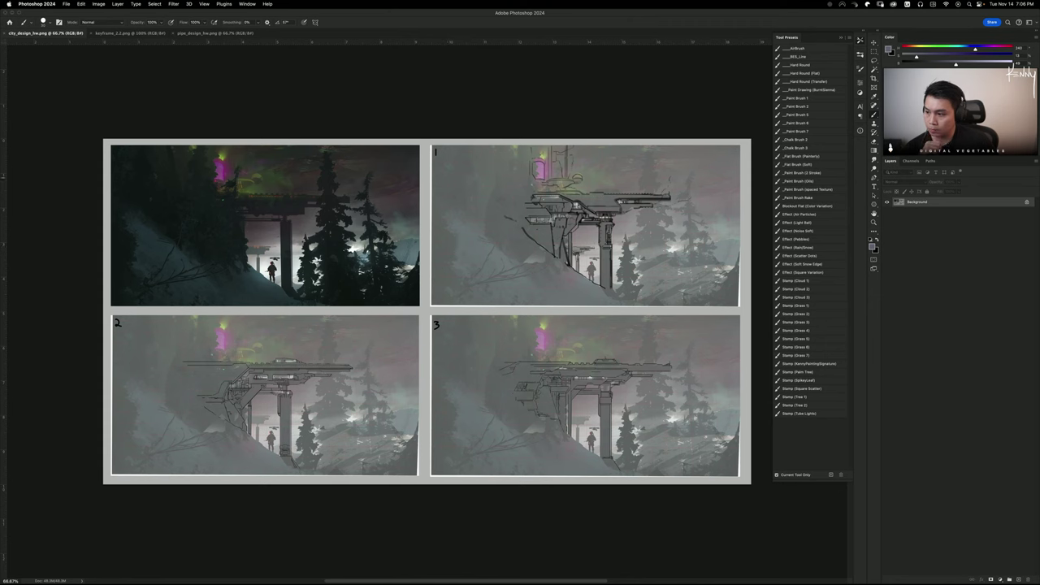
Compare the city design sheet, the keyframe 2.2 painting and the pipe design sheet, ending on the city design sheet
key("super+Tab")
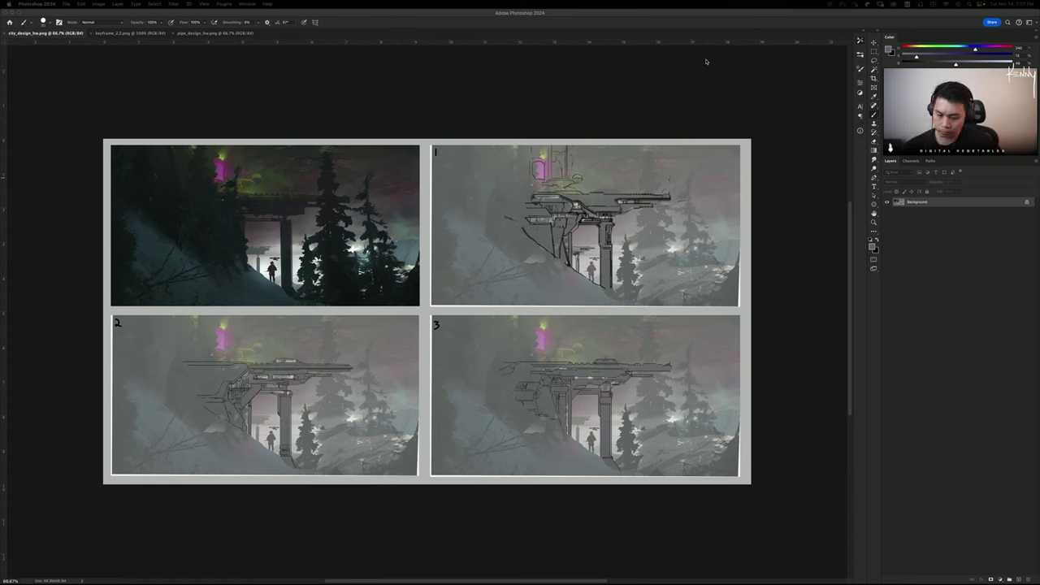
left_click(266, 62)
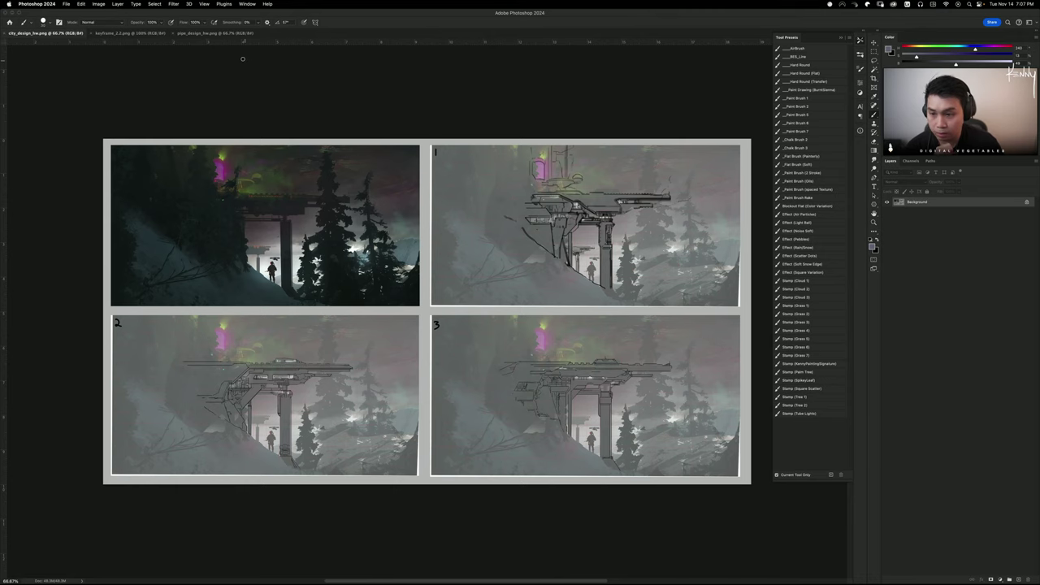
left_click(139, 33)
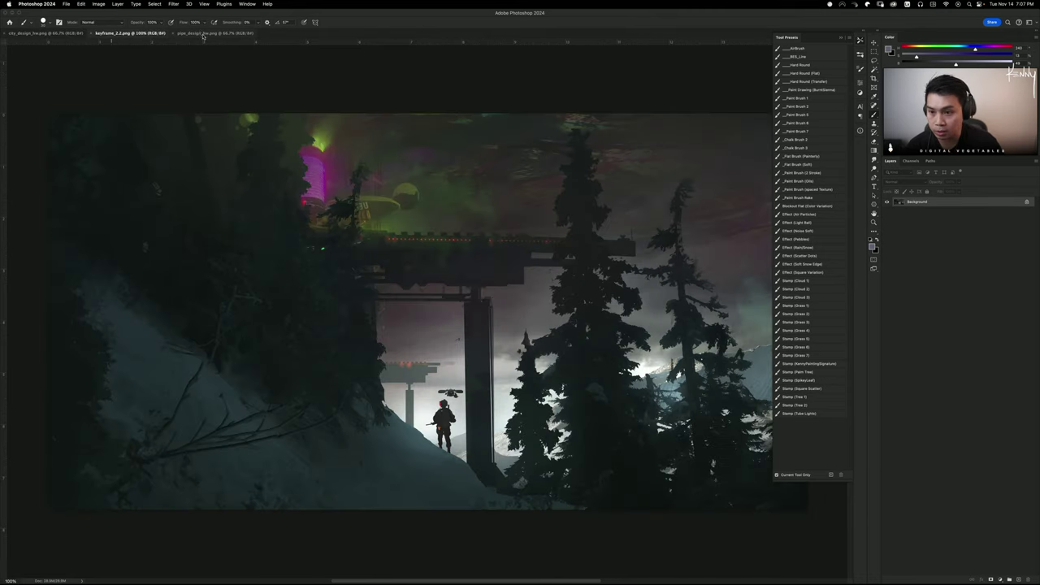
left_click(203, 34)
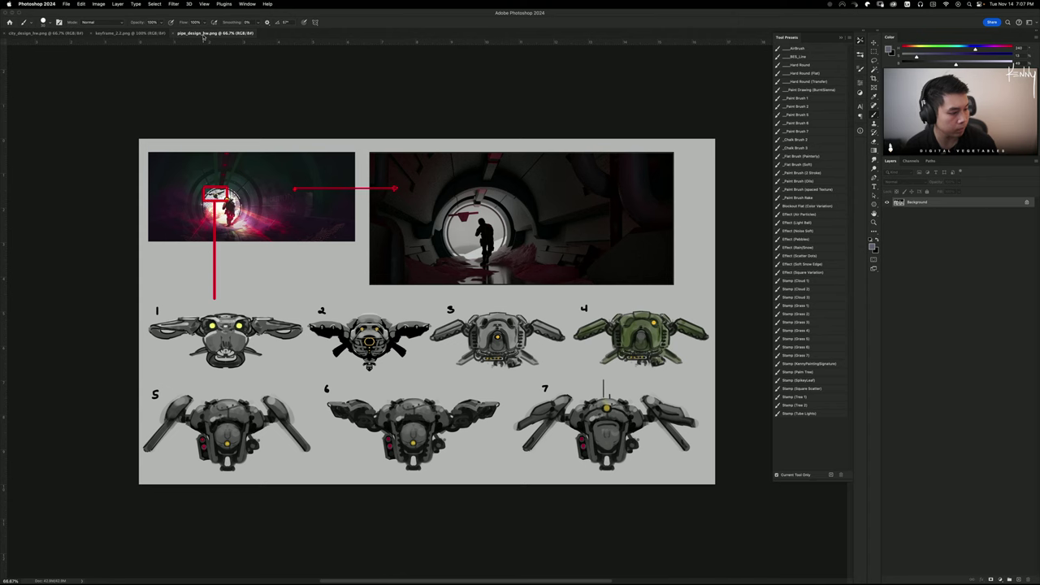
key("super+Tab")
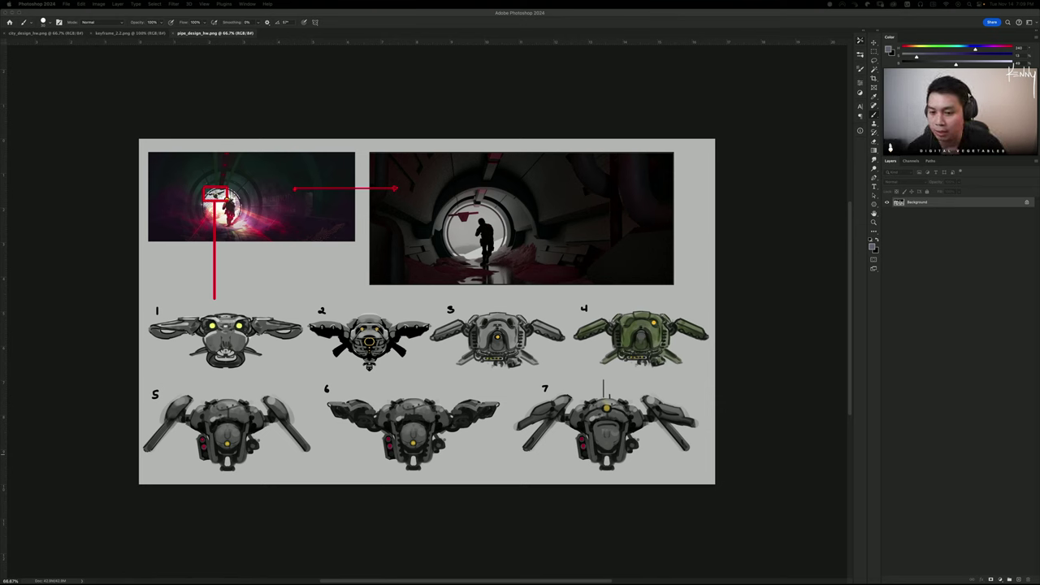
left_click(48, 34)
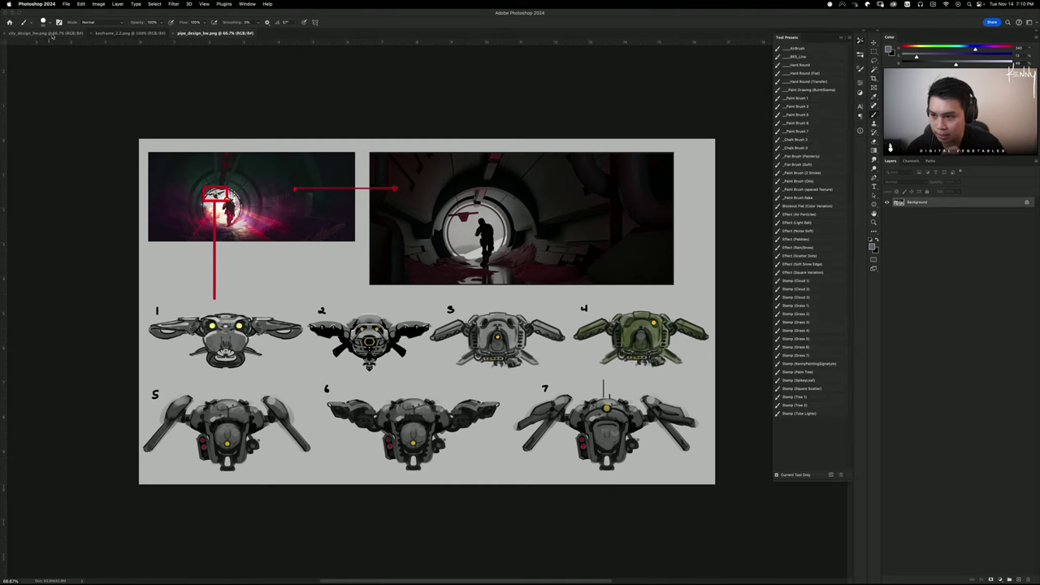
left_click(52, 33)
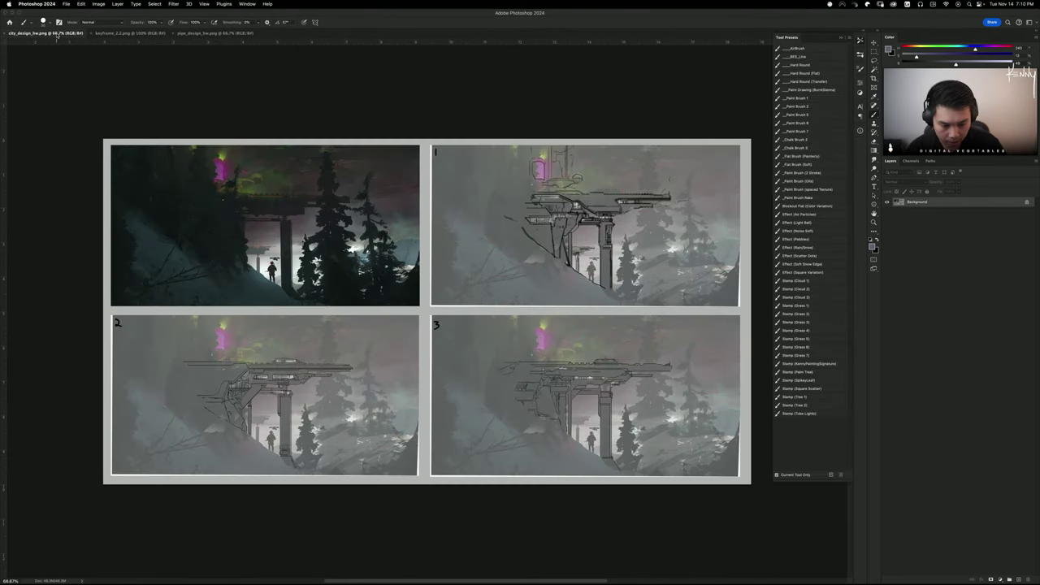
left_click(202, 33)
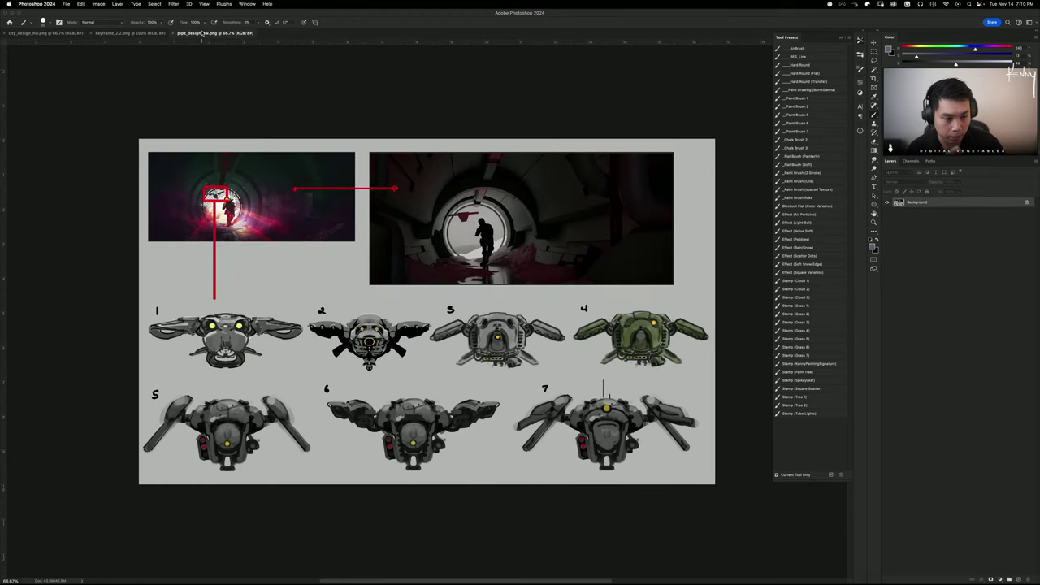
left_click(59, 34)
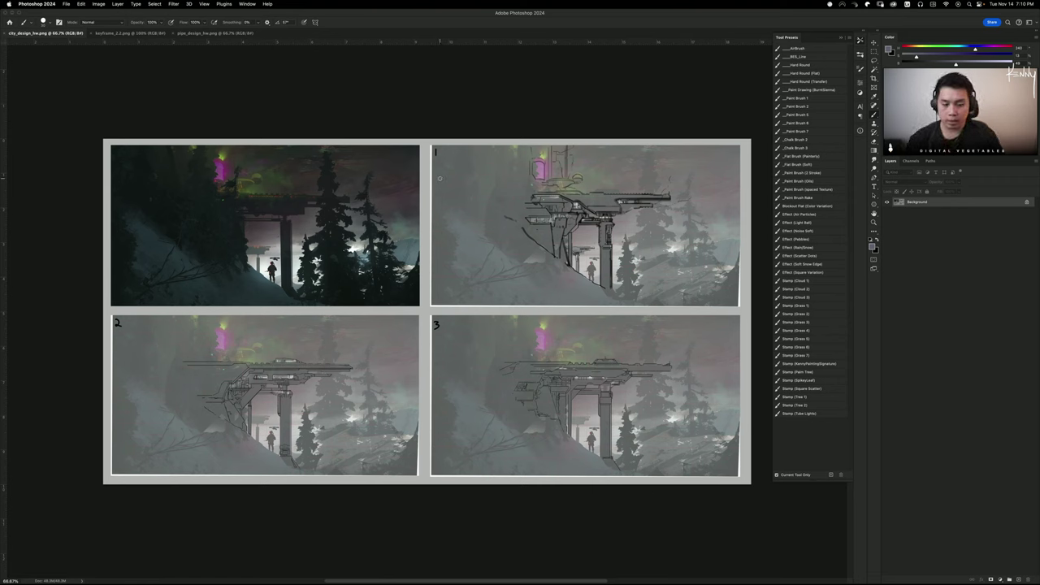
Choose the Paint Brush 1 preset and set the foreground colour to pure red for annotating the city design sheet
mouse_move(576, 164)
left_mouse_down()
mouse_move(609, 168)
mouse_move(627, 201)
left_mouse_up()
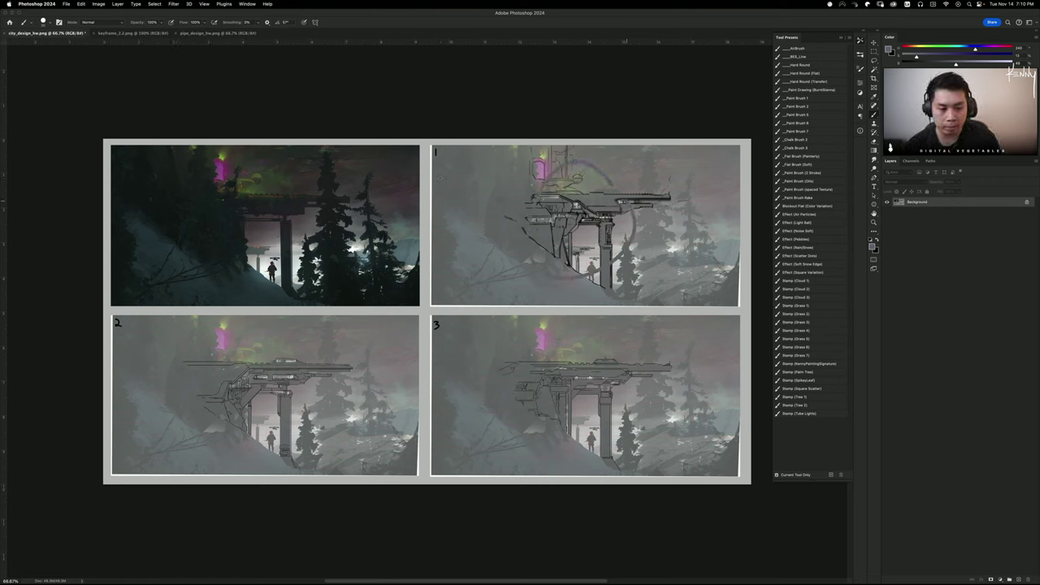
key("ctrl+z")
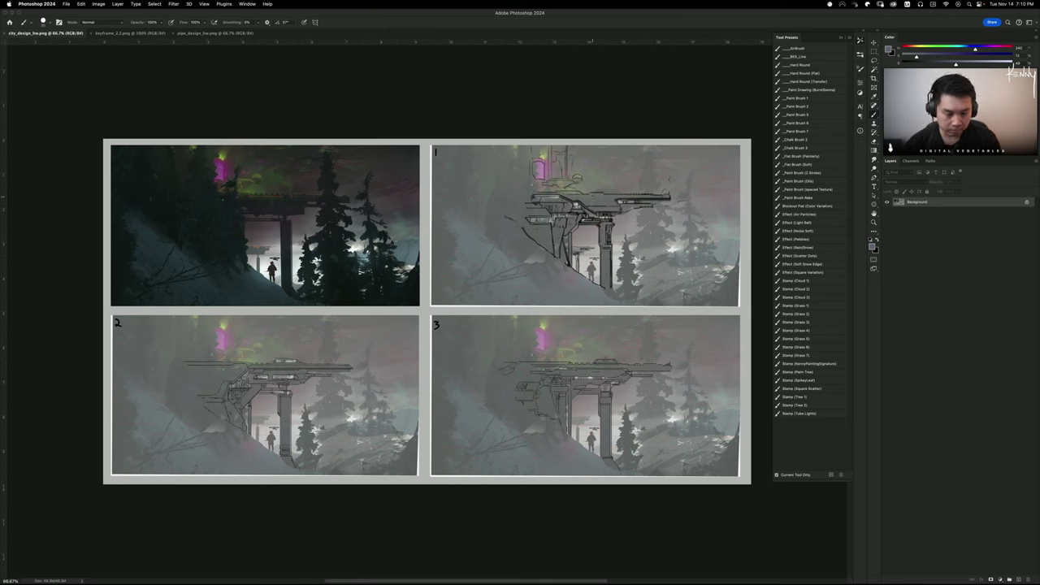
left_click(809, 98)
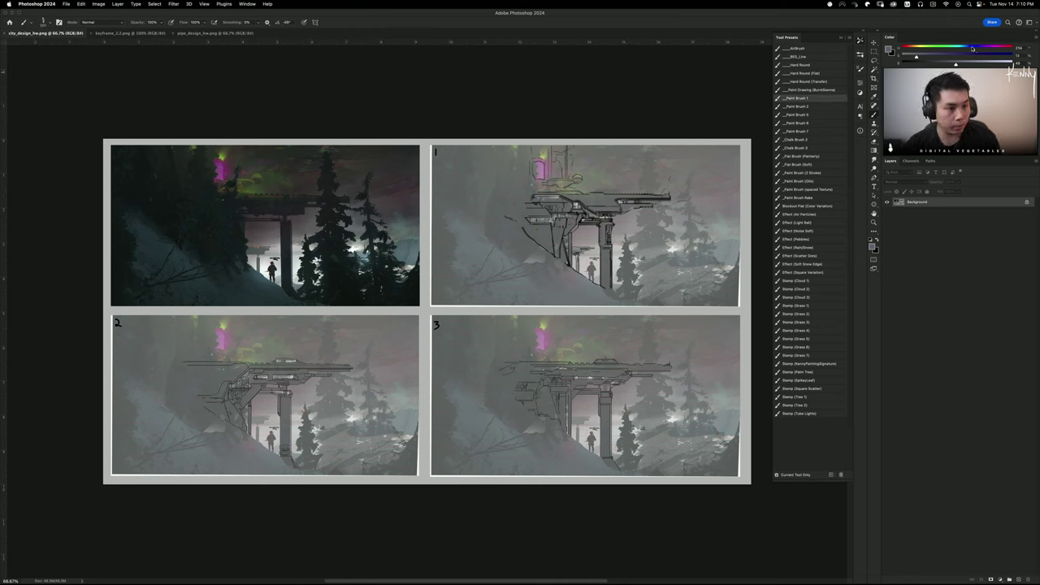
left_click_drag(924, 56, 1012, 56)
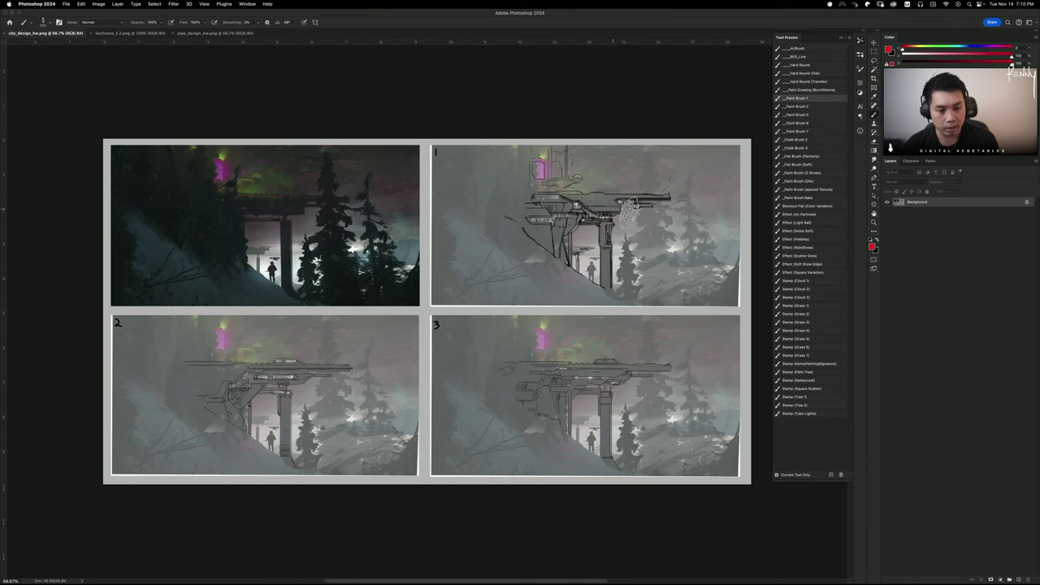
Circle bridge sketches 1, 2 and 3 in red one after another, undoing each mark
mouse_move(672, 163)
left_mouse_down()
mouse_move(660, 160)
mouse_move(701, 201)
mouse_move(520, 175)
left_mouse_up()
key("ctrl+z")
key("ctrl+z")
mouse_move(351, 304)
left_mouse_down()
mouse_move(356, 349)
mouse_move(324, 345)
left_mouse_up()
key("ctrl+z")
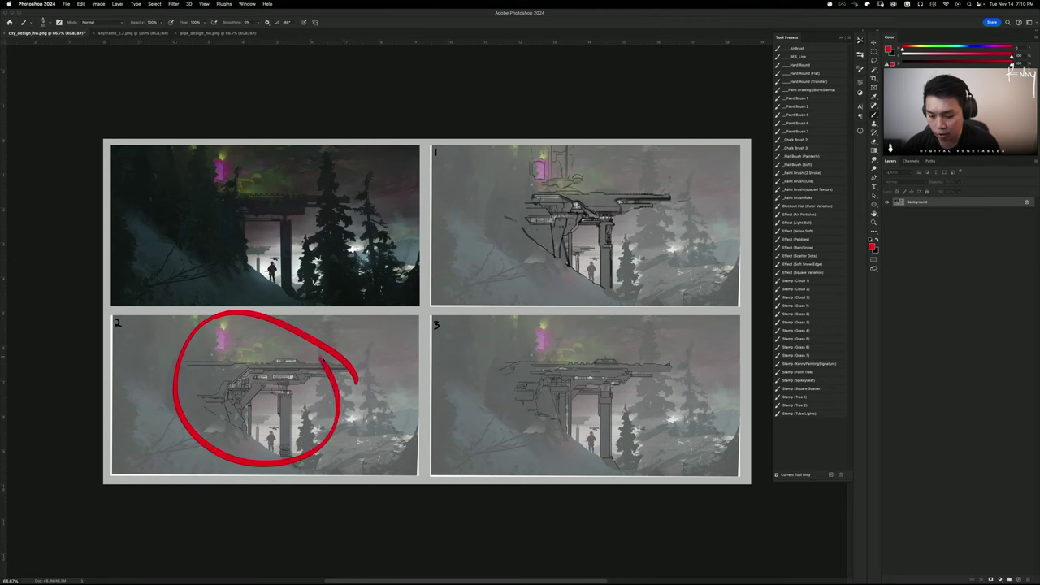
key("super+z")
mouse_move(669, 367)
left_mouse_down()
mouse_move(521, 408)
mouse_move(638, 329)
left_mouse_up()
key("super+z")
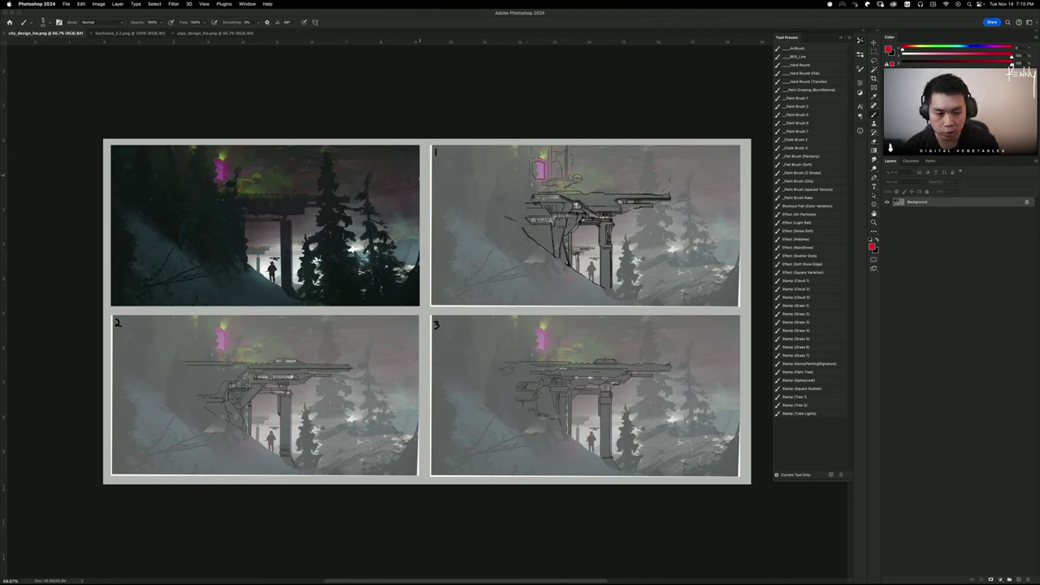
Draw a red frame of straight lines around the original dark keyframe painting and undo it
left_click_drag(377, 163, 161, 164)
left_click_drag(171, 165, 172, 297)
mouse_move(163, 304)
left_mouse_down()
mouse_move(389, 305)
mouse_move(383, 139)
left_mouse_up()
key("ctrl+z")
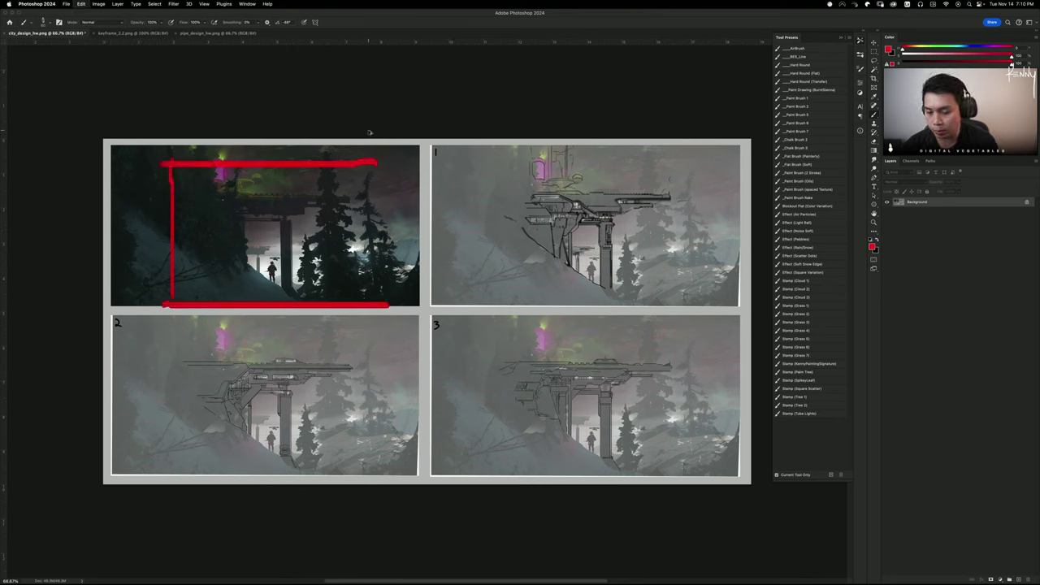
key("ctrl+z")
key("ctrl+z")
key("ctrl+z")
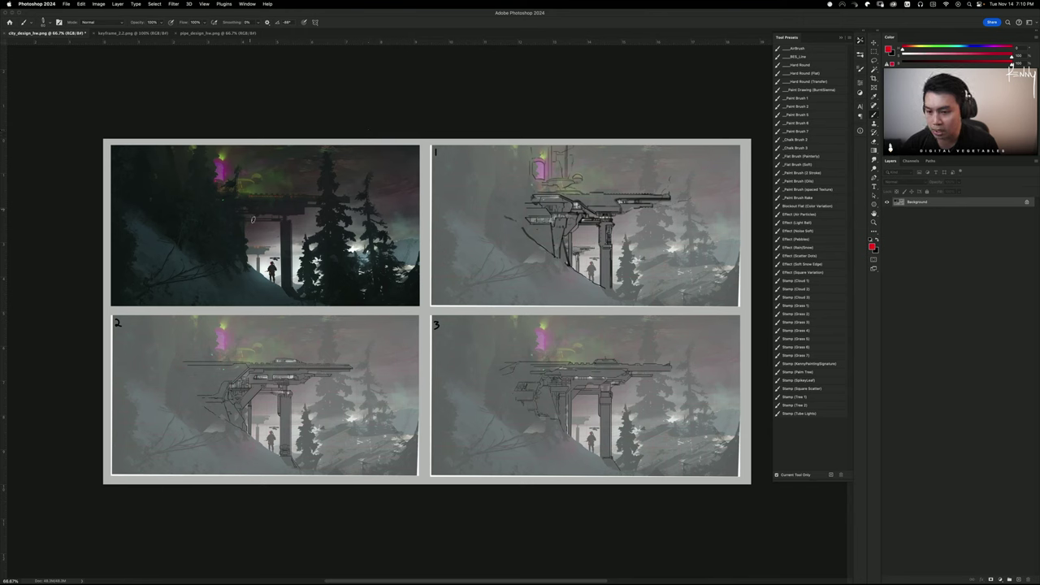
Circle the bridge and the glowing magenta tower in the original painting in red, undoing each mark
mouse_move(345, 193)
left_mouse_down()
mouse_move(201, 195)
mouse_move(350, 174)
left_mouse_up()
key("ctrl+z")
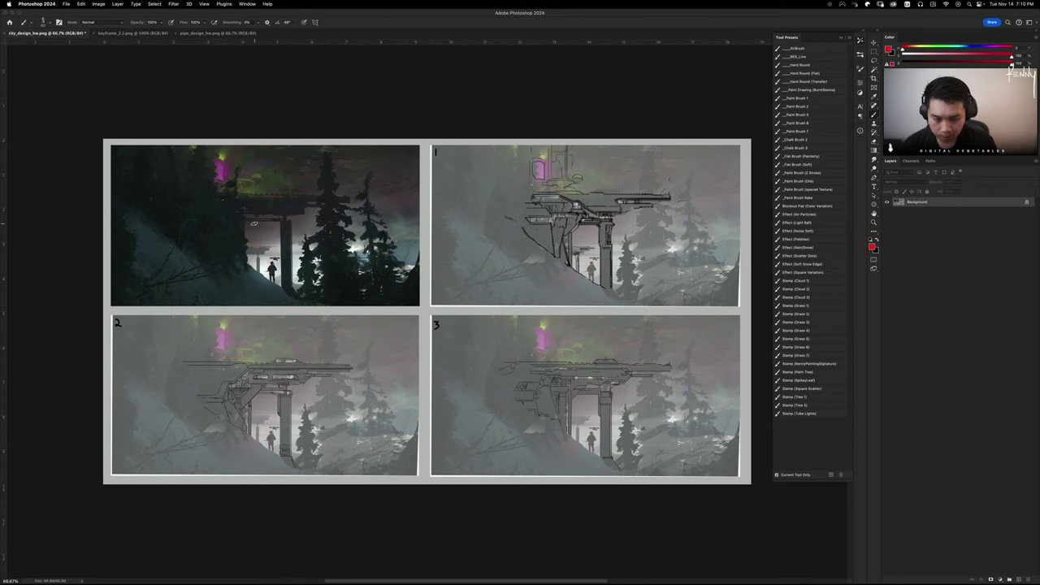
mouse_move(196, 150)
left_mouse_down()
mouse_move(321, 310)
mouse_move(288, 161)
mouse_move(214, 152)
mouse_move(244, 148)
left_mouse_up()
key("super+z")
key("super+z")
left_click_drag(342, 218, 318, 141)
key("ctrl+z")
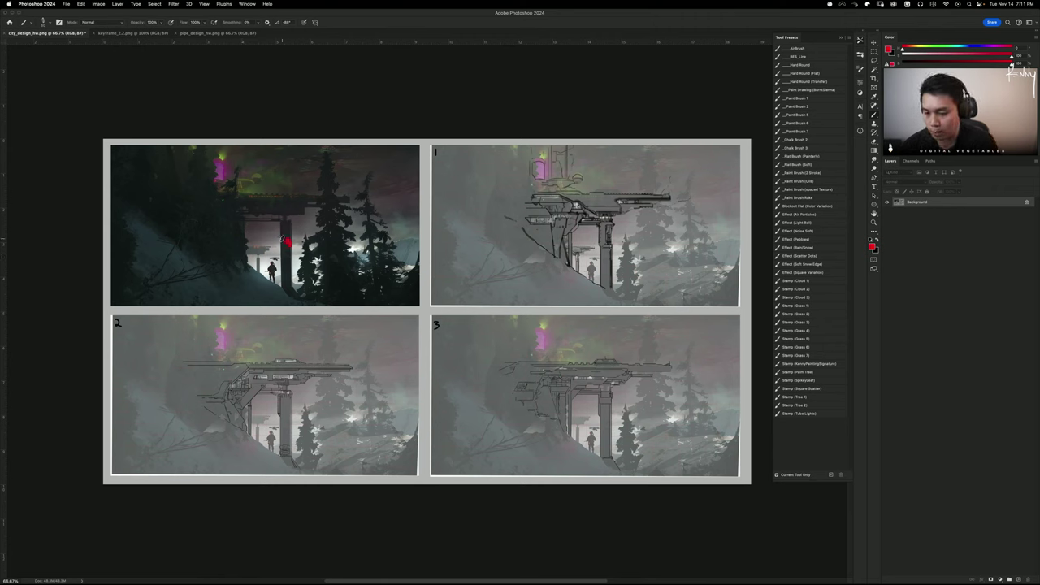
Circle the small standing figure and the magenta tower together in red, and undo both circles
left_click_drag(286, 241, 278, 236)
left_click_drag(244, 131, 257, 143)
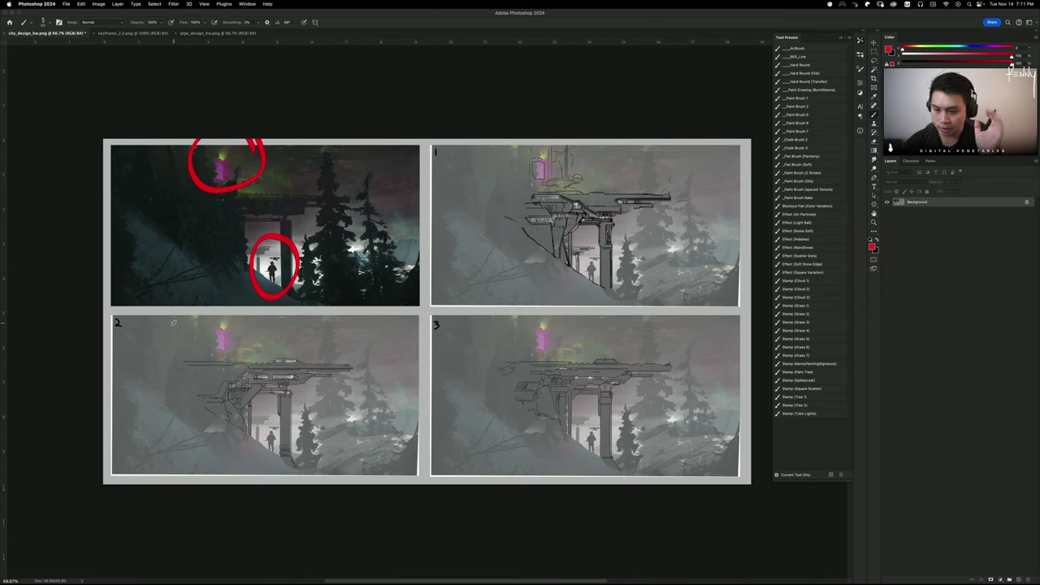
key("ctrl+z")
key("ctrl+z")
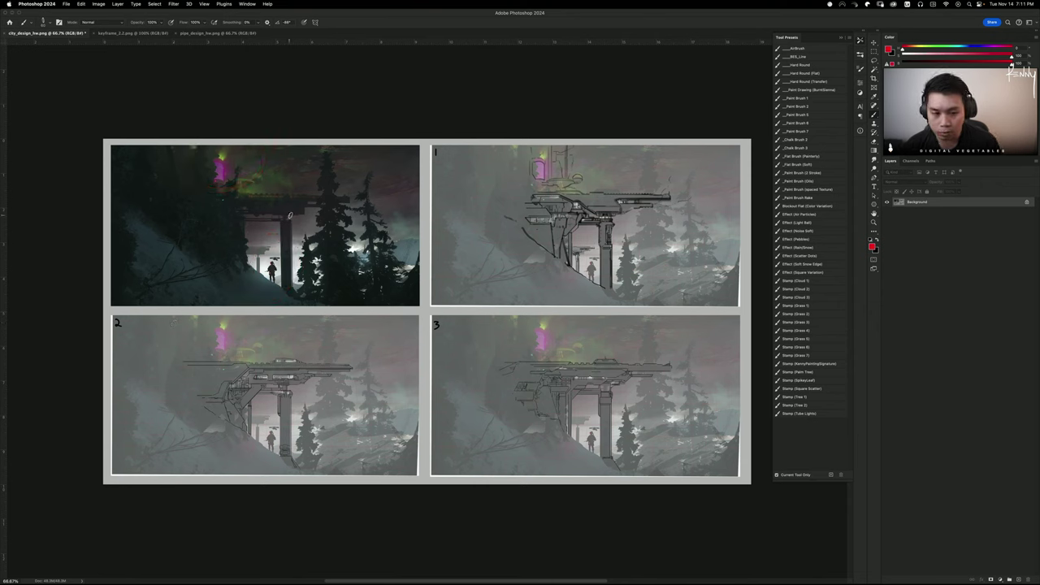
Outline the bridge deck and its supporting pillar in red on the original painting, and undo the outline
mouse_move(203, 211)
left_mouse_down()
mouse_move(319, 198)
mouse_move(285, 309)
left_mouse_up()
key("ctrl+z")
key("ctrl+z")
mouse_move(183, 200)
left_mouse_down()
mouse_move(250, 185)
mouse_move(349, 212)
mouse_move(299, 224)
mouse_move(295, 300)
mouse_move(280, 244)
mouse_move(229, 205)
mouse_move(290, 228)
mouse_move(220, 198)
mouse_move(354, 181)
mouse_move(296, 236)
mouse_move(298, 307)
mouse_move(274, 207)
left_mouse_up()
key("super+z")
key("ctrl+z")
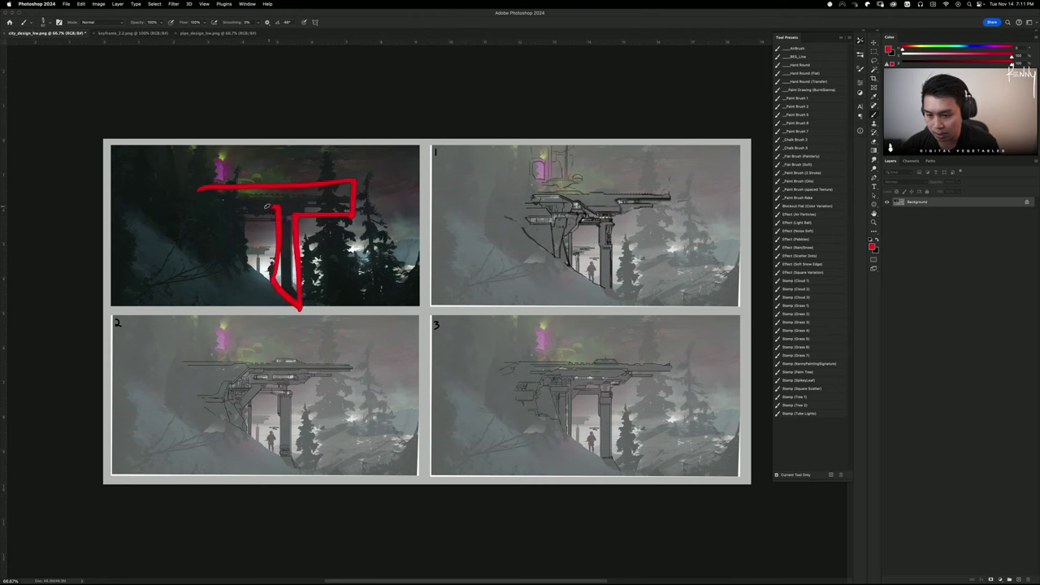
key("ctrl+z")
Draw a large red circle around the whole bridge in the original painting, add a small mark inside, and undo both
left_click_drag(347, 171, 378, 187)
left_click_drag(305, 159, 224, 138)
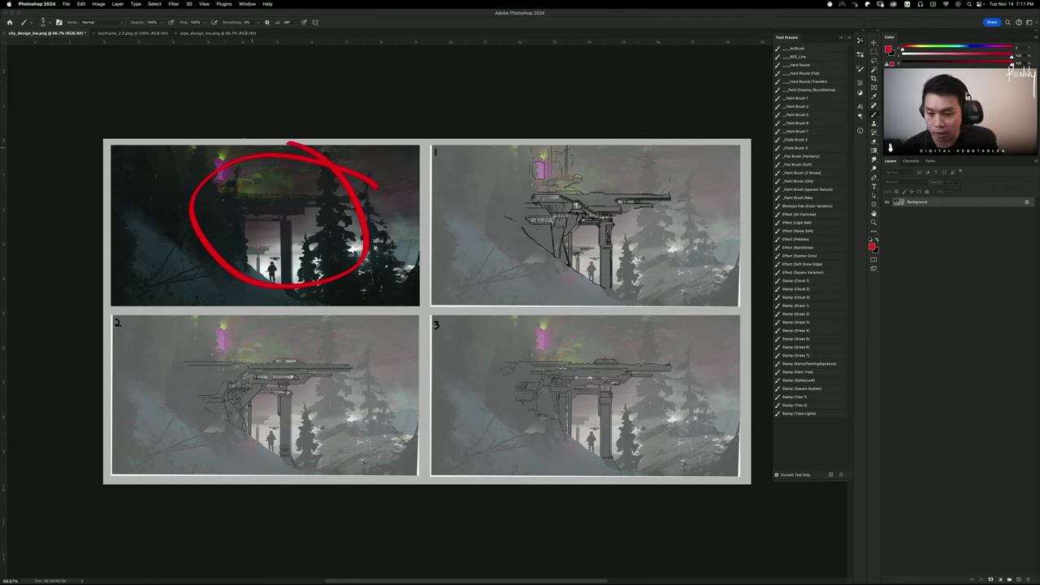
left_click_drag(232, 187, 269, 188)
key("super+z")
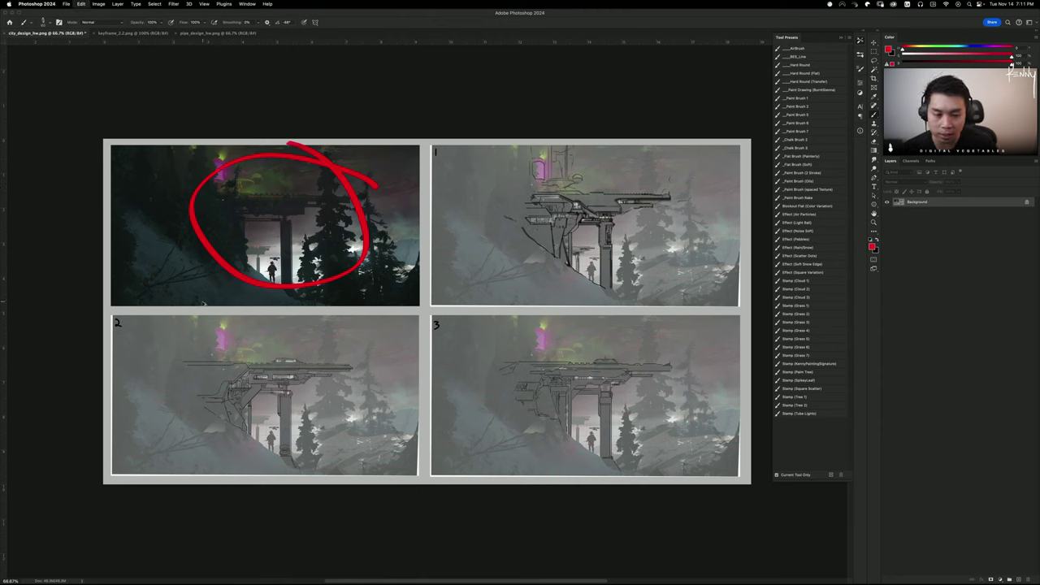
key("super+z")
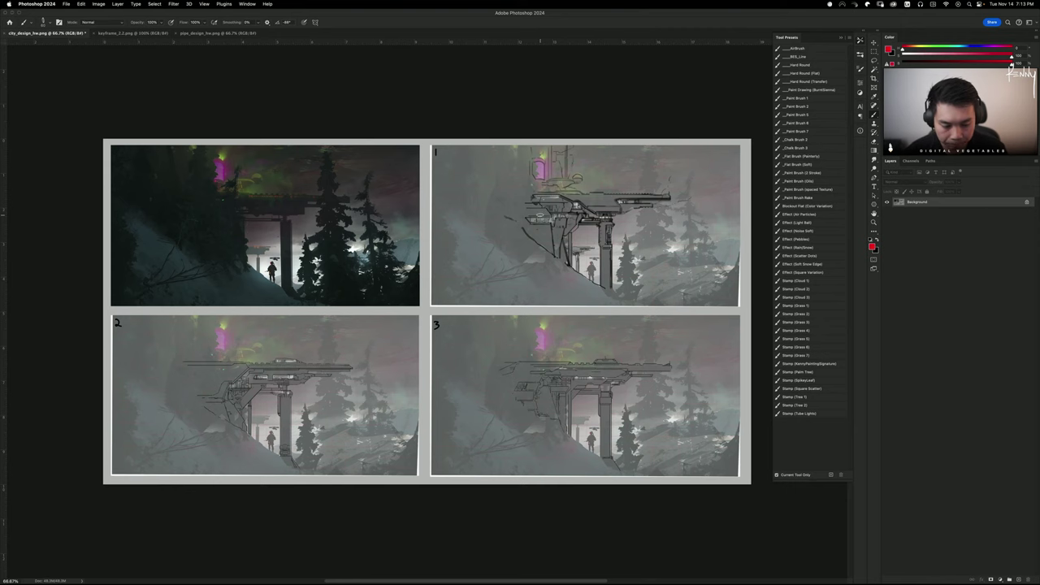
Mark the standing figure and the magenta tower in red on the original painting at 200% zoom, undoing each mark
key("super+1")
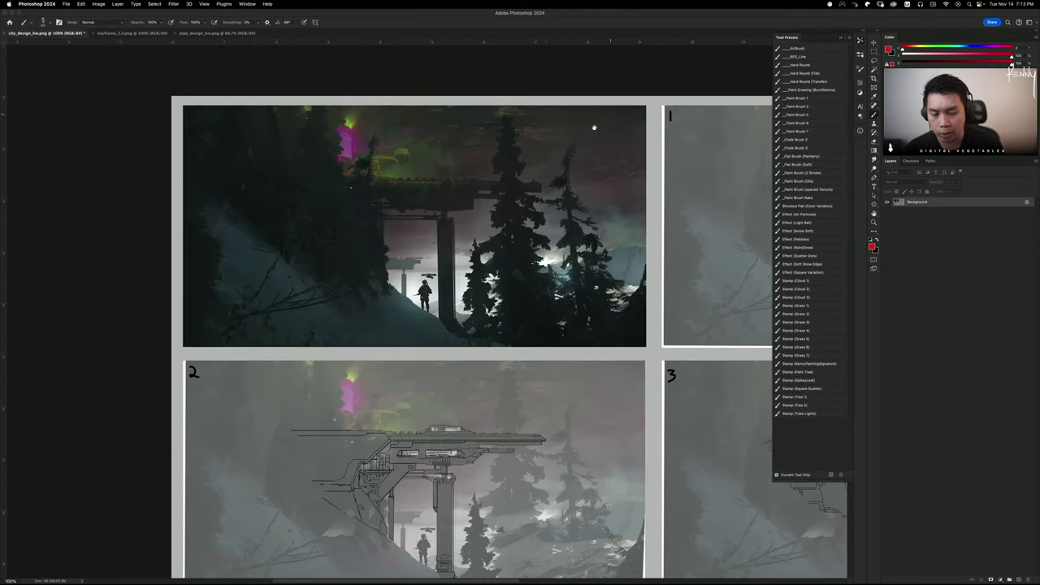
mouse_move(594, 126)
left_mouse_down()
mouse_move(636, 175)
mouse_move(568, 157)
left_mouse_up()
key("super+z")
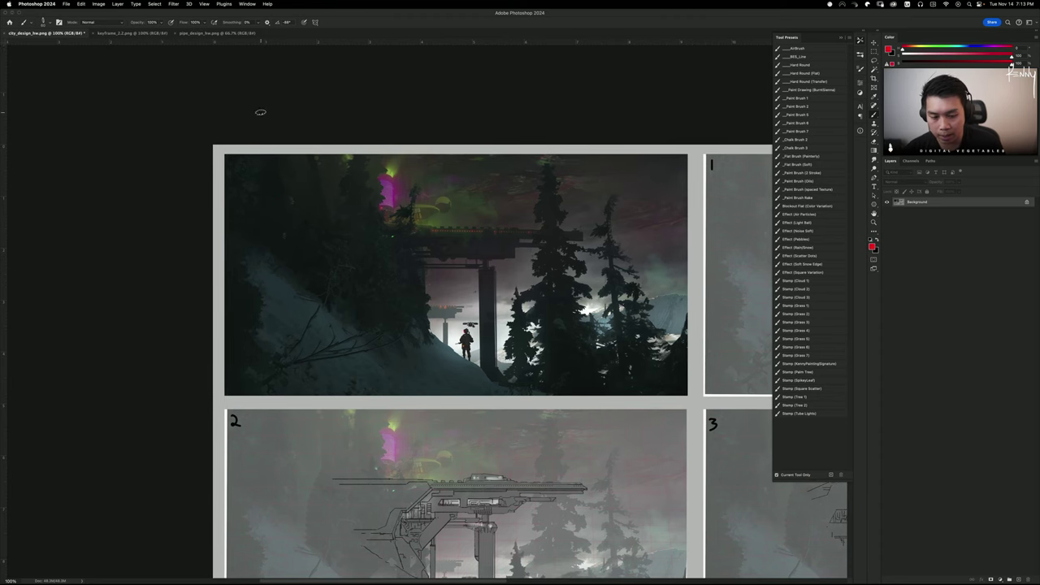
key("super+equal")
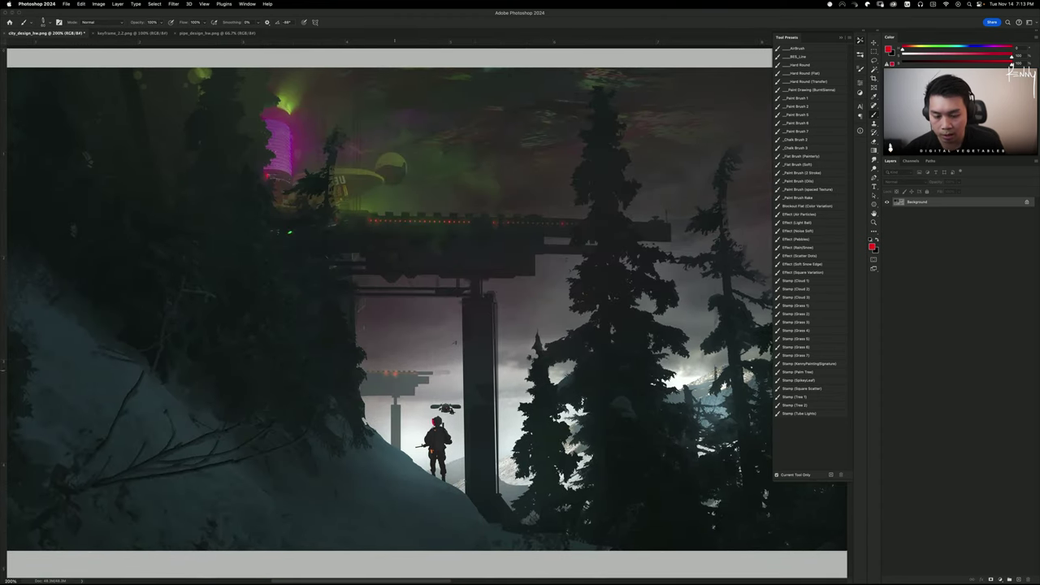
mouse_move(496, 374)
left_mouse_down()
mouse_move(476, 498)
mouse_move(503, 382)
left_mouse_up()
key("super+z")
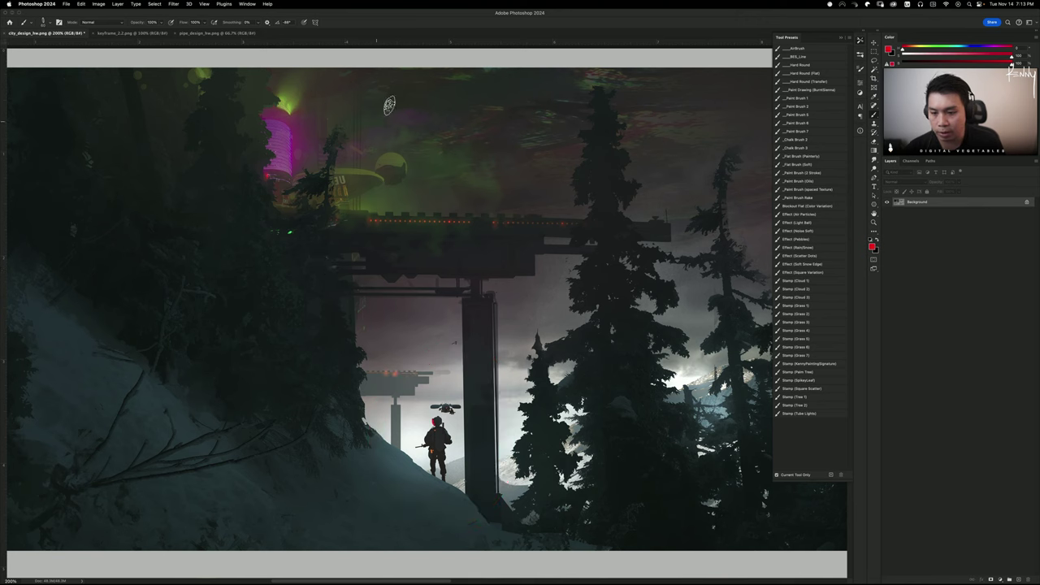
left_click_drag(390, 105, 336, 38)
key("super+z")
mouse_move(452, 462)
left_mouse_down()
mouse_move(308, 154)
mouse_move(304, 166)
mouse_move(345, 239)
mouse_move(290, 140)
left_mouse_up()
key("super+z")
key("super+z")
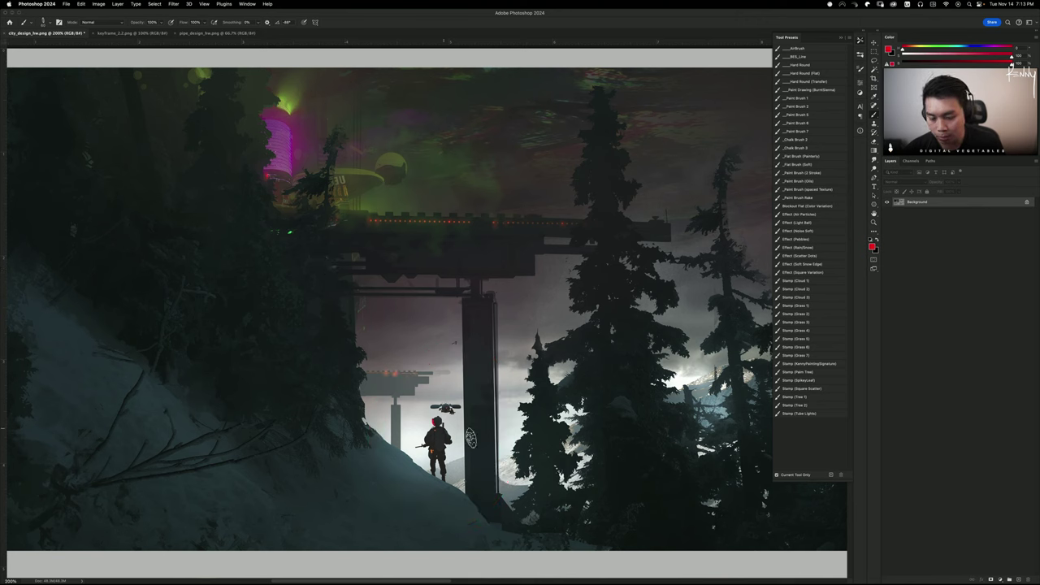
Mark the area around the figure and pillar, and circle the magenta tower in red, undoing each mark
left_click_drag(451, 359, 488, 375)
key("super+z")
left_click_drag(399, 317, 463, 487)
key("super+z")
mouse_move(675, 435)
left_mouse_down()
mouse_move(101, 452)
mouse_move(547, 431)
left_mouse_up()
key("super+z")
mouse_move(413, 127)
left_mouse_down()
mouse_move(226, 222)
mouse_move(374, 187)
left_mouse_up()
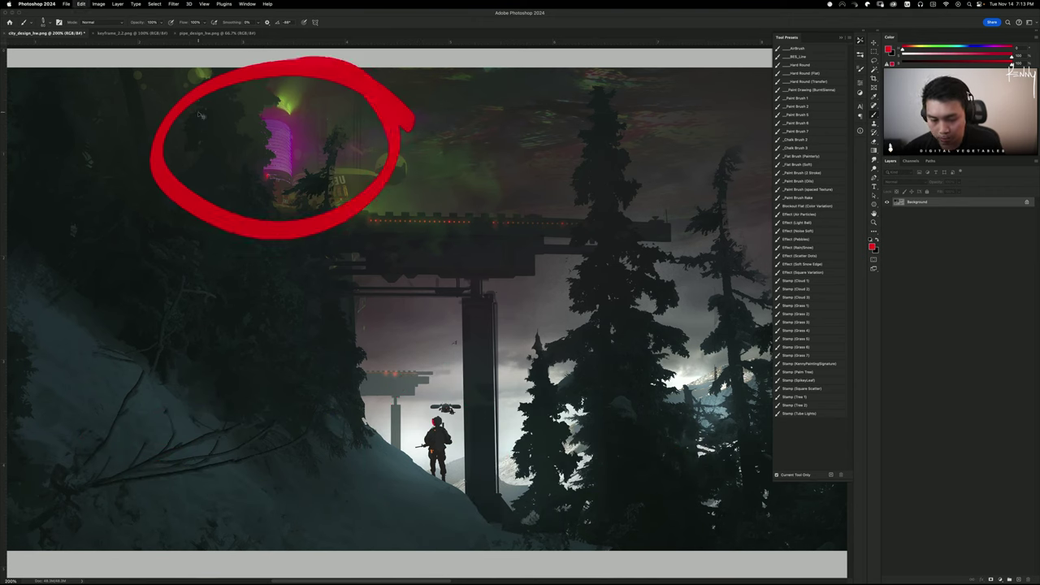
key("super+z")
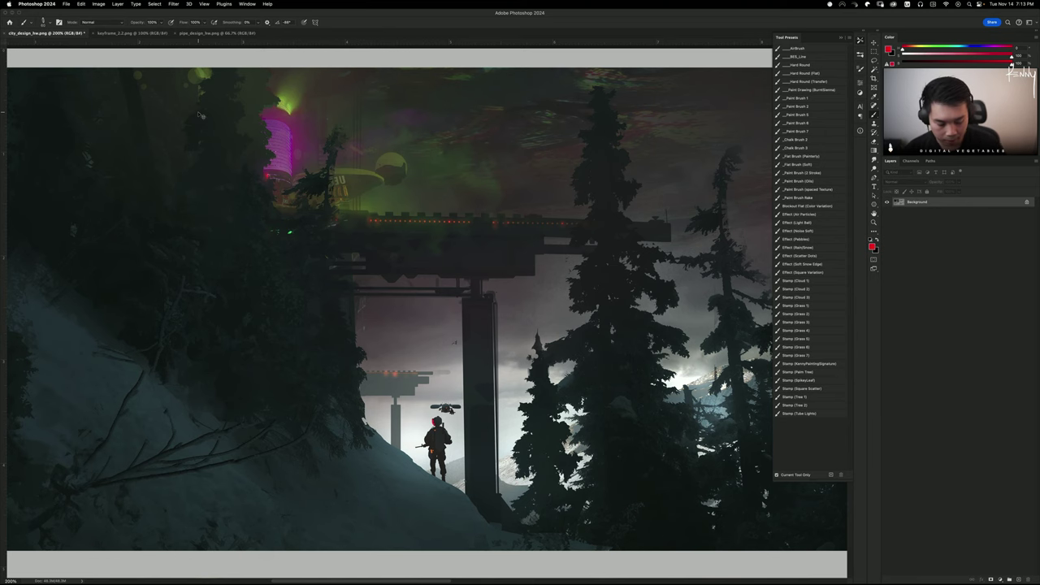
Circle the bridge design in sketch 2 in red twice at 100% zoom, undoing each circle
key("super+minus")
left_click_drag(580, 312, 399, 278)
left_click_drag(425, 331, 561, 198)
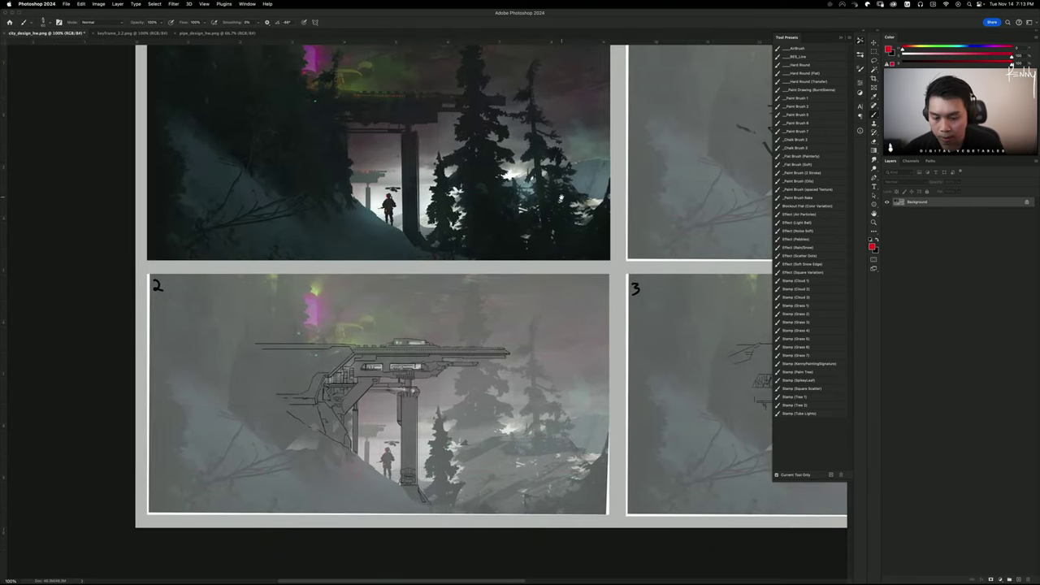
mouse_move(535, 355)
left_mouse_down()
mouse_move(395, 506)
mouse_move(447, 294)
left_mouse_up()
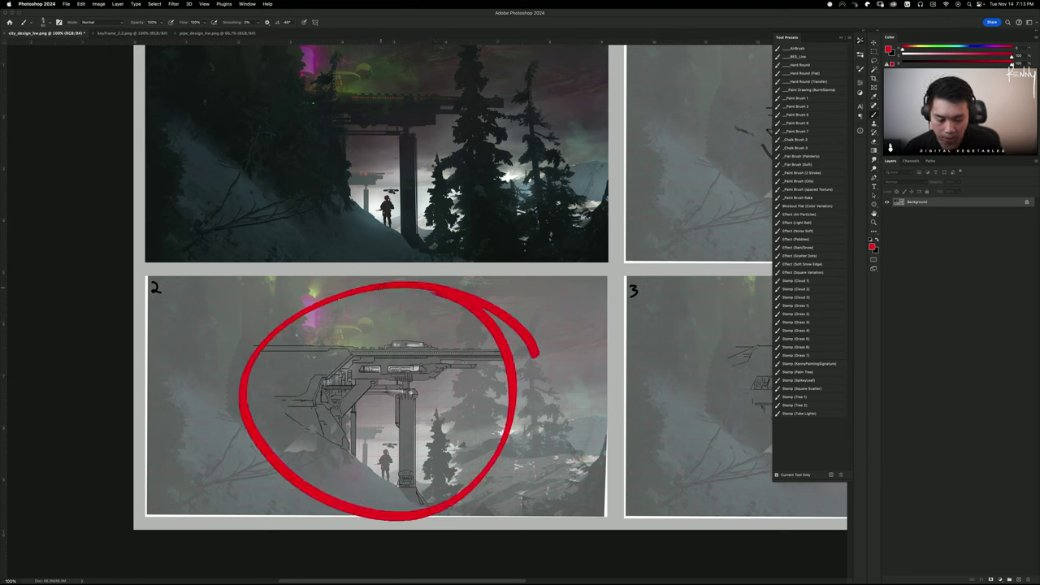
key("super+z")
mouse_move(528, 318)
left_mouse_down()
mouse_move(464, 417)
mouse_move(213, 357)
mouse_move(520, 348)
left_mouse_up()
key("super+z")
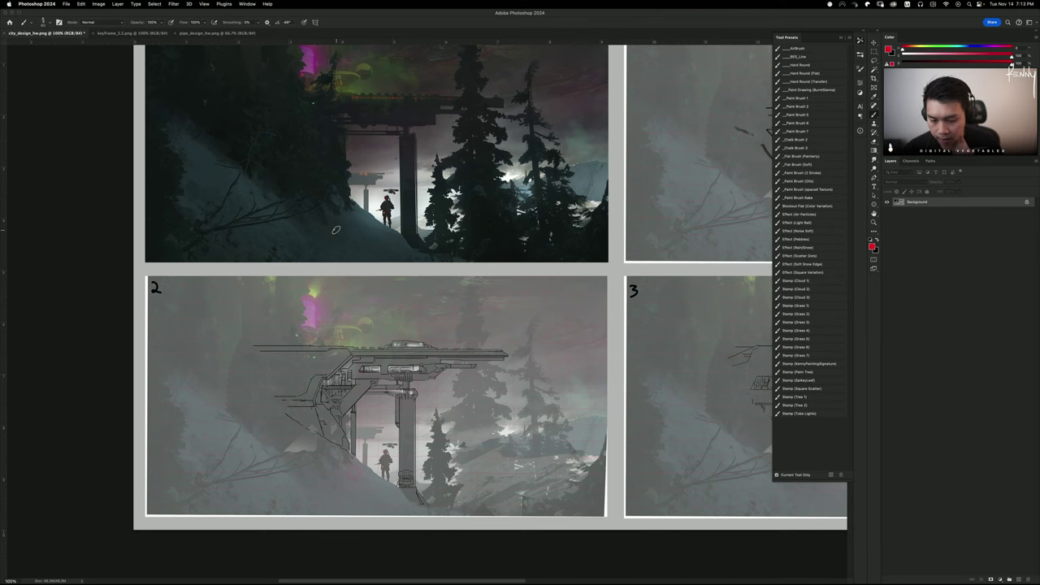
Circle the bridge design in sketch 1 in red, and undo the circle
scroll(336, 230, "down", 3)
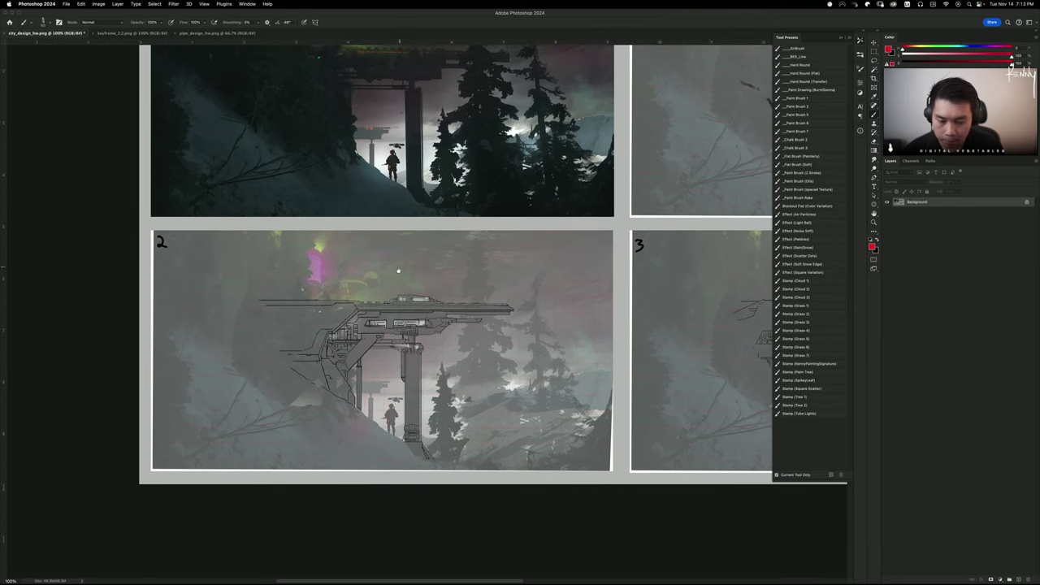
scroll(393, 271, "up", 8)
scroll(405, 305, "right", 10)
scroll(405, 305, "down", 3)
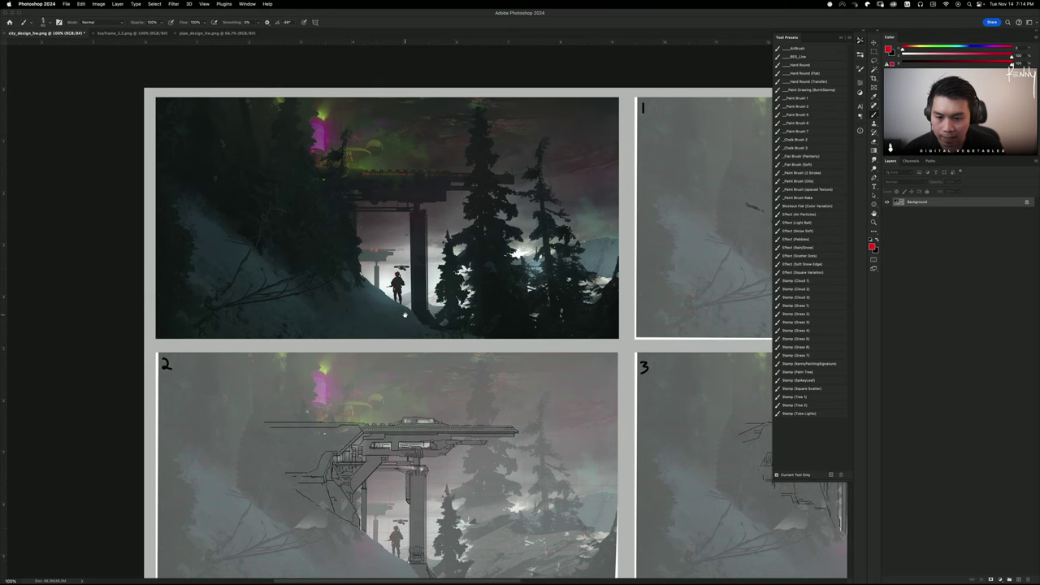
scroll(352, 327, "up", 4)
scroll(352, 327, "left", 1)
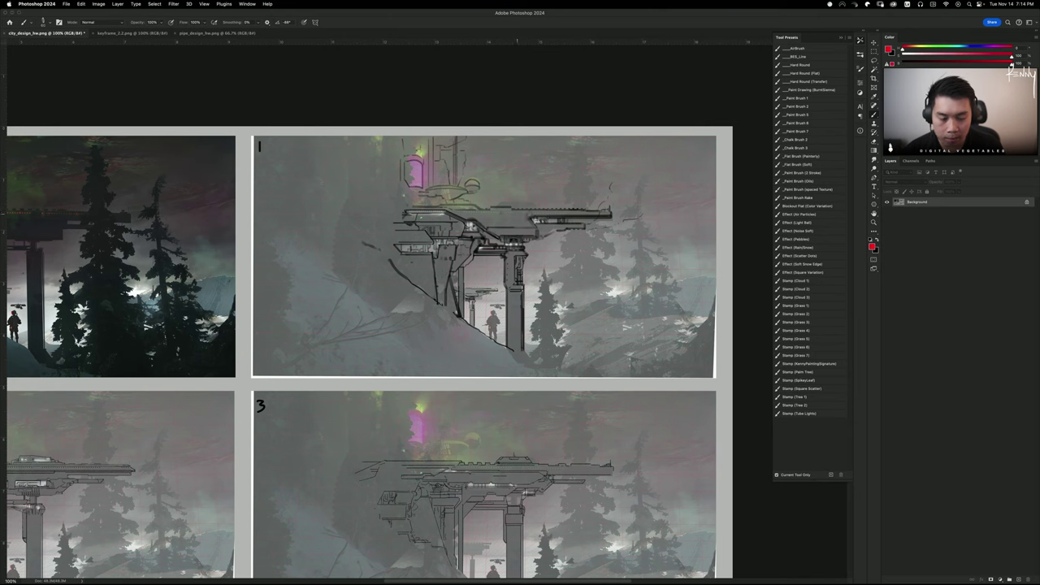
left_click_drag(574, 200, 418, 248)
key("ctrl+z")
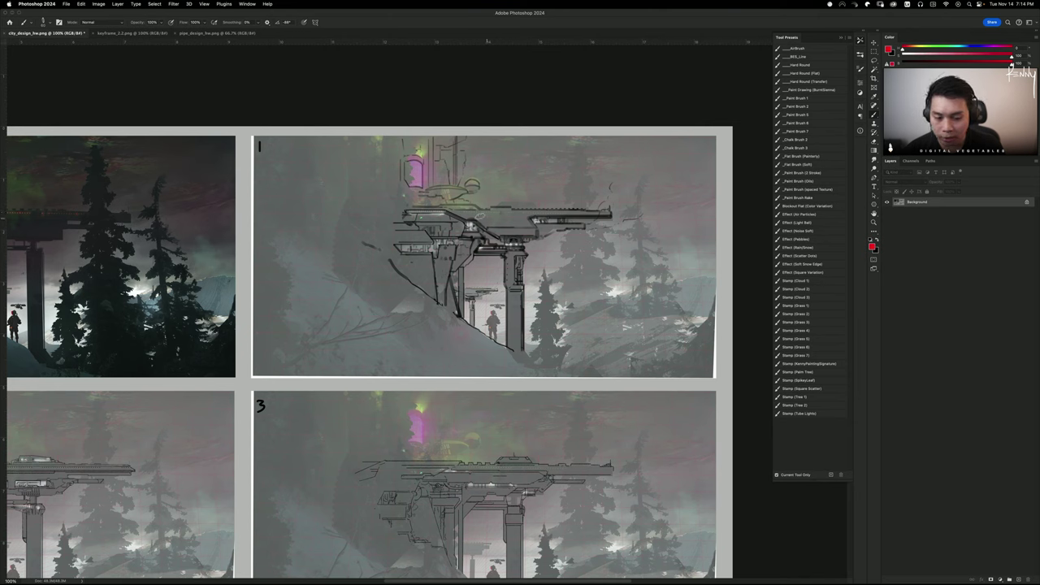
Mark the bridge deck and the arc down to the support pillar in sketch 1 in red, undoing each stroke
left_click_drag(406, 223, 606, 225)
key("ctrl+z")
left_click_drag(449, 216, 515, 322)
key("ctrl+z")
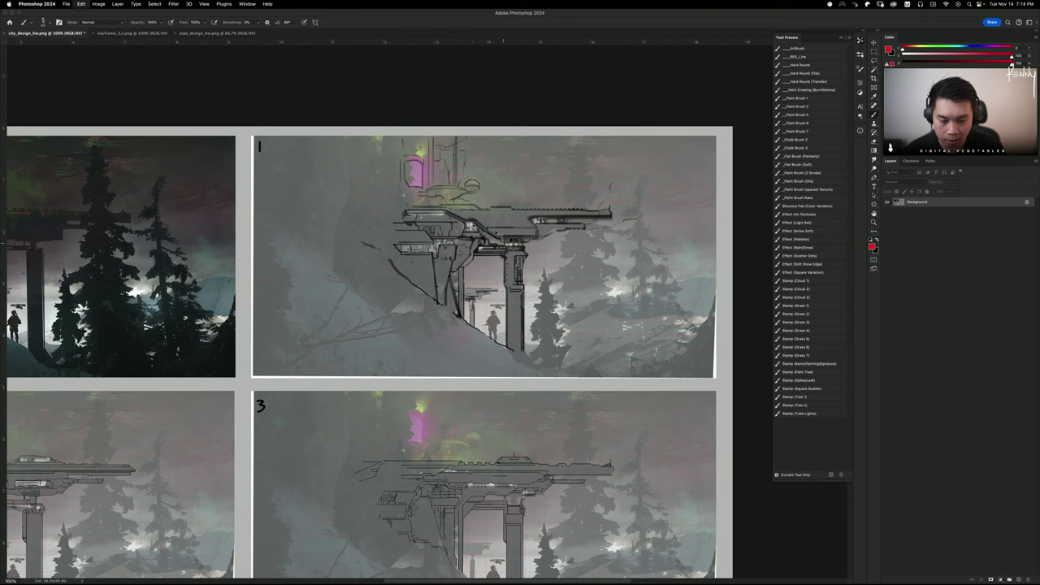
left_click_drag(453, 234, 558, 340)
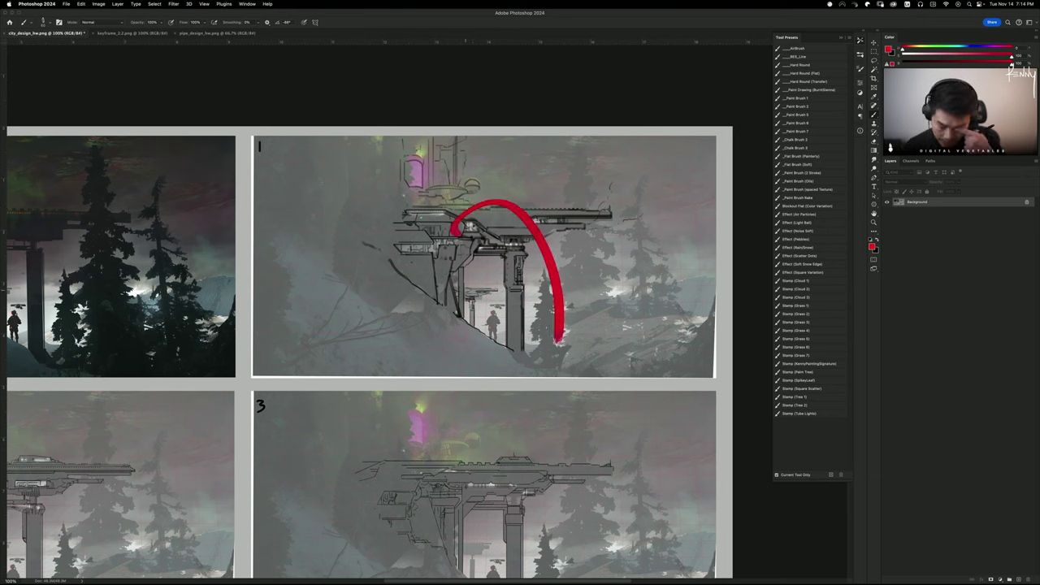
key("ctrl+z")
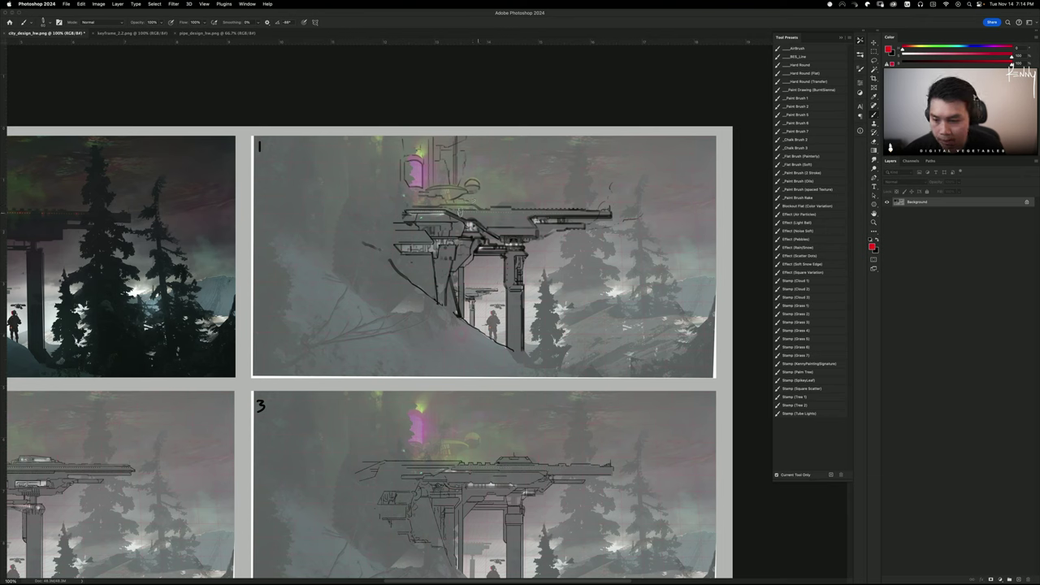
Draw a red curve from the bridge's cliff-side end to the pillar base in sketch 1, and undo it
scroll(387, 354, "up", 1)
scroll(387, 355, "left", 1)
mouse_move(443, 248)
left_mouse_down()
mouse_move(486, 283)
mouse_move(515, 377)
mouse_move(545, 383)
left_mouse_up()
key("ctrl+z")
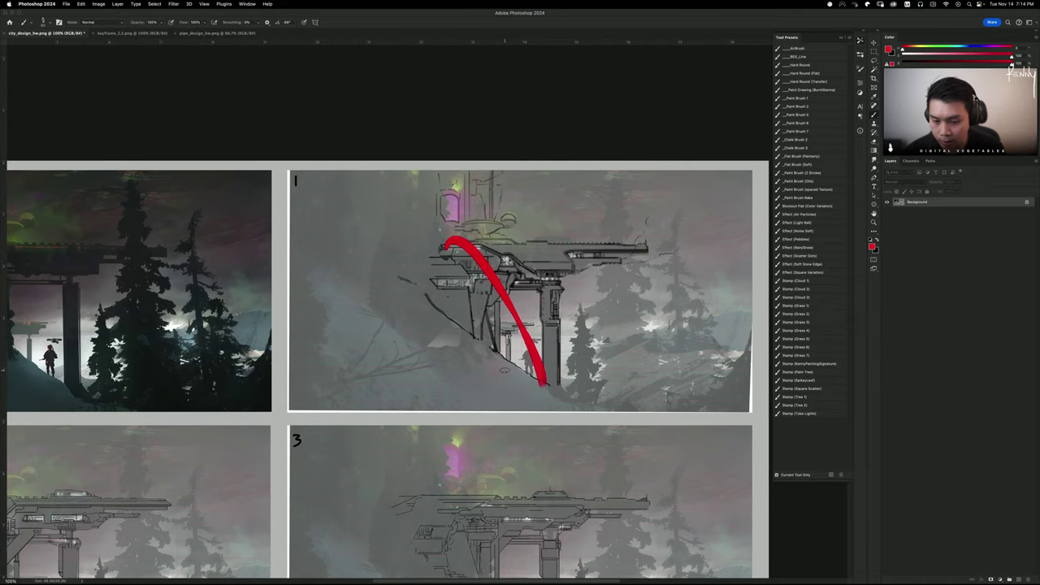
key("ctrl+z")
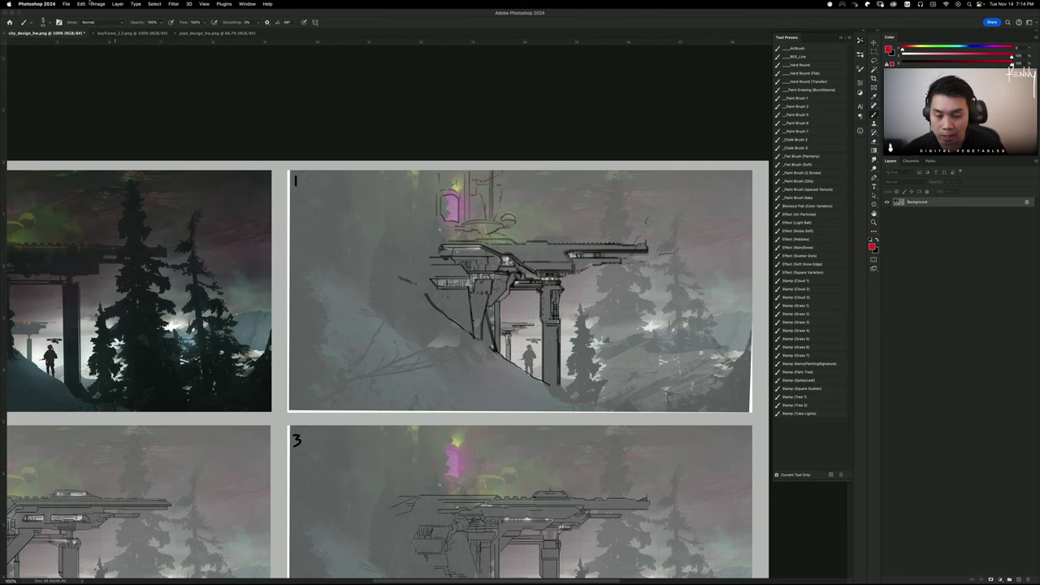
Switch to pipe_design_hw.png and circle the bright tunnel opening around the silhouetted figure in red
left_click(121, 33)
left_click(199, 34)
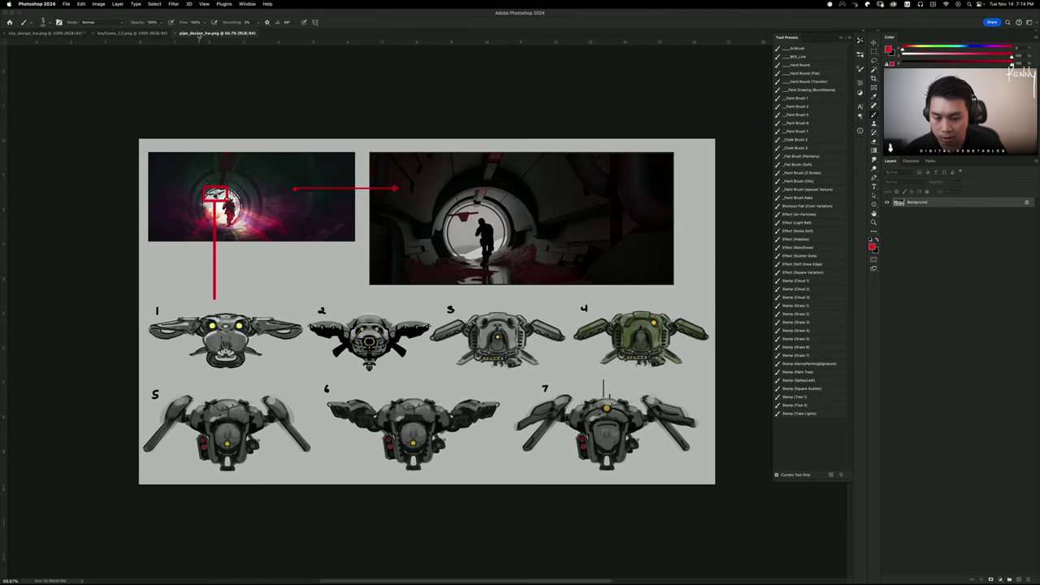
mouse_move(539, 210)
left_mouse_down()
mouse_move(540, 233)
mouse_move(512, 285)
left_mouse_up()
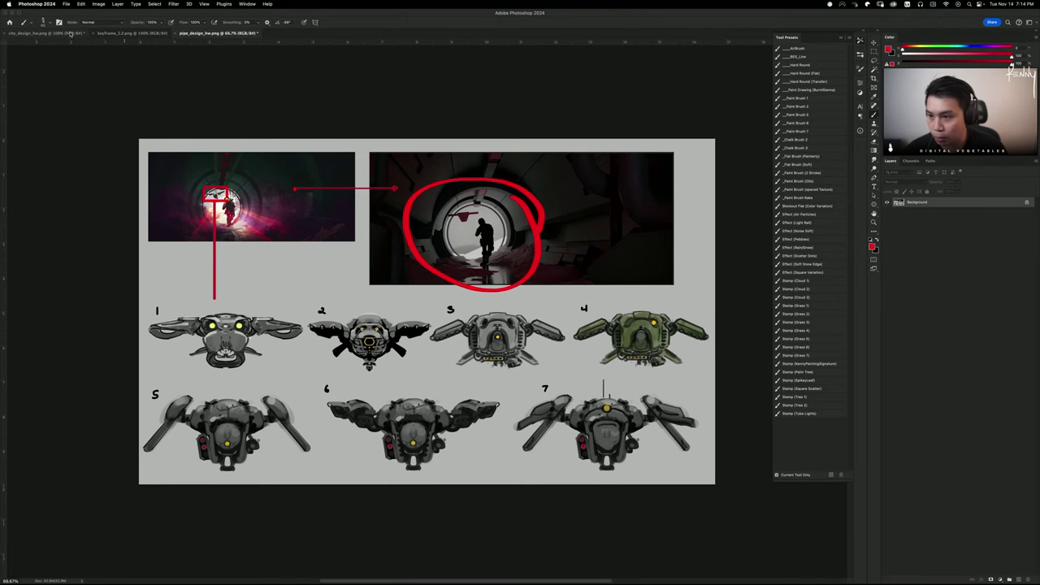
Return to city_design_hw.png and mark sketch 2's bridge, its deck line and its pillar in red, undoing the marks
left_click(71, 33)
left_click_drag(469, 296, 523, 225)
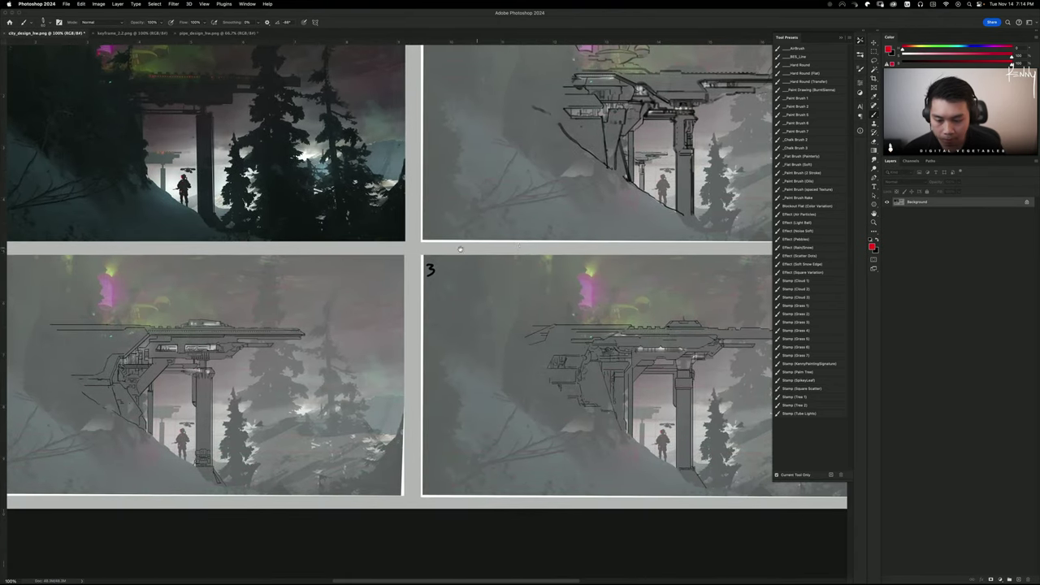
left_click_drag(353, 267, 553, 248)
left_click_drag(476, 314, 431, 283)
key("super+z")
left_click_drag(280, 338, 574, 311)
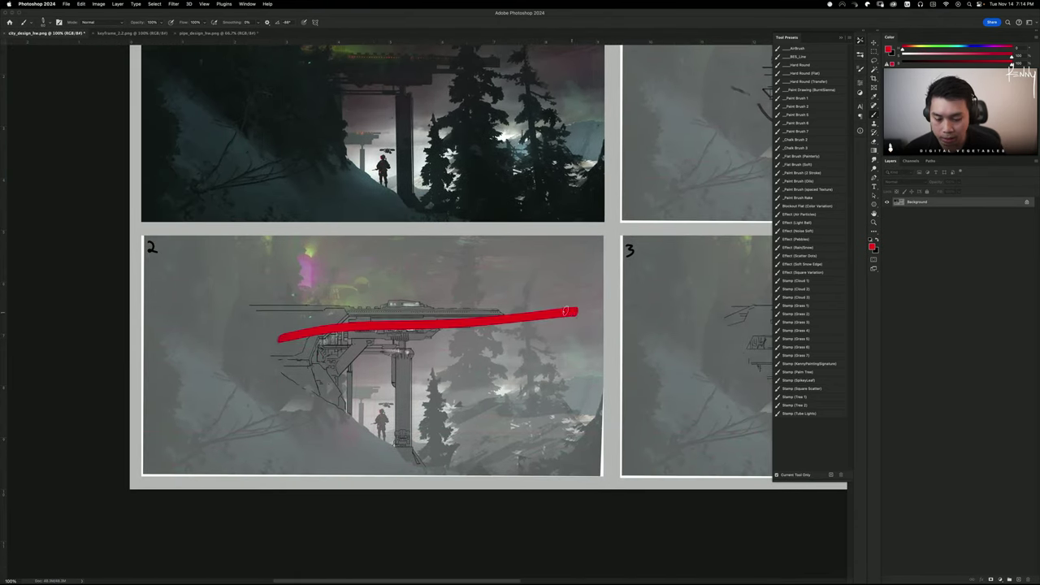
key("super+z")
mouse_move(349, 316)
left_mouse_down()
mouse_move(419, 310)
mouse_move(443, 448)
left_mouse_up()
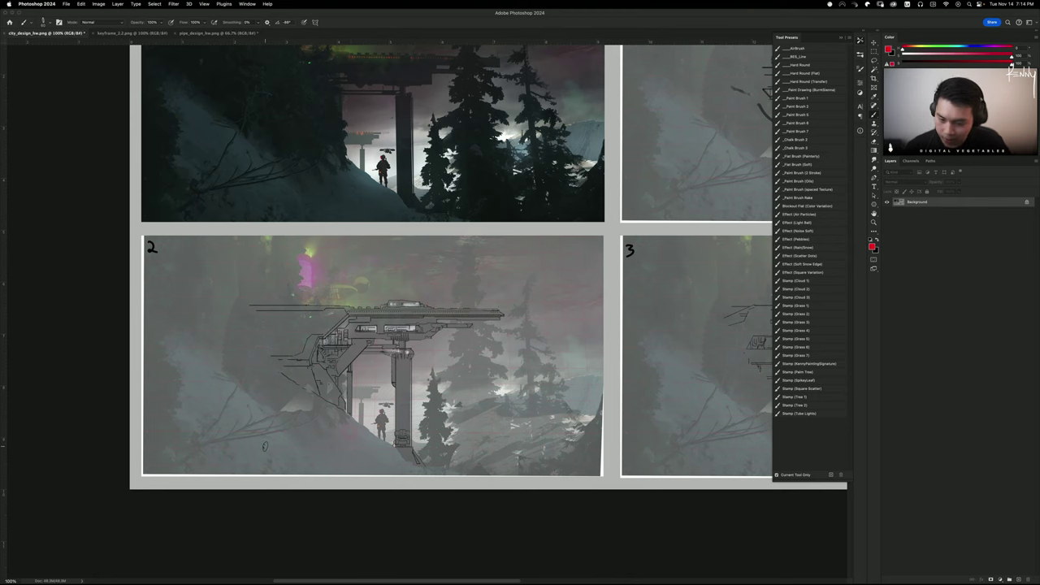
Mark the bridge and the dark tree-covered slope of the original painting in red, undoing the marks
scroll(264, 446, "up", 3)
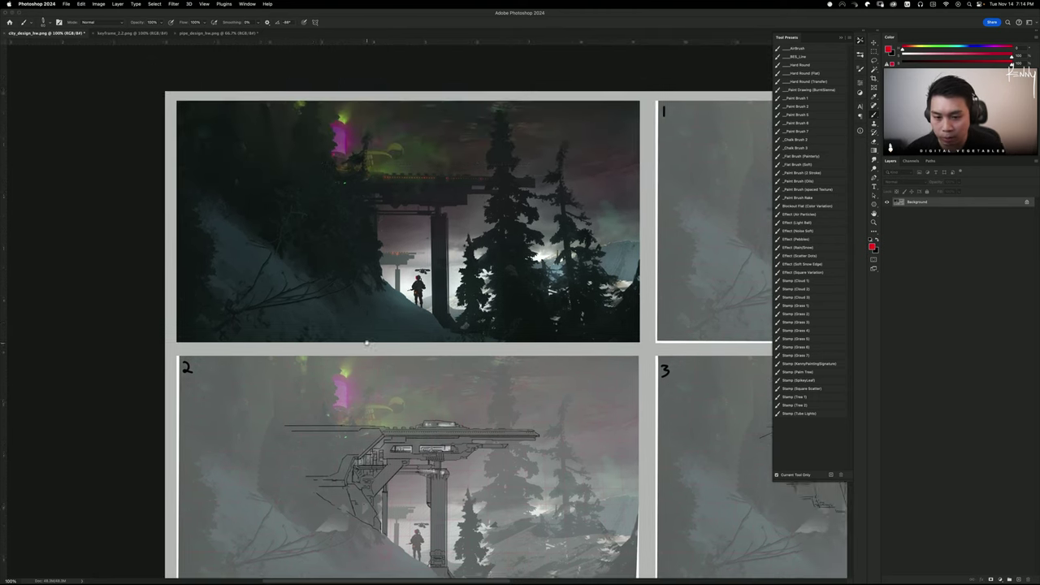
mouse_move(574, 282)
left_mouse_down()
mouse_move(261, 323)
mouse_move(476, 253)
mouse_move(435, 244)
left_mouse_up()
key("super+z")
key("super+z")
mouse_move(186, 248)
left_mouse_down()
mouse_move(619, 248)
mouse_move(544, 327)
mouse_move(263, 328)
left_mouse_up()
left_click_drag(366, 137, 254, 131)
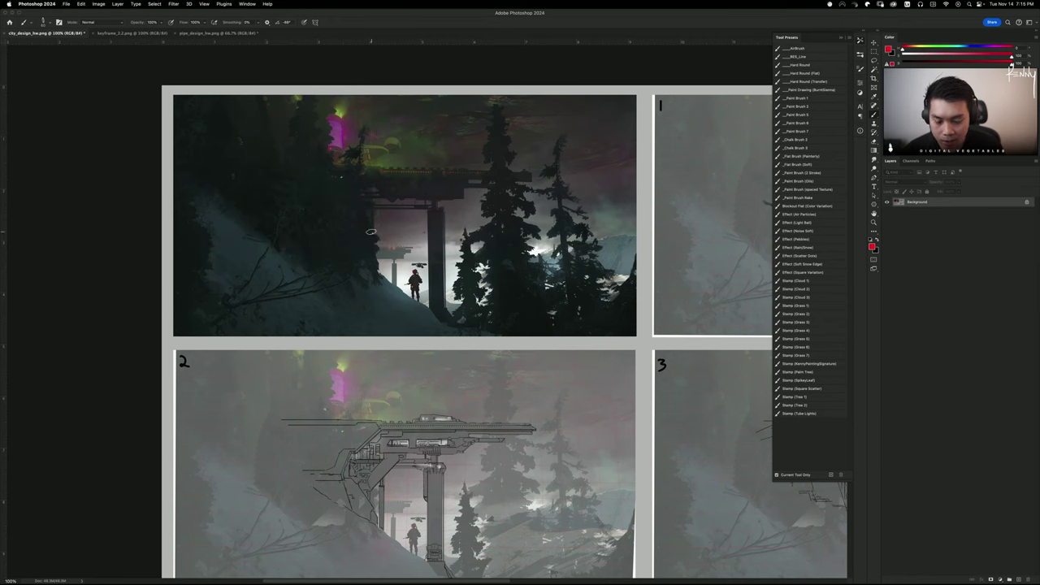
Compare the original painting with sketch 2, and examine the bridges in sketches 3 and 1 at 200% zoom
scroll(413, 370, "down", 5)
scroll(416, 386, "up", 4)
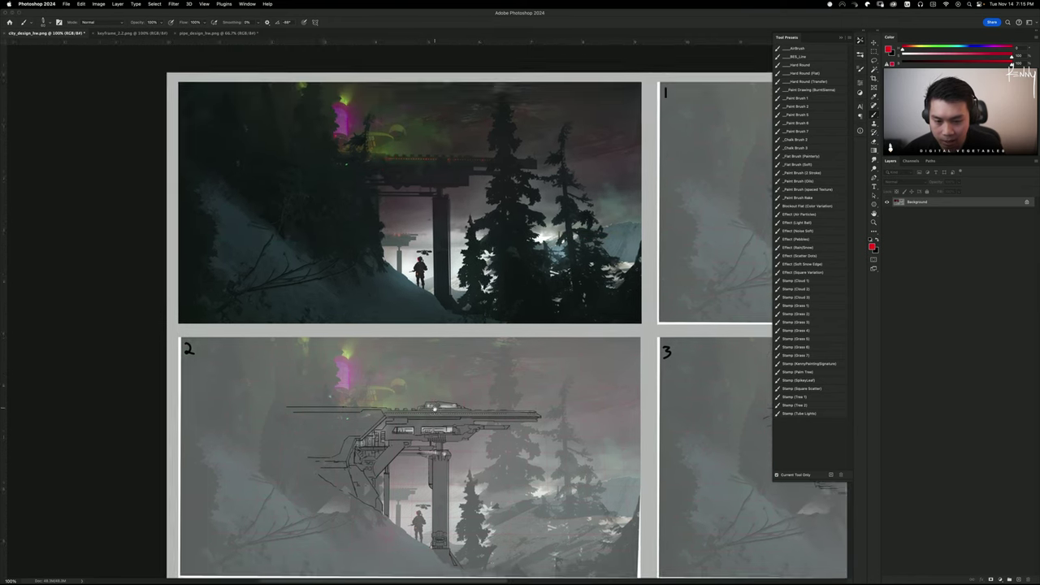
scroll(417, 396, "down", 3)
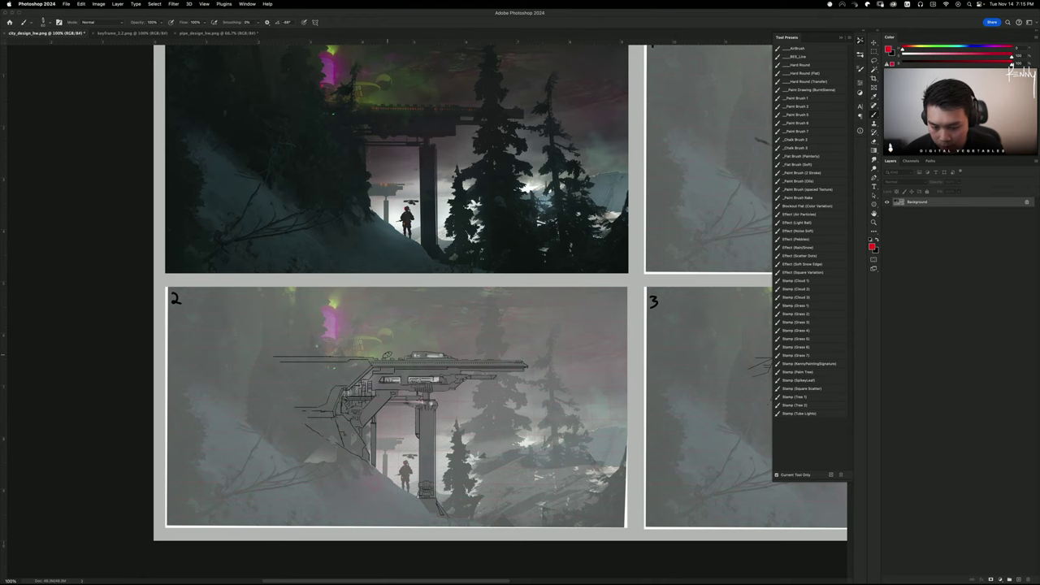
scroll(387, 355, "down", 3)
scroll(332, 365, "right", 10)
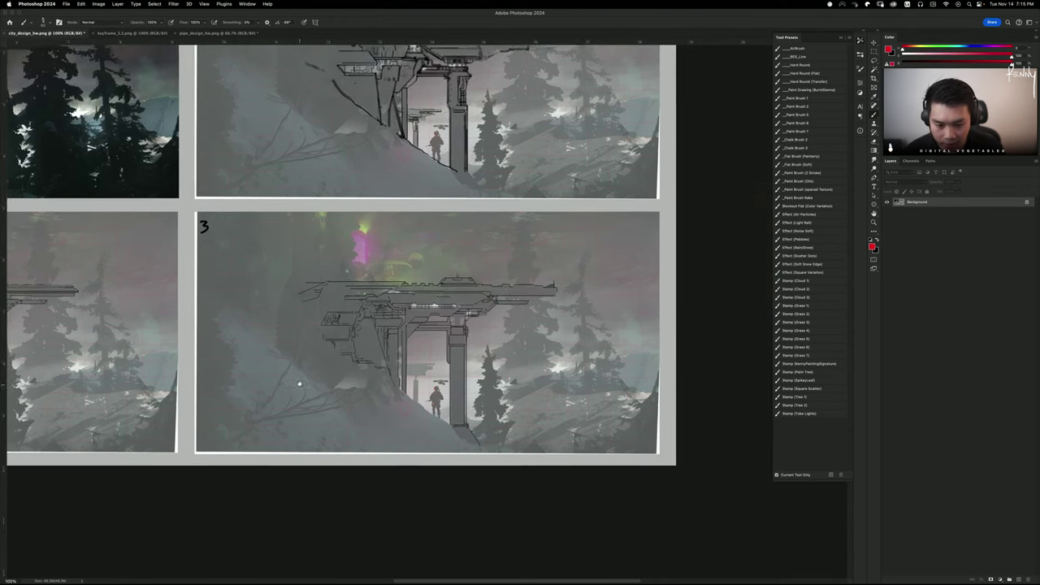
key("super+equal")
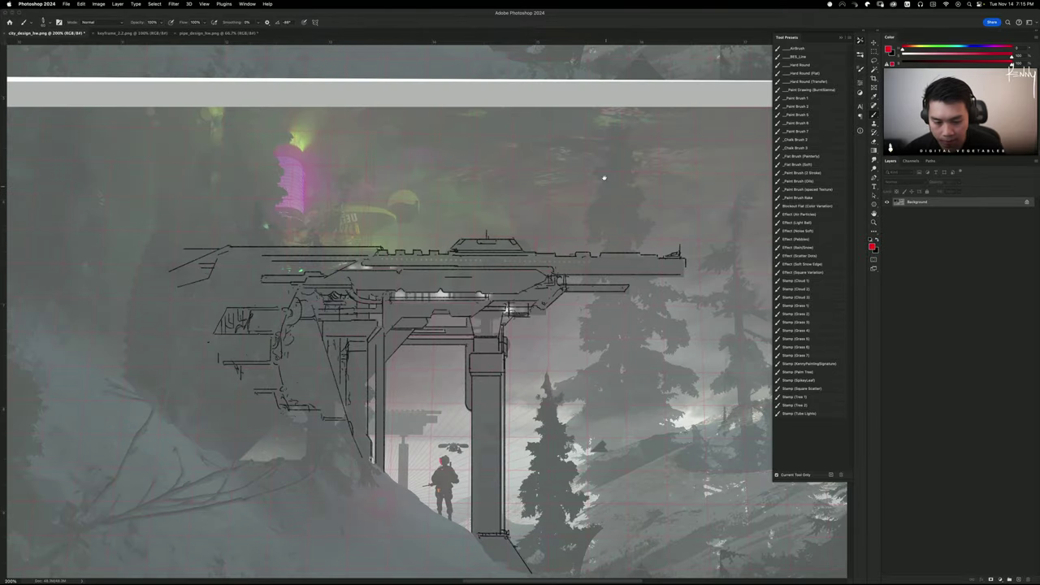
scroll(604, 162, "down", 1)
scroll(609, 227, "up", 10)
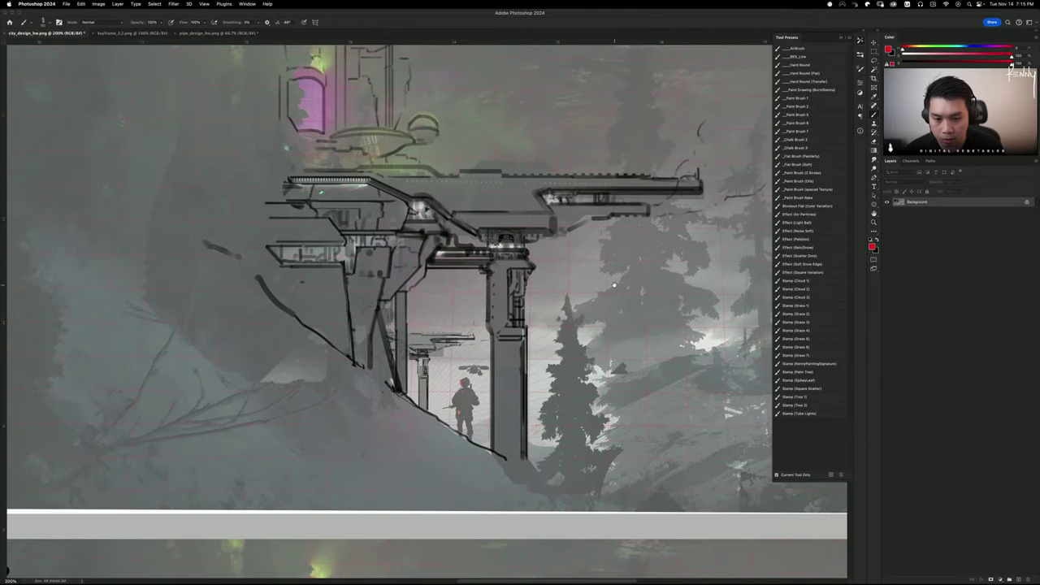
left_click_drag(614, 285, 608, 288)
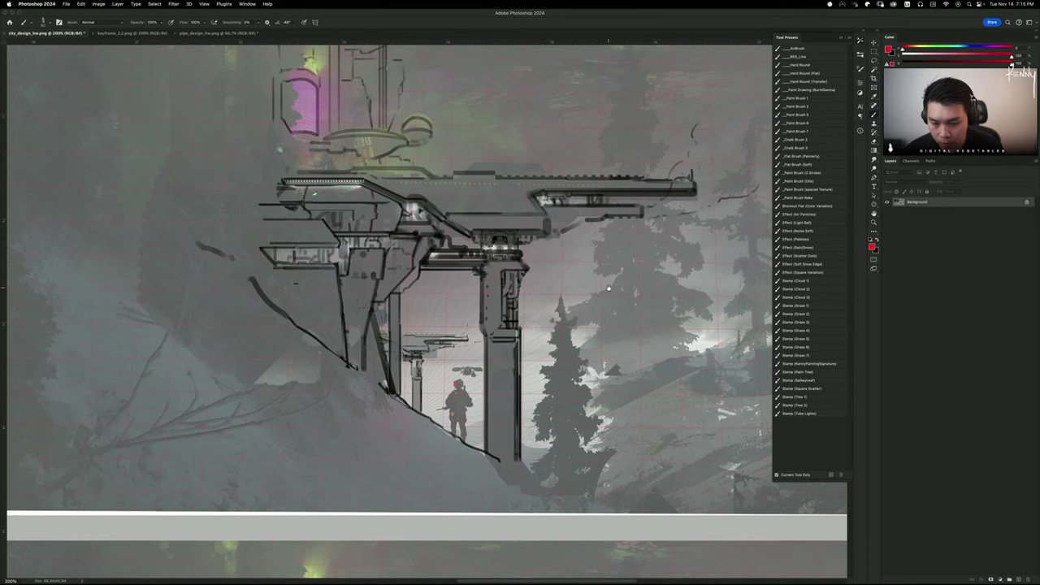
Mark the bridge structures of sketch 1 and sketch 3 in red at 200% zoom, undoing the marks
mouse_move(353, 185)
left_mouse_down()
mouse_move(467, 242)
mouse_move(534, 233)
left_mouse_up()
key("ctrl+z")
scroll(464, 162, "down", 10)
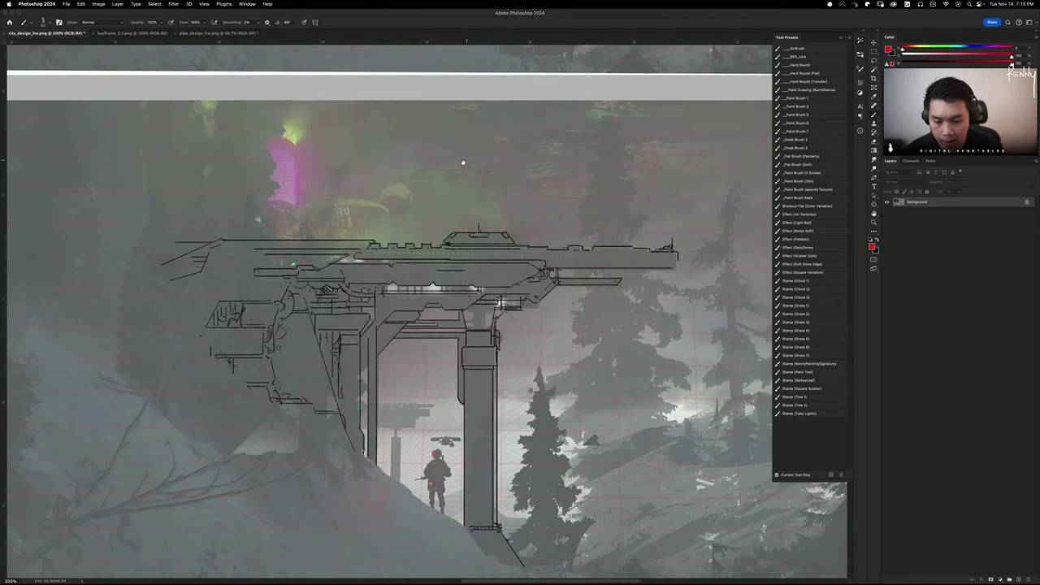
mouse_move(585, 253)
left_mouse_down()
mouse_move(220, 441)
mouse_move(479, 140)
left_mouse_up()
key("ctrl+z")
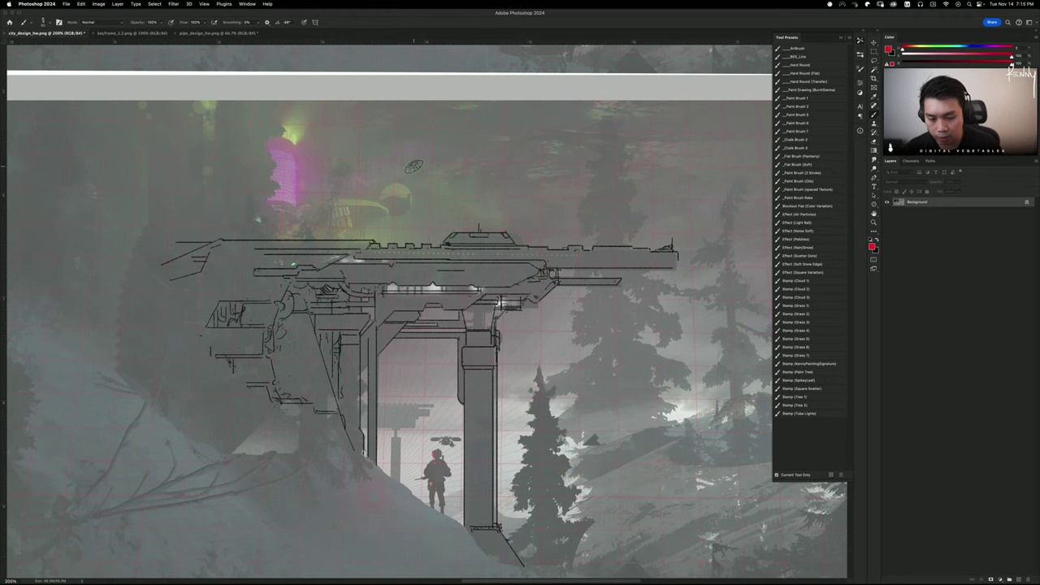
mouse_move(671, 231)
left_mouse_down()
mouse_move(505, 151)
mouse_move(642, 248)
left_mouse_up()
key("super+z")
mouse_move(386, 229)
left_mouse_down()
mouse_move(651, 286)
mouse_move(557, 282)
left_mouse_up()
Outline the bridge deck in the original painting in red, and undo the outline
scroll(556, 282, "left", 6)
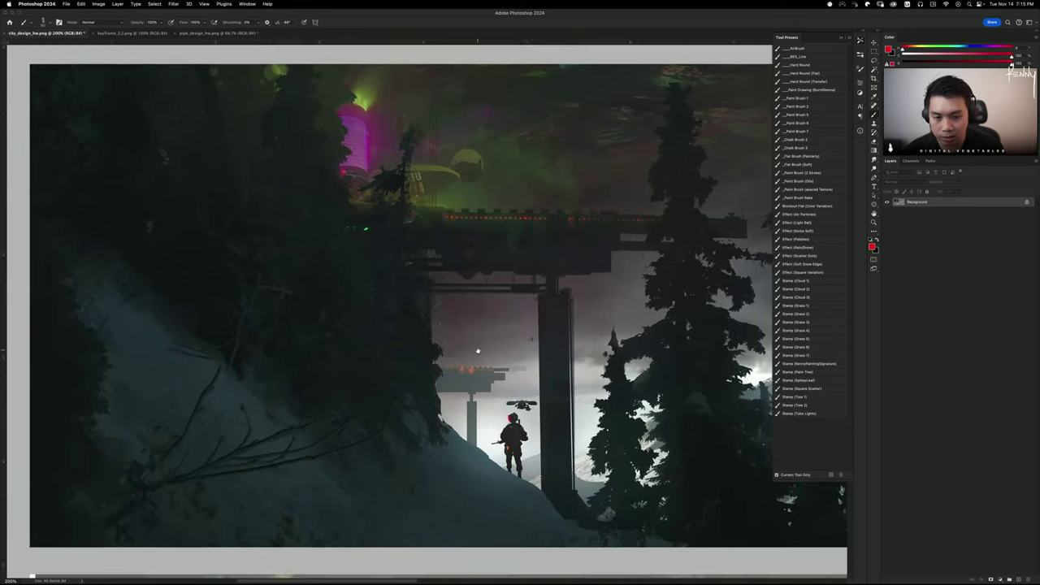
mouse_move(478, 347)
left_mouse_down()
mouse_move(402, 358)
mouse_move(401, 343)
left_mouse_up()
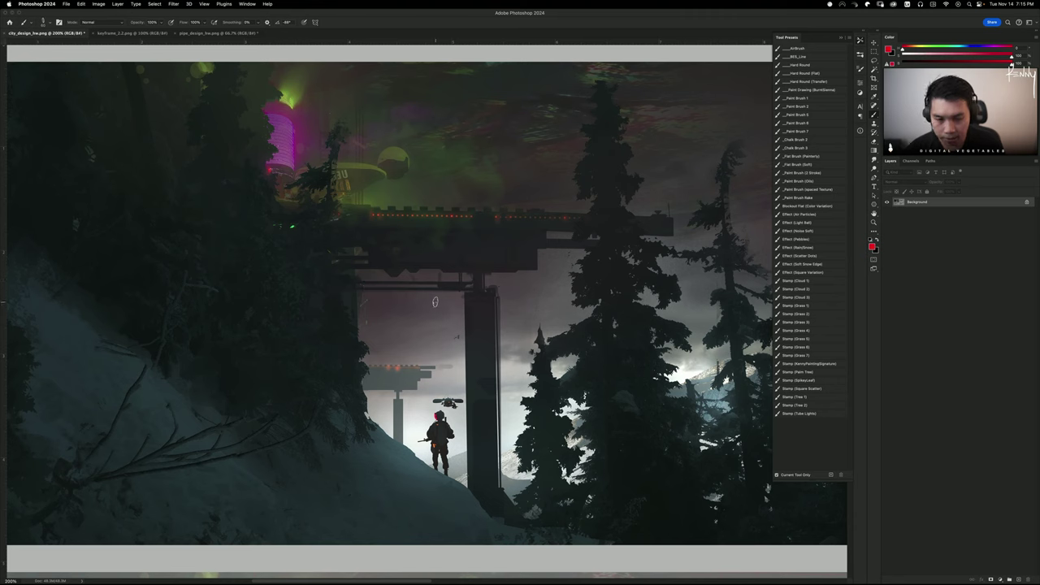
mouse_move(673, 190)
left_mouse_down()
mouse_move(619, 266)
mouse_move(289, 259)
mouse_move(671, 206)
left_mouse_up()
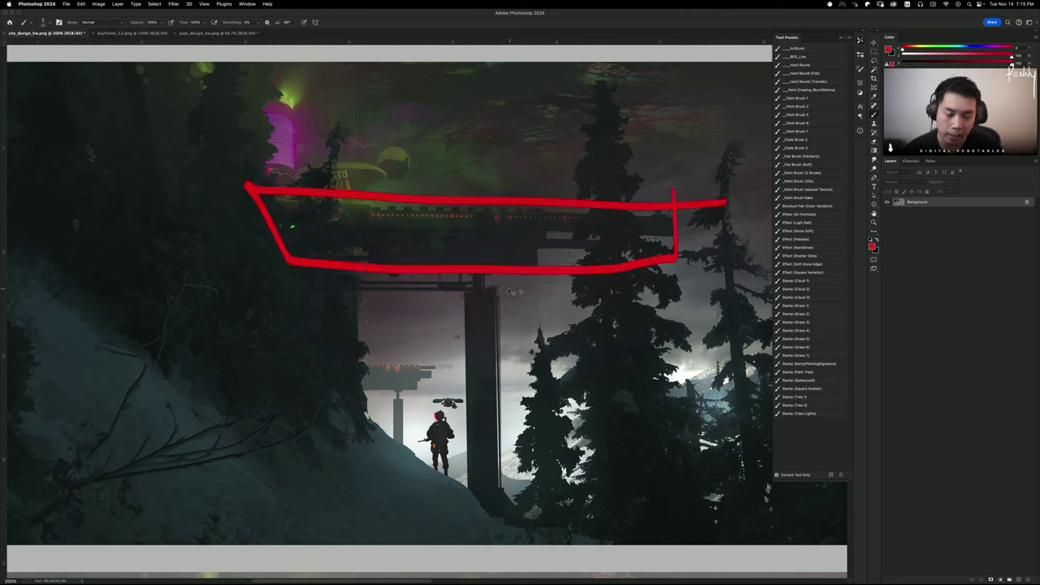
key("super+z")
Draw red curves from the bridge deck's shadowed end down to the snowy slope beside the figure, undoing each one
left_click_drag(290, 251, 390, 420)
key("super+z")
mouse_move(316, 271)
left_mouse_down()
mouse_move(395, 347)
mouse_move(418, 443)
left_mouse_up()
key("super+z")
mouse_move(337, 249)
left_mouse_down()
mouse_move(415, 382)
mouse_move(395, 439)
left_mouse_up()
key("super+z")
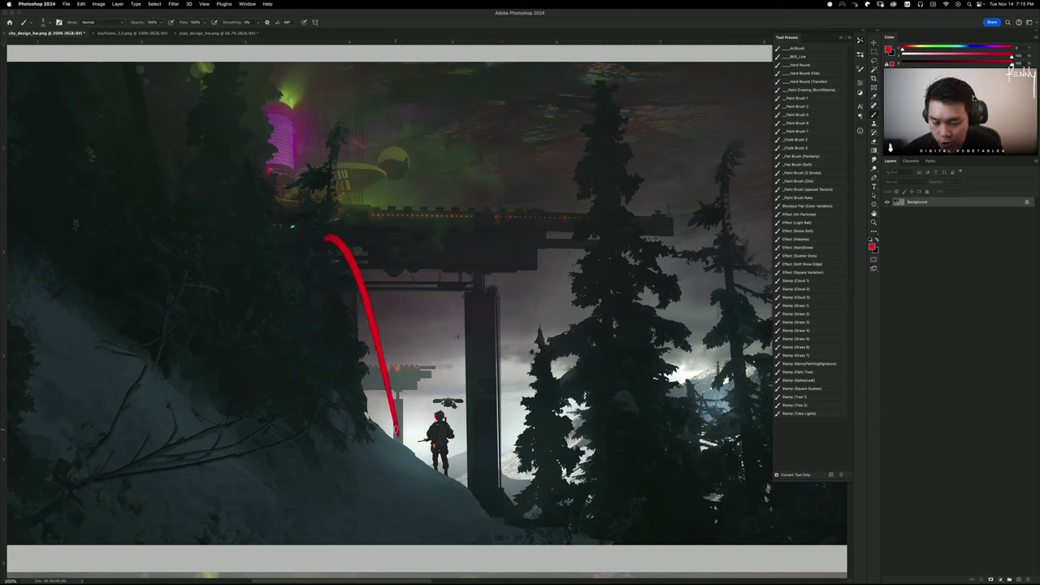
key("super+z")
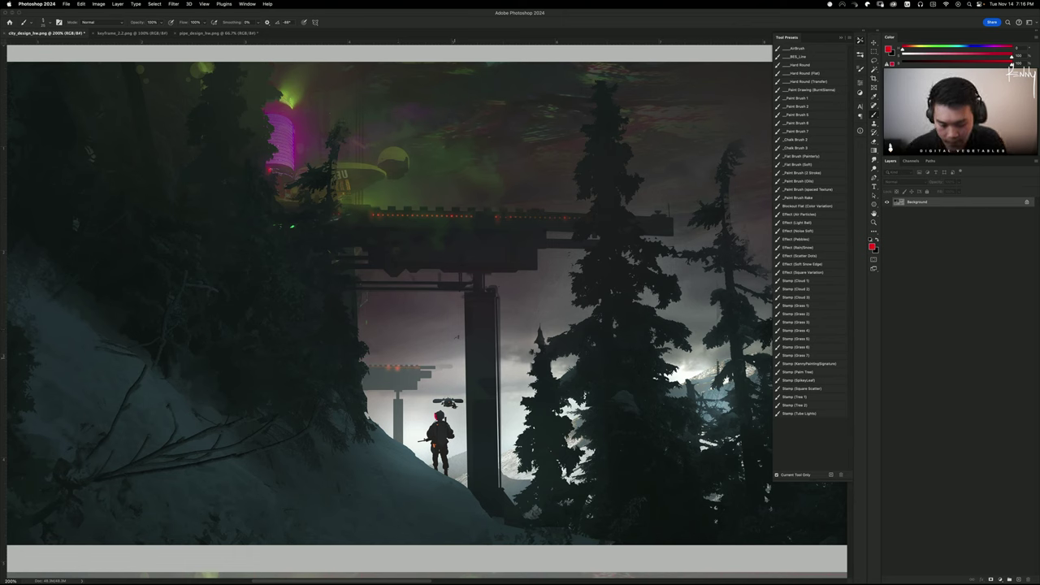
Circle the standing figure and mark the area around its head in red, undoing both marks
left_click_drag(459, 359, 449, 356)
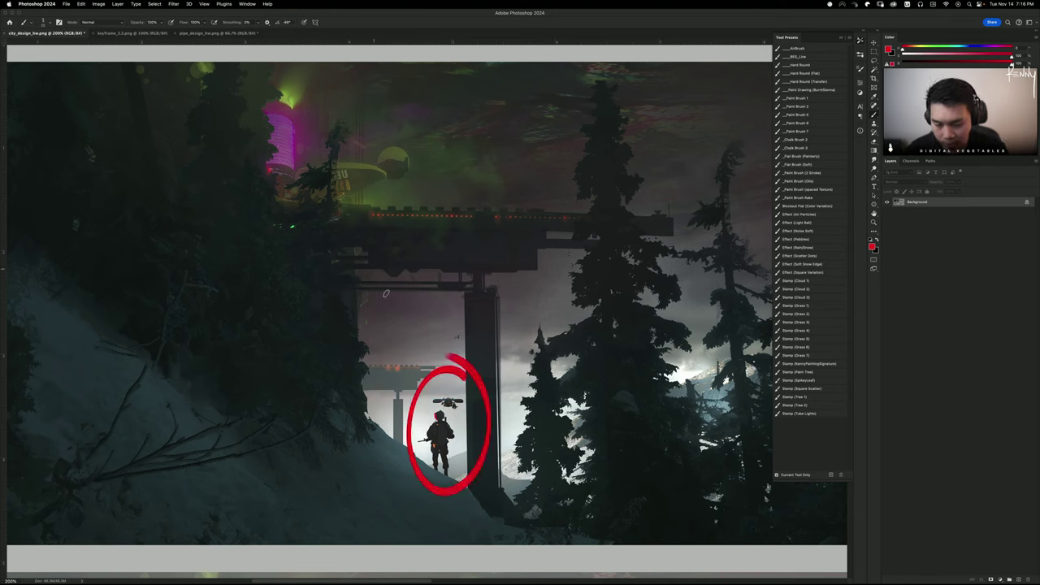
key("super+z")
key("super+z")
left_click_drag(445, 394, 422, 420)
key("super+z")
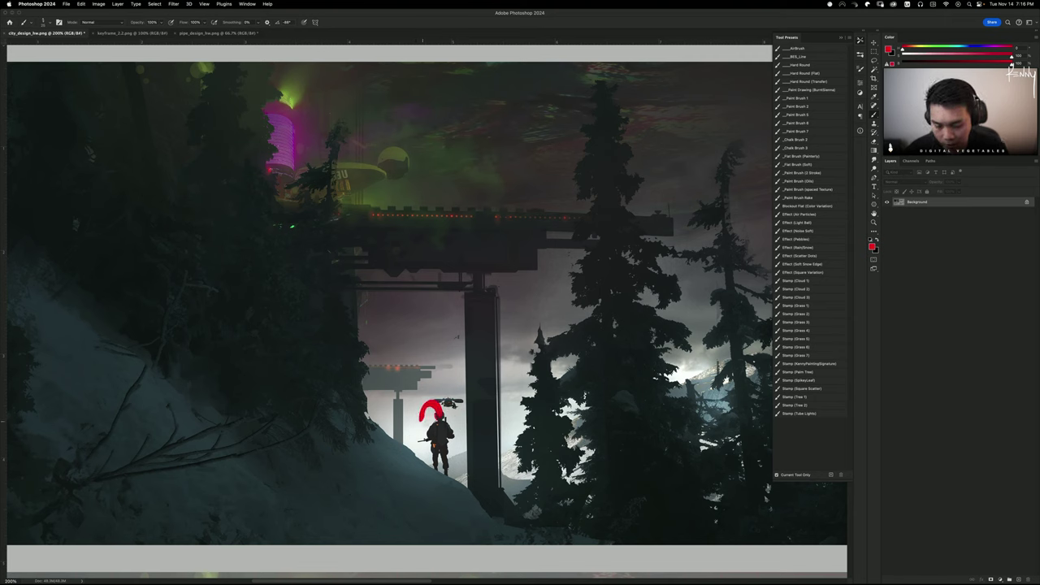
key("ctrl+z")
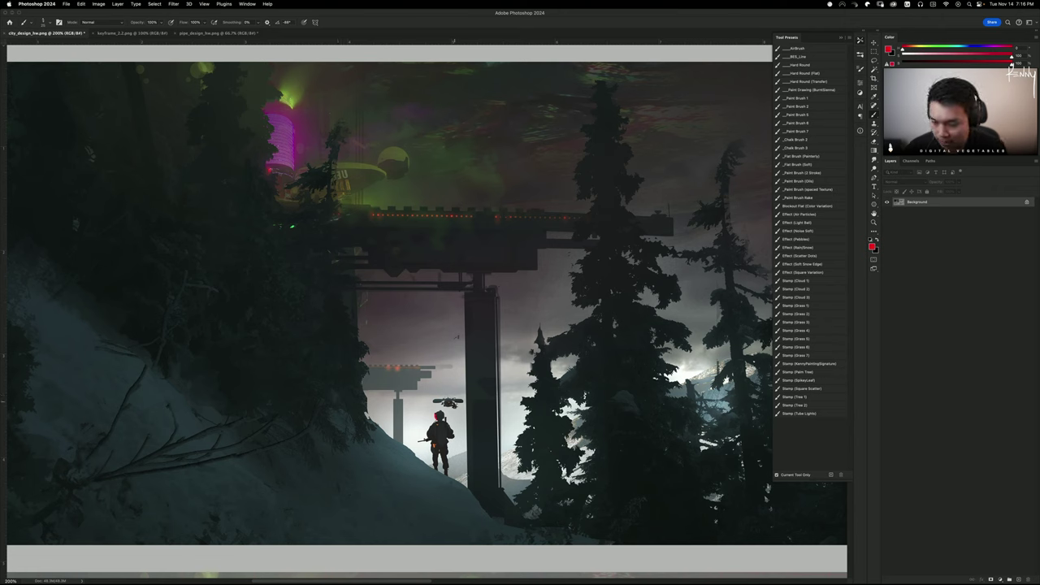
Circle the drone above the standing figure in red, undoing the first attempt and redrawing the circle
mouse_move(460, 413)
left_mouse_down()
mouse_move(445, 377)
mouse_move(483, 397)
mouse_move(431, 435)
left_mouse_up()
key("ctrl+z")
key("ctrl+z")
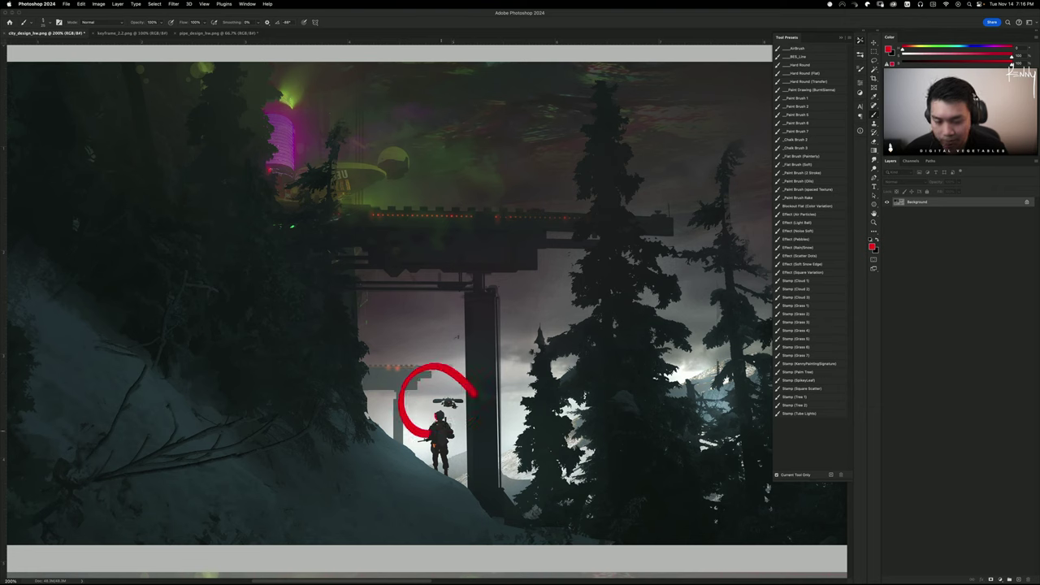
key("ctrl+z")
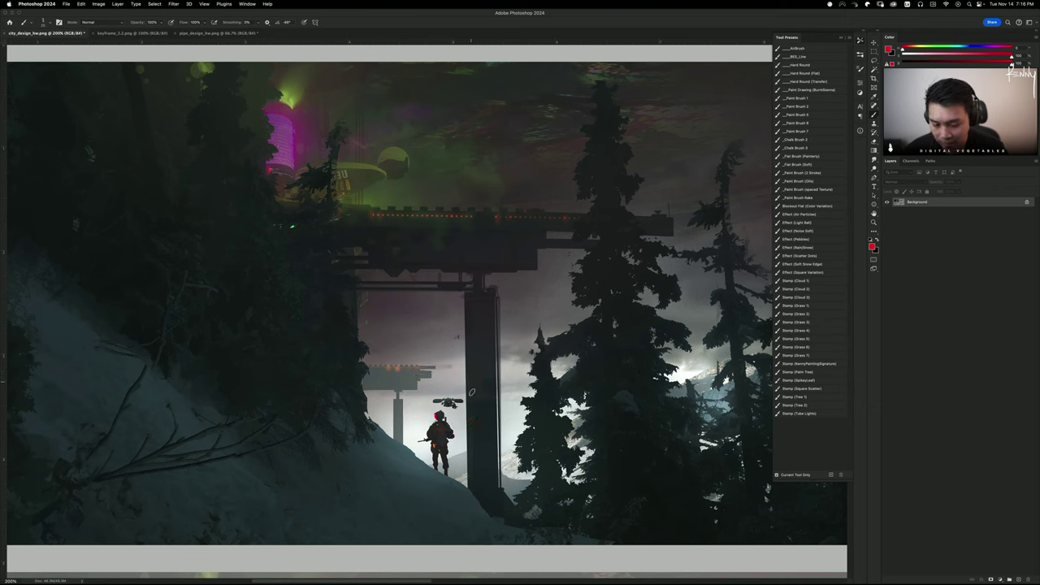
left_click_drag(472, 392, 416, 422)
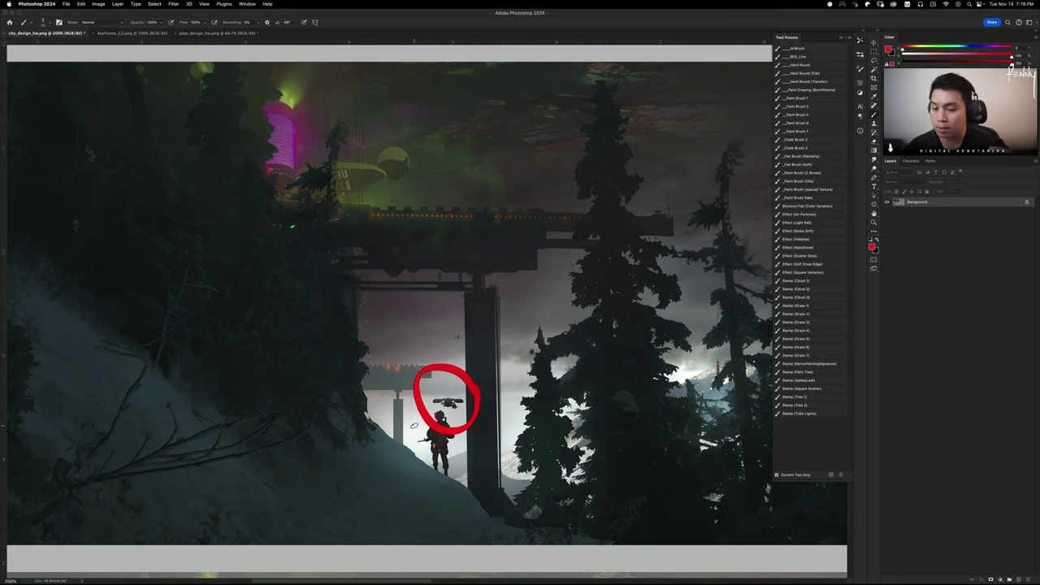
Undo the circle around the drone, and mark the glowing purple tower with red strokes, undoing each one
key("ctrl+z")
left_click_drag(415, 425, 543, 547)
left_click_drag(459, 218, 396, 327)
key("ctrl+z")
mouse_move(443, 221)
left_mouse_down()
mouse_move(380, 325)
mouse_move(425, 332)
left_mouse_up()
key("ctrl+z")
left_click_drag(494, 227, 443, 193)
key("ctrl+z")
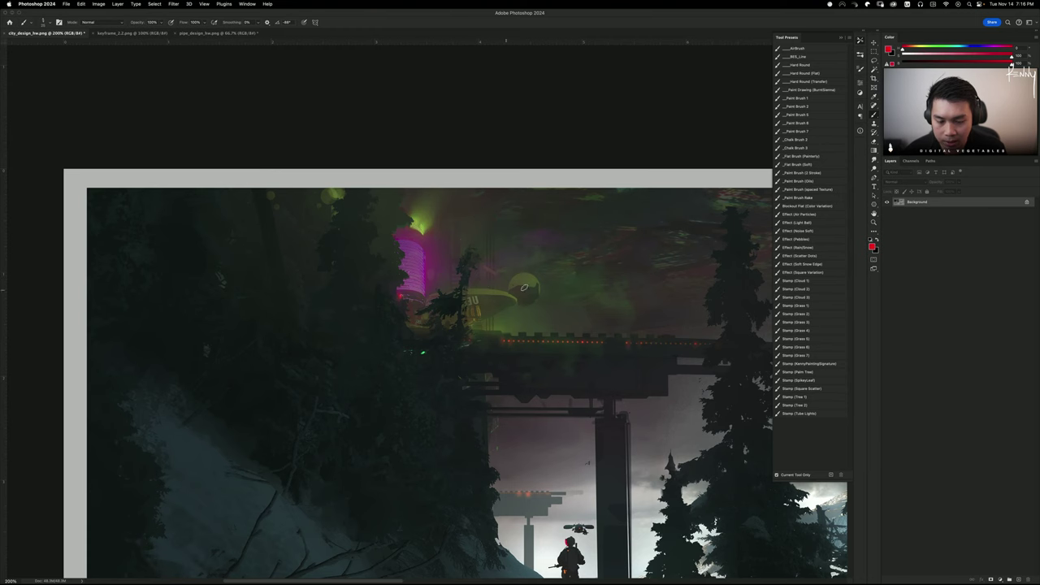
Draw red marks around the green sphere, the purple tower and the sky above them, undoing each mark
left_click_drag(537, 243, 488, 274)
key("ctrl+z")
left_click_drag(470, 213, 376, 327)
key("ctrl+z")
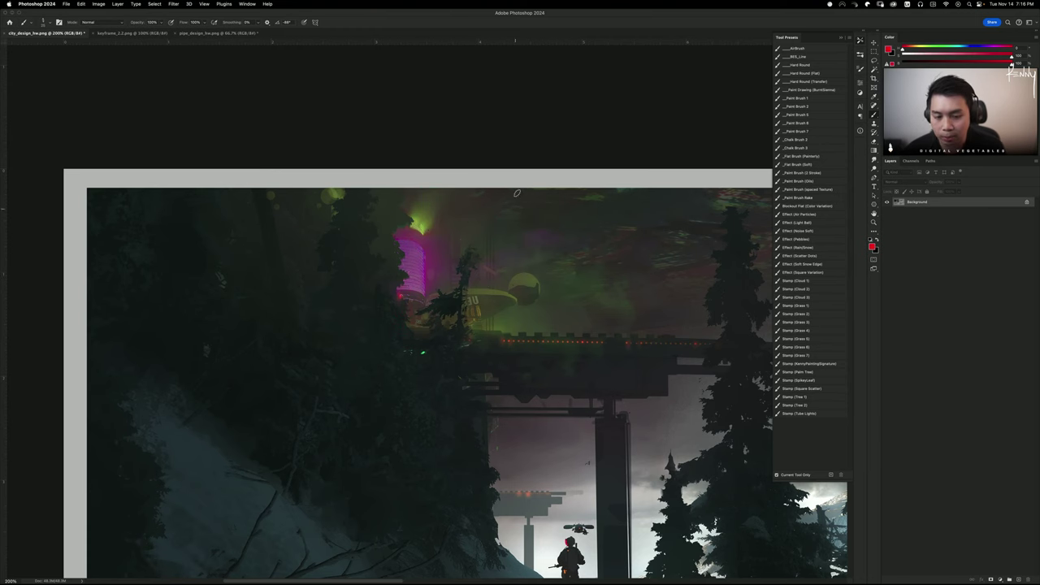
mouse_move(515, 181)
left_mouse_down()
mouse_move(527, 317)
mouse_move(404, 332)
mouse_move(342, 267)
mouse_move(384, 180)
mouse_move(521, 198)
mouse_move(542, 185)
left_mouse_up()
key("ctrl+z")
Draw a red stroke from the purple tower's base toward the bridge's support pillar, and undo it
left_click_drag(475, 411, 365, 246)
left_click_drag(411, 286, 342, 307)
mouse_move(244, 173)
left_mouse_down()
mouse_move(580, 167)
mouse_move(484, 480)
mouse_move(413, 265)
left_mouse_up()
key("ctrl+z")
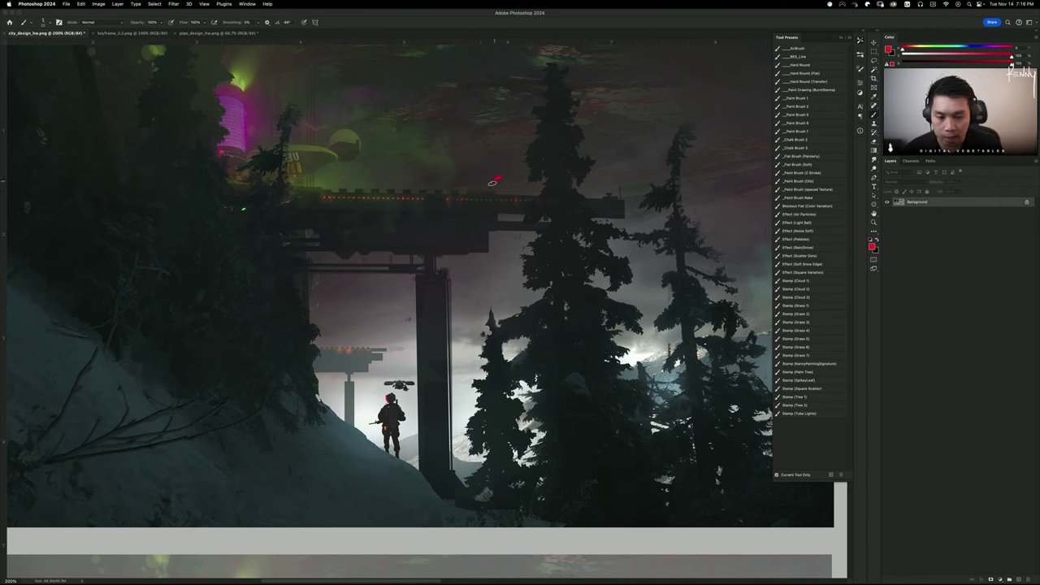
Draw a row of slanted red strokes along the top edge of the painted bridge deck, and undo them all
mouse_move(499, 178)
left_mouse_down()
mouse_move(475, 195)
mouse_move(428, 176)
mouse_move(410, 195)
mouse_move(325, 188)
left_mouse_up()
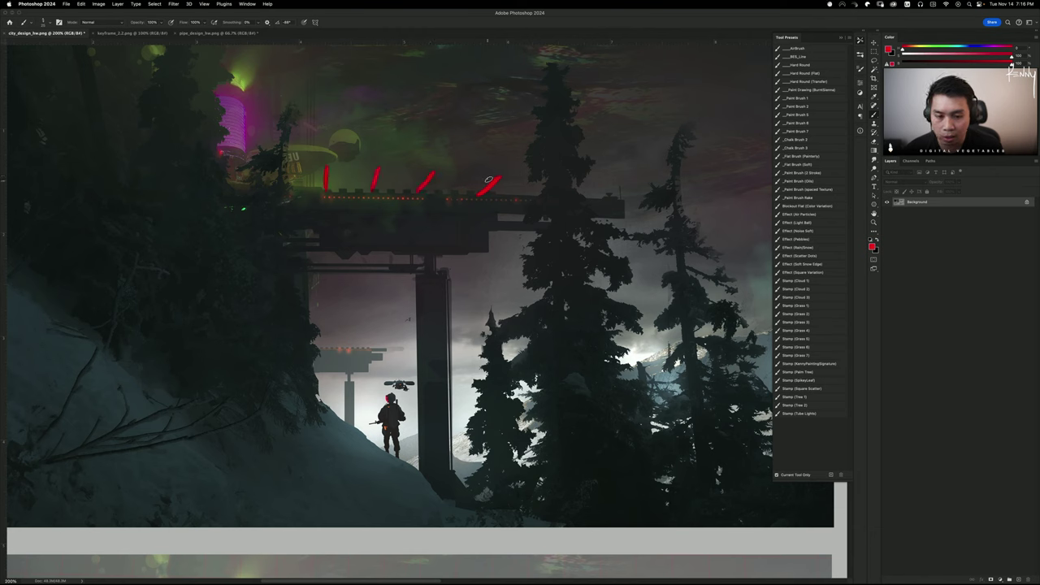
mouse_move(708, 77)
left_mouse_down()
mouse_move(567, 150)
mouse_move(661, 82)
mouse_move(538, 163)
left_mouse_up()
key("super+z")
key("ctrl+z")
key("ctrl+z")
key("ctrl+z")
key("ctrl+z")
key("ctrl+z")
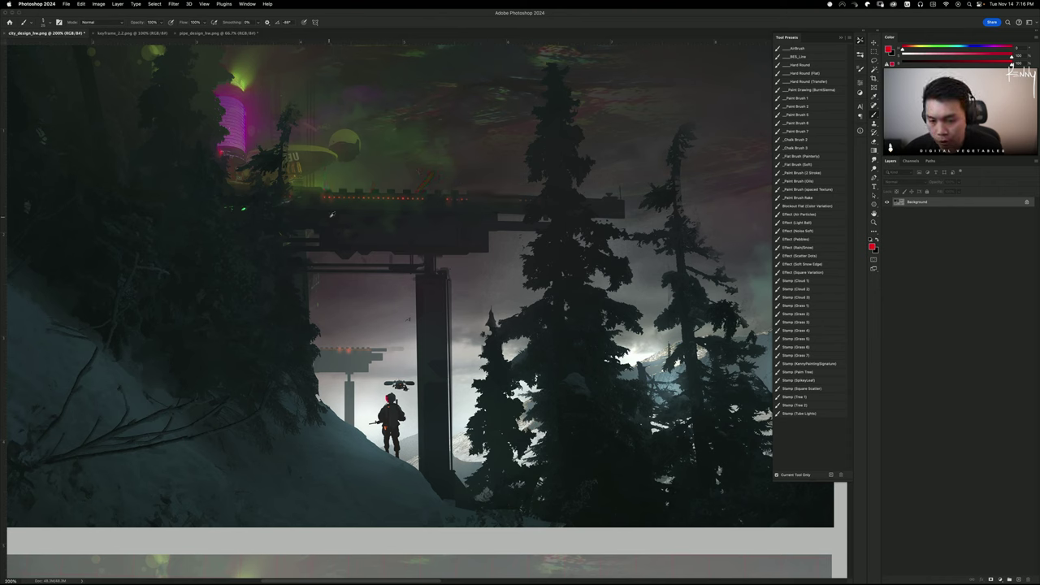
Trace the deck of the bridge line drawing below the painting in red, and undo the line
scroll(399, 293, "down", 10)
left_click_drag(413, 231, 411, 227)
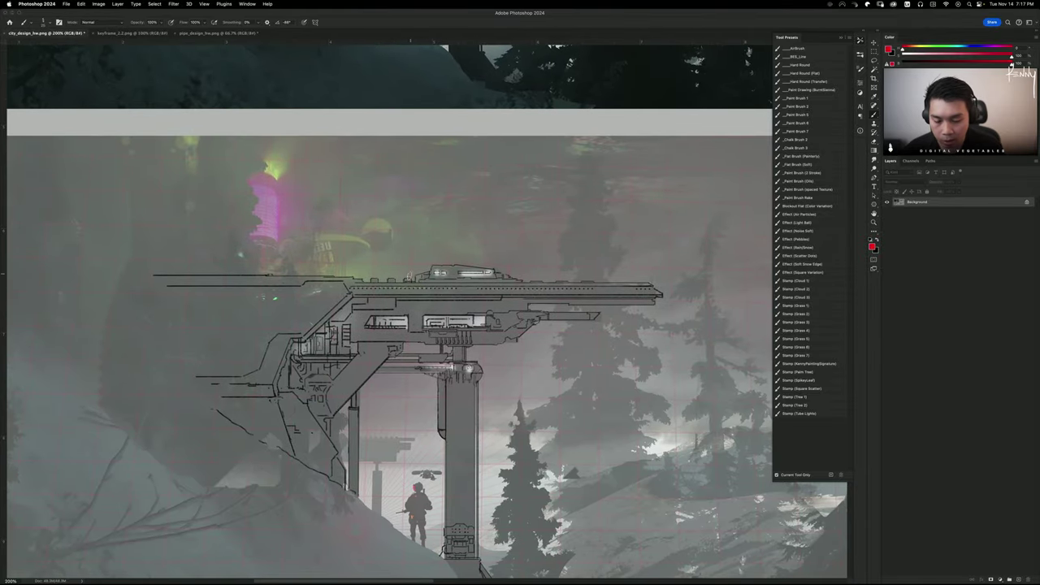
left_click_drag(369, 284, 619, 286)
key("ctrl+z")
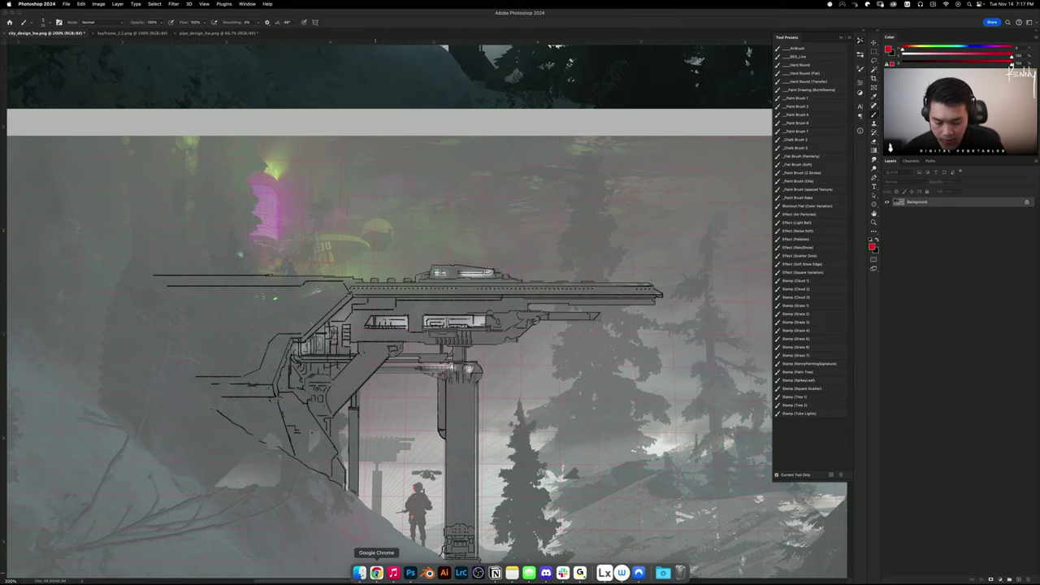
Switch to Chrome, enlarge the window with the "commercial fishing docks" image results, and look through the dock photos
left_click(377, 573)
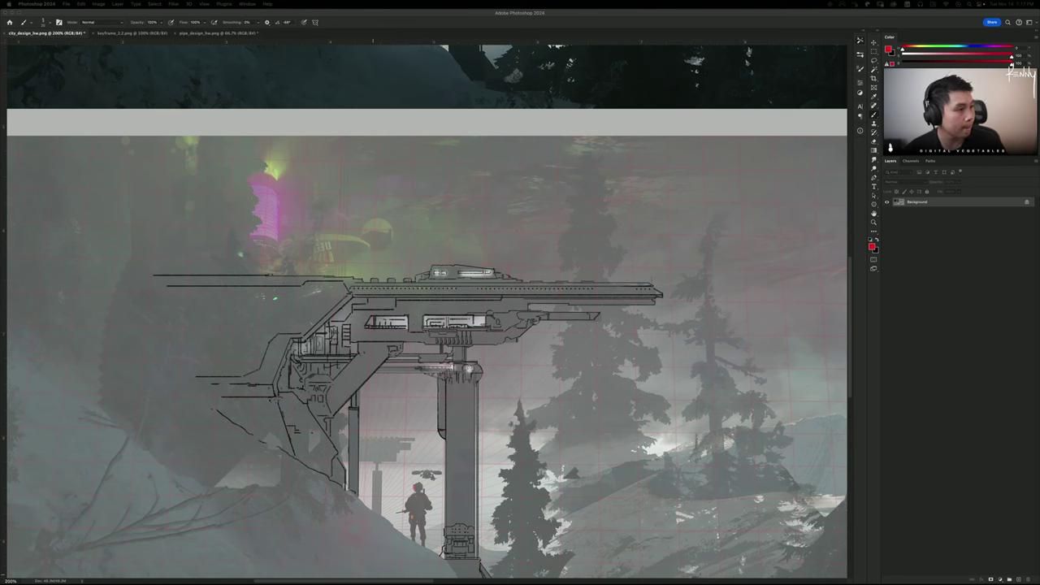
left_click_drag(1039, 406, 332, 6)
double_click(385, 10)
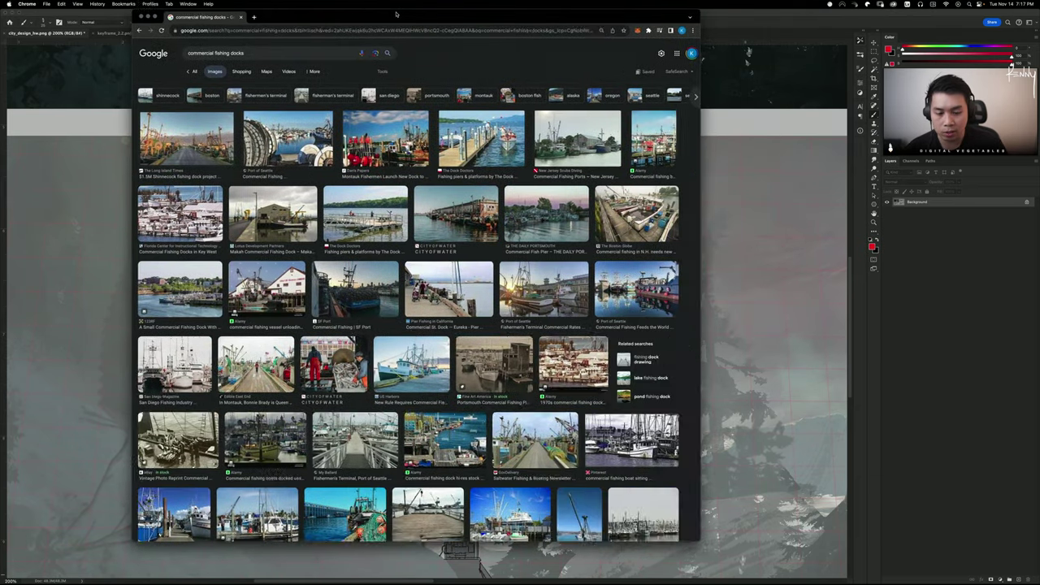
double_click(396, 14)
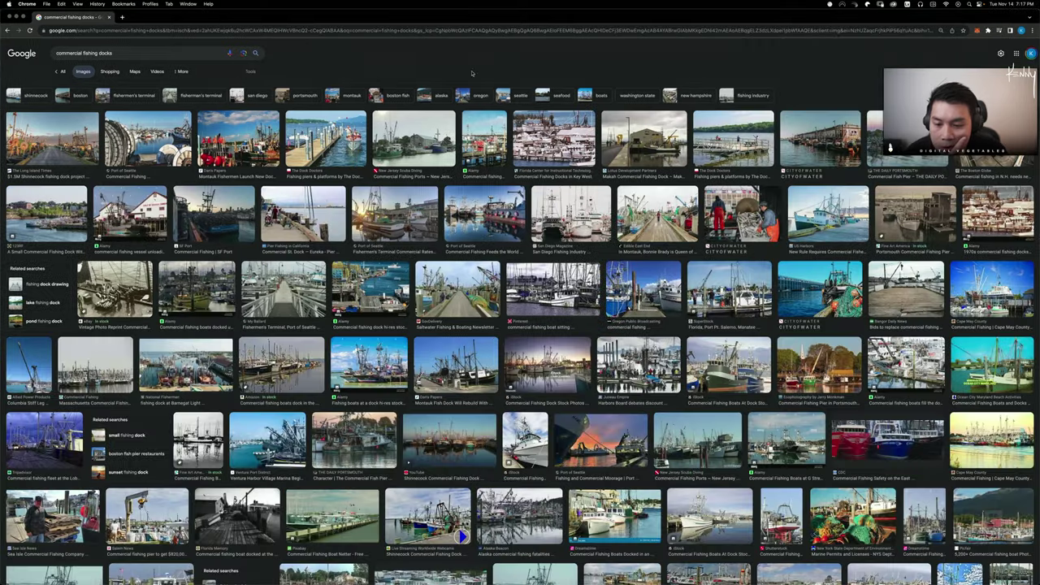
scroll(409, 196, "down", 5)
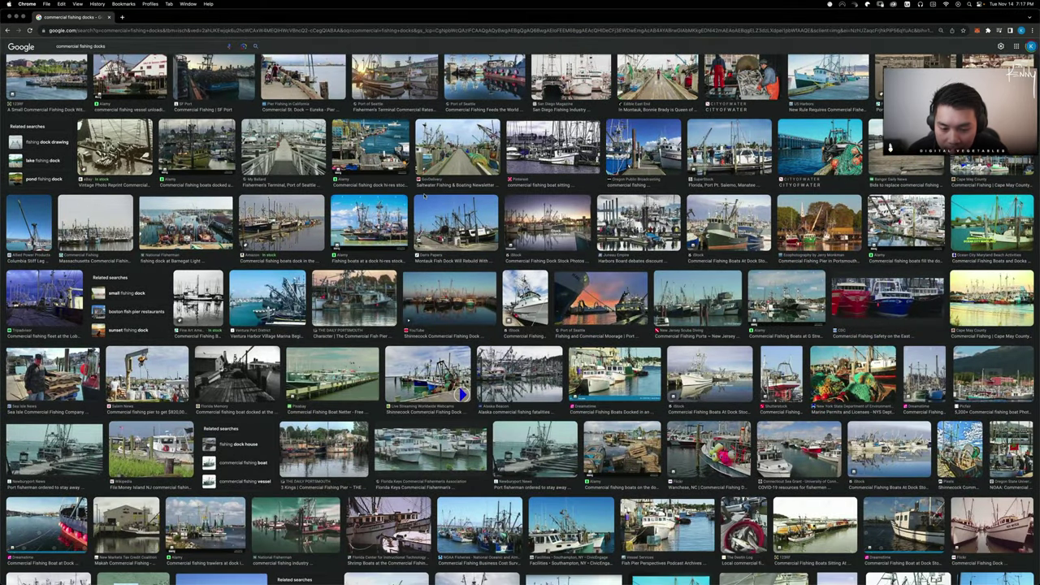
scroll(553, 312, "down", 1)
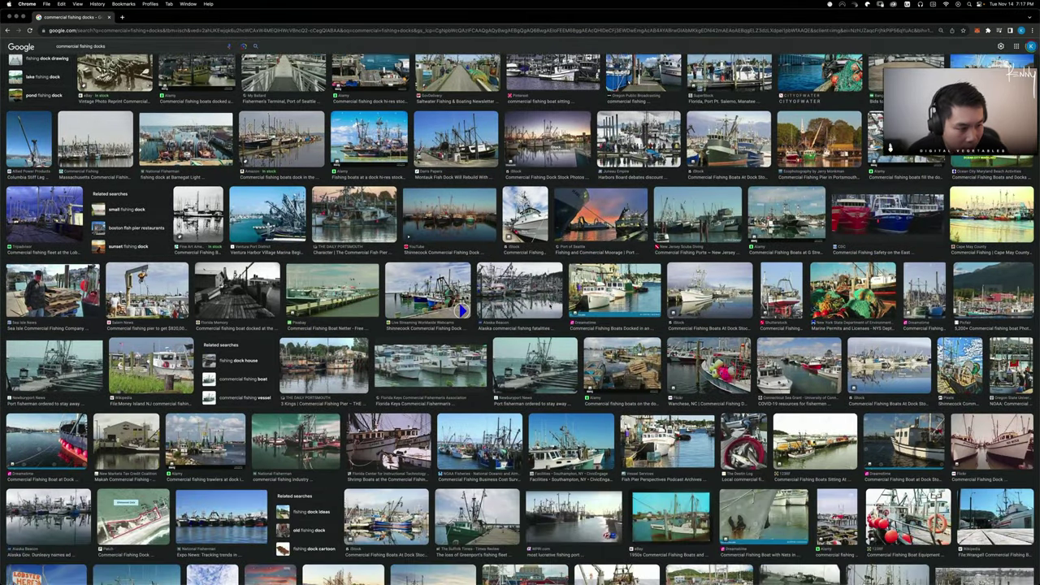
scroll(551, 308, "down", 2)
scroll(548, 303, "down", 2)
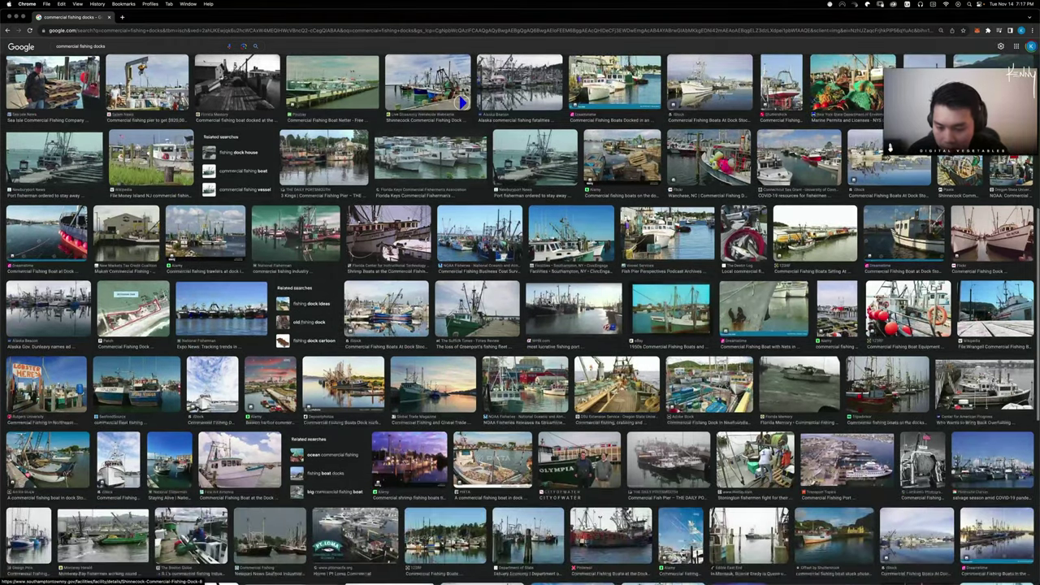
scroll(764, 275, "down", 3)
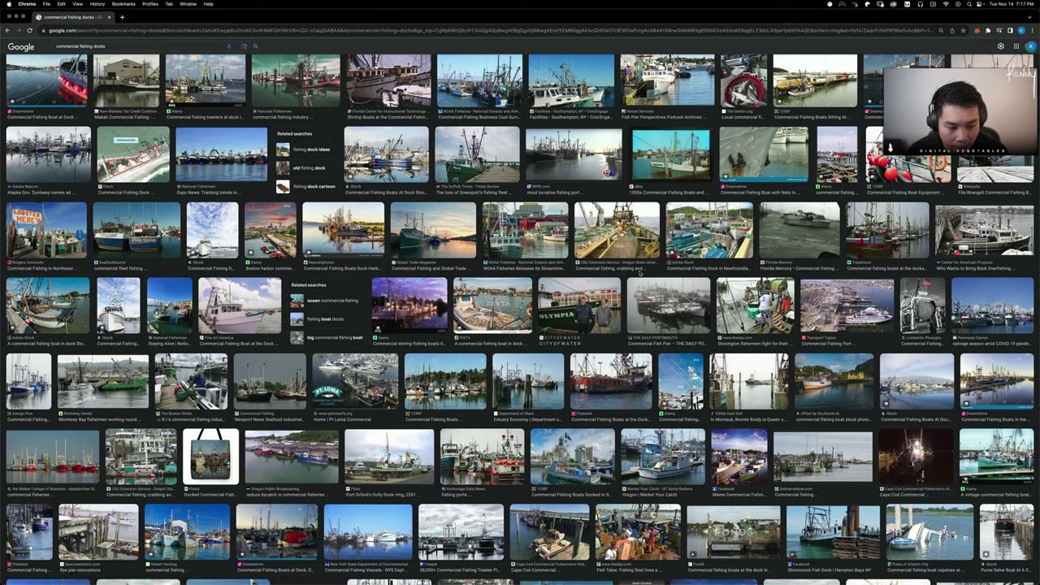
Preview the fishing dock photos from The Daily Portsmouth, The Boston Globe, Politico and Sea Fresh USA
left_click(668, 304)
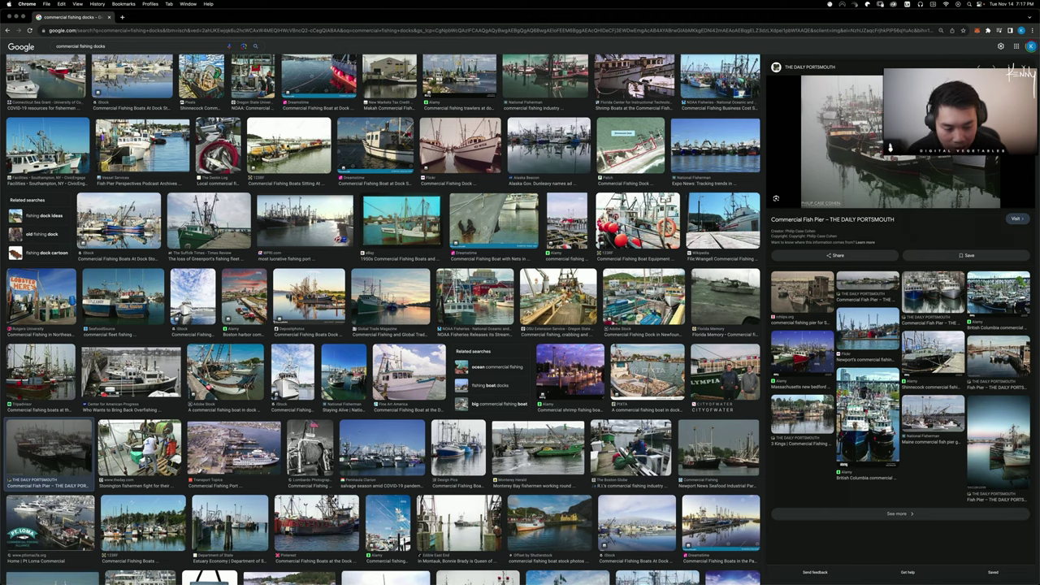
scroll(501, 294, "down", 2)
left_click(599, 330)
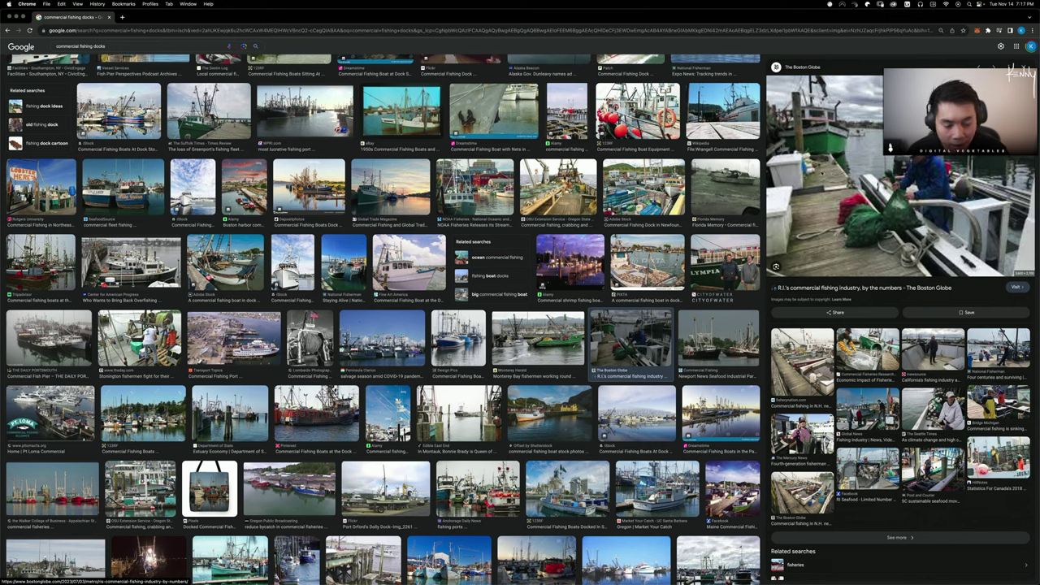
scroll(382, 337, "down", 2)
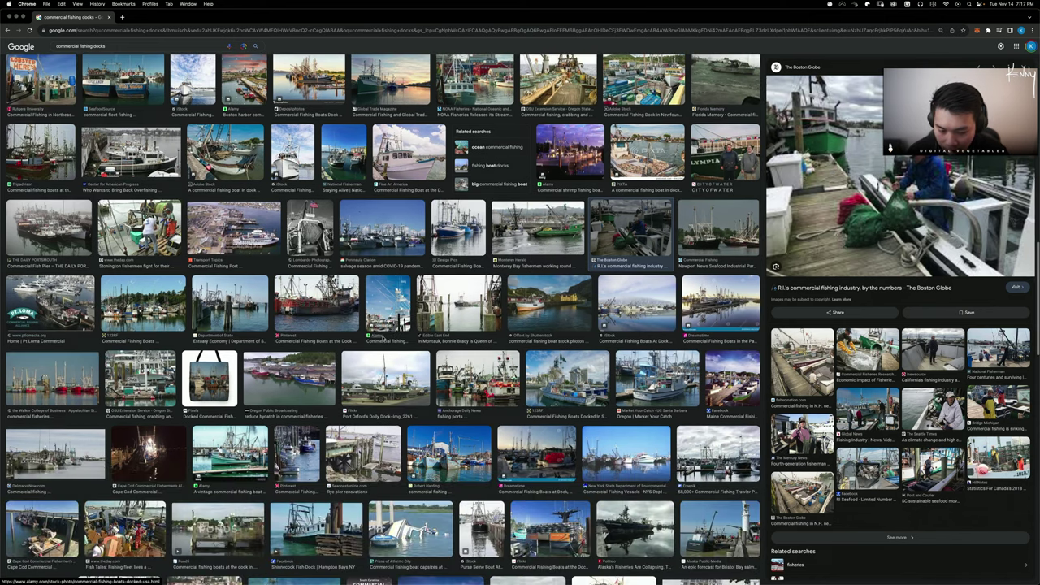
scroll(385, 338, "down", 4)
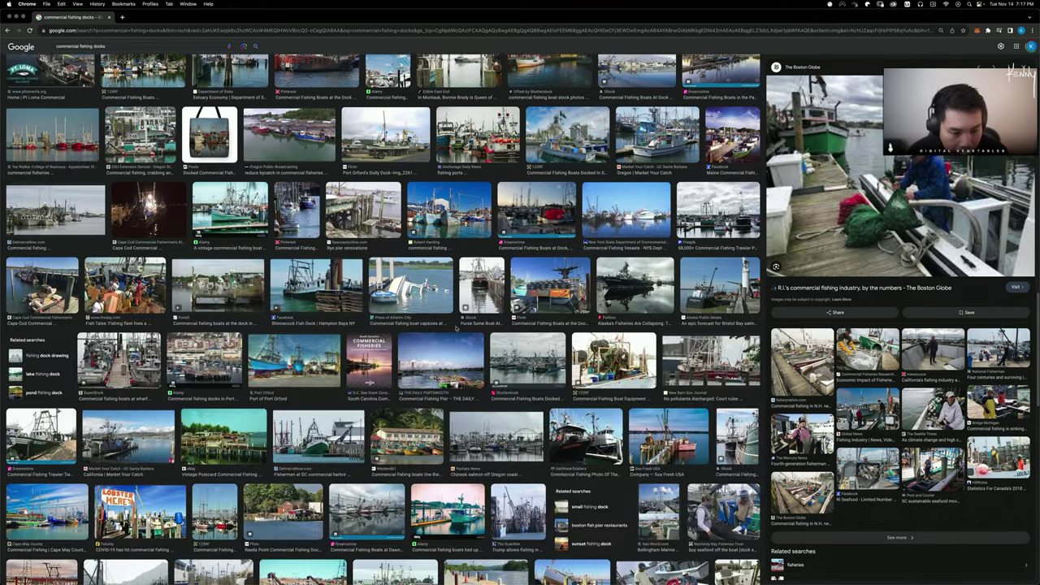
left_click(627, 297)
scroll(574, 309, "down", 1)
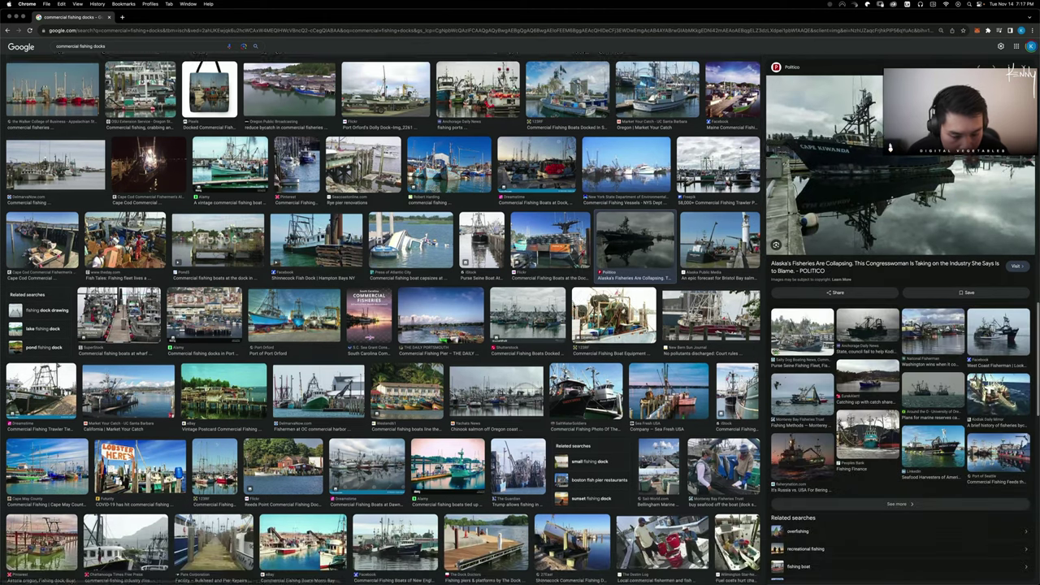
scroll(575, 309, "down", 1)
left_click(659, 298)
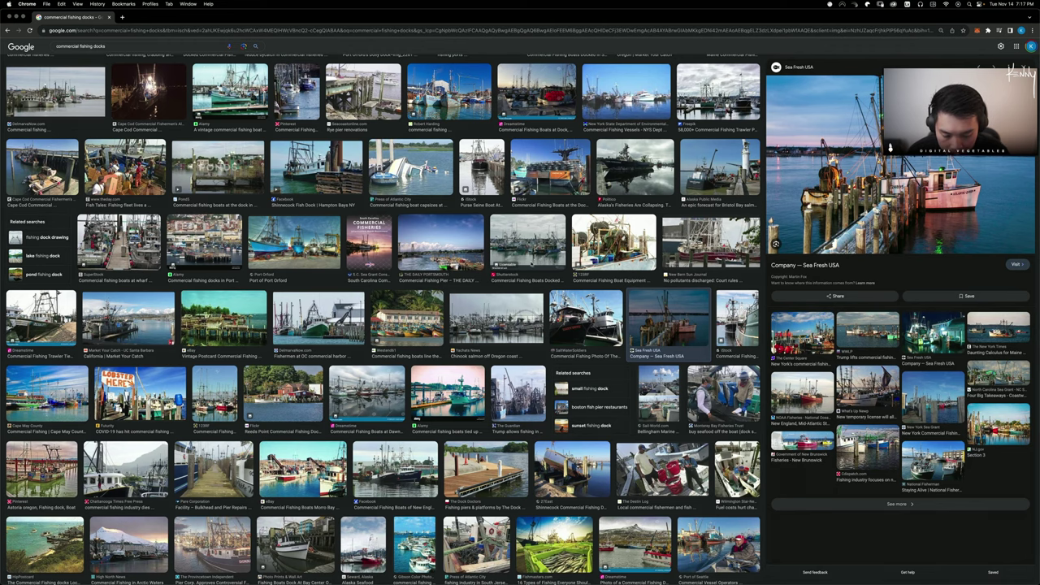
Examine more dock references, previewing the photos from The Philadelphia Inquirer, Sea Isle News, Gloucester Times and WHYY
scroll(382, 318, "down", 4)
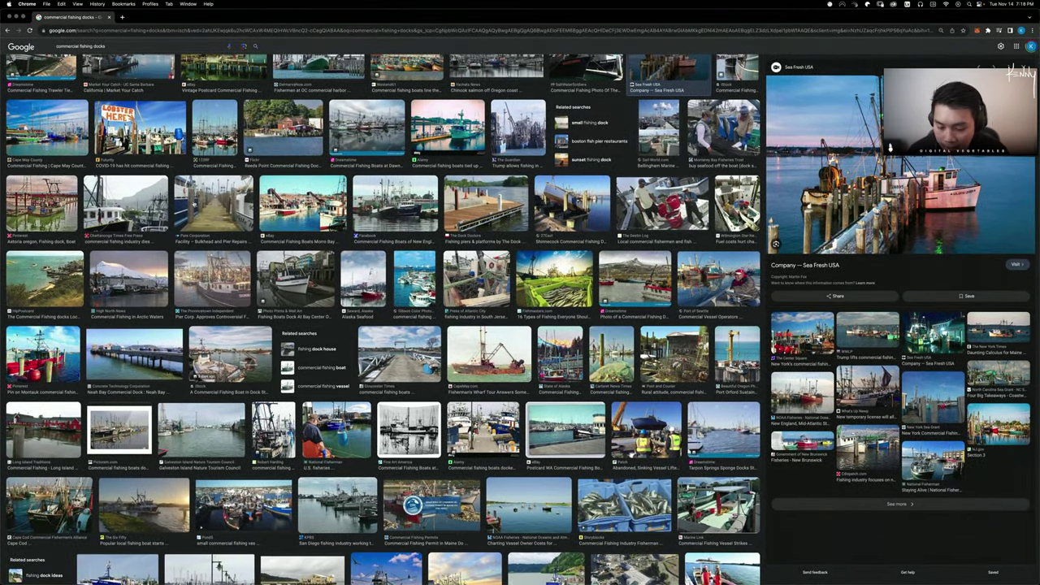
scroll(252, 345, "down", 2)
scroll(253, 345, "down", 3)
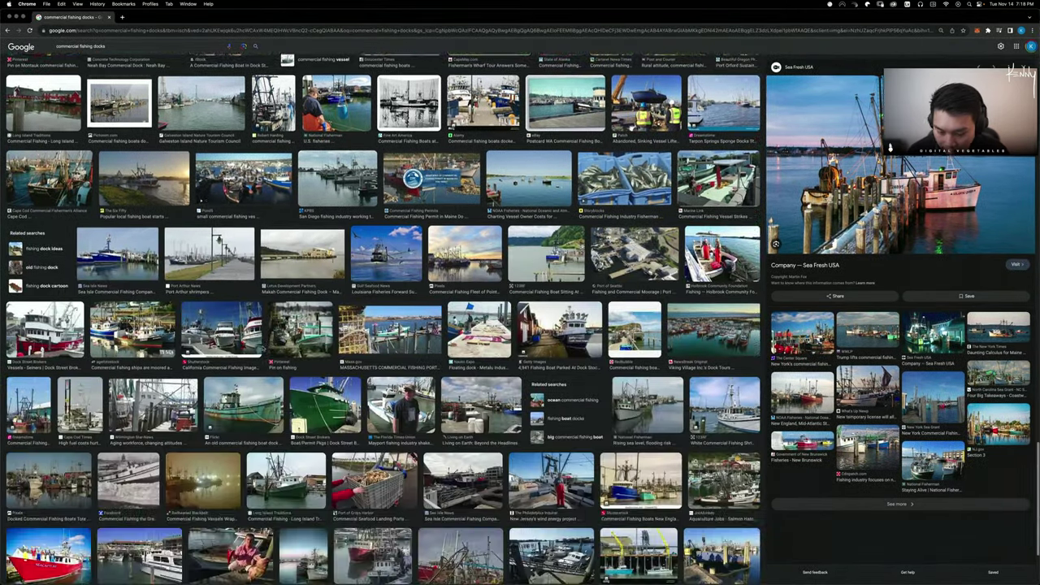
scroll(358, 362, "down", 2)
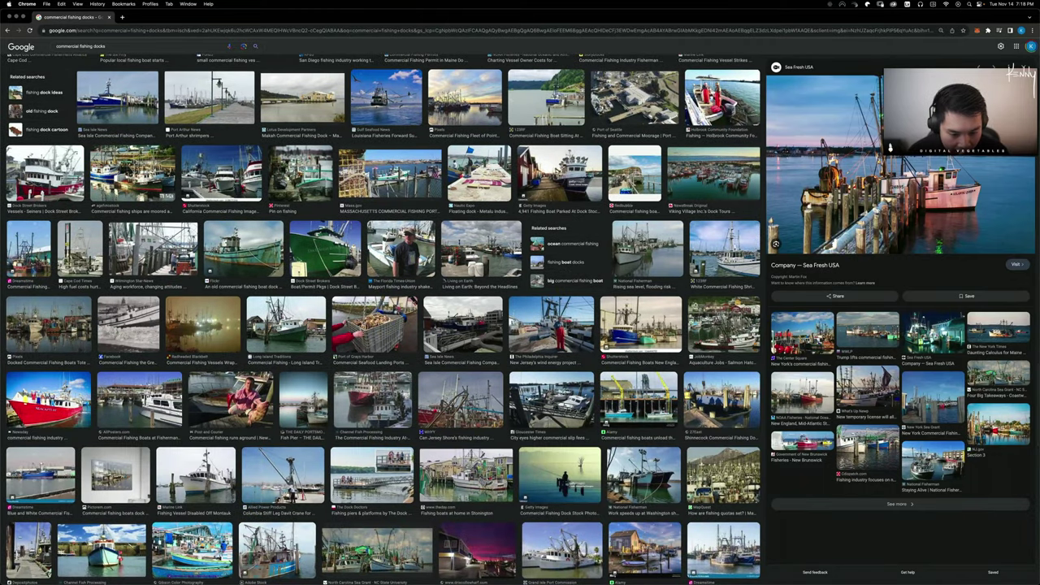
left_click(551, 327)
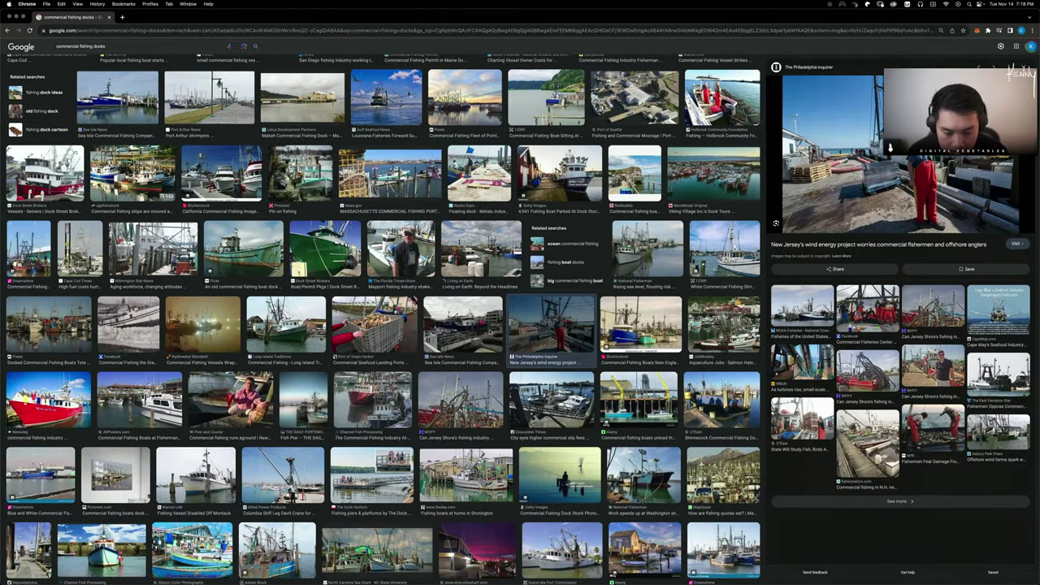
left_click(491, 331)
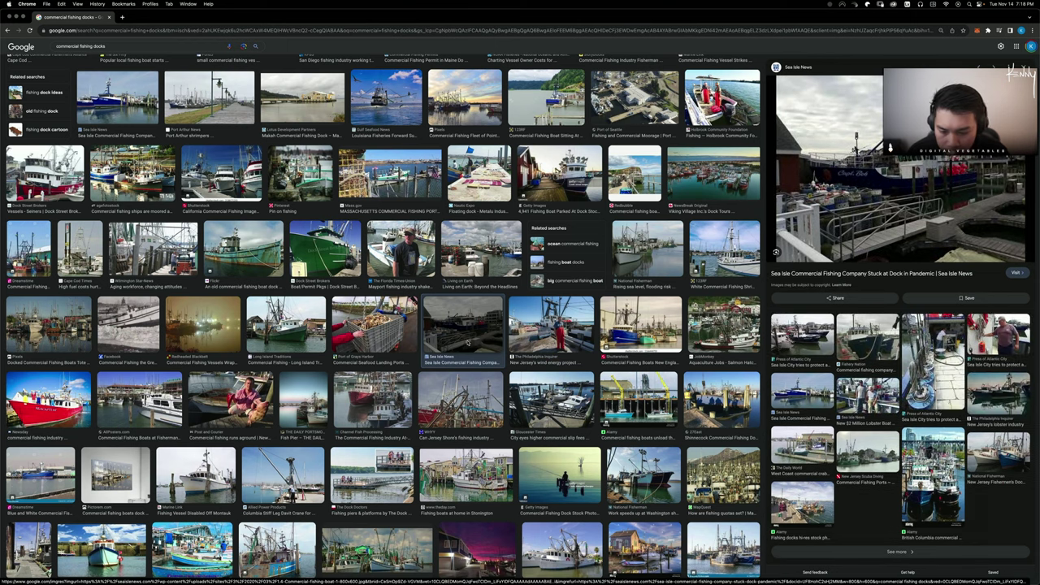
scroll(496, 324, "down", 1)
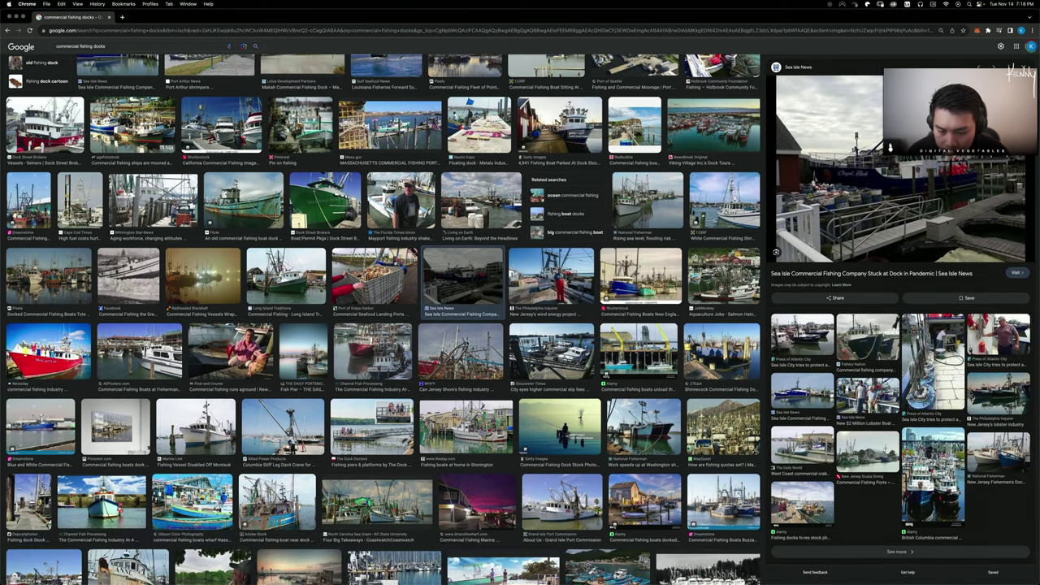
left_click(551, 351)
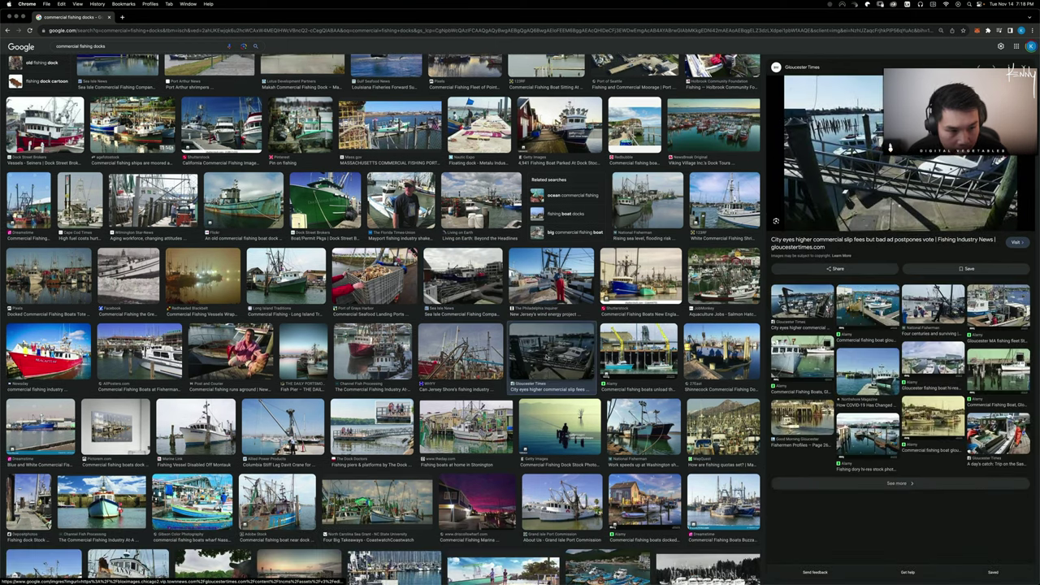
left_click(501, 351)
scroll(505, 351, "down", 3)
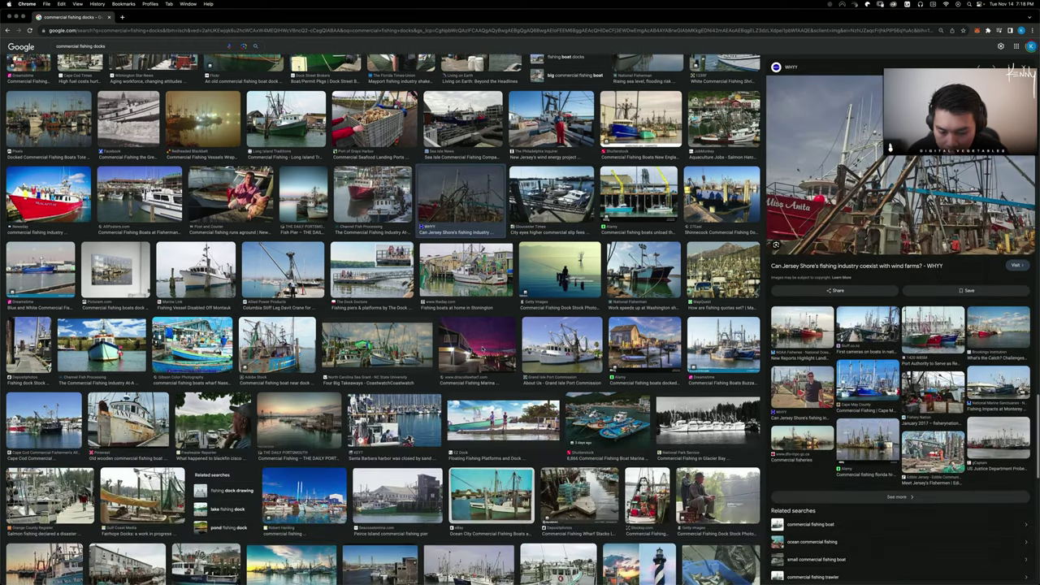
scroll(482, 349, "down", 1)
scroll(482, 349, "down", 2)
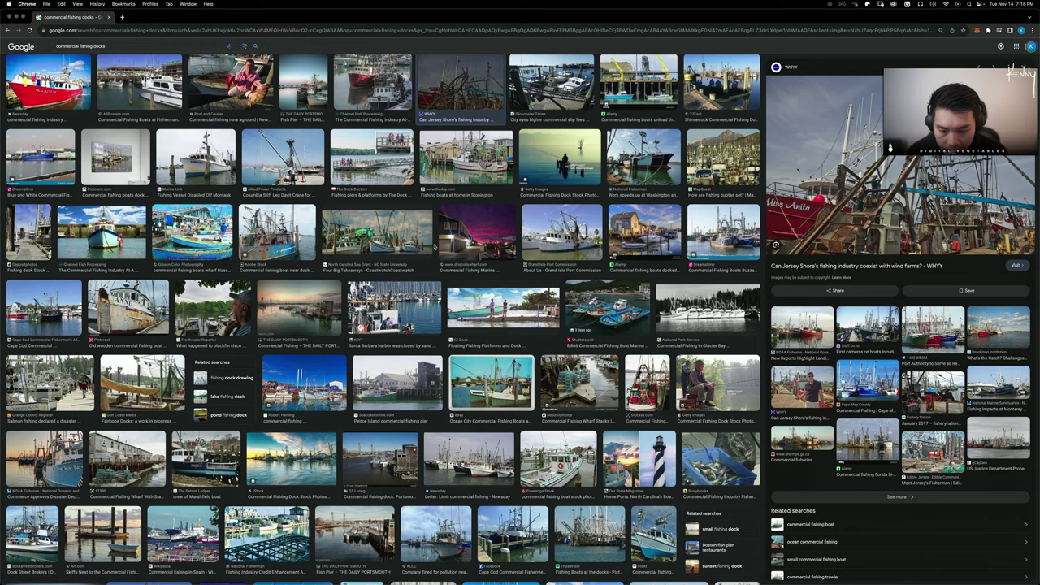
Bring up the "airplane runway" image results, preview the Stratos Jet Charters runway photo, and look through more runway references
key("super+Tab")
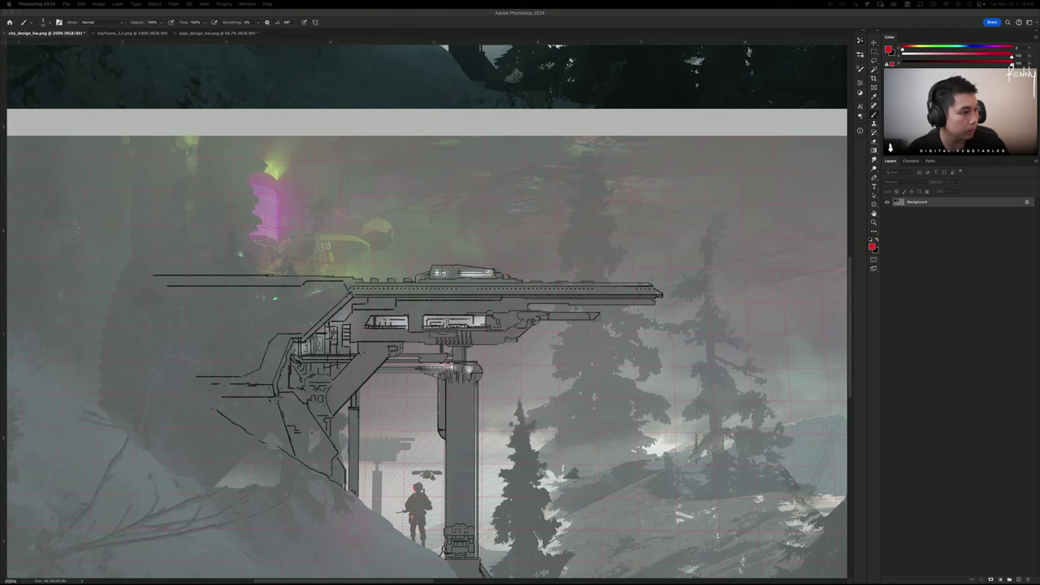
left_click_drag(1039, 58, 250, 13)
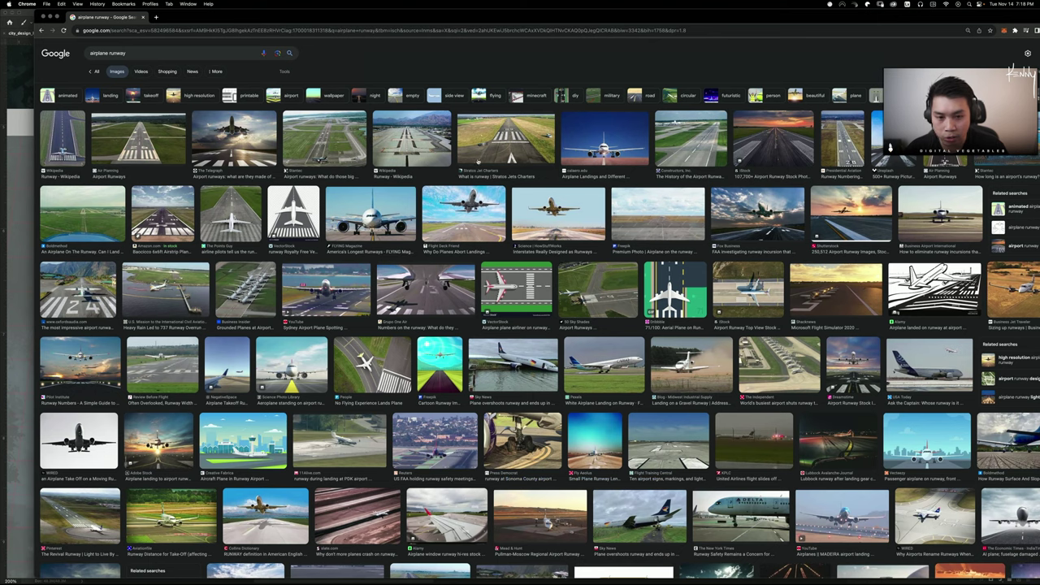
left_click(511, 157)
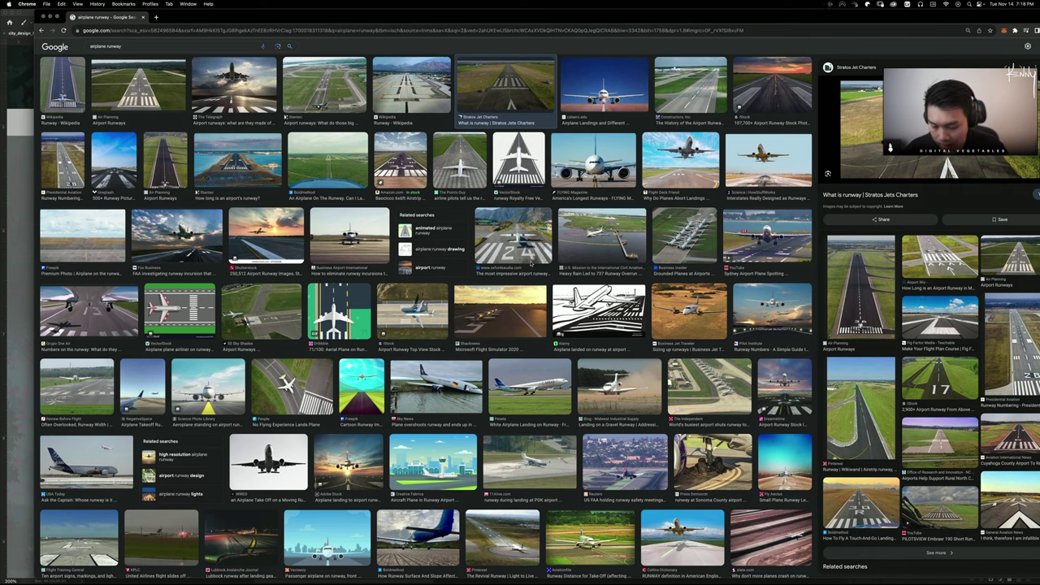
scroll(533, 264, "down", 3)
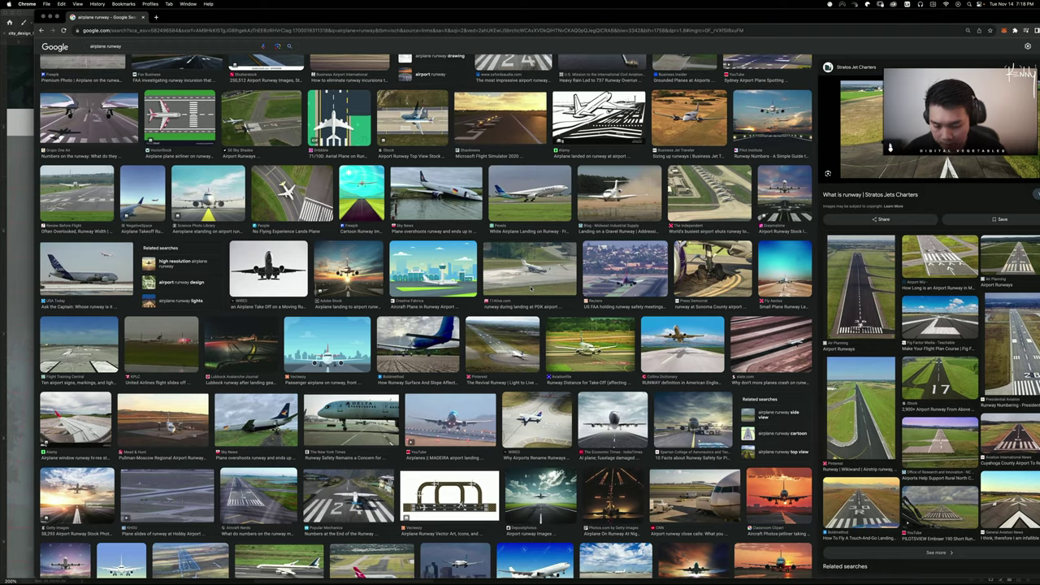
scroll(426, 316, "down", 4)
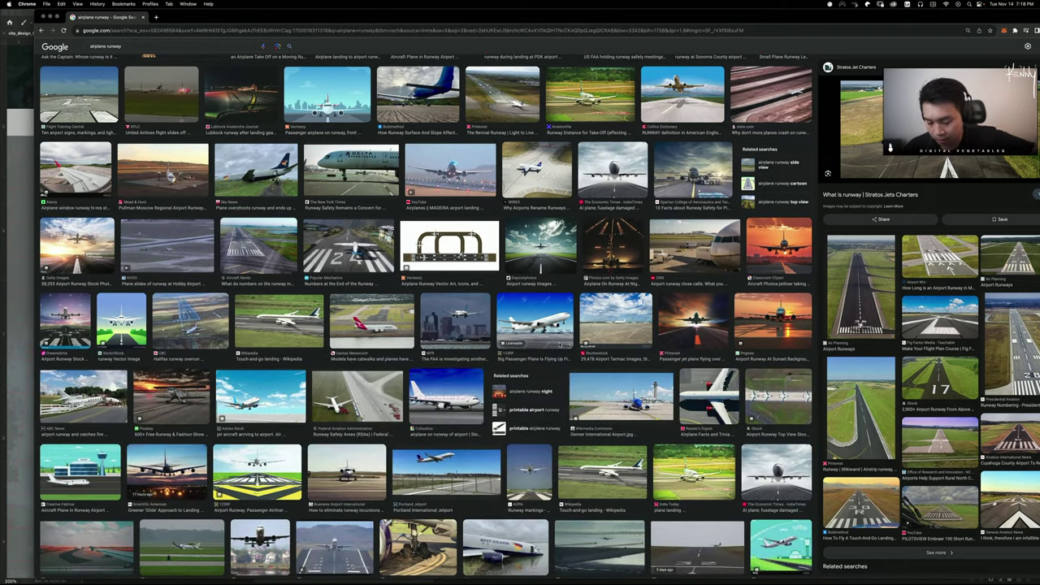
scroll(426, 316, "down", 2)
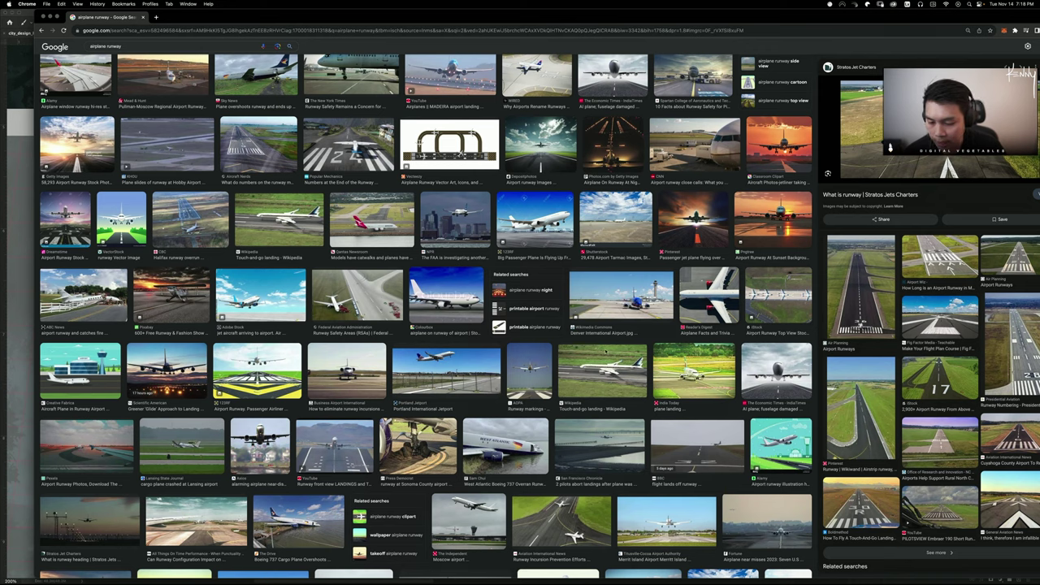
Preview the runway photos from Air Planning and Stratos Jet Charters, and look through their related runway images
left_click(882, 307)
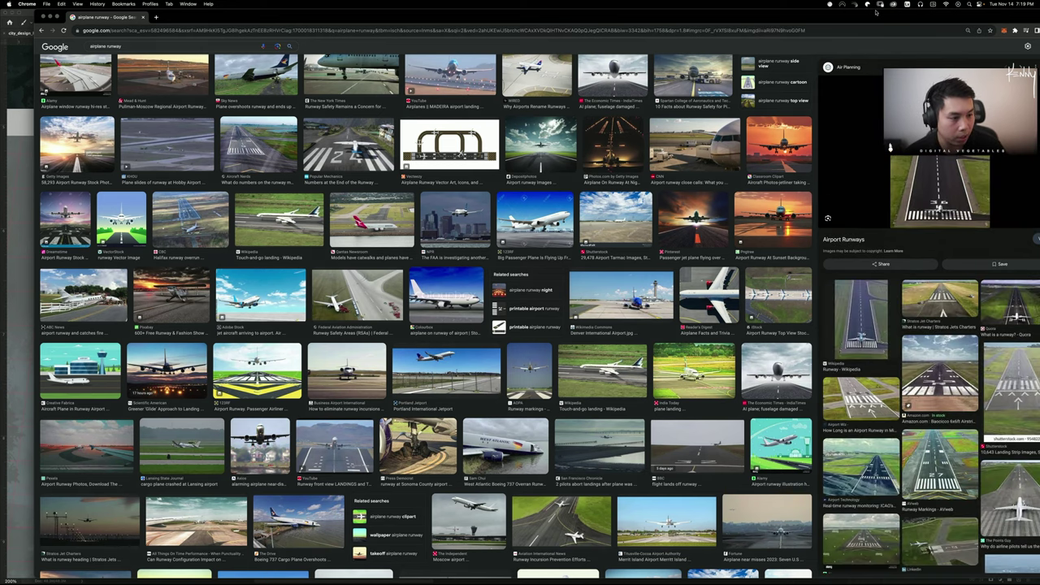
left_click_drag(877, 12, 449, 54)
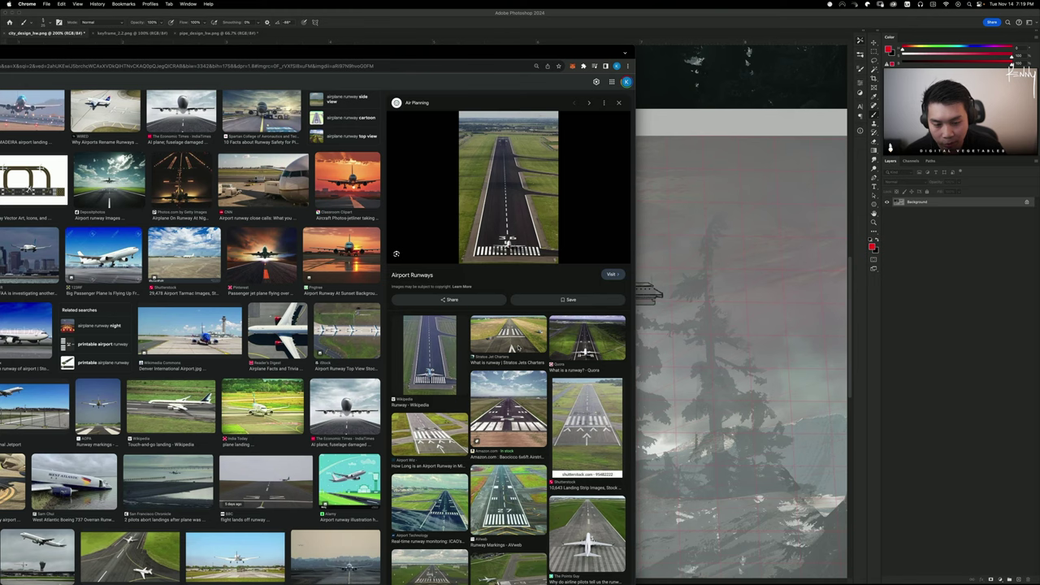
left_click(516, 346)
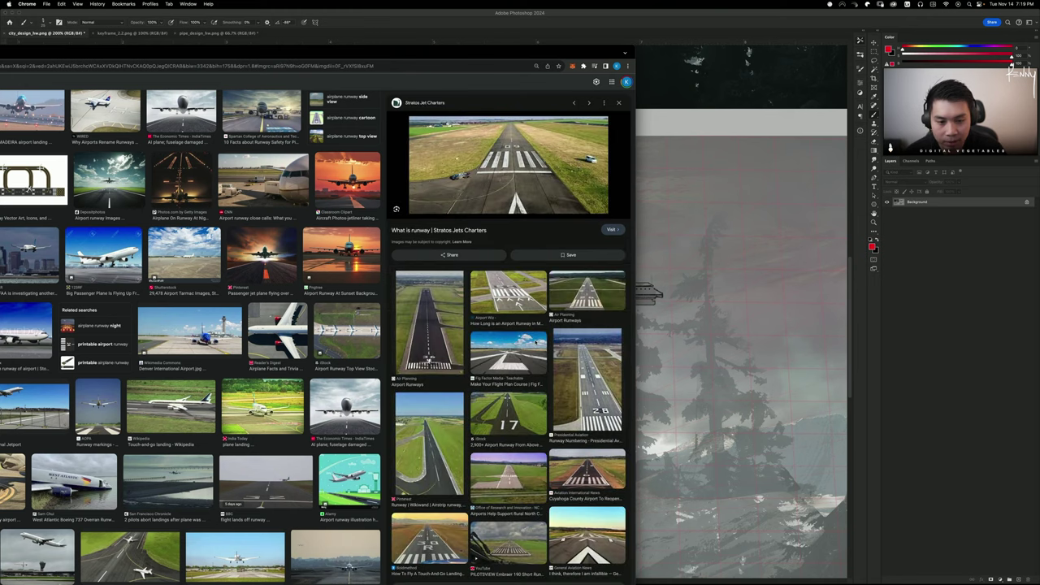
left_click(410, 68)
left_click(451, 65)
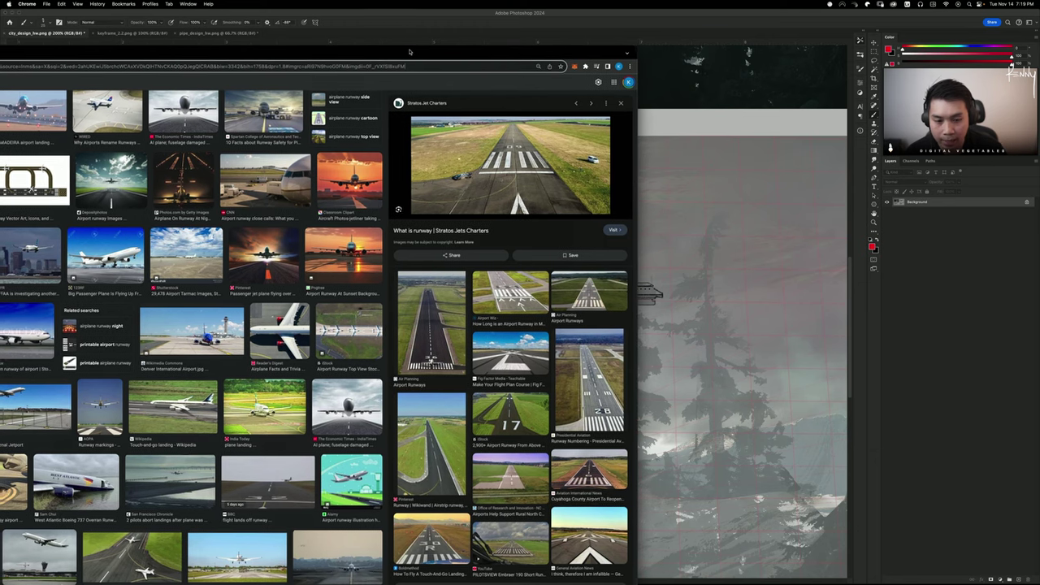
left_click_drag(406, 52, 438, 50)
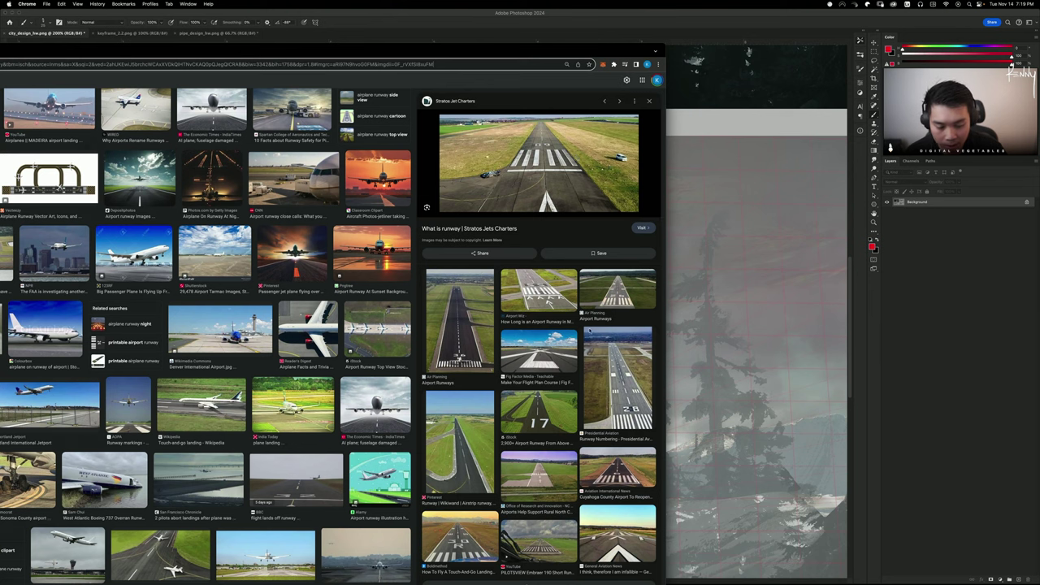
scroll(593, 328, "down", 3)
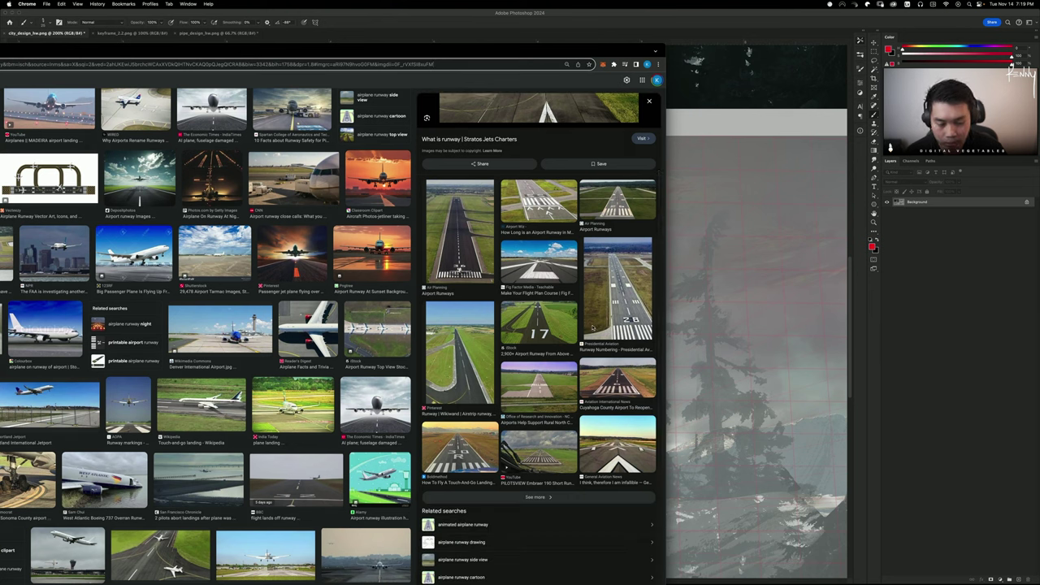
scroll(592, 326, "up", 3)
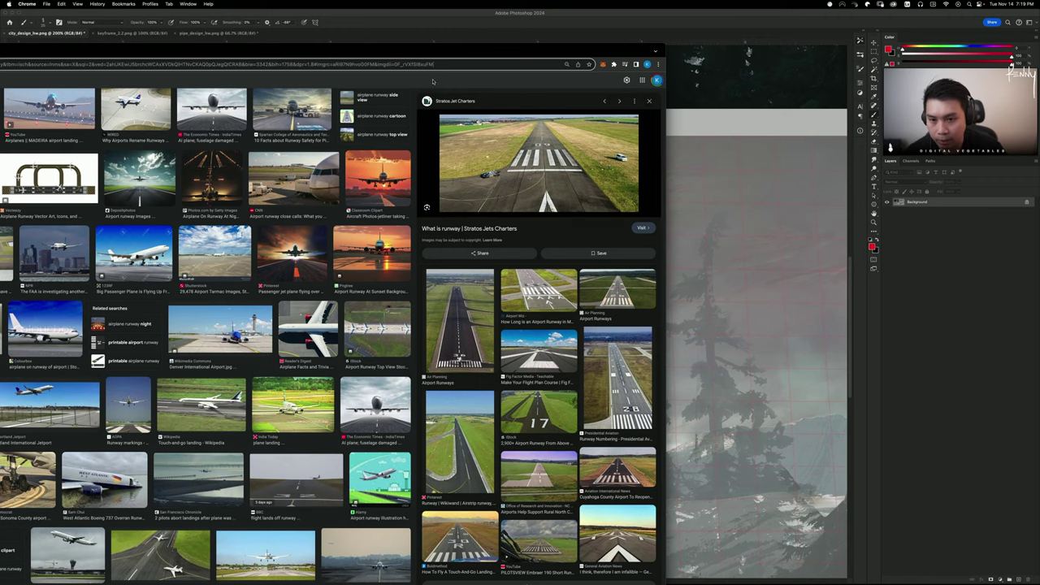
Move the browser window aside, return to Photoshop and bring all the city design panels into view
left_click_drag(355, 55, 1039, 54)
left_click(919, 326)
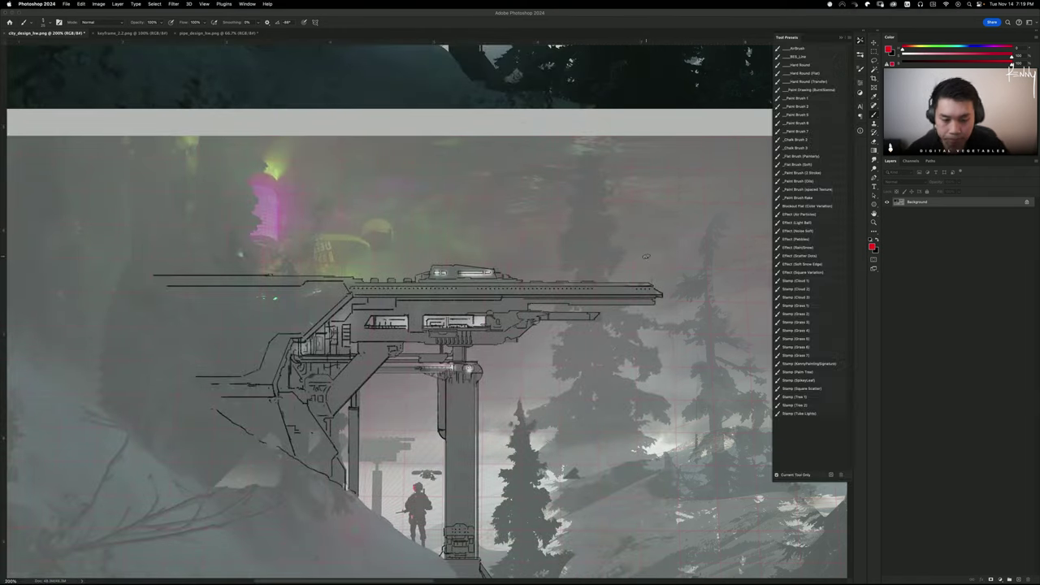
left_click_drag(593, 286, 599, 260)
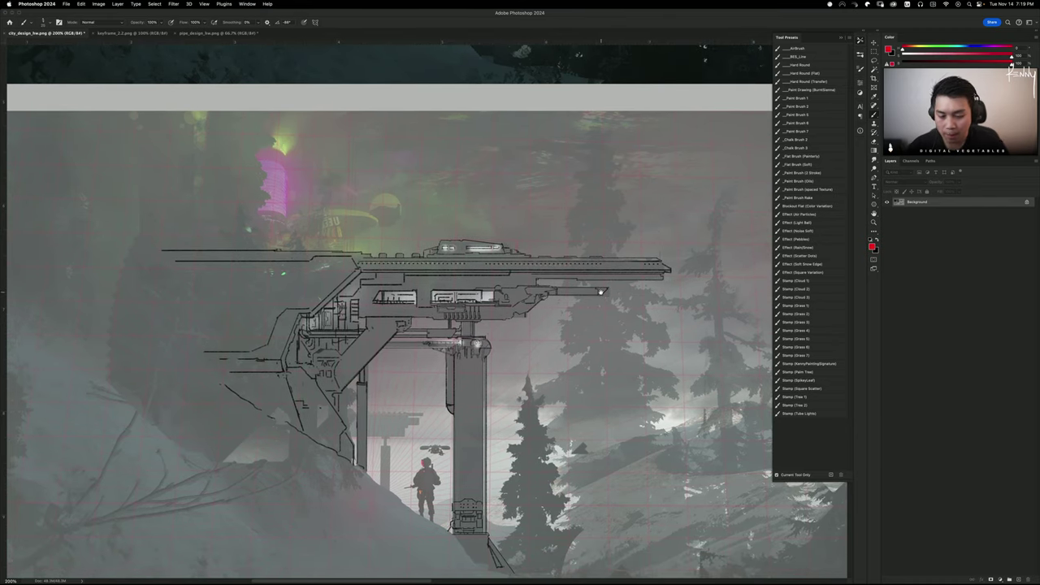
key("super+minus")
key("super+minus")
left_click_drag(534, 265, 484, 347)
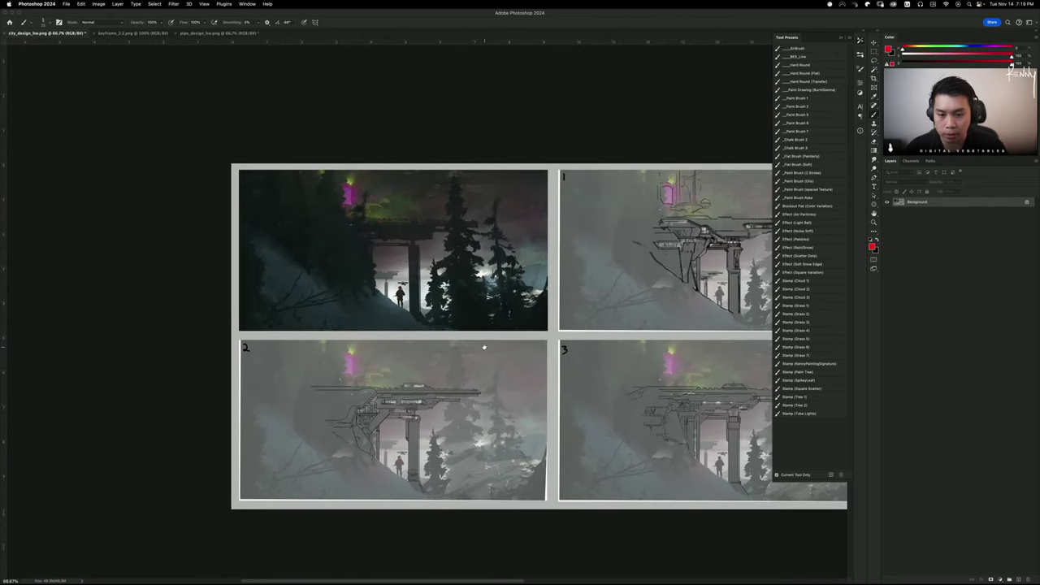
Temporarily circle the bridge's support pillar and the small standing figure in red on the dark painting, undoing each mark
mouse_move(413, 185)
left_mouse_down()
mouse_move(474, 238)
mouse_move(485, 213)
left_mouse_up()
key("super+z")
left_click_drag(414, 226, 421, 231)
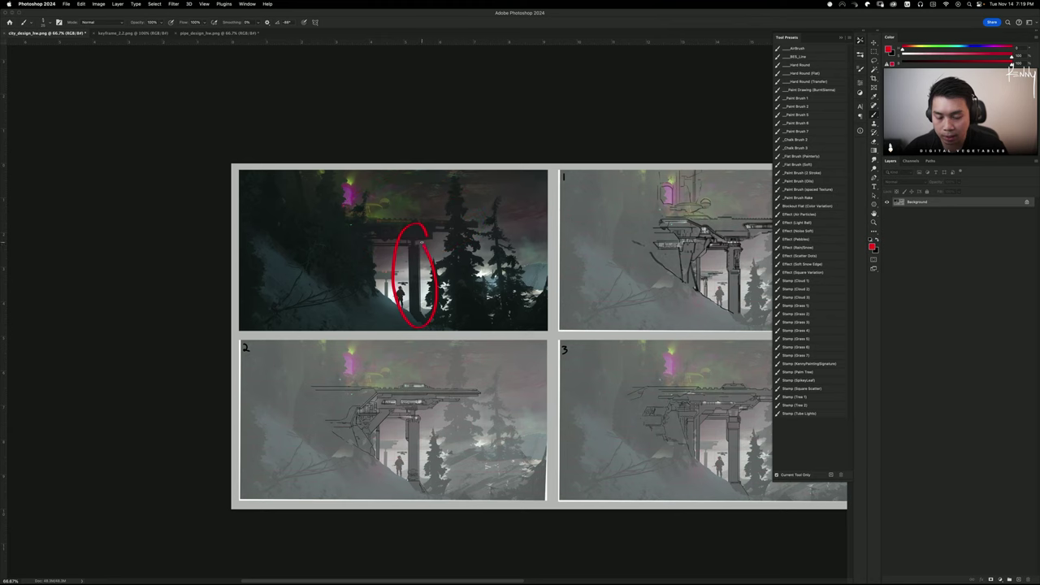
key("super+z")
key("super+plus")
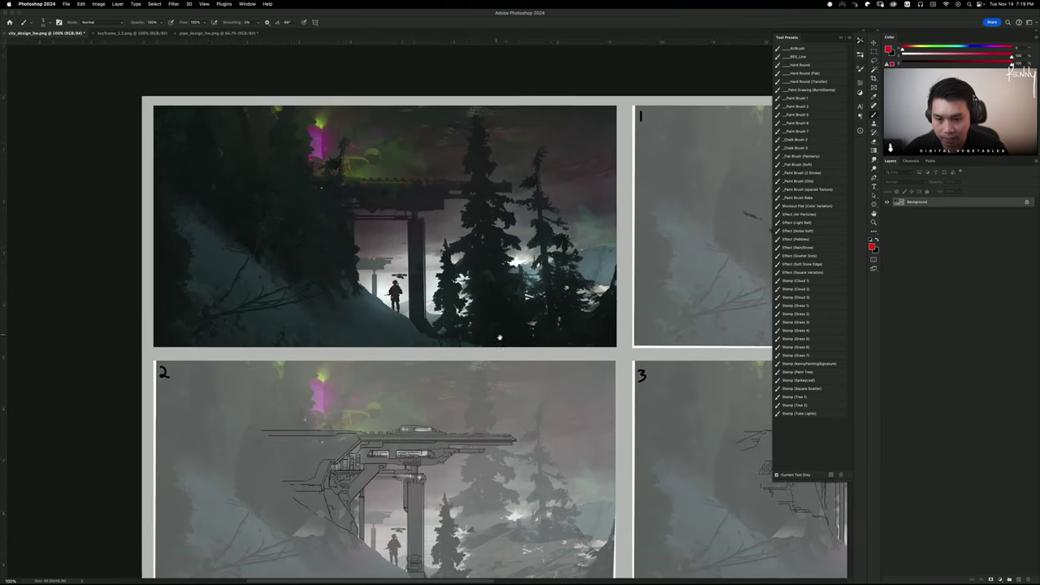
left_click_drag(504, 337, 514, 302)
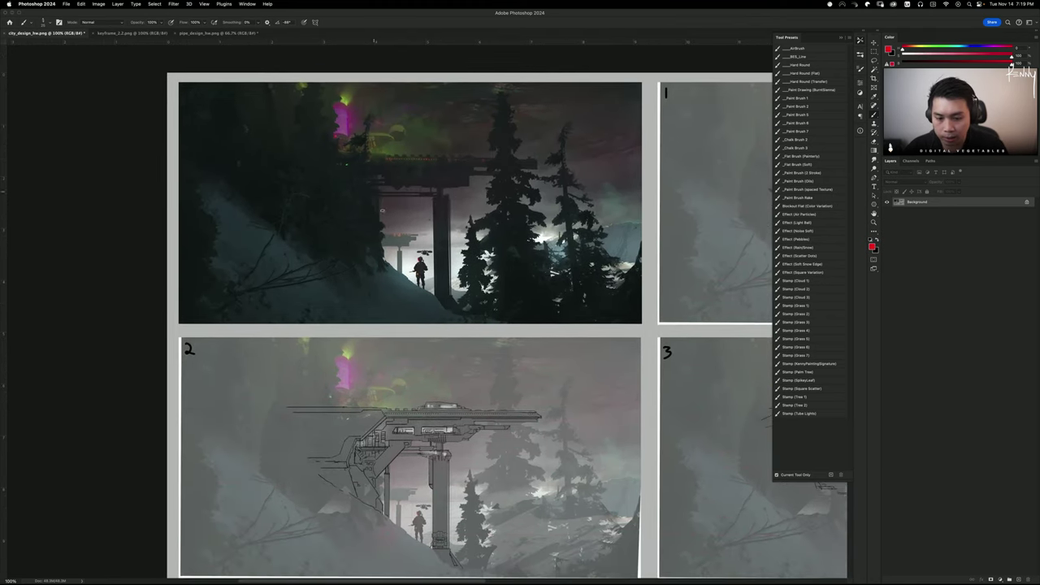
left_click_drag(438, 247, 442, 280)
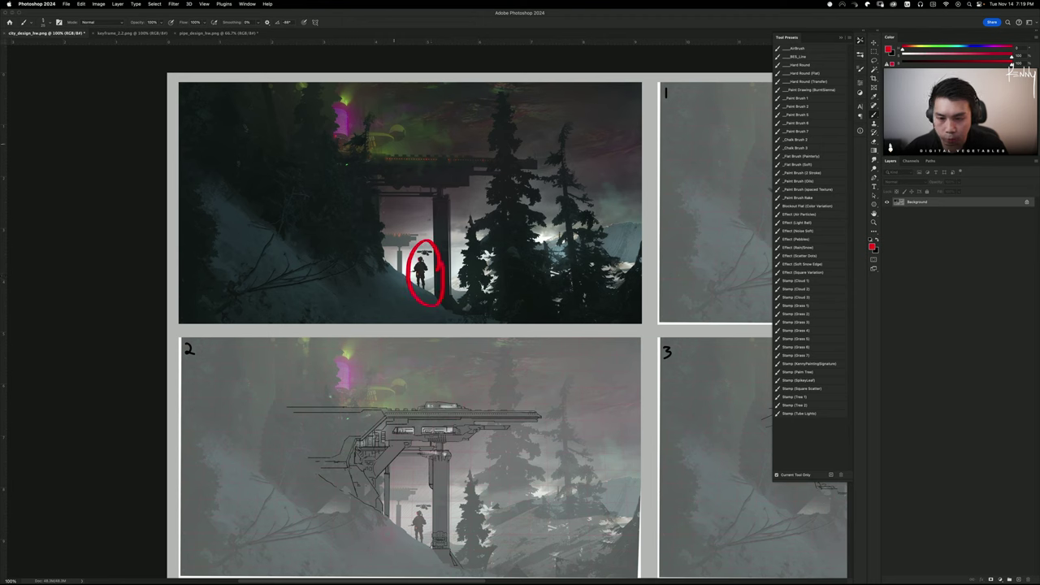
key("super+z")
Temporarily circle the glowing city lights above the bridge and the area around the figure in red, undoing each mark
mouse_move(398, 92)
left_mouse_down()
mouse_move(398, 150)
mouse_move(319, 146)
mouse_move(328, 78)
mouse_move(441, 87)
mouse_move(399, 148)
mouse_move(332, 151)
mouse_move(324, 82)
mouse_move(418, 83)
left_mouse_up()
key("super+z")
key("super+z")
mouse_move(417, 216)
left_mouse_down()
mouse_move(436, 283)
mouse_move(411, 218)
left_mouse_up()
key("super+z")
mouse_move(374, 78)
left_mouse_down()
mouse_move(406, 172)
mouse_move(380, 76)
left_mouse_up()
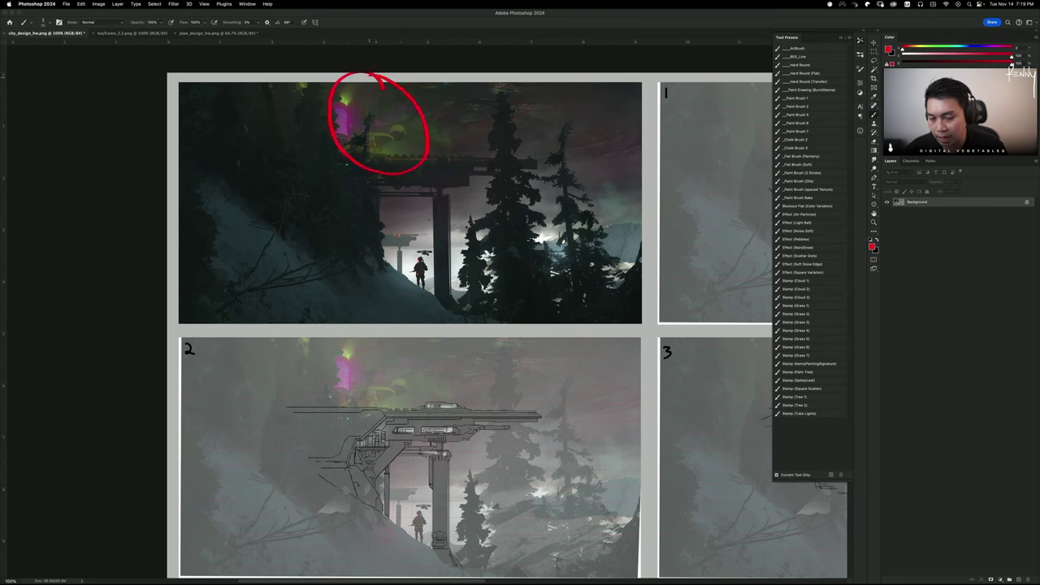
key("super+z")
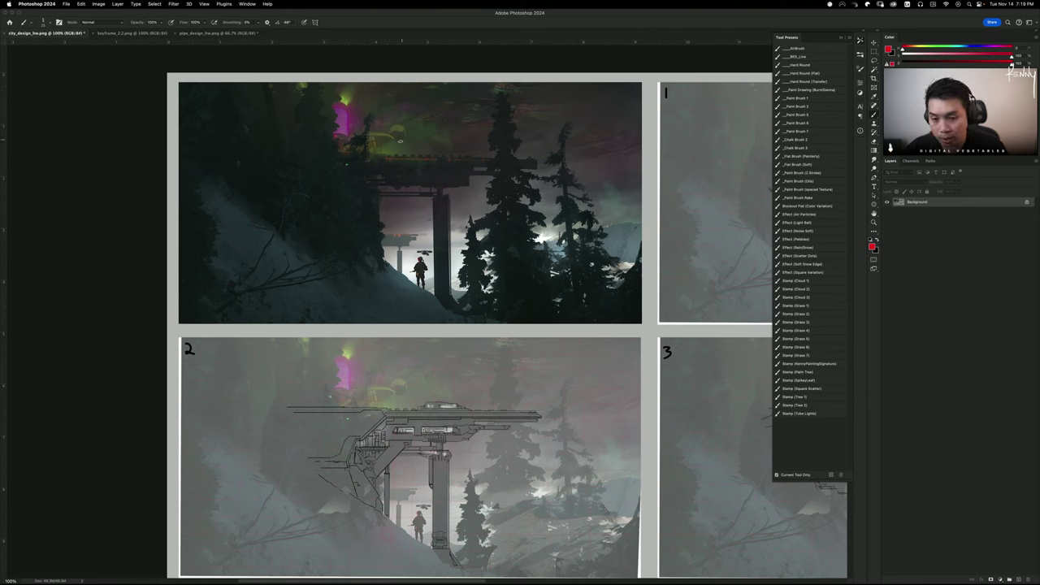
Temporarily mark the bridge deck in the dark painting with a straight red horizontal line, and undo the marks
mouse_move(314, 147)
left_mouse_down()
mouse_move(554, 154)
mouse_move(551, 167)
mouse_move(462, 184)
mouse_move(456, 289)
mouse_move(433, 286)
mouse_move(429, 184)
mouse_move(370, 180)
left_mouse_up()
key("super+z")
key("super+z")
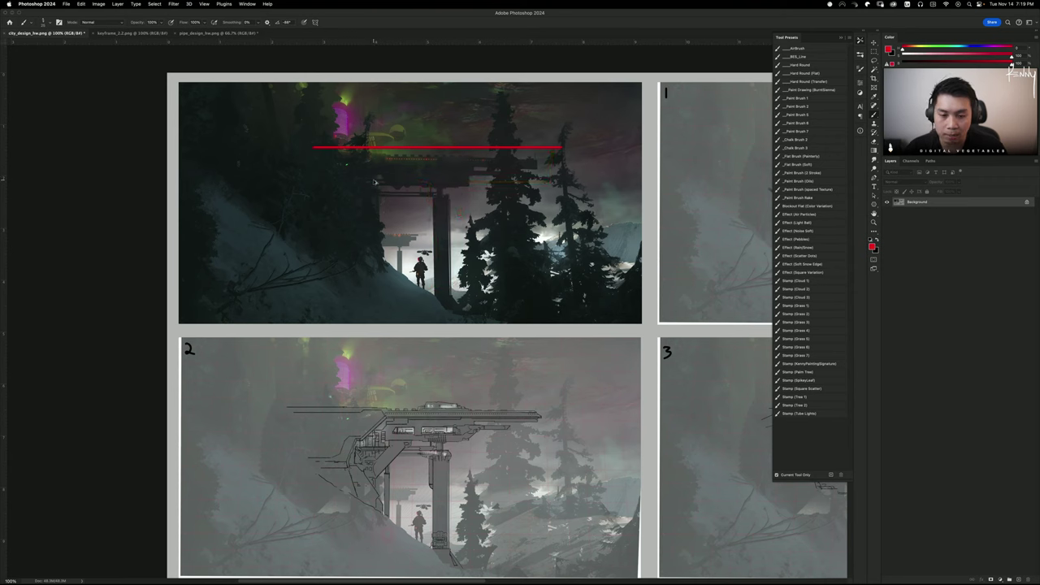
key("super+z")
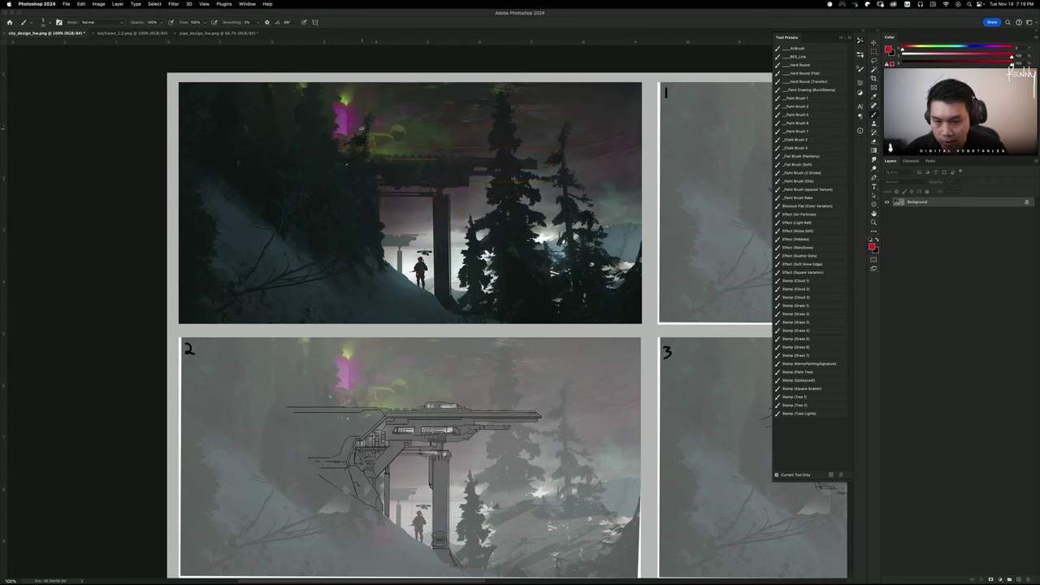
Temporarily circle the standing figure and box the glowing city lights in red to compare both focal points, undoing both marks
mouse_move(442, 242)
left_mouse_down()
mouse_move(407, 248)
mouse_move(412, 291)
mouse_move(444, 239)
left_mouse_up()
mouse_move(316, 87)
left_mouse_down()
mouse_move(311, 156)
mouse_move(402, 160)
mouse_move(400, 97)
mouse_move(316, 90)
left_mouse_up()
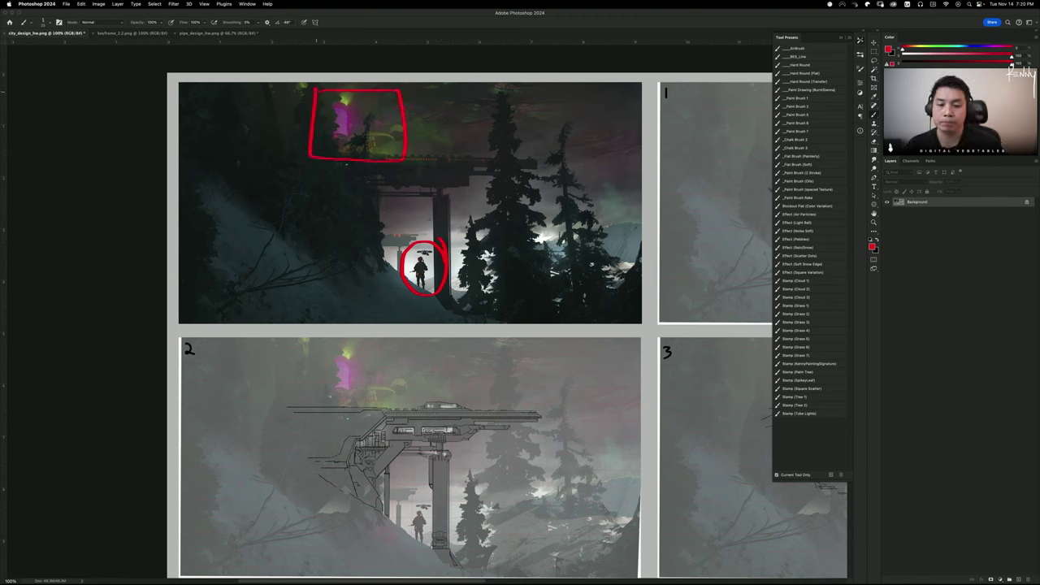
key("super+z")
key("super+z")
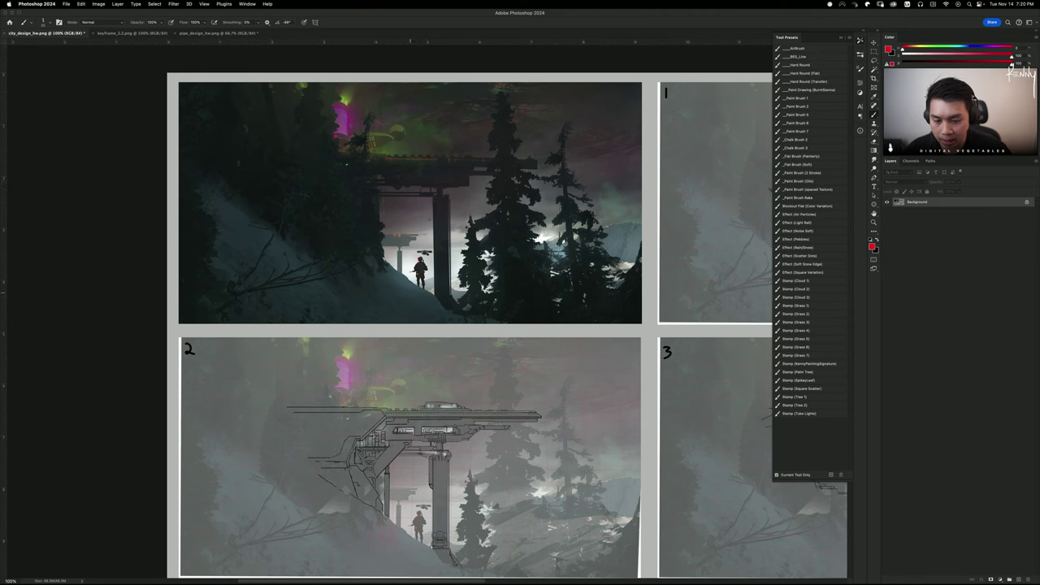
Temporarily draw red strokes beside the standing figure and down from the city lights, and undo them all
left_click_drag(411, 247, 417, 292)
mouse_move(340, 86)
left_mouse_down()
mouse_move(341, 141)
mouse_move(517, 150)
mouse_move(534, 185)
mouse_move(358, 185)
left_mouse_up()
key("super+z")
key("super+z")
key("super+z")
key("super+z")
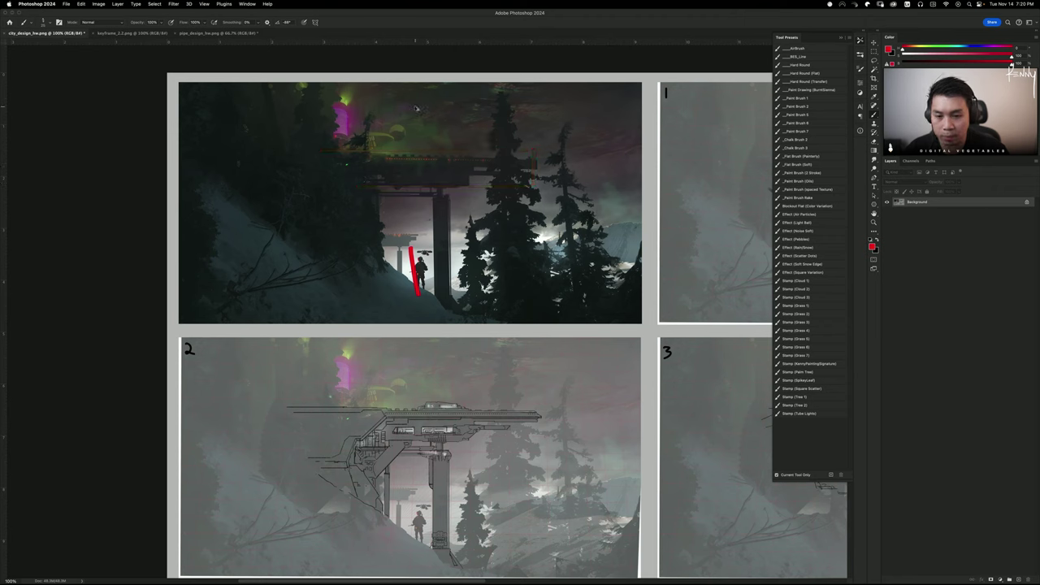
key("super+z")
Temporarily draw a red horizontal scale in the painting's sky with end dots and three tick marks, and undo it
left_click_drag(405, 104, 608, 103)
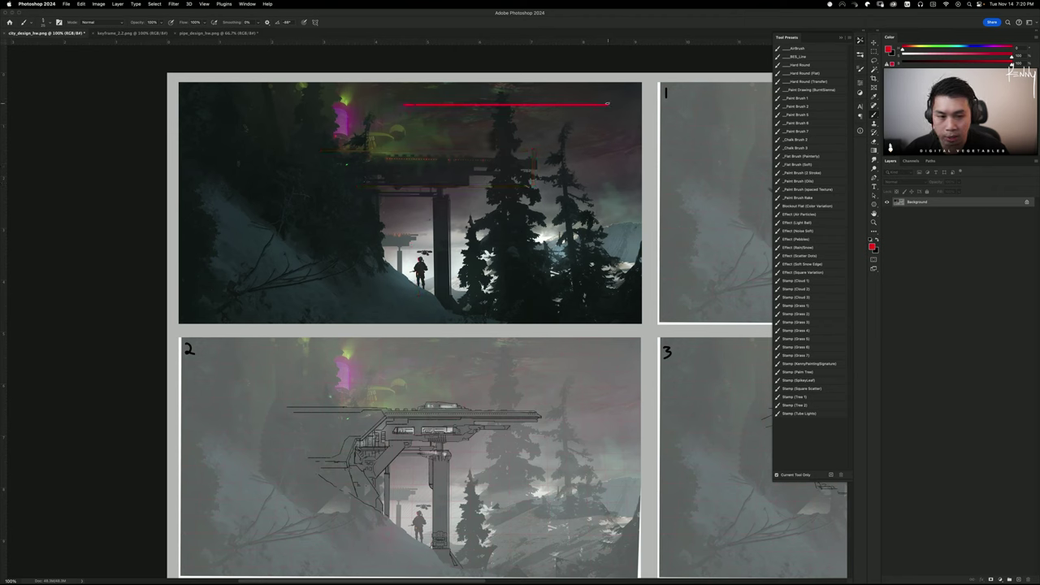
left_click(612, 98)
left_click_drag(507, 96, 507, 112)
left_click_drag(469, 145, 489, 135)
key("super+z")
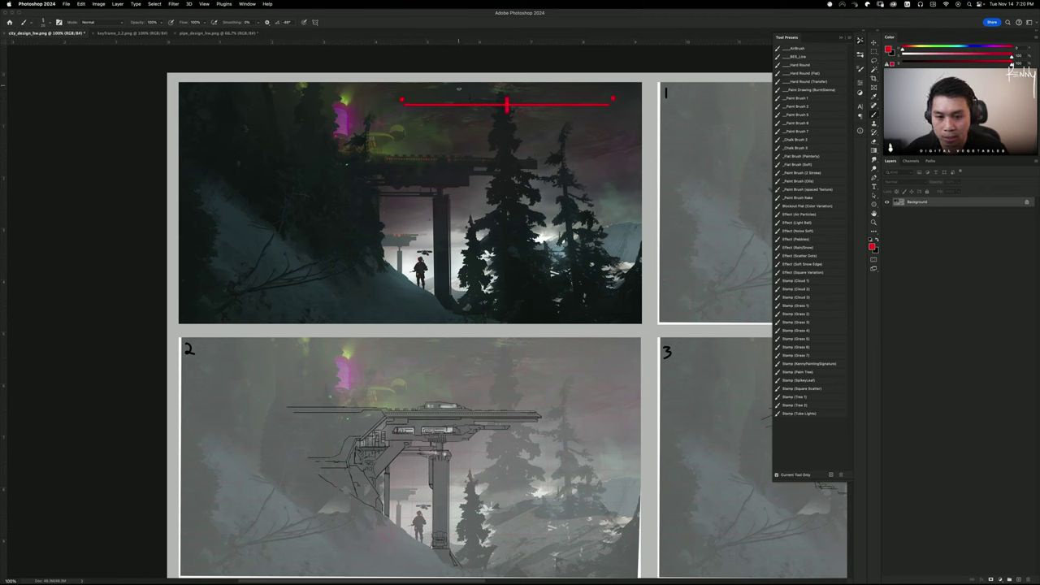
left_click_drag(445, 98, 445, 112)
left_click_drag(579, 95, 580, 109)
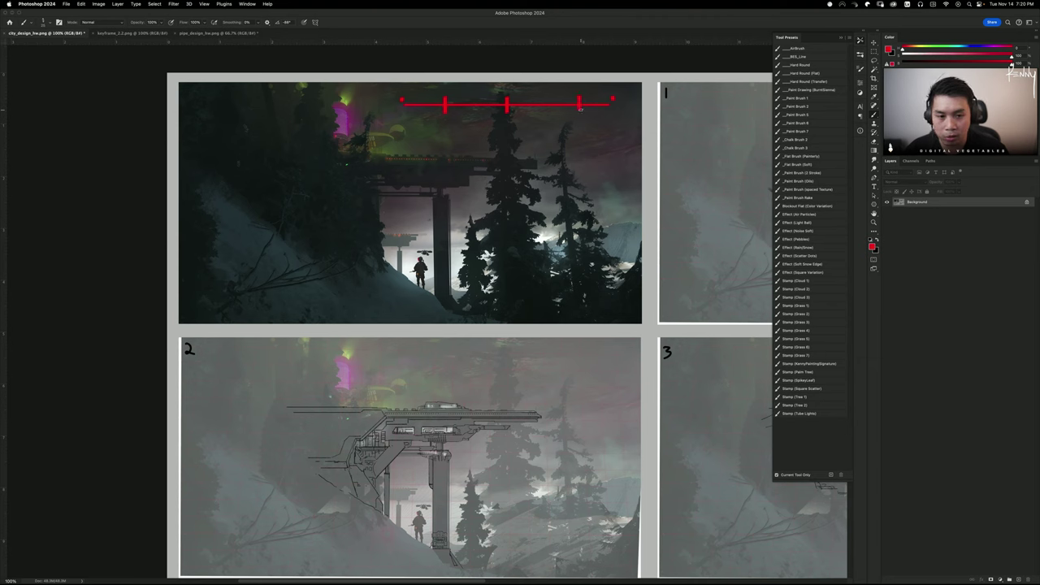
key("super+z")
key("super+z")
key("super+z")
key("super+z")
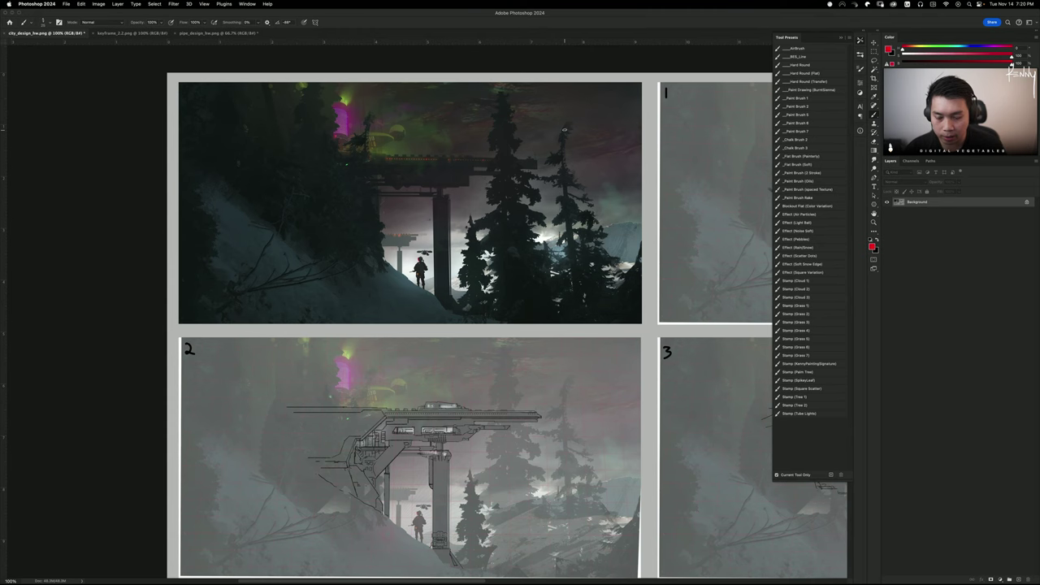
Sample the bridge's dark colors in the painting and review the painting alongside the three bridge sketches
left_click(474, 153, "alt")
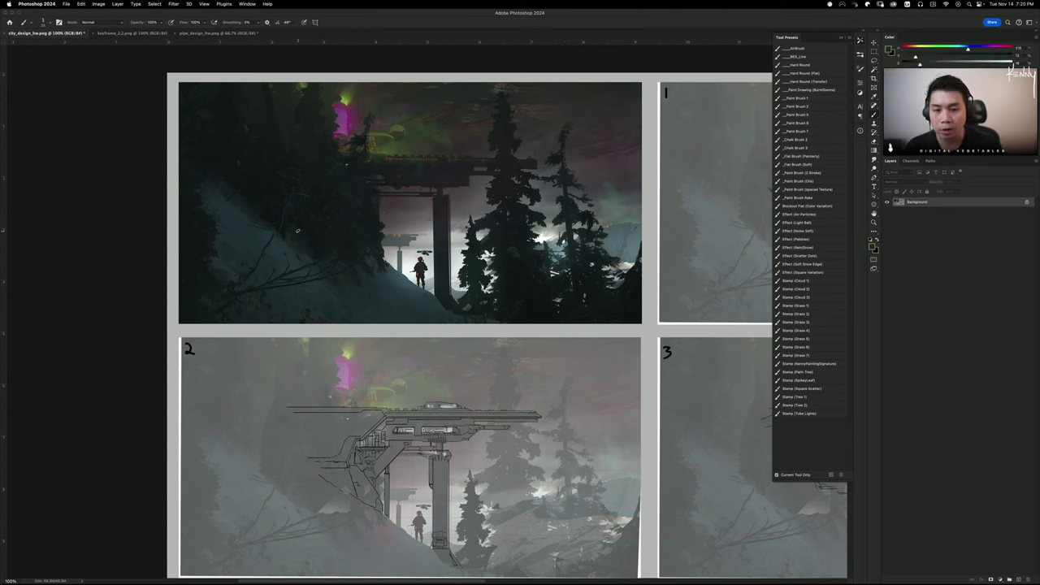
left_click(462, 163, "alt")
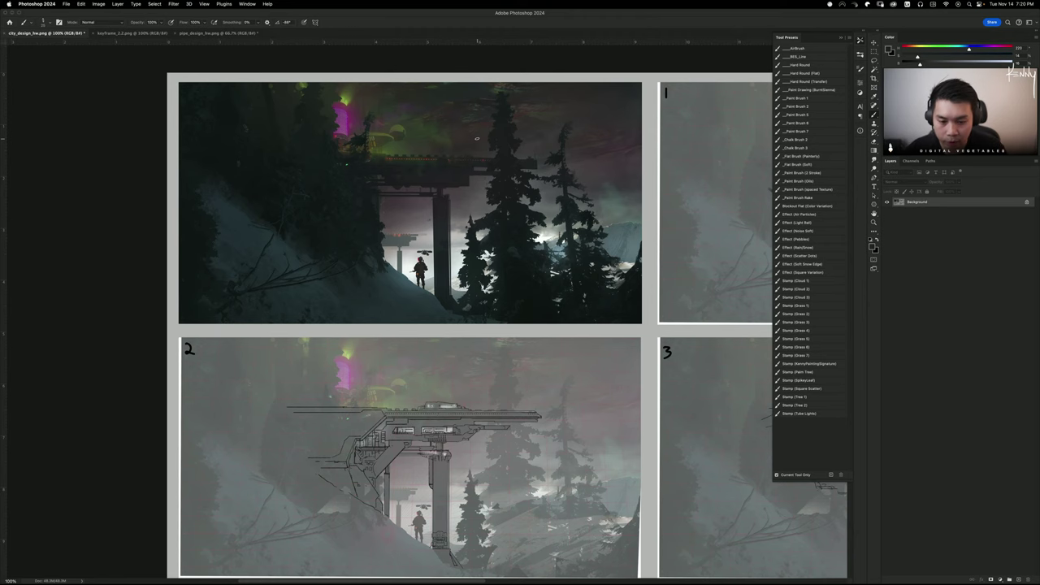
left_click_drag(442, 308, 394, 264)
key("super+minus")
left_click_drag(533, 289, 394, 306)
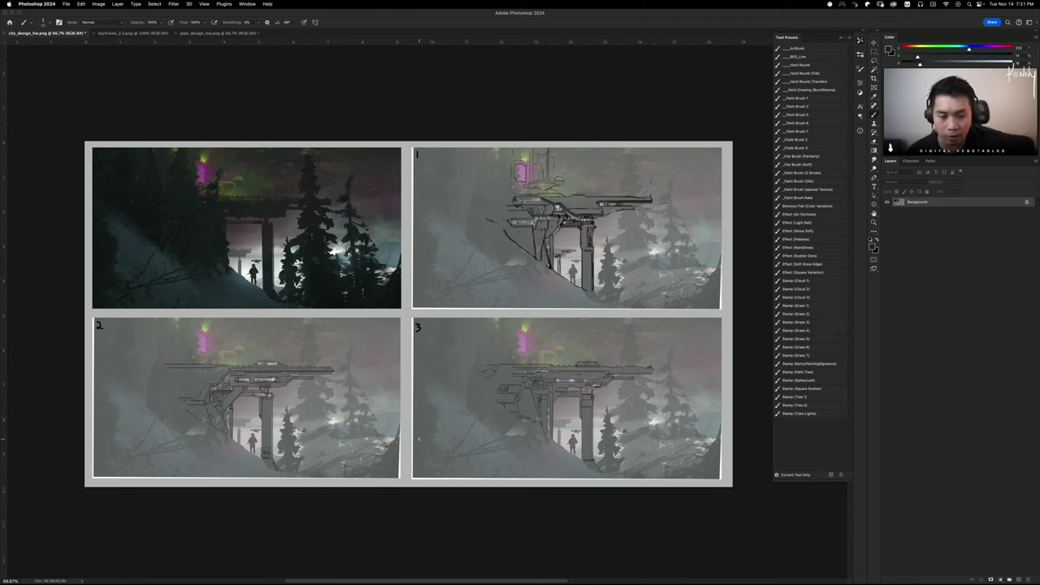
left_click_drag(594, 280, 624, 221)
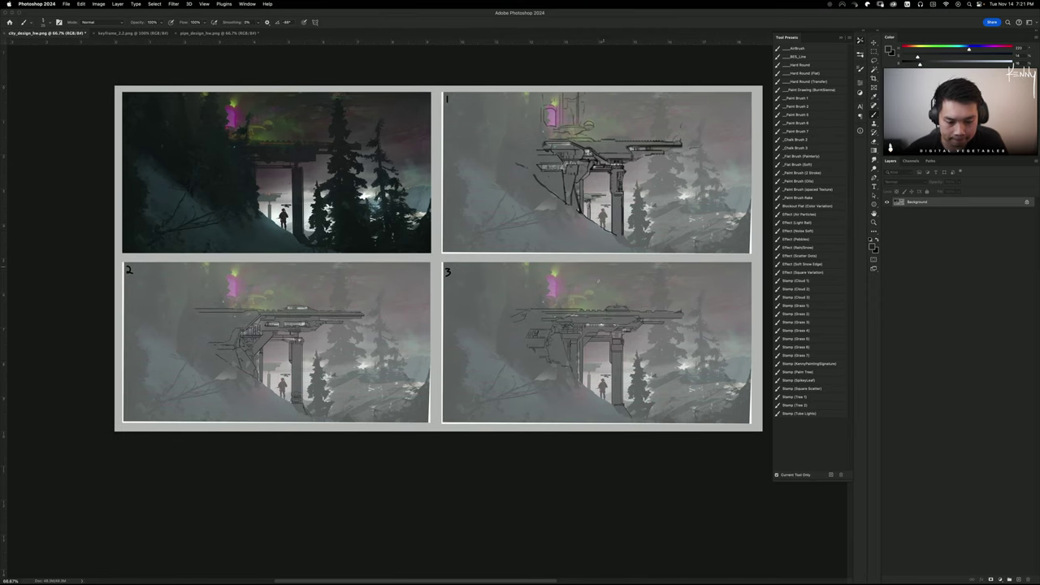
left_click_drag(560, 273, 587, 286)
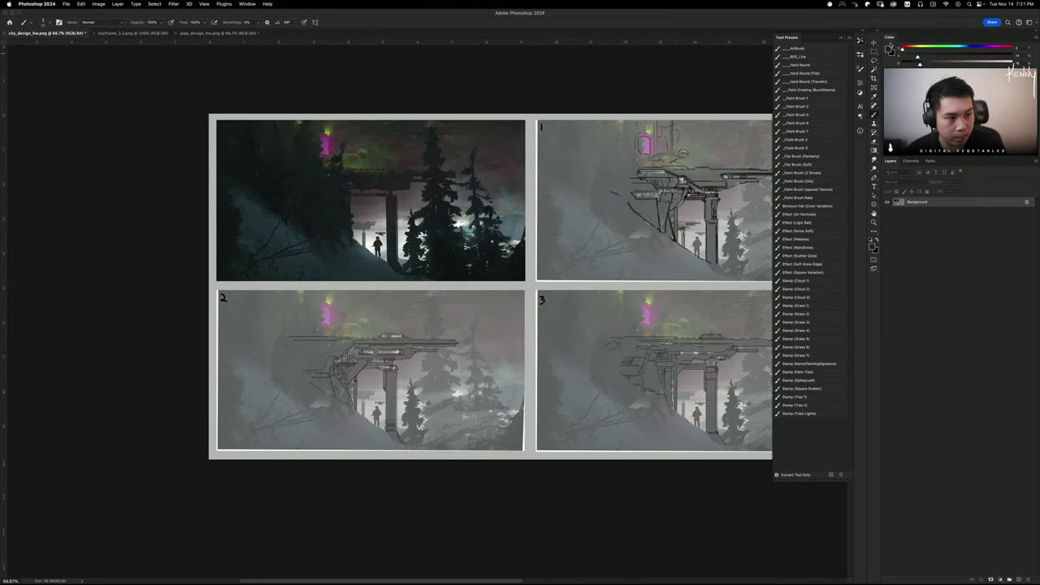
Pick bright red and temporarily mark the bridge deck, the pillar's base and the snowy slope, undoing each mark
left_click_drag(923, 64, 1012, 63)
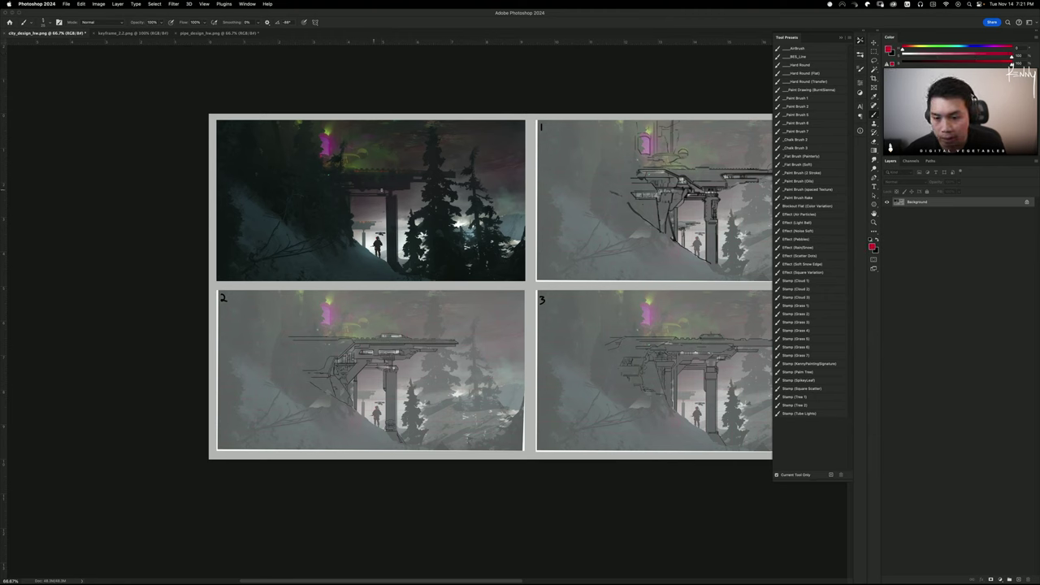
left_click_drag(325, 174, 465, 176)
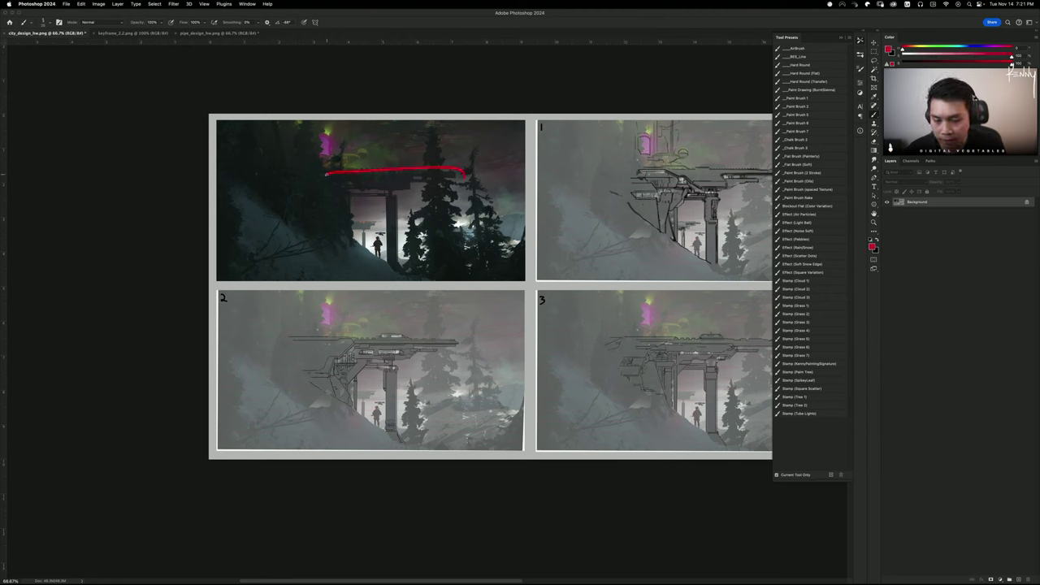
key("ctrl+z")
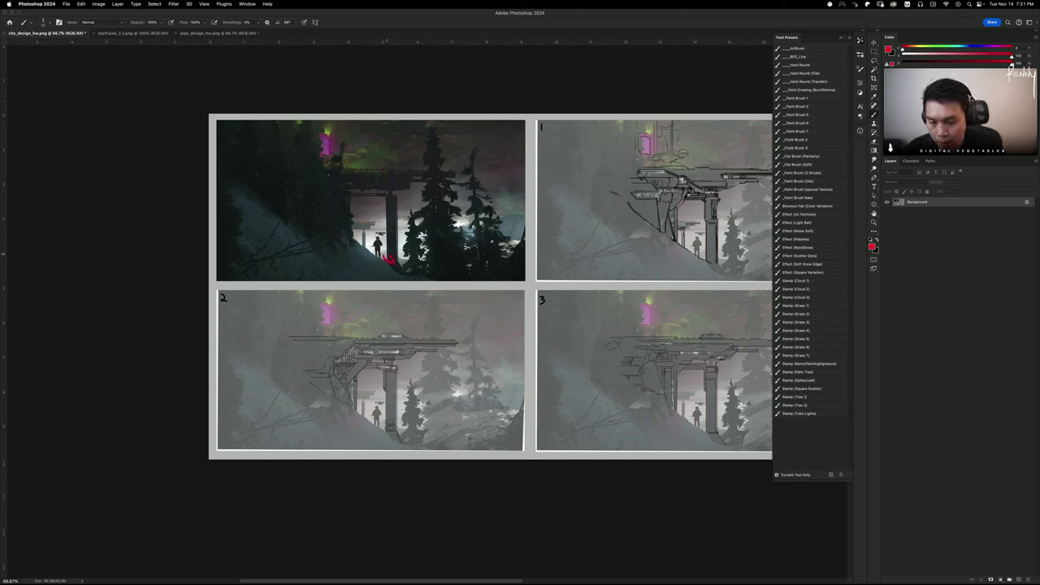
left_click_drag(349, 241, 340, 244)
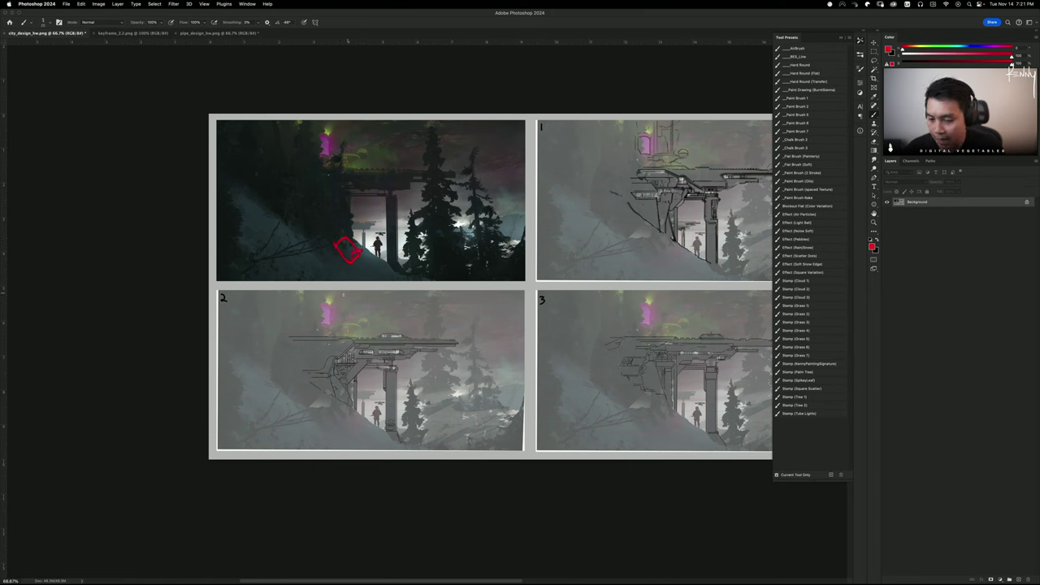
key("ctrl+z")
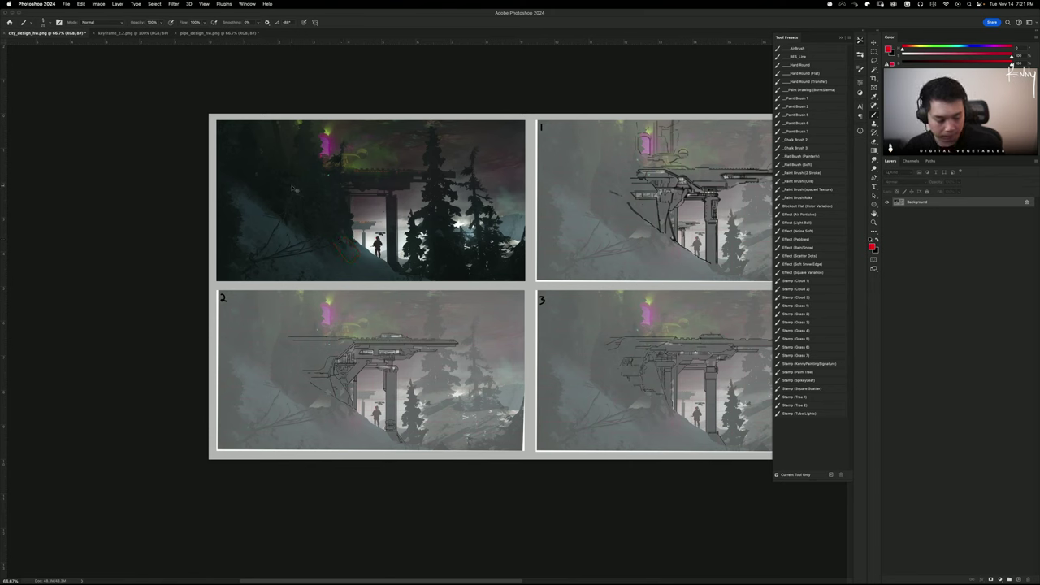
Compare the full city bridge sheet with the pipe design sheet and its drone variations
key("super+minus")
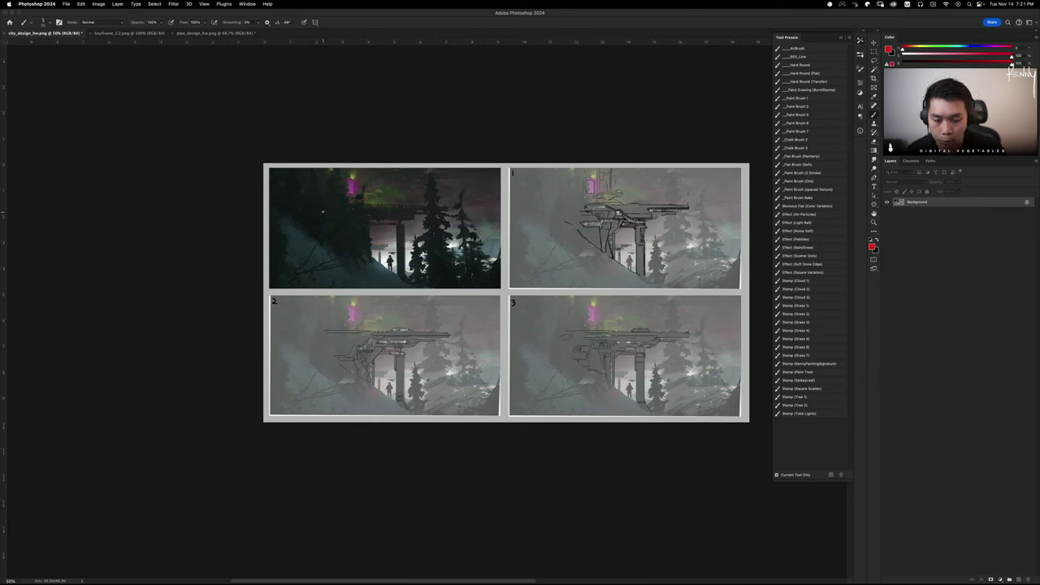
left_click(209, 32)
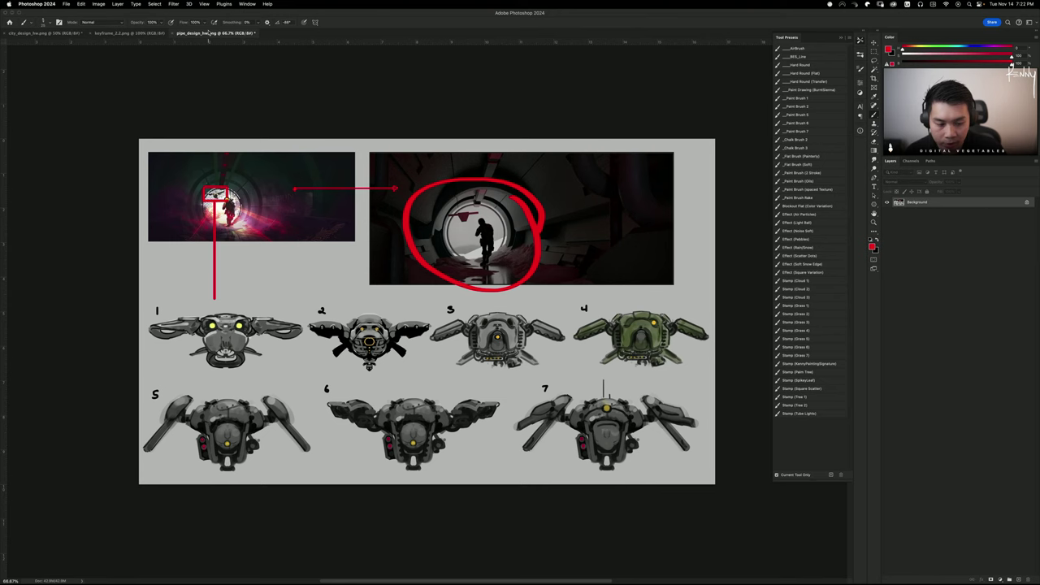
left_click(63, 34)
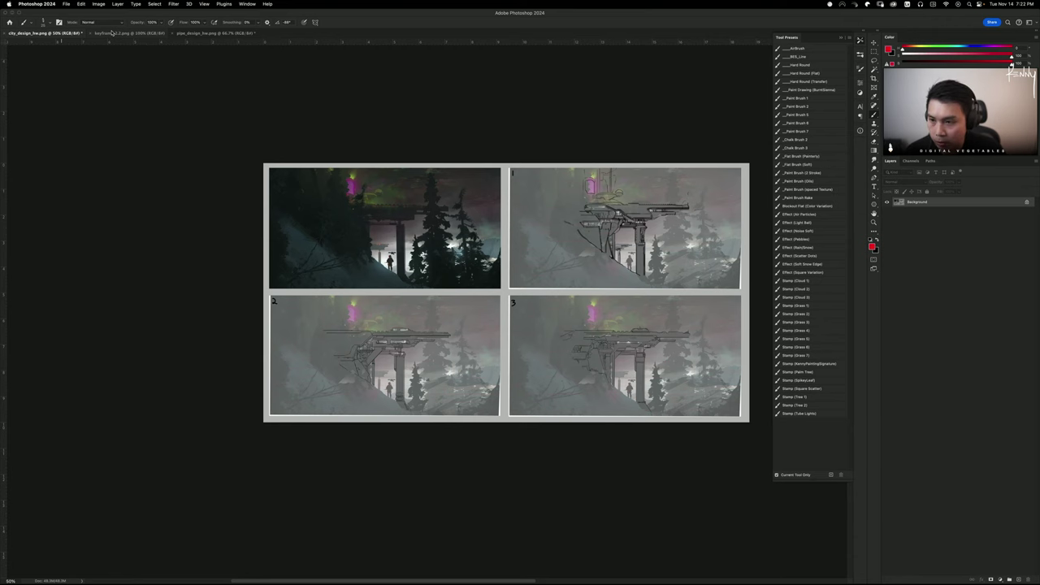
left_click(193, 33)
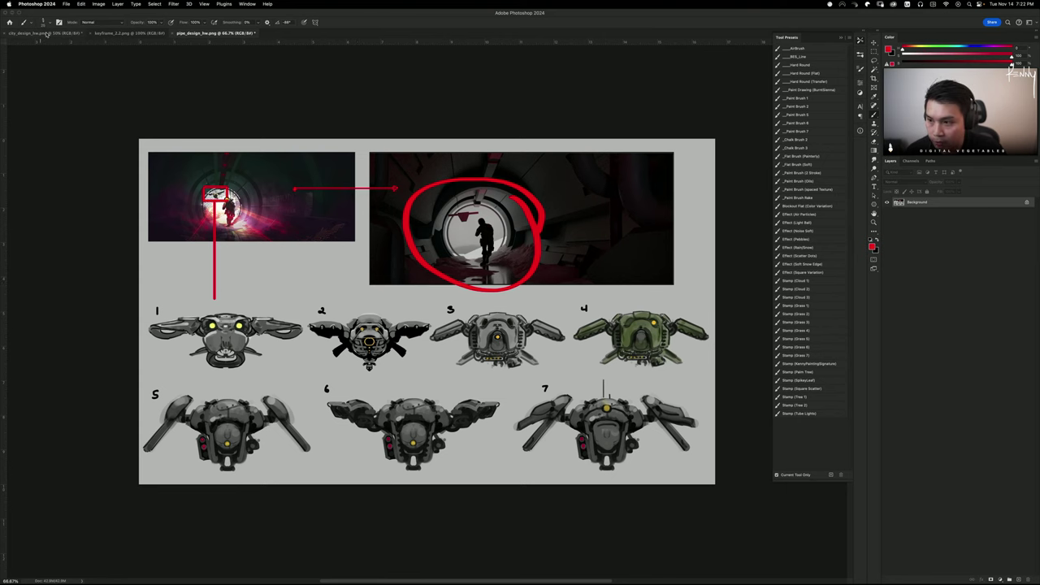
left_click(48, 33)
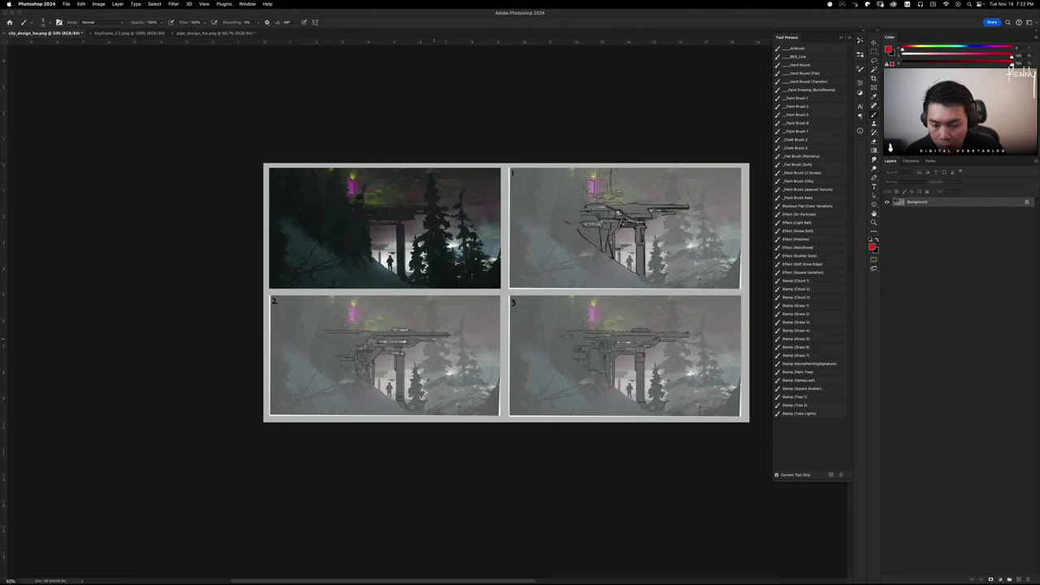
Temporarily mark the bridge in city sketch 2 with a red stroke and undo it
mouse_move(452, 346)
left_mouse_down()
mouse_move(340, 358)
mouse_move(419, 328)
left_mouse_up()
key("super+z")
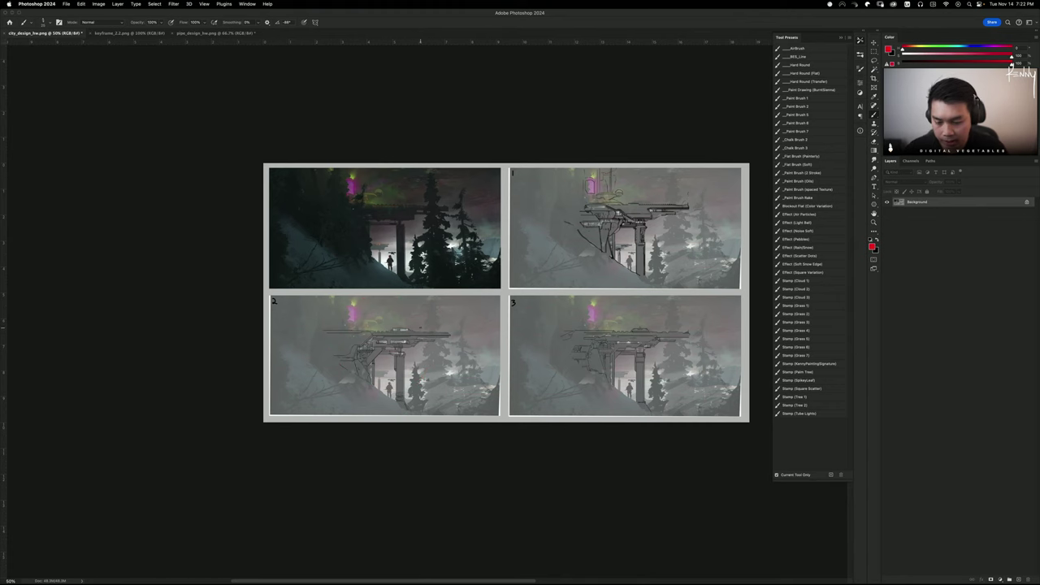
key("super+equal")
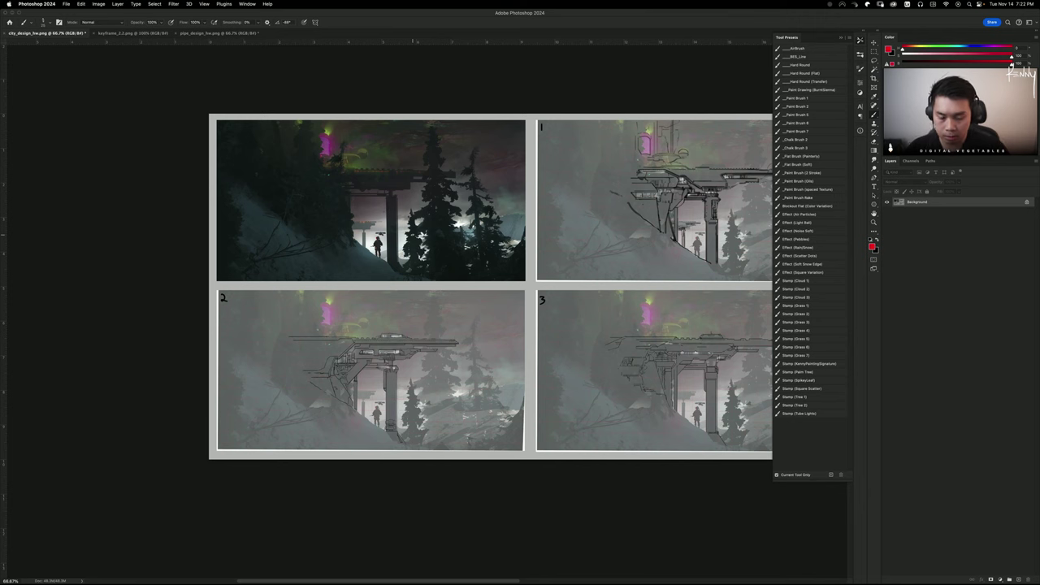
Switch to the pipe design sheet, temporarily link drones 3 and 4 with a red arc, and undo the marks
left_click(187, 32)
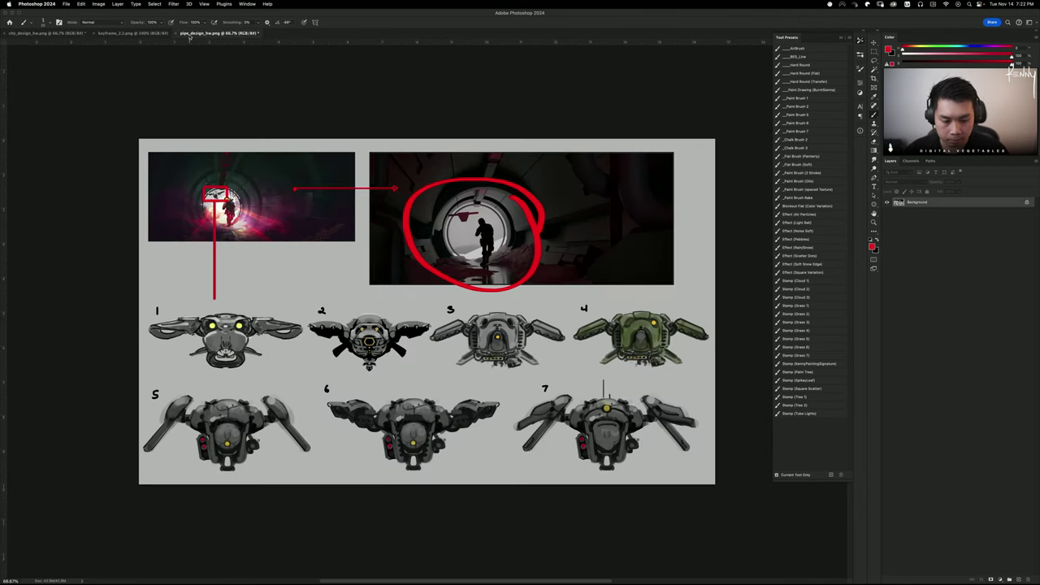
key("super+equal")
key("super+minus")
left_click_drag(696, 315, 554, 328)
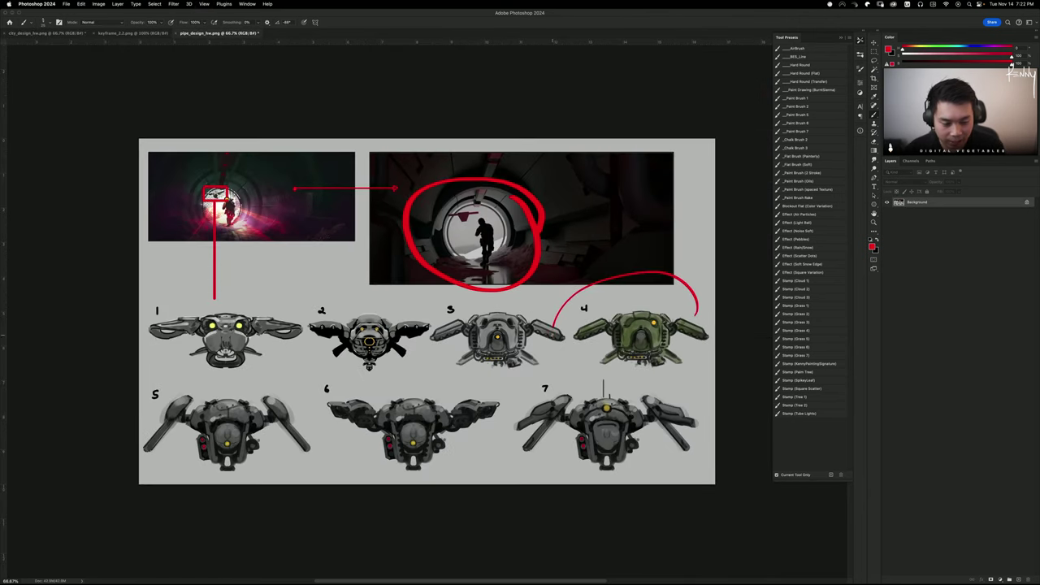
key("super+z")
left_click_drag(702, 285, 624, 257)
key("super+z")
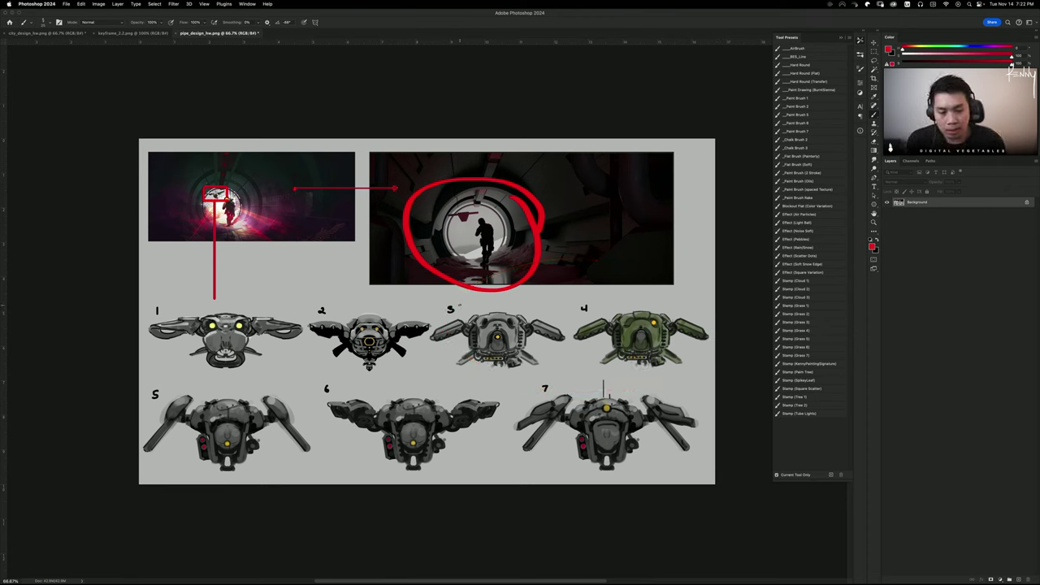
Undo the red circle around the running figure in the large tunnel painting and a temporary stroke above drone 4
key("super+z")
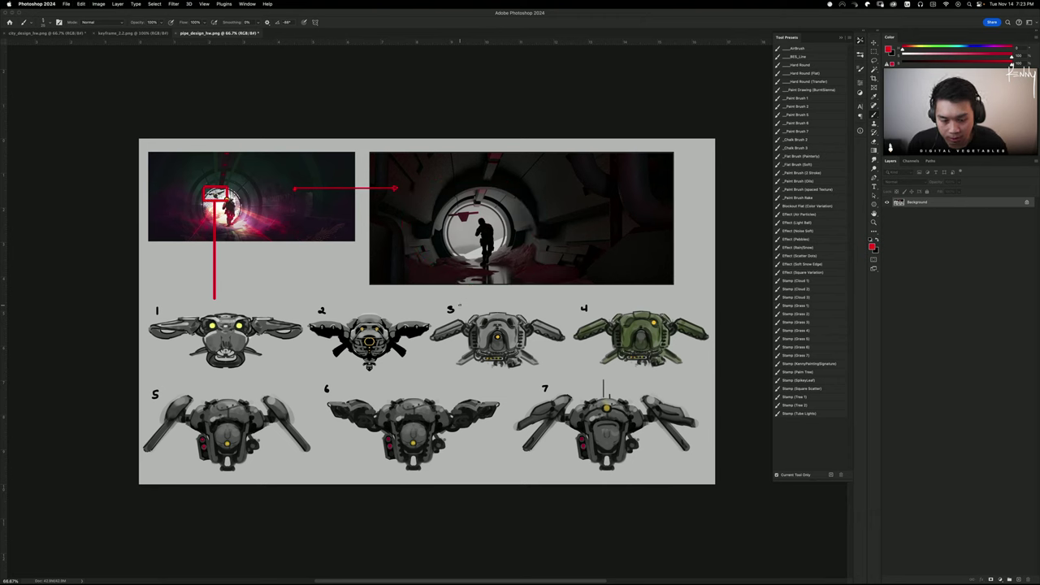
mouse_move(636, 273)
left_mouse_down()
mouse_move(699, 357)
mouse_move(675, 280)
left_mouse_up()
key("super+z")
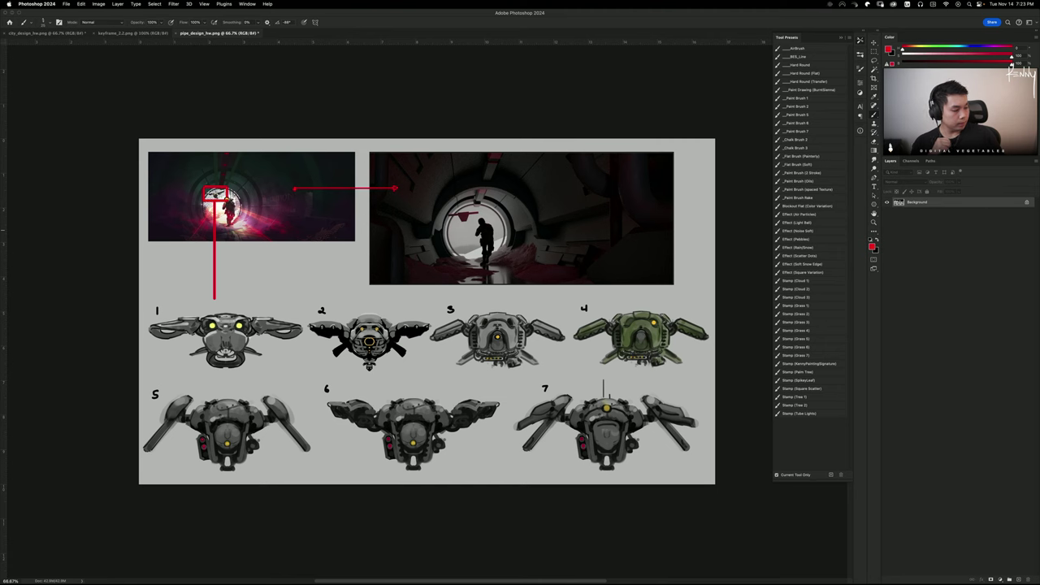
Return to the pipe design sheet, temporarily draw a red mark above drone 4, and undo it
key("super+Tab")
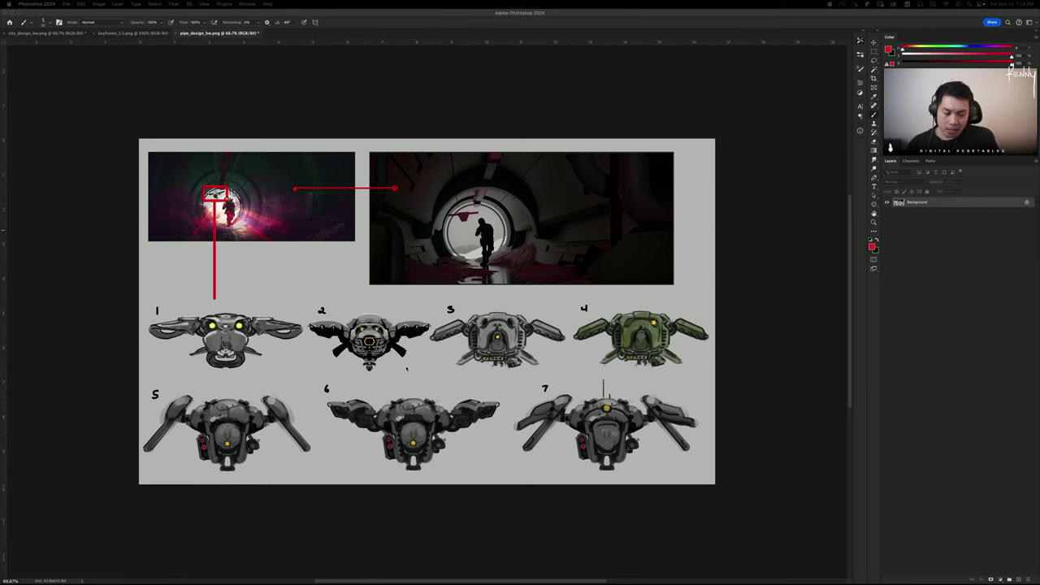
left_click(673, 310)
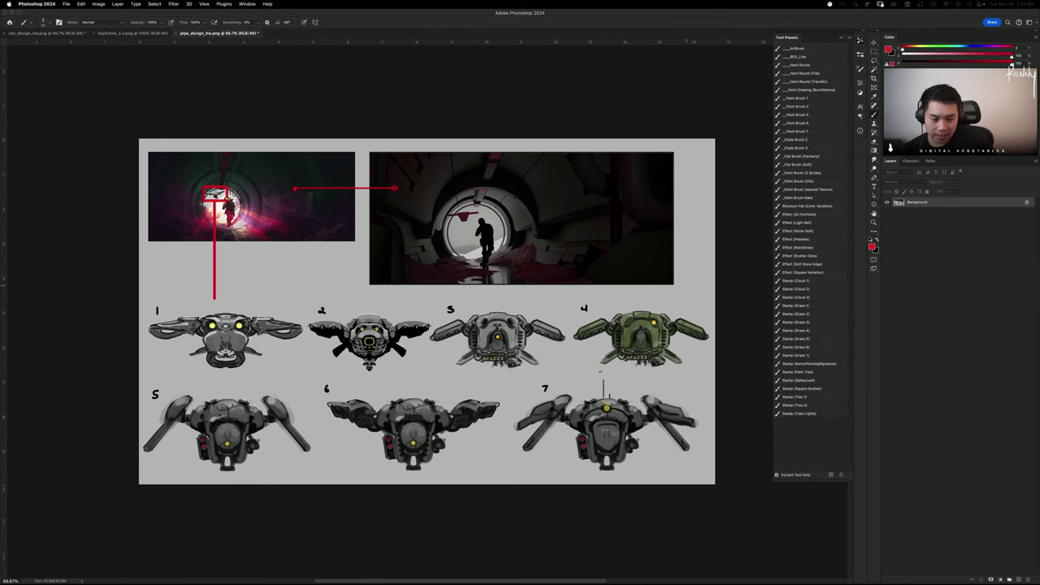
mouse_move(660, 302)
left_mouse_down()
mouse_move(504, 376)
mouse_move(649, 272)
left_mouse_up()
key("super+z")
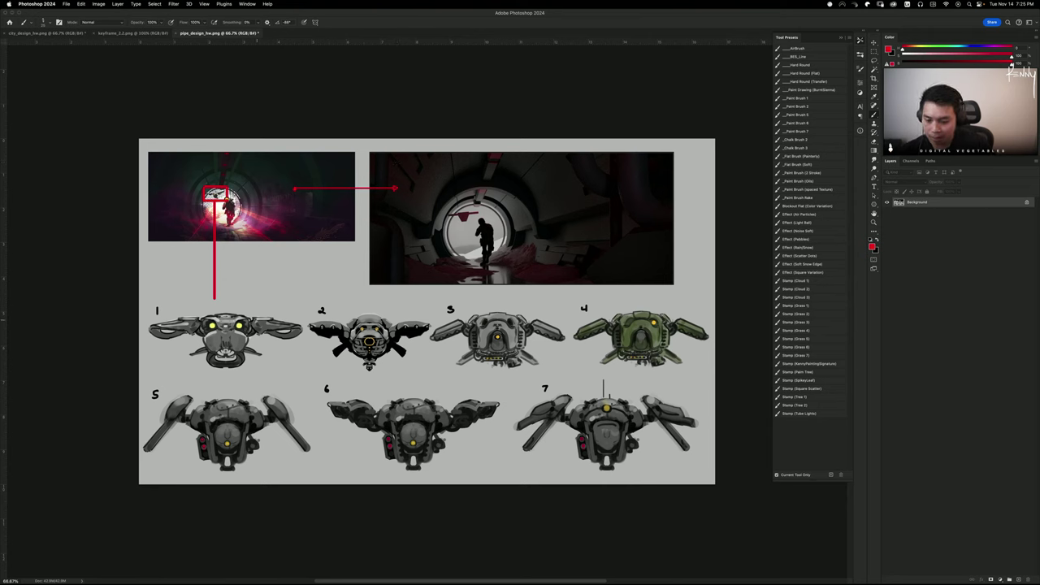
Temporarily draw red strokes above drone 1 and in the large tunnel painting's dark lower corner, then undo them
mouse_move(291, 307)
left_mouse_down()
mouse_move(280, 382)
mouse_move(244, 259)
left_mouse_up()
key("super+z")
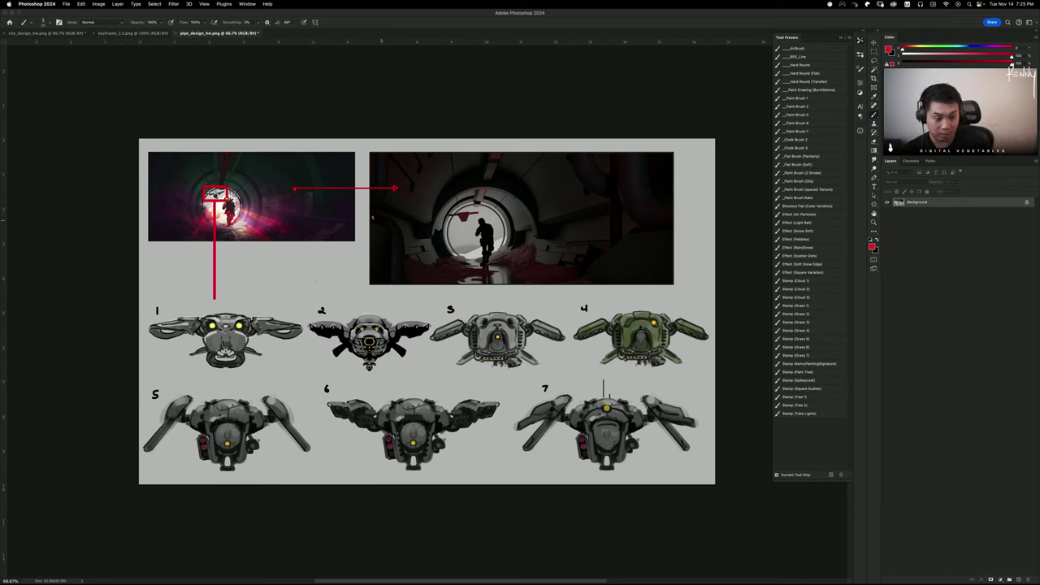
mouse_move(272, 268)
left_mouse_down()
mouse_move(307, 349)
mouse_move(323, 288)
left_mouse_up()
key("super+z")
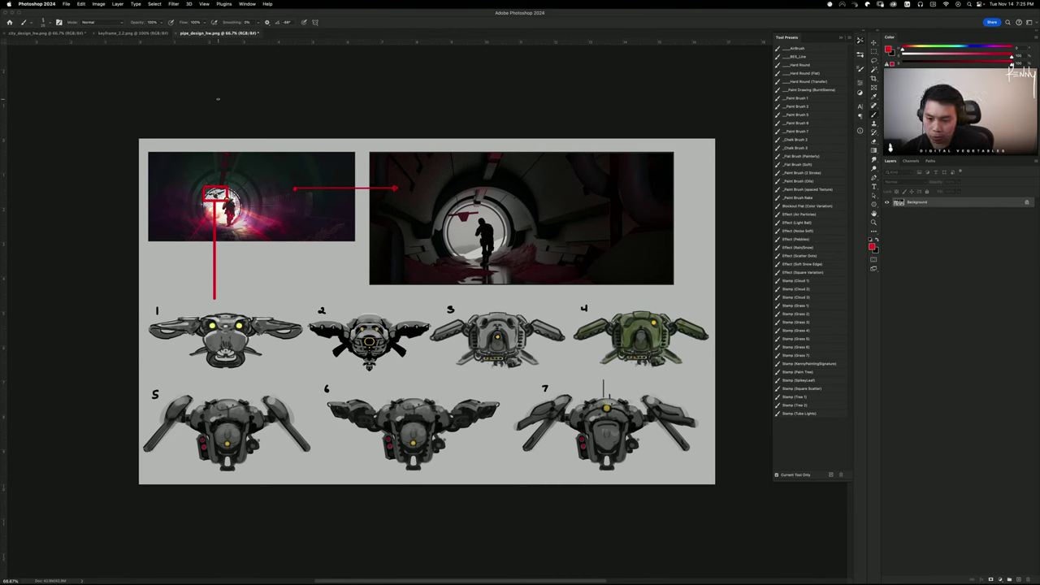
mouse_move(313, 297)
left_mouse_down()
mouse_move(213, 386)
mouse_move(314, 276)
left_mouse_up()
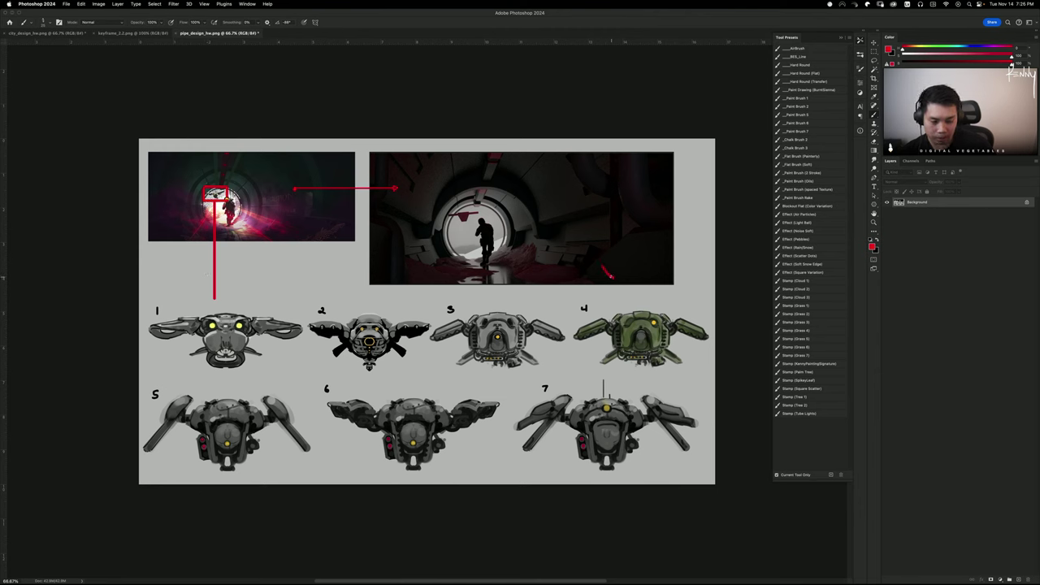
mouse_move(670, 293)
left_mouse_down()
mouse_move(689, 302)
mouse_move(675, 268)
left_mouse_up()
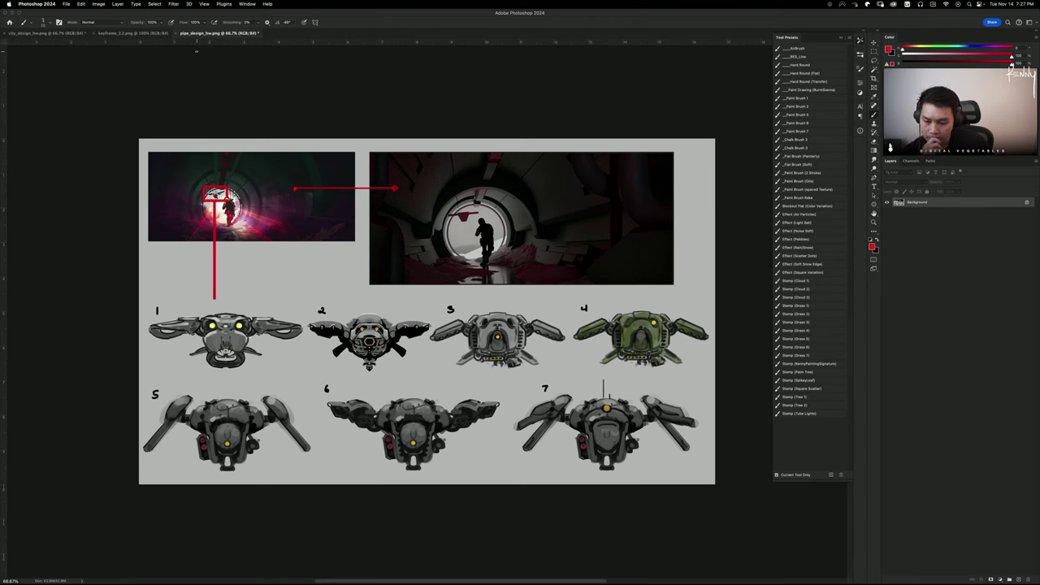
Temporarily outline drone 1's right wing with red strokes and undo them all
mouse_move(265, 306)
left_mouse_down()
mouse_move(307, 337)
mouse_move(289, 340)
mouse_move(295, 312)
mouse_move(251, 315)
mouse_move(314, 329)
mouse_move(260, 341)
mouse_move(286, 340)
left_mouse_up()
key("super+z")
key("super+z")
key("super+z")
key("super+z")
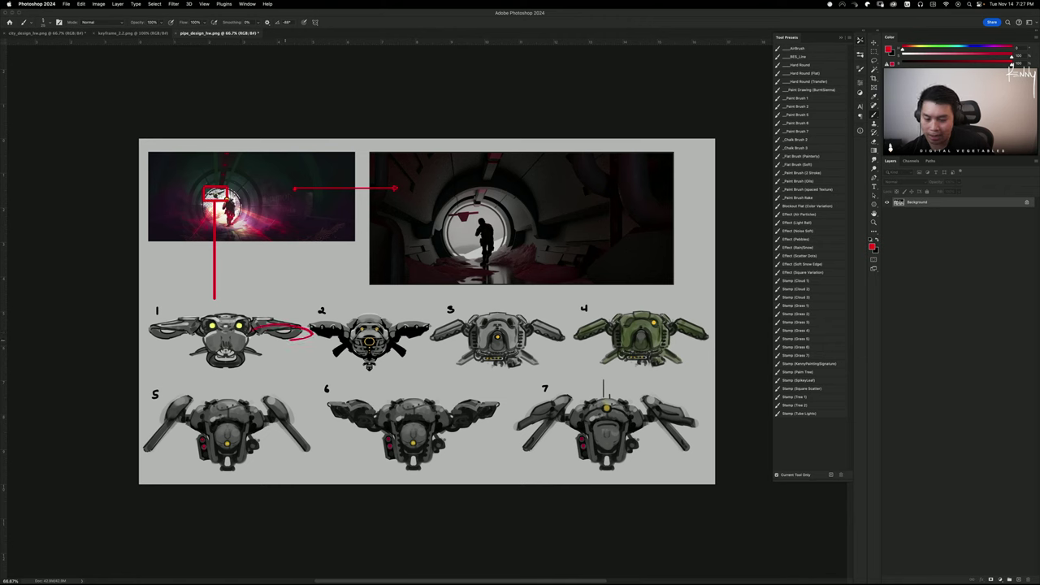
key("ctrl+z")
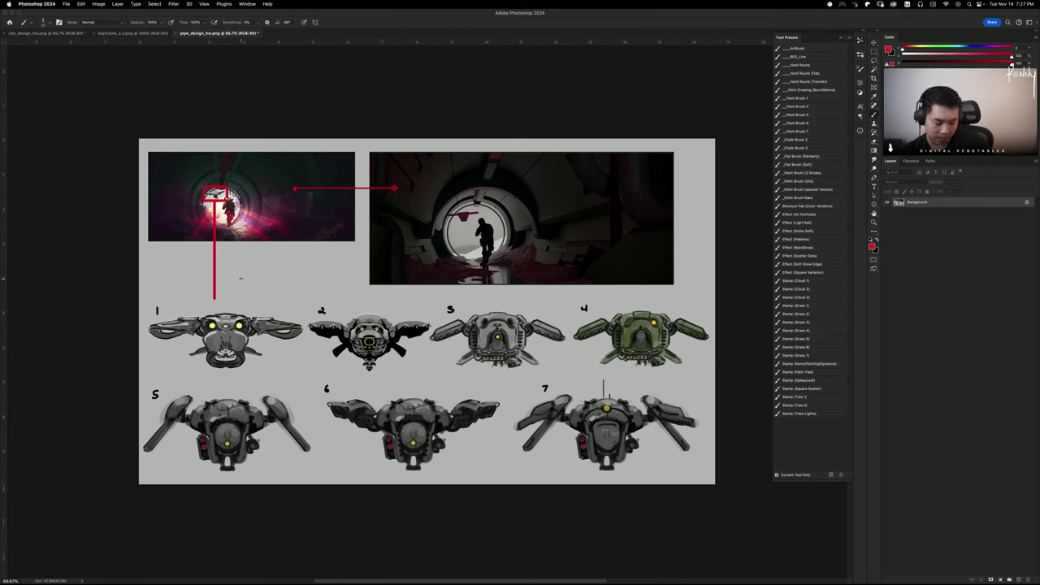
Temporarily draw red strokes from drone 1's right wing across its body and undo each one
mouse_move(286, 307)
left_mouse_down()
mouse_move(177, 286)
mouse_move(299, 314)
left_mouse_up()
key("ctrl+z")
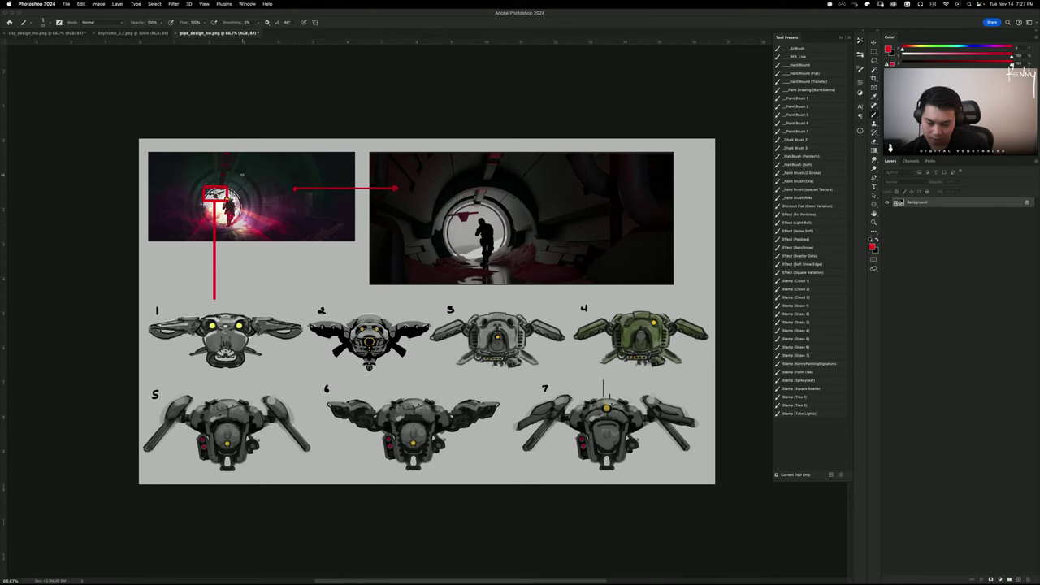
left_click_drag(293, 314, 179, 358)
key("ctrl+z")
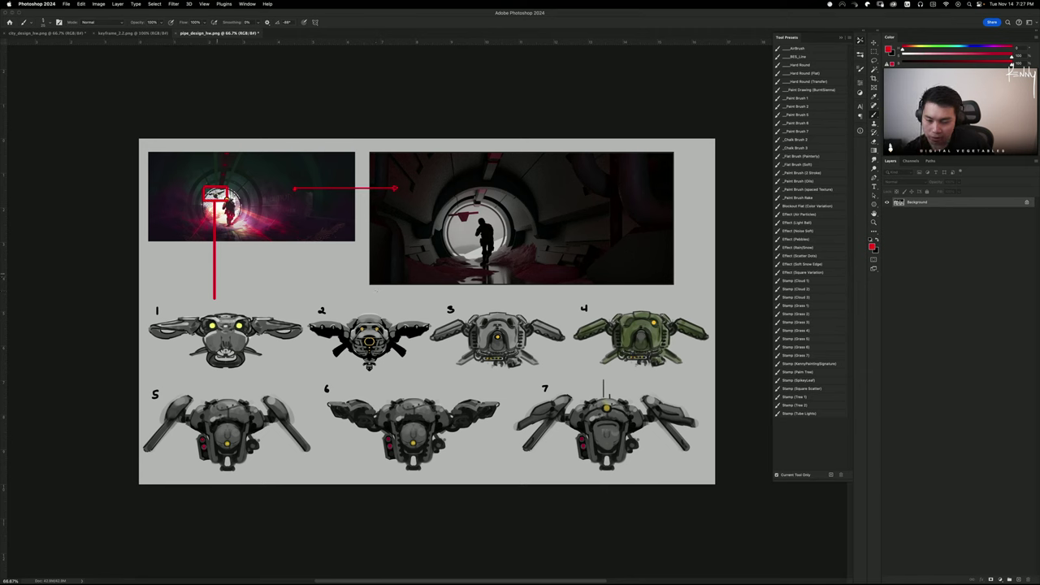
Temporarily circle drone 1's left wing and draw a red ellipse in the blank area above drones 1 and 2, undoing all marks
mouse_move(195, 297)
left_mouse_down()
mouse_move(142, 319)
mouse_move(186, 358)
mouse_move(194, 296)
mouse_move(160, 314)
mouse_move(200, 306)
left_mouse_up()
key("super+z")
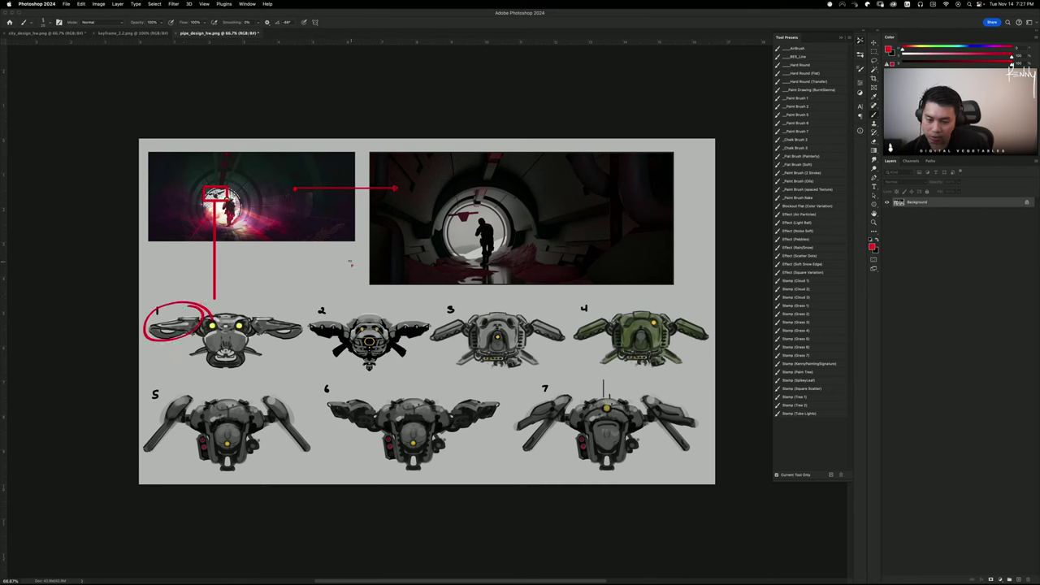
mouse_move(351, 263)
left_mouse_down()
mouse_move(304, 298)
mouse_move(317, 264)
mouse_move(289, 291)
mouse_move(261, 292)
left_mouse_up()
key("super+z")
key("super+z")
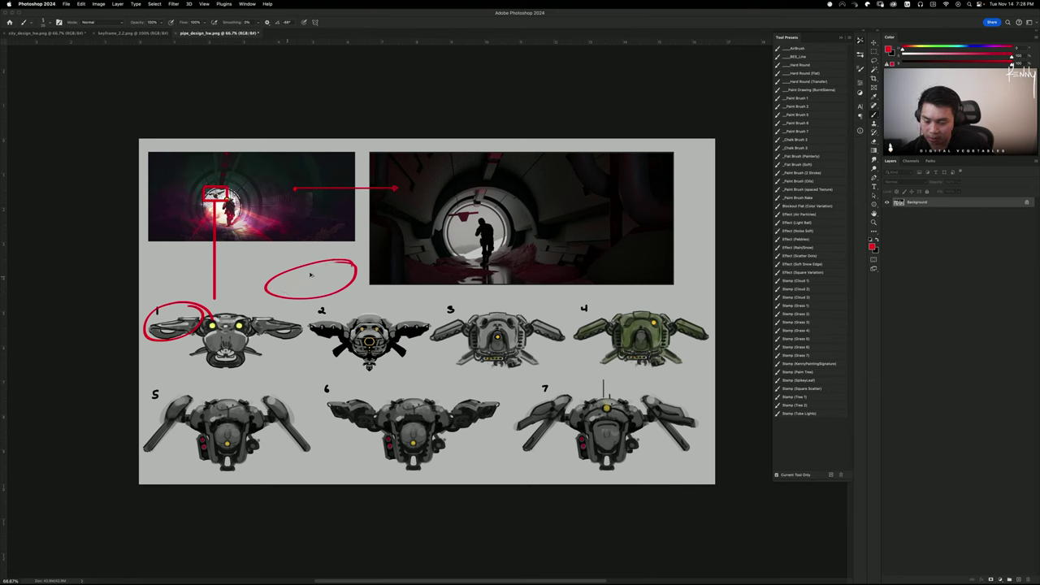
key("super+z")
key("super+z")
mouse_move(299, 303)
left_mouse_down()
mouse_move(315, 327)
mouse_move(262, 301)
left_mouse_up()
key("super+z")
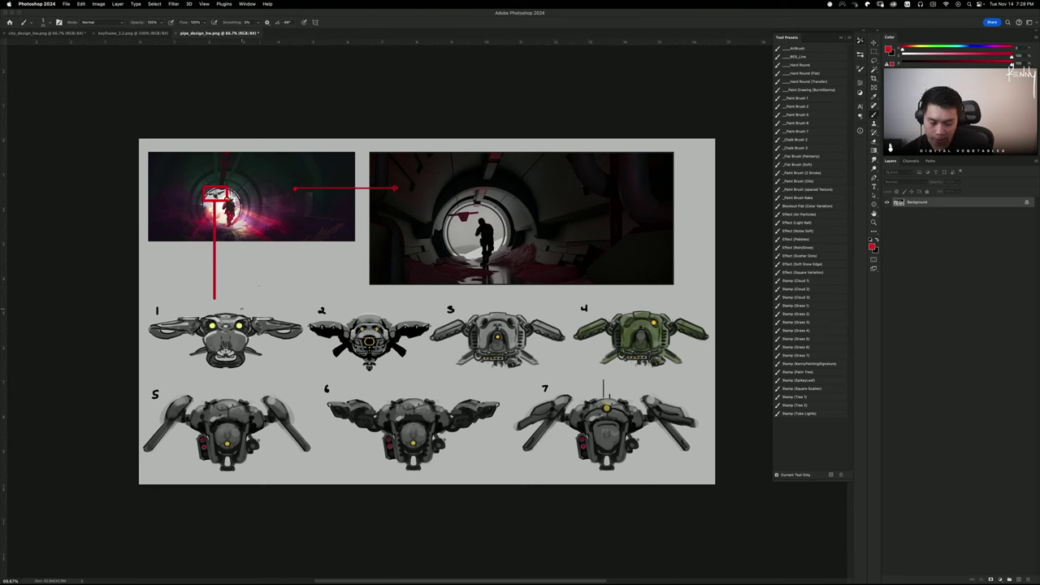
Temporarily draw red marks over drone 4's green body and right wing, undoing each mark
mouse_move(676, 322)
left_mouse_down()
mouse_move(665, 298)
mouse_move(678, 327)
mouse_move(650, 326)
mouse_move(662, 344)
mouse_move(621, 309)
mouse_move(617, 325)
left_mouse_up()
key("super+z")
key("super+z")
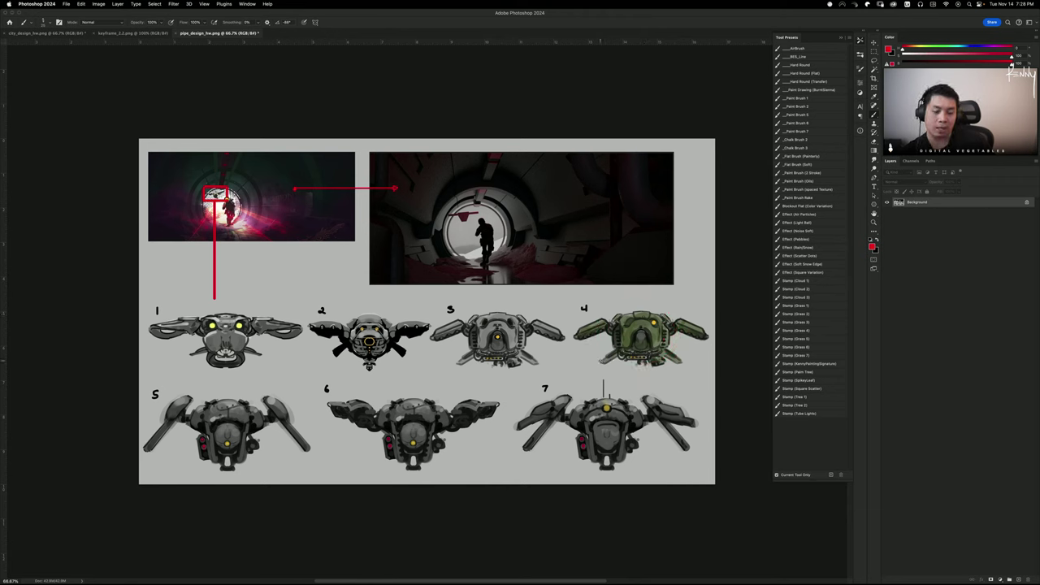
mouse_move(682, 303)
left_mouse_down()
mouse_move(671, 293)
mouse_move(680, 335)
left_mouse_up()
key("super+z")
Temporarily circle drone 1's body and mark drone 4's body in red to compare them, undoing all strokes
left_click_drag(258, 313, 233, 281)
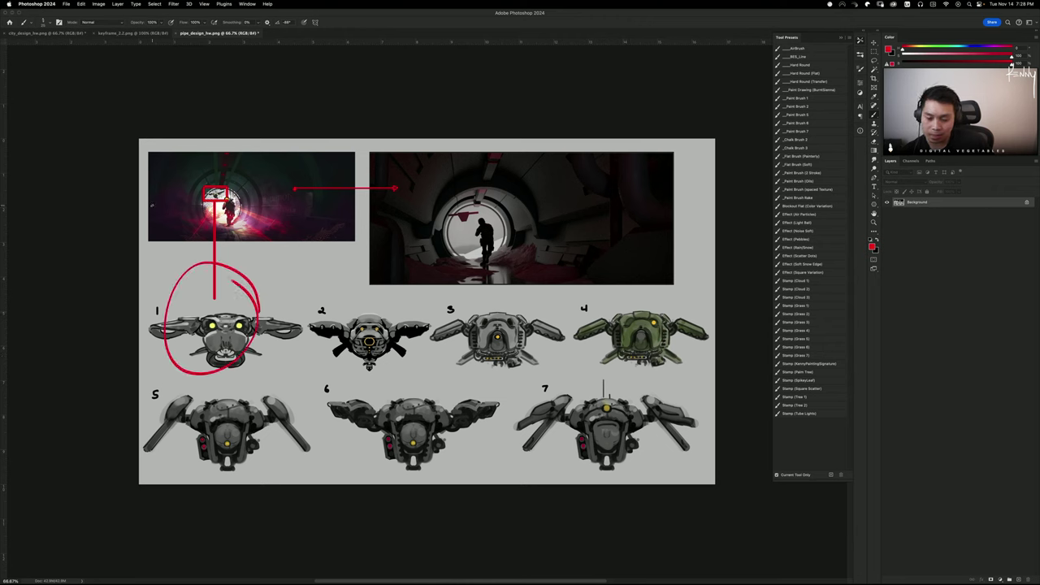
key("super+z")
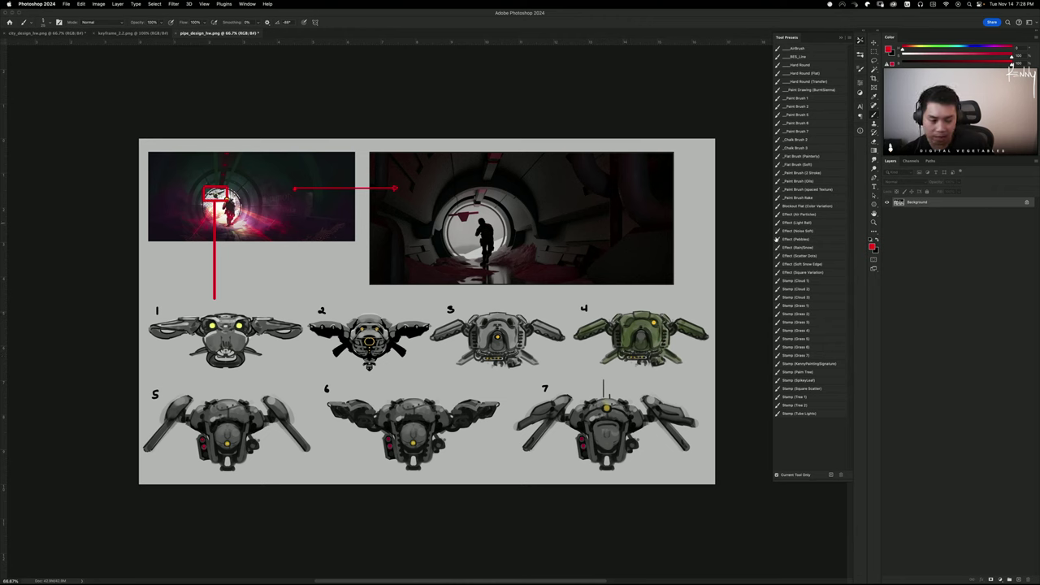
mouse_move(672, 324)
left_mouse_down()
mouse_move(670, 310)
mouse_move(679, 341)
left_mouse_up()
key("super+z")
mouse_move(660, 294)
left_mouse_down()
mouse_move(689, 336)
mouse_move(674, 361)
left_mouse_up()
left_click_drag(289, 318, 244, 275)
key("super+z")
key("super+z")
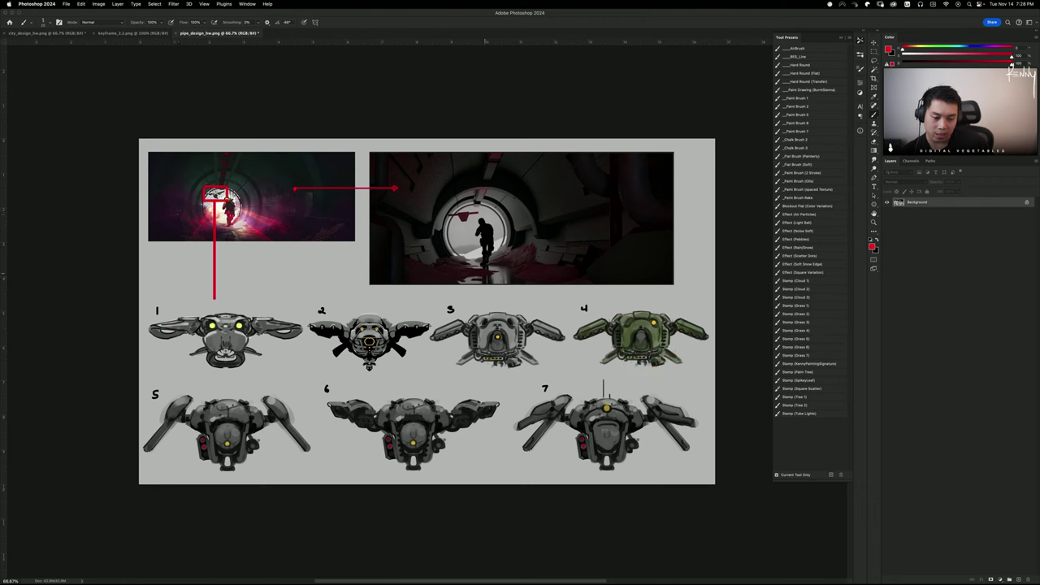
mouse_move(671, 311)
left_mouse_down()
mouse_move(488, 371)
mouse_move(610, 244)
left_mouse_up()
key("super+z")
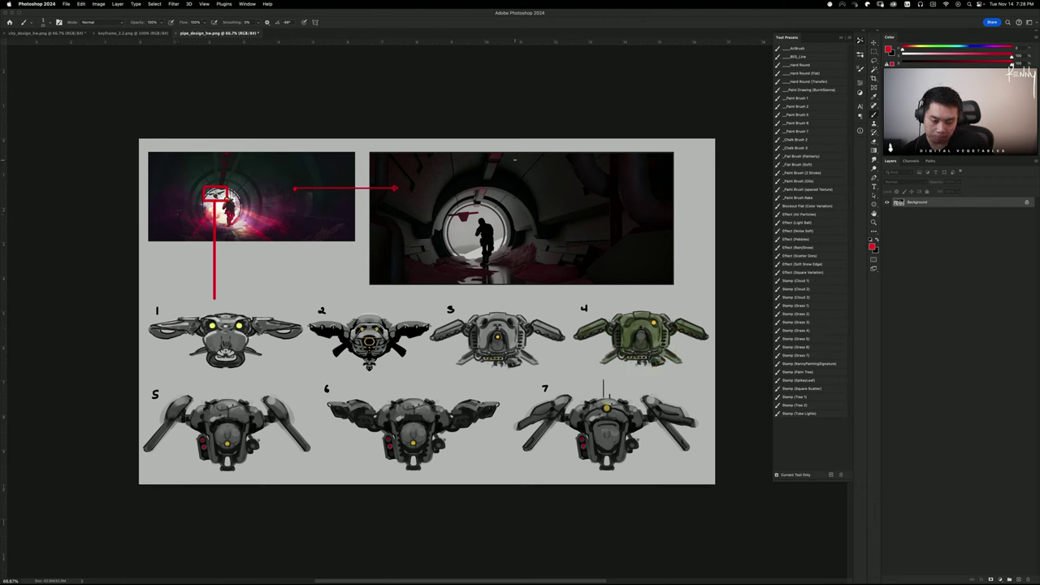
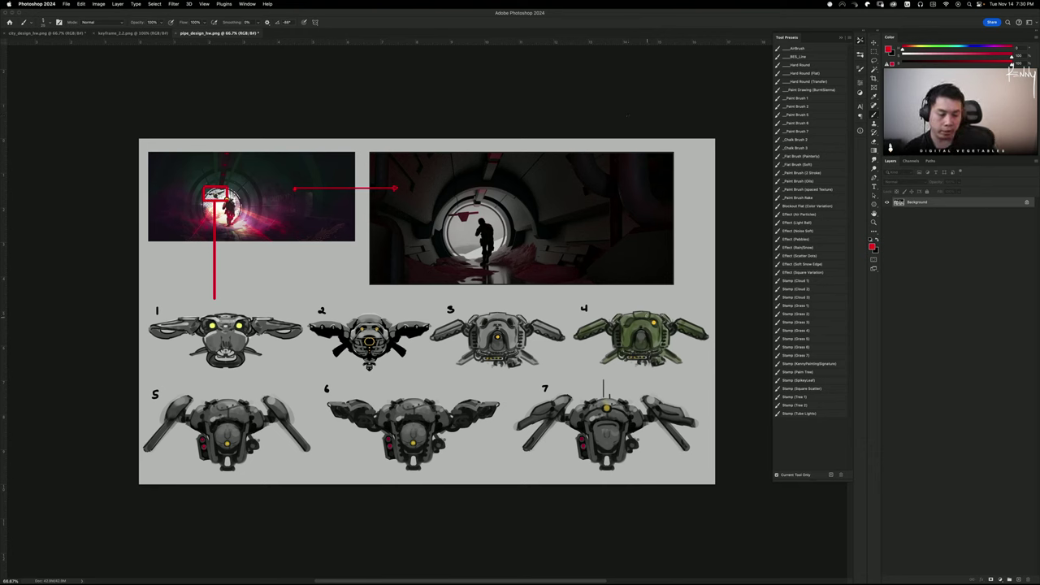
Temporarily draw red strokes over drone 4's green body, tracing its side and inner contour, and undo each mark
mouse_move(636, 316)
left_mouse_down()
mouse_move(620, 346)
mouse_move(663, 342)
mouse_move(663, 311)
mouse_move(619, 307)
left_mouse_up()
key("super+z")
key("super+z")
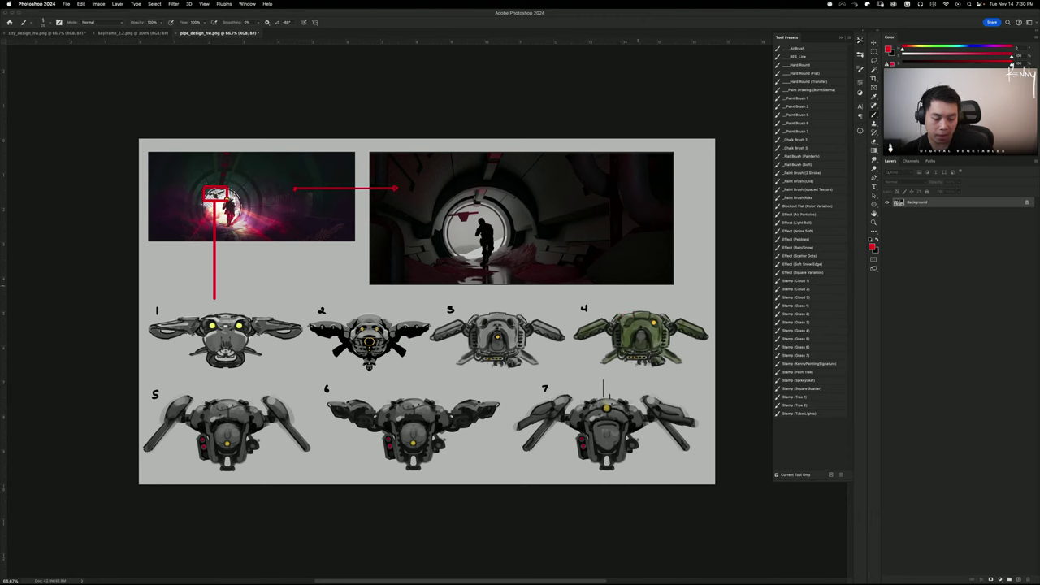
key("super+z")
mouse_move(633, 314)
left_mouse_down()
mouse_move(623, 328)
mouse_move(654, 326)
left_mouse_up()
key("super+z")
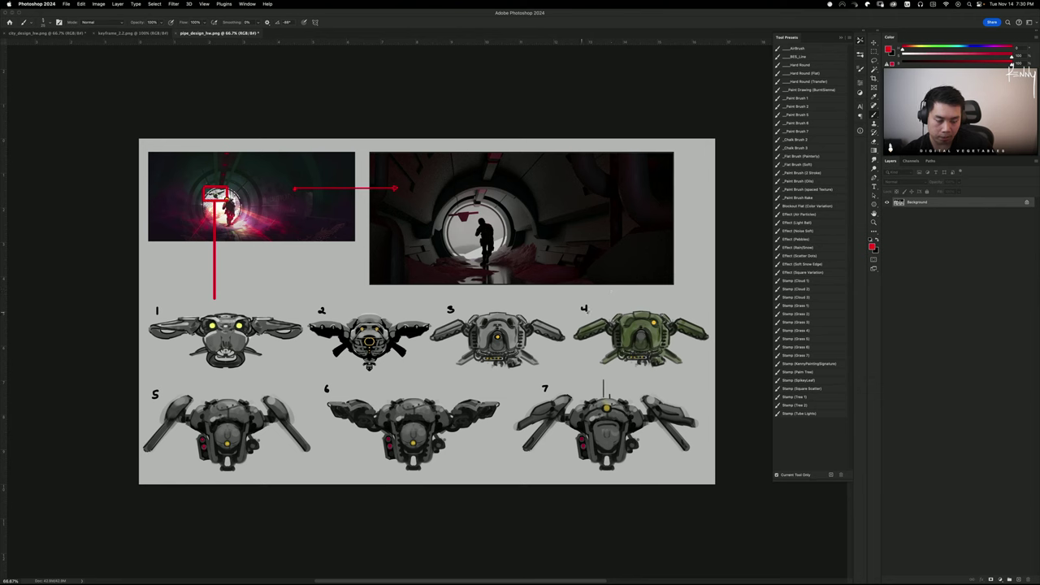
left_click_drag(618, 317, 620, 355)
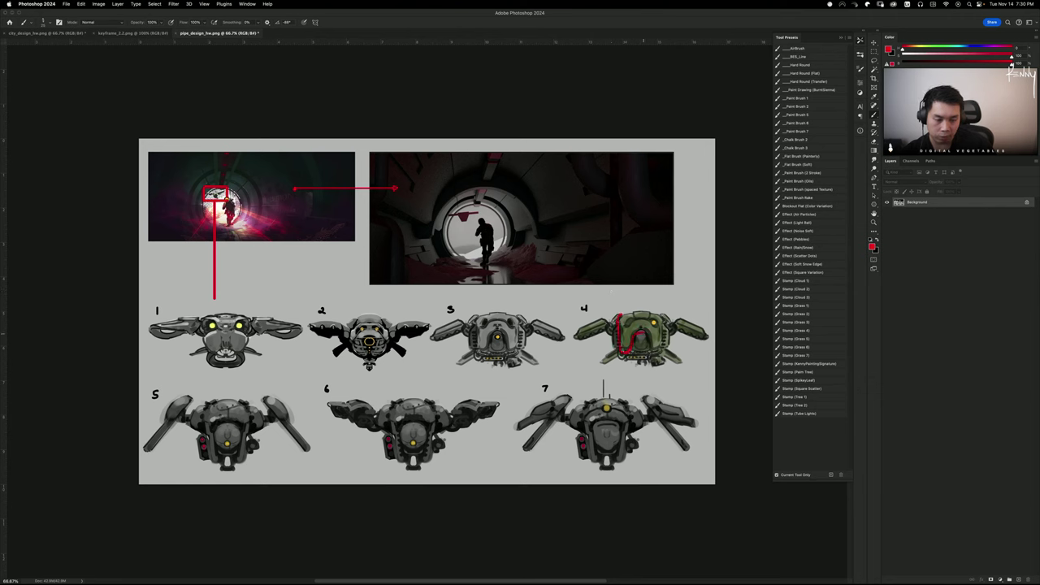
key("super+z")
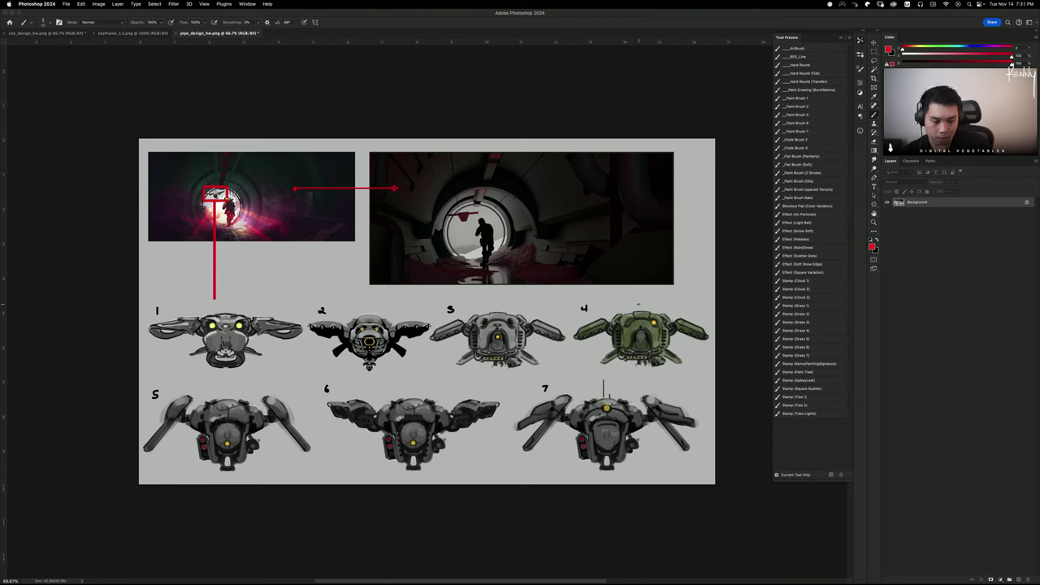
Temporarily circle drone 4's left wing and sketch red curves around the drone, undoing all strokes
mouse_move(630, 324)
left_mouse_down()
mouse_move(547, 350)
mouse_move(615, 302)
mouse_move(601, 292)
left_mouse_up()
key("super+z")
key("super+z")
key("super+shift+z")
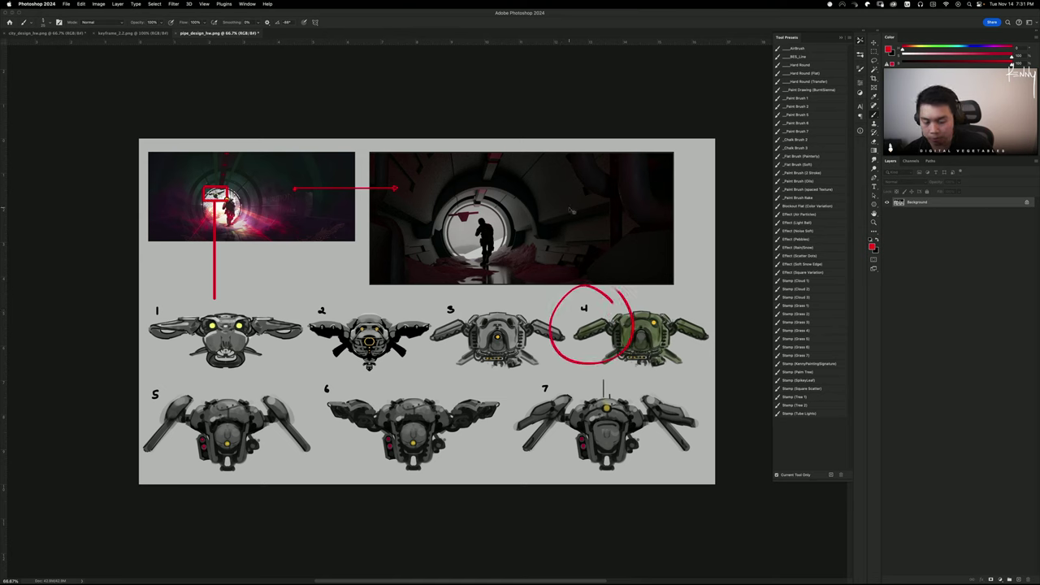
key("super+z")
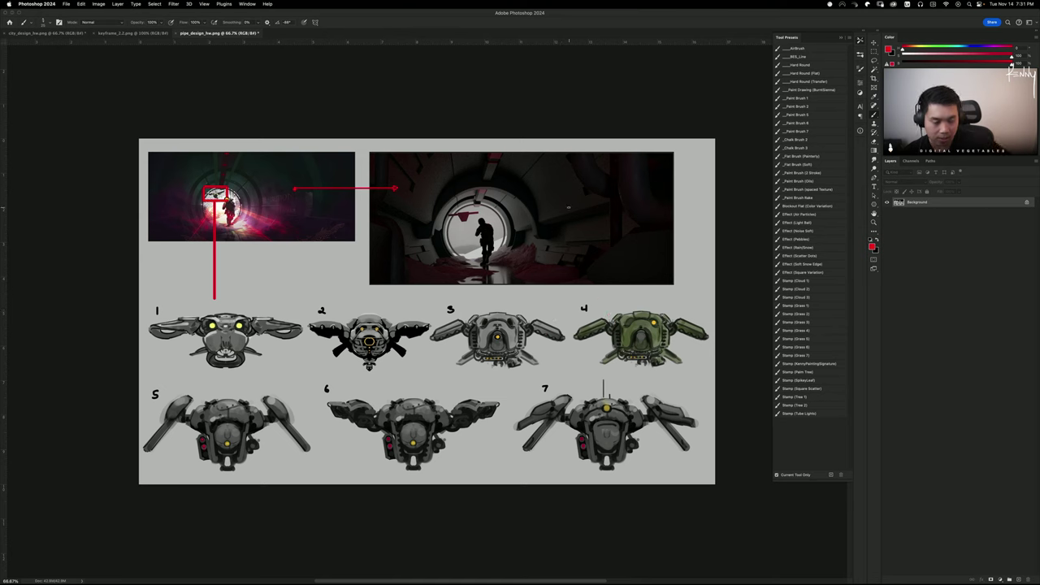
mouse_move(611, 314)
left_mouse_down()
mouse_move(569, 342)
mouse_move(614, 319)
mouse_move(602, 325)
left_mouse_up()
key("super+z")
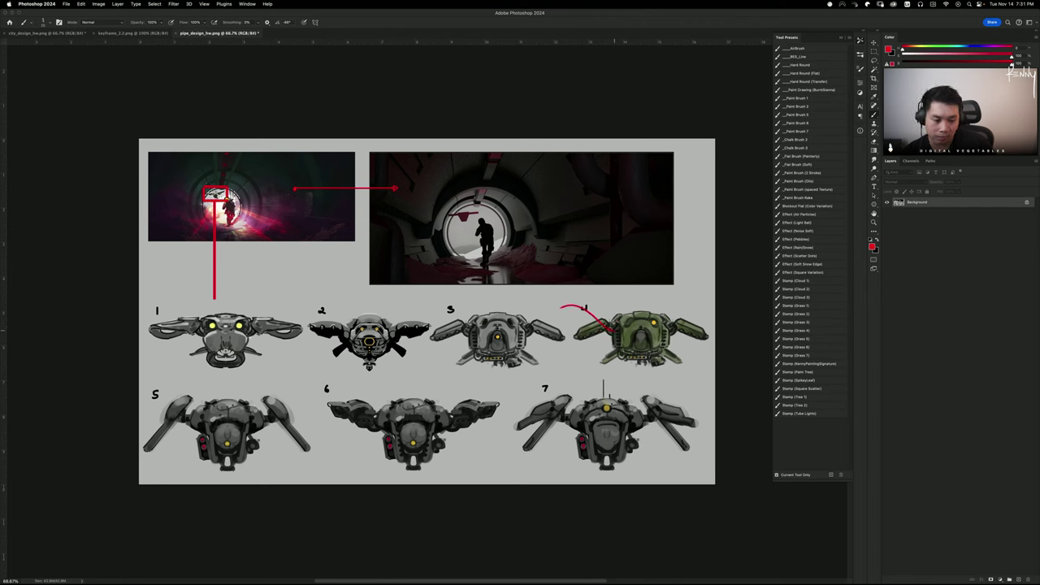
key("super+z")
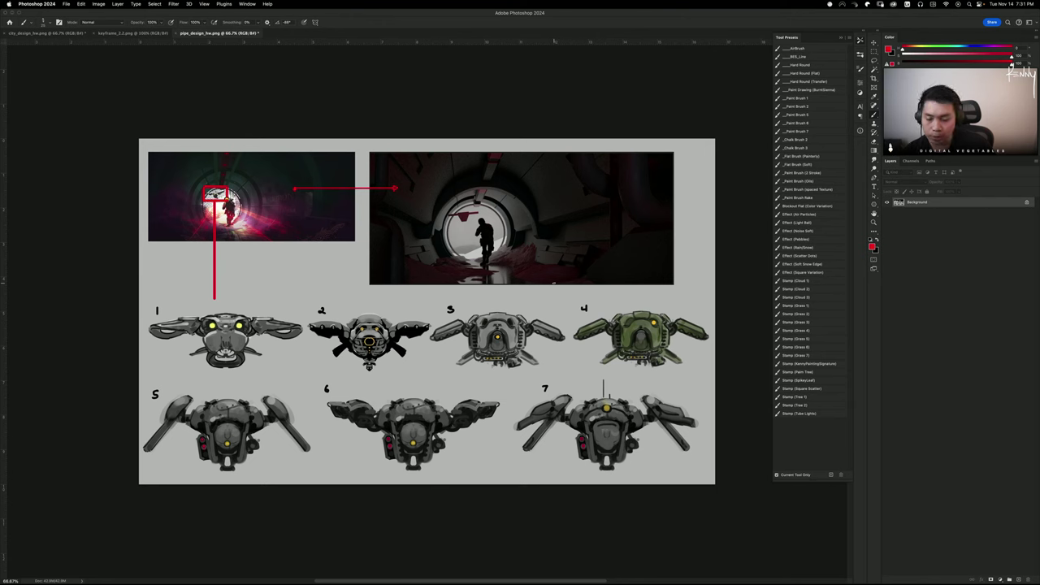
left_click_drag(687, 278, 569, 285)
key("super+z")
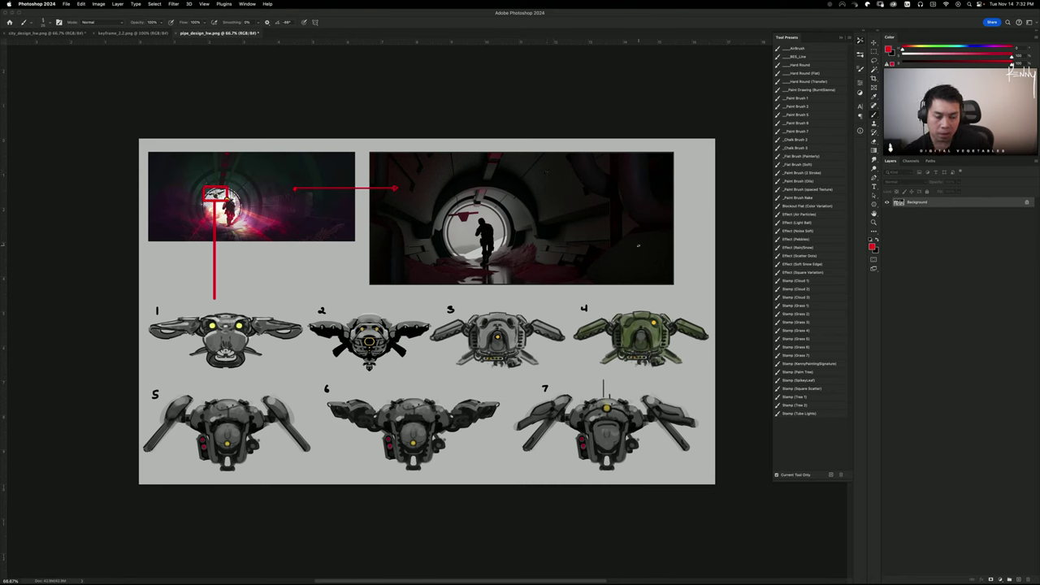
Undo the red marks on drone 4's body, sample its green tone and paint out its yellow light
mouse_move(649, 335)
left_mouse_down()
mouse_move(634, 348)
mouse_move(642, 328)
mouse_move(652, 346)
mouse_move(634, 312)
mouse_move(627, 323)
mouse_move(654, 324)
left_mouse_up()
key("super+z")
key("super+z")
key("super+z")
left_click(625, 320, "alt")
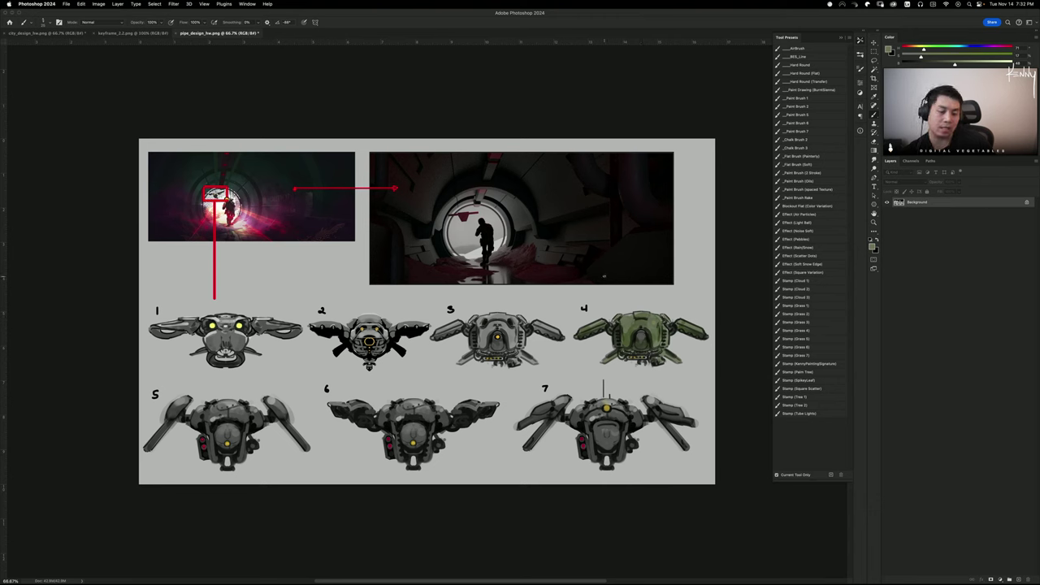
Rework drone 4's body into a rounder shape using sampled tones, undoing the stray red and dark strokes
left_click_drag(926, 50, 1012, 65)
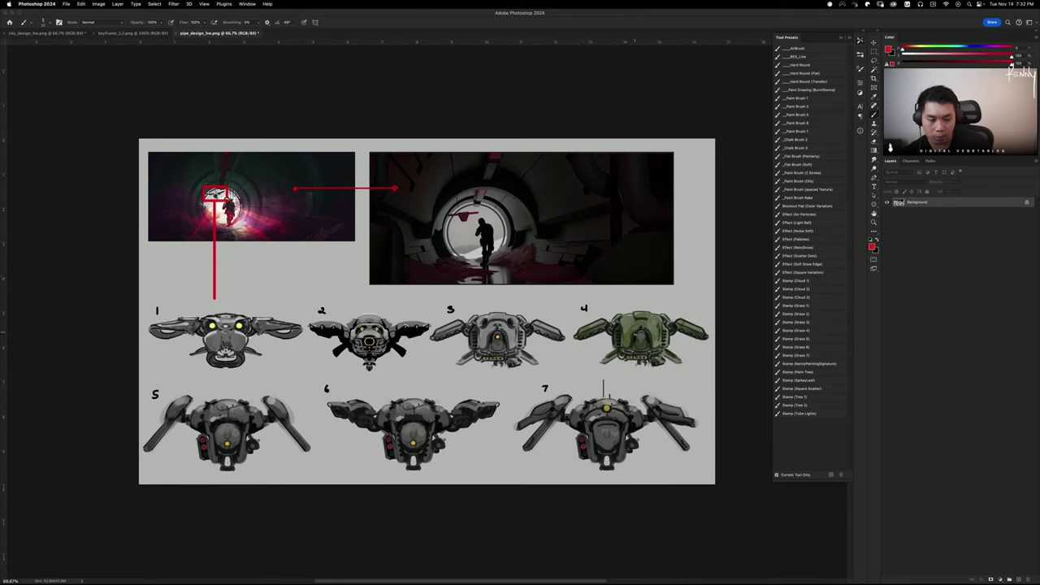
mouse_move(623, 315)
left_mouse_down()
mouse_move(624, 327)
mouse_move(662, 328)
mouse_move(600, 334)
mouse_move(611, 337)
left_mouse_up()
left_click(623, 331, "alt")
key("super+z")
key("super+z")
key("super+z")
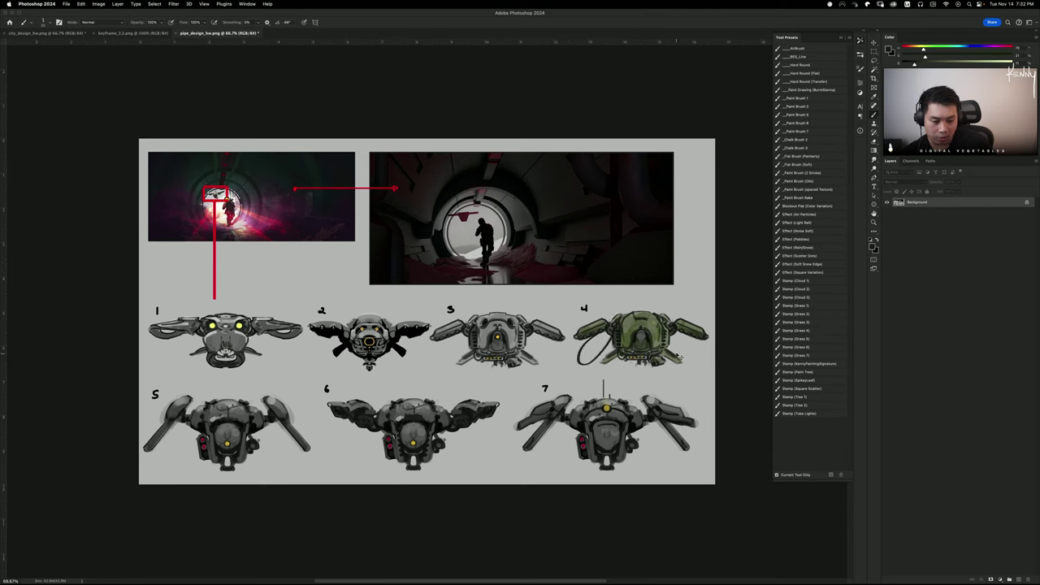
key("super+z")
key("super+z")
key("super+z")
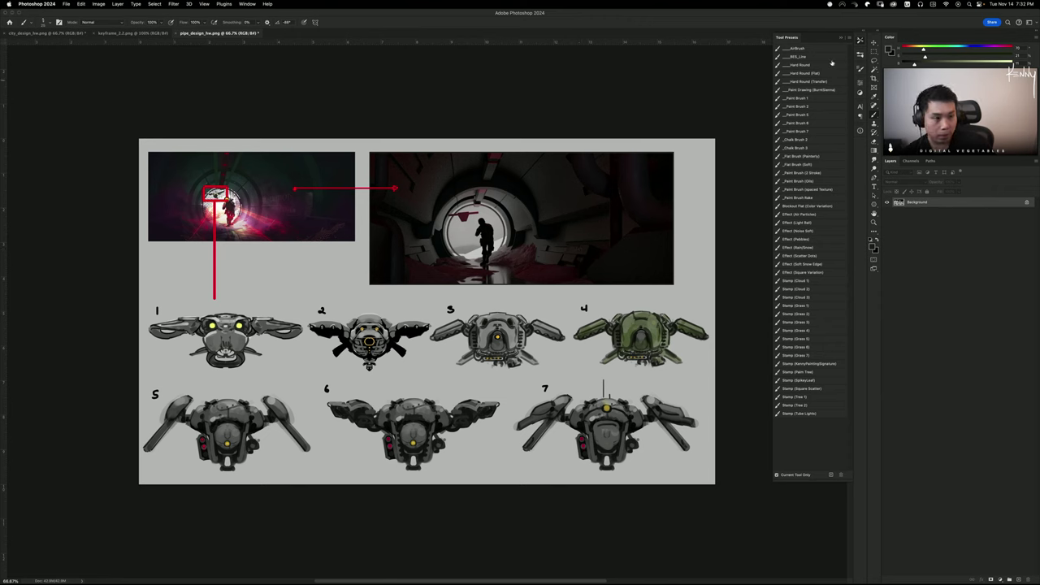
Set the brush colour back to red and temporarily mark around drone 4, undoing the strokes
left_click_drag(925, 50, 1012, 63)
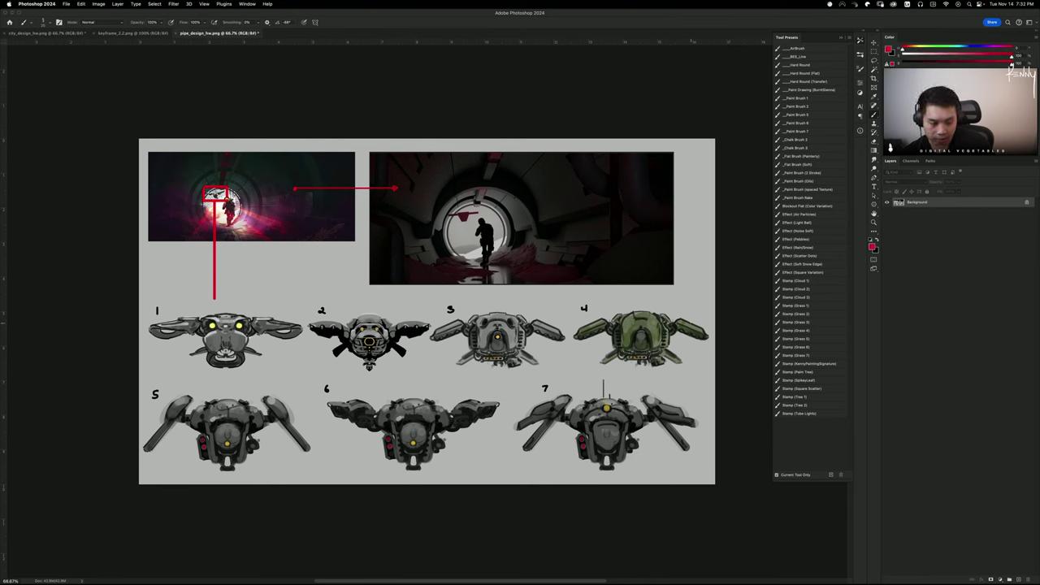
mouse_move(675, 278)
left_mouse_down()
mouse_move(714, 341)
mouse_move(566, 349)
mouse_move(679, 242)
left_mouse_up()
key("super+z")
key("super+z")
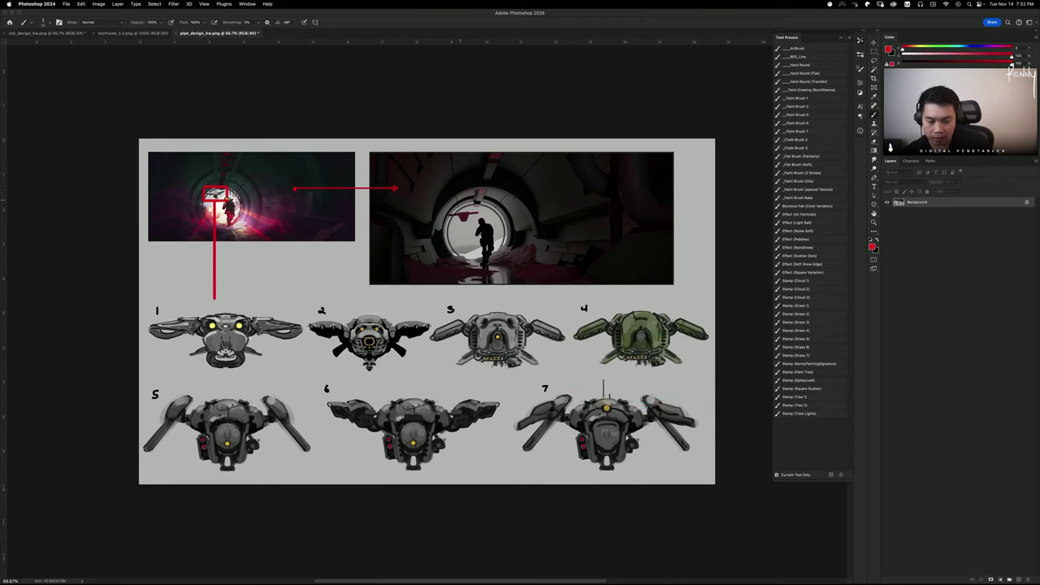
Temporarily mark the large tunnel painting's opening beside the figure and circle drone 4 in red, undoing all marks
mouse_move(470, 263)
left_mouse_down()
mouse_move(473, 249)
mouse_move(476, 269)
left_mouse_up()
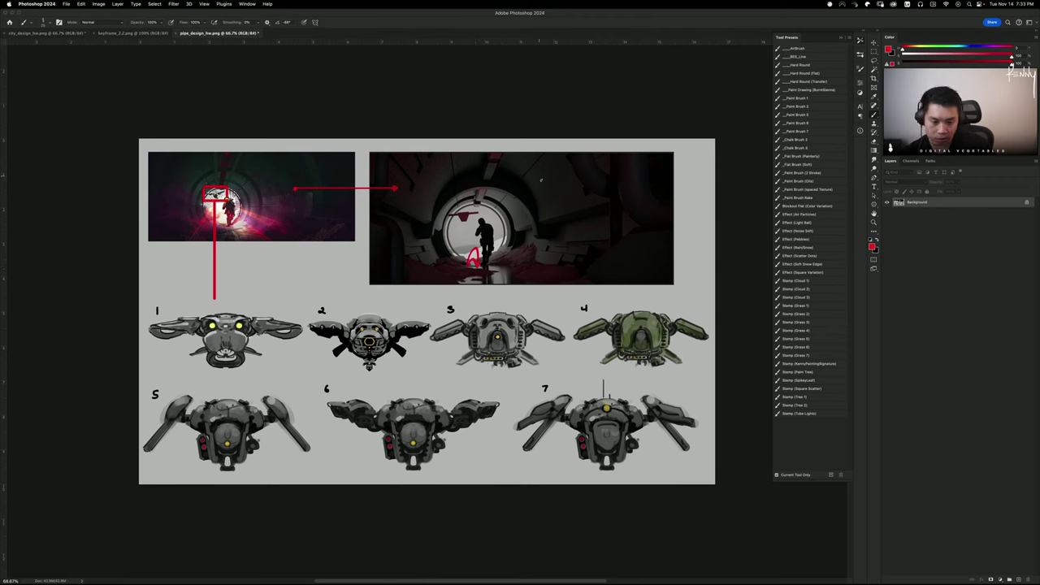
mouse_move(624, 275)
left_mouse_down()
mouse_move(602, 280)
mouse_move(706, 291)
mouse_move(565, 351)
mouse_move(698, 271)
left_mouse_up()
key("super+z")
key("ctrl+z")
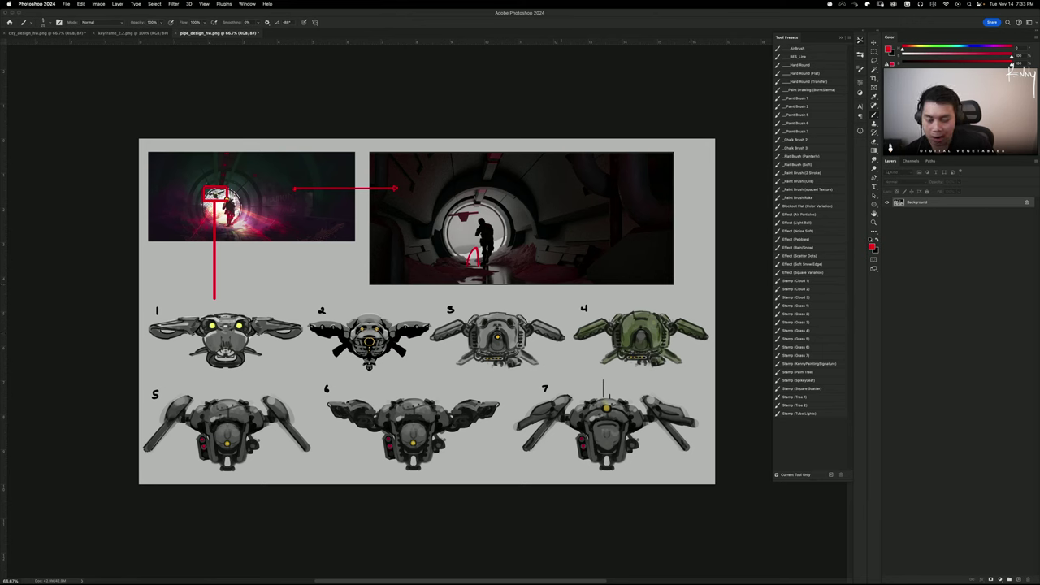
left_click_drag(598, 285, 578, 318)
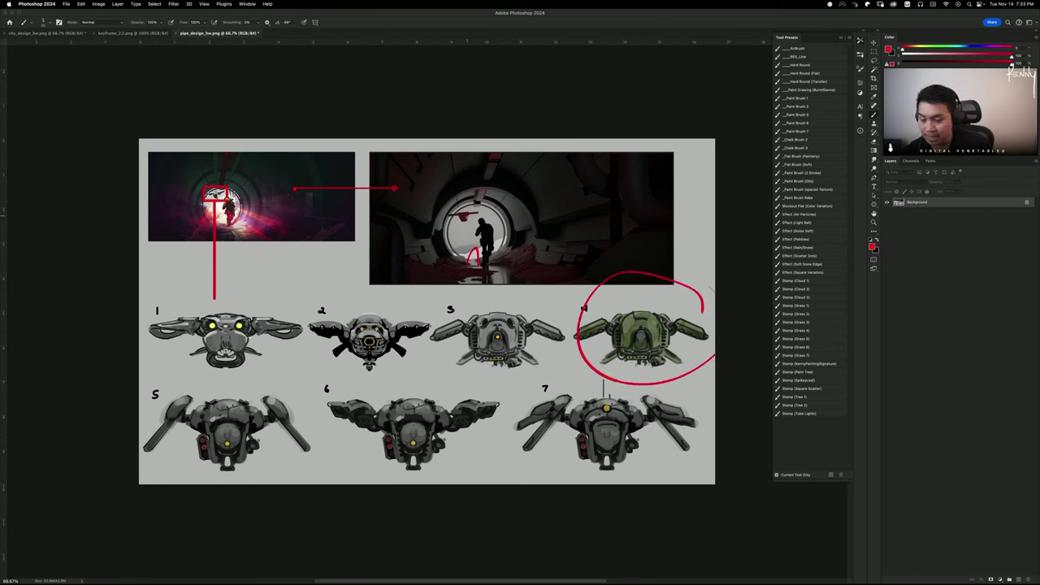
key("ctrl+z")
key("ctrl+z")
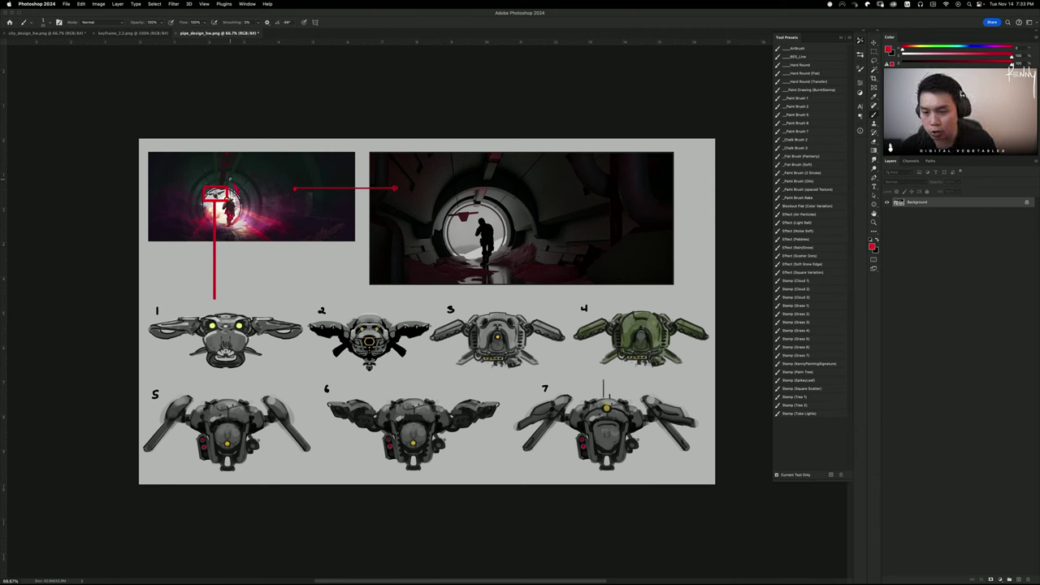
Temporarily draw diagonal red lines outward from the boxed drone in the small tunnel painting, undoing each attempt
mouse_move(193, 193)
left_mouse_down()
mouse_move(168, 256)
mouse_move(342, 253)
left_mouse_up()
key("super+z")
key("super+z")
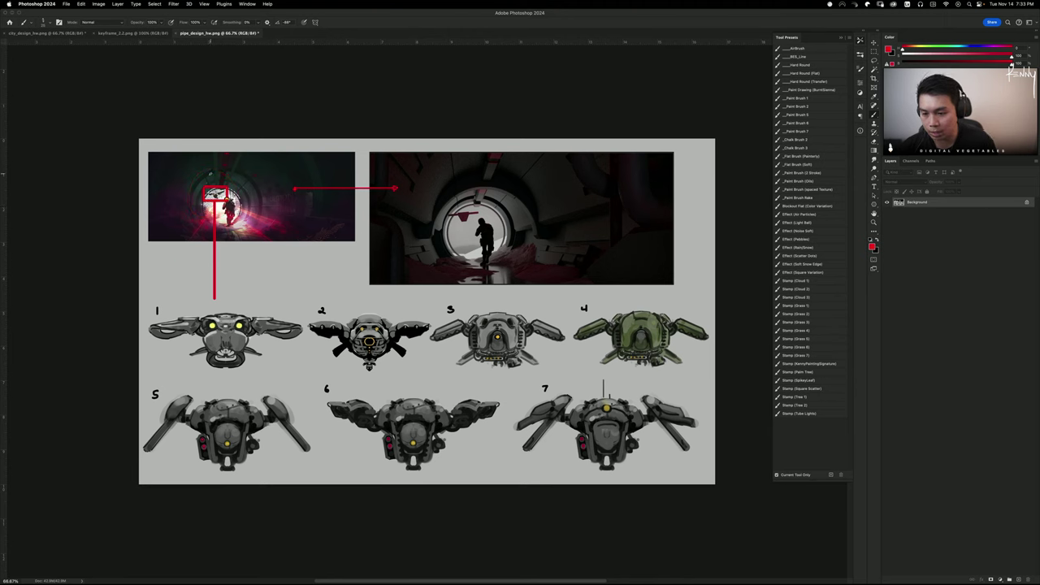
left_click_drag(201, 180, 169, 254)
left_click_drag(224, 186, 342, 256)
key("super+z")
key("super+z")
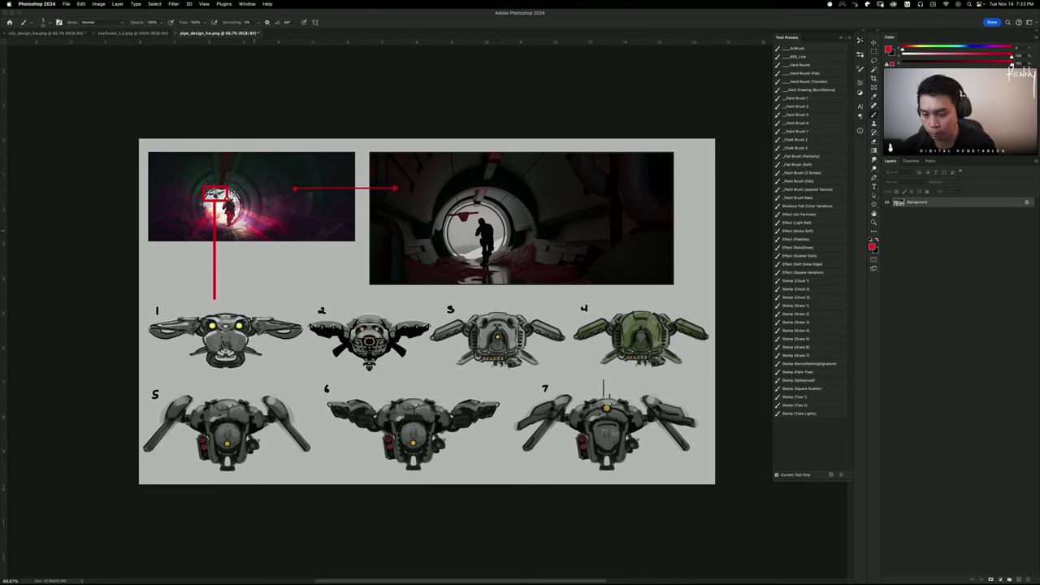
mouse_move(209, 194)
left_mouse_down()
mouse_move(178, 265)
mouse_move(344, 252)
left_mouse_up()
key("super+z")
key("super+z")
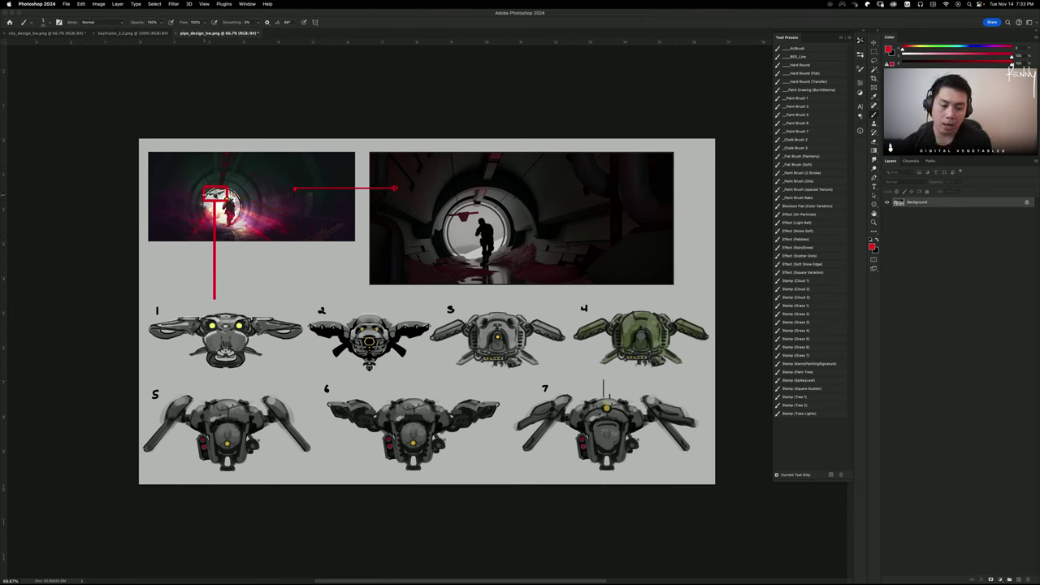
Draw a short diagonal red line down from the small painting's boxed drone, and temporarily mark the large tunnel painting's drone
left_click_drag(210, 200, 184, 247)
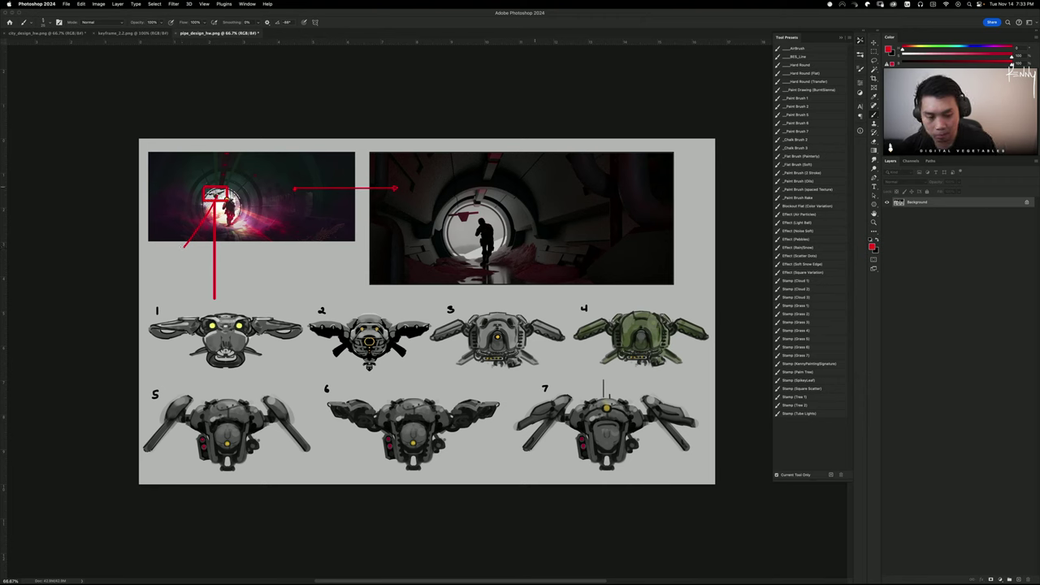
mouse_move(478, 246)
left_mouse_down()
mouse_move(396, 295)
mouse_move(604, 284)
mouse_move(644, 299)
left_mouse_up()
key("ctrl+z")
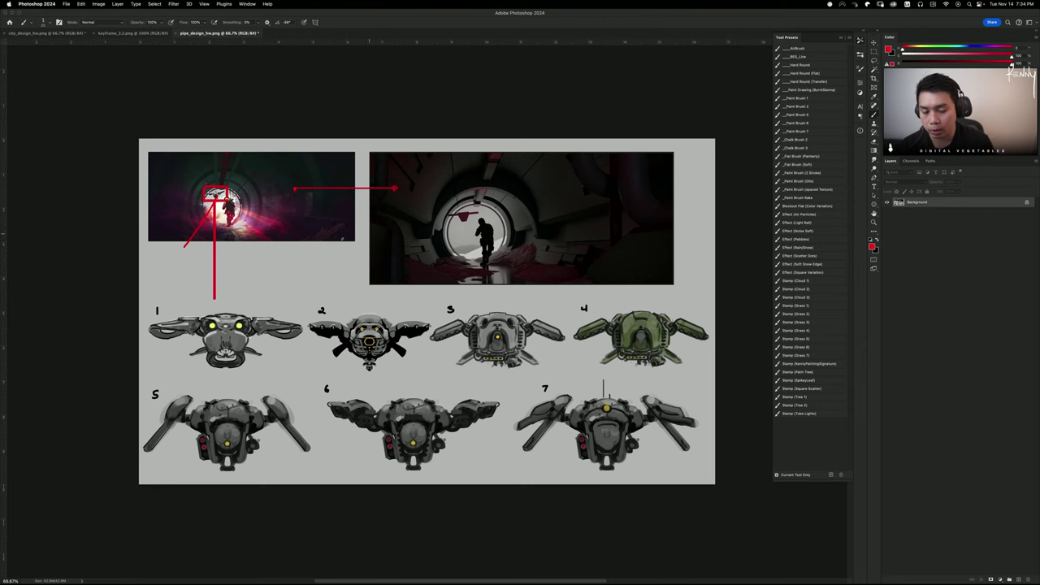
left_click_drag(478, 195, 488, 205)
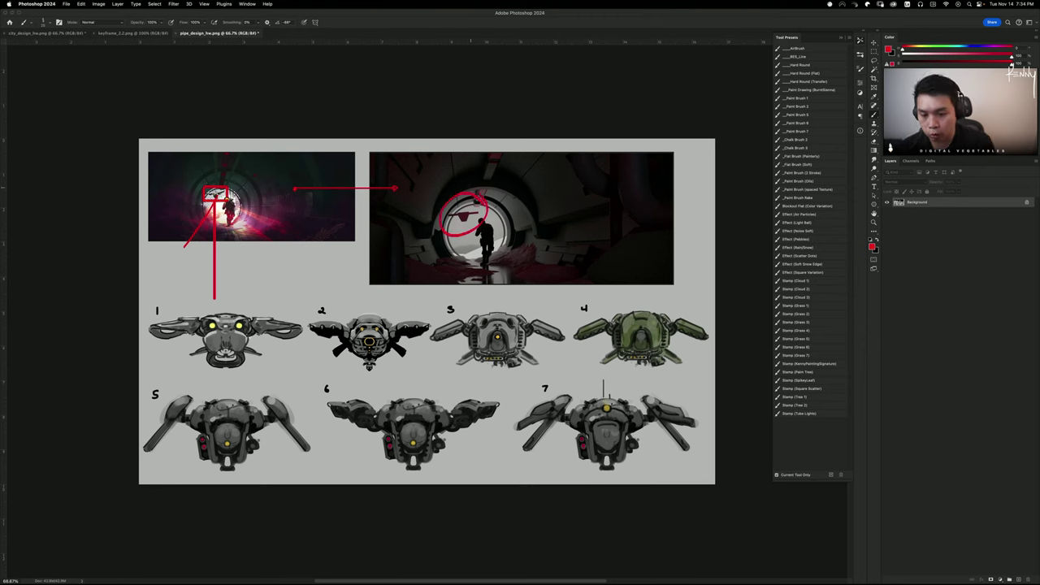
key("super+z")
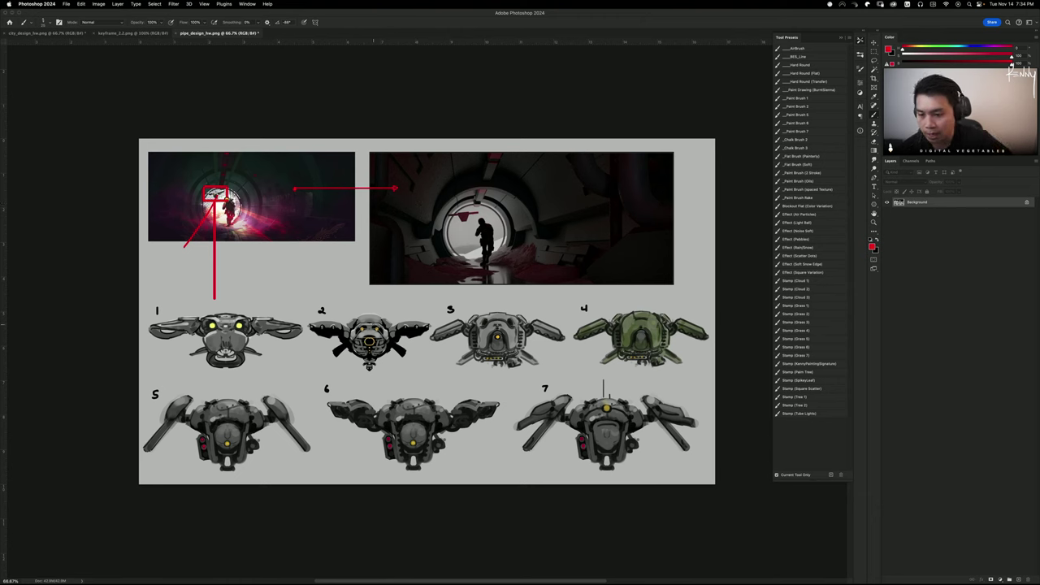
Compare keyframe_2.2.png with the drone sheet in pipe_design_hw.png, temporarily circling drone 4 in red
left_click(110, 34)
left_click(61, 34)
left_click(112, 35)
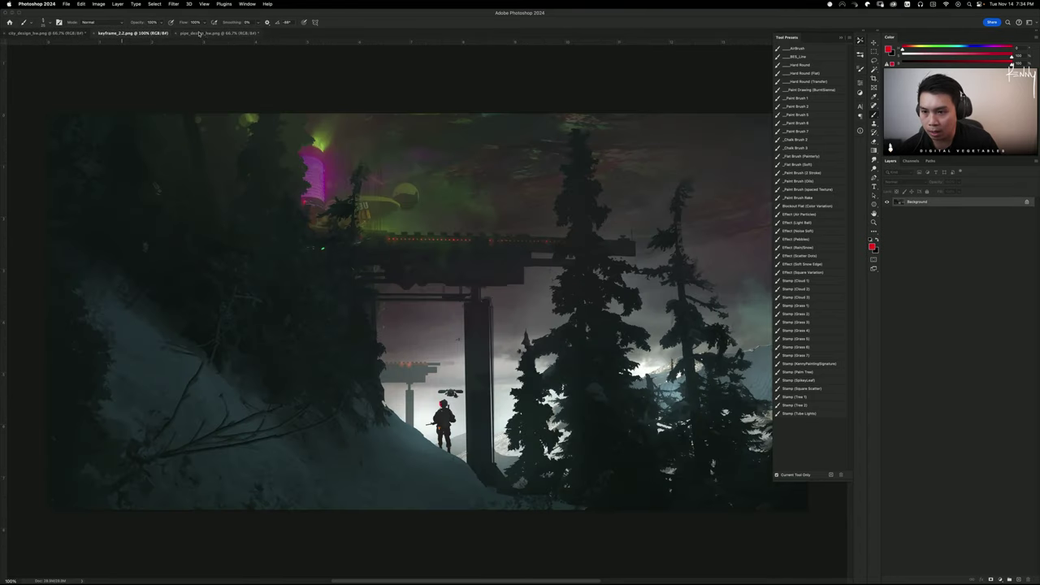
left_click(203, 33)
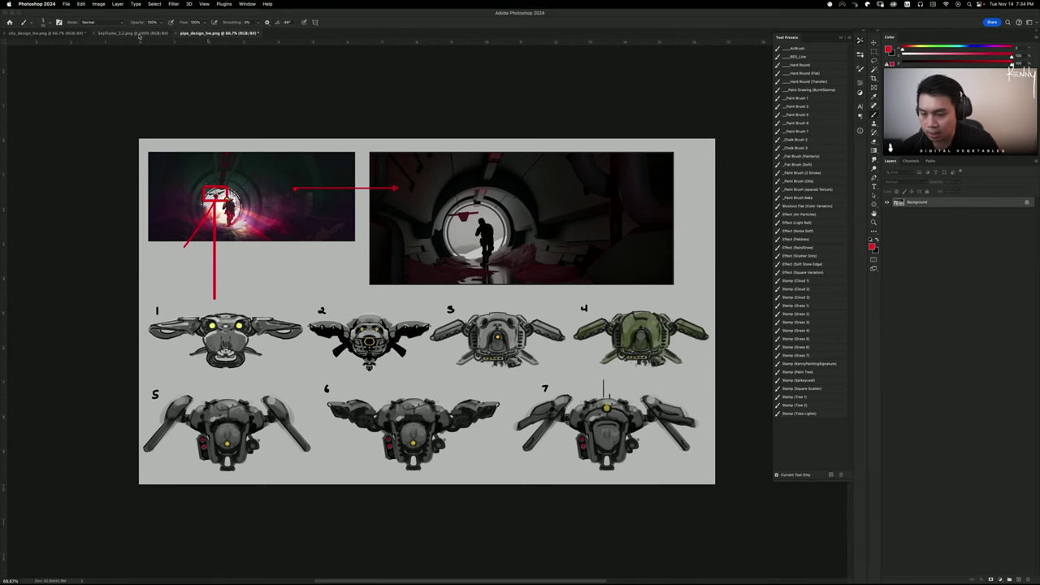
left_click(134, 34)
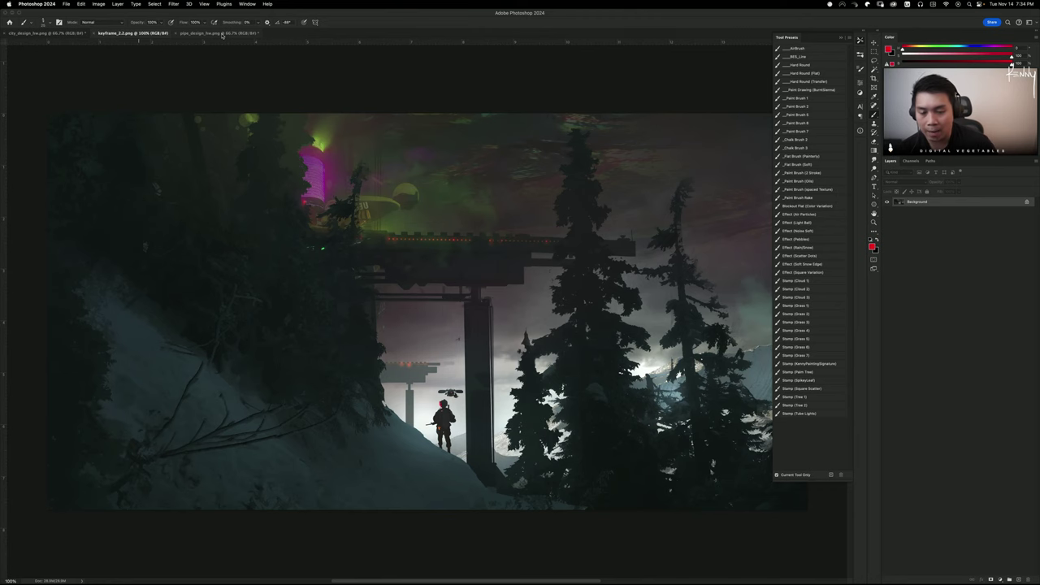
left_click(221, 33)
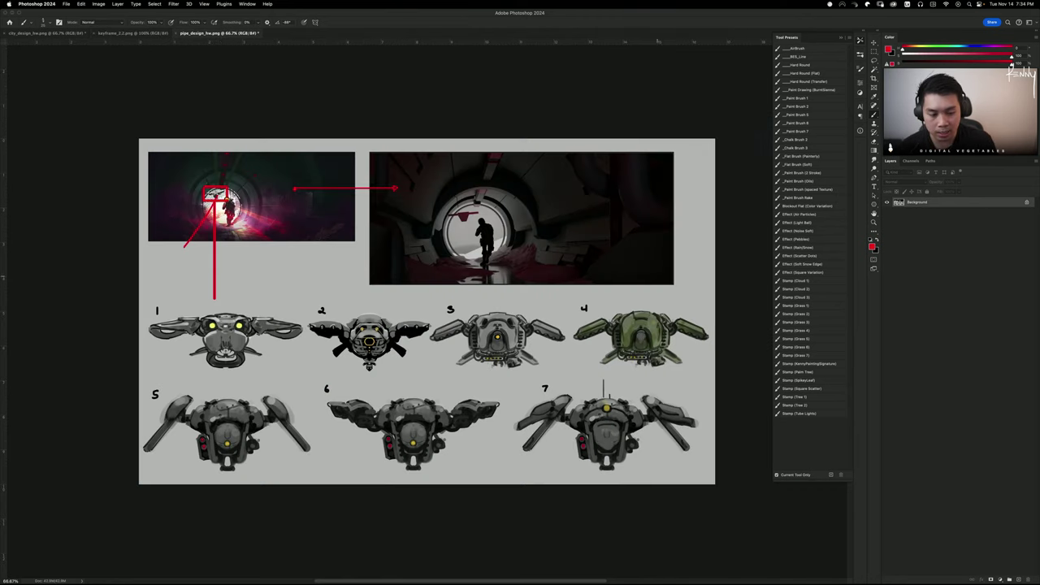
mouse_move(696, 307)
left_mouse_down()
mouse_move(668, 285)
mouse_move(692, 299)
left_mouse_up()
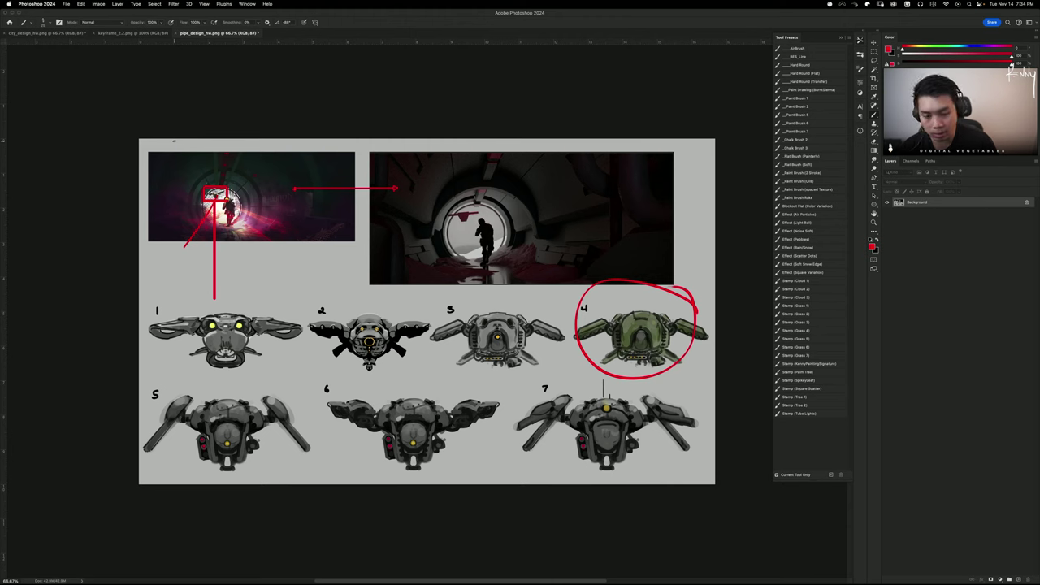
key("super+z")
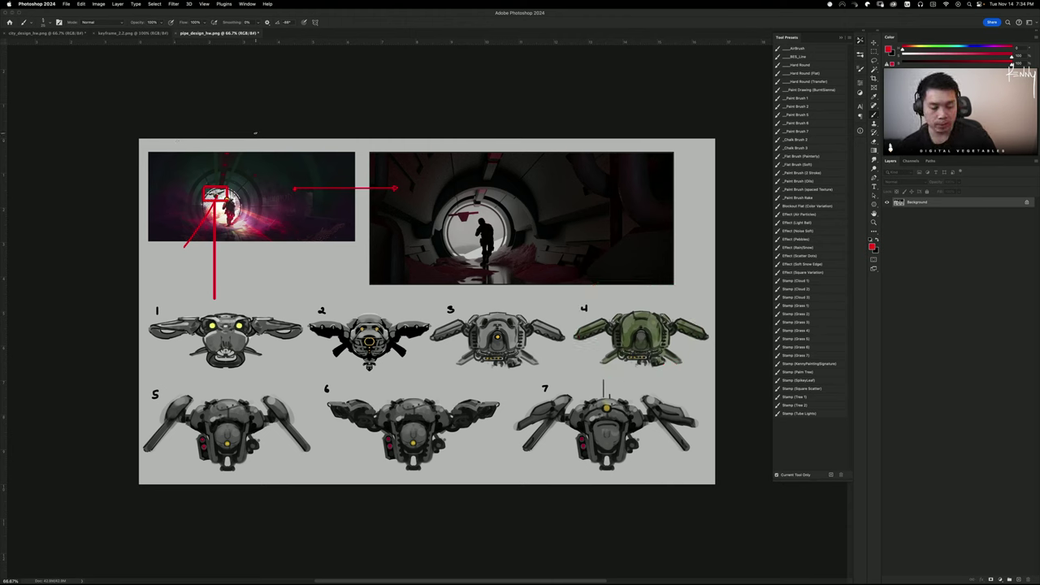
Switch to keyframe_2.2.png, convert its Background into an editable layer, and duplicate that layer
left_click(154, 35)
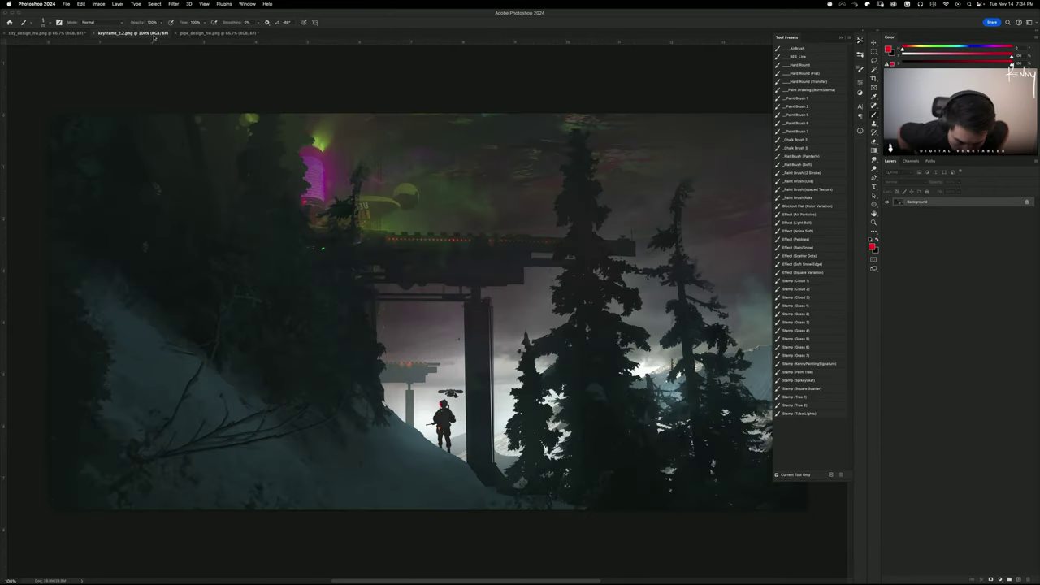
key("super+minus")
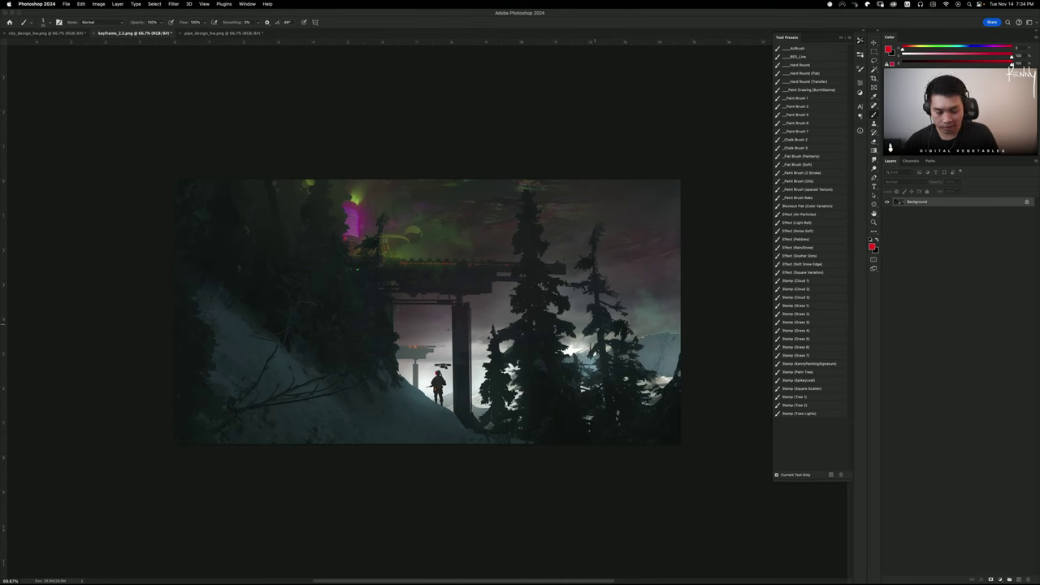
key("l")
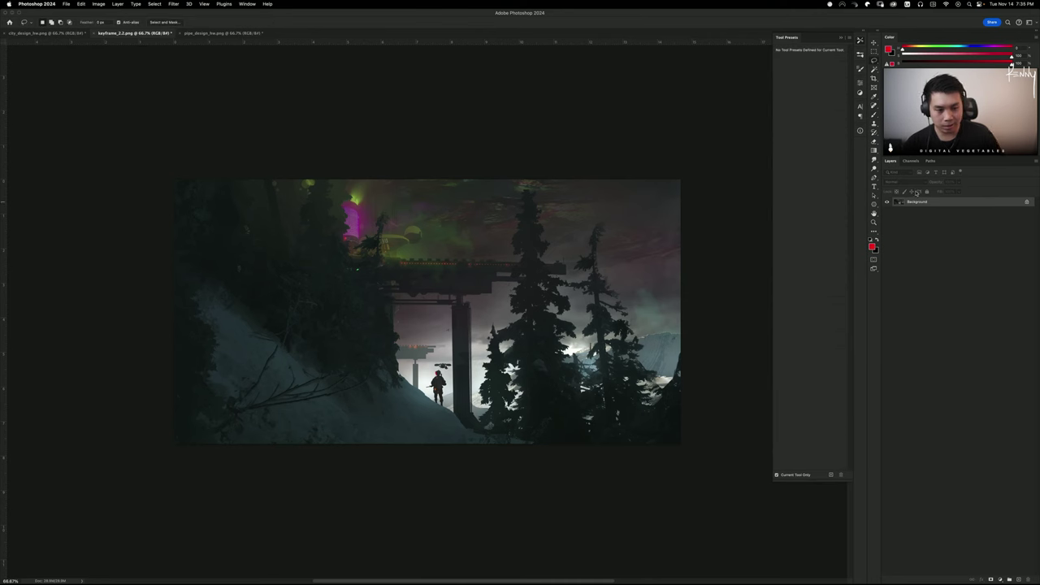
double_click(918, 202)
key("Return")
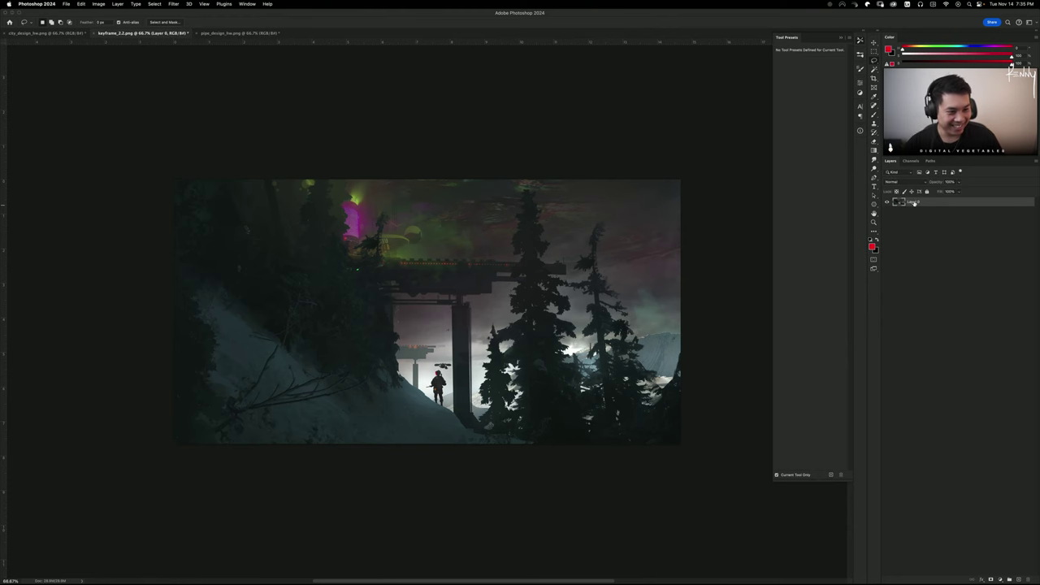
key("ctrl+j")
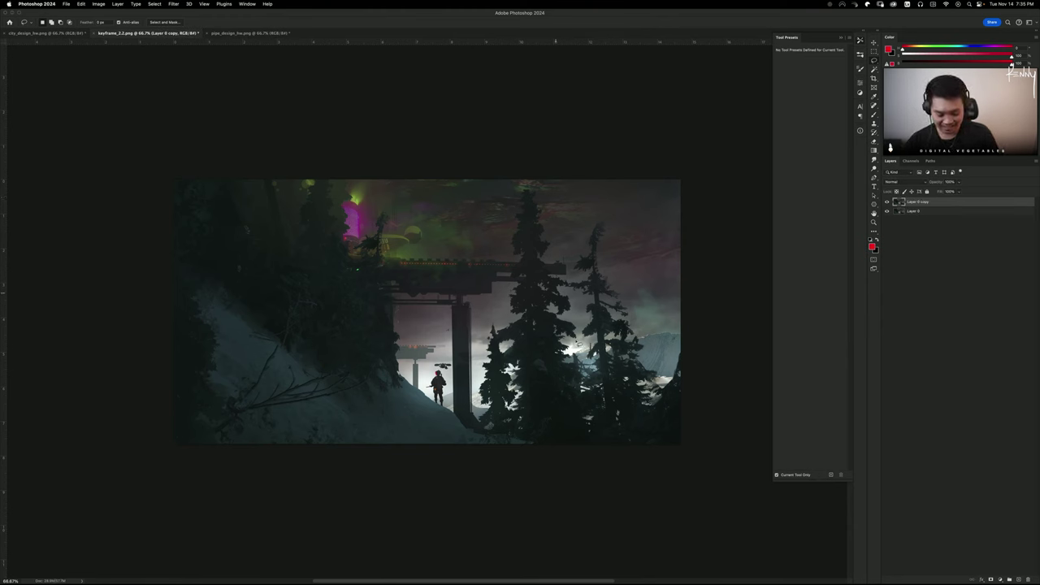
Lasso the foreground snowy hillside with its dark trees and copy the selection to a new layer
mouse_move(347, 181)
left_mouse_down()
mouse_move(348, 250)
mouse_move(359, 267)
mouse_move(378, 246)
mouse_move(404, 382)
mouse_move(453, 416)
mouse_move(487, 475)
mouse_move(456, 417)
mouse_move(476, 435)
mouse_move(741, 485)
mouse_move(335, 535)
mouse_move(70, 193)
mouse_move(162, 57)
left_mouse_up()
mouse_move(467, 439)
left_mouse_down()
mouse_move(625, 471)
mouse_move(613, 452)
mouse_move(701, 460)
mouse_move(455, 507)
mouse_move(360, 464)
left_mouse_up()
right_click(398, 378)
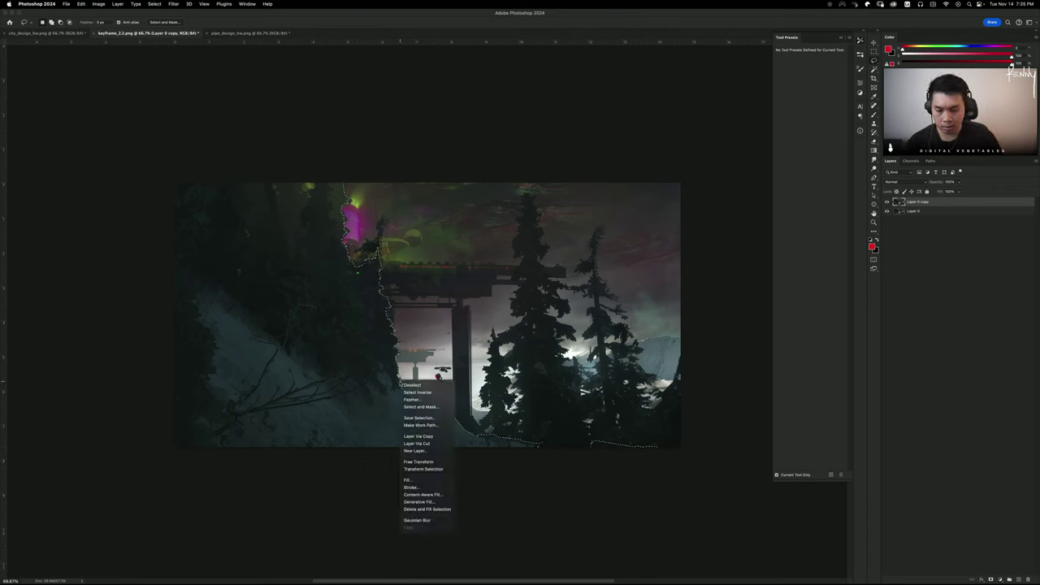
left_click(439, 433)
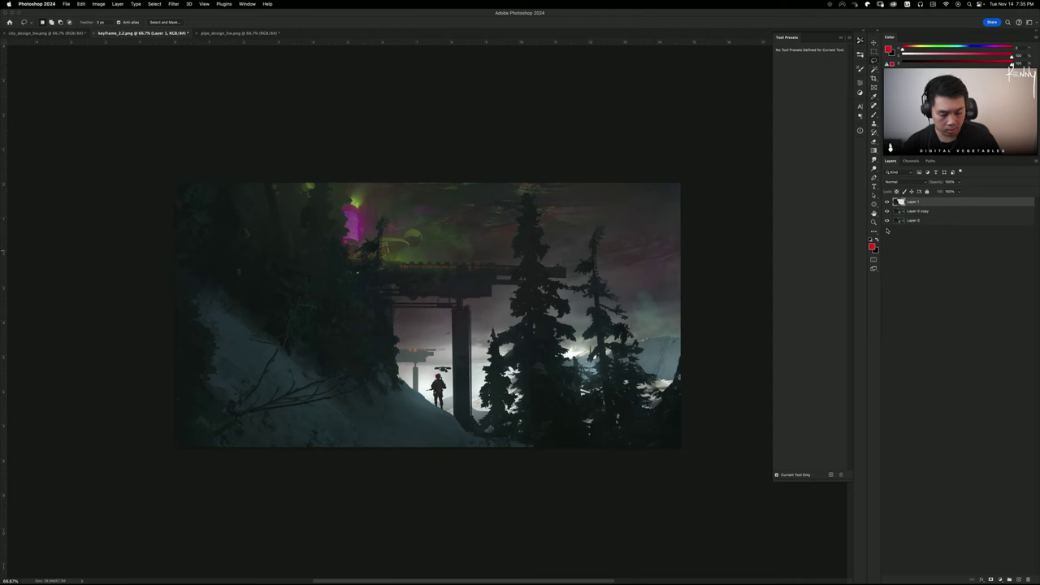
Sample the snow color and paint the hillside's slope on Layer 1 over the base of the bridge pillar
key("b")
left_click(443, 428, "alt")
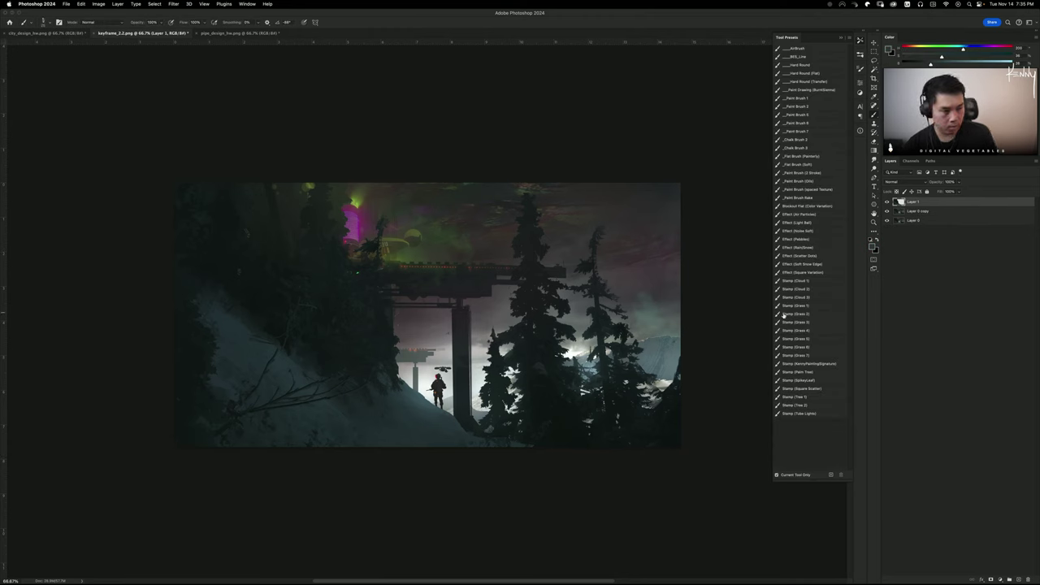
left_click(897, 192)
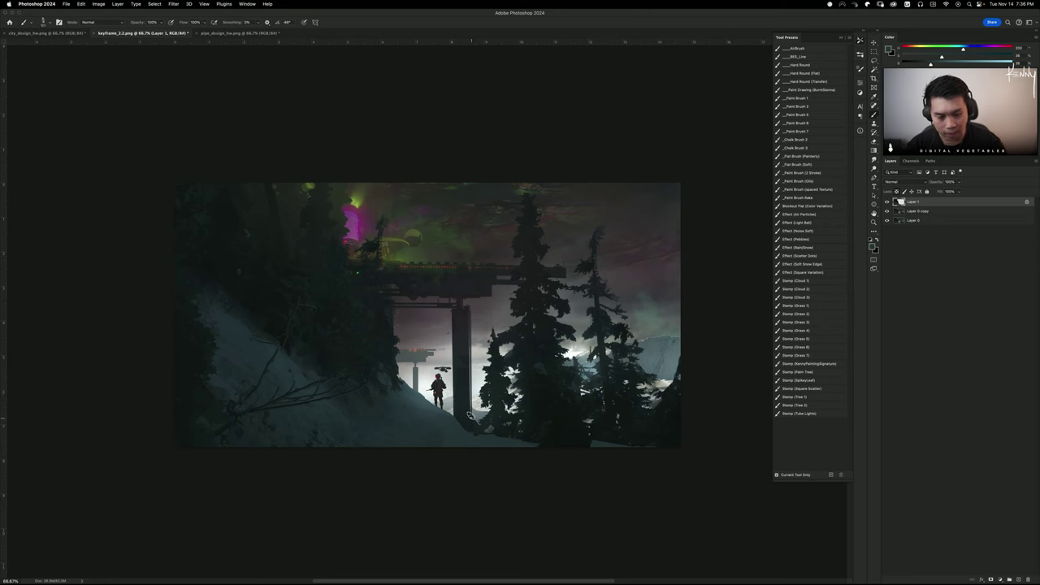
left_click(458, 432, "alt")
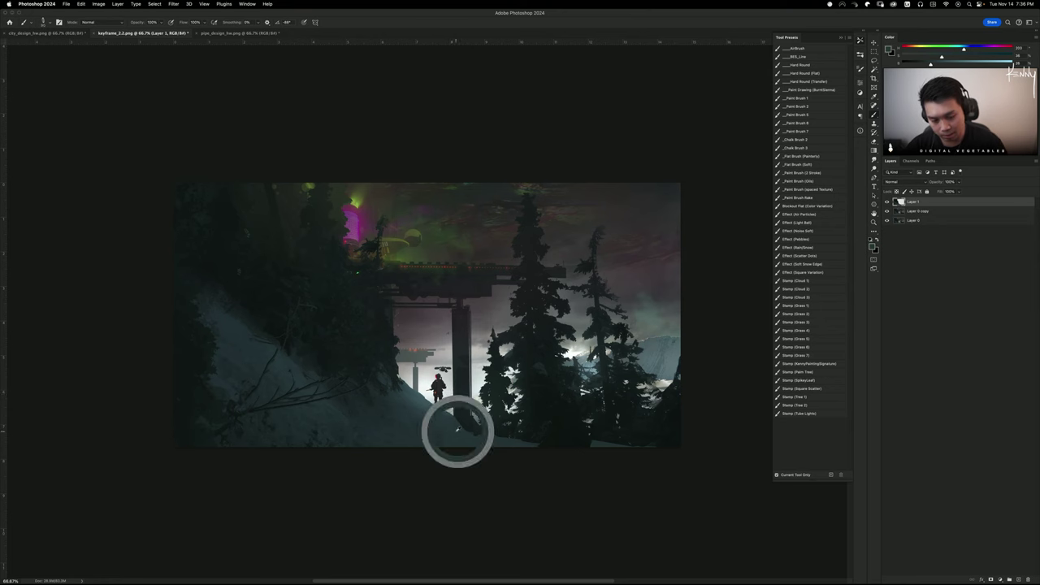
left_click_drag(463, 426, 486, 436)
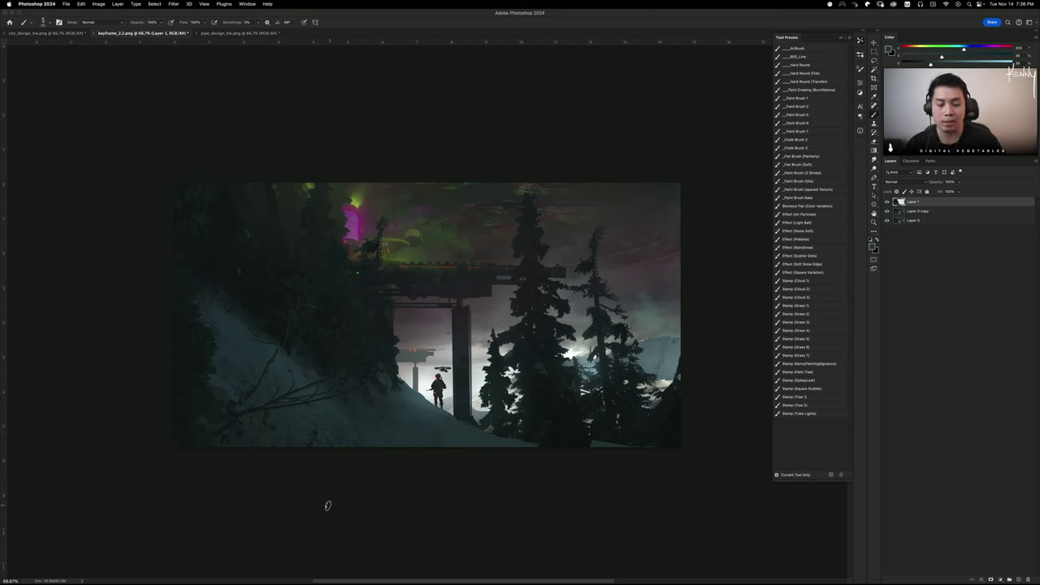
Temporarily stroke along the snow slope's edge and draw a loop over the dark hillside trees, undoing both marks
left_click_drag(429, 407, 474, 427)
key("super+z")
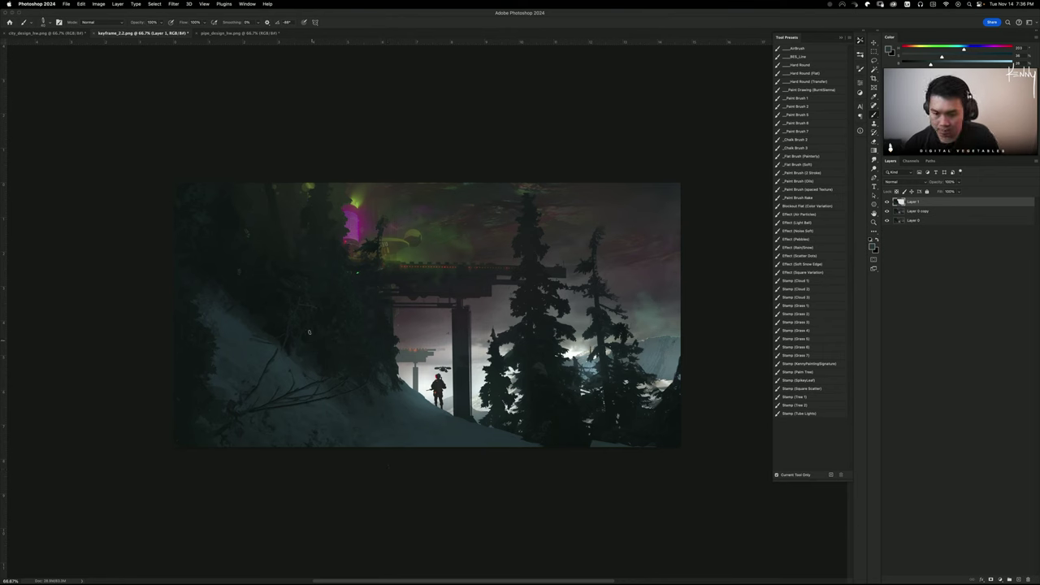
left_click_drag(309, 332, 266, 295)
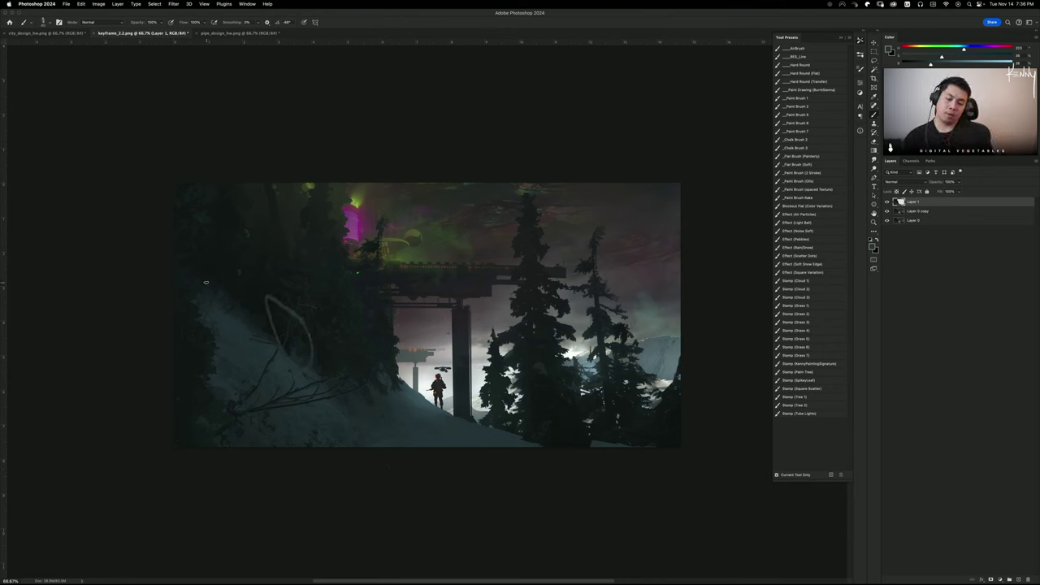
key("super+z")
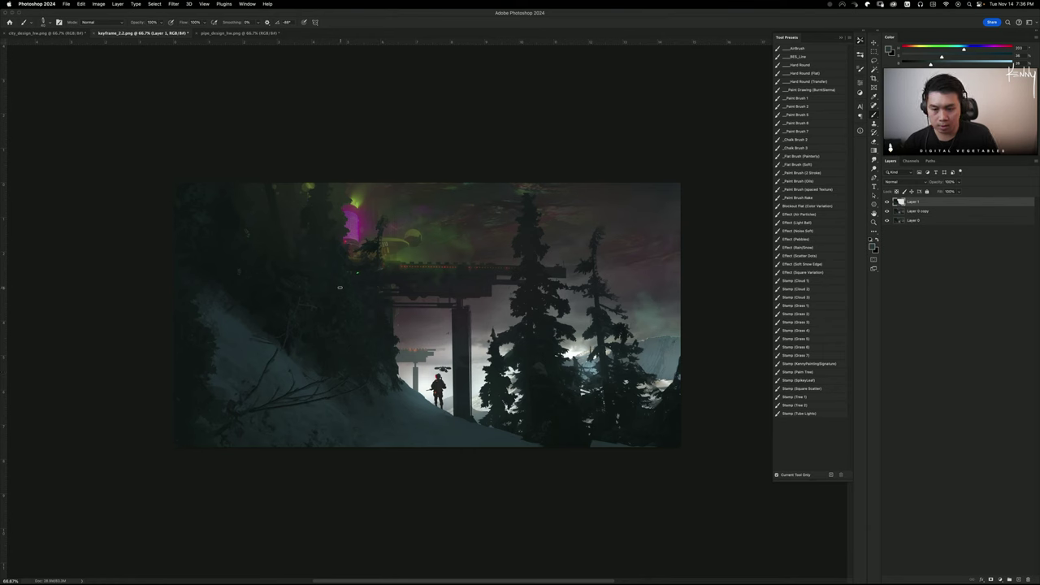
On Layer 0 copy, lasso the large bridge's deck, main pillar, crossbeam and the support beside the hillside trees
left_click(914, 211)
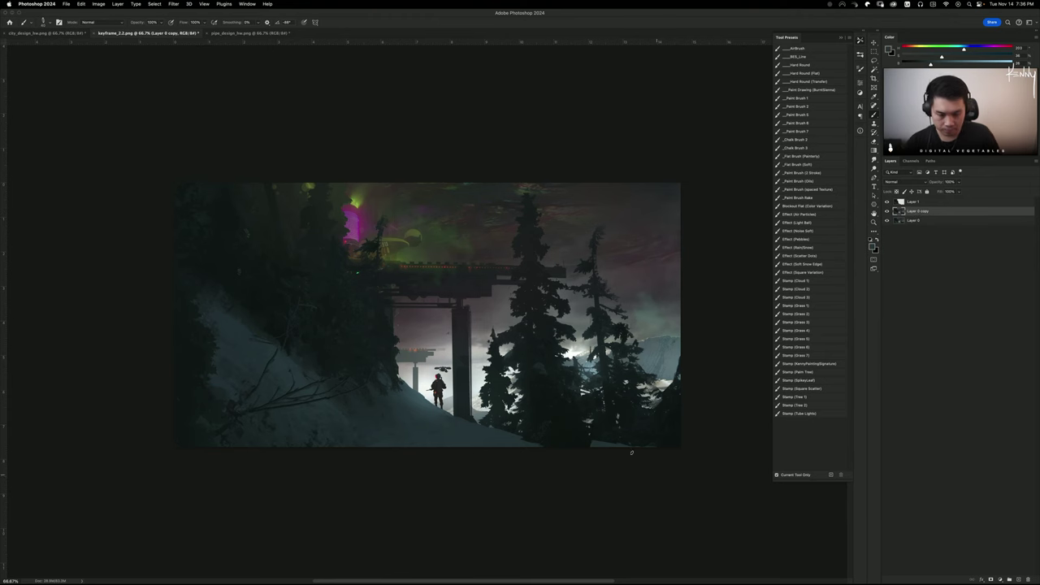
key("l")
mouse_move(273, 250)
left_mouse_down()
mouse_move(567, 274)
mouse_move(439, 299)
left_mouse_up()
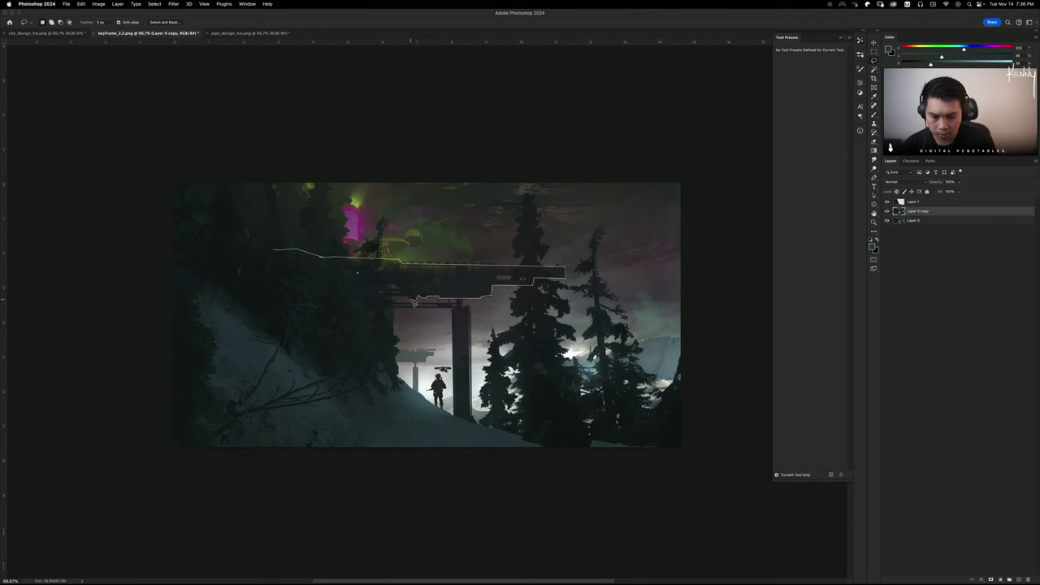
left_click_drag(403, 298, 288, 283)
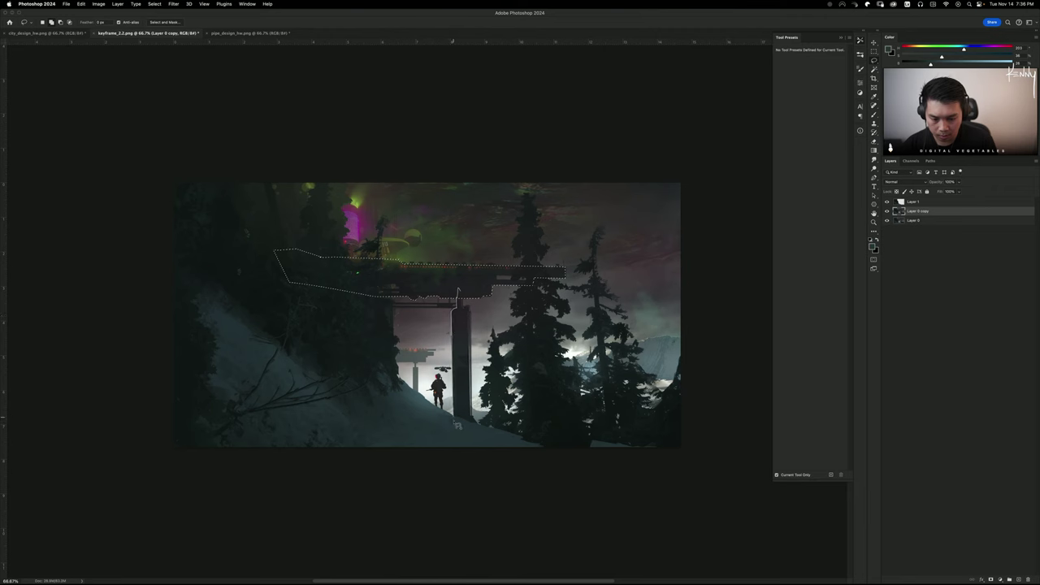
mouse_move(458, 425)
left_mouse_down()
mouse_move(482, 433)
mouse_move(473, 315)
mouse_move(460, 304)
left_mouse_up()
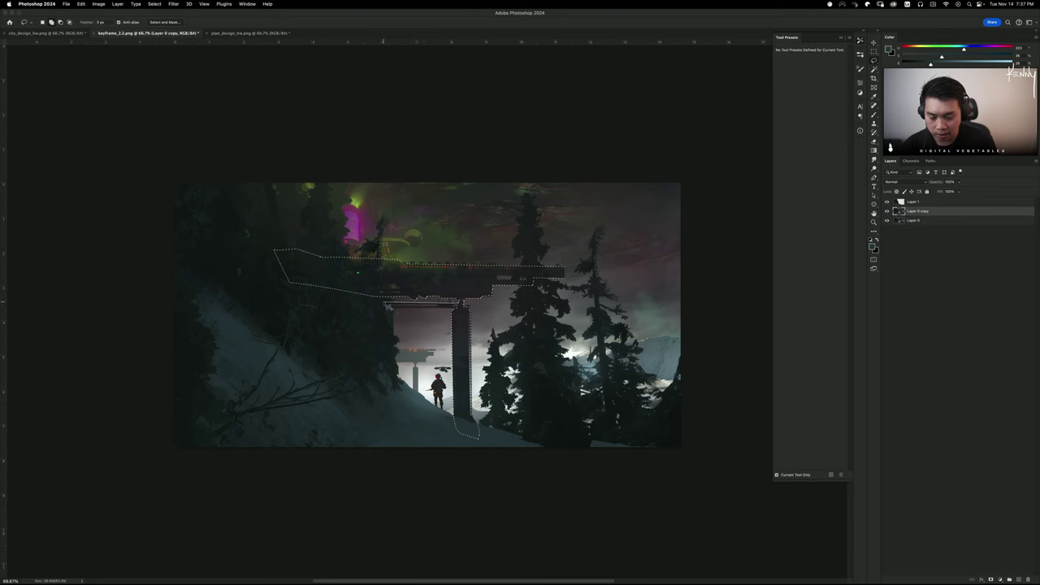
mouse_move(398, 306)
left_mouse_down()
mouse_move(381, 289)
mouse_move(385, 342)
mouse_move(395, 342)
mouse_move(397, 314)
left_mouse_up()
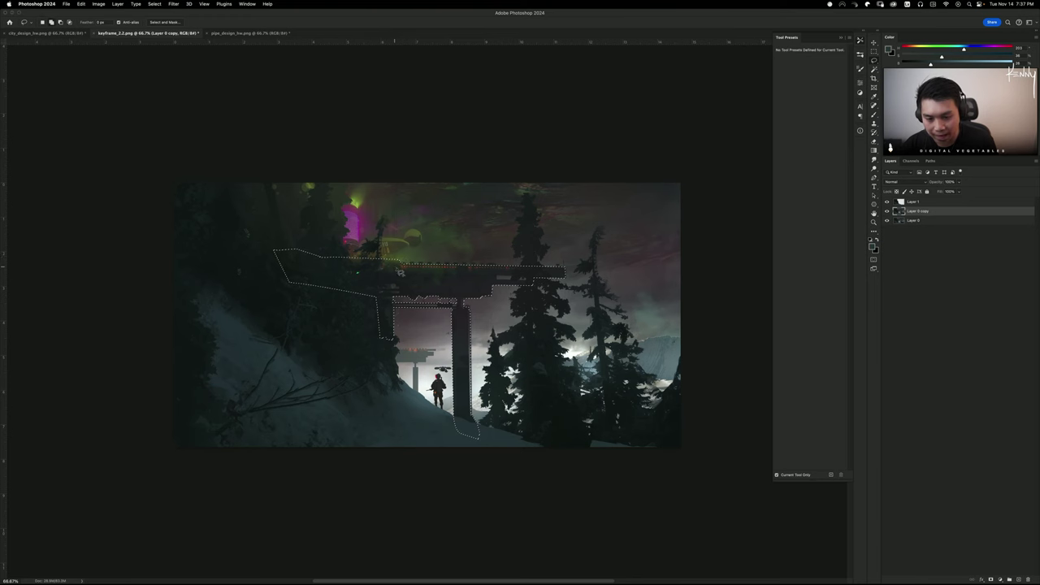
Refine the selection along the bridge deck's upper edge with small 4:5 fixed-ratio rectangles that follow the railing's notches
key("m")
left_click_drag(406, 264, 453, 282)
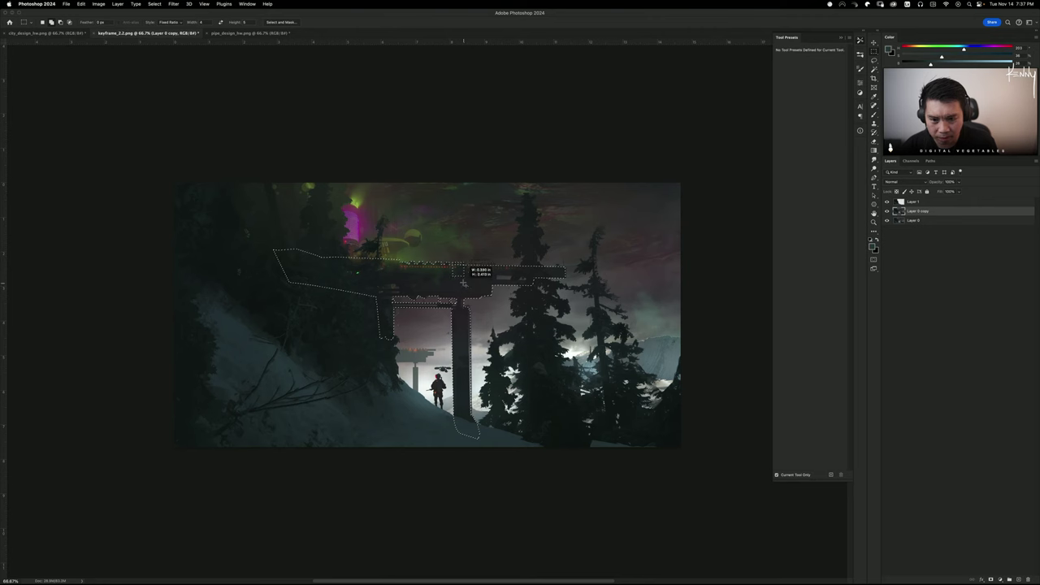
left_click_drag(470, 262, 556, 270)
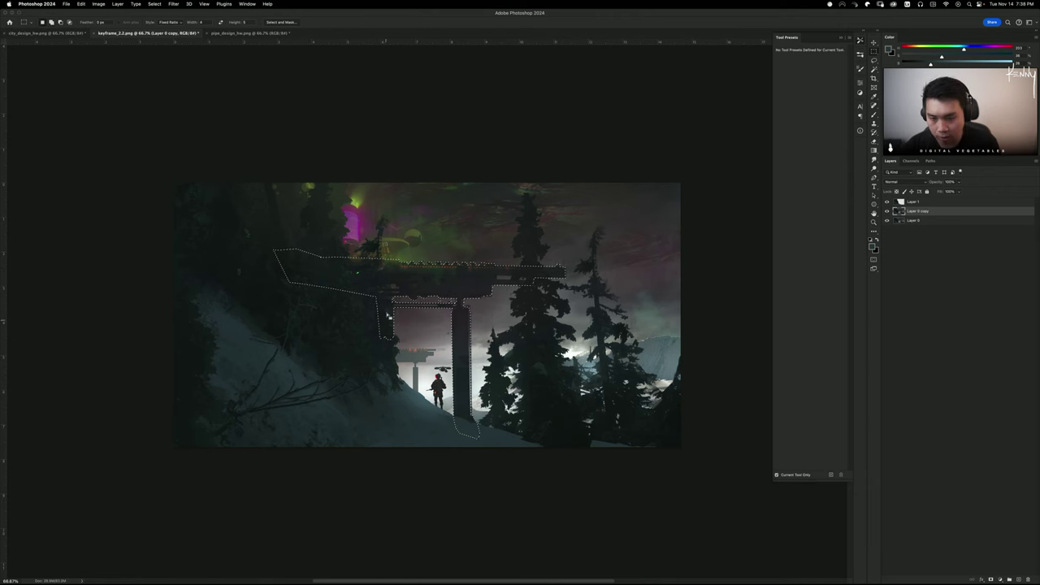
Refine the crossbeam selection using the Normal marquee style, and copy the selected bridge to a new layer
left_click(168, 22)
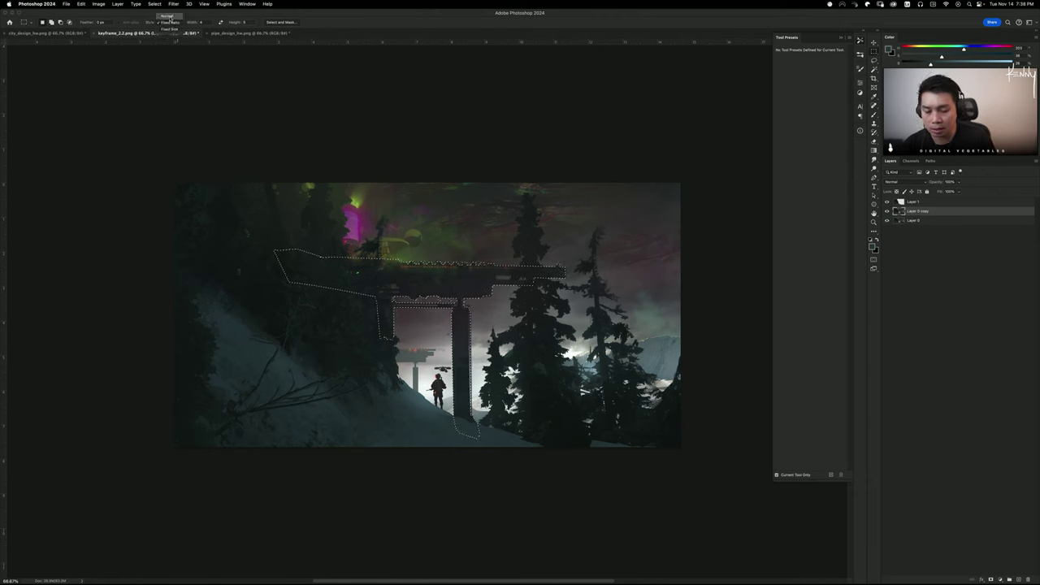
left_click(168, 15)
left_click_drag(389, 307, 459, 308)
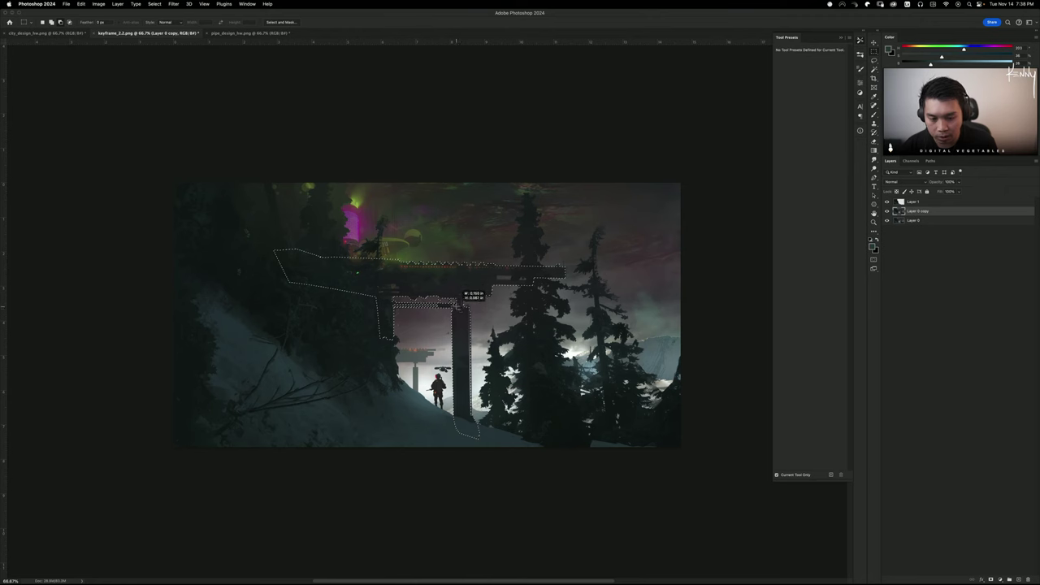
left_click_drag(461, 299, 461, 301)
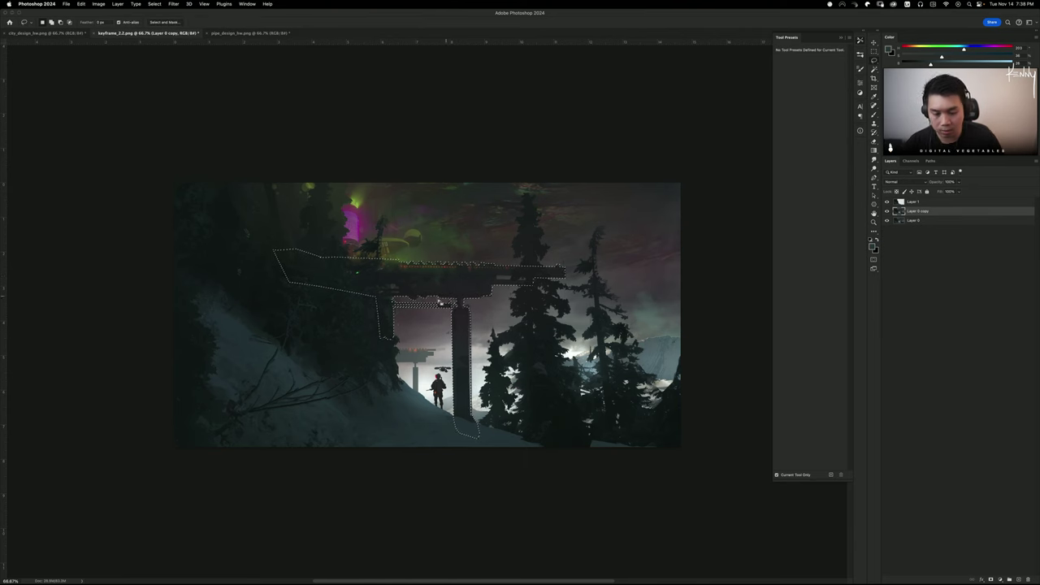
right_click(437, 300)
left_click(454, 355)
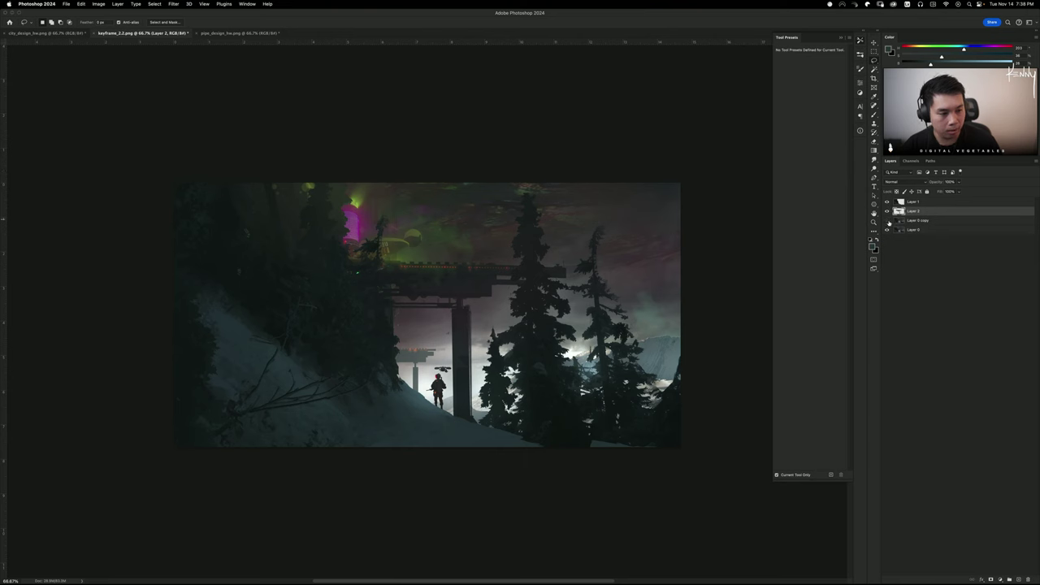
Hide Layer 0, keep Layer 0 copy visible, and duplicate Layer 0 copy
left_click_drag(887, 220, 888, 229)
left_click(889, 221)
left_click(888, 220)
left_click(889, 220)
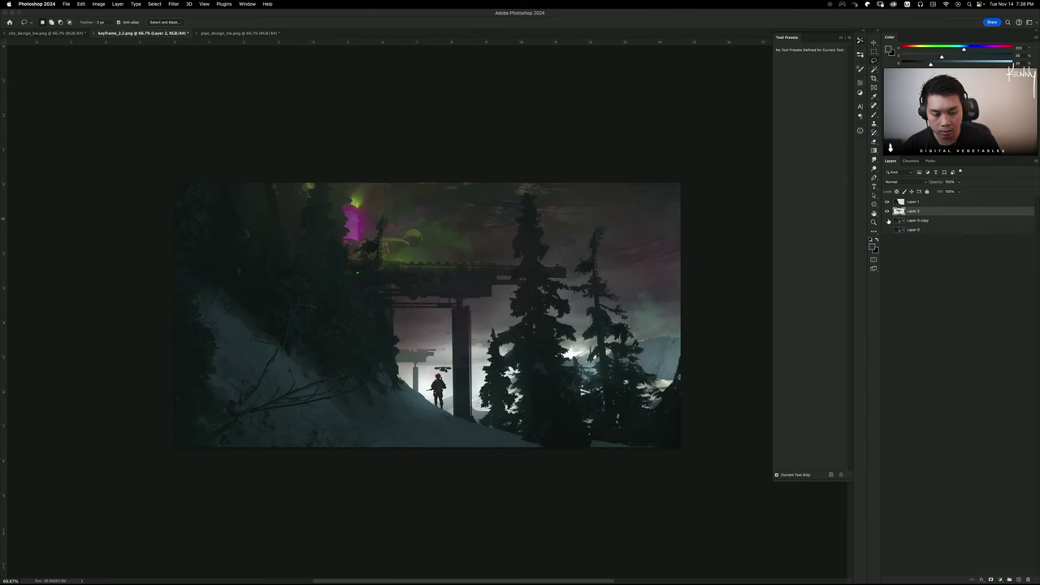
left_click(889, 220)
left_click(888, 221)
left_click(919, 221)
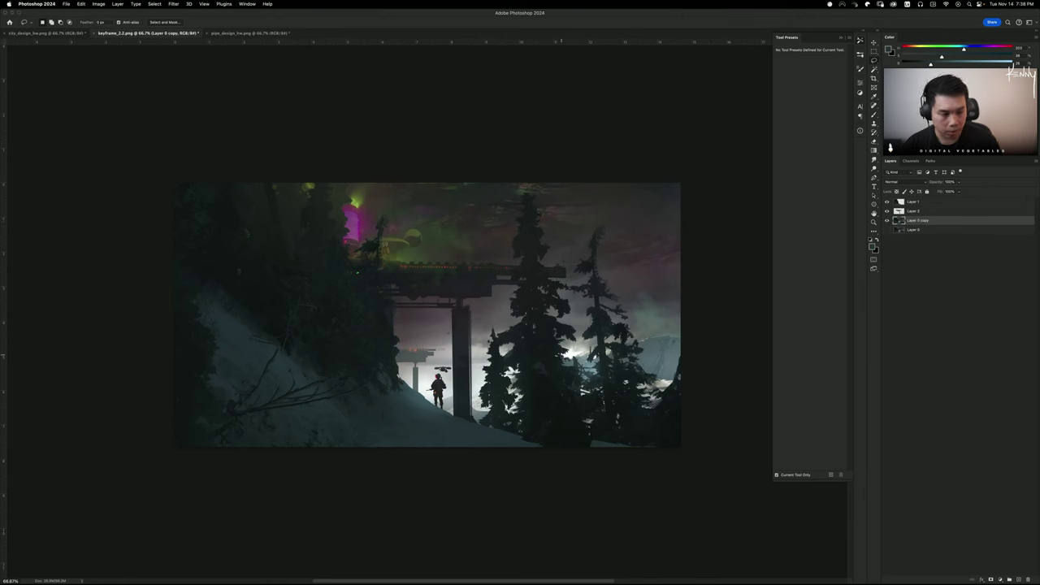
key("super+j")
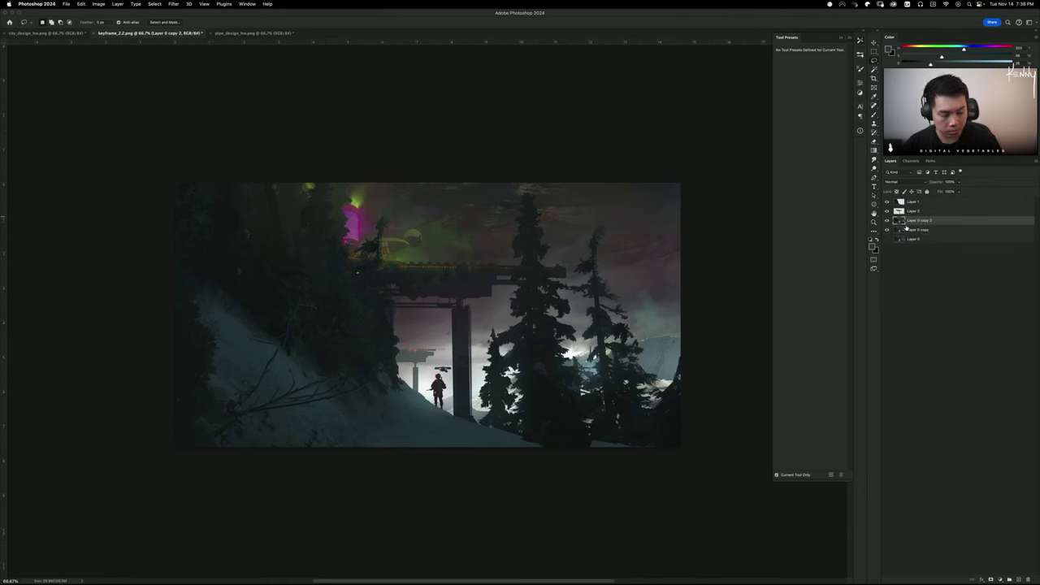
Brighten the duplicated painting's midtones with Levels using a shadow input of 29, and desaturate the layer
key("super+l")
left_click_drag(866, 341, 835, 340)
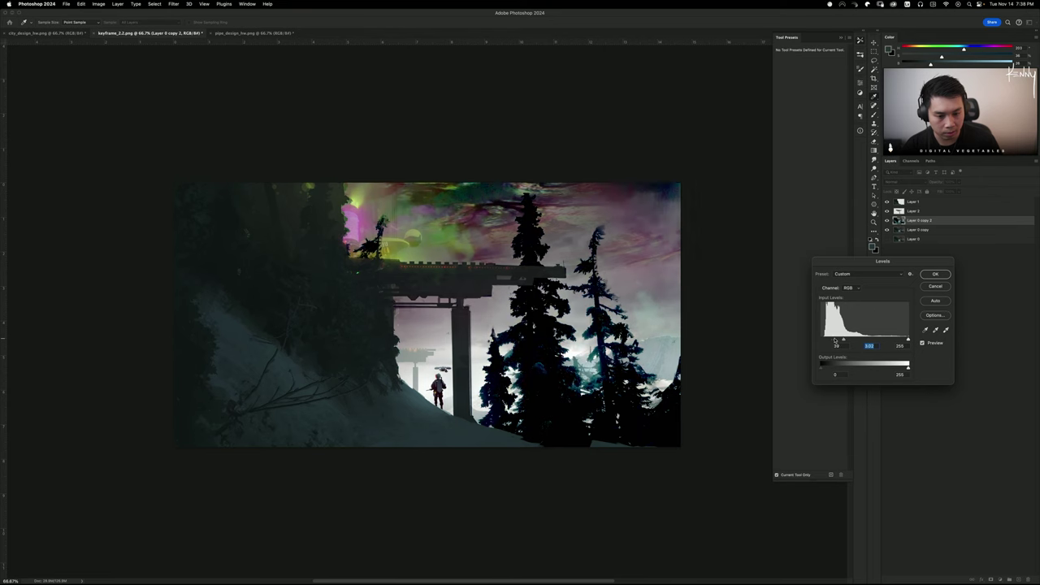
left_click(936, 274)
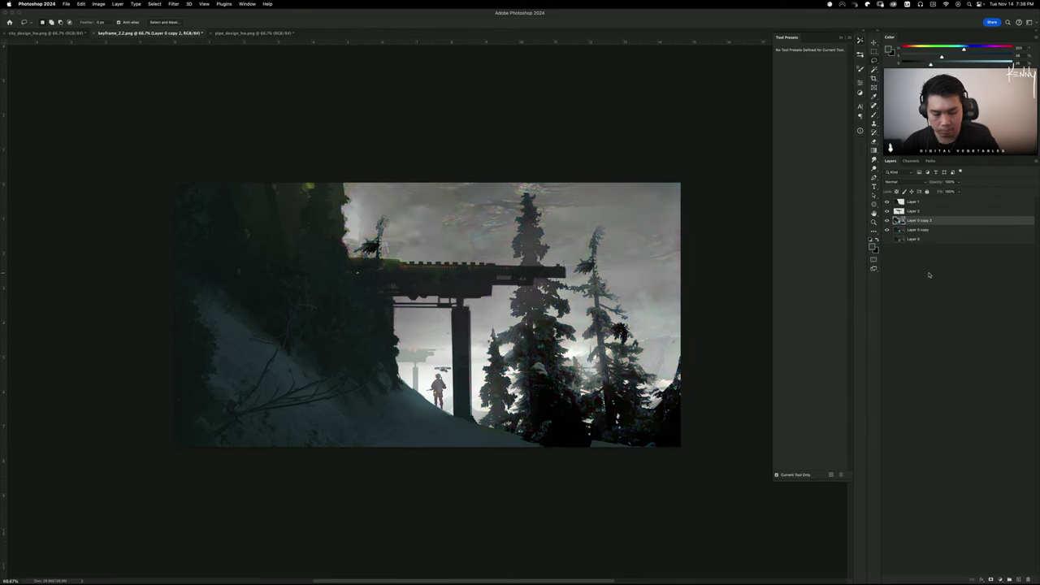
Increase the grayscale layer's contrast with Levels, setting the shadow input to 40 and the highlight input to 154
key("super+l")
left_click_drag(821, 342, 836, 339)
left_click_drag(907, 340, 874, 340)
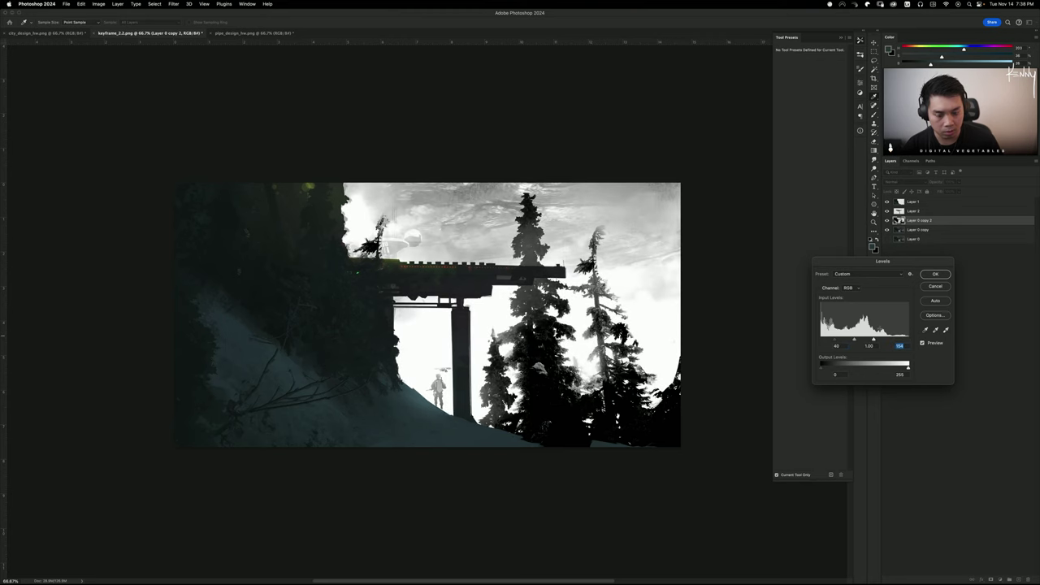
left_click(935, 276)
Dodge the gray sky behind the trees and bridge to white with a large brush set to the Highlights range
key("o")
key("]")
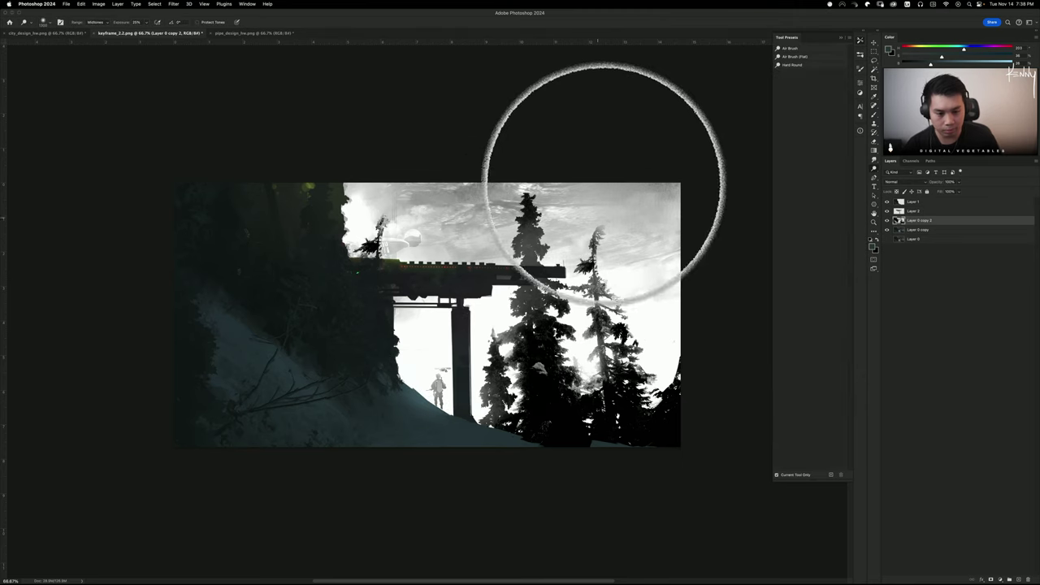
left_click_drag(569, 186, 629, 228)
key("super+z")
key("super+z")
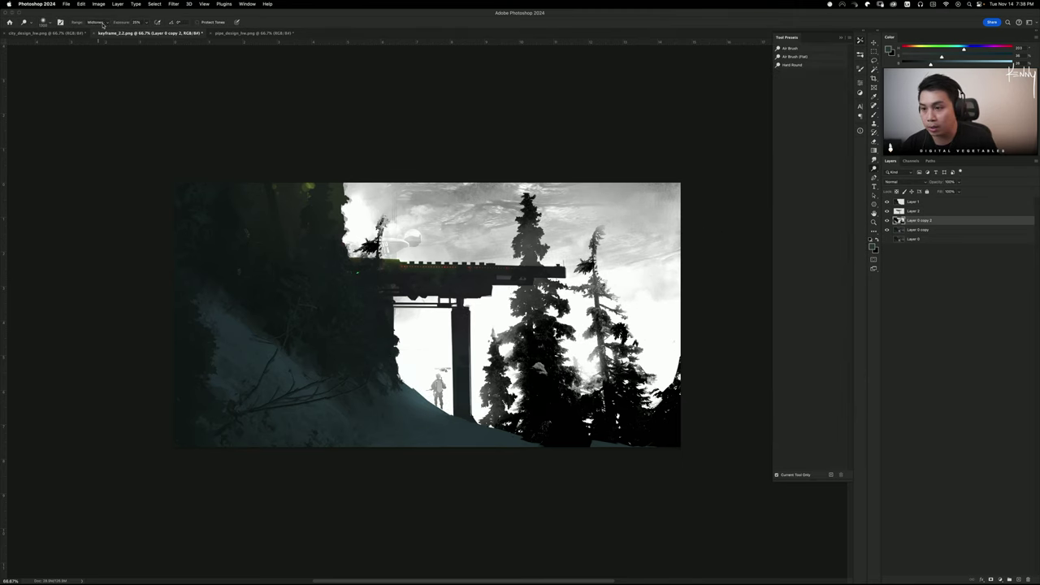
left_click(97, 22)
left_click(98, 29)
left_click_drag(640, 226, 650, 231)
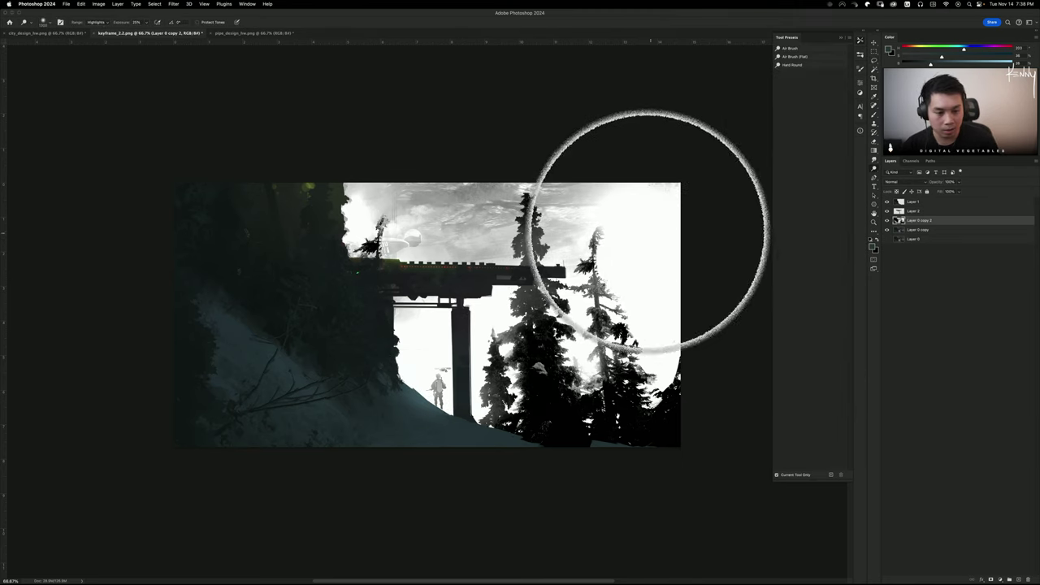
left_click_drag(577, 164, 543, 184)
mouse_move(452, 195)
left_mouse_down()
mouse_move(482, 190)
mouse_move(463, 189)
mouse_move(477, 209)
mouse_move(462, 243)
mouse_move(454, 219)
mouse_move(440, 245)
mouse_move(372, 220)
mouse_move(376, 179)
mouse_move(381, 226)
left_mouse_up()
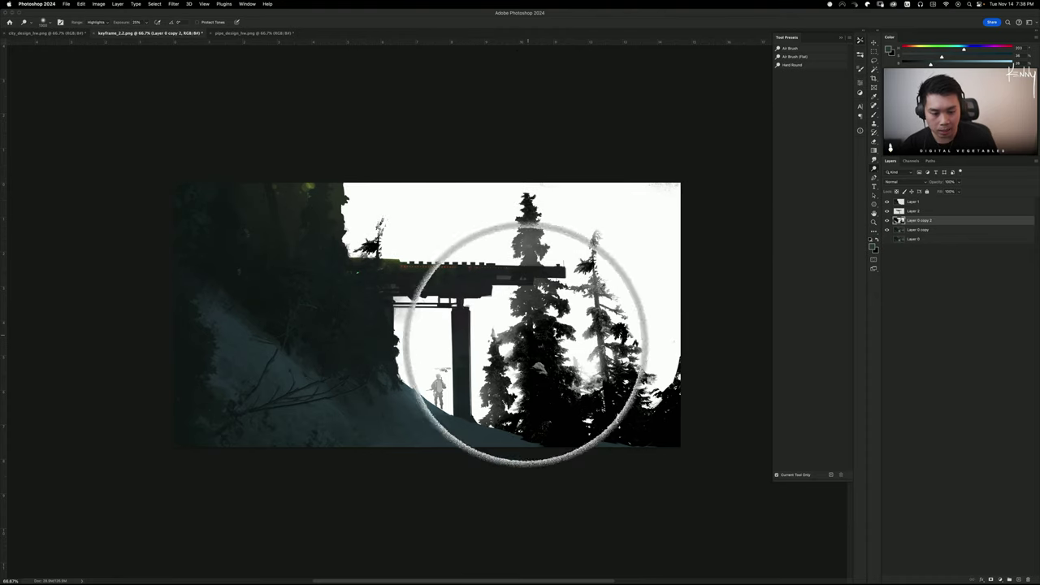
Make the white sky of Layer 0 copy 2 transparent by lowering its Current Layer highlight threshold in Blend If
left_click_drag(496, 299, 482, 285)
key("super+z")
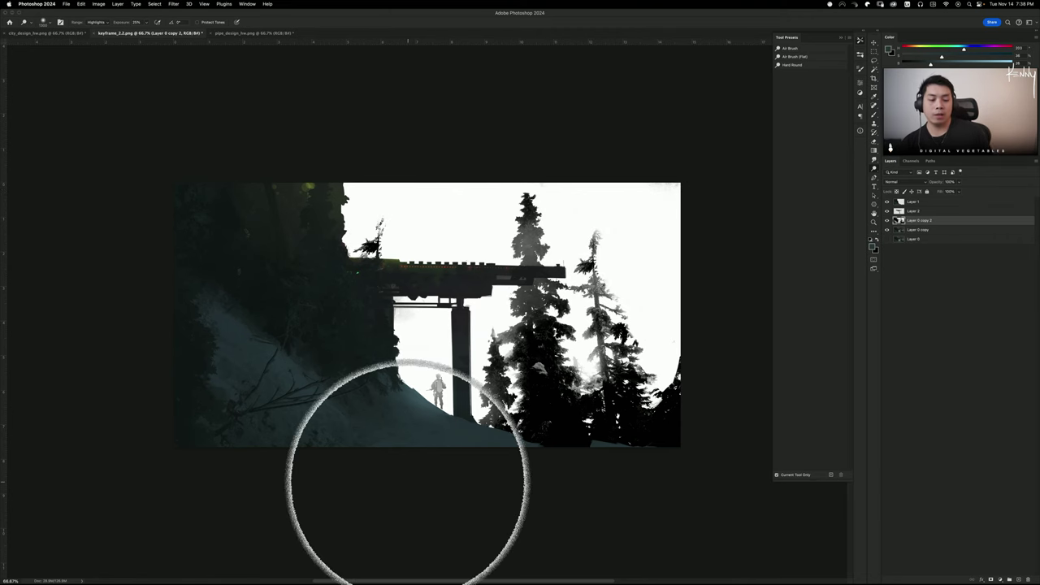
double_click(900, 221)
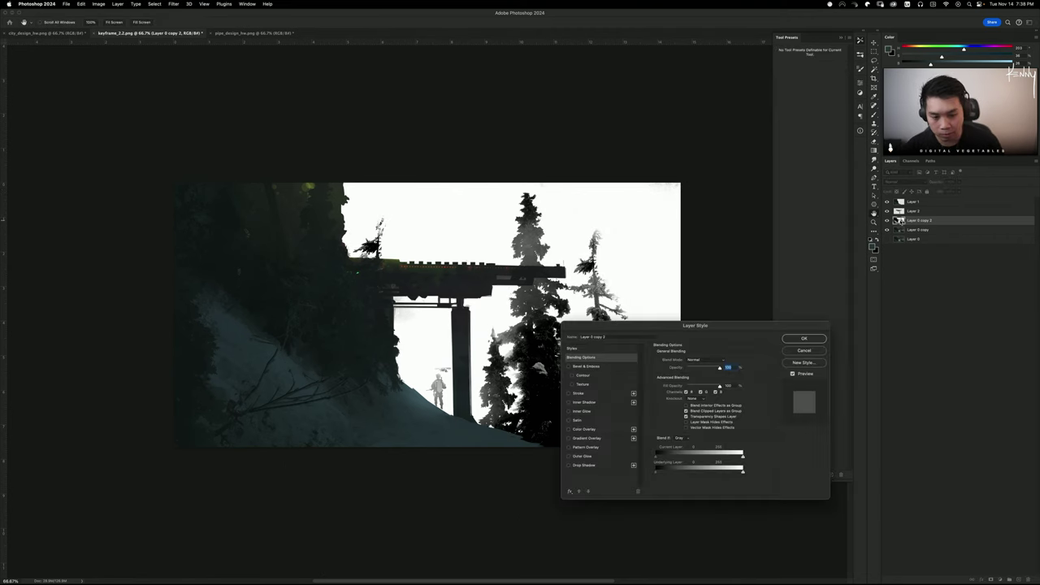
left_click_drag(742, 458, 721, 455)
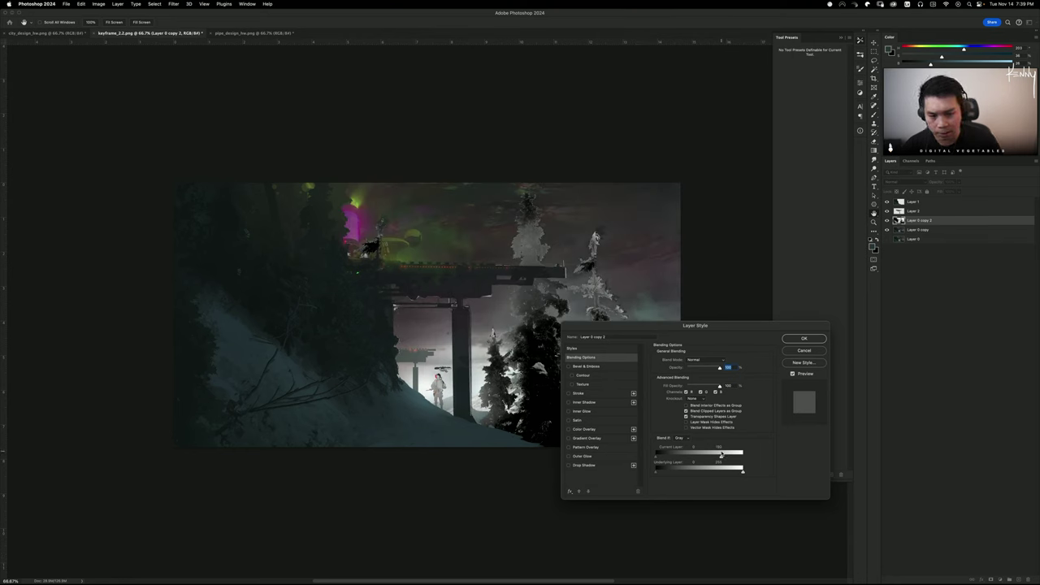
left_click(821, 339)
key("o")
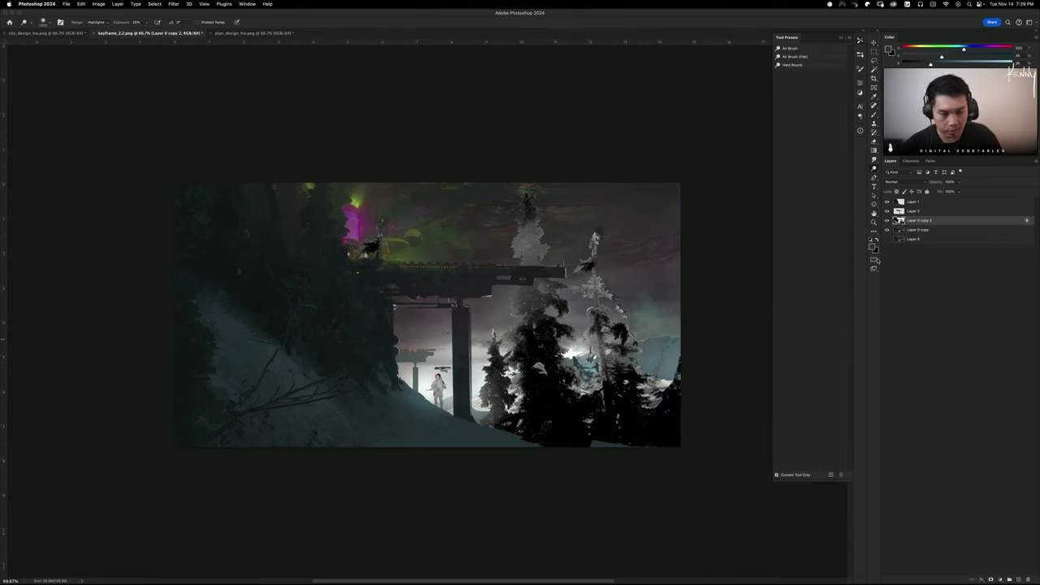
Convert Layer 0 copy 2 to a smart object and rasterize it to bake in the Blend If transparency
right_click(915, 221)
left_click(943, 336)
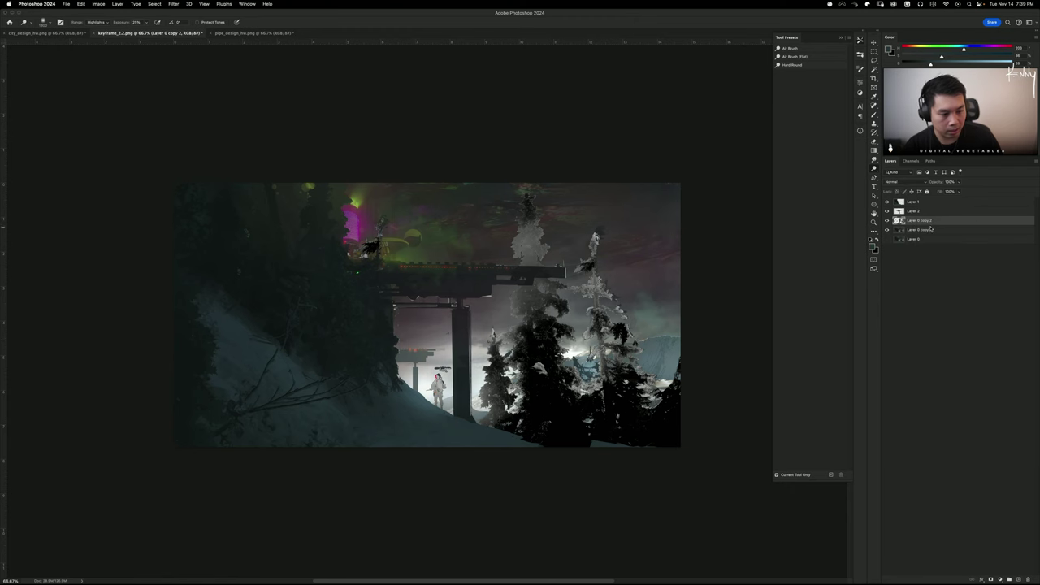
right_click(923, 220)
left_click(940, 384)
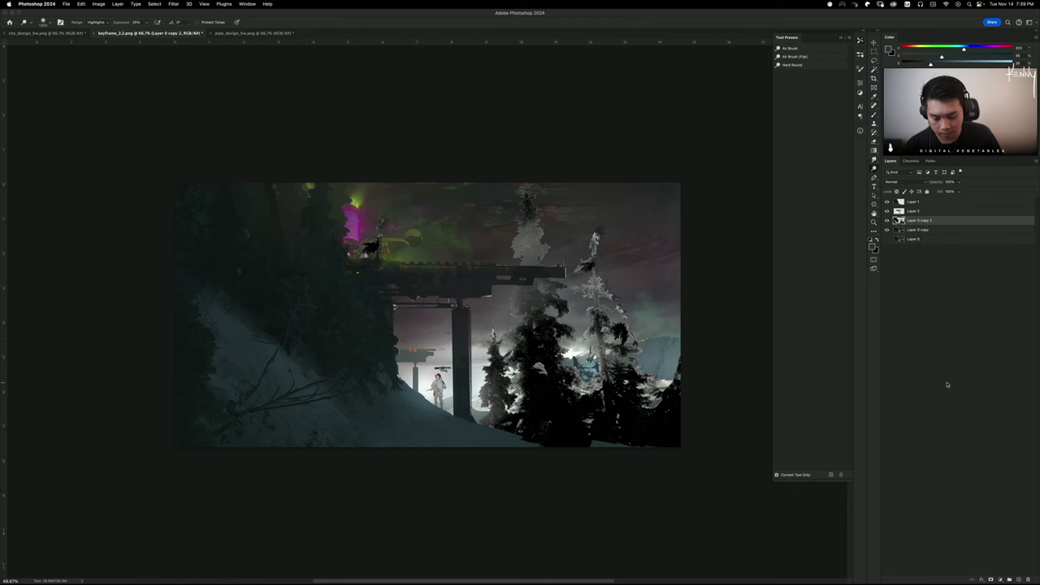
Raise the shadow input in Levels to turn the gray trees and soldier on Layer 0 copy 2 solid black
key("ctrl+l")
left_click_drag(823, 342, 924, 327)
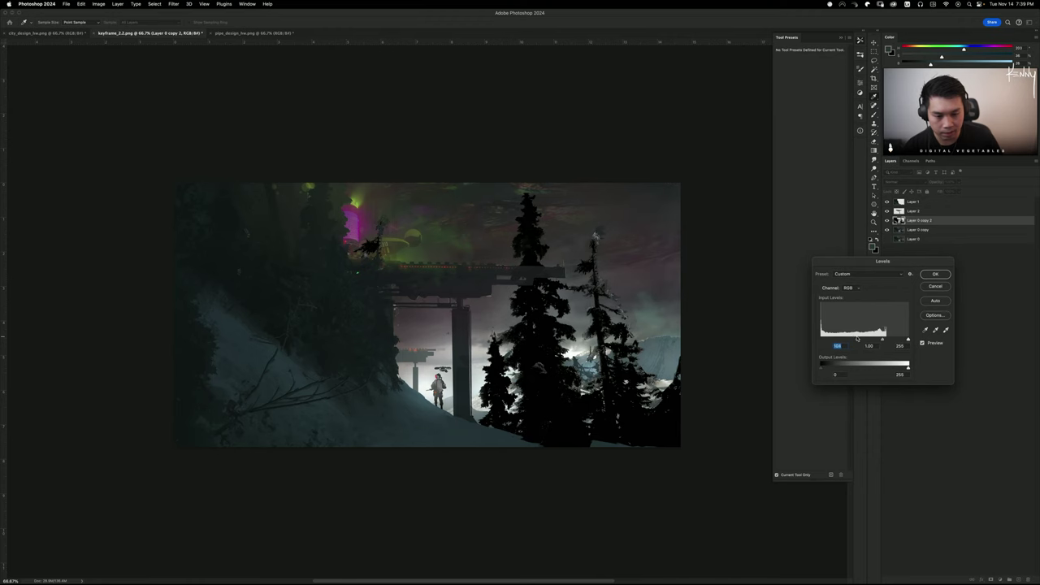
left_click(935, 275)
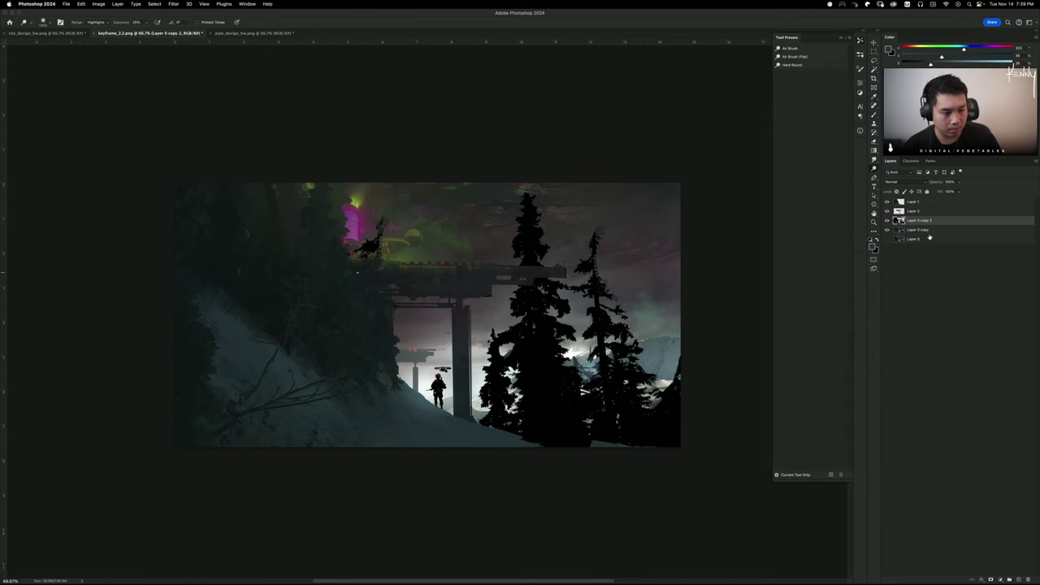
Load Layer 0 copy 2's transparency as a selection on Layer 0 copy and trim it with the Lasso to the foreground pines
left_click(902, 221, "super")
left_click(913, 232)
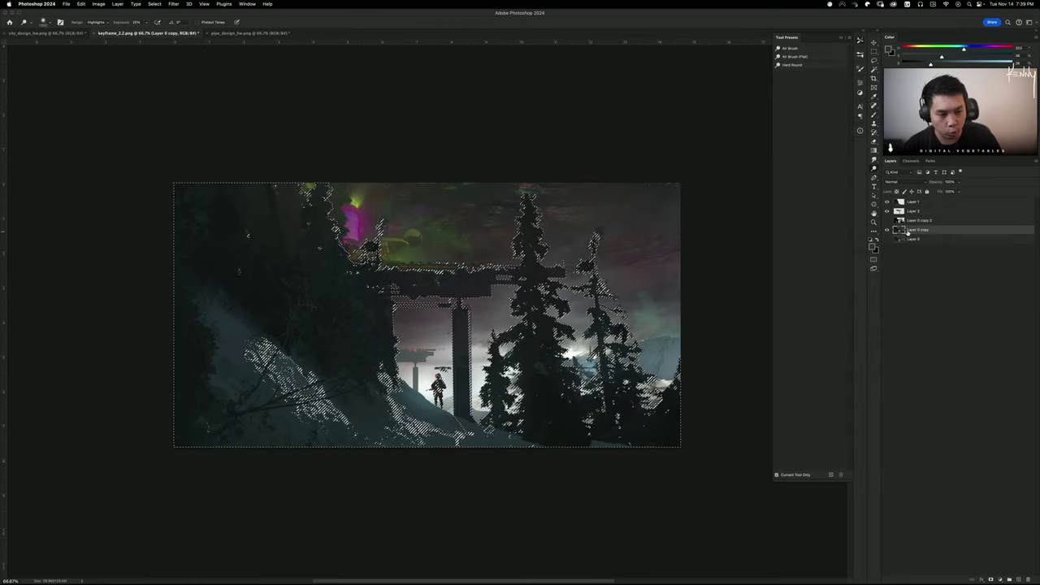
key("l")
mouse_move(509, 248)
left_mouse_down()
mouse_move(506, 278)
mouse_move(521, 287)
mouse_move(486, 323)
mouse_move(469, 457)
mouse_move(266, 482)
mouse_move(78, 199)
mouse_move(311, 65)
mouse_move(444, 167)
mouse_move(468, 242)
left_mouse_up()
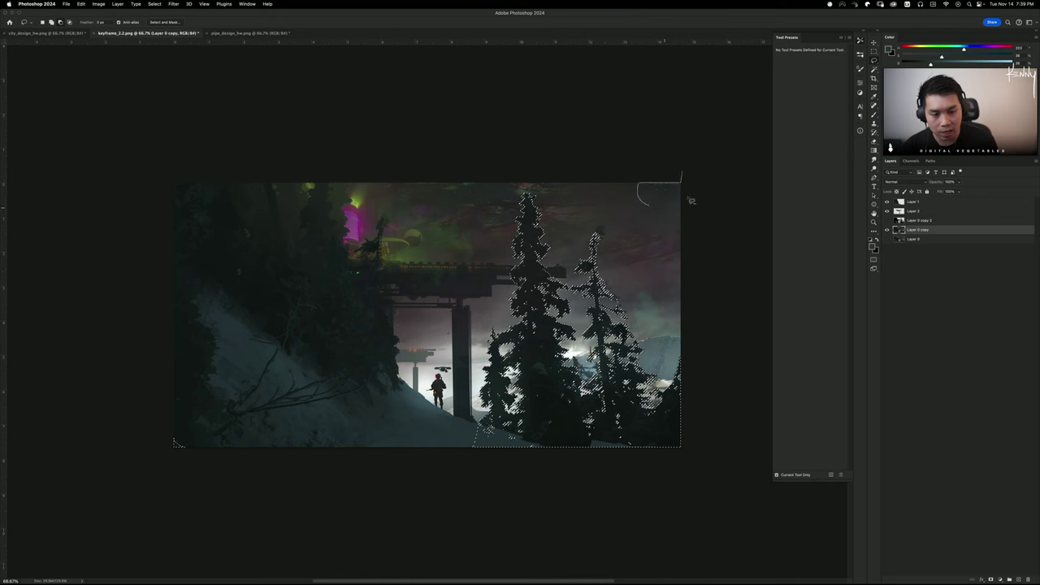
mouse_move(425, 184)
left_mouse_down()
mouse_move(495, 165)
mouse_move(510, 216)
left_mouse_up()
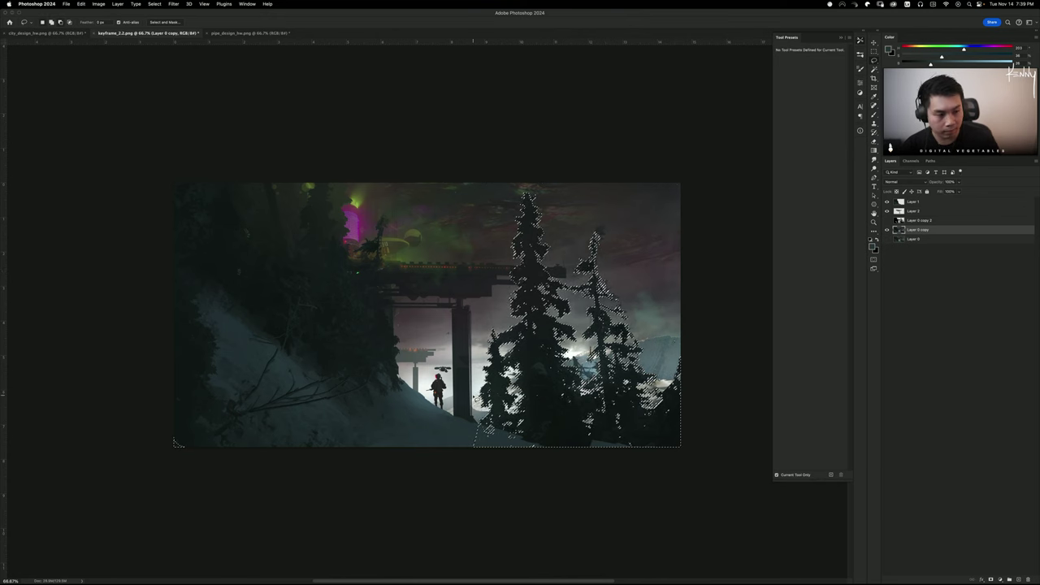
Try cutting the selected pines from Layer 0 copy onto a new layer, and undo the cut
right_click(534, 329)
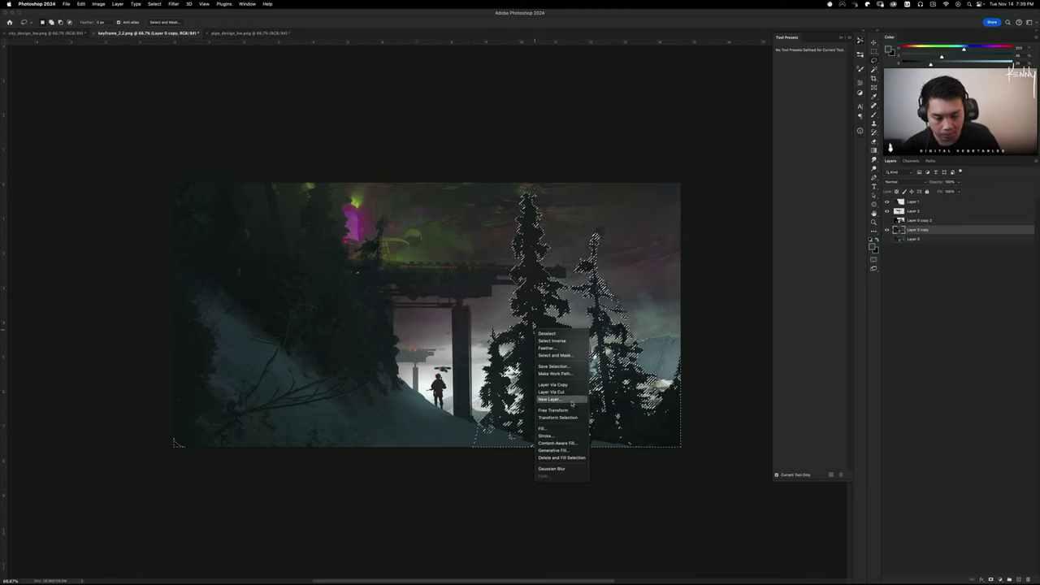
left_click(570, 392)
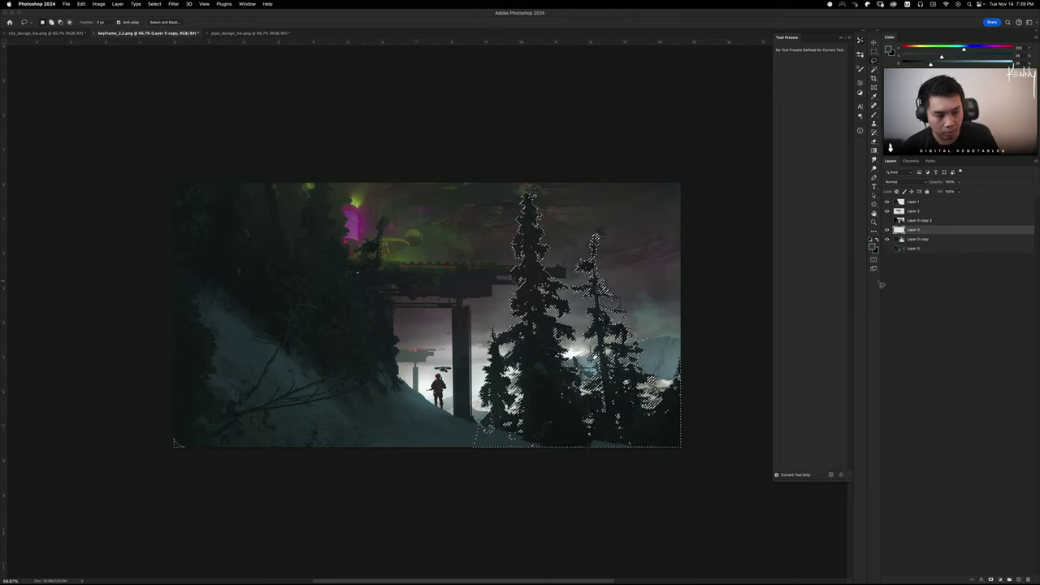
left_click(889, 230)
left_click(888, 230)
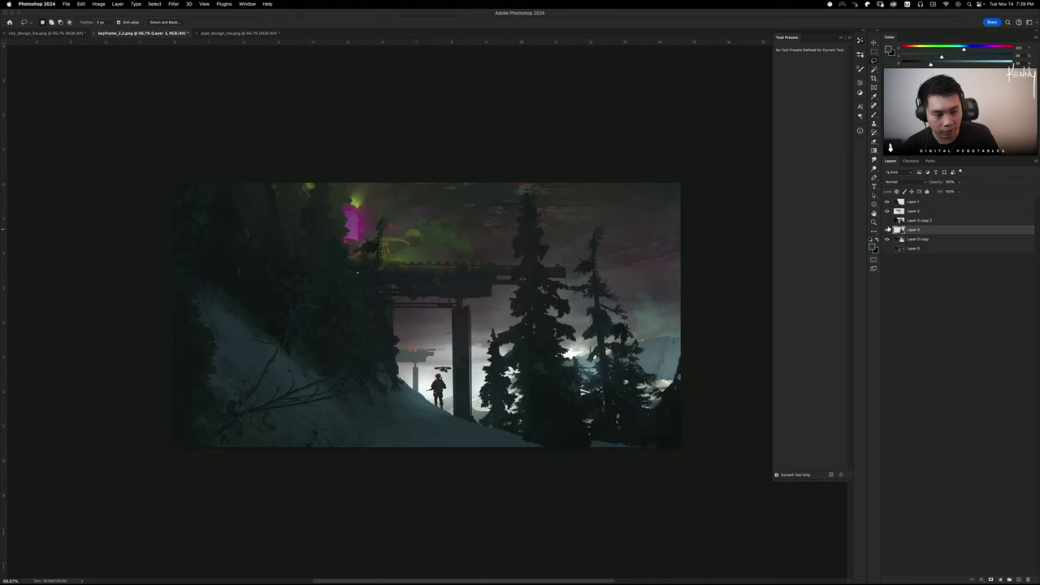
key("super+z")
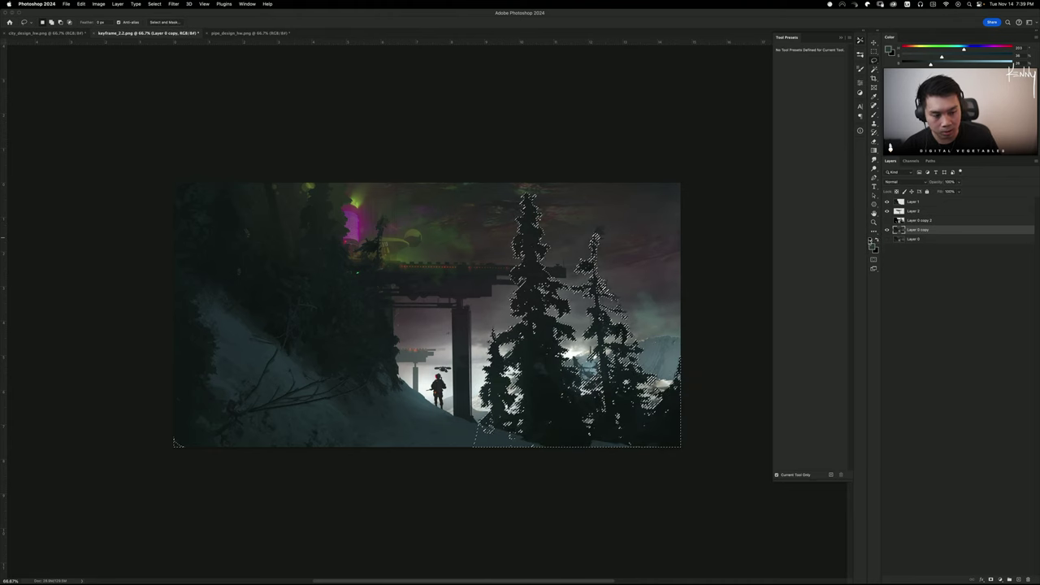
Copy the selected pines from Layer 0 copy onto a new layer and check them against the layer beneath
right_click(525, 302)
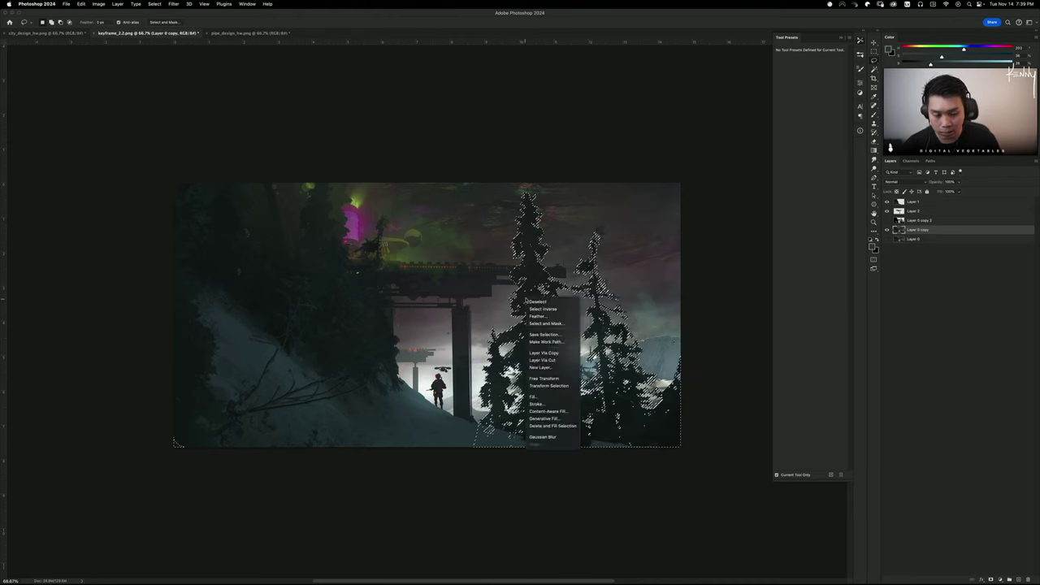
left_click(553, 363)
left_click(888, 239)
left_click(888, 239)
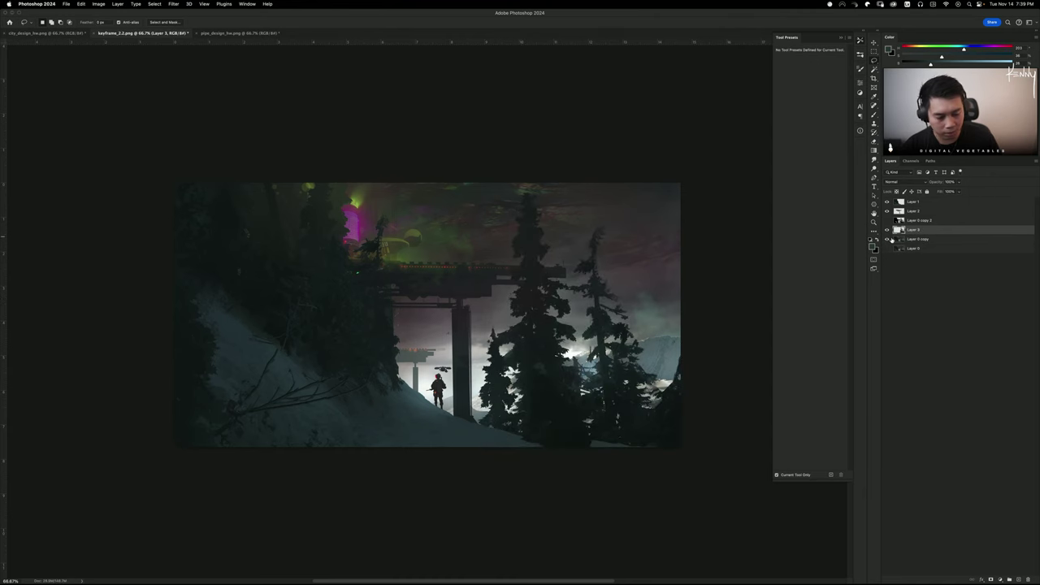
Delete the black silhouette layer Layer 0 copy 2
left_click(917, 240)
left_click(889, 221)
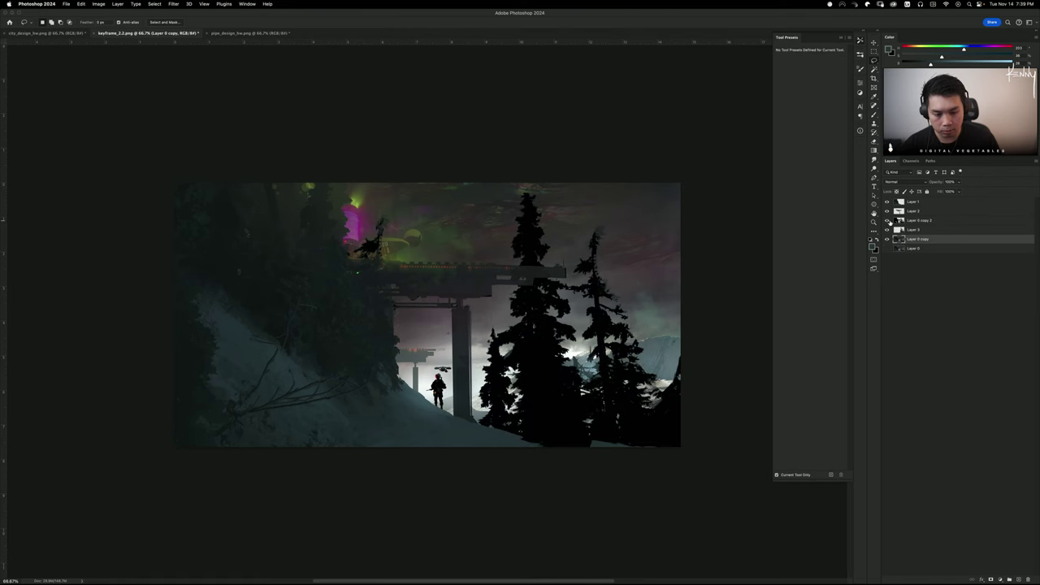
left_click(889, 220)
left_click(894, 221)
key("super+e")
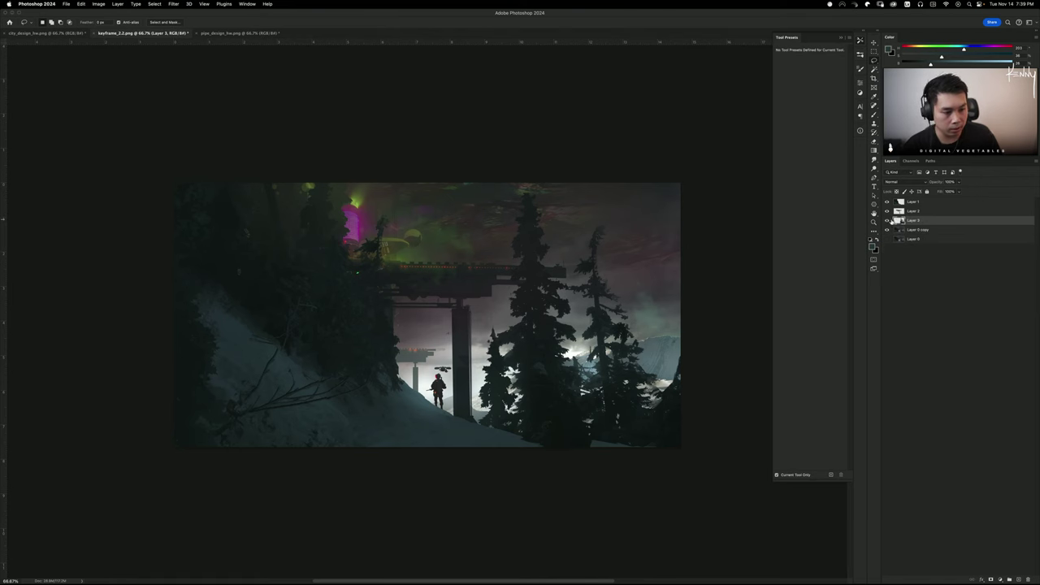
Examine the separated hillside, bridge and tree layers with Layer 0 copy alternately hidden and shown
left_click(887, 230)
left_click(886, 230)
left_click(886, 231)
left_click(887, 230)
left_click(886, 230)
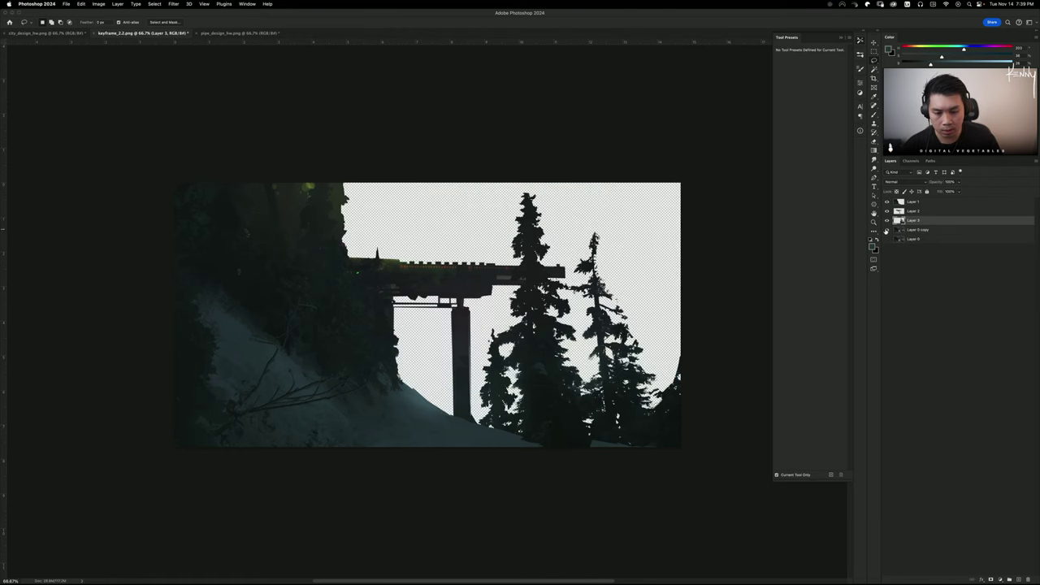
left_click(887, 230)
left_click(887, 230)
left_click(887, 231)
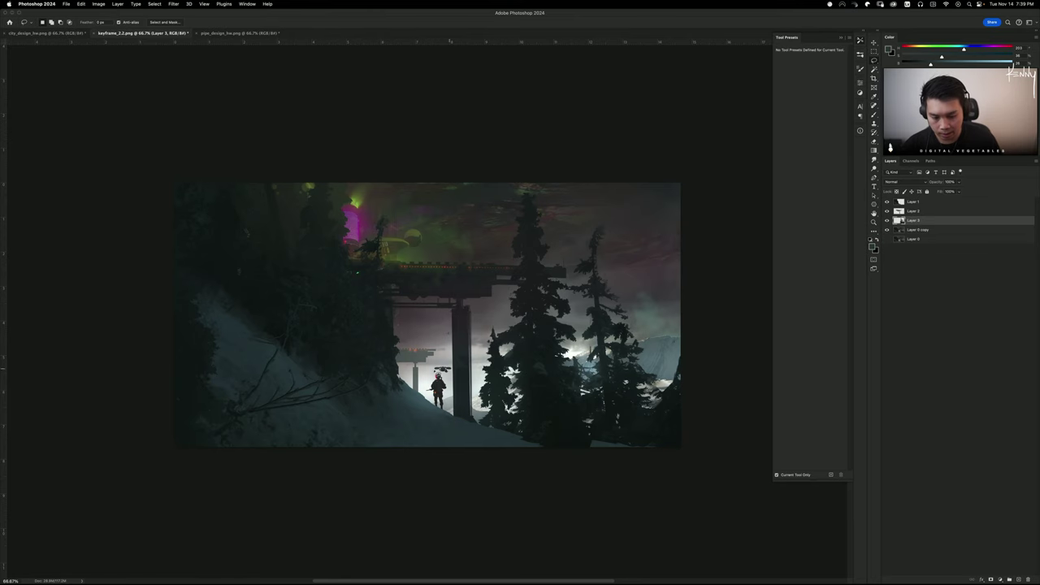
Select the soldier and the hovering drone with the Magic Wand, and refine the selection inside the soldier with the Lasso
key("w")
scroll(444, 390, "up", 10)
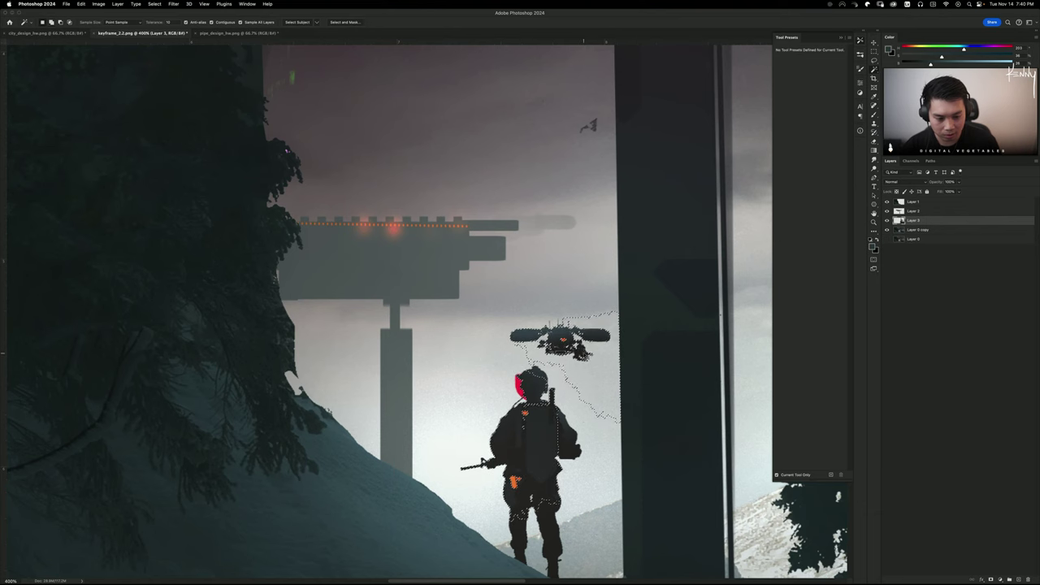
key("super+z")
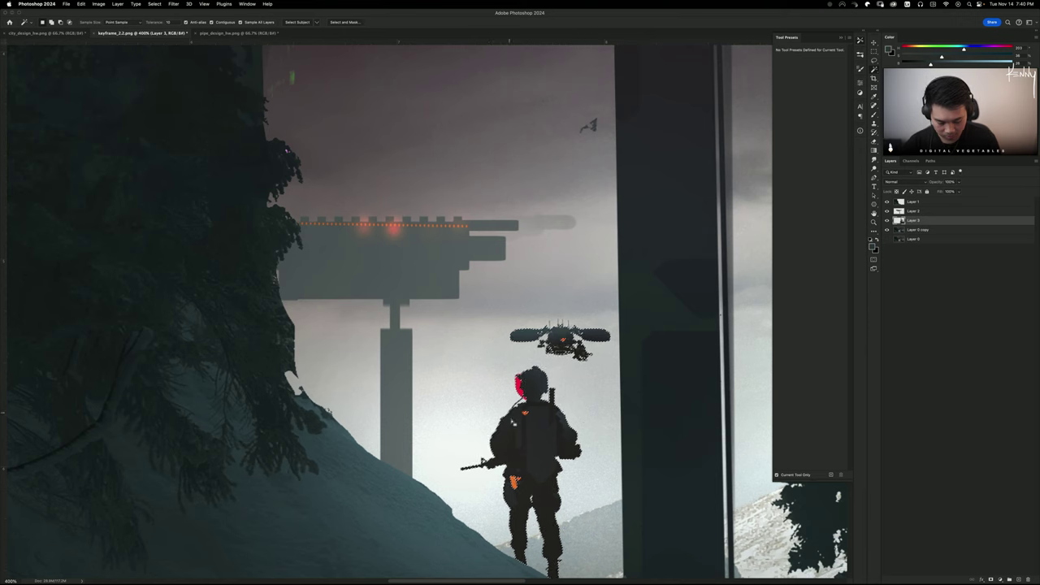
key("l")
left_click_drag(534, 485, 522, 463)
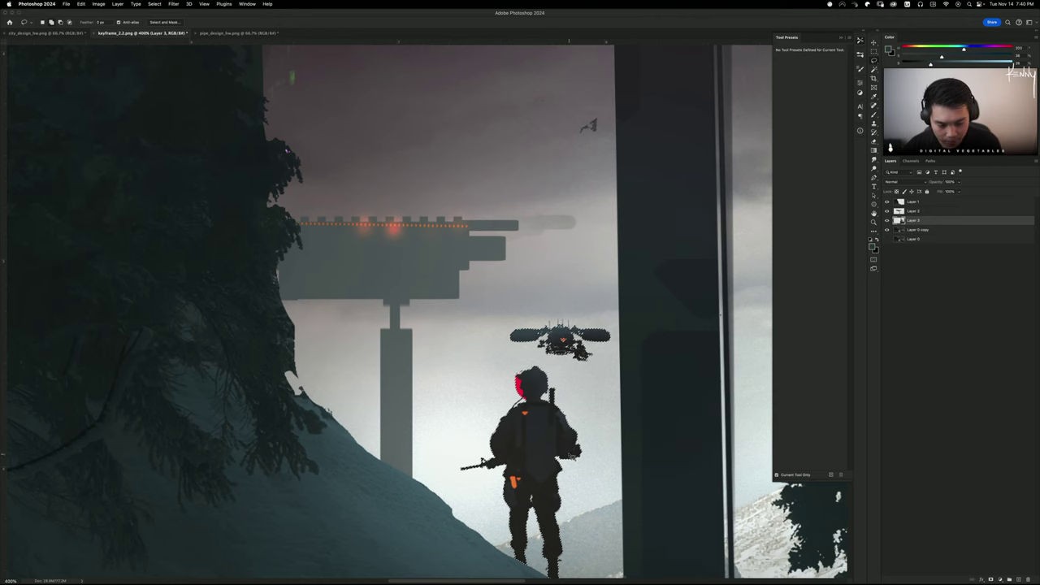
Put the selected soldier and drone from Layer 0 copy onto their own layer and check the separation
key("ctrl+0")
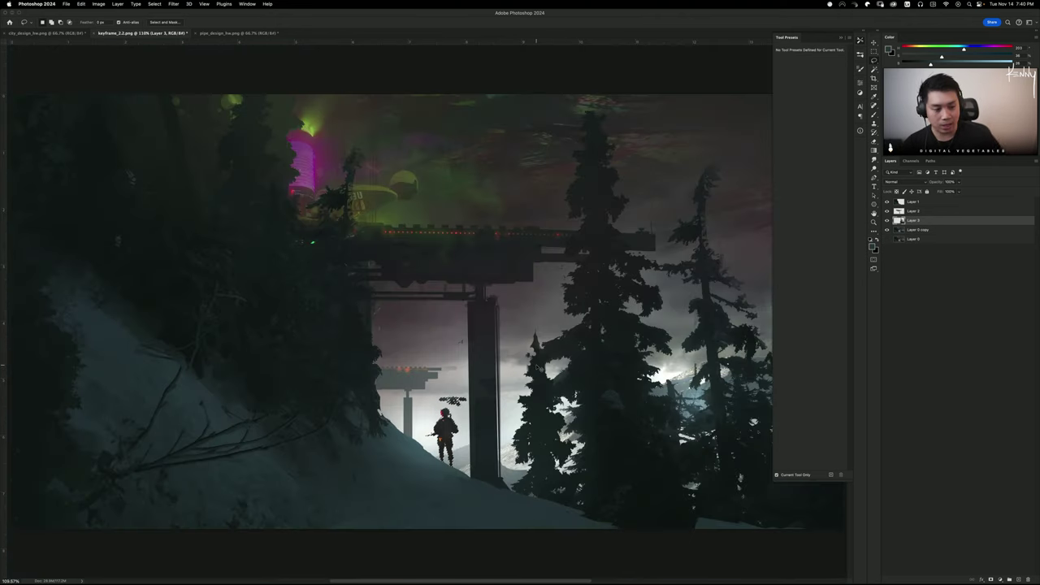
left_click(919, 230)
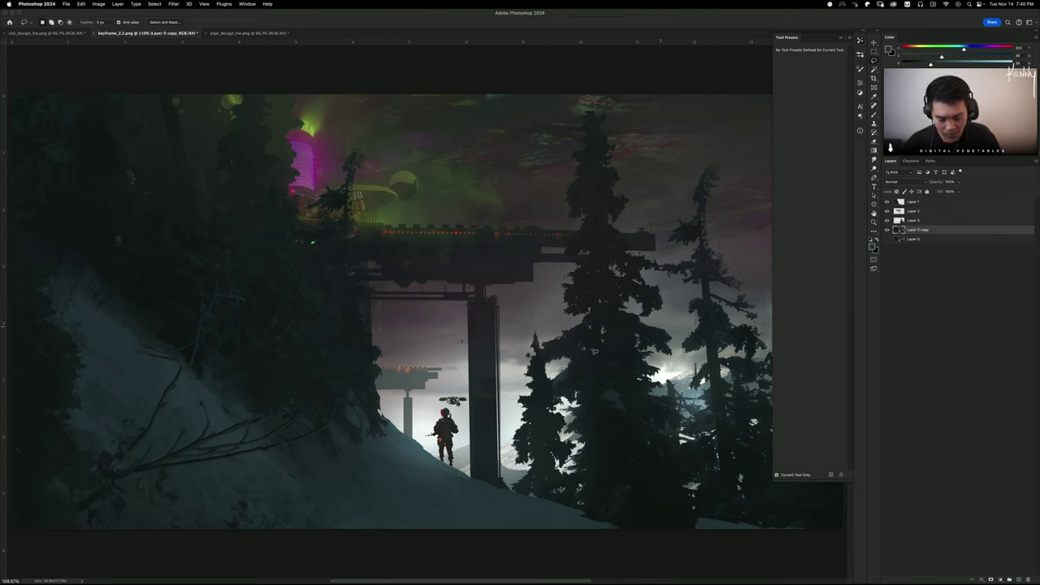
right_click(446, 417)
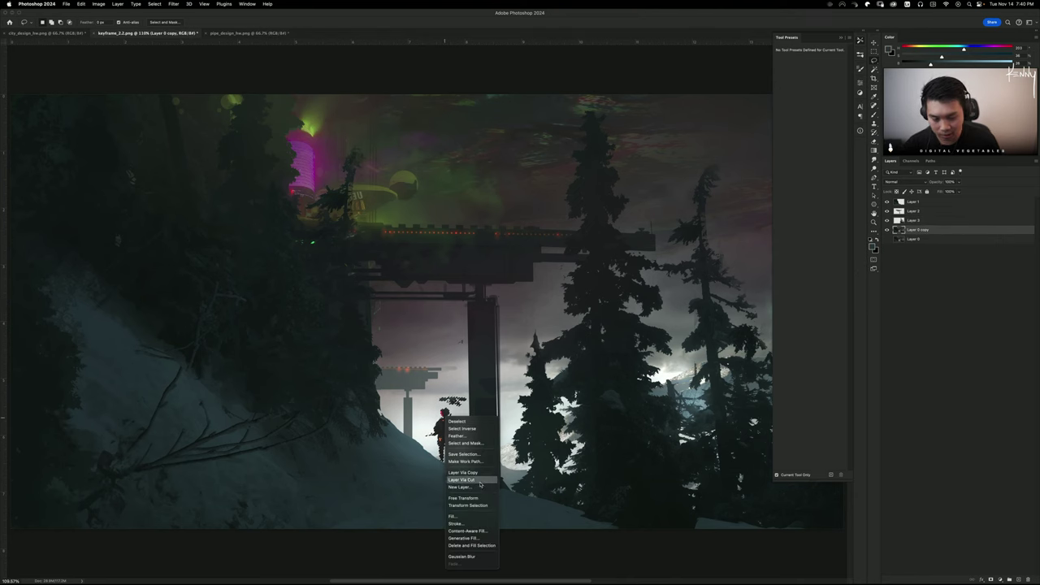
left_click(483, 480)
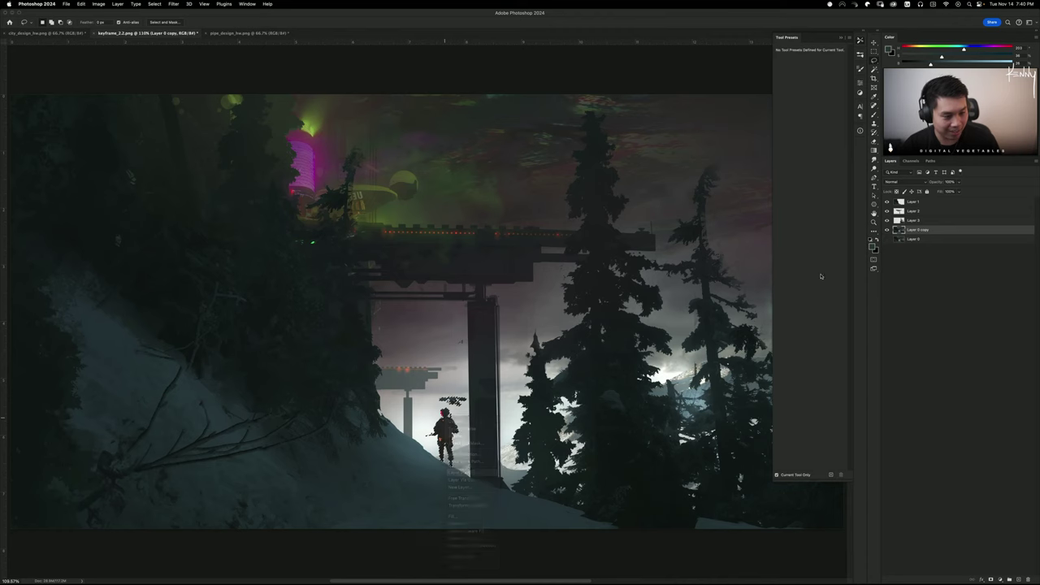
left_click(888, 239)
left_click(888, 239)
left_click(887, 239)
left_click(888, 239)
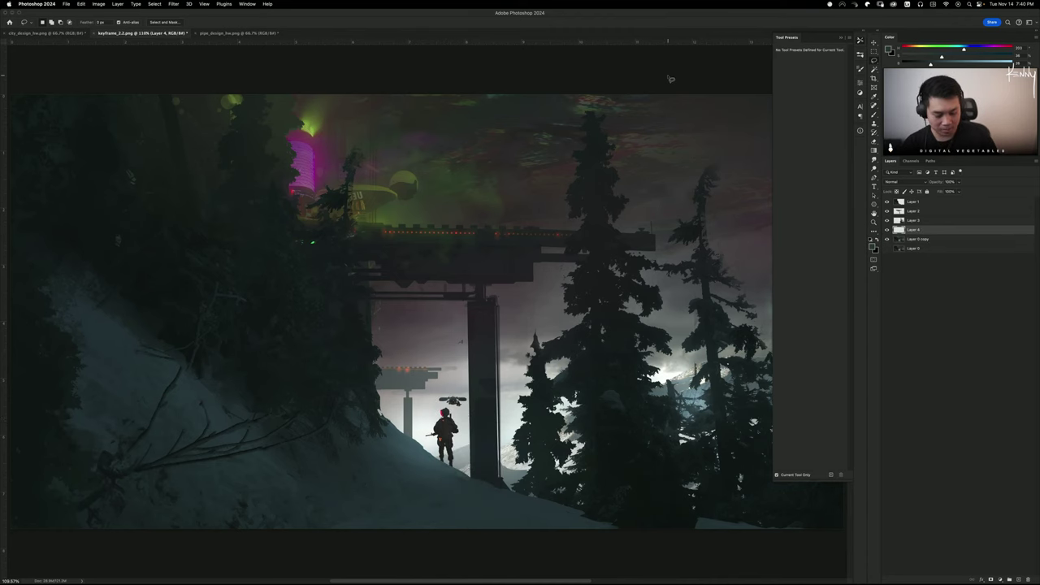
Add an empty layer beneath the soldier's Layer 4 and choose the Stamp (Cloud 3) brush preset
key("super+1")
key("super+shift+n")
key("Return")
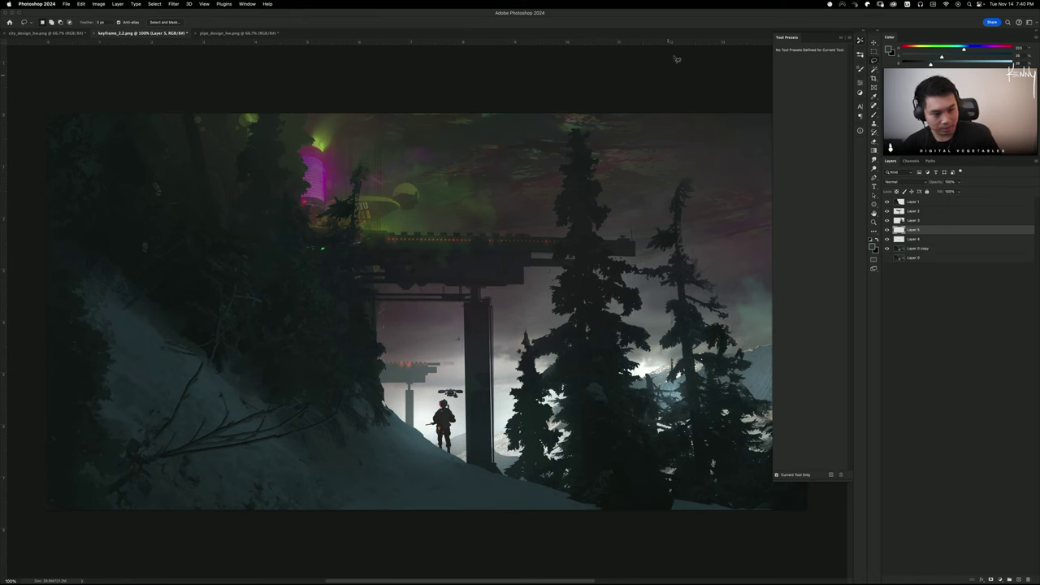
left_click_drag(920, 233, 920, 241)
key("b")
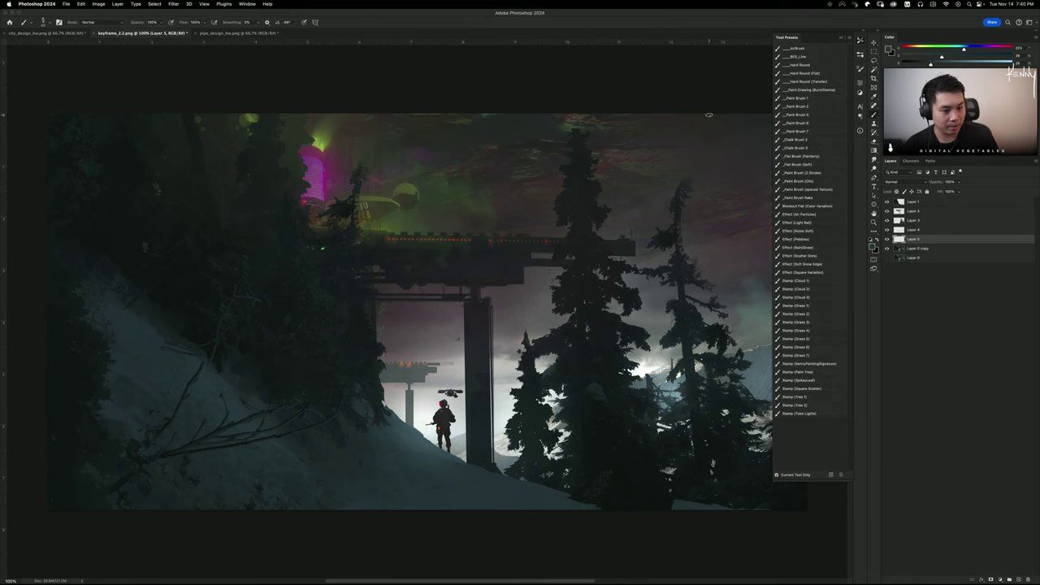
left_click(805, 307)
left_click(809, 297)
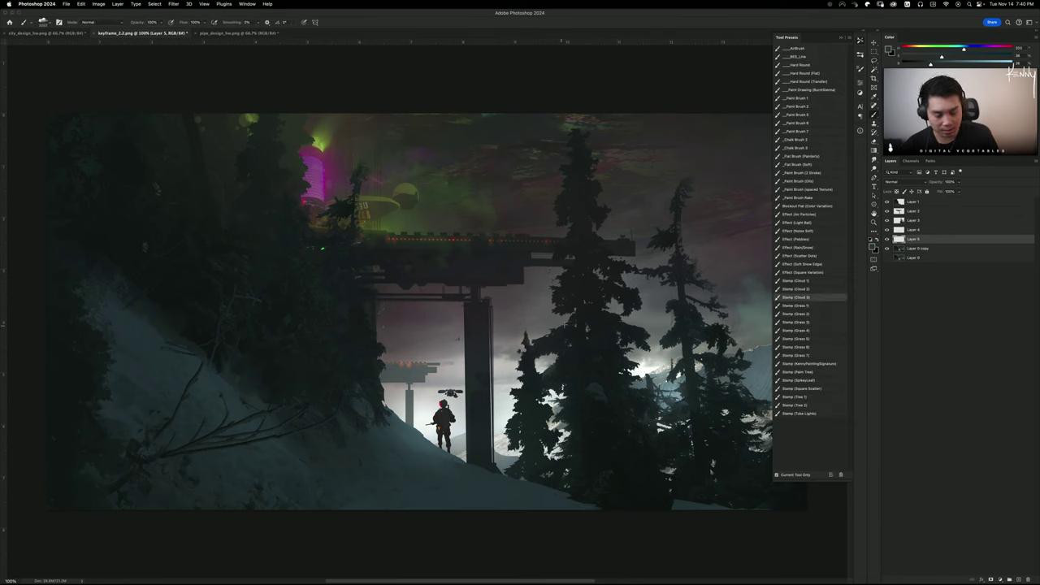
Resize the image proportionally to a width of 6000 pixels and fit the whole painting in view
key("super+alt+i")
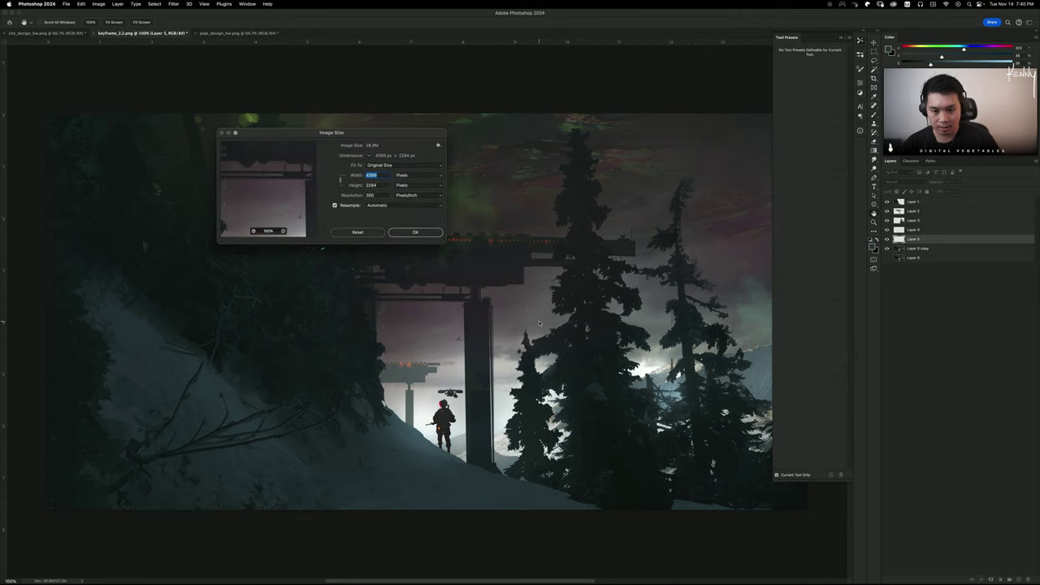
type("60")
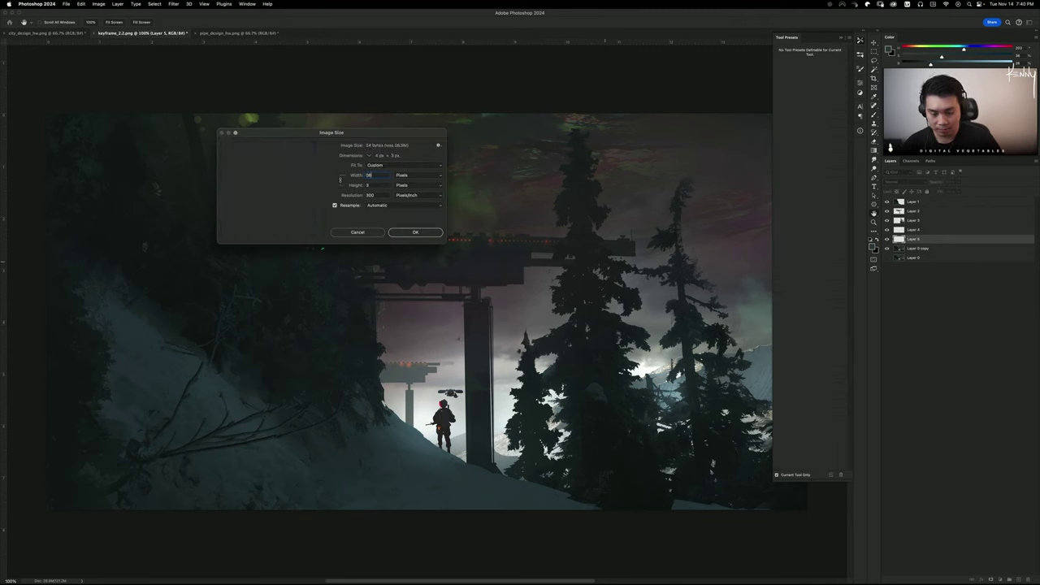
type("6000")
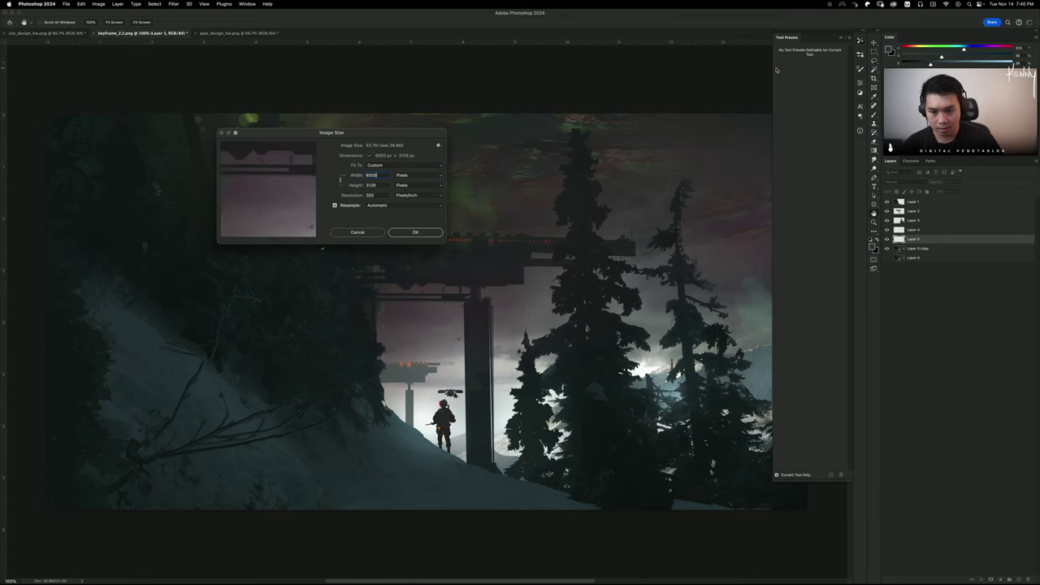
key("Return")
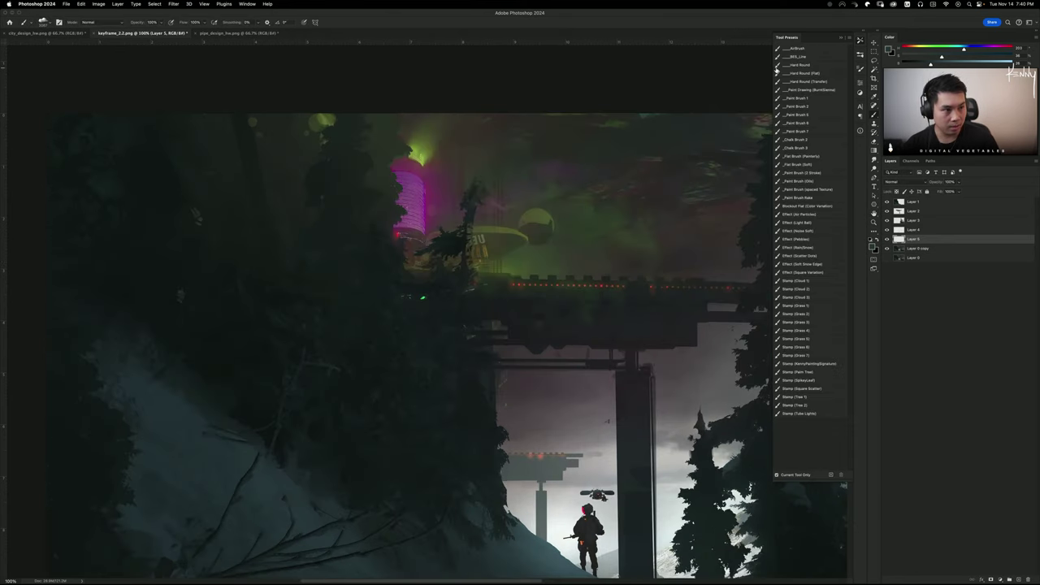
key("super+0")
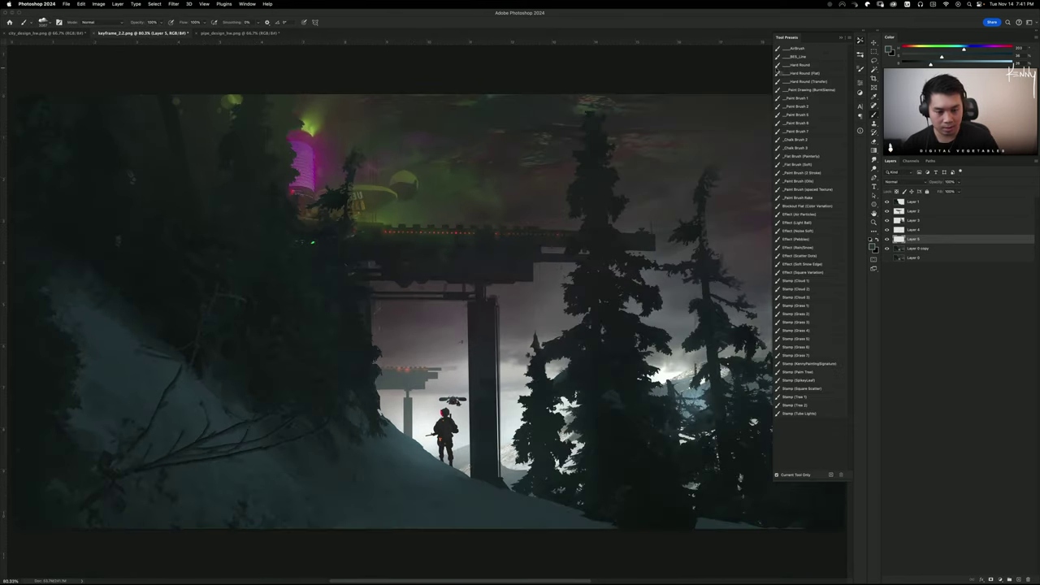
key("super+minus")
key("super+minus")
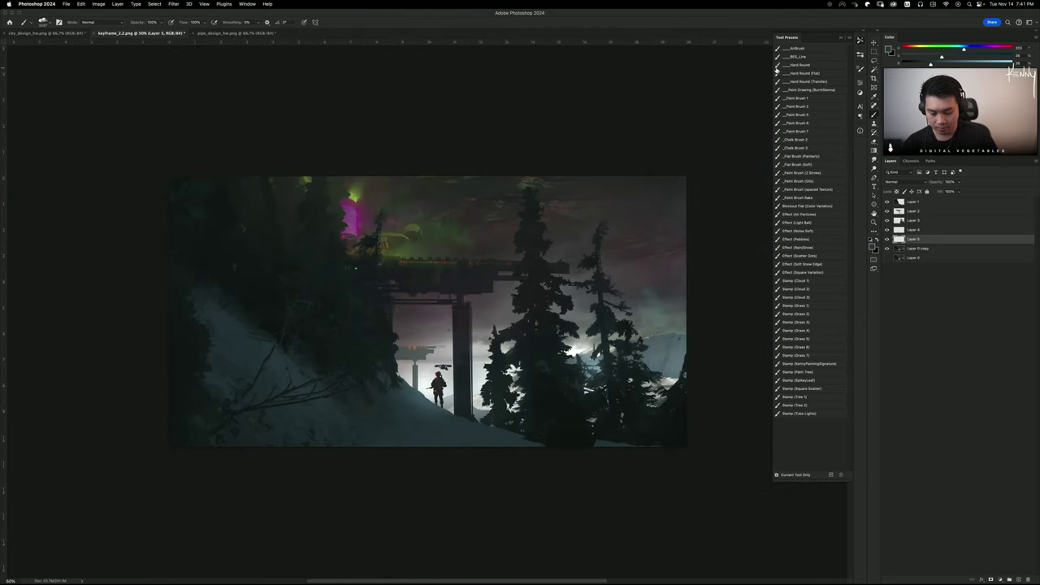
key("super+plus")
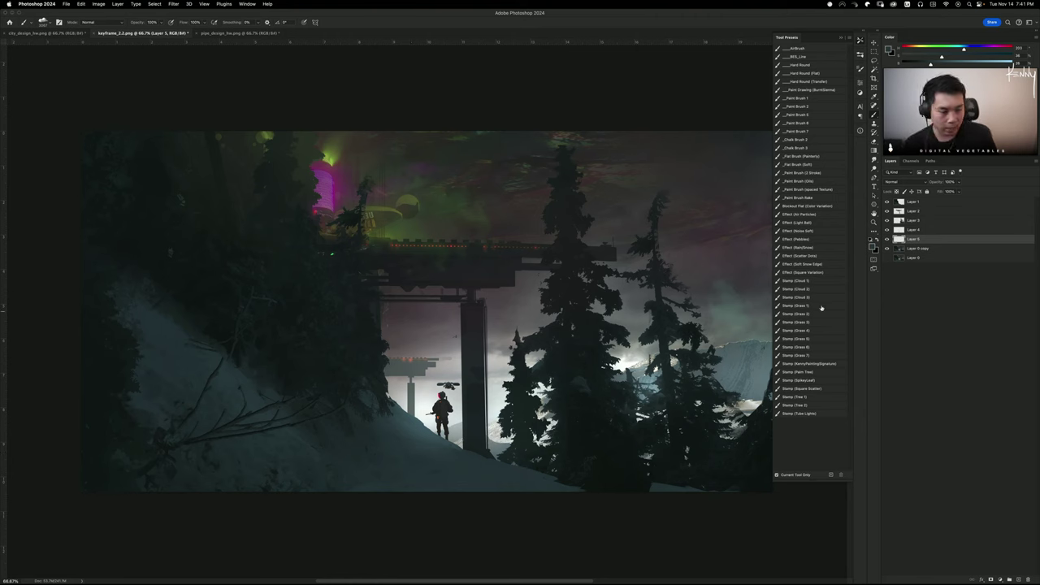
Try a large cloud stamp around the soldier in the grey sampled near the distant bridge
left_click(887, 240)
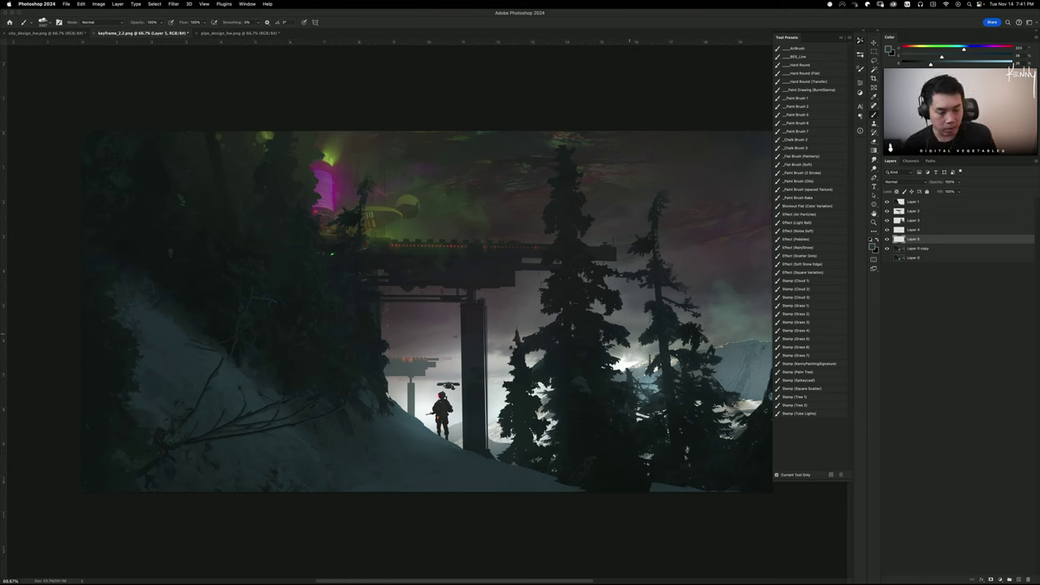
left_click(408, 372, "alt")
left_click(445, 395)
key("super+z")
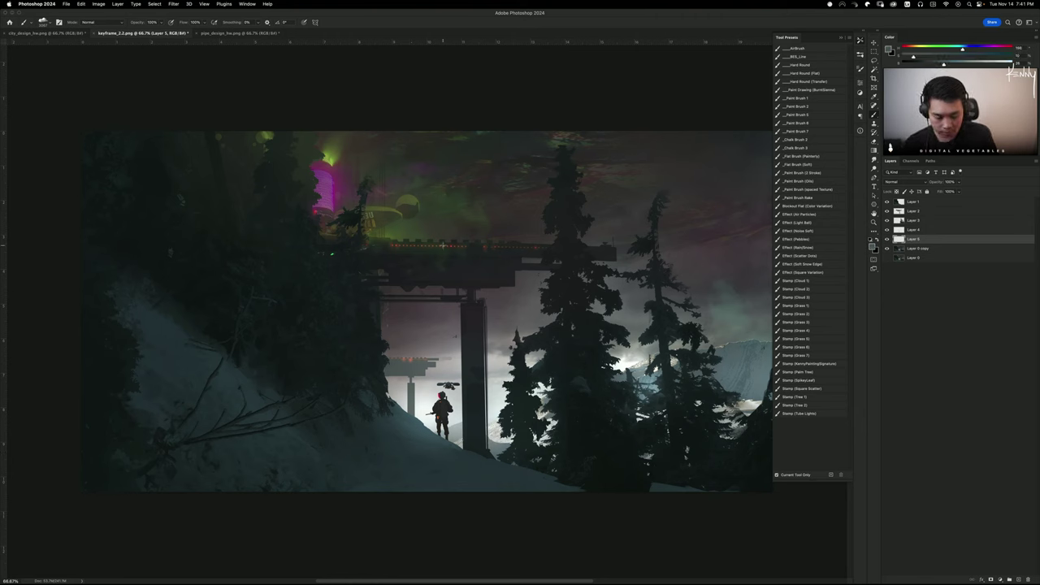
Shrink the cloud stamp brush until it spans roughly from the hillside trees to the bridge pillar
key("bracketleft")
key("bracketleft")
key("bracketleft")
key("bracketleft")
key("bracketleft")
key("bracketleft")
key("bracketleft")
key("bracketleft")
key("bracketleft")
key("bracketleft")
key("bracketleft")
key("bracketleft")
key("bracketleft")
key("bracketleft")
key("bracketleft")
key("bracketleft")
key("bracketleft")
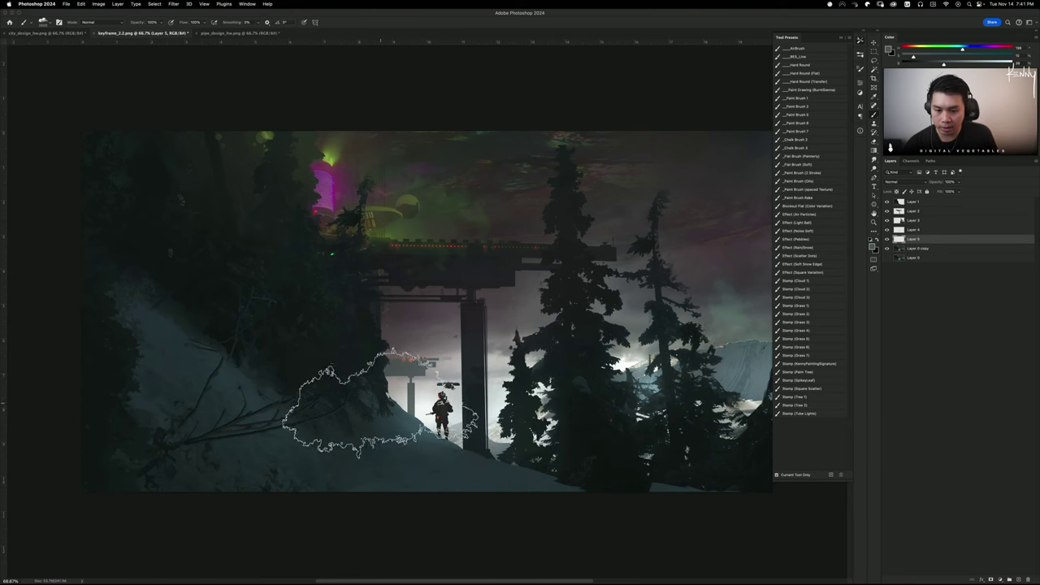
Try single grey cloud stamps beside the soldier and around the glowing tower on Layer 5
left_click(379, 400)
key("super+z")
left_click(293, 202)
key("super+z")
left_click(333, 232)
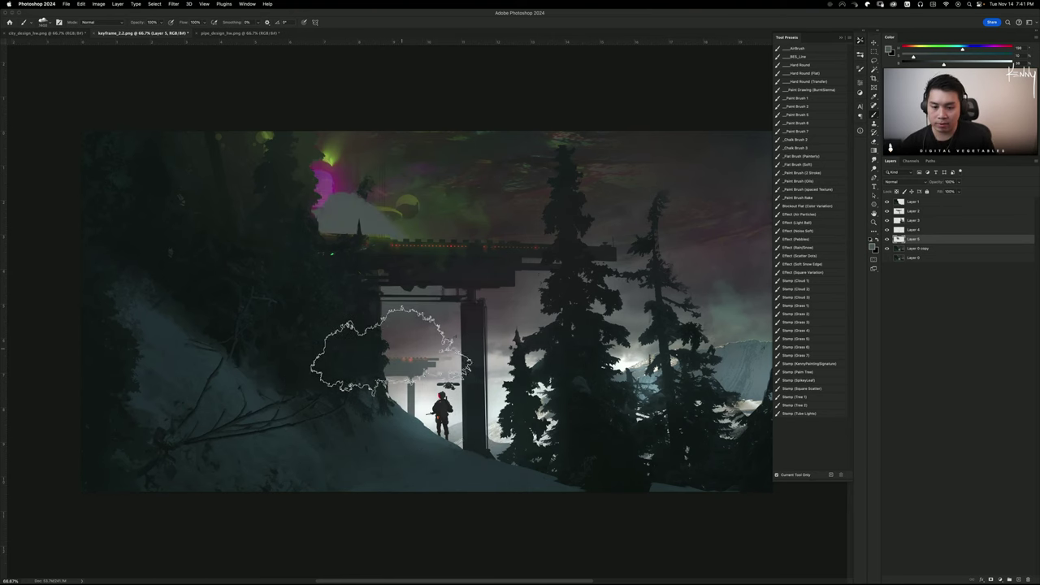
key("super+z")
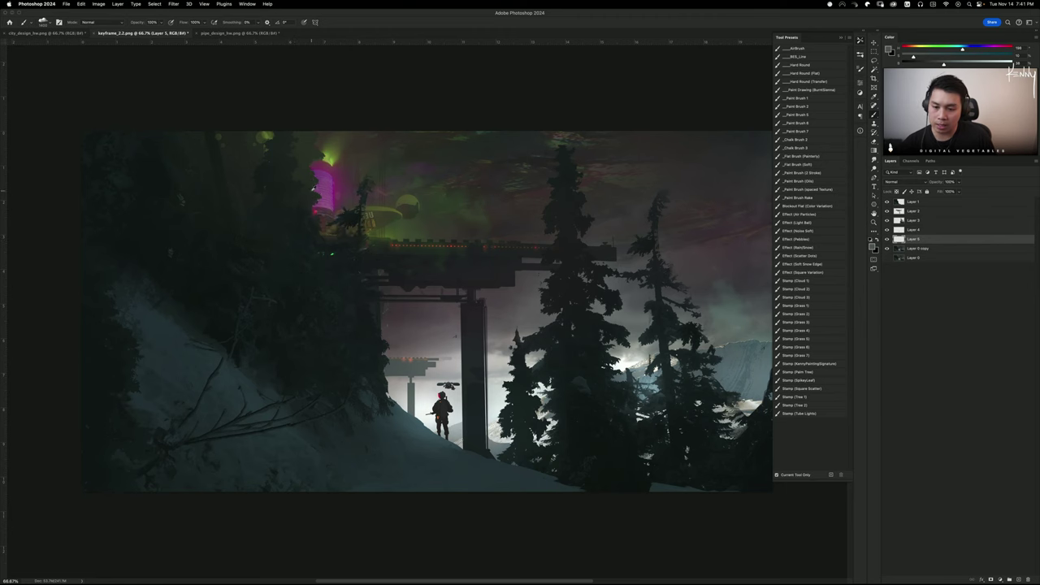
Stamp a subtle cloud on Layer 5 in the dark green sampled beside the glowing tower, and adjust it with Hue/Saturation
left_click(304, 171, "alt")
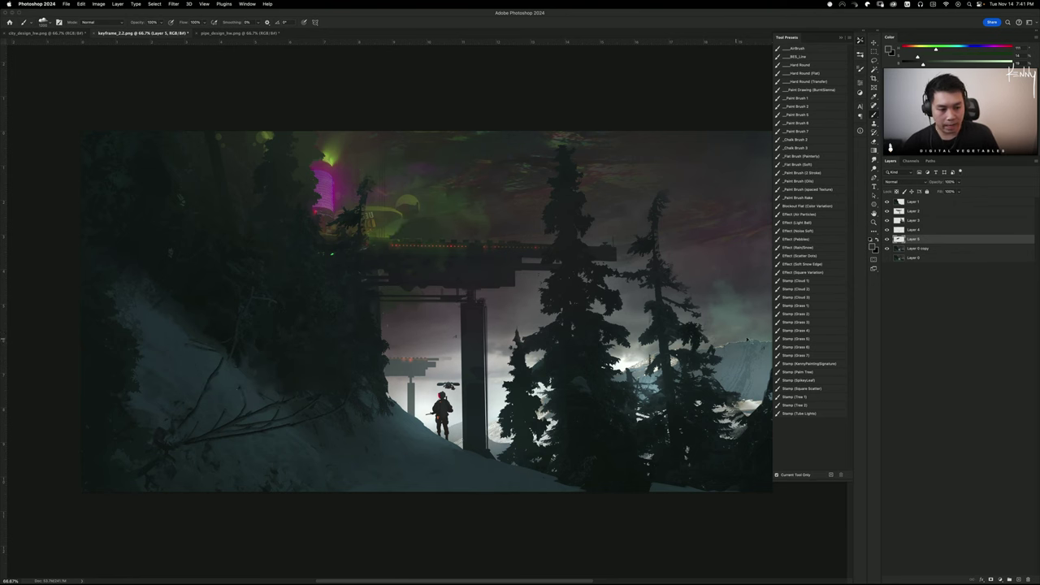
key("super+u")
mouse_move(743, 211)
left_mouse_down()
mouse_move(755, 195)
mouse_move(743, 178)
left_mouse_up()
key("Return")
left_click_drag(503, 321, 513, 340)
key("r")
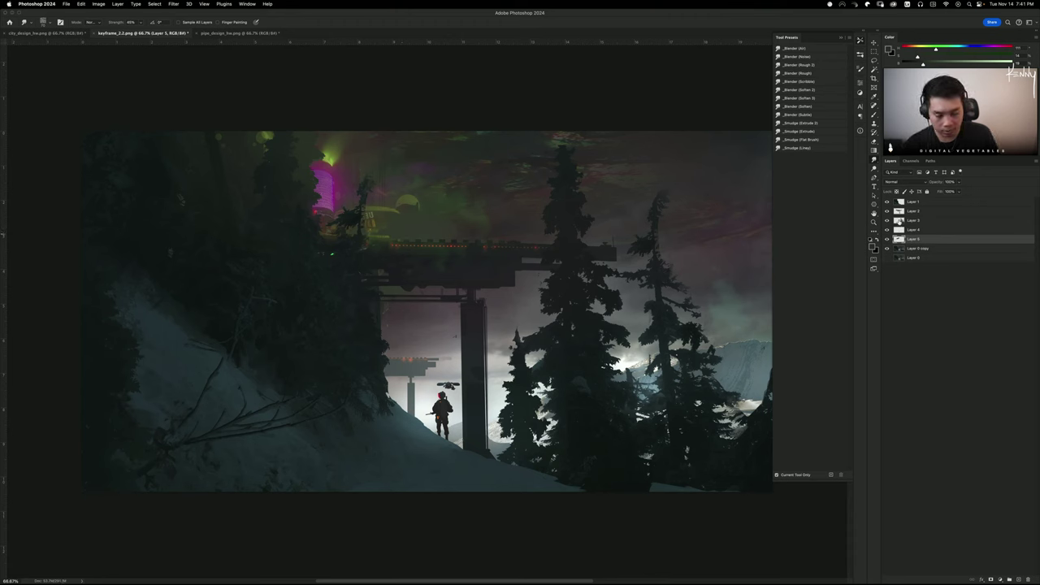
Add an empty layer directly above Layer 0 copy
left_click(918, 248)
key("super+shift+n")
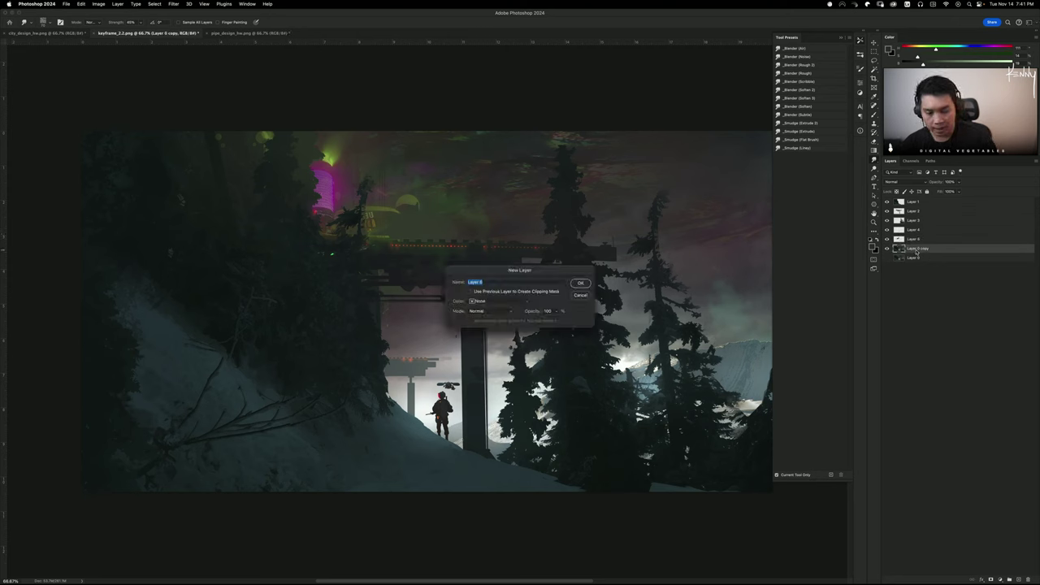
key("Return")
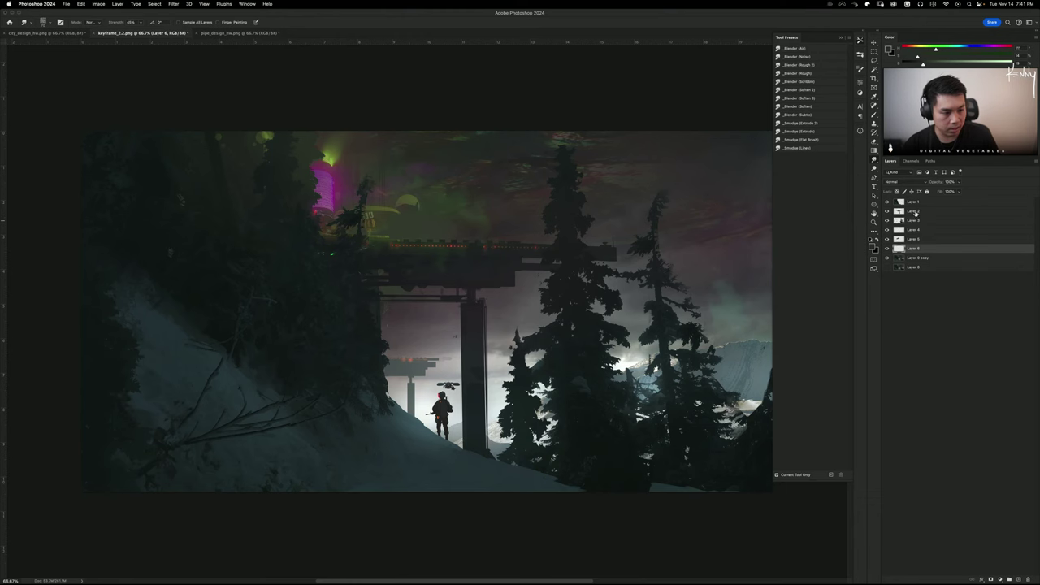
Try lightening the bridge on Layer 2 with Levels, using an output black level of 20
left_click(916, 213)
key("super+l")
left_click_drag(822, 368, 829, 367)
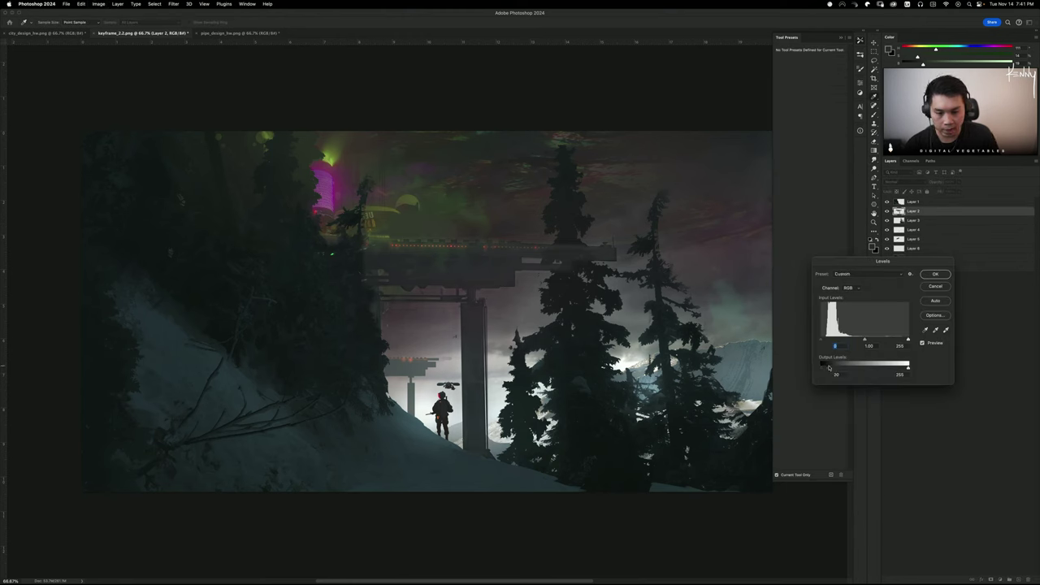
left_click(933, 287)
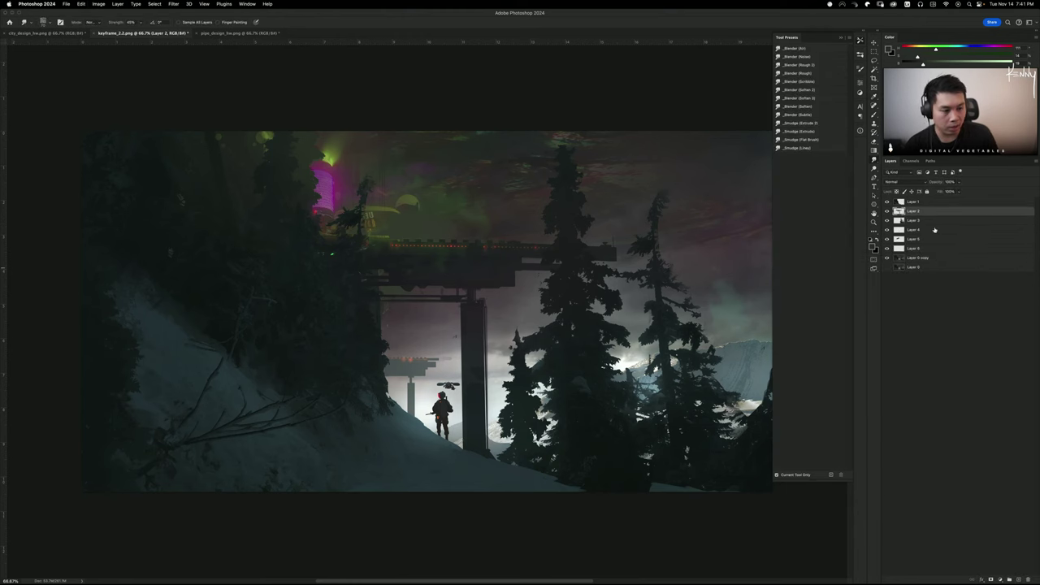
Move the bridge's Layer 2 beneath Layer 3 and try Levels on it with an output black level of 16
left_click_drag(913, 211, 913, 227)
key("super+l")
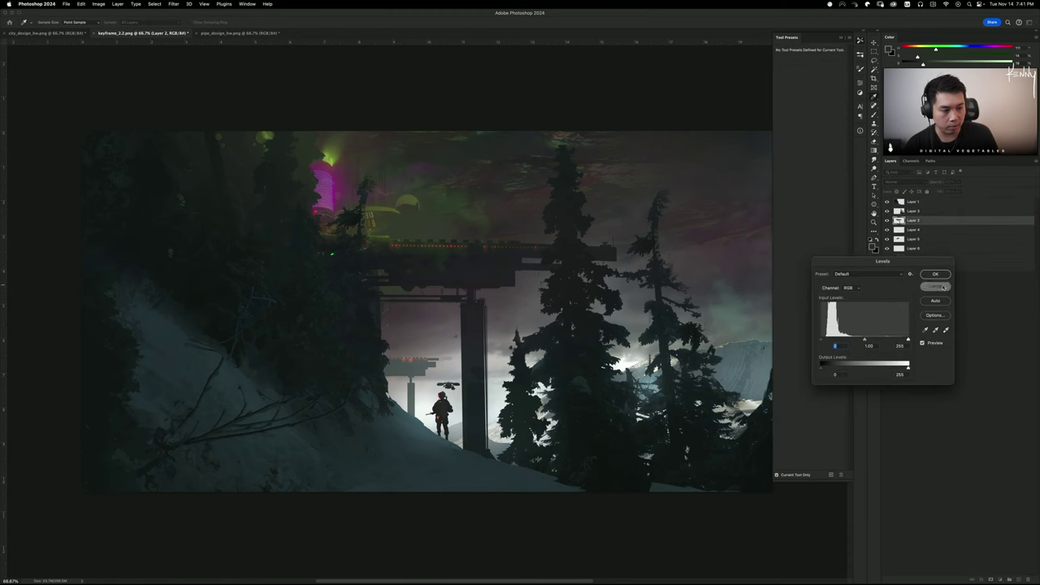
left_click_drag(823, 369, 828, 368)
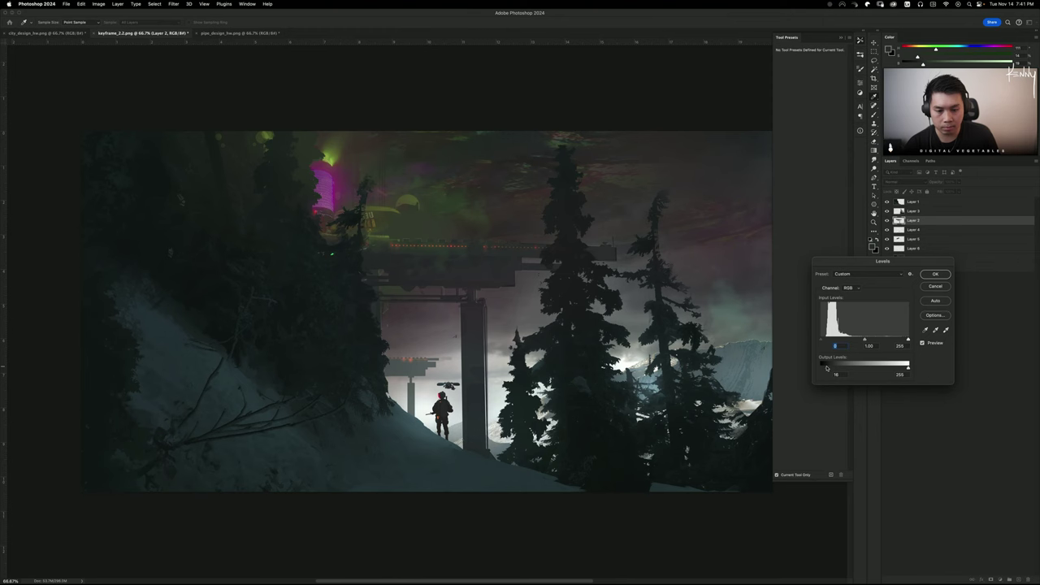
left_click(937, 287)
Add a layer above the bridge's Layer 2, clip it to the bridge and set its blend mode to Lighter Color
key("super+shift+n")
key("Return")
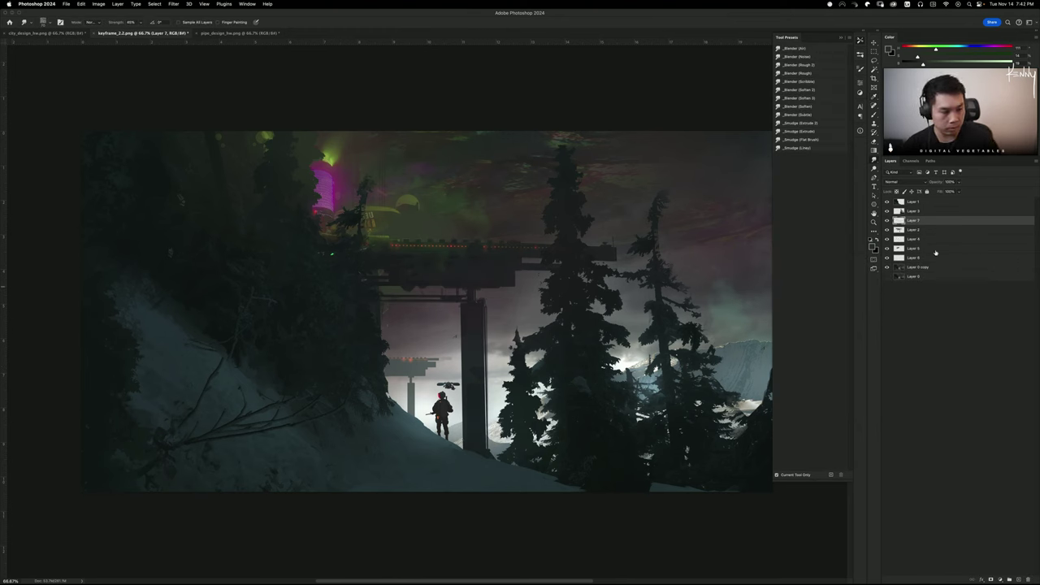
left_click_drag(925, 229, 923, 224)
key("super+z")
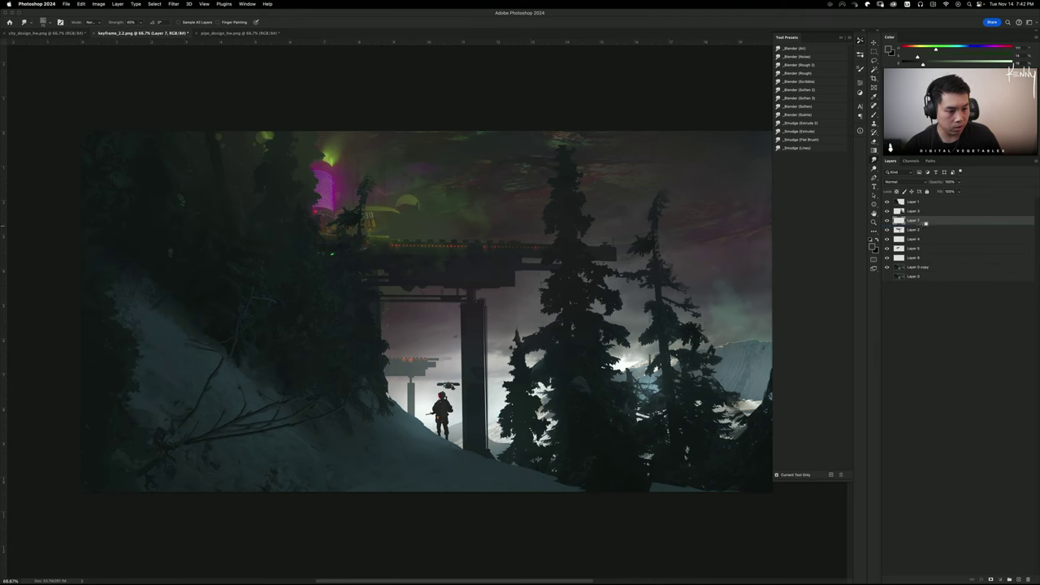
left_click(923, 225, "alt")
left_click(904, 181)
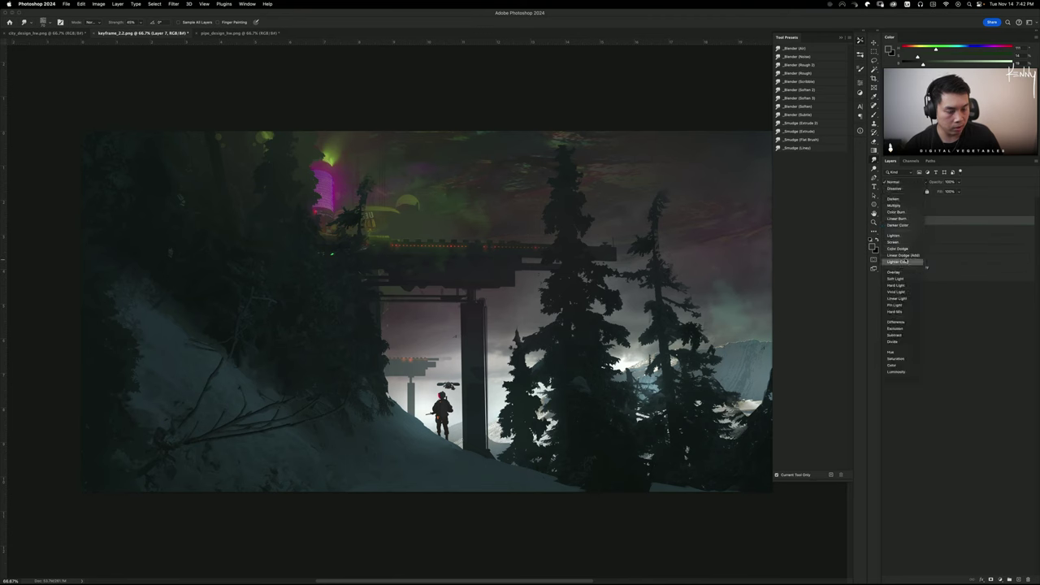
left_click(904, 258)
Draw a vertical haze gradient over the bridge on the clipped Layer 7 with a sampled greyish purple, and compare it using undo and redo
key("b")
key("g")
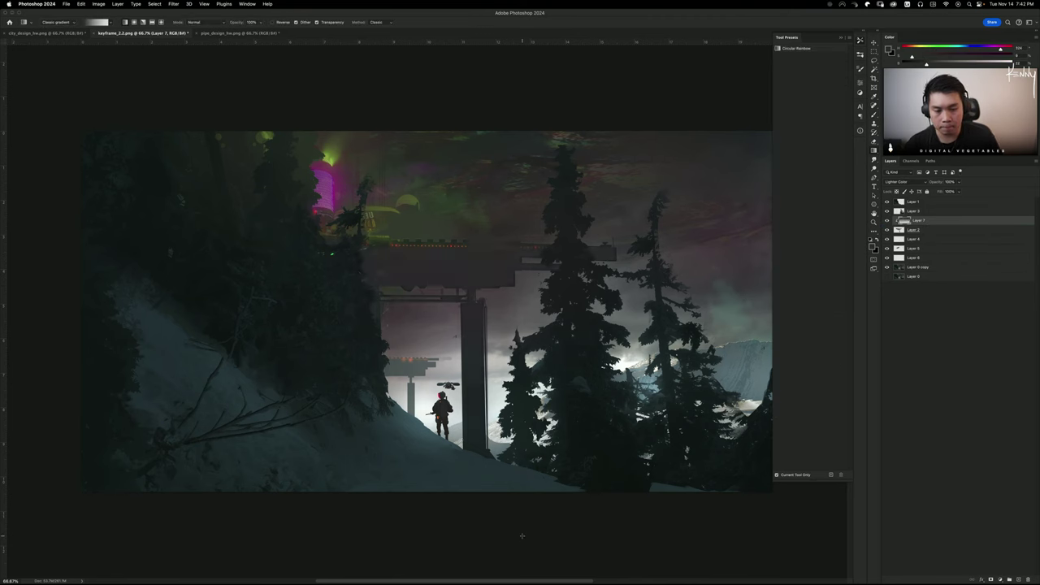
key("super+minus")
key("super+minus")
key("super+plus")
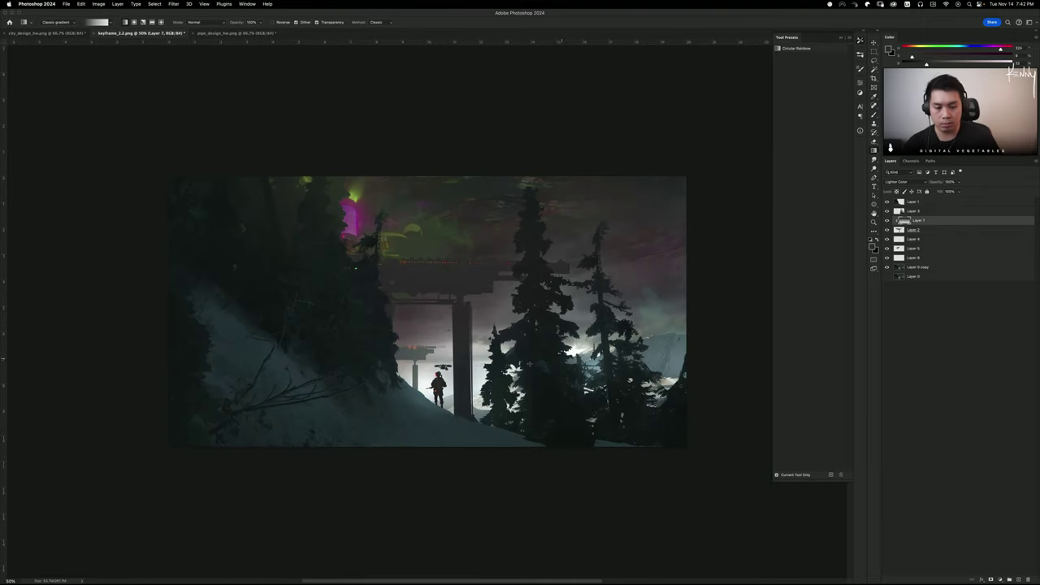
key("super+z")
left_click_drag(439, 191, 440, 398)
key("super+z")
key("super+shift+z")
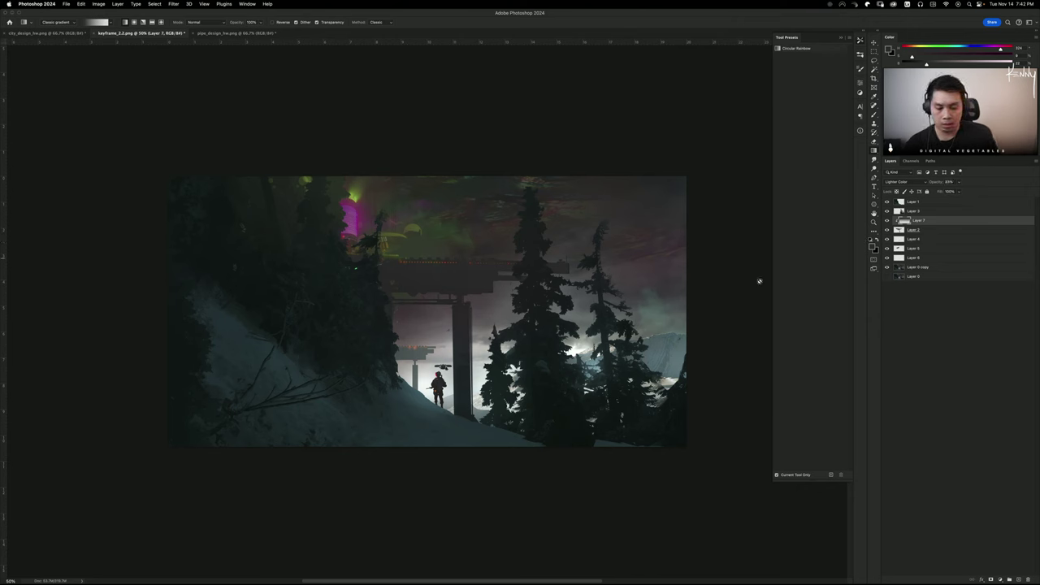
Sample the blue of the snow, apply a gradient with it on Layer 7, and hide that layer
key("b")
left_click_drag(488, 410, 489, 431, "alt")
key("g")
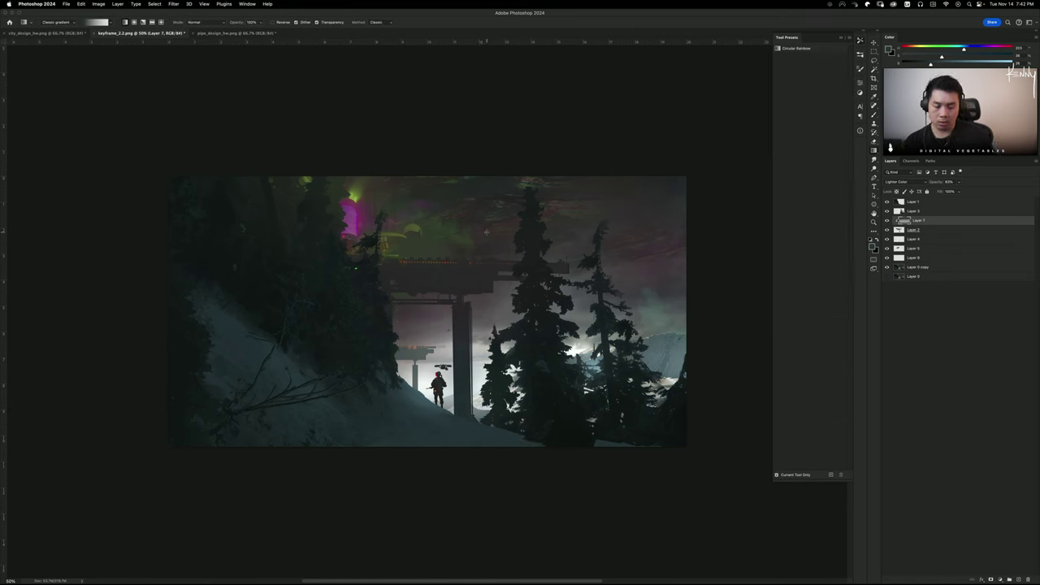
left_click(888, 221)
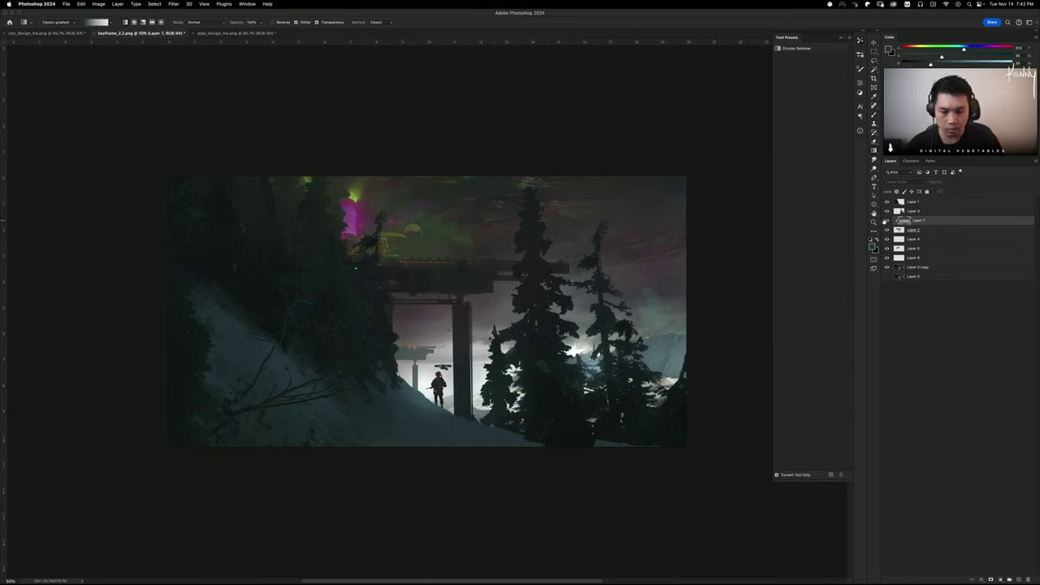
left_click(888, 221)
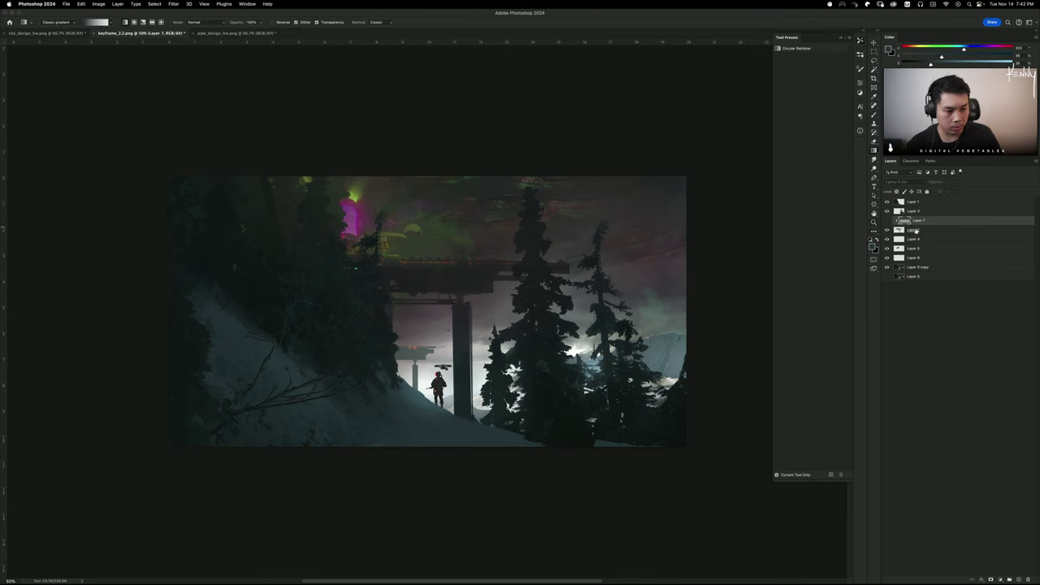
Duplicate the bridge layer beneath Layer 2, scale the copy to about 53% and place it behind the main bridge's pillar
left_click_drag(914, 231, 914, 228, "alt")
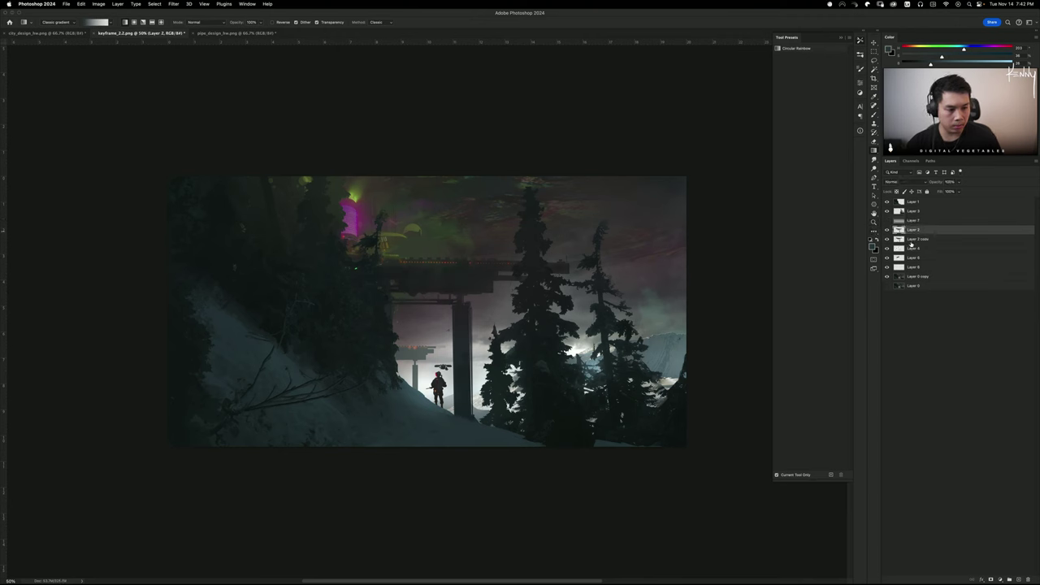
key("ctrl+t")
left_click_drag(569, 244, 498, 289, "alt")
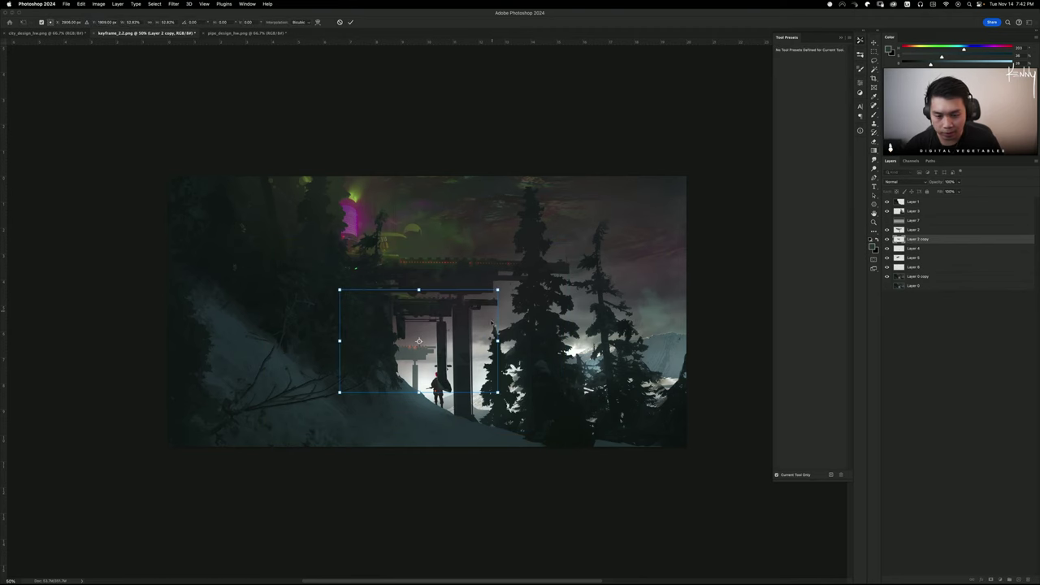
left_click_drag(482, 328, 454, 314)
key("Return")
left_click_drag(464, 387, 550, 373, "super")
Stretch the bridge copy horizontally, scale it down and reposition it beneath the main bridge's deck
key("super+t")
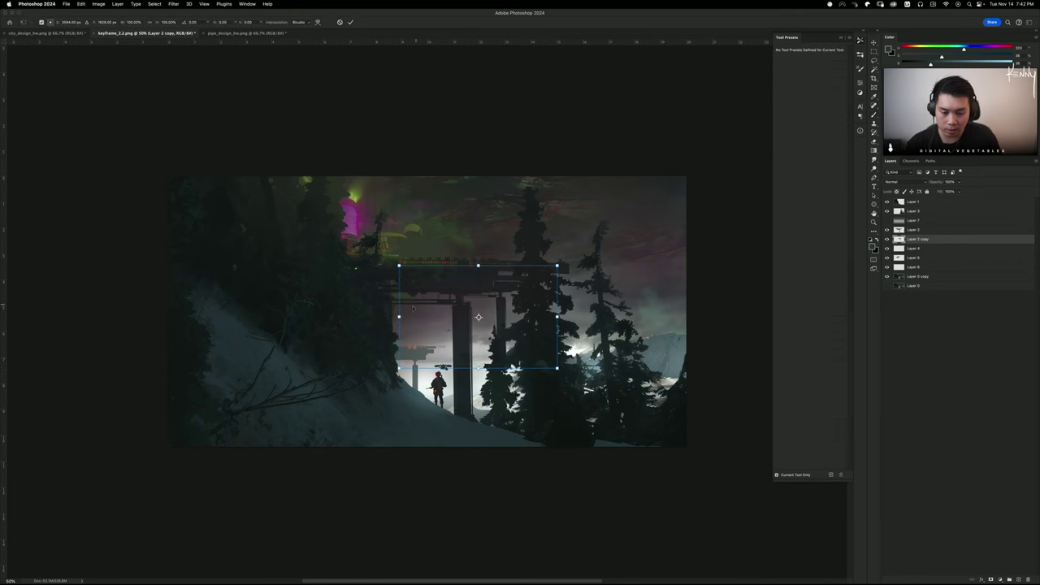
left_click_drag(399, 317, 340, 317, "shift")
left_click_drag(448, 317, 404, 329)
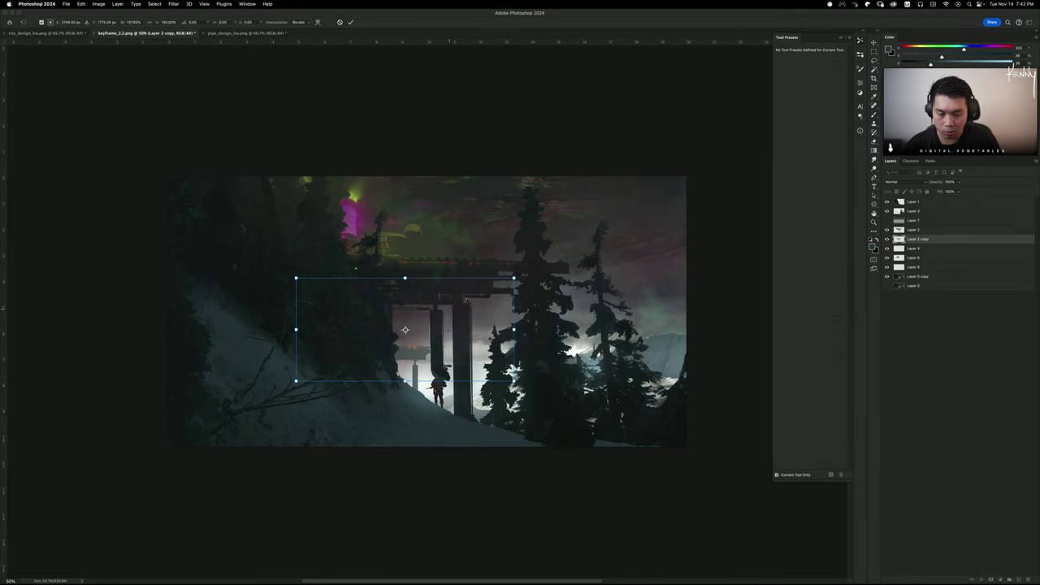
left_click_drag(515, 278, 474, 300, "alt")
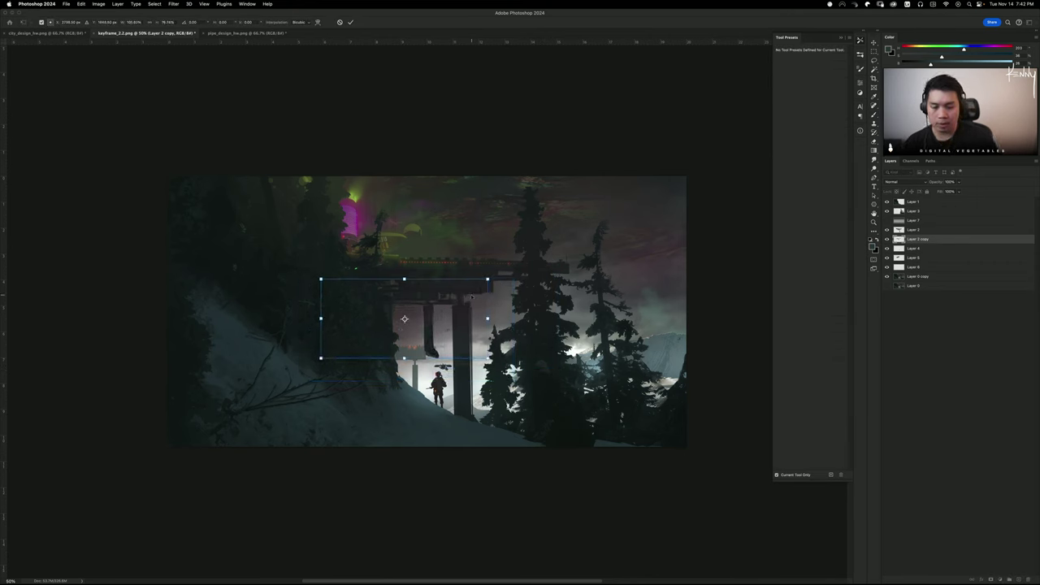
key("Return")
Commit the bridge copy's transform and remove the pillars hanging below its deck
key("b")
mouse_move(421, 312)
left_mouse_down()
mouse_move(437, 354)
mouse_move(512, 360)
left_mouse_up()
key("b")
key("e")
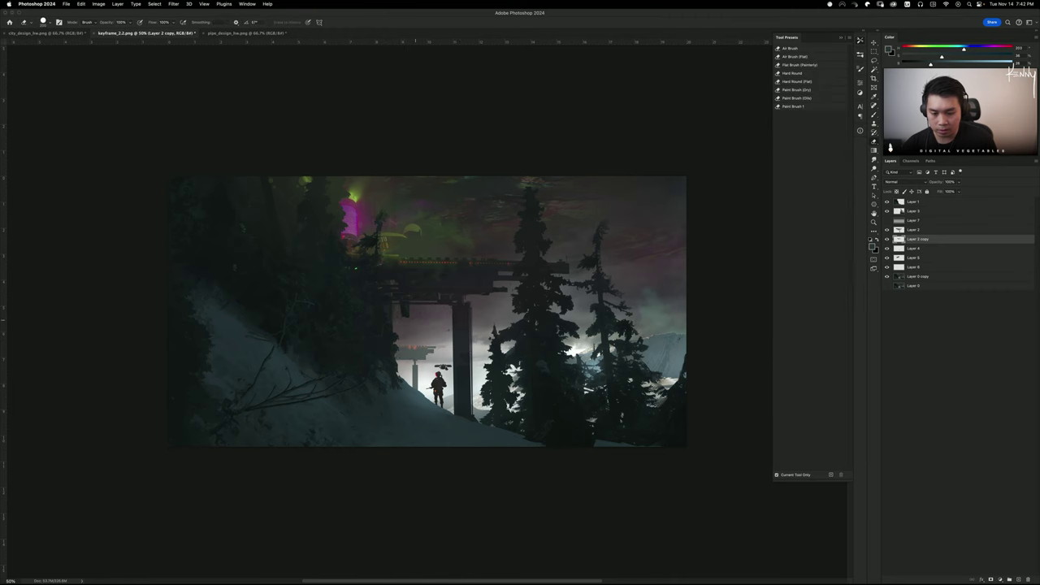
key("super+u")
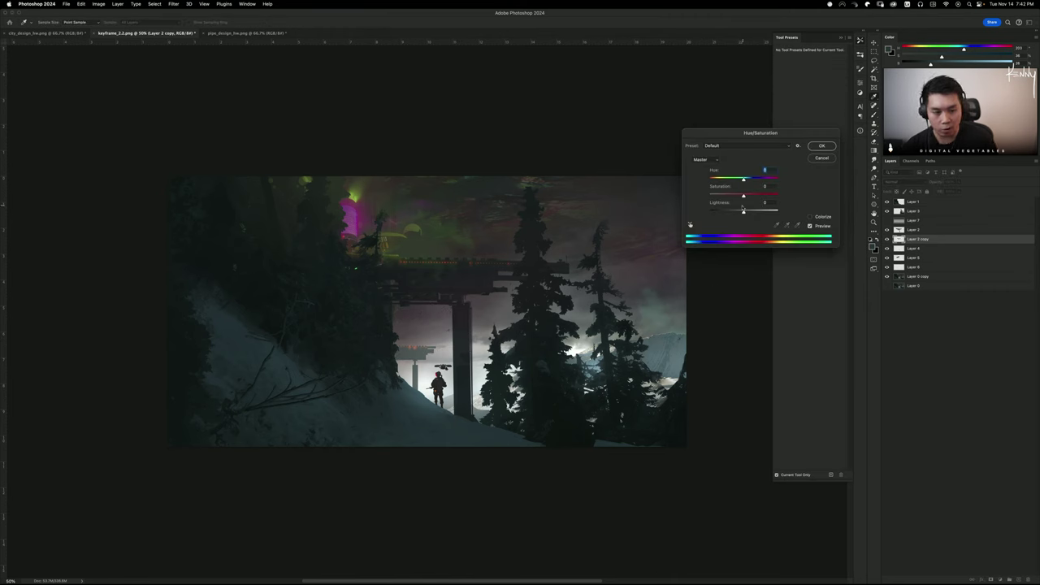
mouse_move(743, 210)
left_mouse_down()
mouse_move(713, 211)
mouse_move(727, 212)
left_mouse_up()
left_click(821, 159)
key("super+e")
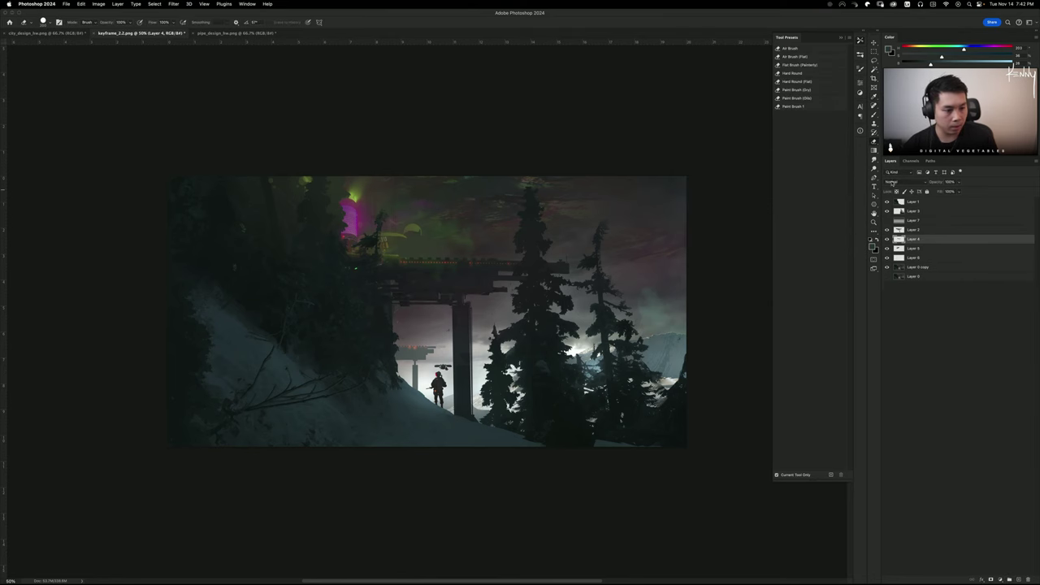
key("super+z")
Touch up the transparency-locked bridge copy with Paint Brush 1, and paint lasso-selected diagonal braces under the deck's end on a new layer
key("b")
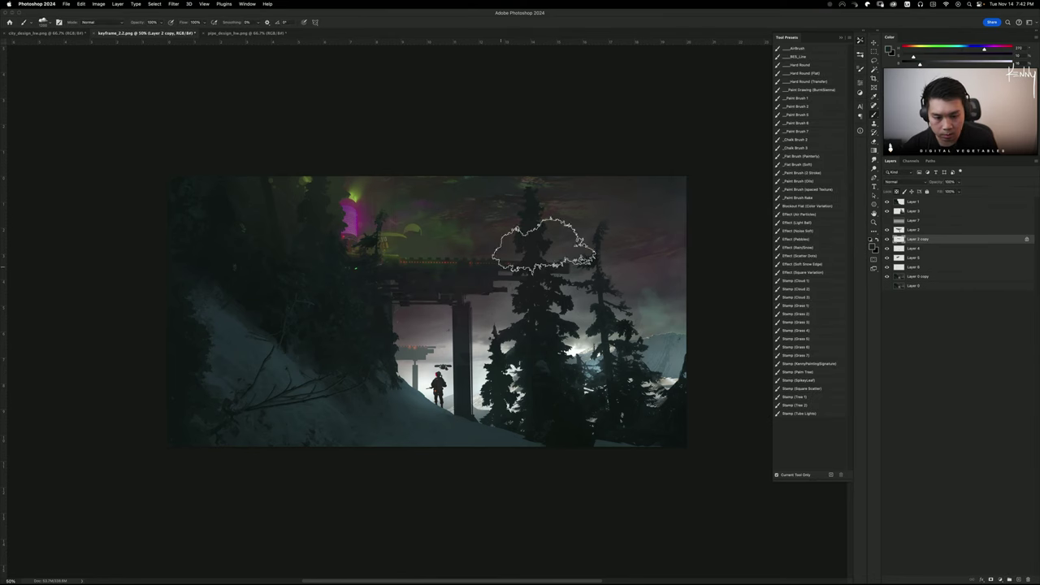
left_click(796, 98)
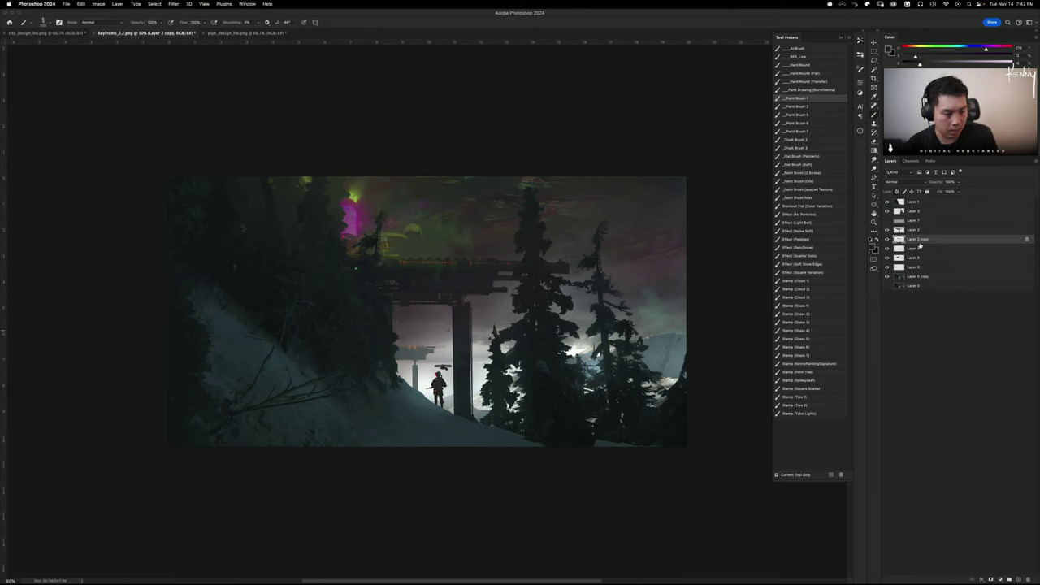
key("super+shift+alt+n")
key("l")
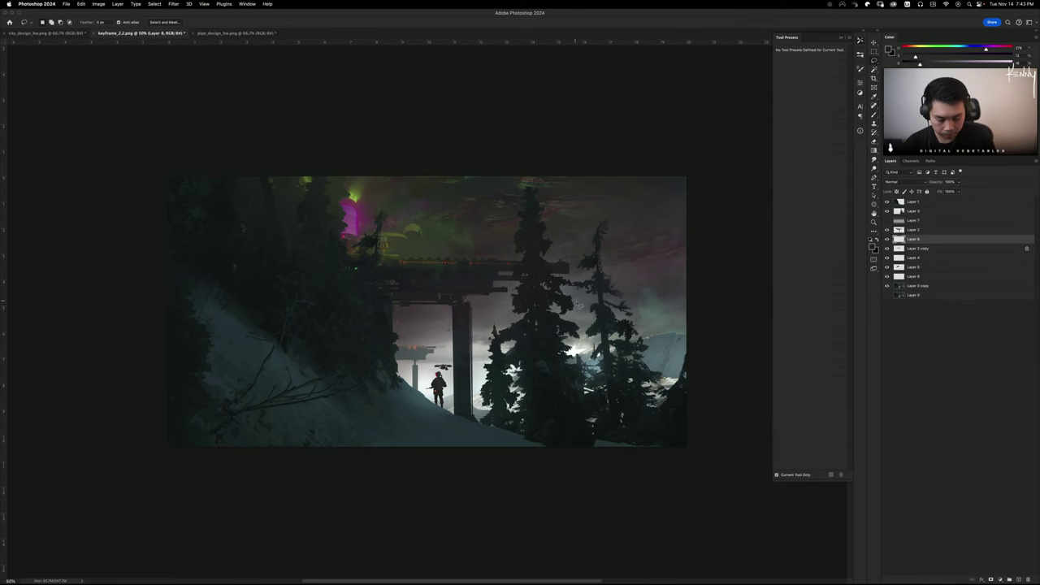
left_click_drag(560, 271, 498, 290)
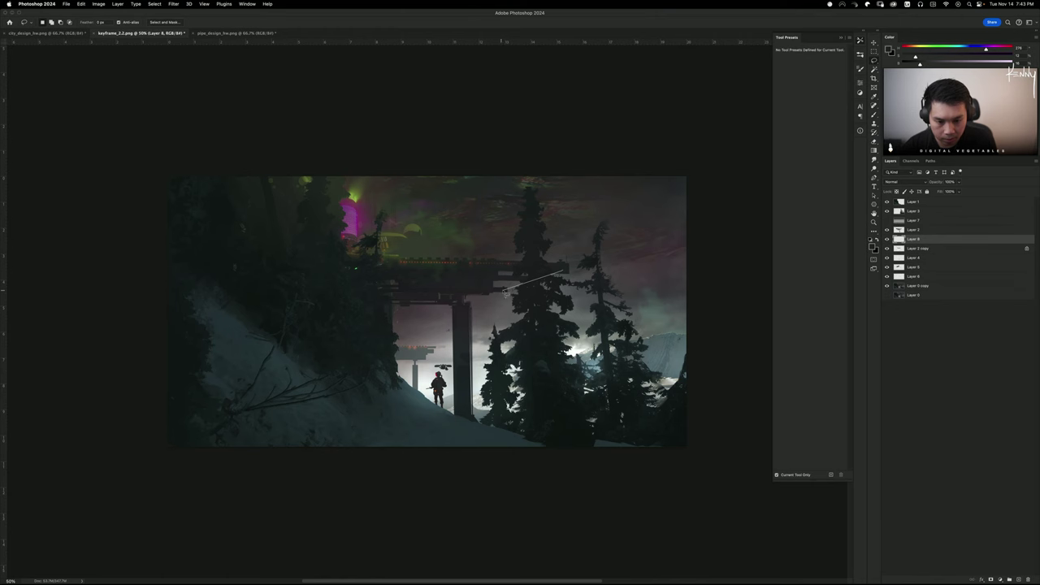
mouse_move(568, 268)
left_mouse_down()
mouse_move(480, 296)
mouse_move(542, 269)
left_mouse_up()
key("b")
key("ctrl+d")
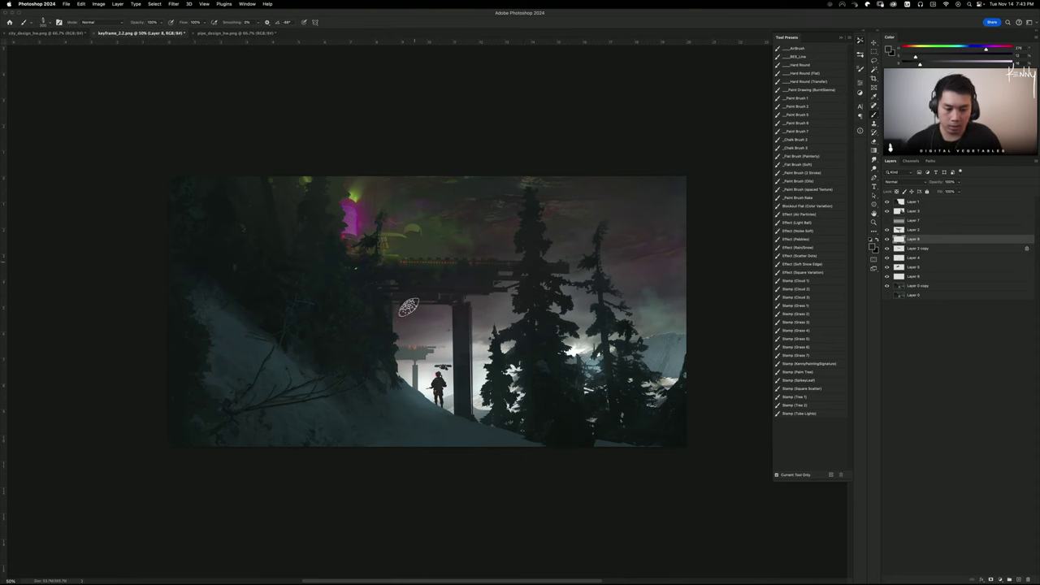
left_click_drag(510, 299, 510, 319)
key("super+z")
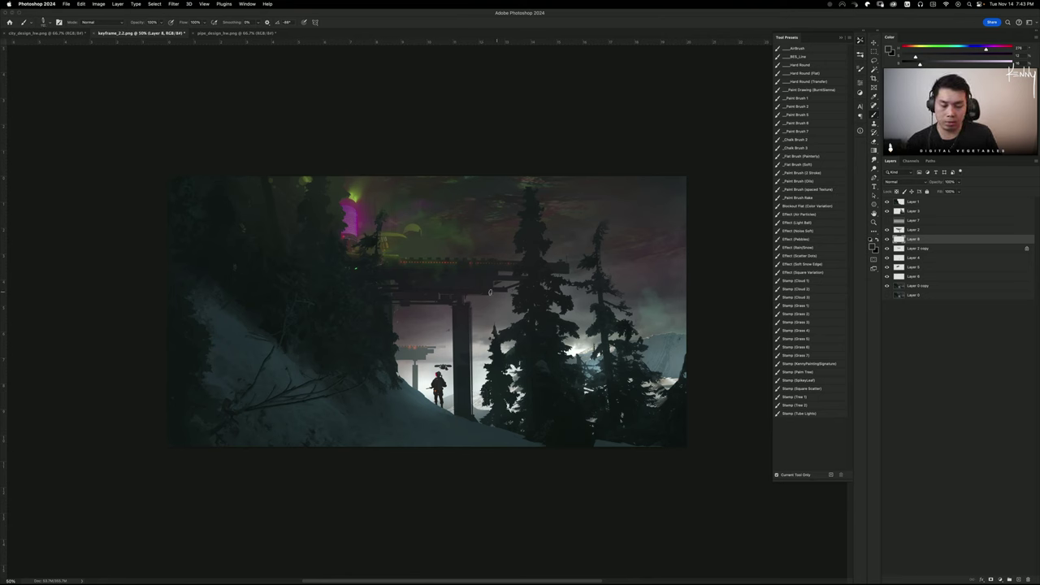
left_click_drag(491, 291, 489, 309)
key("super+z")
key("super+z")
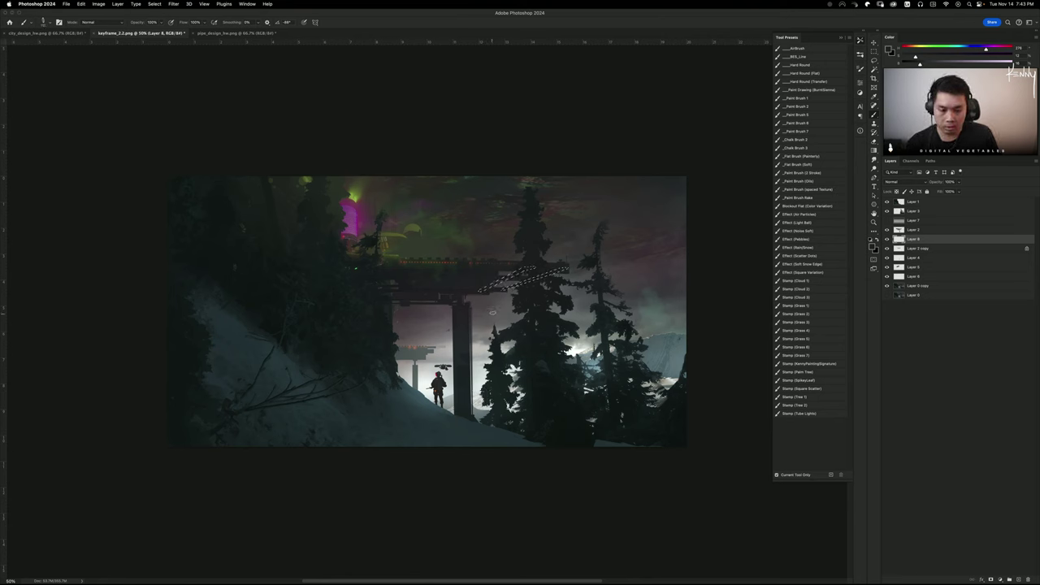
Clear the selected diagonal area on Layer 8, deselect it, and merge Layer 2 down into Layer 8
key("BackSpace")
key("ctrl+d")
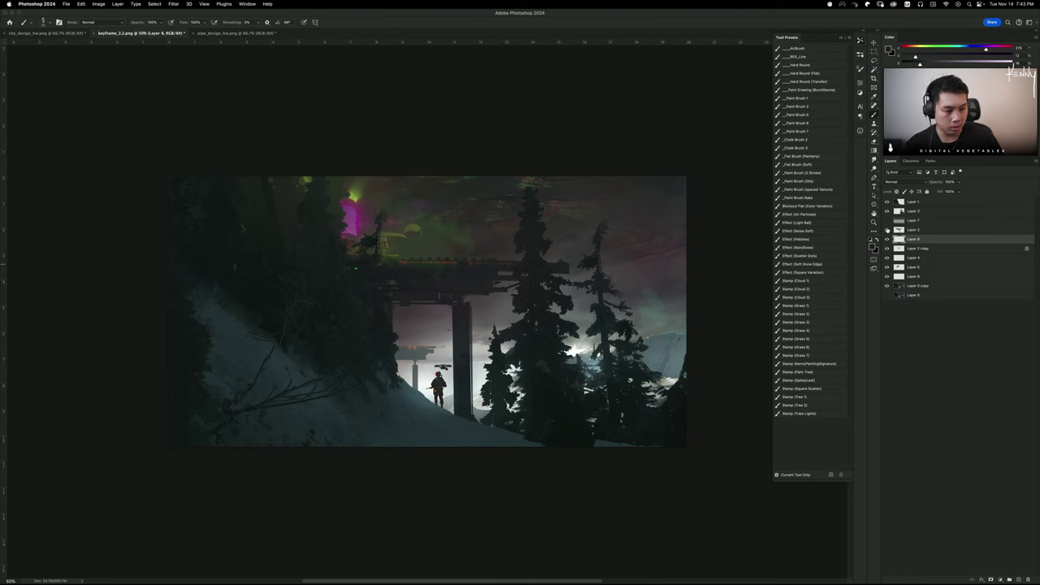
left_click(912, 232)
key("ctrl+e")
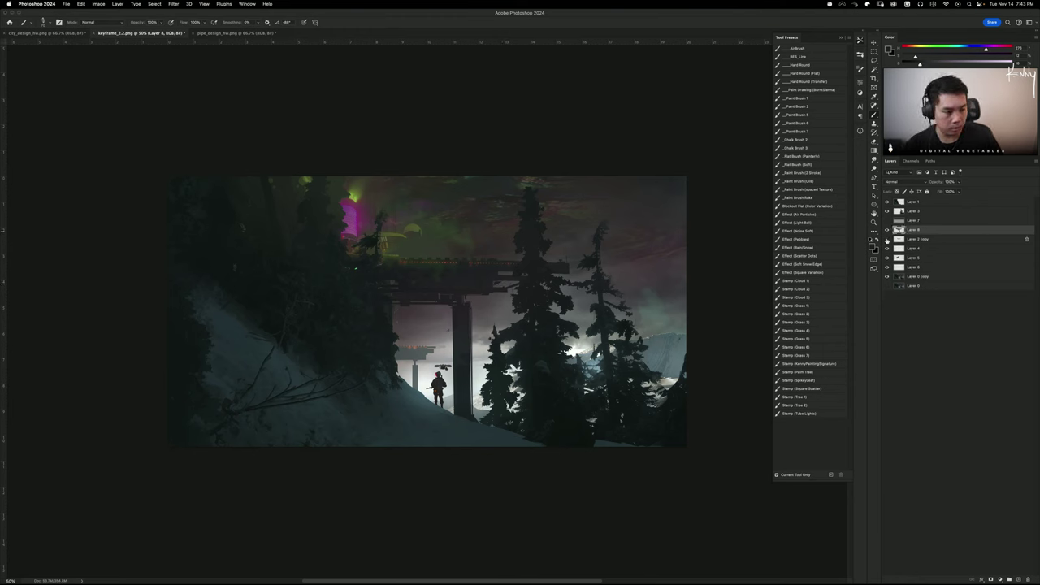
Lighten Layer 2 copy slightly with Levels by raising the black output level to about 13
left_click(918, 239)
key("ctrl+l")
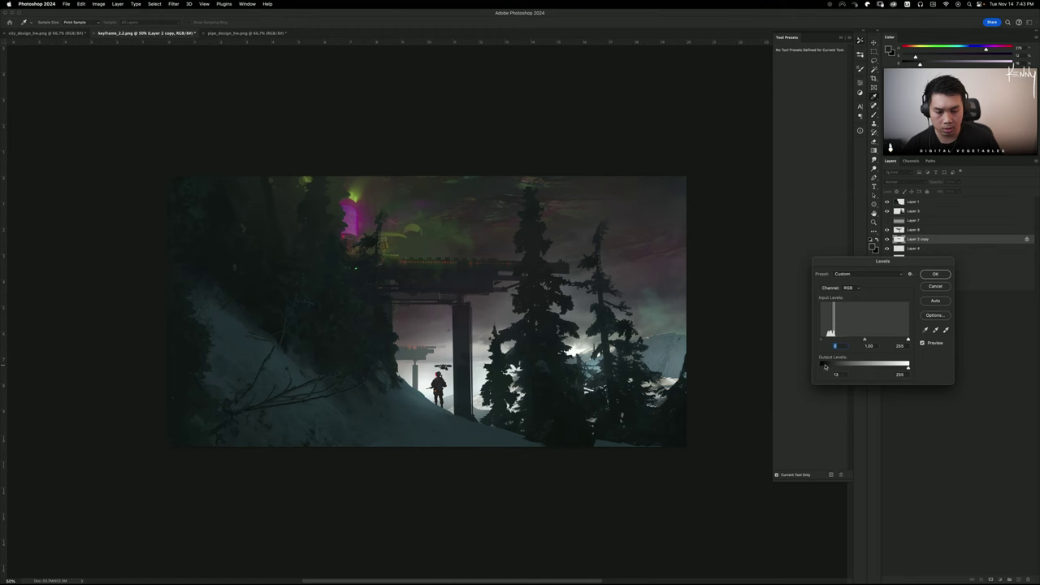
left_click(934, 274)
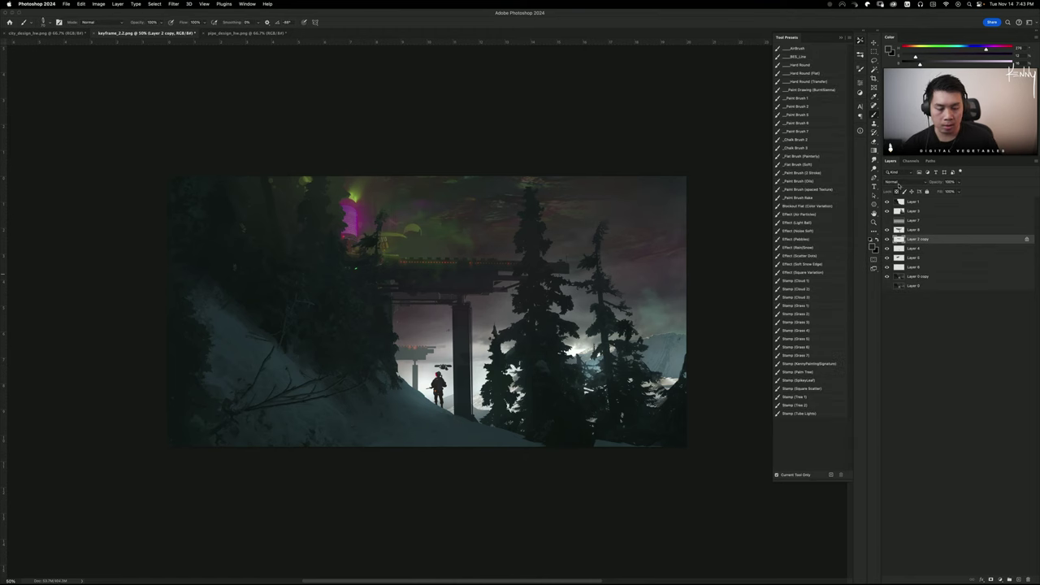
Duplicate Layer 2 copy, squeeze the duplicate to about 54% width, stretch it vertically and place it over the main deck
key("ctrl+j")
key("ctrl+t")
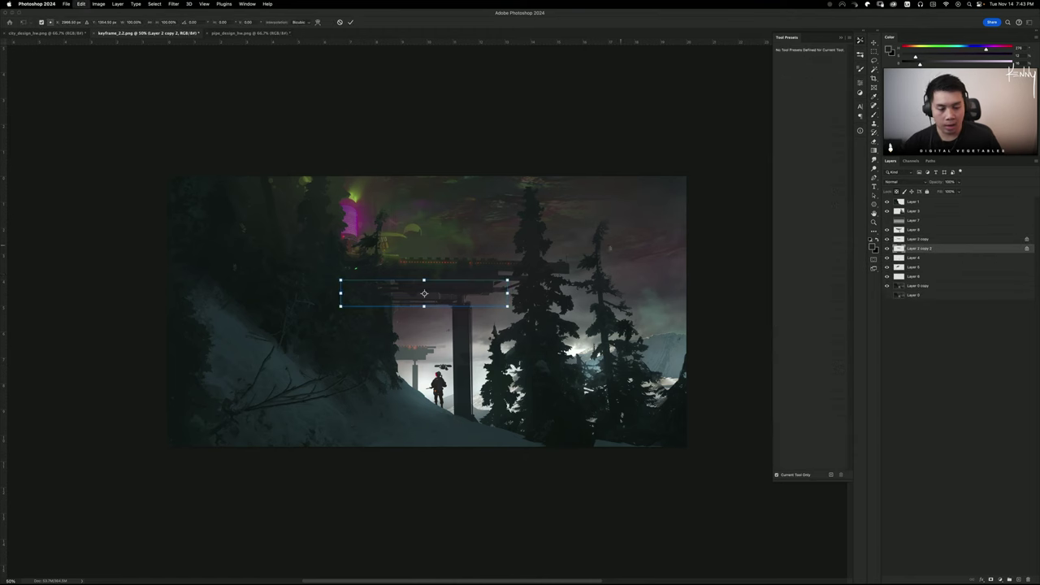
mouse_move(436, 259)
left_mouse_down()
mouse_move(436, 272)
mouse_move(458, 251)
mouse_move(418, 225)
mouse_move(400, 254)
mouse_move(528, 264)
mouse_move(523, 273)
mouse_move(498, 263)
left_mouse_up()
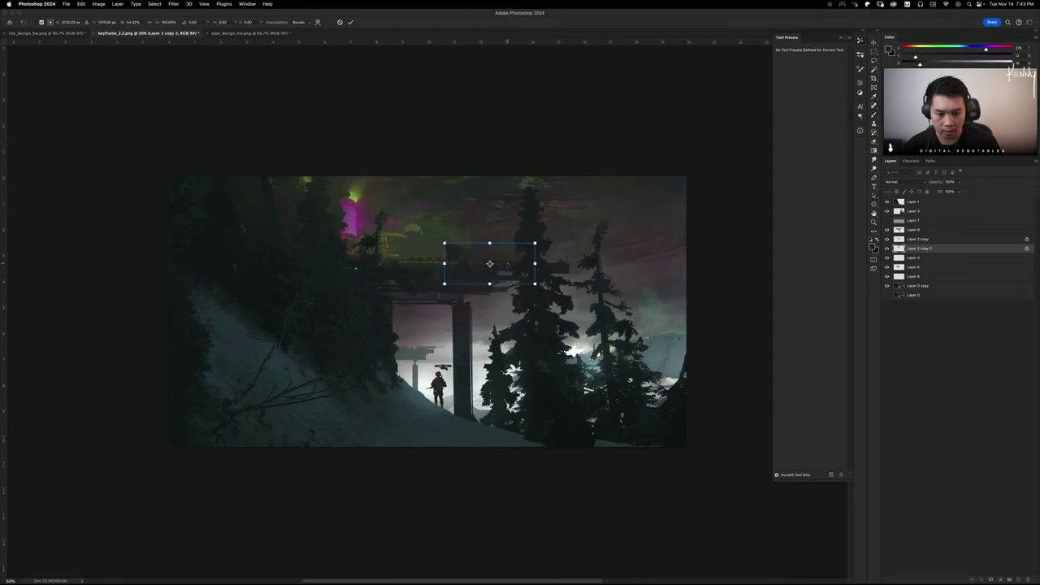
key("Return")
Trim part of the duplicated structure with a lasso selection and move the remaining piece into the open sky
key("b")
key("l")
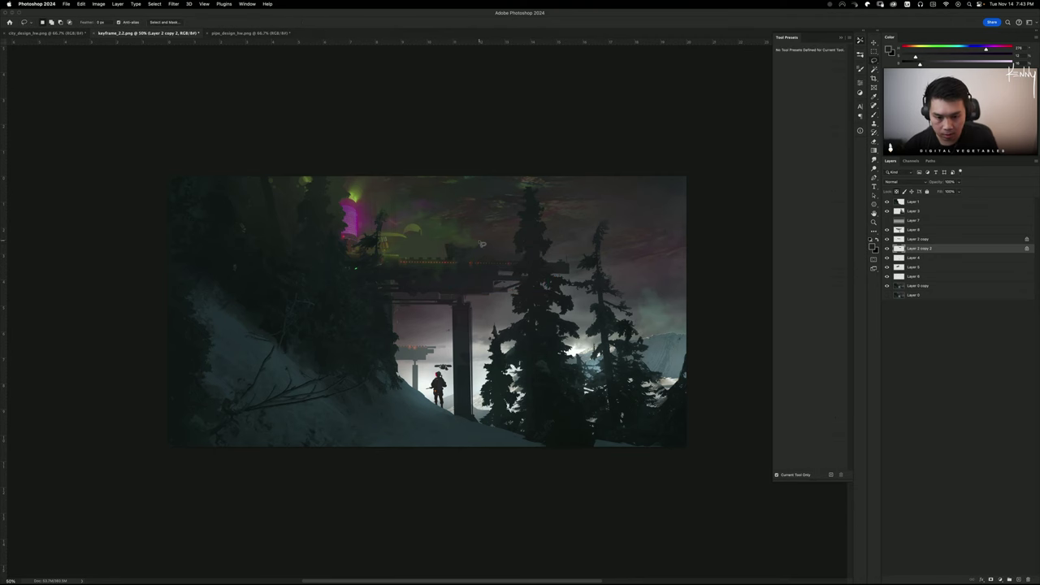
mouse_move(469, 248)
left_mouse_down()
mouse_move(459, 278)
mouse_move(403, 272)
left_mouse_up()
key("ctrl+d")
key("b")
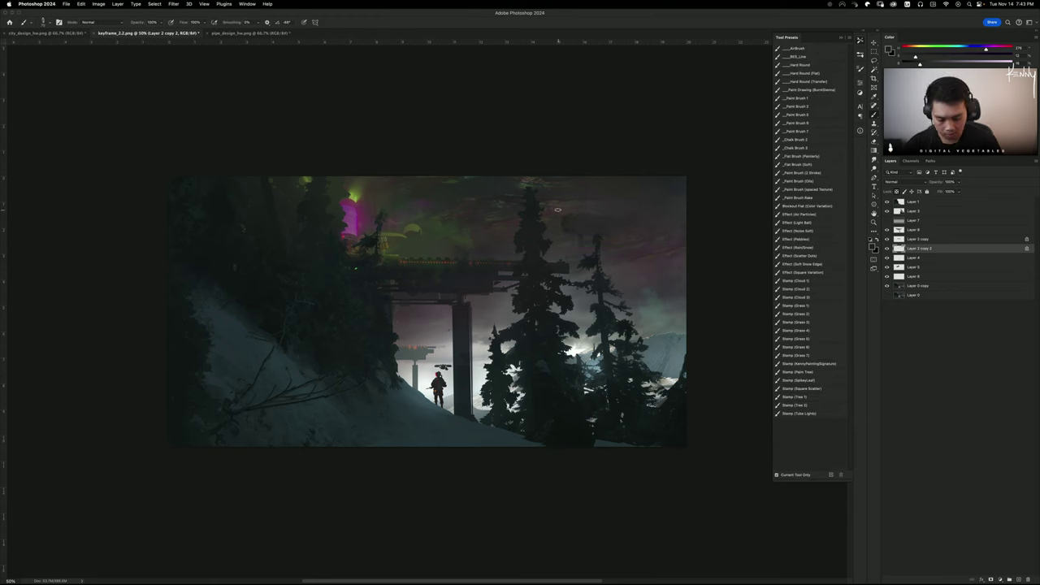
Select the structure piece in the sky with a rectangular marquee and scale it down to a small fragment
key("m")
mouse_move(547, 220)
left_mouse_down()
mouse_move(671, 260)
mouse_move(667, 272)
left_mouse_up()
key("ctrl+t")
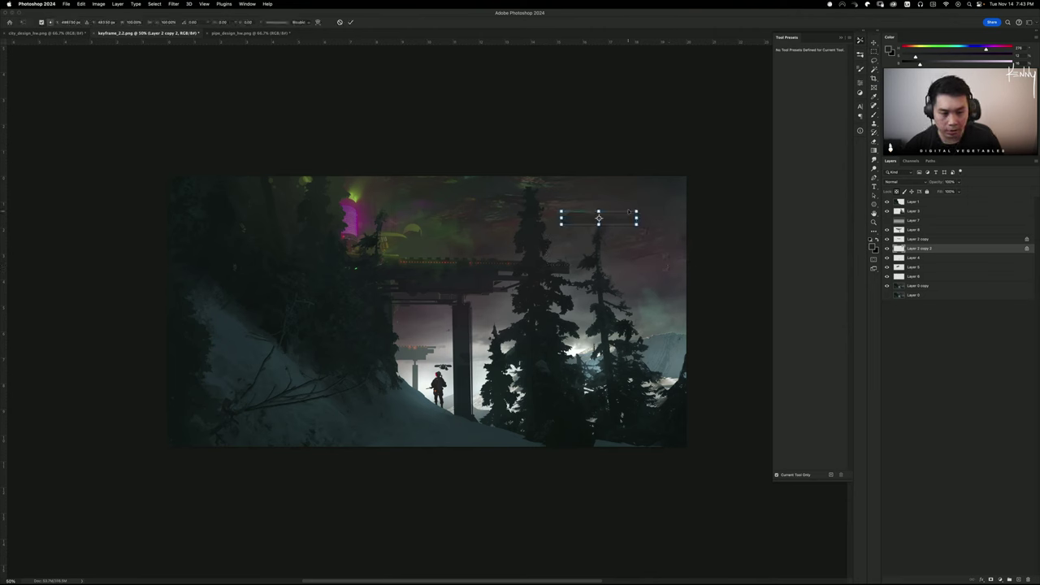
mouse_move(636, 211)
left_mouse_down()
mouse_move(584, 220)
mouse_move(601, 244)
left_mouse_up()
key("Return")
key("b")
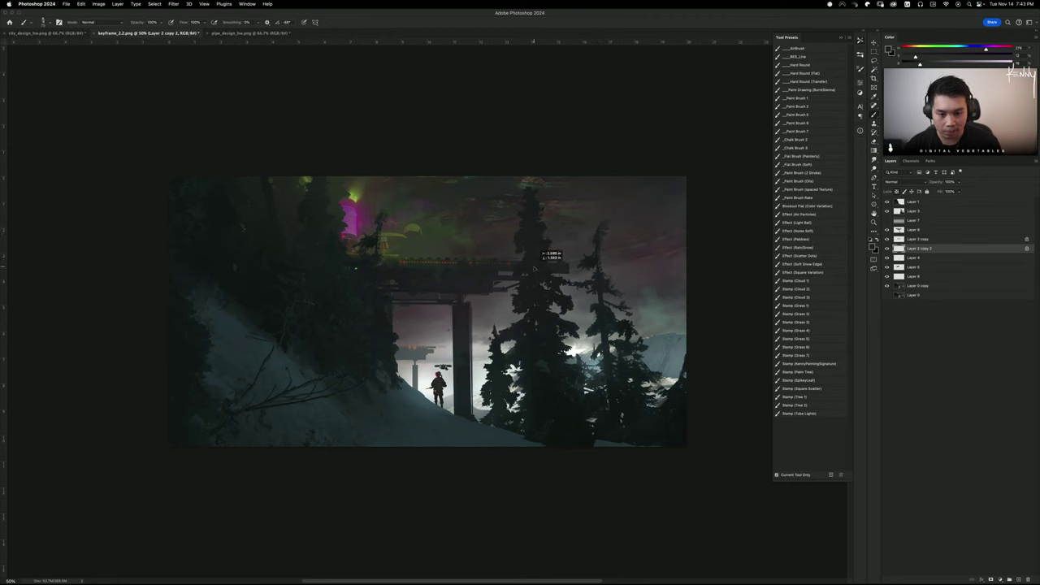
Unlock the transparency of Layer 2 copy 2 and erase the leftover fragment in the sky
key("e")
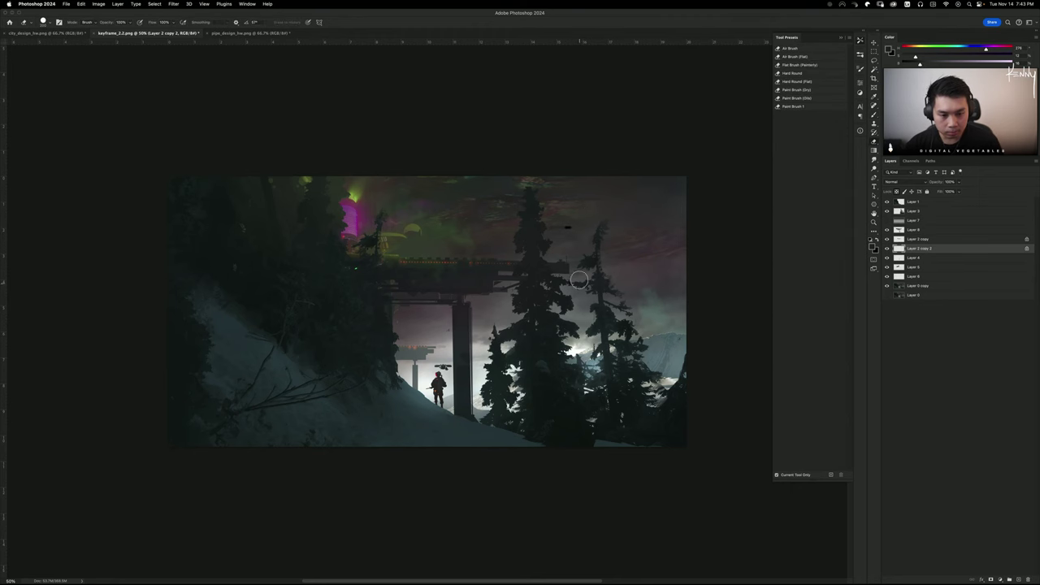
key("super+z")
left_click(897, 192)
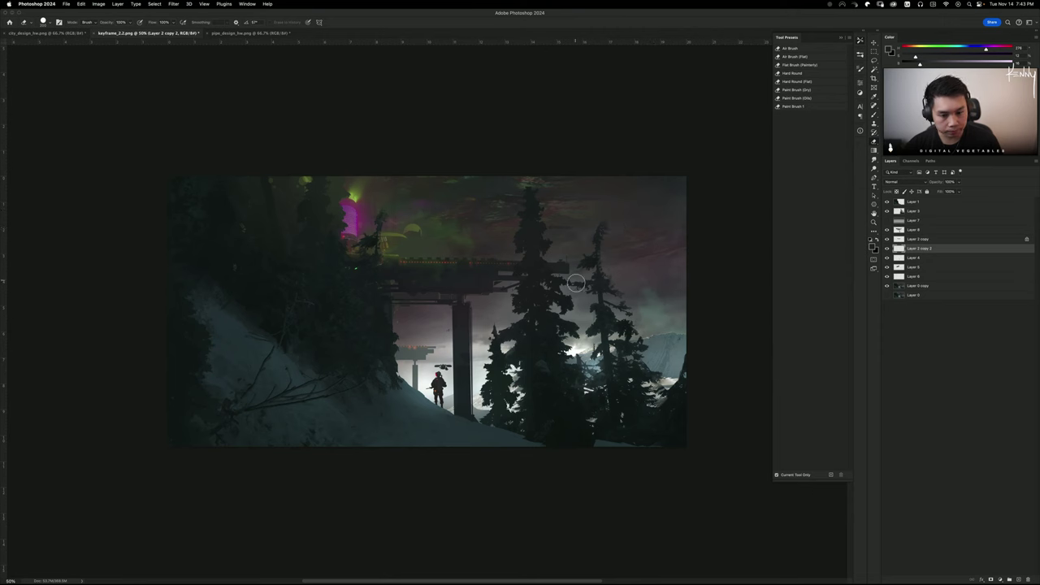
Darken the small structure on Layer 2 copy 2 by lowering its lightness in Hue/Saturation
key("super+u")
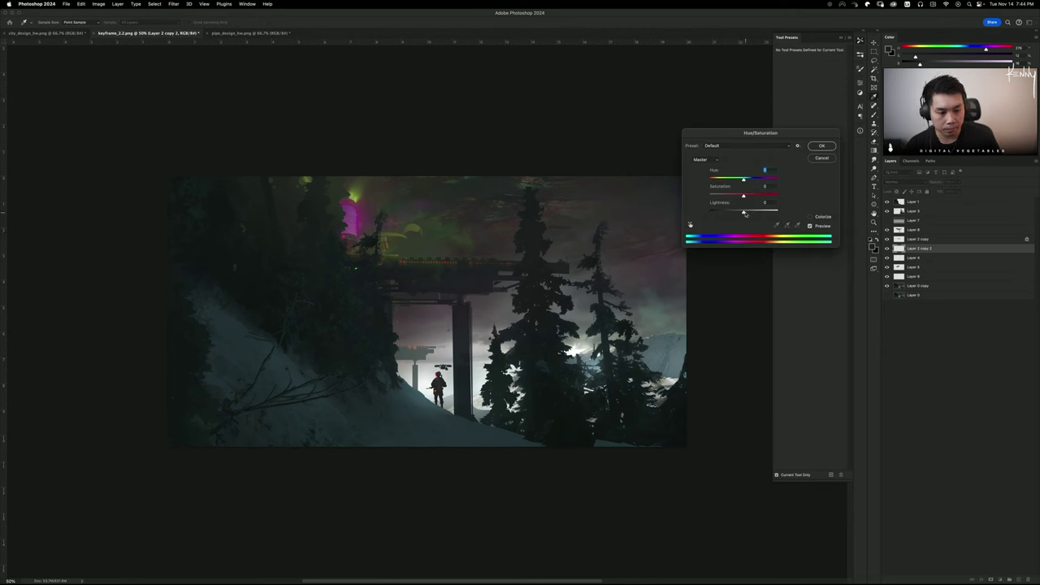
left_click_drag(745, 213, 738, 214)
left_click(819, 145)
key("b")
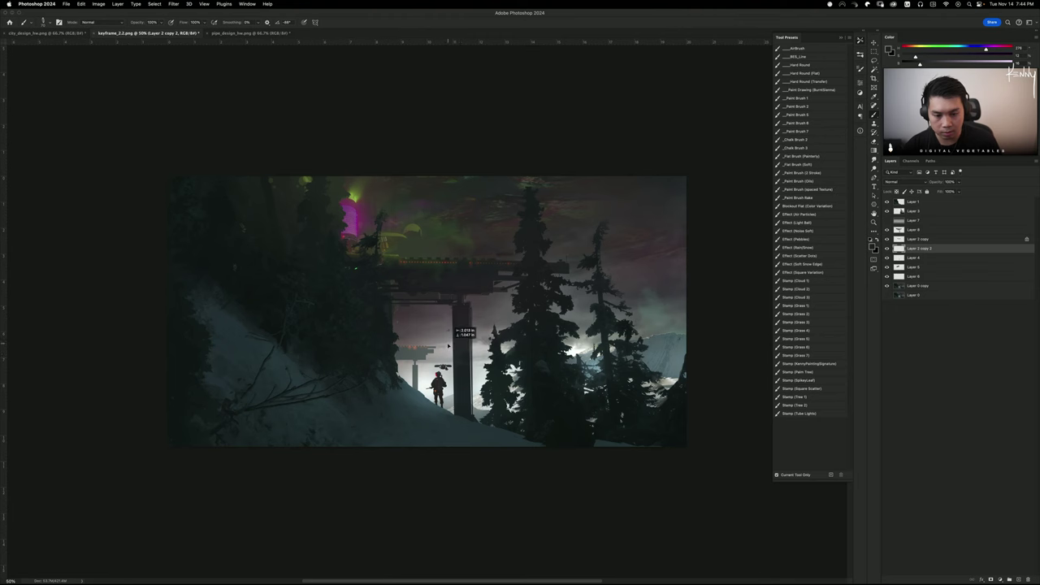
Place the small structure on top of the bridge deck beside the tall tree and scale it down to about 83%
key("super+t")
key("Return")
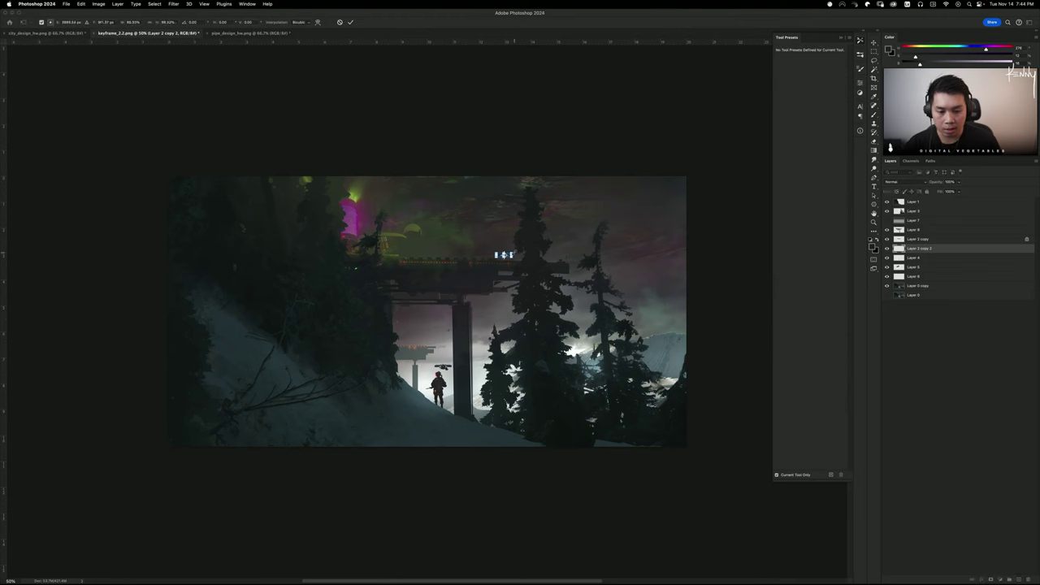
key("b")
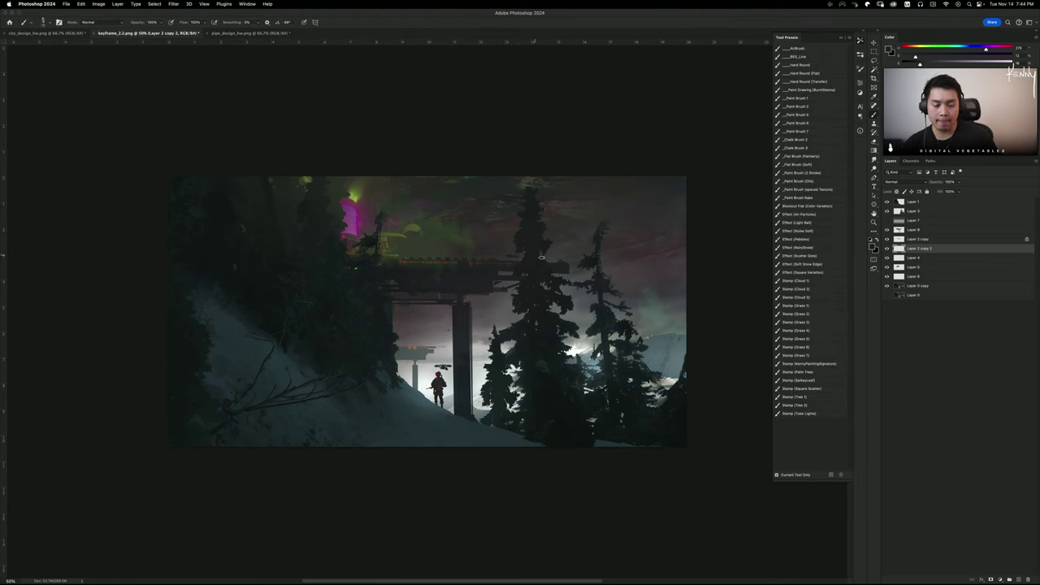
key("super+t")
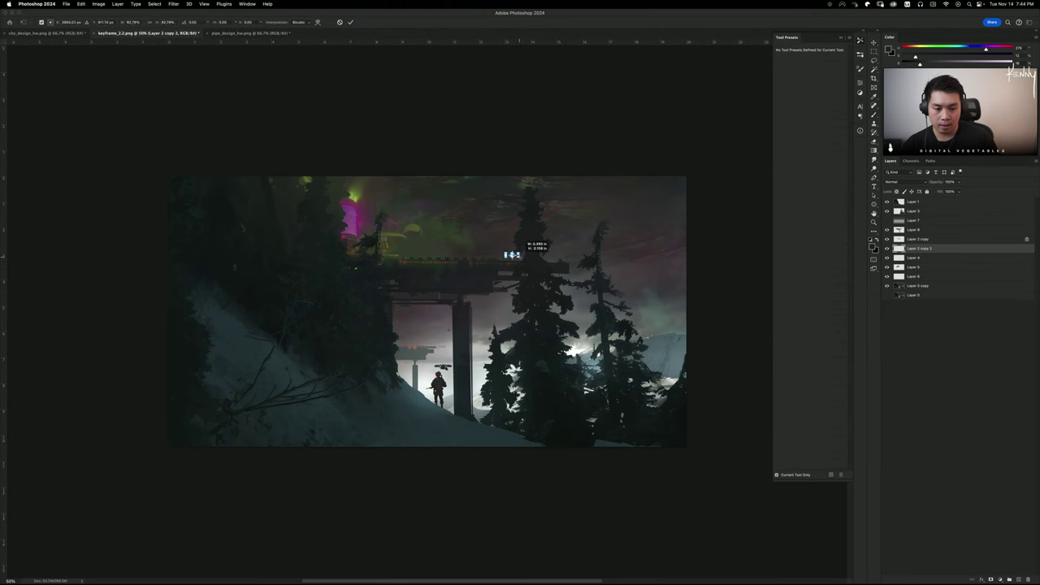
key("Return")
key("b")
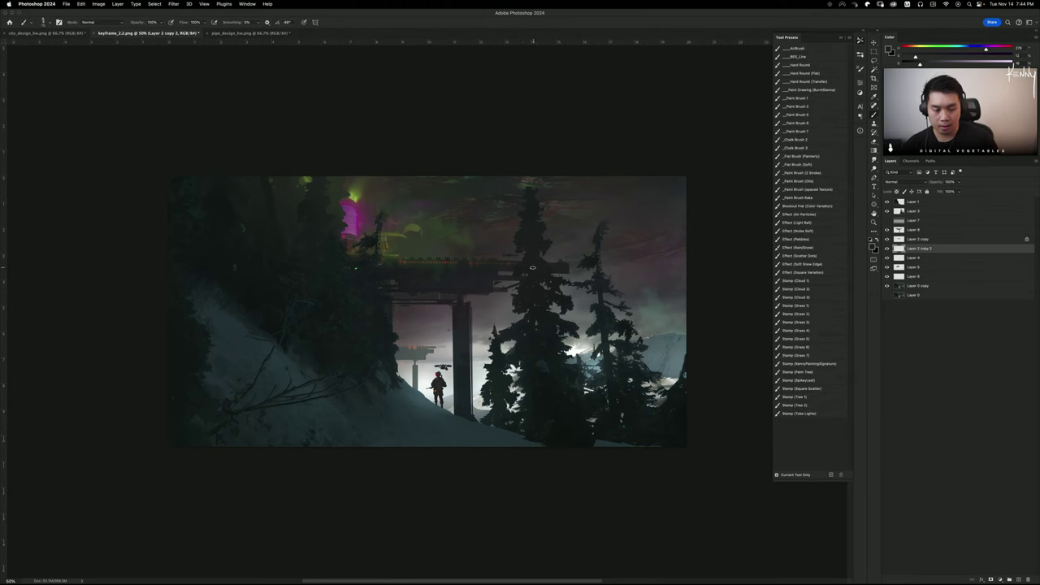
Duplicate the small structure, scale the duplicate to about 44% and position it next to the original on the deck
key("super+j")
key("super+t")
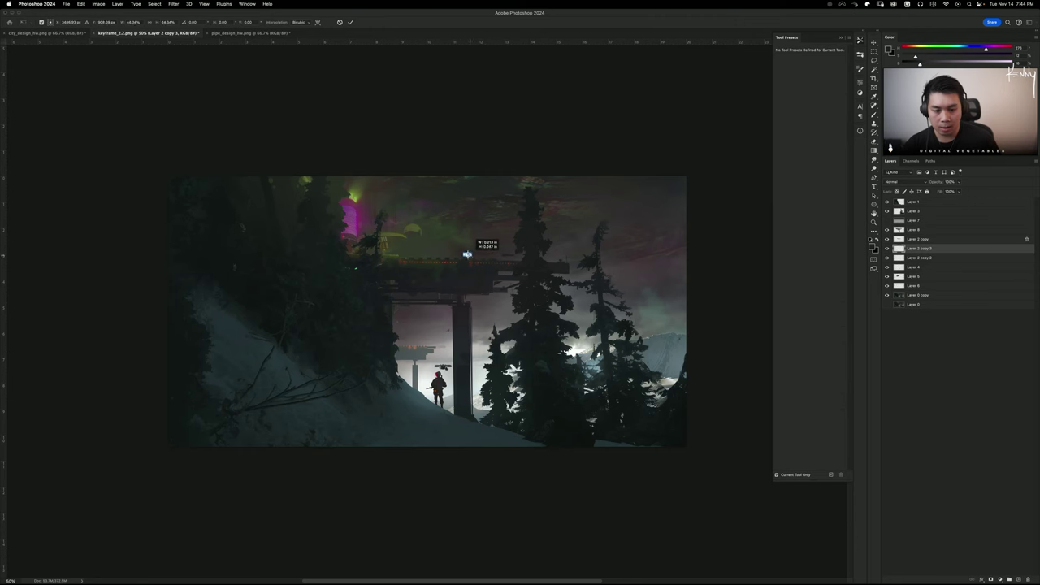
key("Return")
key("b")
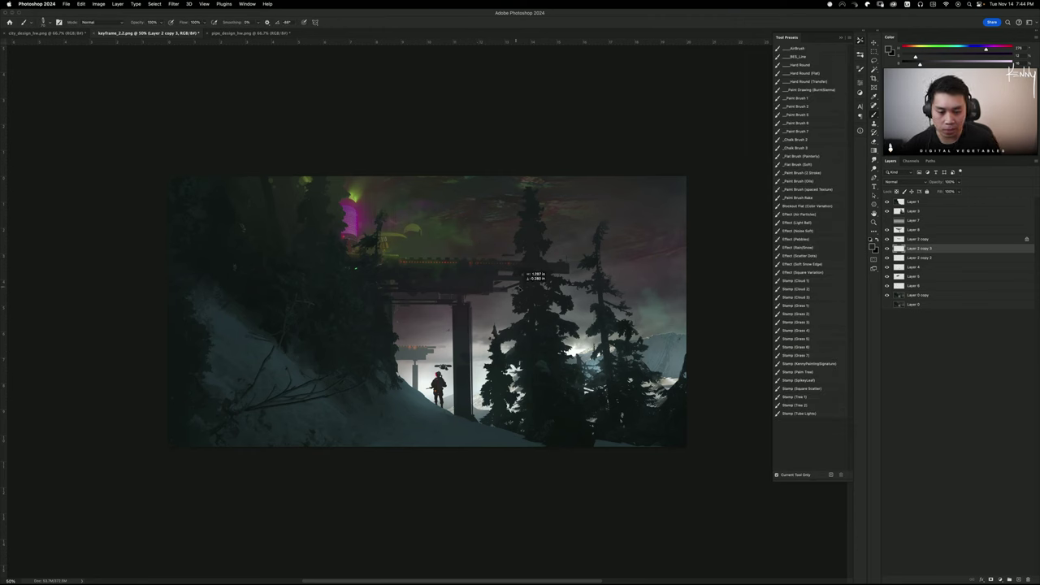
left_click_drag(524, 296, 503, 278)
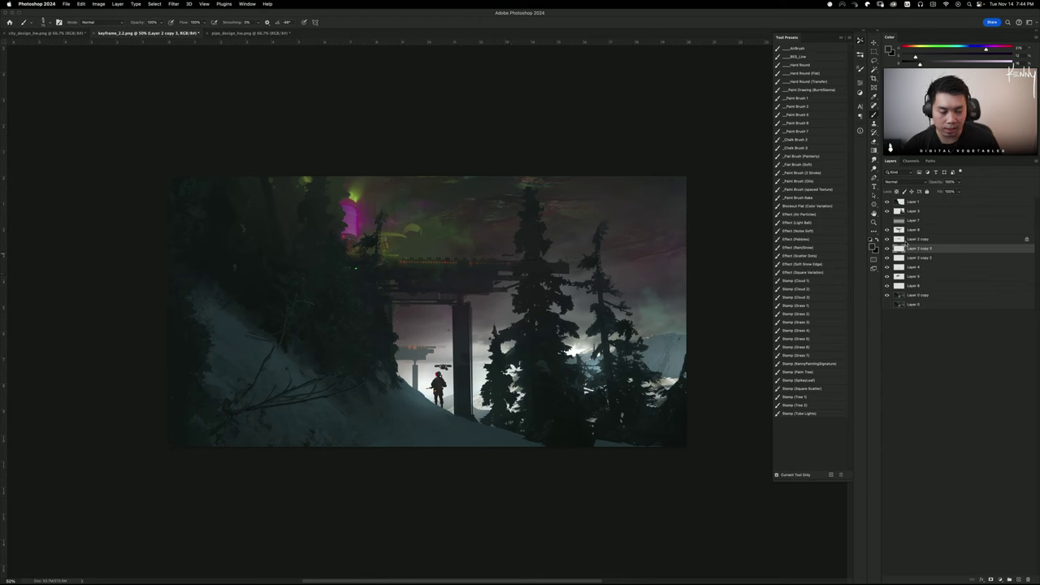
left_click(916, 258, "shift")
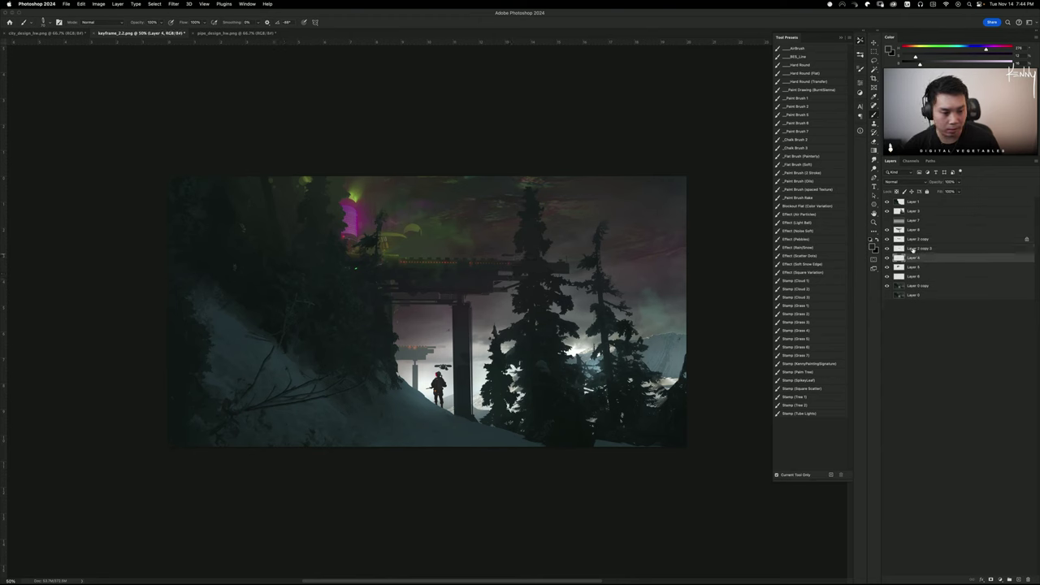
key("super+e")
key("super+z")
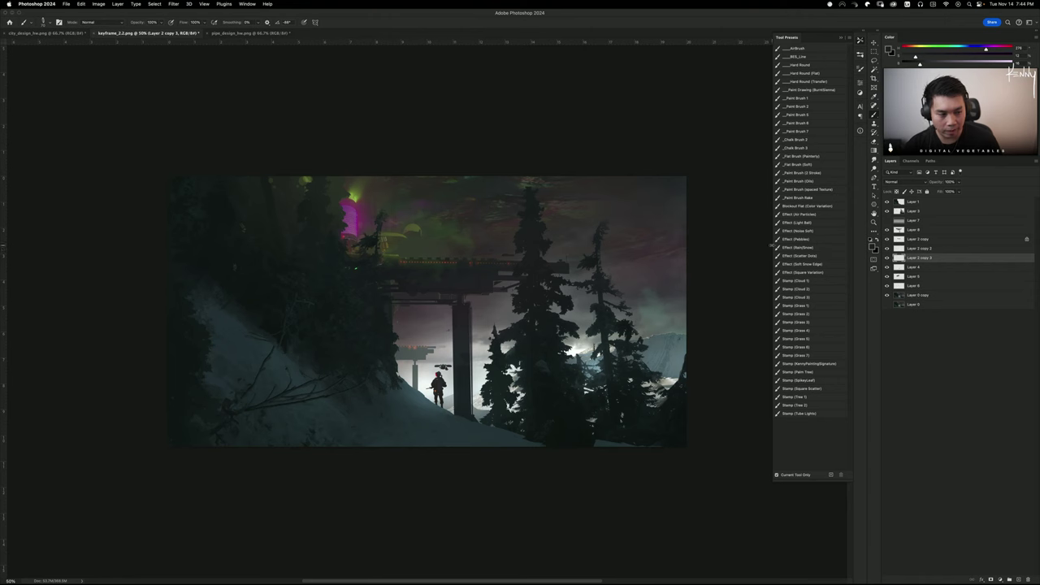
Move the Layer 2 copy 3 structure into the sky near the painting's right edge, enlarge it and flip it horizontally
key("super+t")
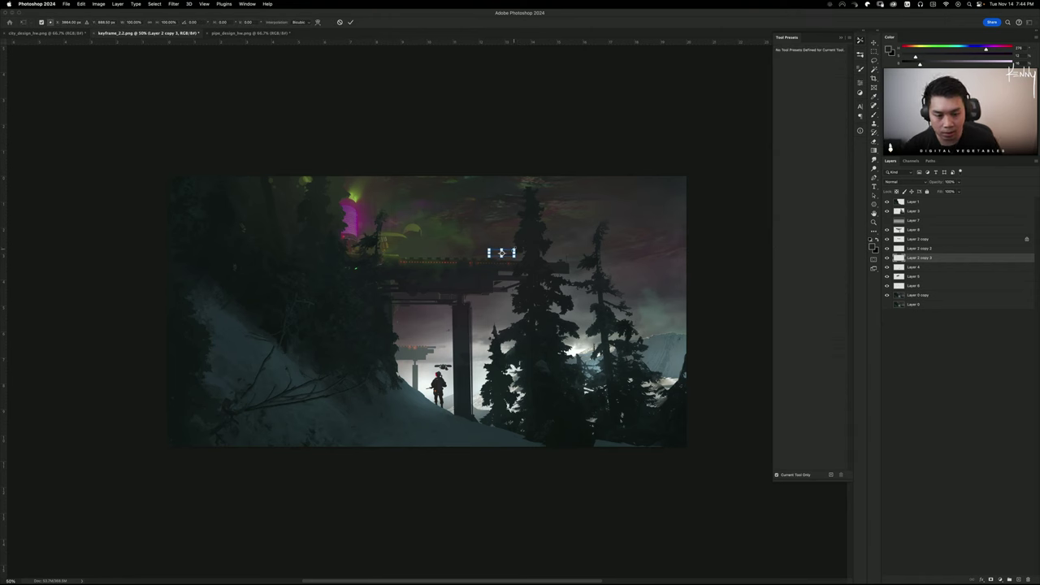
left_click_drag(514, 249, 667, 277)
right_click(673, 279)
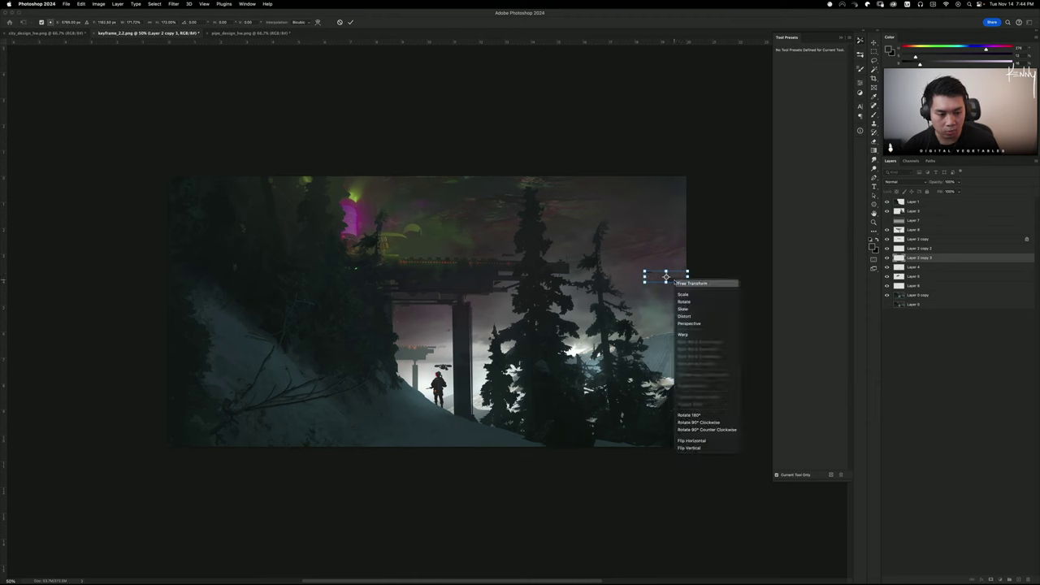
left_click(693, 441)
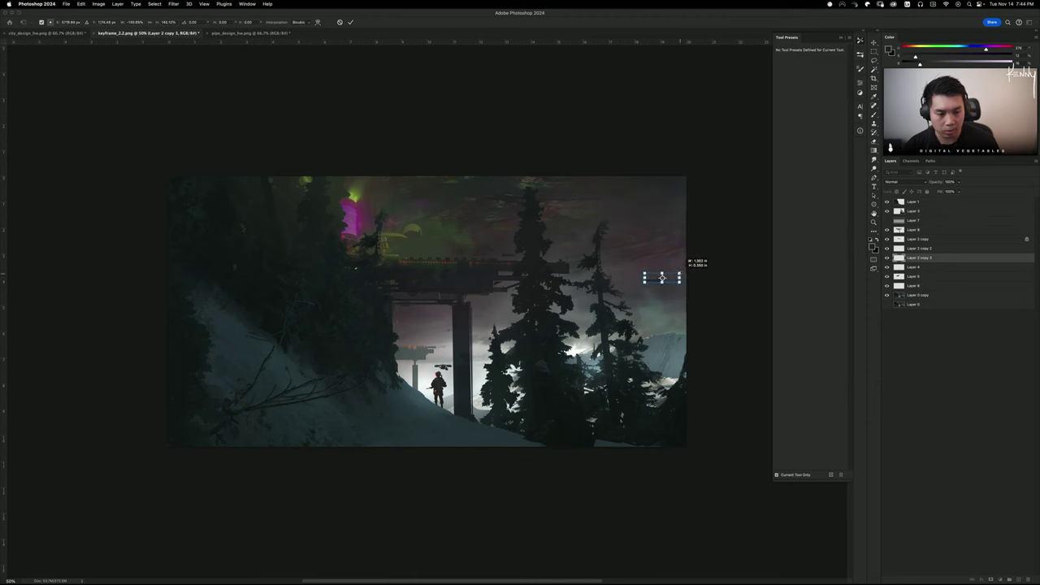
left_click_drag(688, 277, 678, 278)
key("Return")
key("b")
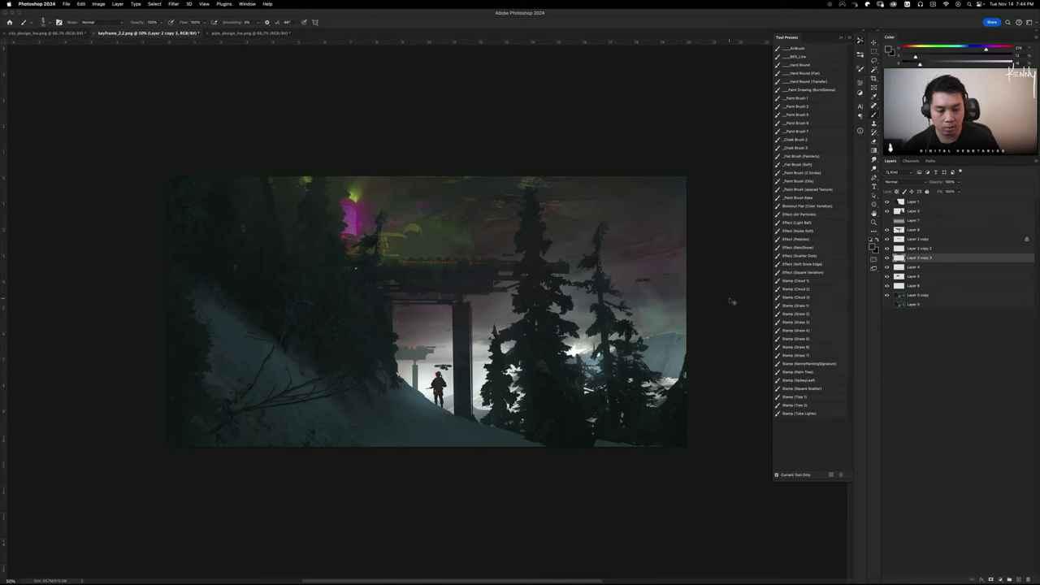
Duplicate the small structure twice, scale the newest copy down slightly and place the copies around the bridge deck and trees
left_click_drag(726, 292, 613, 299)
left_click_drag(537, 309, 487, 267)
key("super+y")
key("super+t")
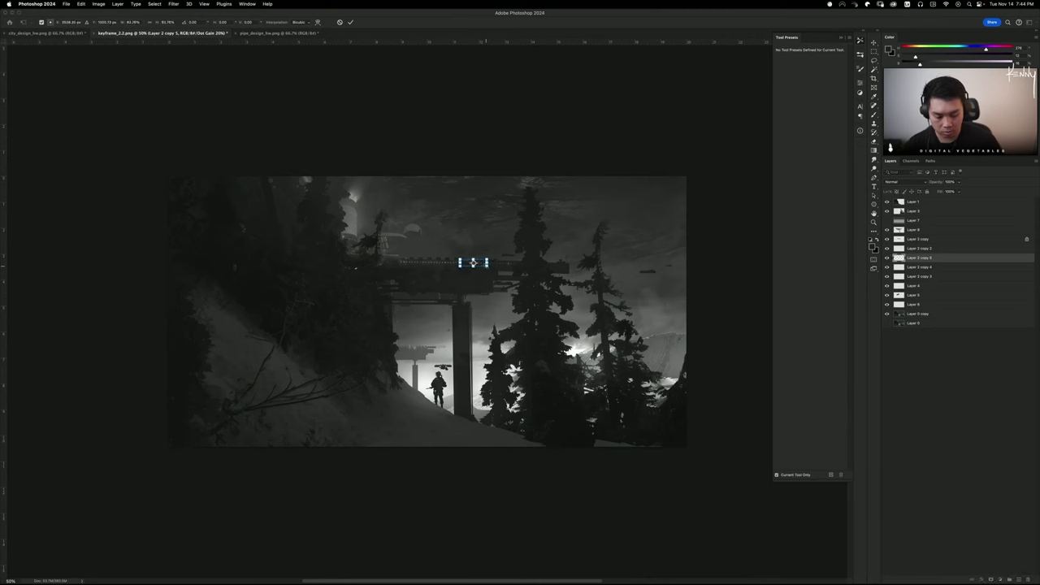
key("Return")
key("super+y")
left_click_drag(504, 348, 439, 330)
Brighten the structure on Layer 2 copy 5 slightly by raising its lightness in Hue/Saturation
key("ctrl+u")
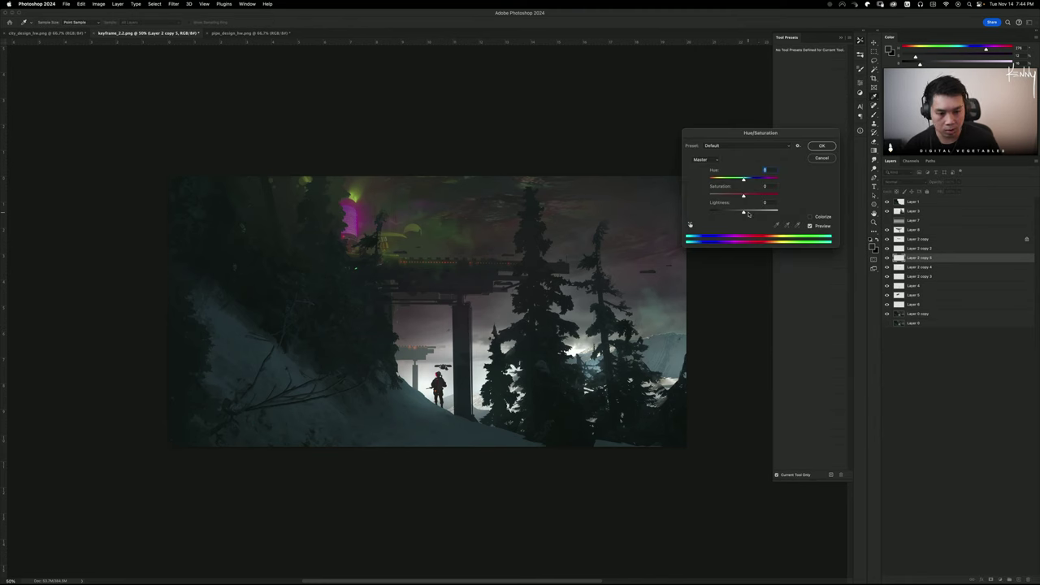
left_click_drag(748, 214, 746, 213)
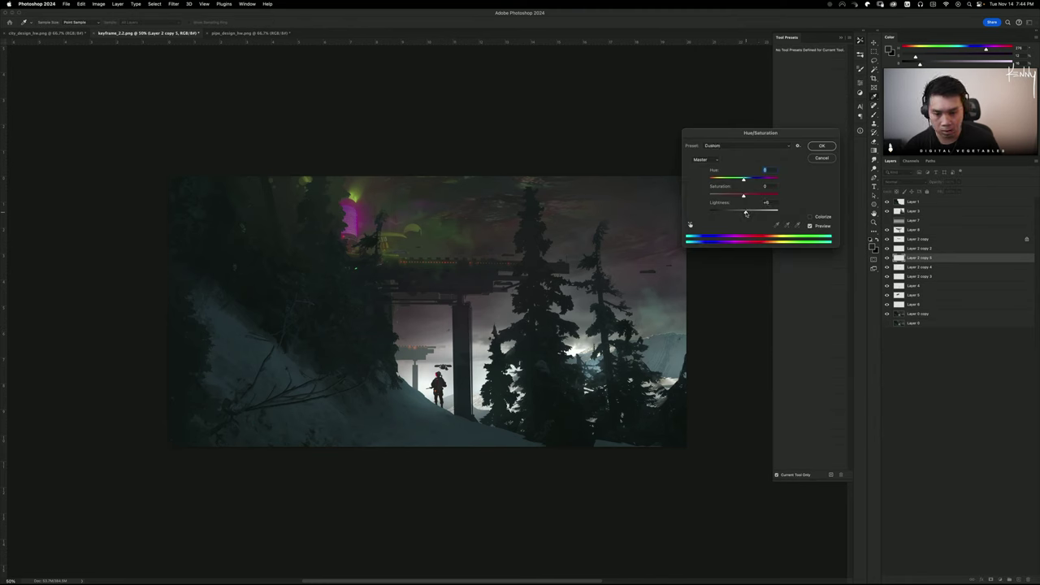
left_click(822, 145)
Lock the transparency of Layer 2 copy 5, sample a colour near the hillside trees and lower the layer's lightness to -13
key("b")
left_click(356, 241, "alt")
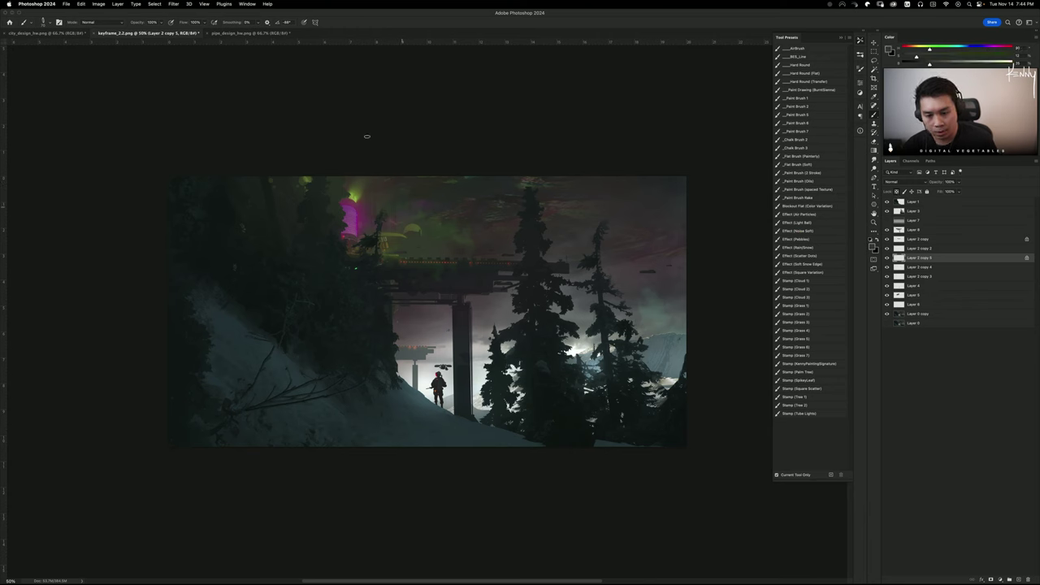
key("ctrl+u")
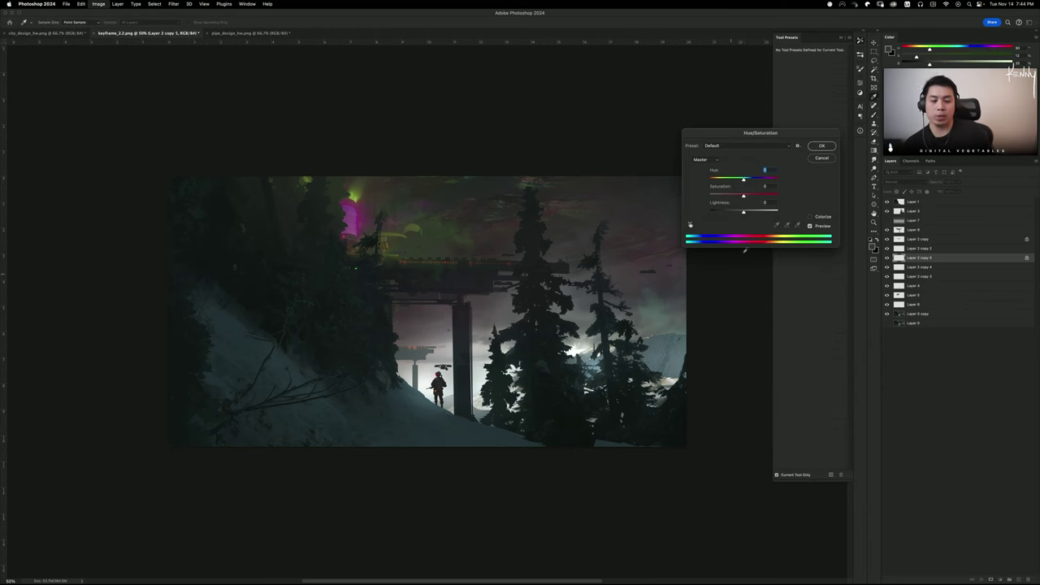
left_click_drag(743, 214, 740, 218)
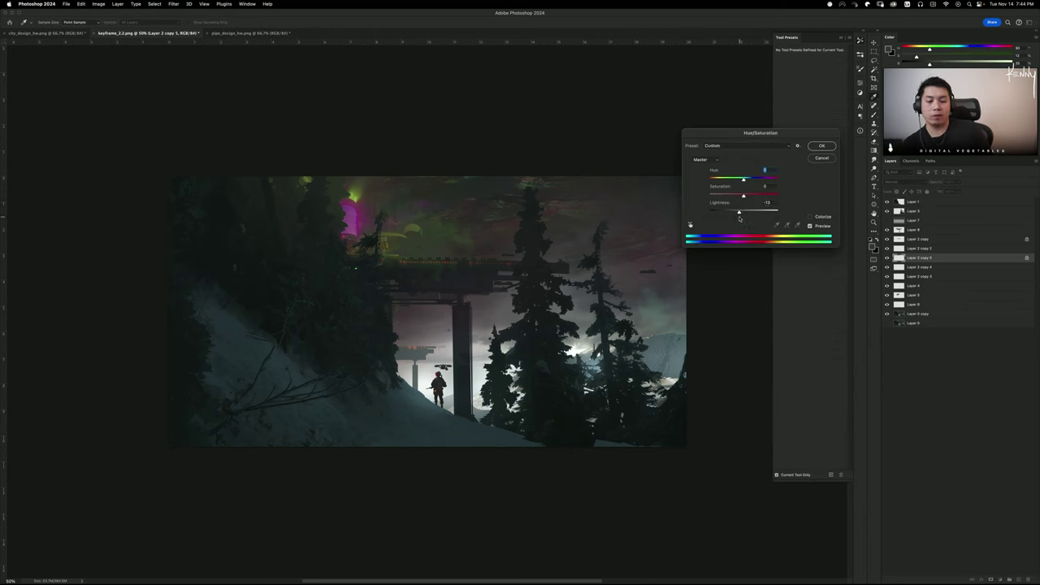
left_click(823, 147)
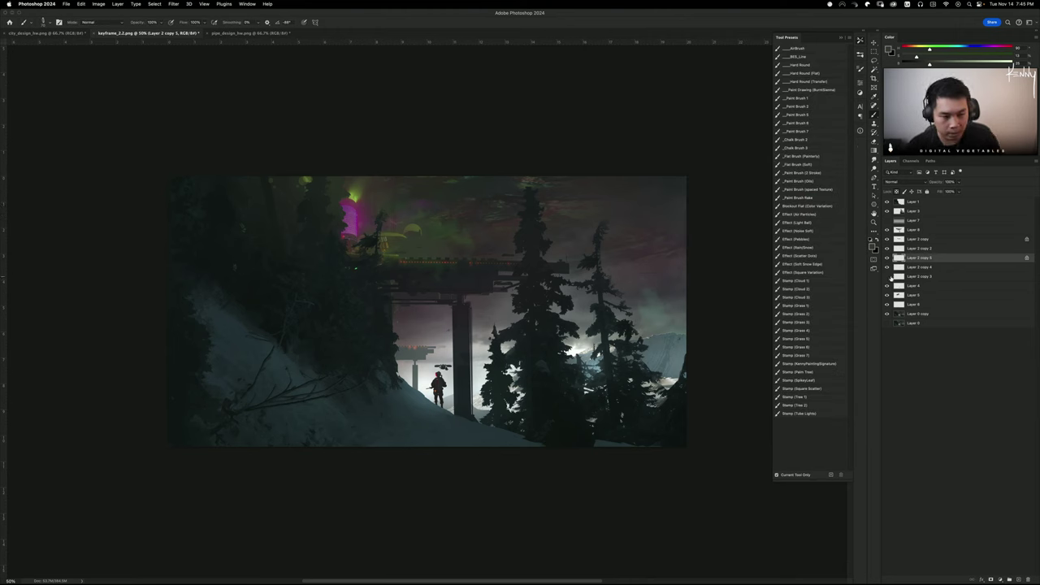
Merge Layer 8 down into Layer 2 copy
left_click(910, 279)
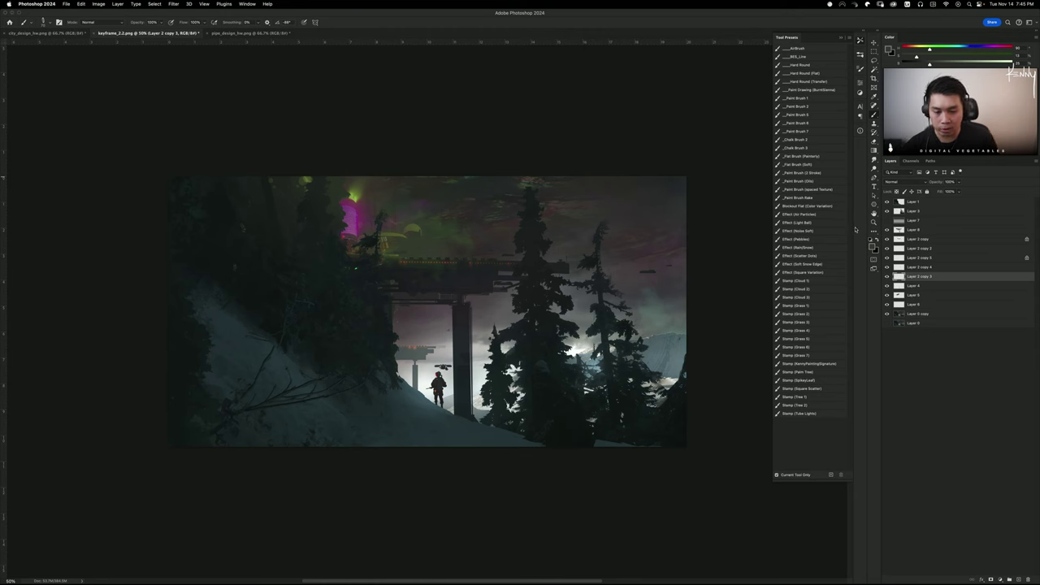
left_click(898, 231)
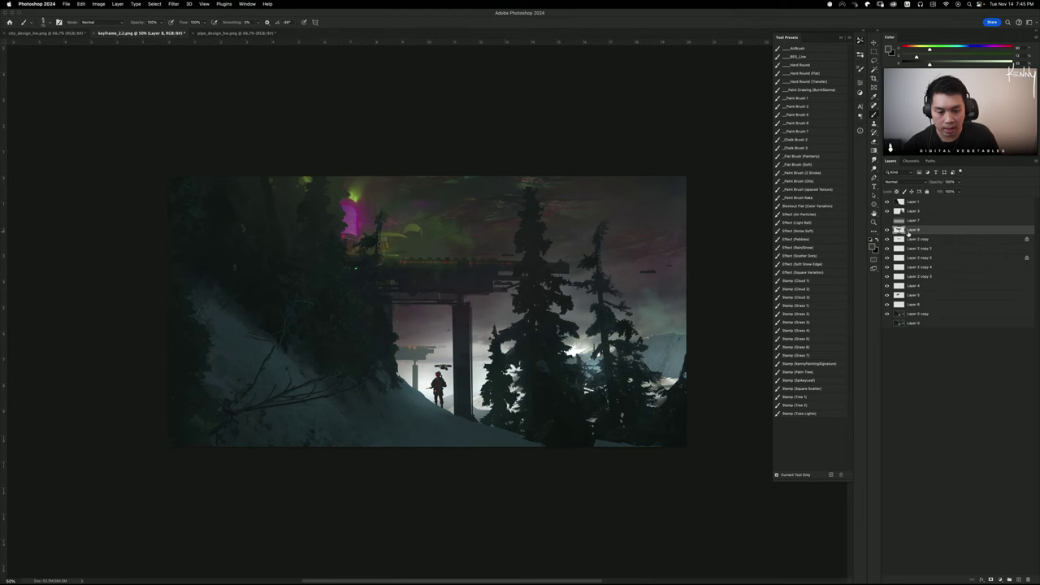
key("super+e")
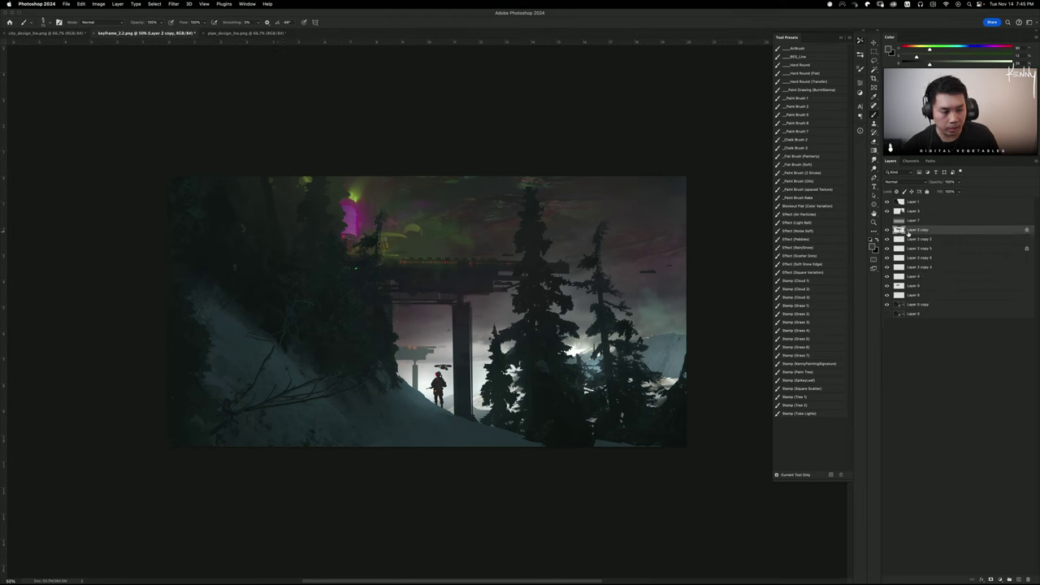
Merge the four small structure layers, from Layer 2 copy 2 down to Layer 2 copy 3, into one layer
left_click(898, 279)
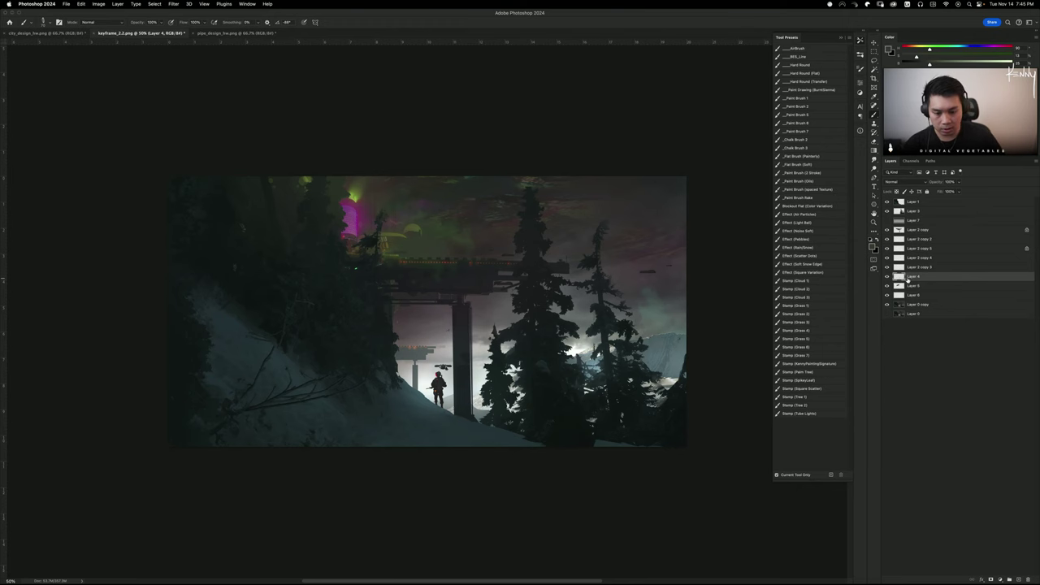
left_click(919, 268)
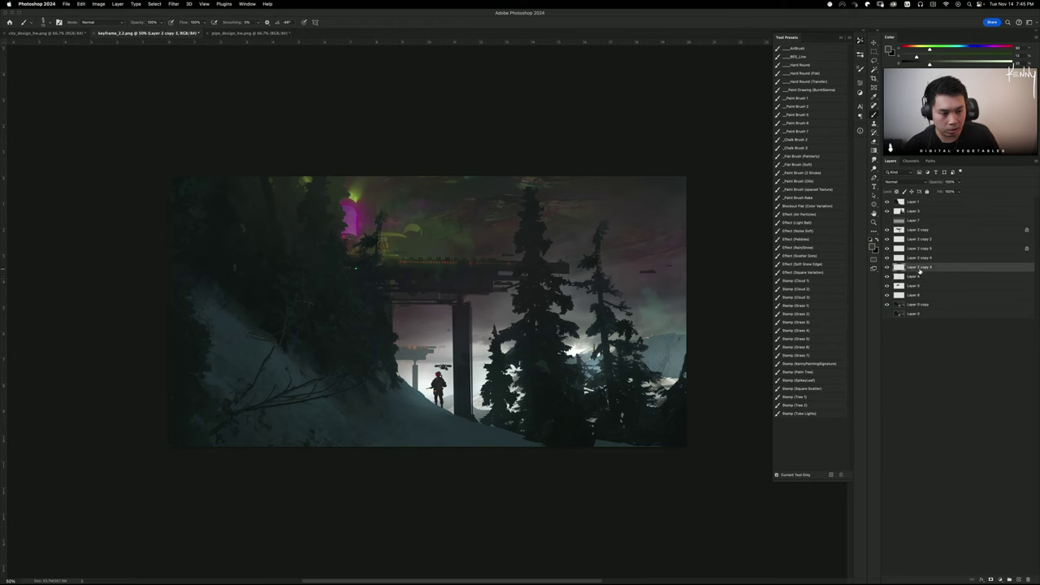
left_click(895, 240, "shift")
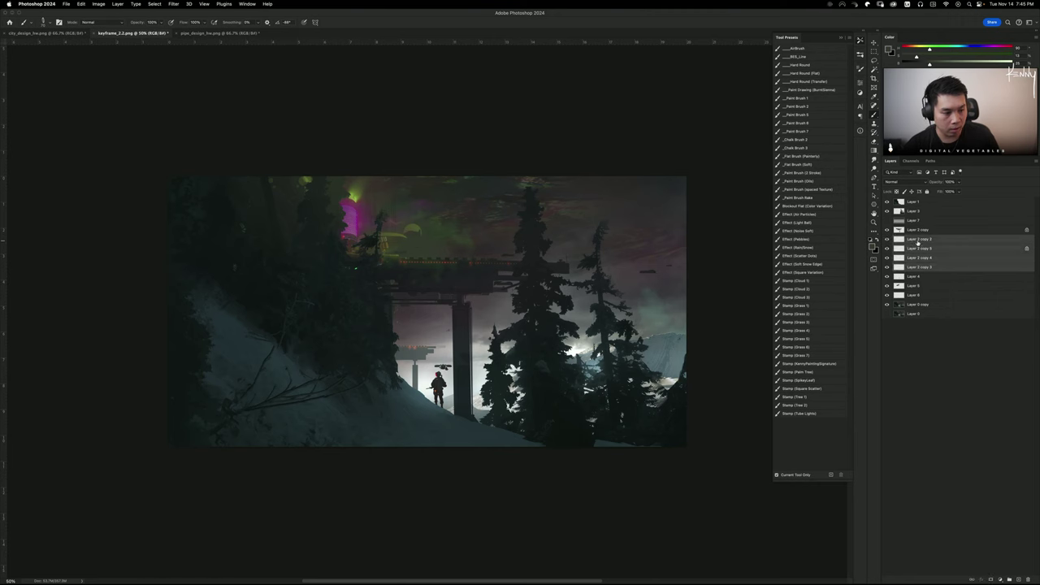
key("super+e")
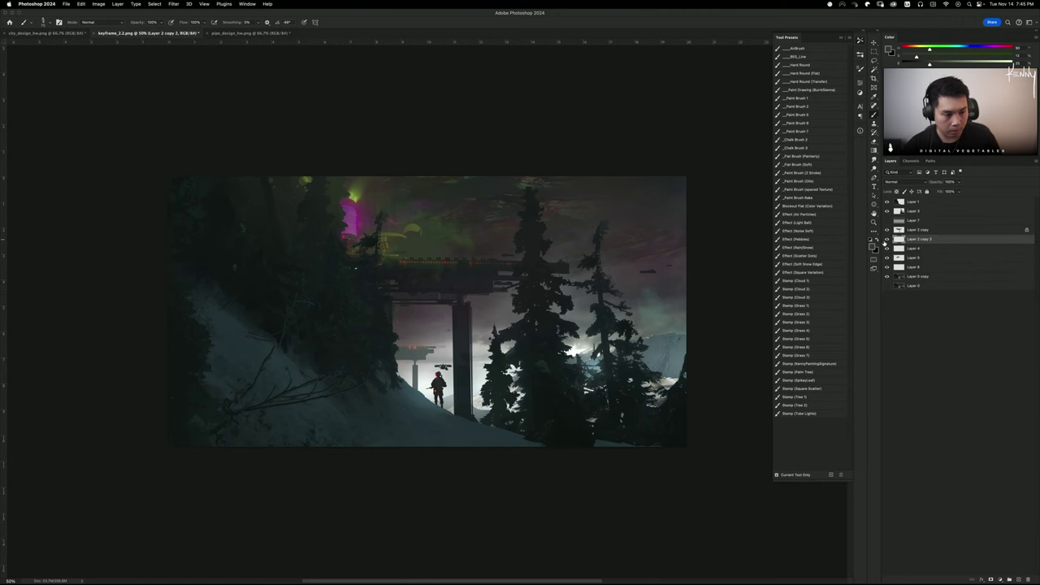
With Layer 2 copy as the active layer in the painting, lasso the bridge in sketch 1 of city_design_hw.png and copy it
left_click(908, 230)
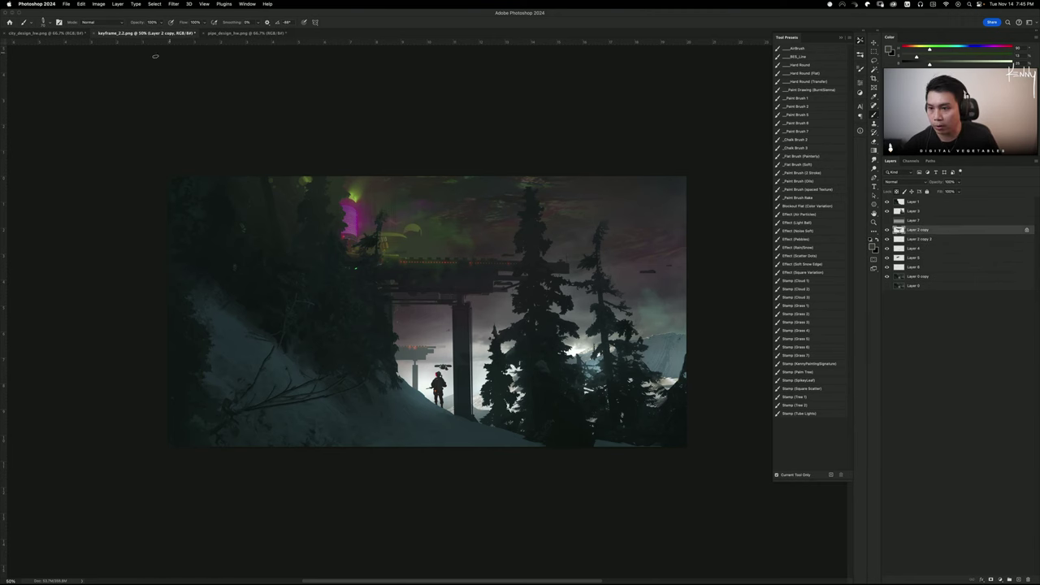
key("ctrl+shift+Tab")
left_click_drag(468, 247, 384, 239)
key("super+plus")
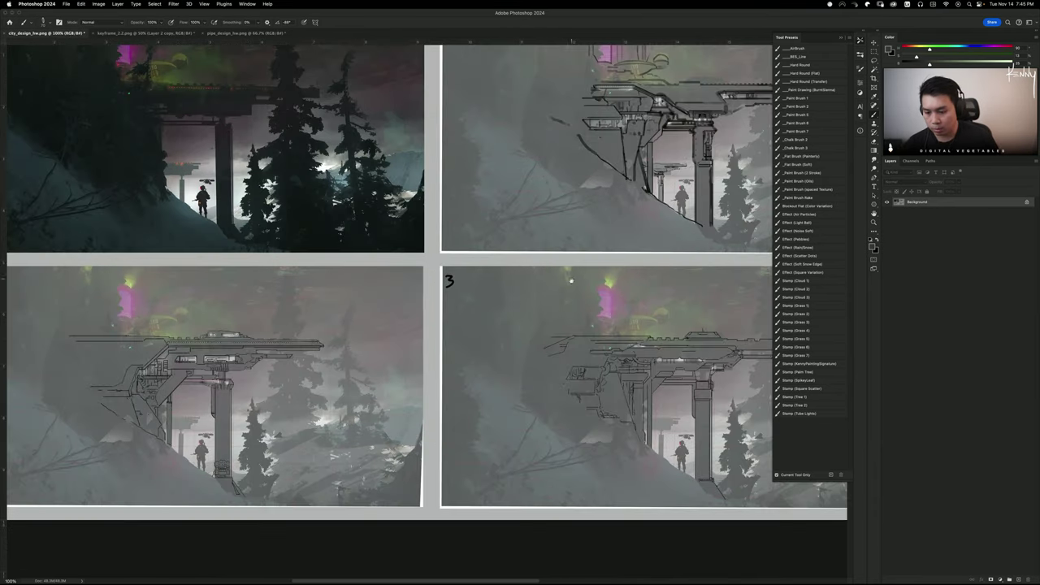
left_click_drag(559, 364, 440, 499)
left_click_drag(560, 528, 584, 307)
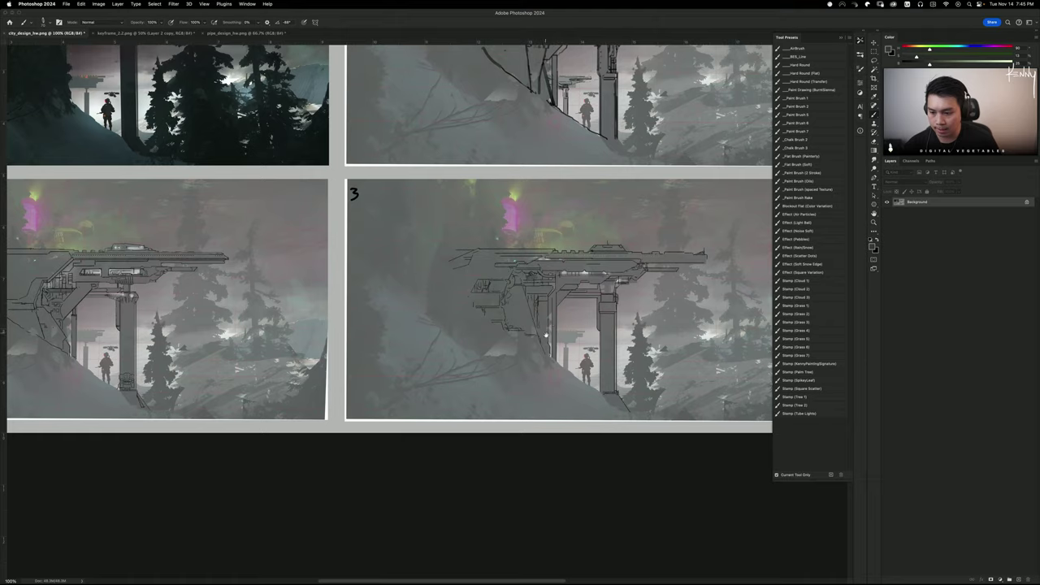
scroll(588, 337, "up", 6)
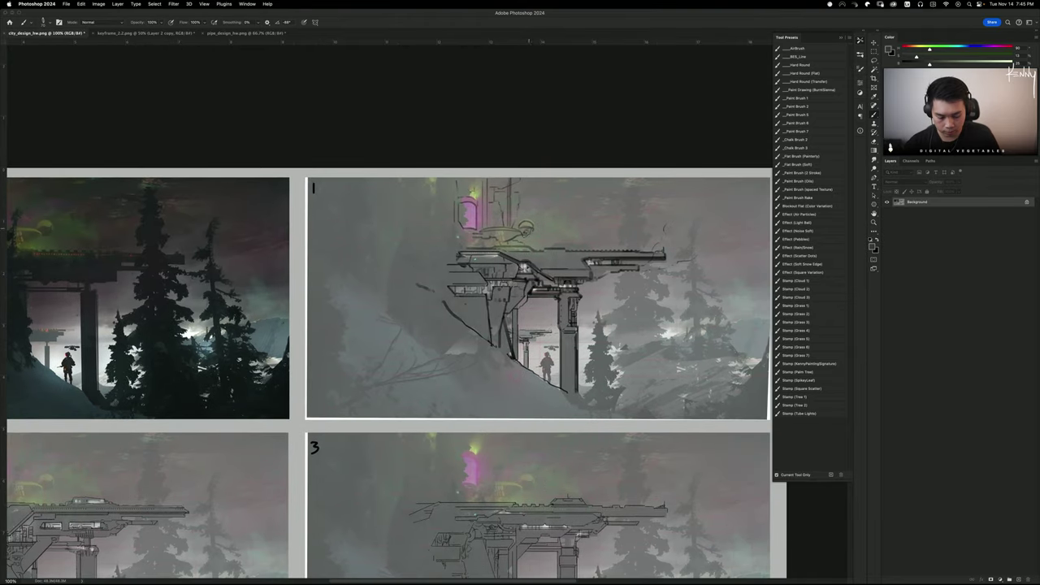
key("l")
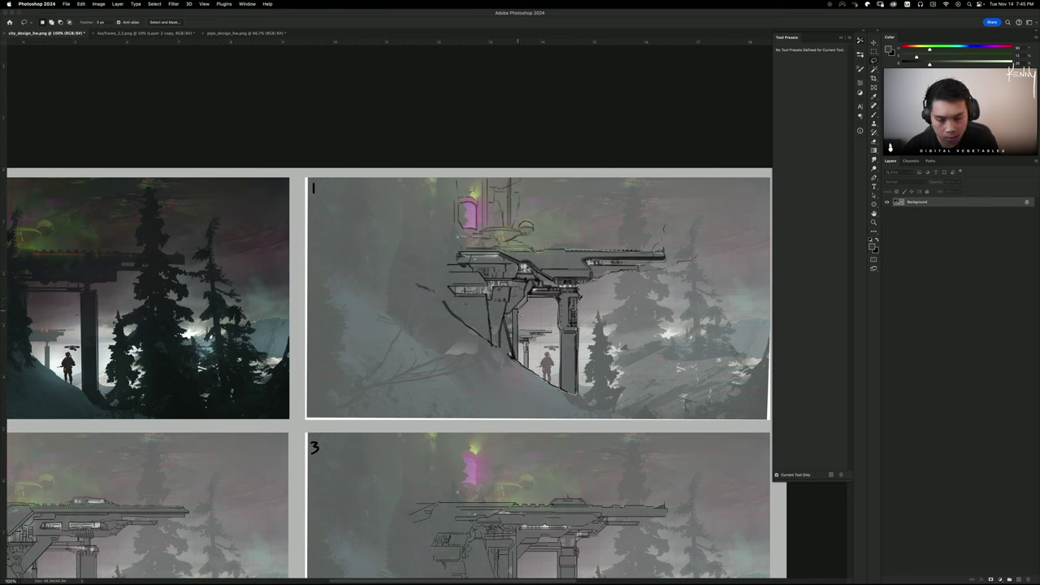
mouse_move(446, 308)
left_mouse_down()
mouse_move(452, 236)
mouse_move(543, 250)
left_mouse_up()
key("super+j")
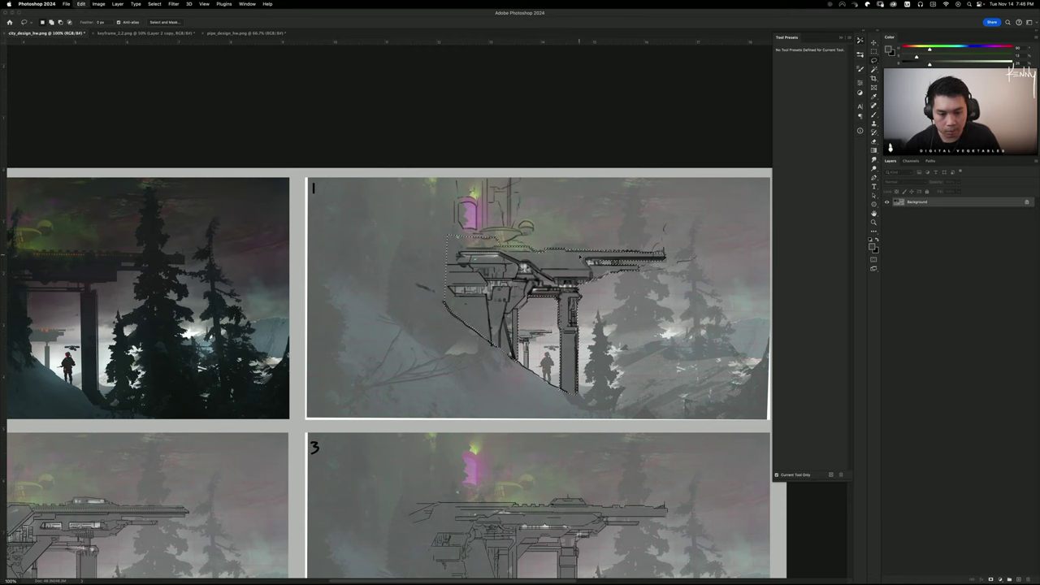
Paste the sketched bridge into keyframe_2.2.png and scale it up to about 163% over the painted bridge
left_click(143, 33)
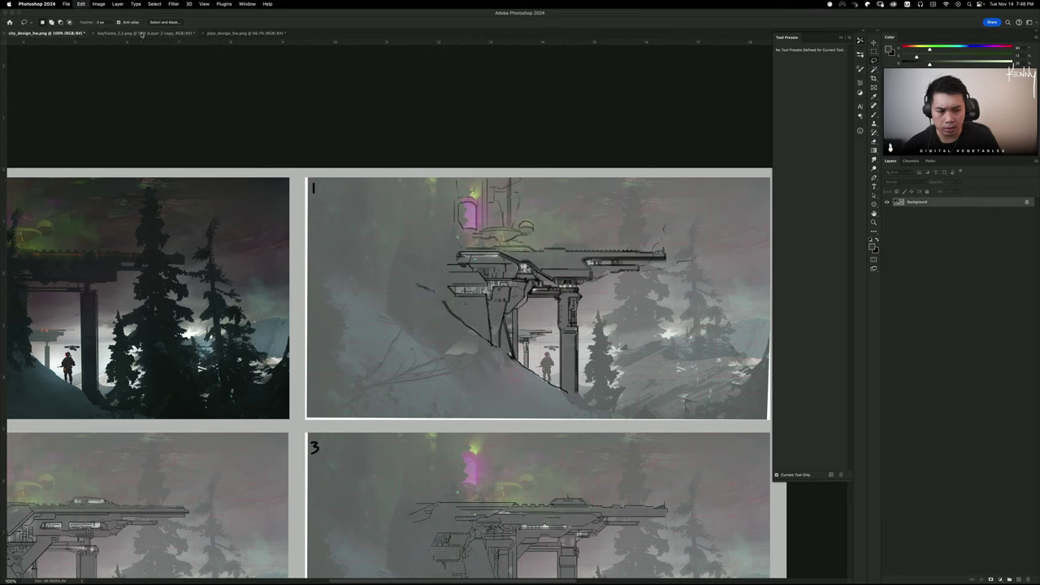
key("super+v")
key("super+t")
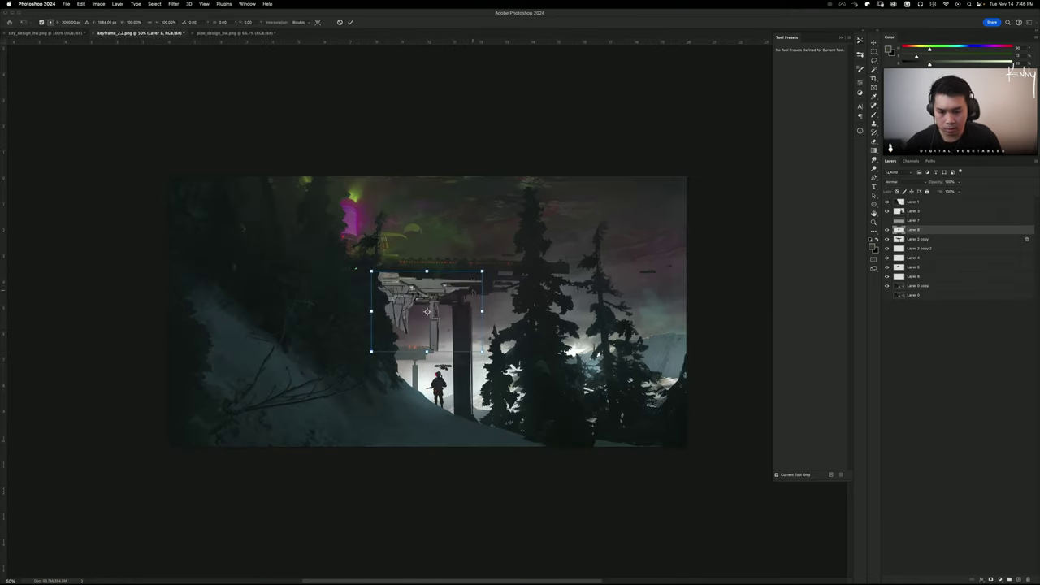
left_click_drag(484, 270, 518, 246)
left_click_drag(479, 289, 478, 302)
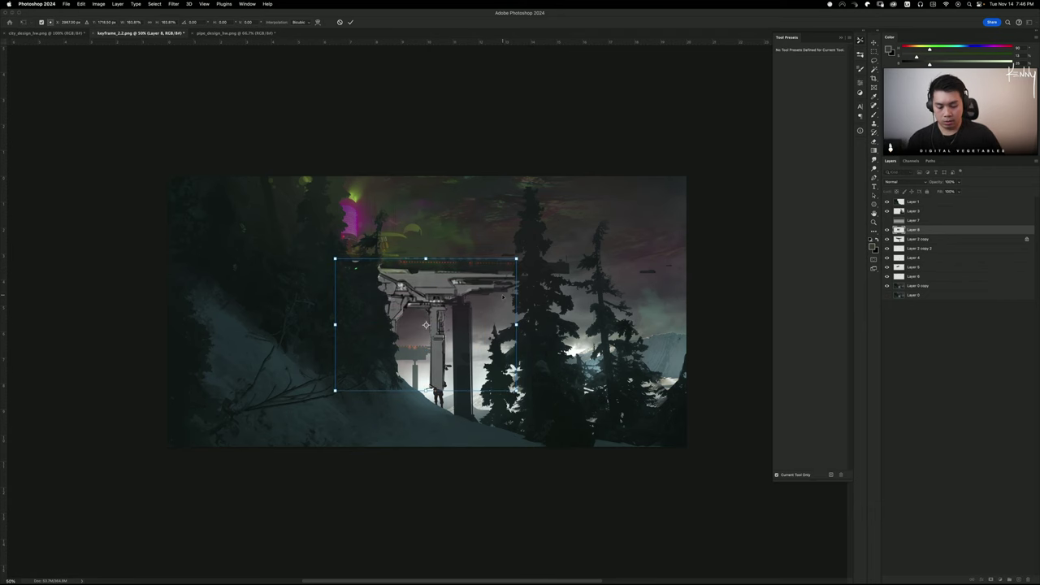
key("Return")
Darken the pasted bridge heavily by lowering its lightness in Hue/Saturation
key("super+l")
key("super+u")
left_click_drag(743, 212, 717, 212)
left_click(811, 148)
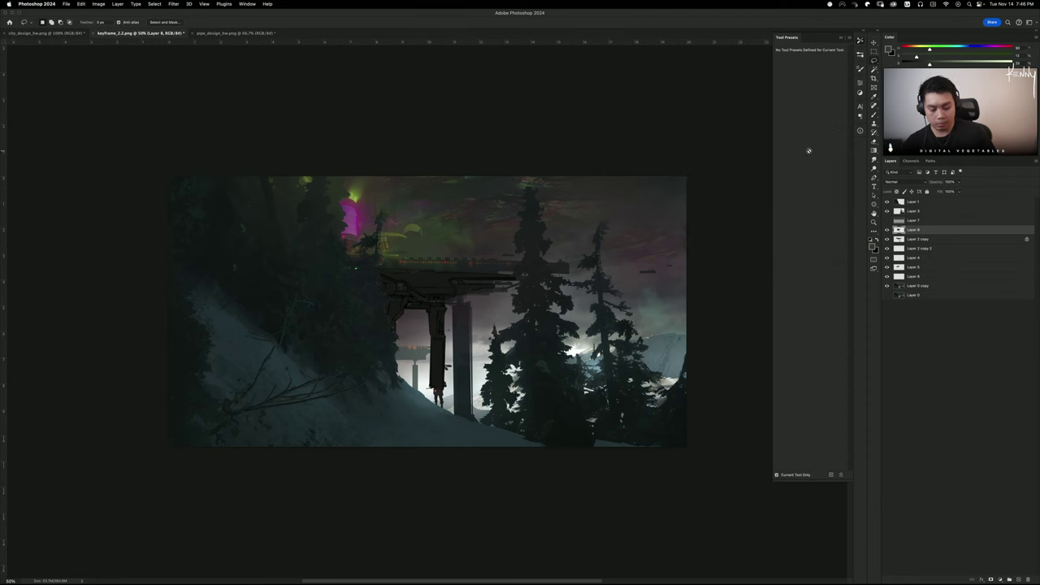
Shift the pasted bridge's midtones toward cyan, magenta and blue with Color Balance
key("super+b")
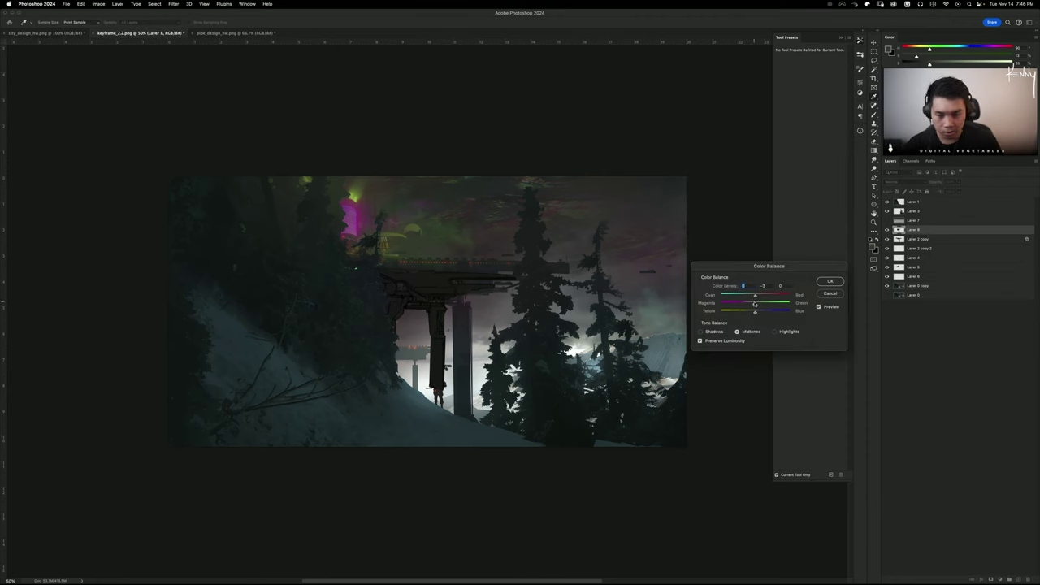
left_click_drag(755, 304, 760, 313)
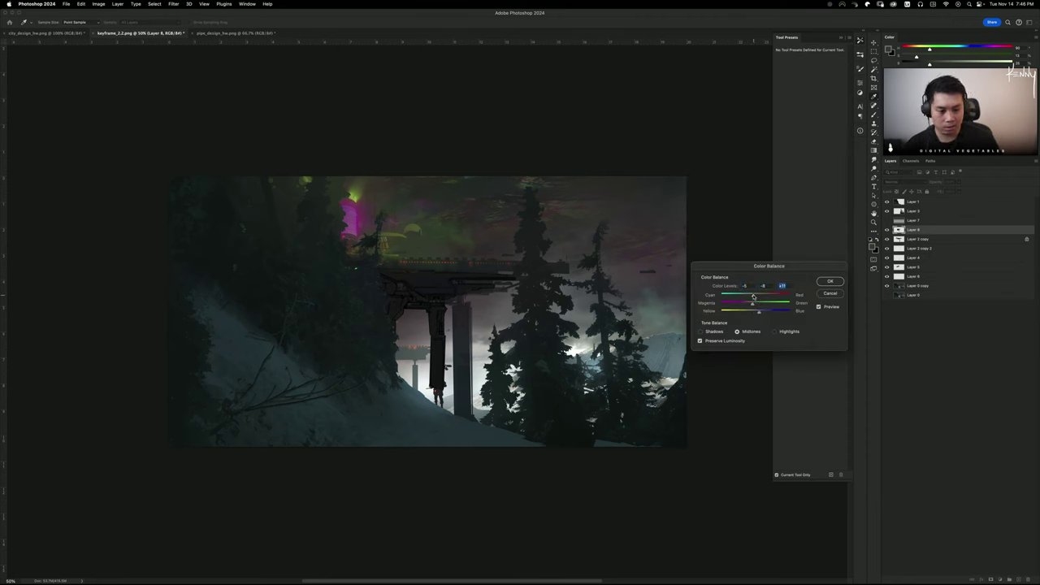
left_click(751, 297)
left_click(837, 278)
Move the pasted bridge over the painted one so that their decks and pillars overlap
key("super+z")
key("super+z")
key("super+z")
key("super+z")
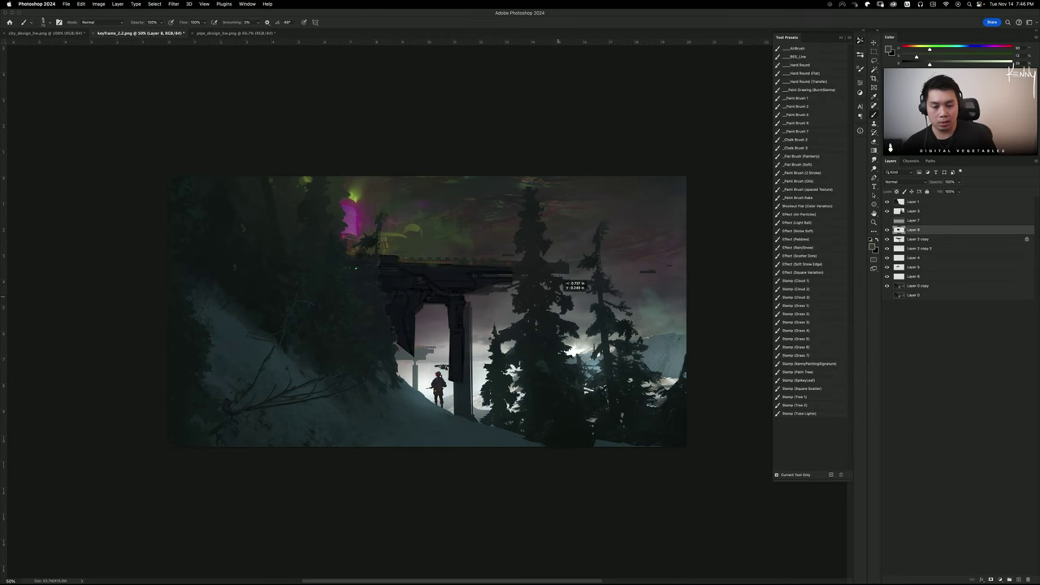
key("ctrl+t")
left_click_drag(530, 394, 510, 375)
key("Escape")
Delete the pasted bridge's pillar with a rectangular selection and clear the selection
key("m")
left_click_drag(419, 302, 509, 437)
key("BackSpace")
key("super+d")
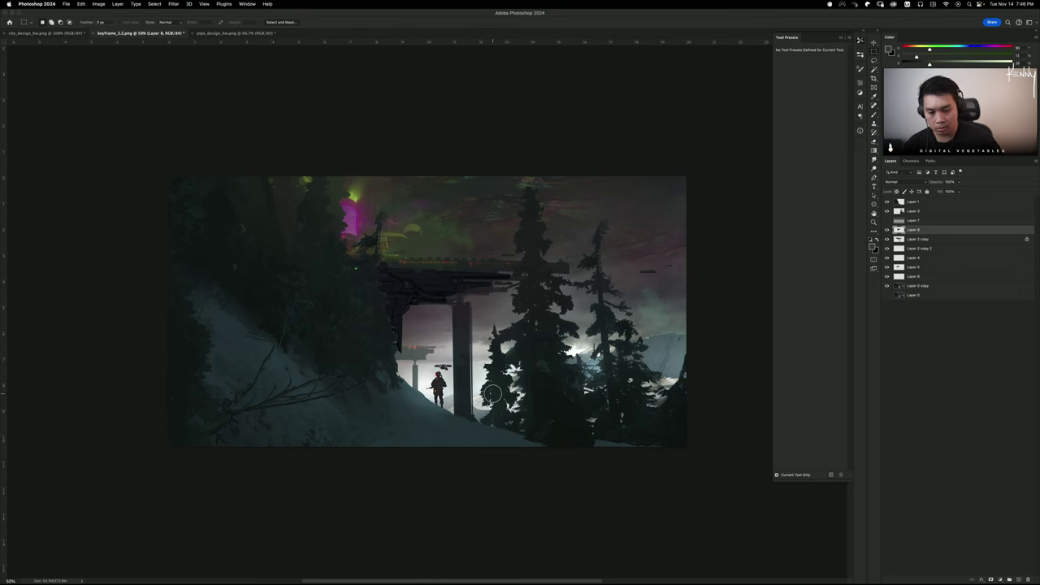
Enlarge the remaining pasted bridge section to about 114%, adjust its width and fit it onto the painted deck beside the hillside
key("b")
left_click_drag(404, 334, 416, 332)
key("super+t")
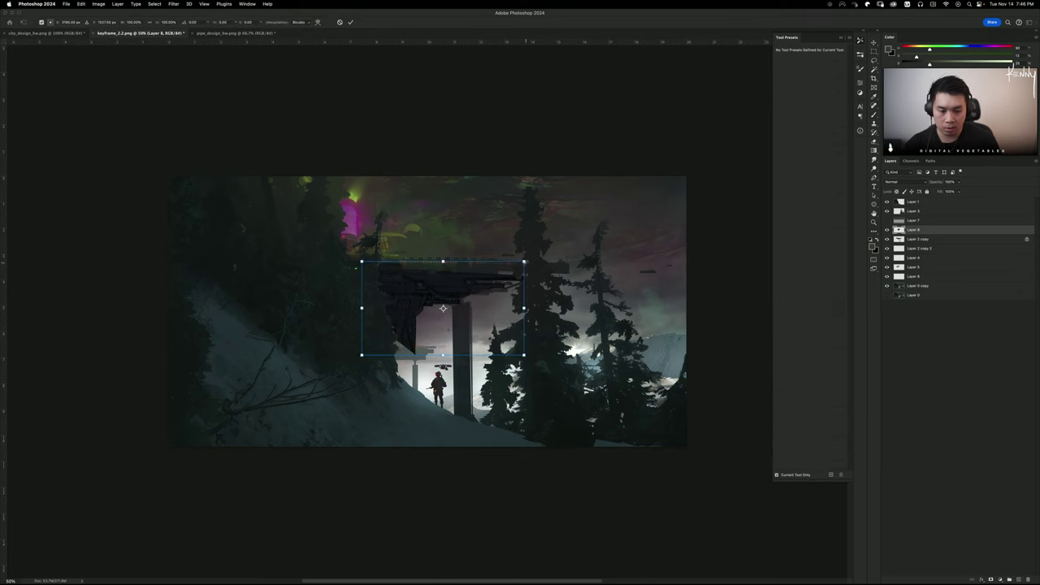
mouse_move(525, 262)
left_mouse_down()
mouse_move(547, 250)
mouse_move(521, 283)
mouse_move(521, 266)
mouse_move(524, 277)
left_mouse_up()
left_click_drag(549, 365, 543, 360)
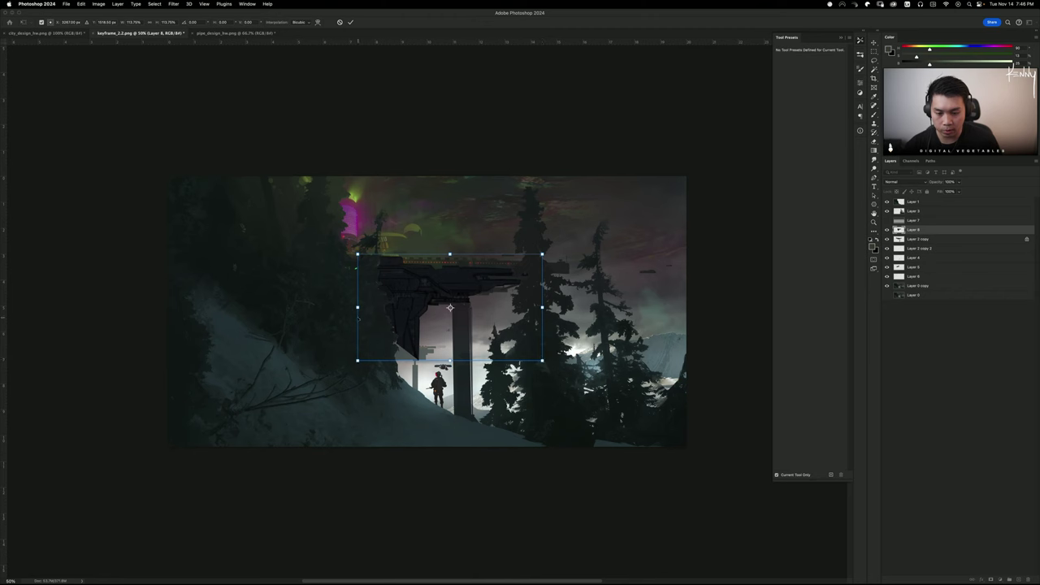
mouse_move(358, 308)
left_mouse_down()
mouse_move(332, 307)
mouse_move(376, 297)
left_mouse_up()
key("Return")
key("b")
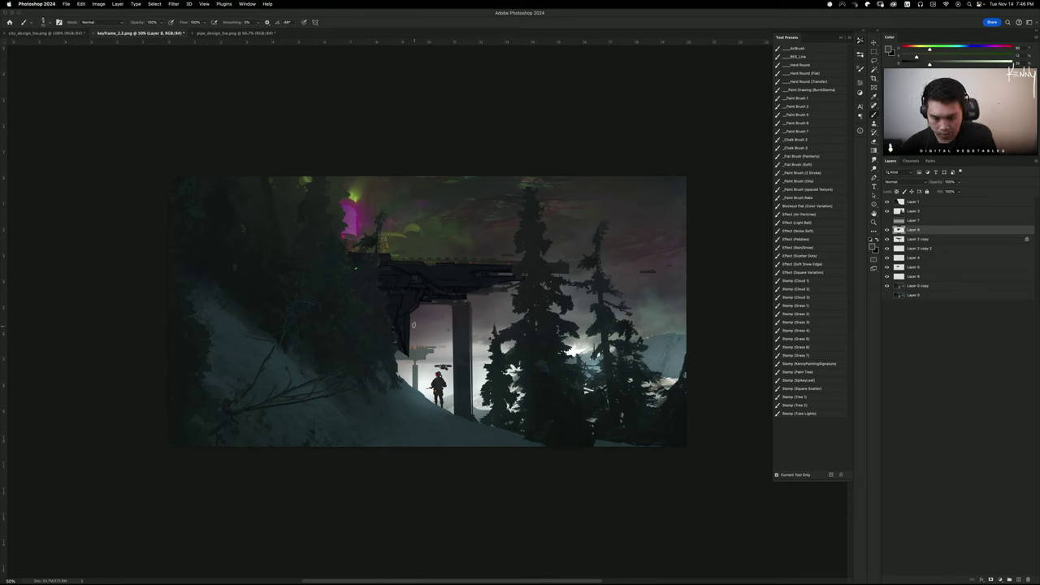
Delete the pasted bridge's pointed piece hanging beside the hillside with a freehand selection, and clear the selection
key("l")
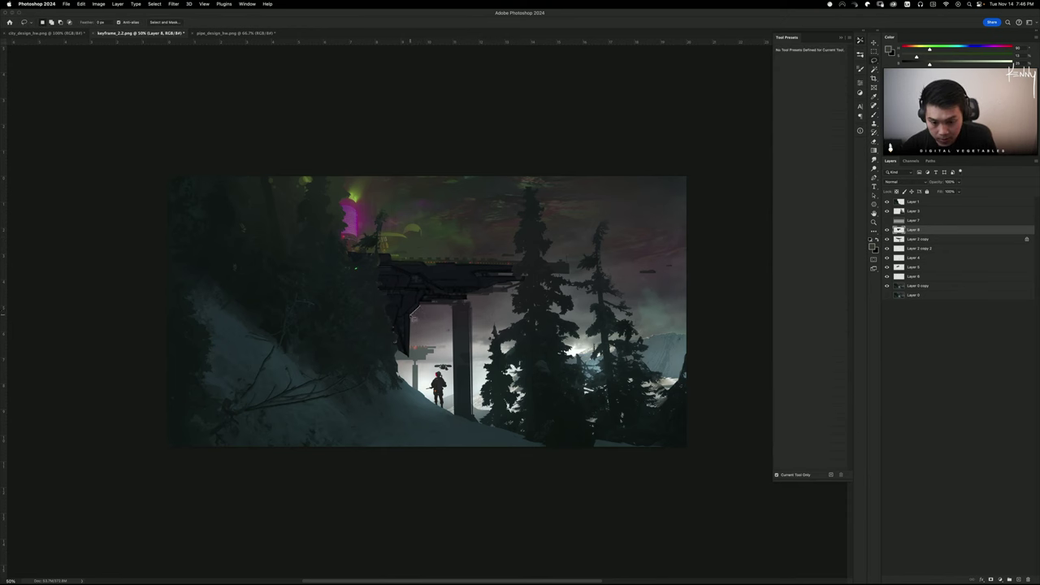
mouse_move(406, 321)
left_mouse_down()
mouse_move(378, 378)
mouse_move(416, 409)
left_mouse_up()
key("BackSpace")
key("super+d")
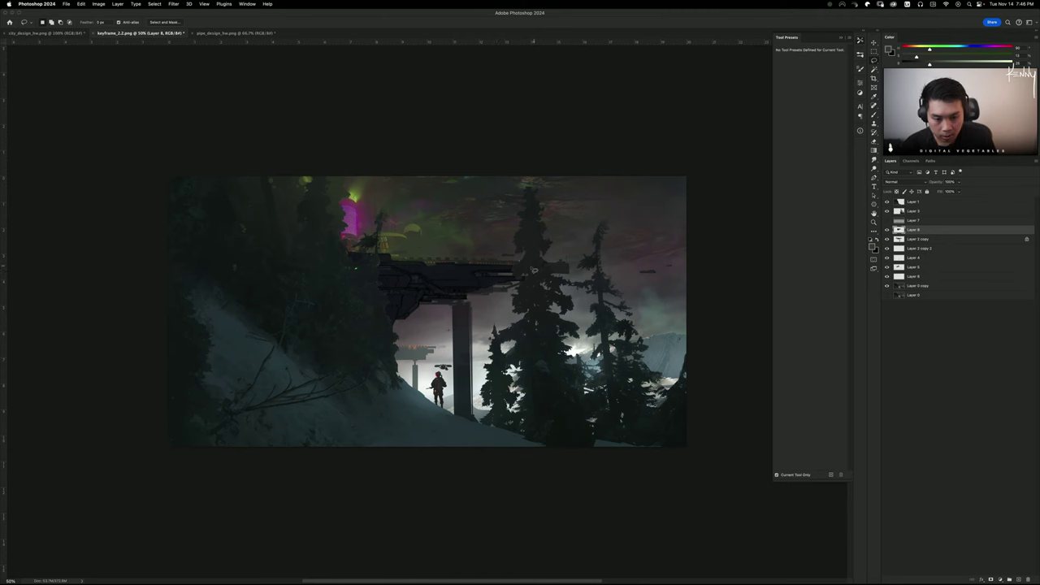
Lighten a freehand-selected area along the pasted bridge's deck with the Dodge tool set to Highlights, and clear the selection
mouse_move(546, 272)
left_mouse_down()
mouse_move(471, 272)
mouse_move(480, 288)
mouse_move(321, 266)
mouse_move(581, 255)
left_mouse_up()
key("o")
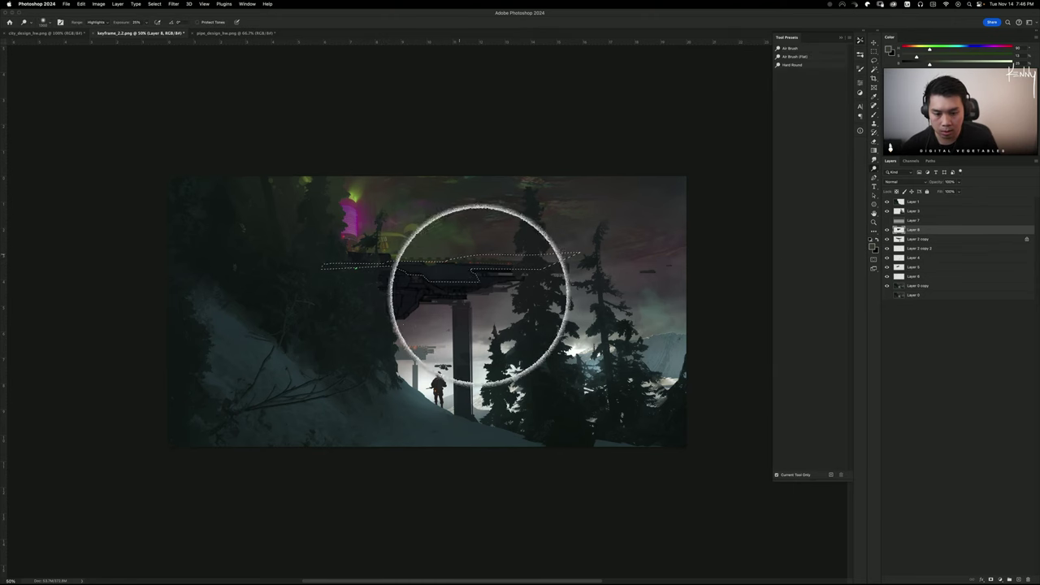
key("super+d")
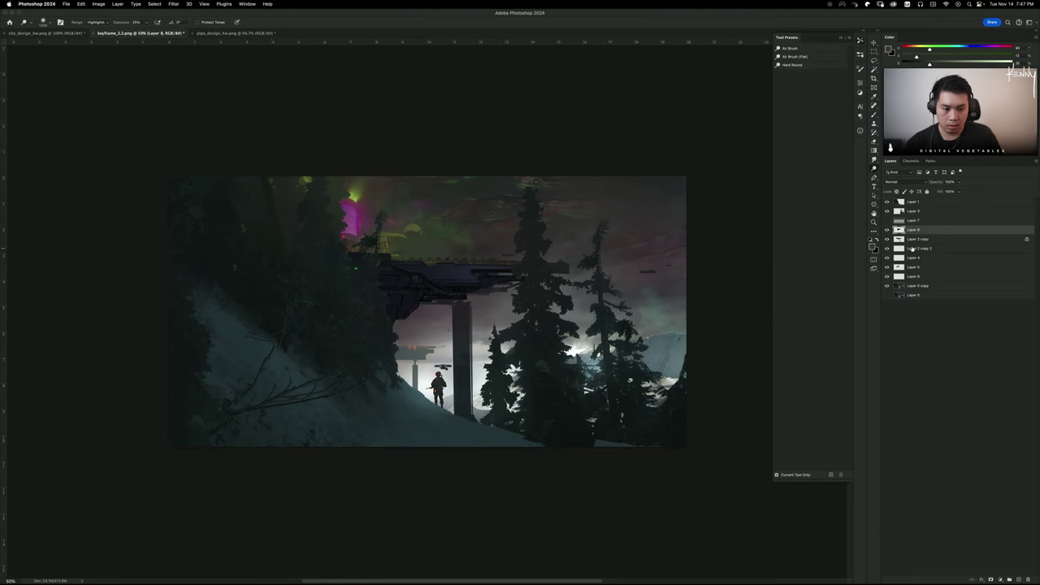
key("ctrl+u")
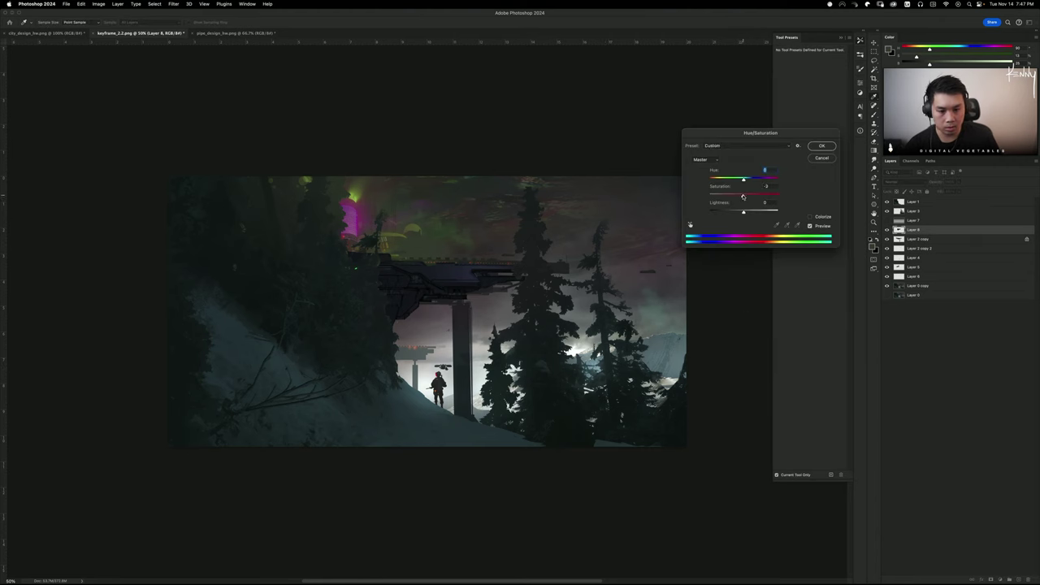
left_click(814, 157)
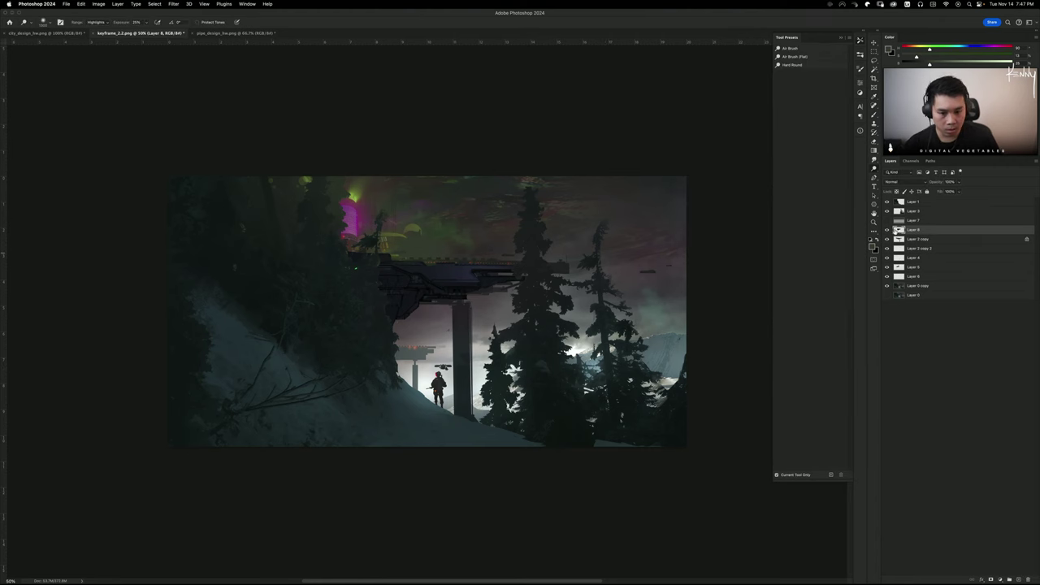
Add a Lighter Color layer clipped to the pasted bridge and draw a haze gradient over it in a colour sampled from the painting
key("ctrl+shift+n")
key("Return")
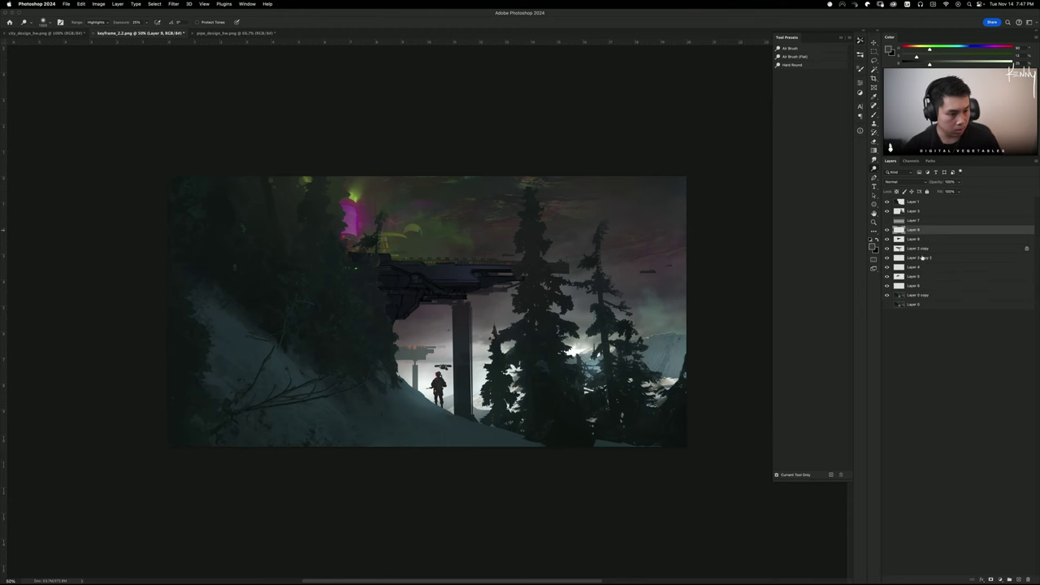
left_click(894, 181)
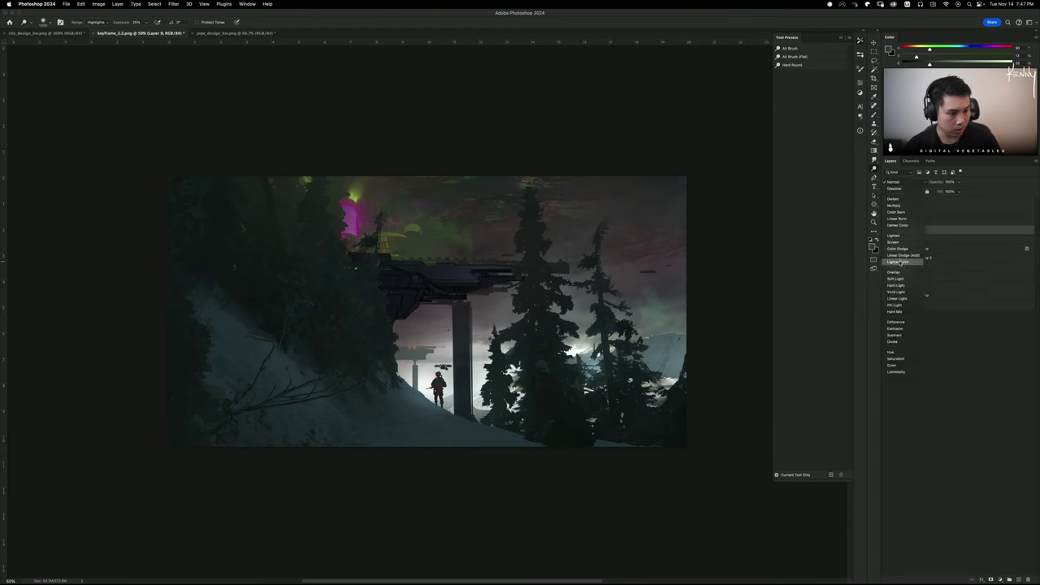
left_click(897, 262)
key("g")
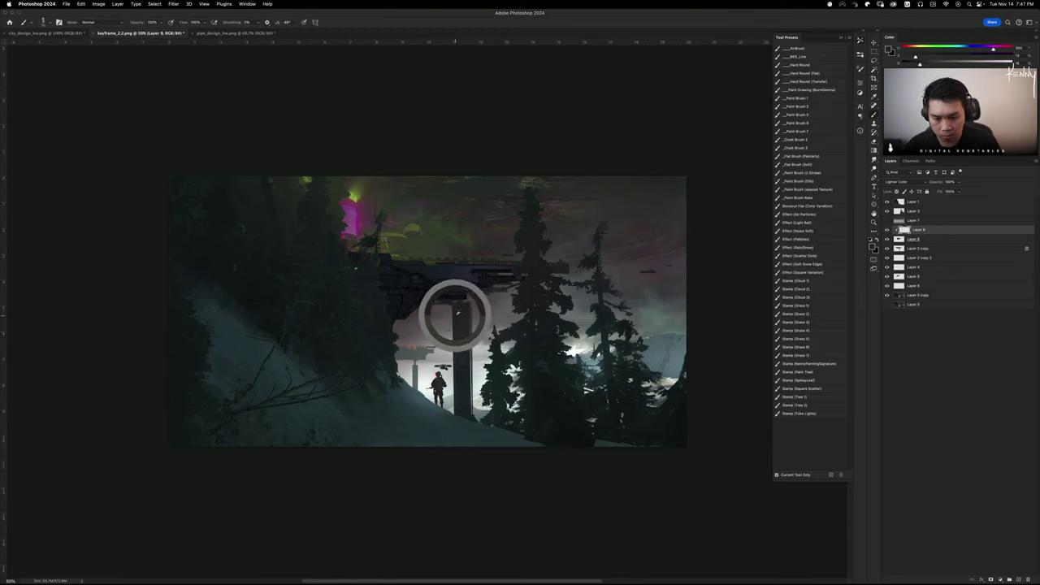
left_click_drag(412, 214, 438, 534)
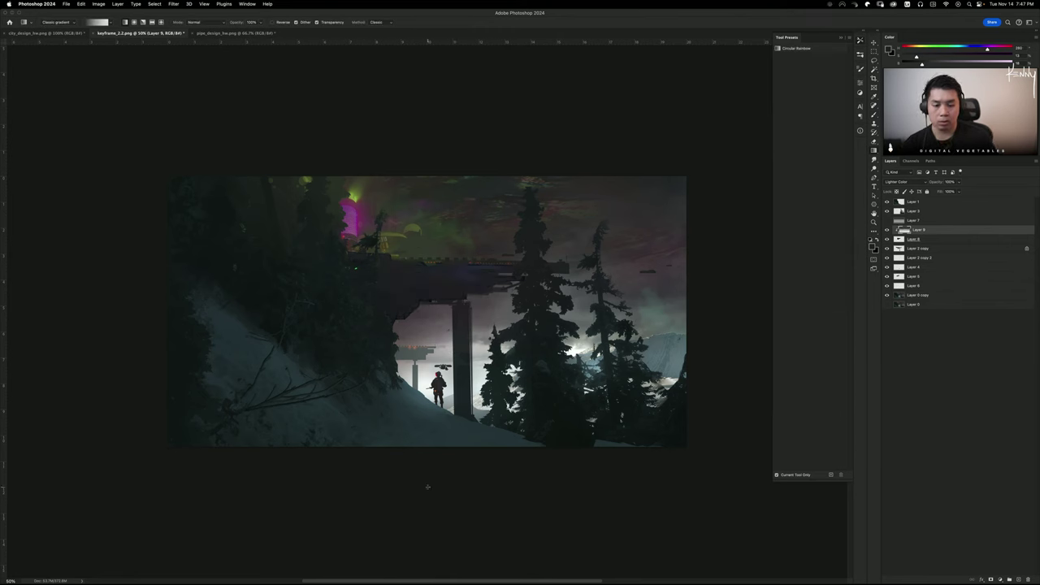
Darken the clipped haze gradient with Hue/Saturation by setting Lightness to -25
key("super+u")
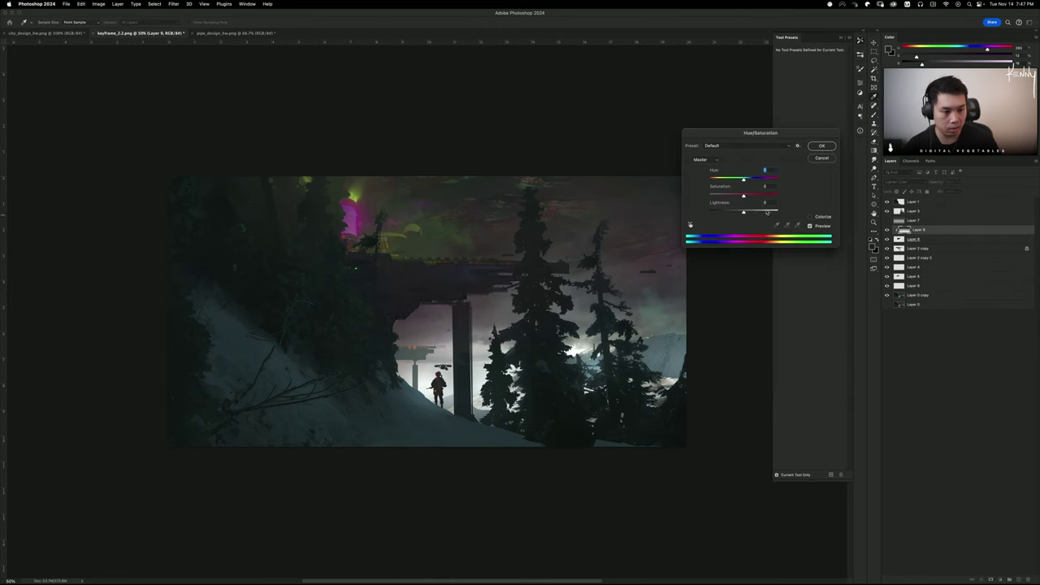
left_click_drag(744, 211, 734, 213)
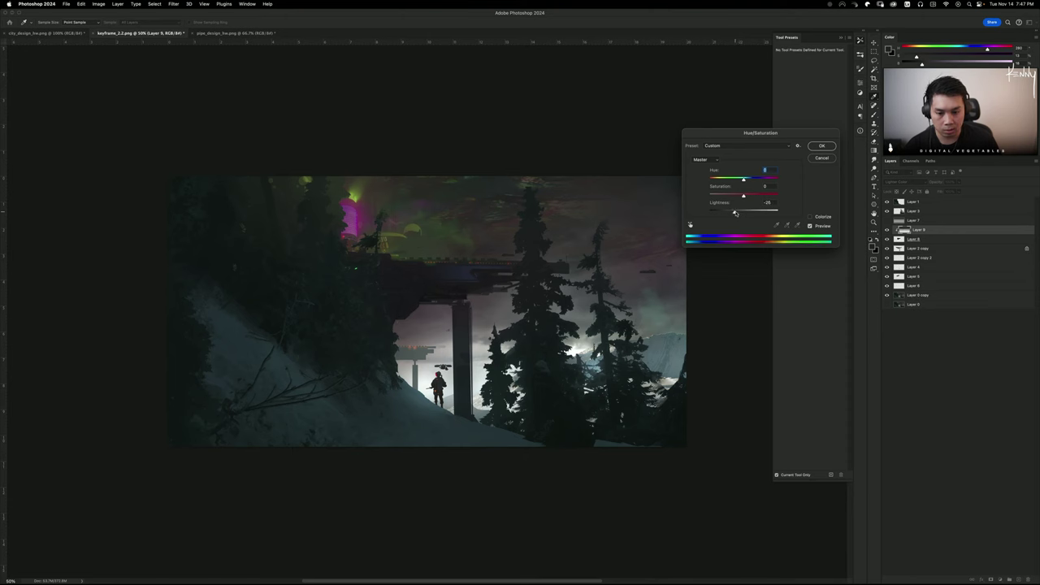
left_click(821, 147)
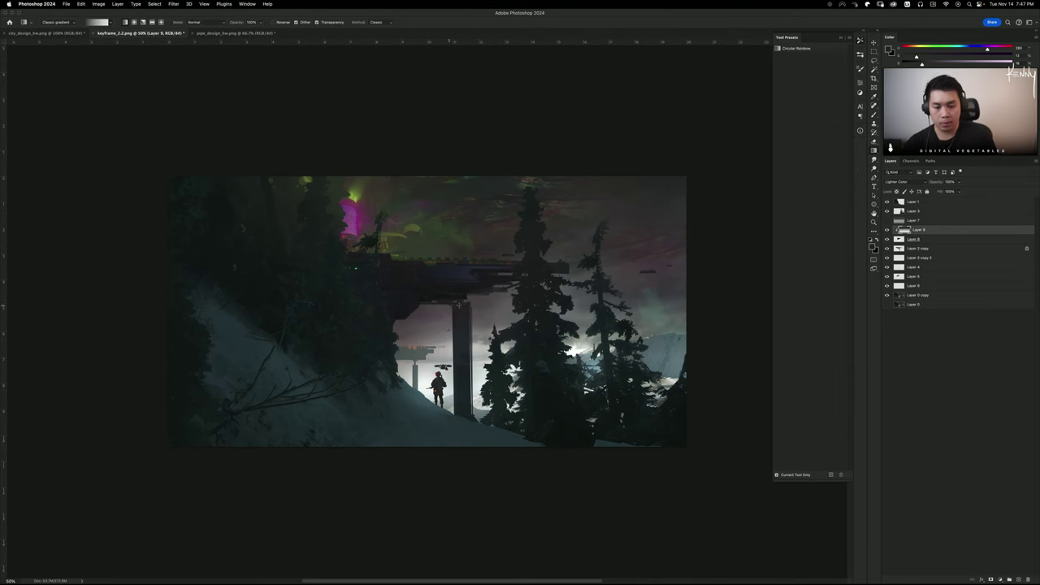
Rework the clipped haze gradient with a colour sampled near the pillar's top, and merge it into the pasted bridge layer
left_click_drag(459, 305, 464, 287)
key("super+z")
left_click(460, 309, "alt")
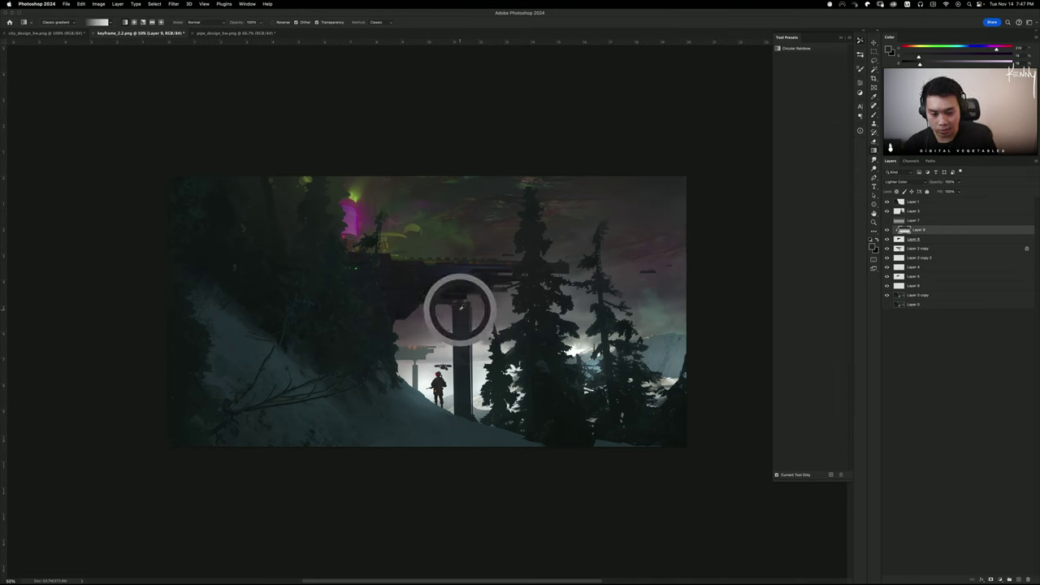
key("cmd+z")
key("super+z")
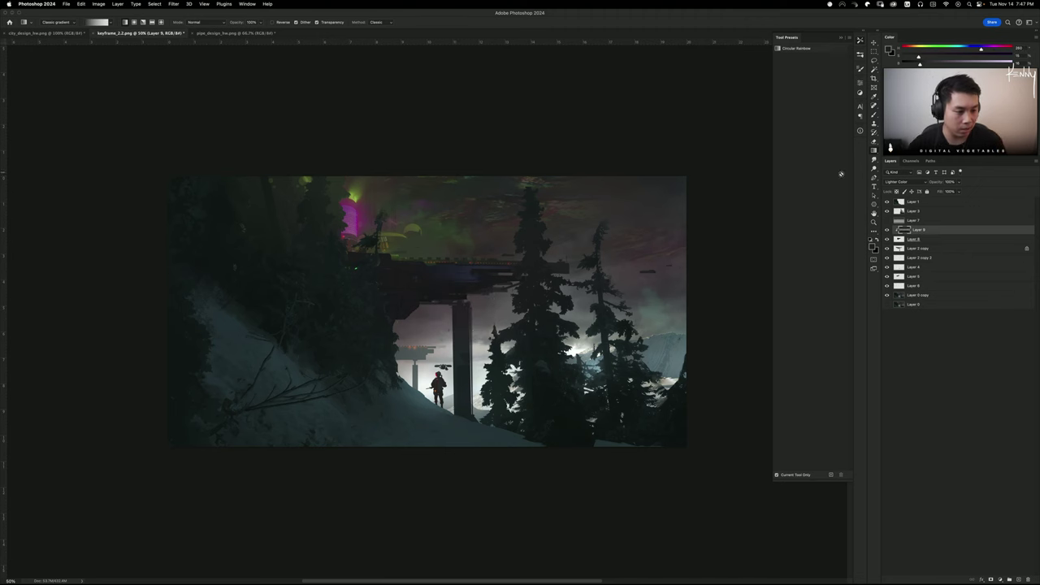
key("cmd+z")
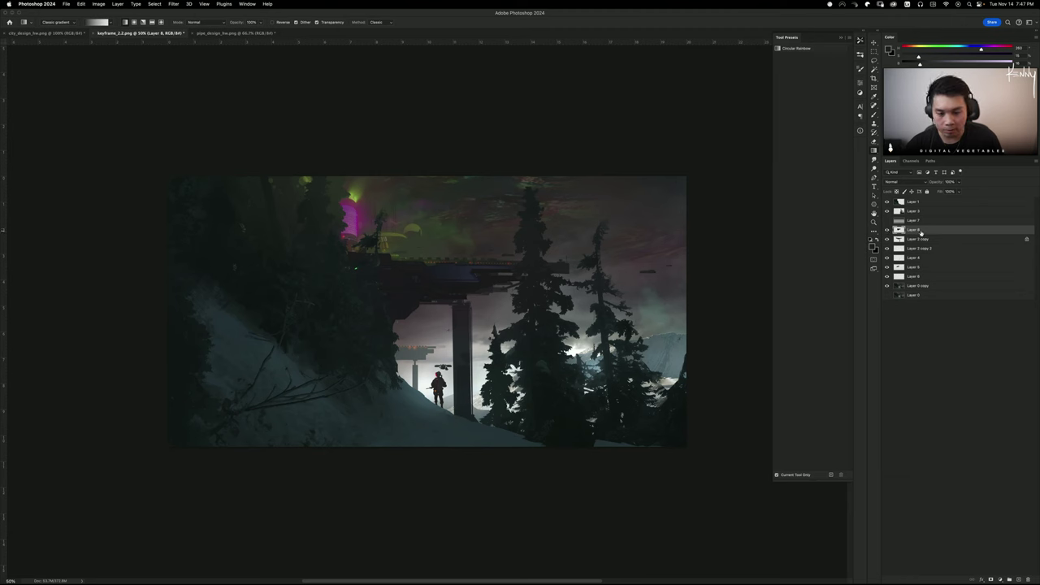
key("cmd+t")
key("g")
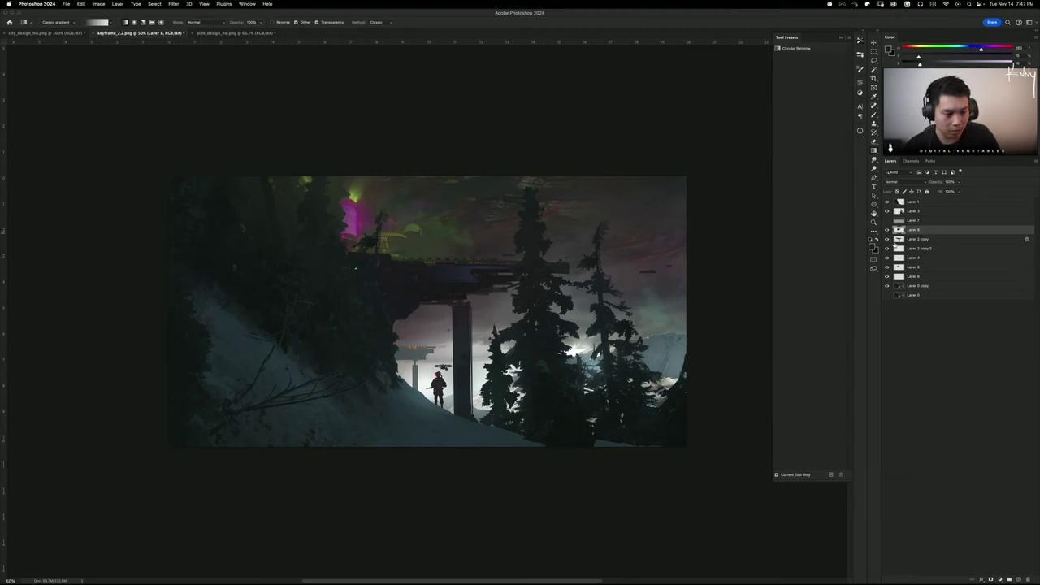
Merge the pasted section into the painted bridge layer, duplicate the result, and shrink the copy to about half size under the deck
key("super+e")
key("super+j")
key("super+t")
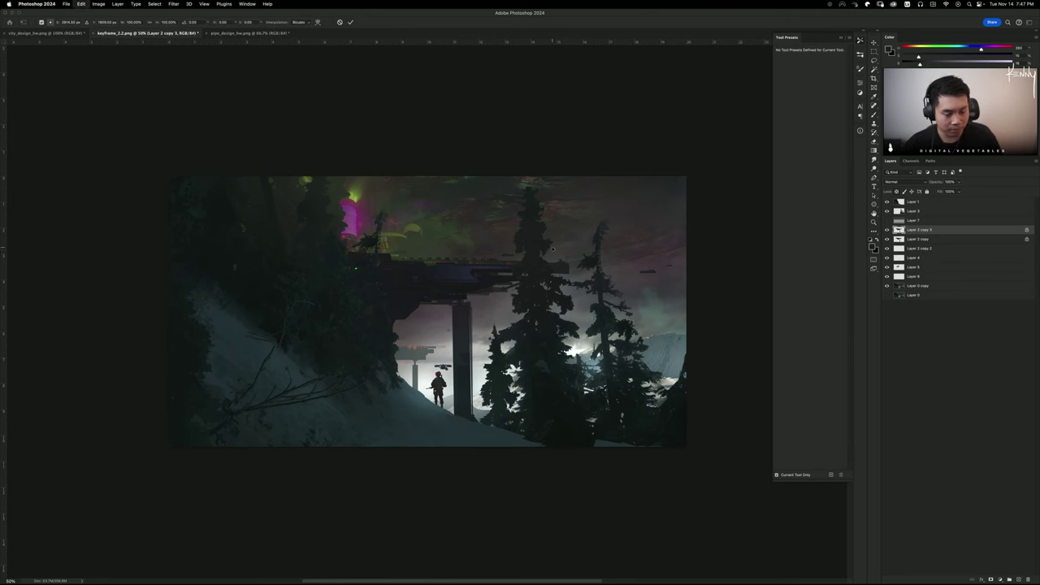
left_click_drag(571, 243, 500, 255)
left_click_drag(478, 301, 469, 325)
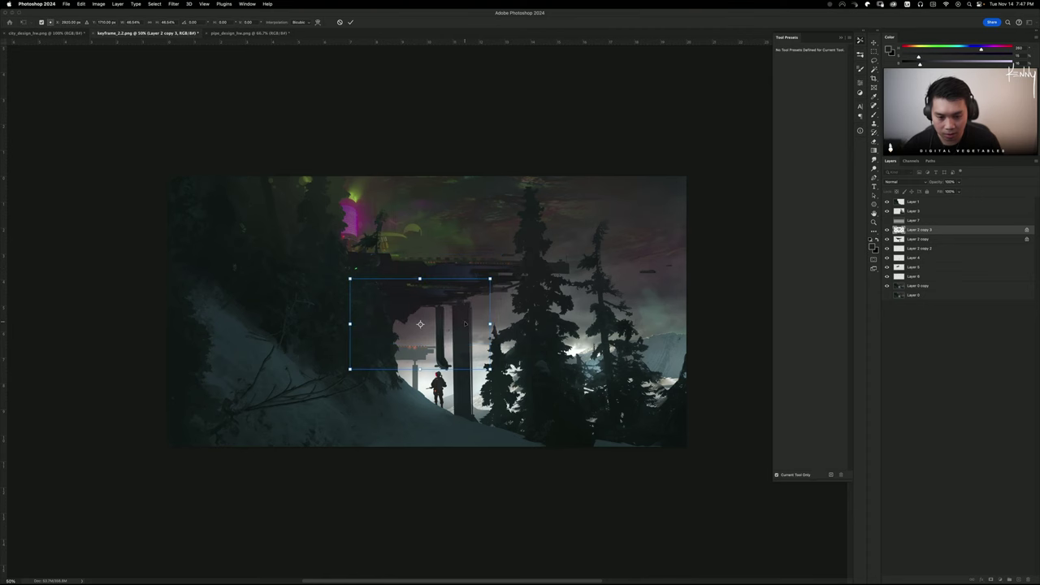
key("Return")
Increase the small bridge copy's contrast with Levels, setting the input black point to about 25 and the white point to about 128
key("ctrl+l")
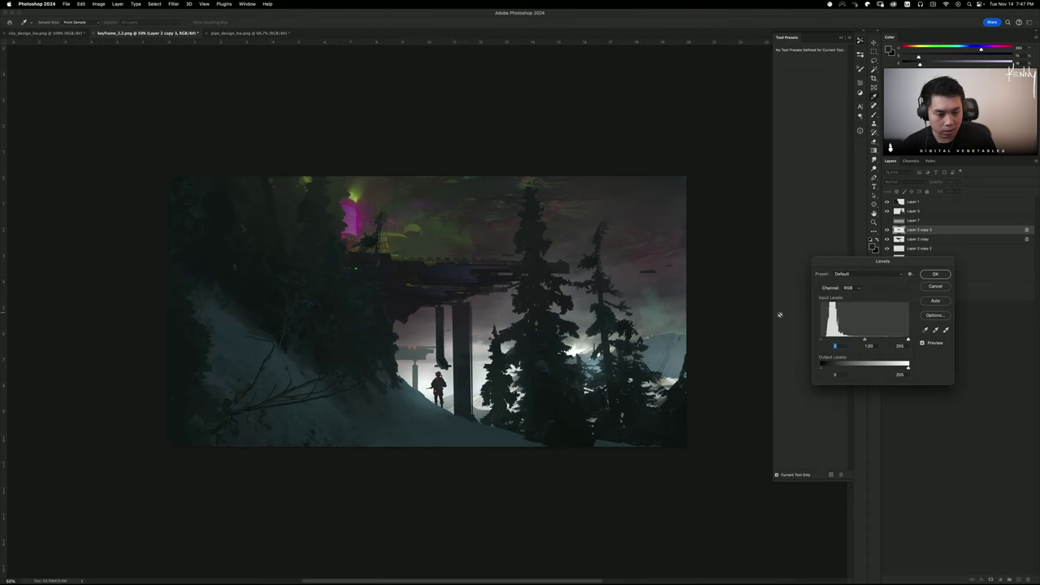
left_click_drag(831, 340, 830, 340)
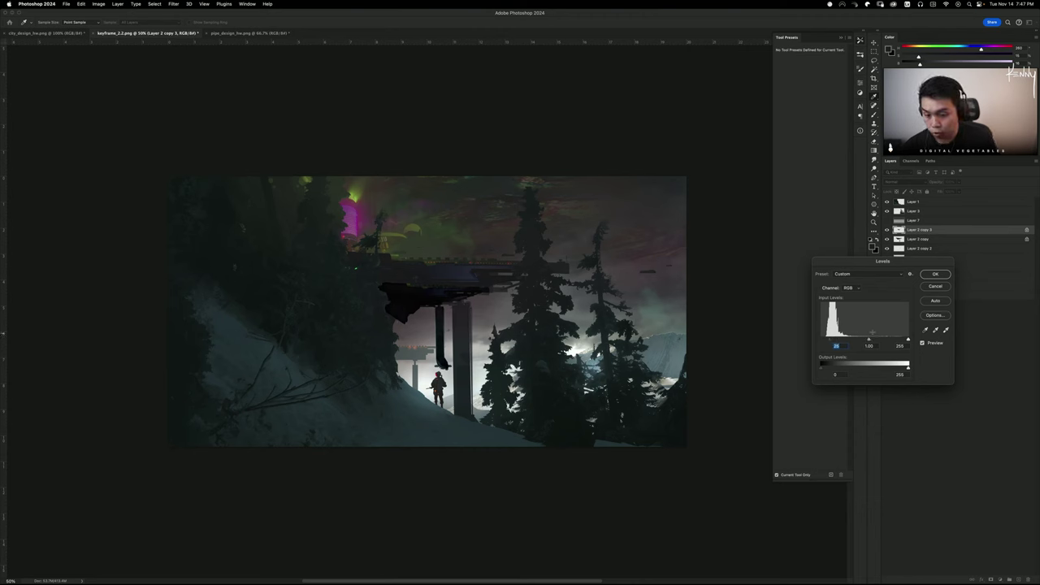
left_click_drag(909, 338, 866, 334)
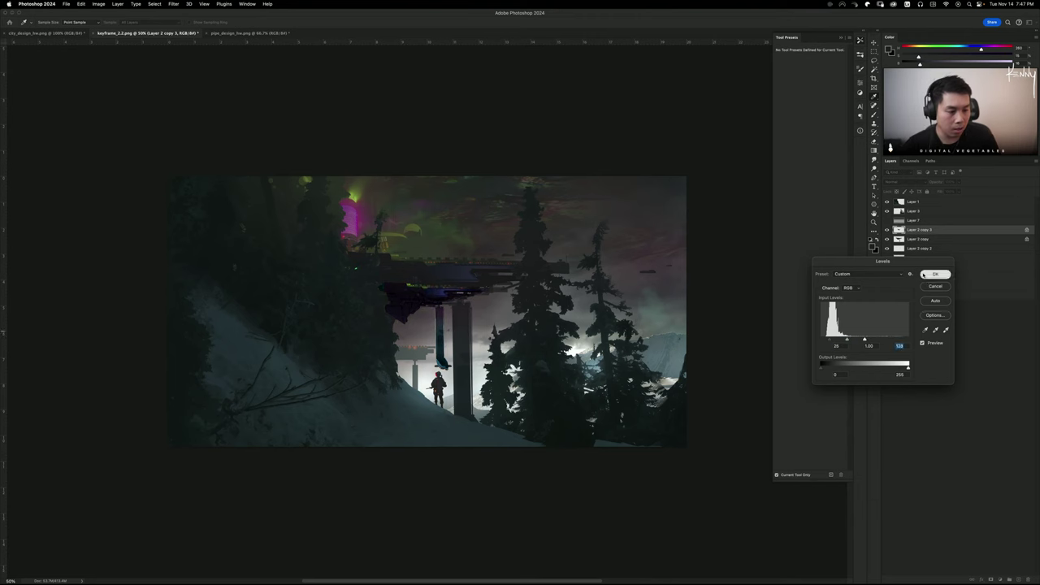
left_click(927, 274)
Open the blend mode choices for the small bridge copy's layer
left_click(903, 181)
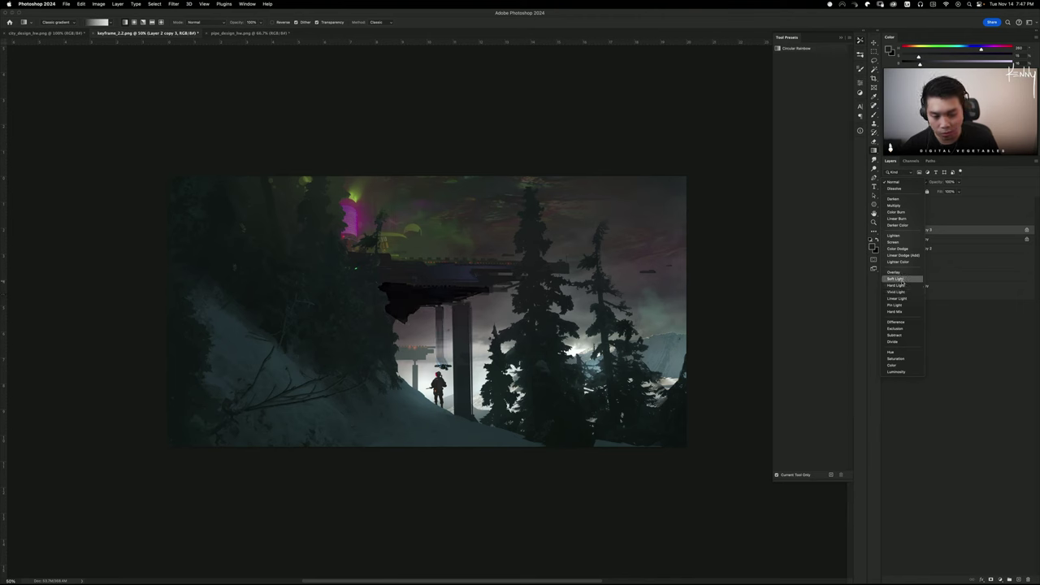
Set Layer 2 copy 3 to Screen blend mode and darken its midtones with a Levels adjustment
left_click(894, 241)
key("super+l")
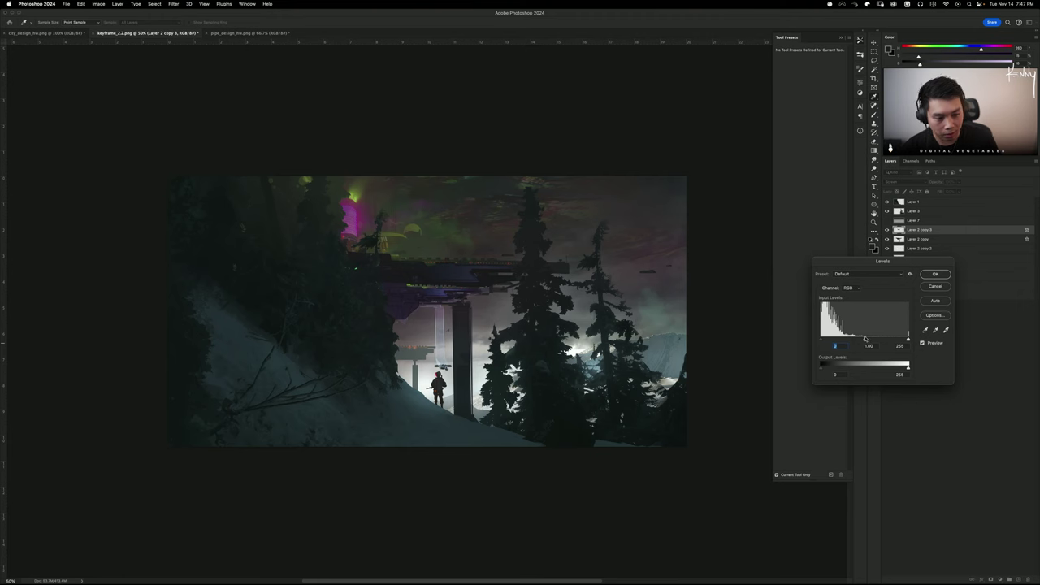
left_click_drag(865, 339, 890, 340)
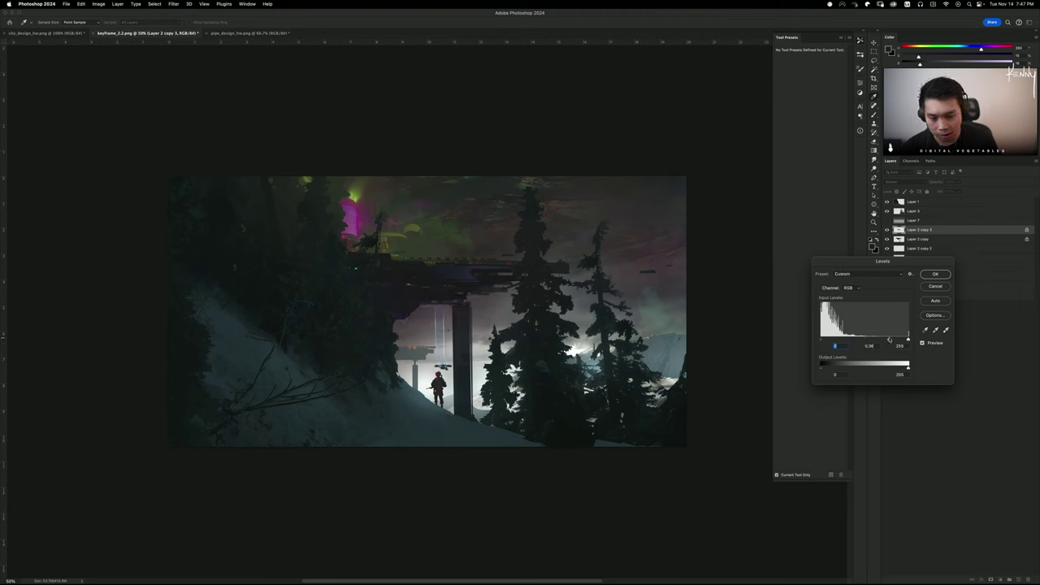
left_click(936, 274)
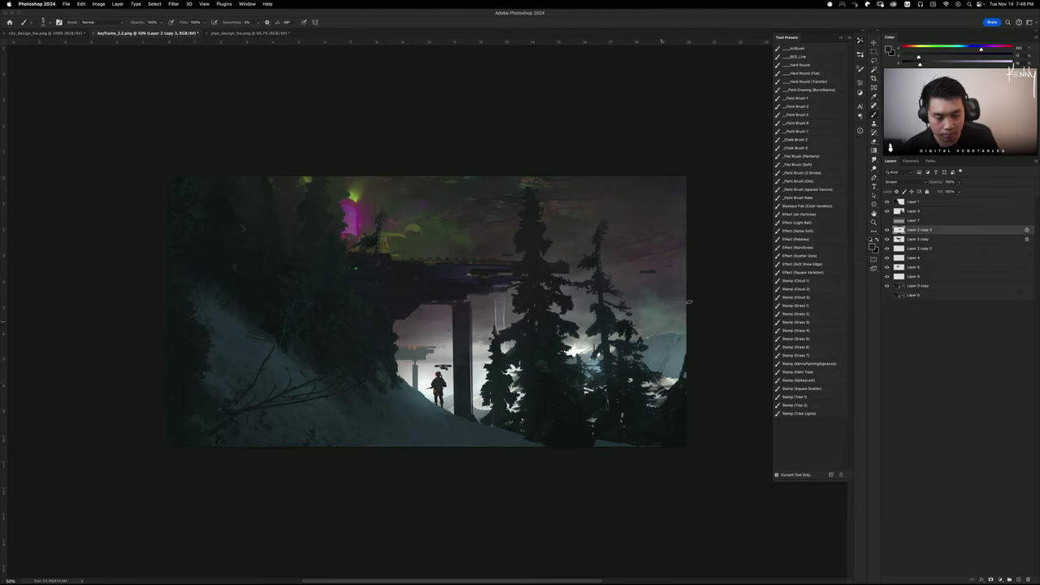
Duplicate and reposition the clipped Screen texture on the bridge, and merge both texture layers into Layer 2 copy
key("e")
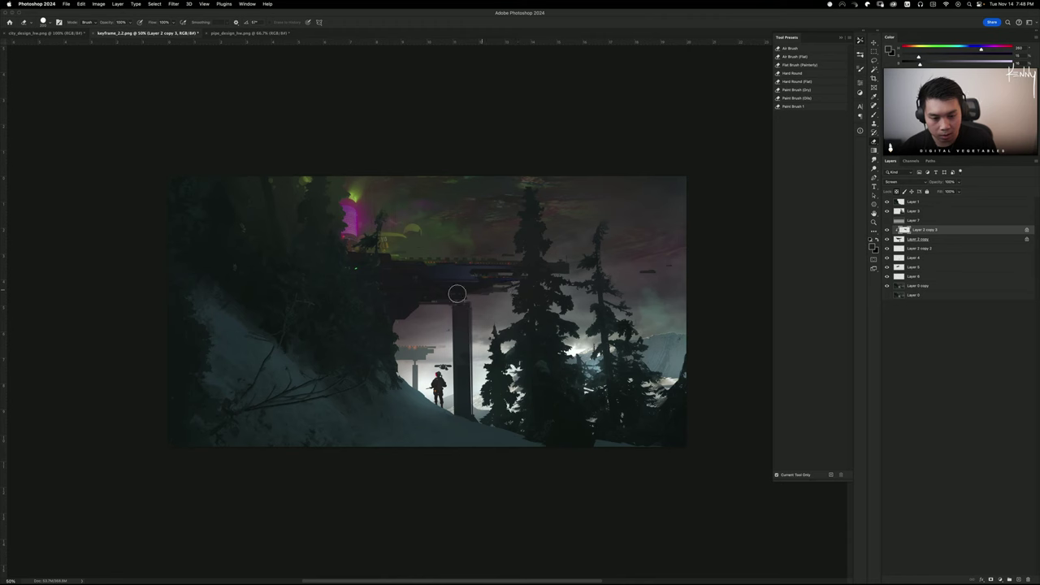
key("b")
key("super+j")
mouse_move(476, 376)
left_mouse_down()
mouse_move(440, 368)
mouse_move(447, 362)
left_mouse_up()
key("e")
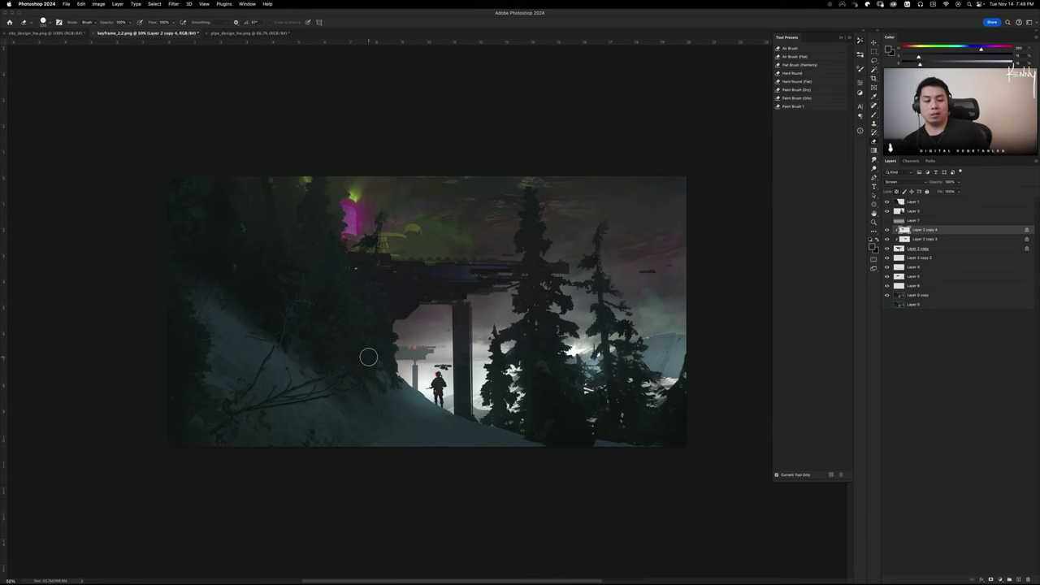
key("super+e")
key("super+e")
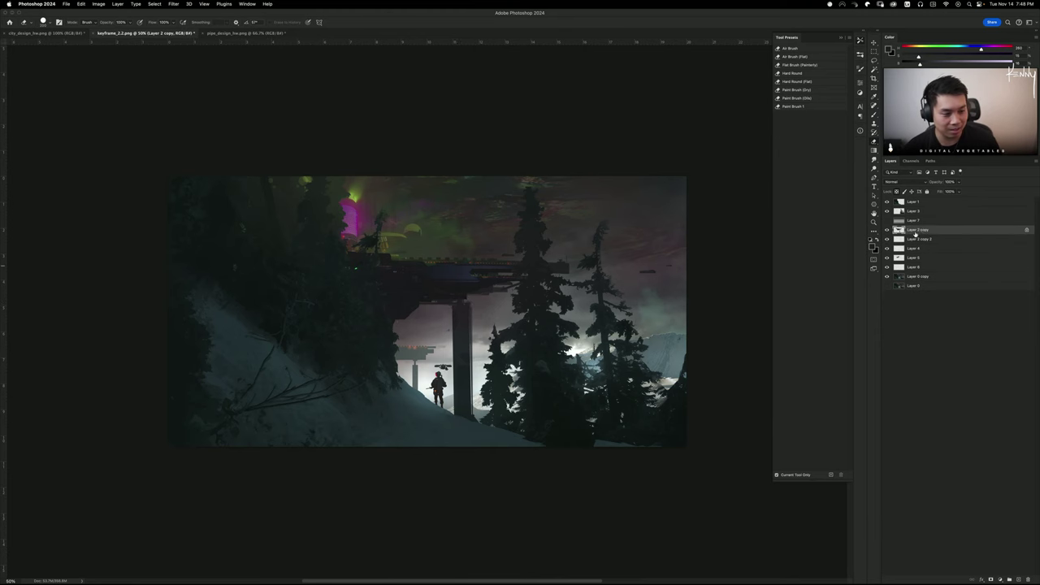
Duplicate Layer 2 copy and clip the duplicate to the original bridge layer
key("super+j")
left_click(903, 237, "alt")
left_click(917, 234, "alt")
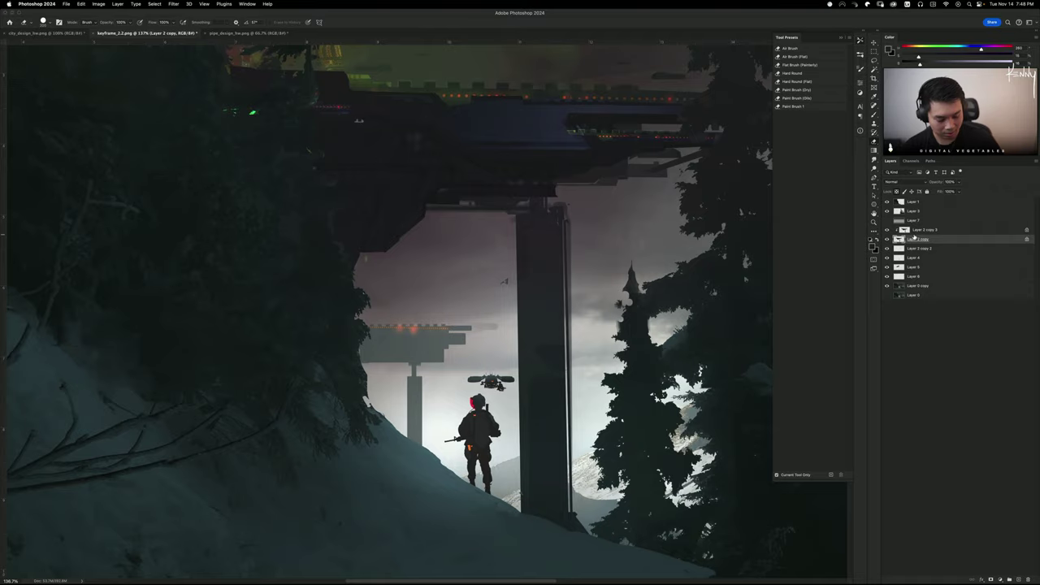
key("super+minus")
key("super+minus")
key("super+minus")
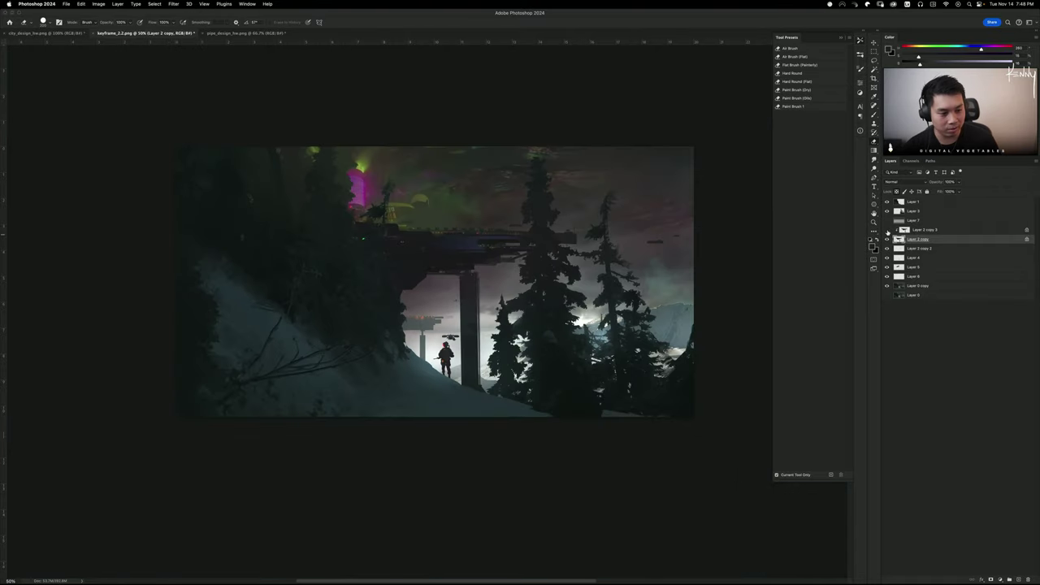
left_click(926, 230)
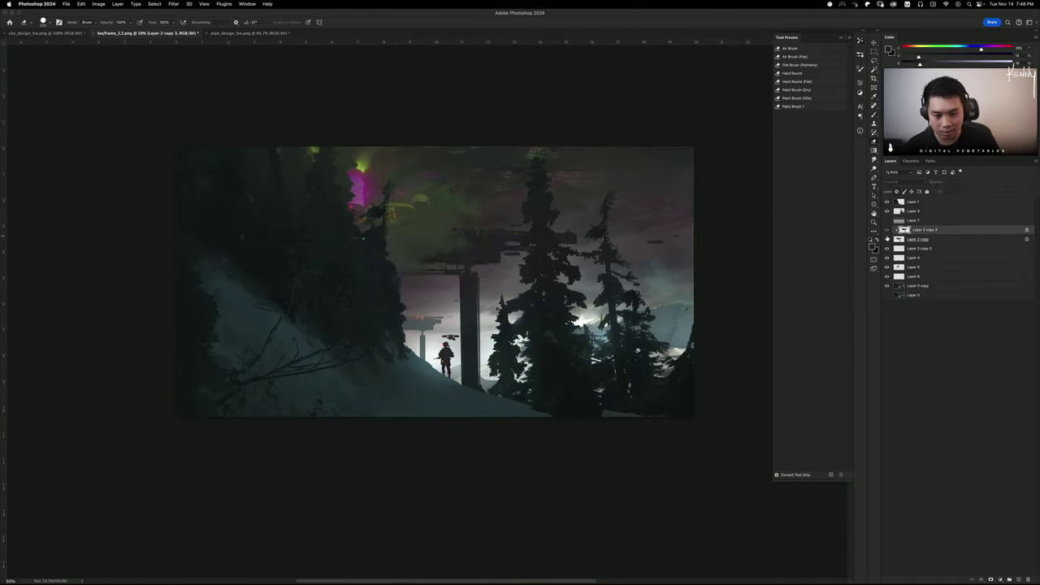
Scale down the clipped duplicate over the bridge with Free Transform
key("super+t")
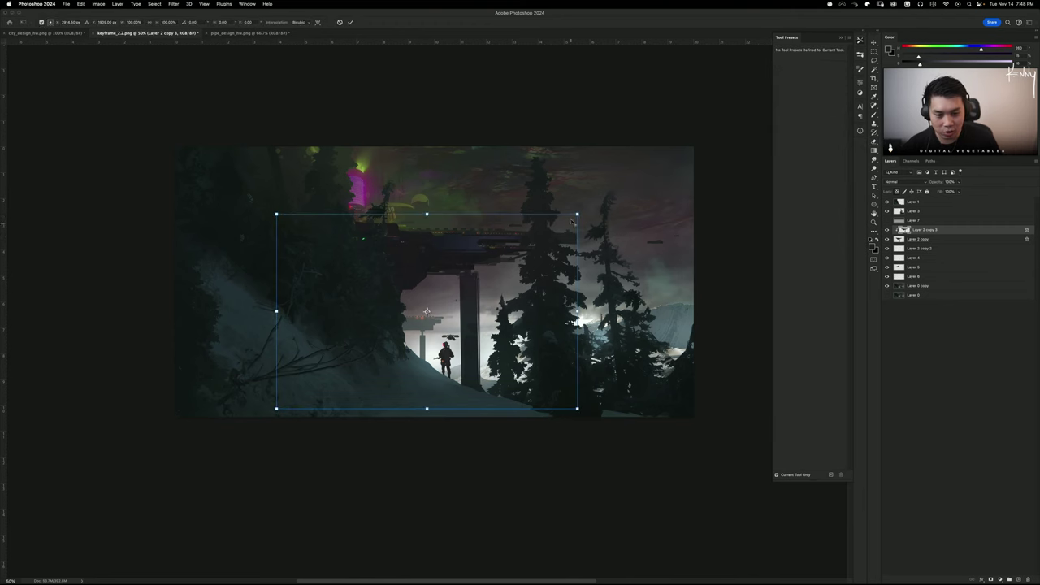
mouse_move(572, 221)
left_mouse_down()
mouse_move(590, 203)
mouse_move(488, 248)
mouse_move(501, 263)
mouse_move(486, 283)
left_mouse_up()
key("Return")
key("b")
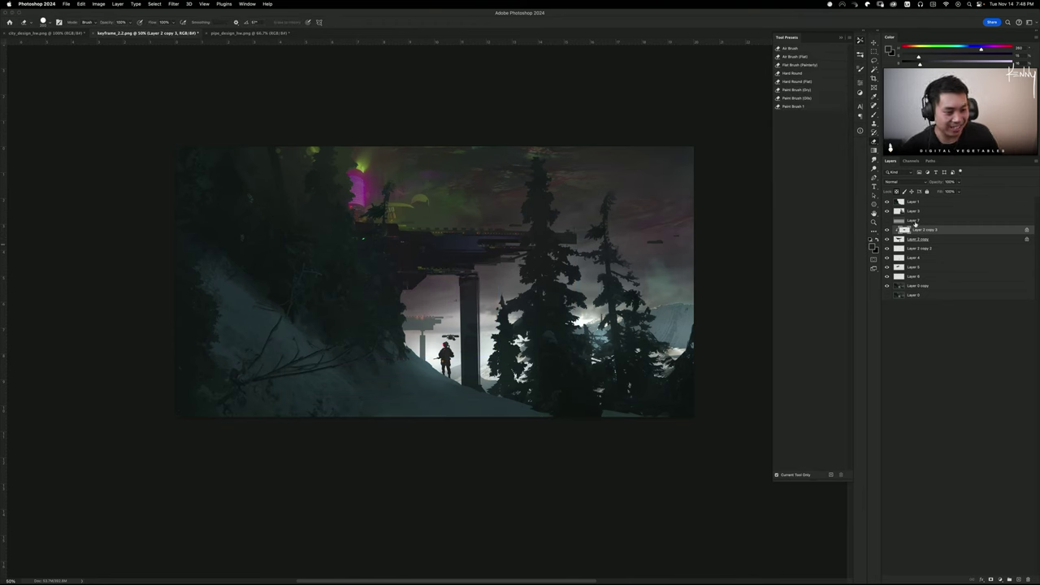
Hide the scaled duplicate with a black mask, reveal parts over the bridge in white, and merge it into Layer 2 copy
left_click(1010, 576, "alt")
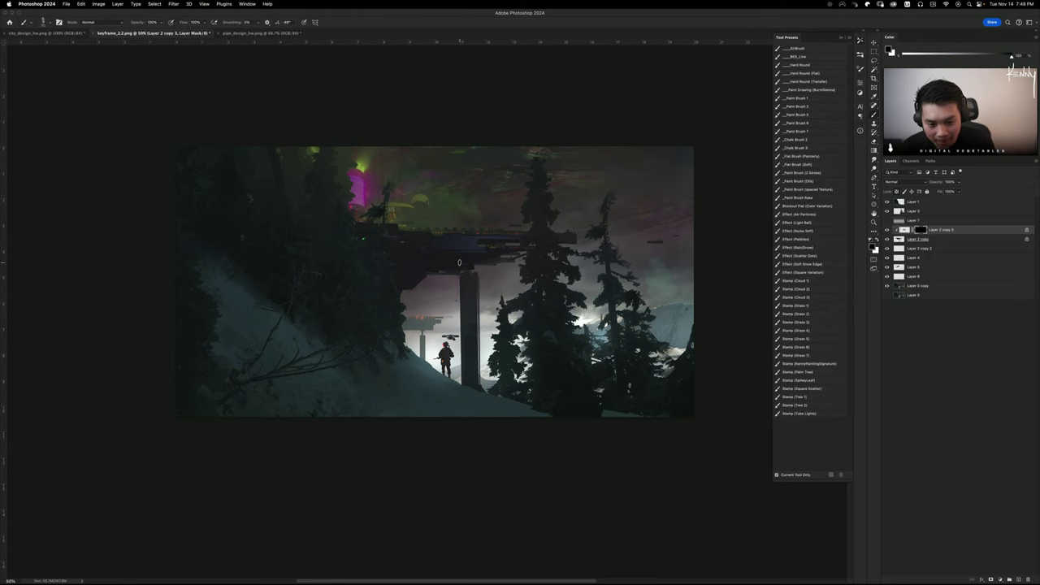
key("x")
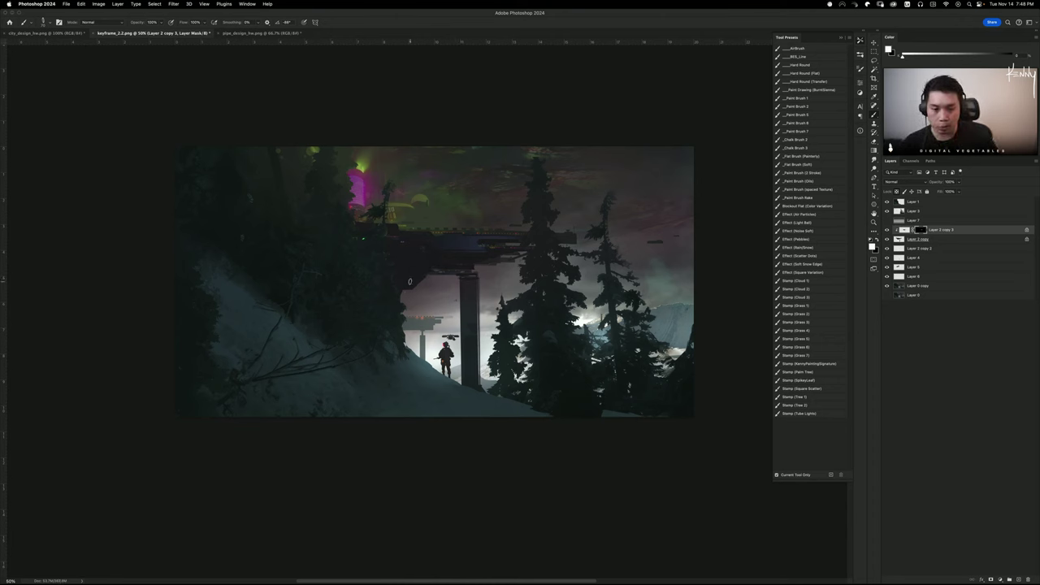
key("super+e")
Clip a new duplicate of the bridge layer, rotate it about 90 degrees, and position it over the large pillar
left_click_drag(917, 235, 928, 231)
left_click(928, 232)
key("super+t")
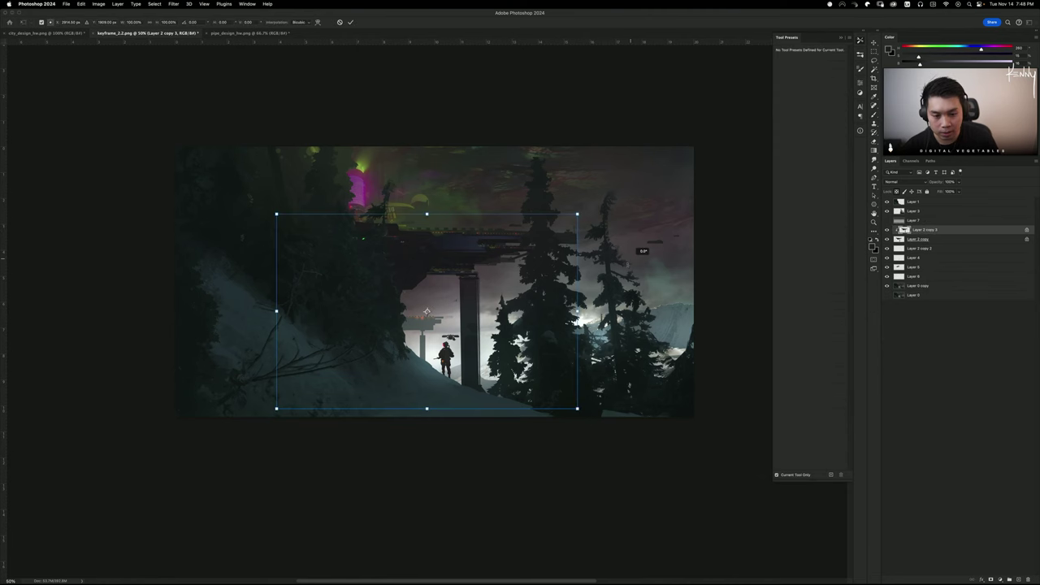
left_click_drag(639, 249, 446, 394)
left_click_drag(466, 348, 436, 374)
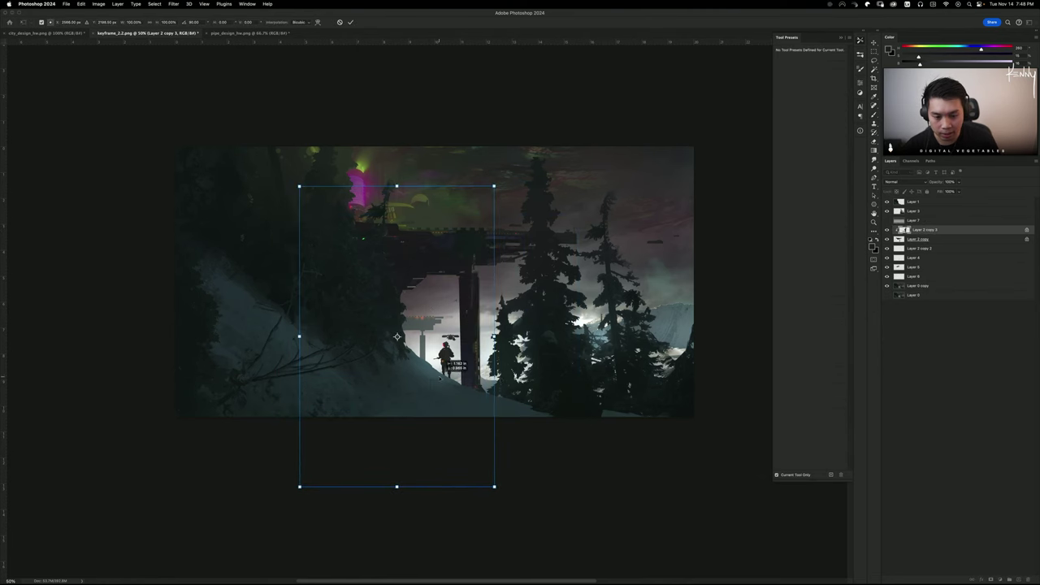
left_click_drag(516, 367, 493, 358)
key("b")
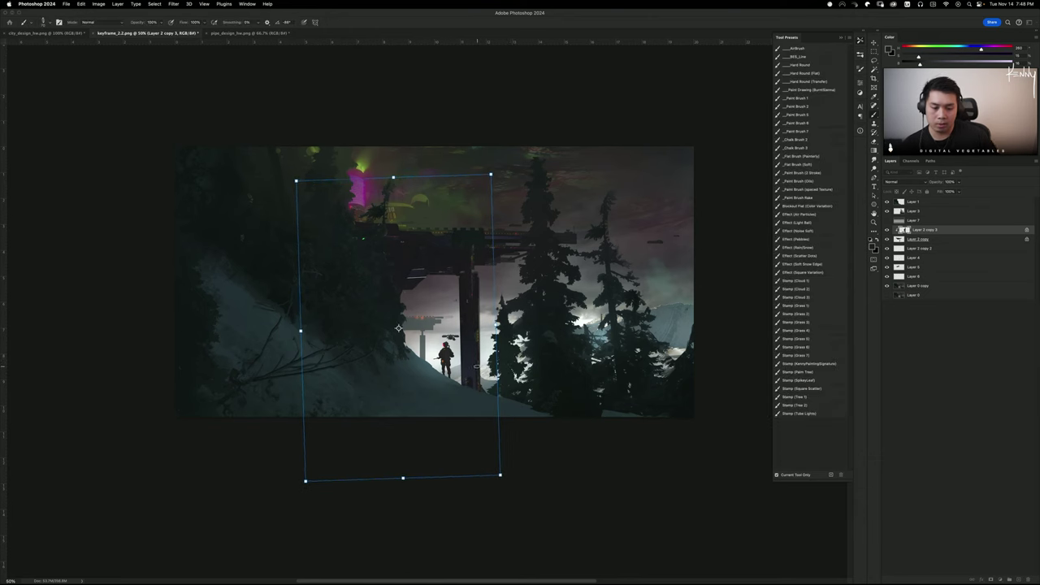
Add a black mask to the rotated duplicate and paint white along the large pillar to reveal its texture
left_click(989, 581, "alt")
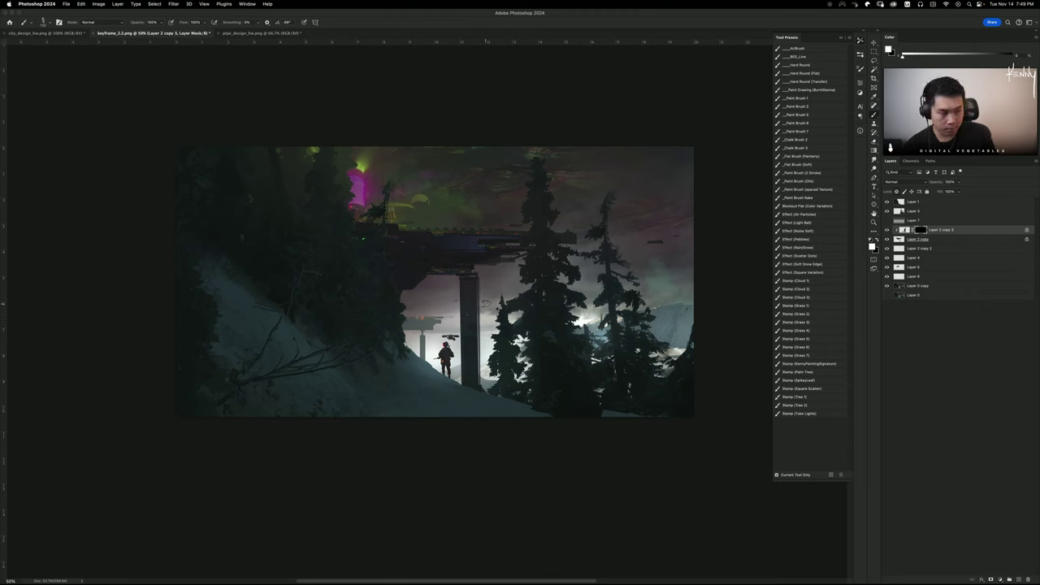
left_click_drag(467, 281, 464, 391)
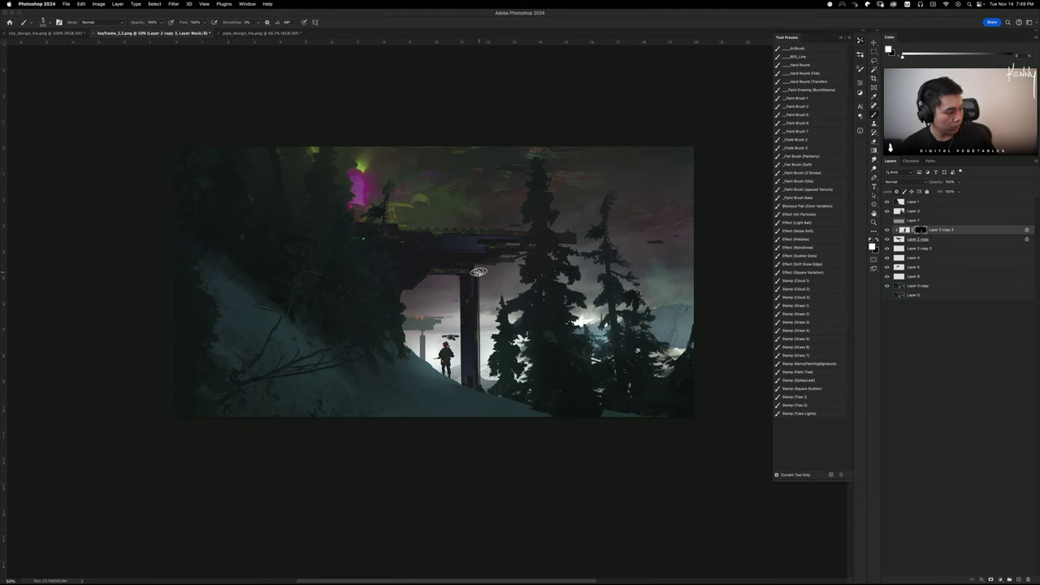
mouse_move(468, 366)
left_mouse_down()
mouse_move(472, 293)
mouse_move(476, 407)
mouse_move(468, 280)
left_mouse_up()
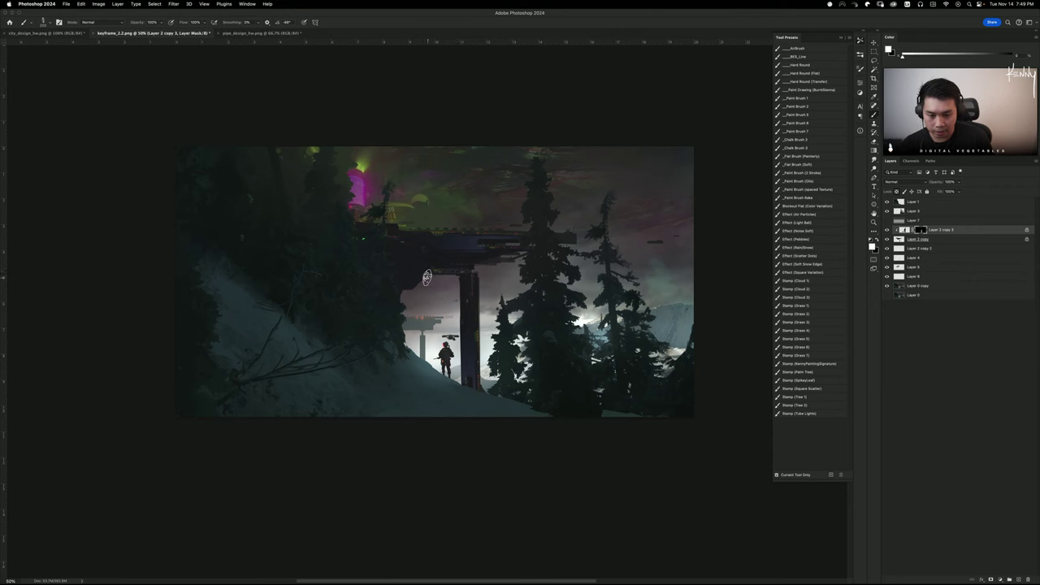
key("super+z")
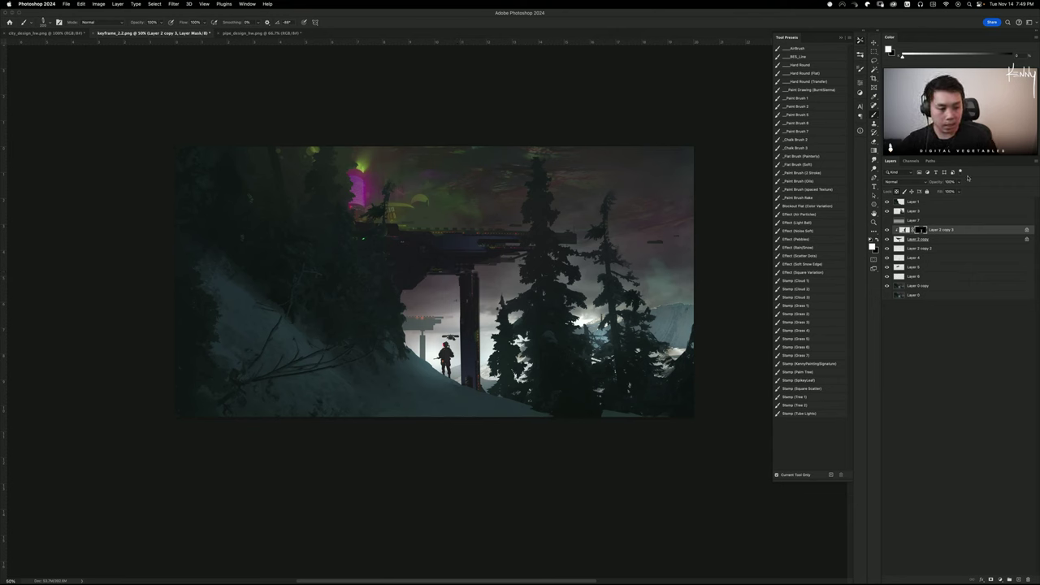
Merge the masked pillar texture into Layer 2 copy
left_click(903, 230)
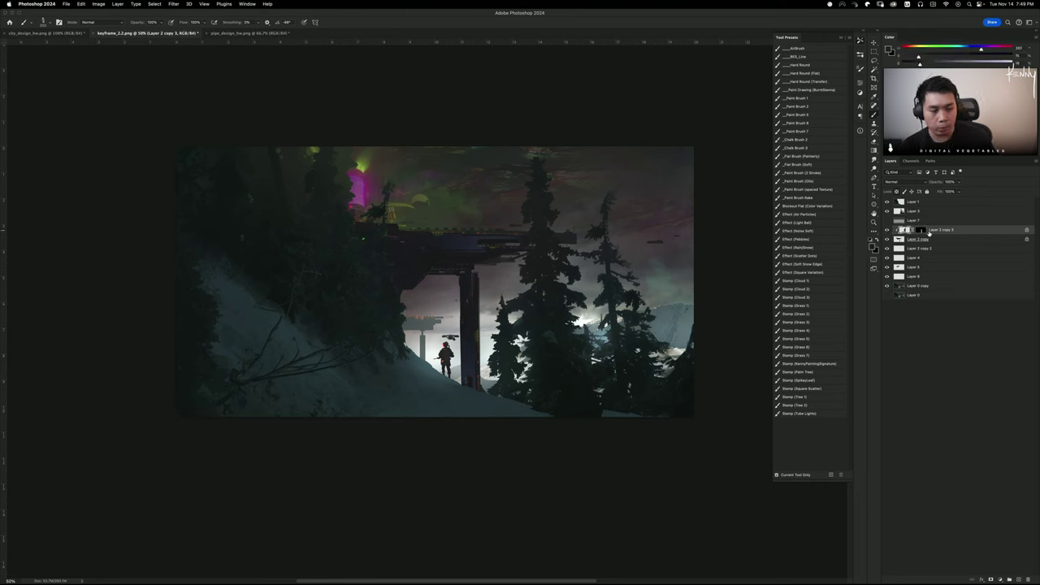
left_click(921, 231)
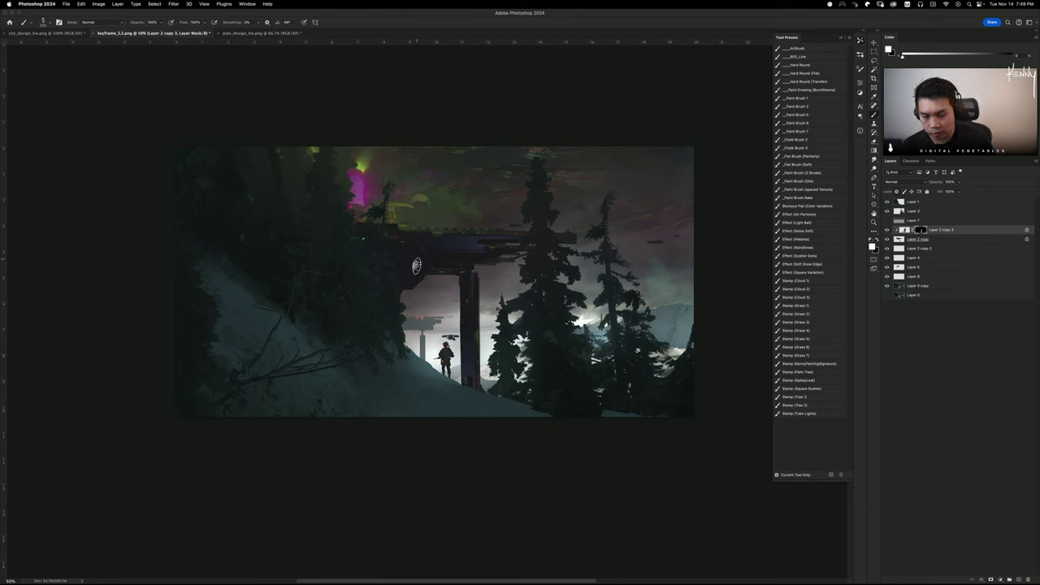
key("x")
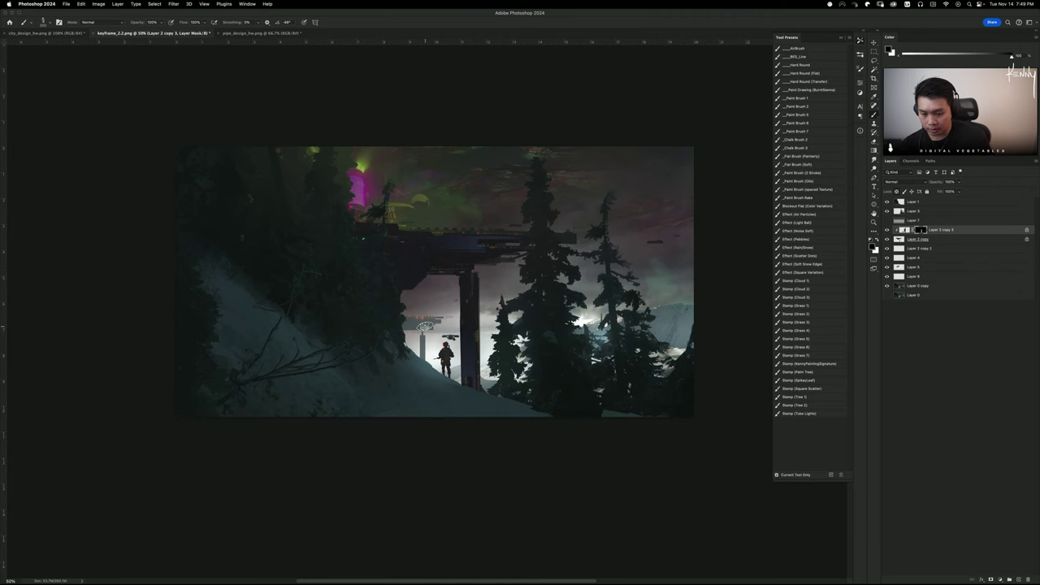
key("BackSpace")
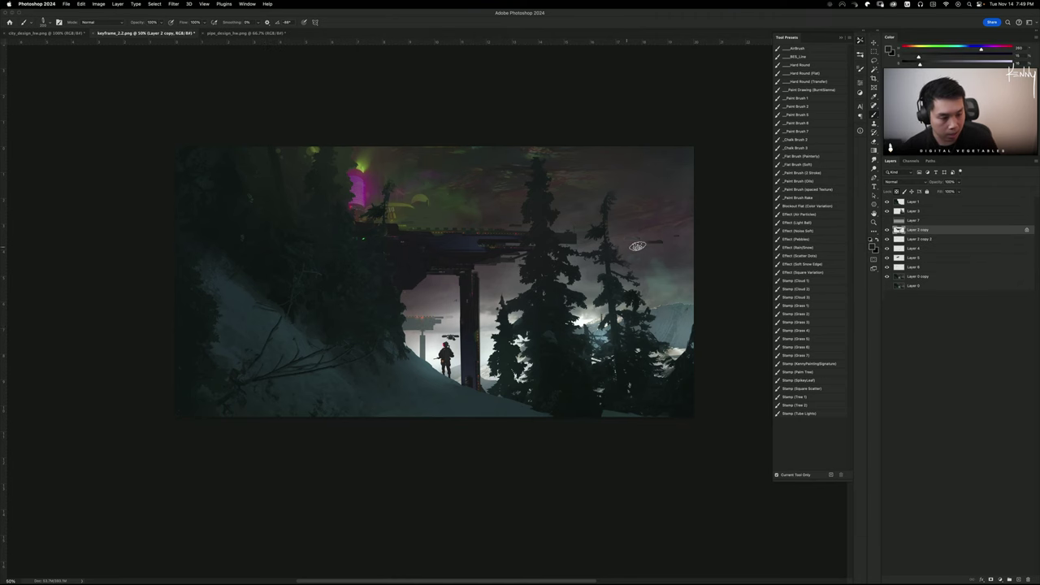
Toggle the visibility of Layer 2 copy to compare the painting with and without the bridge details
left_click(887, 230)
left_click(886, 230)
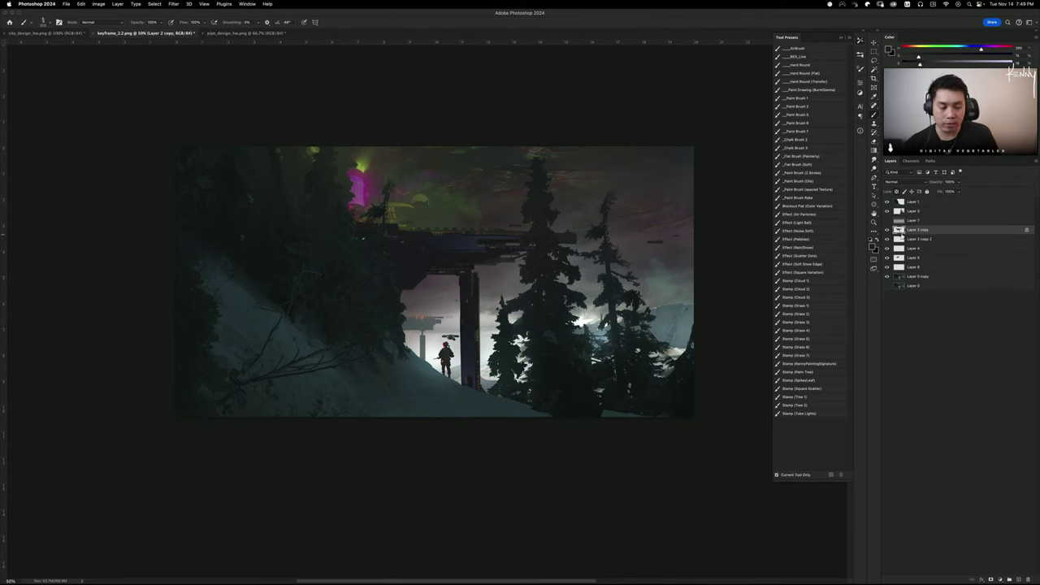
left_click(887, 230)
left_click(886, 230)
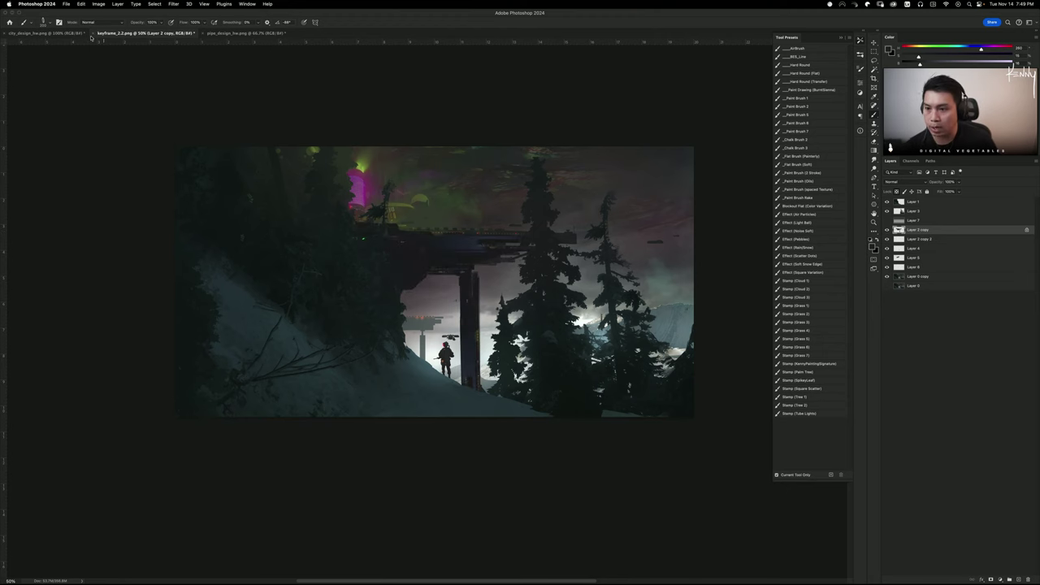
Review the city_design_hw.png sketches and the pipe design document, and return to keyframe_2.2.png
left_click(50, 33)
key("super+minus")
key("super+minus")
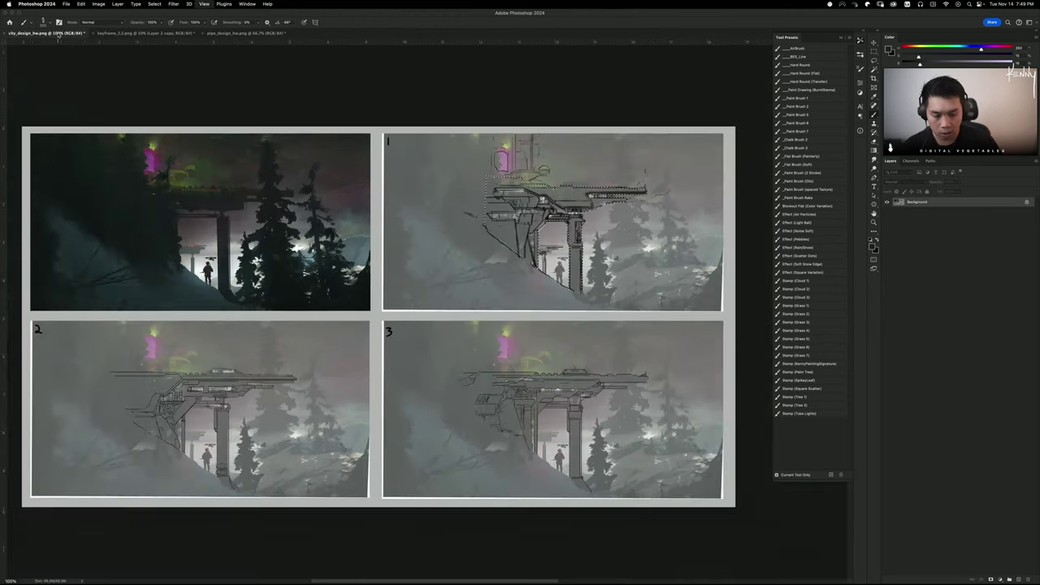
left_click(247, 35)
left_click(176, 34)
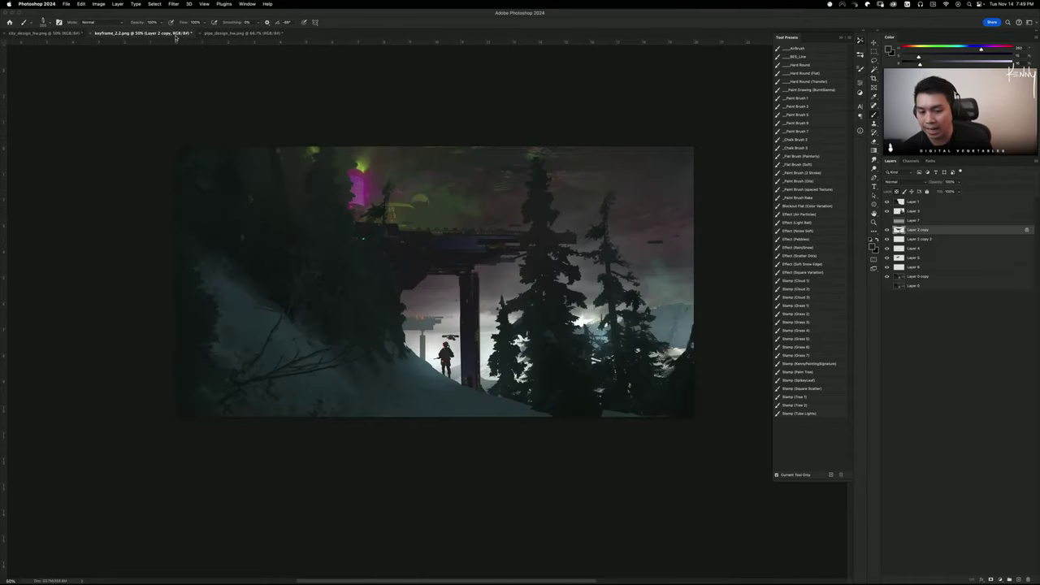
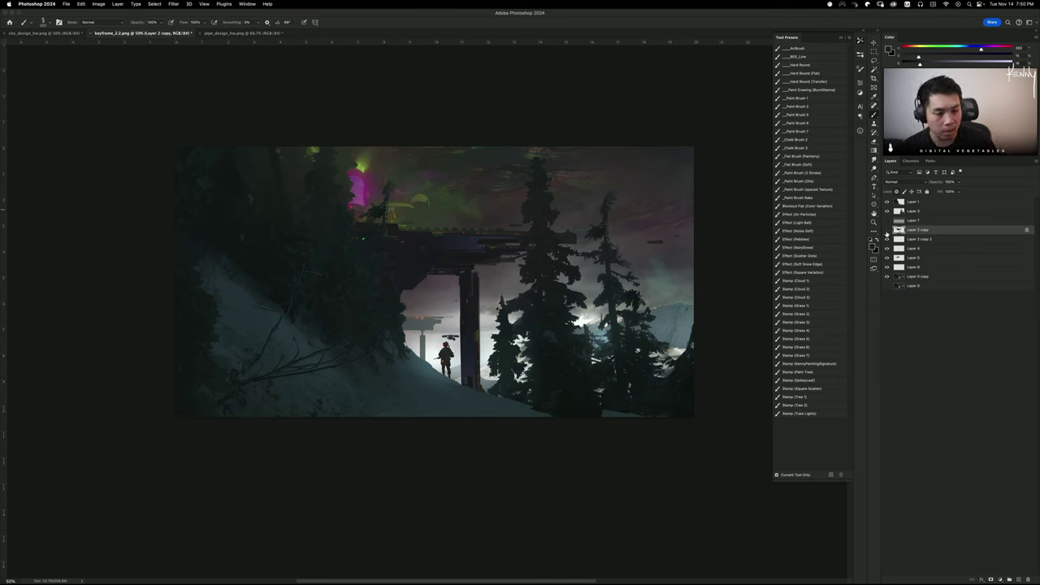
Duplicate Layer 2 copy, shift the duplicate toward the left hillside trees, and clip it to the original bridge layer
left_click(935, 238)
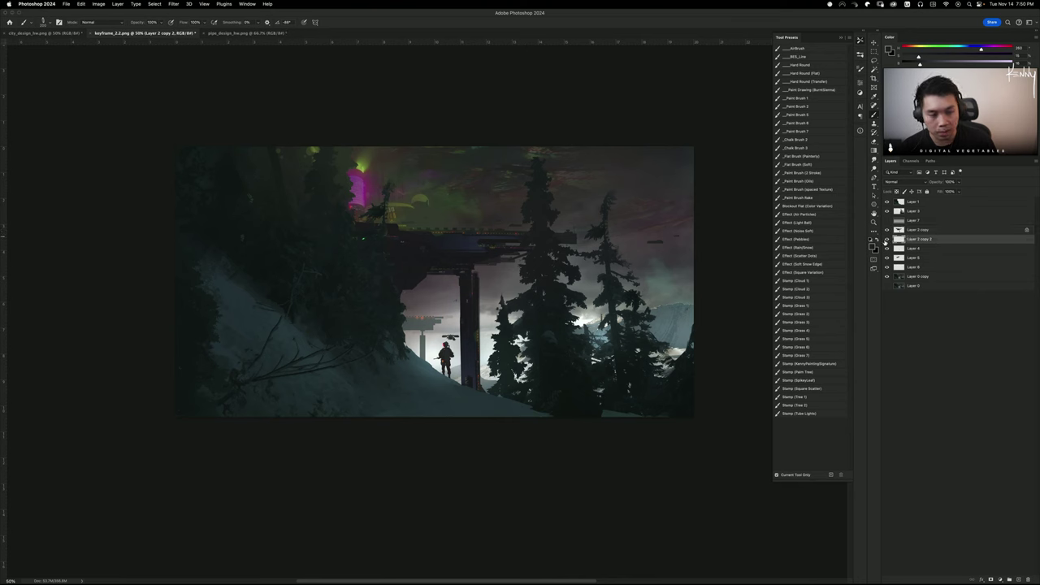
left_click(935, 231)
key("ctrl+j")
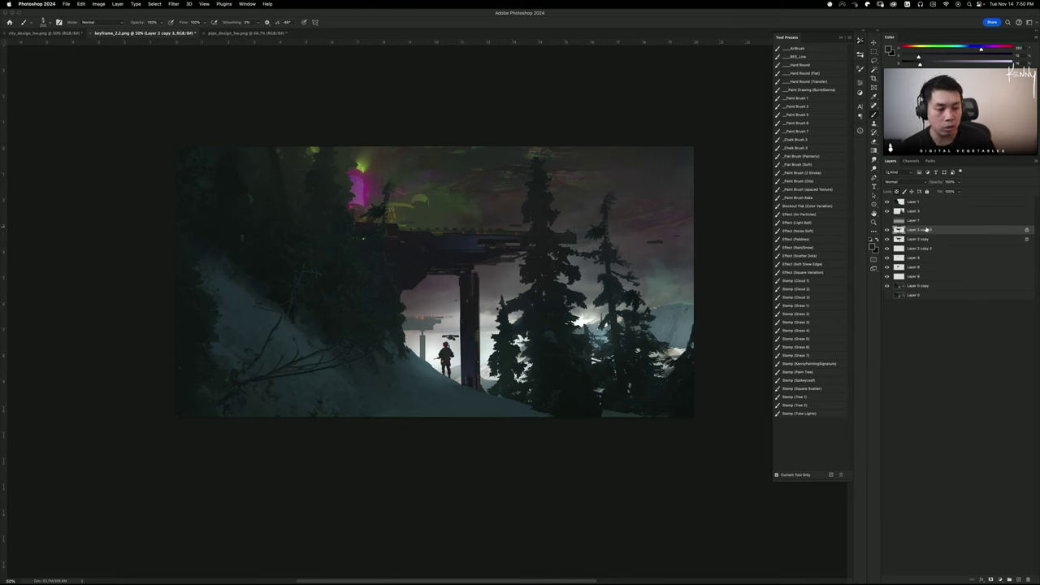
key("ctrl+t")
left_click_drag(417, 281, 291, 263)
key("Return")
key("b")
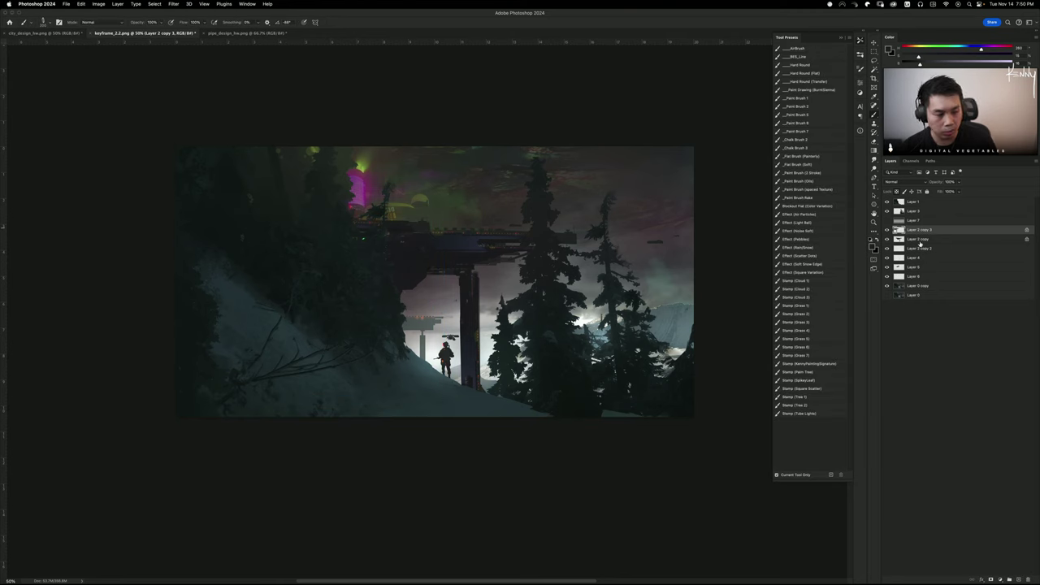
left_click(923, 234, "alt")
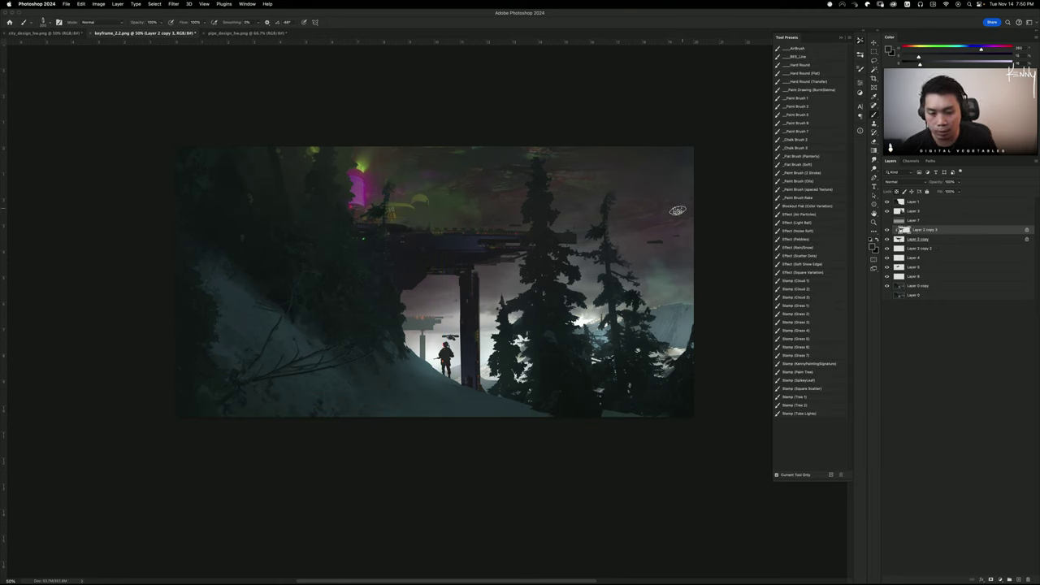
Adjust the position of the clipped Layer 2 copy 3 texture over the bridge and pillar, and merge it into Layer 2 copy
mouse_move(564, 236)
left_mouse_down()
mouse_move(555, 251)
mouse_move(606, 239)
mouse_move(572, 231)
mouse_move(655, 216)
mouse_move(602, 252)
mouse_move(585, 239)
mouse_move(565, 248)
left_mouse_up()
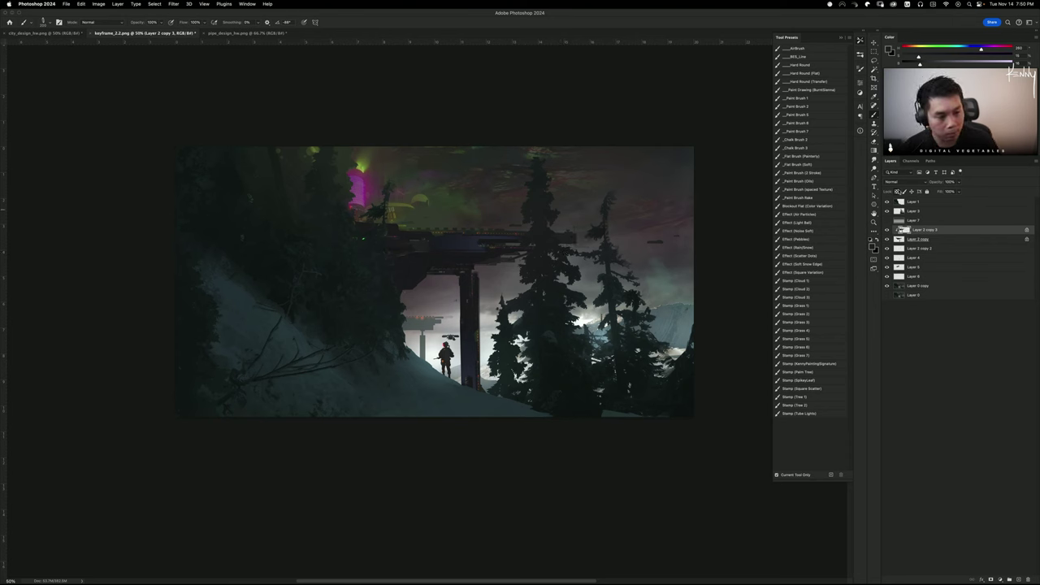
key("e")
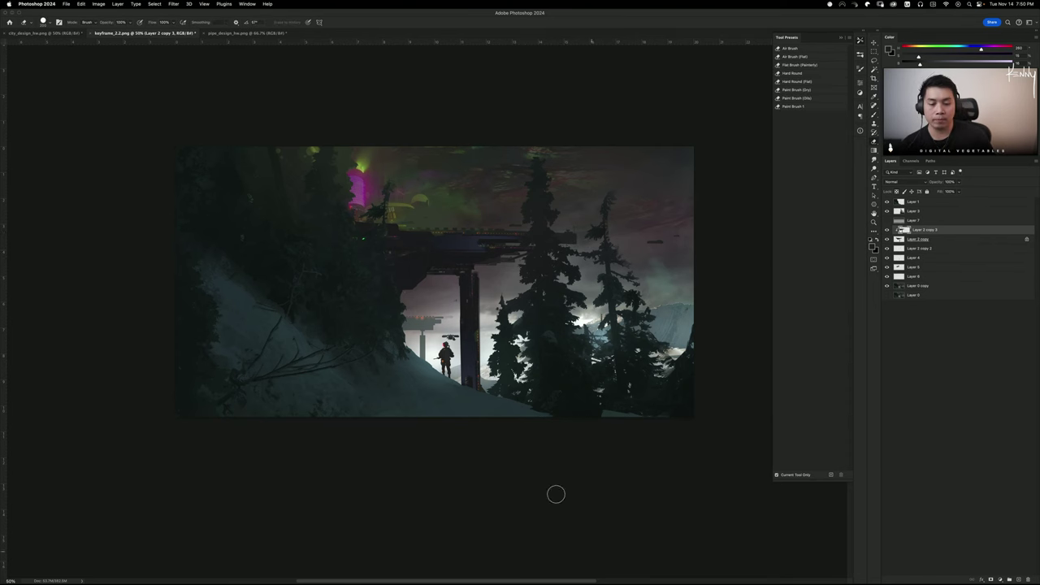
key("b")
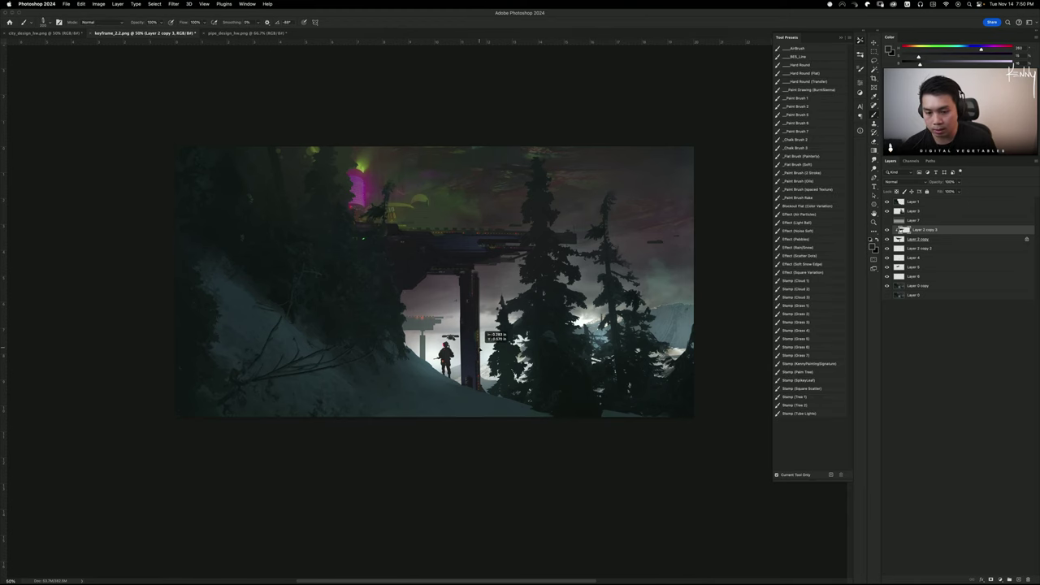
left_click_drag(482, 363, 450, 362)
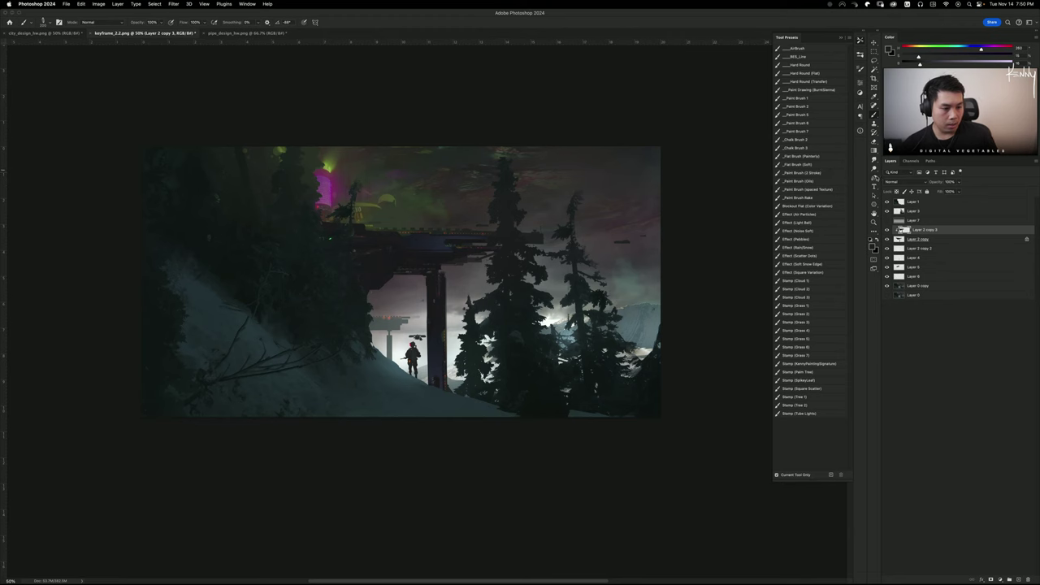
key("super+e")
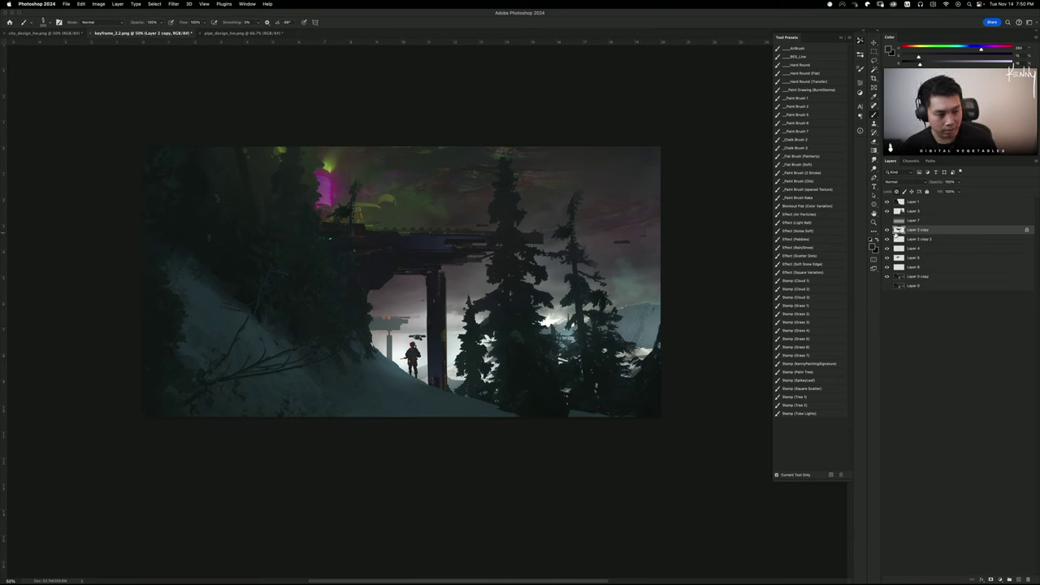
Clean up the outer and inner edges of the bridge pillar using narrow rectangular marquee selections, deselecting after each
key("m")
mouse_move(441, 270)
left_mouse_down()
mouse_move(461, 286)
mouse_move(459, 275)
mouse_move(463, 400)
left_mouse_up()
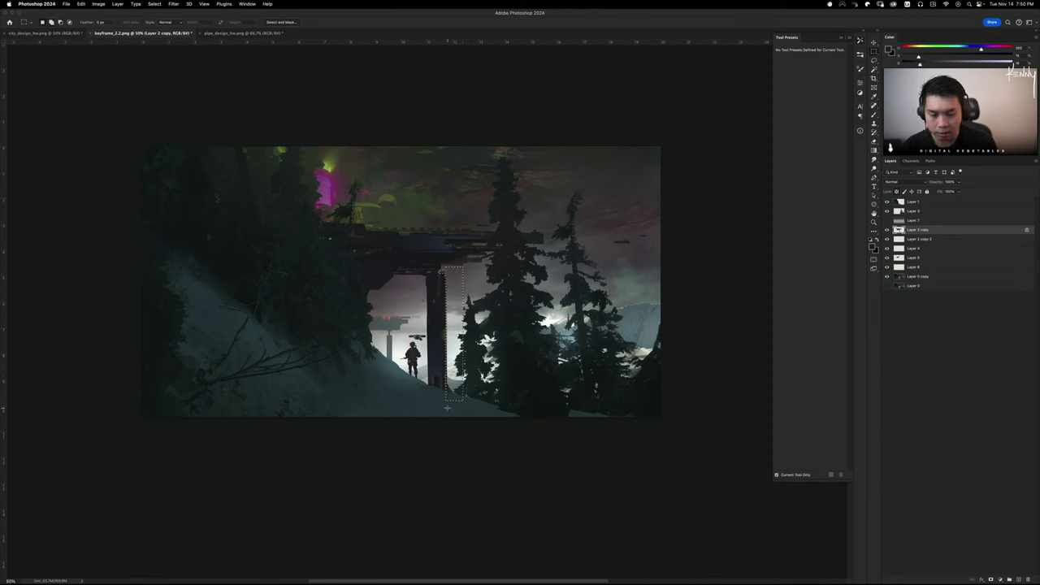
key("super+d")
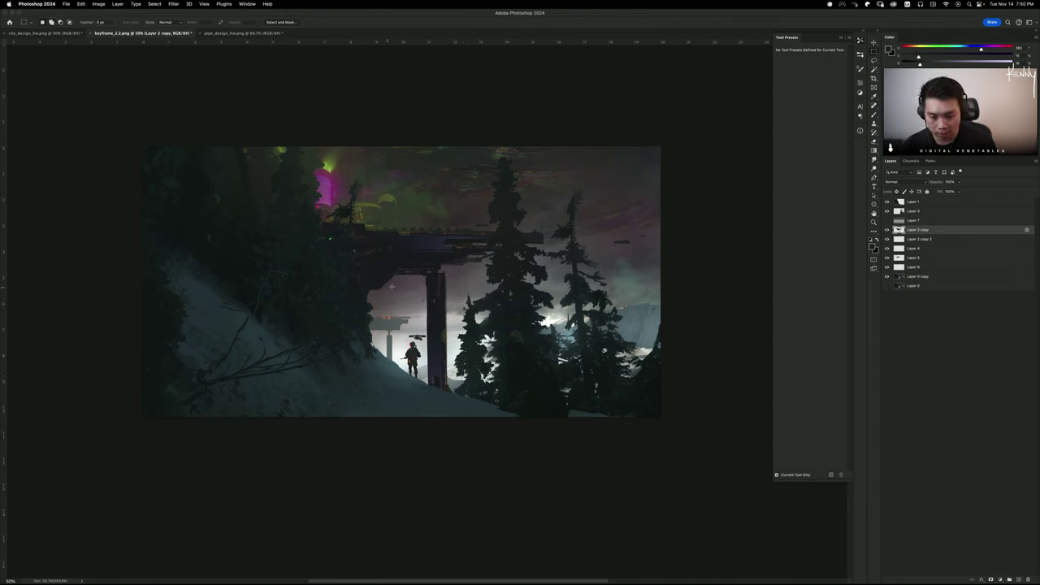
left_click_drag(416, 280, 426, 315)
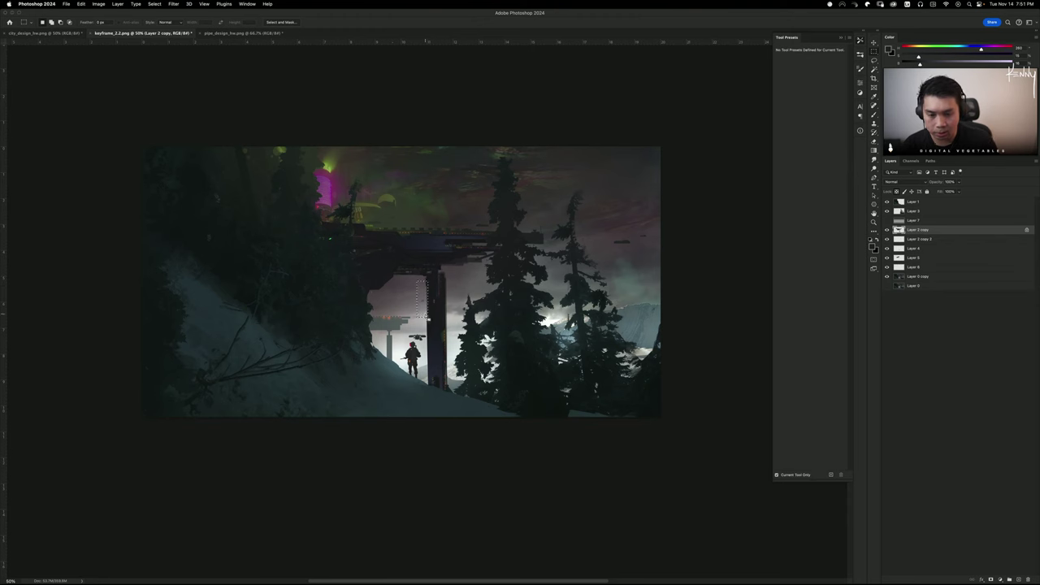
key("super+d")
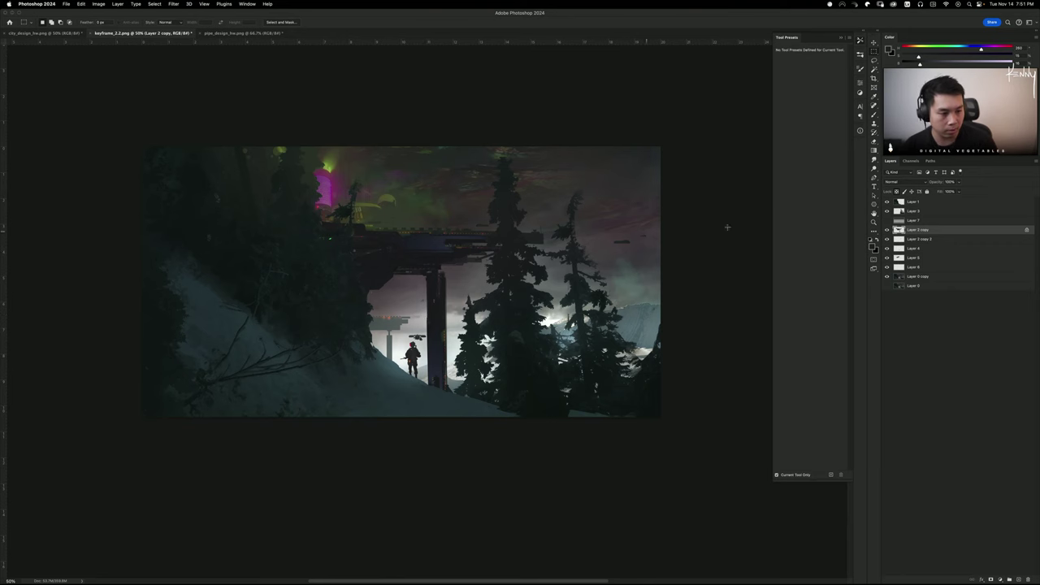
Compare the painting with Layer 2 copy hidden and shown, and turn on the Layer 7 haze
left_click(887, 230)
left_click(887, 230)
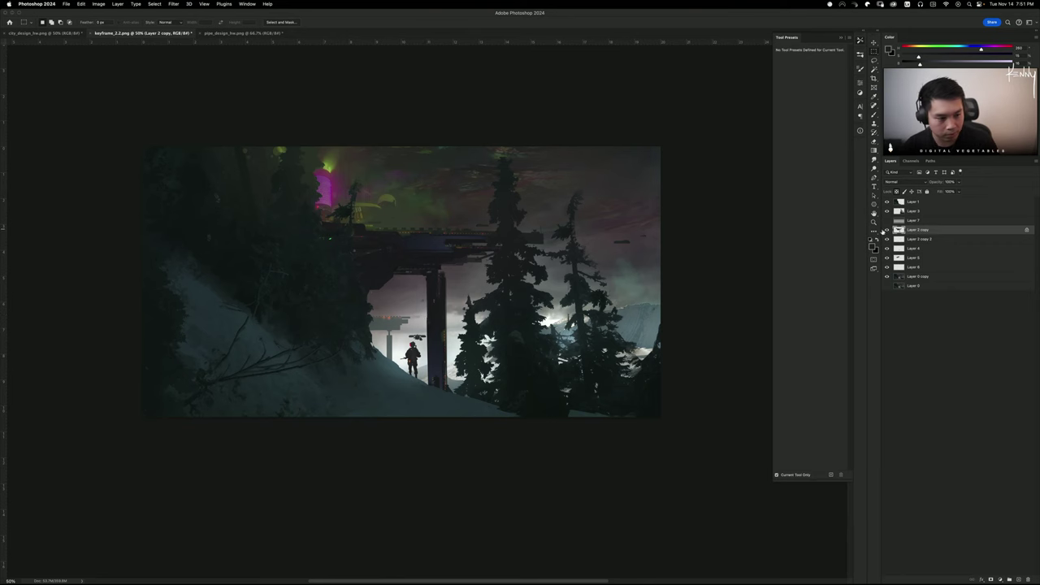
left_click(887, 231)
key("super+plus")
key("super+plus")
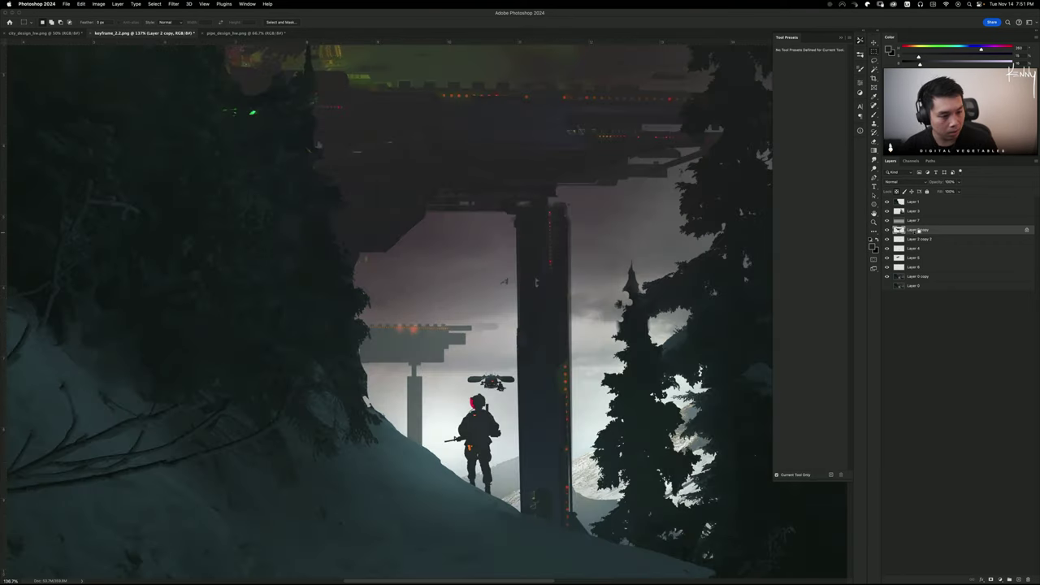
Try clipping Layer 2 copy to Layer 2 copy 2, and release the clipping
key("super+minus")
key("super+minus")
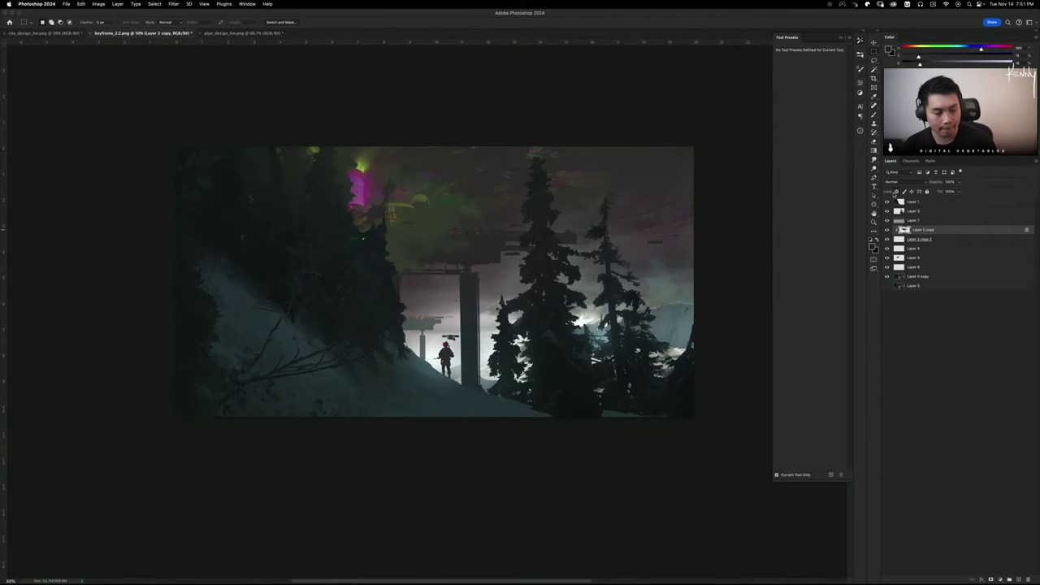
left_click(887, 230)
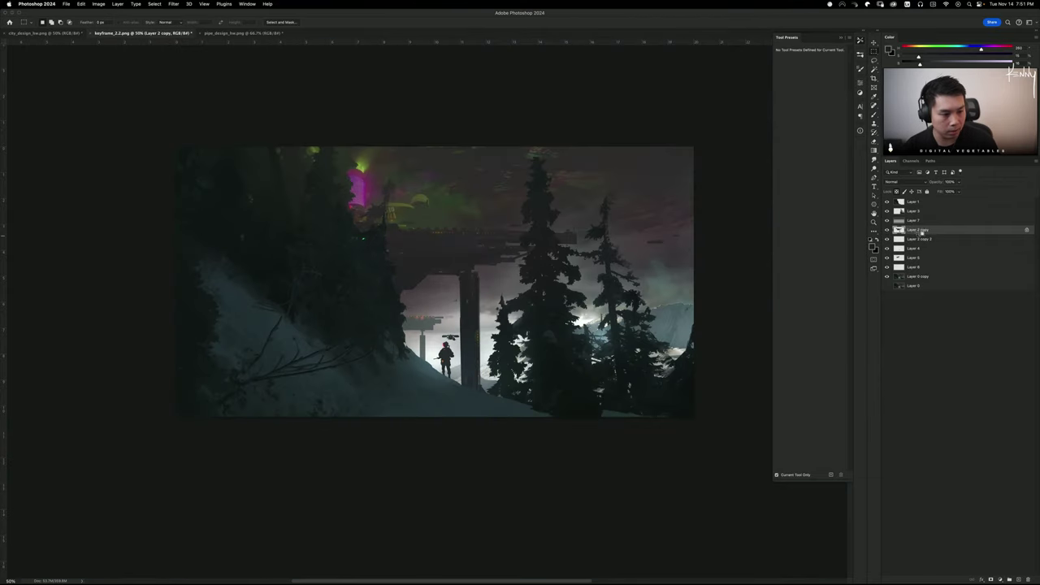
Toggle the visibility of Layer 2 copy and Layer 2 copy 2 to compare the bridge details under the haze
left_click(888, 230)
left_click(888, 230)
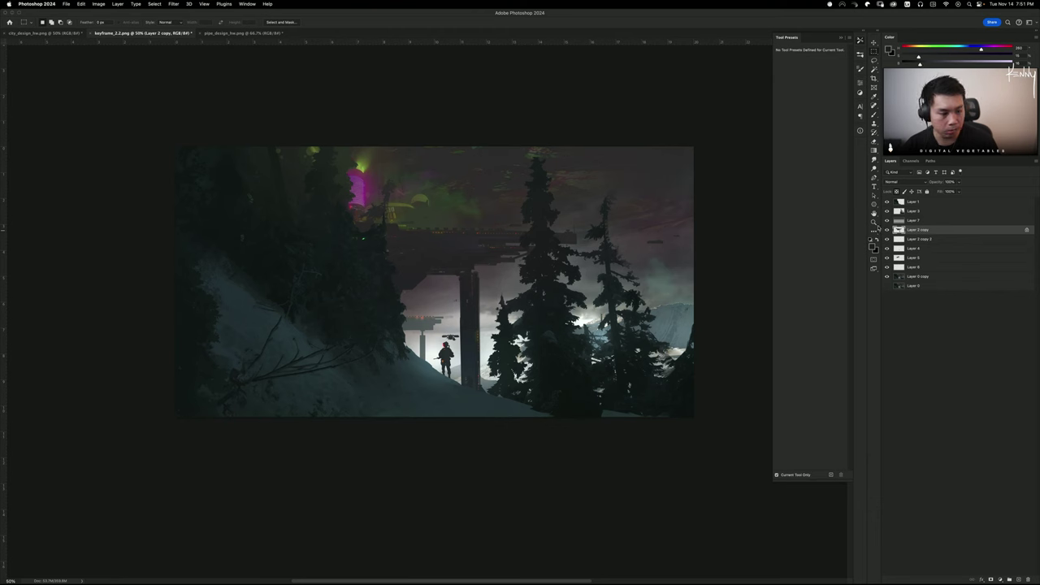
left_click(886, 240)
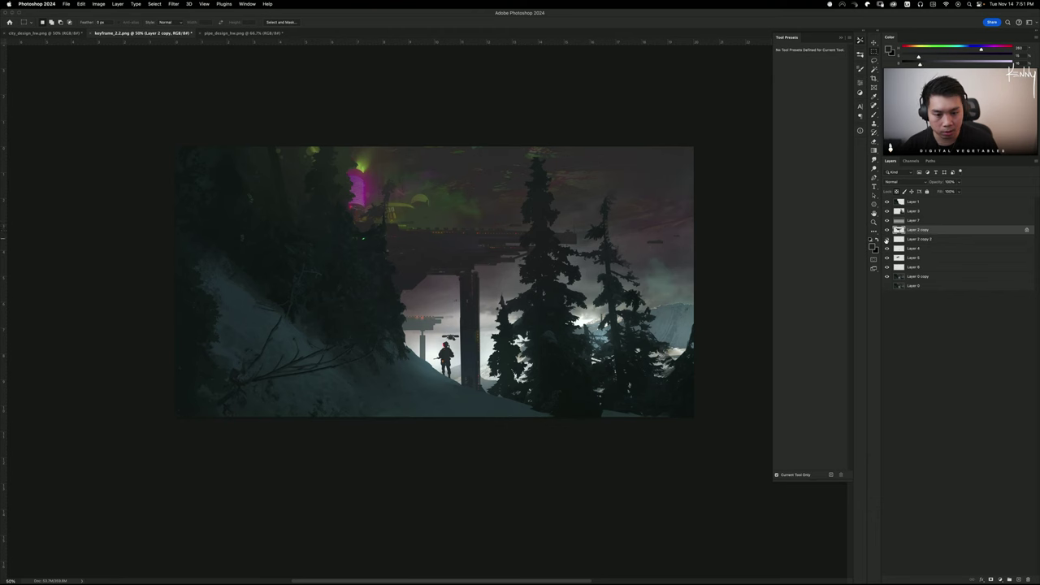
left_click(887, 267)
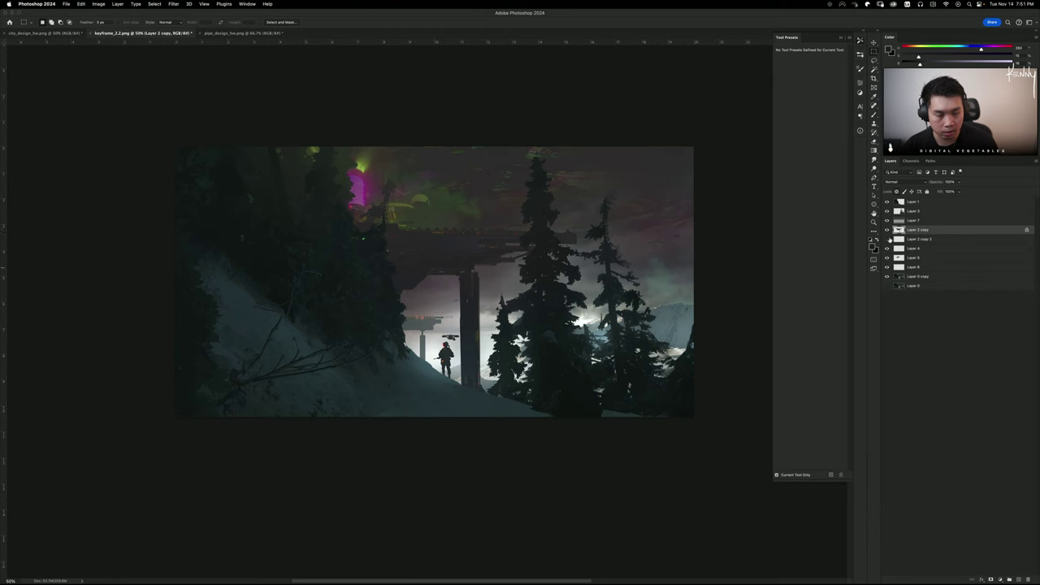
left_click(887, 240)
left_click(888, 240)
left_click(887, 240)
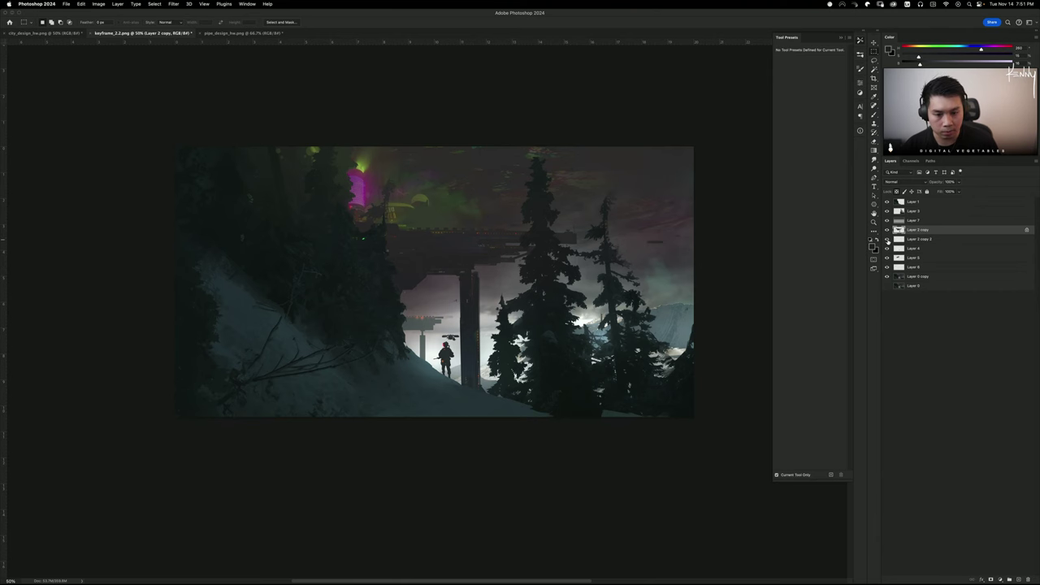
left_click(891, 239)
key("super+minus")
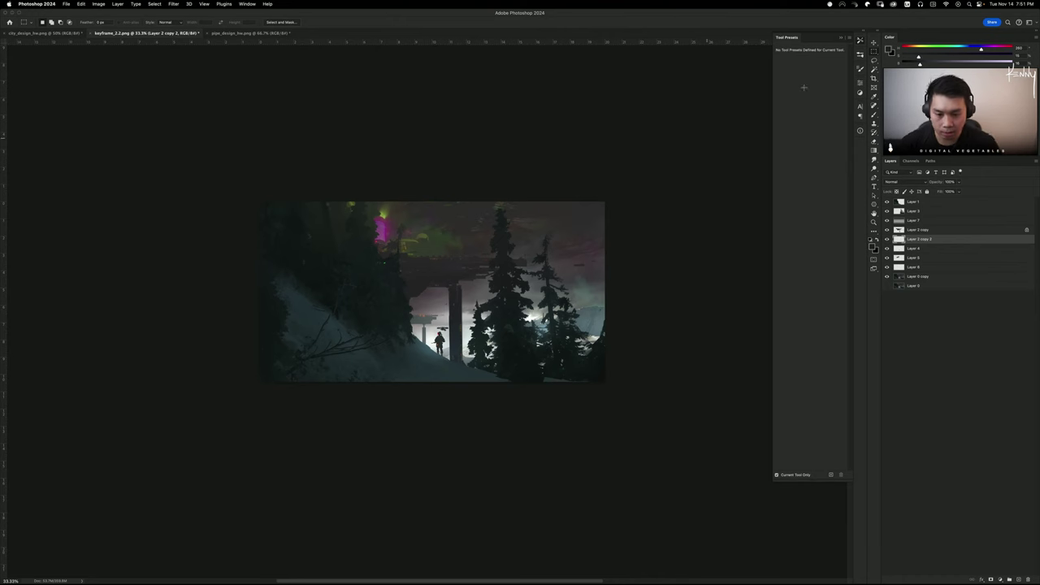
left_click(920, 232)
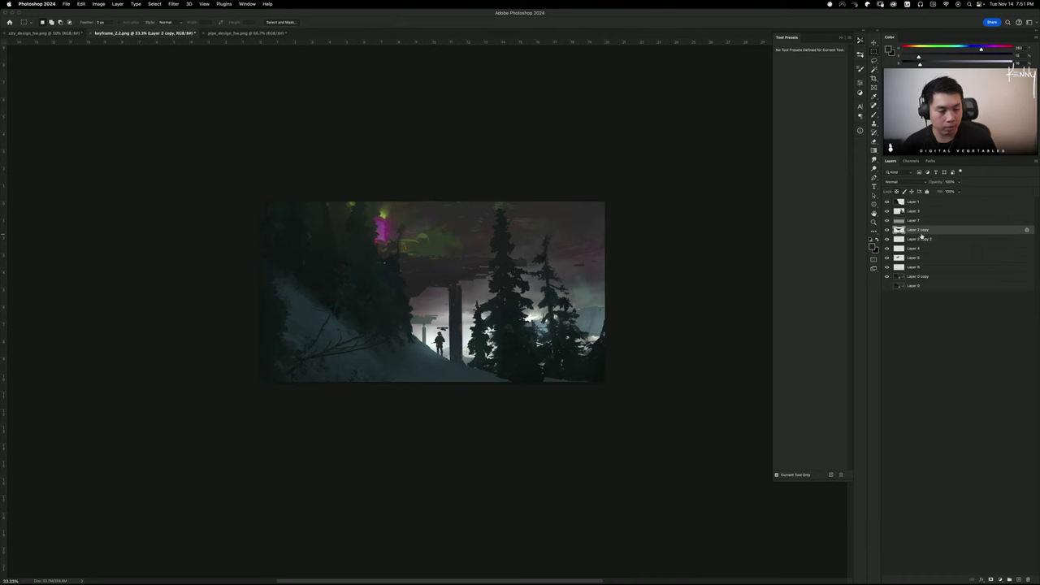
left_click(942, 239)
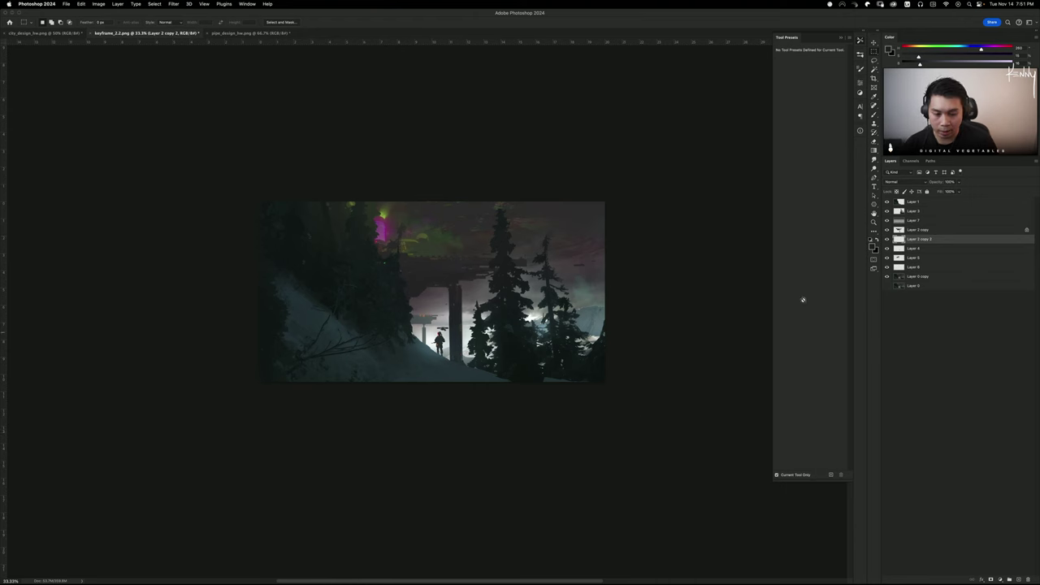
Add a new empty layer above Layer 1 and ready the Brush for painting on it
left_click(359, 573)
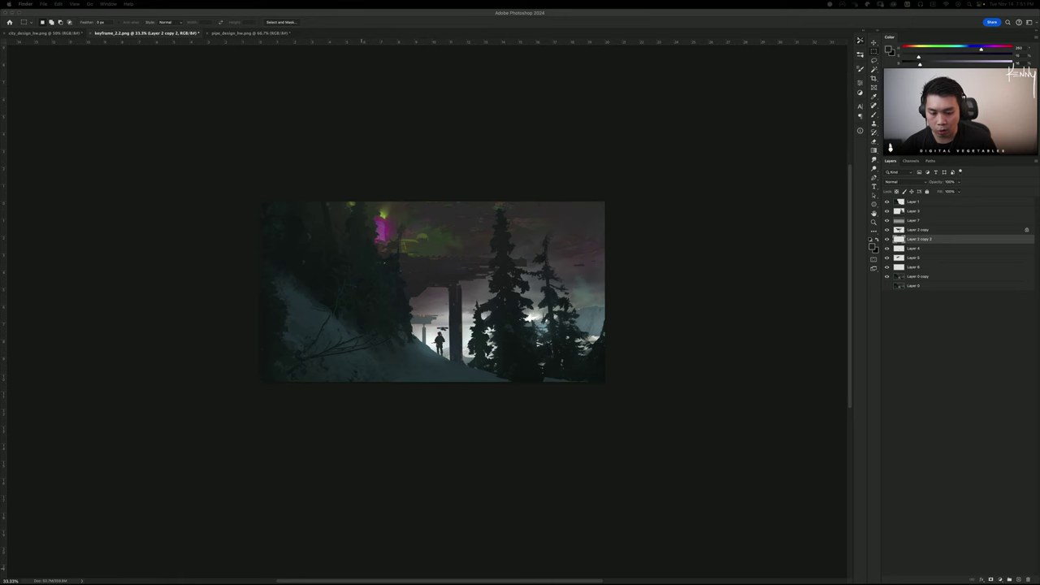
left_click(931, 207)
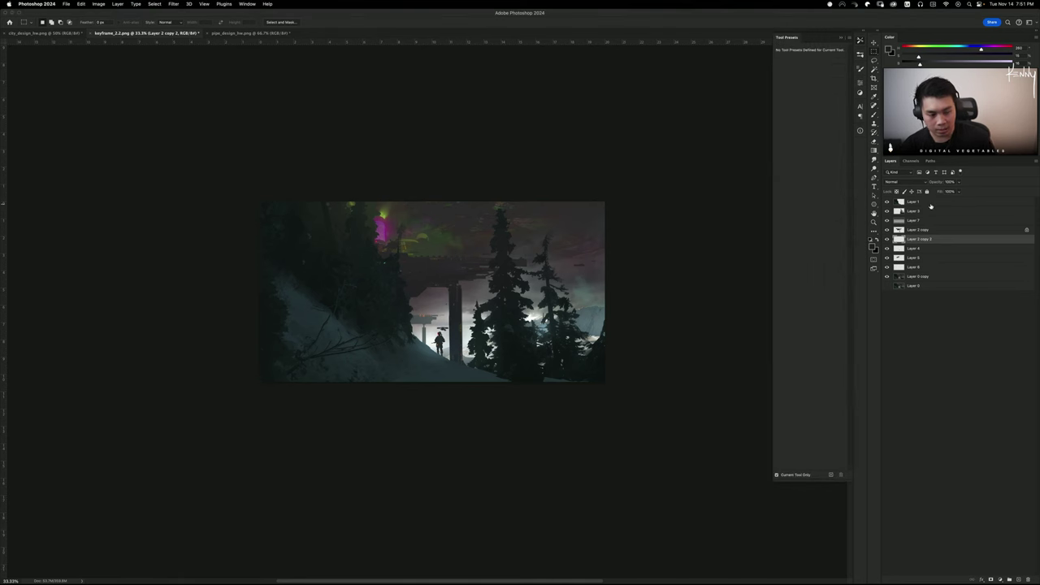
left_click(931, 203)
key("super+shift+n")
key("Return")
key("b")
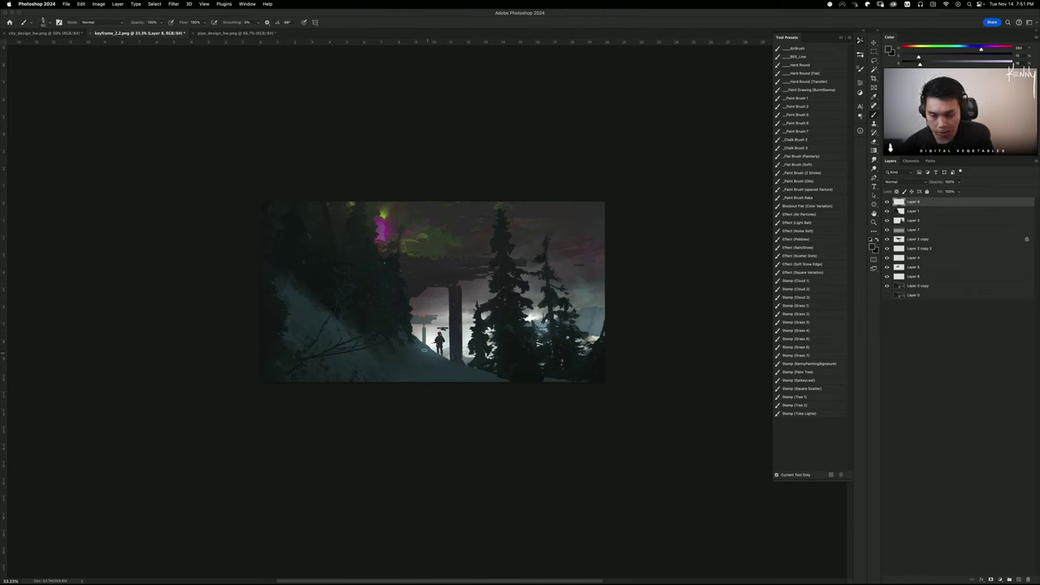
Try painting a dark shadow across the snow below the soldier, and undo the strokes
mouse_move(455, 363)
left_mouse_down()
mouse_move(427, 372)
mouse_move(475, 375)
mouse_move(410, 380)
mouse_move(479, 378)
mouse_move(422, 377)
left_mouse_up()
key("super+z")
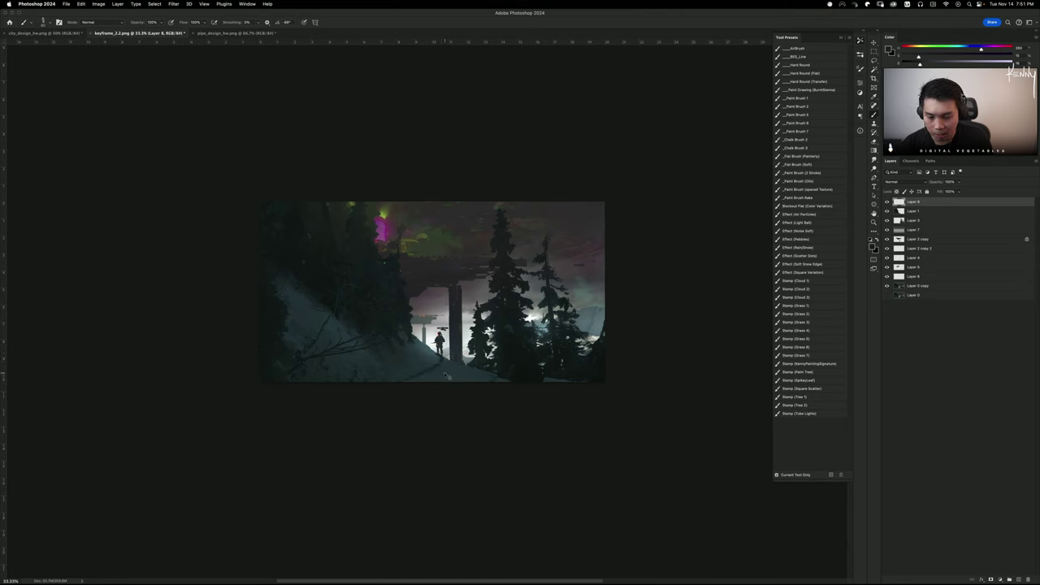
key("super+z")
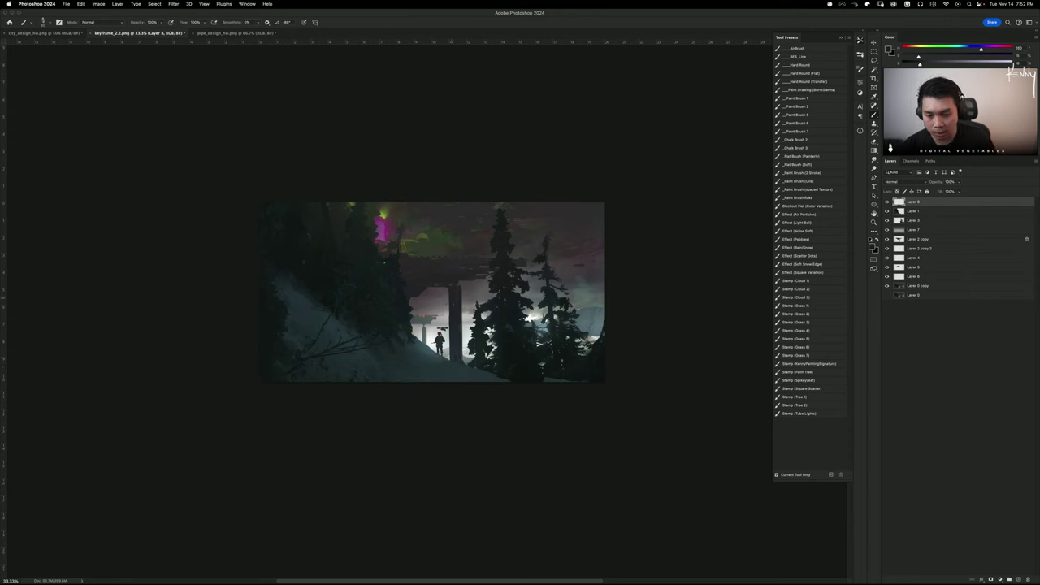
Place the snowy mountain photo as the top layer of the keyframe and clip it to Layer 1
key("super+Tab")
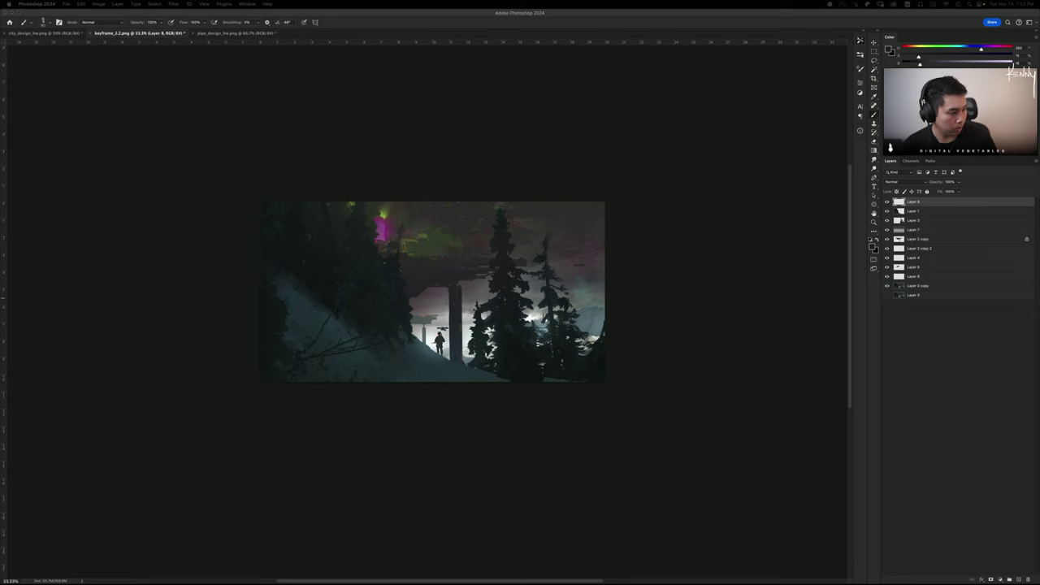
left_click_drag(569, 418, 531, 401)
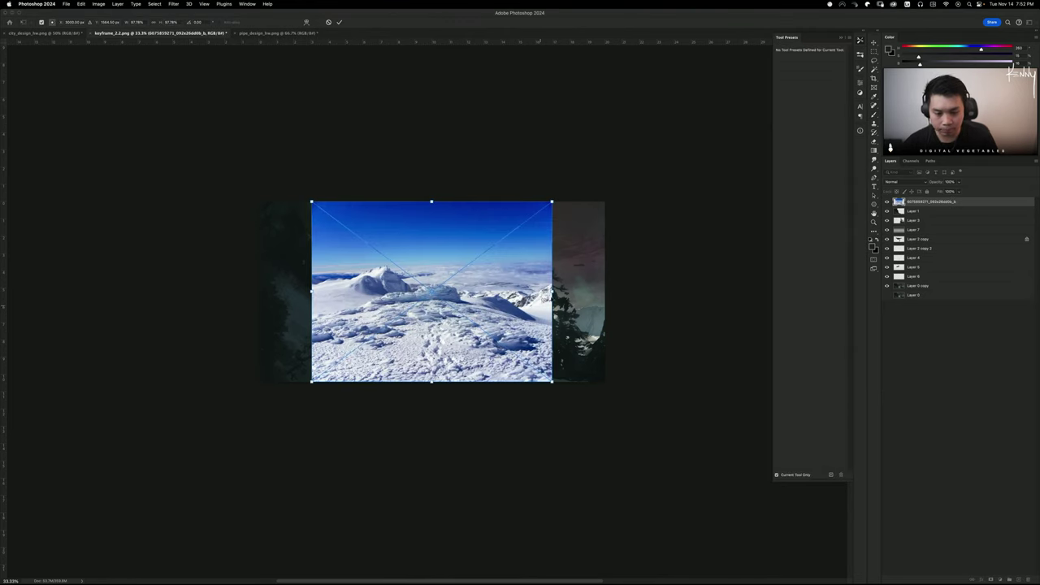
left_click(909, 207, "alt")
Move the snow photo down over the foreground slope, rotate it slightly clockwise, and commit the transform
key("super+t")
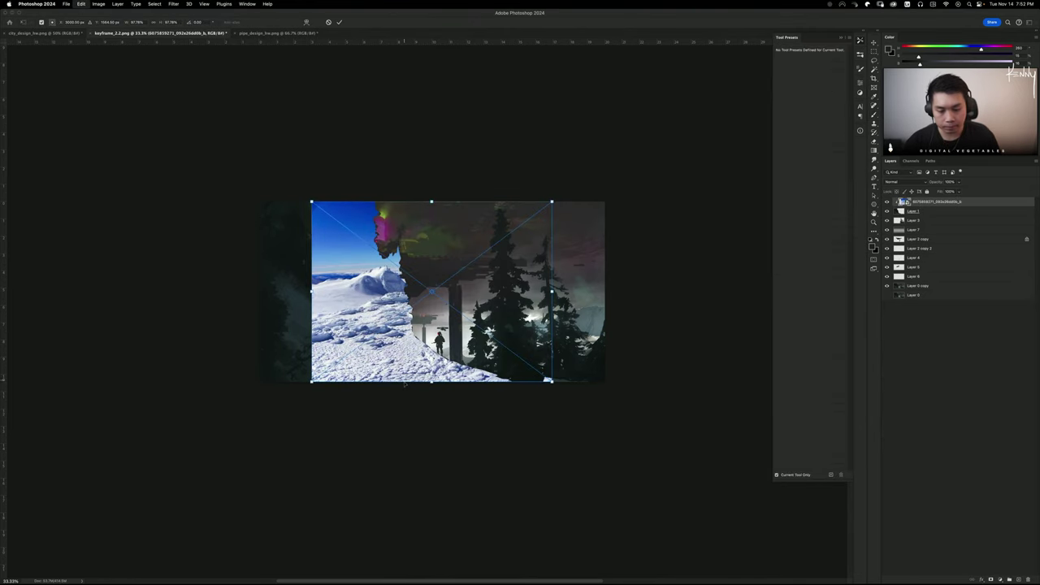
left_click_drag(437, 342, 415, 392)
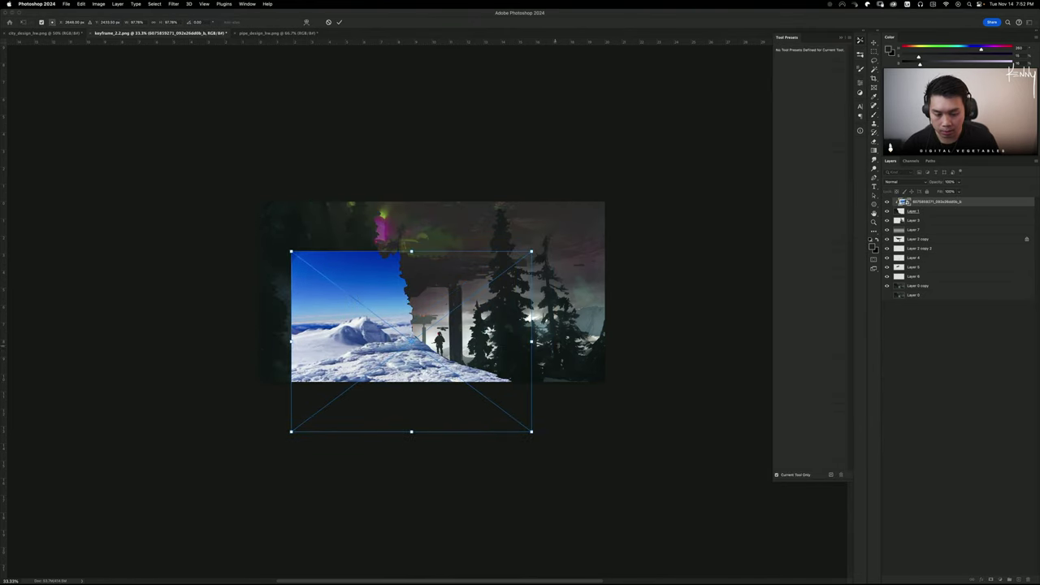
left_click_drag(564, 358, 561, 376)
left_click_drag(452, 355, 473, 359)
key("Return")
key("b")
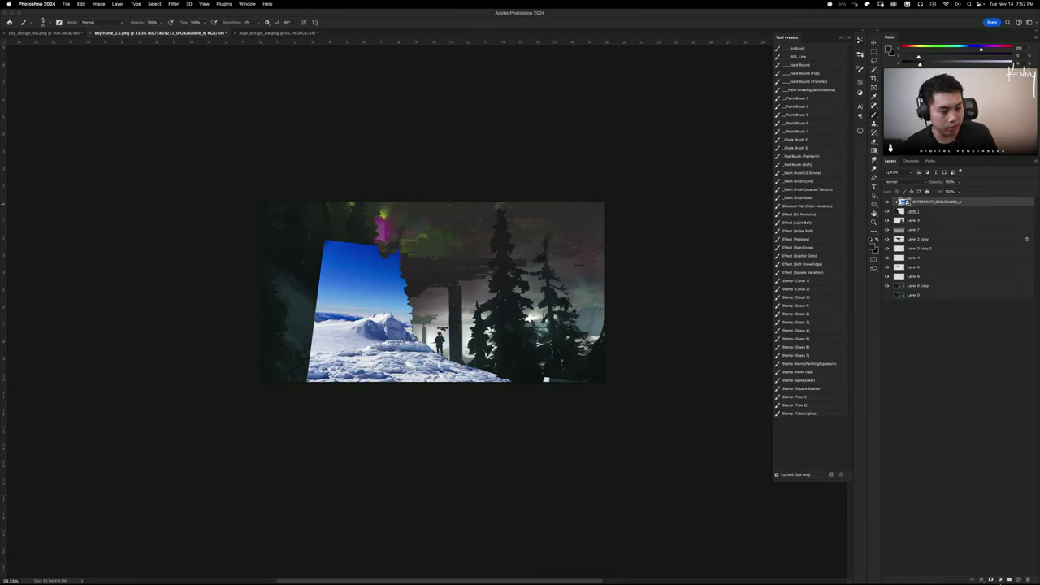
Add a black mask to the snow photo and paint in white to reveal its texture on the slope below the soldier
left_click(992, 580, "alt")
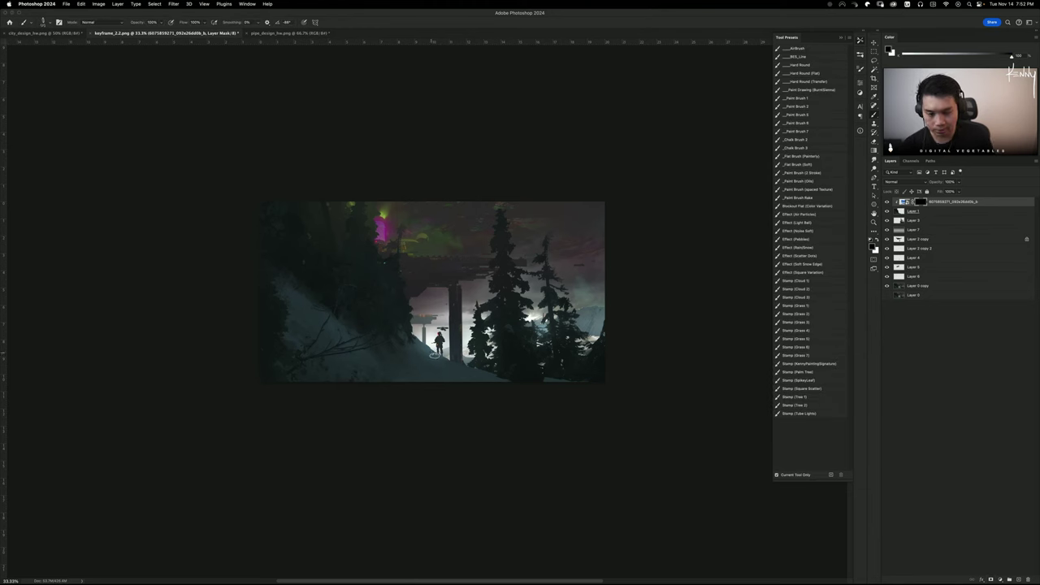
key("x")
mouse_move(449, 351)
left_mouse_down()
mouse_move(402, 388)
mouse_move(452, 360)
mouse_move(448, 369)
mouse_move(370, 399)
left_mouse_up()
key("super+z")
mouse_move(432, 368)
left_mouse_down()
mouse_move(388, 395)
mouse_move(400, 389)
left_mouse_up()
key("super+z")
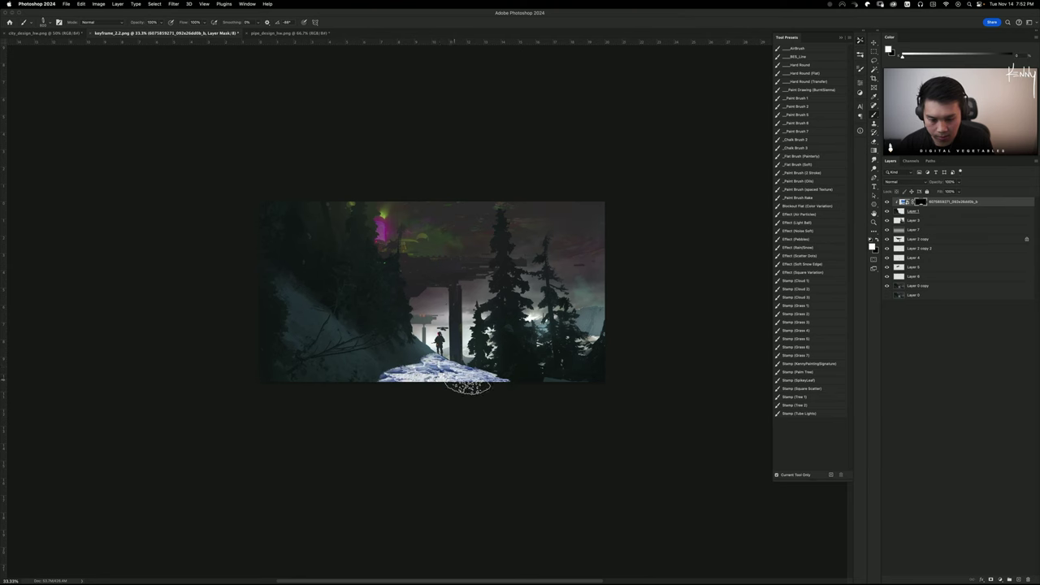
key("x")
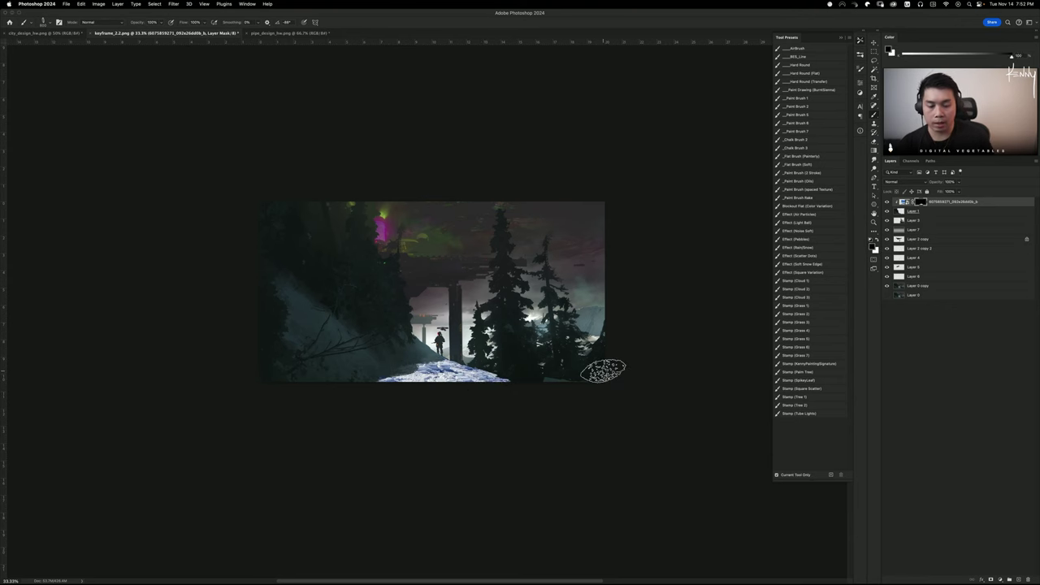
Rasterize the snow photo layer and darken it with Hue/Saturation at lightness -69
left_click(951, 201)
key("super+u")
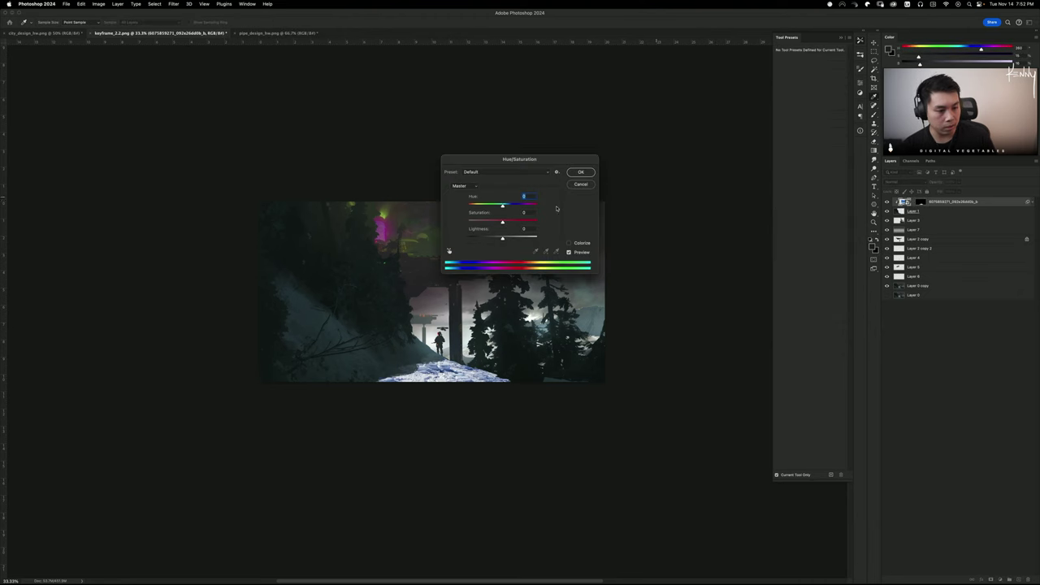
key("Escape")
right_click(948, 201)
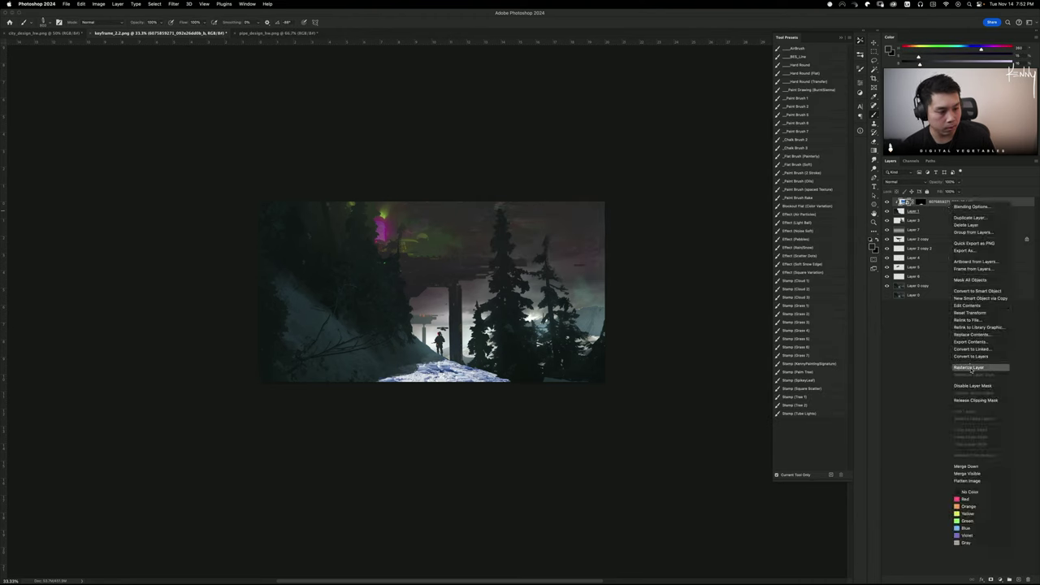
left_click(960, 368)
key("super+u")
left_click_drag(745, 212, 719, 214)
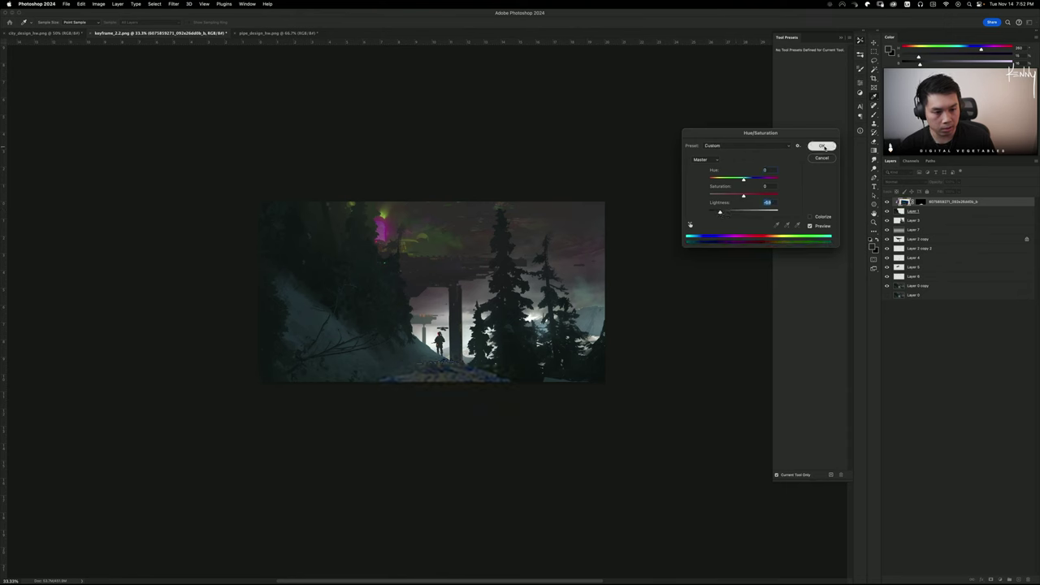
left_click(822, 145)
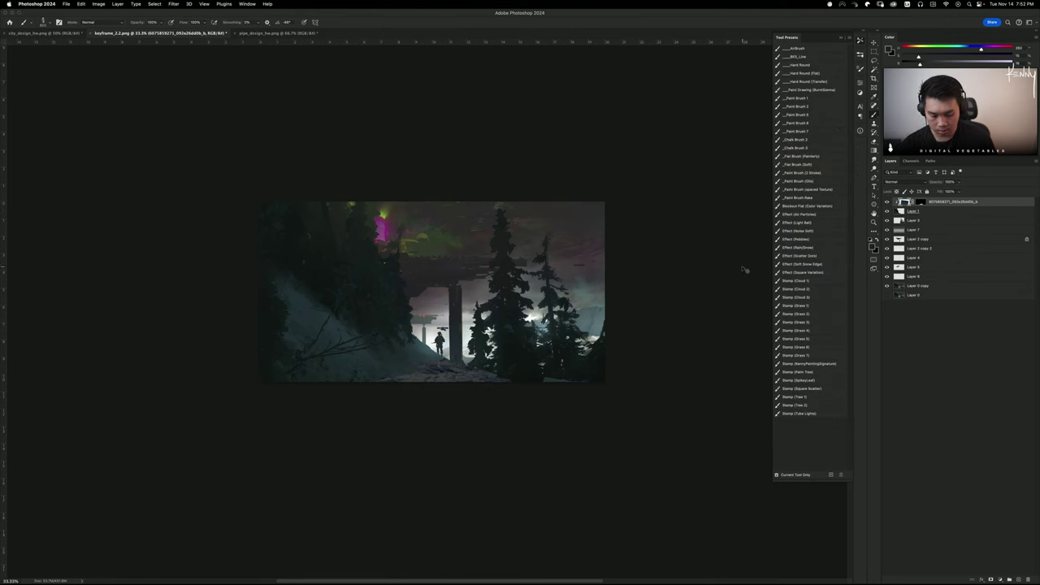
Lower the snow photo's hue slightly and compress its Levels output range to about 17–170
key("super+u")
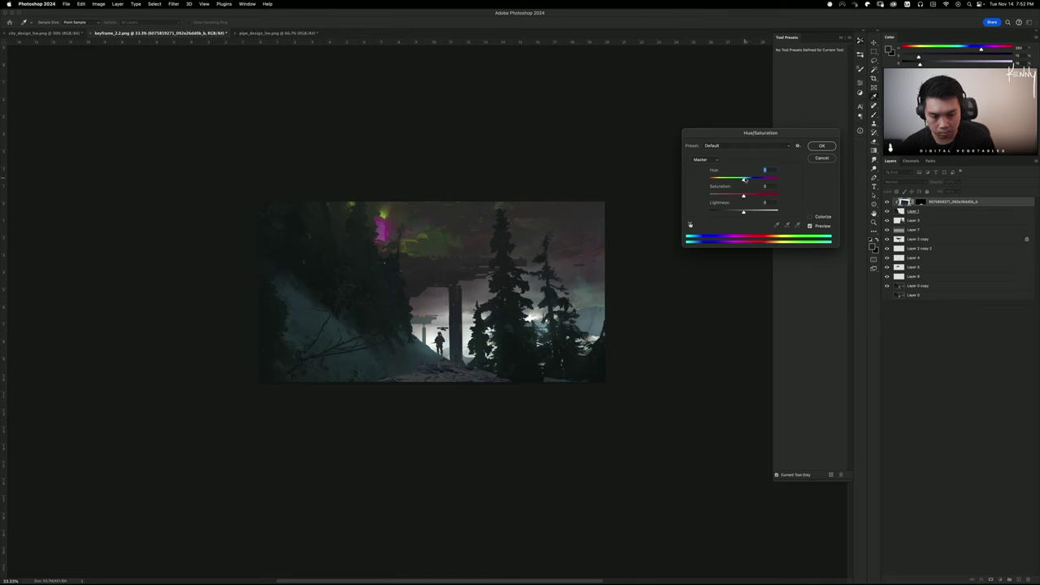
left_click_drag(744, 178, 739, 178)
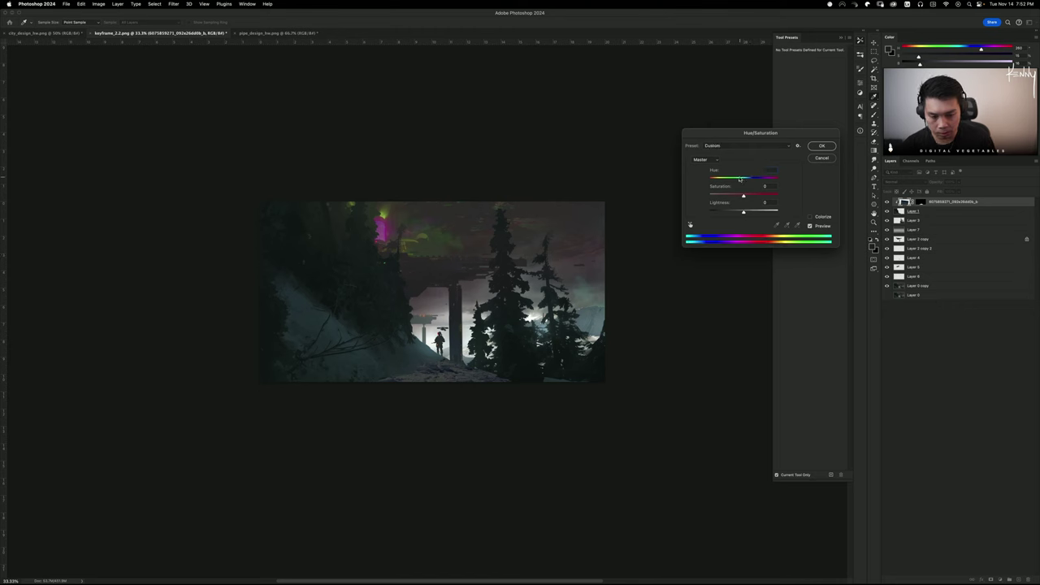
left_click(822, 145)
key("super+l")
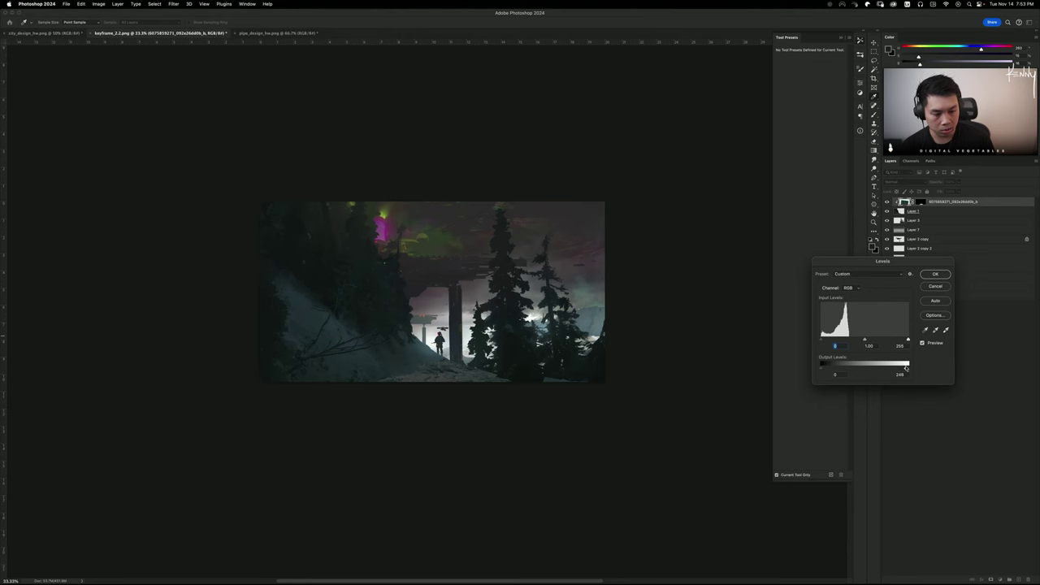
left_click_drag(907, 368, 827, 368)
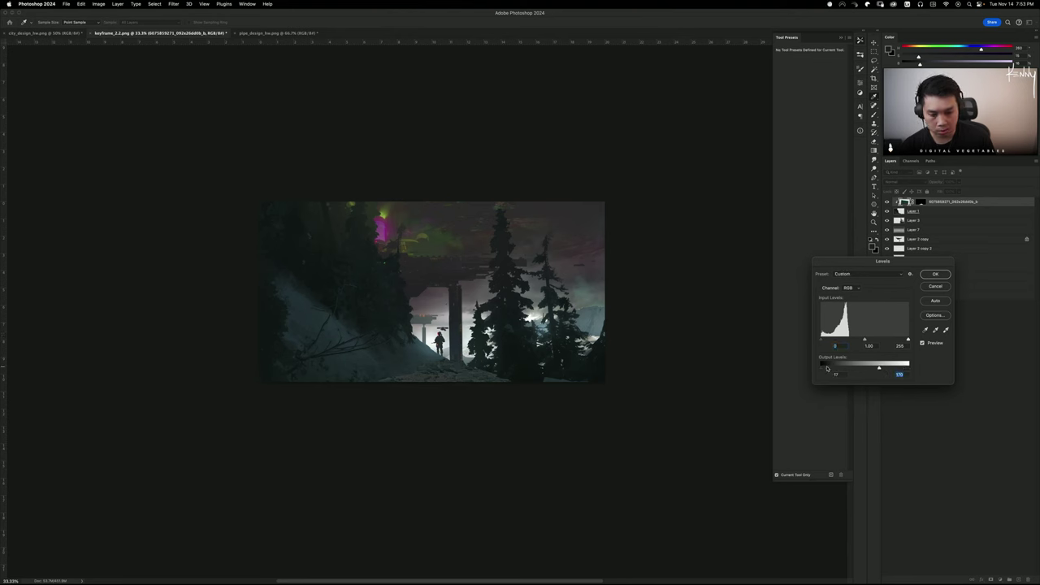
key("Return")
Tint the snow photo with Color Balance midtones -21, 0, +9, and reduce its saturation to -26
key("super+b")
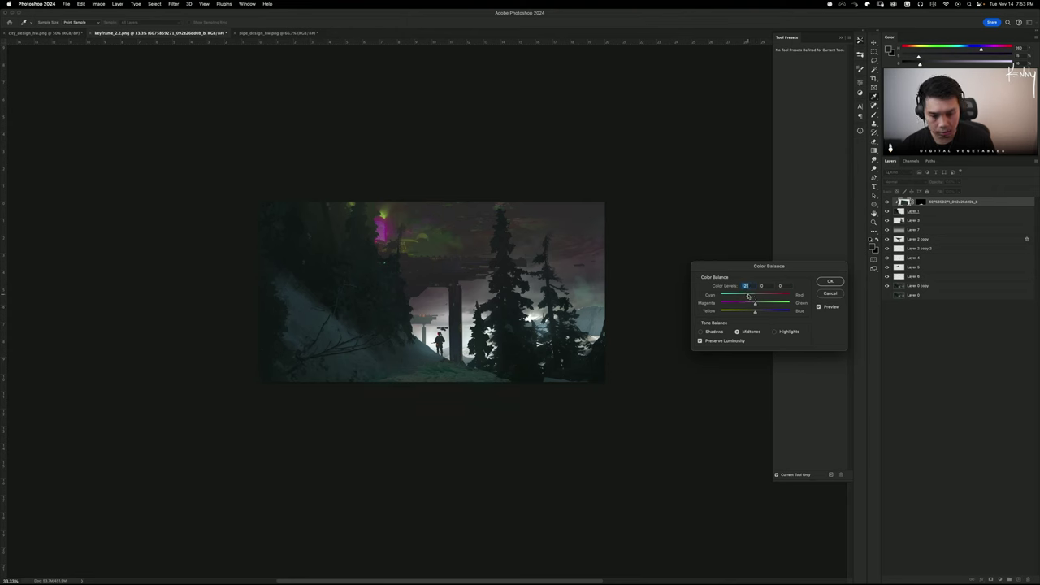
key("Return")
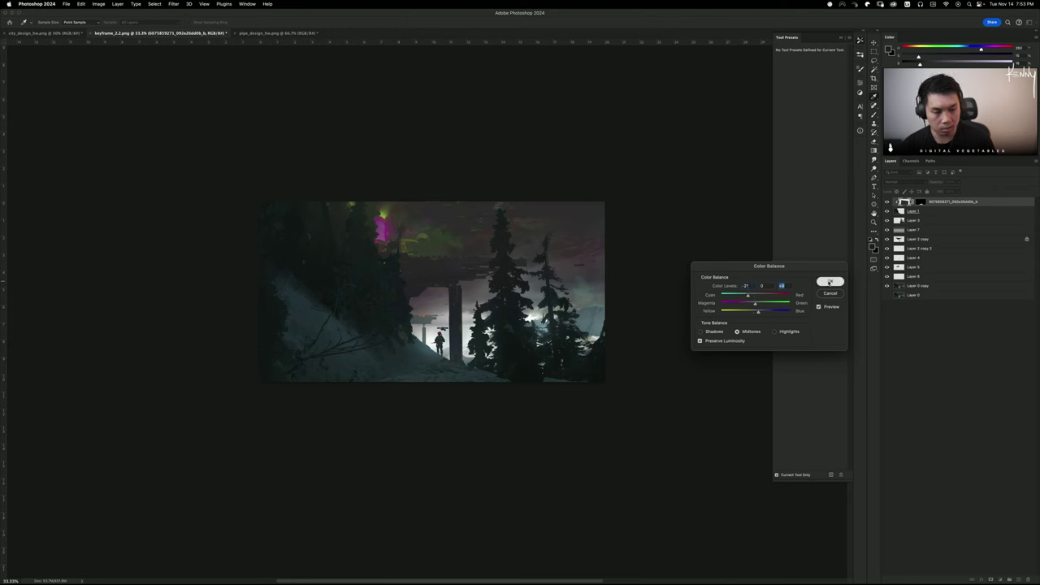
key("super+u")
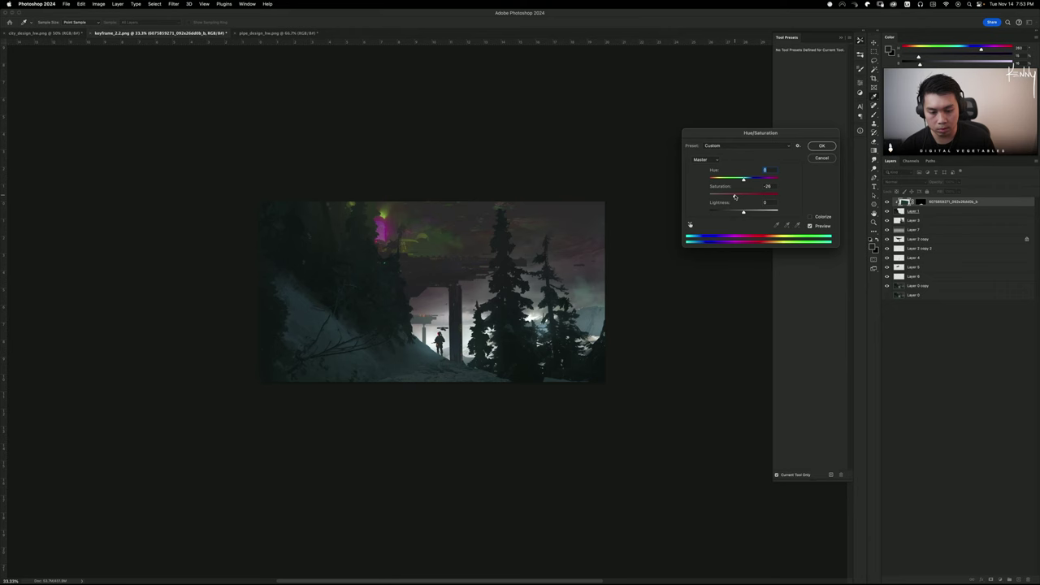
left_click(822, 147)
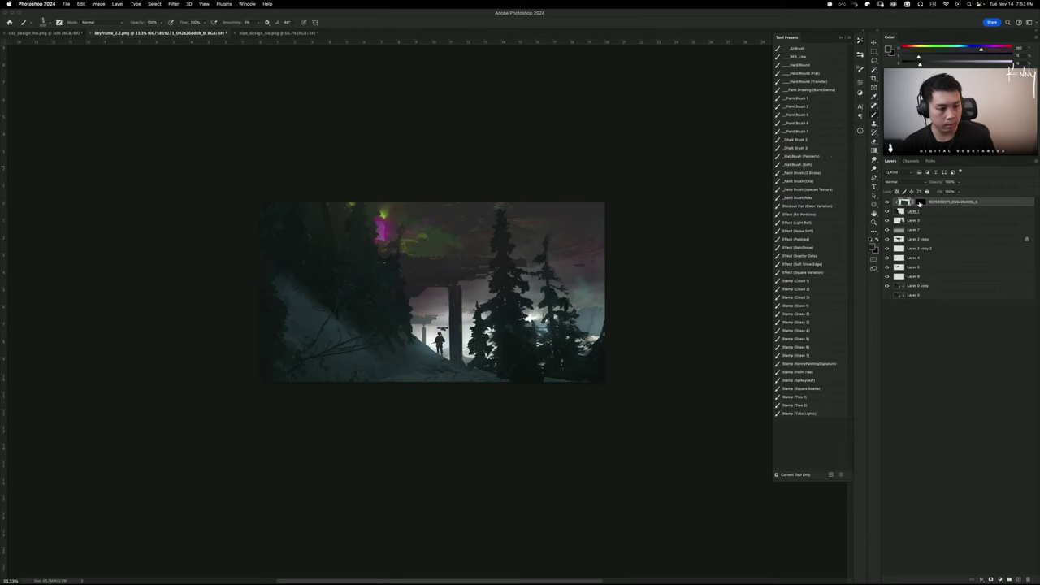
Refine the snow photo's mask with white and black brush strokes on the slope below the soldier
left_click(919, 203)
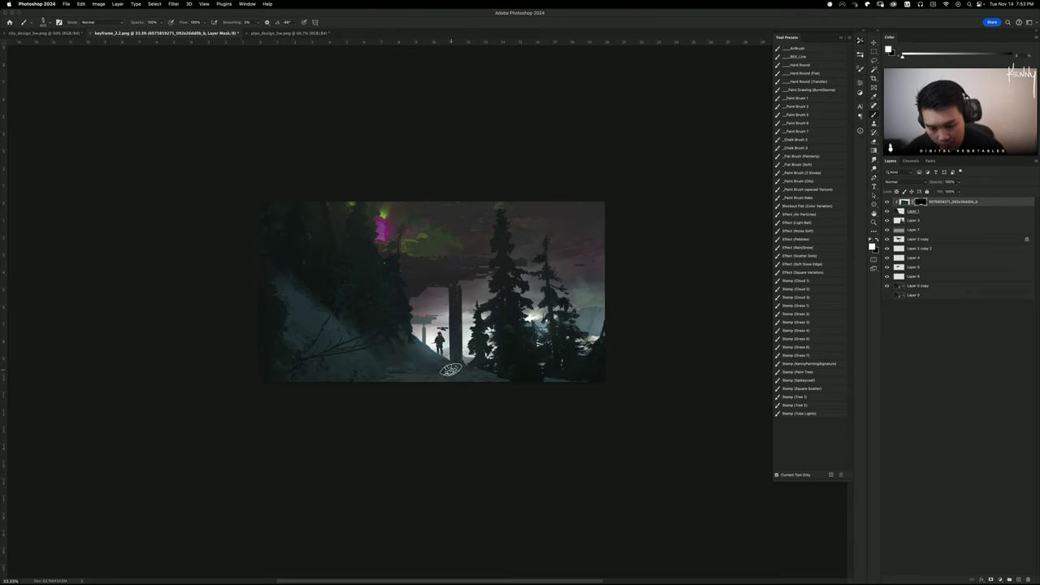
key("x")
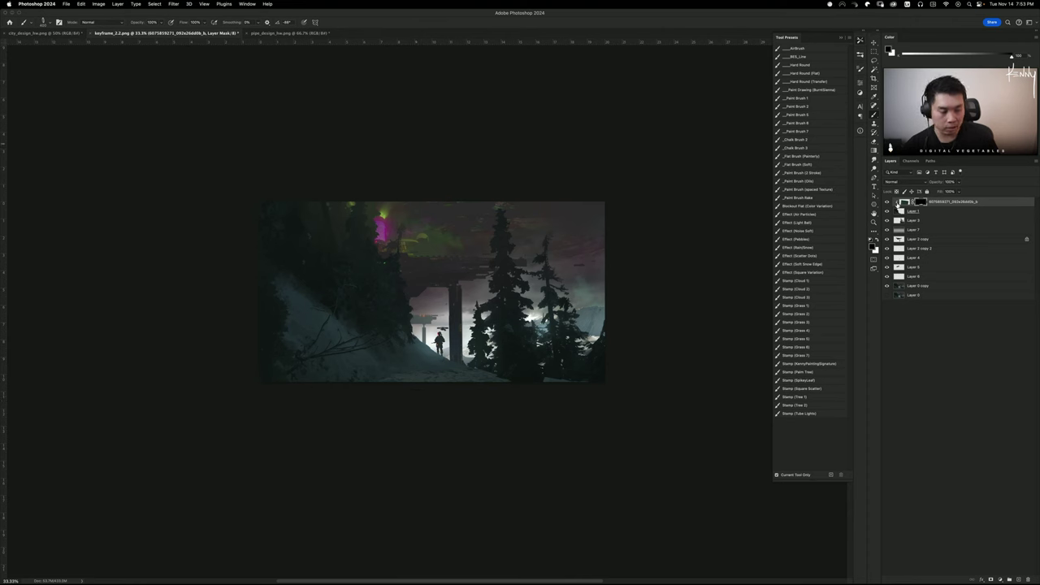
Try dodging the snow photo's highlights along the lower edge of the foreground, and undo the strokes
left_click(905, 201)
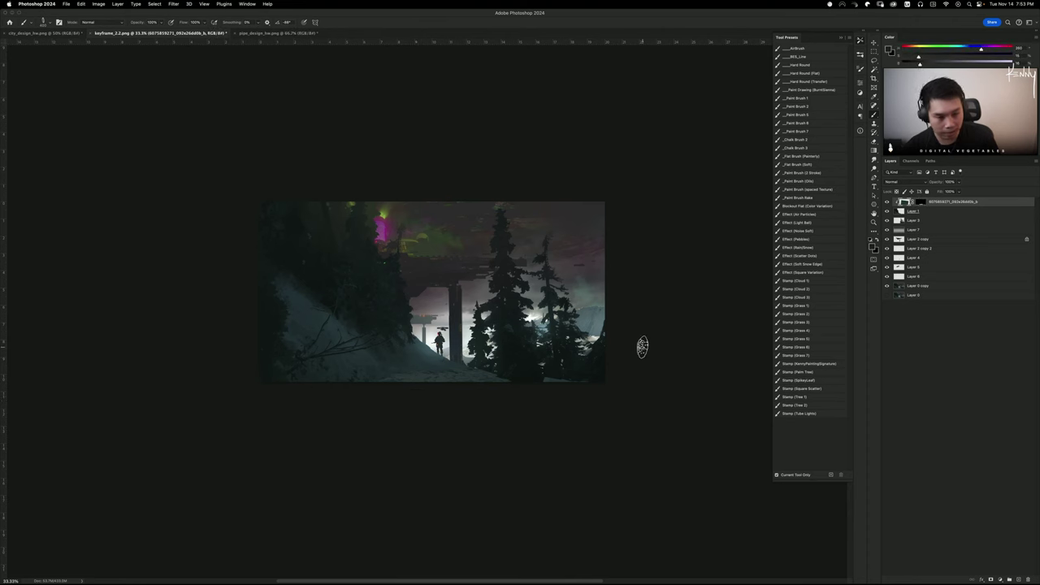
key("o")
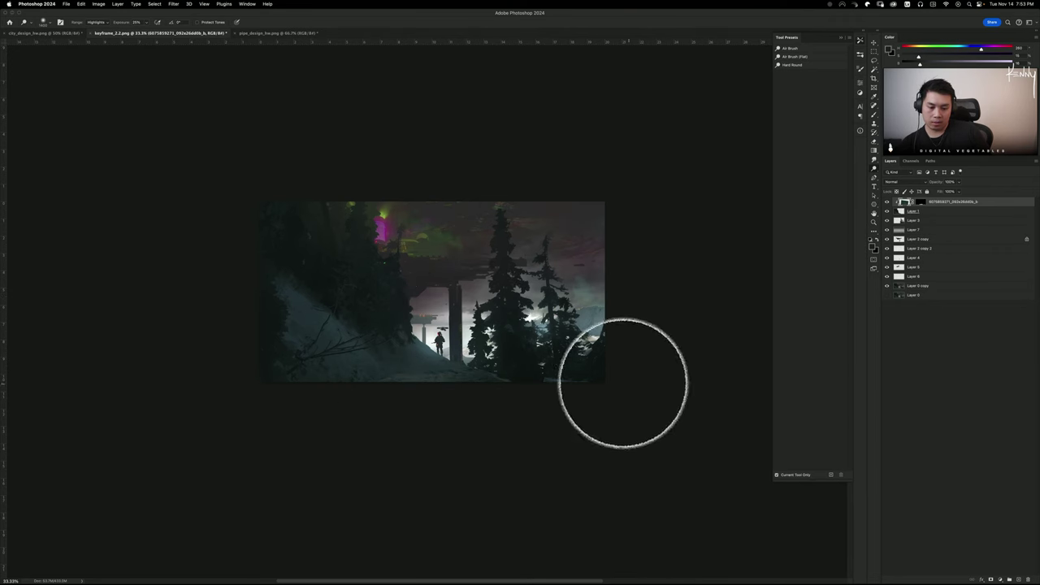
left_click_drag(615, 387, 561, 381)
key("super+z")
key("super+z")
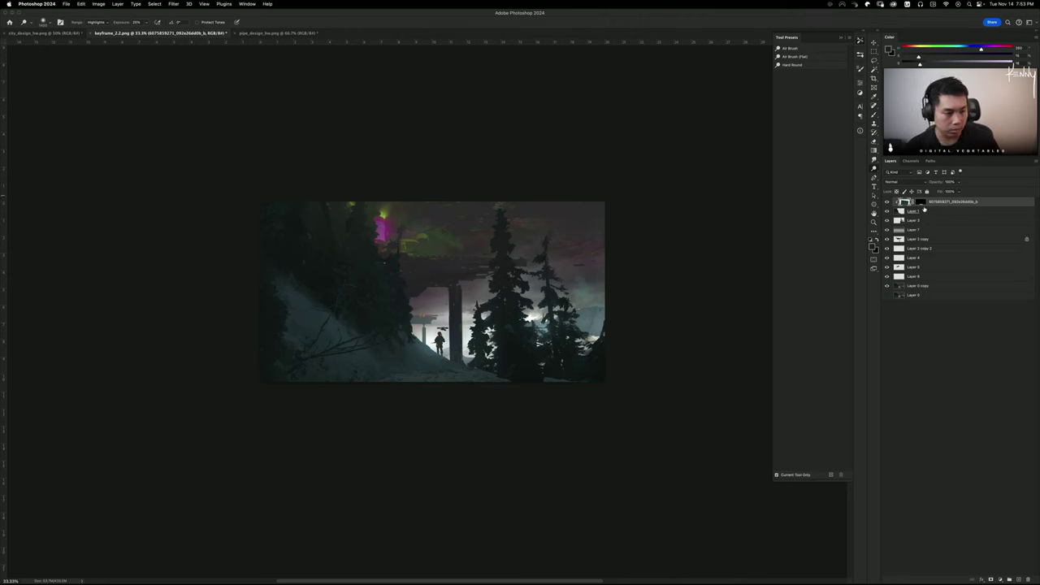
Free-transform the snow photo to shift it slightly down and to the right on the slope, and commit
key("super+t")
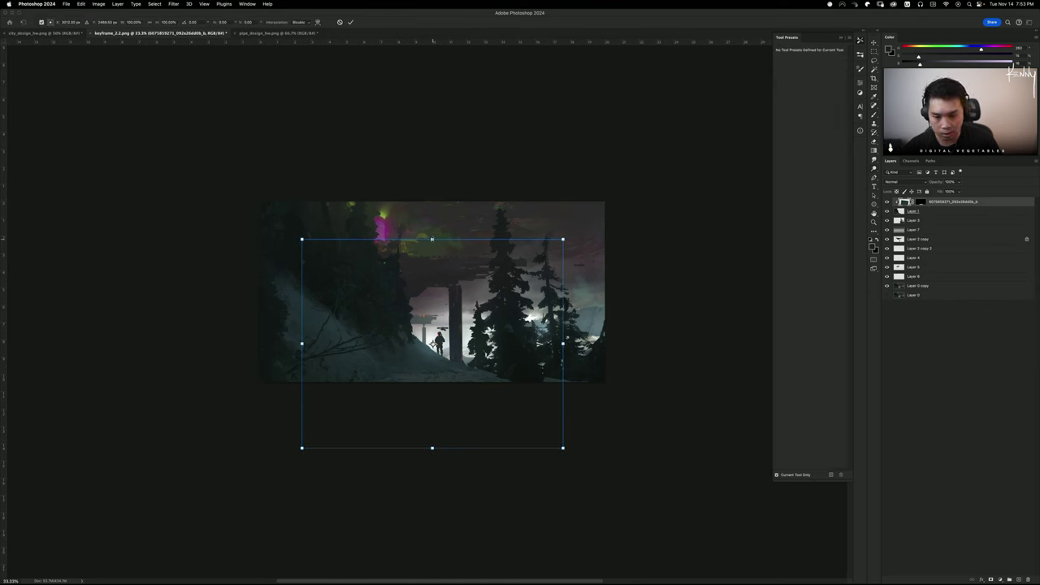
mouse_move(432, 239)
left_mouse_down()
mouse_move(432, 220)
mouse_move(441, 244)
left_mouse_up()
key("Return")
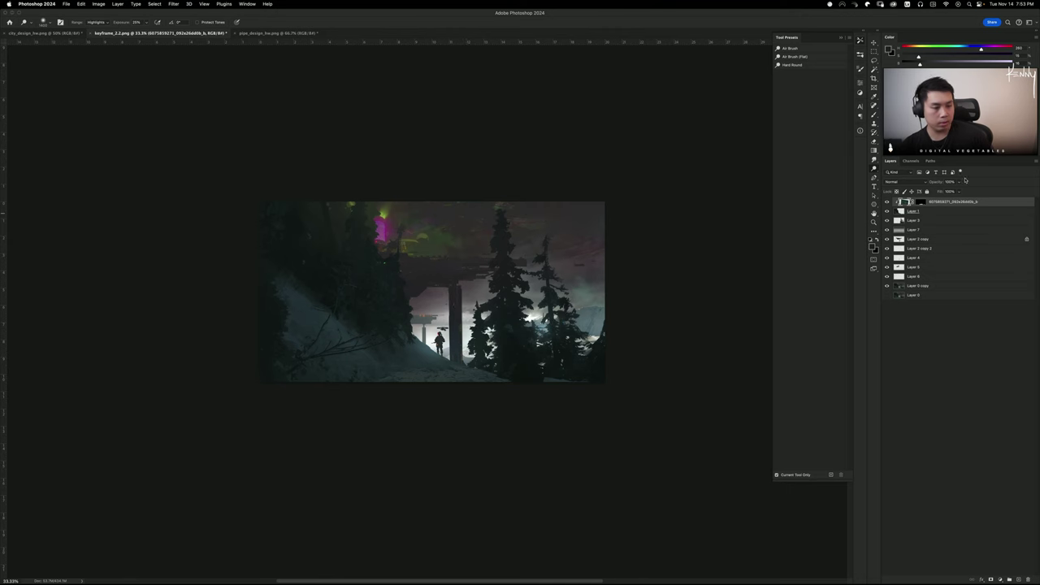
Merge the snow photo down into Layer 1 and toggle the merged layer's visibility to compare
key("super+e")
left_click(887, 202)
left_click(887, 201)
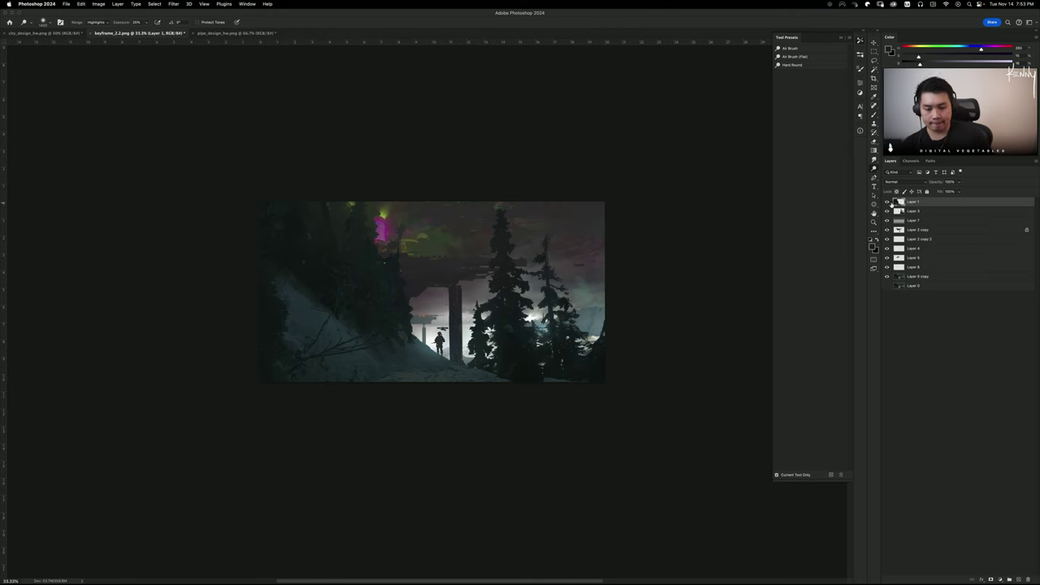
left_click(888, 202)
left_click(888, 202)
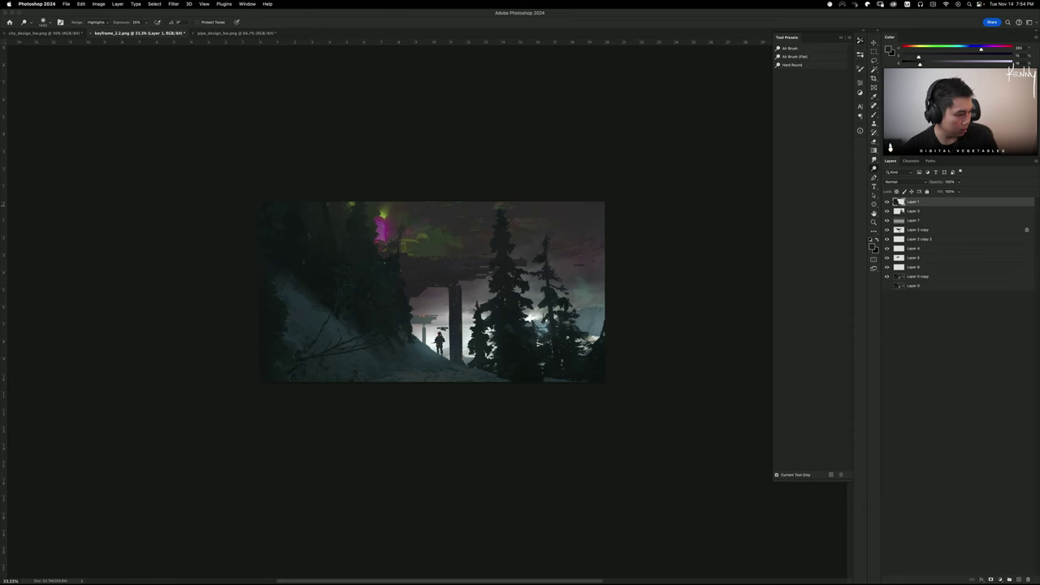
Place the snowy mountain photo again as the top layer, rotated 45°, enlarged to about 149% and positioned over the left hillside
left_click_drag(649, 431, 403, 357)
left_click_drag(487, 328, 489, 411)
left_click_drag(376, 297, 377, 329)
left_click_drag(492, 284, 498, 323)
left_click_drag(418, 338, 466, 379)
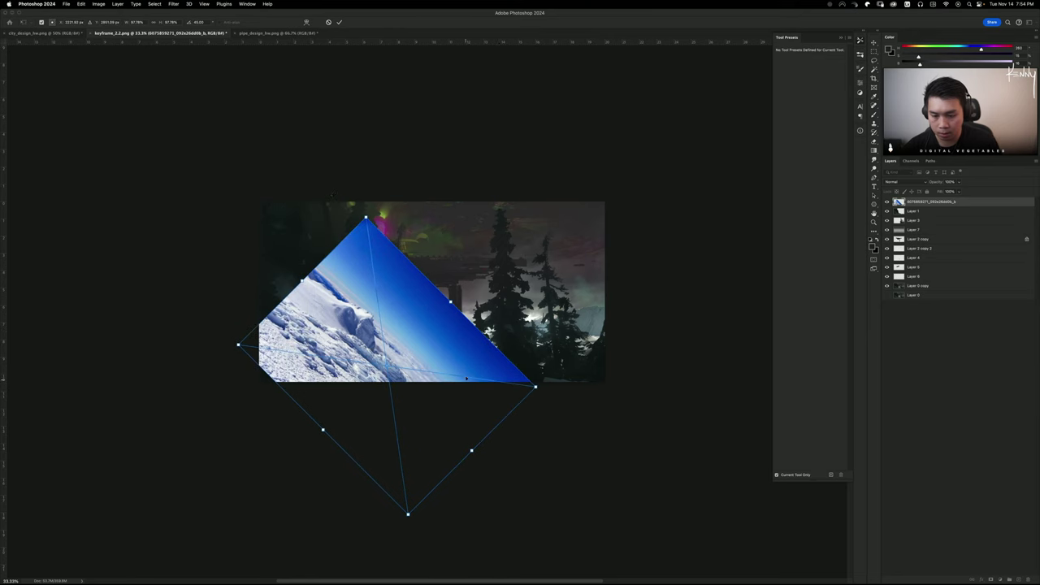
left_click_drag(369, 225, 372, 135)
left_click_drag(451, 309, 487, 263)
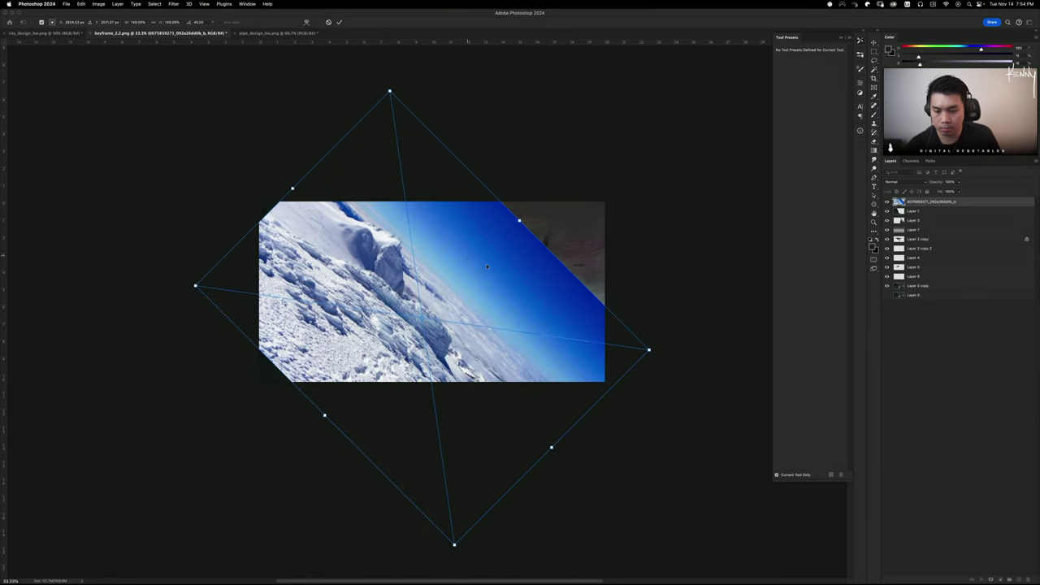
key("Return")
Clip the new snow photo to Layer 1 and move it down over the left slope
left_click(935, 206, "alt")
key("b")
mouse_move(395, 250)
left_mouse_down()
mouse_move(167, 348)
mouse_move(345, 335)
mouse_move(390, 268)
mouse_move(410, 294)
left_mouse_up()
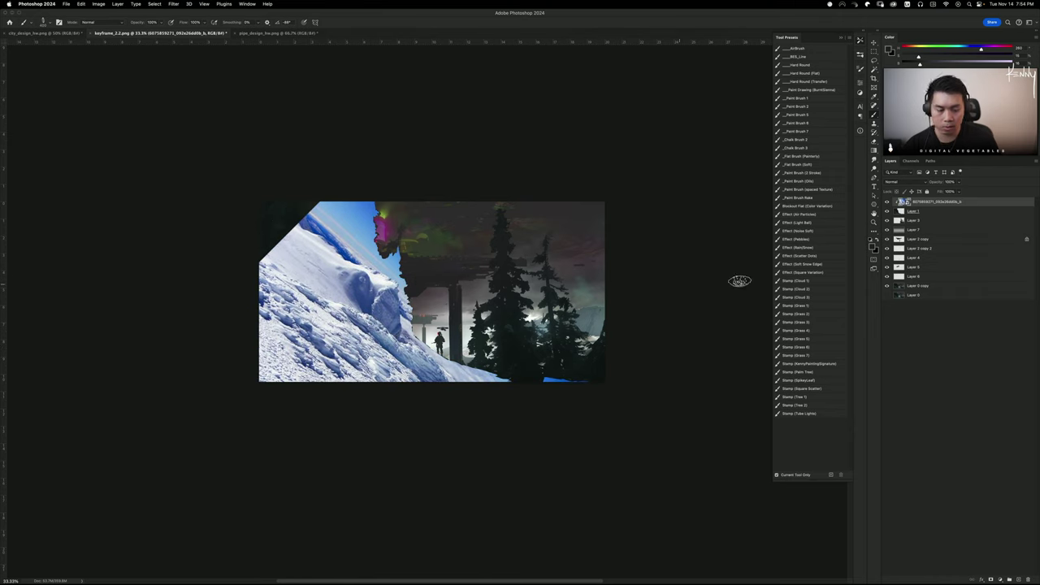
Rasterize the new snow photo and darken it strongly by lowering its lightness in Hue/Saturation
right_click(920, 211)
key("Escape")
key("super+u")
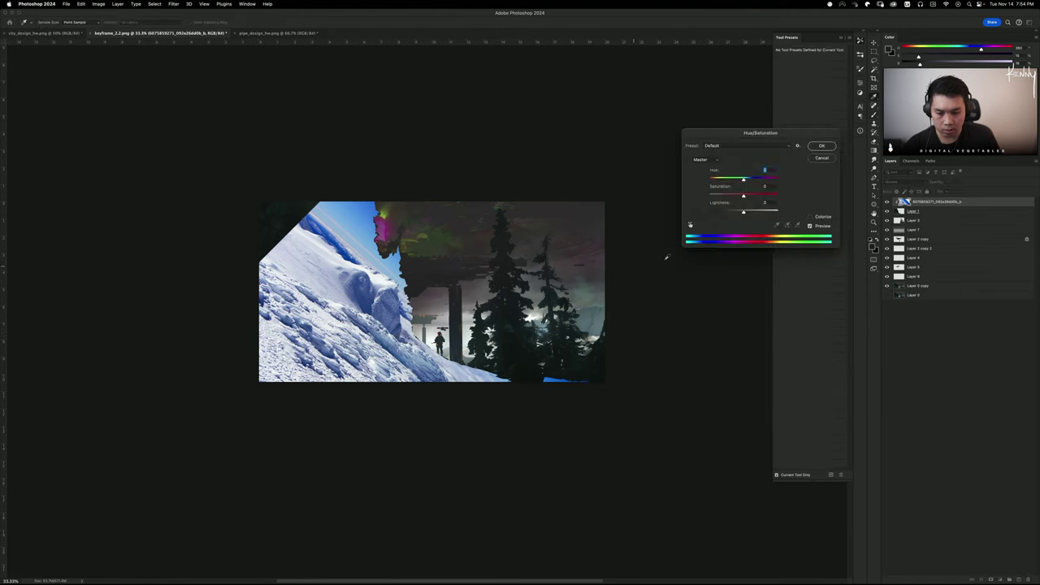
left_click_drag(746, 214, 715, 213)
left_click(822, 145)
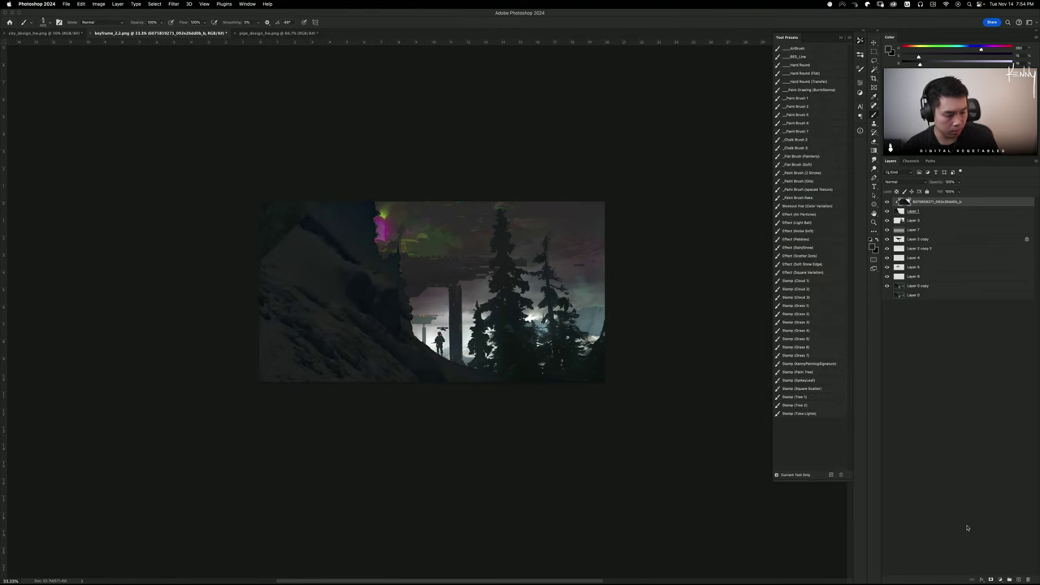
Add a black mask to the darkened photo and paint in white to reveal its rocky snow texture on the left slope
left_click(991, 581, "alt")
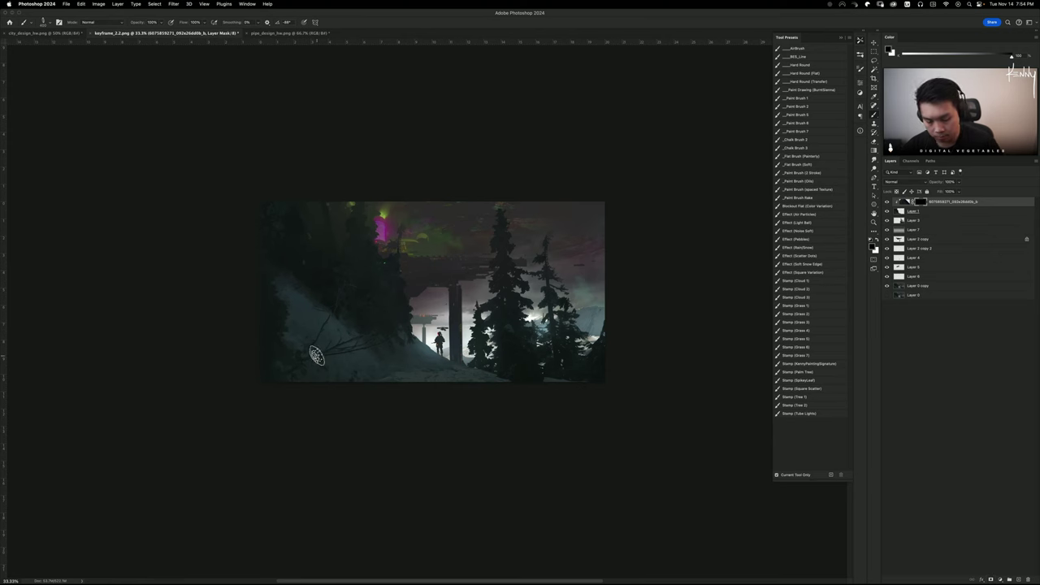
mouse_move(325, 376)
left_mouse_down()
mouse_move(329, 347)
mouse_move(399, 393)
mouse_move(399, 383)
mouse_move(328, 336)
left_mouse_up()
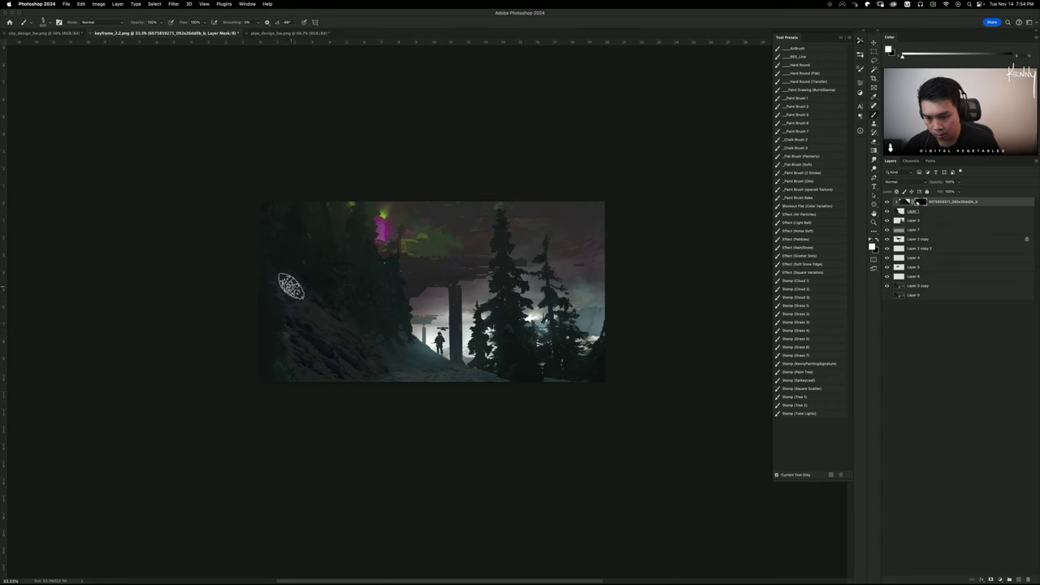
key("x")
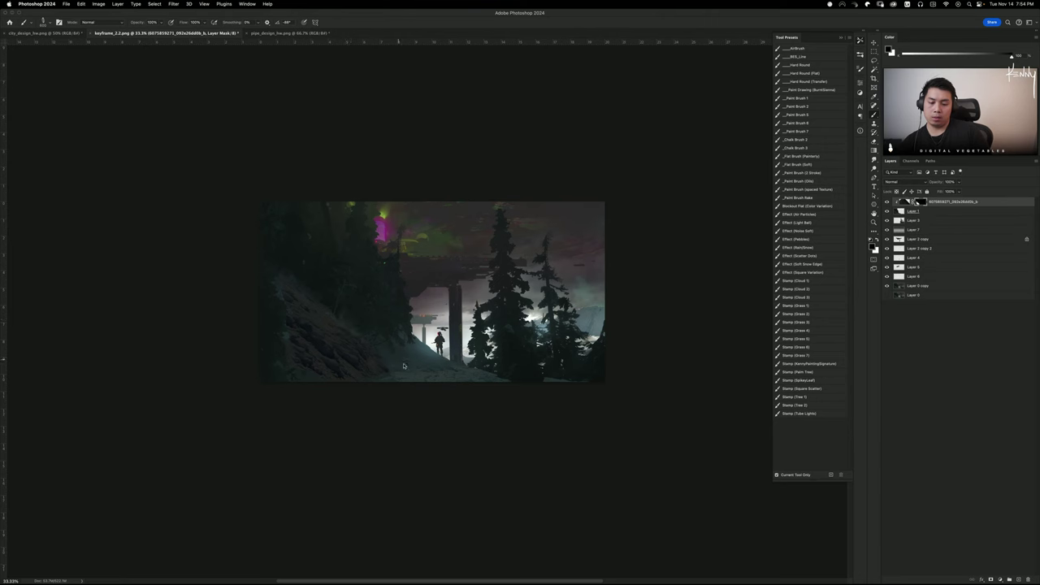
Shift the masked photo toward cyan and blue with Color Balance midtones -25, 0, +13
key("super+2")
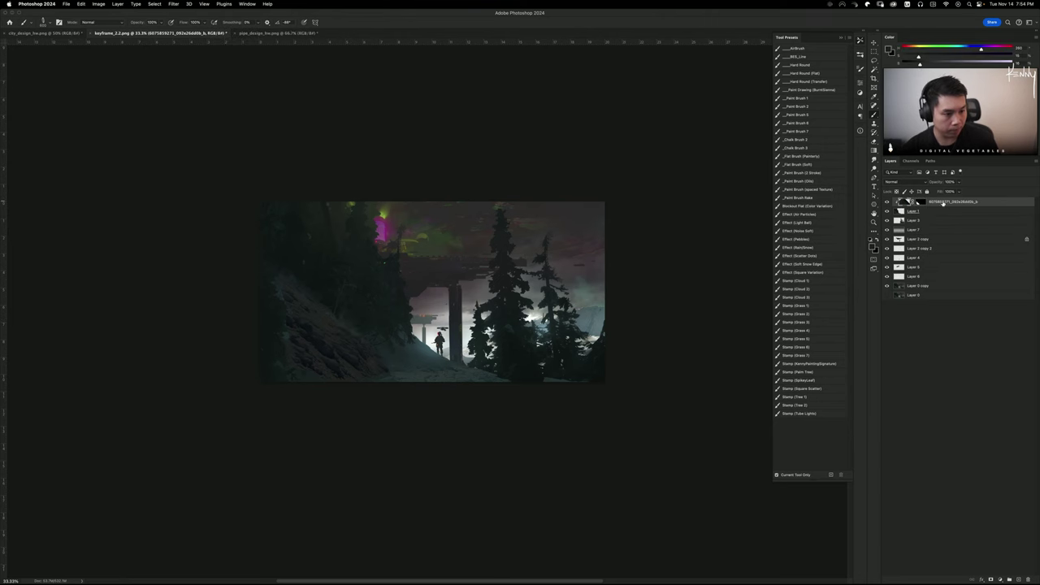
key("super+b")
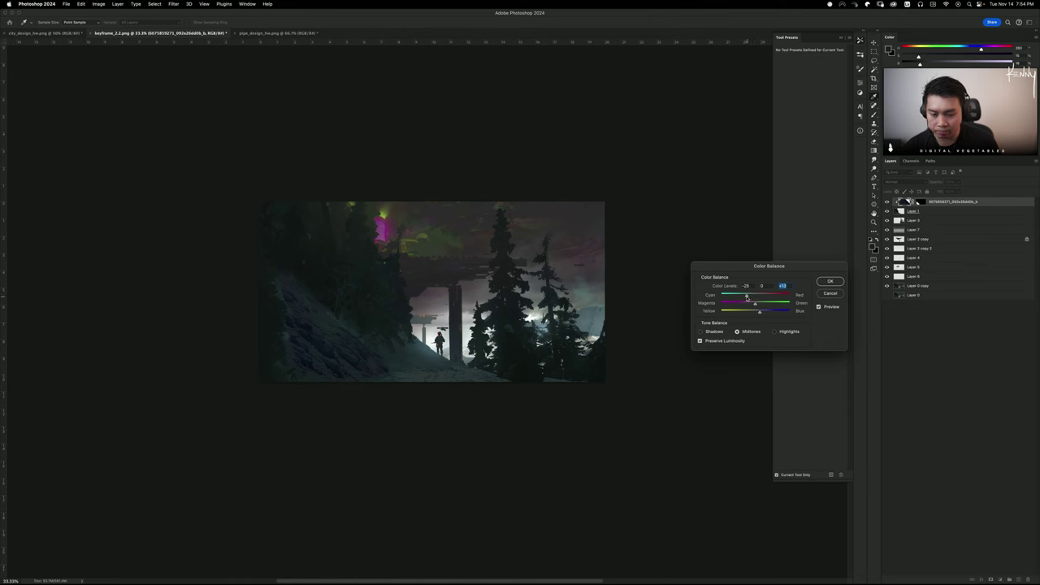
left_click(830, 281)
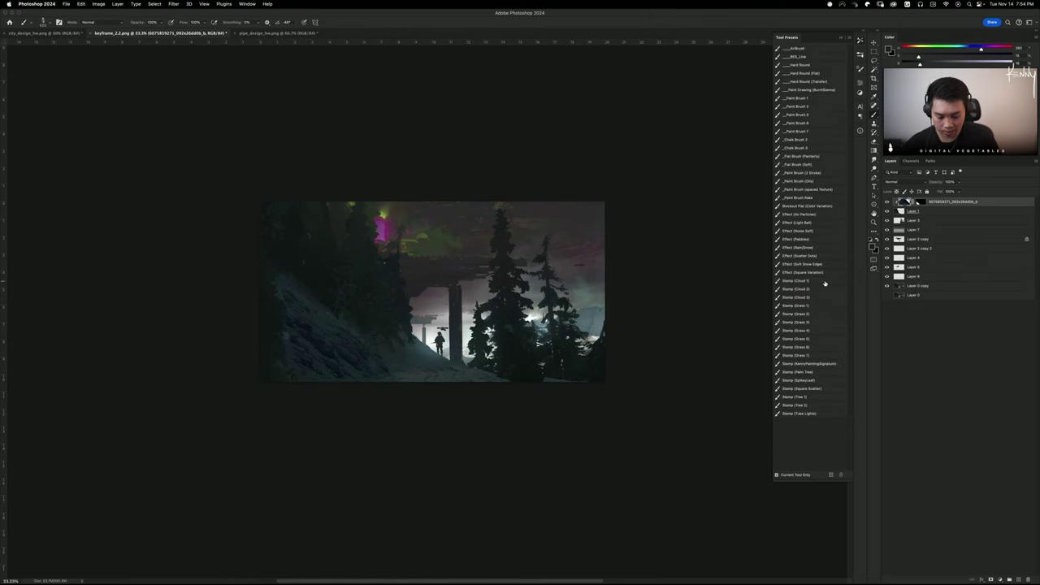
Set the masked photo's saturation to -24 and raise its lightness slightly with Hue/Saturation
key("super+u")
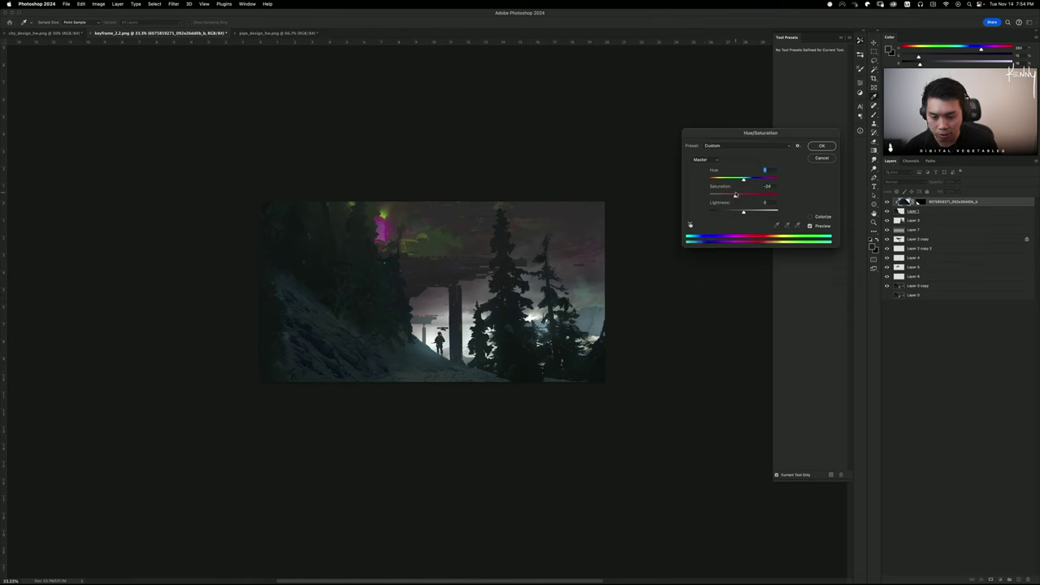
left_click_drag(745, 213, 747, 213)
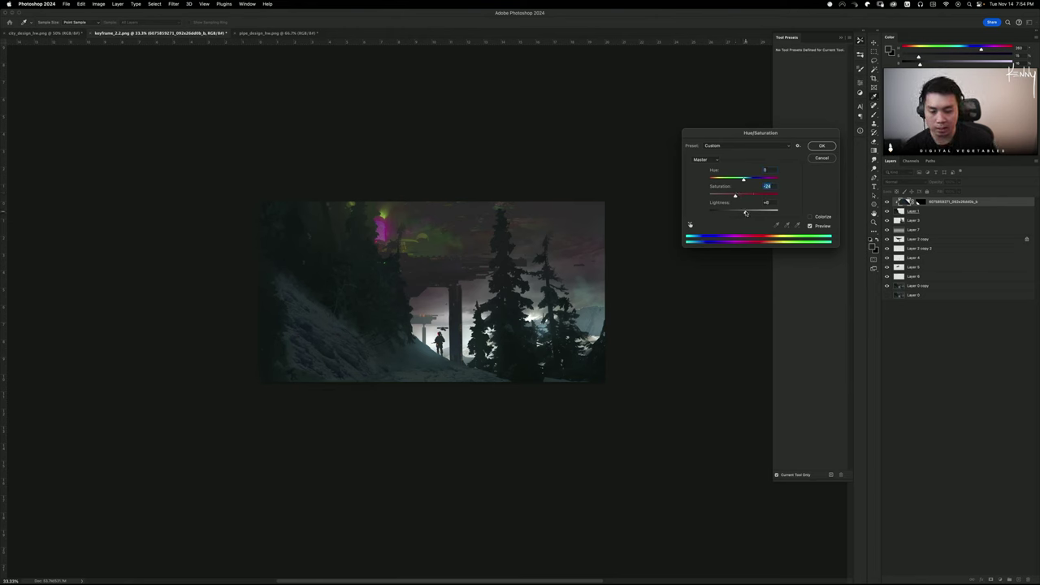
left_click(823, 147)
Lift the masked photo's output black level to 1 with Levels and merge the photo into Layer 1
key("super+l")
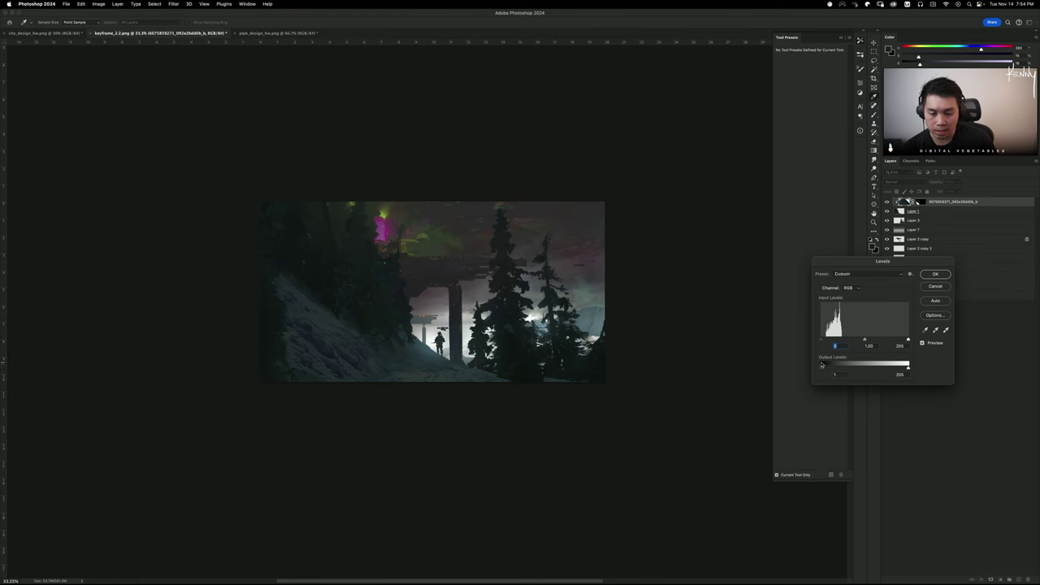
left_click(935, 274)
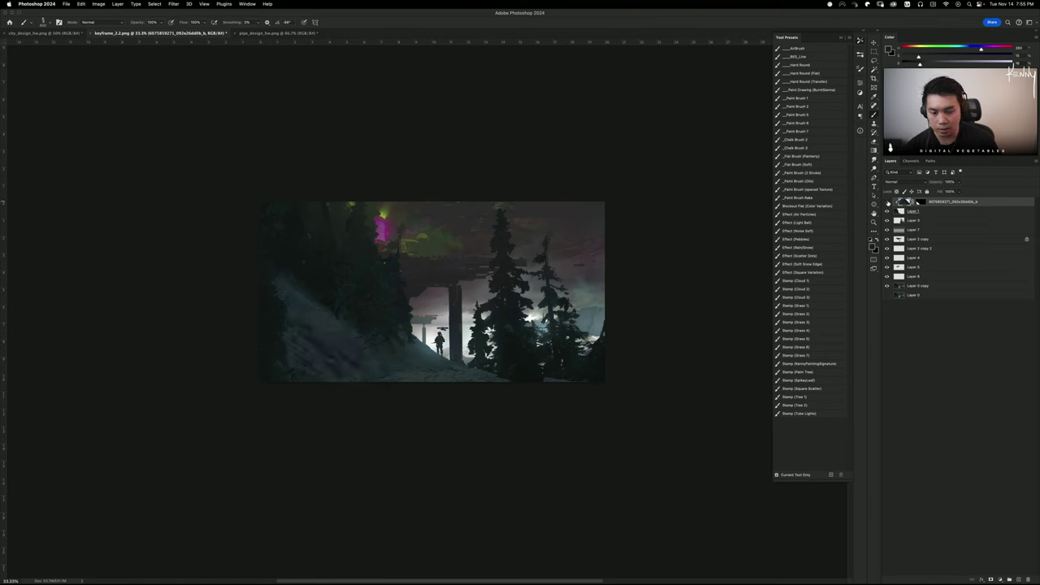
key("ctrl+e")
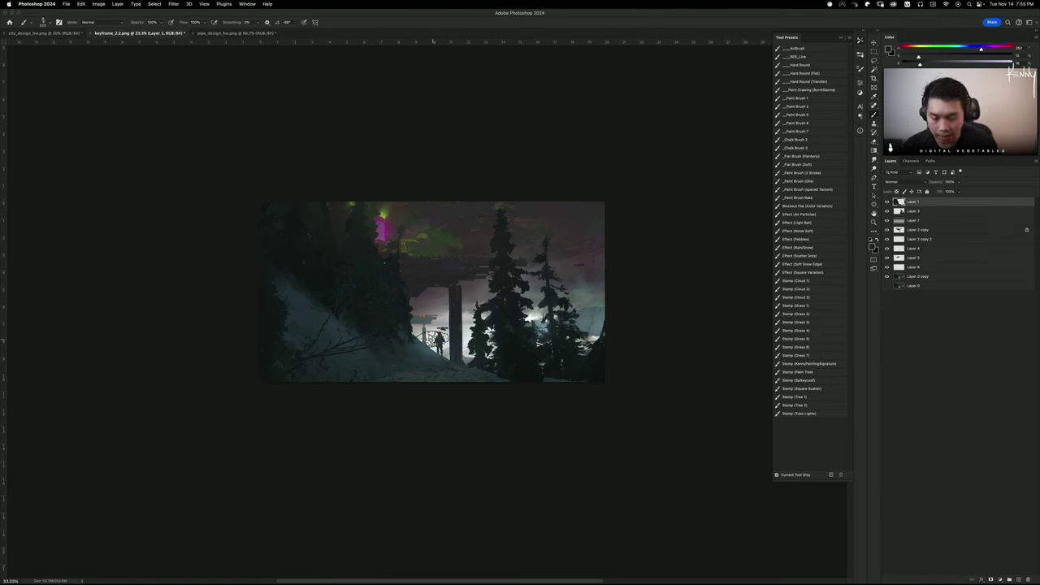
Add a new blank layer with default settings above the merged snow layer
key("ctrl+shift+n")
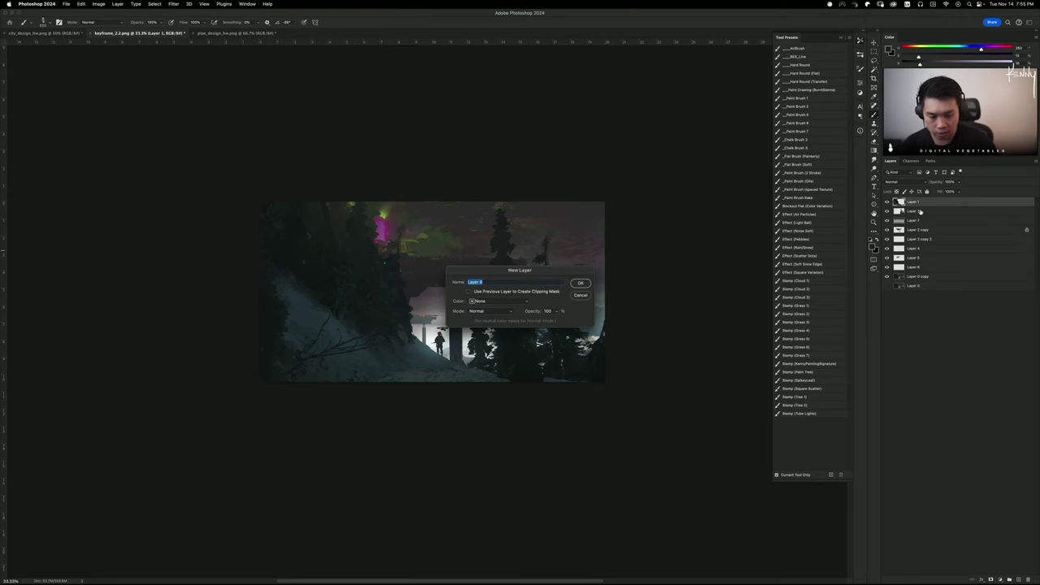
key("Return")
key("m")
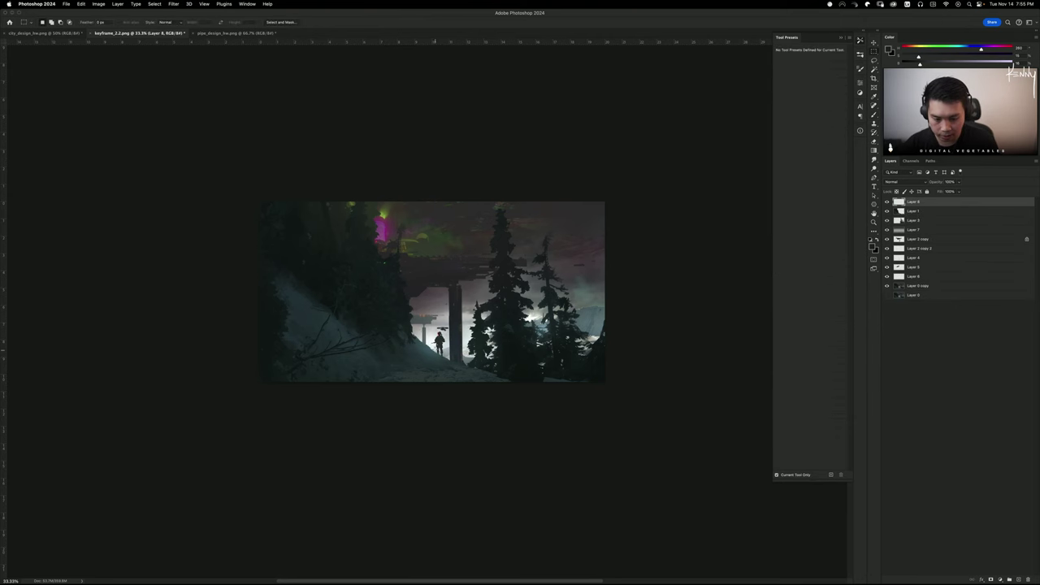
key("l")
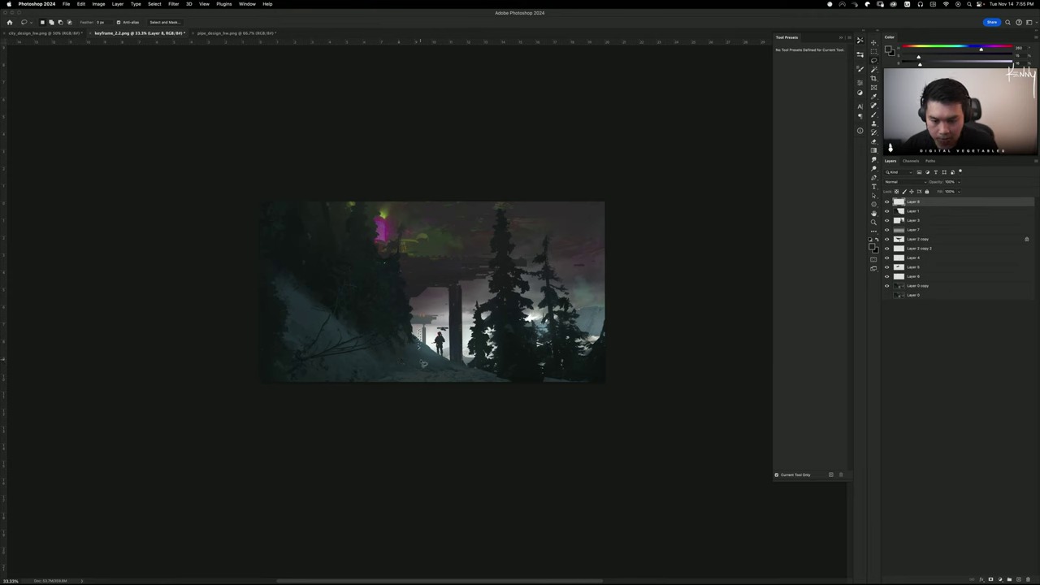
Duplicate the trees of Layer 3, shrink the copy to about 44% near the figure, and place it below Layer 2 copy
left_click(901, 222)
key("super+j")
key("super+t")
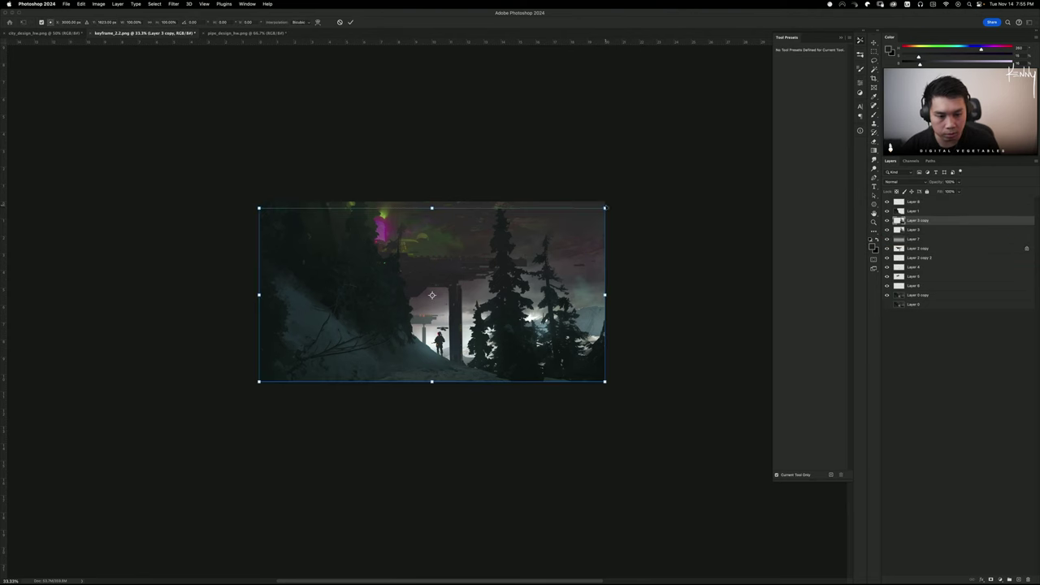
left_click_drag(606, 208, 509, 257)
left_click_drag(498, 290, 510, 352)
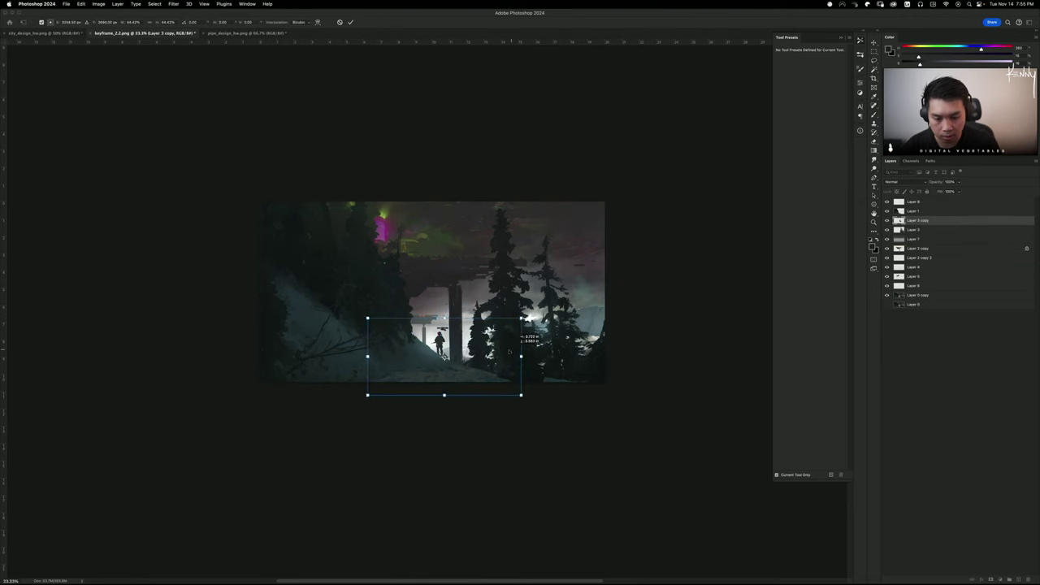
key("Return")
left_click_drag(915, 257, 916, 252)
Shrink the duplicated trees further into a distant group behind the slope and raise their lightness to +7 with Hue/Saturation
key("super+t")
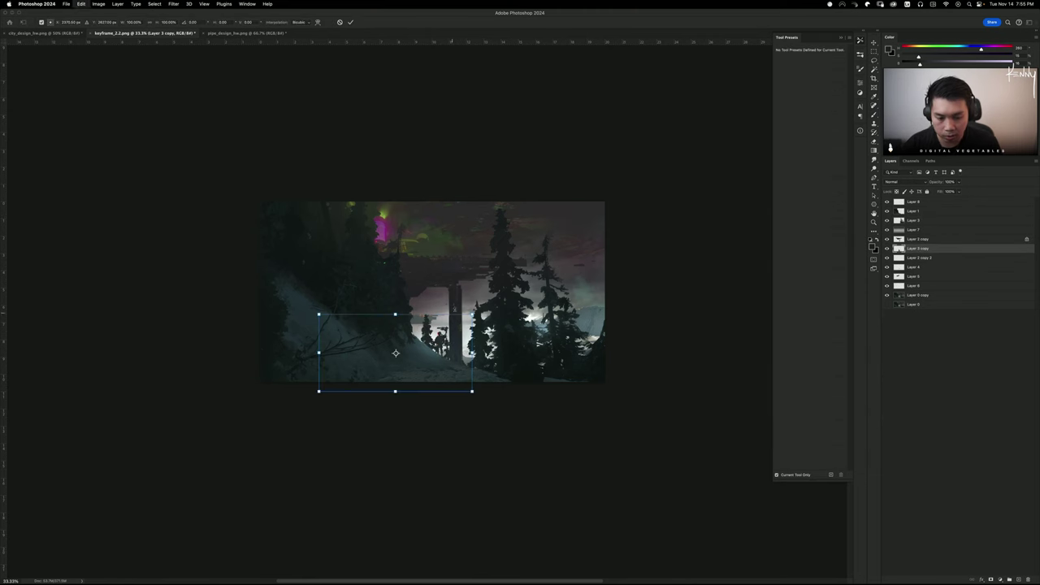
left_click_drag(471, 314, 400, 335)
key("Return")
key("super+u")
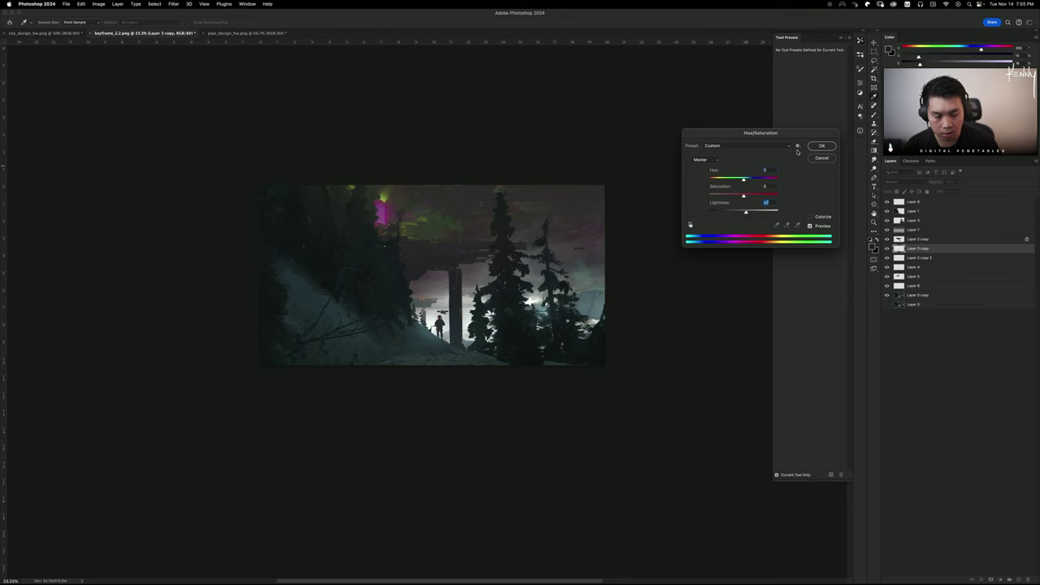
key("Return")
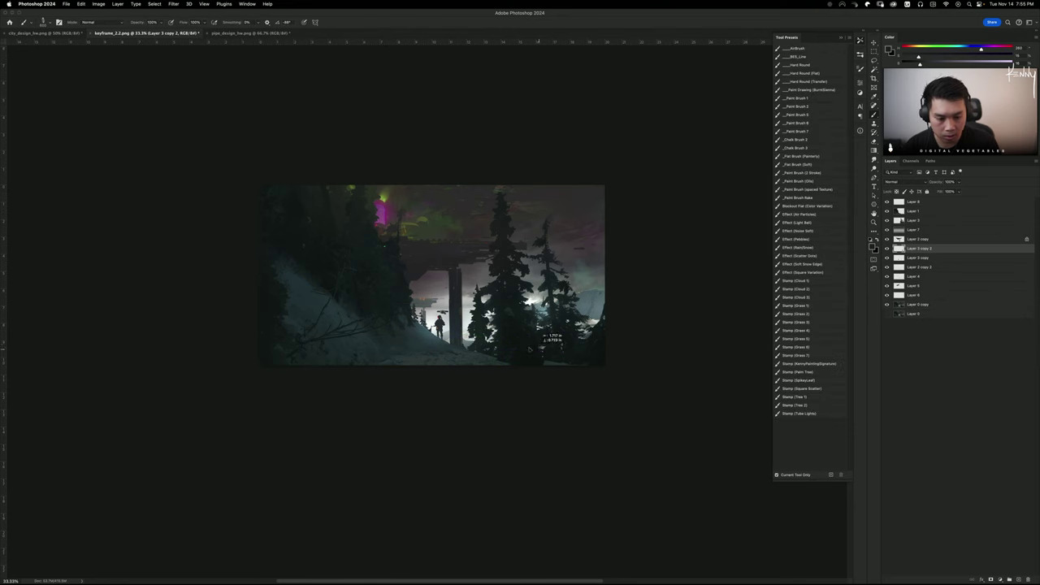
Enlarge the second small tree copy to about 167%, position it beside the bridge pillar, and move its layer above Layer 2 copy
key("super+t")
left_click_drag(530, 350, 463, 343)
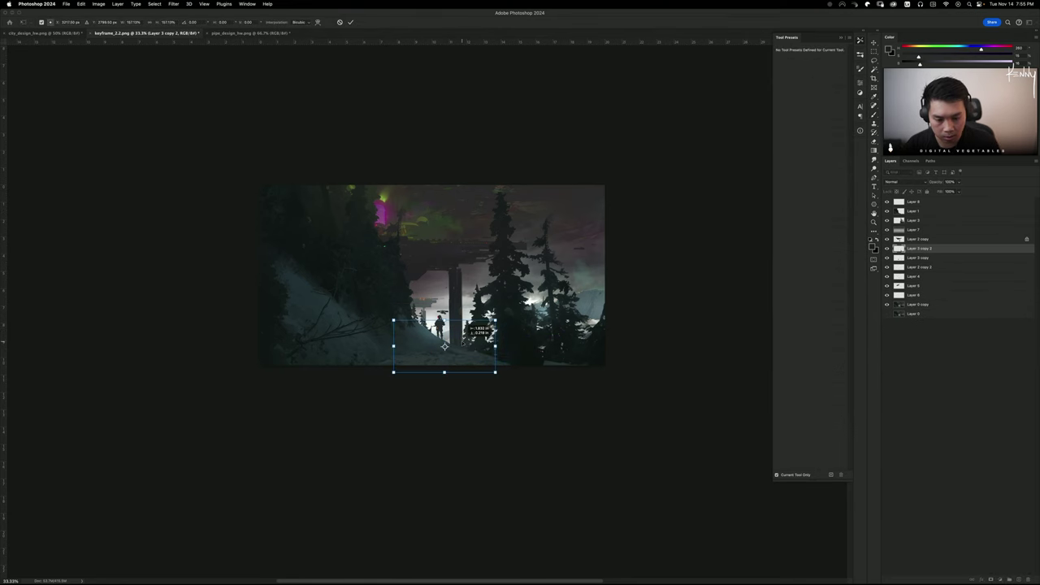
key("Return")
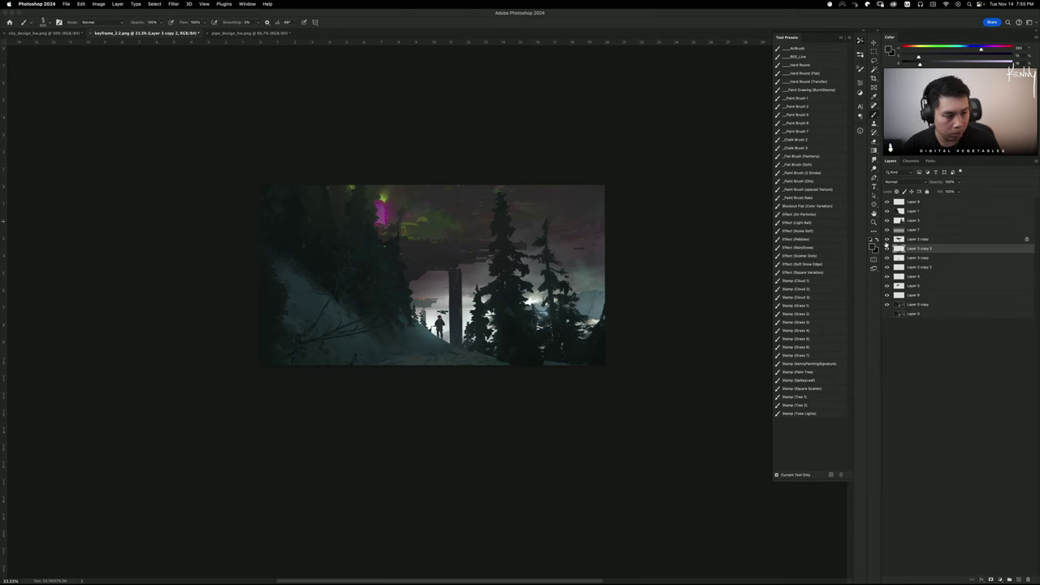
left_click_drag(918, 248, 919, 235)
left_click_drag(543, 311, 541, 312)
Darken the second tree copy by setting its lightness to -57 with Hue/Saturation
key("super+u")
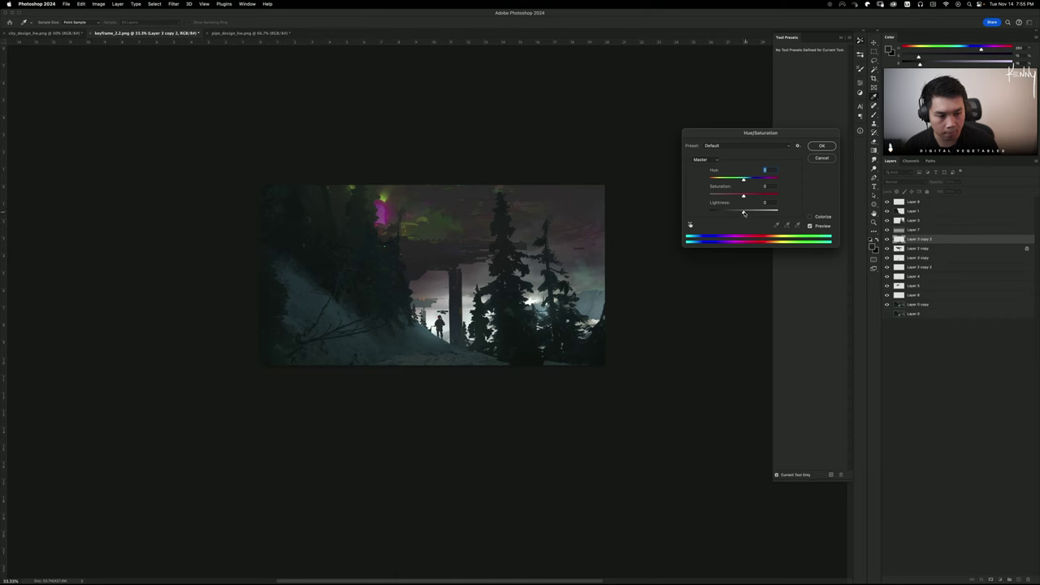
left_click_drag(743, 213, 728, 215)
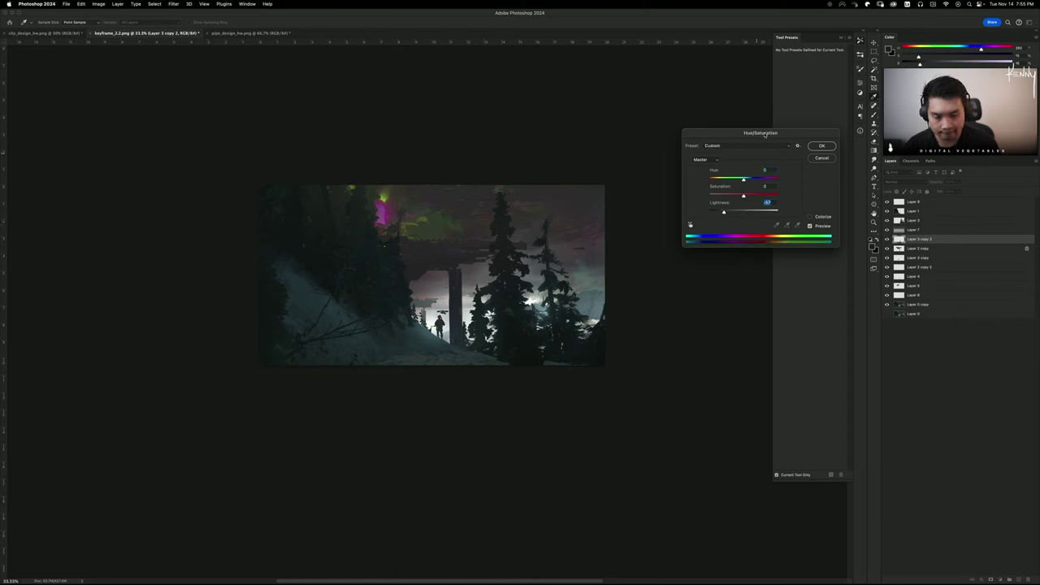
left_click(821, 146)
key("b")
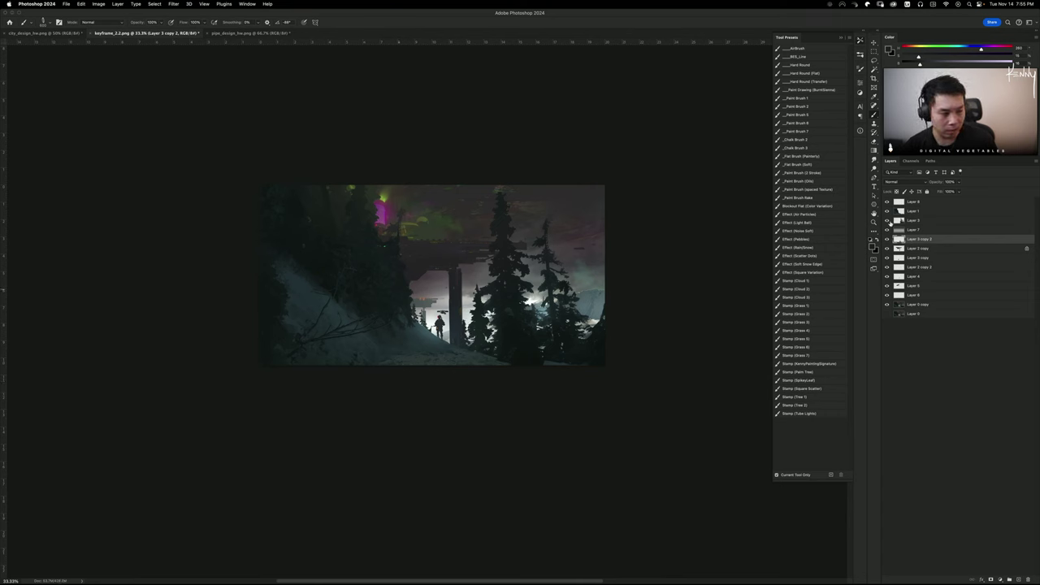
Darken the large foreground trees on Layer 3 slightly by lowering their lightness with Hue/Saturation
left_click(904, 220)
key("super+u")
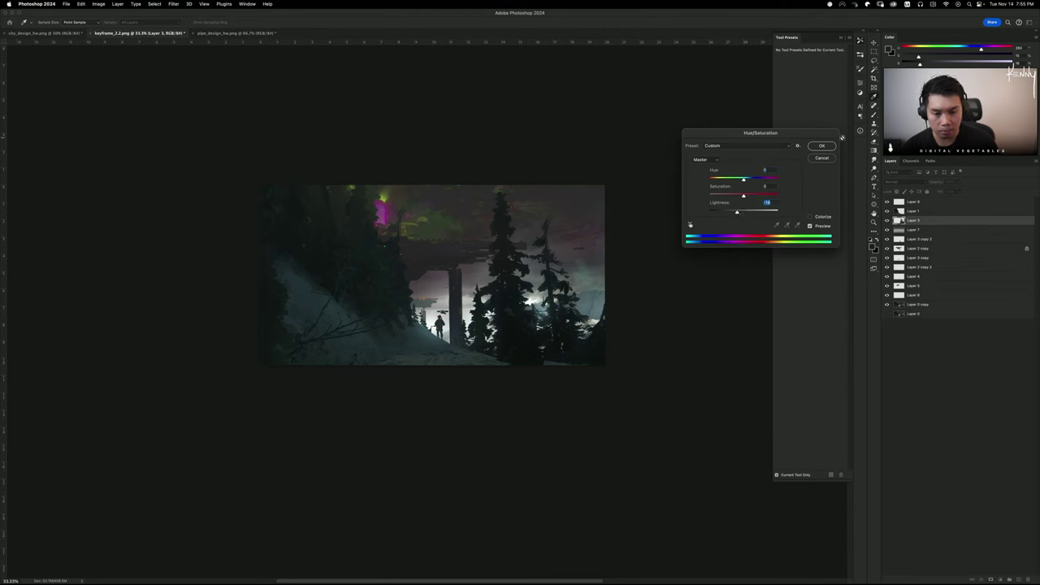
left_click(822, 146)
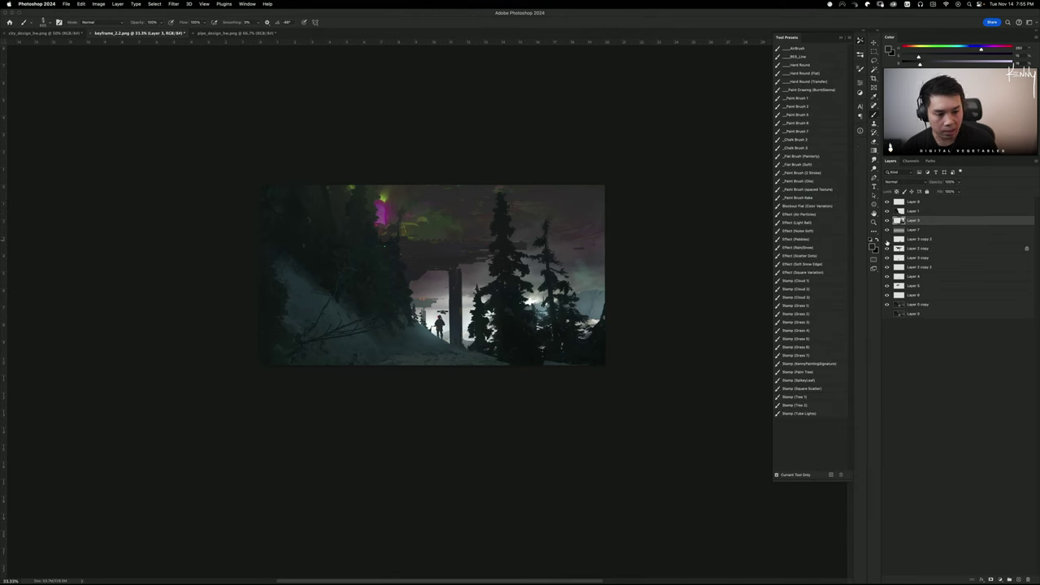
Adjust the tones of the second tree copy, Layer 3 copy 2, with Levels
key("alt+bracketleft")
key("alt+bracketleft")
key("super+l")
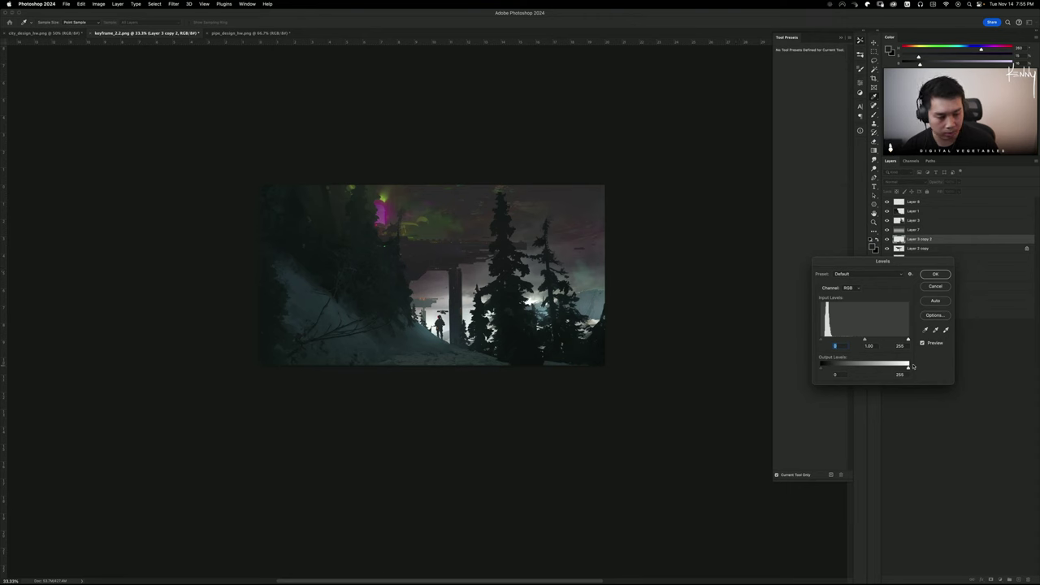
left_click(937, 275)
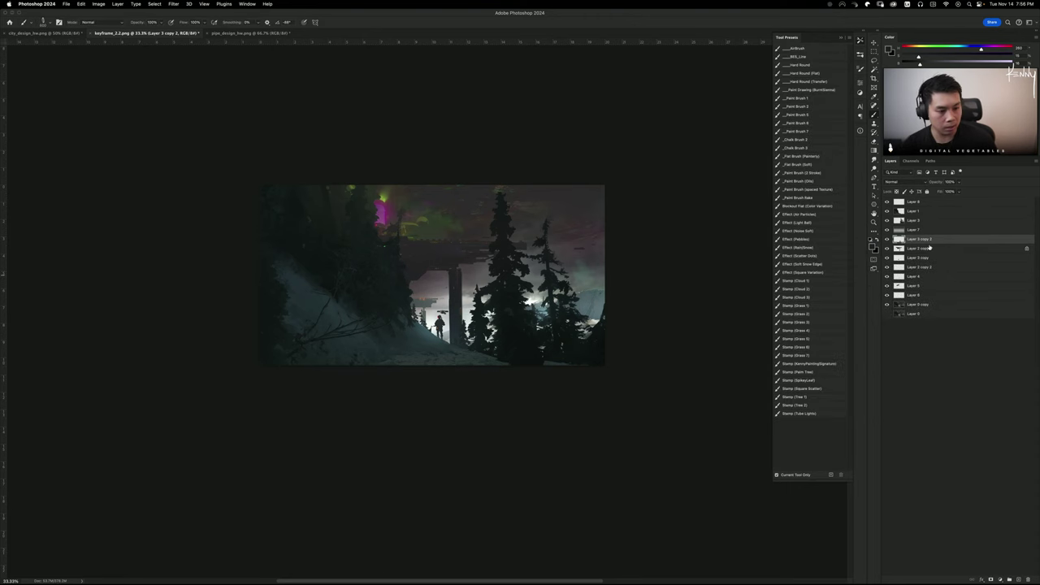
Add a new layer directly above Layer 2 copy and choose the Stamp (Cloud 3) brush preset
left_click(923, 249)
key("super+alt+shift+n")
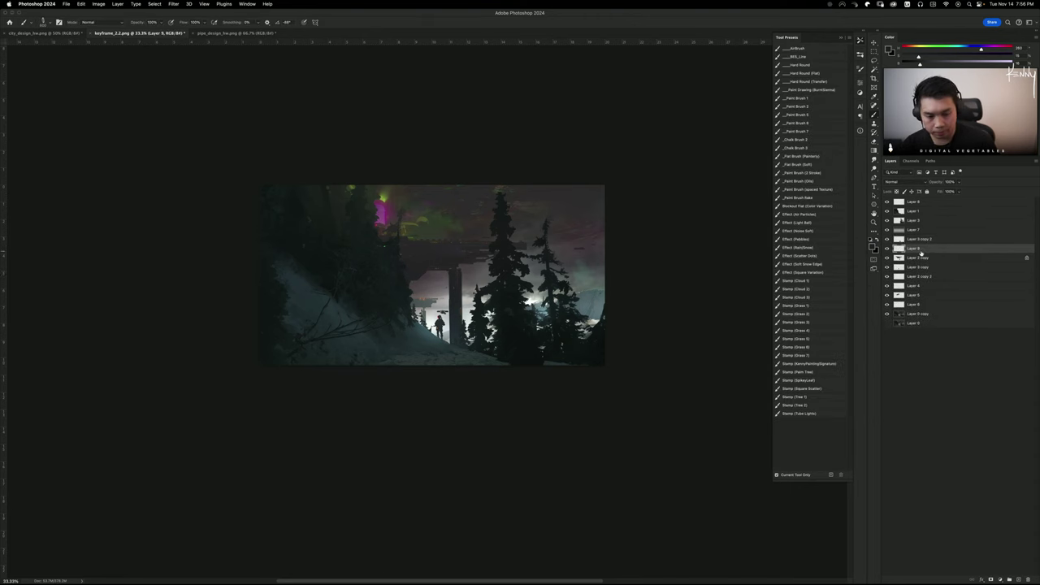
left_click(816, 296)
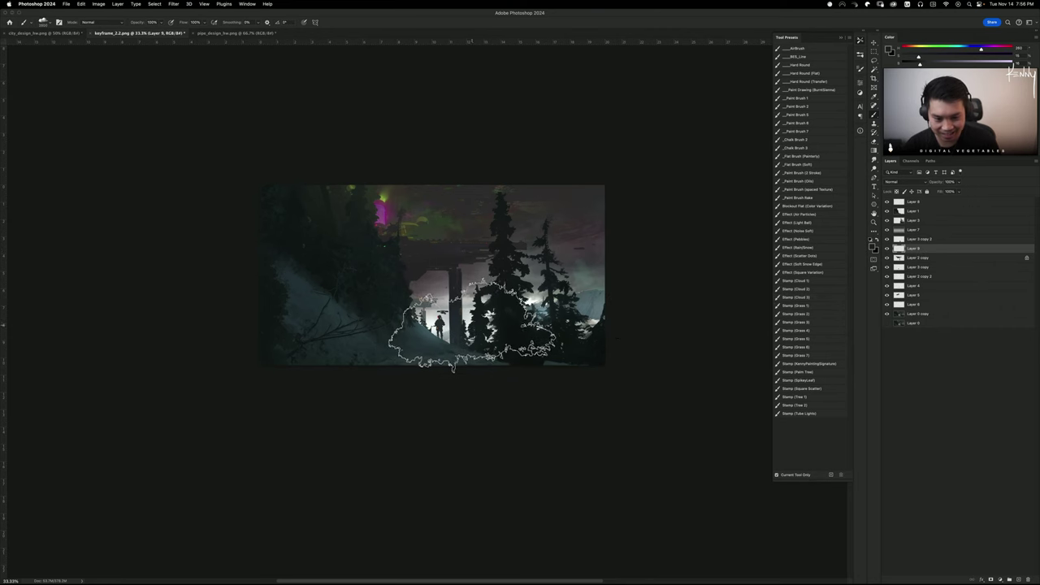
Sample a grey-teal colour from the sky and stamp a cloud of mist around the base of the bridge pillar
left_click(477, 279, "alt")
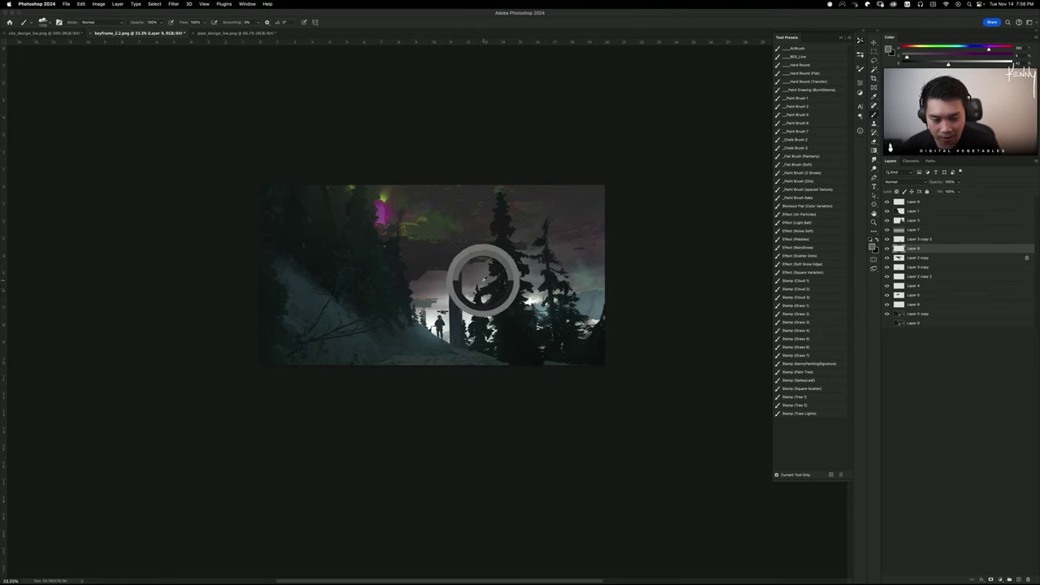
left_click(539, 293, "alt")
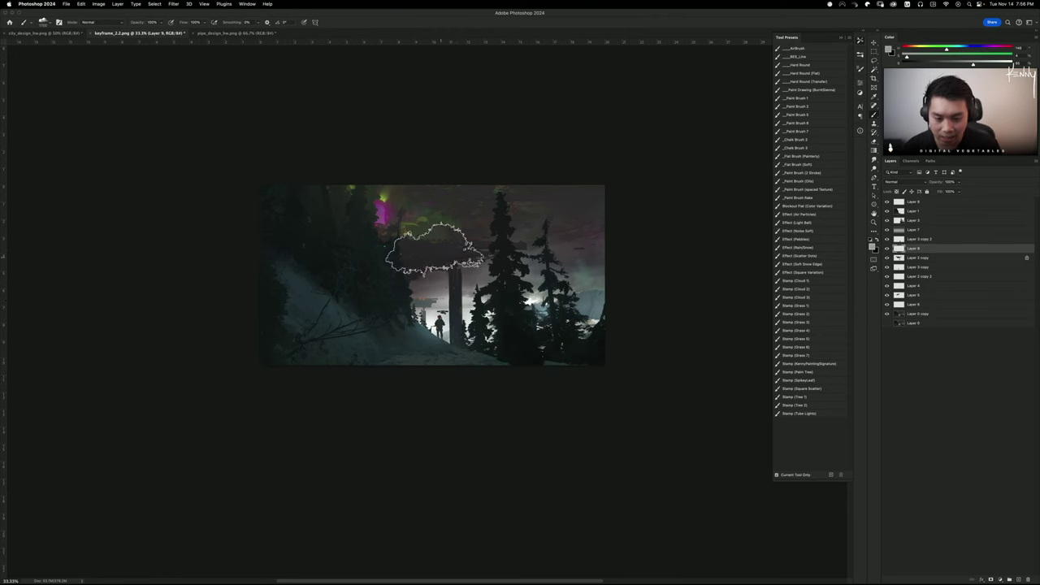
left_click(433, 282, "alt")
left_click(586, 280, "alt")
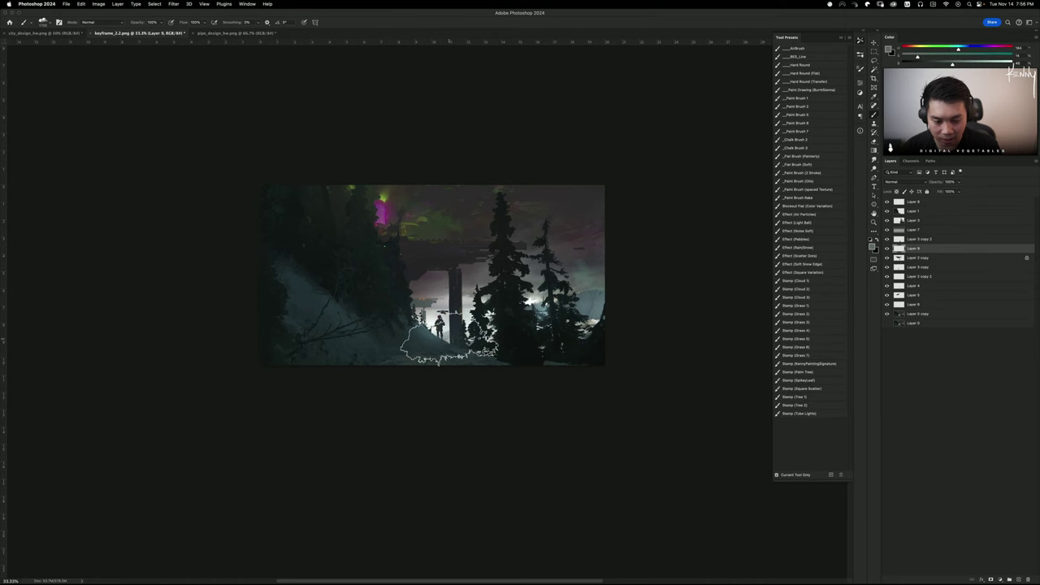
key("super+z")
left_click(484, 313)
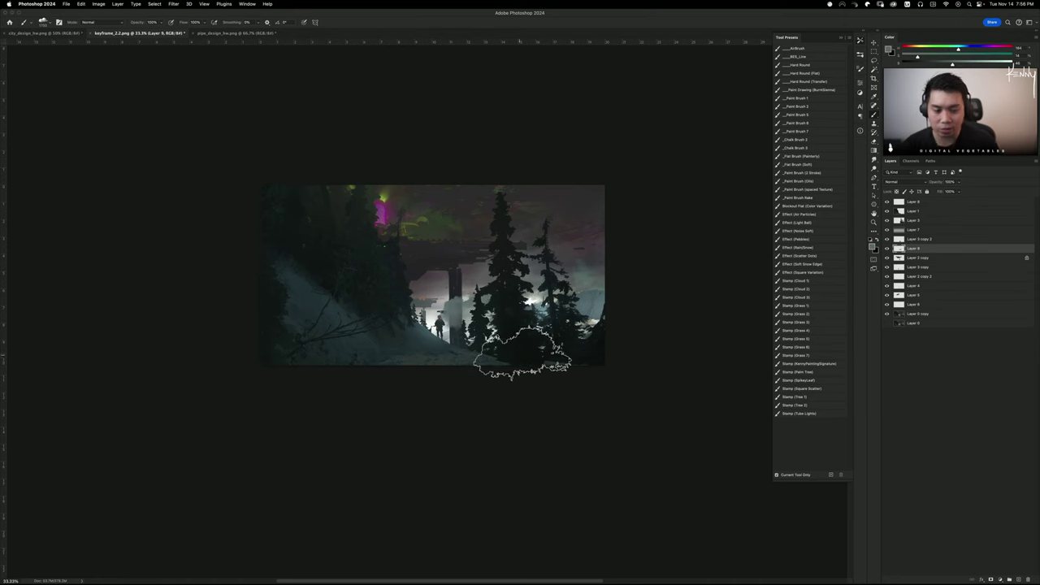
Flip the mist cloud horizontally and move it down over the slope crest beside the figure
key("super+t")
left_click_drag(513, 323, 516, 353)
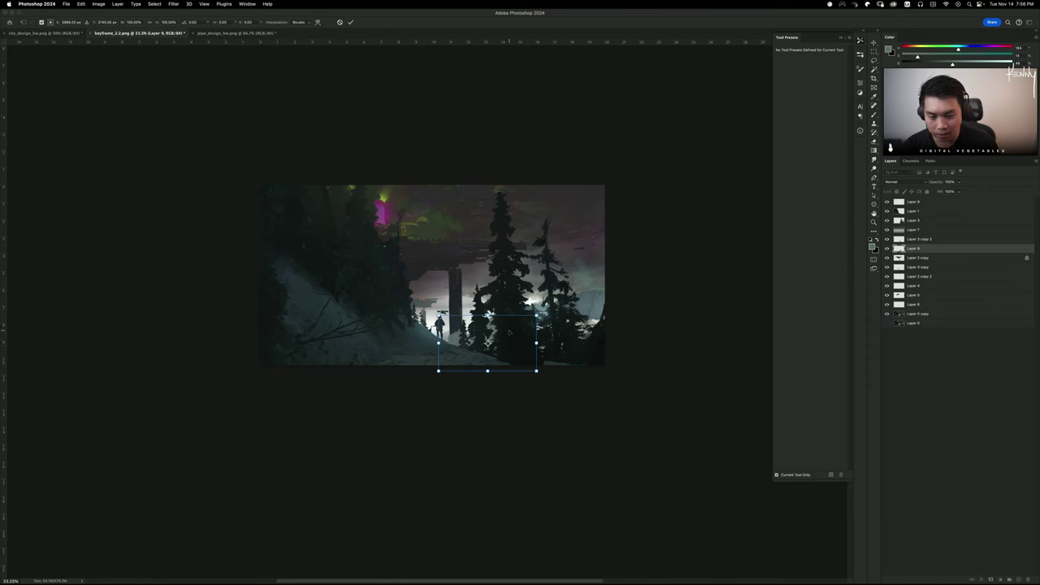
right_click(510, 333)
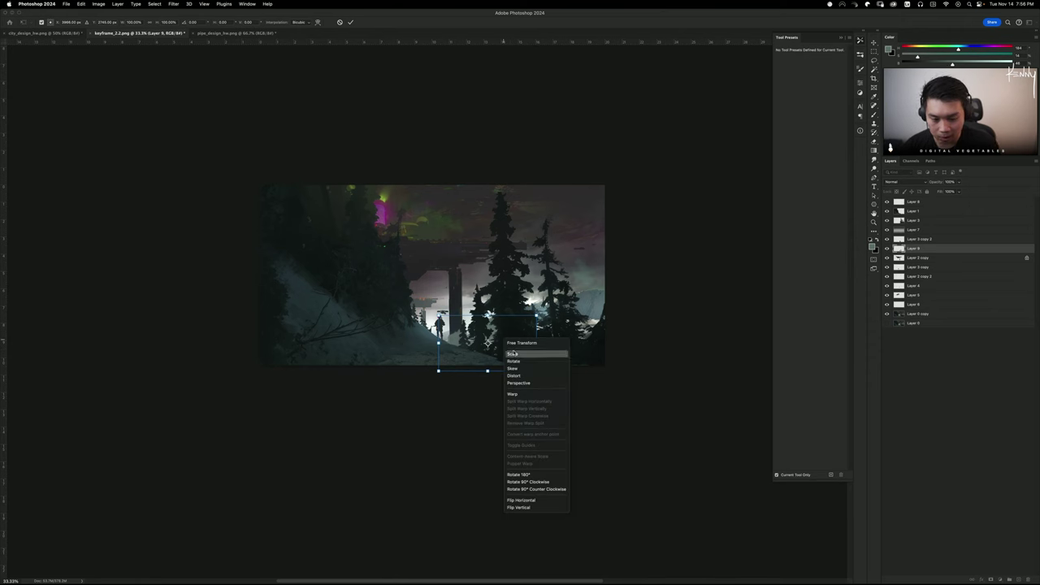
left_click(521, 500)
left_click_drag(509, 347, 470, 357)
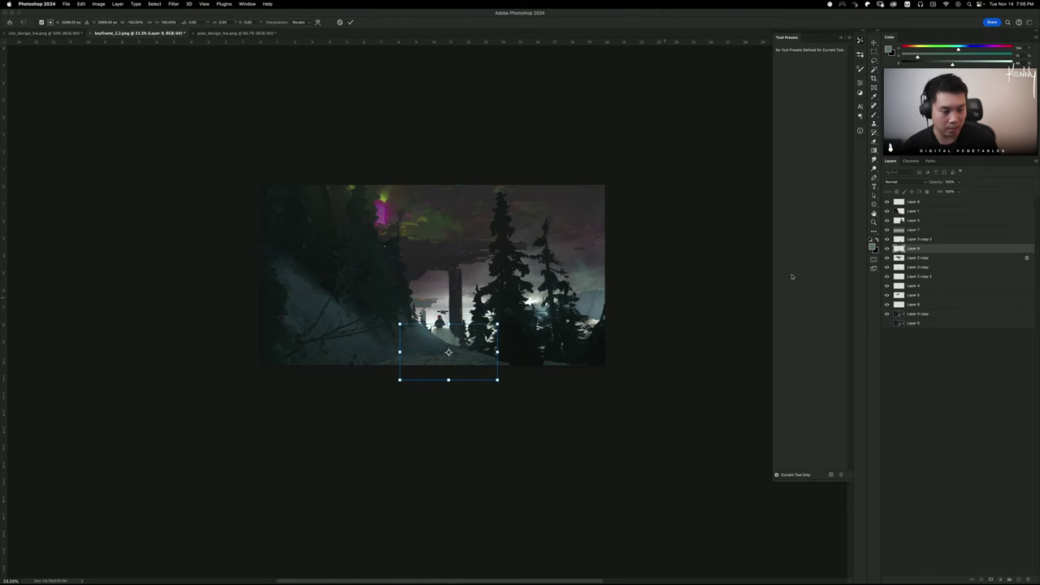
key("Return")
left_click_drag(910, 249, 914, 242)
key("z")
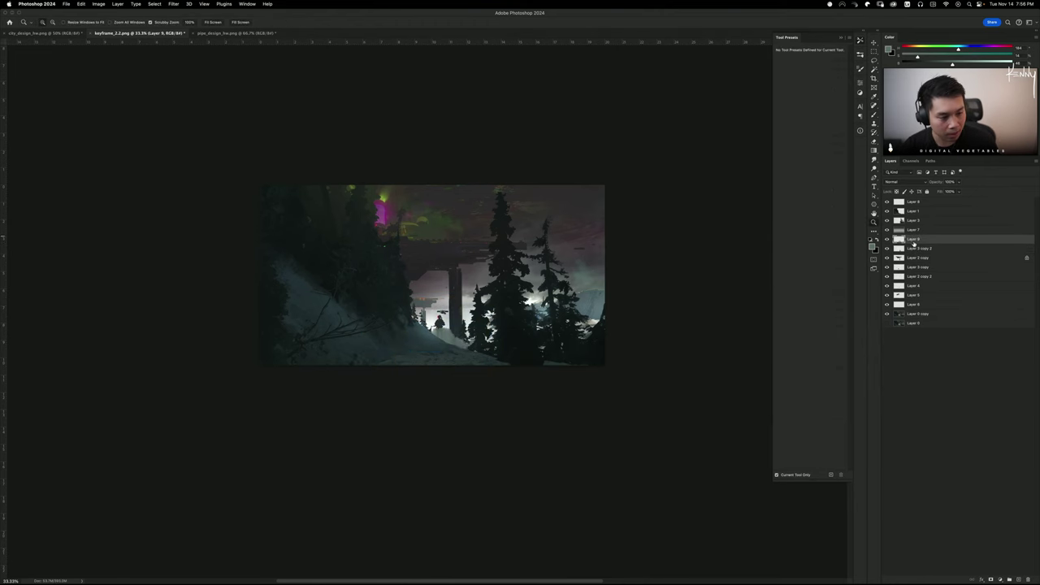
key("super+z")
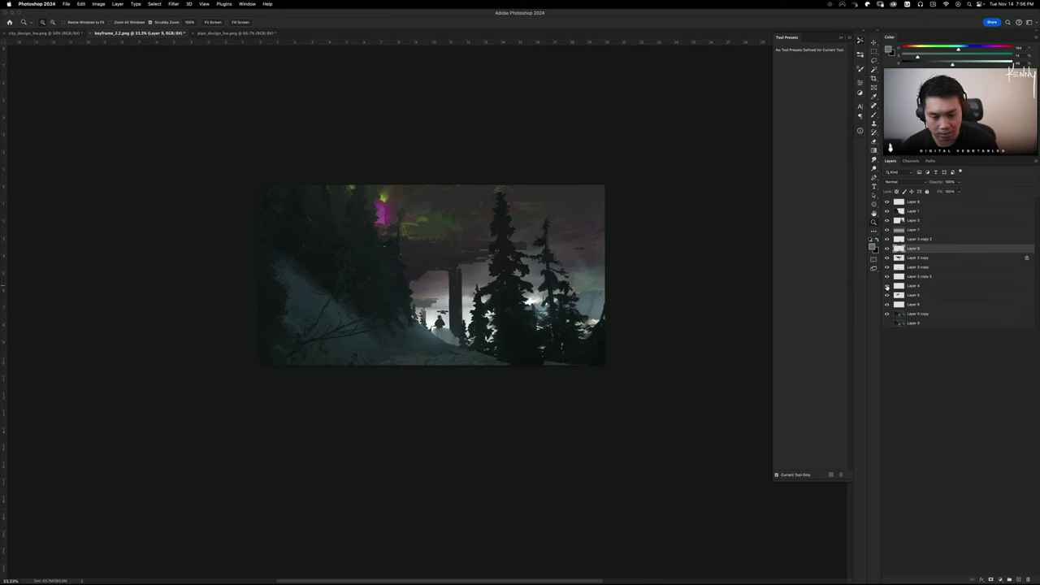
Move Layer 4 with the figure above the mist layer, and reposition and shrink the mist cloud behind the figure at the slope crest
left_click_drag(915, 289, 914, 247)
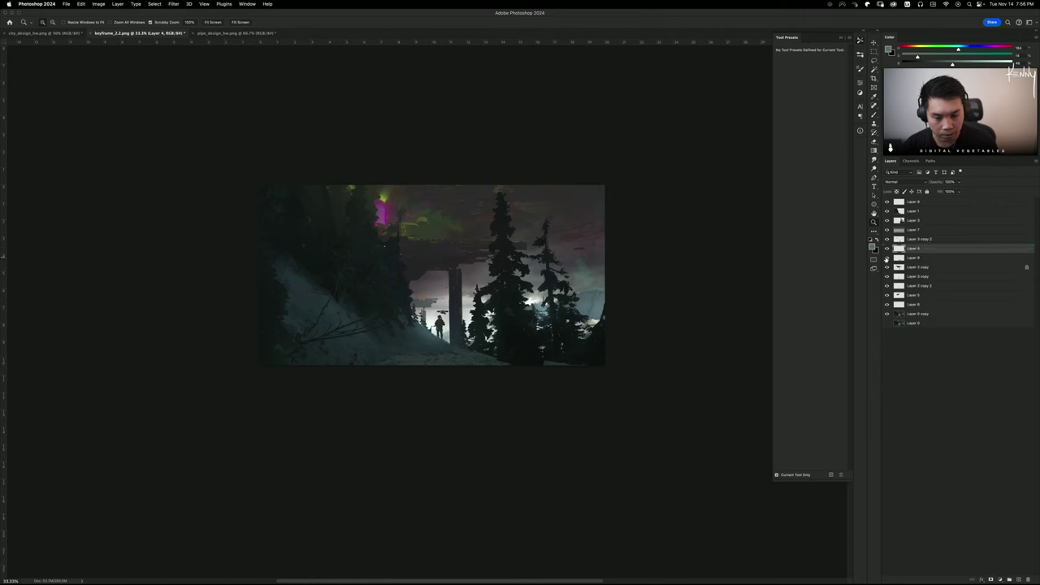
left_click(444, 339, "super")
key("super+t")
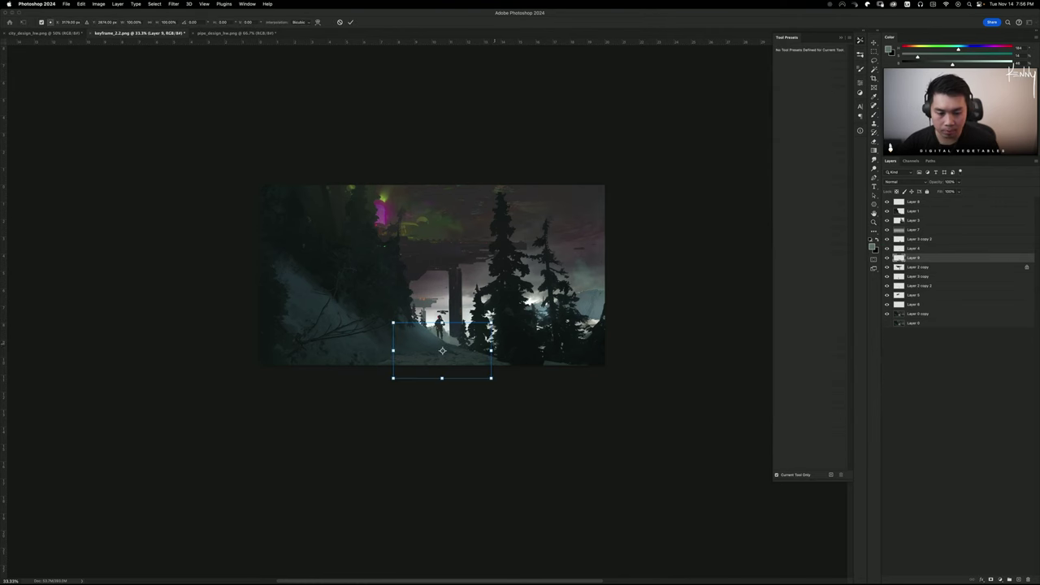
mouse_move(493, 344)
left_mouse_down()
mouse_move(526, 344)
mouse_move(492, 354)
mouse_move(490, 332)
left_mouse_up()
key("Return")
key("super+t")
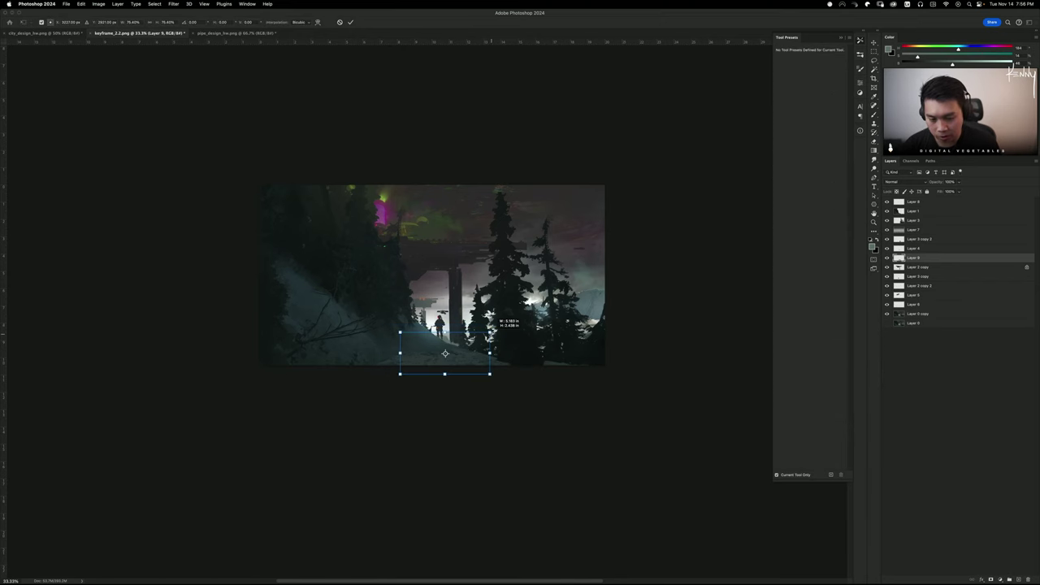
key("Return")
key("b")
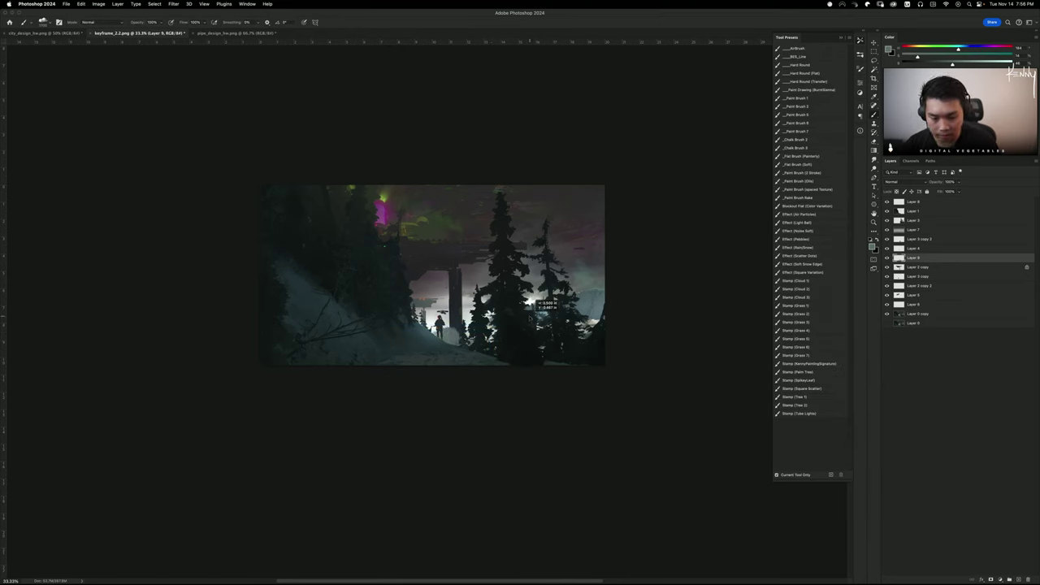
Shift the Layer 9 mist cloud, stretch it to about double height, narrow it slightly and lower its opacity to about 75%
left_click_drag(525, 322, 529, 326)
key("ctrl+t")
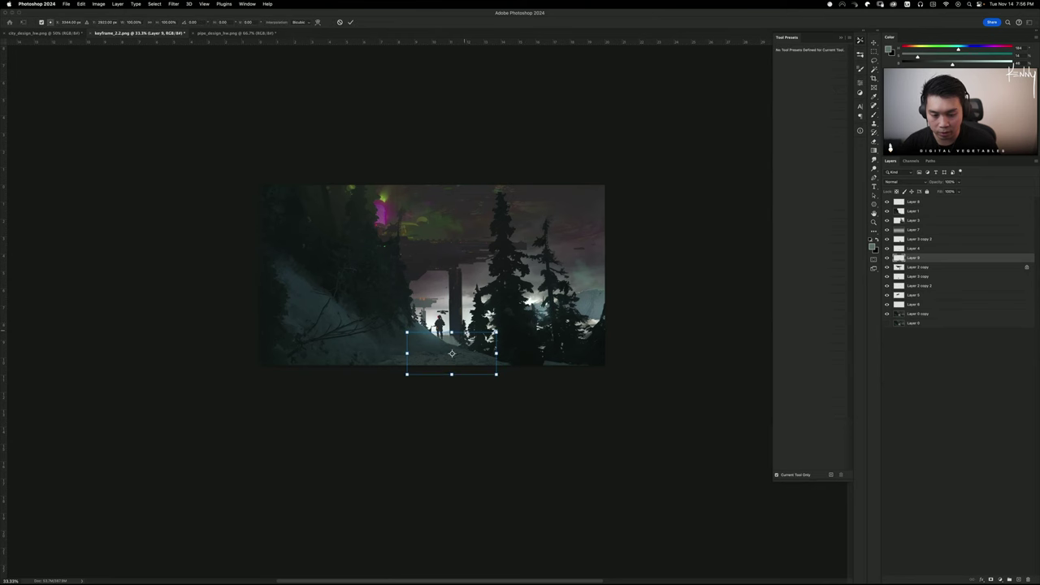
left_click_drag(454, 331, 471, 311)
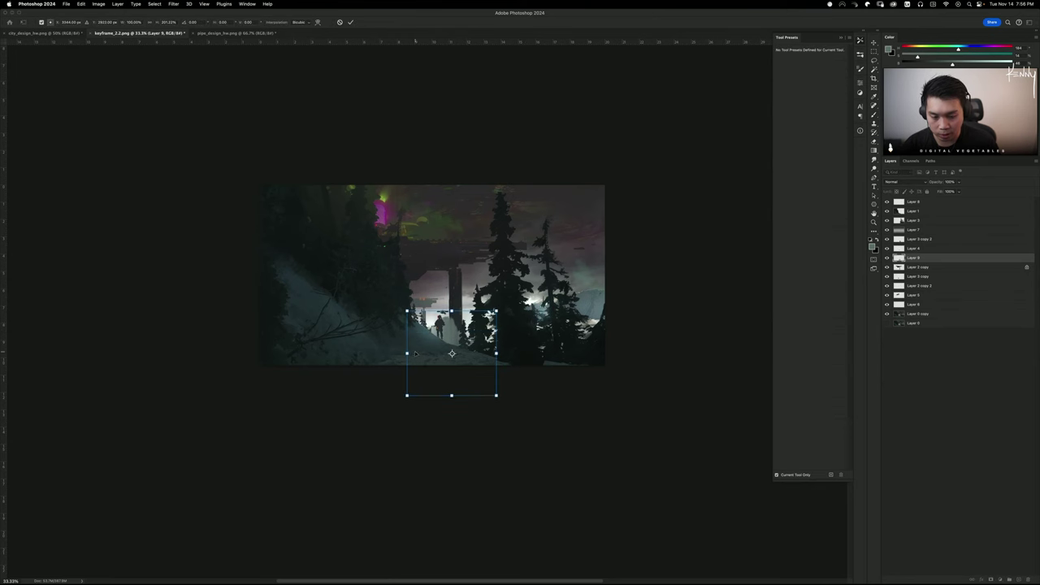
mouse_move(406, 353)
left_mouse_down()
mouse_move(371, 351)
mouse_move(417, 355)
left_mouse_up()
key("Return")
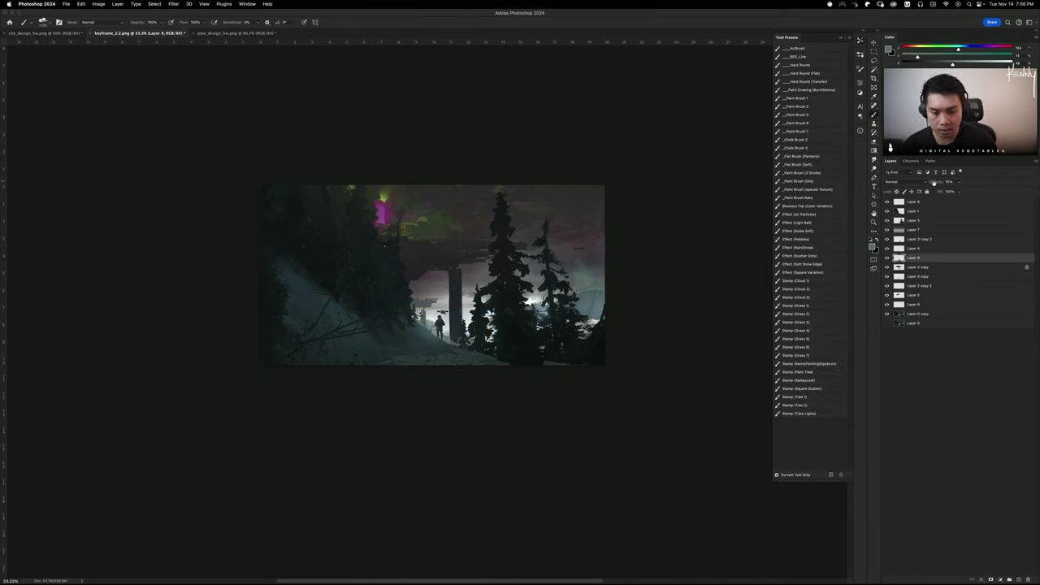
Duplicate the mist cloud three times and spread the copies around the base of the right-hand trees, transforming the last one
key("ctrl+j")
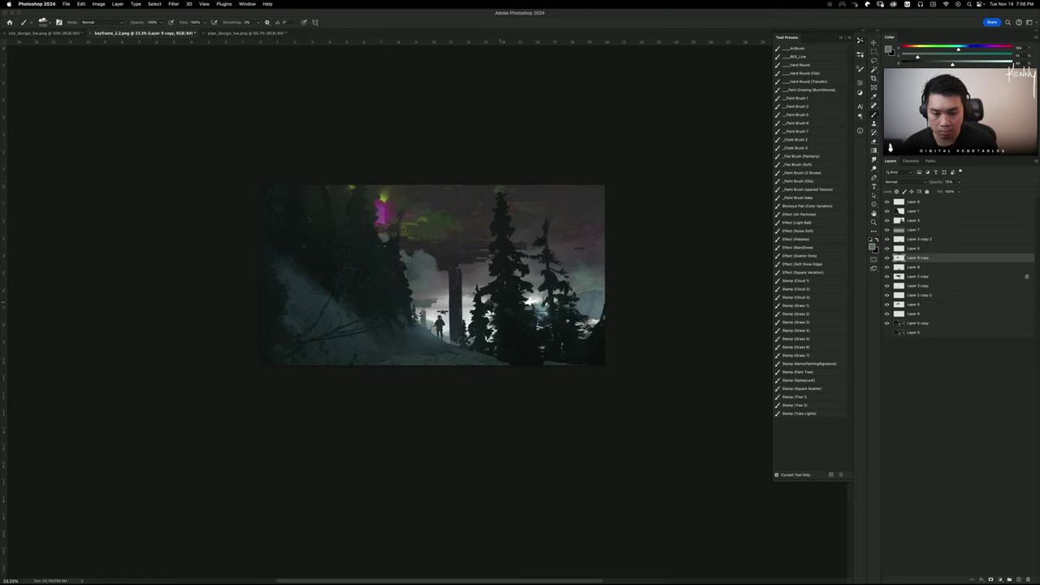
left_click_drag(479, 303, 564, 363)
key("super+j")
key("super+j")
key("super+t")
left_click_drag(541, 293, 512, 312)
key("Return")
Move Layer 9 copy 3 below Layer 2 copy, then duplicate it twice and move the newest cloud towards the bridge pillar
left_click_drag(911, 268, 919, 296)
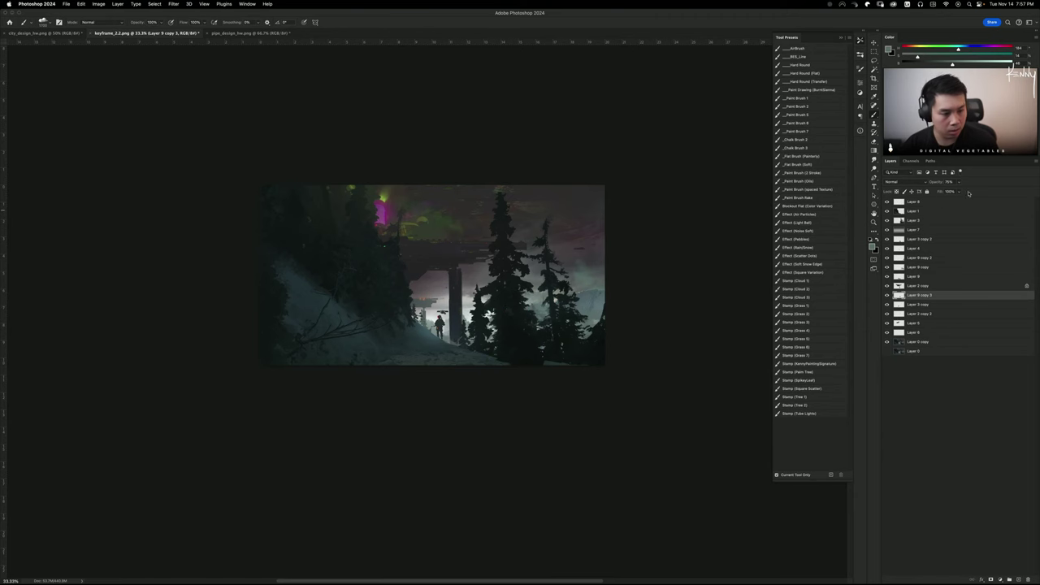
key("r")
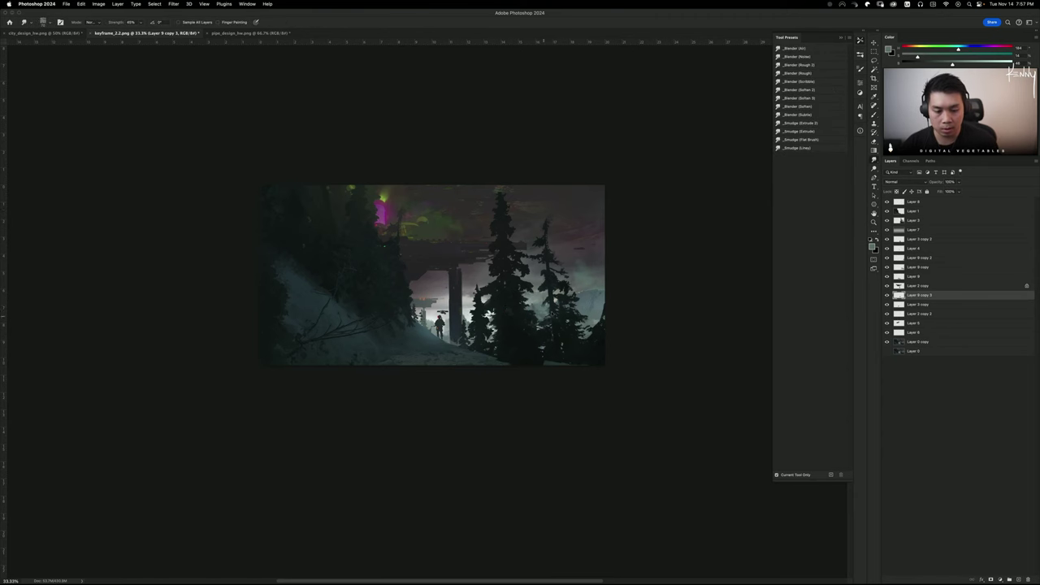
mouse_move(551, 307)
left_mouse_down()
mouse_move(563, 310)
mouse_move(521, 309)
mouse_move(529, 334)
mouse_move(520, 313)
mouse_move(477, 283)
left_mouse_up()
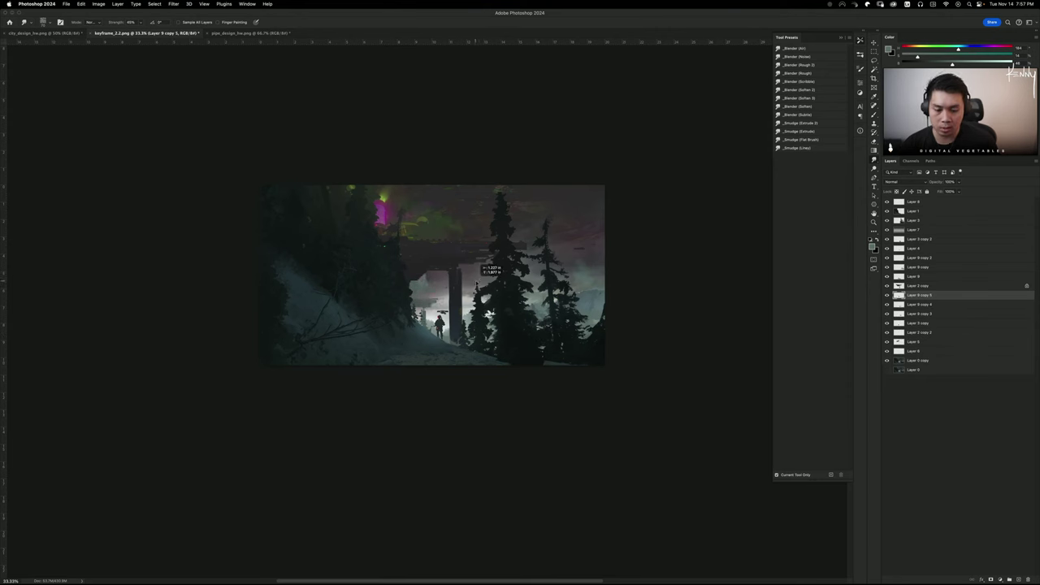
Darken the Layer 9 copy 5 cloud with Lightness -9 and shift its midtones towards red and magenta with Color Balance
key("super+u")
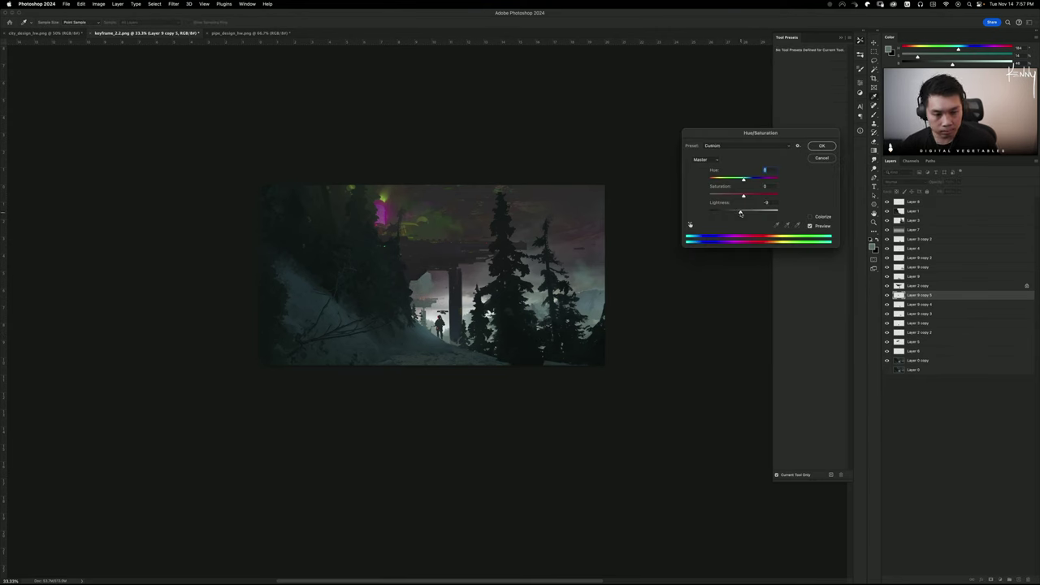
left_click(823, 147)
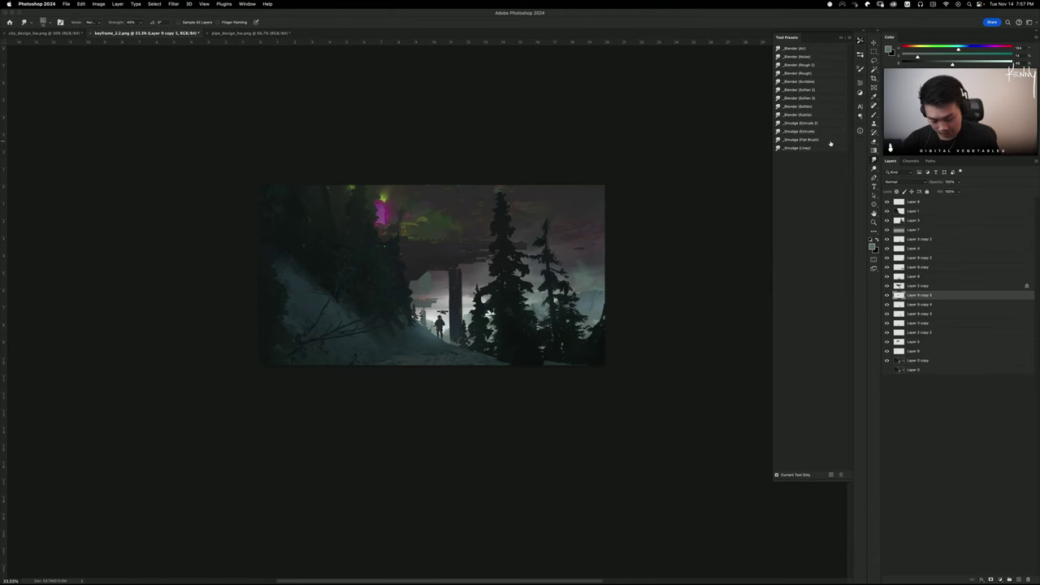
key("super+b")
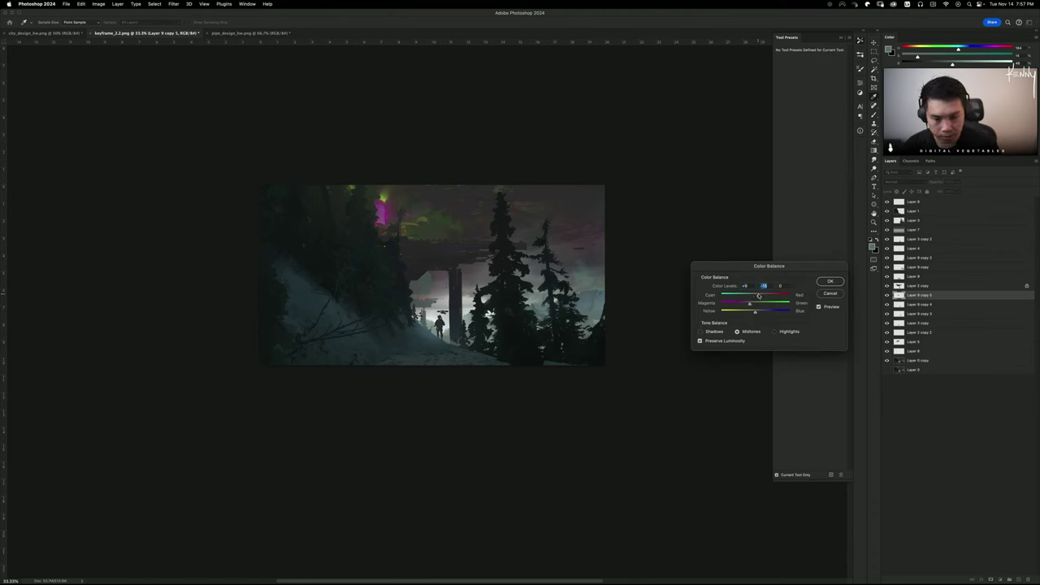
left_click(830, 280)
Transform the tinted Layer 9 copy 5 cloud and reposition it behind the trees on the right side of the painting
left_click_drag(445, 342, 597, 280)
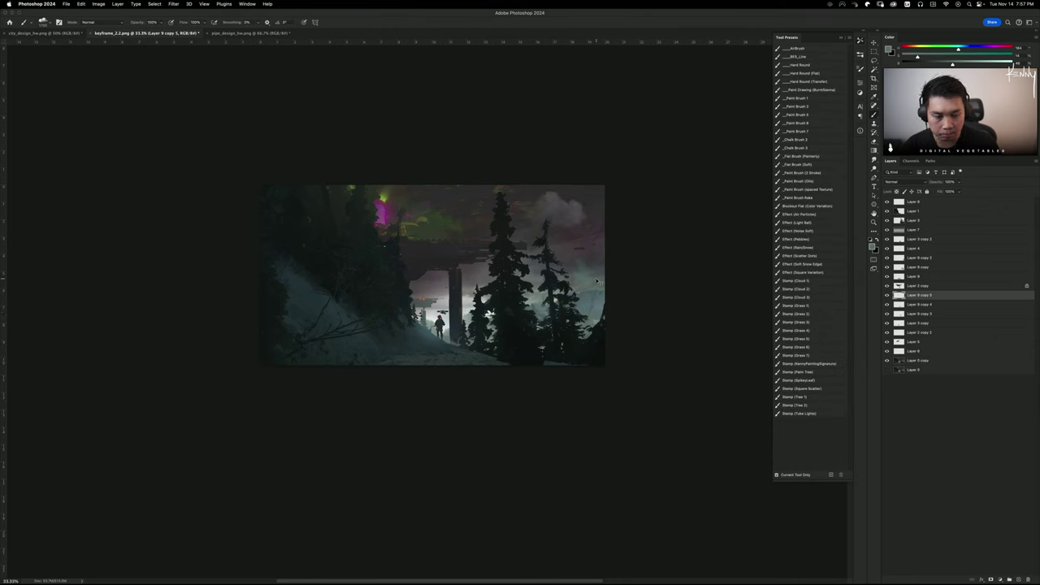
key("ctrl+t")
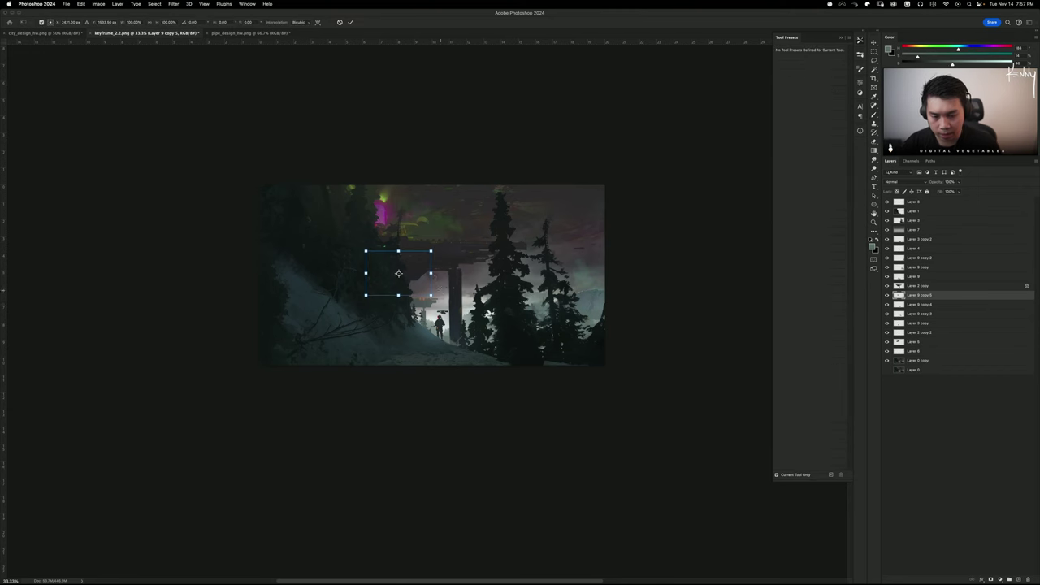
left_click_drag(437, 273, 471, 271)
key("Return")
key("b")
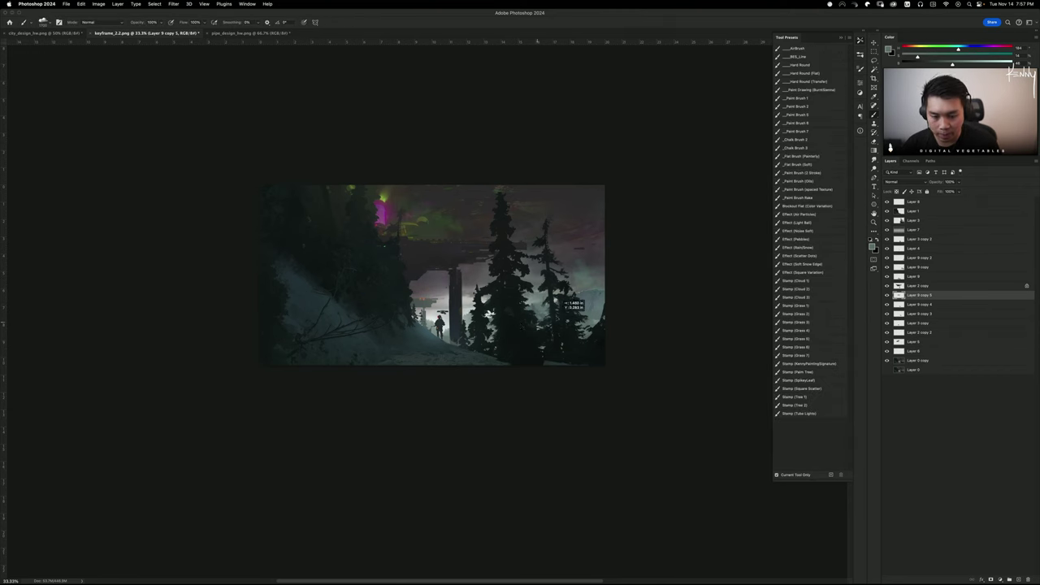
mouse_move(606, 271)
left_mouse_down()
mouse_move(544, 253)
mouse_move(522, 324)
mouse_move(858, 348)
left_mouse_up()
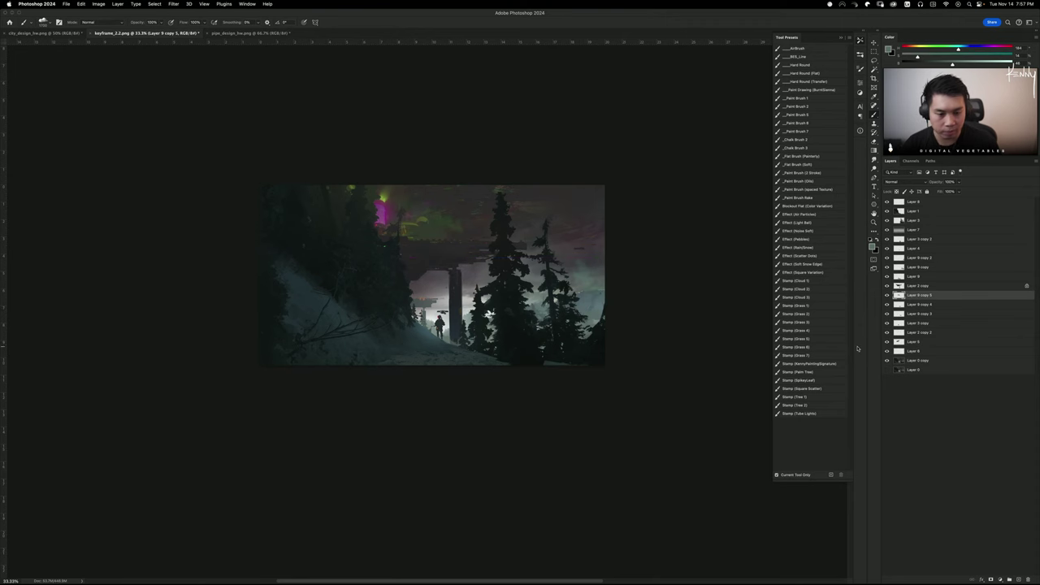
Add a layer mask to Layer 9 copy 5 and soften the cloud with black using the AirBrush preset
left_click(992, 580)
left_click(803, 56)
left_click(804, 49)
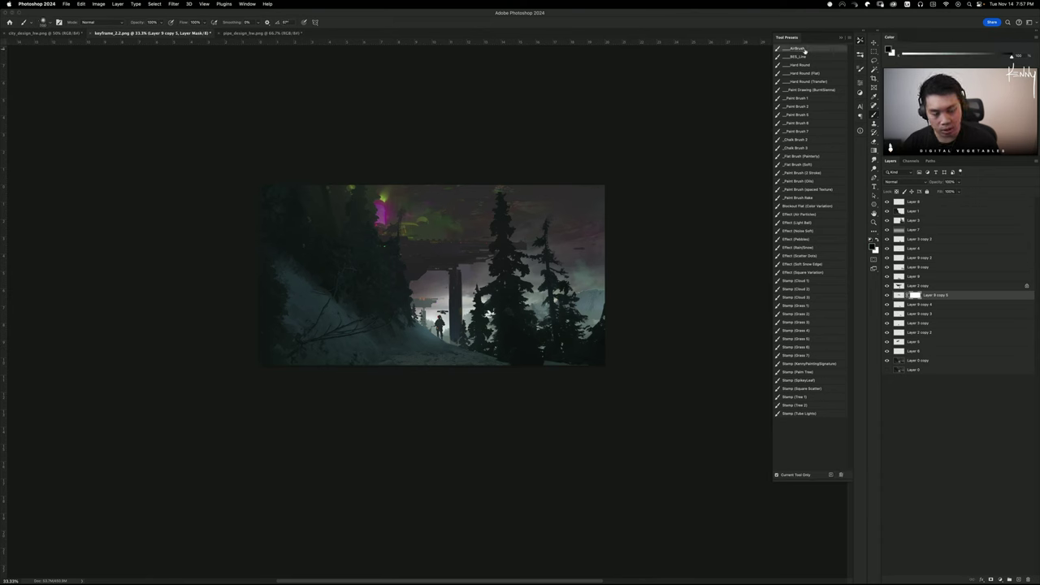
mouse_move(529, 320)
left_mouse_down()
mouse_move(541, 285)
mouse_move(492, 270)
left_mouse_up()
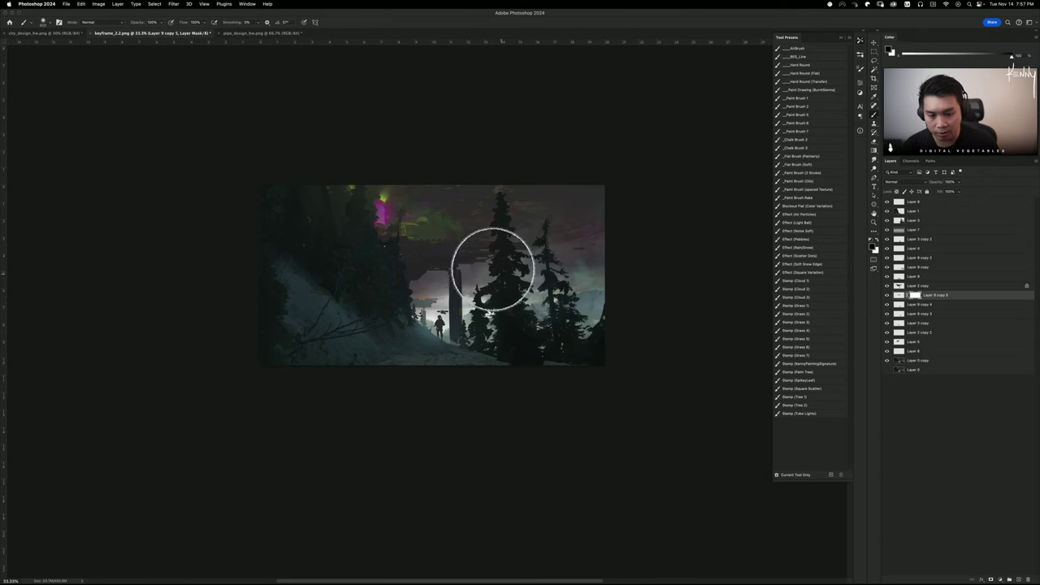
Duplicate the masked mist cloud and move the copy down and slightly right among the trees
key("super+j")
left_click_drag(547, 294, 563, 312, "super")
key("r")
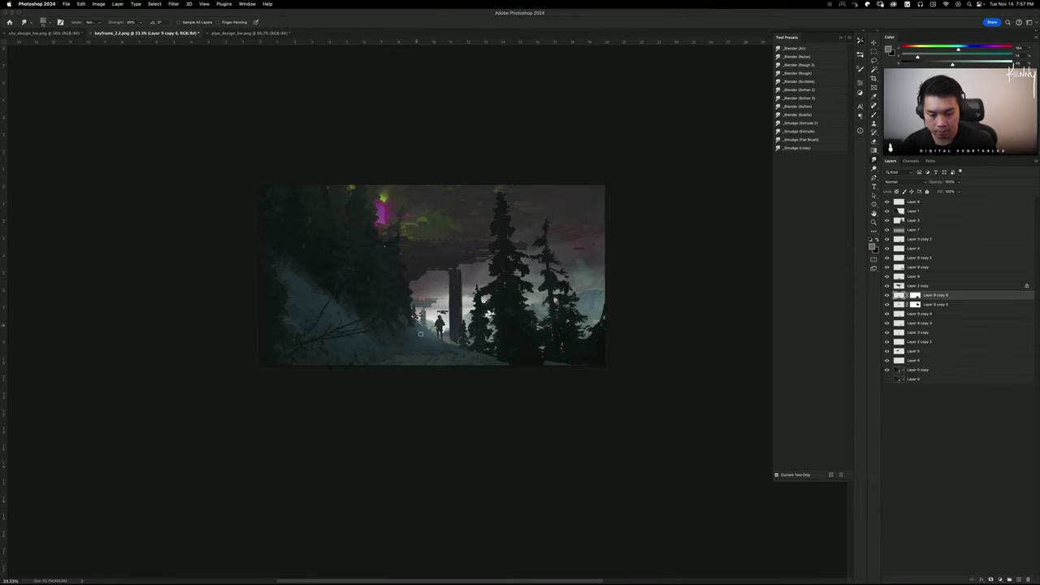
Shift the Layer 9 copy 6 cloud's hue in the negative direction, raise its saturation and lightness, and reposition it among the trees
key("super+u")
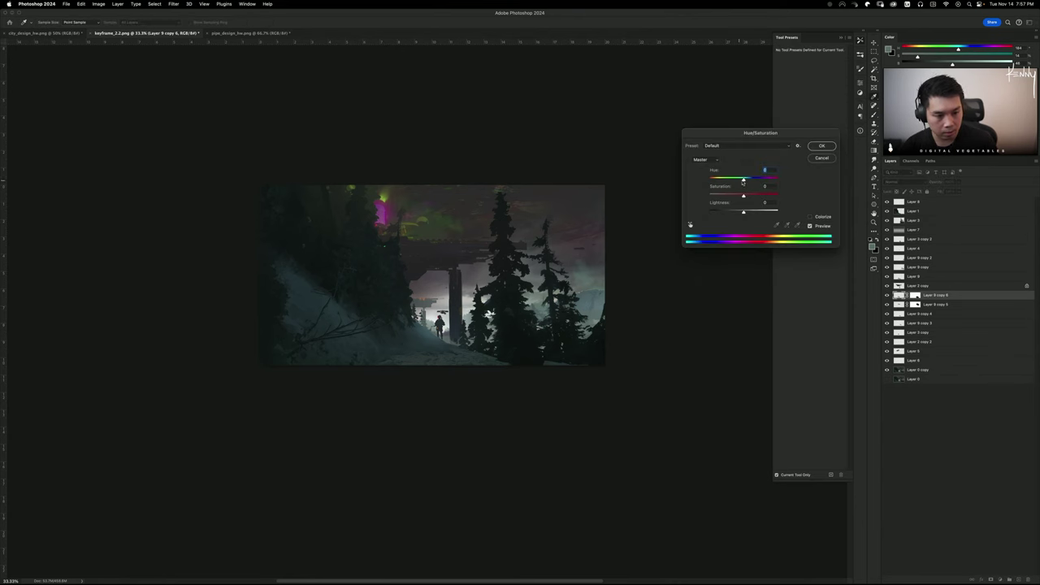
left_click_drag(742, 182, 726, 179)
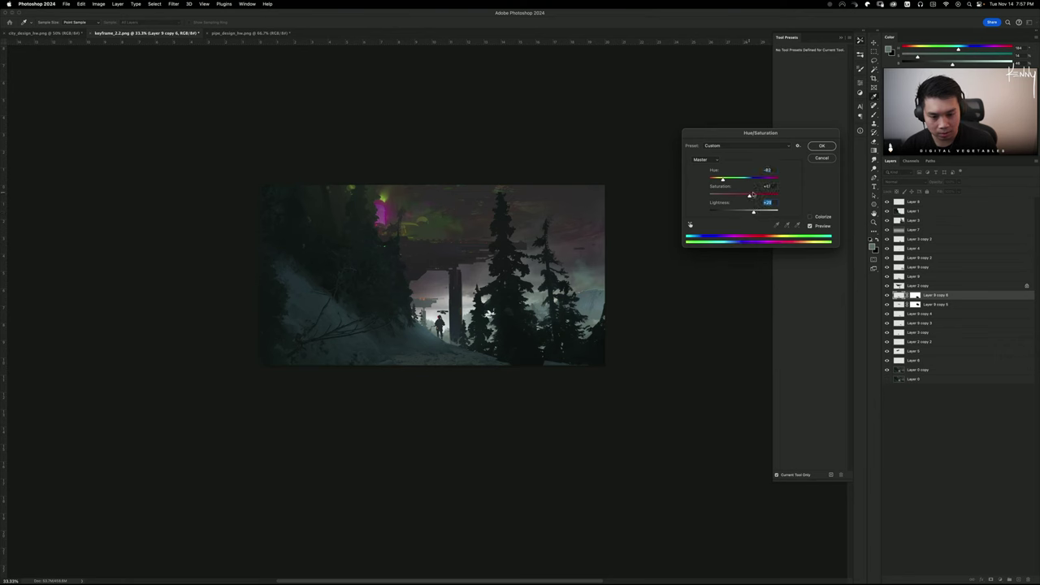
key("Return")
key("b")
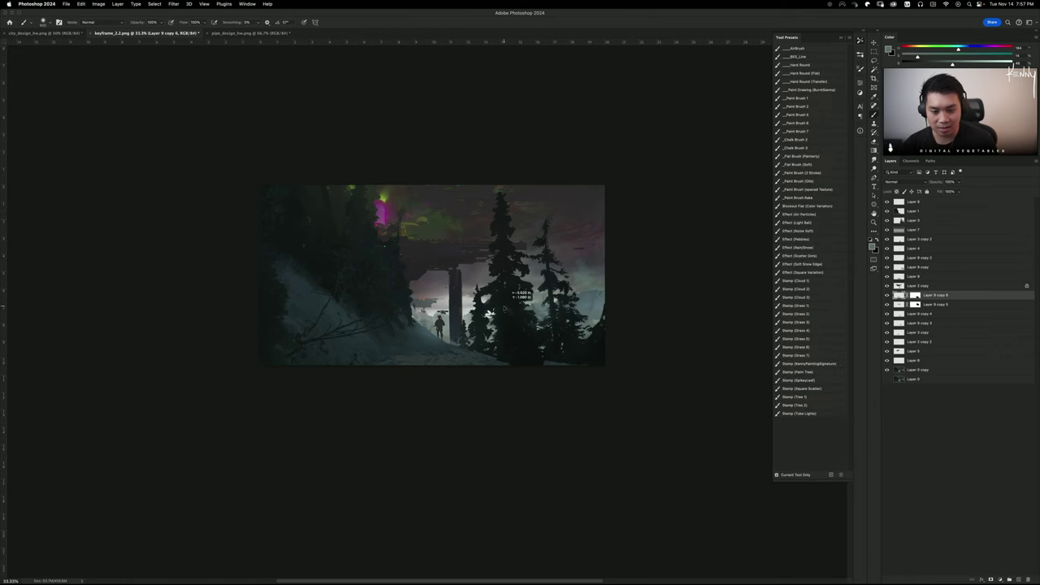
mouse_move(510, 324)
left_mouse_down()
mouse_move(508, 334)
mouse_move(502, 326)
left_mouse_up()
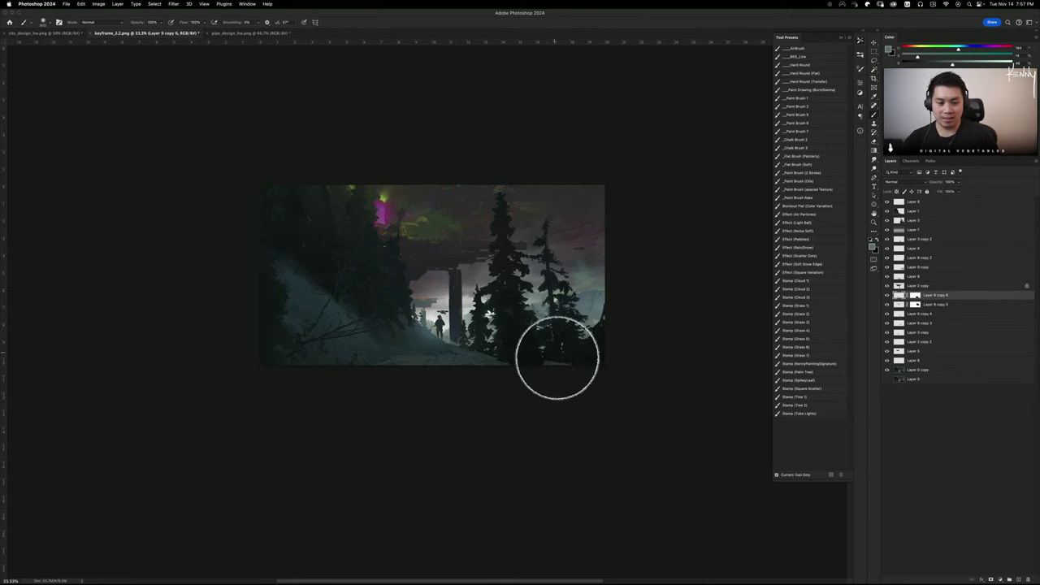
Duplicate the masked mist cloud into the sky above the bridge and shrink it beside the magenta glow
left_click_drag(504, 386, 489, 330, "alt+super")
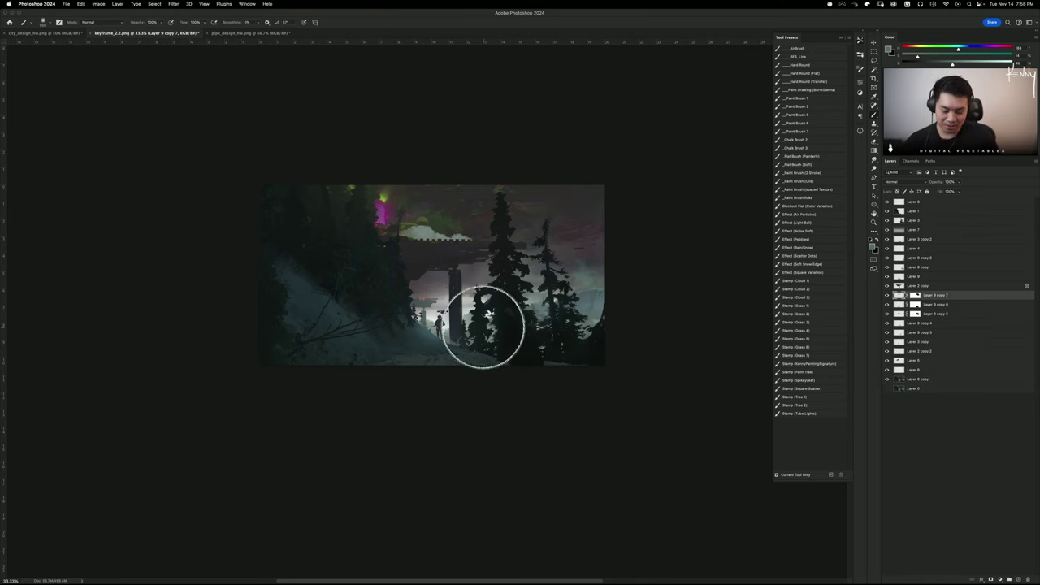
key("ctrl+t")
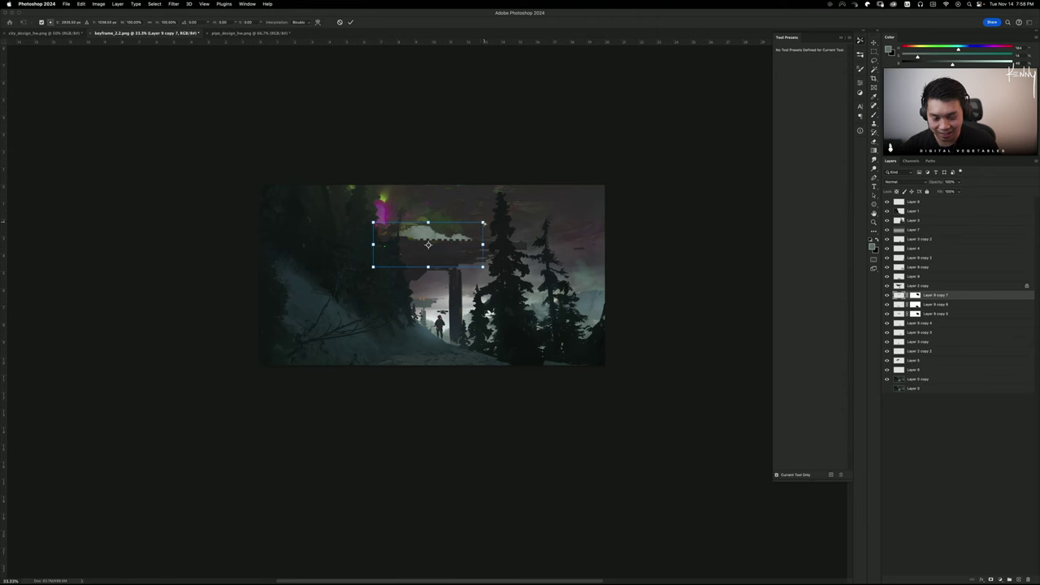
mouse_move(485, 224)
left_mouse_down("super")
mouse_move(455, 240)
mouse_move(422, 232)
left_mouse_up("super")
key("super+z")
key("Return")
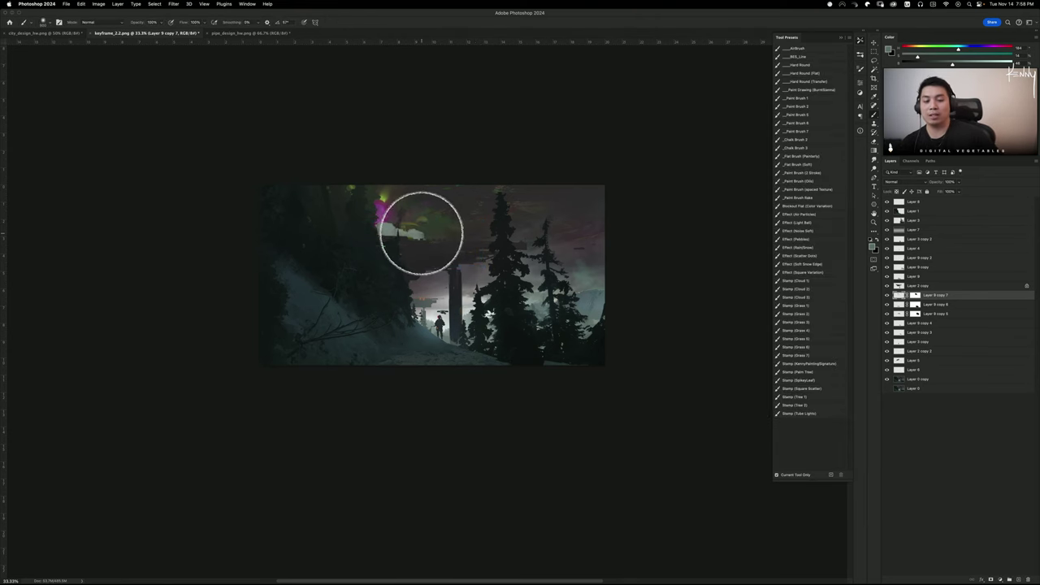
left_click_drag(462, 278, 470, 272, "super")
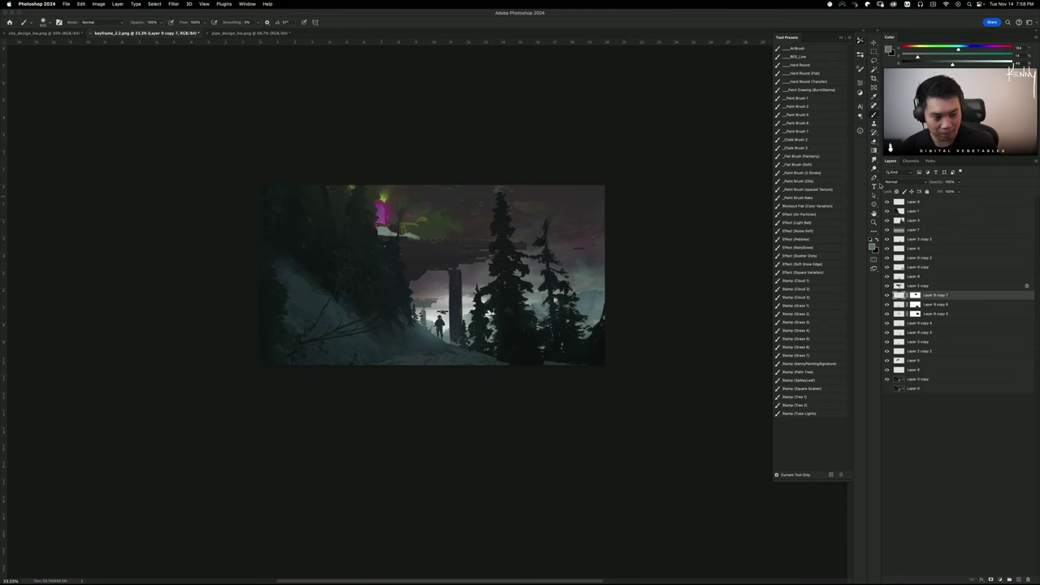
Sample a dark grey-green from the sky and recolour the small cloud with it, locking the layer's transparent pixels
left_click(430, 233, "alt")
left_click_drag(408, 237, 486, 268)
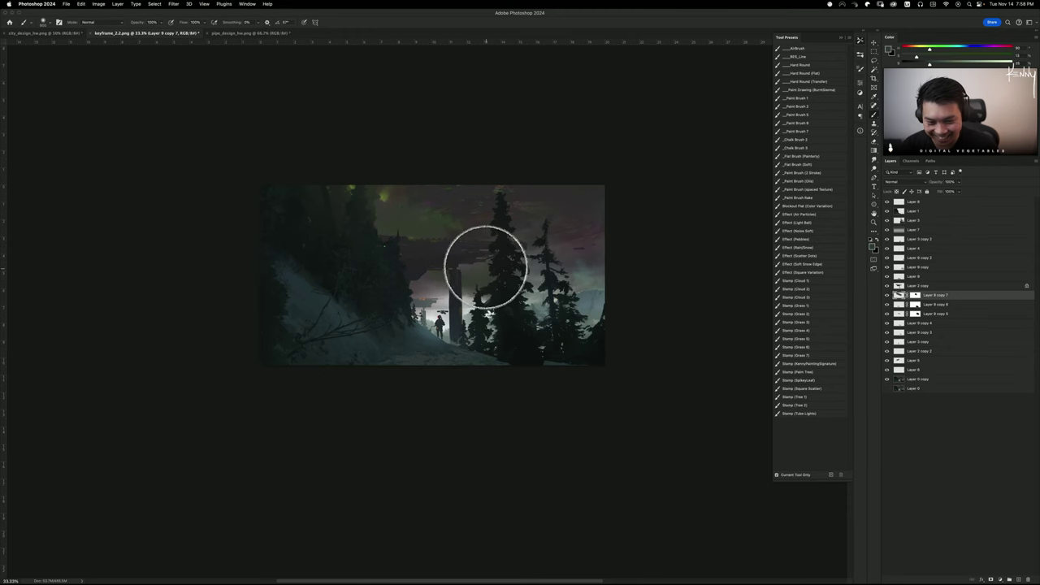
key("ctrl+z")
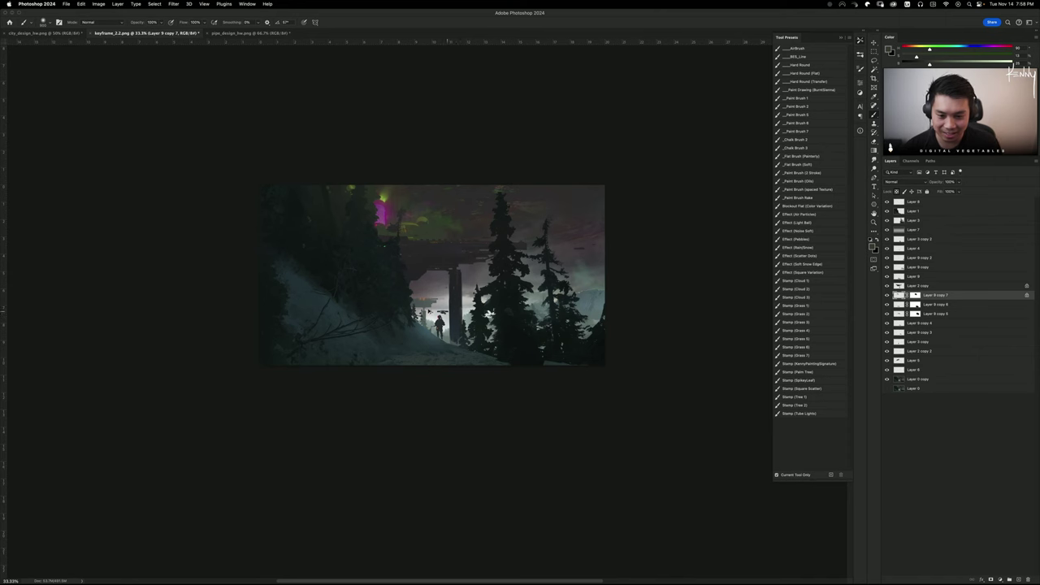
Duplicate the recoloured cloud layer and enlarge the copy to about 219% across the sky above the bridge
key("super+j")
key("super+t")
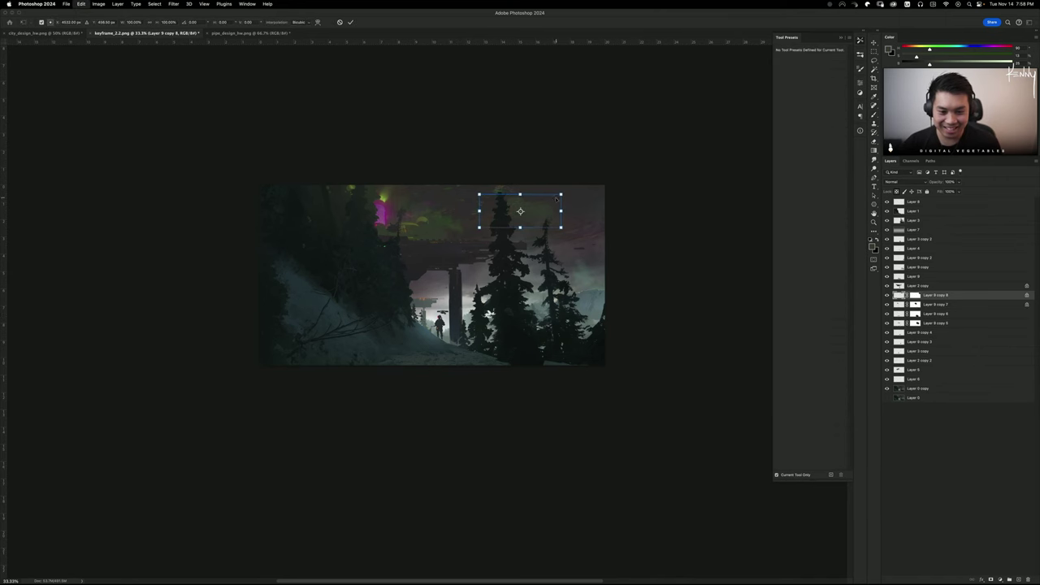
left_click_drag(561, 194, 610, 174)
left_click_drag(578, 210, 558, 213)
Try to spread the top edge of the enlarged sky cloud with a Perspective transform
right_click(535, 215)
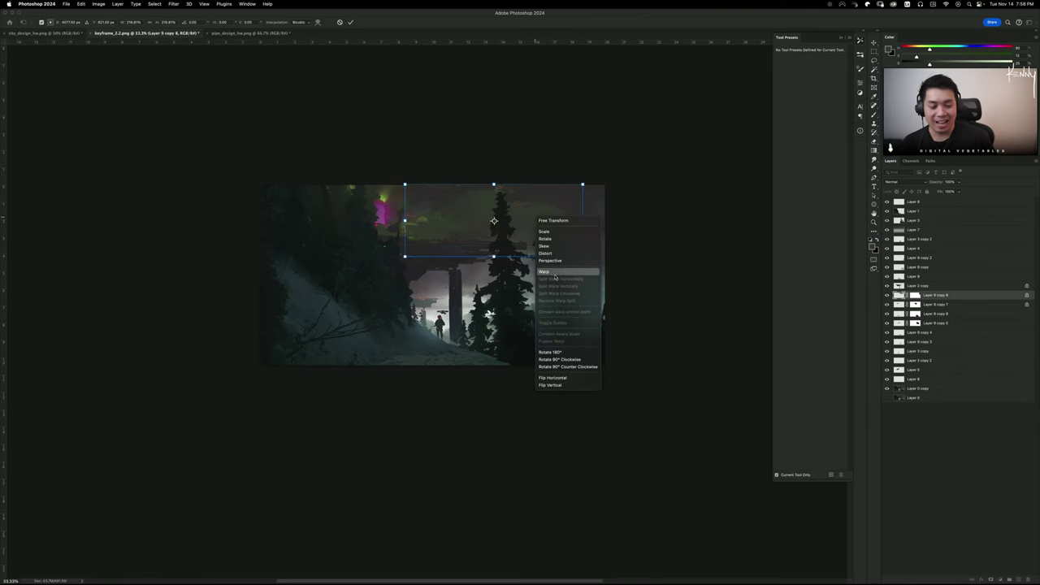
left_click(546, 260)
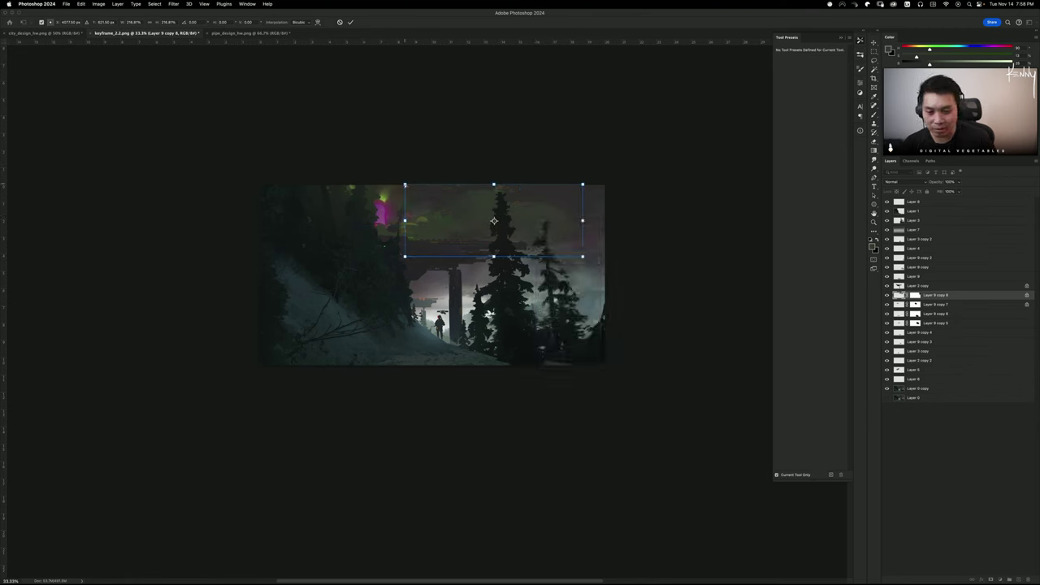
left_click_drag(405, 185, 176, 184)
key("b")
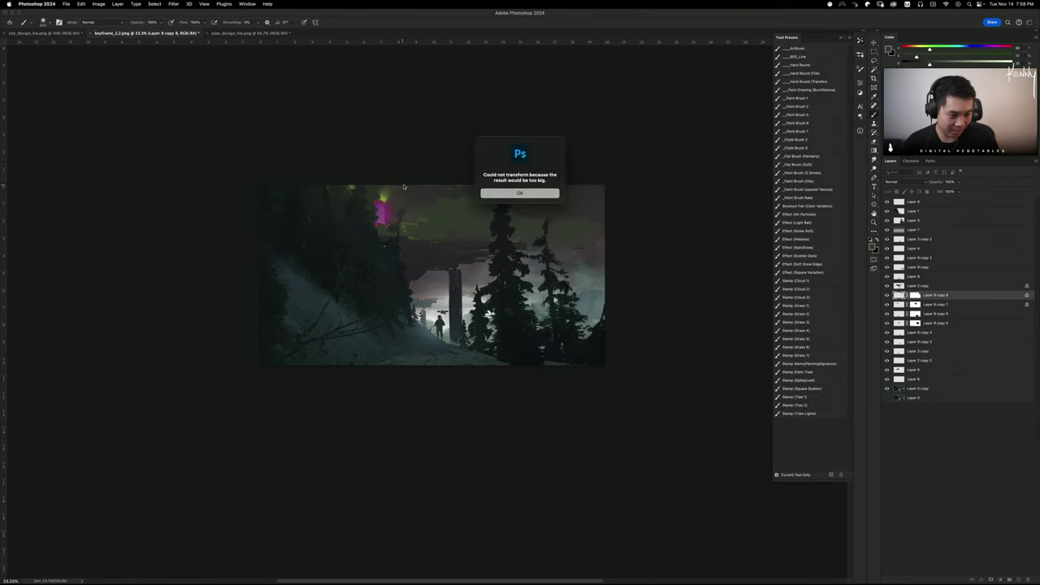
left_click(548, 193)
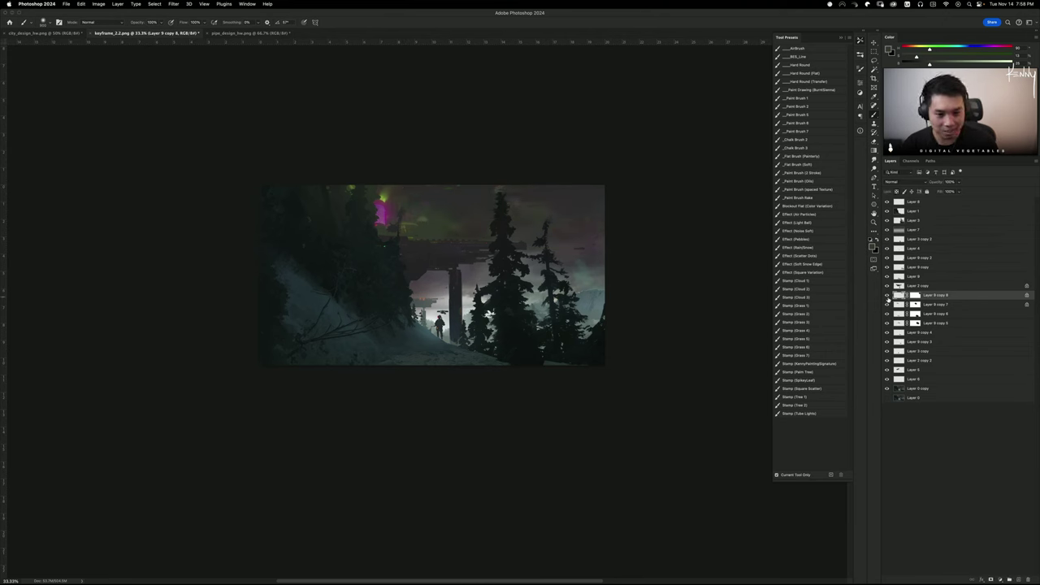
Apply the enlarged sky cloud's layer mask and widen the cloud's top edge with a Perspective transform
right_click(916, 296)
left_click(935, 316)
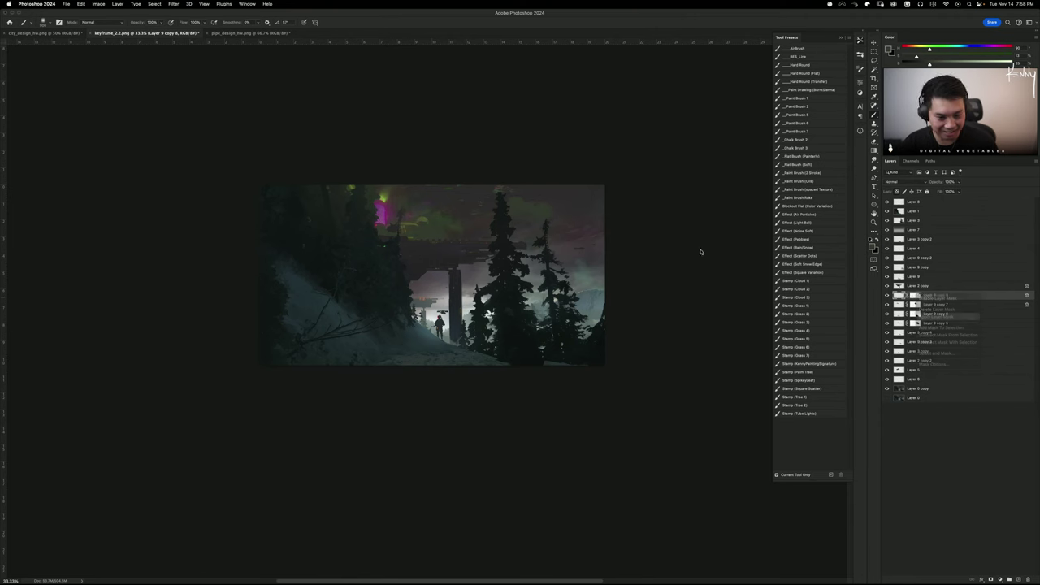
key("ctrl+t")
right_click(439, 193)
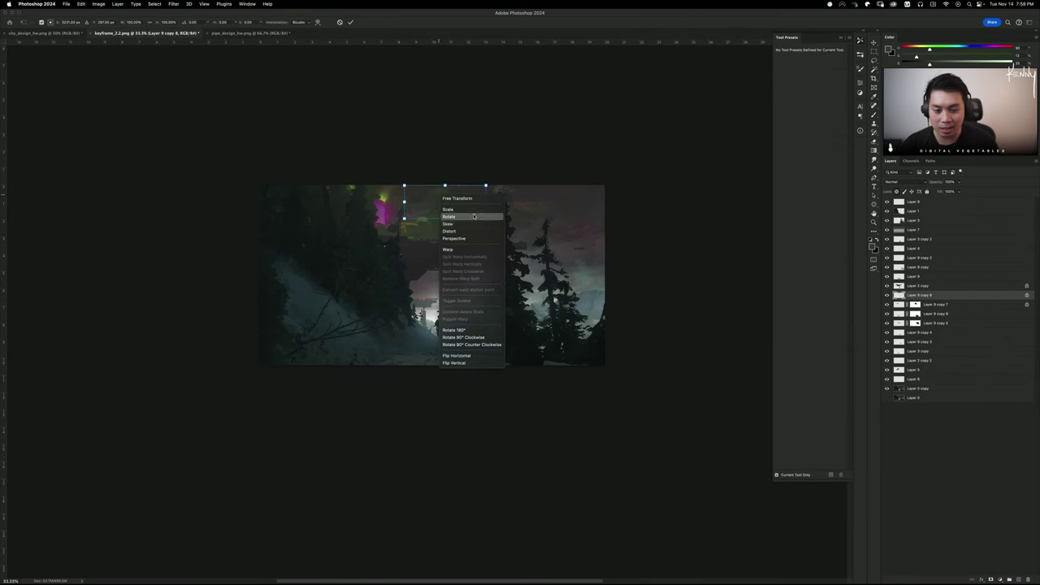
left_click(473, 239)
left_click_drag(485, 186, 617, 199)
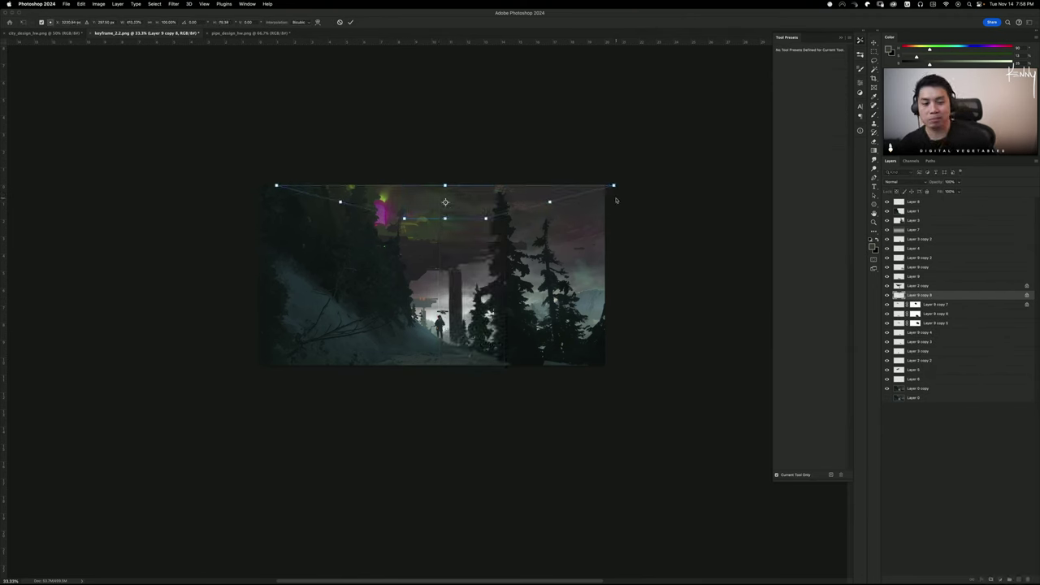
key("Return")
Scale the sky cloud to about 203%, then flatten it slightly and reposition it along the canvas's upper edge
key("super+t")
left_click_drag(512, 186, 608, 160)
mouse_move(584, 197)
left_mouse_down()
mouse_move(569, 167)
mouse_move(585, 174)
left_mouse_up()
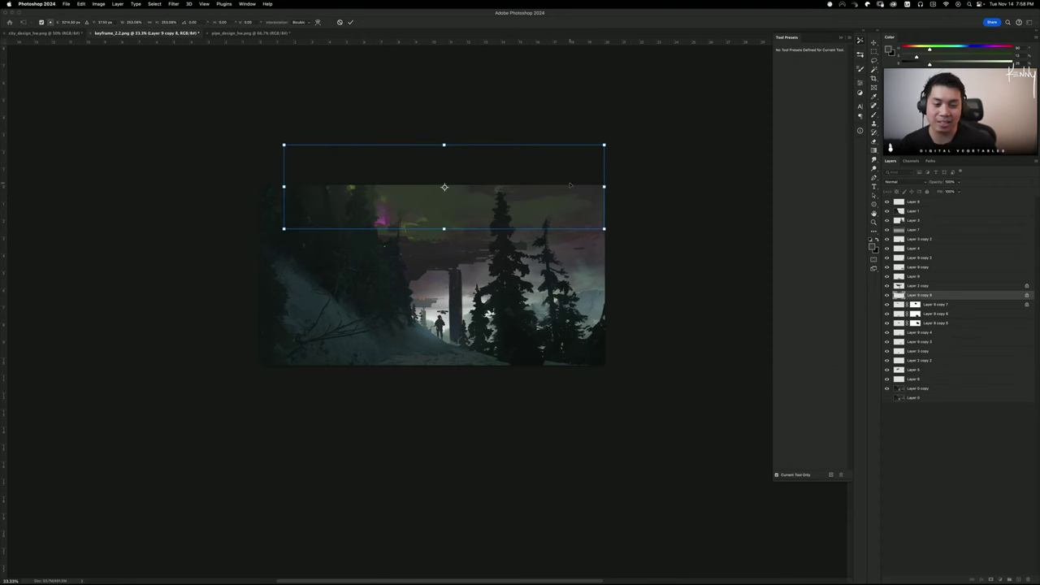
key("Return")
mouse_move(612, 240)
left_mouse_down()
mouse_move(638, 221)
mouse_move(585, 216)
mouse_move(582, 226)
left_mouse_up()
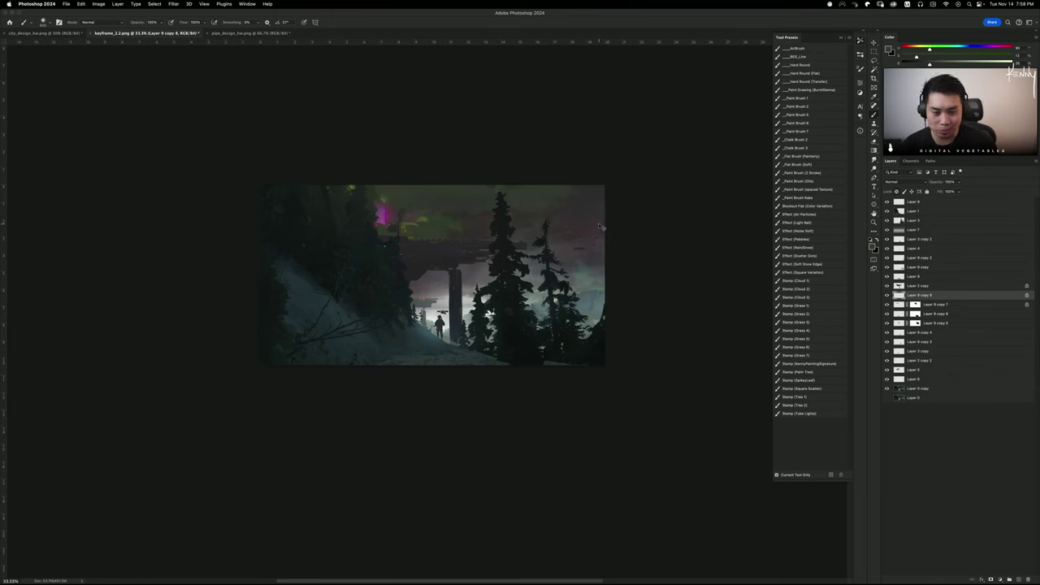
key("ctrl+t")
left_click_drag(436, 174, 484, 181)
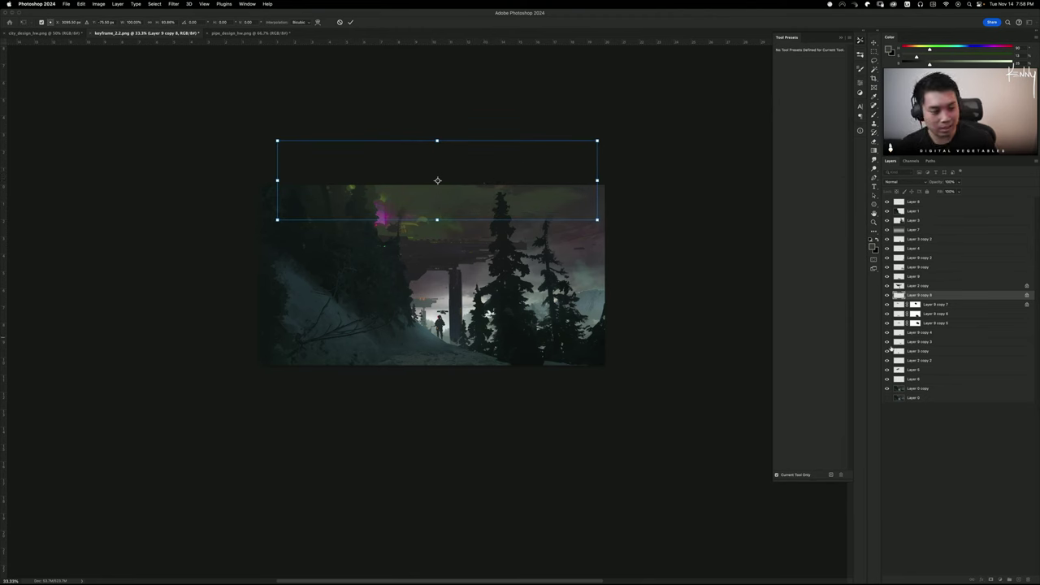
key("b")
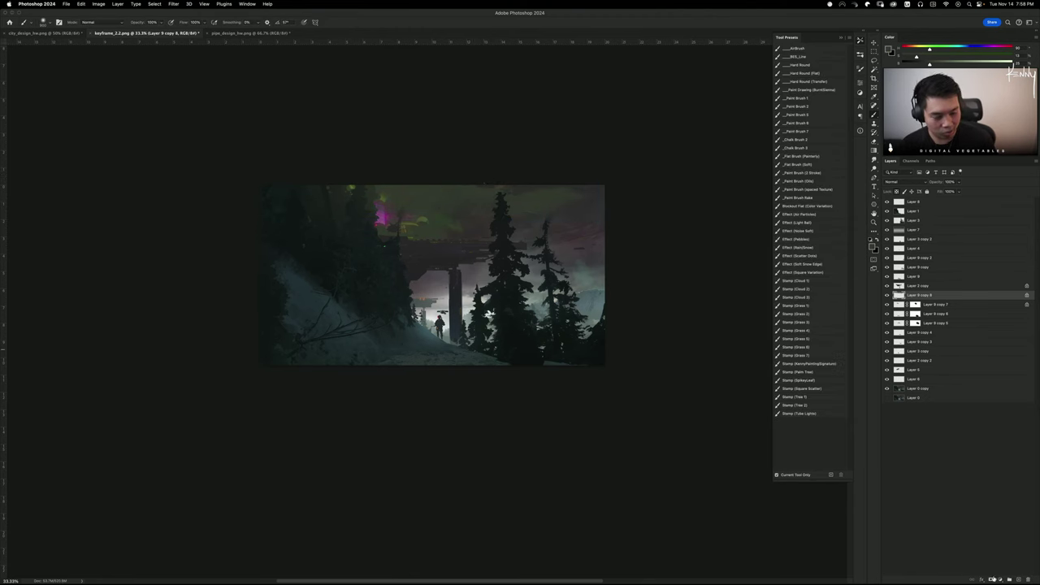
Add a layer mask to the sky cloud and paint black with a larger soft brush to clear it off the magenta glow
left_click(991, 579)
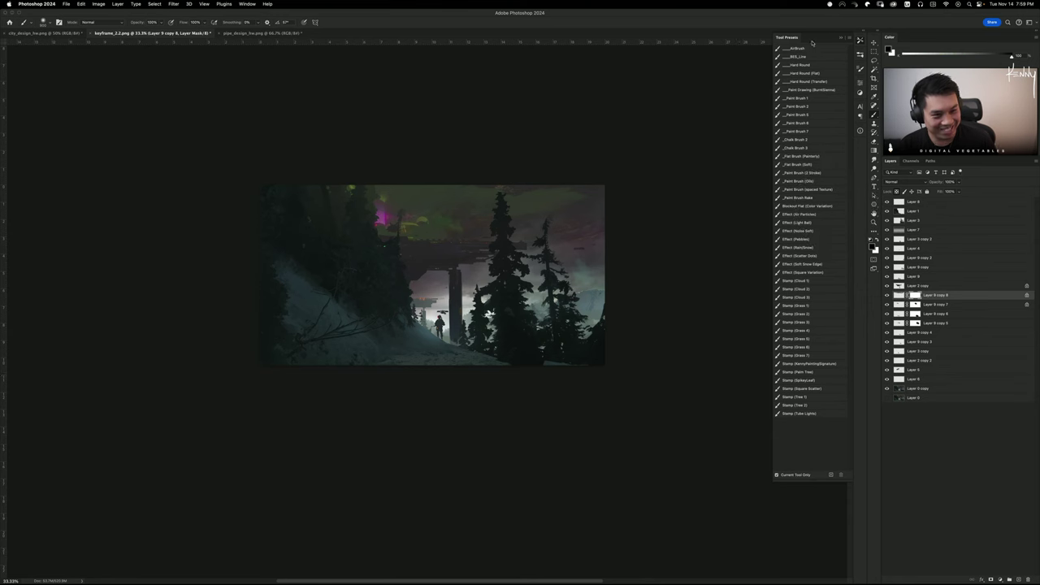
key("bracketright")
key("bracketright")
key("bracketright")
key("bracketright")
key("bracketright")
key("bracketright")
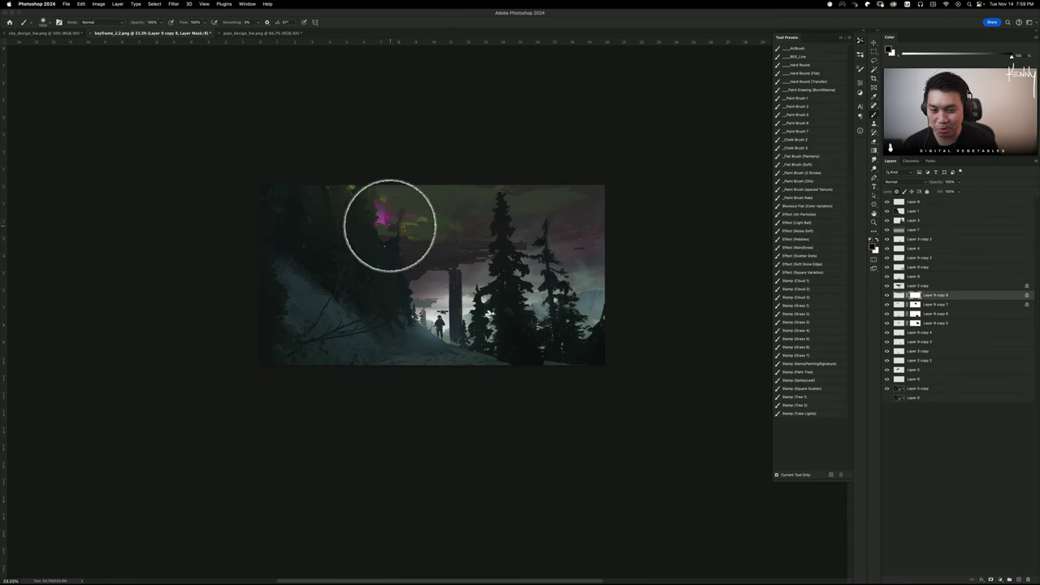
mouse_move(390, 226)
left_mouse_down()
mouse_move(385, 217)
mouse_move(408, 244)
mouse_move(399, 209)
left_mouse_up()
left_click(391, 215)
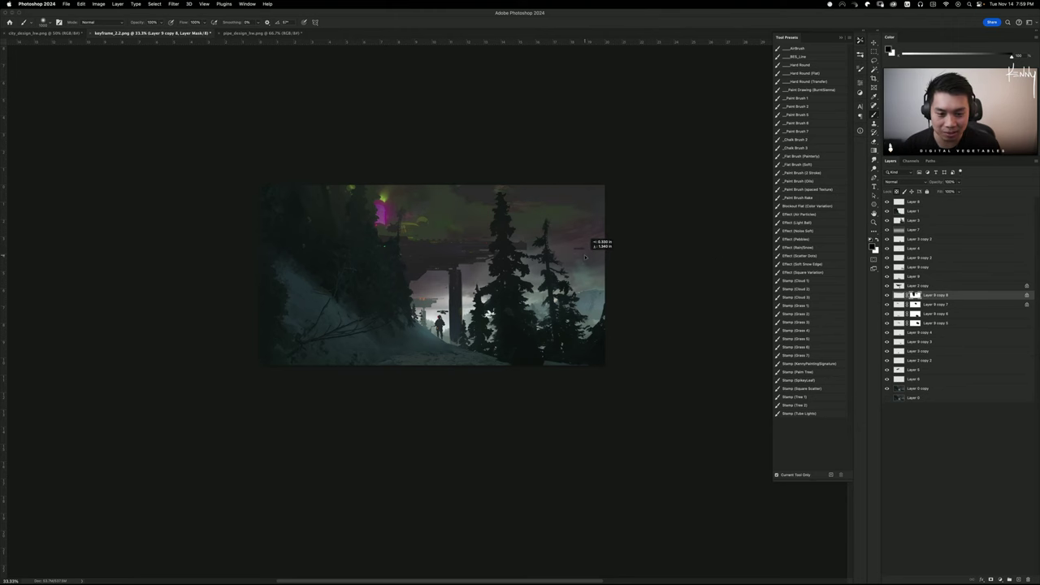
Rotate the masked sky cloud about 3.7° and enlarge it to about 127% across the upper sky
key("super+t")
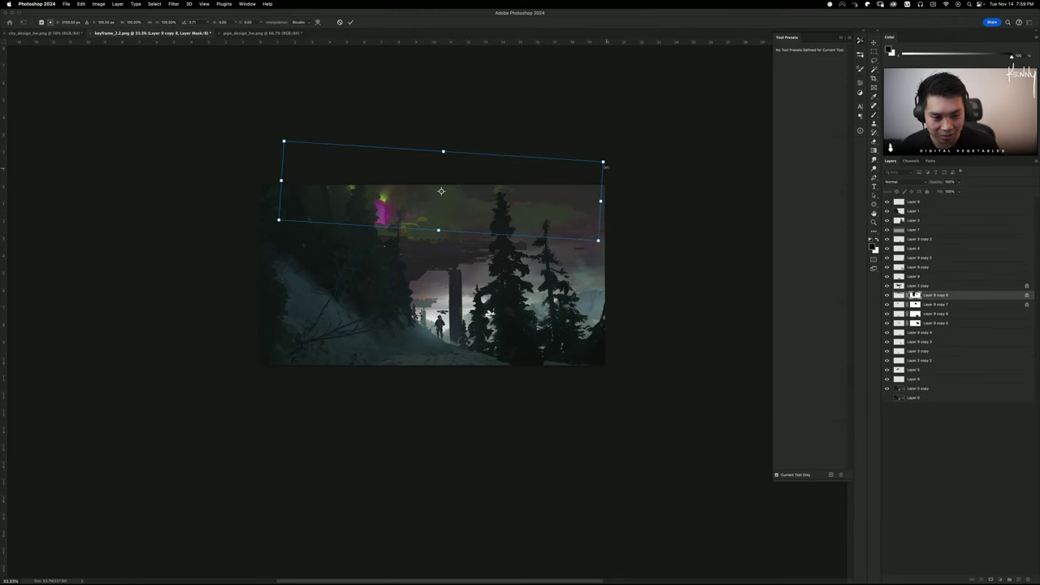
left_click_drag(605, 166, 658, 143)
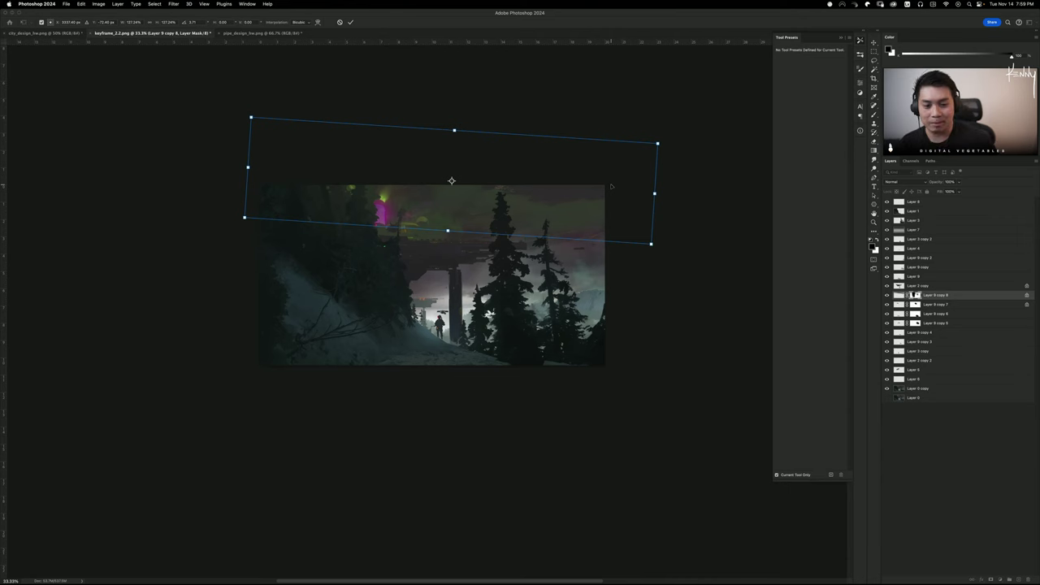
key("Return")
key("b")
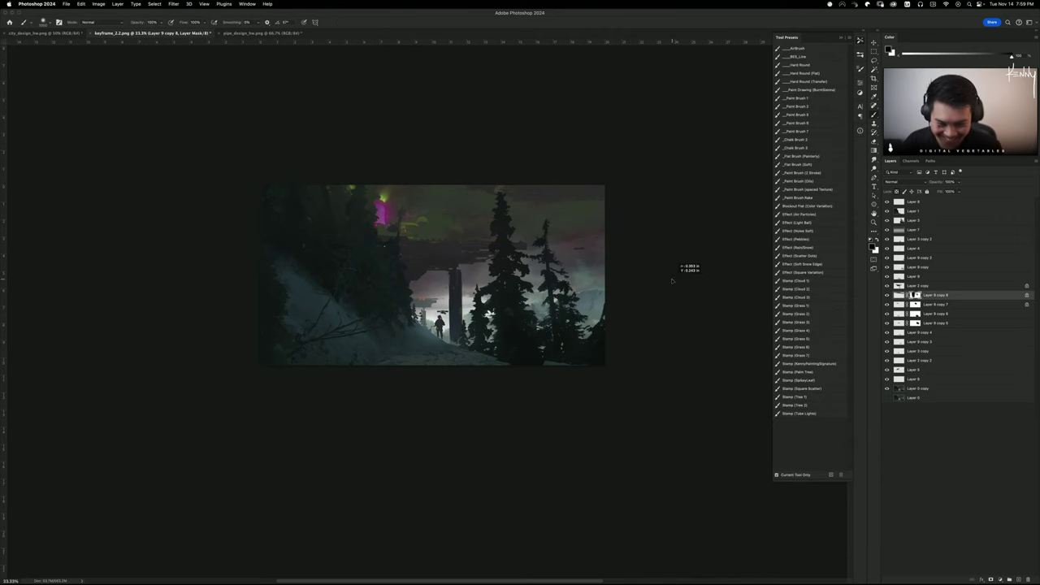
Add a new Darker Color layer directly above Layer 0 copy and lay a muted mauve-grey gradient on it
key("g")
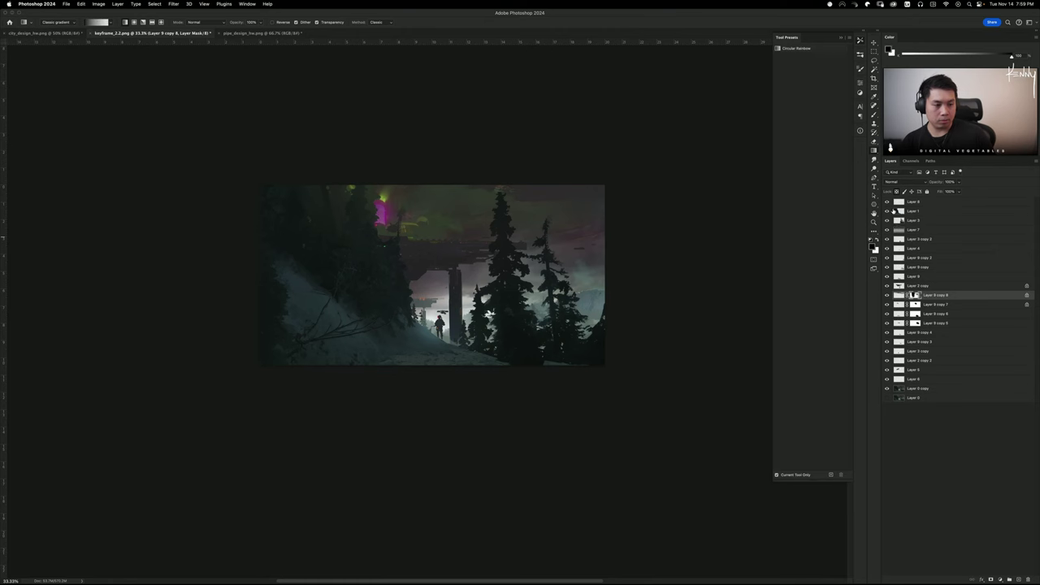
left_click(925, 204)
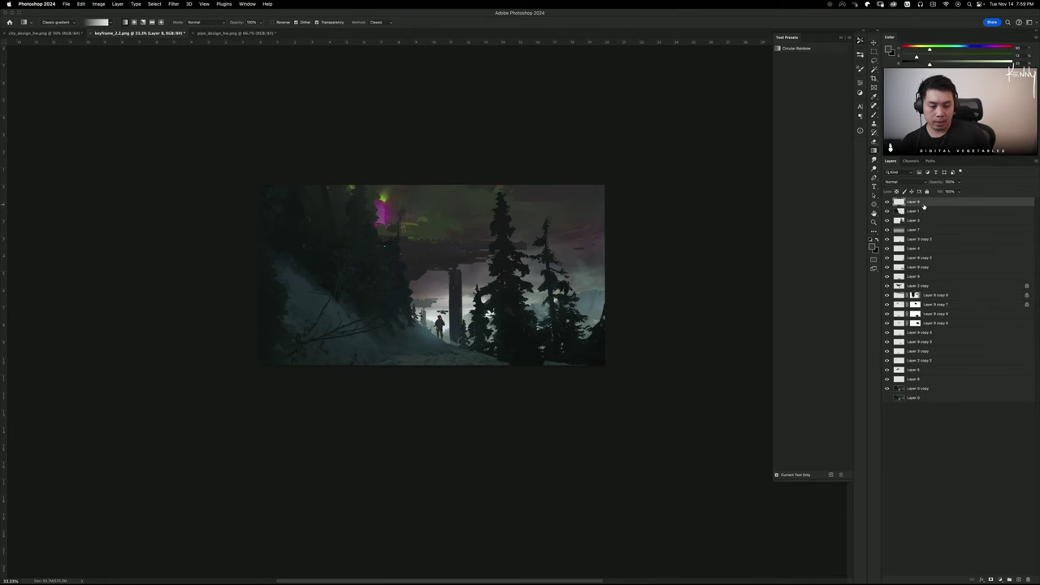
left_click(889, 388)
left_click(888, 388)
left_click(910, 390)
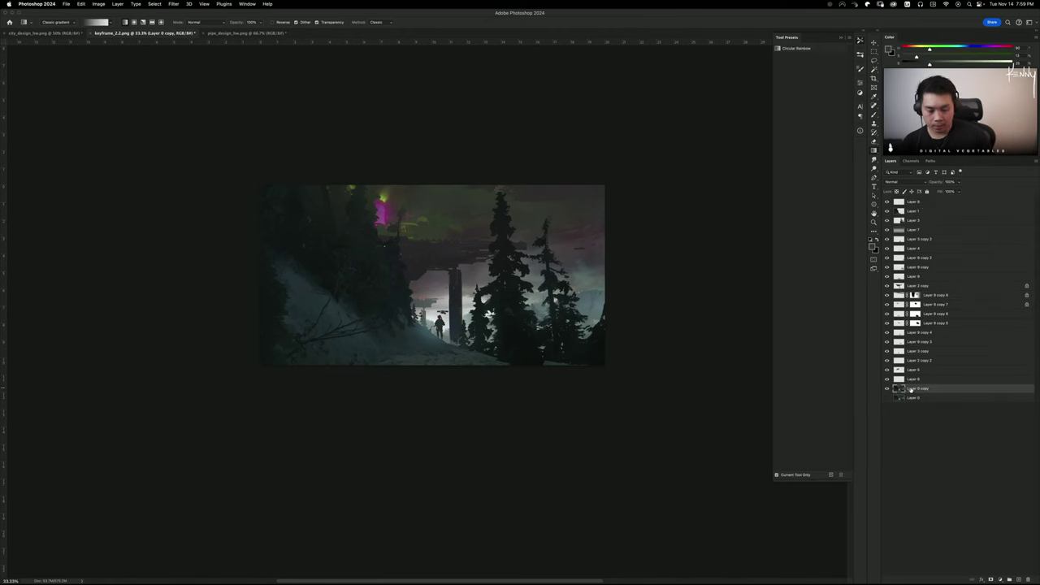
key("super+shift+n")
key("Return")
right_click(911, 389)
key("b")
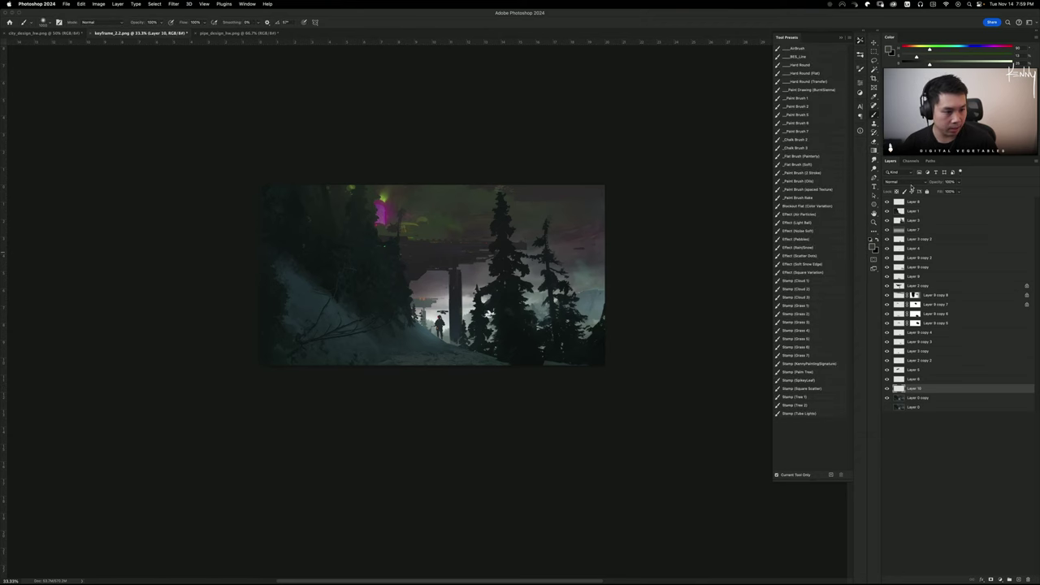
left_click(904, 182)
left_click(899, 229)
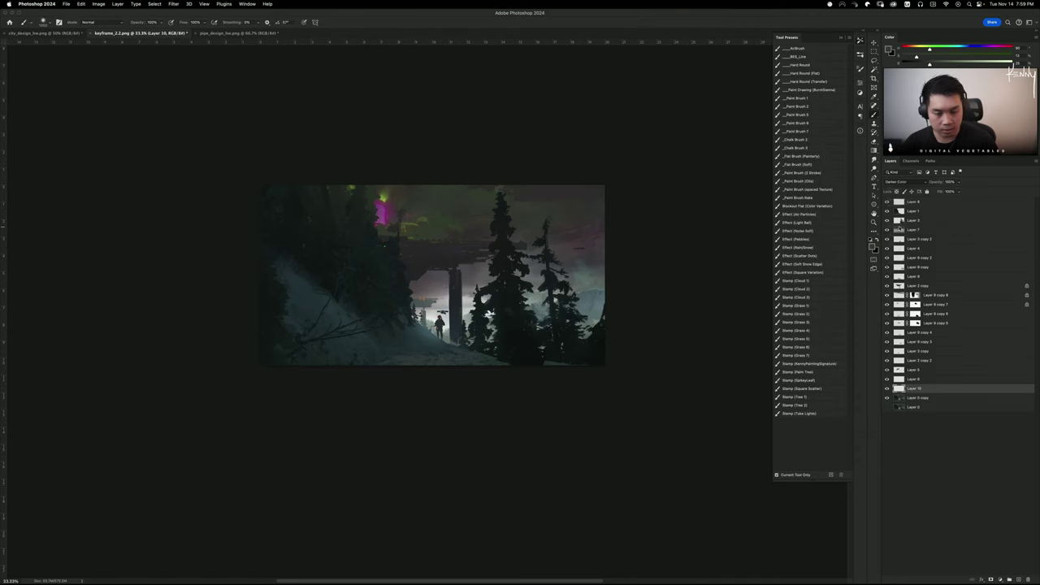
key("g")
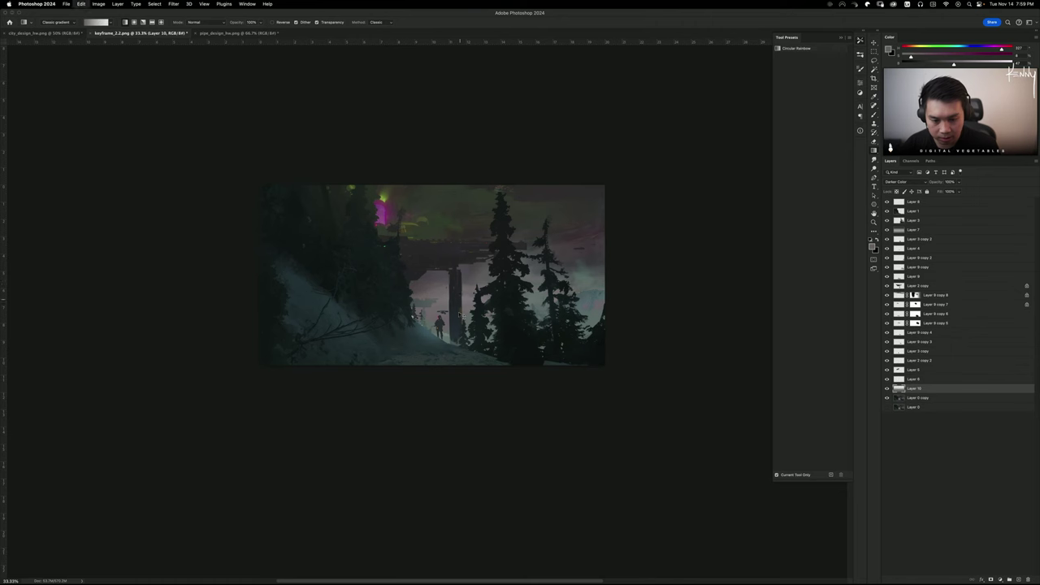
Raise the gradient layer's saturation to about +23 and lightness to about +30, and lower its opacity slightly
key("ctrl+u")
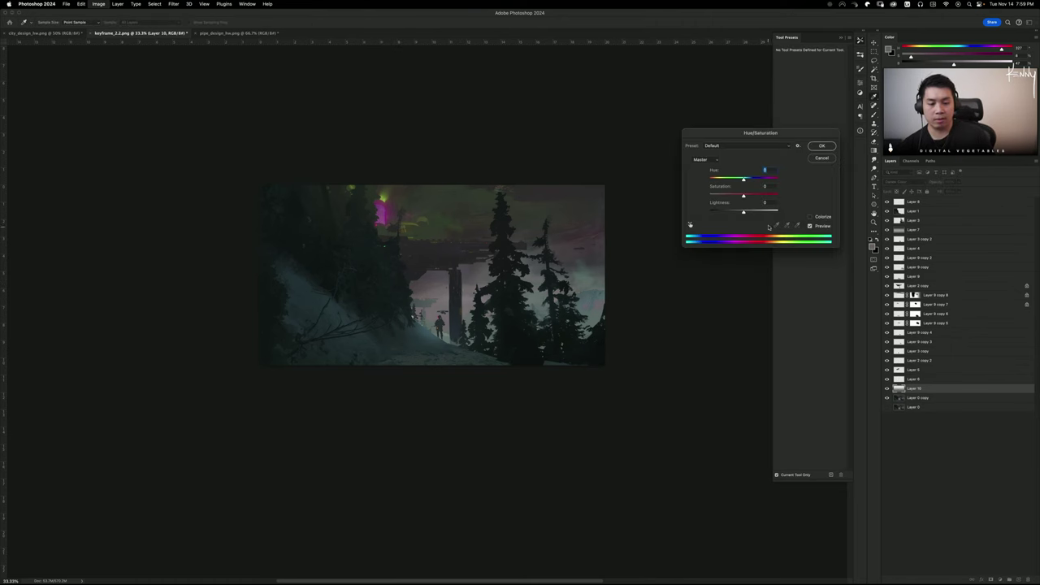
mouse_move(756, 196)
left_mouse_down()
mouse_move(742, 212)
mouse_move(750, 211)
left_mouse_up()
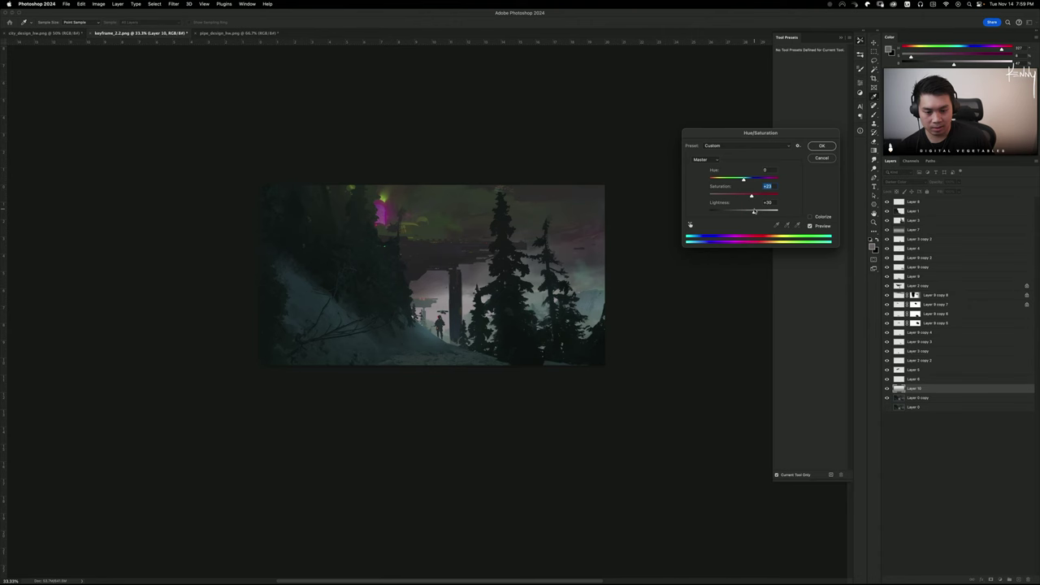
left_click(822, 147)
key("g")
left_click_drag(935, 183, 933, 184)
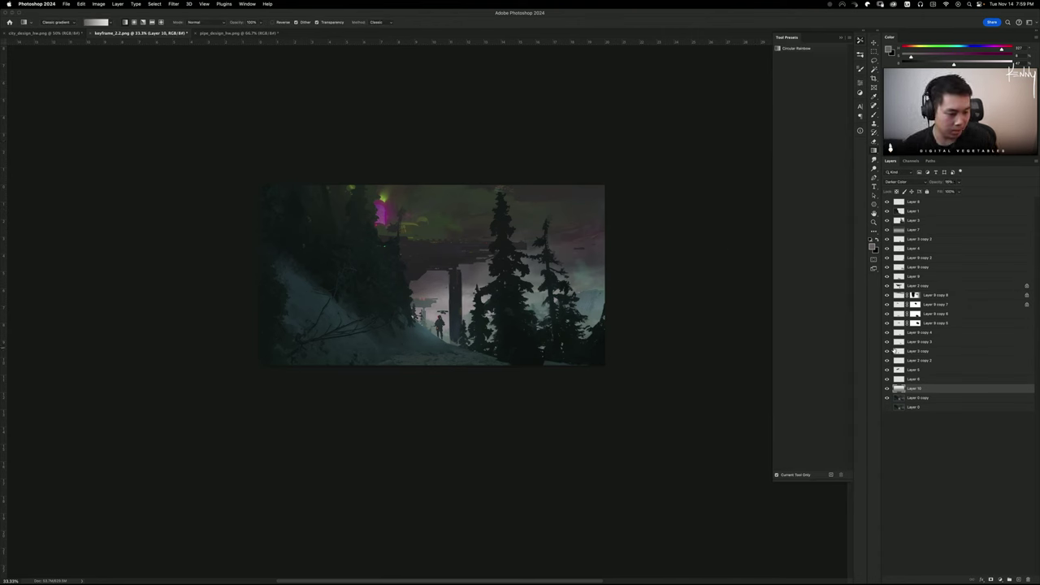
Paste the night city lights image directly above Layer 0 copy and move it up into the sky behind the bridge
left_click(902, 371)
key("b")
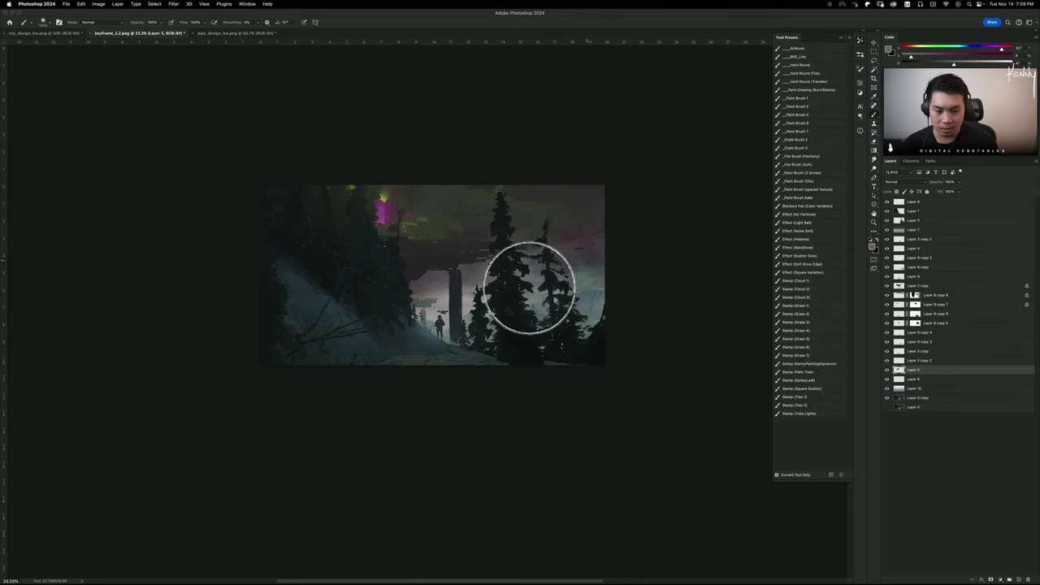
left_click(376, 575)
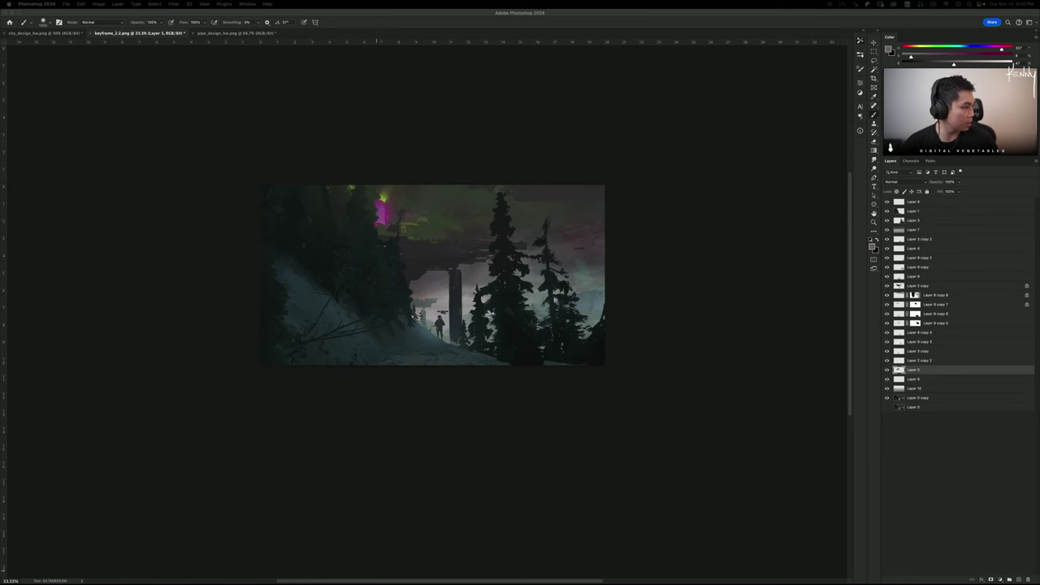
left_click(676, 230)
left_click(888, 398)
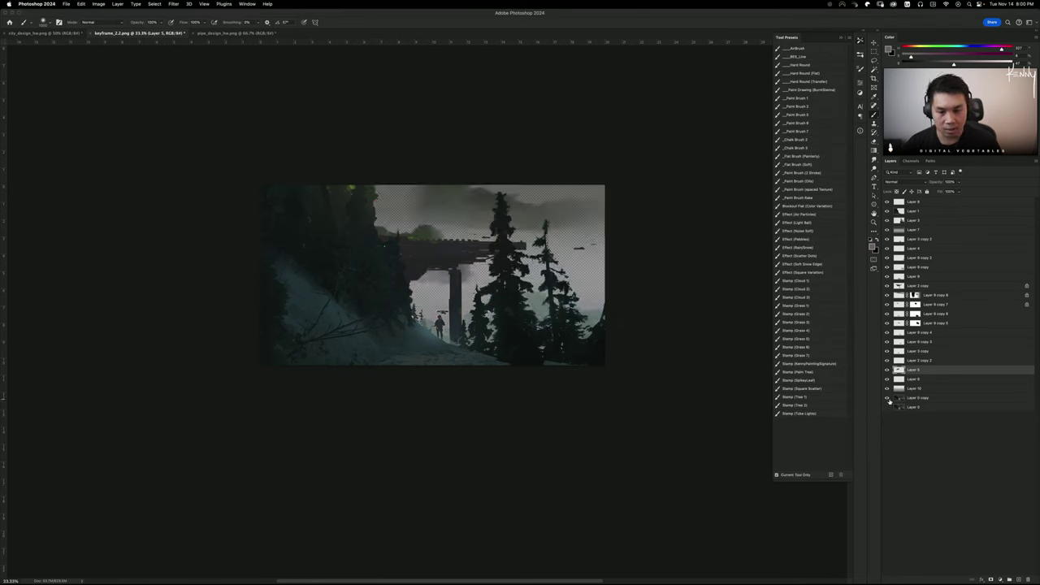
left_click(888, 398)
left_click(917, 398)
key("super+v")
key("super+t")
left_click_drag(478, 311, 476, 228)
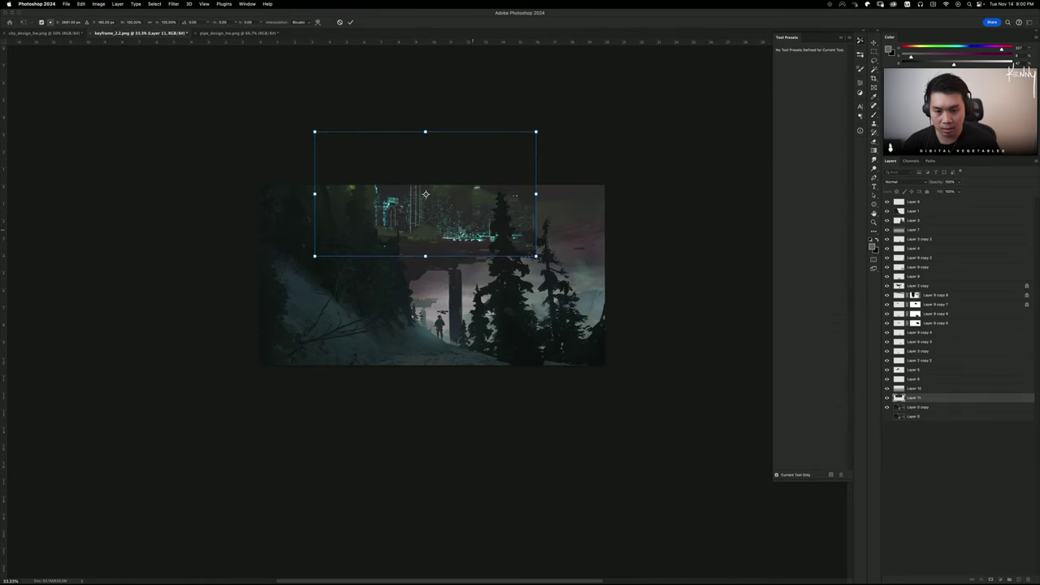
key("Return")
key("b")
Set the city lights layer to Screen blending and darken its midtones with Levels
left_click(897, 182)
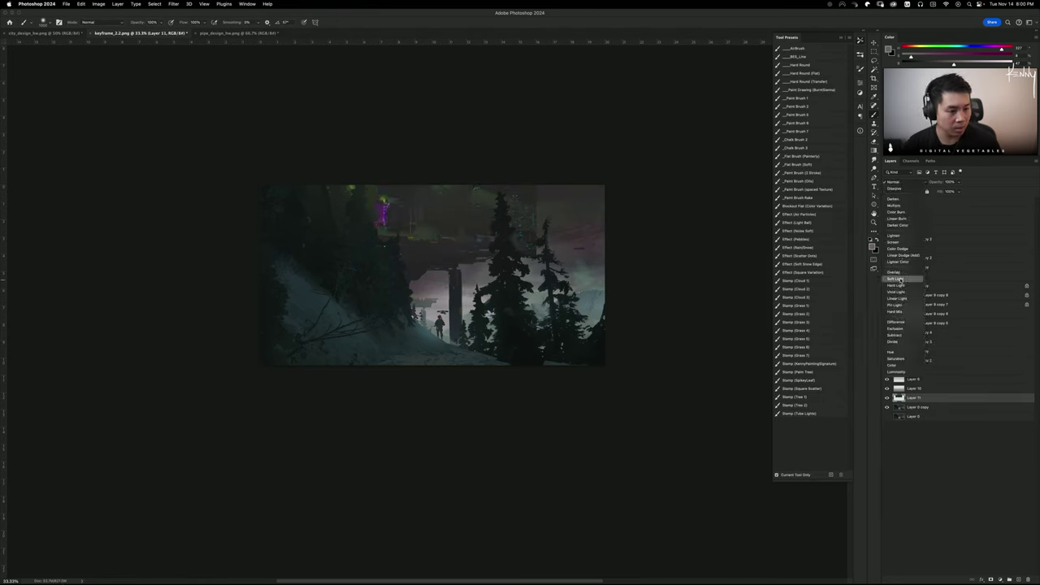
left_click(902, 239)
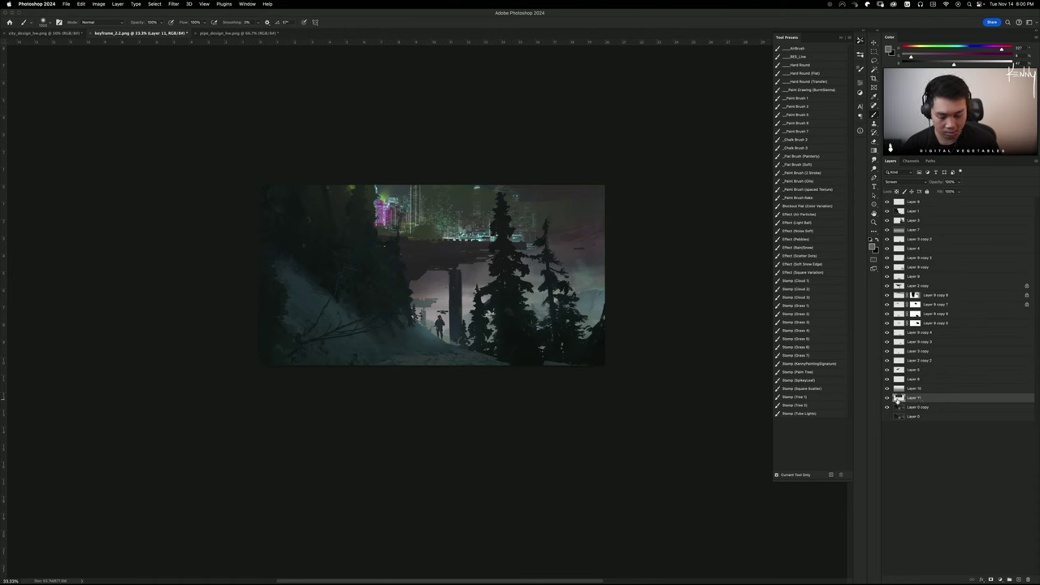
key("super+l")
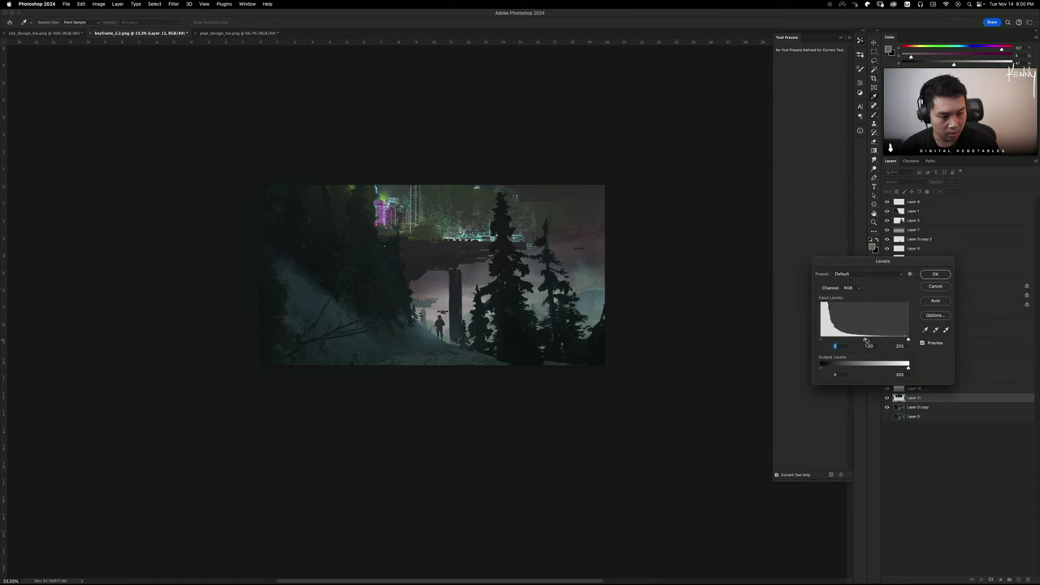
left_click_drag(866, 340, 889, 340)
key("Return")
Move the city lights over the magenta glow, stretch their height to about 135% and narrow their width to about 60%
key("super+t")
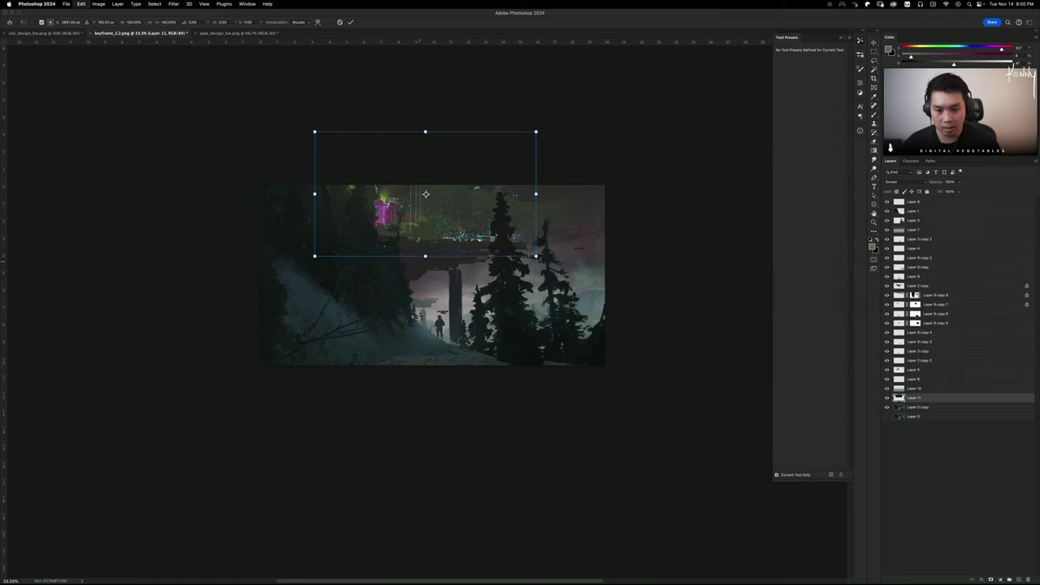
left_click_drag(468, 200, 421, 206)
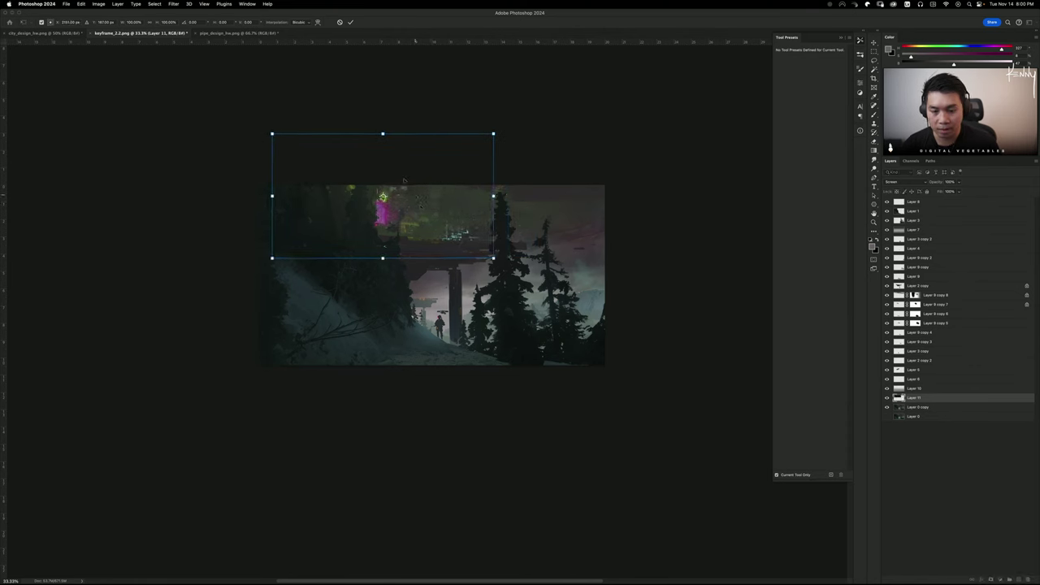
left_click_drag(382, 134, 376, 90)
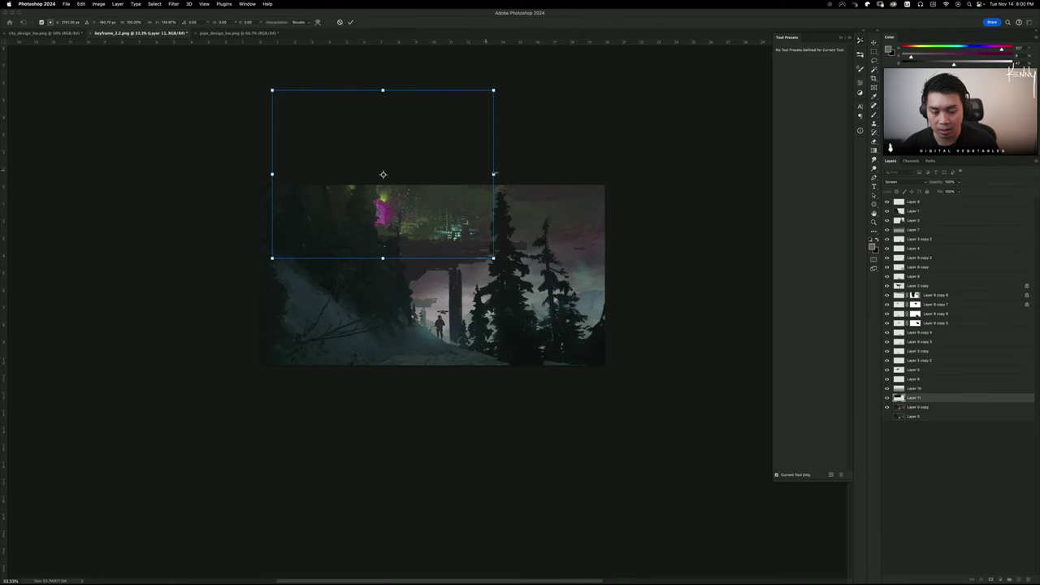
left_click_drag(493, 174, 404, 174)
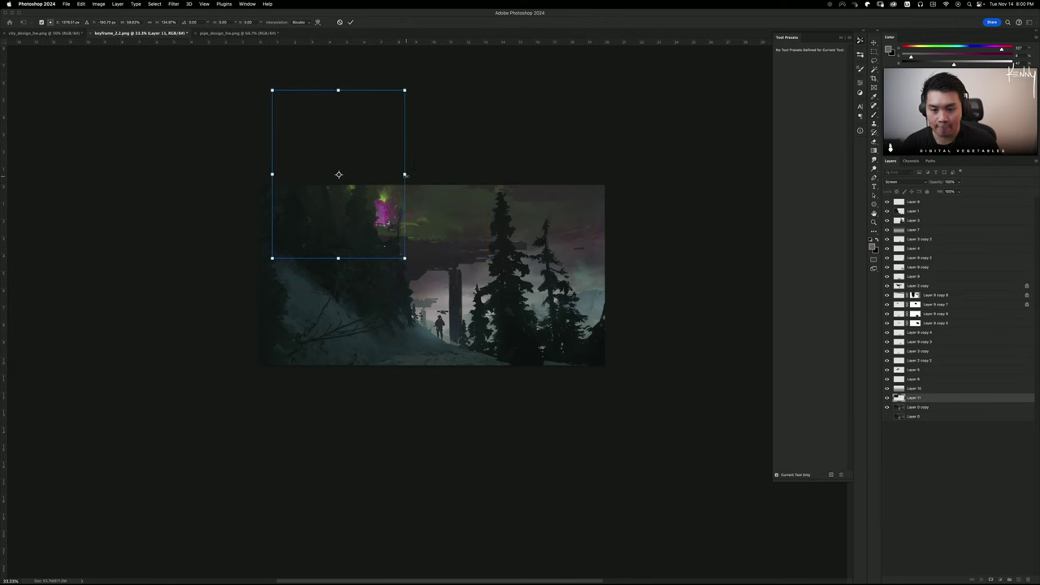
key("Return")
key("b")
Shift the city lights' hue strongly in the negative direction with Hue/Saturation and reposition the lights around the magenta glow
key("ctrl+u")
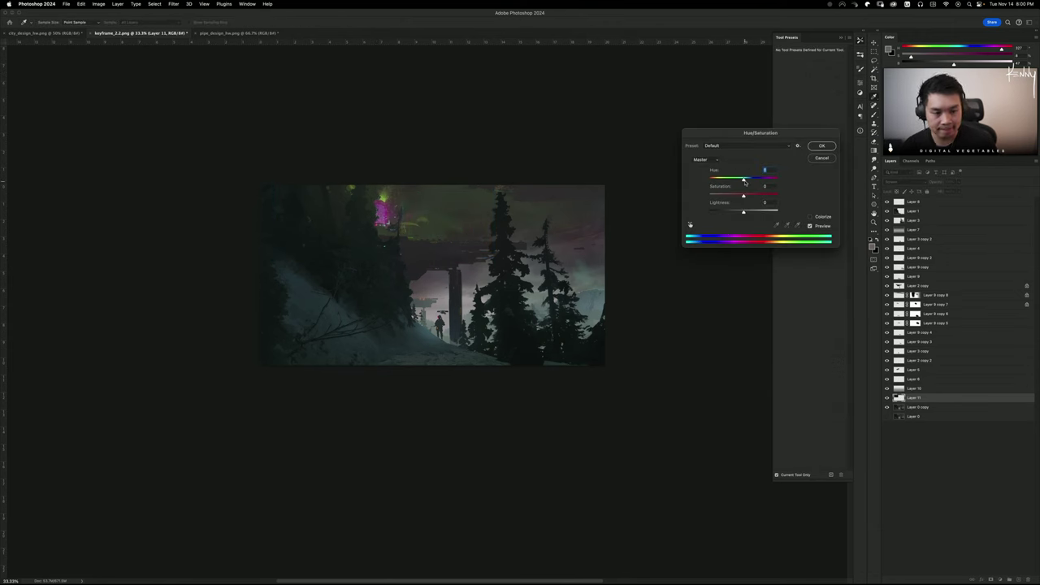
left_click_drag(744, 180, 720, 181)
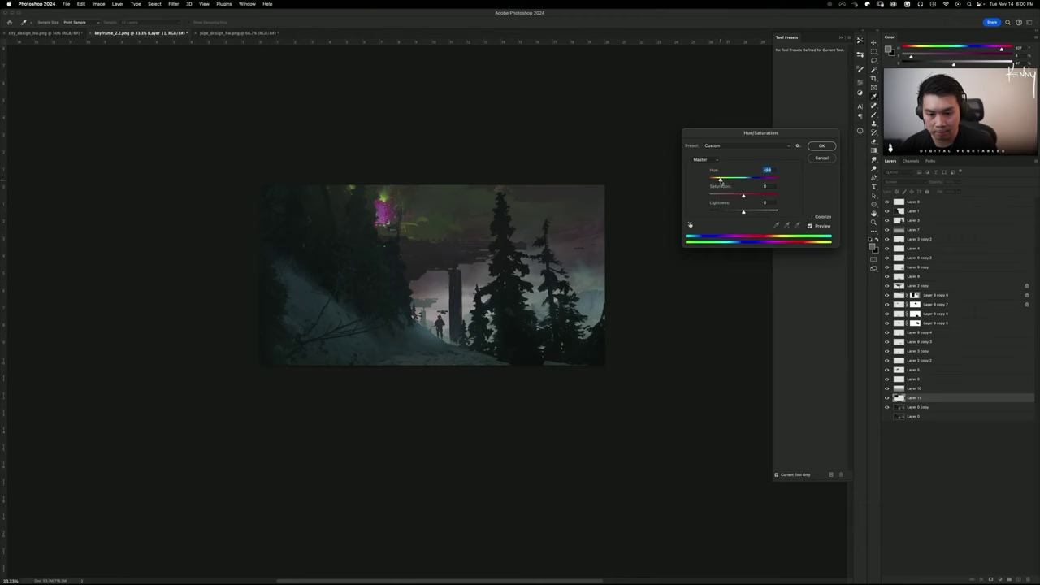
left_click(823, 145)
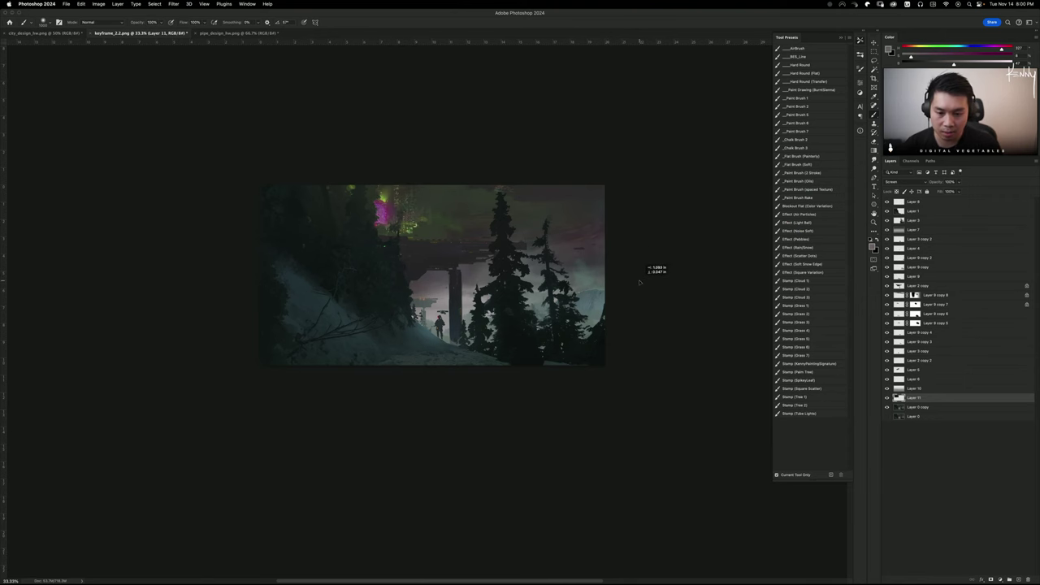
key("e")
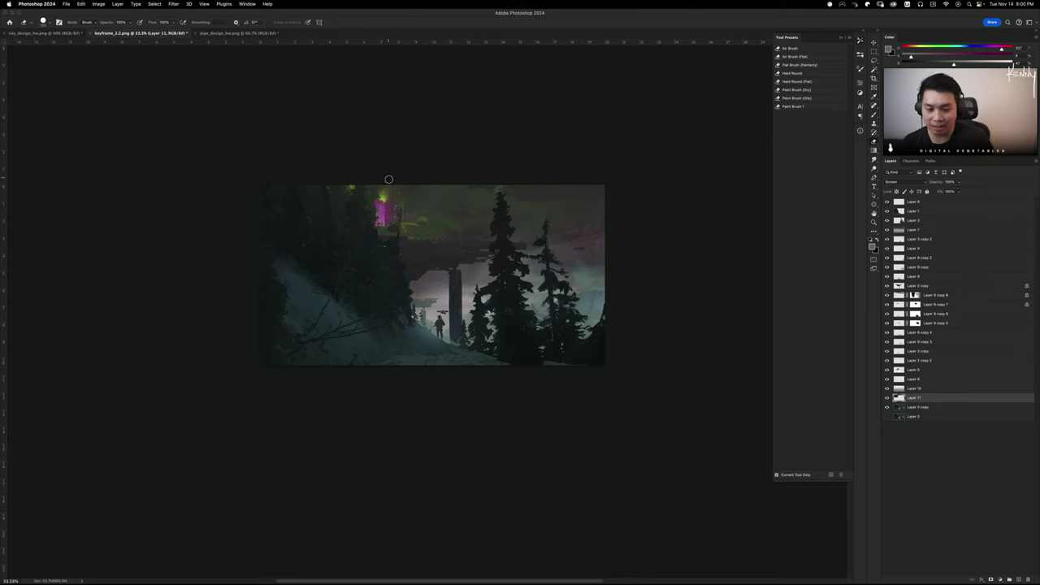
key("b")
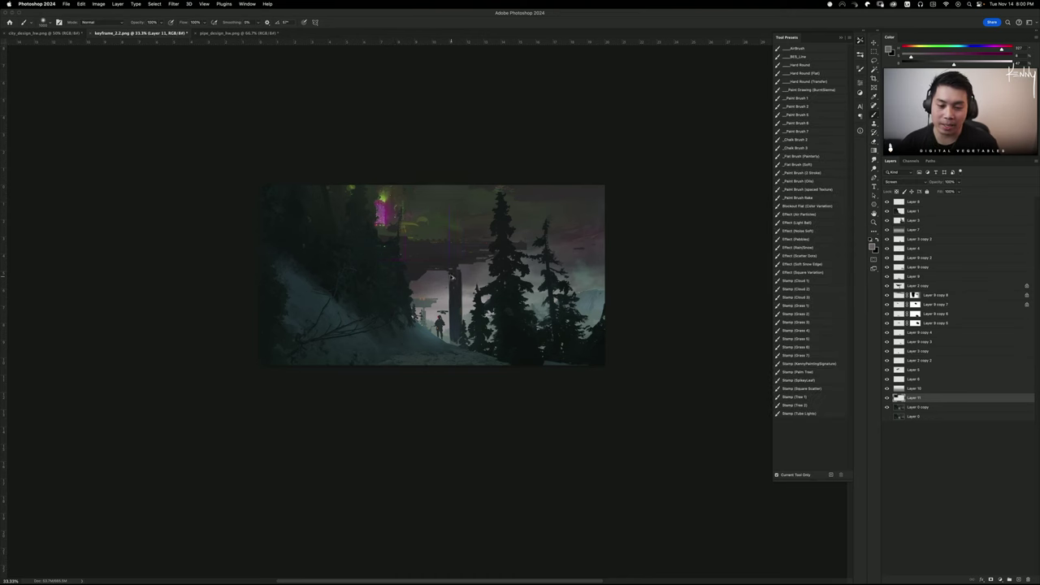
Duplicate the city lights layer, flip the duplicate both horizontally and vertically, and place it over the magenta glow
mouse_move(453, 278)
left_mouse_down()
mouse_move(507, 276)
mouse_move(458, 259)
left_mouse_up()
key("super+t")
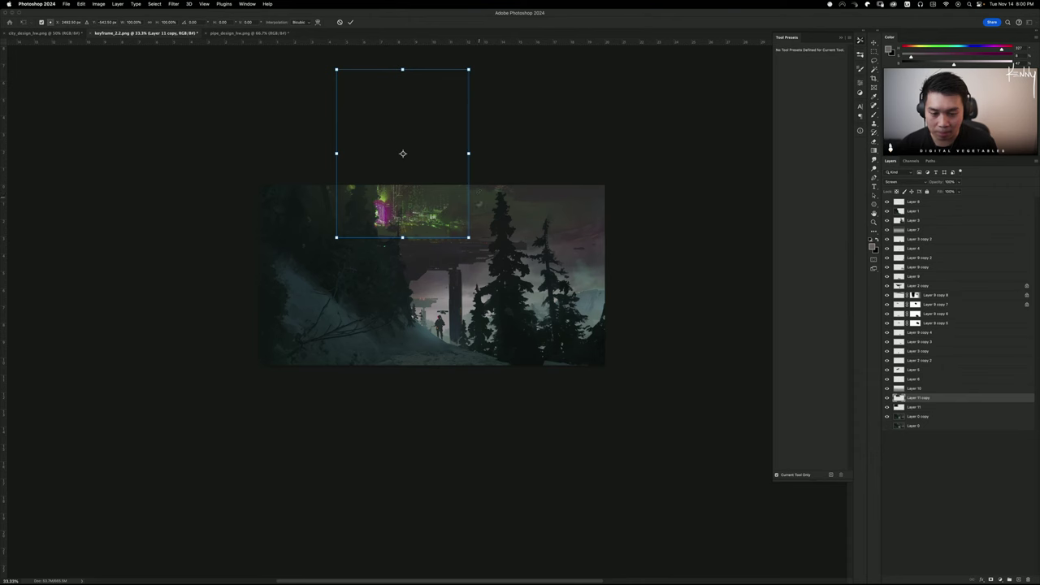
left_click_drag(492, 171, 276, 115)
left_click_drag(433, 105, 407, 149)
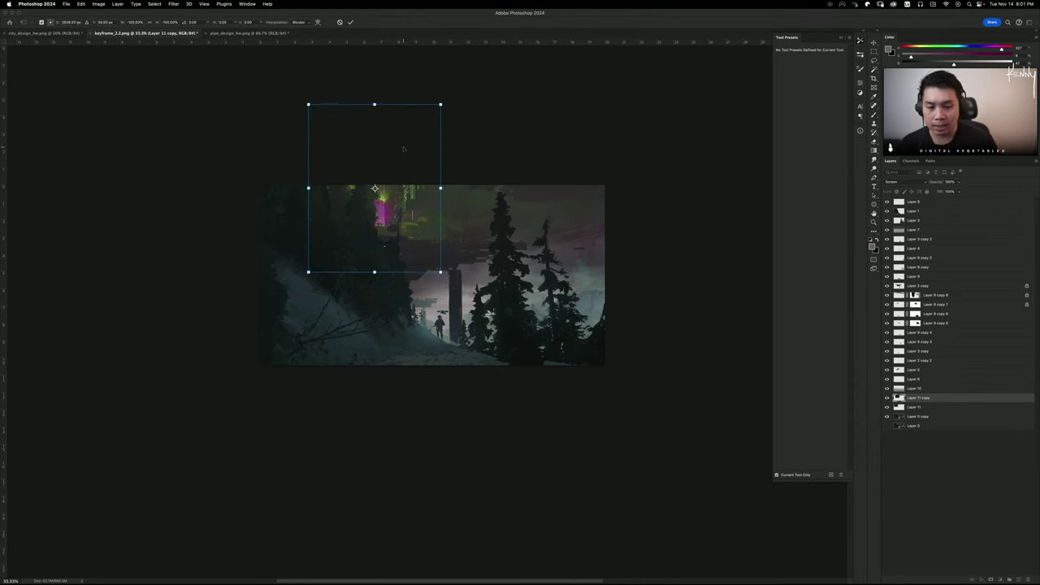
key("Return")
key("b")
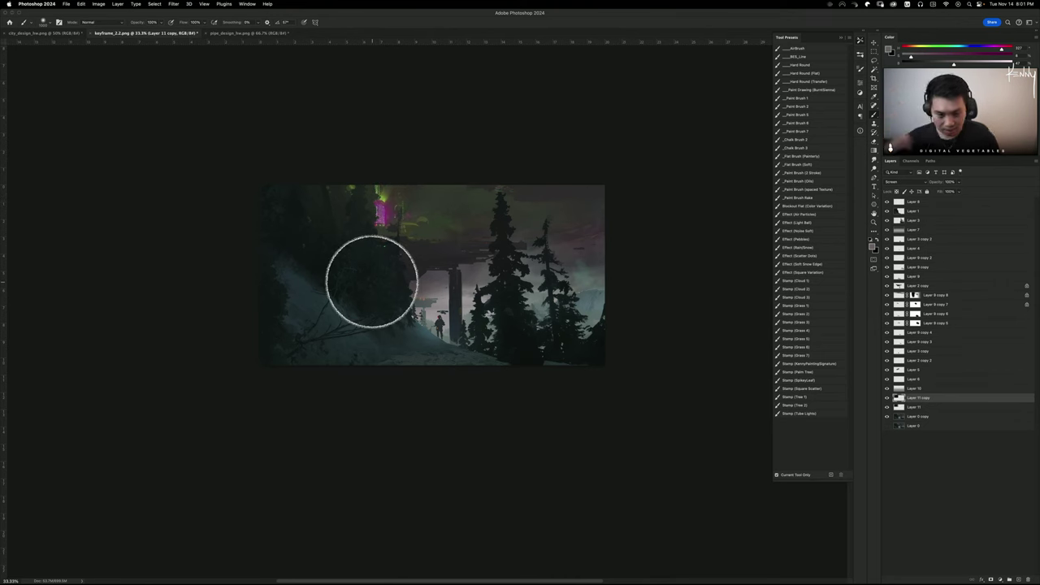
Duplicate Layer 11 copy and move the new copy down and across the sky behind the bridge
left_click(899, 287)
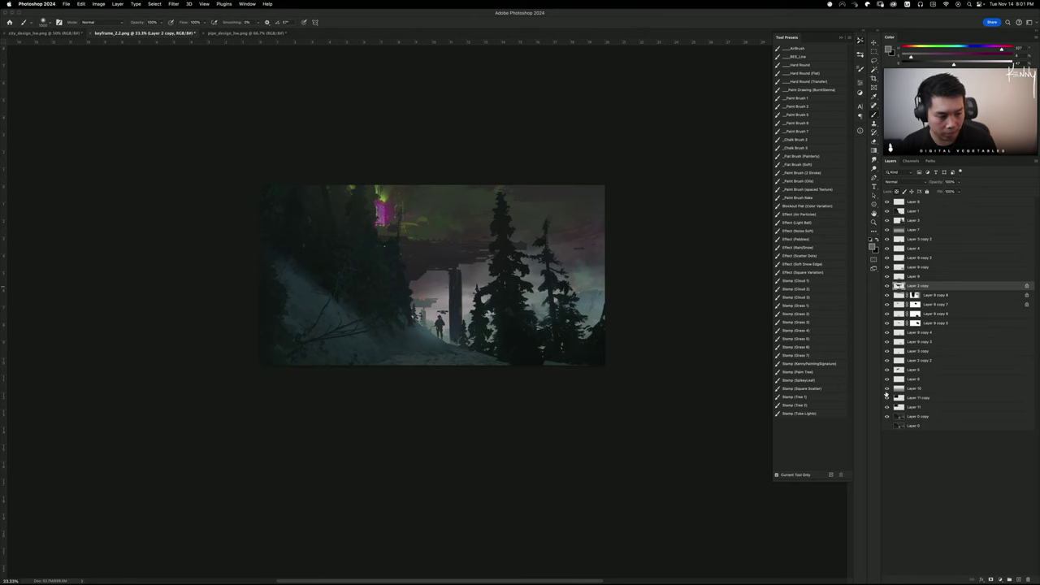
left_click(918, 398)
key("super+j")
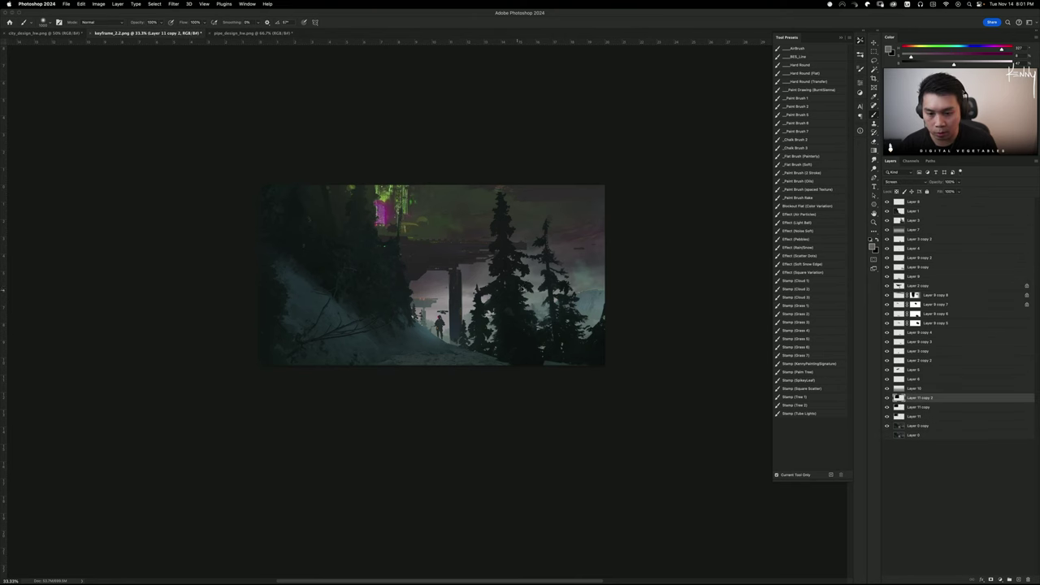
left_click_drag(520, 286, 563, 323)
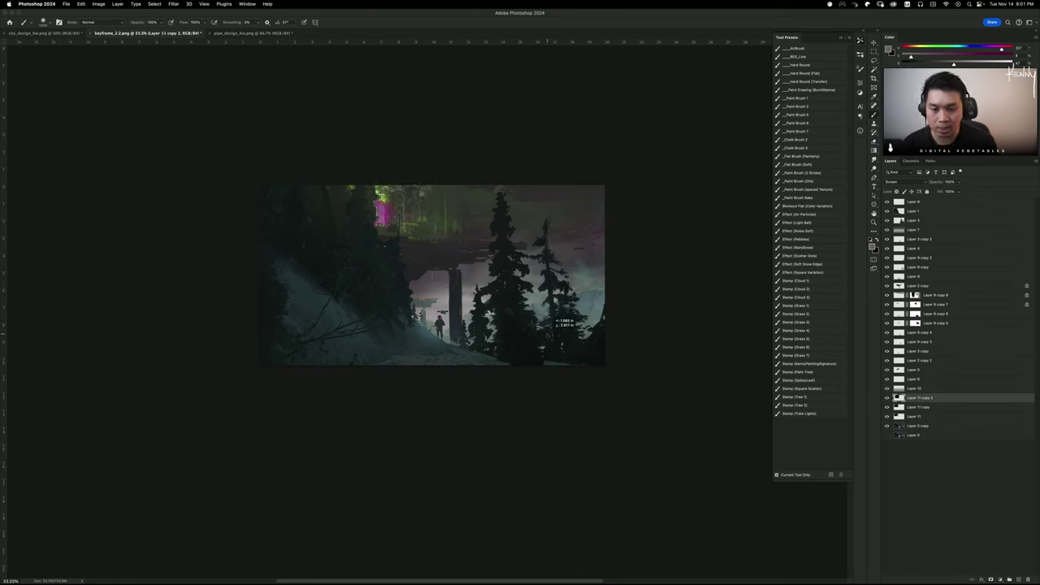
Shift the hue of Layer 11 copy 2 toward magenta with Hue/Saturation
key("super+u")
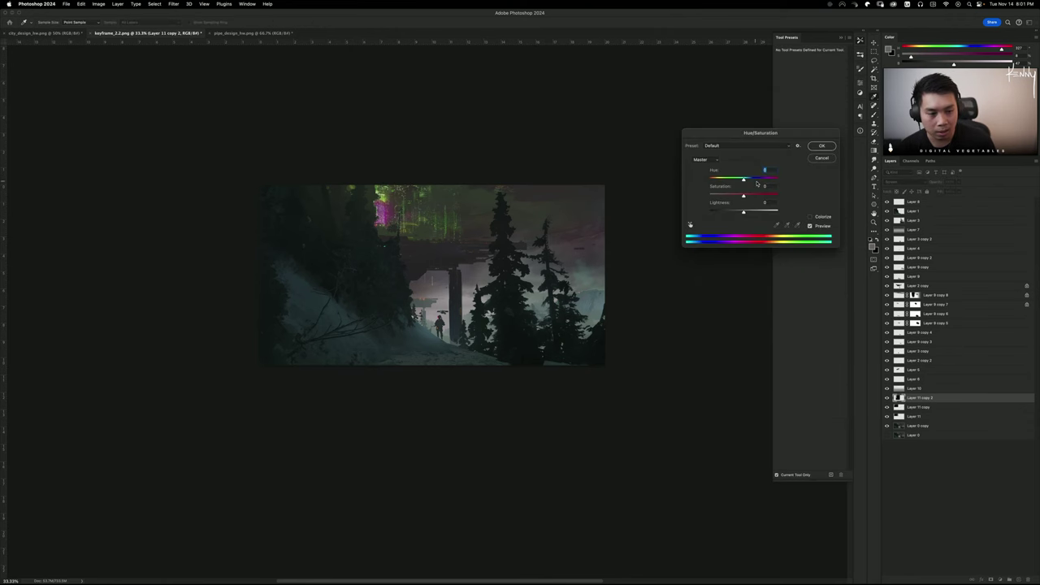
mouse_move(742, 180)
left_mouse_down()
mouse_move(714, 180)
mouse_move(764, 196)
left_mouse_up()
left_click(818, 148)
Scale Layer 11 copy 2 down to about 63% and position it beside the magenta glow
key("super+t")
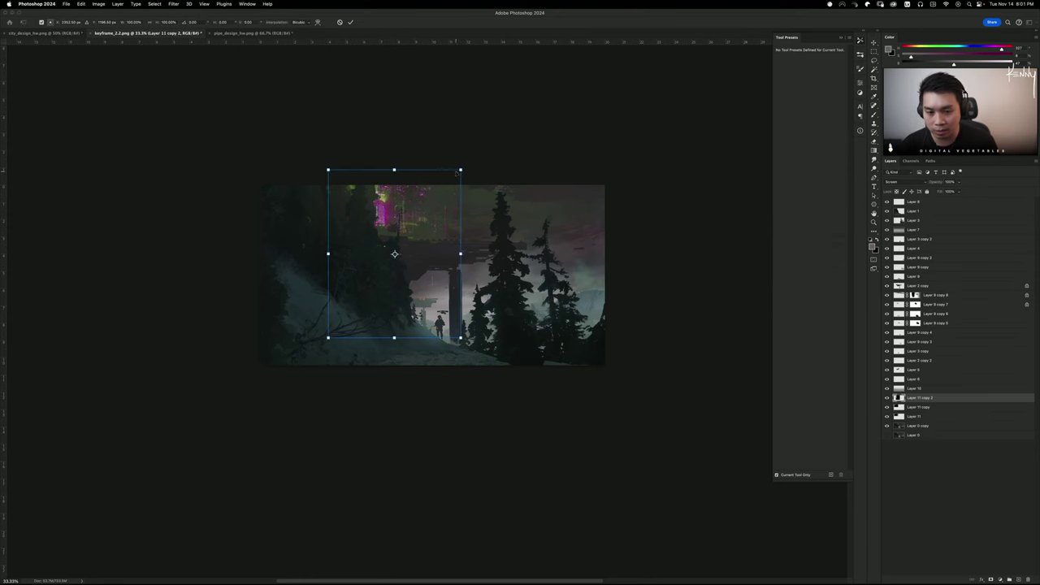
left_click_drag(460, 170, 436, 200)
mouse_move(436, 258)
left_mouse_down()
mouse_move(490, 257)
mouse_move(386, 241)
left_mouse_up()
key("super+z")
key("super+z")
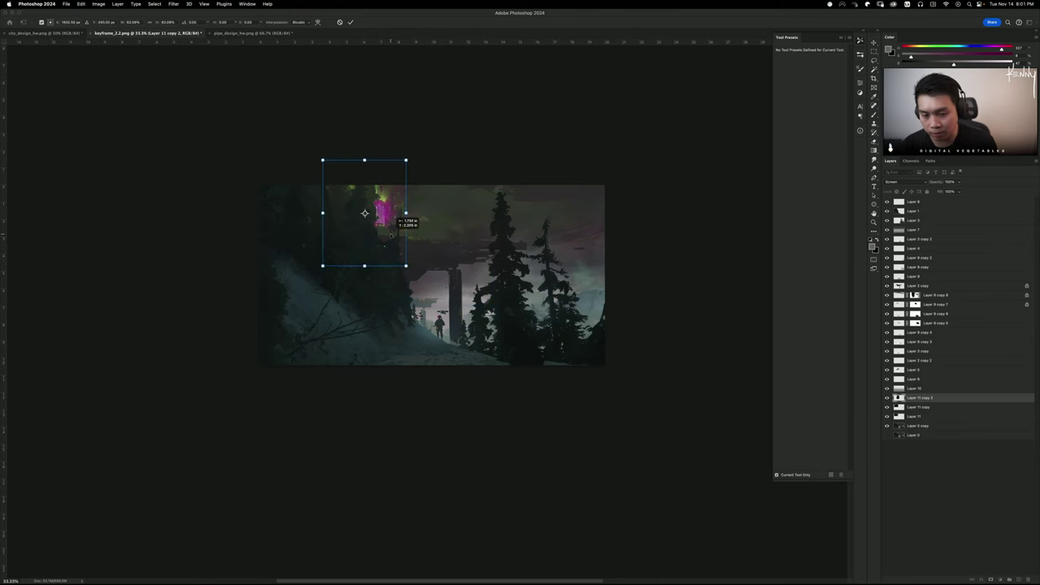
key("b")
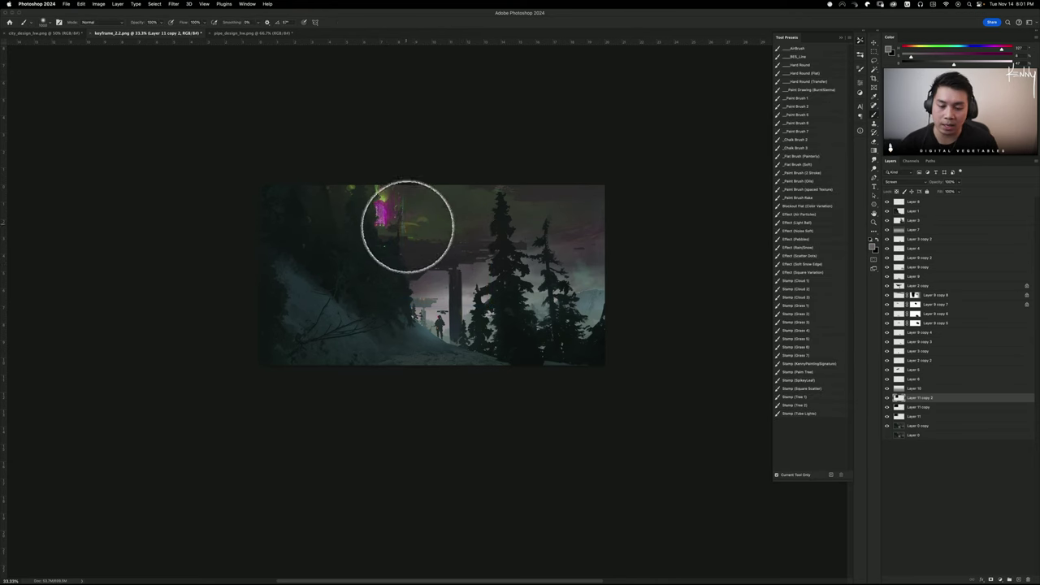
left_click_drag(411, 278, 434, 254)
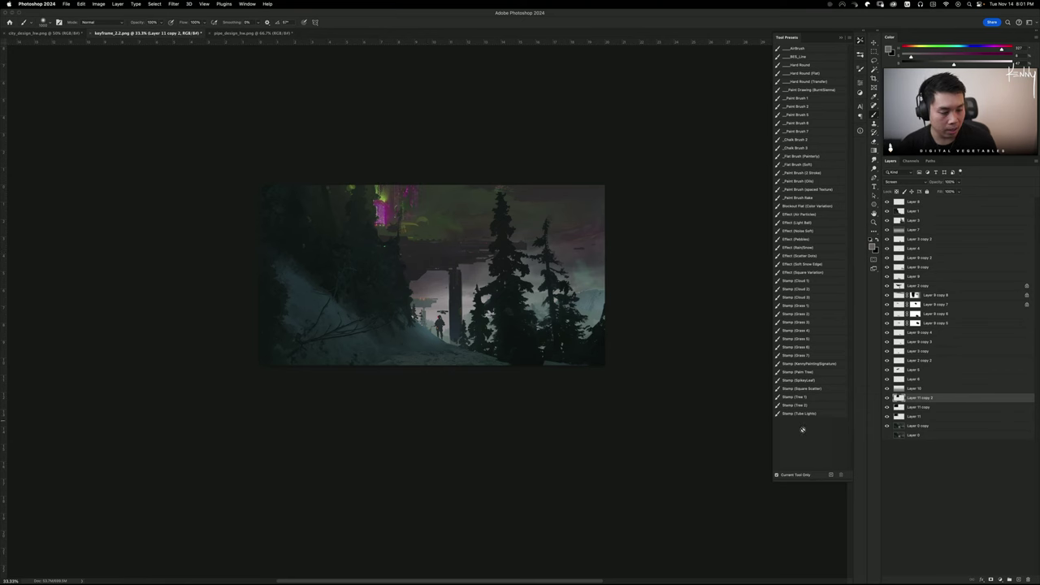
Hide Layer 11 copy 2 behind a black mask and paint small areas back in white with the Hard Round brush, undoing unwanted strokes
left_click(993, 582, "alt")
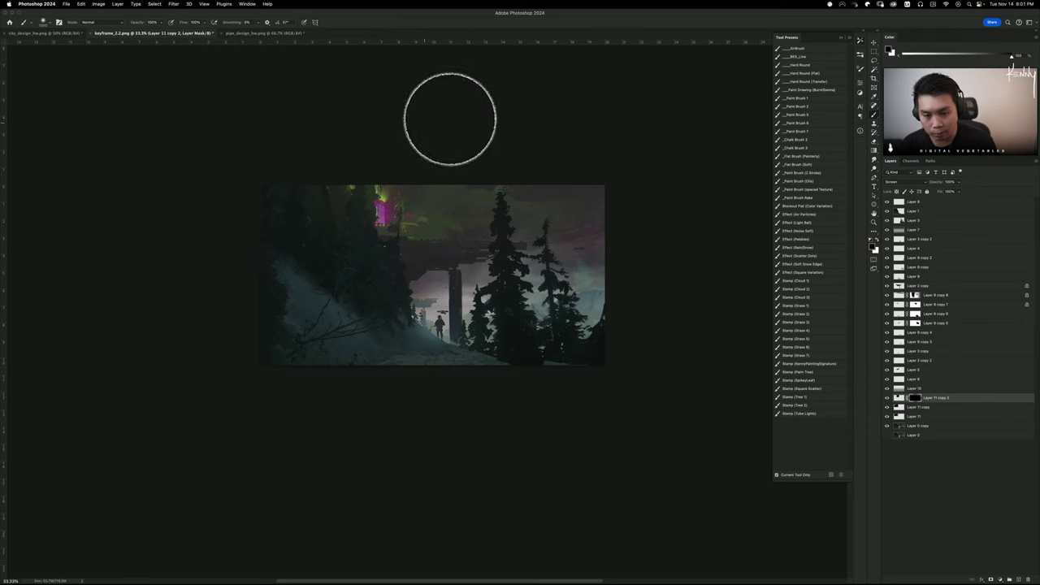
left_click(801, 65)
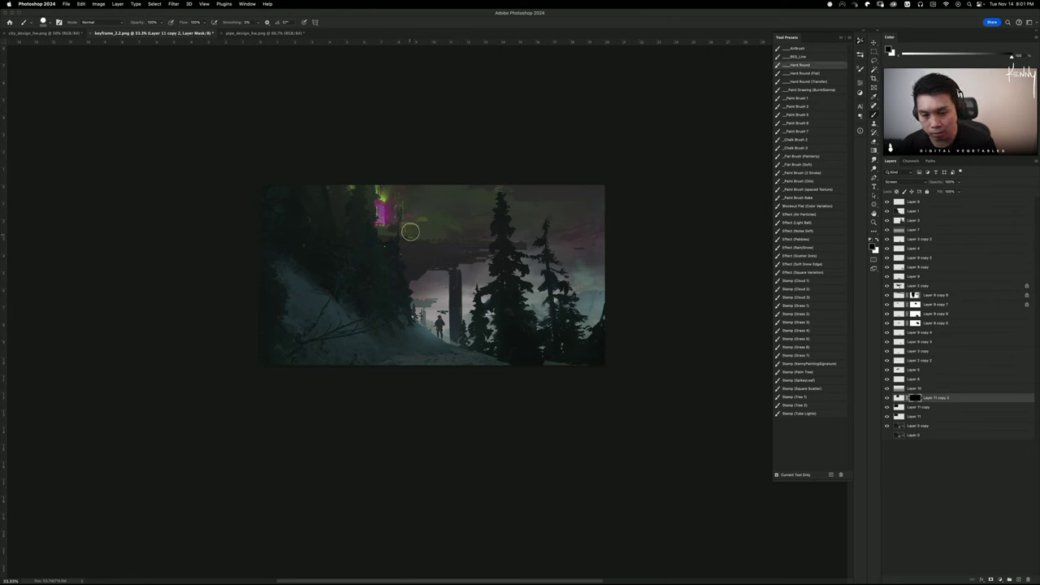
key("super+z")
key("super+z")
key("super+z")
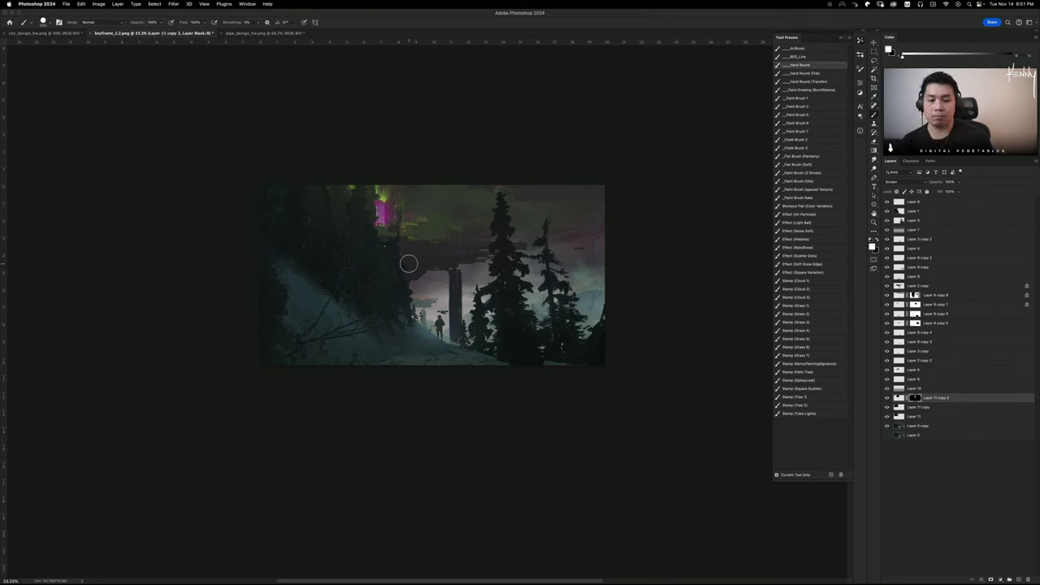
key("super+z")
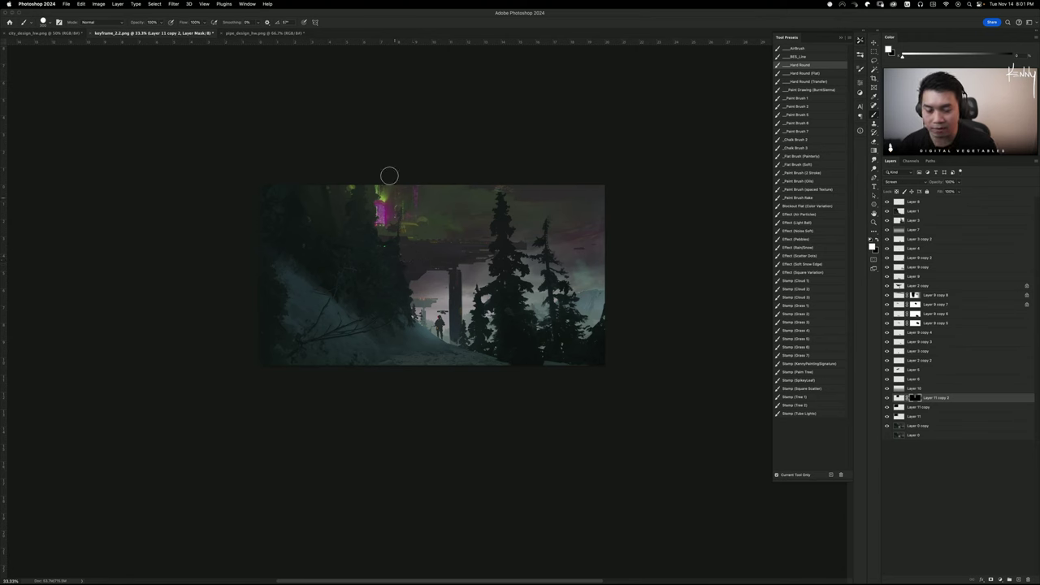
key("bracketleft")
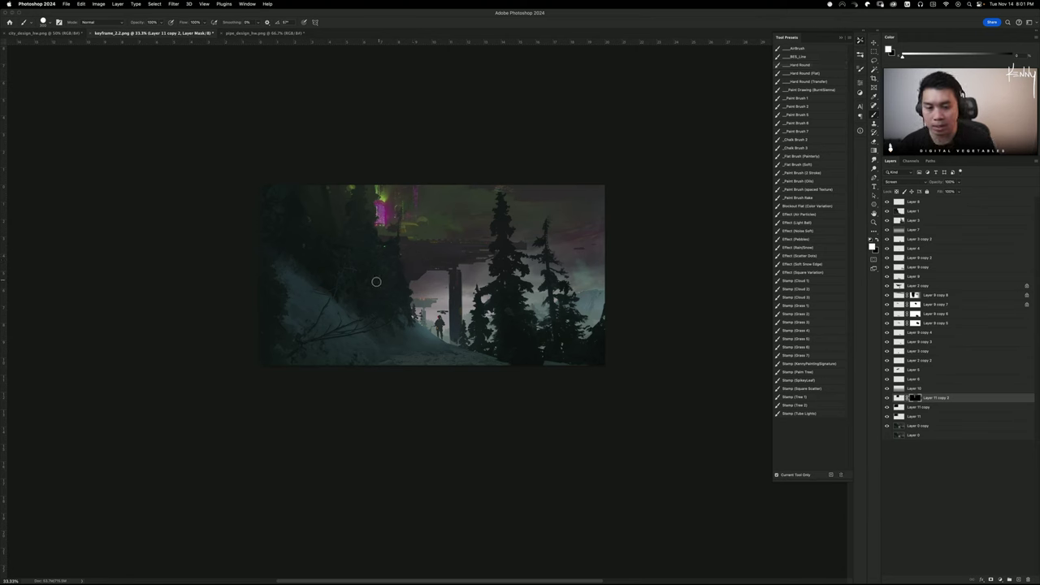
key("super+z")
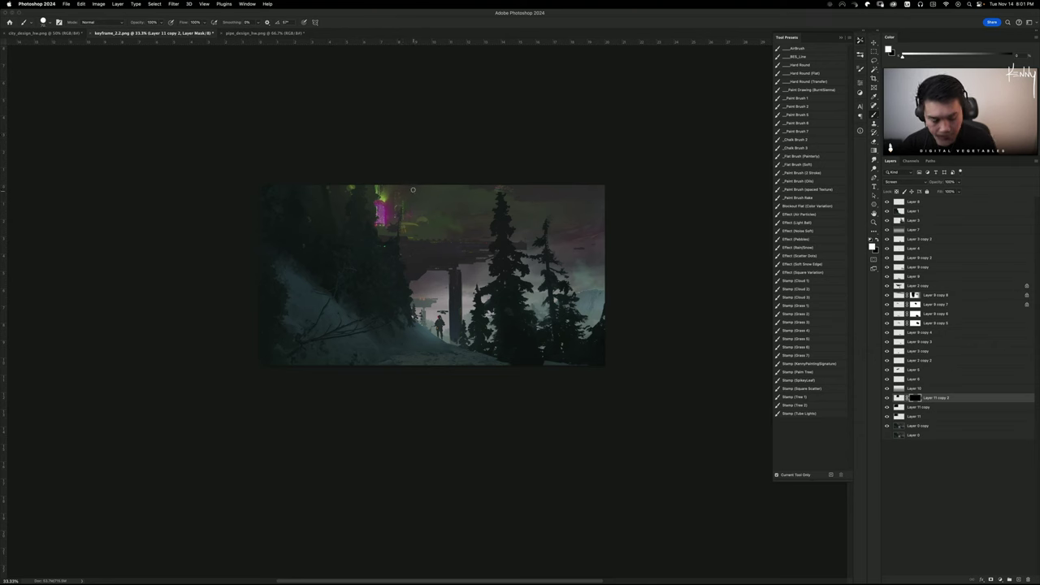
key("super+z")
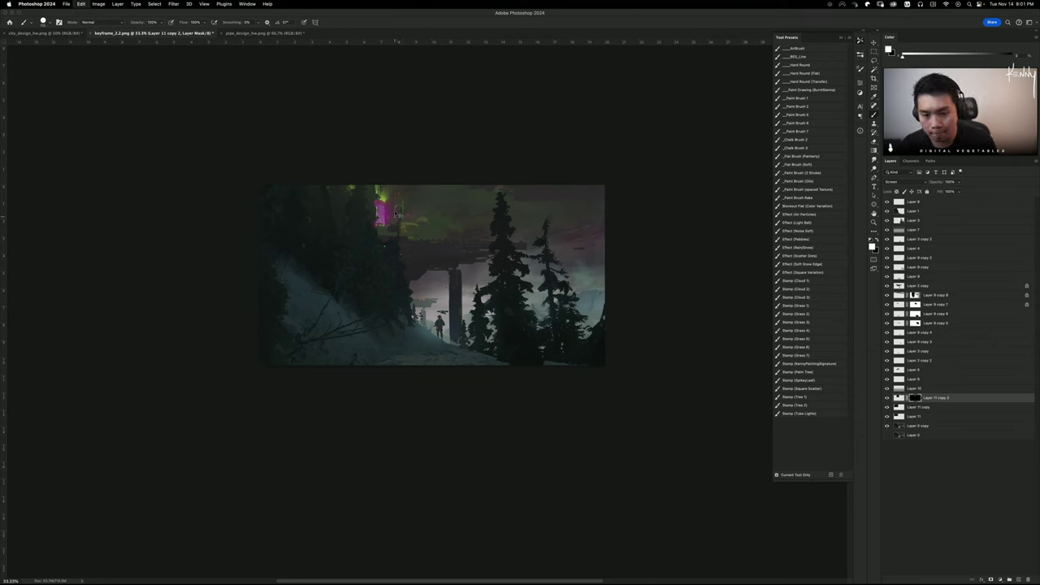
key("super+z")
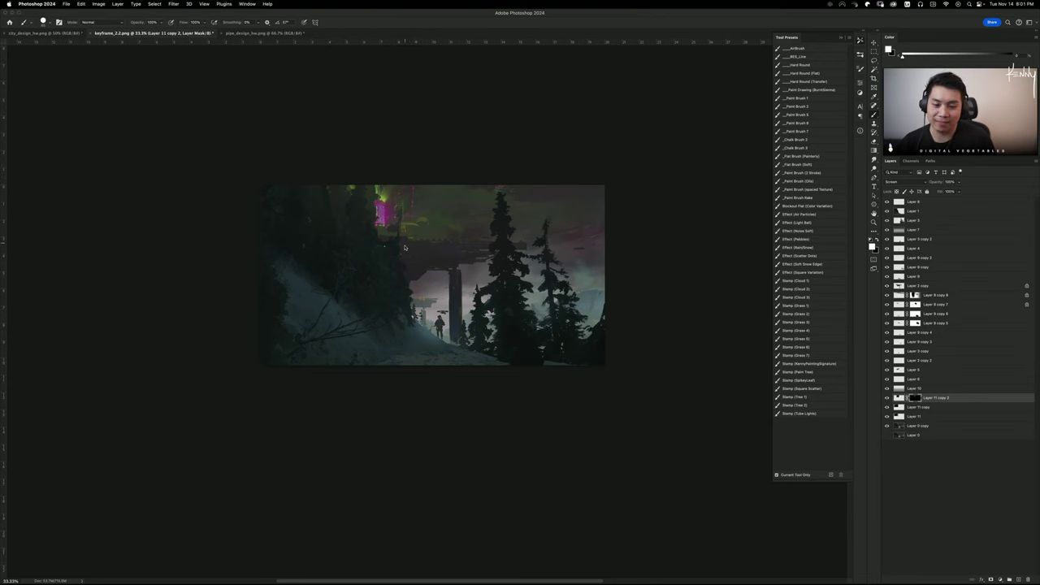
key("super+z")
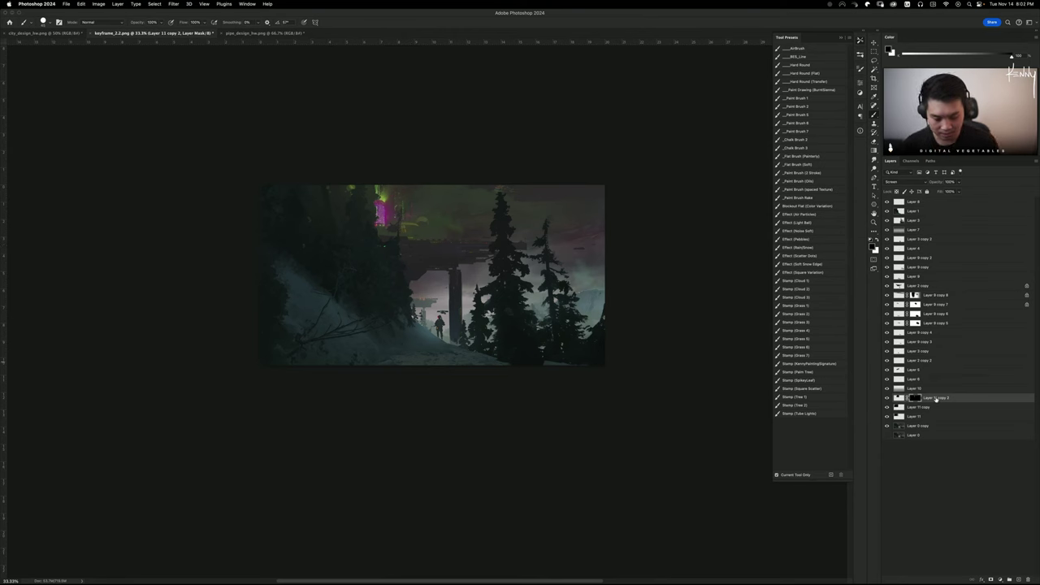
Add a new empty layer above Layer 11 copy 2 and make Layer 0 copy the active layer
key("super+shift+n")
key("Return")
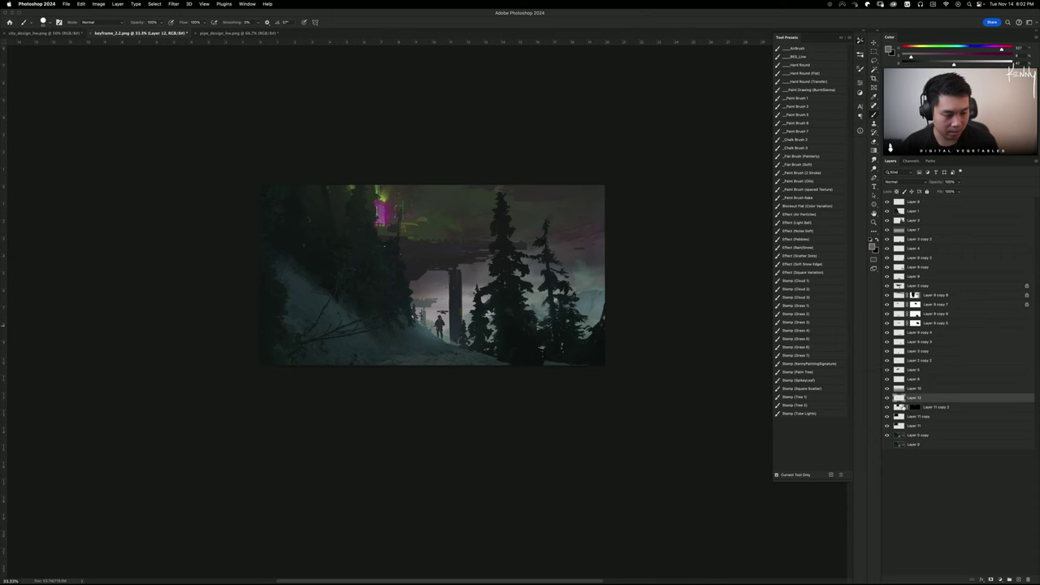
left_click(913, 435)
Try dodging a large planet-like arc across the sky along the outside of an inverted elliptical selection
key("m")
left_click_drag(210, 116, 565, 297)
key("super+d")
key("shift+m")
mouse_move(290, 95)
left_mouse_down()
mouse_move(537, 260)
mouse_move(503, 239)
mouse_move(554, 256)
left_mouse_up()
key("o")
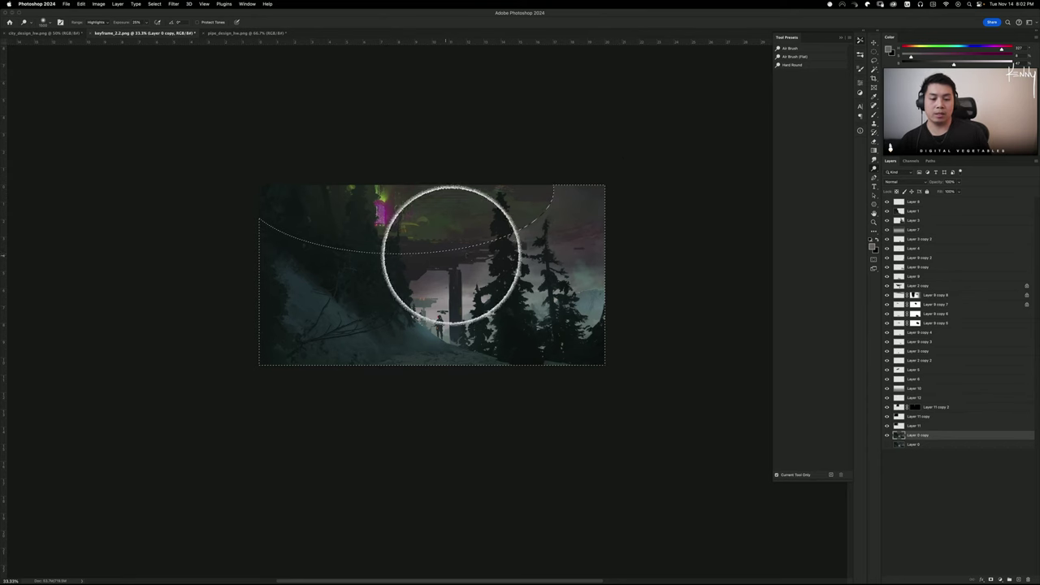
key("ctrl+d")
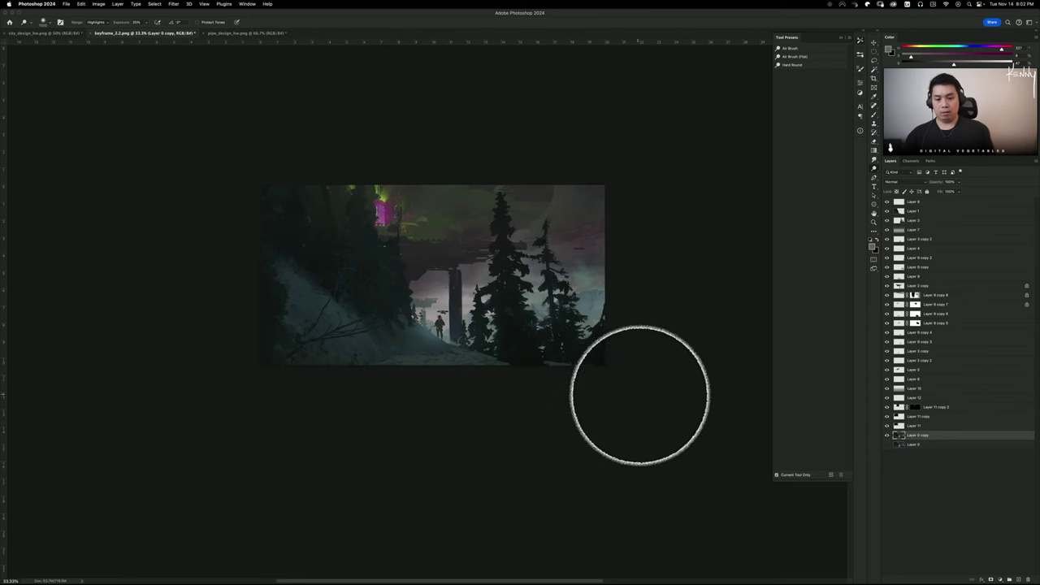
key("ctrl+shift+d")
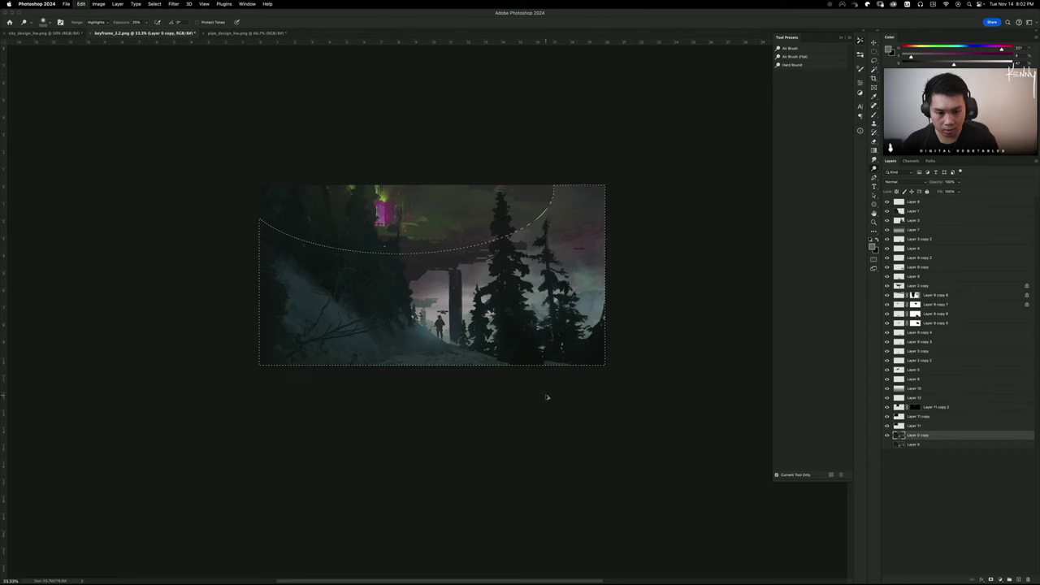
key("alt+e")
key("s")
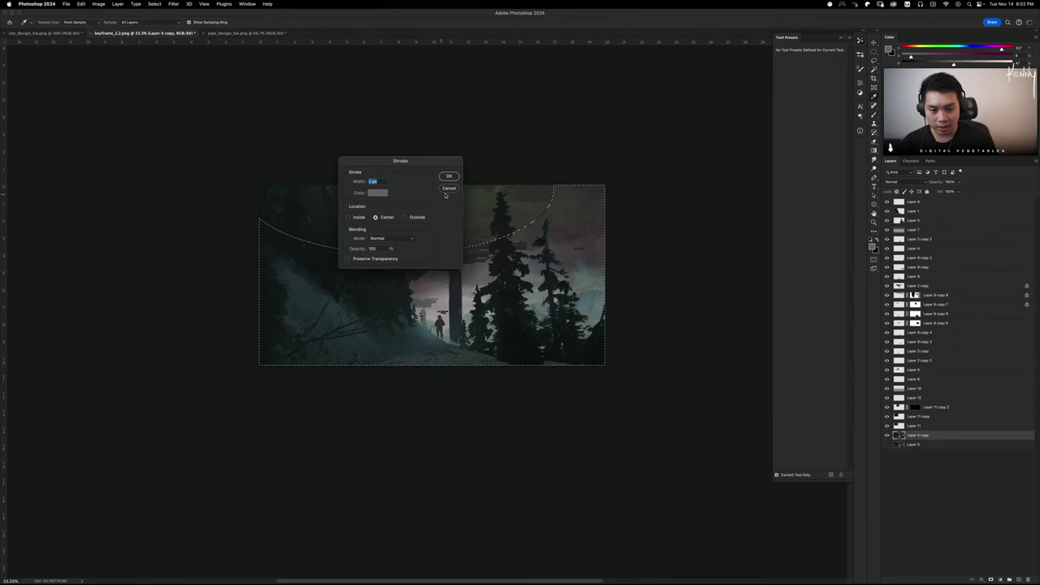
left_click(447, 189)
key("ctrl+d")
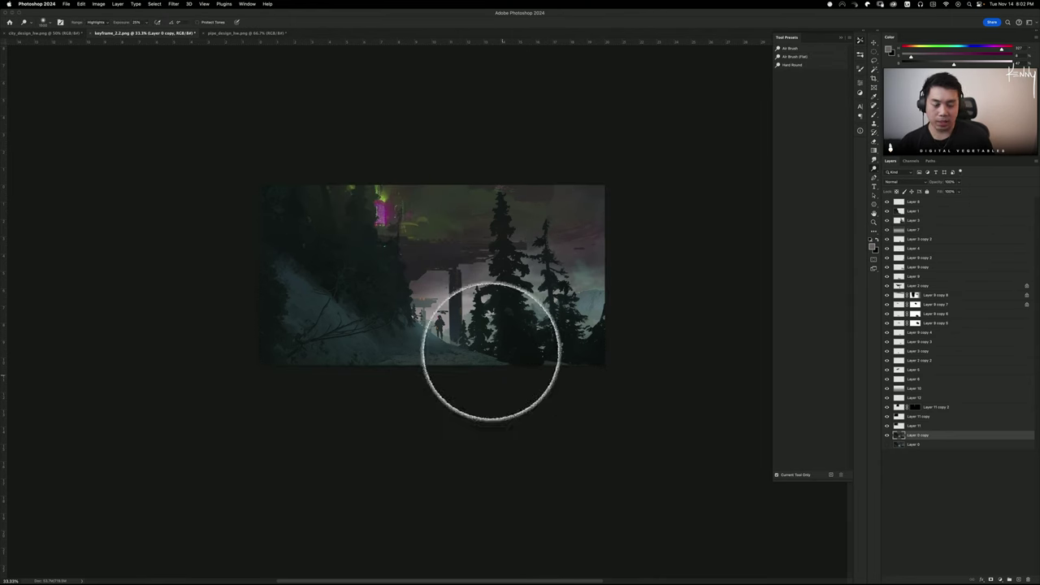
Try dodging the sky along the edge of an elliptical selection that reaches the top of the tallest tree
key("m")
mouse_move(439, 150)
left_mouse_down()
mouse_move(515, 252)
mouse_move(446, 269)
mouse_move(529, 240)
mouse_move(520, 231)
mouse_move(524, 244)
mouse_move(506, 255)
mouse_move(511, 237)
mouse_move(465, 221)
mouse_move(524, 240)
mouse_move(500, 242)
left_mouse_up()
left_click_drag(509, 242, 509, 241)
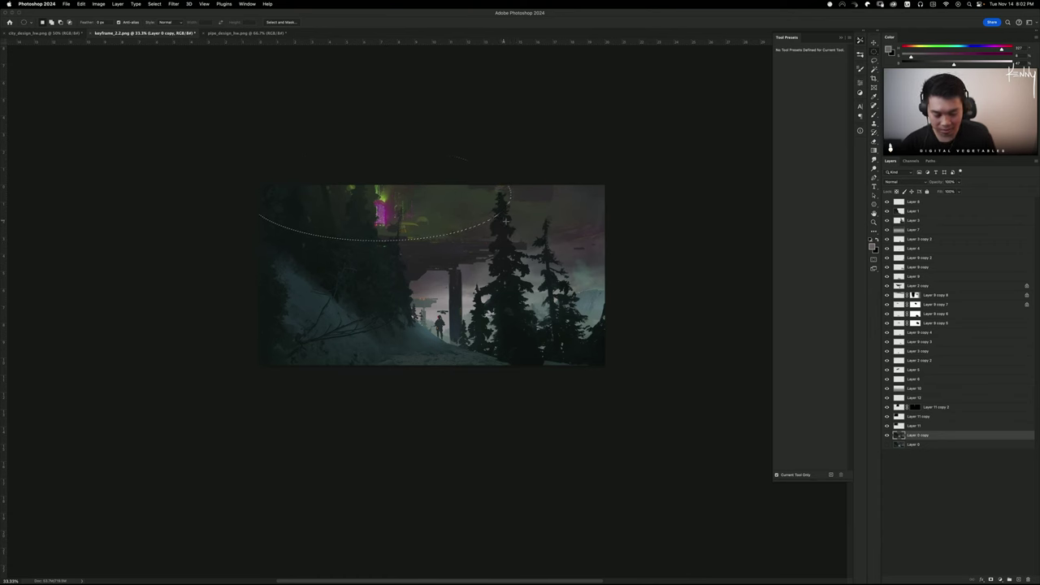
key("o")
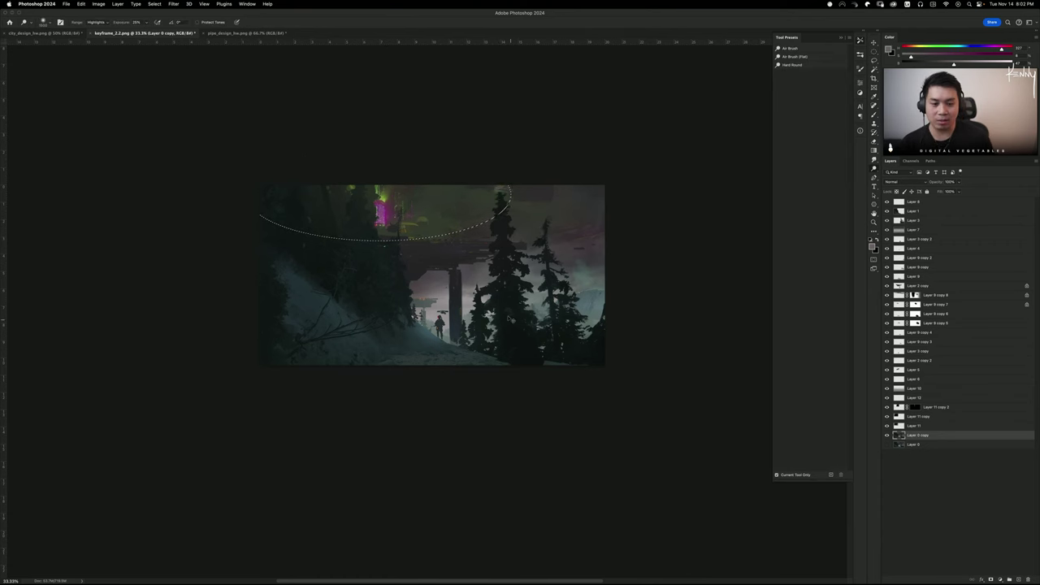
key("super+d")
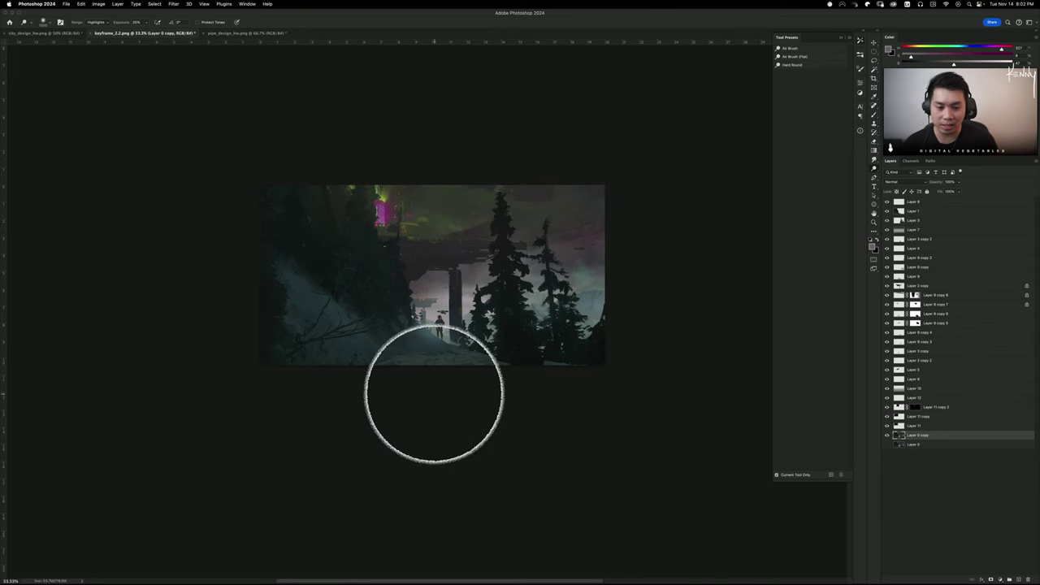
key("super+z")
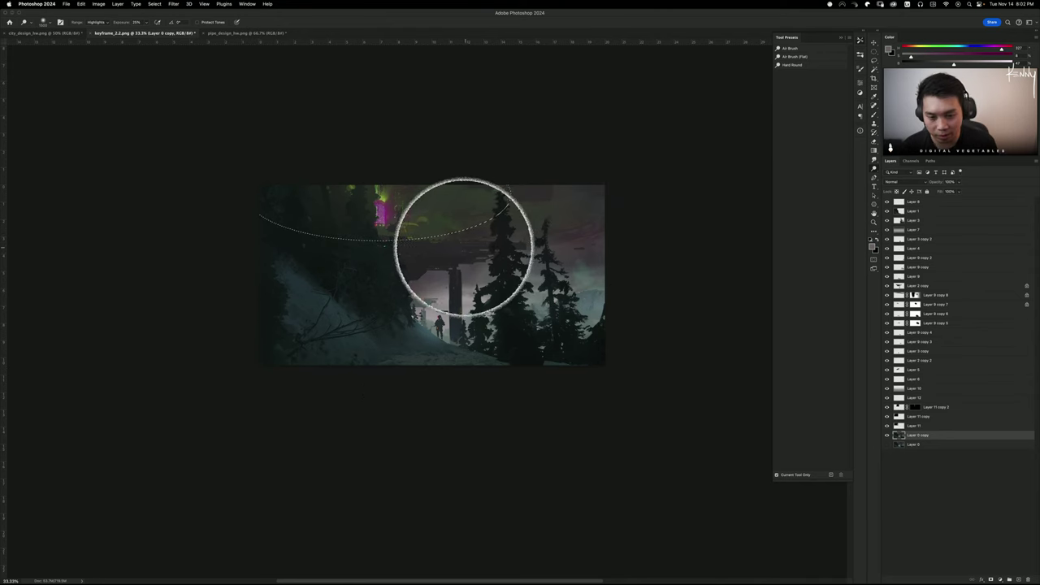
key("super+z")
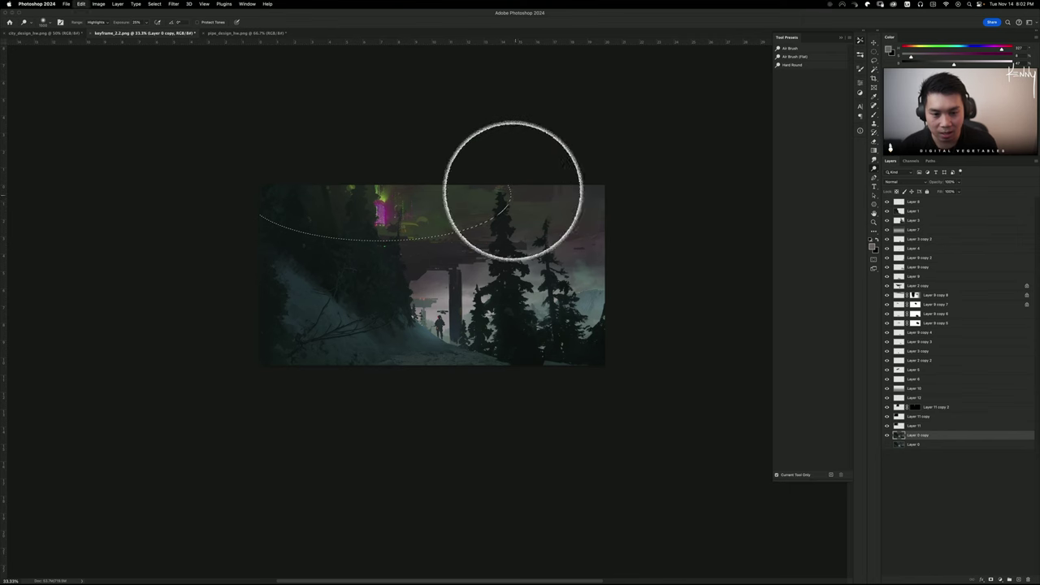
key("super+d")
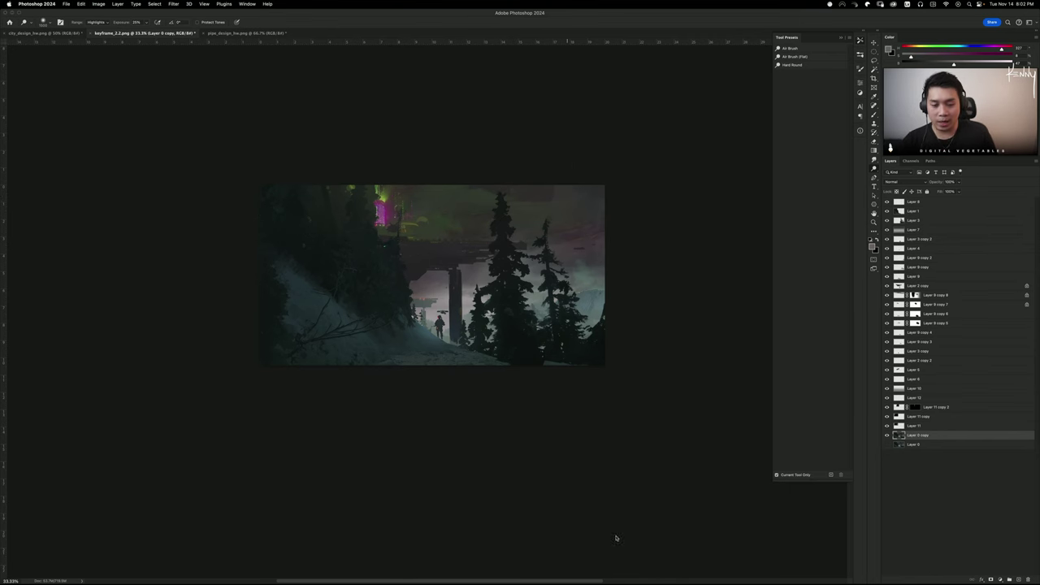
Try further dodge strokes near the standing figure and a wider elliptical selection across the sky
left_click(414, 318)
key("super+z")
left_click(428, 310)
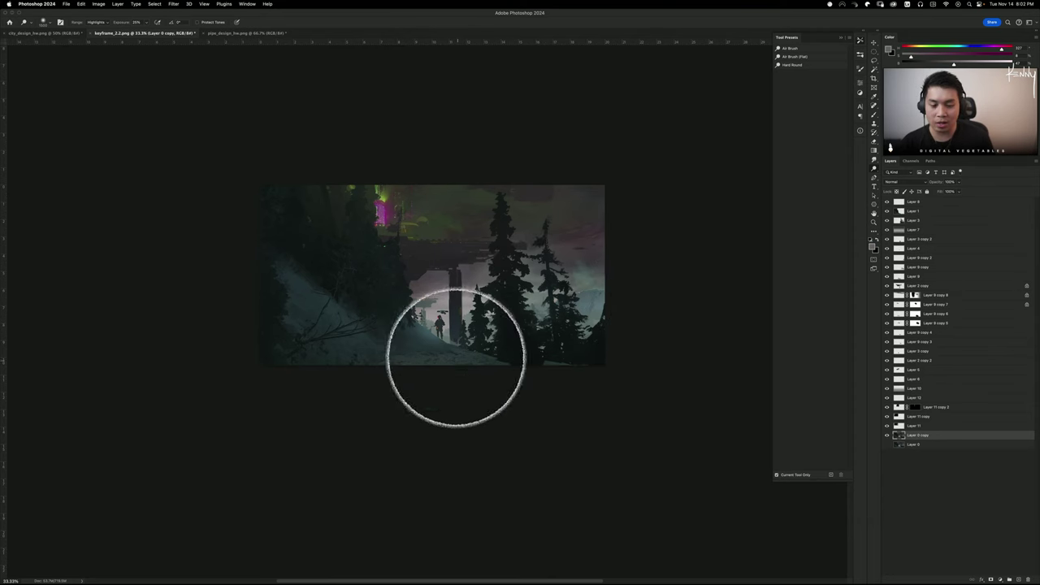
key("super+z")
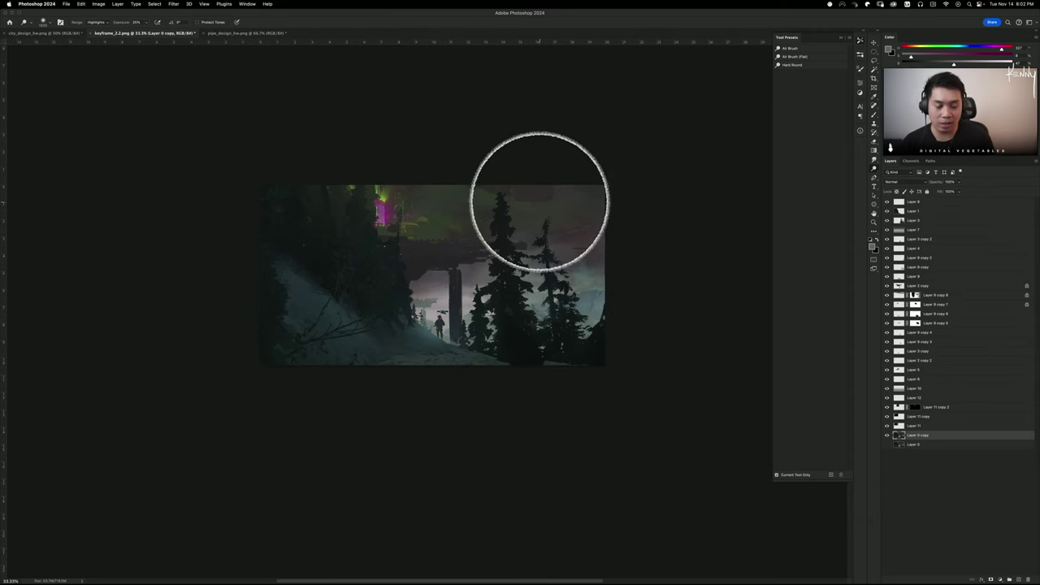
key("m")
mouse_move(308, 141)
left_mouse_down()
mouse_move(573, 269)
mouse_move(605, 253)
mouse_move(511, 242)
mouse_move(650, 242)
mouse_move(595, 249)
left_mouse_up()
key("ctrl+d")
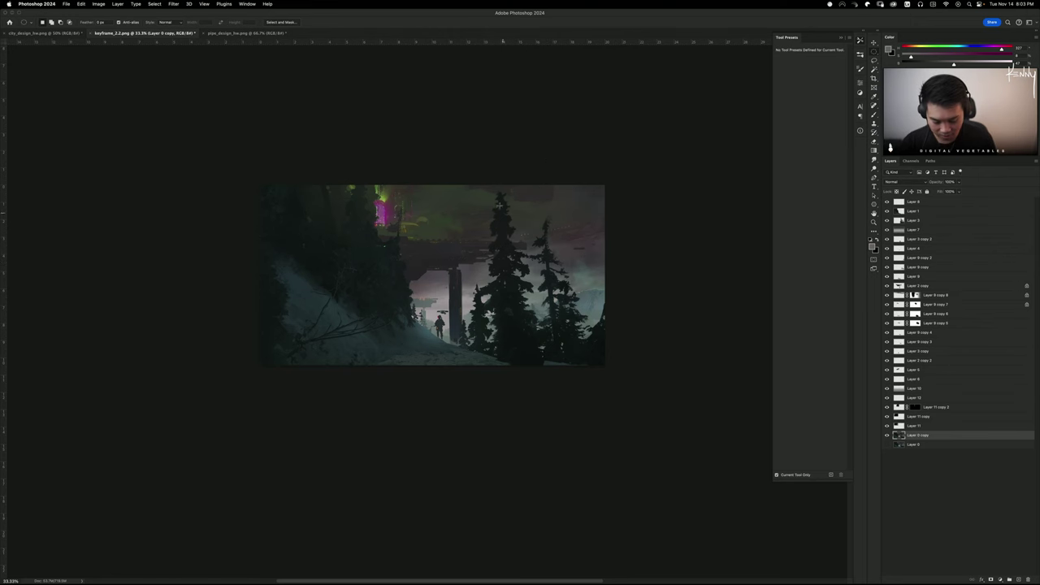
Lasso two thin horizontal streaks in the sky around the smaller tall tree and lighten them with a reduced Dodge brush
key("l")
mouse_move(554, 204)
left_mouse_down()
mouse_move(599, 201)
mouse_move(555, 199)
mouse_move(538, 231)
mouse_move(573, 238)
mouse_move(522, 225)
left_mouse_up()
key("b")
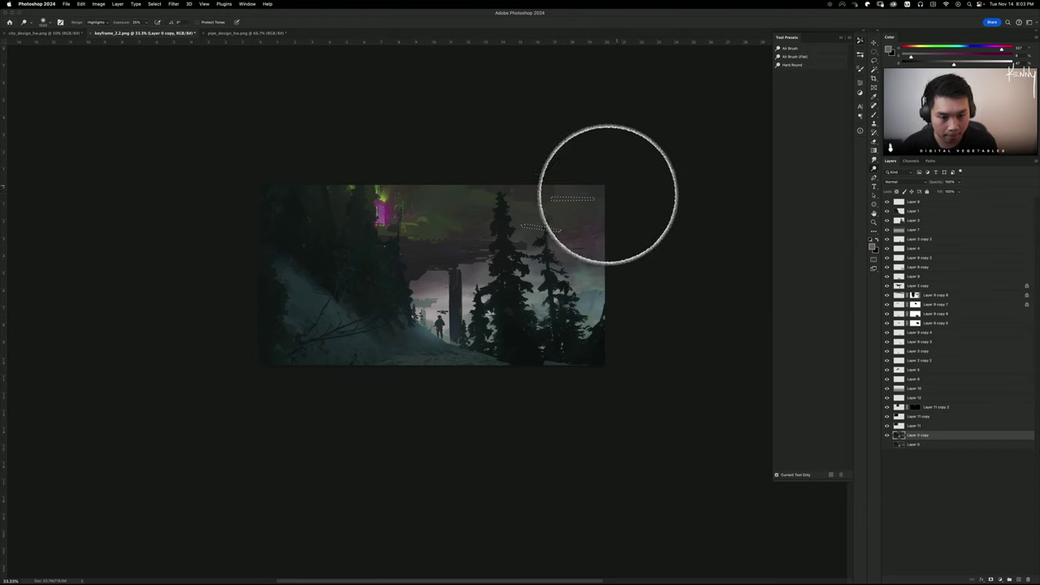
key("z")
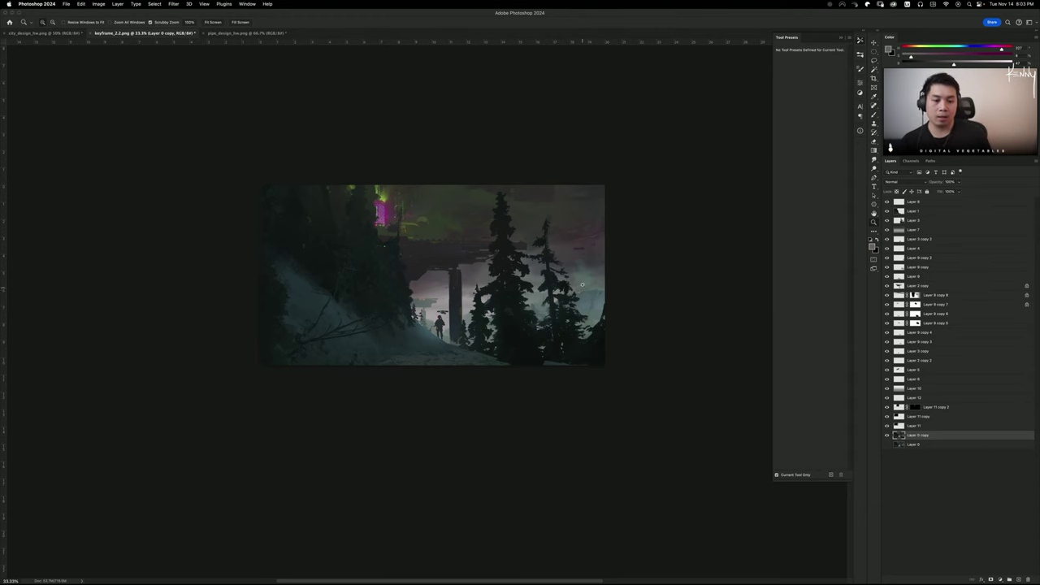
left_click_drag(578, 247, 587, 247)
key("o")
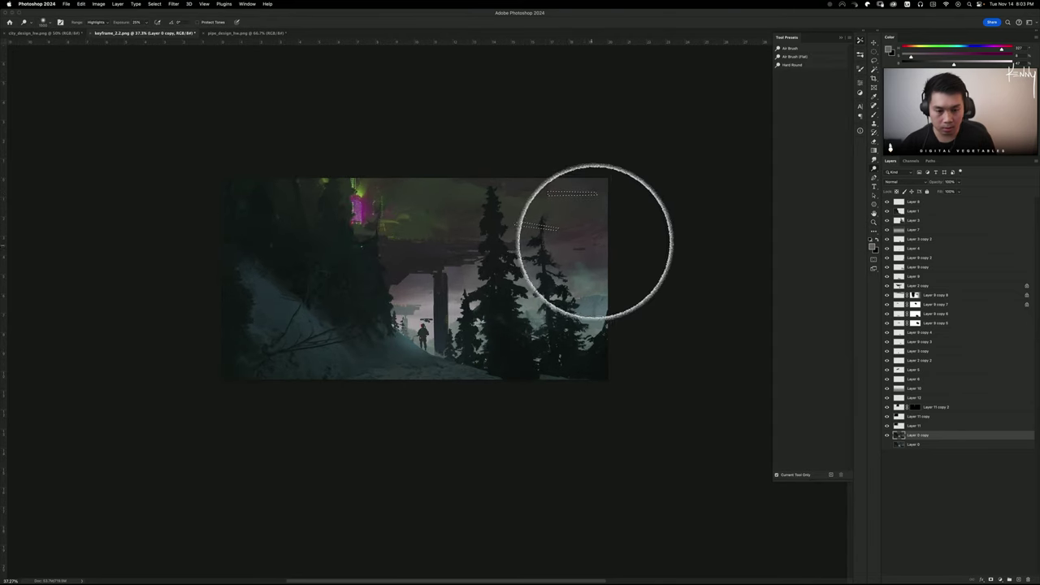
key("bracketleft")
key("bracketleft")
key("bracketleft")
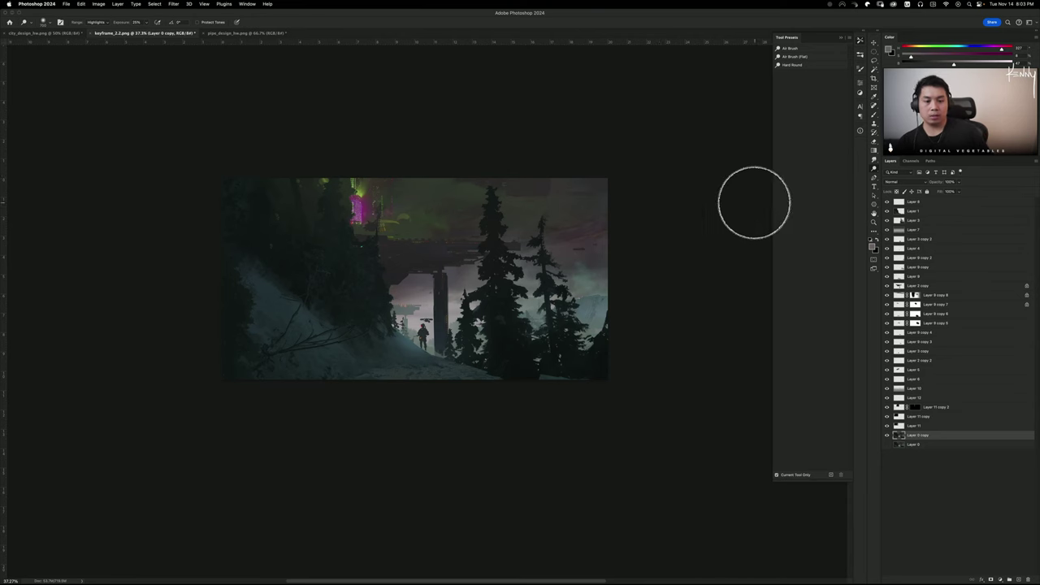
left_click_drag(680, 245, 683, 244)
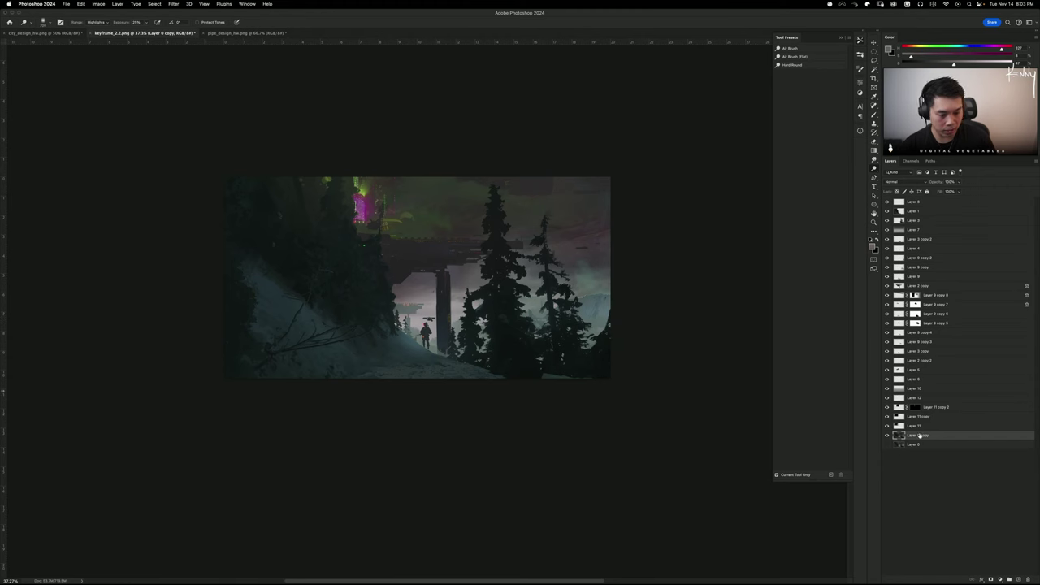
Paste the city-lights photo above Layer 0 copy, rotate it -90°, narrow its width to about 37% and move it into the upper sky
key("ctrl+v")
key("ctrl+t")
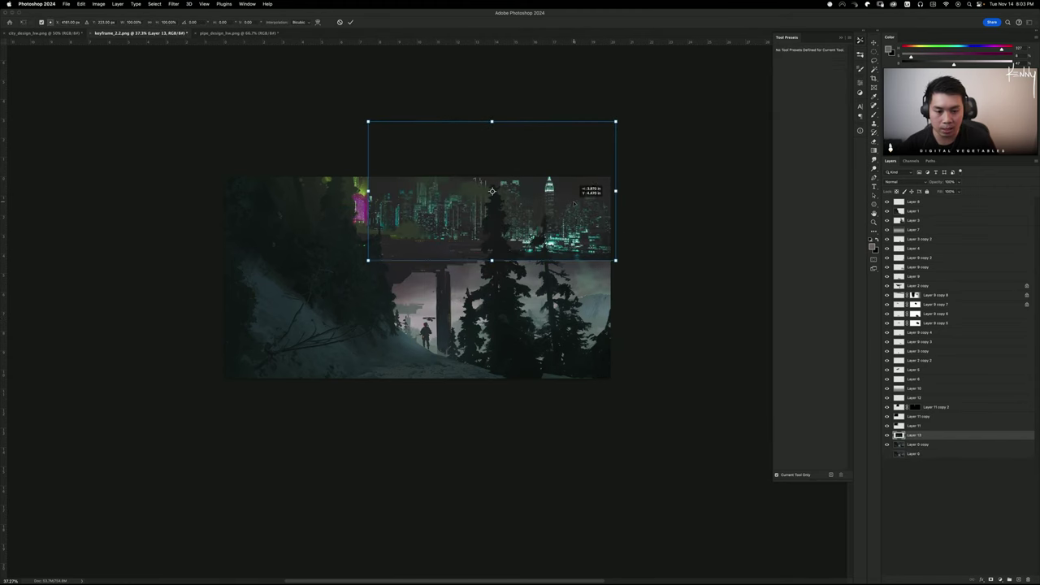
left_click_drag(622, 227, 526, 106)
left_click_drag(495, 68, 510, 224)
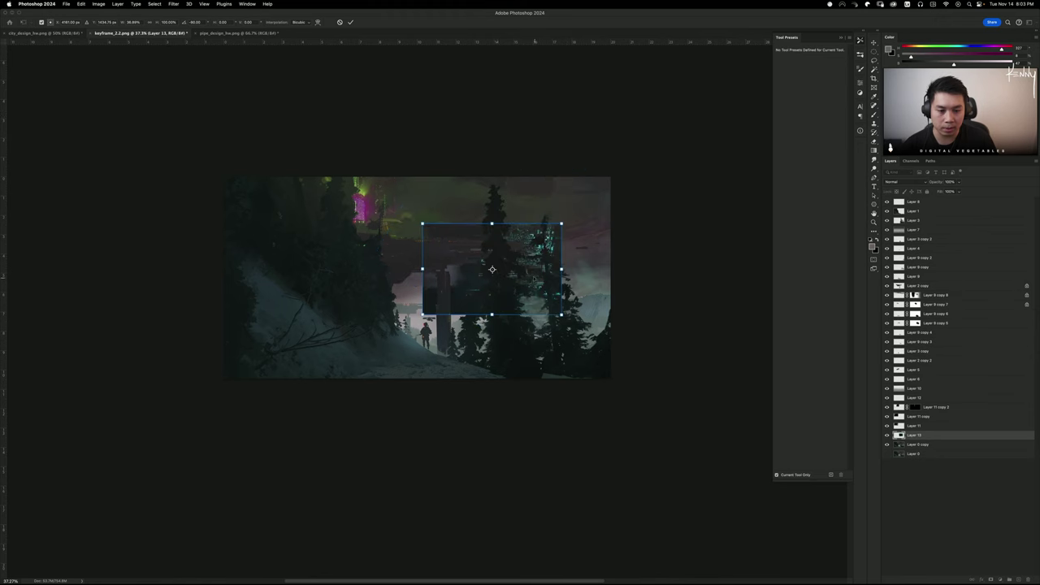
left_click_drag(528, 271, 488, 195)
Warp the pasted city so its lights bow outward in a curve above the right-hand trees
right_click(488, 195)
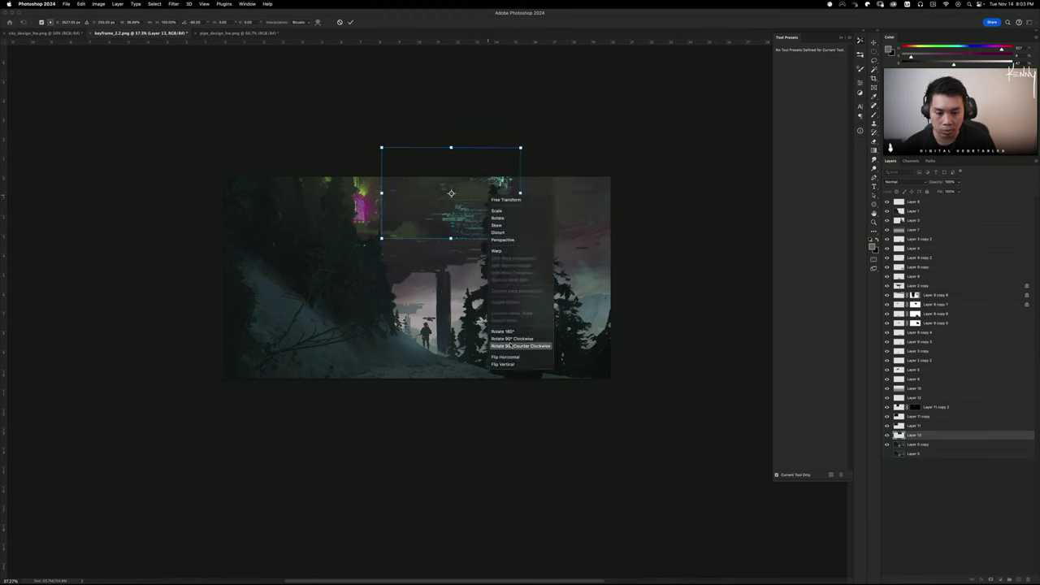
left_click(504, 251)
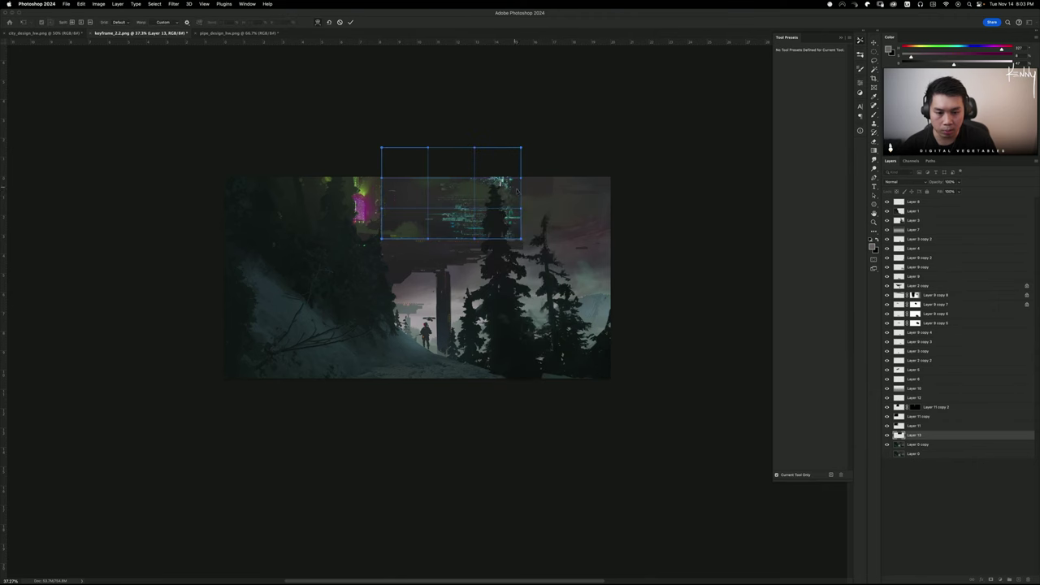
left_click_drag(517, 191, 563, 194)
left_click_drag(480, 207, 504, 197)
left_click_drag(521, 239, 504, 236)
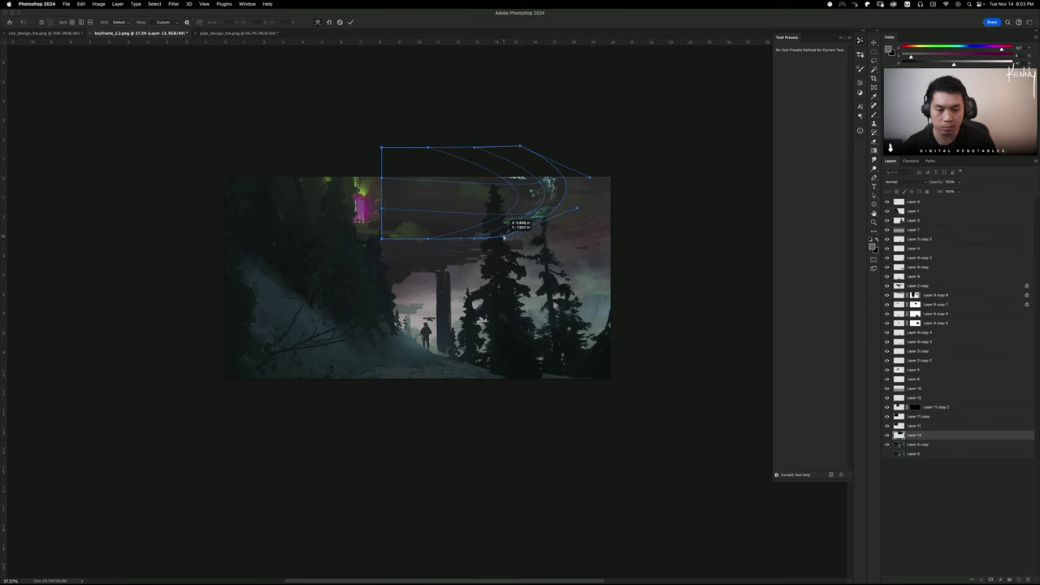
key("Return")
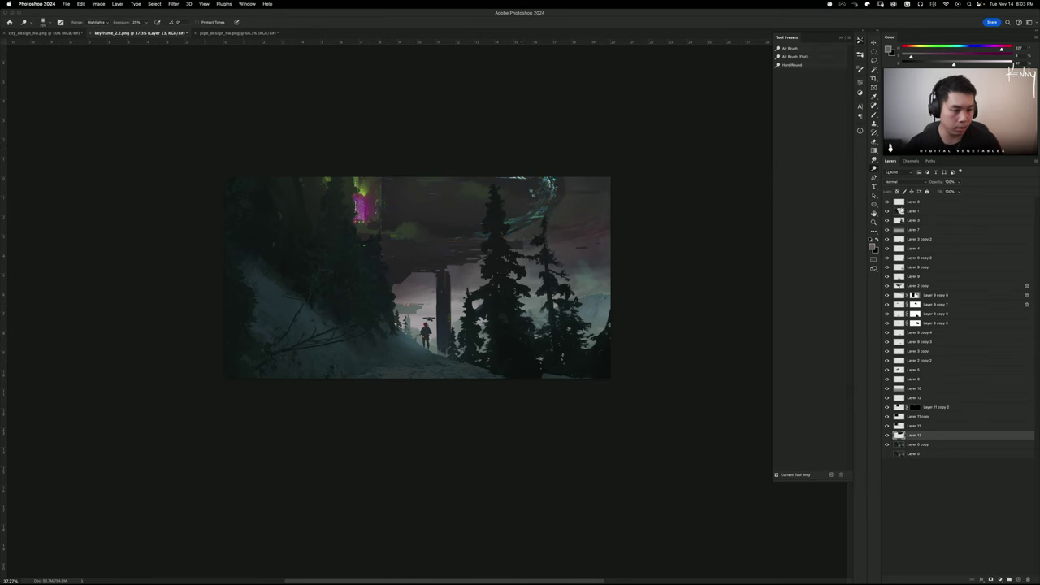
Darken the midtones of the warped city layer with Levels and set its blend mode to Screen
key("super+l")
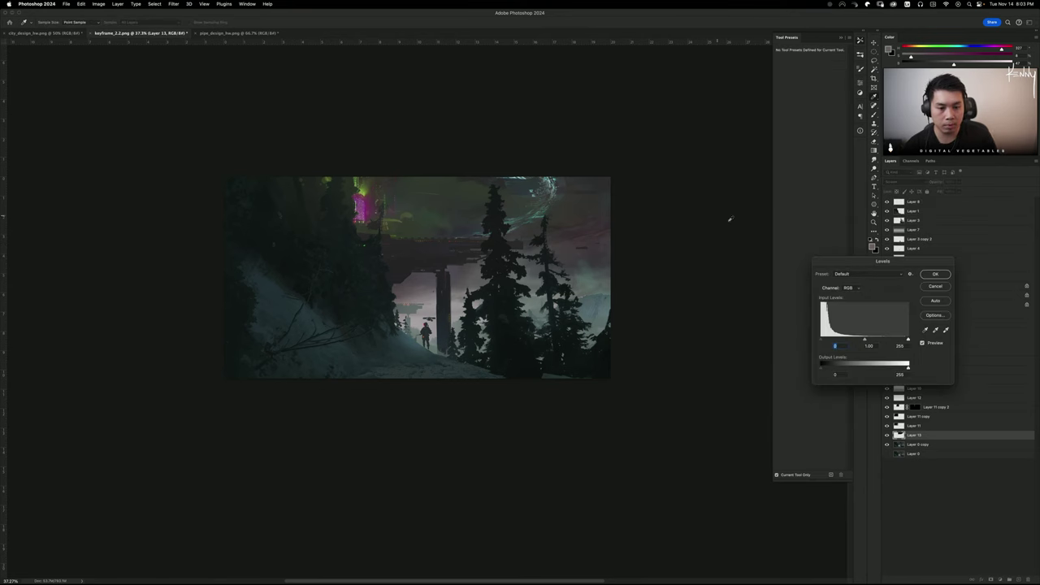
left_click_drag(865, 340, 892, 338)
left_click(945, 276)
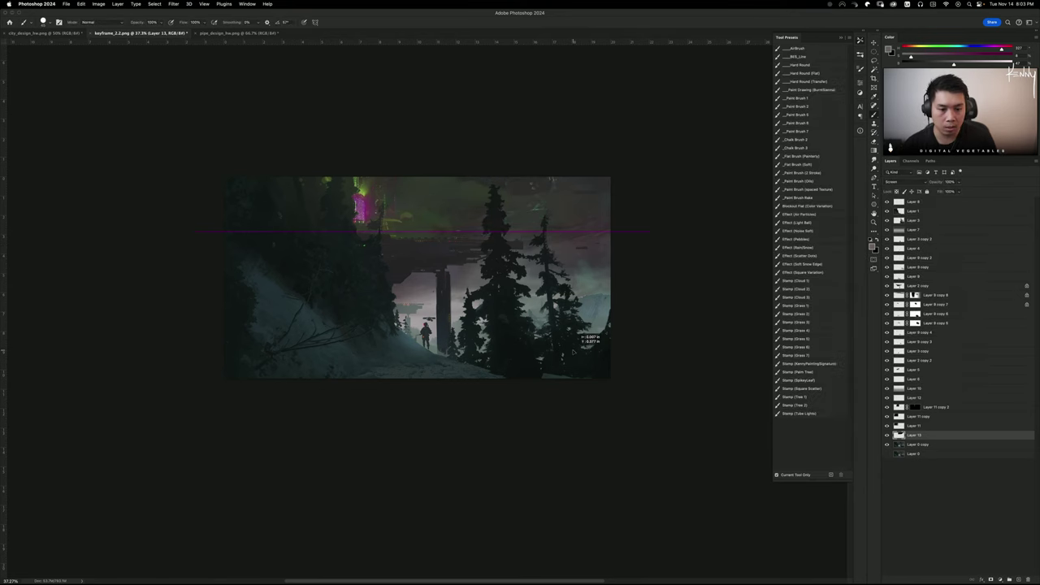
Shift the hue of the curved city lights to green and raise their saturation to +61 with Hue/Saturation
key("super+u")
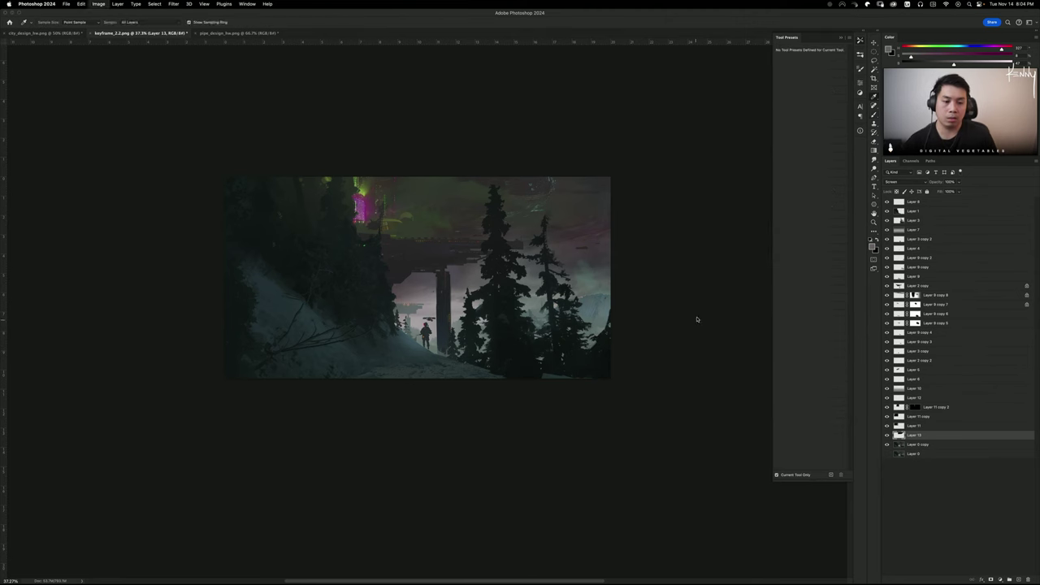
left_click_drag(745, 197, 725, 178)
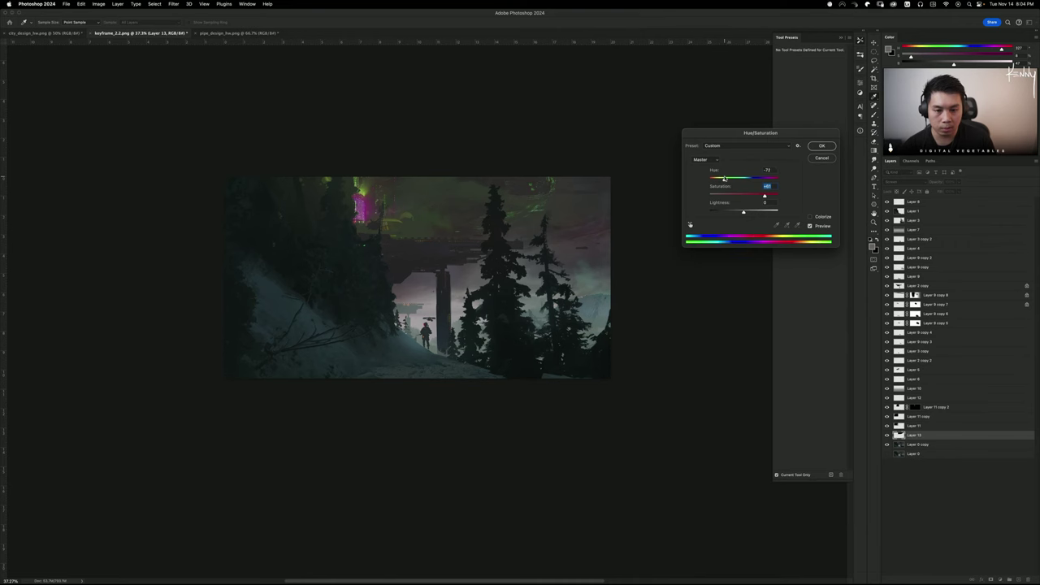
left_click(822, 145)
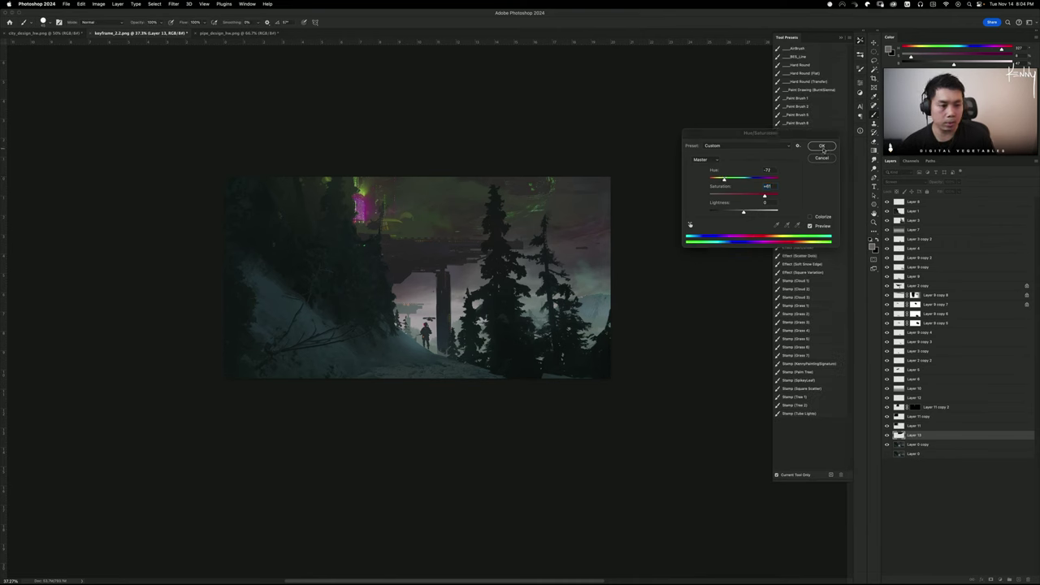
Add a mask to Layer 13 and paint black with Paint Brush 1 inside a large elliptical selection to cut a curved edge
left_click(992, 579)
key("m")
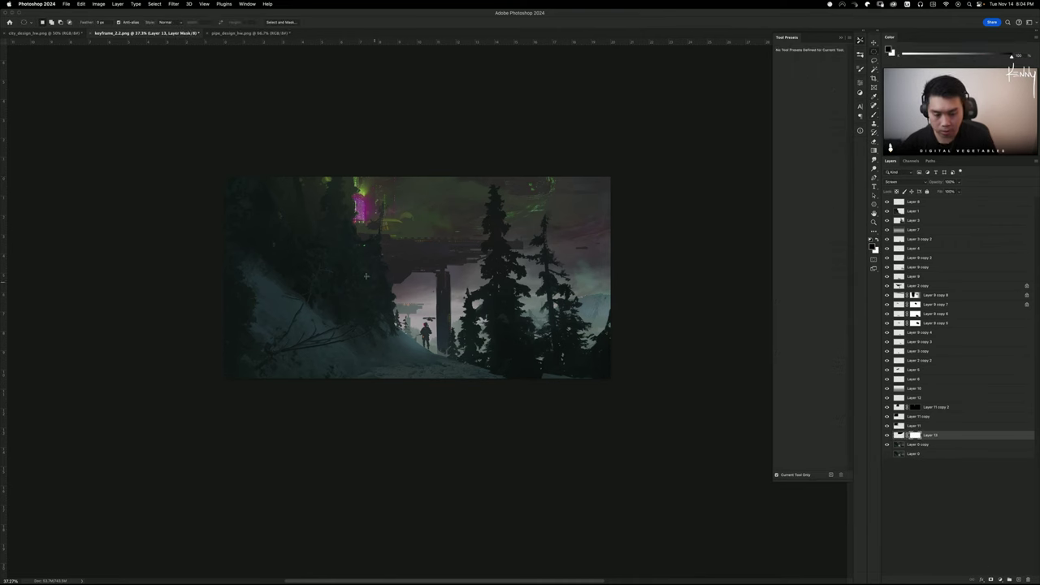
mouse_move(324, 129)
left_mouse_down()
mouse_move(574, 298)
mouse_move(527, 235)
mouse_move(554, 234)
mouse_move(463, 233)
mouse_move(550, 244)
left_mouse_up()
key("b")
left_click(804, 99)
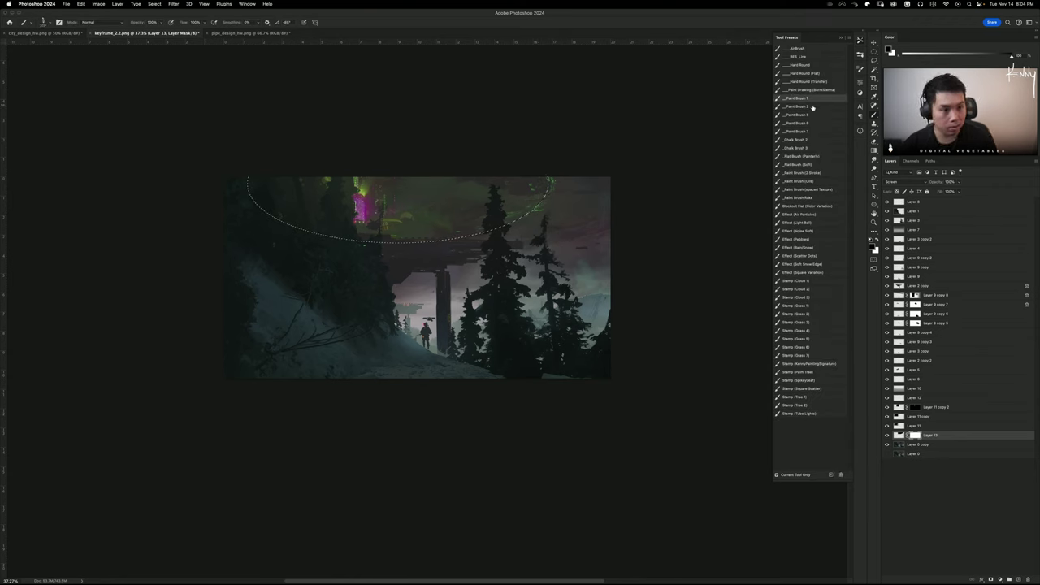
key("]")
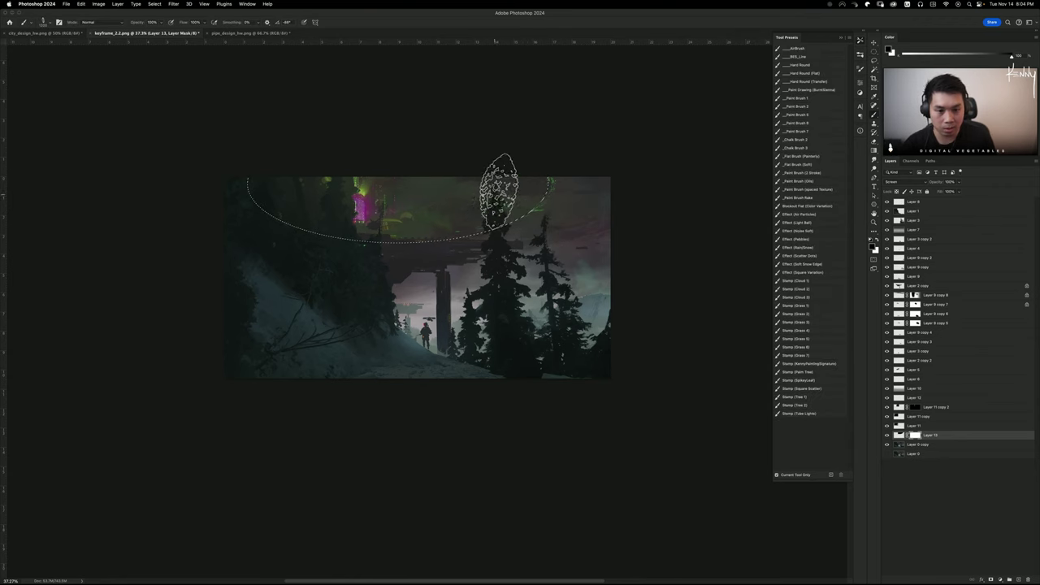
key("super+d")
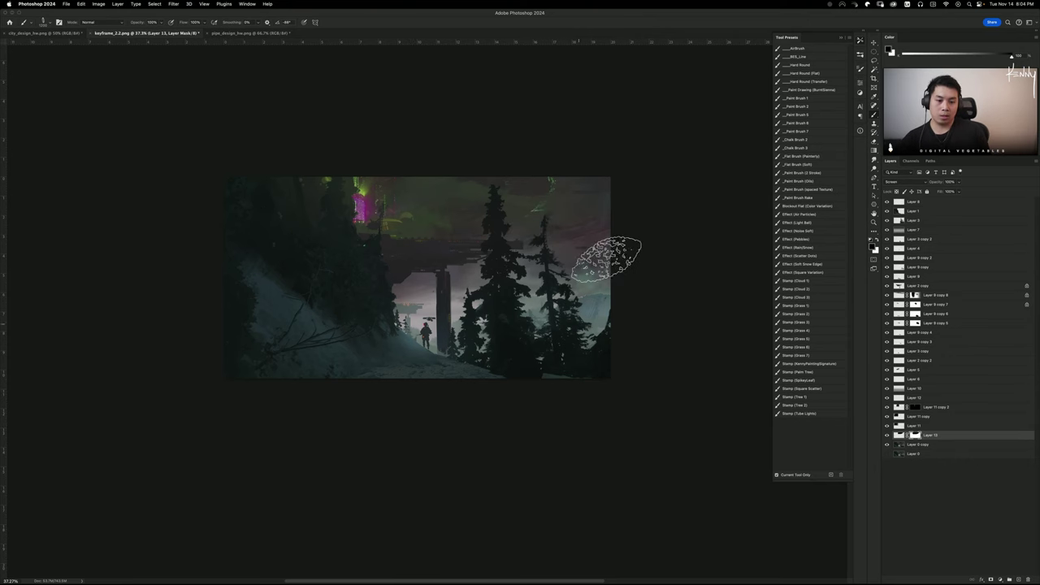
Shrink the brush and paint away more of the green lights on Layer 13's mask around the curved edge
key("[")
key("[")
key("[")
key("[")
key("[")
key("[")
key("[")
key("[")
key("[")
key("[")
key("[")
key("[")
key("[")
key("[")
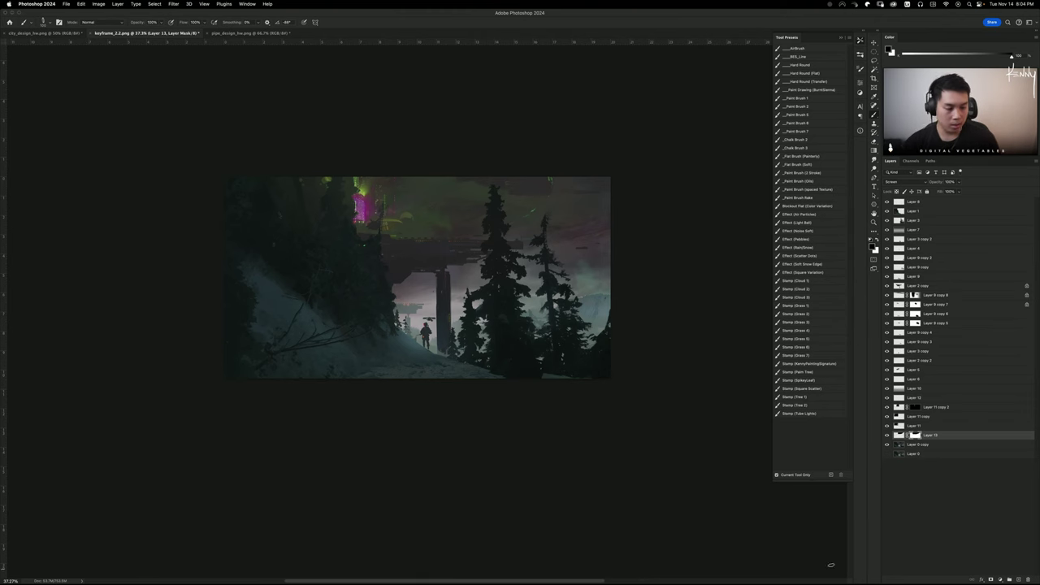
Duplicate Layer 13, scale the copy down and offset it within the upper sky, and make the copy's mask active
key("ctrl+j")
key("ctrl+t")
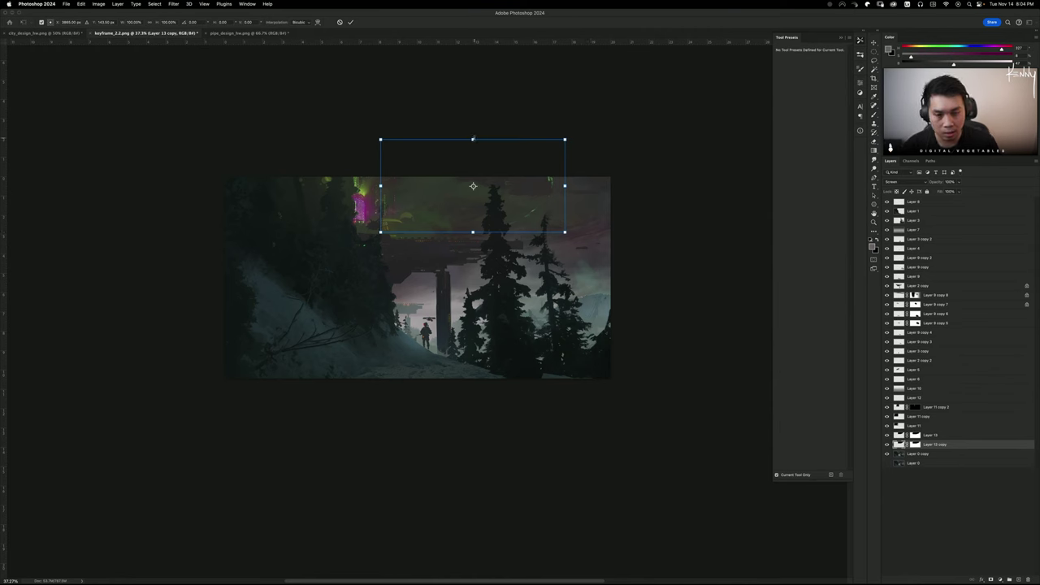
left_click_drag(473, 139, 448, 171)
left_click_drag(422, 233, 422, 231)
left_click_drag(420, 146, 452, 174)
key("Return")
key("b")
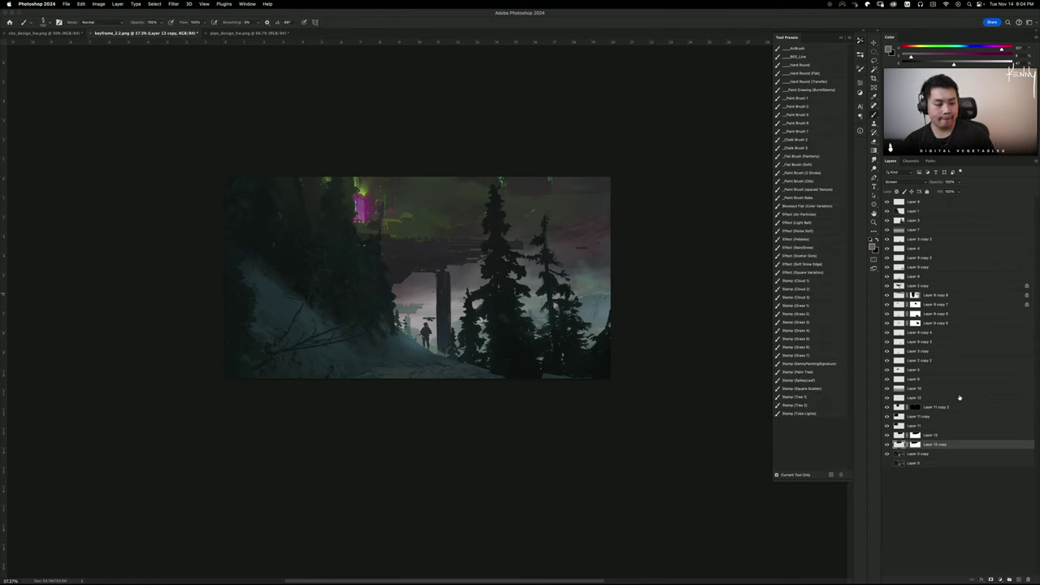
left_click(916, 445)
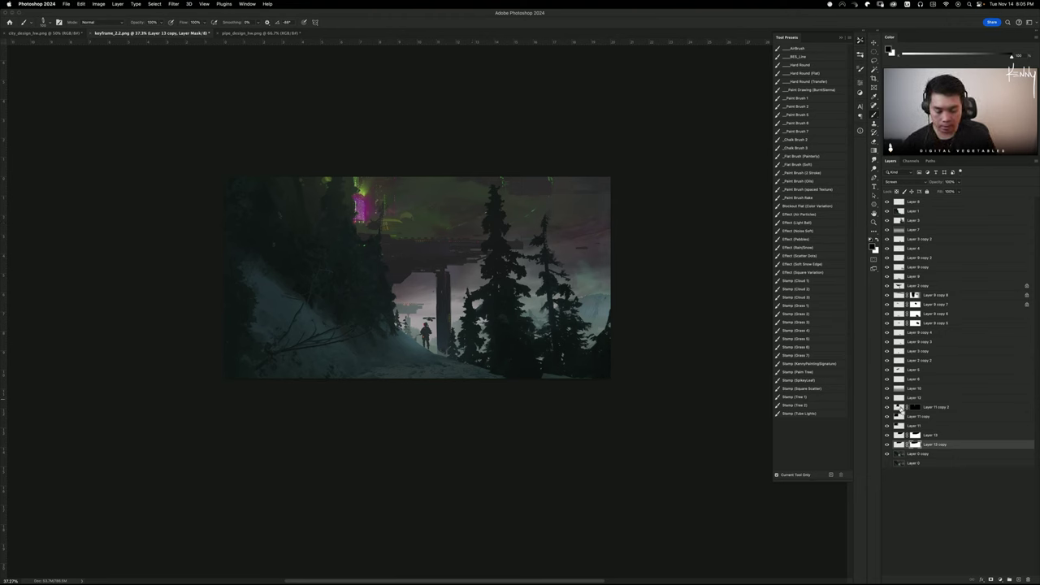
Add a new empty layer at the top of the layer stack and try a short brush stroke over the tallest tree
left_click(918, 203)
key("super+shift+alt+n")
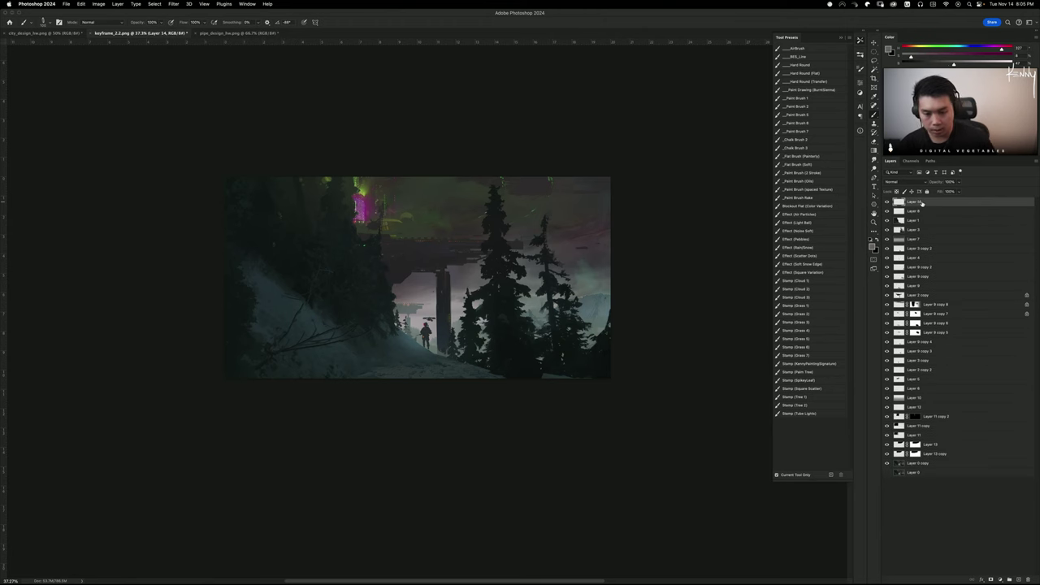
left_click_drag(505, 255, 510, 236)
key("super+z")
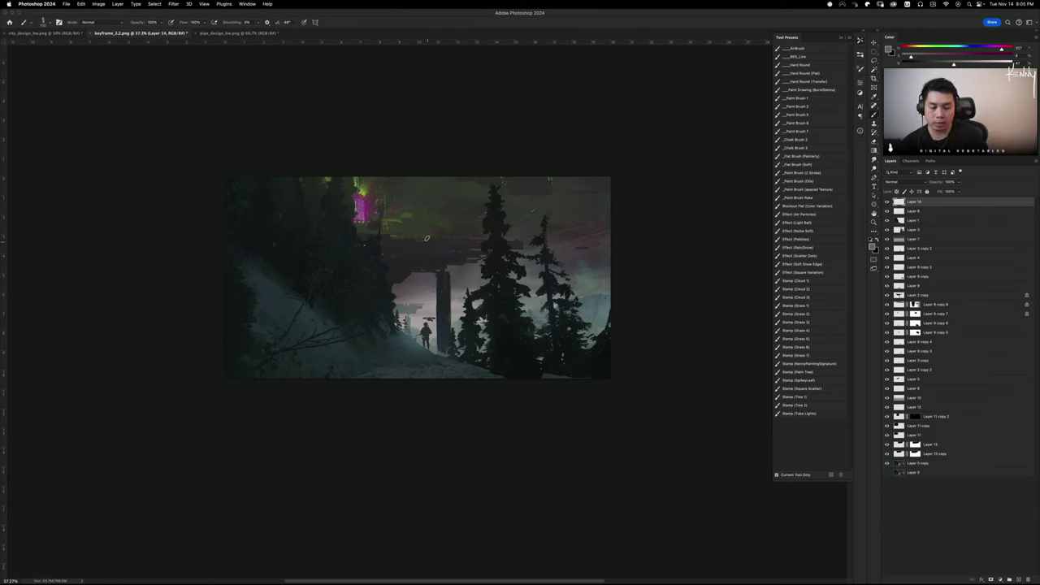
mouse_move(361, 235)
left_mouse_down()
mouse_move(543, 232)
mouse_move(329, 236)
left_mouse_up()
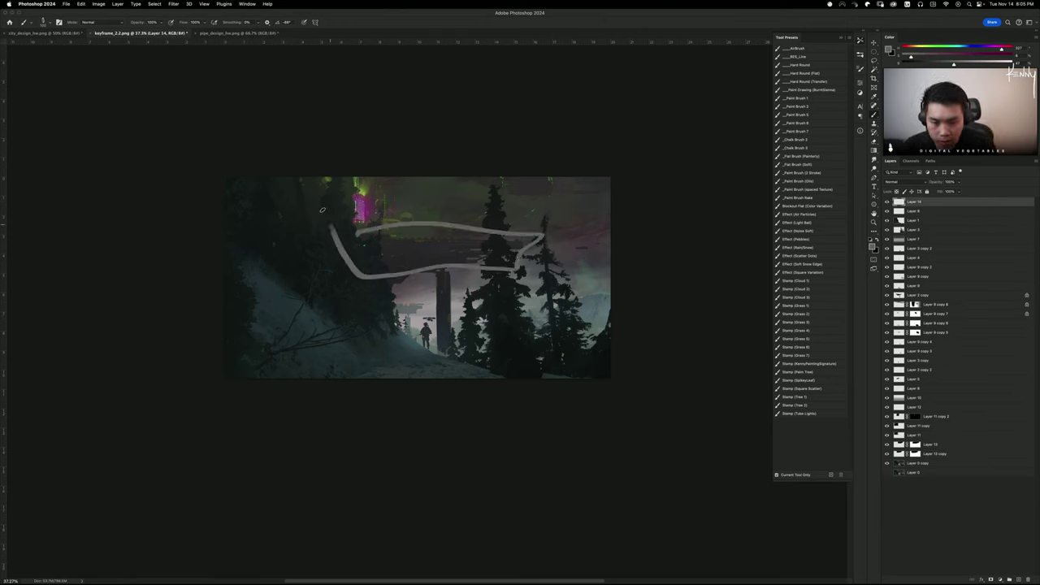
key("super+z")
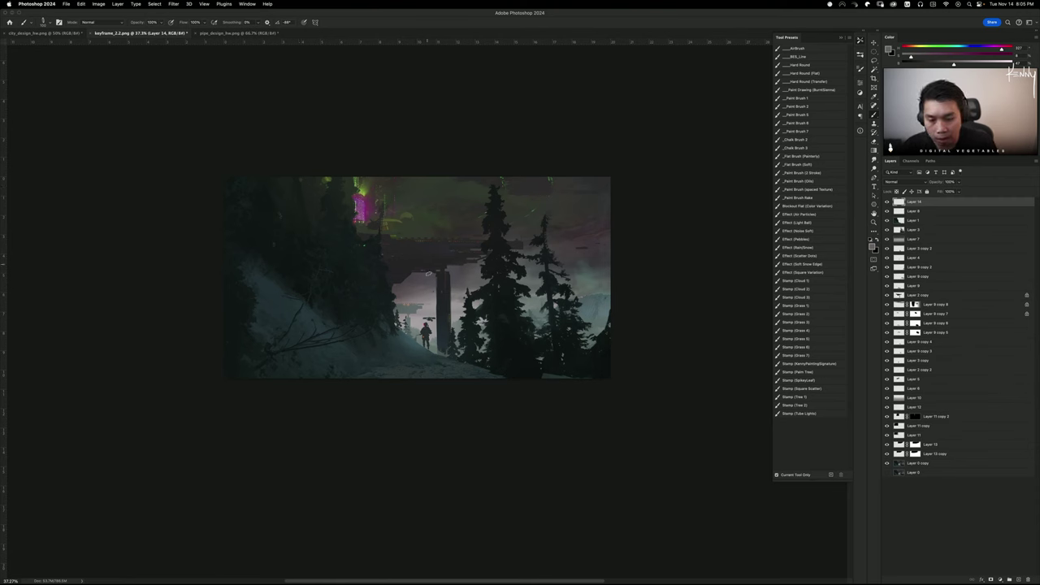
mouse_move(428, 274)
left_mouse_down()
mouse_move(443, 273)
mouse_move(429, 268)
left_mouse_up()
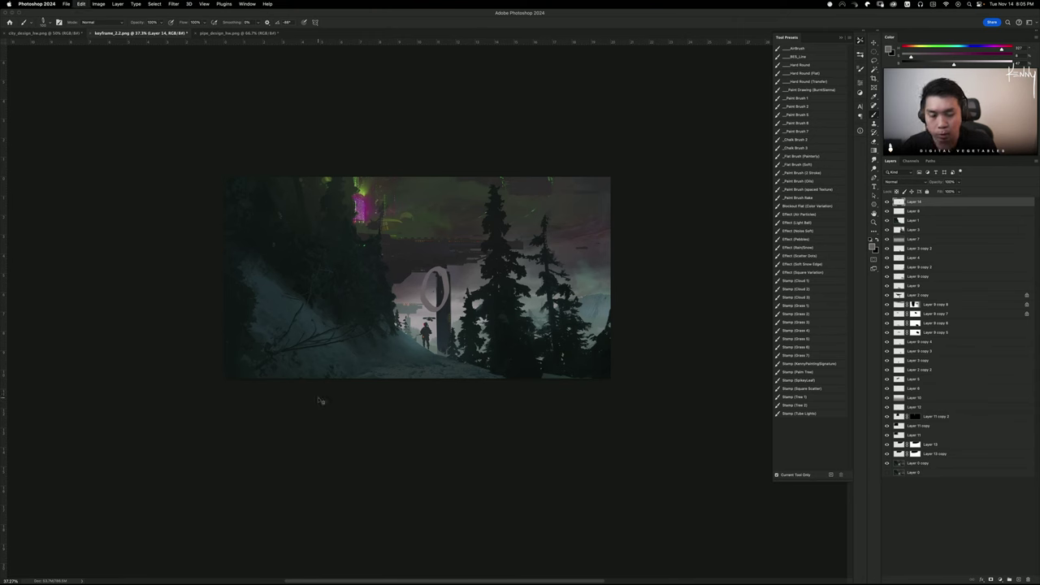
key("super+z")
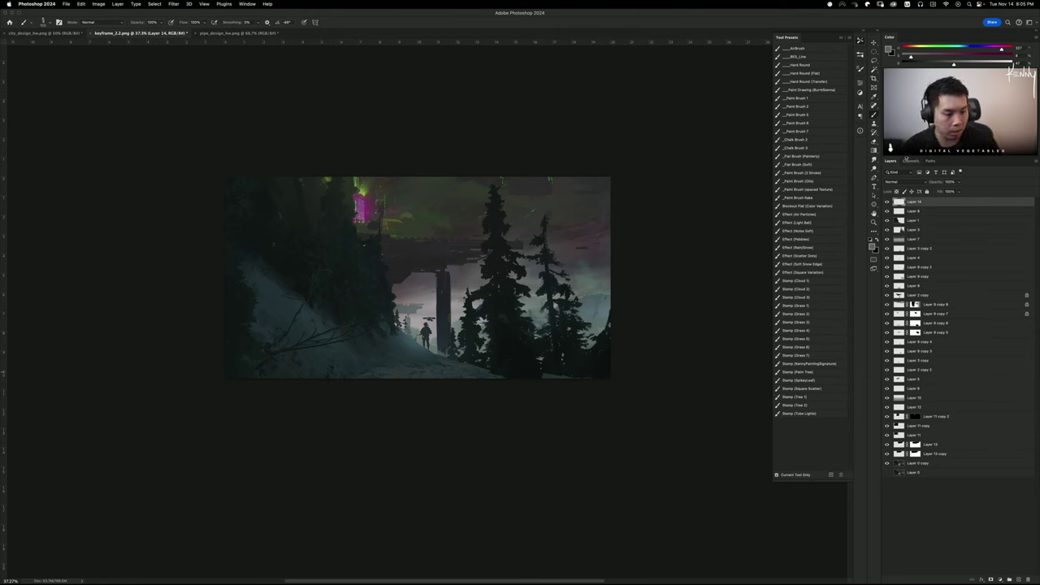
Paste the night skyline photo above Layer 9 copy 8, move it into the upper sky, and shrink and flatten it above the bridge
left_click(888, 231)
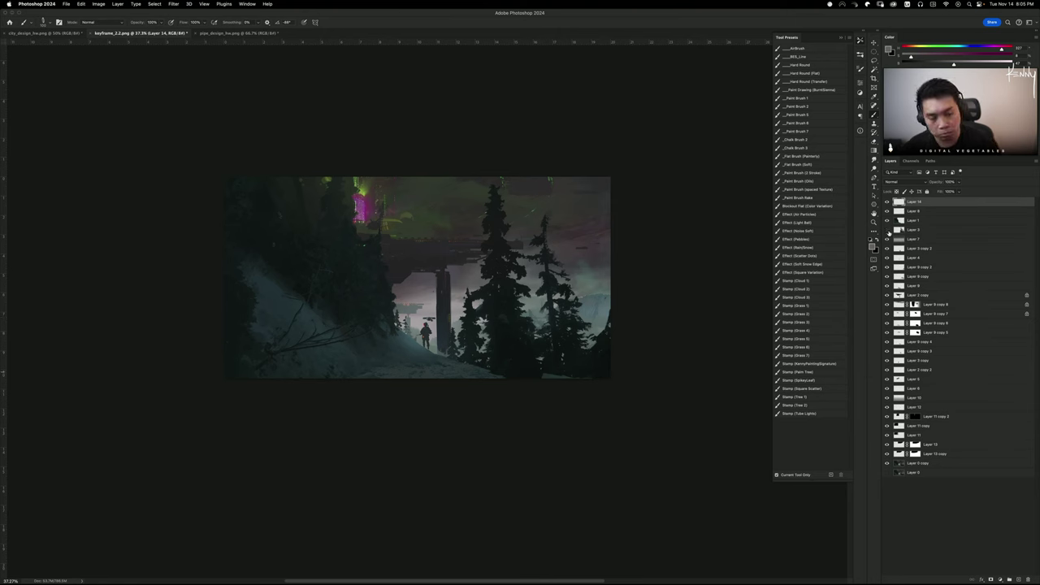
left_click(888, 230)
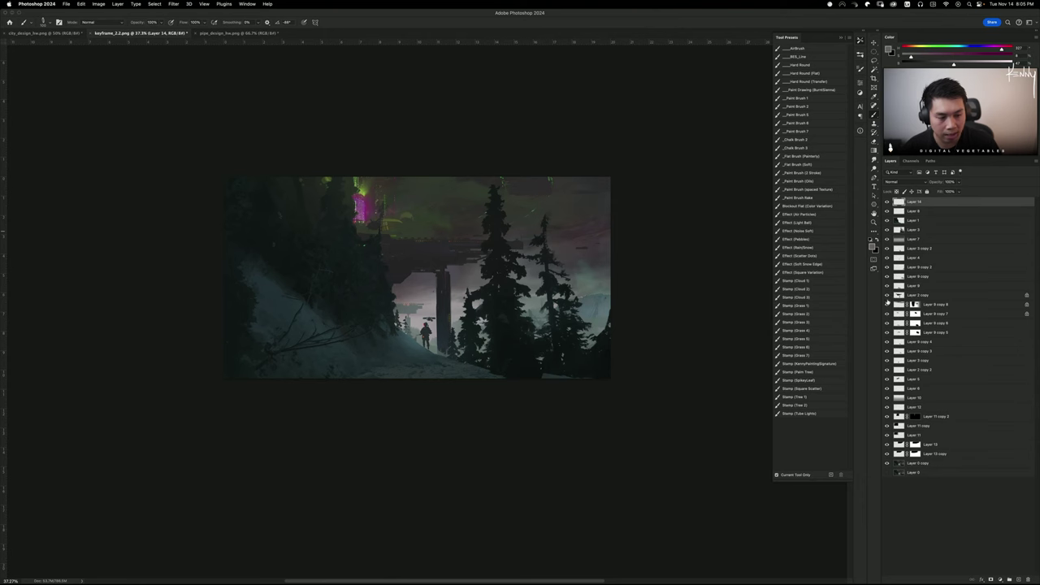
left_click(888, 295)
left_click(887, 295)
left_click(939, 304)
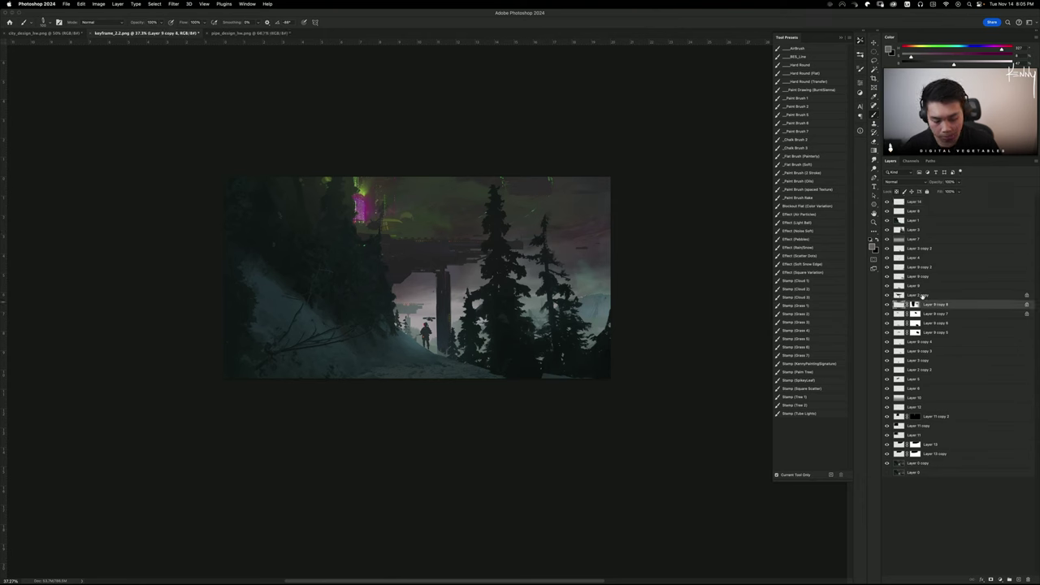
key("ctrl+v")
key("ctrl+t")
left_click_drag(484, 295, 470, 206)
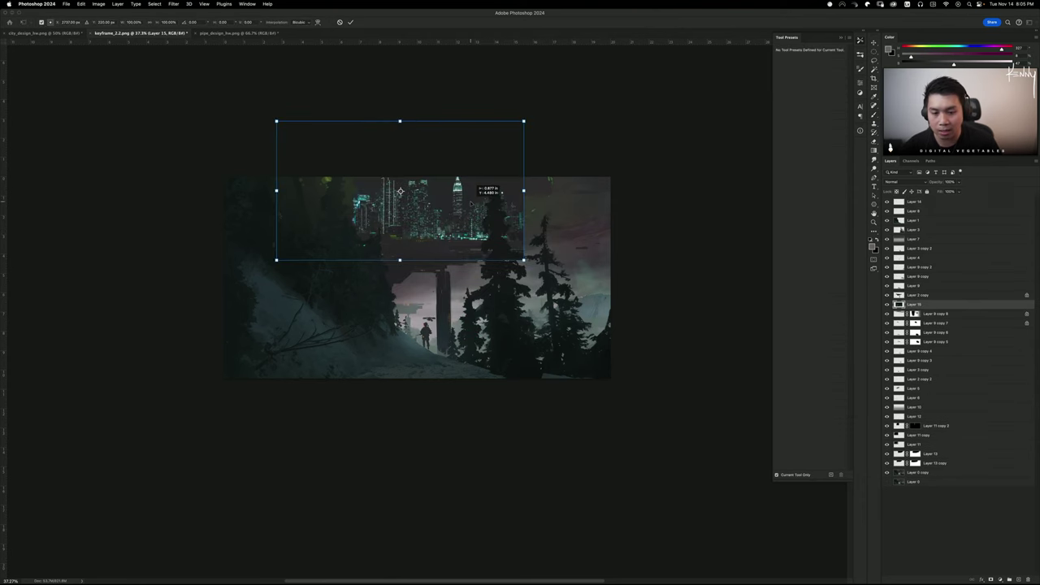
left_click_drag(523, 122, 496, 140)
left_click_drag(404, 140, 405, 150)
left_click_drag(438, 241, 442, 234)
key("Return")
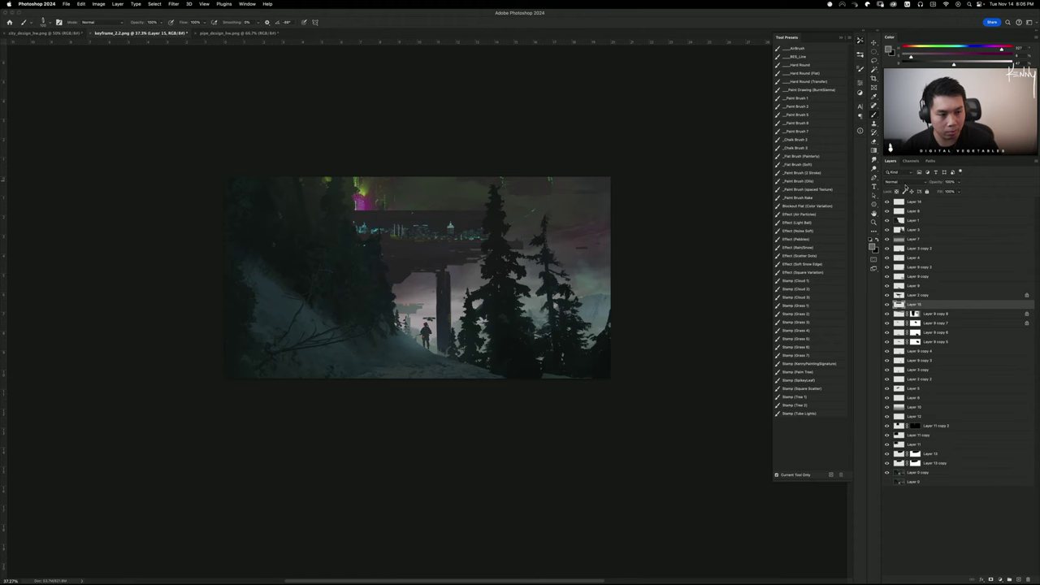
Set Layer 15's blend mode to Screen and raise its Levels black input to about 95, leaving only the city lights
left_click(906, 184)
left_click(898, 246)
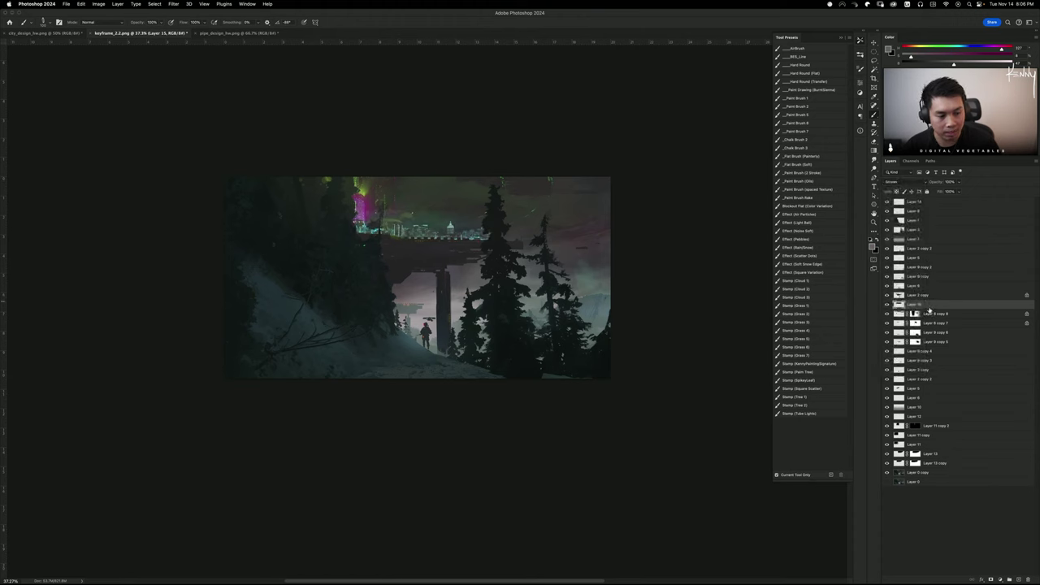
key("ctrl+l")
left_click_drag(823, 339, 854, 341)
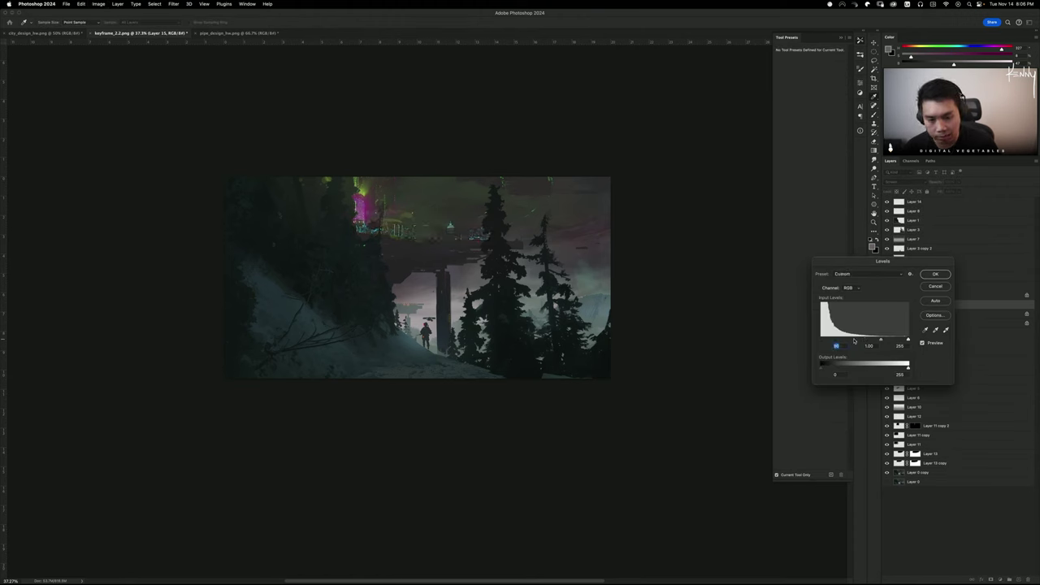
left_click(924, 274)
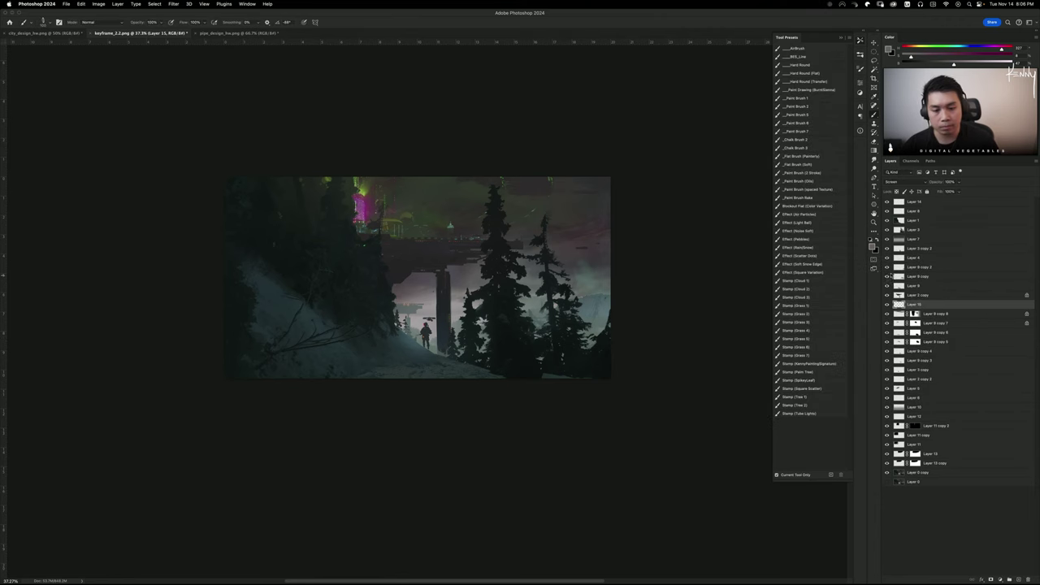
Transform Layer 15 to enlarge the strip of city lights slightly above the bridge
key("ctrl+t")
key("Return")
key("b")
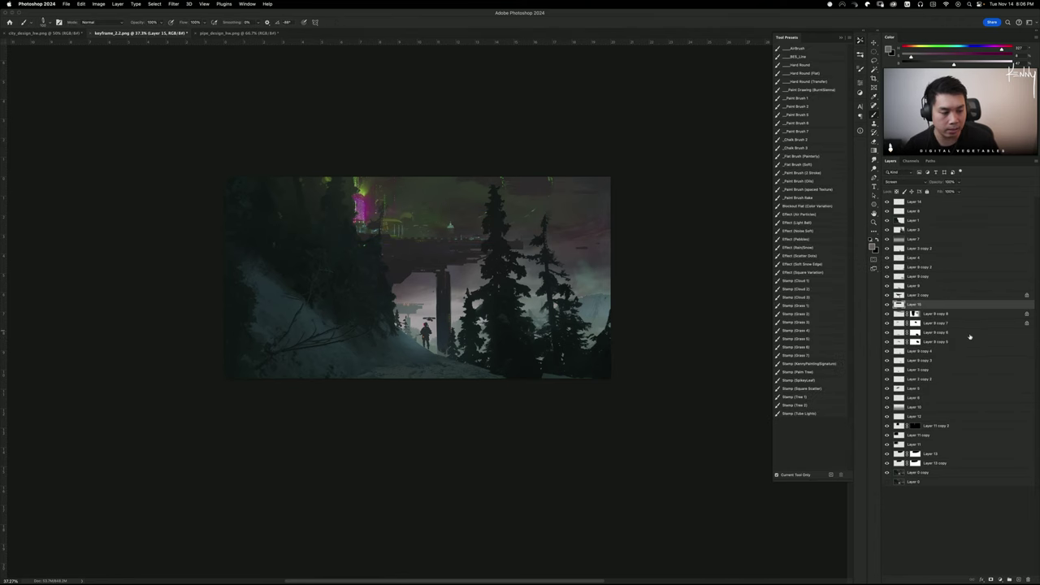
key("ctrl+t")
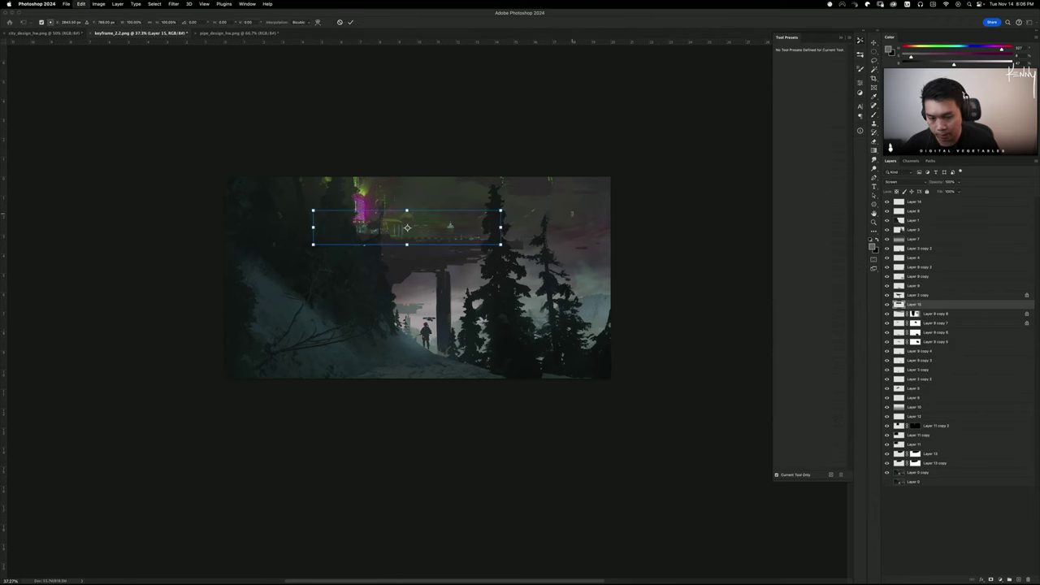
left_click_drag(499, 214, 521, 211)
key("Return")
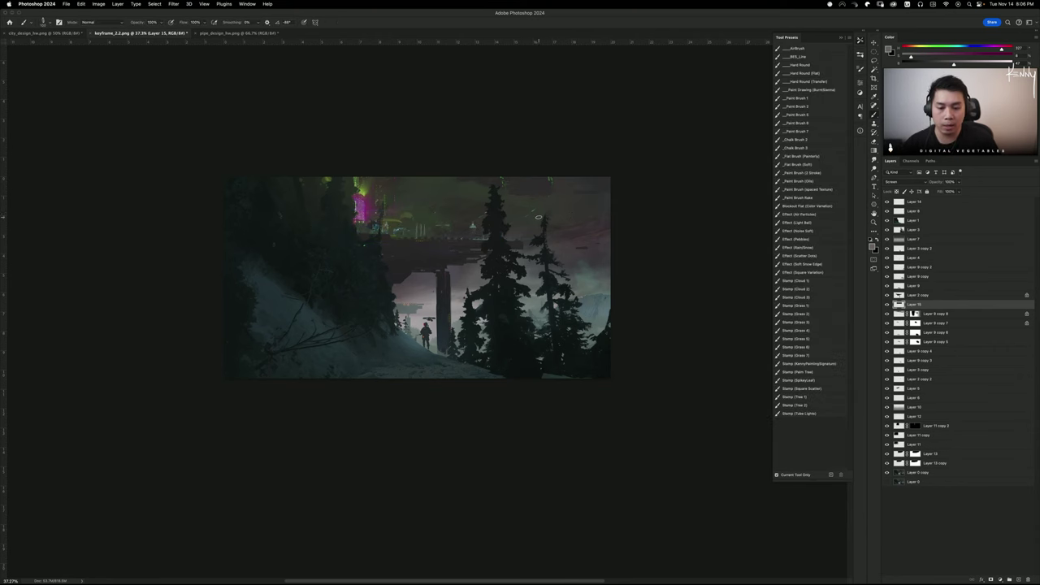
Add a mask to Layer 15, lasso the sky area above the bridge, and fade the city lights there with a black gradient
left_click(993, 580)
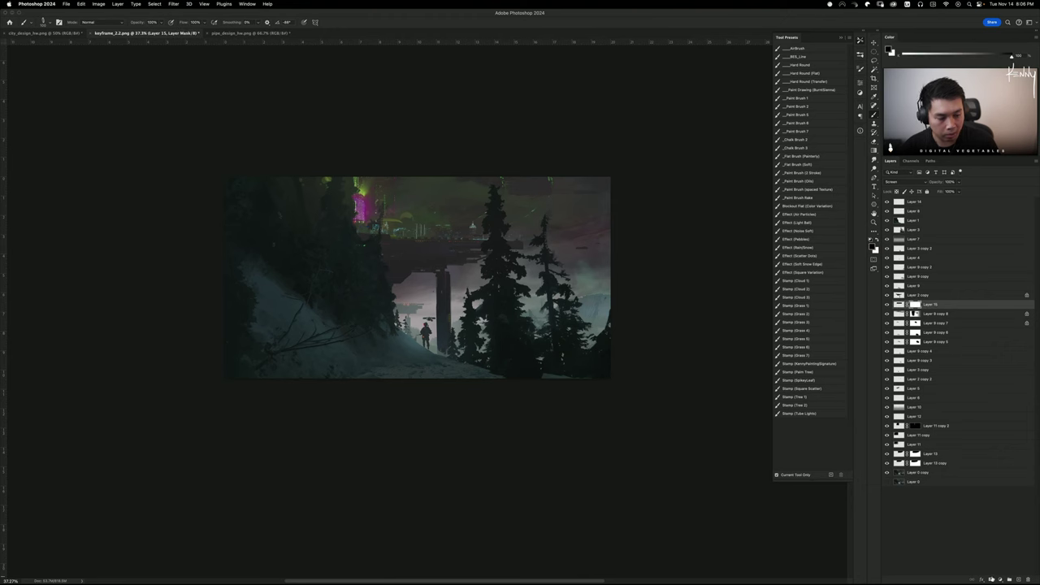
key("m")
key("super+e")
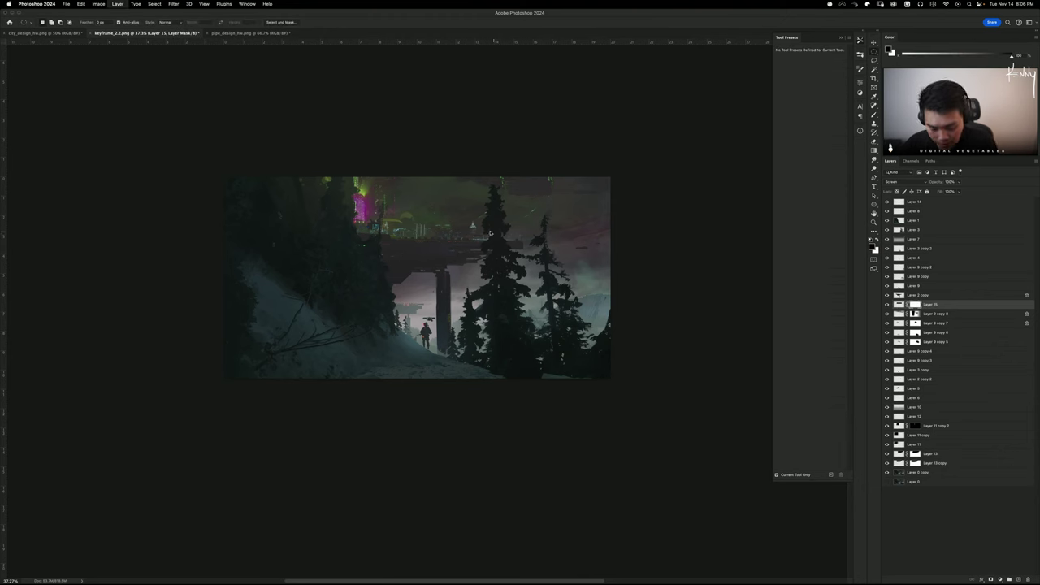
left_click(507, 207)
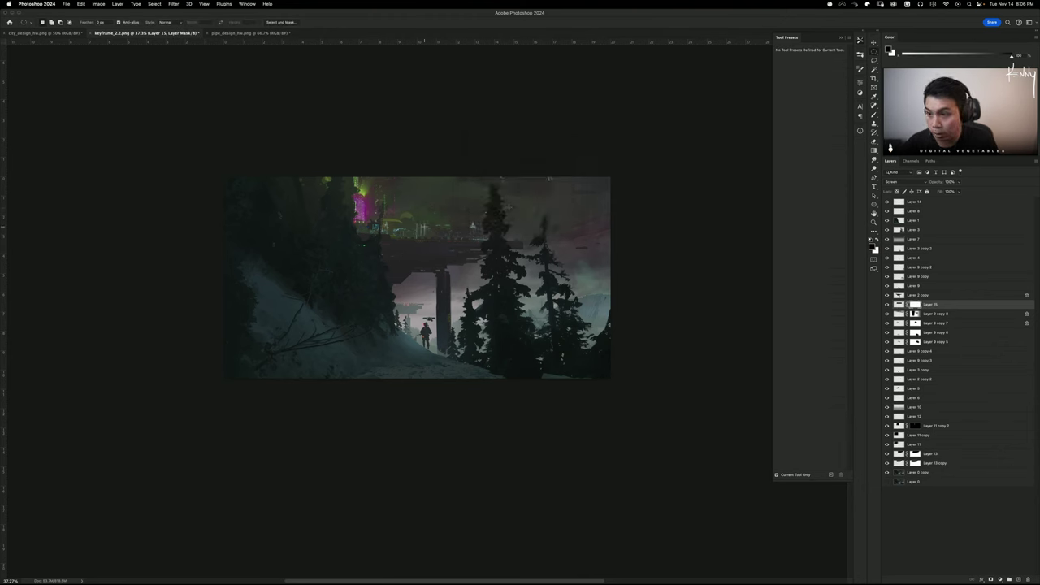
mouse_move(386, 207)
left_mouse_down()
mouse_move(512, 239)
mouse_move(526, 238)
mouse_move(400, 233)
mouse_move(598, 190)
left_mouse_up()
key("l")
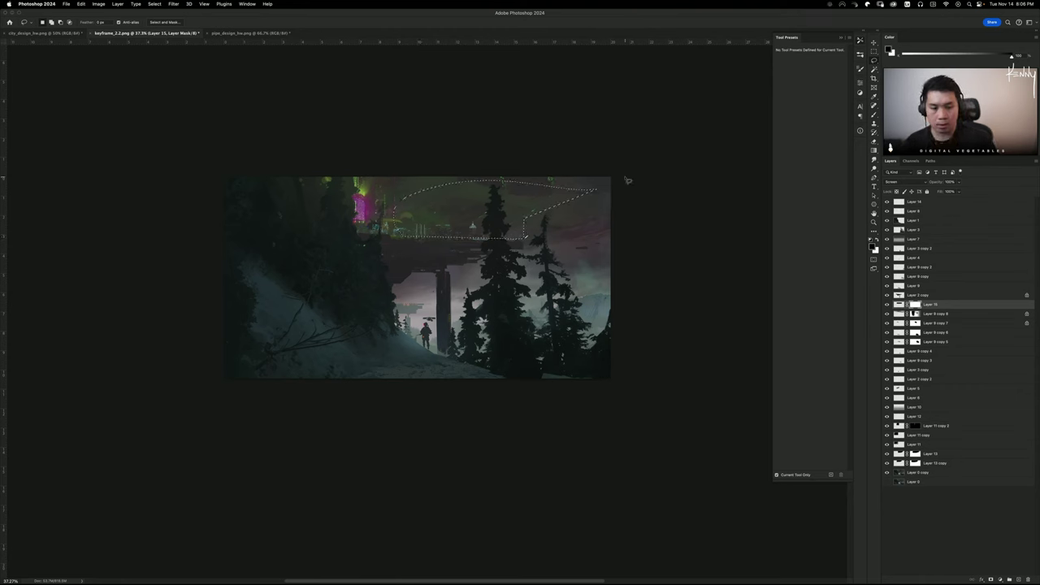
key("g")
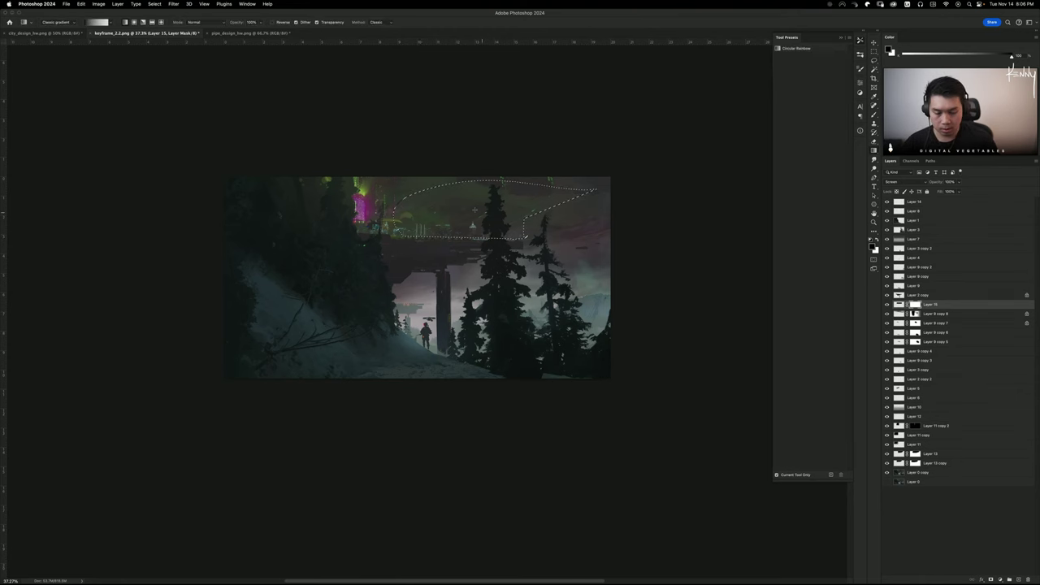
key("ctrl+d")
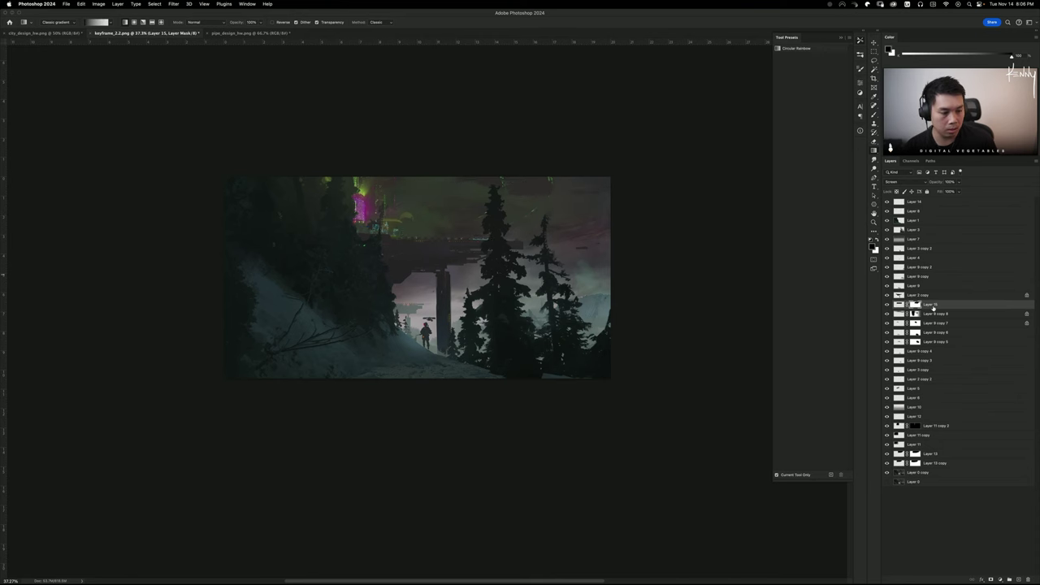
Shift the hue of Layer 15's city lights to -180 and raise their saturation to about +45
key("ctrl+2")
key("ctrl+u")
left_click_drag(742, 179, 709, 179)
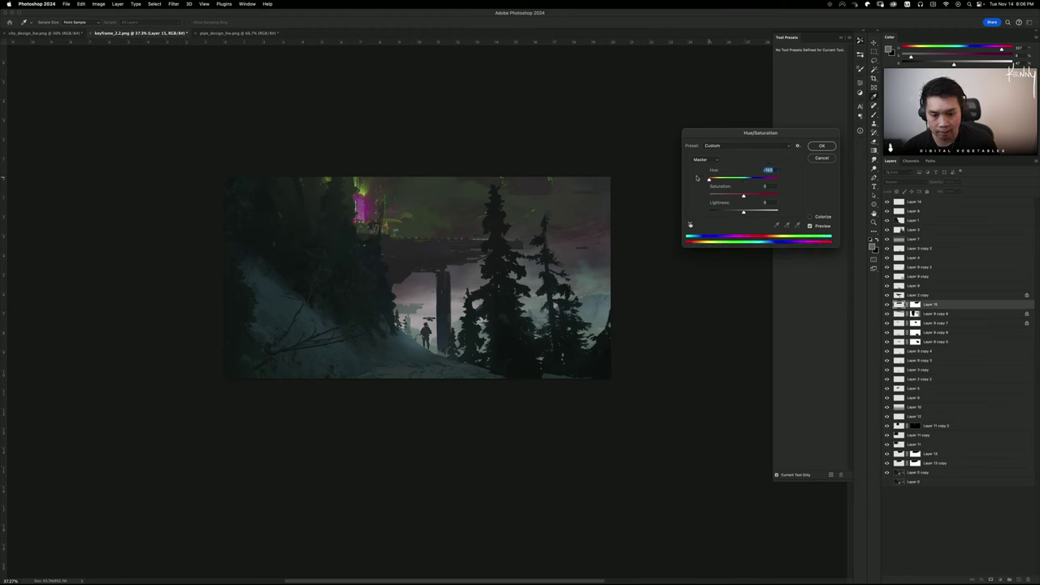
left_click_drag(743, 196, 760, 196)
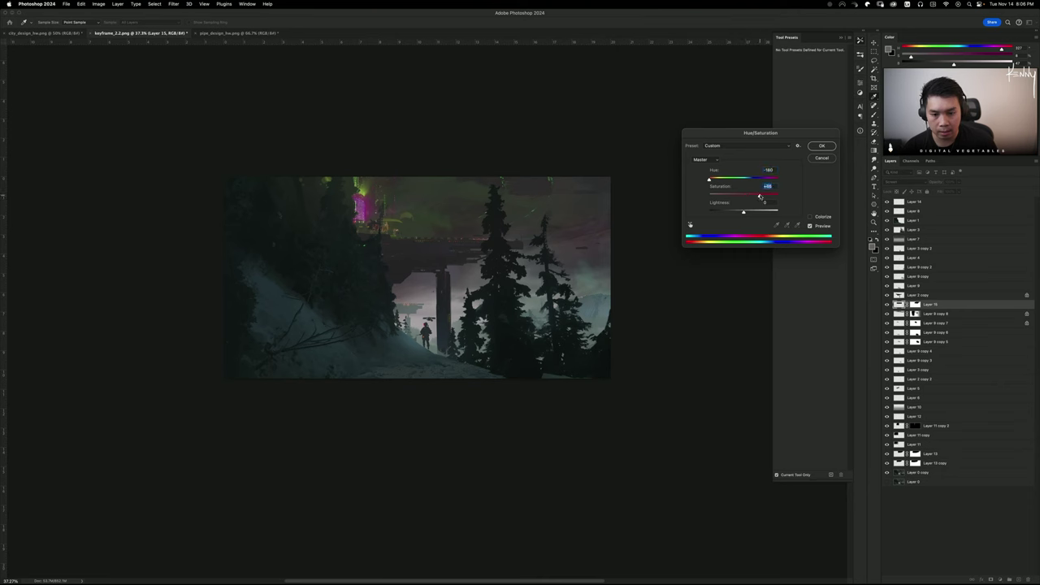
left_click(822, 145)
key("b")
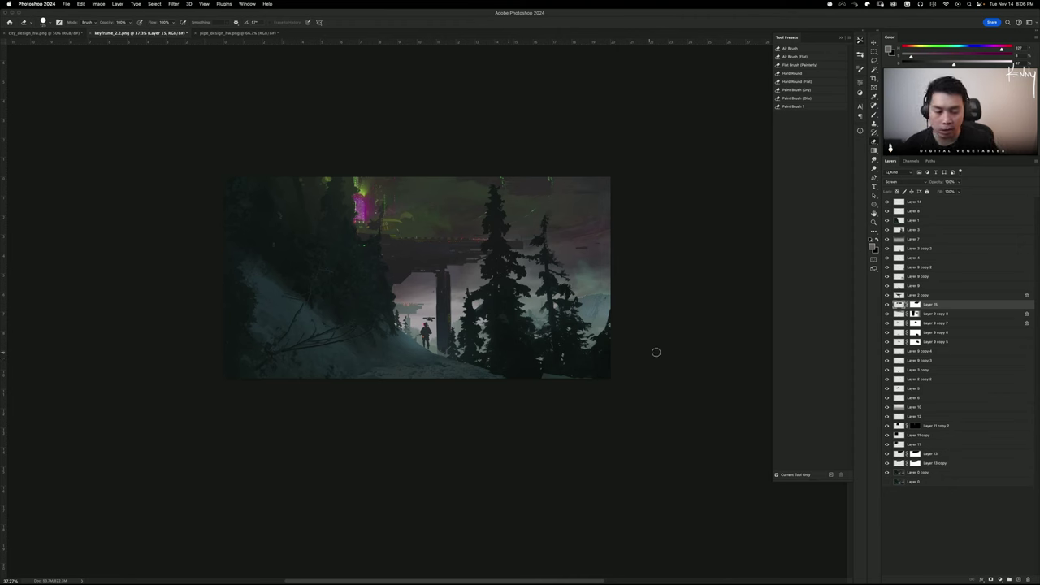
Select Layer 2 copy, try a freehand selection around the bridge and sky for dodging, and clear the selection
left_click(887, 295)
left_click(886, 295)
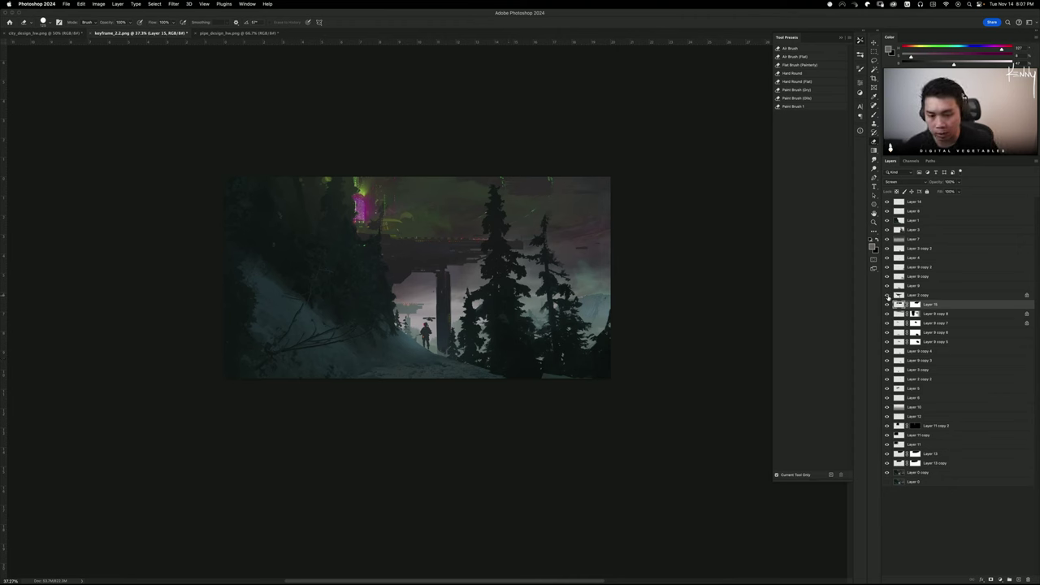
left_click(919, 295)
key("l")
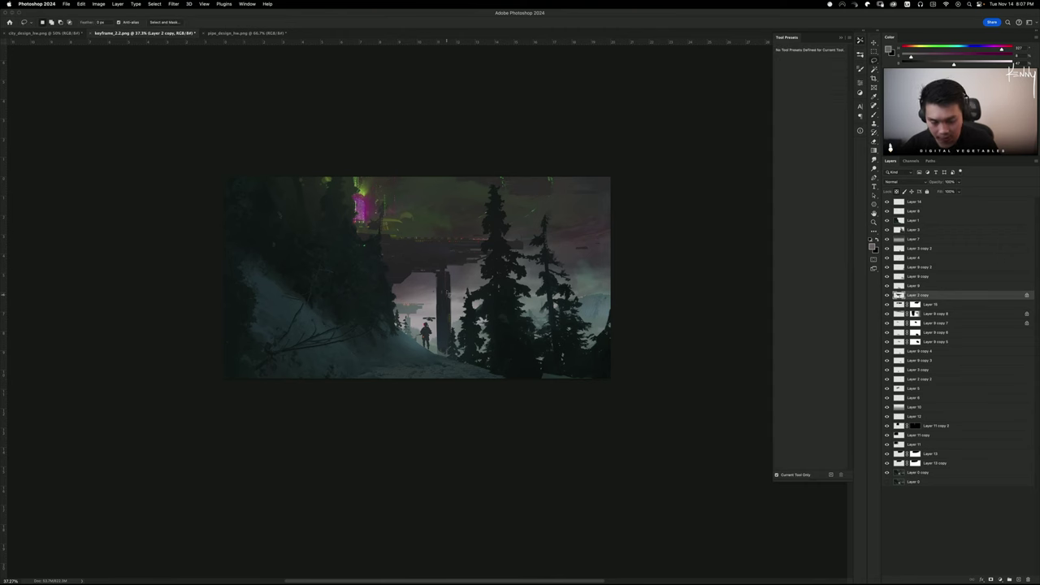
mouse_move(362, 241)
left_mouse_down()
mouse_move(422, 256)
mouse_move(405, 412)
mouse_move(623, 276)
mouse_move(432, 152)
mouse_move(274, 229)
left_mouse_up()
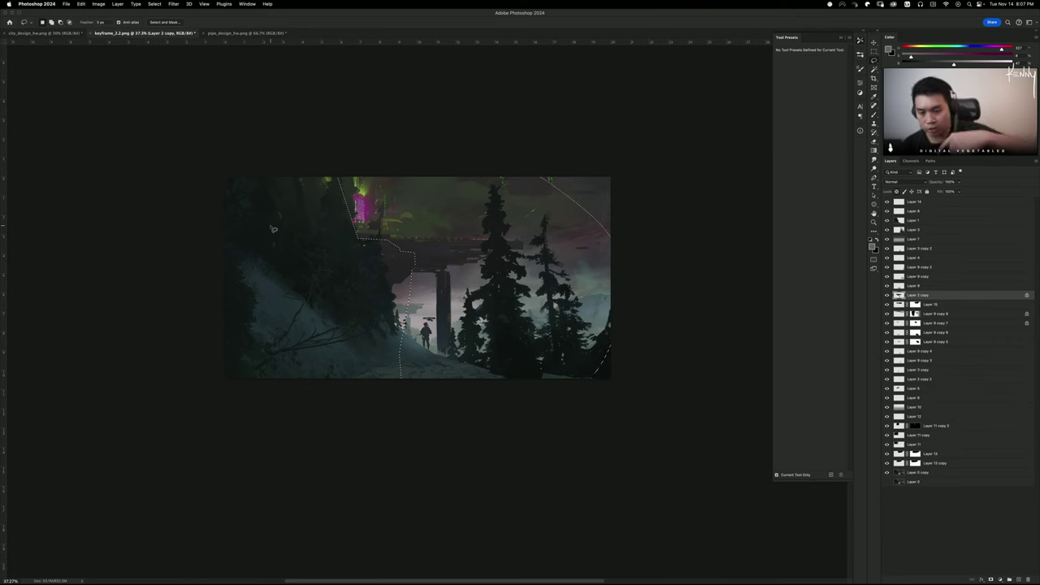
key("o")
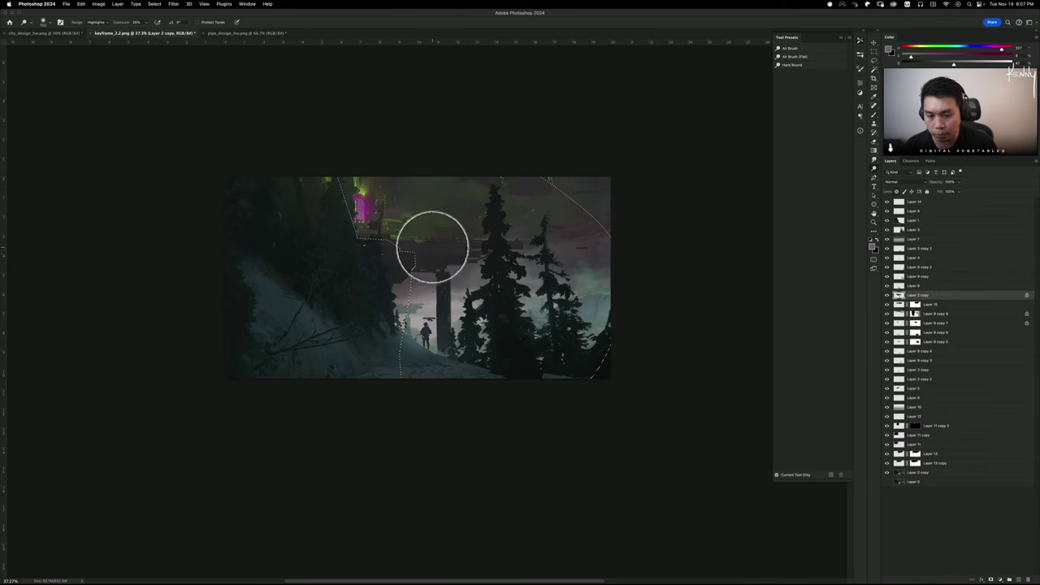
key("super+d")
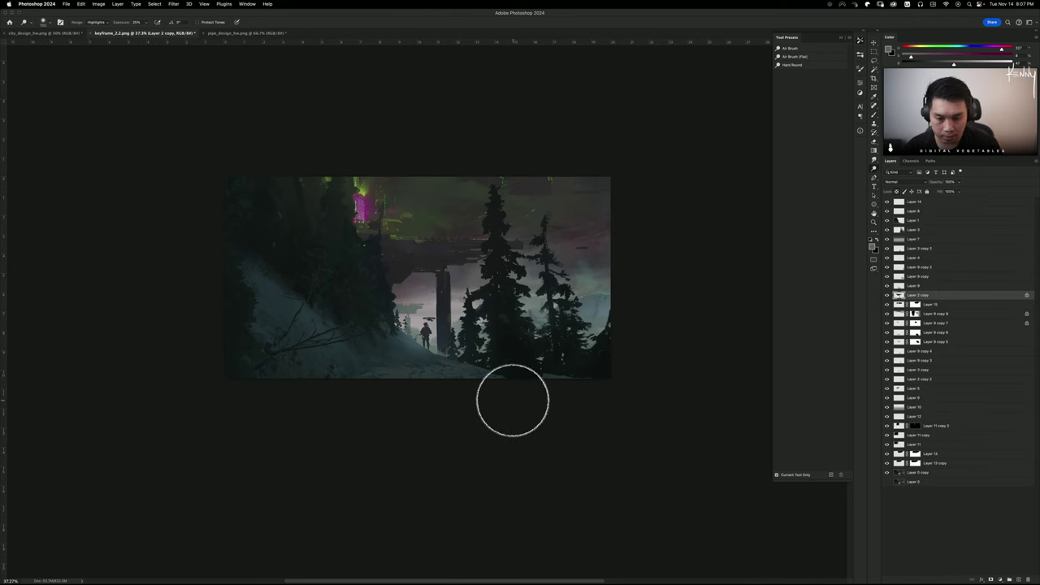
Paste the city photo above Layer 2 copy, clip it to that layer, and move and slightly tilt it to cover the bridge with lights
key("super+v")
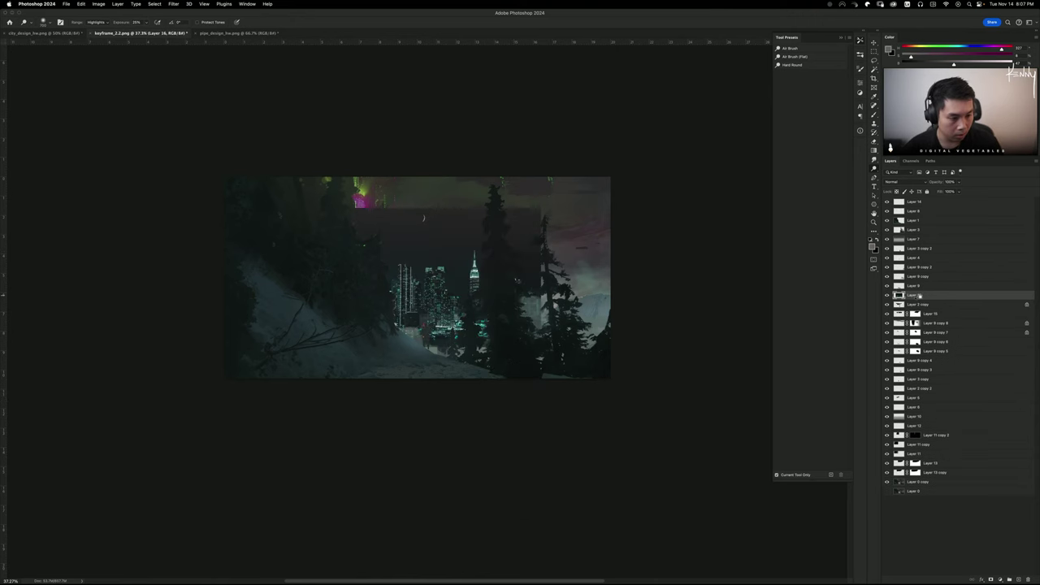
key("super+t")
left_click_drag(381, 227, 330, 200)
left_click_drag(208, 203, 205, 212)
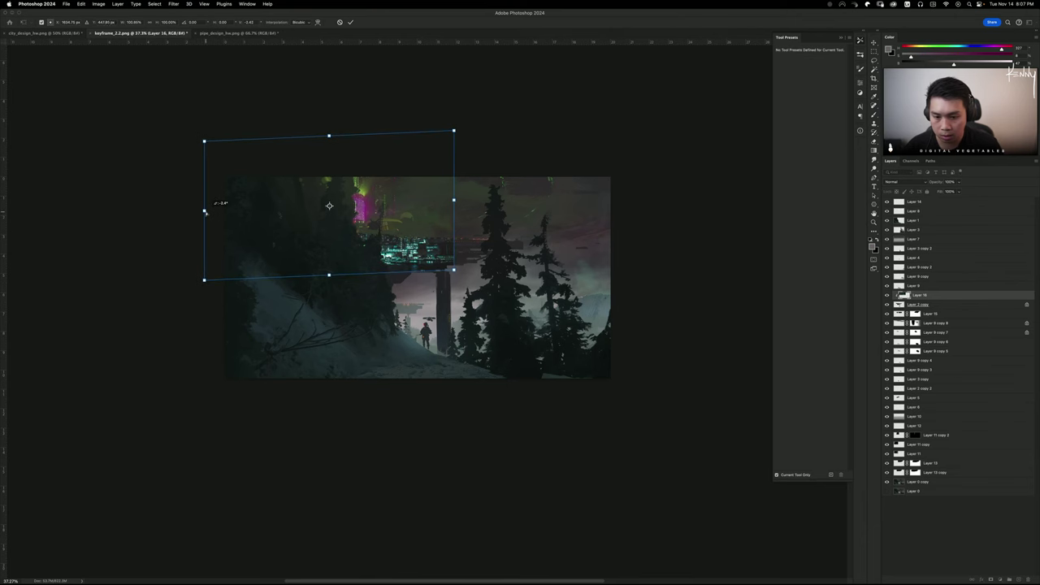
mouse_move(457, 201)
left_mouse_down()
mouse_move(474, 196)
mouse_move(444, 193)
left_mouse_up()
key("Return")
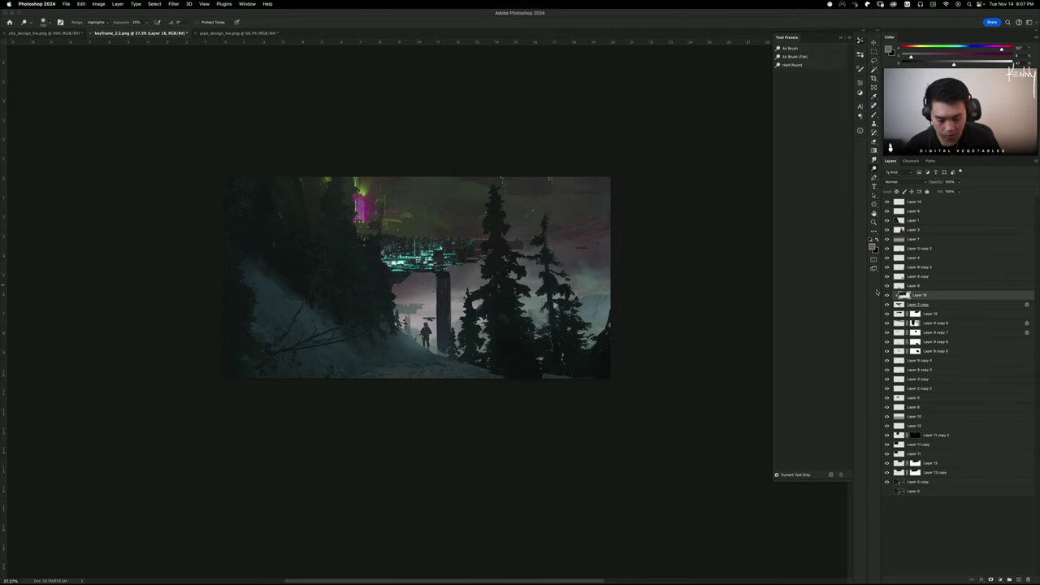
Darken Layer 16's midtones with Levels and hide the layer behind a black mask ready for brushing
key("super+l")
left_click_drag(866, 340, 887, 338)
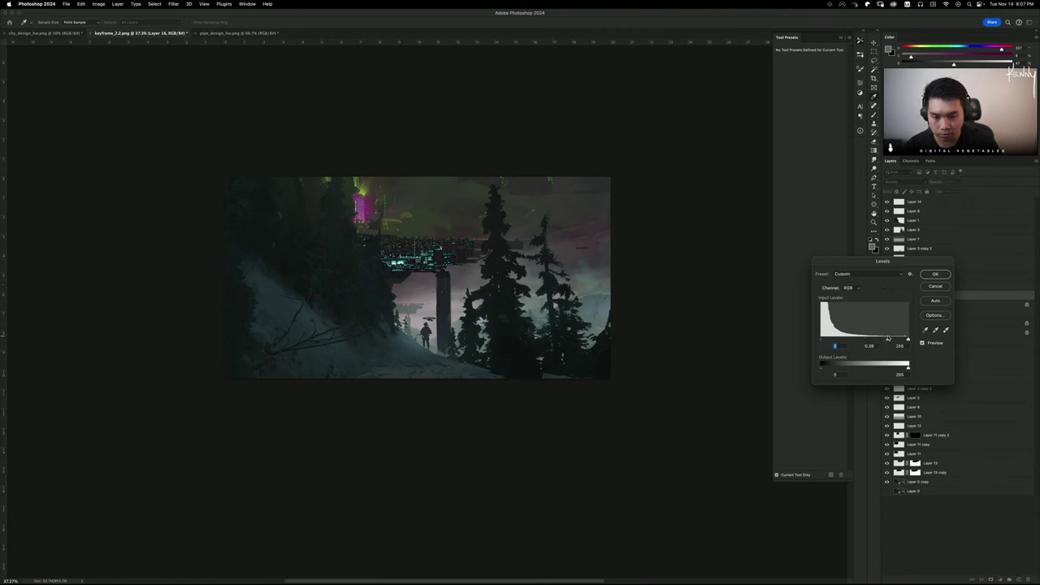
left_click(935, 274)
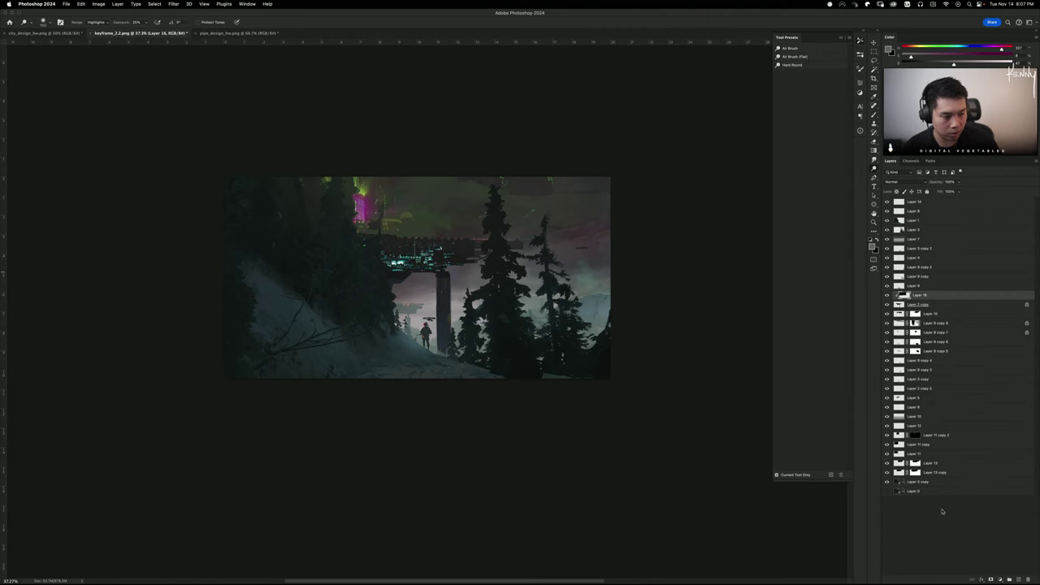
left_click(991, 580, "alt")
key("b")
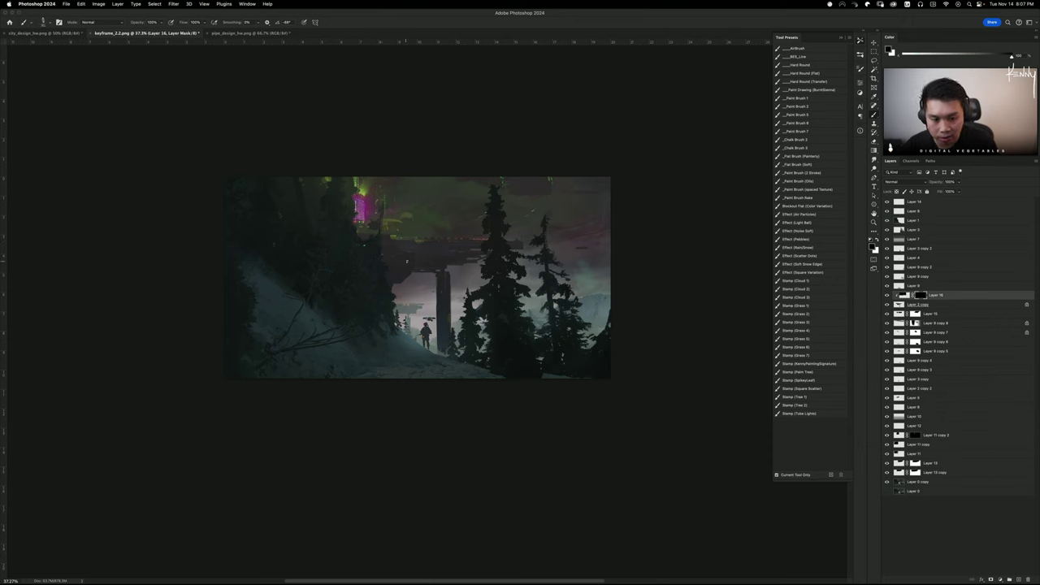
Set Layer 16's city lights to the Screen blend mode and darken their midtones to about 0.38 with Levels
key("x")
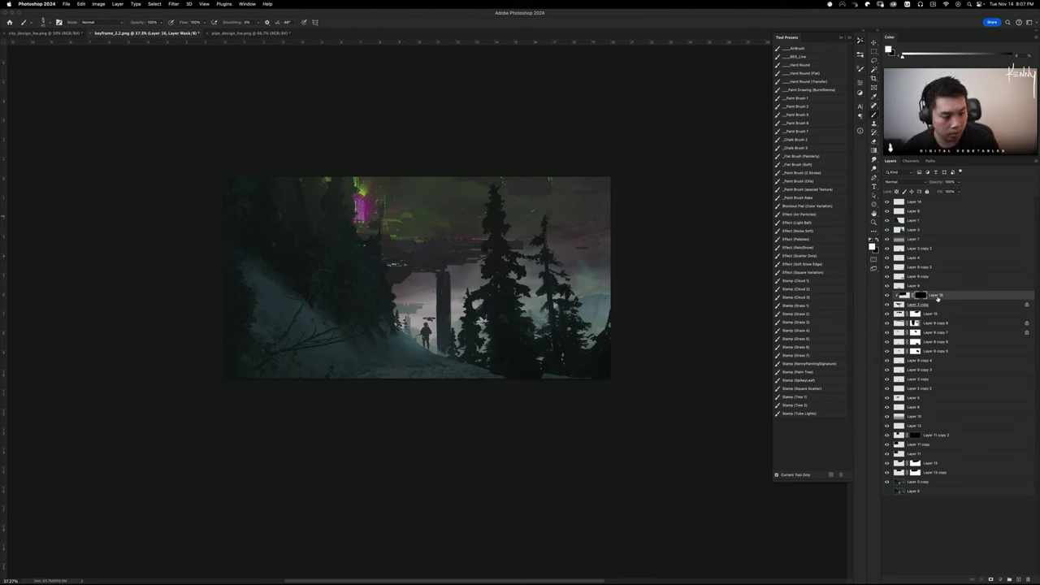
left_click(905, 295)
left_click(902, 183)
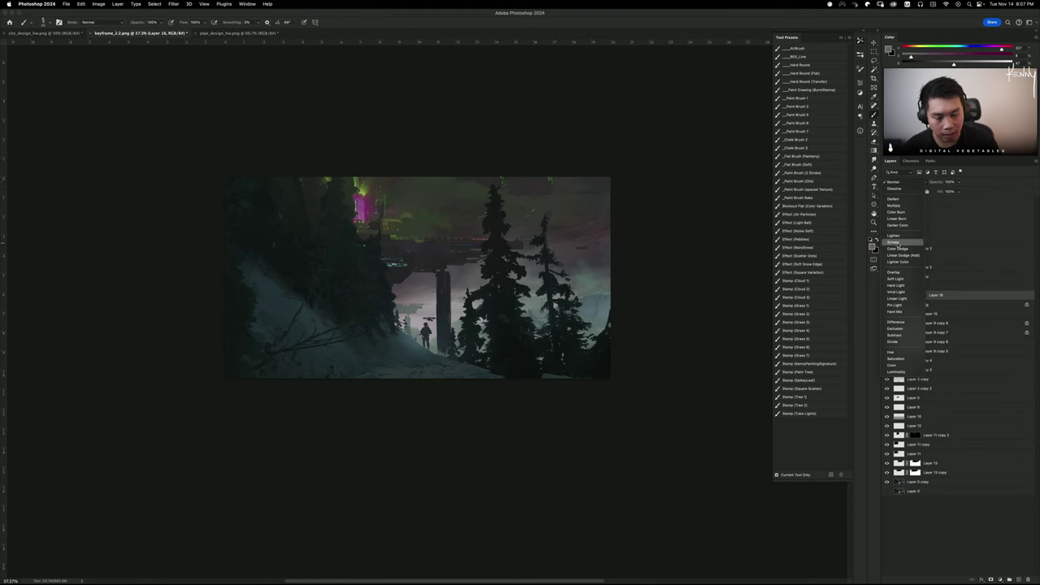
left_click(898, 242)
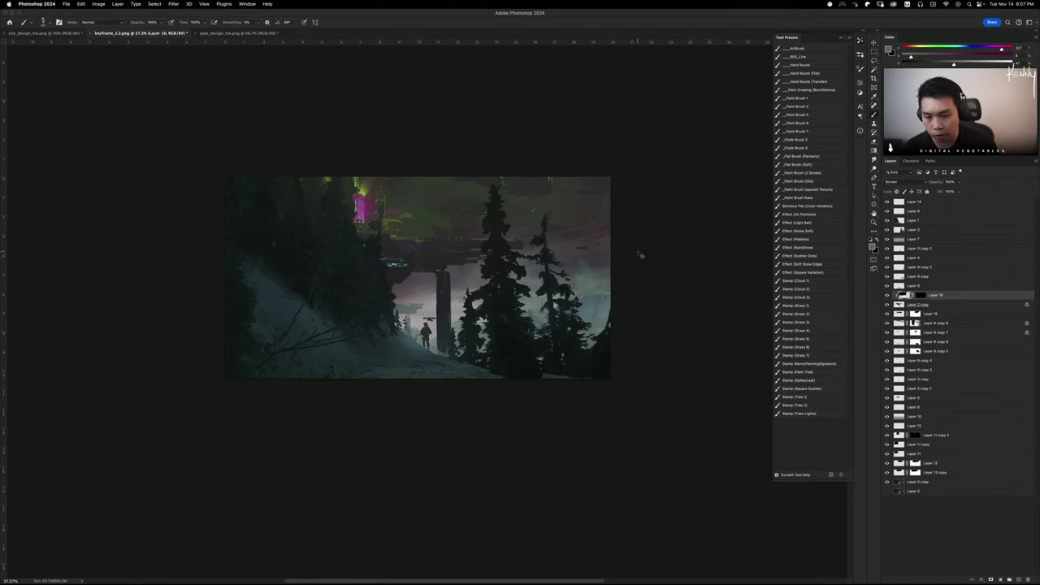
key("super+l")
left_click_drag(863, 340, 888, 338)
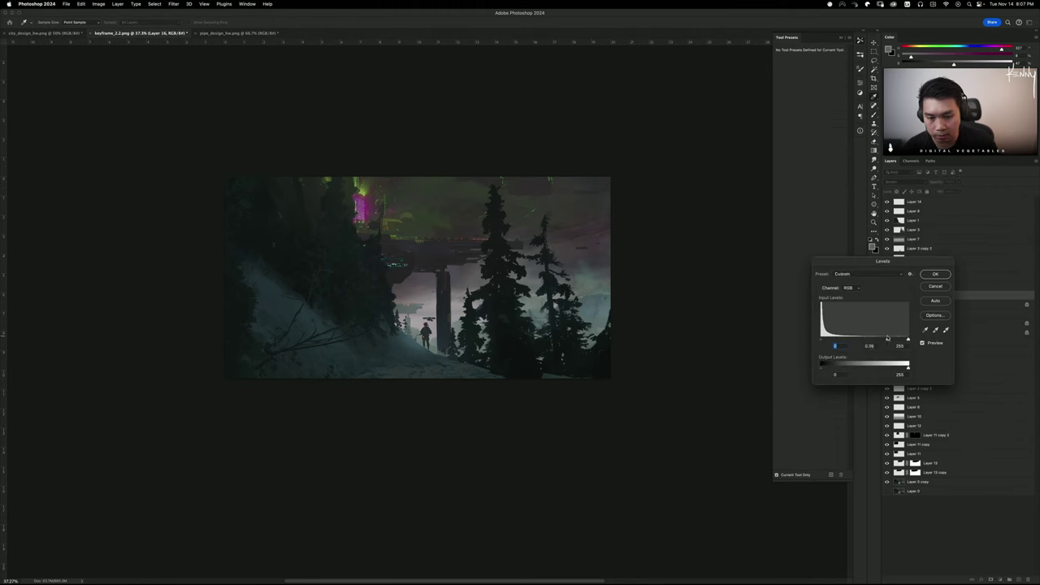
left_click(936, 274)
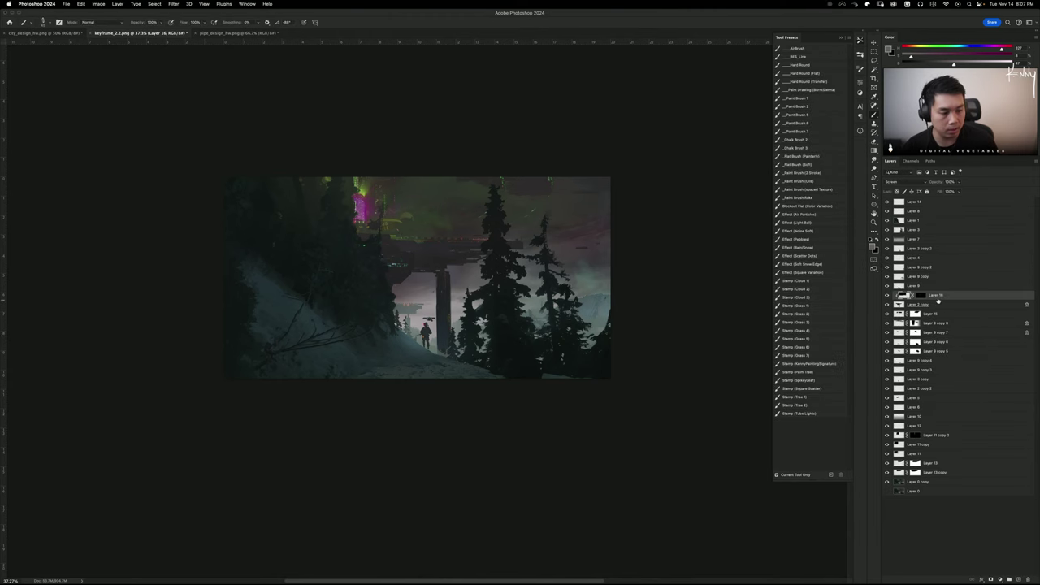
Shift the hue of Layer 16's bridge lights from green to warm orange with Hue/Saturation
key("super+u")
left_click_drag(742, 178, 718, 179)
left_click(822, 145)
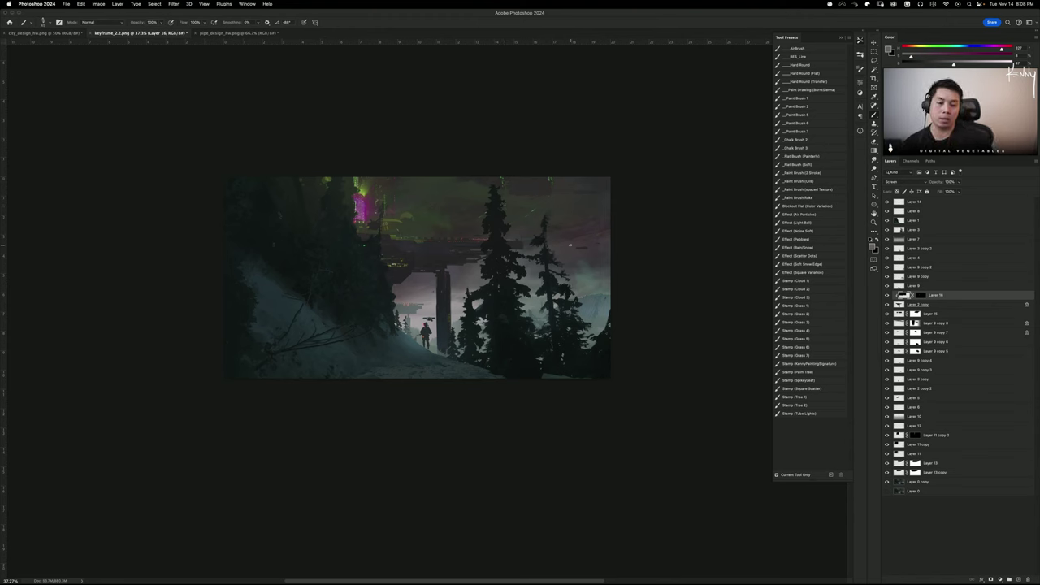
Stamp the merged image onto Layer 14 and darken its midtones to about 0.83 with Levels
left_click(944, 204)
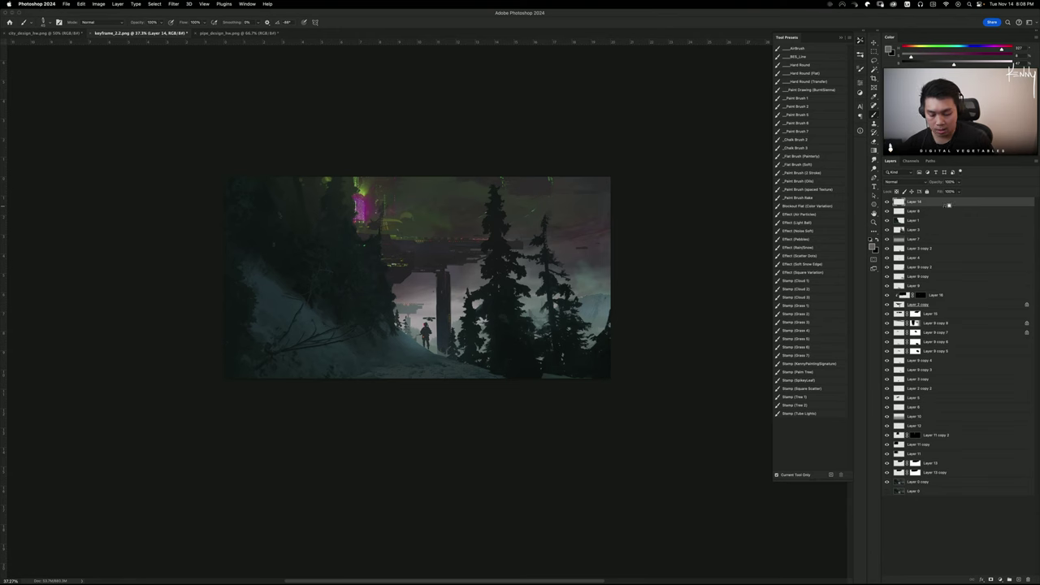
key("super+l")
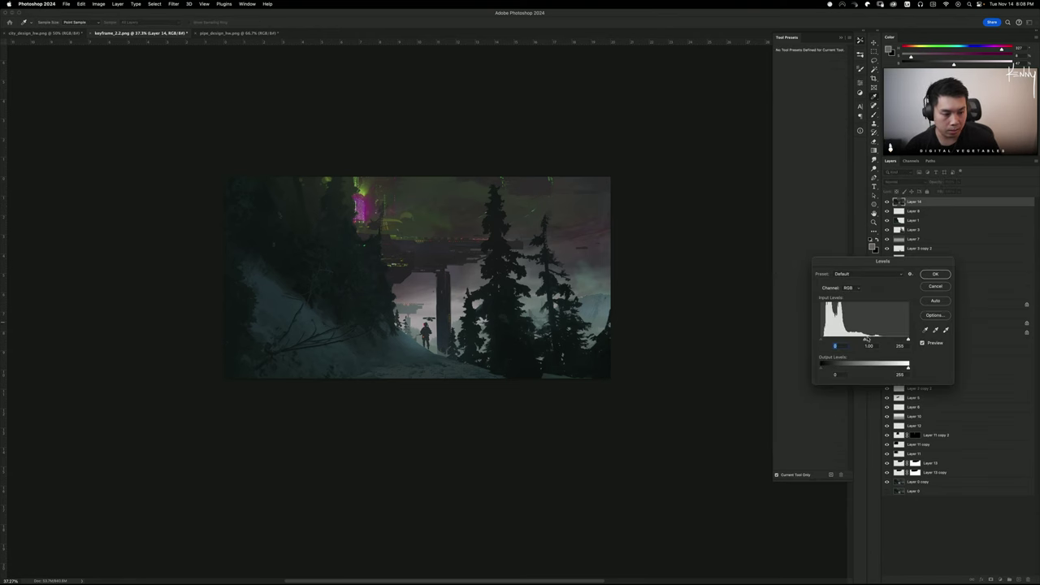
left_click_drag(866, 340, 878, 339)
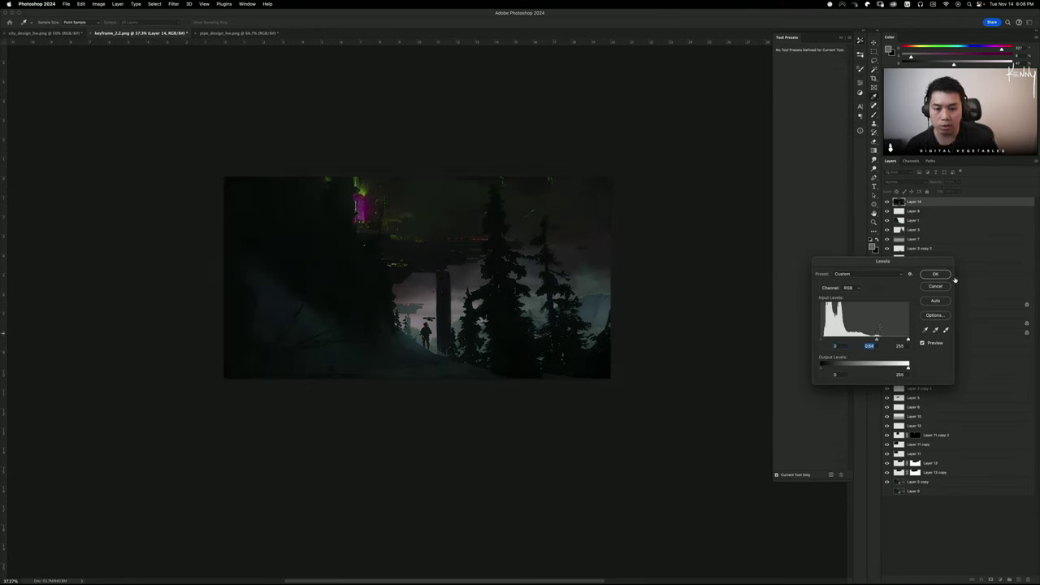
left_click(936, 286)
key("super+l")
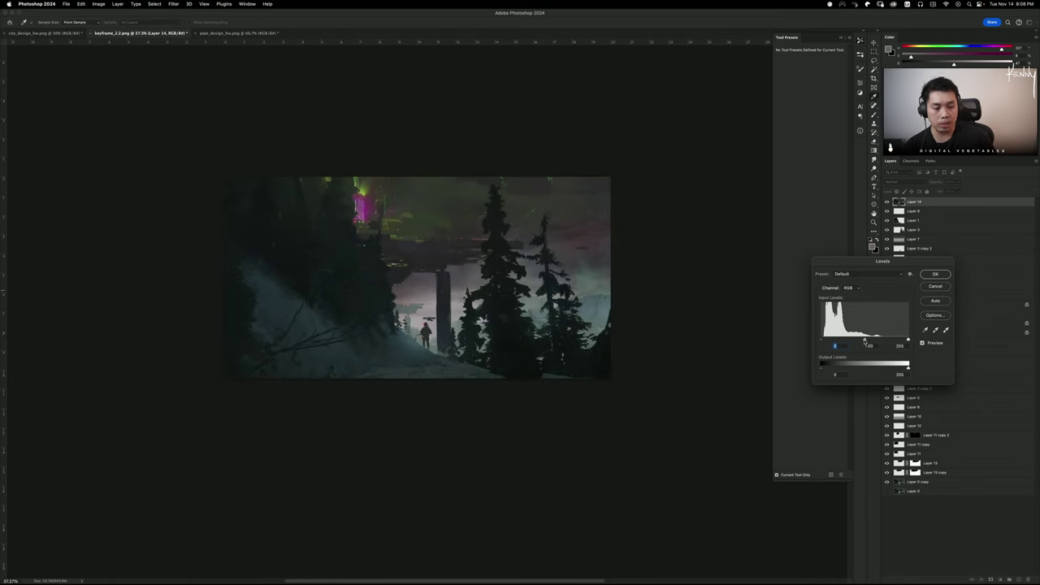
left_click_drag(866, 340, 869, 341)
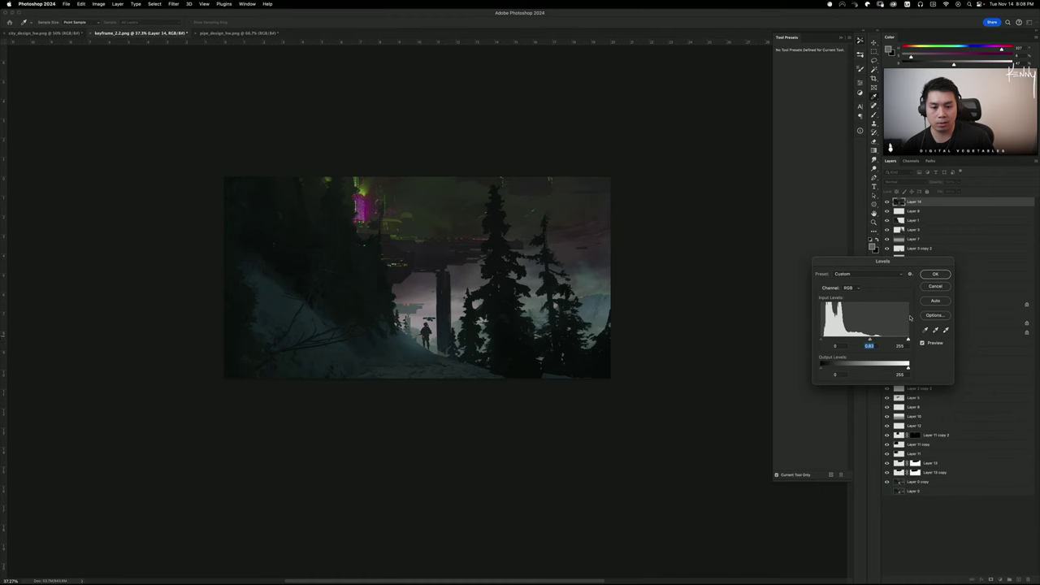
left_click(937, 274)
key("r")
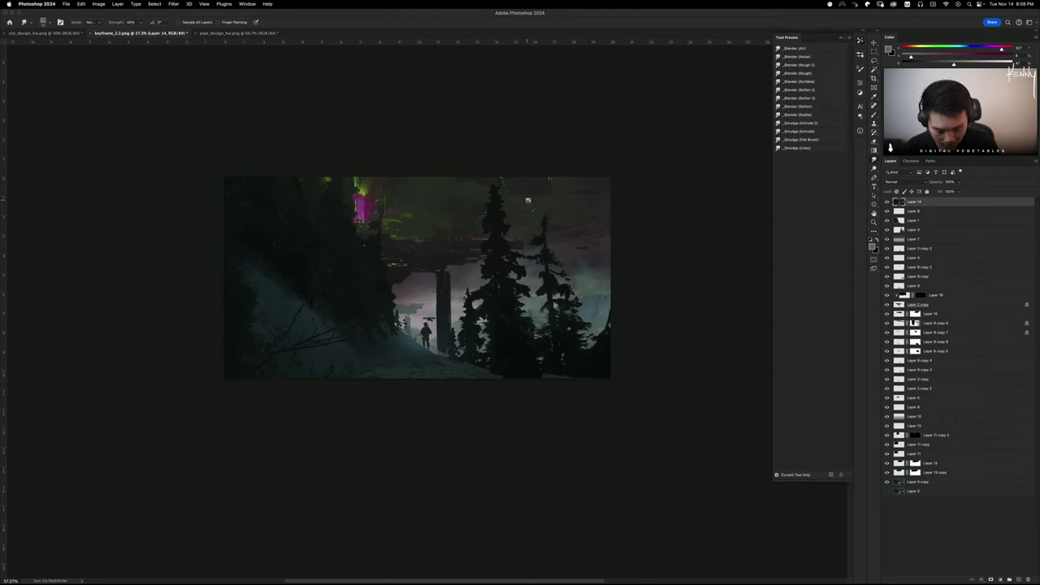
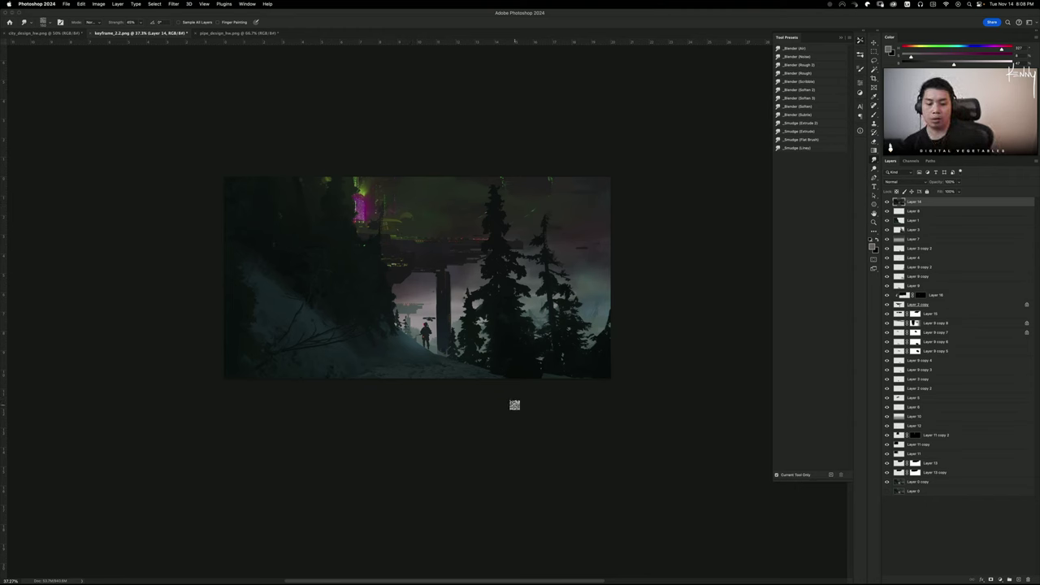
Bring in the earlier keyframe version from another window, paste it above Layer 14 and scale it to fill the canvas
key("b")
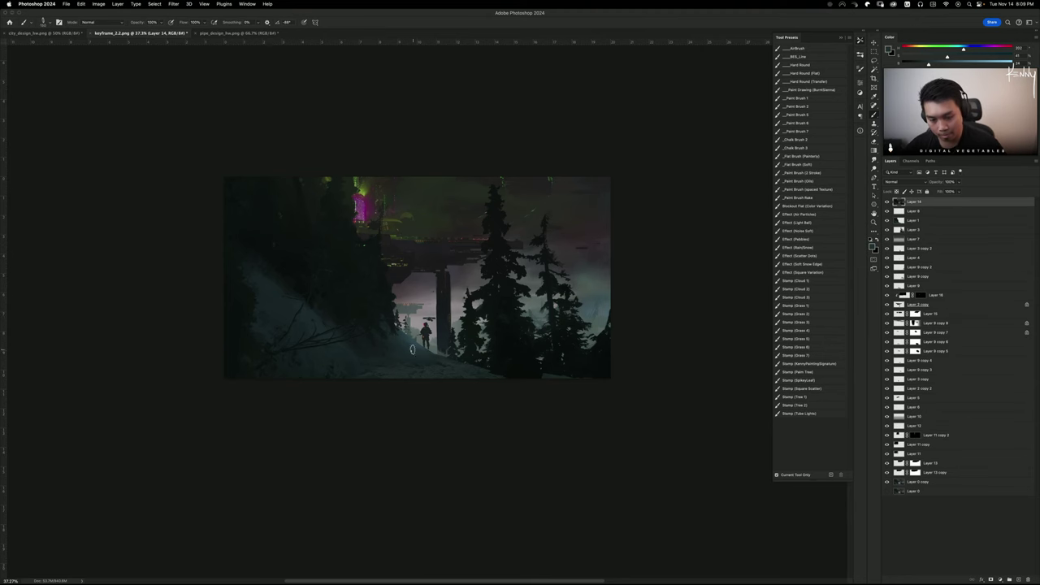
key("super+minus")
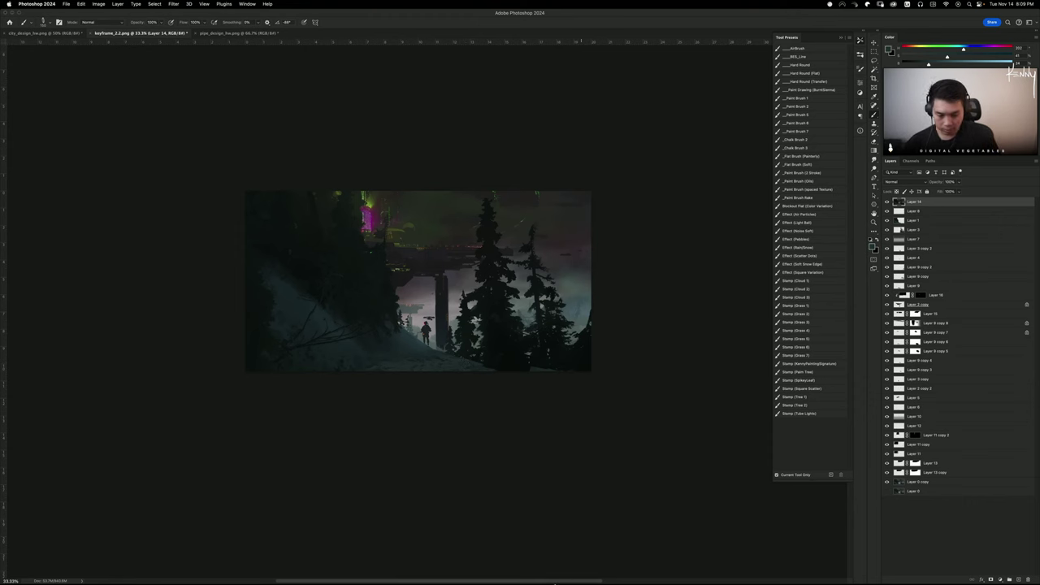
left_click(547, 573)
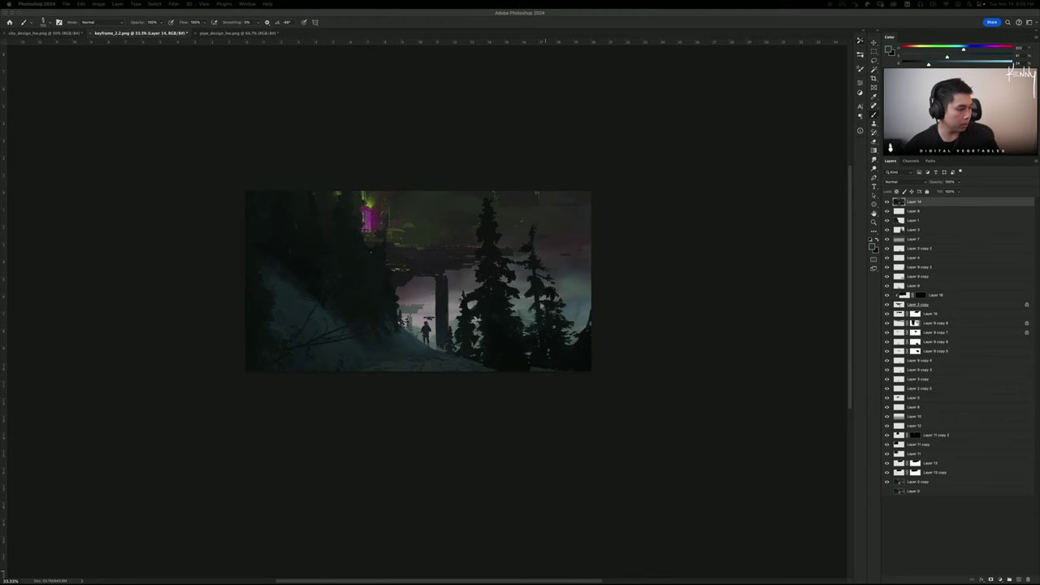
left_click(805, 281)
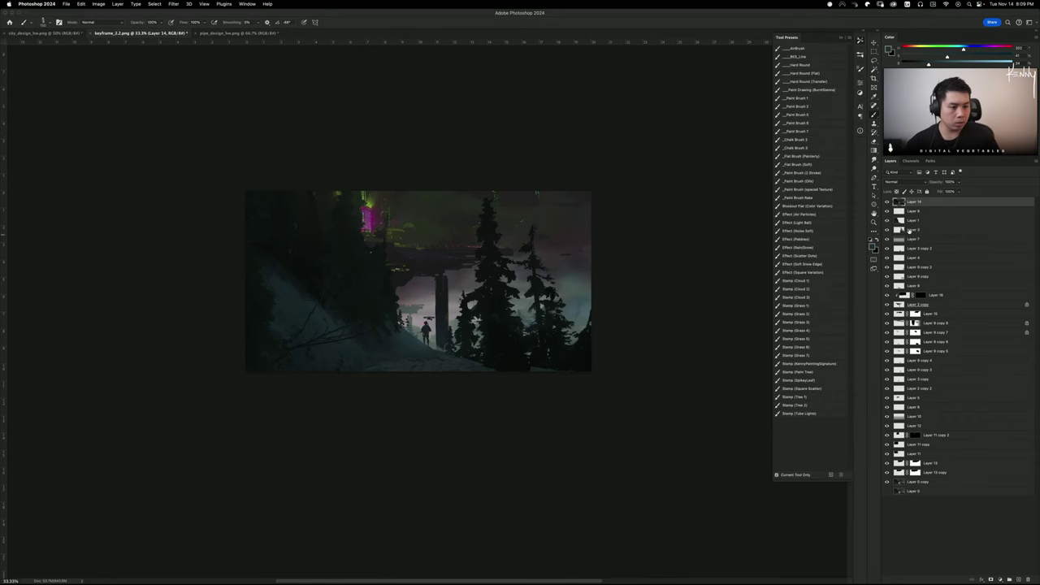
key("super+v")
key("super+t")
left_click_drag(543, 222, 593, 192)
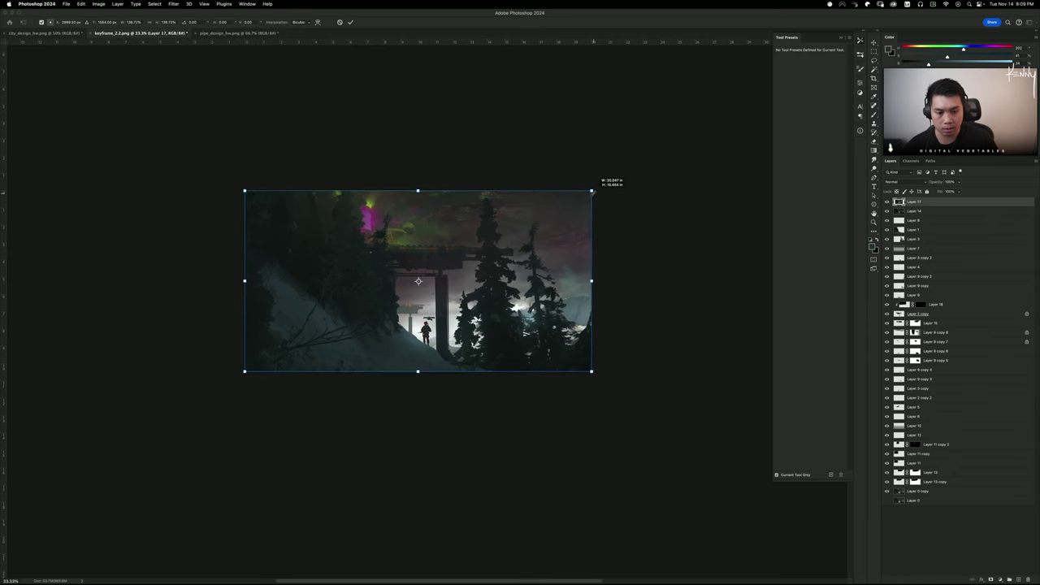
key("Return")
key("b")
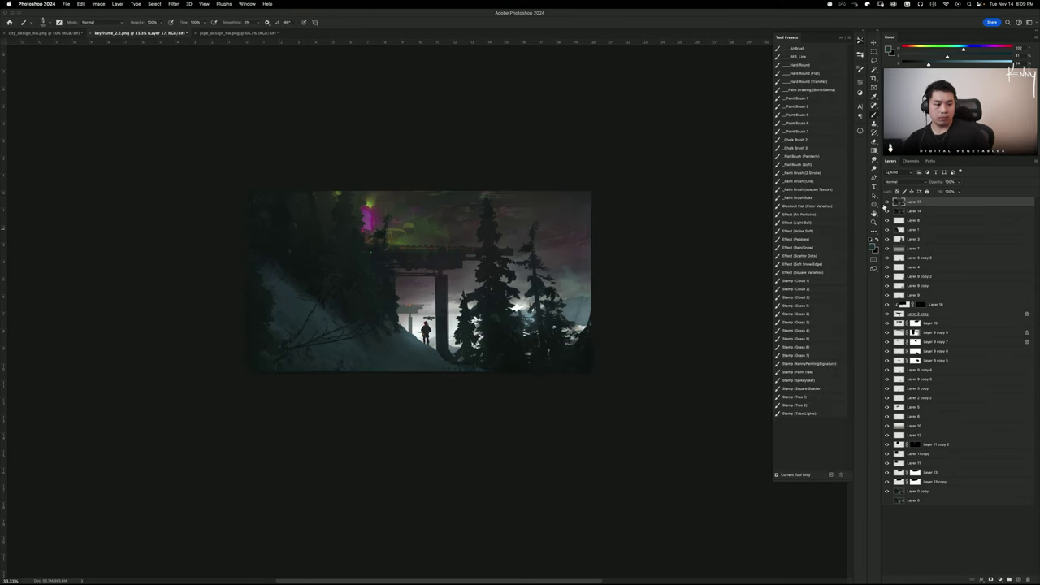
Compare the current painting with the earlier version by repeatedly hiding and showing Layer 17, leaving it hidden
left_click(887, 202)
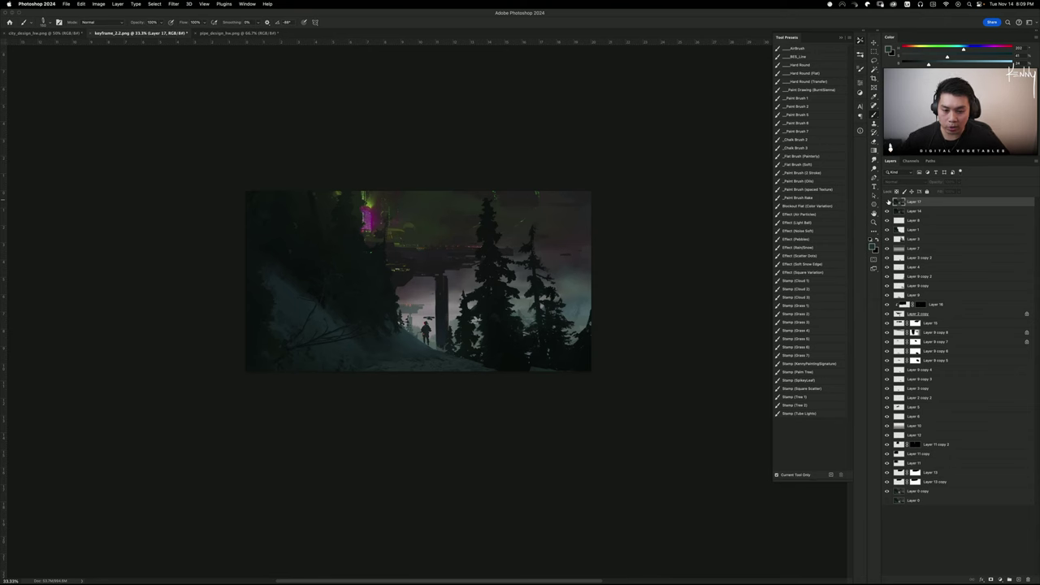
left_click(887, 202)
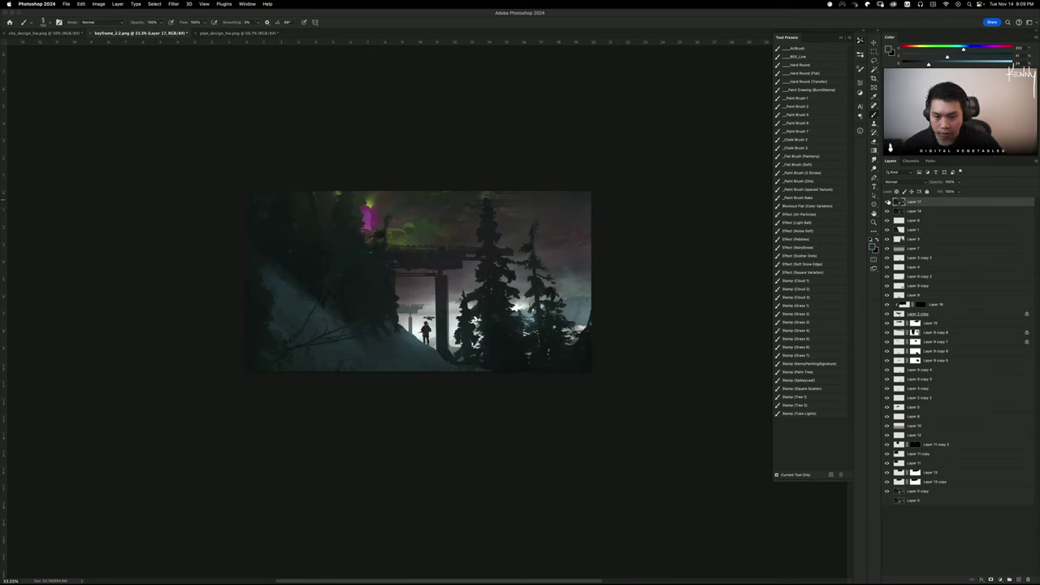
left_click(888, 202)
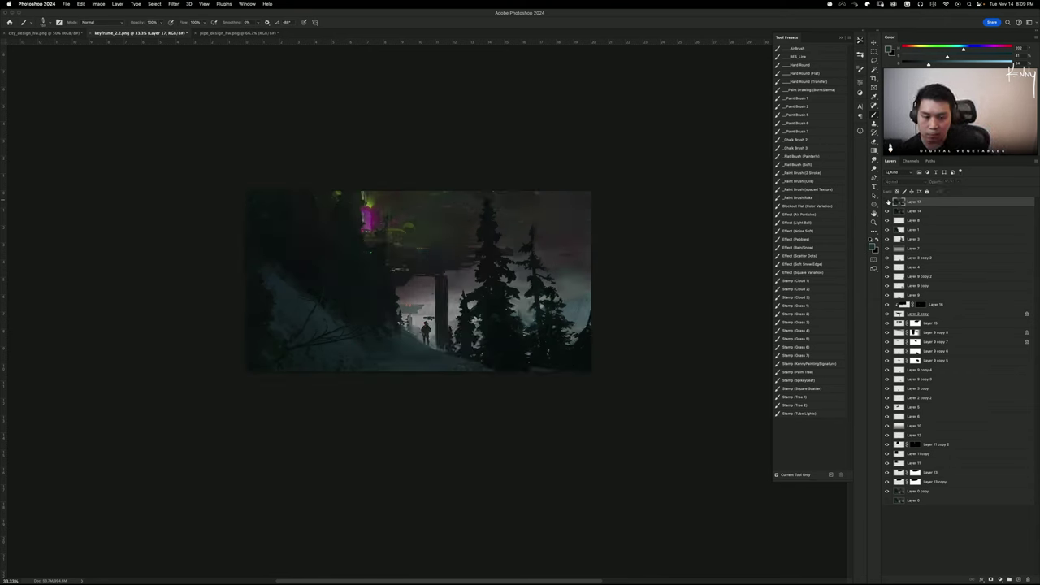
left_click(888, 202)
left_click(888, 202)
left_click(888, 201)
left_click(888, 202)
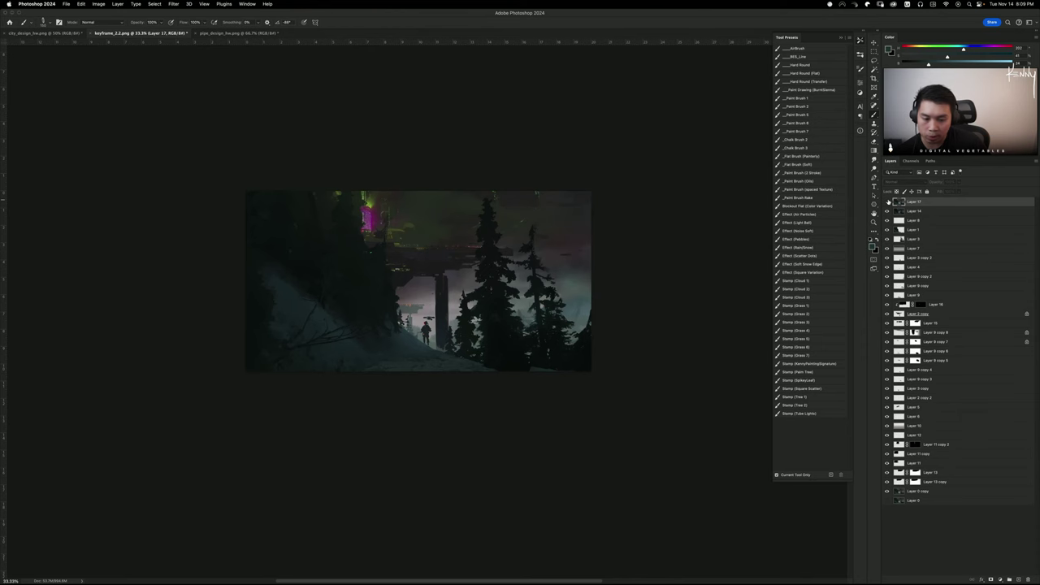
left_click(888, 202)
left_click(888, 202)
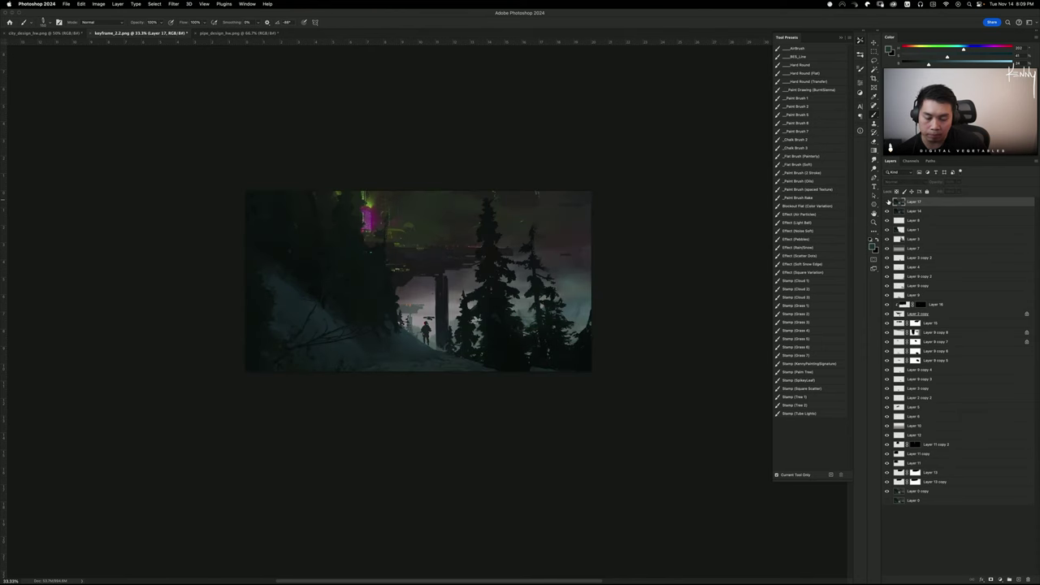
left_click(888, 201)
left_click(888, 202)
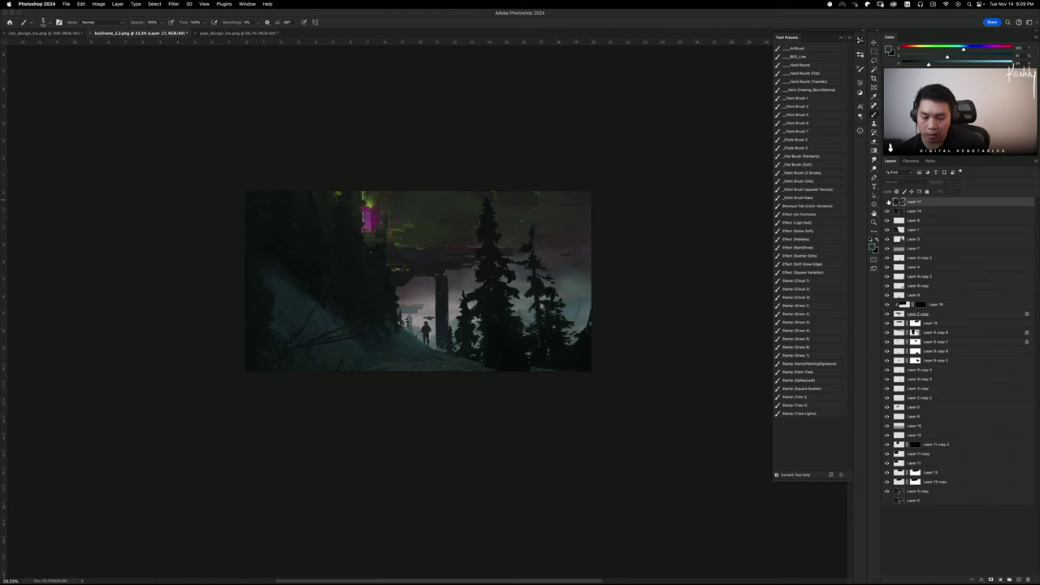
left_click(888, 202)
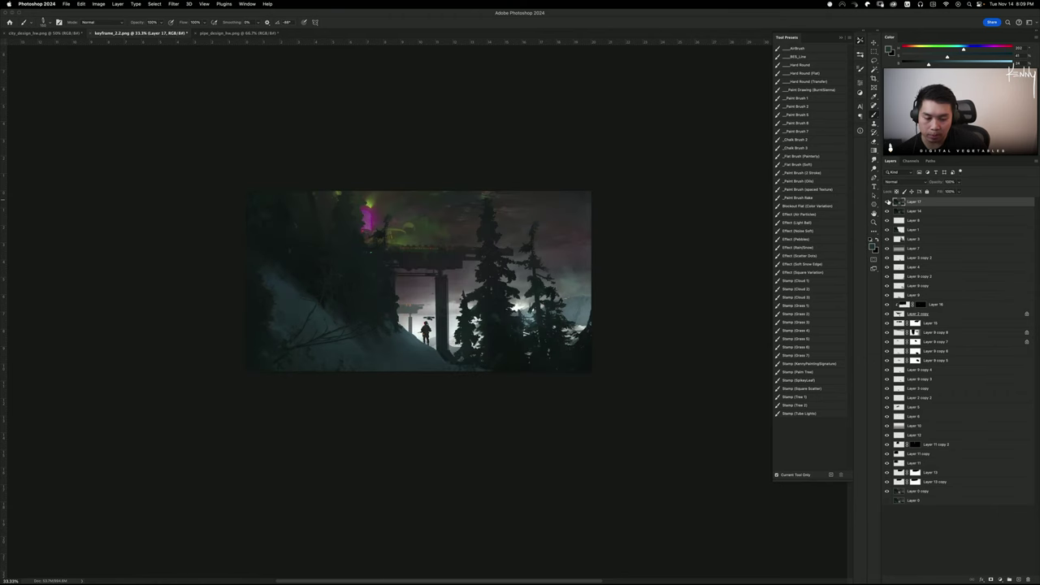
left_click(888, 201)
left_click(888, 202)
left_click(888, 201)
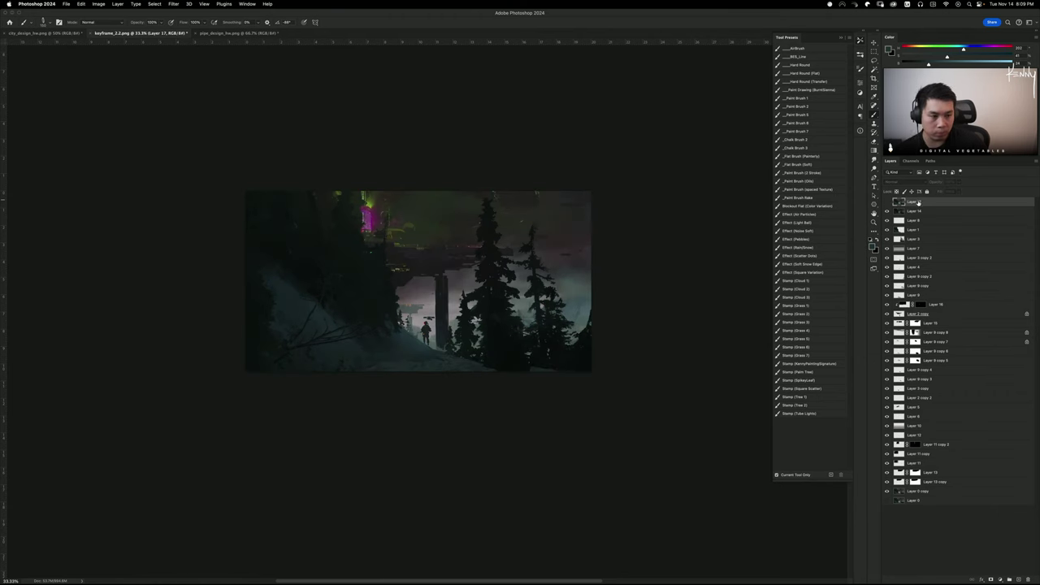
Dodge the highlights of the snowy slope around the figure on Layer 14 with an enlarged brush, undoing the last strokes
left_click(917, 211)
key("o")
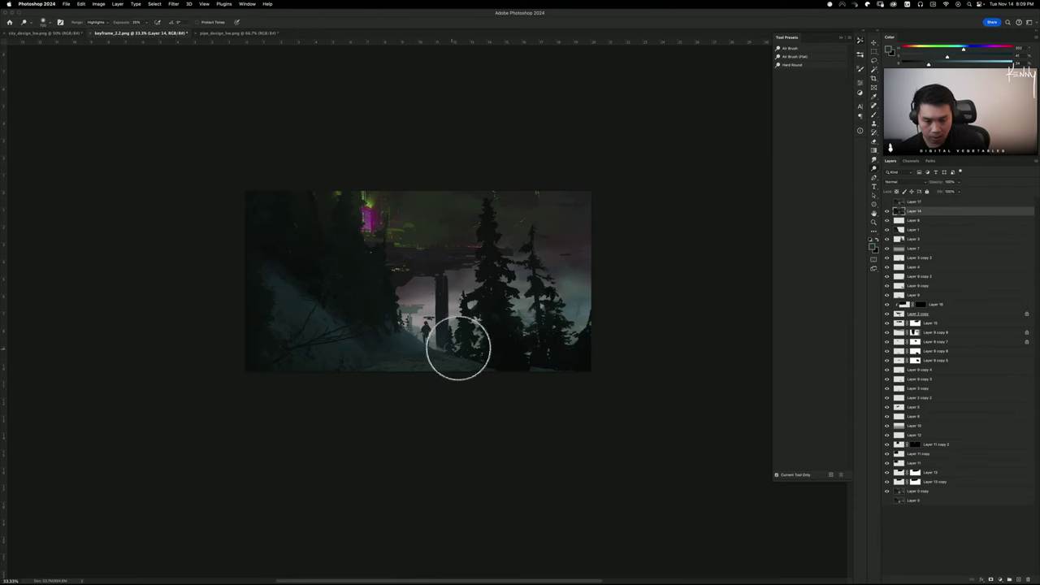
key("bracketright")
key("bracketright")
key("bracketright")
key("bracketright")
mouse_move(443, 340)
left_mouse_down()
mouse_move(352, 331)
mouse_move(414, 341)
mouse_move(391, 330)
mouse_move(298, 352)
left_mouse_up()
key("super+z")
key("shift+super+z")
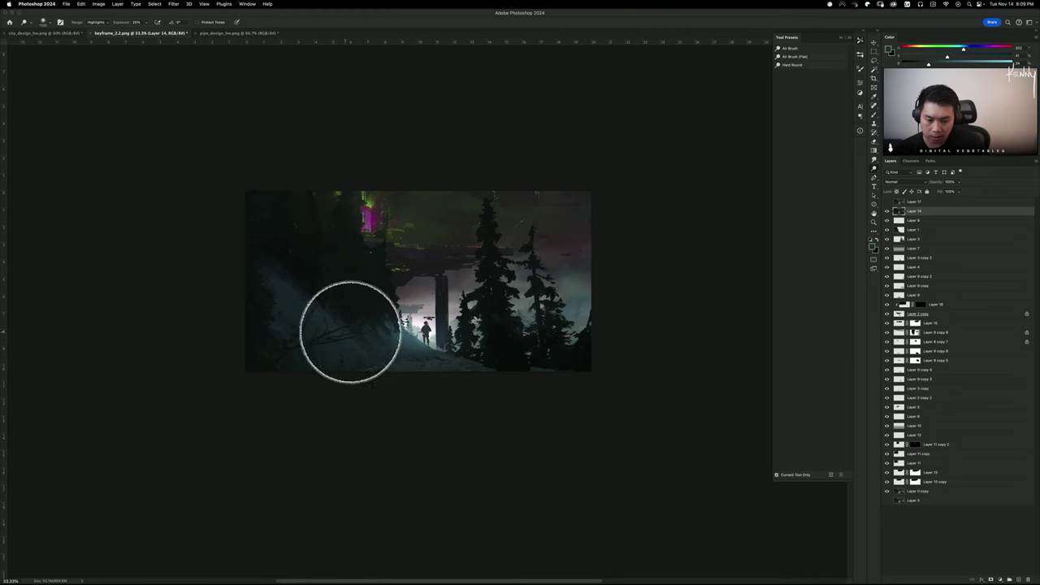
mouse_move(350, 332)
left_mouse_down()
mouse_move(521, 337)
mouse_move(444, 332)
mouse_move(485, 333)
left_mouse_up()
key("super+z")
key("super+z")
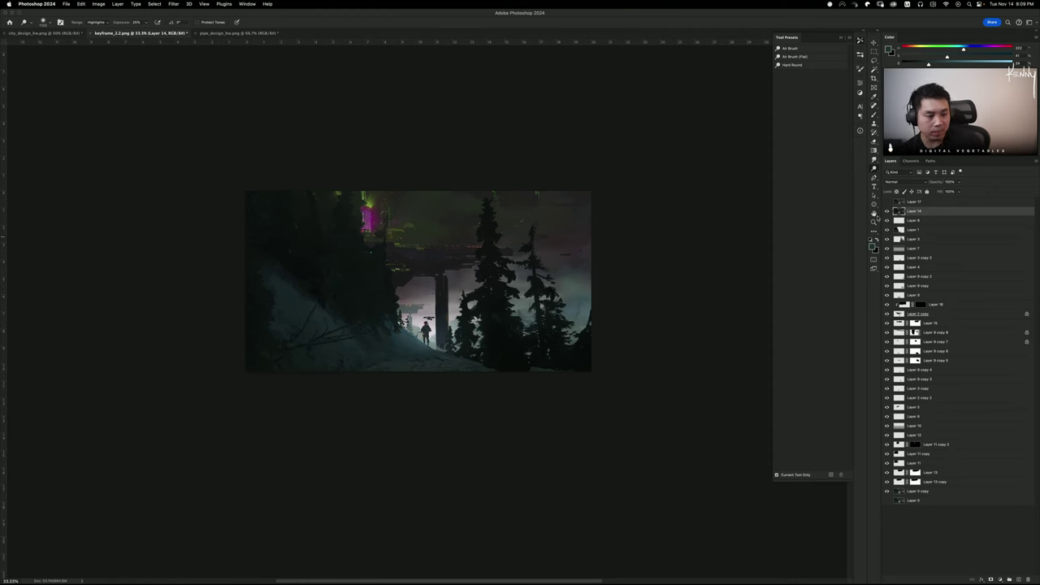
Check the dodged snow slope against the earlier keyframe by switching Layer 17's visibility on and off, ending hidden
left_click(888, 202)
left_click(888, 202)
left_click(889, 202)
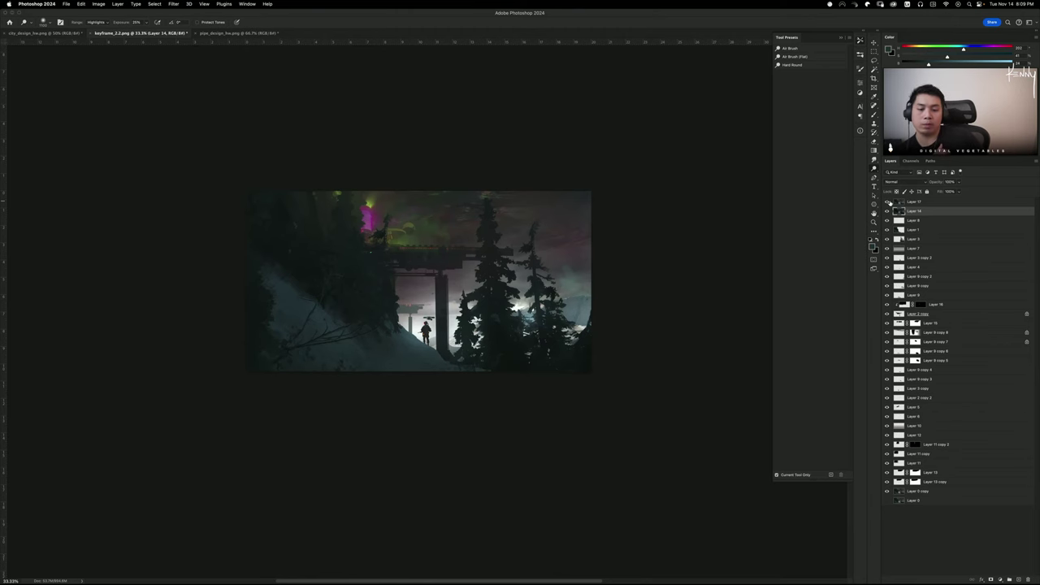
left_click(889, 202)
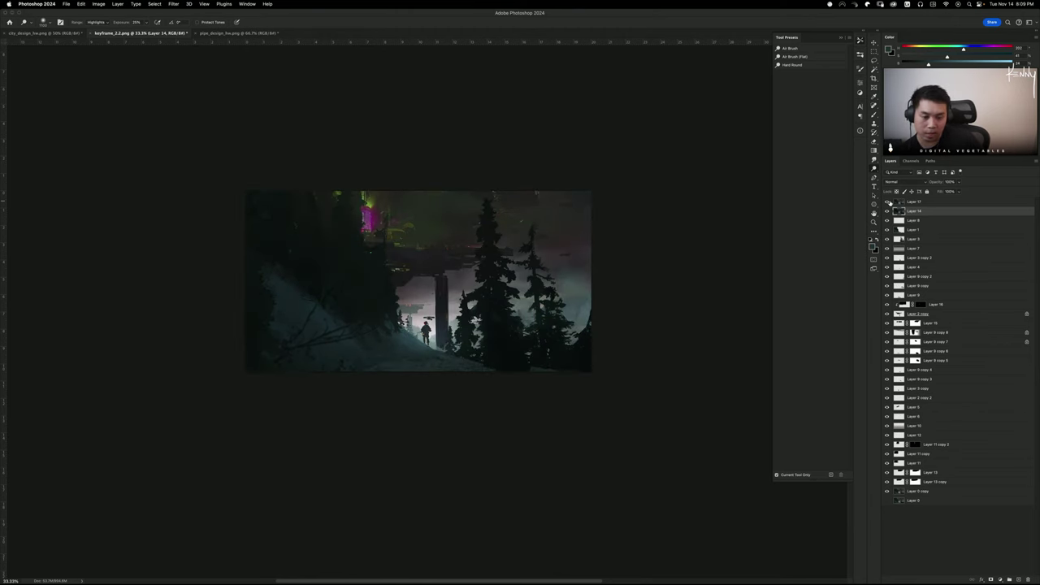
left_click(888, 202)
left_click(889, 201)
left_click(888, 202)
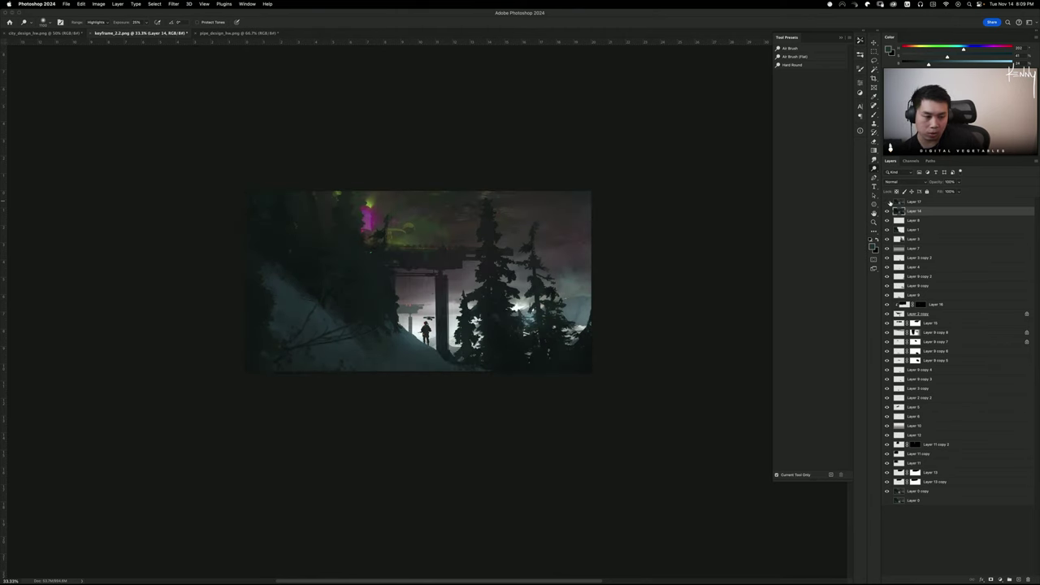
left_click(888, 202)
left_click(888, 201)
left_click(888, 201)
left_click(889, 202)
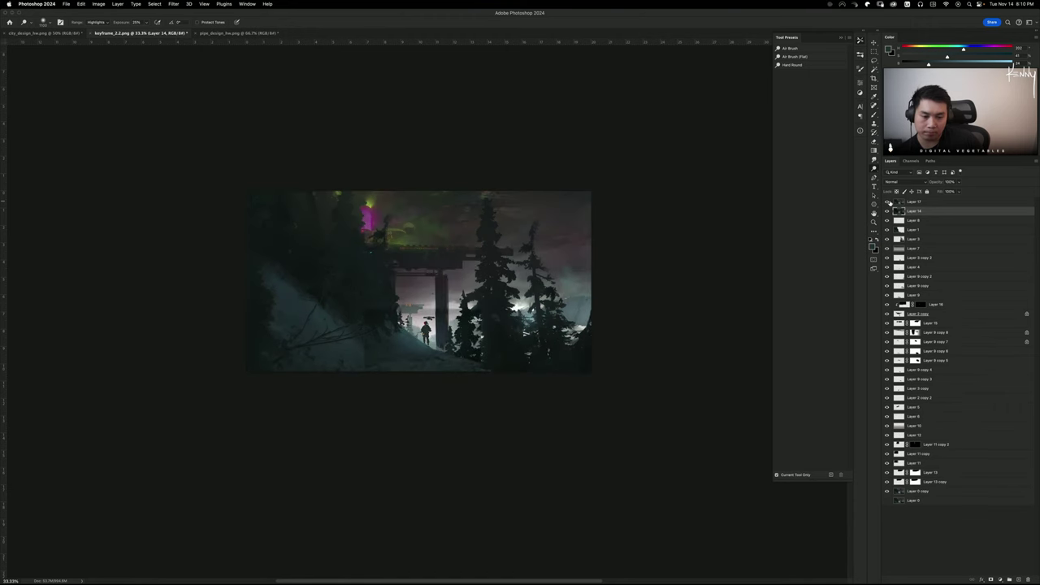
left_click(889, 202)
left_click(889, 201)
left_click(889, 202)
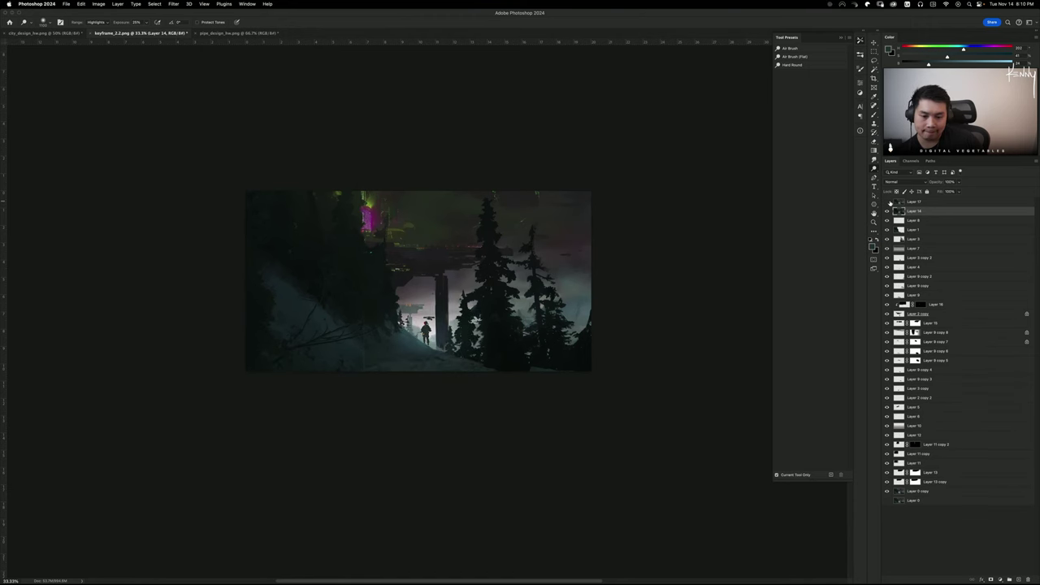
Flip Layer 17 on and off several more times to judge the painting's overall values, leaving it hidden
left_click(889, 201)
left_click(888, 201)
left_click(888, 201)
left_click(888, 201)
left_click(888, 202)
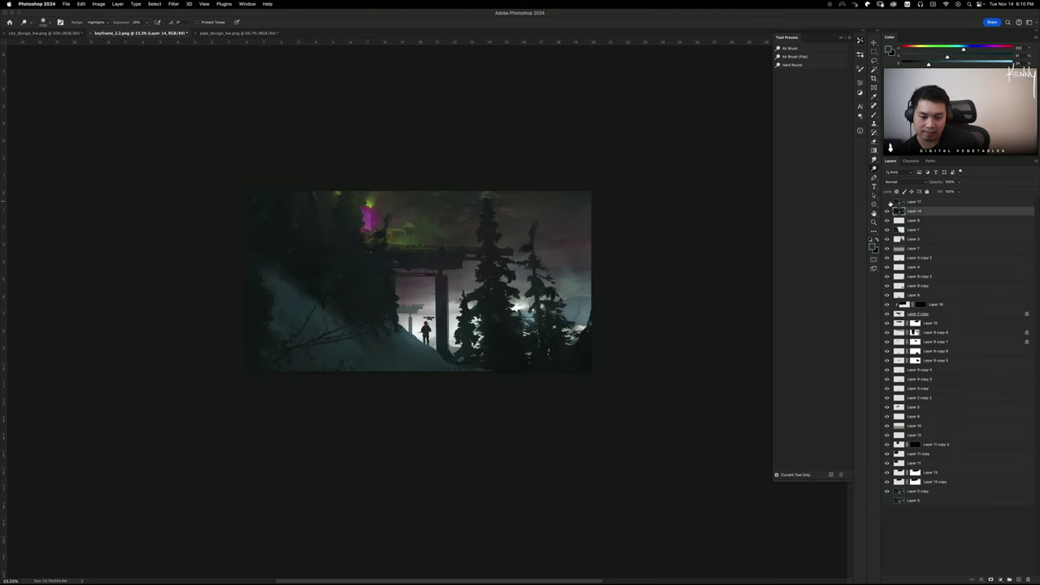
left_click(888, 201)
left_click(888, 201)
left_click(889, 202)
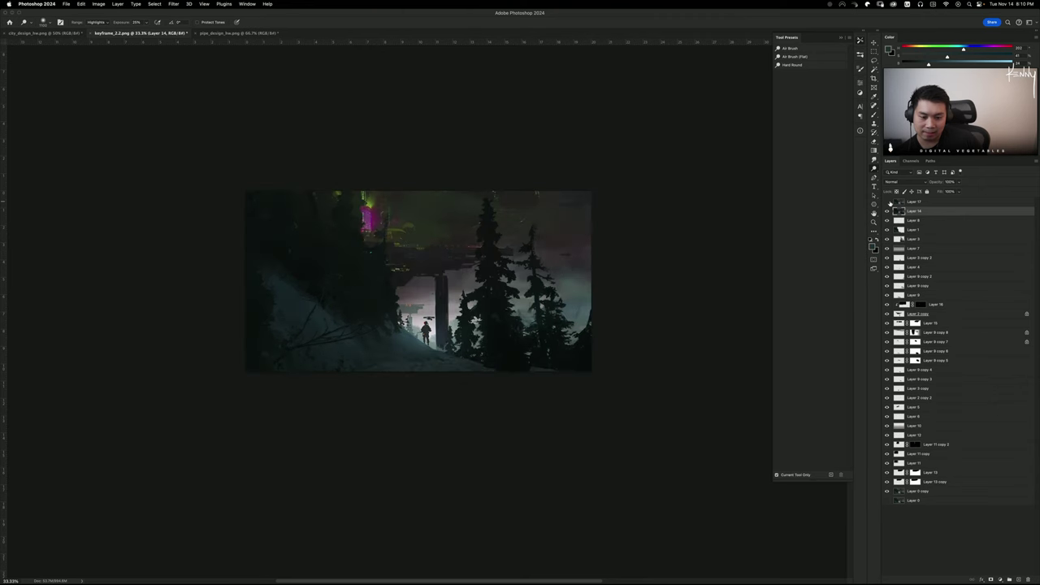
left_click(888, 201)
left_click(889, 202)
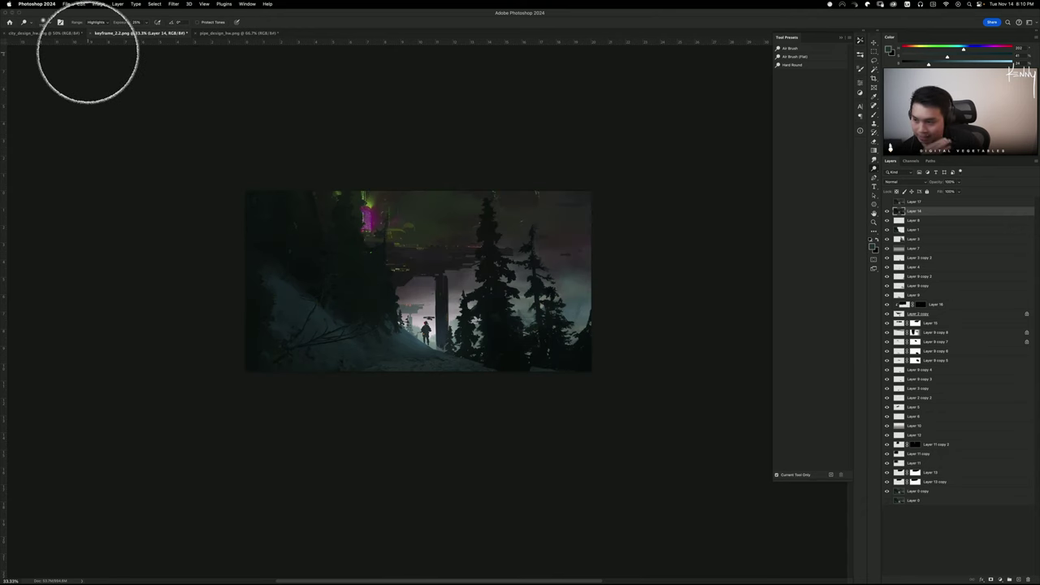
In city_design_hw.png, copy the selected bridge structure of sketch 1 onto a new layer and move it between the upper two panels
left_click(70, 34)
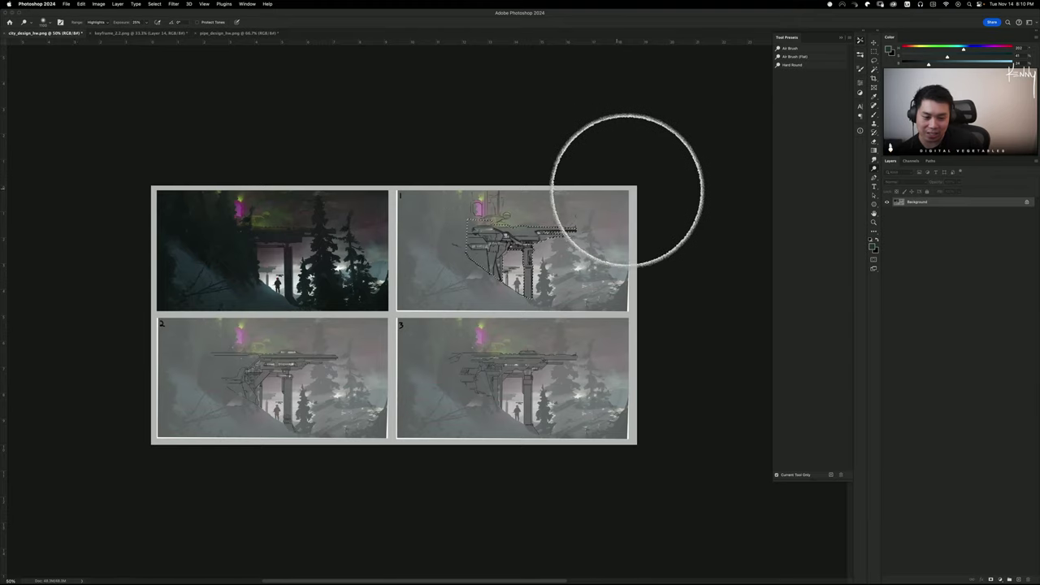
key("super+plus")
key("super+plus")
key("super+plus")
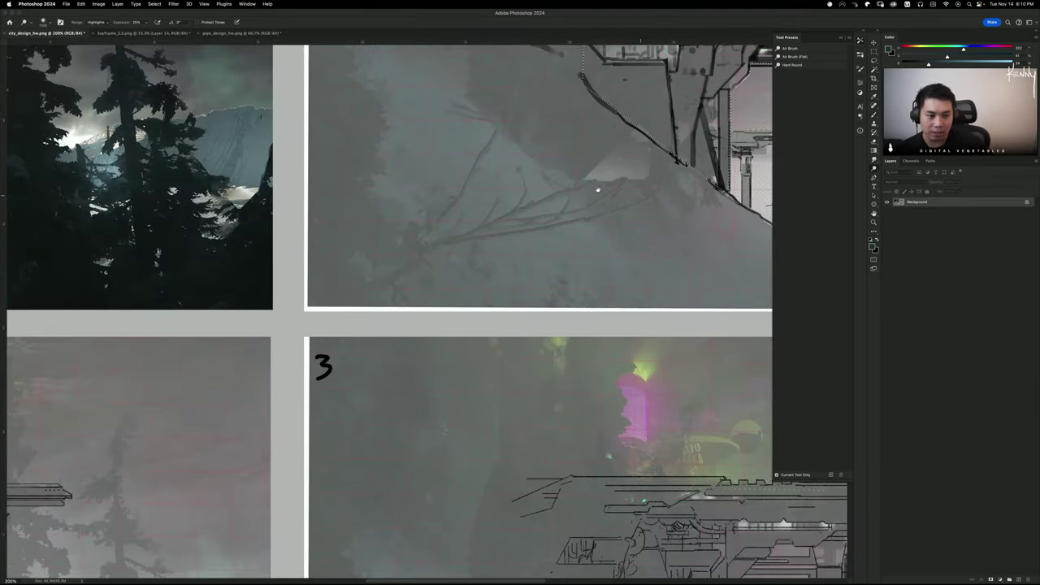
left_click_drag(648, 68, 297, 342)
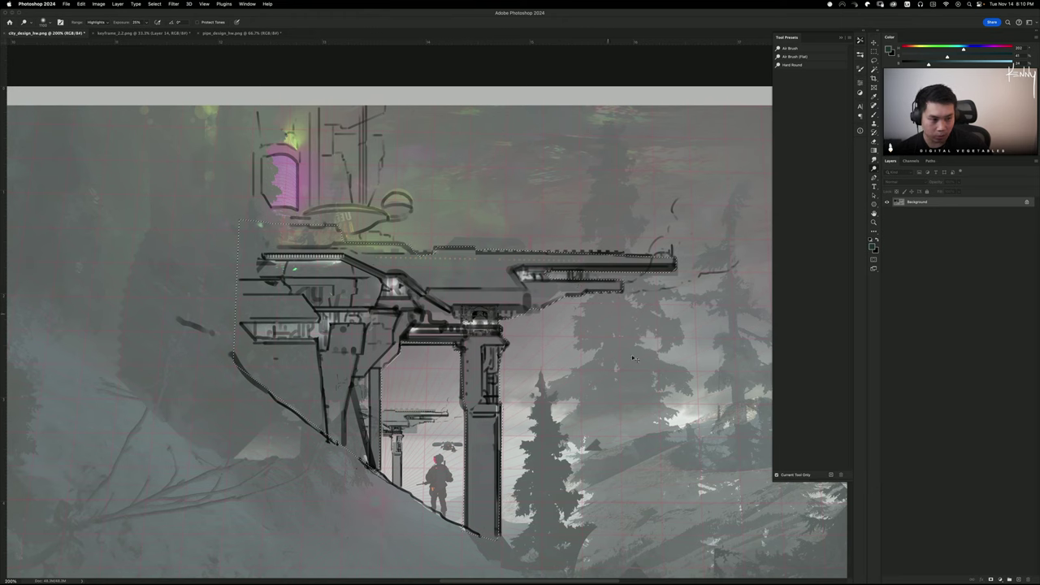
key("super+c")
key("super+v")
key("b")
mouse_move(582, 377)
left_mouse_down()
mouse_move(190, 319)
mouse_move(208, 316)
left_mouse_up()
mouse_move(132, 335)
left_mouse_down()
mouse_move(480, 325)
mouse_move(370, 354)
left_mouse_up()
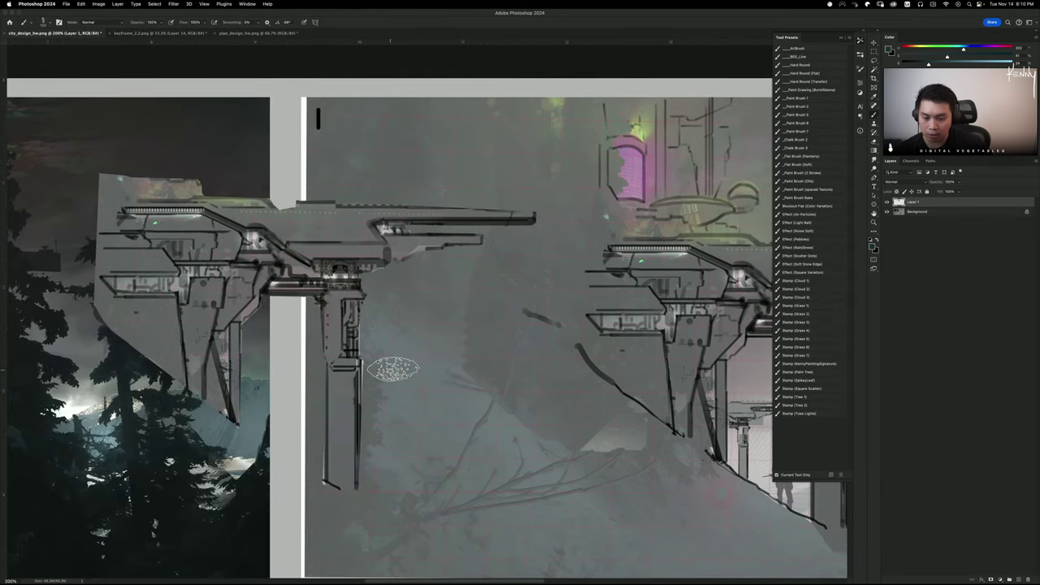
Darken the copied bridge to a near-black silhouette with Hue/Saturation, setting Lightness to -88
key("super+u")
left_click_drag(743, 212, 714, 213)
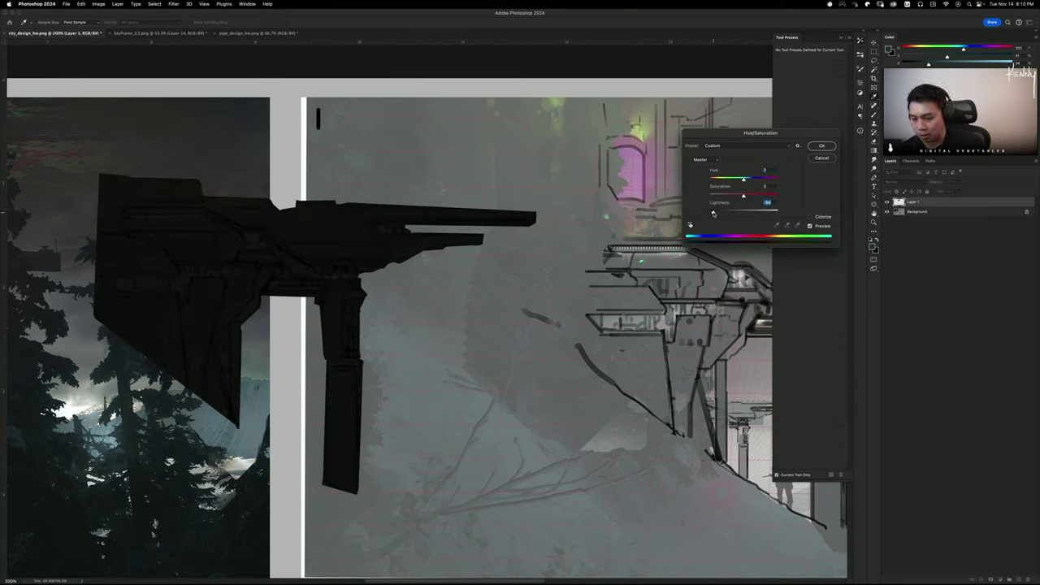
left_click(822, 145)
Lasso the upper deck plane of the dark bridge copy, lighten it with the Dodge tool, and deselect
key("l")
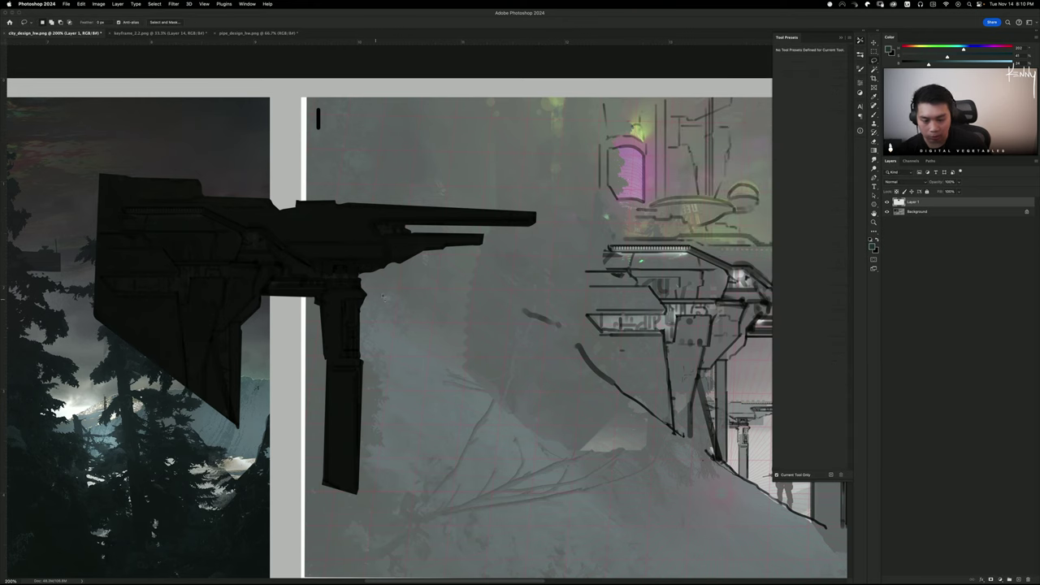
mouse_move(534, 217)
left_mouse_down()
mouse_move(371, 217)
mouse_move(390, 244)
mouse_move(290, 243)
mouse_move(203, 208)
mouse_move(561, 216)
left_mouse_up()
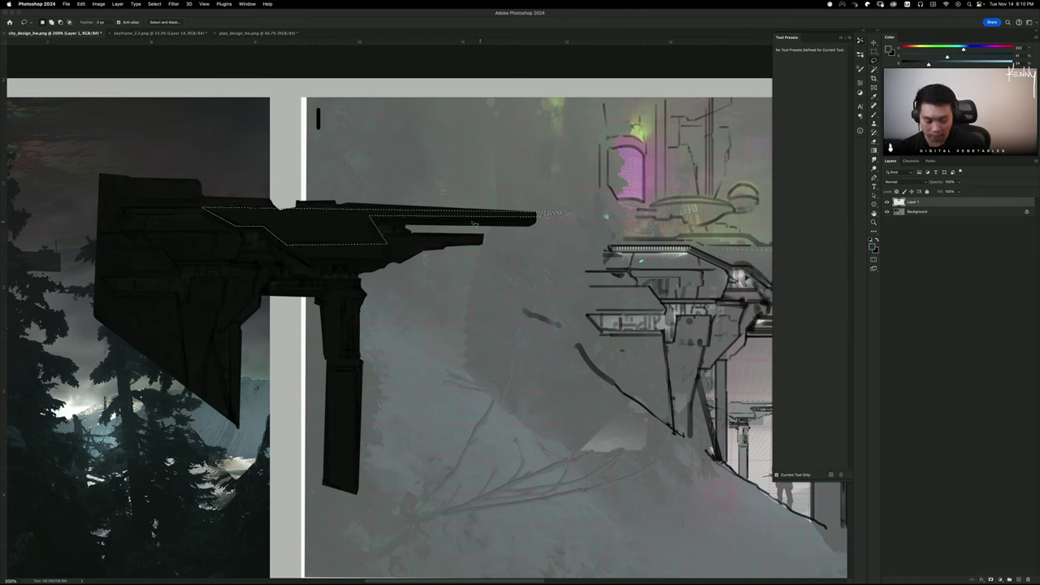
key("o")
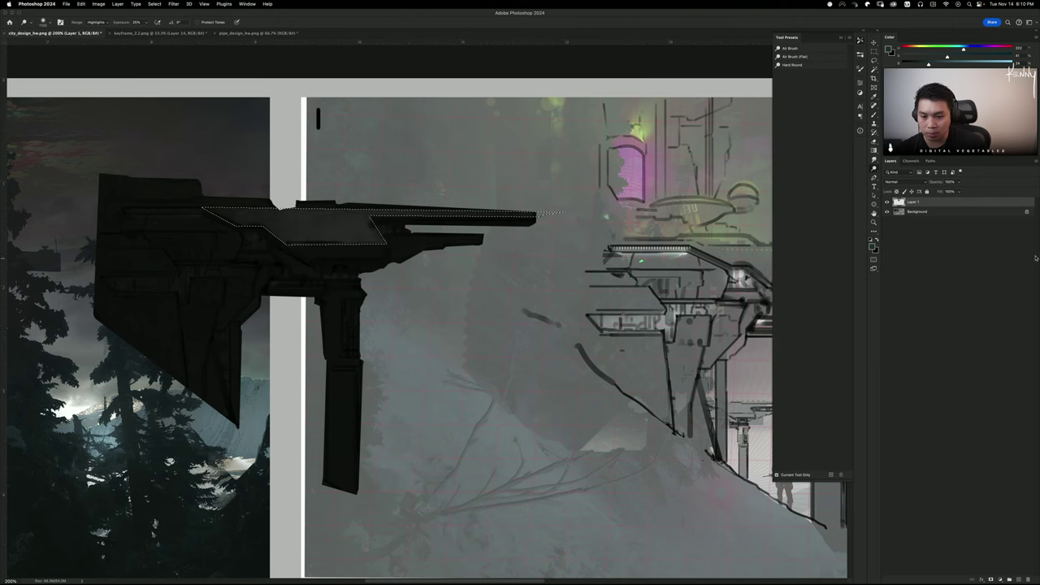
key("super+d")
Delete the bridge copy's Layer 1 from city_design_hw.png
key("super+minus")
key("super+minus")
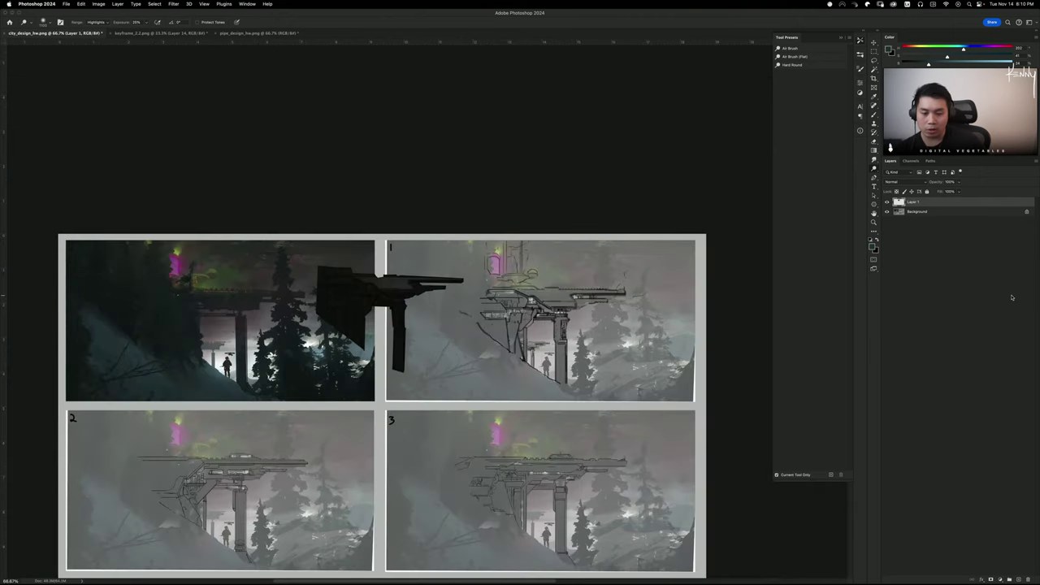
key("Delete")
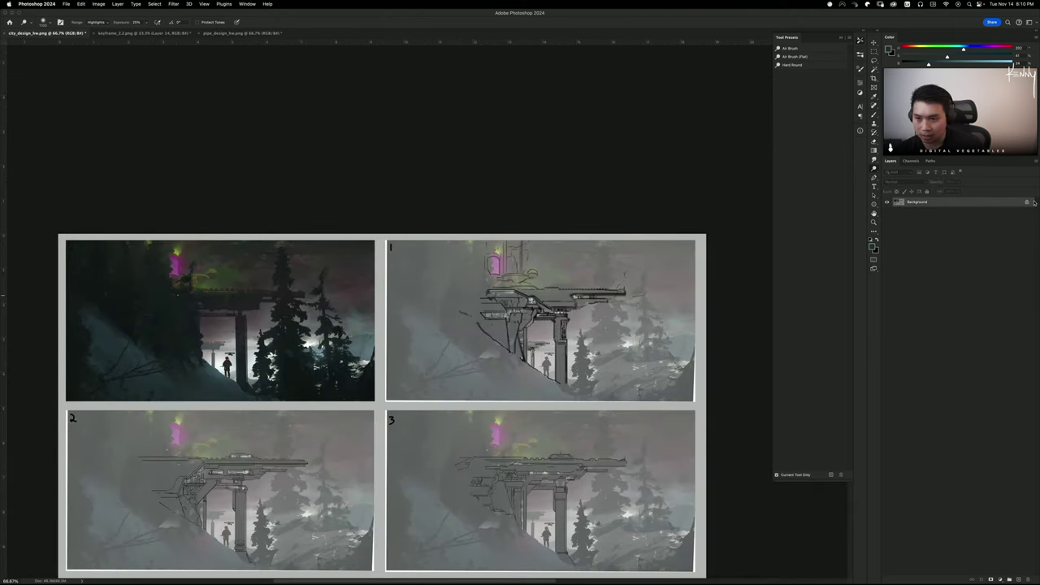
Merge all visible layers of keyframe_2.2.png into one Background layer, save it, and glance at pipe_design_hw.png
left_click(132, 34)
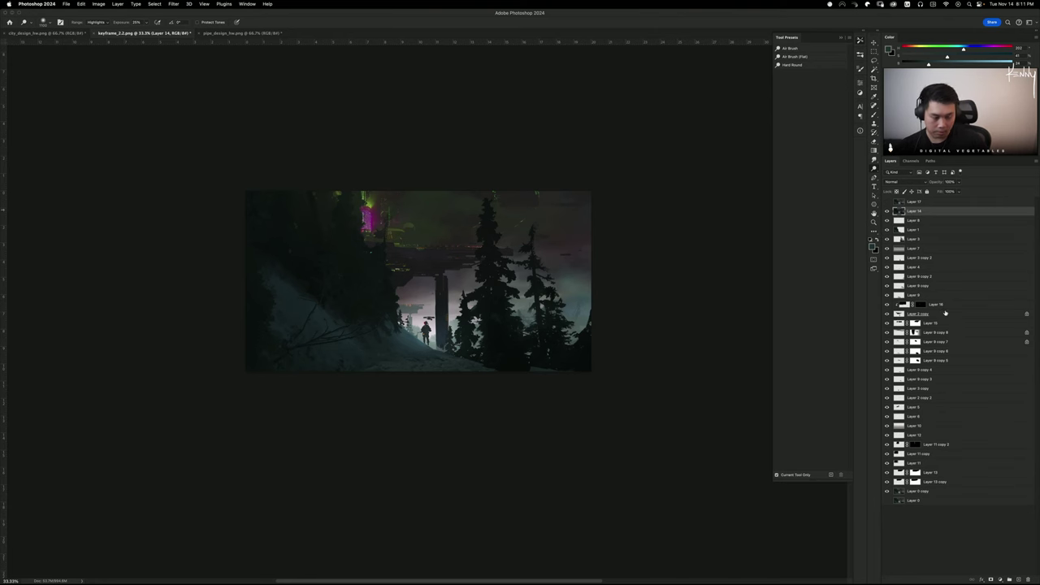
key("super+shift+e")
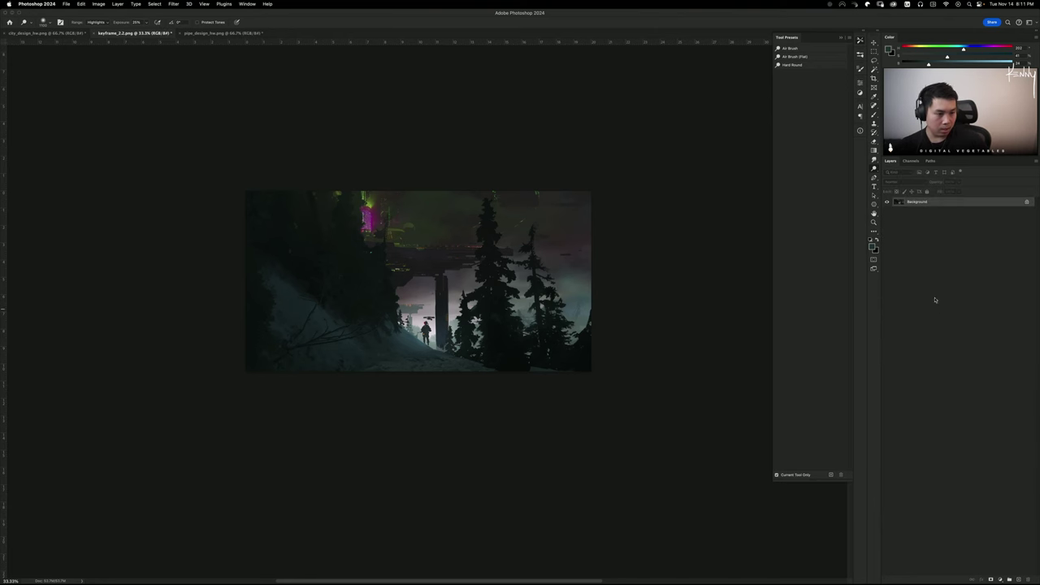
key("super+s")
left_click(234, 34)
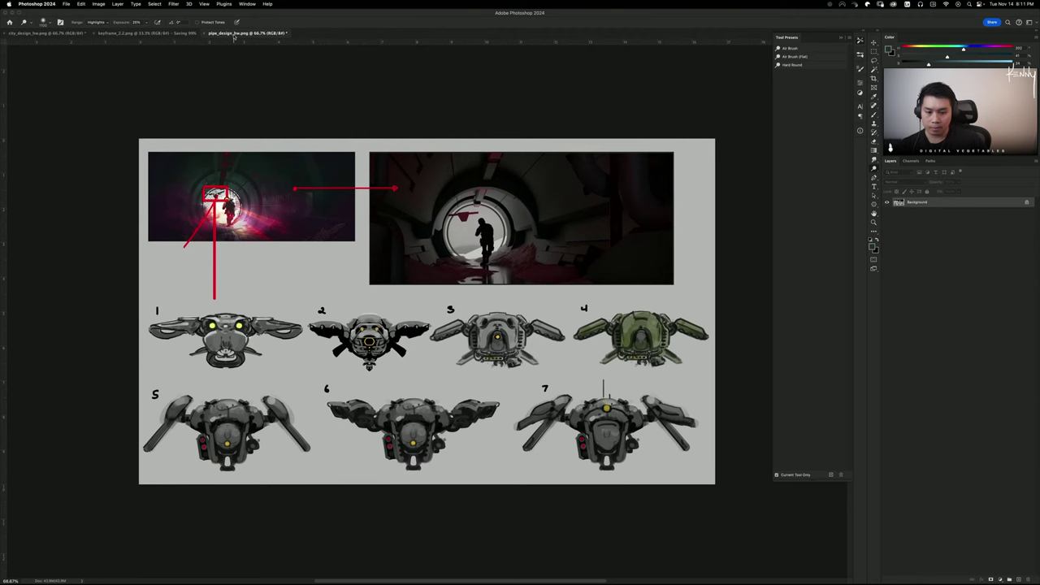
left_click(119, 33)
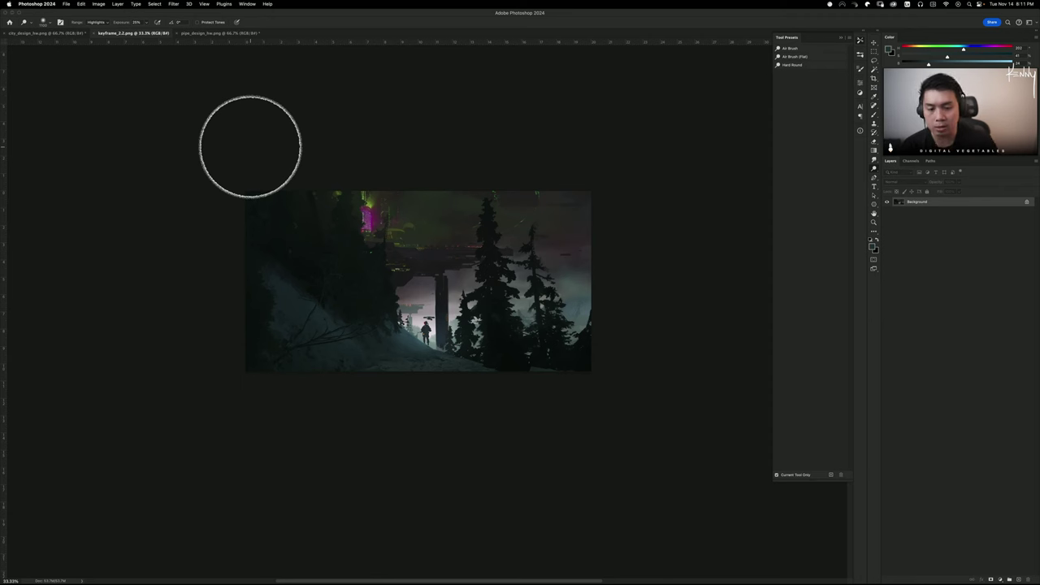
Paint faint city shapes into the sky above the bridge, using the brush with colours sampled from the surrounding painting
key("b")
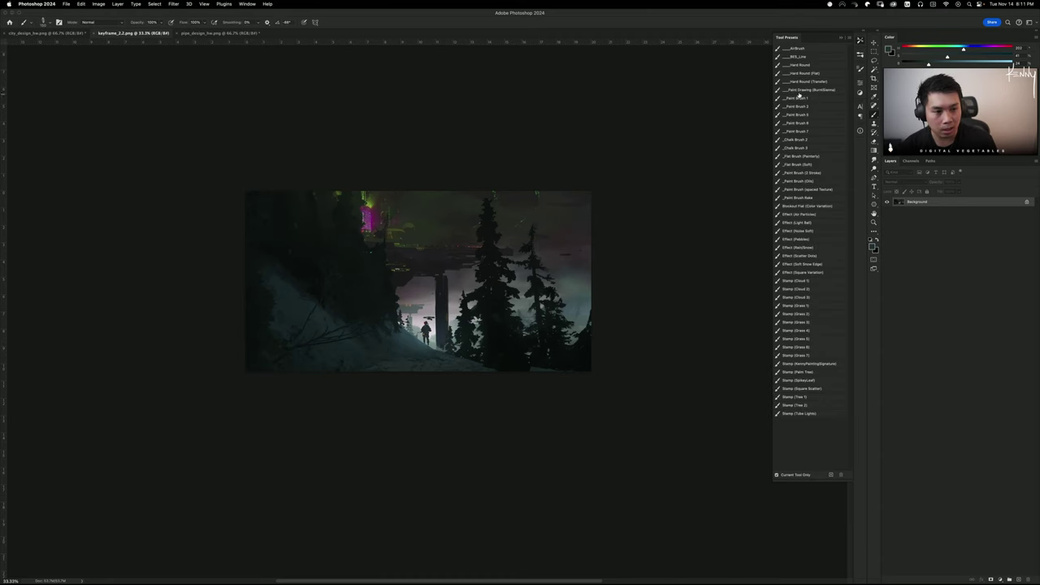
key("super+equal")
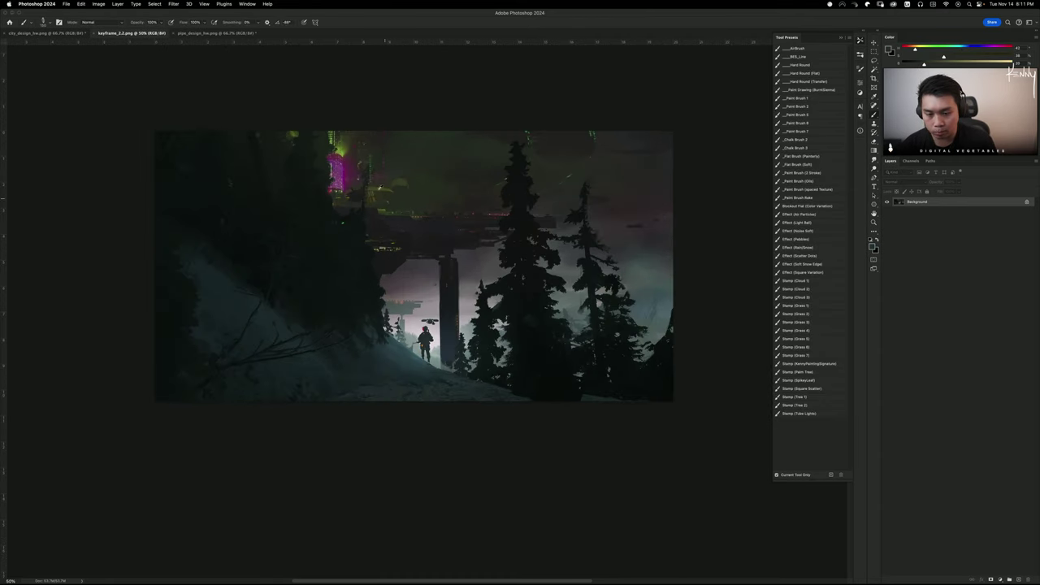
left_click(391, 195, "alt")
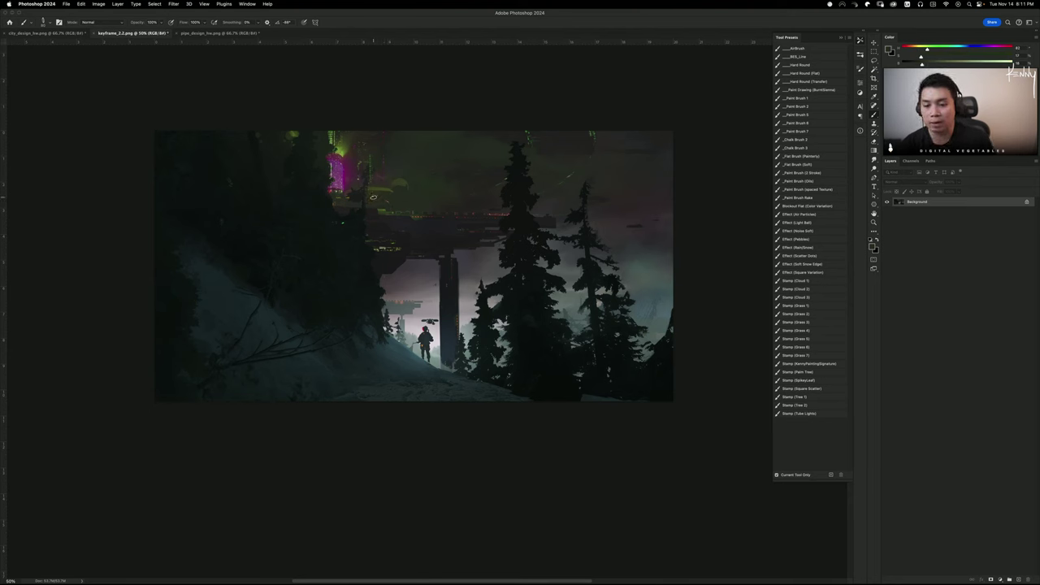
left_click(436, 214, "alt")
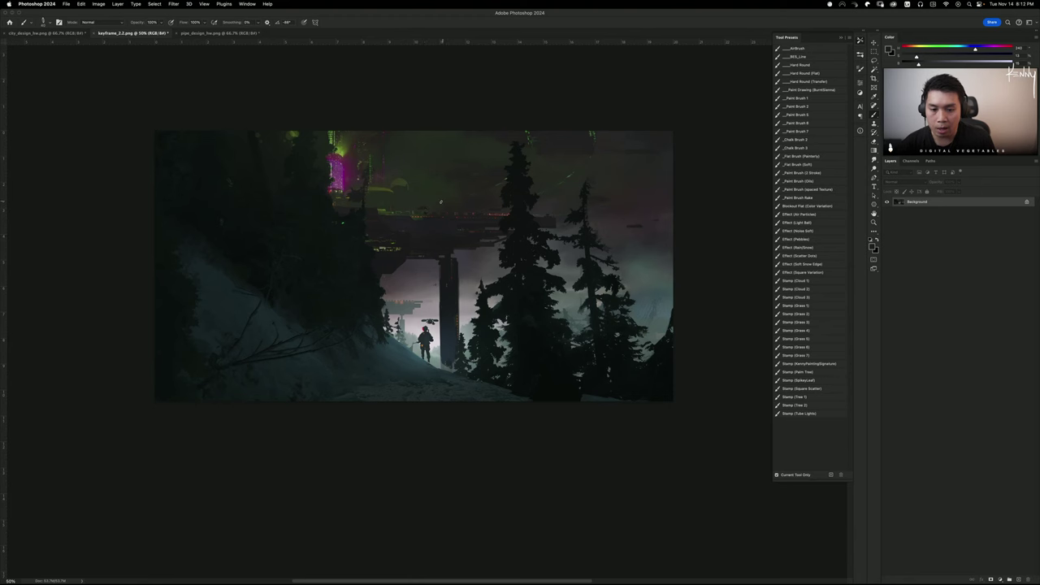
left_click(426, 203, "alt")
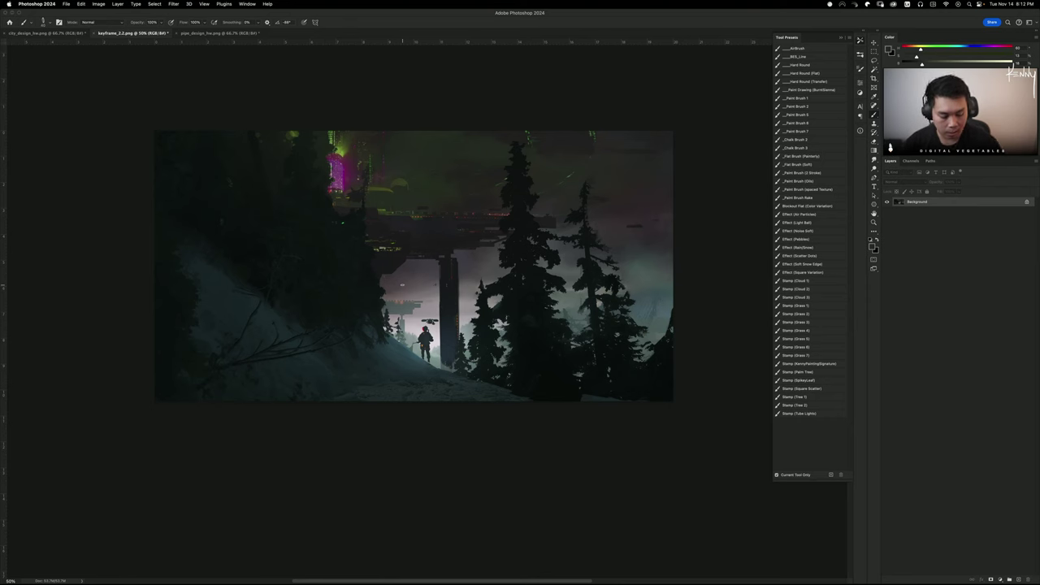
key("super+minus")
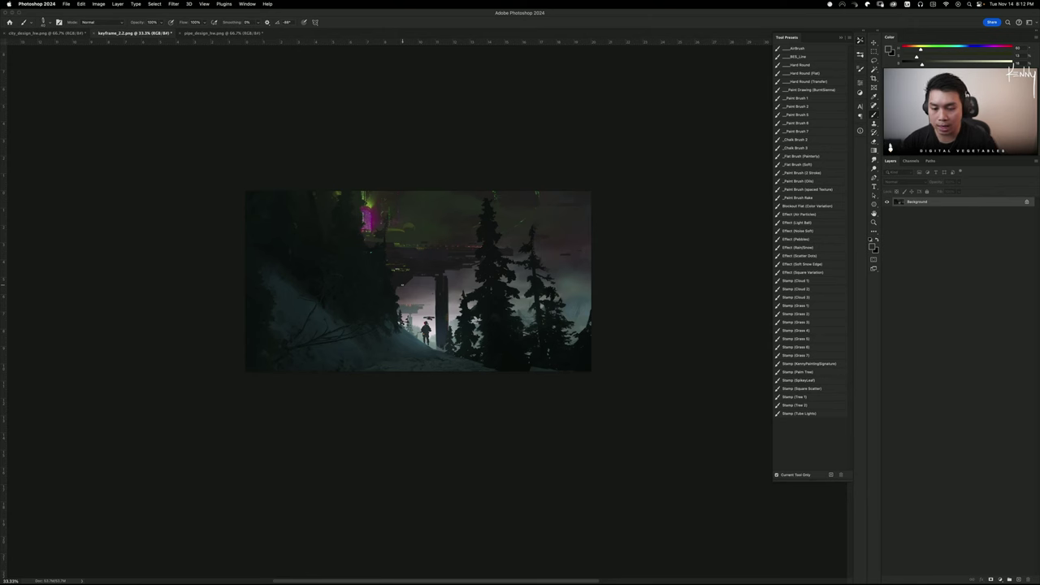
left_click(381, 210, "alt")
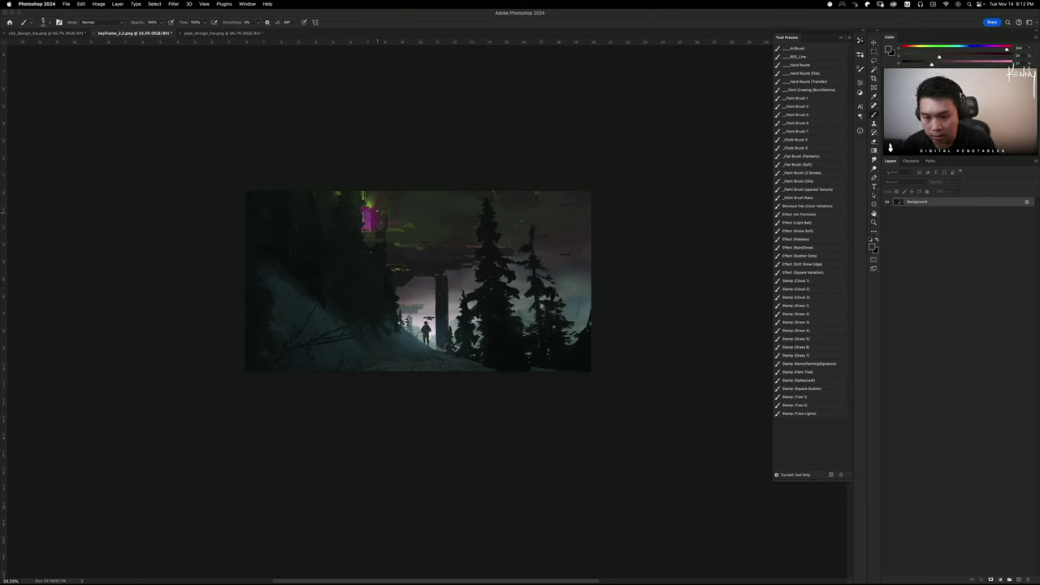
mouse_move(106, 583)
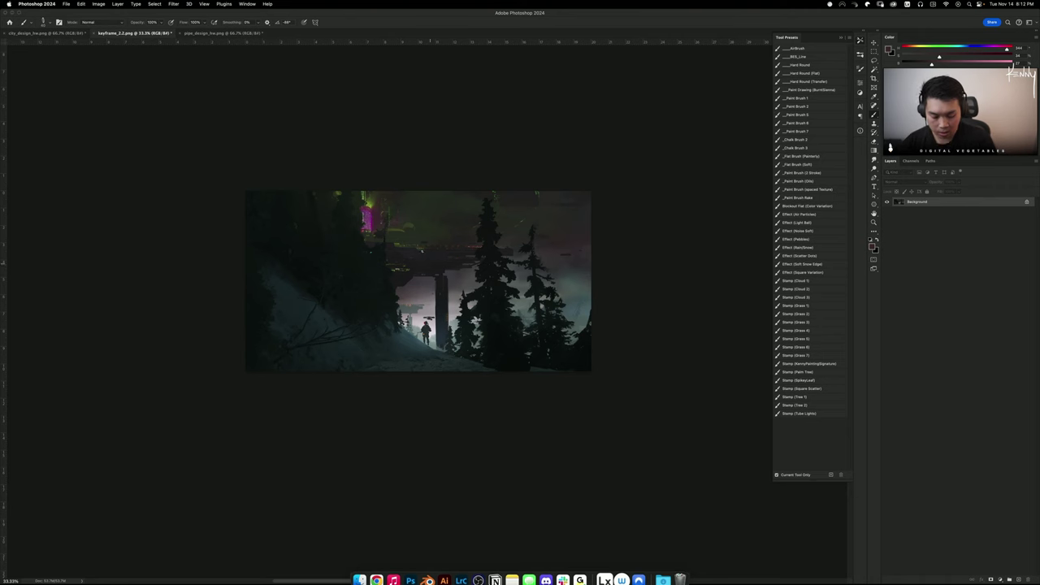
Select a stepped building-shaped area of sky above the bridge, dodge its edge for a faint silhouette, and clear the selection
key("m")
left_click_drag(395, 197, 425, 243)
left_click_drag(427, 239, 437, 247)
left_click_drag(433, 241, 454, 244)
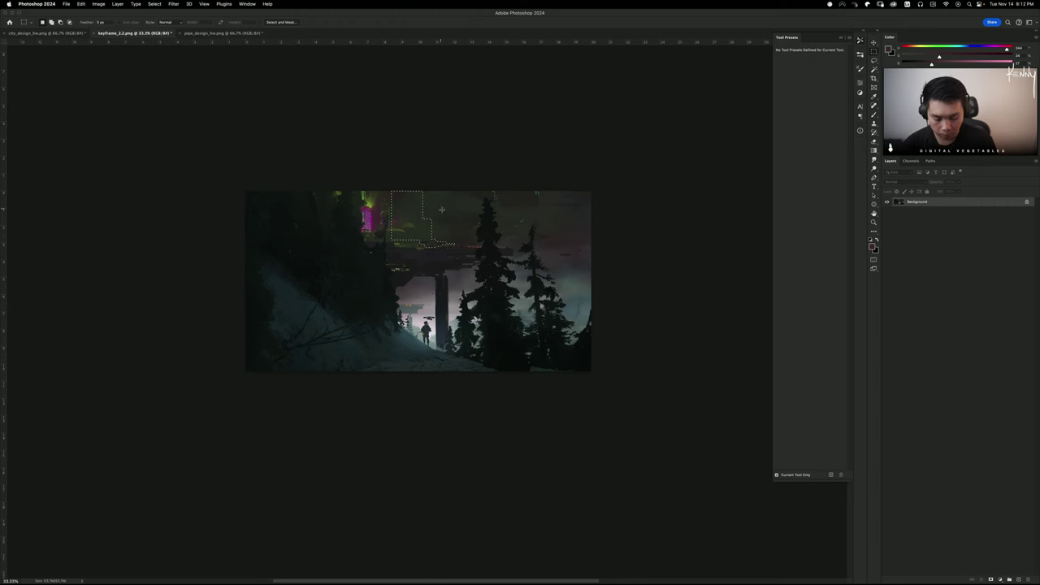
key("o")
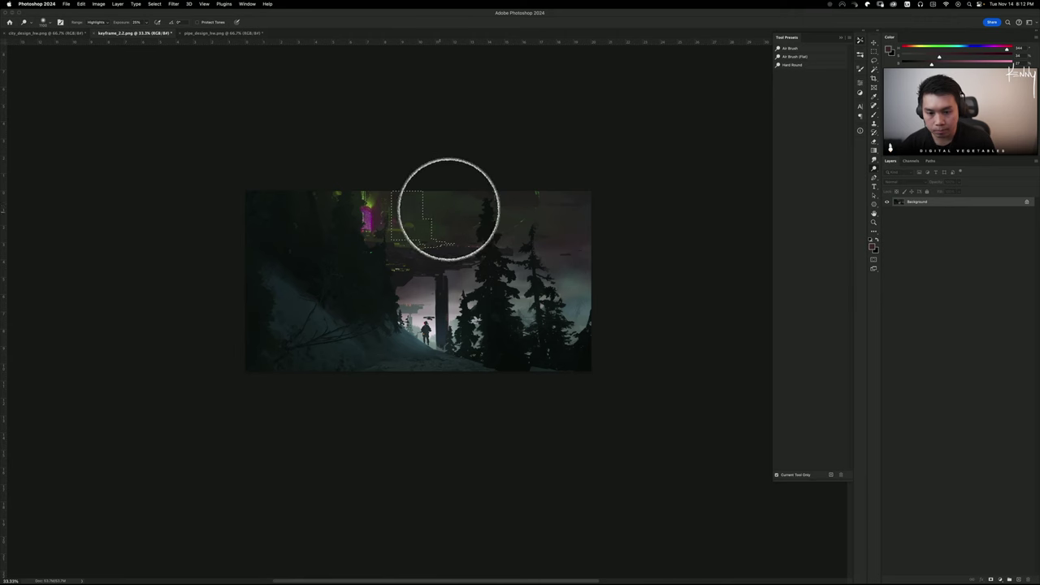
key("super+d")
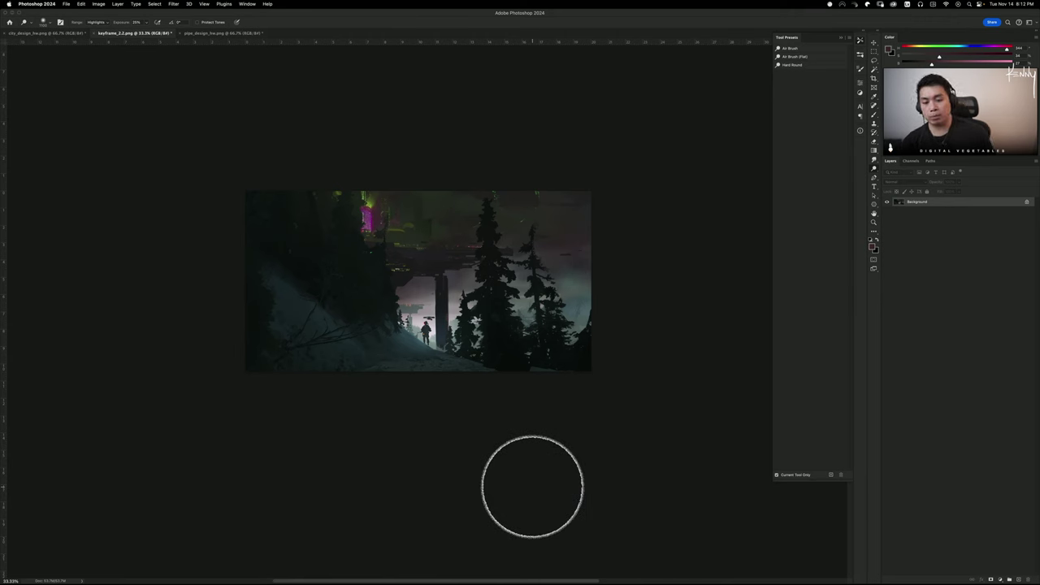
key("shift+super+d")
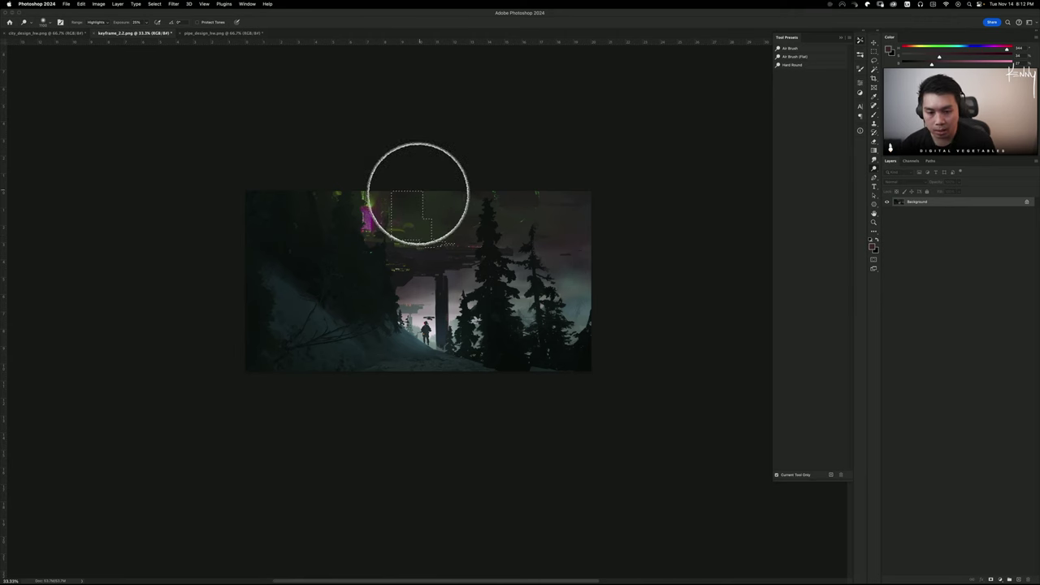
key("super+d")
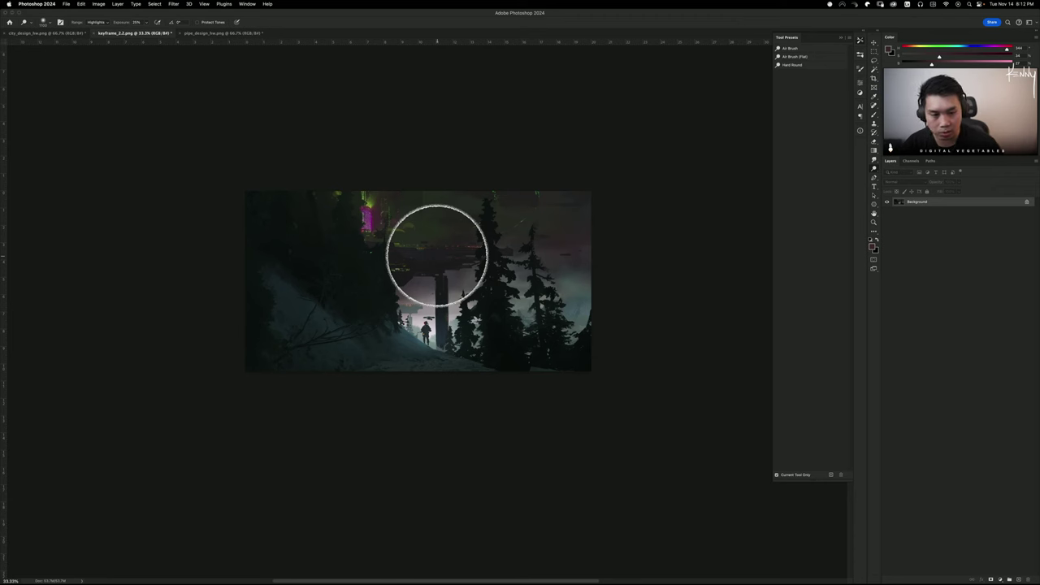
Review the city_design_hw.png sketches and the keyframe, and save pipe_design_hw.png
key("r")
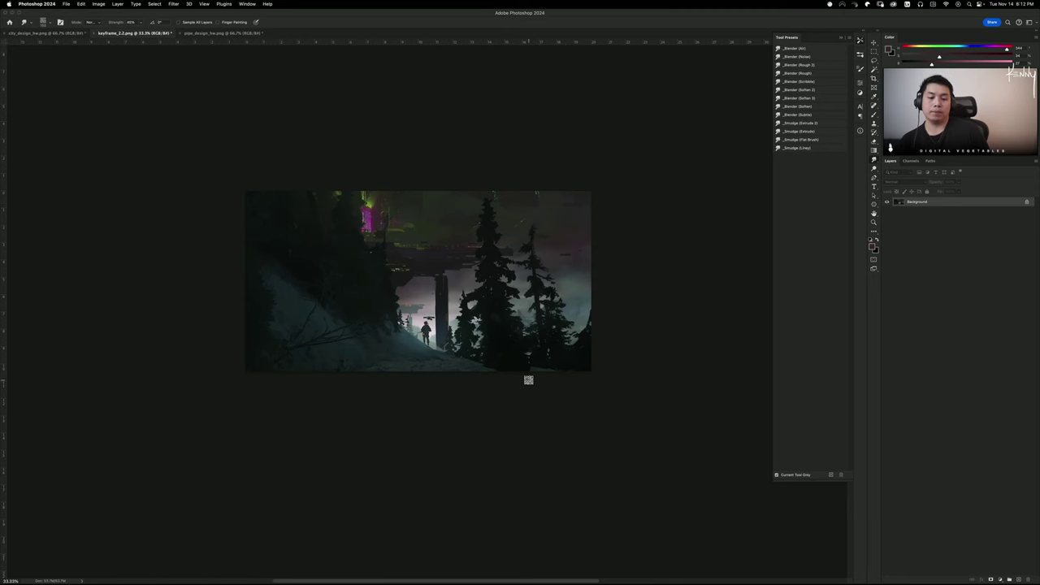
left_click(41, 35)
key("super+minus")
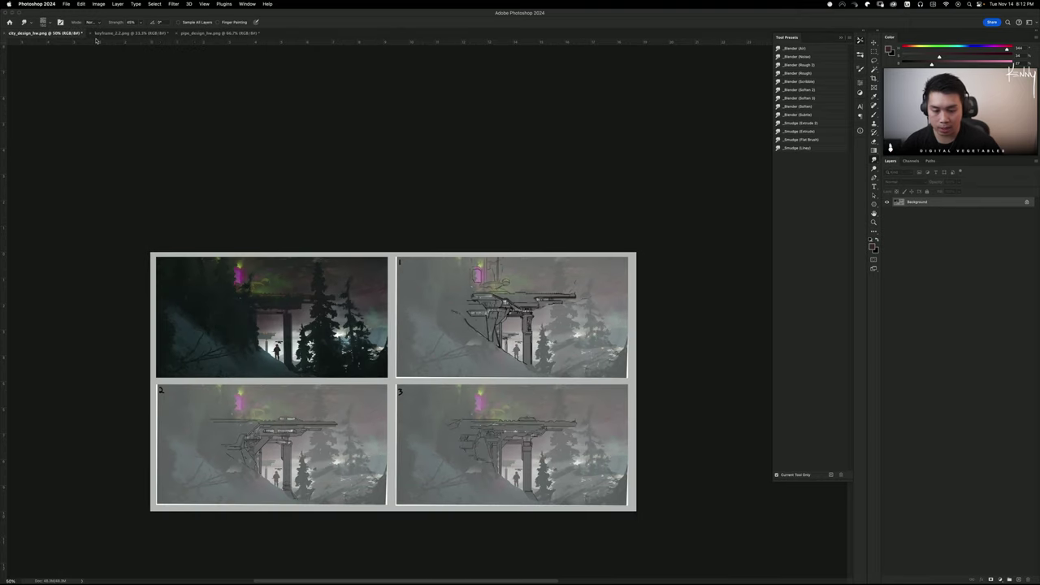
left_click(131, 33)
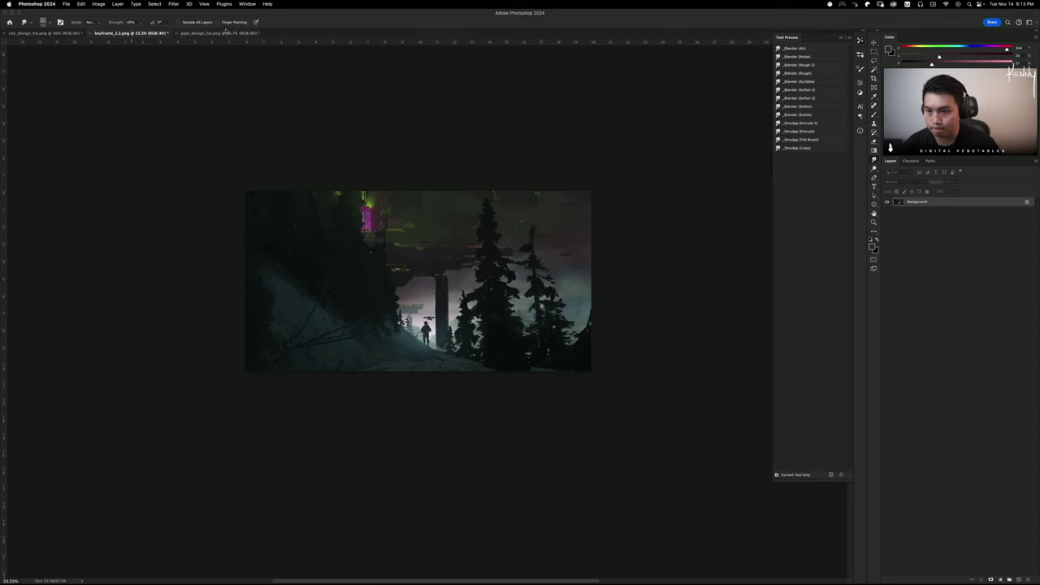
left_click(215, 33)
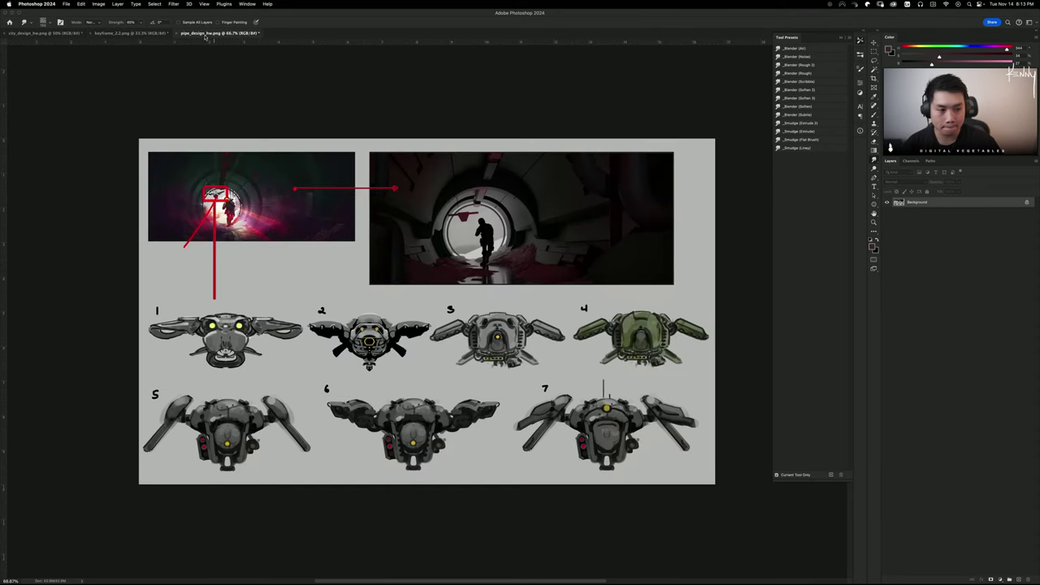
key("super+s")
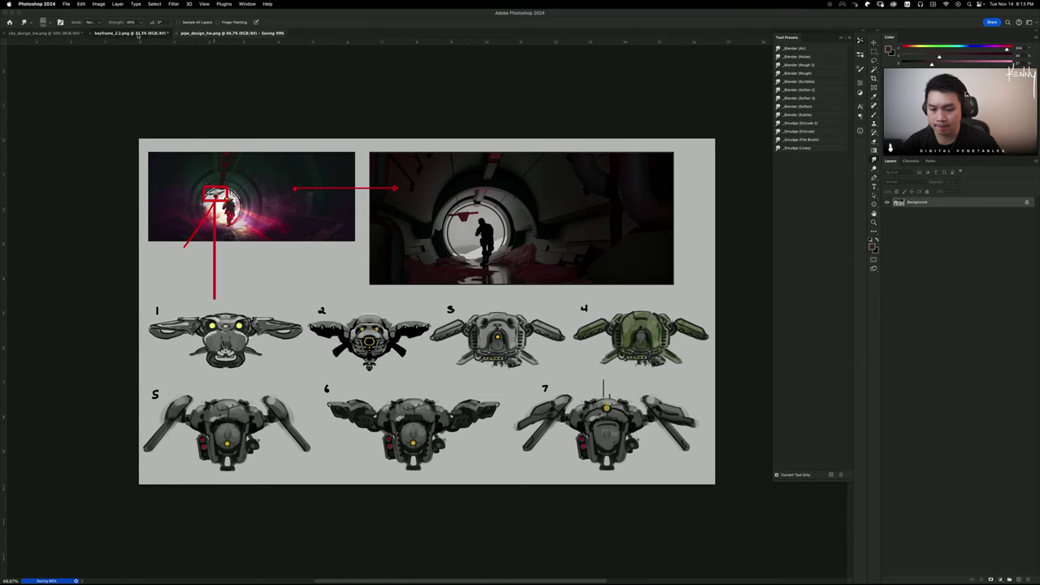
Save the keyframe_2.2.png painting and close it
left_click(138, 34)
key("super+s")
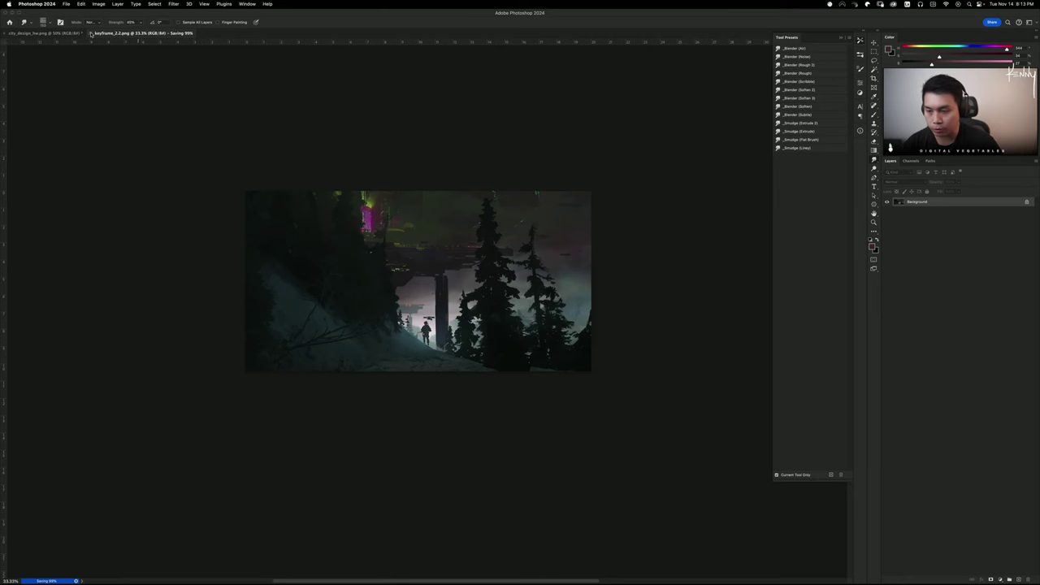
left_click(91, 33)
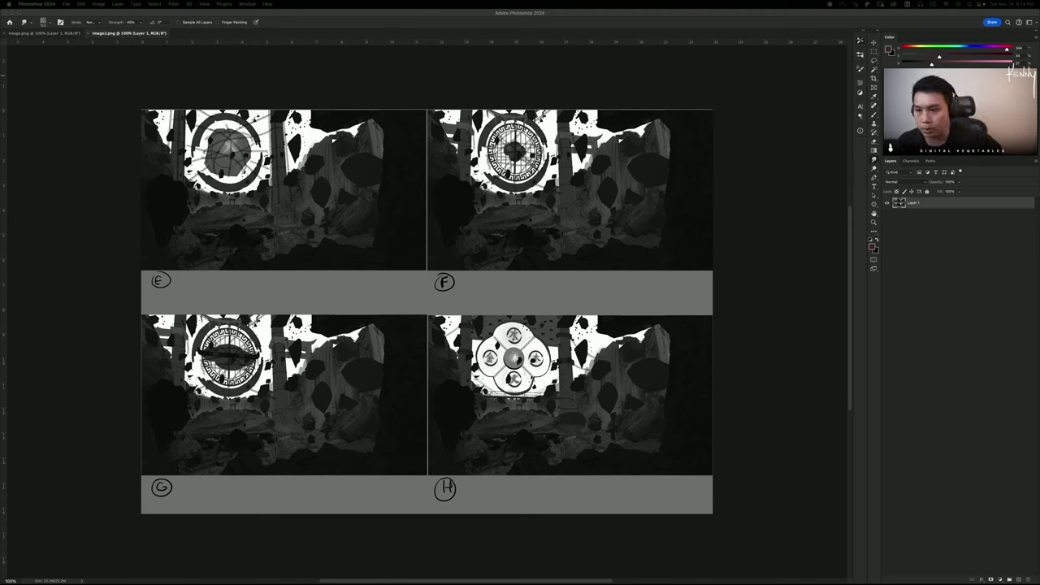
Compare the ring and sphere designs in thumbnails A to D of image.png with thumbnails E to H of image2.png
left_click(39, 34)
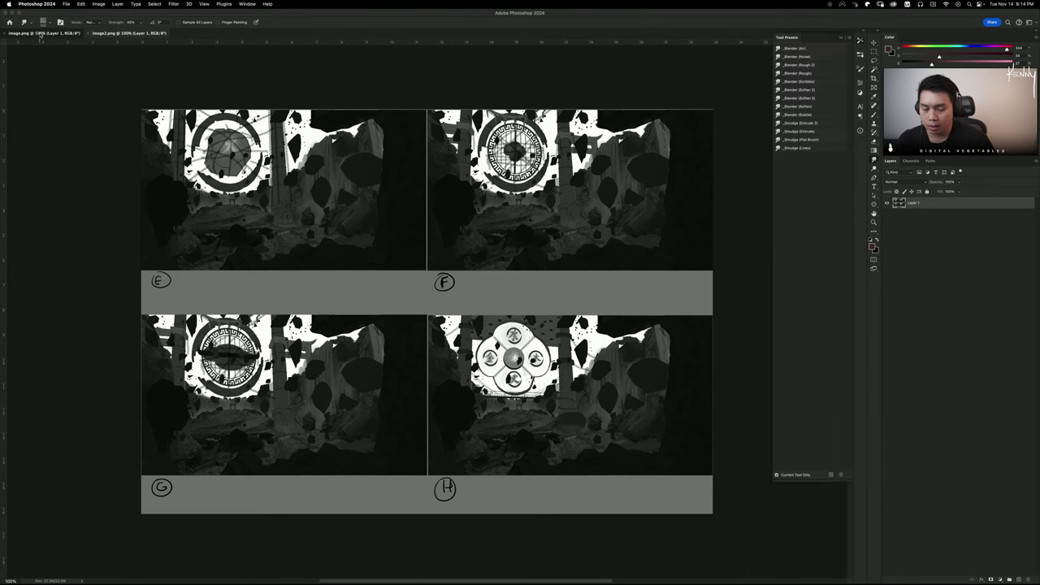
left_click(115, 33)
left_click(51, 34)
left_click(116, 34)
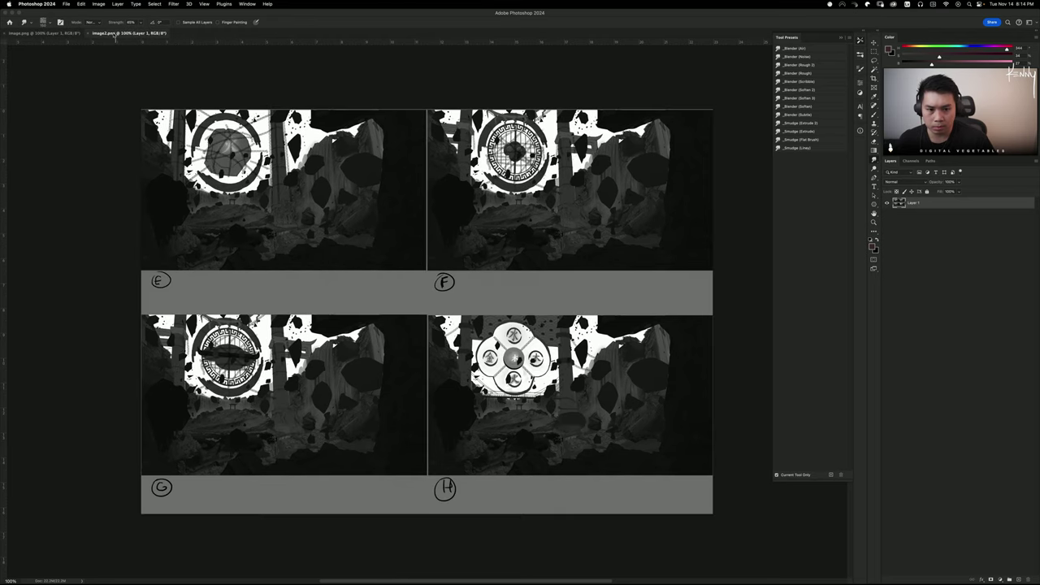
left_click(46, 34)
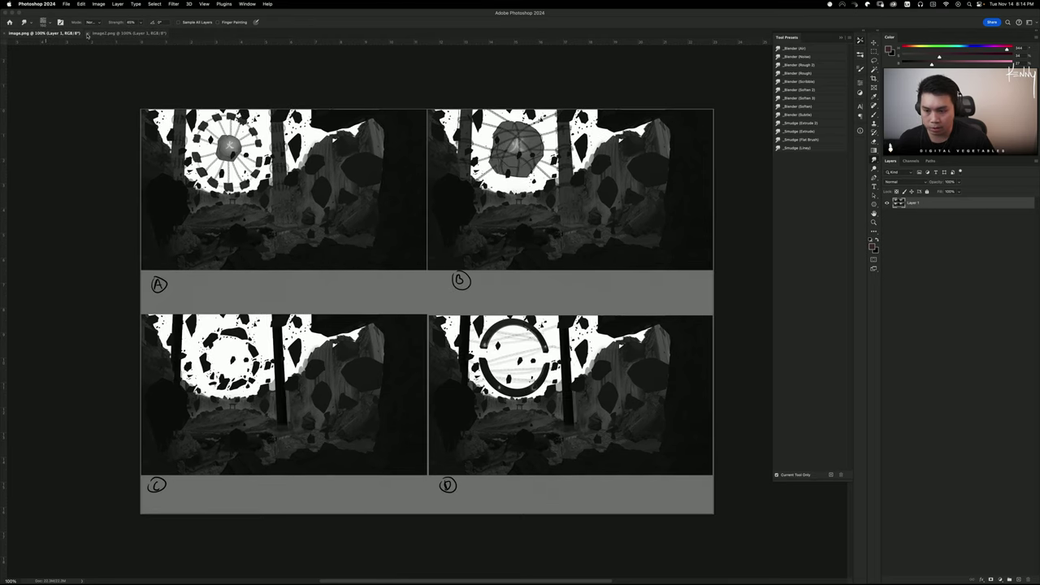
left_click(112, 34)
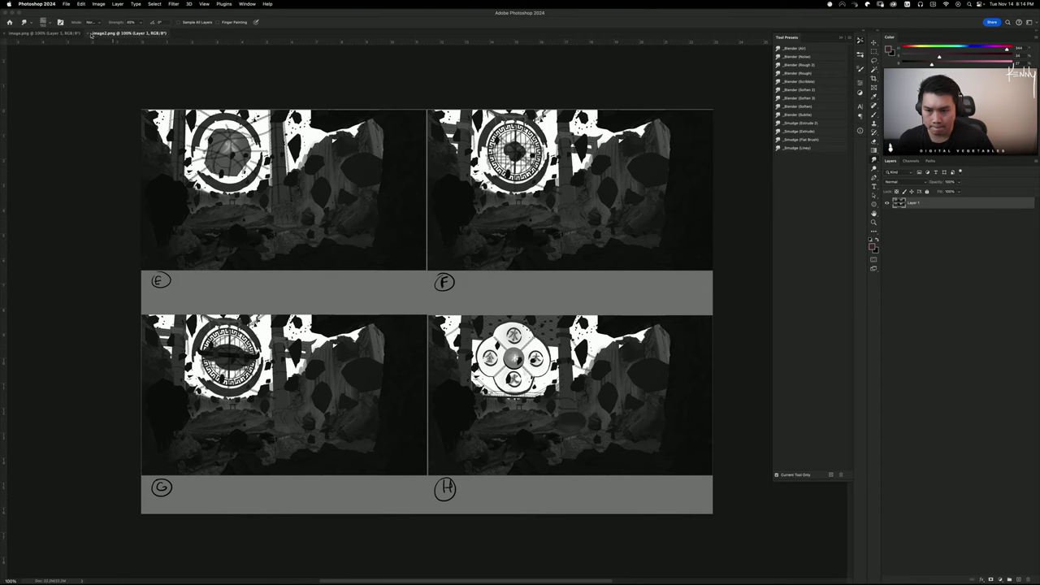
left_click(65, 34)
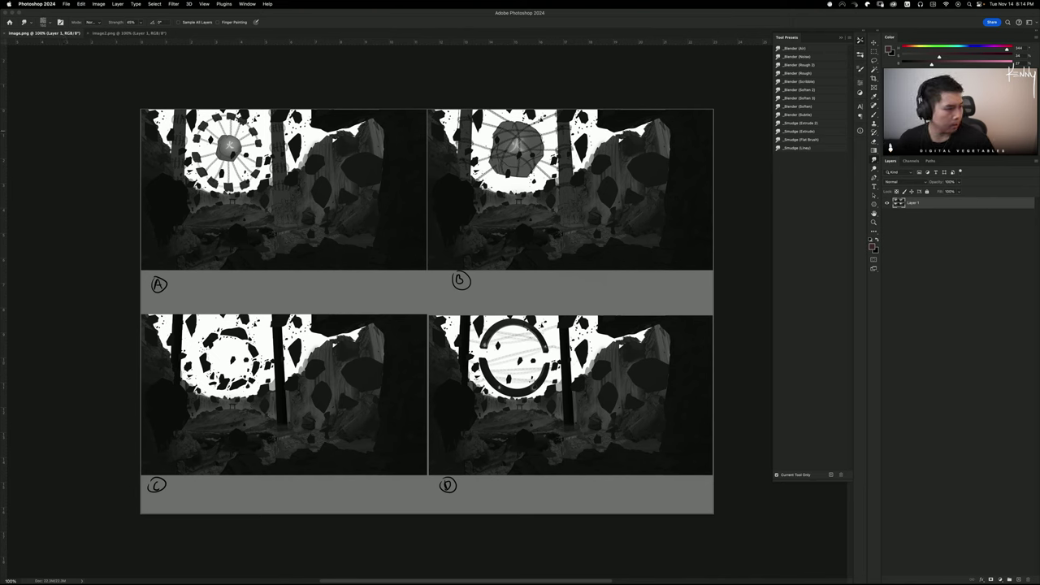
key("super+Tab")
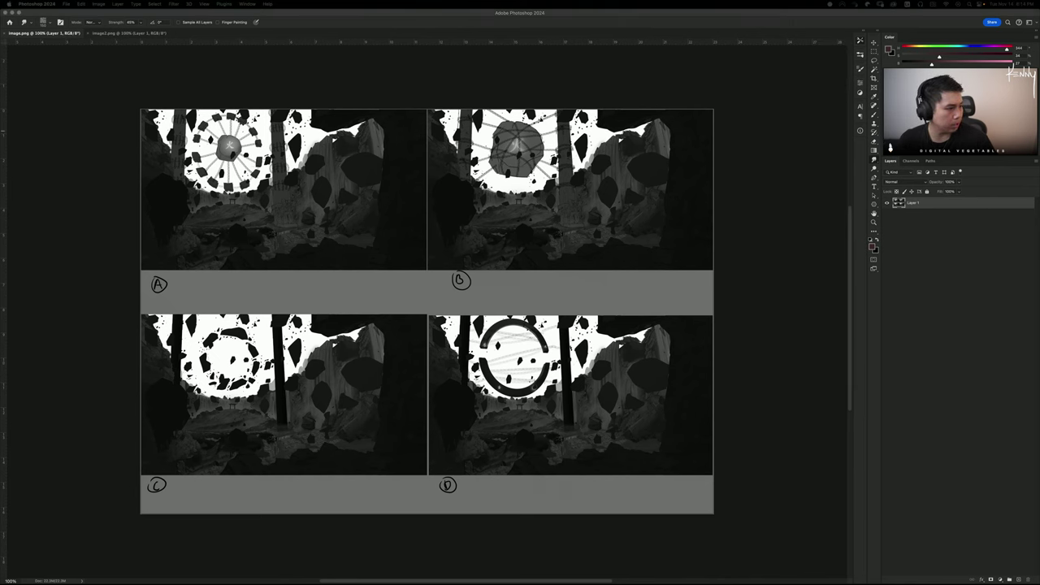
key("ctrl+Tab")
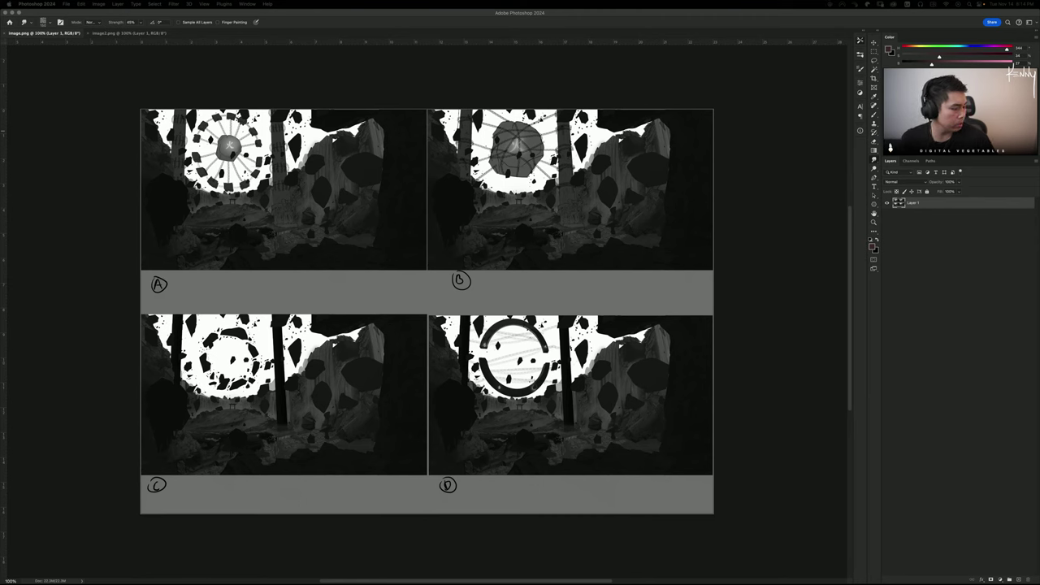
key("ctrl+Tab")
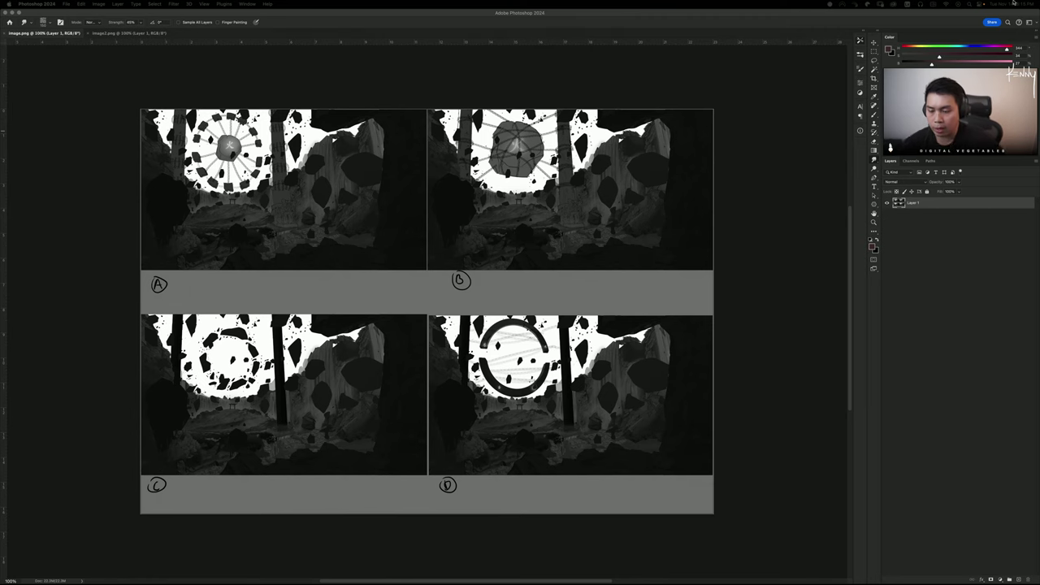
Examine the E to H thumbnails in image2.png once more and return to the A to D thumbnails in image.png
left_click(116, 34)
left_click(116, 34)
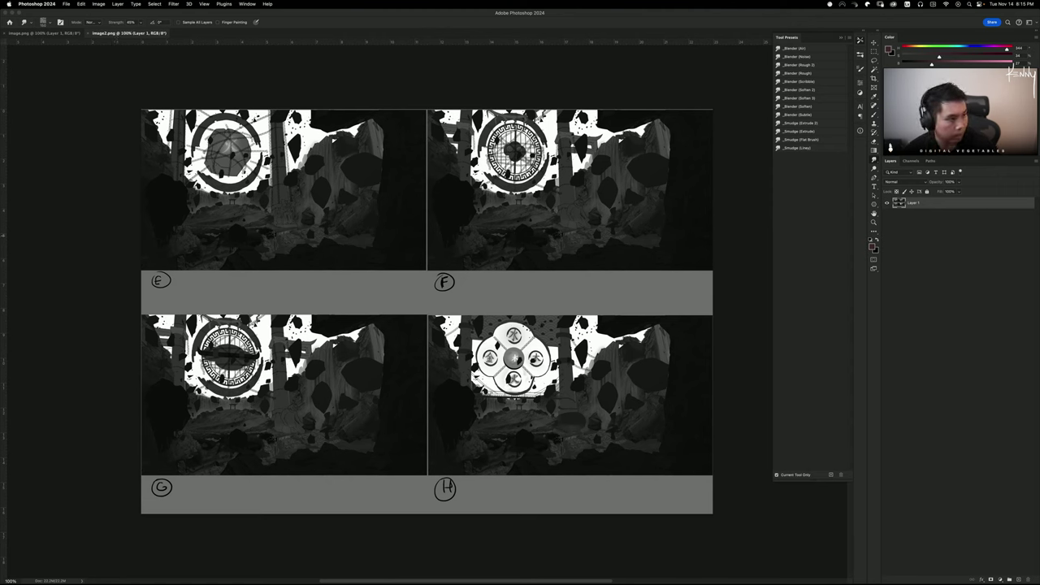
key("super+Tab")
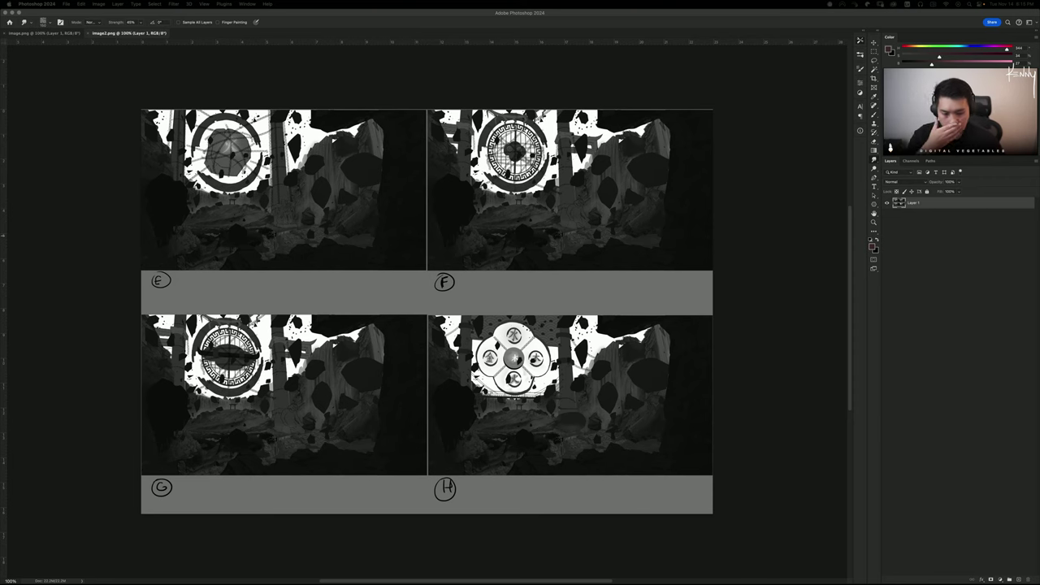
left_click(31, 36)
left_click(45, 35)
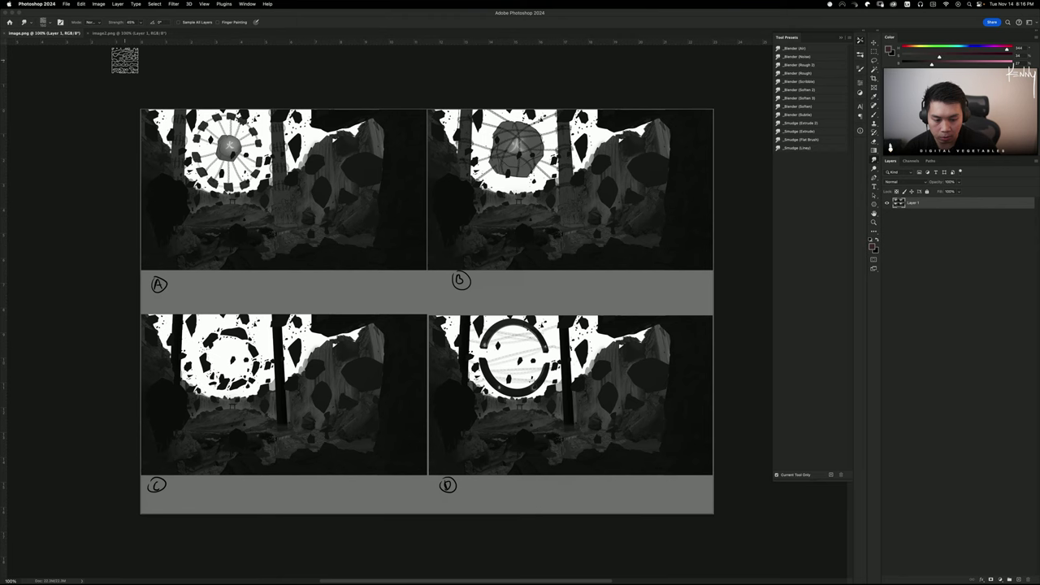
left_click_drag(121, 51, 127, 50)
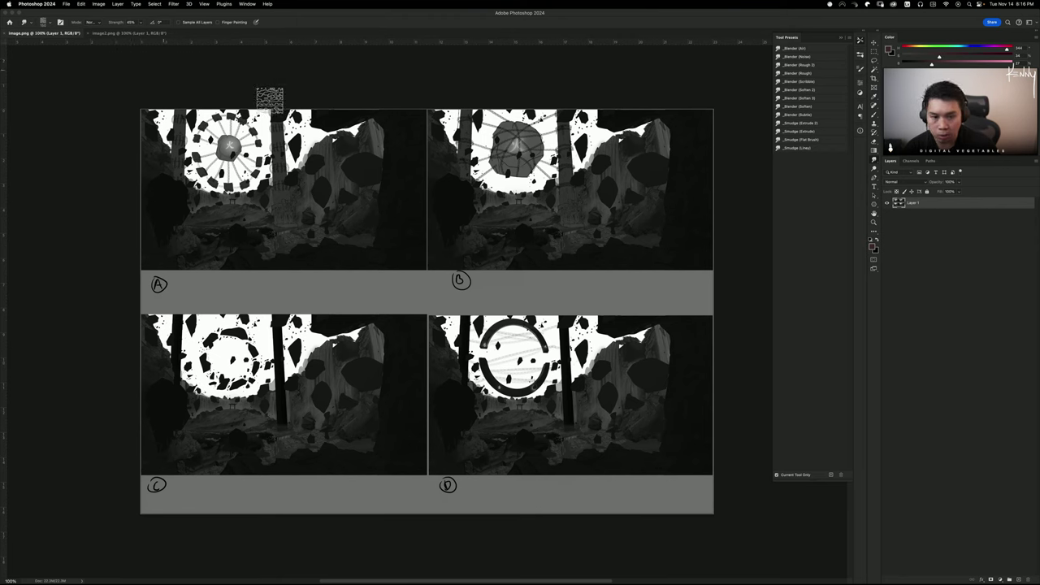
Mark the webbed sphere in thumbnail B with red brush circles and a pointer line, undoing each mark
key("b")
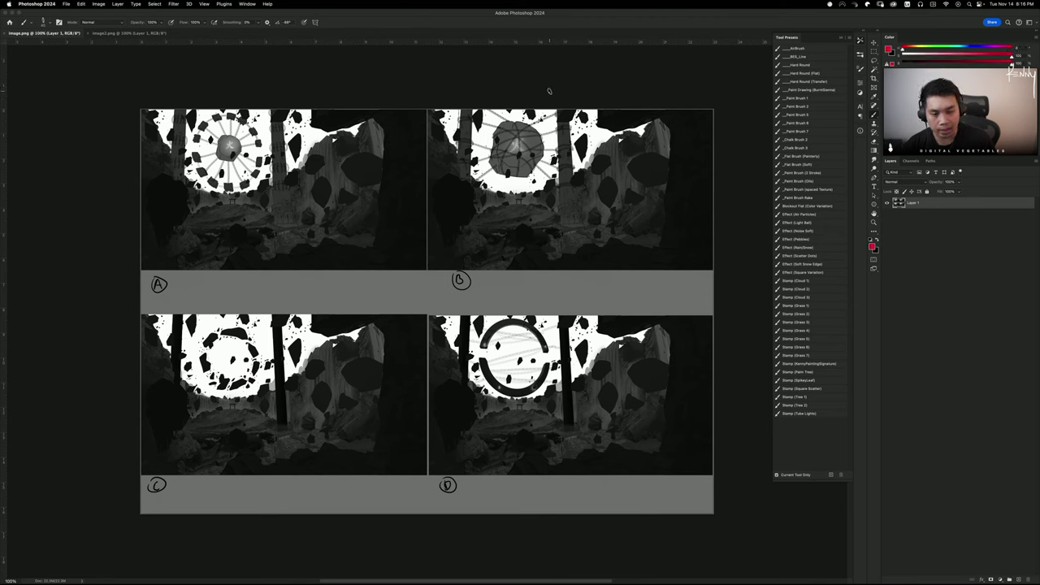
mouse_move(573, 113)
left_mouse_down()
mouse_move(532, 233)
mouse_move(592, 121)
left_mouse_up()
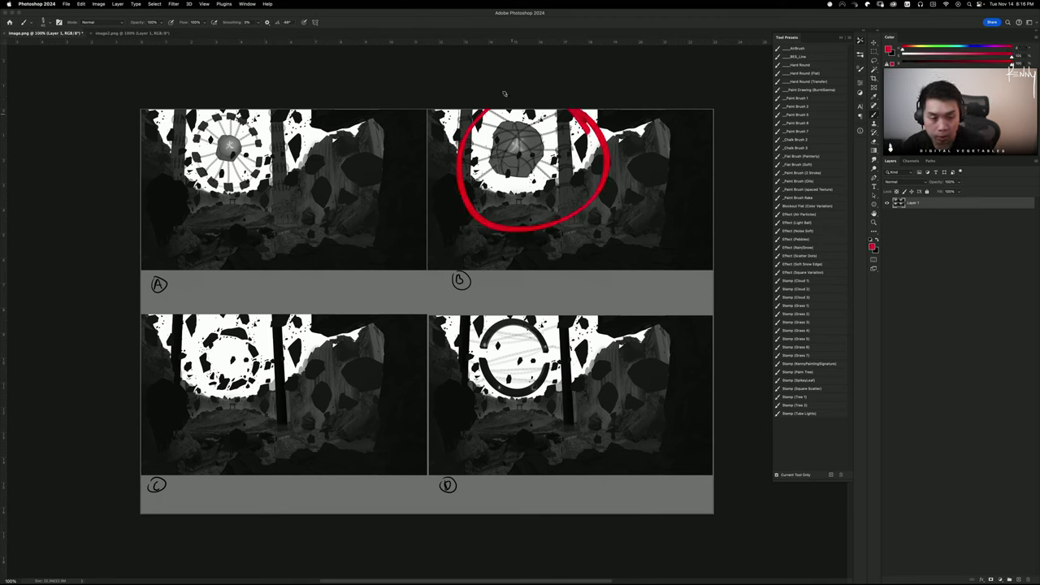
key("super+z")
left_click_drag(470, 188, 507, 159)
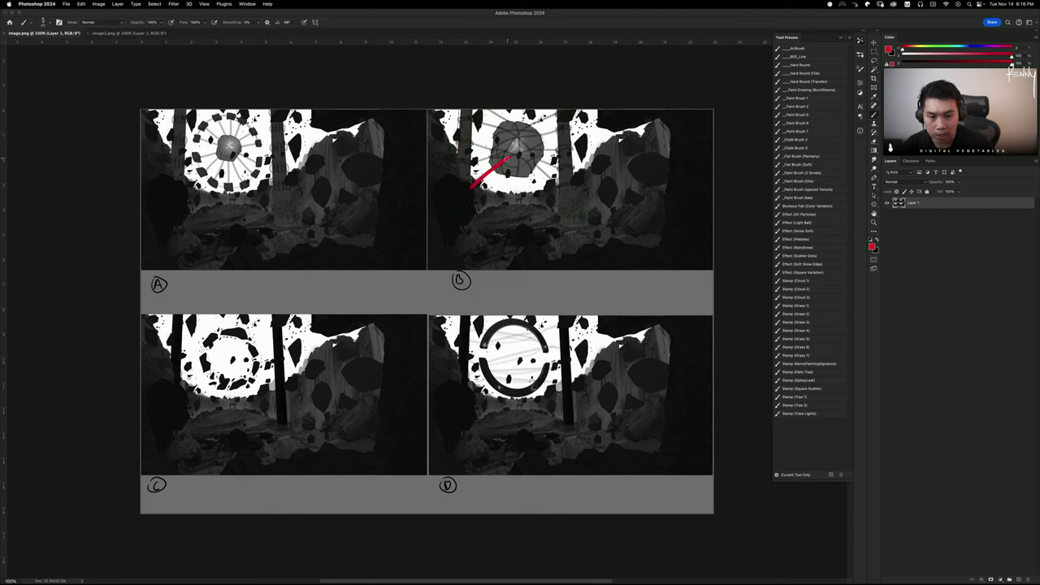
key("super+z")
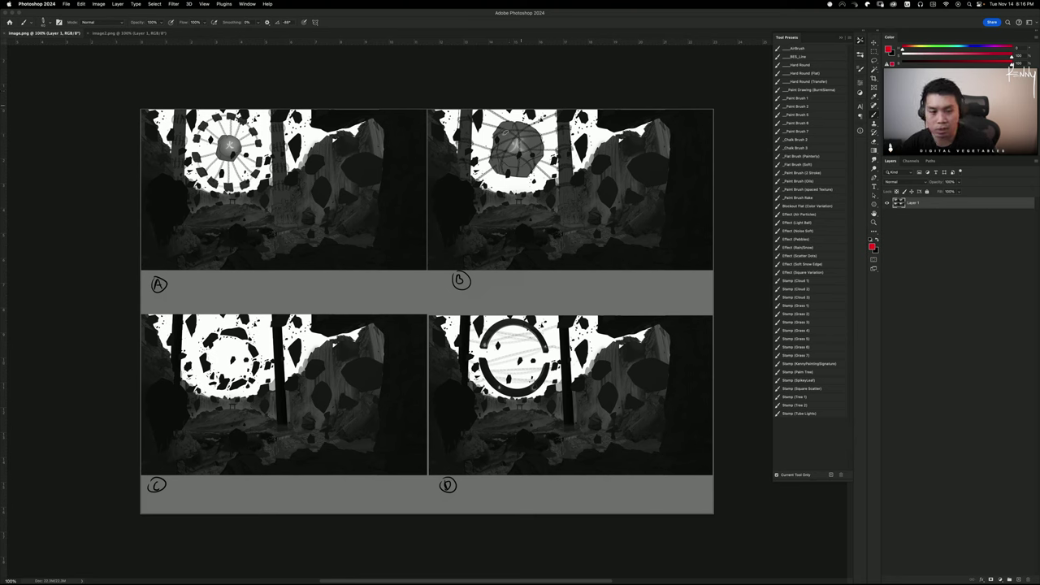
left_click_drag(559, 115, 521, 106)
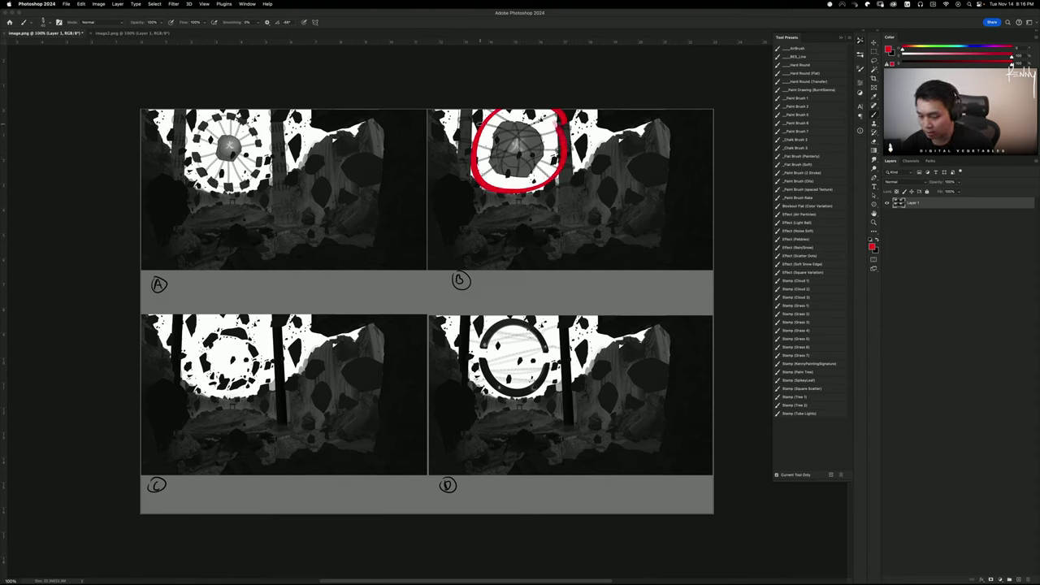
key("cmd+z")
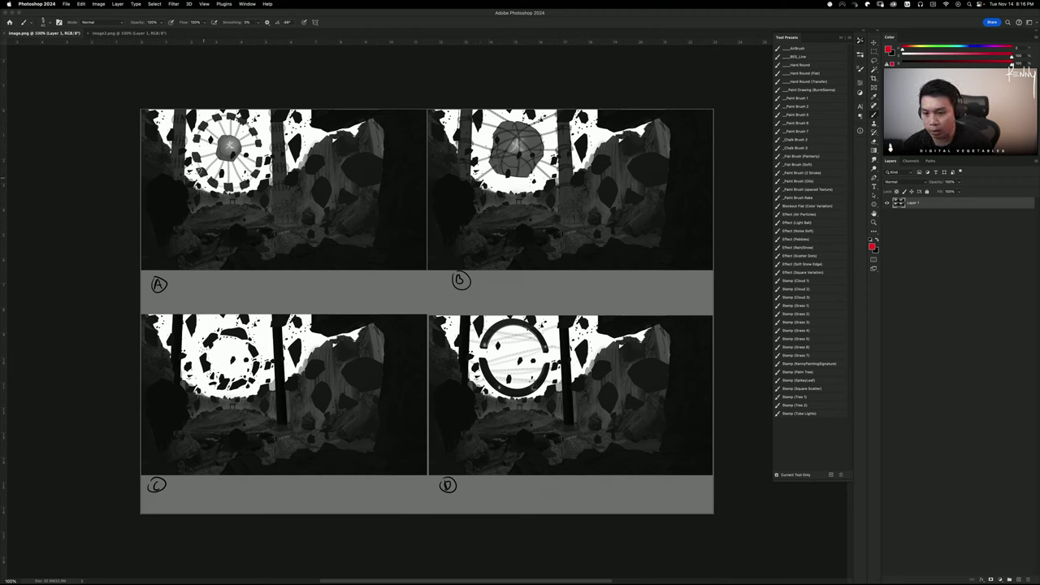
Circle the segmented ring in thumbnail A in red, mark its central sphere, and undo the marks
left_click_drag(268, 114, 159, 116)
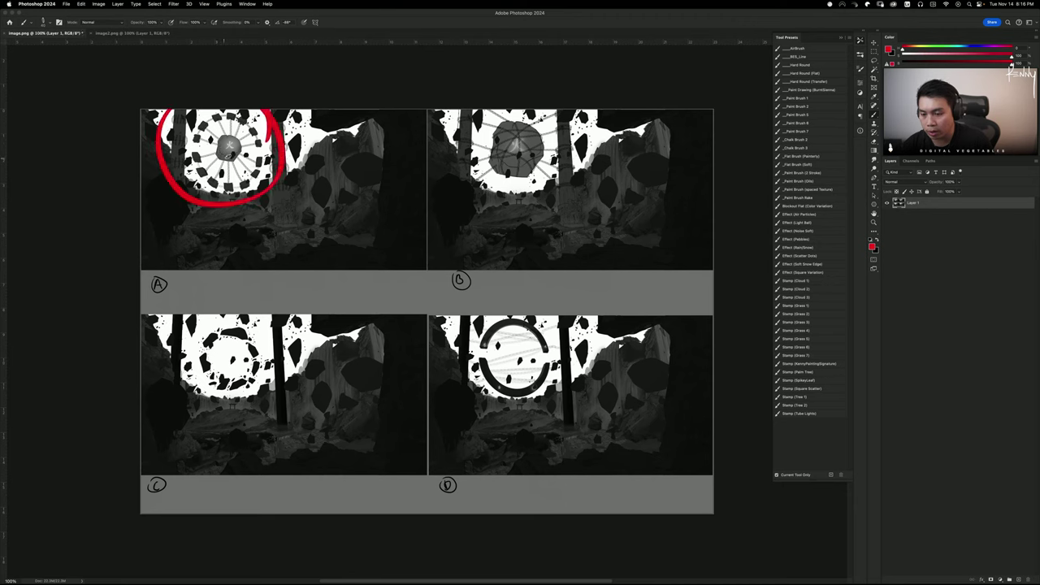
key("super+z")
mouse_move(215, 143)
left_mouse_down()
mouse_move(242, 140)
mouse_move(216, 141)
mouse_move(231, 143)
mouse_move(221, 156)
mouse_move(226, 128)
left_mouse_up()
key("super+z")
key("super+z")
key("super+z")
key("super+z")
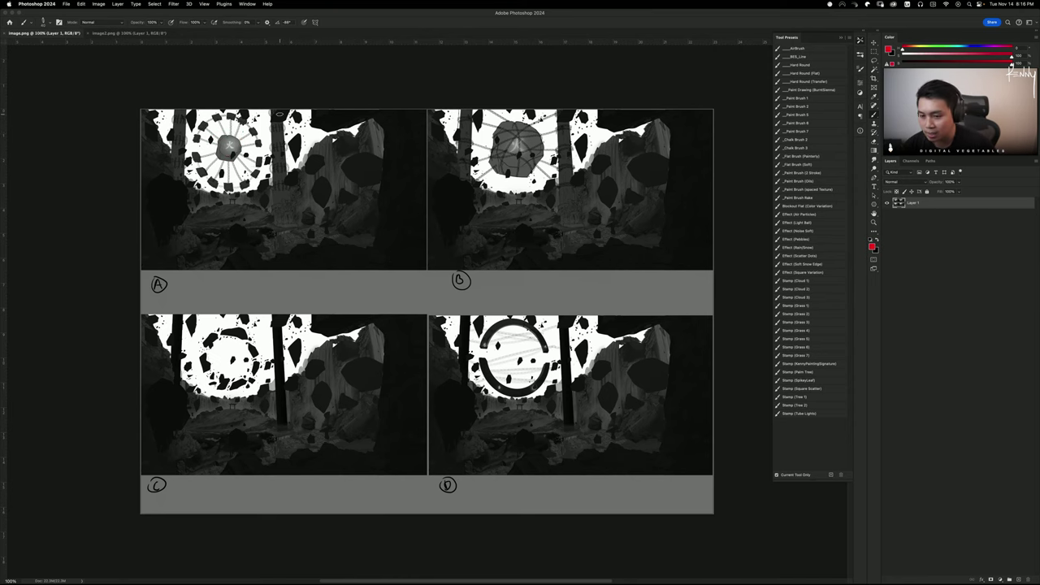
Mark the circular designs in thumbnails G, E and H of image2.png with temporary red brush strokes, undoing each one
left_click(130, 33)
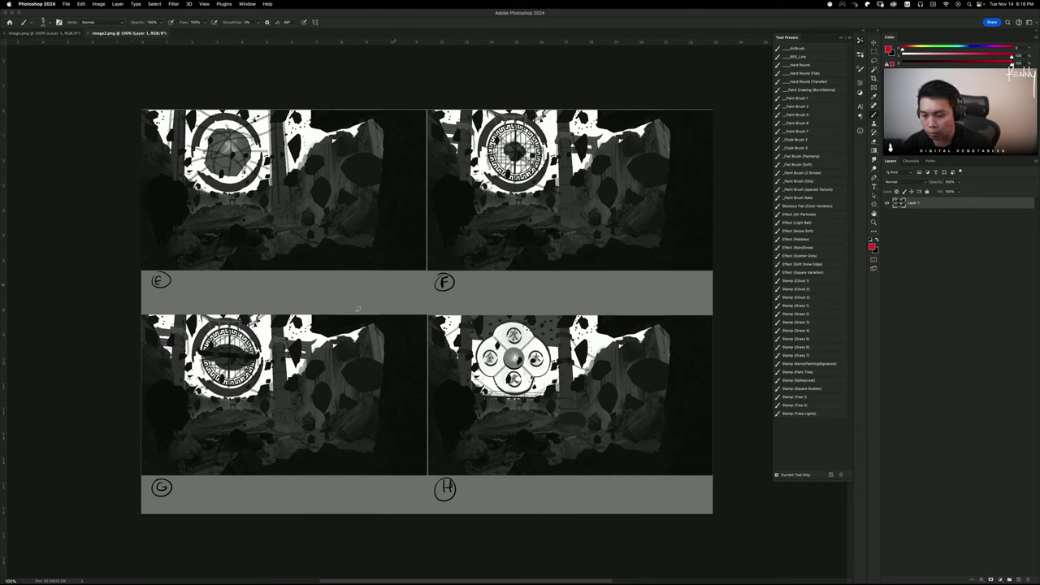
left_click_drag(244, 294, 290, 348)
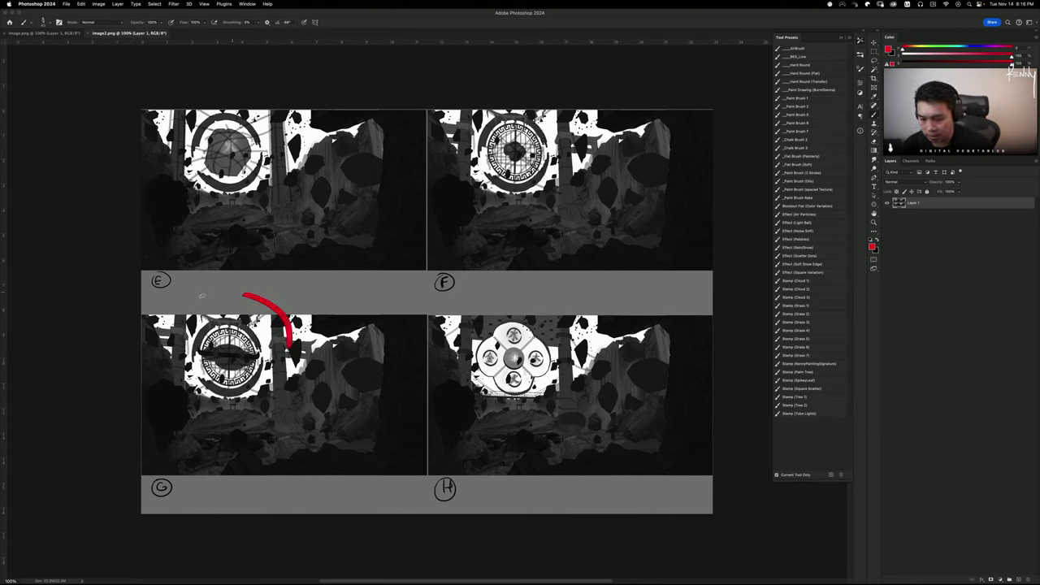
key("super+z")
left_click_drag(270, 114, 281, 166)
key("super+z")
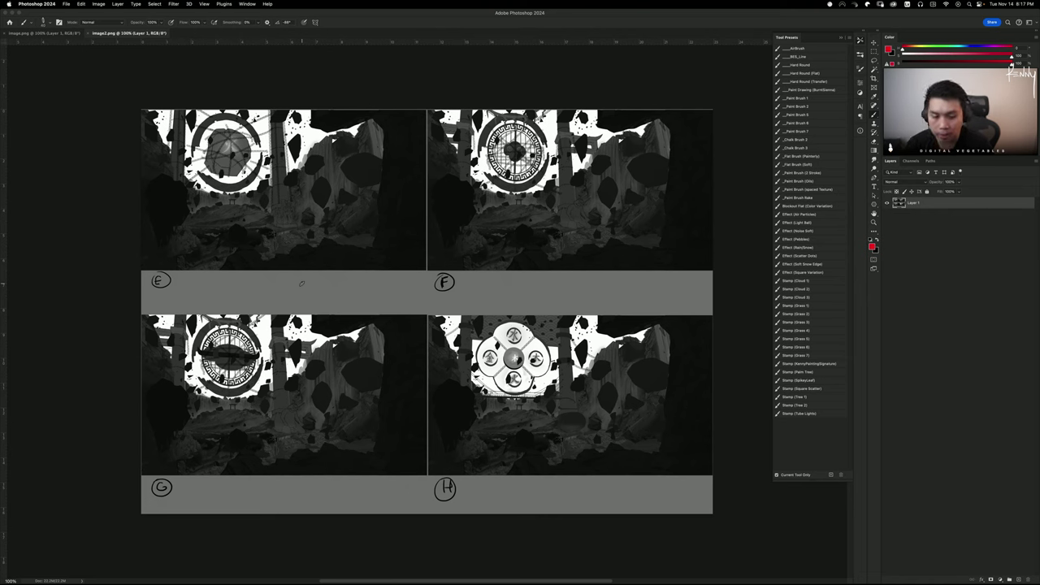
mouse_move(549, 311)
left_mouse_down()
mouse_move(537, 335)
mouse_move(561, 318)
mouse_move(576, 352)
mouse_move(569, 321)
left_mouse_up()
key("super+z")
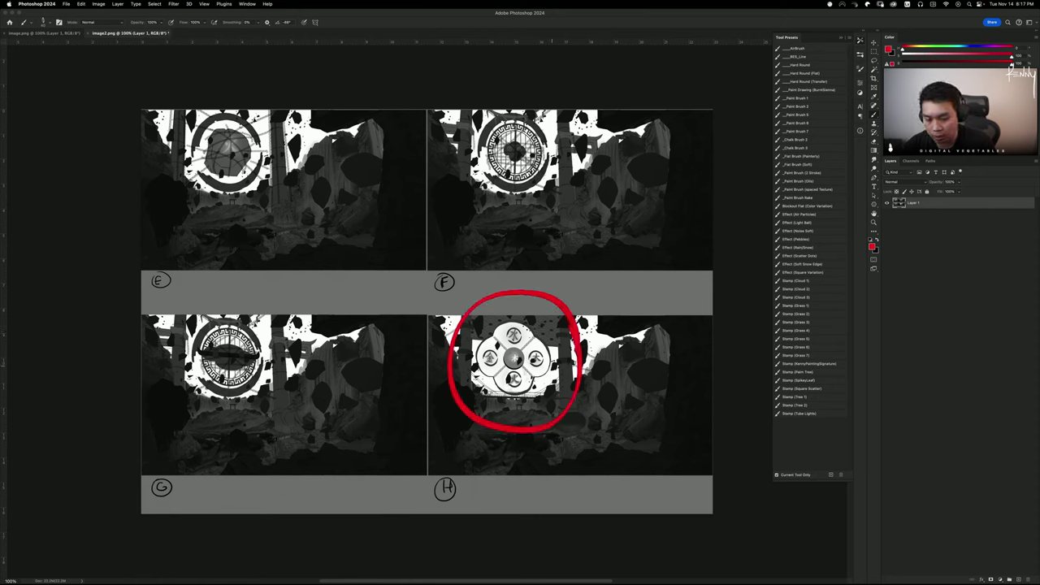
Undo the red circle on sketch H, try red pointer marks on sketches H and E, and undo them all
key("super+z")
mouse_move(660, 328)
left_mouse_down()
mouse_move(527, 367)
mouse_move(546, 375)
left_mouse_up()
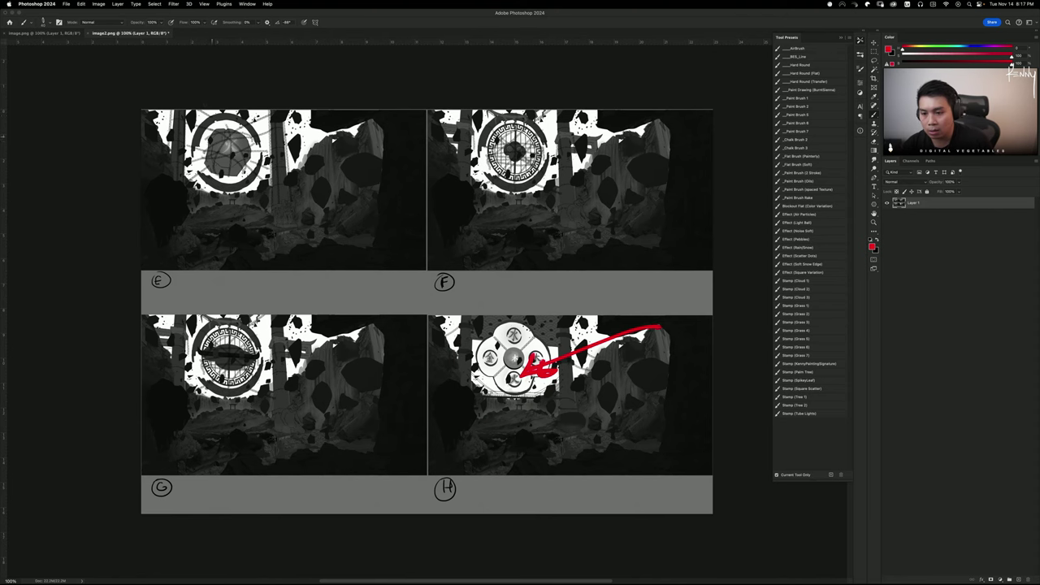
mouse_move(268, 122)
left_mouse_down()
mouse_move(199, 112)
mouse_move(270, 130)
mouse_move(235, 160)
mouse_move(302, 141)
mouse_move(296, 152)
mouse_move(287, 147)
left_mouse_up()
key("super+z")
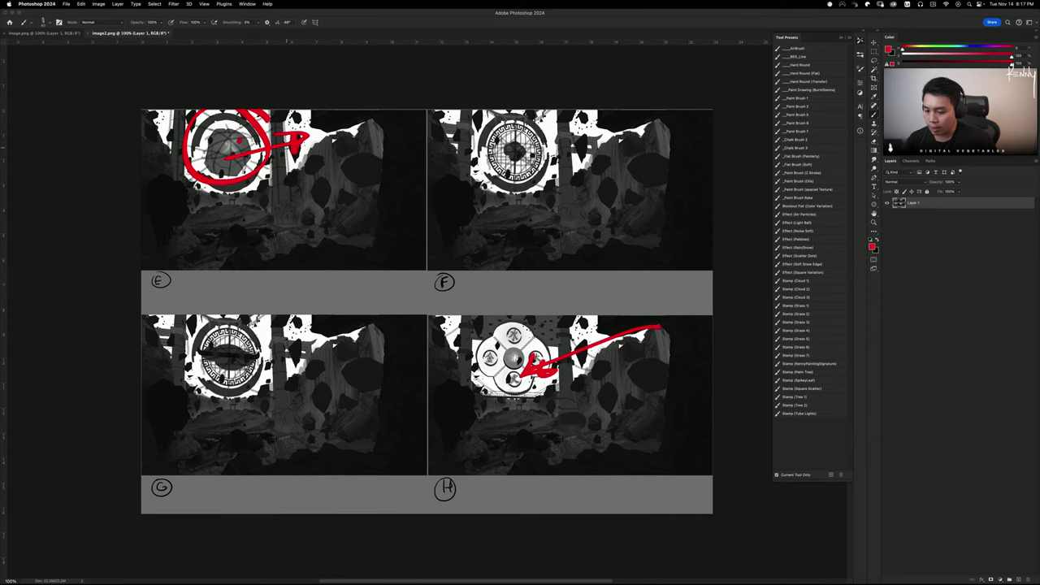
key("super+z")
key("super+z")
key("super+z")
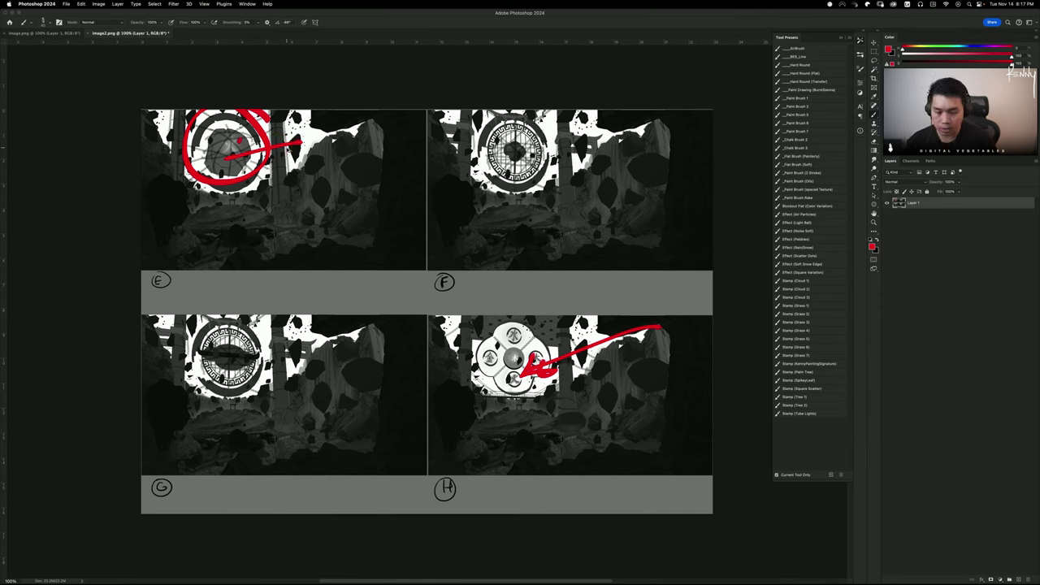
key("super+z")
key("super+z")
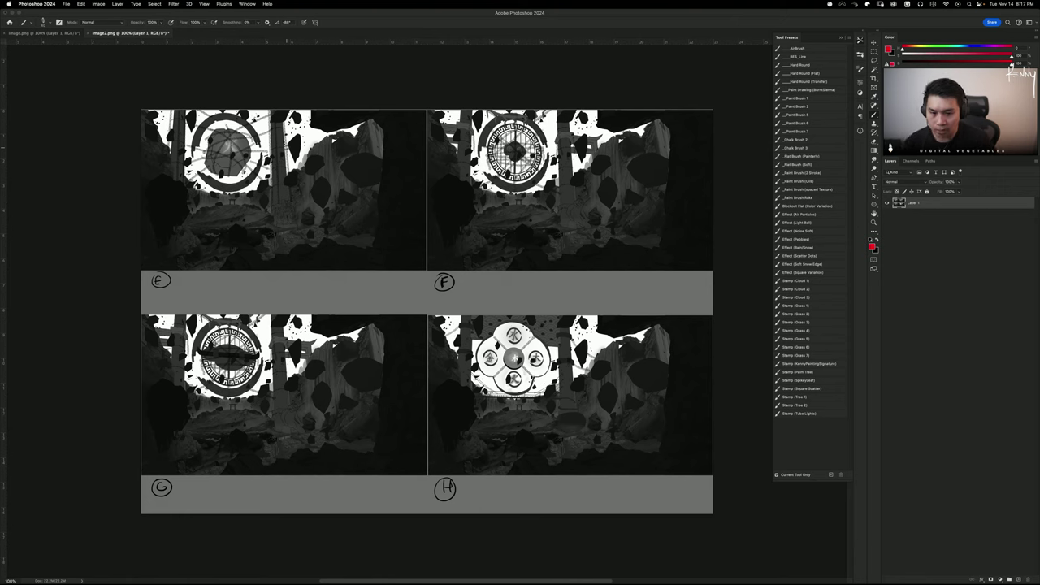
Copy sketch B from image.png onto a new layer and scale it up to the full canvas width
left_click(49, 33)
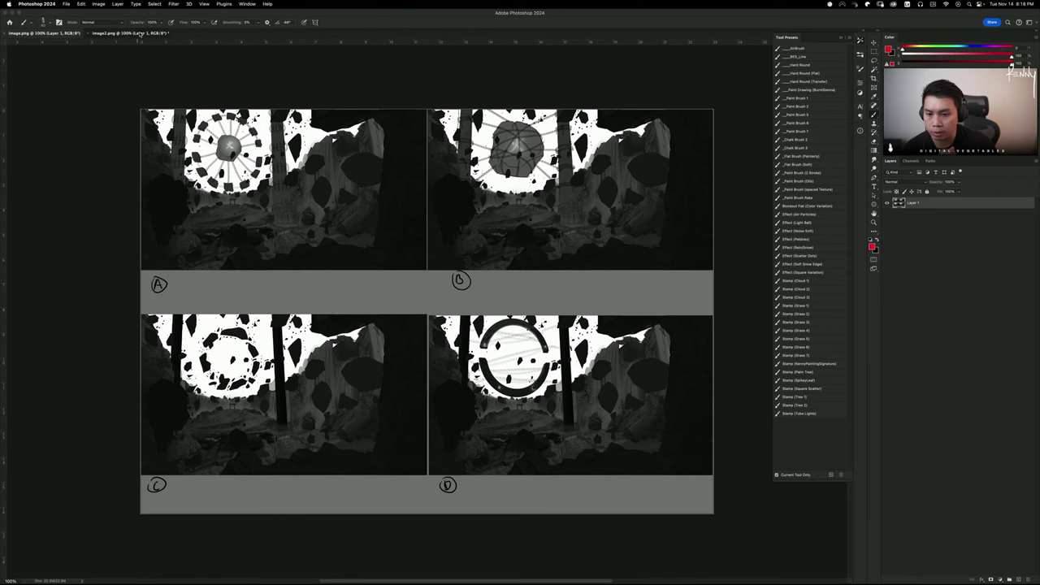
left_click(140, 33)
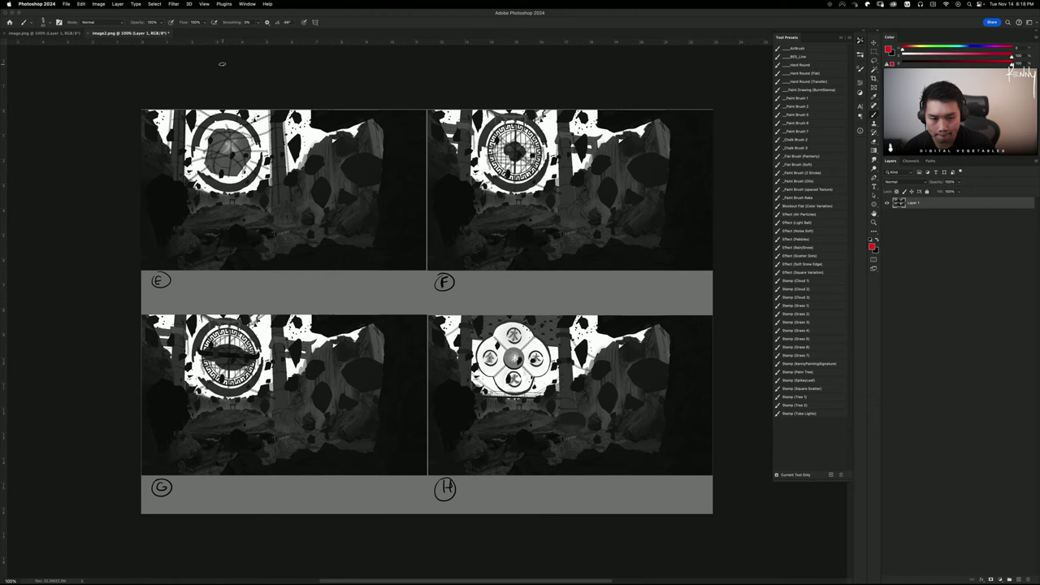
left_click(51, 32)
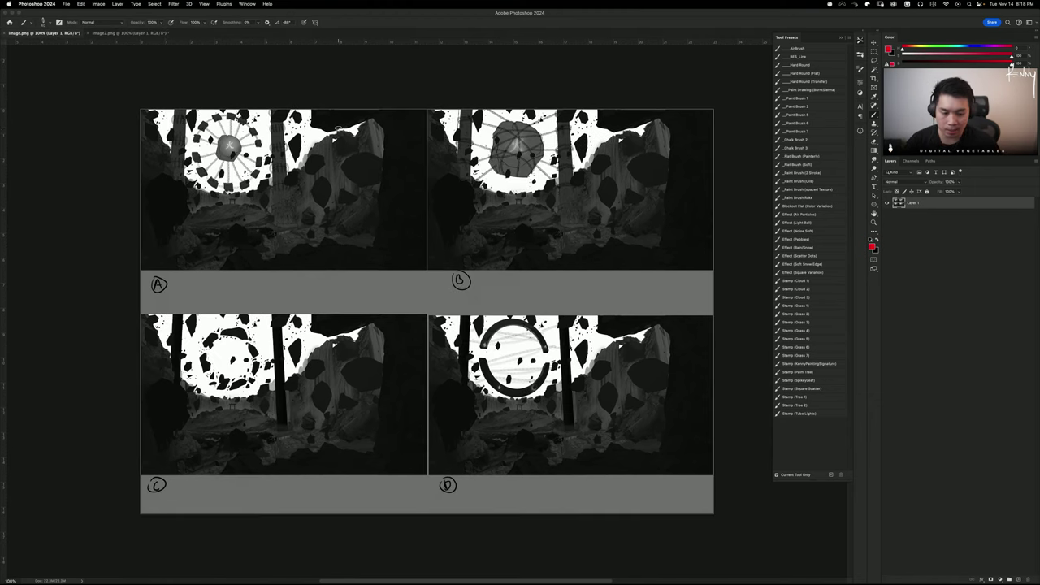
key("m")
left_click_drag(407, 109, 713, 270)
key("super+c")
key("super+v")
key("super+t")
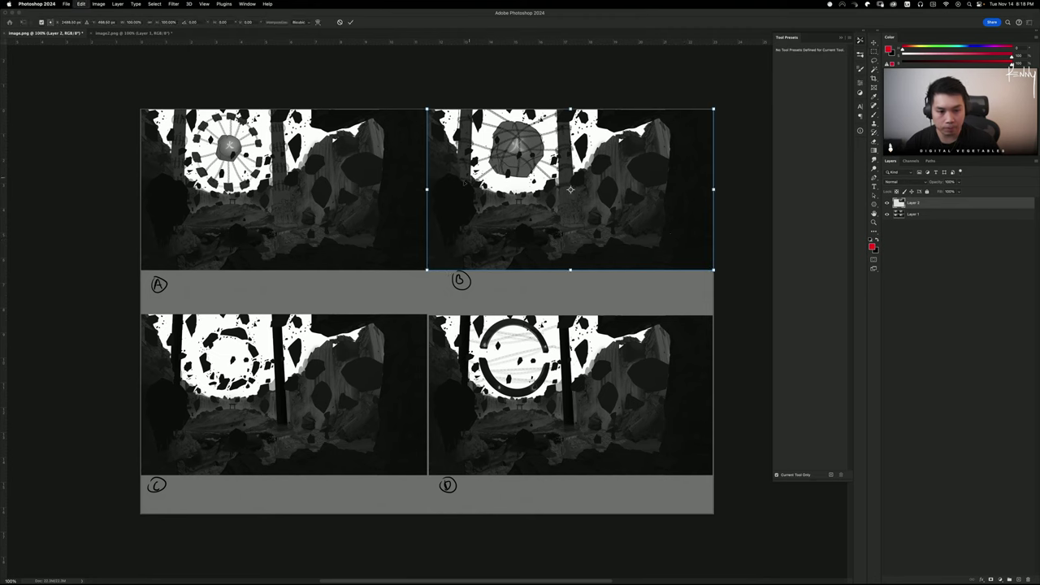
left_click_drag(428, 270, 90, 345)
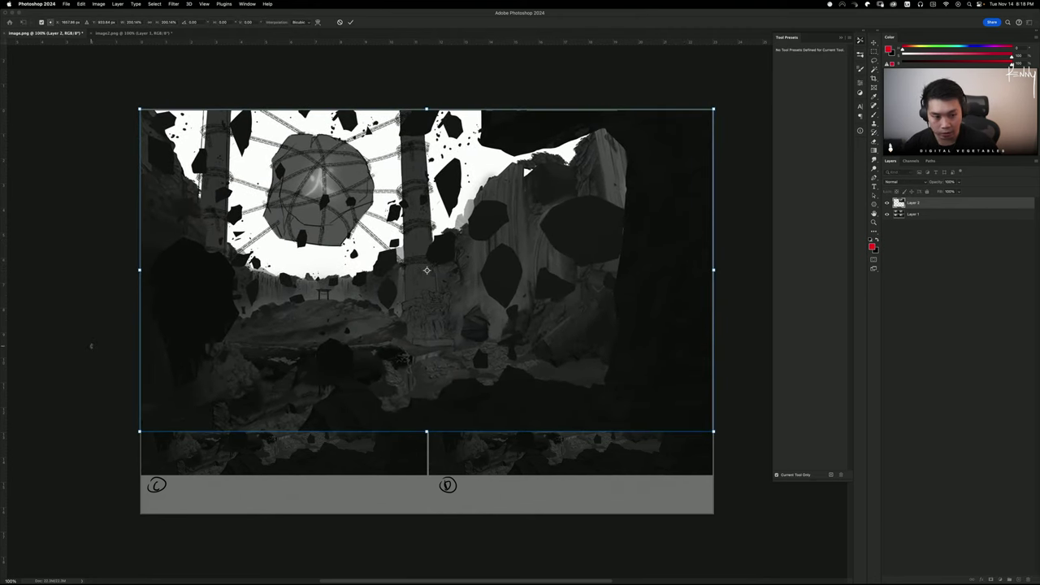
key("Return")
Try to shift the enlarged sketch slightly down the canvas, and undo the move
key("super+t")
left_click_drag(432, 231, 432, 260)
key("Return")
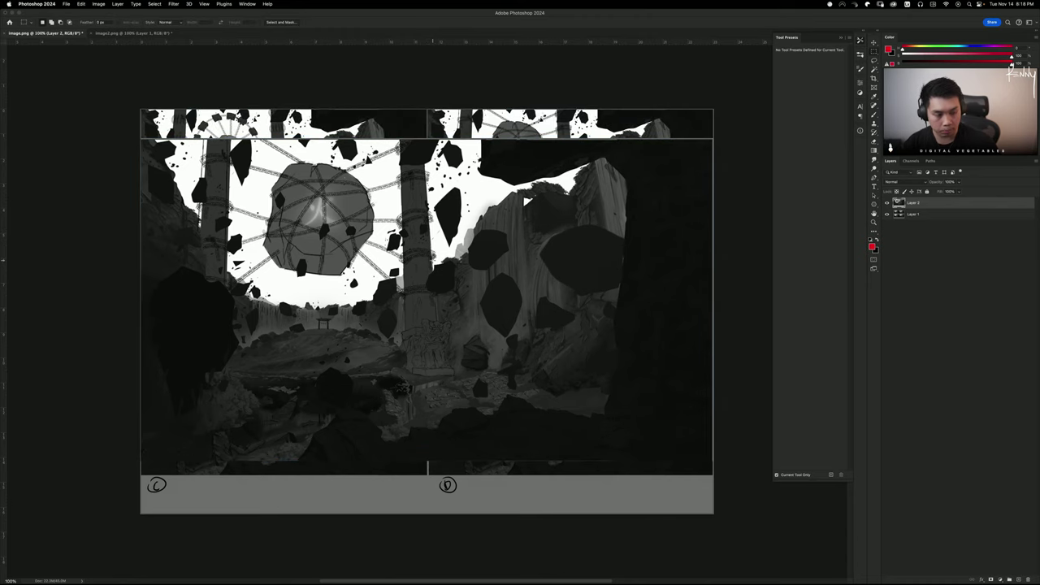
key("super+z")
Duplicate the enlarged sketch layer into a new document
right_click(924, 204)
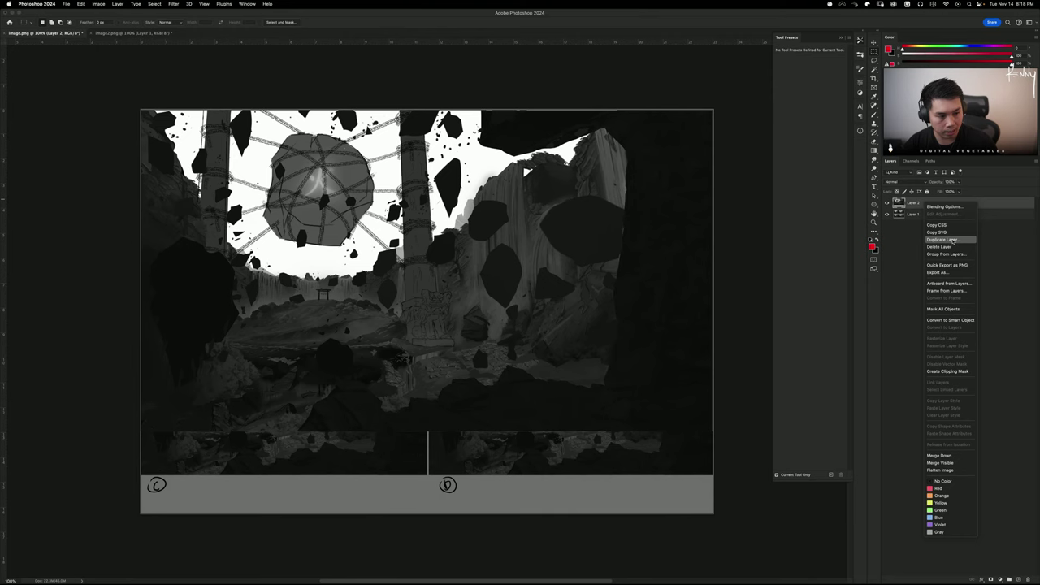
left_click(943, 239)
left_click(313, 192)
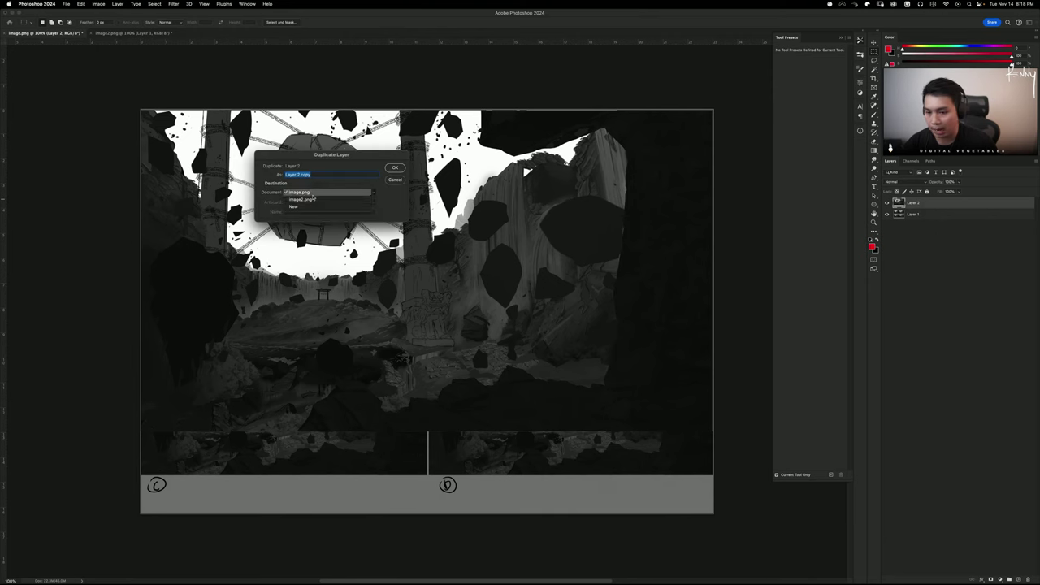
left_click(306, 206)
left_click(395, 168)
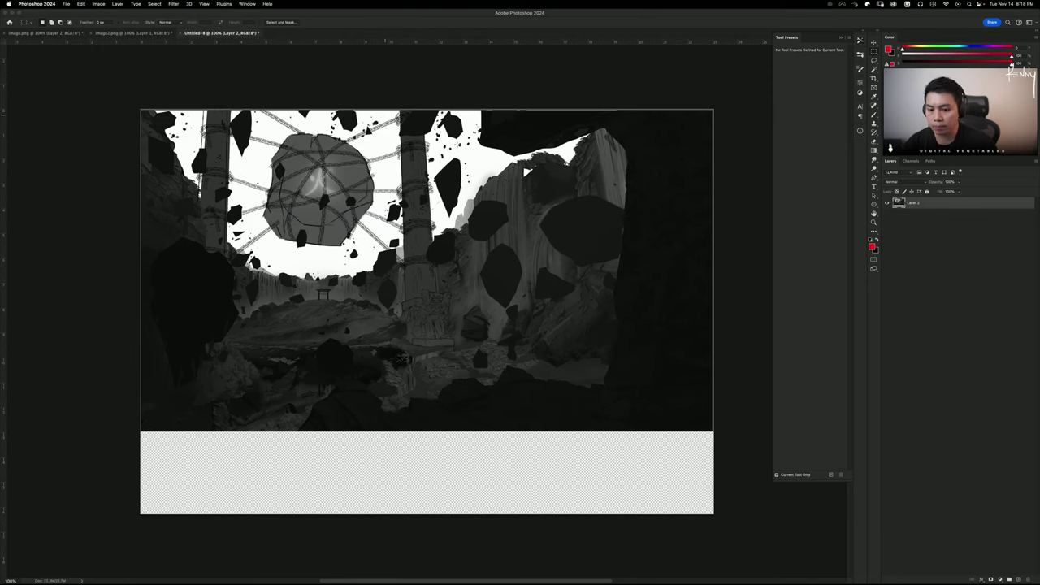
Crop the canvas to the picture's height, removing the empty strip below it
key("c")
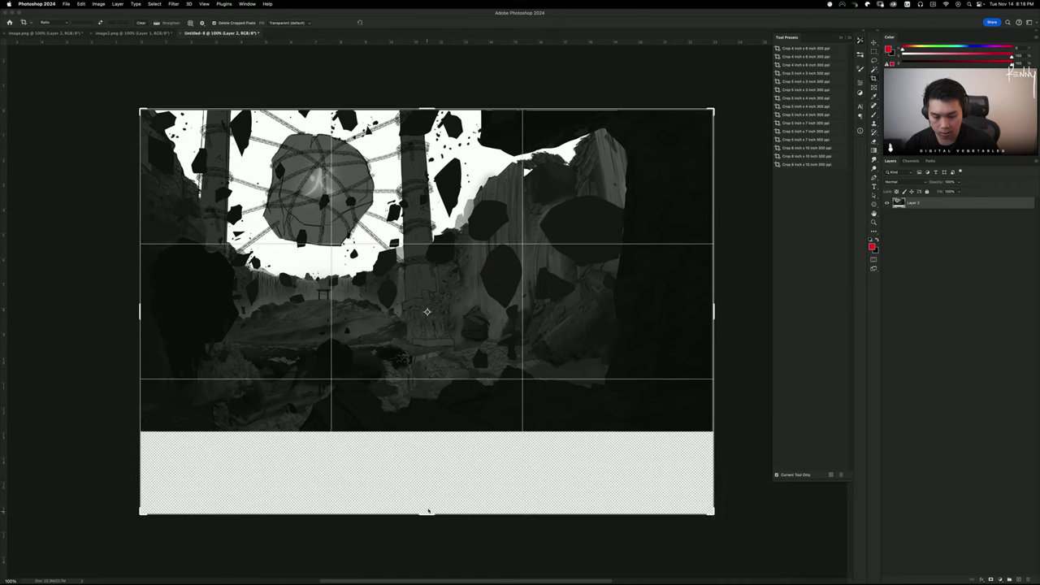
left_click_drag(428, 511, 439, 475)
key("Return")
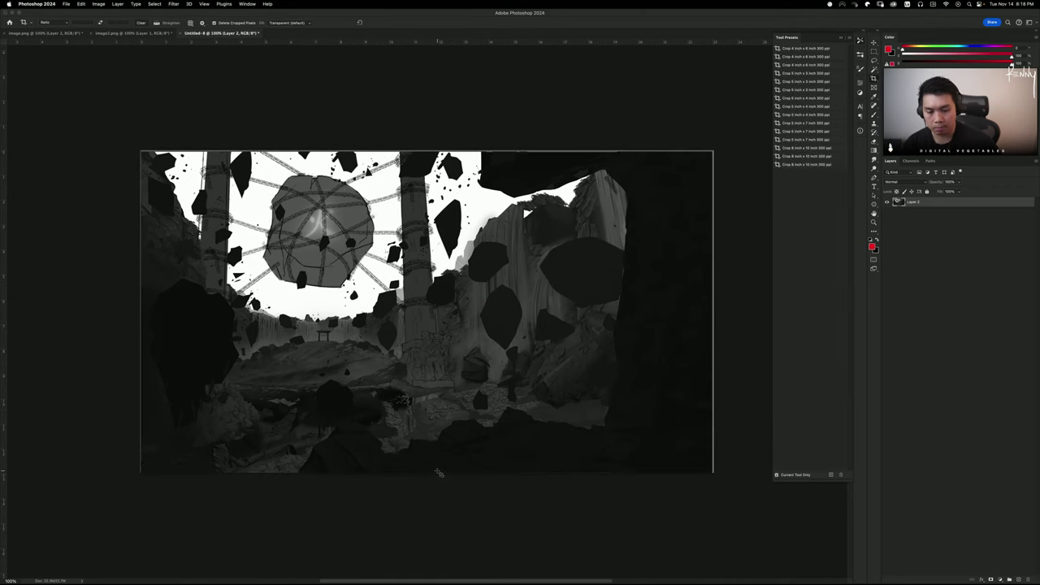
Lasso the dark foreground frame of ground, cave wall and ceiling, and copy it to a new layer
key("super+minus")
left_click_drag(478, 462, 497, 465)
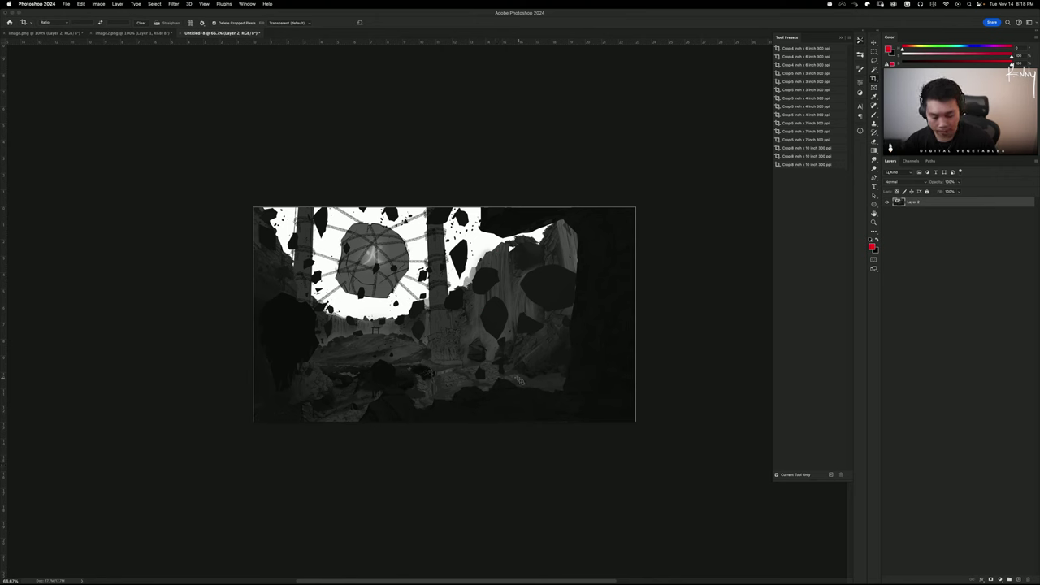
key("l")
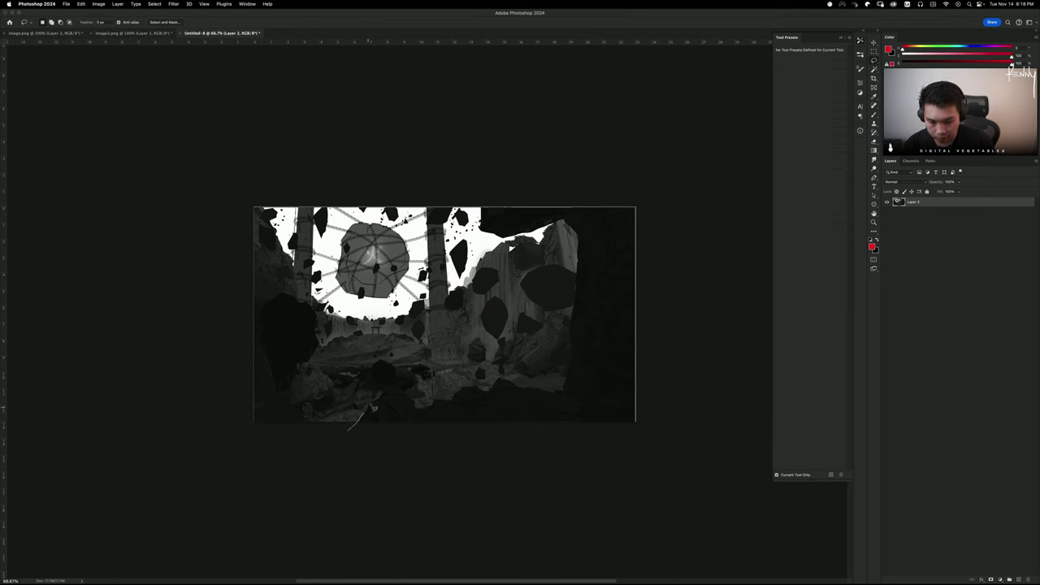
mouse_move(373, 407)
left_mouse_down()
mouse_move(456, 404)
mouse_move(530, 379)
mouse_move(522, 389)
mouse_move(566, 394)
mouse_move(565, 223)
mouse_move(581, 278)
mouse_move(578, 235)
mouse_move(571, 222)
mouse_move(479, 212)
mouse_move(496, 184)
mouse_move(674, 195)
mouse_move(671, 497)
mouse_move(228, 514)
left_mouse_up()
right_click(497, 399)
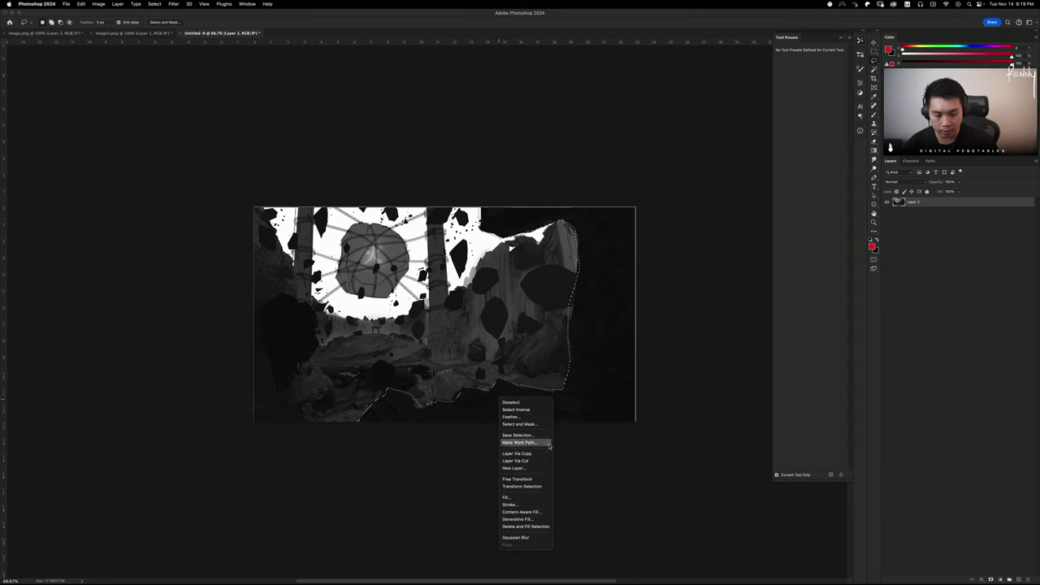
left_click(524, 453)
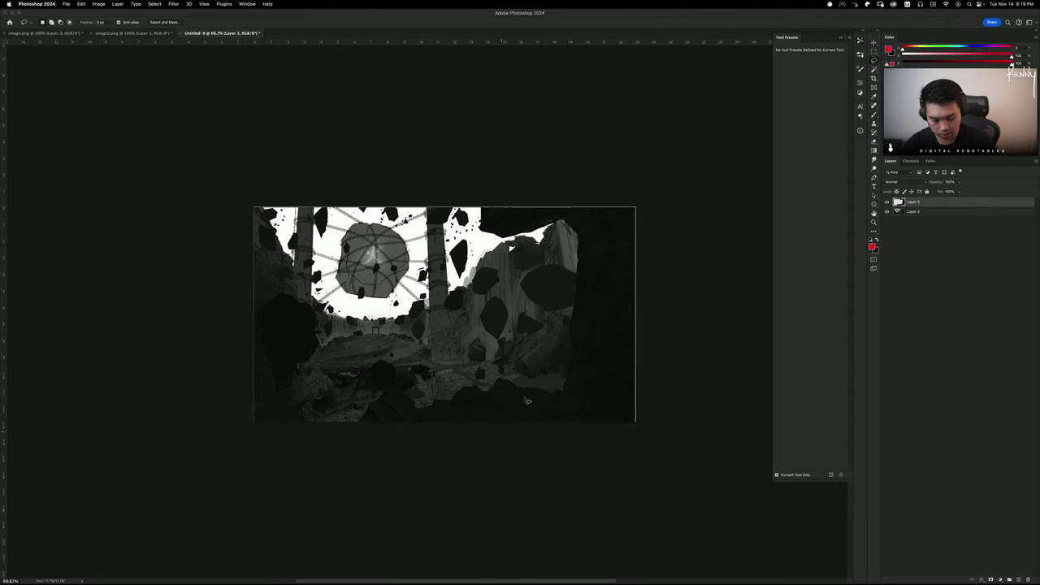
Smudge away the white border lines along the picture's top and right edges using the Smudge (Extrude 2) preset
key("r")
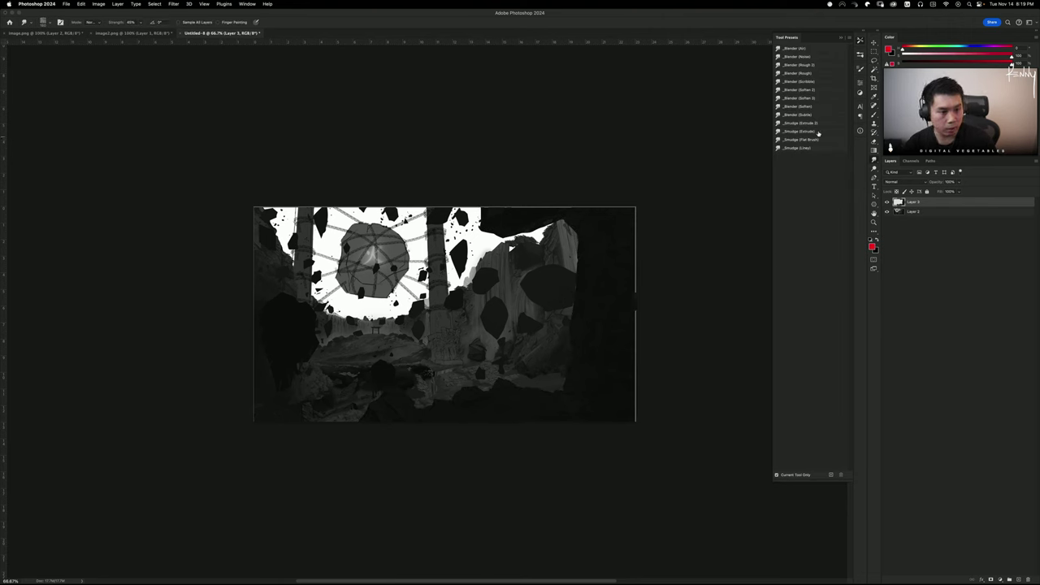
left_click(803, 123)
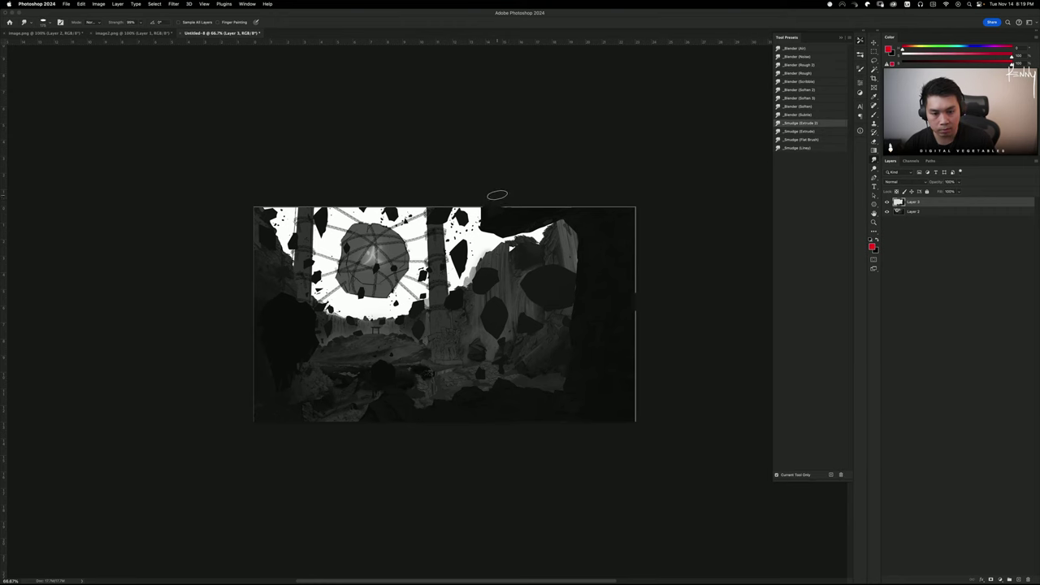
scroll(596, 202, "left", 10)
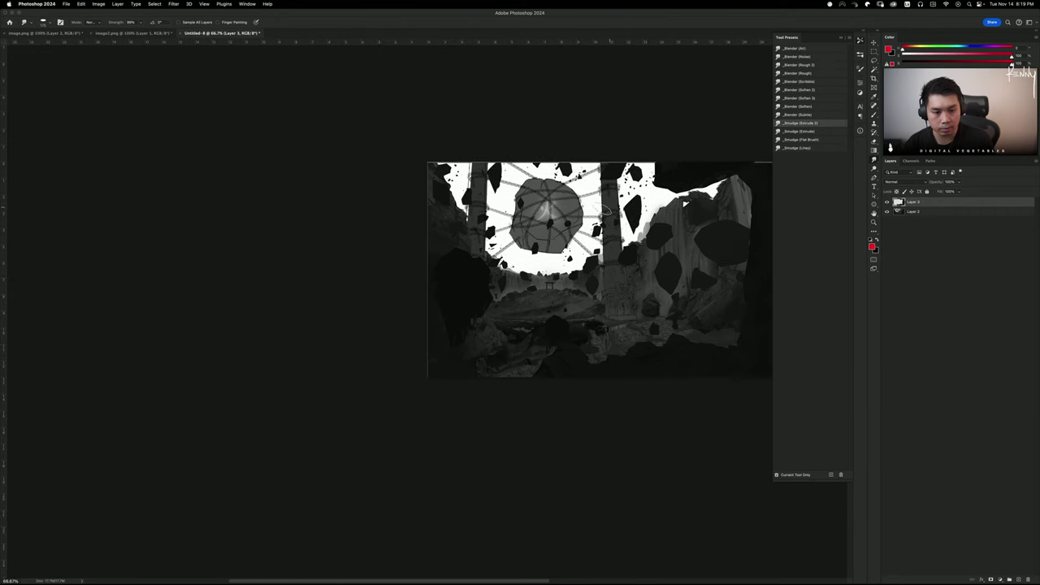
scroll(604, 209, "right", 10)
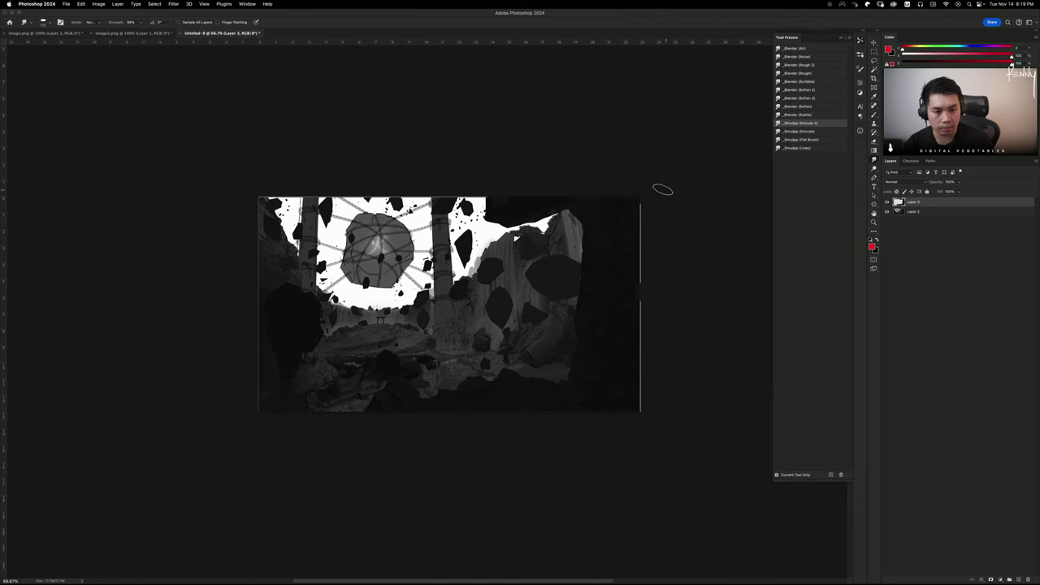
mouse_move(654, 254)
left_mouse_down()
mouse_move(631, 299)
mouse_move(644, 314)
mouse_move(639, 351)
mouse_move(650, 349)
mouse_move(635, 335)
mouse_move(635, 327)
mouse_move(655, 337)
mouse_move(663, 377)
mouse_move(633, 368)
mouse_move(662, 392)
mouse_move(626, 390)
mouse_move(665, 414)
mouse_move(608, 419)
mouse_move(558, 376)
mouse_move(544, 404)
left_mouse_up()
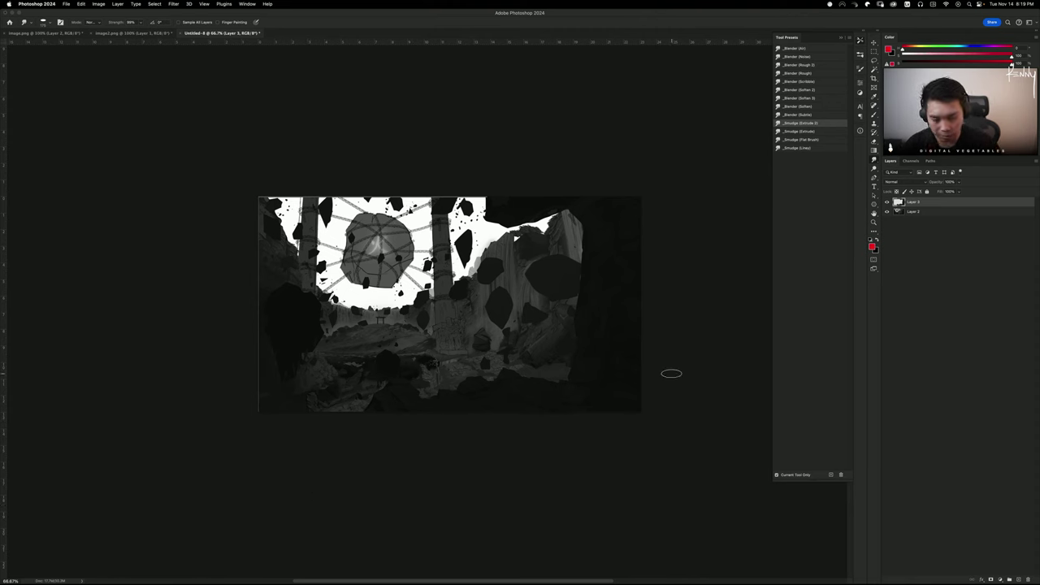
Lighten the background layer's darks with Levels, raising the output black level to 21
left_click(914, 212)
key("ctrl+l")
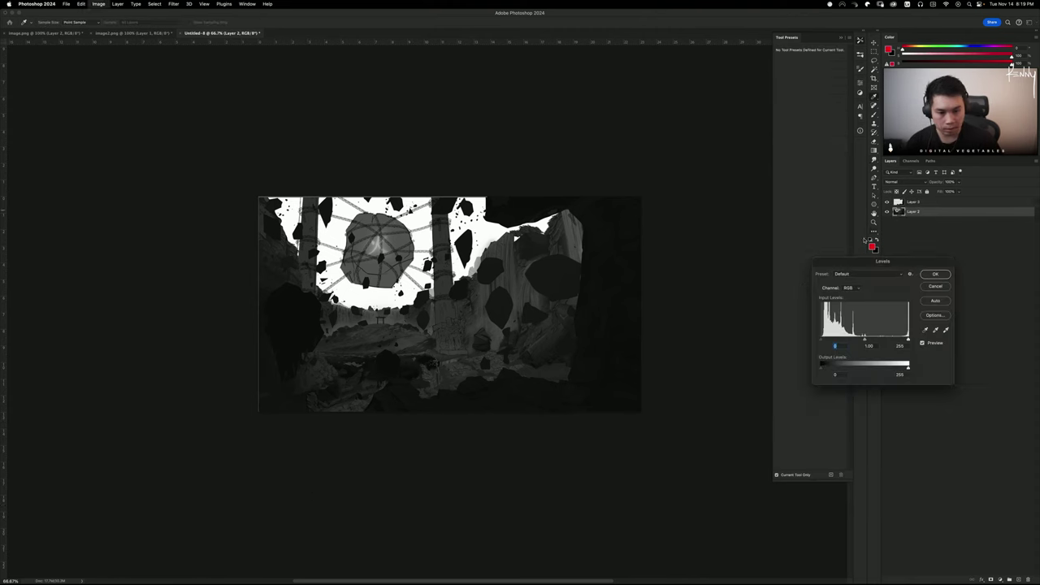
left_click_drag(822, 368, 828, 368)
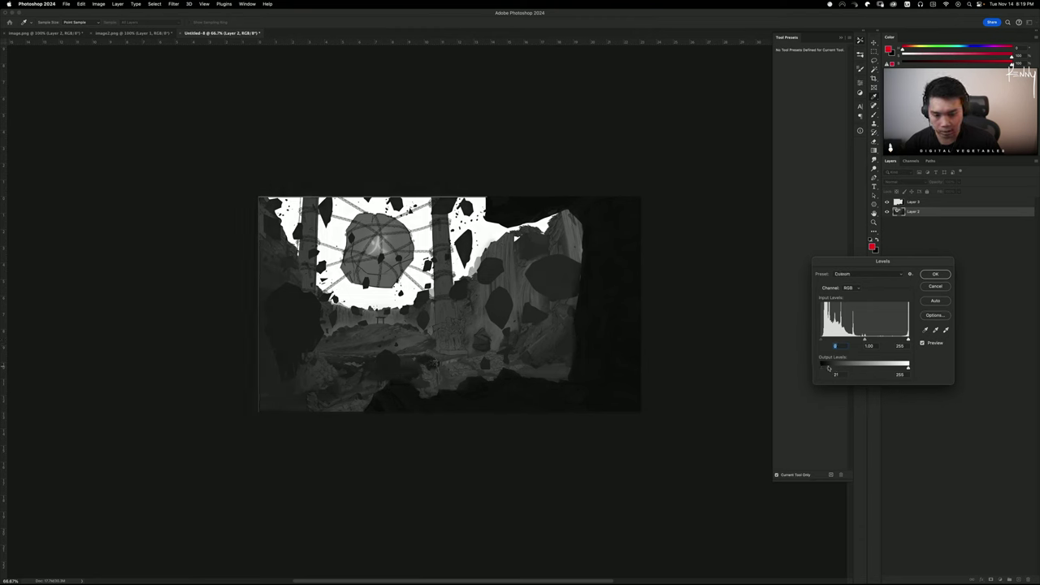
left_click(937, 274)
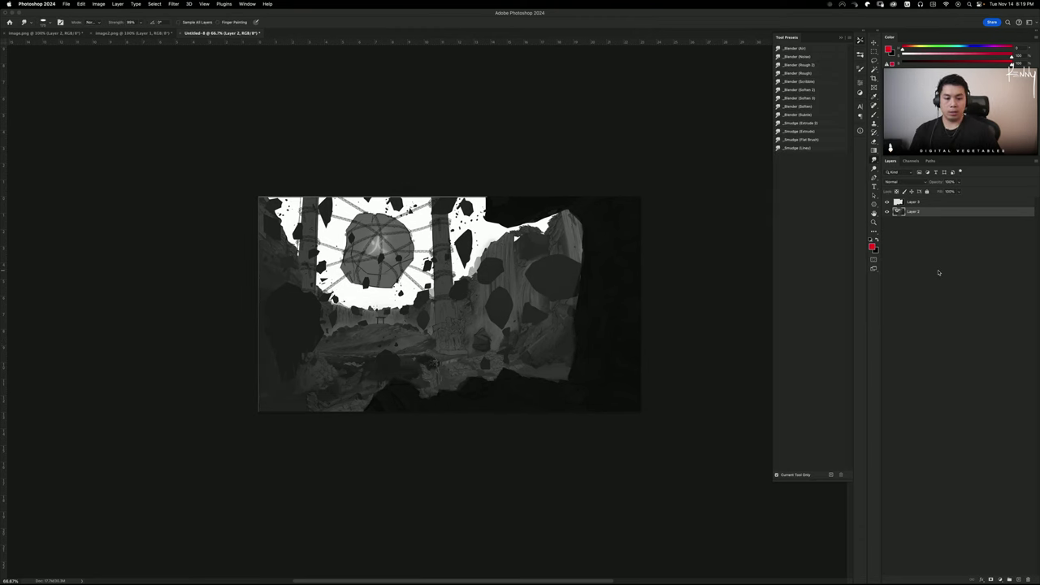
Lasso the lower ground area of the background layer and copy it to a new layer
key("l")
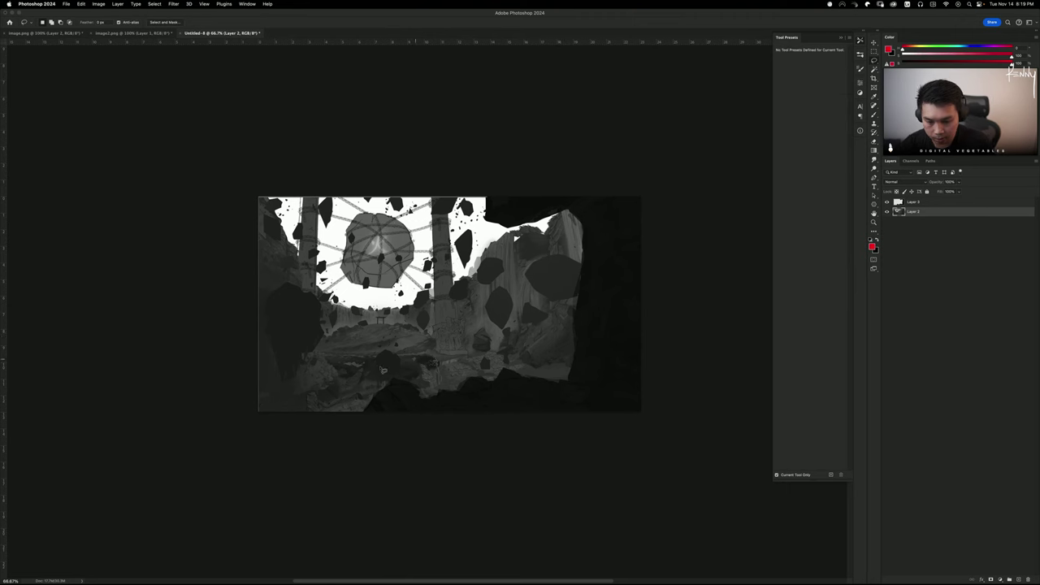
mouse_move(232, 410)
left_mouse_down()
mouse_move(326, 363)
mouse_move(351, 354)
mouse_move(377, 362)
mouse_move(409, 345)
mouse_move(660, 372)
mouse_move(360, 499)
left_mouse_up()
right_click(377, 401)
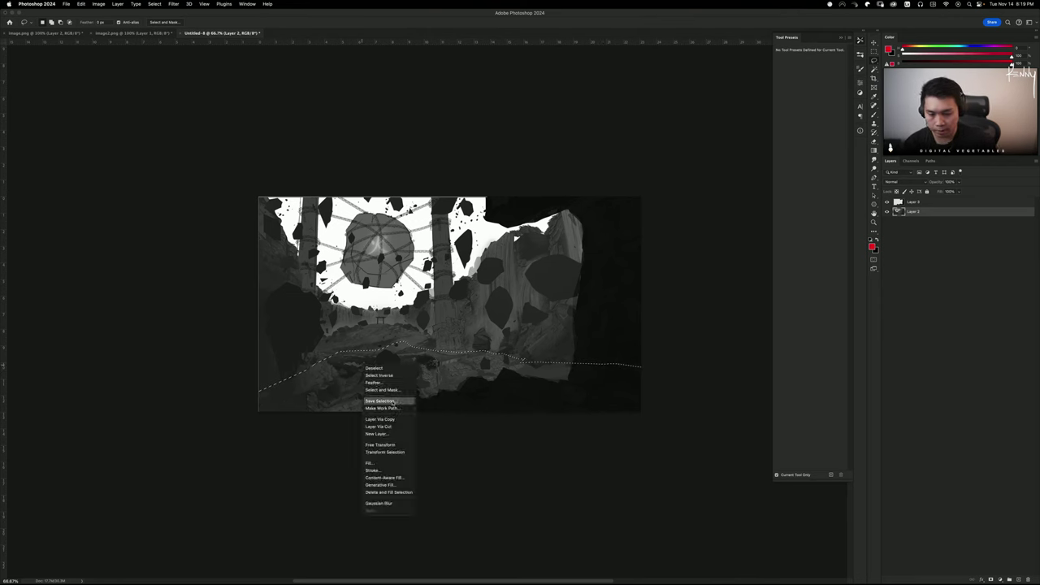
left_click(392, 421)
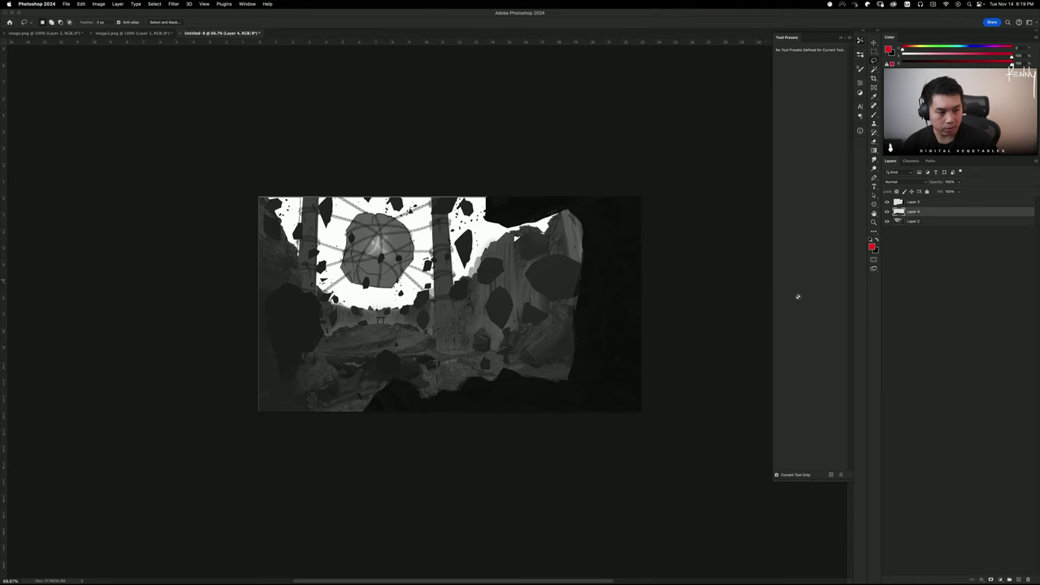
Darken the copied ground layer with Levels, lowering the output white level to about 182
key("ctrl+l")
left_click_drag(909, 366, 884, 368)
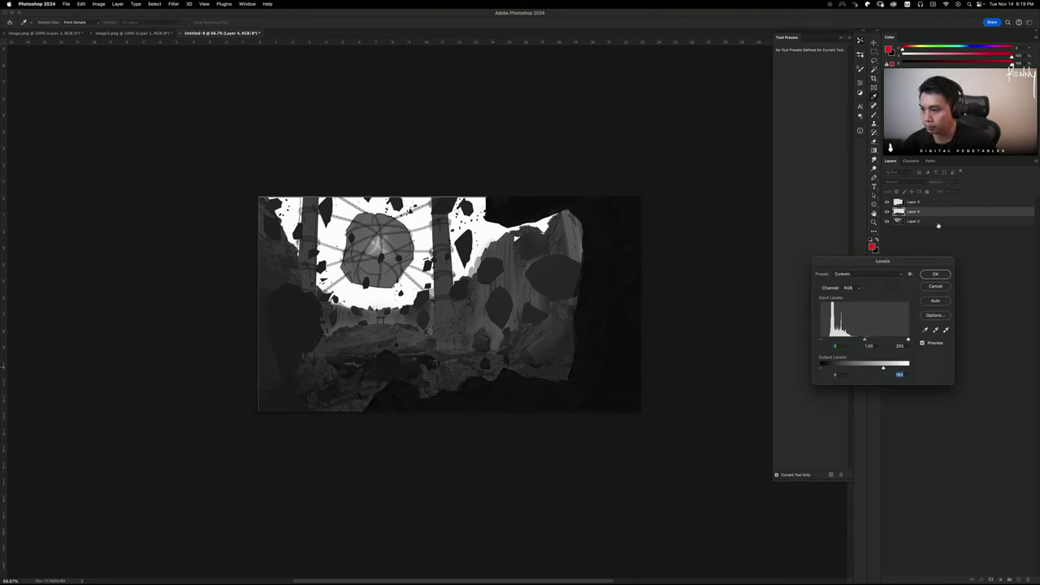
left_click(935, 274)
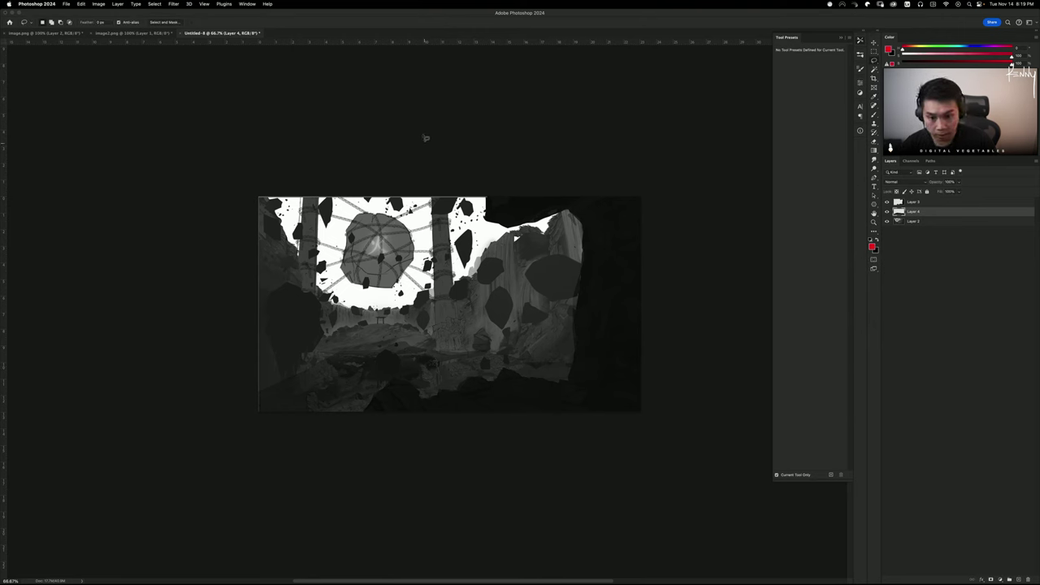
Try to paint out the floating rock beside the right pillar with sampled sky white, and undo it
key("b")
left_click(478, 230, "alt")
mouse_move(467, 231)
left_mouse_down()
mouse_move(466, 265)
mouse_move(460, 235)
mouse_move(456, 248)
left_mouse_up()
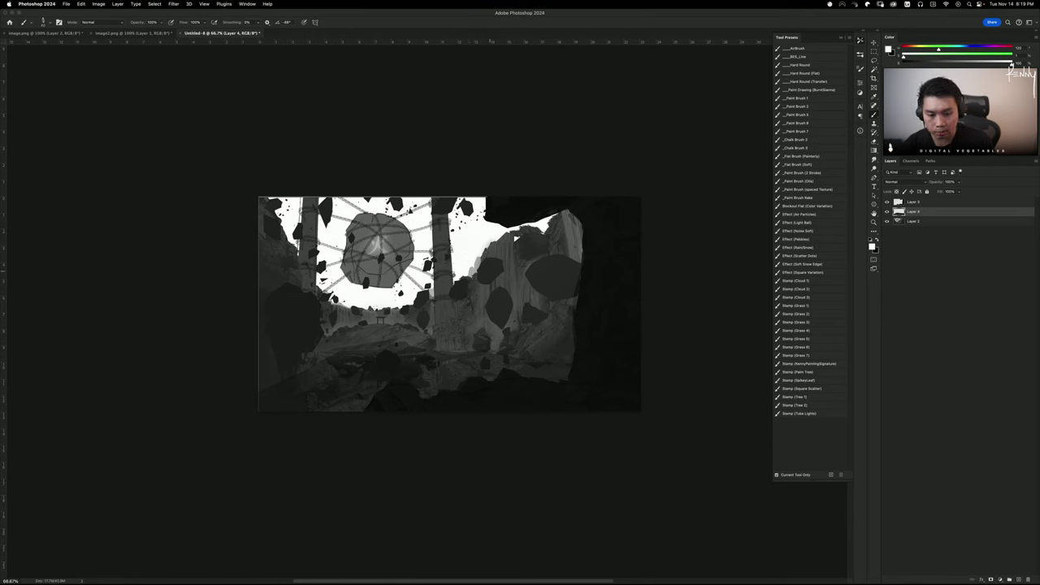
key("super+z")
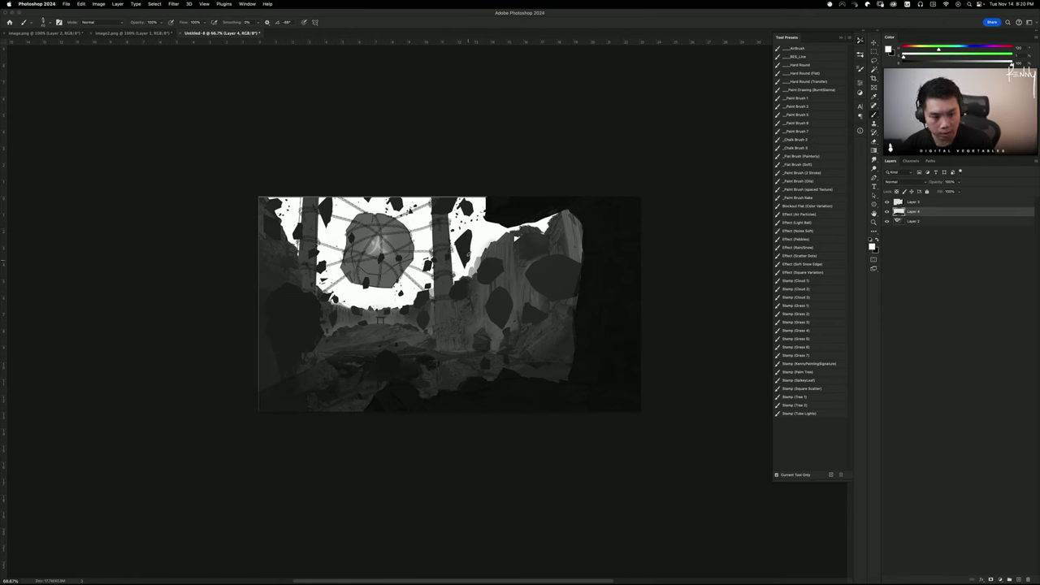
Try to paint and heal away the floating rocks between the right pillar and the cliff on the copied ground layer
left_click(501, 250, "alt")
left_click_drag(501, 260, 478, 278)
key("j")
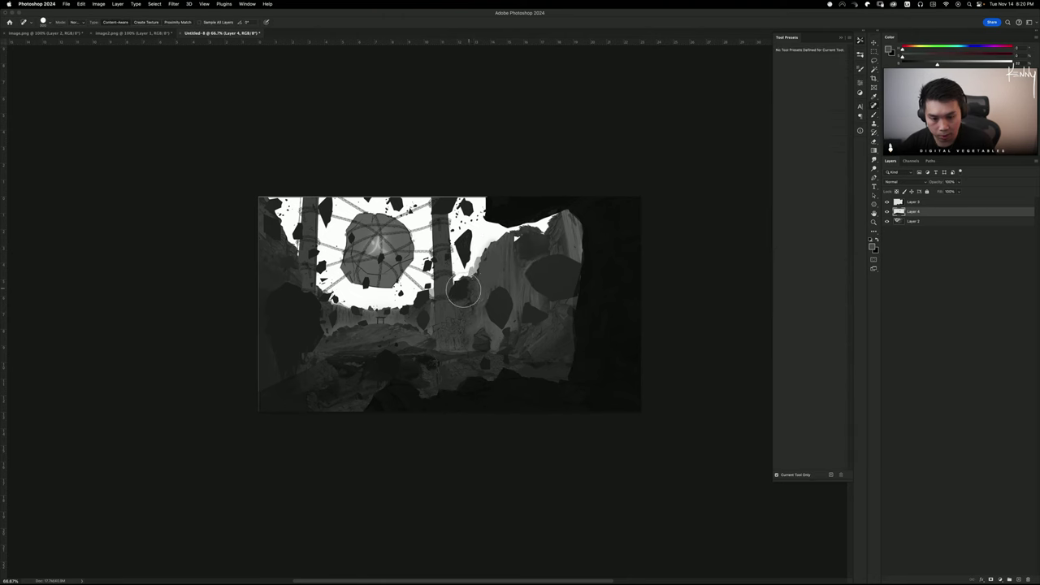
left_click(461, 291)
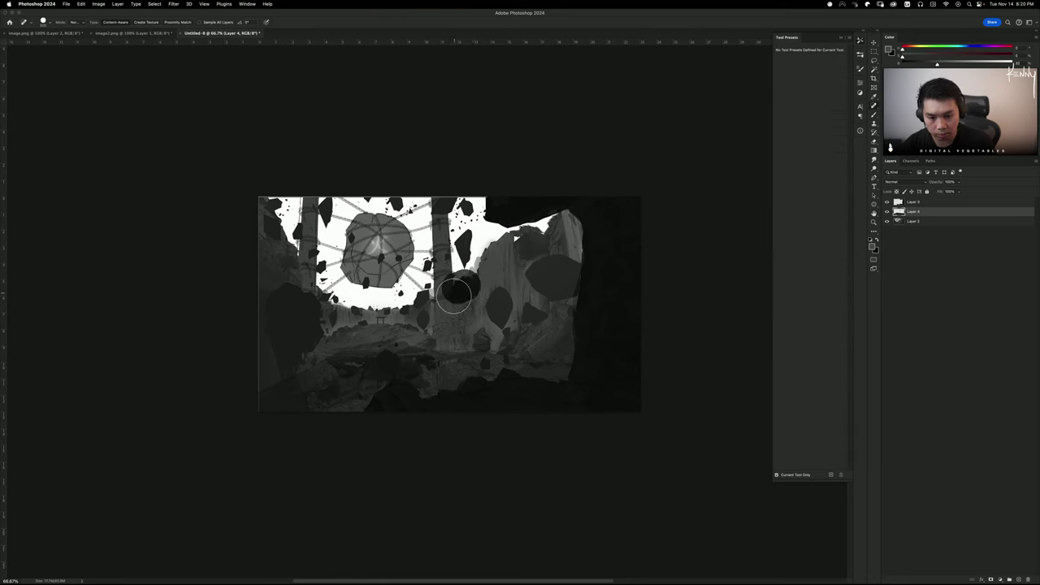
left_click(493, 325)
left_click(491, 303)
left_click(508, 292)
Try deleting a lassoed area of the background layer around the right pillar and cliff, undo it, and clear the selection
left_click(908, 221)
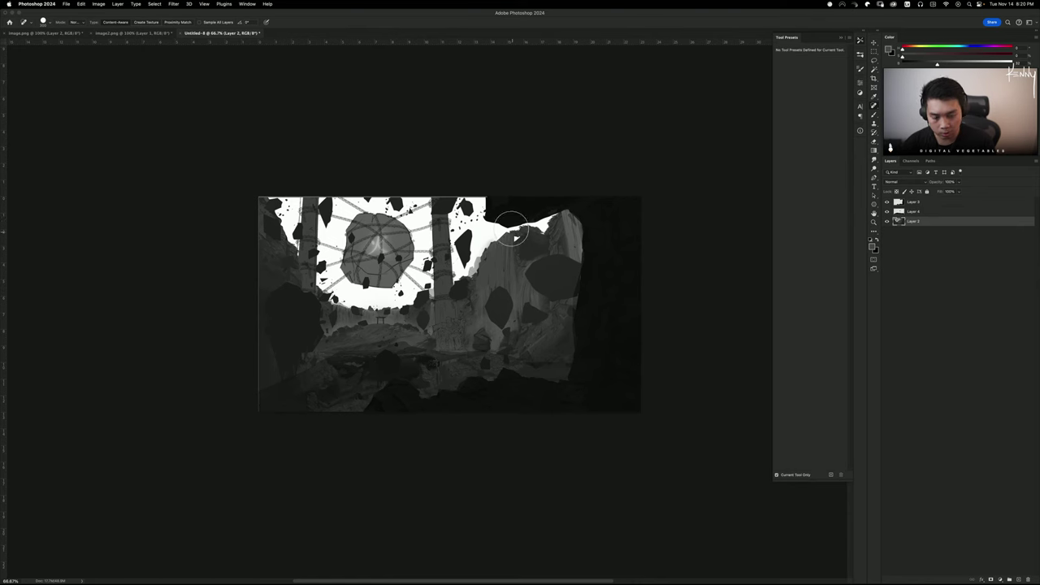
key("l")
mouse_move(552, 206)
left_mouse_down()
mouse_move(361, 199)
mouse_move(358, 182)
left_mouse_up()
key("BackSpace")
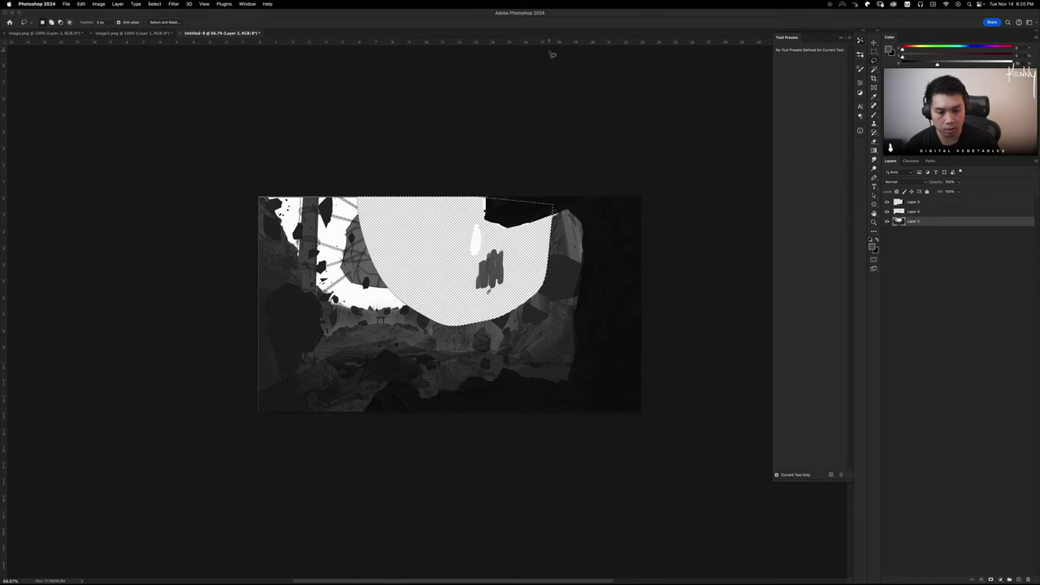
key("super+z")
left_click(915, 214)
key("super+d")
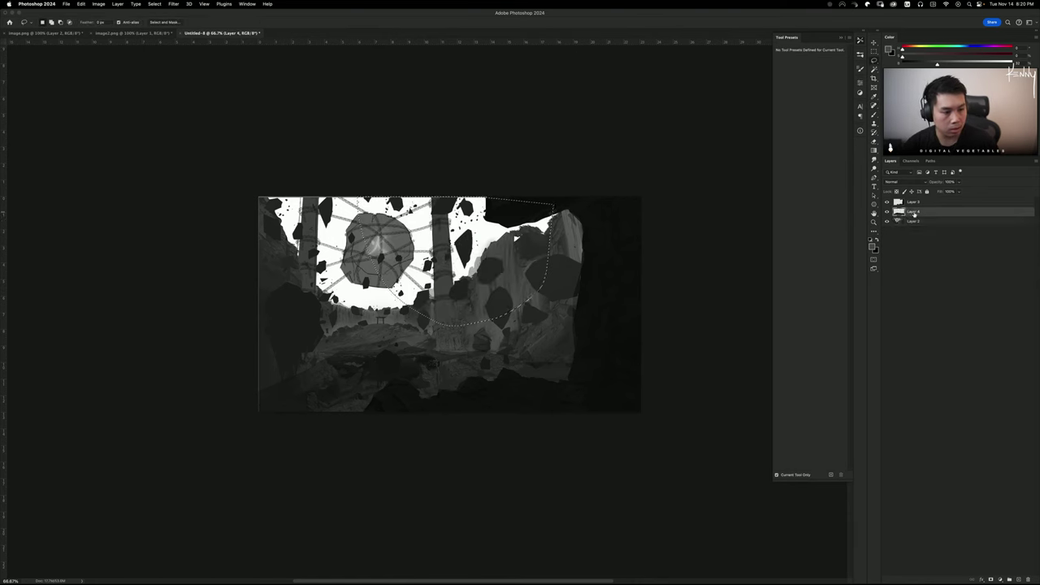
Remove the dark rocks over the cliff face beside the right pillar from Layer 2 with the content-aware Spot Healing Brush
left_click(929, 221)
key("b")
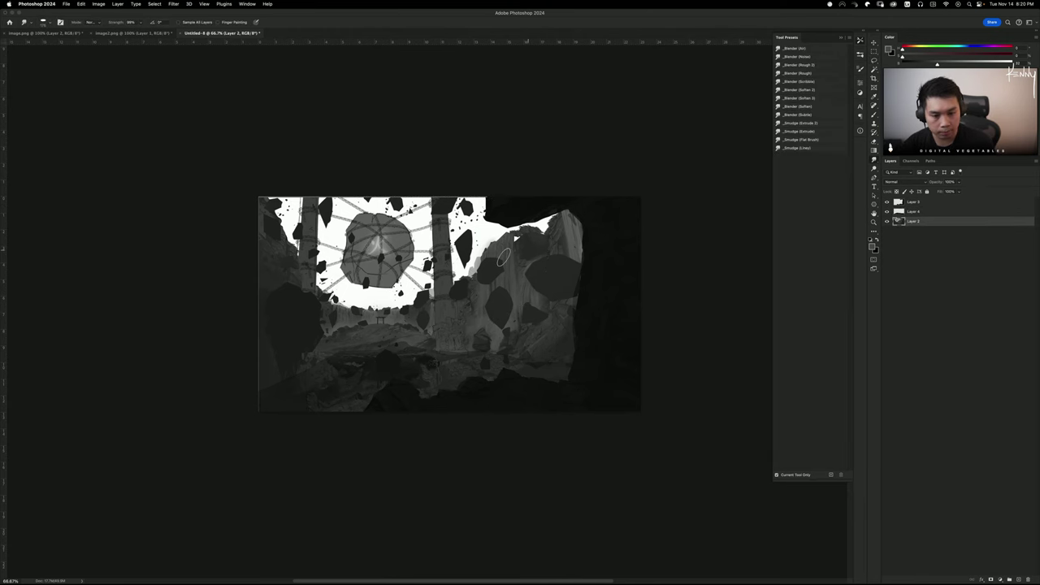
key("j")
left_click(488, 283)
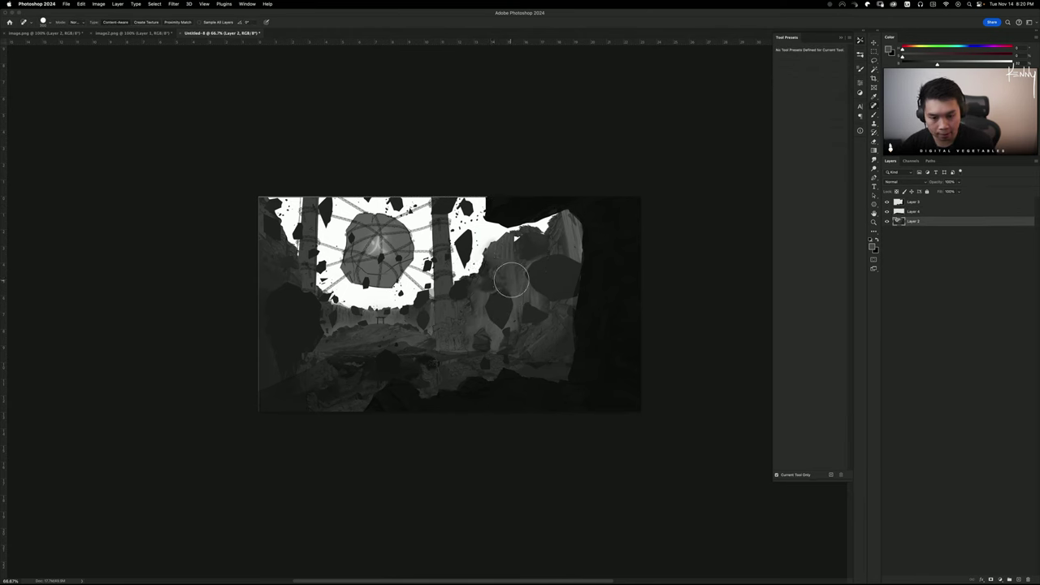
left_click(495, 271)
left_click(496, 304)
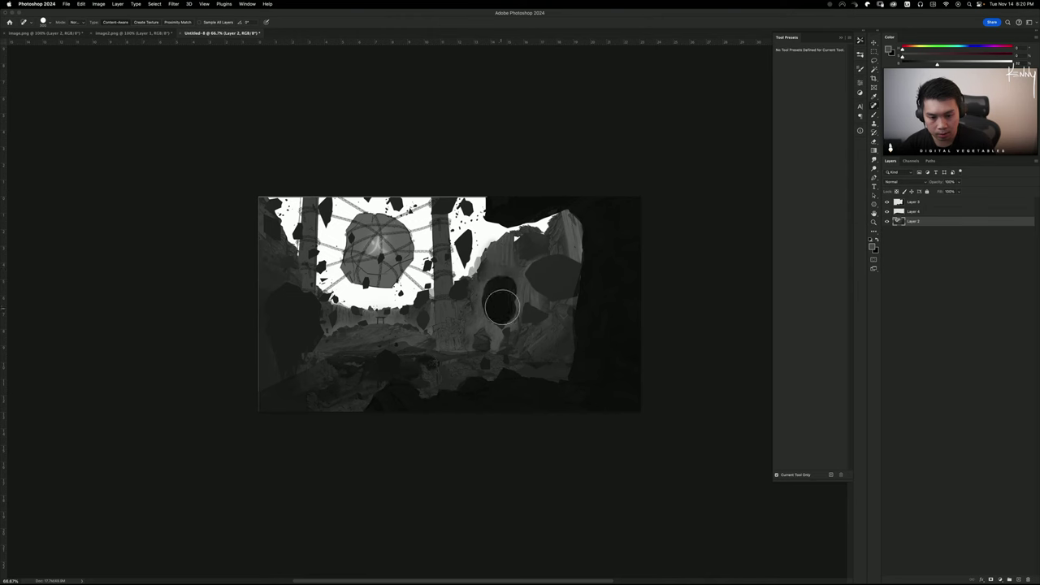
left_click(461, 297)
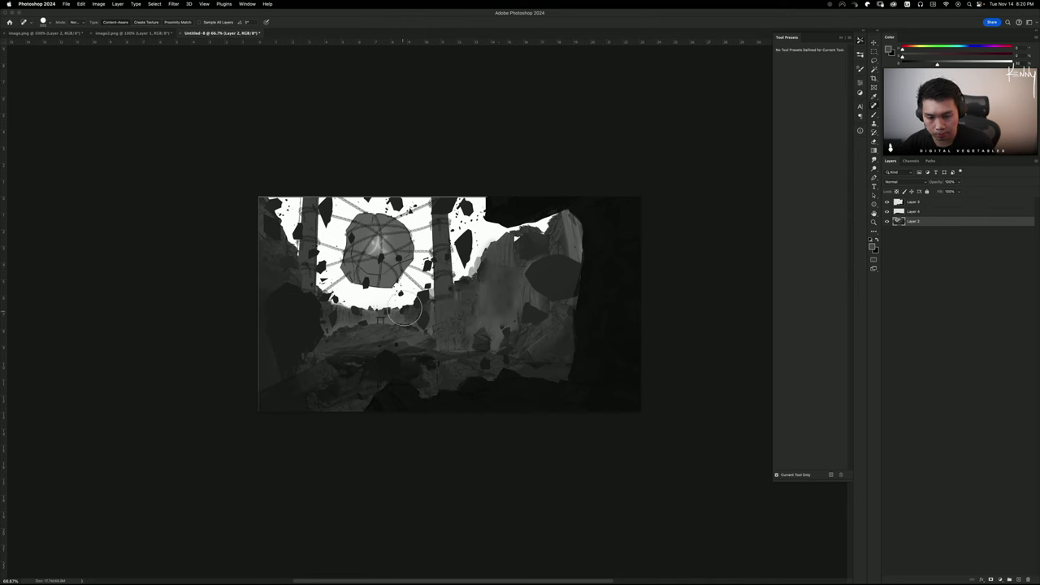
Heal away the rocks on the horizon below the sphere, around the left pillar, at the upper-left cliff and on the right cliff's lower face
left_click(404, 313)
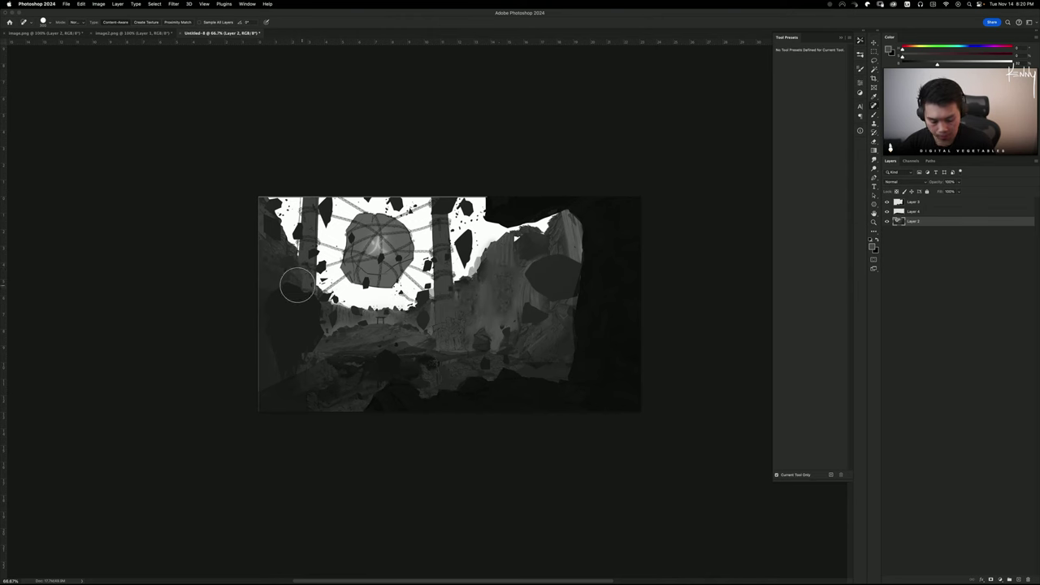
key("bracketleft")
left_click(325, 281)
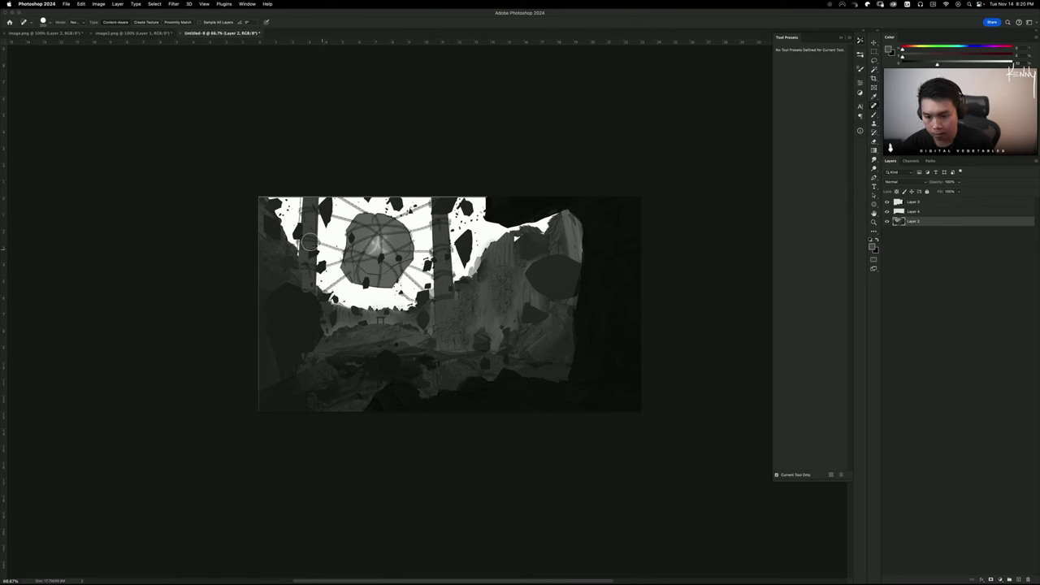
left_click(274, 225)
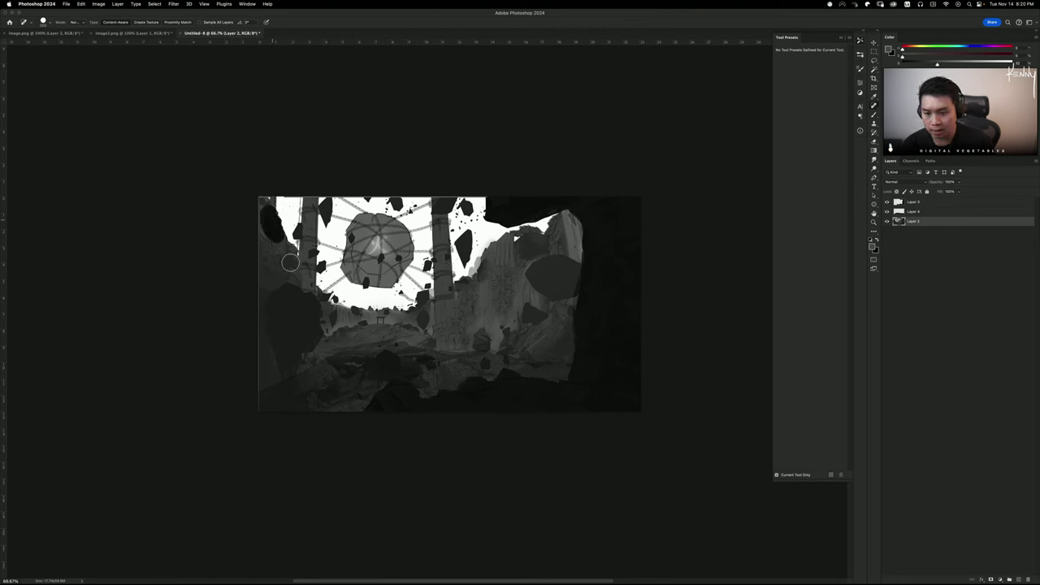
left_click(527, 308)
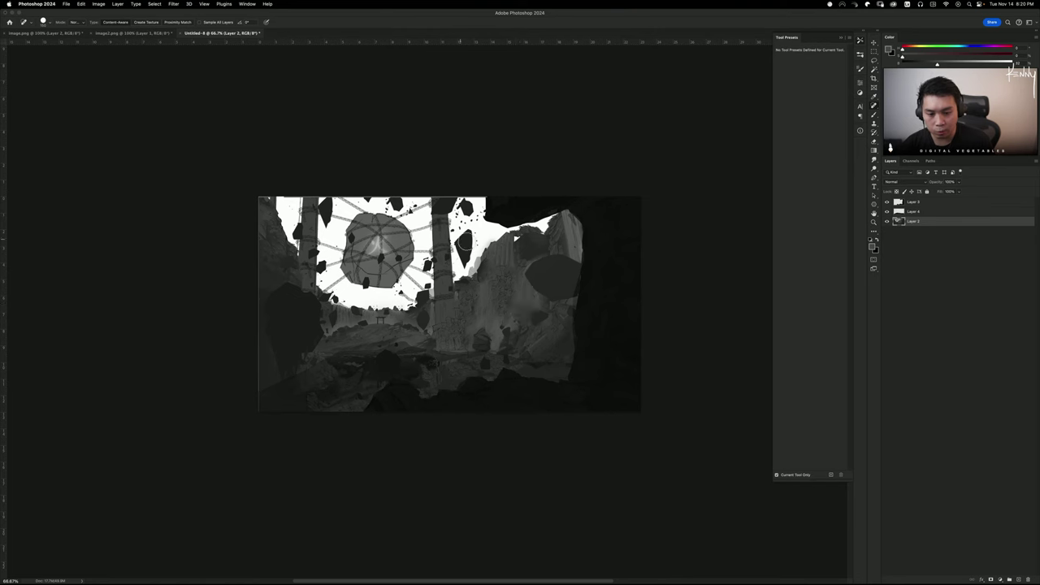
Remove the floating rocks in the sky beyond the right pillar by healing and painting over them with sampled sky white
left_click(465, 244)
mouse_move(482, 263)
left_mouse_down()
mouse_move(465, 232)
mouse_move(471, 239)
left_mouse_up()
key("b")
left_click(476, 239, "alt")
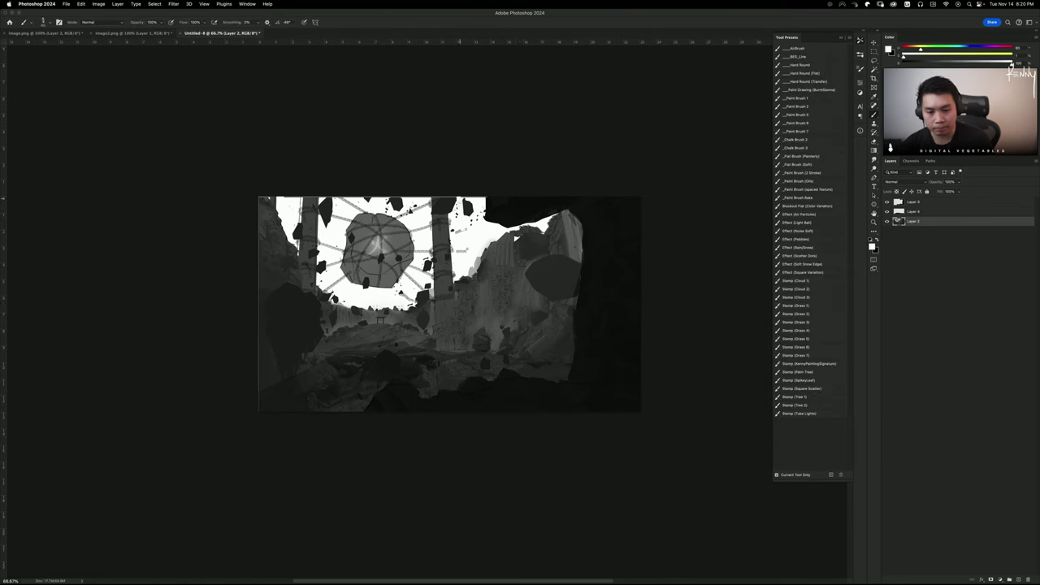
mouse_move(469, 209)
left_mouse_down()
mouse_move(467, 228)
mouse_move(477, 196)
left_mouse_up()
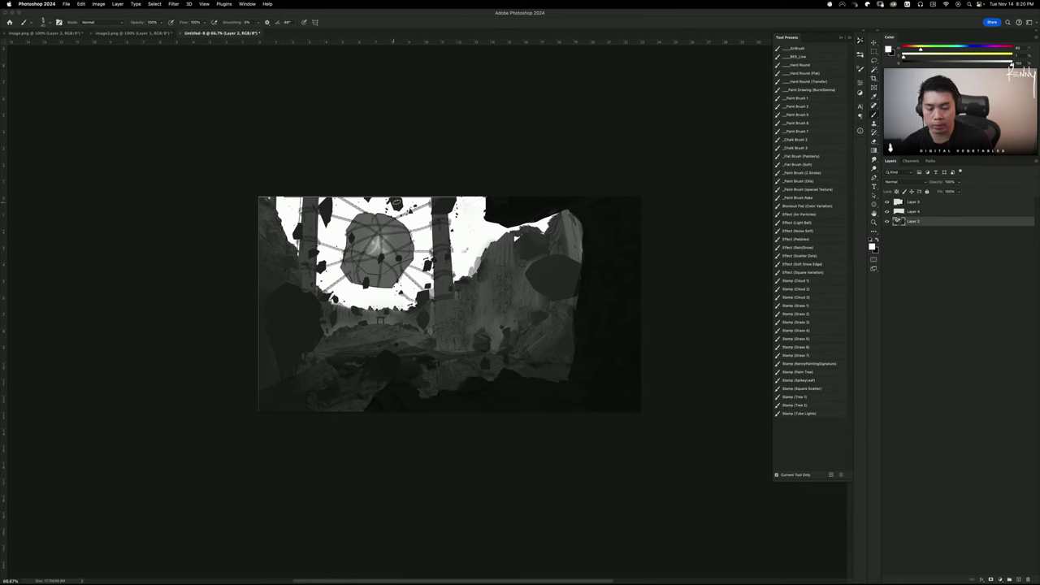
Paint out the floating rocks between the pillar tops and left of the left pillar with sampled sky white, undoing the overpainted cliff edge
left_click(405, 198, "alt")
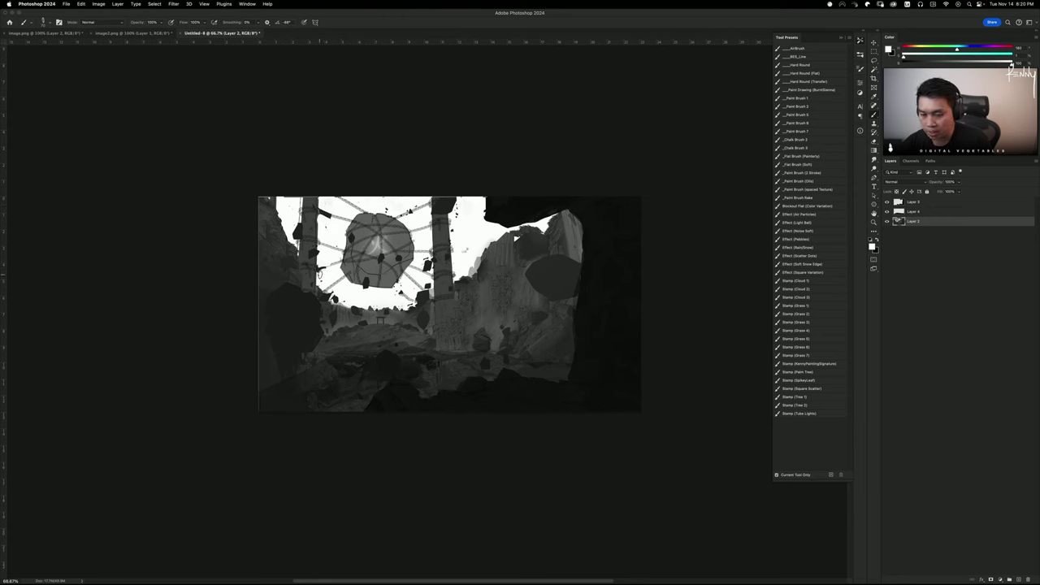
mouse_move(298, 206)
left_mouse_down()
mouse_move(293, 251)
mouse_move(268, 203)
mouse_move(276, 198)
left_mouse_up()
left_click(289, 223, "alt")
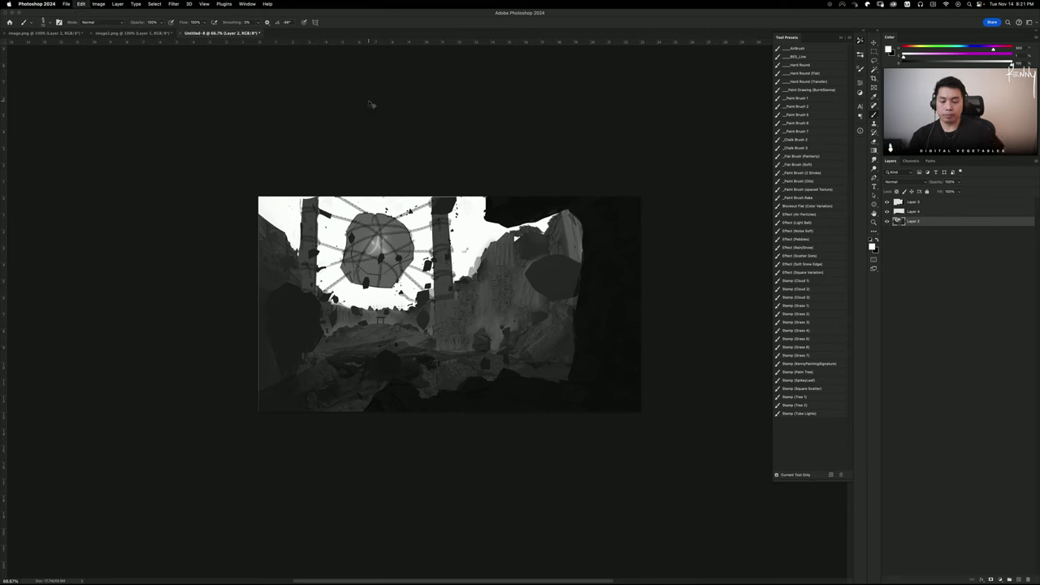
key("super+z")
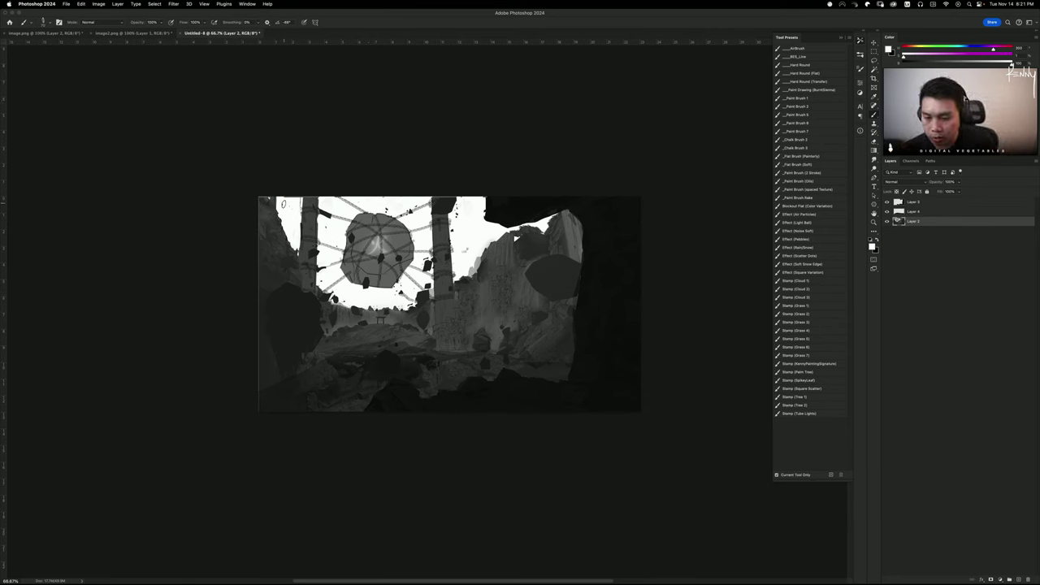
left_click(286, 204, "alt")
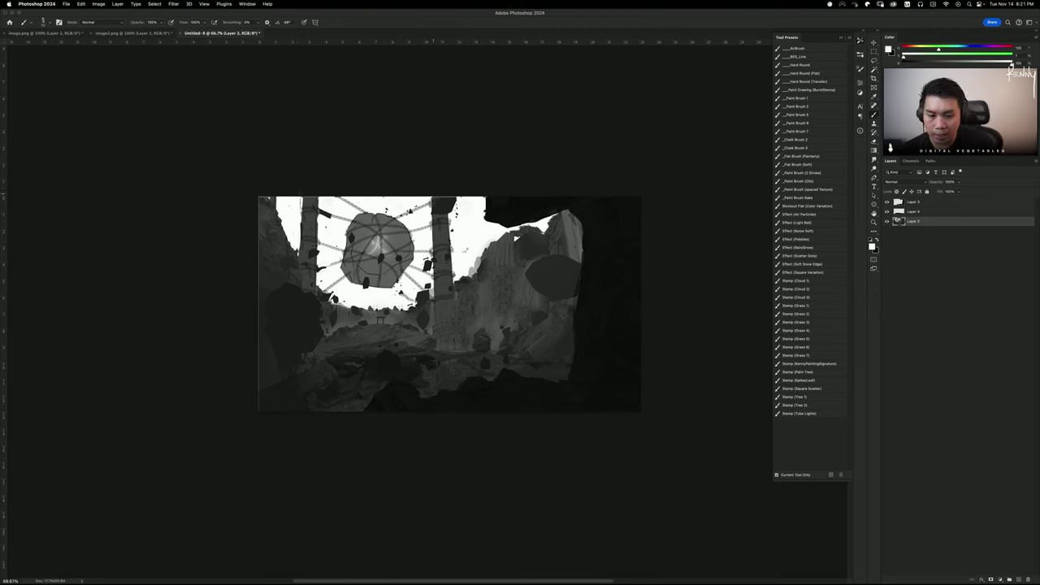
Clean up the right pillar's top and edges with sampled sky white and pillar grey, covering the rocks over it
left_click(461, 204, "alt")
mouse_move(452, 197)
left_mouse_down()
mouse_move(450, 217)
mouse_move(441, 200)
left_mouse_up()
left_click(439, 210, "alt")
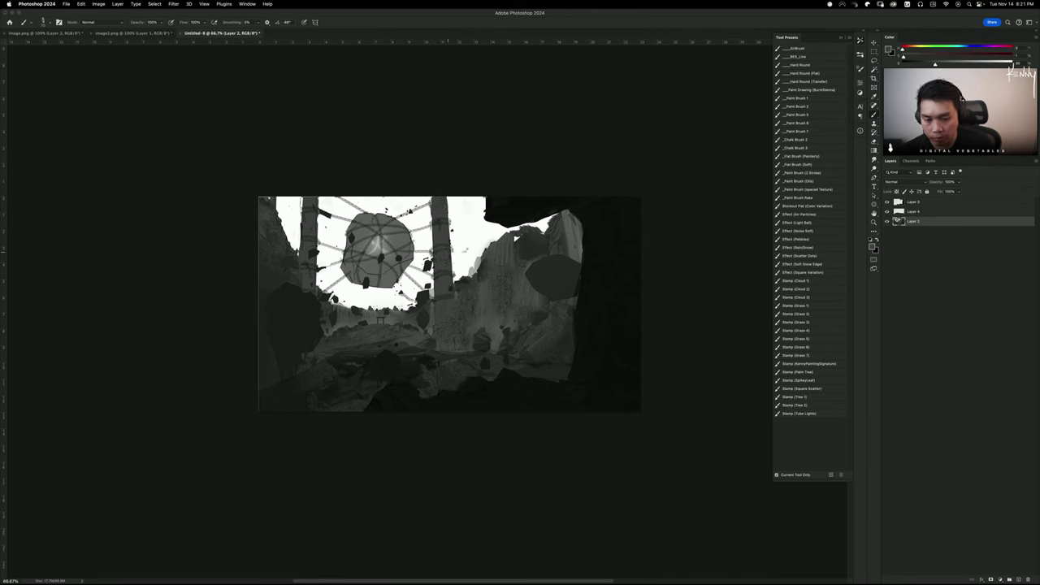
Remove the dark rocks on and around the central sphere, using its sampled grey and the surrounding sky white
left_click(399, 258, "alt")
key("j")
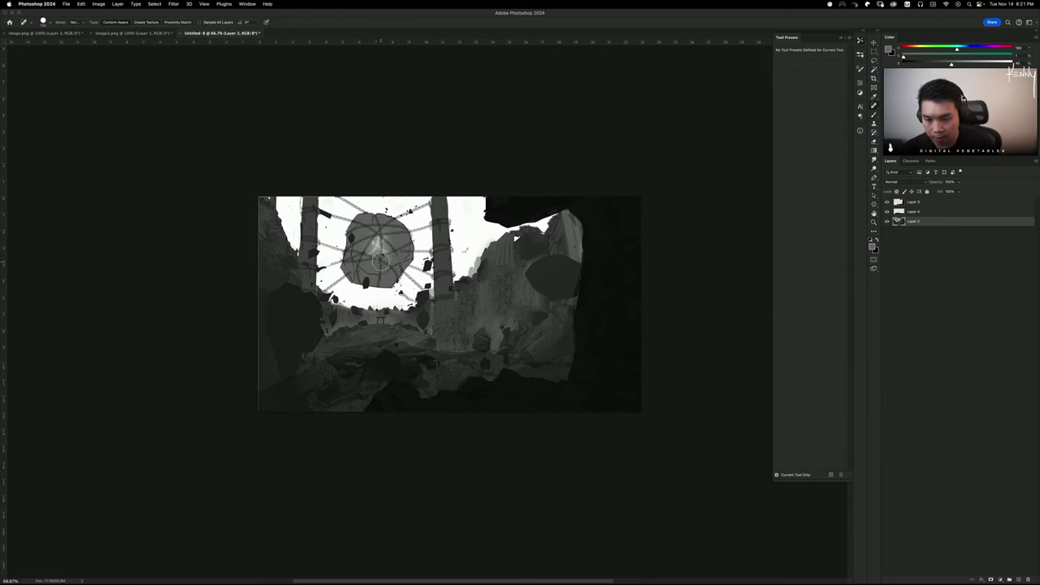
key("b")
left_click(359, 289, "alt")
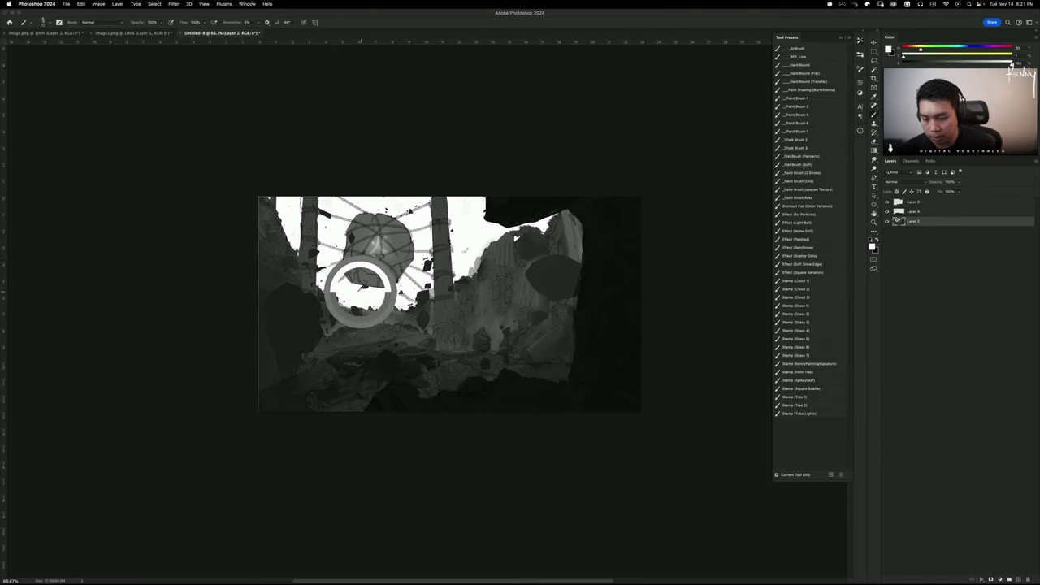
left_click(359, 236, "alt")
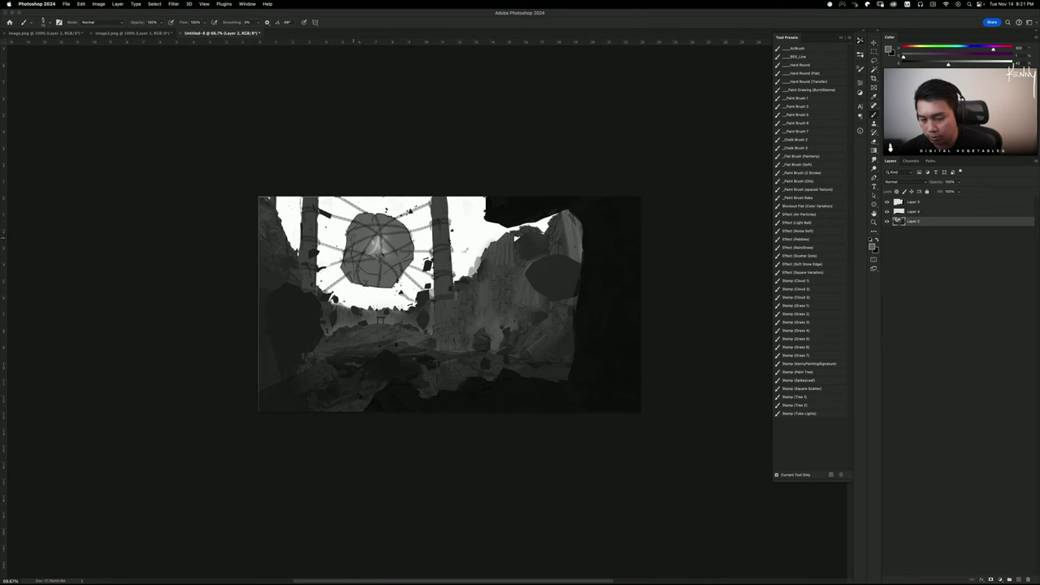
Paint out the dark rocks around the distant ruins and over the right cliff's upper part with sampled background tones
left_click(320, 255, "alt")
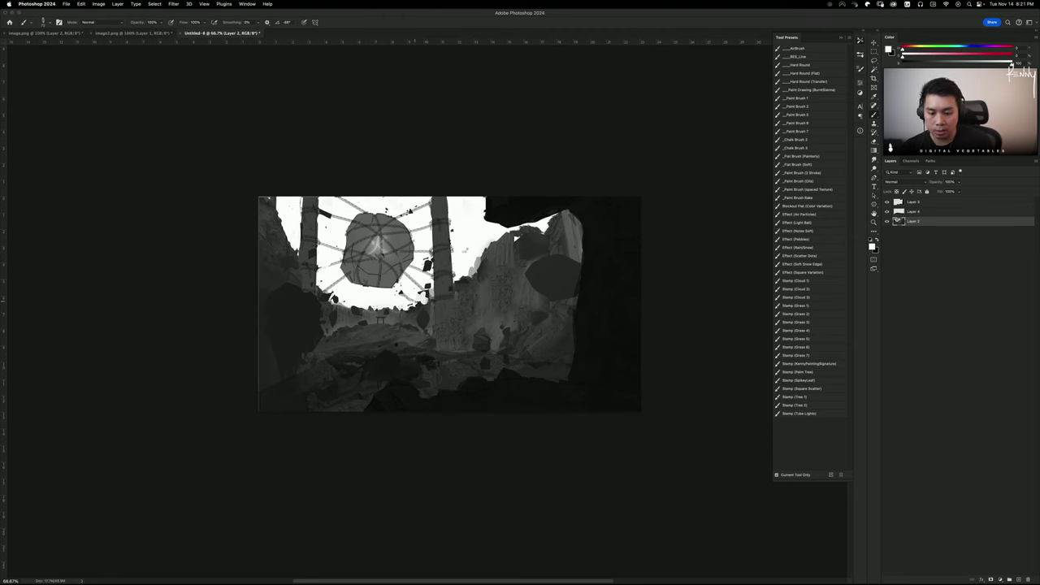
left_click(419, 317, "alt")
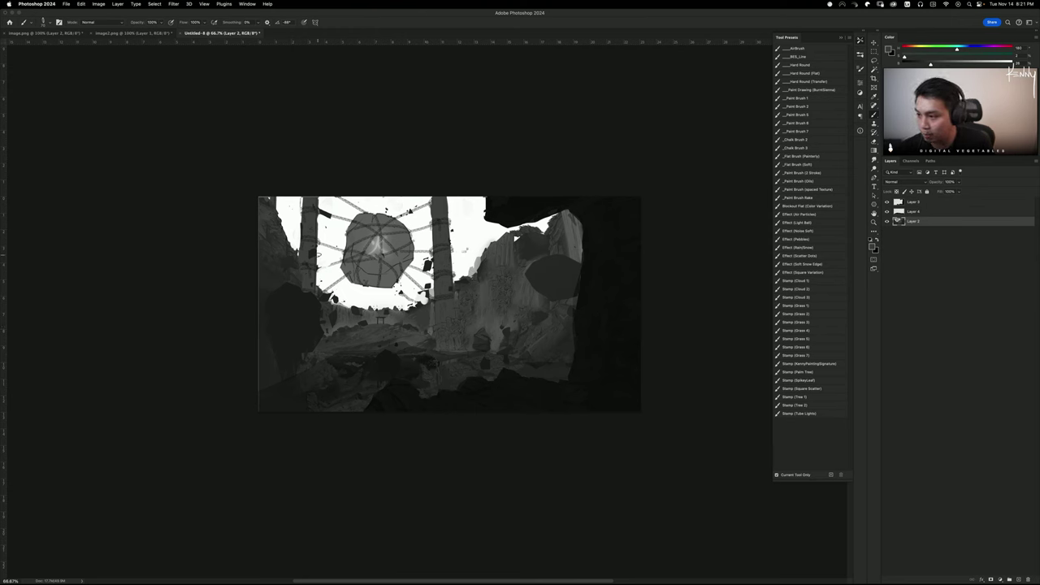
left_click(345, 318, "alt")
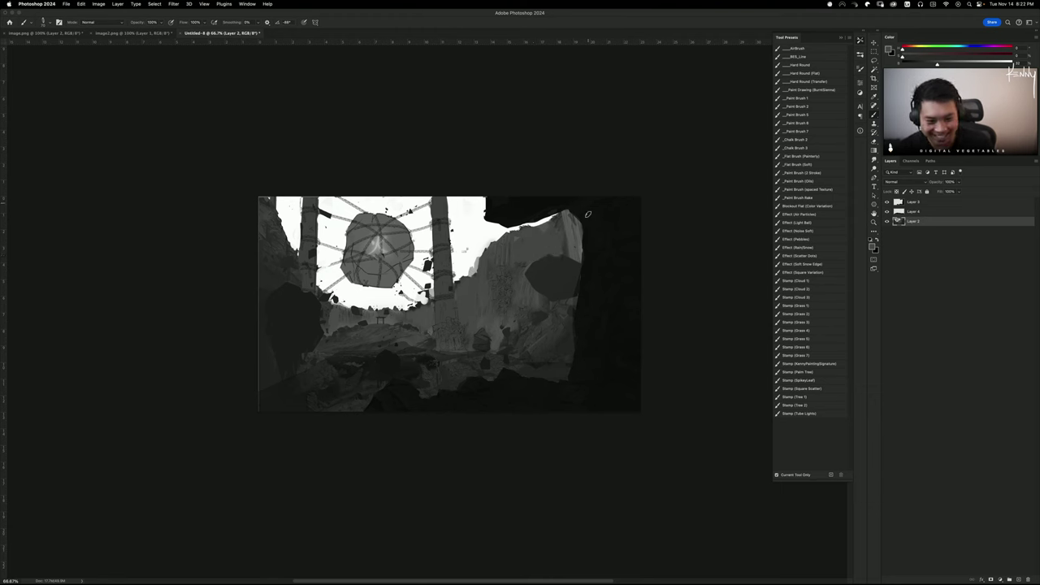
left_click_drag(568, 222, 576, 236)
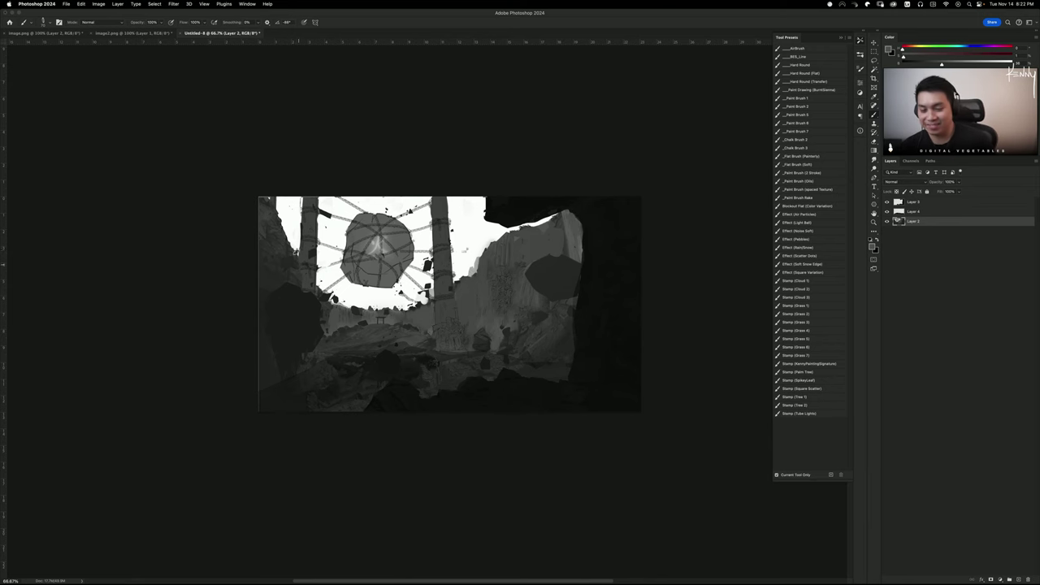
Cover the leftover rocks on the left pillar and refine the right pillar's lower edges with sampled greys and sky white
left_click(287, 261, "alt")
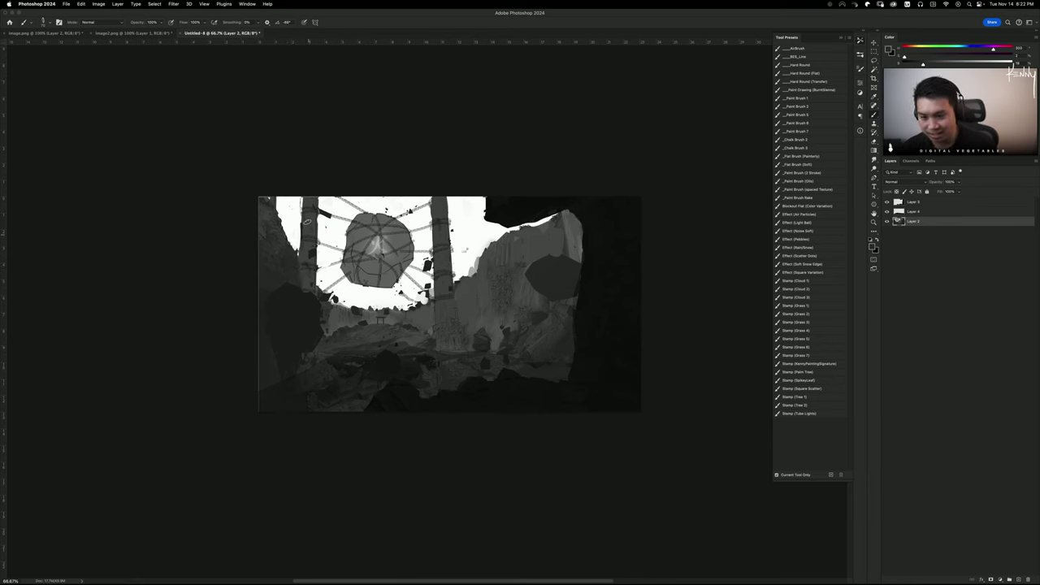
left_click(309, 245, "alt")
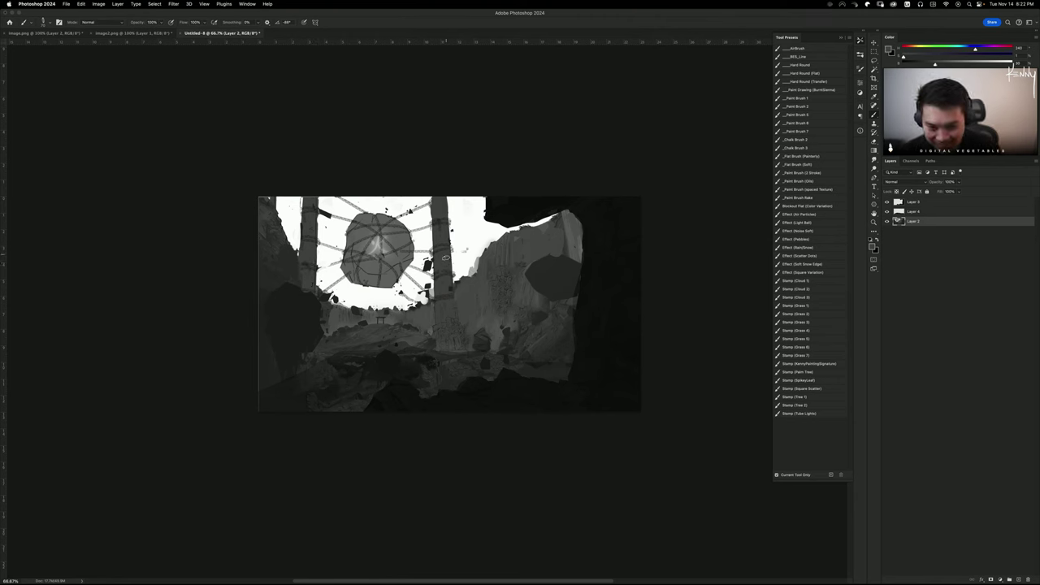
left_click(421, 255, "alt")
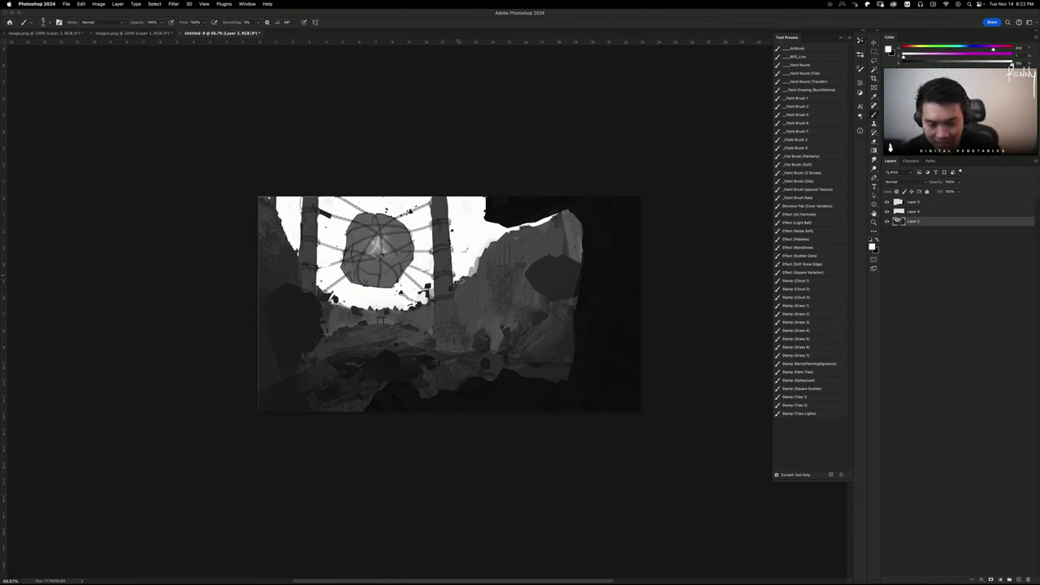
left_click(445, 283, "alt")
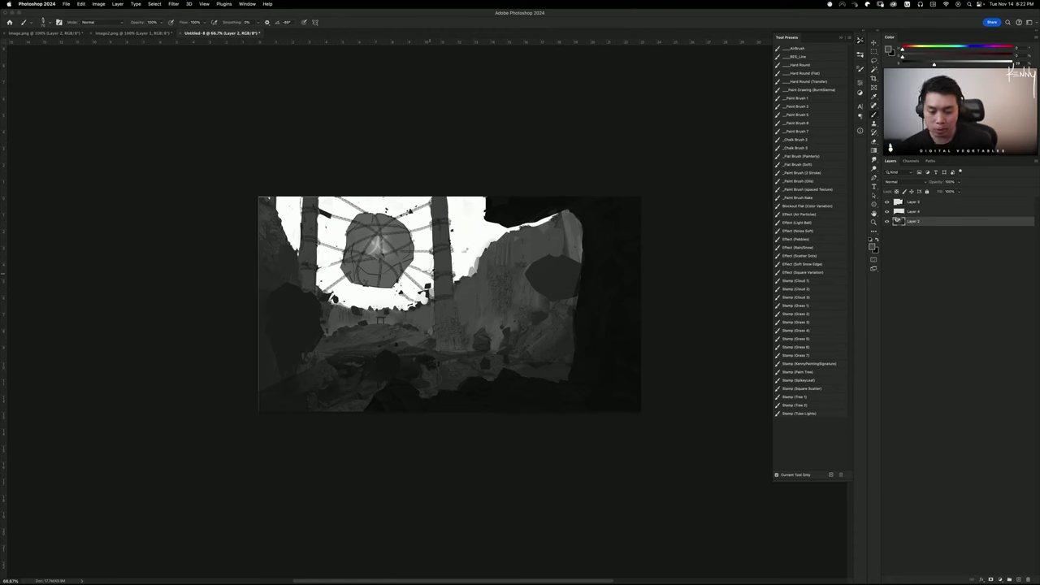
Paint out the remaining floating rocks along the horizon beneath the sphere with sampled sky white, undoing the unwanted strokes
left_click(428, 280, "alt")
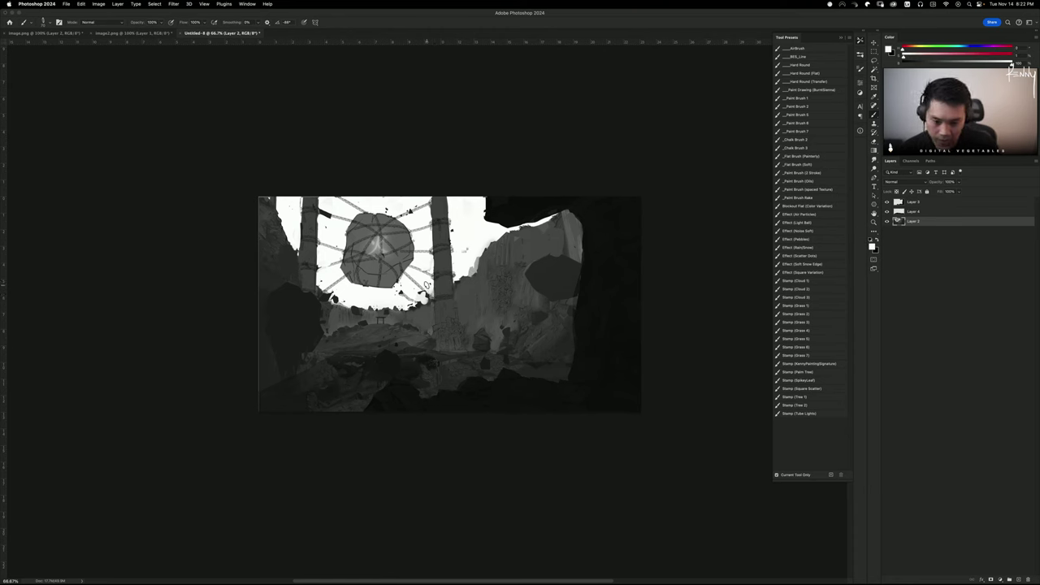
key("super+z")
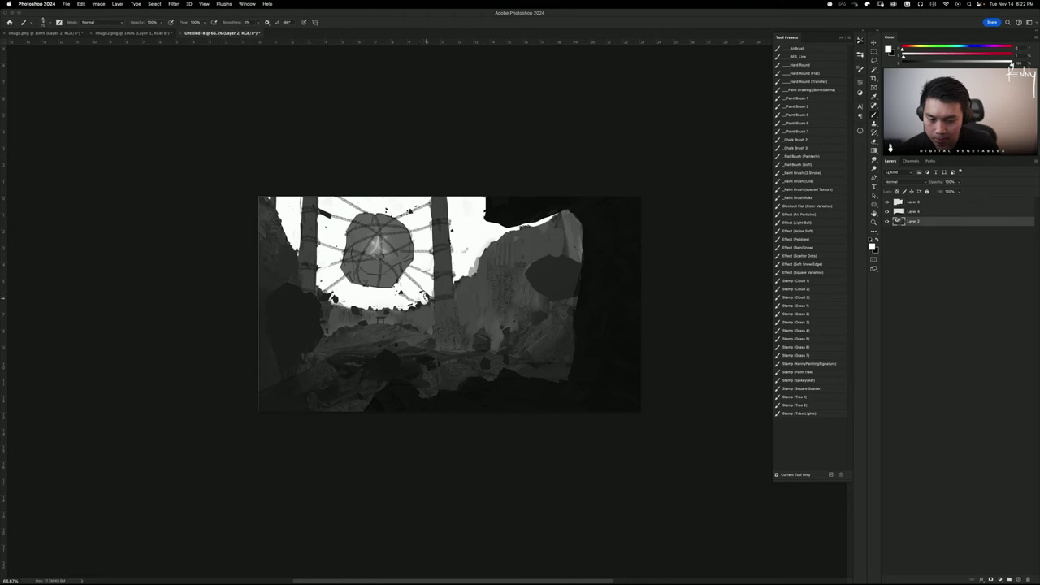
key("super+z")
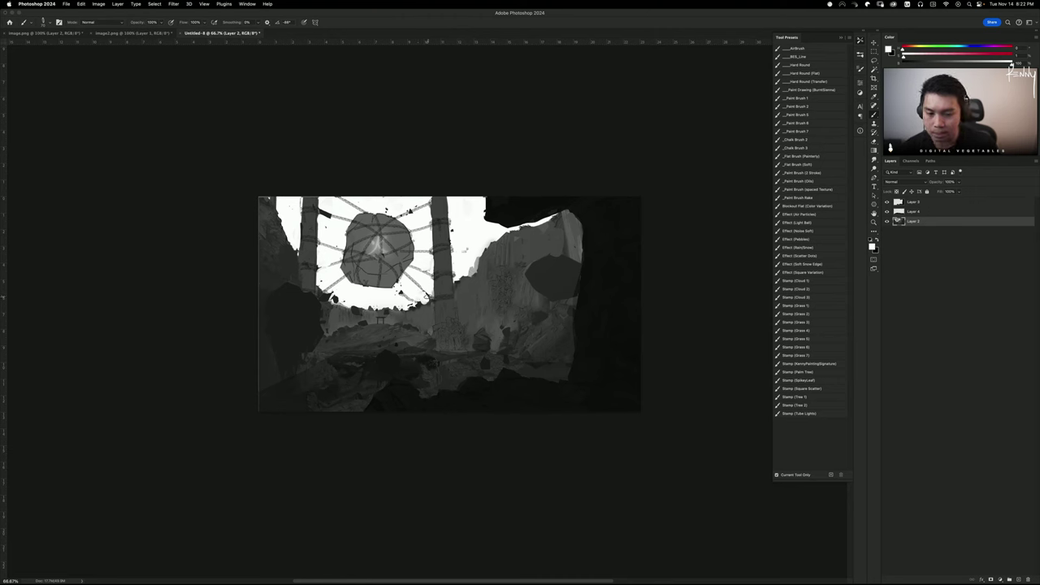
mouse_move(340, 295)
left_mouse_down()
mouse_move(329, 294)
mouse_move(390, 309)
mouse_move(419, 302)
left_mouse_up()
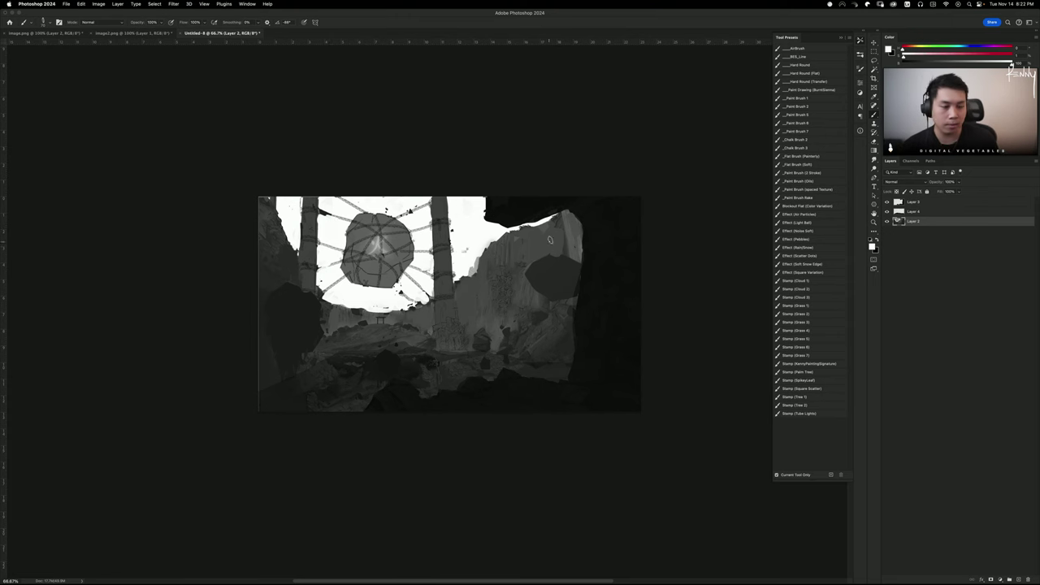
Repaint the cables linking the central sphere to both pillars with sampled greys, undoing the unwanted strokes
left_click(443, 209, "alt")
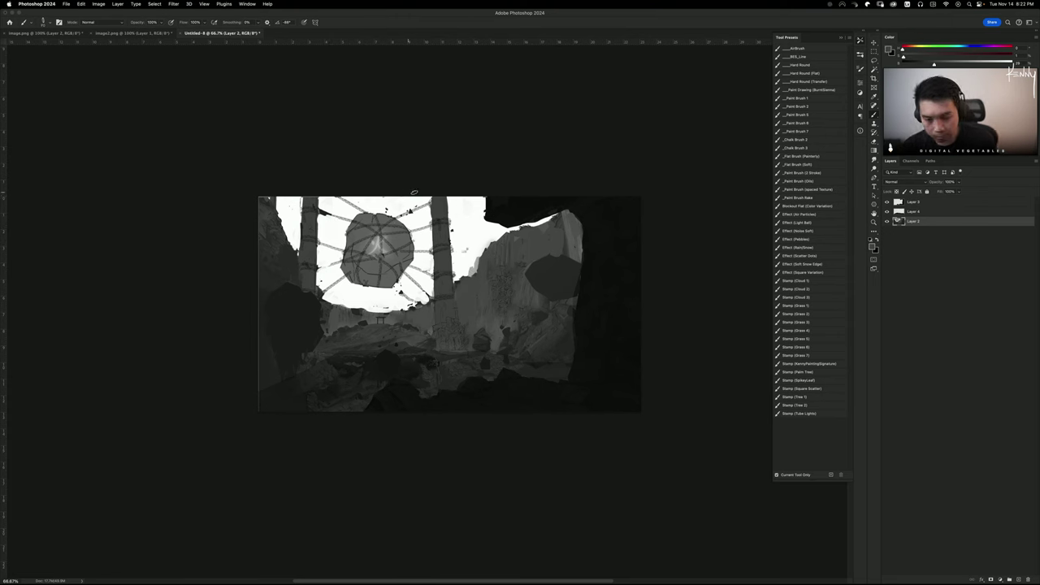
left_click_drag(430, 200, 386, 222)
key("super+z")
key("super+z")
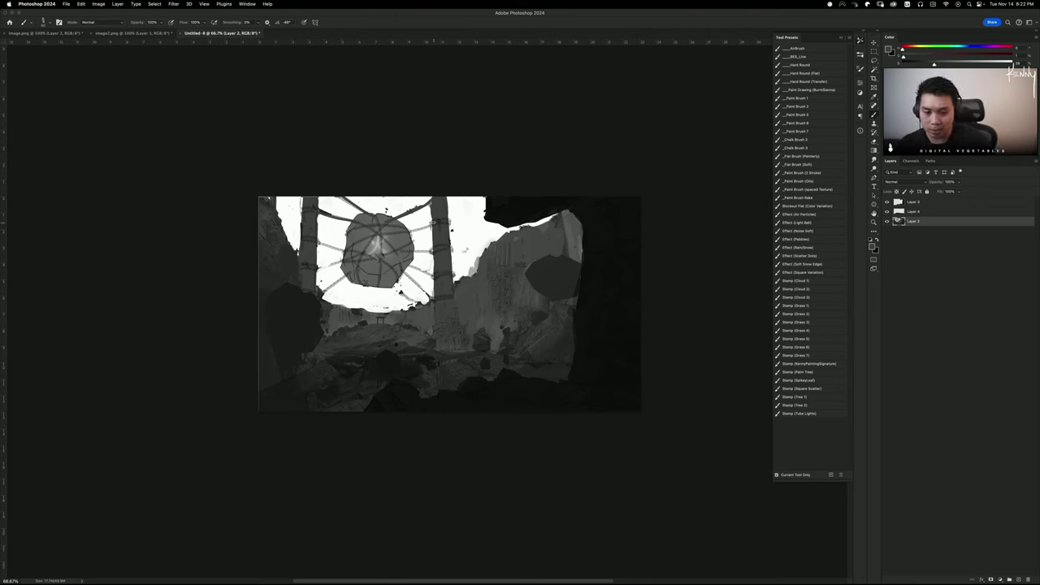
left_click(410, 248, "alt")
left_click(412, 249, "alt")
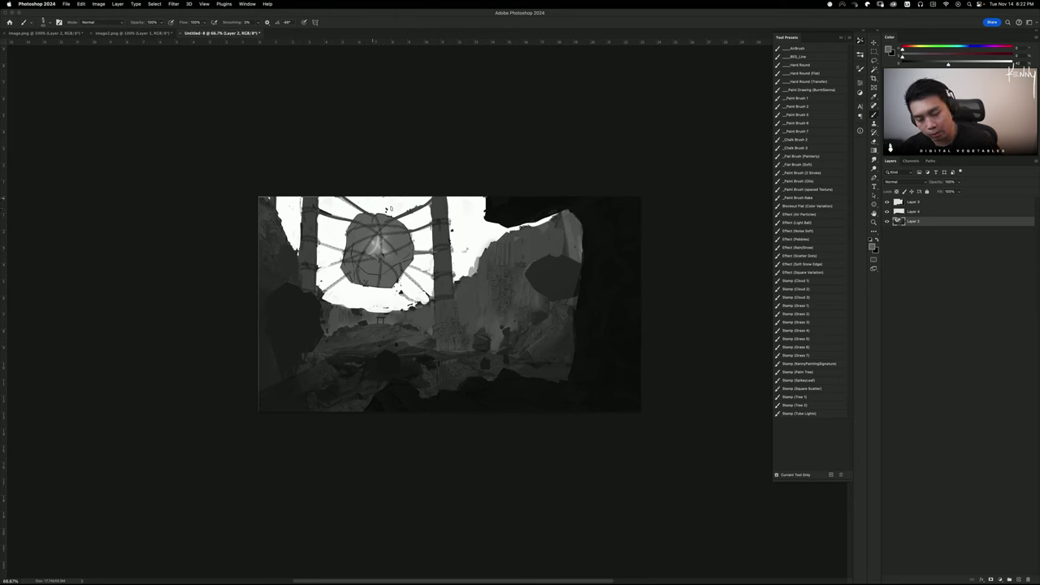
left_click_drag(419, 270, 444, 281)
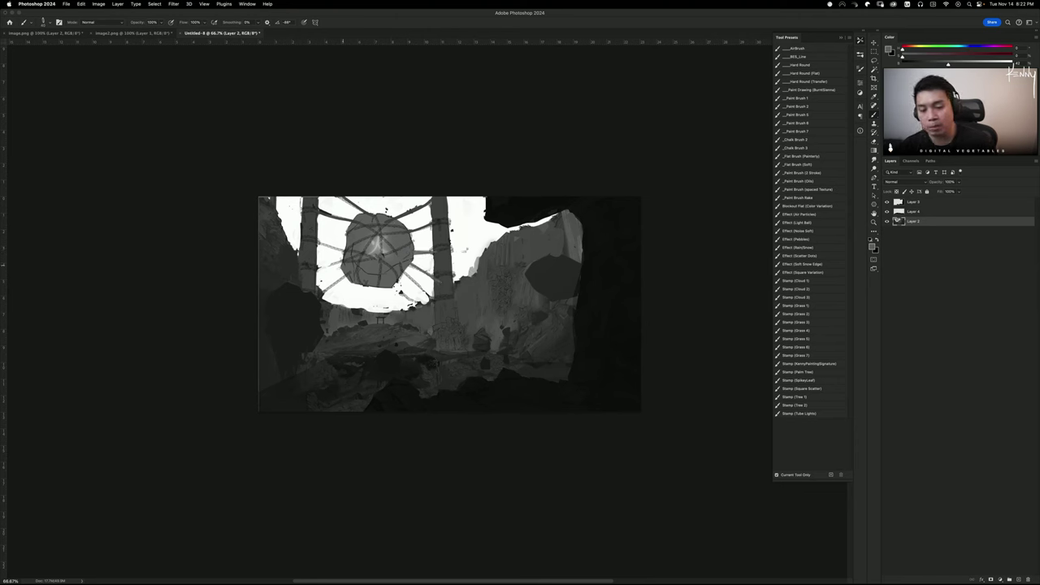
mouse_move(347, 274)
left_mouse_down()
mouse_move(319, 292)
mouse_move(317, 272)
left_mouse_up()
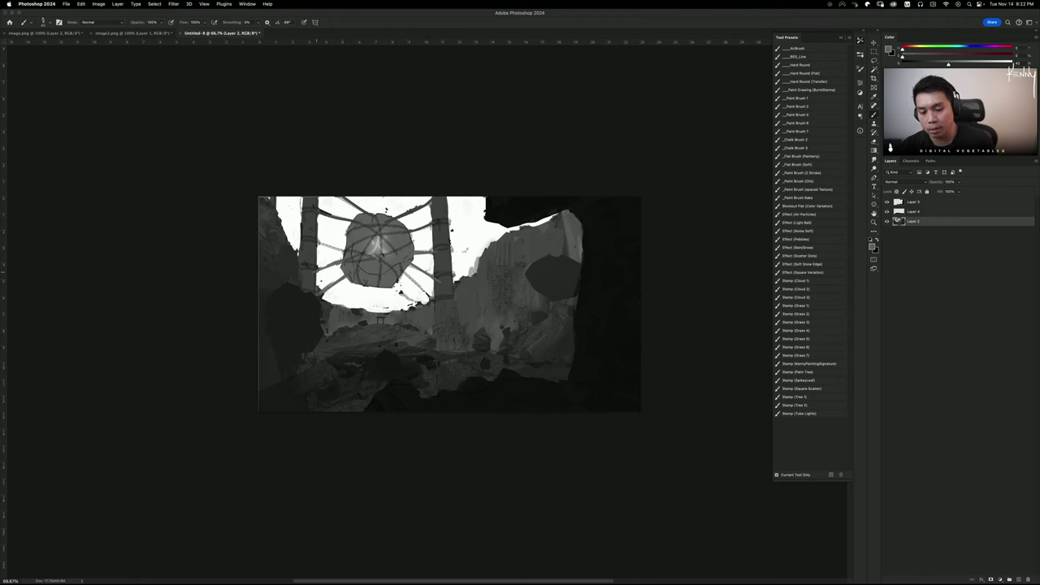
Darken both pillars flanking the sphere with grey sampled from the left pillar, undoing the unwanted stroke, and resample the sky white
left_click(305, 243, "alt")
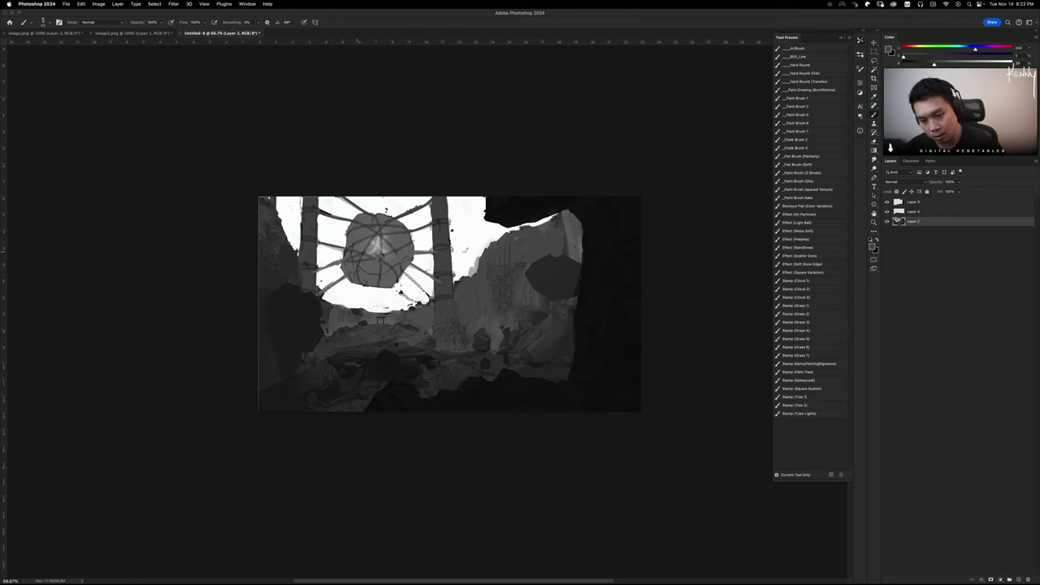
left_click(307, 277, "alt")
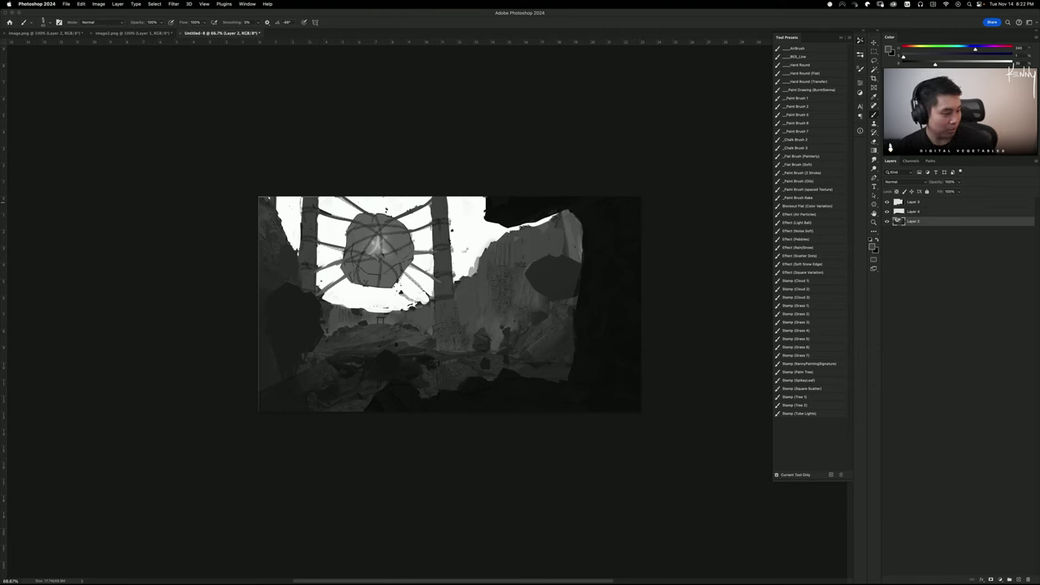
key("super+Tab")
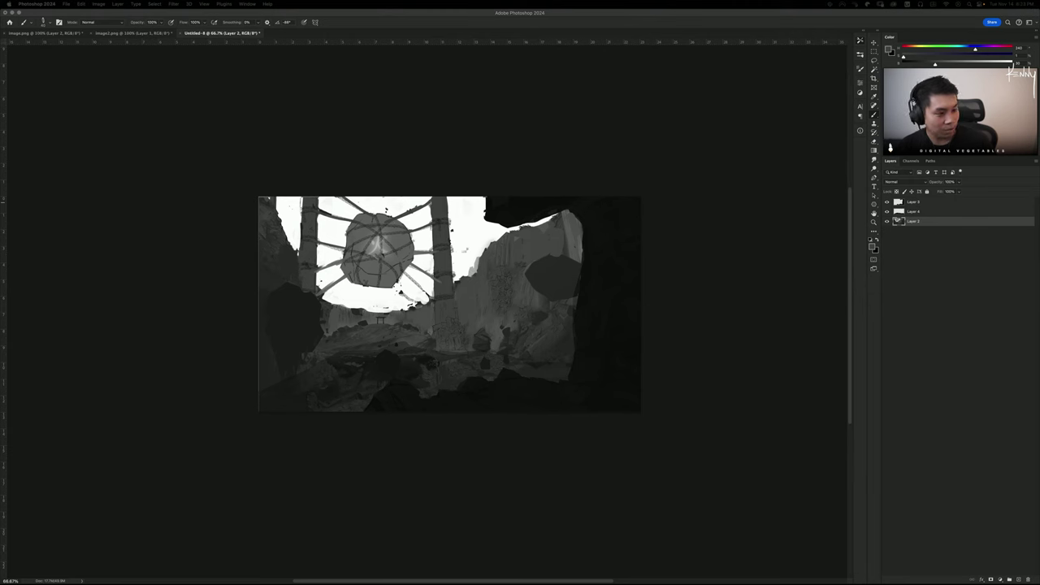
left_click(316, 227)
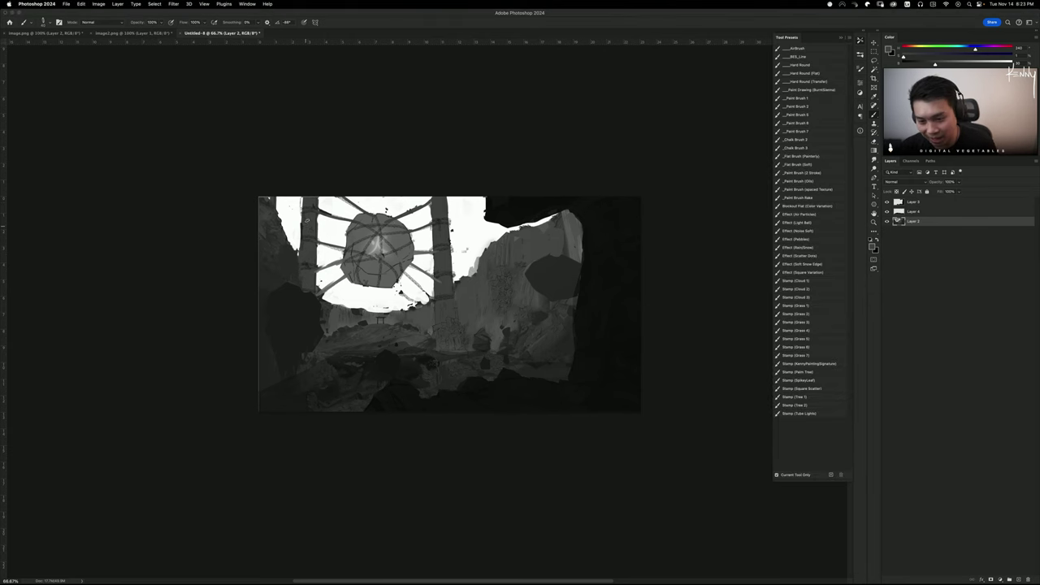
left_click(304, 221, "alt")
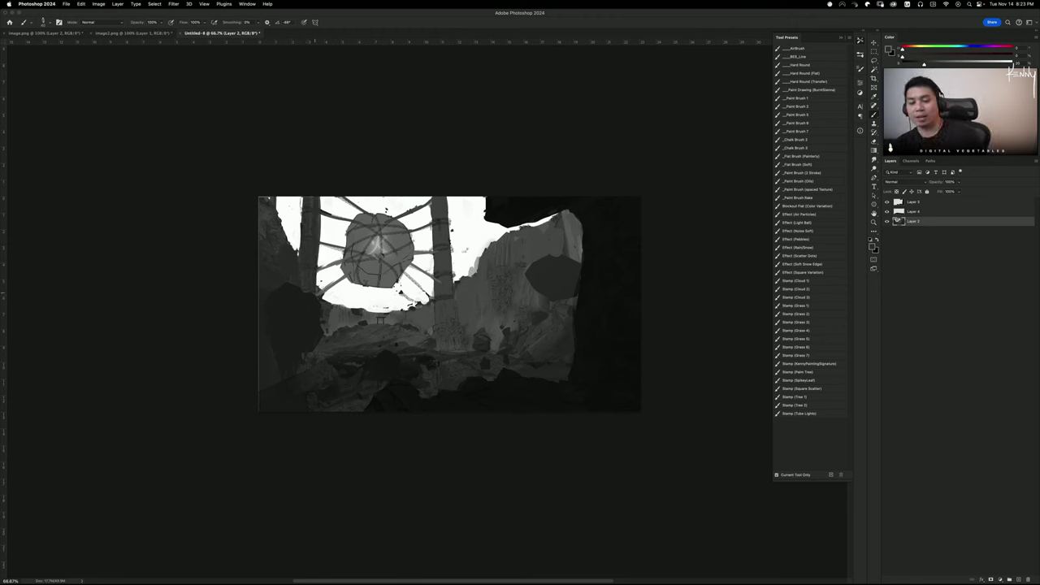
mouse_move(310, 258)
left_mouse_down()
mouse_move(314, 202)
mouse_move(314, 264)
left_mouse_up()
key("super+z")
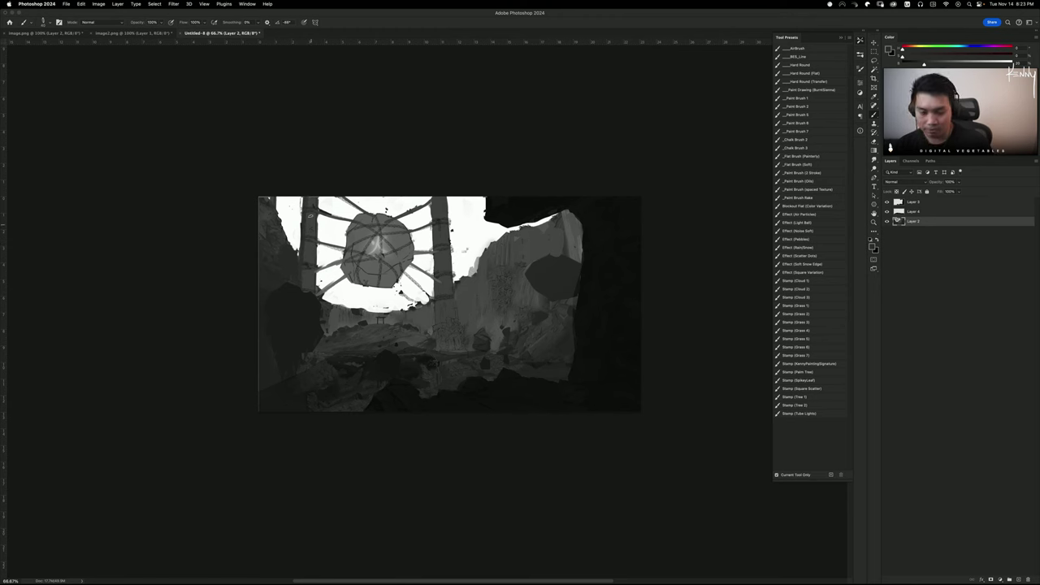
left_click_drag(307, 214, 310, 281)
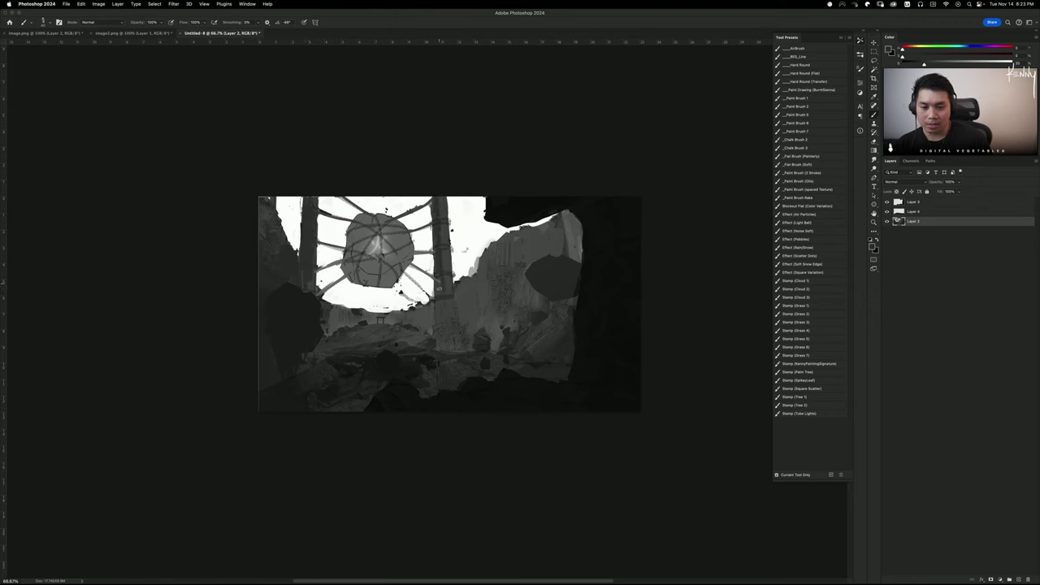
left_click(460, 220, "alt")
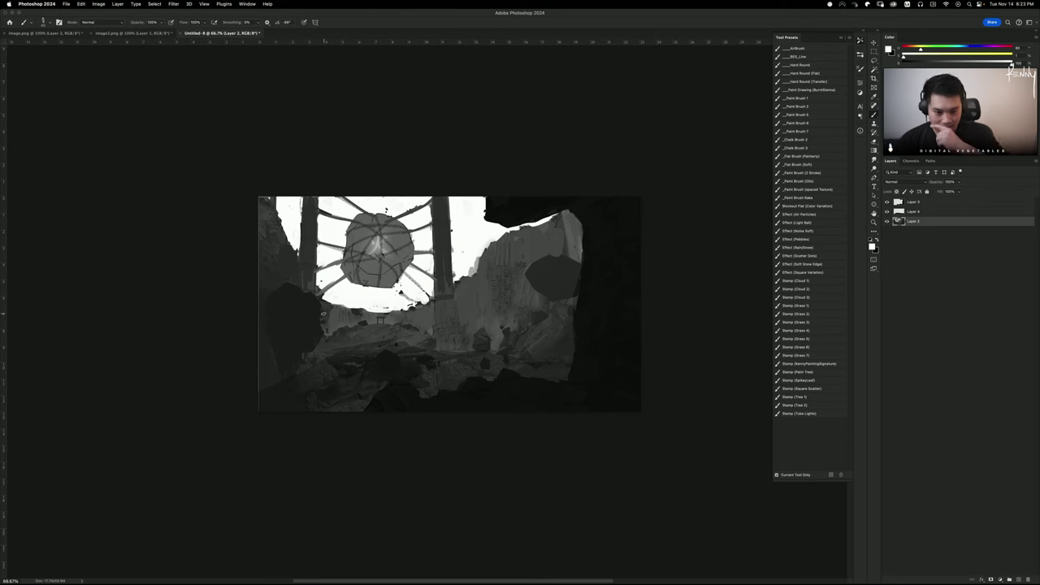
Add a new layer directly above the background layer and set its blend mode to Lighter Color
key("super+shift+n")
key("Return")
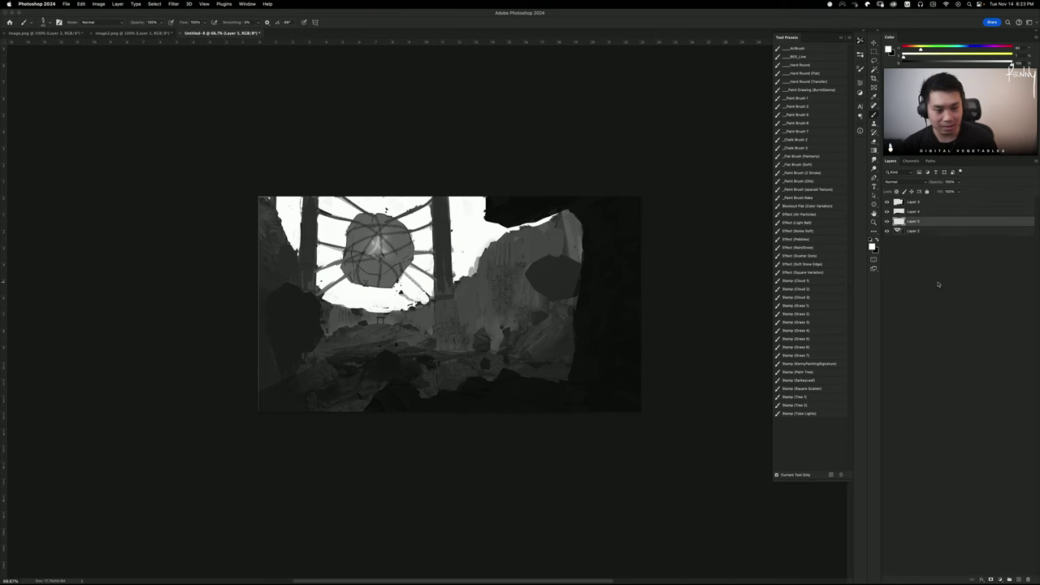
left_click(902, 181)
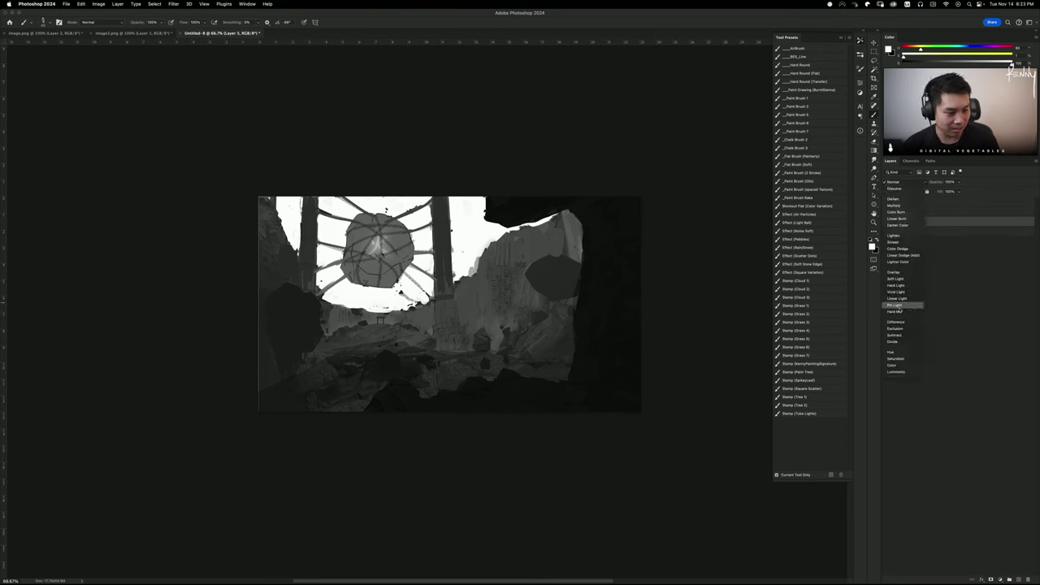
left_click(903, 262)
Ready the Gradient tool with a light grey sampled from the sky's edge beside the right cliff
key("h")
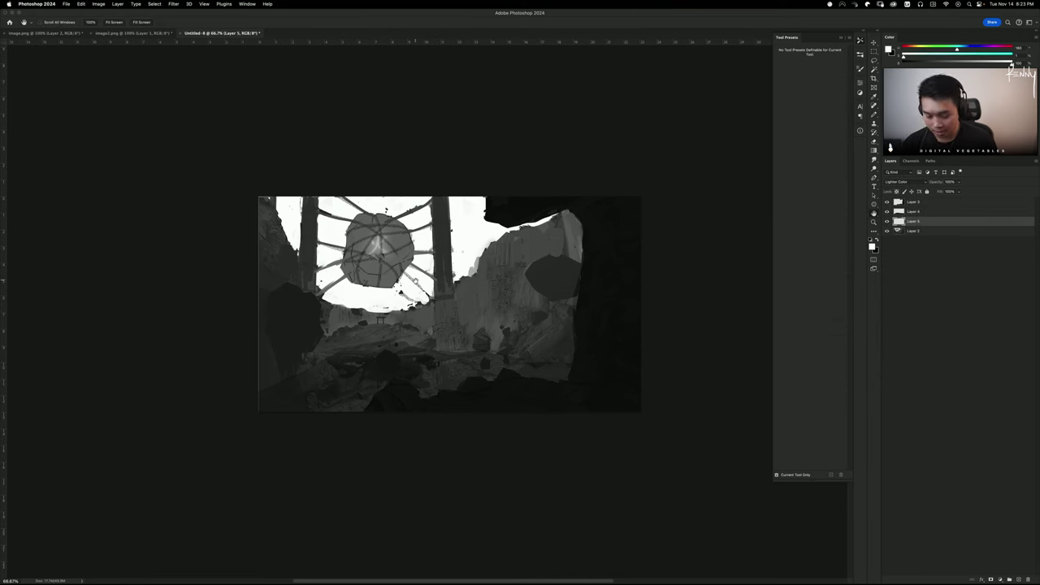
key("g")
key("shift+g")
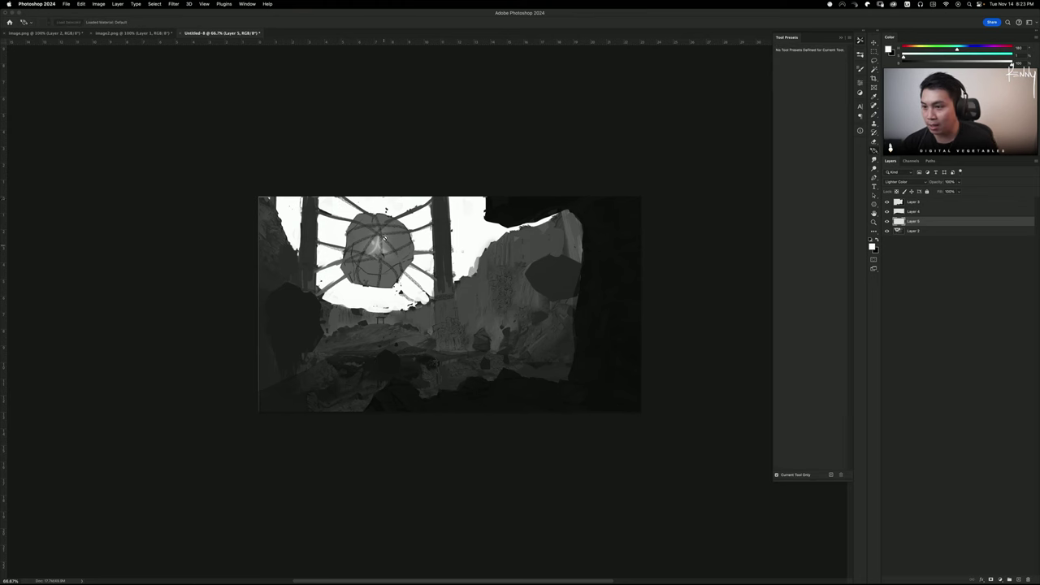
key("shift+g")
key("b")
left_click(472, 271, "alt")
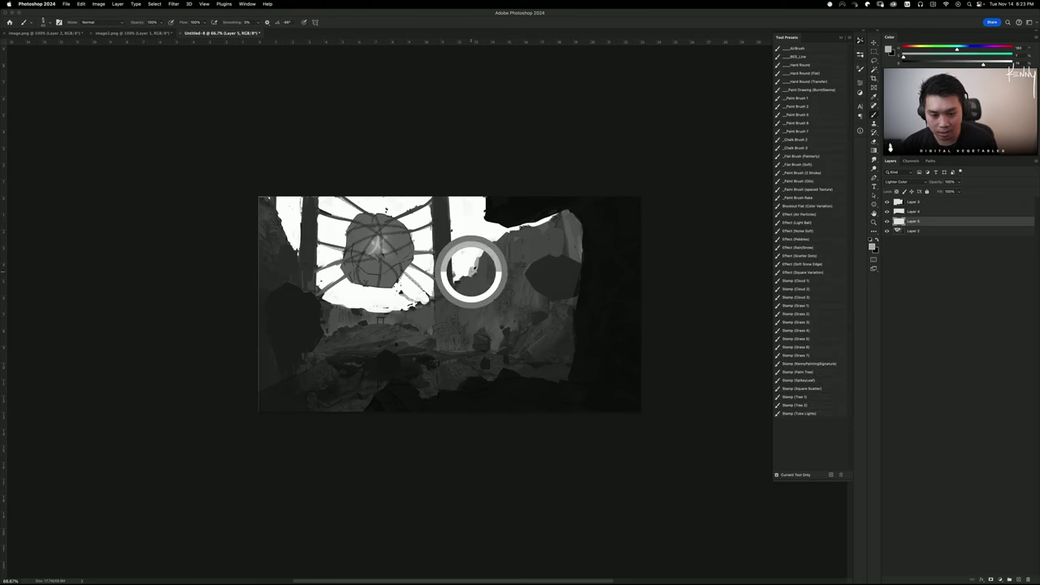
key("g")
left_click_drag(407, 237, 402, 339)
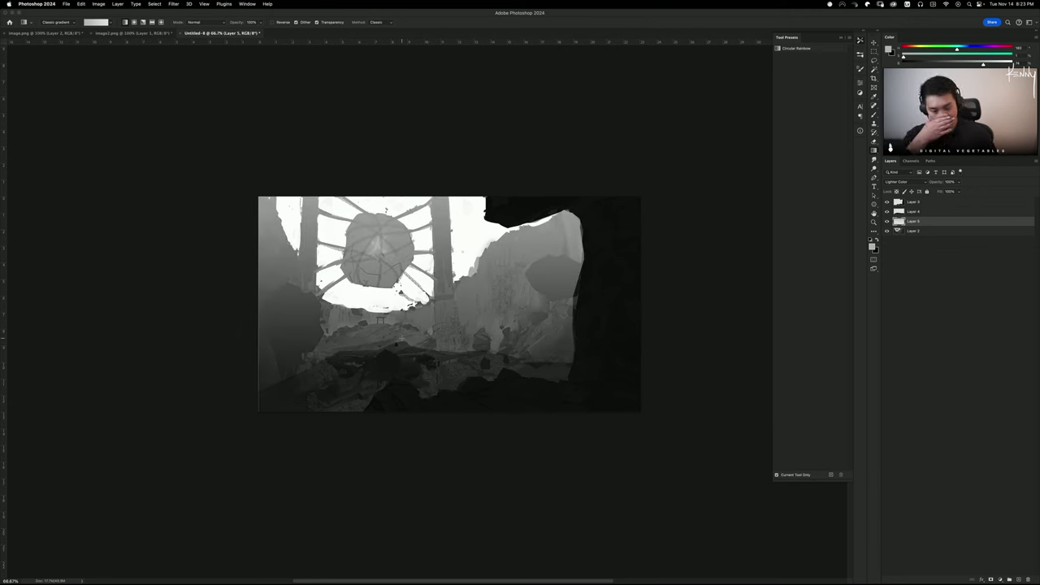
key("super+z")
left_click_drag(392, 167, 400, 325)
key("super+z")
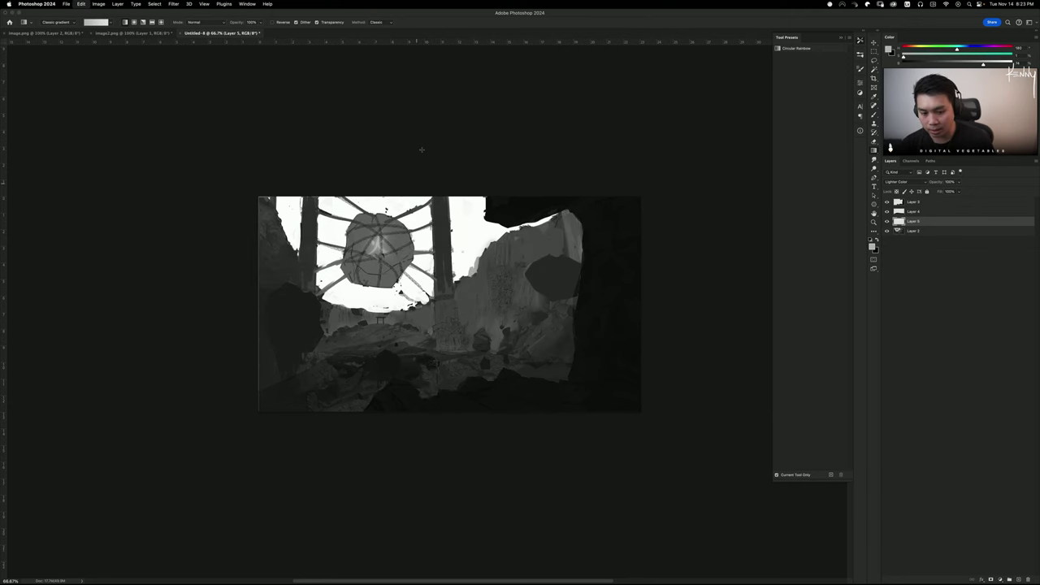
left_click_drag(422, 122, 427, 443)
key("super+z")
left_click_drag(439, 195, 453, 444)
key("super+z")
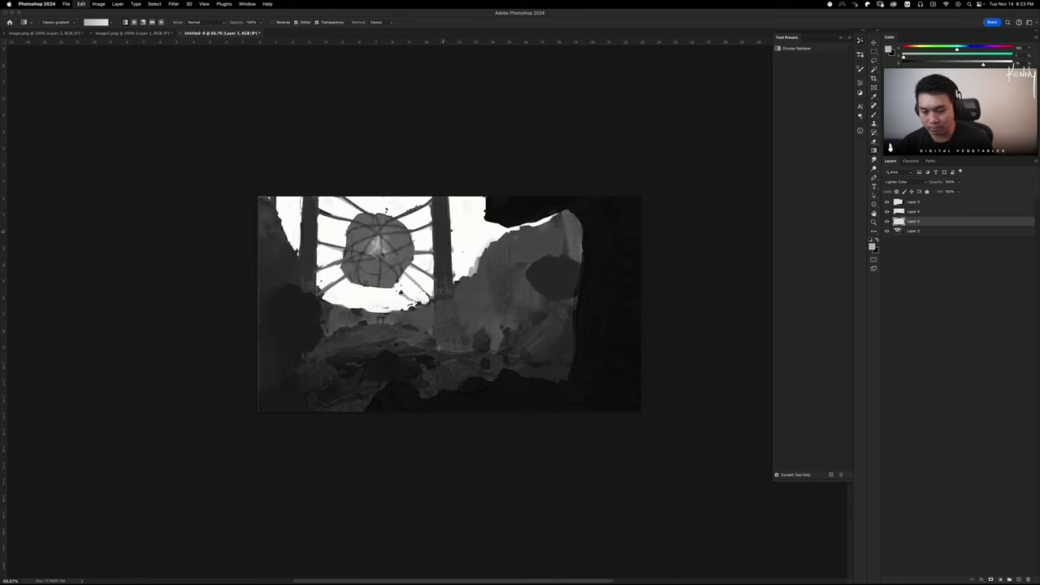
Draw a vertical light grey haze gradient on the Lighter Color layer, from the image's upper edge down to just below the horizon
left_click_drag(405, 188, 405, 330)
key("ctrl+z")
key("ctrl+shift+z")
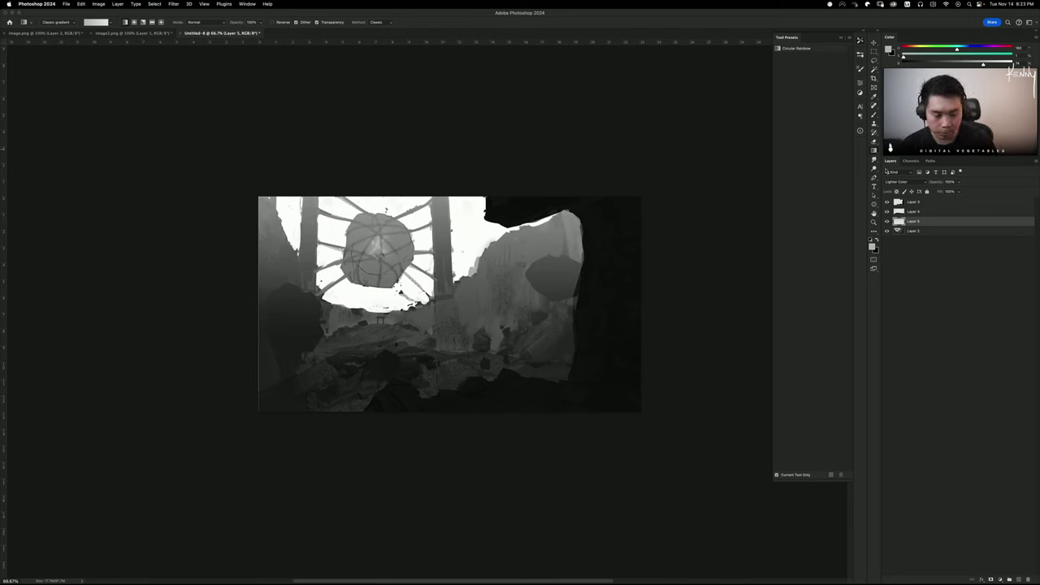
left_click(913, 230)
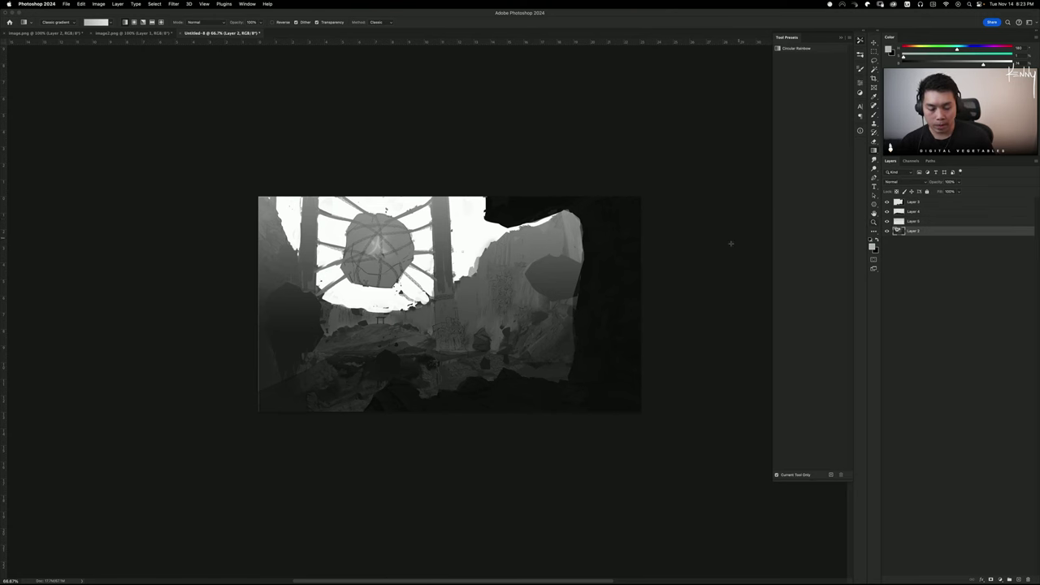
left_click(992, 580)
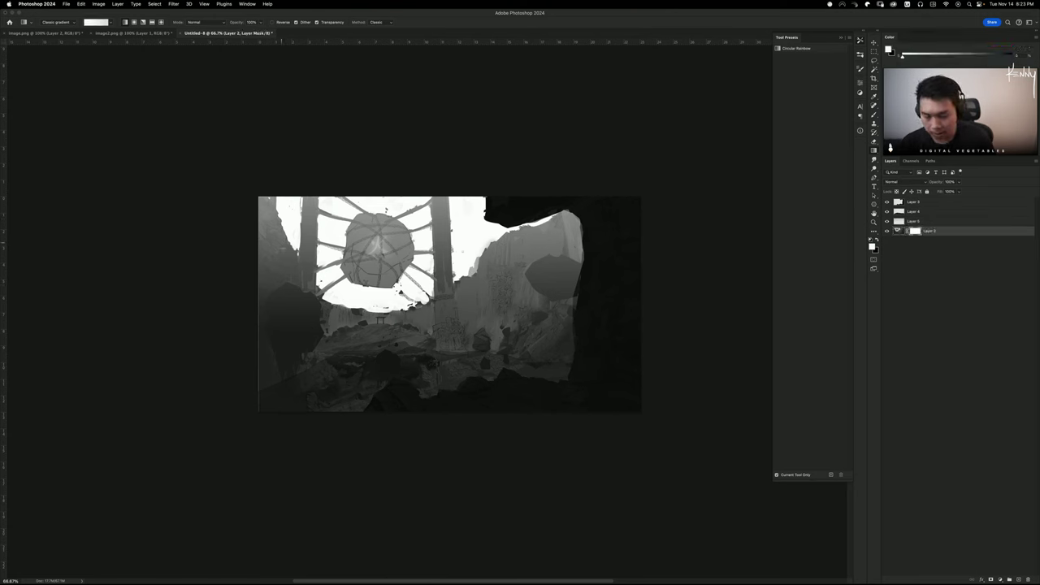
key("x")
left_click_drag(240, 267, 309, 287)
key("super+z")
key("super+z")
key("x")
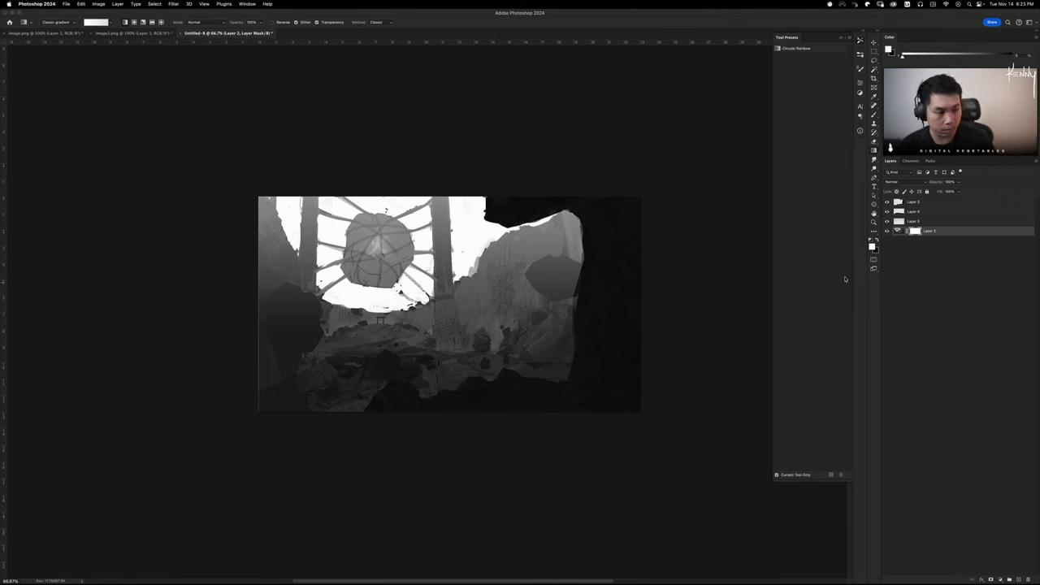
Add a layer mask to the haze gradient layer and fade out the haze over the left cliff with black gradients
left_click(921, 222)
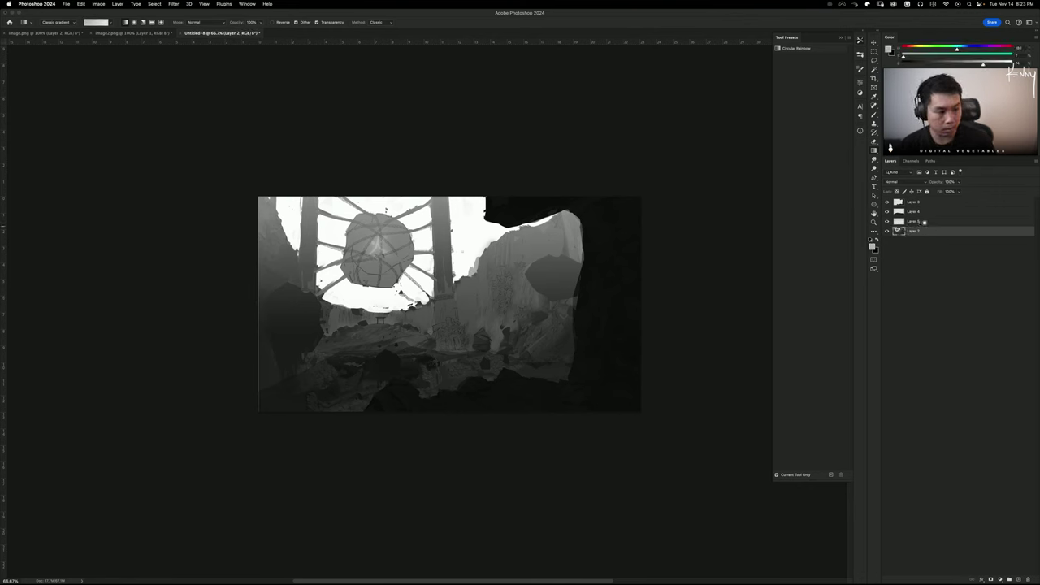
left_click(1000, 578)
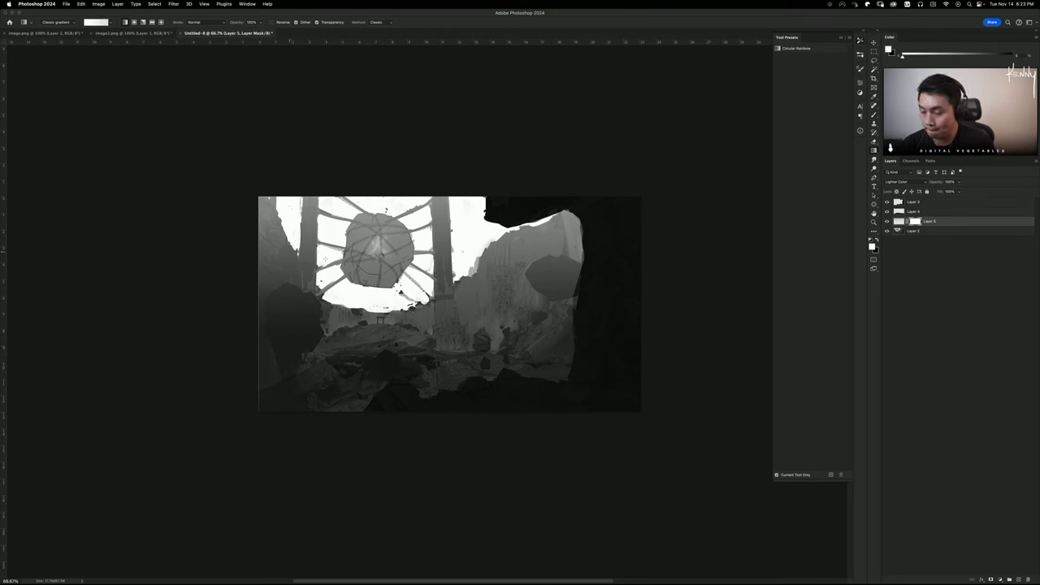
key("super+z")
key("x")
left_click_drag(273, 268, 323, 313)
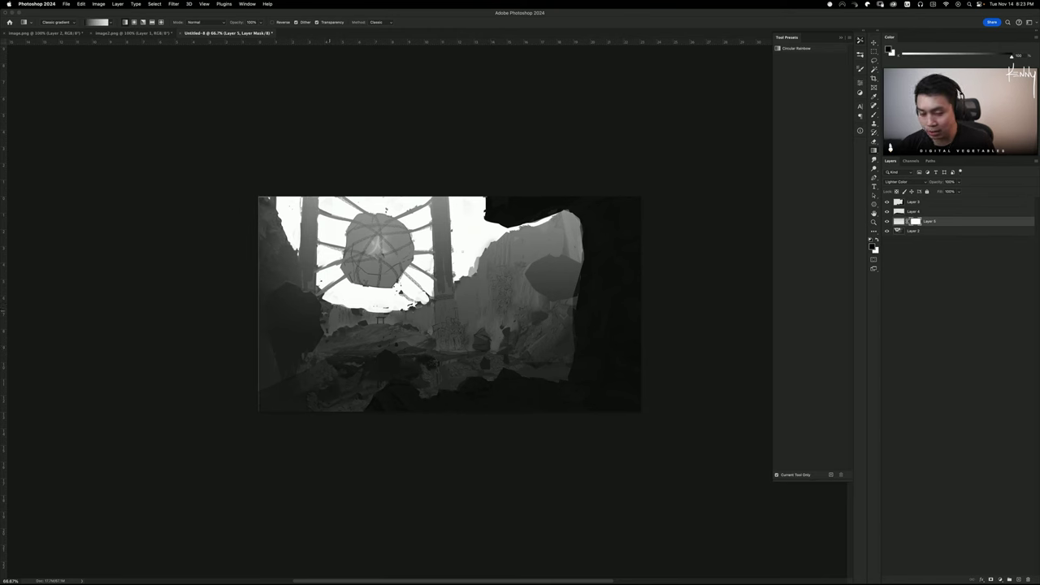
key("super+z")
left_click_drag(241, 296, 314, 295)
left_click_drag(263, 213, 324, 269)
Fade out the haze on the right cliff side with a black mask gradient and merge the haze layer into the background layer
left_click_drag(609, 248, 343, 361)
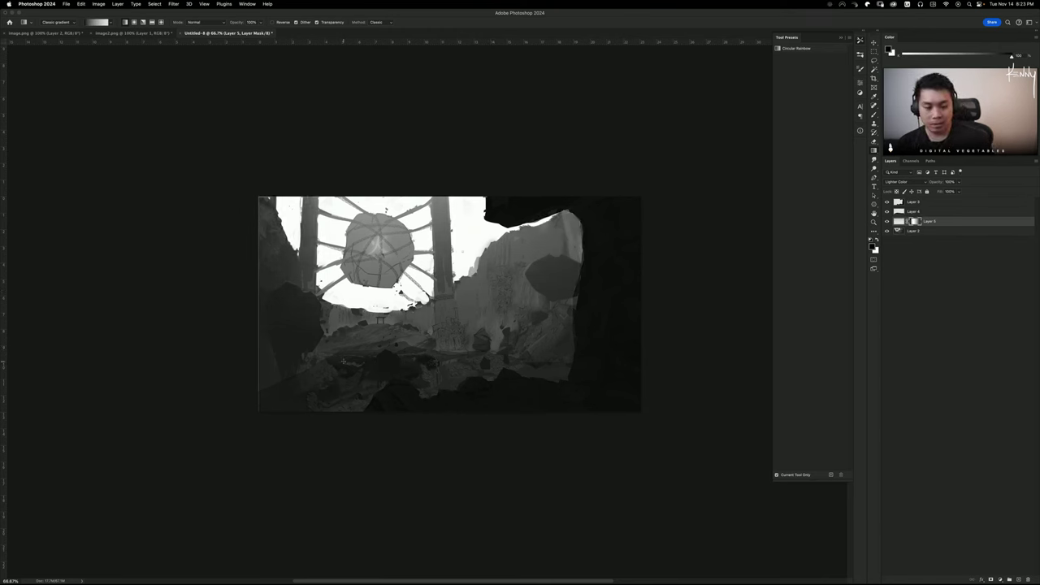
key("super+z")
left_click_drag(604, 318, 395, 347)
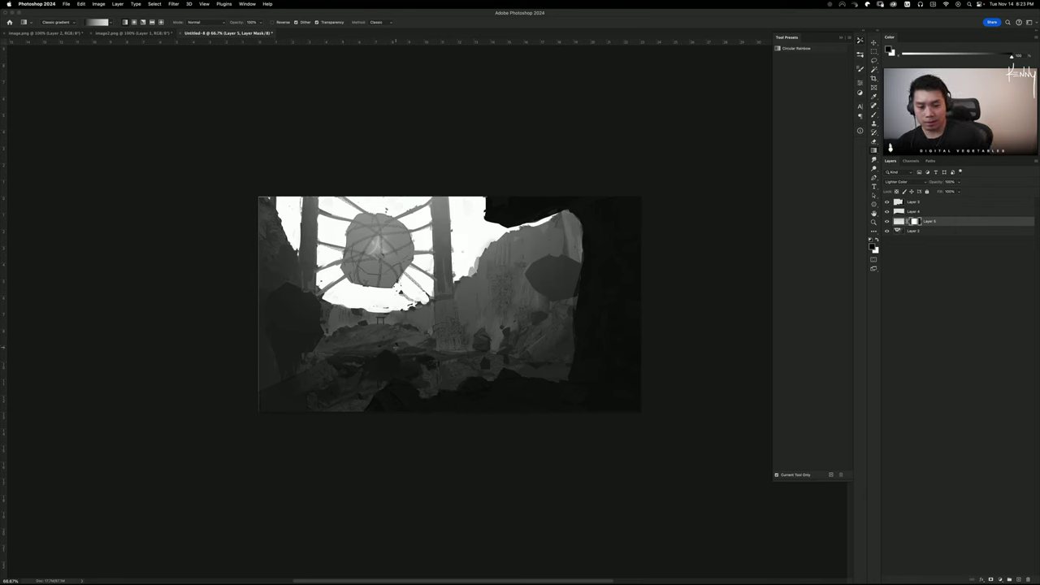
key("ctrl+e")
Paint out the middle stretches of the cables between the central sphere and the pillars with white sampled from the sky
key("b")
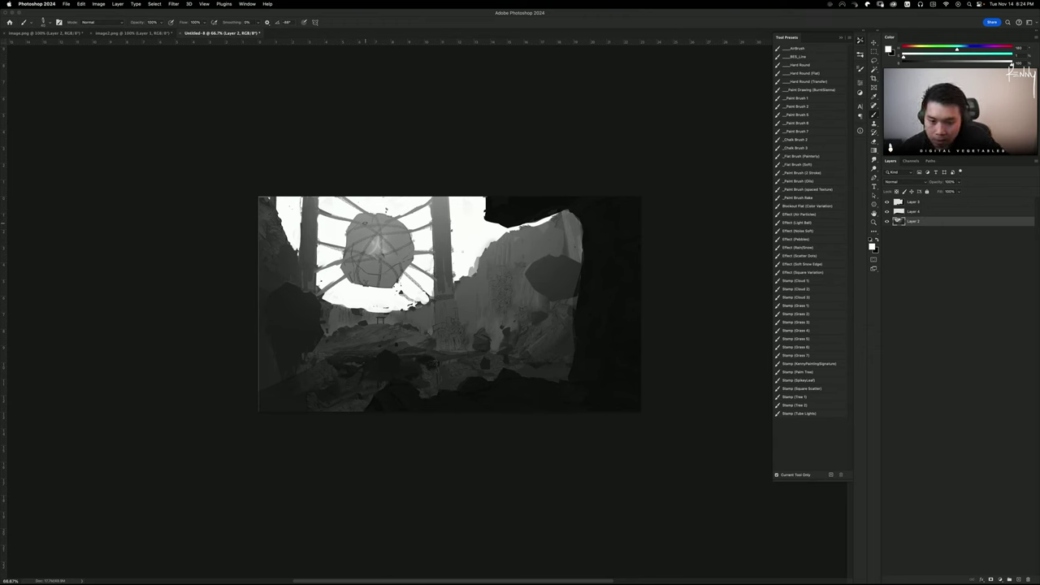
left_click(401, 260, "alt")
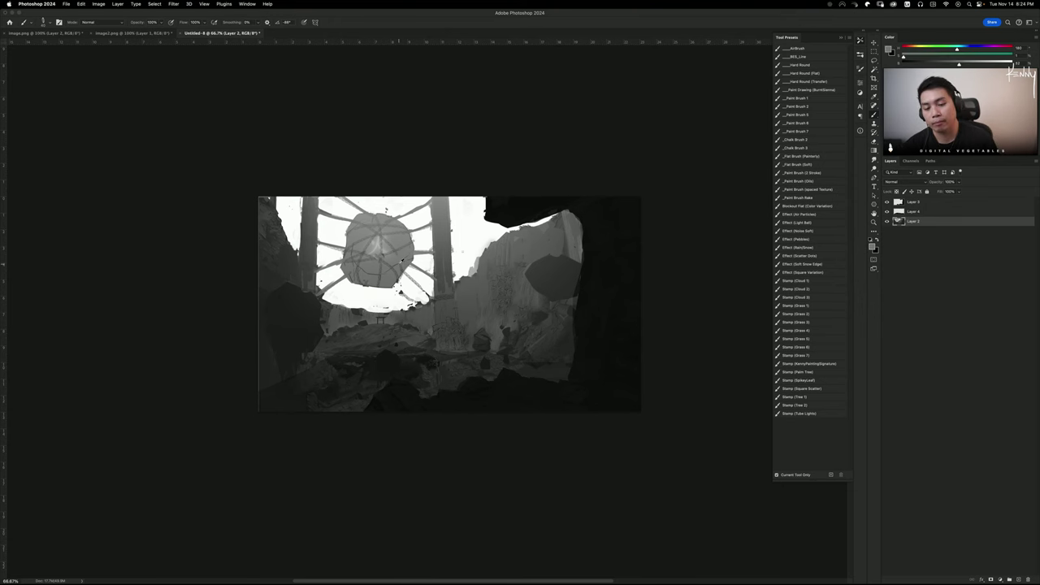
left_click(360, 208, "alt")
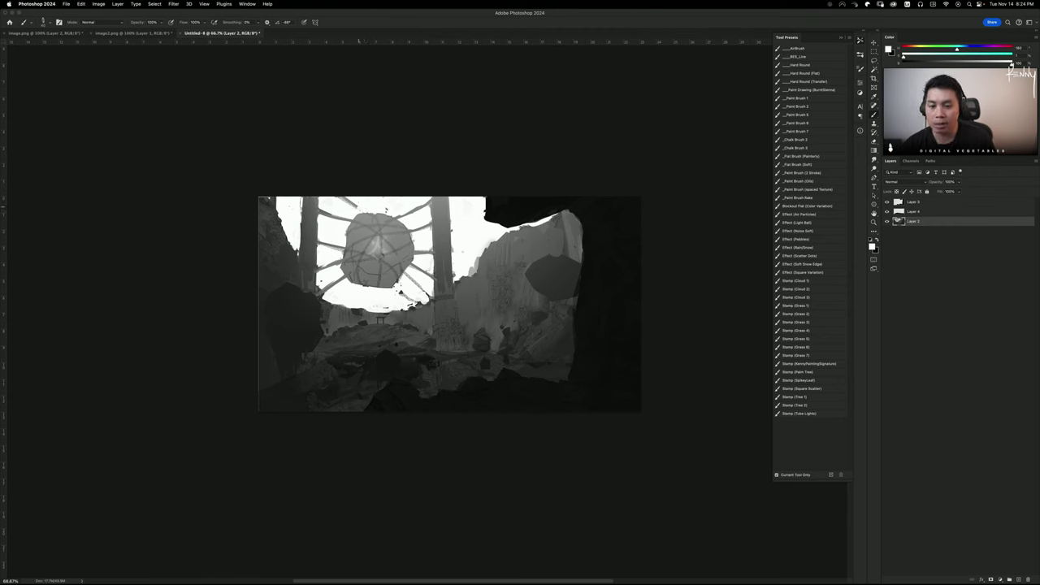
left_click(351, 200, "alt")
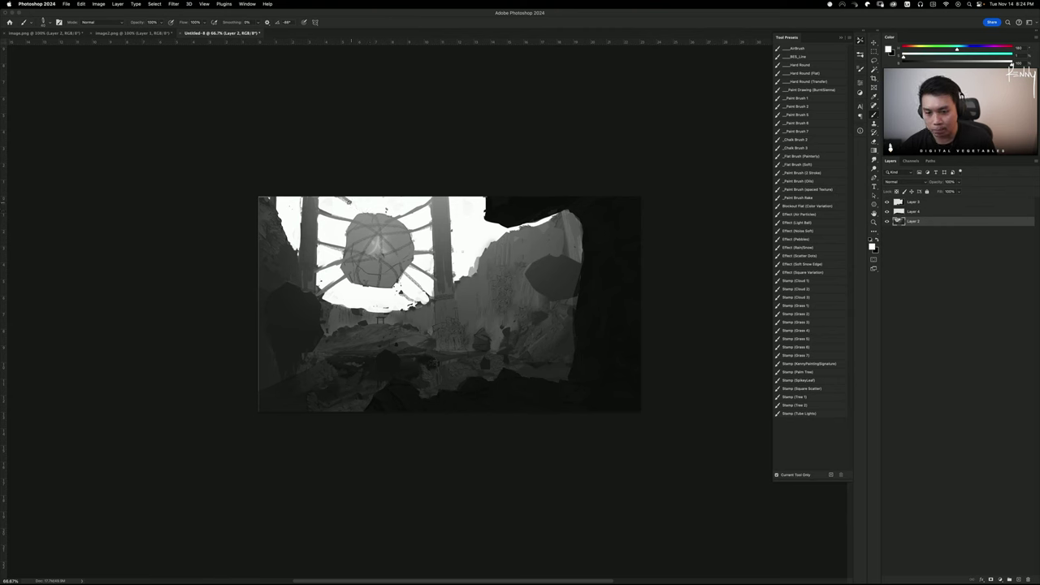
left_click(350, 201, "alt")
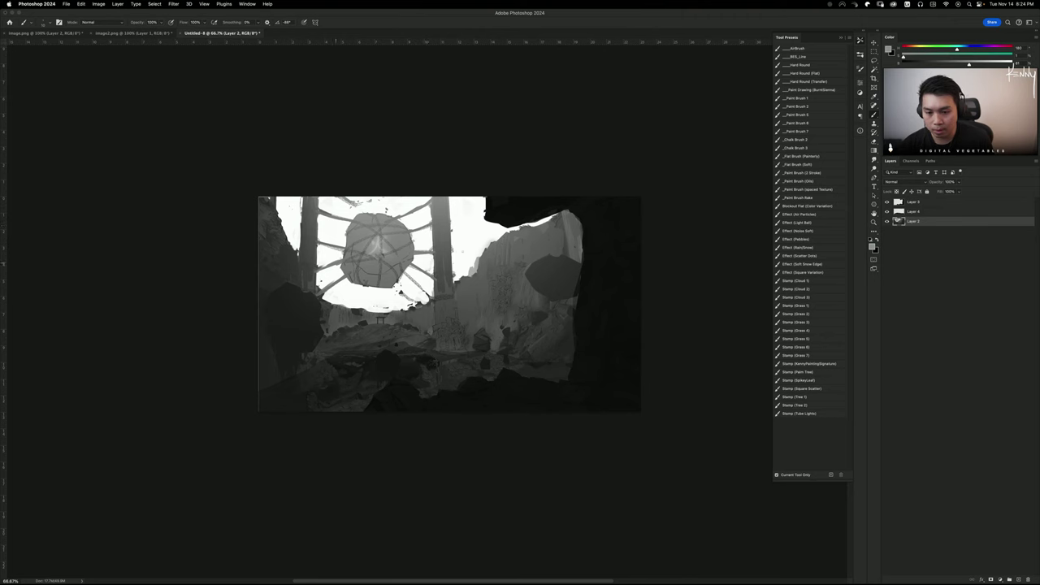
key("e")
key("b")
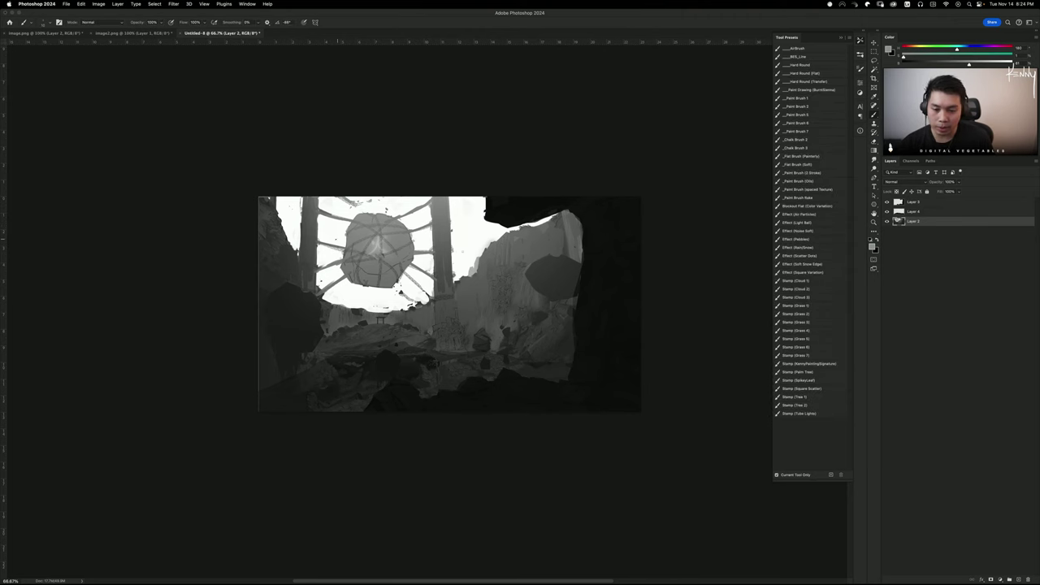
left_click(337, 238, "alt")
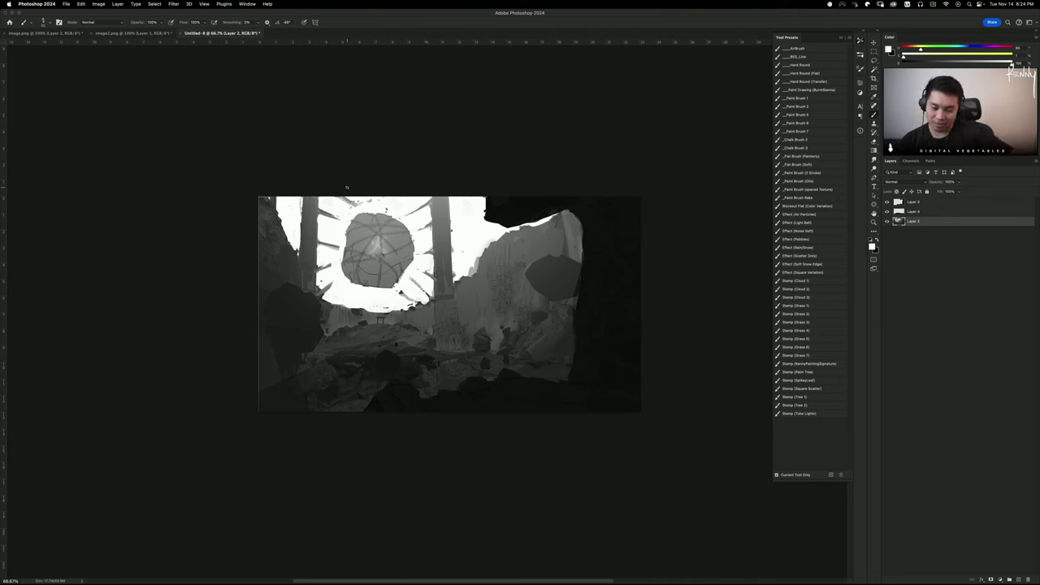
Touch up the broken cable stubs with grey sampled from the pillars and try a thin curved line around the sphere's upper side
left_click(309, 242, "alt")
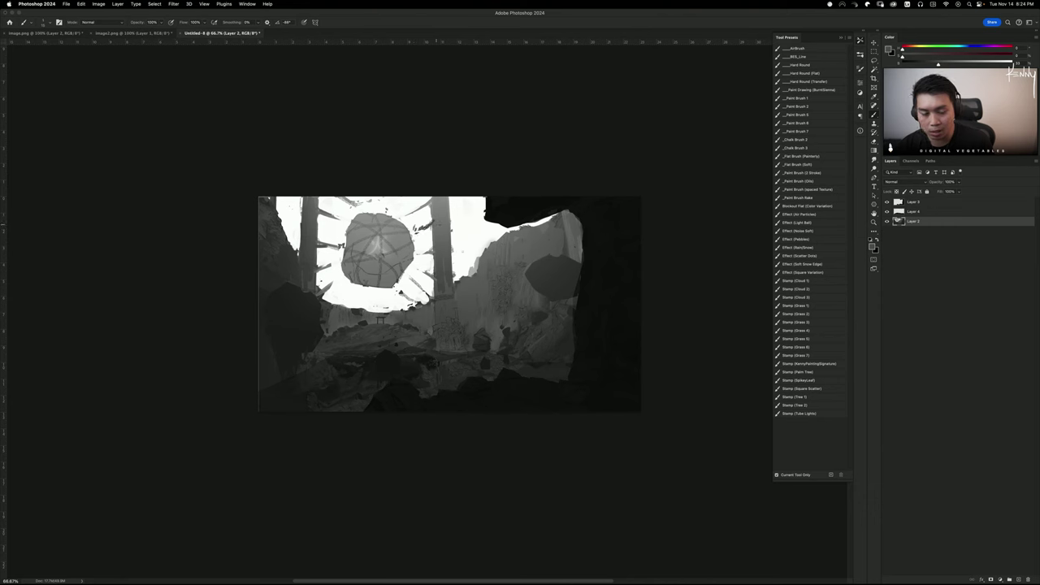
left_click(442, 220, "alt")
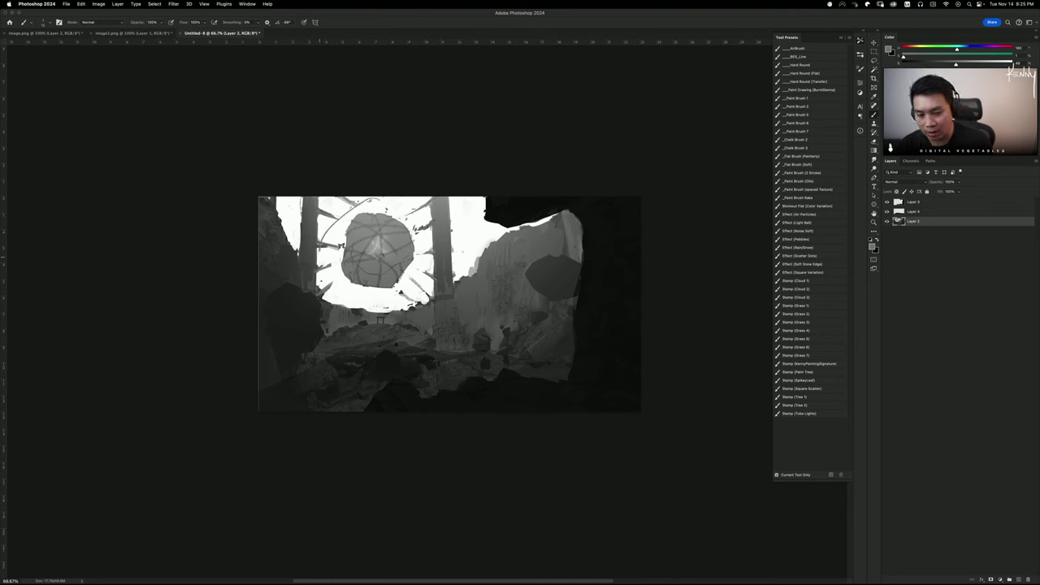
mouse_move(376, 201)
left_mouse_down()
mouse_move(328, 242)
mouse_move(376, 294)
mouse_move(430, 227)
mouse_move(405, 204)
left_mouse_up()
key("super+z")
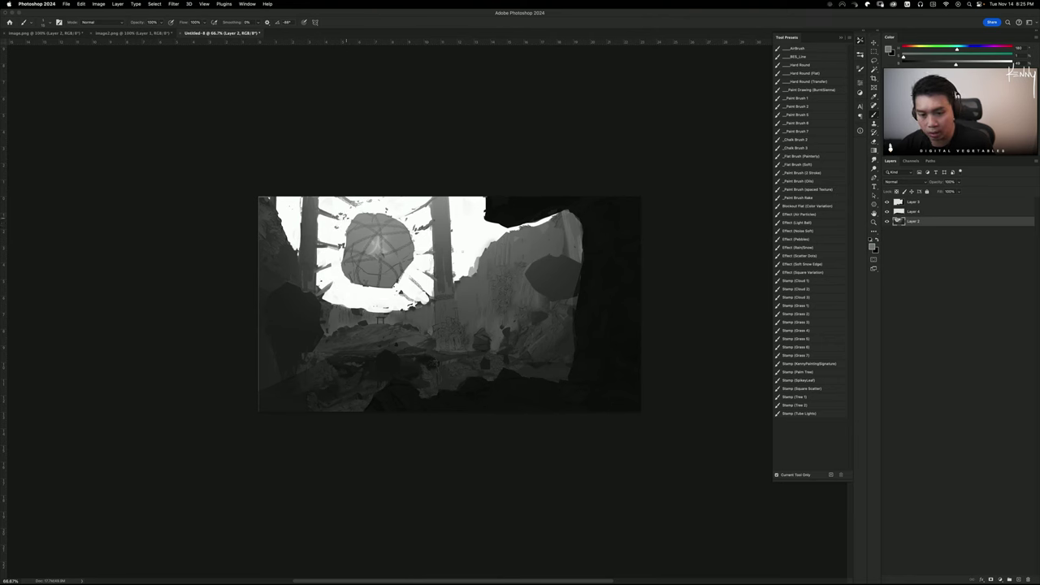
Paint over the cable lines crossing the sphere with greys sampled from its own surface
left_click(391, 240, "alt")
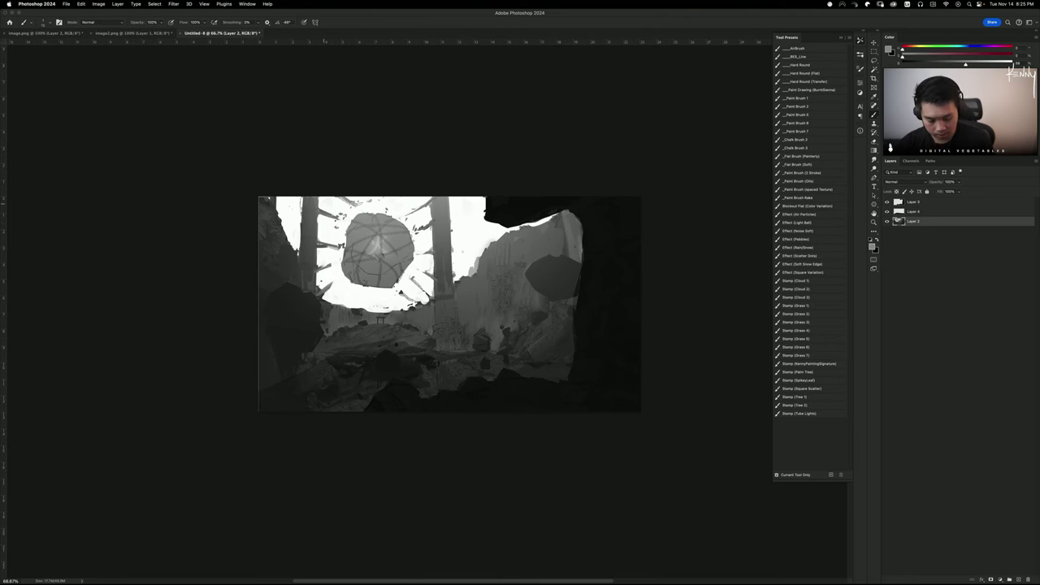
left_click_drag(377, 250, 384, 244)
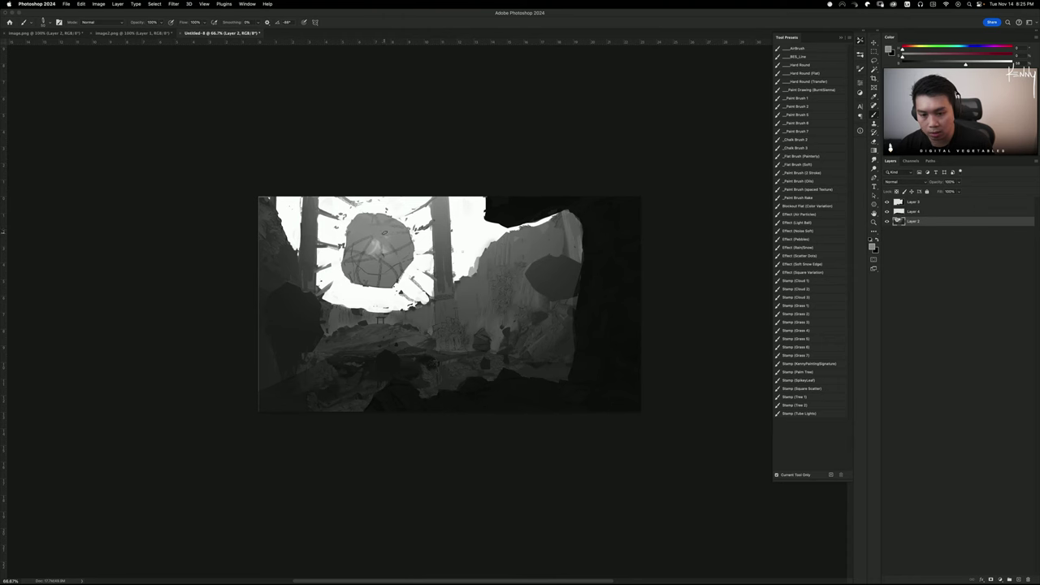
mouse_move(362, 239)
left_mouse_down()
mouse_move(360, 271)
mouse_move(385, 243)
mouse_move(325, 260)
mouse_move(360, 257)
left_mouse_up()
left_click(373, 281, "alt")
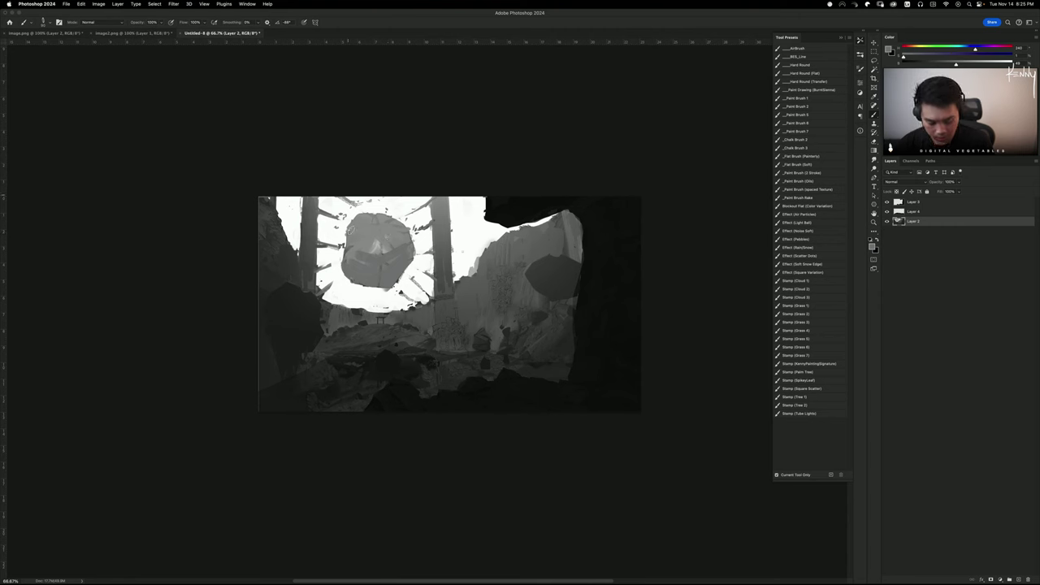
Create a new layer above the background layer and paint thin winding near-white lines across the sphere
left_click(385, 211, "alt")
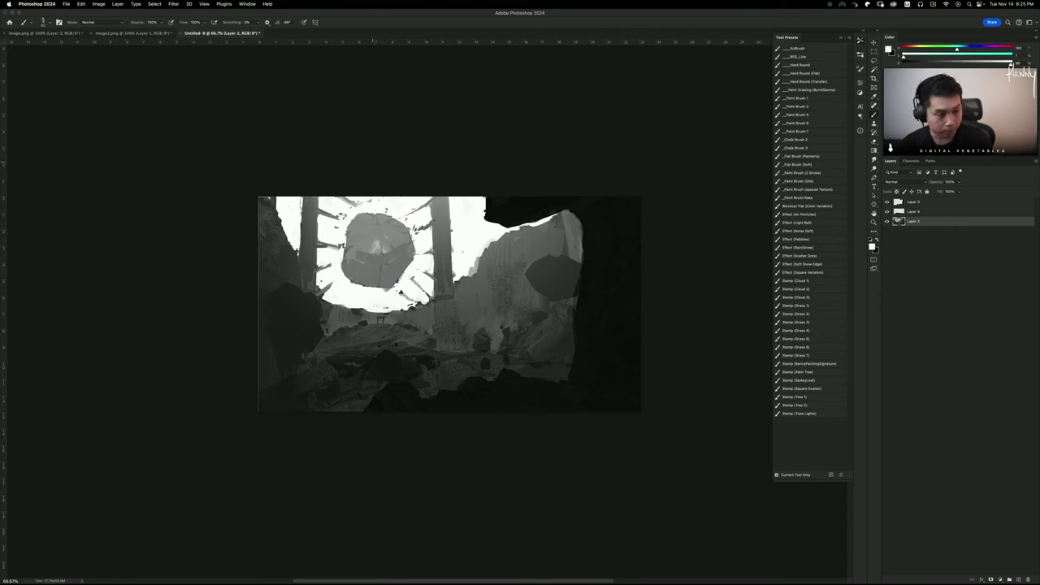
key("super+shift+n")
key("Return")
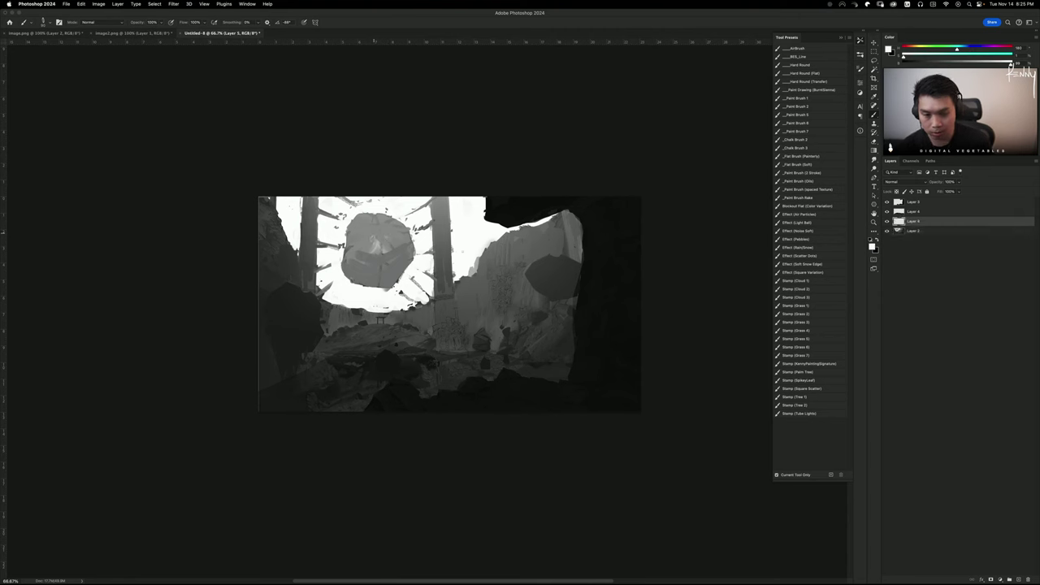
left_click_drag(377, 244, 379, 237)
key("super+z")
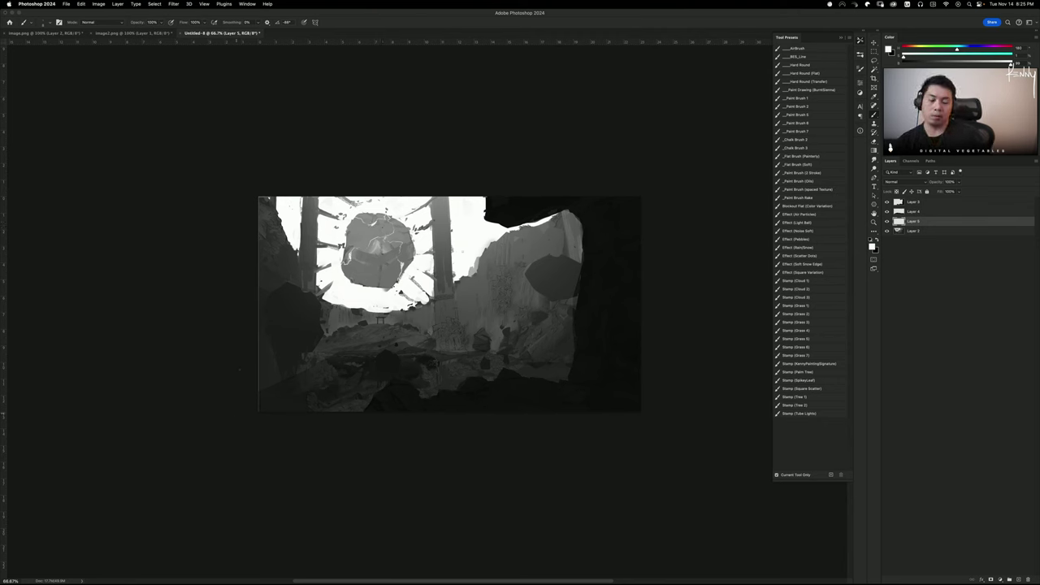
Paint twisted broken cable pieces and loose fragments around the sphere in grey sampled from a cable stub
left_click(401, 293, "alt")
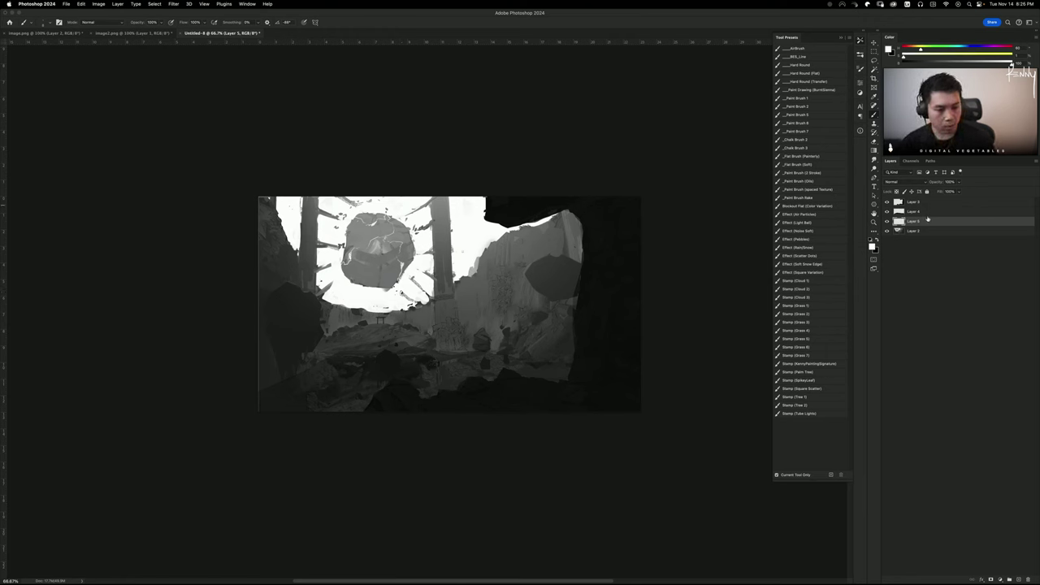
left_click(330, 249, "alt")
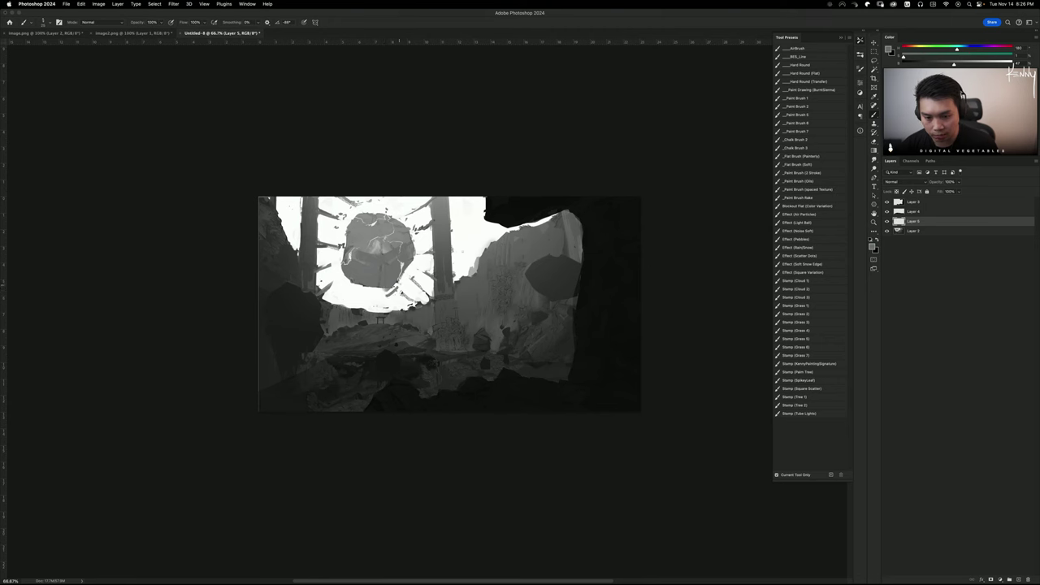
left_click_drag(399, 286, 403, 270)
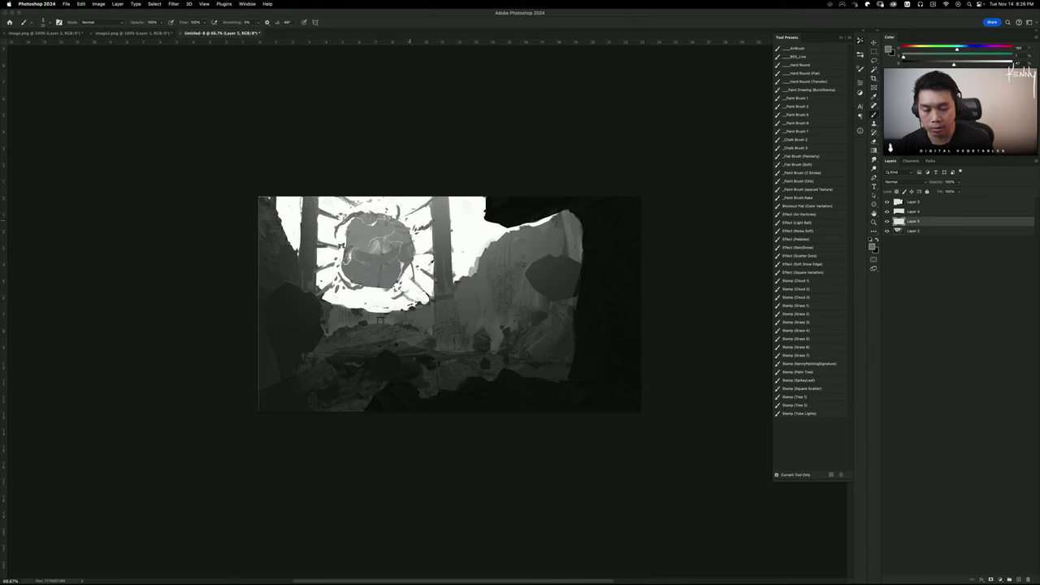
Refine the broken cables between the sphere and the right pillar with greys sampled from that pillar and its cables
key("x")
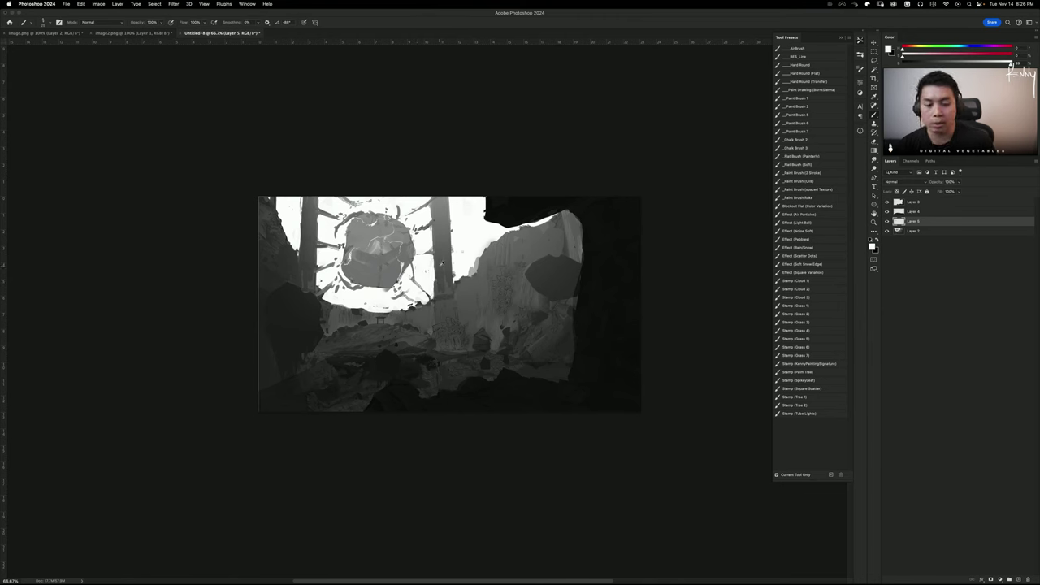
left_click(441, 263, "alt")
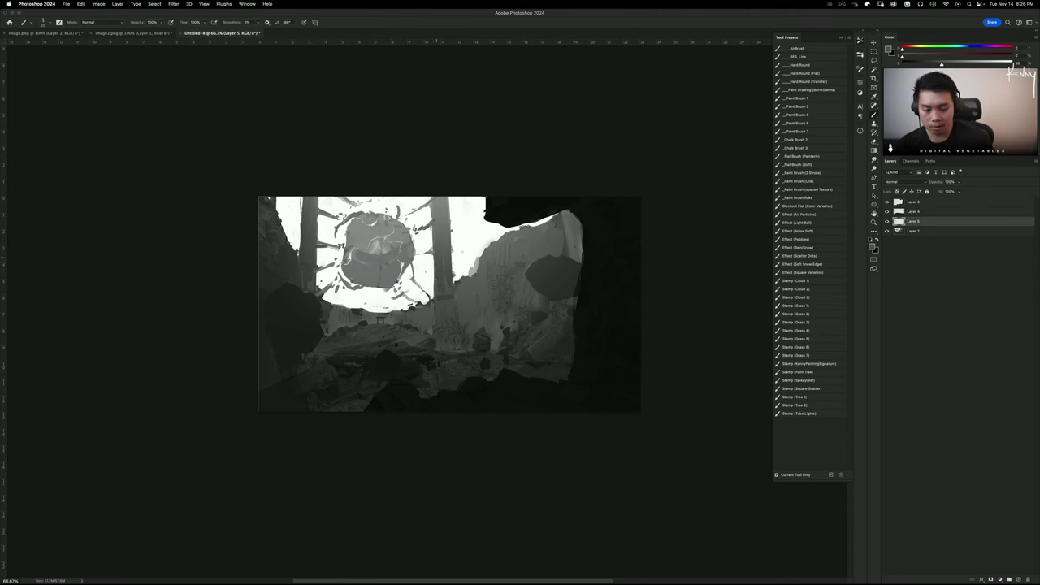
left_click(447, 265, "alt")
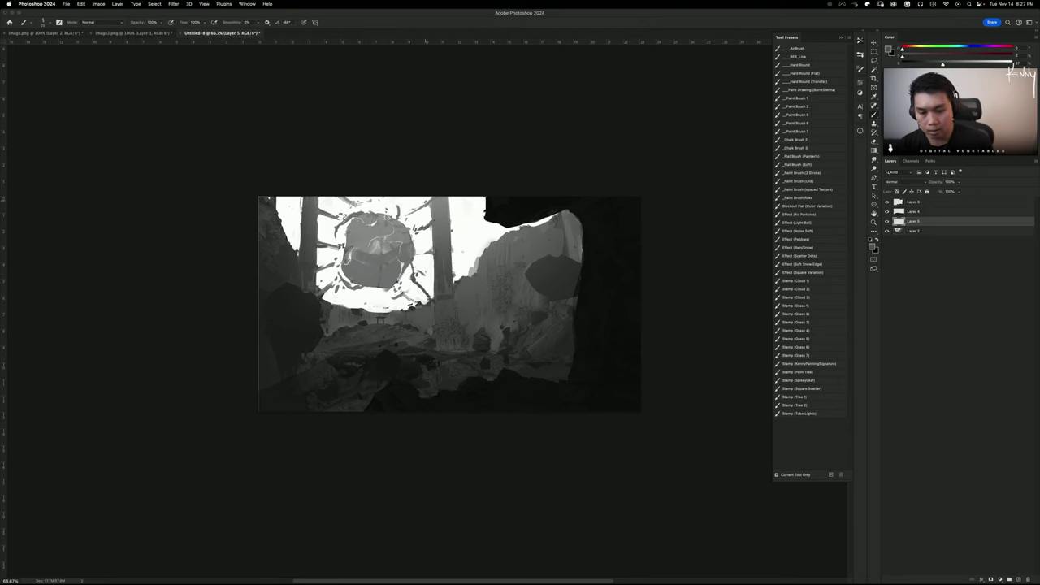
left_click(428, 199, "alt")
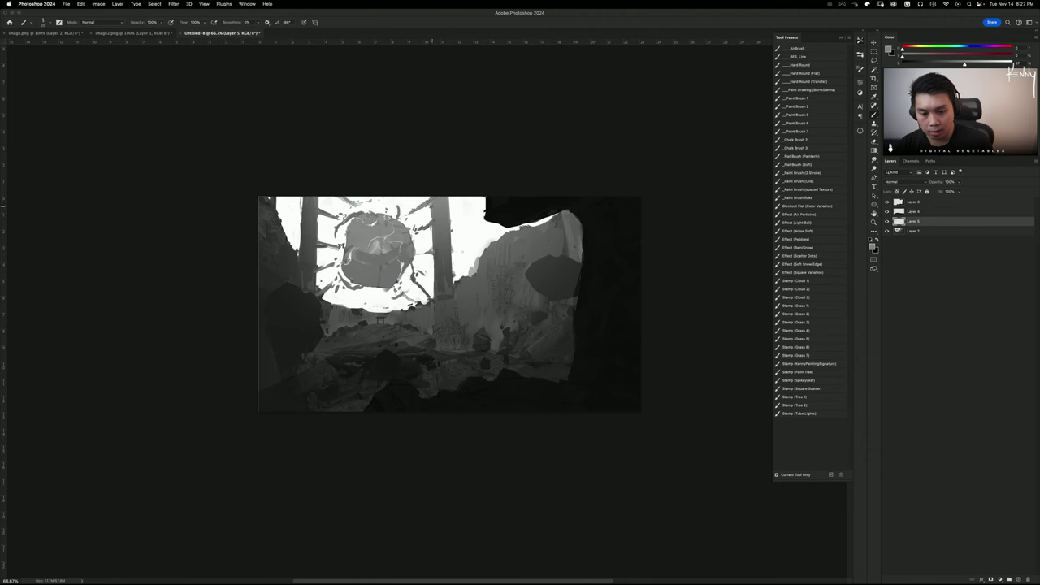
left_click(427, 210, "alt")
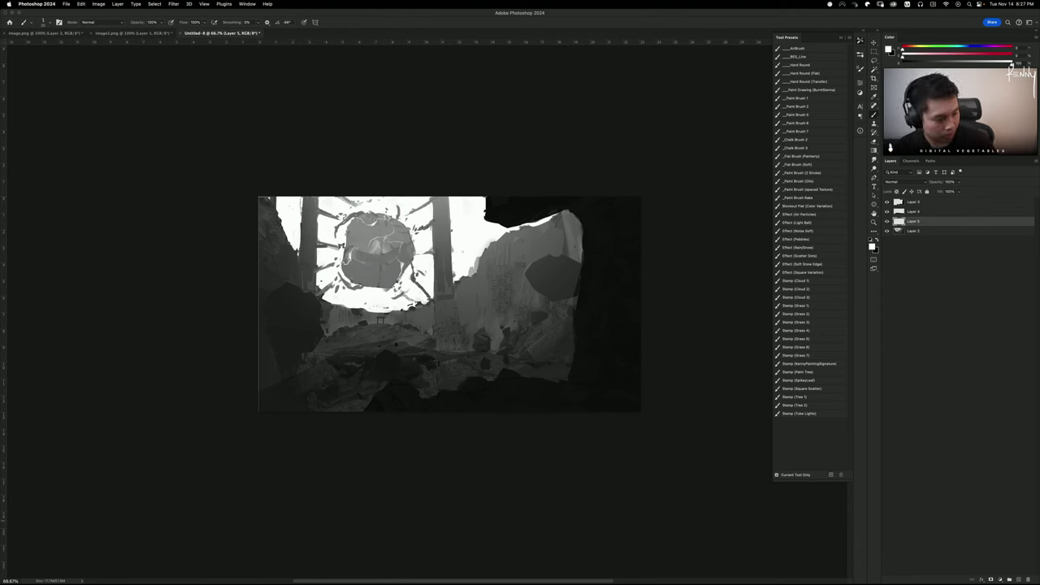
Clean up the skyline along the right cliff and the left cliff's upper edge with white brush strokes
key("F5")
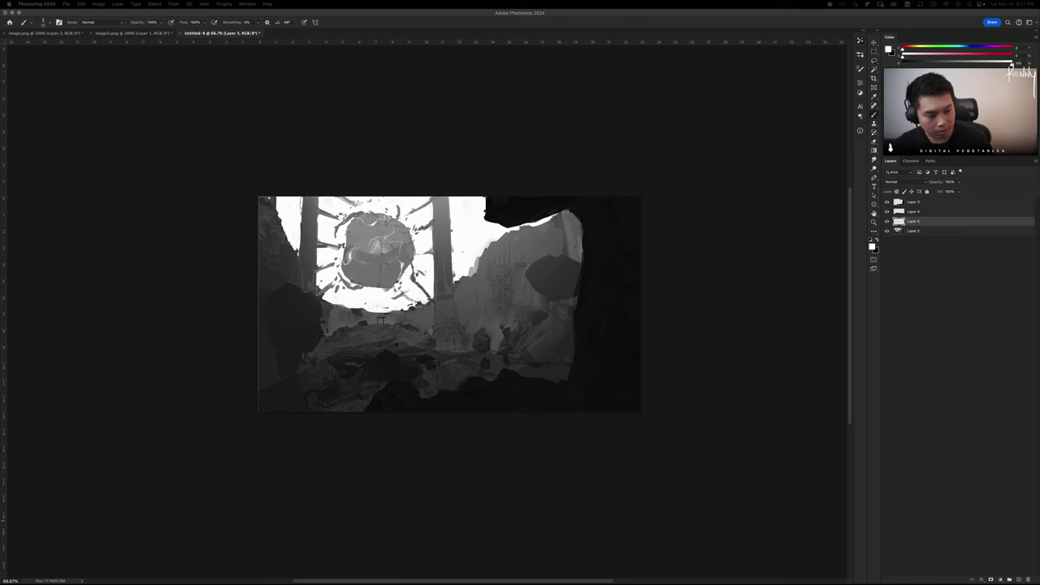
key("F5")
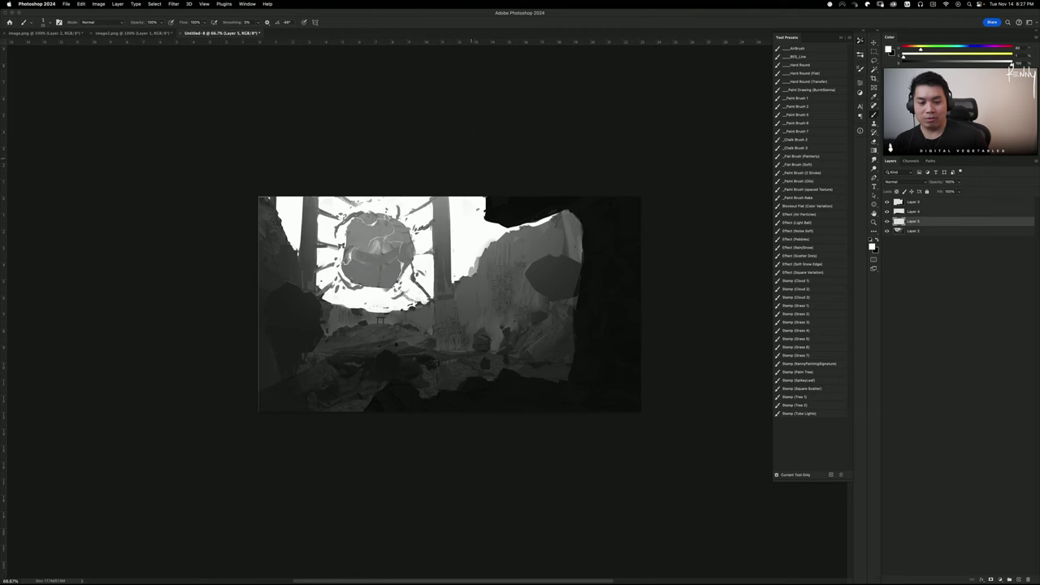
left_click_drag(469, 278, 478, 259)
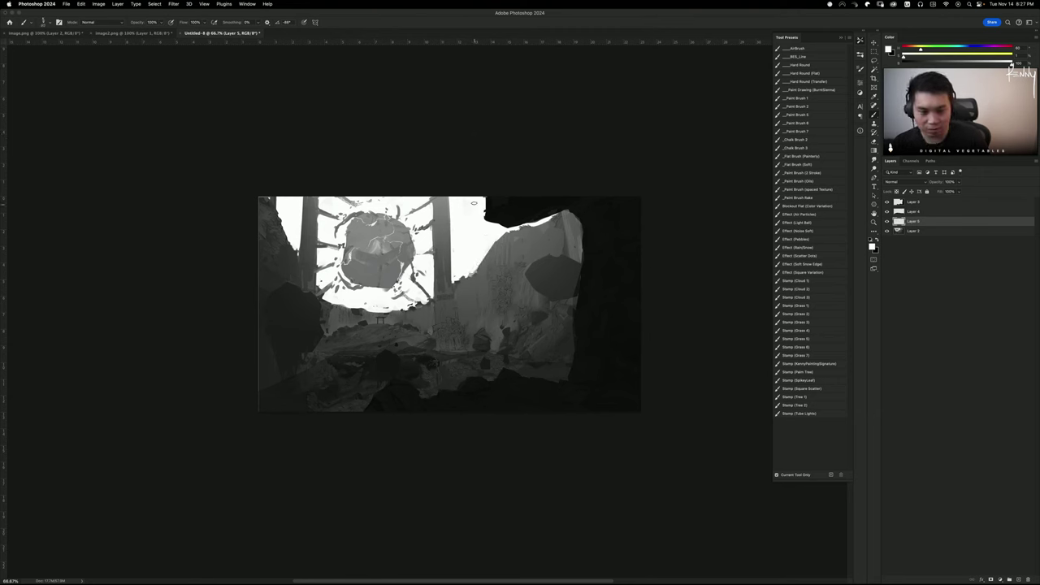
left_click_drag(281, 200, 277, 213)
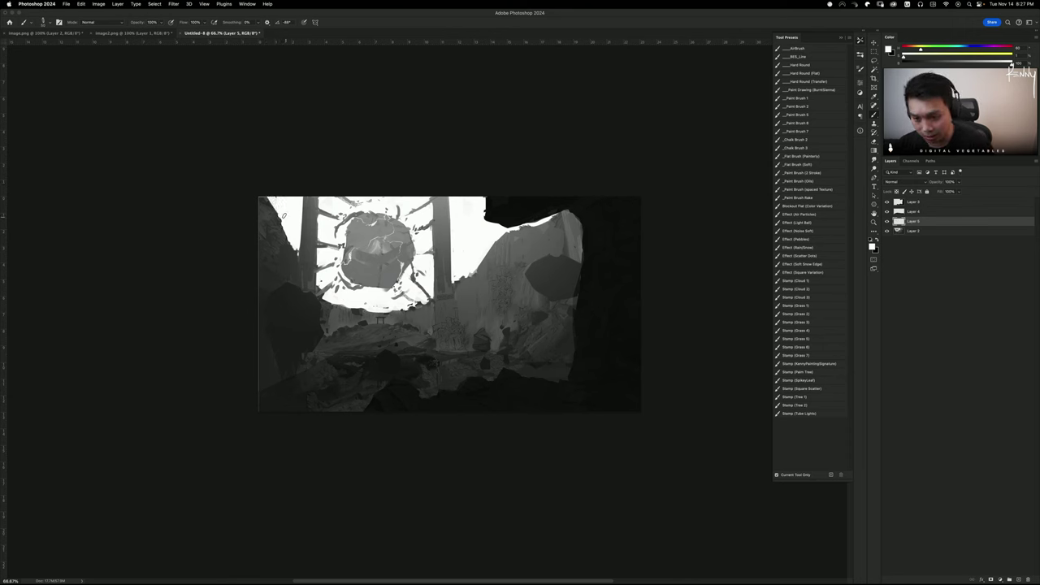
key("super+z")
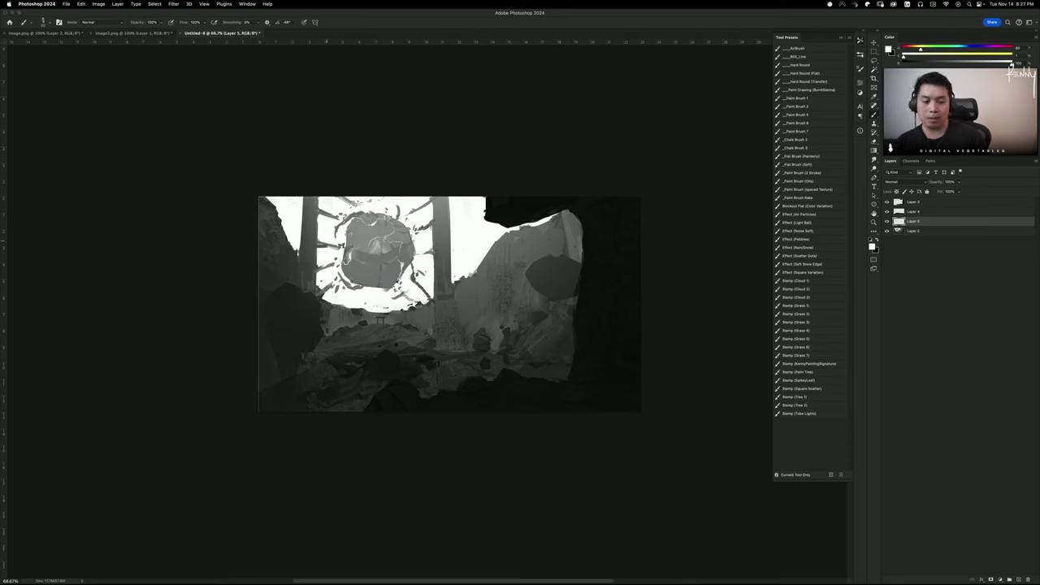
Paint over the dark boulder shape in front of the right cliff with greys sampled from the cliff face
left_click(523, 262, "alt")
mouse_move(528, 265)
left_mouse_down()
mouse_move(538, 301)
mouse_move(559, 258)
mouse_move(559, 287)
mouse_move(568, 280)
mouse_move(565, 243)
mouse_move(570, 302)
mouse_move(575, 288)
mouse_move(568, 324)
left_mouse_up()
left_click(567, 249, "alt")
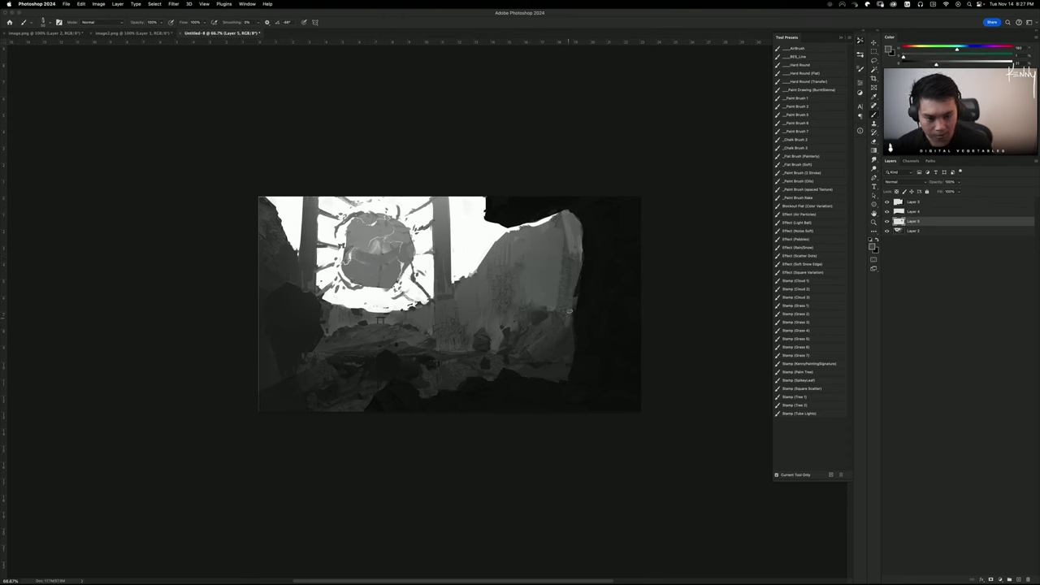
mouse_move(580, 262)
left_mouse_down()
mouse_move(577, 239)
mouse_move(567, 260)
left_mouse_up()
key("super+z")
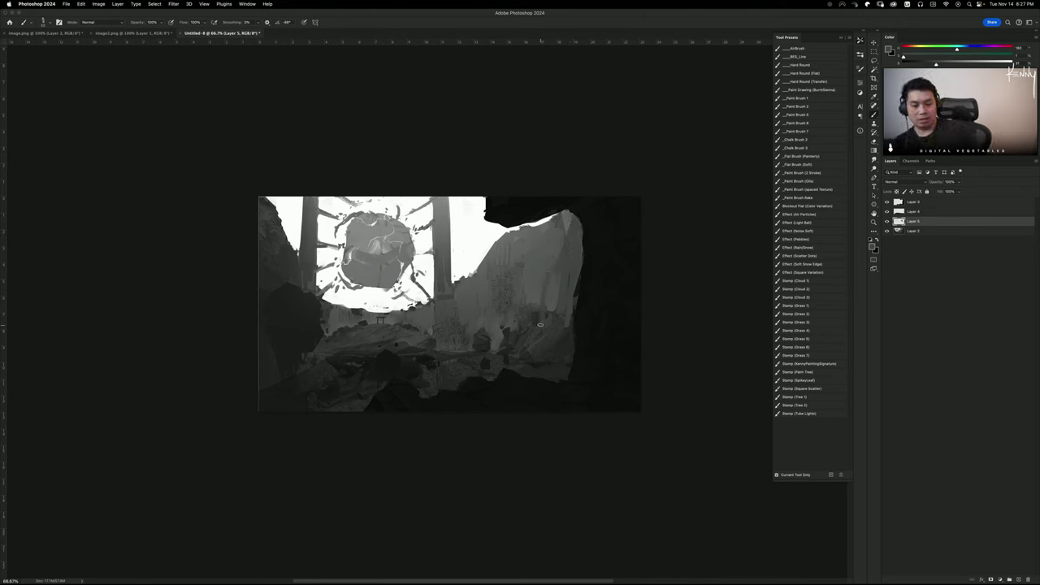
Lasso a narrow, downward-tapering wedge on the right cliff face and undo the last strokes there
key("l")
mouse_move(558, 216)
left_mouse_down()
mouse_move(543, 310)
mouse_move(525, 332)
mouse_move(521, 251)
mouse_move(527, 232)
mouse_move(558, 217)
left_mouse_up()
key("b")
key("super+z")
key("super+z")
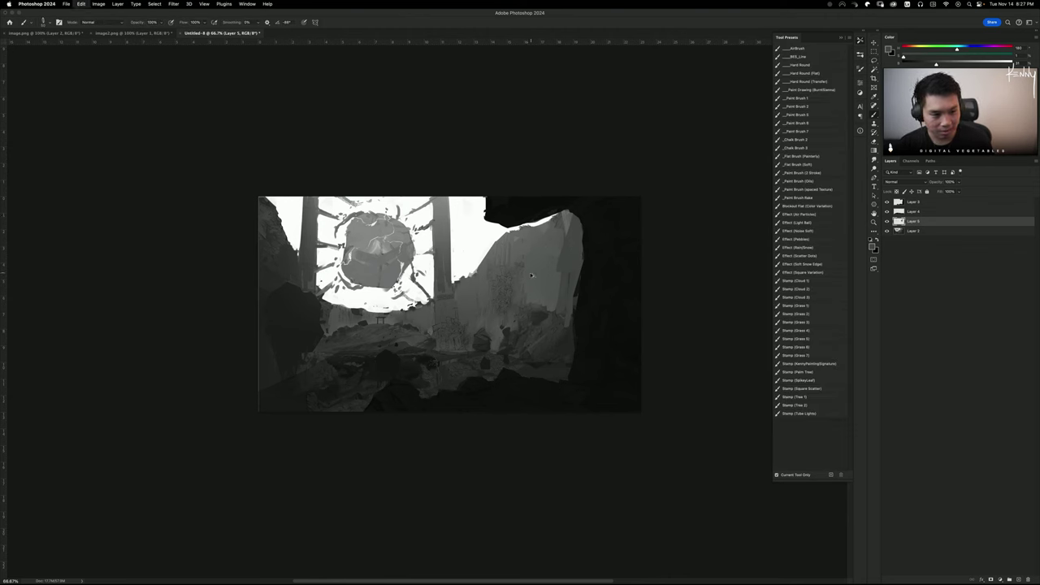
Shade the selected wedge on the right cliff with a much larger textured brush in sampled cliff grey, and clear the selection
key("]")
key("]")
key("]")
key("]")
key("]")
key("]")
key("]")
key("]")
key("]")
key("]")
key("]")
key("]")
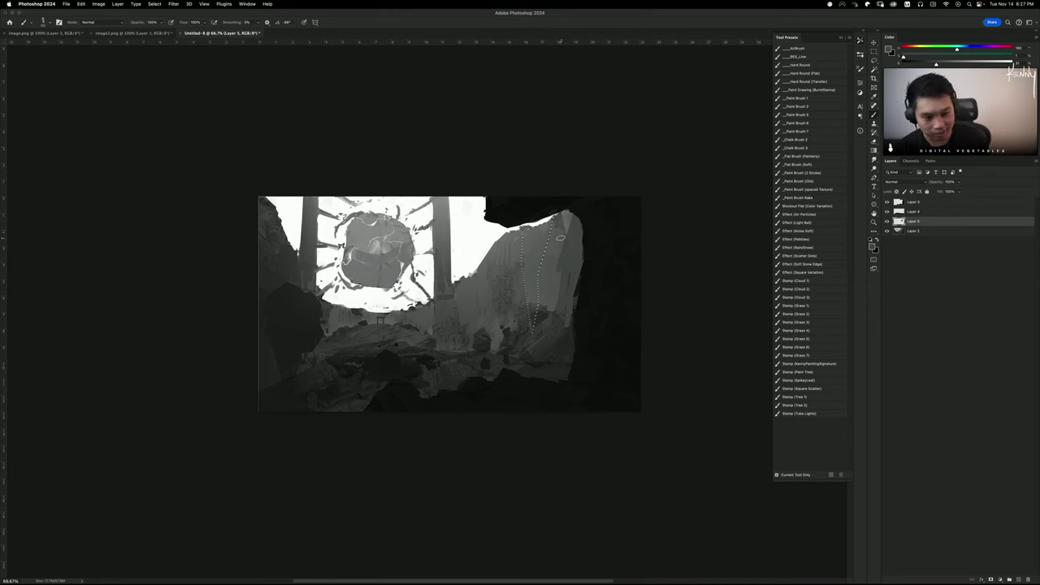
left_click_drag(548, 191, 525, 305)
key("super+z")
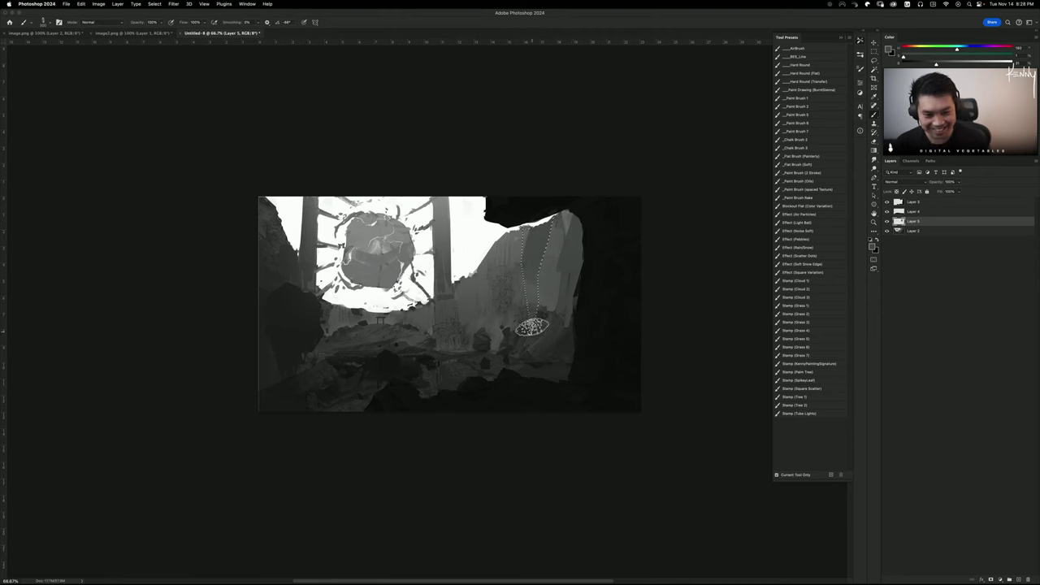
left_click(545, 325, "alt")
key("super+d")
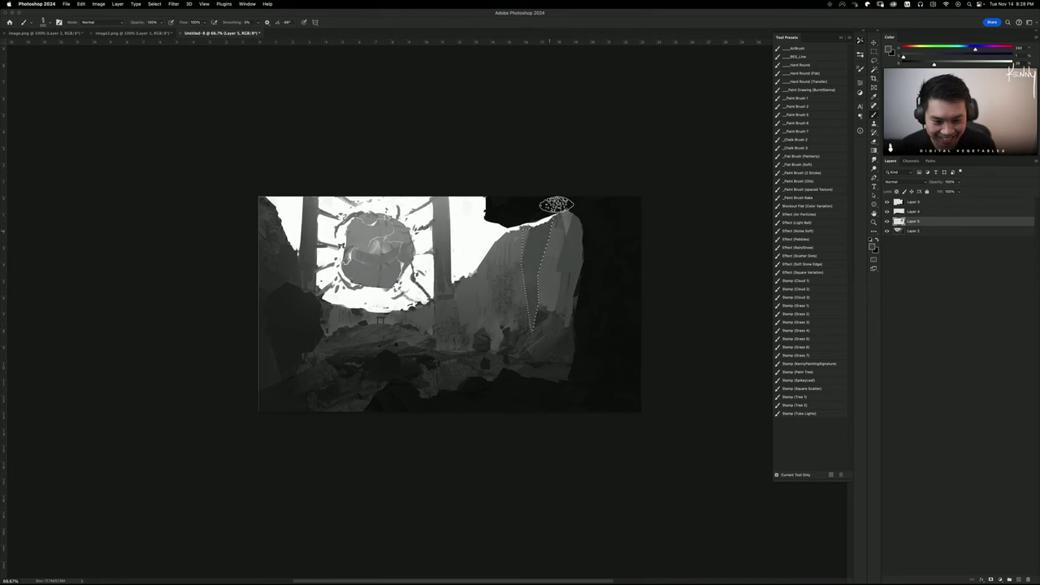
Paint vertical rock facets and cracks across the right cliff face with lighter and darker greys sampled from it
left_click(549, 266, "alt")
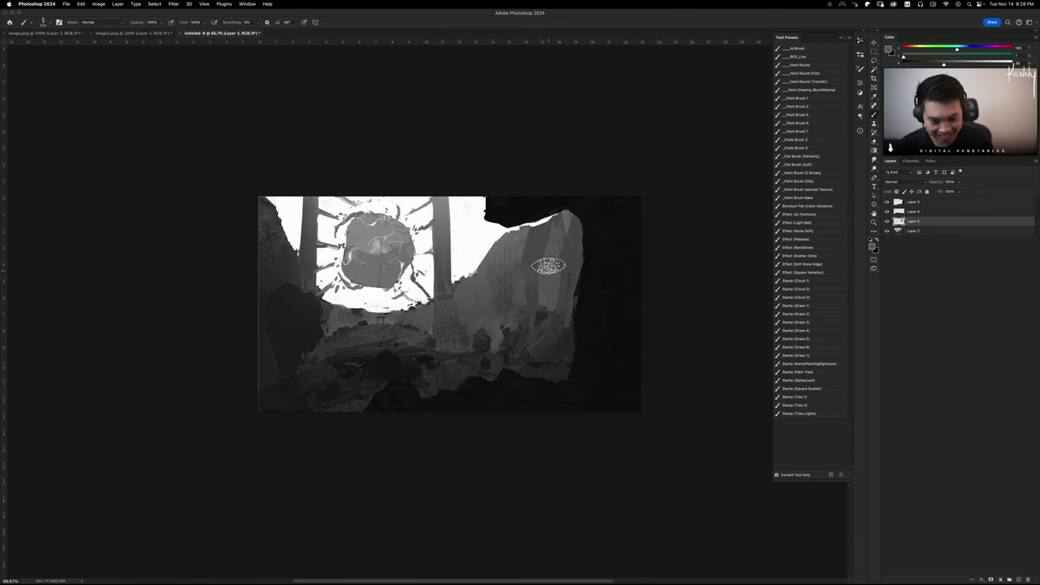
left_click_drag(543, 293, 548, 302)
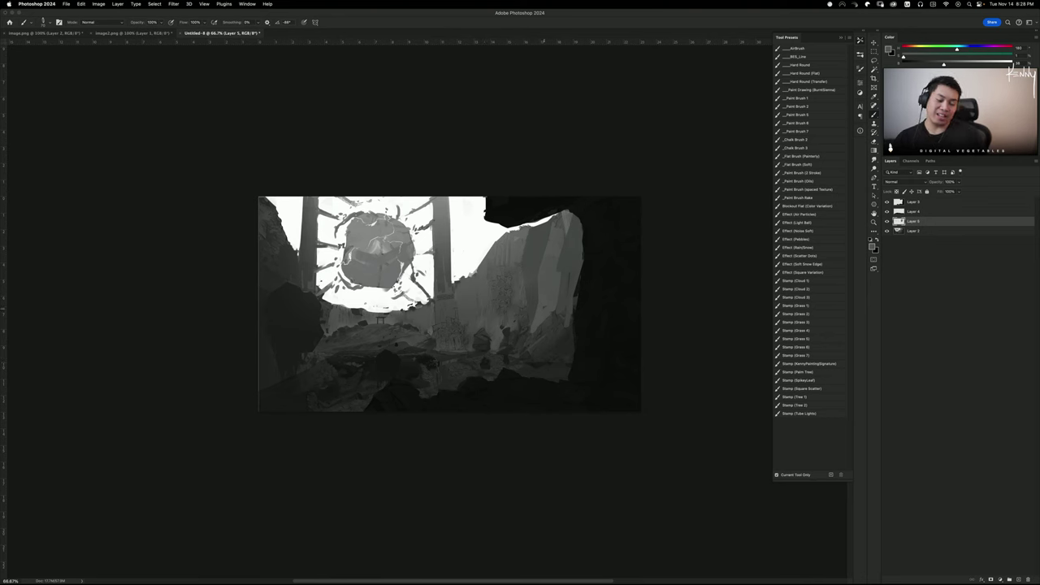
left_click(544, 329, "alt")
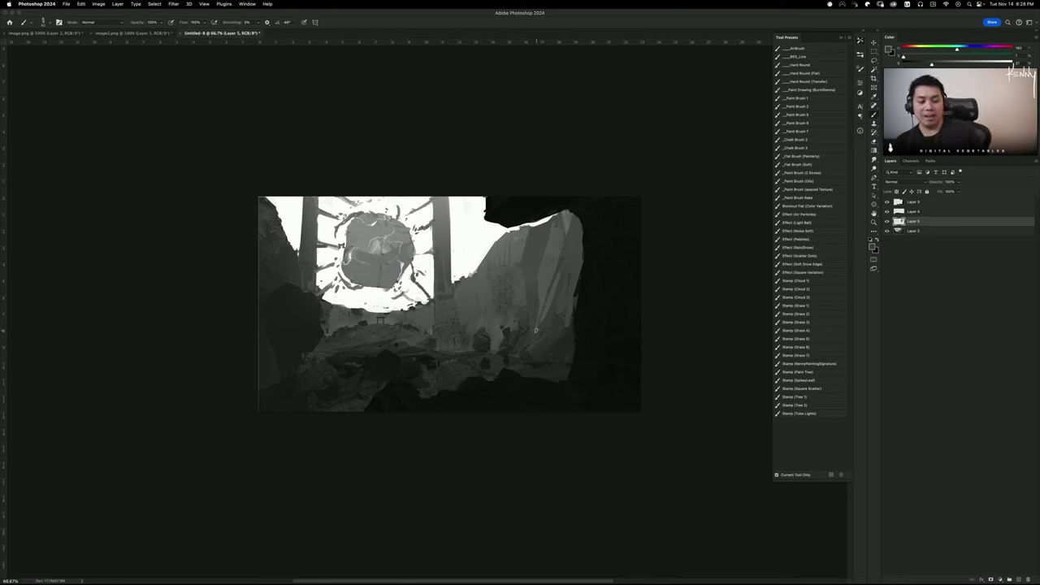
left_click(520, 237, "alt")
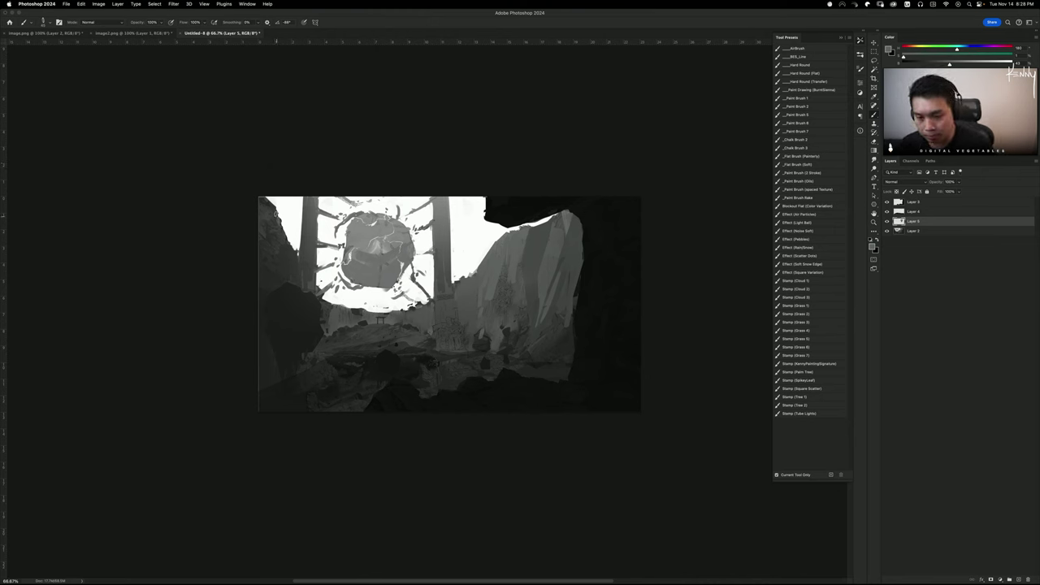
Block in slim vertical rock columns between the left cliff and the left pillar using a lasso selection and sampled greys
key("l")
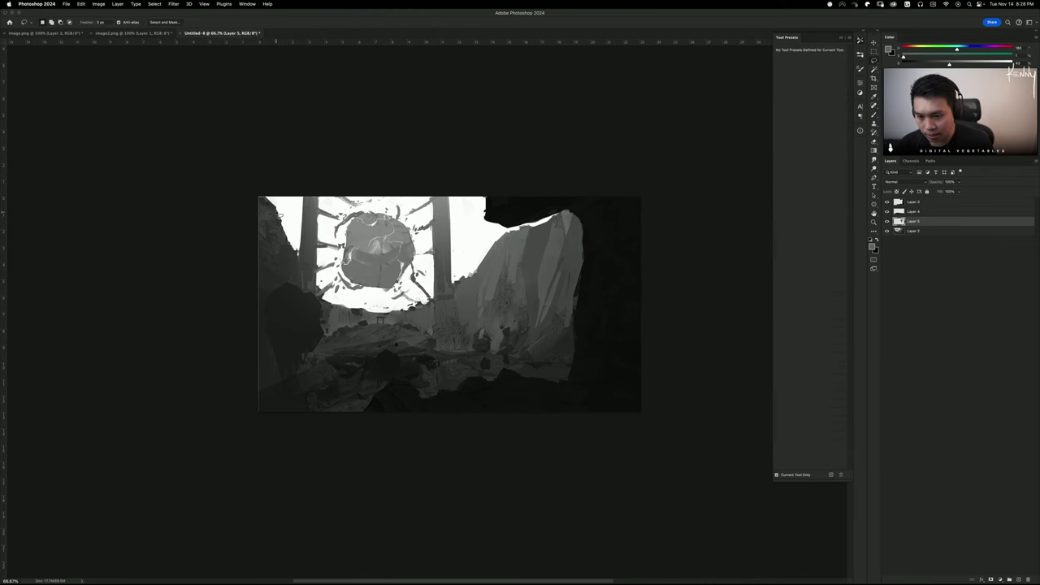
mouse_move(279, 213)
left_mouse_down()
mouse_move(287, 286)
mouse_move(287, 231)
mouse_move(282, 217)
mouse_move(267, 220)
mouse_move(295, 309)
mouse_move(293, 252)
mouse_move(295, 289)
left_mouse_up()
key("b")
key("super+d")
mouse_move(296, 249)
left_mouse_down()
mouse_move(297, 294)
mouse_move(294, 283)
left_mouse_up()
key("super+z")
left_click(306, 264, "alt")
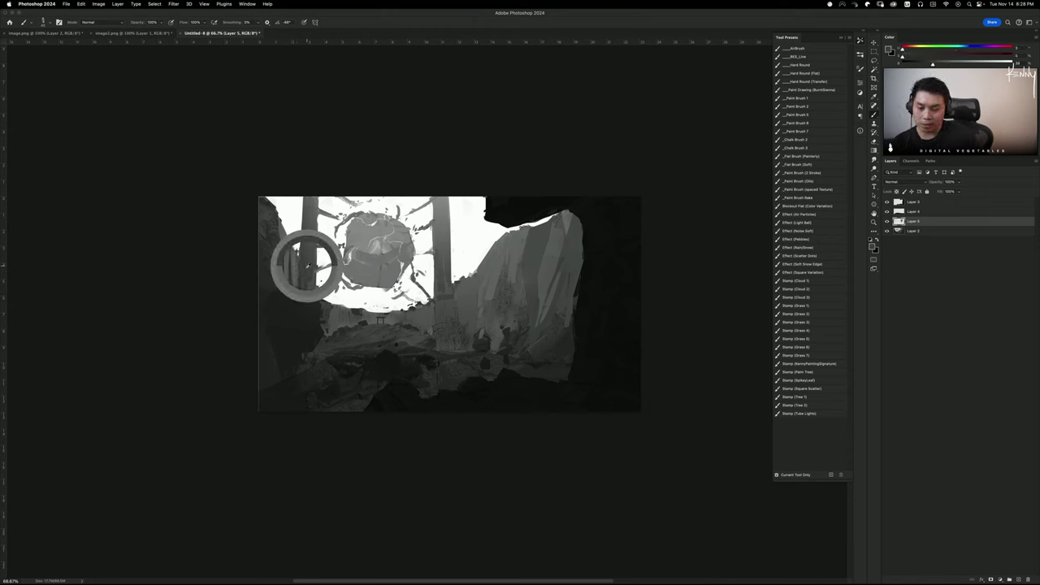
left_click(262, 376, "alt")
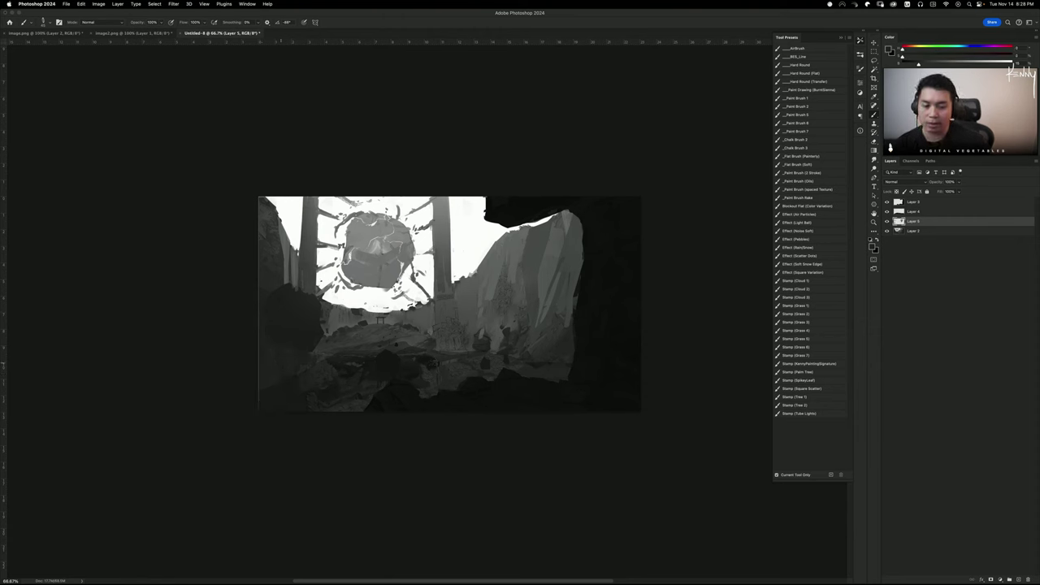
Add a new layer and lasso an angular boulder outline over the lower part of the right cliff
left_click(560, 340, "alt")
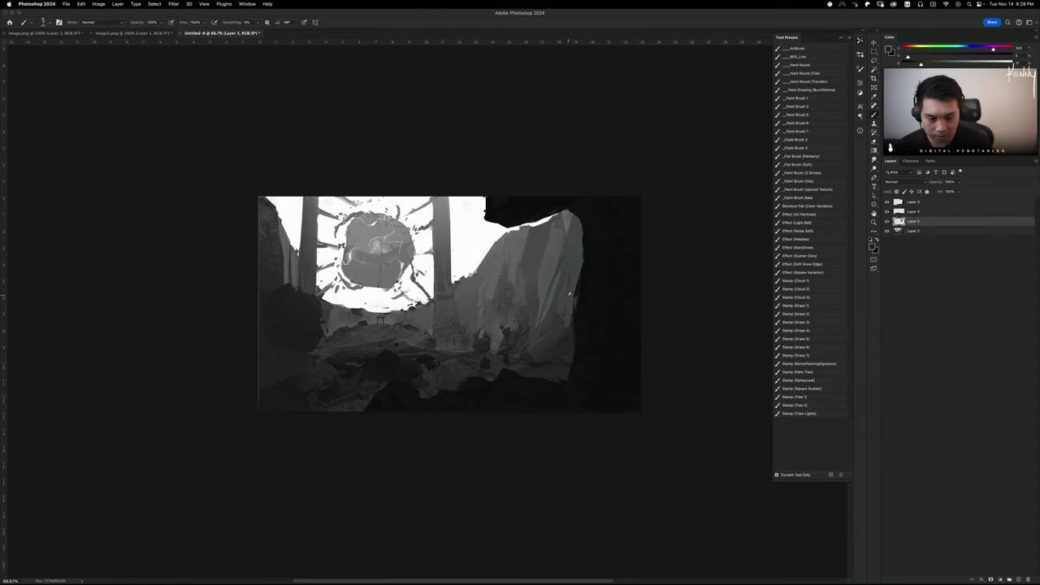
key("ctrl+shift+alt+n")
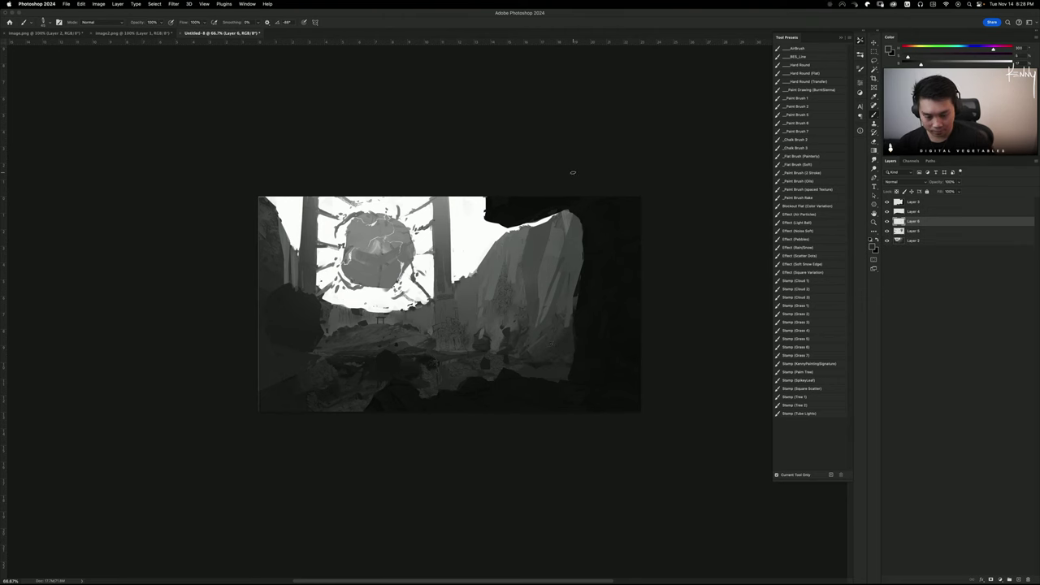
key("l")
mouse_move(553, 310)
left_mouse_down()
mouse_move(569, 341)
mouse_move(562, 311)
mouse_move(542, 331)
mouse_move(541, 292)
mouse_move(500, 307)
left_mouse_up()
key("b")
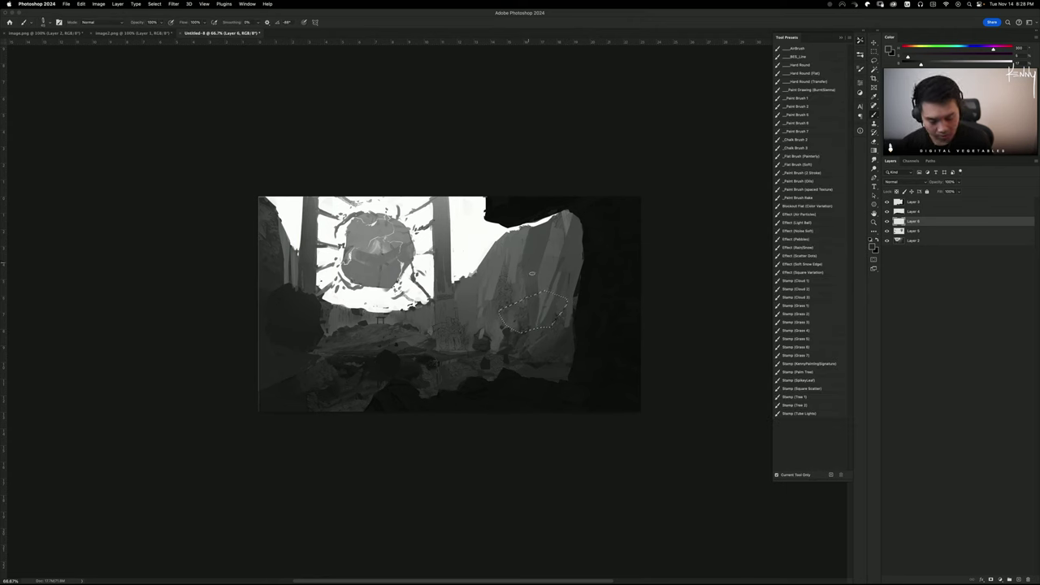
Fill the boulder selection with sampled dark grey using a larger brush
key("]")
key("]")
key("]")
key("]")
key("]")
left_click(504, 333, "alt")
mouse_move(510, 315)
left_mouse_down()
mouse_move(520, 332)
mouse_move(556, 294)
mouse_move(549, 336)
left_mouse_up()
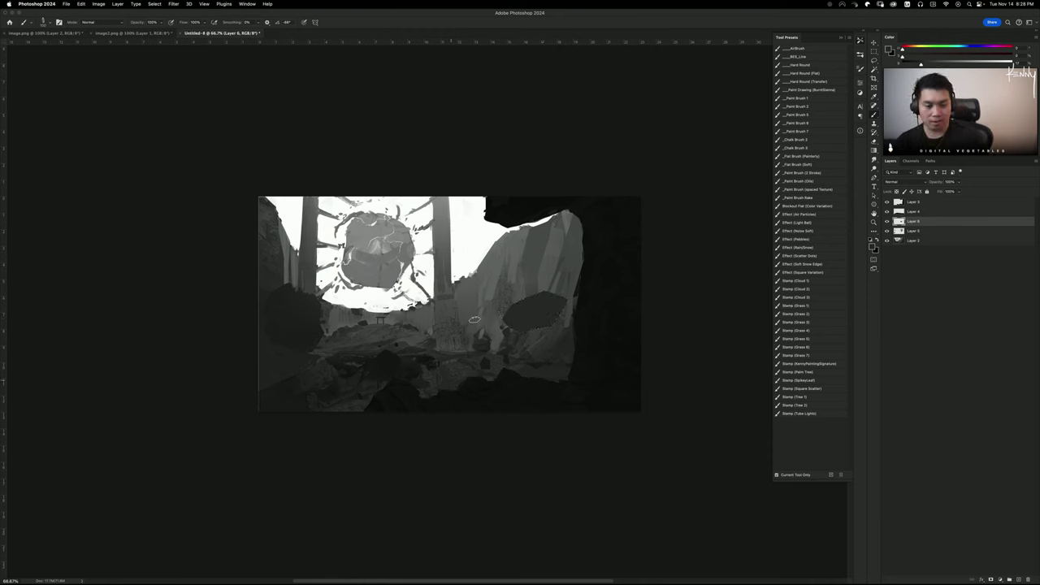
Duplicate the boulder layer, shrink and flatten the copy, and place it low at the foot of the right cliff
key("ctrl+j")
key("ctrl+t")
left_click_drag(542, 302, 492, 331)
left_click_drag(520, 308, 524, 312)
key("Return")
key("b")
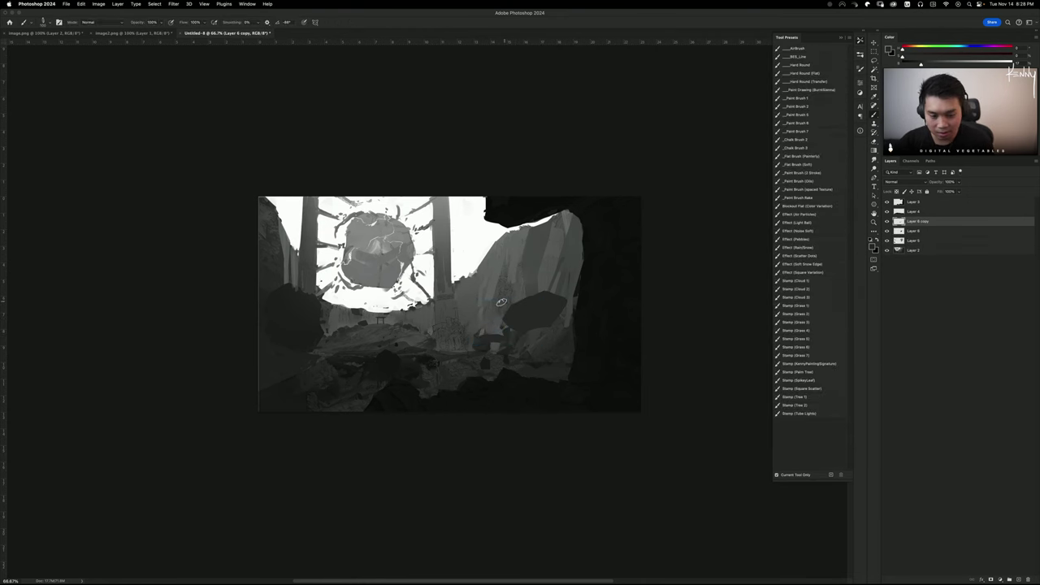
mouse_move(527, 361)
left_mouse_down()
mouse_move(590, 361)
mouse_move(609, 333)
mouse_move(611, 302)
mouse_move(598, 362)
mouse_move(568, 347)
left_mouse_up()
Raise the small boulder copy's lightness with Hue/Saturation, and rescale and reposition it below the large boulder
key("super+u")
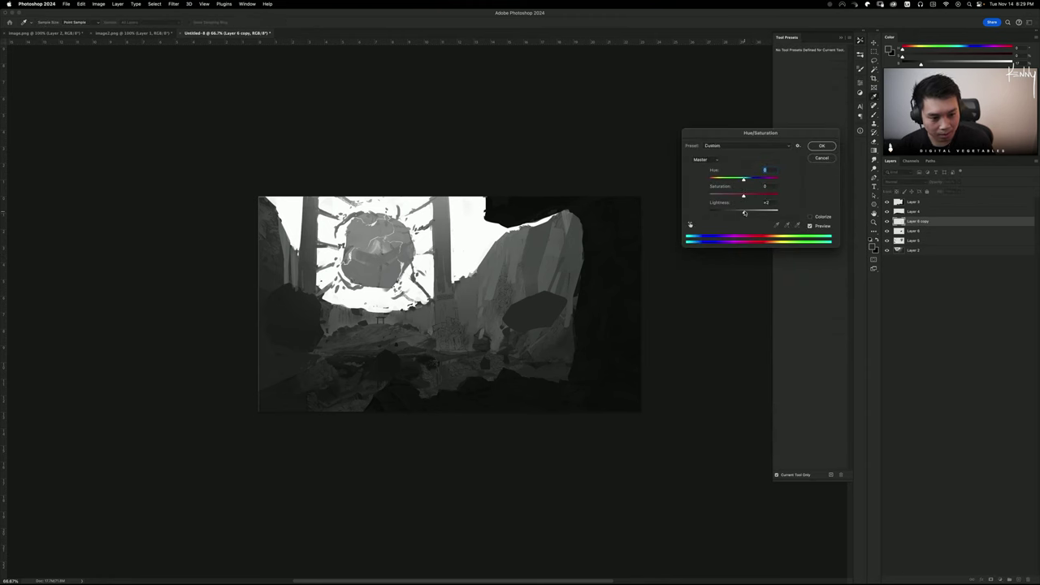
left_click(821, 145)
key("super+t")
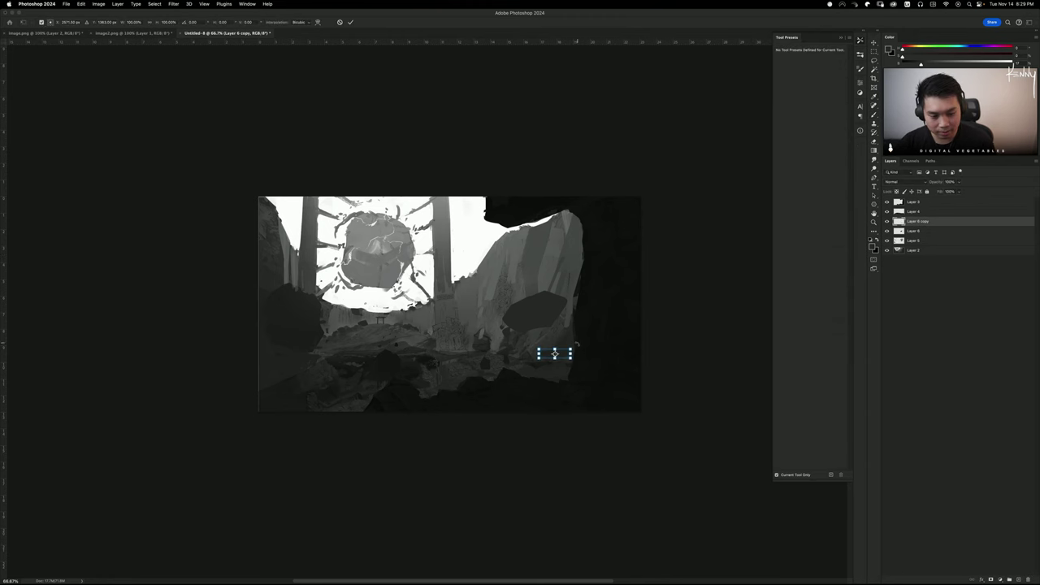
left_click_drag(572, 347, 615, 361)
key("Return")
left_click_drag(600, 358, 454, 310)
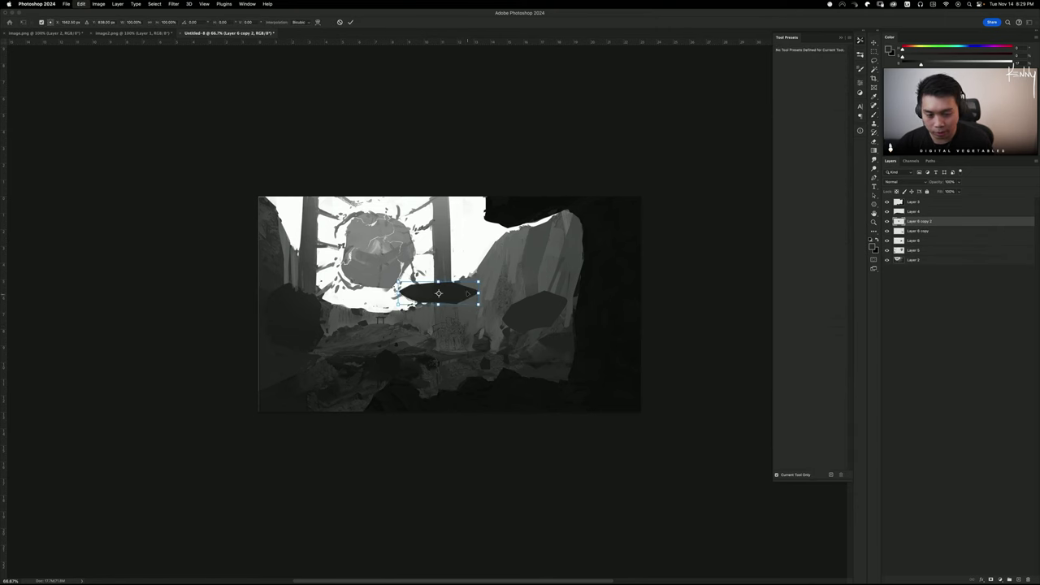
key("super+z")
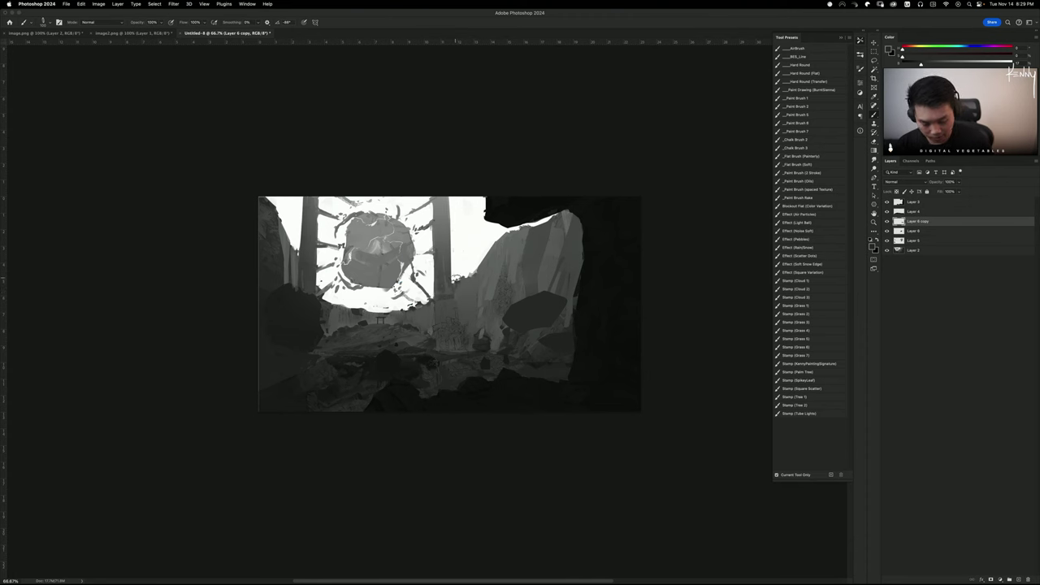
Add an empty layer above the boulder copy, and lock Layer 4's transparency and sample its ground grey
key("super+shift+n")
key("Return")
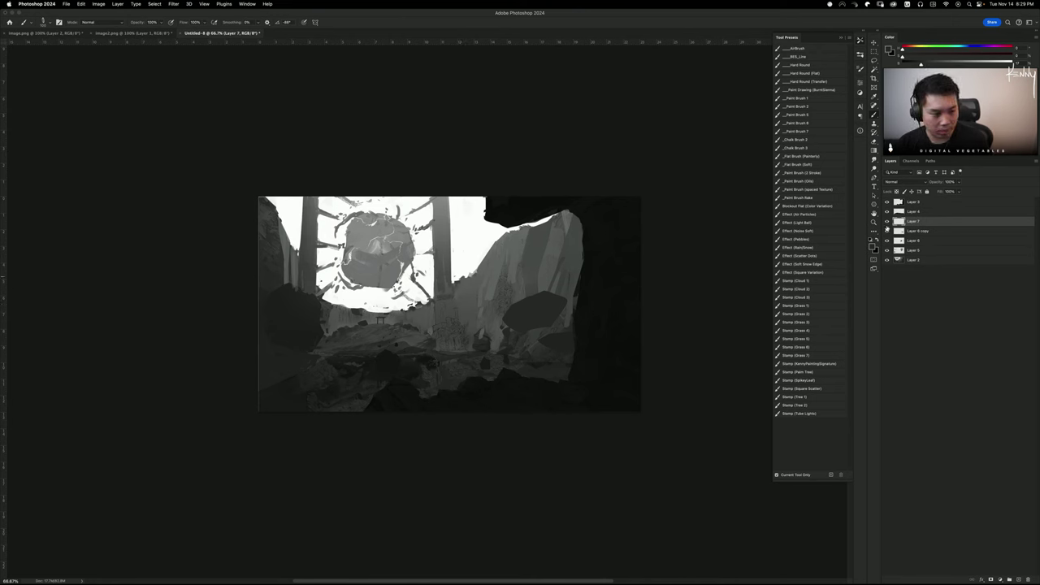
left_click(898, 211)
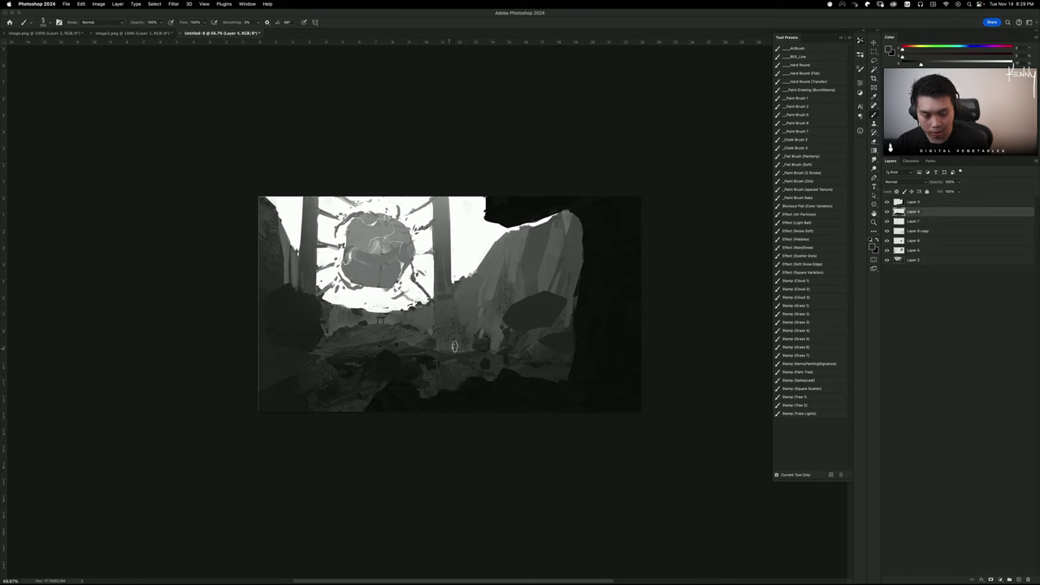
left_click(407, 344, "alt")
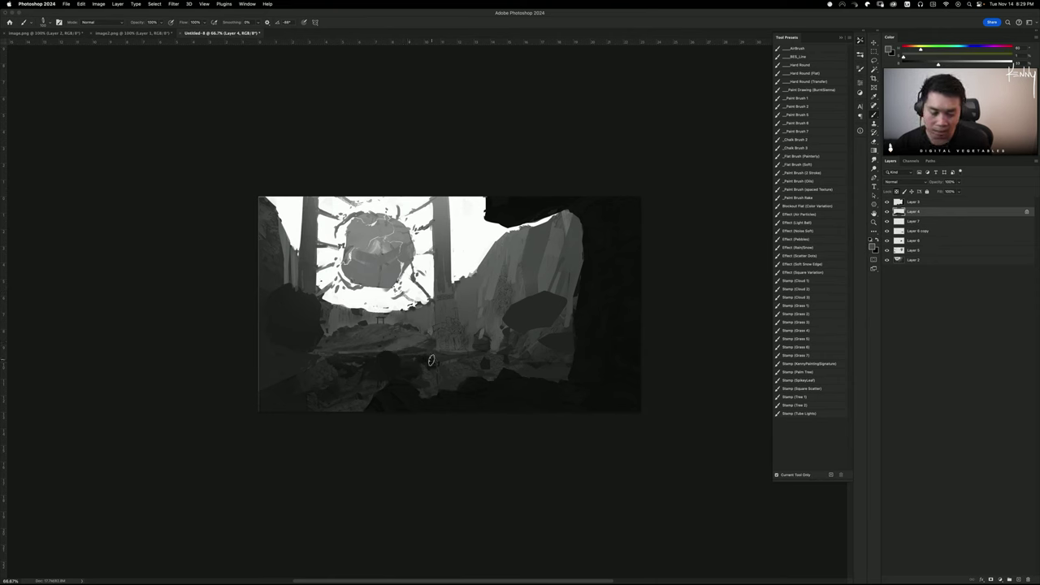
Lasso a pool-shaped area across the foreground ground on Layer 4 and fill it with sampled dark grey
key("l")
mouse_move(316, 357)
left_mouse_down()
mouse_move(457, 364)
mouse_move(430, 383)
mouse_move(288, 414)
mouse_move(335, 383)
mouse_move(324, 356)
left_mouse_up()
key("b")
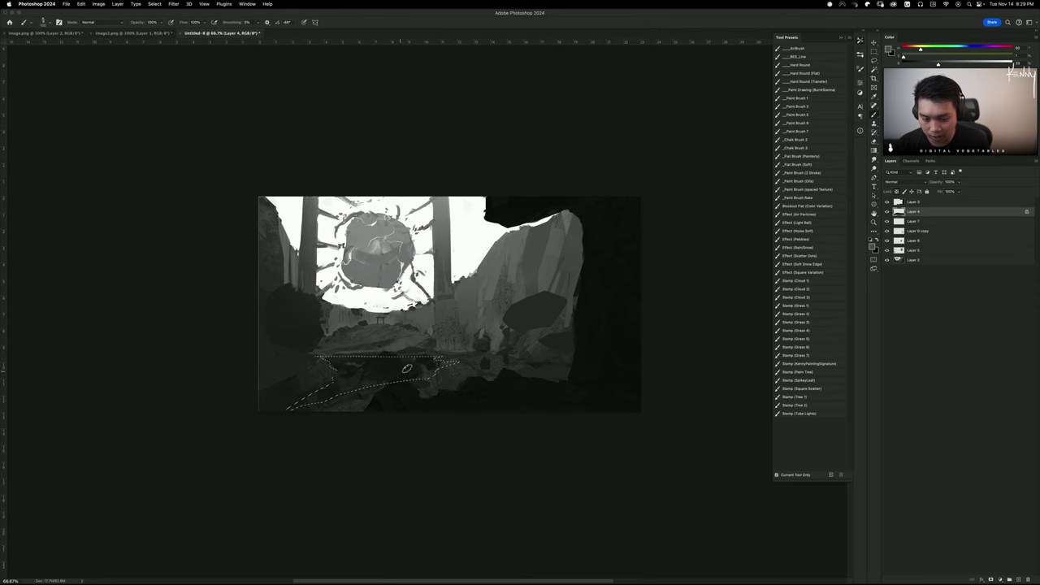
left_click(408, 365, "alt")
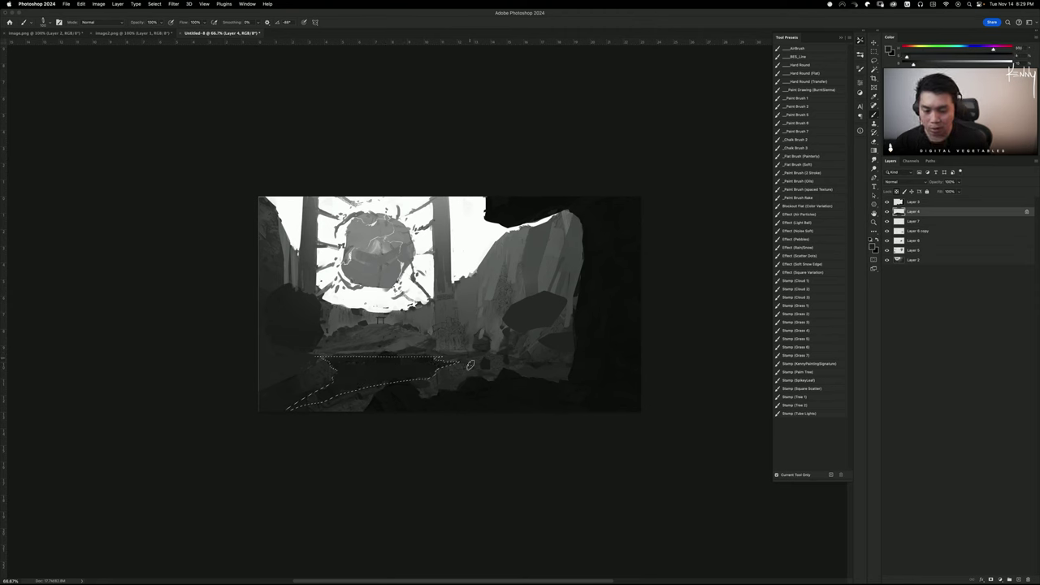
key("super+d")
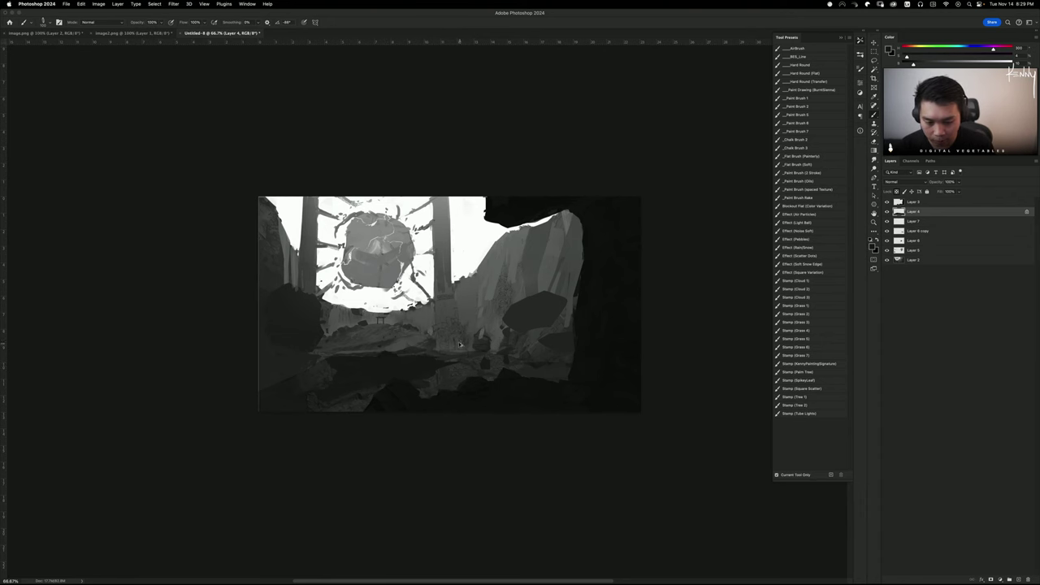
Stretch and distort the dark foreground frame on Layer 3 so it extends past the canvas edges
key("super+minus")
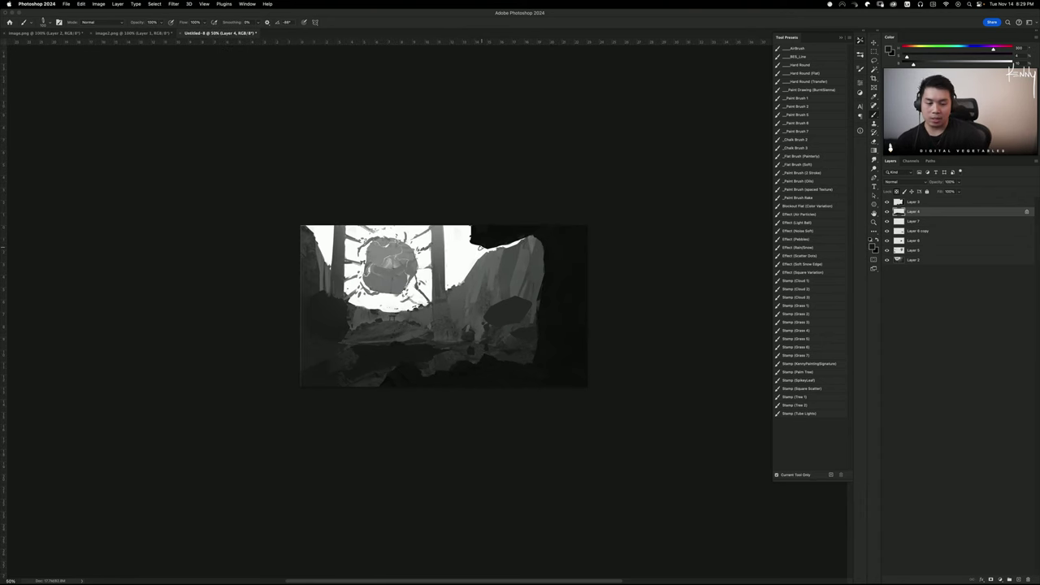
left_click(887, 201)
left_click(888, 202)
left_click(914, 201)
key("super+t")
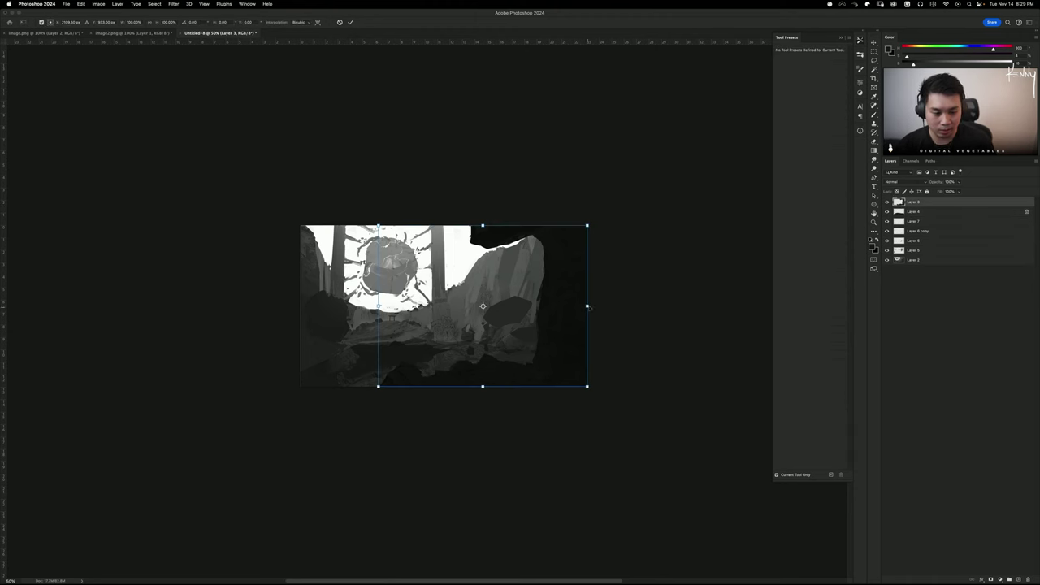
left_click_drag(589, 307, 624, 306)
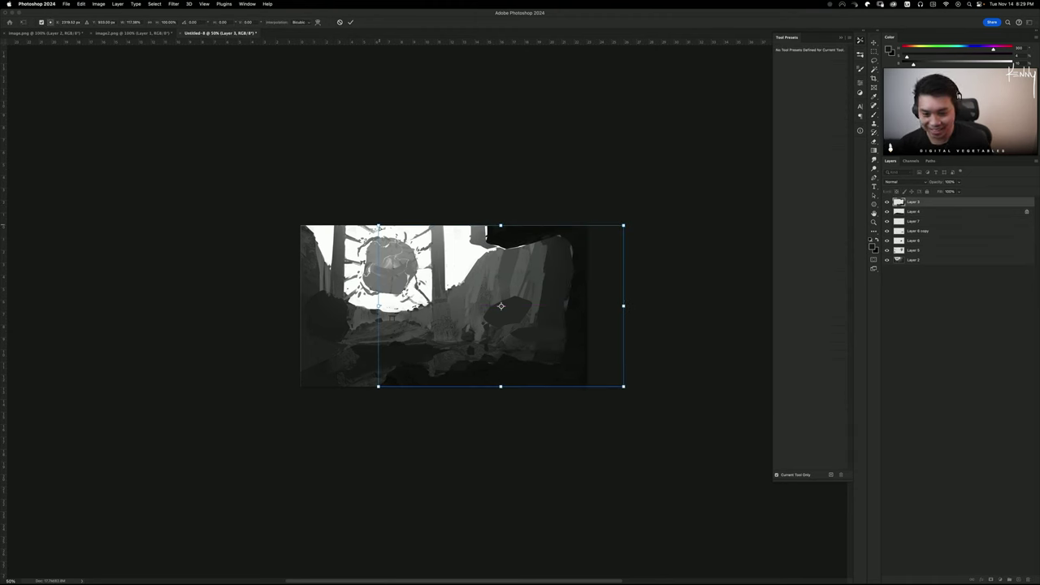
left_click_drag(378, 226, 389, 180)
left_click_drag(386, 271, 316, 261)
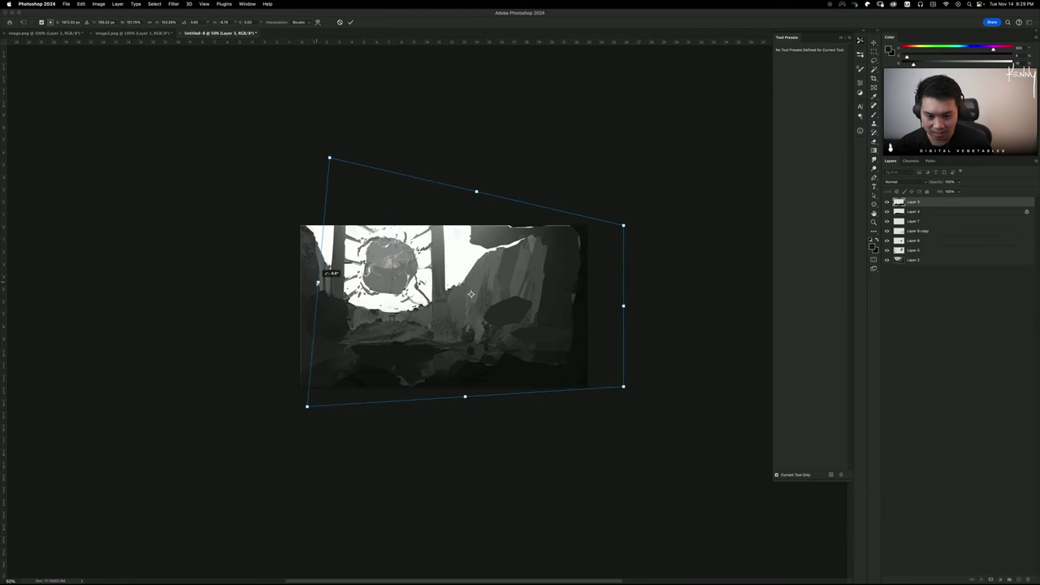
key("Escape")
key("b")
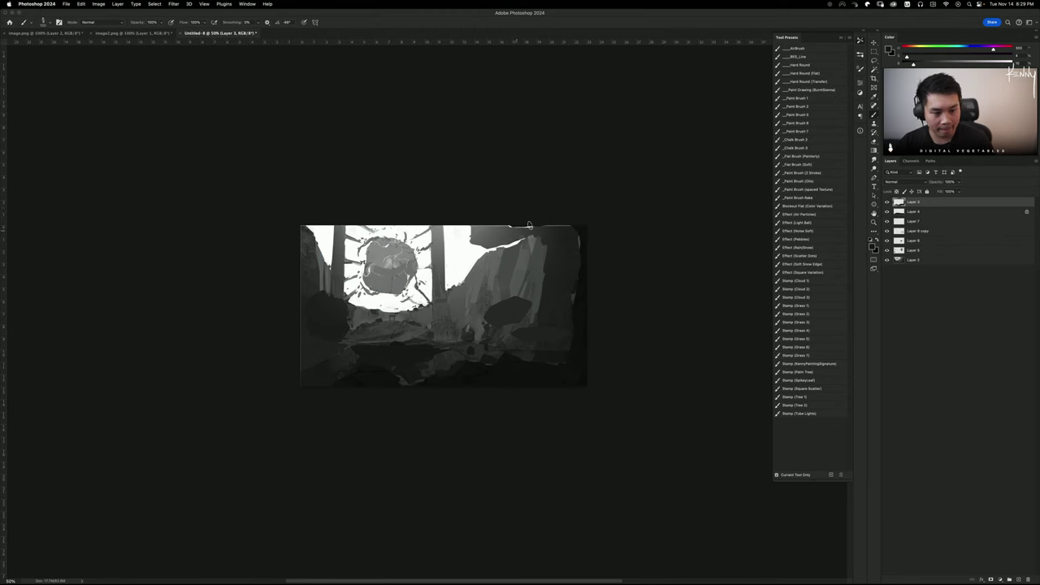
Lasso the leftover foreground edge along the upper right of Layer 3 and remove it
key("l")
mouse_move(572, 273)
left_mouse_down()
mouse_move(588, 228)
mouse_move(546, 150)
mouse_move(431, 145)
mouse_move(564, 204)
left_mouse_up()
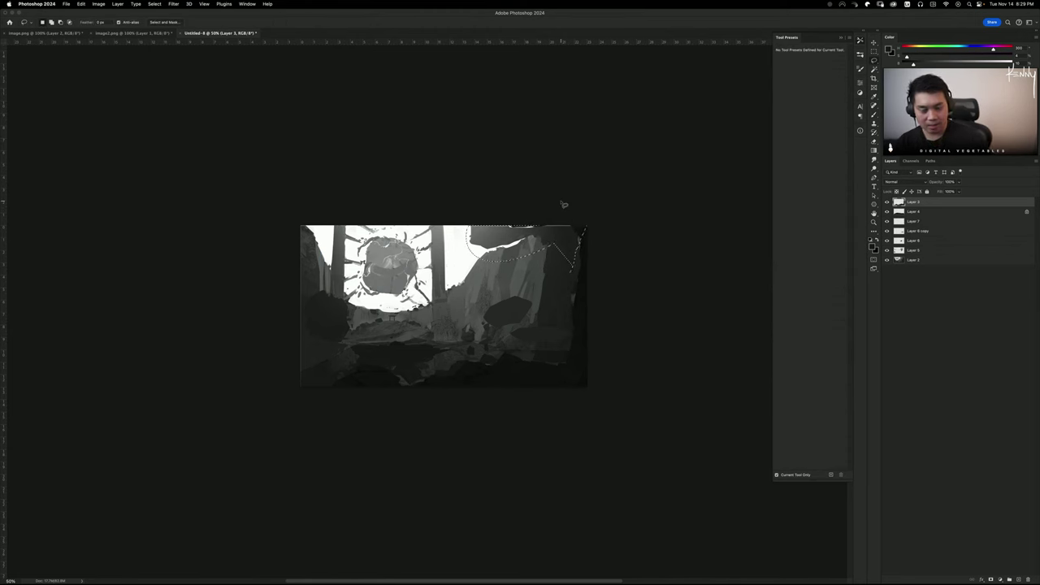
key("ctrl+d")
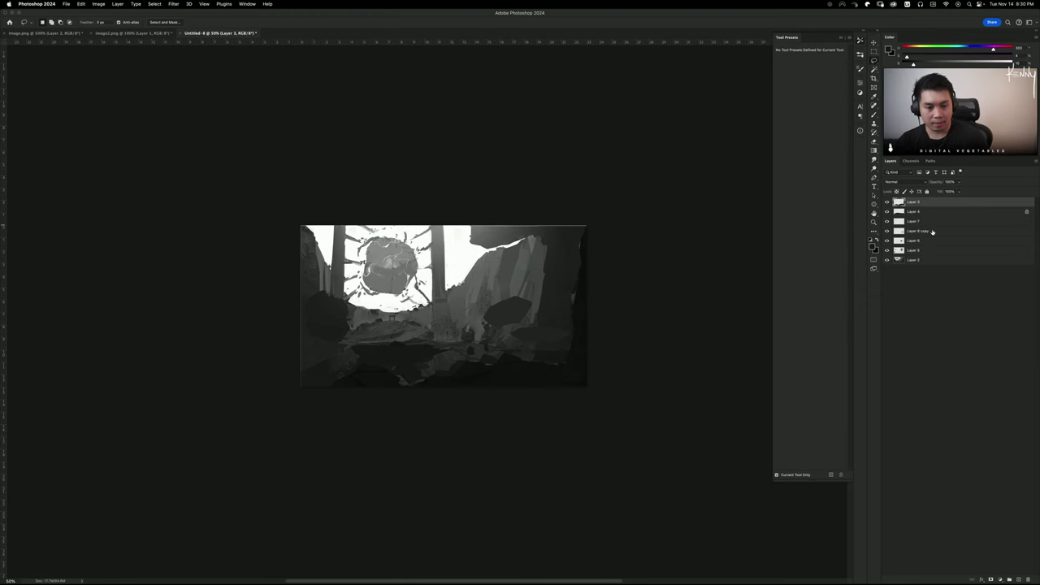
On Layer 2, lasso the overhang above the right cliff and paint that area white to open up the sky
left_click(913, 260)
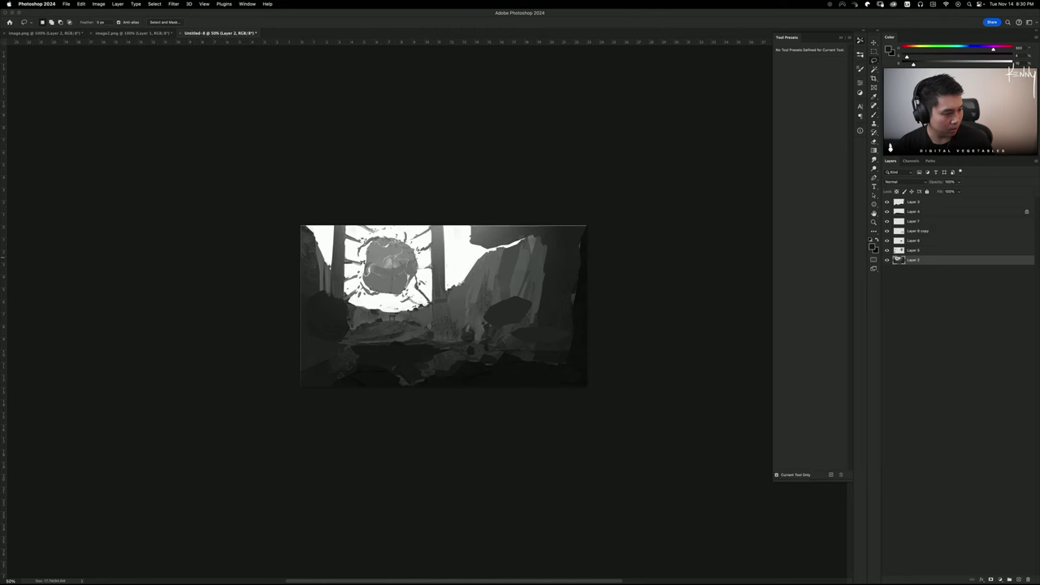
key("super+Tab")
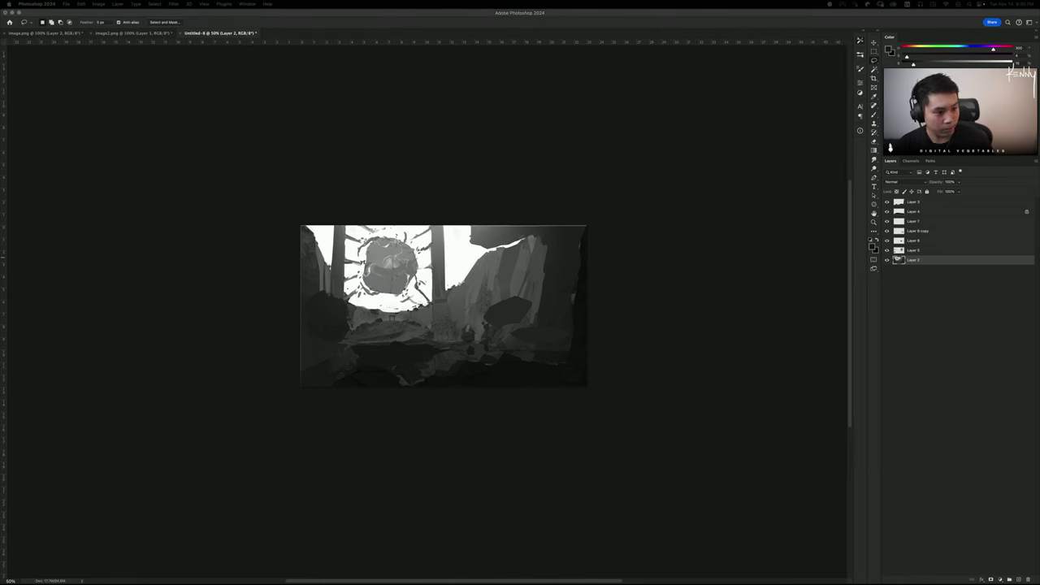
key("super+Tab")
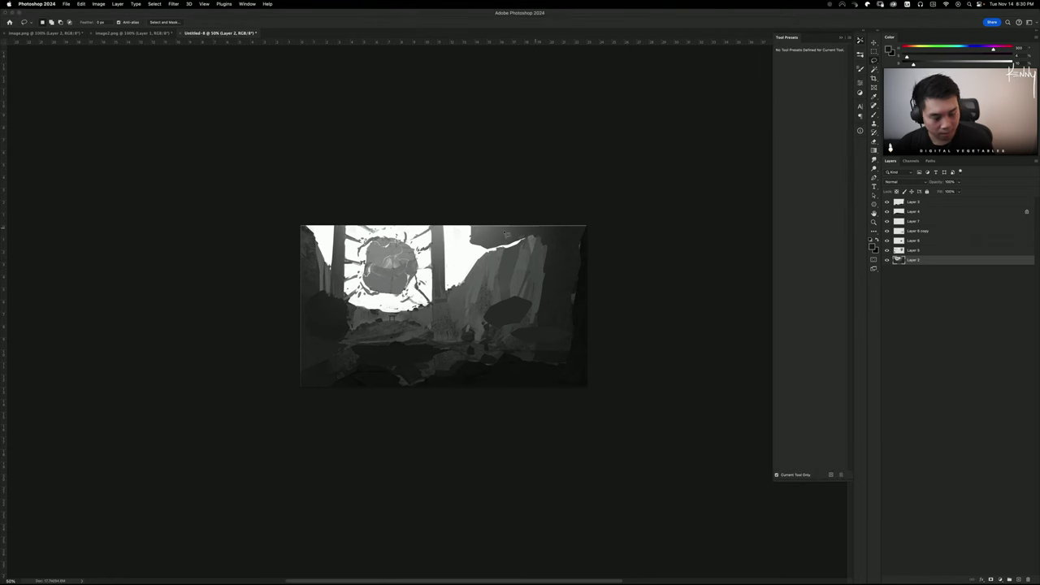
mouse_move(512, 250)
left_mouse_down()
mouse_move(525, 241)
mouse_move(461, 219)
mouse_move(458, 235)
mouse_move(520, 239)
mouse_move(468, 244)
left_mouse_up()
key("b")
key("x")
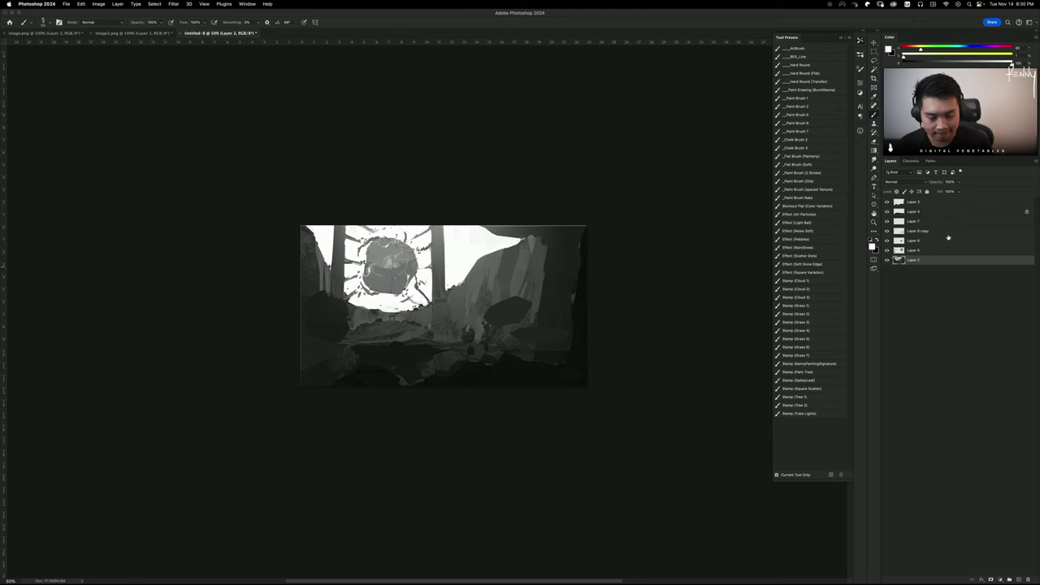
Add an empty layer directly above Layer 4
left_click(920, 251)
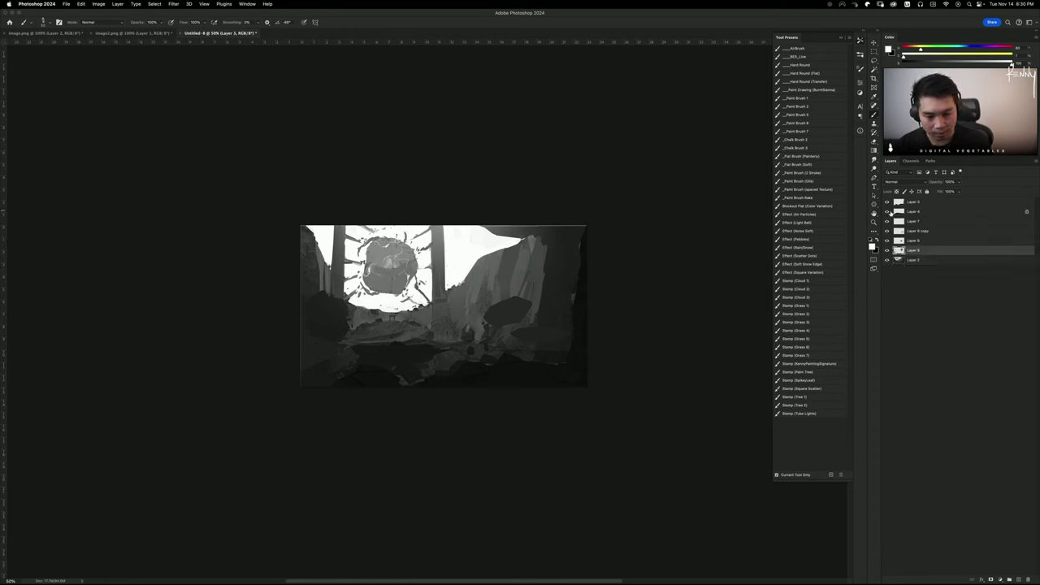
left_click(919, 213)
key("super+shift+n")
key("Return")
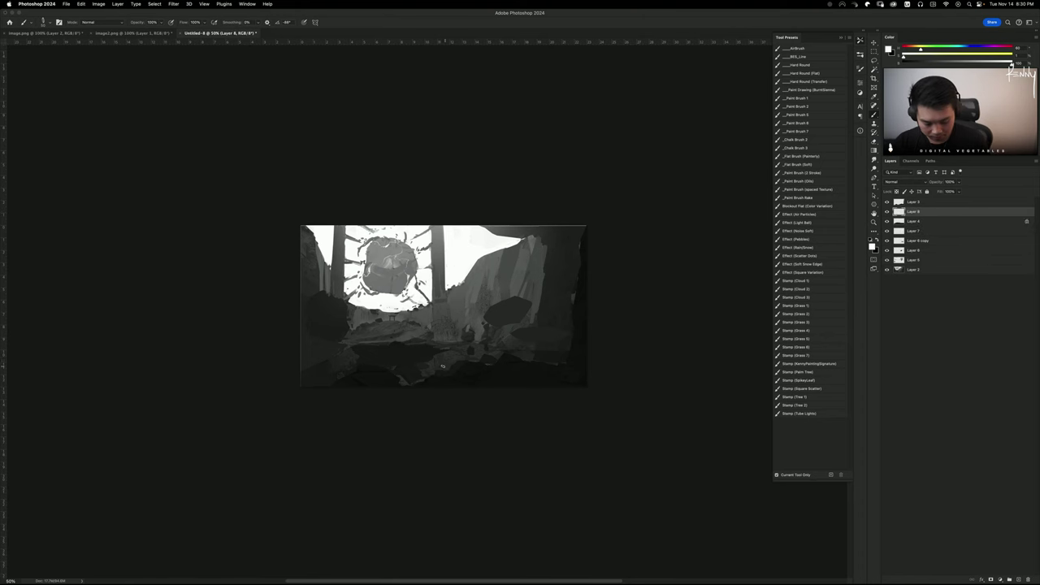
Lasso several low boulder shapes across the midground on Layer 8 and fill them with dark grey using an enlarged brush
key("m")
mouse_move(454, 329)
left_mouse_down()
mouse_move(410, 327)
mouse_move(397, 340)
mouse_move(408, 341)
mouse_move(361, 333)
mouse_move(383, 343)
mouse_move(356, 340)
left_mouse_up()
key("super+z")
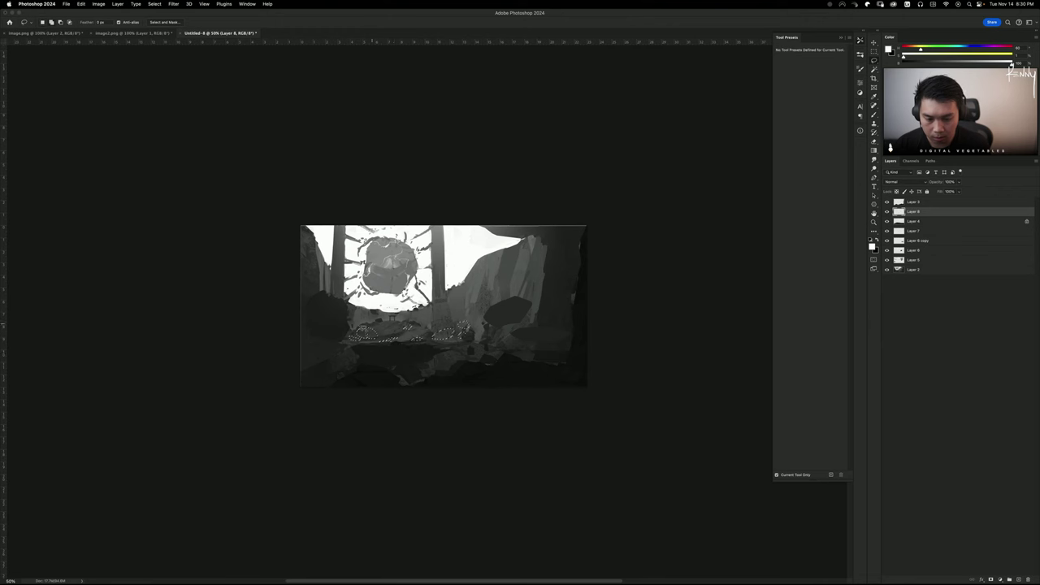
mouse_move(294, 316)
left_mouse_down()
mouse_move(288, 390)
mouse_move(262, 371)
left_mouse_up()
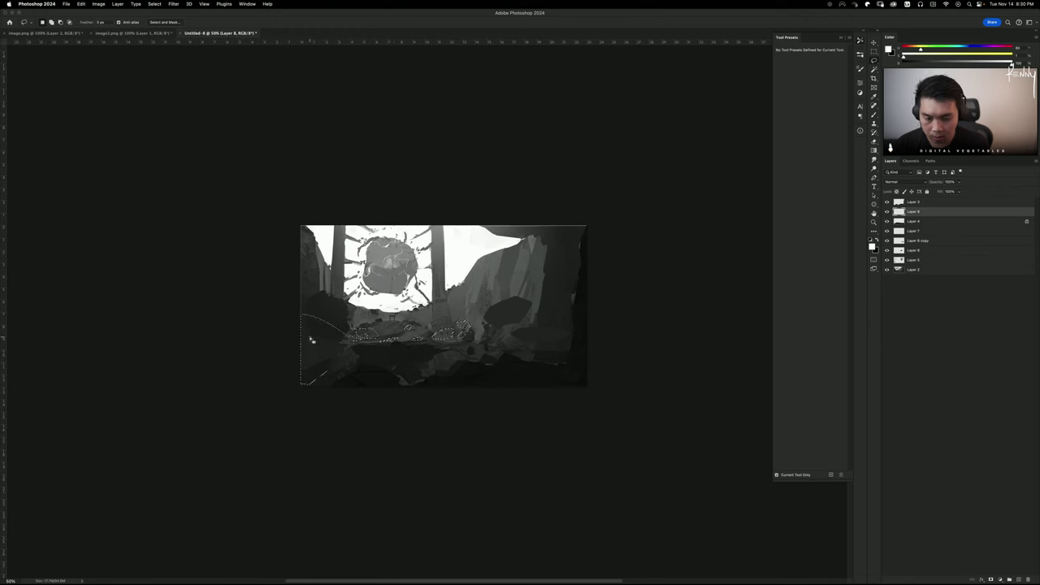
key("super+z")
mouse_move(488, 333)
left_mouse_down()
mouse_move(489, 344)
mouse_move(502, 333)
mouse_move(489, 332)
left_mouse_up()
key("b")
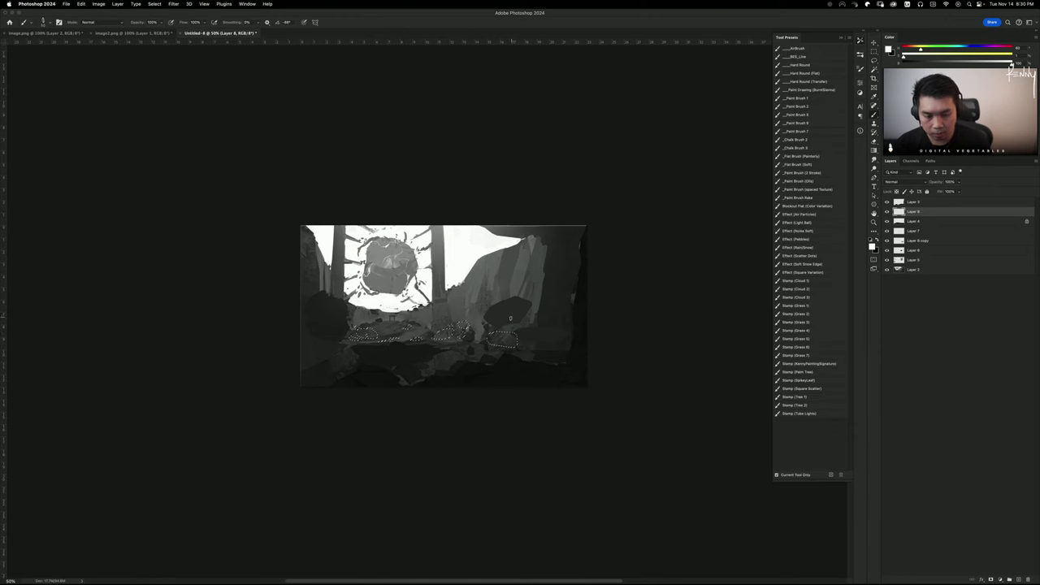
key("x")
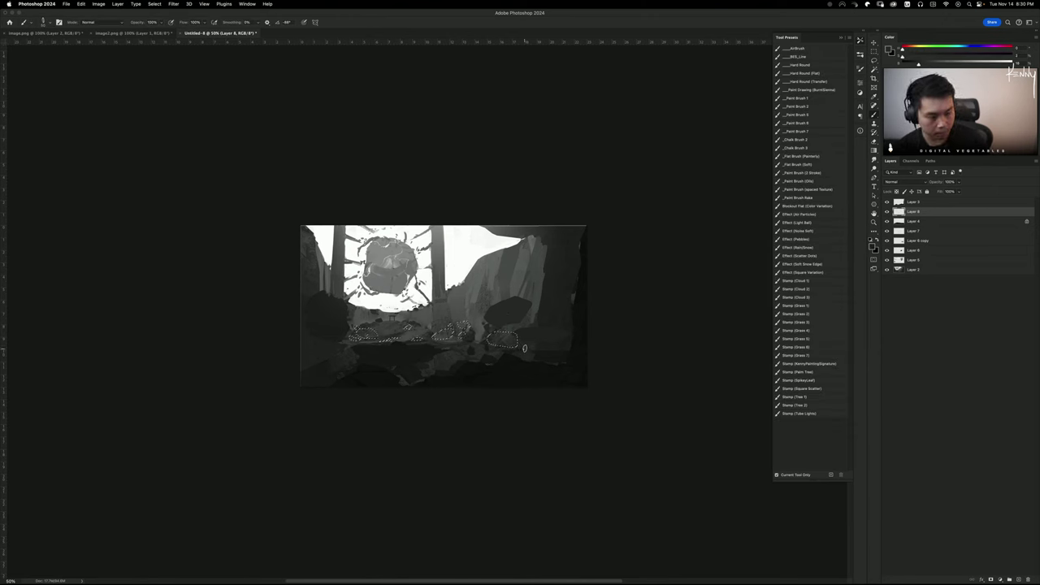
key("super+h")
key("bracketright")
key("bracketright")
key("bracketright")
key("bracketright")
key("bracketright")
left_click_drag(528, 343, 357, 334)
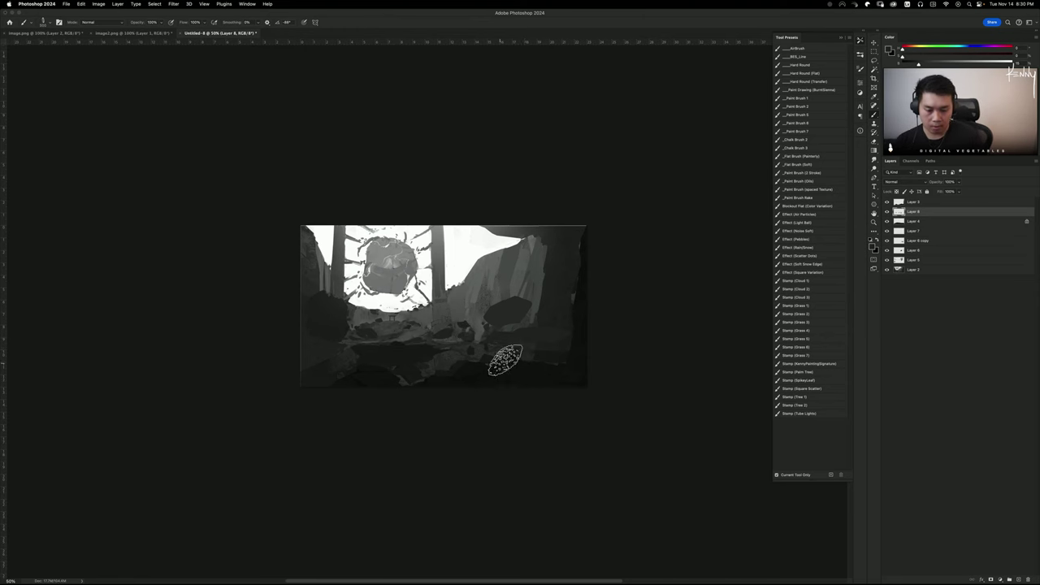
Paint lighter top planes inside the boulder selections with a grey sampled from the right cliff, and clear the selection
key("x")
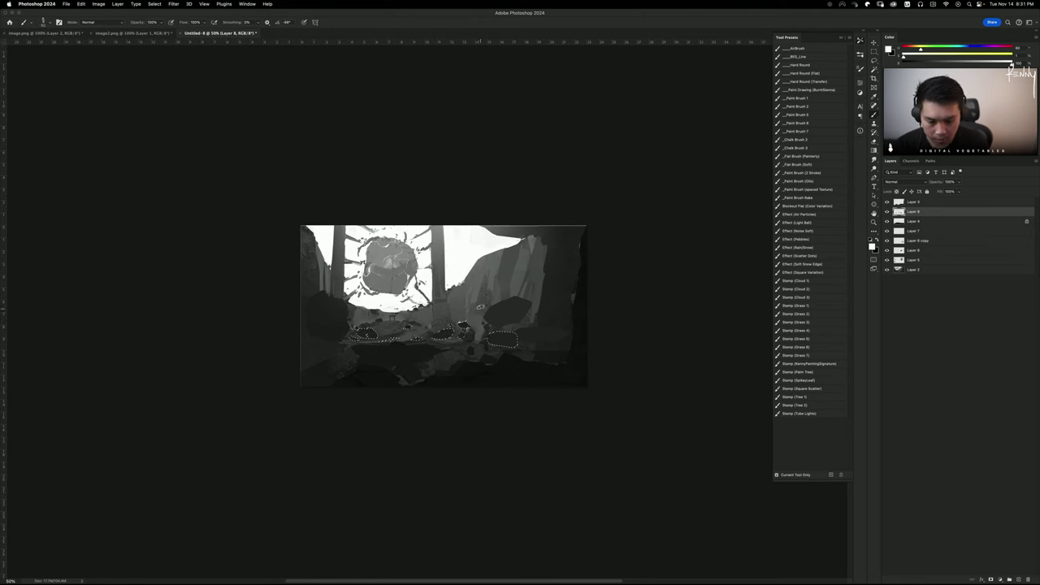
left_click(477, 279, "alt")
left_click(459, 317, "alt")
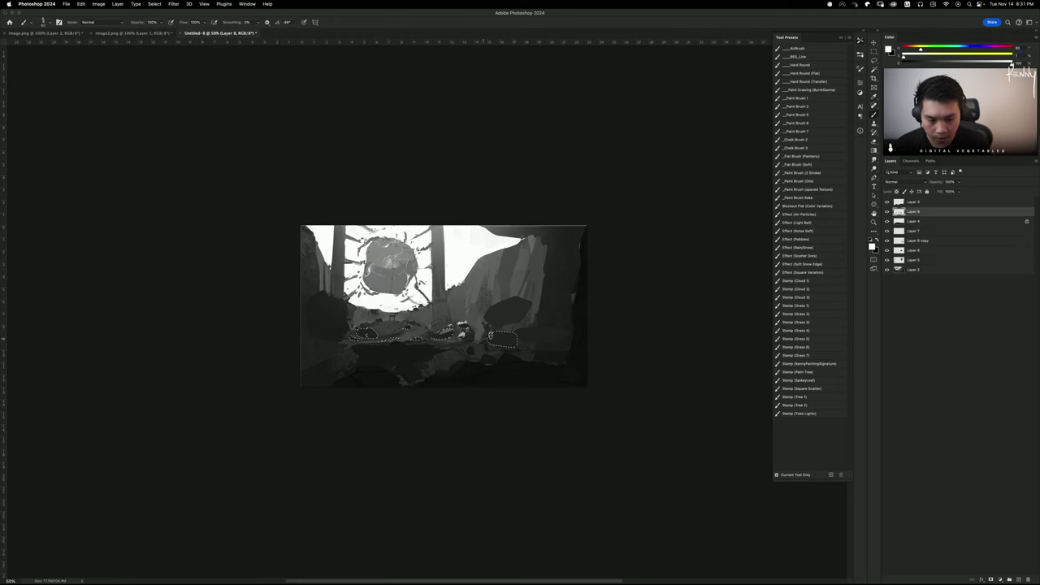
left_click(539, 279, "alt")
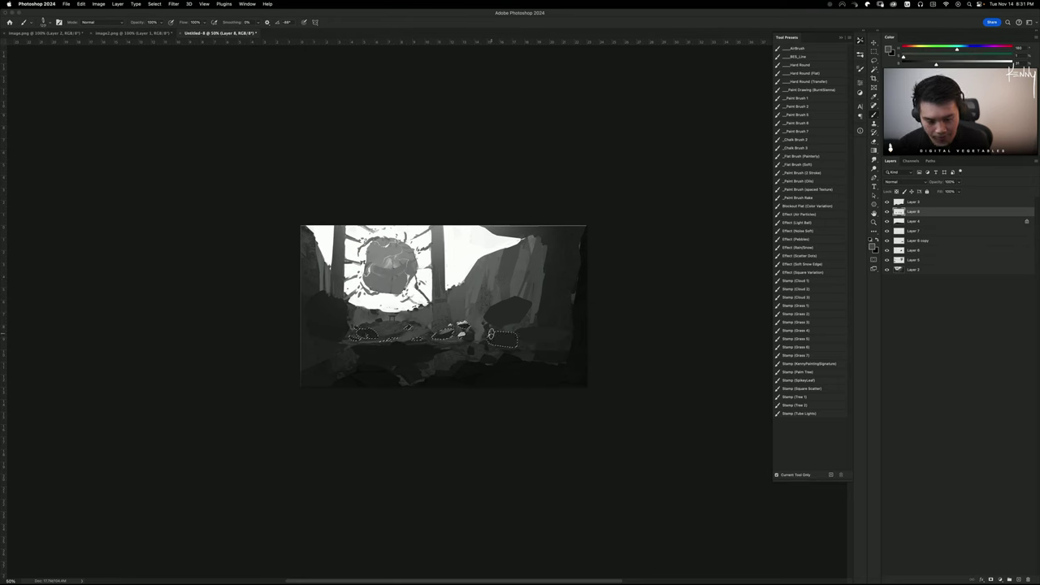
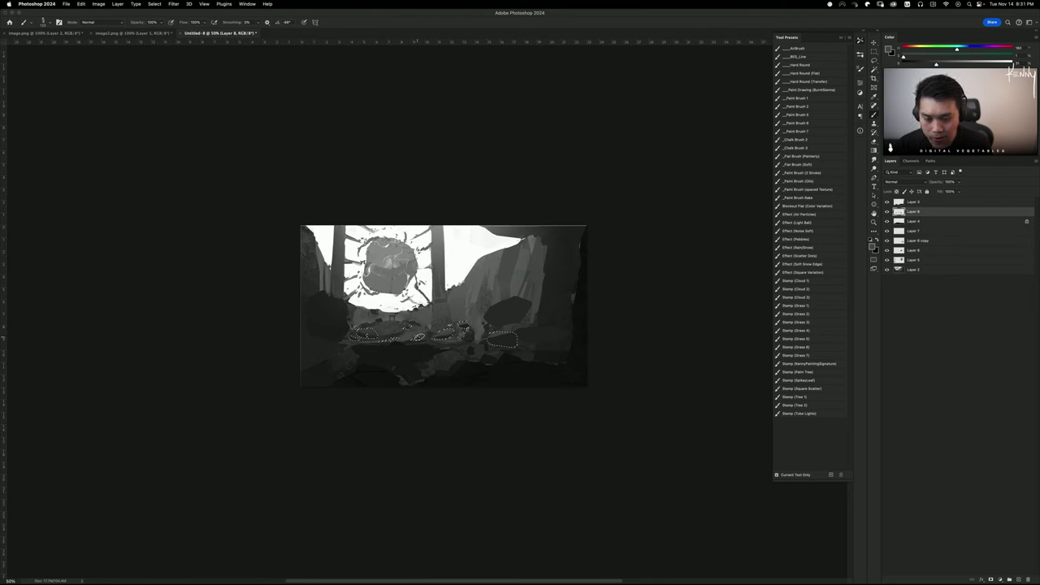
key("super+d")
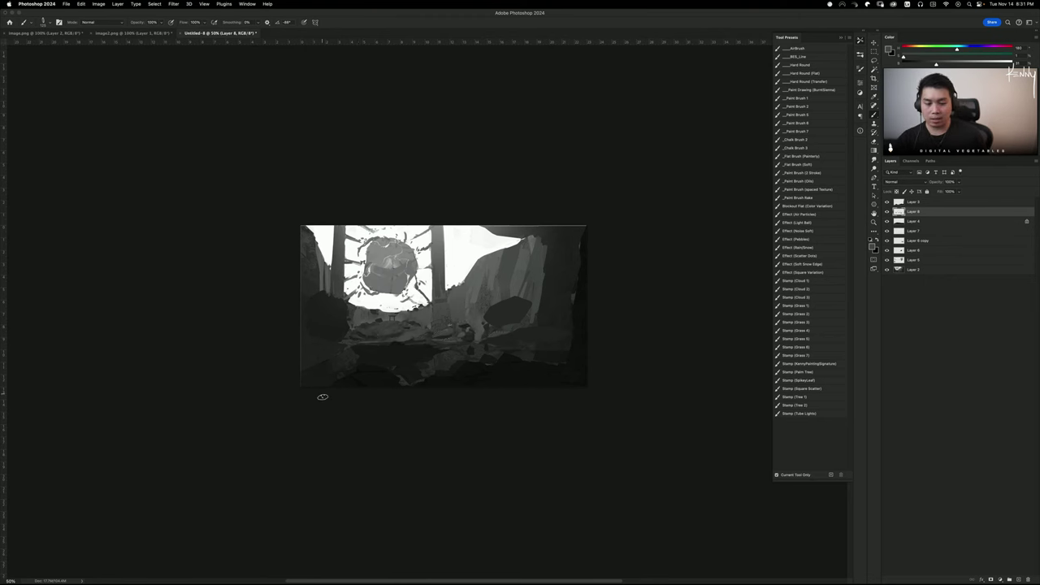
key("super+shift+d")
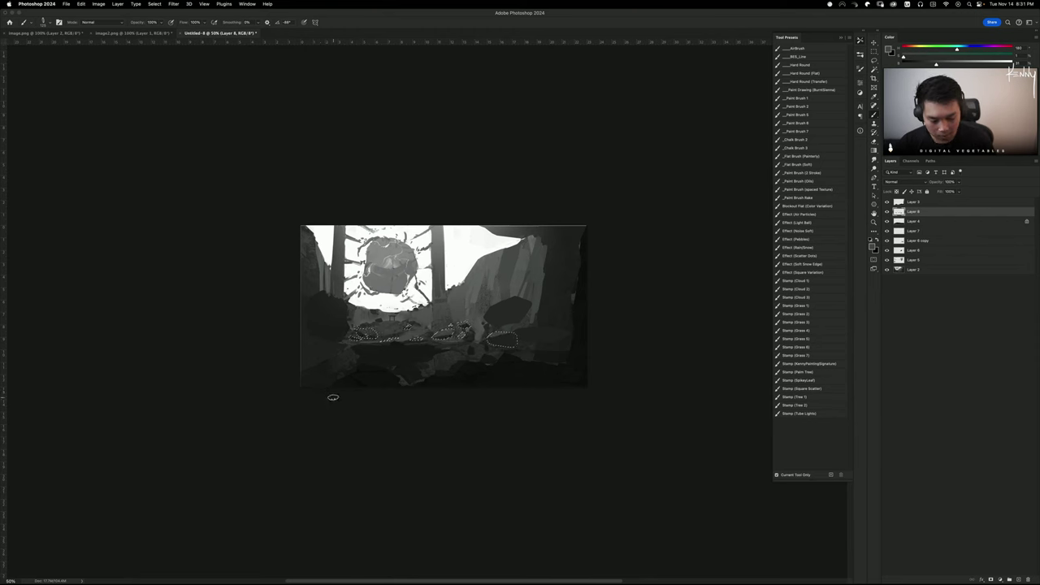
key("super+d")
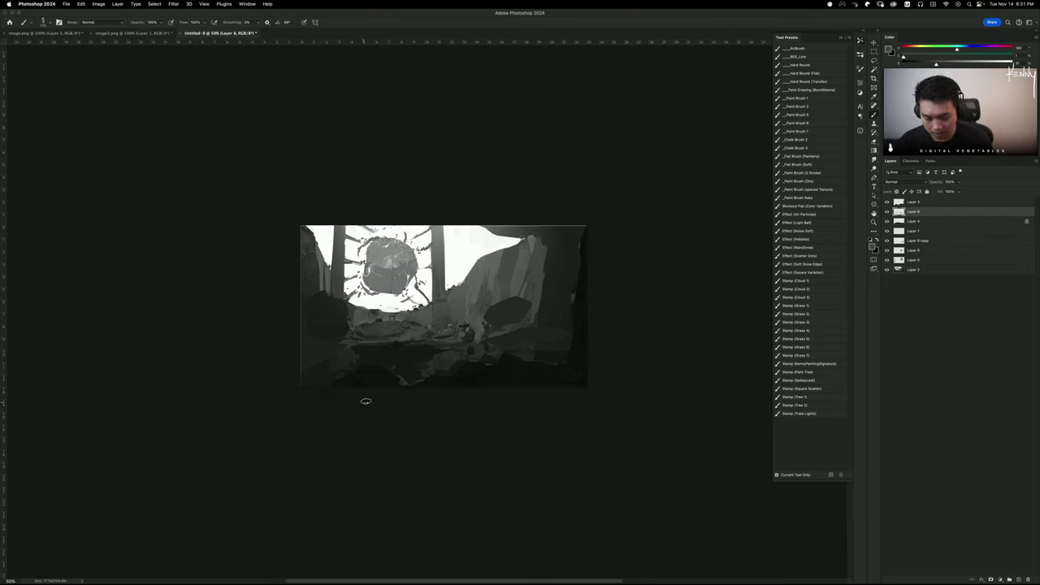
Darken the Layer 8 boulders with a Hue/Saturation lightness of -10
key("super+u")
left_click_drag(742, 213, 741, 213)
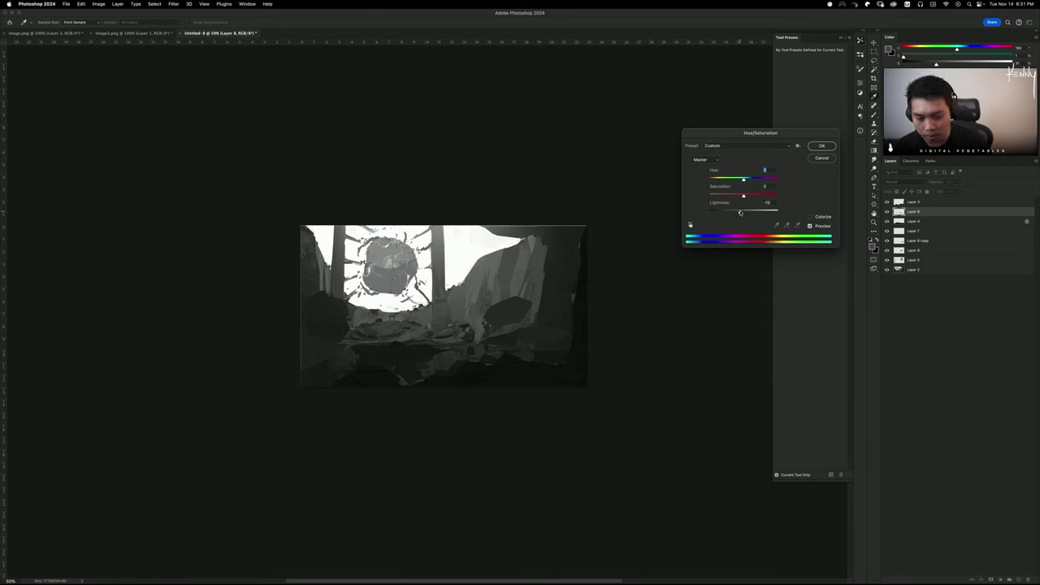
left_click(821, 146)
Move the Layer 8 boulders slightly up and widen them horizontally to about 114%
key("super+t")
left_click_drag(433, 333, 433, 326)
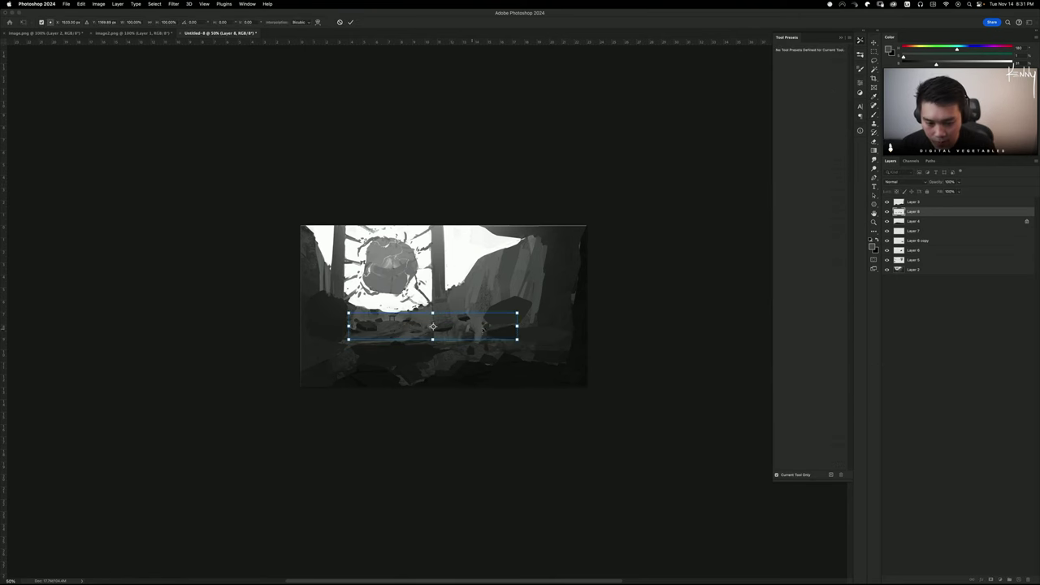
mouse_move(519, 327)
left_mouse_down()
mouse_move(549, 326)
mouse_move(529, 326)
left_mouse_up()
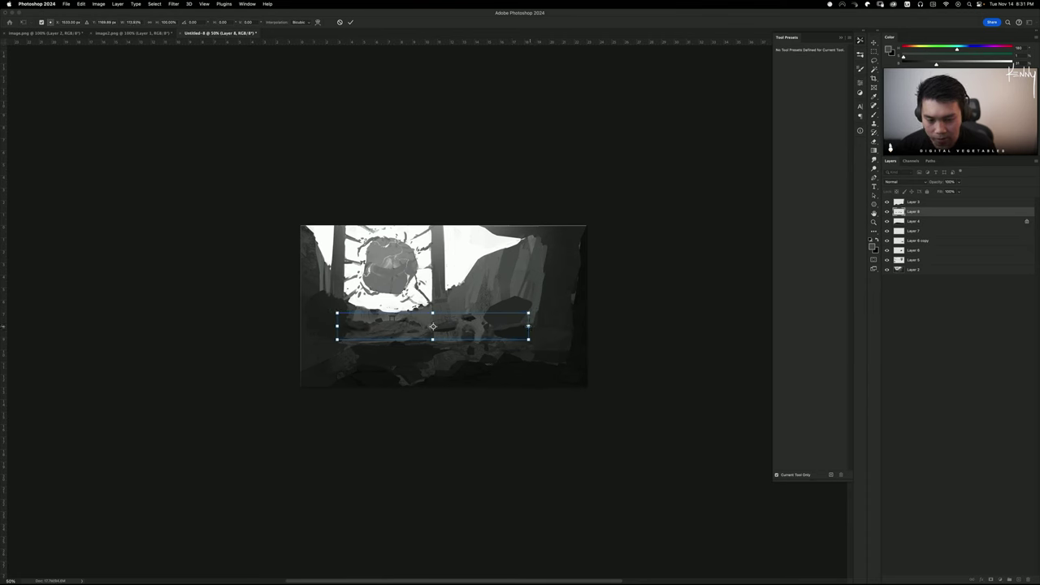
key("Return")
Shift the whole boulder group on Layer 8 a little to the right across the midground
key("b")
key("e")
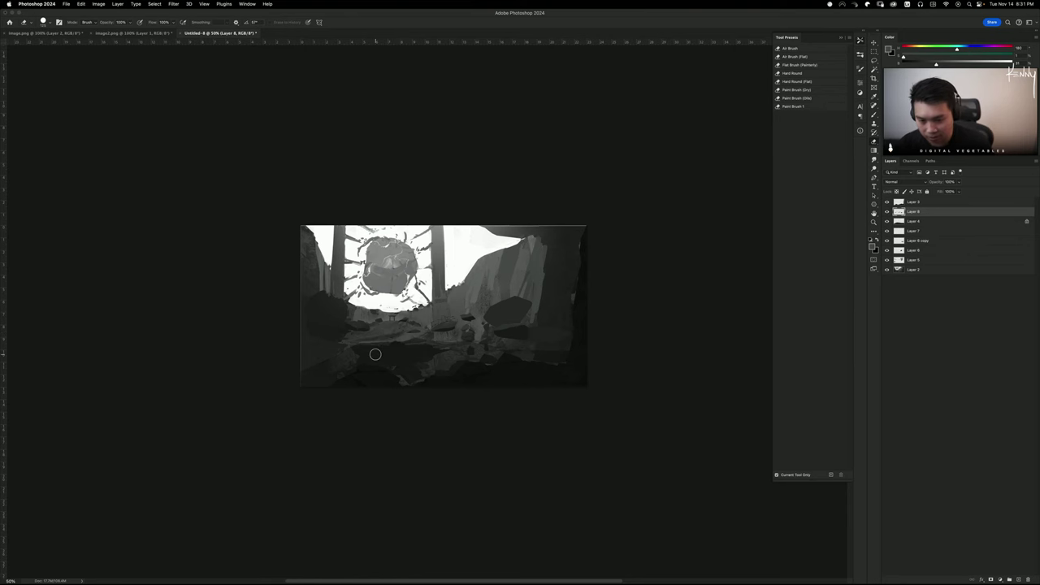
key("b")
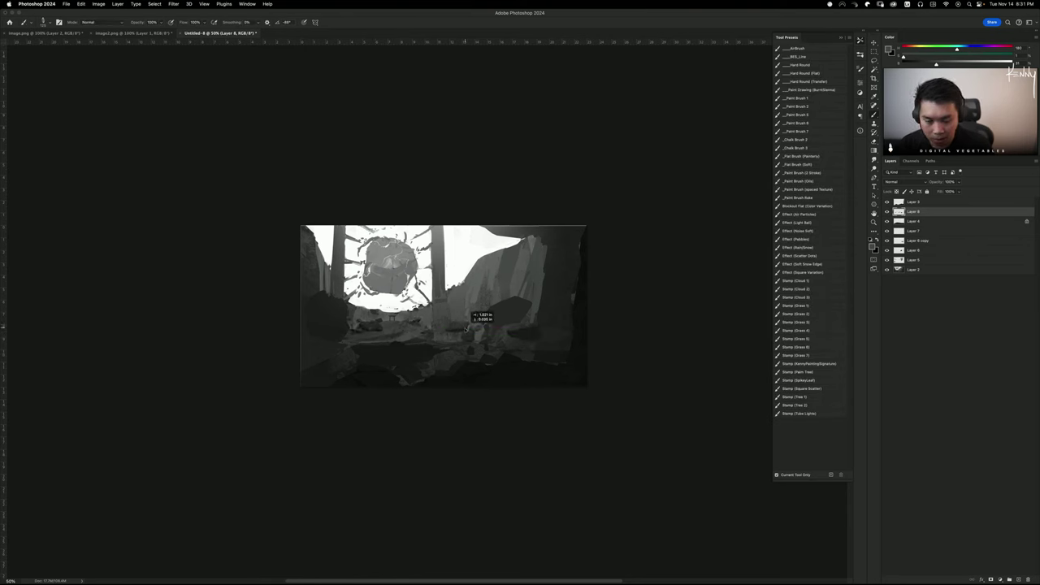
key("e")
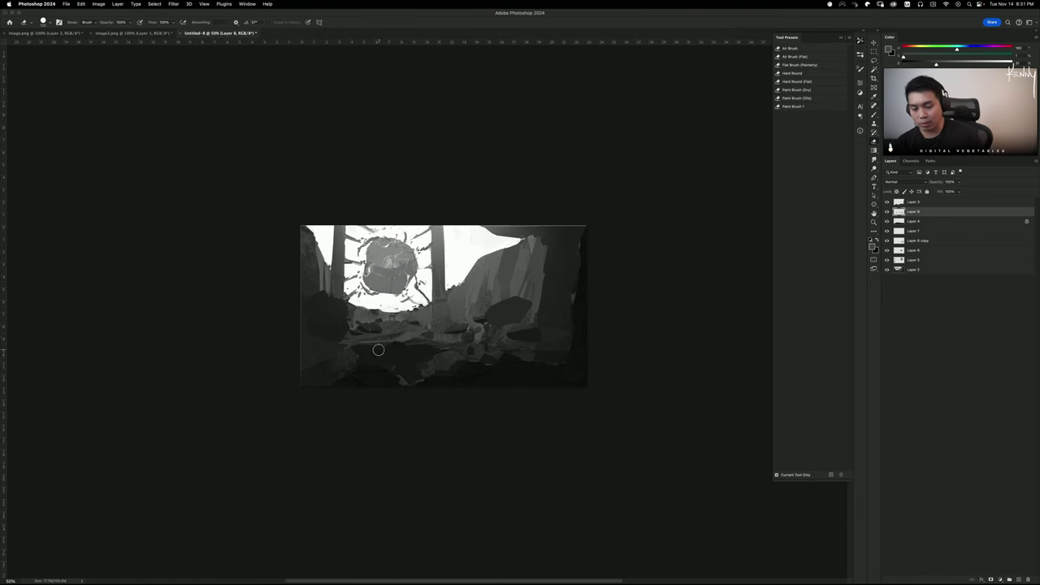
Lasso the Layer 8 area just beside the base of the right pillar and apply a free transform to it
key("l")
left_click_drag(424, 315, 429, 321)
key("super+t")
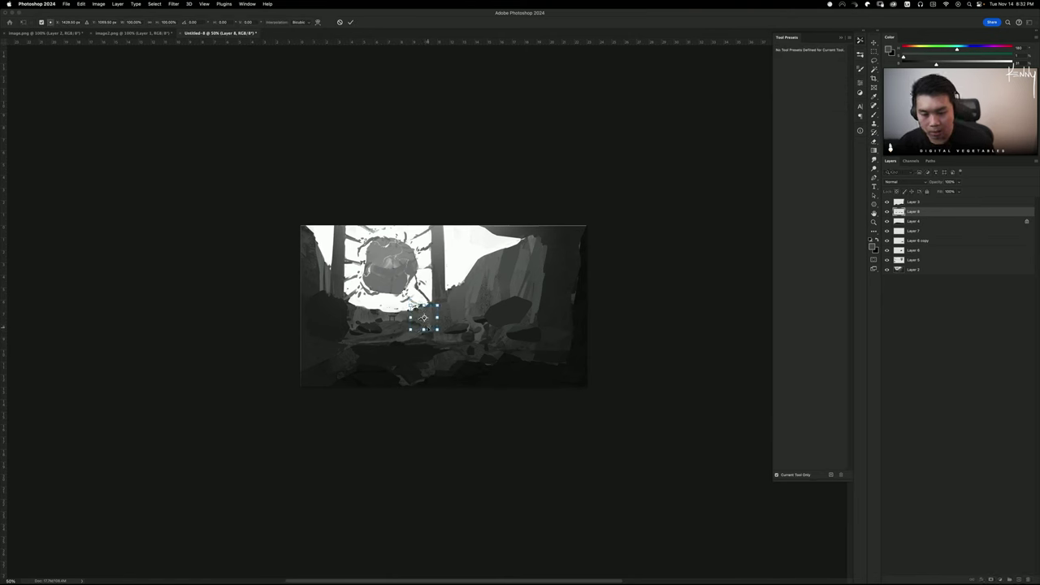
key("Return")
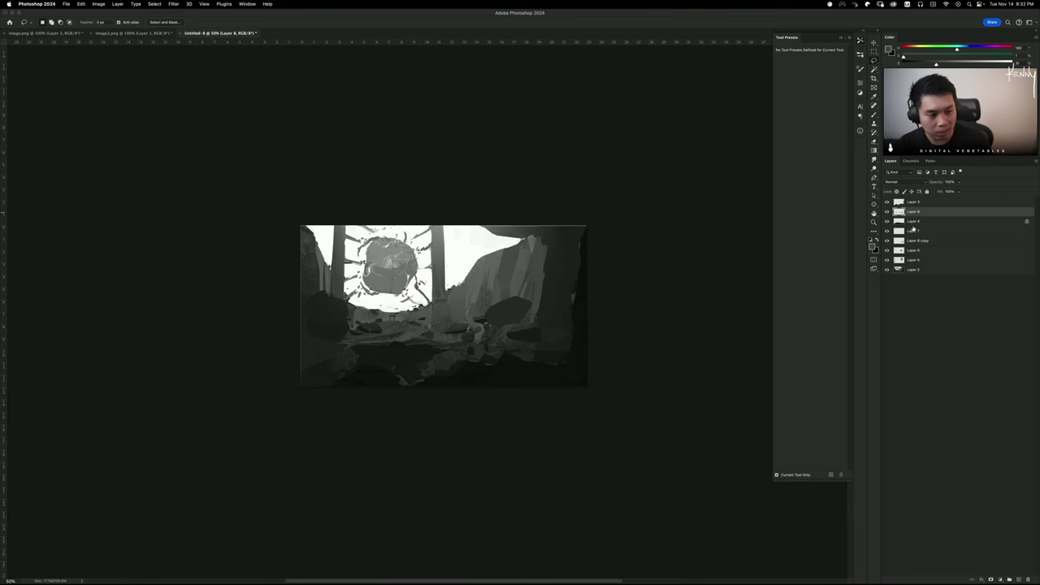
Add an empty layer directly above Layer 2 and set its blend mode to Darker Color
left_click(897, 221)
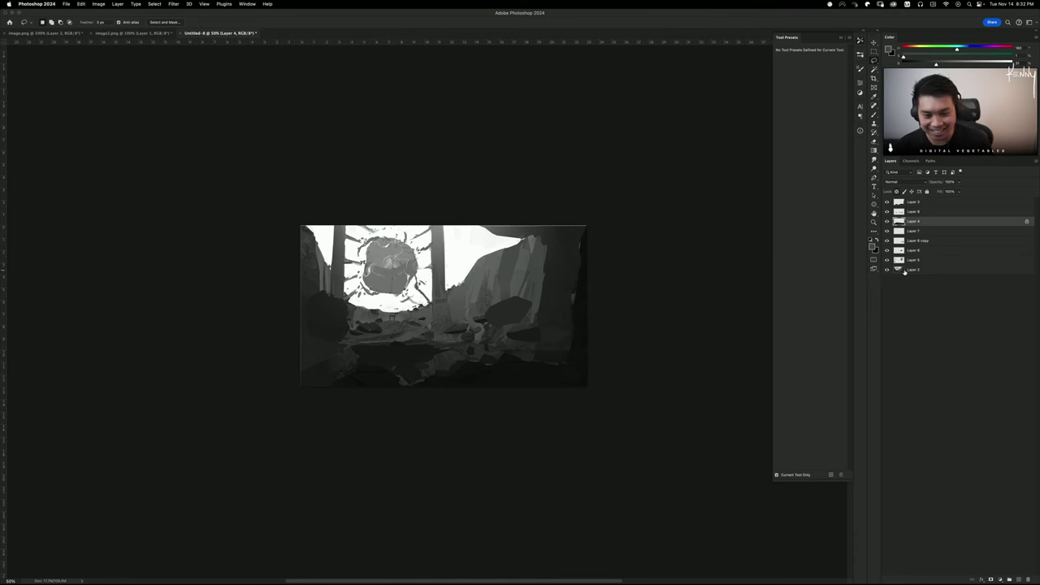
left_click(904, 270)
key("super+shift+n")
key("Return")
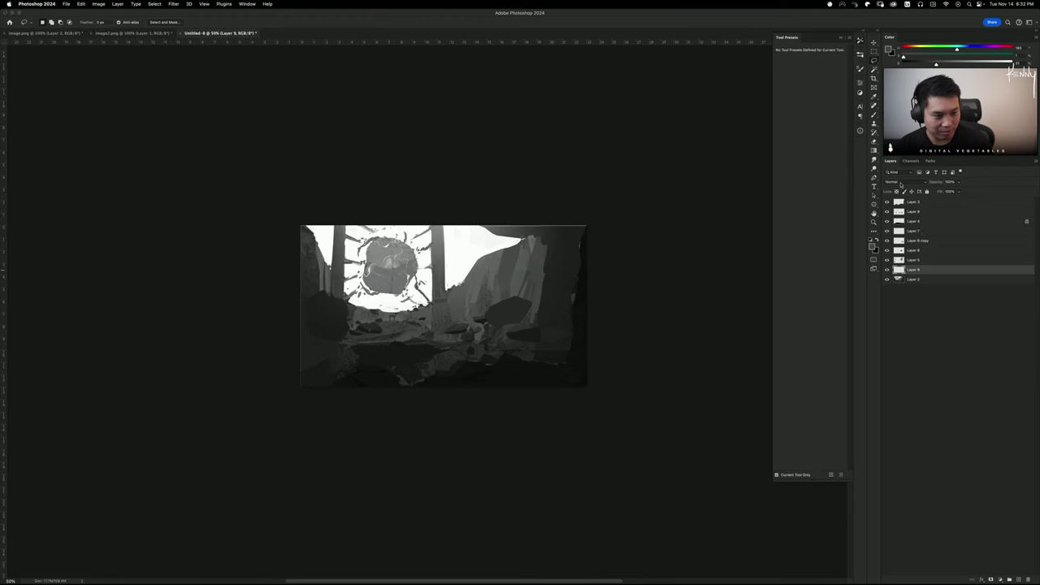
left_click(900, 183)
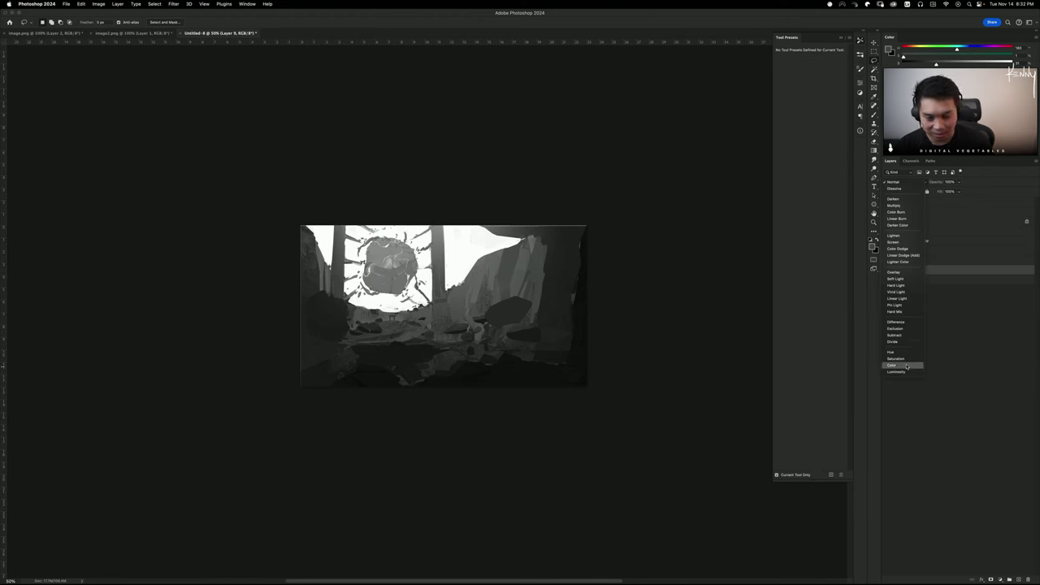
left_click(899, 226)
Sample a mid grey from the right cliff and draw a vertical gradient that darkens the upper sky on the new layer
key("b")
left_click(492, 262, "alt")
key("g")
key("shift+g")
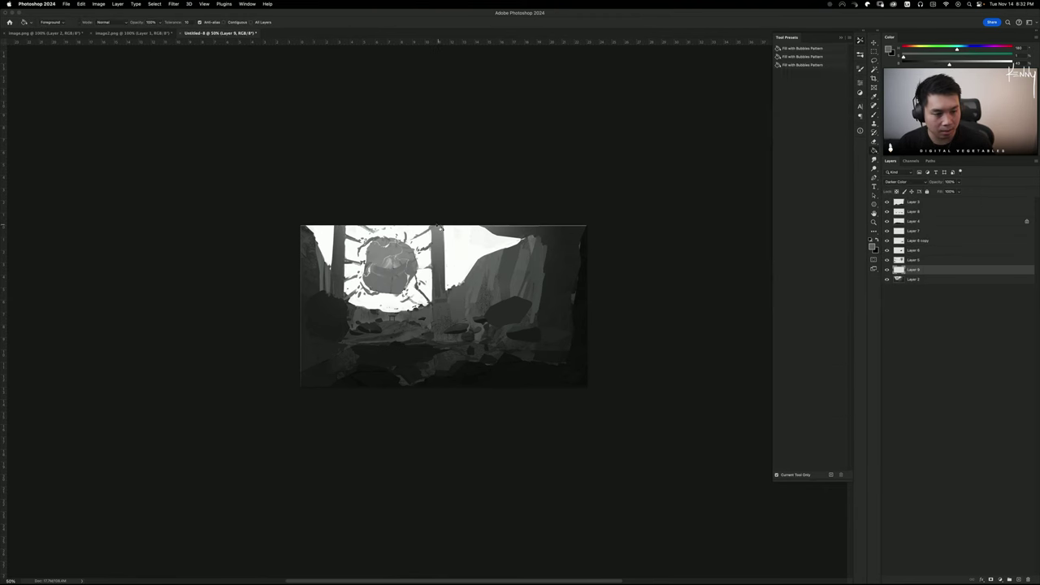
key("shift+g")
key("shift+g")
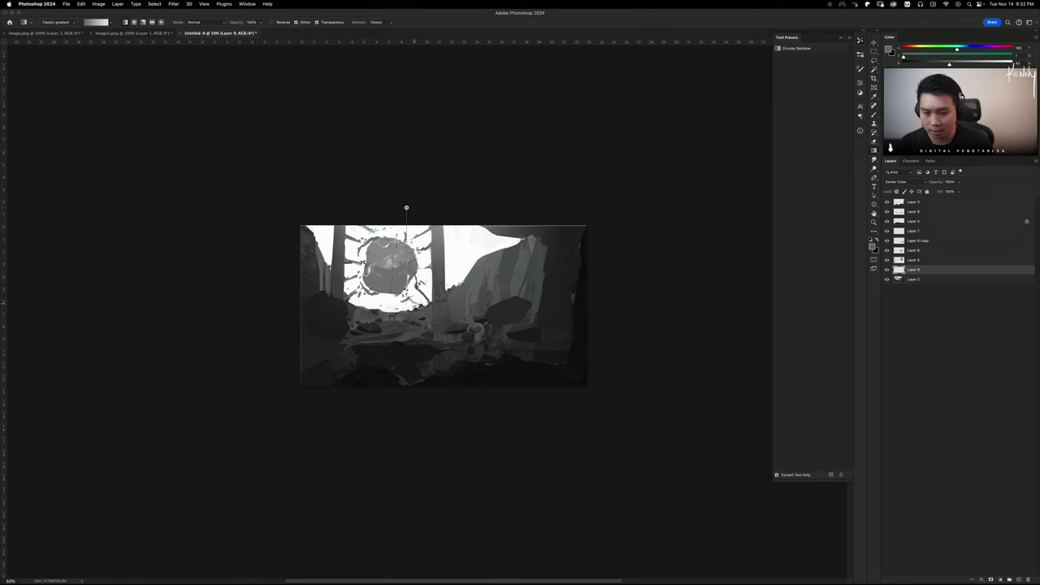
left_click_drag(406, 325, 431, 348)
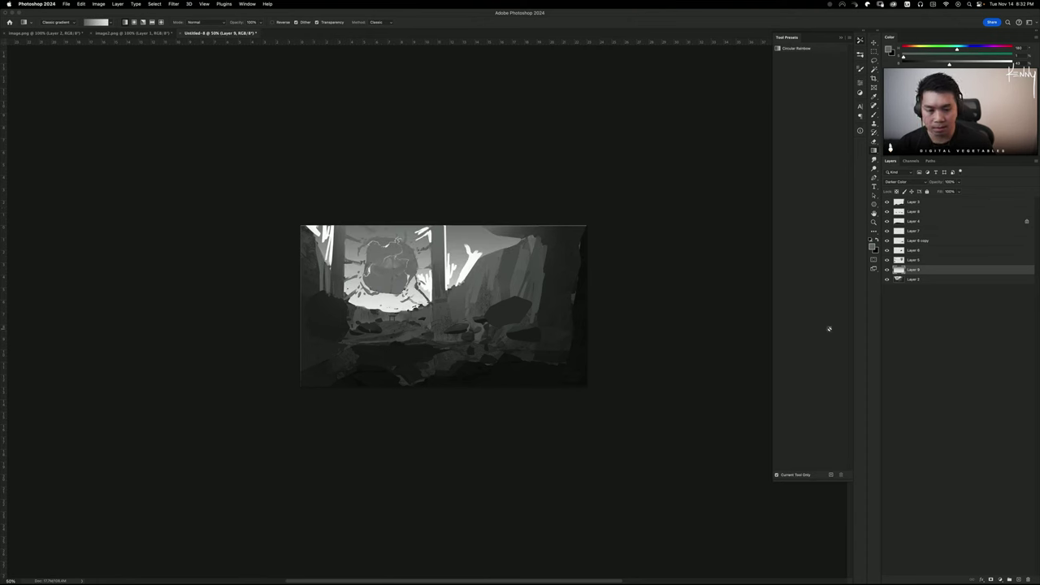
Hide the gradient layer, move Layer 5 beneath it and merge Layer 5 into Layer 2
left_click(888, 269)
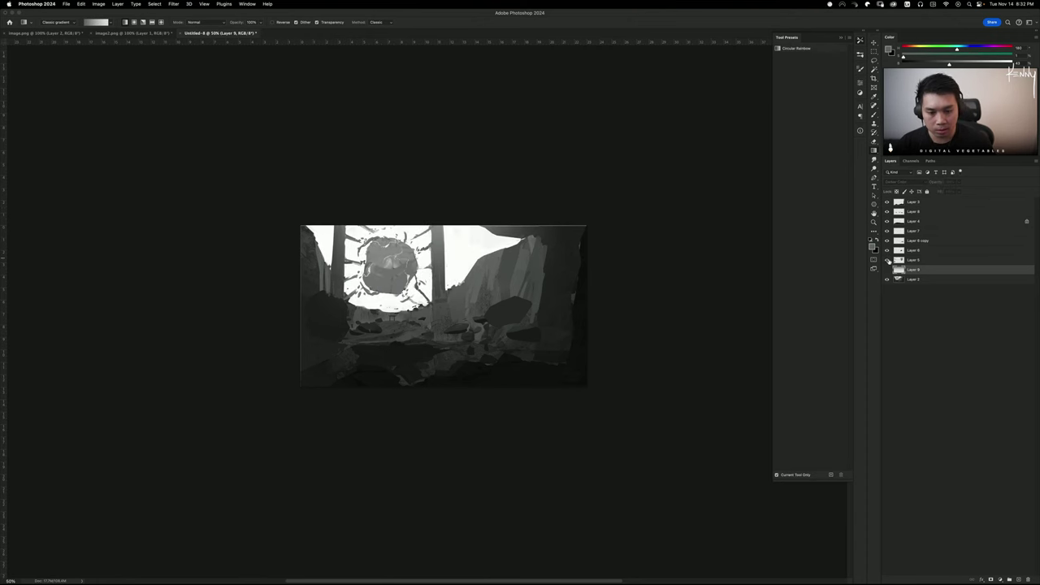
left_click(921, 261)
left_click_drag(913, 262, 912, 275)
key("super+e")
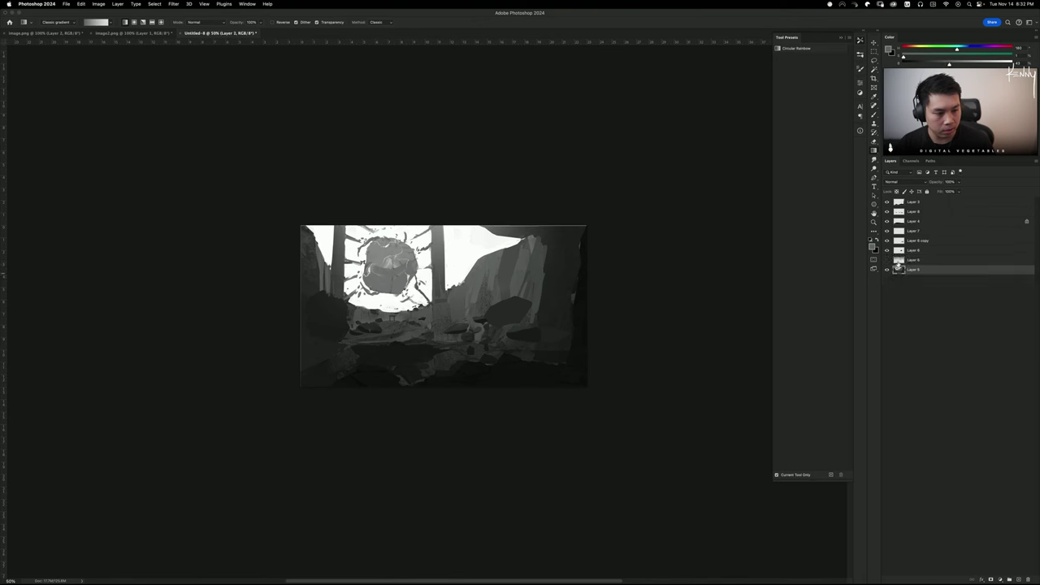
Show the gradient layer again, lower its opacity to about 40% and merge it down into Layer 2
left_click(888, 260)
left_click(918, 261)
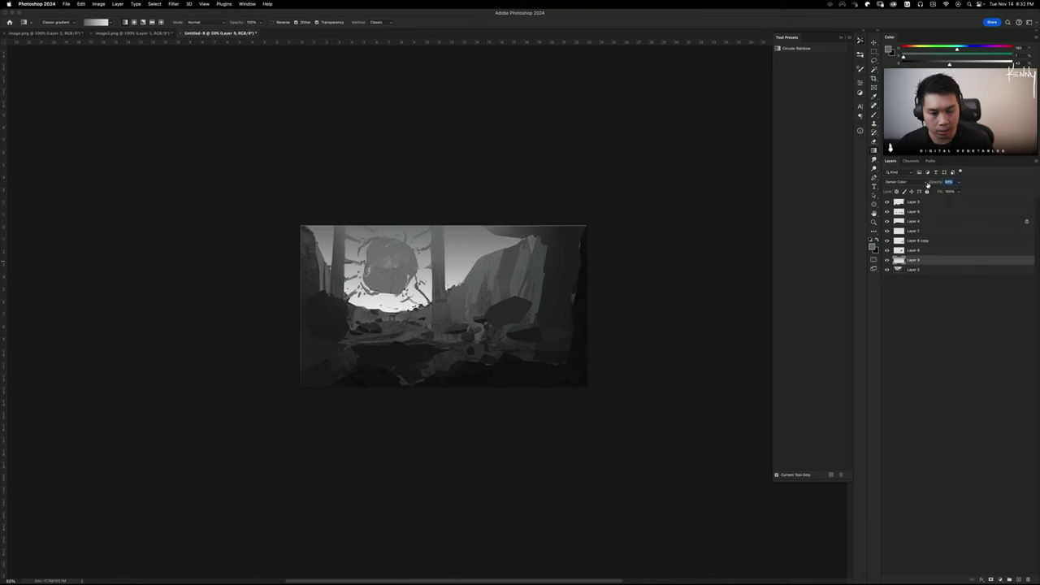
left_click_drag(928, 186, 927, 185)
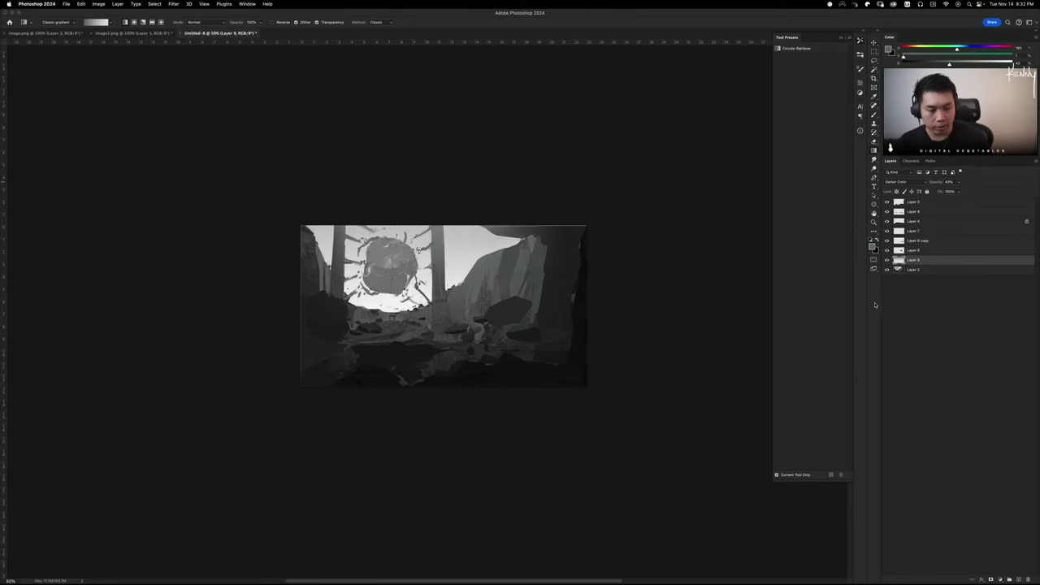
key("ctrl+e")
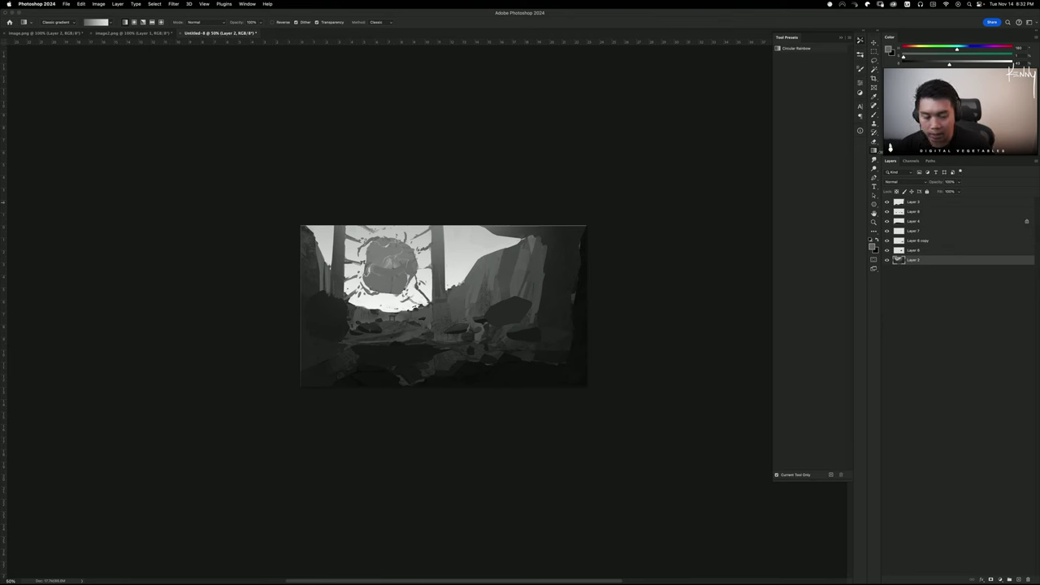
Paint lighter grey strokes along the edge of the left boulder on Layer 2 with a sampled tone, and undo the last stroke
key("b")
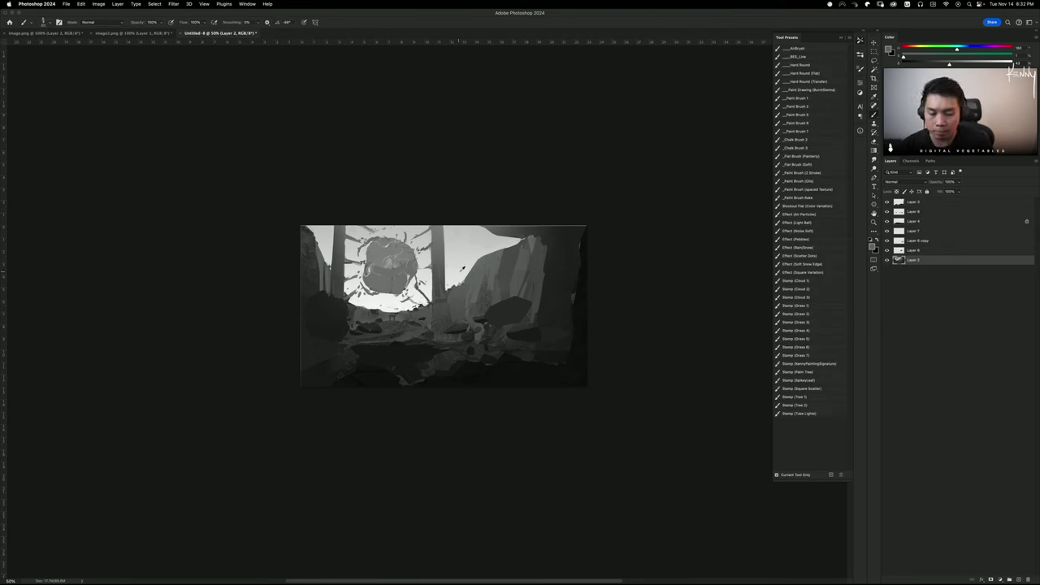
left_click(461, 271, "alt")
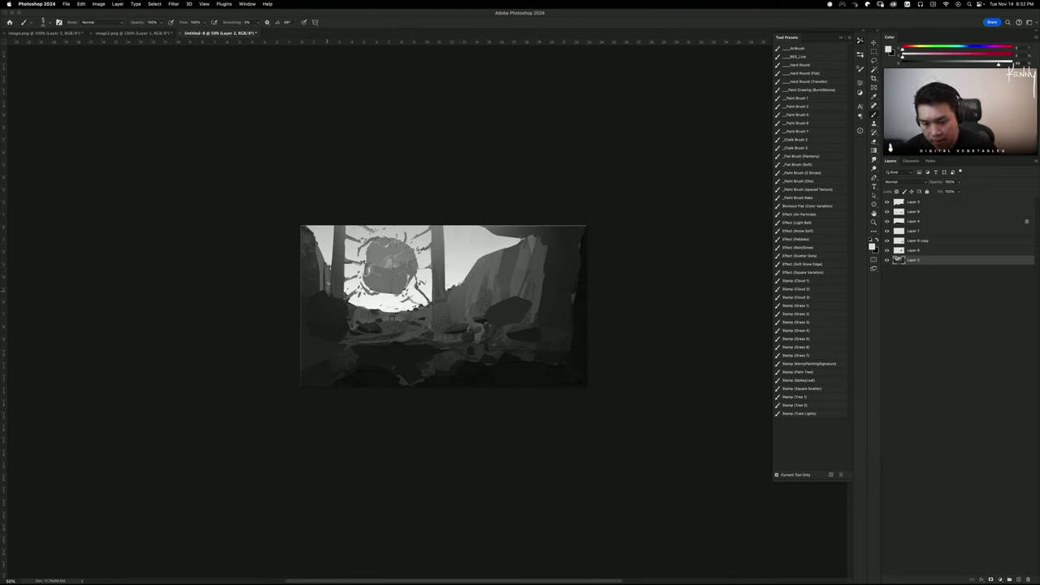
left_click(317, 255, "alt")
mouse_move(327, 297)
left_mouse_down()
mouse_move(343, 304)
mouse_move(347, 333)
left_mouse_up()
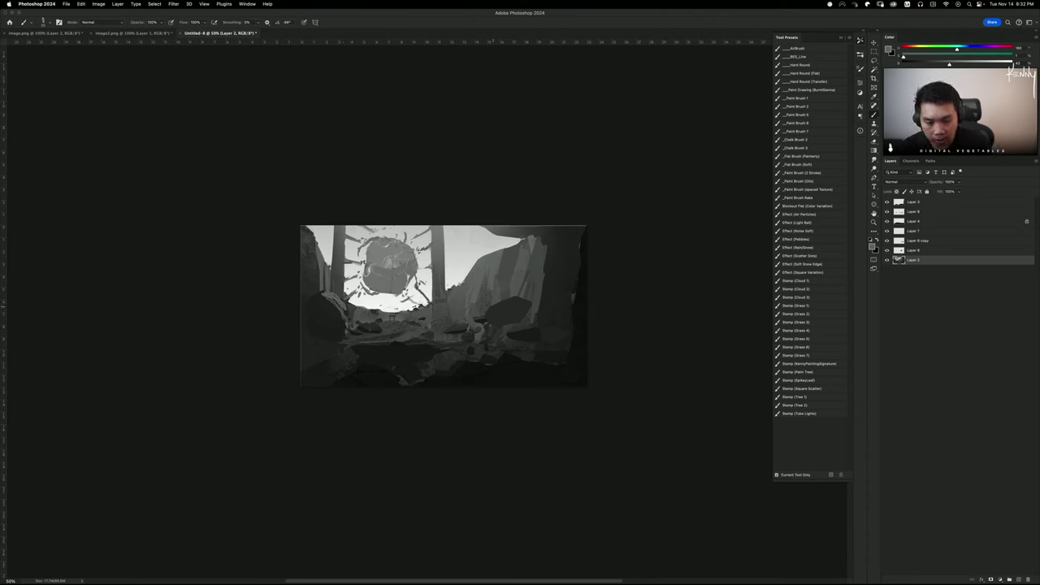
key("super+z")
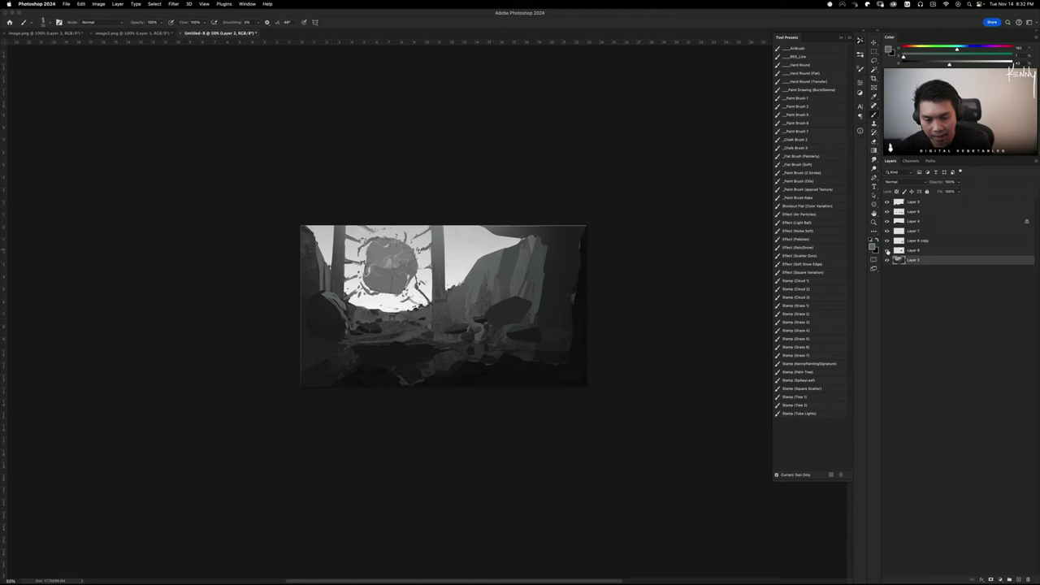
left_click(905, 250)
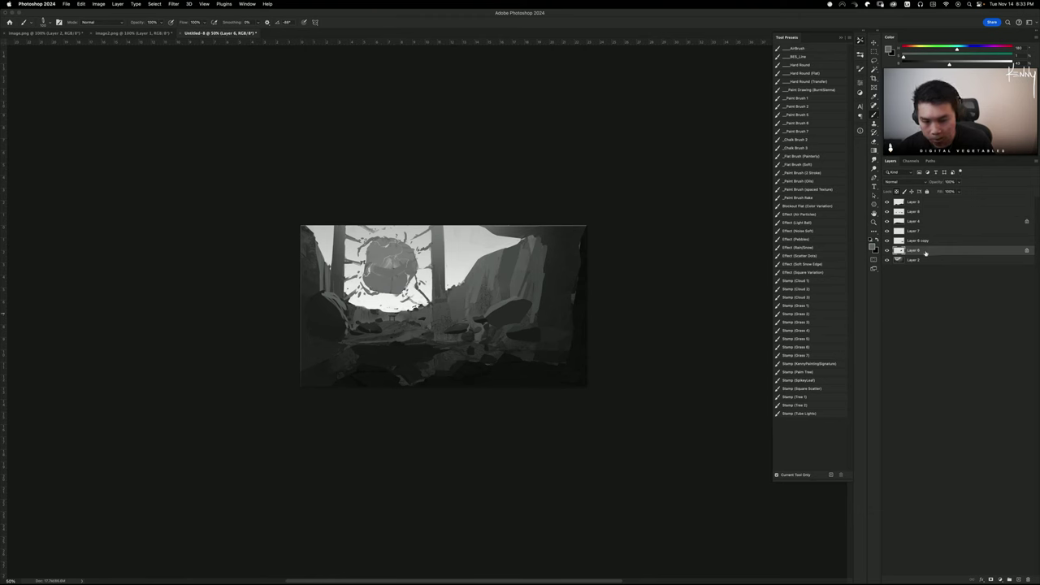
left_click(887, 250)
left_click(887, 250)
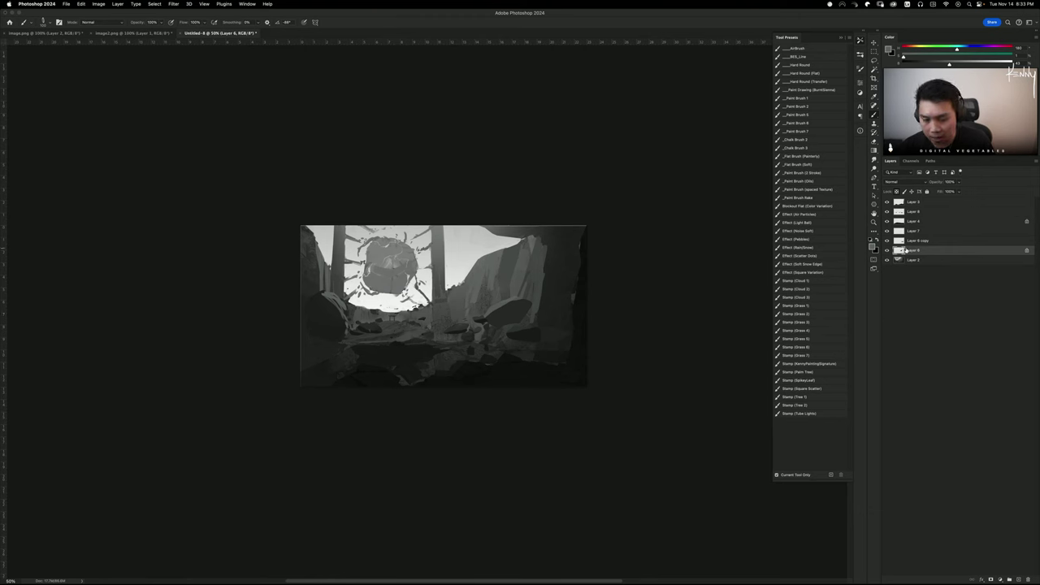
Add a new layer above Layer 3 and draw trial red marks around the circular structure, undoing each one
left_click(917, 205)
key("shift+super+n")
key("Return")
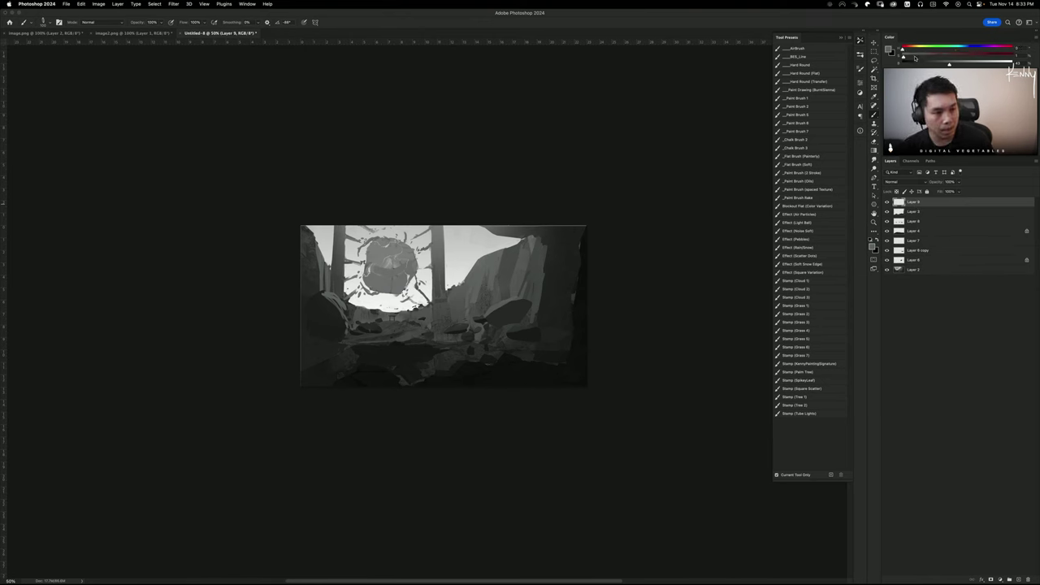
left_click_drag(915, 57, 1012, 58)
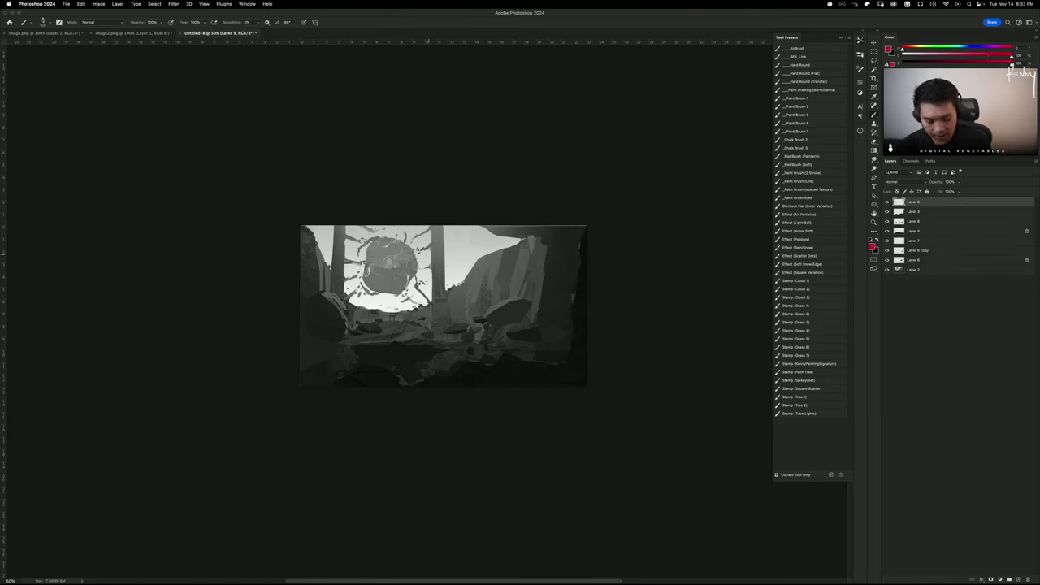
mouse_move(455, 243)
left_mouse_down()
mouse_move(441, 228)
mouse_move(464, 187)
mouse_move(454, 163)
left_mouse_up()
key("super+z")
key("super+z")
left_click_drag(332, 229, 468, 227)
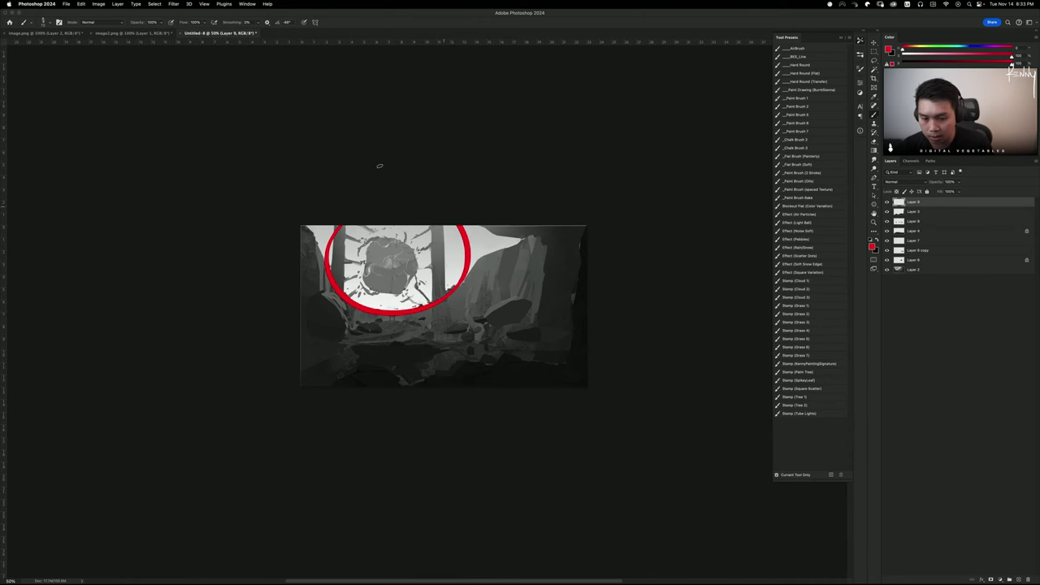
key("super+z")
left_click_drag(395, 256, 399, 259)
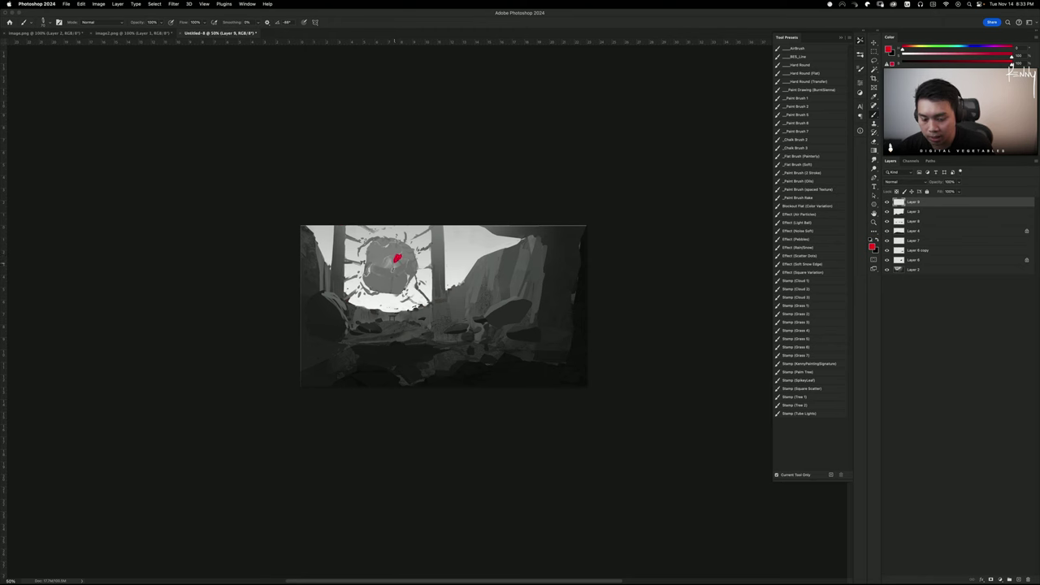
key("super+z")
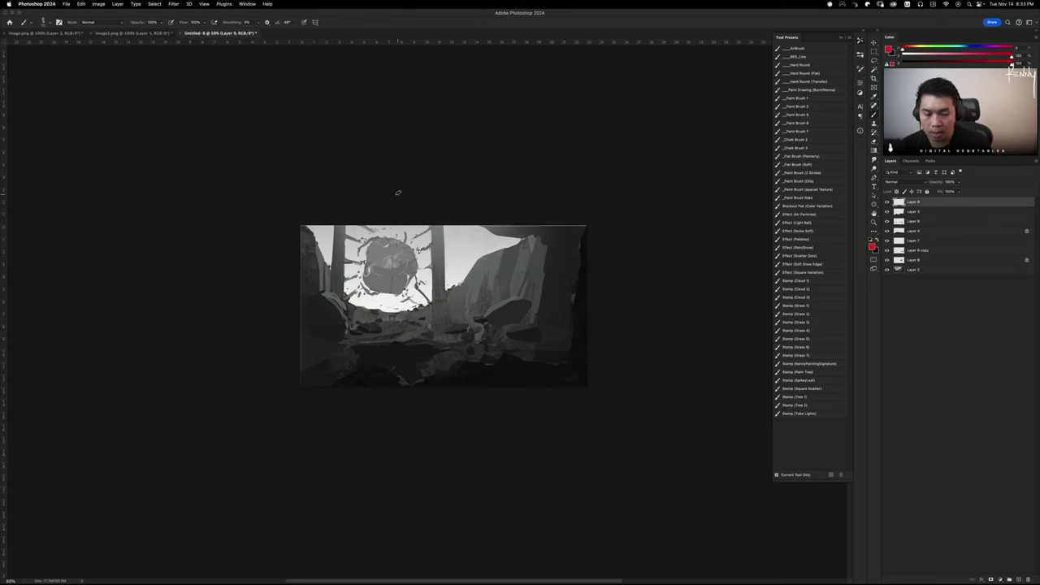
Draw trial red marks over the foreground and midground boulders, undoing each one
left_click_drag(437, 317, 305, 309)
key("super+z")
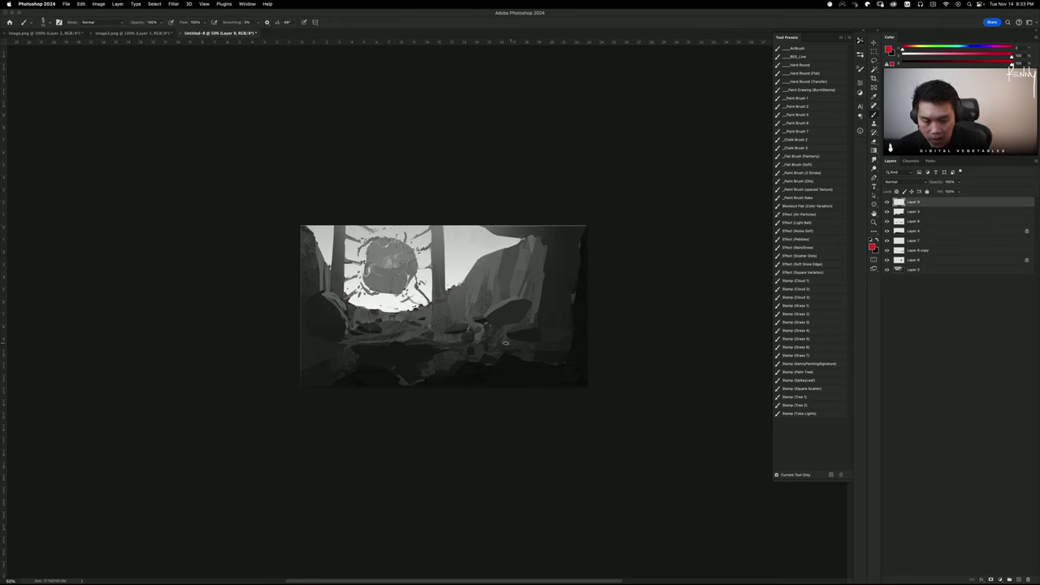
left_click_drag(507, 346, 509, 314)
key("super+z")
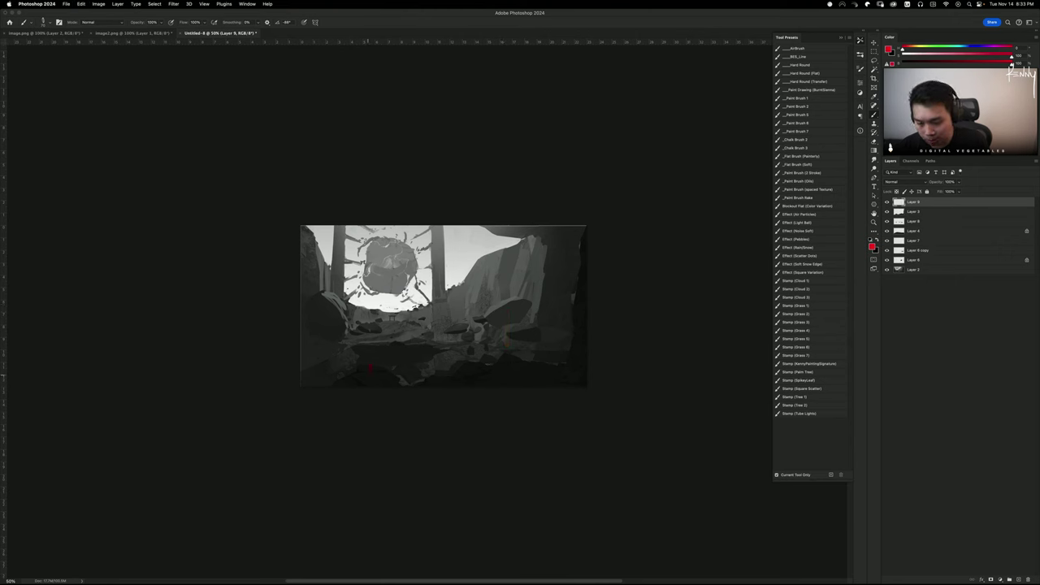
left_click_drag(370, 374, 370, 320)
key("super+z")
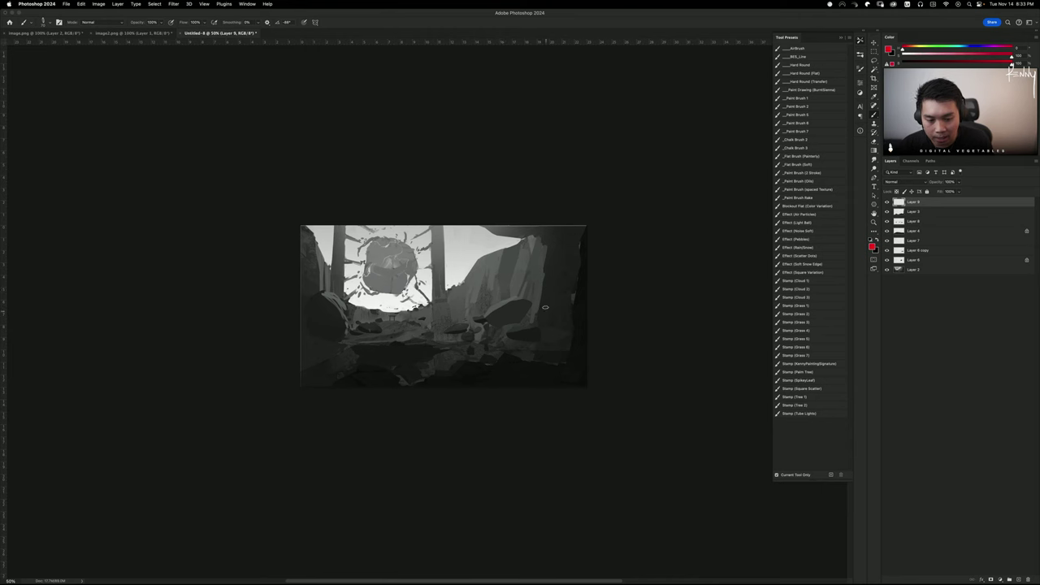
left_click_drag(545, 307, 541, 311)
key("super+z")
left_click_drag(427, 313, 358, 325)
key("super+z")
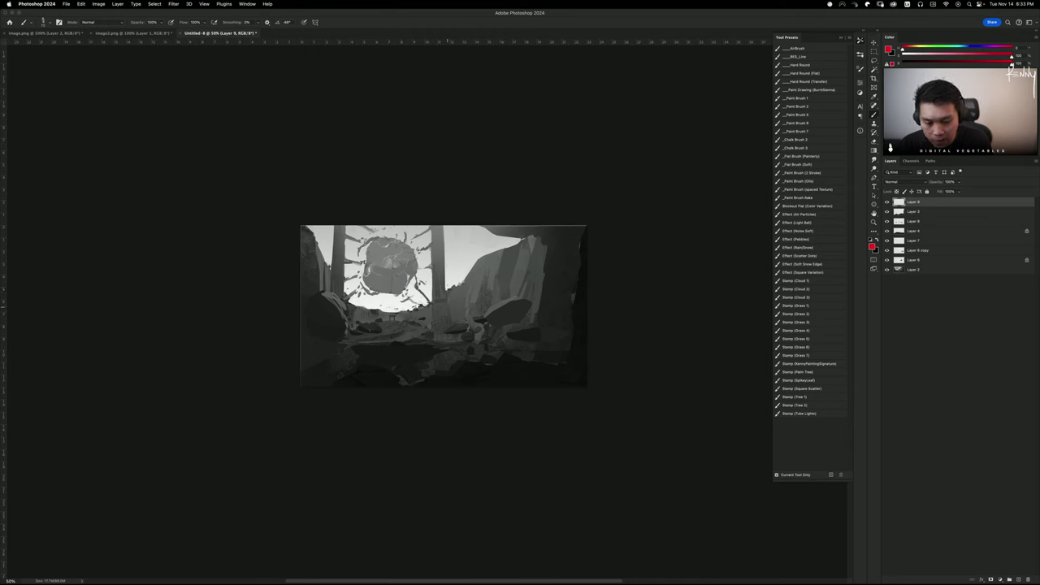
Draw red guide lines along the midground boulders on both sides and delete the annotation layer
mouse_move(298, 300)
left_mouse_down()
mouse_move(561, 311)
mouse_move(504, 352)
mouse_move(303, 340)
left_mouse_up()
key("super+z")
mouse_move(488, 297)
left_mouse_down()
mouse_move(558, 315)
mouse_move(488, 299)
mouse_move(467, 325)
mouse_move(414, 321)
left_mouse_up()
key("super+z")
mouse_move(304, 347)
left_mouse_down()
mouse_move(315, 300)
mouse_move(350, 332)
left_mouse_up()
key("super+z")
left_click_drag(329, 293, 358, 332)
key("super+z")
left_click_drag(302, 314, 390, 317)
mouse_move(470, 303)
left_mouse_down()
mouse_move(447, 310)
mouse_move(439, 225)
left_mouse_up()
key("super+z")
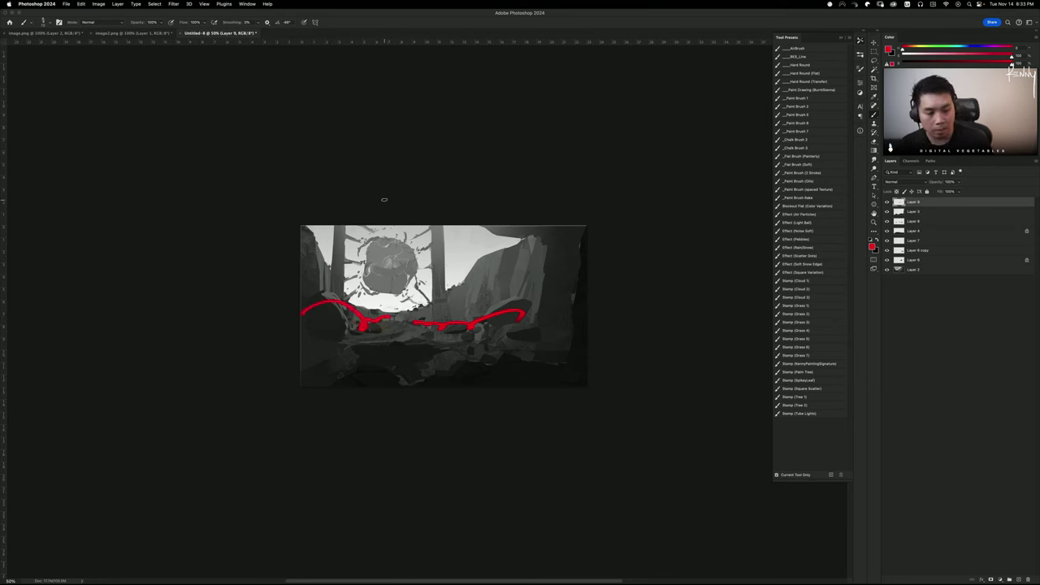
key("BackSpace")
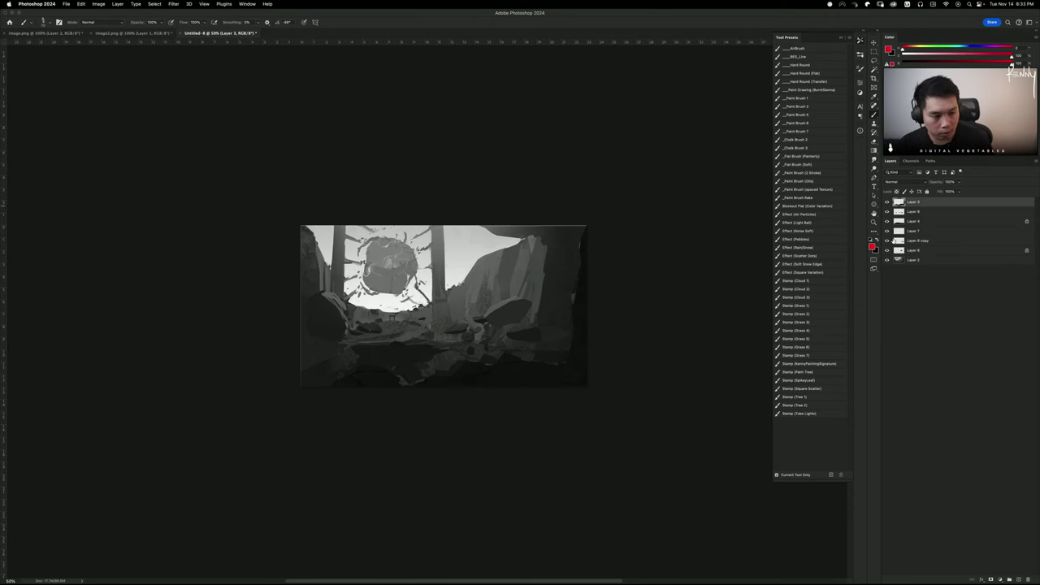
Darken the large right-hand boulder on Layer 6 by lowering its lightness with Hue/Saturation
left_click(912, 250)
key("super+u")
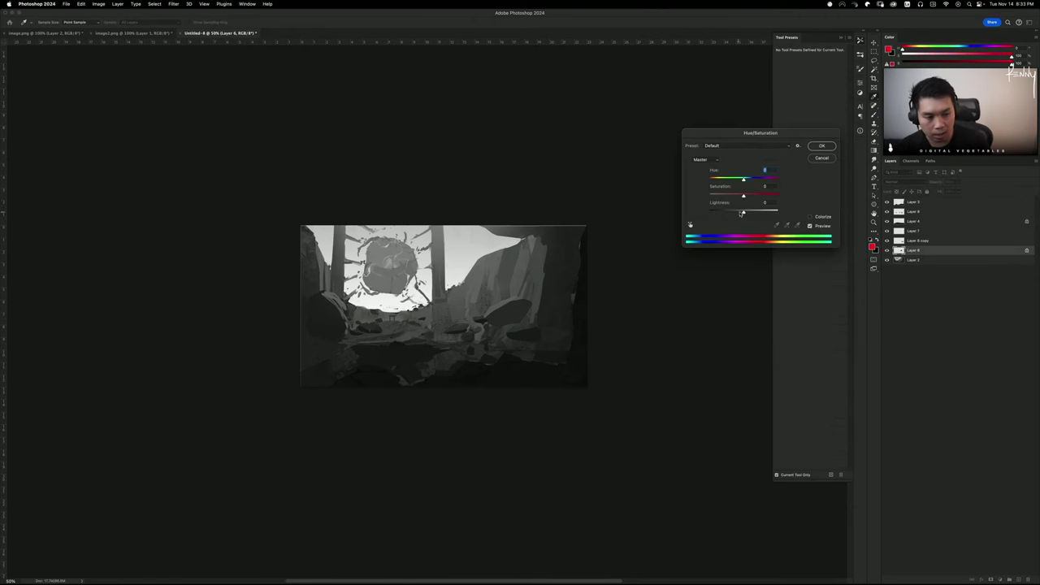
left_click_drag(741, 213, 724, 213)
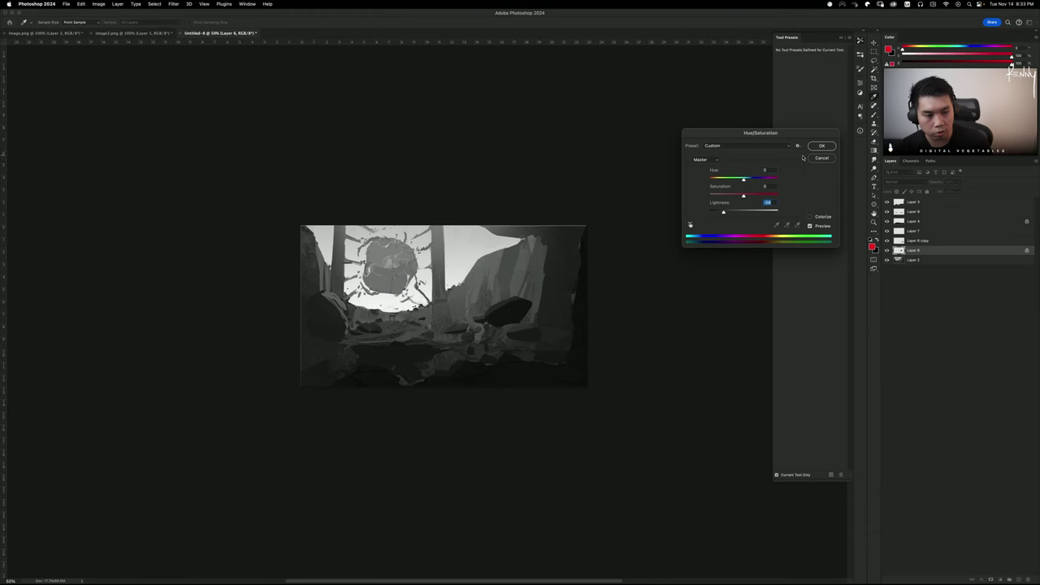
key("Return")
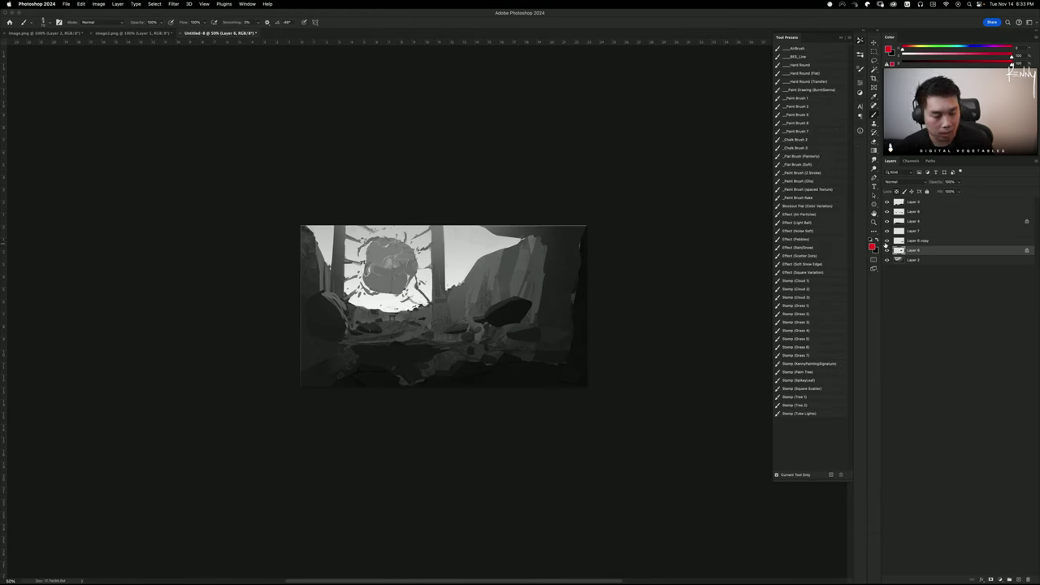
Add a new layer above Layer 2, set its blend mode to Lighter Color and sample a dark grey near the right boulder
left_click(911, 259)
key("super+shift+n")
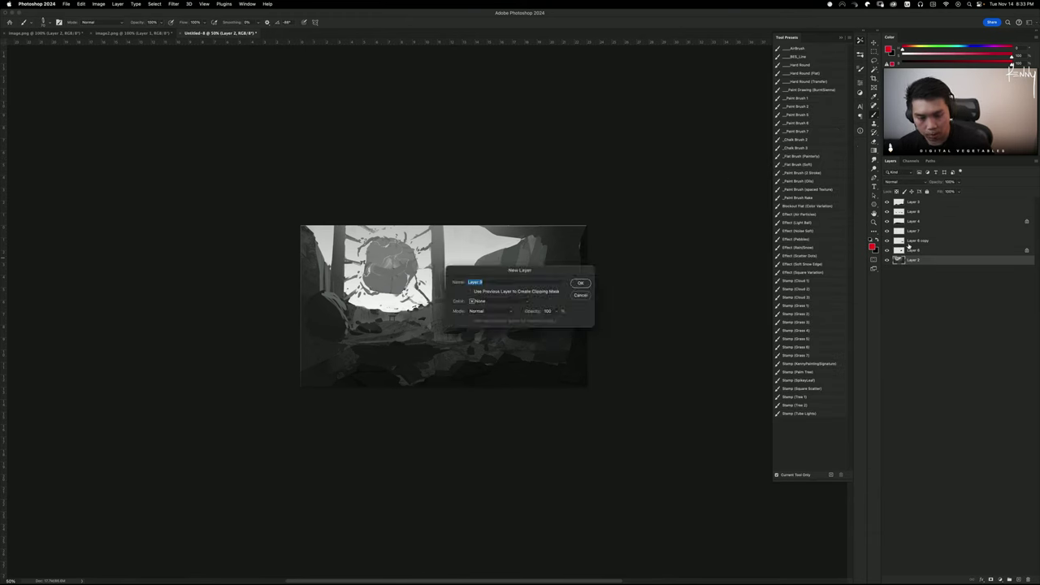
key("Return")
left_click(902, 182)
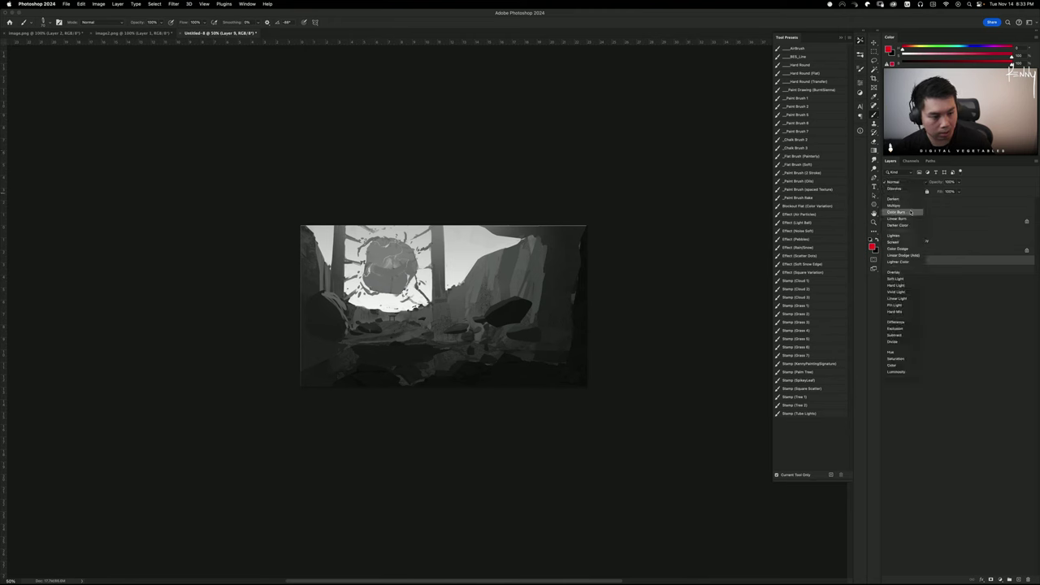
left_click(901, 264)
left_click(529, 321, "alt")
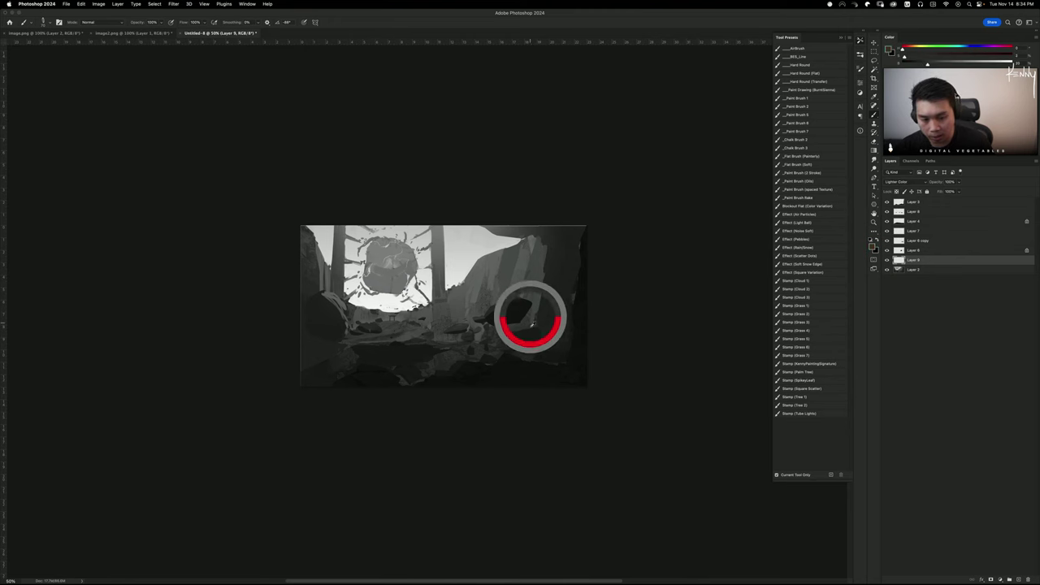
Try vertical gradients in the sampled dark grey on the new layer and undo them
key("g")
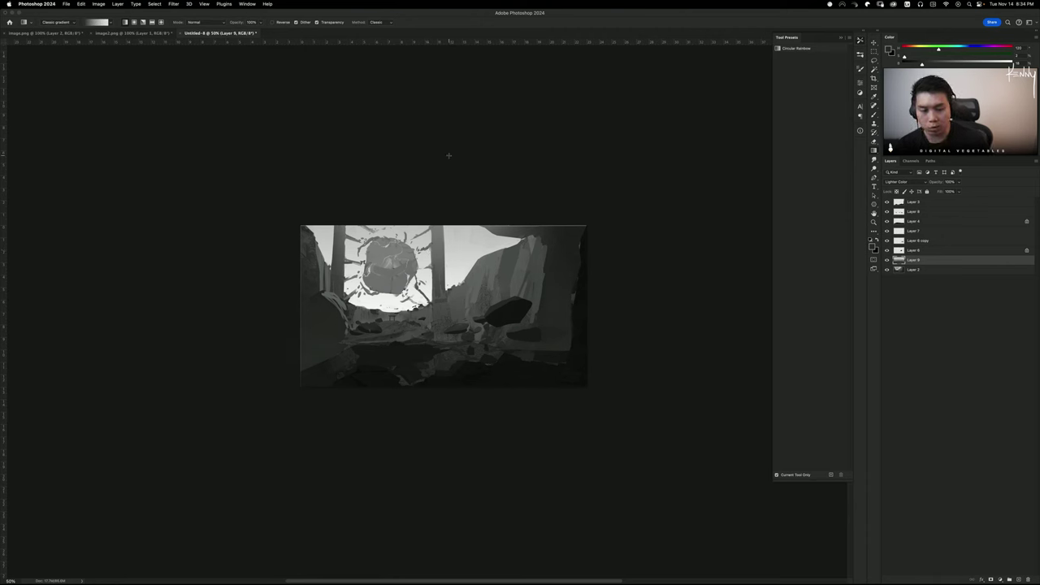
key("super+z")
left_click_drag(438, 366, 458, 60)
key("super+z")
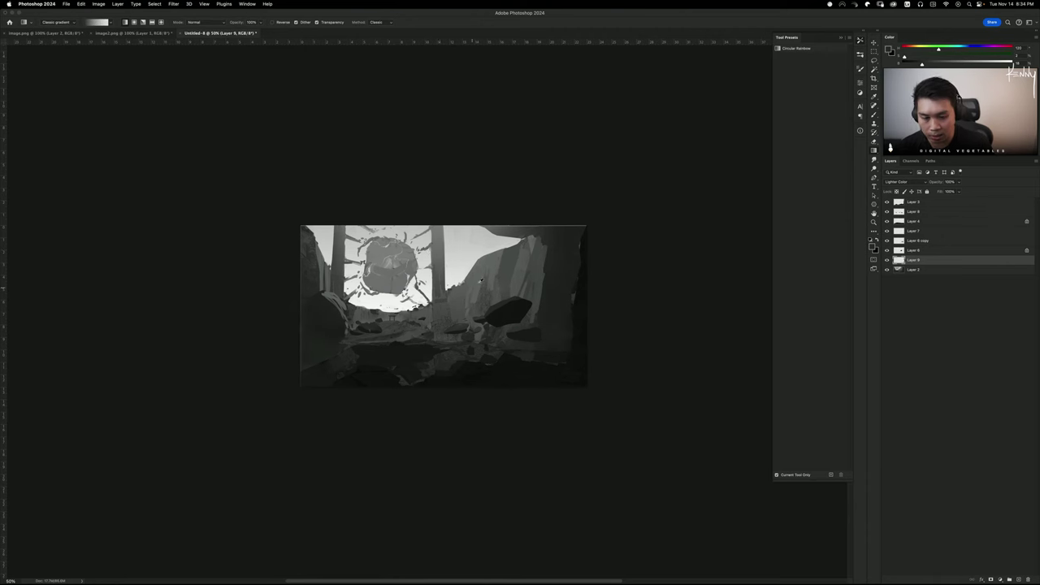
Sample a lighter grey from the right cliff and draw a vertical gradient on the new layer to lift the midground values
left_click(489, 278, "alt")
left_click_drag(447, 358, 434, 138)
key("super+z")
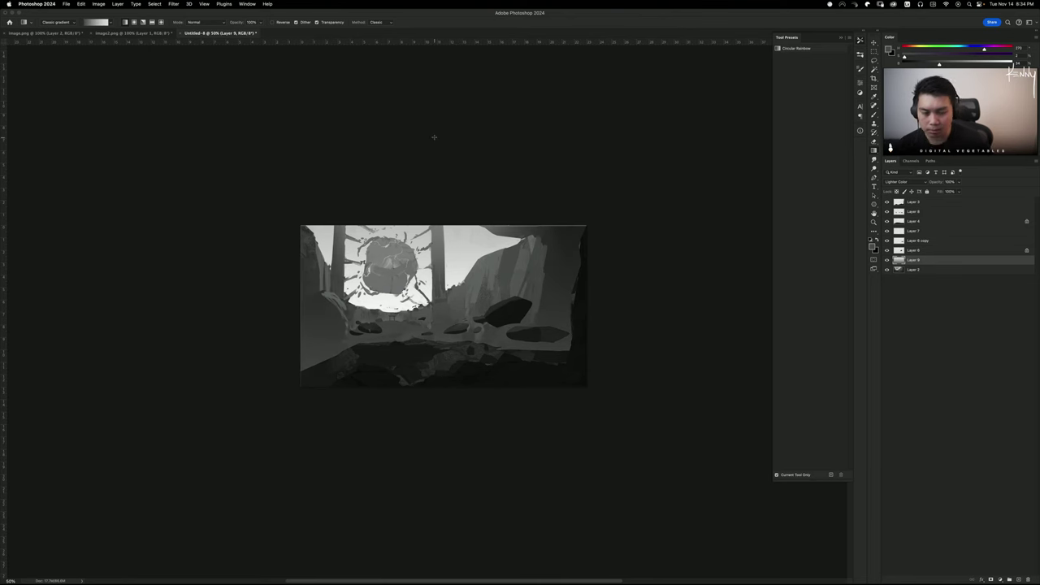
Add a mask to the gradient layer, fade its lower sides with mask gradients and merge it down into Layer 2
left_click(991, 579)
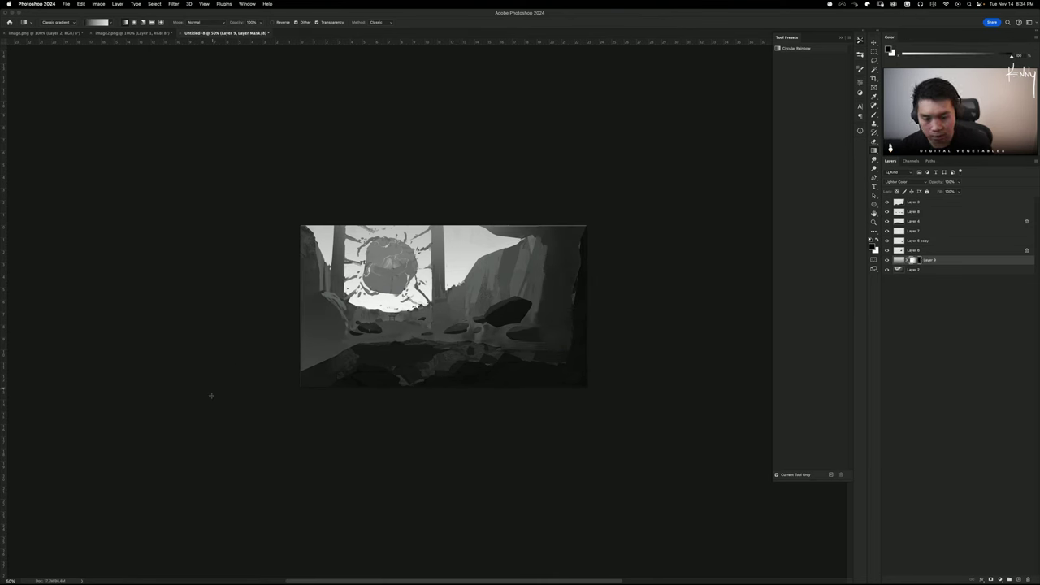
left_click_drag(212, 396, 337, 358)
left_click_drag(268, 382, 392, 350)
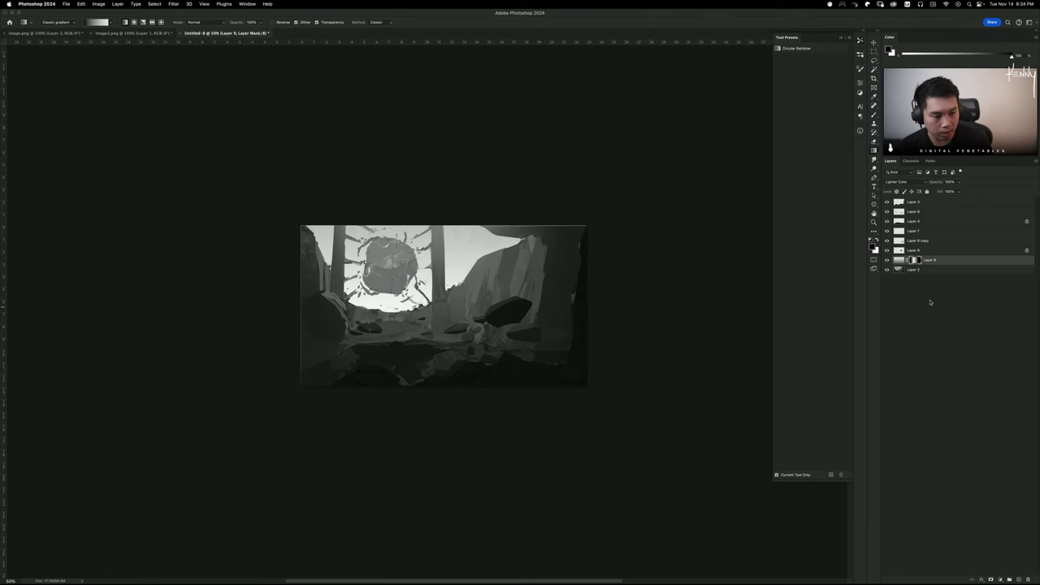
key("super+e")
Outline the dark left boulder on Layer 2 with a lasso selection
key("l")
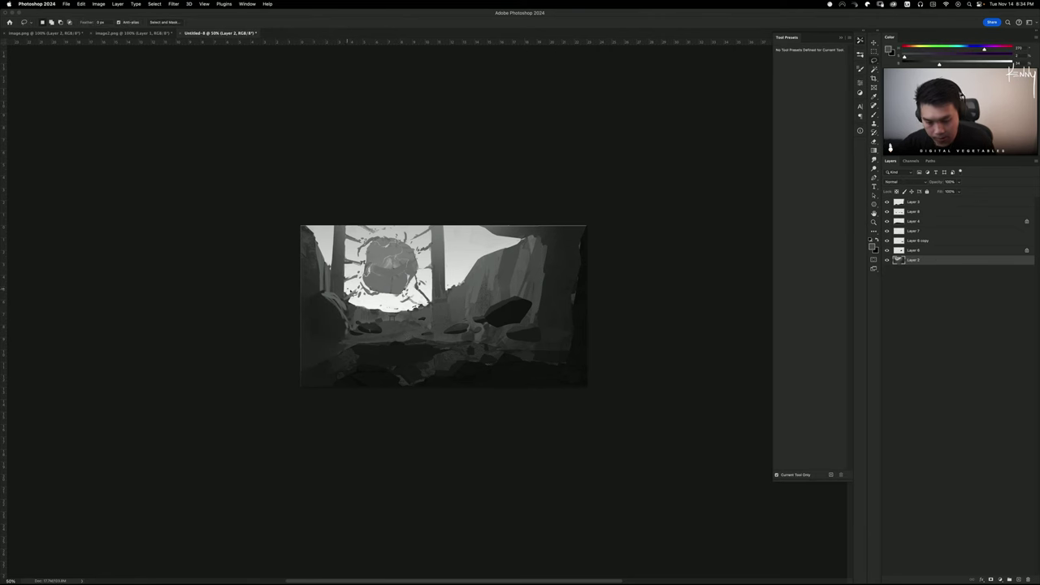
mouse_move(346, 299)
left_mouse_down()
mouse_move(351, 331)
mouse_move(329, 346)
mouse_move(309, 329)
mouse_move(325, 290)
left_mouse_up()
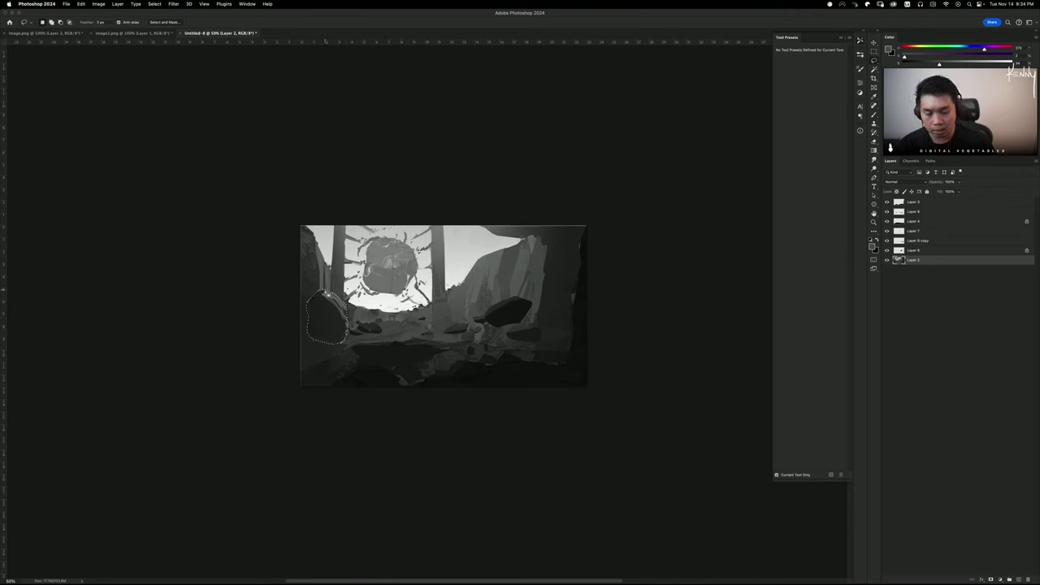
Try cutting the selected left boulder to a new layer and darkening it with Hue/Saturation, and undo the cut
right_click(323, 321)
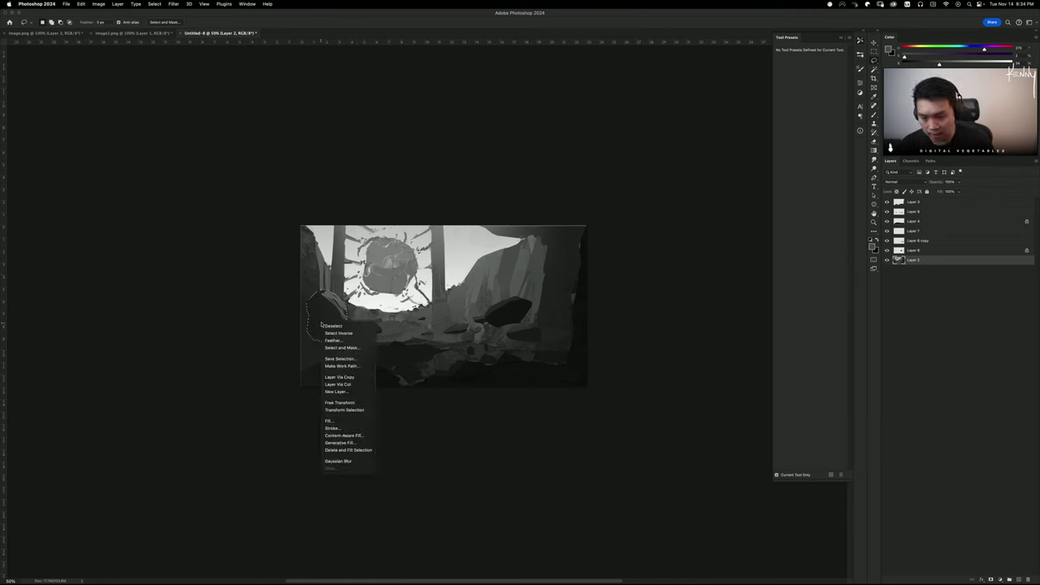
left_click(365, 386)
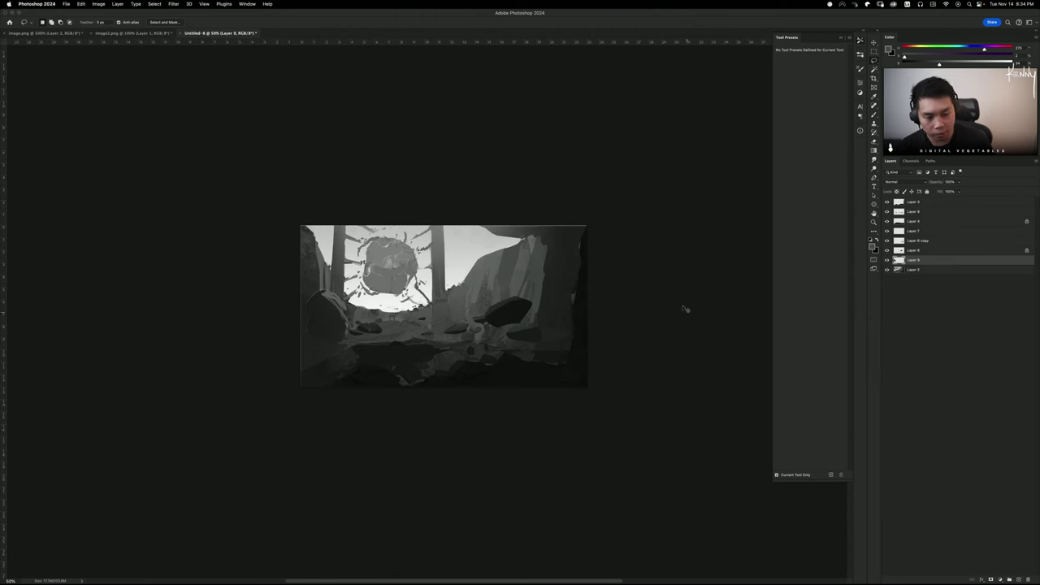
key("super+u")
left_click_drag(747, 214, 723, 214)
left_click(825, 159)
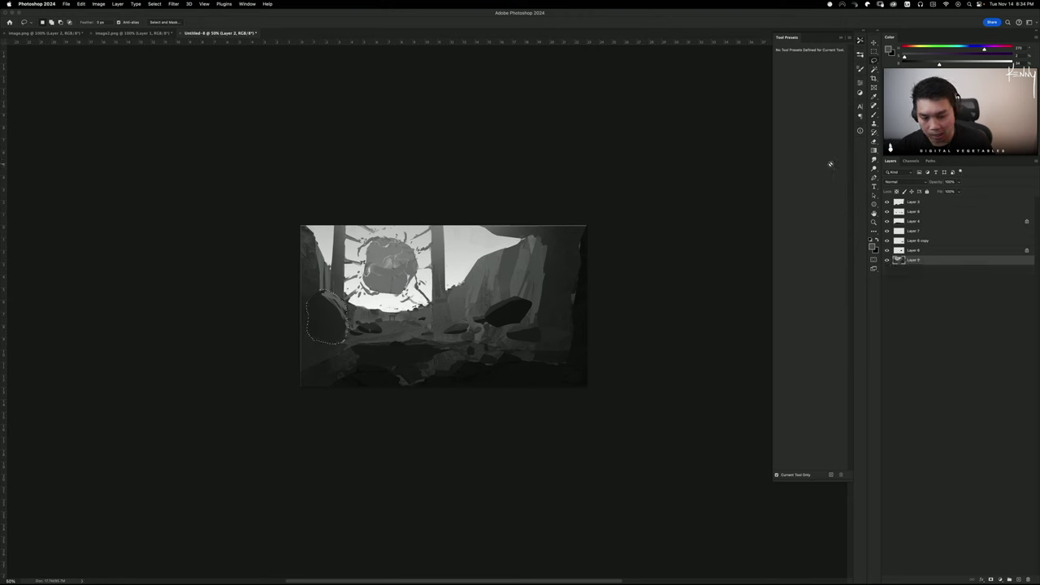
key("super+z")
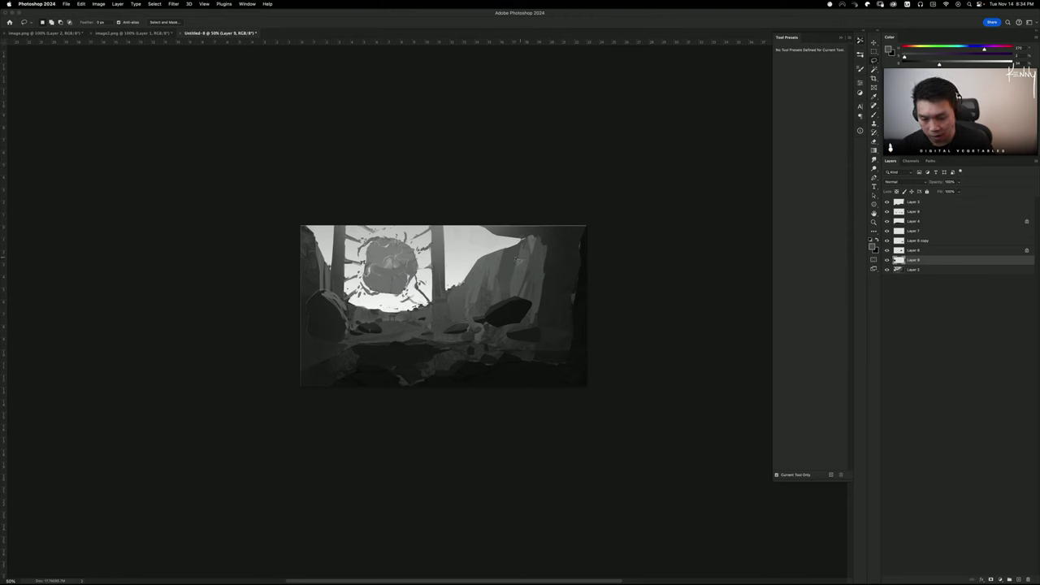
key("super+z")
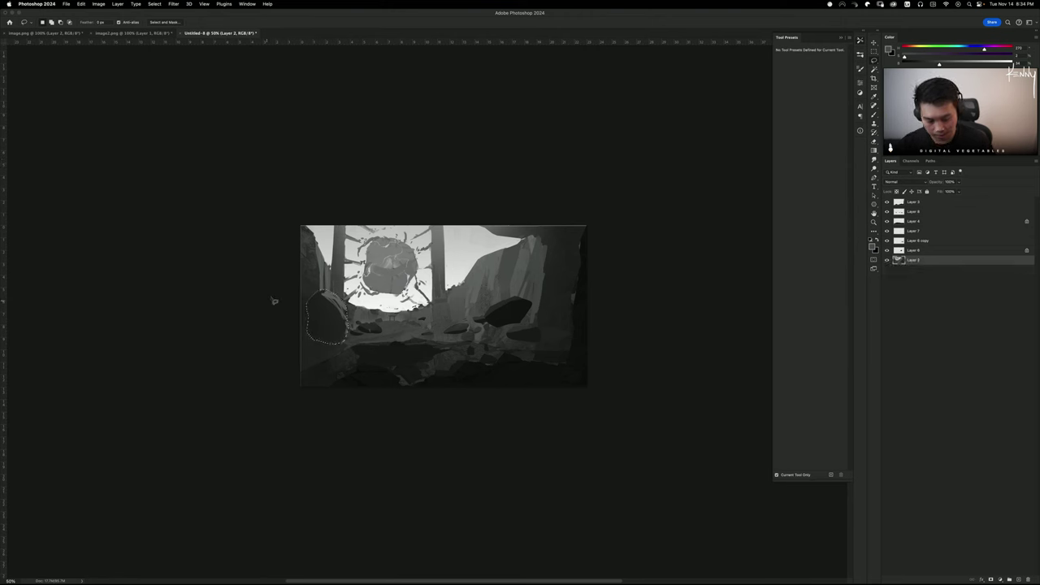
Copy the selected left boulder to a new layer and darken it by lowering its lightness with Hue/Saturation
right_click(321, 316)
left_click(348, 372)
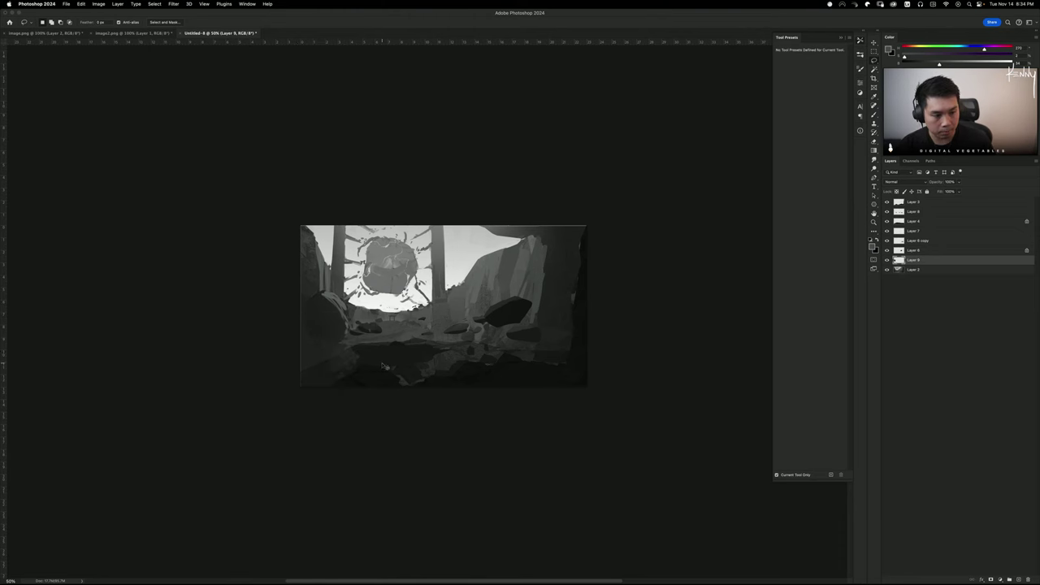
key("super+u")
left_click_drag(743, 212, 727, 213)
left_click(824, 146)
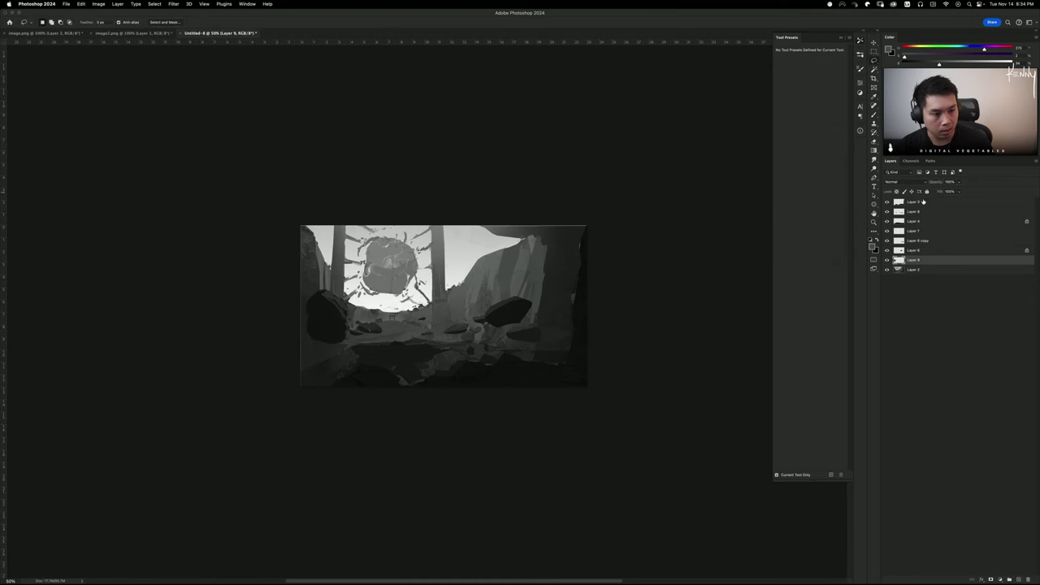
Add a new layer with Normal blending above Layer 3
left_click(924, 202)
key("super+shift+n")
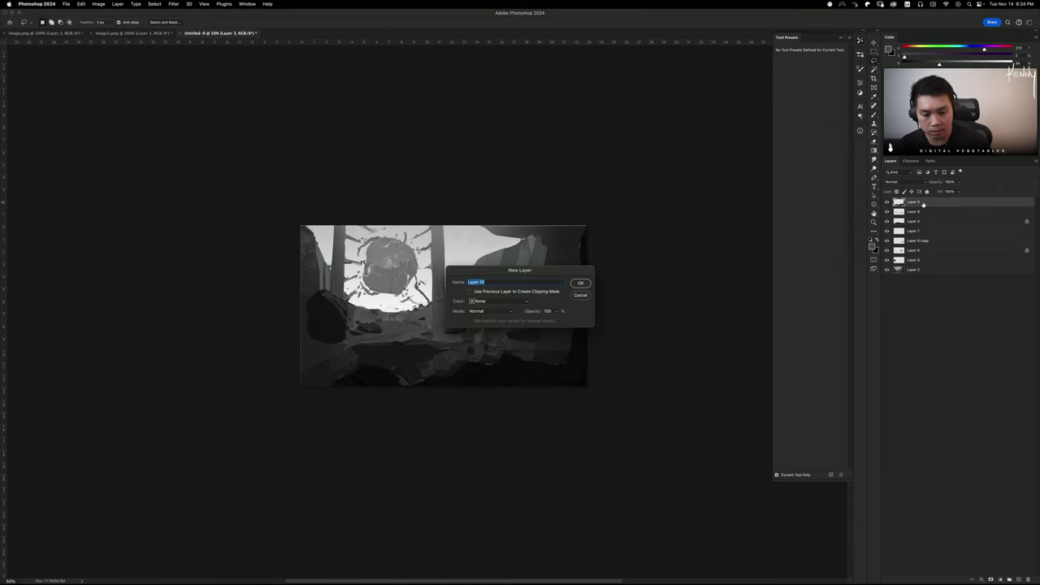
key("Return")
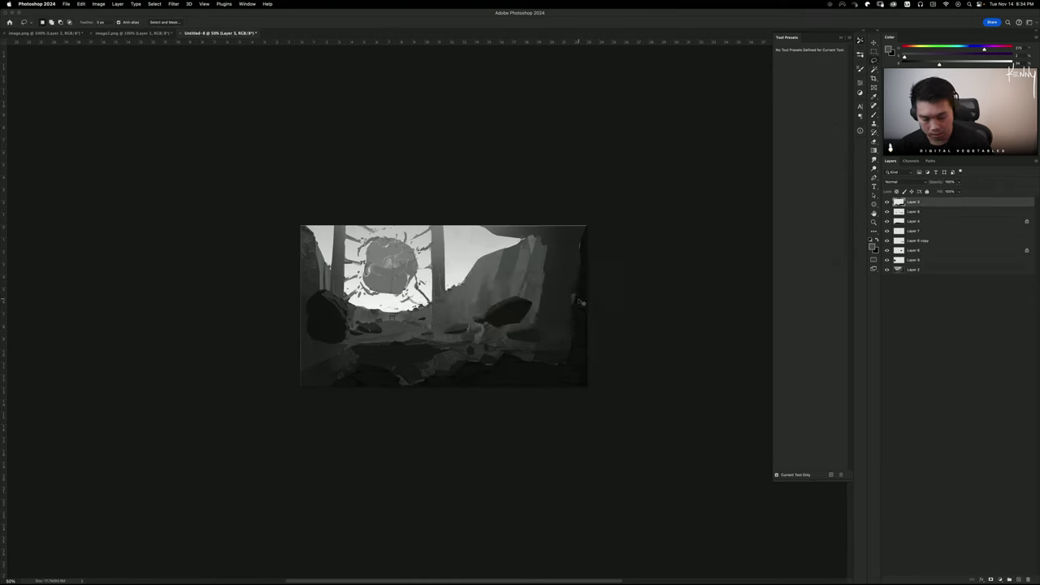
Paint a soft white Airbrush glow on Layer 10 at the base of the circular structure, undoing the extra dab
key("b")
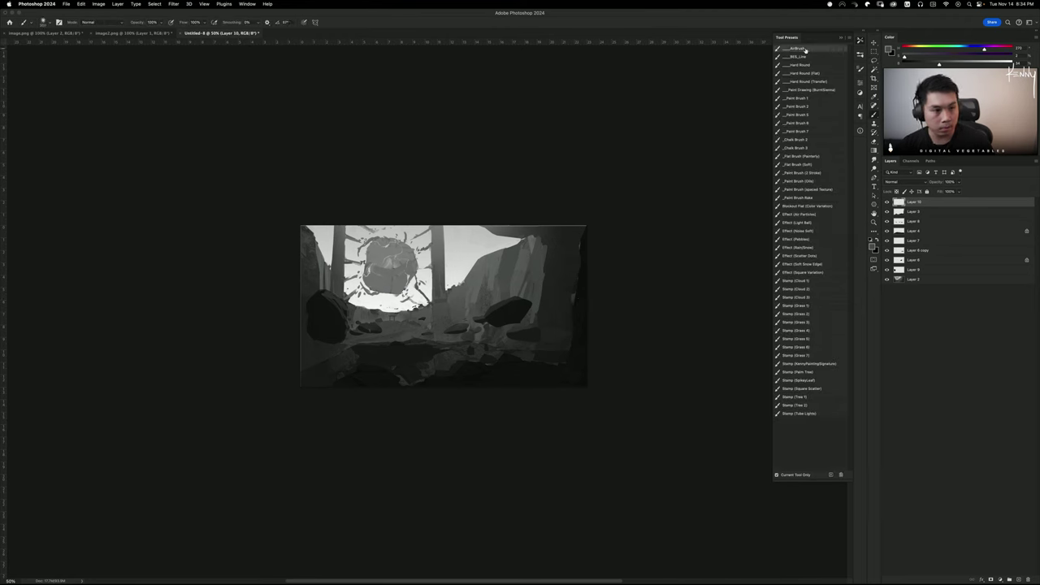
key("x")
key("]")
key("]")
key("]")
key("]")
key("]")
key("]")
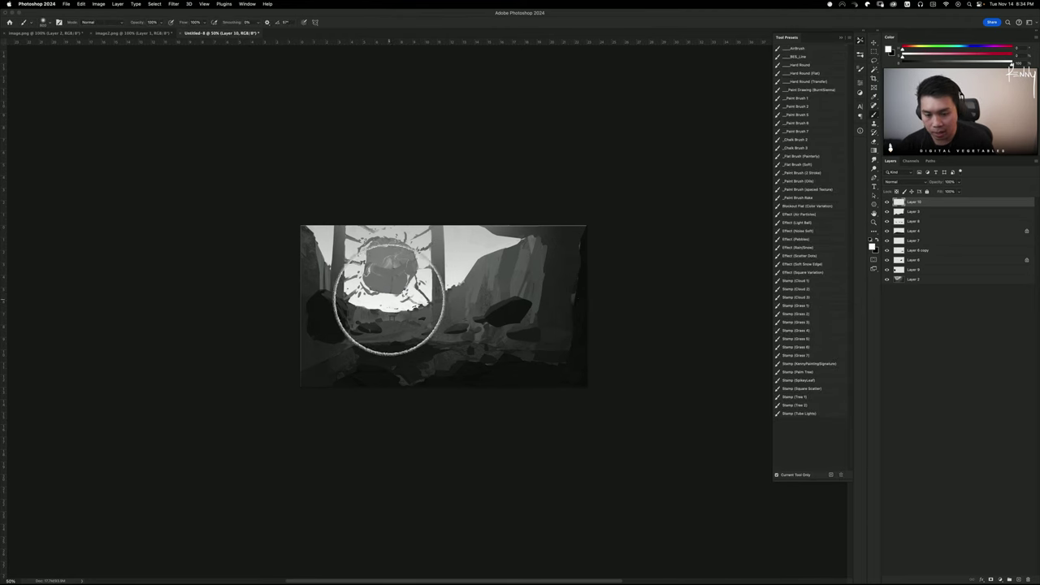
left_click(390, 299)
left_click(393, 312)
key("super+z")
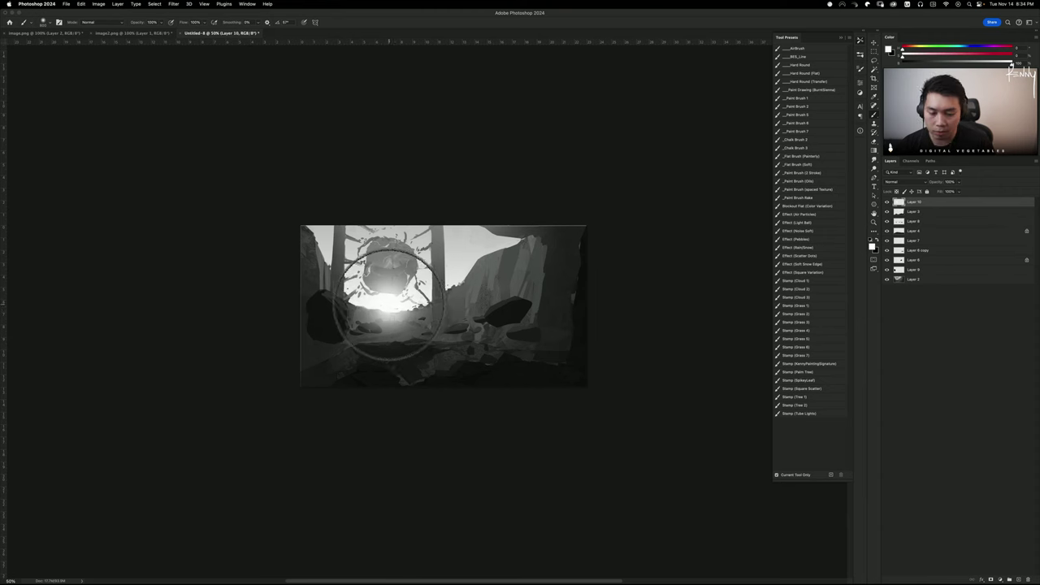
key("[")
key("[")
key("[")
key("[")
key("[")
key("[")
key("[")
key("[")
key("[")
key("[")
key("[")
key("[")
key("[")
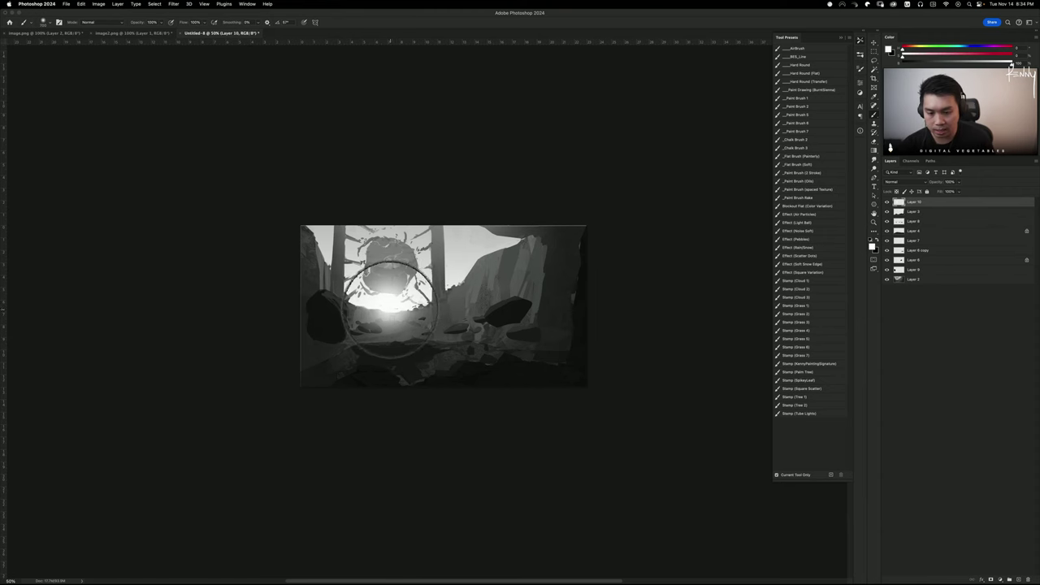
key("]")
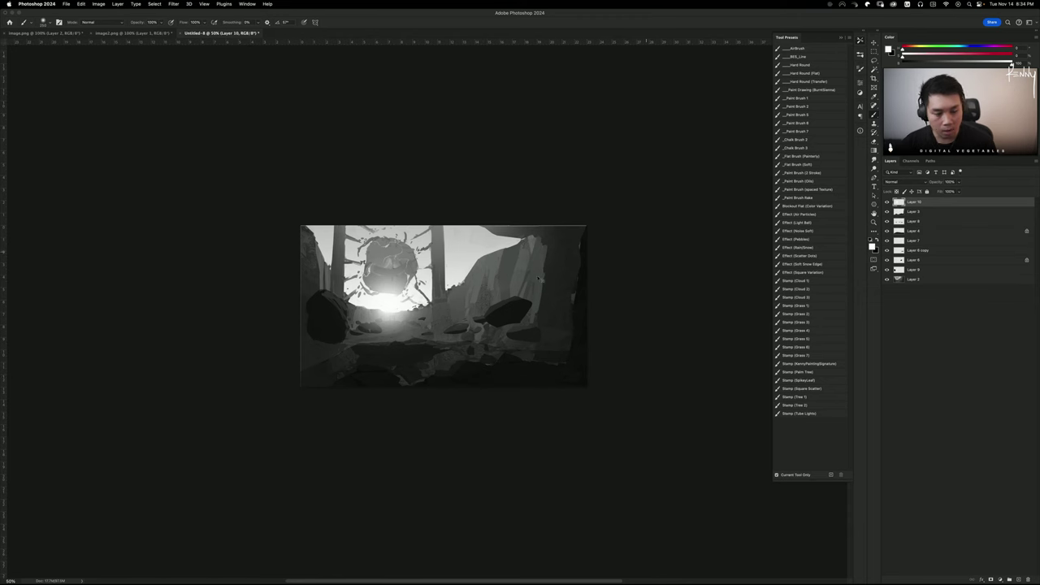
Stretch the white glow horizontally from its center with Free Transform and compare the image with Layer 10 hidden and shown
key("super+t")
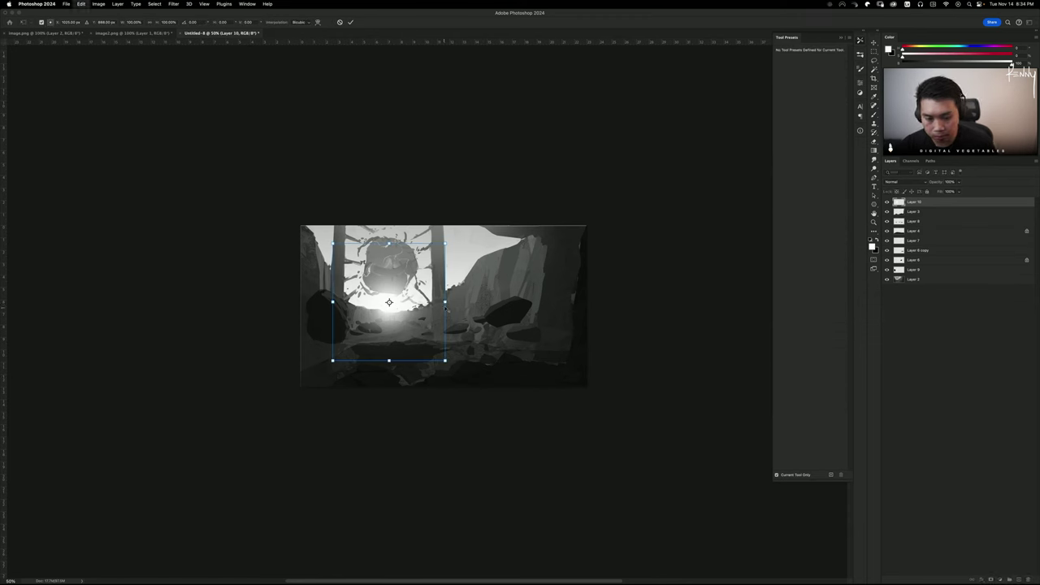
left_click_drag(445, 302, 479, 301)
key("Return")
key("b")
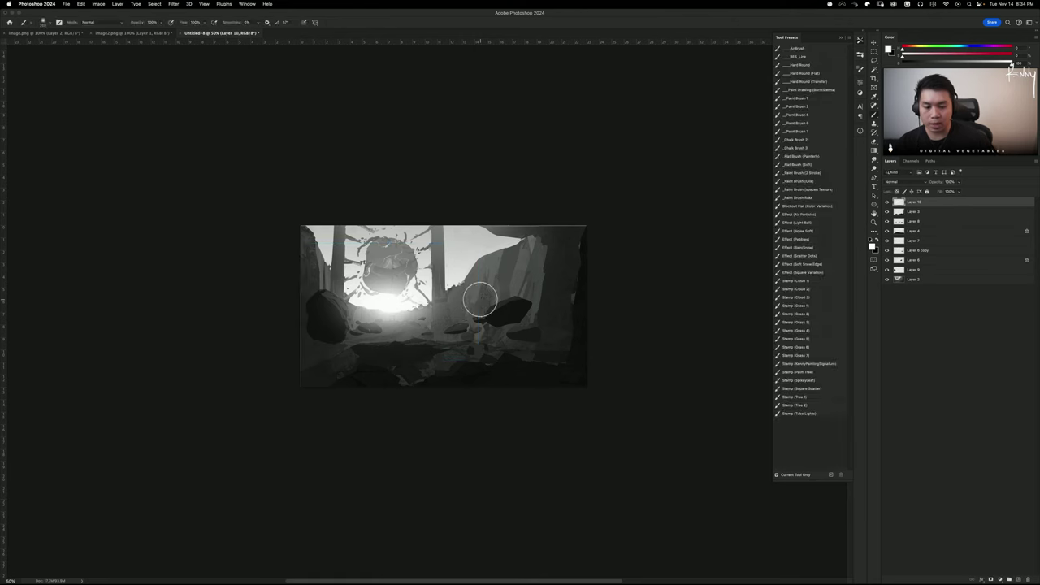
left_click(887, 202)
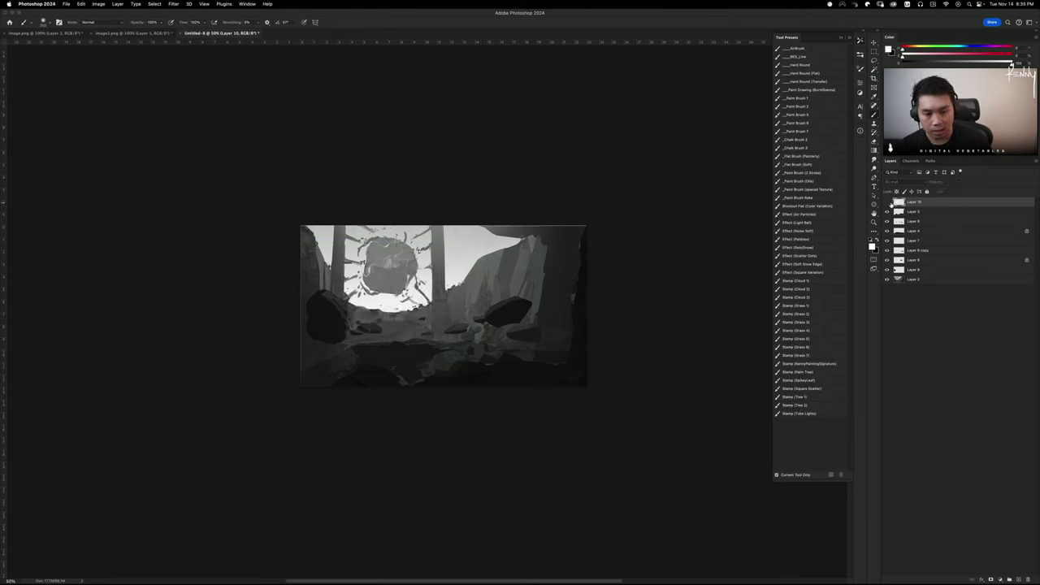
left_click(887, 202)
Scale the glow on Layer 10 down proportionally to about 74% with Free Transform
key("super+t")
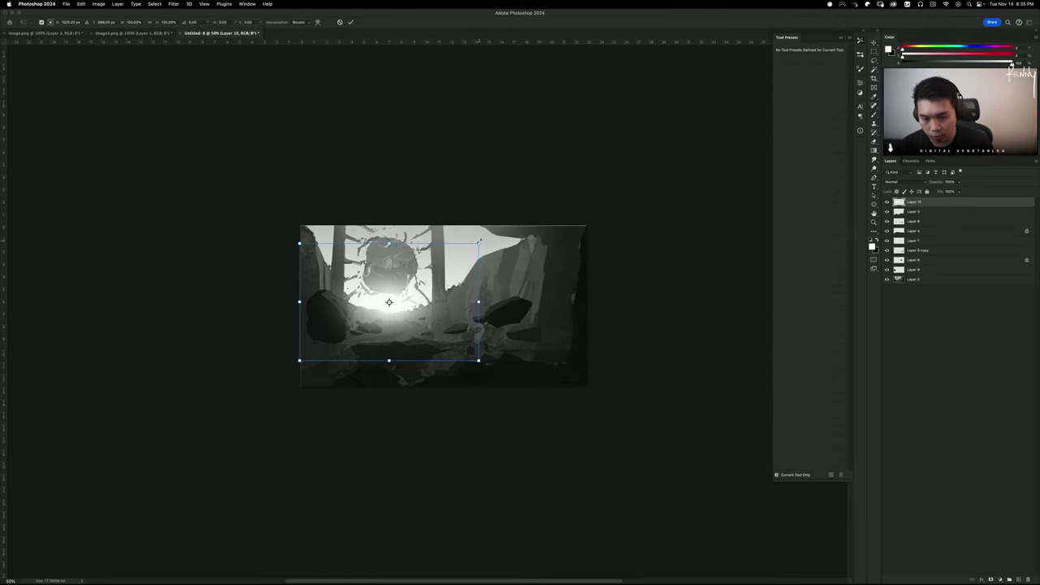
left_click_drag(479, 242, 434, 288)
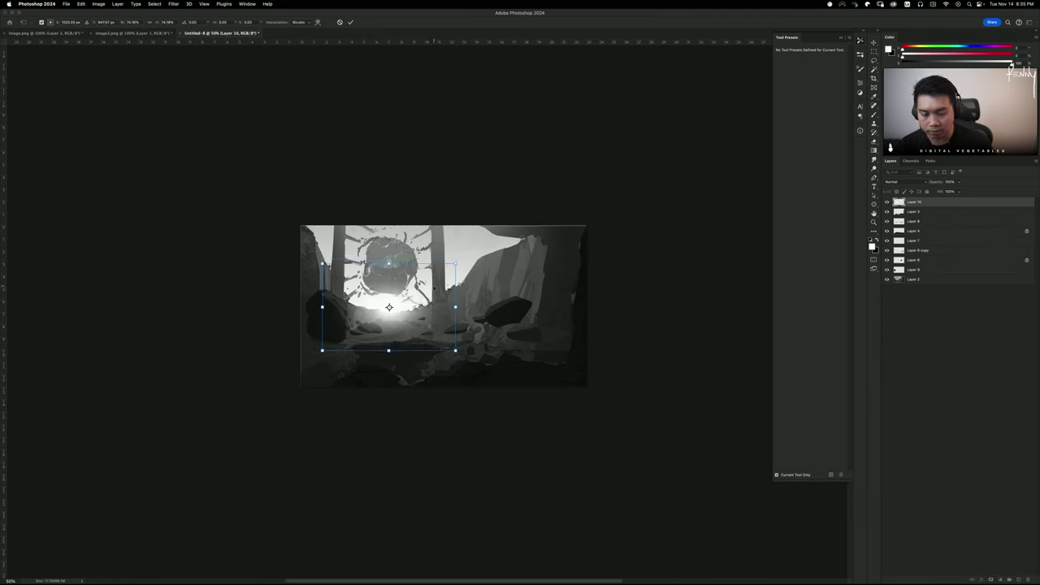
key("Return")
key("b")
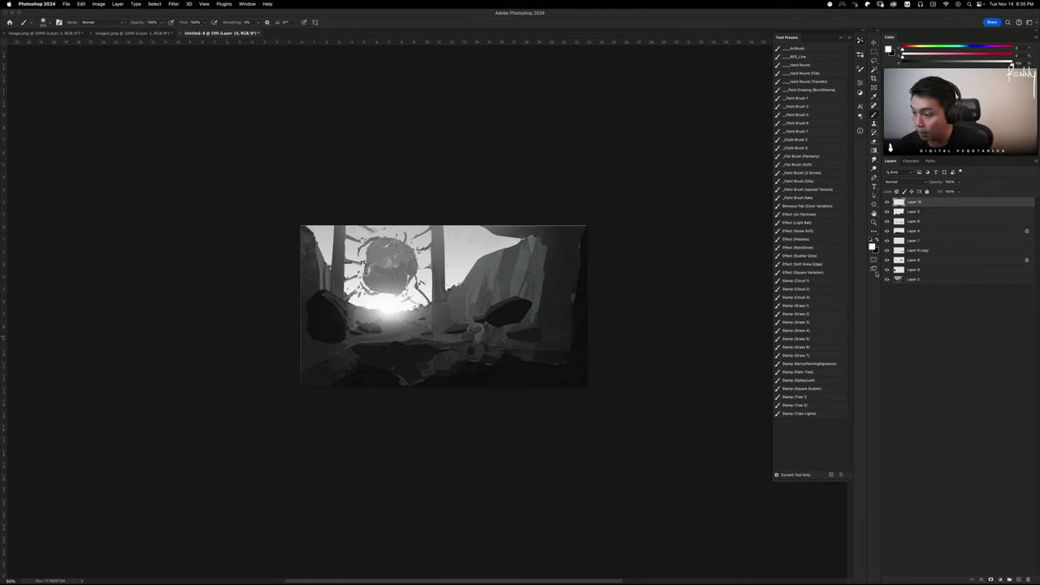
key("ctrl+j")
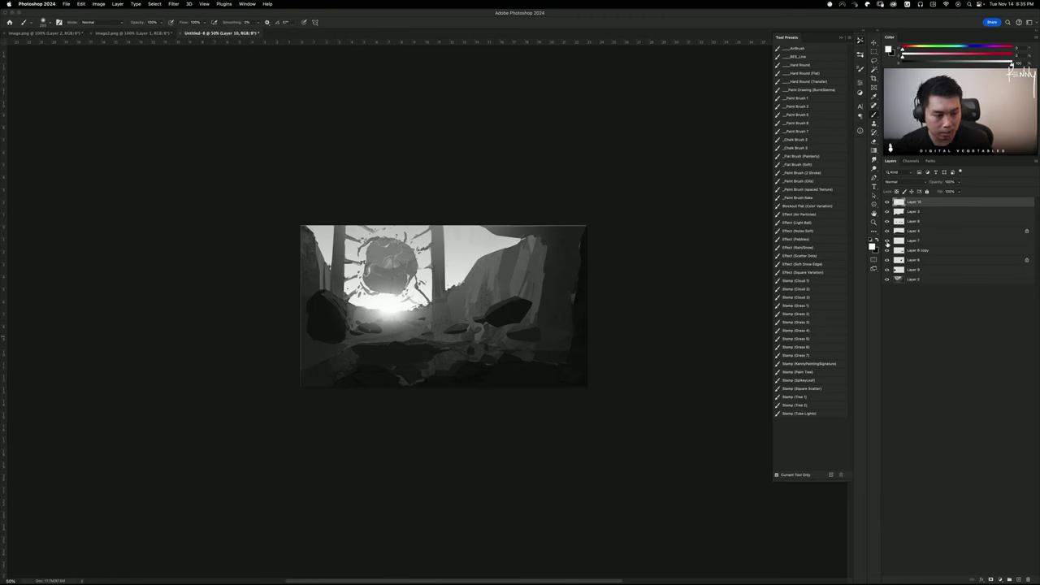
Identify Layer 4's content by toggling its visibility, and add a layer clipped to it with Lighter Color blending
left_click(927, 231)
left_click(887, 232)
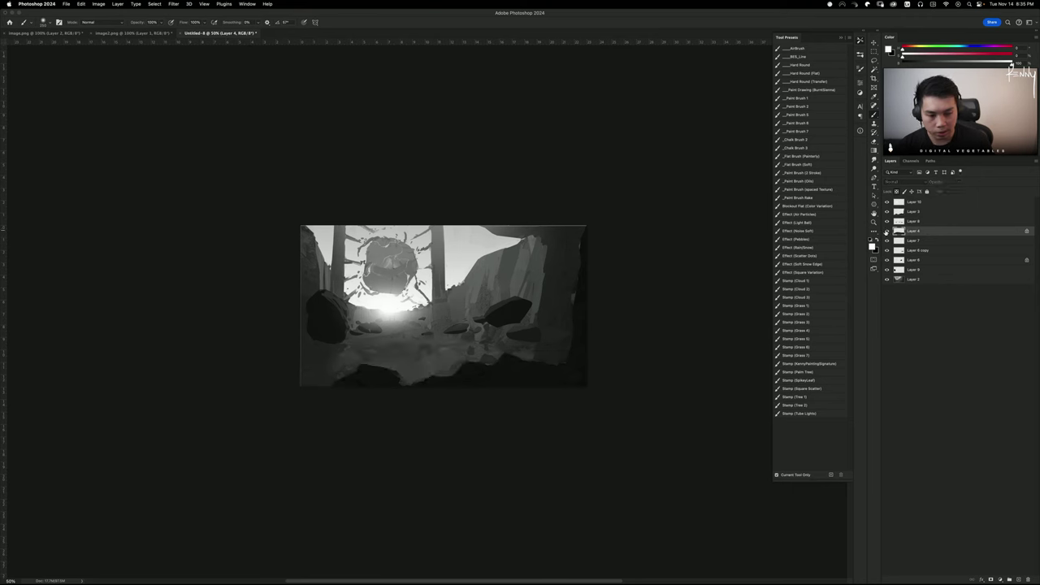
left_click(887, 231)
key("ctrl+shift+alt+n")
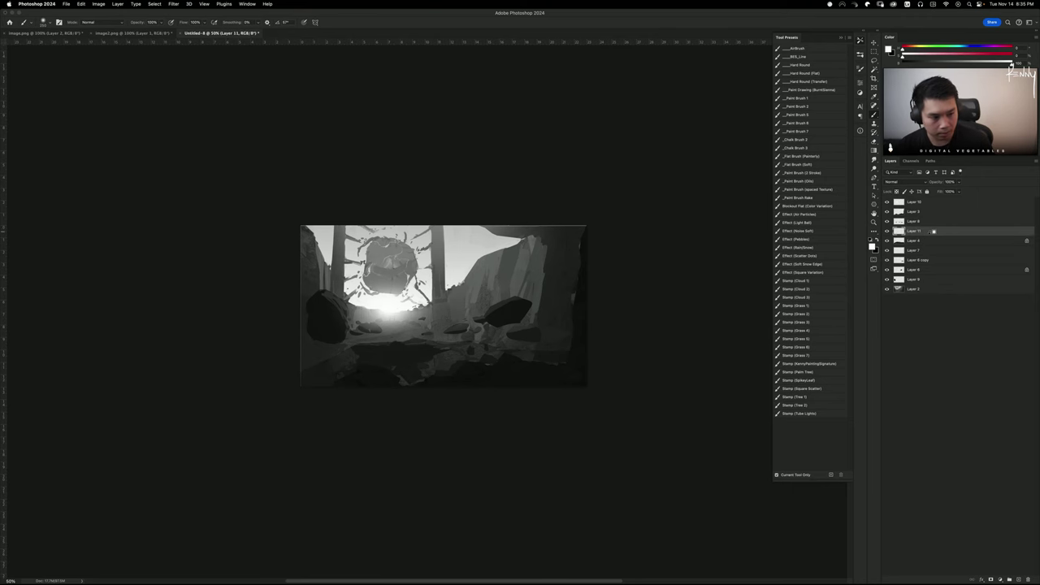
left_click(904, 182)
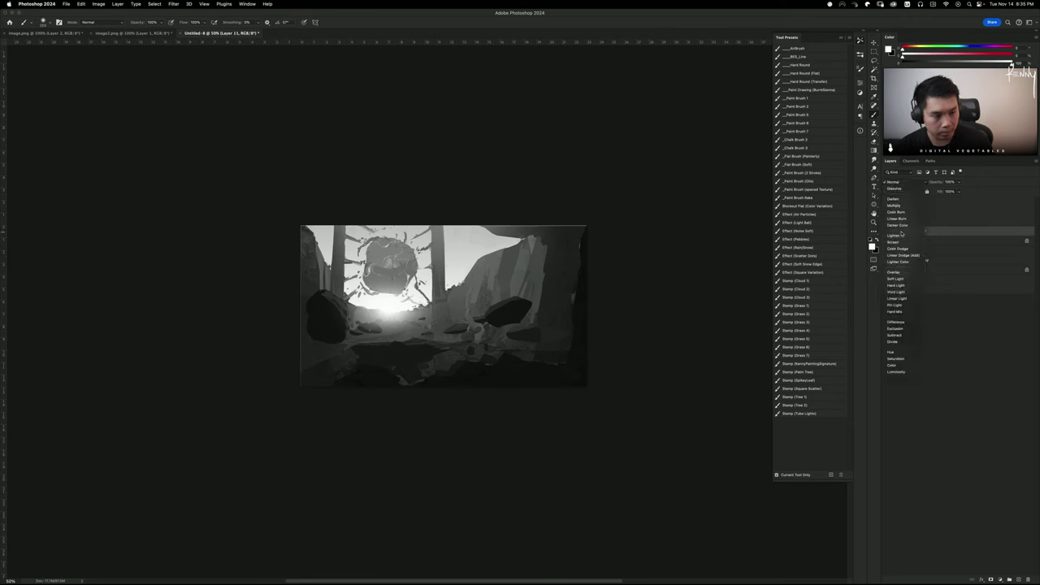
left_click(899, 260)
Sample a midground grey and lay a gradient haze over the foreground on the clipped Layer 11, undoing the heavier pass
left_click_drag(445, 332, 374, 339, "alt")
key("g")
left_click_drag(400, 301, 420, 431)
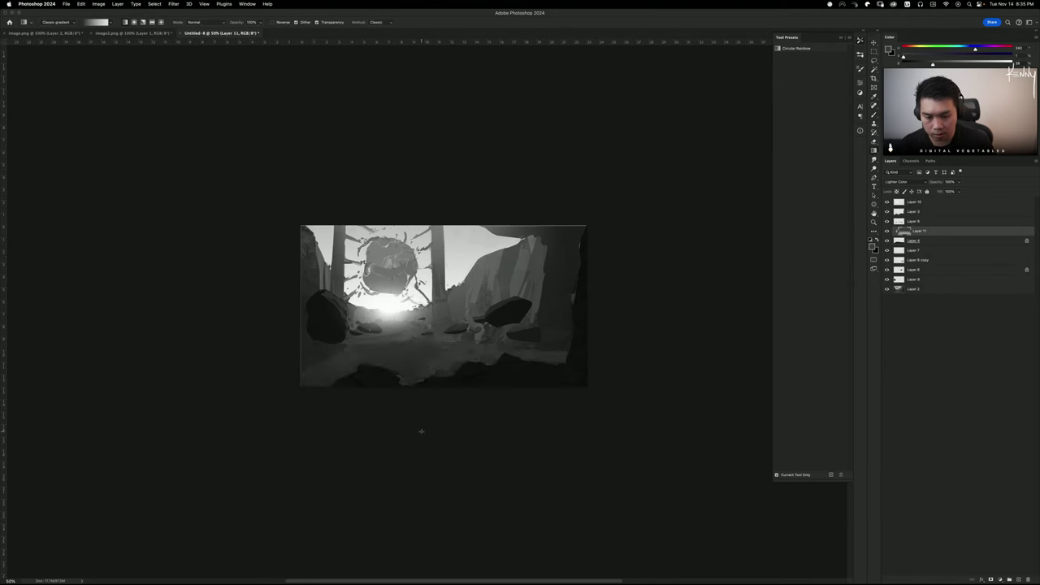
key("super+z")
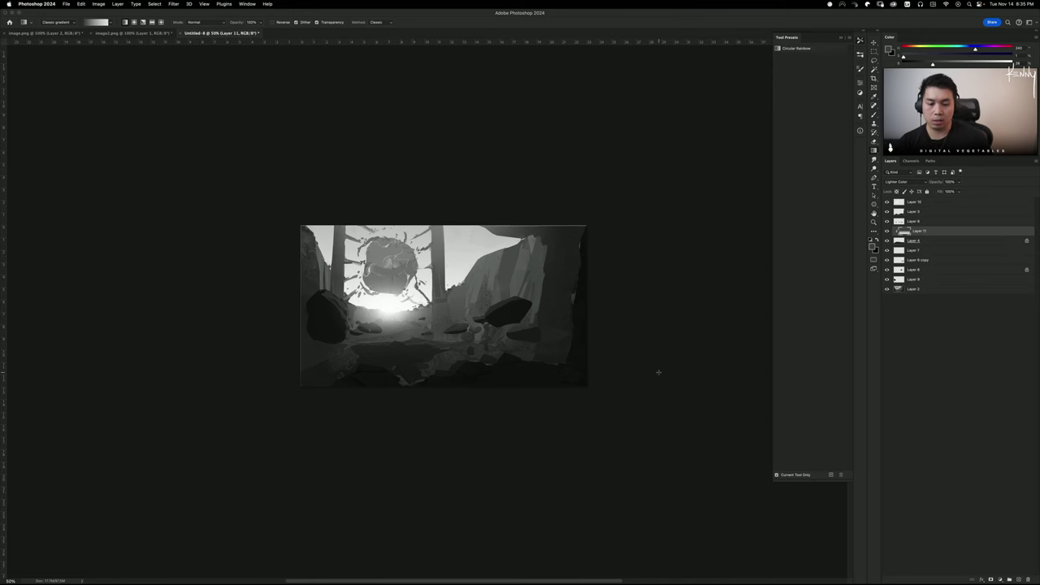
Merge all layers from Layer 2 through Layer 10 into a single layer
left_click(946, 203)
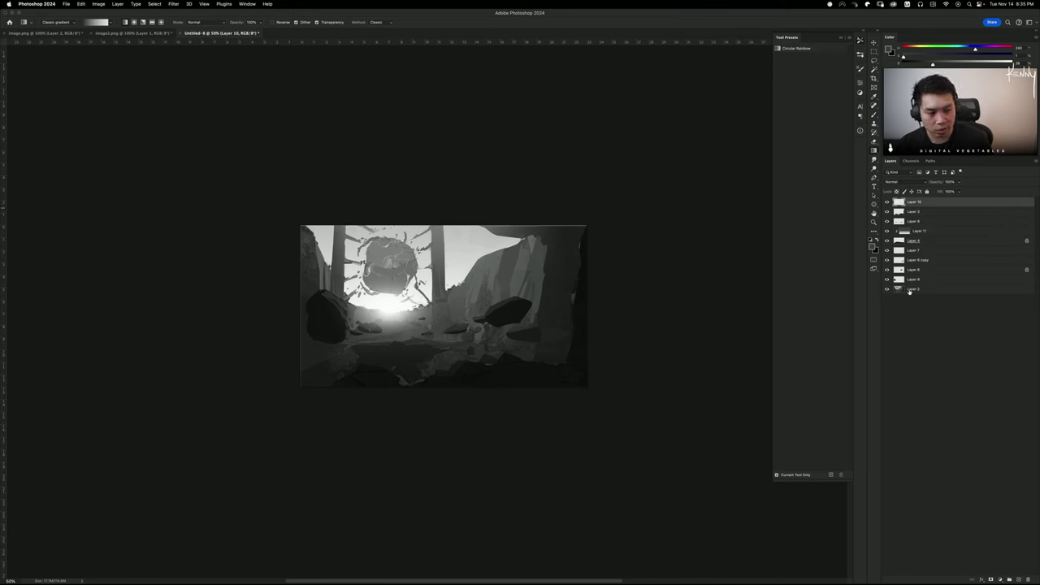
left_click(909, 289)
left_click(918, 204, "shift")
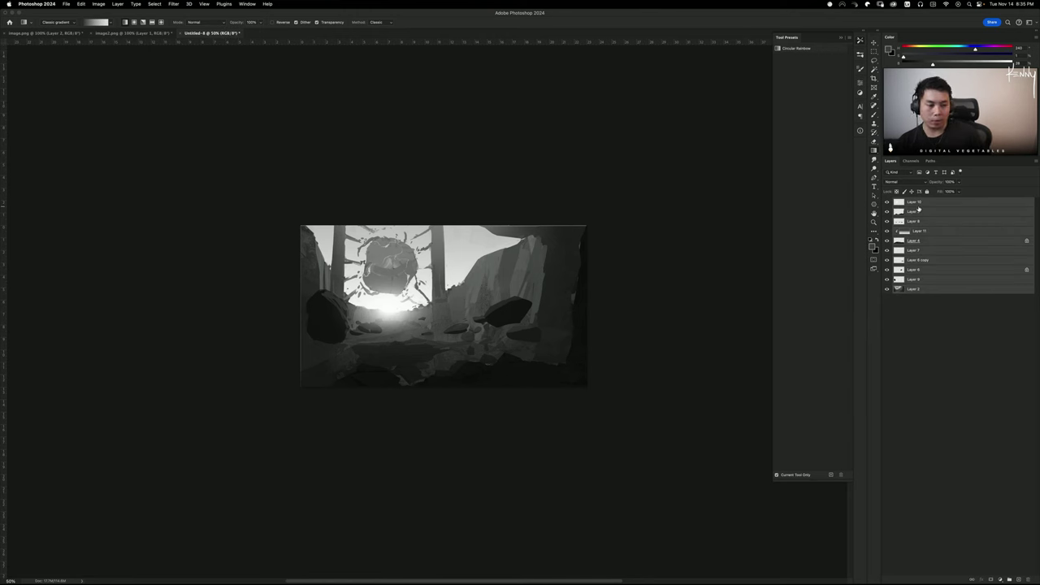
key("ctrl+e")
Darken the merged painting's midtones with Levels by setting the midtone input to about 0.79
key("ctrl+l")
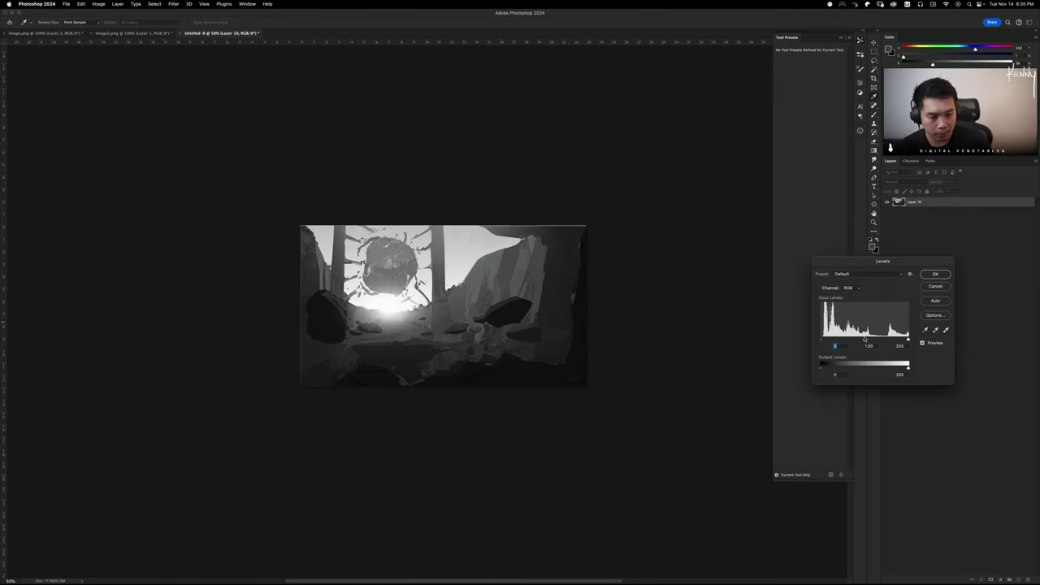
mouse_move(865, 340)
left_mouse_down()
mouse_move(885, 340)
mouse_move(871, 340)
left_mouse_up()
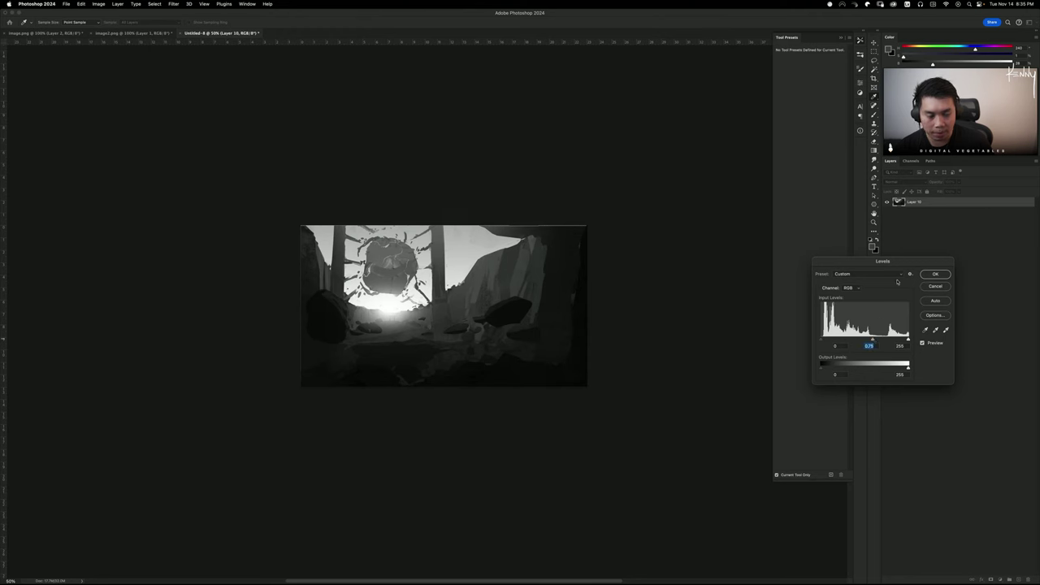
left_click(935, 273)
Paint light rim highlights on the glow-facing edges of the right-hand boulders using brush colors sampled from the glow and sky
key("b")
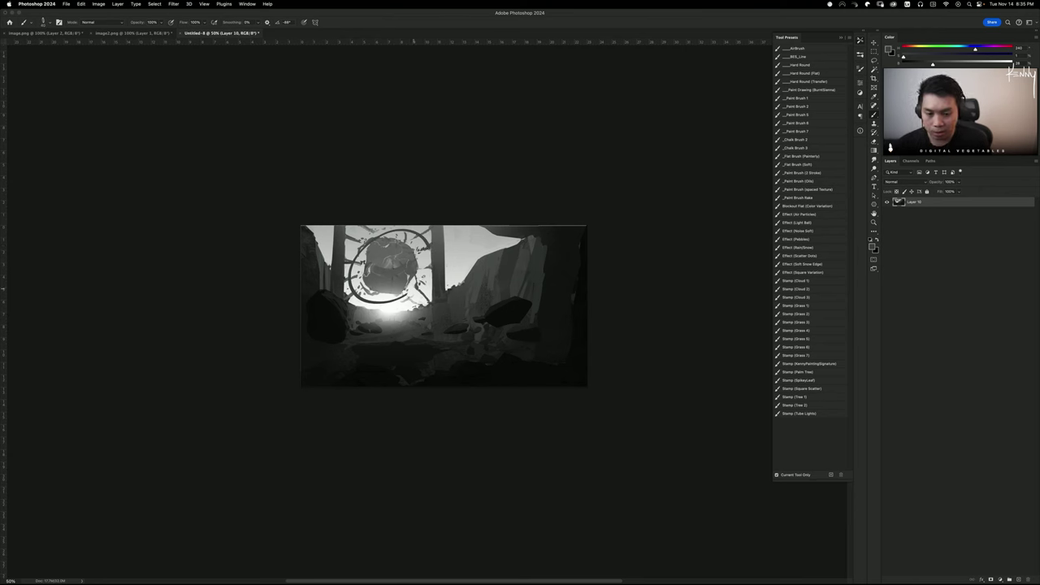
left_click(400, 307, "alt")
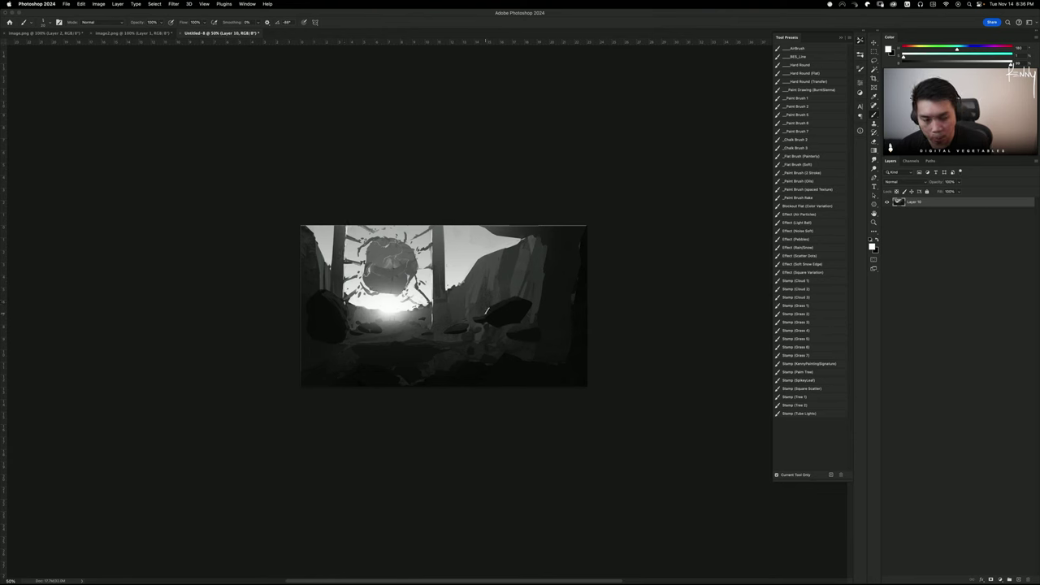
left_click(492, 288, "alt")
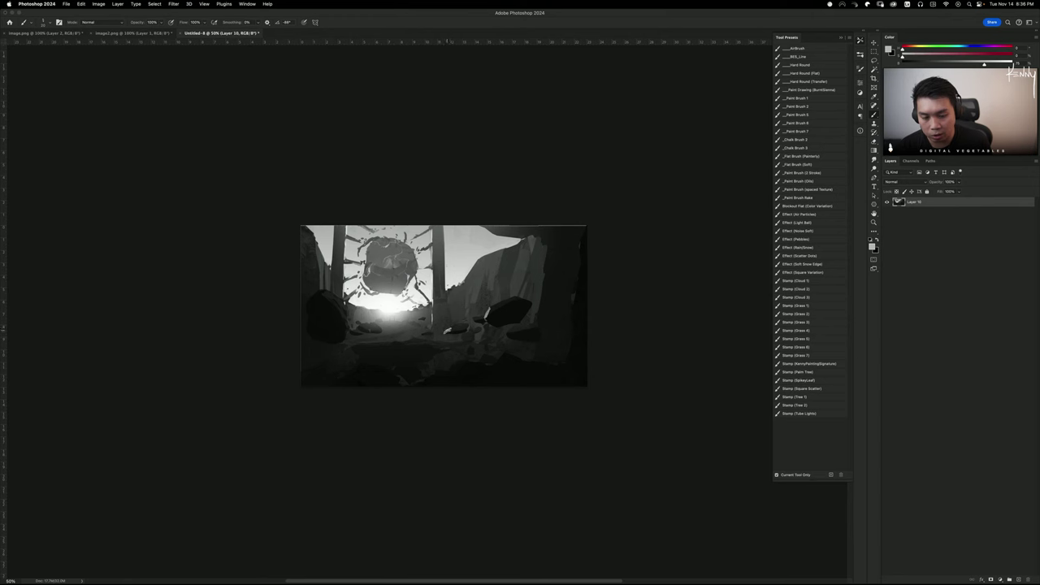
left_click(449, 331, "alt")
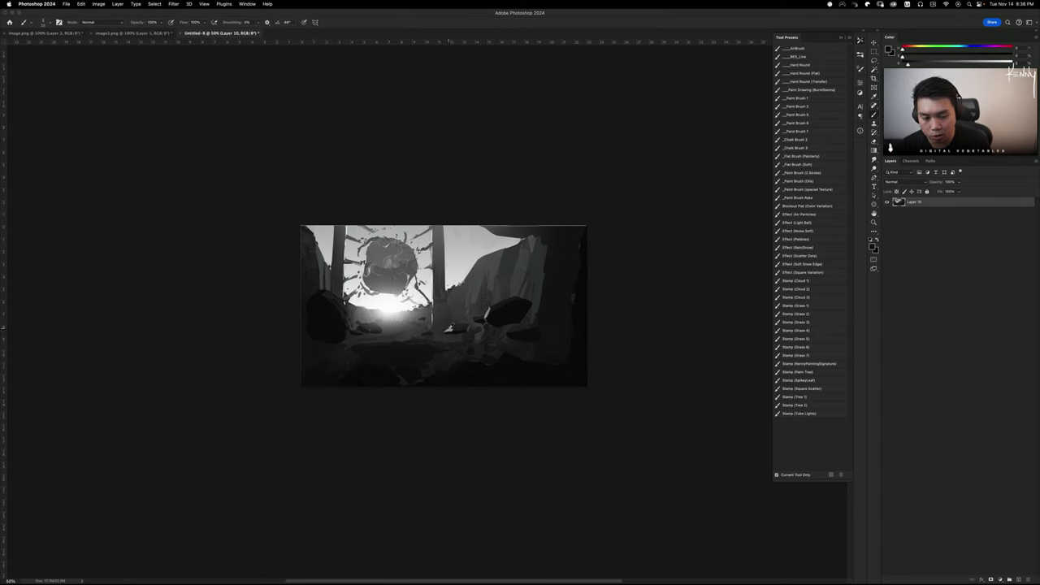
Extend the rim highlights to the large left boulder's glow-facing edge, refining it with sampled light and dark greys
left_click(449, 328, "alt")
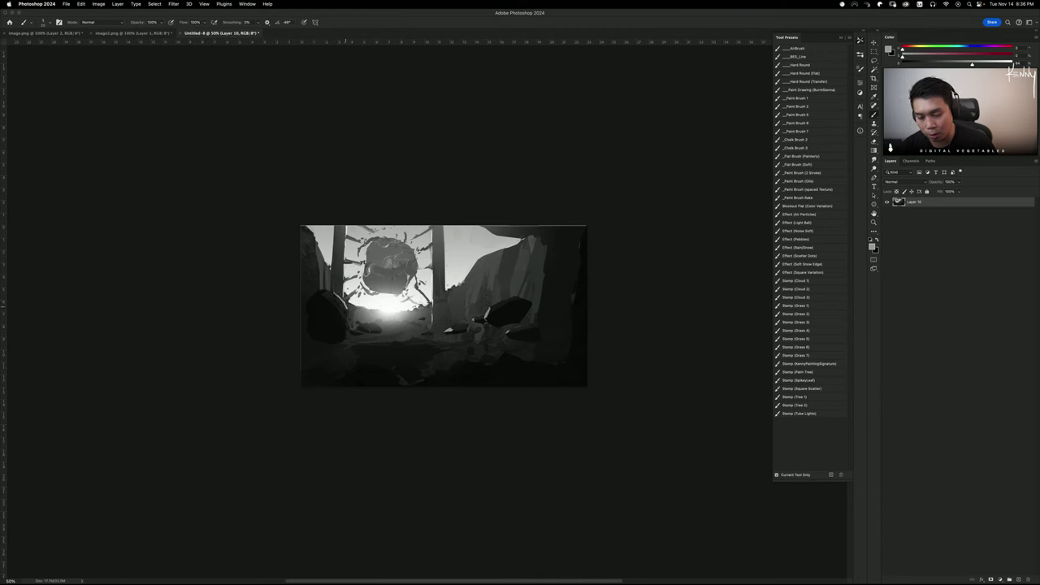
left_click(347, 311, "alt")
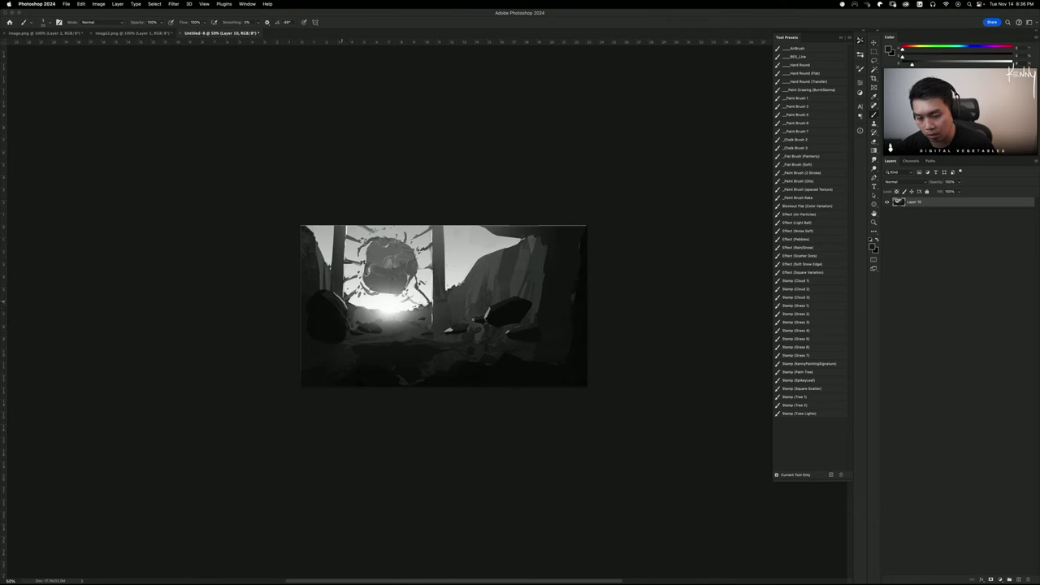
left_click(346, 302, "alt")
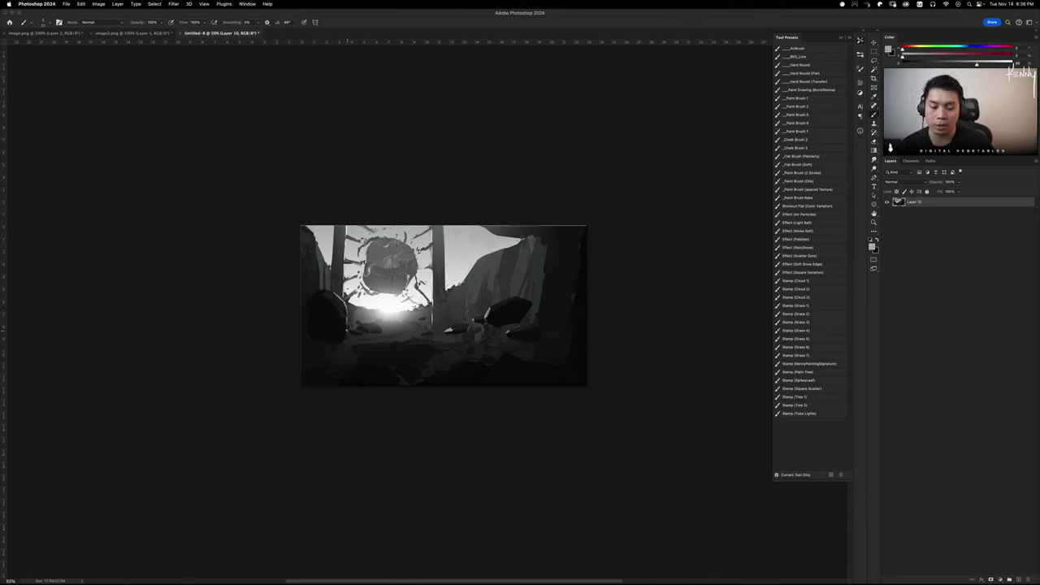
Lasso the small rocks below the glow and lighten them softly with the Airbrush preset in sampled white
left_click(388, 312, "alt")
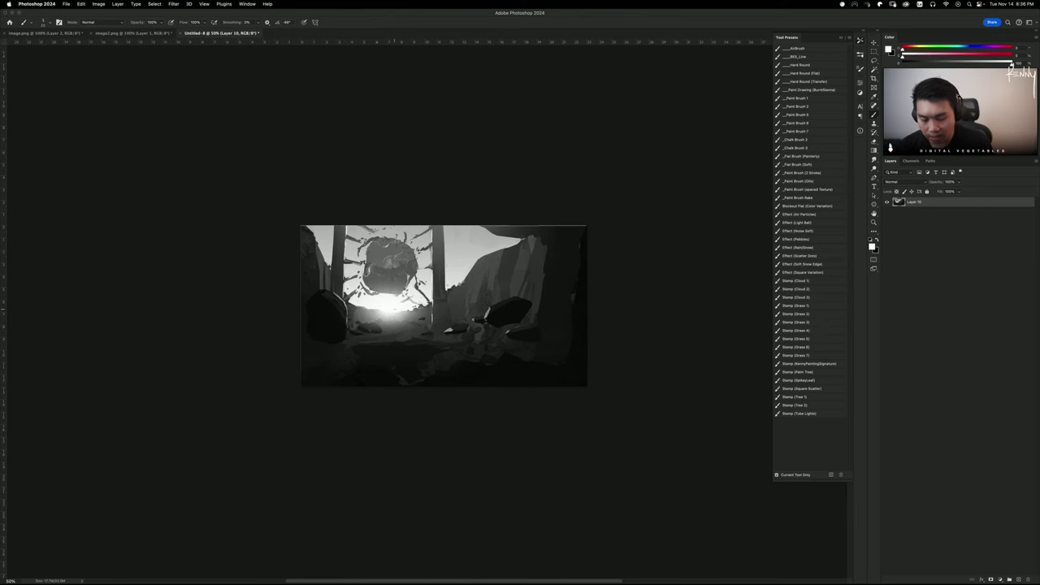
key("l")
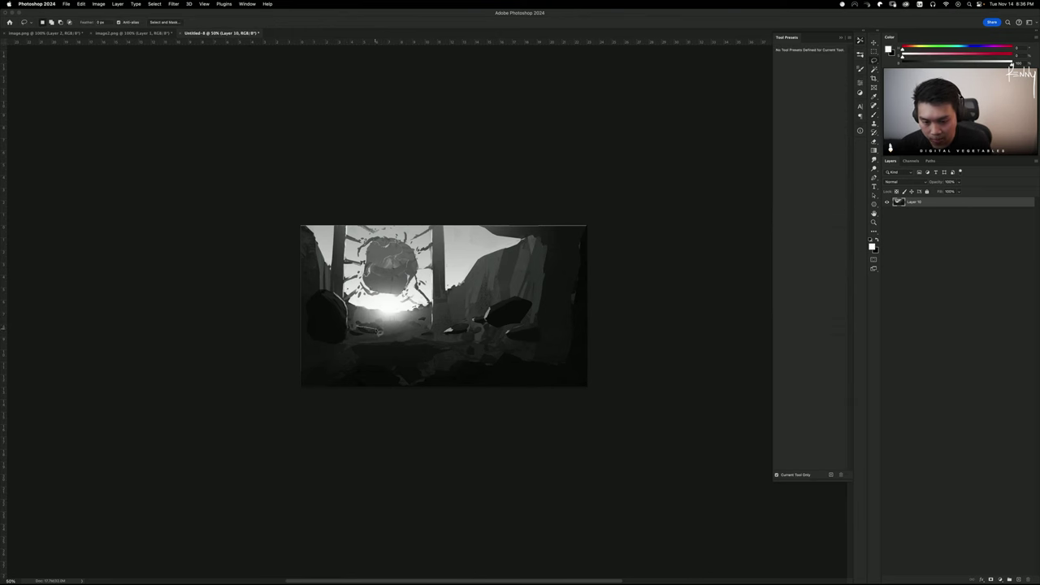
key("b")
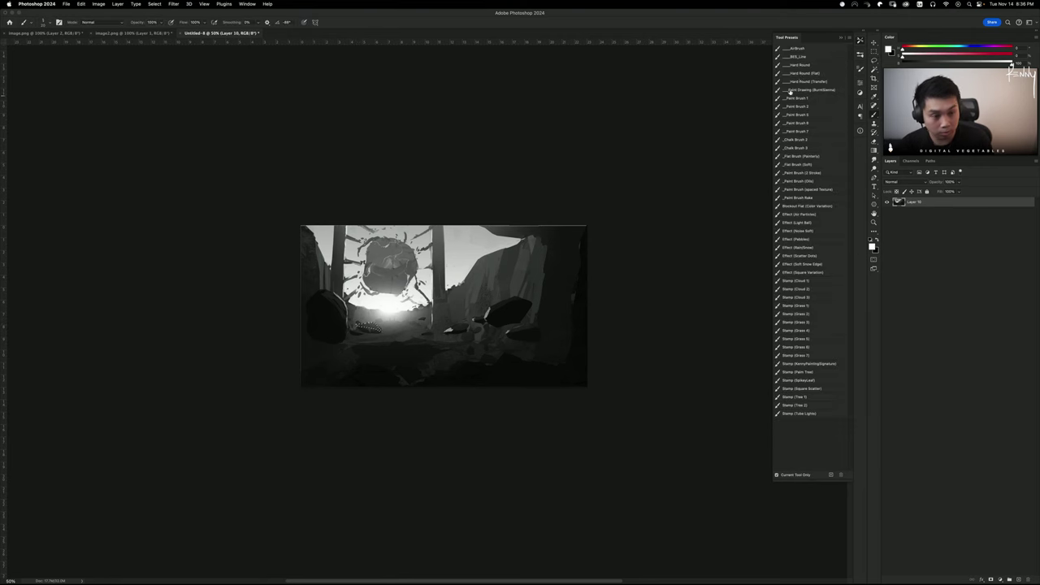
left_click(807, 51)
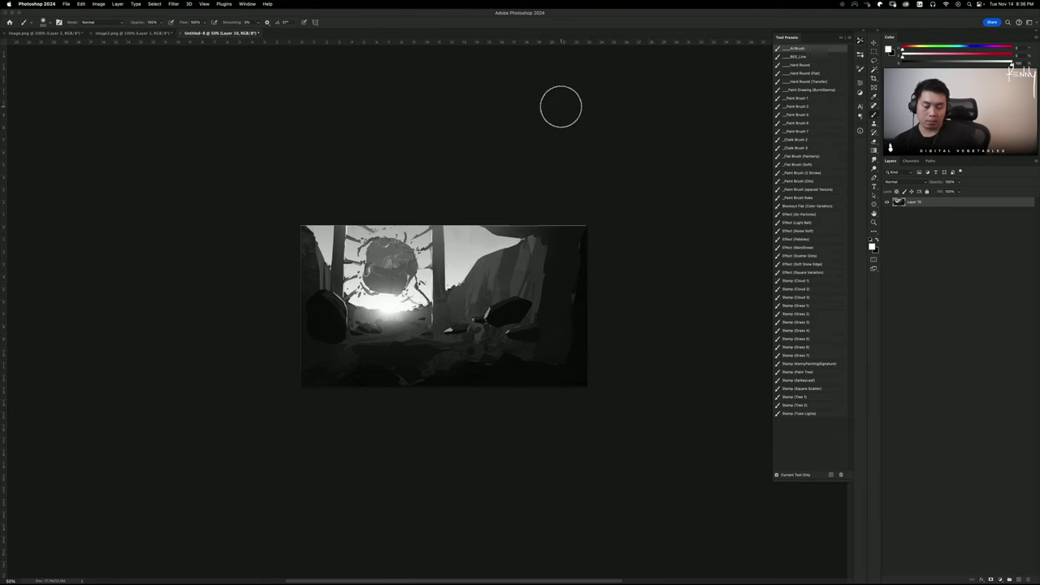
Check the composition at 33.33% zoom, return to 50%, and bring up image.png for comparison
key("super+minus")
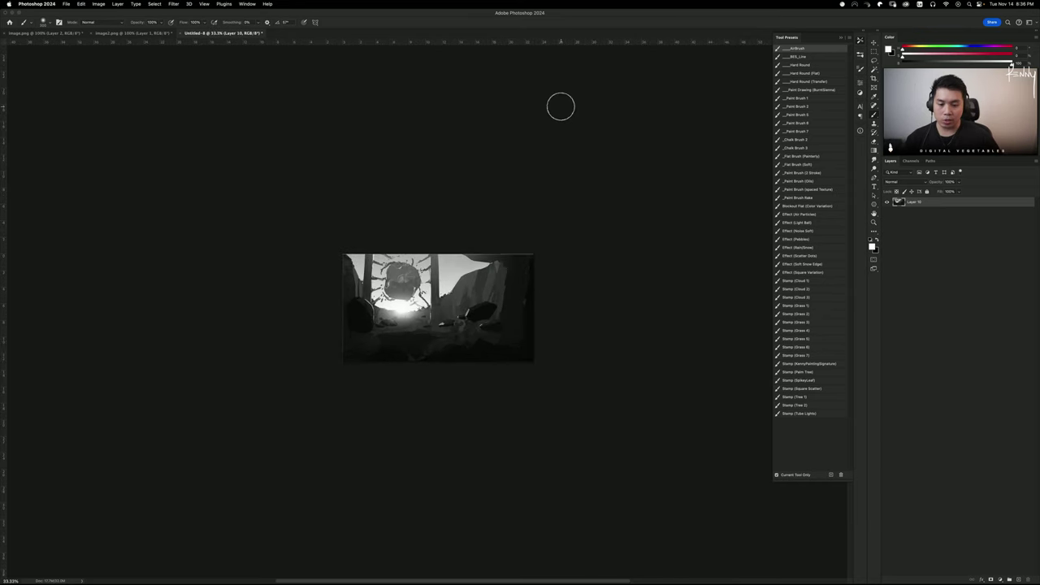
key("super+plus")
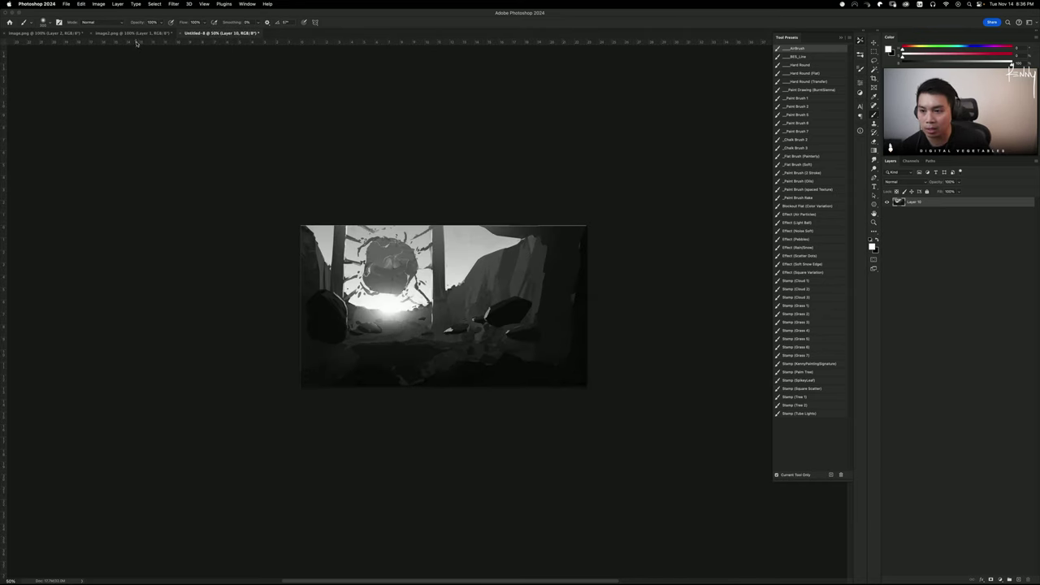
left_click(53, 35)
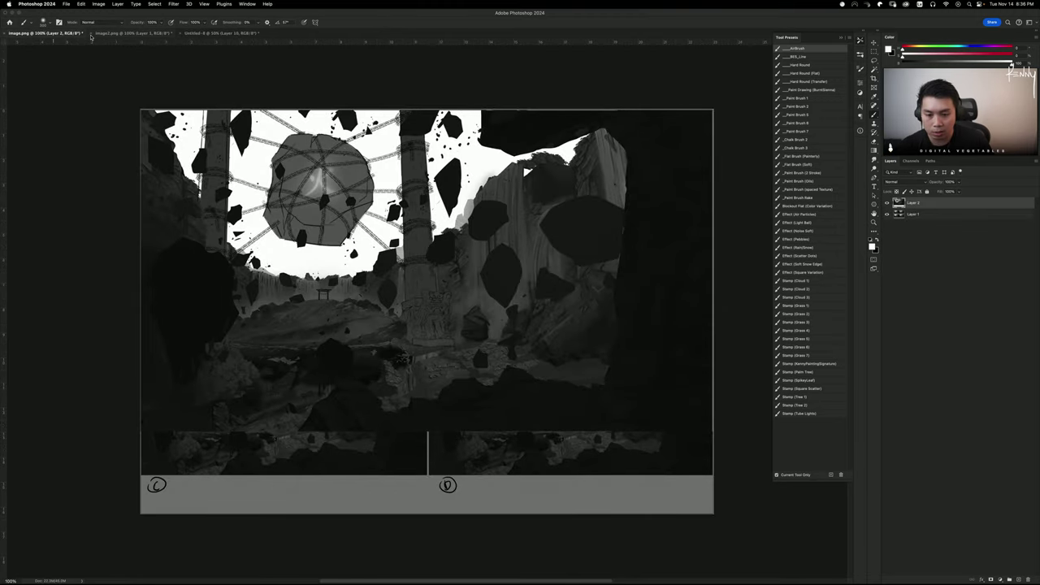
View image.png at 50% zoom and compare it with the Untitled-8 composition sketch
key("super+minus")
key("super+minus")
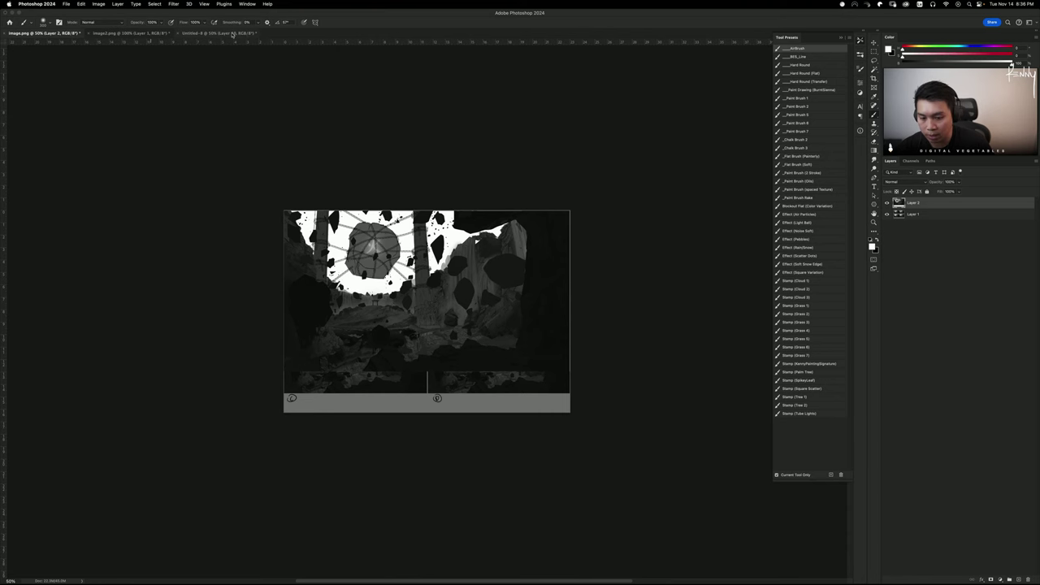
left_click(234, 34)
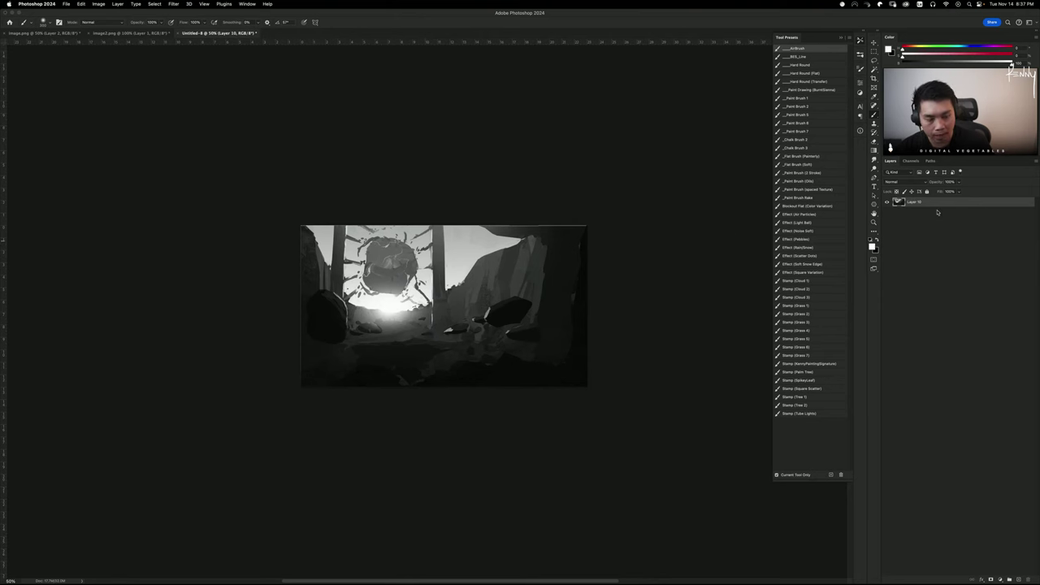
Add a new layer above the Untitled-8 composition and choose a red brush preset for annotations
key("super+shift+n")
key("Return")
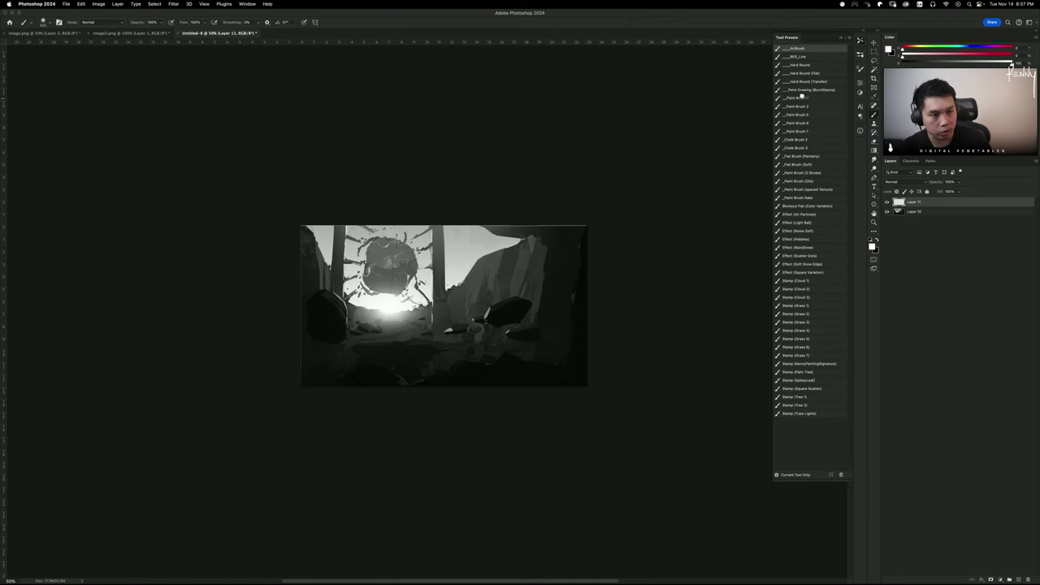
left_click(802, 98)
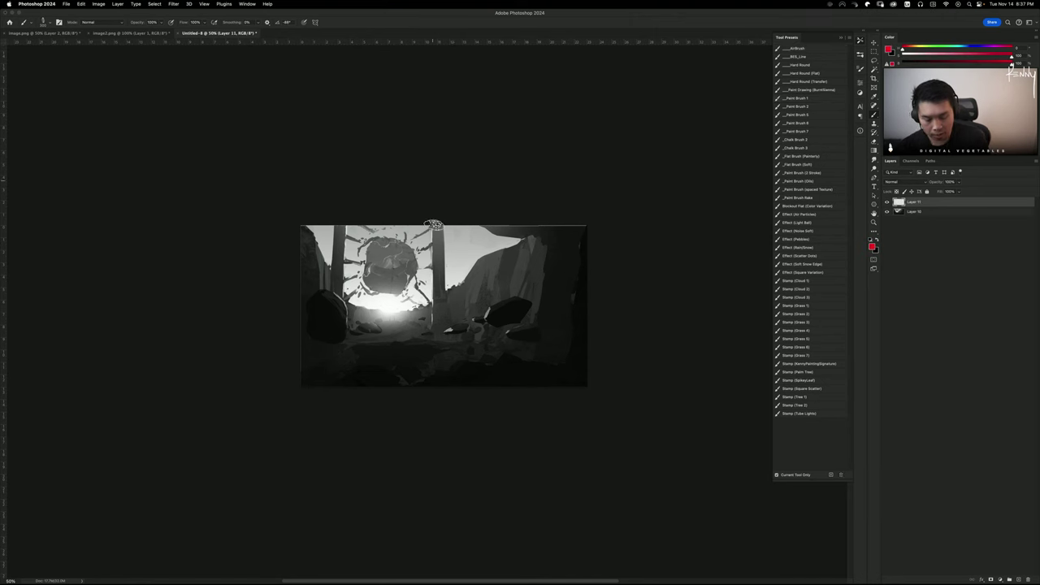
Circle the gate designs of sketches E, G and H in image2.png temporarily in red, undoing each mark
left_click(114, 34)
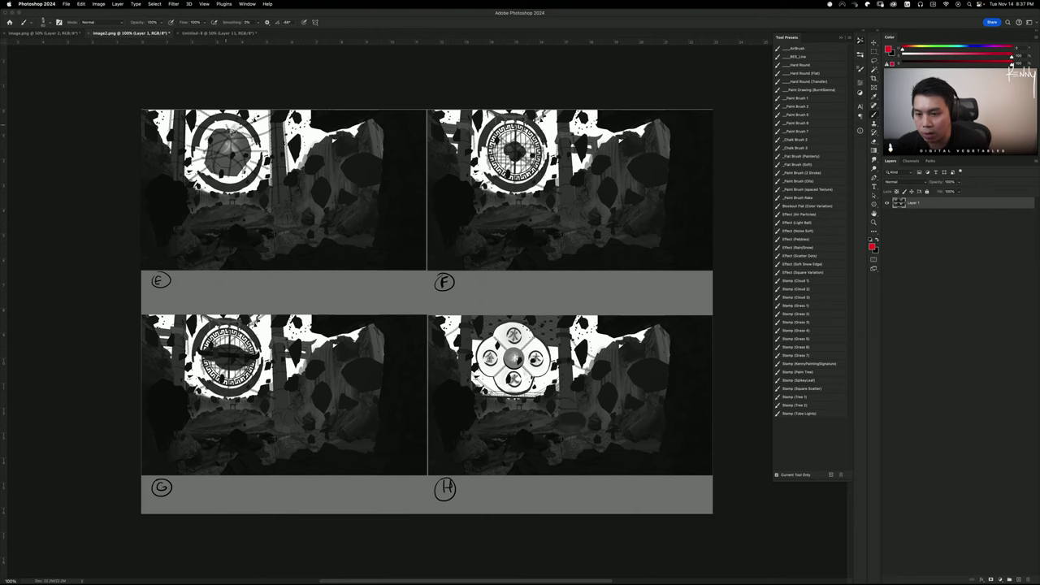
left_click_drag(237, 108, 235, 108)
key("super+z")
left_click_drag(255, 362, 263, 374)
key("super+z")
left_click_drag(515, 317, 539, 338)
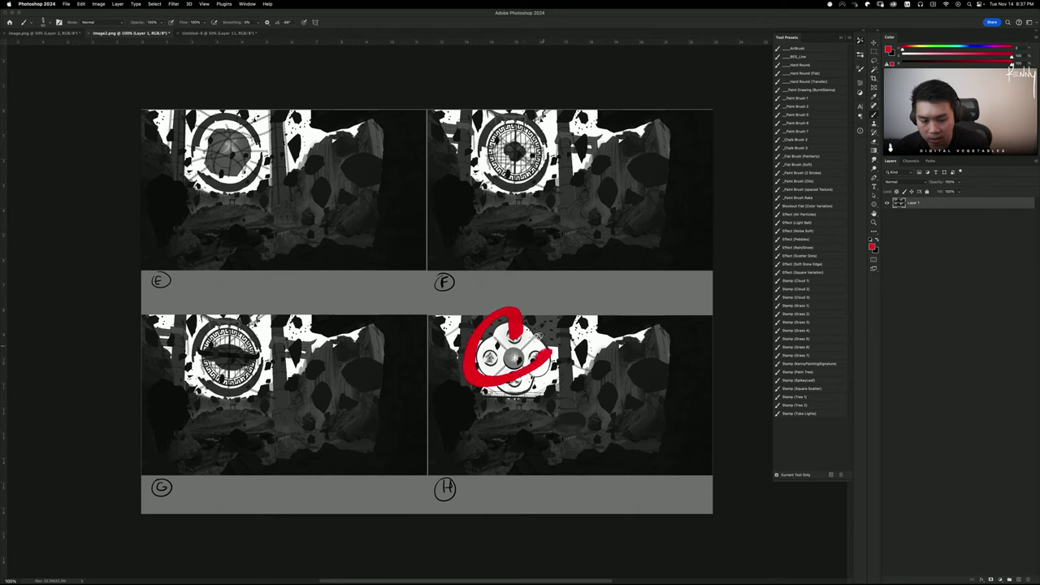
key("super+z")
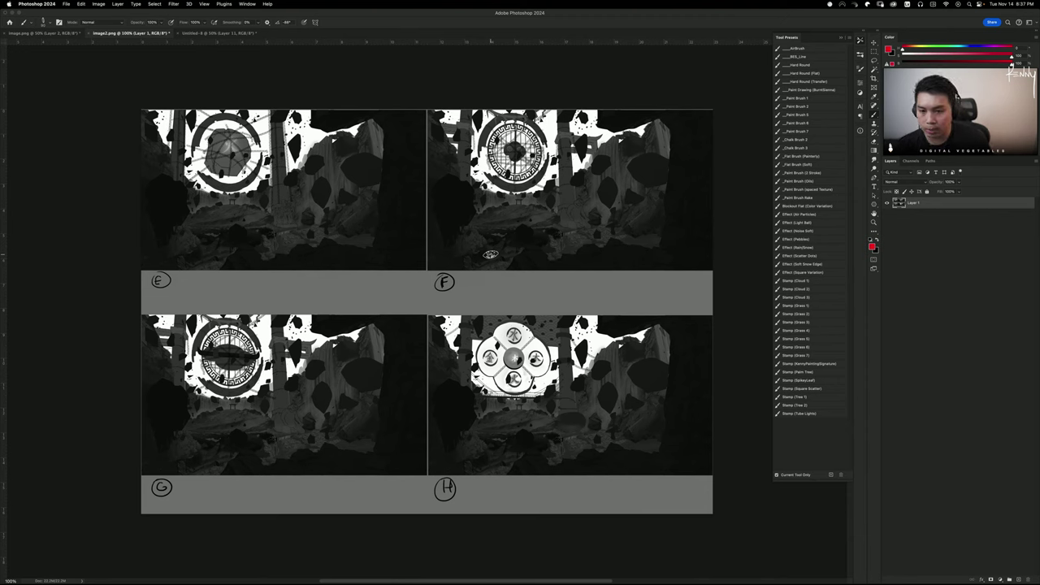
mouse_move(237, 114)
left_mouse_down()
mouse_move(256, 185)
mouse_move(260, 112)
left_mouse_up()
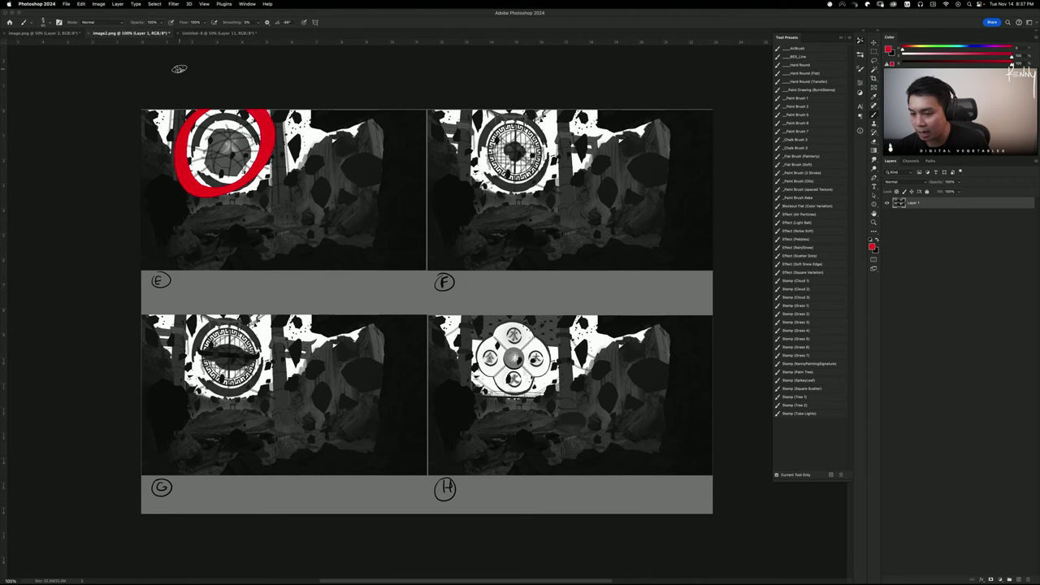
key("ctrl+z")
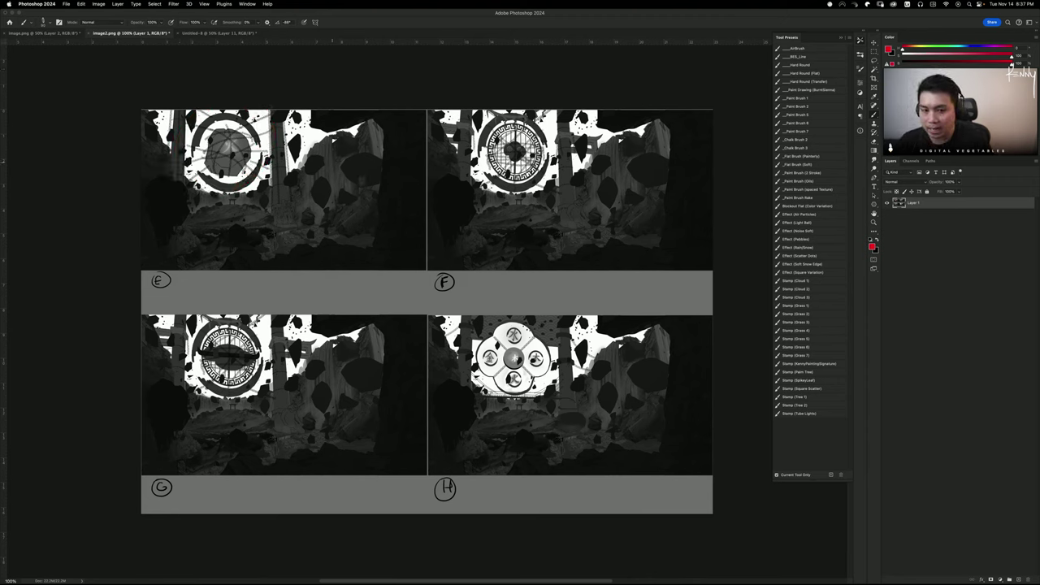
left_click_drag(496, 285, 579, 353)
left_click_drag(468, 309, 468, 259)
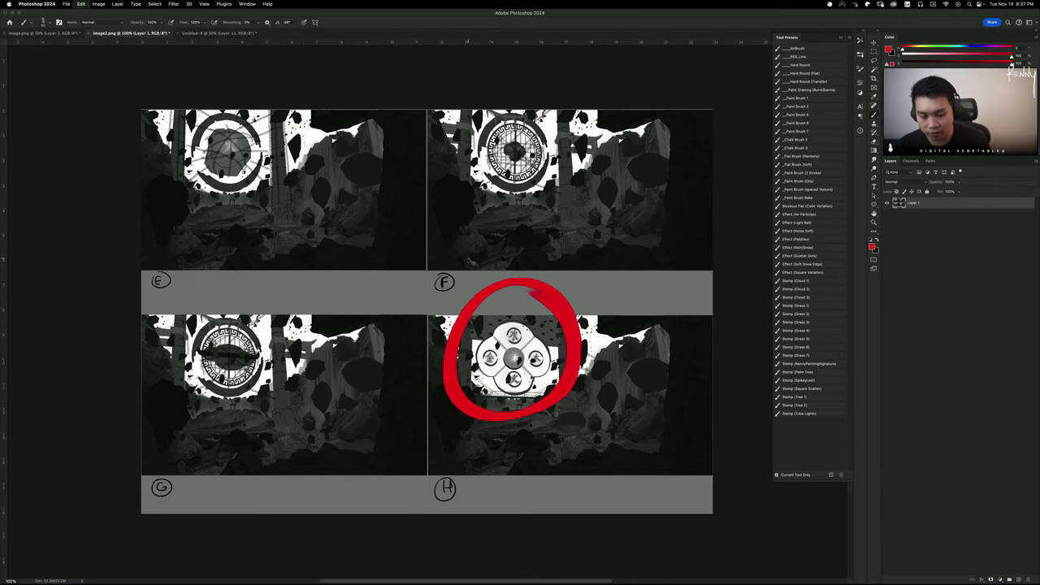
key("ctrl+z")
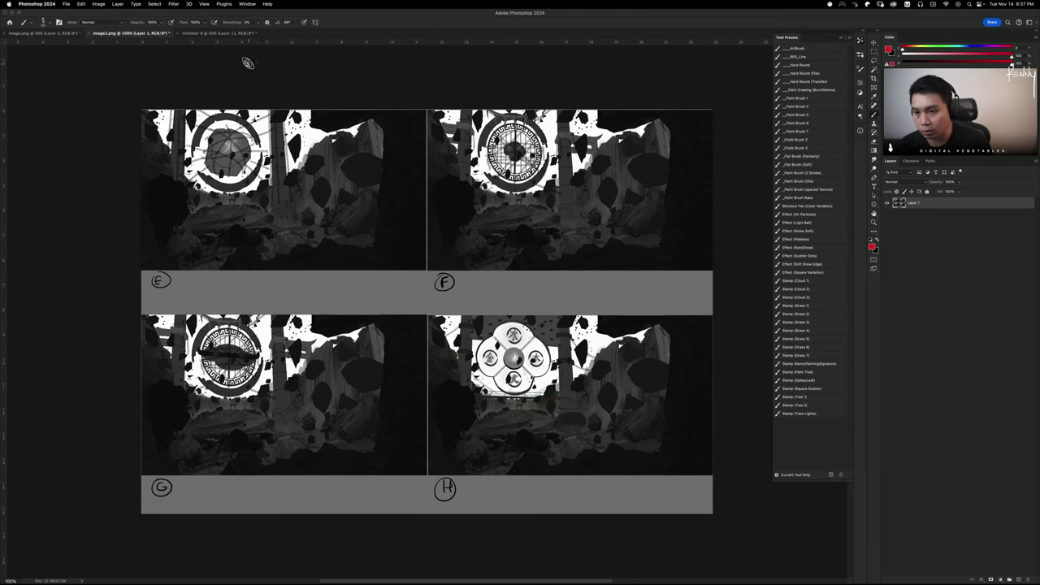
Circle the gate and glow area of the Untitled-8 composition in red and undo the mark
left_click(239, 34)
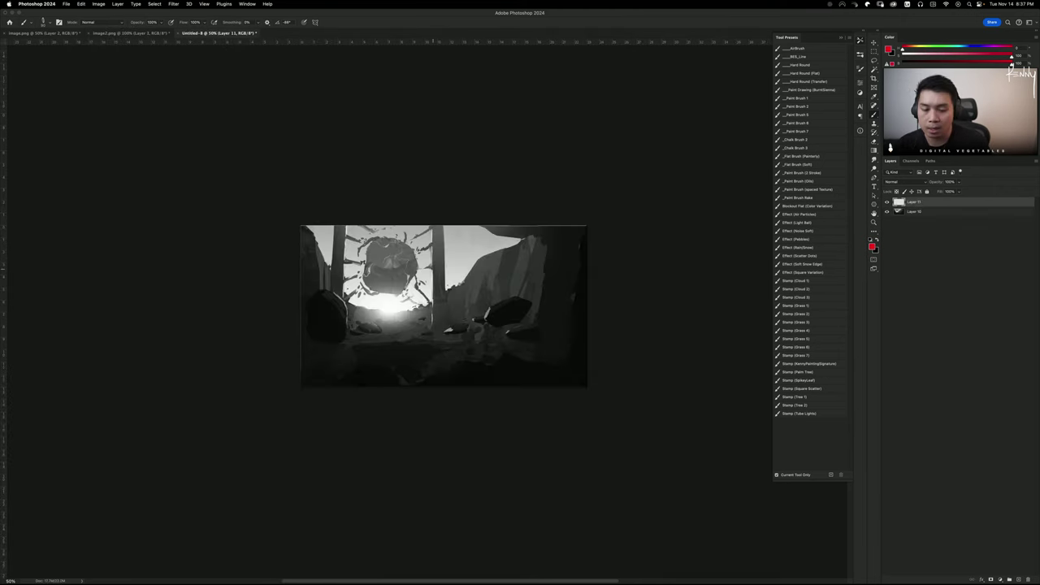
left_click_drag(430, 195, 457, 223)
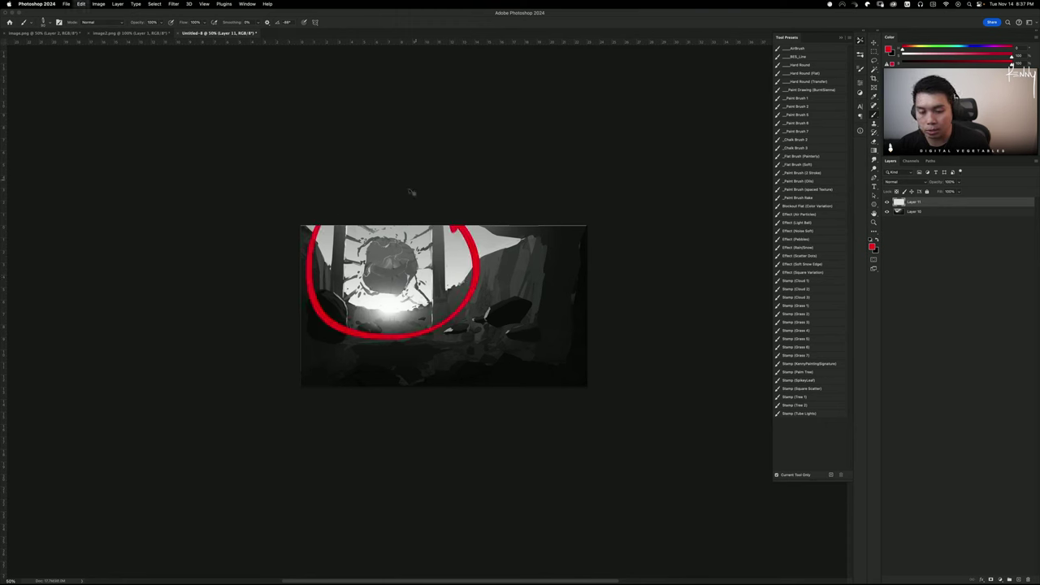
key("ctrl+z")
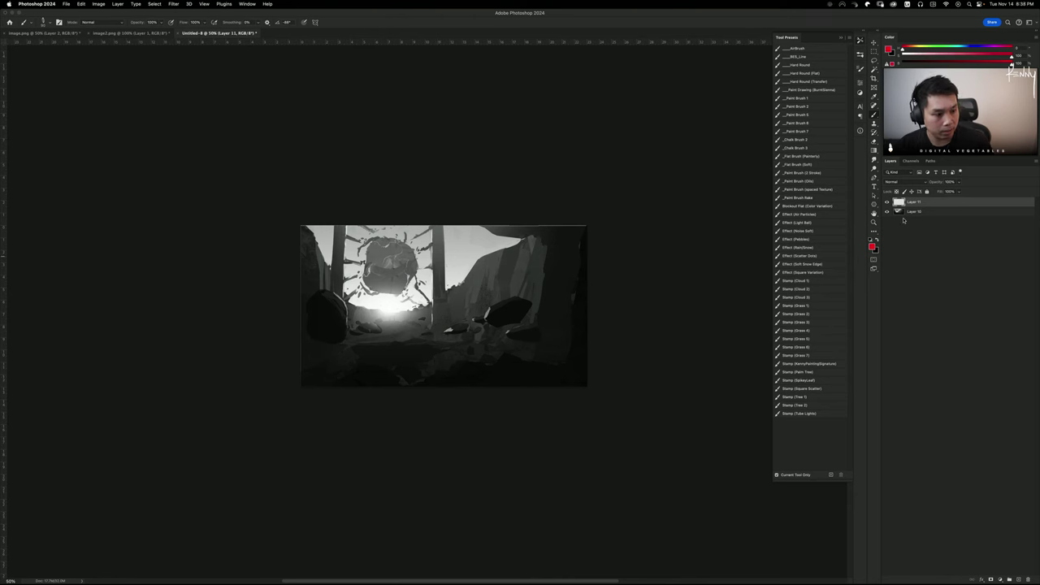
Merge the annotation layer into the composition and save the document in Photoshop format as notes.psd
key("super+e")
key("super+s")
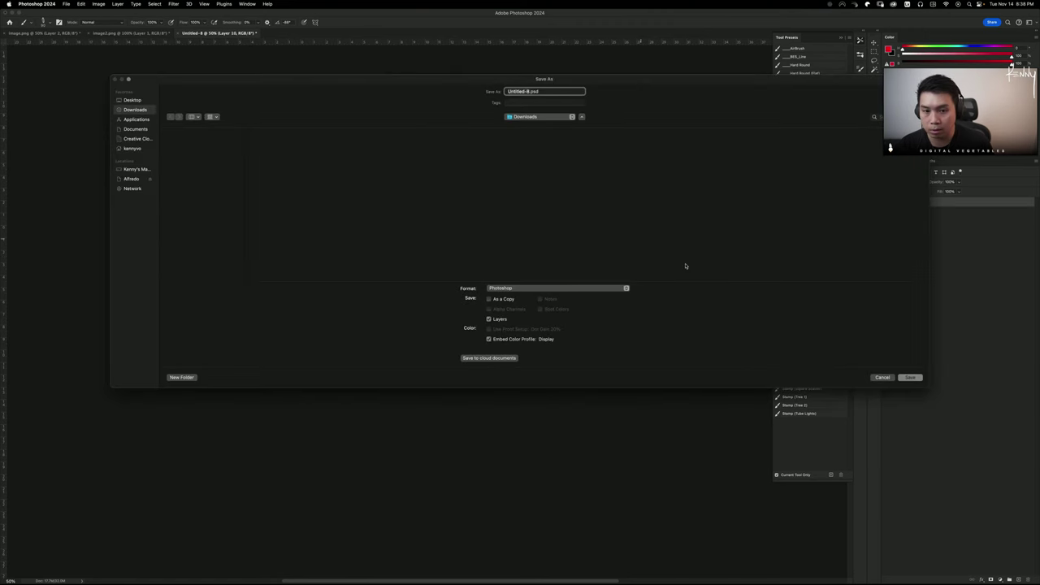
left_click(909, 377)
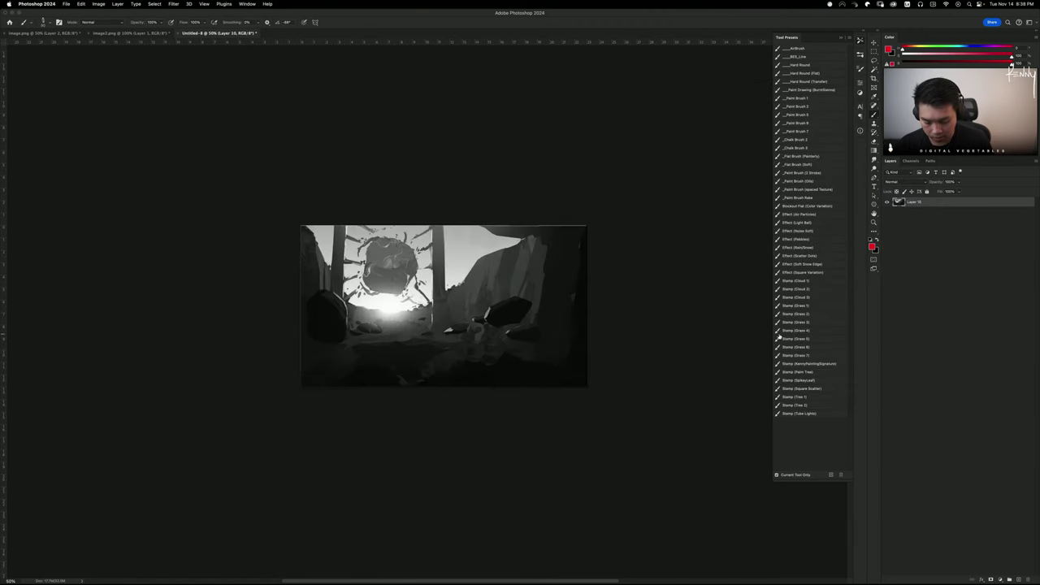
key("super+shift+s")
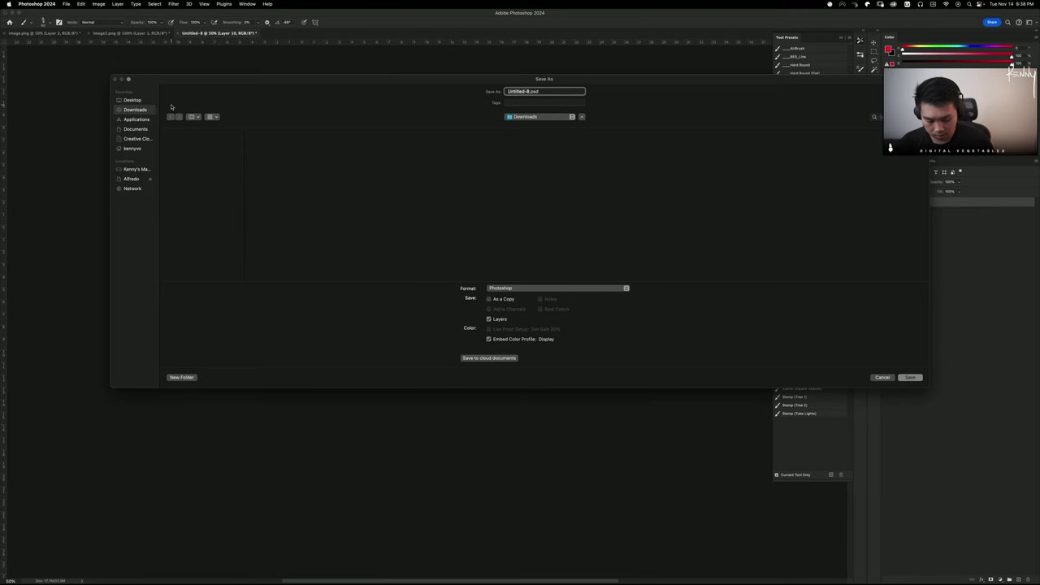
type("notes")
key("Return")
key("Return")
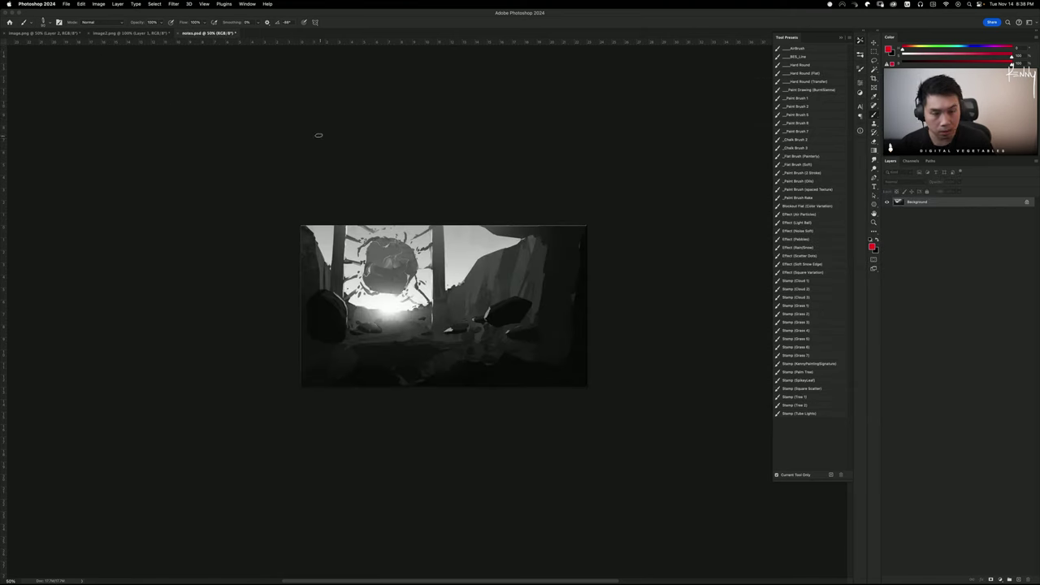
Save image2.png and close the sketch documents, discarding the changes to image.png
left_click(143, 33)
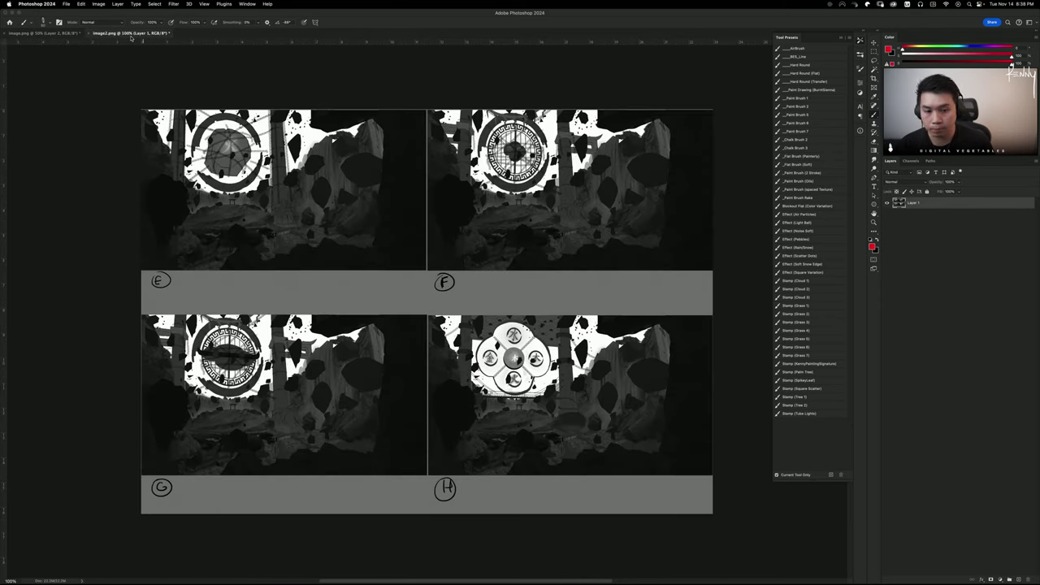
key("super+s")
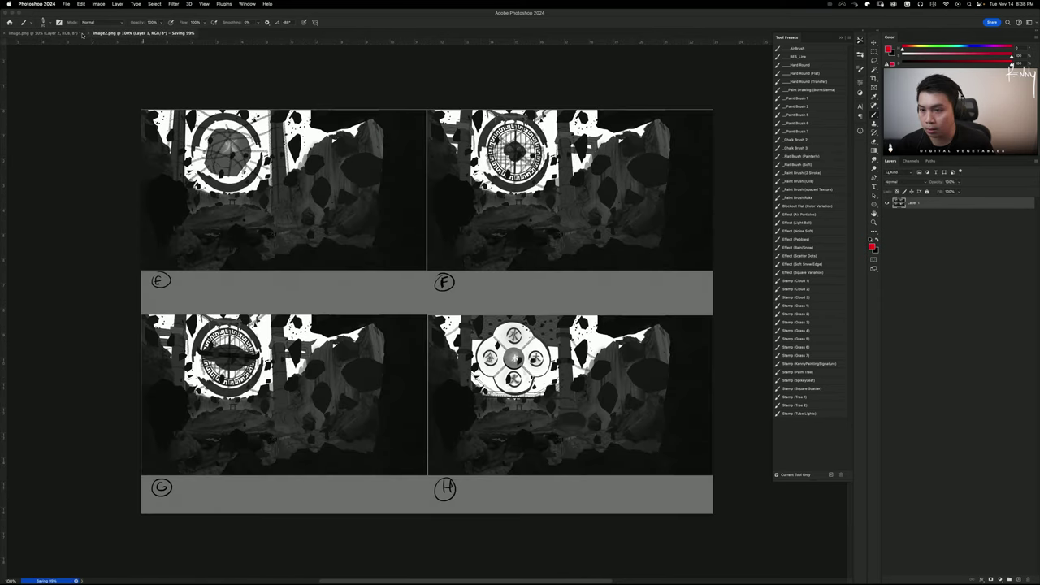
left_click(40, 35)
left_click(4, 33)
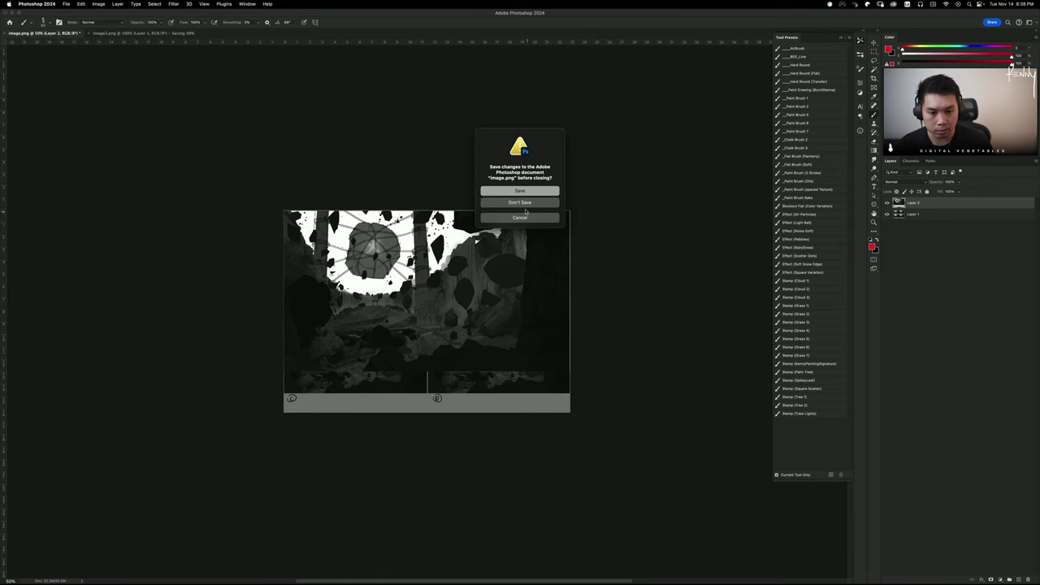
left_click(521, 203)
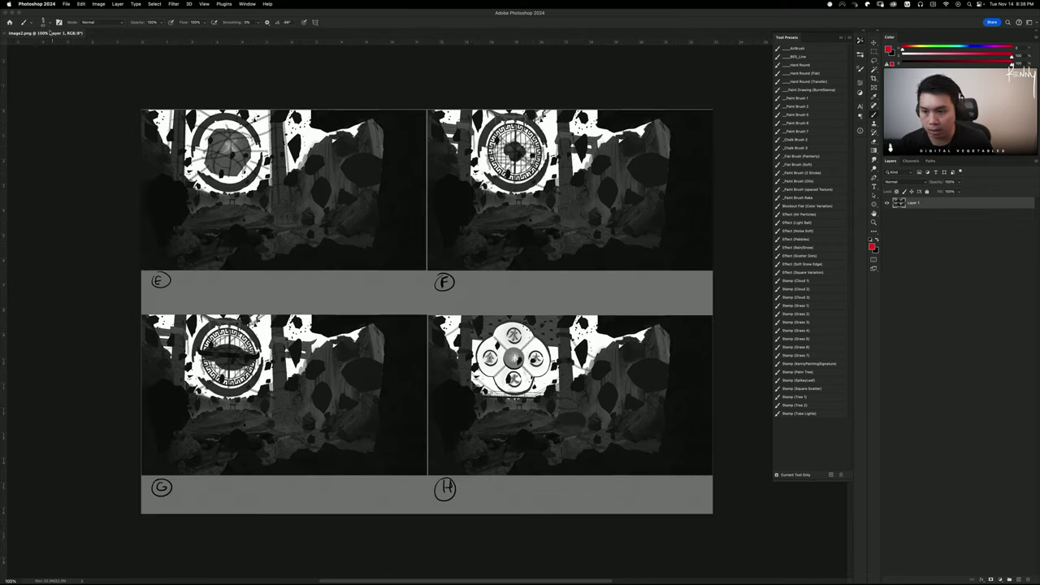
left_click(4, 33)
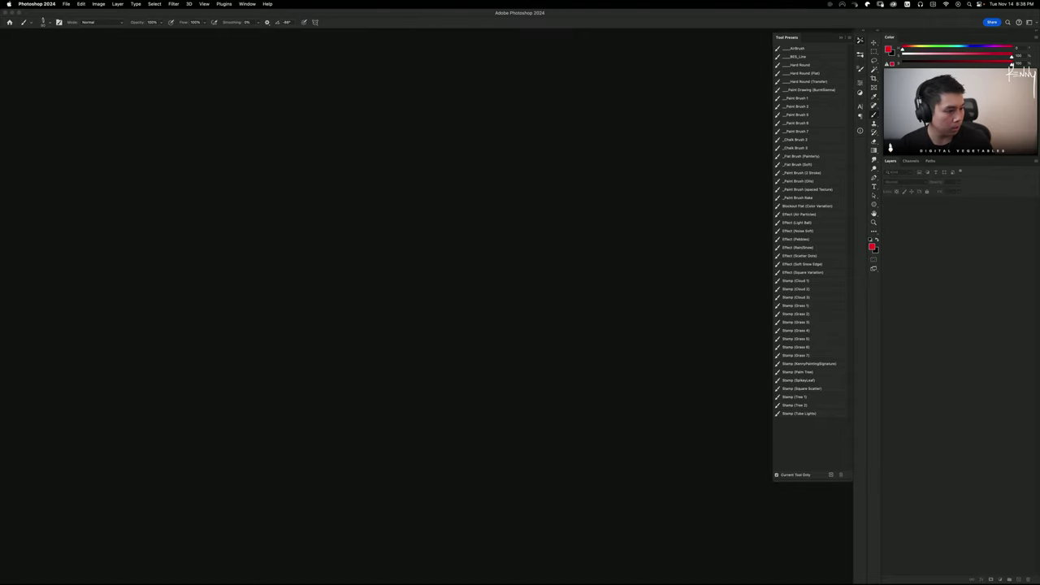
Switch to Finder and open demo.psd in Photoshop
key("super+Tab")
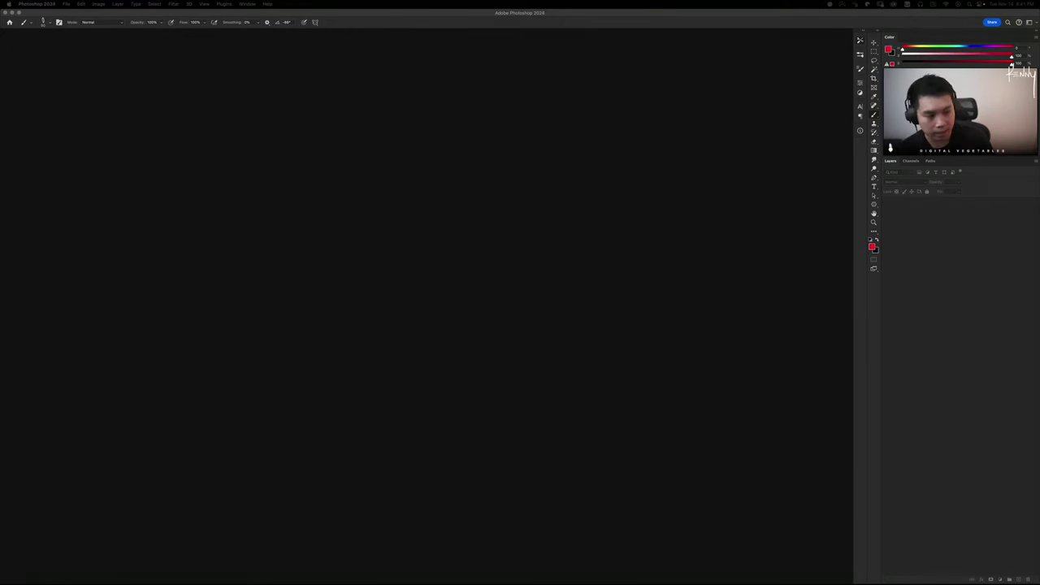
left_click(276, 264)
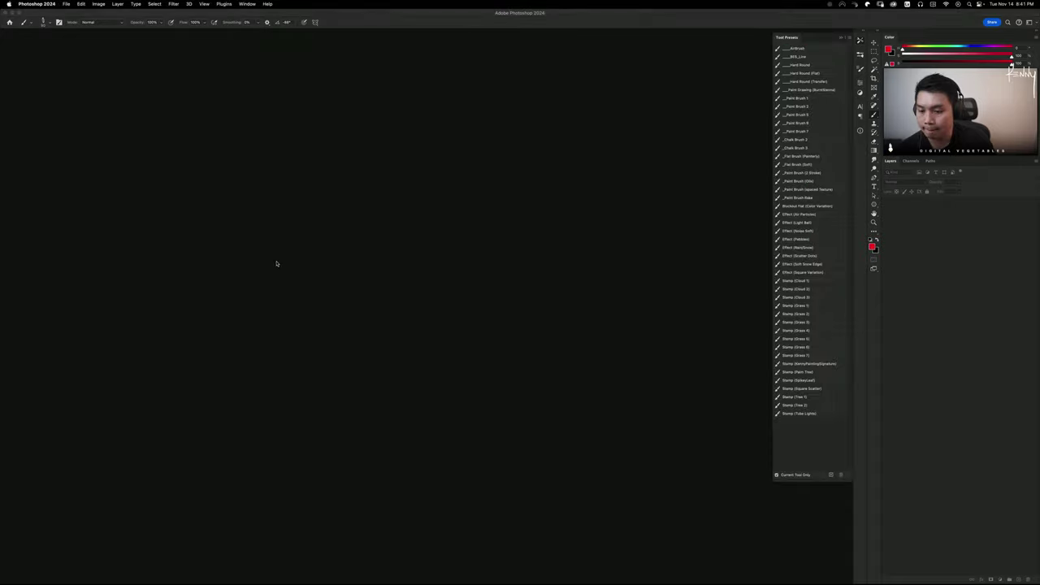
left_click(362, 571)
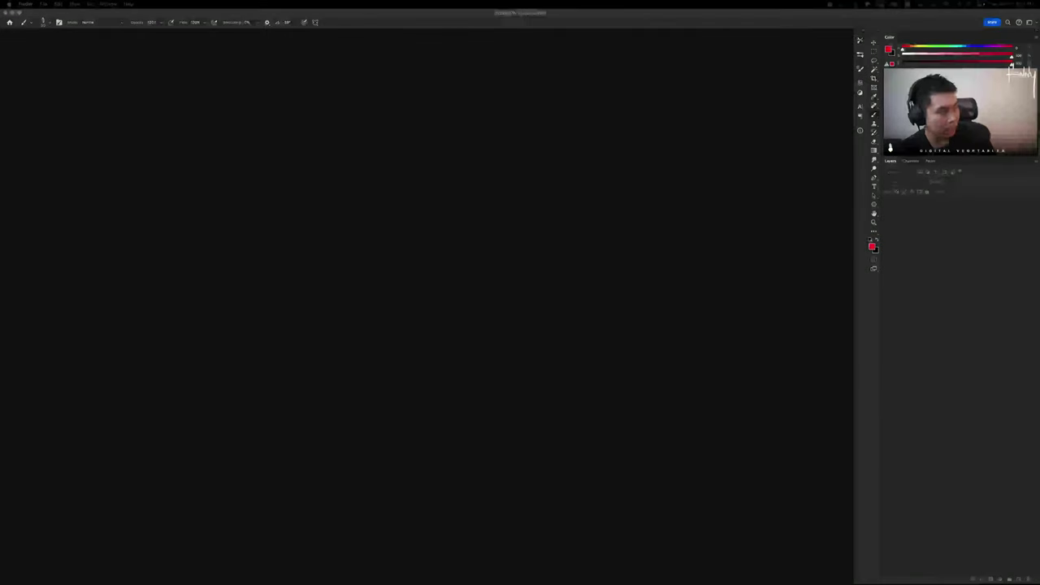
key("super+Tab")
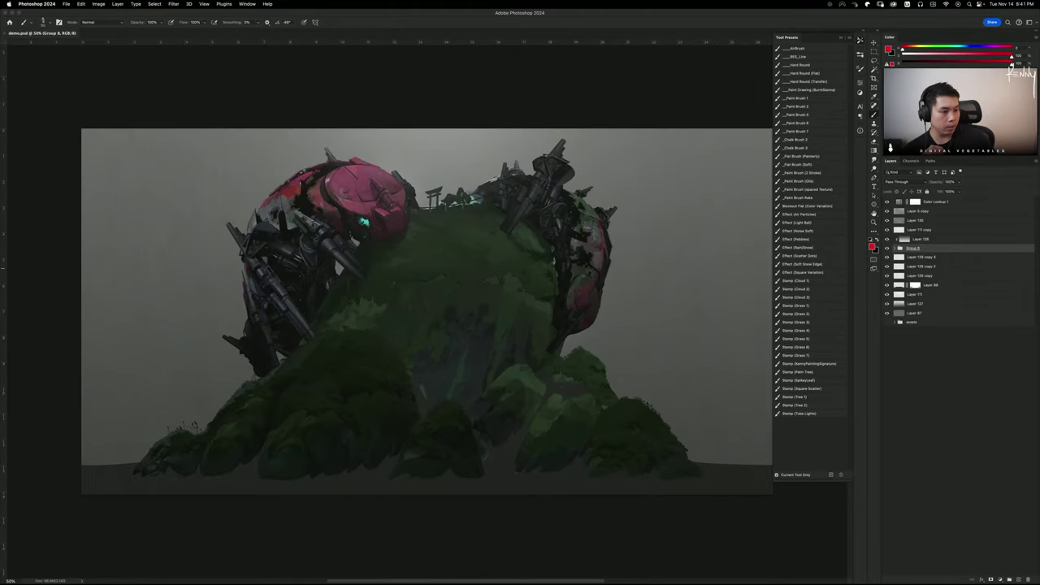
Place the greyscale demo image above the Color Lookup 1 layer in demo.psd
left_click(949, 203)
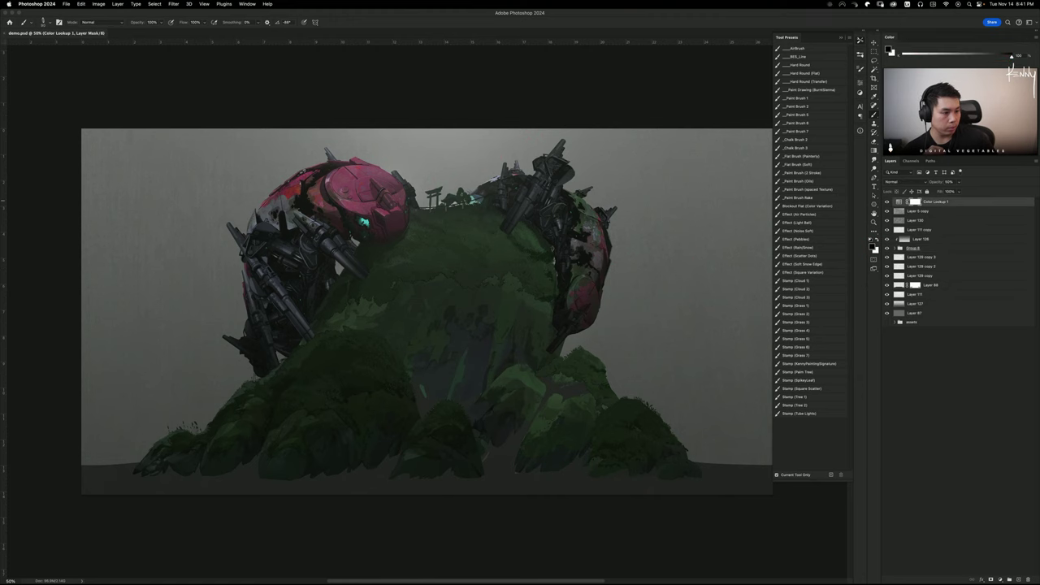
key("super+v")
key("Return")
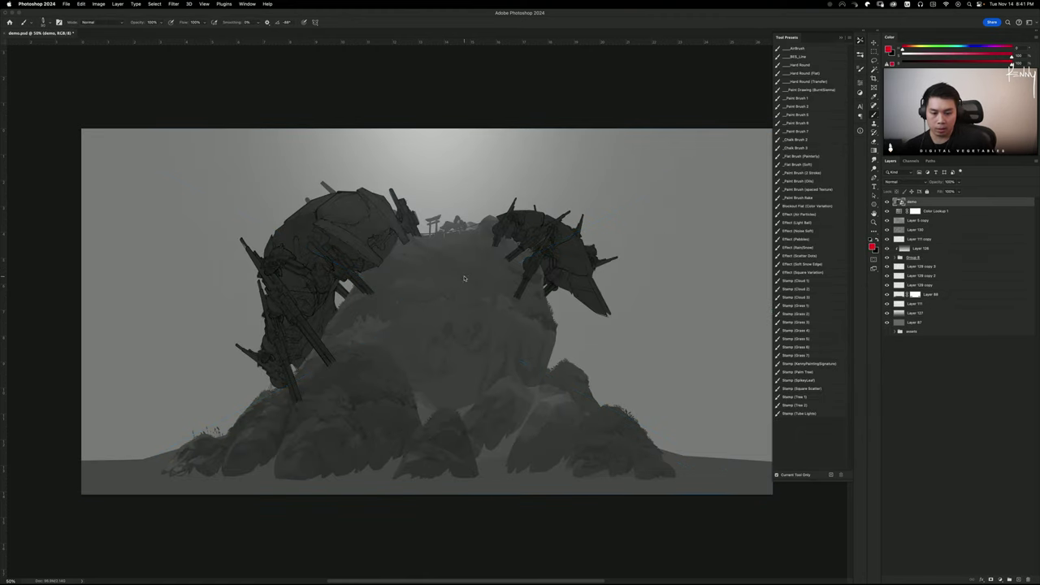
key("super+minus")
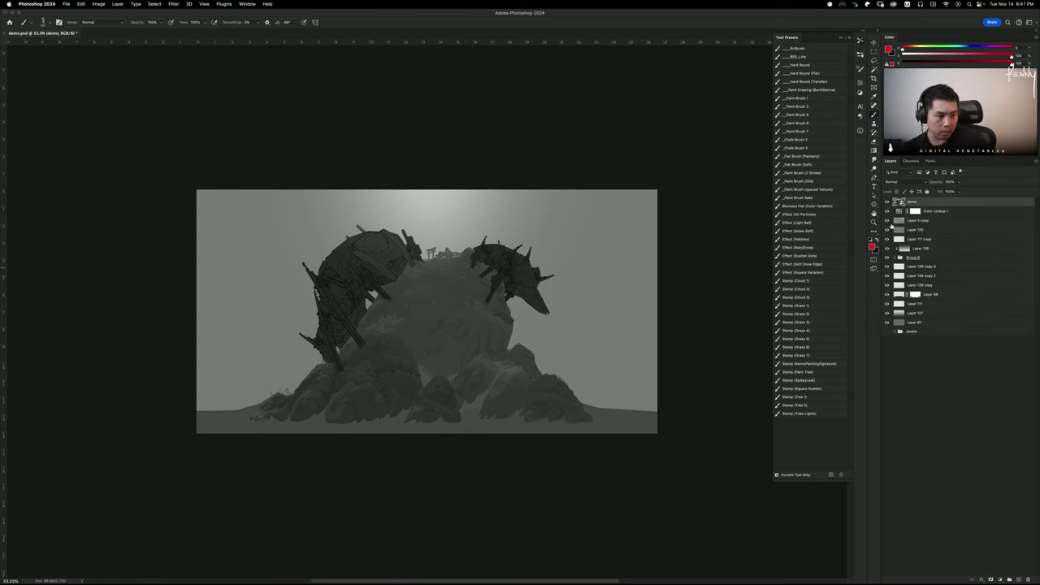
Add a new layer above the placed demo image and undo a trial red stroke beside the right-hand mech part
key("shift+super+n")
key("Return")
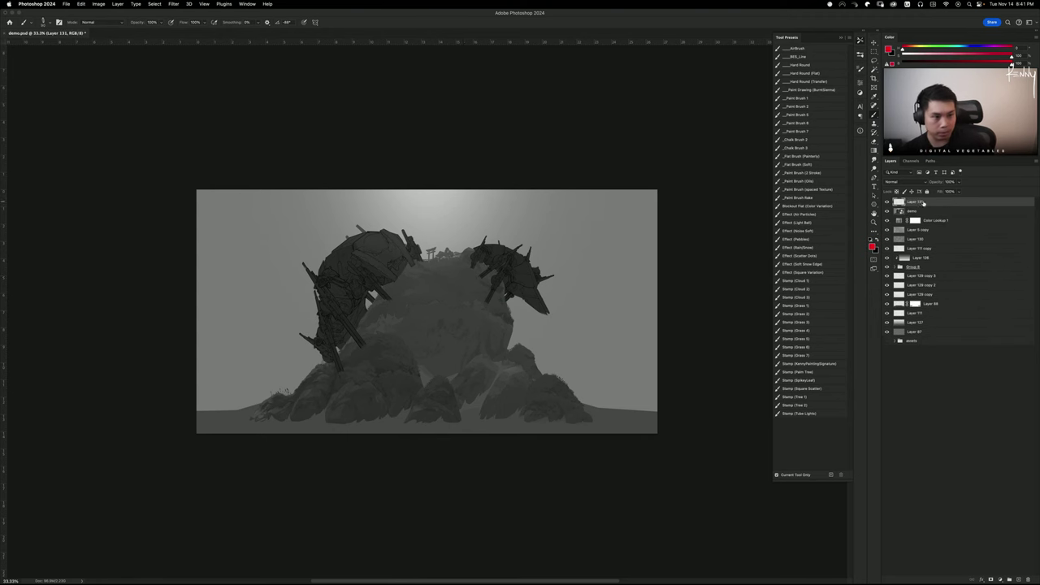
left_click_drag(561, 283, 558, 265)
key("super+z")
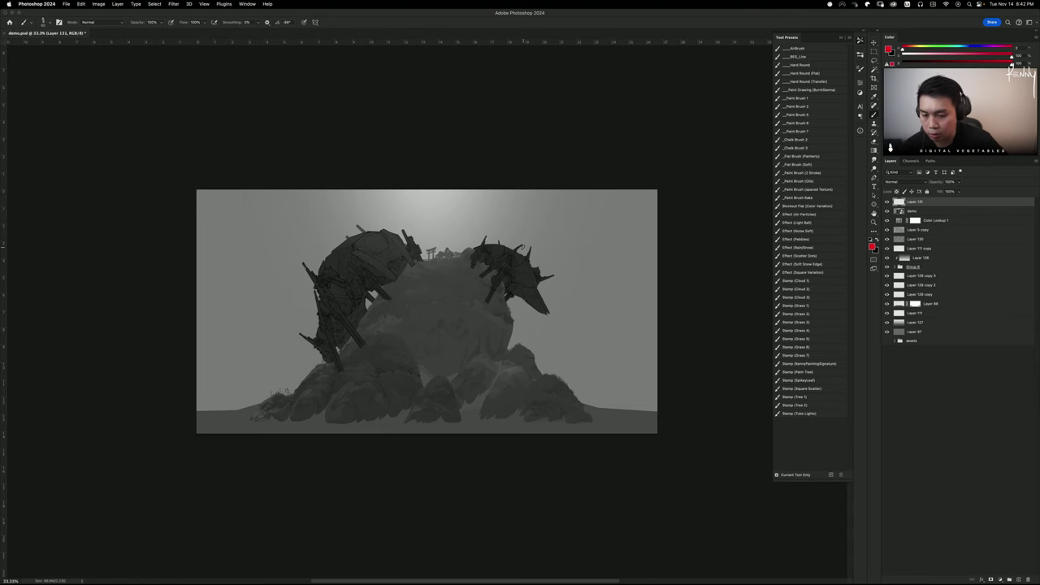
Try red curves along the inner edge of the left-hand mech body, undoing each attempt
key("super+equal")
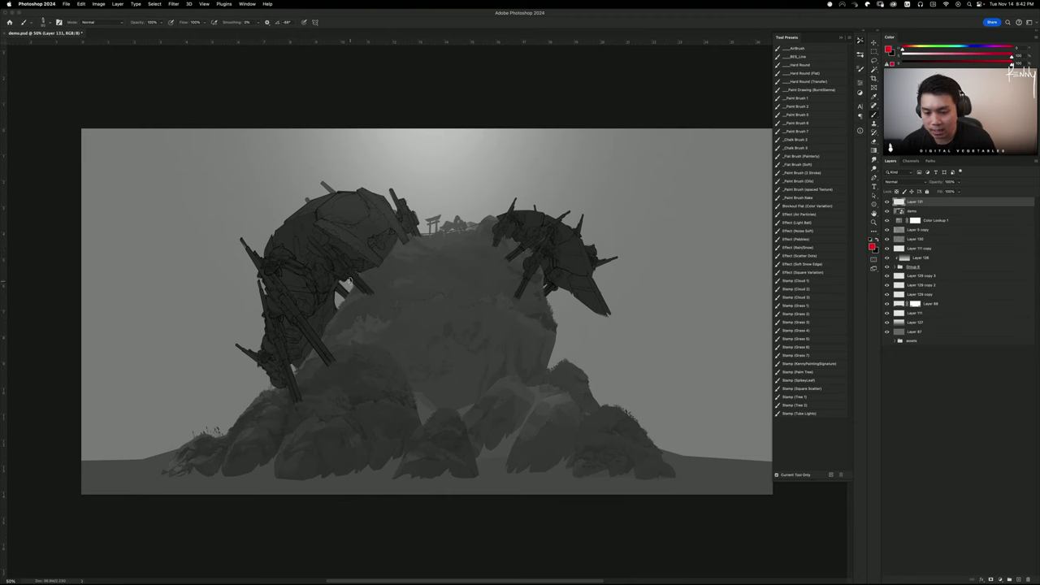
key("super+z")
mouse_move(306, 221)
left_mouse_down()
mouse_move(237, 317)
mouse_move(308, 404)
mouse_move(323, 251)
mouse_move(328, 278)
mouse_move(300, 318)
mouse_move(302, 359)
mouse_move(331, 336)
mouse_move(342, 286)
mouse_move(340, 310)
left_mouse_up()
key("super+z")
key("super+z")
key("super+z")
mouse_move(345, 268)
left_mouse_down()
mouse_move(323, 284)
mouse_move(301, 332)
mouse_move(311, 367)
left_mouse_up()
key("super+z")
mouse_move(333, 269)
left_mouse_down()
mouse_move(295, 325)
mouse_move(297, 370)
left_mouse_up()
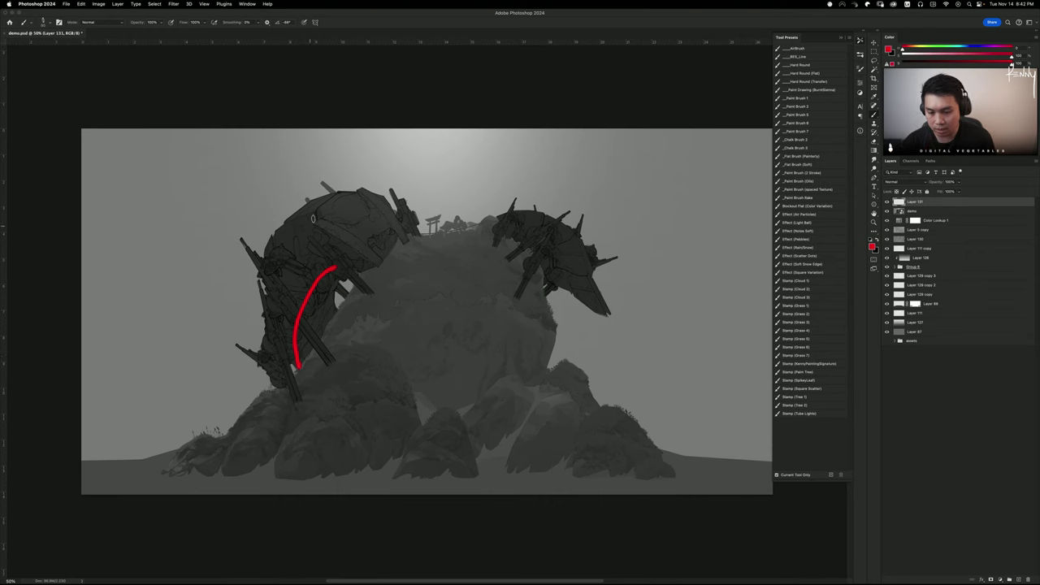
mouse_move(315, 273)
left_mouse_down()
mouse_move(333, 275)
mouse_move(289, 293)
mouse_move(305, 317)
left_mouse_up()
key("super+z")
key("super+z")
key("super+z")
Draw two red curves from under the left-hand mech's dome, one down its leg and a shorter one toward the hill
mouse_move(315, 268)
left_mouse_down()
mouse_move(324, 261)
mouse_move(310, 275)
mouse_move(325, 291)
mouse_move(310, 375)
left_mouse_up()
key("super+z")
key("super+z")
left_click_drag(335, 258, 343, 321)
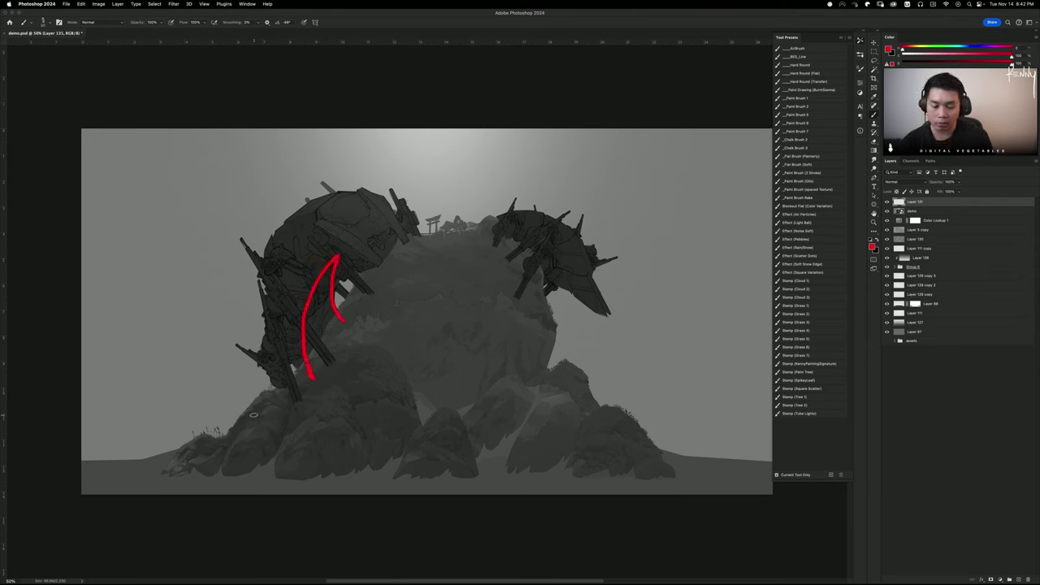
Undo the two red curves on the left-hand mech, and try red strokes around its guns and dome, undoing each
key("super+z")
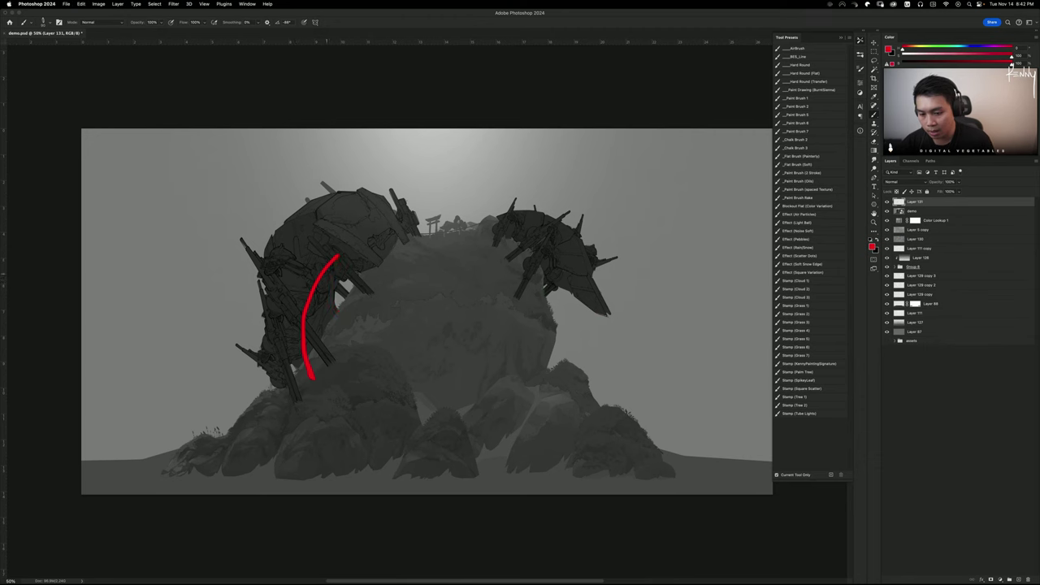
key("super+z")
left_click_drag(302, 237, 299, 244)
key("super+z")
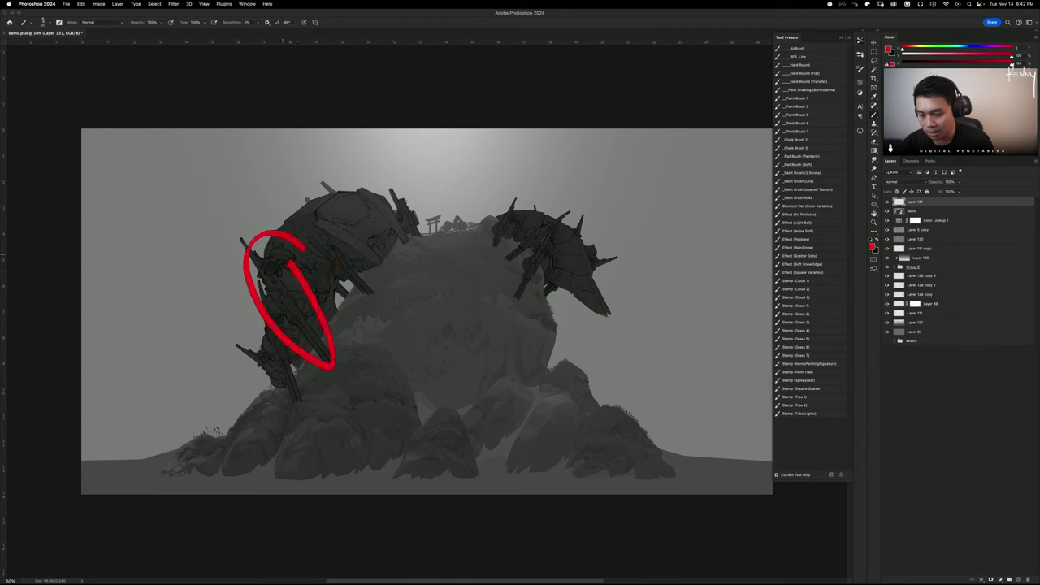
key("super+z")
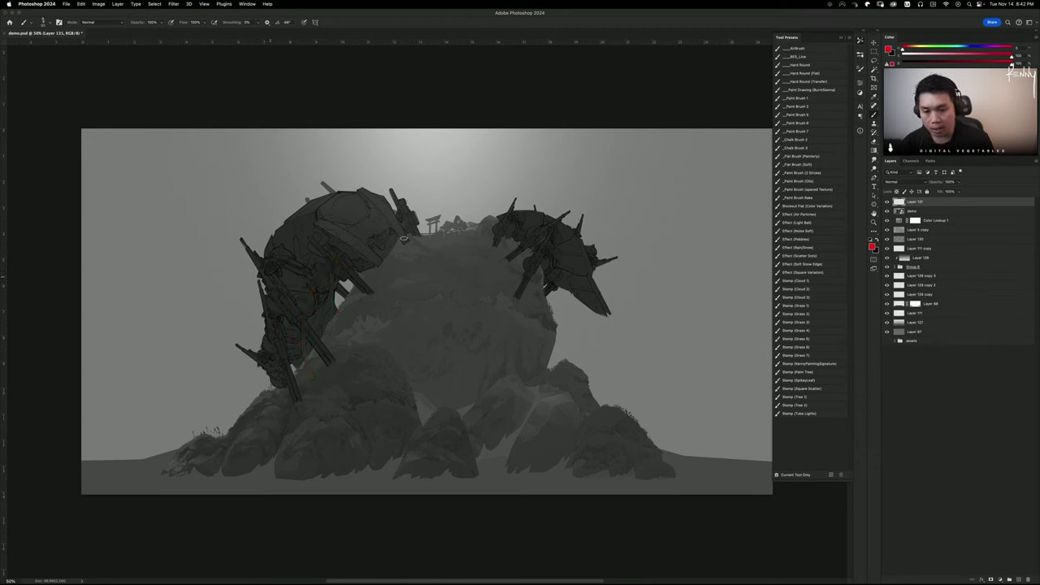
mouse_move(415, 186)
left_mouse_down()
mouse_move(319, 263)
mouse_move(398, 195)
mouse_move(414, 241)
left_mouse_up()
key("super+z")
key("super+z")
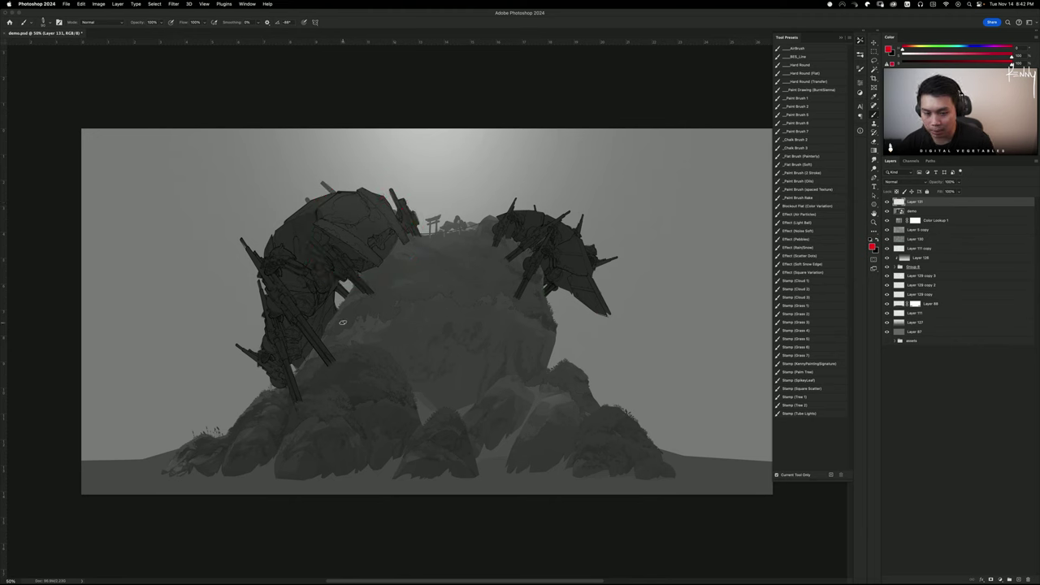
Try a red ring around the right-hand mech and a red curve down its inner side, undoing each attempt
mouse_move(592, 187)
left_mouse_down()
mouse_move(639, 252)
mouse_move(615, 227)
left_mouse_up()
key("super+z")
left_click_drag(625, 271, 589, 301)
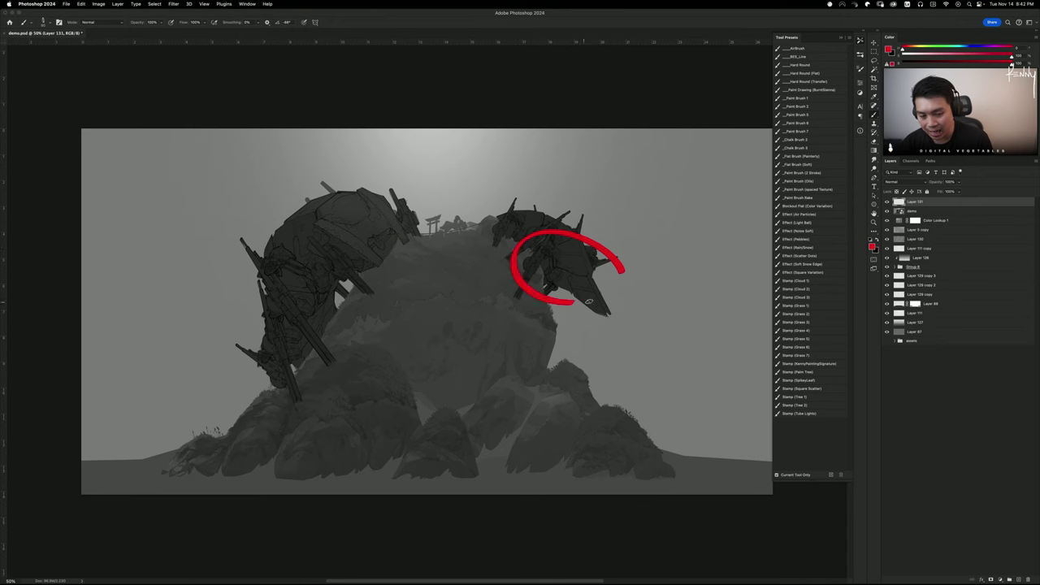
key("super+z")
mouse_move(523, 209)
left_mouse_down()
mouse_move(552, 254)
mouse_move(526, 317)
left_mouse_up()
key("super+z")
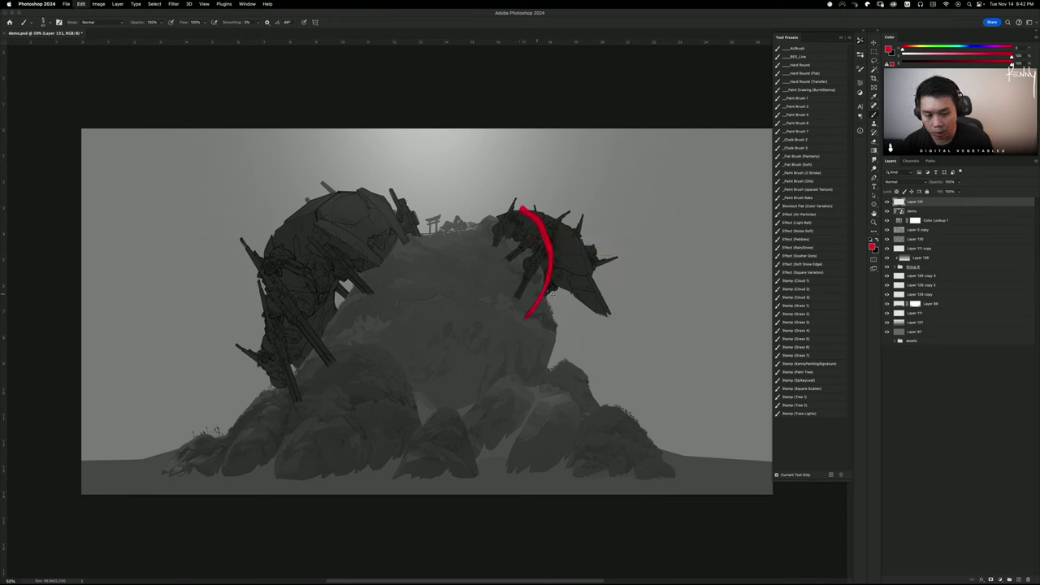
Try red curves from the right-hand mech's body down to the hill and a ring around its pointed rear plate, undoing them all
left_click_drag(537, 216, 525, 321)
key("super+z")
mouse_move(537, 214)
left_mouse_down()
mouse_move(542, 308)
mouse_move(523, 333)
left_mouse_up()
key("super+z")
mouse_move(550, 232)
left_mouse_down()
mouse_move(552, 260)
mouse_move(516, 349)
mouse_move(585, 313)
mouse_move(587, 262)
mouse_move(561, 311)
left_mouse_up()
key("super+z")
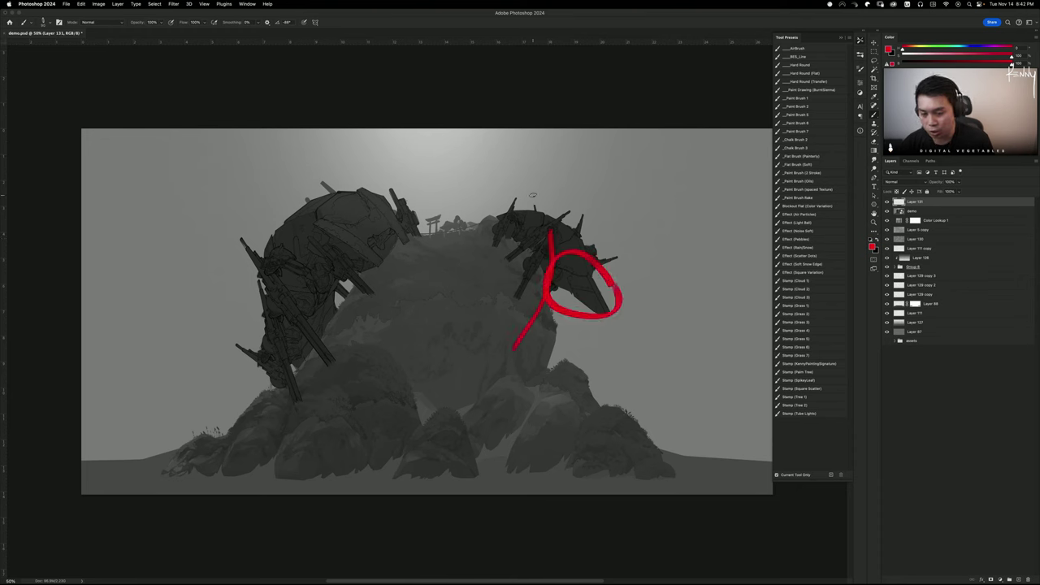
key("super+z")
key("super+z")
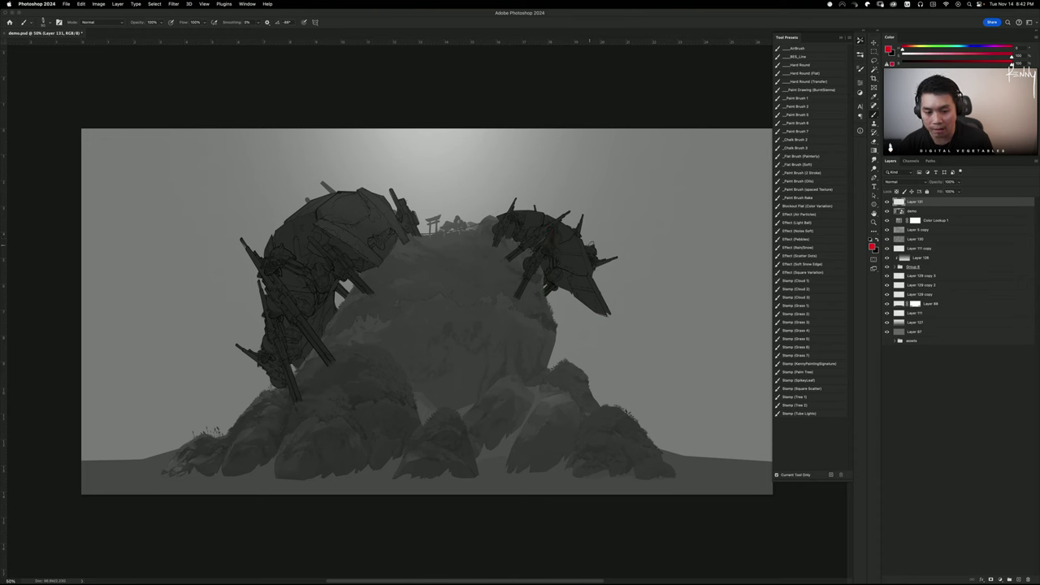
Try sweeping red strokes over the right-hand mech and across toward the left-hand mech, undoing each one
left_click_drag(596, 244, 527, 375)
key("super+z")
mouse_move(600, 301)
left_mouse_down()
mouse_move(599, 216)
mouse_move(539, 171)
left_mouse_up()
key("super+z")
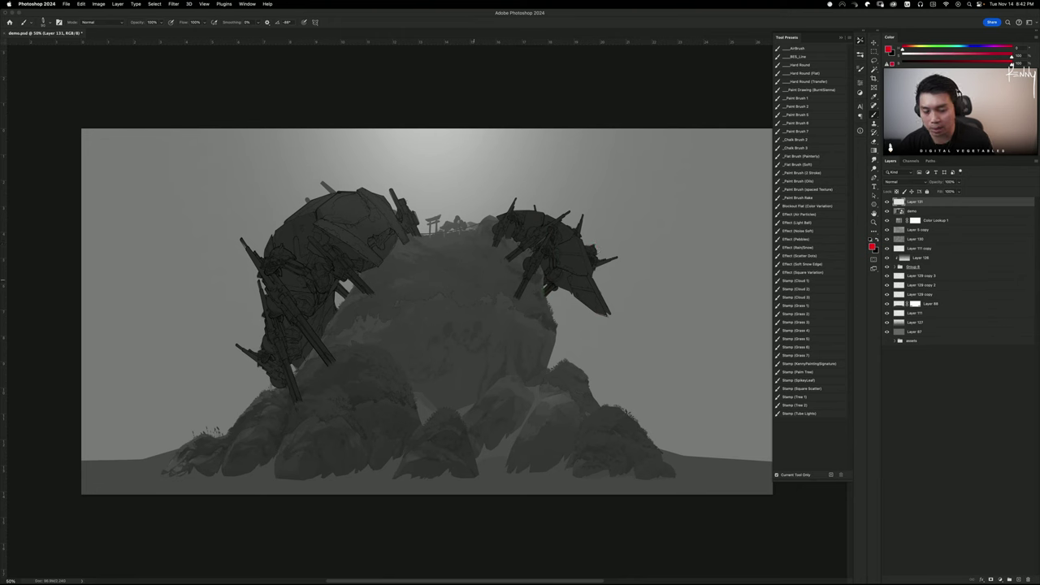
mouse_move(386, 189)
left_mouse_down()
mouse_move(302, 258)
mouse_move(402, 362)
left_mouse_up()
key("super+z")
mouse_move(651, 255)
left_mouse_down()
mouse_move(570, 195)
mouse_move(427, 307)
mouse_move(255, 325)
mouse_move(382, 224)
left_mouse_up()
key("super+z")
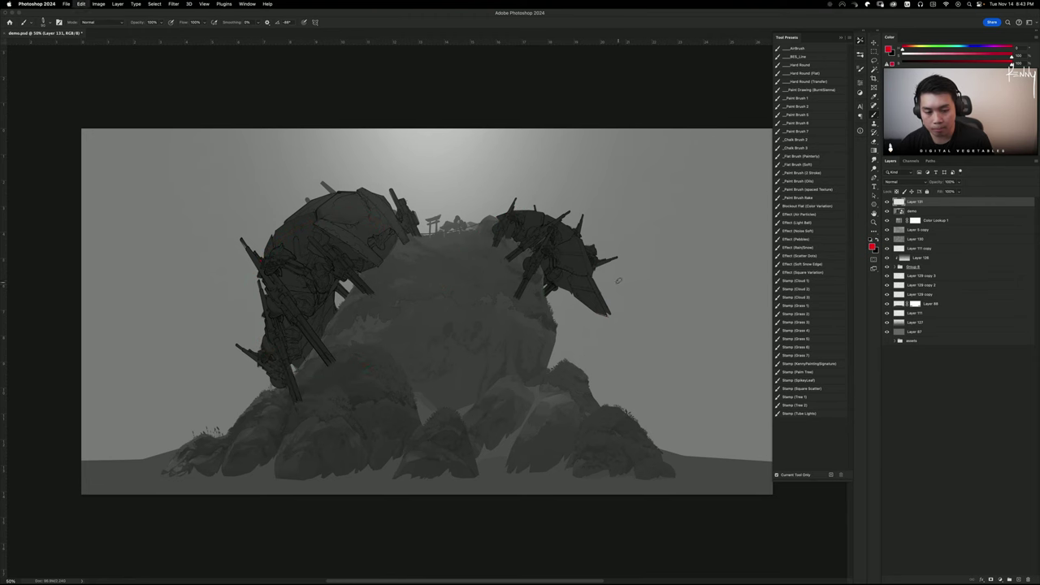
Try large red loops enclosing the right-hand mech, undoing each loop
mouse_move(618, 240)
left_mouse_down()
mouse_move(561, 310)
mouse_move(622, 248)
left_mouse_up()
key("super+z")
mouse_move(585, 177)
left_mouse_down()
mouse_move(521, 174)
mouse_move(543, 296)
left_mouse_up()
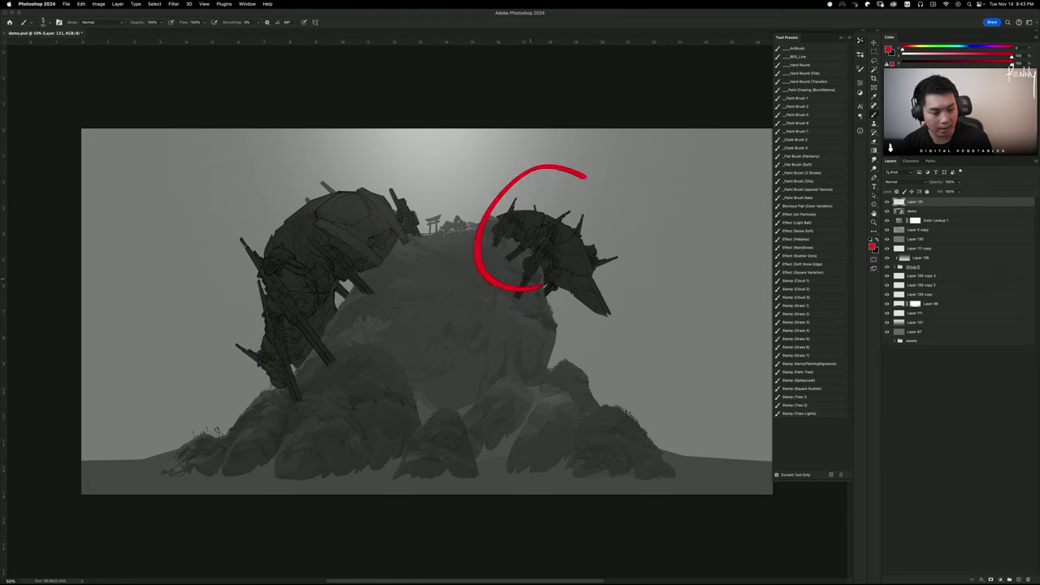
key("super+z")
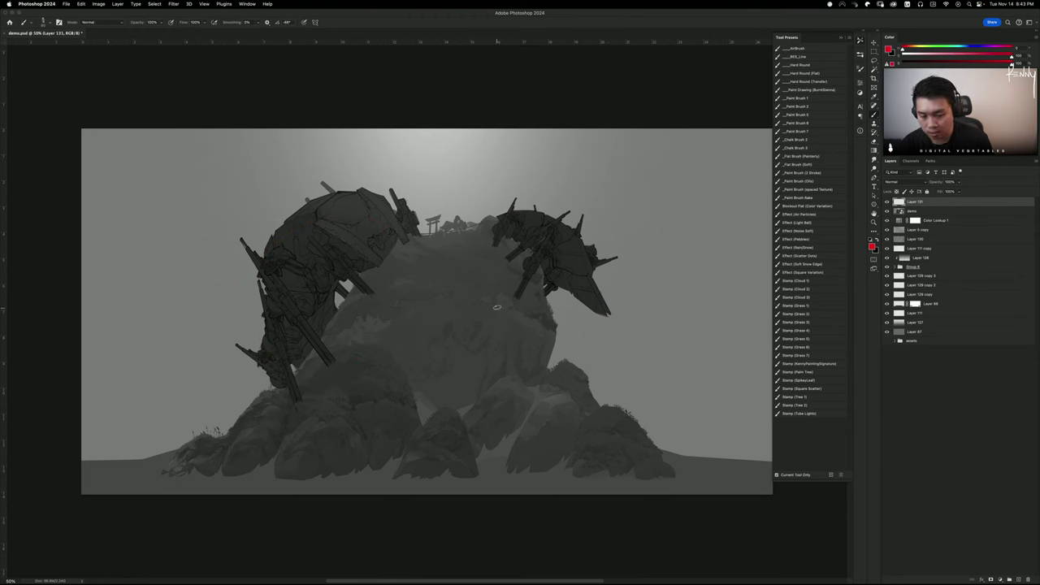
mouse_move(608, 294)
left_mouse_down()
mouse_move(606, 252)
mouse_move(567, 253)
left_mouse_up()
key("super+z")
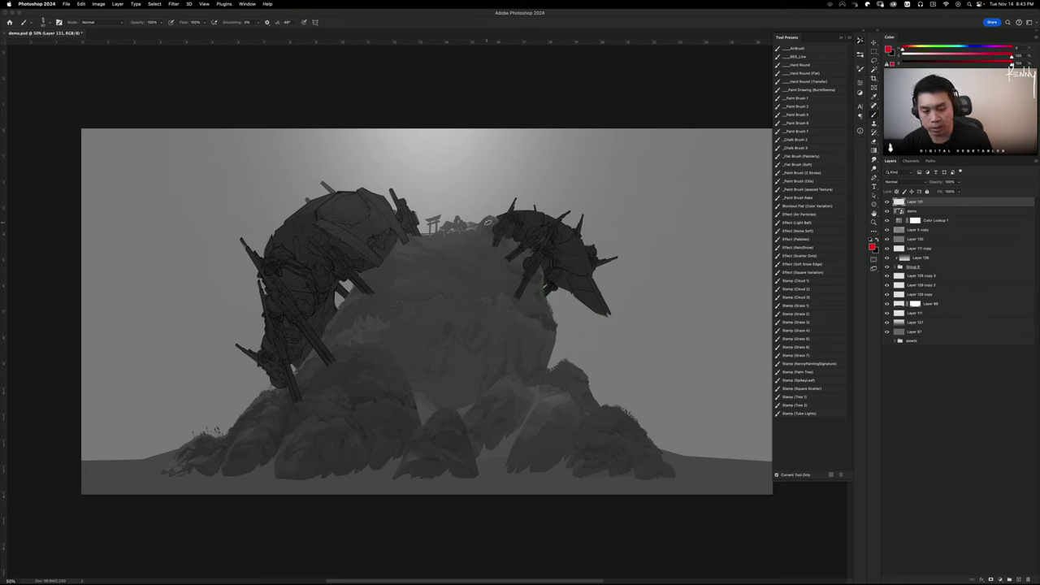
Try a red outline extending the right-hand mech's body down over the hill and back to its rear tip, undoing the attempts
left_click_drag(494, 221, 529, 317)
key("super+z")
mouse_move(522, 231)
left_mouse_down()
mouse_move(493, 351)
mouse_move(575, 349)
mouse_move(608, 297)
left_mouse_up()
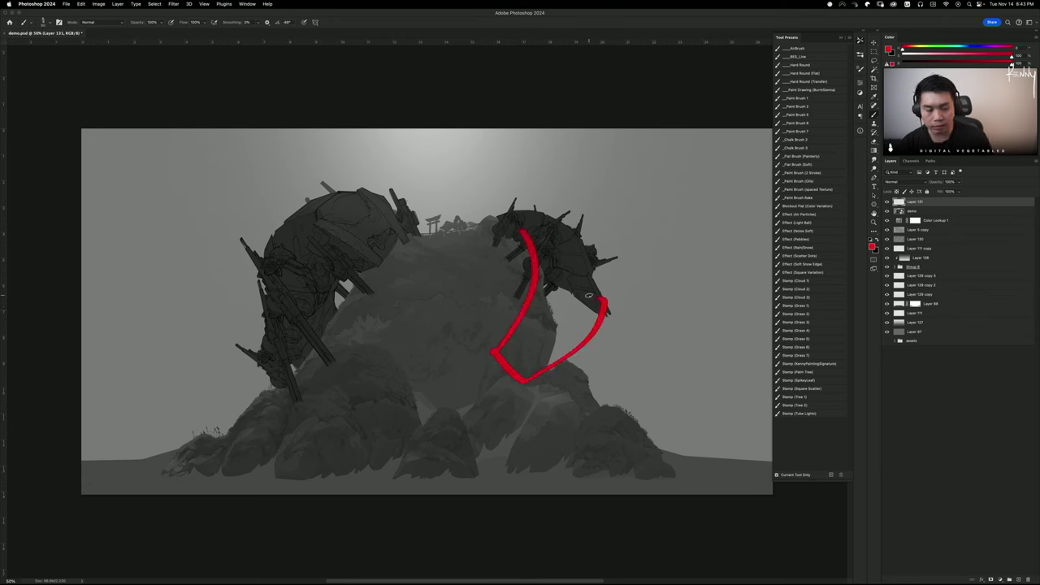
key("super+z")
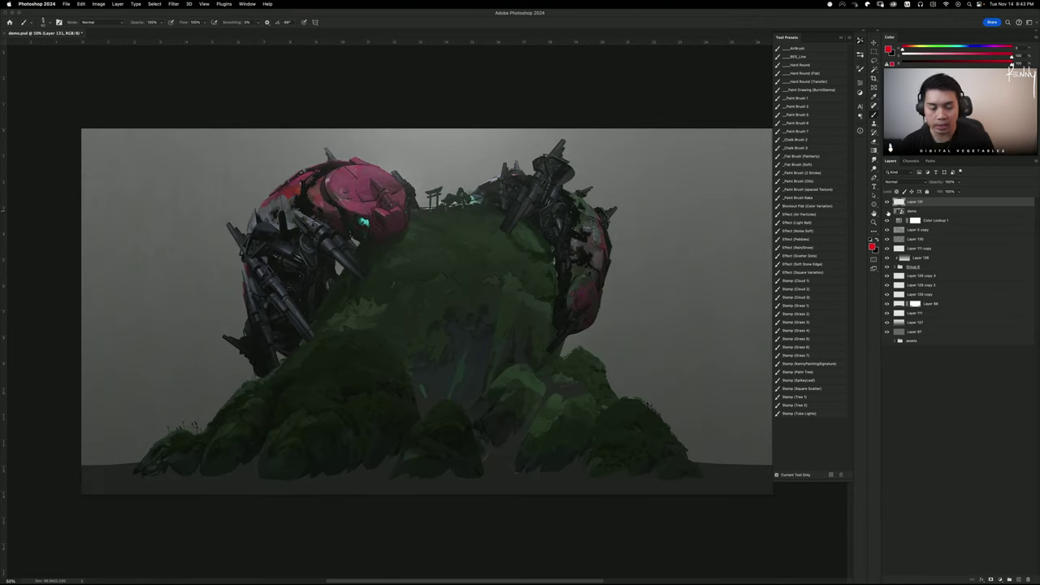
Hide the demo layer, Color Lookup 1 and the layers below it through Layer 111 copy to expose the left-hand mech's colour painting
key("super+minus")
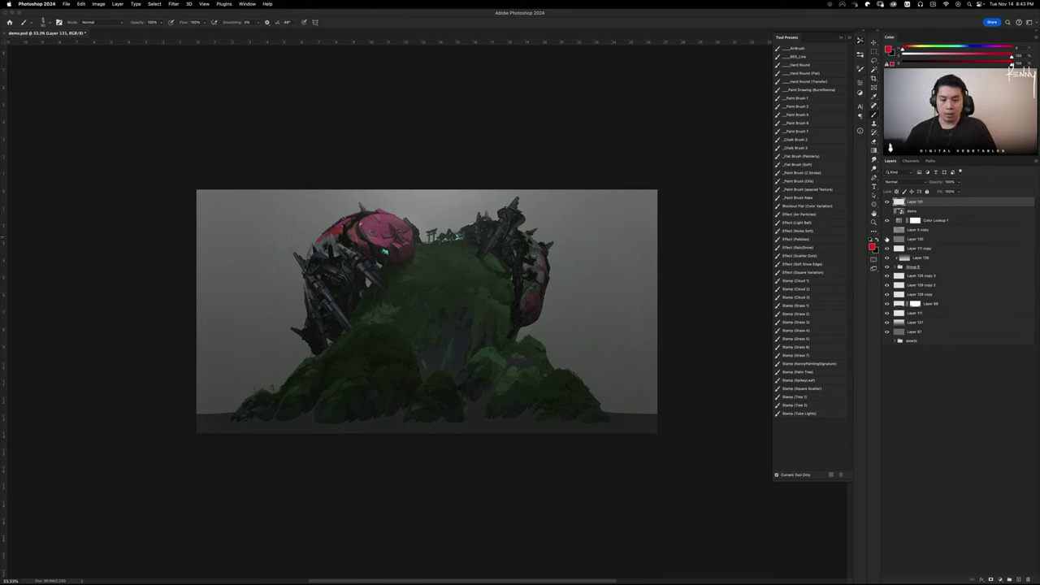
key("super+plus")
key("super+plus")
key("super+plus")
key("super+plus")
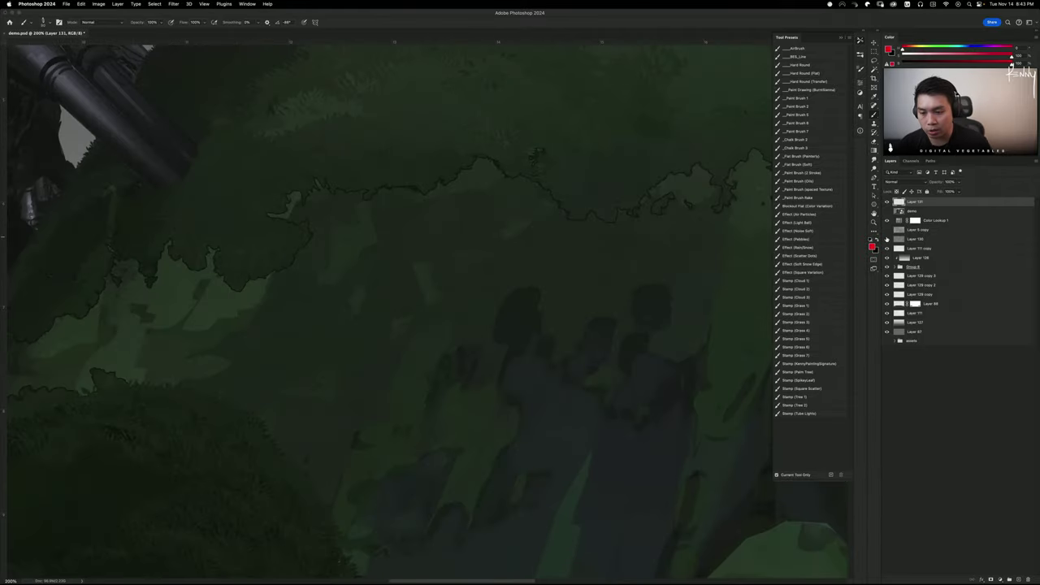
left_click_drag(69, 49, 541, 232)
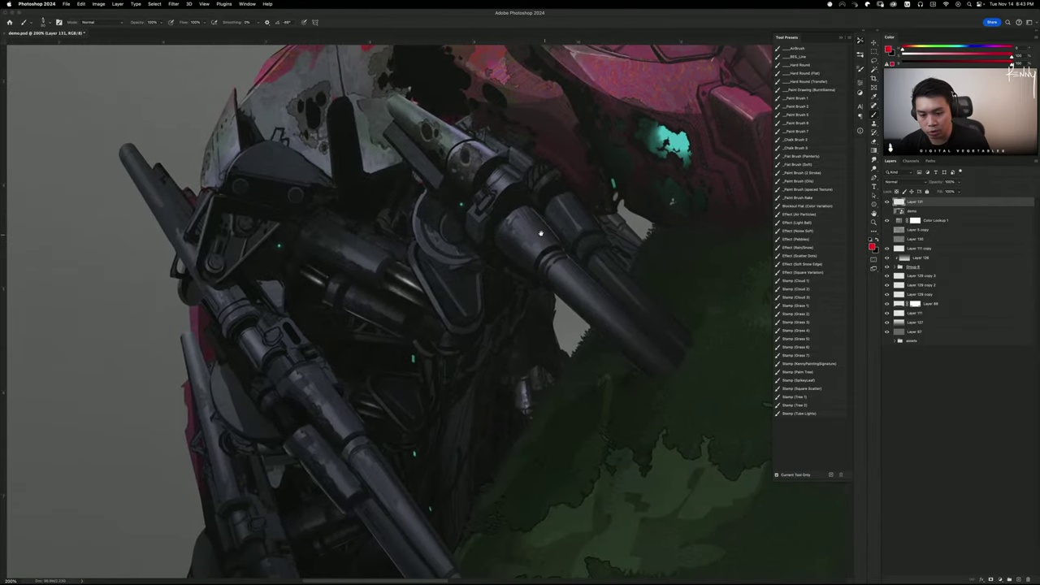
key("super+minus")
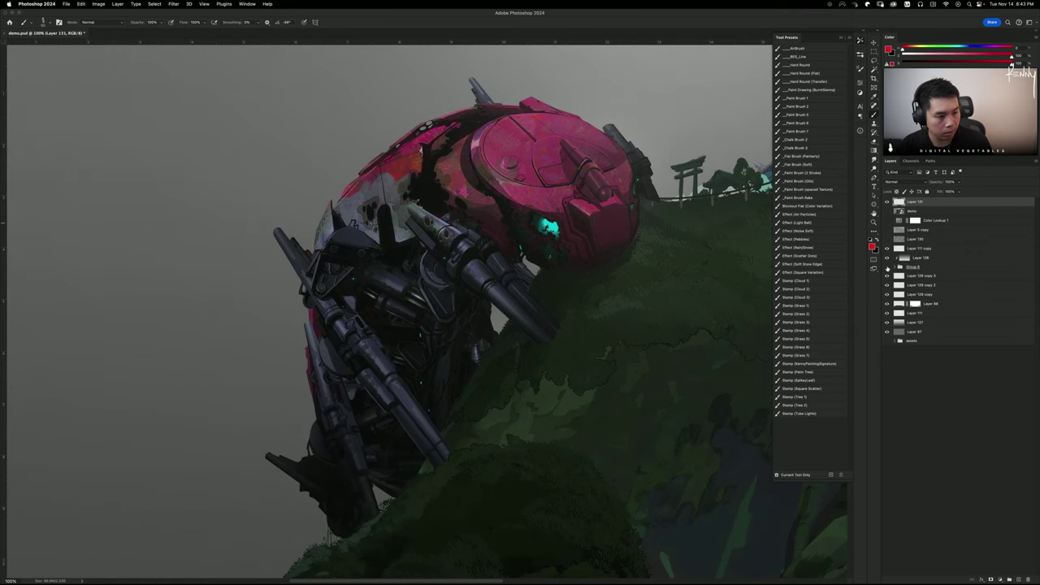
left_click(888, 269)
left_click(887, 268)
left_click(889, 250)
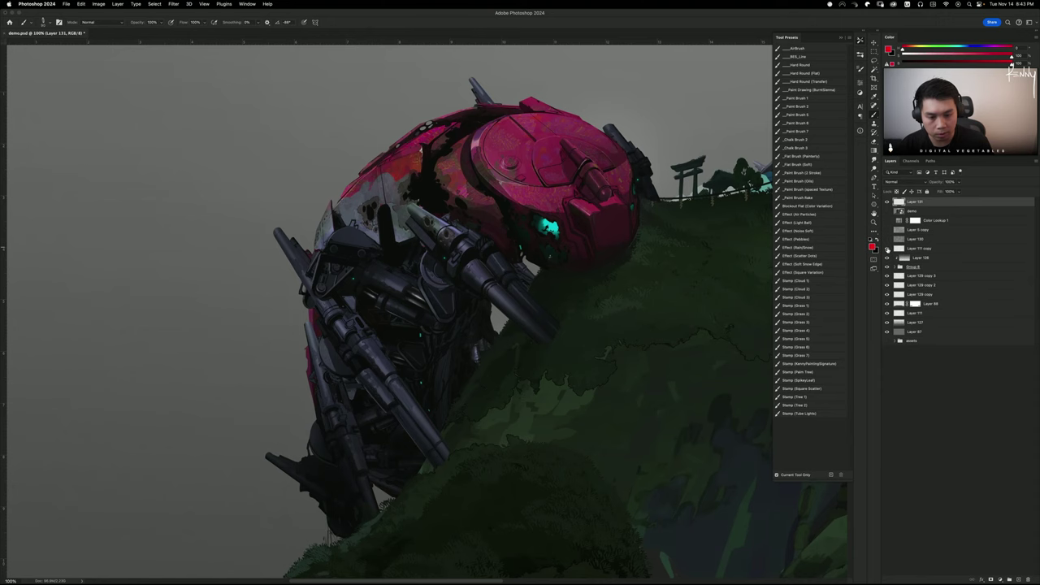
left_click(887, 249)
left_click(888, 251)
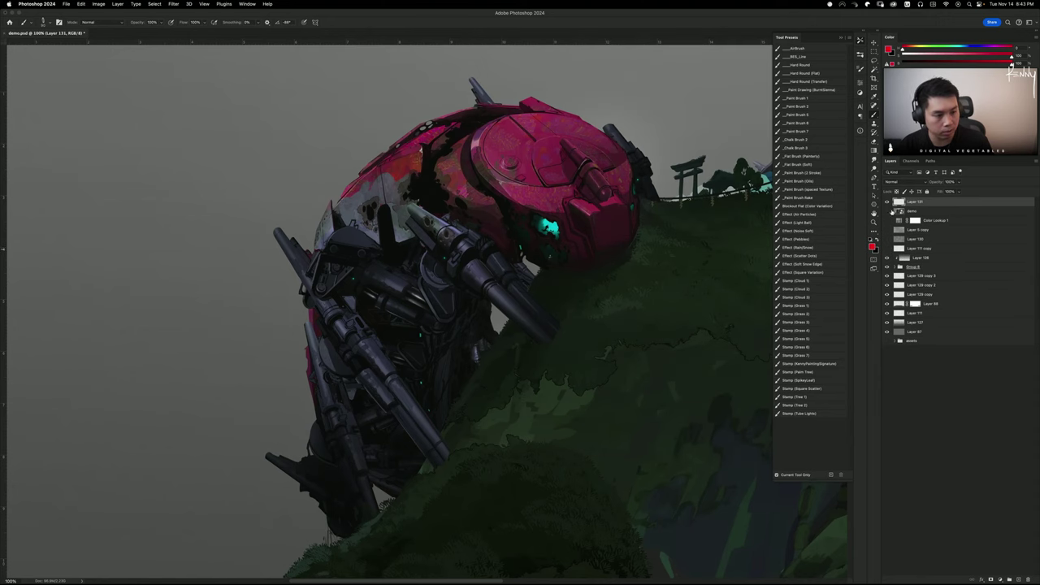
Try circling the joint of the left-hand mech's lower gun in red, undoing the marks
left_click_drag(510, 386, 441, 374)
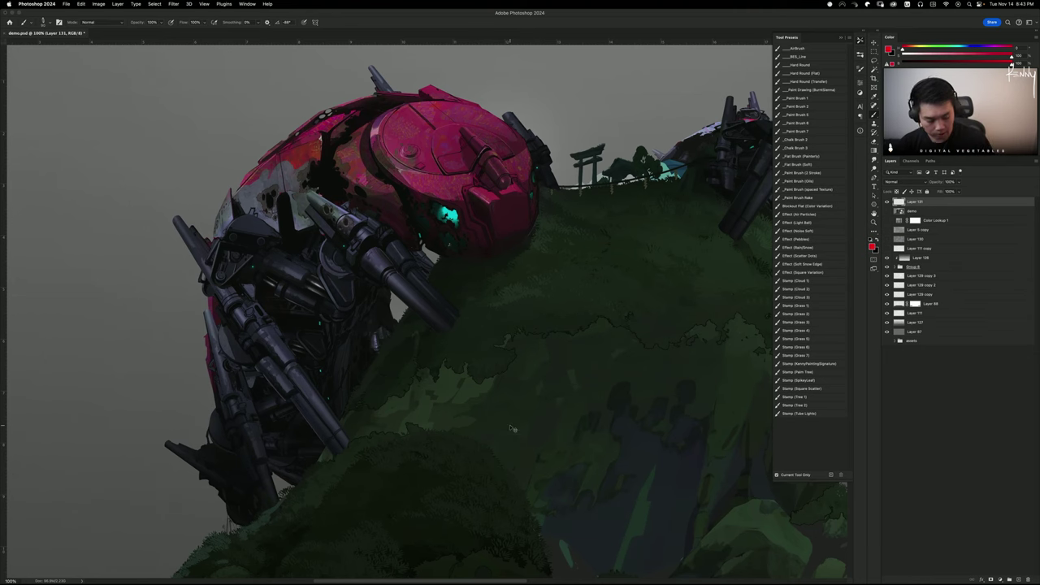
scroll(510, 425, "up", 5)
left_click_drag(519, 275, 534, 283)
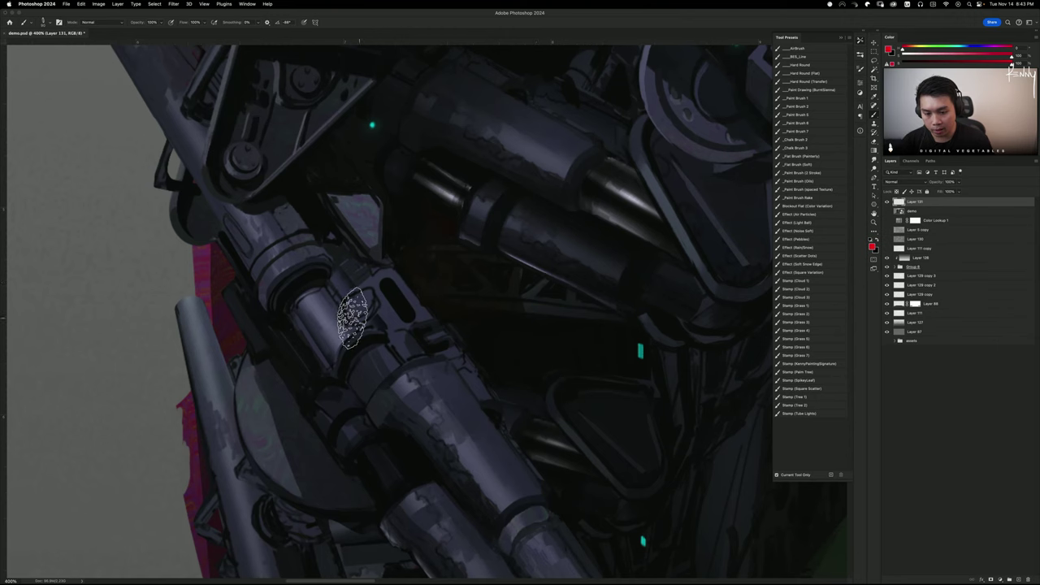
mouse_move(393, 265)
left_mouse_down()
mouse_move(257, 309)
mouse_move(337, 202)
left_mouse_up()
key("ctrl+z")
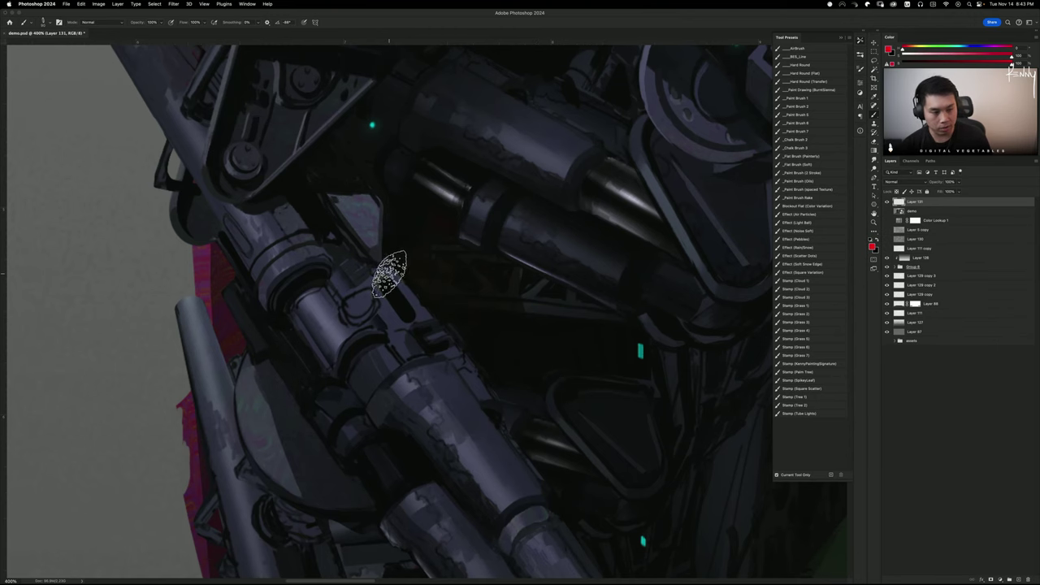
left_click_drag(413, 238, 268, 301)
left_click_drag(272, 339, 370, 181)
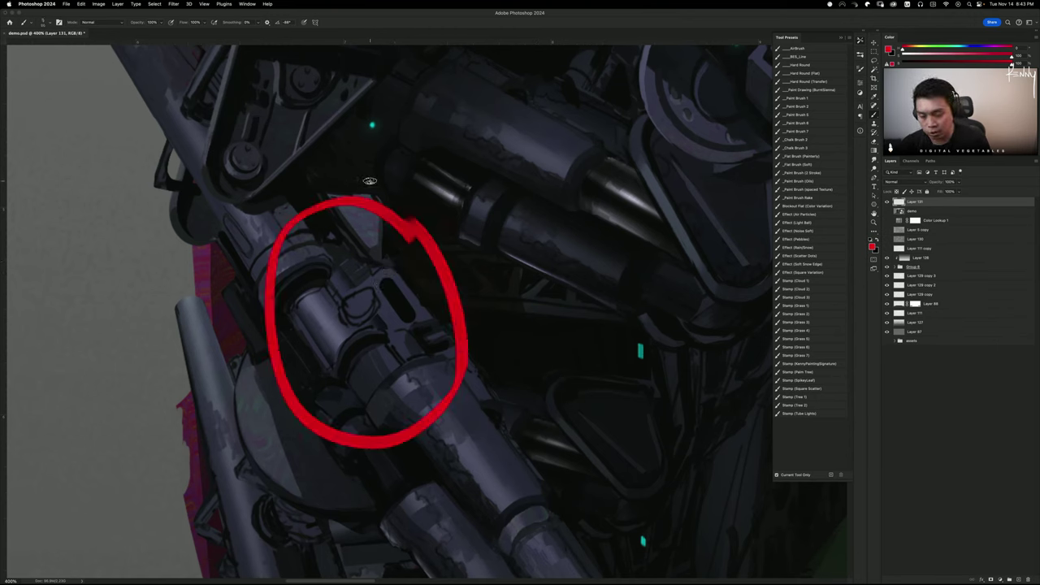
key("ctrl+z")
Try red marks around the triangular bracket and rounded plate on the left-hand mech's arm, undoing each
scroll(370, 181, "up", 5)
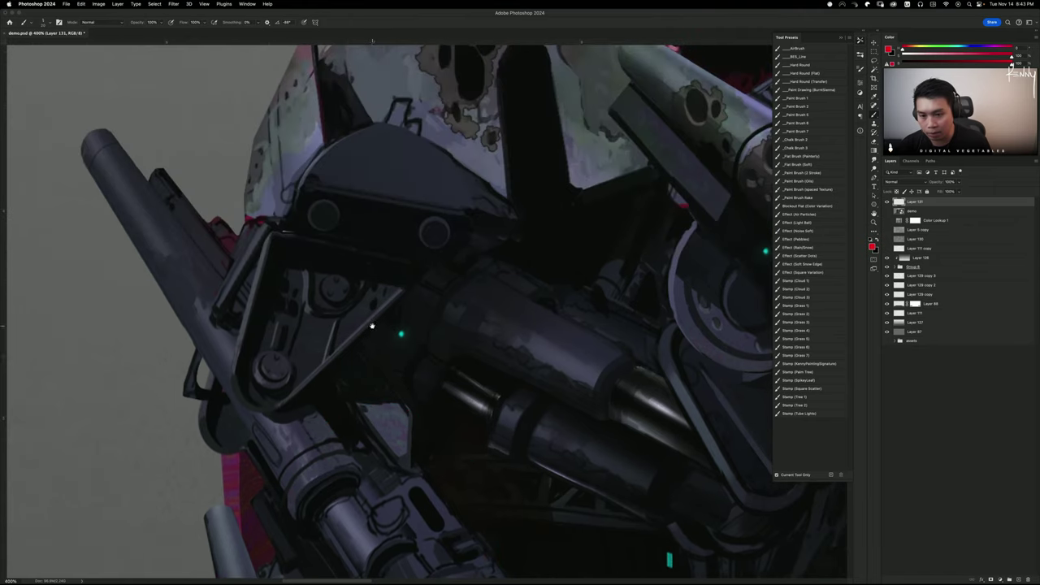
mouse_move(381, 273)
left_mouse_down()
mouse_move(290, 209)
mouse_move(358, 172)
left_mouse_up()
key("ctrl+z")
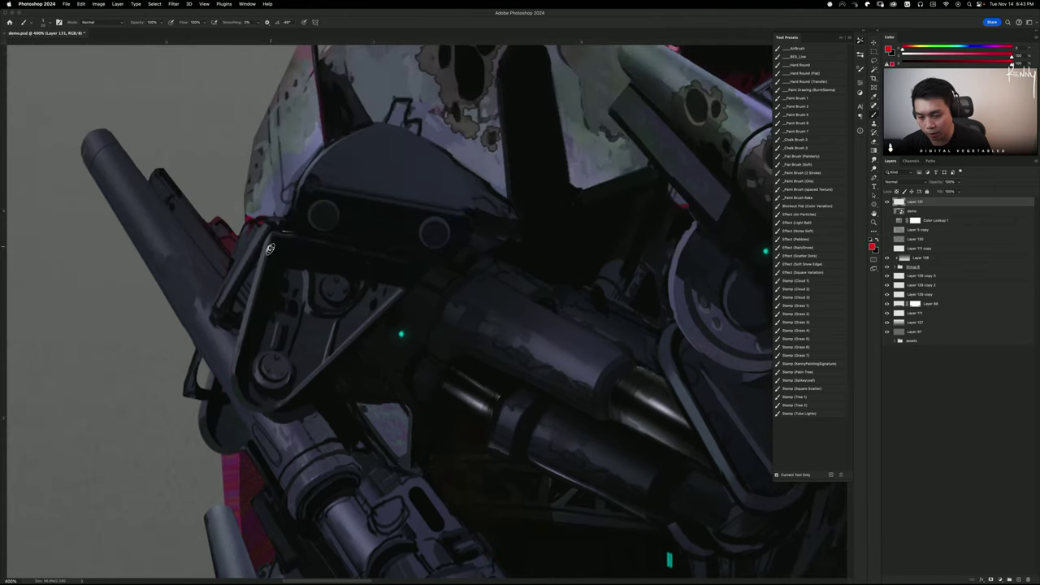
mouse_move(280, 219)
left_mouse_down()
mouse_move(226, 388)
mouse_move(407, 278)
mouse_move(243, 218)
left_mouse_up()
key("ctrl+z")
scroll(366, 325, "down", 5)
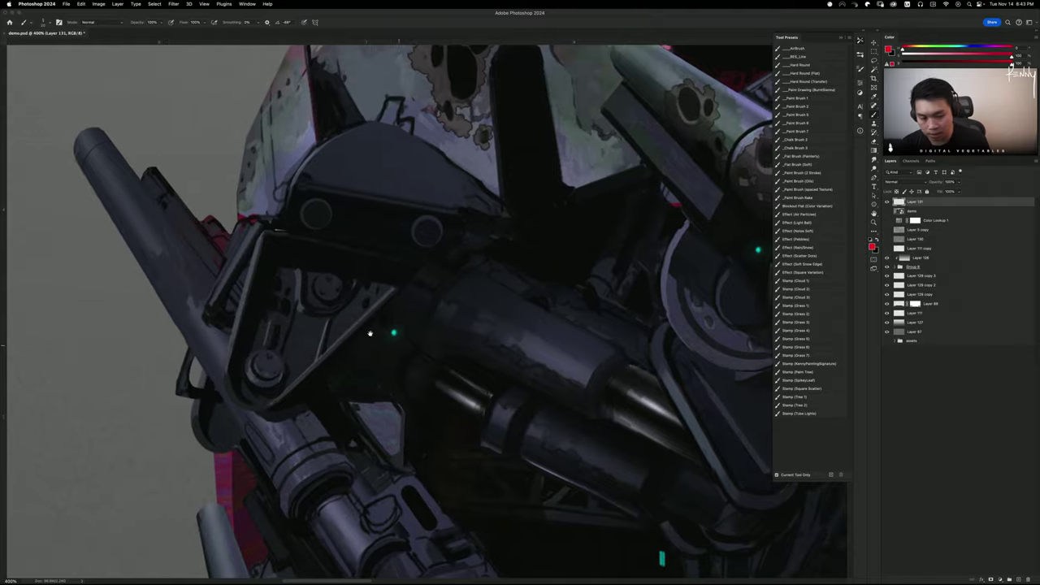
mouse_move(376, 306)
left_mouse_down()
mouse_move(305, 371)
mouse_move(380, 302)
left_mouse_up()
key("ctrl+z")
mouse_move(290, 332)
left_mouse_down()
mouse_move(346, 361)
mouse_move(415, 397)
mouse_move(353, 297)
mouse_move(275, 288)
left_mouse_up()
key("ctrl+z")
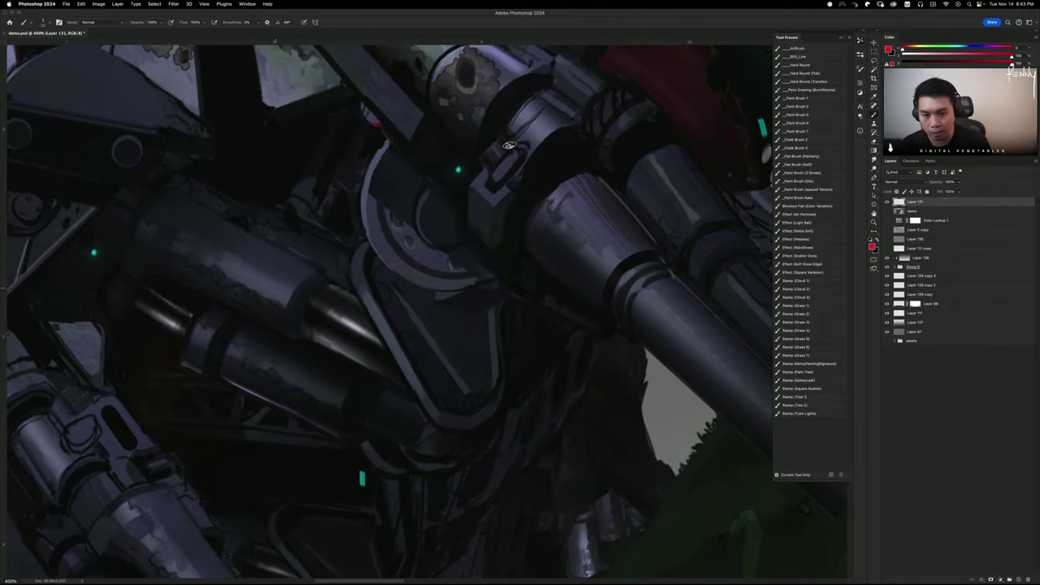
Try red strokes on the left-hand mech's upper cannon area and along the dark gap in its pink shell, undoing each
scroll(276, 288, "up", 5)
left_click_drag(390, 185, 323, 165)
key("ctrl+z")
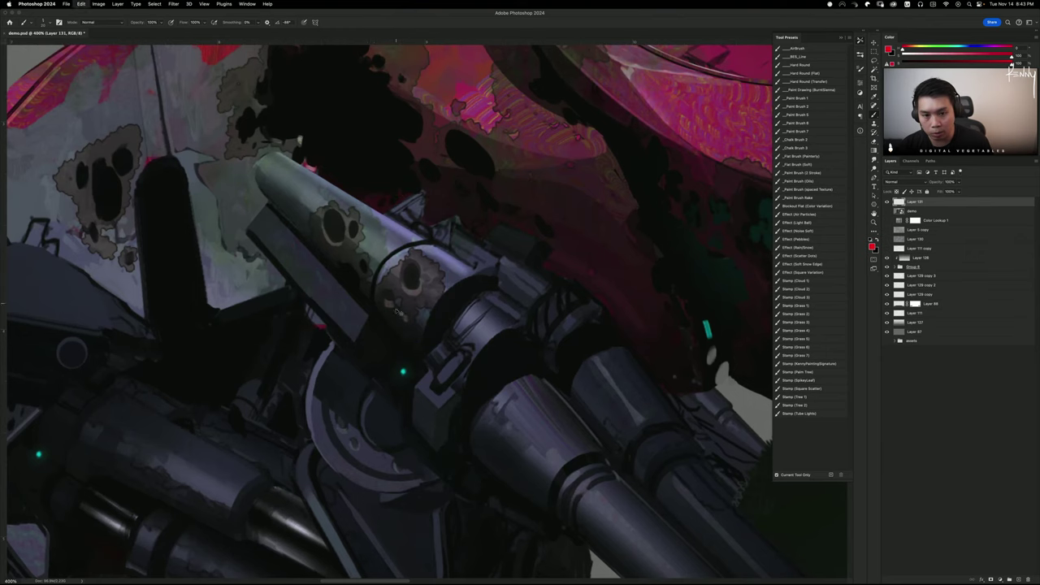
scroll(405, 323, "up", 10)
left_click_drag(419, 214, 460, 370)
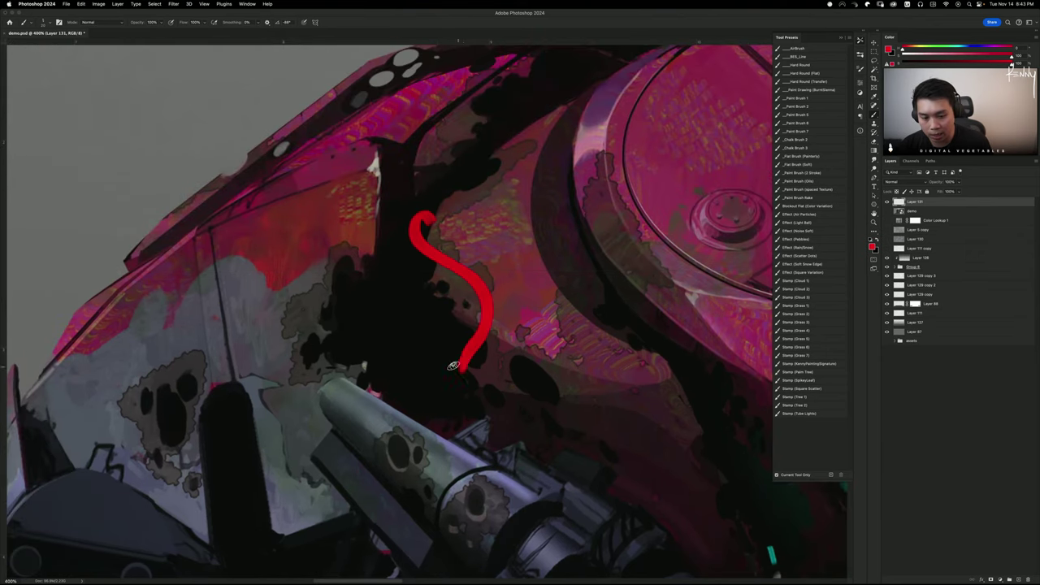
key("ctrl+z")
Examine the painted detail of the left-hand mech's gun barrels, lower mechanical parts and corroded shell up close
scroll(376, 144, "down", 10)
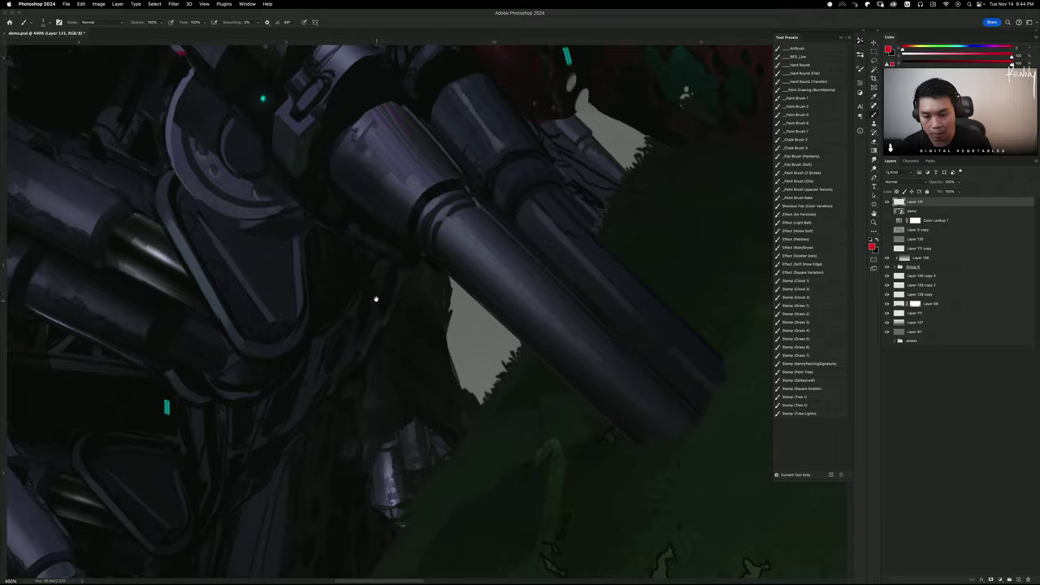
left_click_drag(251, 409, 487, 211)
scroll(419, 308, "up", 10)
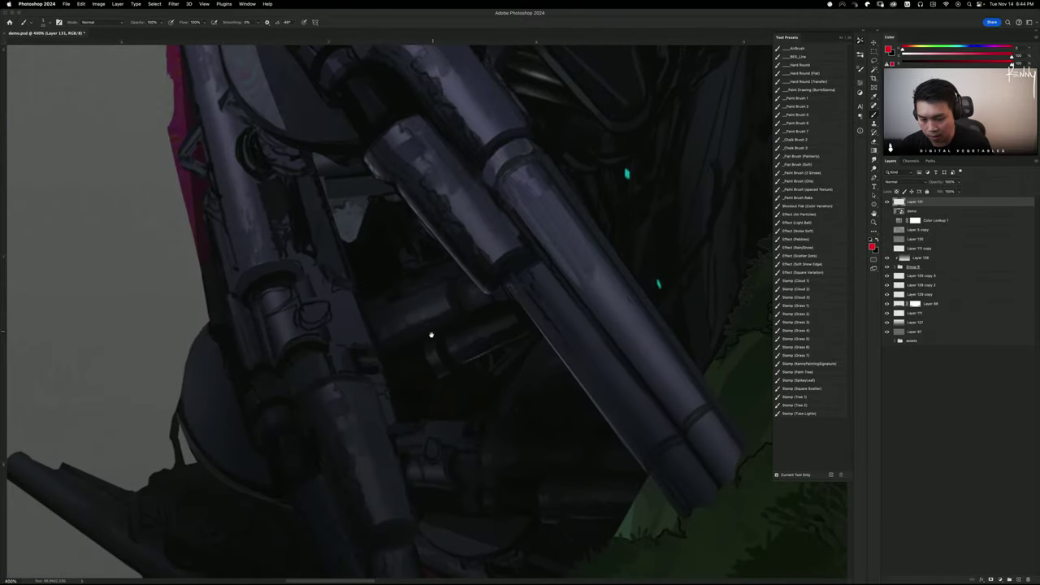
scroll(430, 227, "down", 4)
left_click_drag(401, 210, 432, 348)
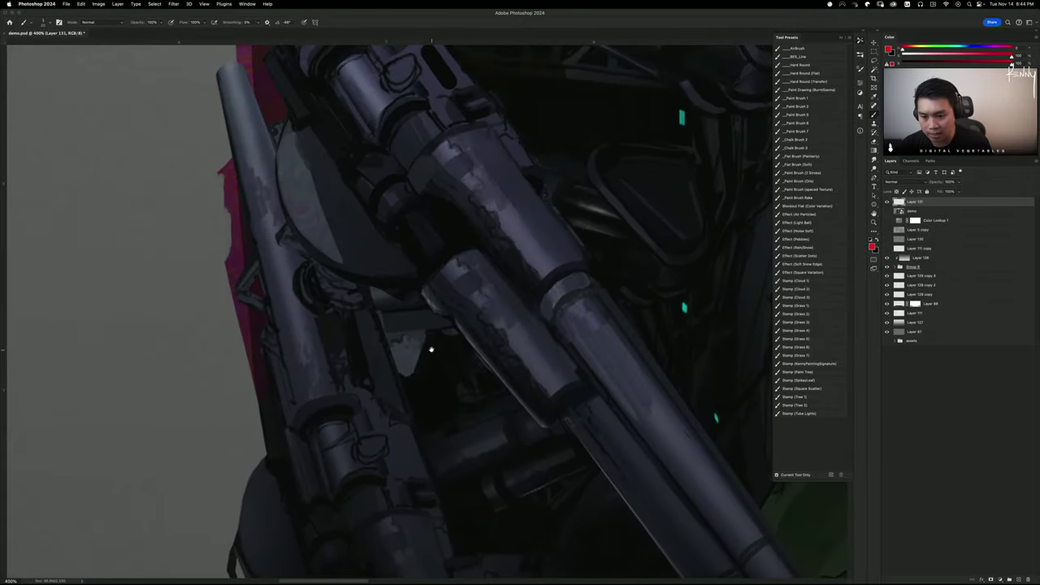
left_click_drag(542, 65, 369, 386)
scroll(344, 302, "up", 8)
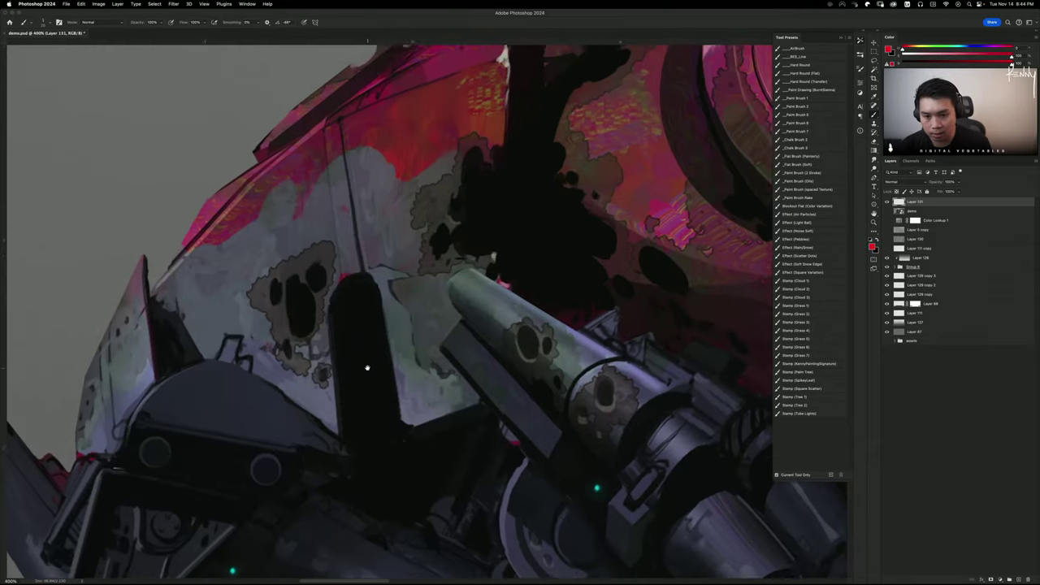
Try red strokes over the corroded patches at the rim of the left-hand mech's pink shell, undoing each
scroll(409, 351, "right", 10)
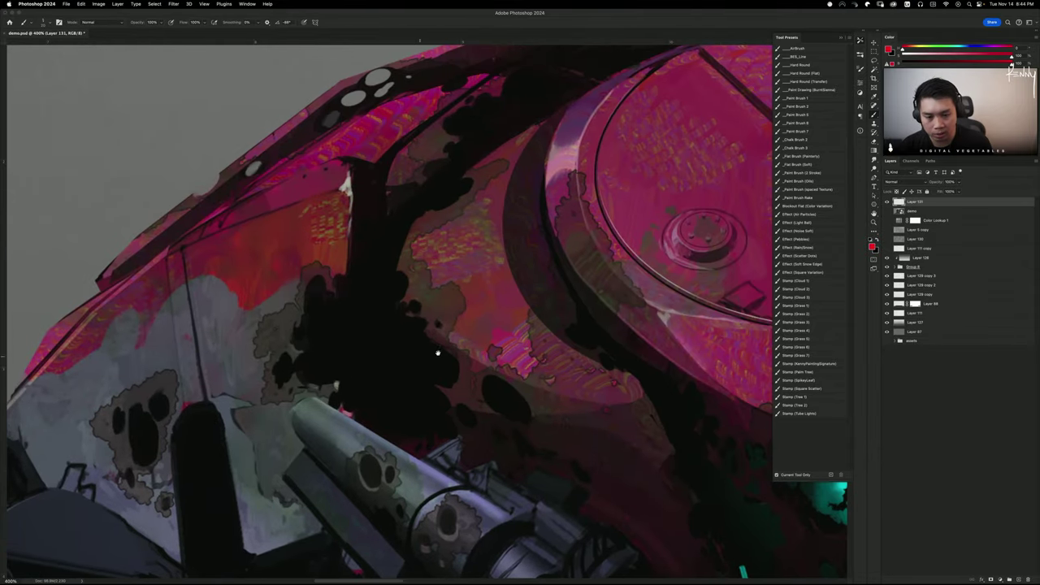
scroll(379, 304, "down", 8)
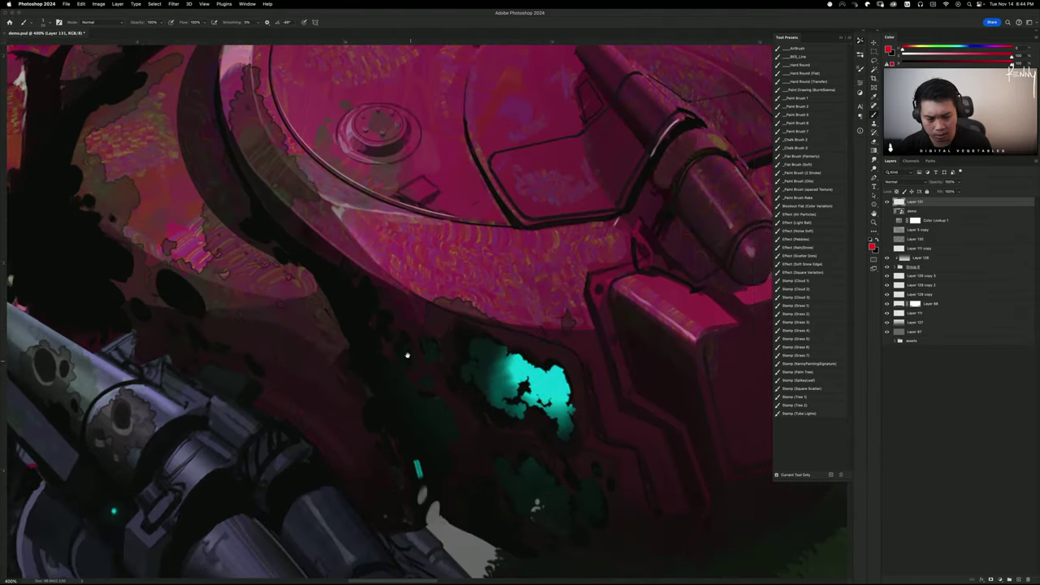
scroll(447, 364, "up", 6)
scroll(446, 364, "left", 6)
mouse_move(345, 172)
left_mouse_down()
mouse_move(346, 209)
mouse_move(379, 247)
left_mouse_up()
key("super+z")
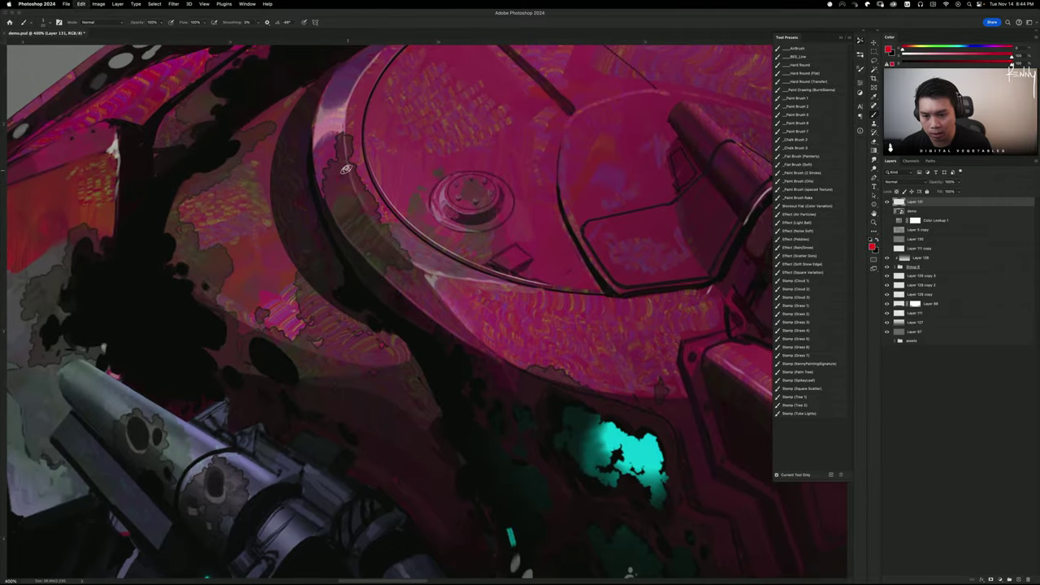
left_click_drag(343, 151, 342, 190)
key("super+z")
left_click_drag(261, 130, 227, 164)
key("super+z")
Try circling in red the small mechanical joint beside the left-hand mech's lowest gun, undoing the mark
scroll(226, 165, "down", 15)
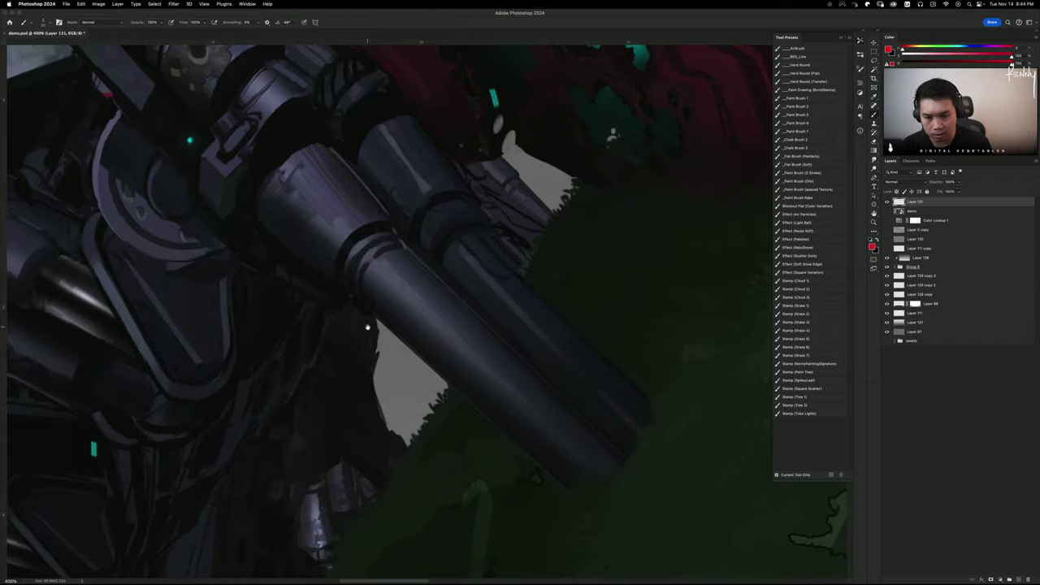
left_click_drag(272, 353, 434, 336)
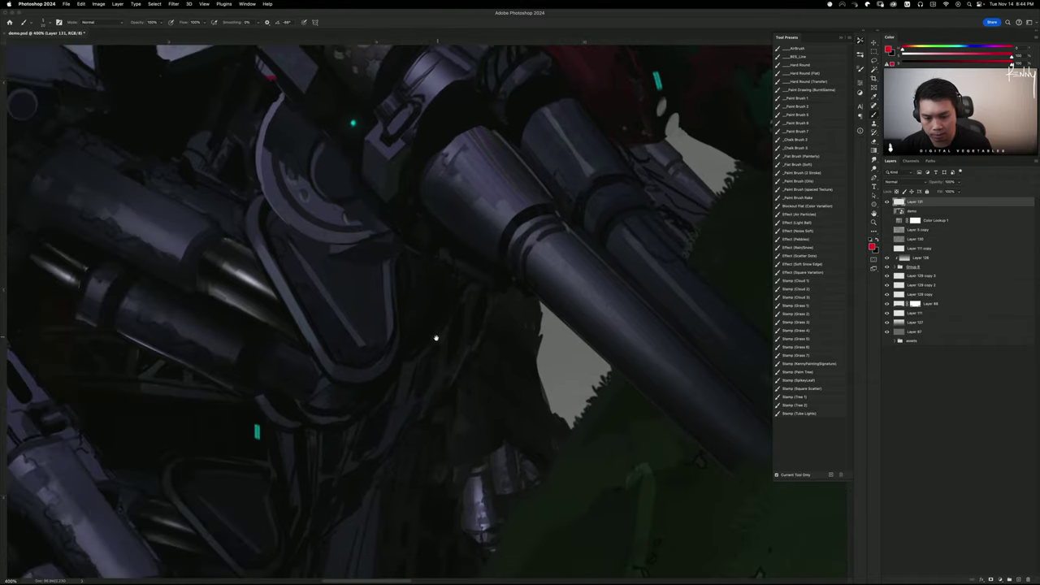
mouse_move(257, 356)
left_mouse_down()
mouse_move(432, 267)
mouse_move(396, 217)
mouse_move(401, 229)
left_mouse_up()
scroll(397, 216, "down", 3)
scroll(423, 260, "left", 5)
scroll(374, 236, "left", 3)
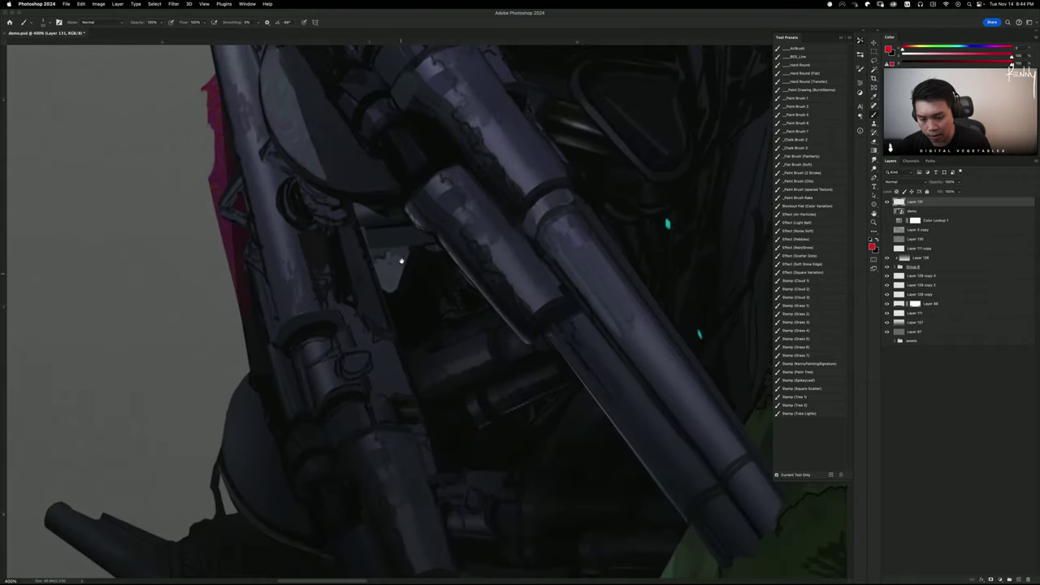
left_click_drag(401, 277, 413, 213)
left_click_drag(358, 157, 390, 235)
mouse_move(387, 180)
left_mouse_down()
mouse_move(310, 208)
mouse_move(394, 174)
left_mouse_up()
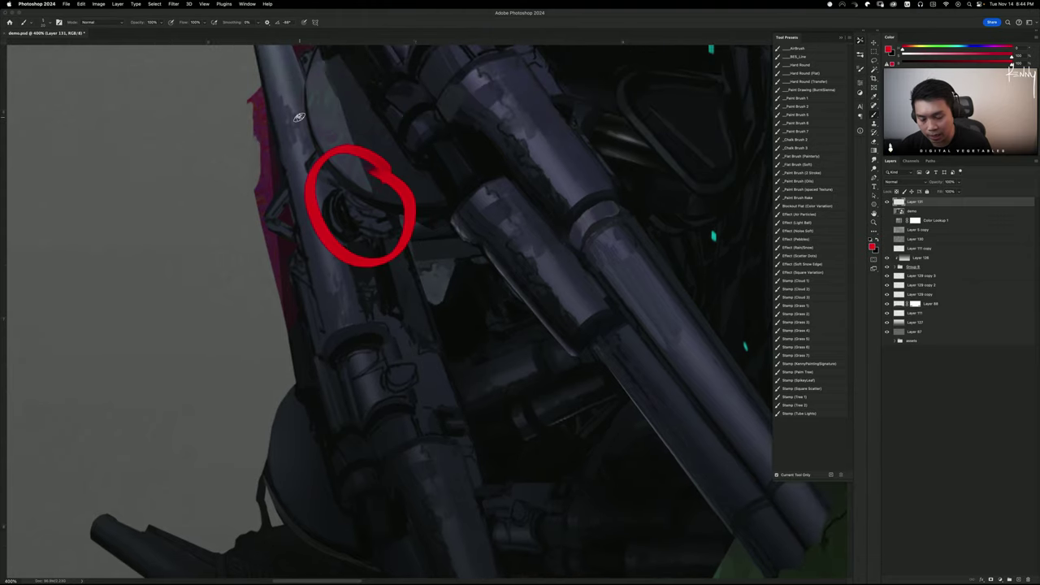
key("ctrl+z")
Try red strokes and small circles over the left-hand mech's gun arm and inner mechanical parts in the full view, undoing them
key("ctrl+0")
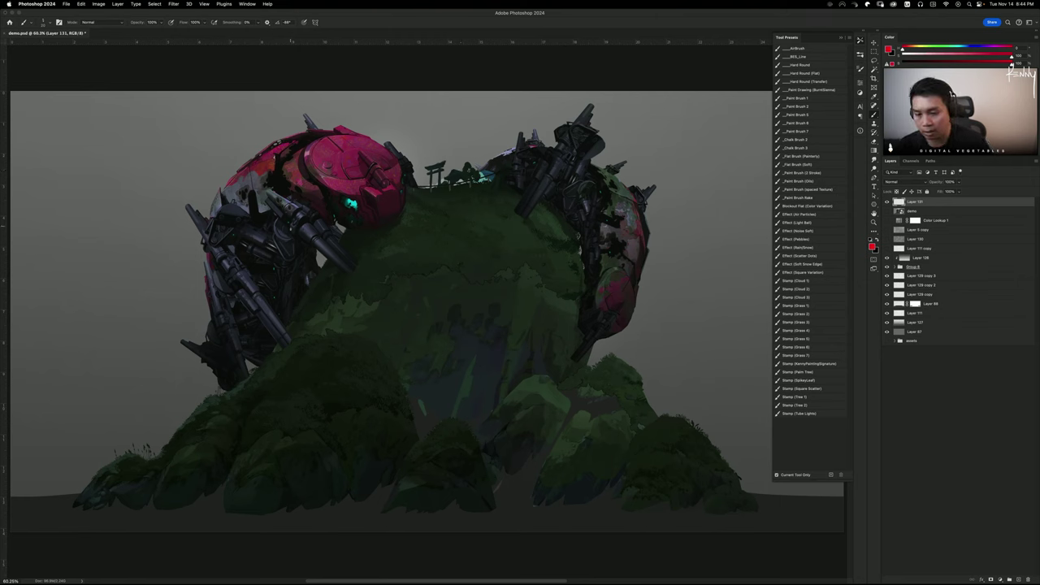
left_click_drag(234, 200, 287, 306)
key("super+z")
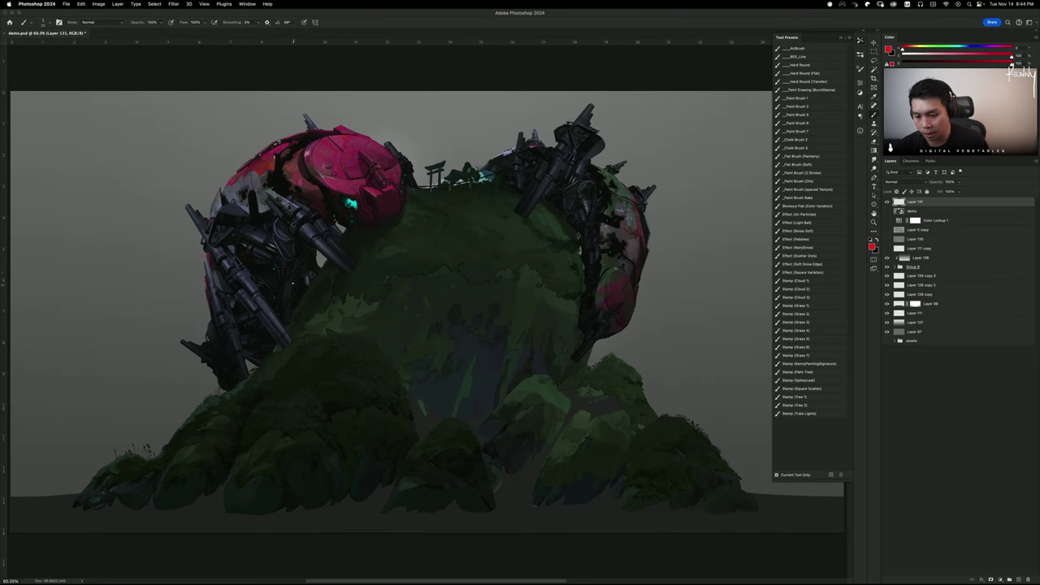
mouse_move(265, 262)
left_mouse_down()
mouse_move(275, 231)
mouse_move(262, 277)
left_mouse_up()
mouse_move(254, 313)
left_mouse_down()
mouse_move(245, 324)
mouse_move(258, 332)
left_mouse_up()
left_click_drag(255, 346, 255, 358)
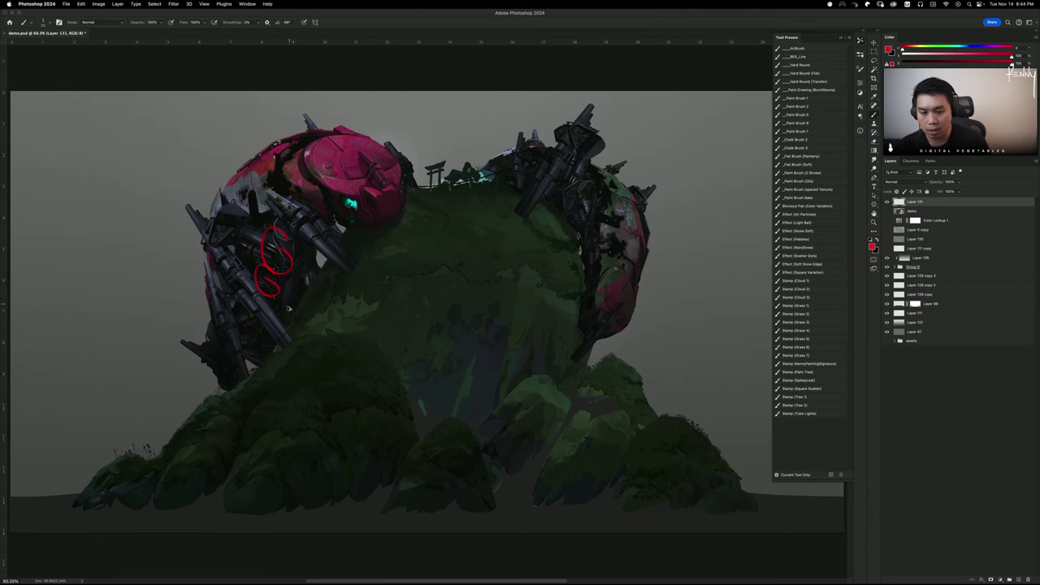
left_click_drag(275, 229, 283, 272)
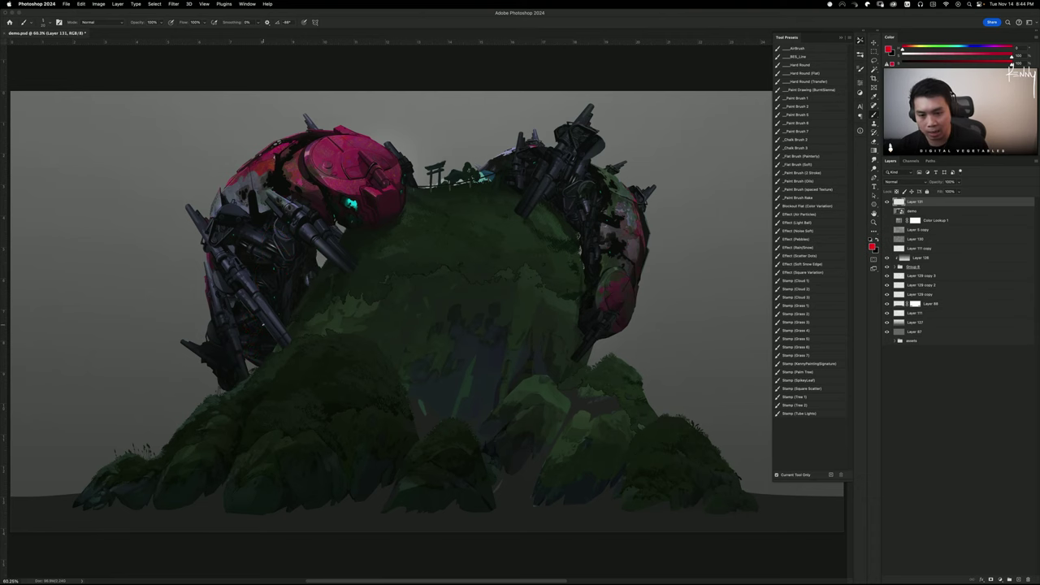
Outline in red the large curved forms of both mechs, including the left-hand mech's shell and lower body
key("super+minus")
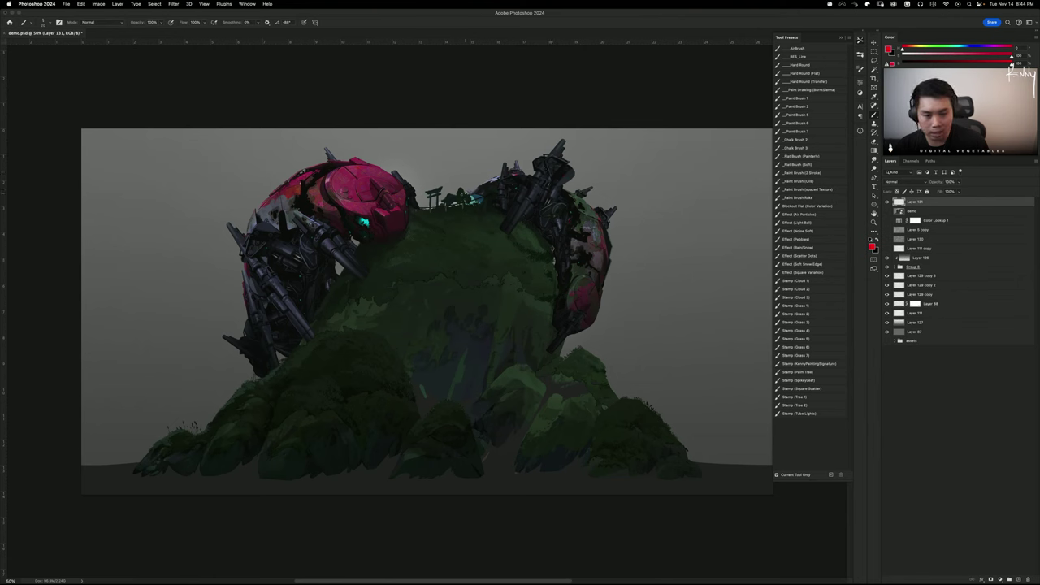
left_click_drag(466, 194, 510, 180)
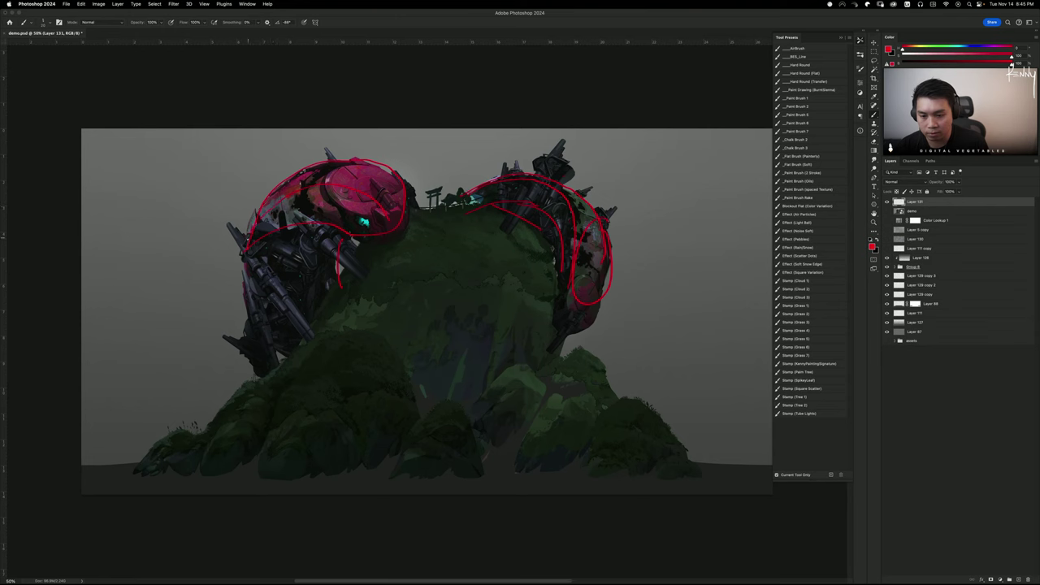
key("super+z")
mouse_move(247, 244)
left_mouse_down()
mouse_move(247, 297)
mouse_move(283, 365)
left_mouse_up()
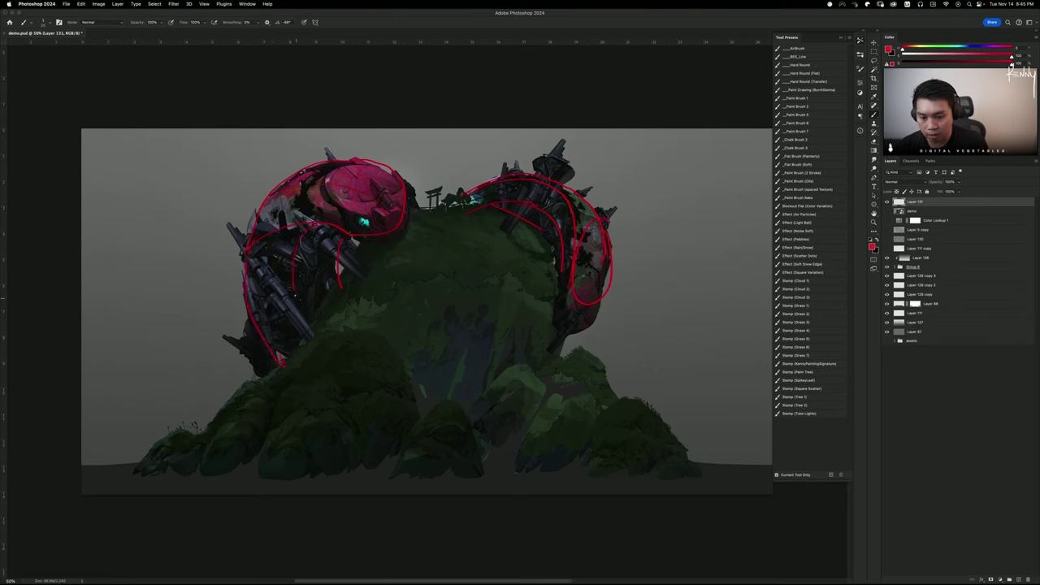
left_click_drag(295, 291, 307, 320)
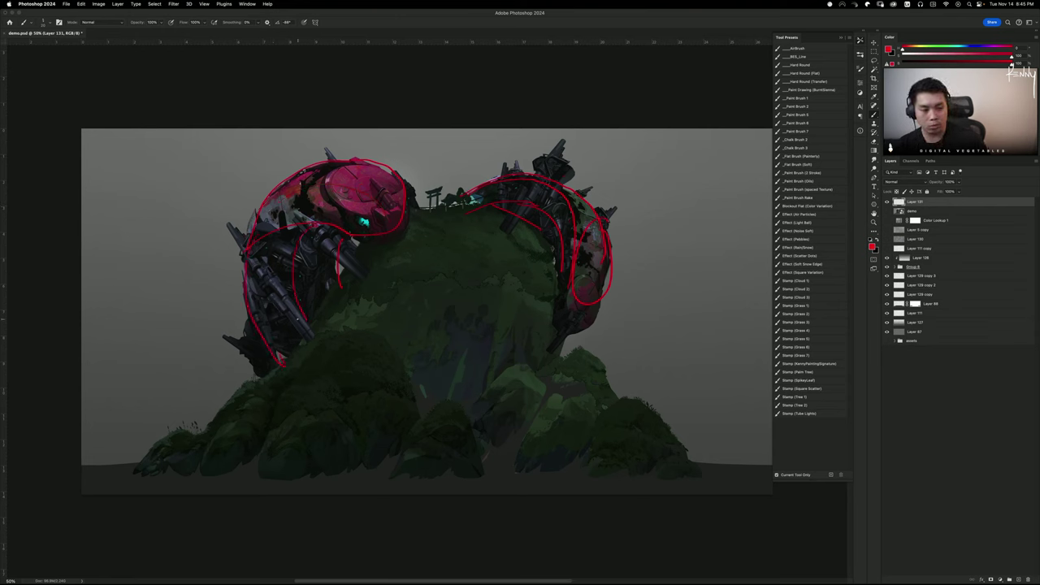
Delete the layer holding the red outlines and add a new empty layer above the demo layer
key("BackSpace")
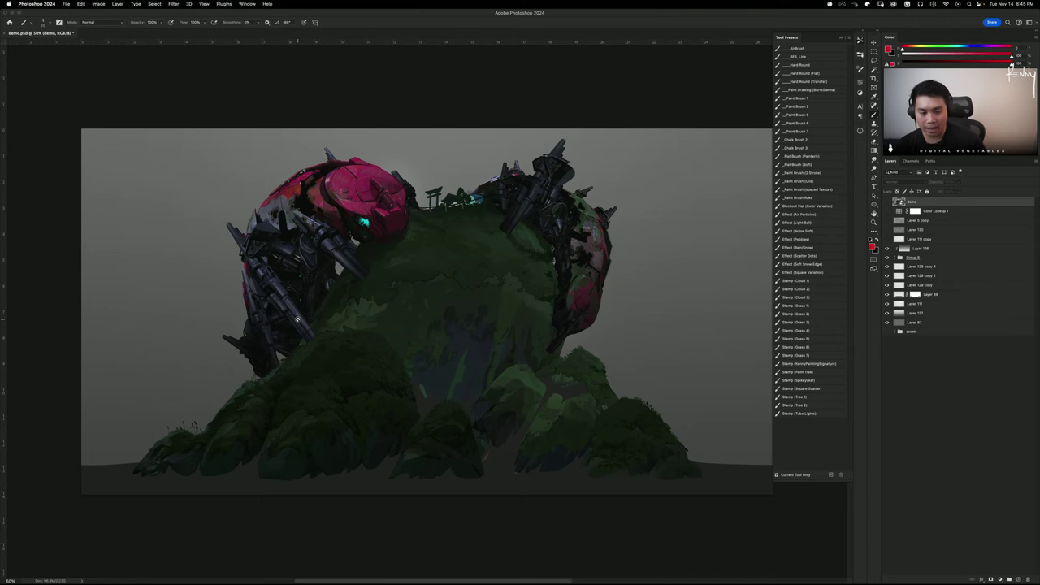
key("super+minus")
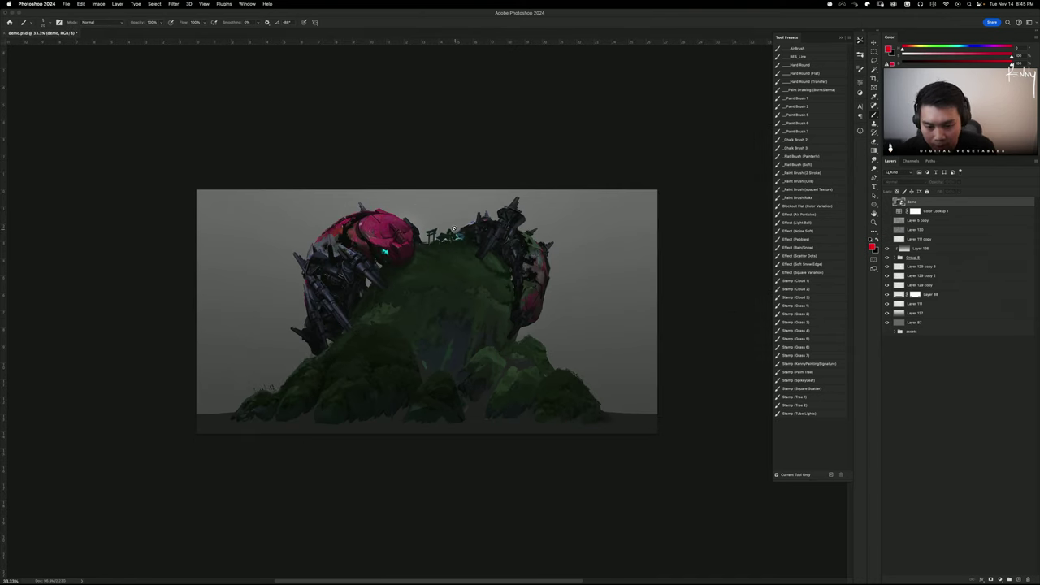
key("super+shift+n")
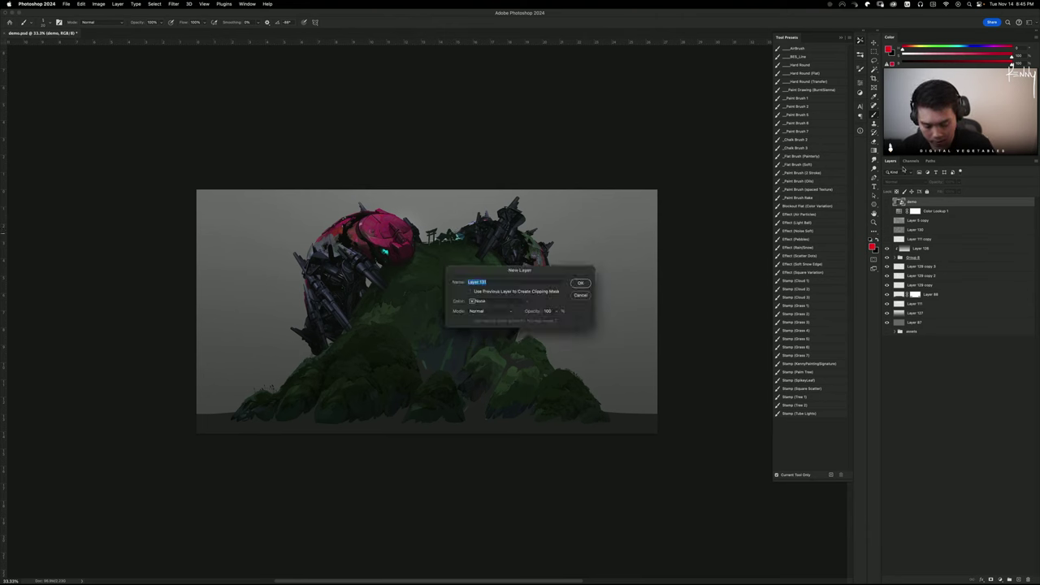
key("Return")
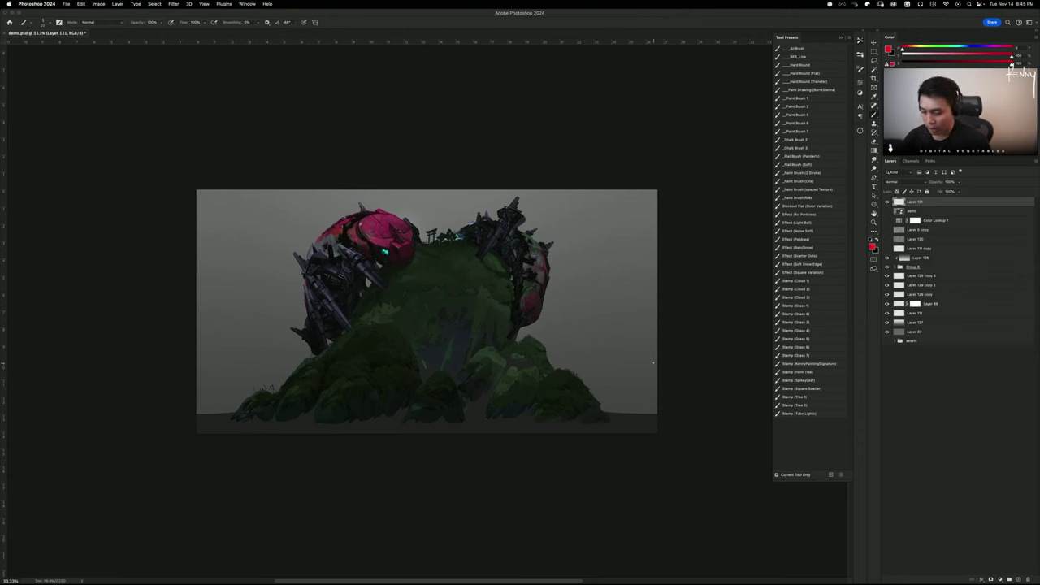
Examine the left-hand mech's gun barrels, arm joints and inner mechanical parts up close
key("super+plus")
key("super+plus")
key("super+plus")
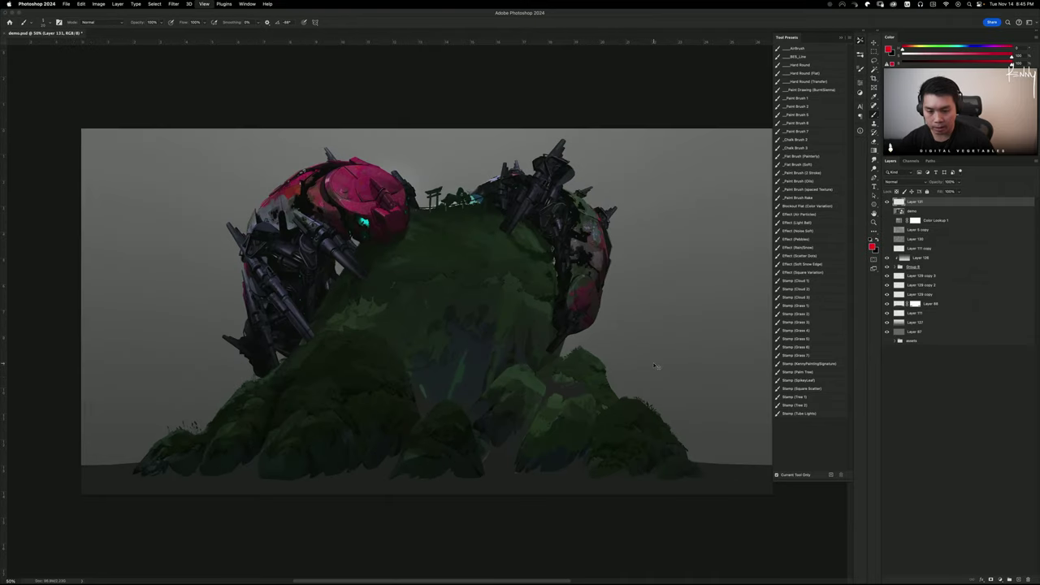
left_click_drag(326, 229, 439, 318)
key("super+plus")
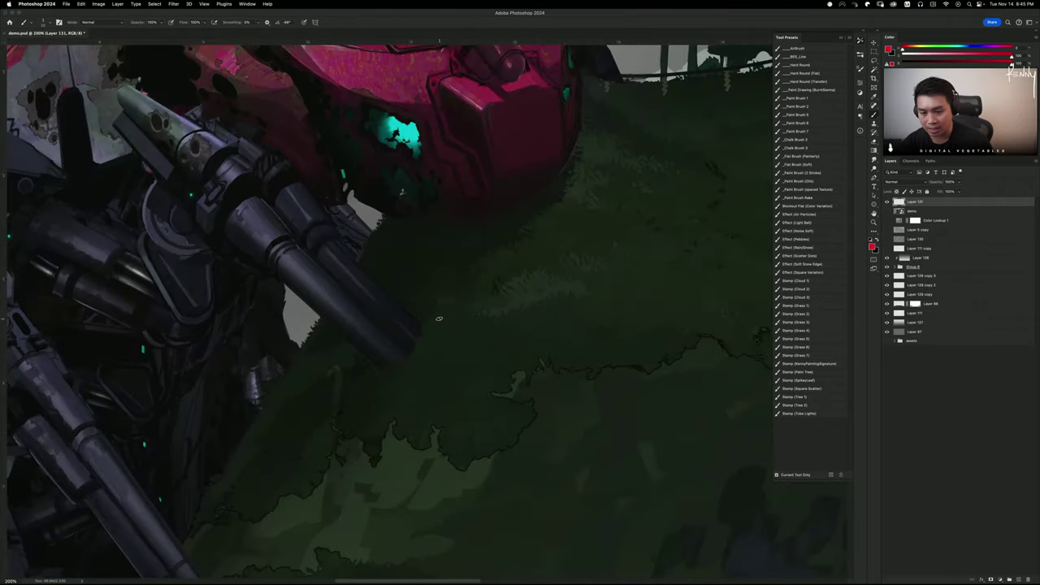
left_click_drag(439, 256, 615, 241)
left_click_drag(355, 276, 576, 265)
left_click_drag(593, 346, 510, 228)
scroll(510, 228, "up", 5)
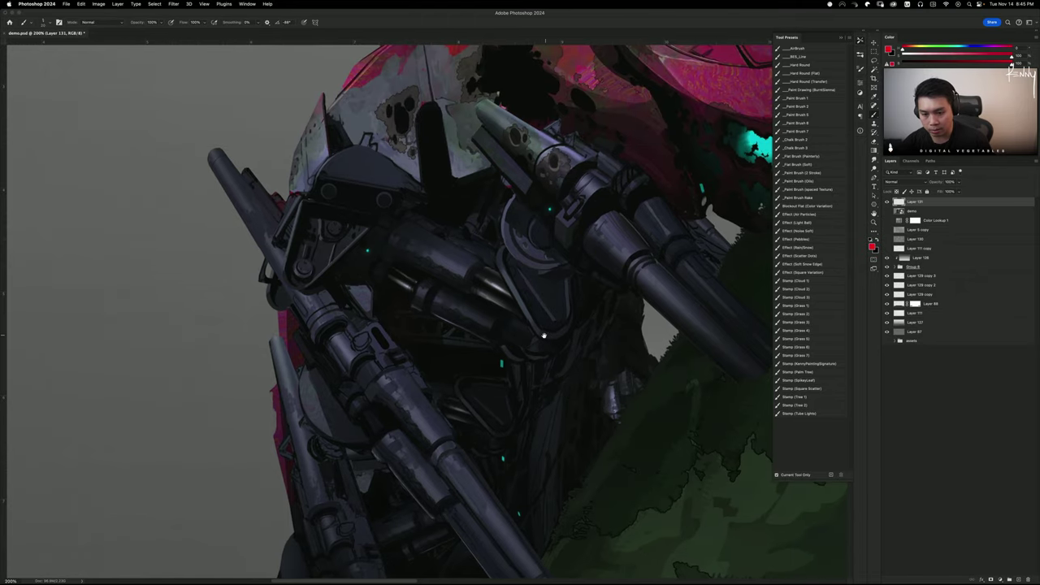
left_click_drag(543, 334, 526, 347)
scroll(525, 347, "up", 4)
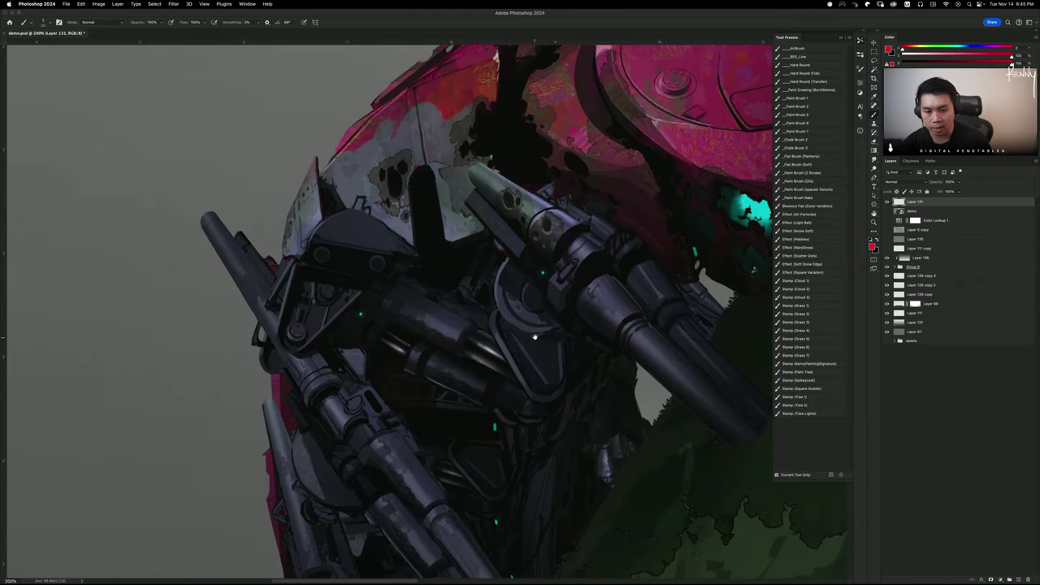
scroll(542, 348, "up", 1)
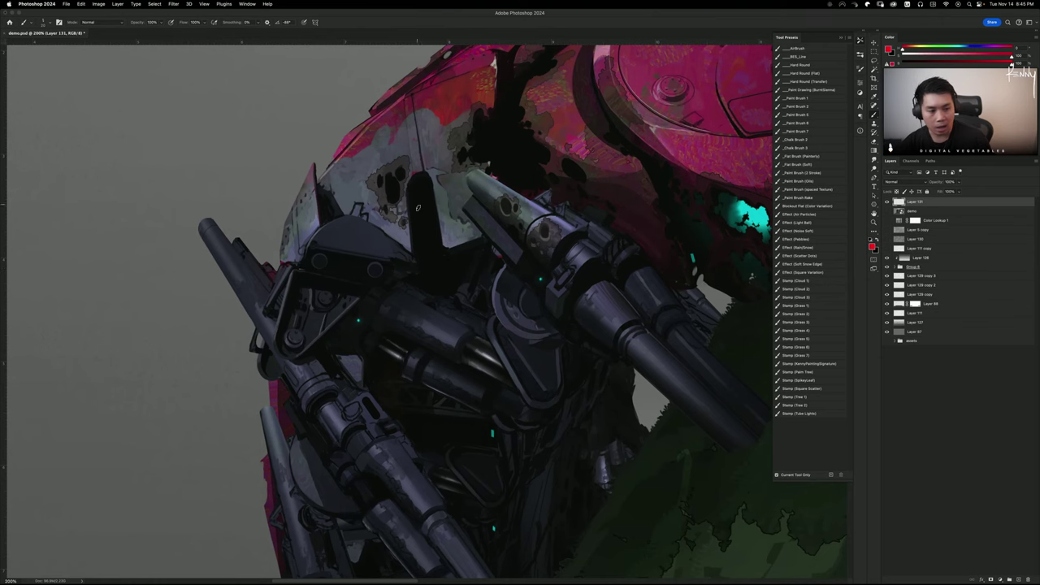
scroll(370, 261, "down", 5)
scroll(371, 260, "right", 3)
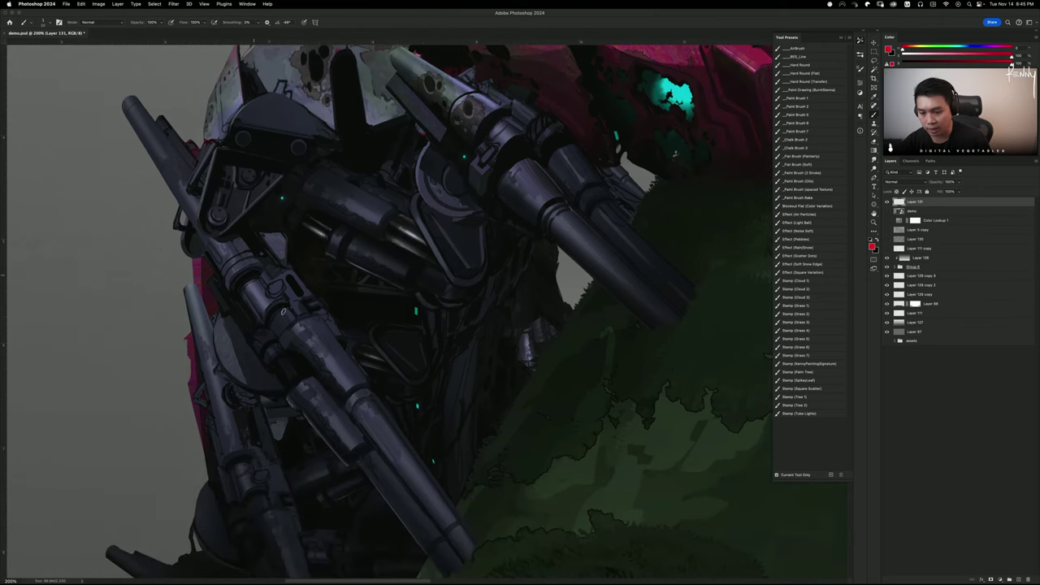
Try circling the glowing teal opening below the left-hand mech's pink dome and marking the shell nearby in red, undoing each
scroll(325, 313, "up", 8)
scroll(325, 313, "right", 8)
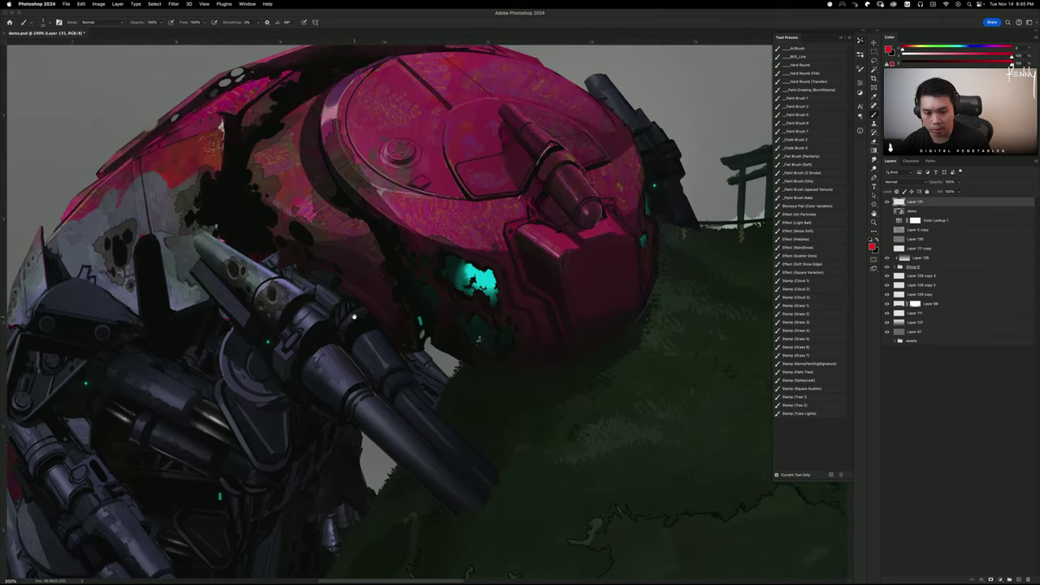
scroll(360, 322, "up", 3)
scroll(360, 323, "right", 5)
left_click_drag(344, 340, 351, 345)
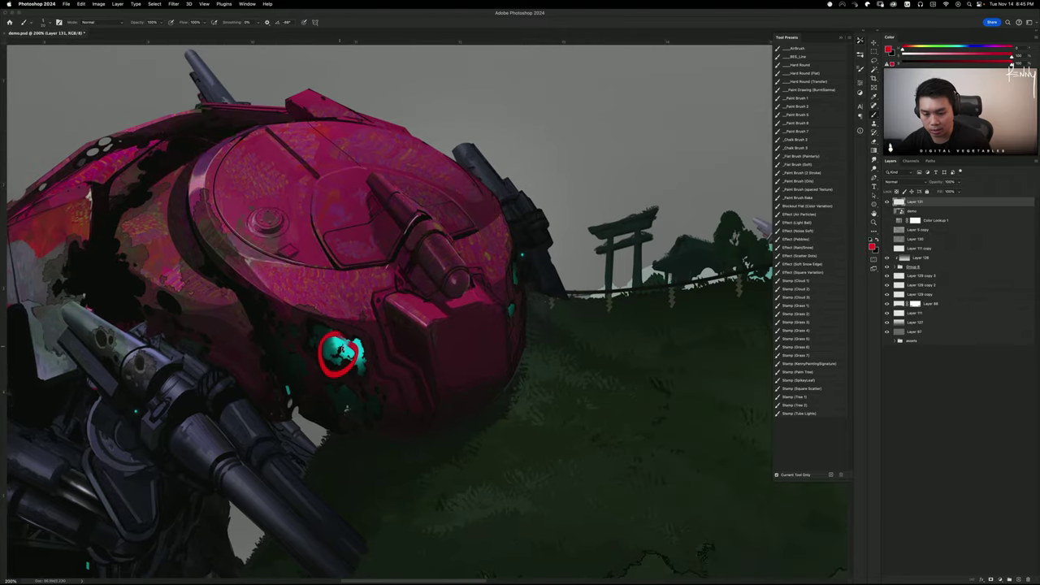
key("super+z")
mouse_move(324, 309)
left_mouse_down()
mouse_move(379, 298)
mouse_move(293, 322)
left_mouse_up()
key("super+z")
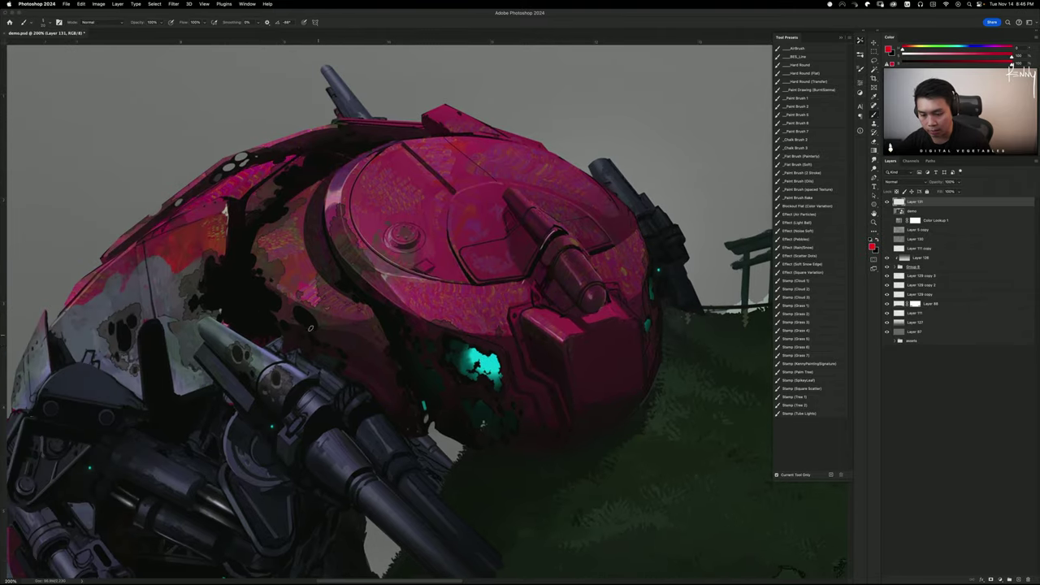
Compare the painting with the mech and hill group hidden and shown, and select the clipped Lighter Color layer above it
scroll(353, 327, "down", 10)
scroll(353, 327, "left", 7)
scroll(450, 264, "down", 2)
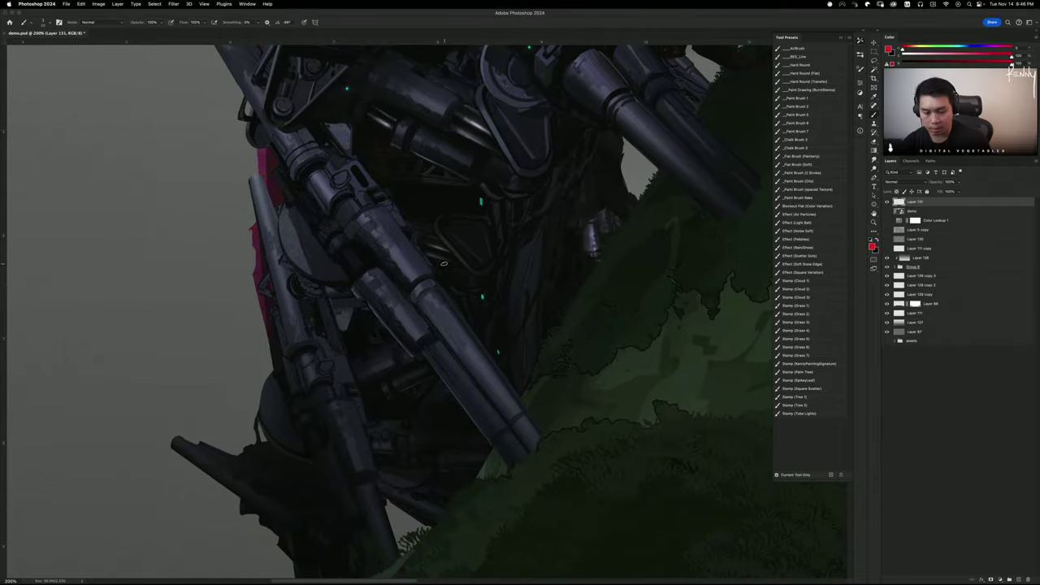
key("super+minus")
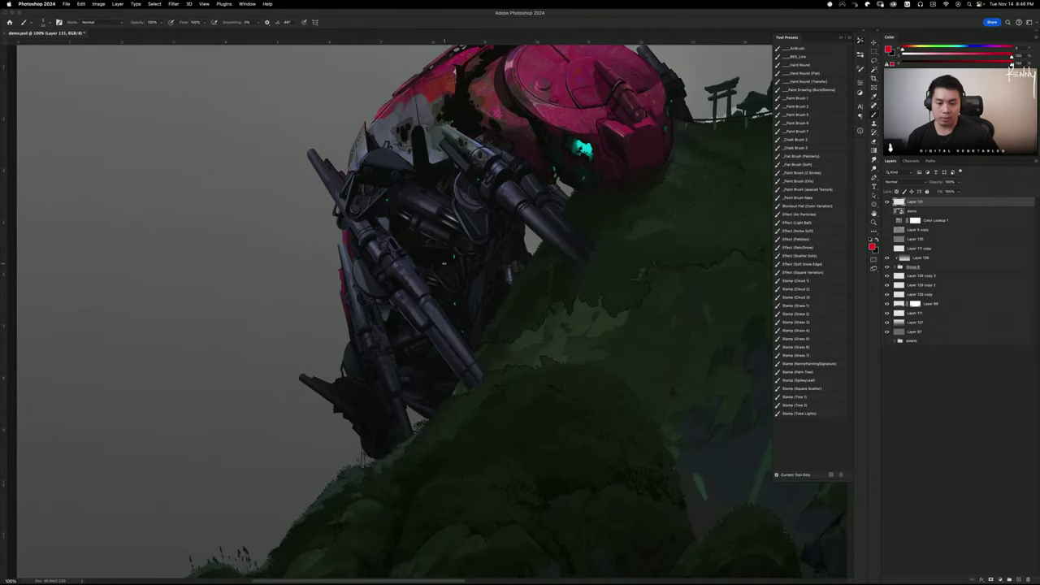
left_click(887, 267)
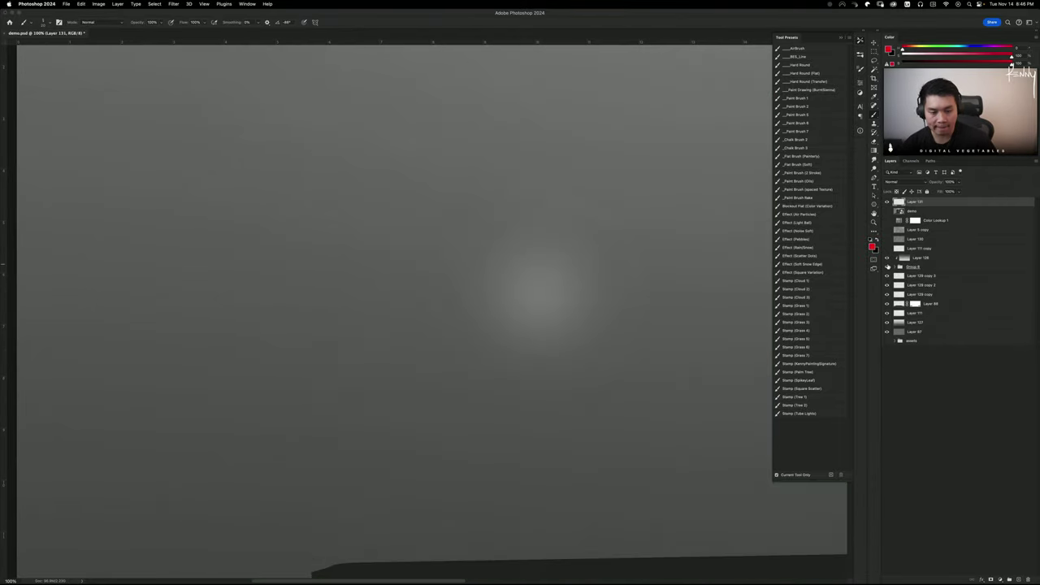
left_click(887, 267)
left_click(888, 266)
left_click(888, 266)
left_click(888, 258)
left_click(944, 259)
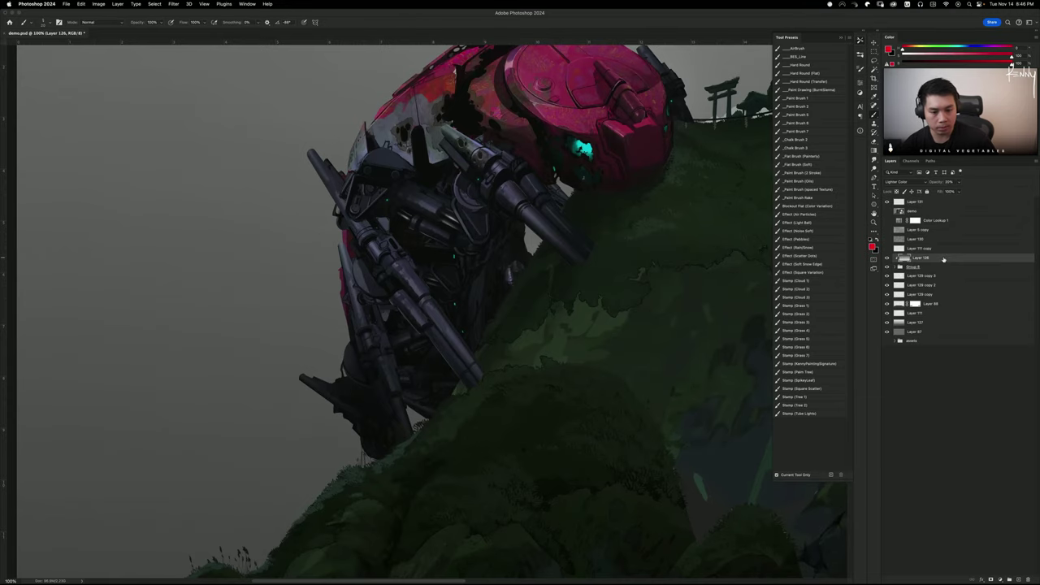
Compare the full painting with the clipped Lighter Color layer hidden, shown and isolated, restoring all visible layers
key("super+minus")
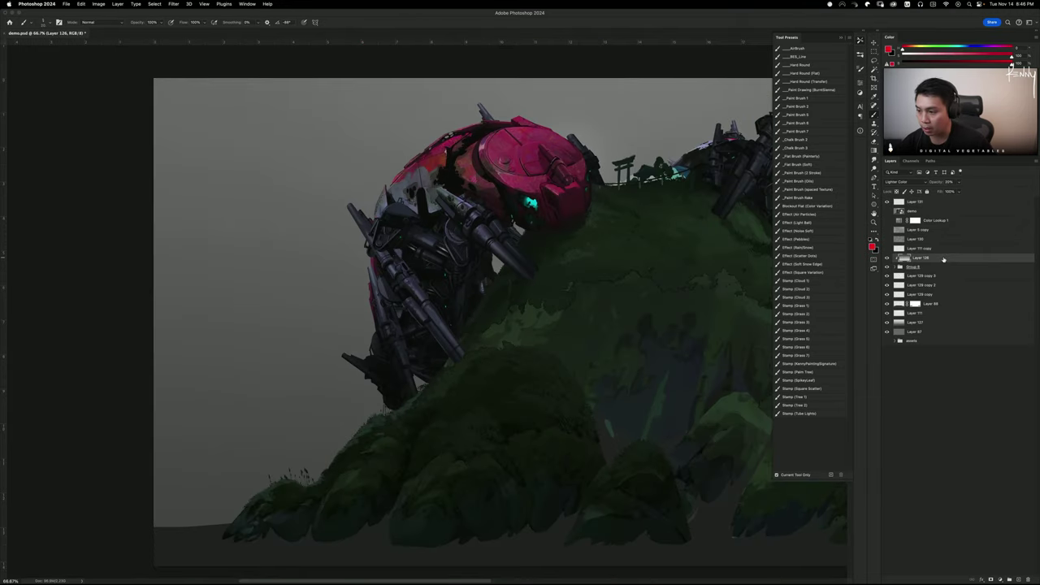
left_click_drag(617, 256, 469, 287)
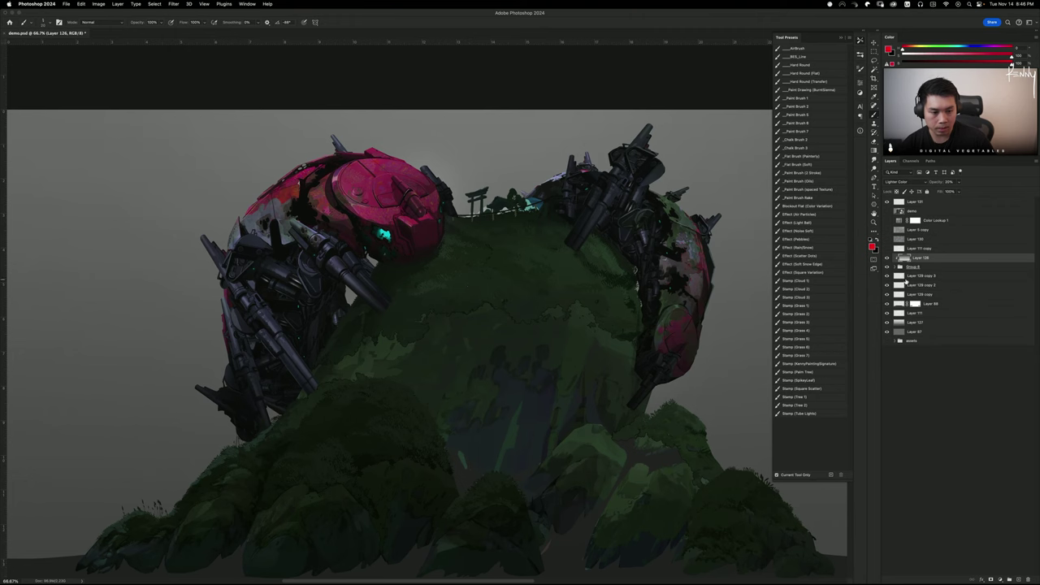
left_click(887, 259)
left_click(887, 259)
left_click(888, 258, "alt")
left_click(887, 259, "alt")
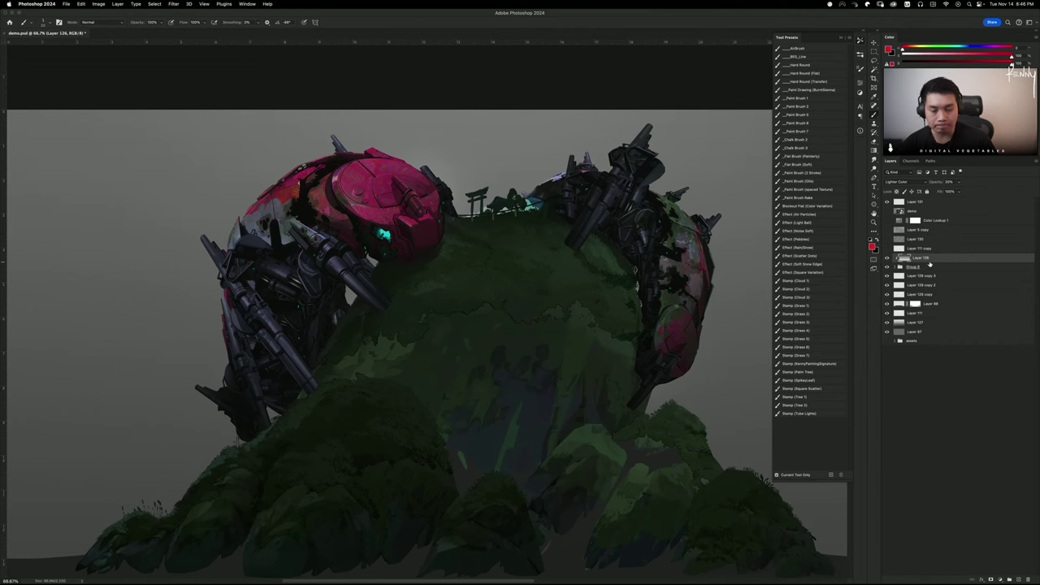
Compare the painting with the mech and hill group and its clipped overlay toggled, and with the Dot Gain 20% proof on and off
key("super+minus")
key("super+minus")
key("super+equal")
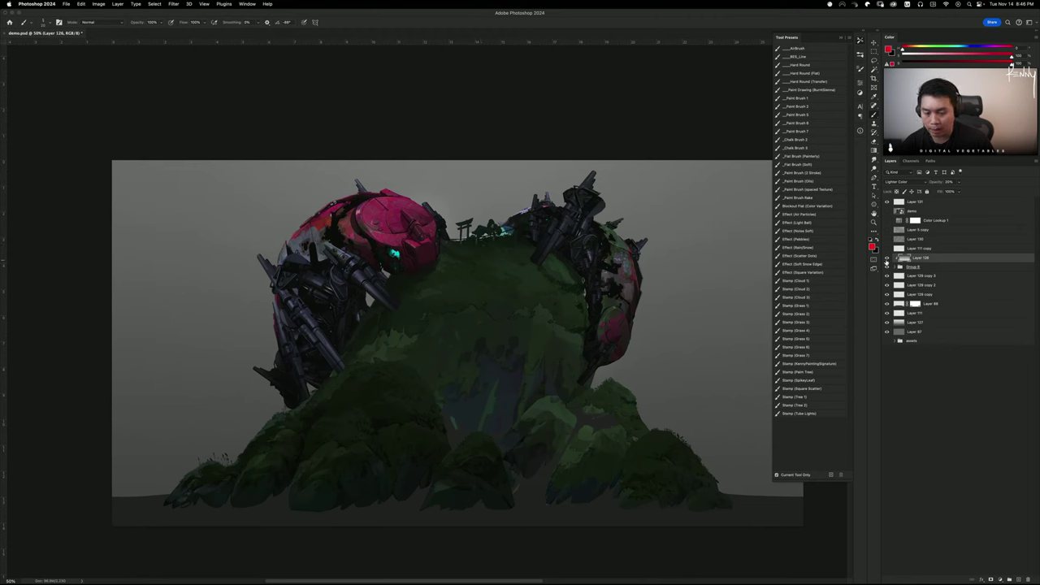
left_click(887, 267)
left_click(887, 267)
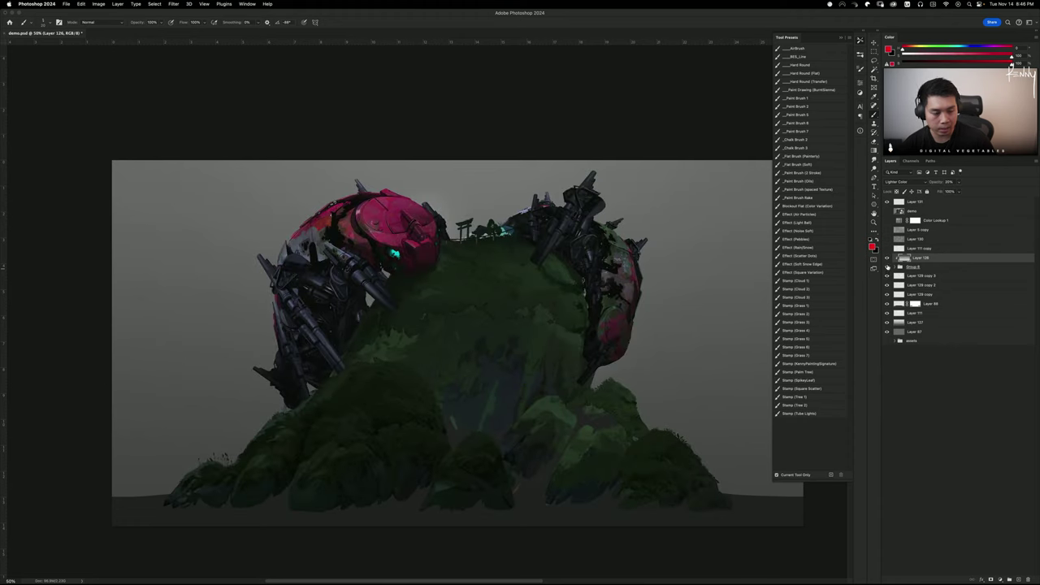
left_click(886, 259)
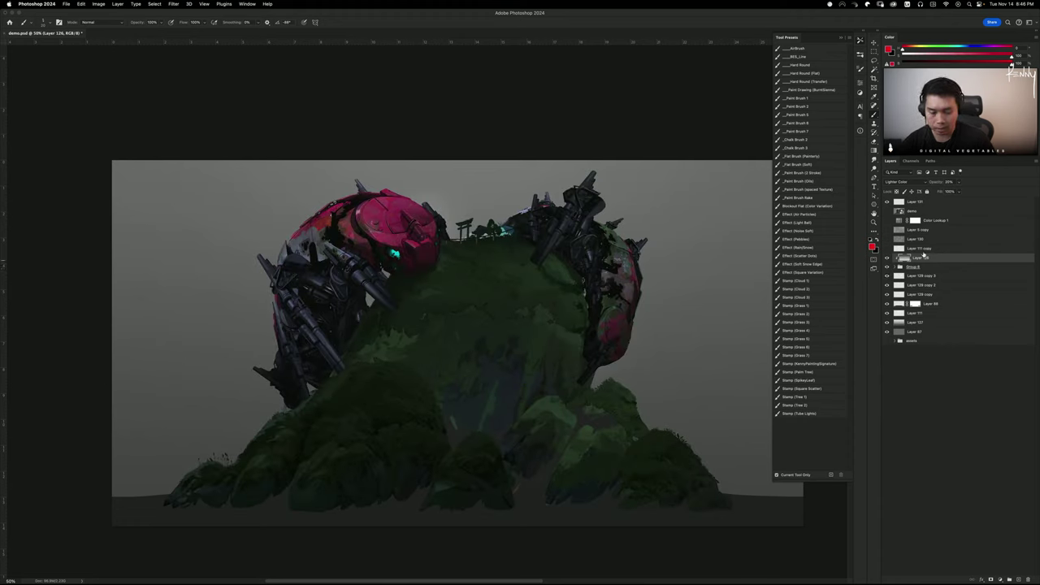
key("super+y")
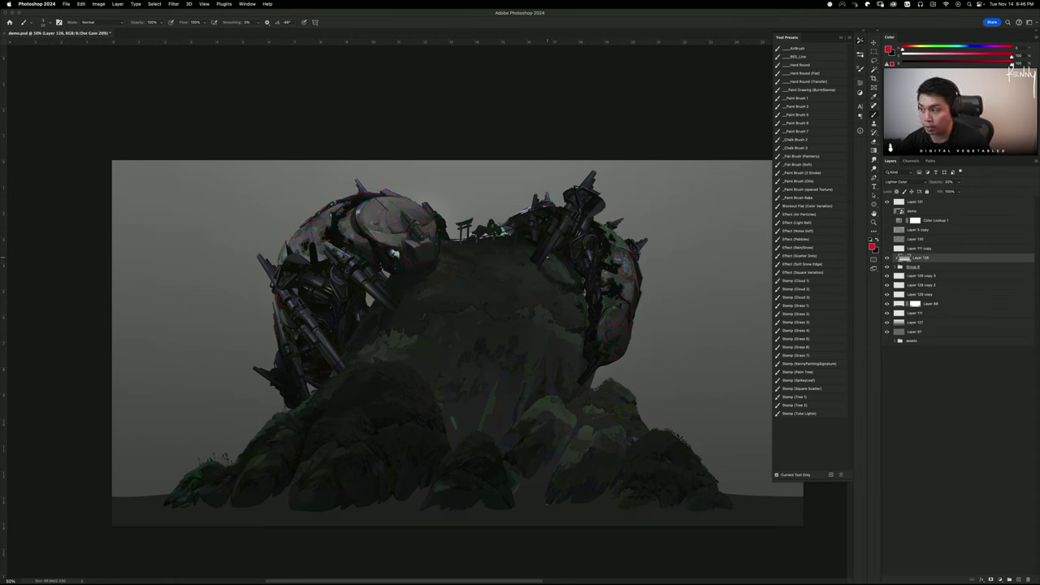
key("super+y")
Add a new layer above the top layer, fill it with black, and change its blend mode to show the painting in grayscale
left_click(927, 203)
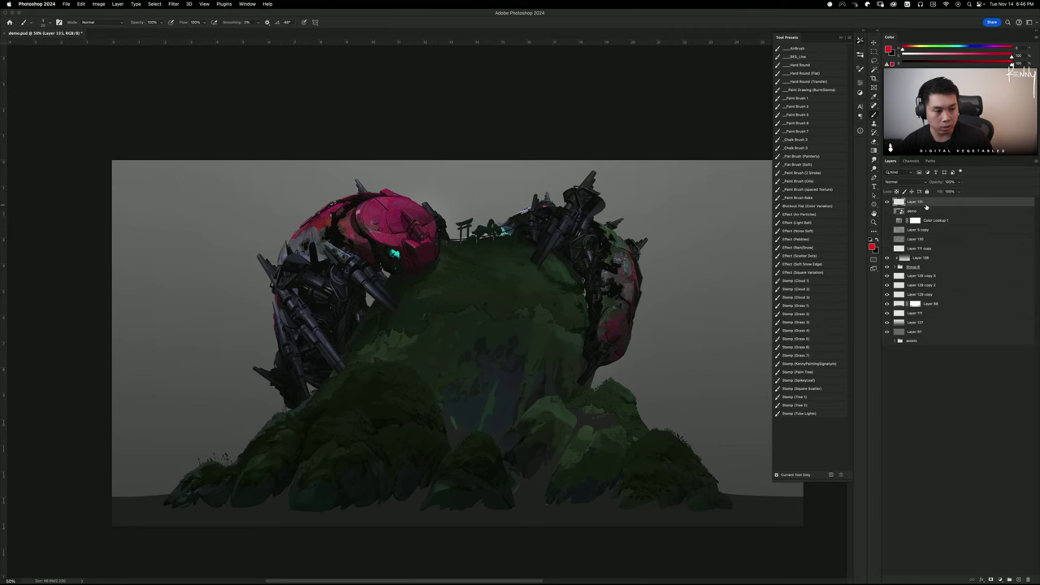
key("super+shift+n")
key("Return")
key("g")
key("shift+g")
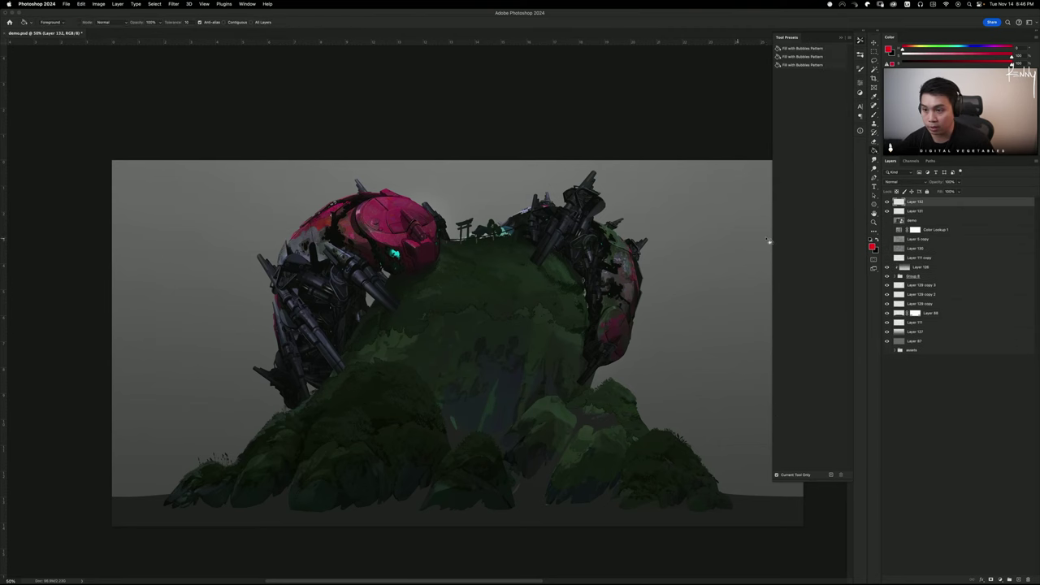
key("d")
left_click(676, 227)
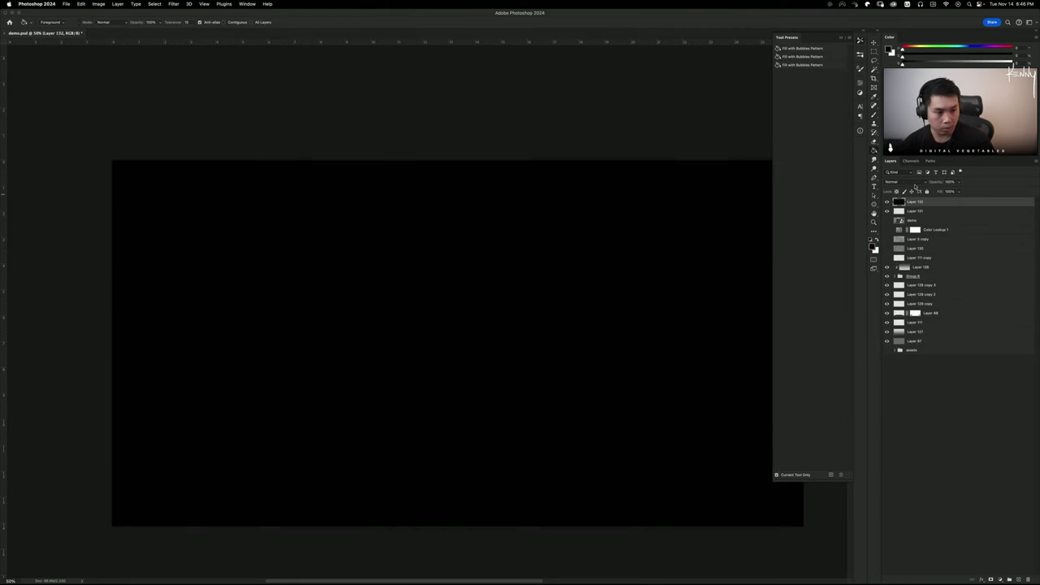
left_click(894, 181)
left_click(900, 365)
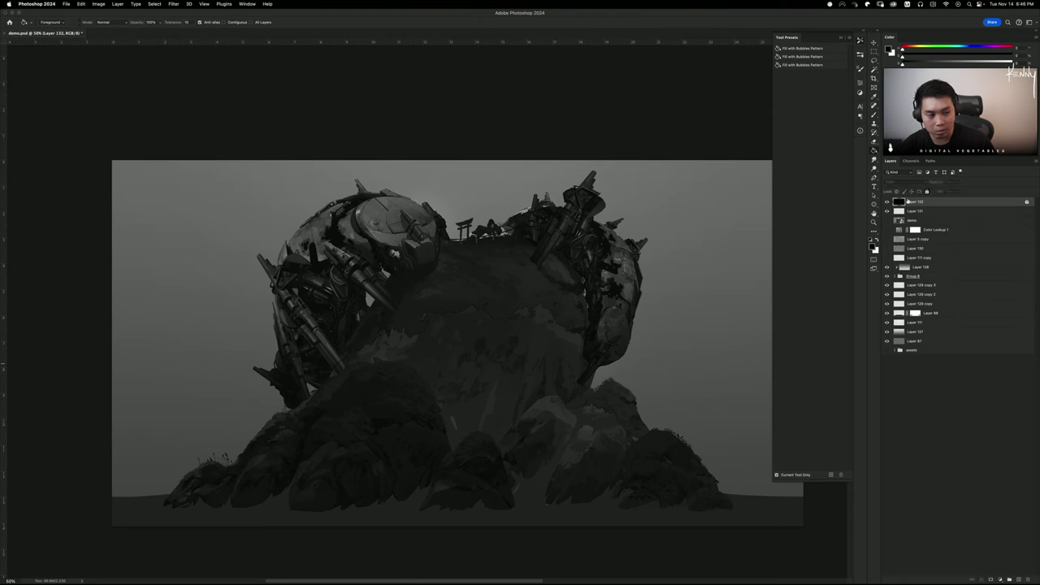
Compare the painting with the black grayscale-check layer hidden and shown, and delete that layer
left_click(888, 203)
left_click(887, 202)
left_click(887, 203)
left_click(888, 202)
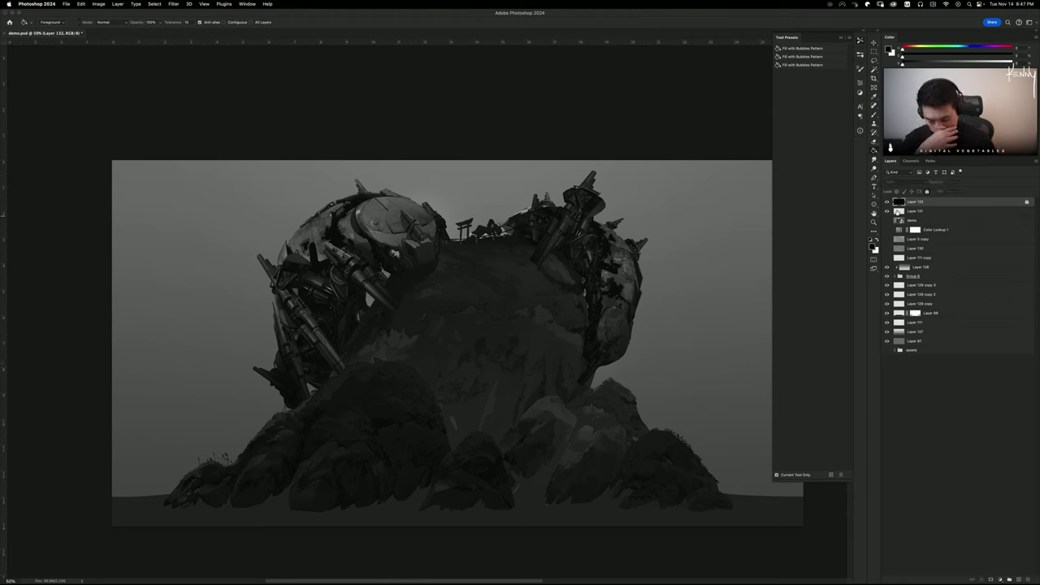
key("Delete")
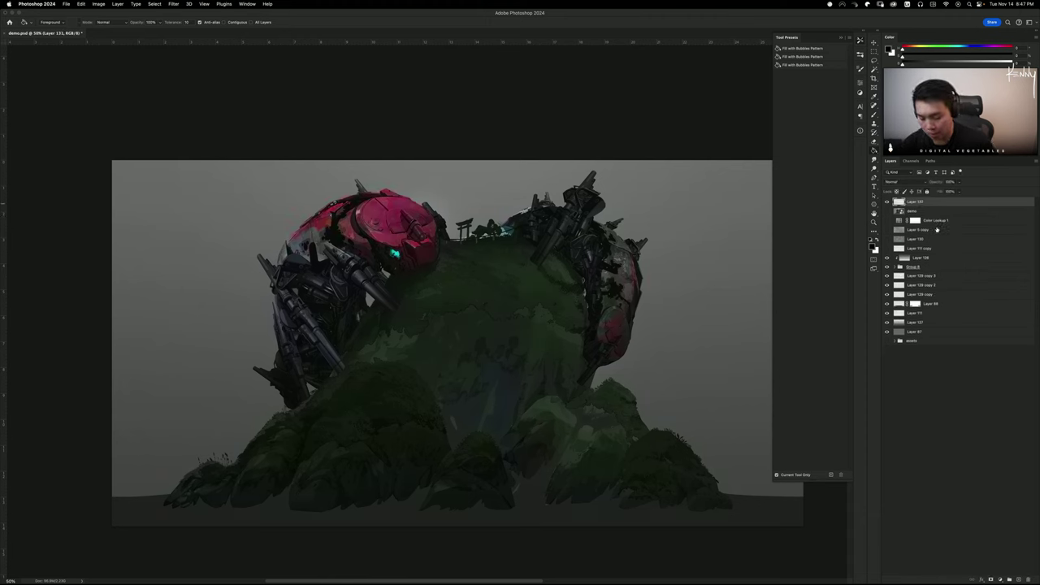
Toggle the grayscale proof preview on and off, and set the proof setup to Working CMYK
key("super+y")
key("super+y")
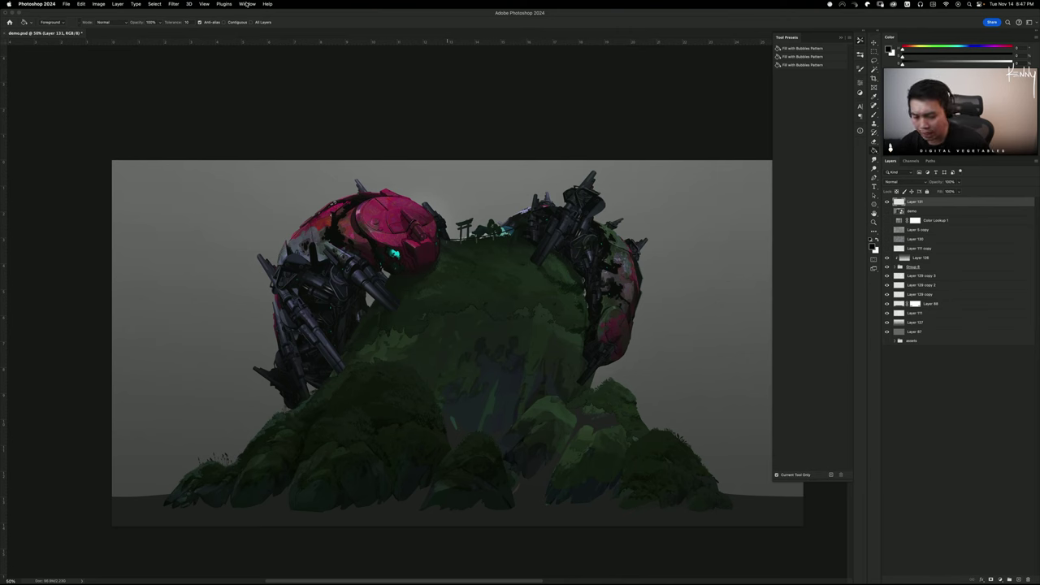
left_click(205, 5)
mouse_move(236, 14)
left_click(311, 26)
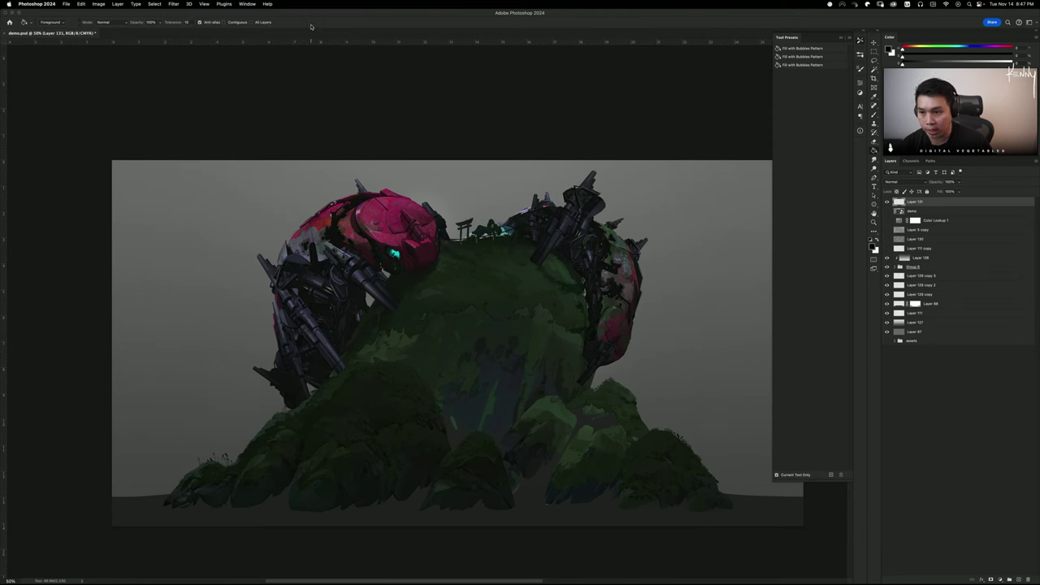
Compare the painting's colors with the Working CMYK proof switched on and off repeatedly
key("super+y")
key("super+y")
key("super+y")
key("super+y")
key("super+y")
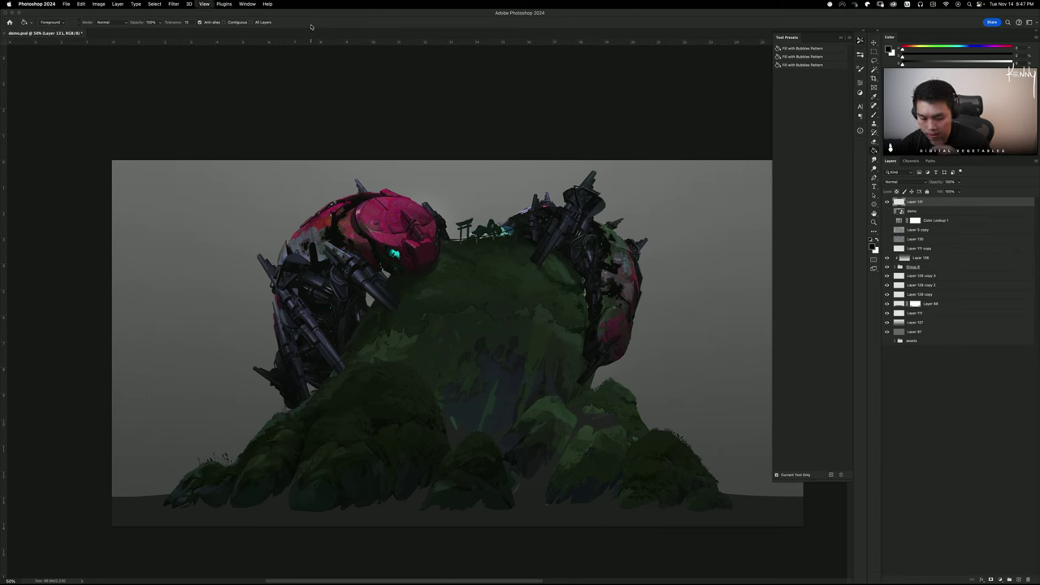
key("super+y")
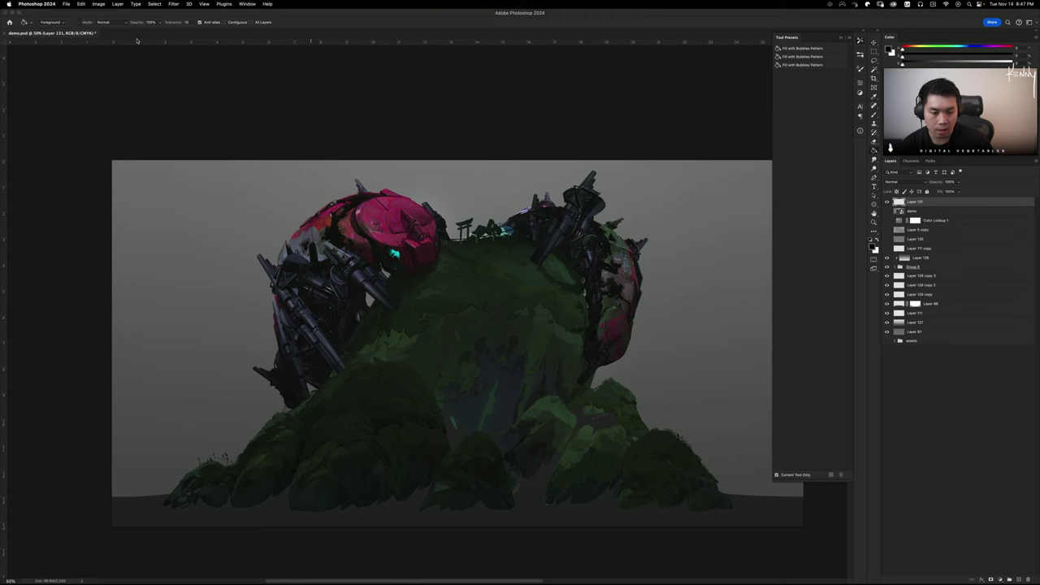
Open the custom proof condition settings and bring up the choice of devices to simulate
left_click(207, 5)
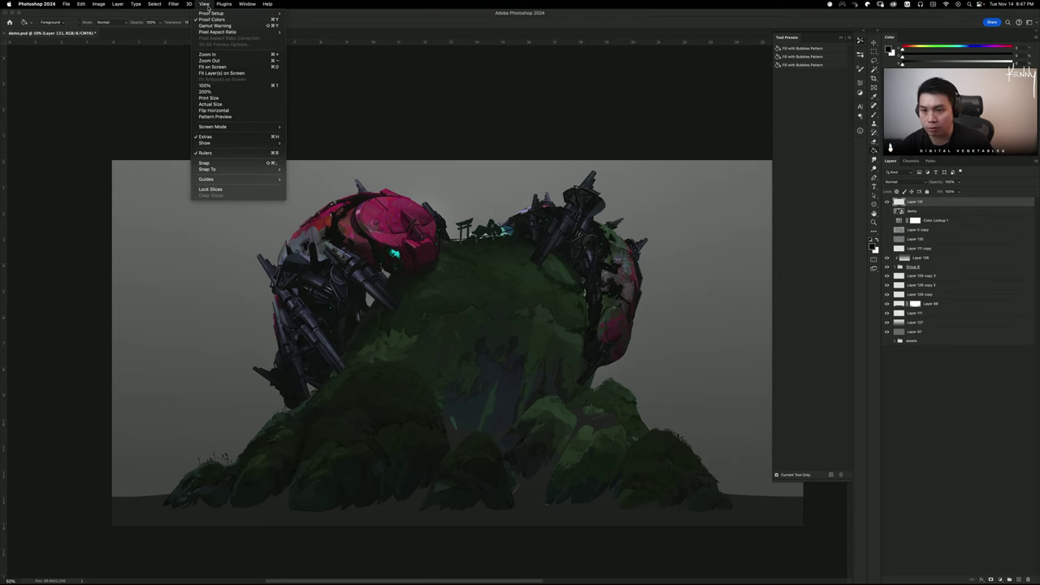
mouse_move(236, 13)
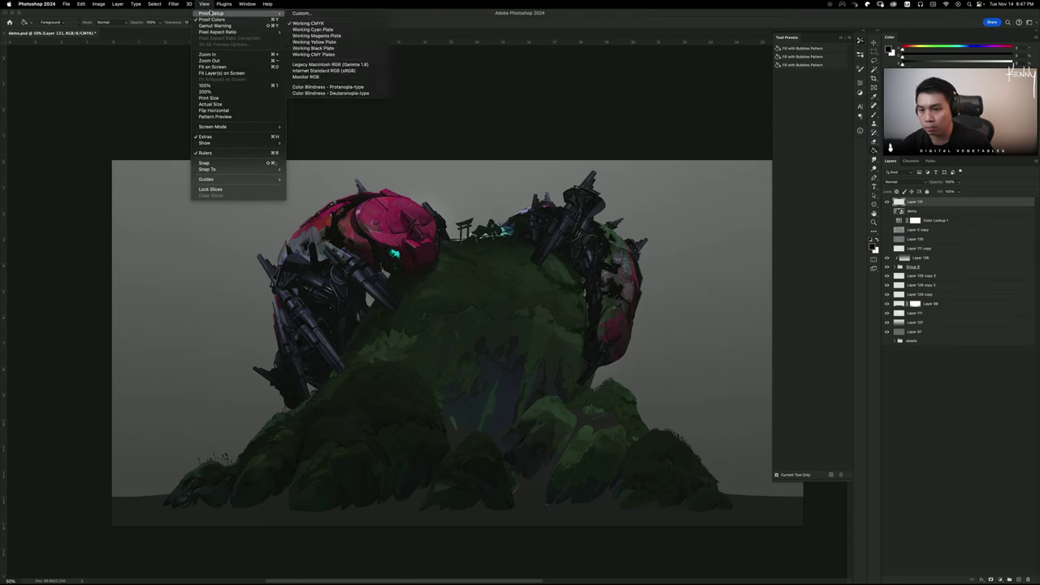
left_click(301, 14)
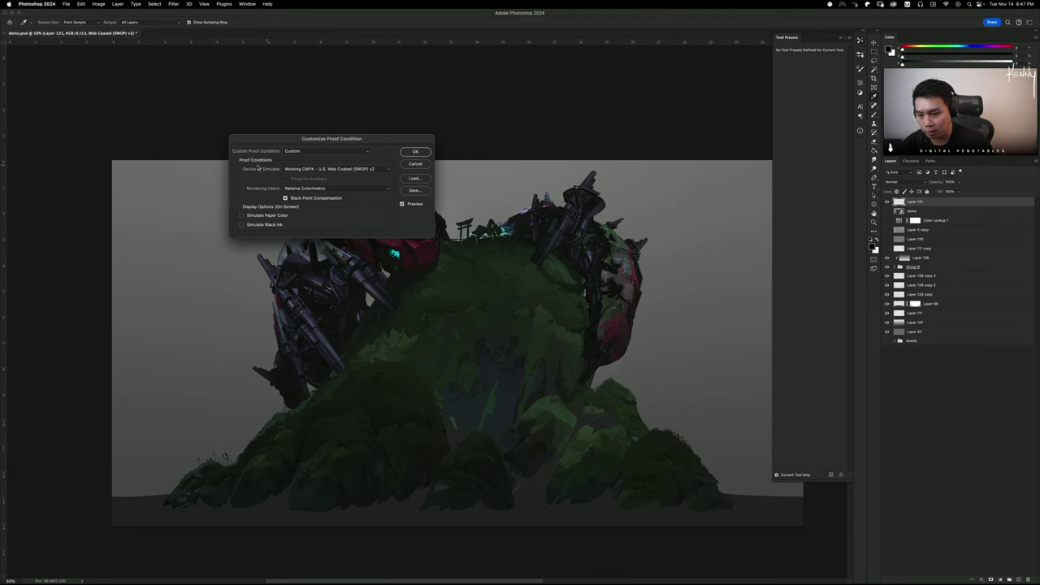
left_click(288, 169)
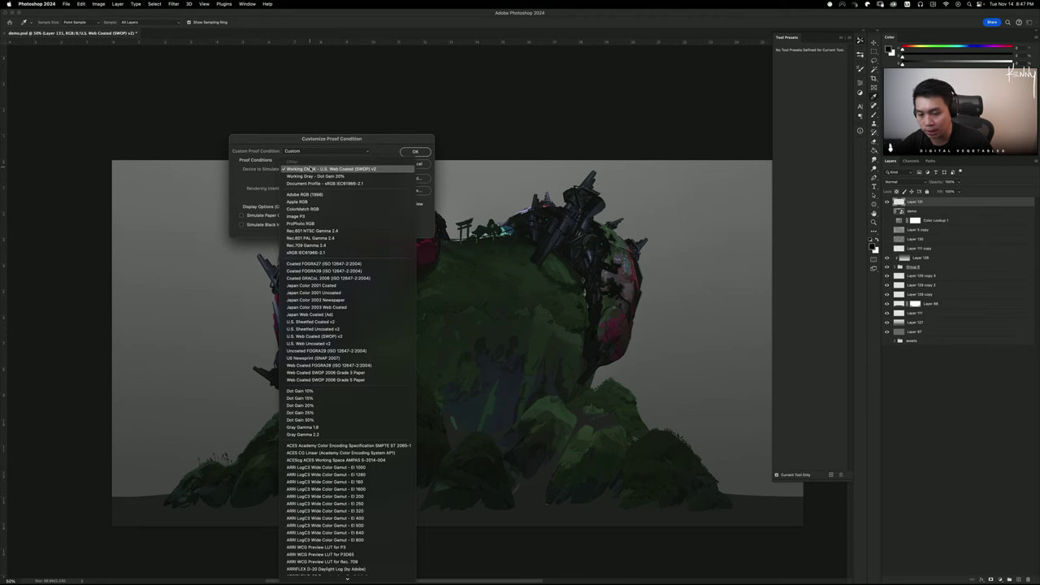
Set the custom proof condition to simulate the Dot Gain 20% grayscale profile
left_click(312, 405)
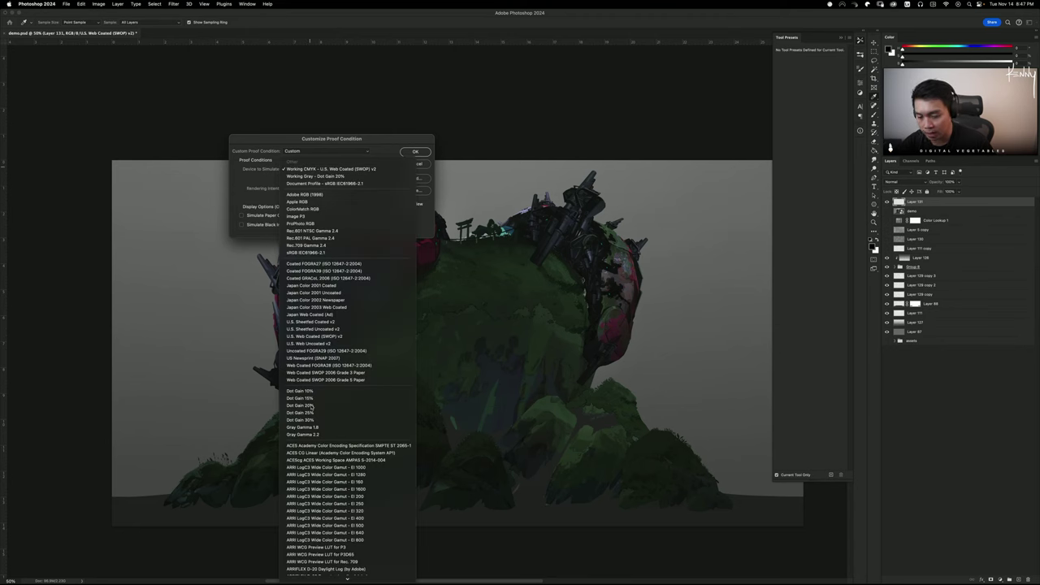
left_click(415, 152)
key("g")
key("super+y")
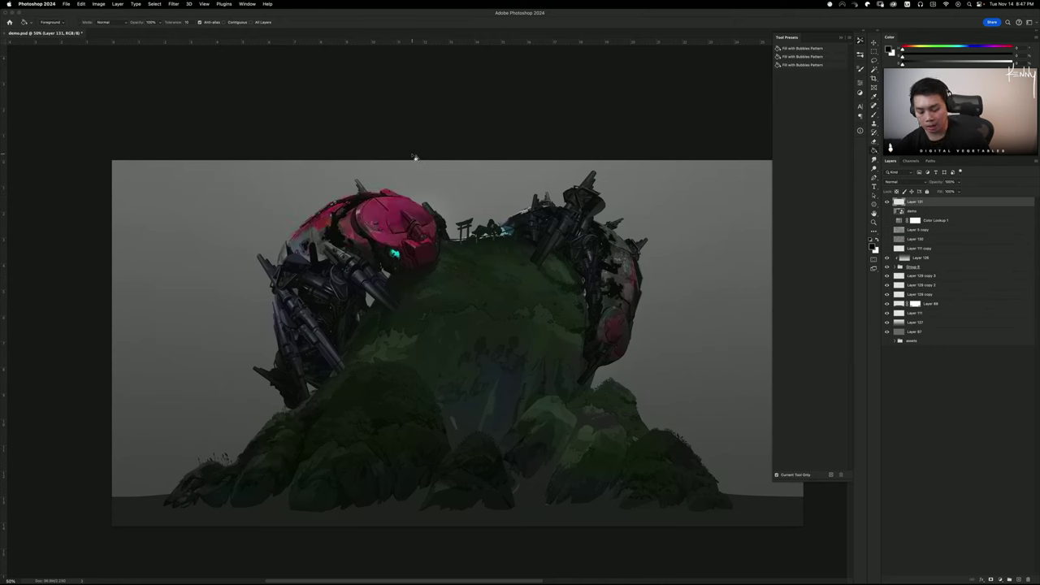
Compare the painting's values and colors by switching between the grayscale proof and the full-color view
key("super+y")
key("super+y")
key("super+y")
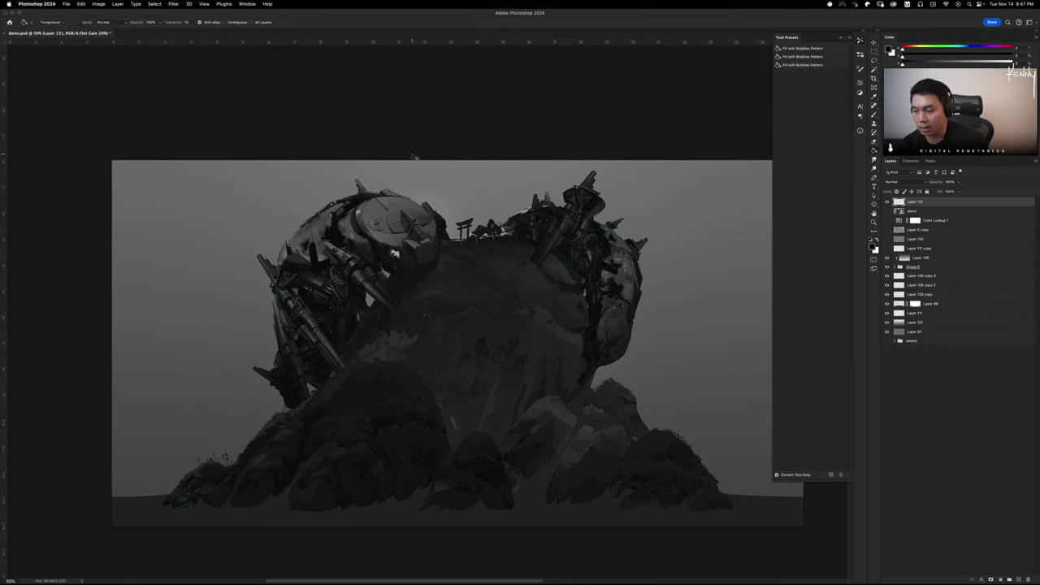
key("super+y")
key("super+y")
key("super+y")
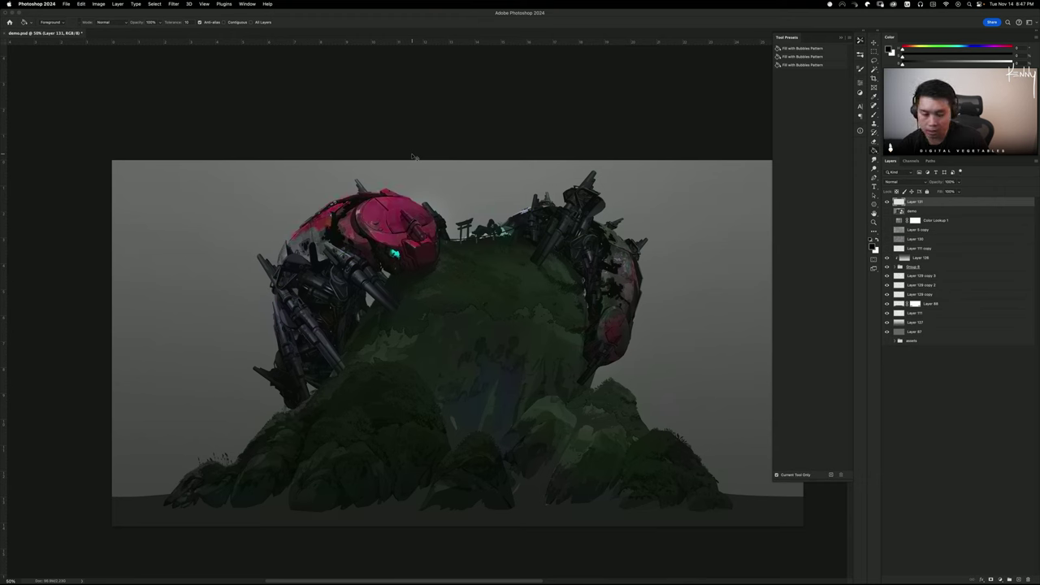
key("super+y")
key("super+y")
key("super+y")
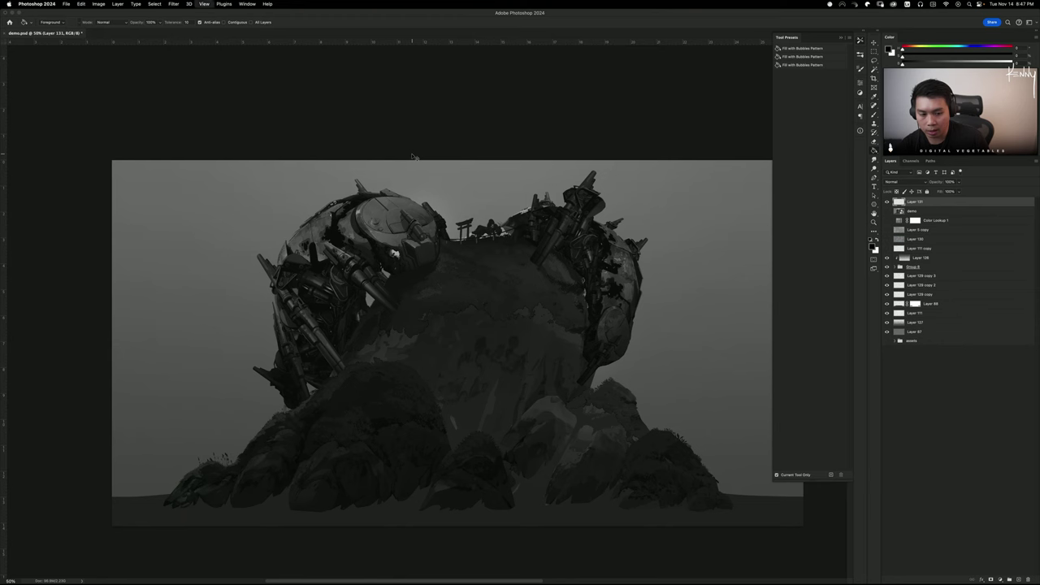
key("super+y")
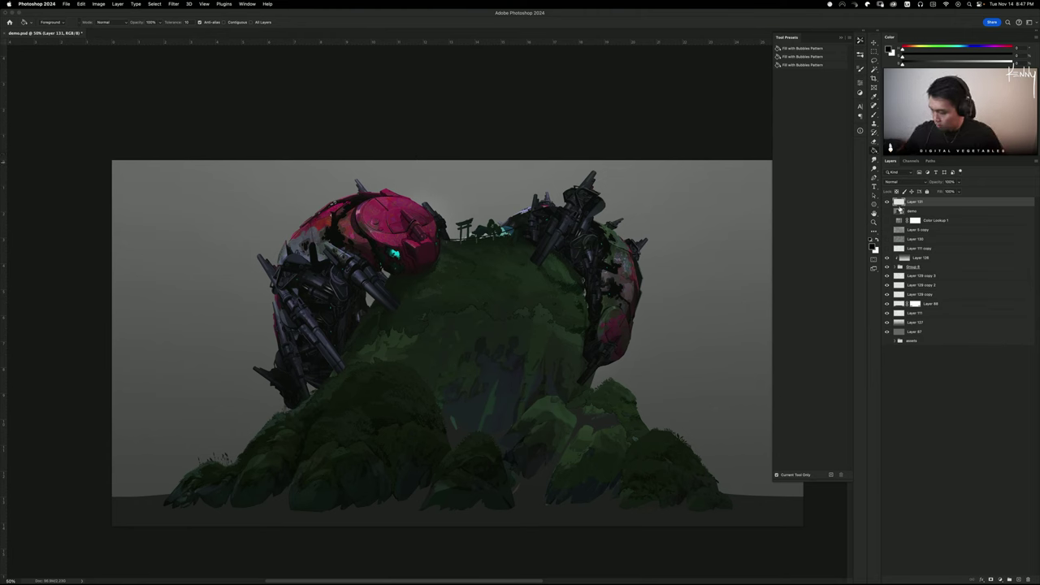
Examine what Group 8 contributes by toggling its visibility, and expand it to view its contents
left_click(887, 268)
left_click(887, 268)
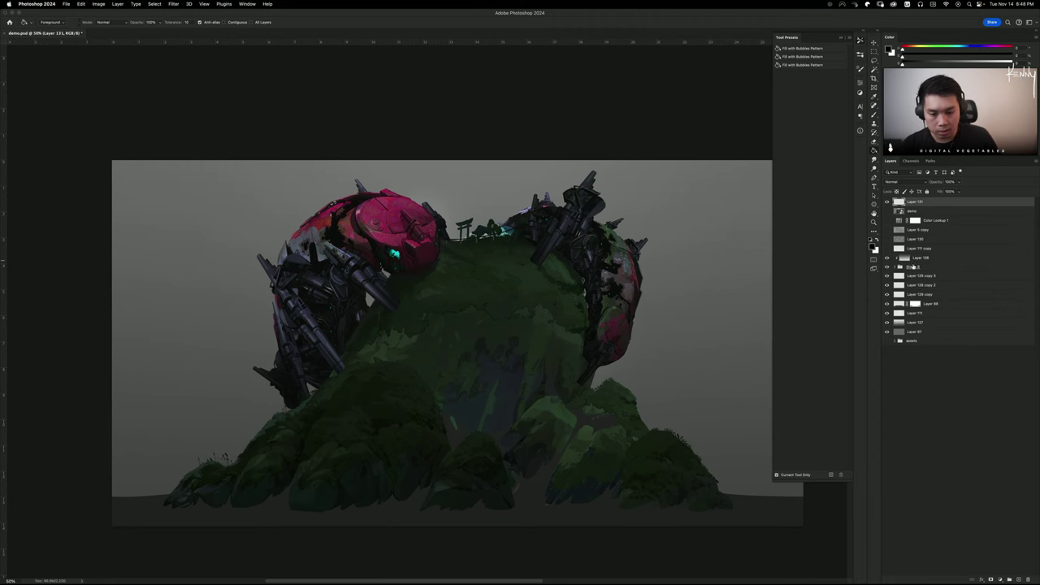
left_click(912, 267)
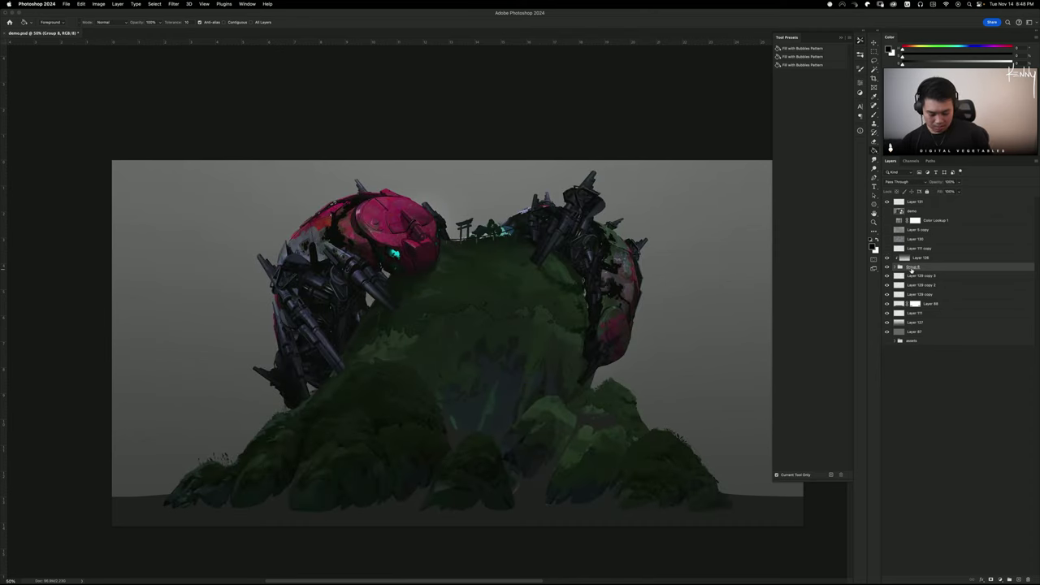
double_click(911, 268)
key("Escape")
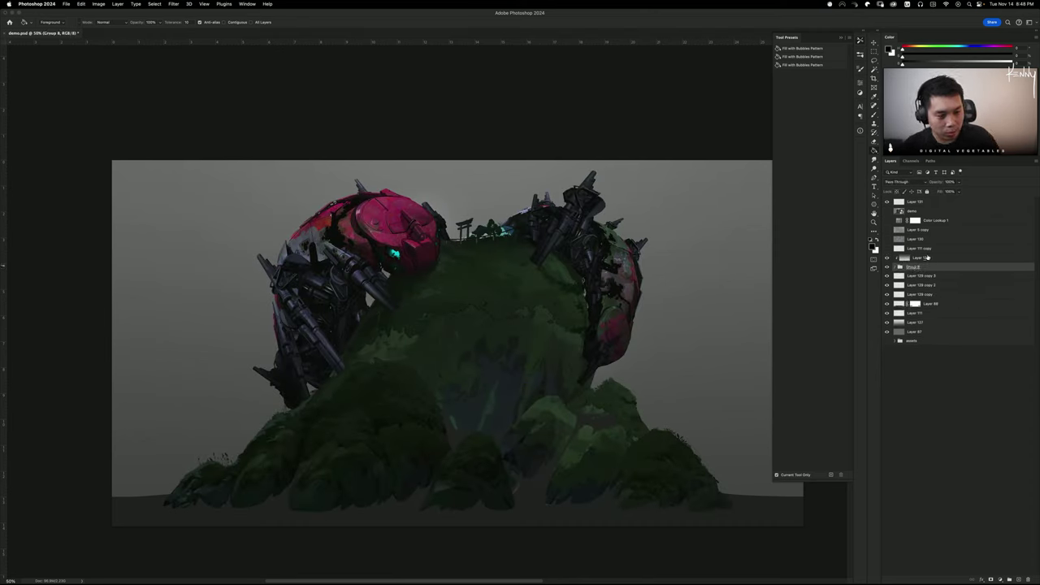
left_click(927, 258)
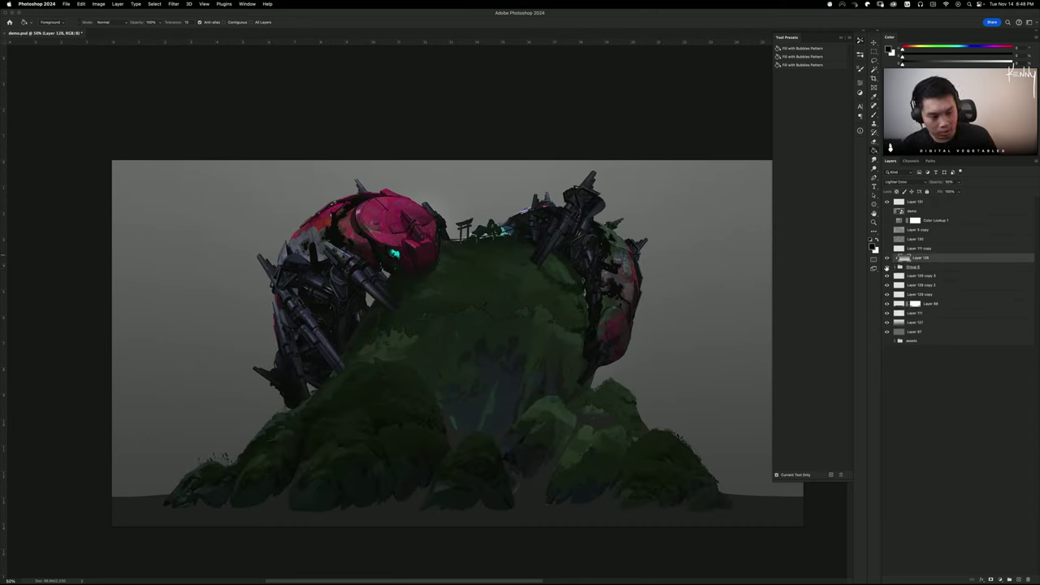
left_click(887, 267)
left_click(887, 267)
left_click(899, 268)
left_click(895, 267)
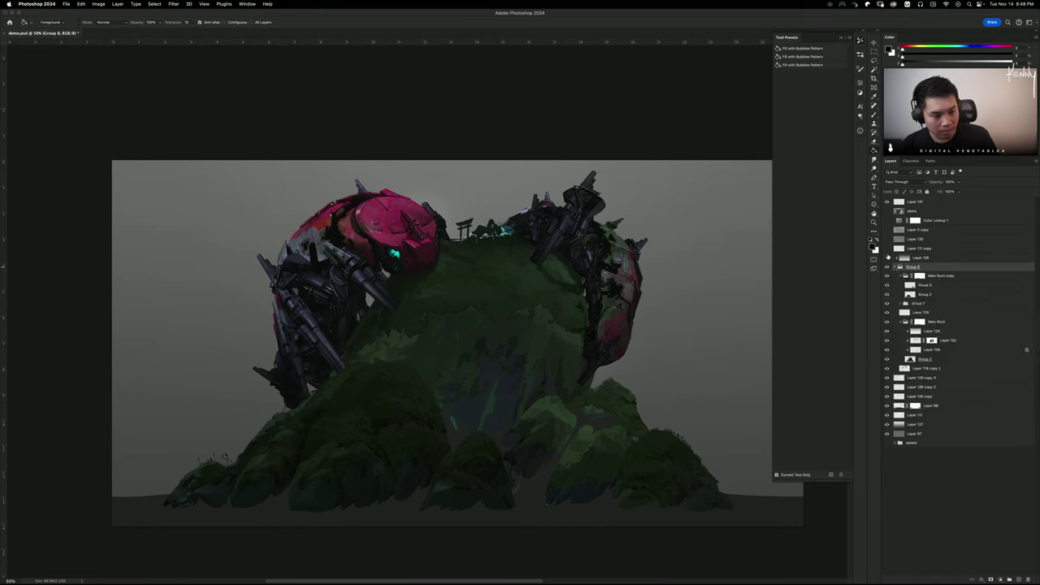
Hide the gradient layer clipped above Group 8, check Main Rock copy and Group 7, and expand Group 7
left_click(888, 277)
left_click(888, 276)
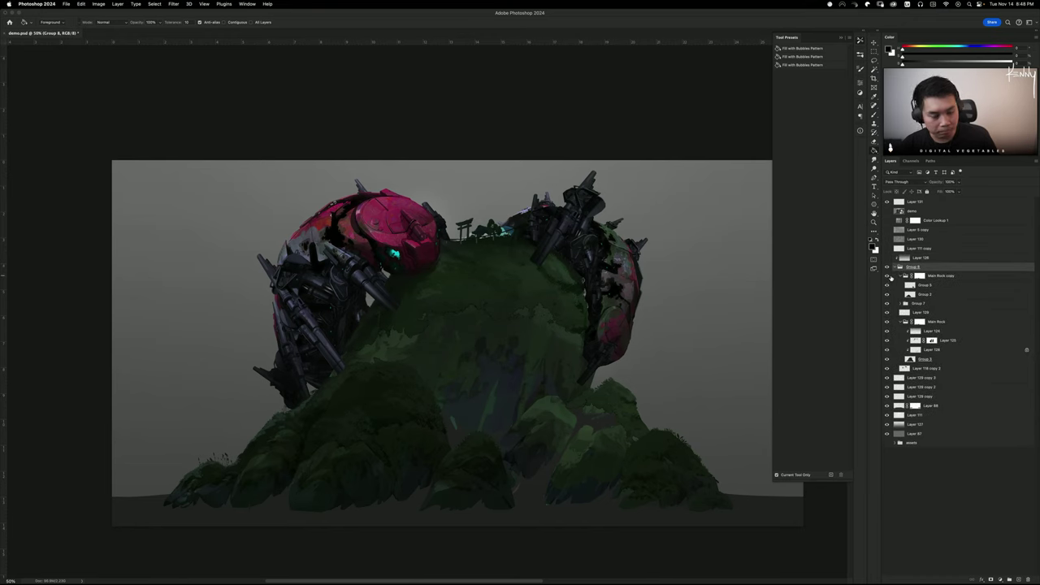
left_click(888, 303)
left_click(888, 303)
left_click(904, 303)
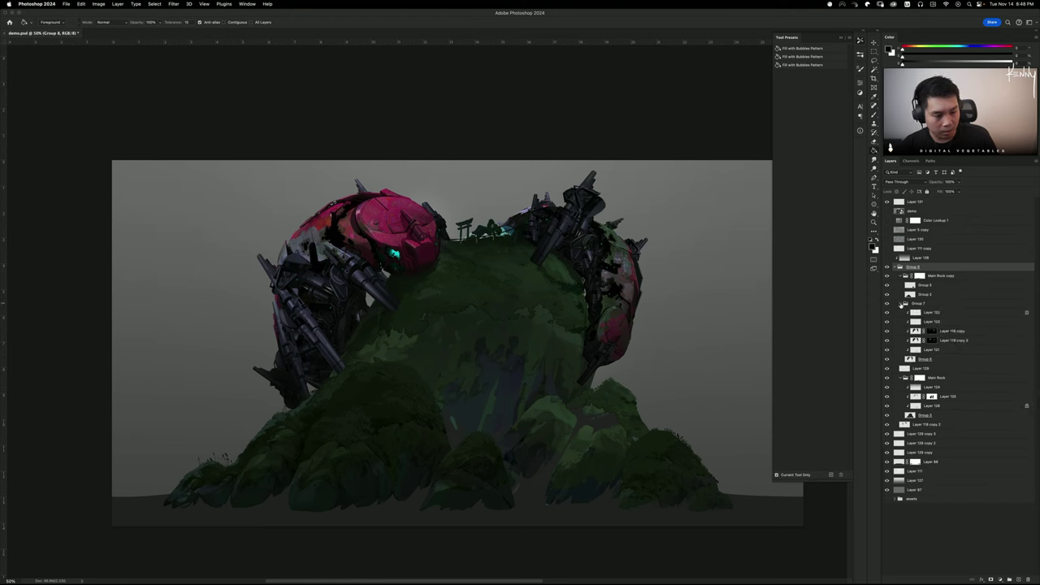
Hide the three clipped layers directly above Group 6 inside Group 7
double_click(894, 331)
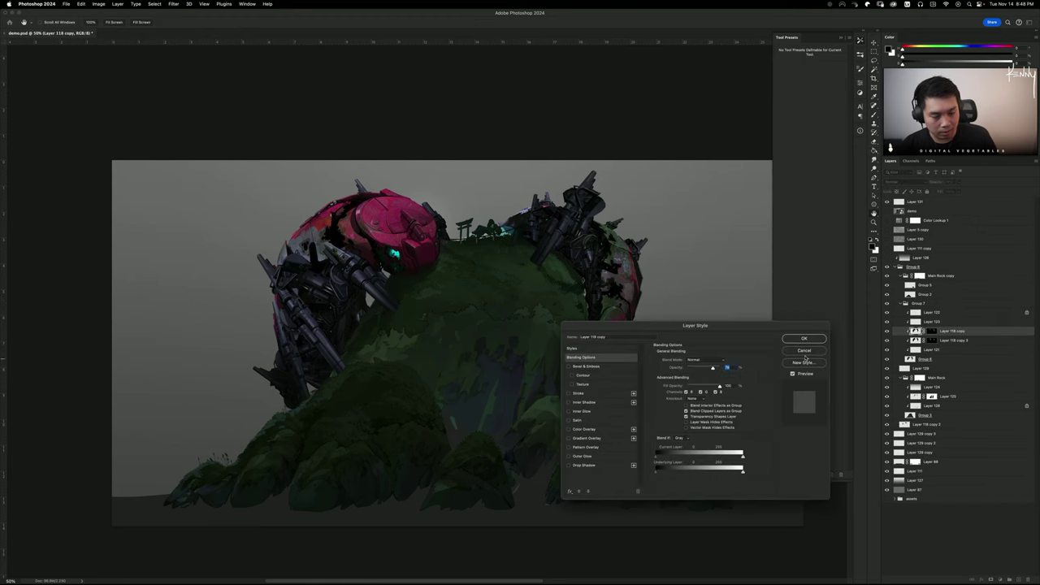
left_click(805, 351)
left_click(887, 331)
left_click(887, 332)
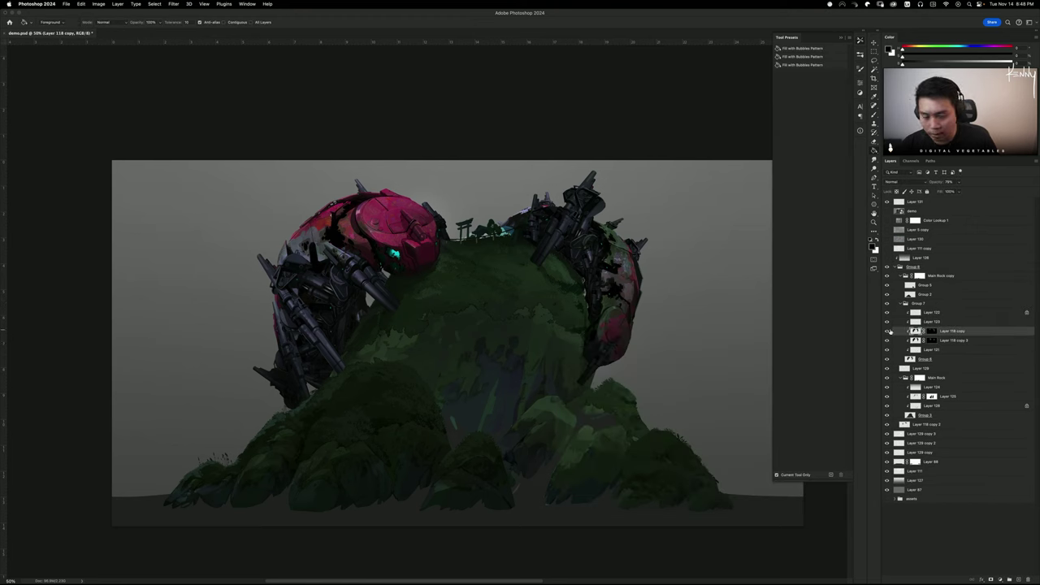
left_click_drag(888, 331, 889, 352)
Check the mech artwork on Group 6 by toggling its visibility, and make it the active layer
left_click(888, 360)
left_click(888, 360)
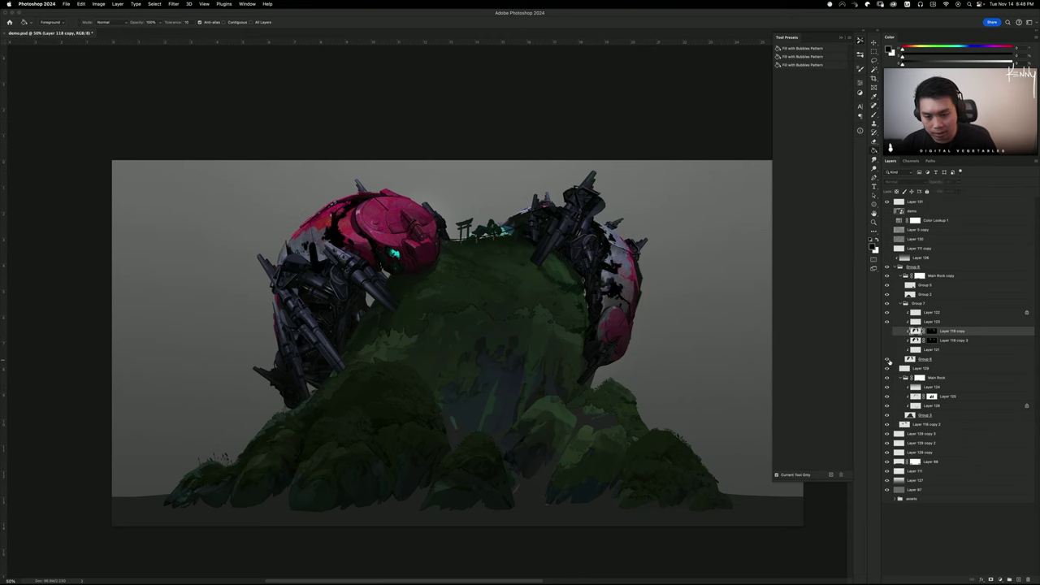
left_click(888, 358)
left_click(888, 359)
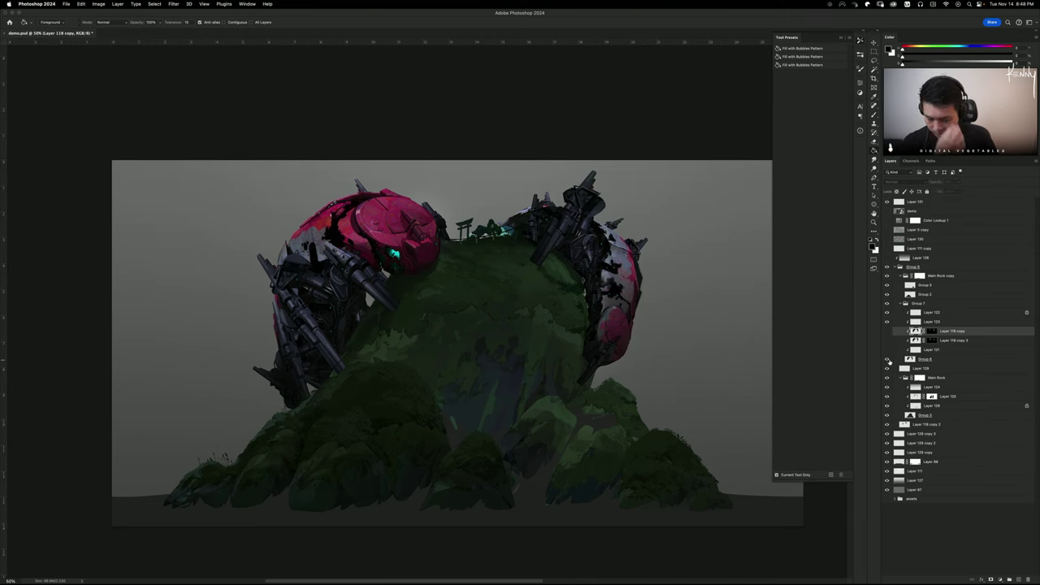
left_click(888, 358)
left_click(888, 358)
left_click(927, 359)
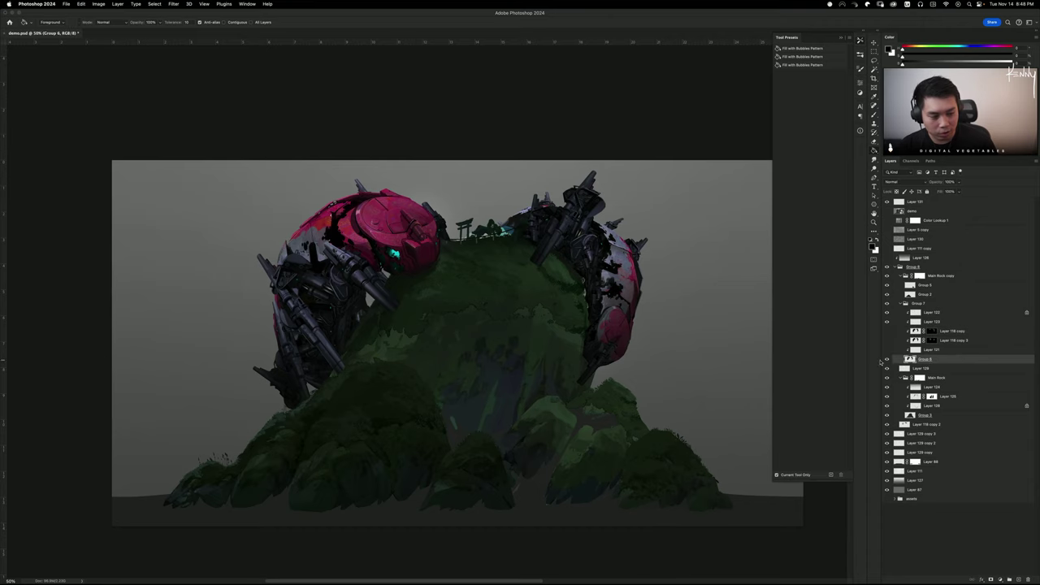
left_click(888, 358)
left_click(888, 358)
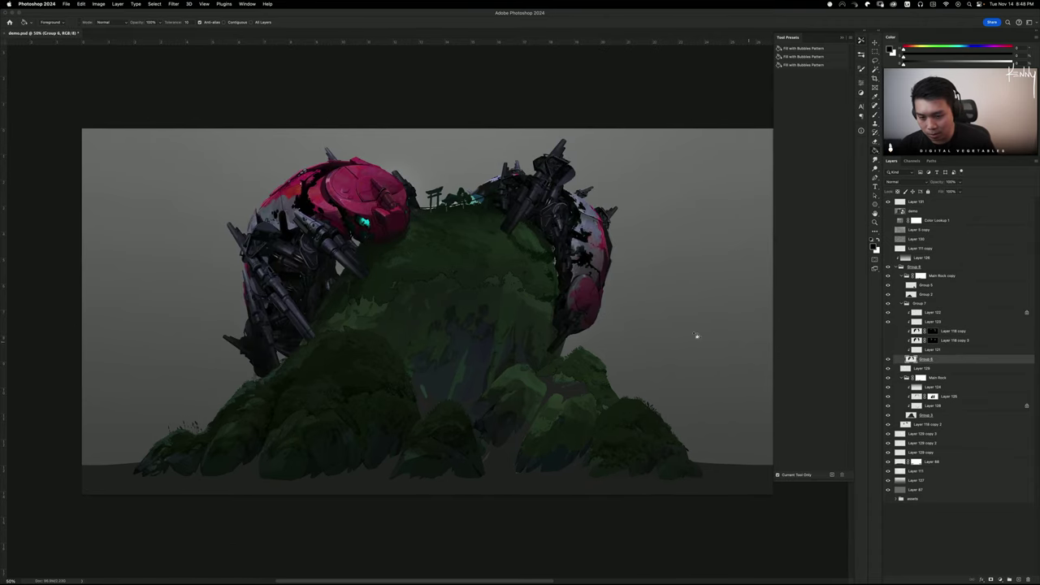
Draw a freehand lasso selection around the mech's long diagonal cannon arm on its left side
left_click_drag(515, 303, 605, 319)
key("super+plus")
key("super+plus")
left_click_drag(355, 285, 423, 286)
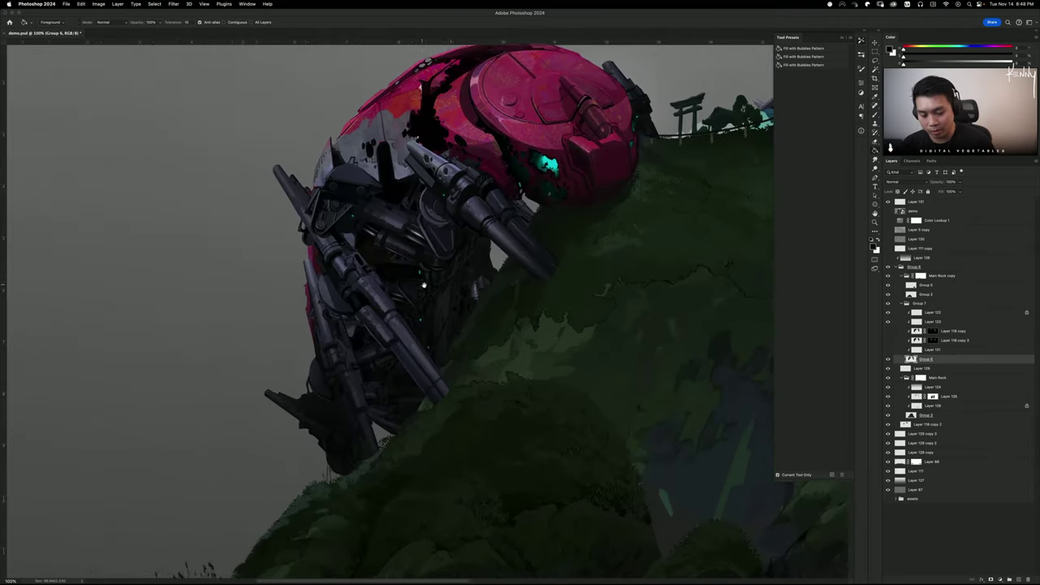
scroll(424, 284, "up", 1)
scroll(443, 257, "up", 3)
scroll(543, 252, "down", 1)
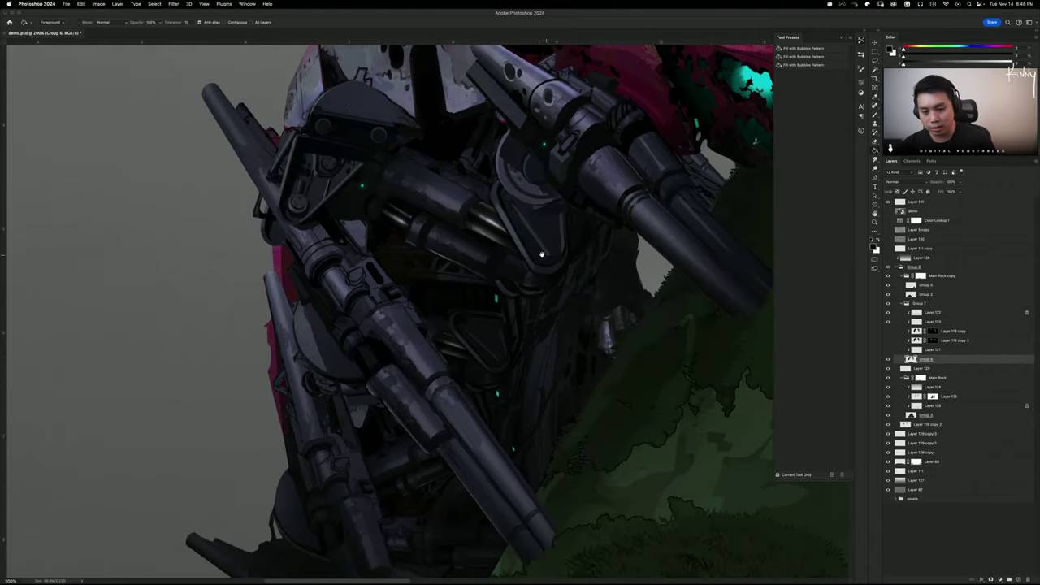
scroll(543, 250, "down", 2)
scroll(543, 250, "down", 2)
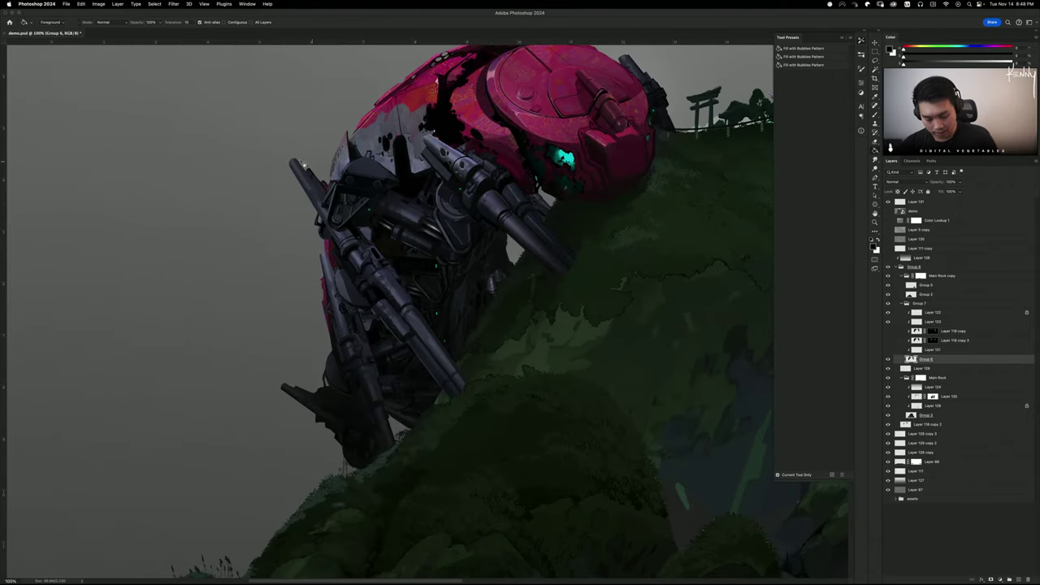
key("l")
mouse_move(472, 380)
left_mouse_down()
mouse_move(369, 242)
mouse_move(375, 230)
mouse_move(350, 193)
mouse_move(334, 179)
mouse_move(323, 186)
mouse_move(298, 142)
mouse_move(266, 173)
mouse_move(291, 204)
mouse_move(317, 210)
mouse_move(377, 322)
mouse_move(409, 347)
mouse_move(463, 410)
left_mouse_up()
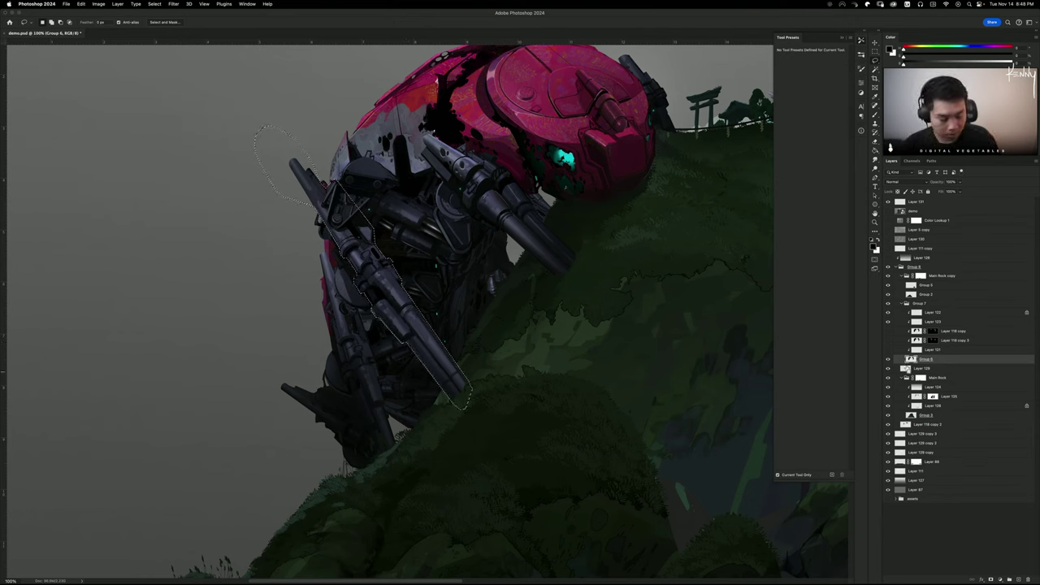
Copy the selected cannon arm to a new layer above Group 7 and move it left of the mech
key("ctrl+j")
left_click_drag(931, 363, 940, 302)
key("b")
mouse_move(504, 367)
left_mouse_down()
mouse_move(302, 328)
mouse_move(297, 346)
left_mouse_up()
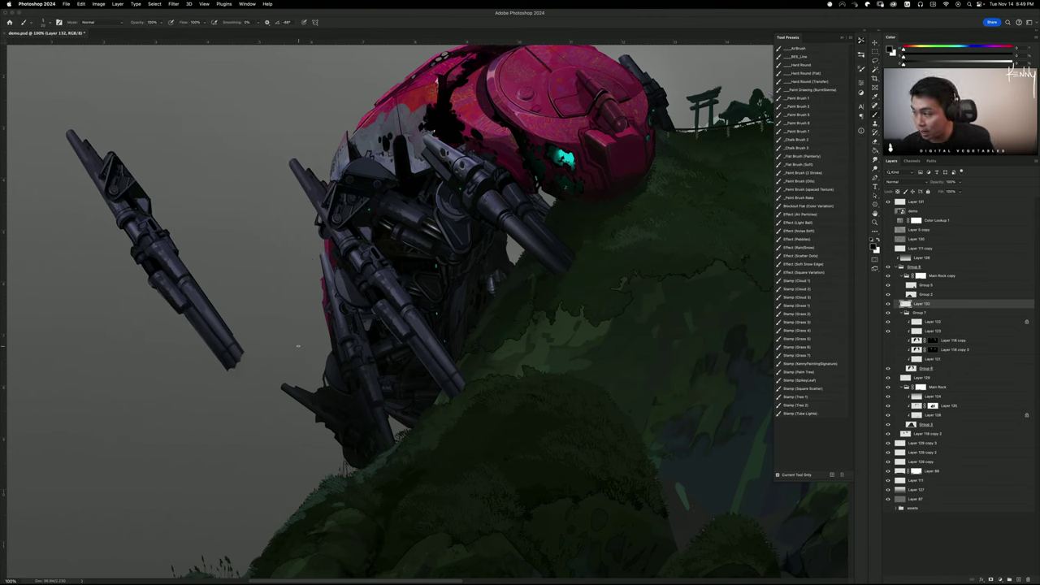
Rotate the copied cannon arm upright with Free Transform and place it over the empty background left of the mech
key("super+t")
left_click_drag(214, 107, 278, 153)
left_click_drag(185, 195, 54, 200)
left_click_drag(116, 116, 130, 125)
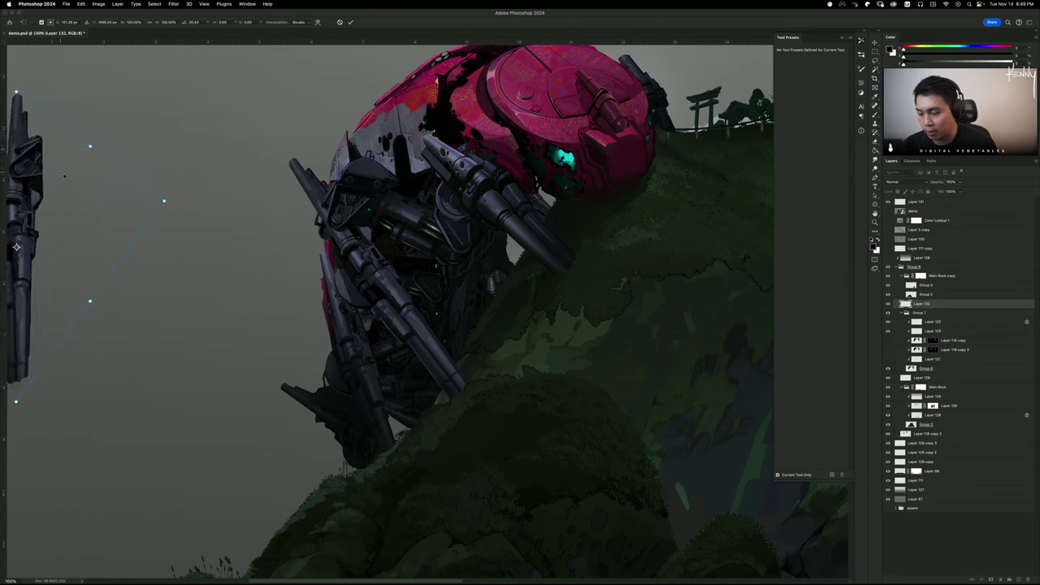
mouse_move(65, 177)
left_mouse_down()
mouse_move(213, 195)
mouse_move(202, 200)
left_mouse_up()
key("Return")
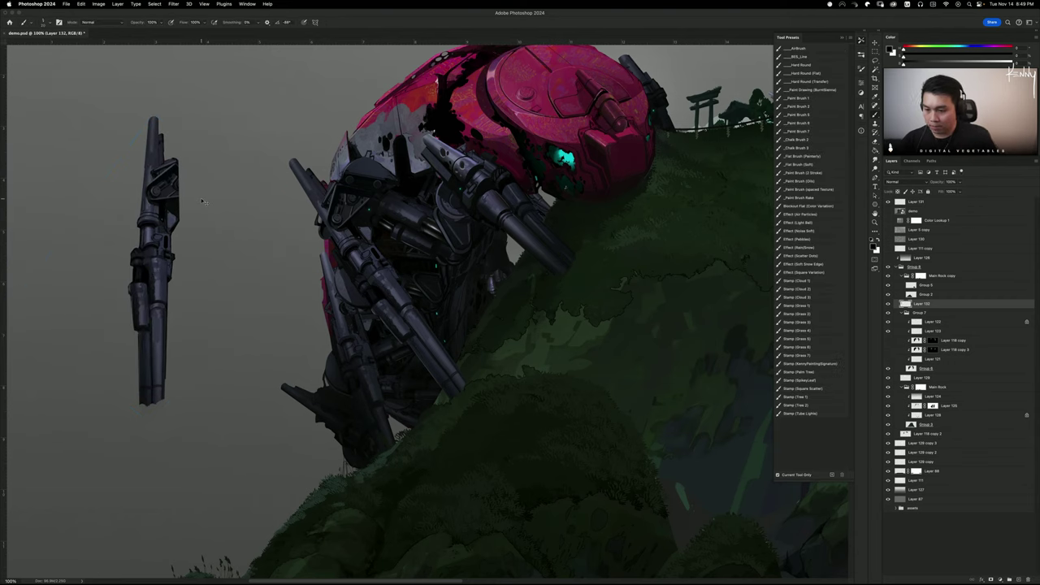
scroll(202, 201, "down", 2)
key("ctrl+t")
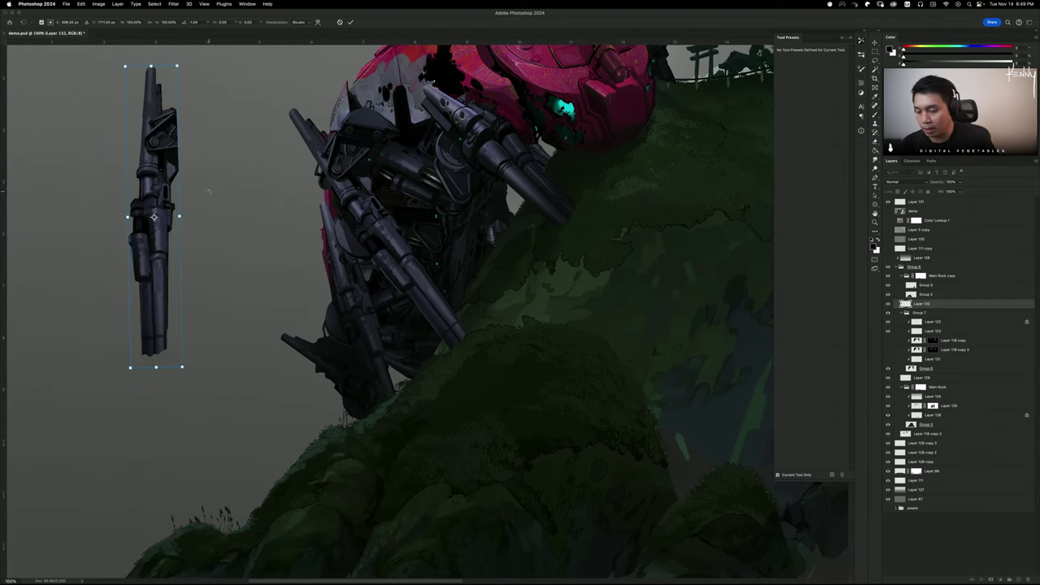
key("Return")
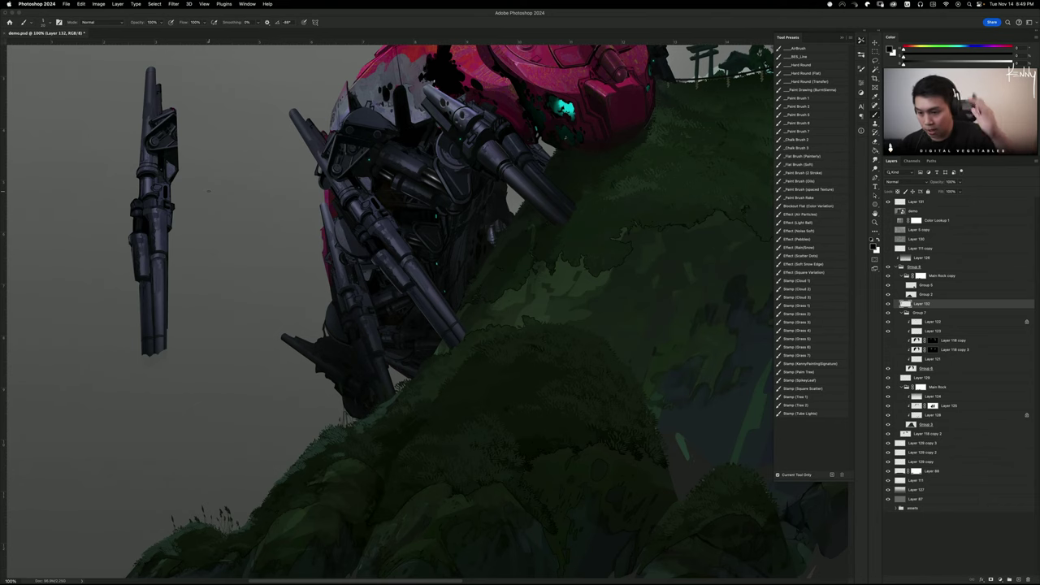
Check the copied cannon arm by toggling its layer, and show the three clipped layers above Group 6 again
left_click_drag(229, 227, 448, 262)
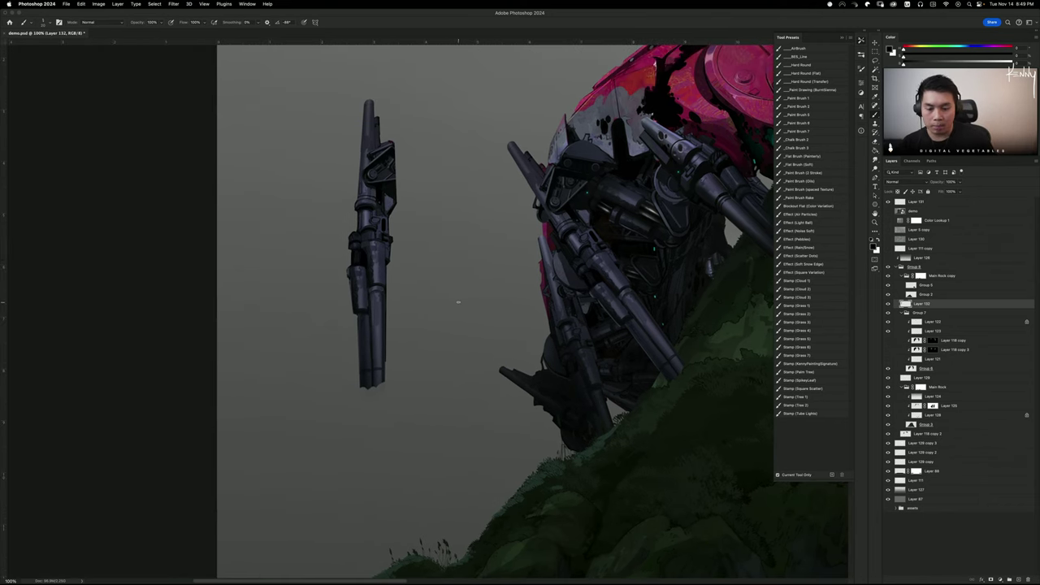
left_click(889, 304)
left_click(889, 304)
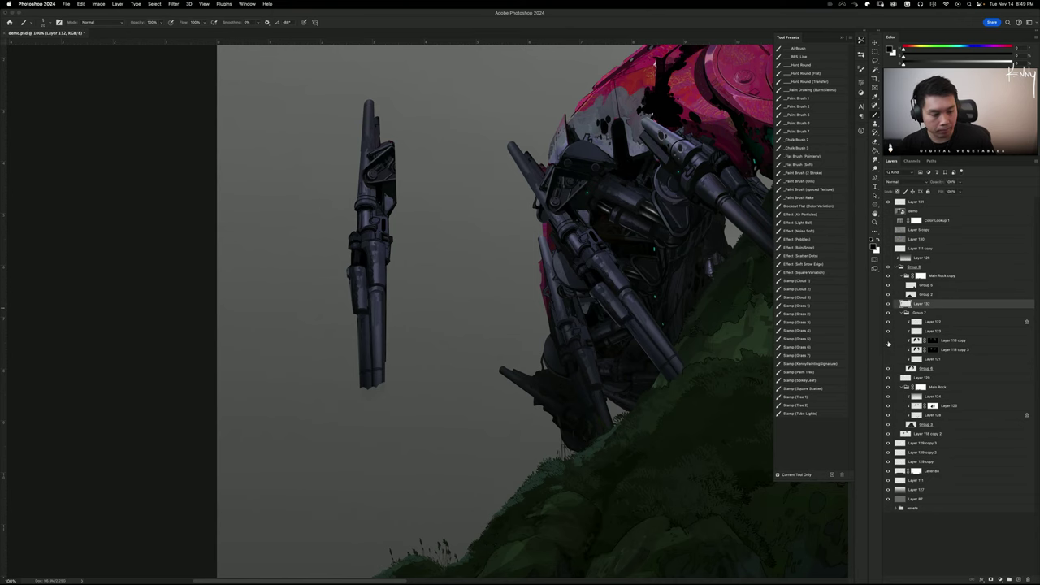
scroll(444, 279, "right", 6)
key("ctrl+0")
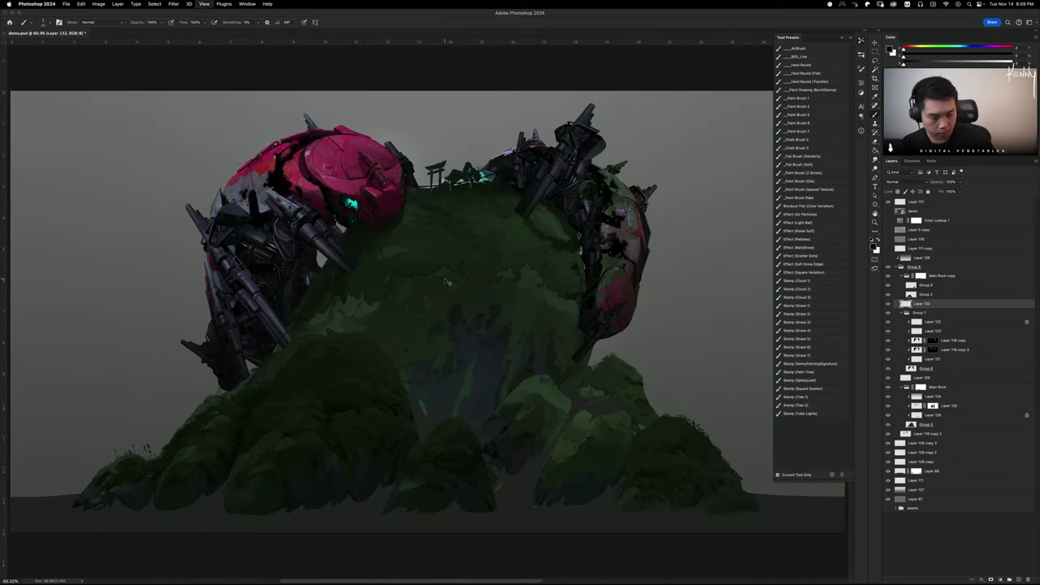
Collapse Group 7 and toggle its visibility to examine the mech artwork within the full painting
left_click(906, 313)
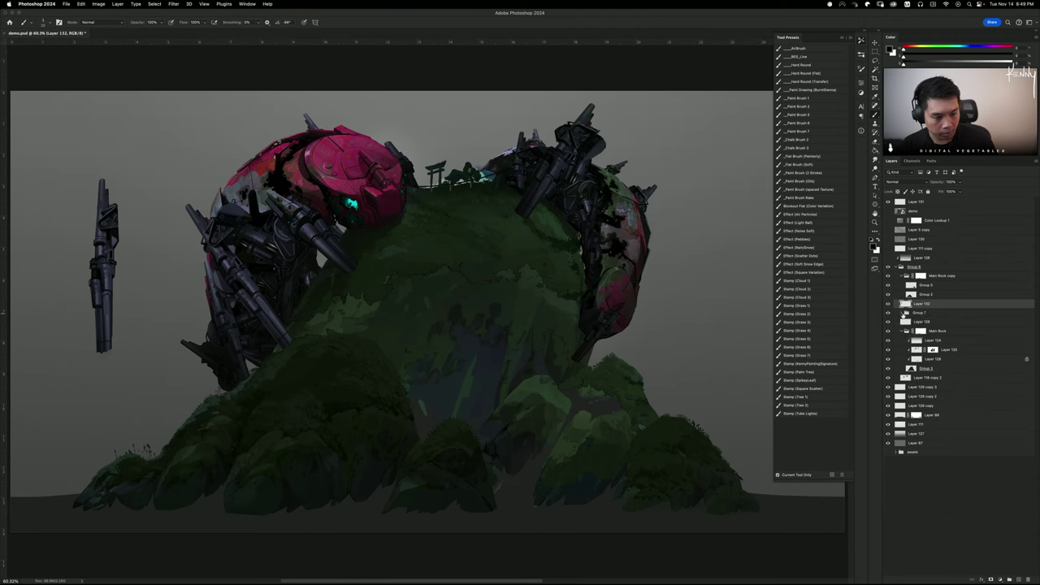
left_click(888, 313)
left_click(887, 313)
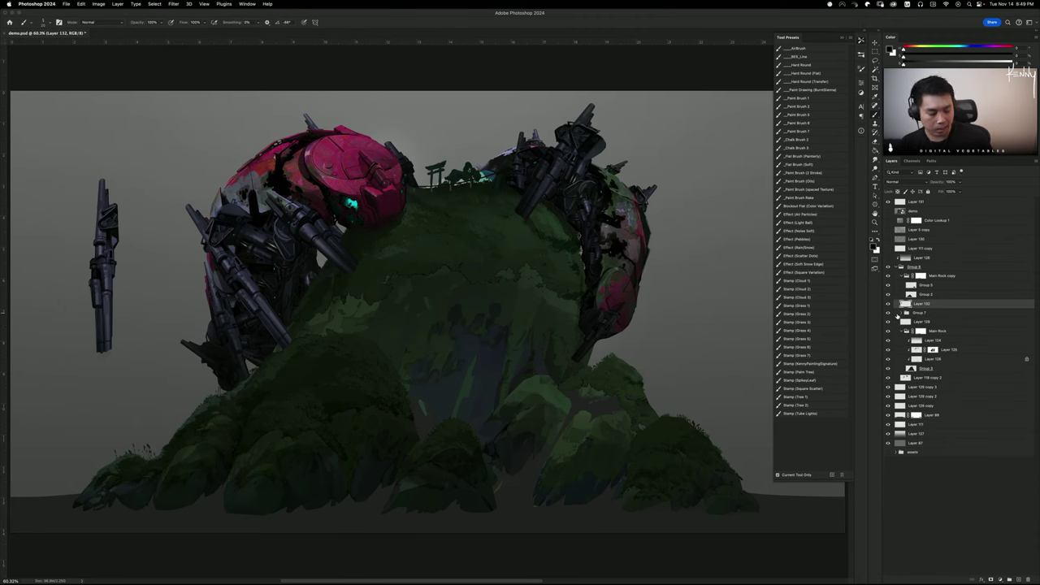
left_click(887, 313)
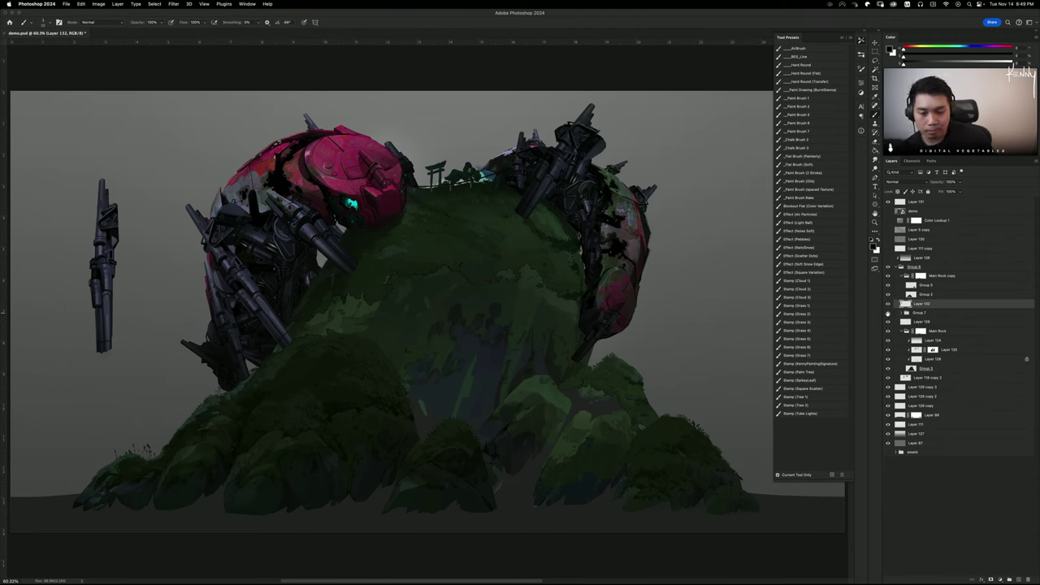
left_click(888, 313)
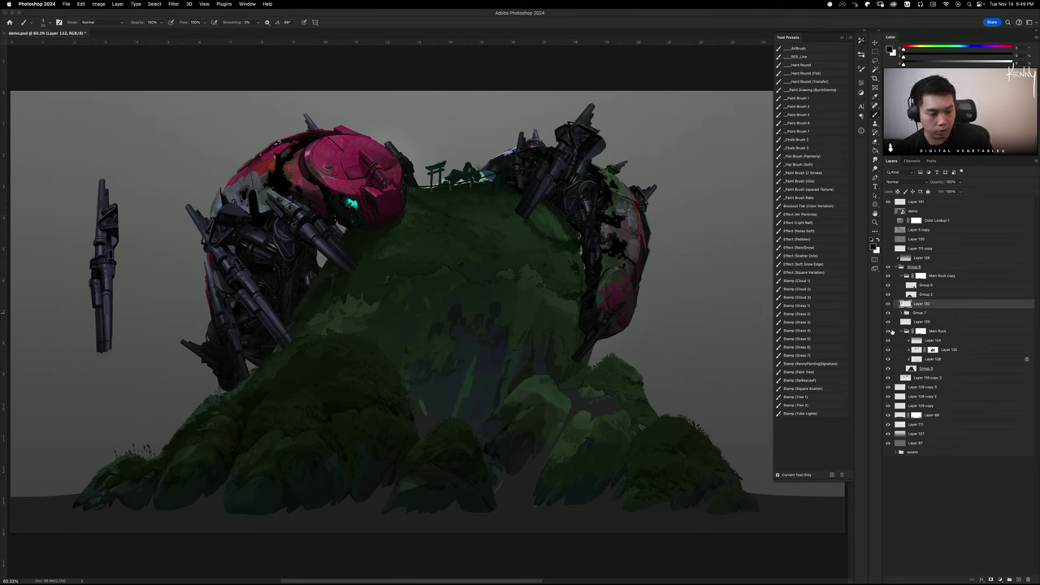
Collapse the Main Rock group and toggle the visibility of Layer 132 and Group 7 to examine their contents
left_click(907, 332)
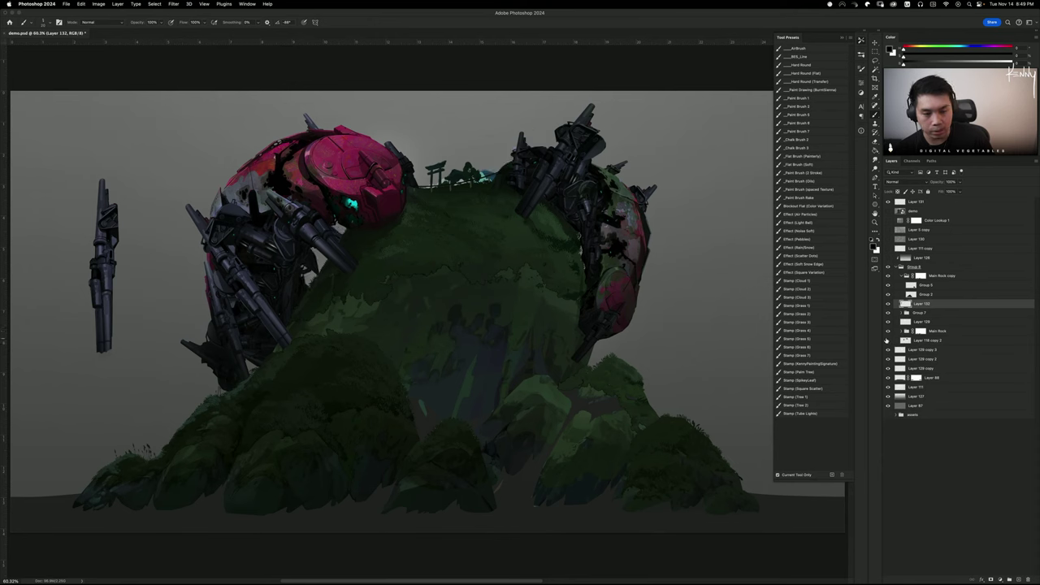
left_click(888, 339)
left_click(889, 303)
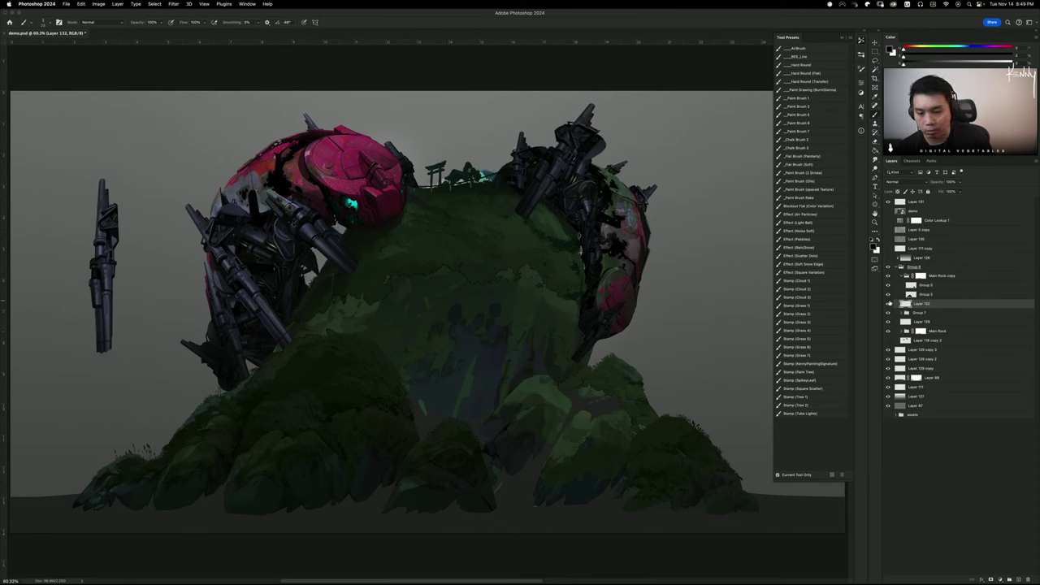
left_click(888, 303)
left_click(888, 303)
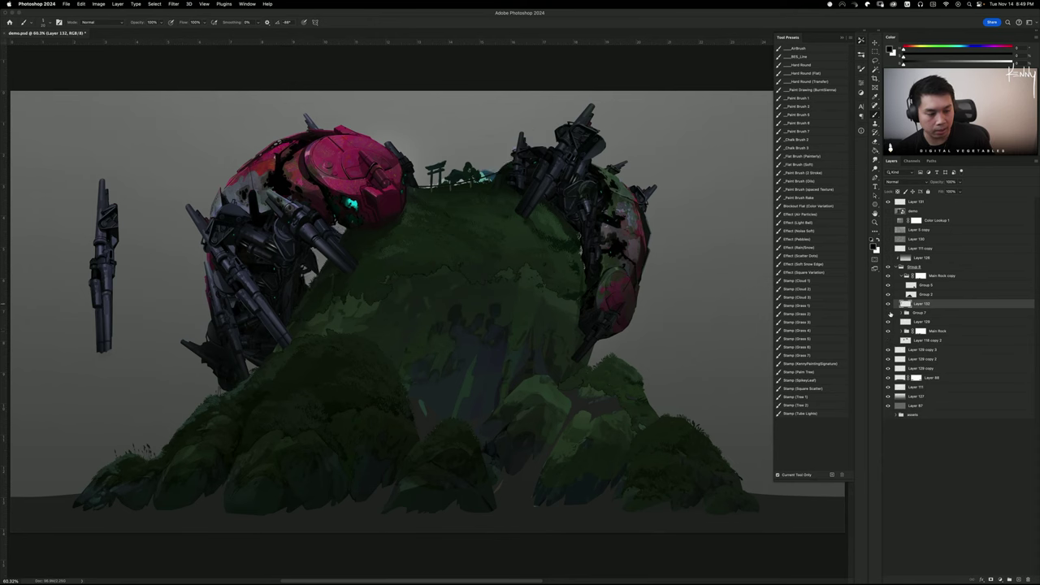
left_click(888, 312)
left_click(889, 312)
left_click(888, 313)
left_click(888, 312)
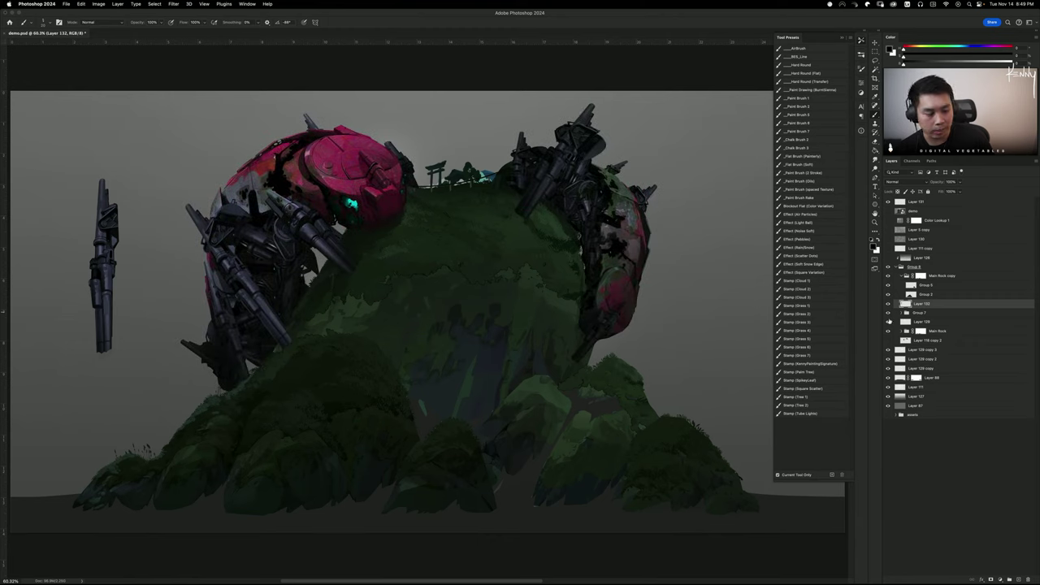
Toggle the visibility of Layer 118 copy 2 to examine the mech parts behind the hill
left_click(888, 340)
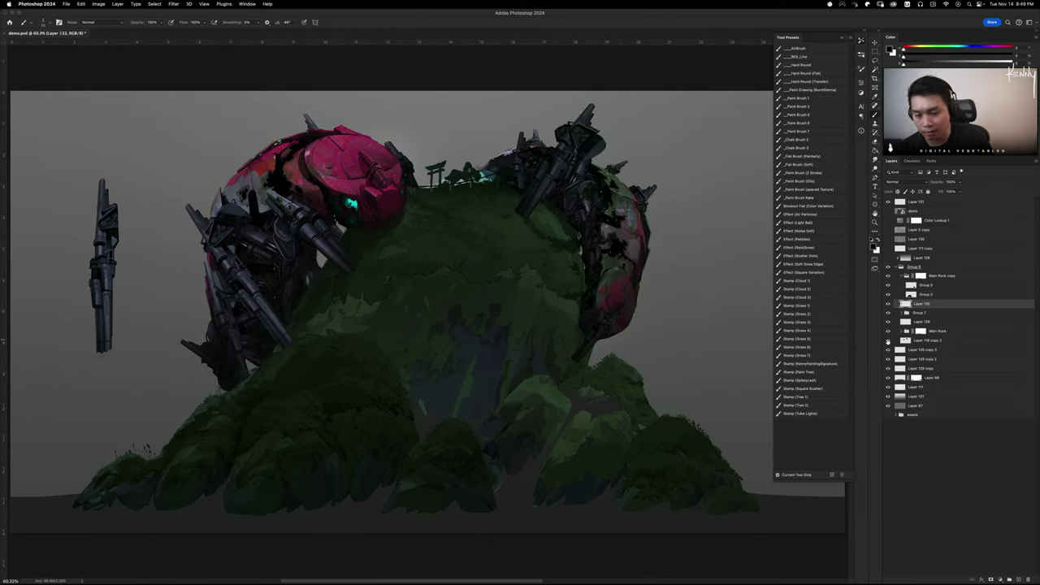
left_click(888, 341)
left_click(888, 341)
left_click(889, 341)
left_click(888, 341)
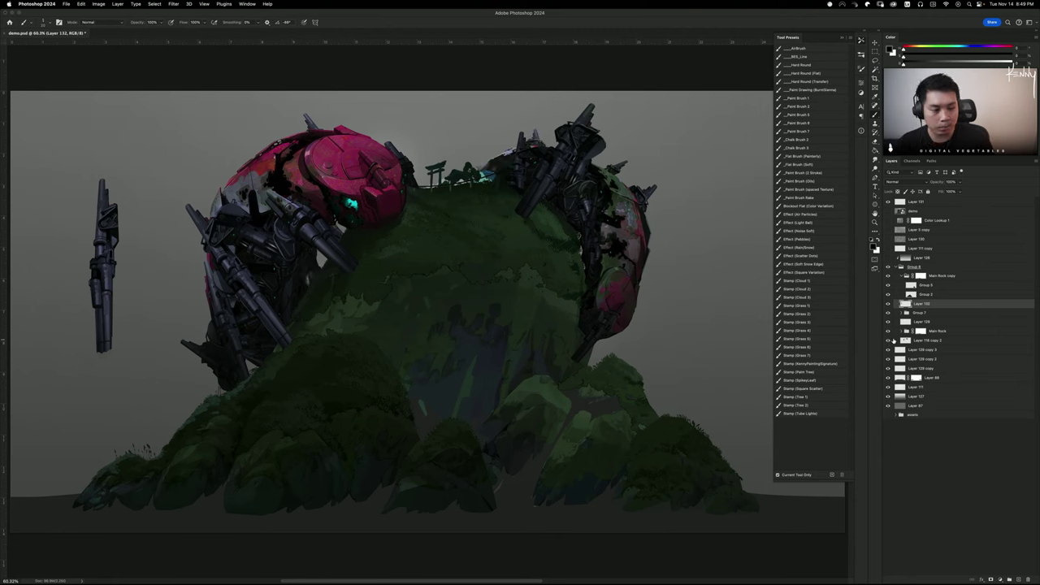
Select the topmost Layer 131 and set the foreground colour to a fully saturated bright red
left_click(923, 204)
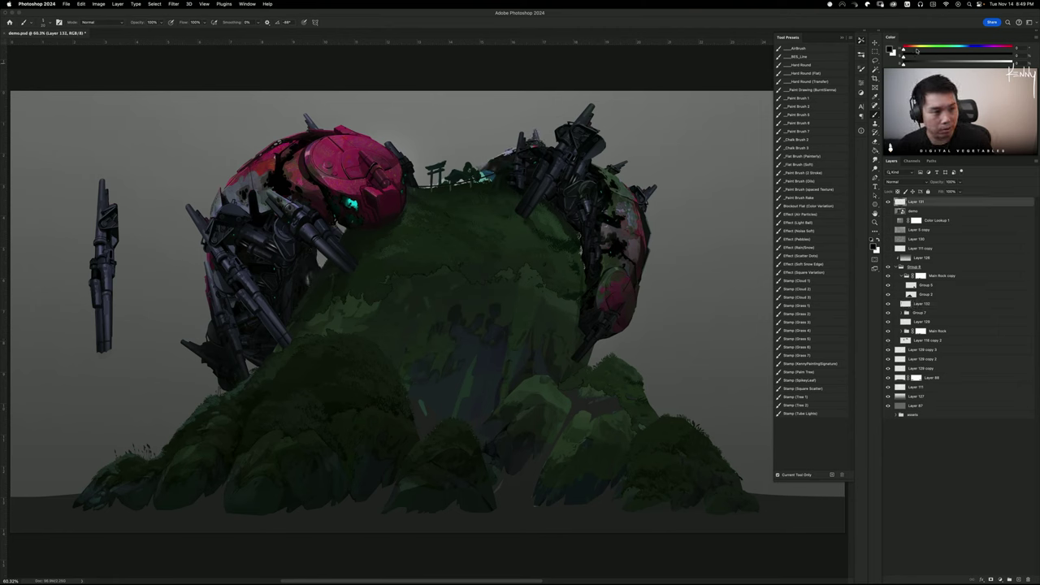
left_click(1012, 57)
left_click_drag(909, 65, 1012, 64)
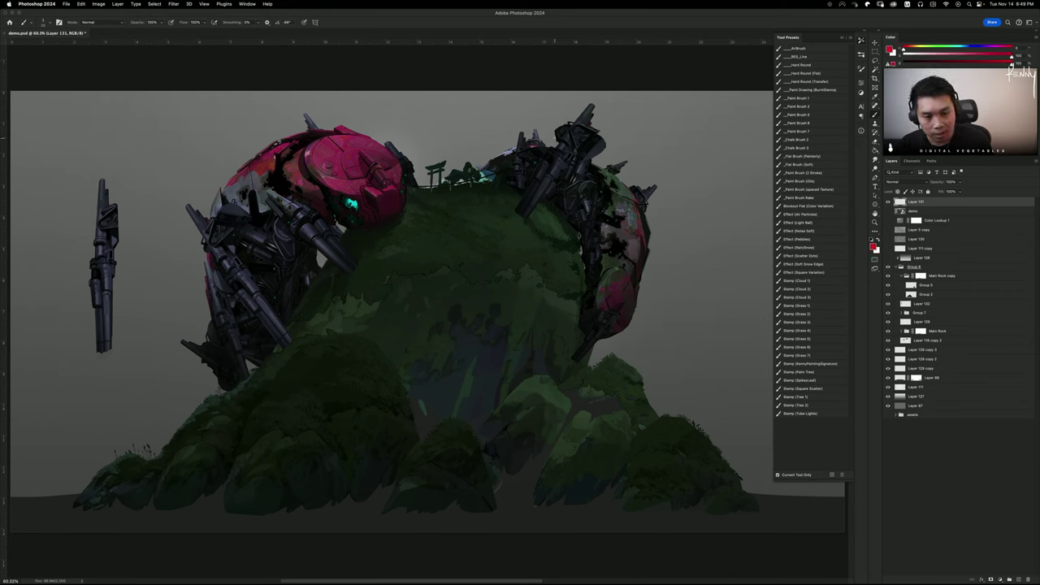
Mark the rear armour, the mech's curve across the hill and the gap below its cannon in red, undoing each stroke
left_click_drag(555, 139, 475, 171)
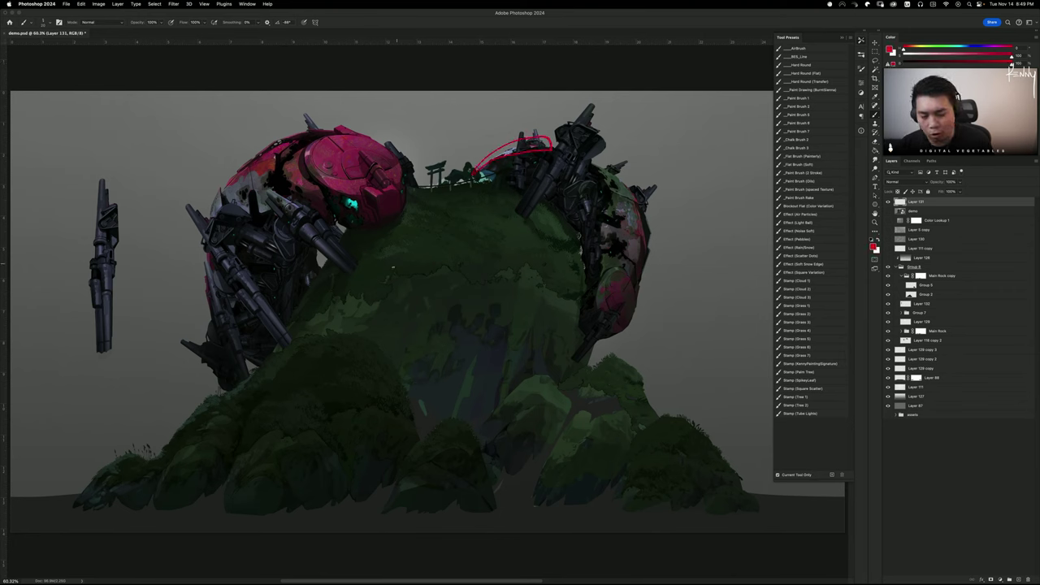
key("super+z")
mouse_move(630, 246)
left_mouse_down()
mouse_move(632, 208)
mouse_move(456, 204)
left_mouse_up()
key("super+z")
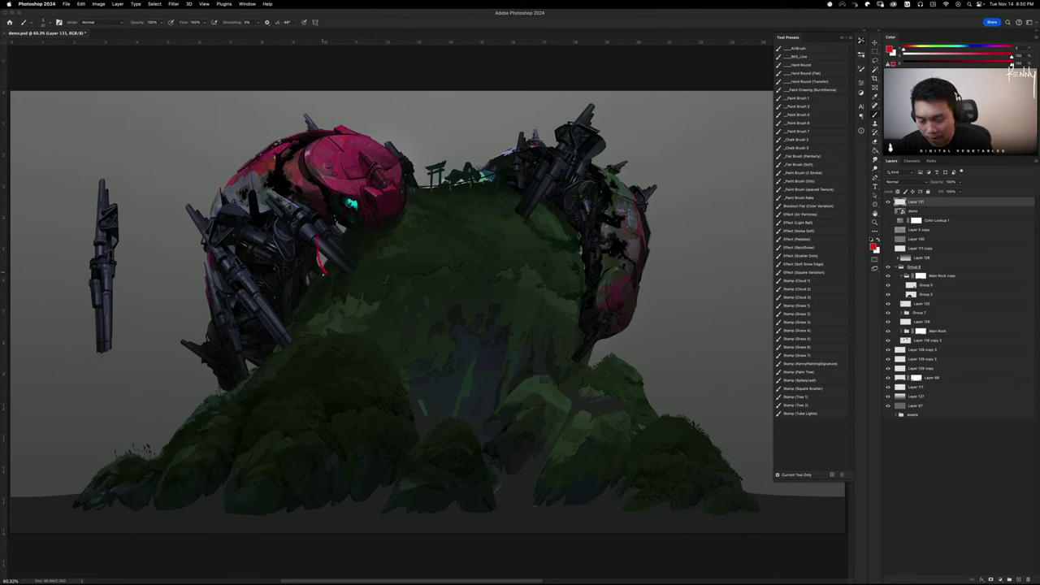
mouse_move(318, 236)
left_mouse_down()
mouse_move(309, 315)
mouse_move(403, 358)
mouse_move(537, 191)
left_mouse_up()
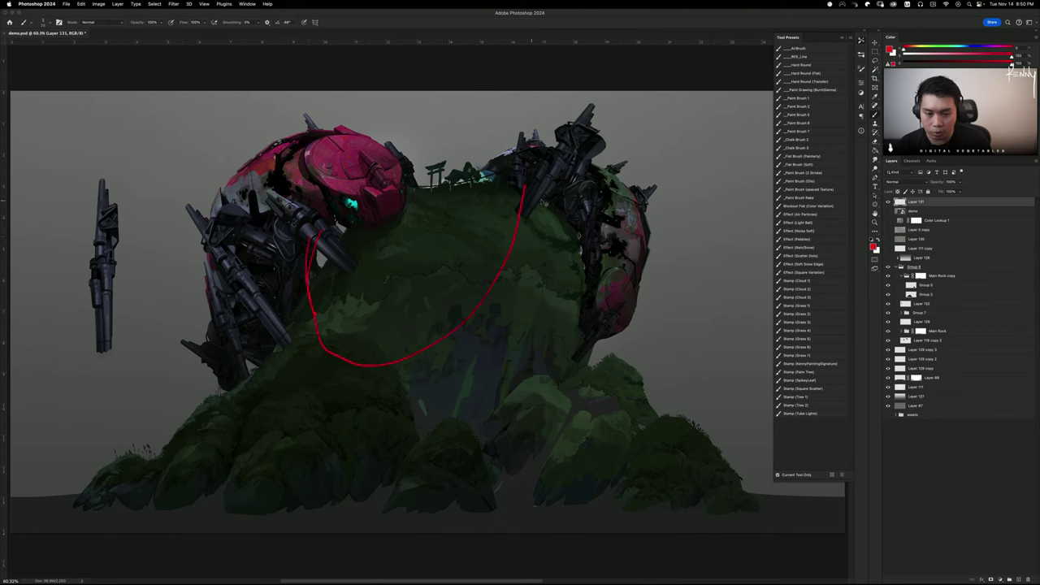
key("super+z")
key("super+z")
left_click_drag(316, 241, 345, 278)
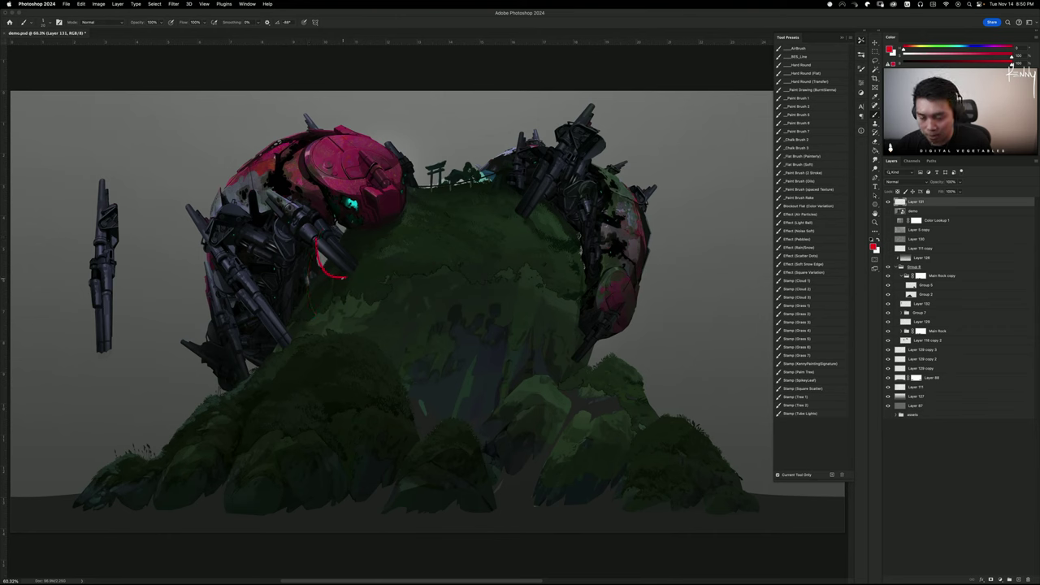
key("super+z")
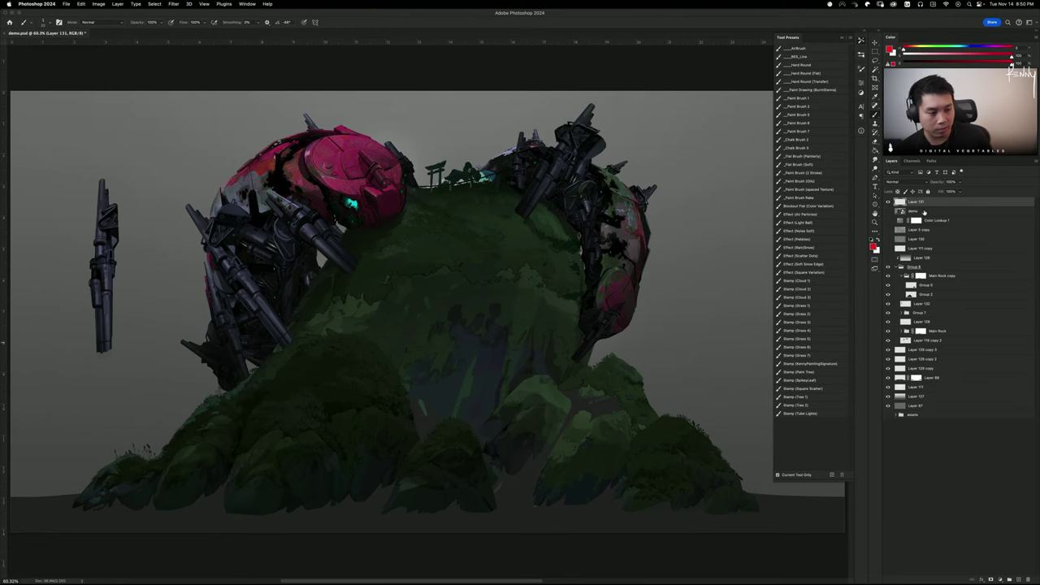
Delete Layer 131 and toggle the Main Rock group's visibility to examine the hill against the mech
key("BackSpace")
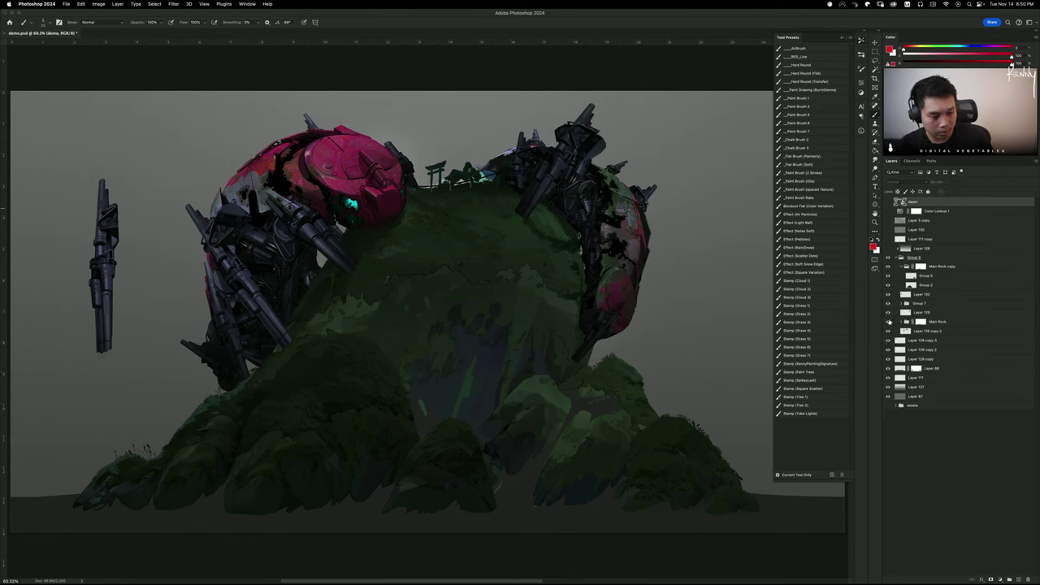
left_click(889, 323)
left_click(890, 322)
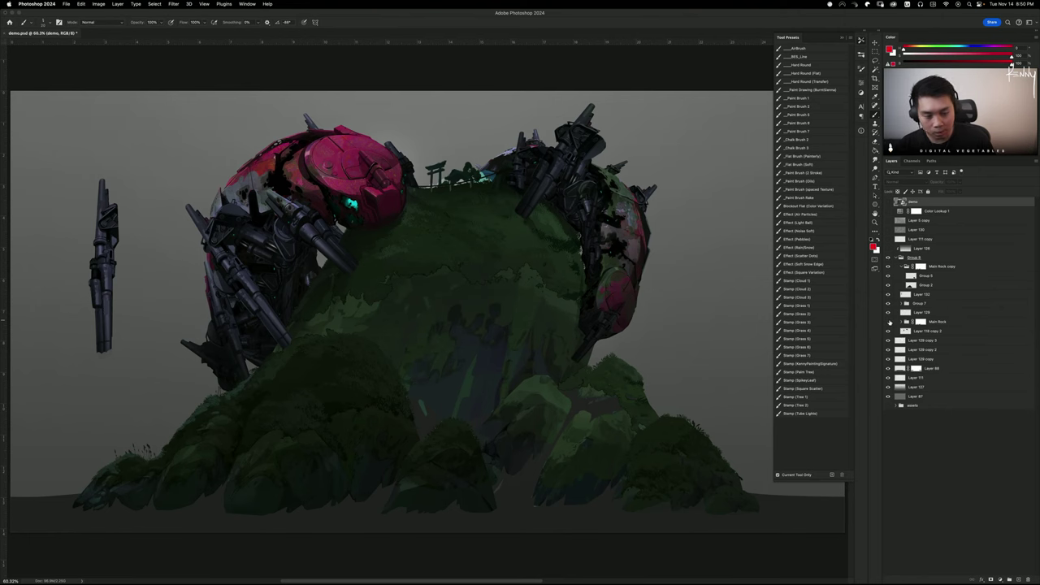
left_click(889, 323)
left_click(890, 323)
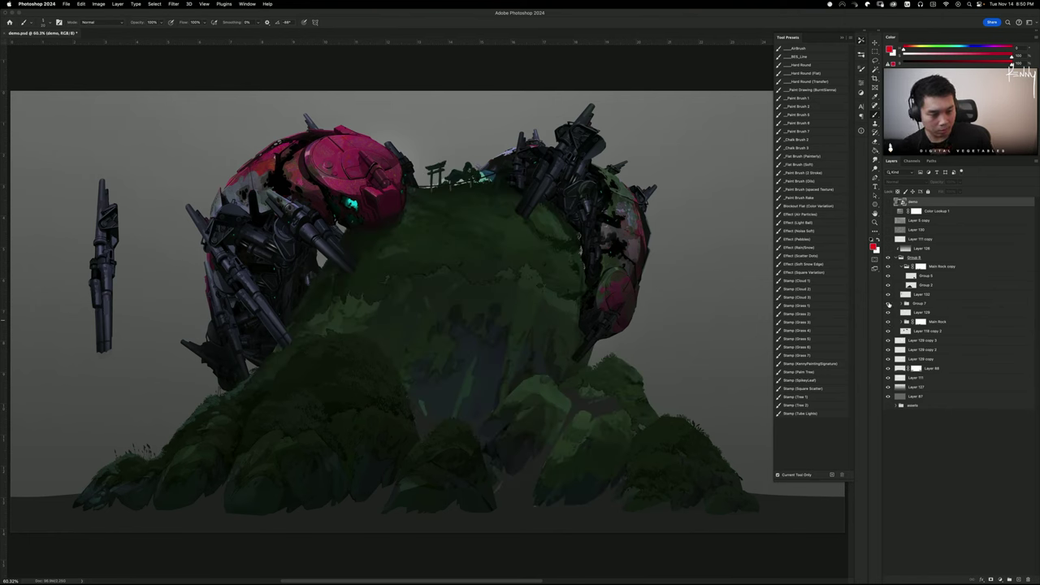
Examine the distant mech pieces on Layer 118 copy 2 by toggling it with Group 7 hidden and shown
left_click(888, 304)
left_click(889, 332)
left_click(888, 332)
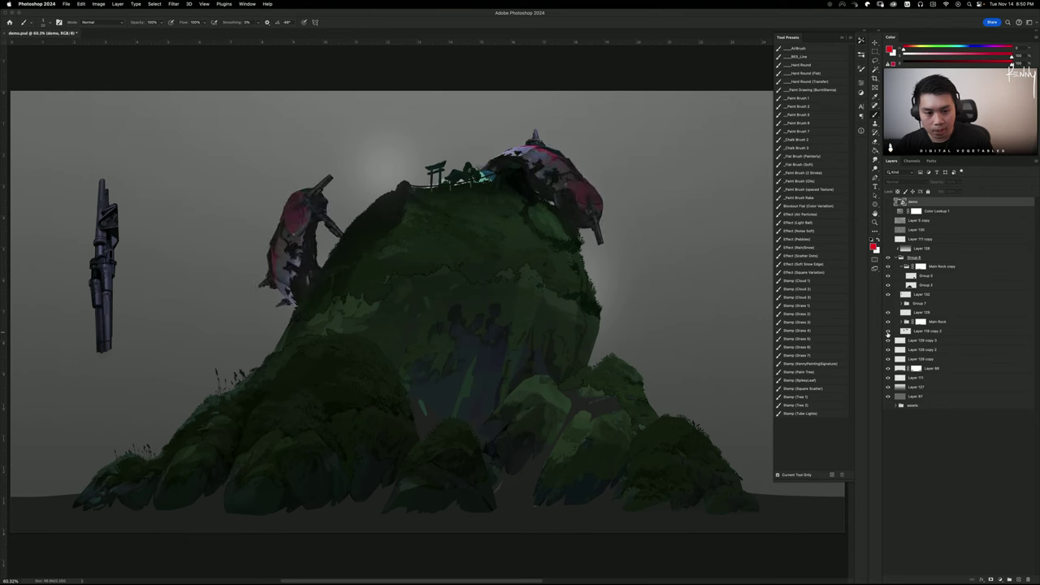
left_click(918, 332)
left_click_drag(603, 334, 614, 289)
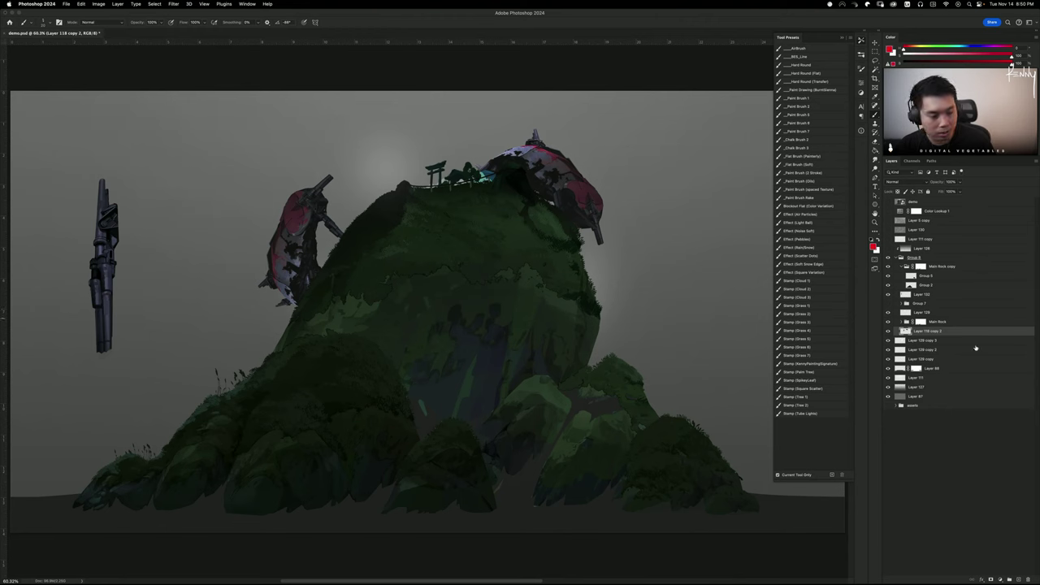
left_click(888, 303)
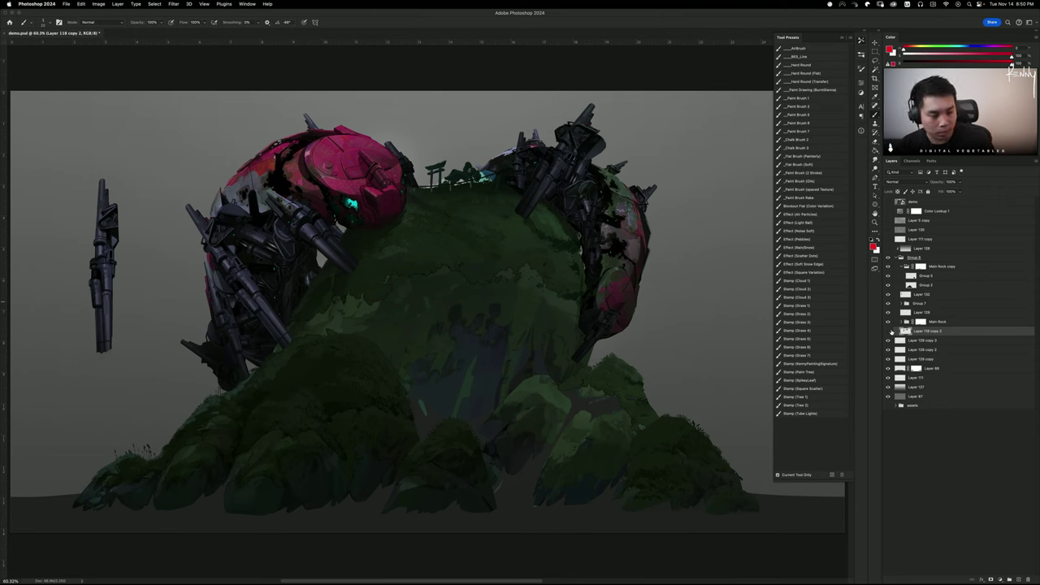
left_click(891, 332)
left_click(891, 331)
left_click(889, 334)
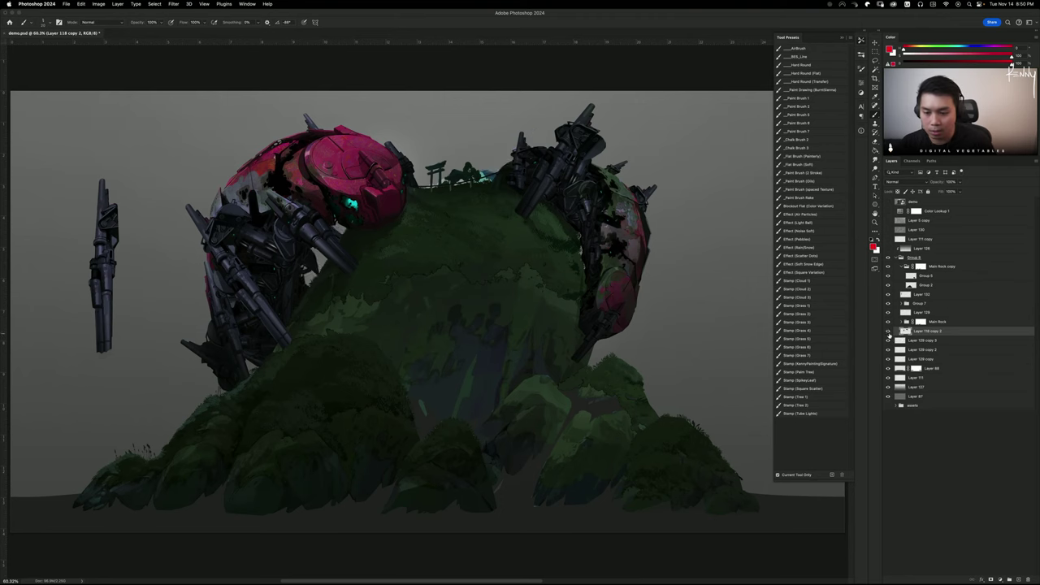
Add a new normal layer named Layer 133 directly above the upright cannon arm copy on Layer 132
left_click_drag(316, 245, 512, 260)
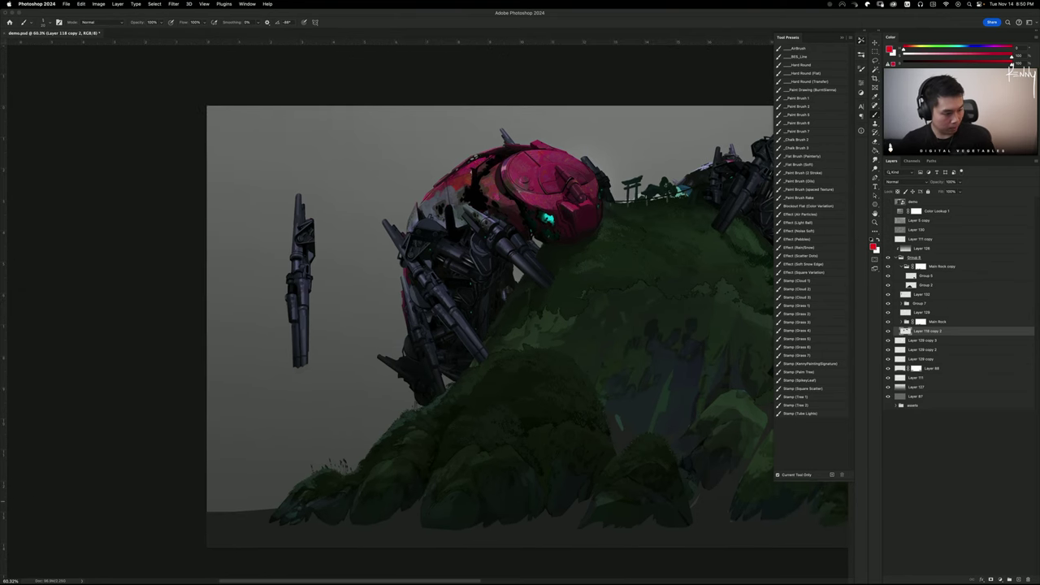
key("super+Tab")
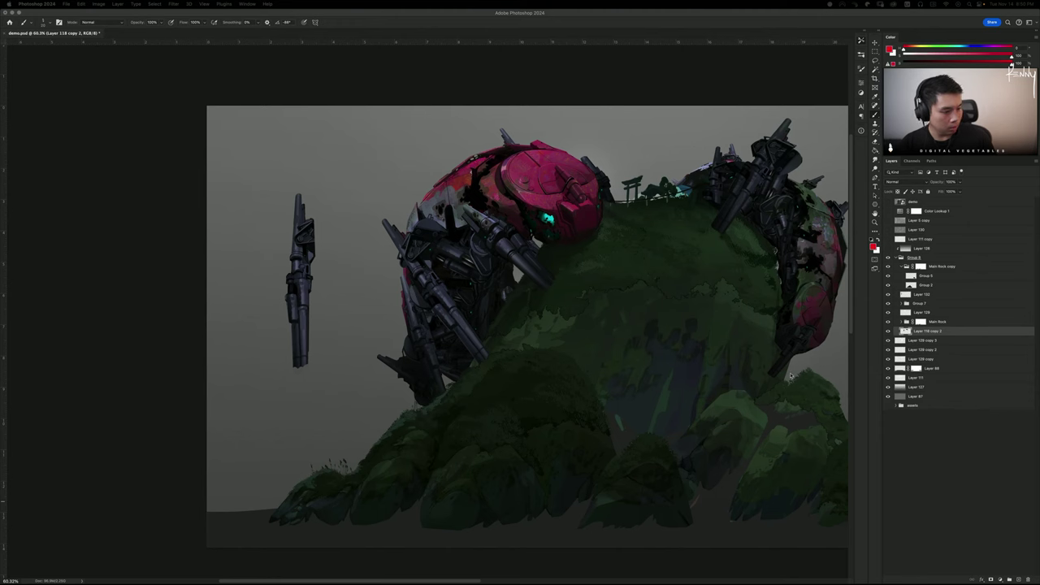
left_click_drag(518, 317, 511, 294)
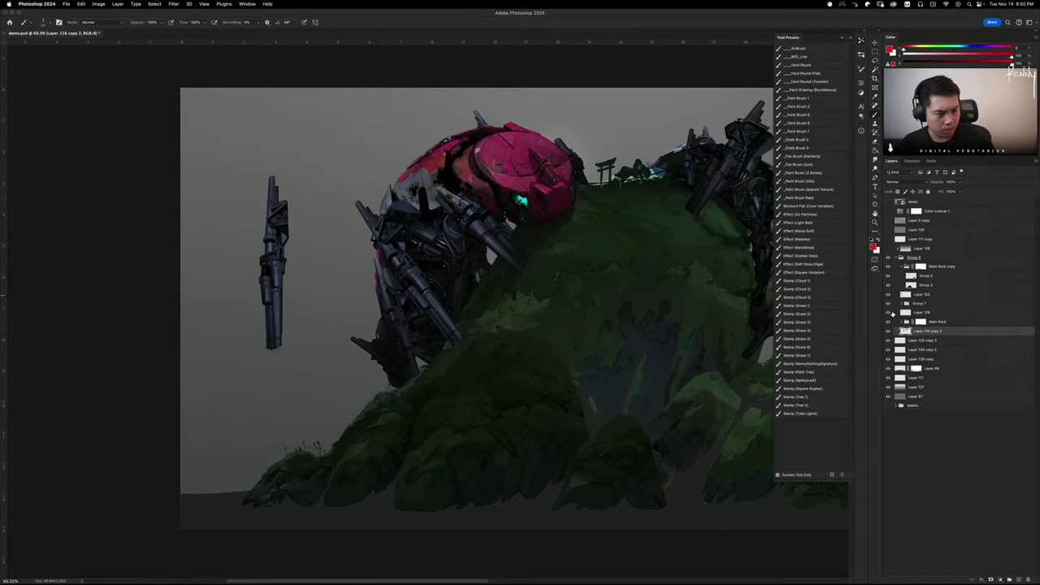
left_click(923, 295)
key("super+shift+n")
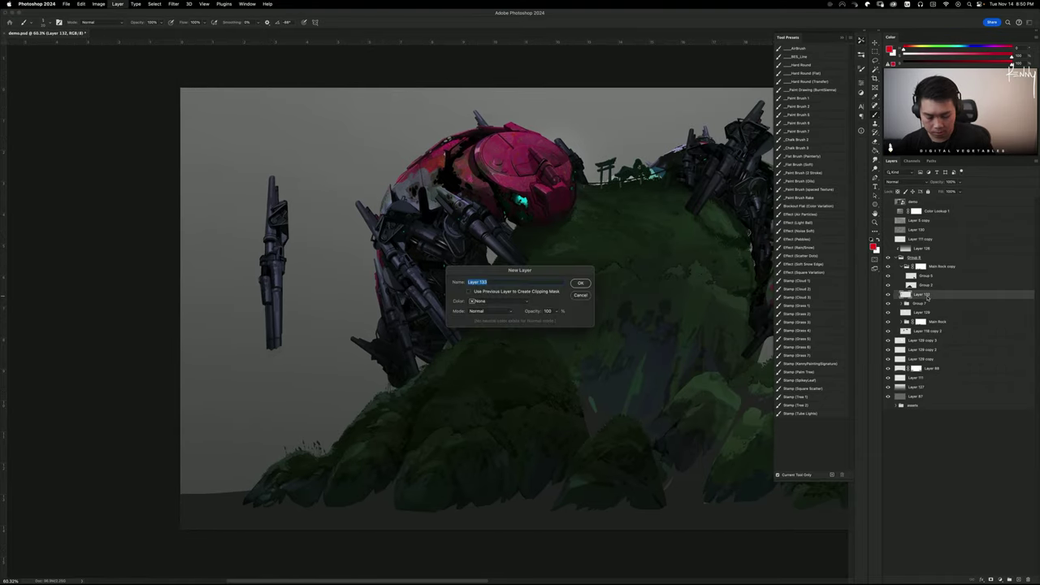
key("Return")
key("super+1")
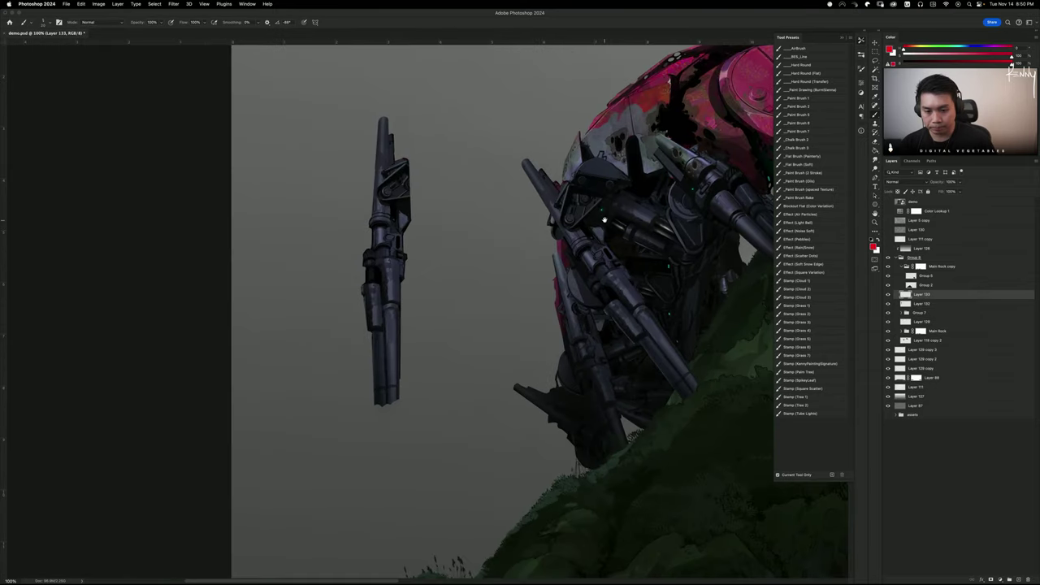
key("super+equal")
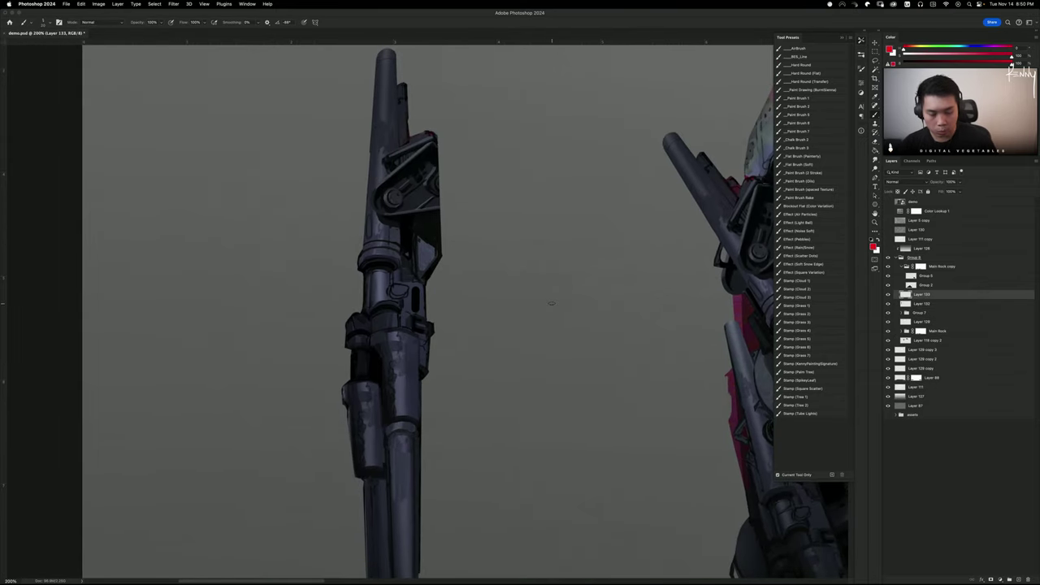
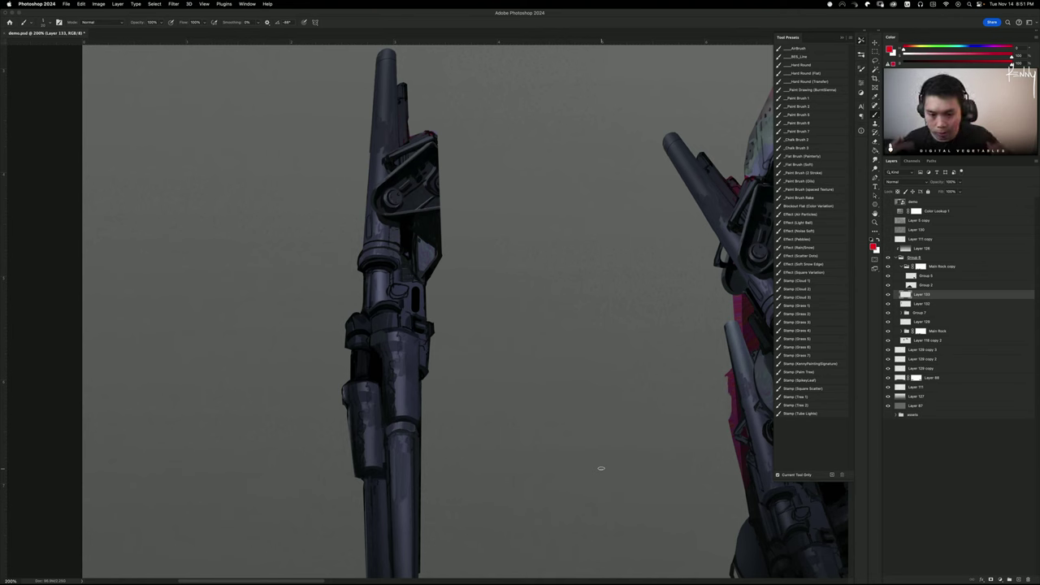
Lock the transparent pixels of Layer 132 and smudge the cannon copy's upper bracket upward into smooth barrel shading
left_click(887, 303)
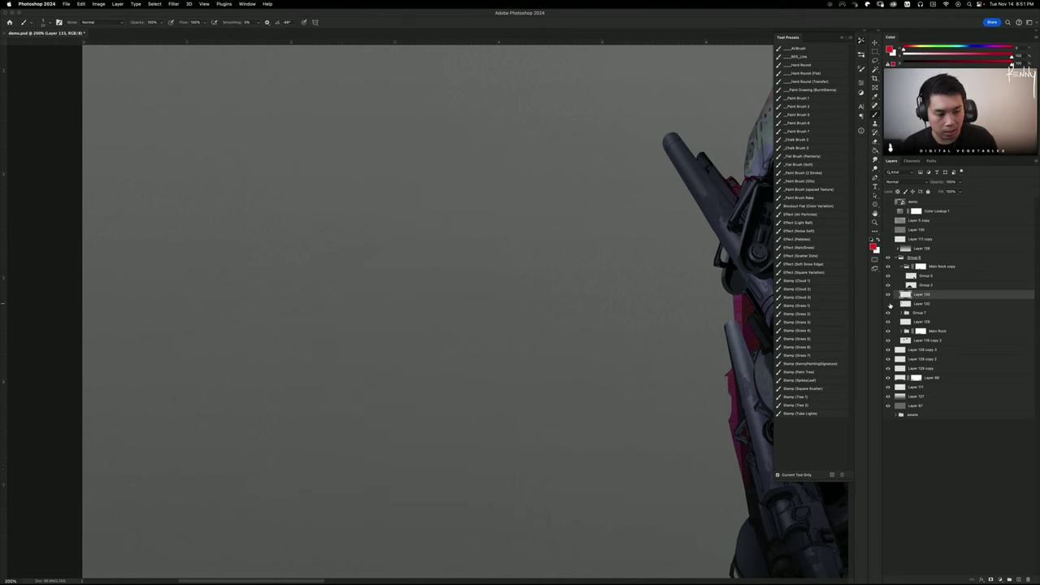
left_click(888, 303)
left_click(907, 303)
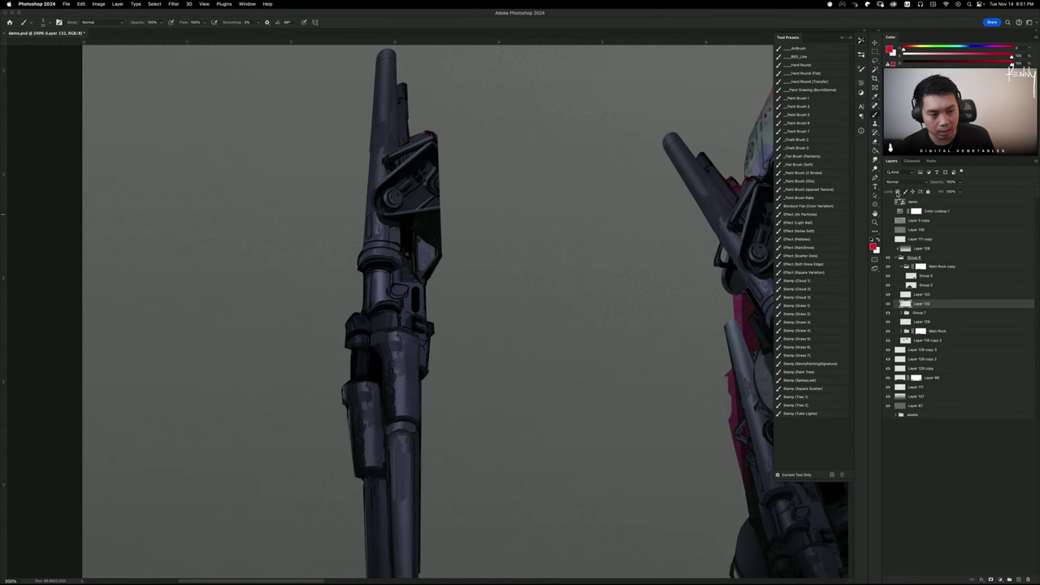
key("r")
left_click_drag(390, 219, 404, 127)
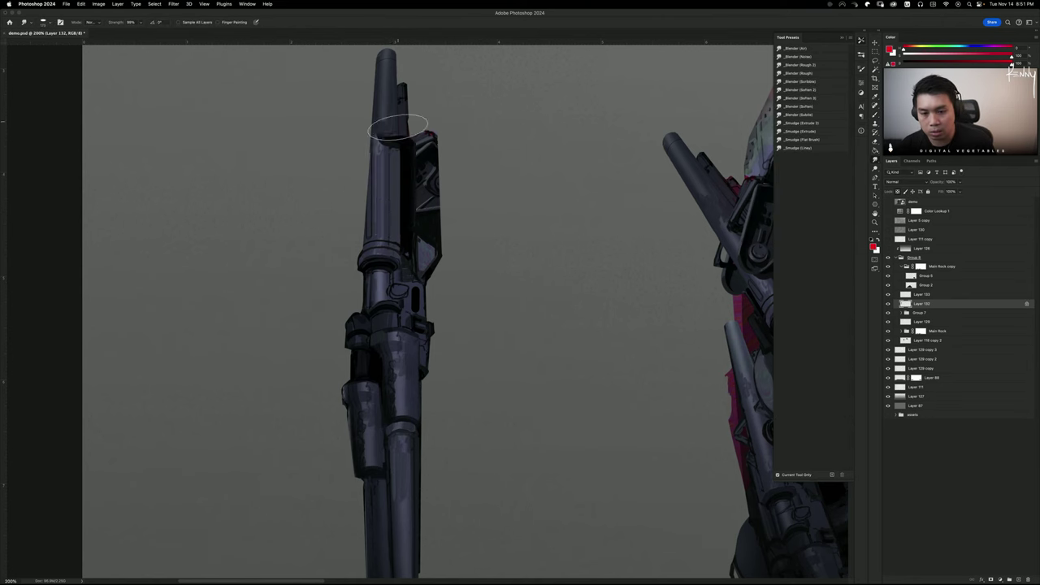
Smudge the remaining side plate beside the cannon copy's barrel upward into a clean, flat panel, redoing the first stroke
scroll(404, 128, "up", 1)
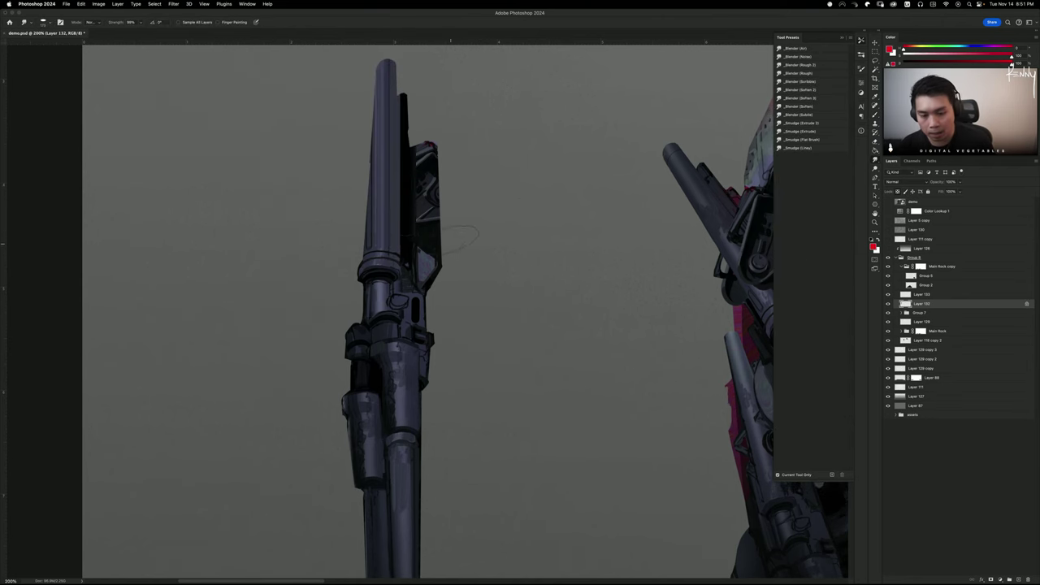
left_click_drag(438, 247, 447, 88)
key("super+z")
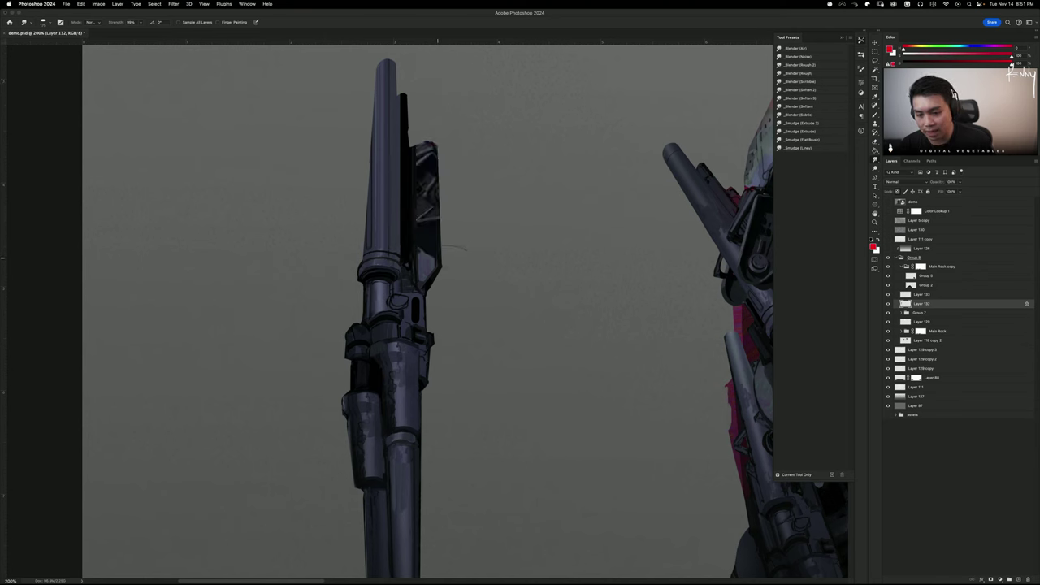
left_click_drag(428, 257, 435, 111)
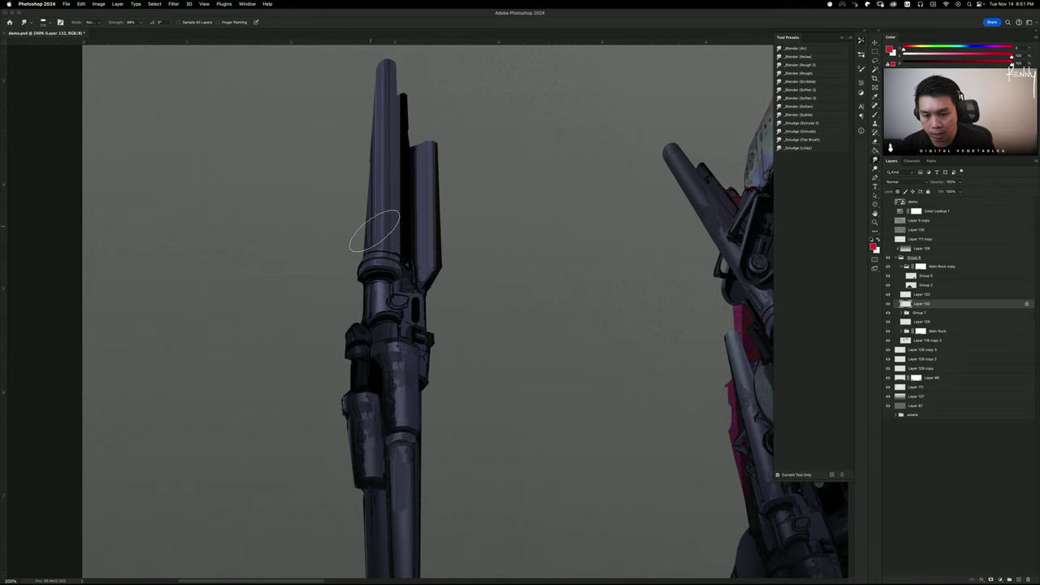
scroll(371, 42, "up", 5)
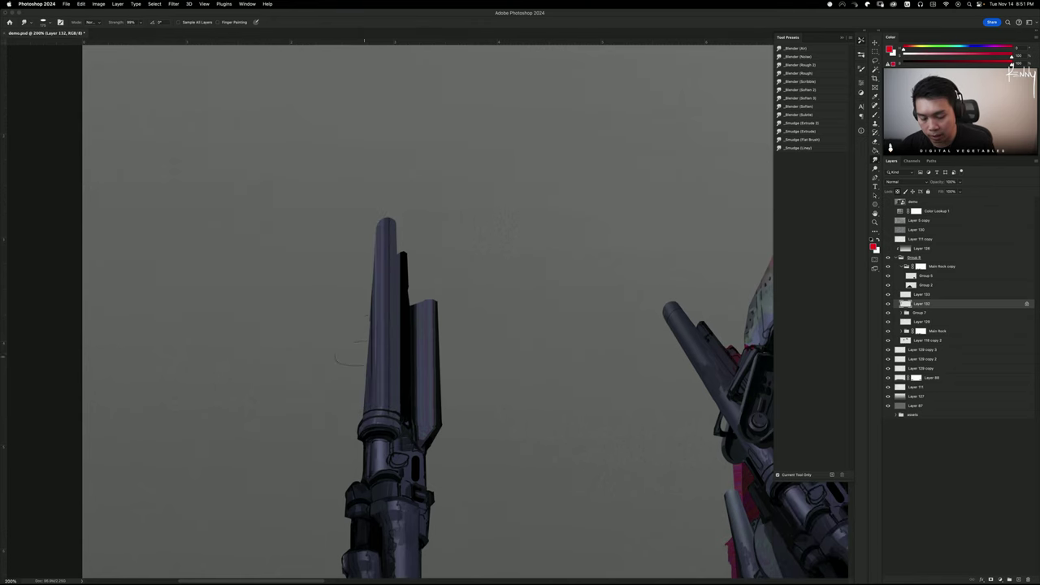
scroll(388, 147, "down", 5)
scroll(471, 274, "down", 5)
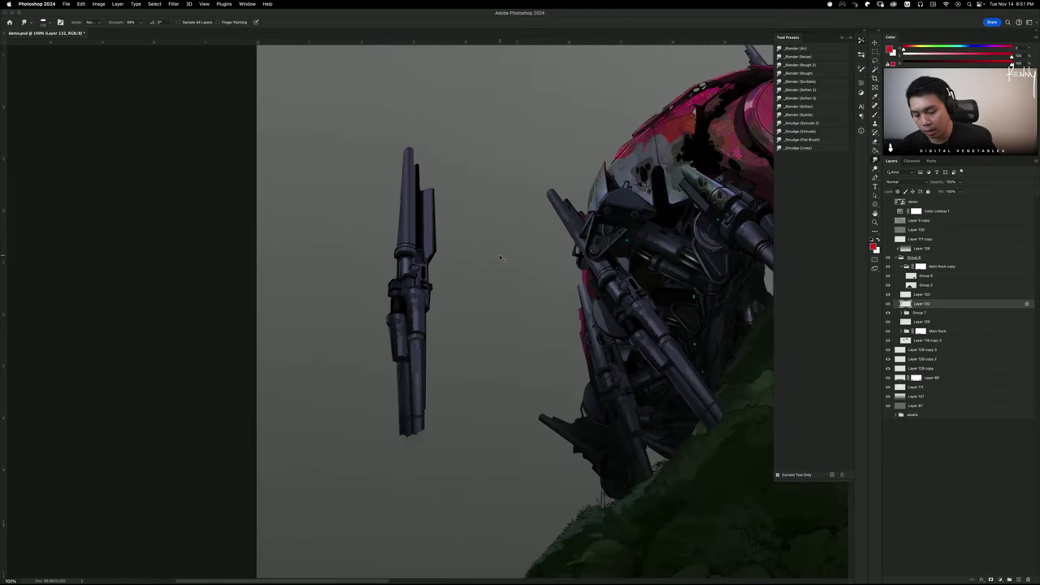
Examine the smudged cannon copy up close and compare it by hiding and showing Layer 132
scroll(500, 254, "up", 4)
scroll(500, 258, "down", 2)
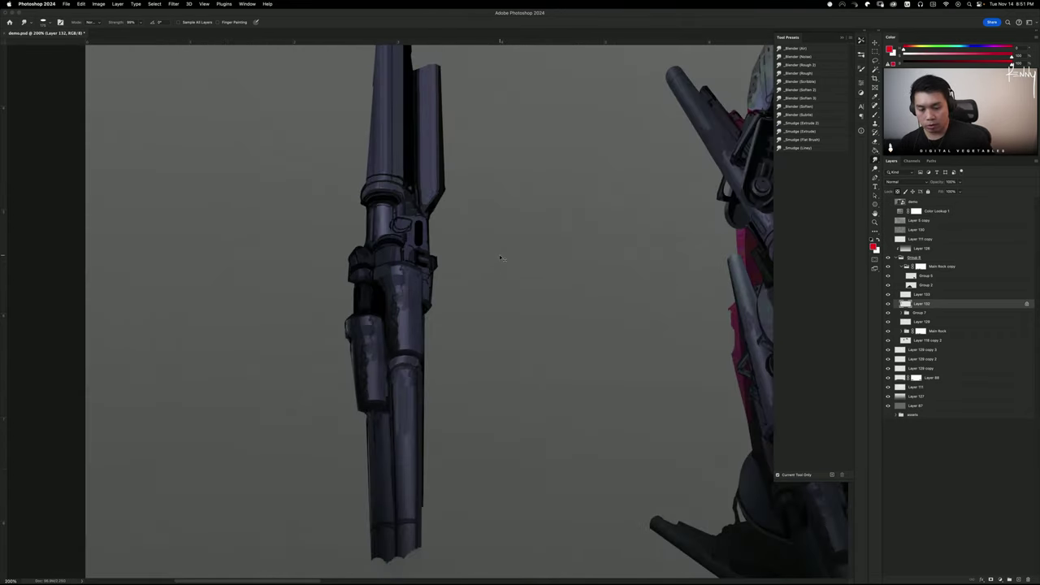
scroll(499, 255, "up", 2)
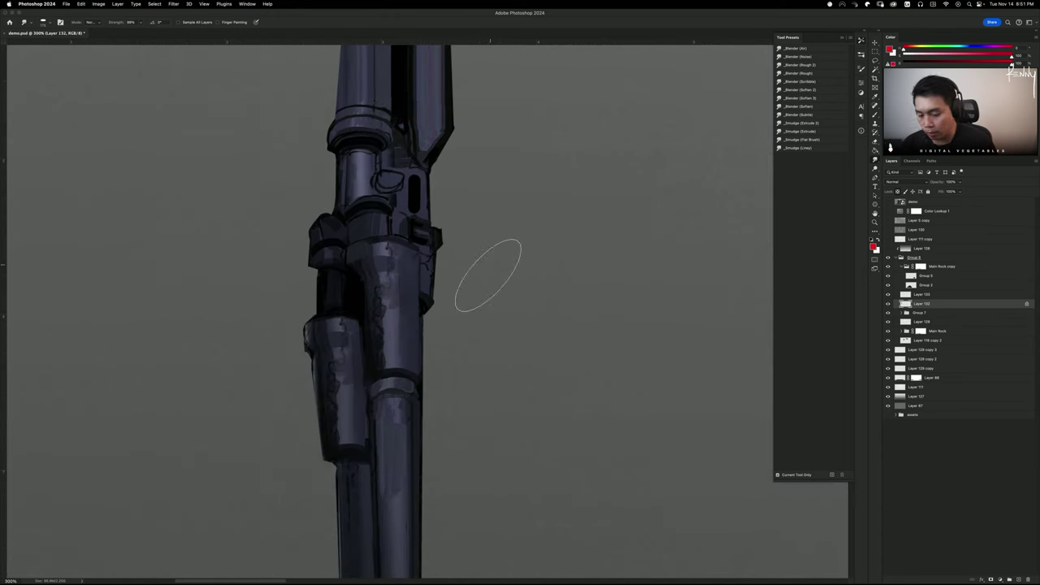
left_click_drag(501, 268, 504, 374)
scroll(503, 374, "down", 2)
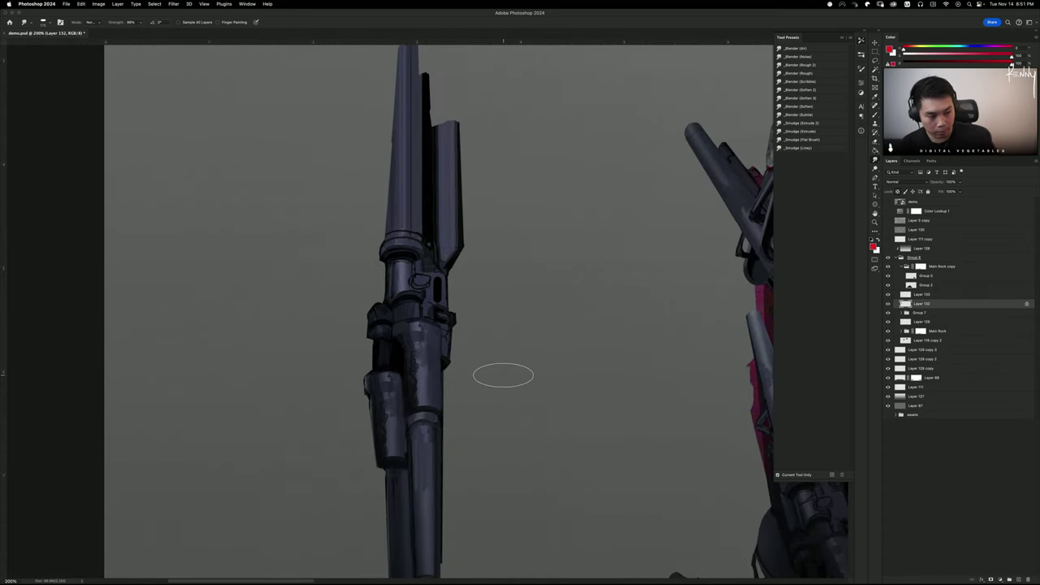
left_click_drag(553, 284, 588, 244)
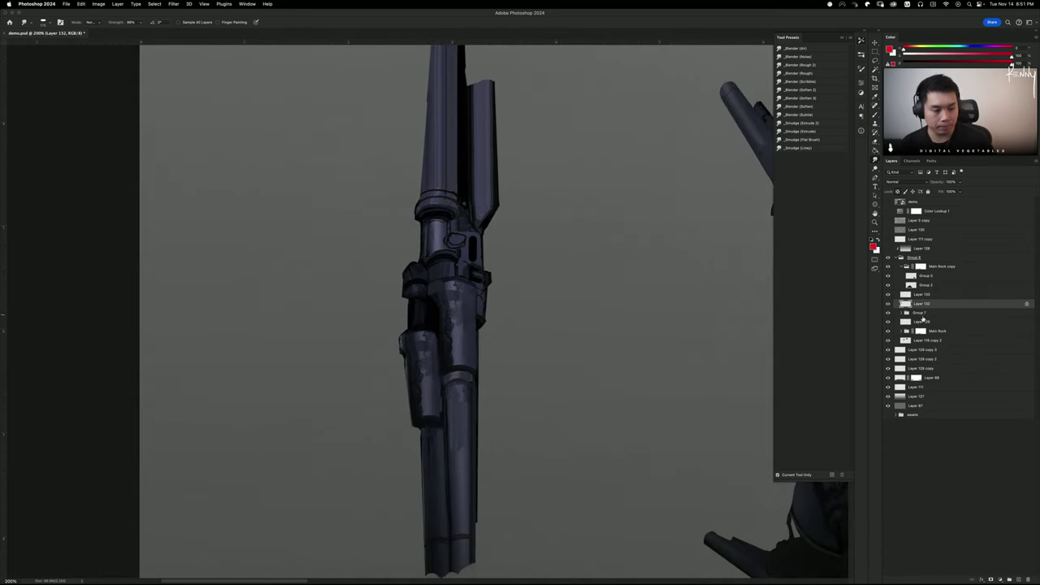
left_click(887, 303)
left_click(888, 304)
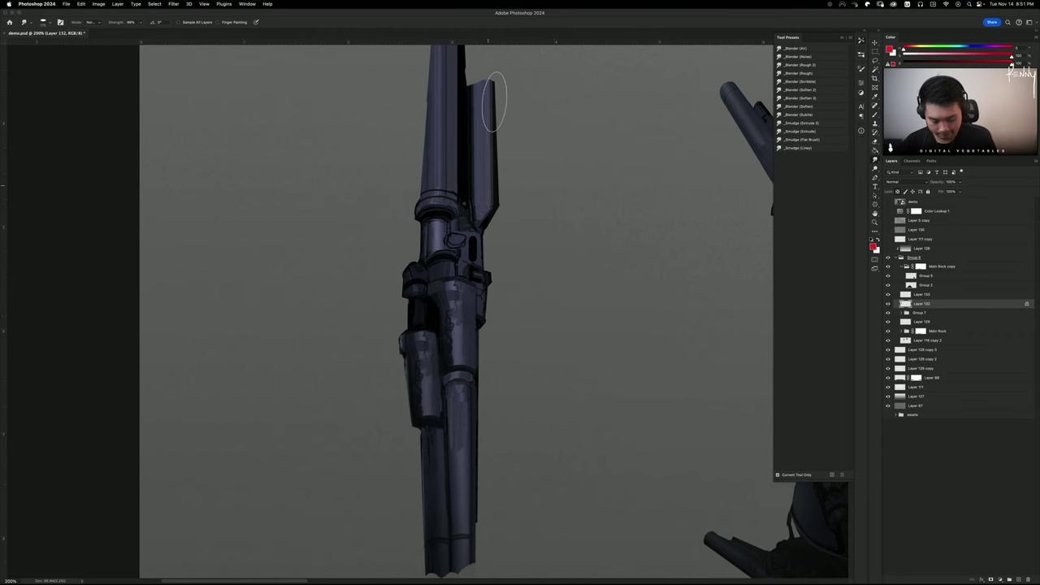
Cut the top corner of the side plate beside the barrel into a slant with a lasso selection on Layer 132
key("l")
mouse_move(505, 254)
left_mouse_down()
mouse_move(482, 230)
mouse_move(497, 184)
mouse_move(491, 67)
mouse_move(526, 106)
mouse_move(520, 249)
mouse_move(482, 213)
mouse_move(501, 249)
mouse_move(513, 247)
left_mouse_up()
key("Delete")
scroll(579, 328, "up", 3)
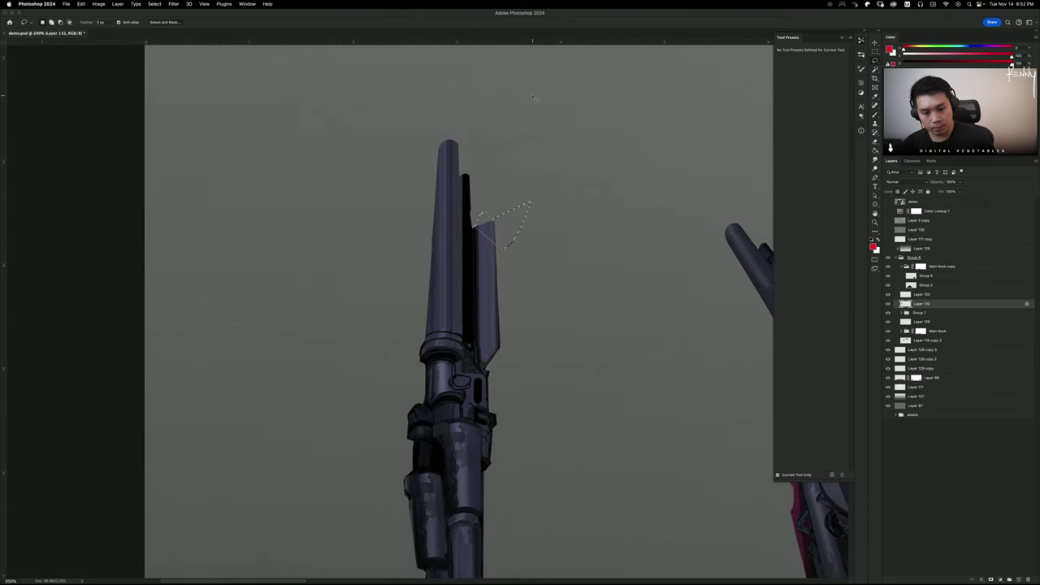
key("Delete")
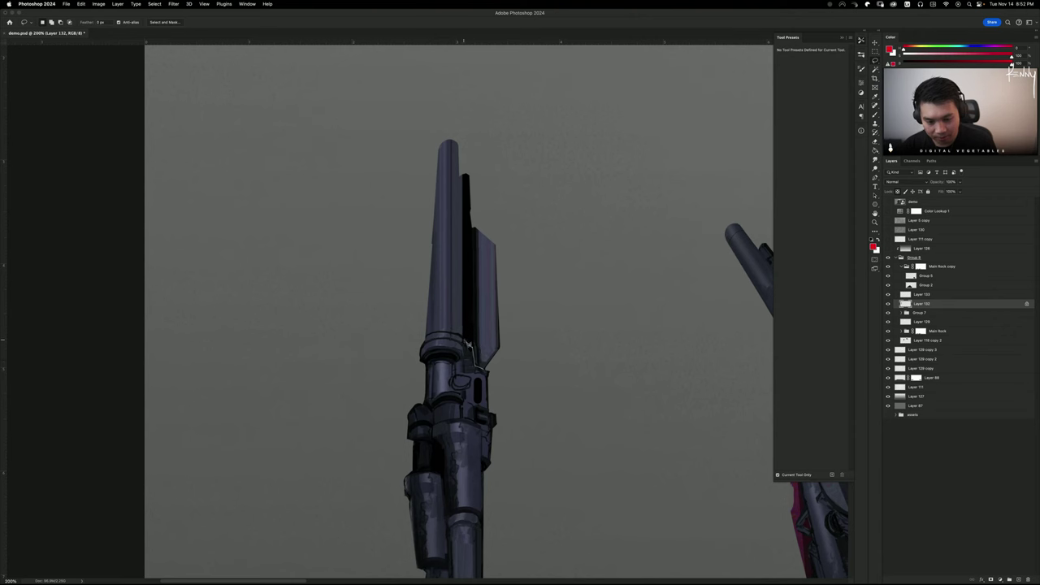
Lasso the side plate and dark strip beside the barrel, paint them a flat dark blue-grey, and check the result by toggling Layer 132
left_click_drag(464, 340, 464, 334)
key("super+z")
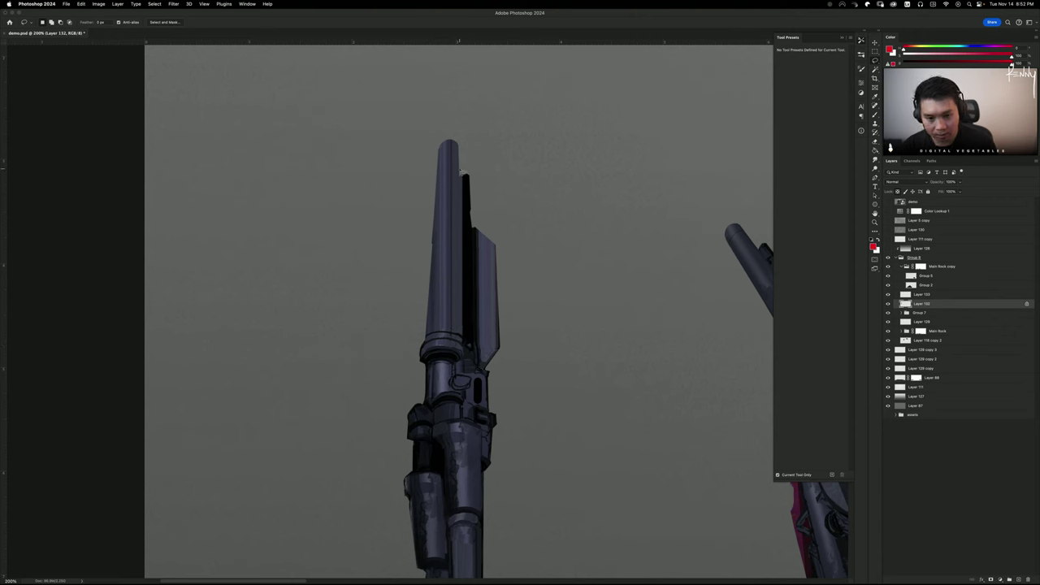
mouse_move(459, 172)
left_mouse_down()
mouse_move(467, 341)
mouse_move(480, 351)
mouse_move(529, 337)
mouse_move(521, 212)
mouse_move(483, 151)
left_mouse_up()
key("b")
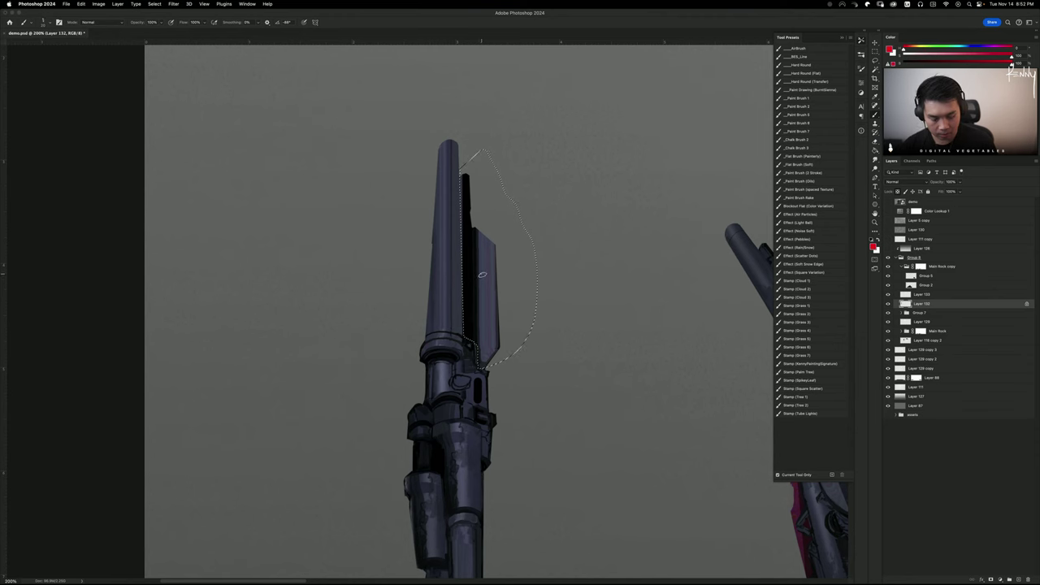
left_click(495, 337, "alt")
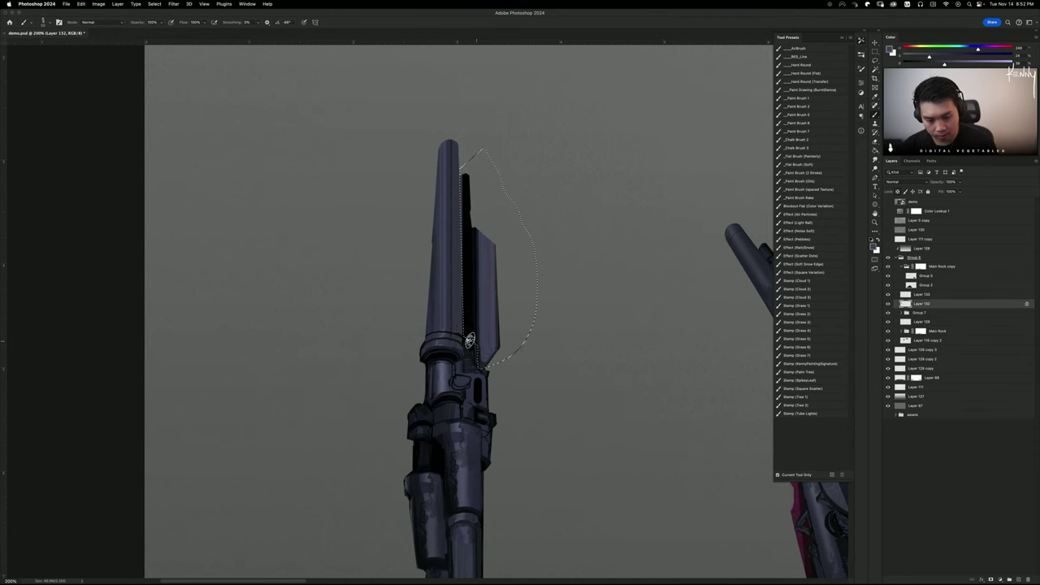
left_click_drag(491, 358, 503, 345)
key("super+z")
left_click(472, 366, "alt")
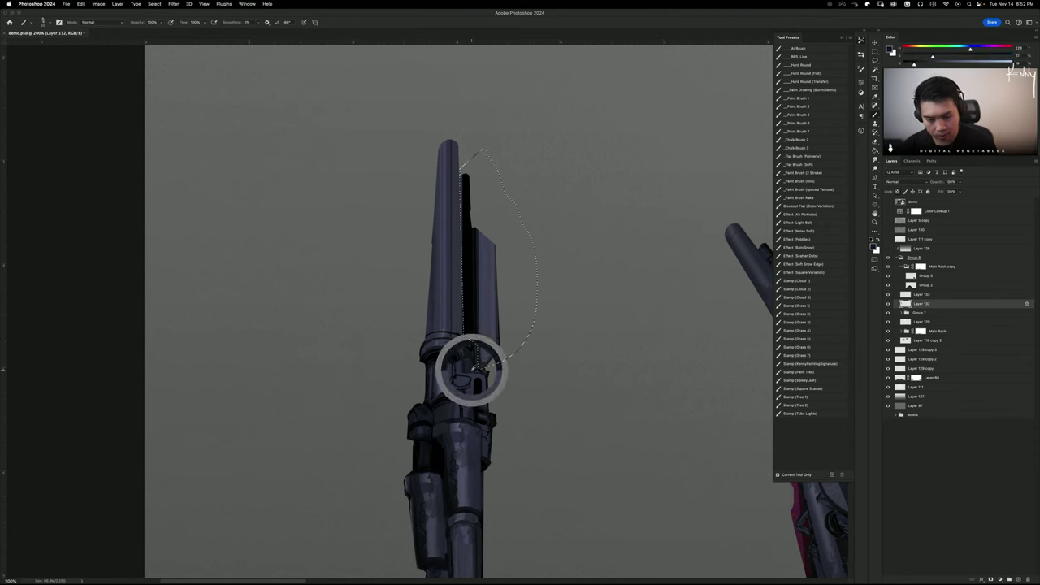
mouse_move(462, 311)
left_mouse_down()
mouse_move(445, 279)
mouse_move(450, 243)
mouse_move(484, 278)
mouse_move(499, 236)
left_mouse_up()
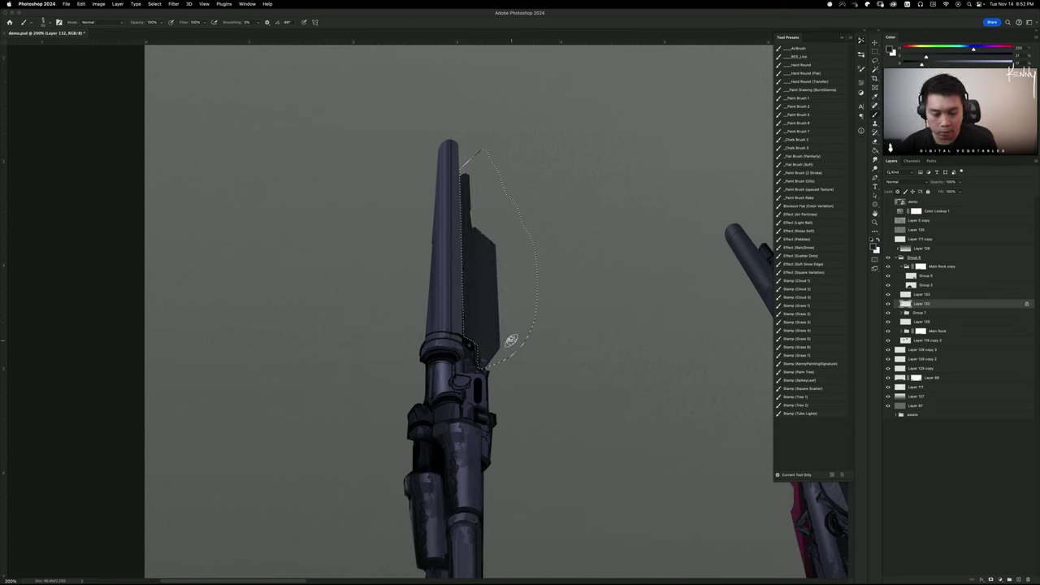
key("super+d")
left_click(888, 304)
left_click(888, 304)
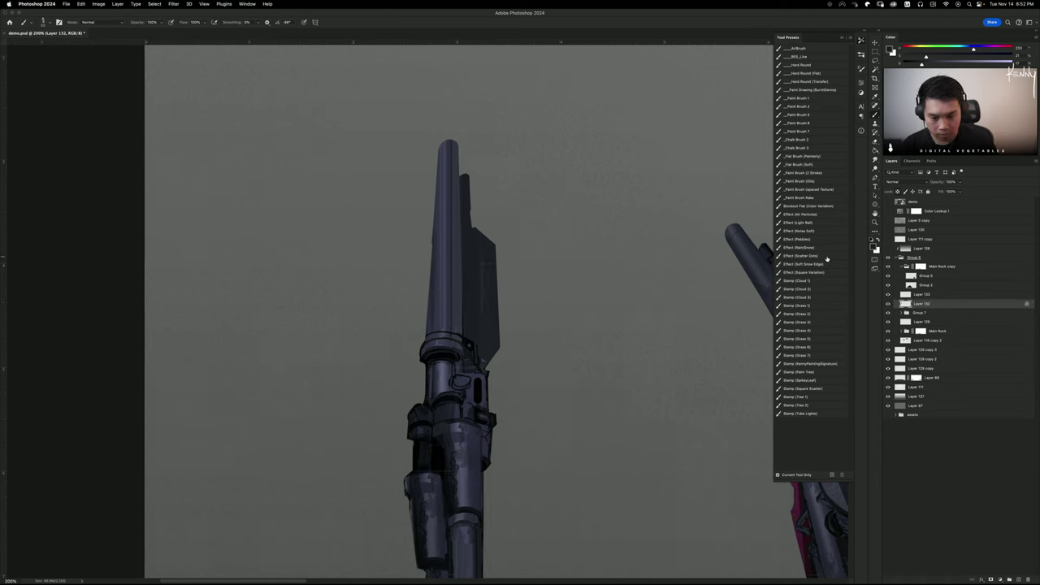
Show the grid and adjust the cannon copy on Layer 132 with Free Transform so it lines up vertically
left_click_drag(516, 369, 398, 202)
left_click_drag(408, 474, 432, 197)
left_click_drag(415, 121, 464, 356)
scroll(465, 356, "up", 5)
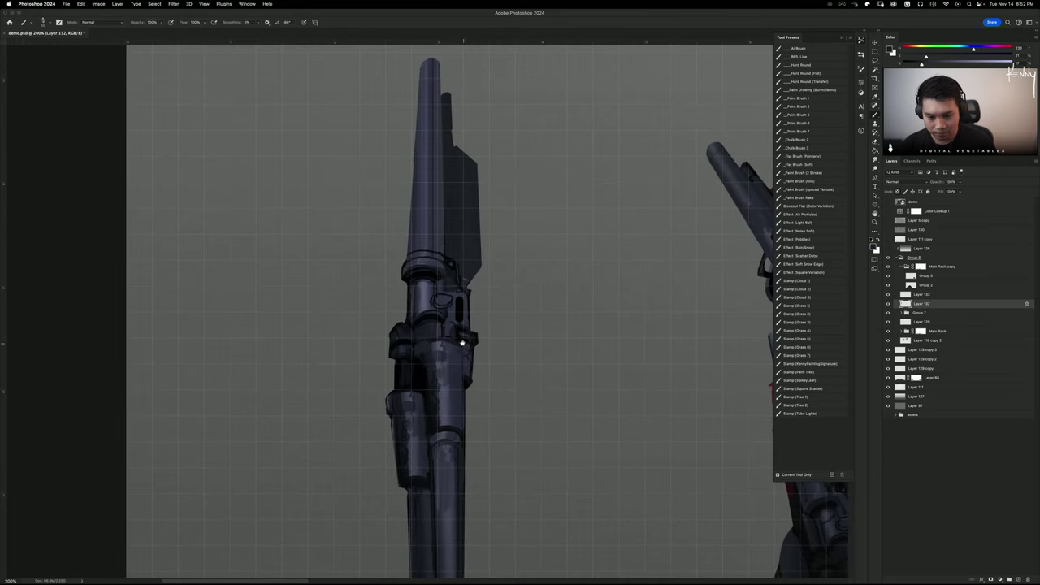
key("ctrl+t")
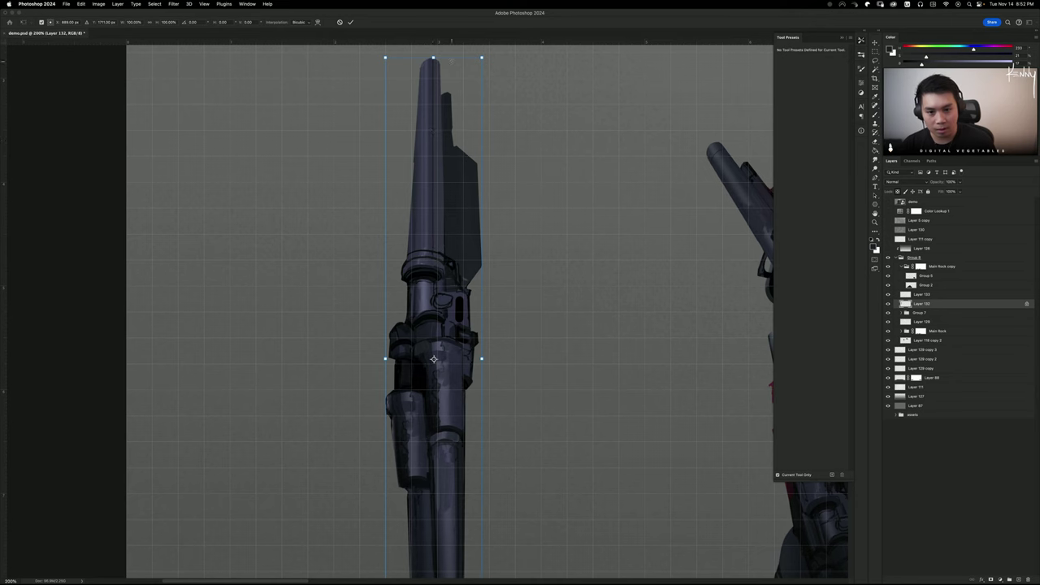
left_click_drag(434, 41, 426, 42)
scroll(434, 132, "down", 5)
scroll(434, 132, "left", 2)
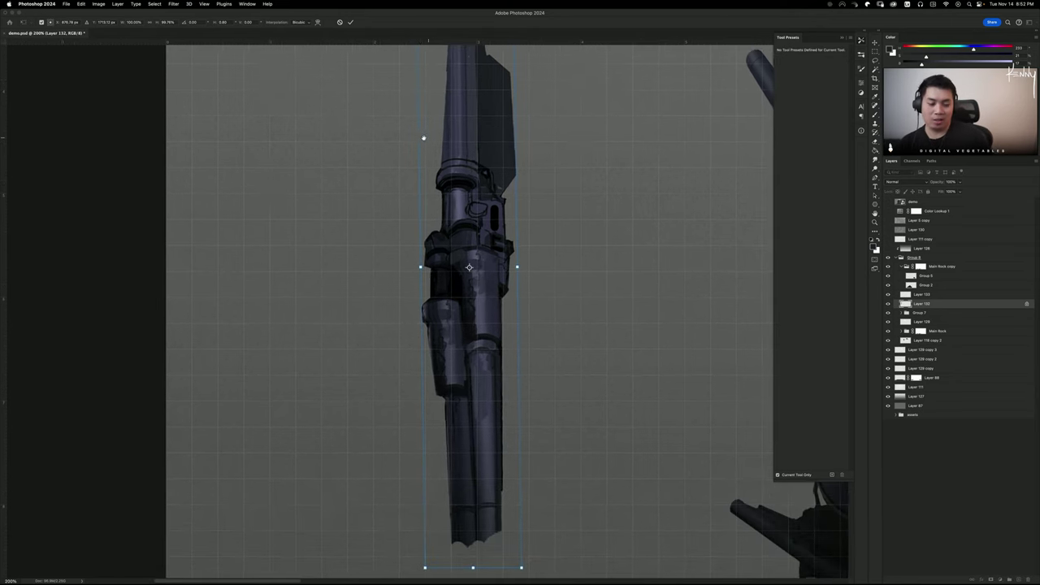
key("Return")
Move the cannon copy against the canvas's left edge to check its alignment, and try another free transform
key("b")
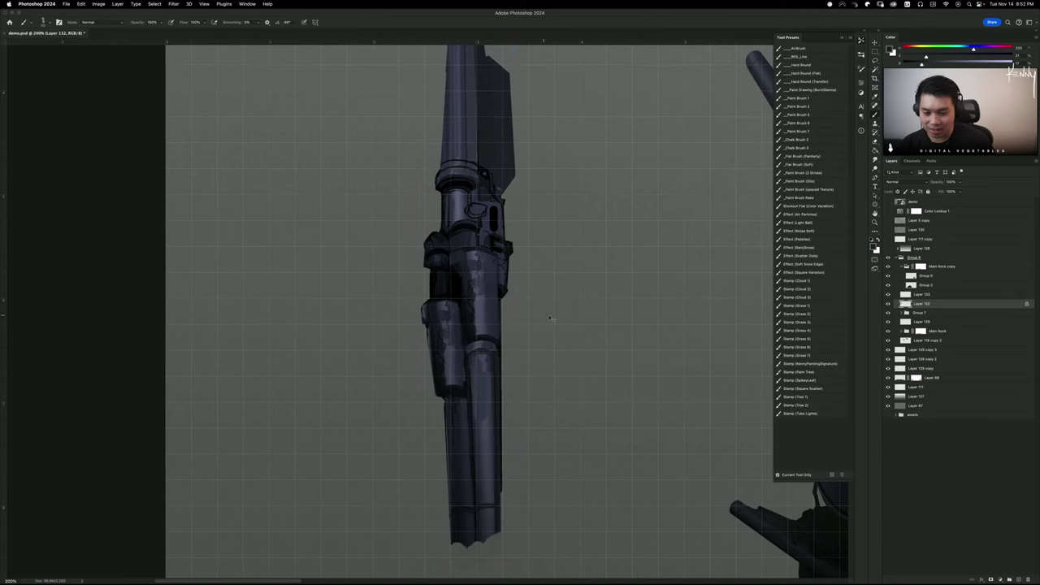
mouse_move(536, 321)
left_mouse_down()
mouse_move(250, 349)
mouse_move(281, 332)
left_mouse_up()
scroll(281, 332, "up", 3)
scroll(281, 333, "left", 6)
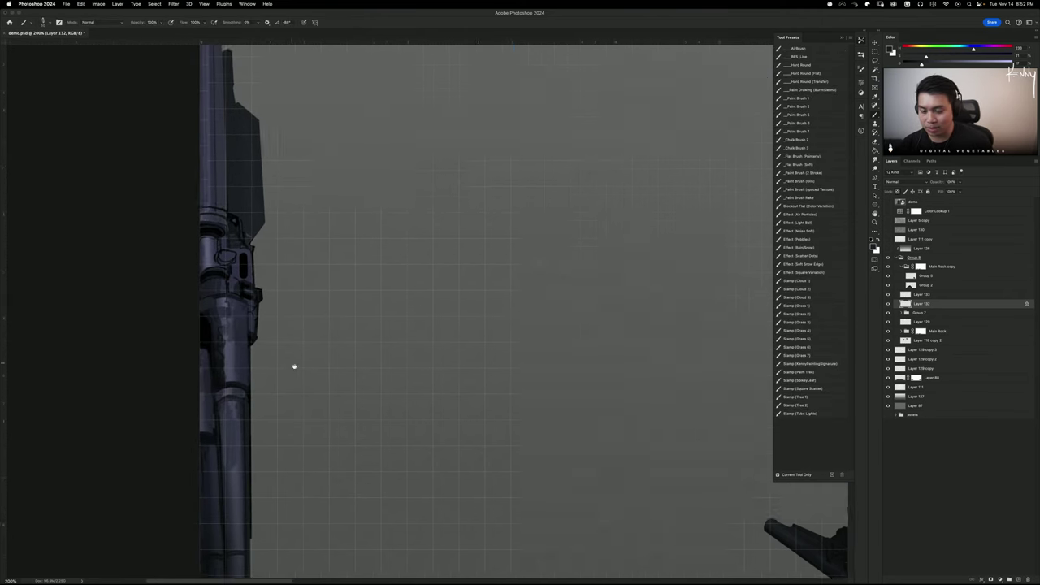
key("ctrl+t")
left_click_drag(374, 195, 376, 192)
key("super+z")
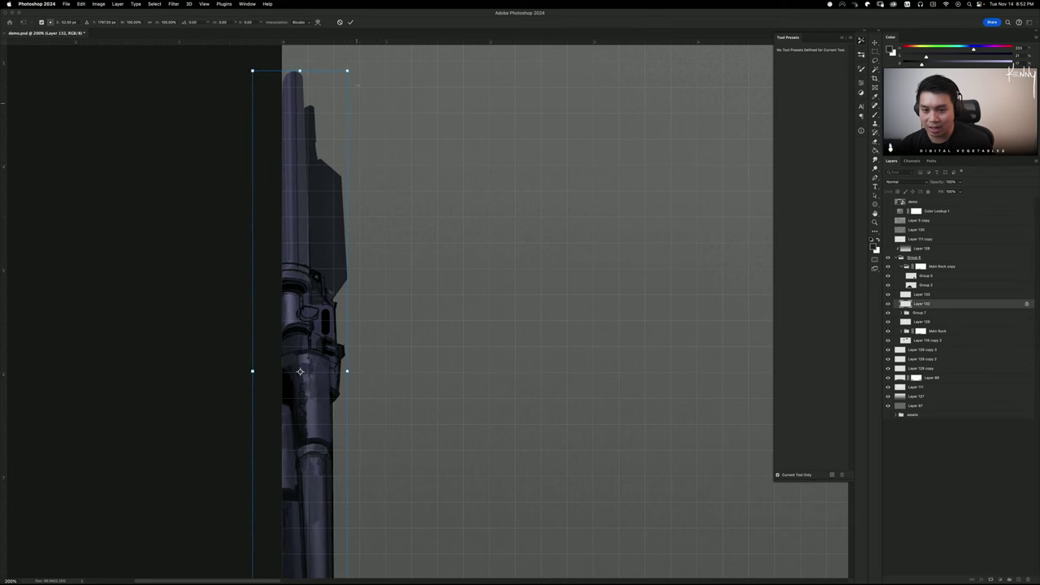
left_click_drag(348, 71, 364, 66)
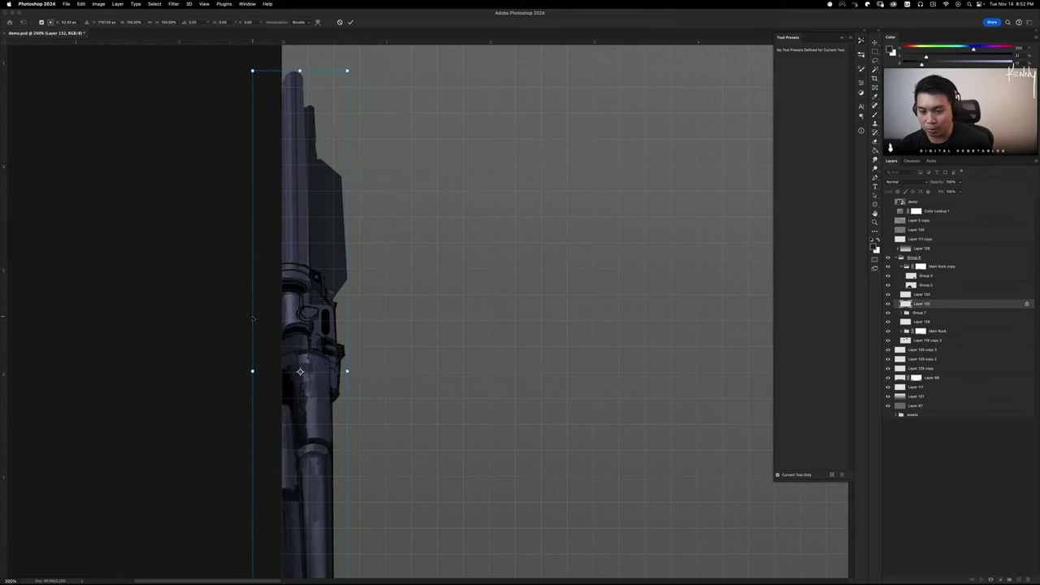
Move the cannon copy back onto the open grey background and hide the grid
key("Return")
key("b")
mouse_move(388, 318)
left_mouse_down()
mouse_move(604, 301)
mouse_move(558, 301)
left_mouse_up()
left_click_drag(596, 349, 517, 282)
key("super+'")
key("ctrl+minus")
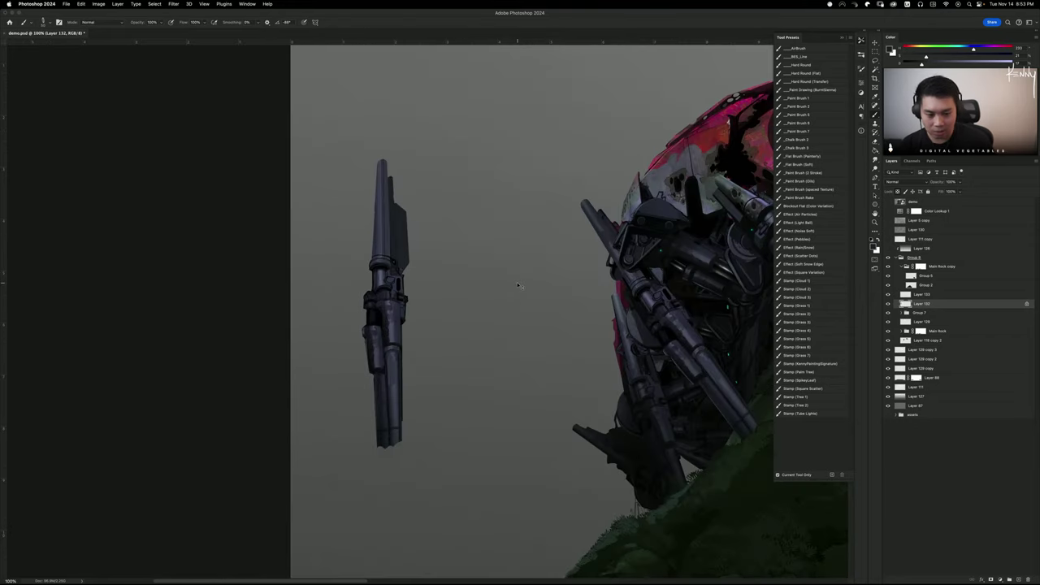
Remove the ragged lower ends of the cannon copy's barrels with a rectangular selection, leaving a straight cut
key("ctrl+plus")
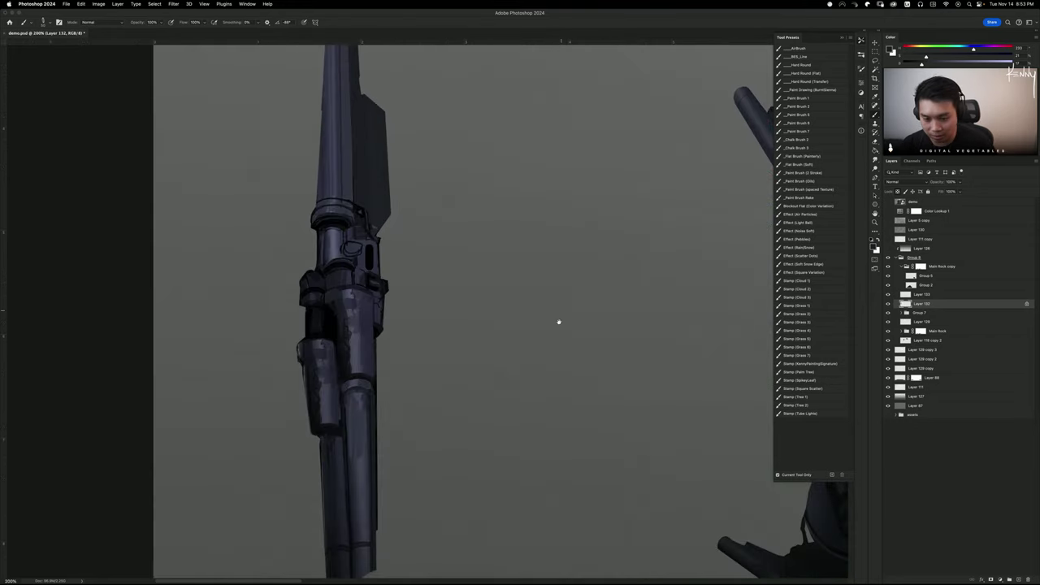
left_click_drag(557, 323, 644, 285)
left_click_drag(591, 384, 594, 323)
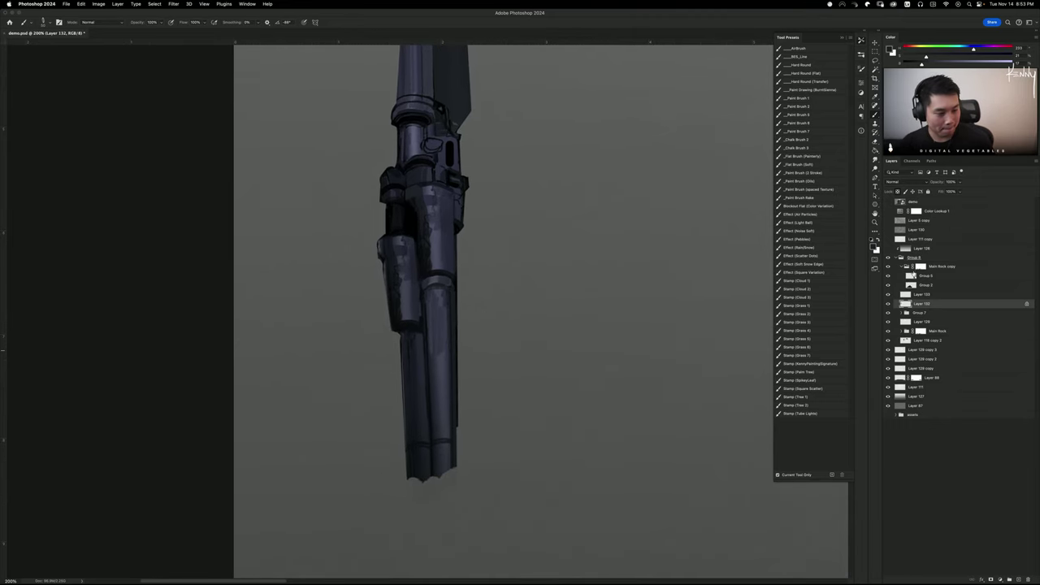
left_click(888, 304)
left_click(887, 304)
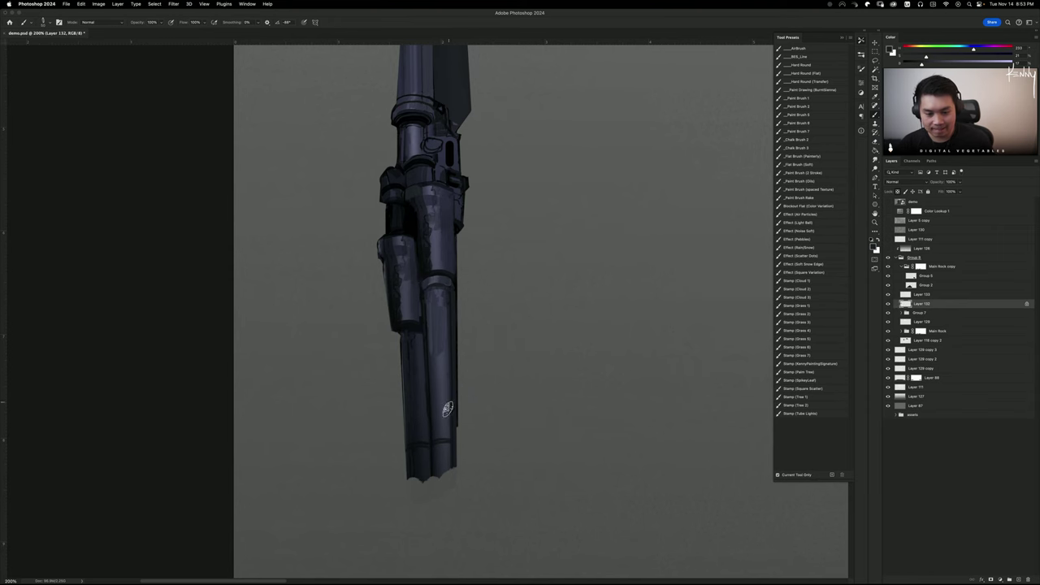
key("m")
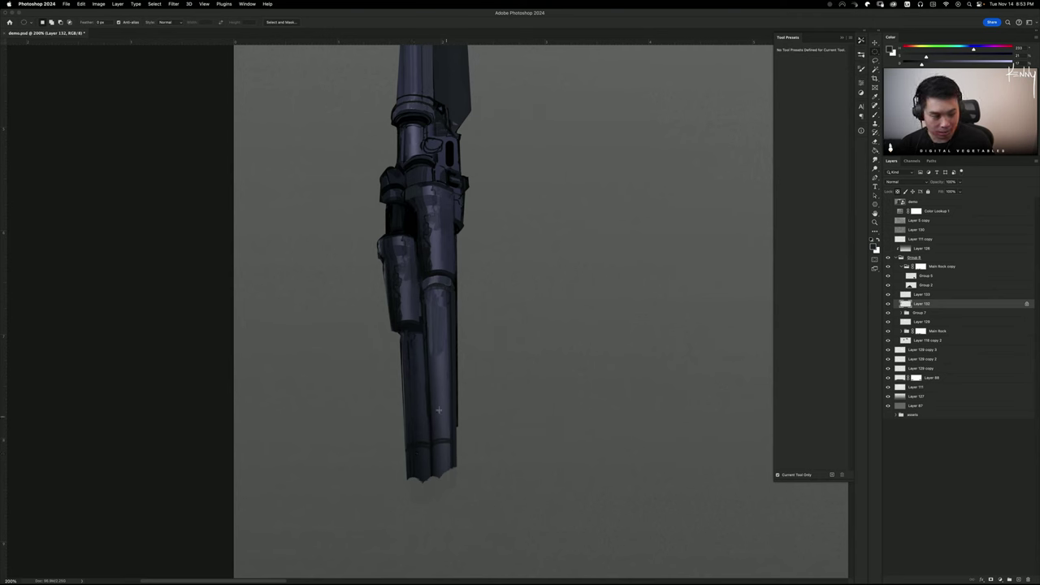
left_click_drag(389, 441, 480, 509)
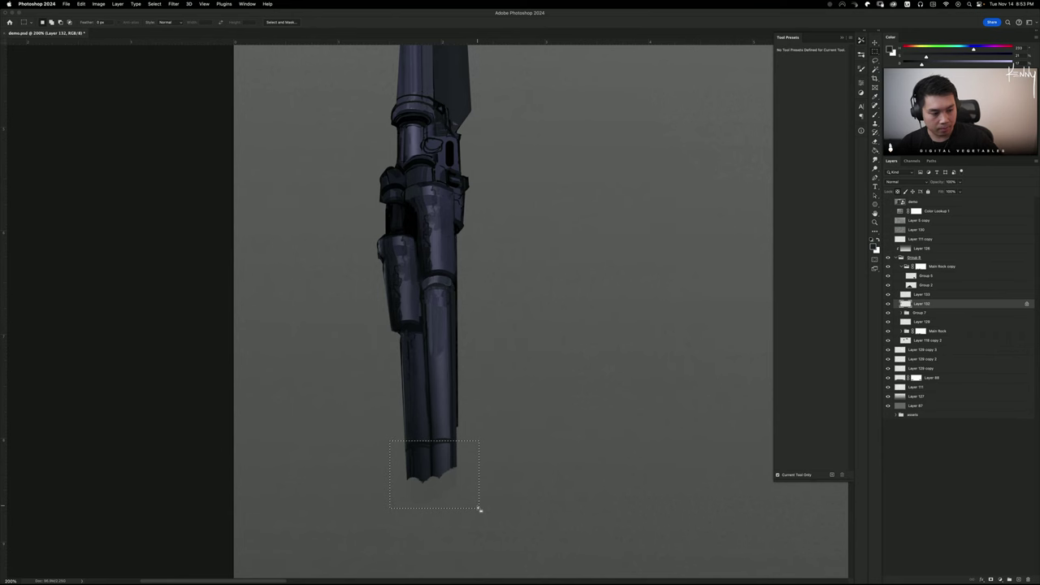
key("Delete")
key("shift+m")
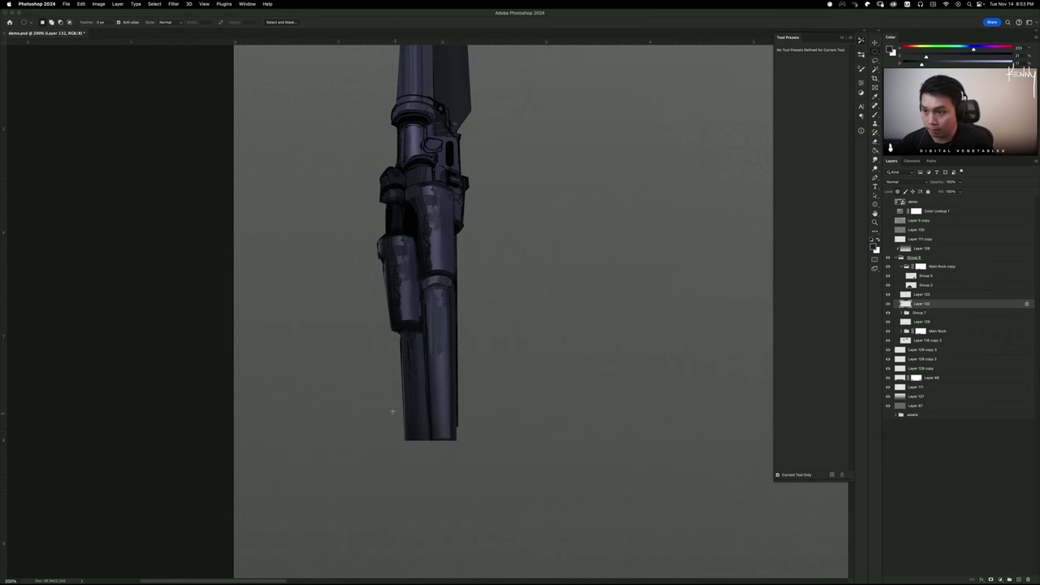
Lasso the upper barrel above the collar, unlock Layer 132's transparent pixels, and paint the barrel wider with parallel sides
scroll(437, 433, "up", 5)
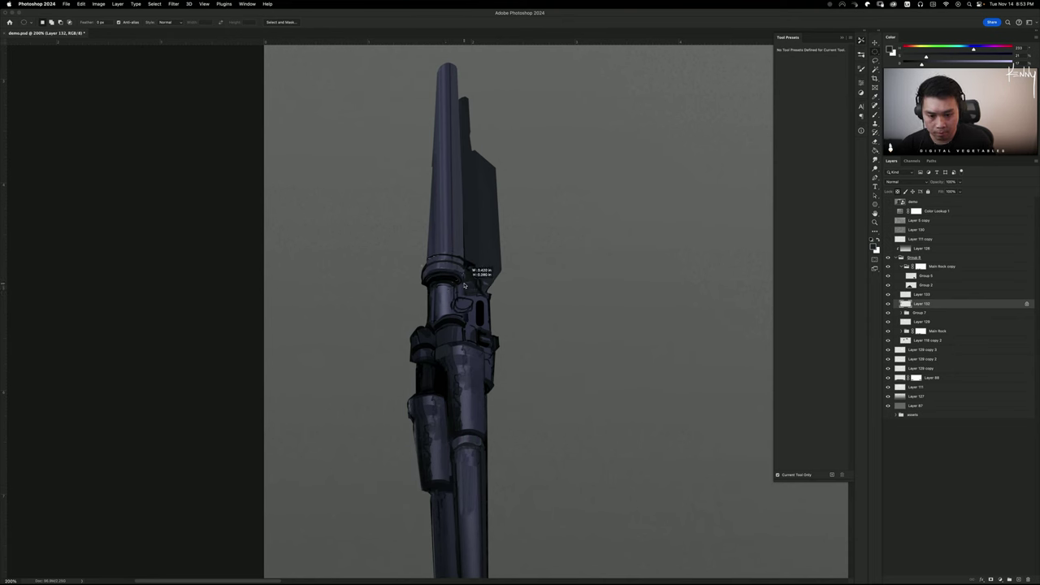
key("l")
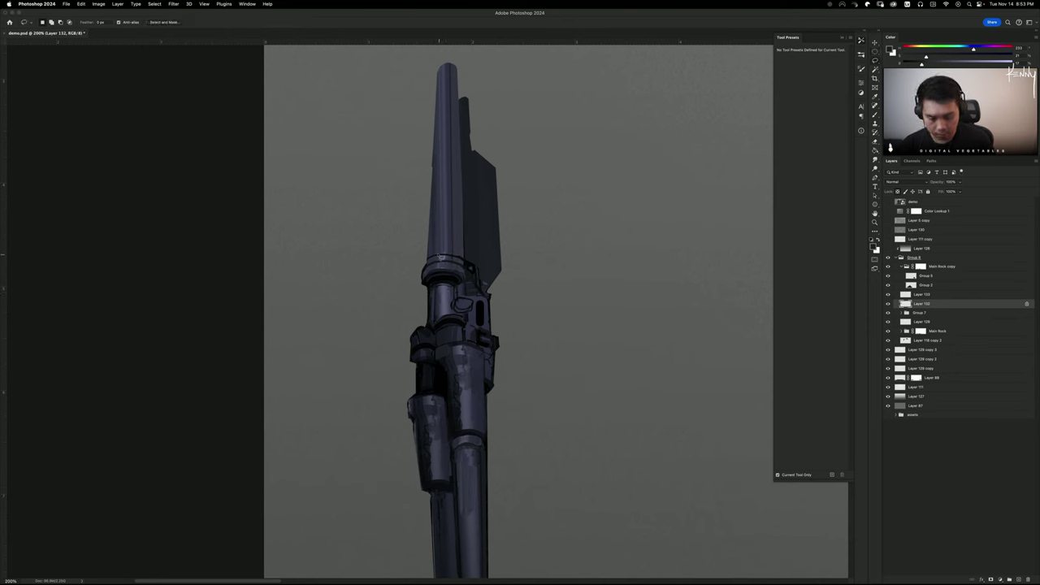
mouse_move(424, 272)
left_mouse_down()
mouse_move(427, 67)
mouse_move(465, 203)
mouse_move(469, 271)
mouse_move(460, 267)
left_mouse_up()
key("b")
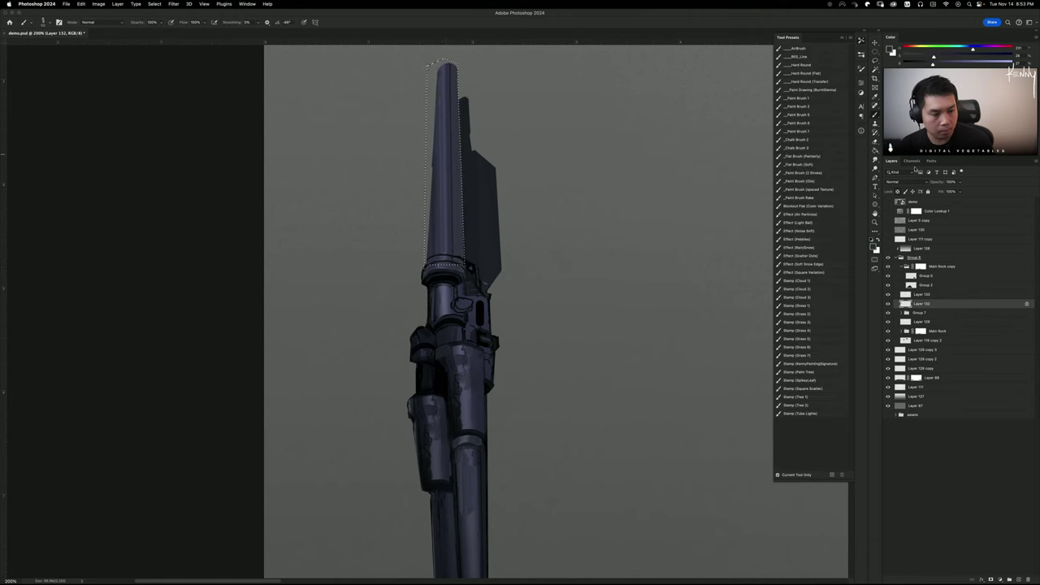
left_click_drag(432, 70, 420, 256)
key("ctrl+d")
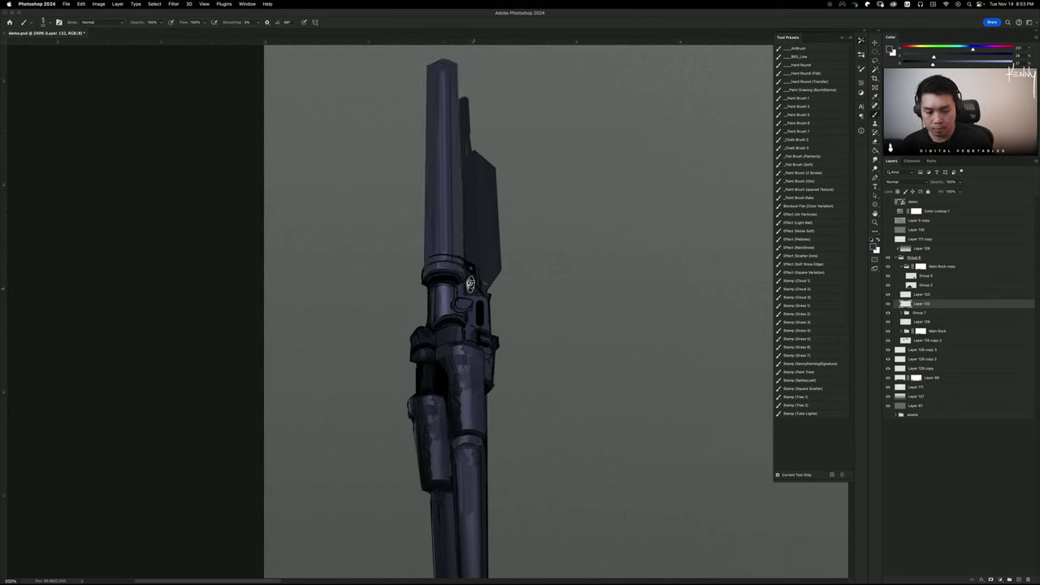
Round off the widened barrel's tip using an elliptical selection, and lasso along its outer edge down to the collar
key("m")
left_click_drag(432, 68, 456, 81)
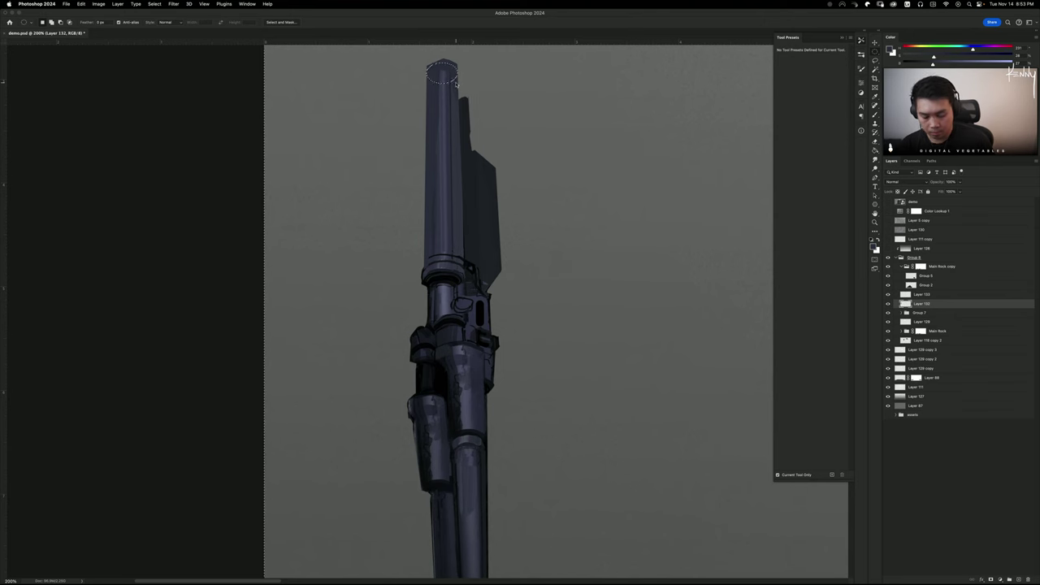
key("b")
key("ctrl+d")
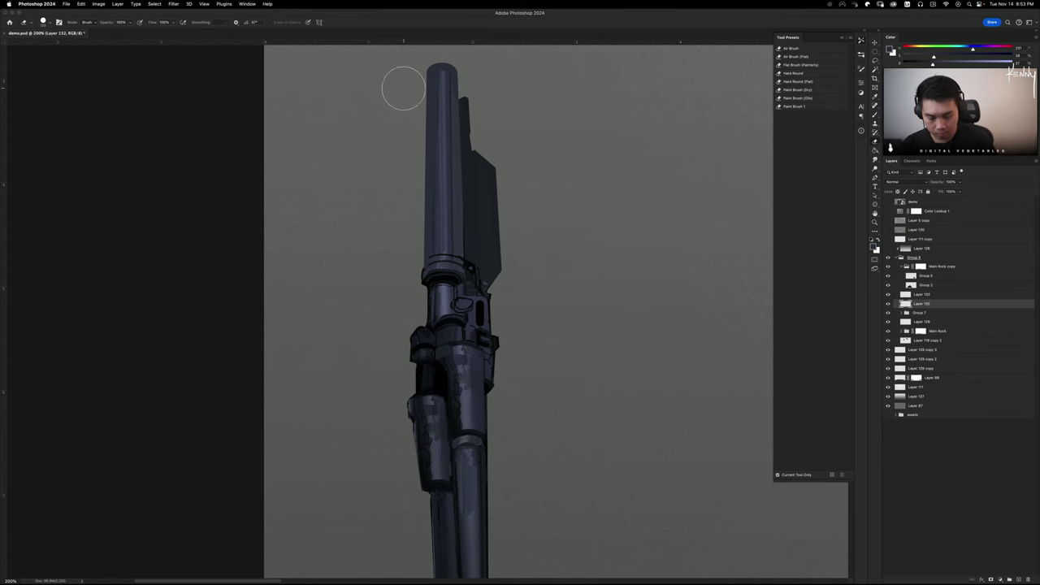
key("l")
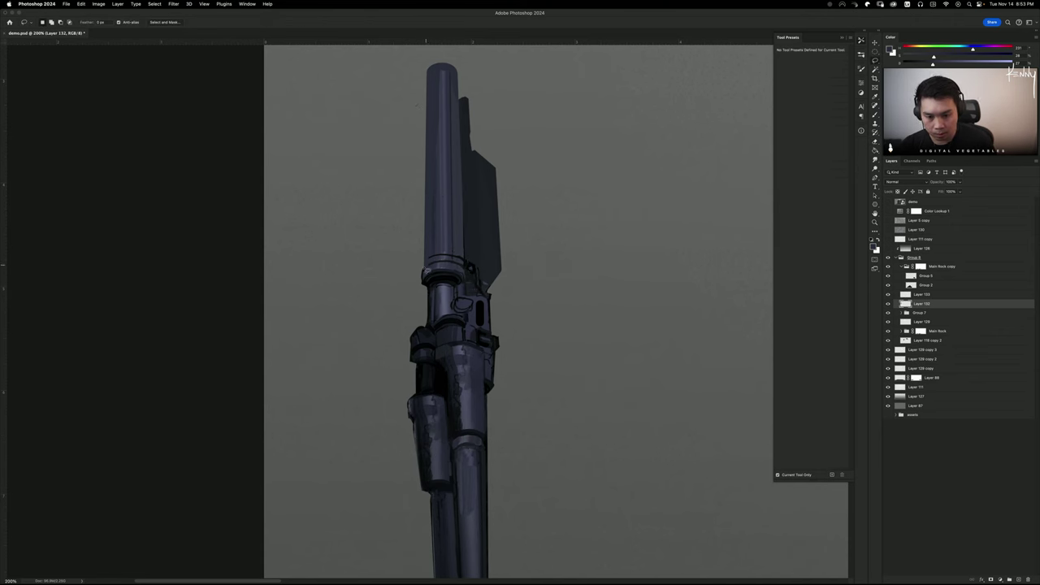
mouse_move(424, 218)
left_mouse_down()
mouse_move(426, 77)
mouse_move(460, 58)
mouse_move(472, 234)
mouse_move(460, 278)
left_mouse_up()
key("ctrl+d")
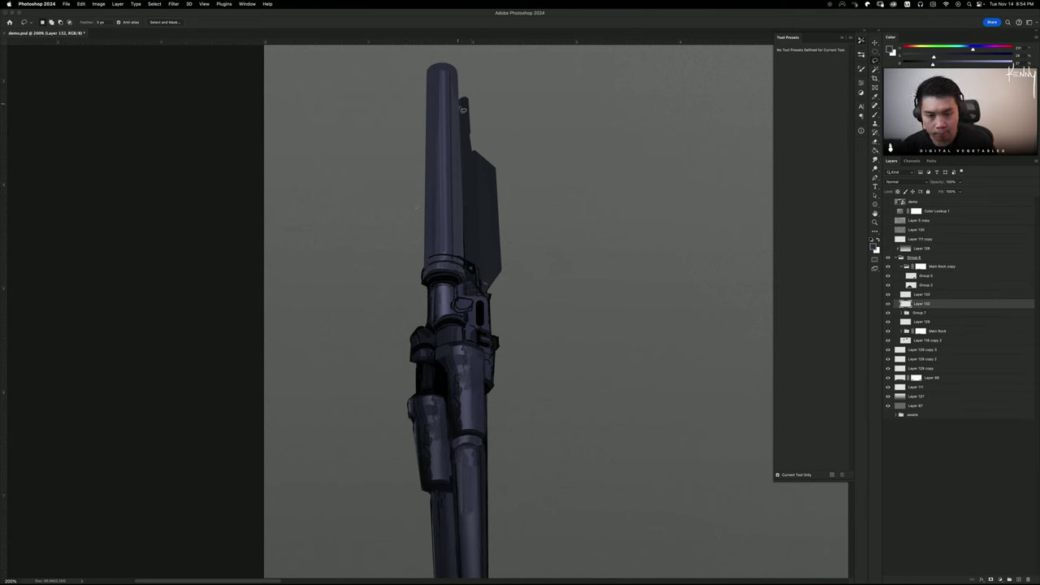
Lasso the area alongside the barrel and repaint the thin dark rod beside it with a straight edge and flat top, then deselect
left_click_drag(468, 266, 458, 70)
left_click_drag(505, 102, 468, 262)
key("b")
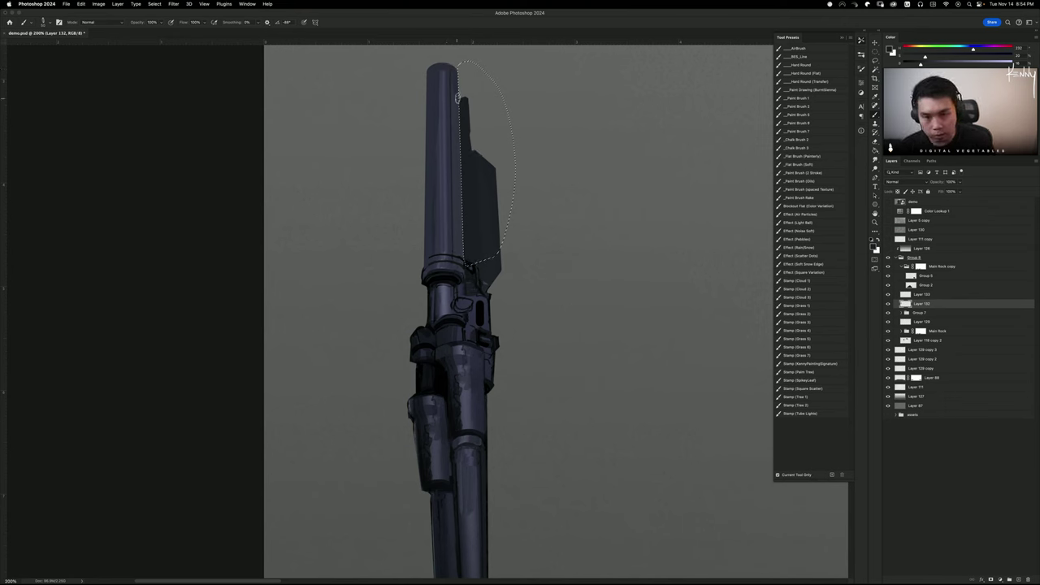
key("super+z")
key("super+z")
key("super+z")
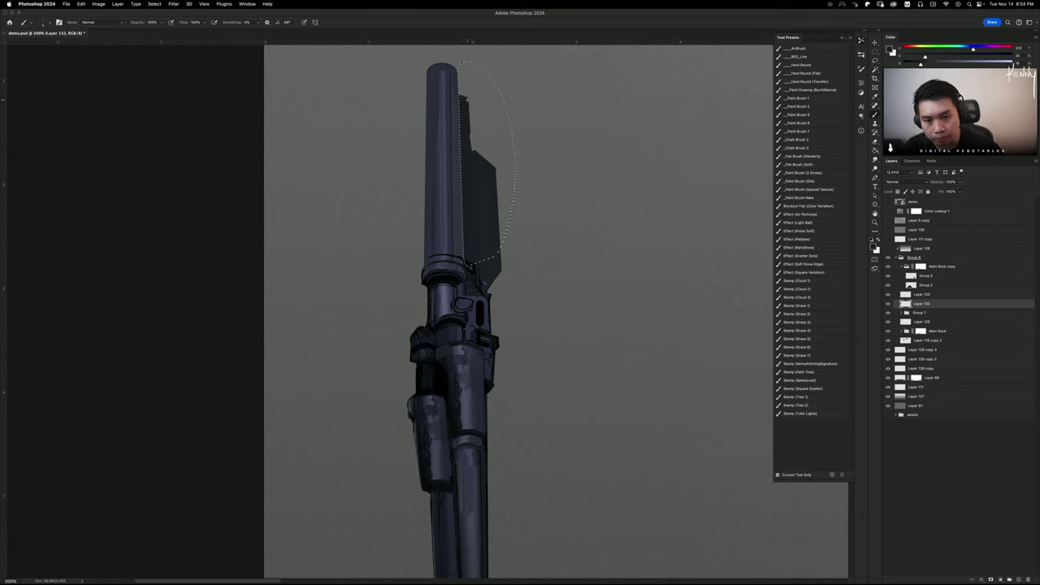
key("super+z")
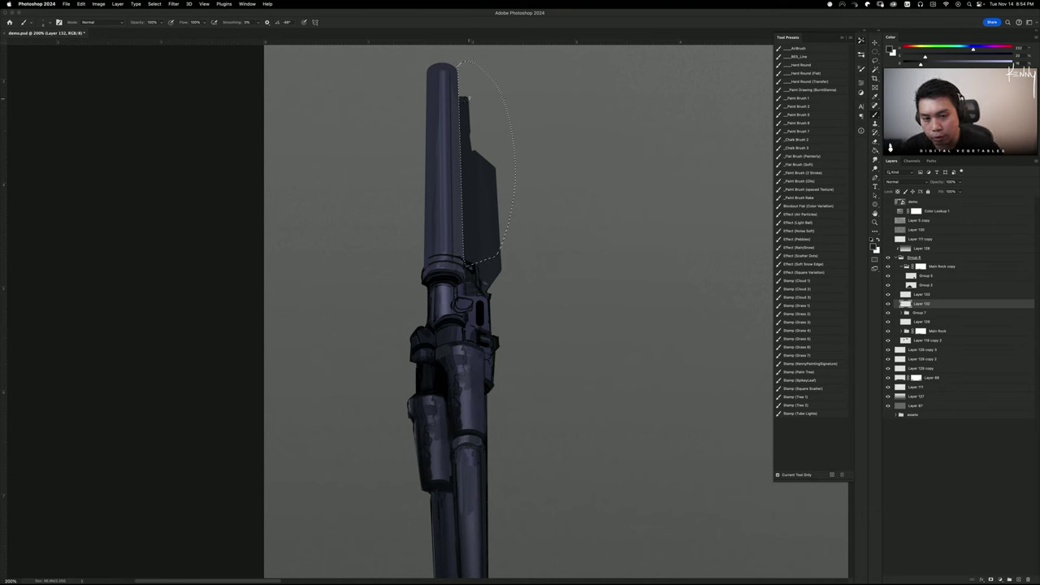
key("super+z")
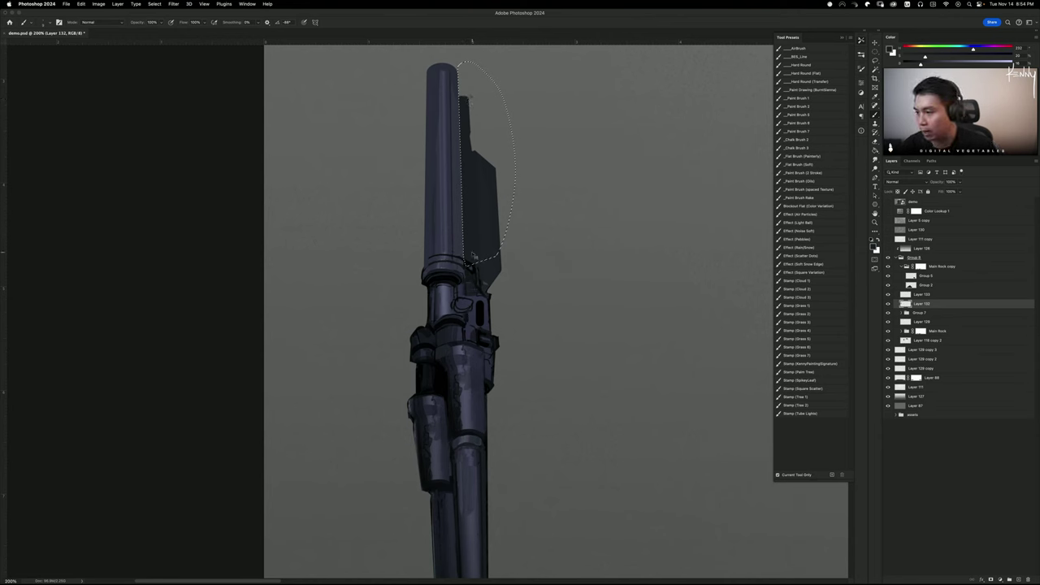
key("super+d")
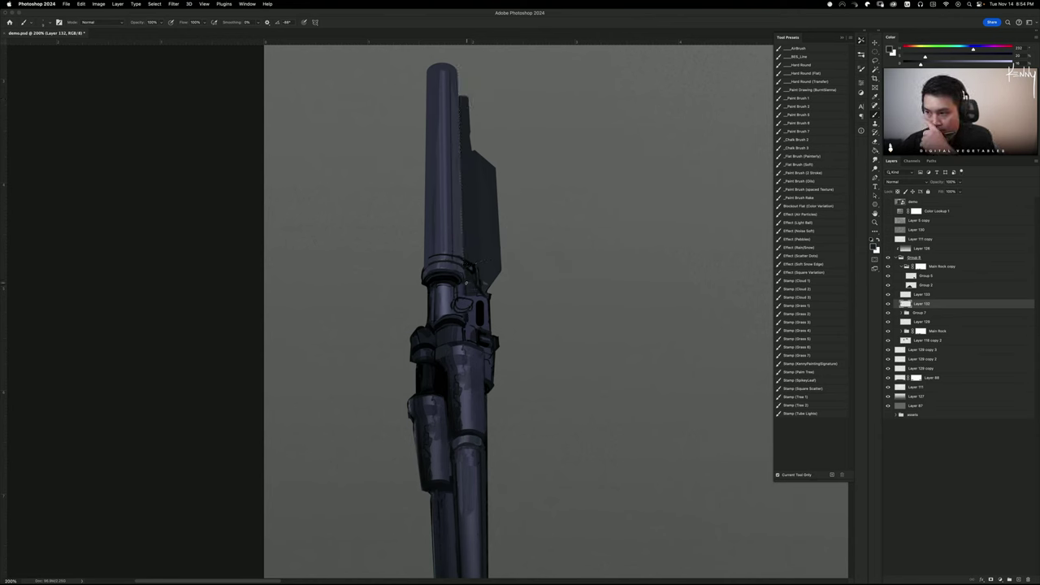
Make an elliptical selection across the barrel's base above the collar, paint the band with colours sampled there, and deselect
left_click_drag(434, 187, 429, 202)
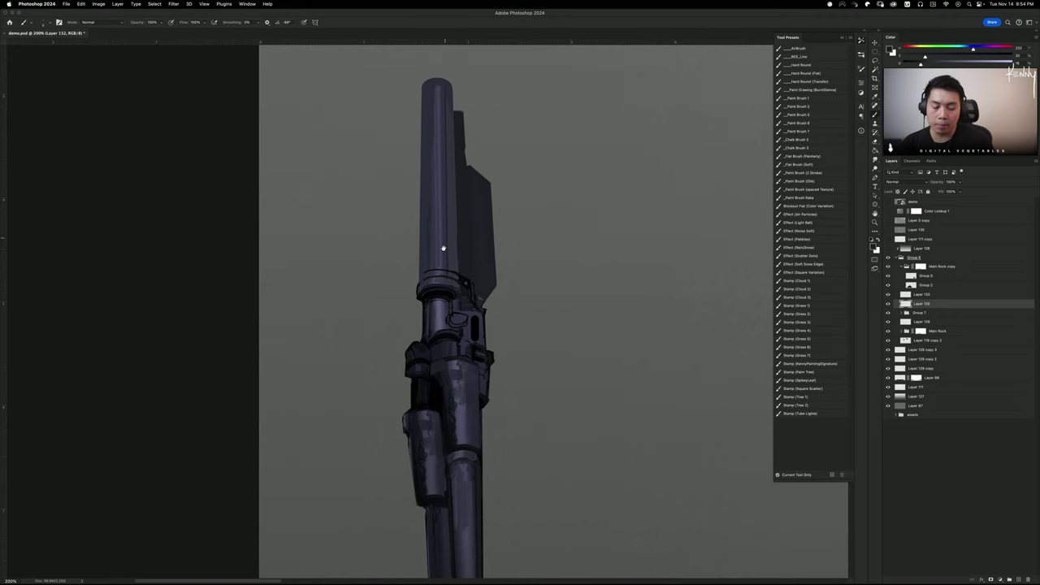
key("m")
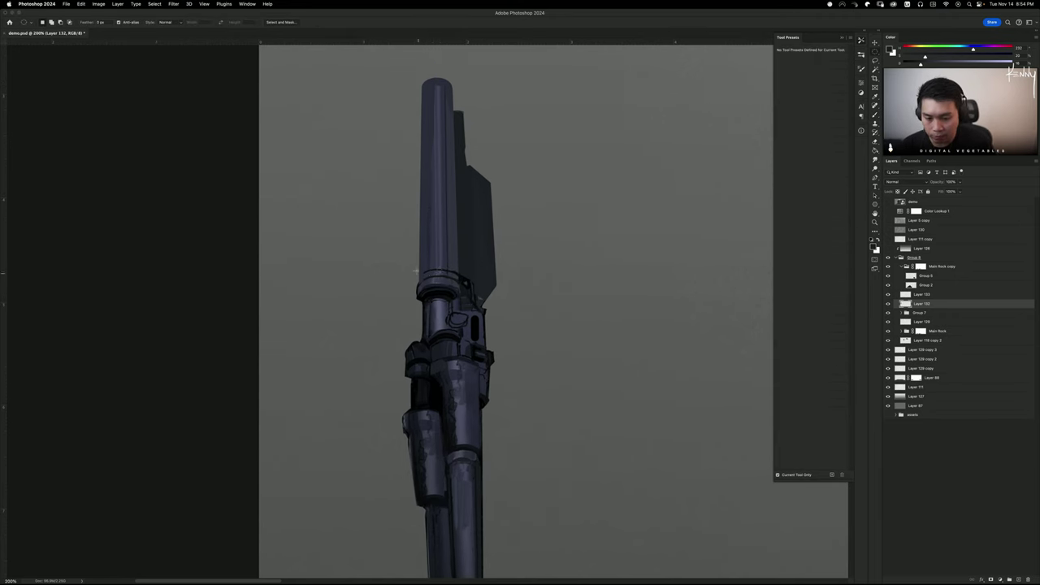
left_click_drag(417, 275, 453, 290)
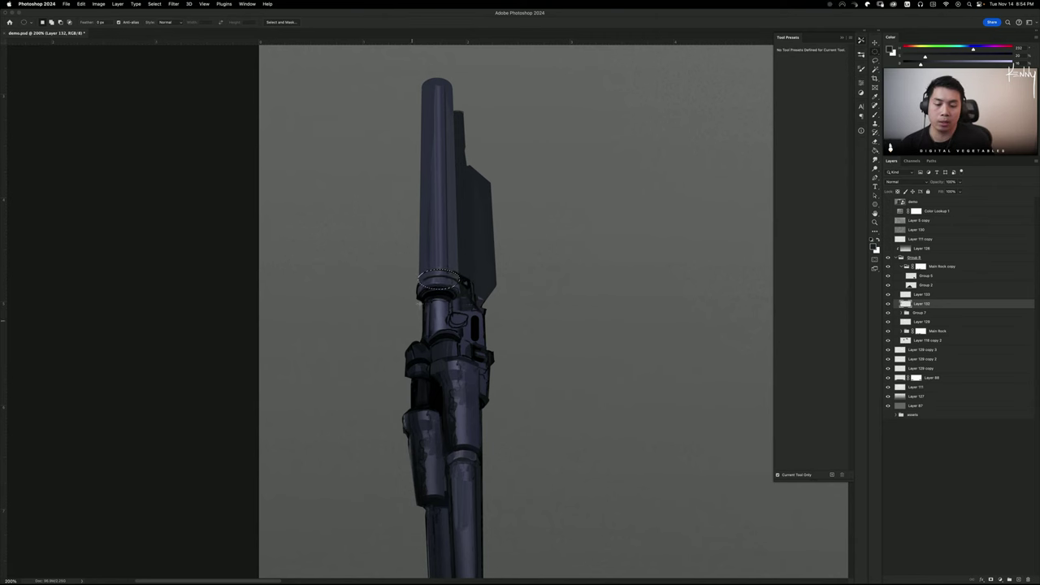
key("b")
left_click(426, 273, "alt")
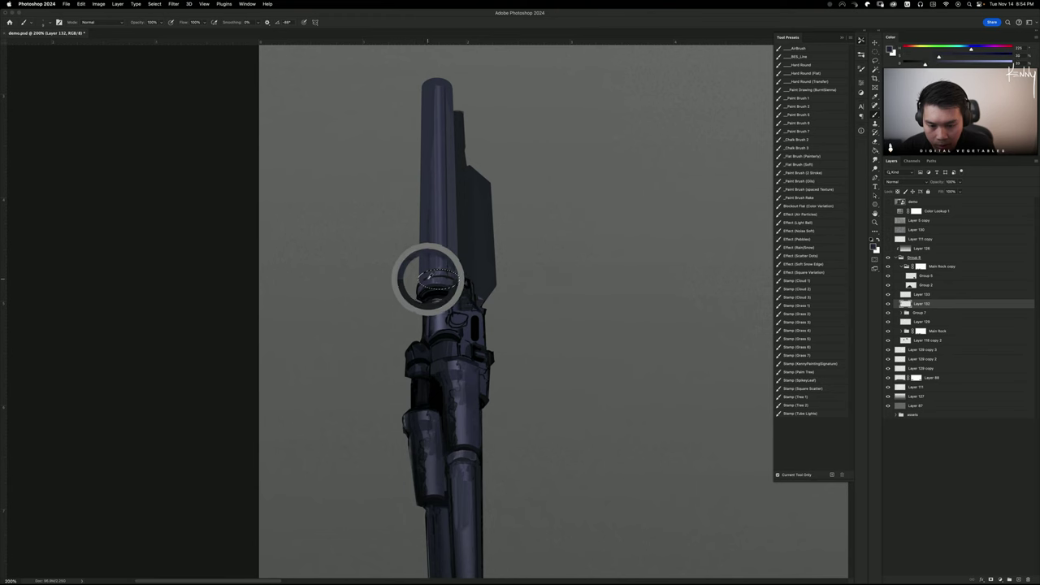
left_click(426, 275, "alt")
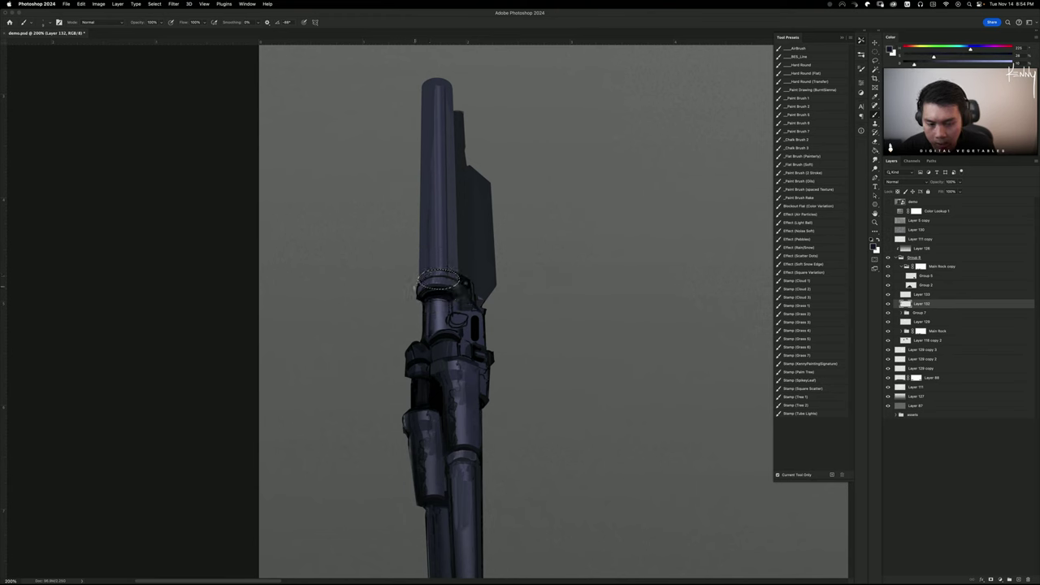
key("super+d")
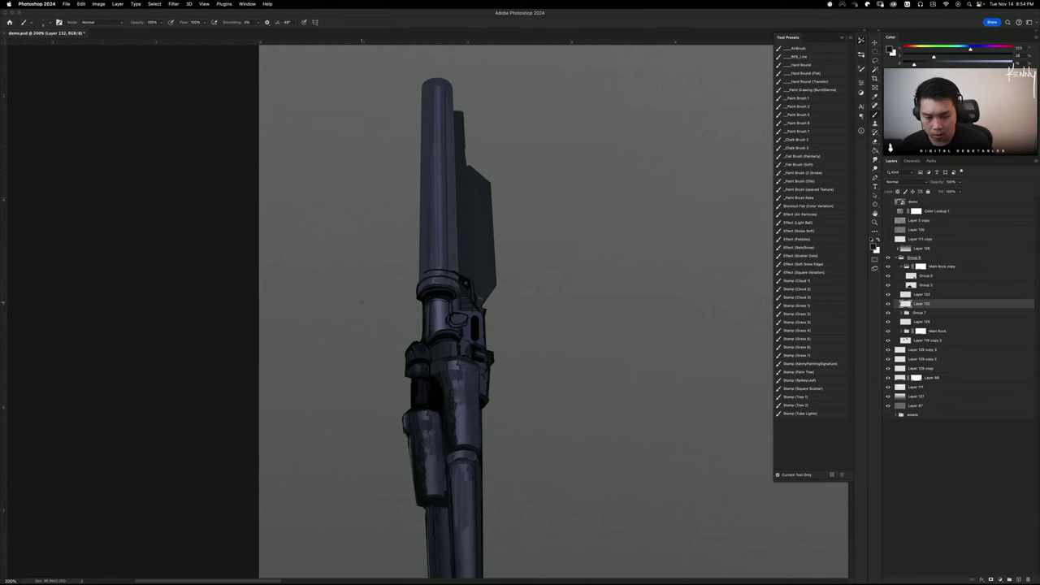
key("super+minus")
key("super+minus")
key("super+plus")
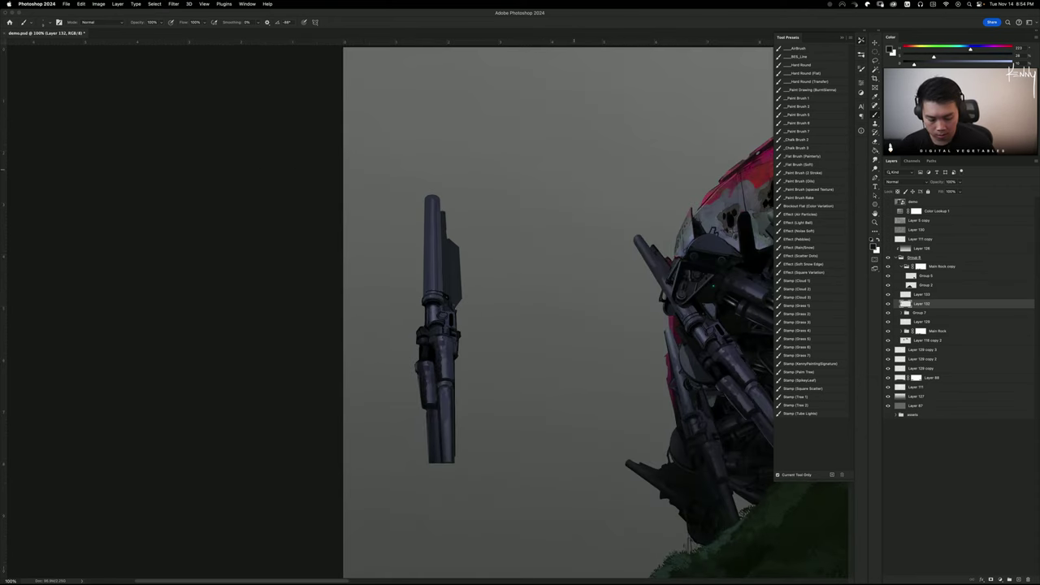
key("m")
mouse_move(493, 203)
left_mouse_down()
mouse_move(632, 364)
mouse_move(616, 351)
left_mouse_up()
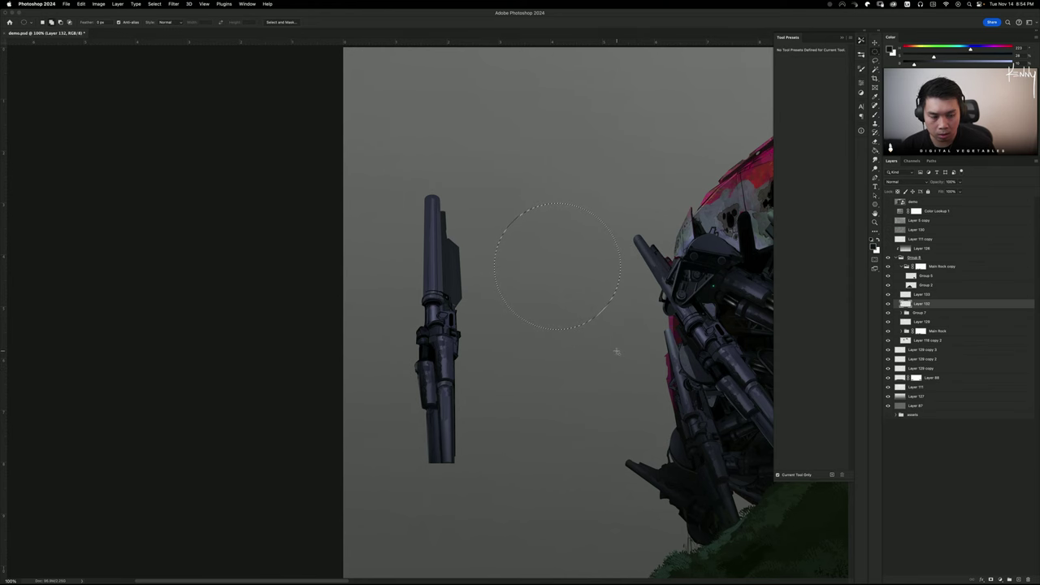
scroll(528, 287, "up", 3)
scroll(528, 287, "right", 3)
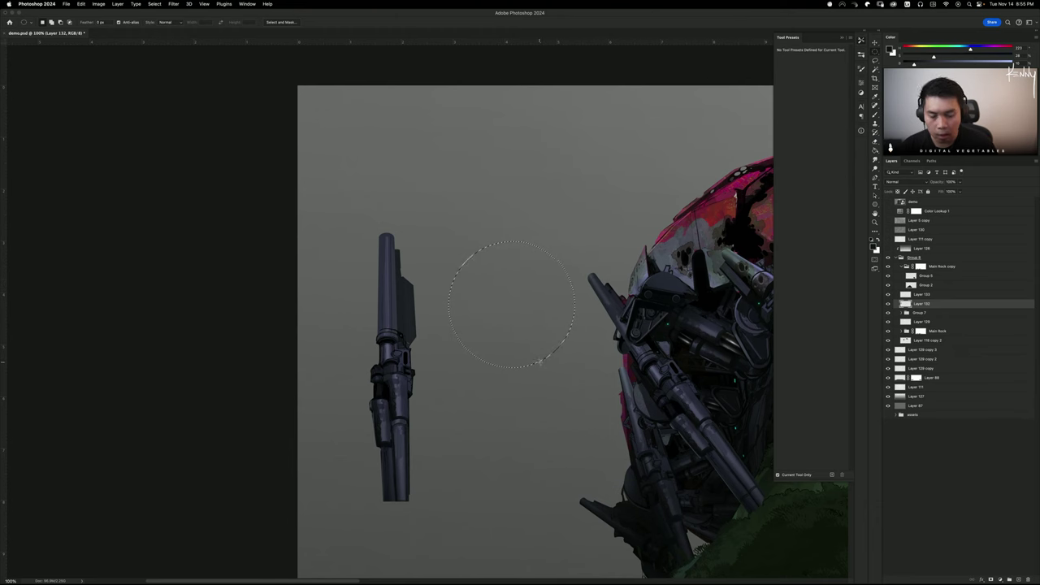
mouse_move(449, 216)
left_mouse_down()
mouse_move(567, 348)
mouse_move(568, 292)
left_mouse_up()
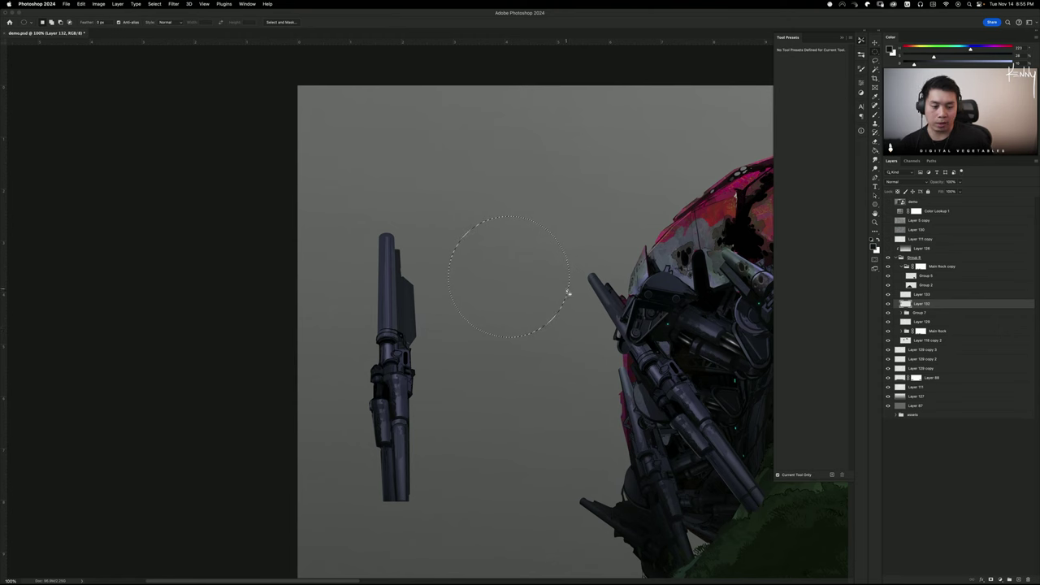
left_click(539, 166)
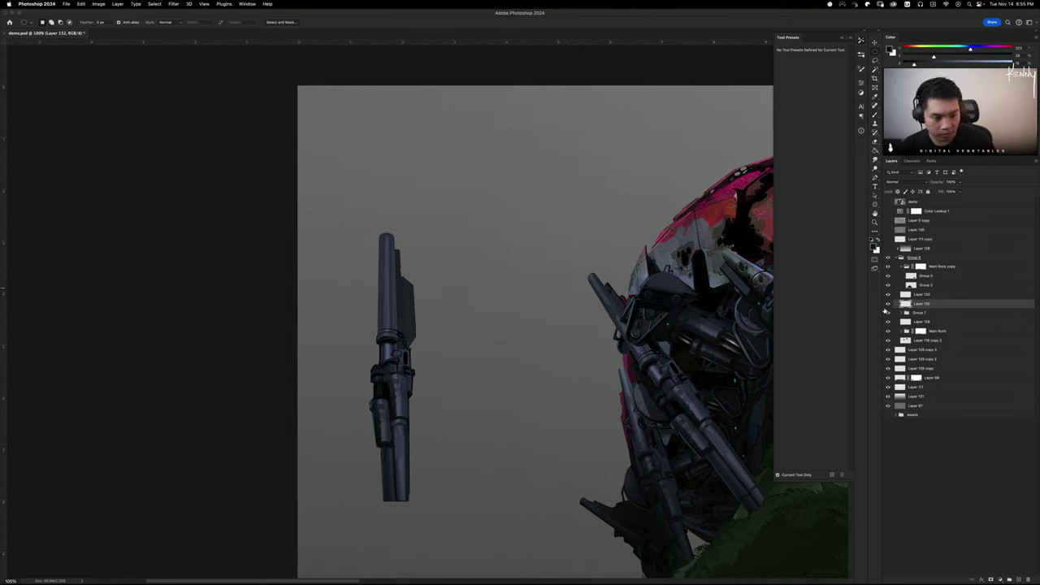
Add a new layer, make a circular selection beside the cannon copy, and try a very wide centred stroke around it
key("super+shift+n")
key("Return")
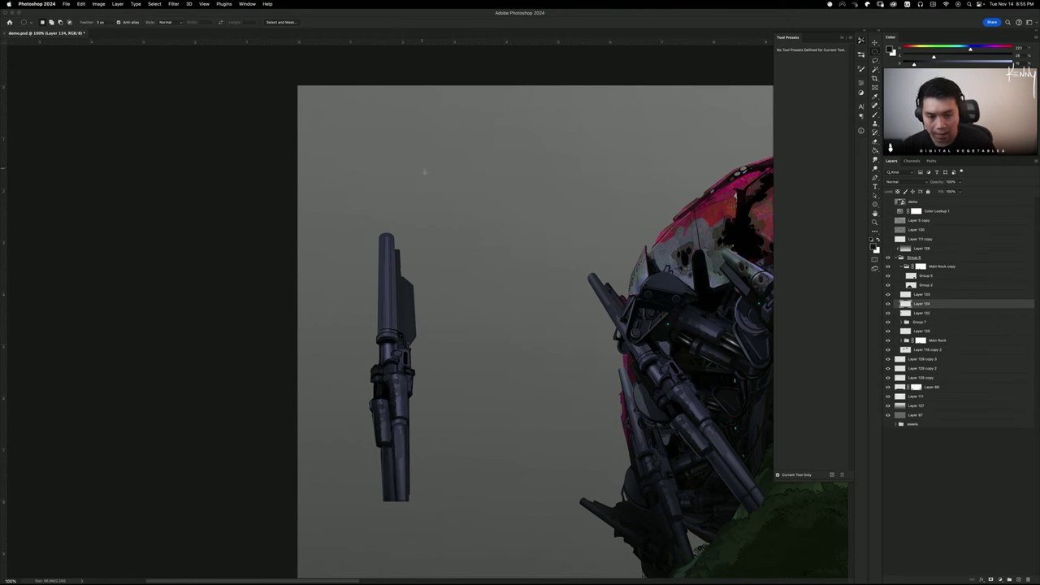
left_click_drag(423, 171, 549, 334)
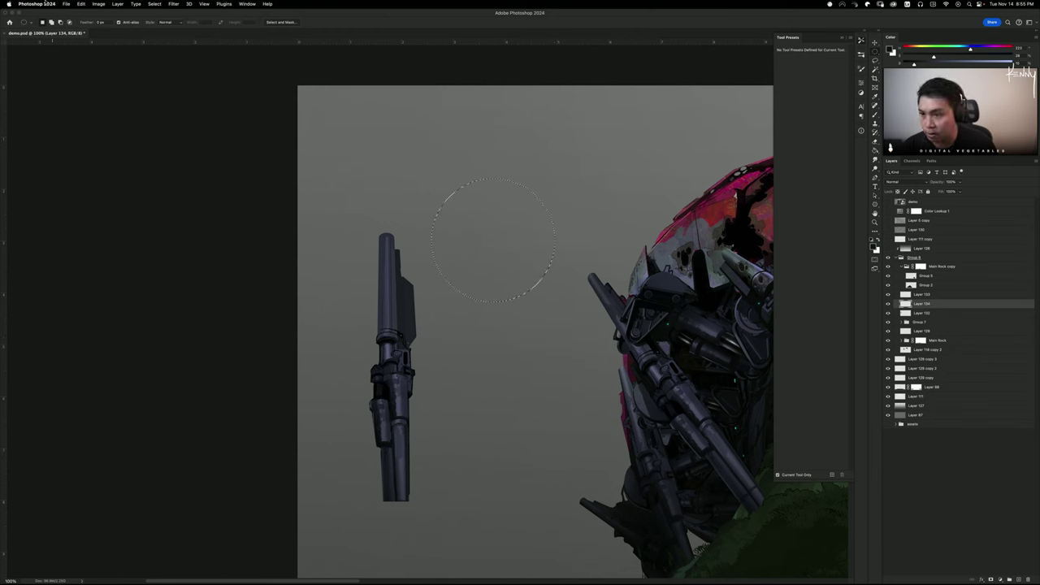
left_click(81, 3)
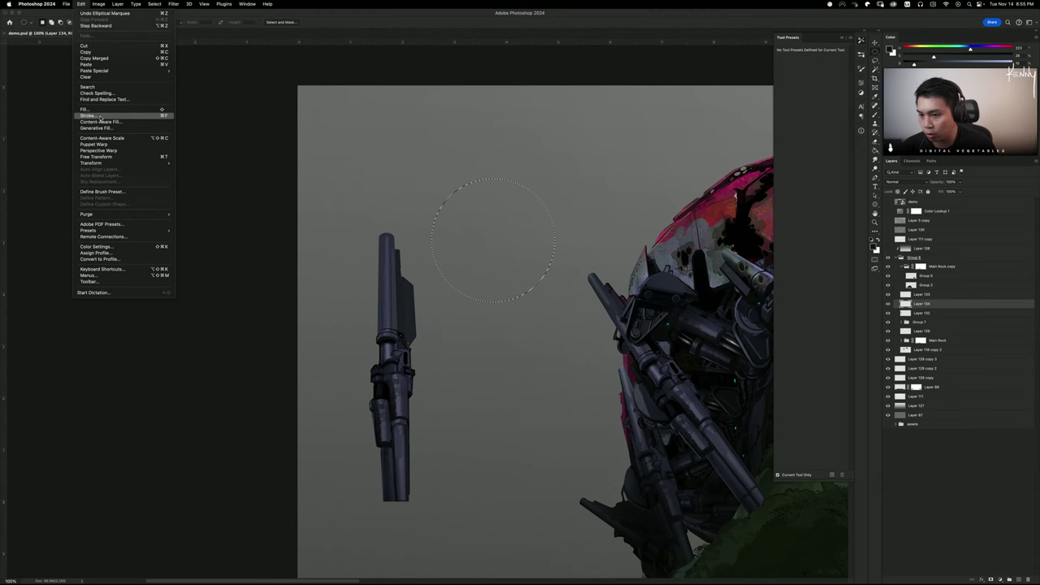
left_click(478, 112)
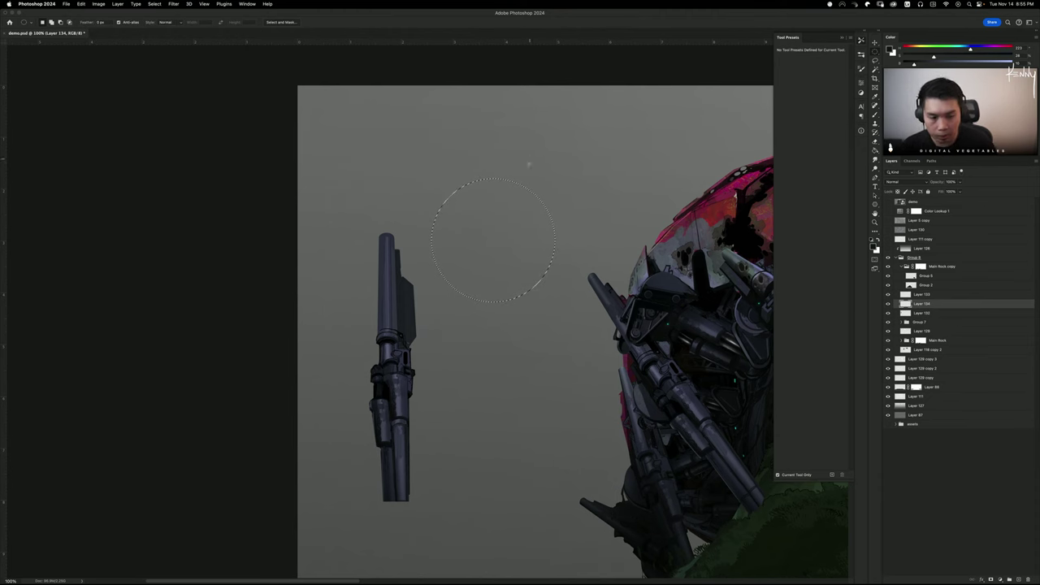
key("super+alt+s")
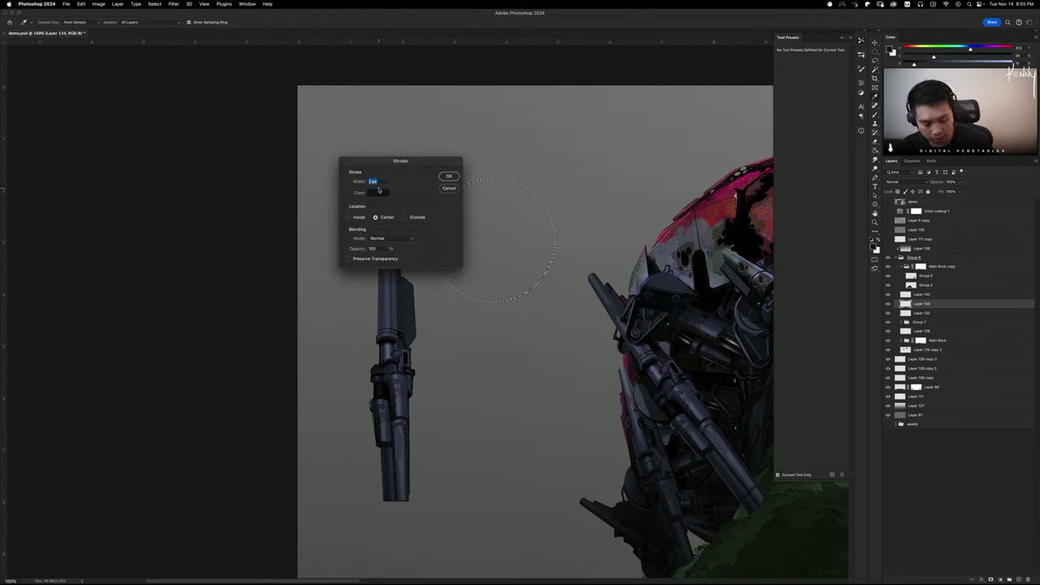
type("100")
key("Return")
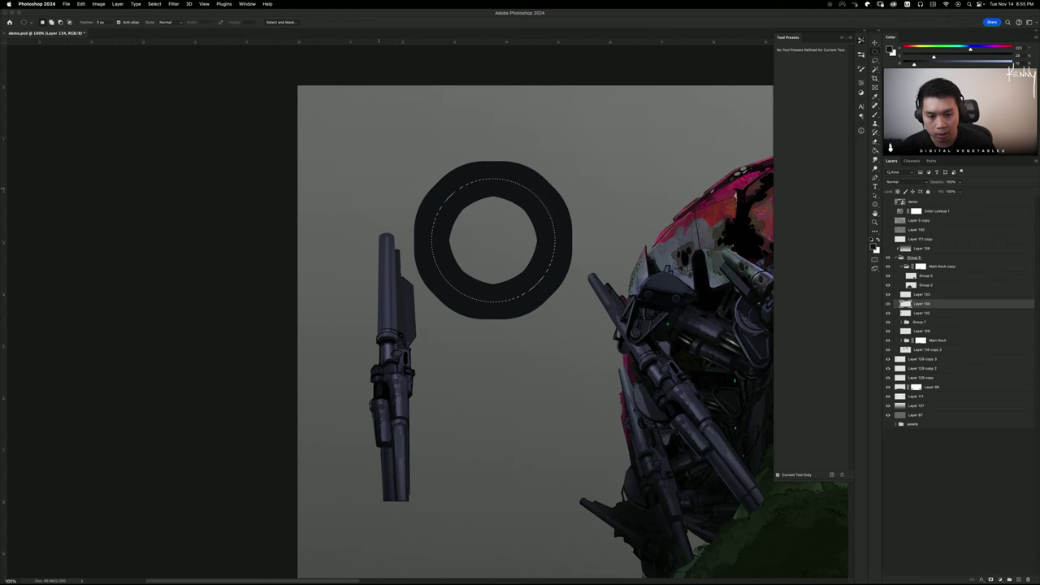
key("super+z")
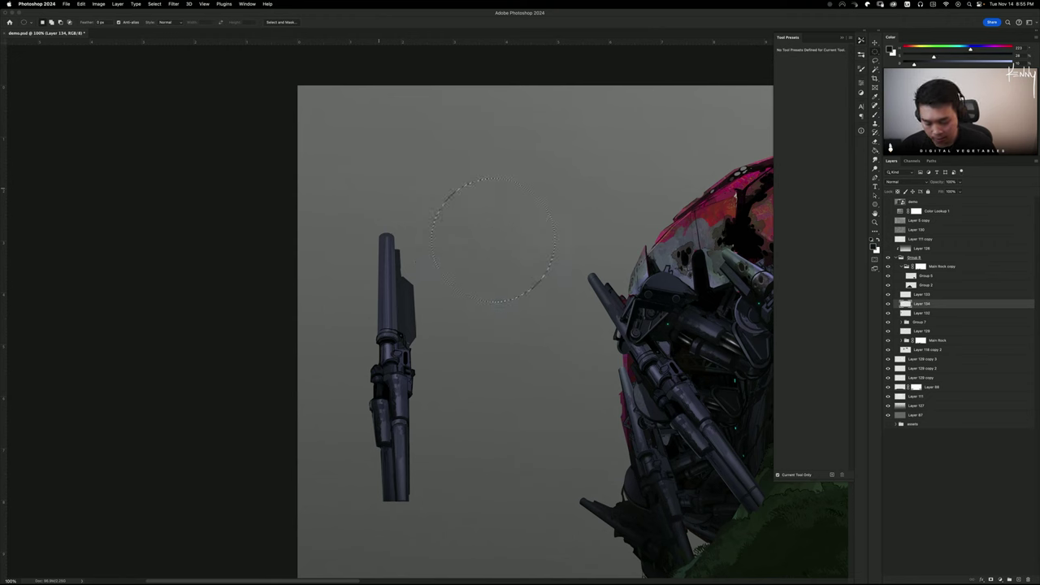
Stroke the circular selection with a centred 20 px outline and deselect
key("alt+e")
key("s")
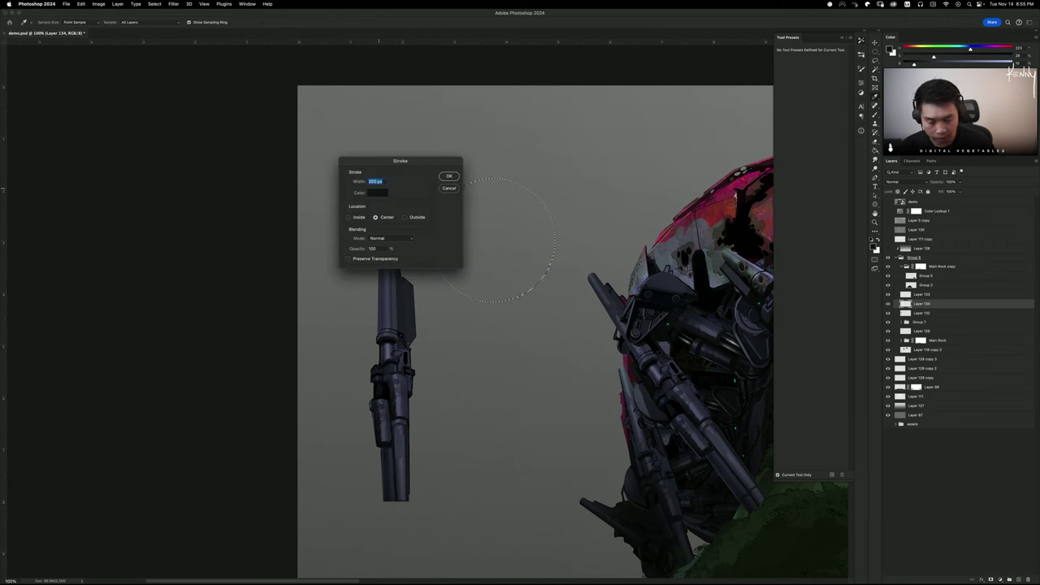
type("10")
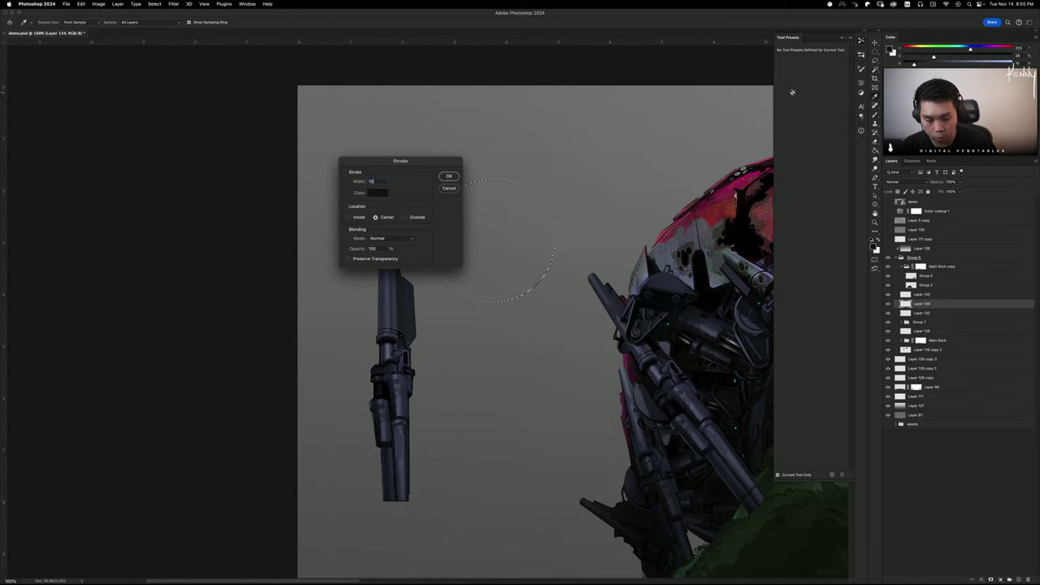
type("20")
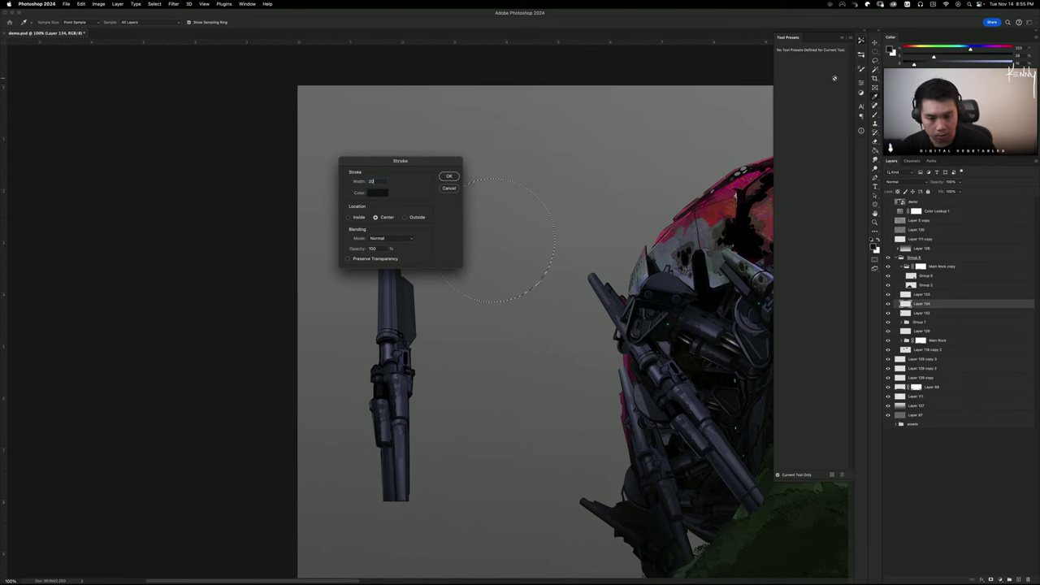
key("Return")
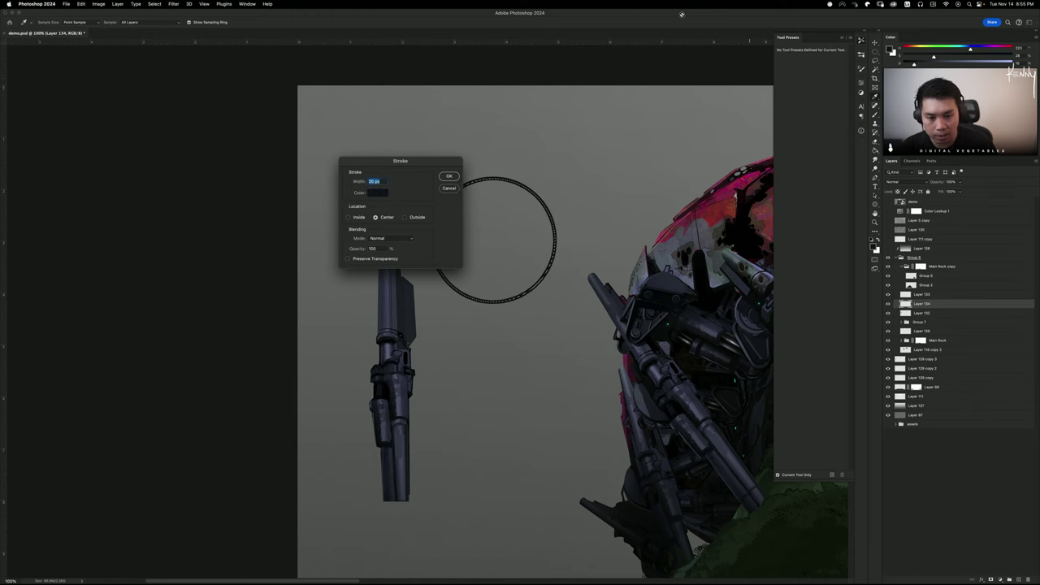
key("Return")
key("ctrl+d")
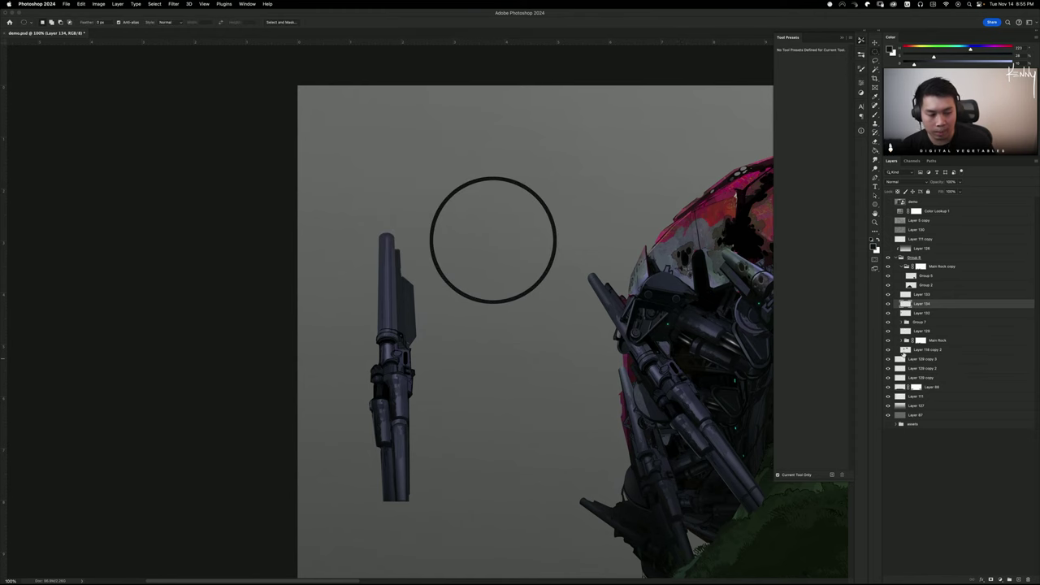
Duplicate the ring's layer and scale the copy down around its centre to form a smaller concentric ring
left_click(908, 302, "alt")
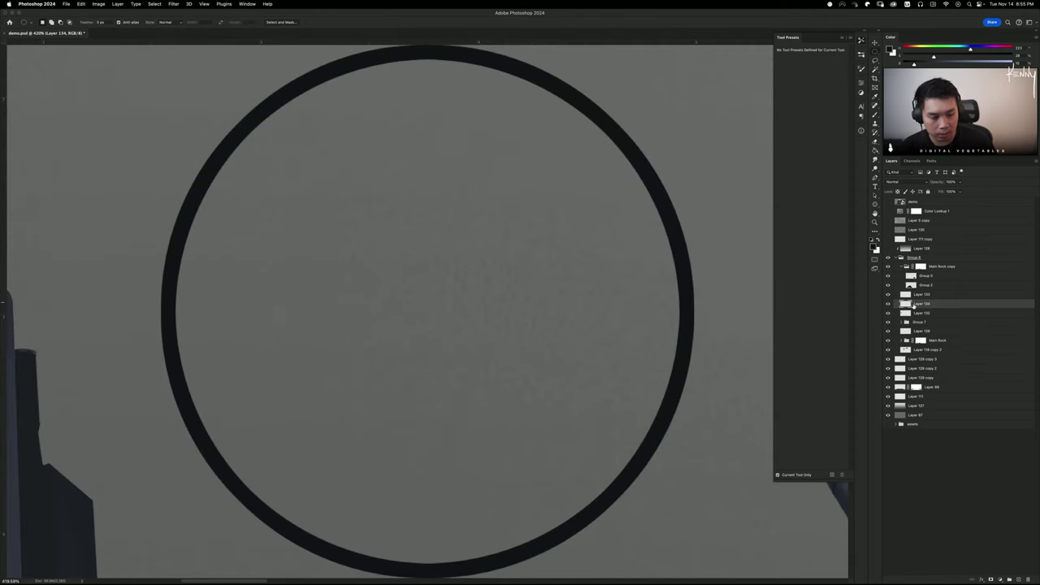
key("super+minus")
key("super+minus")
key("super+minus")
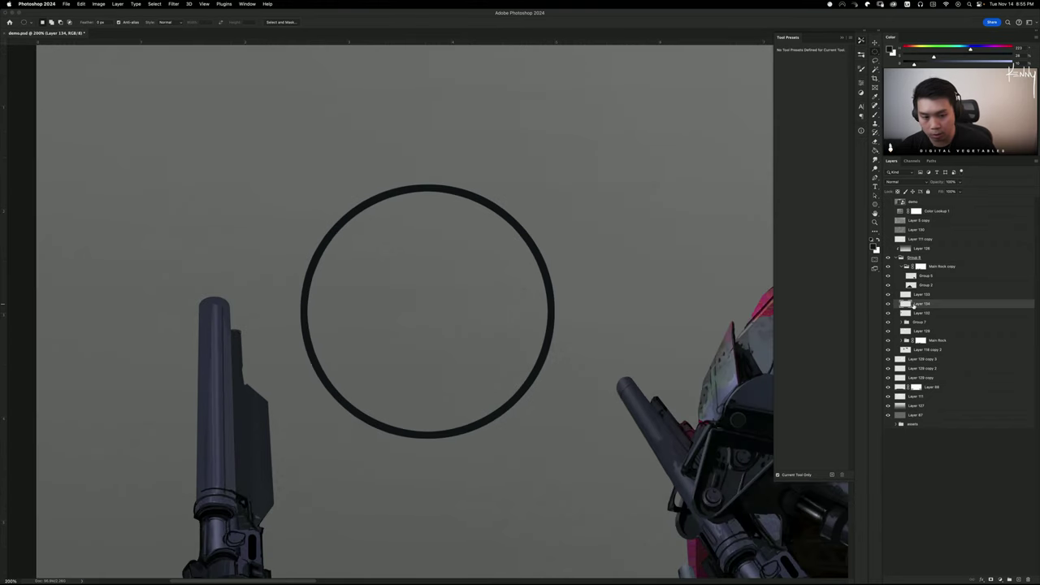
key("super+j")
key("super+t")
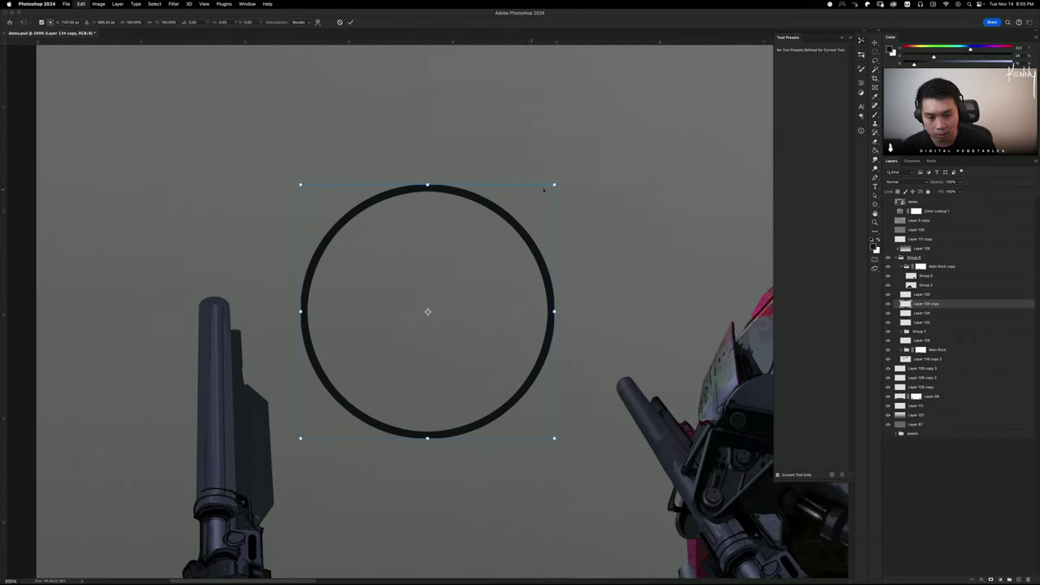
left_click_drag(550, 188, 512, 224)
key("Return")
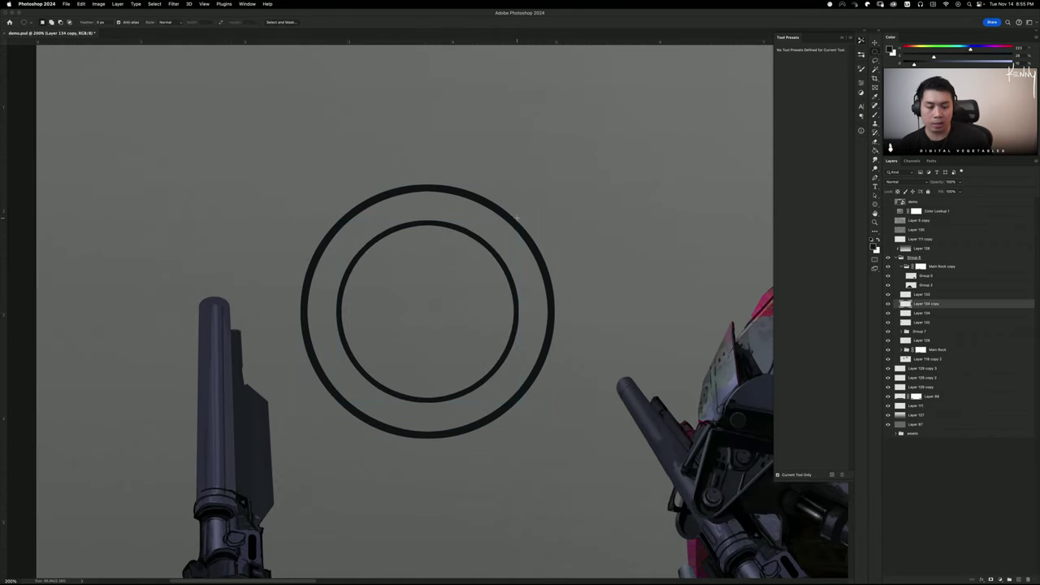
Merge the two concentric rings into Layer 134 and delete that layer
key("b")
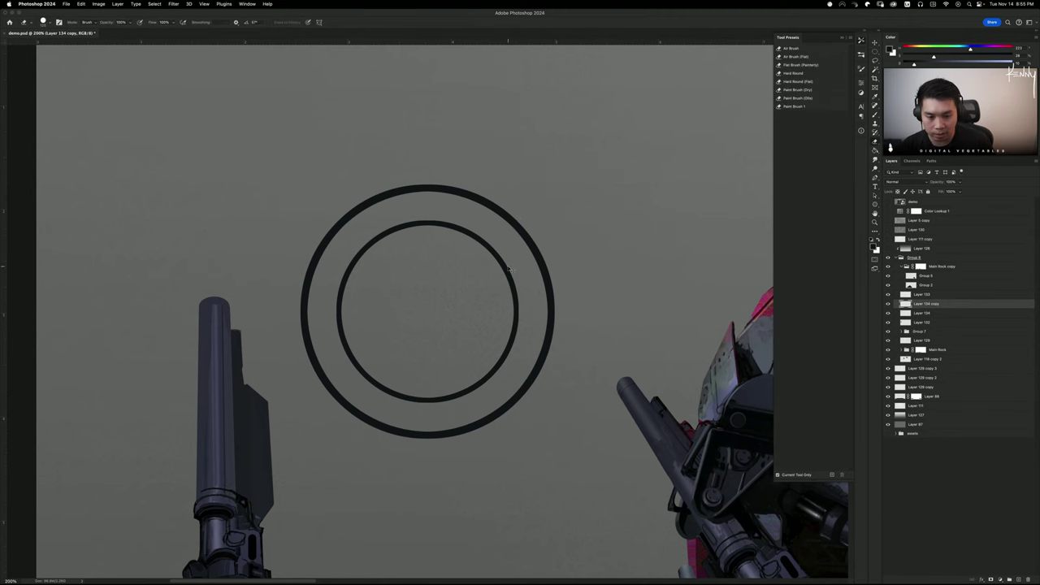
key("super+e")
key("g")
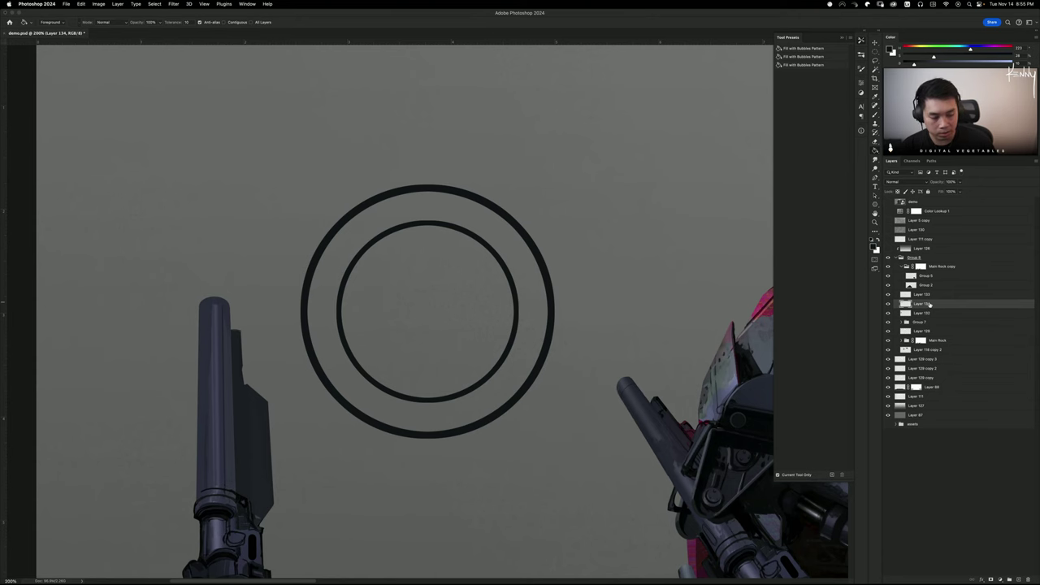
key("BackSpace")
key("super+0")
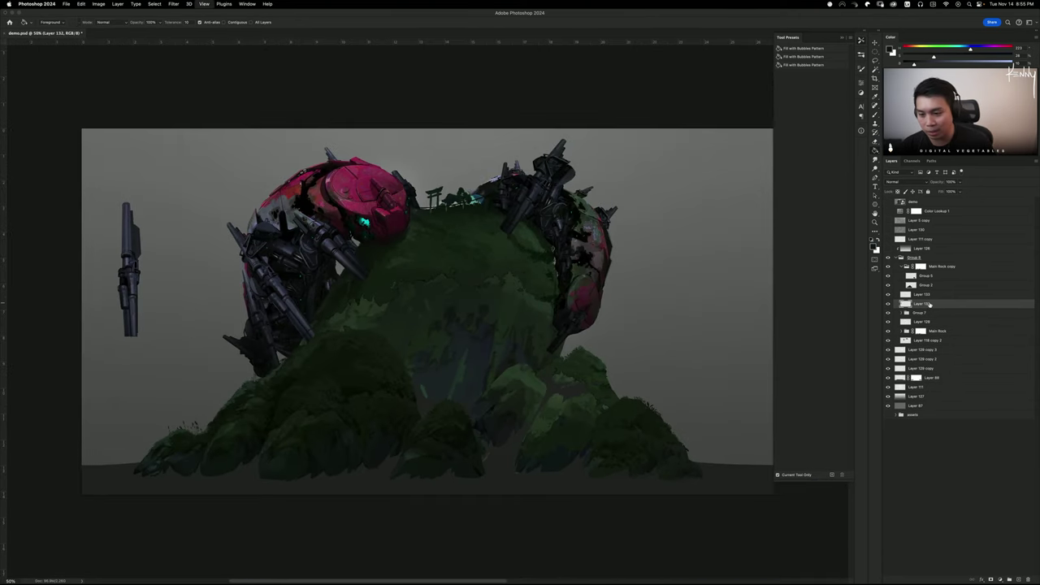
Make an elliptical selection over the lower rim of the cannon copy's collar, retouch the rim with the brush inside it, and deselect
key("super+plus")
left_click_drag(153, 259, 572, 294)
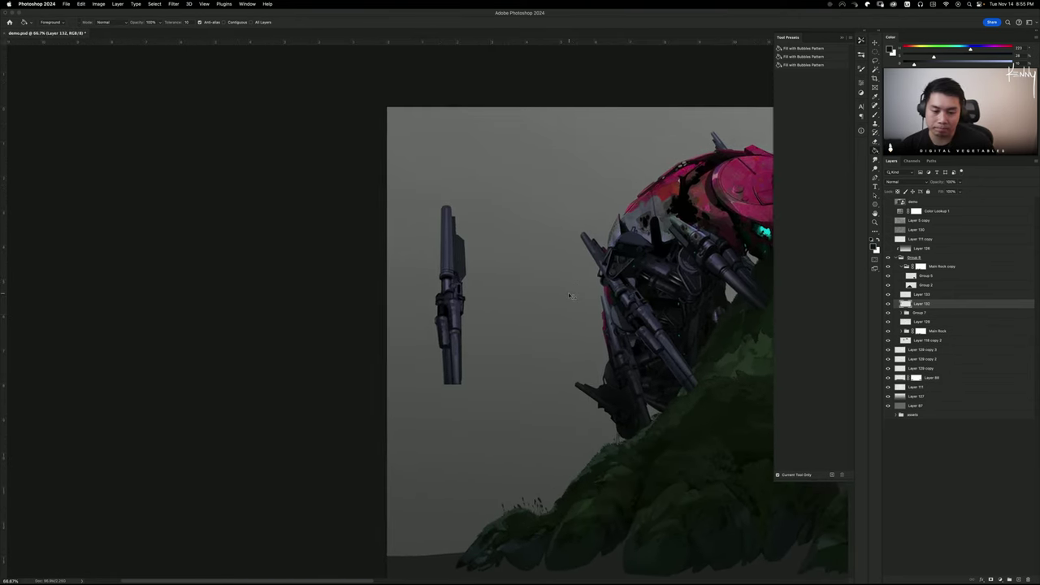
key("super+plus")
key("super+plus")
left_click_drag(493, 302, 457, 349)
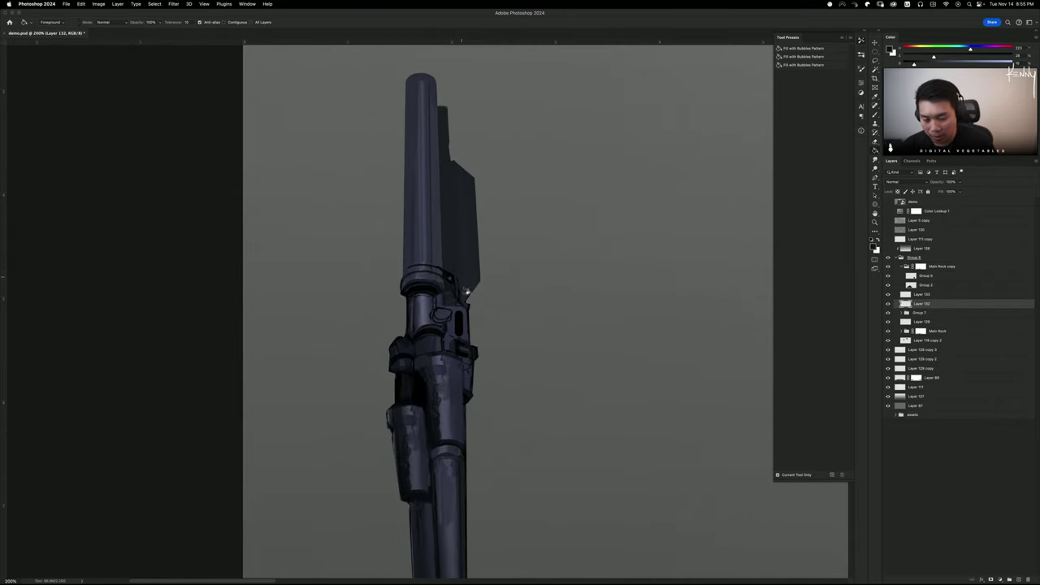
key("super+equal")
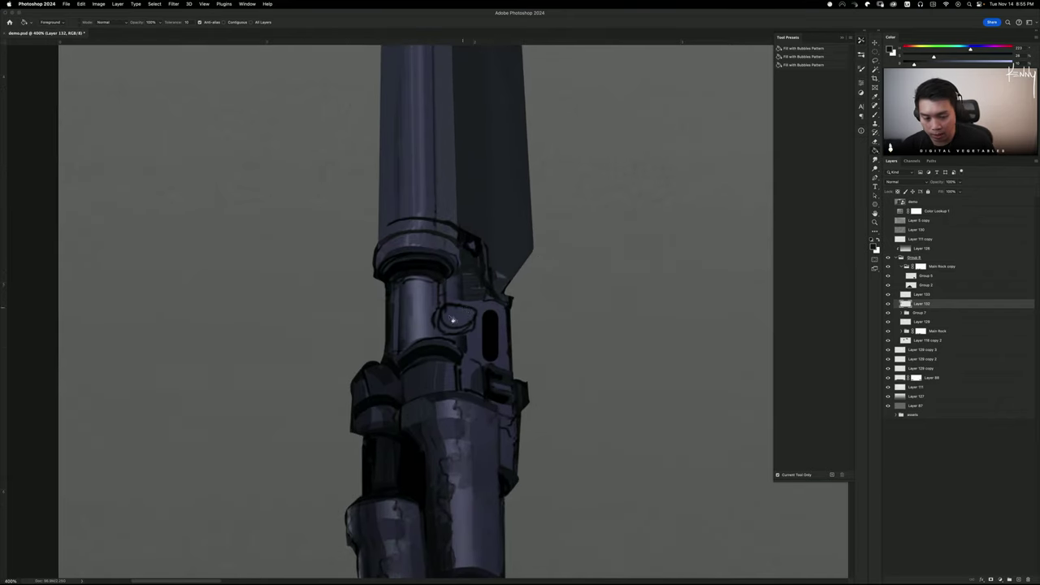
key("m")
left_click_drag(419, 281, 461, 291)
key("b")
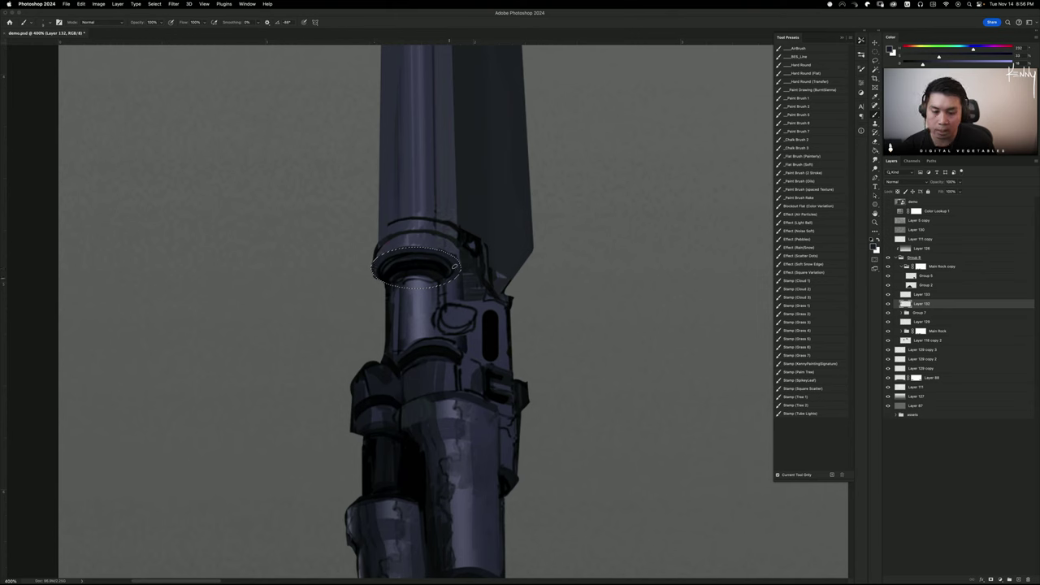
key("super+d")
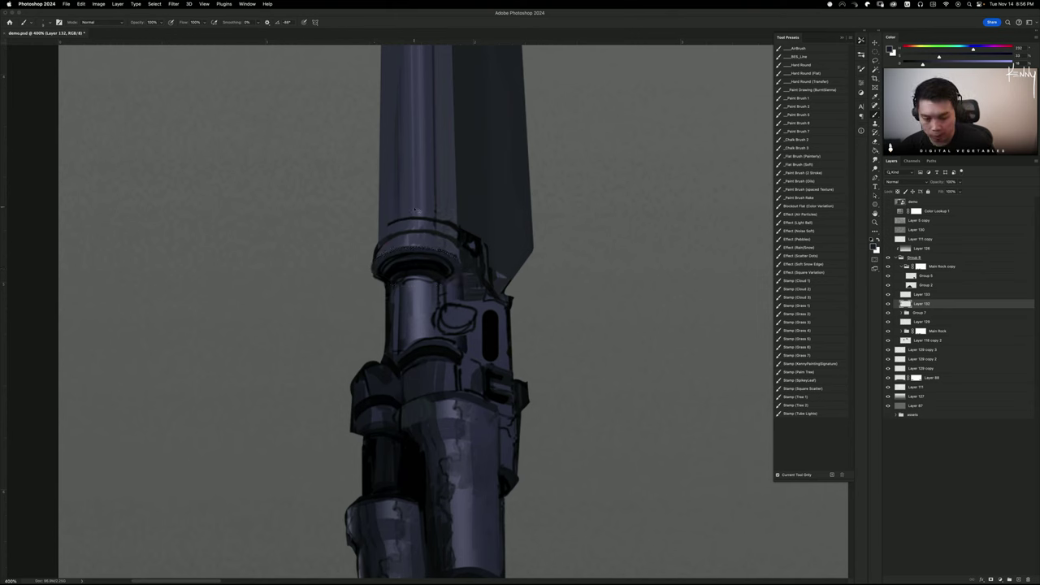
Select an ellipse around the cannon's collar band, smooth the paint inside it with a much smaller Smudge brush, and deselect
key("m")
left_click_drag(391, 234, 462, 279)
key("r")
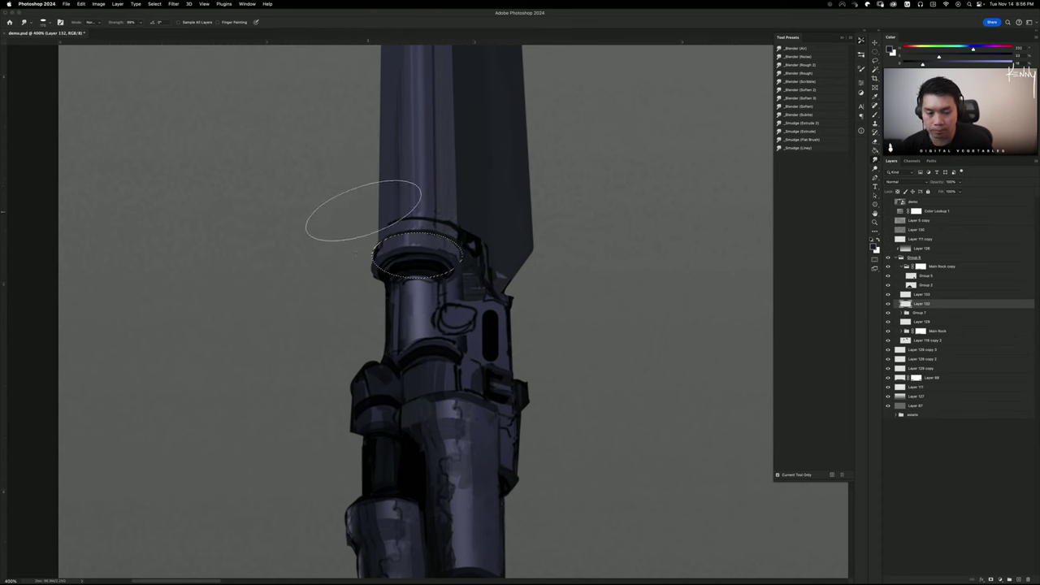
key("bracketleft")
key("bracketleft")
key("bracketleft")
key("bracketleft")
key("bracketleft")
key("bracketleft")
key("bracketleft")
key("bracketleft")
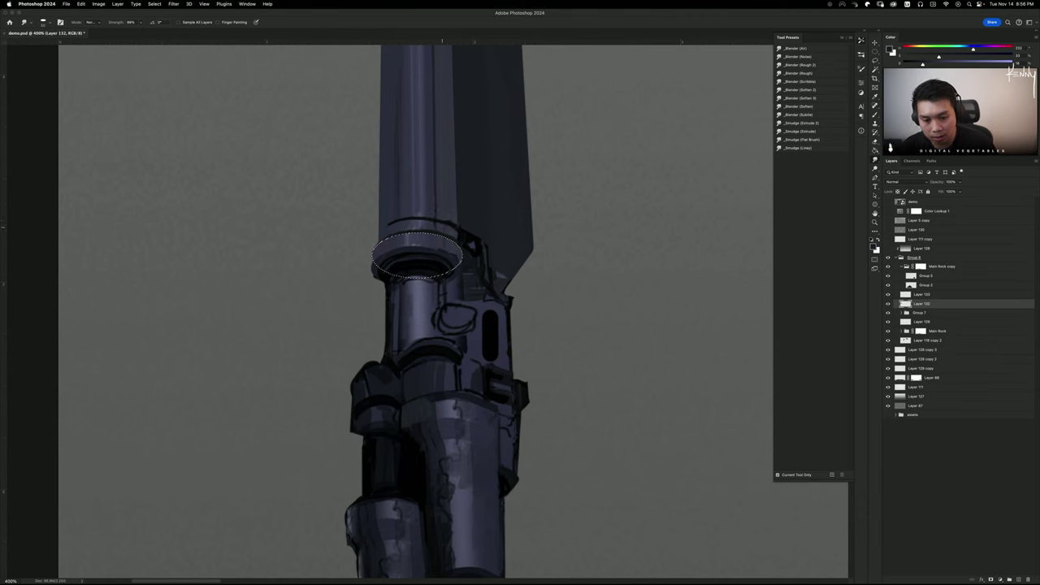
key("ctrl+d")
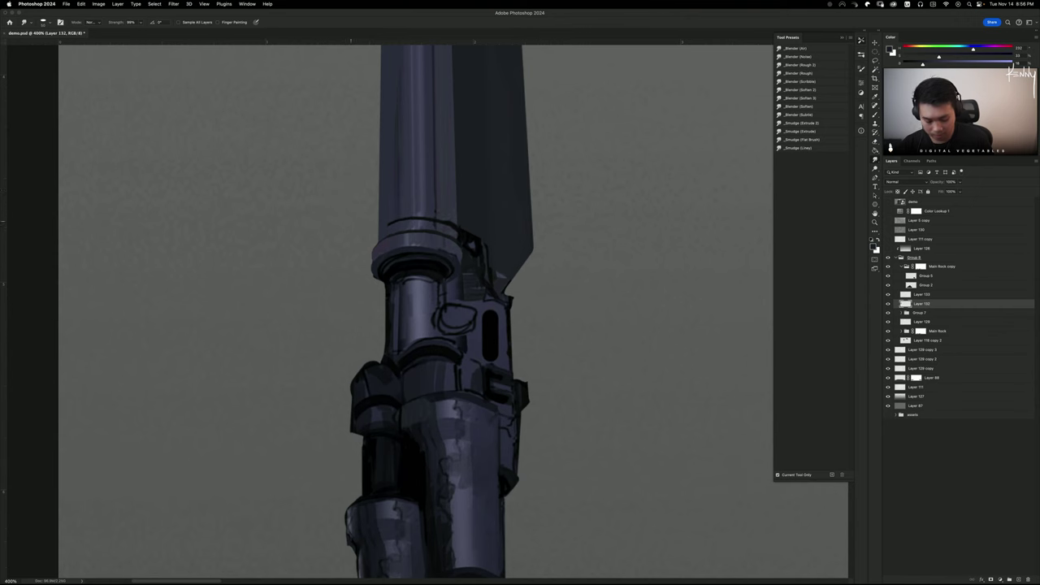
Select an ellipse just below the collar and stroke it with a centred 10 px outline on a new layer, then deselect
key("b")
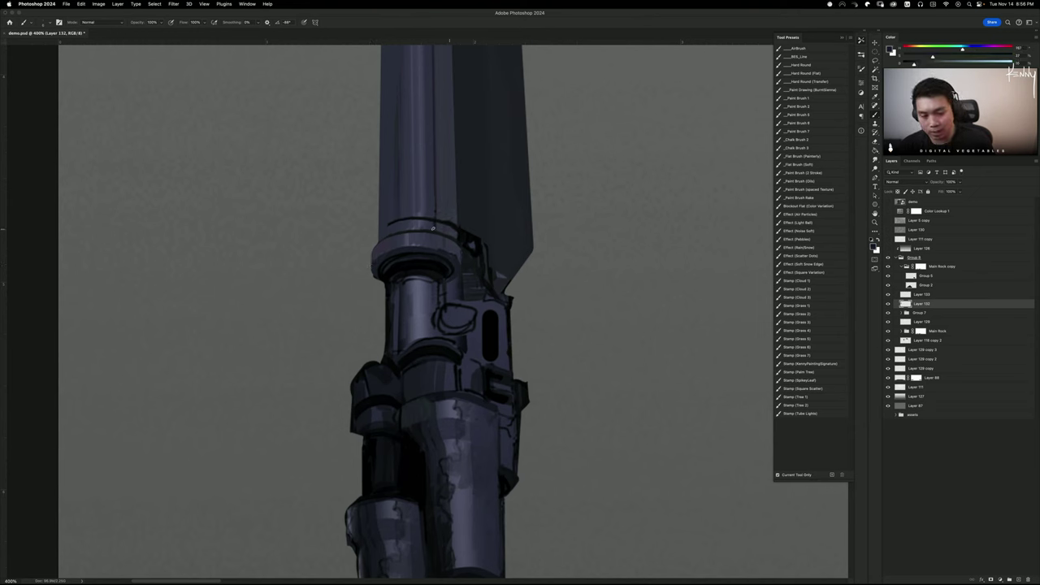
key("m")
mouse_move(389, 265)
left_mouse_down()
mouse_move(444, 280)
mouse_move(447, 291)
left_mouse_up()
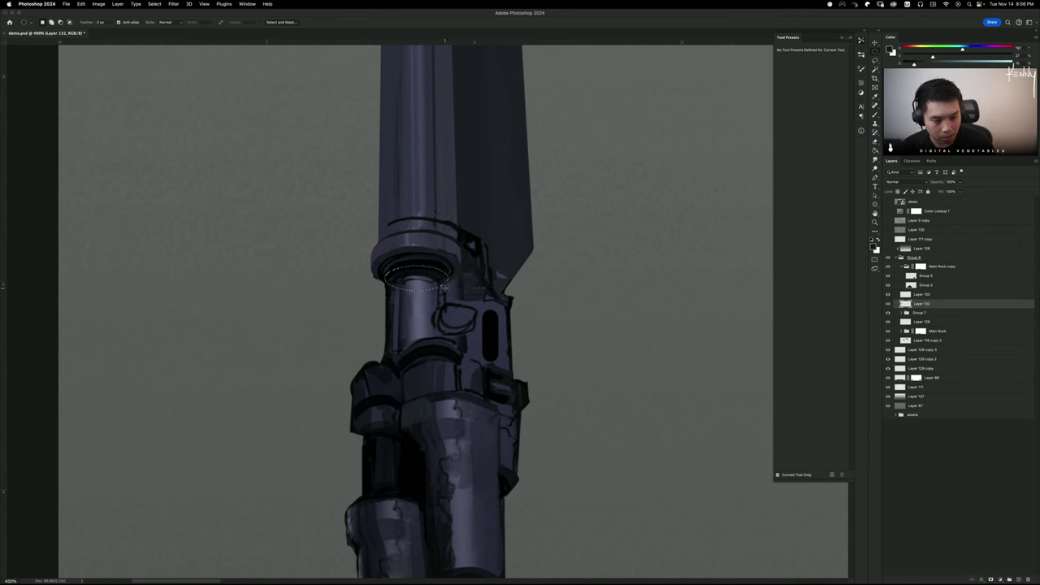
key("super+shift+n")
key("Return")
key("alt+s")
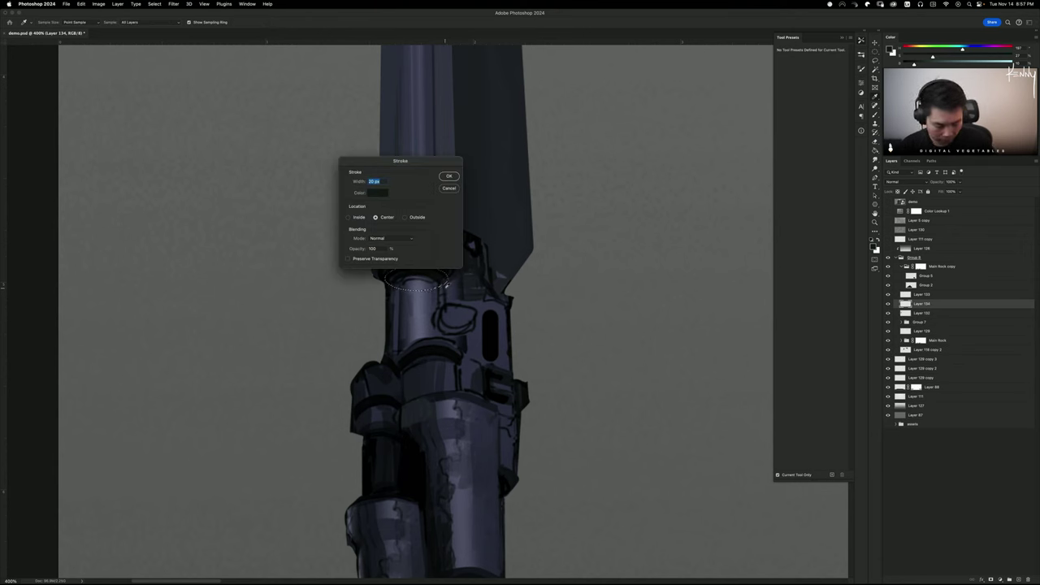
type("10")
key("Return")
key("super+d")
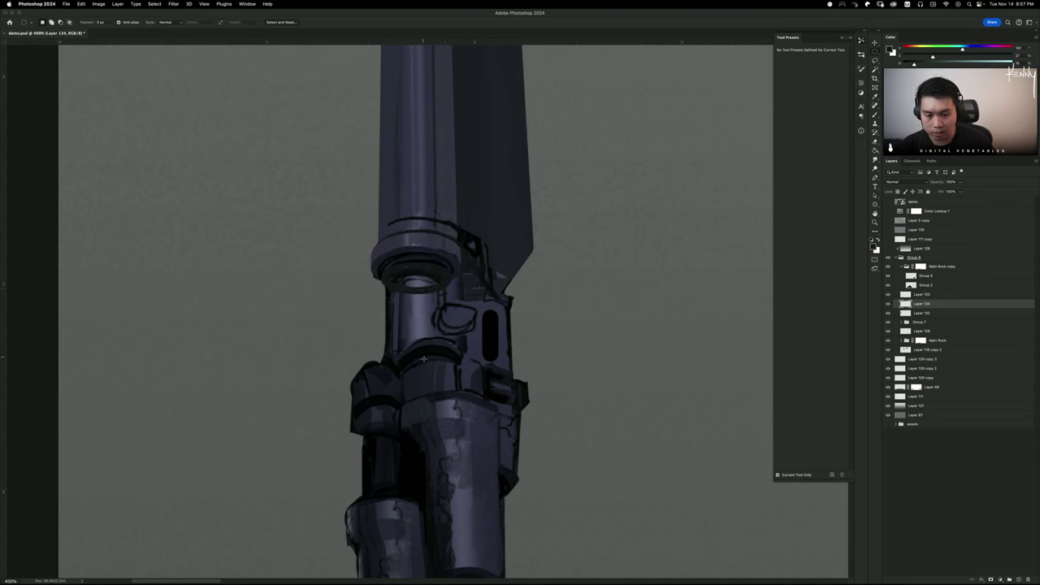
Transform the stroked ring to fit under the collar and erase its unwanted lower half with a smaller eraser
key("super+t")
left_click_drag(416, 263, 424, 278)
key("Return")
key("b")
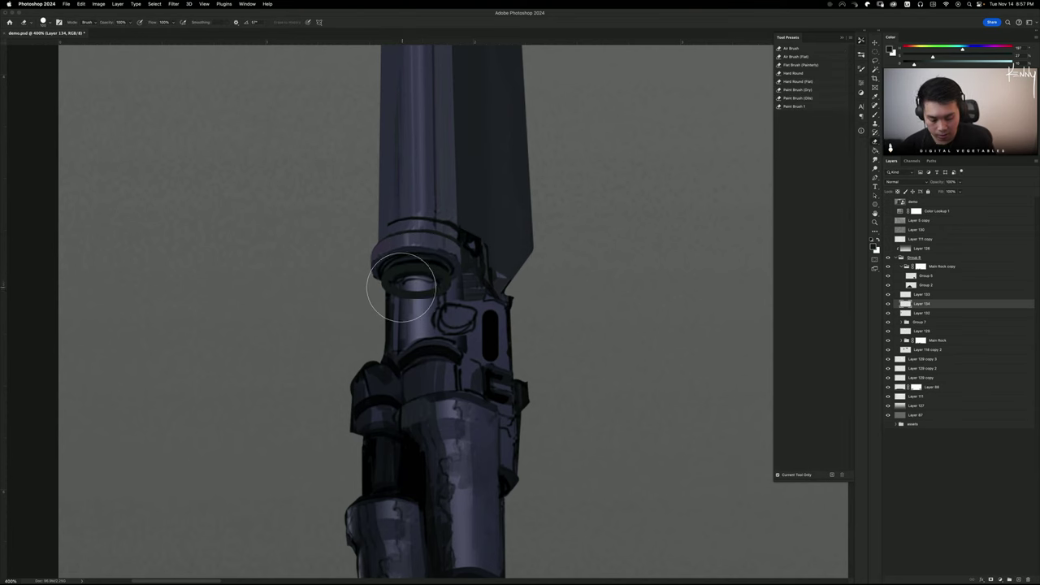
key("bracketleft")
key("bracketleft")
key("bracketleft")
key("bracketleft")
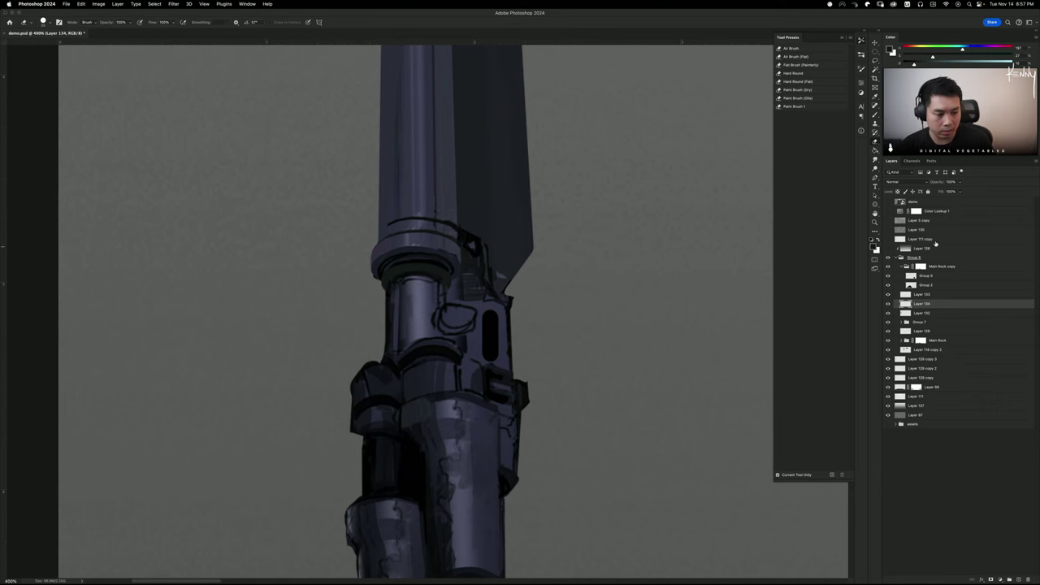
Duplicate the ring's layer as a copy clipped to Layer 134 and darken it to a lightness of about -56
key("super+j")
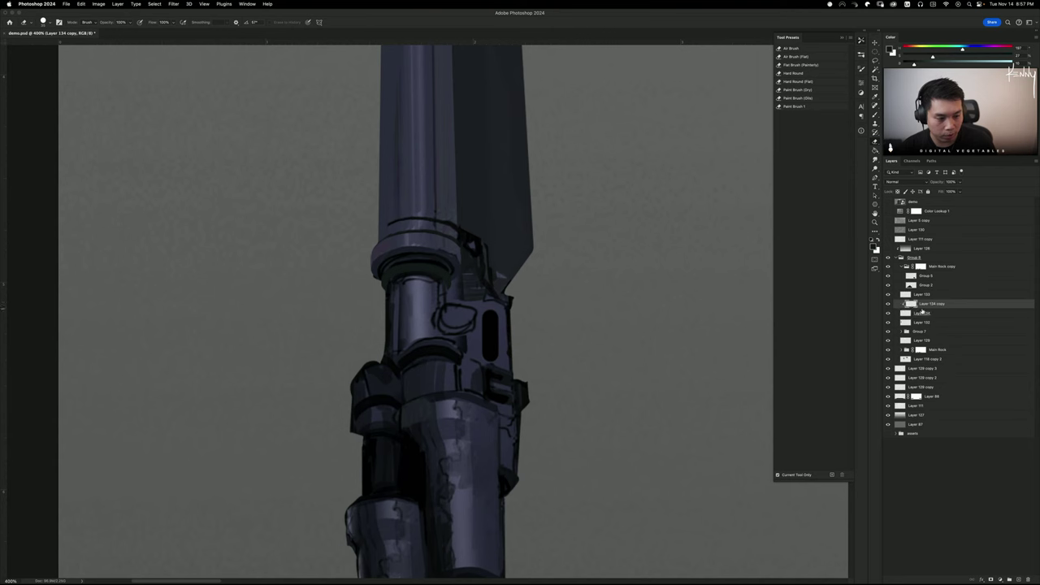
key("super+u")
left_click_drag(742, 214, 727, 213)
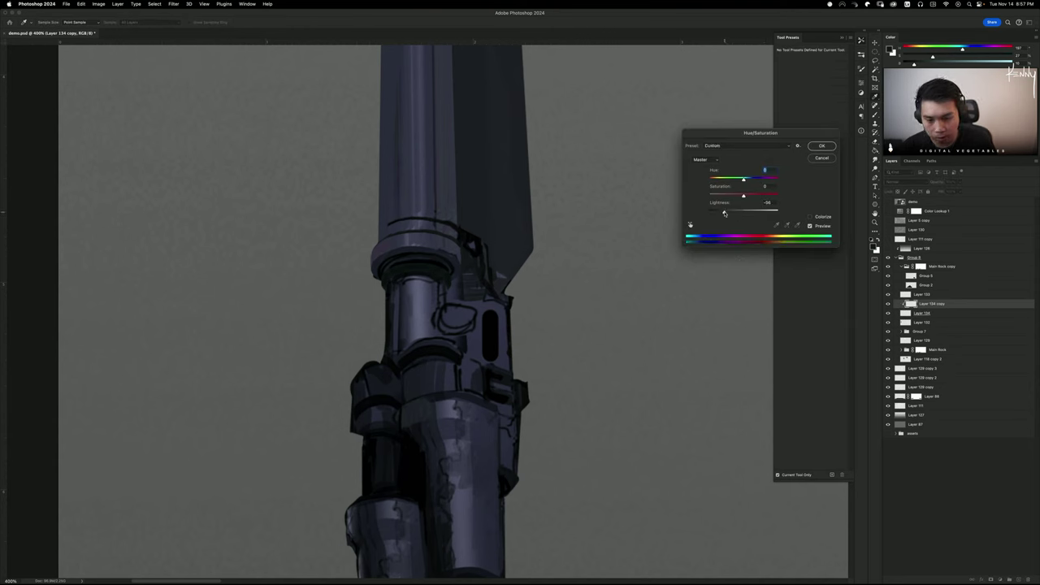
left_click(822, 146)
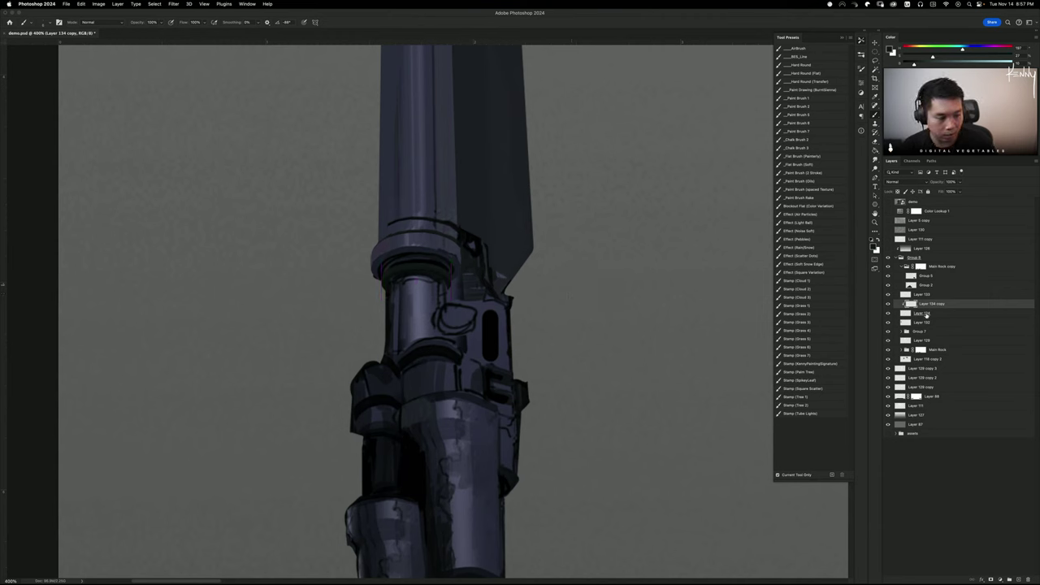
Brighten the highlights of the ring on Layer 134 using a much smaller Dodge brush
left_click(915, 314)
key("o")
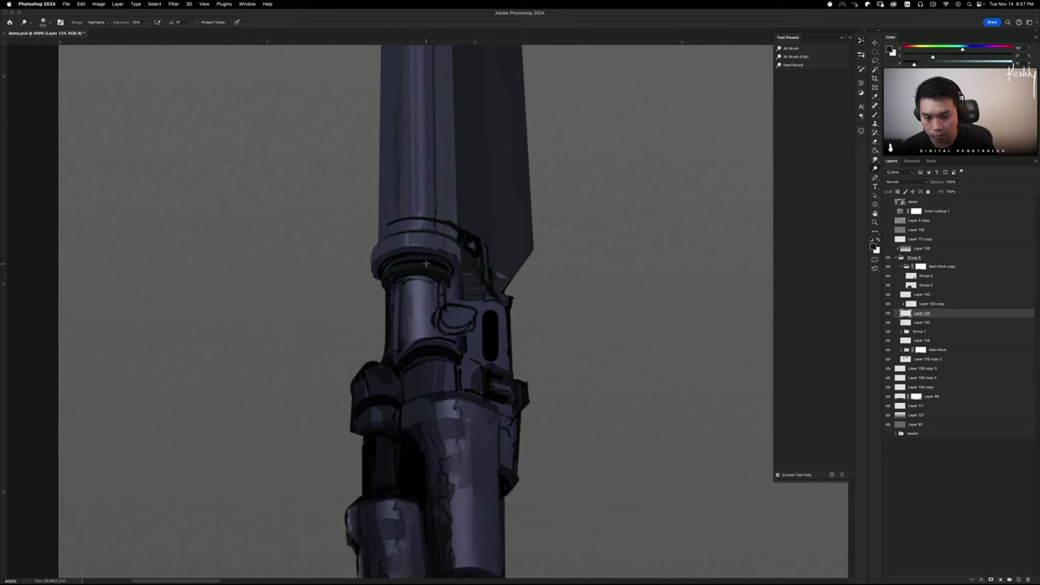
key("bracketleft")
key("bracketleft")
key("bracketleft")
key("bracketleft")
key("bracketleft")
key("bracketleft")
key("bracketleft")
key("bracketleft")
key("bracketleft")
key("bracketleft")
key("bracketleft")
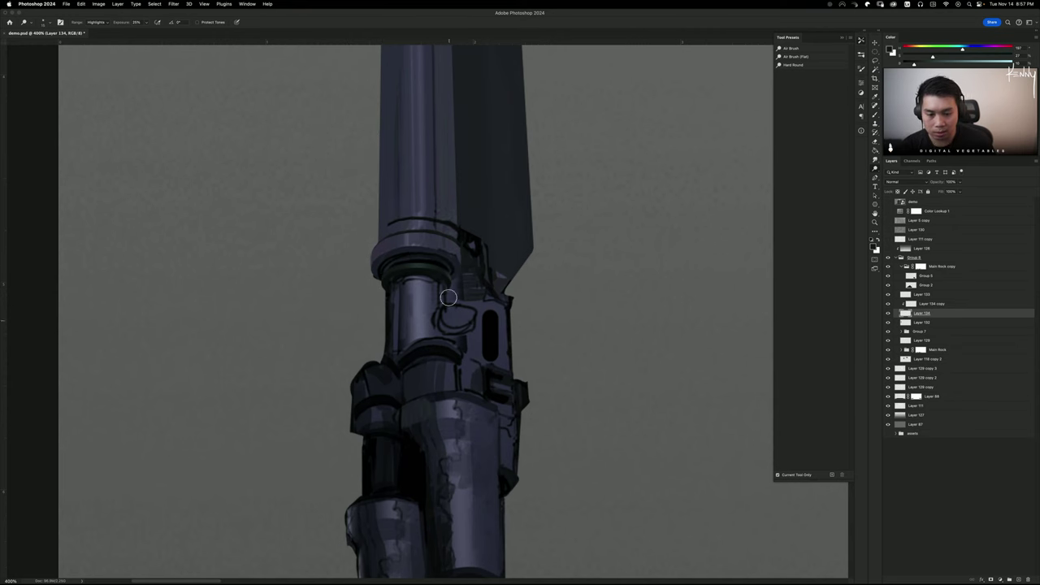
Compare the ring layers by toggling their visibility, then merge the clipped copy into Layer 134
key("super+minus")
key("super+minus")
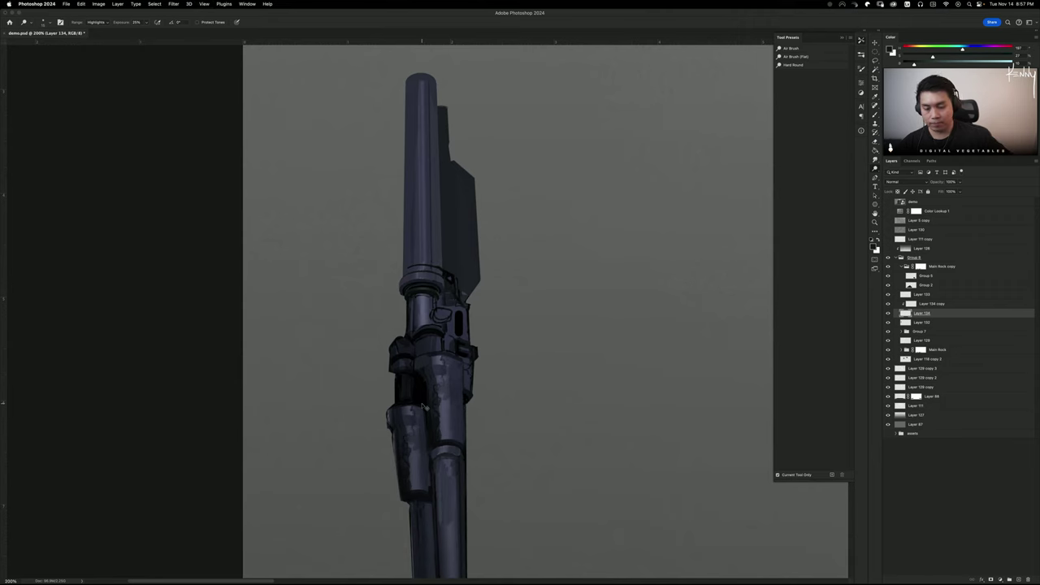
key("super+plus")
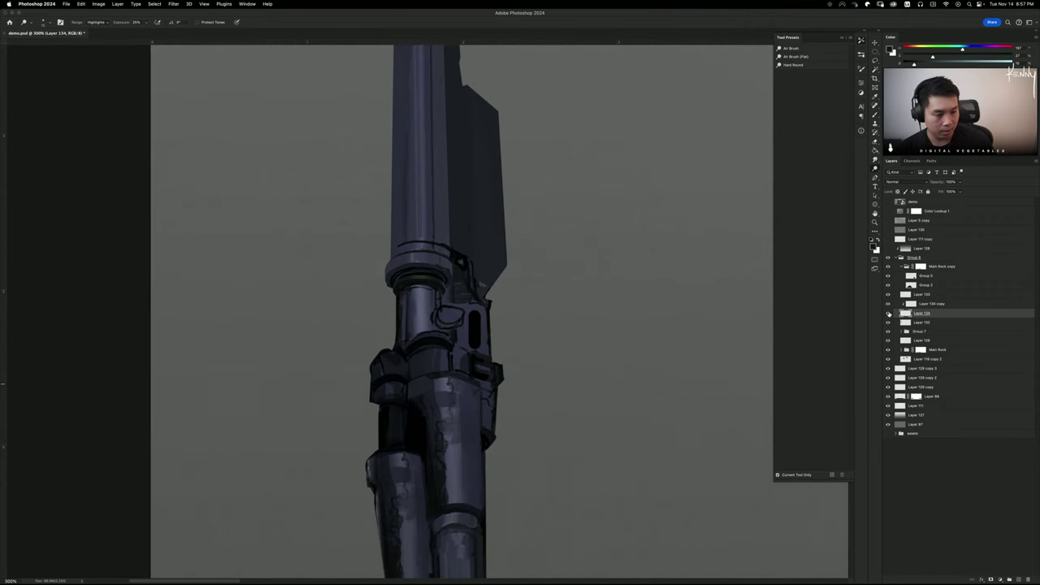
left_click(889, 314)
left_click(890, 314)
left_click(890, 304)
left_click(890, 304)
left_click(925, 306)
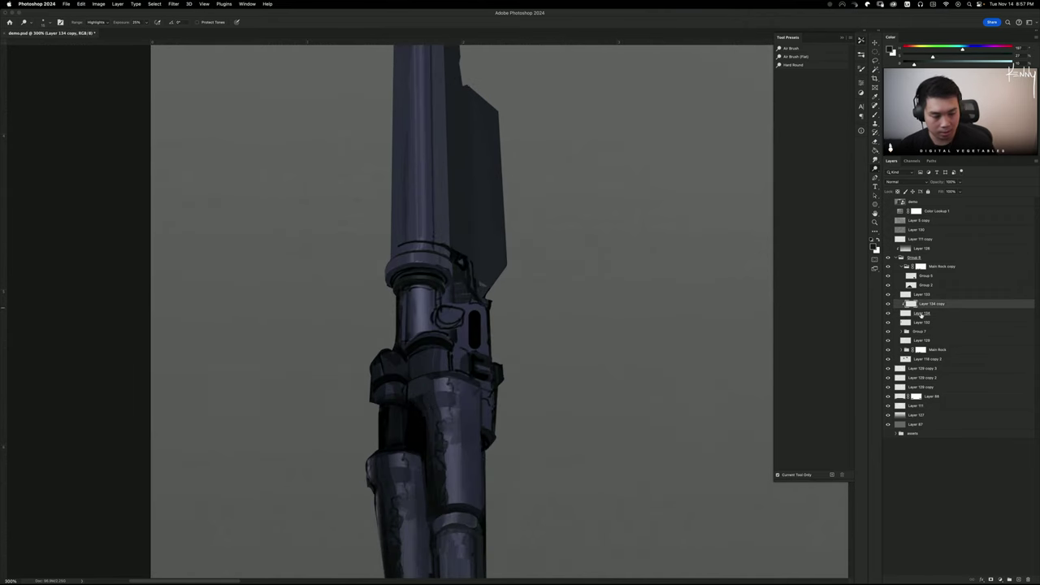
key("super+e")
Shift the merged ring's hue to -180 and raise its saturation slightly to give it a warm brown tint
key("super+u")
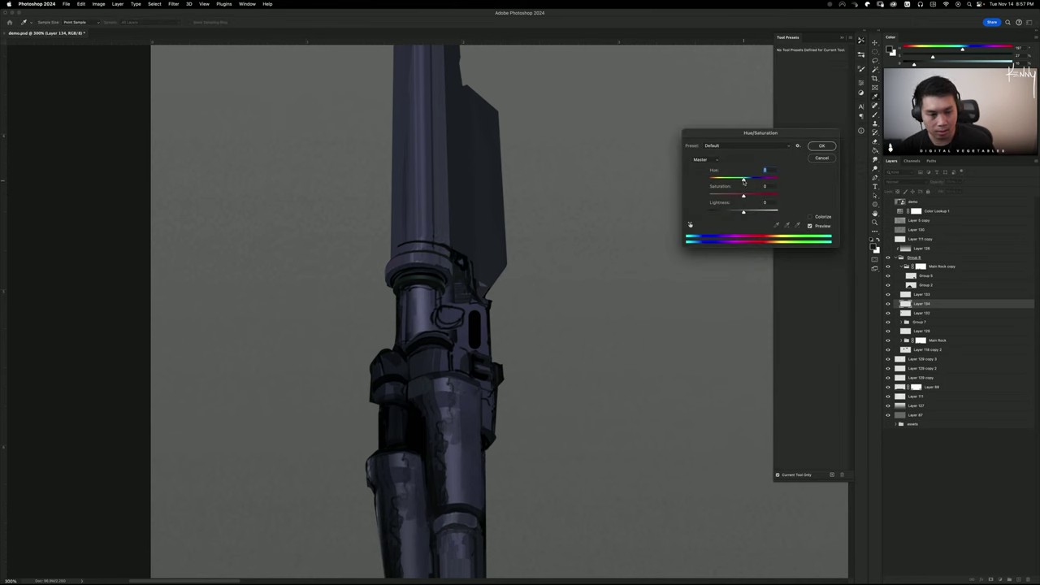
left_click_drag(743, 180, 707, 177)
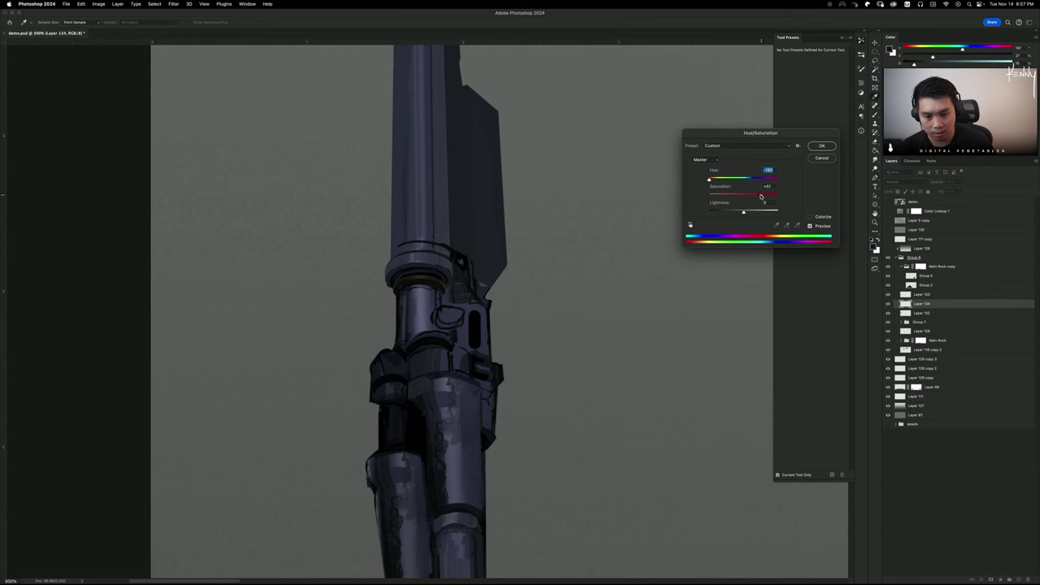
left_click_drag(762, 197, 748, 194)
left_click(821, 146)
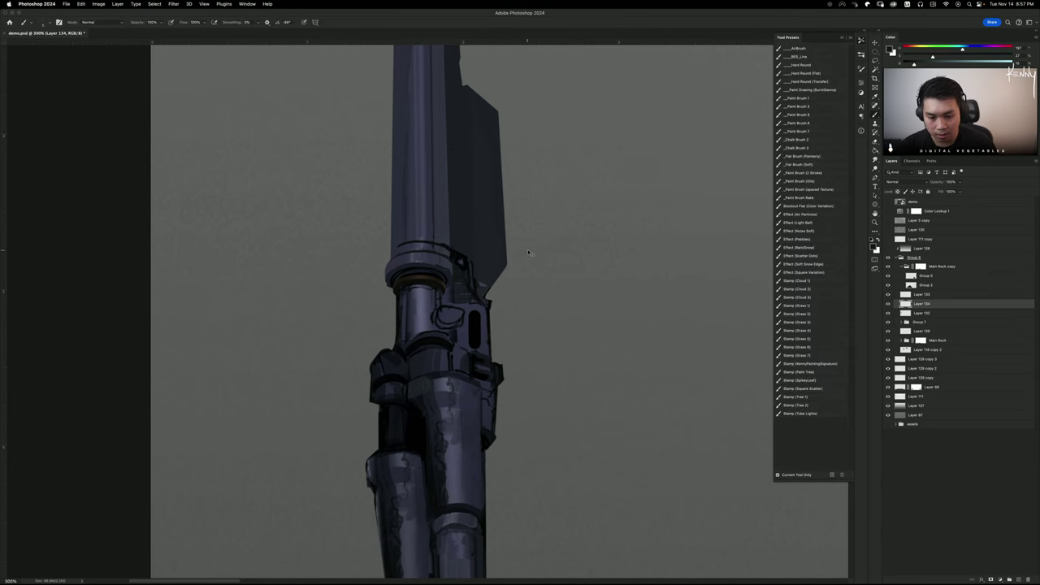
Duplicate the brown ring onto the barrel's lower joint, flatten it to about 82% height, and merge it into Layer 134
key("ctrl+j")
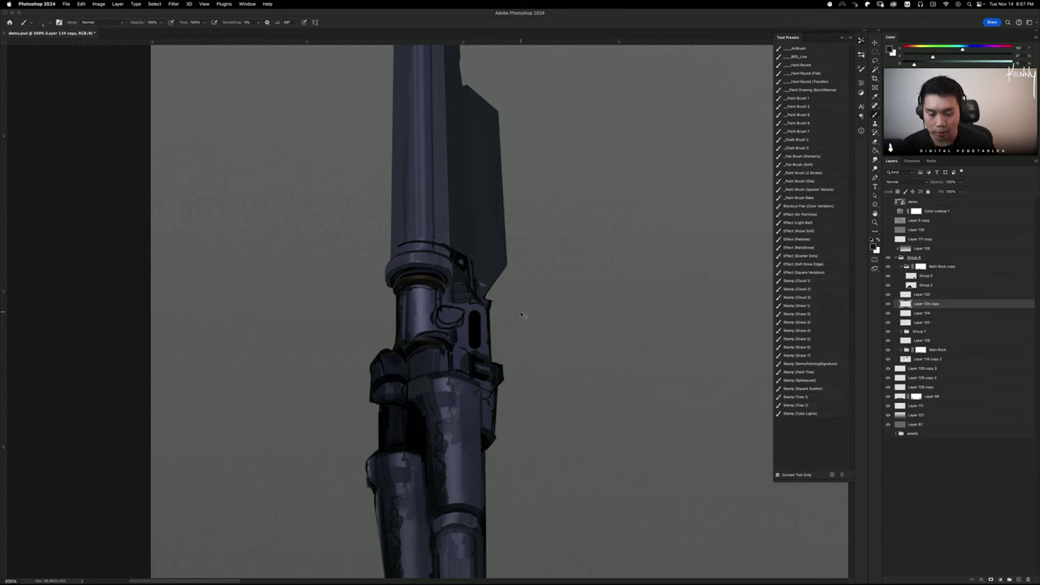
left_click_drag(521, 312, 521, 308)
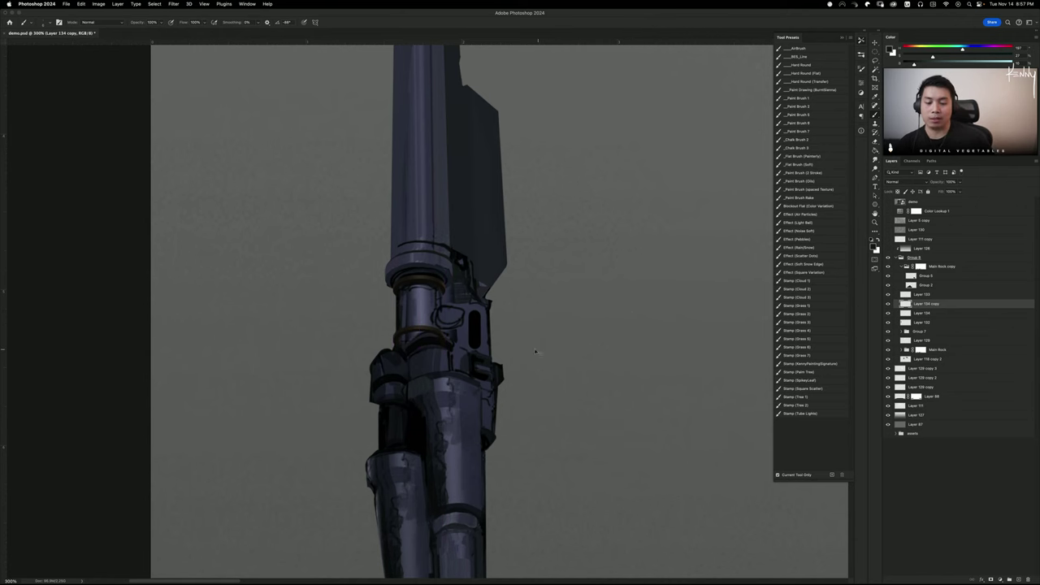
key("ctrl+t")
left_click_drag(419, 326, 419, 329)
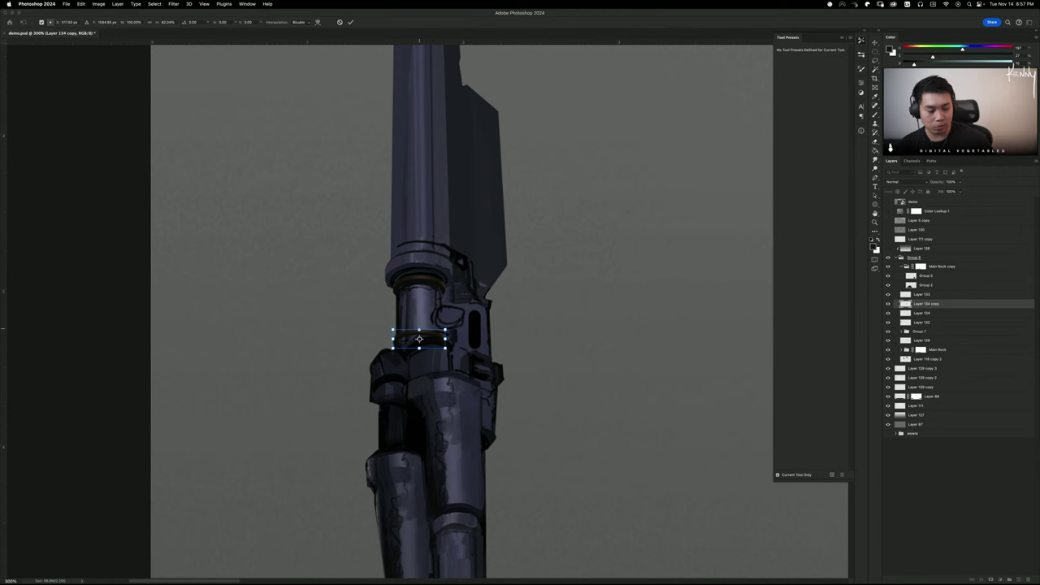
key("Return")
key("b")
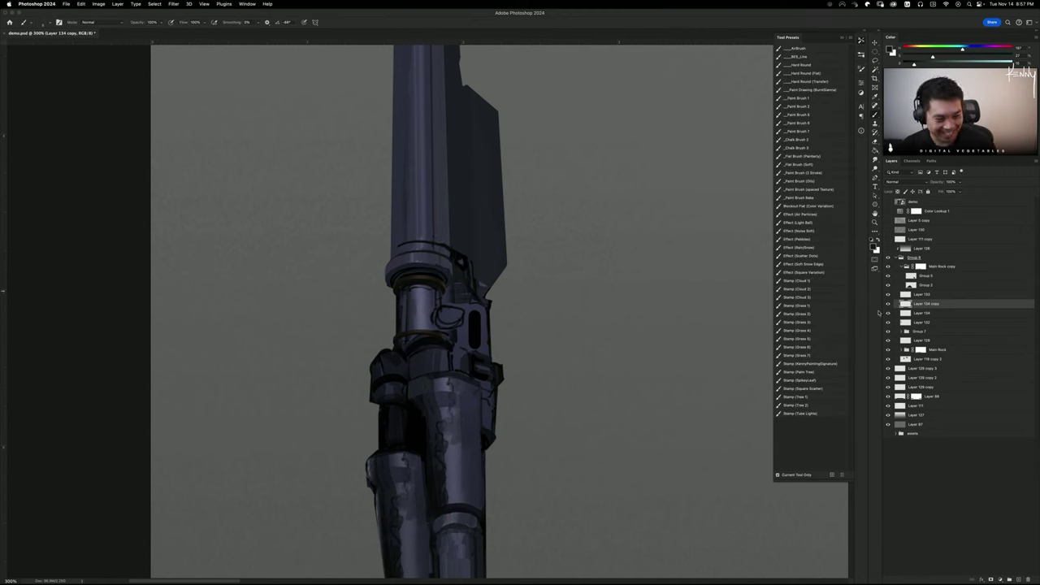
key("ctrl+e")
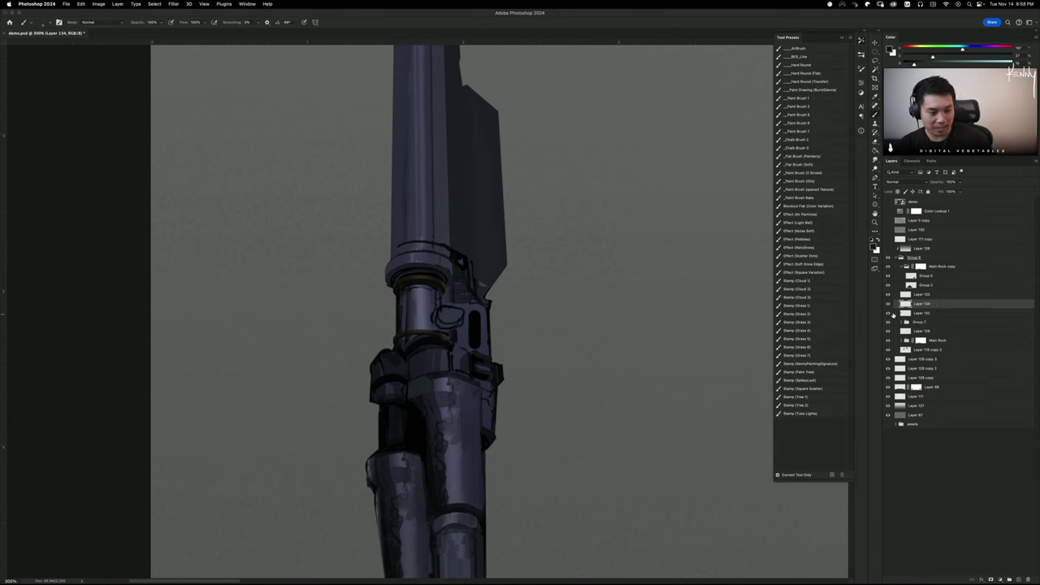
Add a new layer, select an ellipse beneath the lower ring's upper edge, paint dark shading inside it, and deselect
left_click(888, 313, "alt")
left_click(888, 314, "alt")
key("ctrl+shift+n")
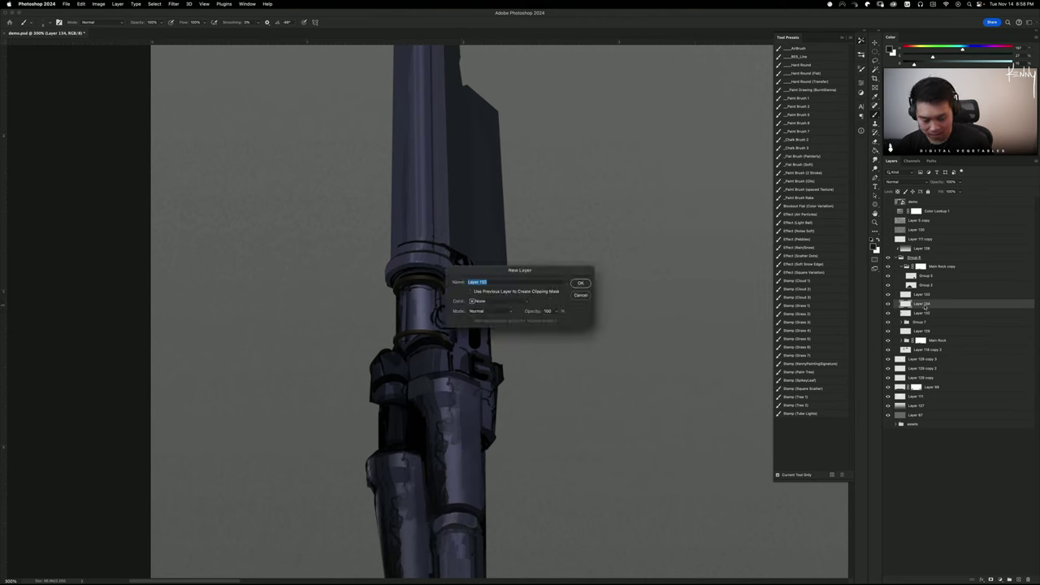
key("Return")
key("m")
left_click_drag(397, 333, 443, 356)
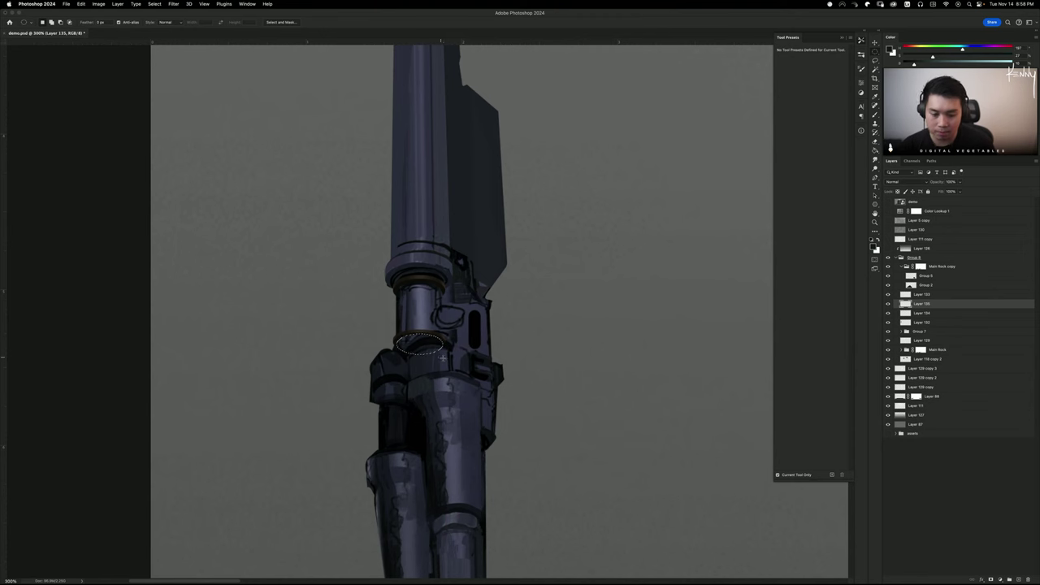
key("b")
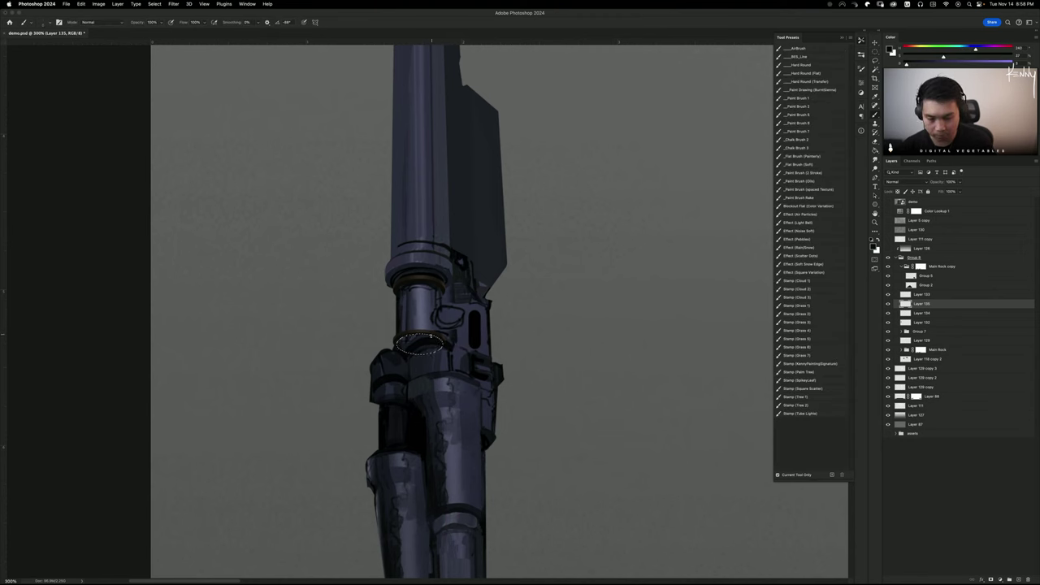
left_click_drag(431, 336, 406, 335)
key("super+d")
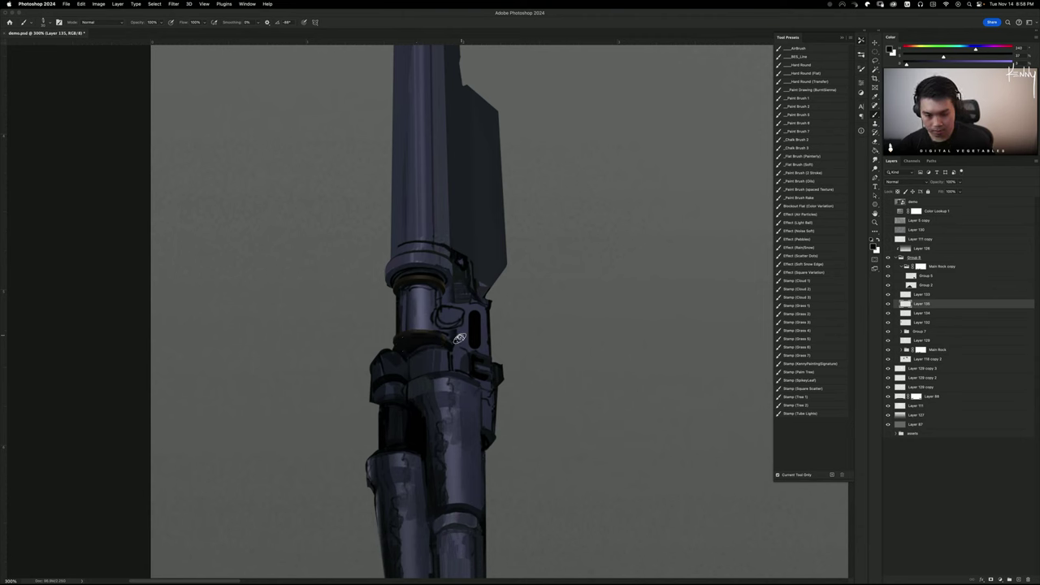
key("m")
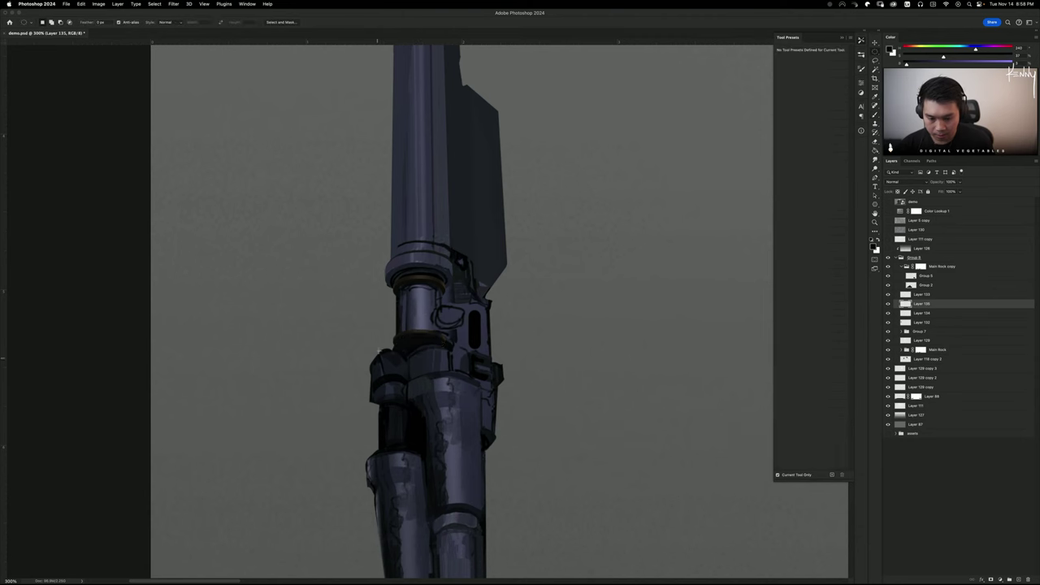
Select an ellipse on the left cylinder cap's top, paint and smudge inside it, and merge the working layer down into Layer 132
mouse_move(373, 348)
left_mouse_down()
mouse_move(418, 377)
mouse_move(407, 365)
left_mouse_up()
key("b")
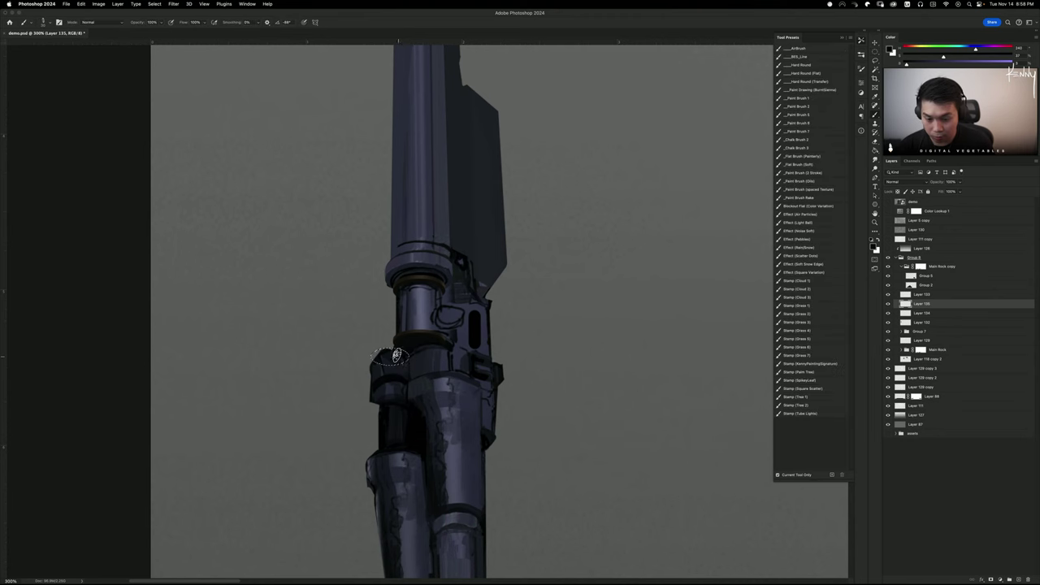
key("r")
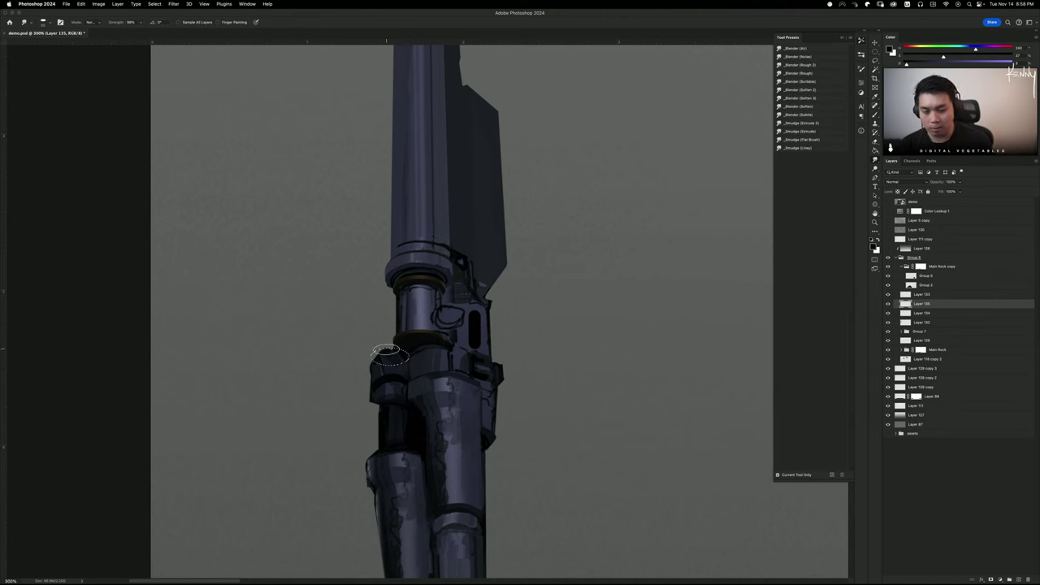
key("ctrl+e")
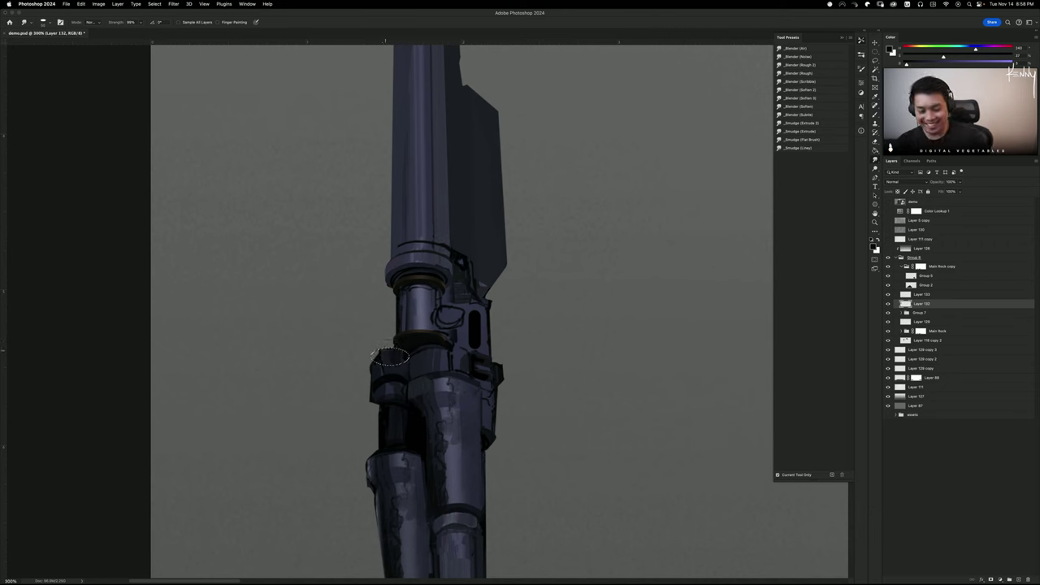
key("b")
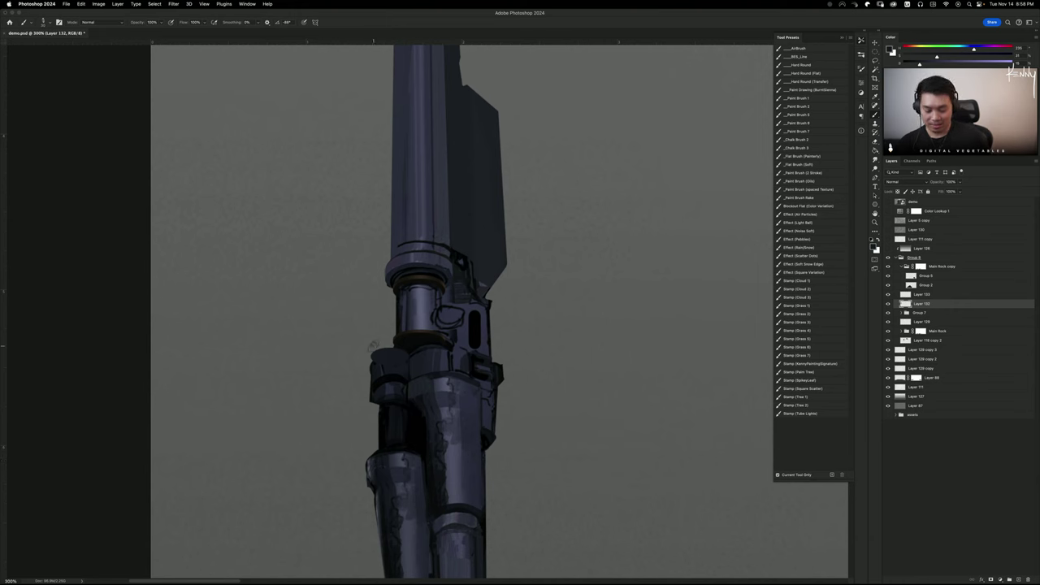
Lasso the area just outside the left cylinder cap, erase the rough outer edge inside it, and deselect
key("l")
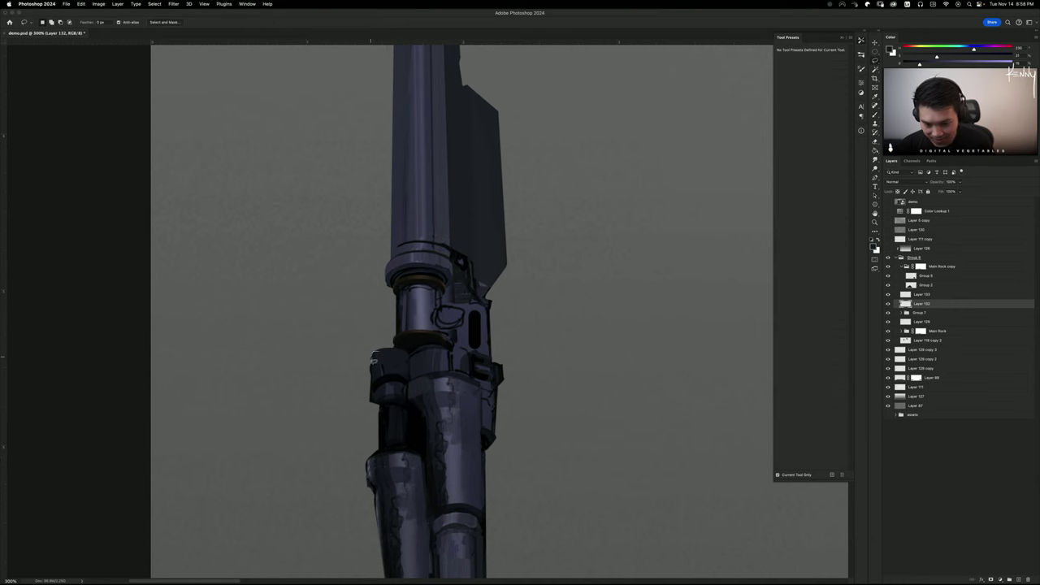
mouse_move(373, 358)
left_mouse_down()
mouse_move(375, 402)
mouse_move(412, 404)
mouse_move(406, 358)
left_mouse_up()
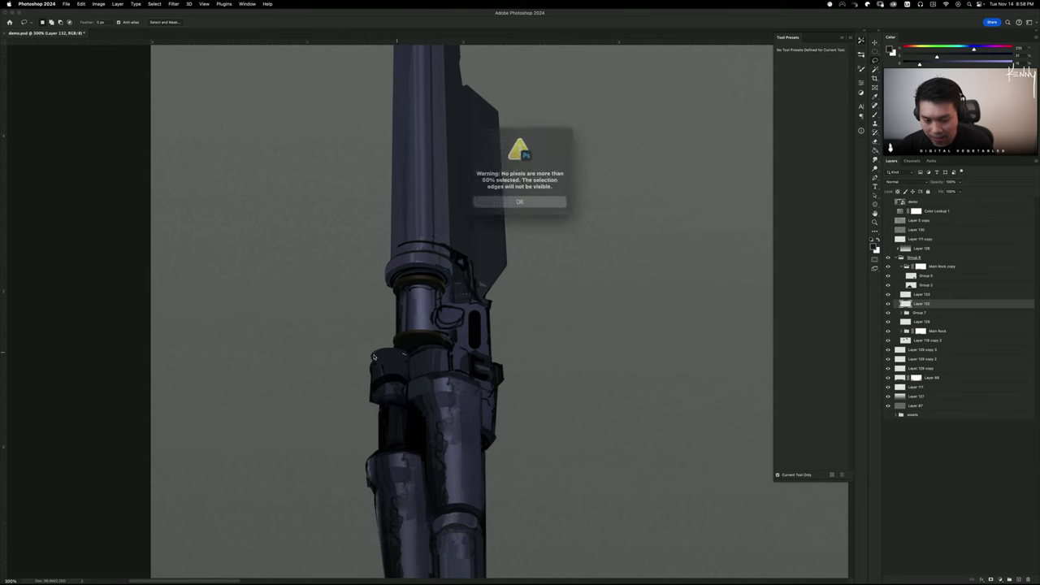
left_click(534, 200)
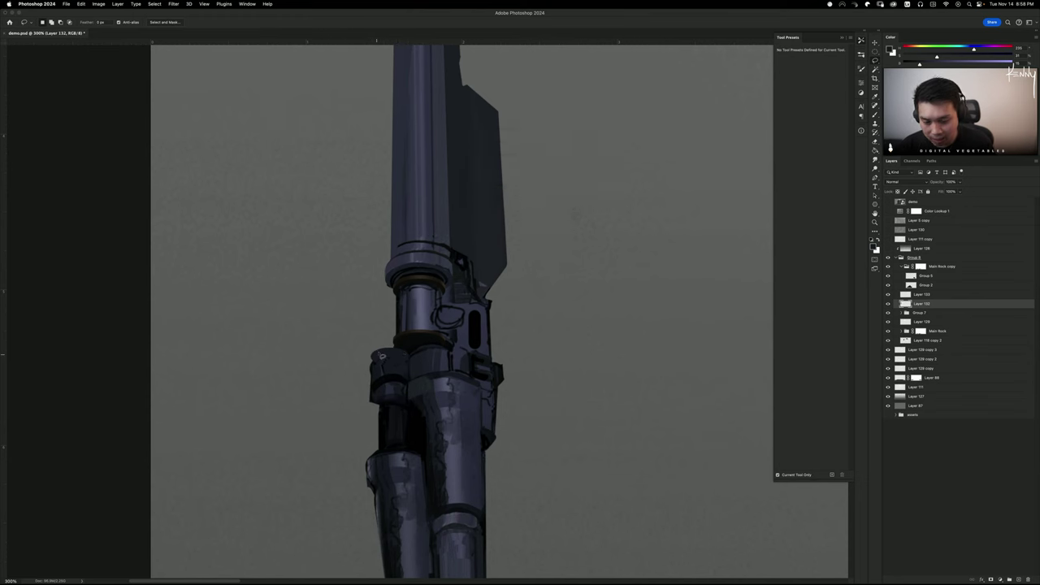
mouse_move(375, 355)
left_mouse_down()
mouse_move(378, 411)
mouse_move(346, 367)
left_mouse_up()
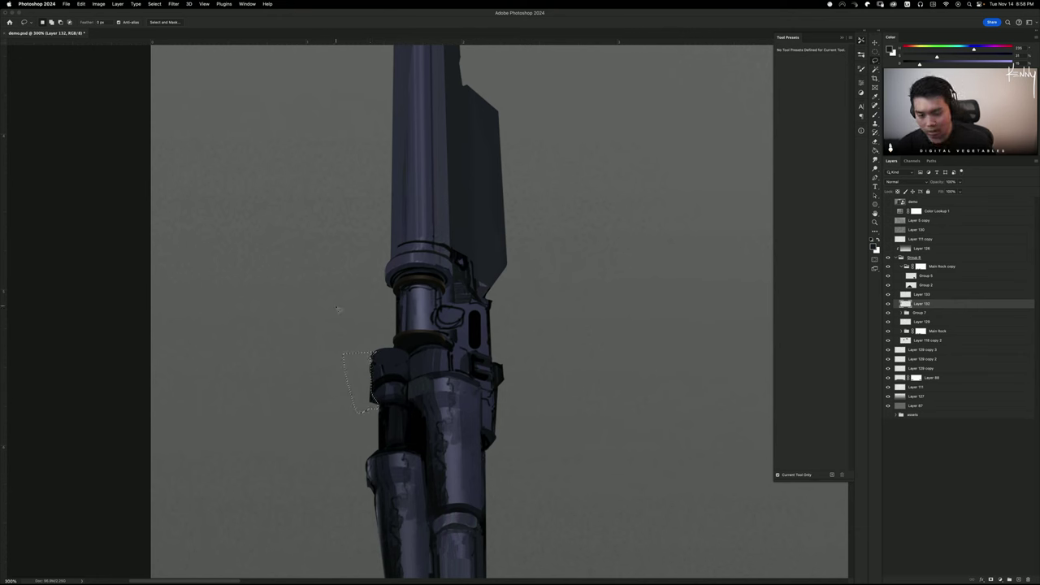
key("b")
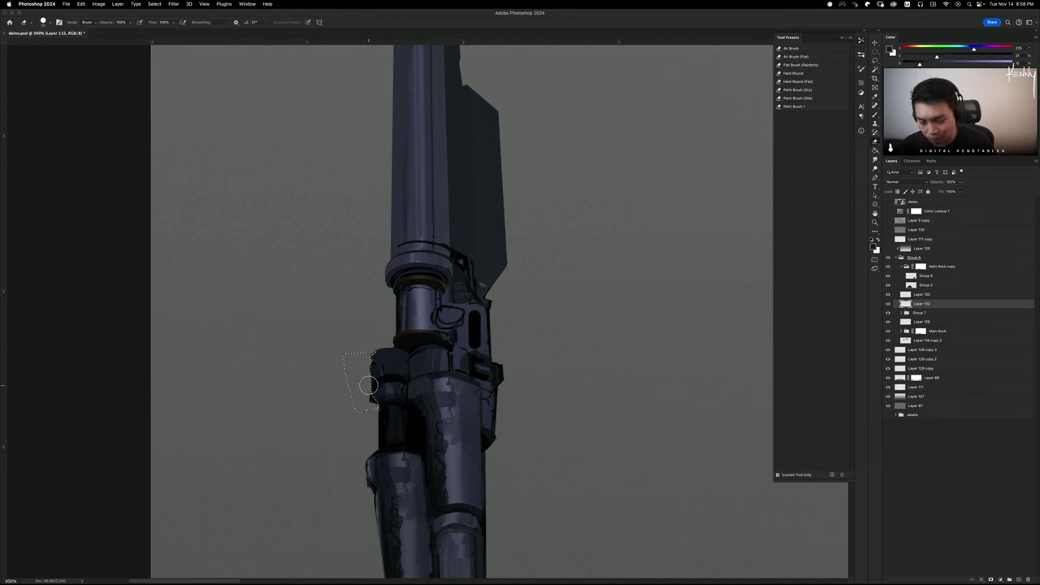
left_click_drag(368, 385, 370, 374)
key("super+d")
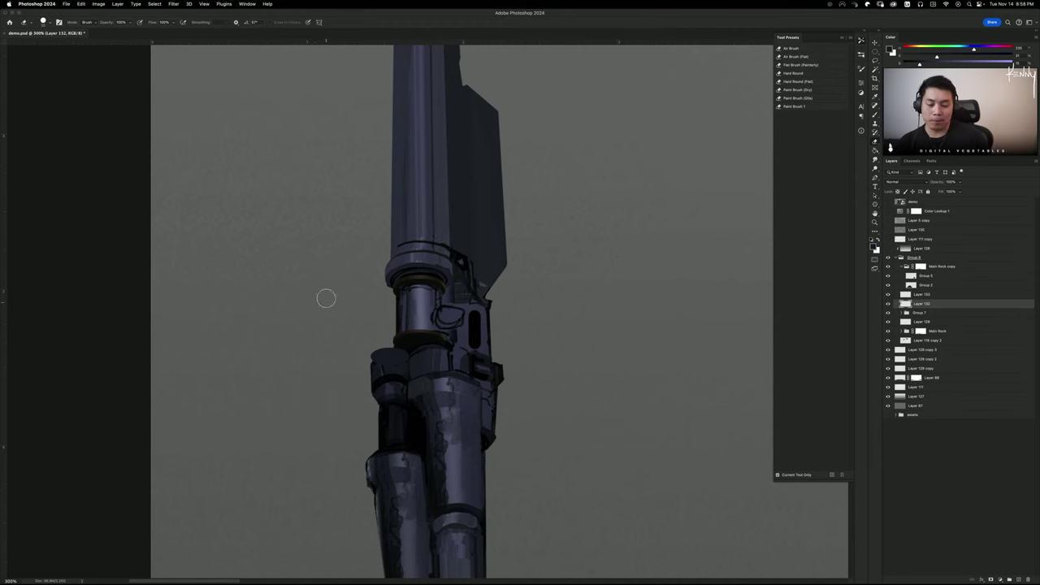
Repaint the left cap's flat surface, and paint a lighter rim inside an elliptical selection on the neighbouring cylinder's top edge
key("b")
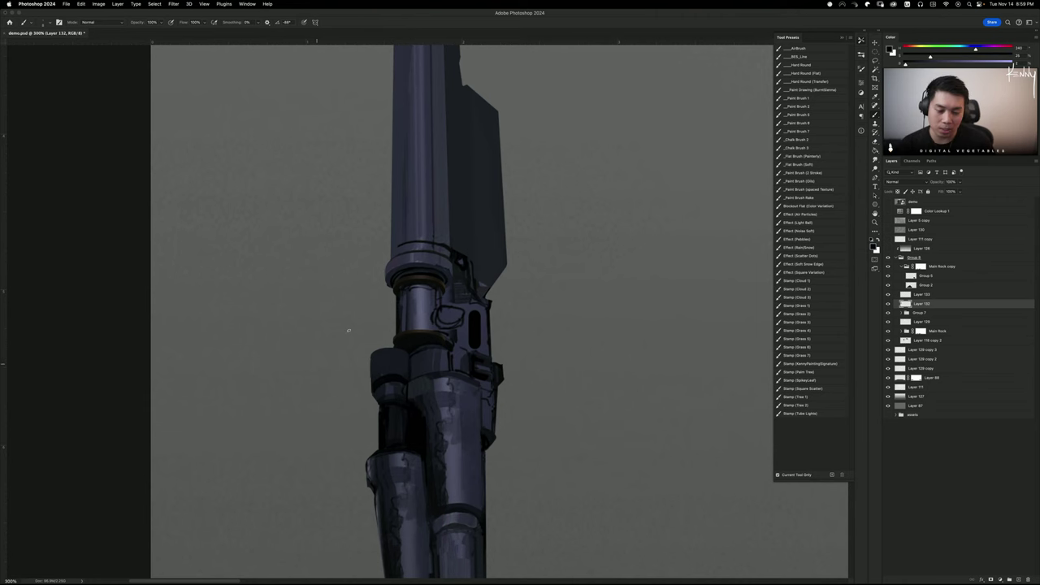
key("m")
mouse_move(412, 352)
left_mouse_down()
mouse_move(450, 366)
mouse_move(452, 379)
mouse_move(450, 366)
left_mouse_up()
key("b")
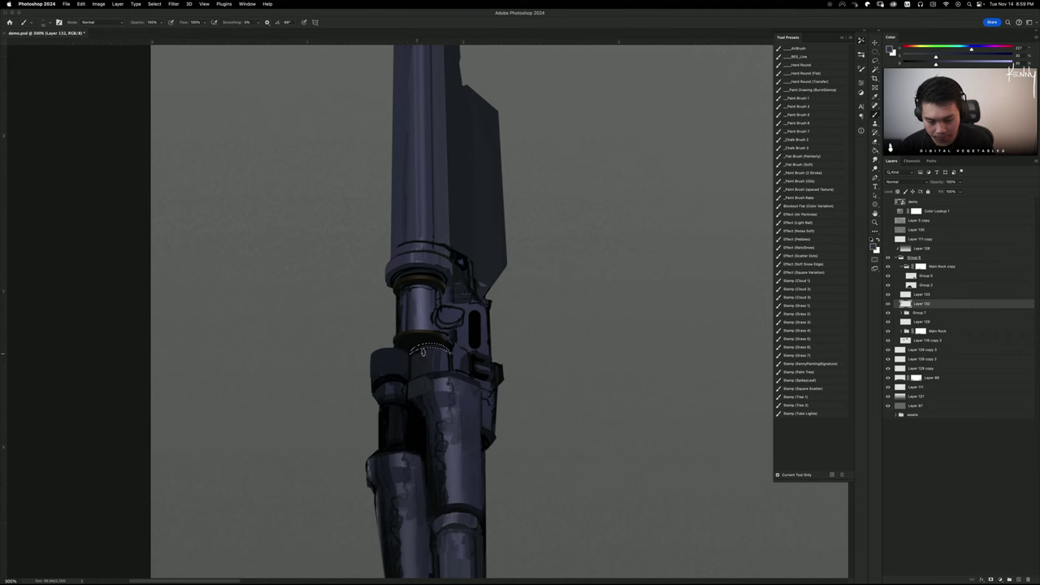
key("super+d")
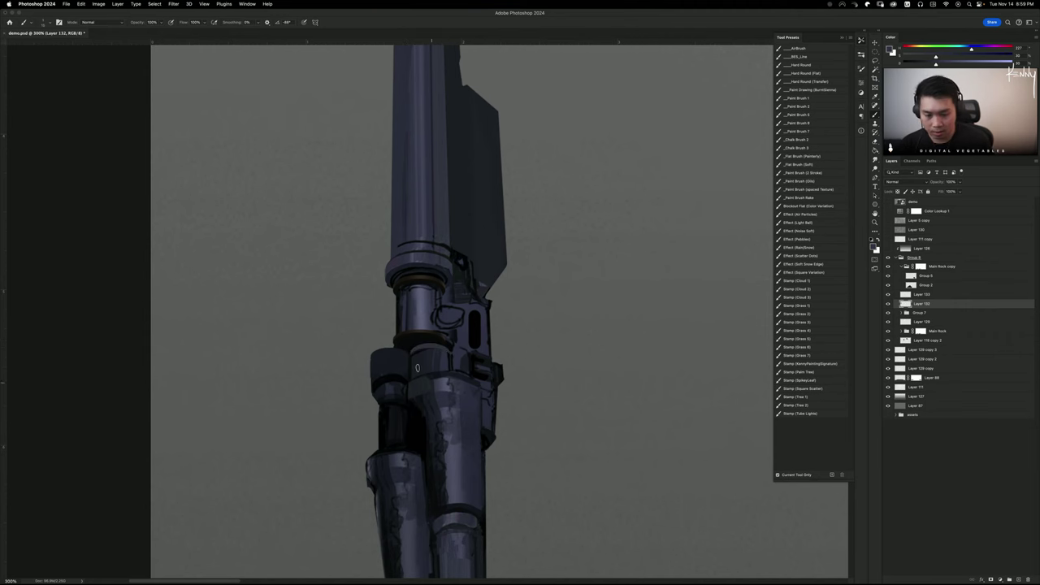
Check the cannon arm copy at 100% zoom beside the mech and return to the barrel's collar
mouse_move(459, 333)
left_mouse_down()
mouse_move(481, 353)
mouse_move(478, 379)
left_mouse_up()
key("super+minus")
key("super+minus")
key("super+minus")
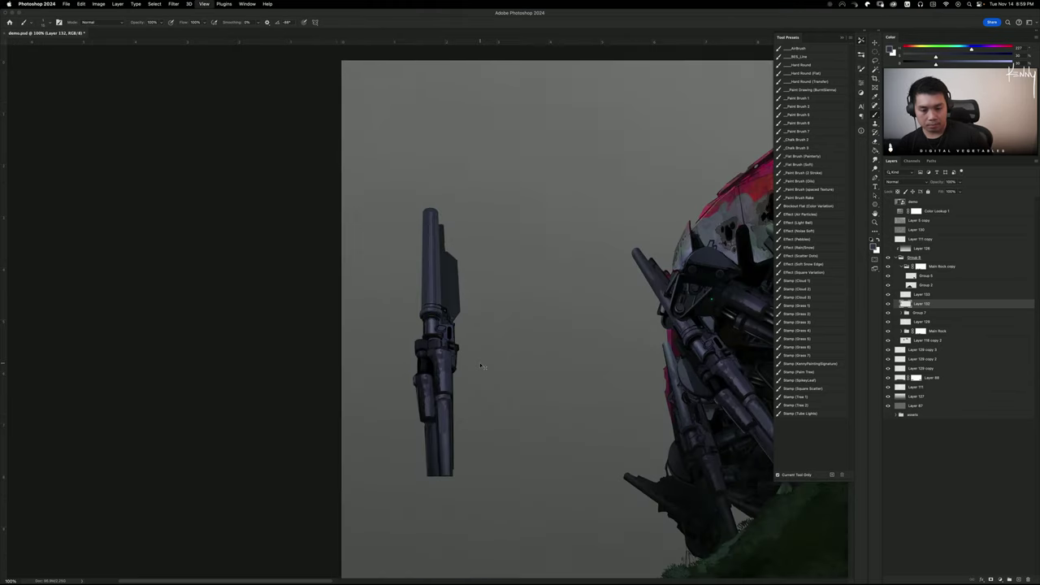
key("super+equal")
key("super+equal")
key("super+equal")
left_click_drag(480, 364, 487, 398)
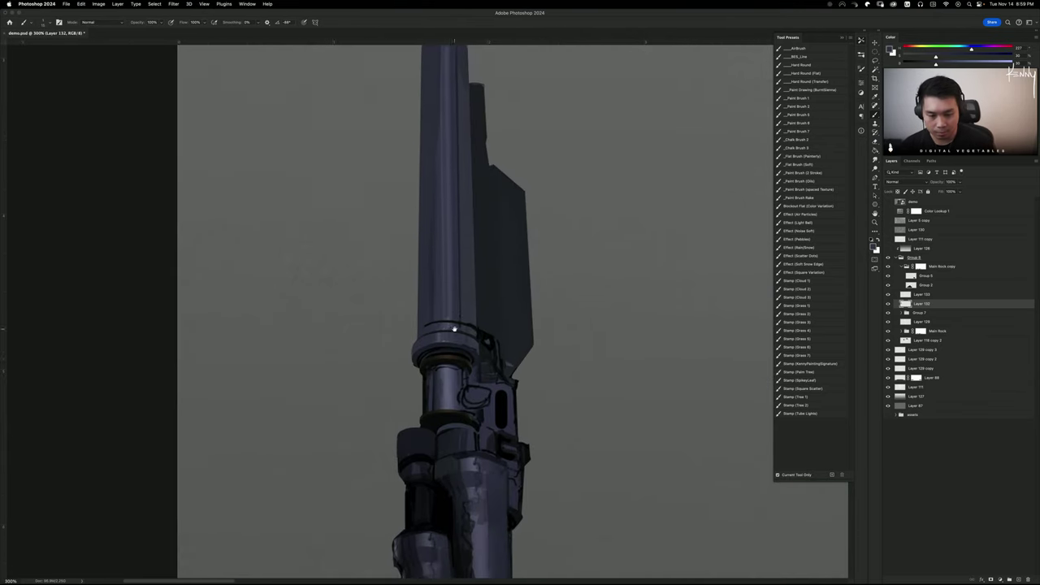
Select a thin elliptical band just above the barrel's collar, paint it with sampled dark tones, and touch up the collar's right side
key("r")
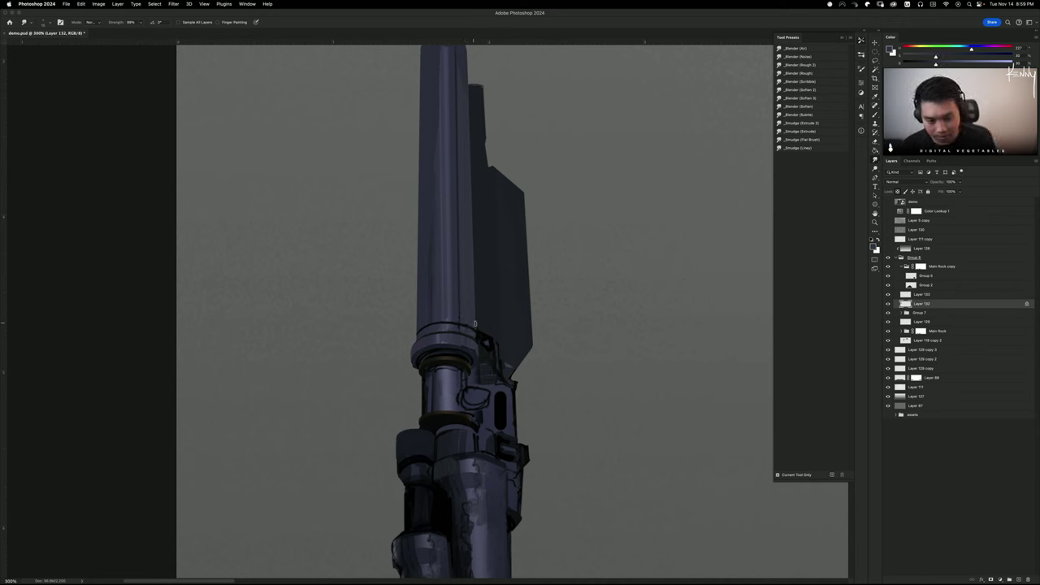
key("m")
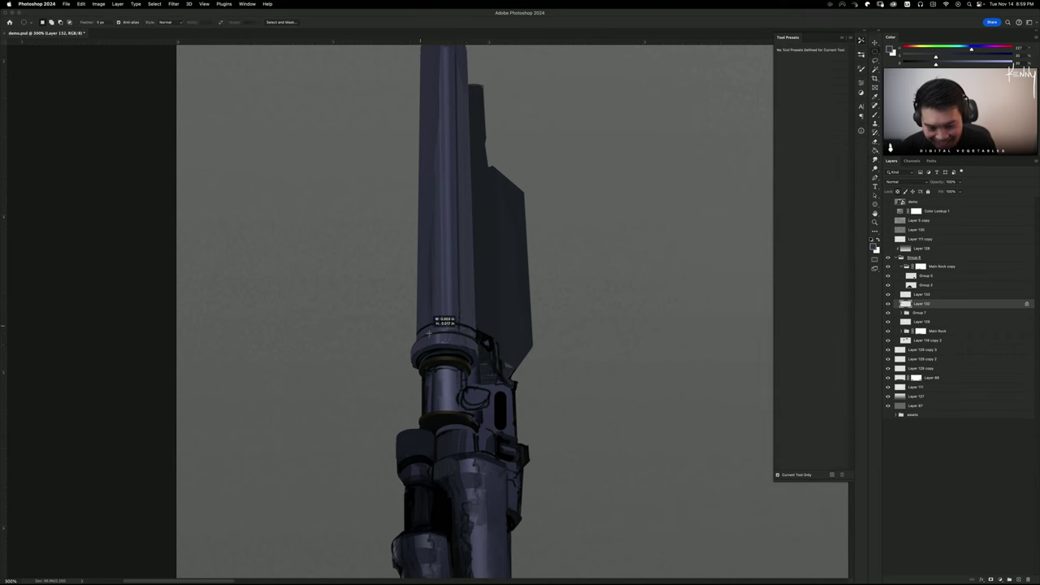
left_click_drag(445, 322, 477, 353)
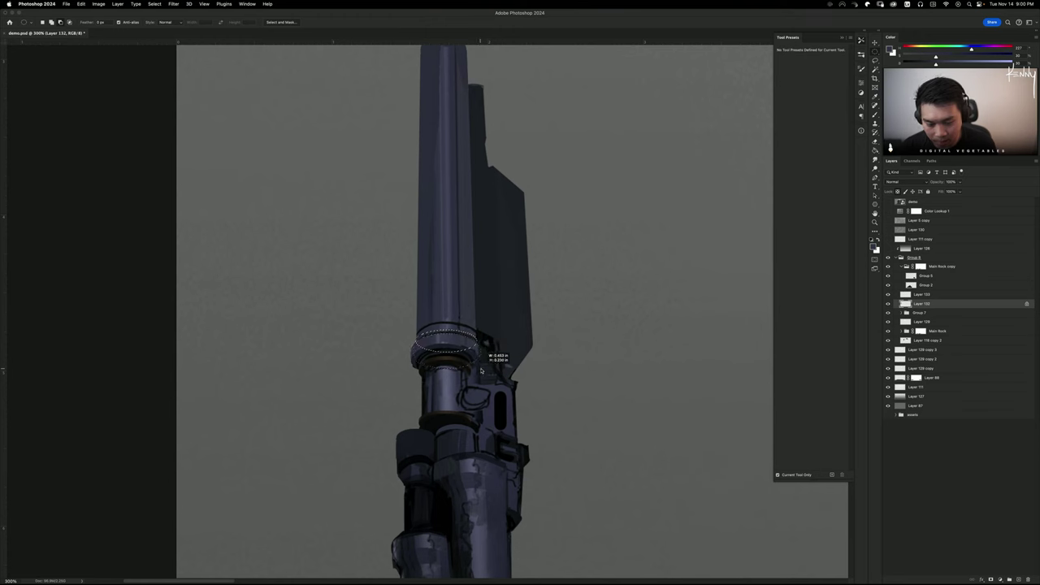
key("b")
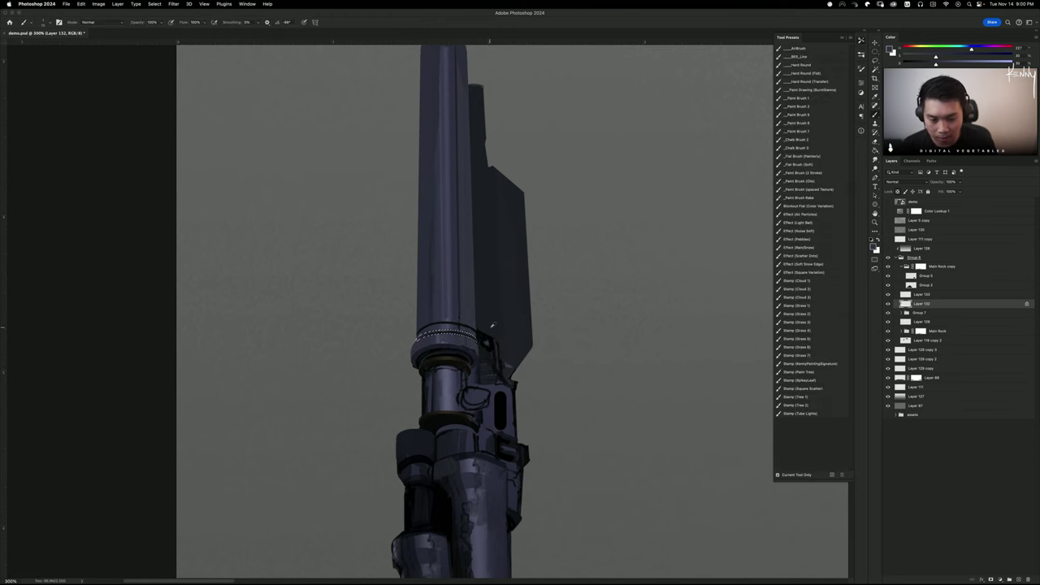
left_click(490, 327, "alt")
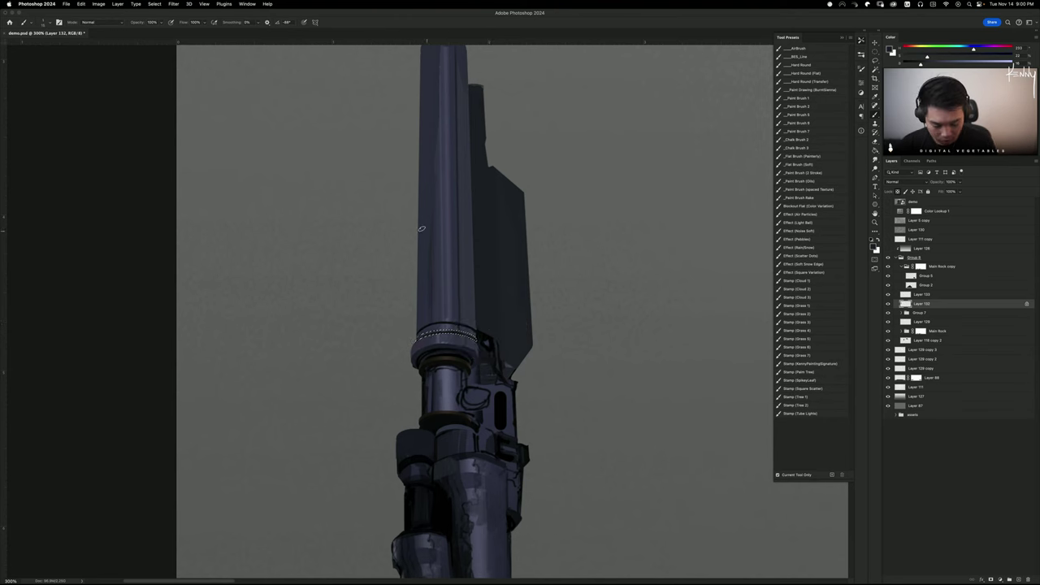
key("bracketright")
mouse_move(439, 320)
left_mouse_down()
mouse_move(423, 331)
mouse_move(467, 332)
left_mouse_up()
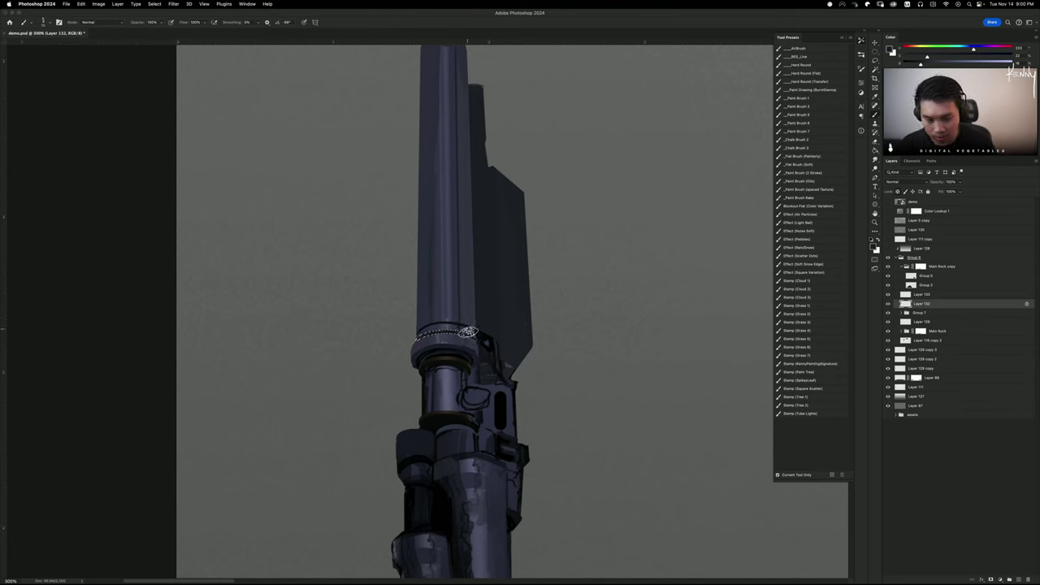
left_click(484, 339, "alt")
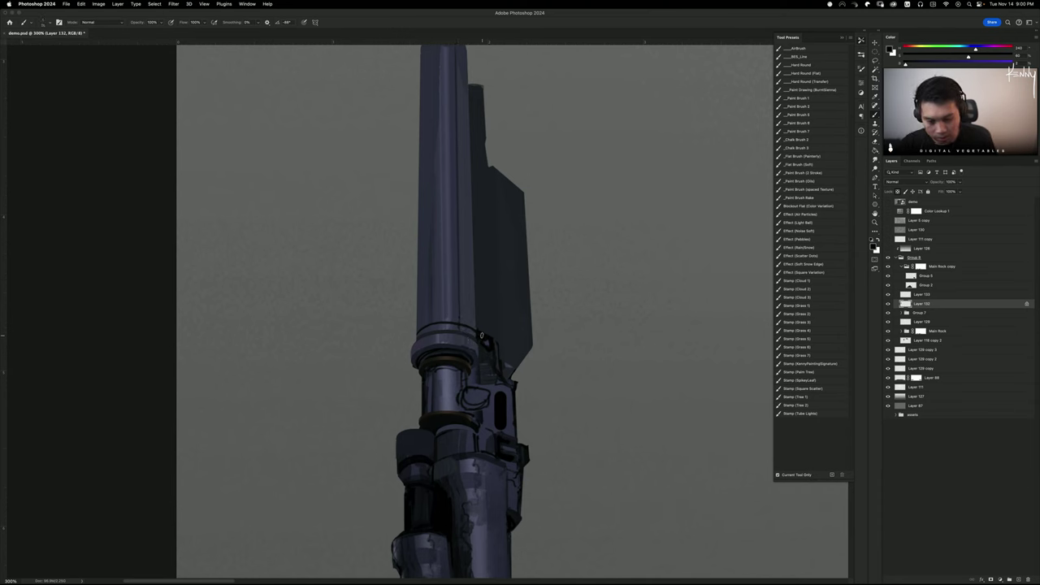
key("super+z")
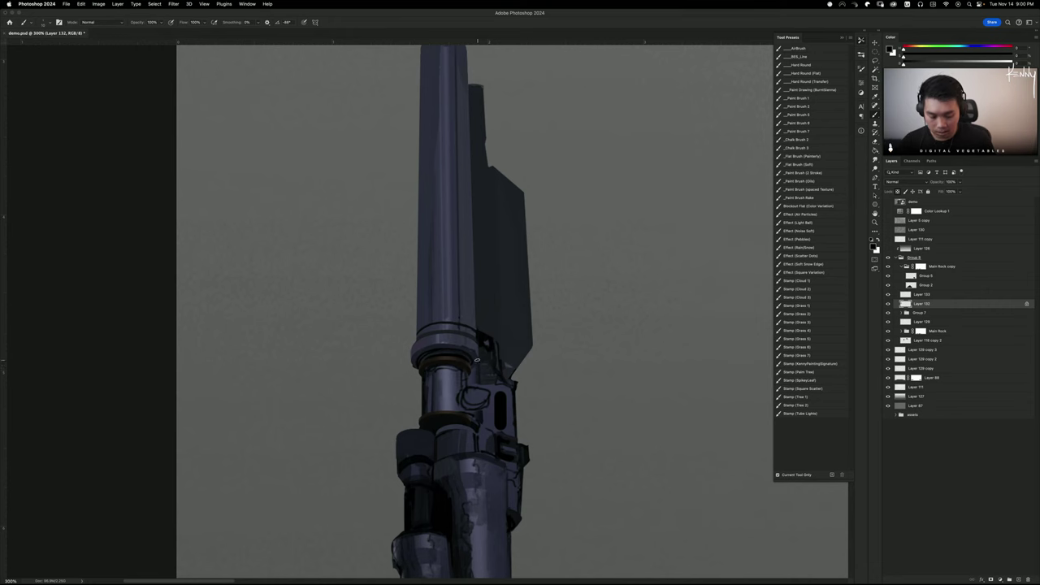
Refine the collar's right edge within an elliptical selection, deselect, and retouch the nearby lines with sampled dark colours
key("m")
mouse_move(453, 357)
left_mouse_down()
mouse_move(464, 371)
mouse_move(481, 367)
left_mouse_up()
key("b")
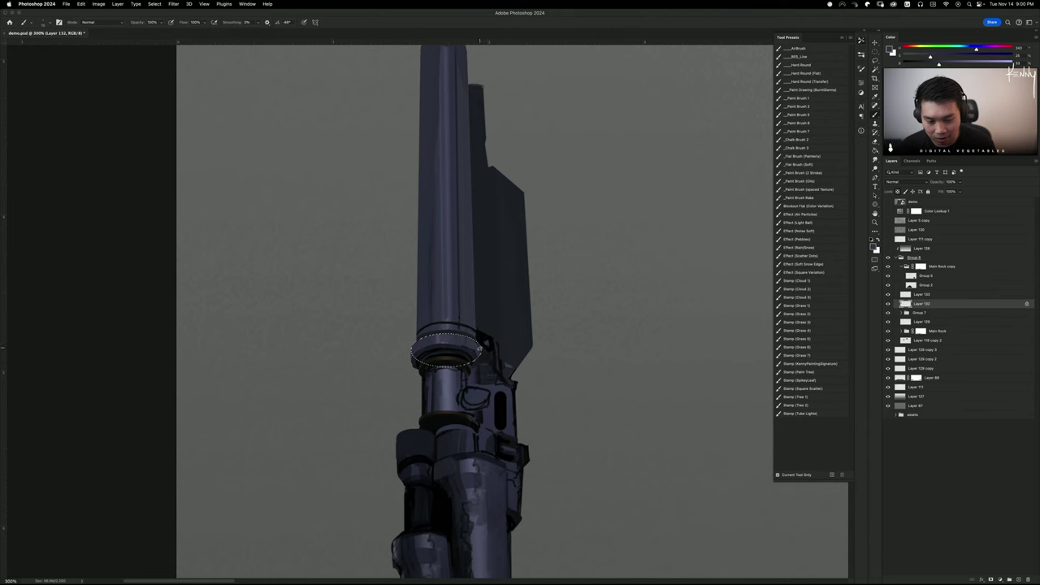
key("super+d")
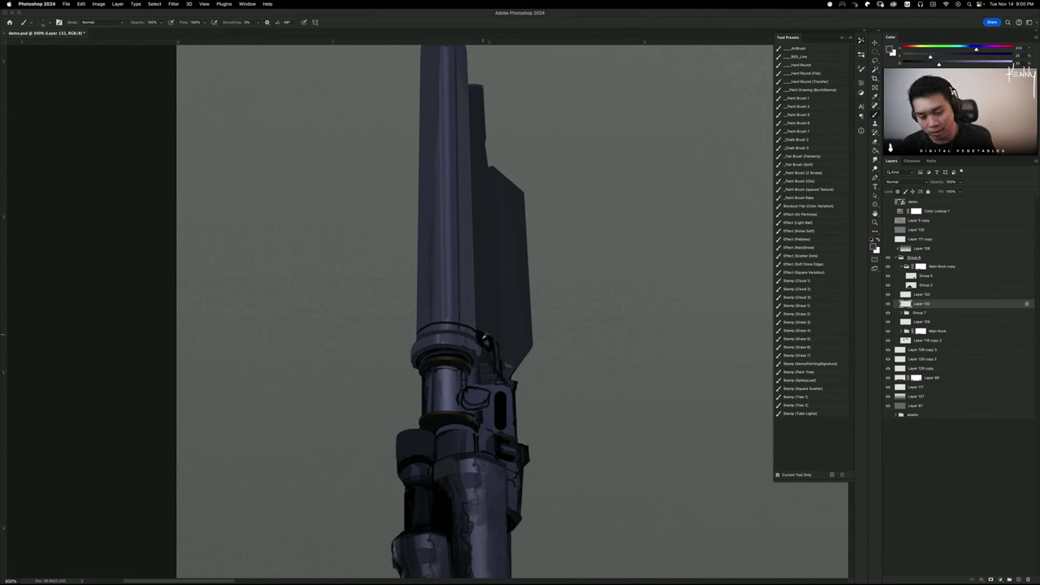
left_click(480, 348, "alt")
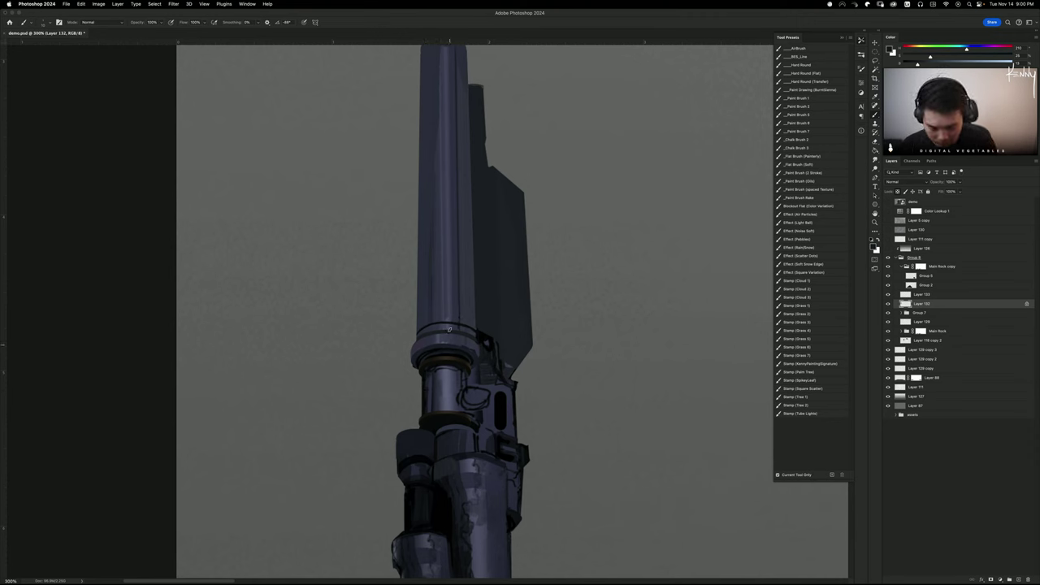
left_click(479, 337, "alt")
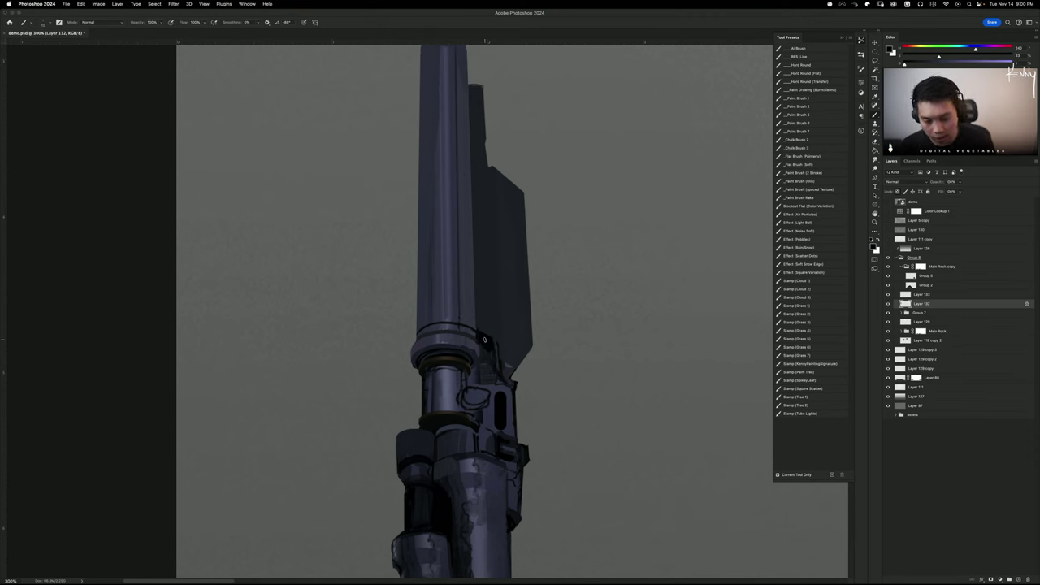
scroll(483, 321, "up", 4)
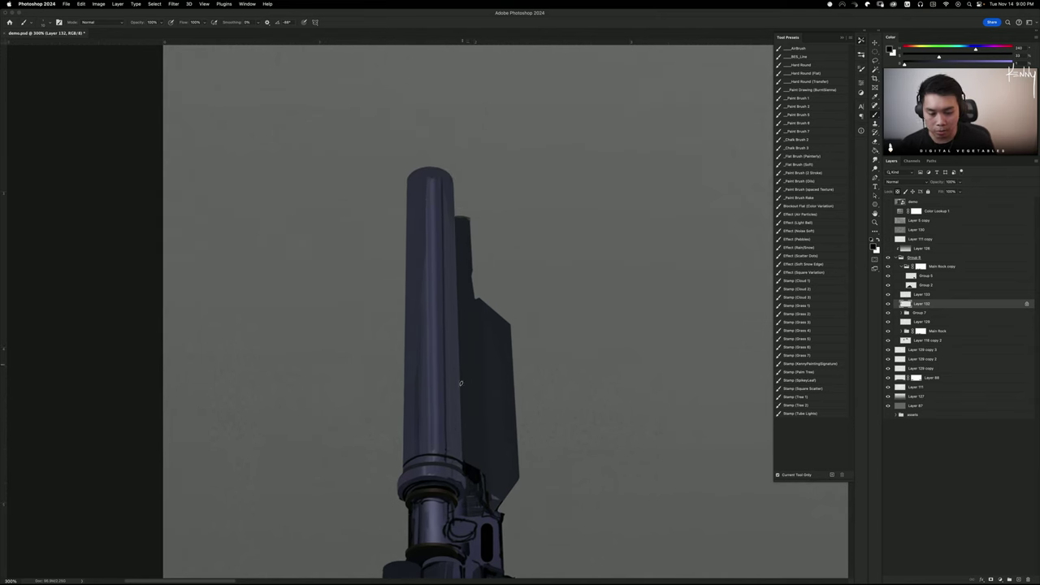
left_click_drag(463, 454, 462, 236)
key("ctrl+z")
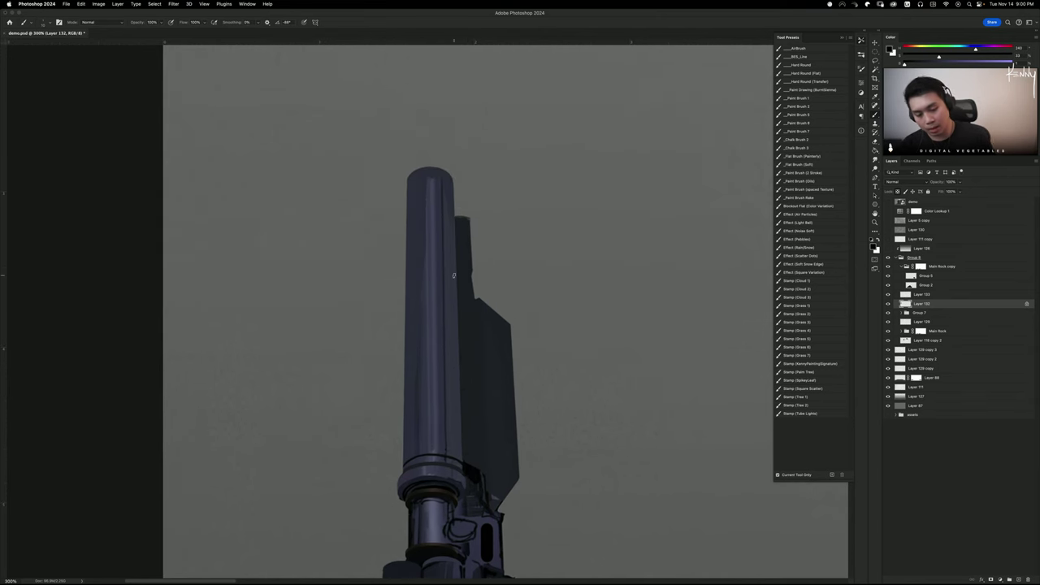
Lasso the top corner of the narrow fin behind the barrel and cut it away to form a slanted edge
key("l")
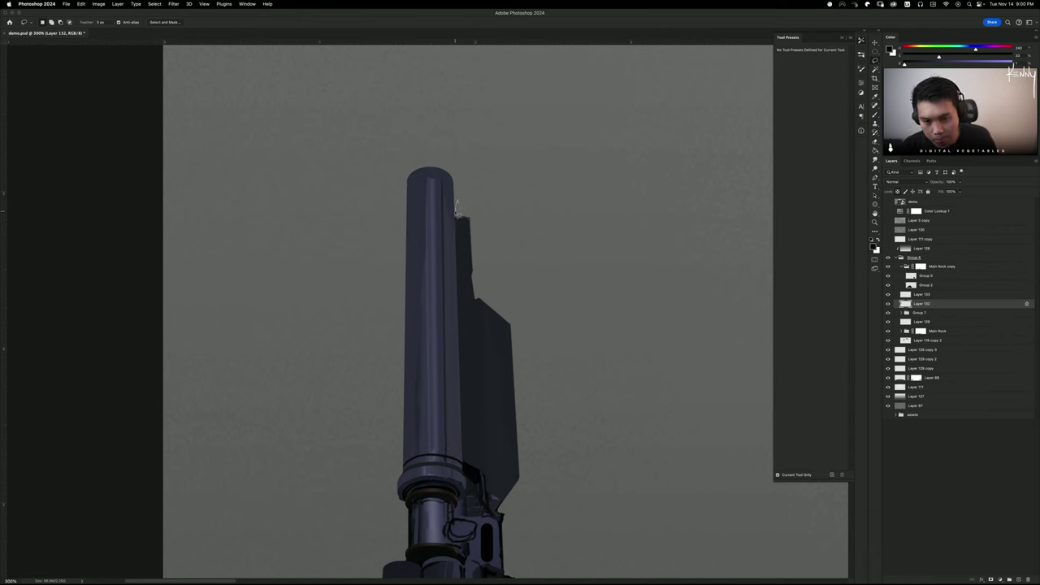
left_click_drag(458, 220, 484, 199)
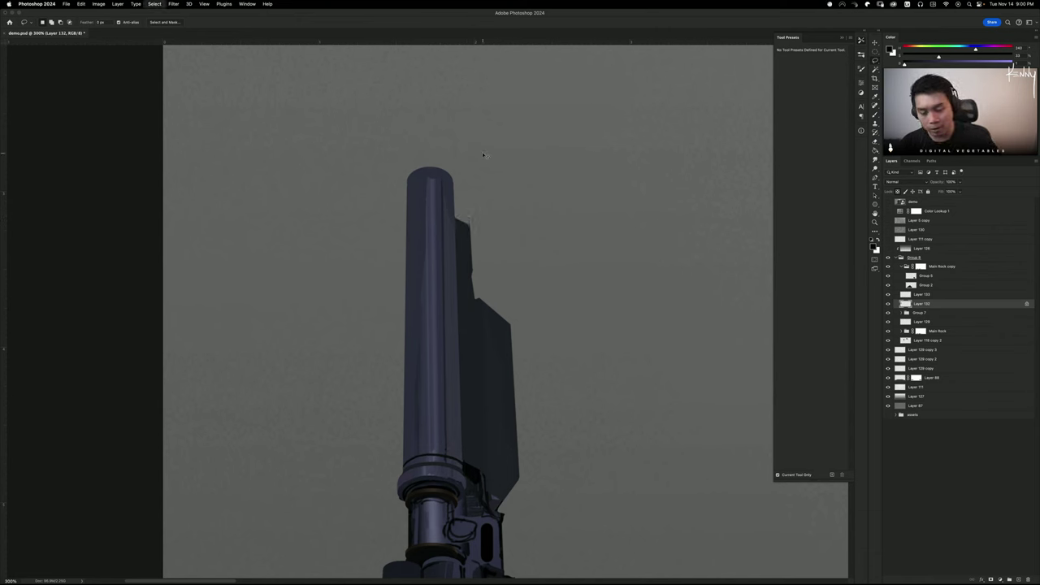
Lasso the whole barrel above the collar, subtracting an ellipse at its base so the selection follows the collar's curved edge
left_click_drag(527, 346, 497, 247)
left_click_drag(478, 349, 493, 328)
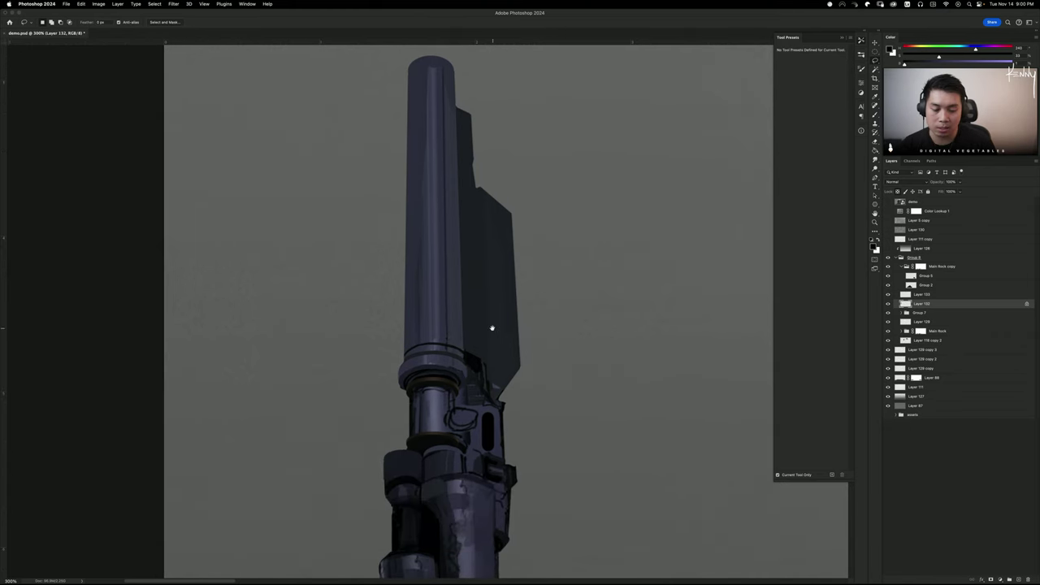
mouse_move(504, 376)
left_mouse_down()
mouse_move(495, 254)
mouse_move(507, 365)
left_mouse_up()
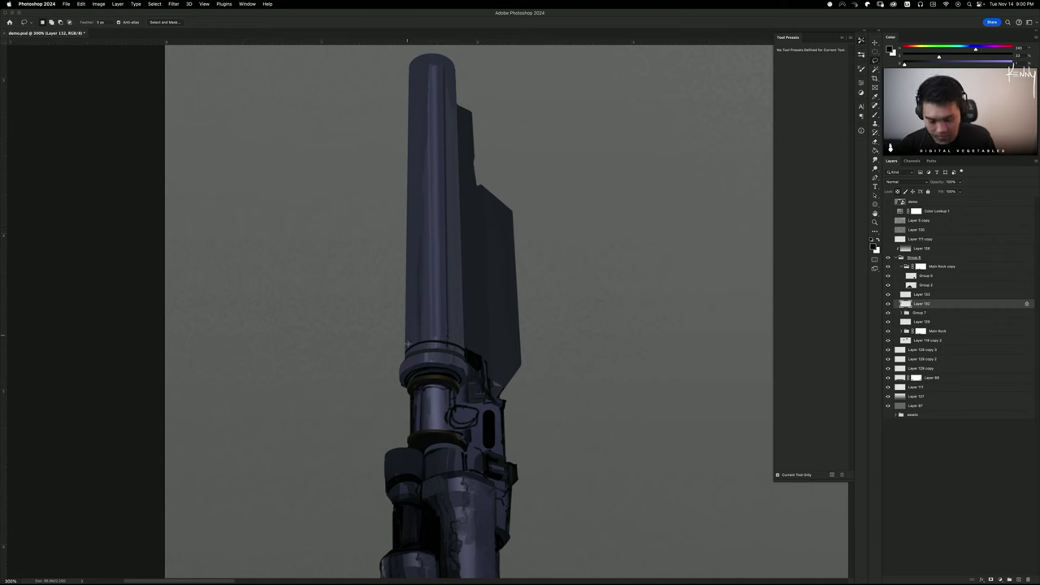
key("m")
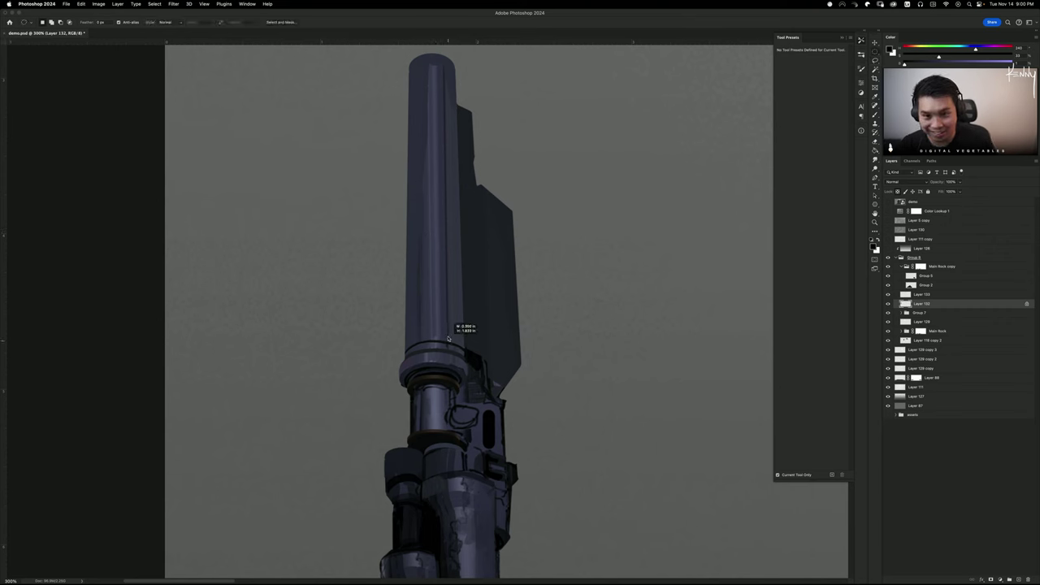
key("l")
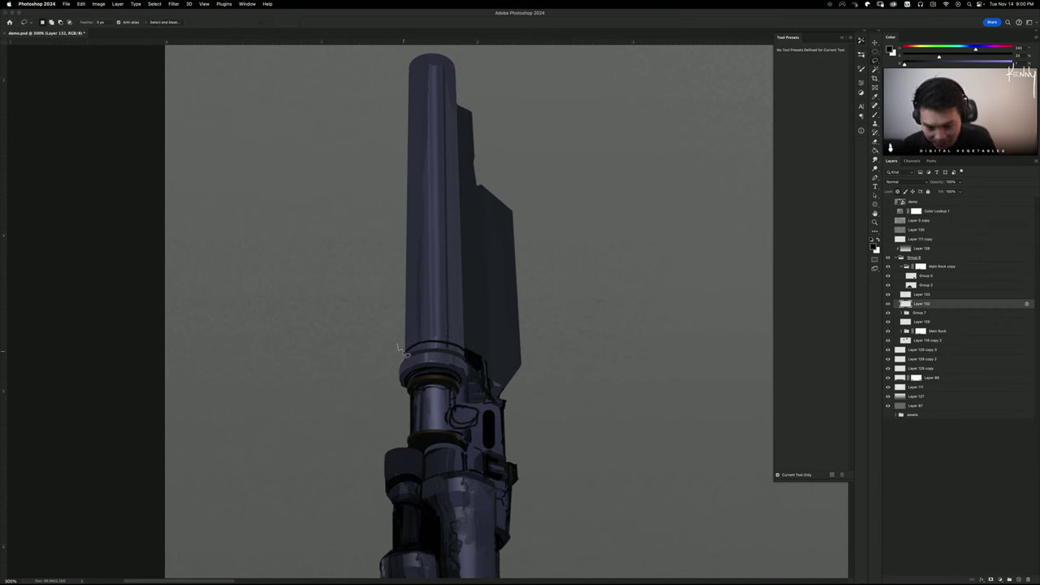
mouse_move(399, 348)
left_mouse_down()
mouse_move(469, 353)
mouse_move(465, 59)
mouse_move(458, 68)
mouse_move(456, 57)
mouse_move(377, 229)
left_mouse_up()
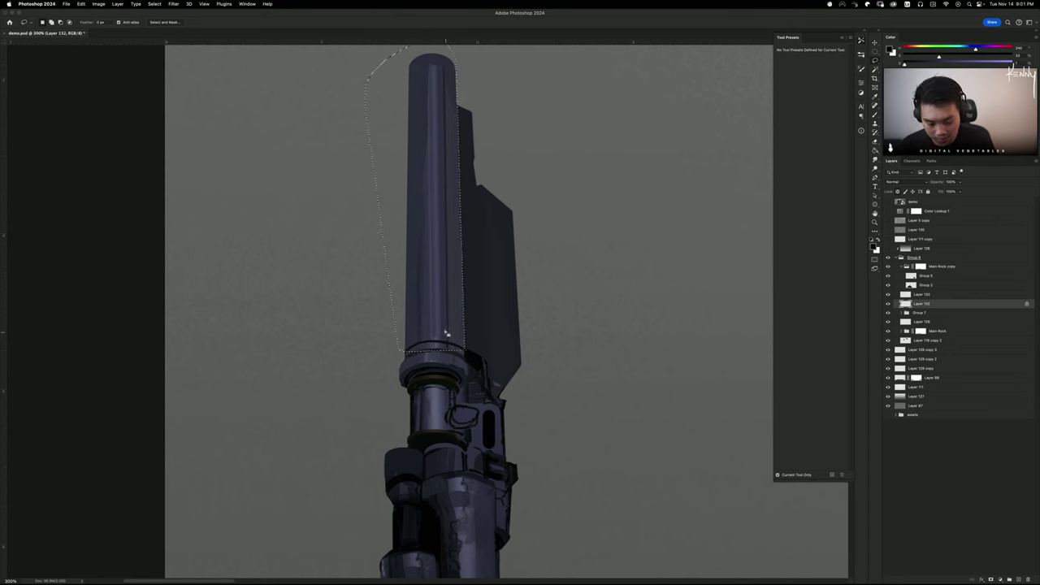
key("m")
left_click_drag(403, 342, 467, 373)
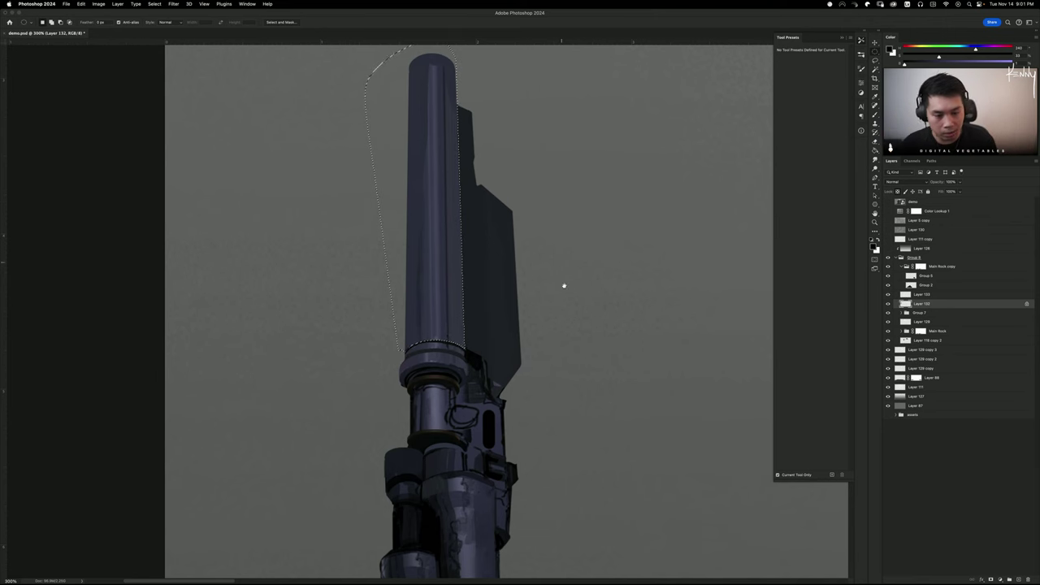
Paint smooth cylindrical shading along the selected barrel with a reduced AirBrush and sampled blue-grey tones, replacing its hard-edged stripes
scroll(564, 286, "up", 2)
key("b")
left_click(801, 49)
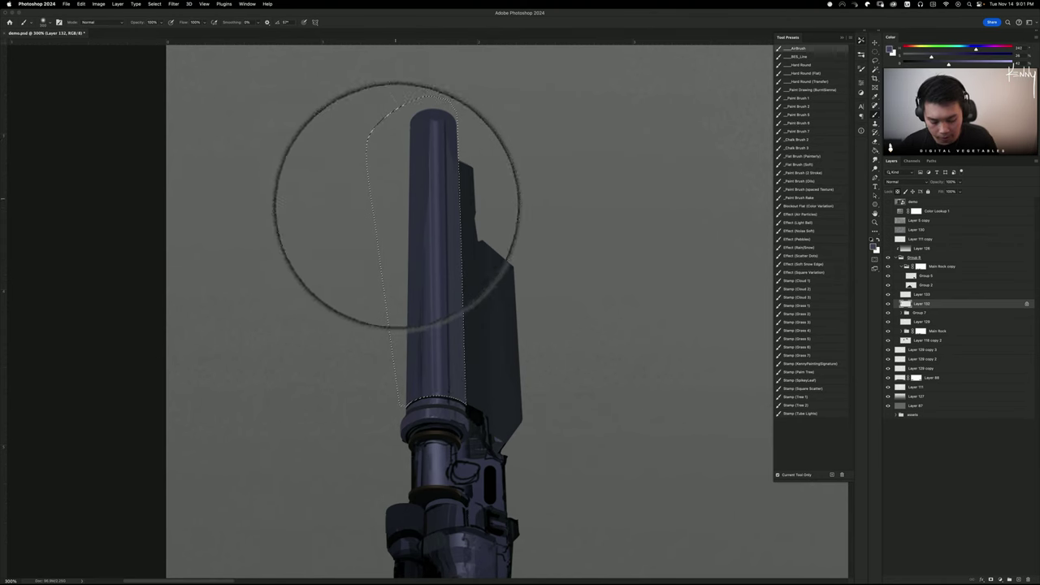
key("[")
key("[")
key("[")
key("[")
key("bracketleft")
key("bracketleft")
key("bracketleft")
left_click_drag(418, 88, 402, 367)
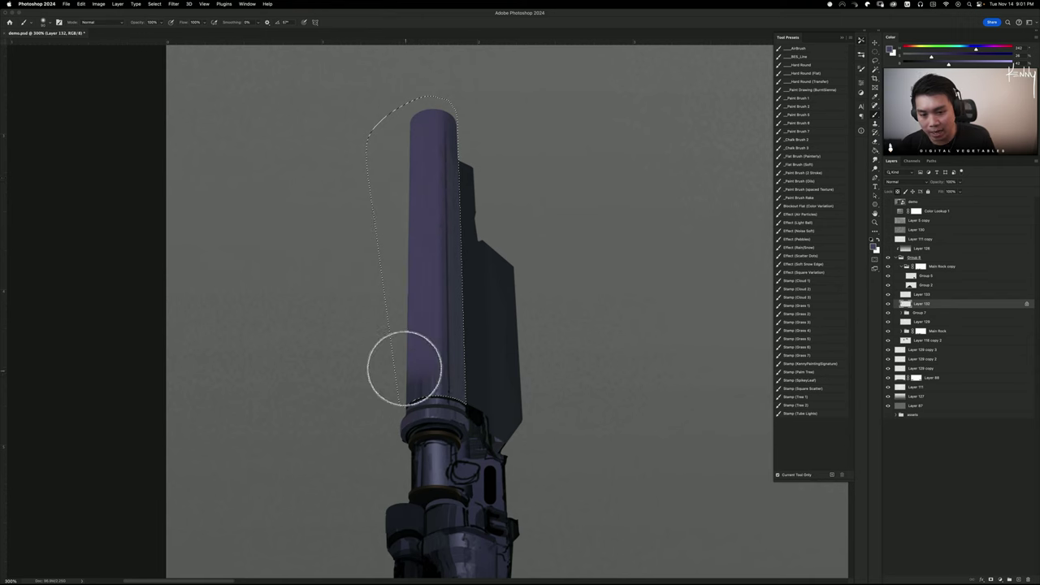
key("super+z")
left_click_drag(411, 68, 390, 400)
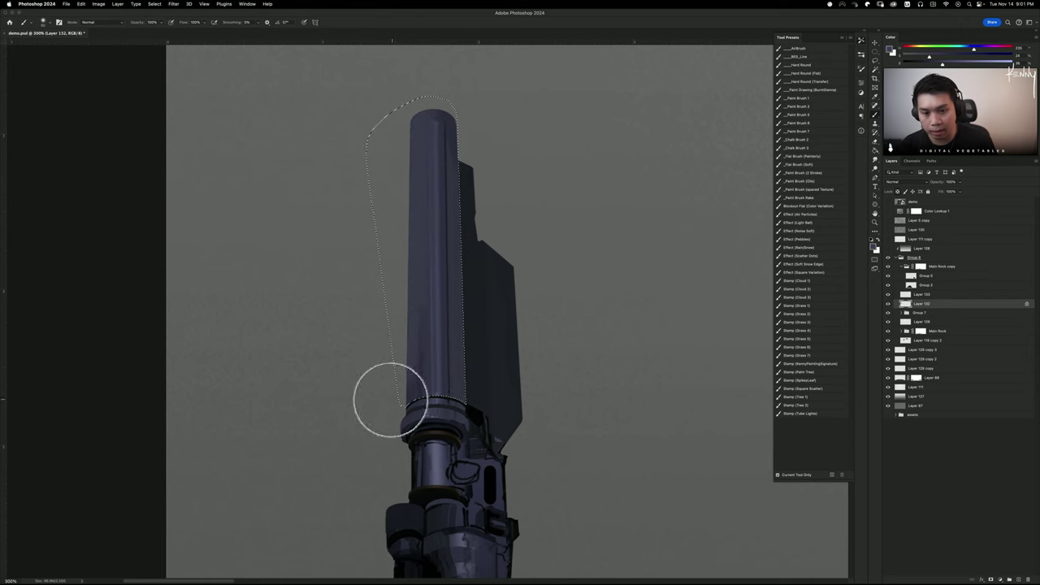
left_click_drag(418, 155, 410, 424)
left_click_drag(410, 122, 407, 347)
left_click_drag(436, 30, 445, 393)
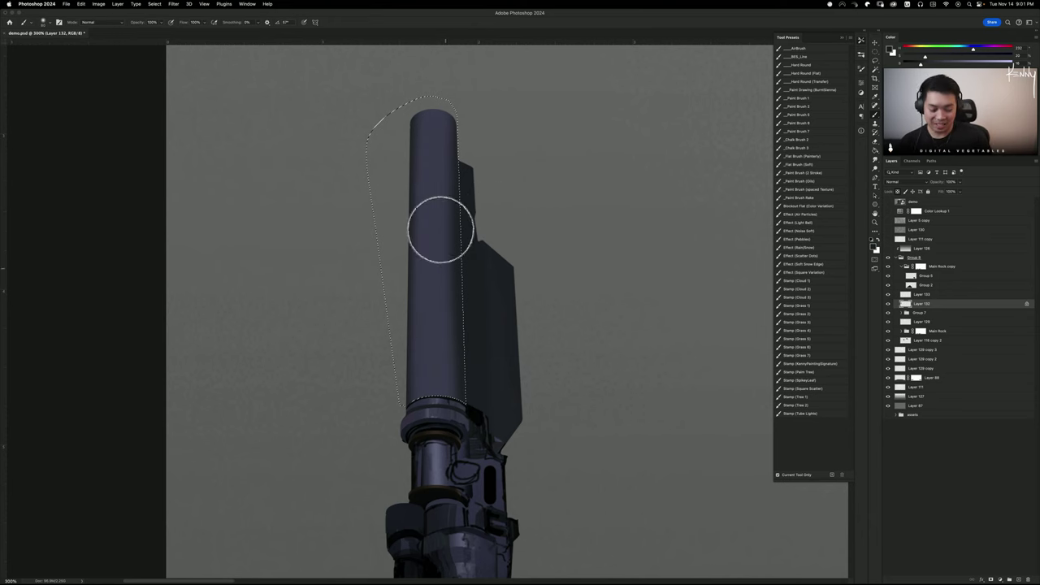
Dodge a soft lengthwise highlight down the centre of the selected barrel with straight strokes between its base and tip
key("o")
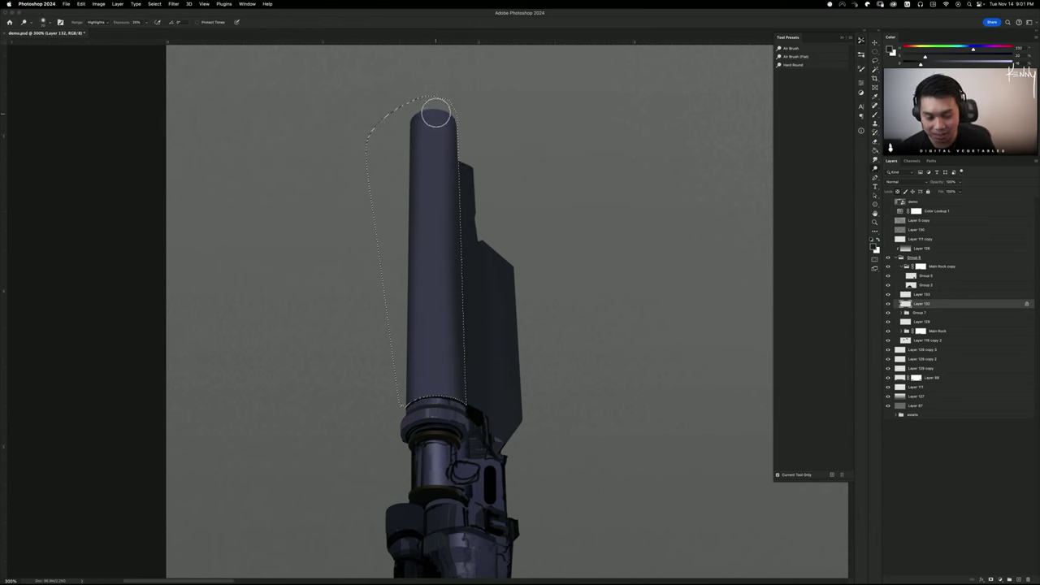
left_click(439, 406, "shift")
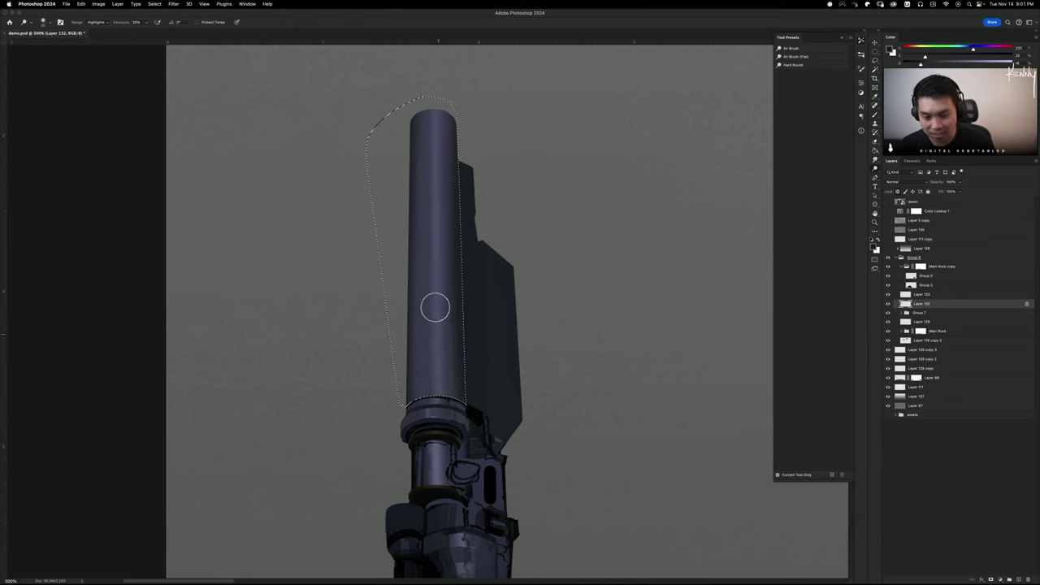
left_click(434, 93, "shift")
key("super+z")
left_click(430, 400)
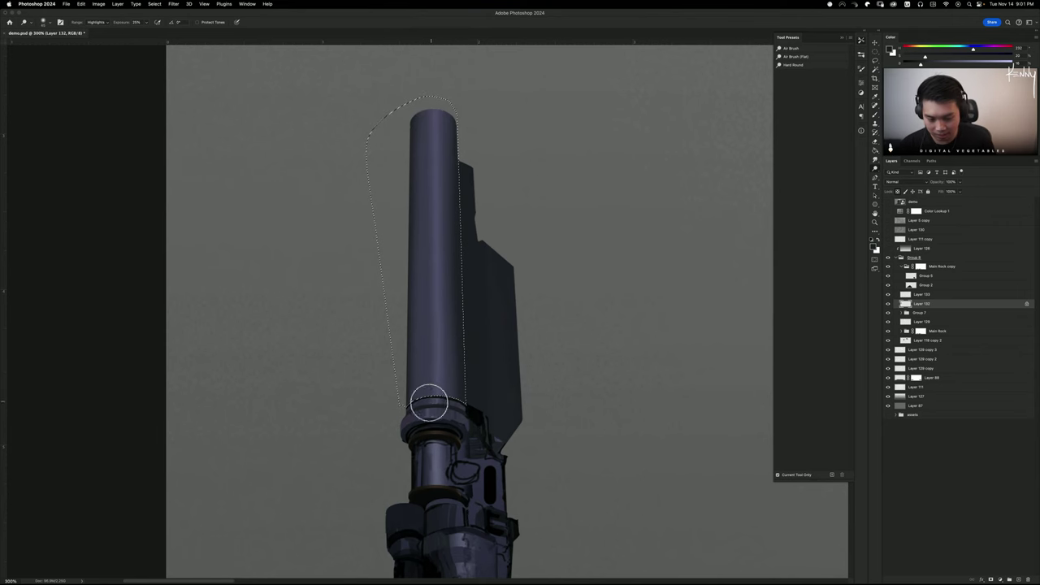
left_click(426, 97, "shift")
Dodge a thin rim light along the barrel's left edge with a small brush and deselect the barrel
key("b")
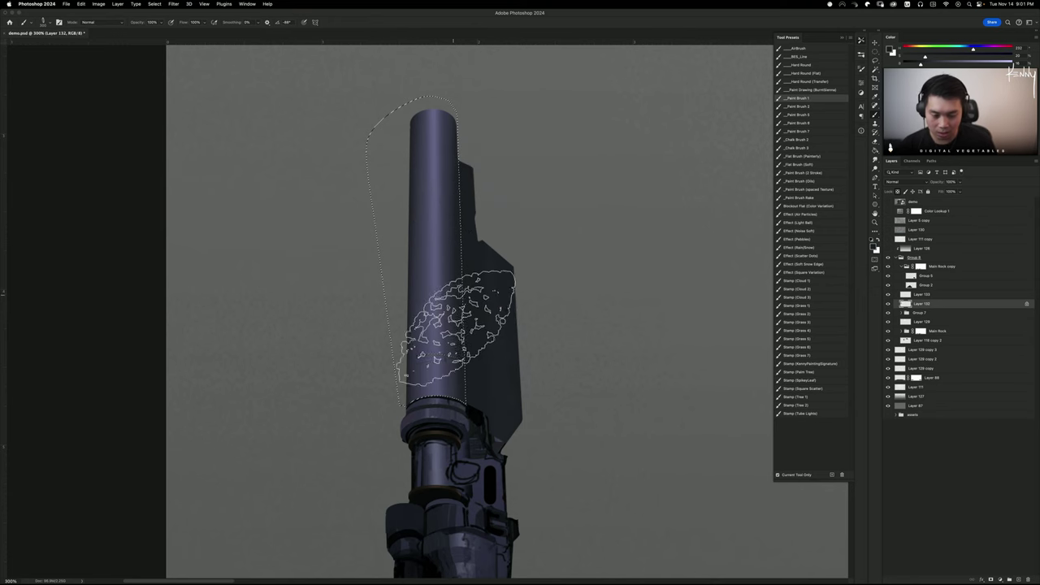
key("o")
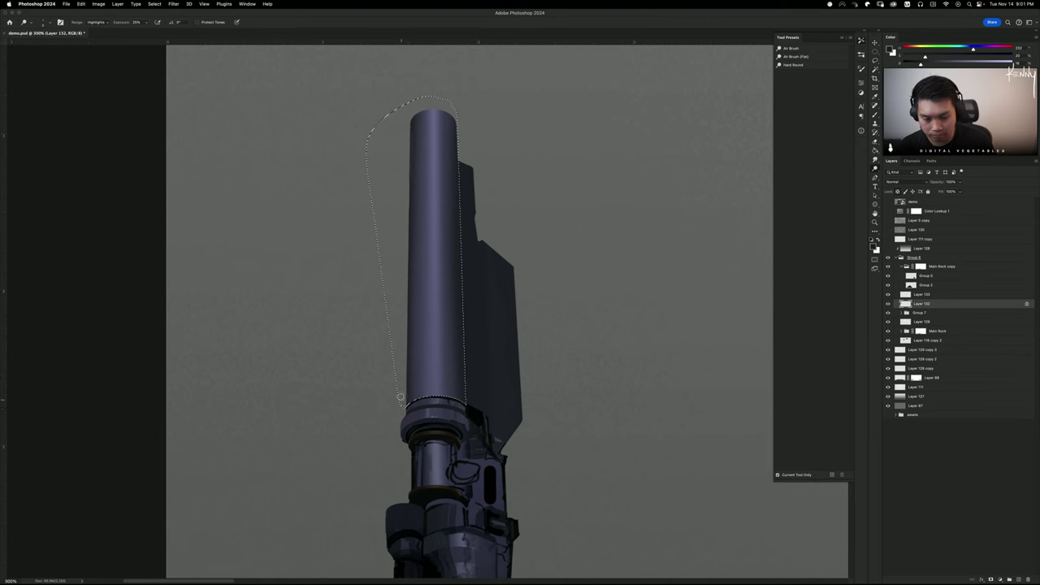
left_click_drag(406, 406, 388, 117)
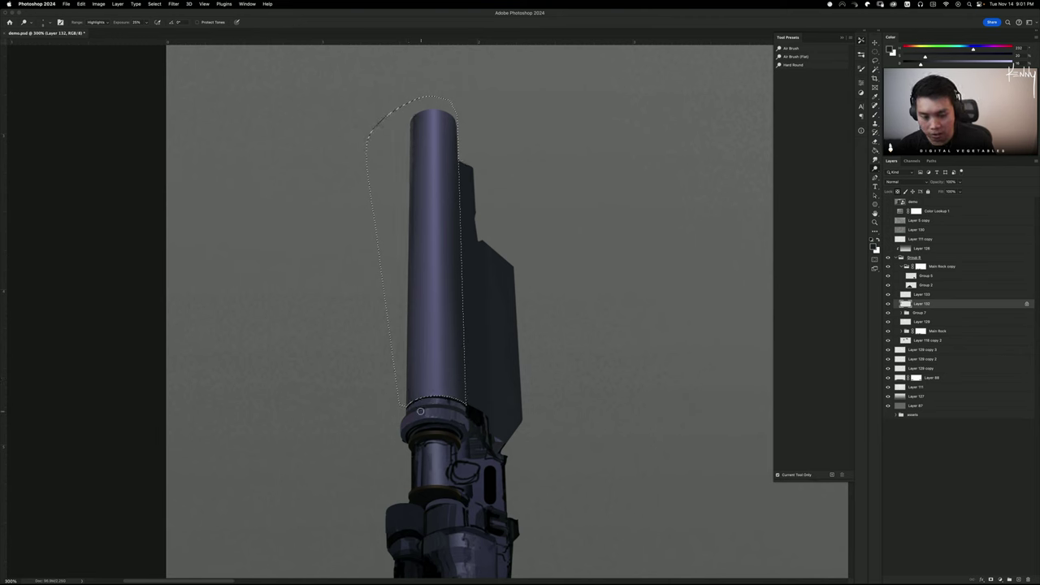
left_click_drag(406, 407, 409, 102)
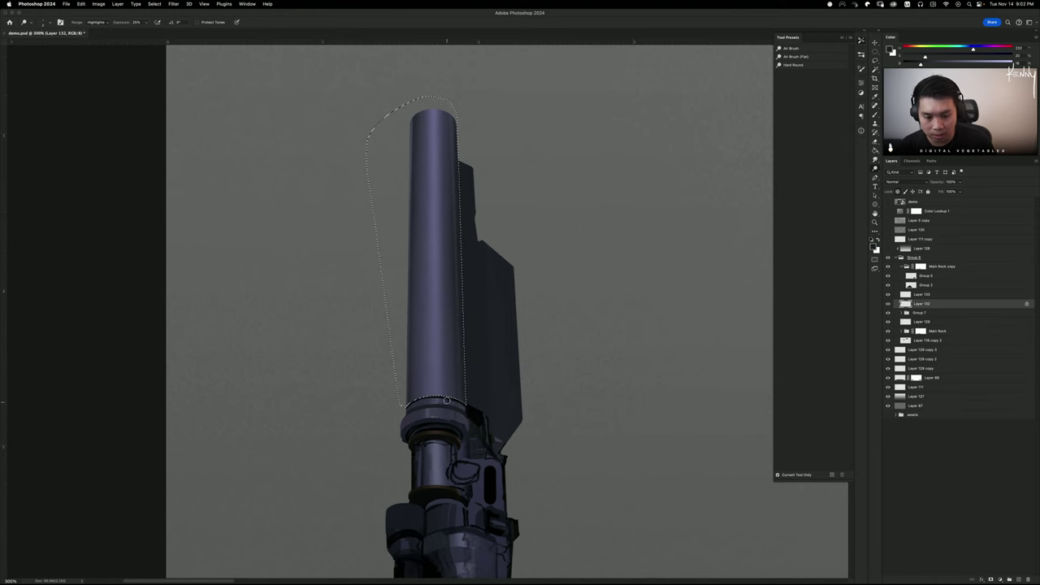
key("super+d")
key("super+minus")
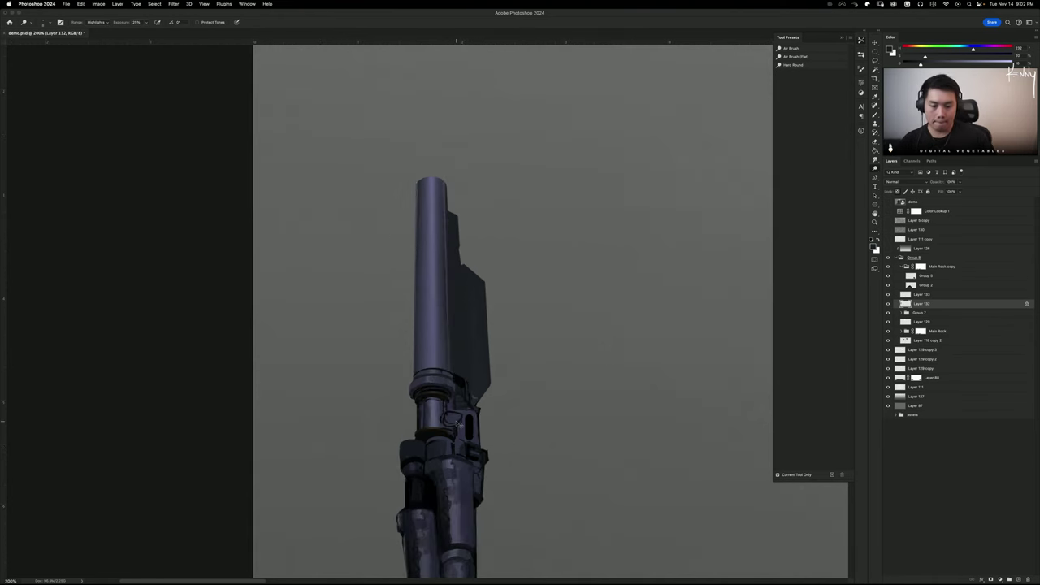
Restore the barrel selection and copy and paste the shaded barrel onto a new layer
key("super+shift+d")
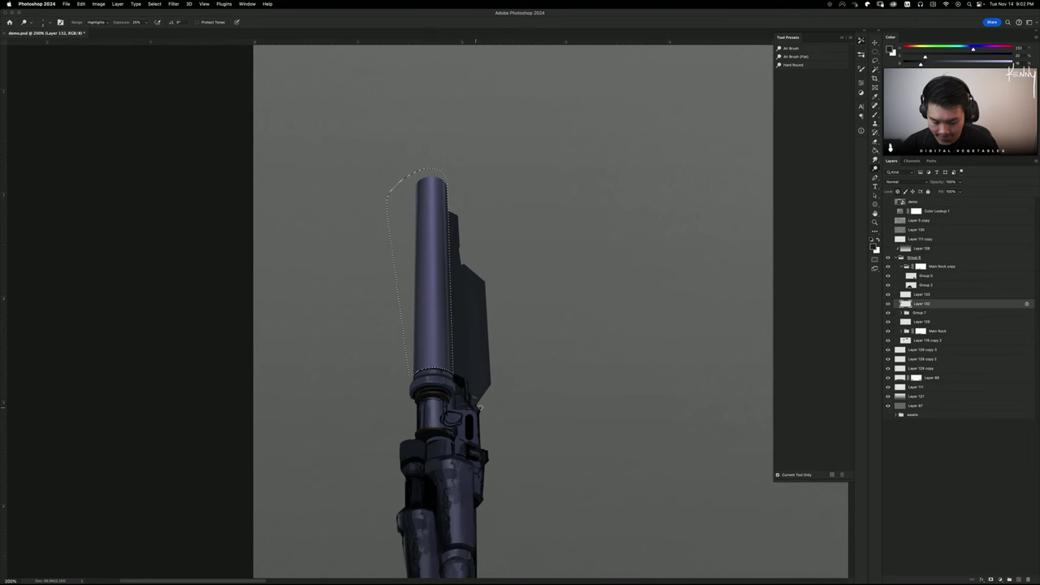
key("super+plus")
key("super+c")
key("super+v")
key("b")
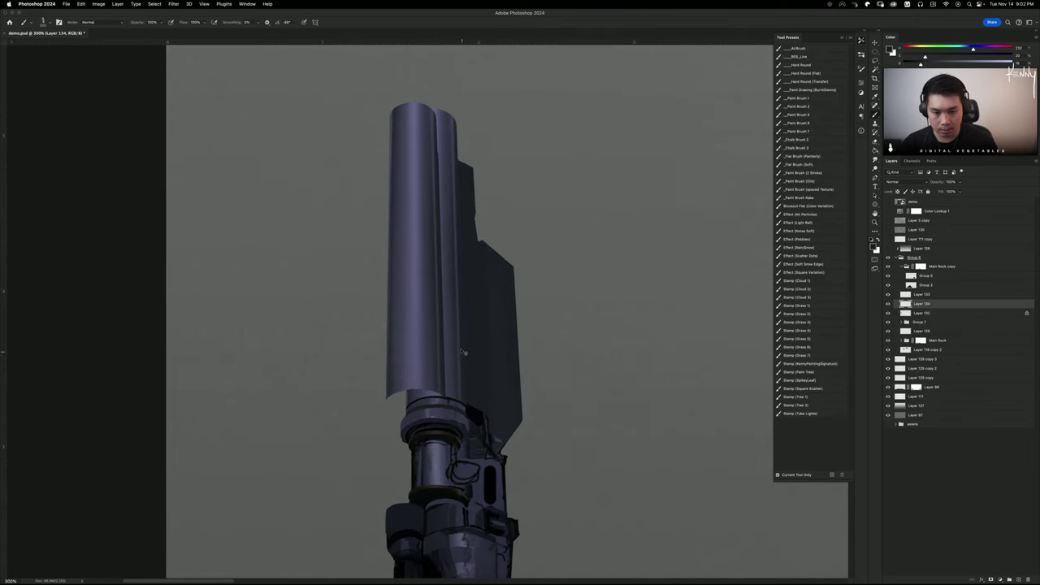
Flip the pasted barrel vertically, move it over the cannon arm's lower right barrel, and flip it vertically again
key("super+t")
right_click(436, 327)
left_click(468, 498)
key("super+minus")
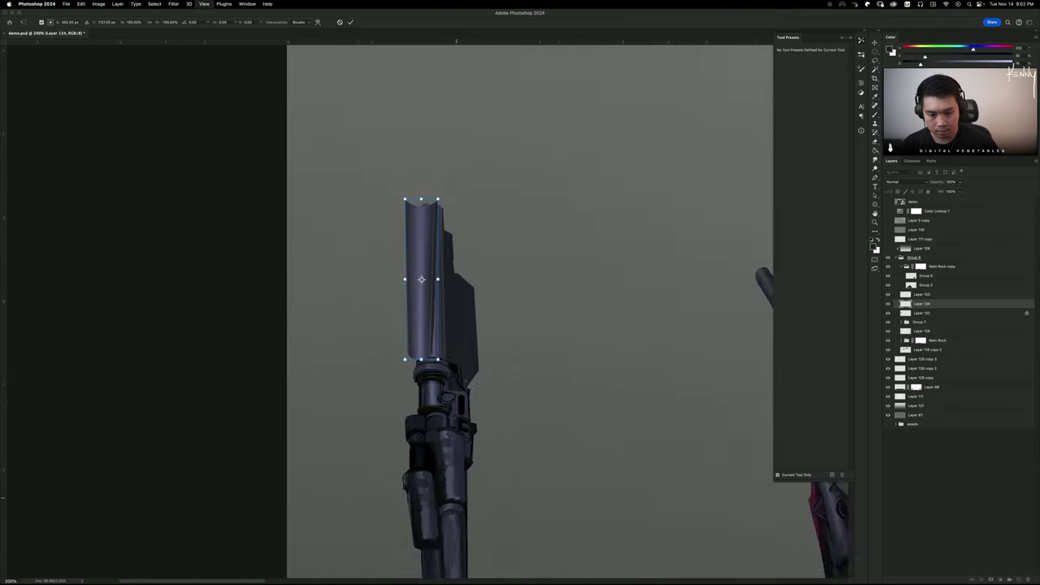
key("super+minus")
left_click_drag(422, 306, 444, 488)
right_click(444, 488)
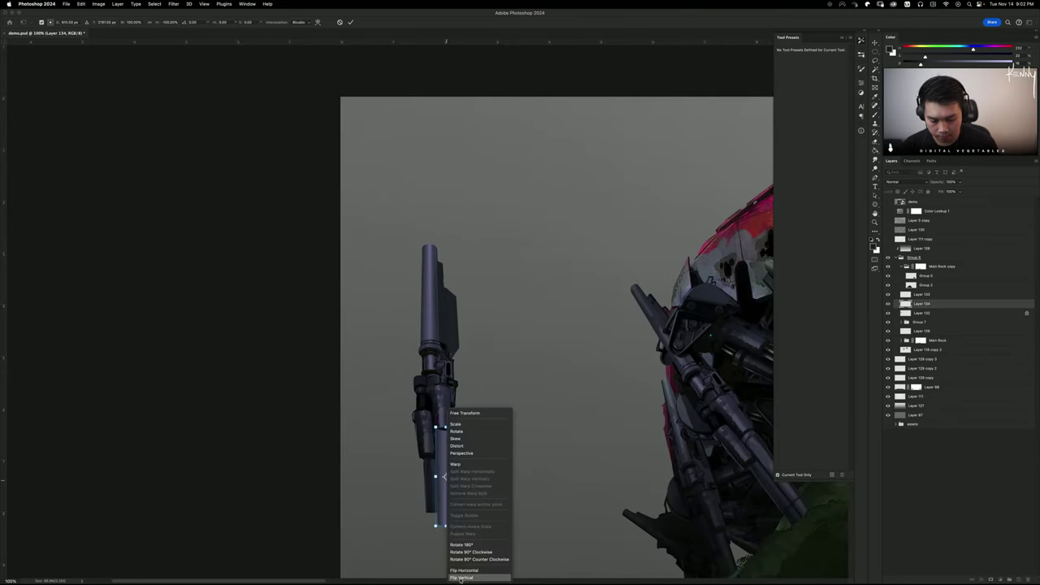
left_click(457, 570)
key("Return")
key("b")
key("super+plus")
scroll(460, 578, "down", 10)
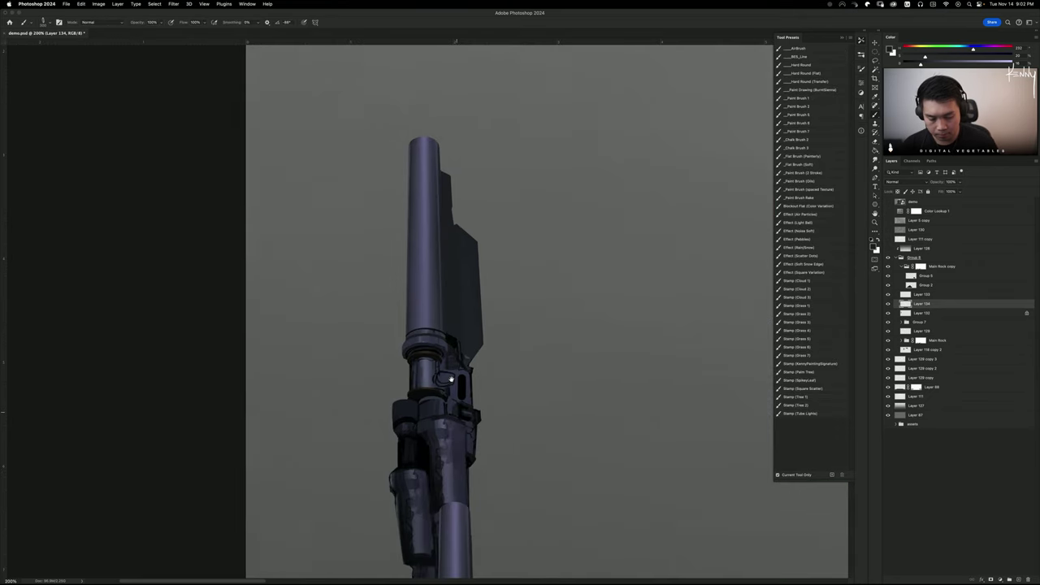
key("super+t")
right_click(428, 388)
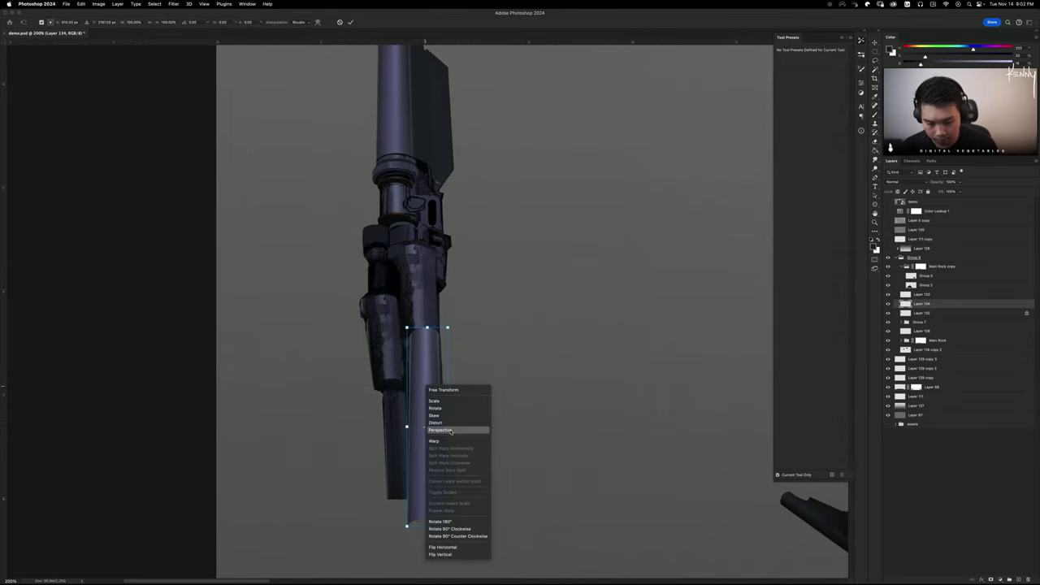
left_click(440, 430)
left_click_drag(406, 327, 423, 358)
key("Escape")
Scale down the pasted barrel and position it over the lower right barrel, just below the collar
key("super+t")
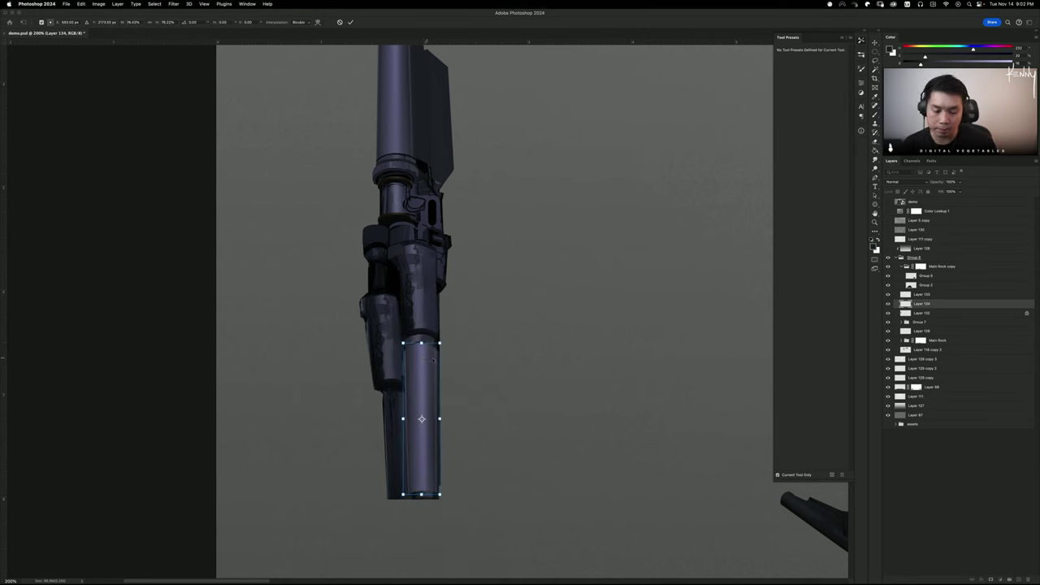
left_click_drag(440, 343, 438, 350)
left_click_drag(422, 362, 421, 359)
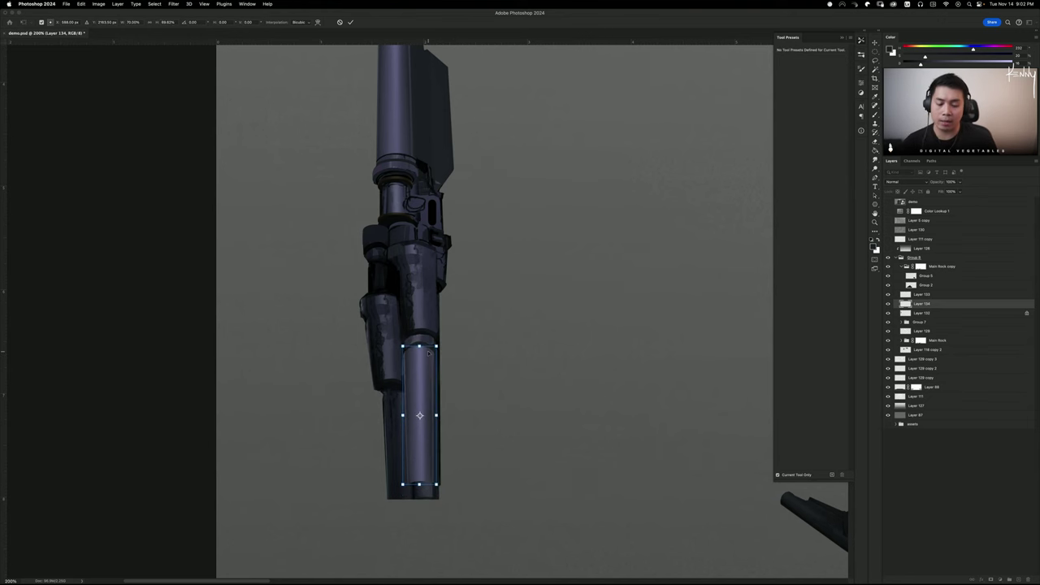
key("Return")
key("b")
Stretch the pasted barrel lengthwise down to the end of the lower right barrel
key("ctrl+t")
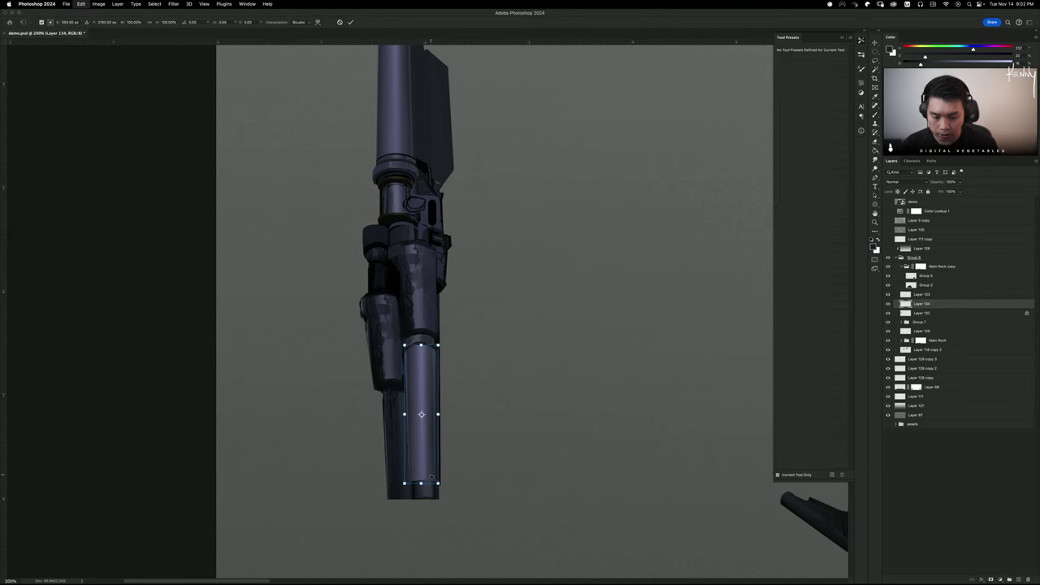
left_click_drag(420, 477, 420, 498)
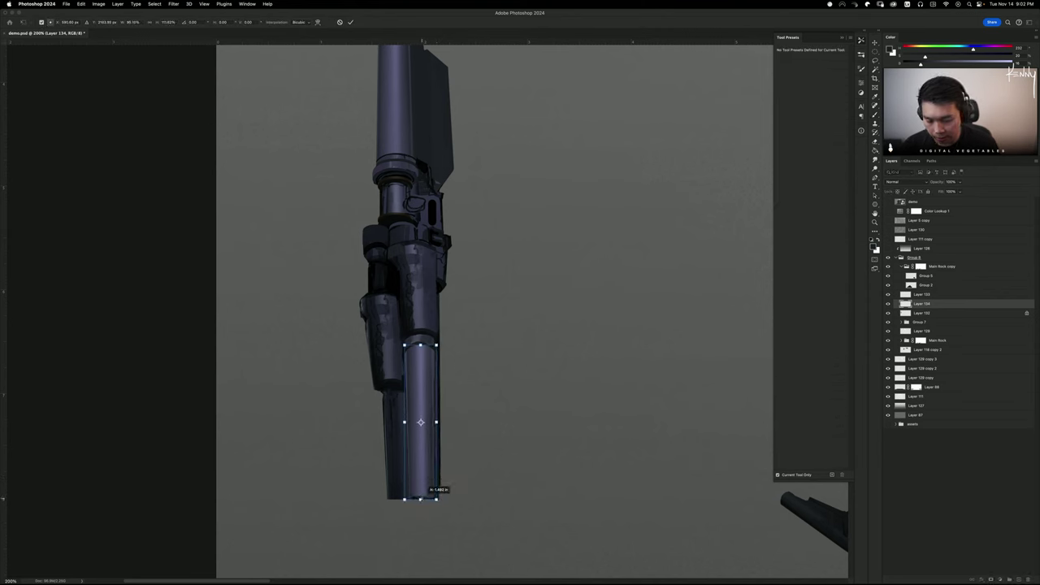
key("Return")
key("b")
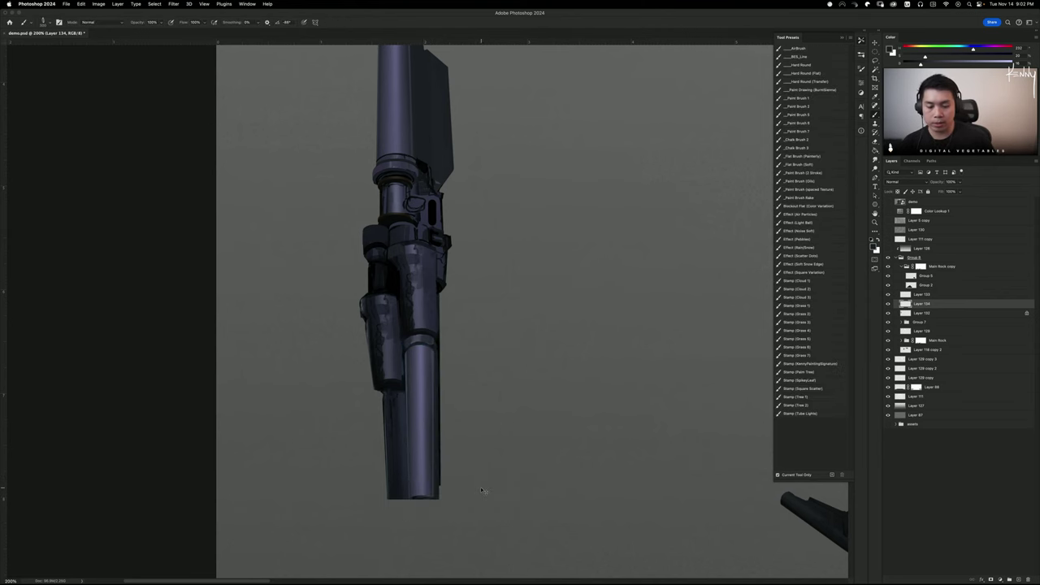
Rotate the pasted barrel slightly and narrow it to fit the edges of the lower right barrel
key("ctrl+t")
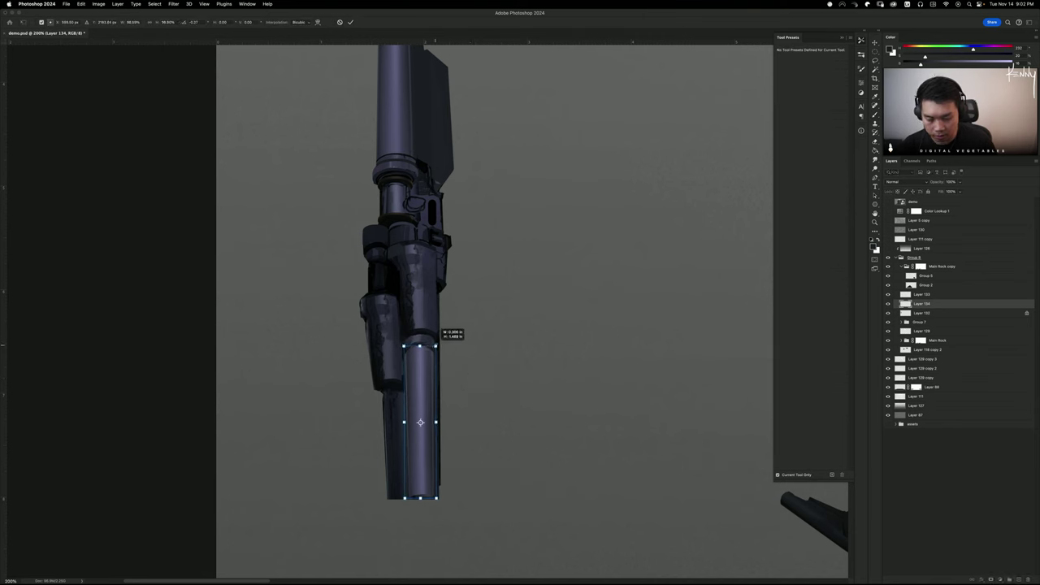
left_click_drag(435, 345, 434, 347)
left_click_drag(437, 422, 435, 420)
key("Return")
key("b")
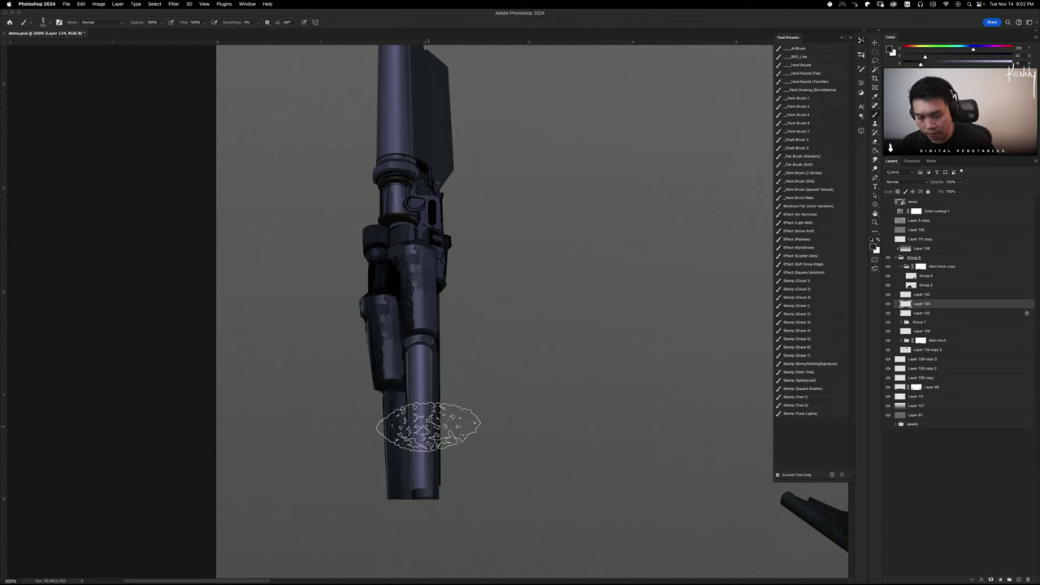
Try to duplicate the pasted barrel over the lower left barrel and place the duplicate beneath it in the layer order
scroll(504, 394, "up", 2)
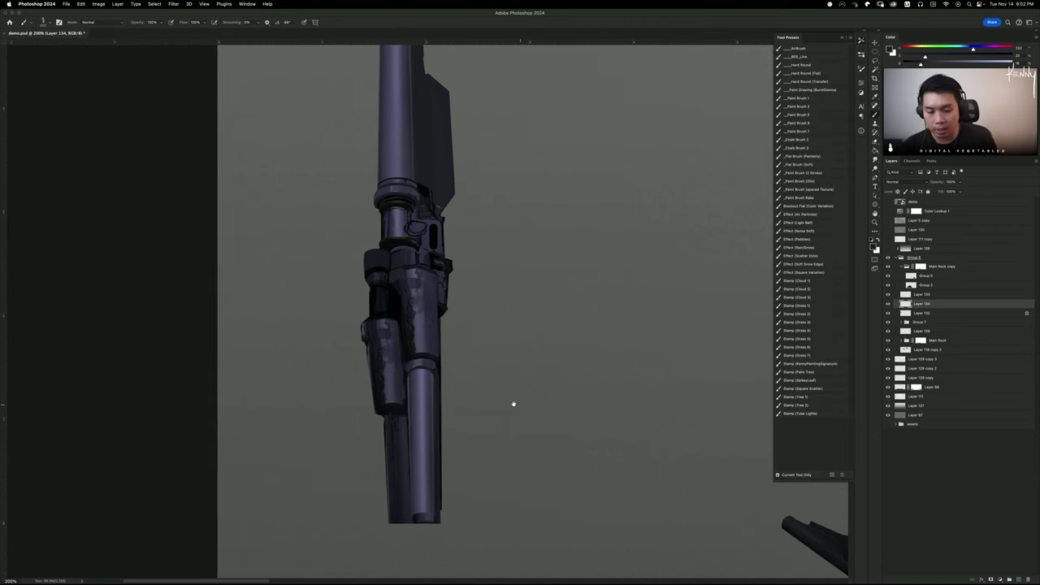
left_click_drag(522, 395, 497, 395)
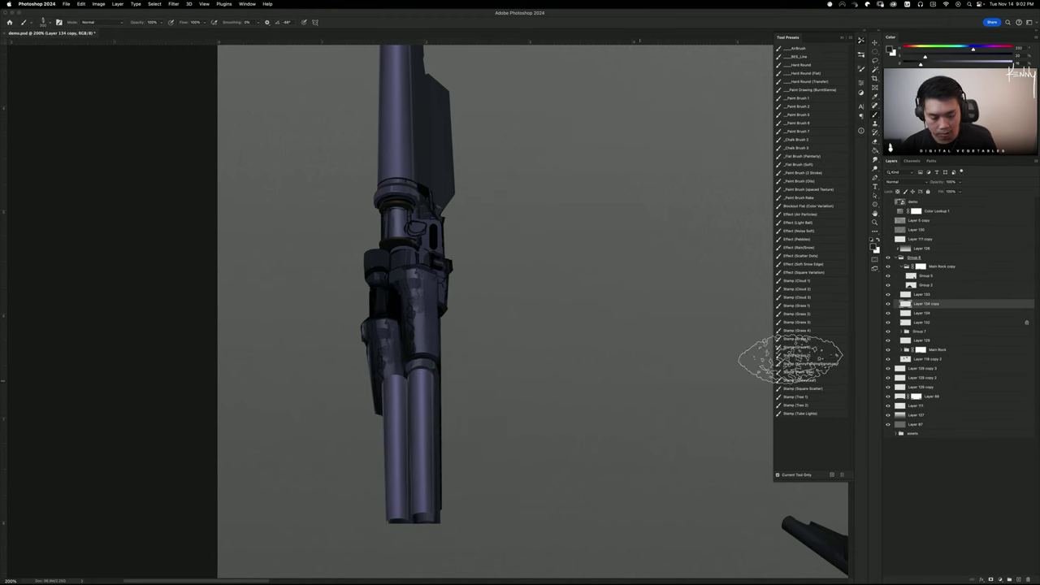
left_click_drag(935, 304, 930, 312)
key("super+z")
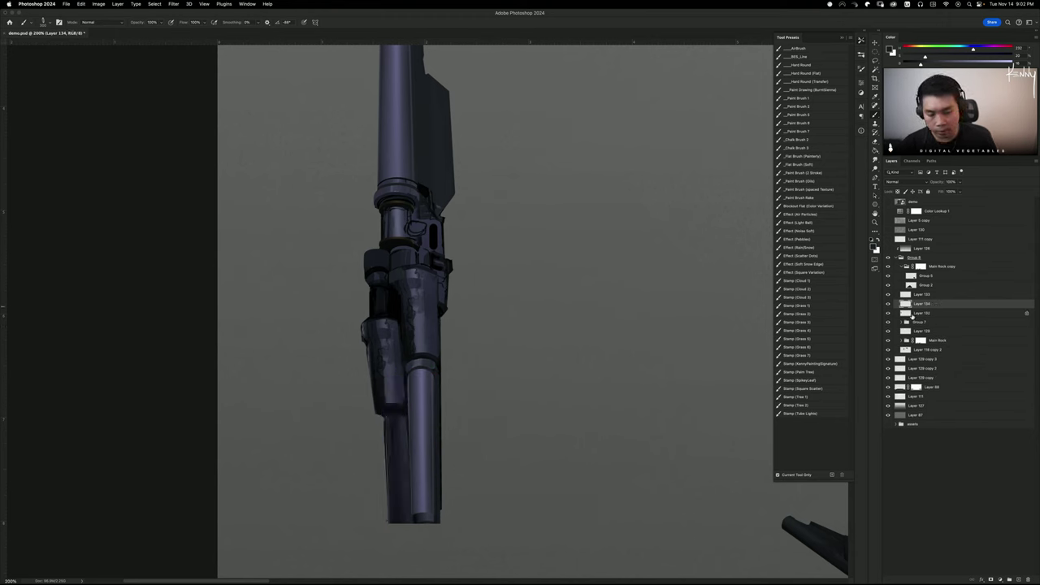
Show Layer 132 alone to check its contents, restore the other layers, and make Layer 132 active
left_click(888, 313, "alt")
left_click(888, 313, "alt")
left_click(922, 313)
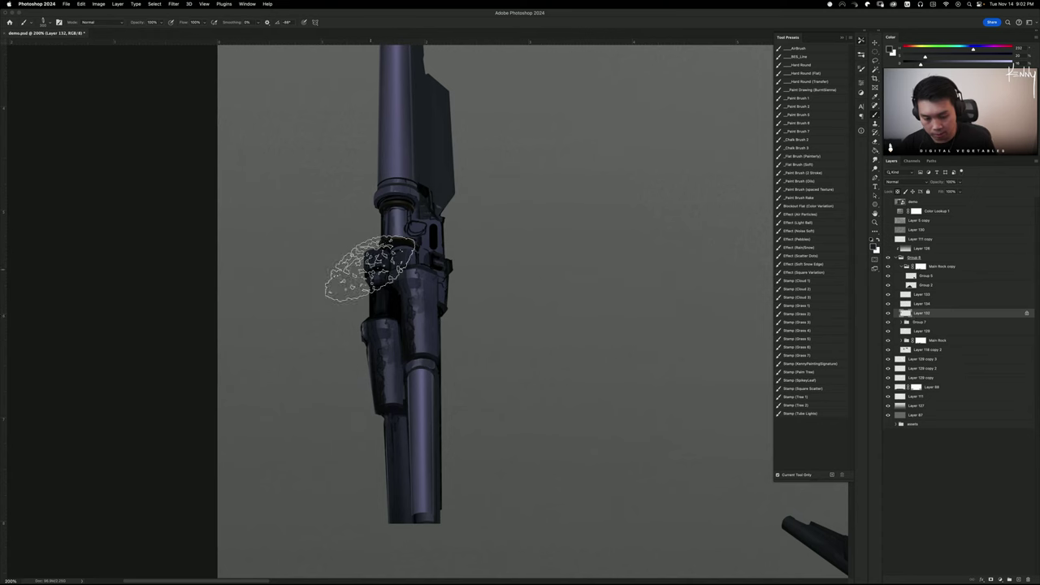
Lasso the dark strip along the outer edge of the lower right barrel on Layer 132 and remove it
key("l")
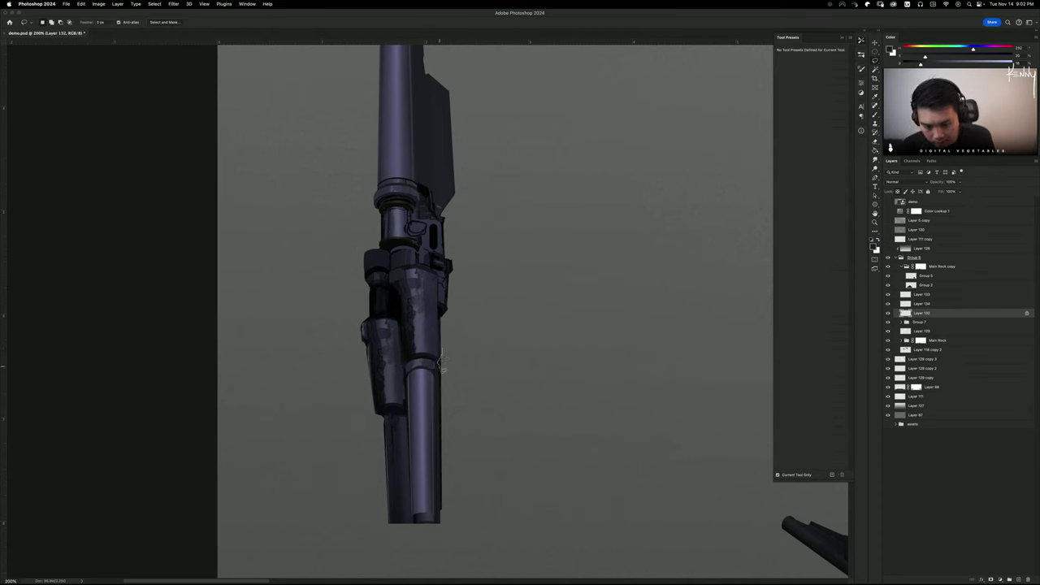
mouse_move(438, 379)
left_mouse_down()
mouse_move(440, 525)
mouse_move(496, 423)
left_mouse_up()
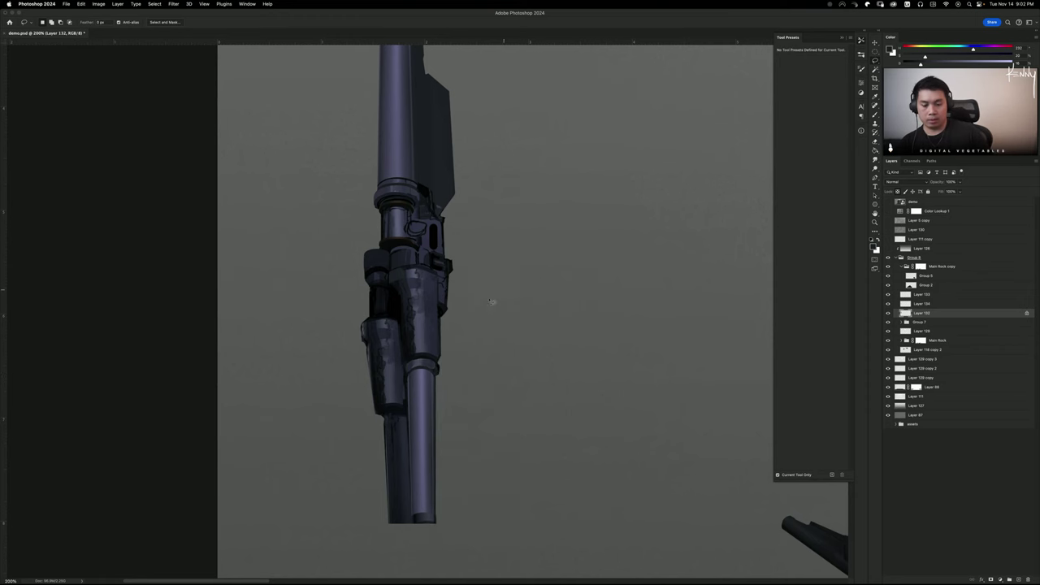
scroll(491, 302, "up", 3)
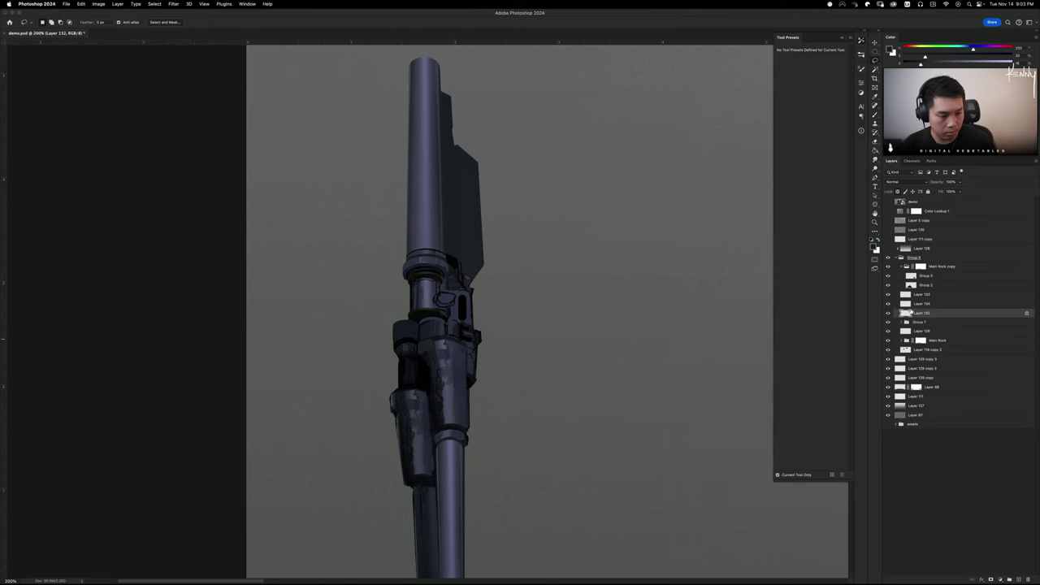
Check what Layer 134 contains by toggling its visibility, and delete that layer
left_click(889, 304)
left_click(889, 304)
left_click(922, 305)
key("BackSpace")
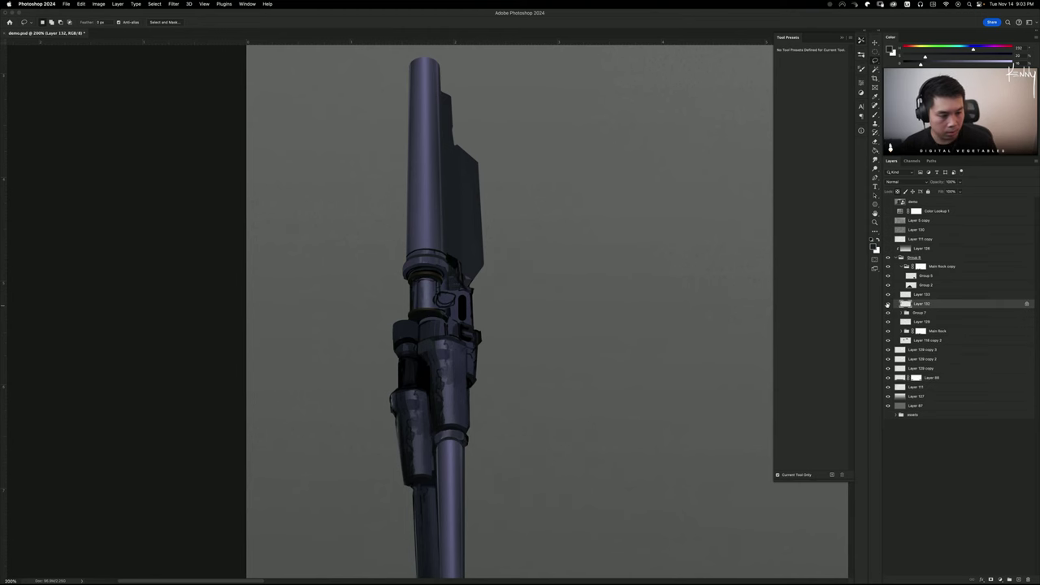
Paste another copy of the shaded barrel and transform it to cover the lower left barrel down to its end
scroll(609, 251, "down", 3)
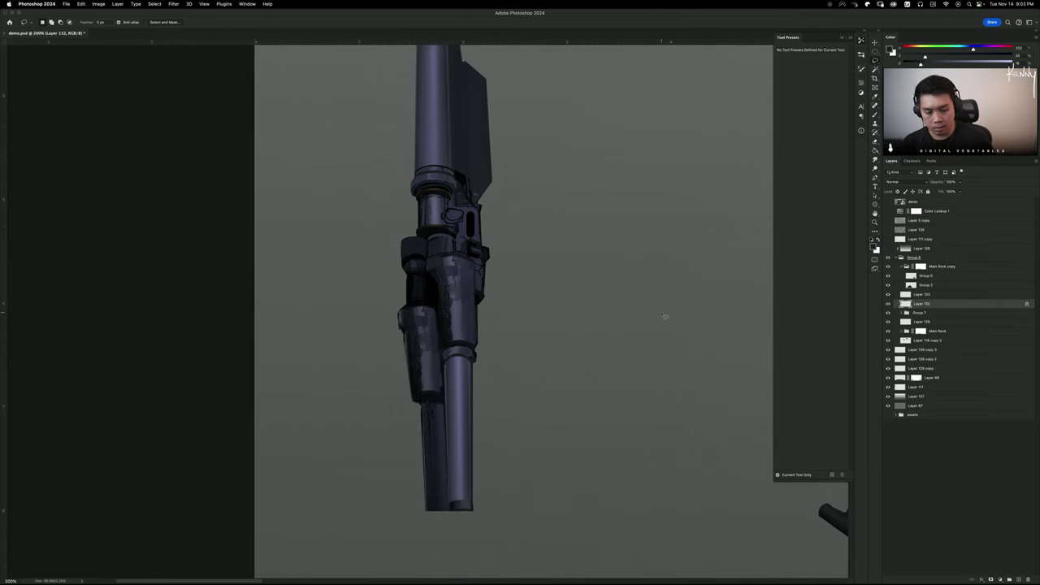
key("super+v")
key("b")
mouse_move(582, 280)
left_mouse_down()
mouse_move(477, 367)
mouse_move(462, 394)
mouse_move(414, 359)
mouse_move(480, 377)
mouse_move(475, 359)
mouse_move(452, 334)
mouse_move(439, 392)
left_mouse_up()
key("super+t")
right_click(461, 393)
left_click(478, 554)
left_click_drag(425, 424, 432, 359)
Flip the pasted barrel vertically and reshape it so its upper end is wider than its lower end
right_click(442, 489)
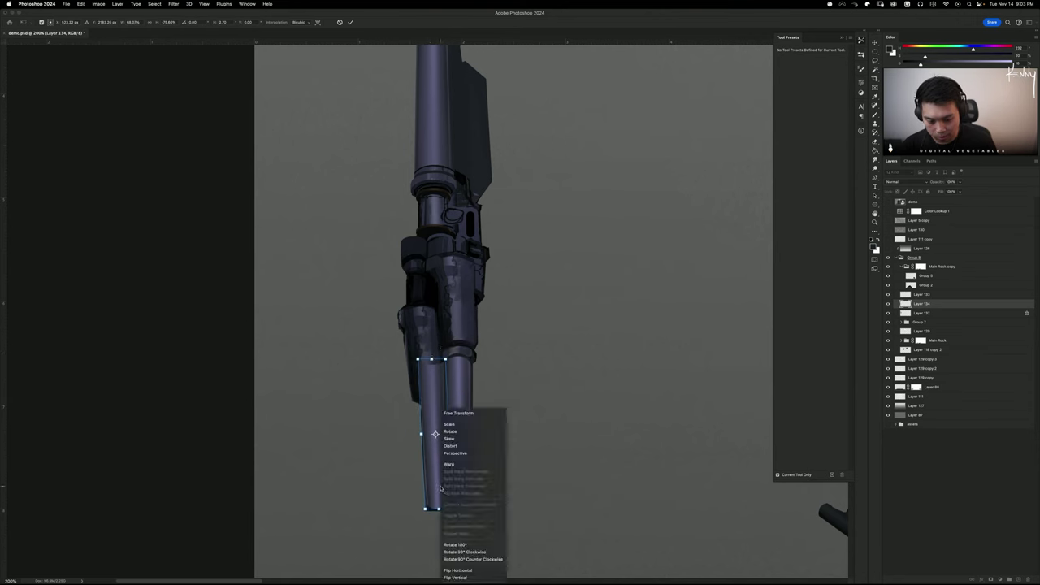
left_click(438, 409)
right_click(437, 400)
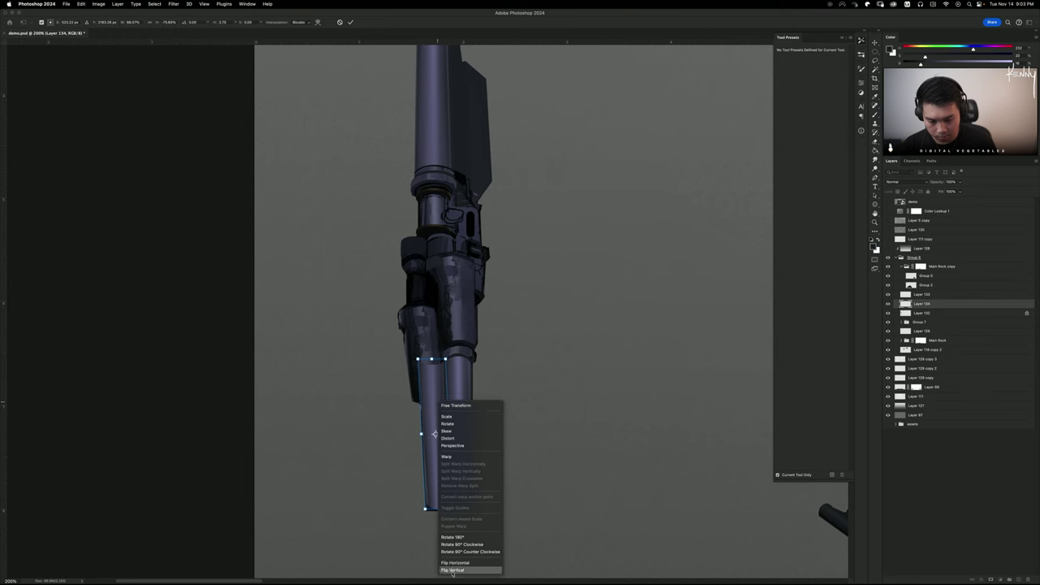
left_click(460, 570)
right_click(434, 389)
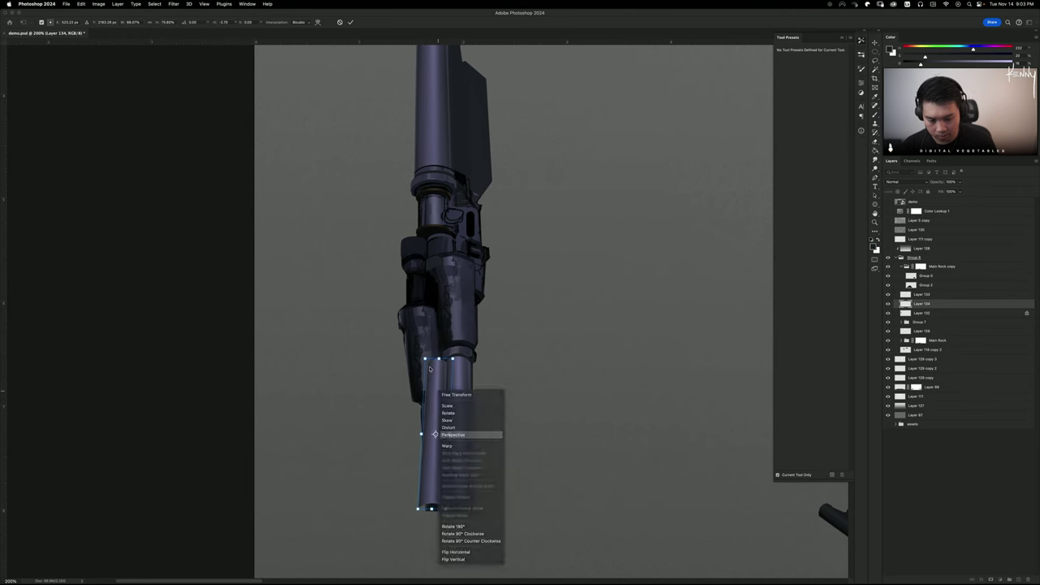
left_click(455, 556)
mouse_move(425, 358)
left_mouse_down()
mouse_move(411, 359)
mouse_move(429, 359)
left_mouse_up()
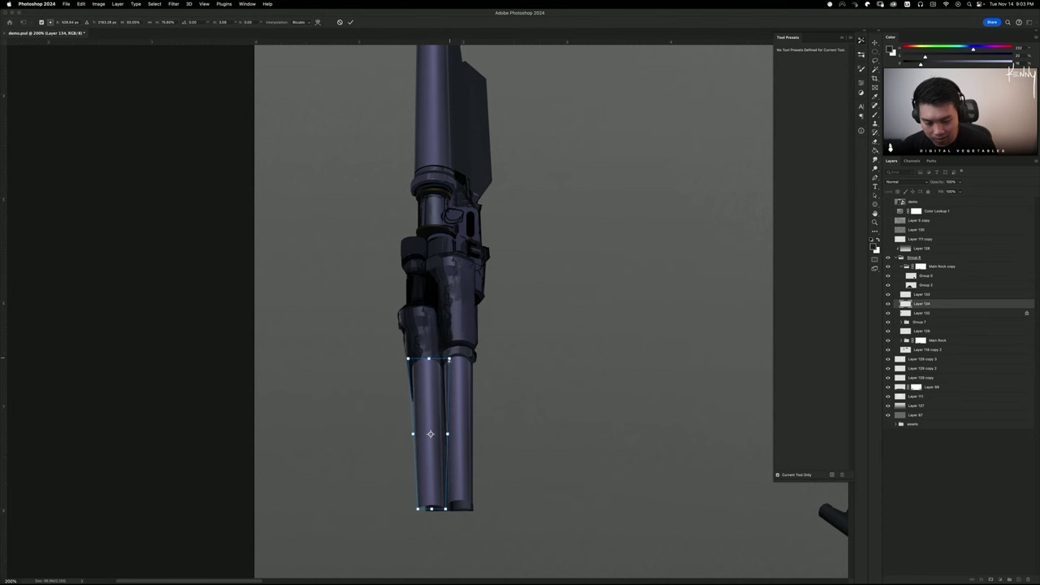
key("Return")
Scale and slightly rotate the pasted barrel to match the width and slant of the lower left barrel
key("ctrl+t")
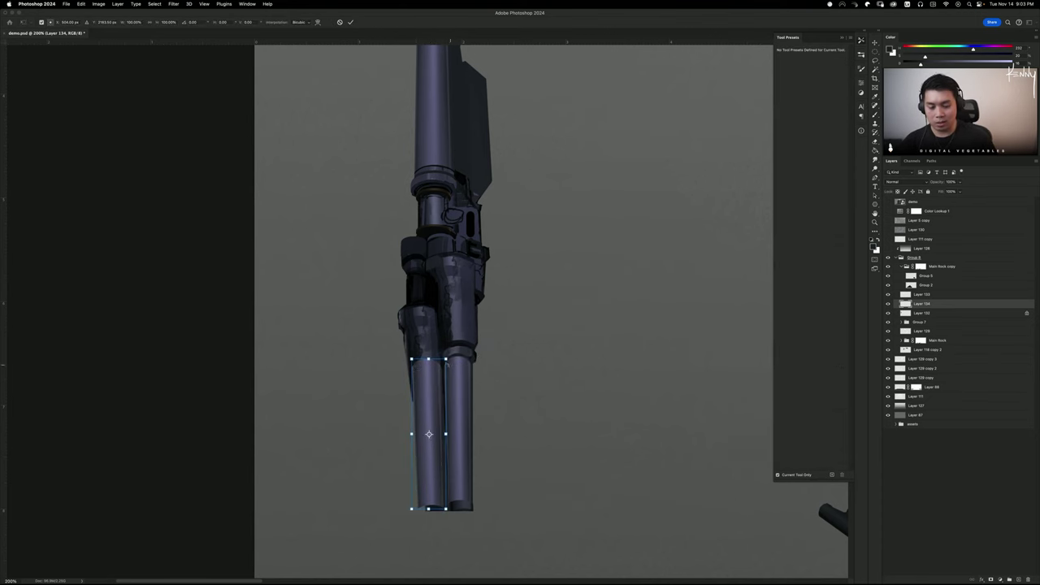
left_click_drag(411, 358, 413, 363)
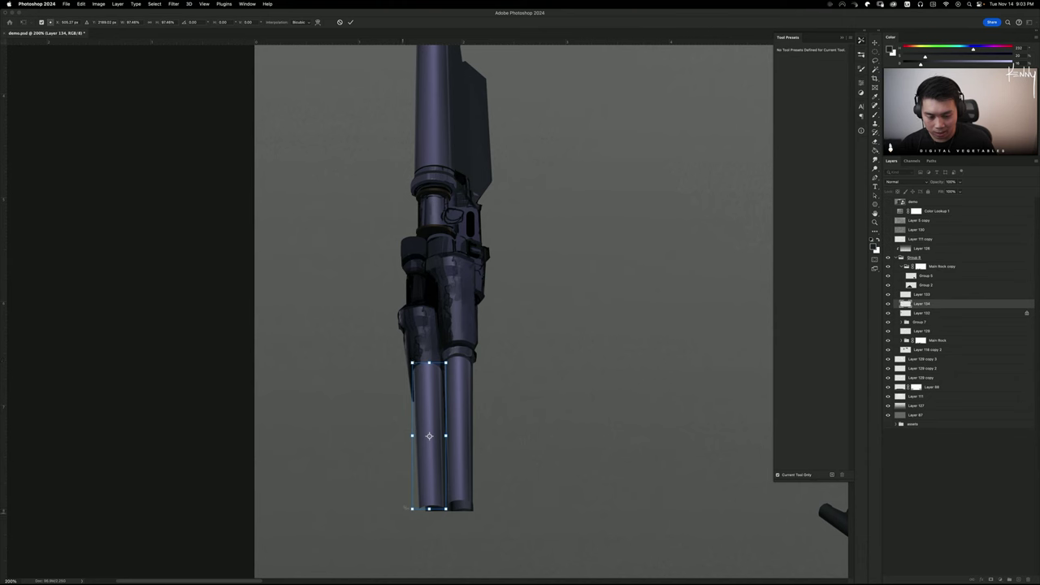
left_click_drag(413, 509, 432, 504)
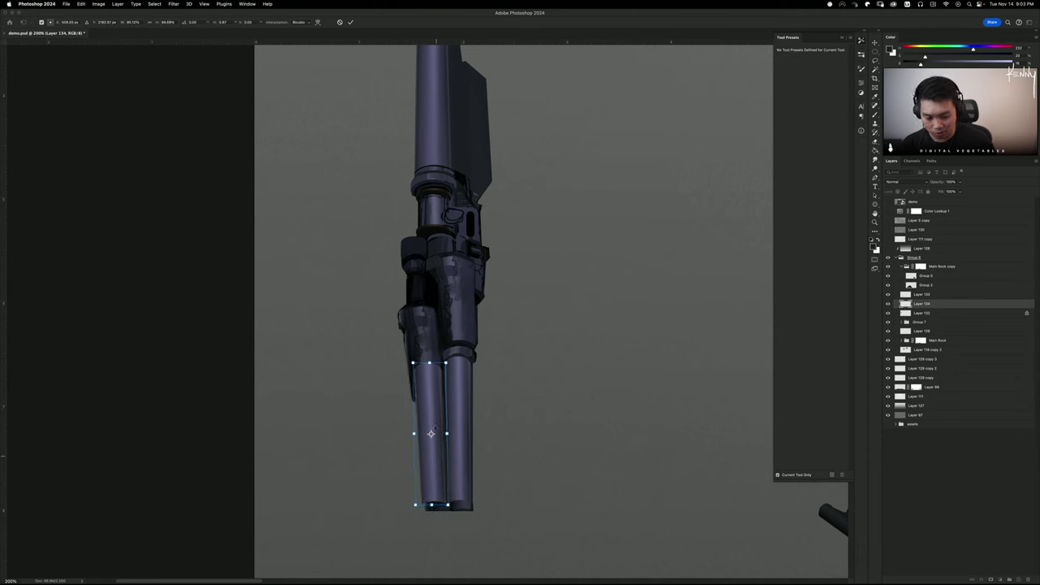
left_click_drag(413, 363, 416, 362)
key("super+z")
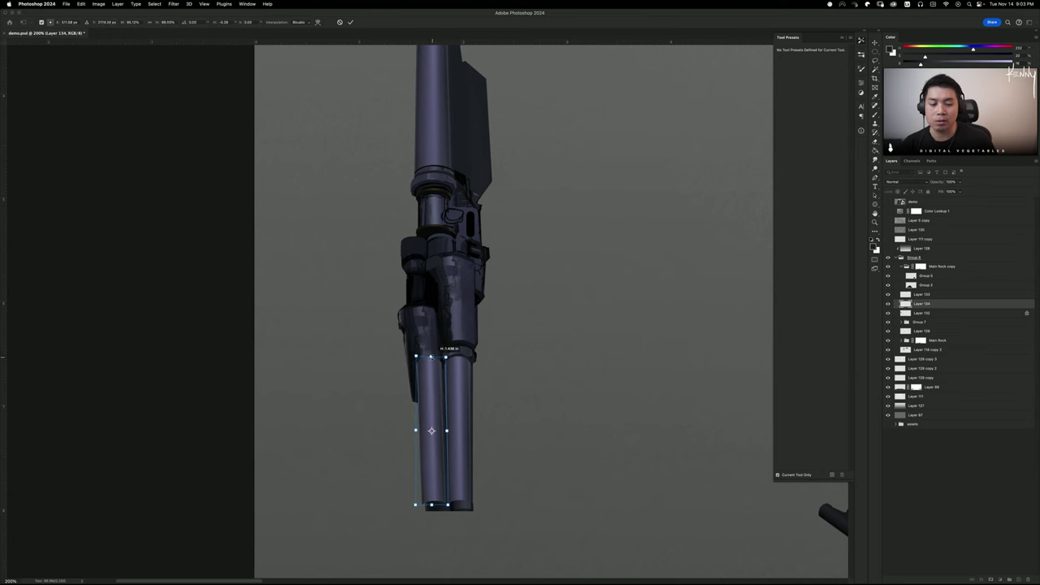
key("Return")
key("b")
Move the pasted barrel down to the lower edge of the left sleeve and shorten it to just past the right barrel's end
left_click_drag(513, 370, 504, 415)
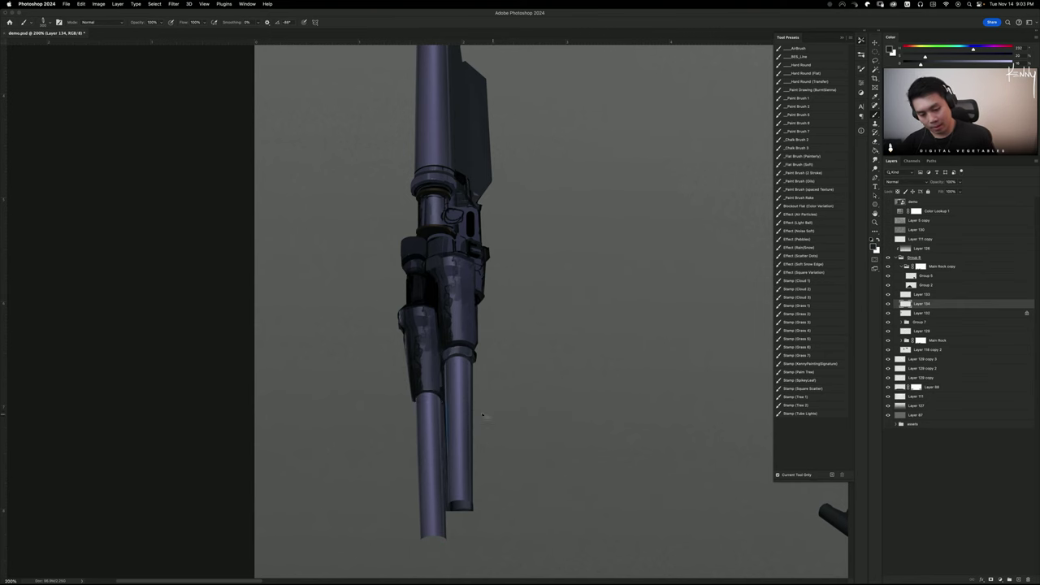
key("ctrl+t")
left_click_drag(430, 391, 432, 416)
key("Return")
key("b")
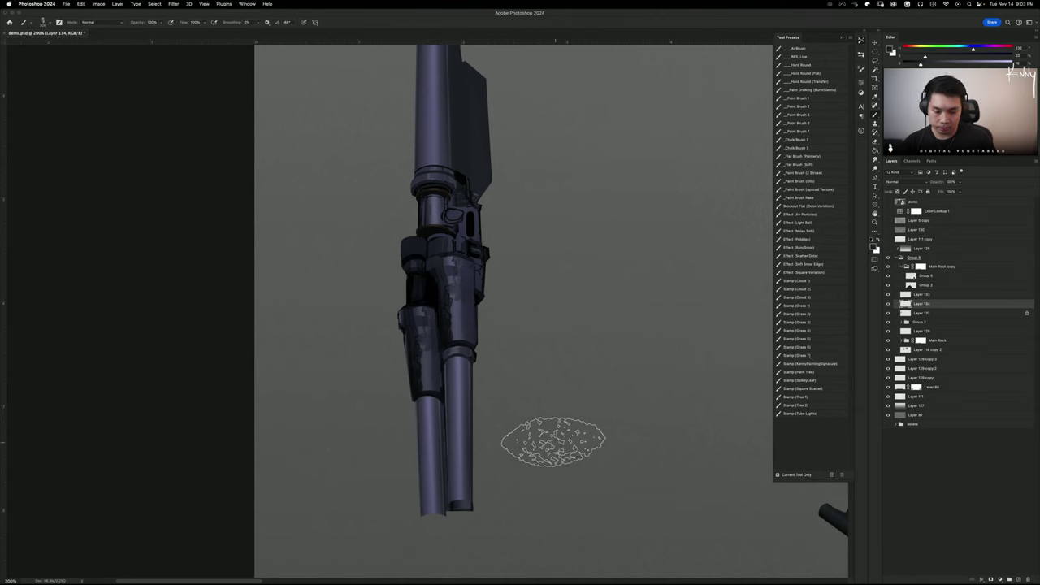
key("super+t")
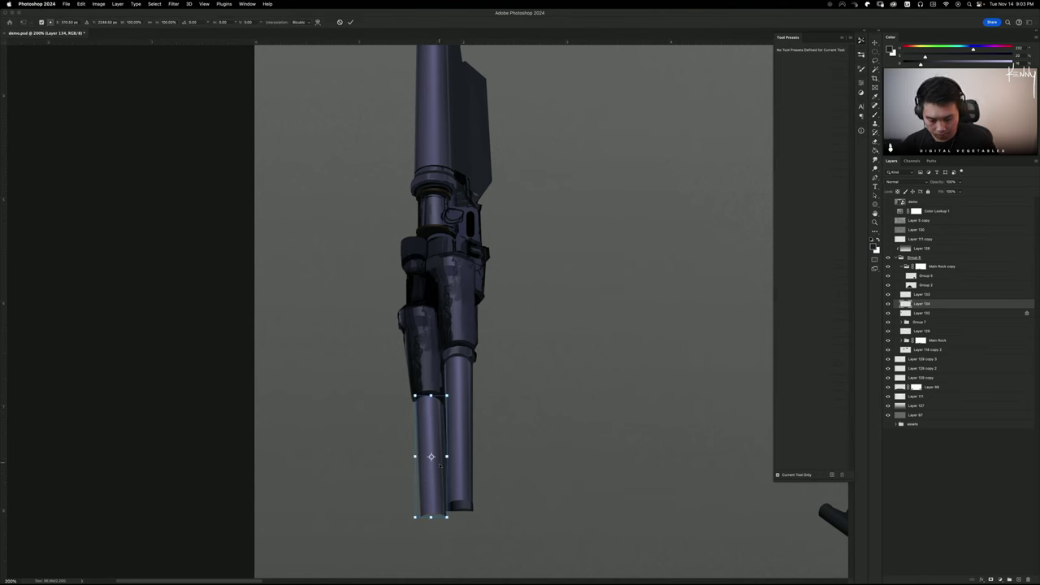
key("Return")
key("b")
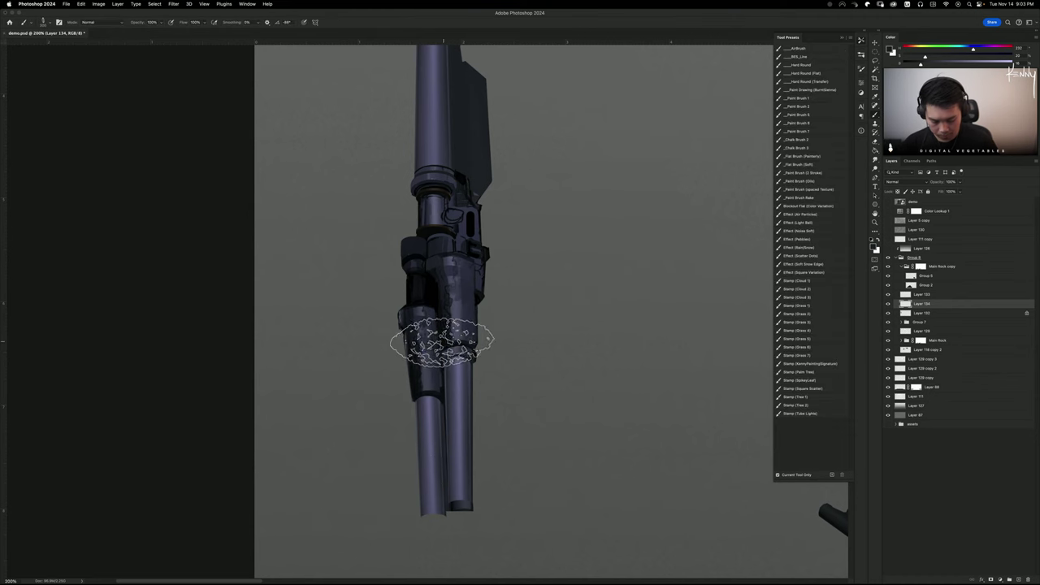
Select the upper end of the lower left barrel with a rectangular marquee and adjust where it meets the sleeve
key("m")
left_click_drag(497, 410, 474, 408)
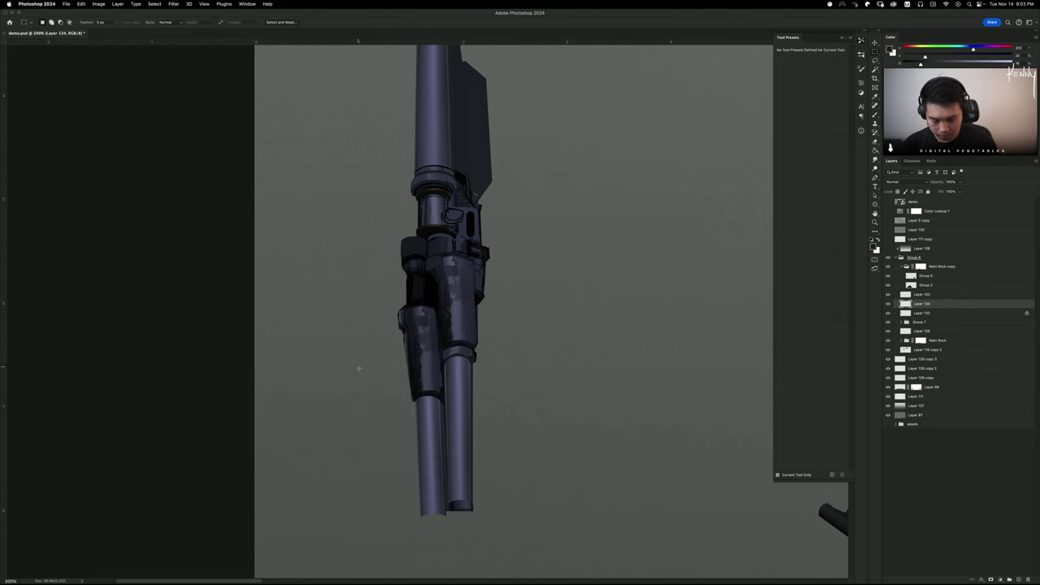
left_click_drag(358, 368, 485, 405)
key("super+t")
left_click_drag(421, 368, 421, 383)
key("Return")
key("b")
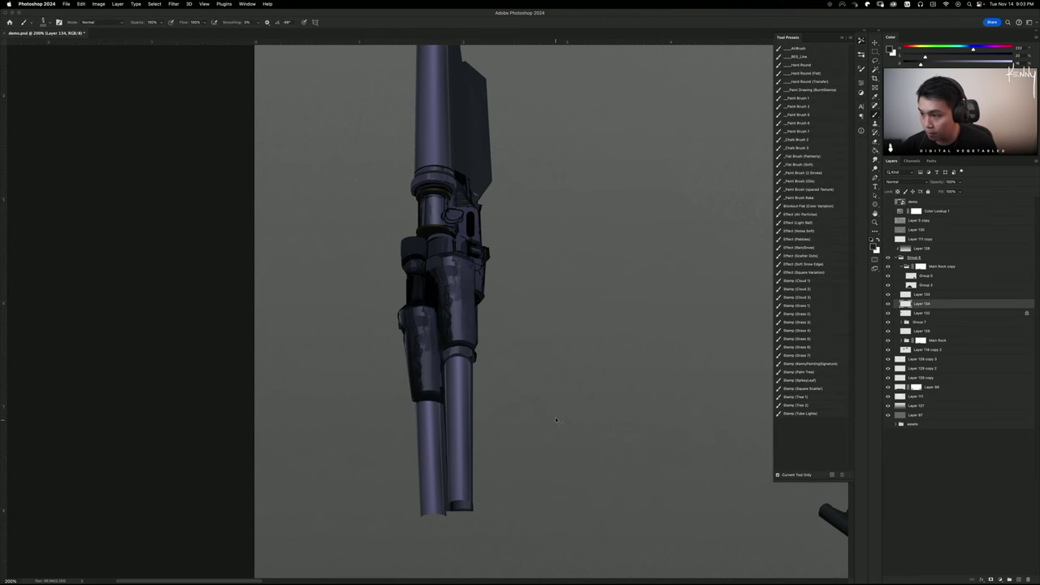
Refit the lower left barrel under the sleeve and stretch its selected lower end down beyond the right barrel's end
left_click_drag(555, 417, 558, 416)
key("super+t")
key("Return")
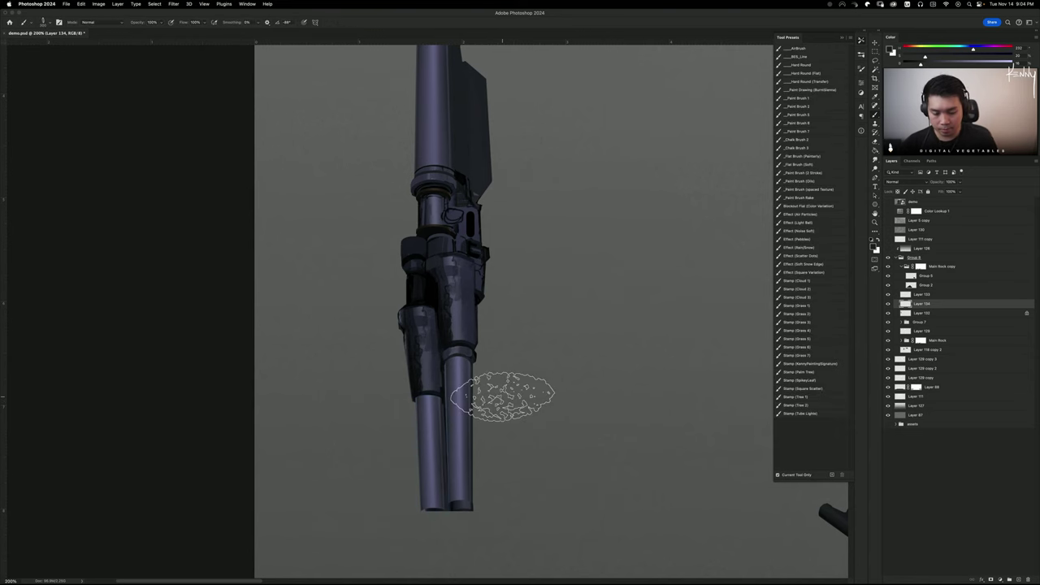
key("m")
mouse_move(379, 473)
left_mouse_down()
mouse_move(497, 550)
mouse_move(438, 569)
mouse_move(439, 582)
mouse_move(455, 437)
left_mouse_up()
key("super+t")
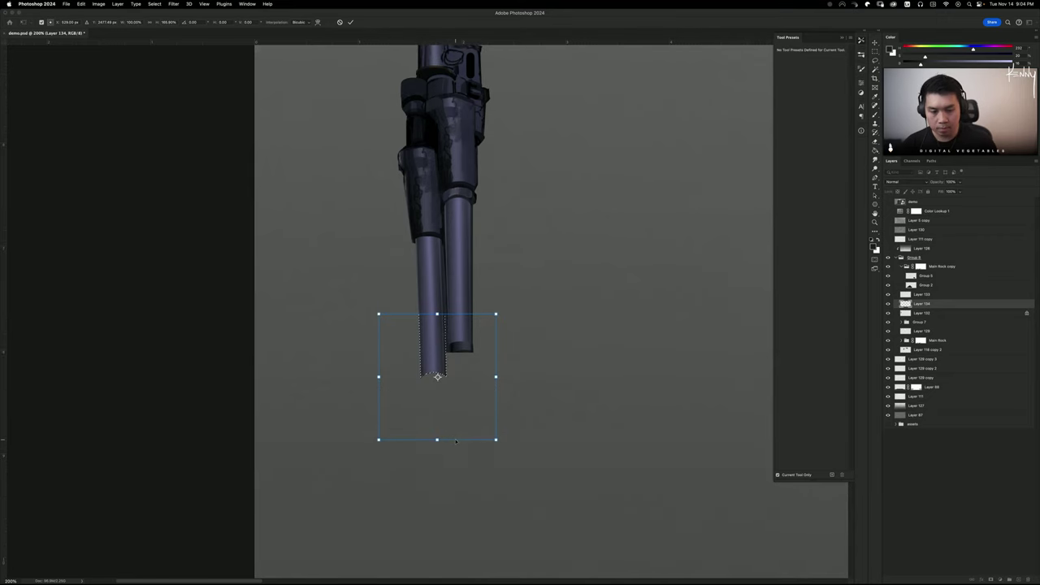
key("Return")
key("super+d")
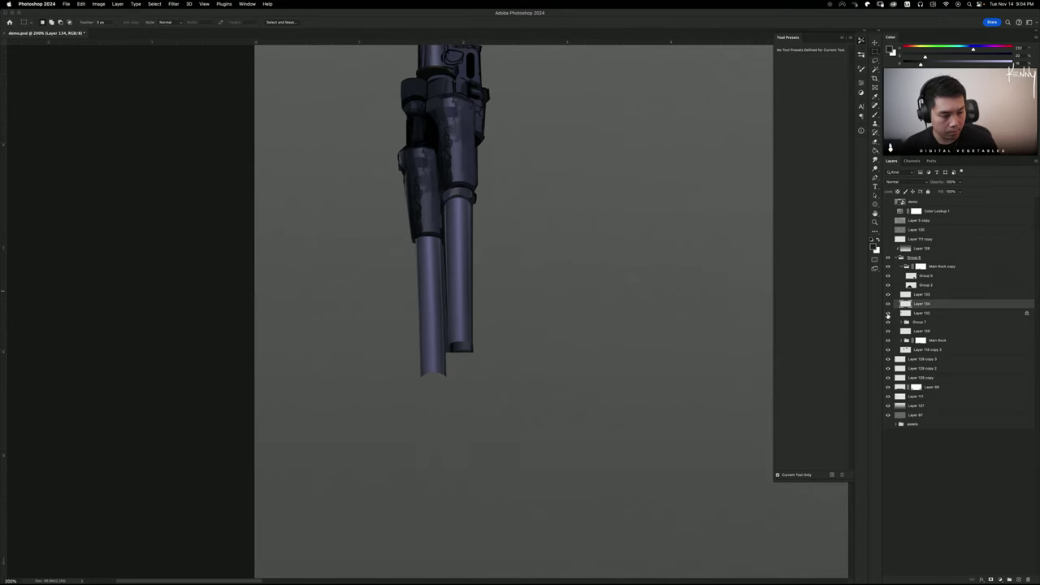
On Layer 132, select an ellipse at the lower right barrel's end, paint it dark as the muzzle, and invert the selection
left_click(909, 313)
key("e")
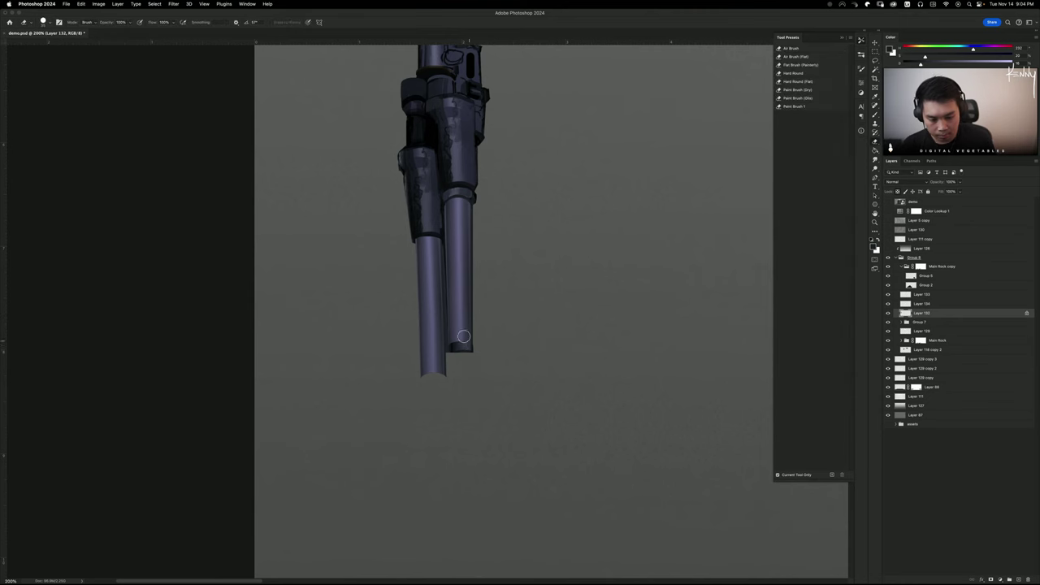
mouse_move(451, 351)
left_mouse_down()
mouse_move(475, 352)
mouse_move(465, 342)
mouse_move(472, 350)
left_mouse_up()
key("super+z")
key("m")
key("shift+m")
key("b")
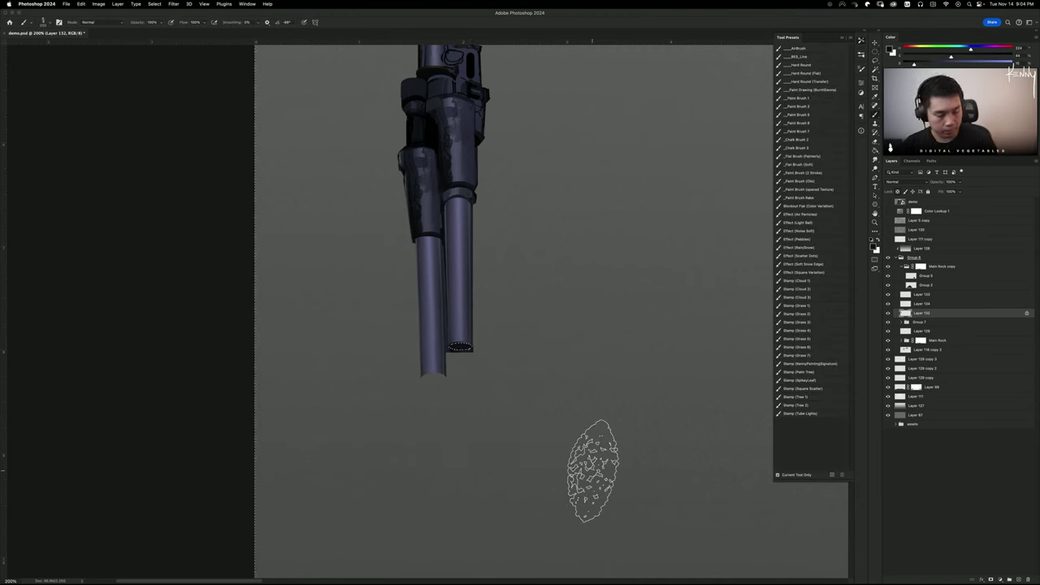
Erase the corners around the right barrel's dark muzzle ellipse and the leftover dark paint between the two lower barrels
key("e")
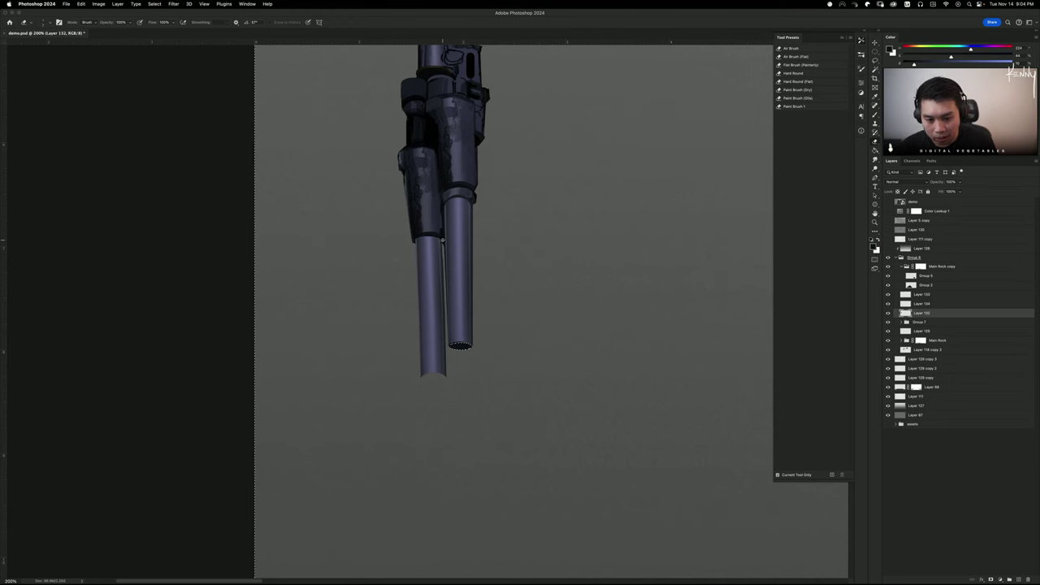
left_click(447, 343, "shift")
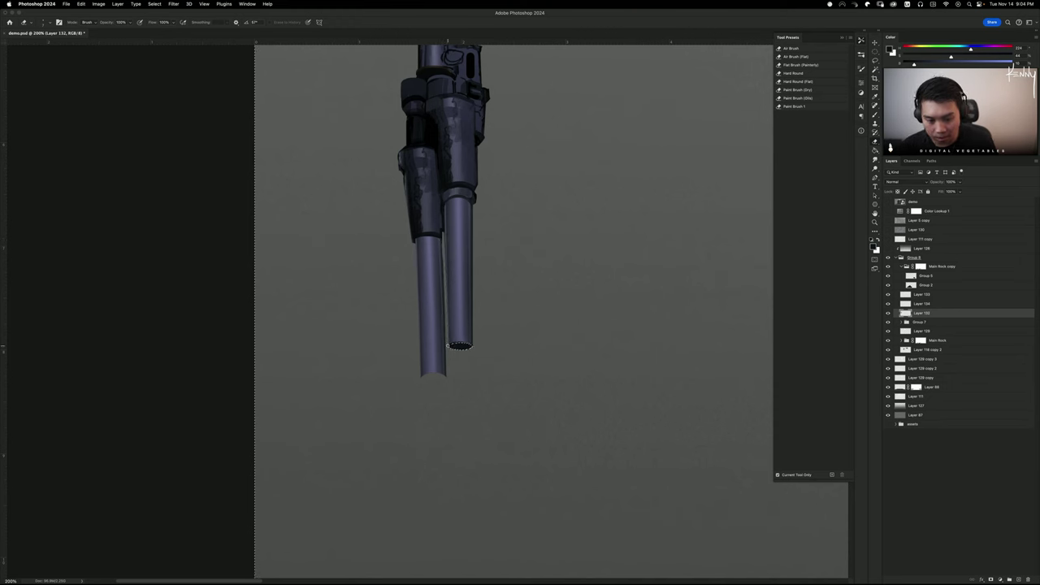
key("super+z")
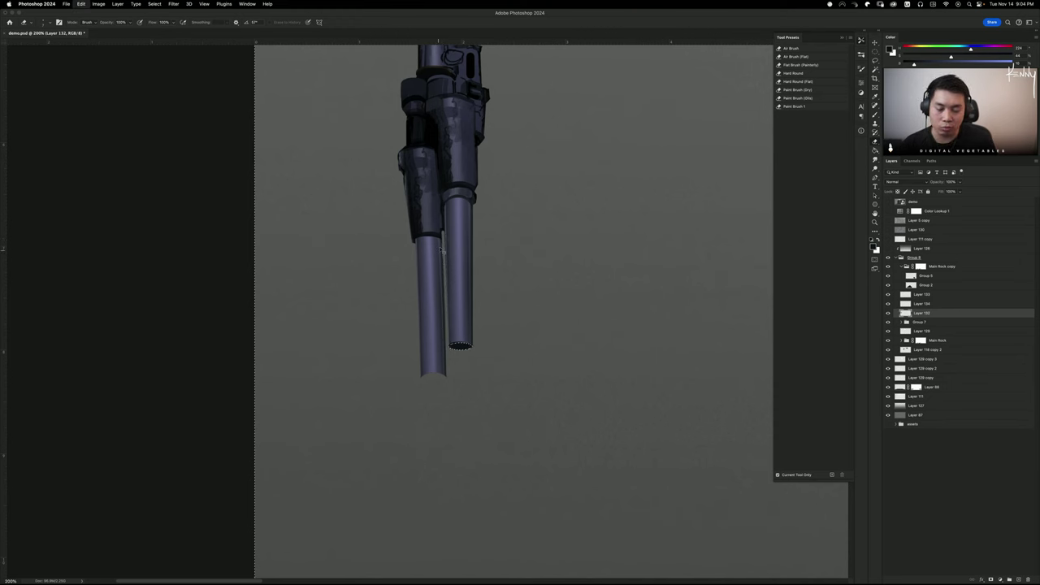
left_click(444, 233, "shift")
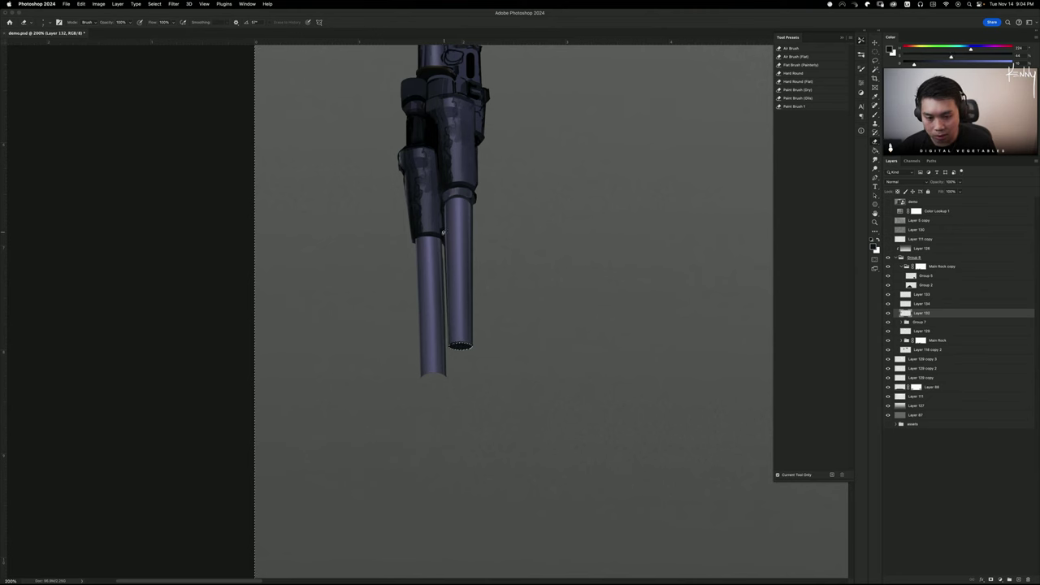
key("super+shift+z")
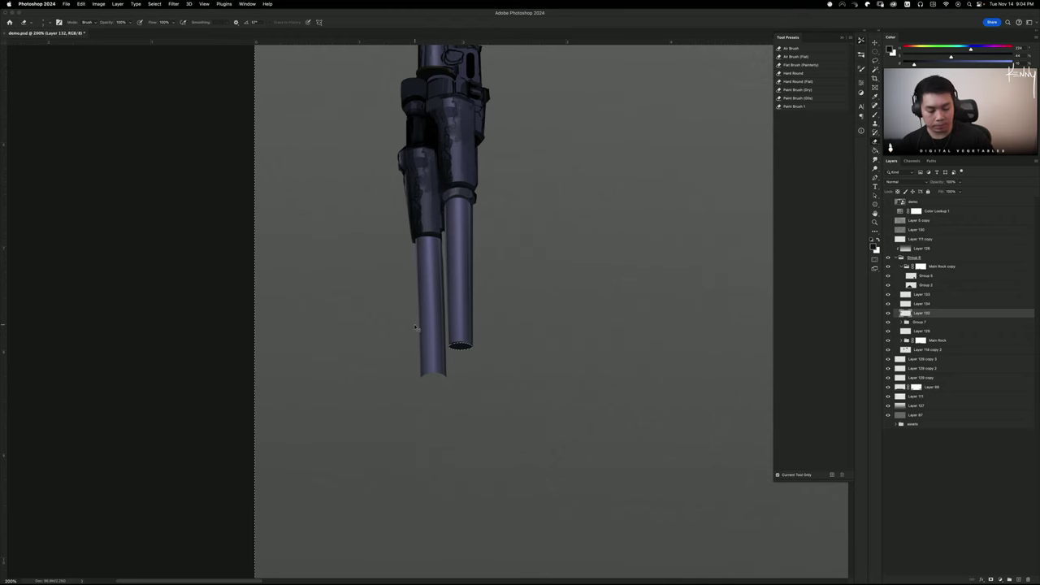
Deselect, check the contents of Layers 132 and 134, and merge Layer 134 down into Layer 132
key("super+minus")
key("super+minus")
key("super+plus")
key("super+plus")
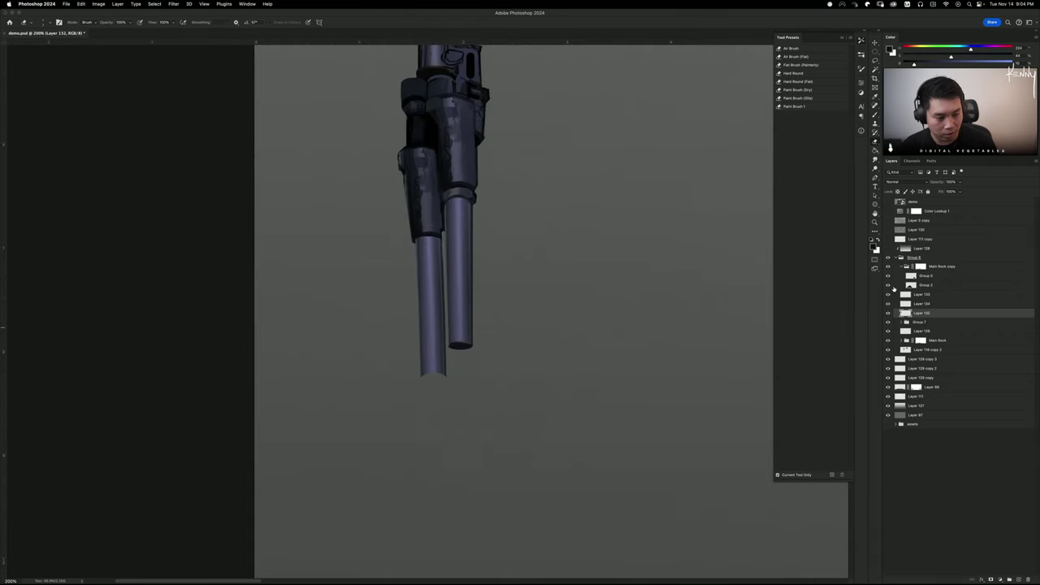
left_click(888, 313)
left_click(889, 313)
left_click(888, 304)
left_click(888, 304)
left_click(926, 304)
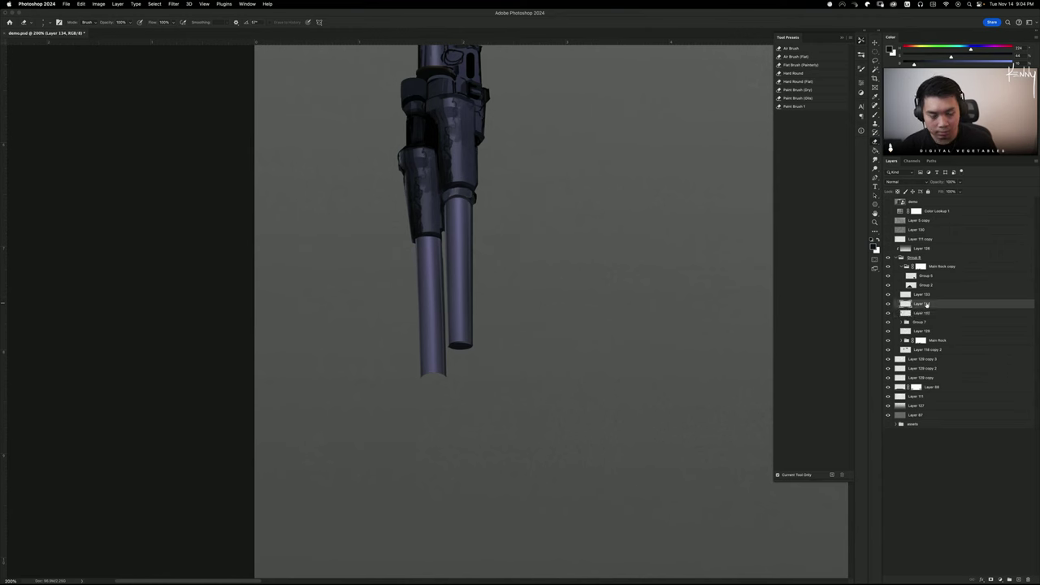
key("super+e")
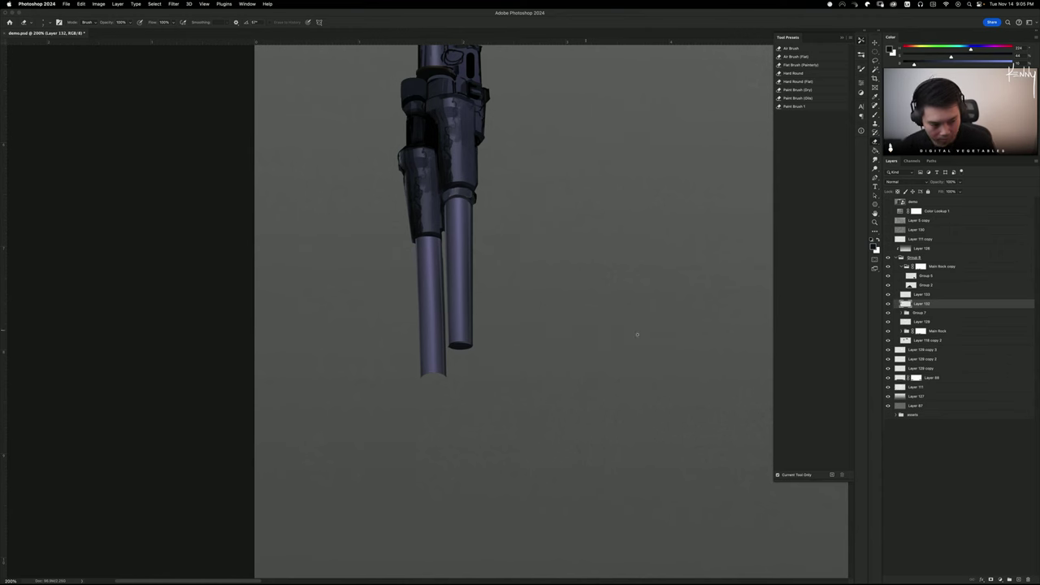
Trim the uneven lower end of the left barrel to a straight edge using a rectangular selection
key("m")
mouse_move(421, 370)
left_mouse_down()
mouse_move(448, 378)
mouse_move(452, 400)
left_mouse_up()
key("super+d")
Select an ellipse across the lower left barrel's end, paint it dark as a muzzle opening, and deselect
key("shift+m")
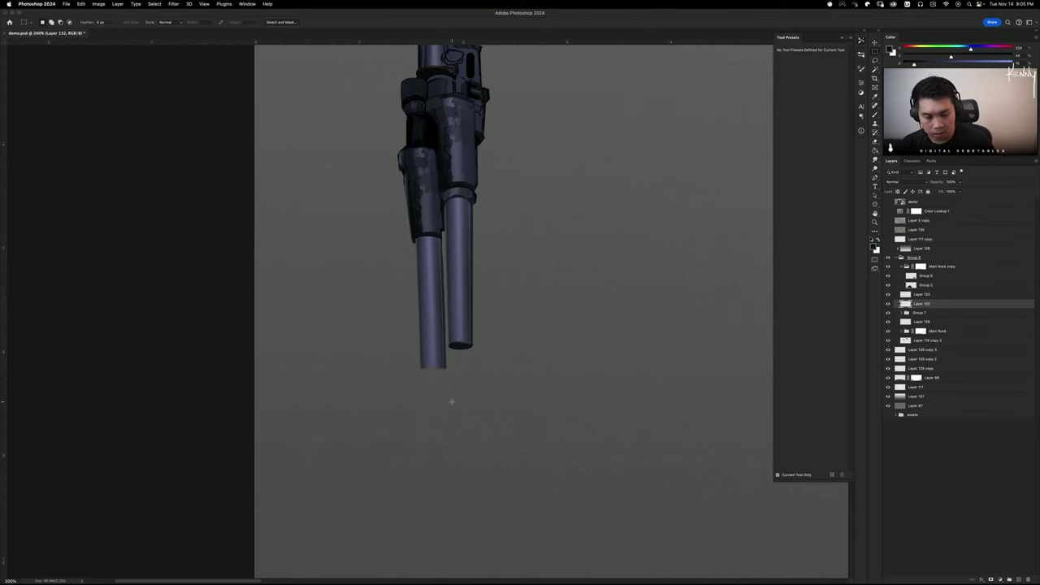
left_click_drag(422, 367, 446, 371)
key("shift+m")
key("b")
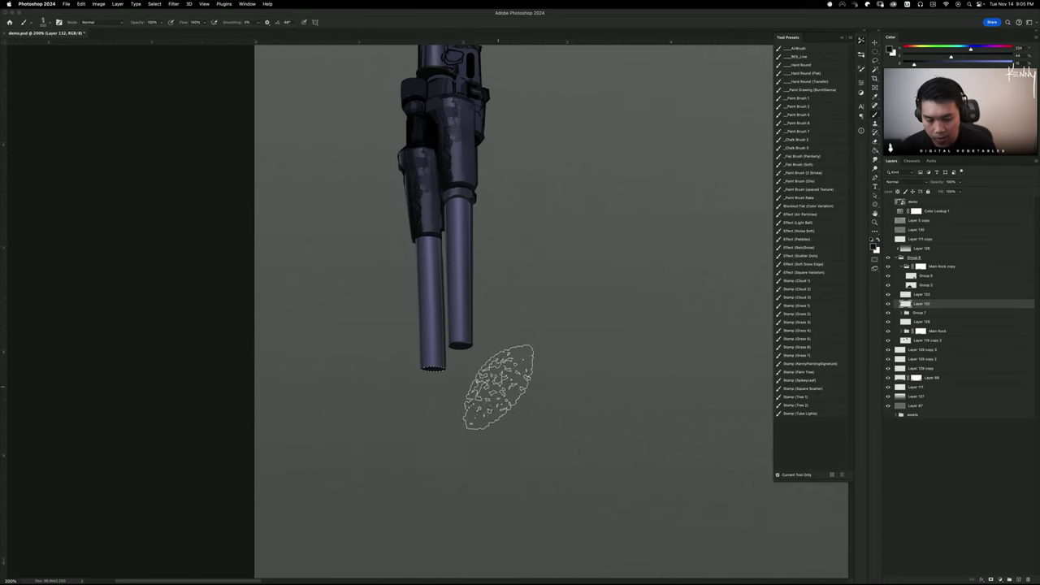
key("super+d")
key("super+minus")
key("super+minus")
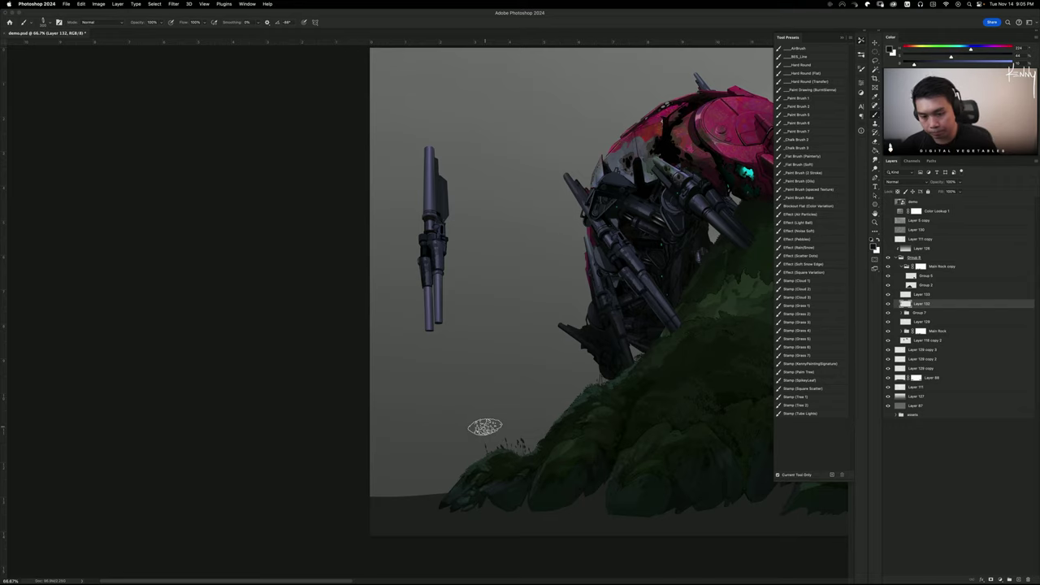
Select the right lower barrel's housing with a freehand outline, rounding its top and bottom edges with elliptical selections
key("super+plus")
key("super+plus")
key("super+plus")
left_click_drag(561, 49, 537, 349)
key("l")
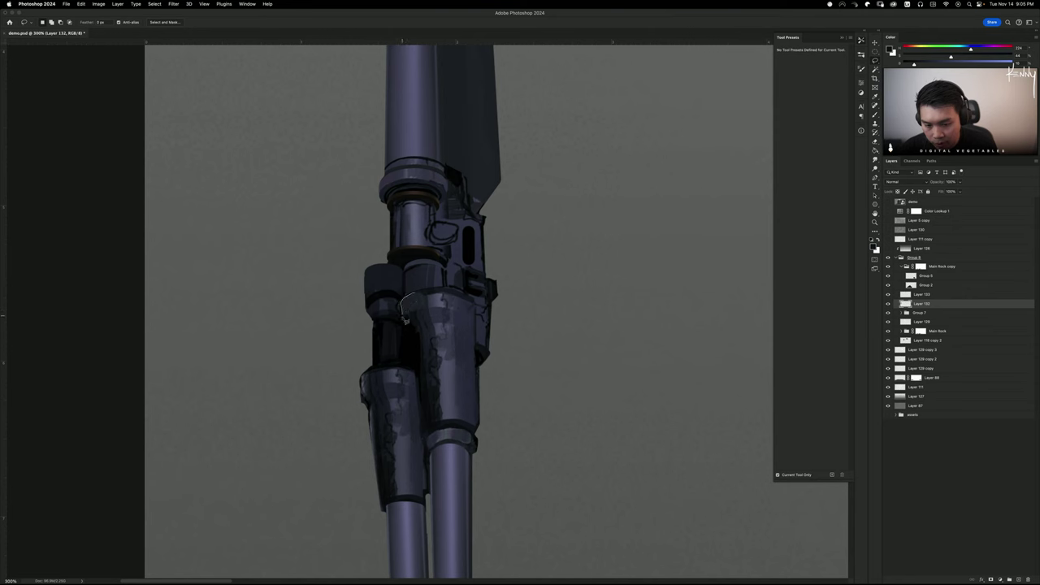
mouse_move(417, 342)
left_mouse_down()
mouse_move(431, 439)
mouse_move(478, 439)
mouse_move(476, 301)
left_mouse_up()
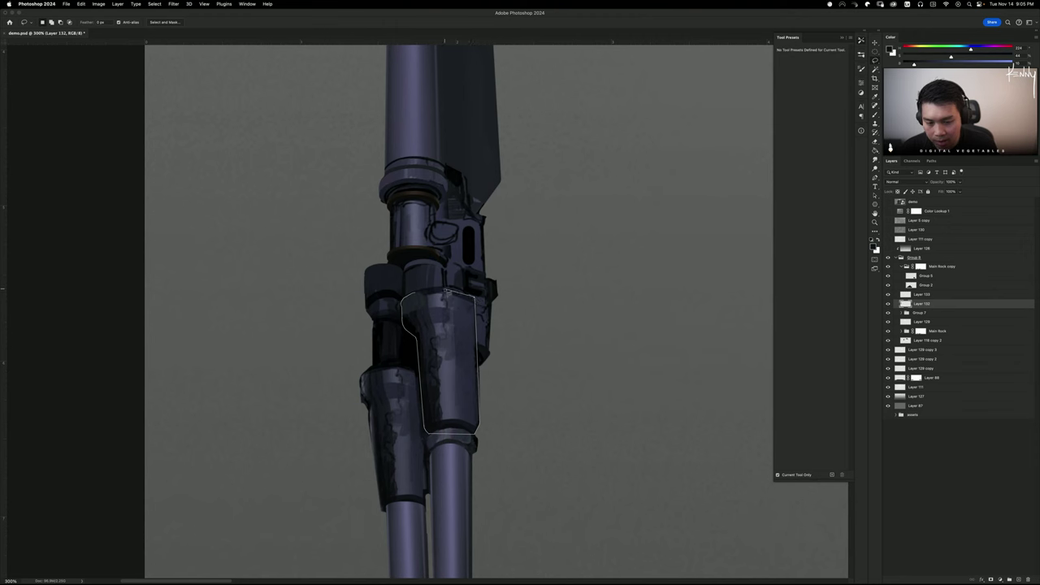
mouse_move(442, 291)
left_mouse_down()
mouse_move(406, 298)
mouse_move(467, 323)
left_mouse_up()
key("super+z")
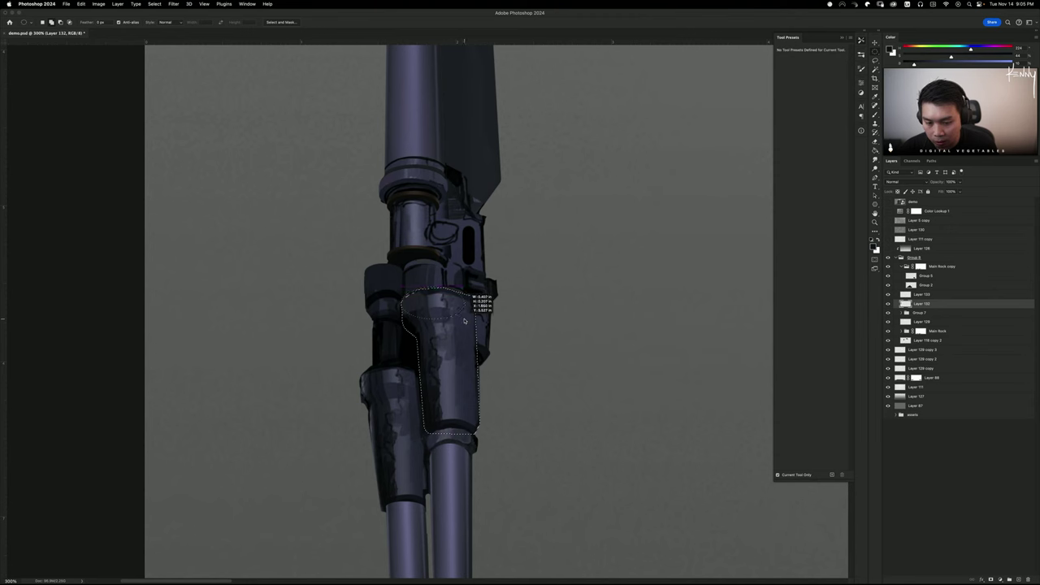
left_click_drag(463, 321, 462, 321)
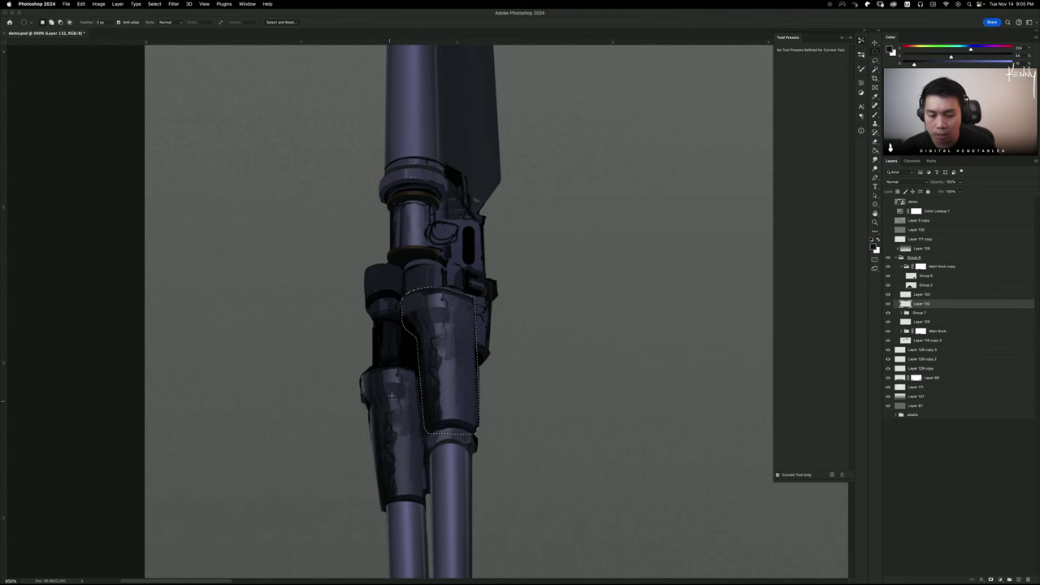
key("l")
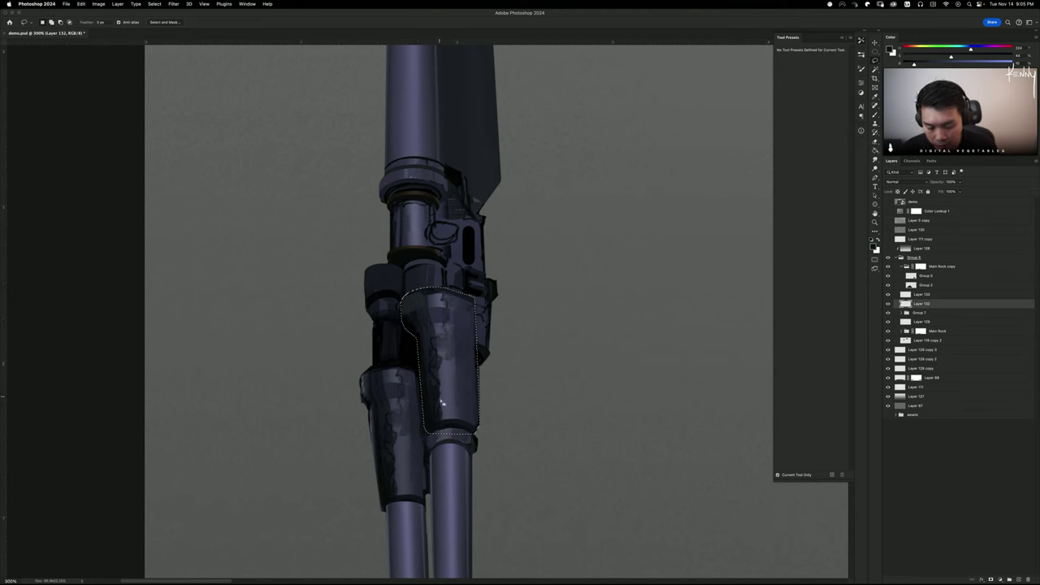
key("m")
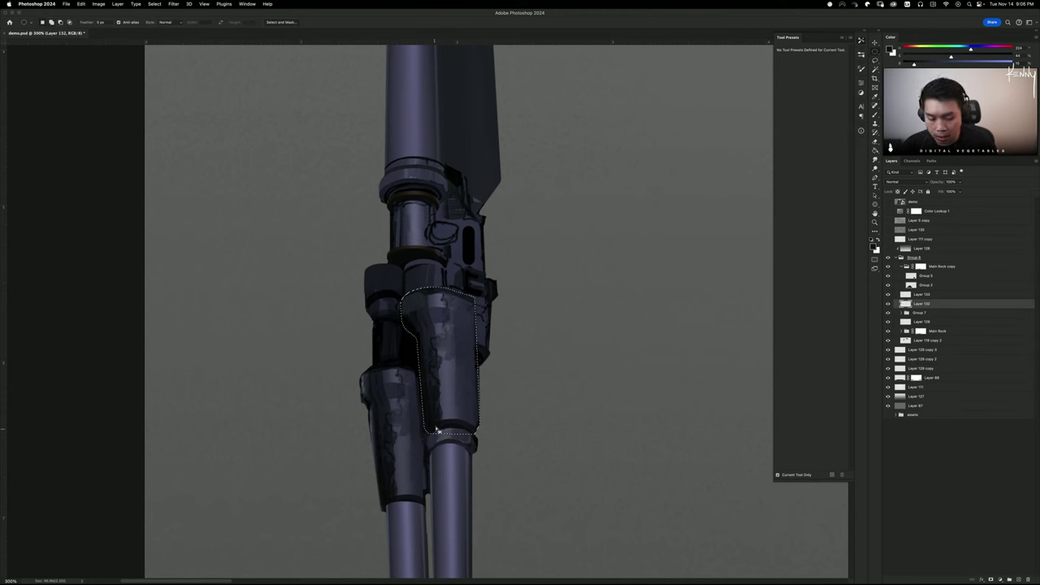
left_click_drag(434, 427, 475, 439)
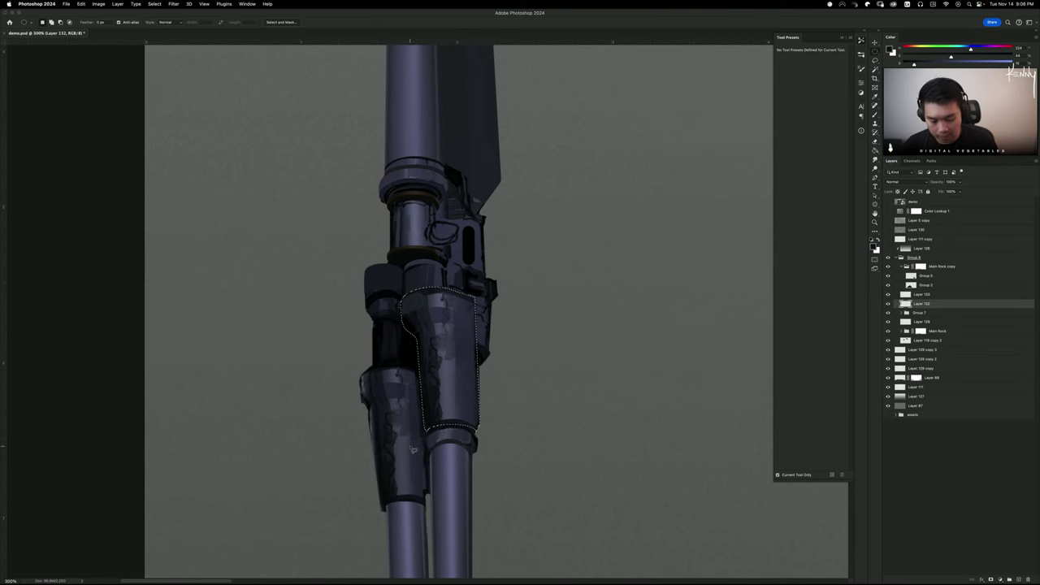
Copy the selected housing to a new layer and move the copy into the empty space beside the cannon
key("l")
right_click(444, 411)
left_click(455, 458)
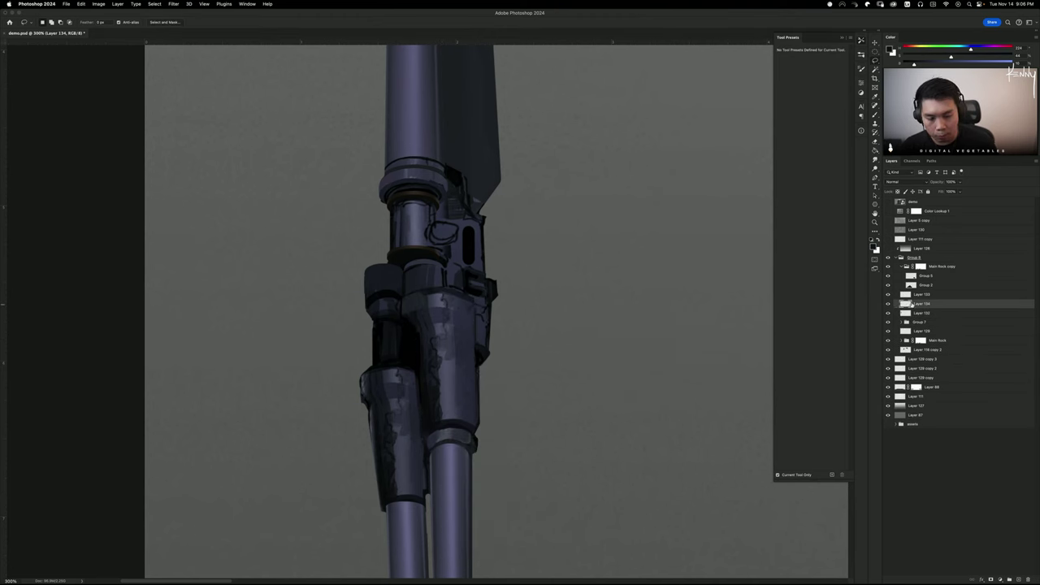
key("b")
left_click_drag(484, 403, 580, 421)
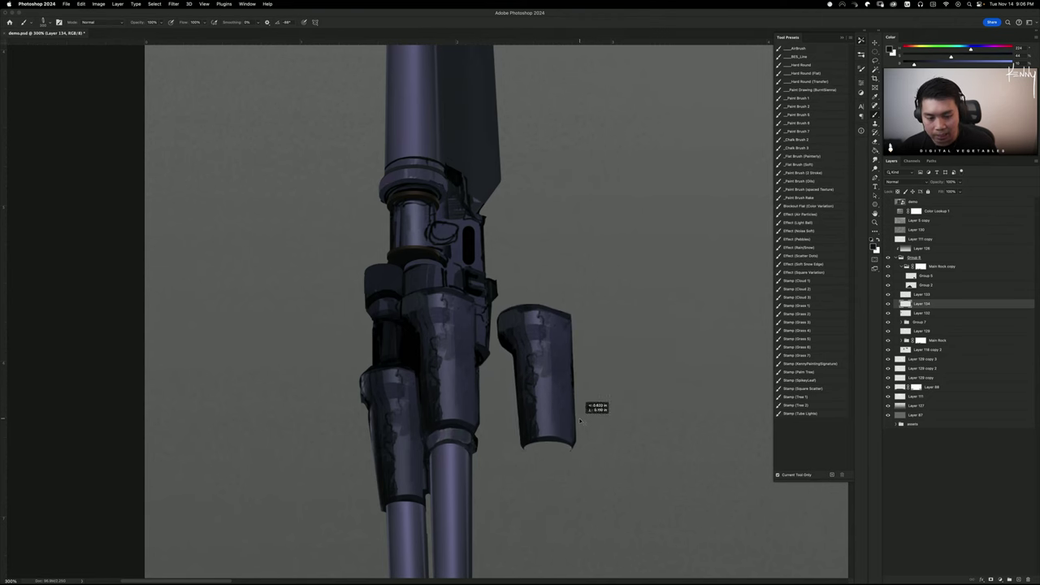
Clean up the housing copy's outline by deleting the fringe along its left side and erasing the excess at its upper right corner and right edge
key("l")
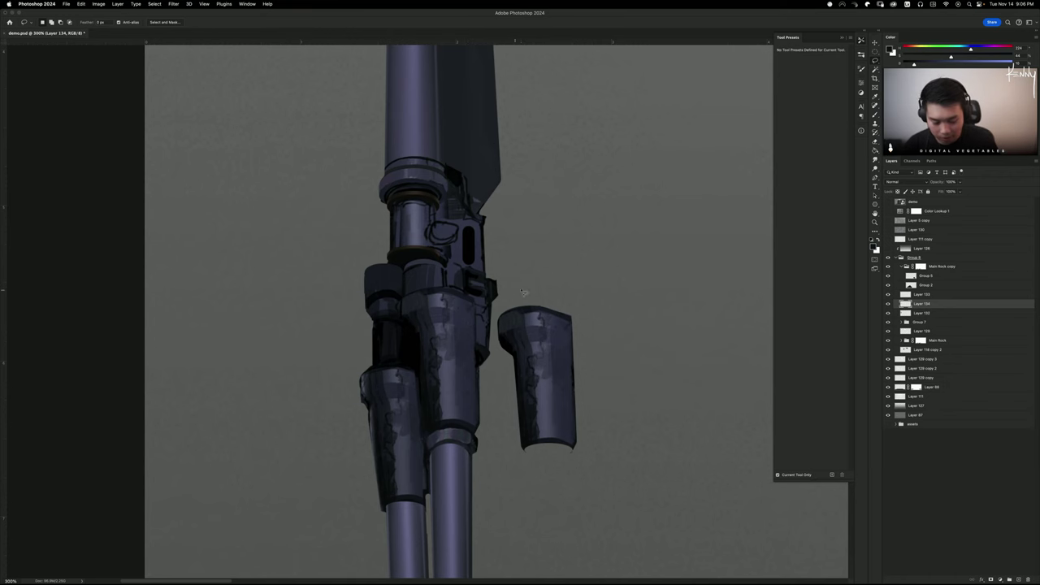
mouse_move(499, 326)
left_mouse_down()
mouse_move(519, 365)
mouse_move(525, 455)
mouse_move(512, 448)
mouse_move(472, 295)
left_mouse_up()
key("Delete")
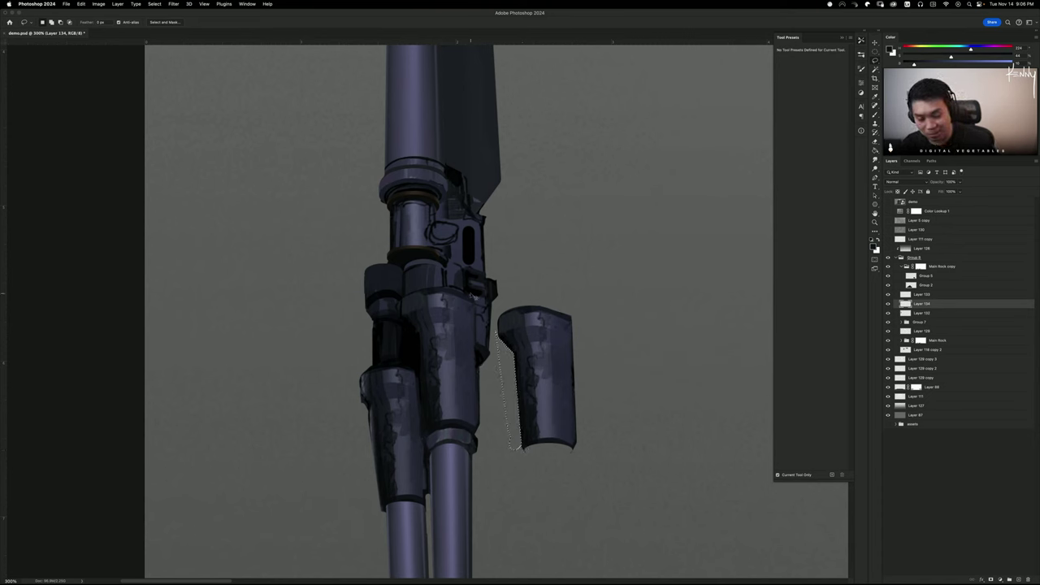
key("super+d")
left_click_drag(534, 301, 575, 323)
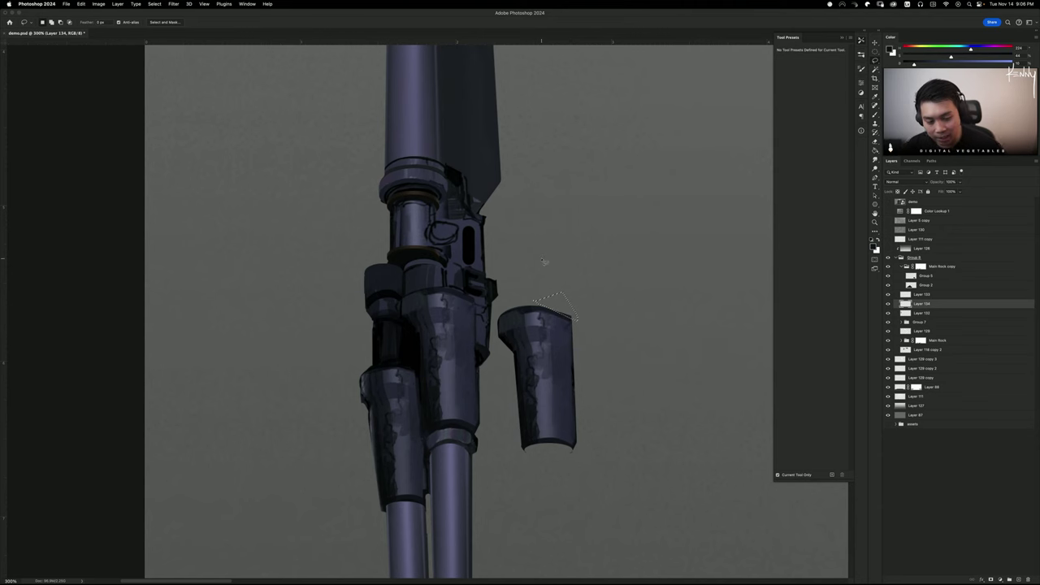
key("b")
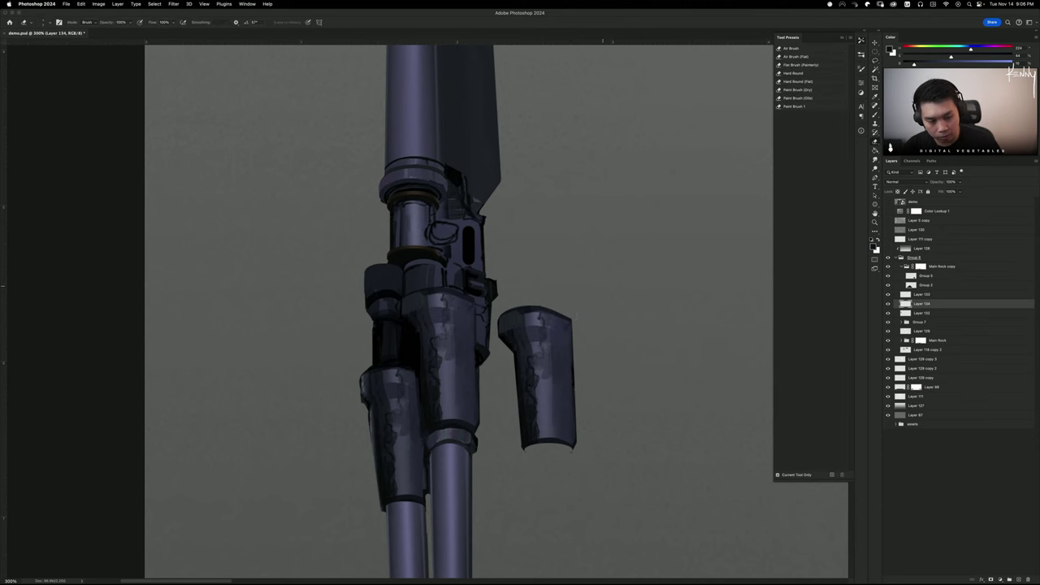
left_click(575, 440, "shift")
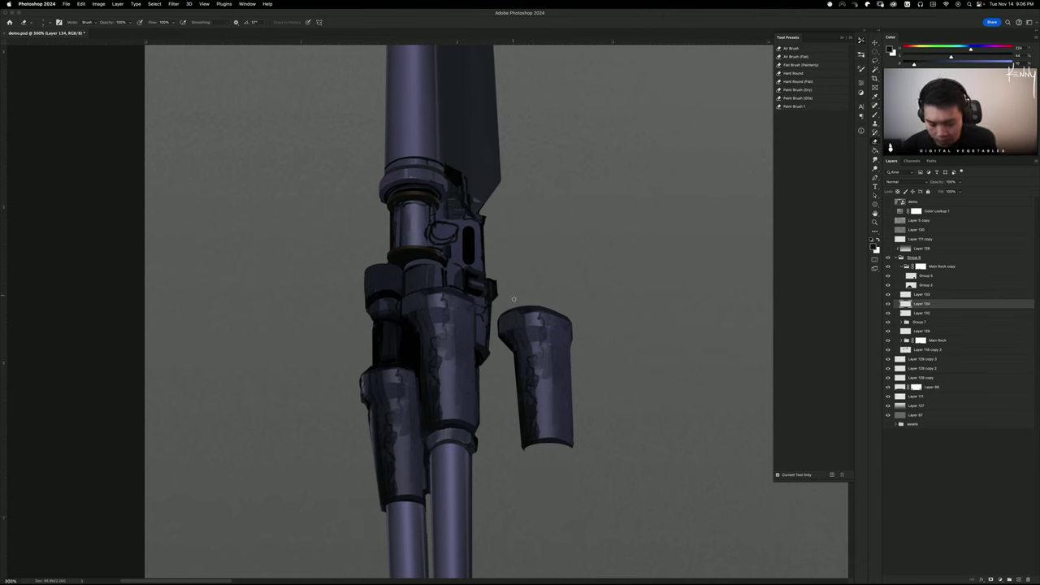
Select the housing copy's body below a curved elliptical rim line and invert the selection to isolate the top rim
key("m")
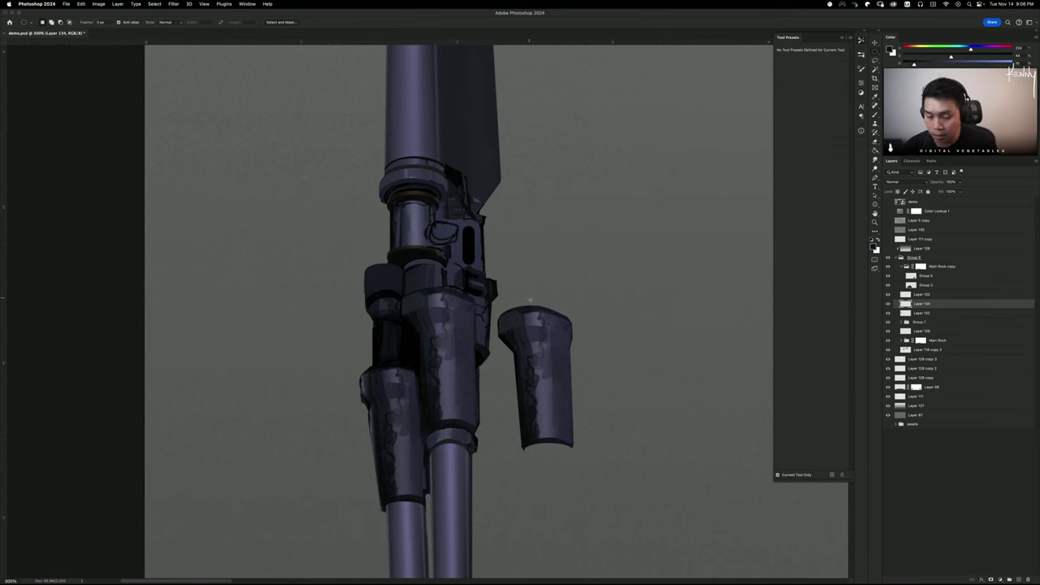
left_click_drag(533, 319, 558, 335)
key("l")
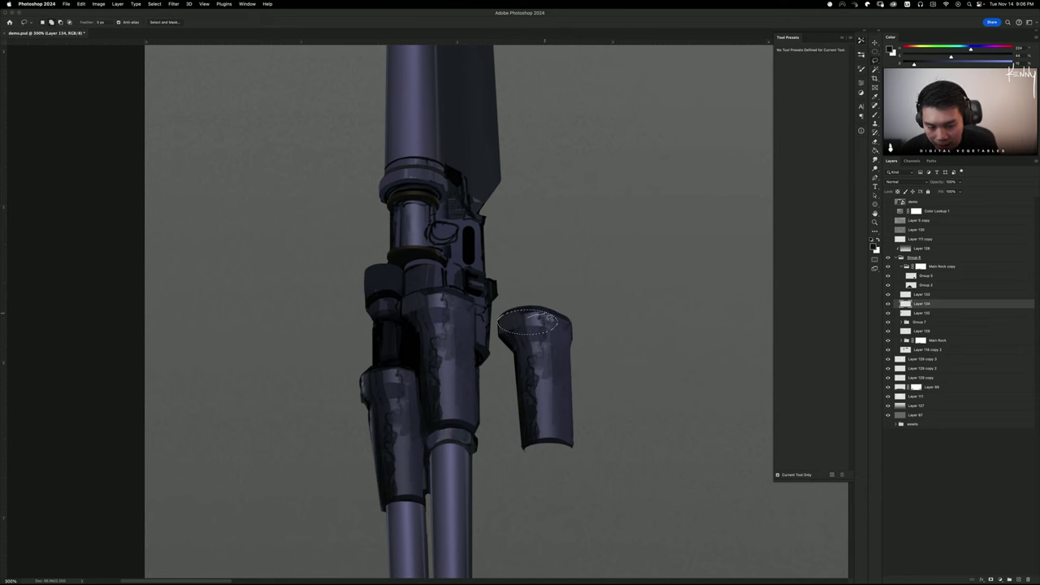
mouse_move(579, 326)
left_mouse_down()
mouse_move(488, 440)
mouse_move(498, 322)
left_mouse_up()
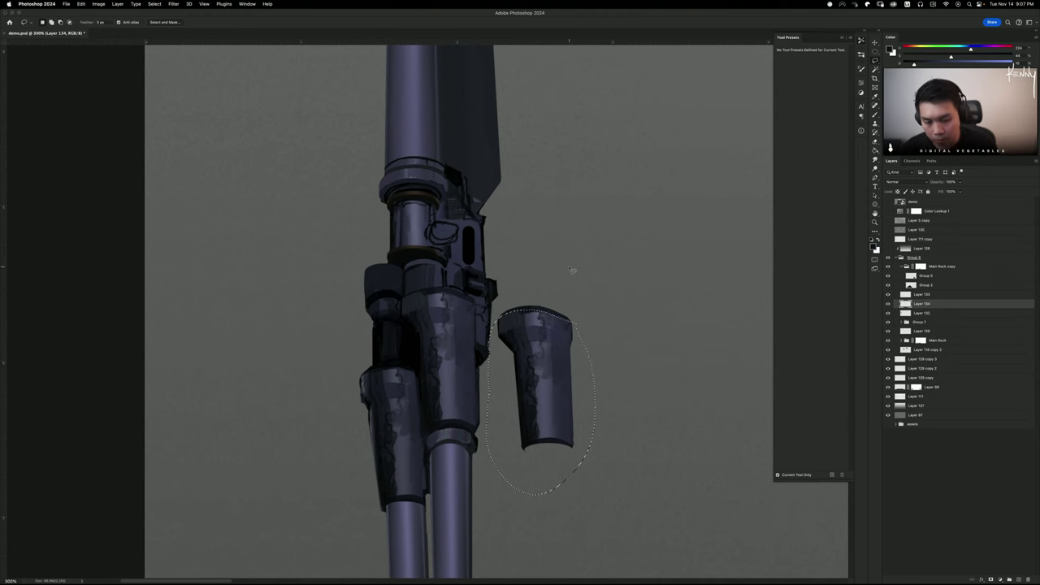
key("super+shift+i")
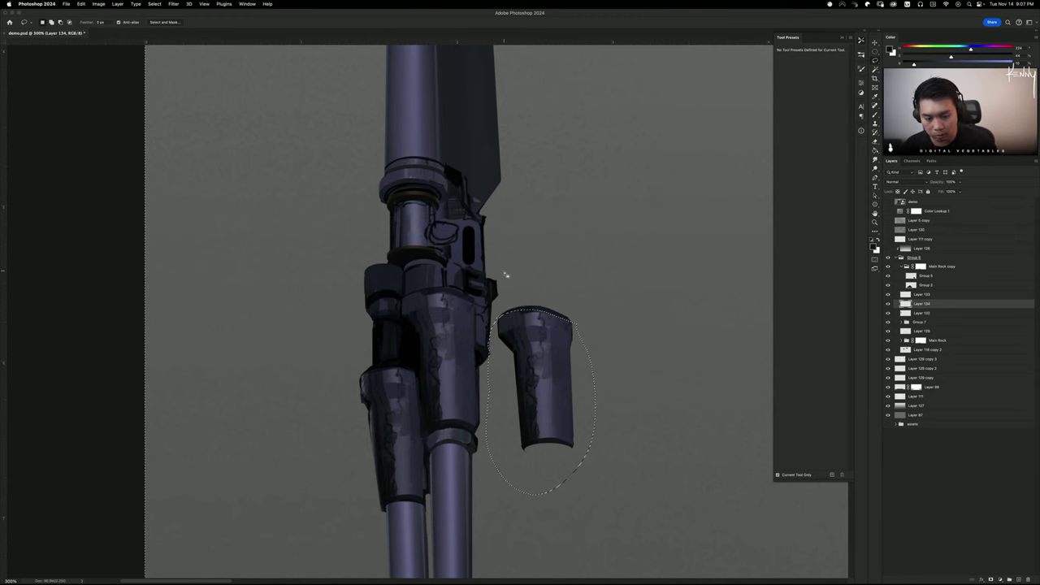
Check the contents of Layer 134 by toggling its visibility, and lock the layer's transparent pixels
key("b")
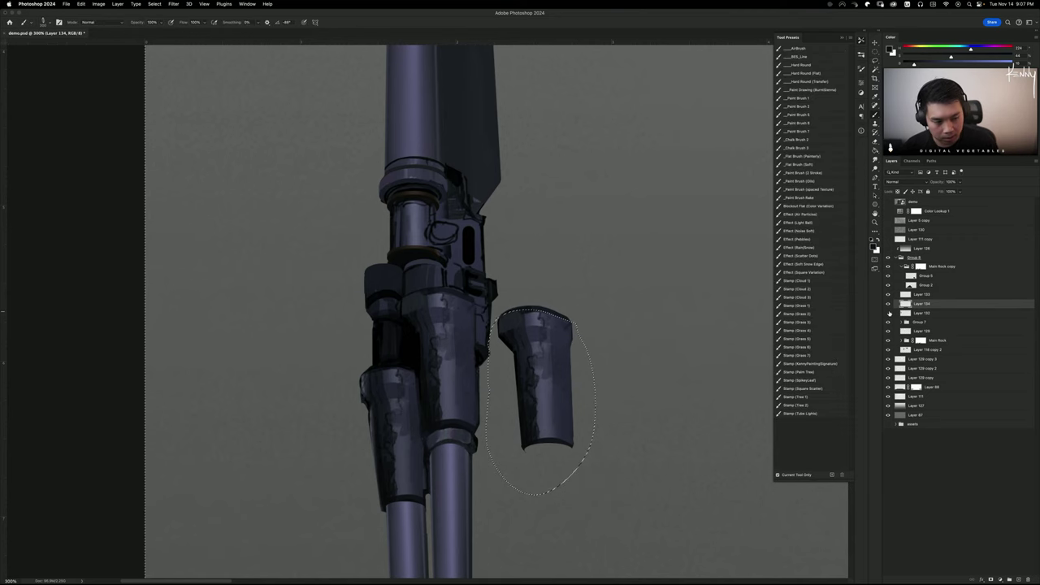
left_click(916, 313)
left_click(889, 304)
left_click(889, 304)
left_click(917, 304)
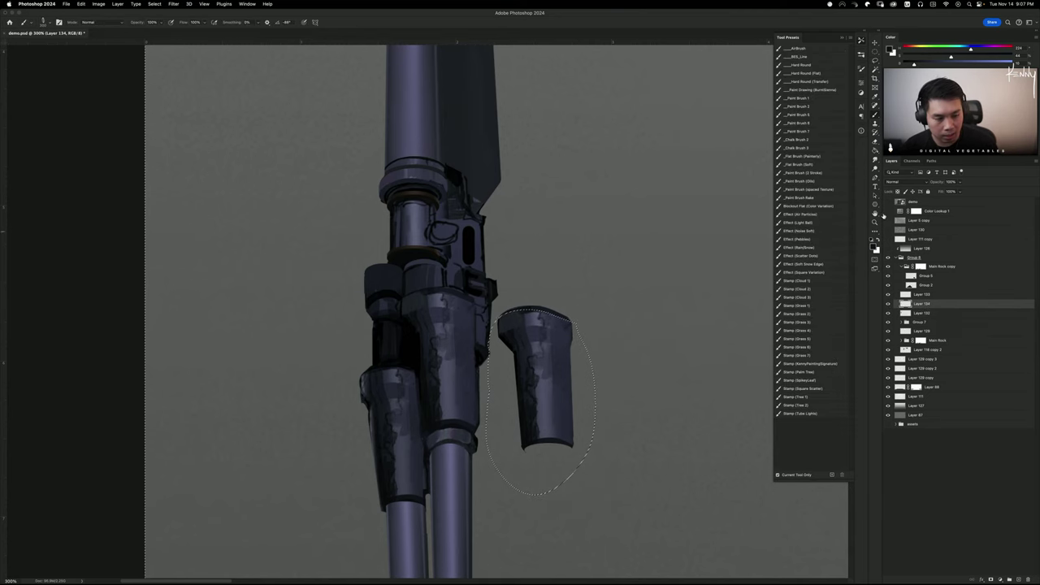
left_click(899, 193)
Paint the housing copy's top rim with a sampled blue-grey and shade it with the Dodge tool, undoing unwanted strokes
left_click(535, 317, "alt")
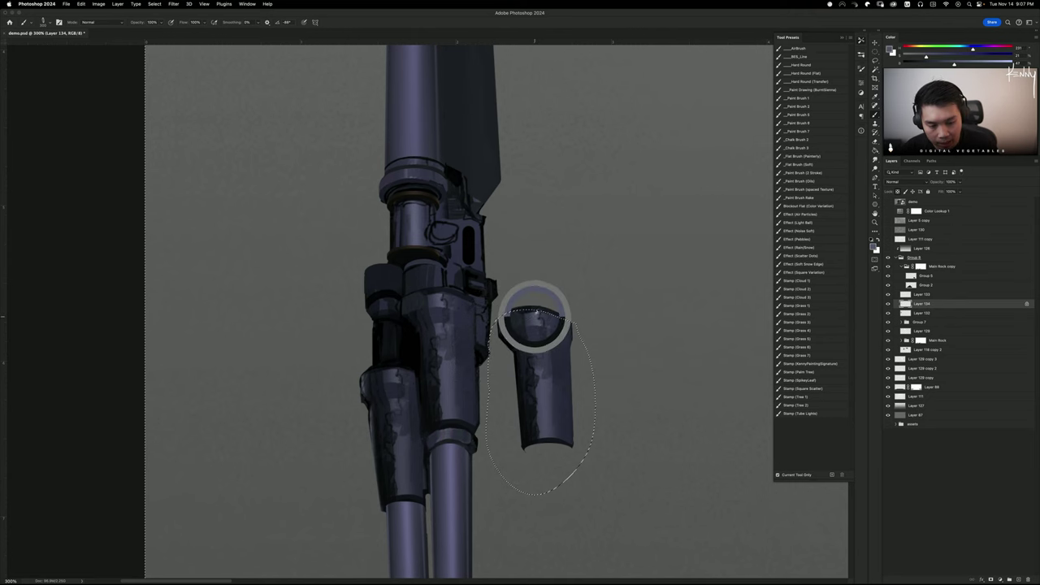
left_click_drag(535, 317, 536, 379)
left_click(564, 325, "alt")
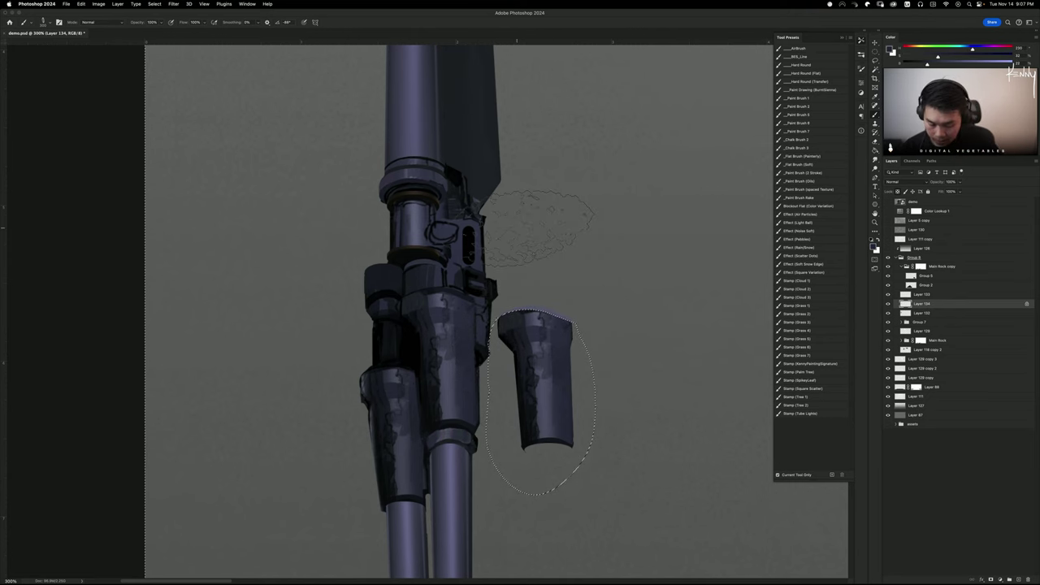
key("o")
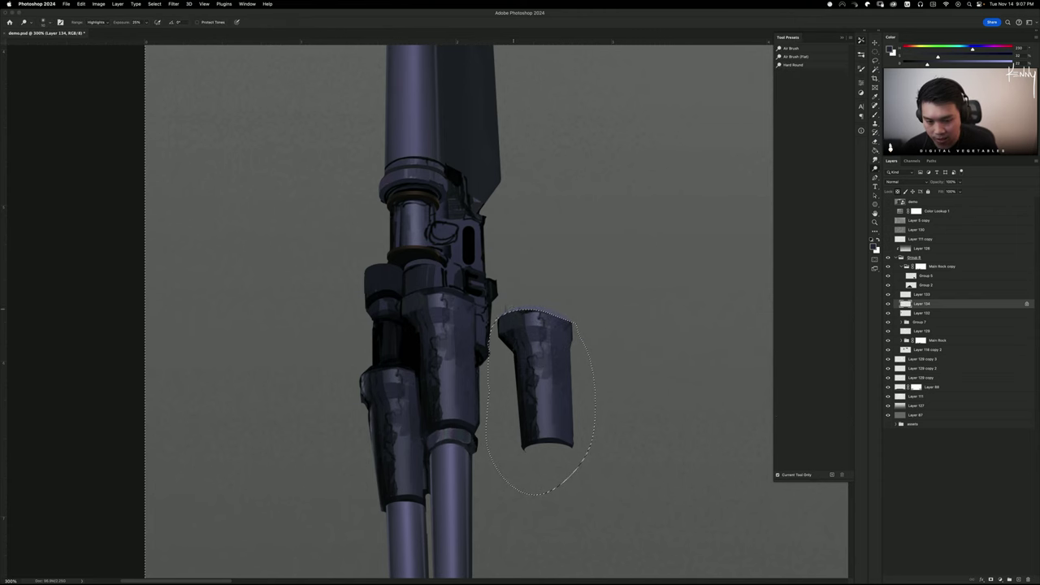
key("super+z")
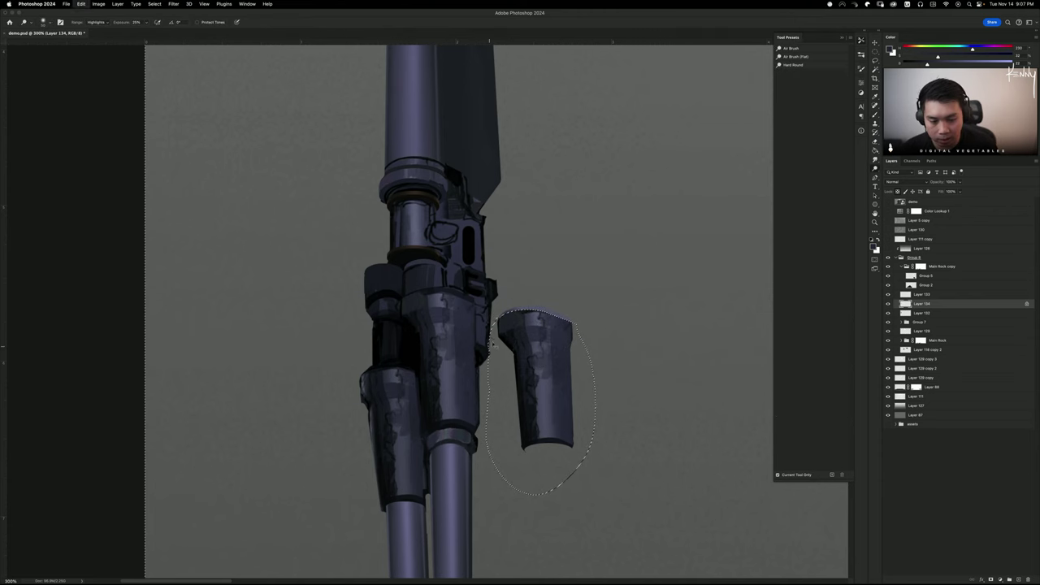
key("super+z")
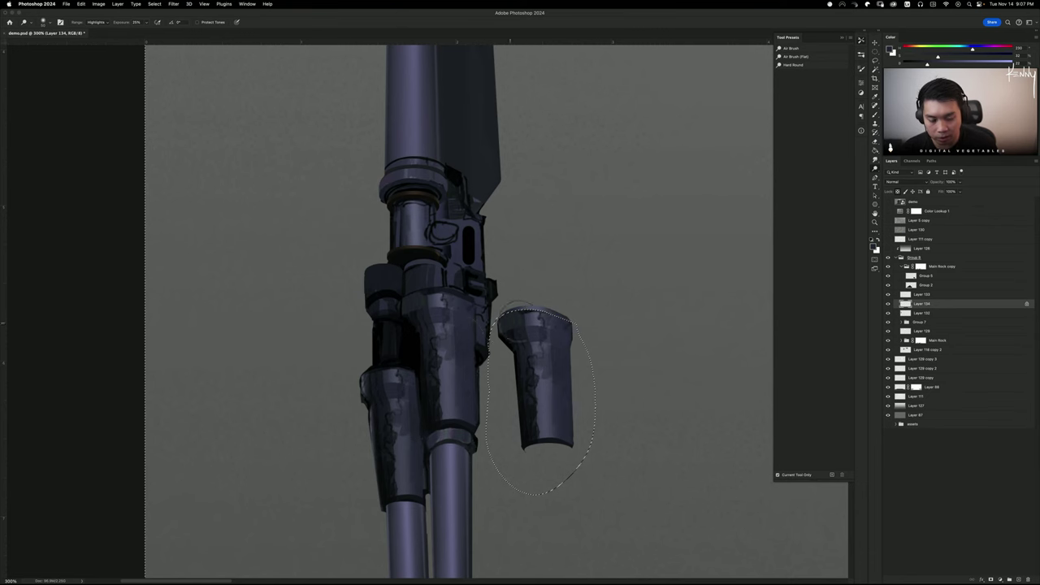
key("super+z")
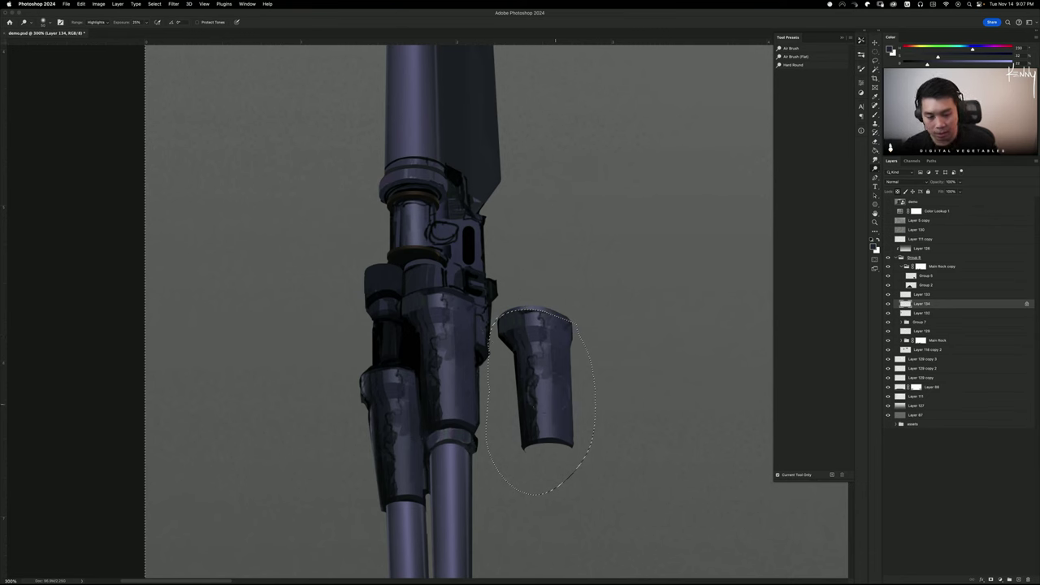
Cover the housing copy's patchy body with a flat dark blue sampled from it, using a smaller brush
key("b")
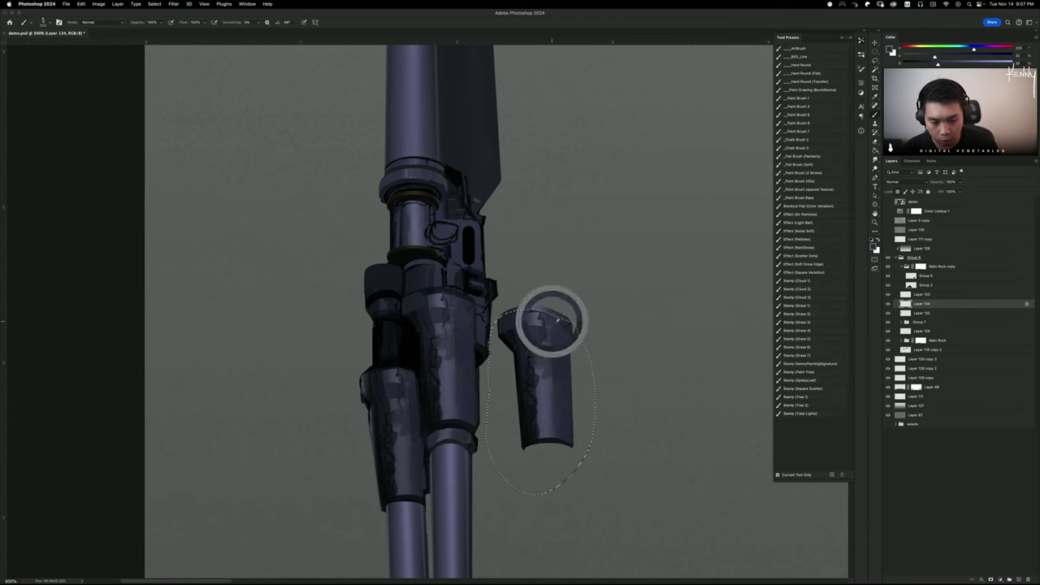
key("[")
key("[")
key("[")
key("[")
key("[")
key("[")
key("[")
key("[")
key("[")
key("[")
key("[")
key("[")
key("[")
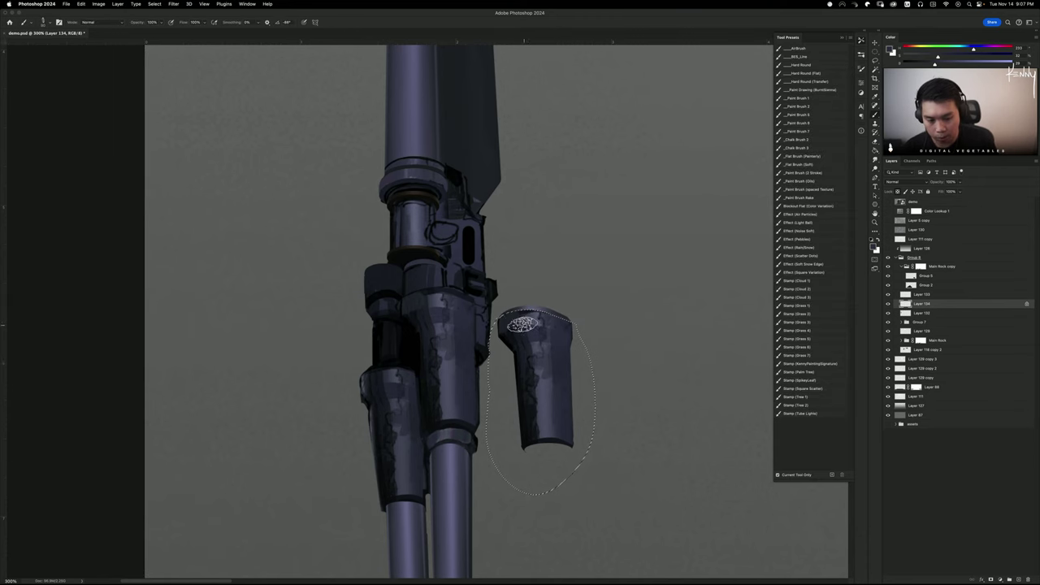
mouse_move(513, 343)
left_mouse_down()
mouse_move(535, 472)
mouse_move(572, 316)
mouse_move(596, 329)
mouse_move(568, 326)
mouse_move(523, 356)
left_mouse_up()
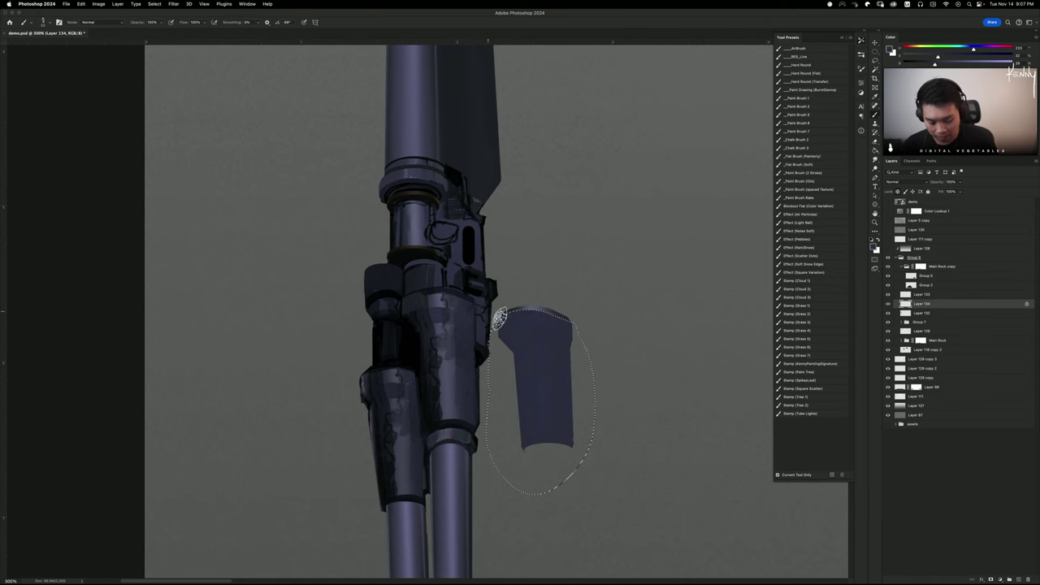
Shade the flat housing body with long vertical Dodge strokes down its middle, undoing the unsatisfactory ones
key("o")
left_click_drag(529, 276, 536, 491)
key("super+z")
mouse_move(541, 301)
left_mouse_down()
mouse_move(555, 485)
mouse_move(523, 158)
left_mouse_up()
key("super+z")
left_click_drag(533, 331, 533, 508)
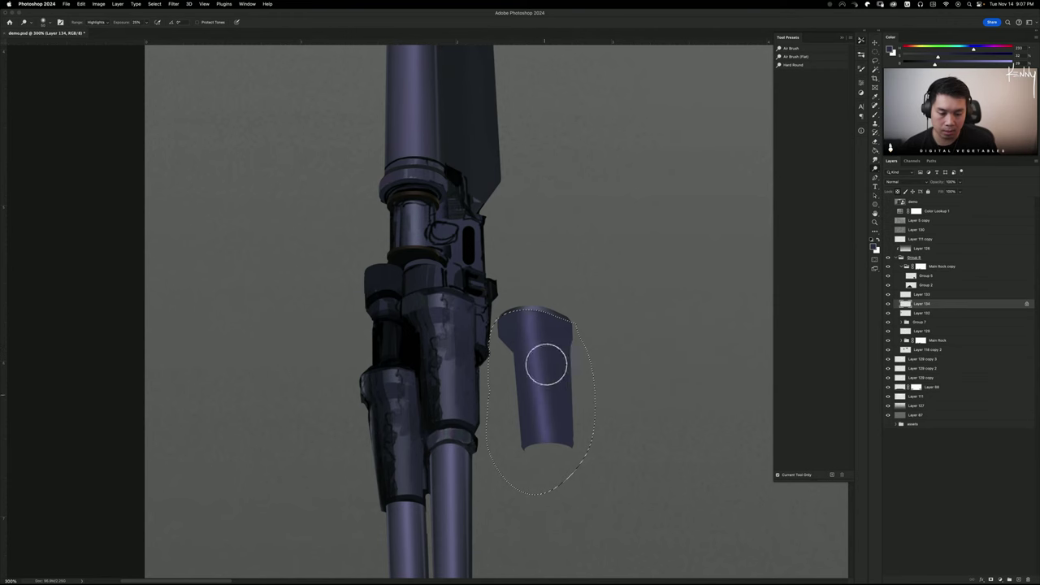
Shade the housing body's right and left edges with long vertical Dodge strokes, undoing and redoing them as needed
left_click_drag(560, 291, 568, 509)
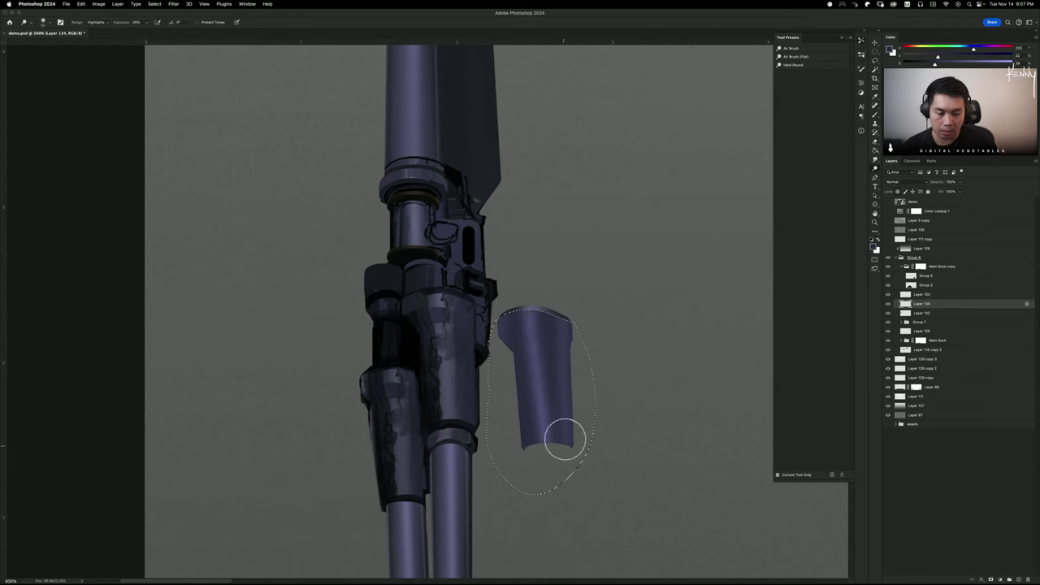
key("super+z")
left_click_drag(567, 257, 578, 584)
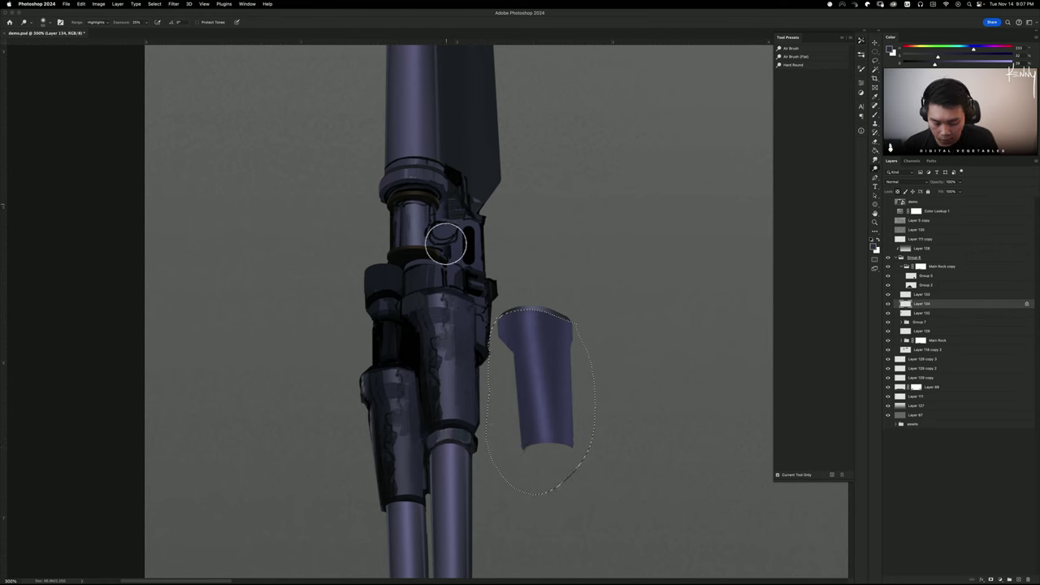
key("[")
key("super+z")
mouse_move(518, 385)
left_mouse_down()
mouse_move(526, 466)
mouse_move(524, 454)
left_mouse_up()
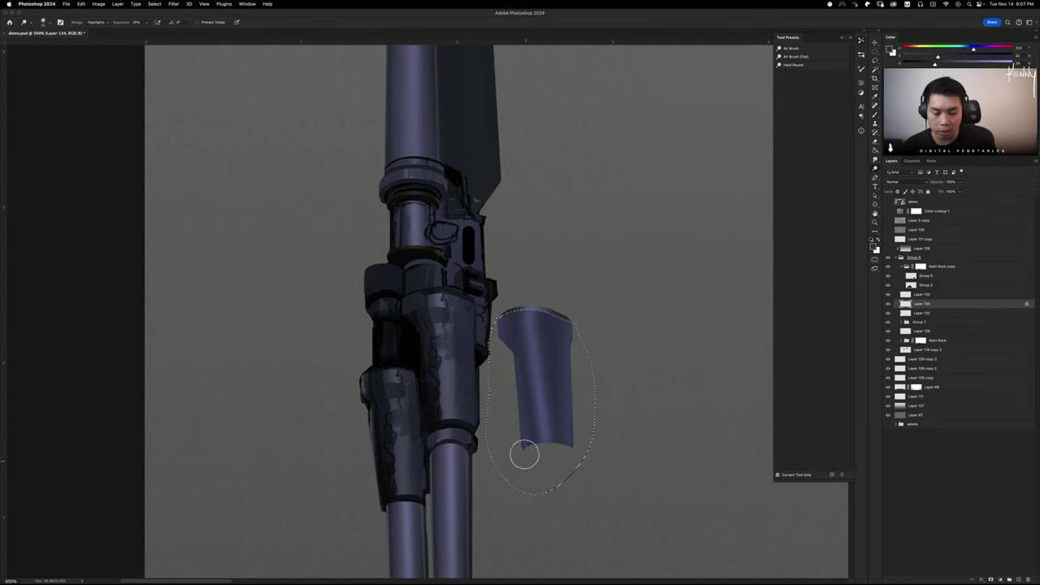
left_click_drag(510, 362, 531, 508)
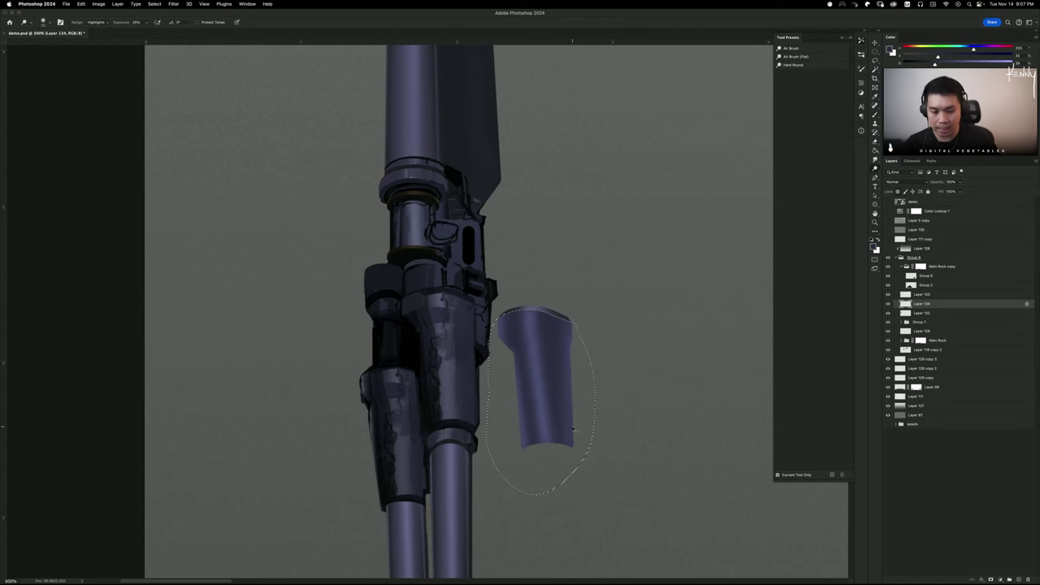
Darken the selected housing body with Hue/Saturation, setting the lightness to -13
key("super+u")
left_click_drag(736, 212, 739, 212)
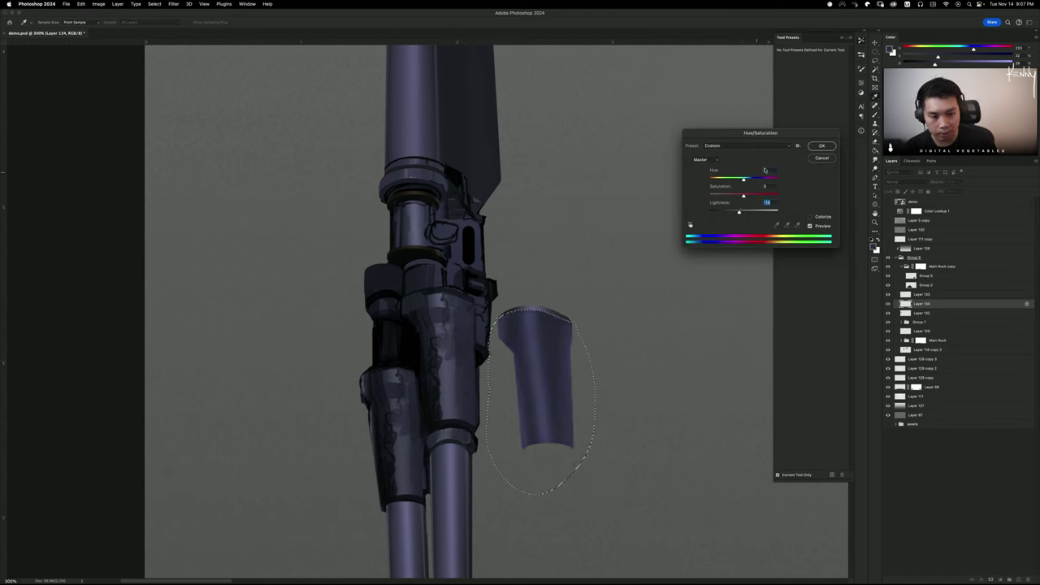
left_click(821, 145)
Paint a bent vertical highlight down the middle of the housing body with light blue sampled from the barrel, redoing the unsatisfactory stroke
key("b")
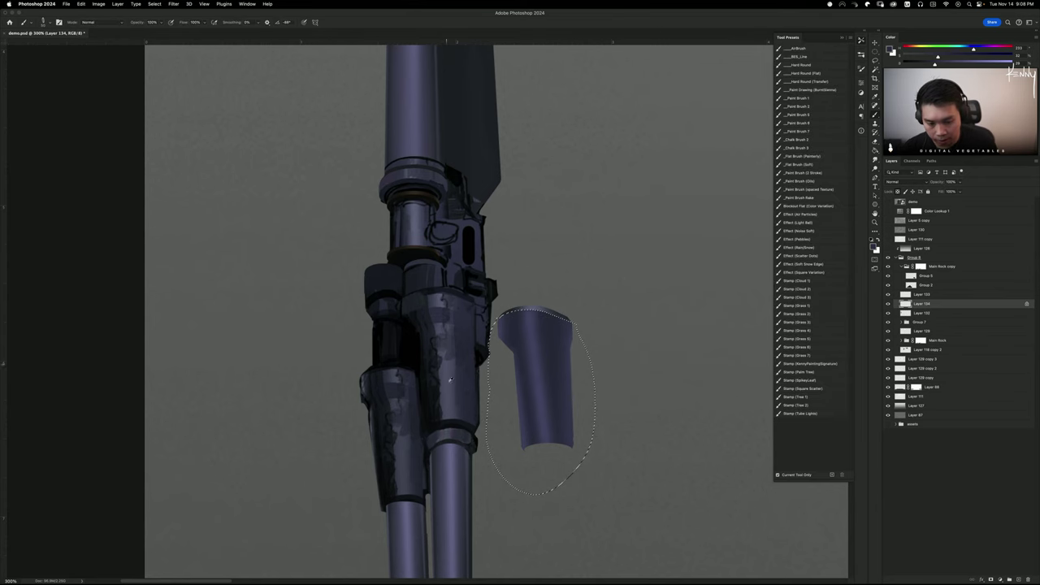
left_click(449, 458, "alt")
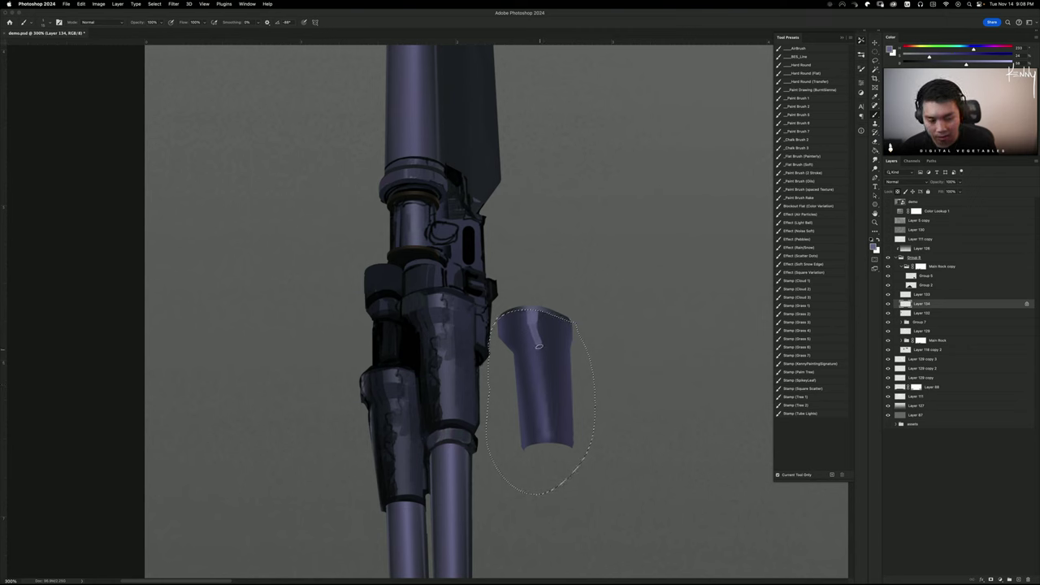
mouse_move(538, 343)
left_mouse_down()
mouse_move(539, 404)
mouse_move(537, 341)
left_mouse_up()
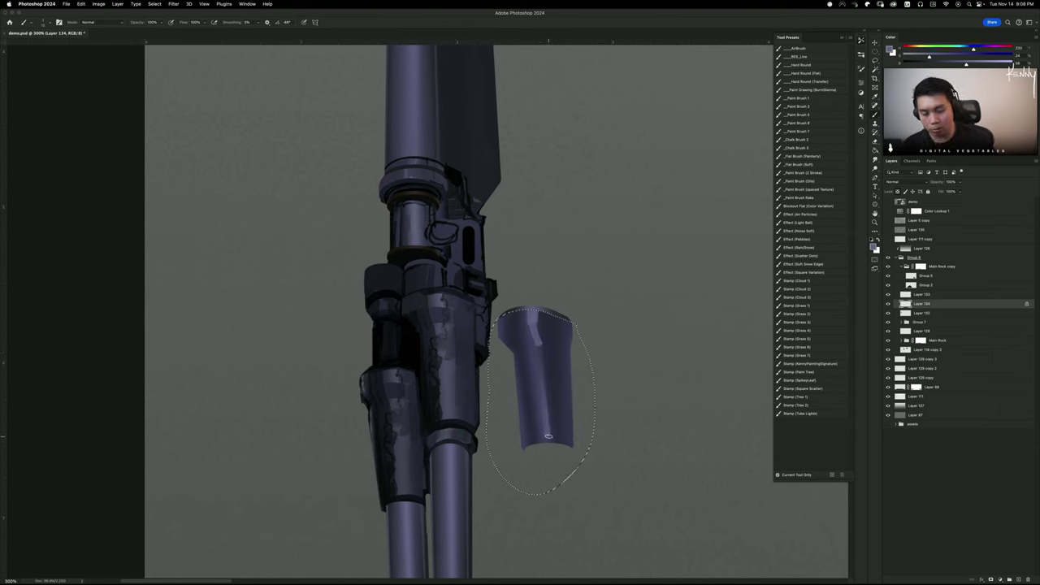
left_click_drag(544, 411, 540, 343)
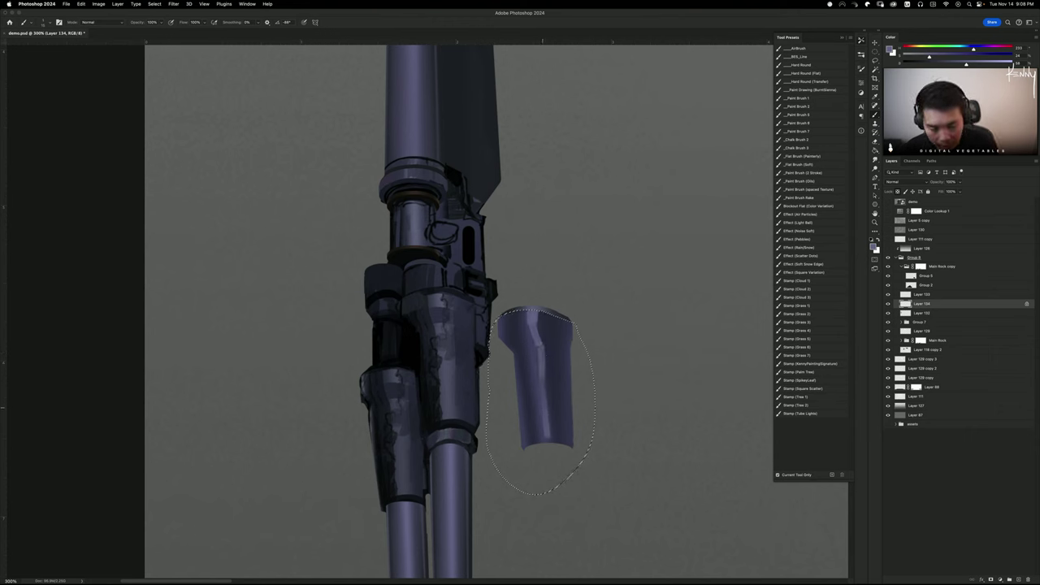
key("super+z")
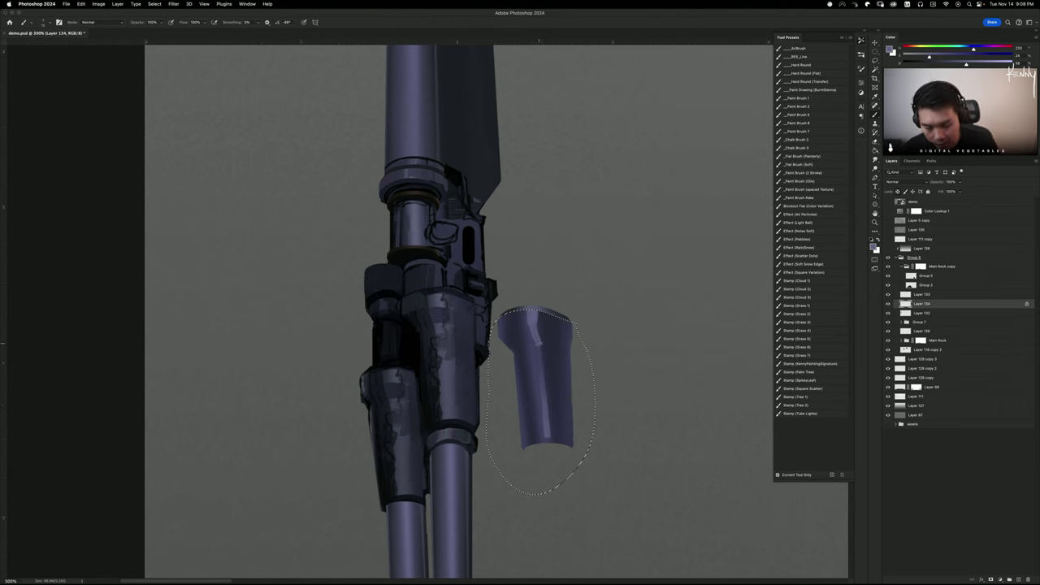
left_click_drag(539, 346, 546, 437)
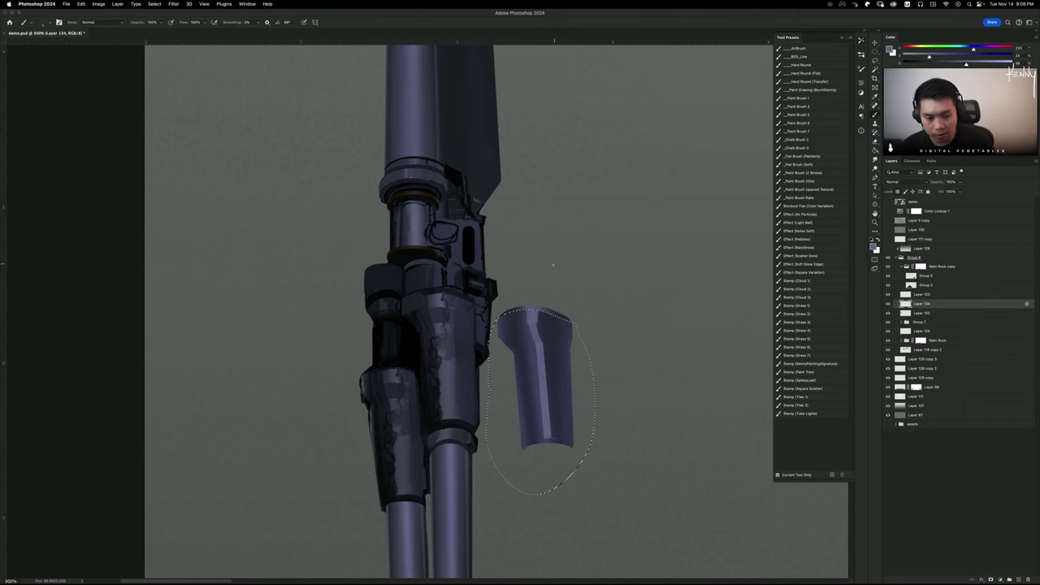
left_click(569, 315, "alt")
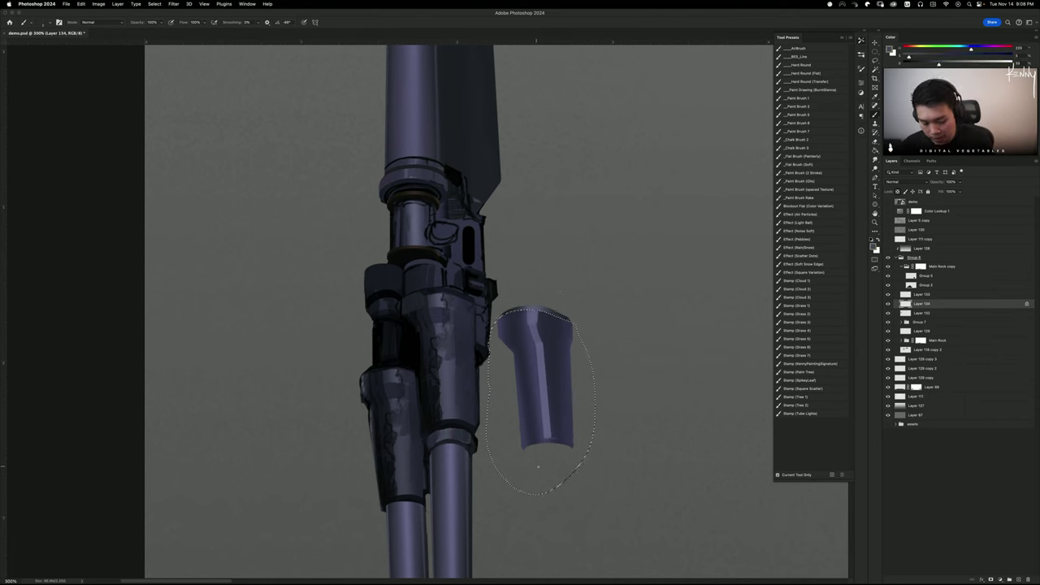
Mute the housing body with Hue/Saturation at saturation -31 and lightness -35, and clear the selection
key("super+u")
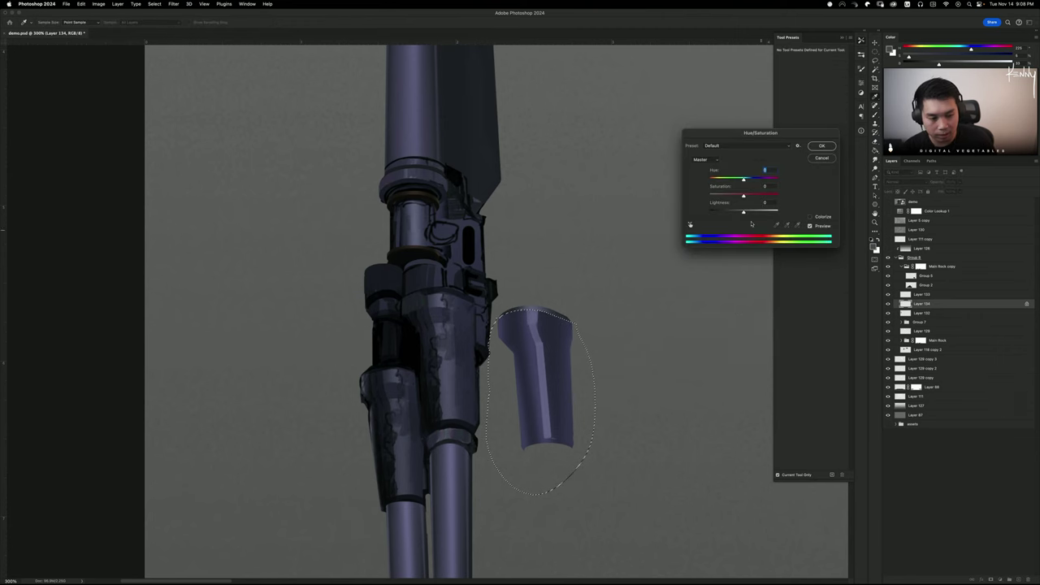
left_click_drag(742, 195, 732, 213)
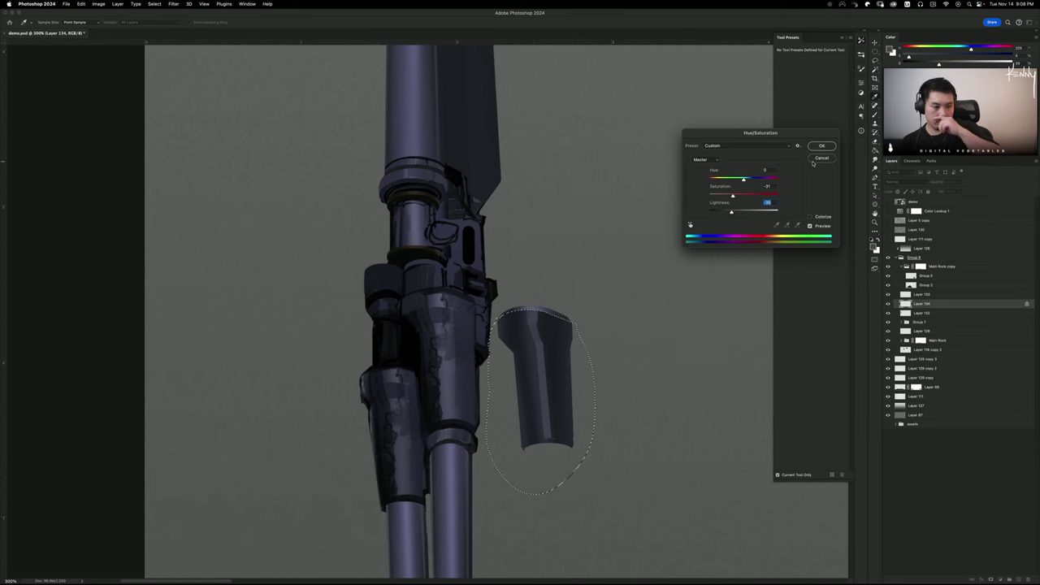
left_click(826, 145)
key("ctrl+d")
key("b")
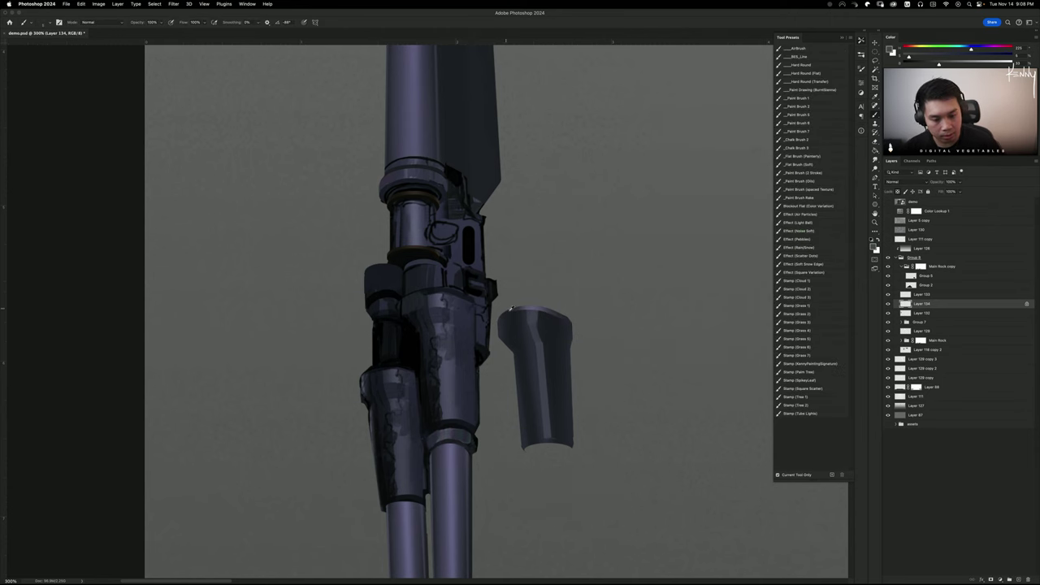
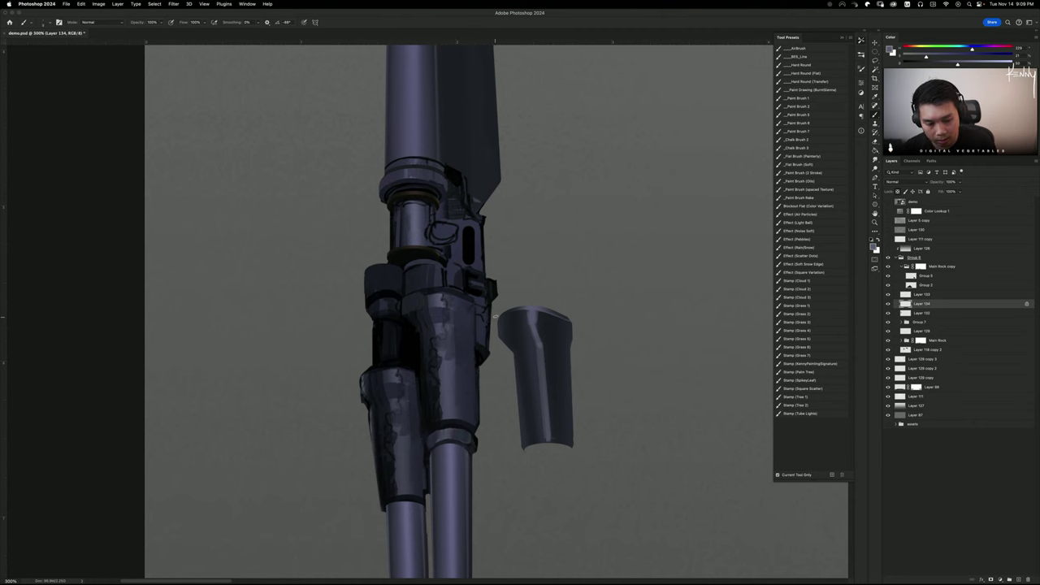
Paint a thin lighter stripe down the housing body's left edge, undoing the first stroke
left_click_drag(513, 353, 517, 366)
key("super+z")
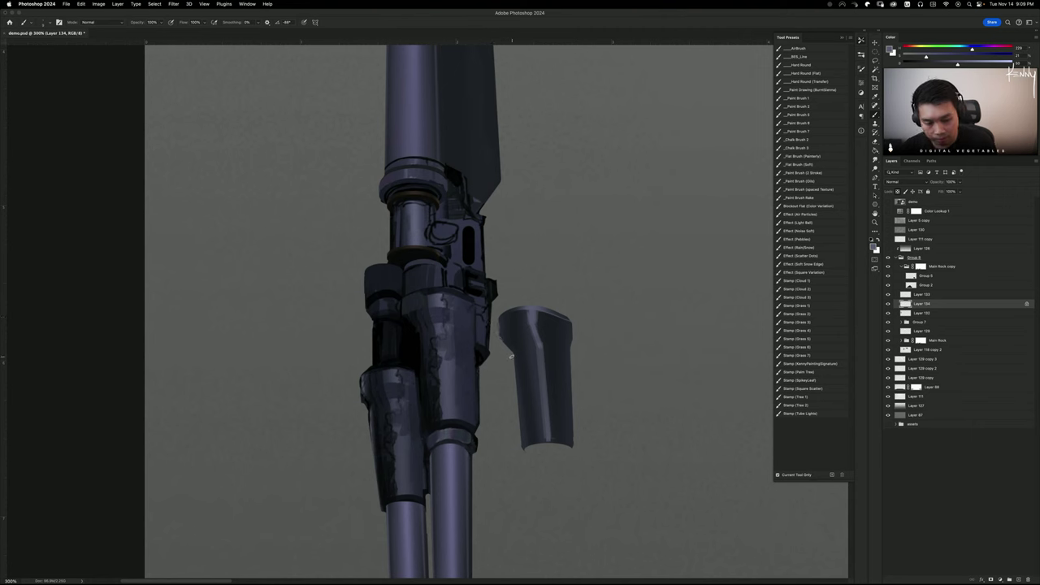
left_click_drag(519, 405, 521, 446)
left_click_drag(514, 355, 519, 413)
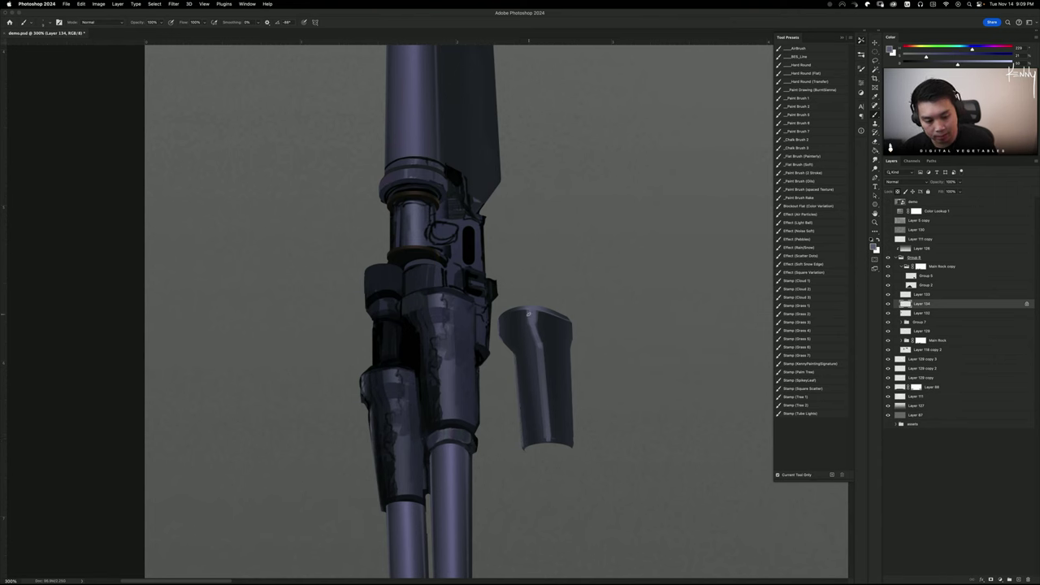
Add thin white highlights along the housing body's central highlight, undoing the overly long stroke
key("x")
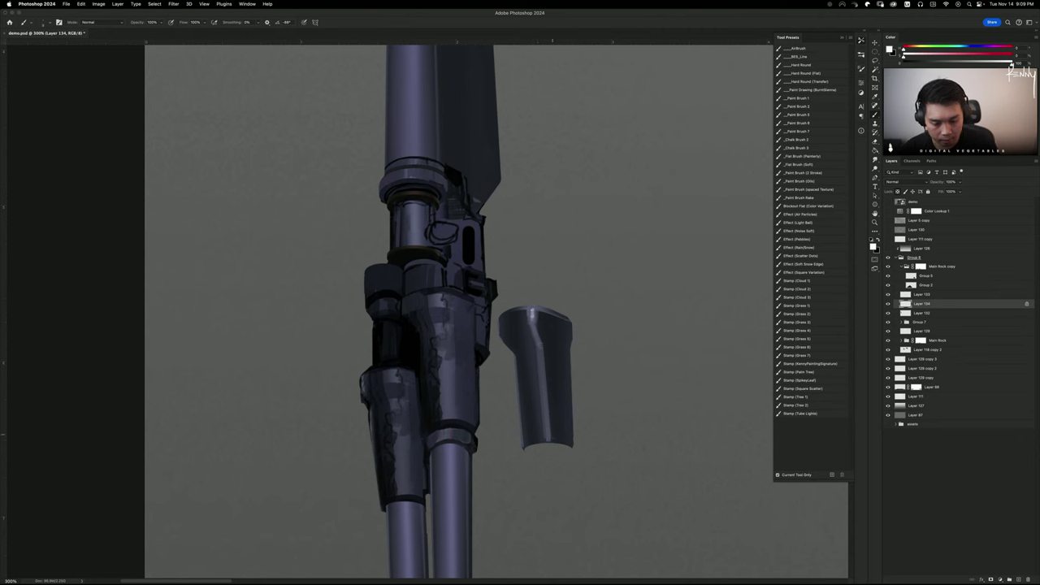
left_click_drag(548, 435, 541, 345)
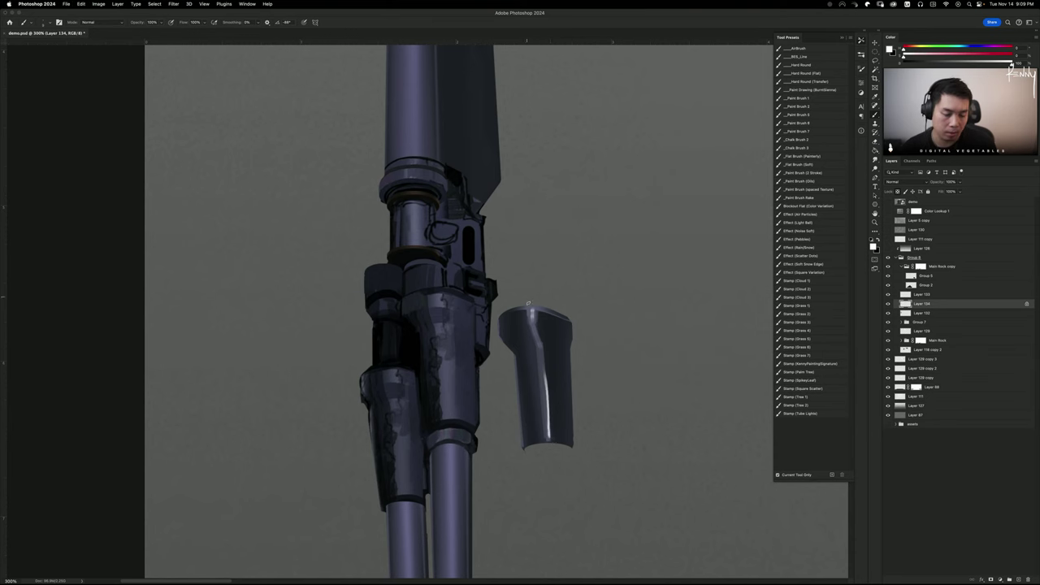
key("super+z")
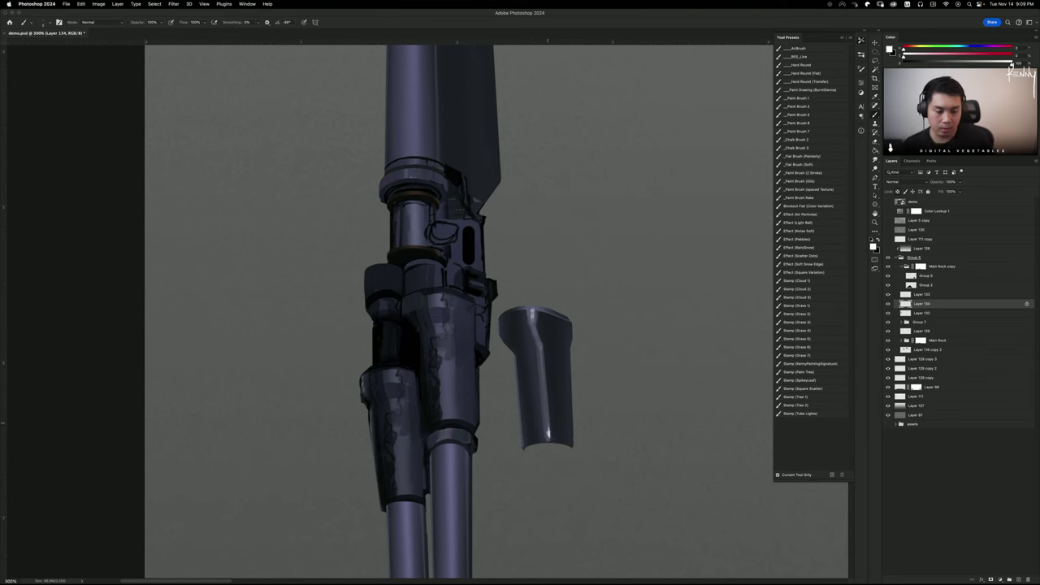
key("super+minus")
key("super+minus")
key("super+plus")
key("super+plus")
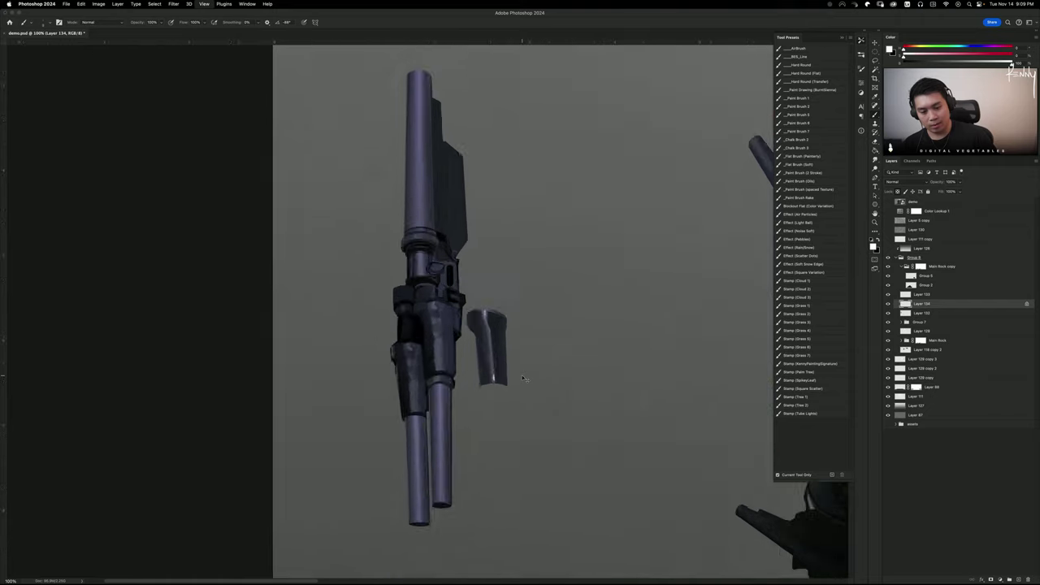
key("m")
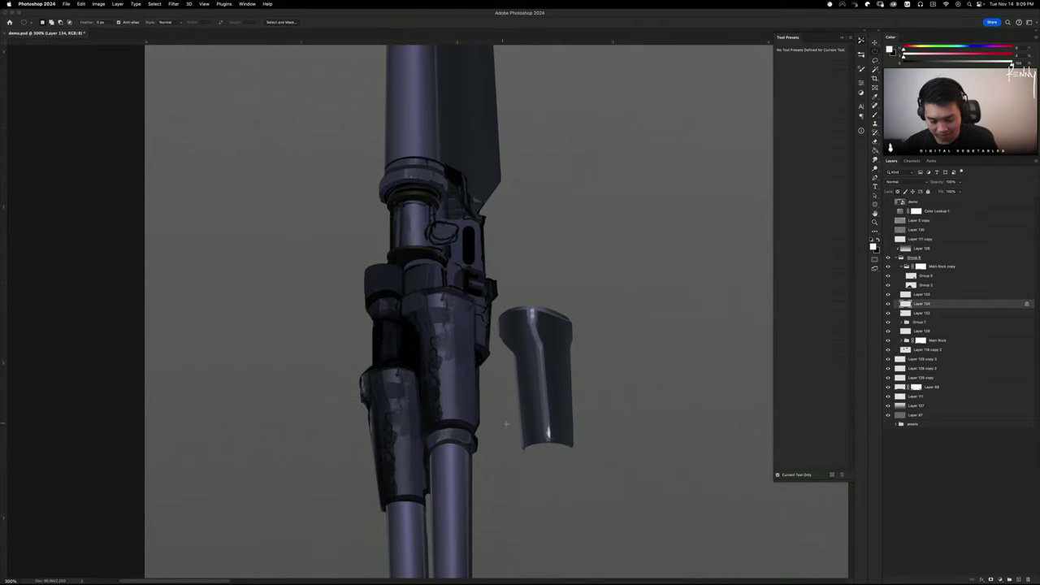
mouse_move(524, 439)
left_mouse_down()
mouse_move(546, 462)
mouse_move(584, 459)
mouse_move(574, 456)
left_mouse_up()
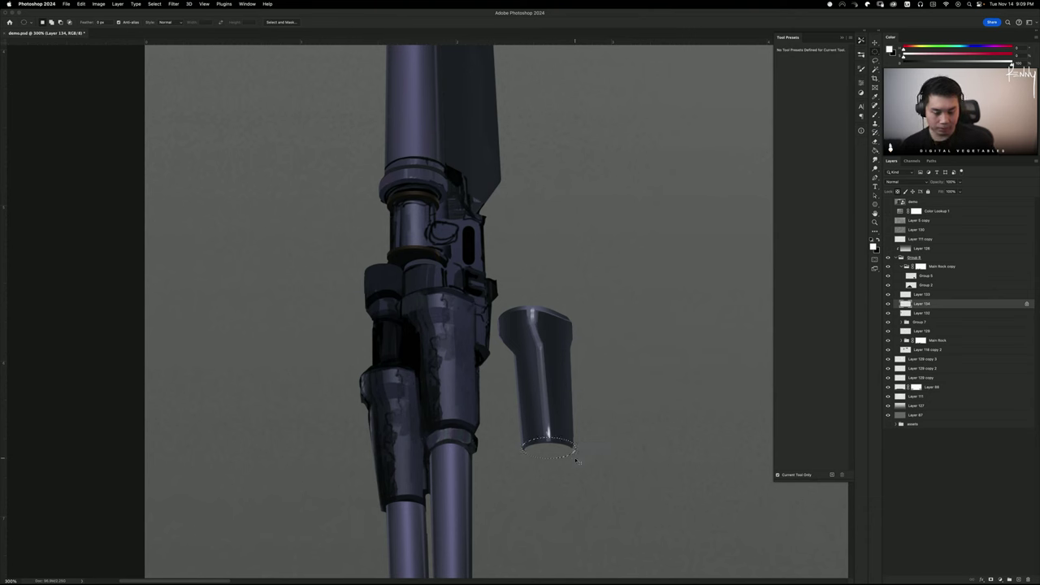
key("super+u")
left_click_drag(743, 213, 735, 214)
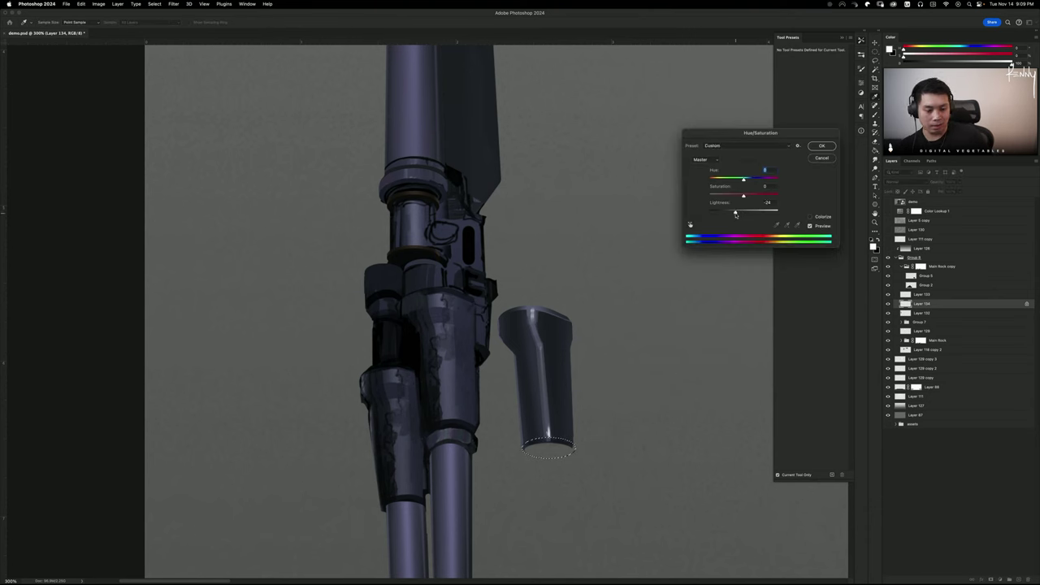
left_click(823, 158)
key("b")
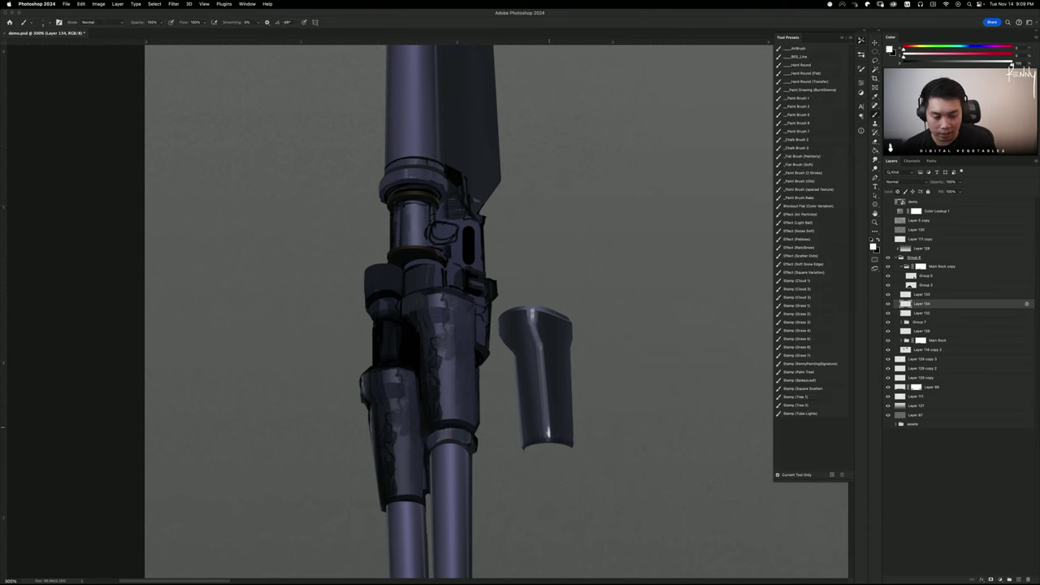
Move the reworked housing copy over the original barrel housing and stretch its top edge upward with Free Transform
left_click_drag(546, 445, 445, 422)
key("super+t")
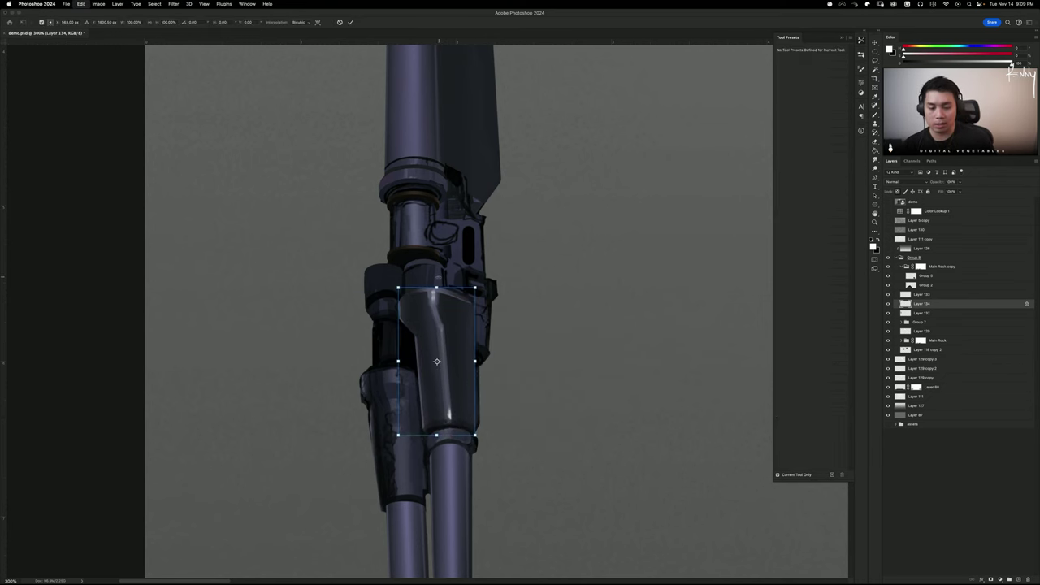
mouse_move(437, 285)
left_mouse_down()
mouse_move(495, 267)
mouse_move(487, 273)
left_mouse_up()
key("Return")
key("b")
key("super+minus")
key("super+minus")
key("super+minus")
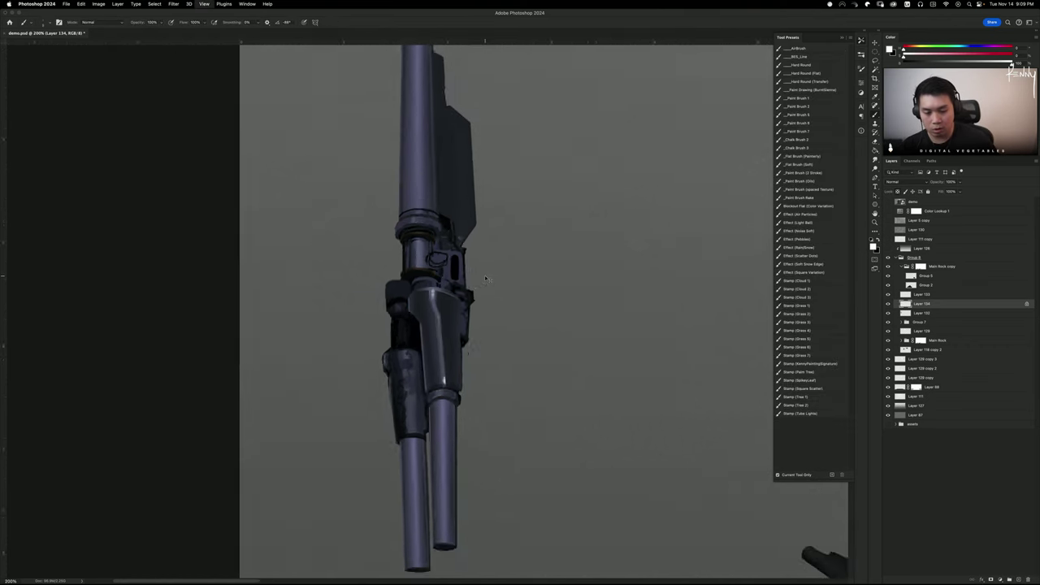
key("super+plus")
key("super+plus")
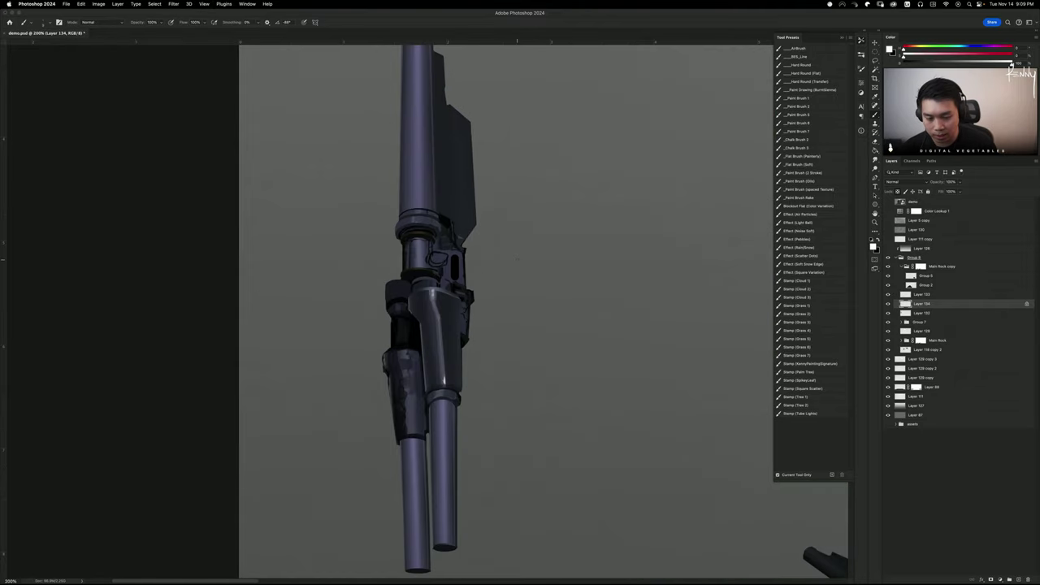
key("super+plus")
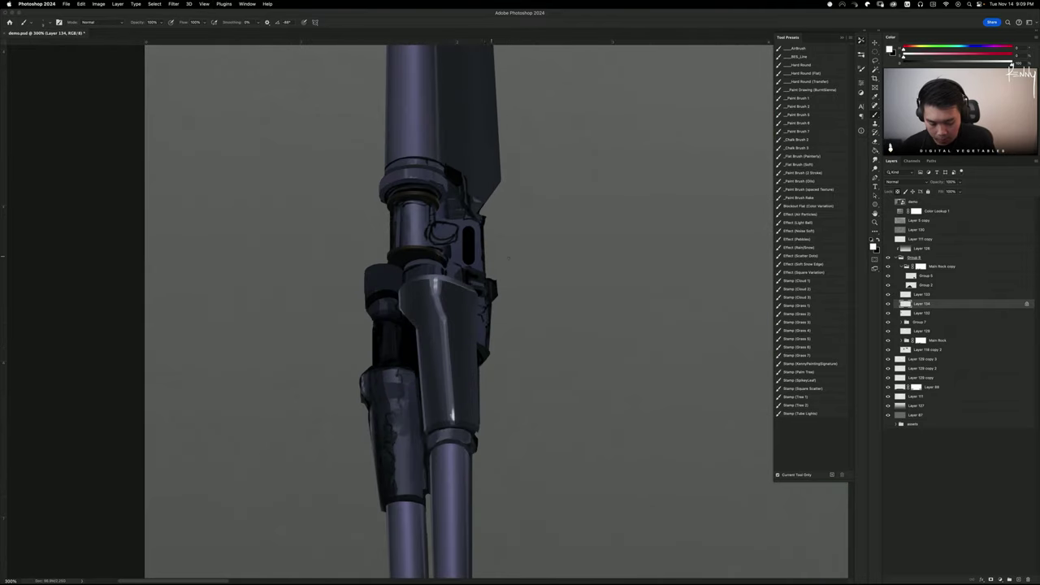
Select a curved band across the housing's upper flare, refining its outline with the elliptical marquee and lasso
key("m")
mouse_move(404, 281)
left_mouse_down()
mouse_move(460, 325)
mouse_move(452, 299)
mouse_move(490, 312)
mouse_move(496, 326)
mouse_move(421, 309)
mouse_move(409, 319)
mouse_move(423, 316)
left_mouse_up()
key("l")
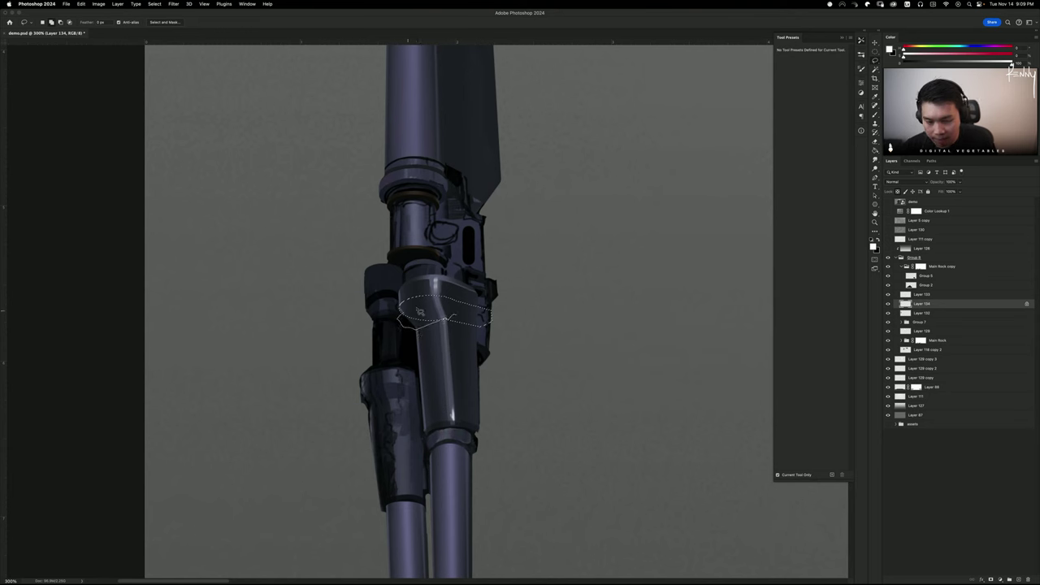
key("m")
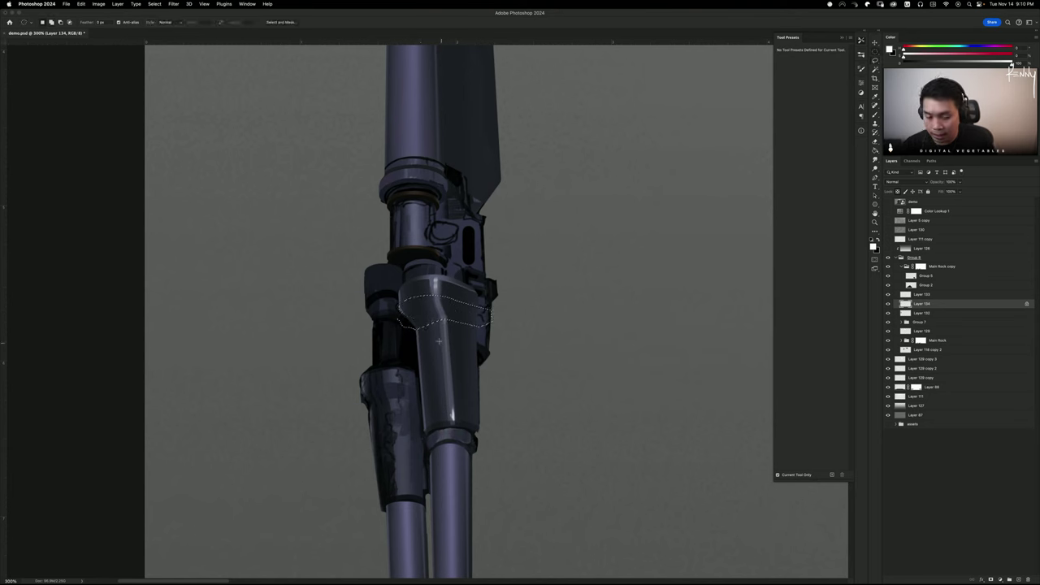
mouse_move(439, 341)
left_mouse_down()
mouse_move(457, 344)
mouse_move(454, 335)
left_mouse_up()
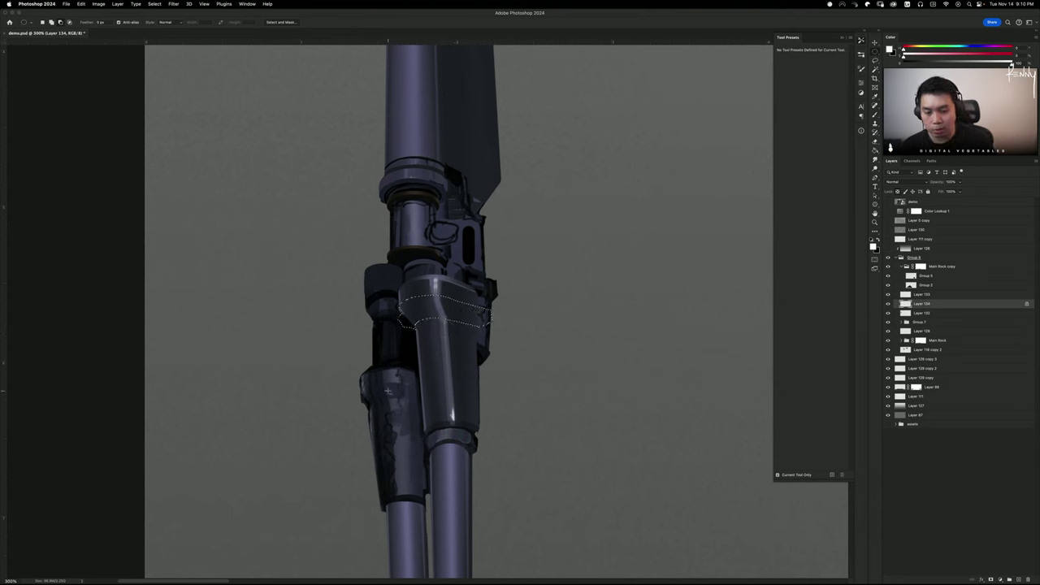
key("l")
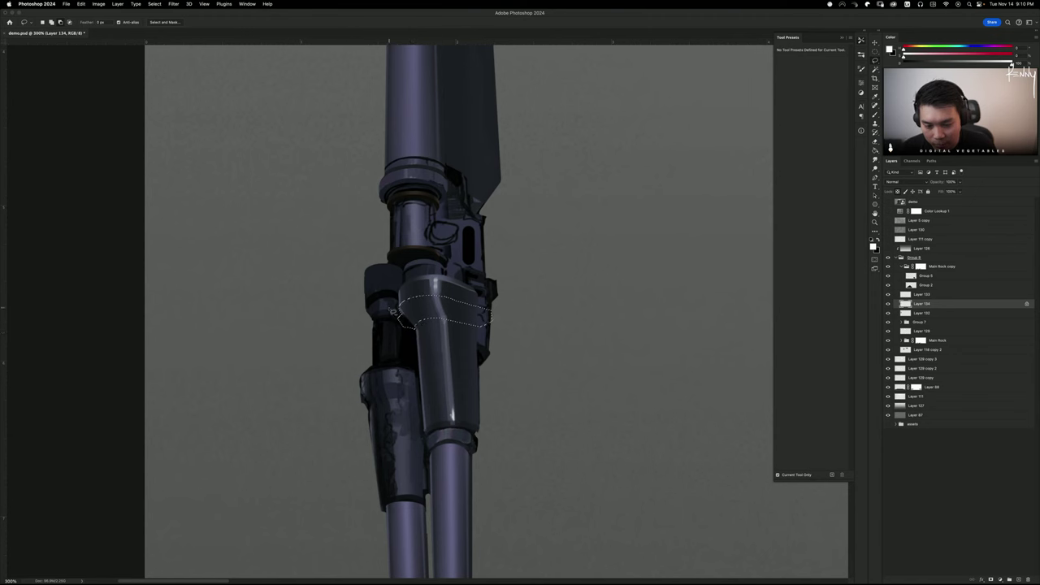
left_click_drag(481, 287, 504, 292)
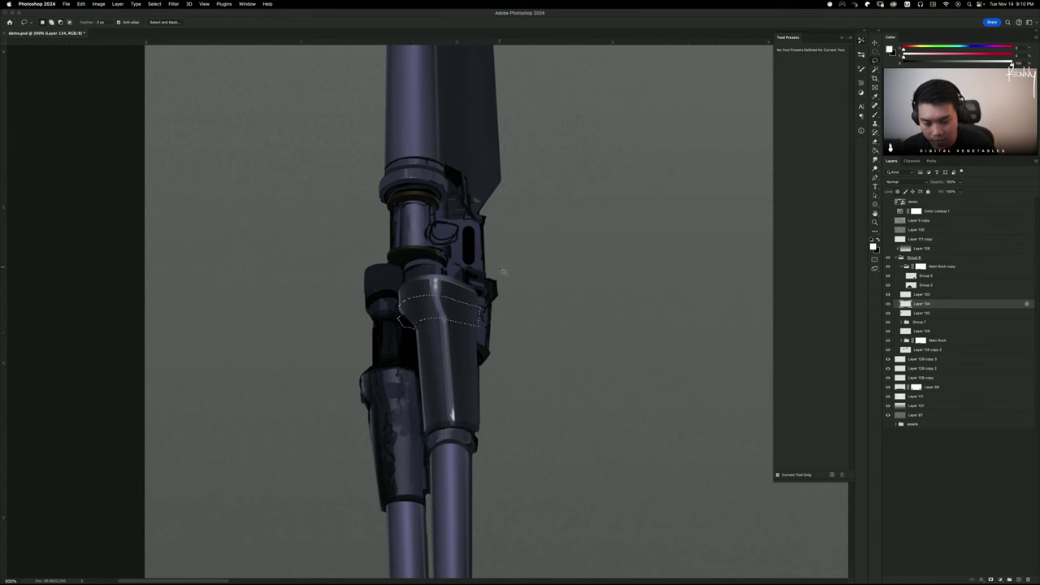
Darken the selected band with Hue/Saturation at lightness -31, clear the selection and return to the brush
key("super+u")
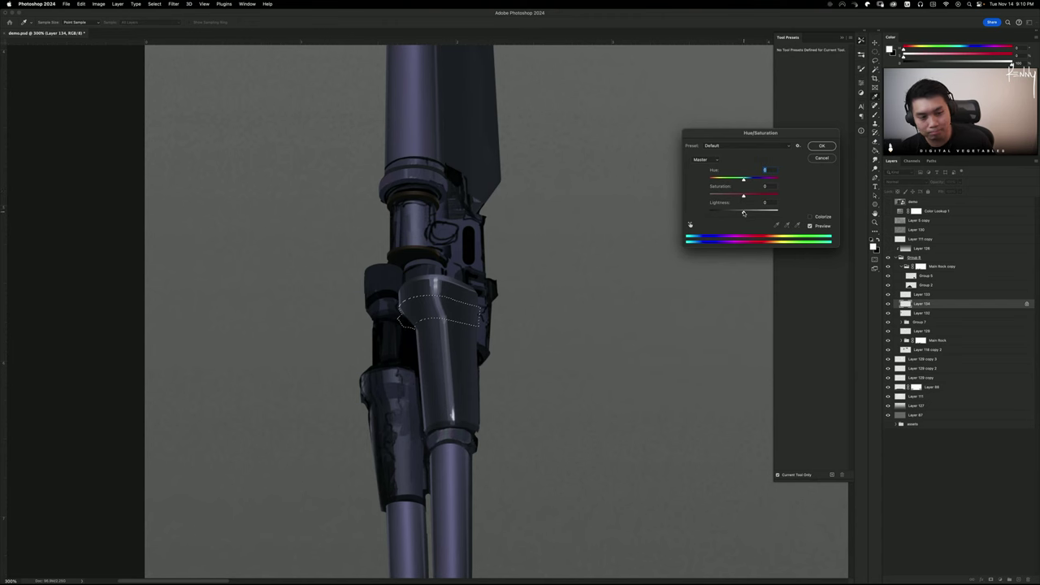
left_click_drag(744, 213, 733, 214)
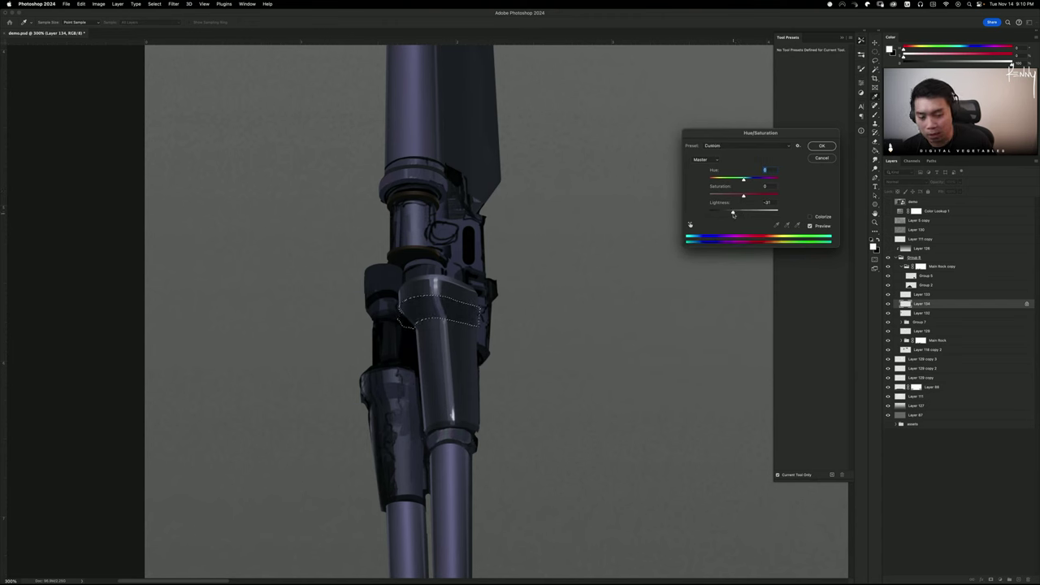
left_click(823, 146)
key("super+d")
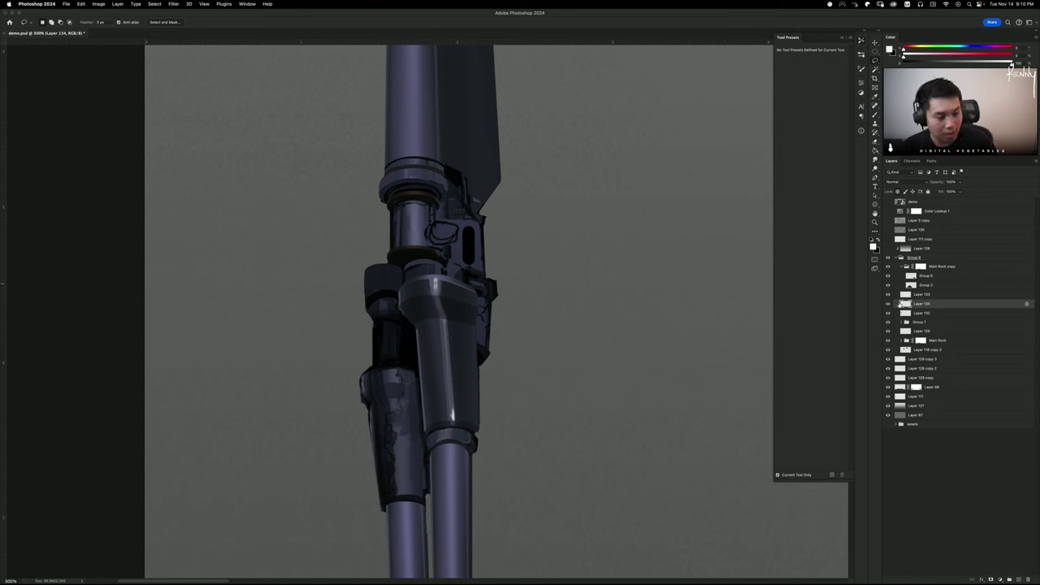
key("b")
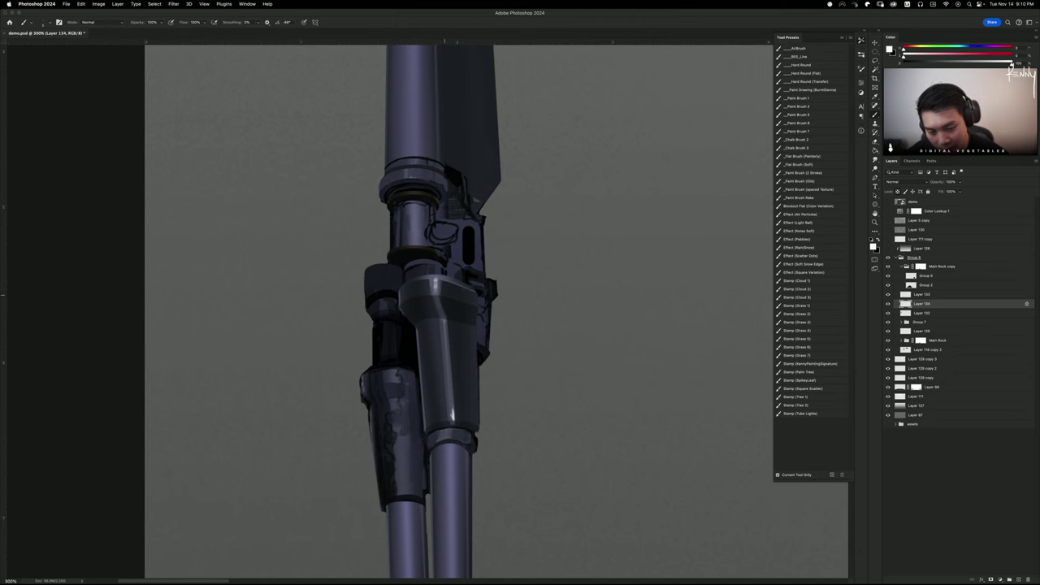
Sample greys from the reworked housing and paint a light rim along its top edge, undoing the unwanted stroke
left_click(441, 298, "alt")
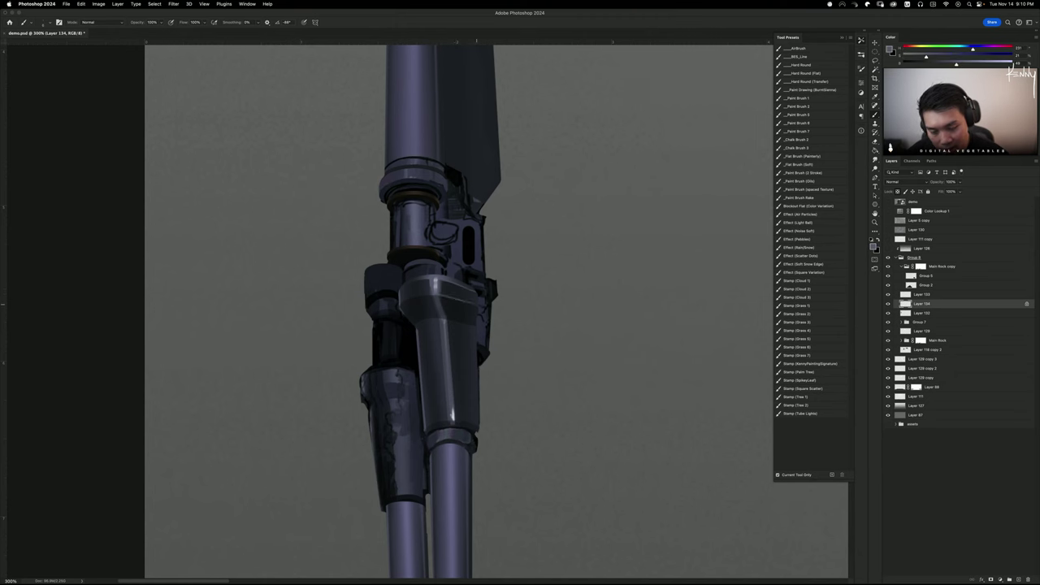
left_click_drag(474, 303, 440, 295)
key("super+z")
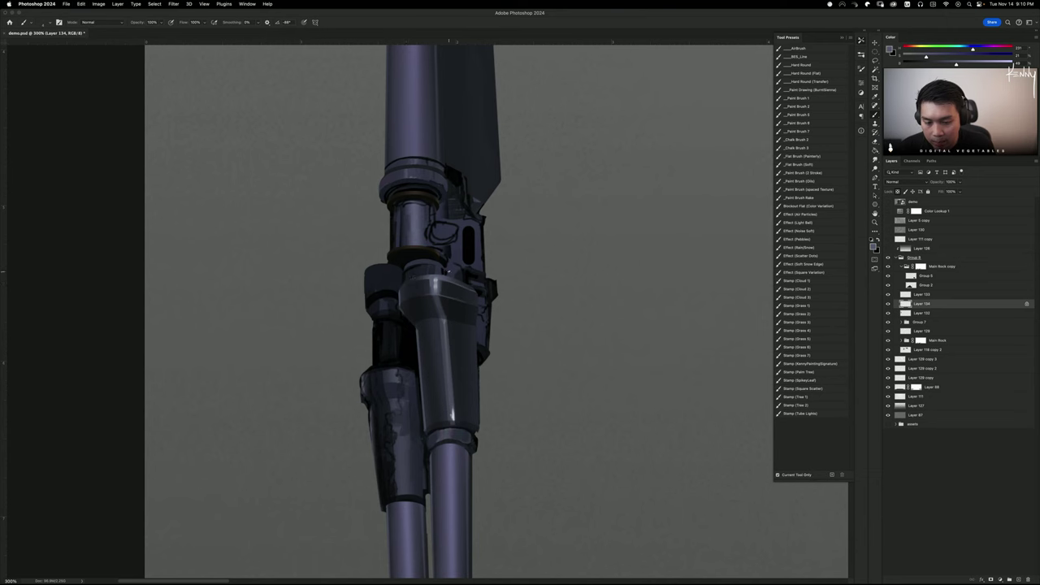
left_click(439, 278, "alt")
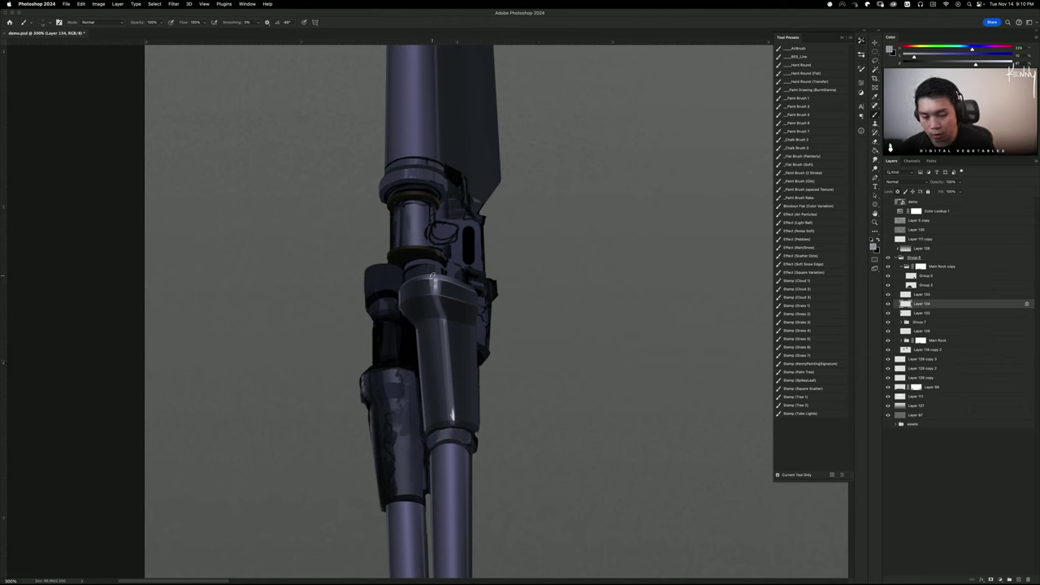
Lasso the upper rim area of the housing, hide the selection outline and adjust its tones with Levels
key("l")
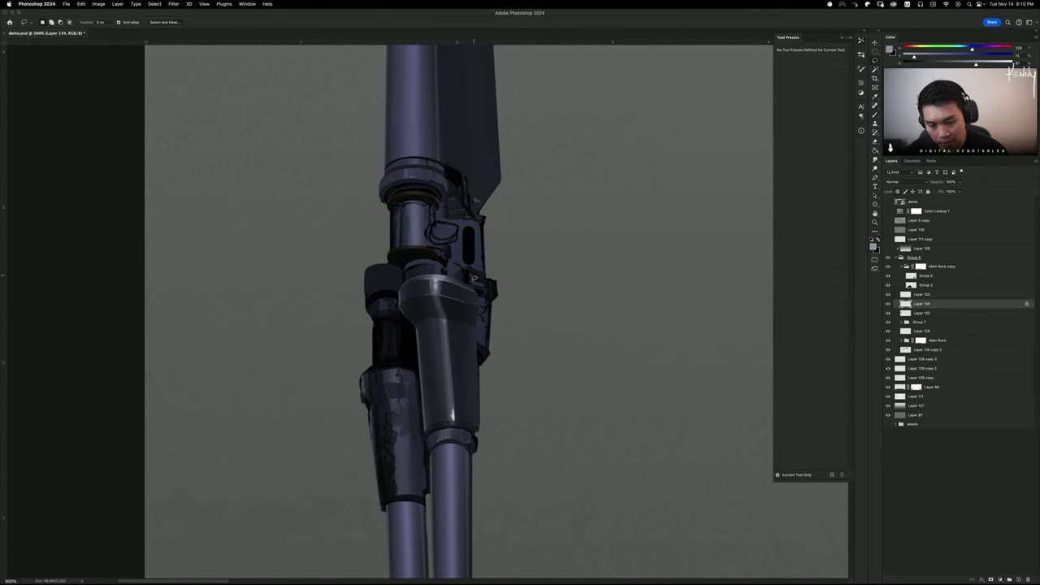
mouse_move(476, 286)
left_mouse_down()
mouse_move(438, 277)
mouse_move(491, 258)
left_mouse_up()
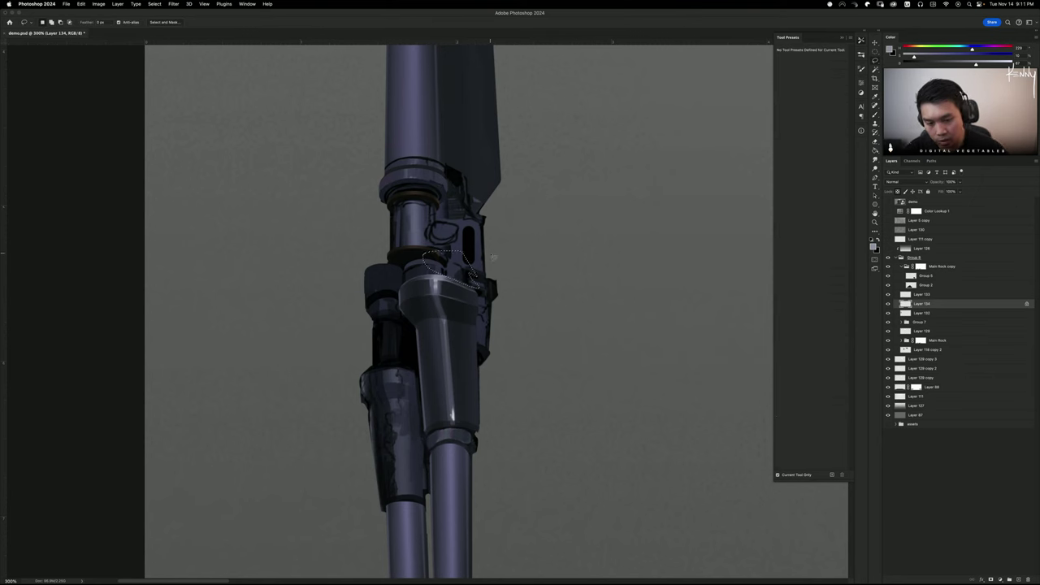
key("super+h")
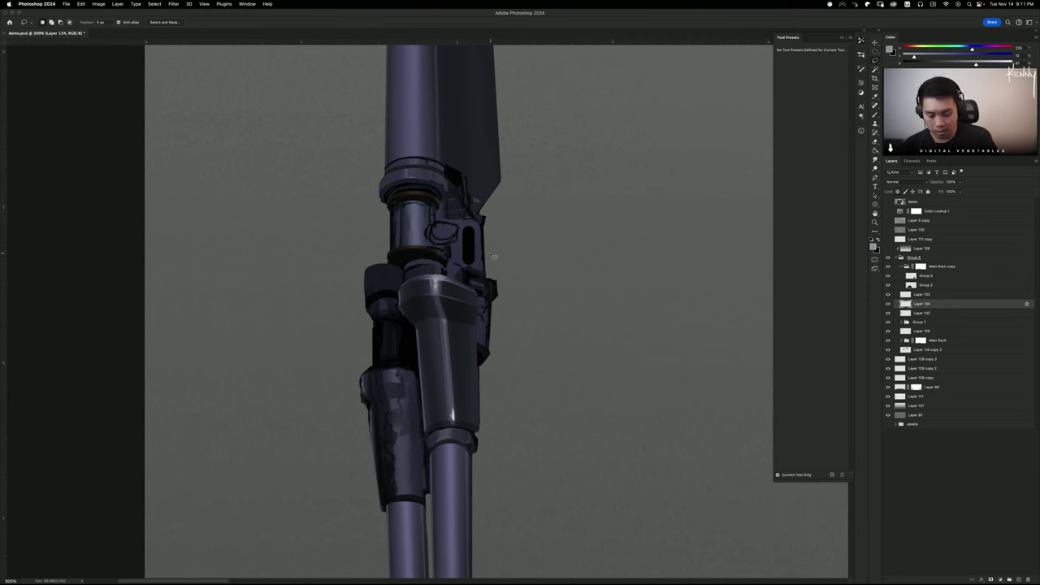
key("super+u")
left_click(822, 158)
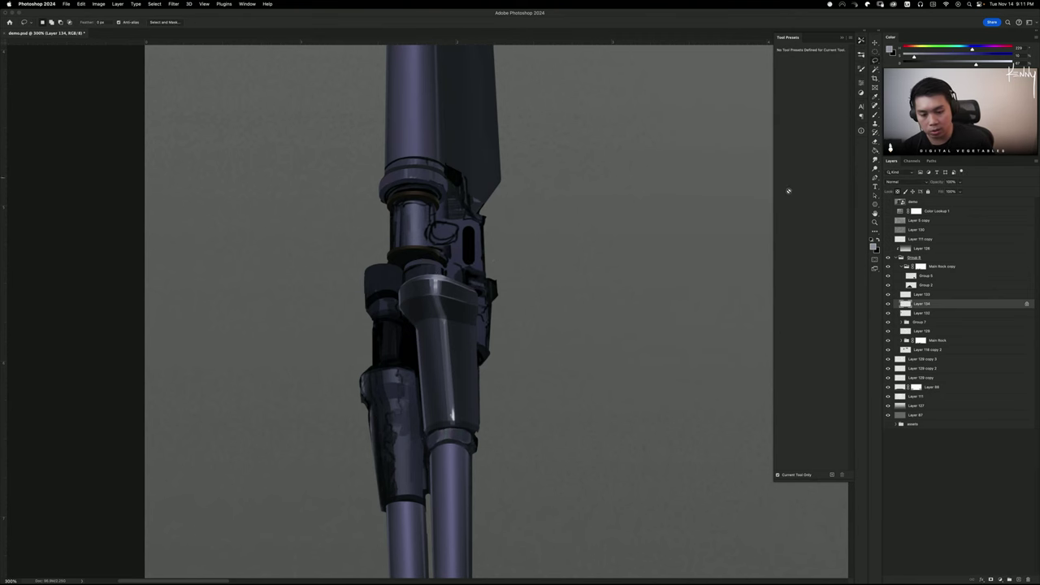
key("super+l")
left_click_drag(866, 340, 869, 341)
left_click(939, 275)
Duplicate the finished housing and fit the slightly scaled-down copy over the neighbouring barrel's old housing with Free Transform
key("super+minus")
key("super+minus")
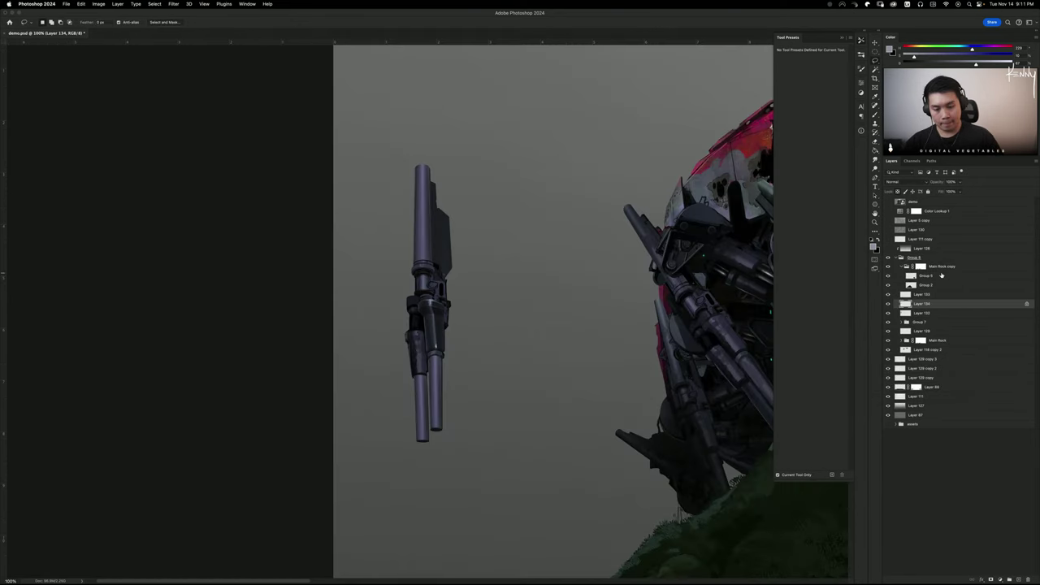
key("super+plus")
key("super+plus")
key("b")
left_click_drag(544, 316, 520, 333)
left_click_drag(486, 374, 484, 363)
key("super+t")
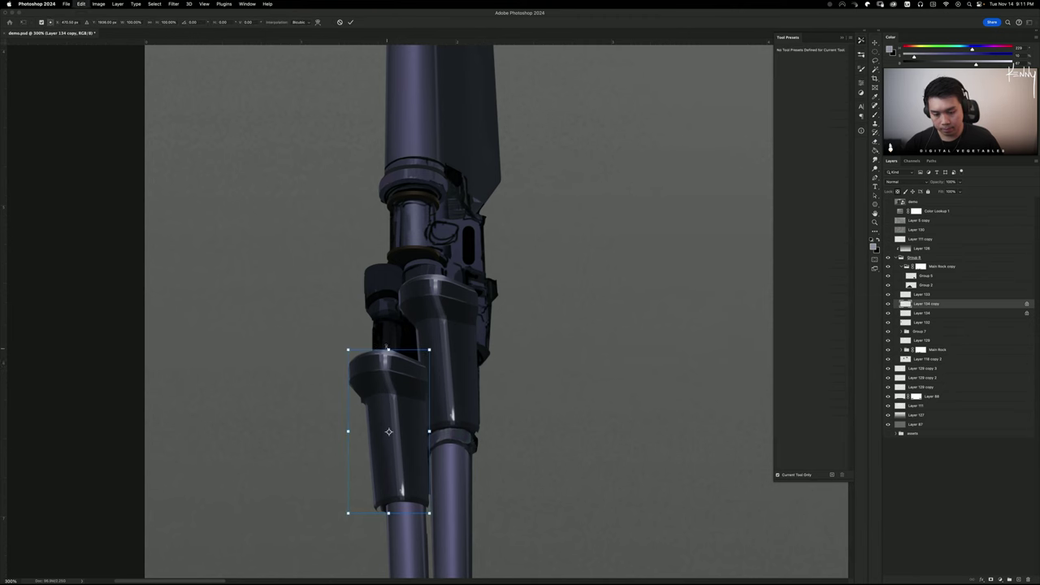
left_click_drag(348, 351, 380, 370)
left_click_drag(422, 338, 422, 335)
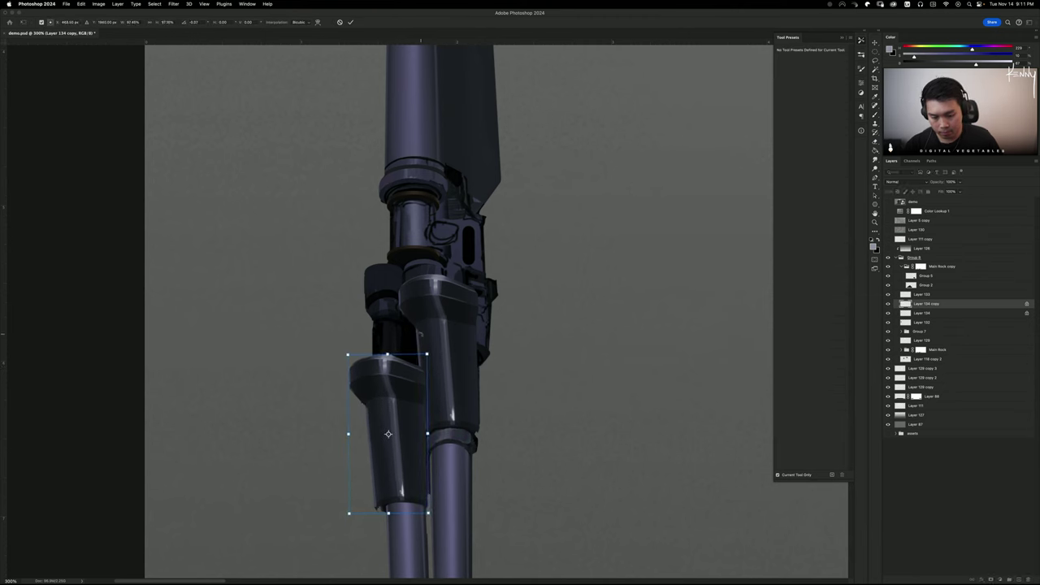
key("Return")
Reorder the housing copy beneath the original housing layer, Layer 134
key("b")
left_click_drag(926, 304, 935, 319)
key("super+minus")
key("super+minus")
key("super+minus")
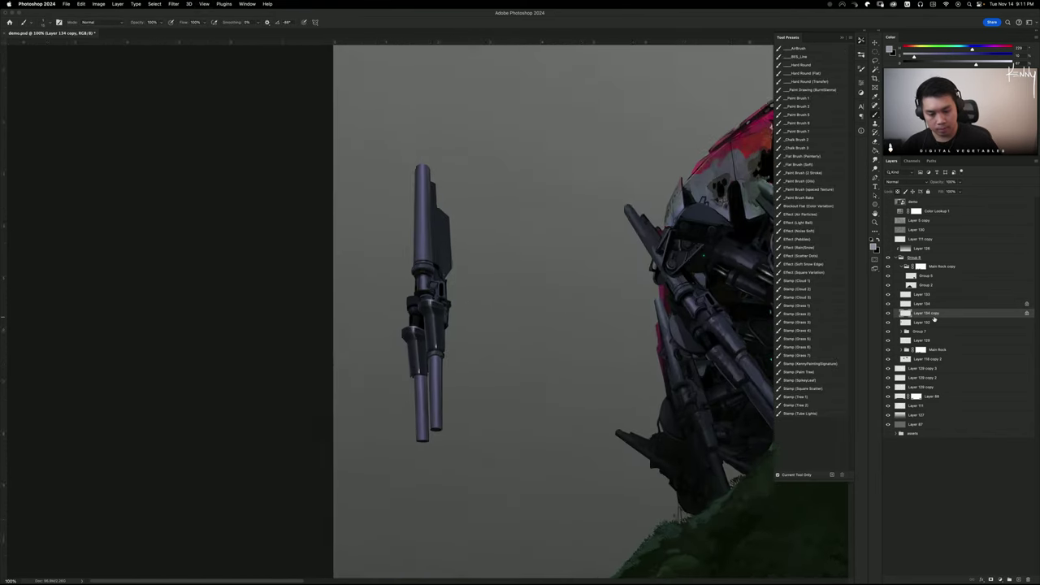
Lasso the old housing's edge protruding beside the new copy, erase it from Layer 132 and clear the selection
key("super+equal")
key("super+equal")
left_click_drag(522, 355, 517, 341)
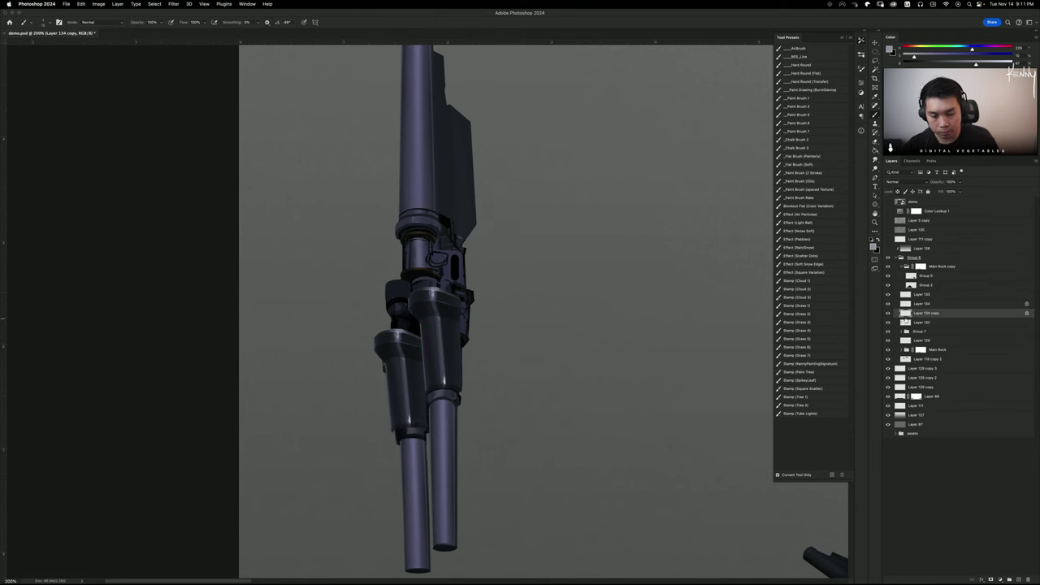
key("l")
mouse_move(391, 452)
left_mouse_down()
mouse_move(387, 397)
mouse_move(390, 448)
mouse_move(406, 448)
mouse_move(385, 360)
mouse_move(383, 445)
left_mouse_up()
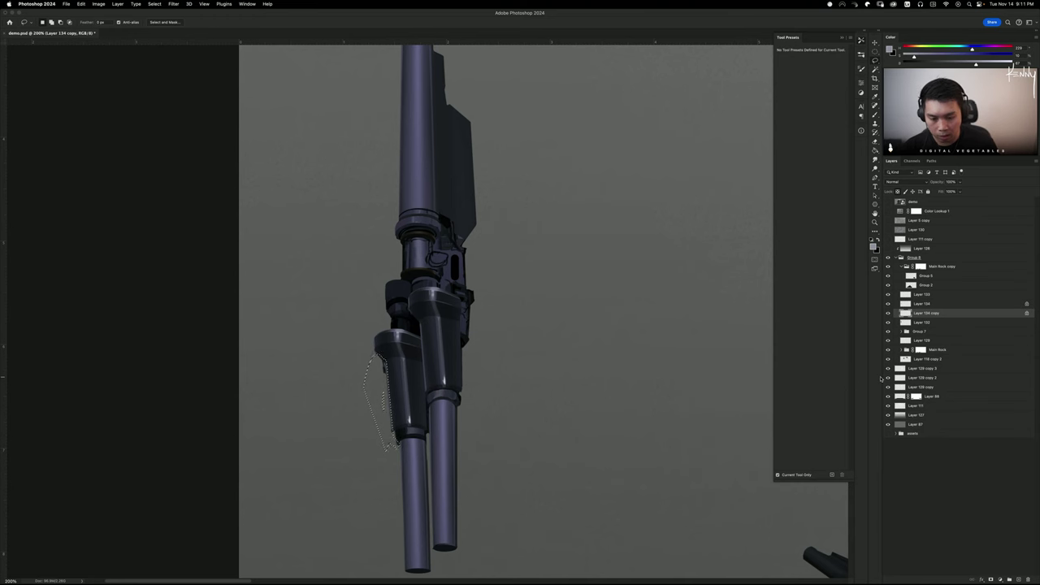
left_click(926, 323)
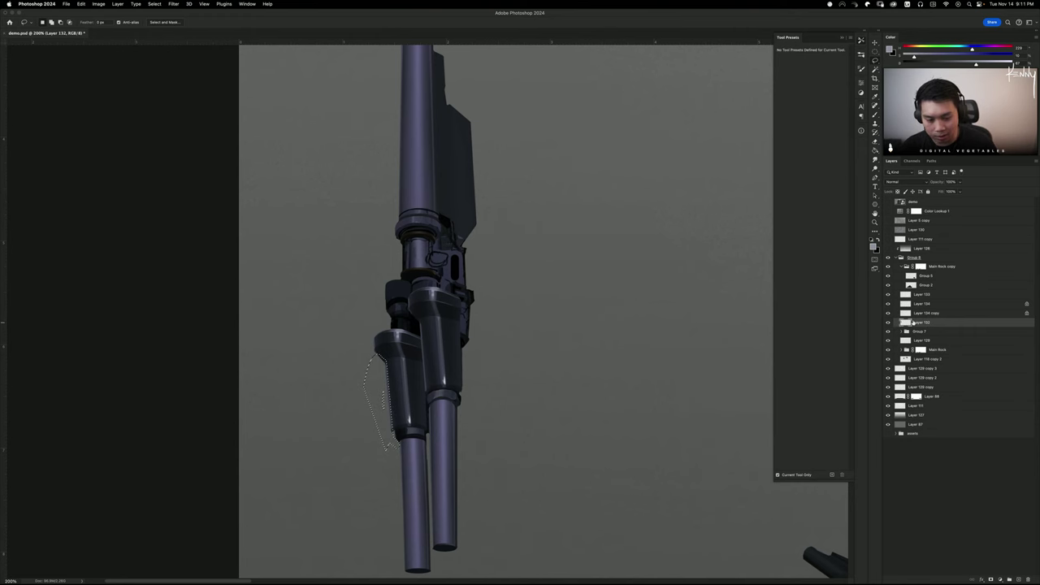
key("super+d")
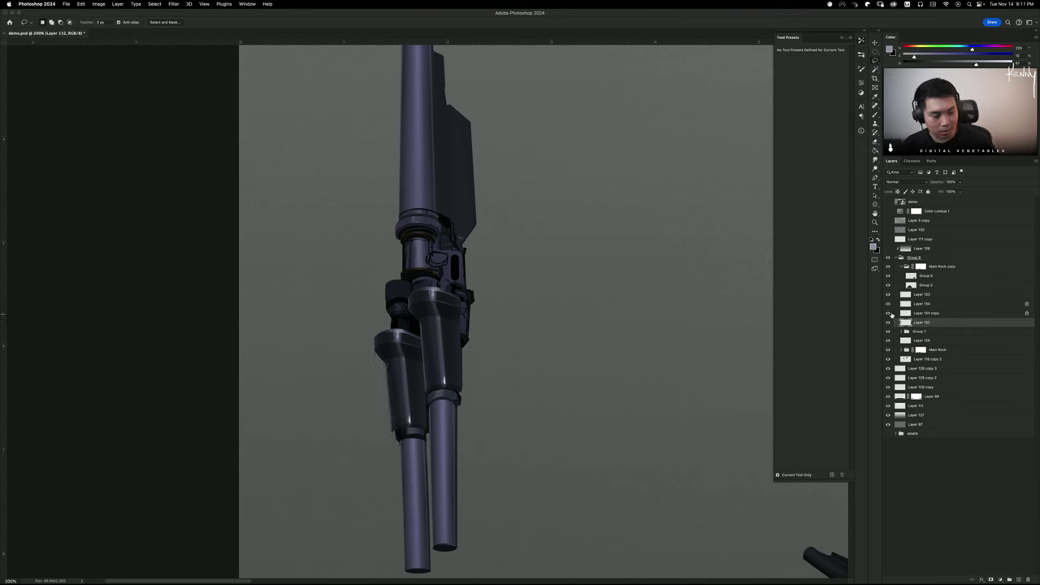
Compare the second barrel's housing with and without the new copy, both close up and zoomed out
left_click(889, 314)
left_click(888, 314)
left_click(918, 315)
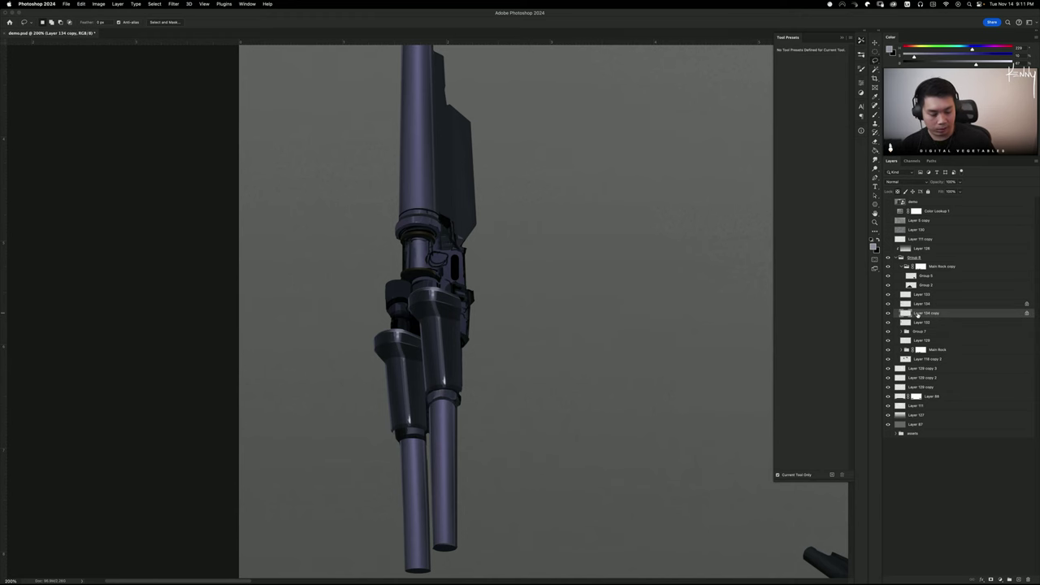
key("super+minus")
key("super+minus")
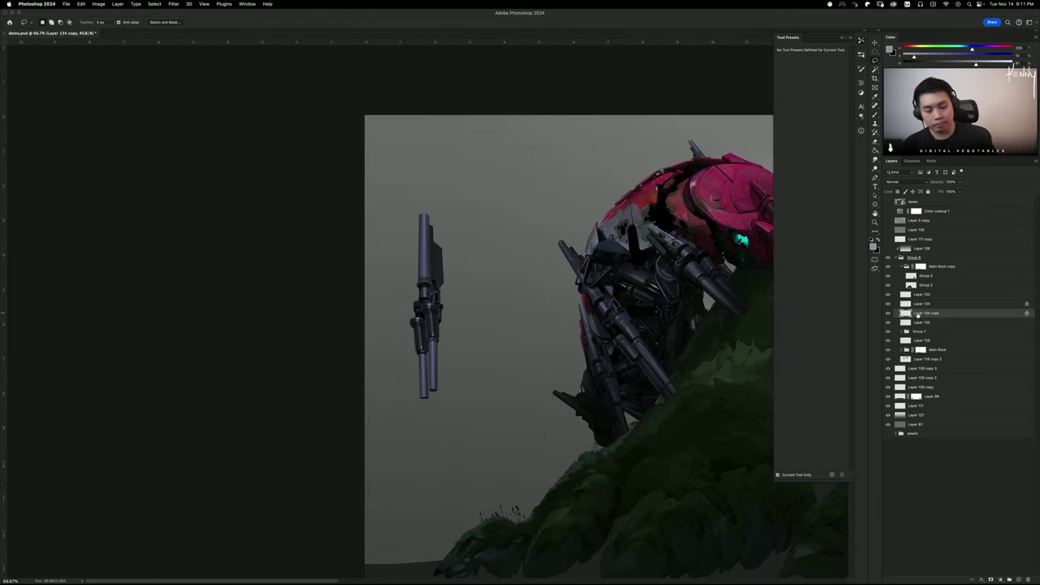
left_click(888, 314)
left_click(889, 314)
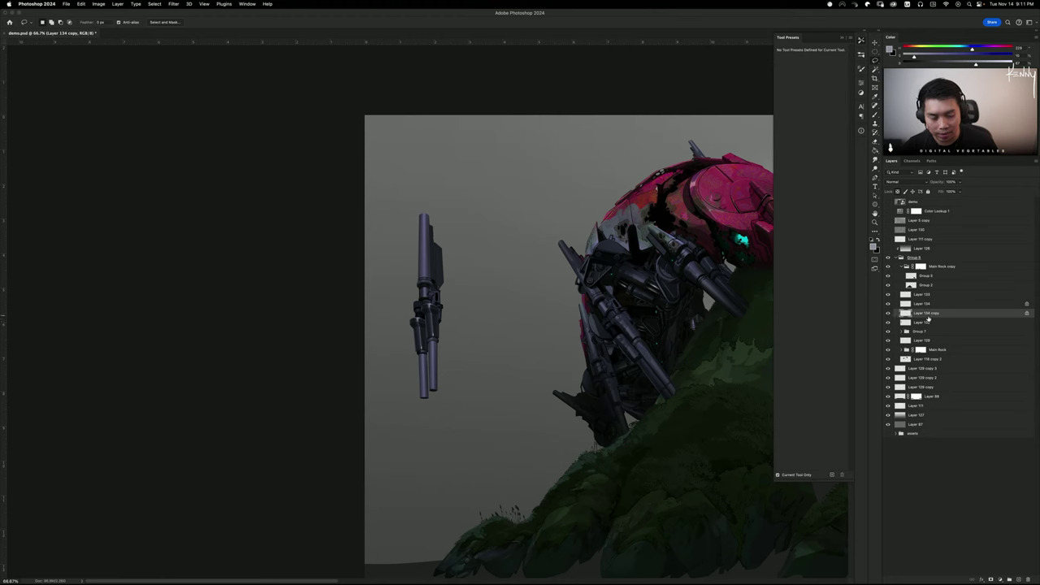
Try to merge the housing copy down into Layer 132
key("BackSpace")
key("super+z")
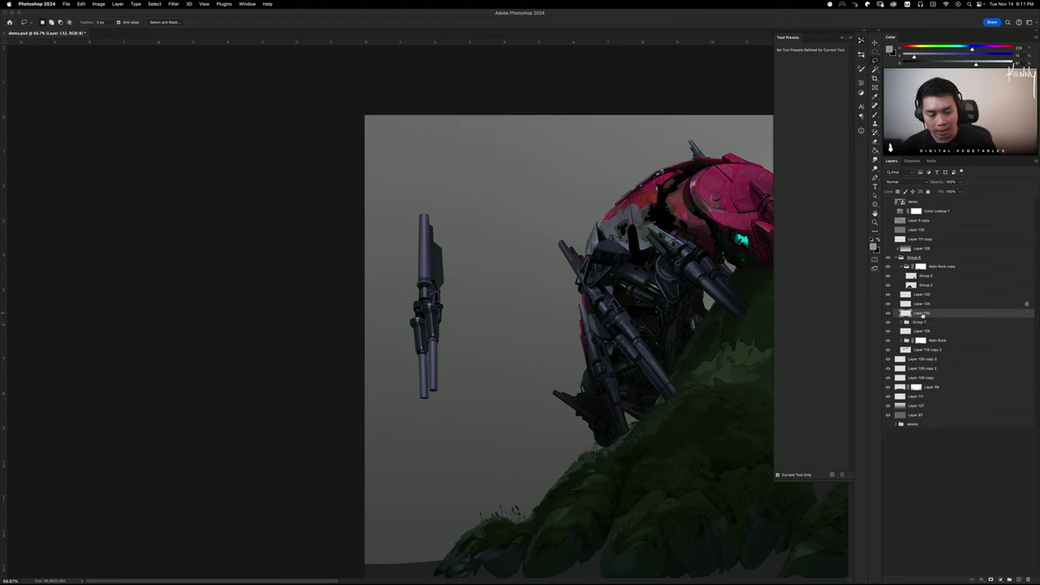
key("super+equal")
key("super+equal")
key("super+equal")
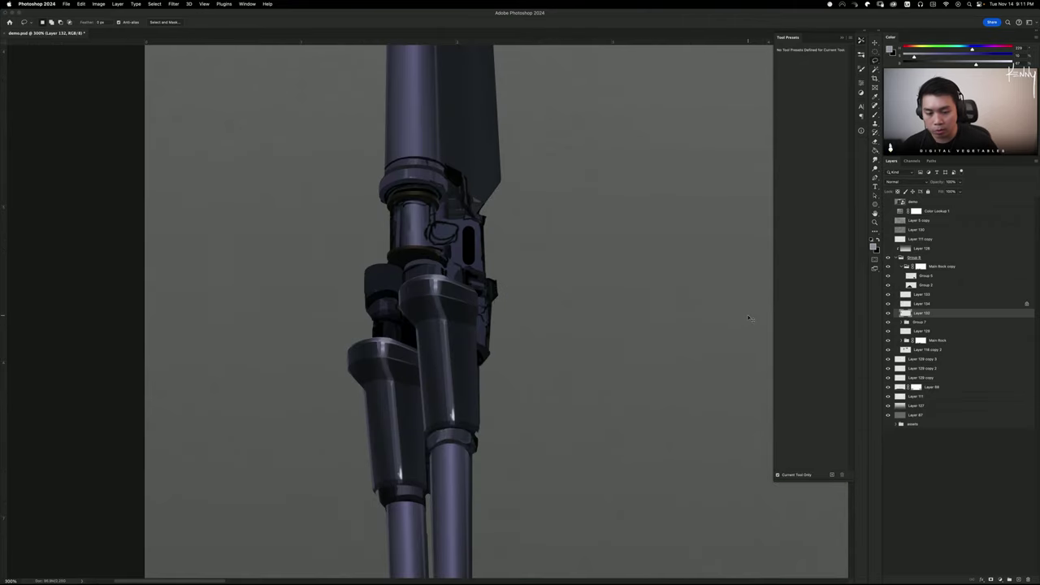
key("super+z")
key("super+z")
key("super+z")
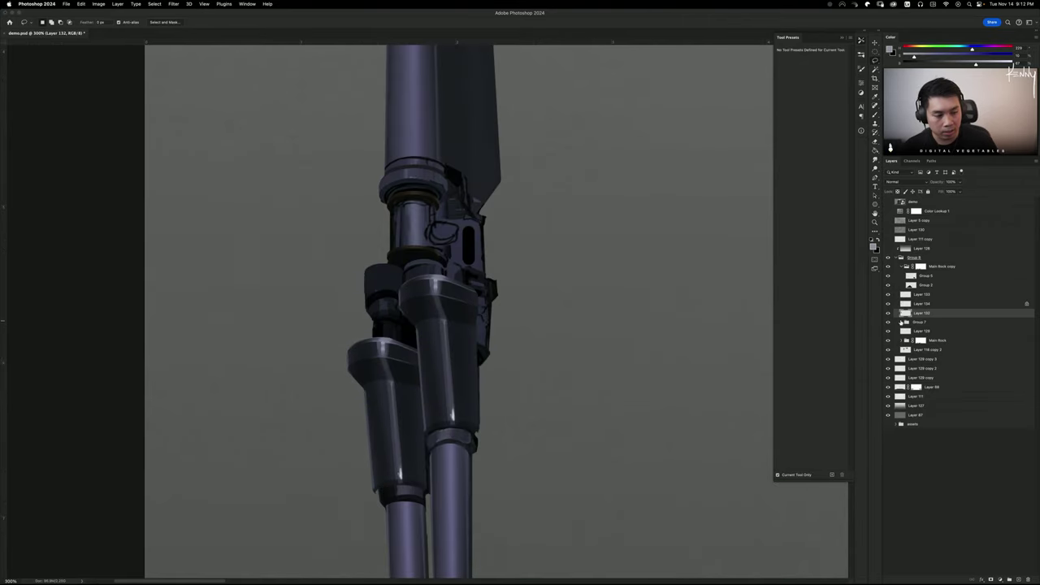
Check the visibility of both new housing layers and merge Layer 134 down into its copy
left_click(888, 314)
left_click(889, 314)
left_click(889, 314)
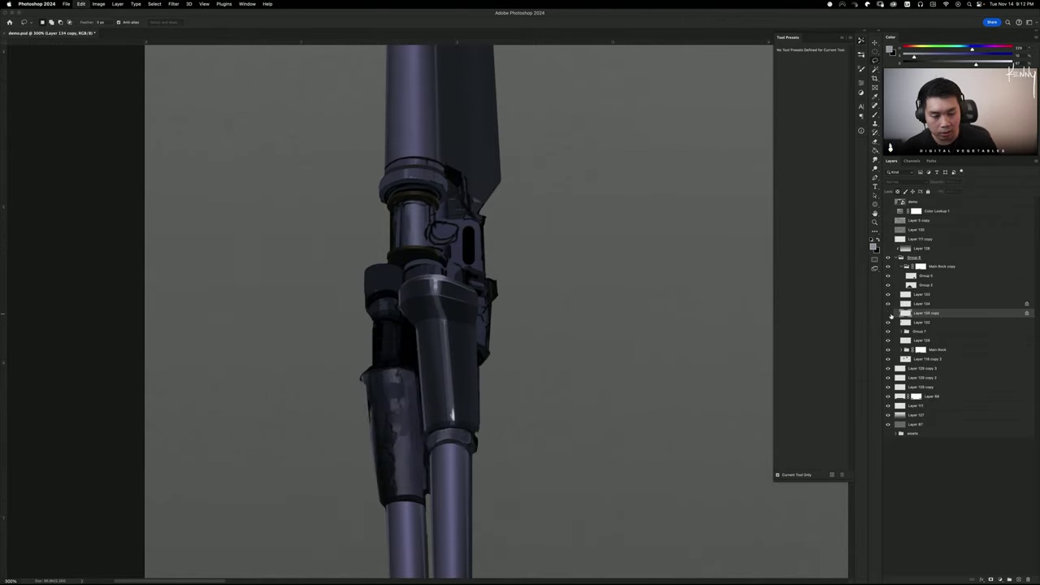
left_click(888, 314)
left_click(890, 304)
left_click(889, 304)
left_click(924, 305)
key("super+e")
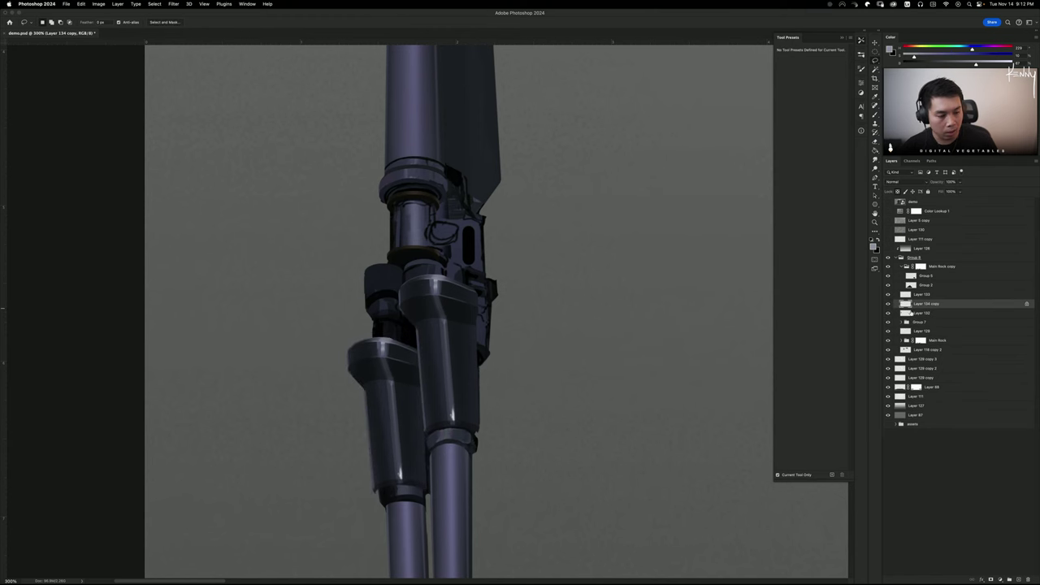
Duplicate the merged housings layer and merge the duplicate with Layer 132
left_click(888, 314)
left_click(888, 314)
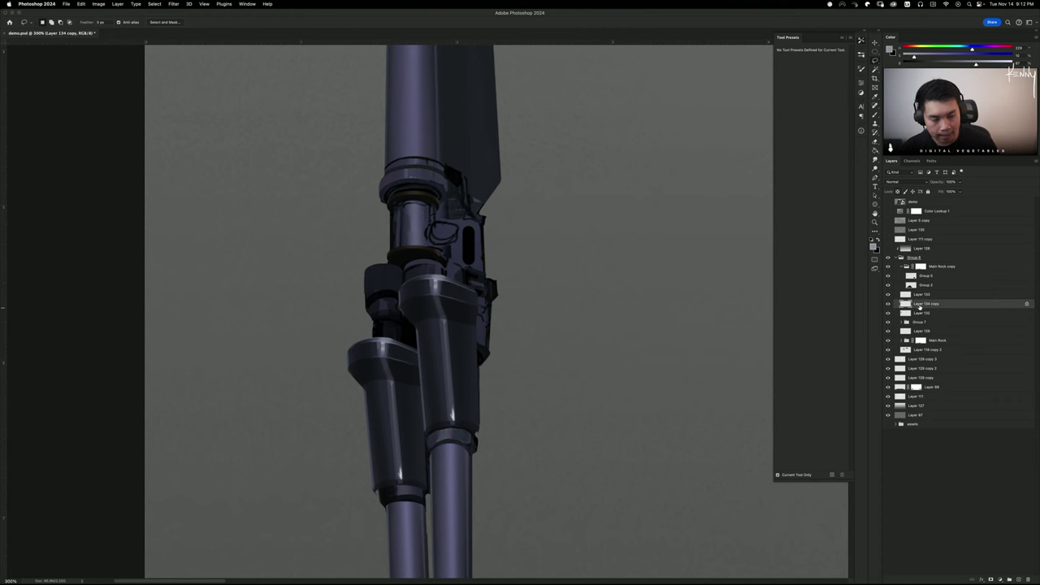
left_click_drag(921, 307, 920, 317)
key("super+e")
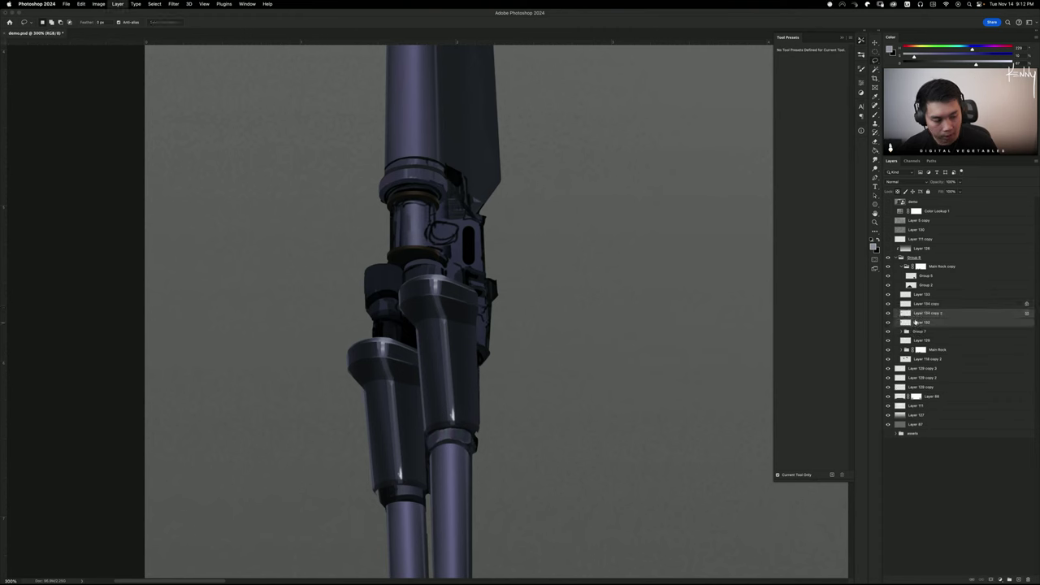
key("super+minus")
key("super+minus")
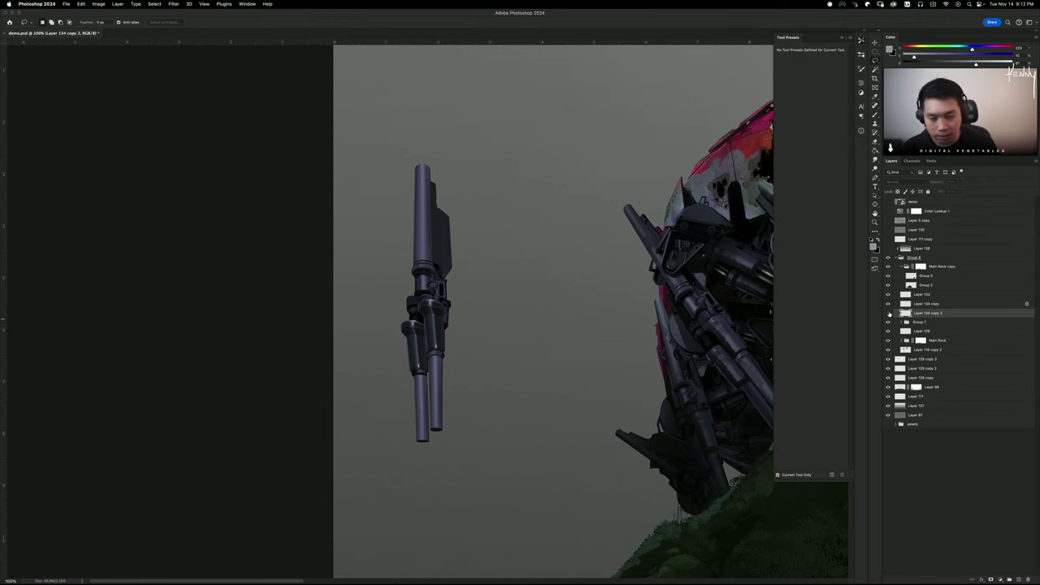
Duplicate the merged cannon layer, shrink the copy to 28% height and place it over the mechanical joint above the housings
key("super+j")
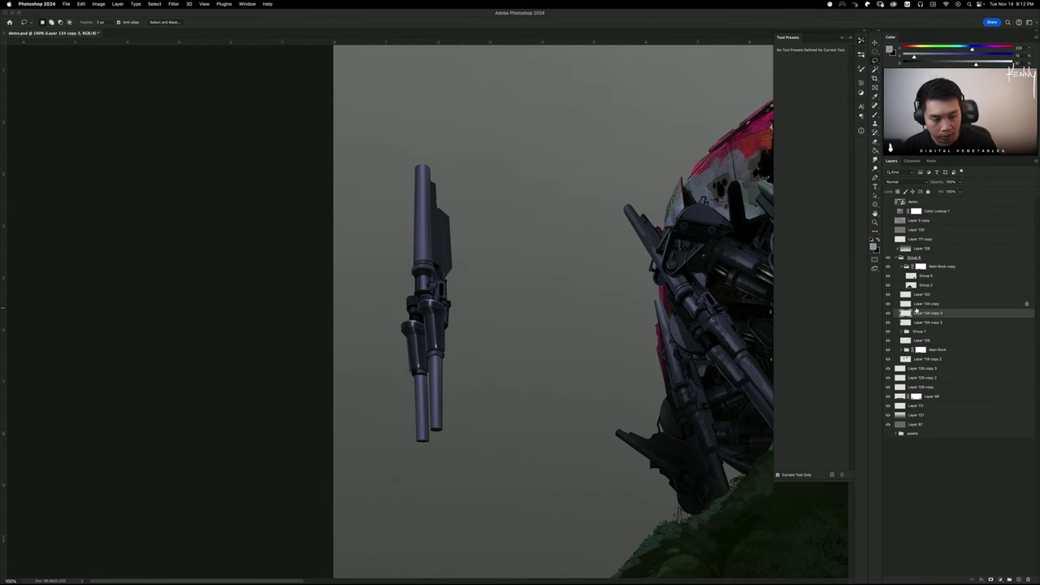
key("super+equal")
key("super+t")
left_click_drag(433, 154, 429, 240)
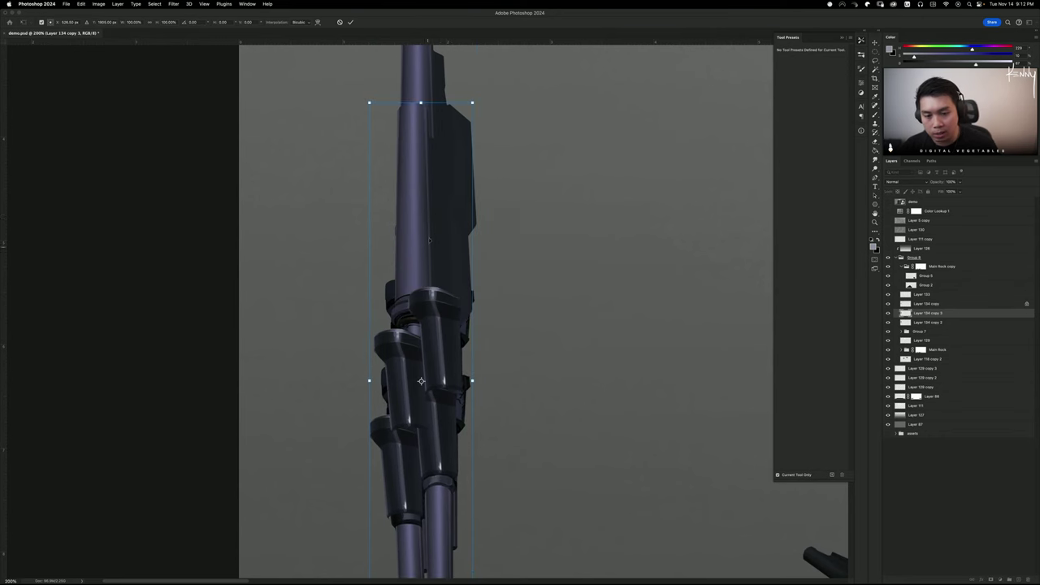
left_click_drag(473, 103, 436, 303)
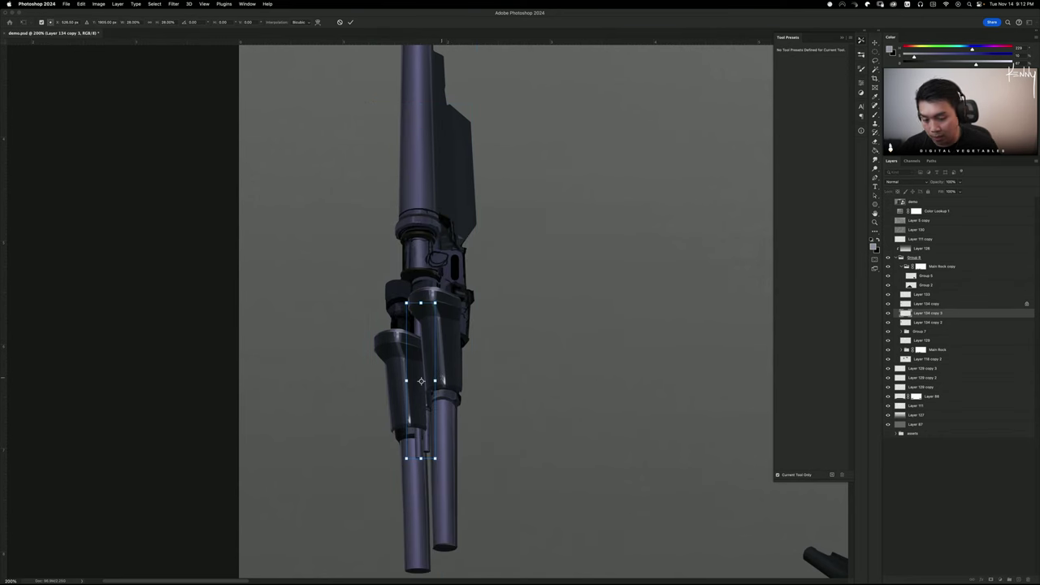
left_click_drag(421, 380, 456, 235)
key("Return")
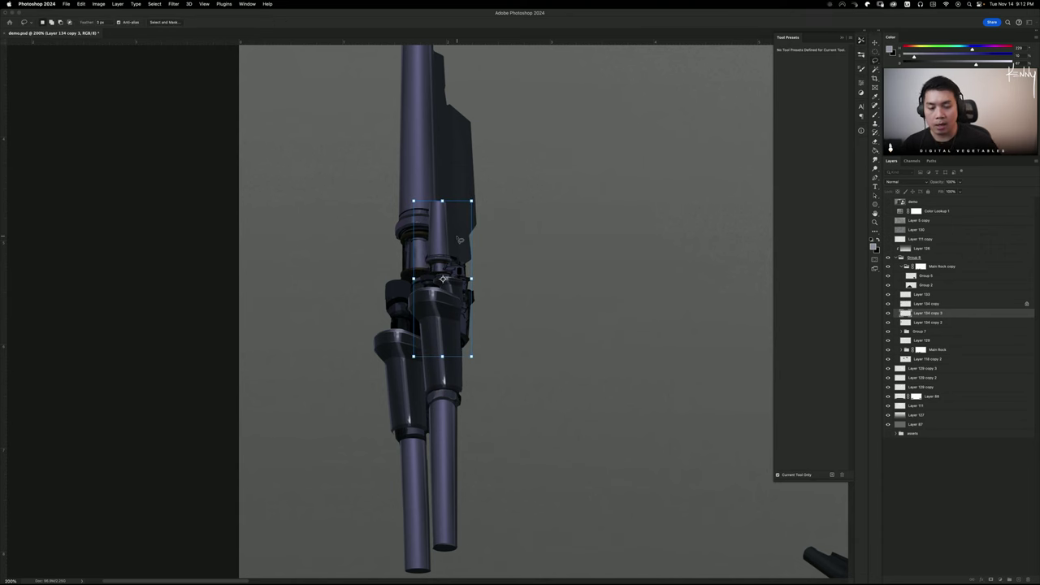
Darken the small cannon copy with Levels at midtone 0.68 and hide it behind a black layer mask
key("super+l")
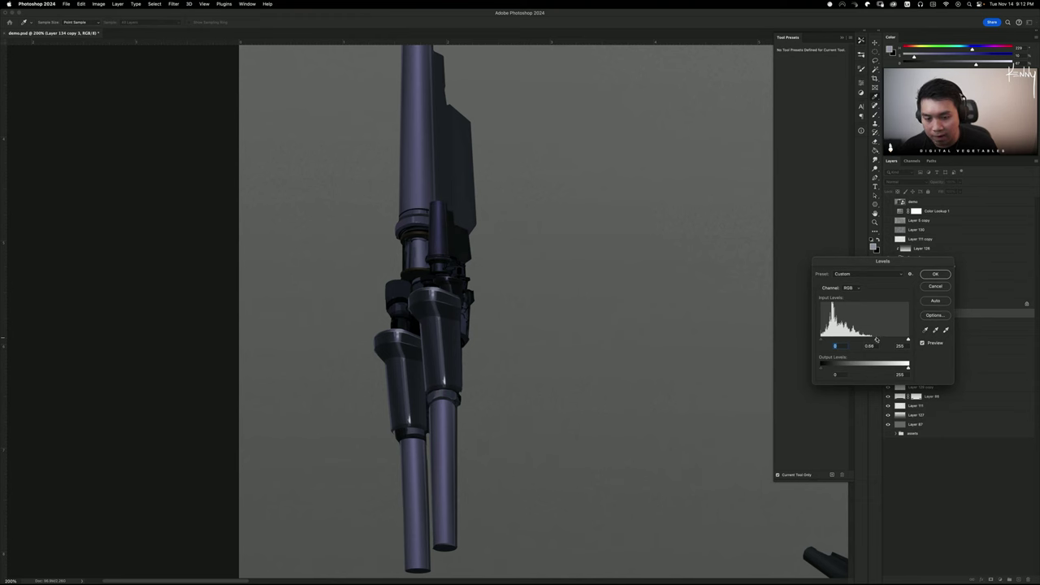
left_click(936, 274)
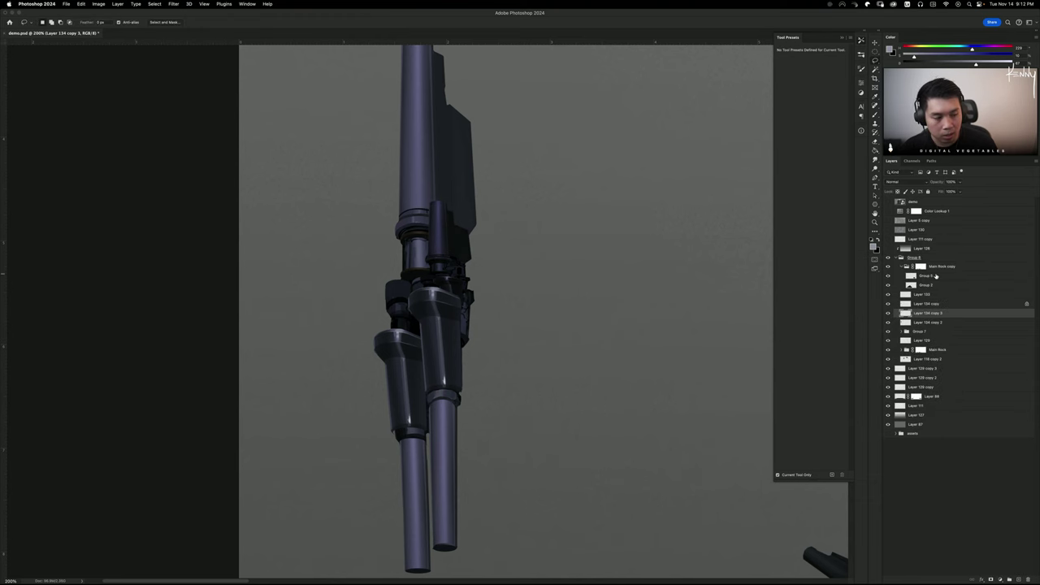
left_click(990, 579, "alt")
Paint white on the mask with a larger brush to reveal parts of the small copy as mechanical detail along the joint
key("b")
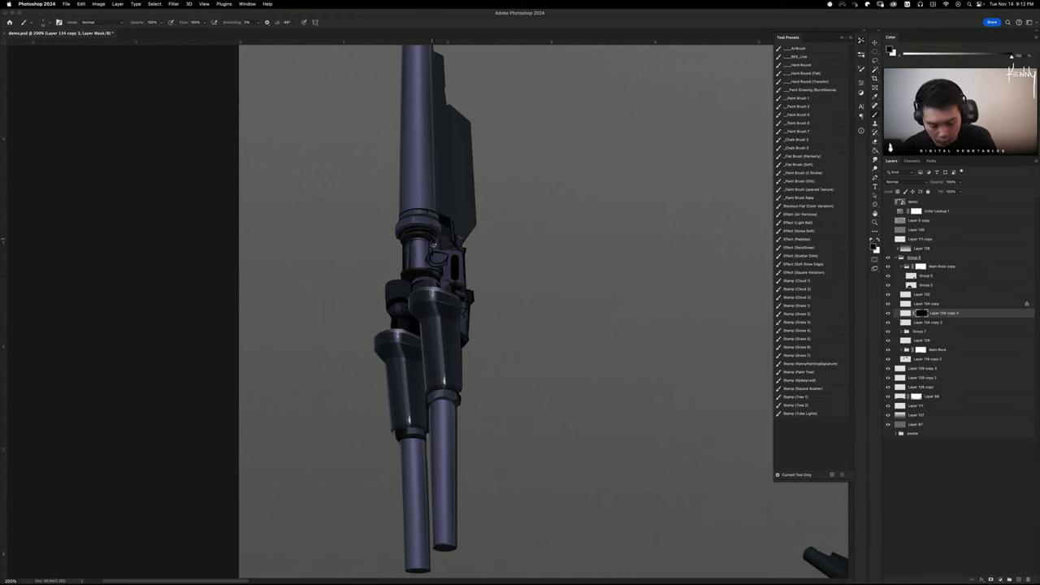
key("]")
key("x")
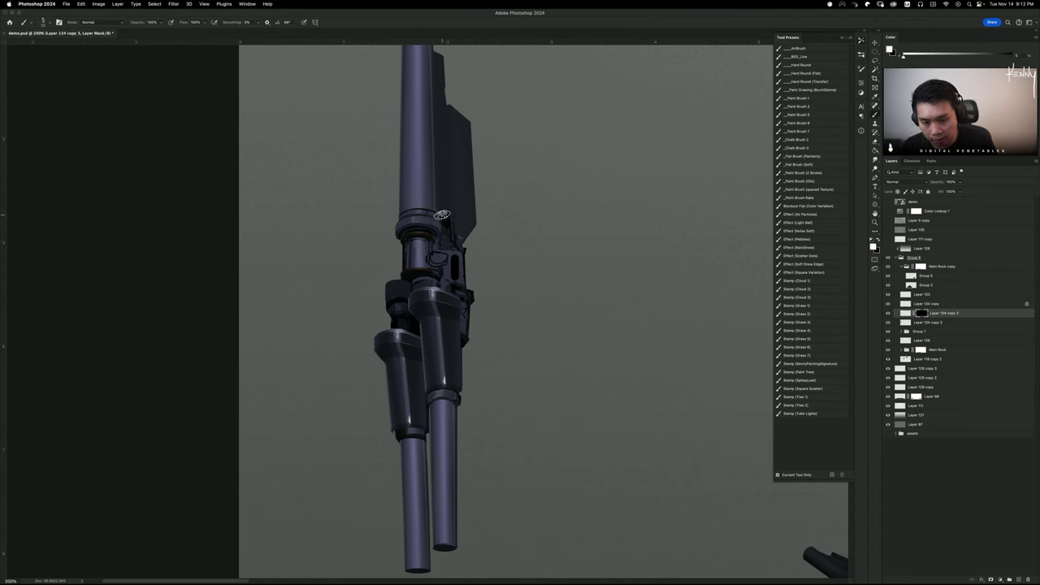
left_click_drag(443, 216, 446, 282)
key("super+z")
left_click_drag(447, 237, 449, 286)
left_click_drag(456, 244, 460, 346)
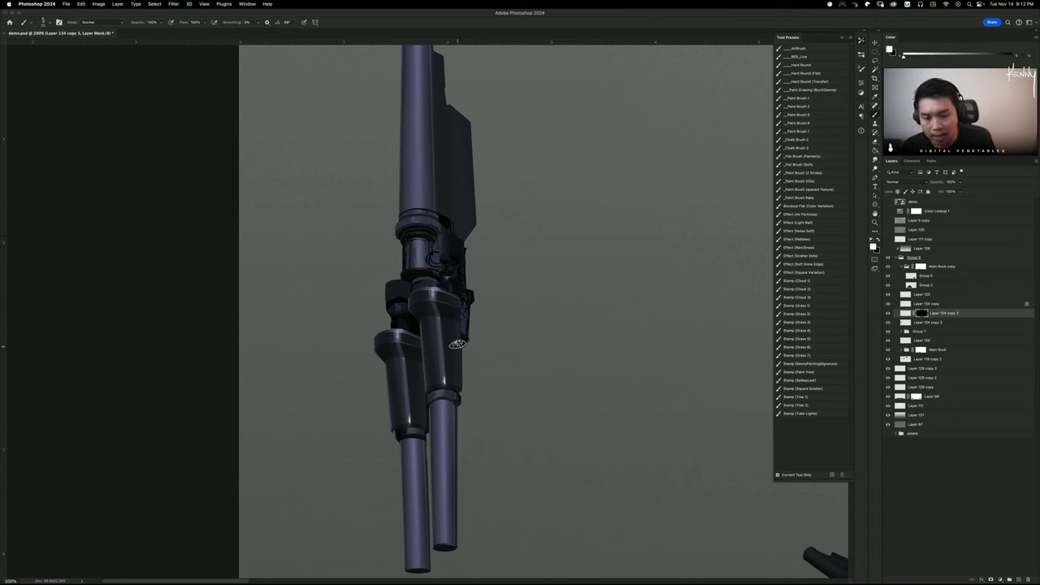
Undo the last mask stroke, repaint the reveal along the joint, and merge the masked small copy into Layer 134 copy 2
key("super+z")
left_click_drag(455, 247, 447, 285)
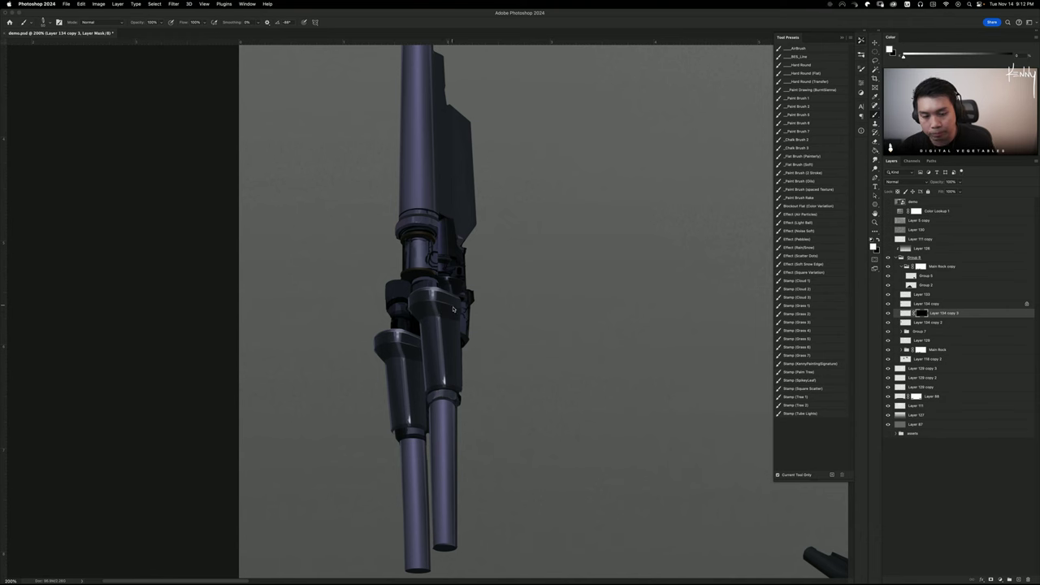
key("x")
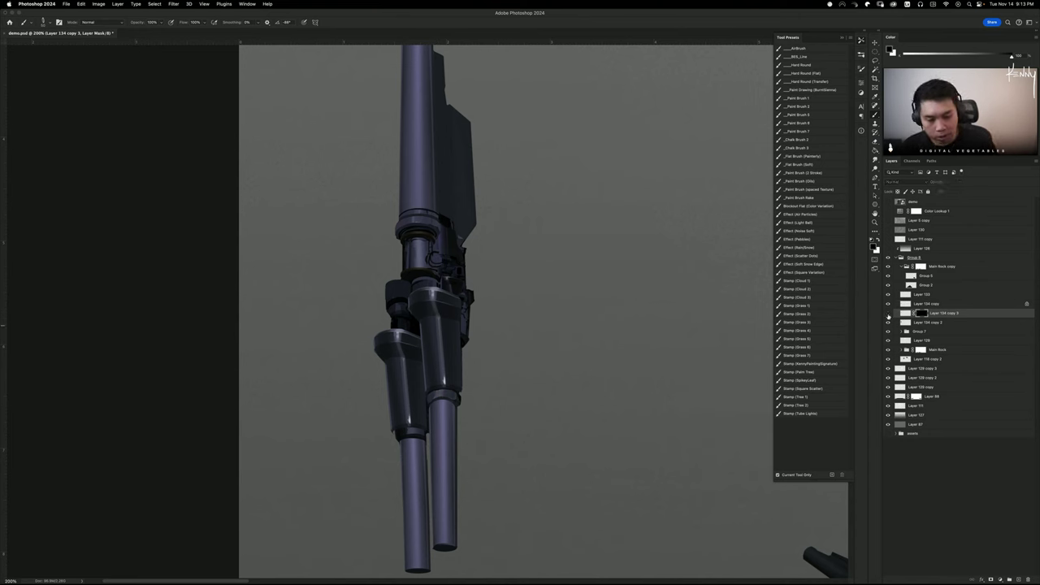
left_click(905, 313)
key("ctrl+e")
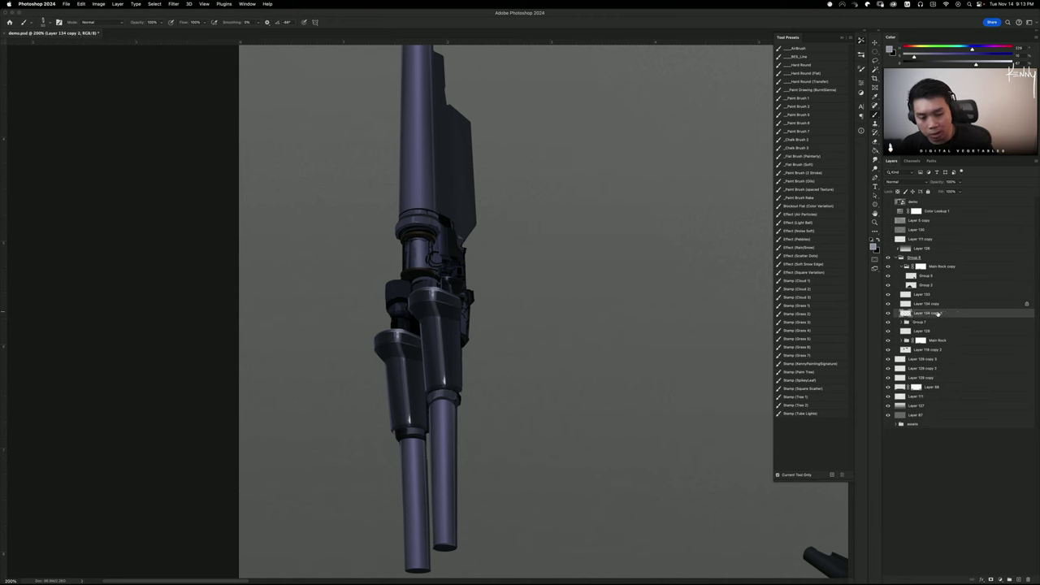
Trim the stray bits along the mechanical joint's outer edge beside the front housing using freehand lasso selections
key("ctrl+plus")
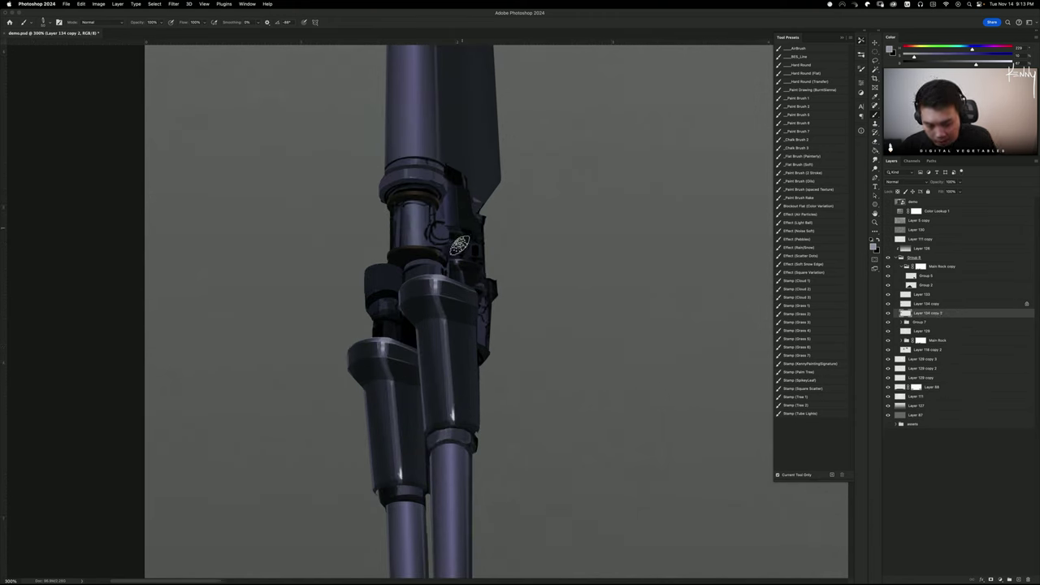
key("l")
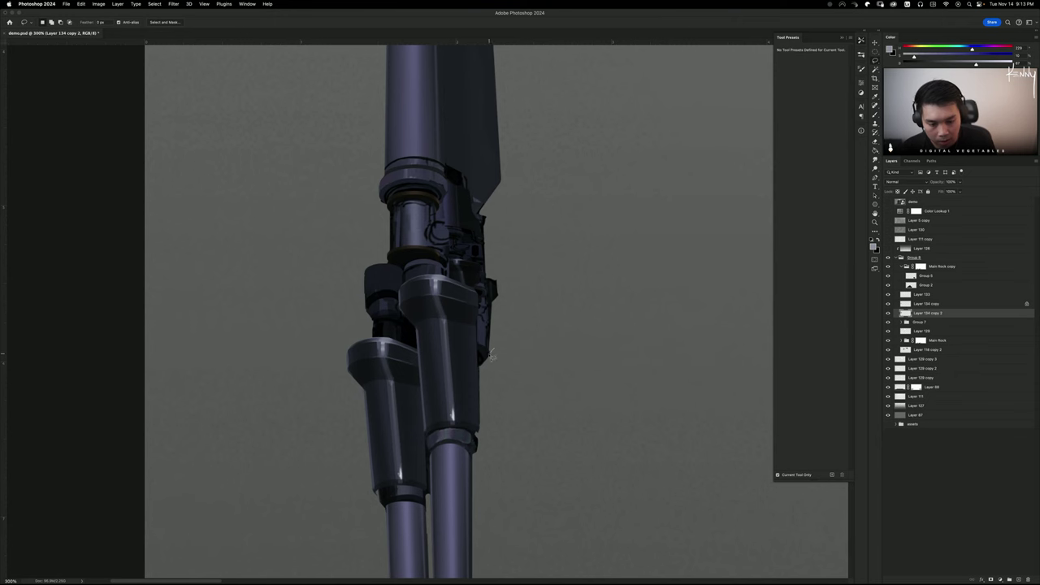
left_click(500, 294)
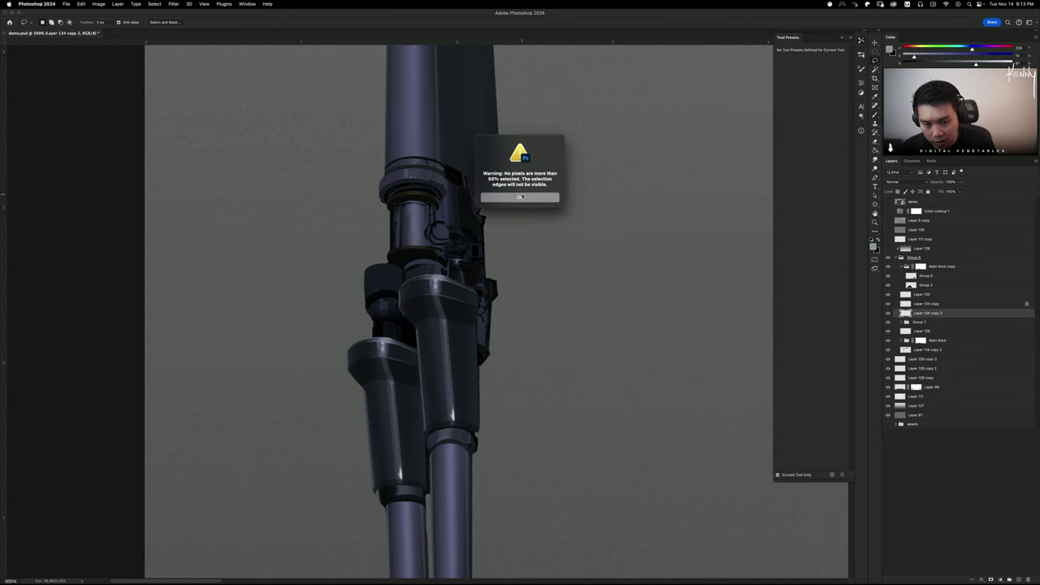
key("Return")
mouse_move(498, 299)
left_mouse_down()
mouse_move(481, 377)
mouse_move(527, 340)
mouse_move(547, 233)
left_mouse_up()
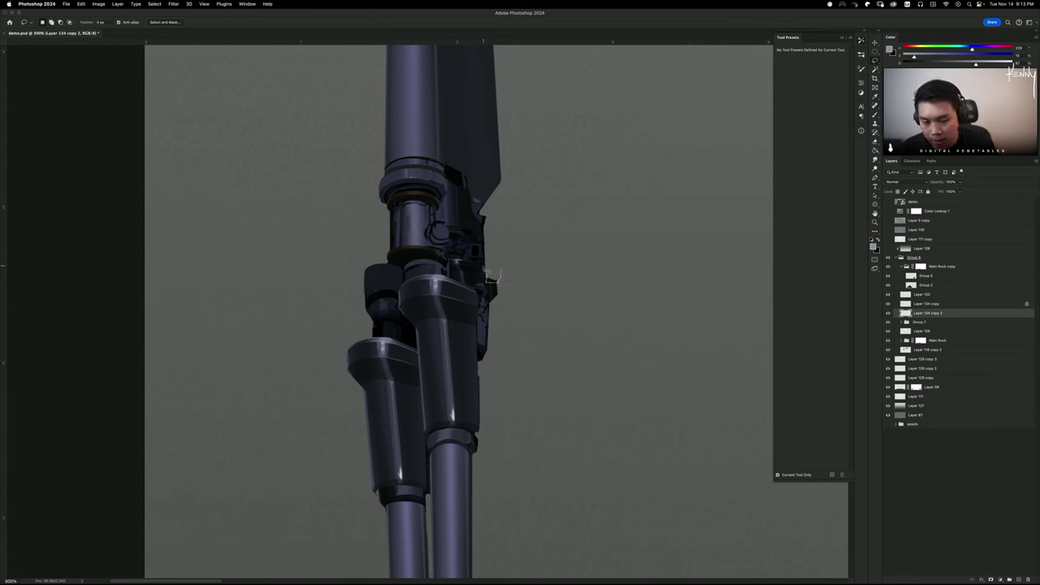
mouse_move(489, 264)
left_mouse_down()
mouse_move(486, 218)
mouse_move(499, 213)
mouse_move(524, 280)
left_mouse_up()
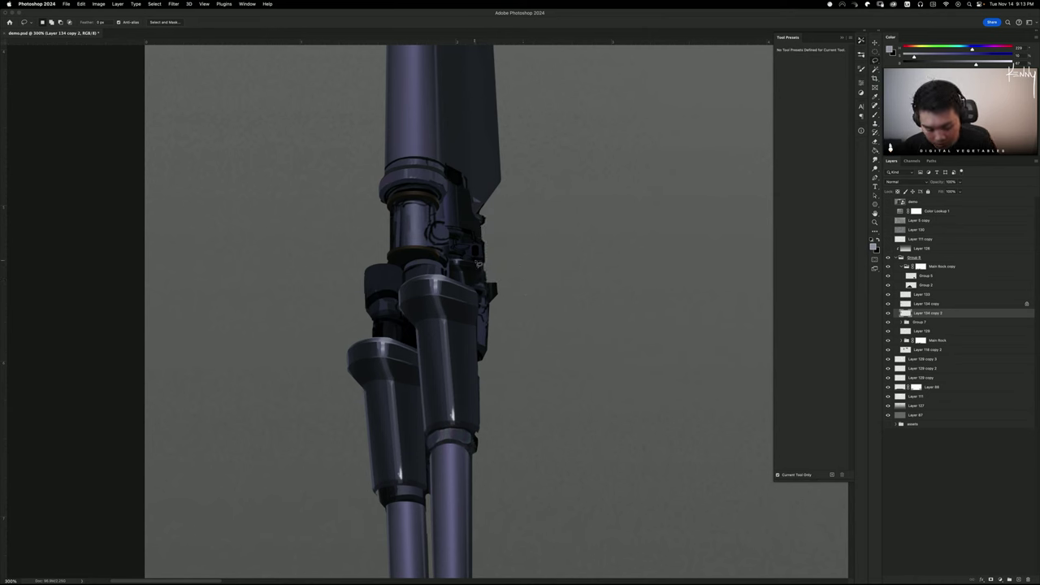
mouse_move(491, 268)
left_mouse_down()
mouse_move(492, 286)
mouse_move(510, 280)
mouse_move(493, 265)
left_mouse_up()
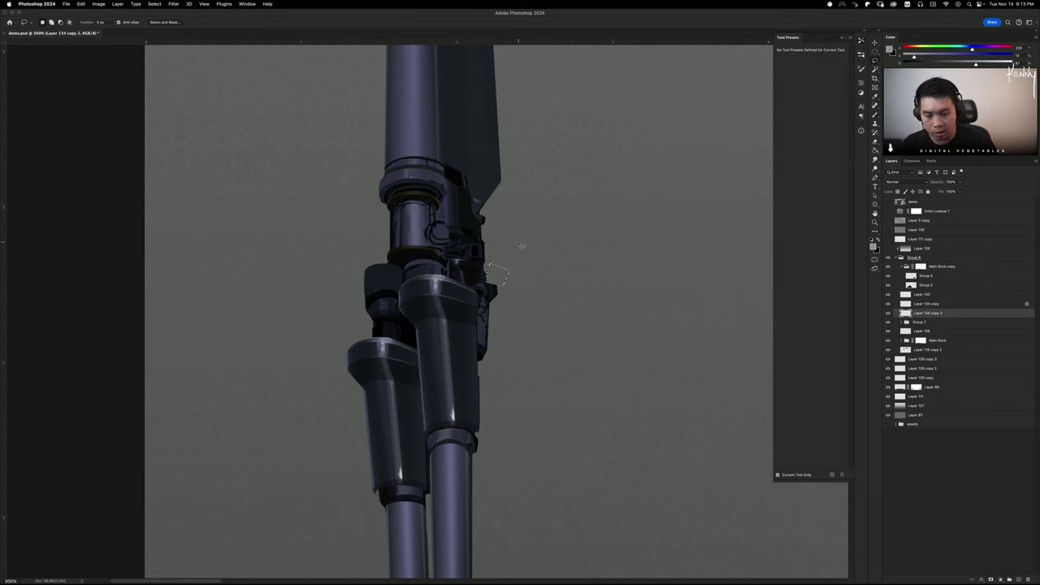
Paint over the joint's mechanical detail with a smaller brush, using dark blue and black tones sampled from the joint
key("b")
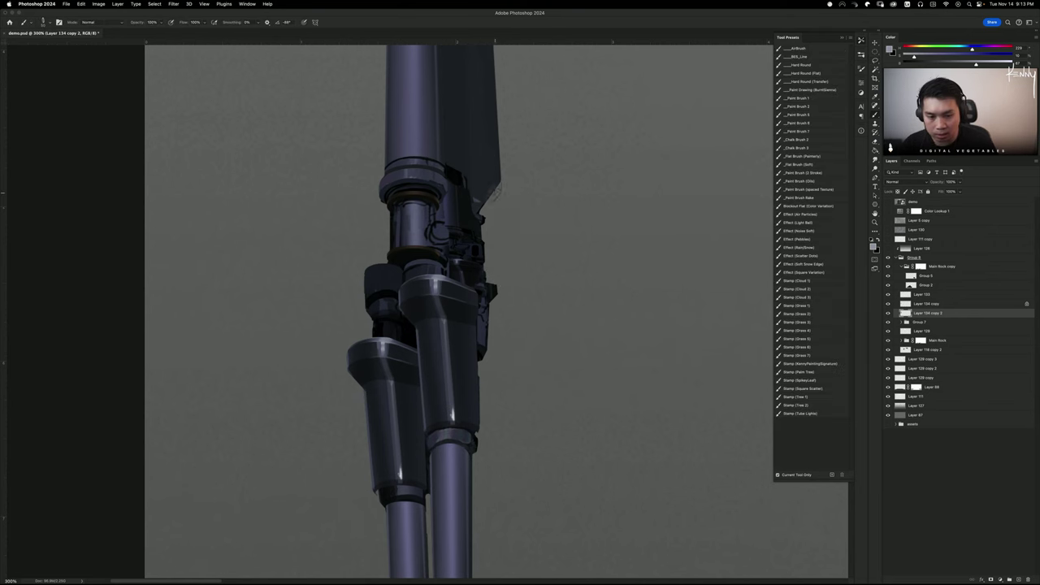
key("[")
key("[")
key("[")
key("[")
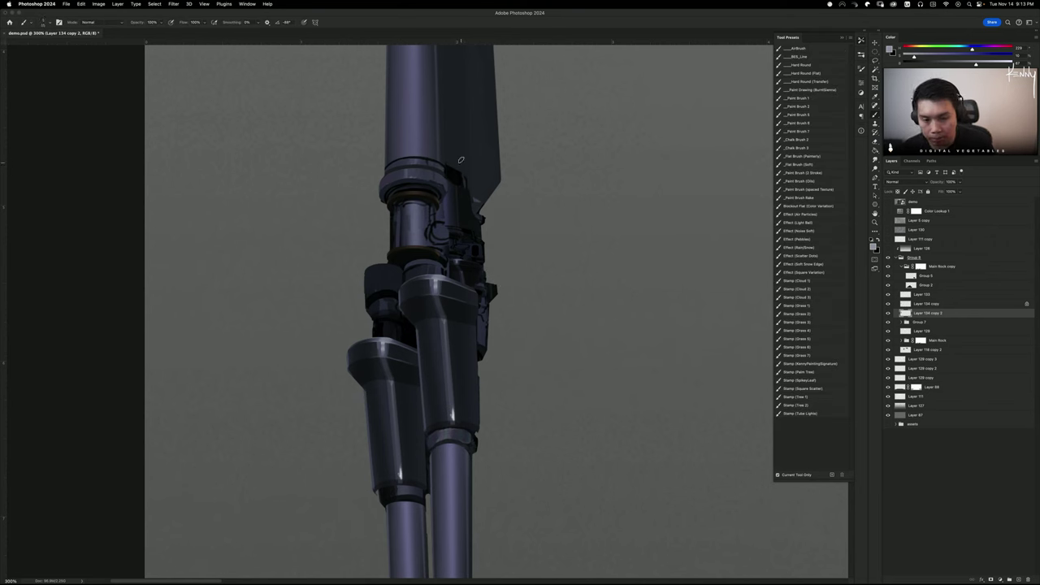
left_click(456, 180, "alt")
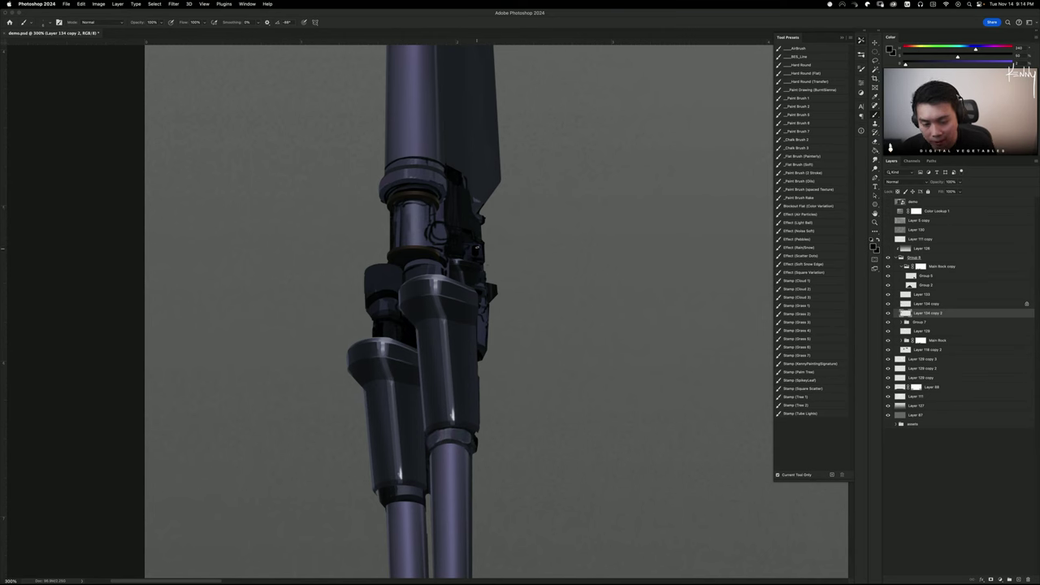
left_click(472, 243, "alt")
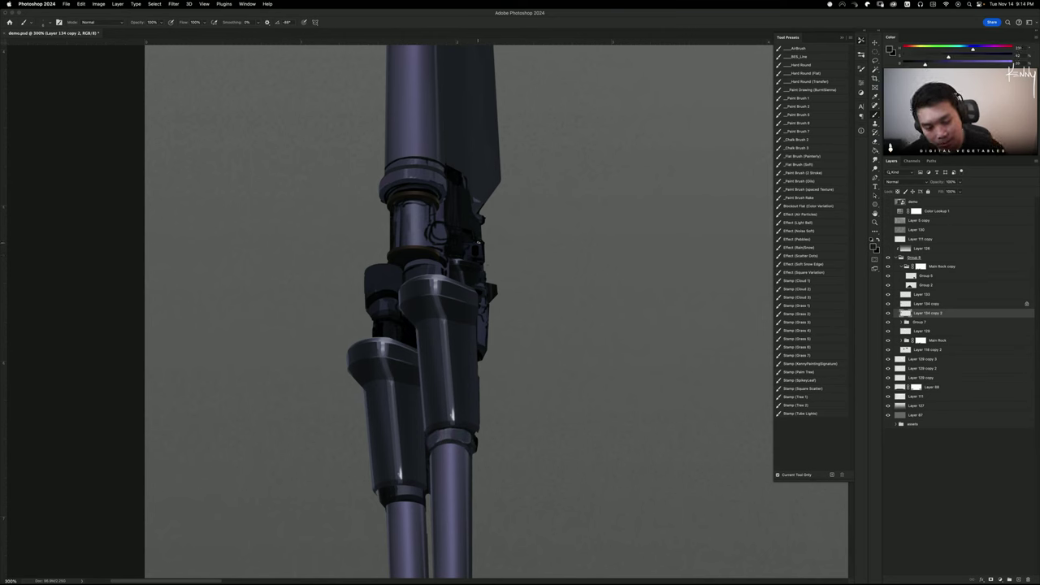
left_click(469, 250, "alt")
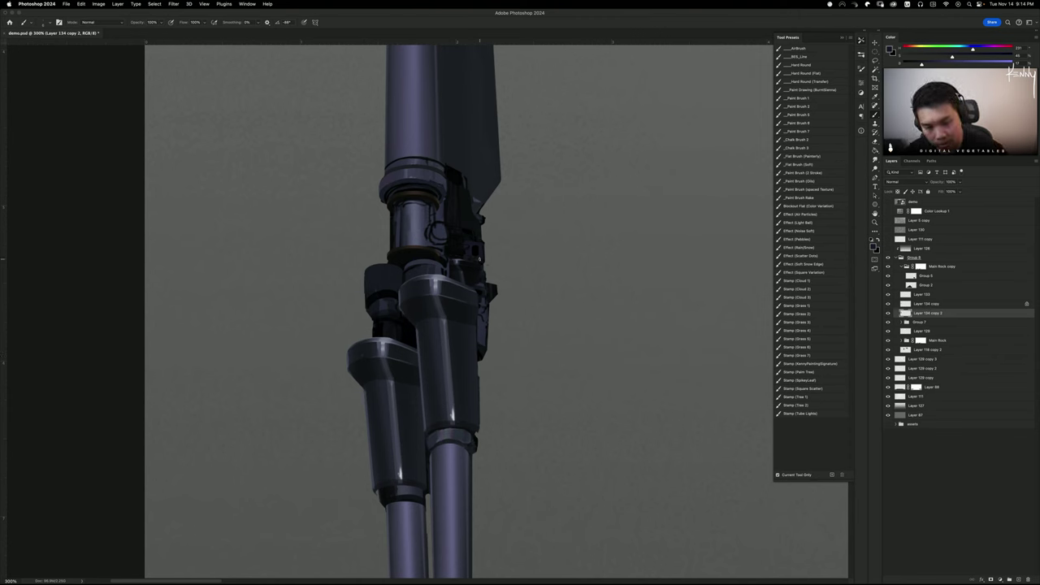
left_click(477, 244, "alt")
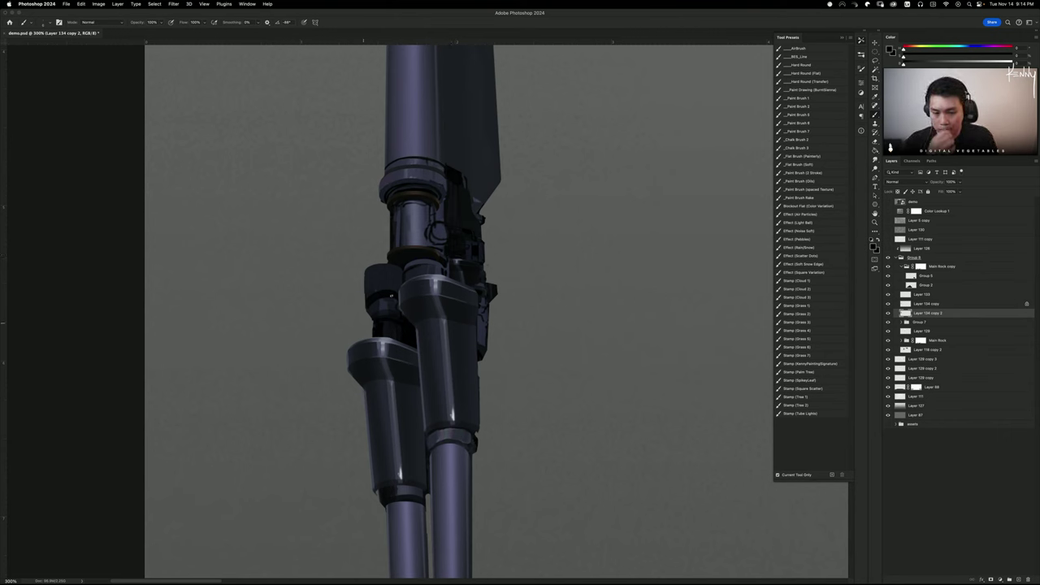
Select a circular area over the round detail beside the short cylinder and paint within it using the Brush tool
key("m")
left_click_drag(427, 221, 452, 246)
key("b")
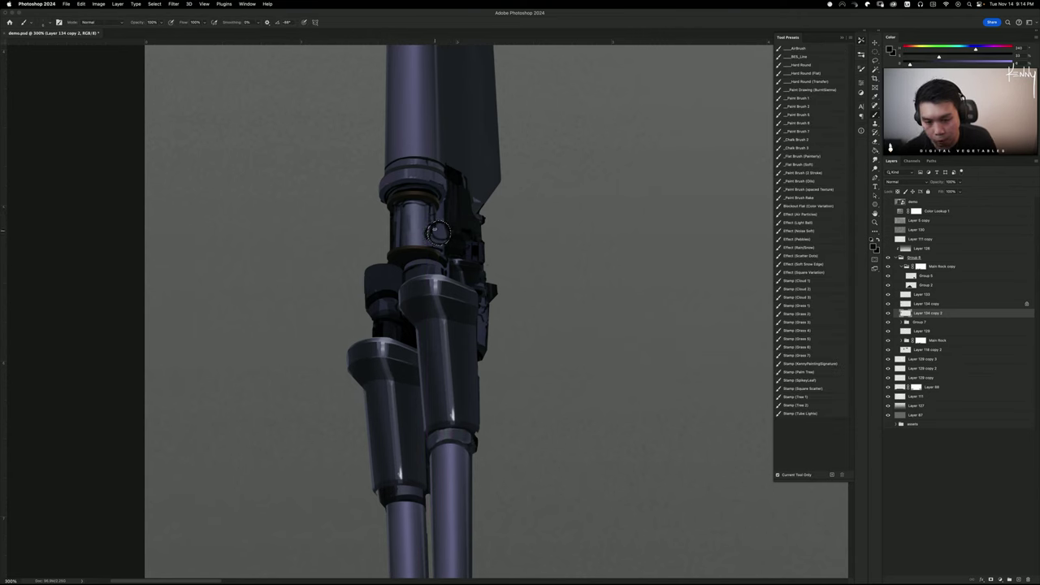
Sample a lighter grey-blue and paint it across the upper part of the selected round knob on the joint
left_click(437, 231, "alt")
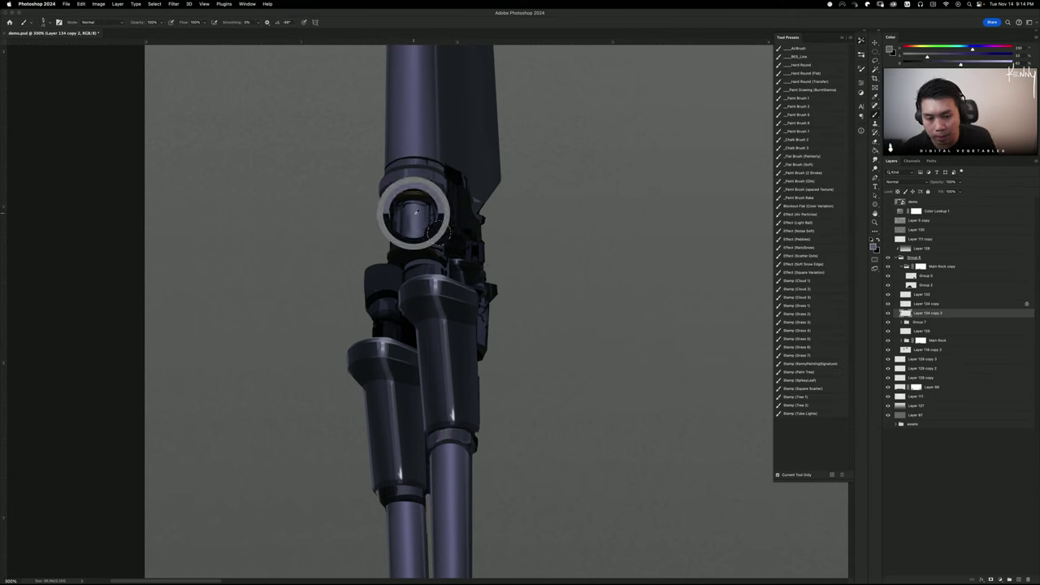
key("super+z")
mouse_move(433, 223)
left_mouse_down()
mouse_move(476, 225)
mouse_move(471, 233)
left_mouse_up()
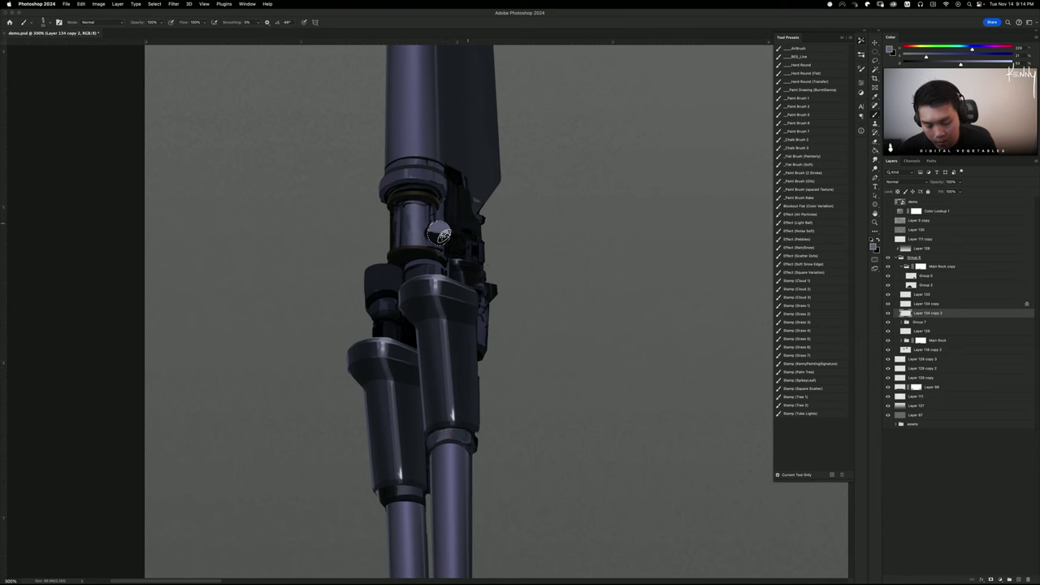
Smooth the knob's light-to-dark shading using the Smudge tool's Blender (Soften) preset at a smaller brush size
key("r")
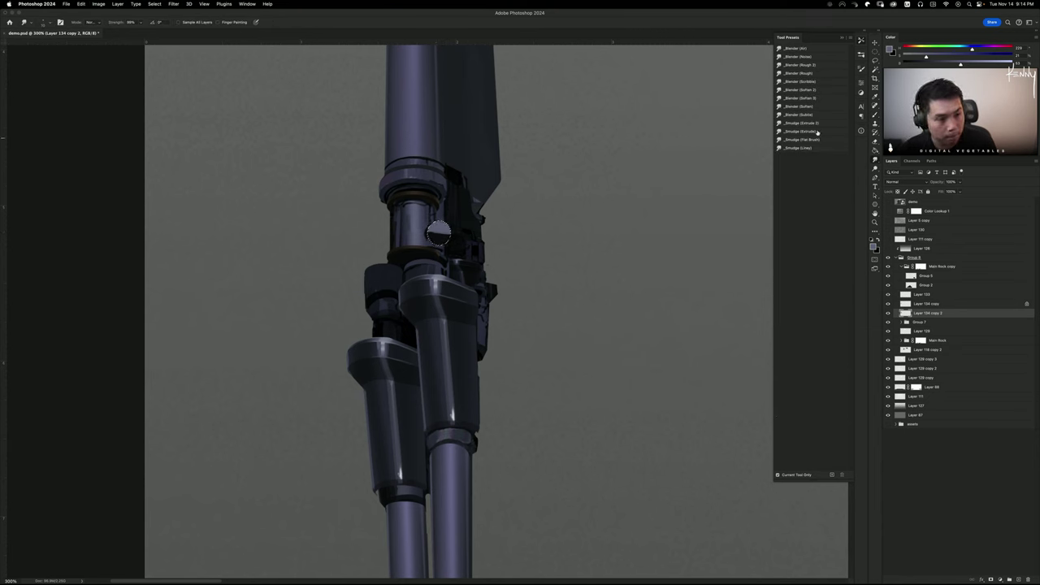
left_click(814, 116)
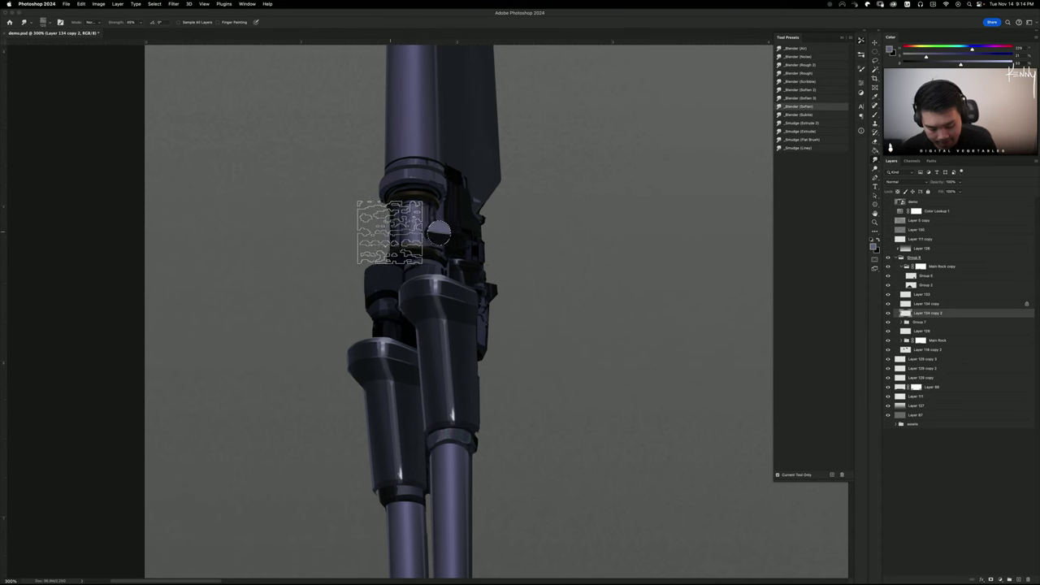
key("[")
key("[")
key("[")
key("[")
key("[")
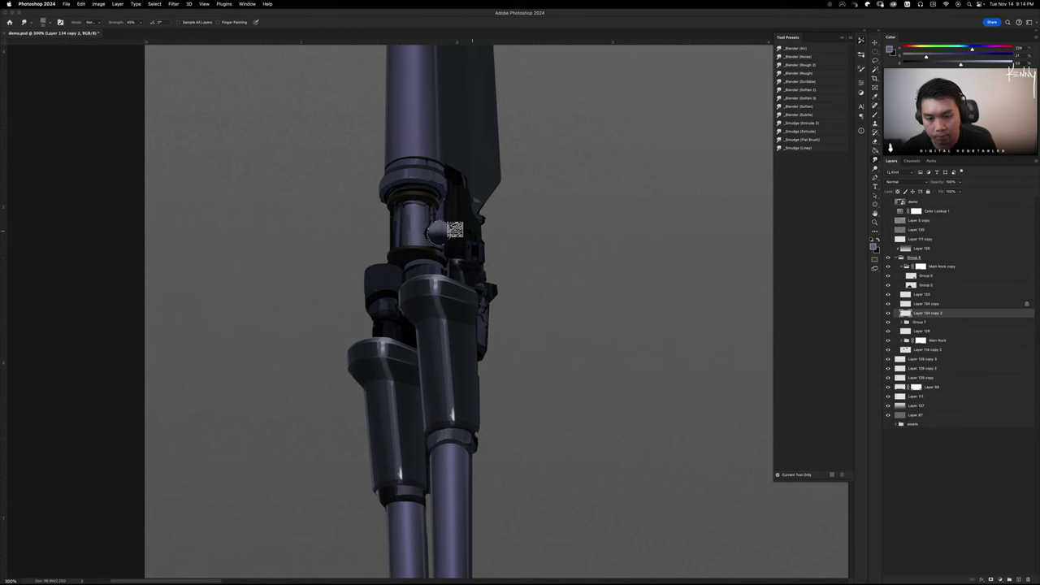
Repaint the round joint knob in a flat muted blue-purple
key("m")
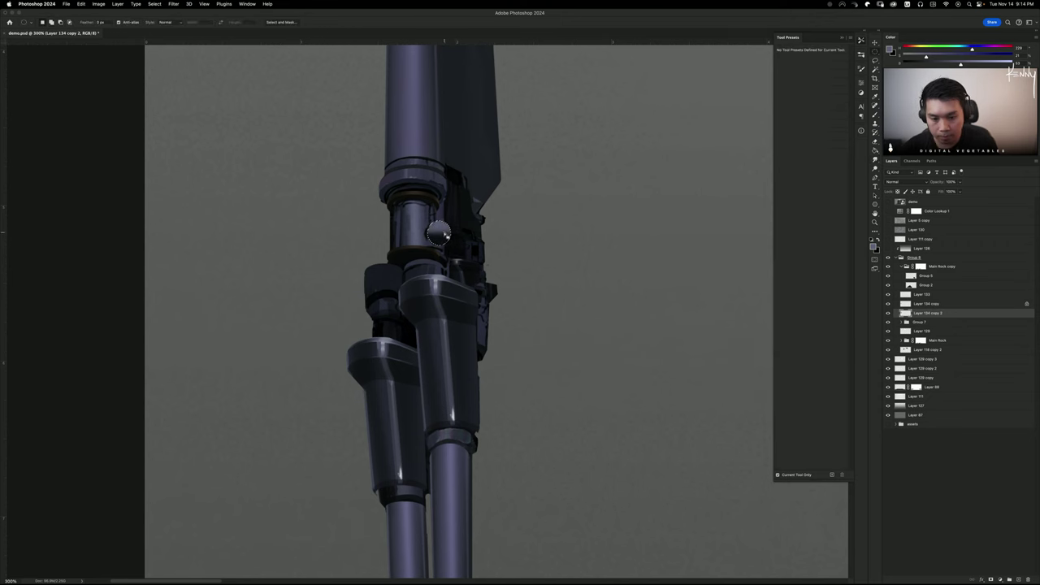
mouse_move(437, 231)
left_mouse_down()
mouse_move(467, 232)
mouse_move(451, 243)
left_mouse_up()
key("super+z")
key("b")
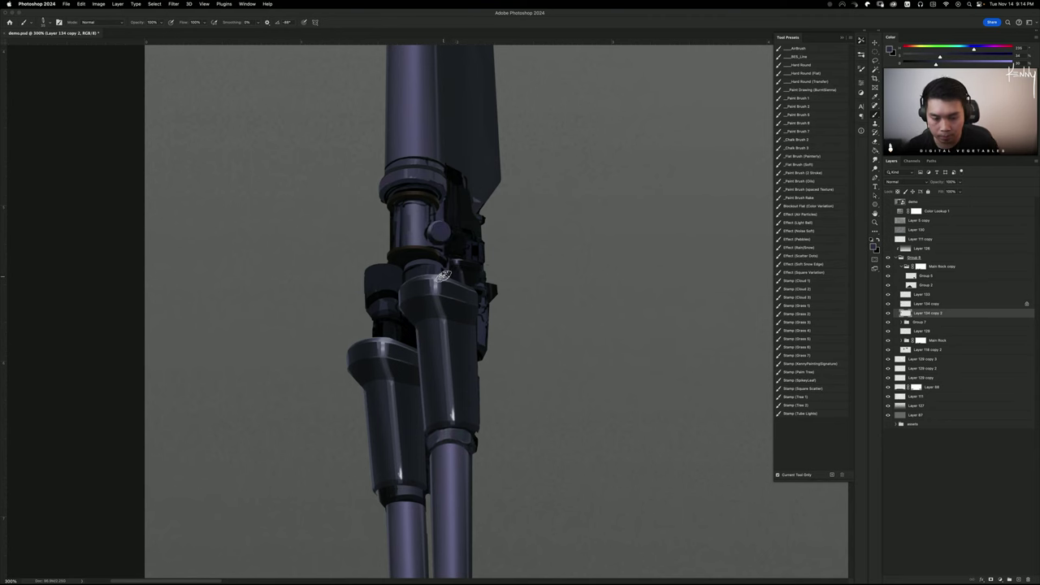
Copy the round knob onto a new layer, scale it down and place it near the side plate's lower corner as a bolt
key("m")
left_click_drag(433, 221, 451, 246)
key("super+t")
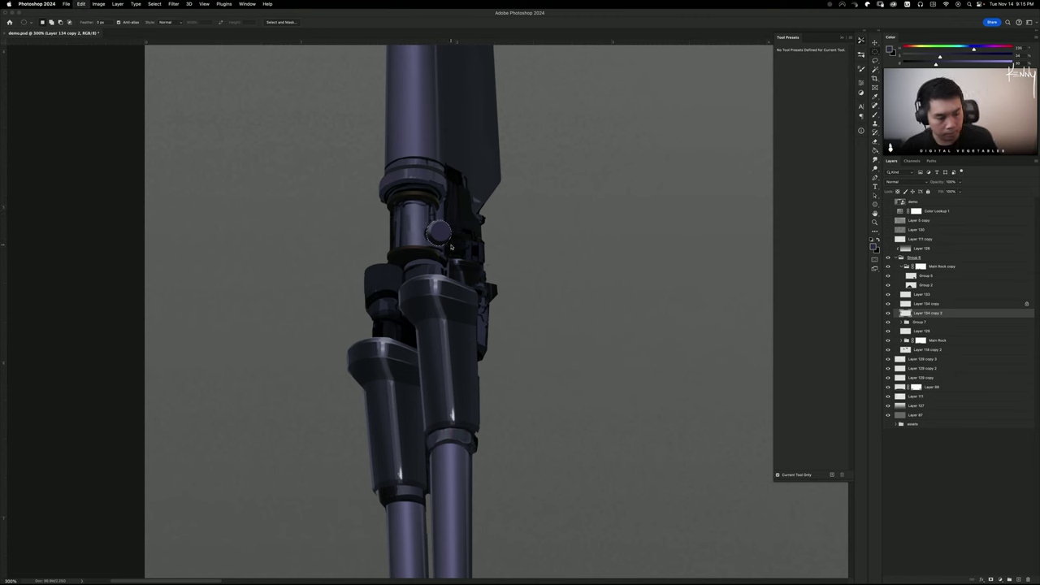
key("super+v")
key("b")
left_click_drag(468, 235, 493, 168)
mouse_move(487, 117)
left_mouse_down()
mouse_move(503, 246)
mouse_move(541, 281)
mouse_move(505, 313)
left_mouse_up()
key("super+t")
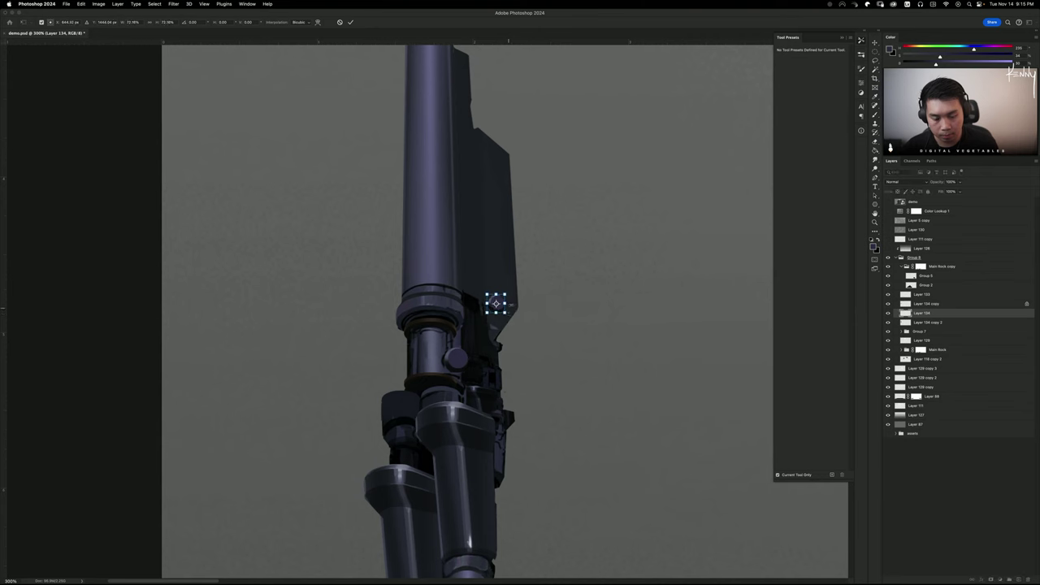
key("Return")
key("b")
On Layer 134 copy 2, lasso an angled strip along the side plate's outer edge and darken it with the AirBrush preset
left_click(920, 322)
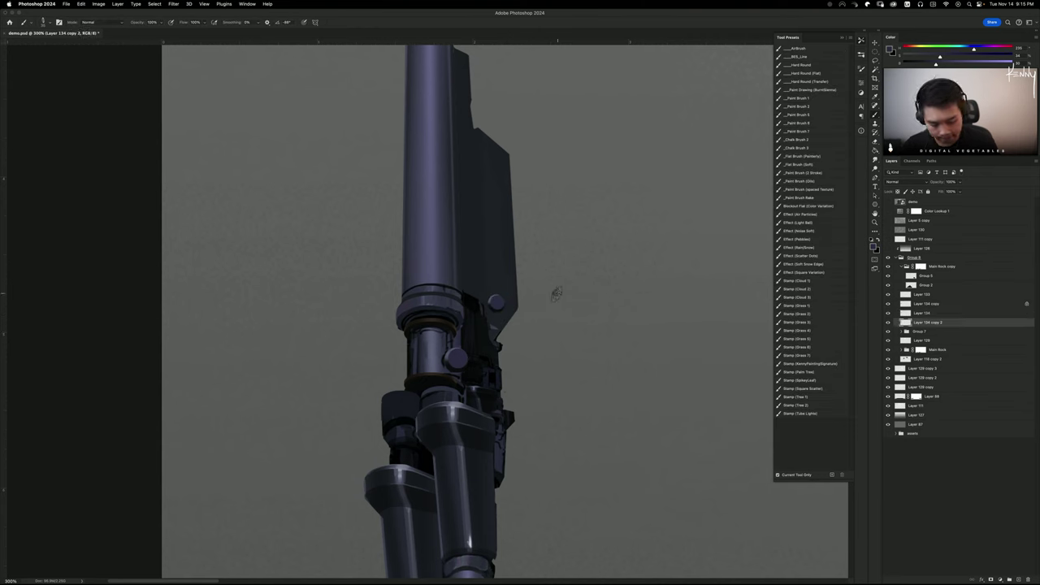
key("l")
mouse_move(489, 333)
left_mouse_down()
mouse_move(510, 306)
mouse_move(501, 187)
mouse_move(505, 228)
mouse_move(467, 200)
mouse_move(466, 184)
mouse_move(514, 222)
mouse_move(518, 309)
mouse_move(486, 342)
left_mouse_up()
key("b")
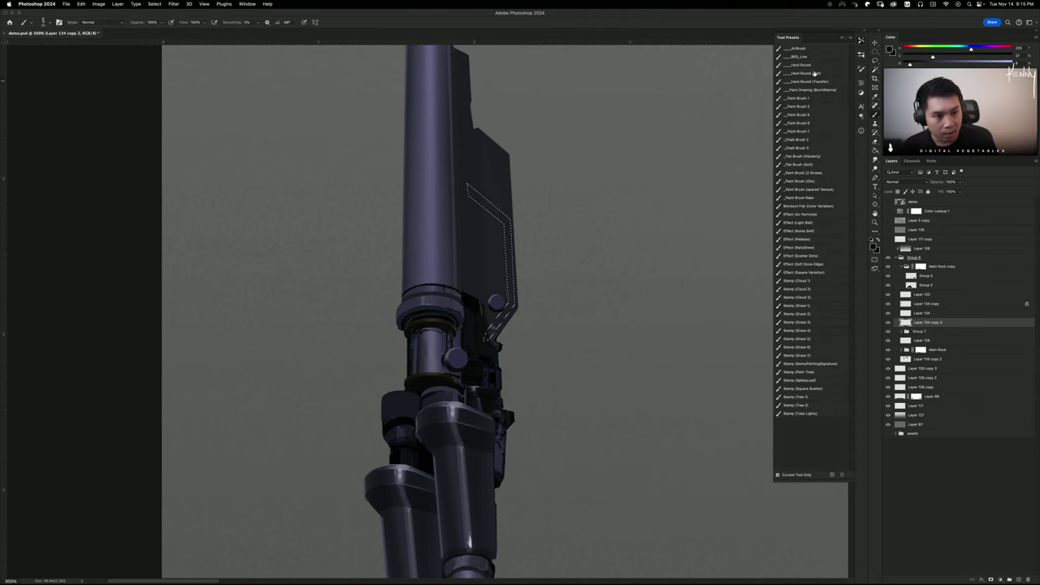
left_click(799, 49)
mouse_move(496, 312)
left_mouse_down()
mouse_move(499, 389)
mouse_move(466, 272)
left_mouse_up()
key("super+z")
key("ctrl+d")
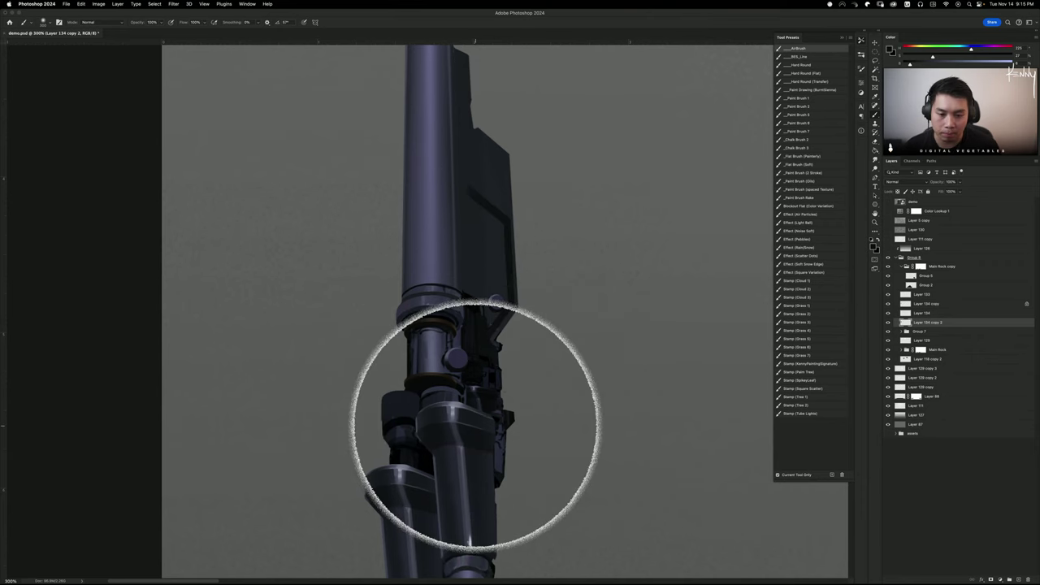
Trim the upper end of the dark strip by painting over it in the sampled plate colour with a small Hard Round brush
scroll(475, 427, "down", 5)
scroll(477, 430, "up", 6)
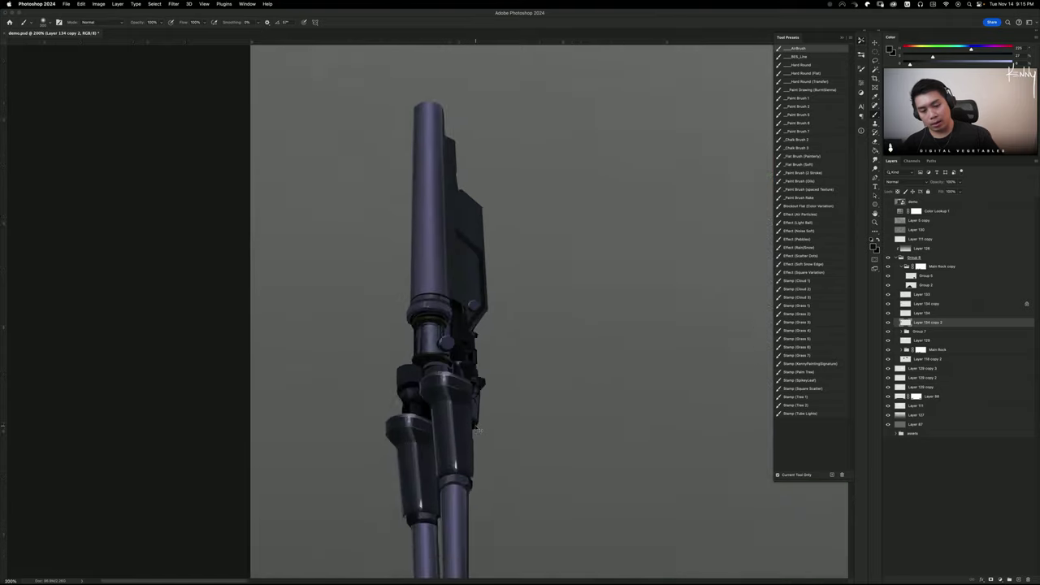
scroll(476, 429, "up", 5)
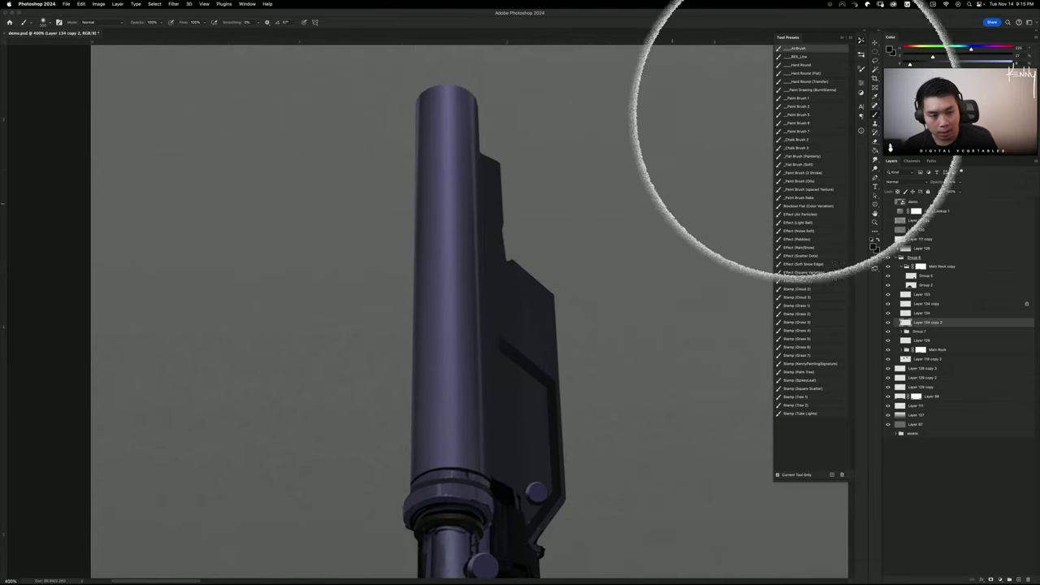
left_click(796, 68)
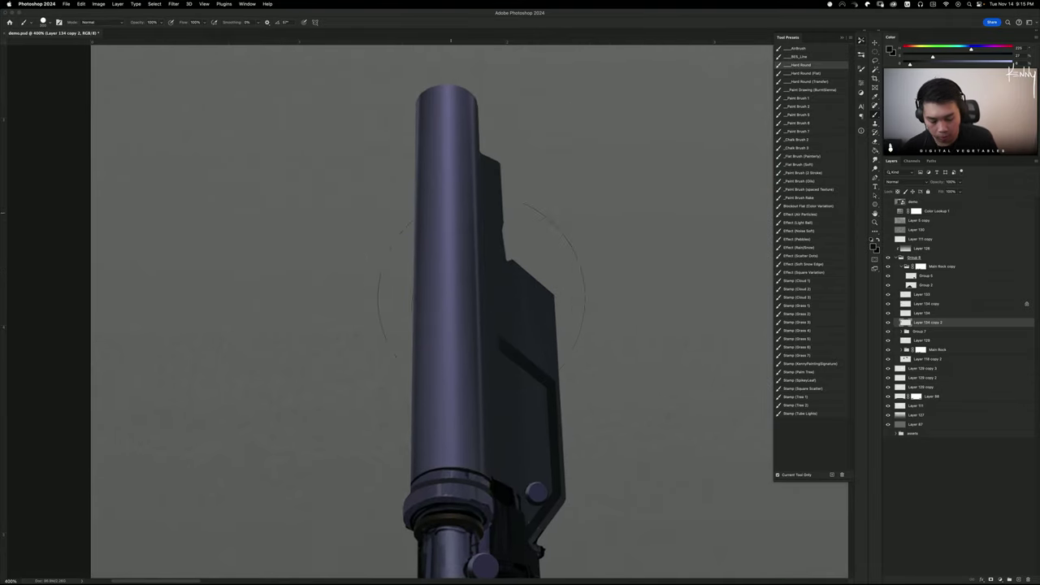
key("bracketleft")
key("bracketleft")
key("bracketleft")
key("bracketleft")
key("bracketleft")
key("bracketleft")
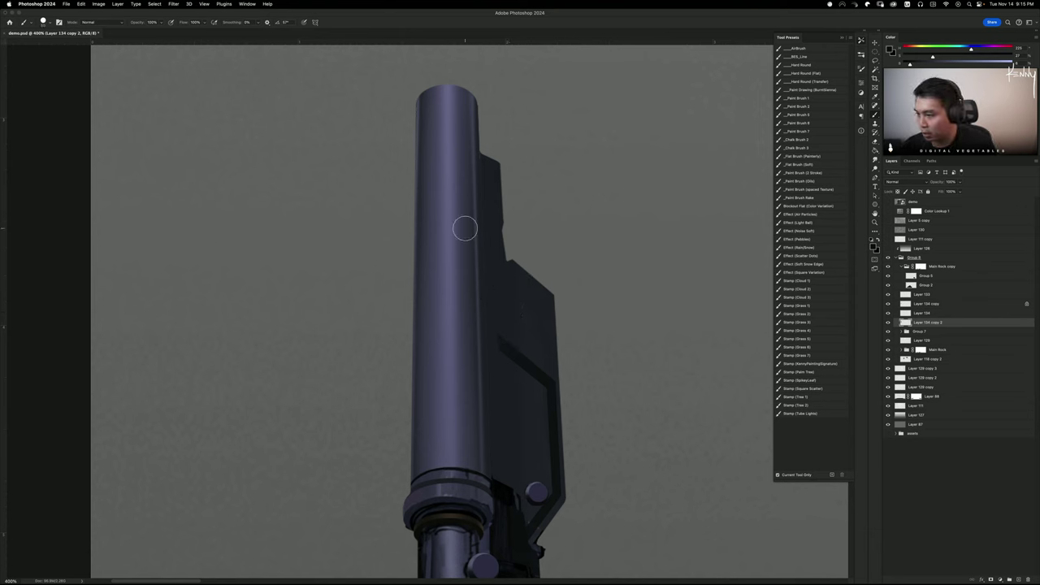
left_click(497, 324, "alt")
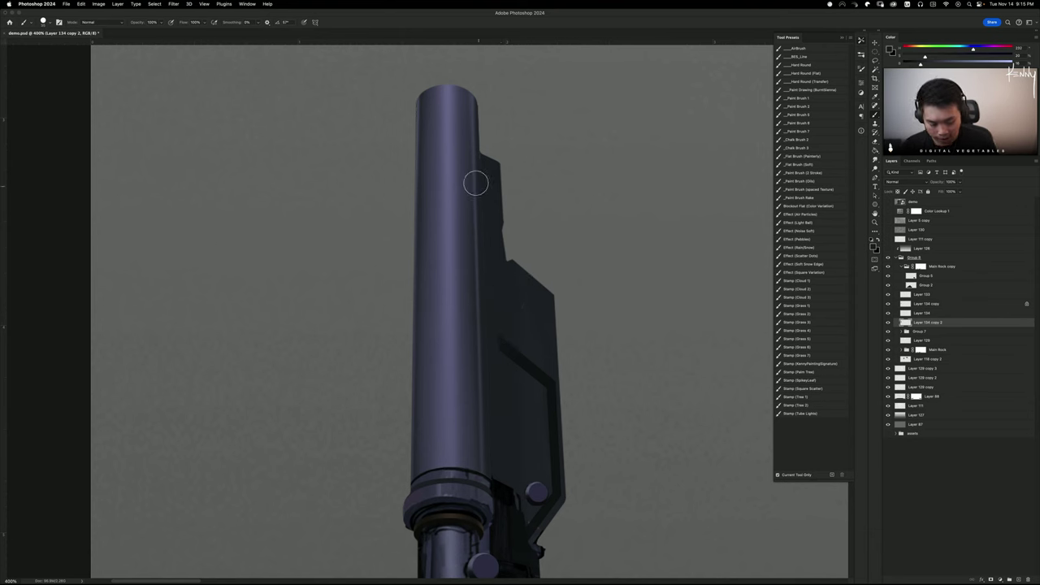
key("bracketleft")
key("bracketleft")
key("bracketleft")
left_click_drag(497, 330, 491, 404)
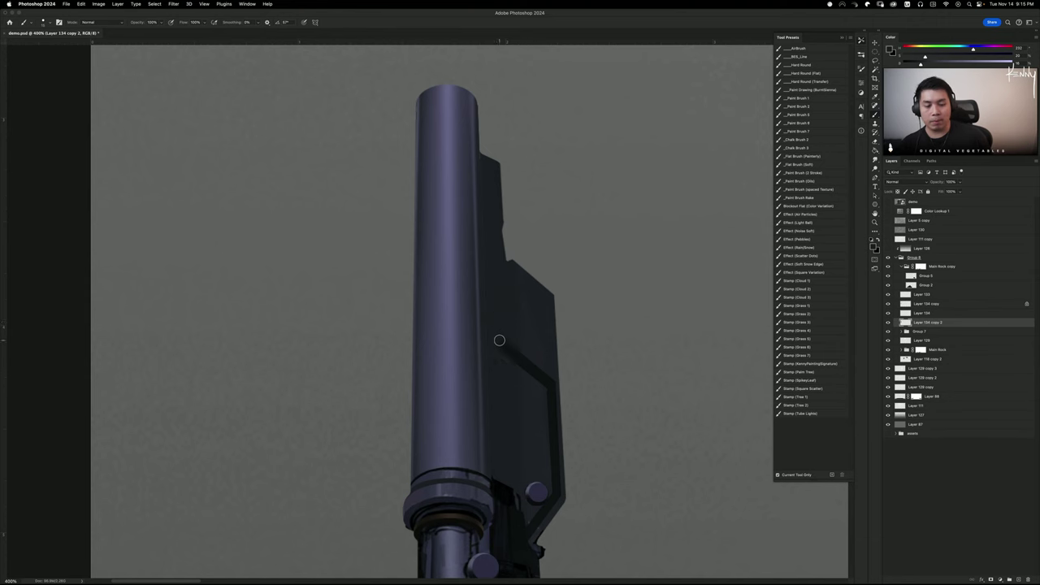
Compare the plate with Layer 134 copy 2 hidden and shown, and paint a thin near-black line along the seam between cylinder and plate
mouse_move(459, 344)
left_mouse_down()
mouse_move(430, 293)
mouse_move(440, 295)
left_mouse_up()
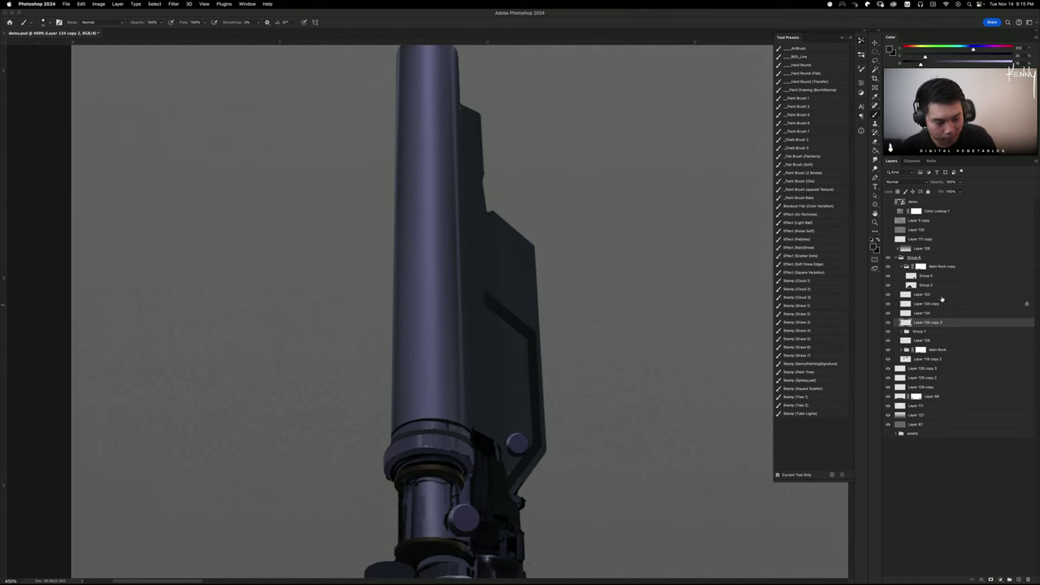
left_click(889, 323)
left_click(889, 324)
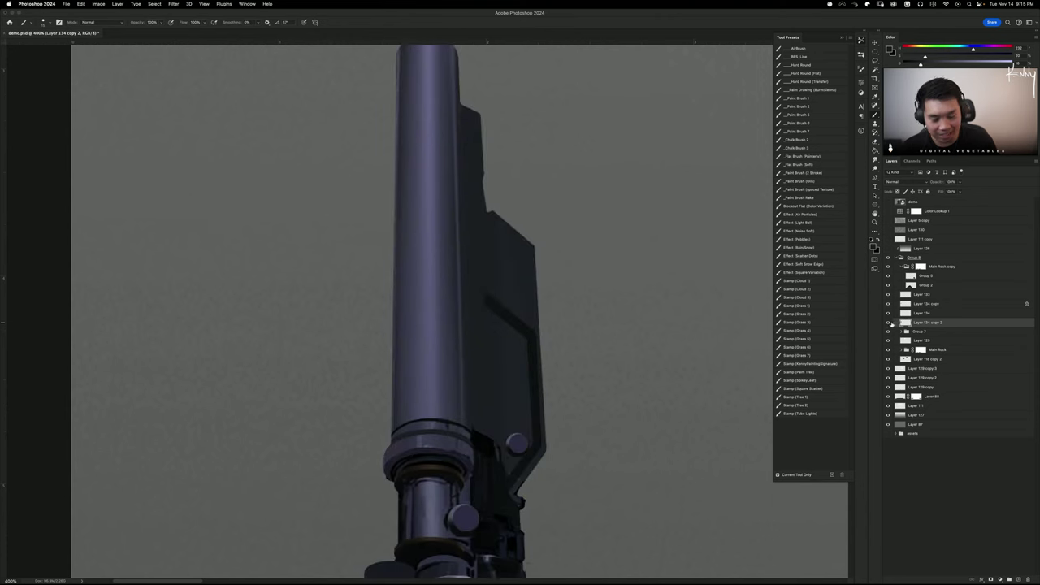
left_click(888, 324)
left_click(888, 323)
left_click(478, 432, "alt")
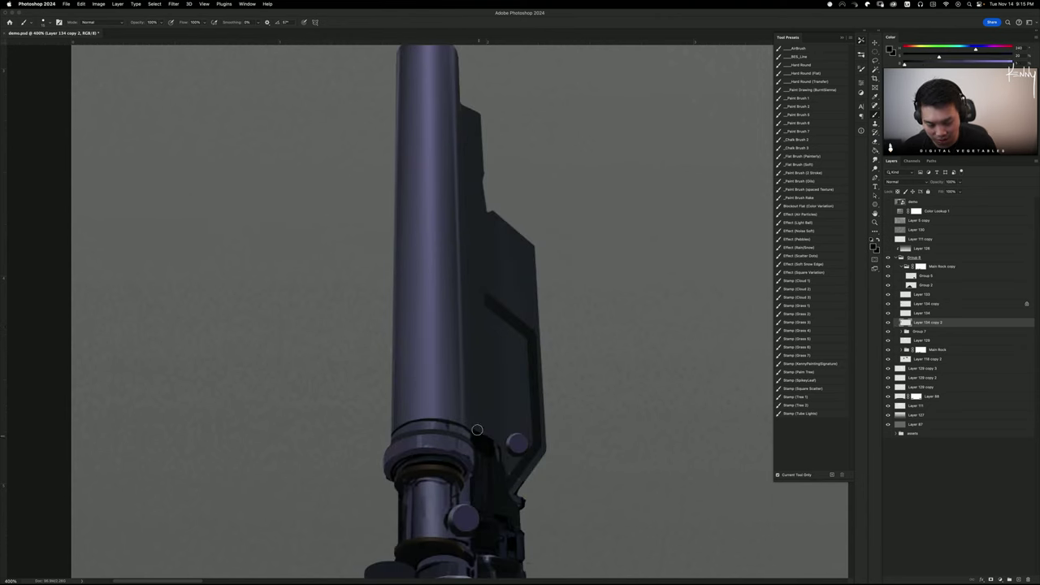
key("[")
key("[")
key("[")
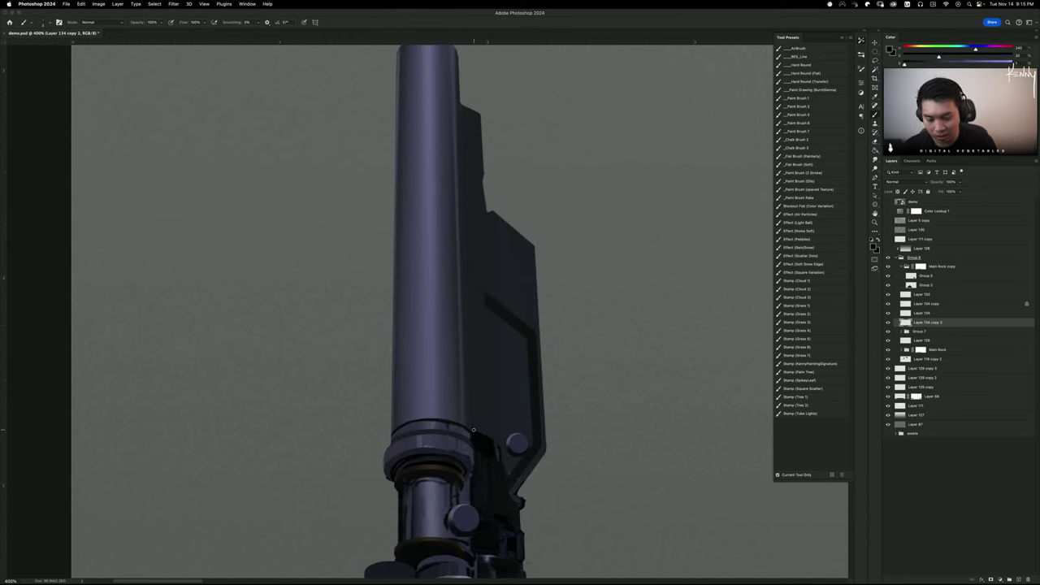
left_click_drag(470, 353, 475, 403)
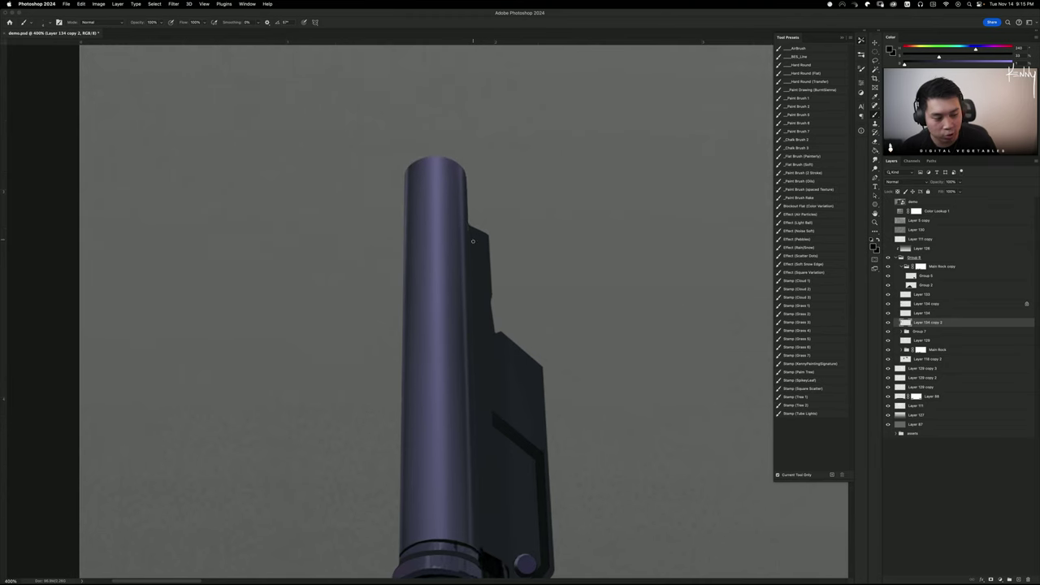
left_click_drag(471, 239, 481, 550)
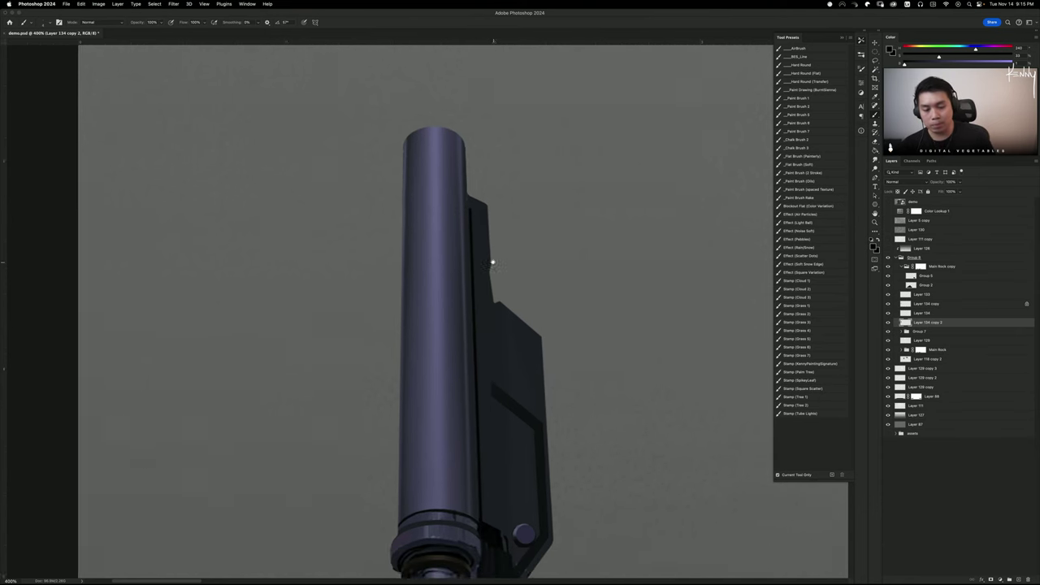
Paint a short dark line along the side plate's lower edge, between the cylinder collar and the bolt
key("l")
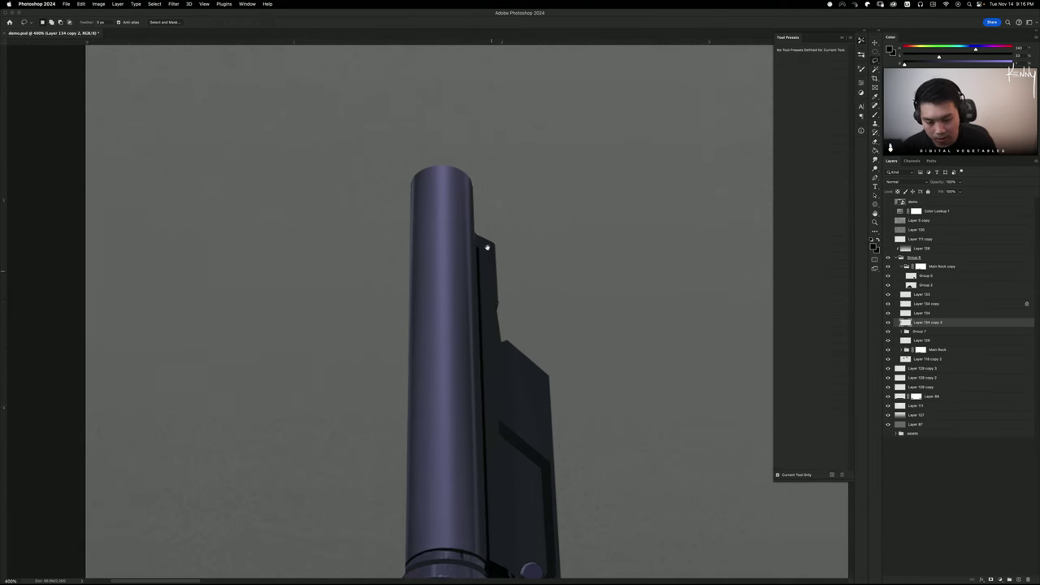
scroll(488, 277, "down", 5)
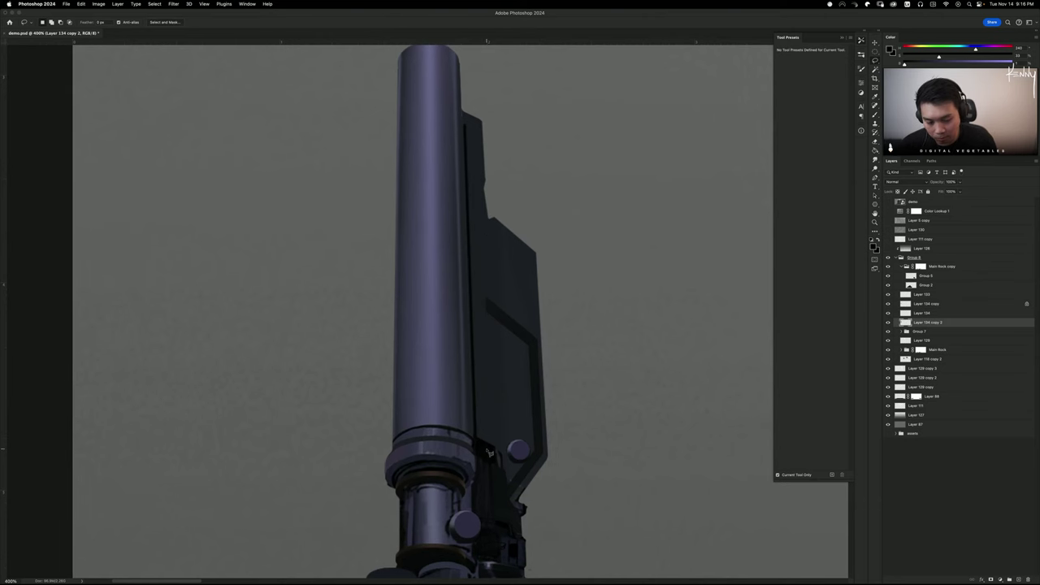
scroll(496, 423, "down", 1)
scroll(486, 383, "down", 4)
key("b")
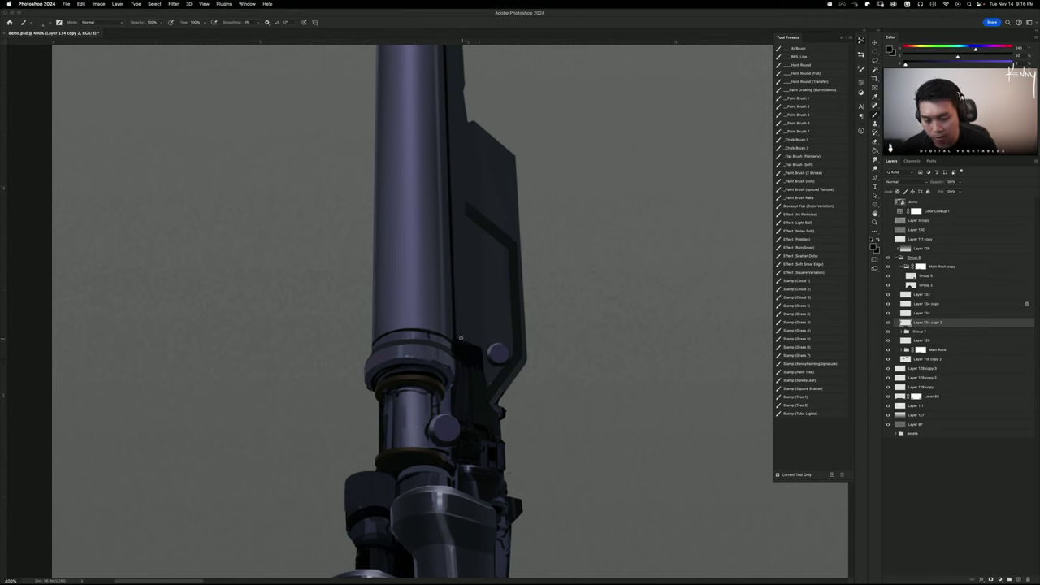
left_click_drag(477, 343, 481, 345)
key("super+z")
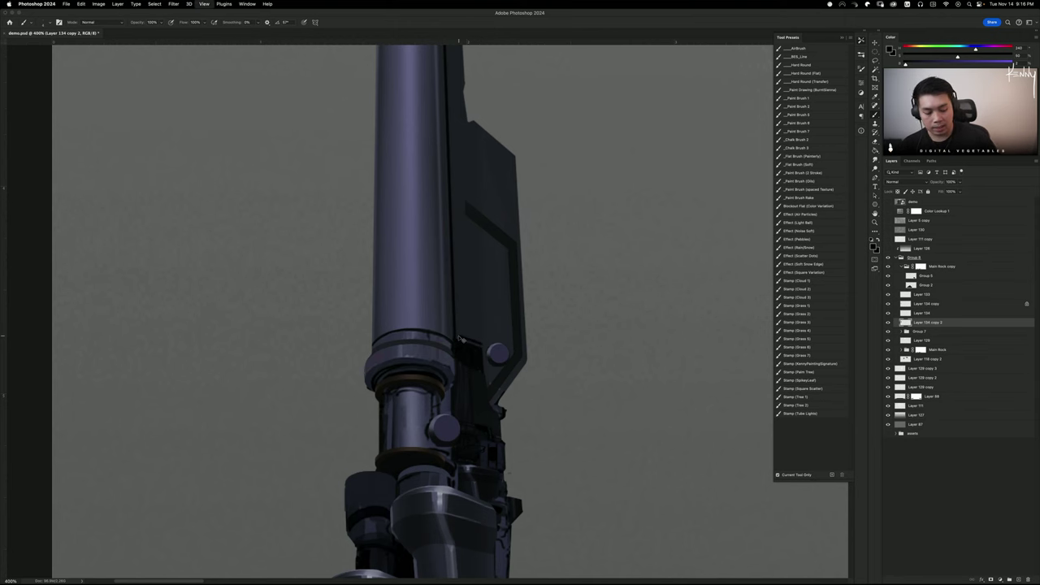
Select Layer 134 and scale the bolt on the side plate down slightly
key("super+minus")
key("super+minus")
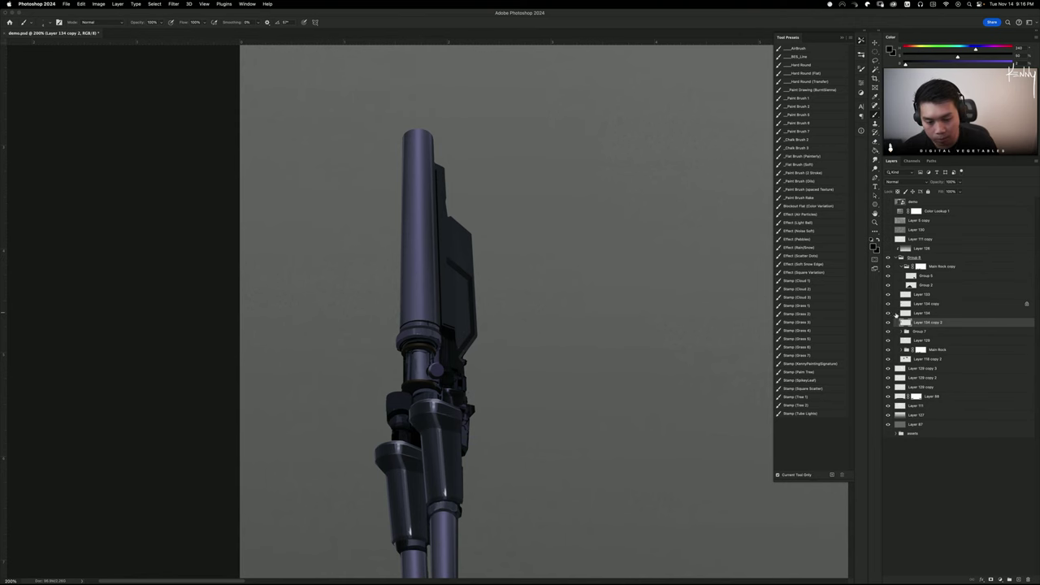
left_click(894, 313)
key("super+t")
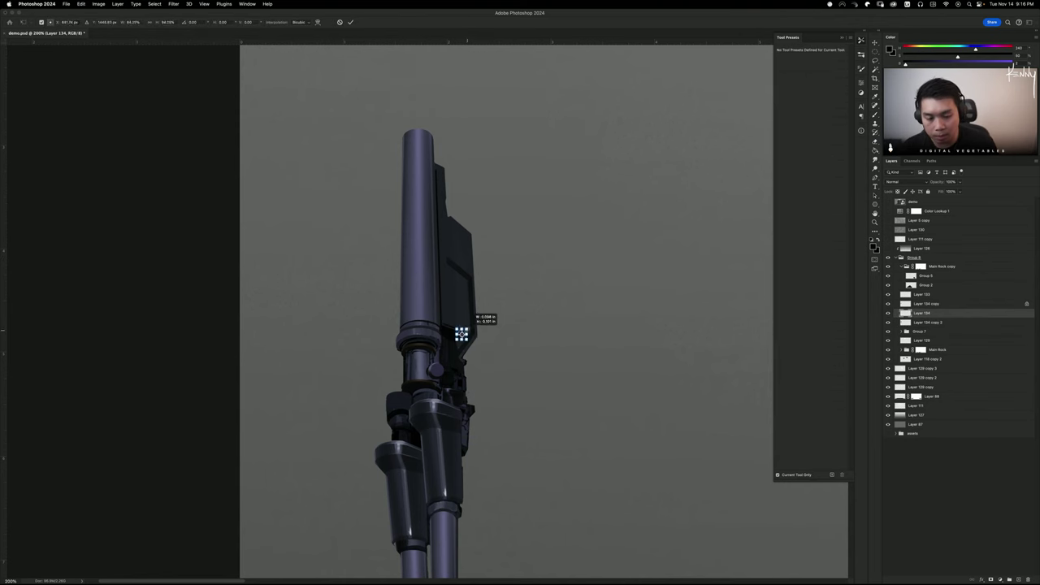
key("Return")
key("b")
key("super+plus")
key("super+plus")
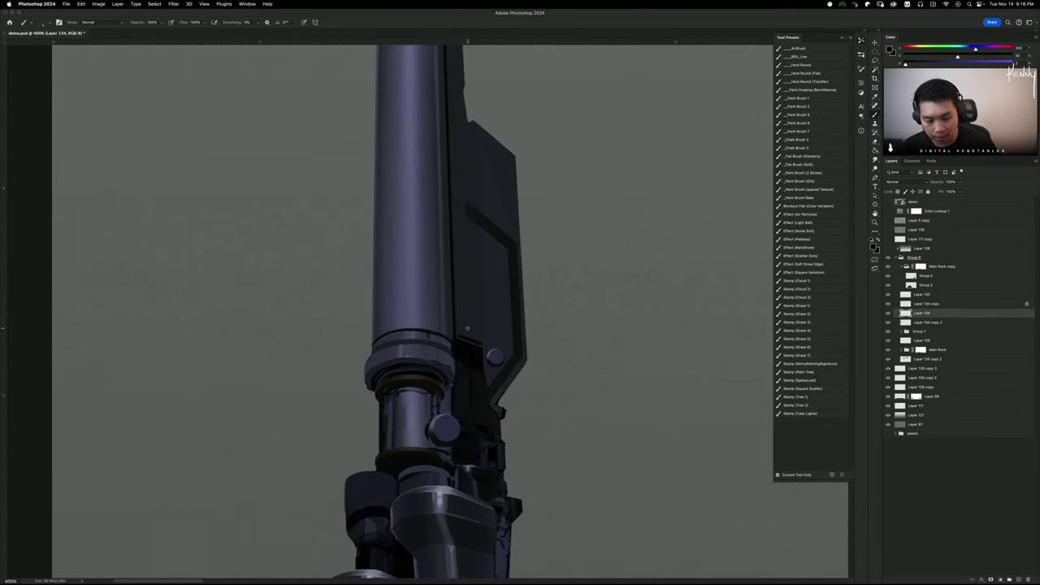
Darken the bolt with a Hue/Saturation adjustment, lowering the lightness to about -69
key("super+u")
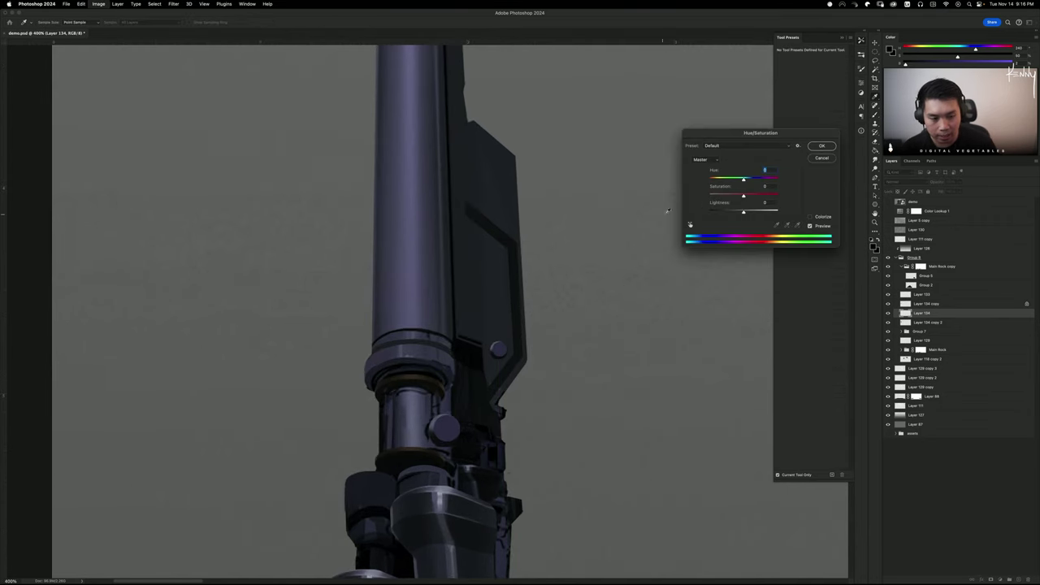
left_click_drag(743, 212, 719, 213)
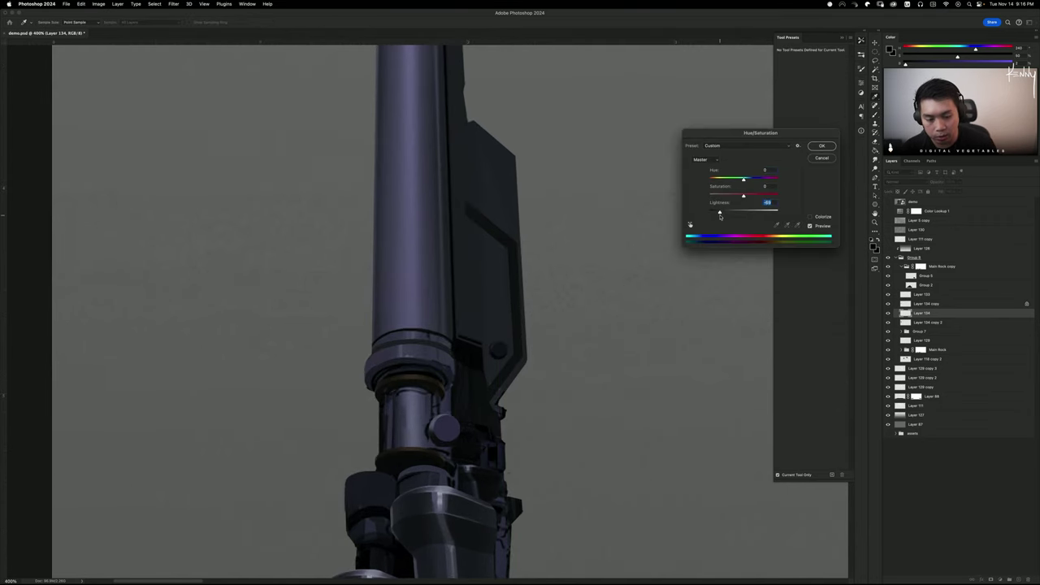
key("Return")
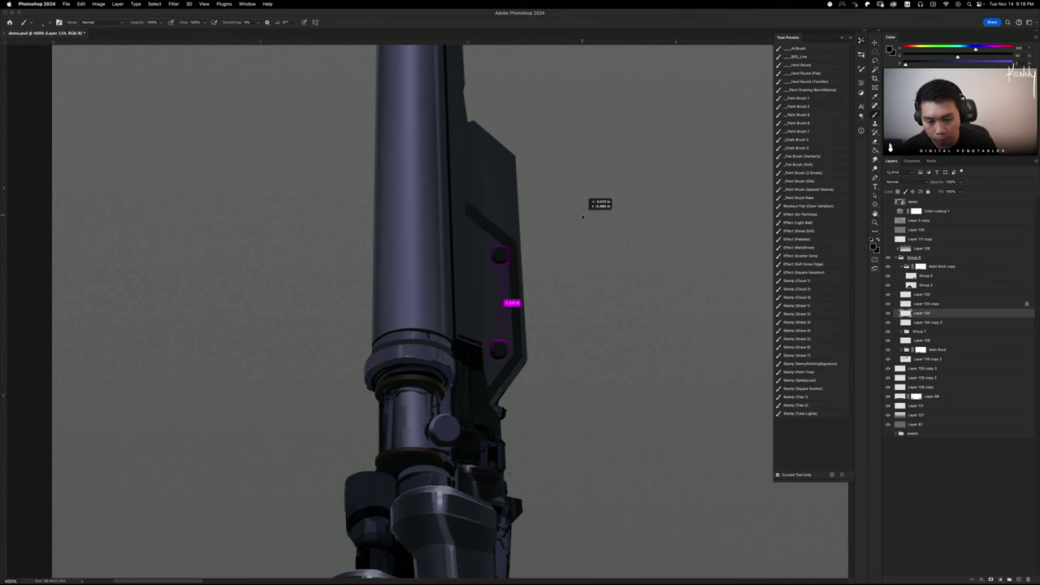
Try scaled copies of the bolt near the upper part of the plate's recessed strip, and delete both copies
key("super+j")
key("super+t")
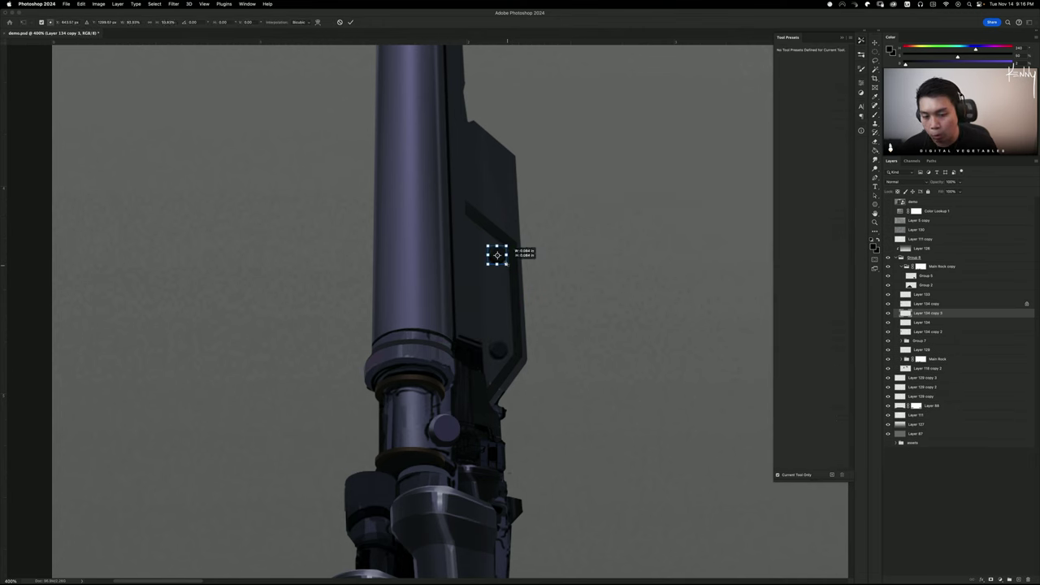
key("Return")
key("b")
left_click(507, 263, "super")
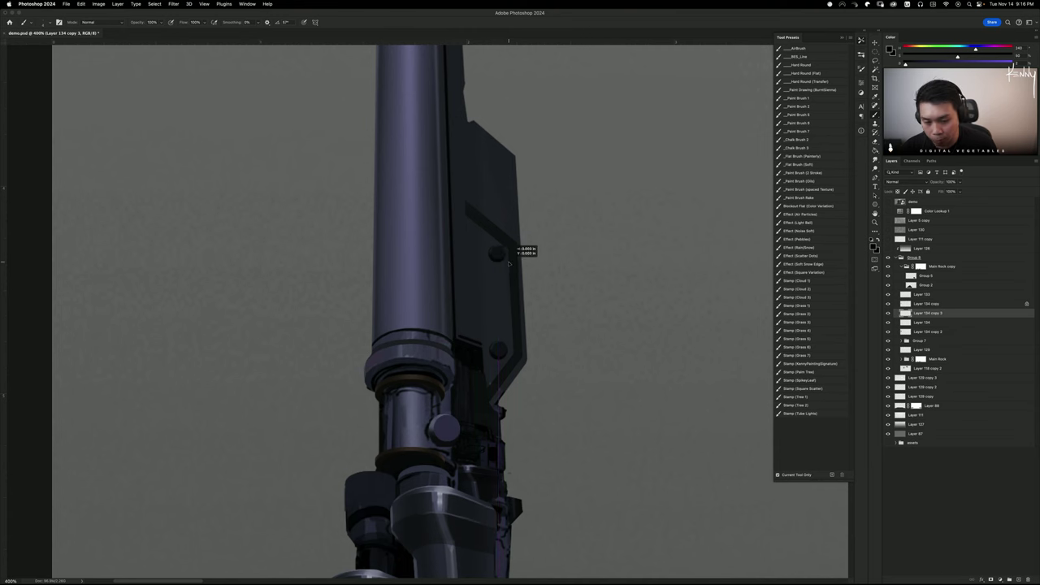
left_click_drag(517, 263, 487, 238, "super")
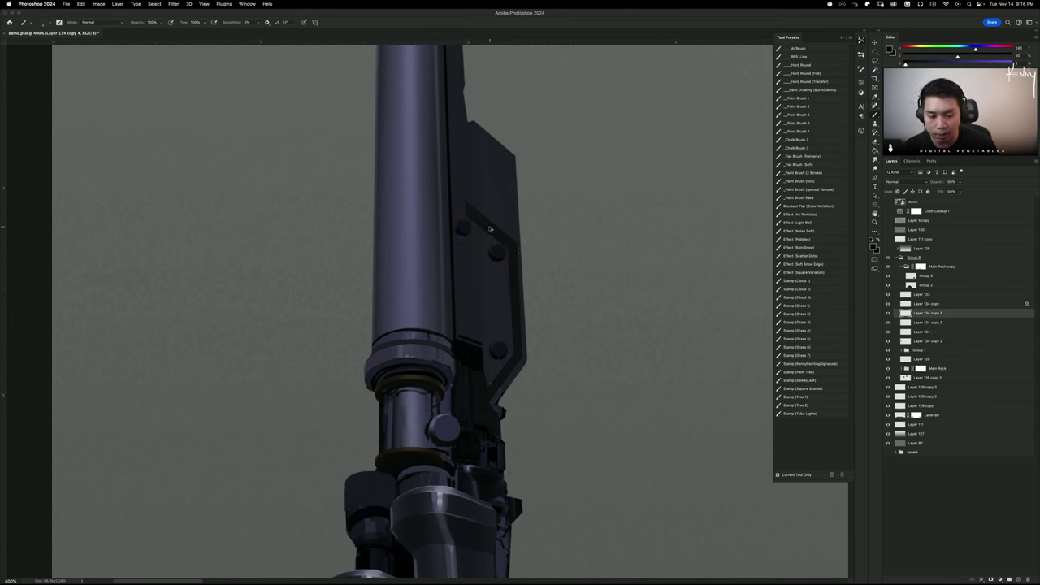
key("BackSpace")
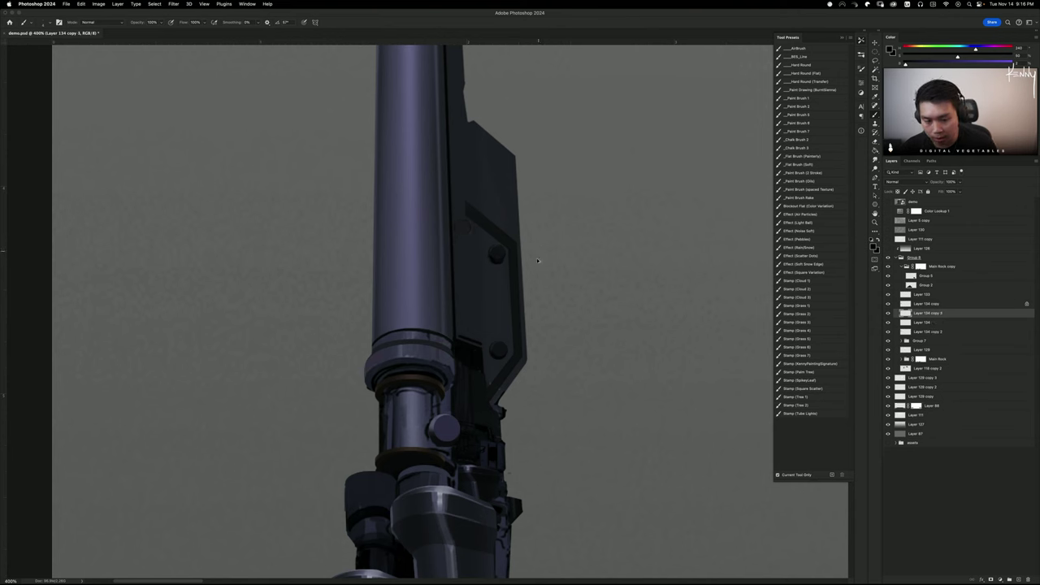
key("BackSpace")
Scale the Layer 134 bolt down and place three copies above it in a row along the plate's recessed strip
key("ctrl+t")
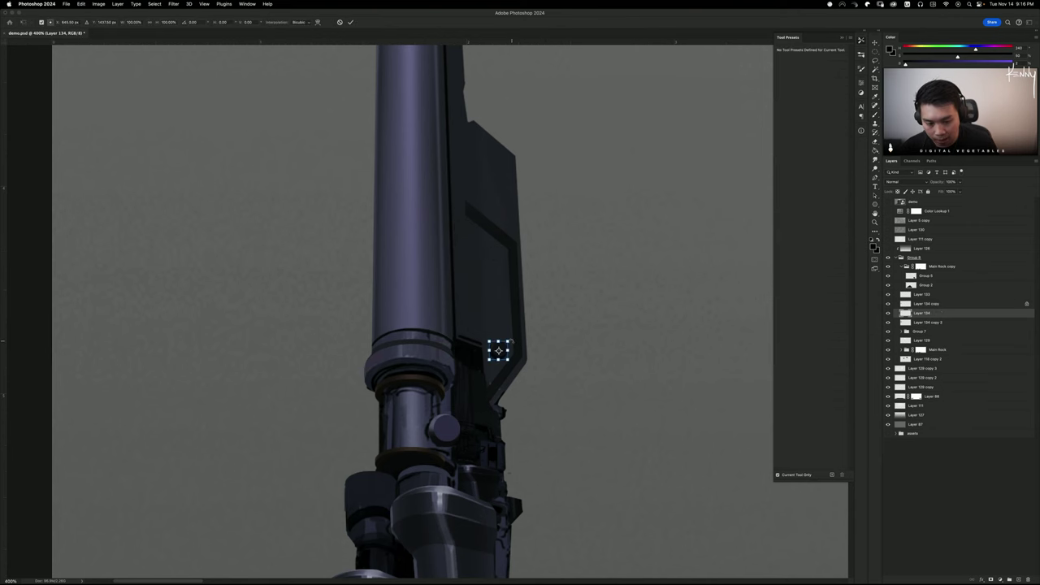
mouse_move(509, 341)
left_mouse_down()
mouse_move(503, 348)
mouse_move(538, 335)
mouse_move(539, 312)
mouse_move(540, 329)
mouse_move(558, 341)
mouse_move(564, 320)
left_mouse_up()
key("Return")
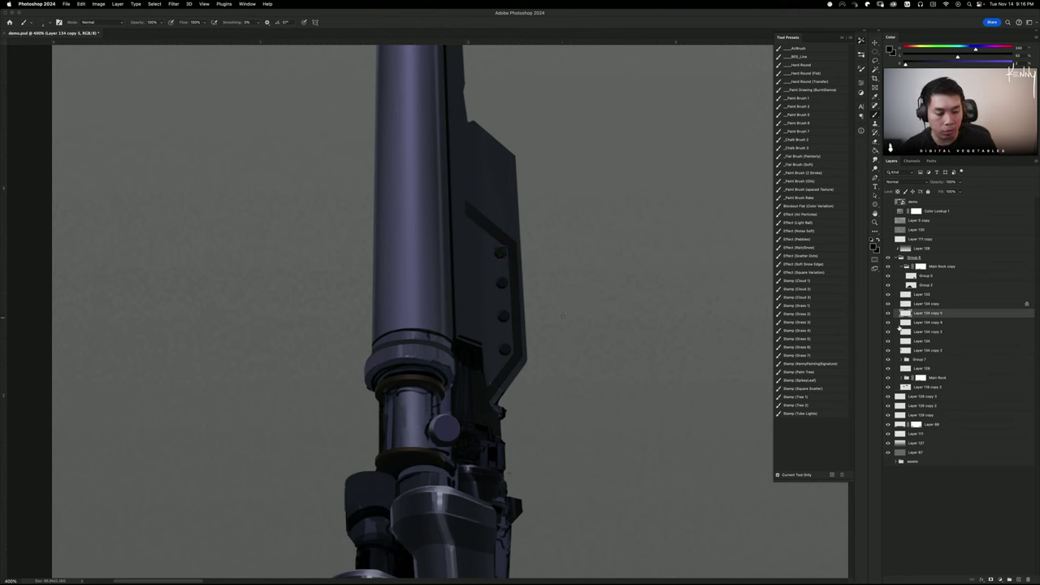
Select the four bolt layers, Layer 134 through Layer 134 copy 5, and scale the row down slightly
left_click(918, 342, "shift")
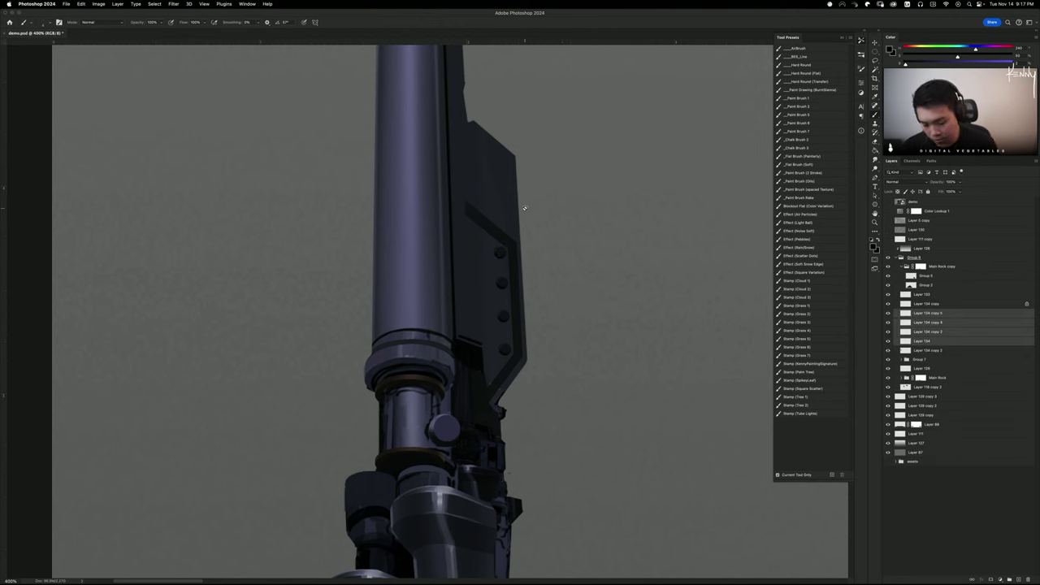
key("v")
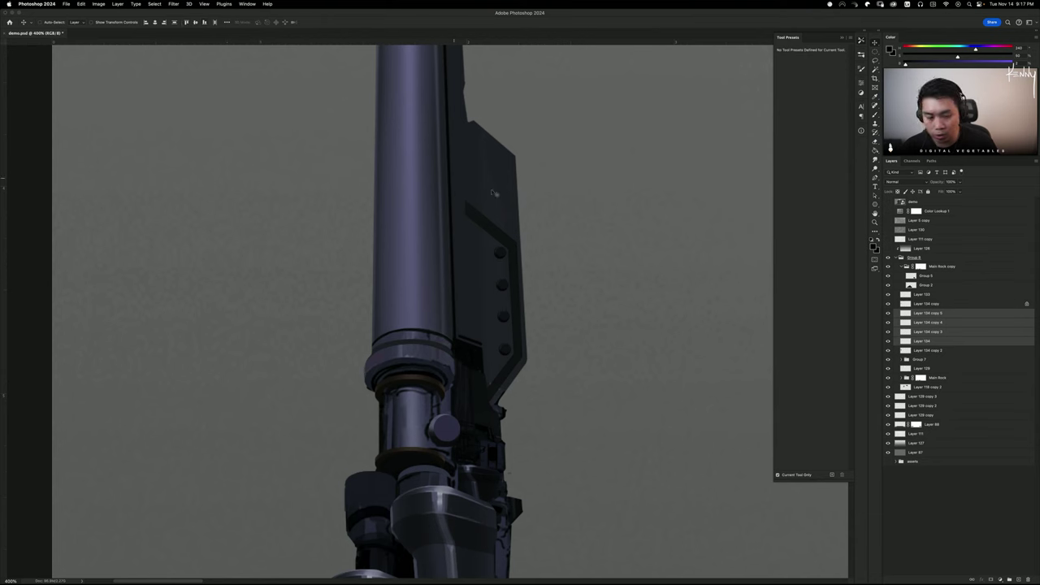
key("b")
key("ctrl+t")
left_click_drag(502, 243, 502, 250)
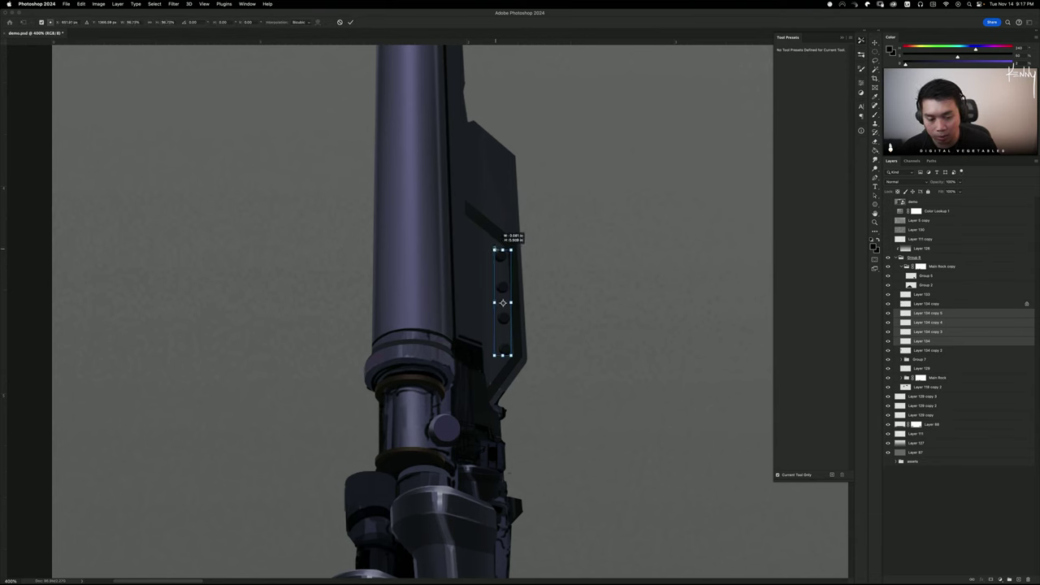
key("Return")
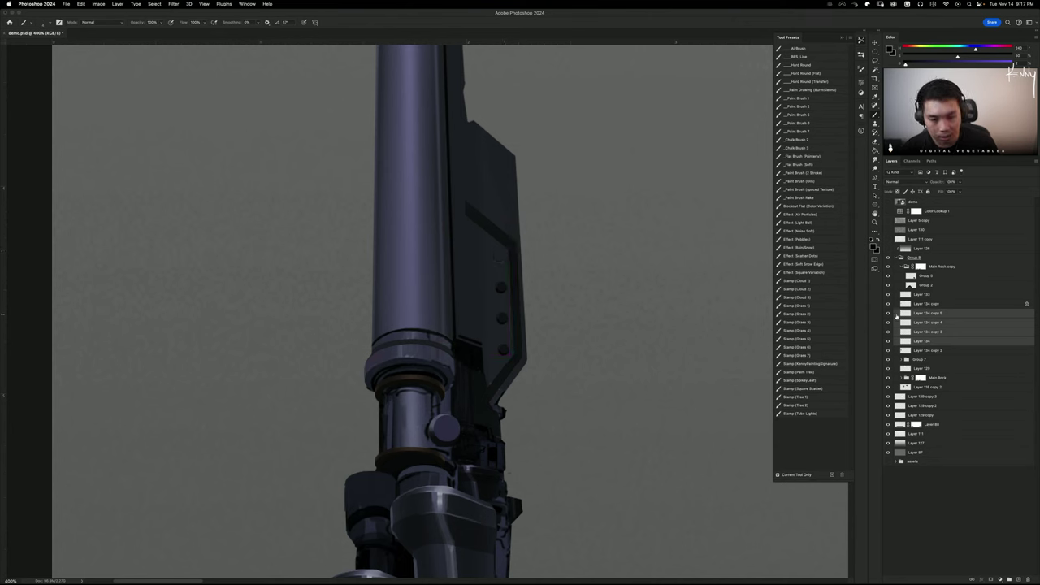
Duplicate the top bolt twice, placing one copy below the strip's diagonal part and the other beside the round knob under the collar
left_click(922, 313)
left_click_drag(649, 289, 570, 440)
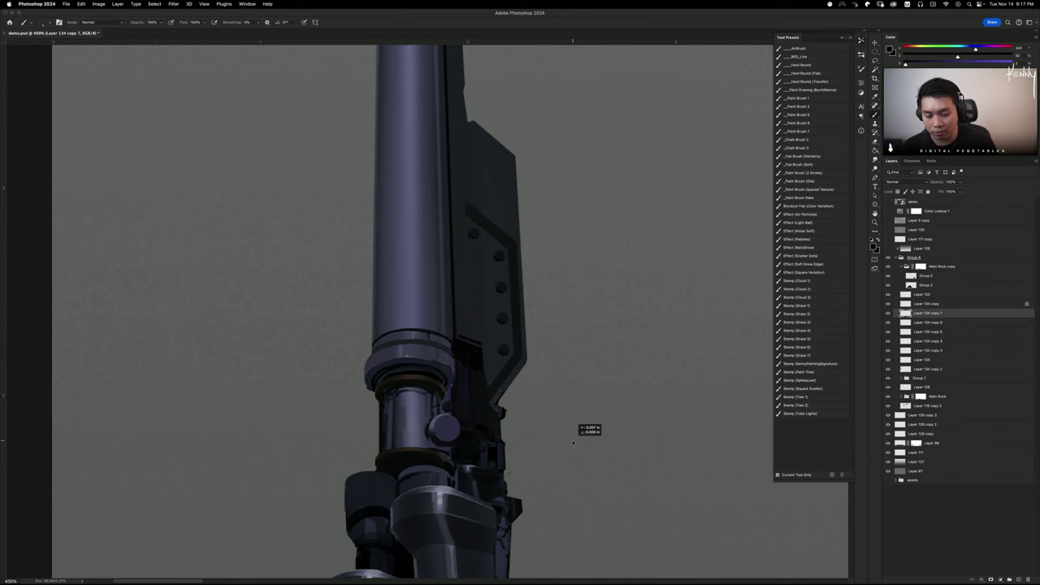
left_click_drag(551, 361, 497, 442)
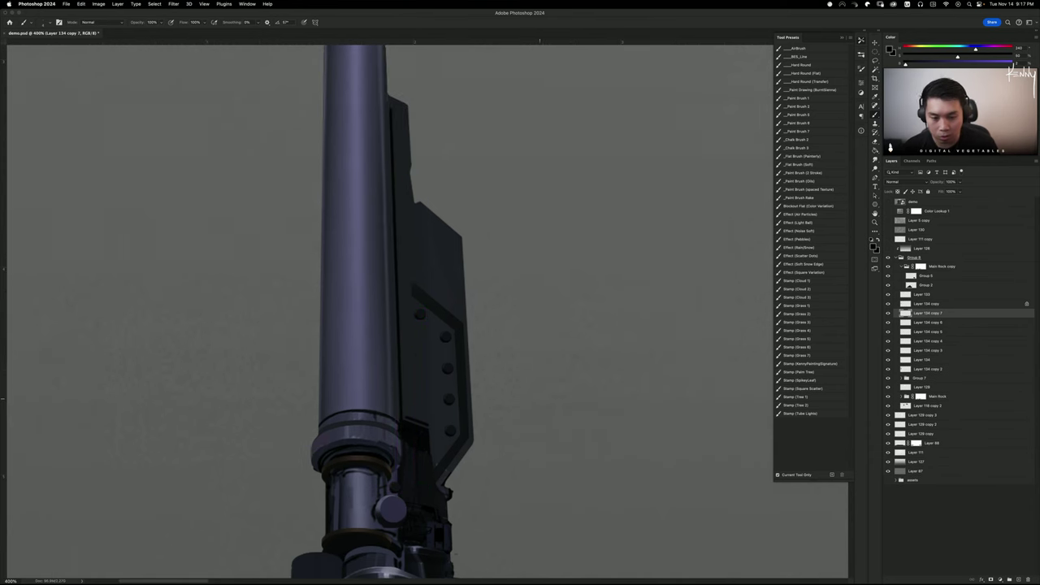
left_click_drag(517, 325, 499, 301)
key("super+z")
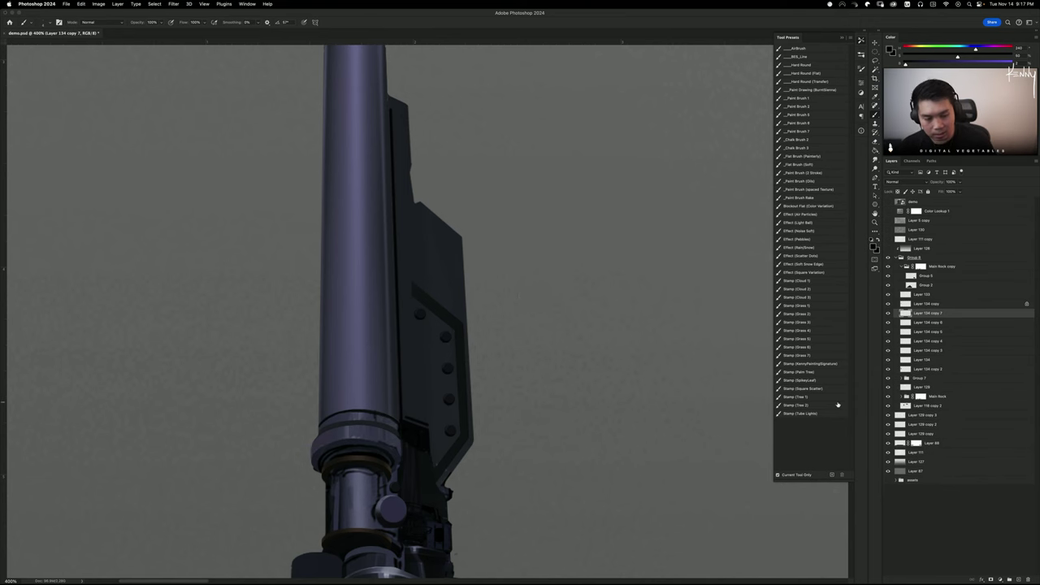
Merge the plate's bolt layers from Layer 134 to Layer 134 copy 6 and brighten them using Levels with white input 118
key("super+minus")
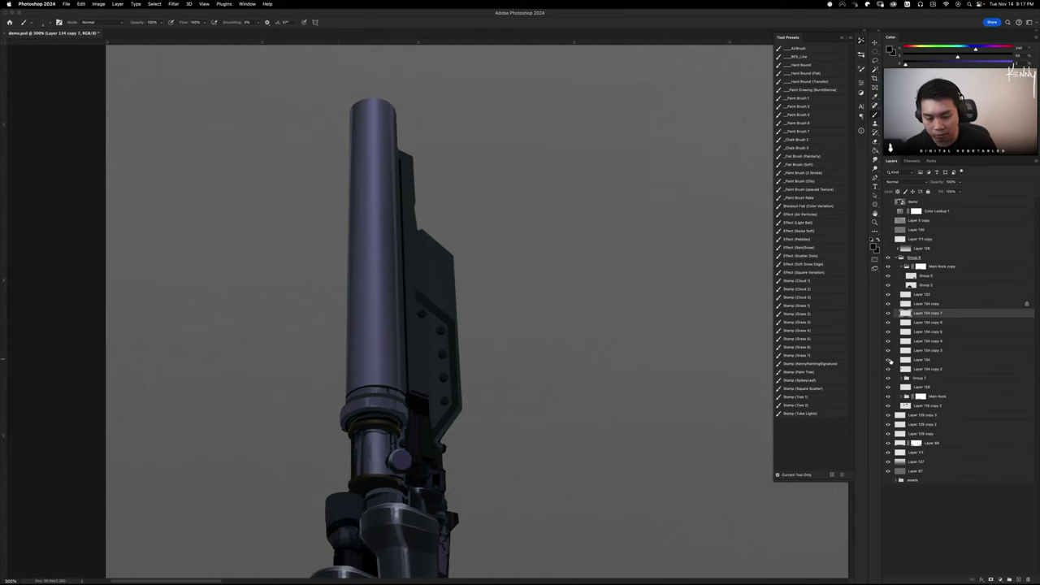
left_click(915, 360)
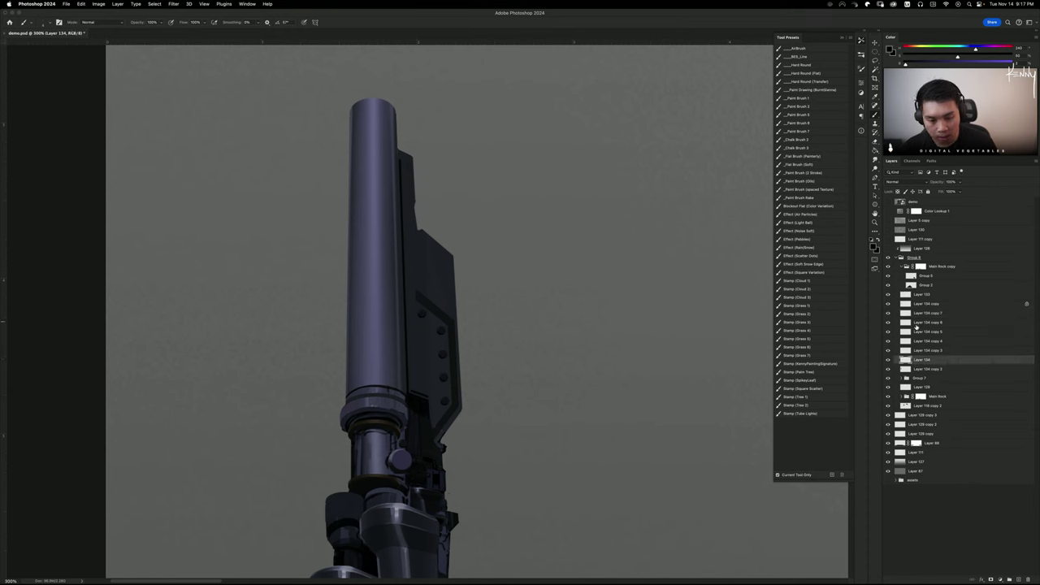
left_click(916, 326)
key("super+l")
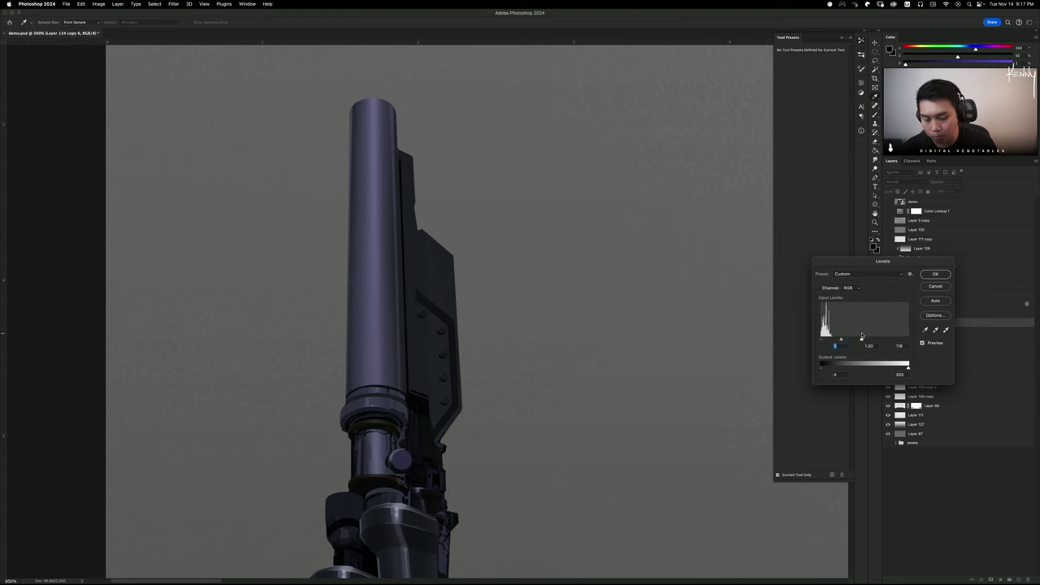
left_click(937, 275)
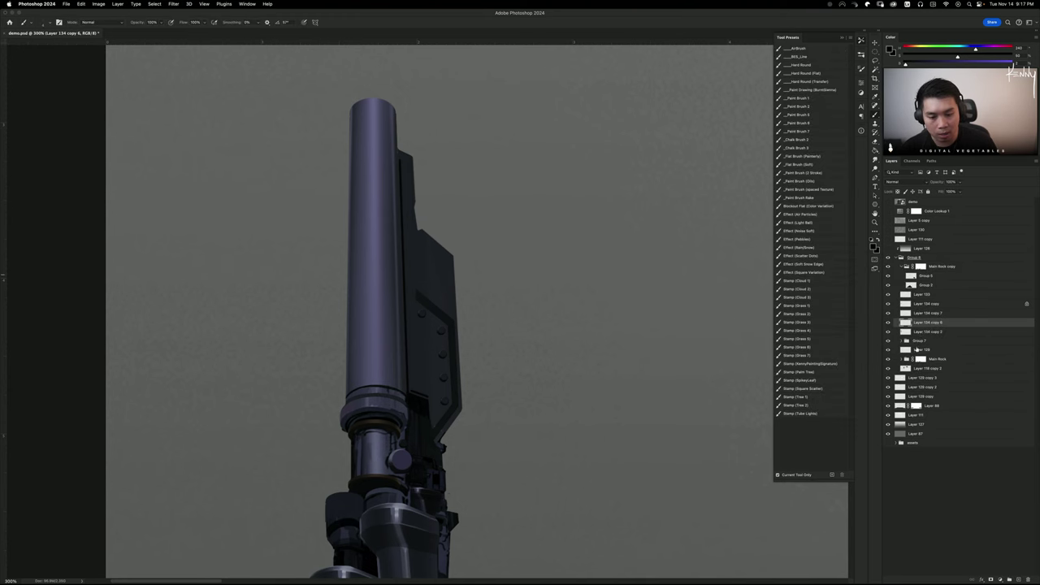
On Layer 134 copy 2, lasso a thin band along the inner edge of the recessed strip's diagonal and vertical parts
left_click(900, 332)
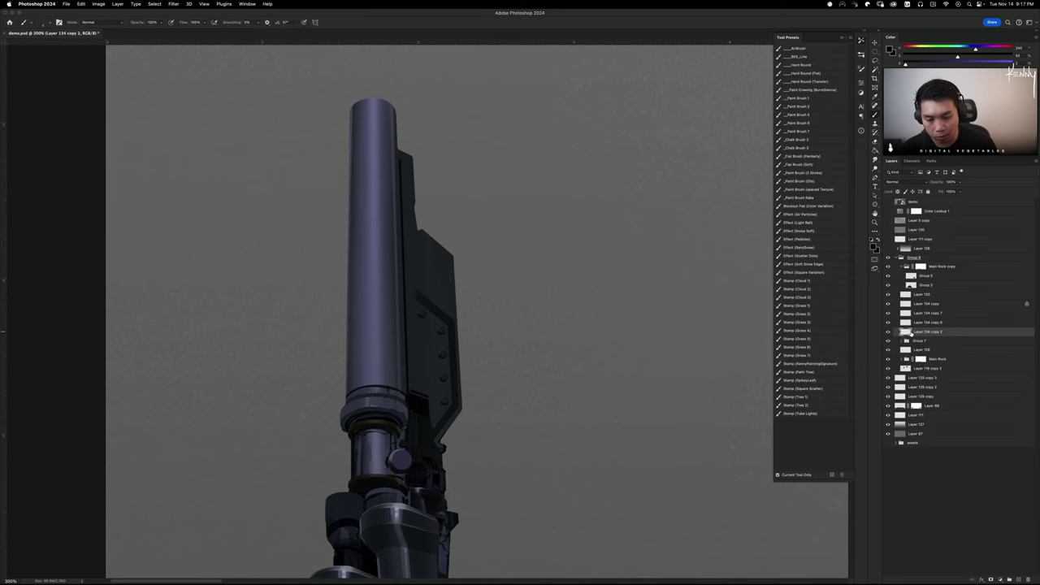
key("l")
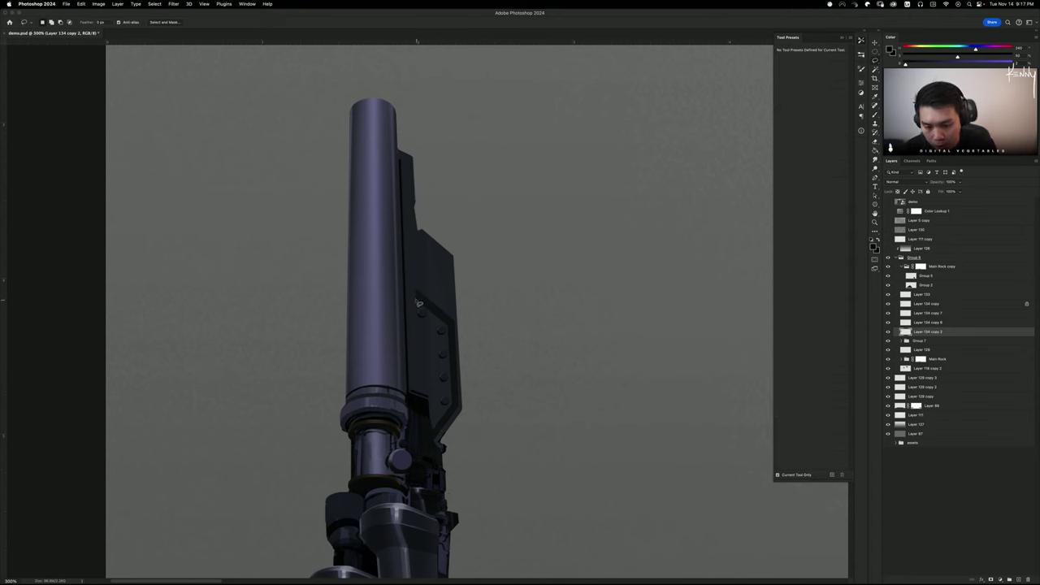
left_click(412, 301)
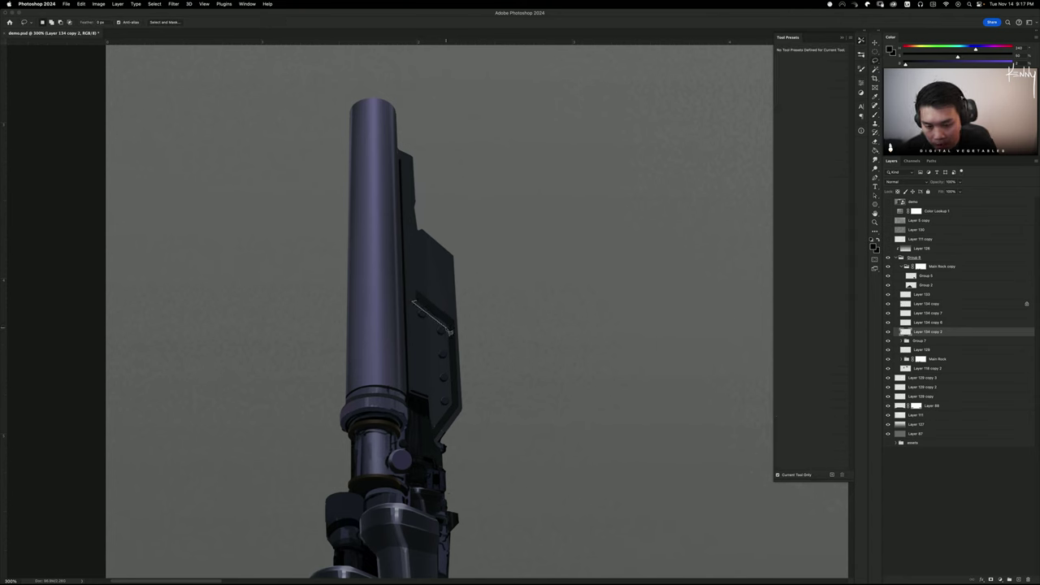
left_click(446, 330)
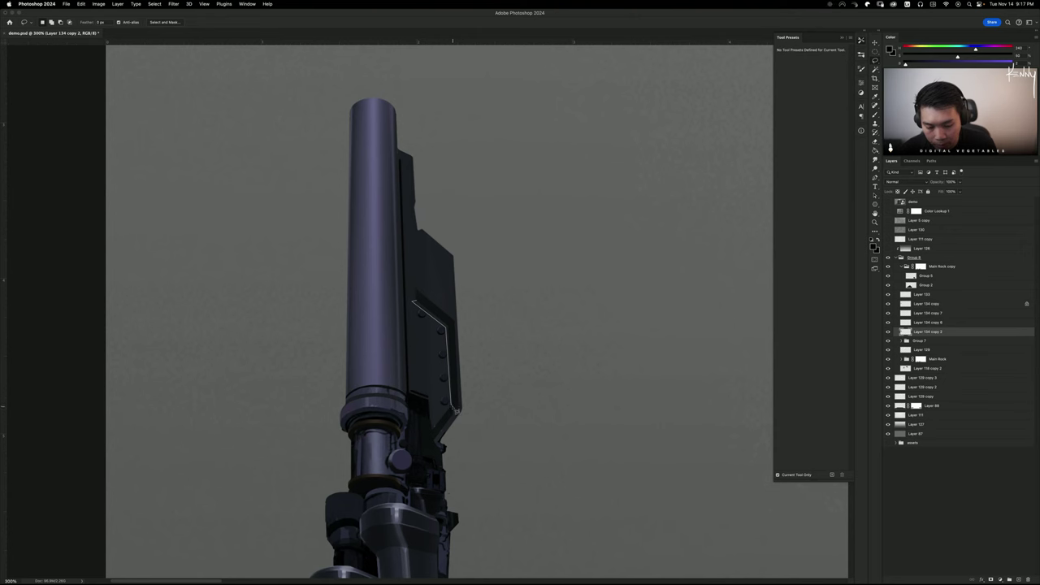
left_click(452, 404)
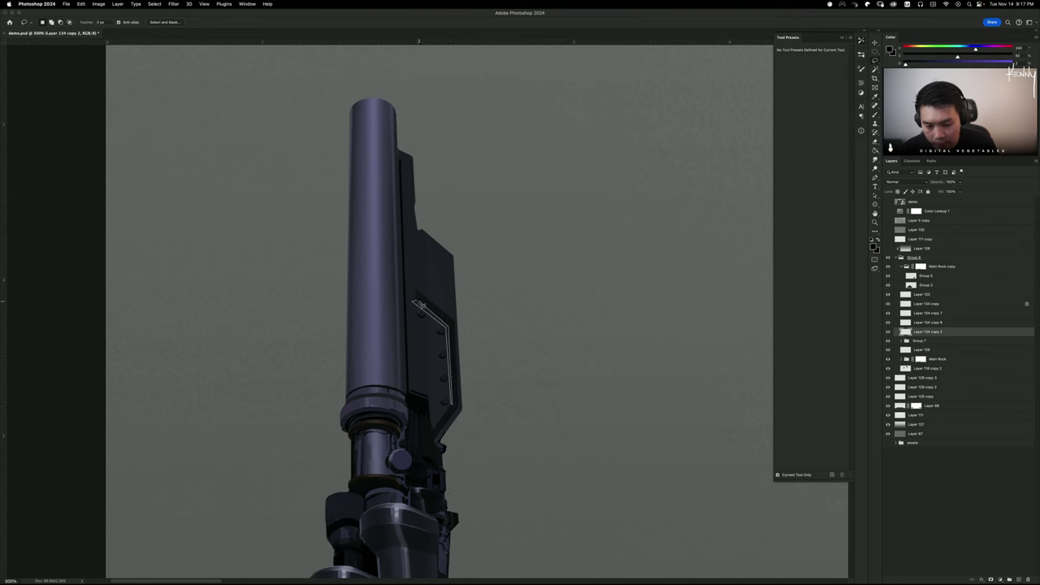
left_click(417, 303)
left_click(415, 302)
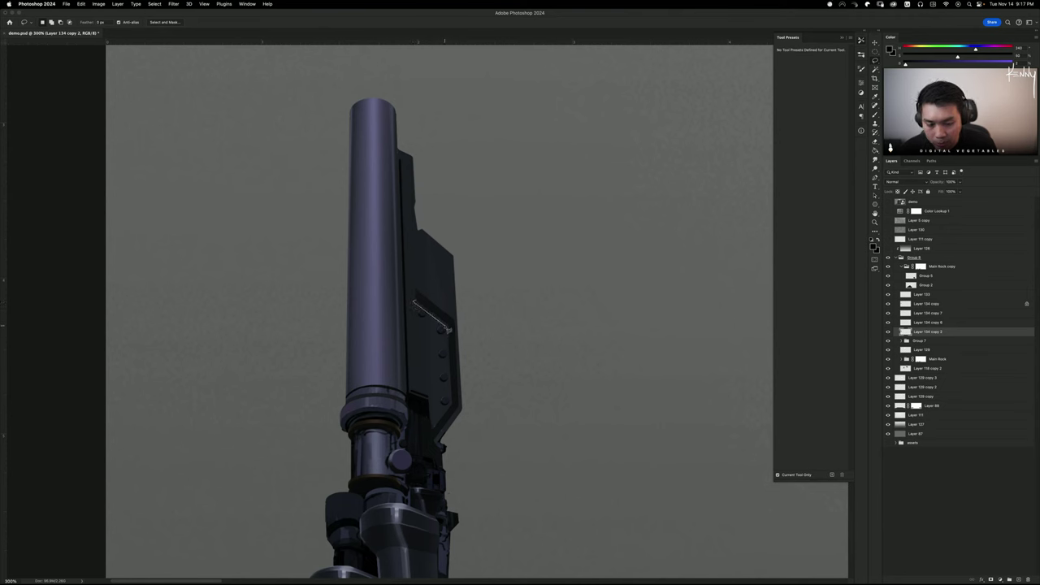
left_click(447, 328)
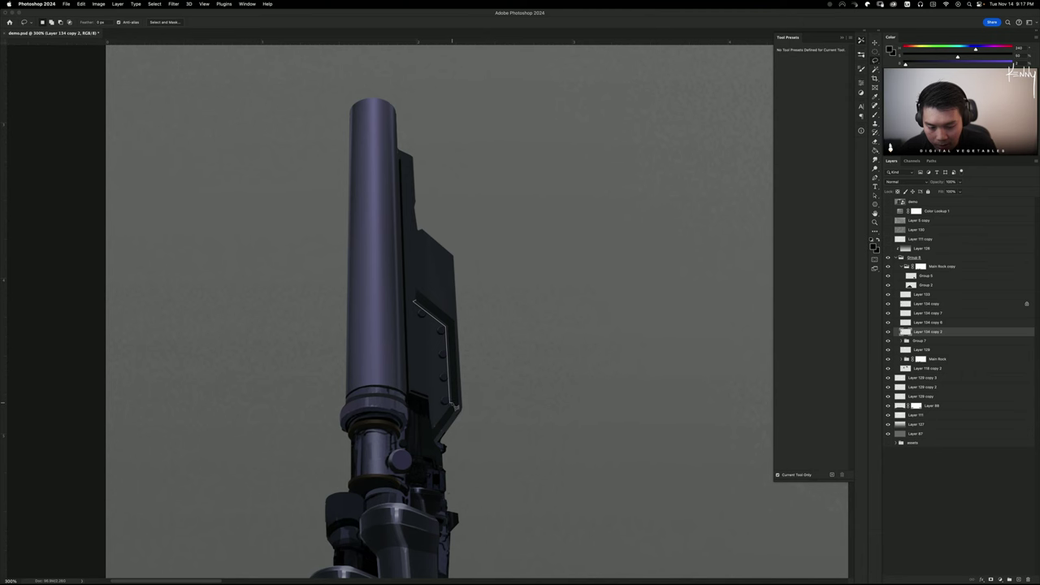
left_click(453, 402)
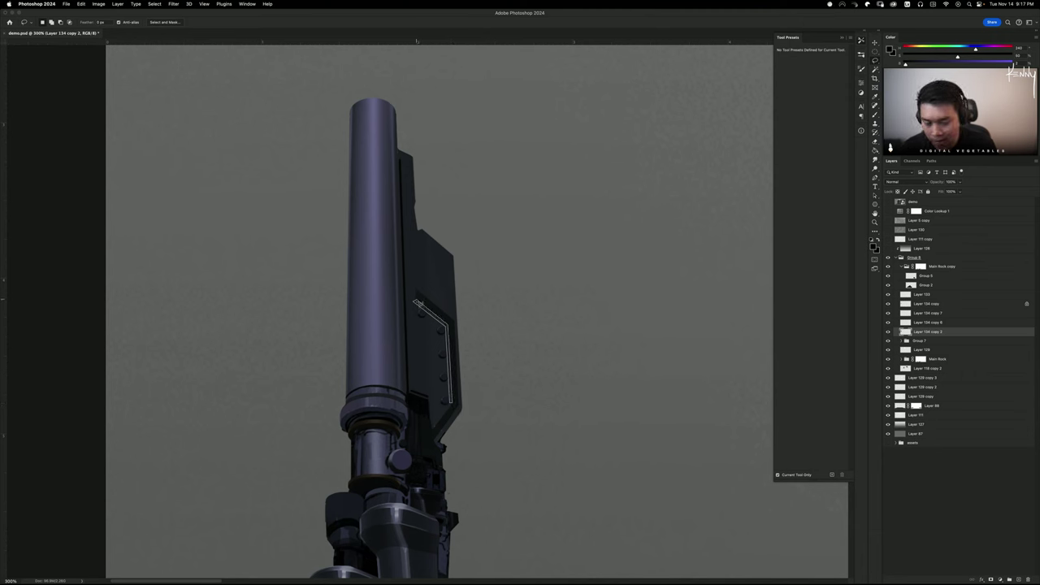
left_click(413, 303)
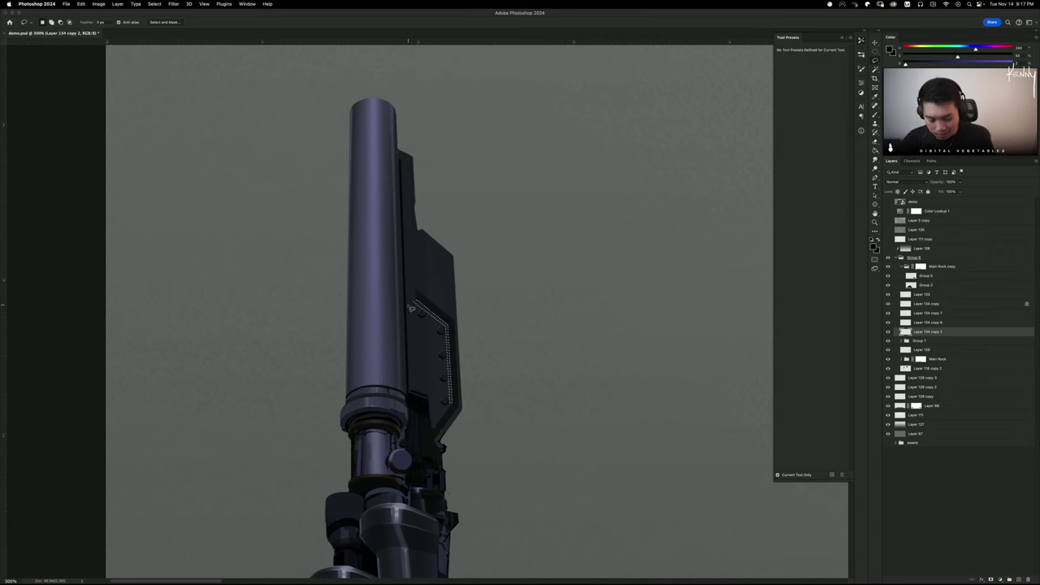
Lighten the selected inner edge of the strip with a larger Dodge tool set to Highlights, and clear the selection
key("o")
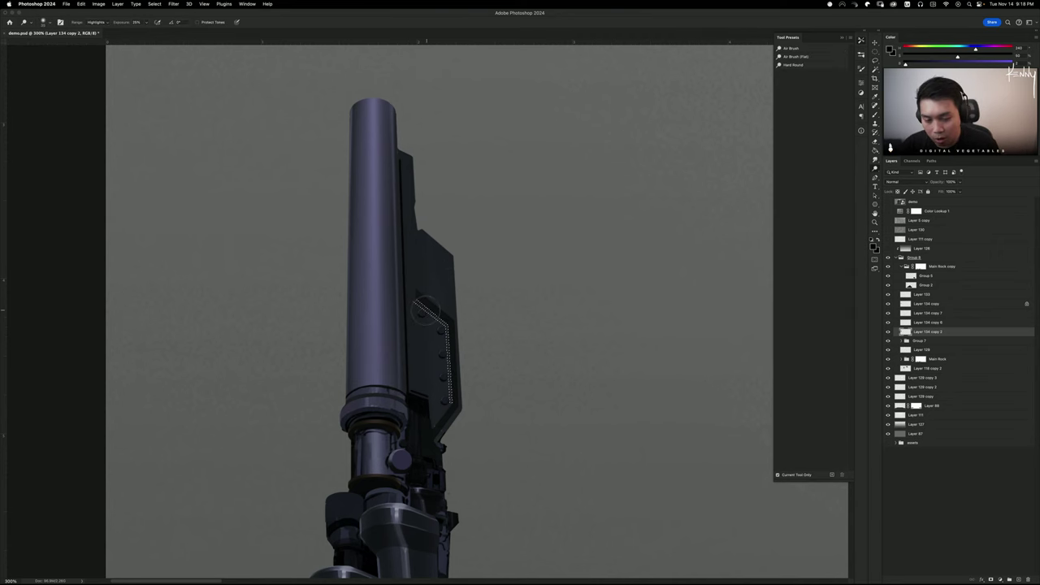
key("bracketright")
key("bracketright")
key("bracketright")
key("bracketright")
key("bracketright")
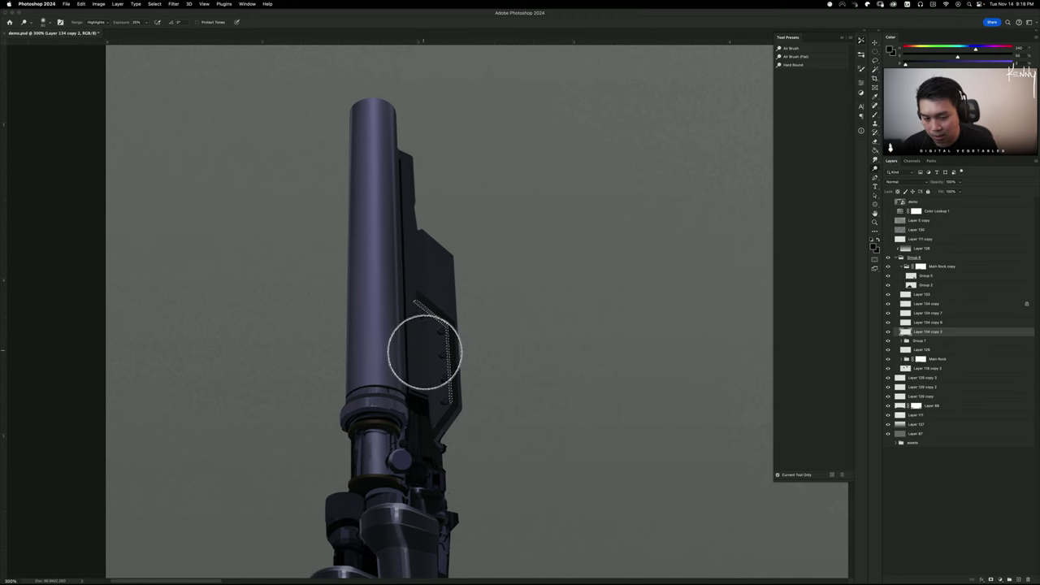
key("super+d")
key("super+z")
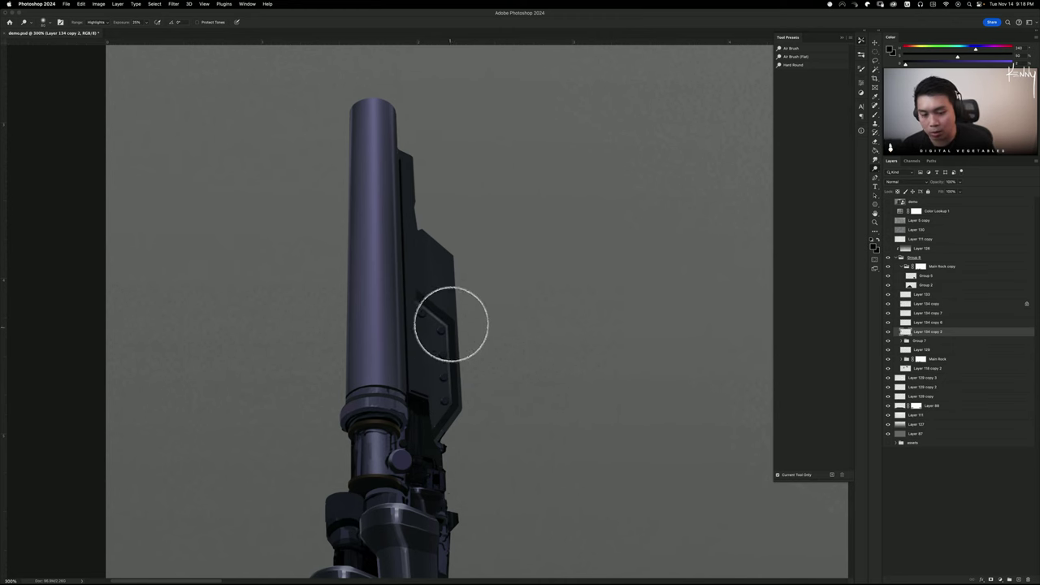
key("super+d")
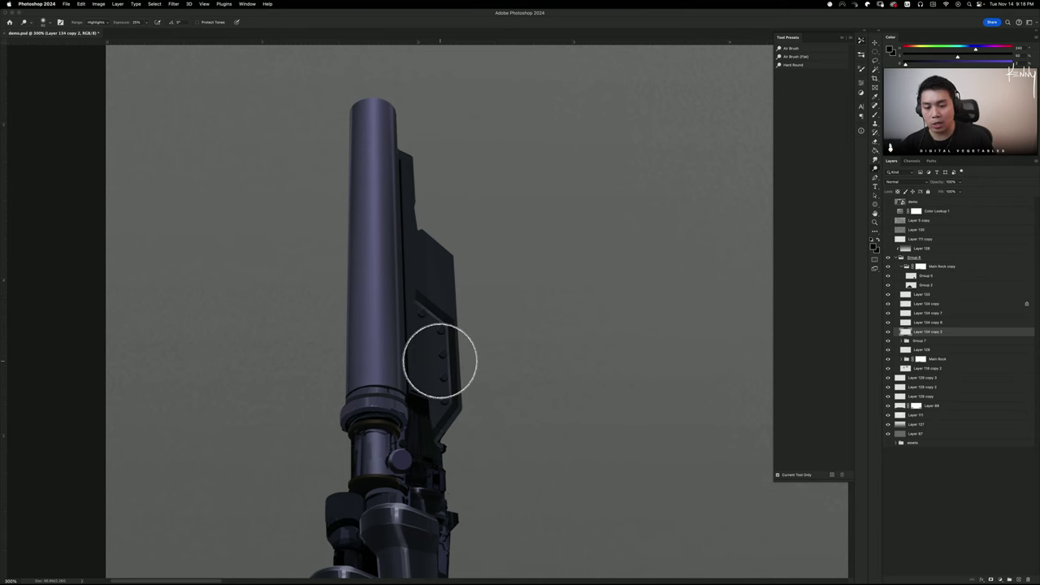
Select the merged bolts on Layer 134 copy 6 and shift them slightly away from the strip toward the cylinder
key("super+minus")
key("super+minus")
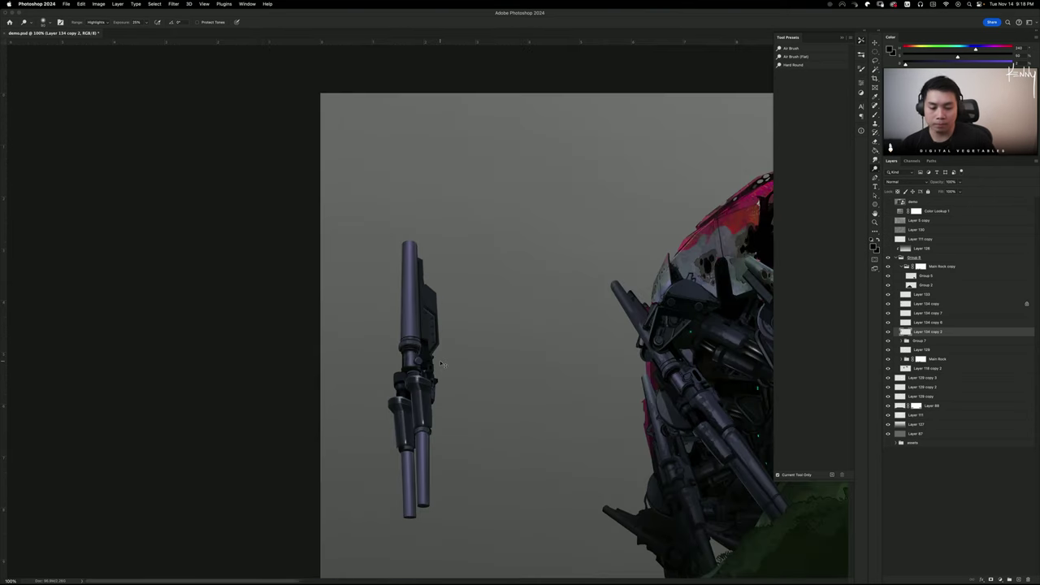
key("super+plus")
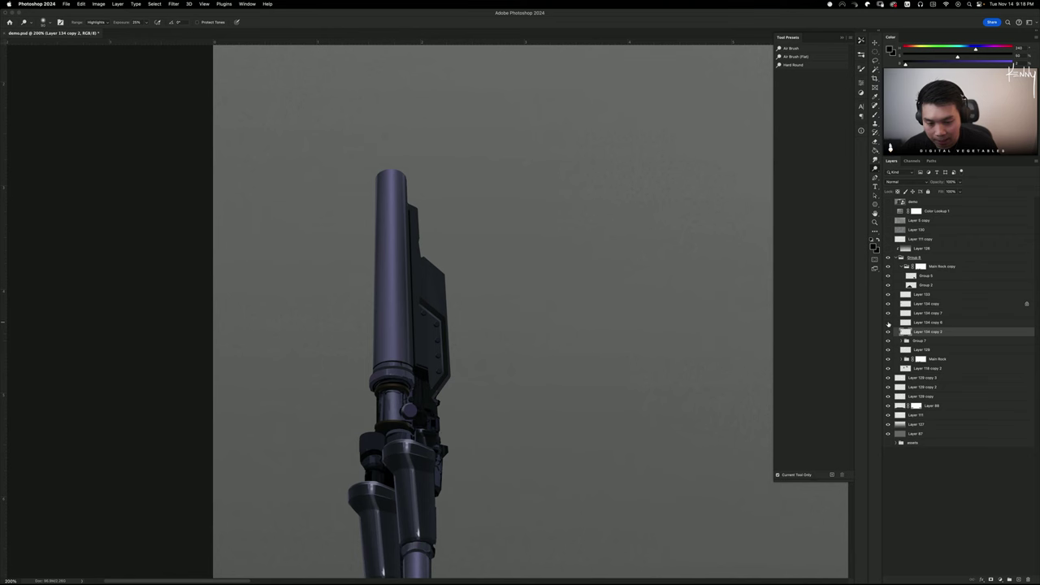
left_click(892, 322)
key("super+t")
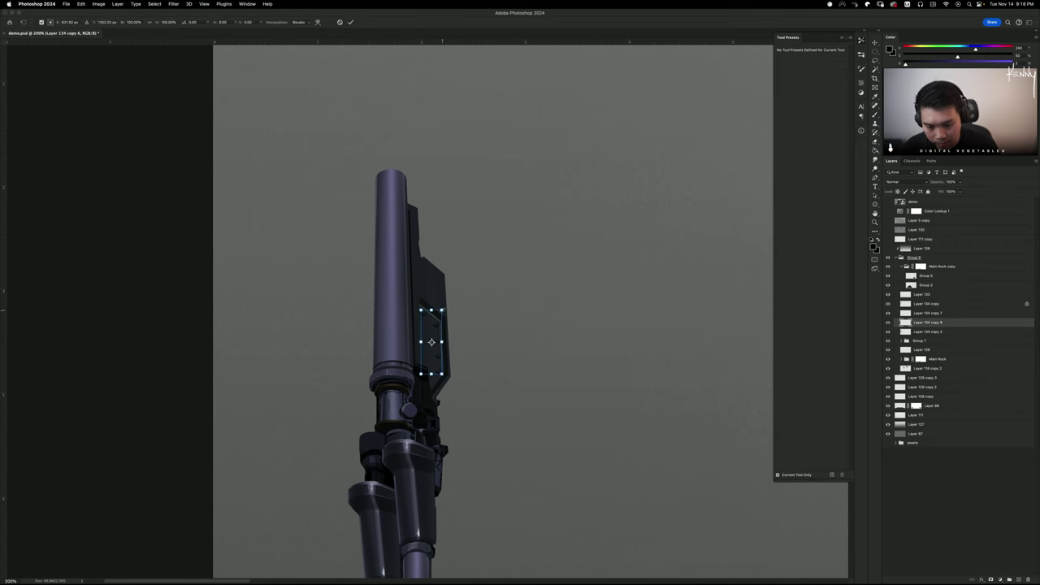
key("Return")
key("b")
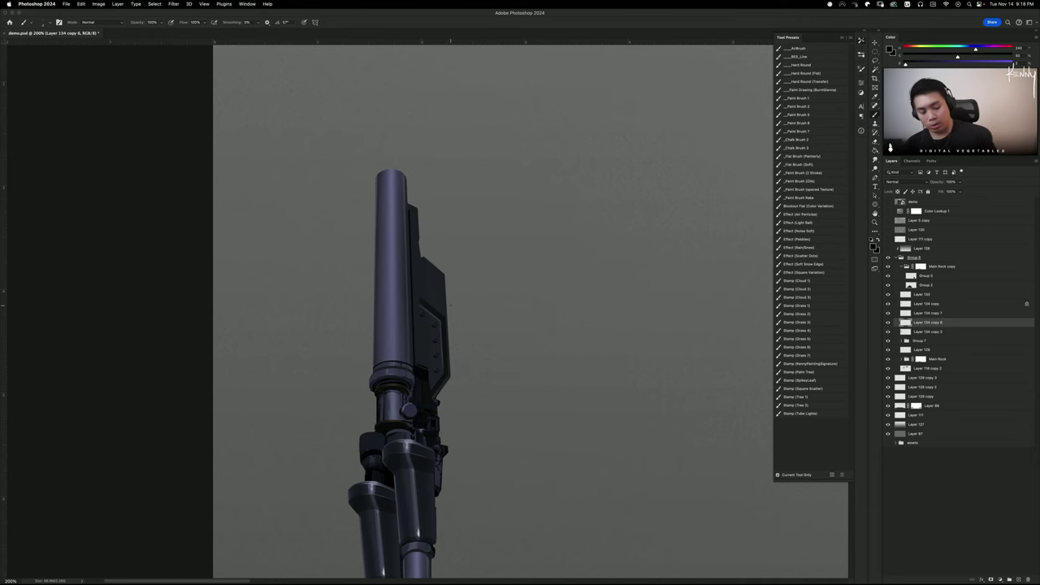
key("super+minus")
key("super+minus")
key("super+plus")
key("super+plus")
key("super+plus")
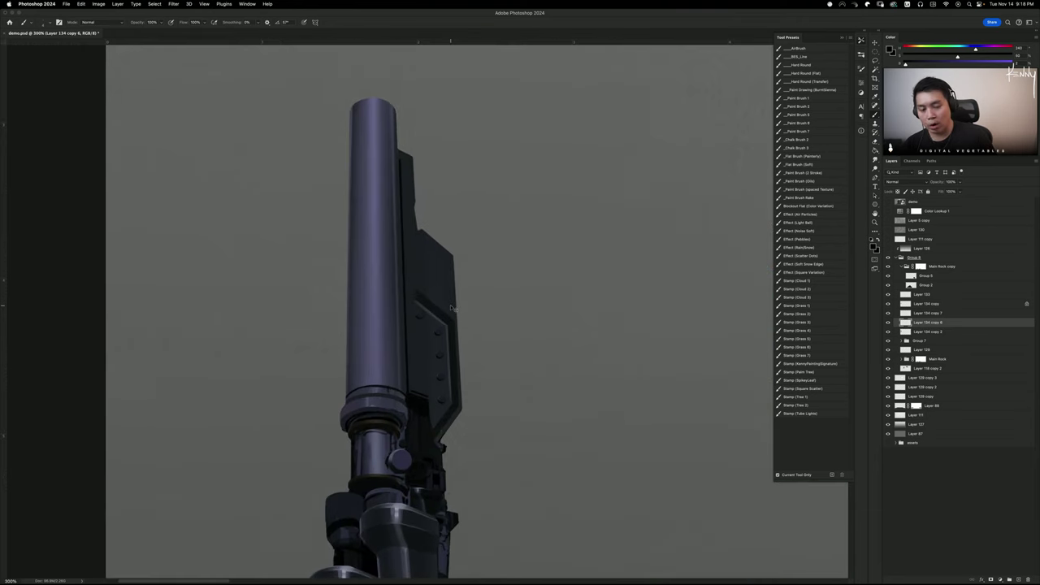
On Layer 134 copy 2, lasso the plate's outer edge below its upper fin, cut away a deeper notch there, and clear the selection
left_click(912, 334)
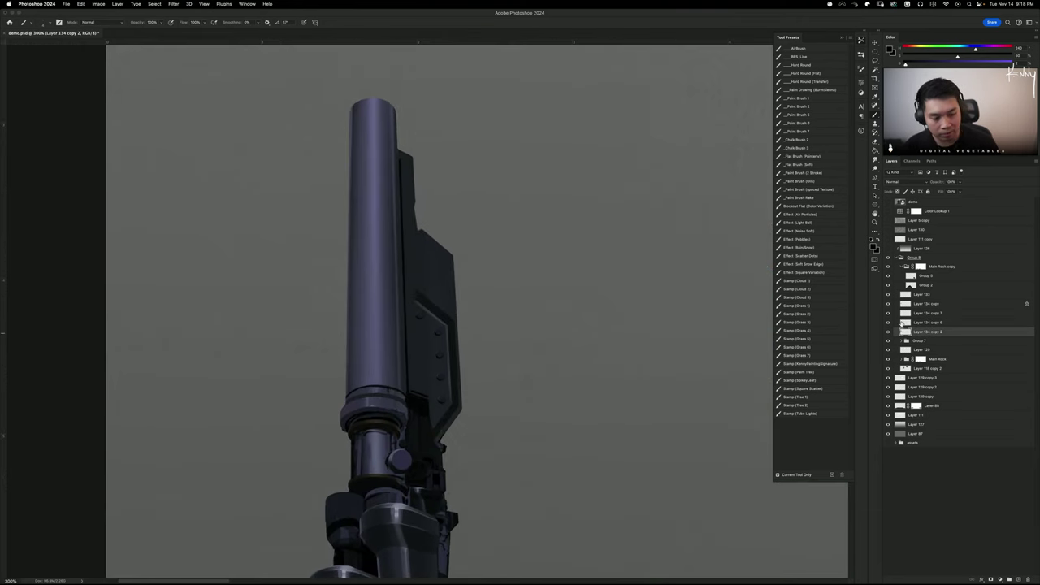
key("l")
left_click_drag(461, 260, 482, 322)
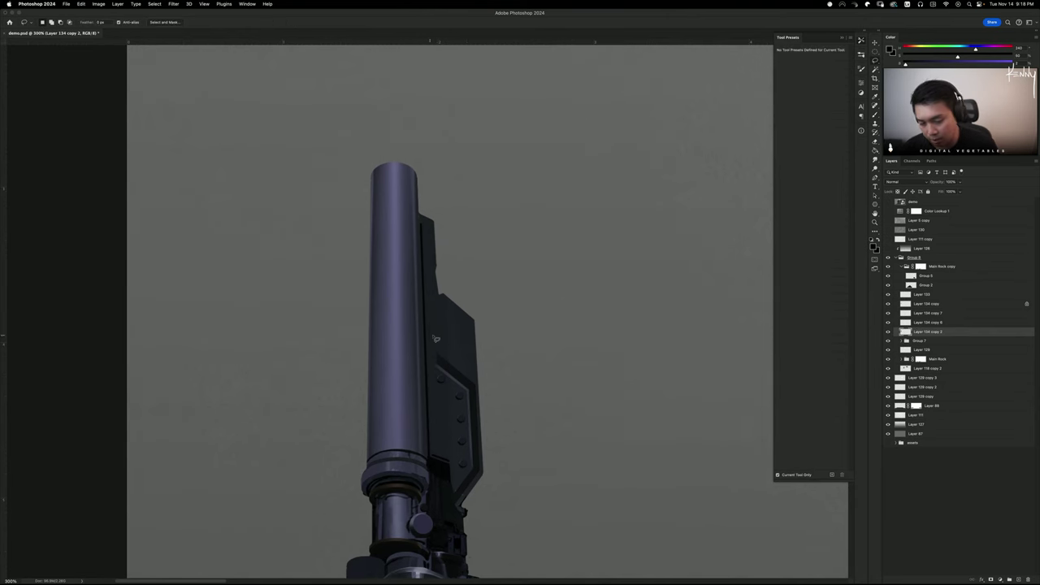
left_click_drag(438, 272, 431, 276)
key("Return")
key("Return")
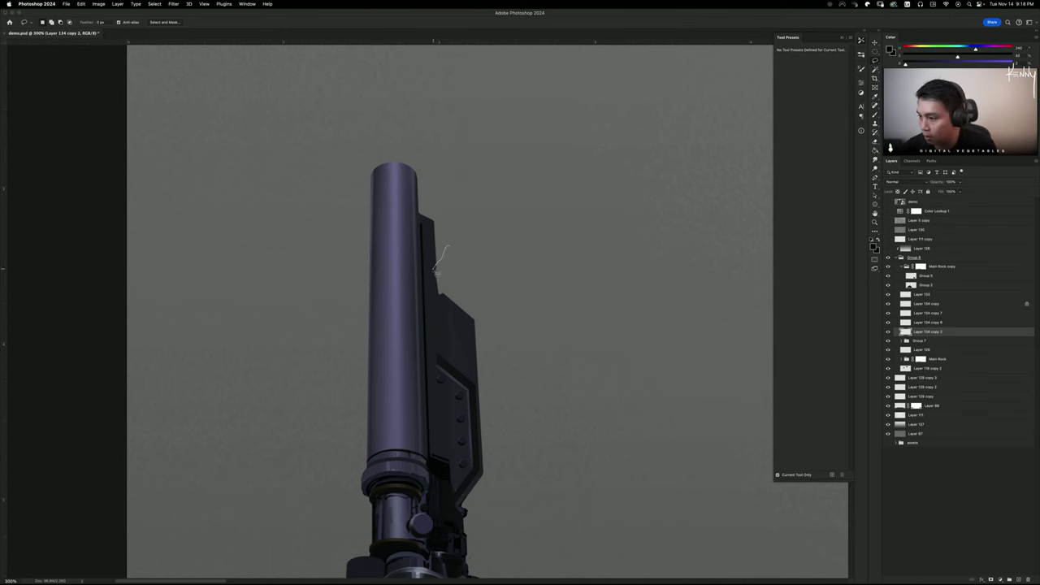
mouse_move(432, 275)
left_mouse_down()
mouse_move(433, 302)
mouse_move(480, 338)
mouse_move(519, 290)
left_mouse_up()
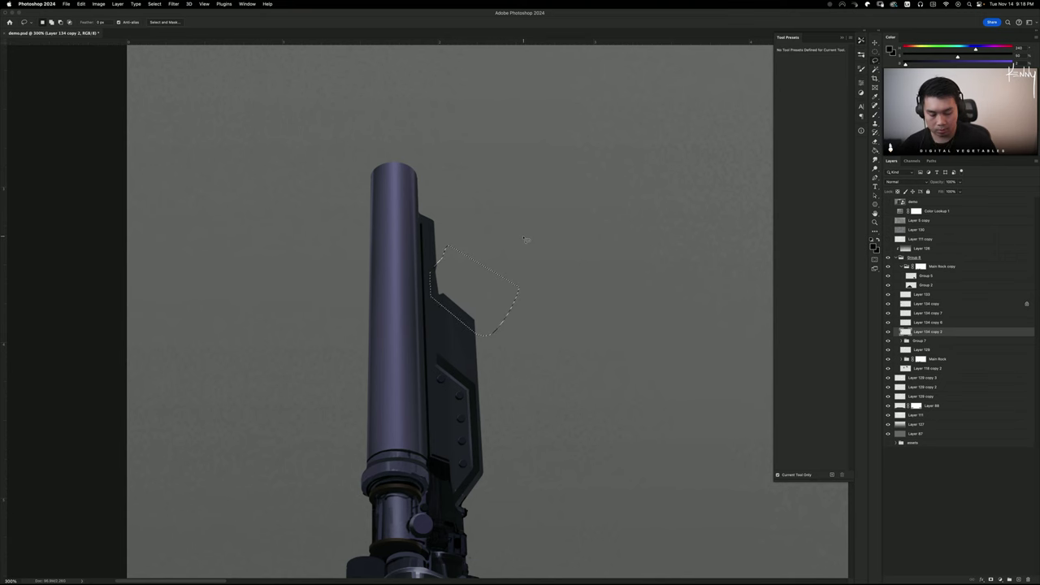
key("super+d")
Examine the plate's notched silhouette at several zoom levels and compare it with Layer 134 copy 2 hidden and shown
key("super+minus")
key("super+minus")
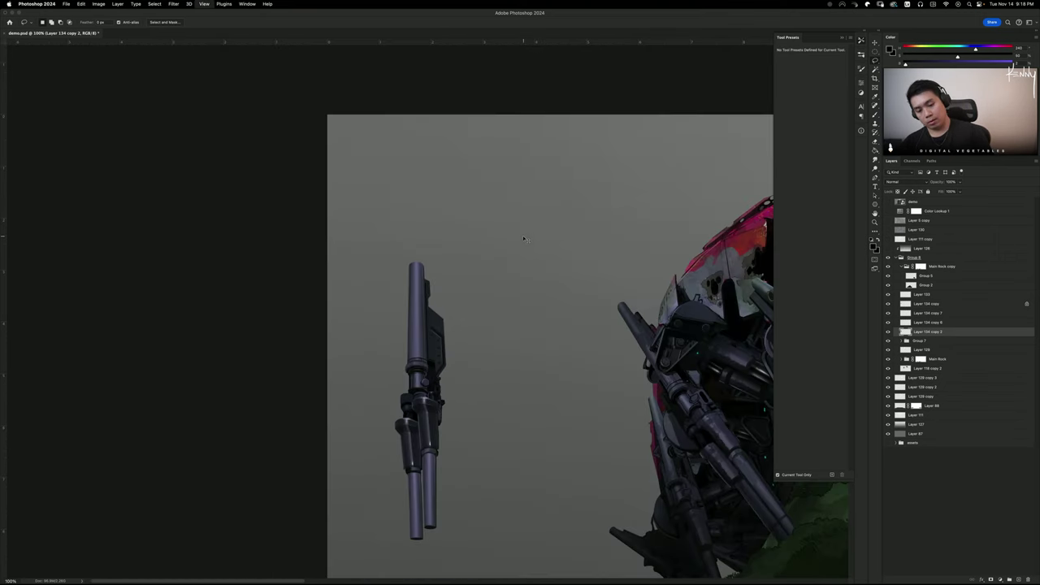
key("super+equal")
key("super+equal")
key("super+equal")
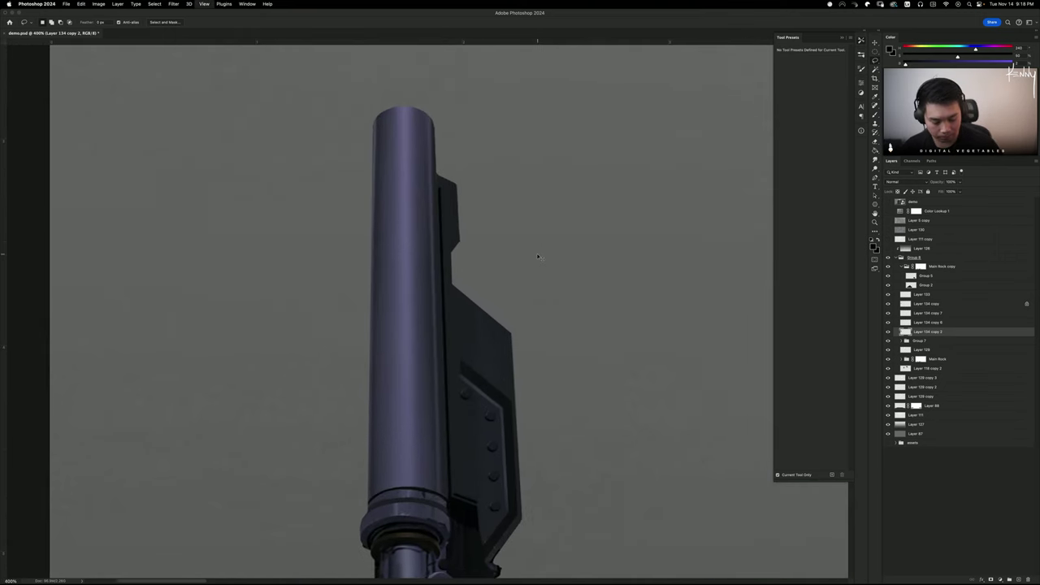
key("super+minus")
key("super+minus")
key("super+minus")
key("super+minus")
key("super+equal")
key("super+equal")
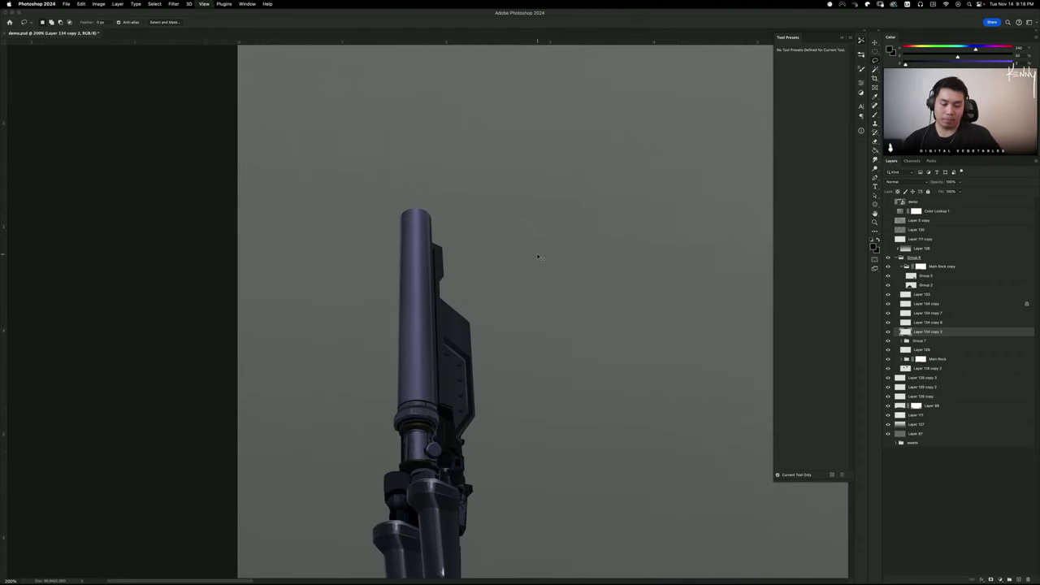
scroll(532, 256, "down", 2)
scroll(533, 256, "left", 1)
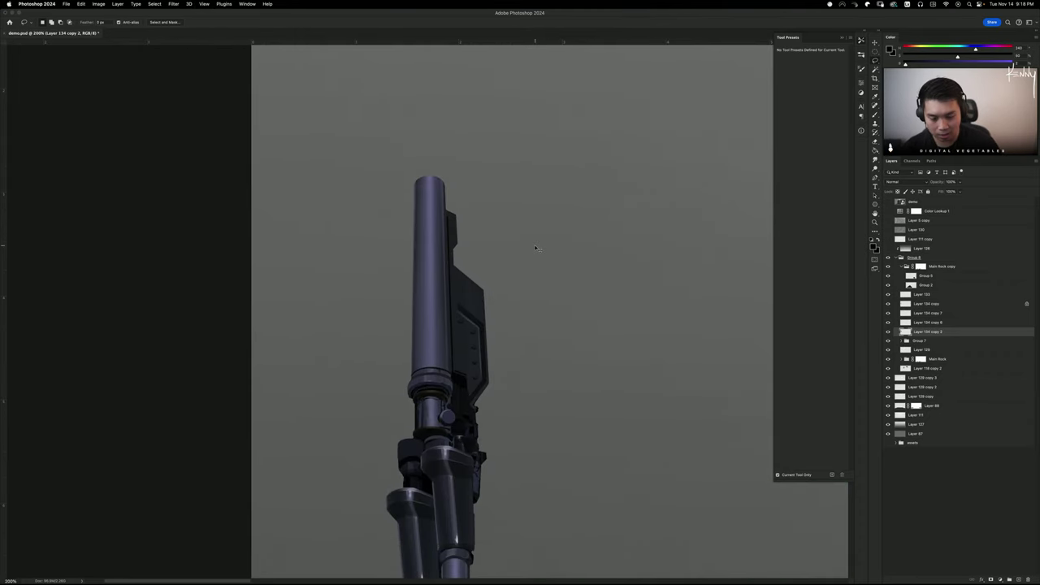
key("super+equal")
left_click(889, 332)
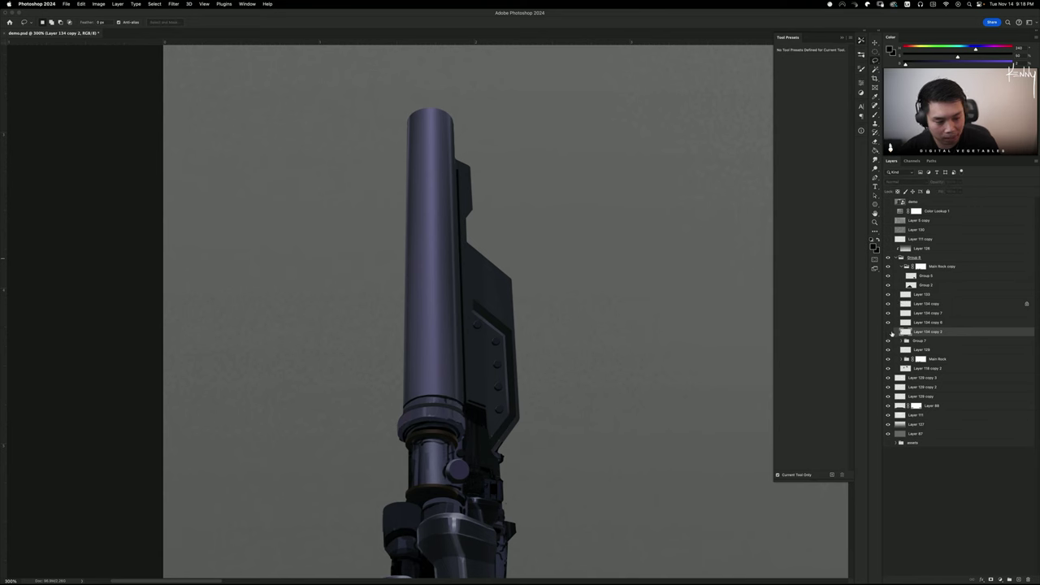
left_click(889, 332)
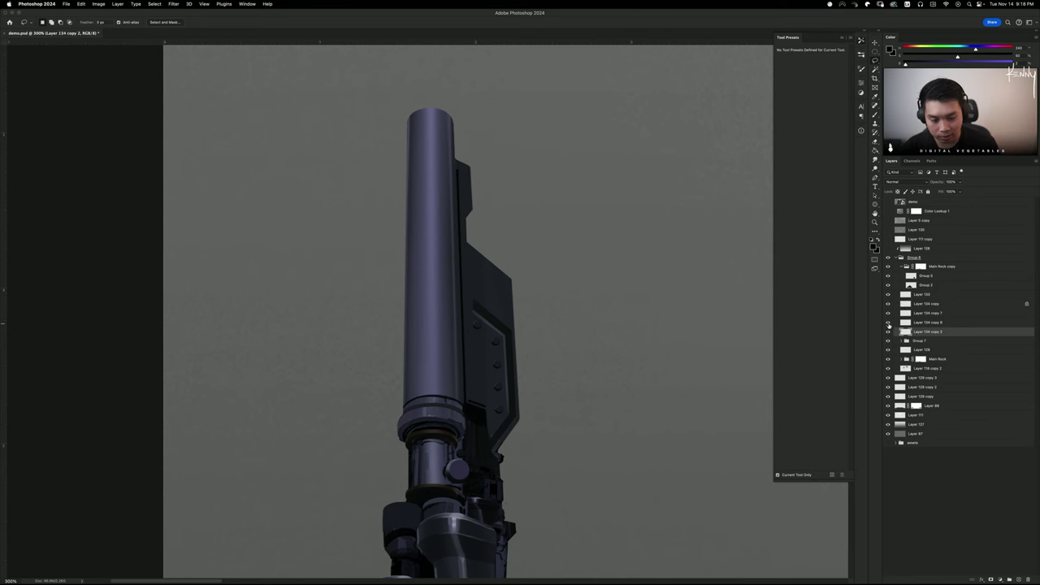
Select the curved front band of the collar beneath the cylinder with an elliptical marquee, refining the selection with the Lasso
scroll(658, 363, "down", 3)
scroll(659, 363, "left", 1)
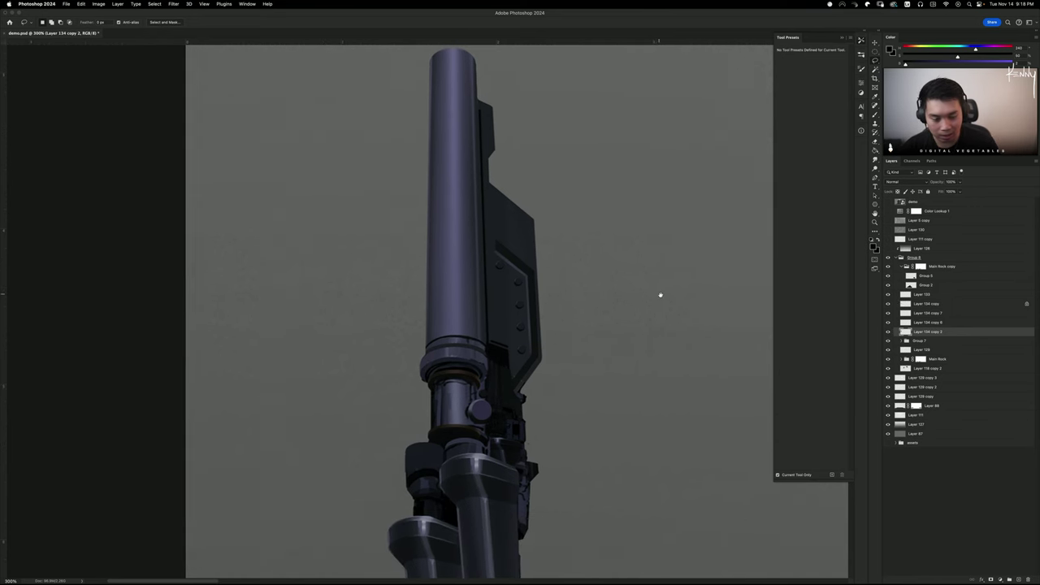
key("m")
mouse_move(460, 363)
left_mouse_down()
mouse_move(493, 396)
mouse_move(492, 382)
left_mouse_up()
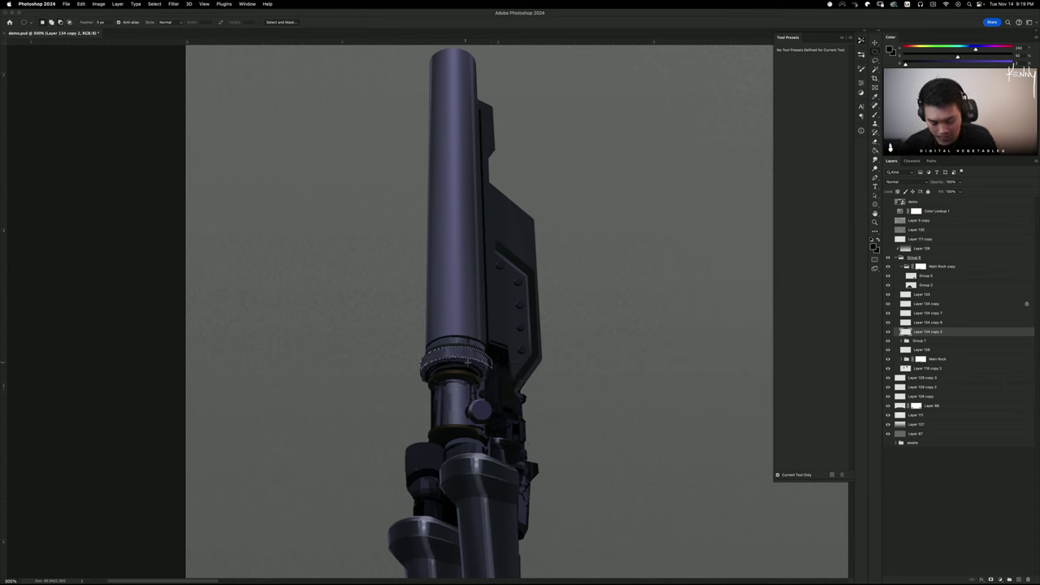
key("l")
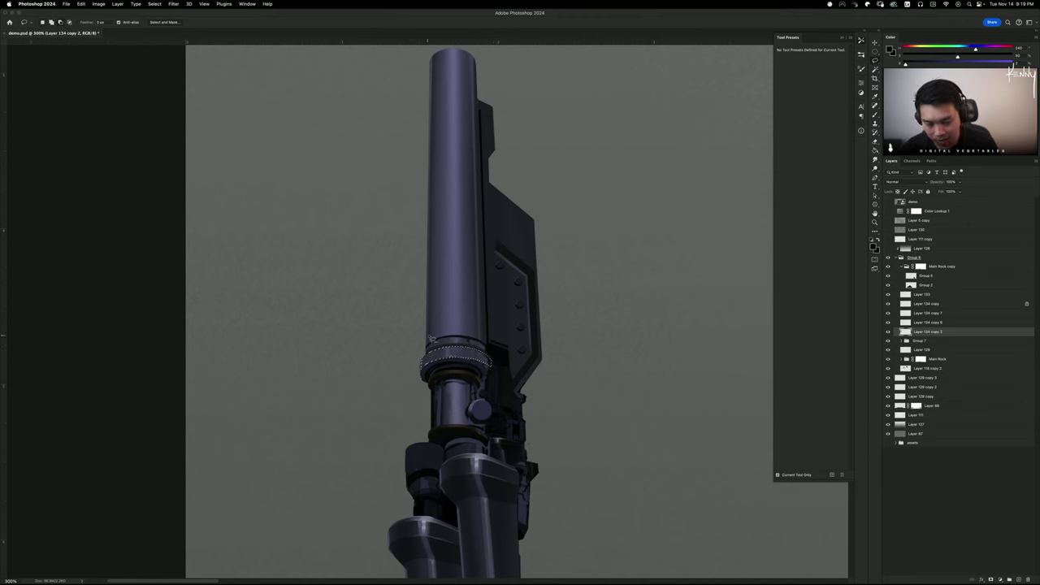
Paint a sampled light purple-grey onto the selected collar band, lighten it with the Dodge tool set to Highlights, and clear the selection
key("b")
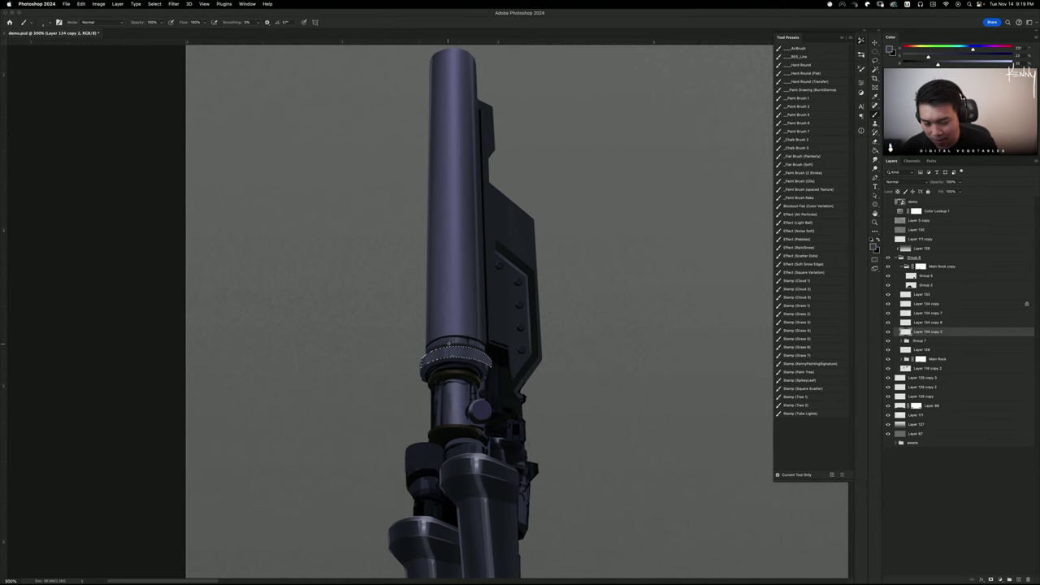
left_click(447, 351, "alt")
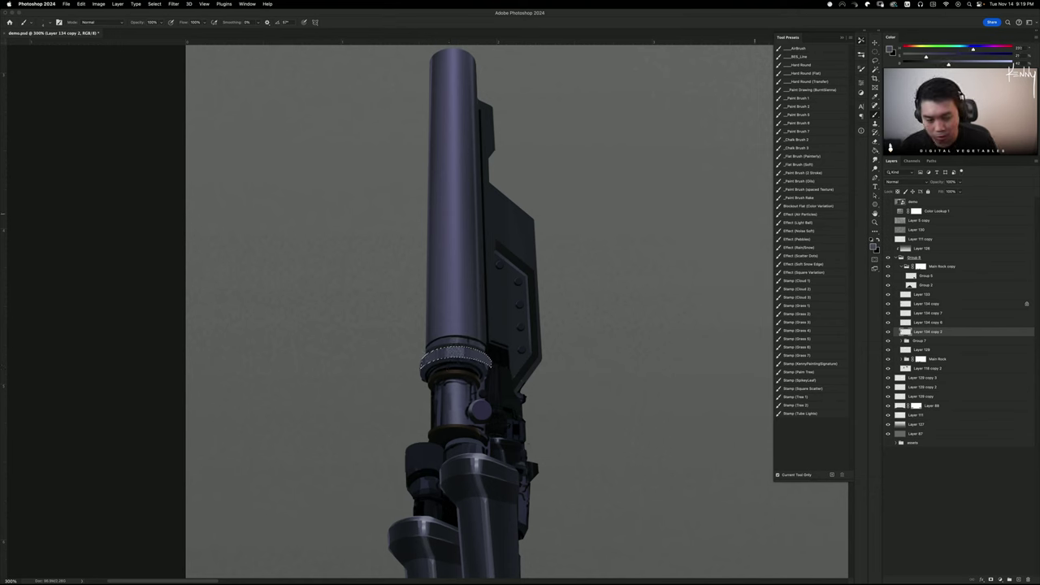
key("o")
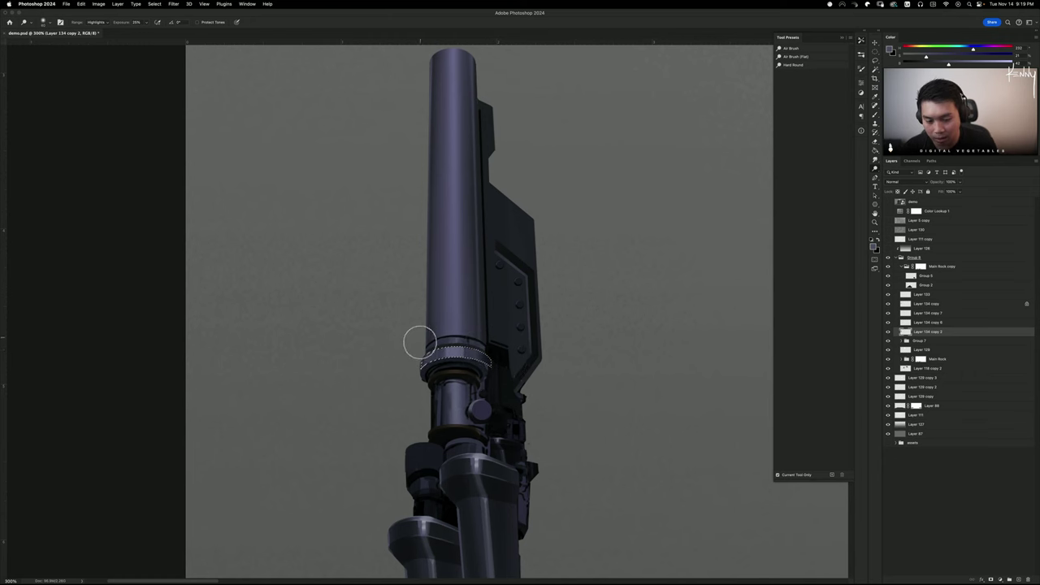
key("super+z")
key("super+shift+z")
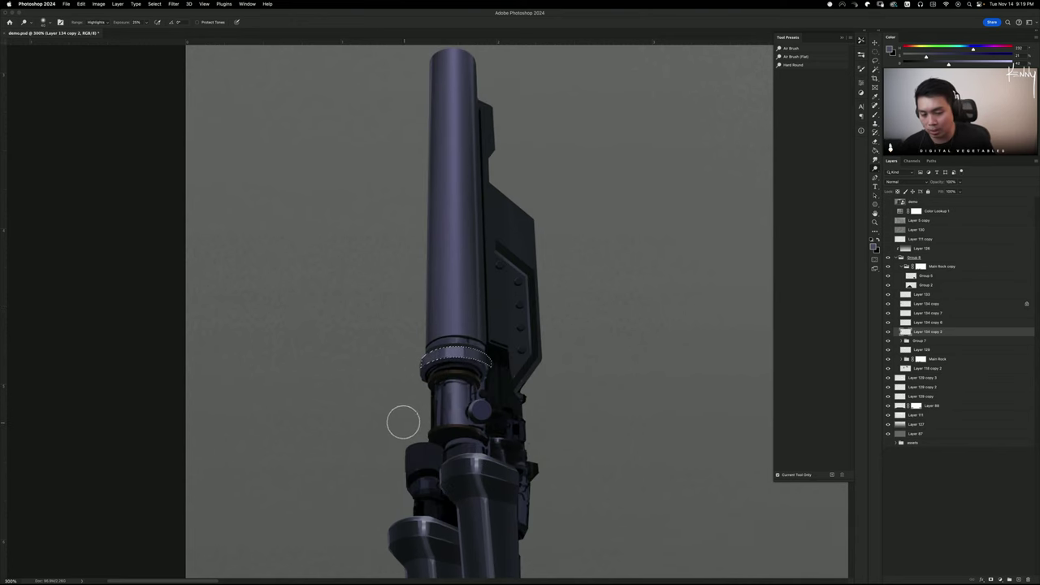
key("super+d")
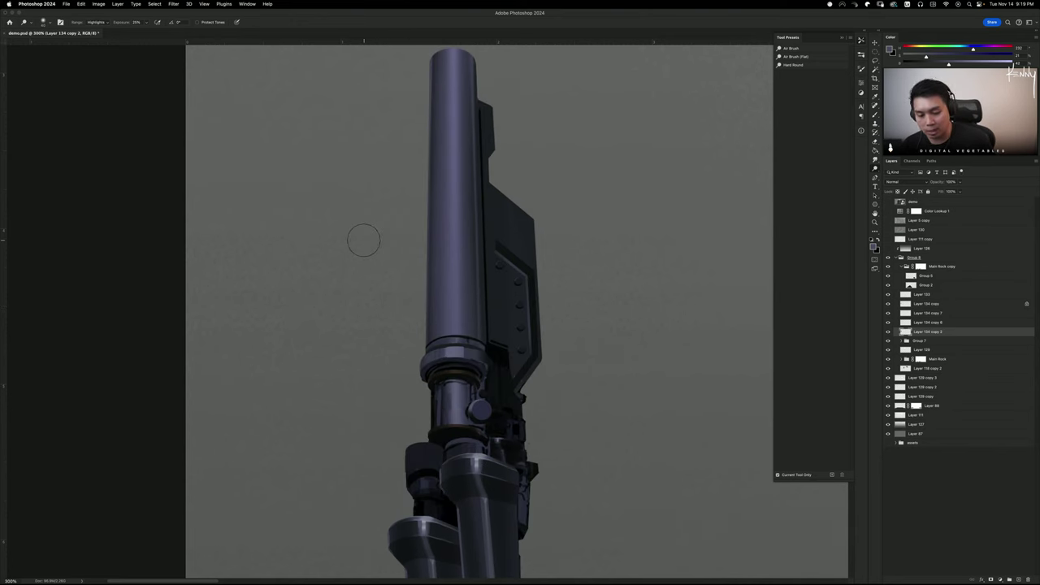
Sample the collar's dark tones and brush shading along its upper seam and around its shadowed edge next to the plate
key("b")
left_click(469, 345, "alt")
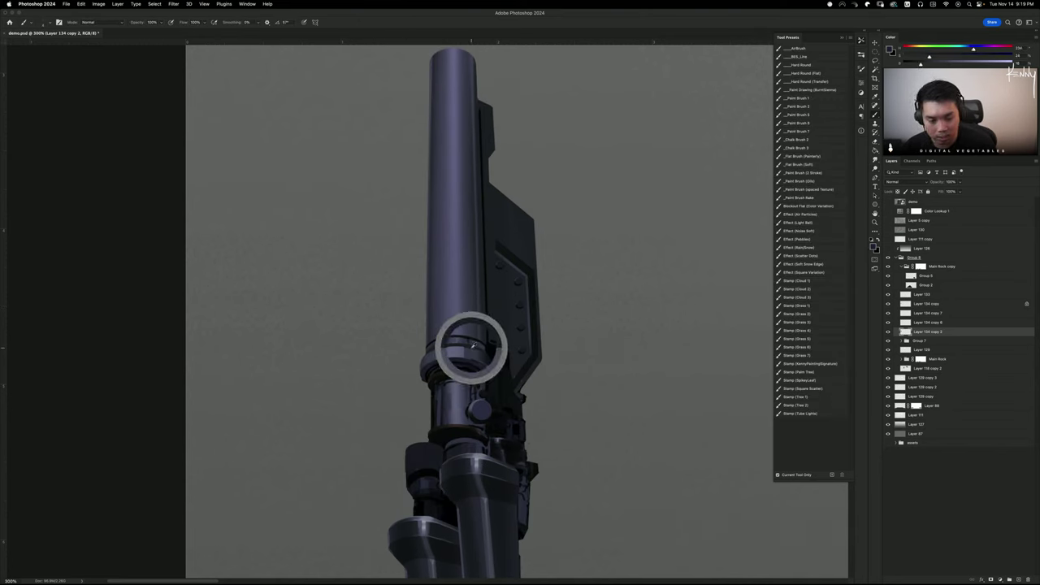
key("super+plus")
key("super+plus")
key("super+plus")
left_click_drag(476, 314, 461, 303)
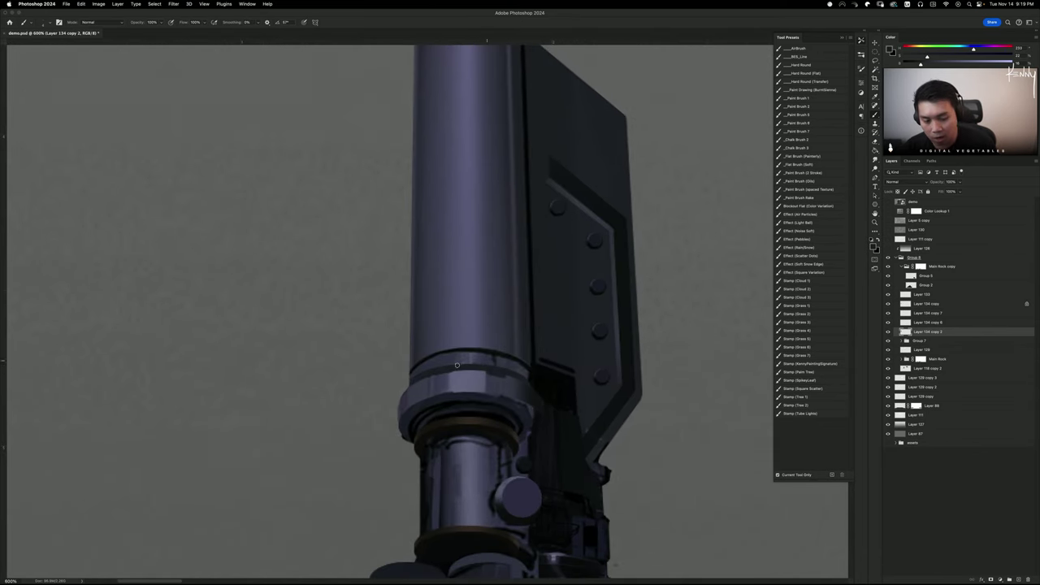
left_click_drag(444, 374, 435, 377)
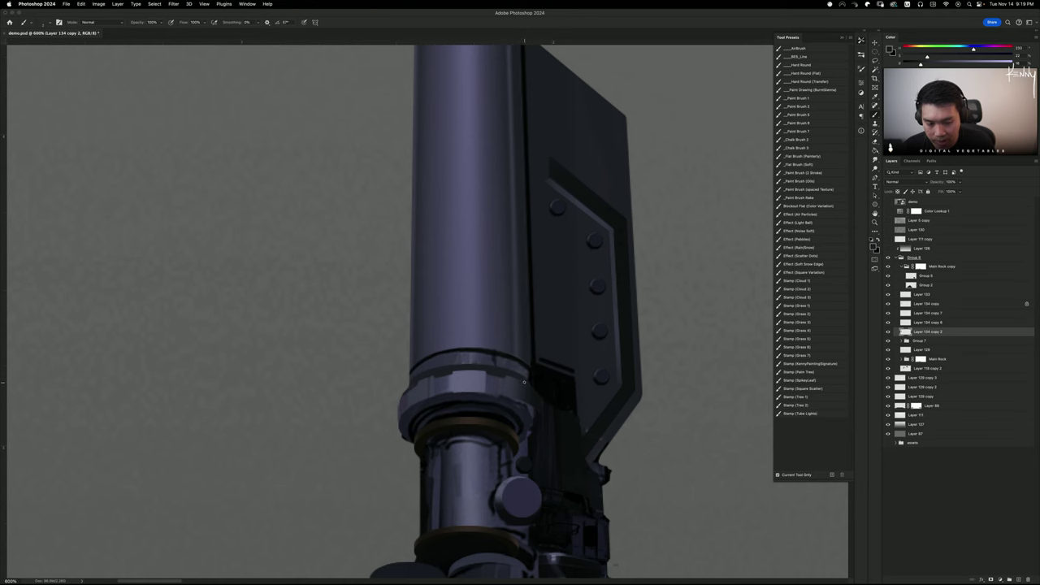
left_click(542, 392, "alt")
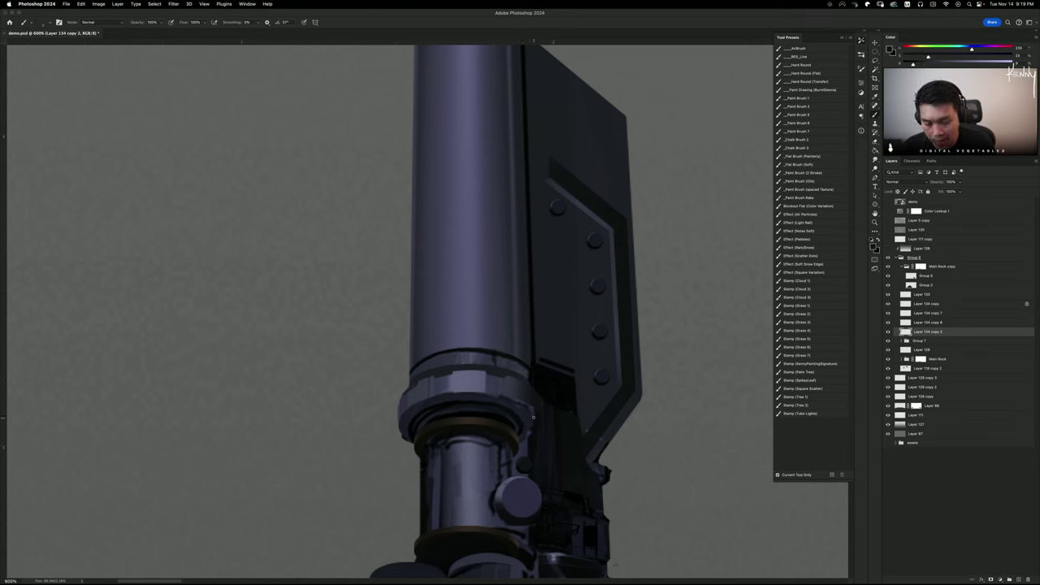
left_click(534, 418, "alt")
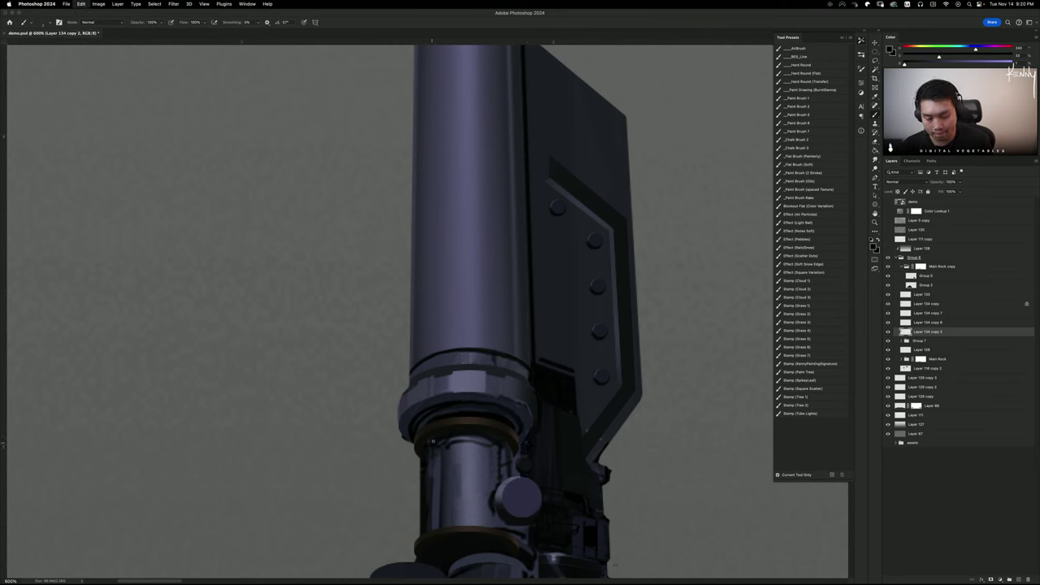
Sample the brown of the thin rings below the collar and paint lighter brown highlights on the upper and lower rings
scroll(448, 329, "down", 2)
scroll(448, 329, "down", 2)
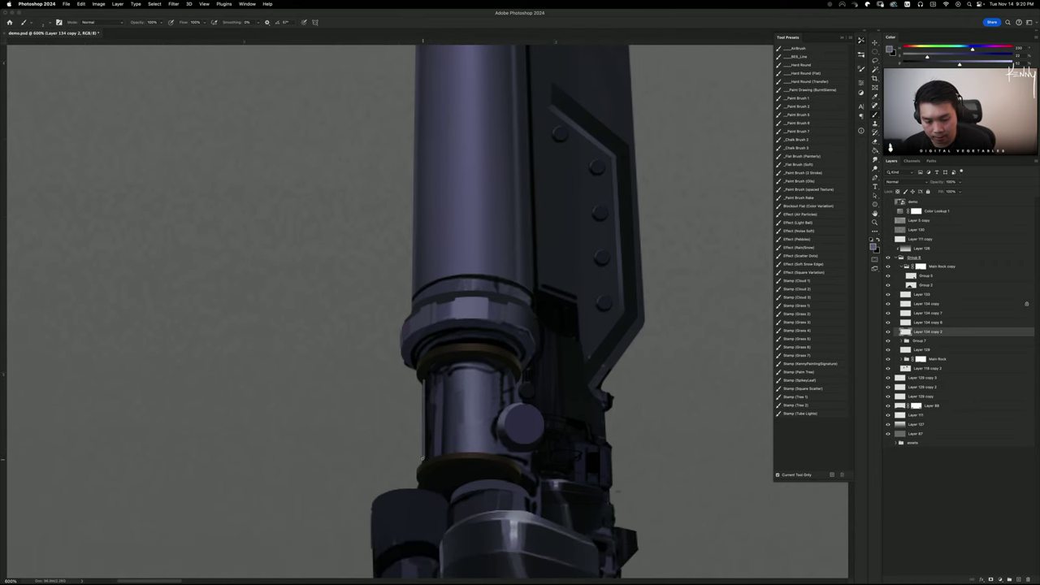
left_click(471, 345, "alt")
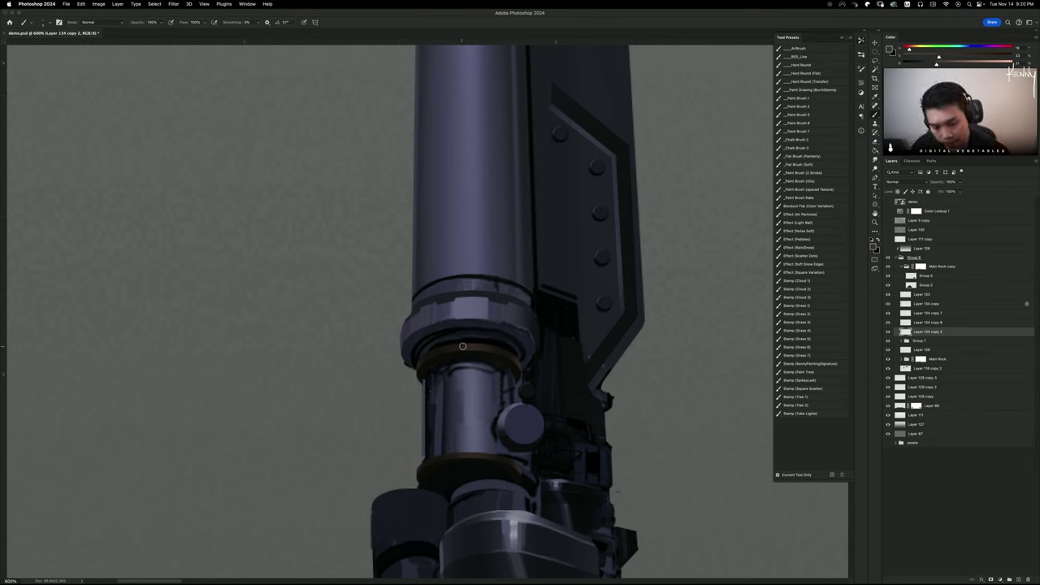
left_click_drag(460, 346, 491, 350)
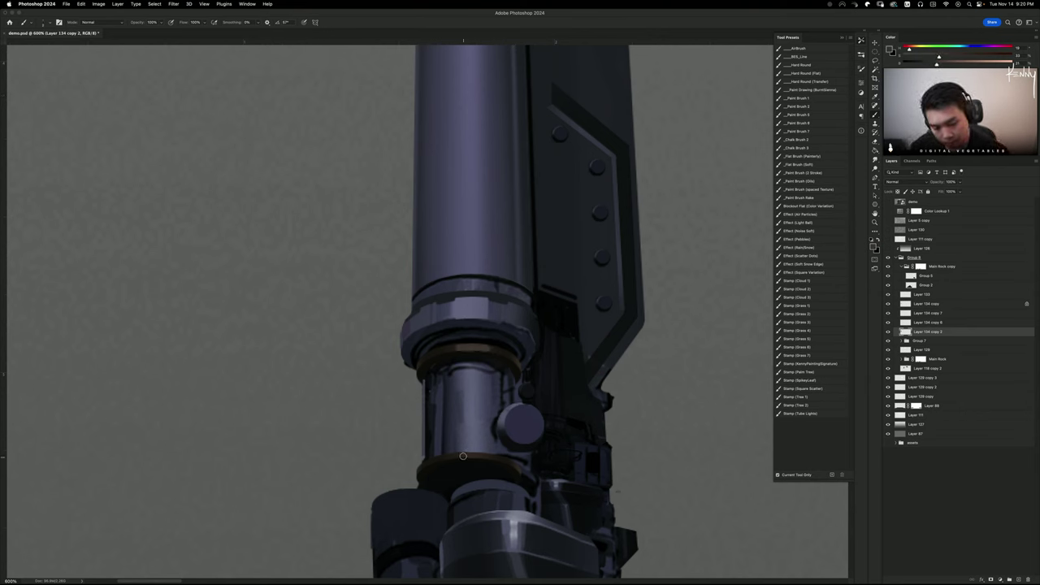
key("super+z")
left_click_drag(462, 457, 485, 459)
Examine the ring highlights and collar against the whole structure at several zoom levels
key("super+minus")
key("super+minus")
key("super+minus")
key("super+minus")
key("super+minus")
key("super+minus")
key("super+minus")
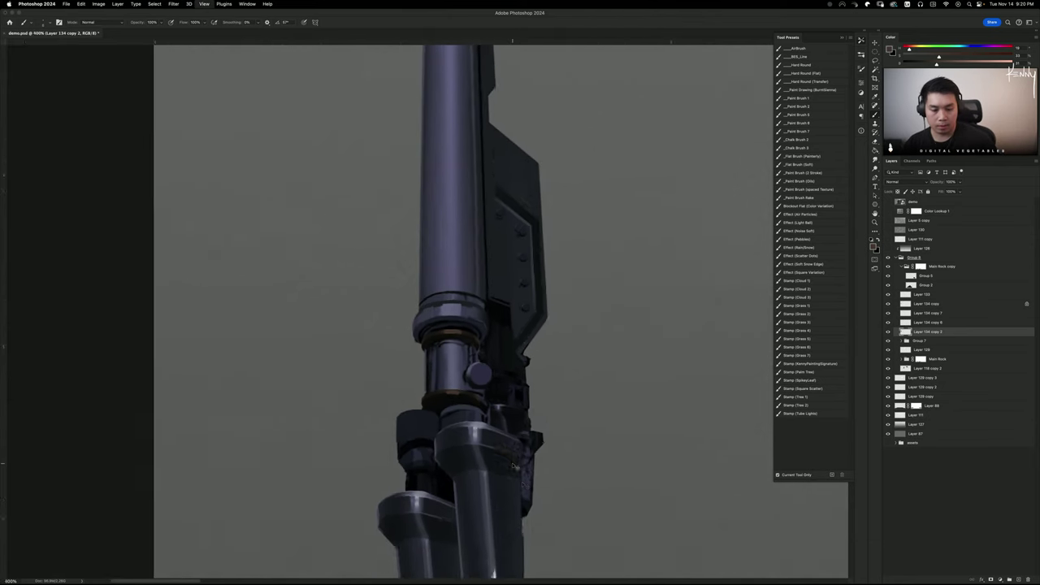
key("super+equal")
key("super+equal")
key("super+equal")
key("super+equal")
key("super+equal")
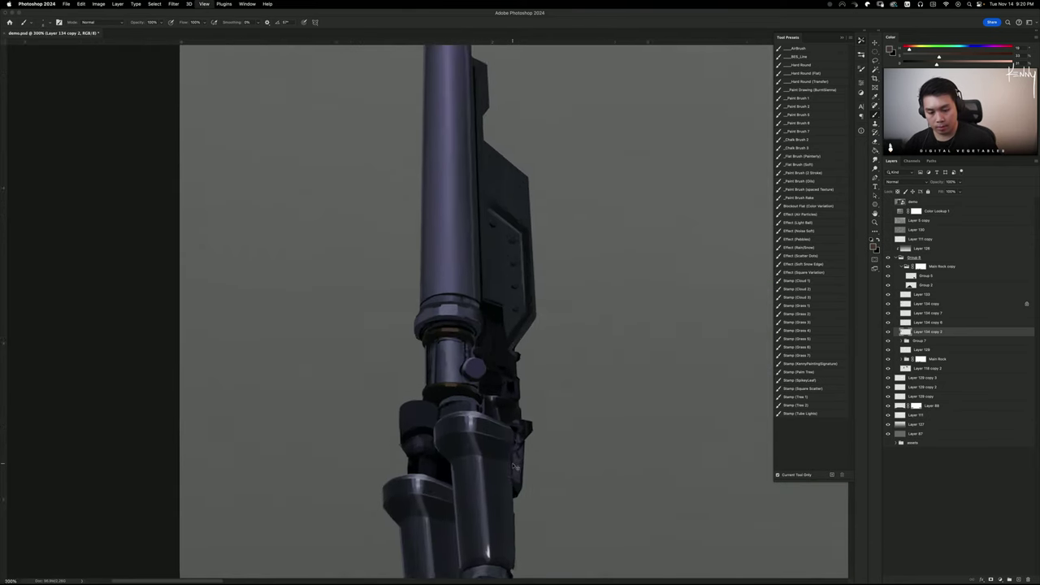
Paste the copied round knob and move it onto the dark side block beside the upper sleeve, below the plate
left_click_drag(605, 349, 606, 347)
key("super+v")
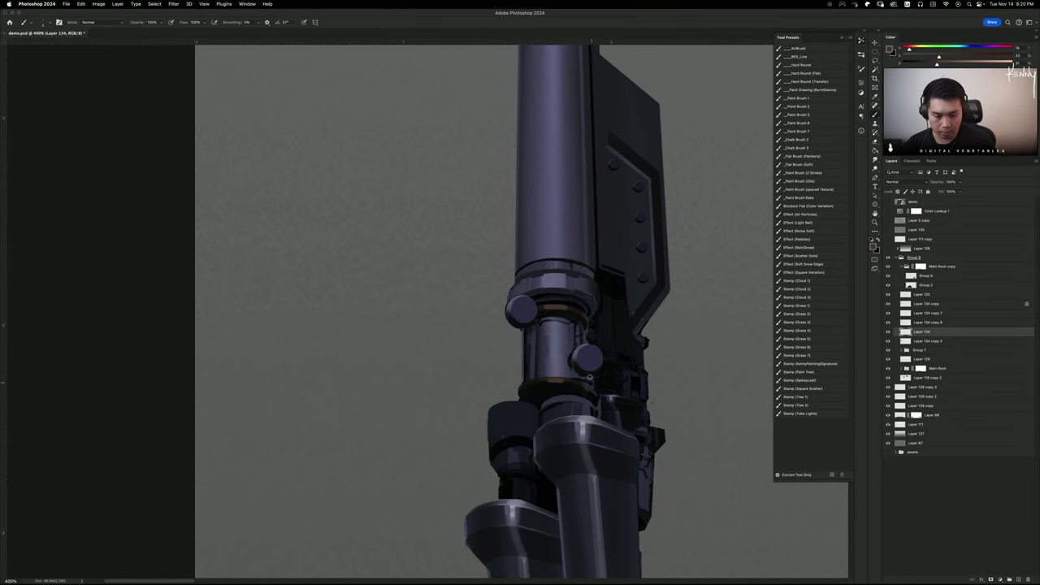
key("super+t")
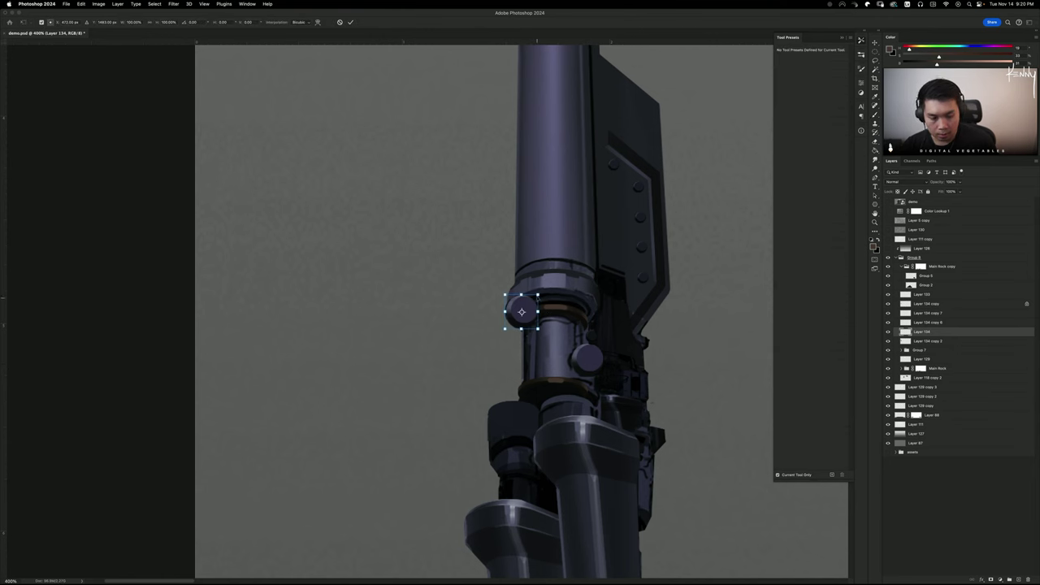
mouse_move(537, 295)
left_mouse_down()
mouse_move(522, 312)
mouse_move(697, 395)
left_mouse_up()
key("Return")
key("super+t")
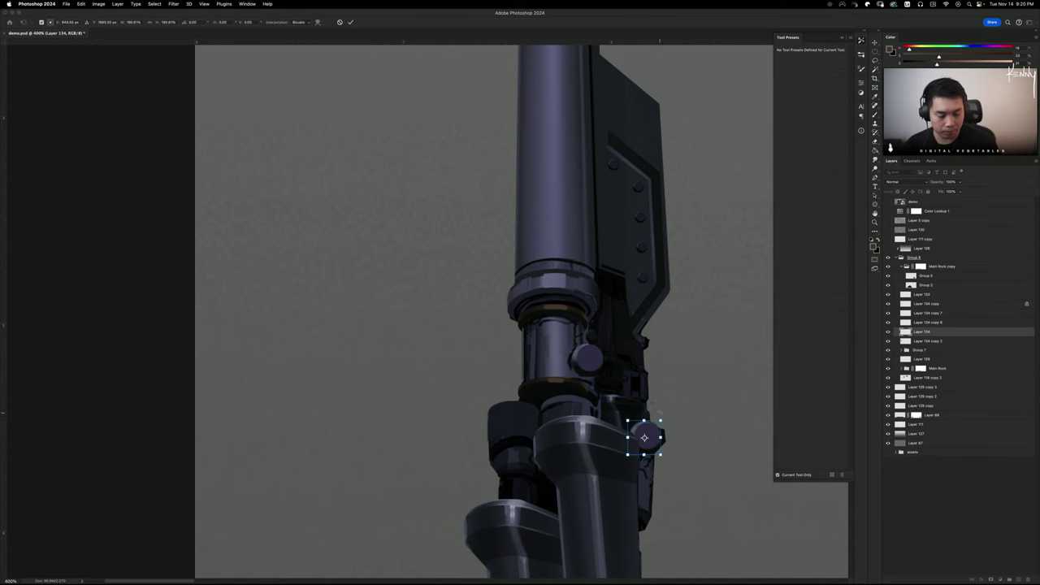
key("Return")
Rotate the pasted knob slightly clockwise and fit it against the side block beside the sleeve
key("super+t")
left_click_drag(661, 421, 664, 428)
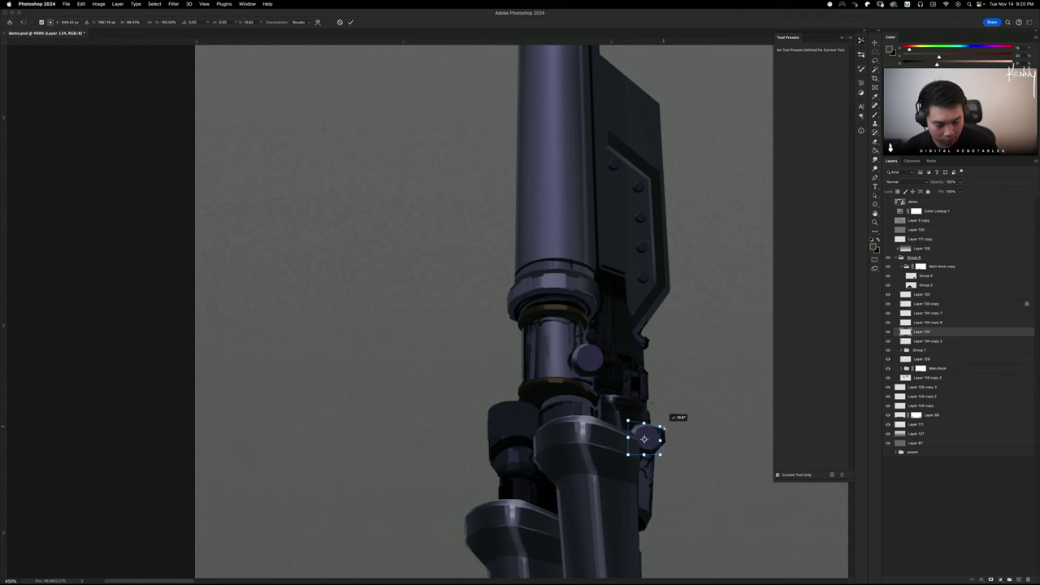
key("Return")
key("b")
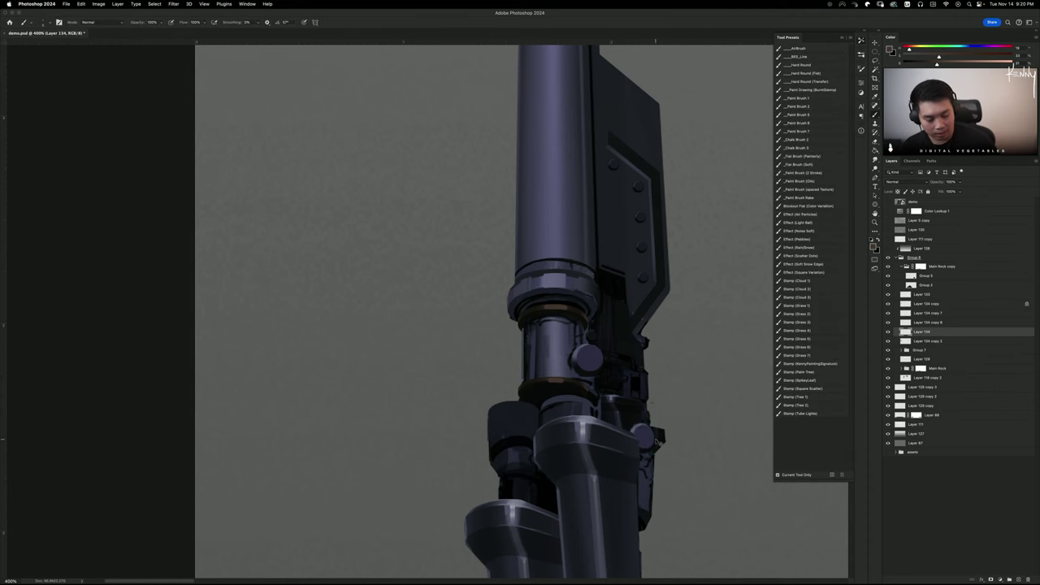
Duplicate the knob twice, placing one copy above the upper sleeve's shoulder and the other between the two sleeves
key("super+minus")
key("super+minus")
mouse_move(597, 338)
left_mouse_down()
mouse_move(598, 328)
mouse_move(595, 336)
left_mouse_up()
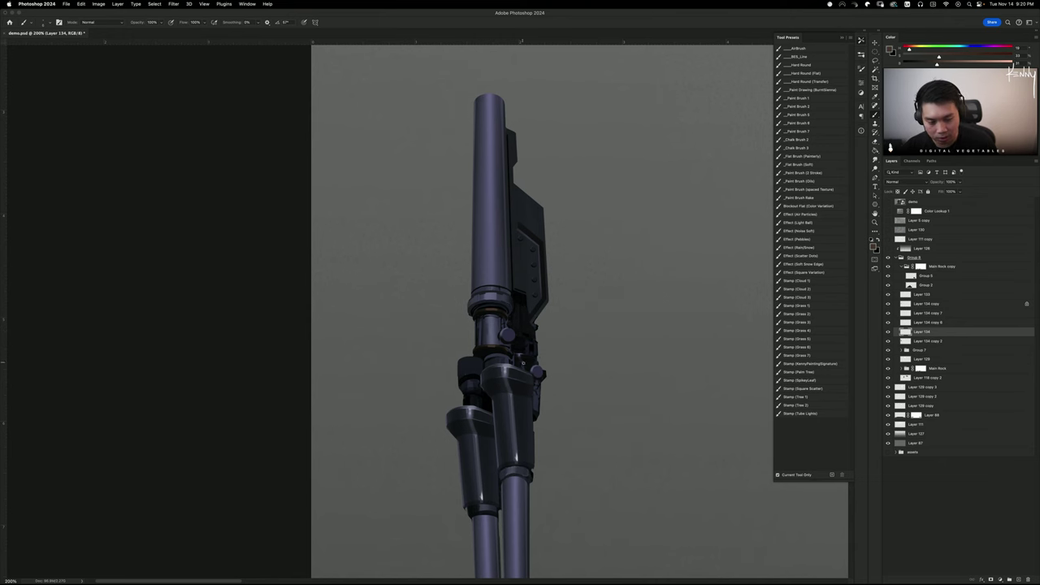
left_click_drag(581, 383, 528, 357)
key("ctrl+t")
key("Return")
key("b")
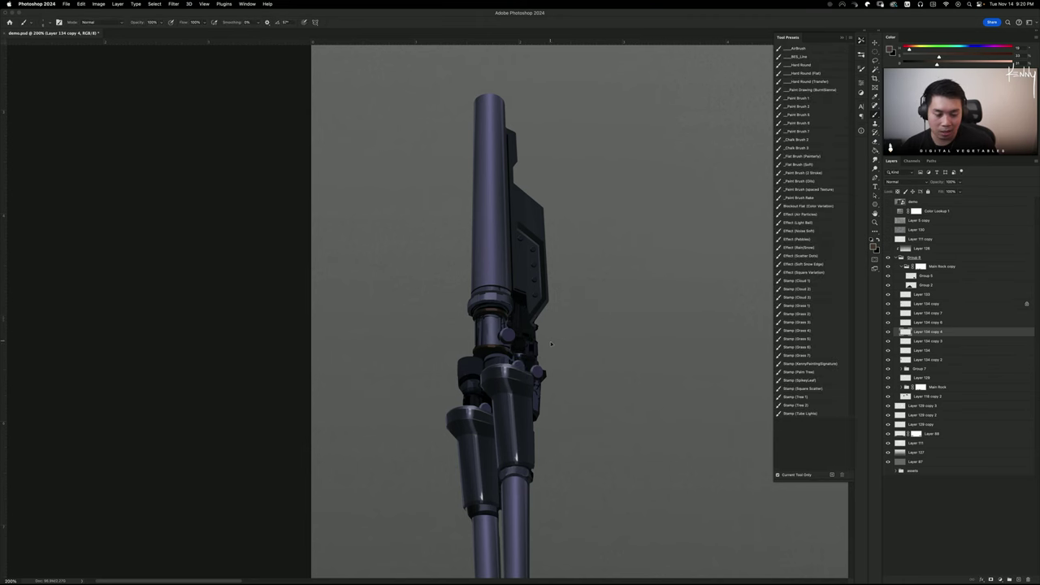
Try placing and transforming an extra knob copy on the upper part of the side plate
scroll(584, 354, "down", 5)
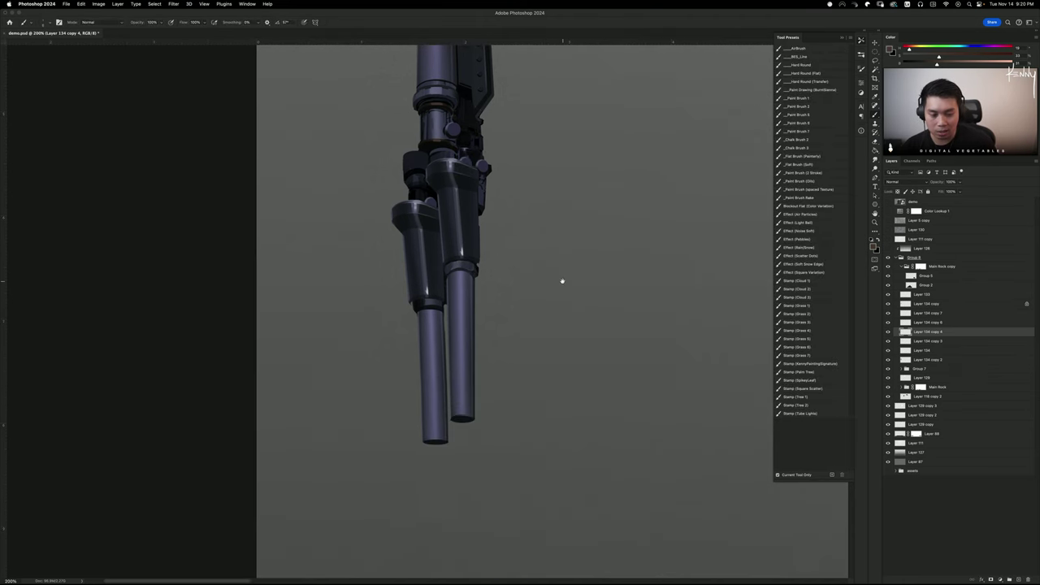
scroll(566, 288, "up", 5)
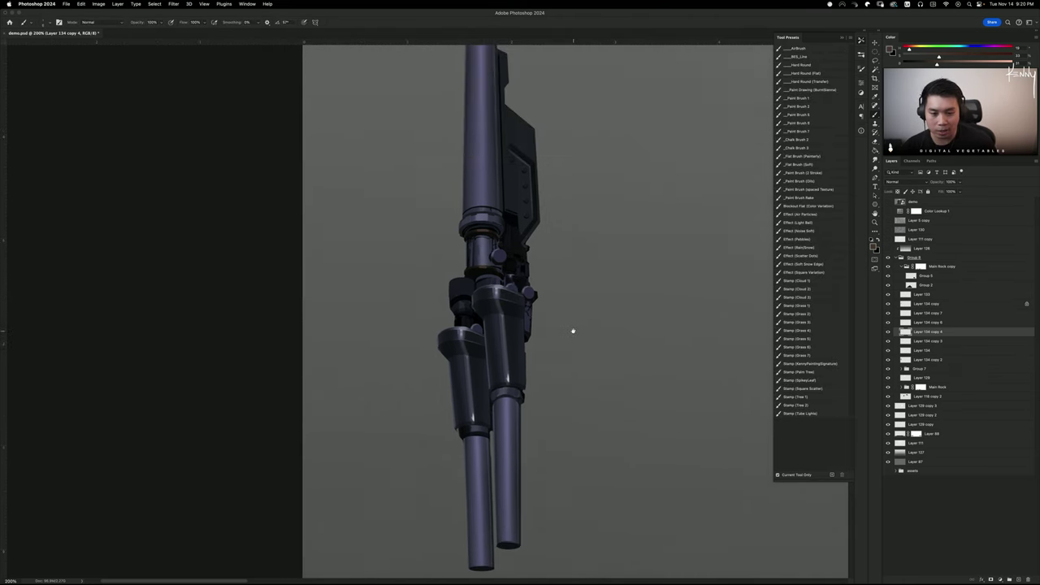
left_click_drag(582, 348, 594, 199)
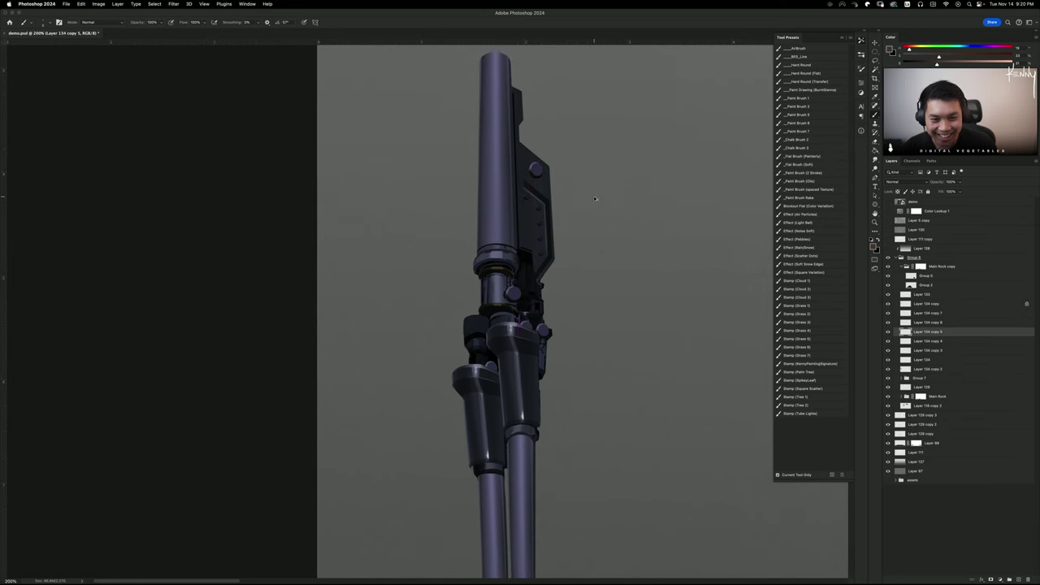
key("super+t")
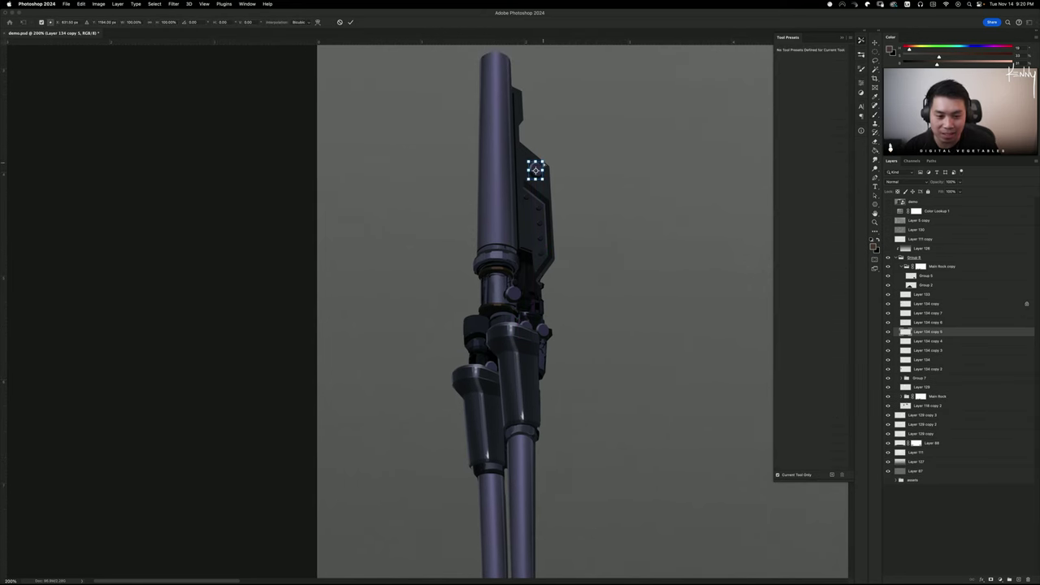
left_click_drag(543, 163, 570, 339)
key("Return")
key("b")
key("super+z")
key("super+z")
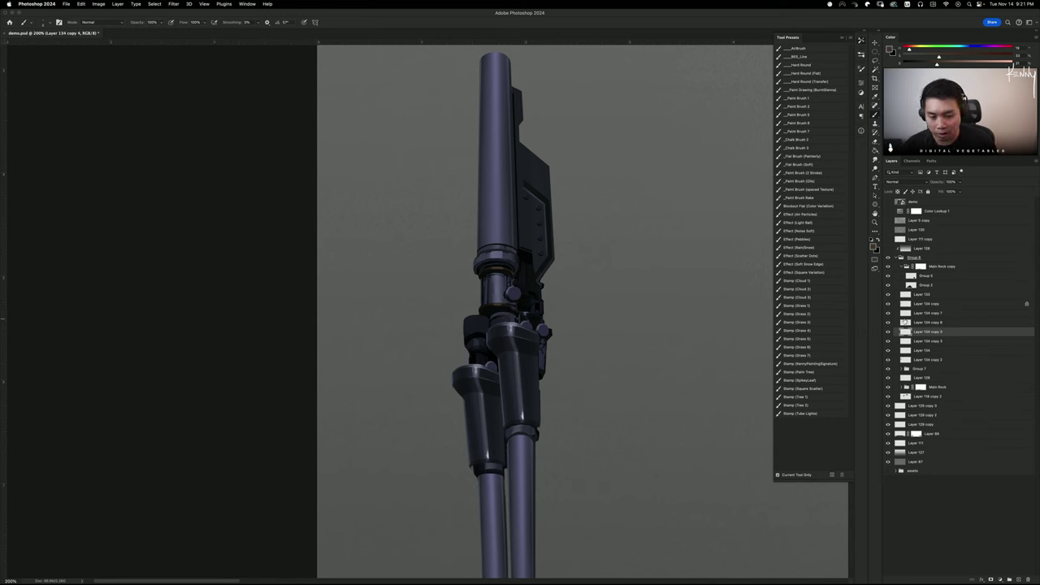
Check the contents of Group 7 by toggling its visibility, and make Layer 134 copy 2 the active layer
left_click(889, 368)
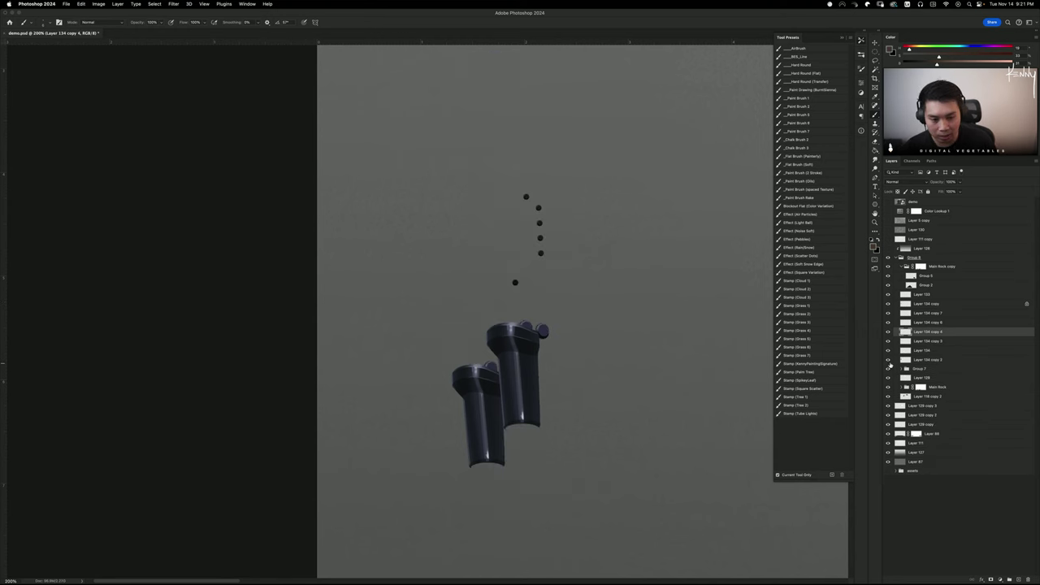
left_click(889, 369)
left_click(916, 362)
key("super+plus")
key("super+plus")
key("r")
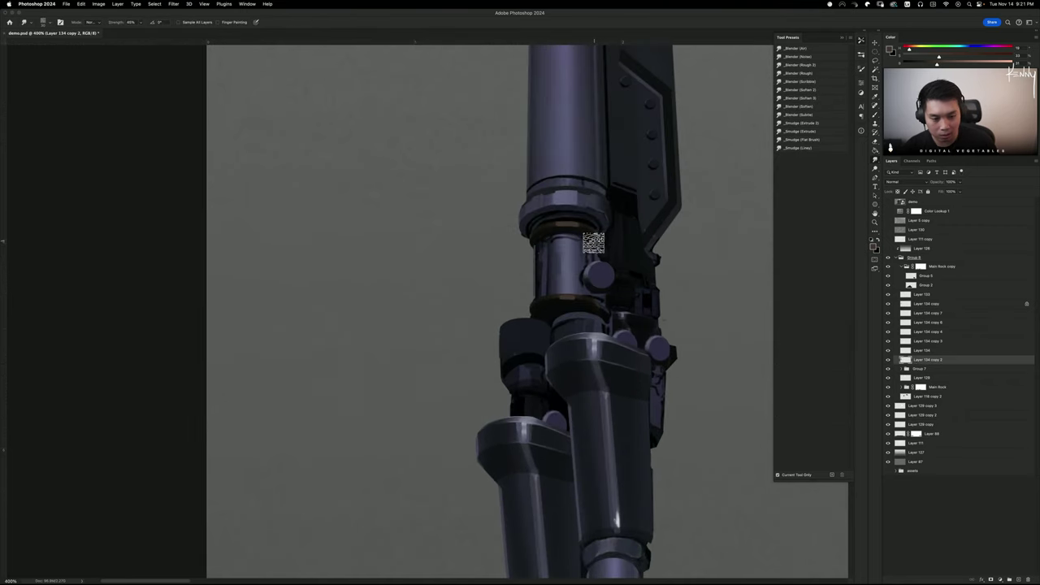
Set up the Smudge tool with the Smudge (Extrude 2) preset at a much smaller size for the joint details
key("b")
key("r")
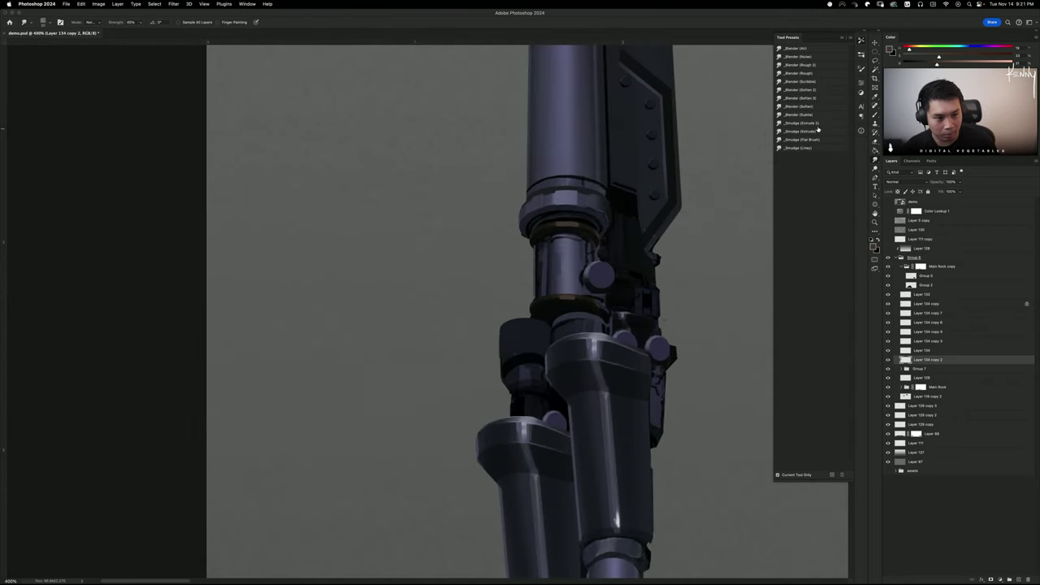
left_click(810, 123)
key("[")
key("[")
key("[")
key("[")
key("[")
key("[")
key("[")
key("[")
key("[")
key("[")
key("[")
key("[")
key("[")
key("[")
key("[")
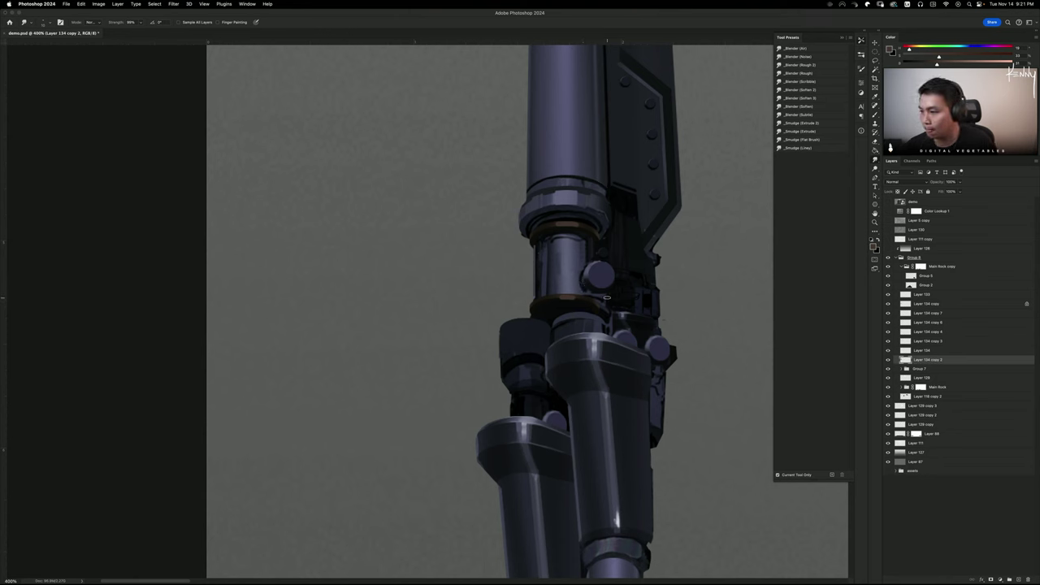
Identify the knob layers by toggling their visibility and merge Layer 134 down into Layer 134 copy 2
left_click(888, 360)
left_click(889, 360)
left_click(888, 351)
left_click(889, 351)
left_click(919, 352)
key("super+e")
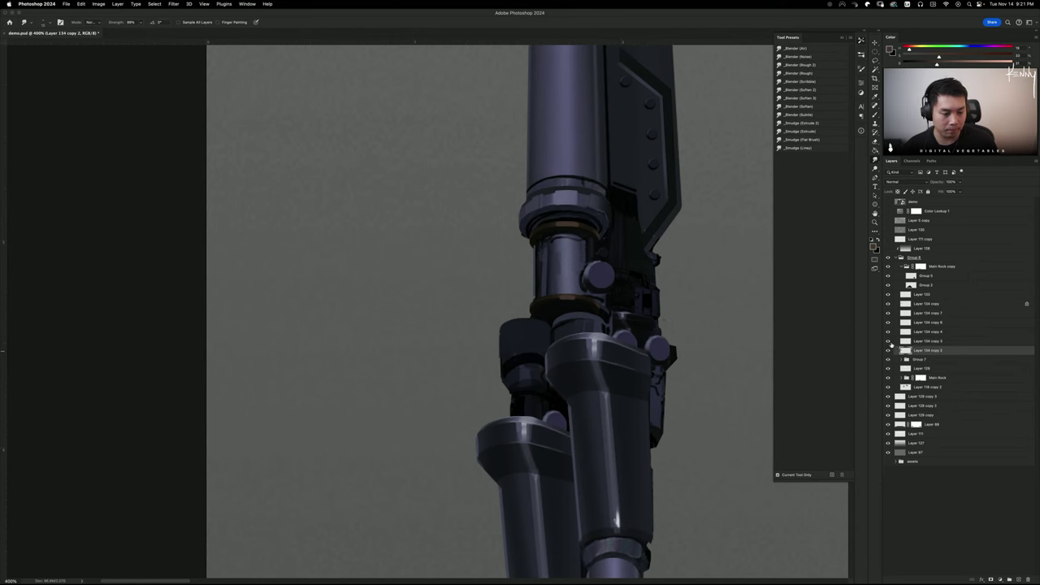
Merge Layer 134 copy 3 and Layer 134 copy 4 down into Layer 134 copy 2
left_click(889, 342)
left_click(889, 341)
left_click(917, 342)
key("super+e")
left_click(888, 332)
left_click(889, 332)
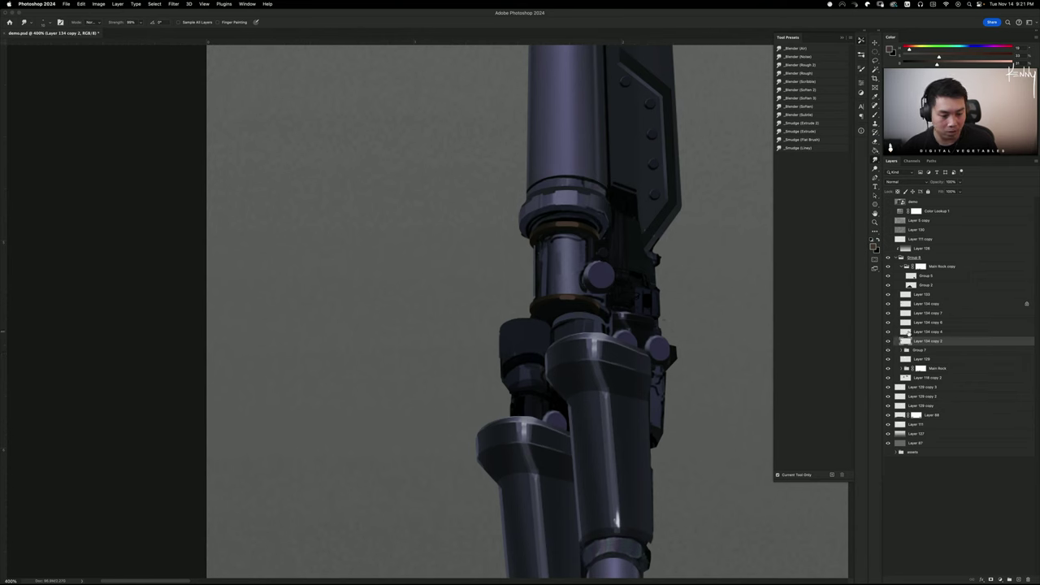
left_click(909, 333)
key("super+e")
Merge the remaining Layer 134 copies down into Layer 134 copy 2 and check the merged layer's visibility
left_click(888, 322)
left_click(889, 323)
left_click(906, 325)
key("super+e")
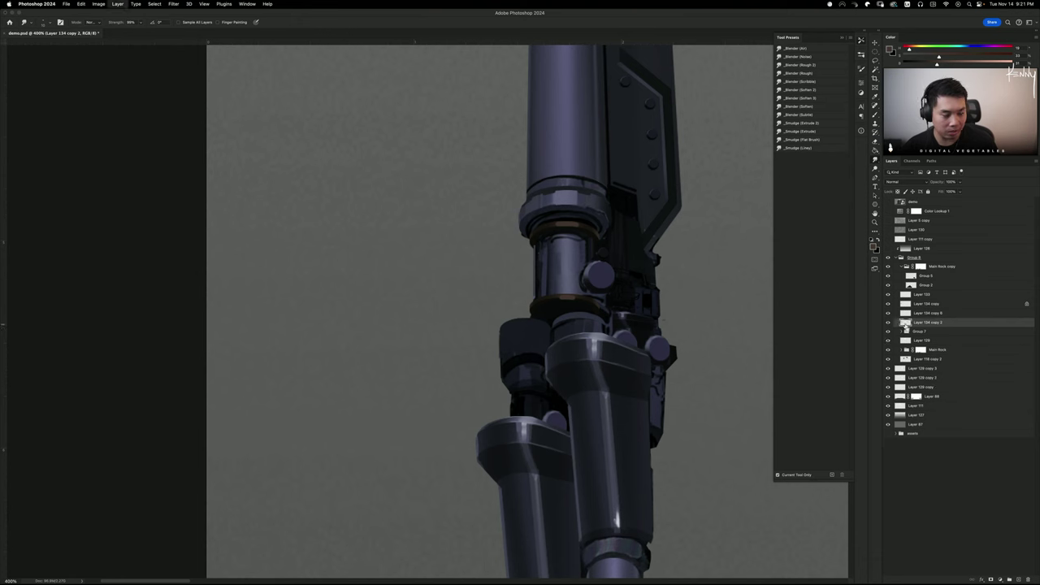
key("super+e")
left_click(897, 313)
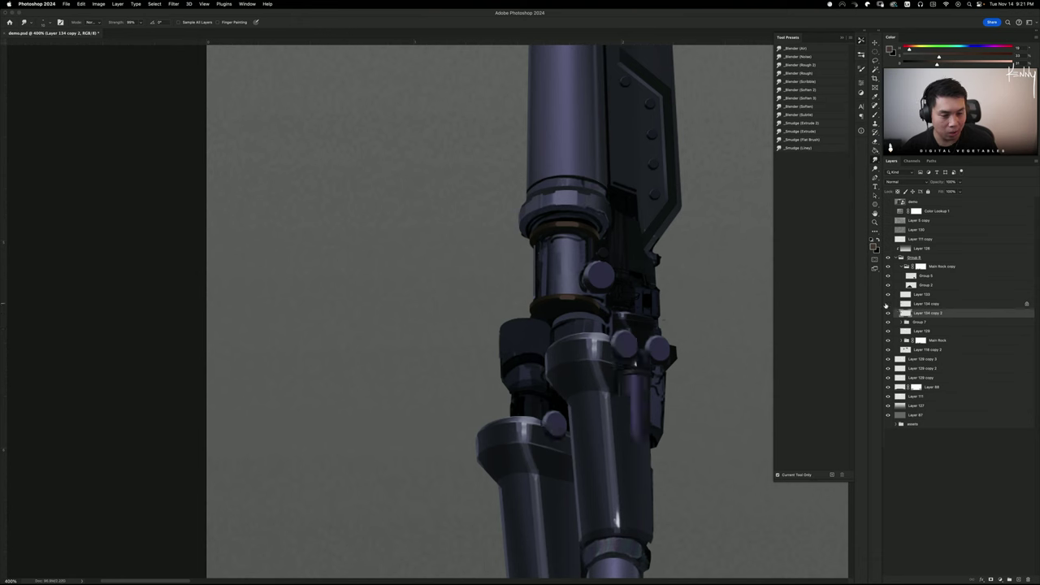
left_click(898, 313)
key("super+e")
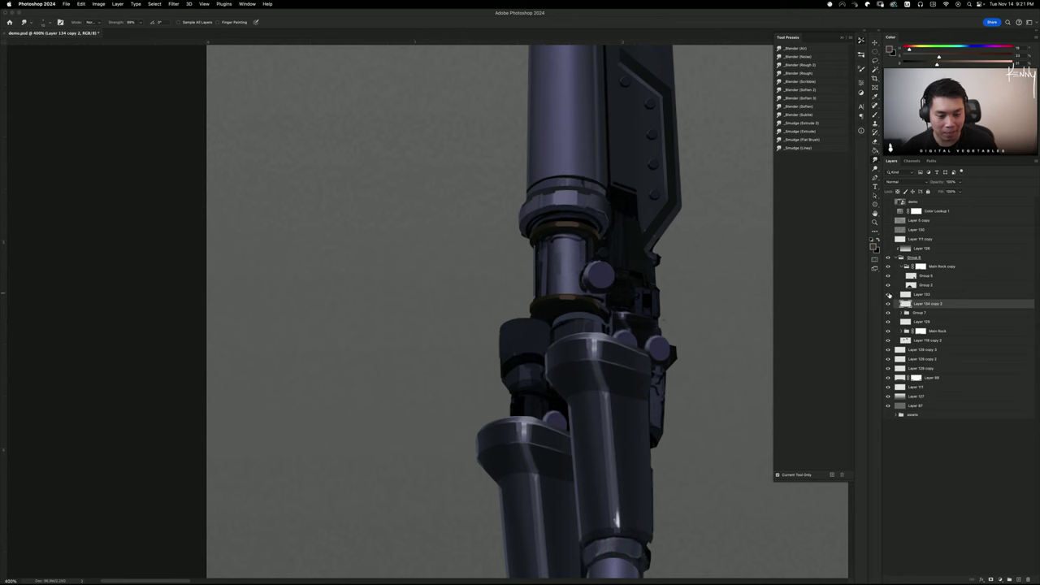
left_click(889, 304)
left_click(889, 304)
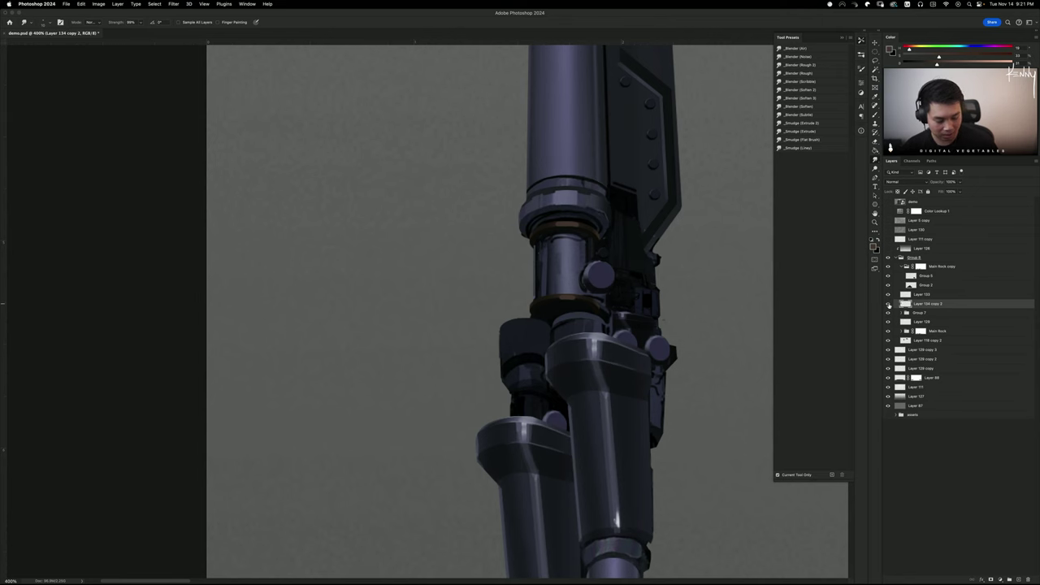
Compare the mechanical structure with the finished mech in the full scene and check the merged layer's contents
key("super+0")
key("super+plus")
key("super+plus")
left_click_drag(286, 279, 651, 308, "space")
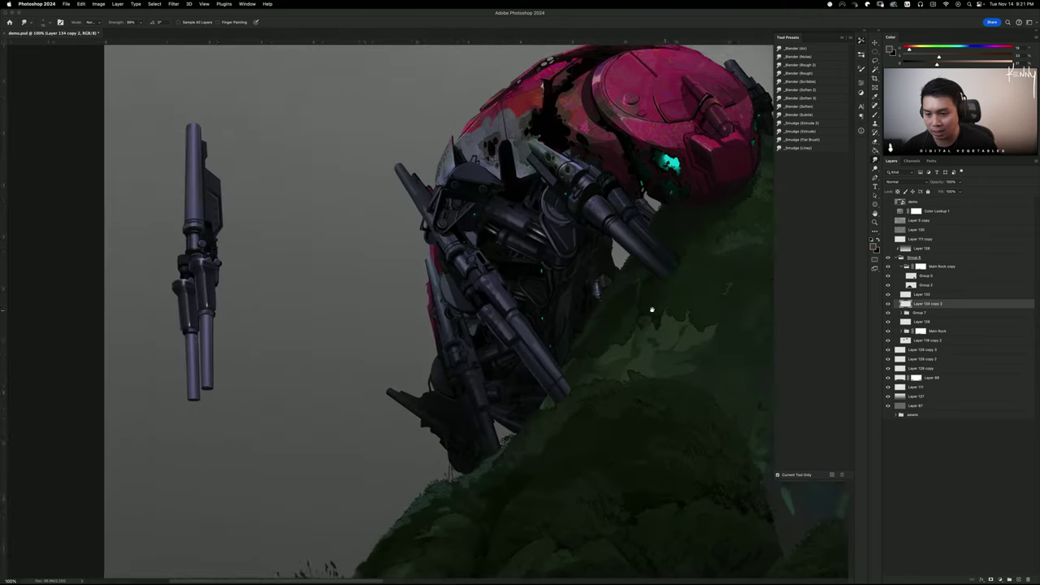
left_click_drag(412, 292, 614, 310, "space")
scroll(606, 277, "up", 5)
scroll(618, 277, "left", 5)
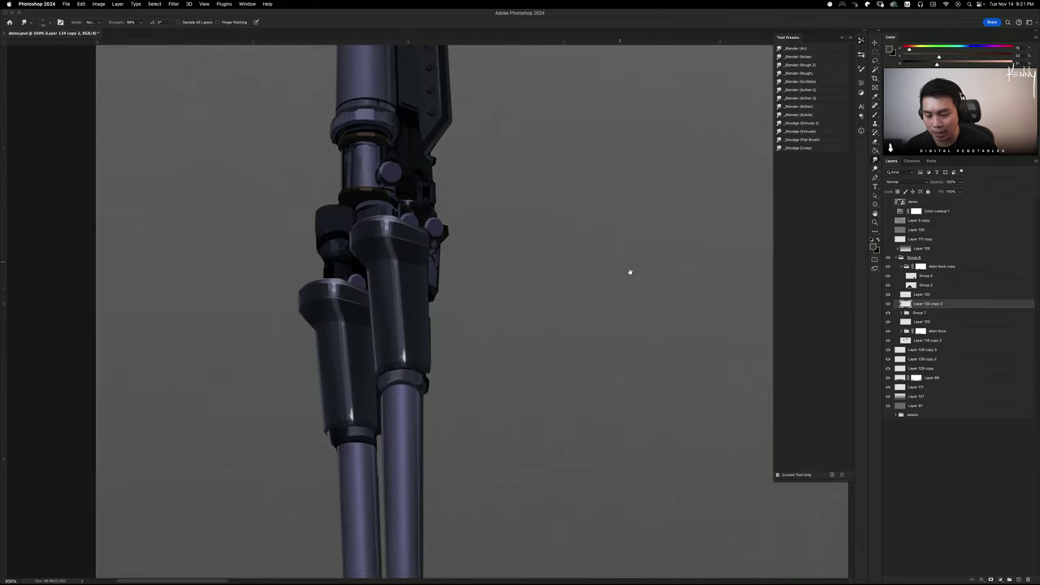
left_click(889, 304)
left_click(889, 303)
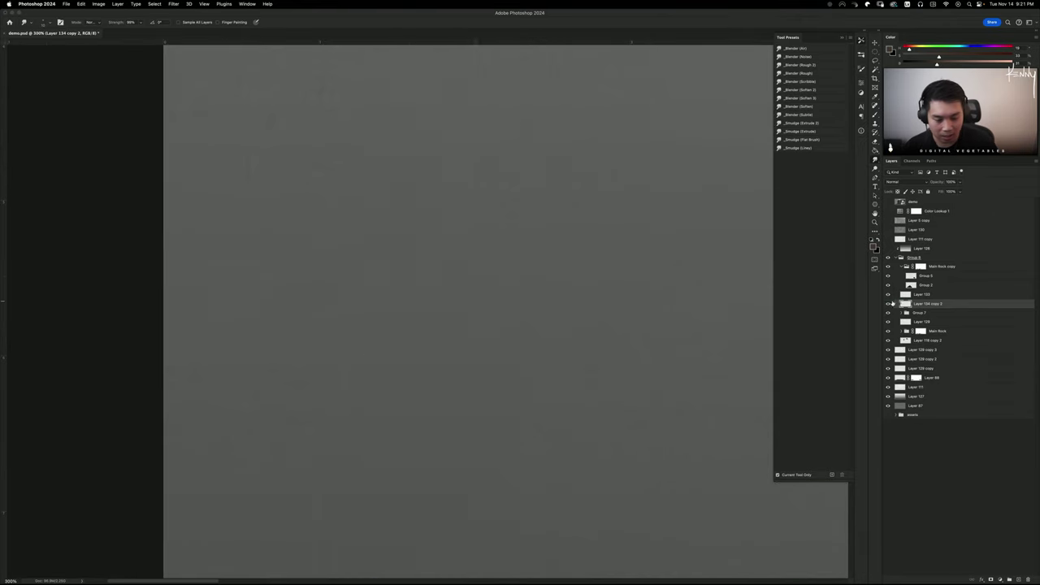
Select the collar at the lower end of the upper sleeve with a curved marquee and trim it with the Lasso
scroll(569, 374, "down", 3)
scroll(569, 374, "left", 2)
key("m")
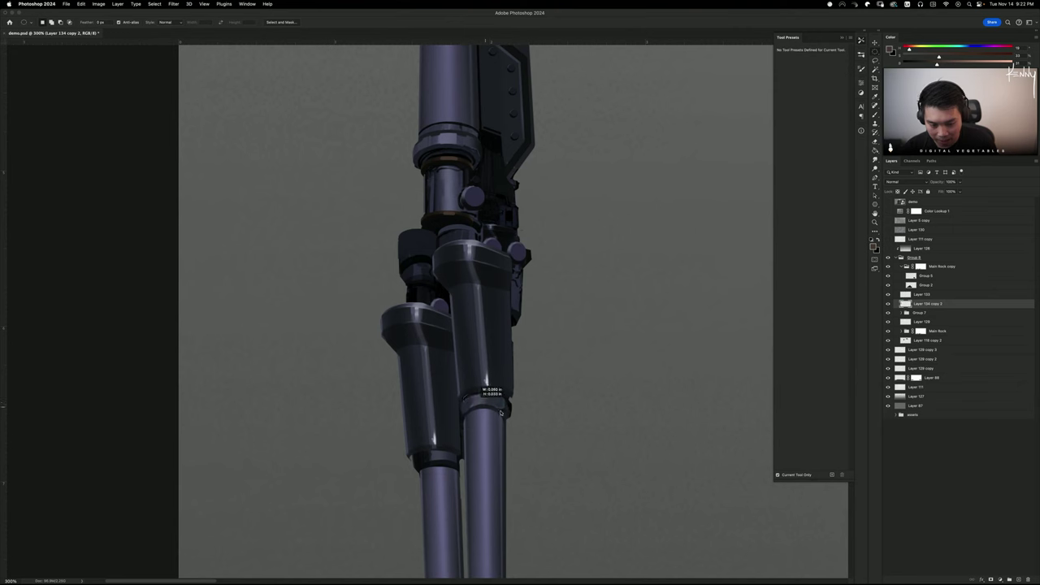
left_click_drag(496, 403, 505, 429)
key("shift+m")
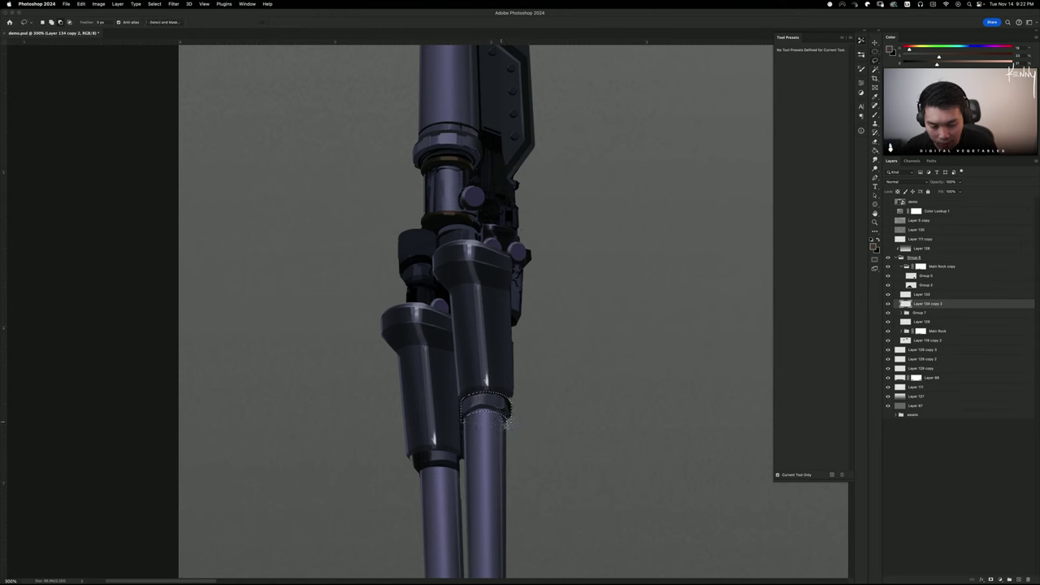
key("l")
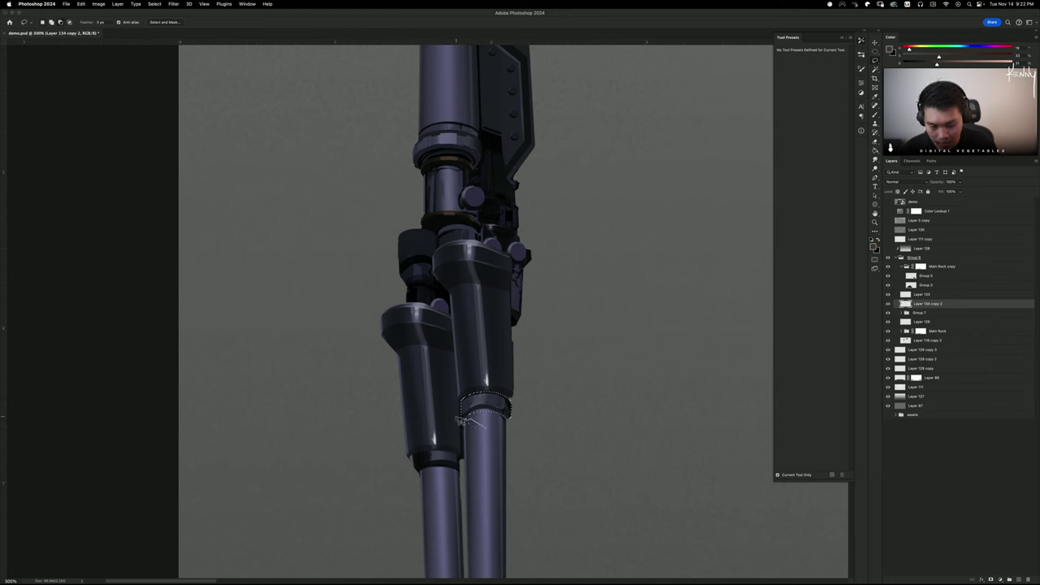
Cover the selected collar's old details with a flat base using an enlarged brush, and sample dark brown from the upper joint's ring for recoloring
key("b")
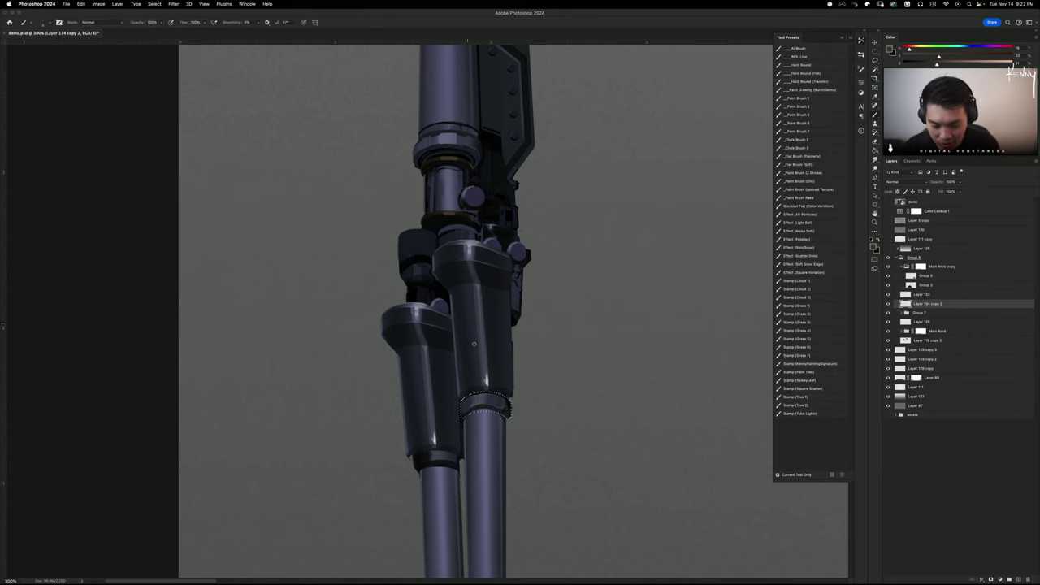
key("bracketright")
key("bracketright")
key("bracketright")
key("bracketright")
key("bracketright")
key("bracketright")
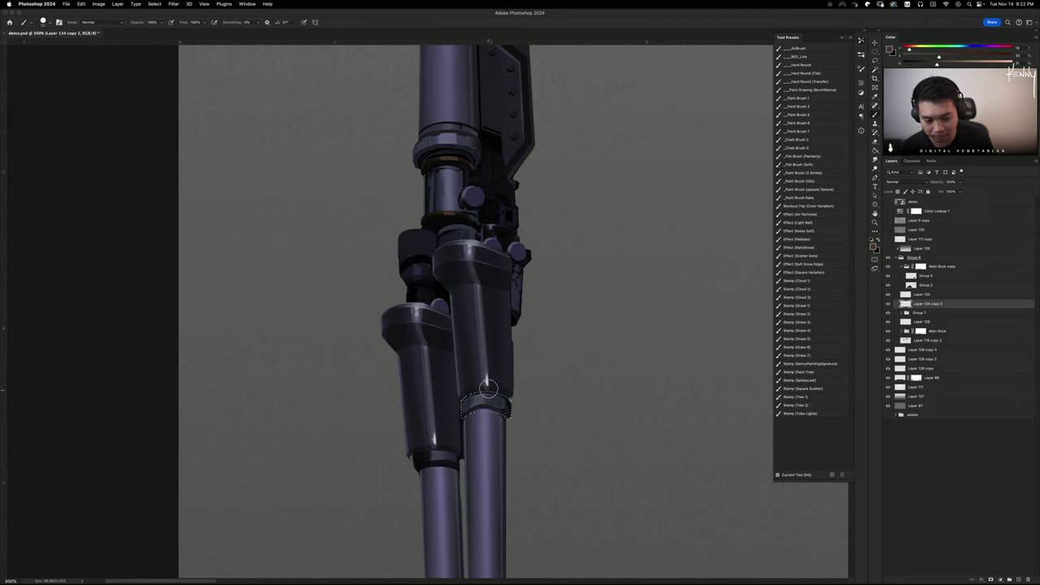
left_click(473, 431, "alt")
left_click_drag(464, 402, 475, 426)
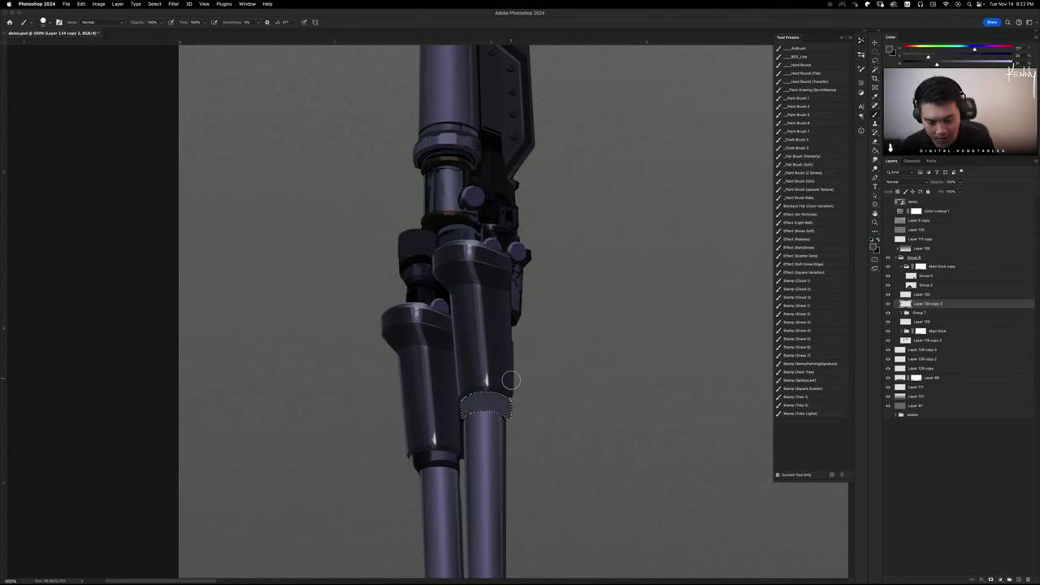
left_click(440, 208, "alt")
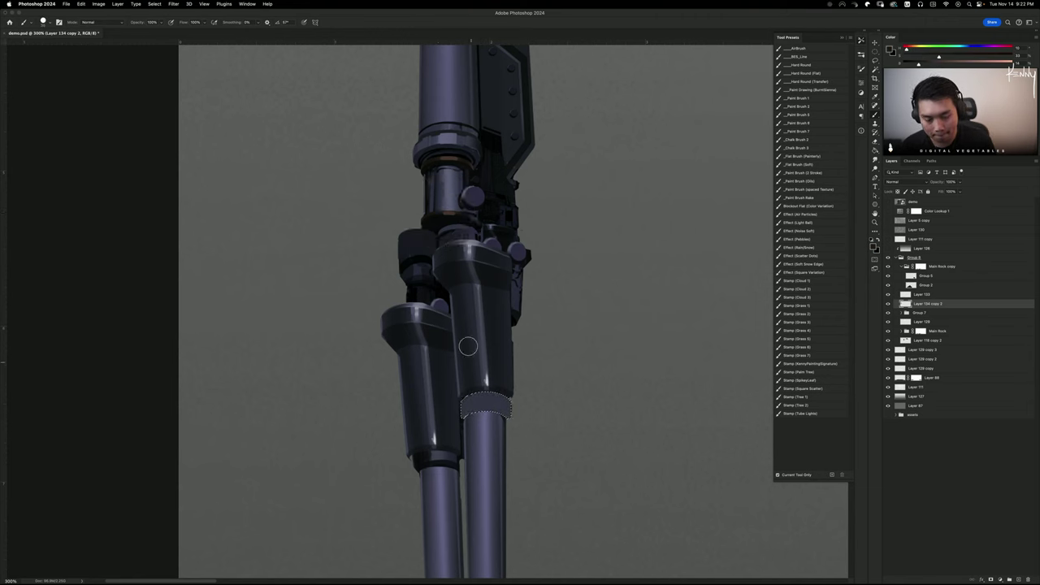
Brighten the dark brown collar into a metallic reddish brown with the Dodge tool's Highlights range
key("o")
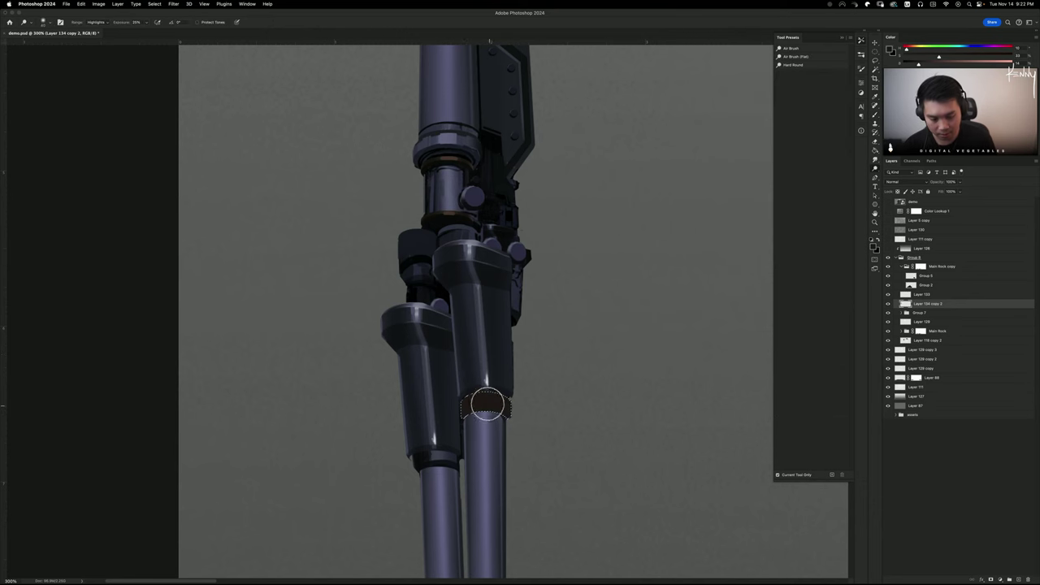
mouse_move(487, 404)
left_mouse_down()
mouse_move(482, 385)
mouse_move(488, 425)
left_mouse_up()
left_click_drag(486, 334, 491, 513)
key("super+z")
Airbrush the collar with warm brown sampled from the ring below the main cylinder, and refine its highlight with the Dodge tool
key("b")
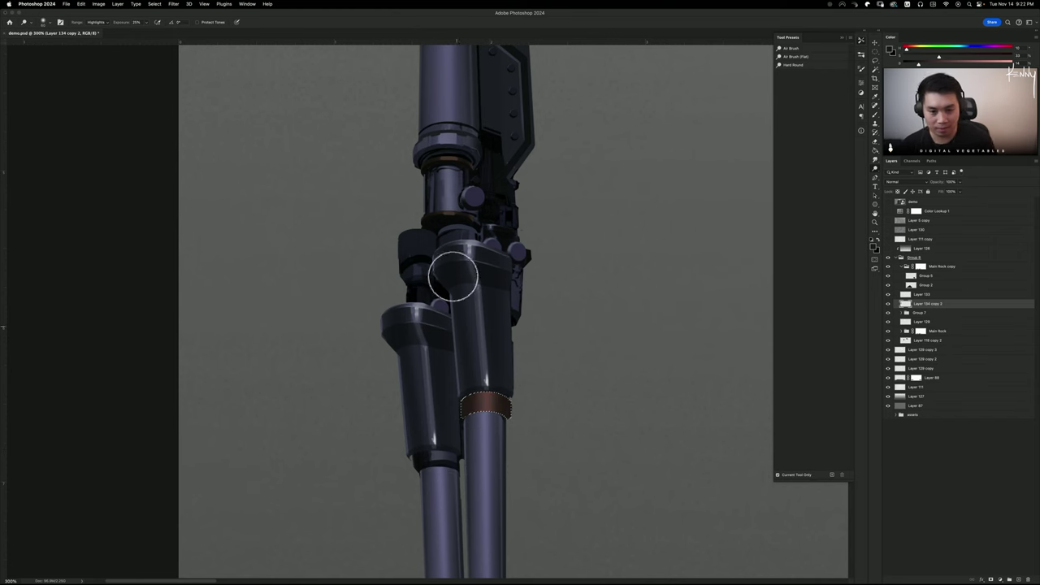
left_click(824, 47)
left_click(455, 153, "alt")
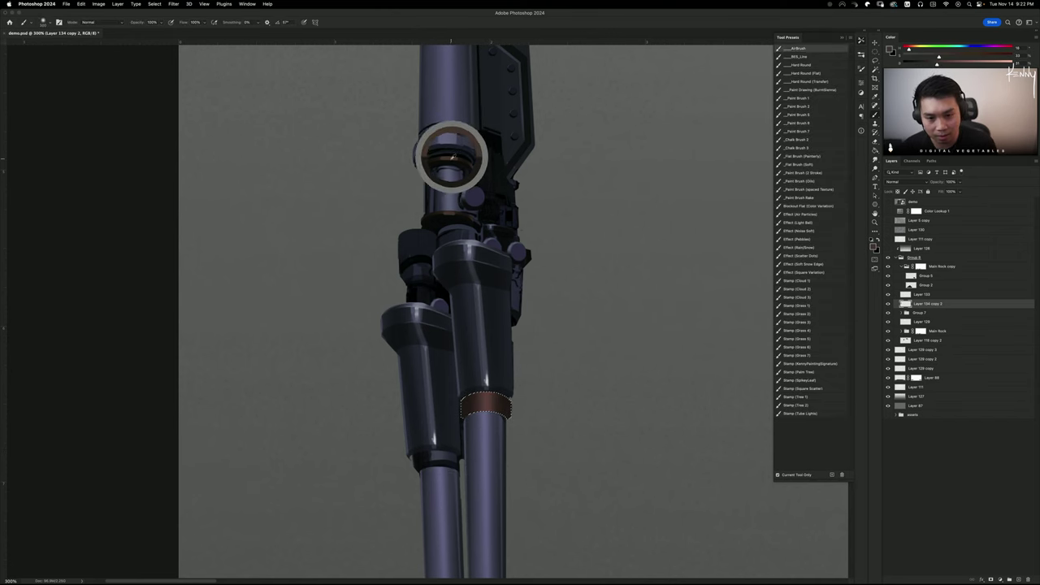
key("bracketleft")
key("bracketleft")
key("bracketleft")
key("bracketleft")
key("bracketleft")
key("bracketleft")
key("bracketleft")
key("bracketleft")
key("bracketleft")
key("bracketleft")
key("bracketleft")
key("bracketleft")
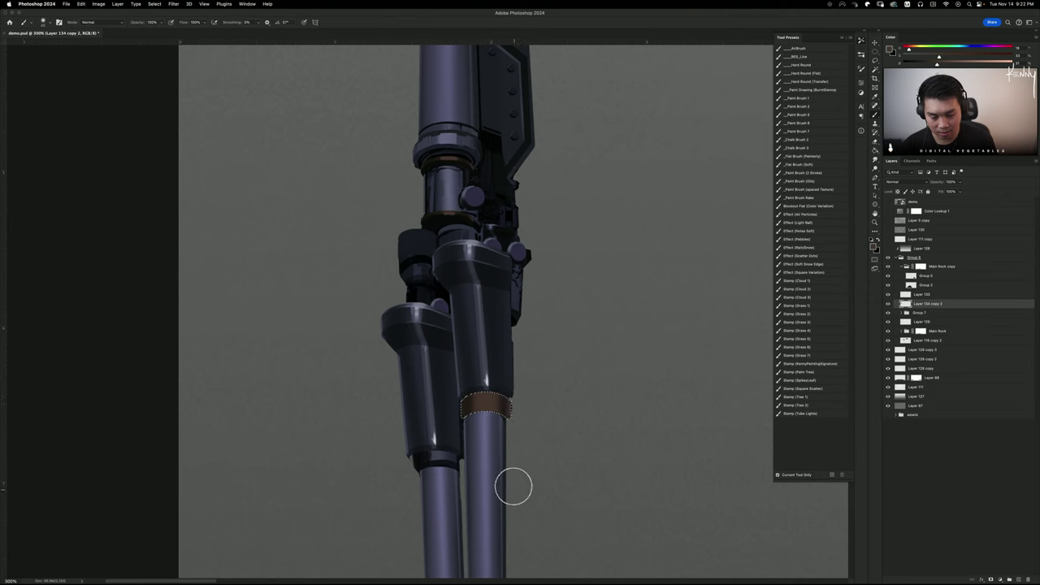
key("o")
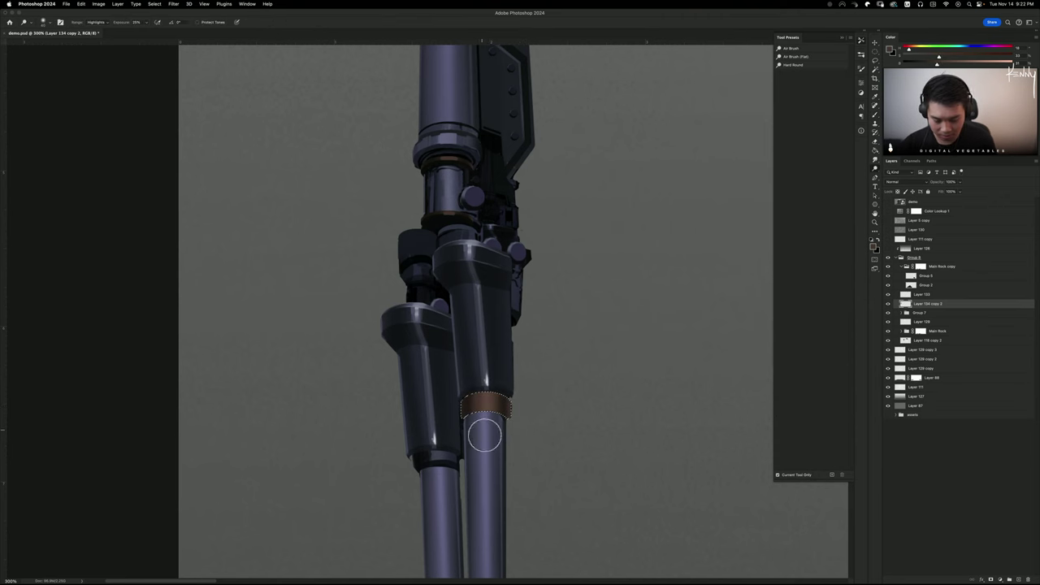
key("d")
Select a thin curved strip along the brown collar's lower edge and shade it with a dark color sampled from the upper joint's rings
key("m")
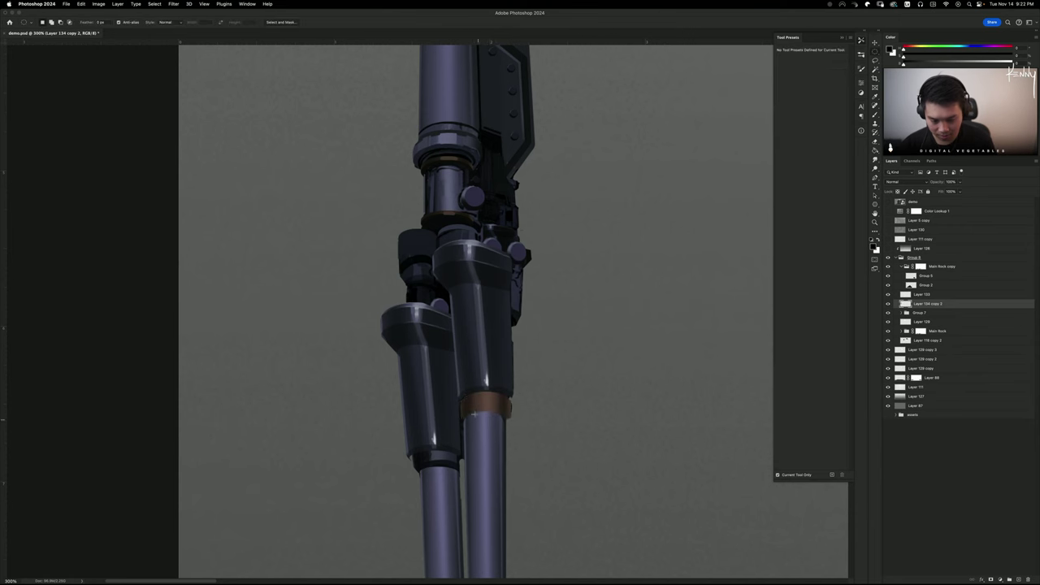
mouse_move(461, 409)
left_mouse_down()
mouse_move(510, 424)
mouse_move(505, 434)
mouse_move(510, 420)
left_mouse_up()
key("shift+m")
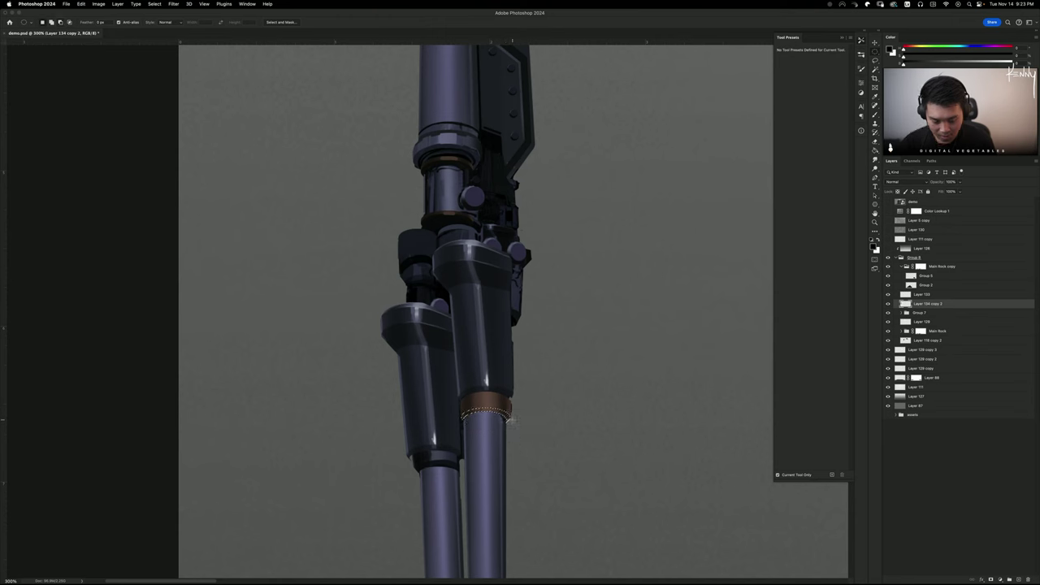
key("b")
key("bracketright")
key("bracketright")
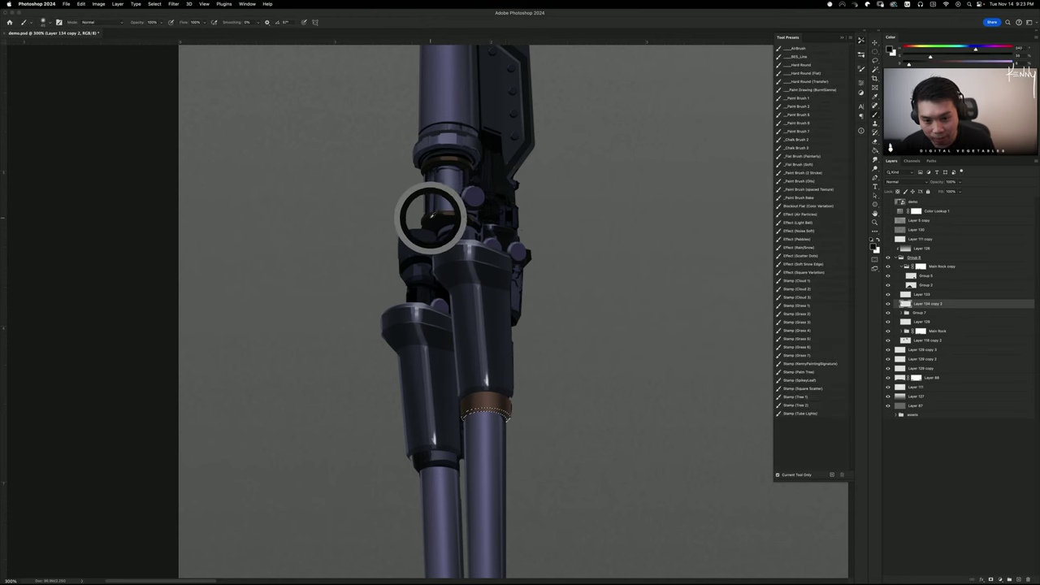
left_click_drag(430, 216, 421, 160)
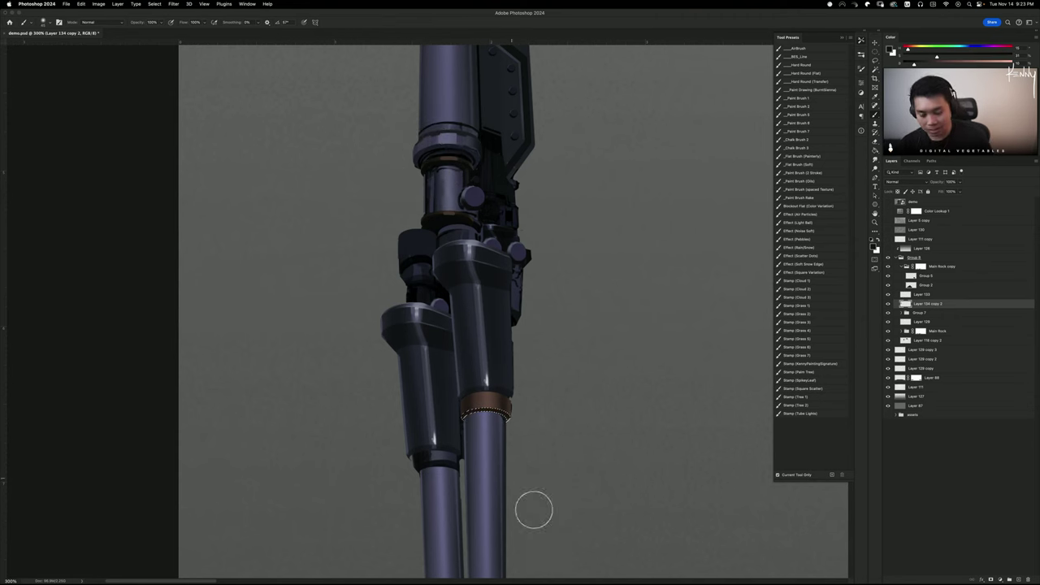
key("super+d")
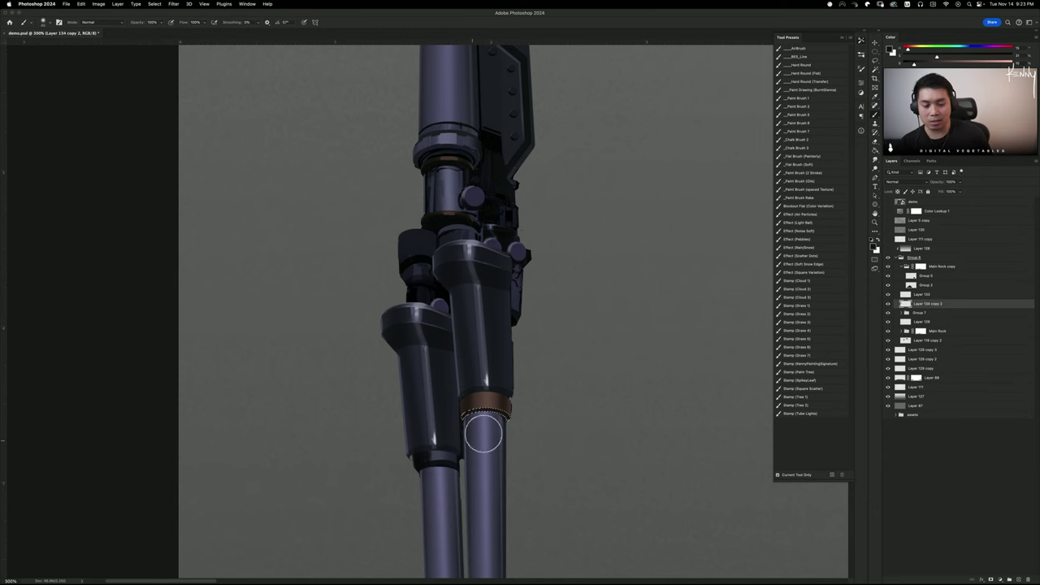
Deselect the shaded strip and select the entire brown collar below the longer sleeve using marquee and lasso selections
key("super+d")
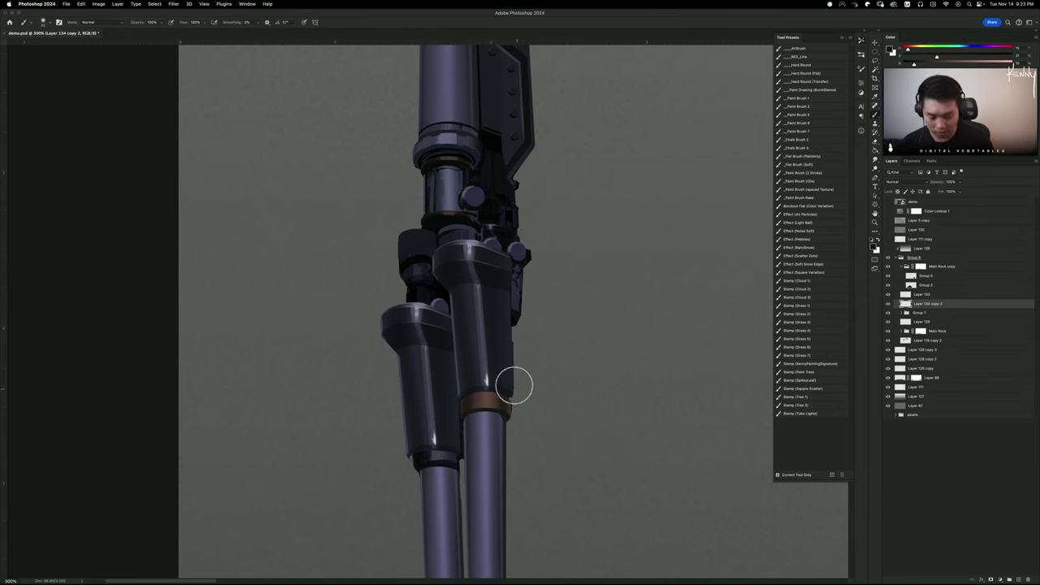
key("m")
left_click_drag(481, 397, 487, 431)
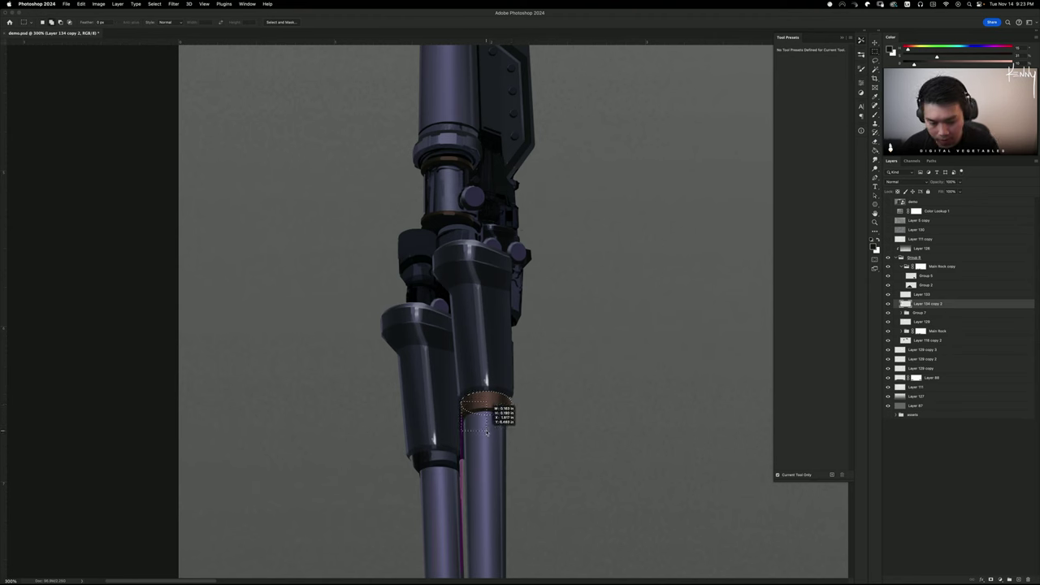
left_click_drag(487, 433, 506, 426)
key("shift+m")
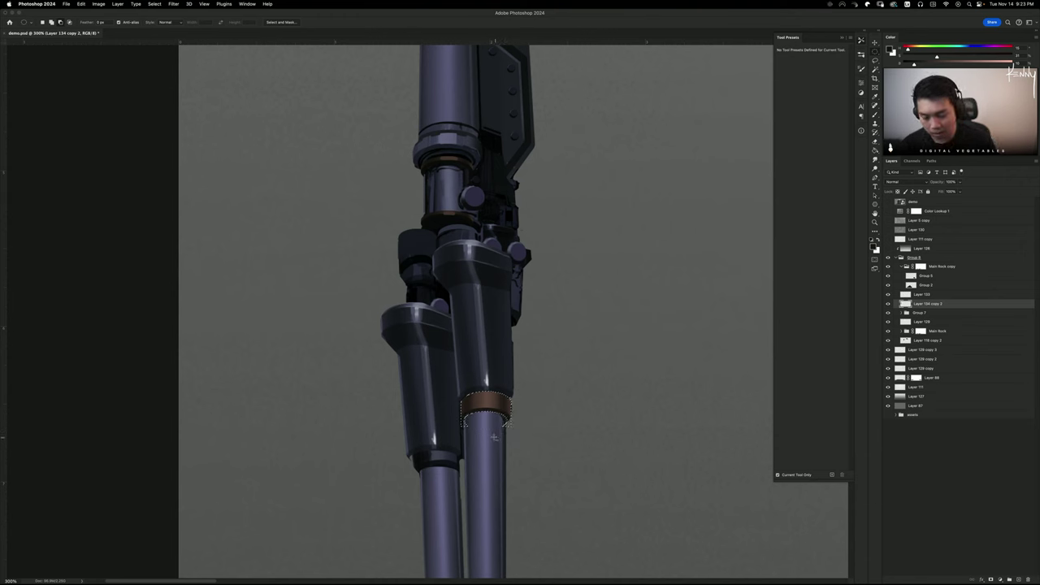
key("l")
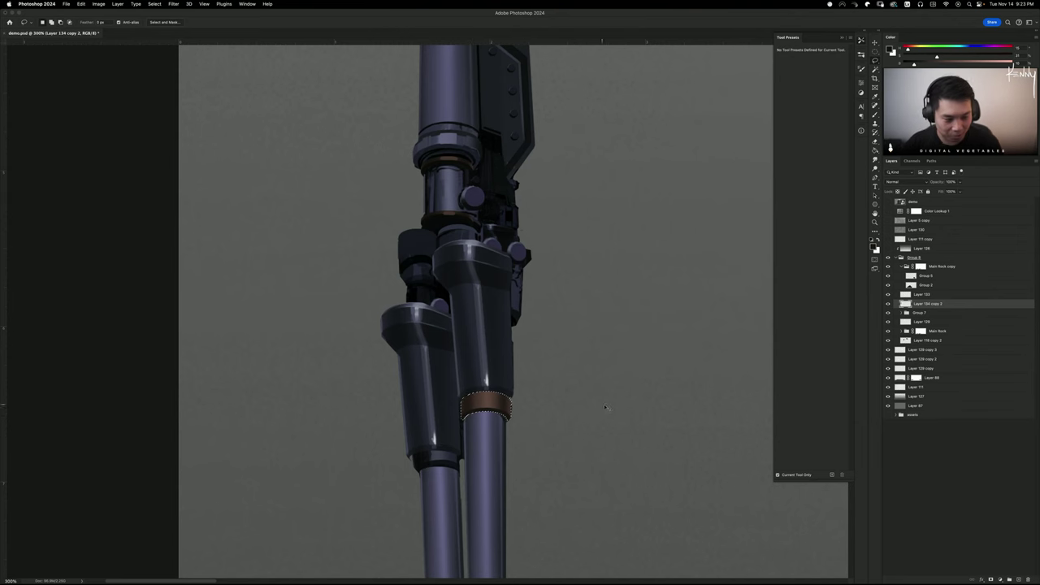
Duplicate the selected brown collar onto a new layer, fit it to the lower end of the neighbouring sleeve, and compare with it hidden
key("super+c")
key("super+v")
key("b")
mouse_move(567, 385)
left_mouse_down("super")
mouse_move(512, 448)
mouse_move(518, 438)
mouse_move(461, 450)
mouse_move(469, 440)
left_mouse_up("super")
key("super+t")
key("Return")
key("b")
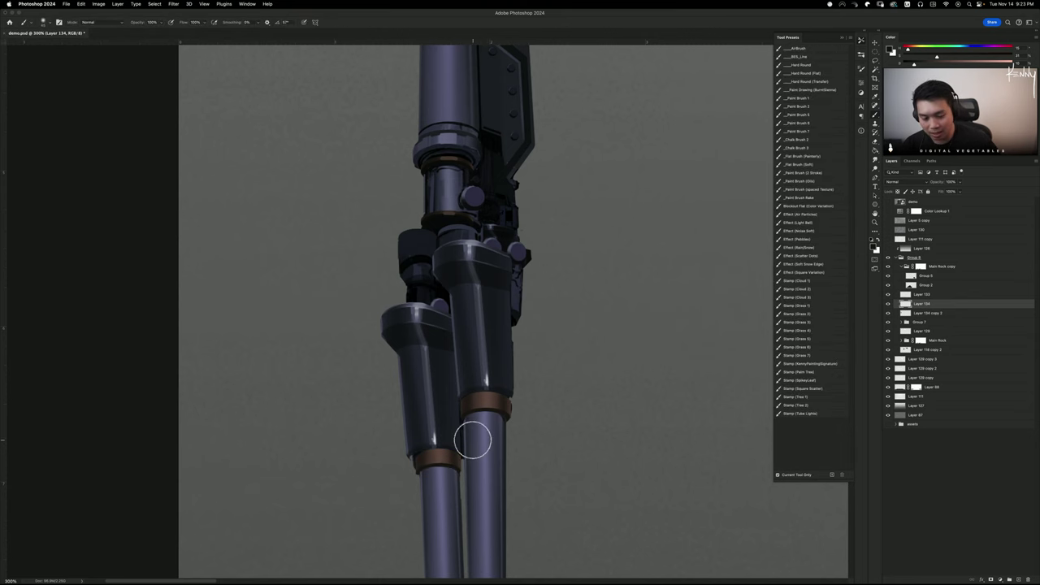
key("super+minus")
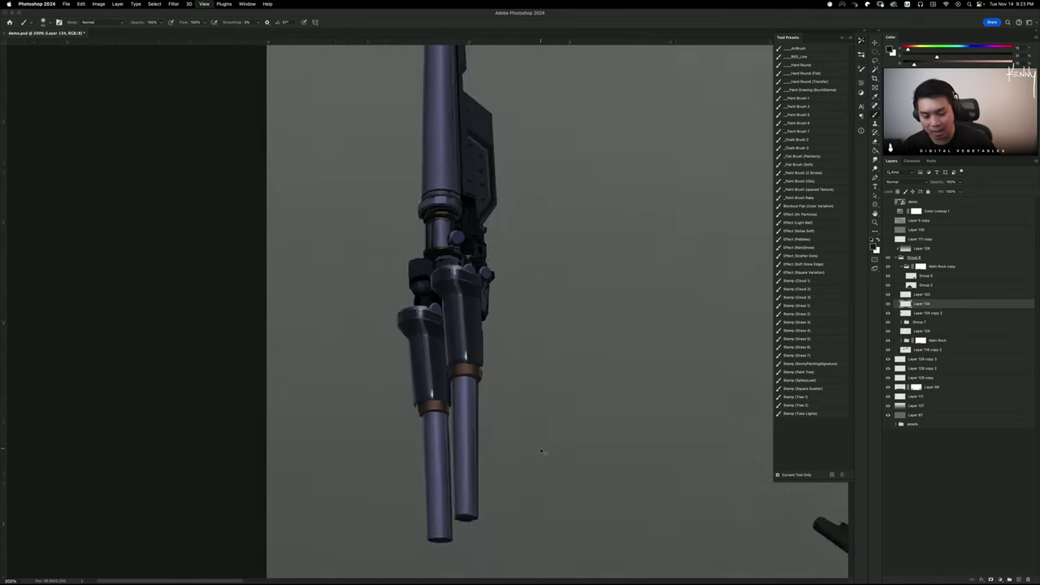
key("super+minus")
key("super+plus")
key("super+plus")
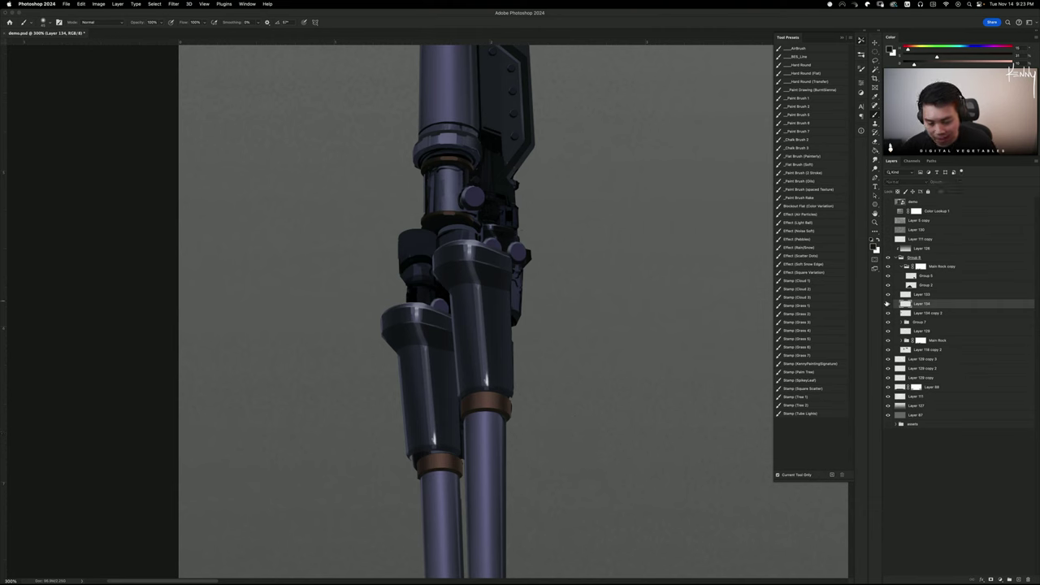
left_click(889, 308)
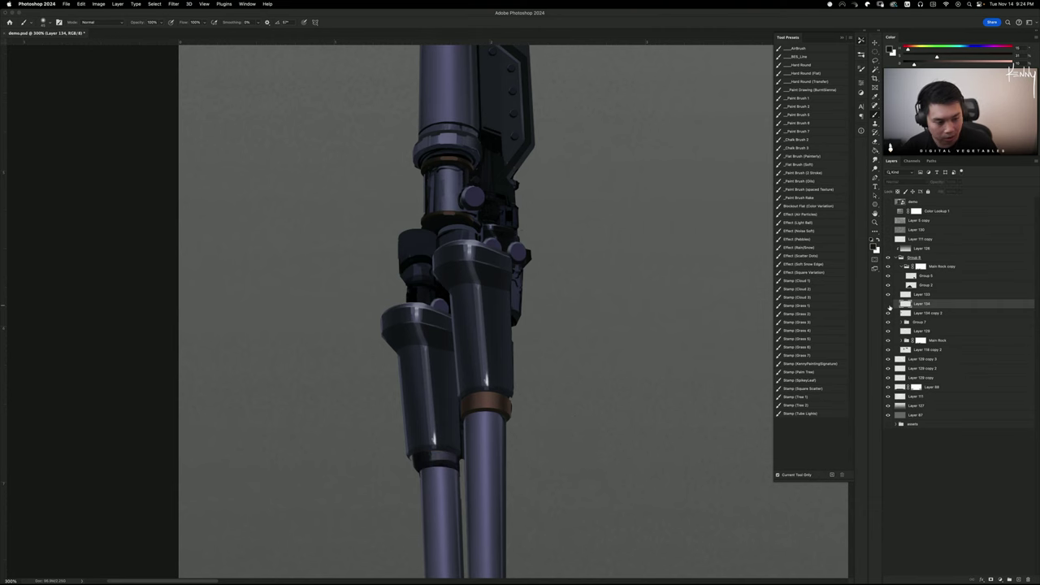
left_click(889, 308)
Duplicate the new collar's layer as a clipped copy, offset it upward over the collar, and enlarge it slightly
left_click_drag(920, 304, 925, 303)
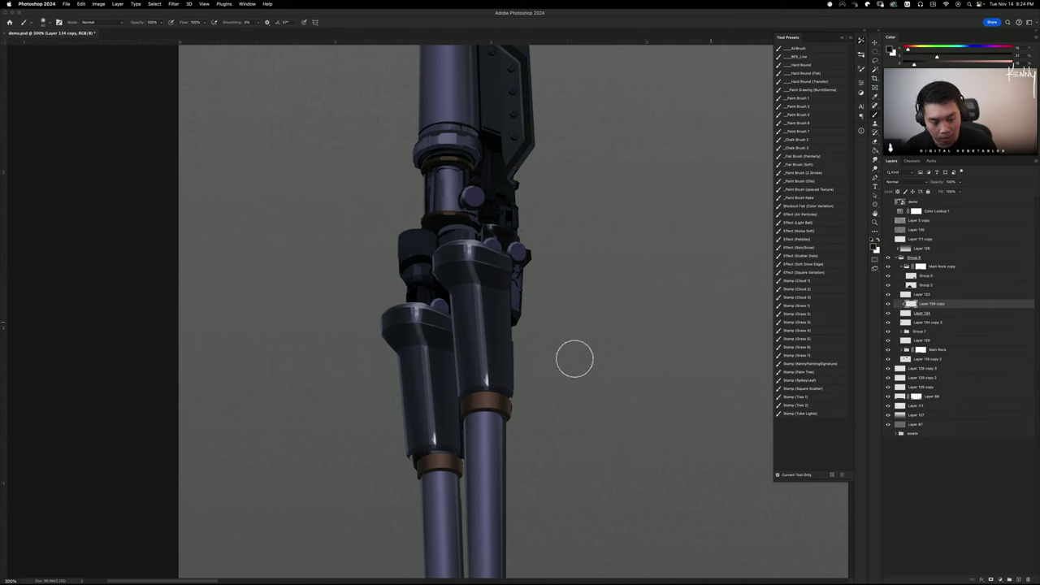
left_click_drag(511, 365, 510, 364)
key("ctrl+t")
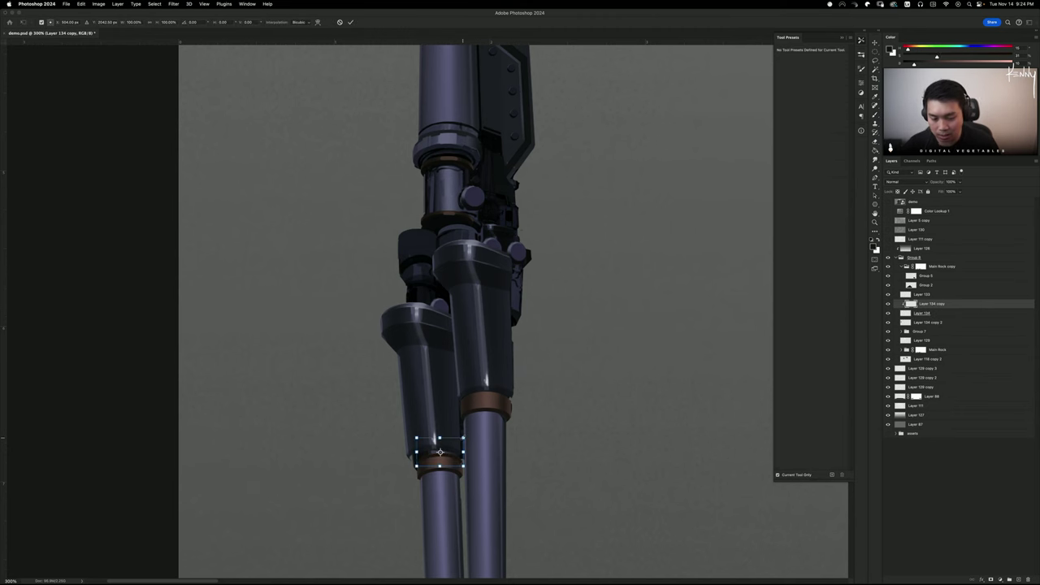
key("Return")
key("ctrl+t")
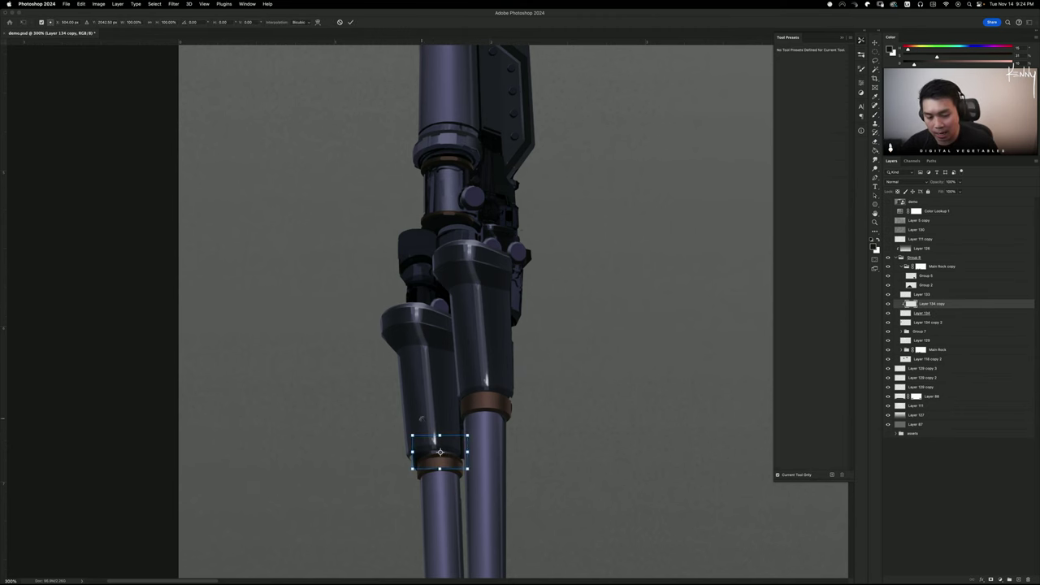
left_click_drag(439, 437, 440, 427)
key("Return")
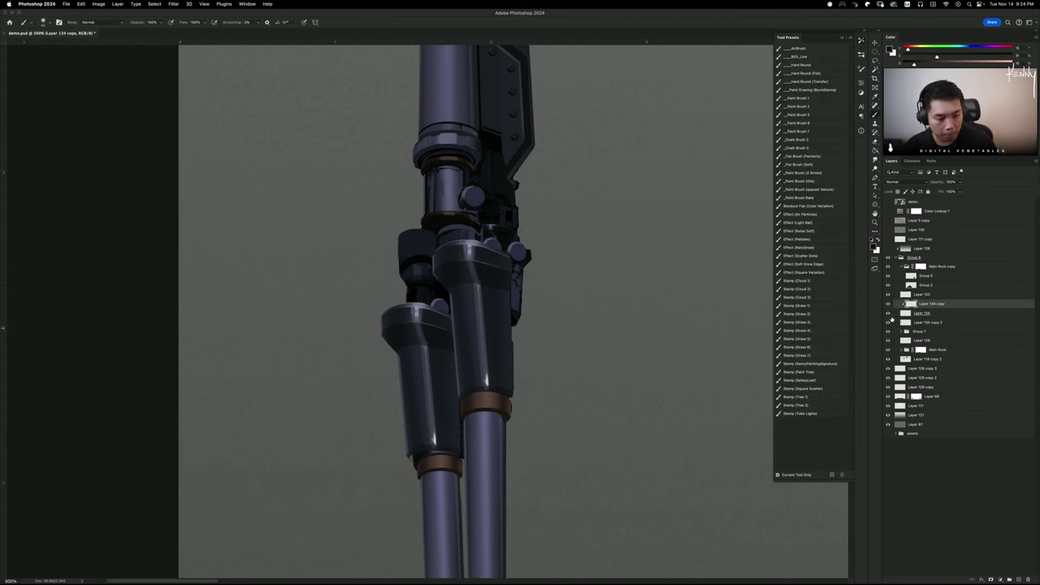
On Layer 134 copy 2, remove the old collar's leftover edge and touch up the sleeve's lower rim using Paint Brush 1
left_click(888, 322, "alt")
left_click(889, 322, "alt")
left_click(912, 323)
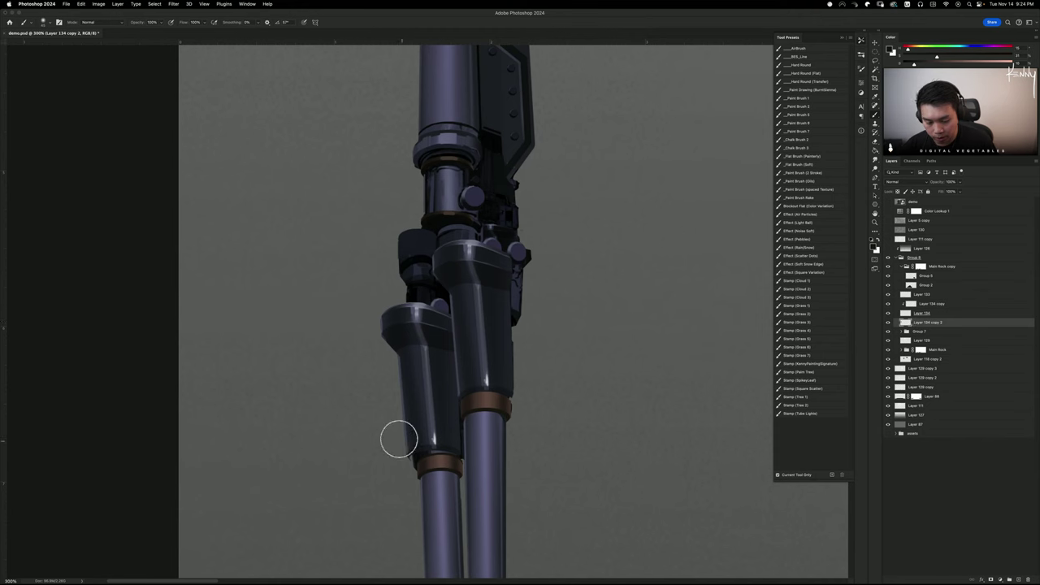
key("l")
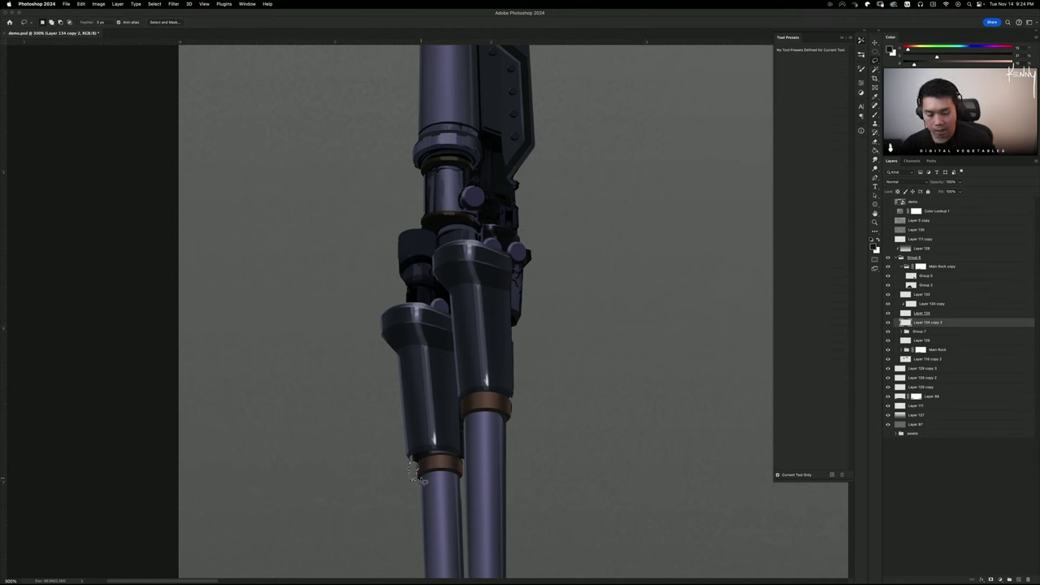
key("b")
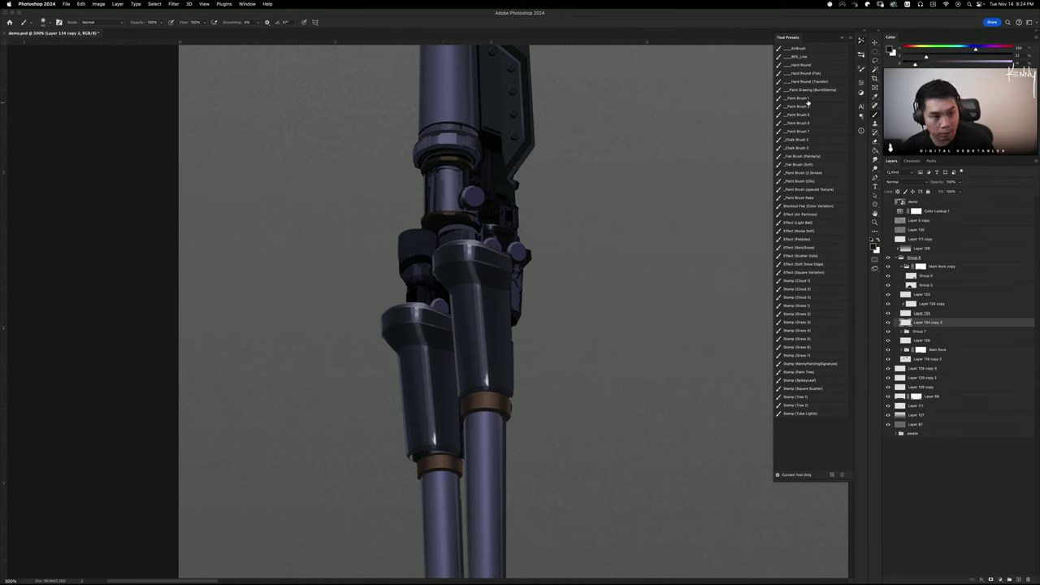
left_click(807, 99)
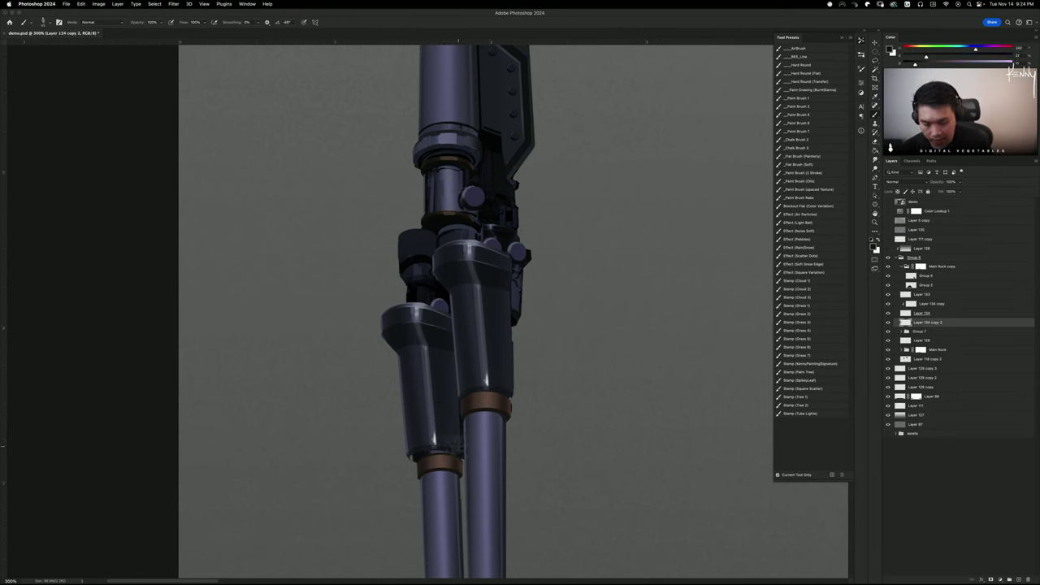
left_click(460, 455, "alt")
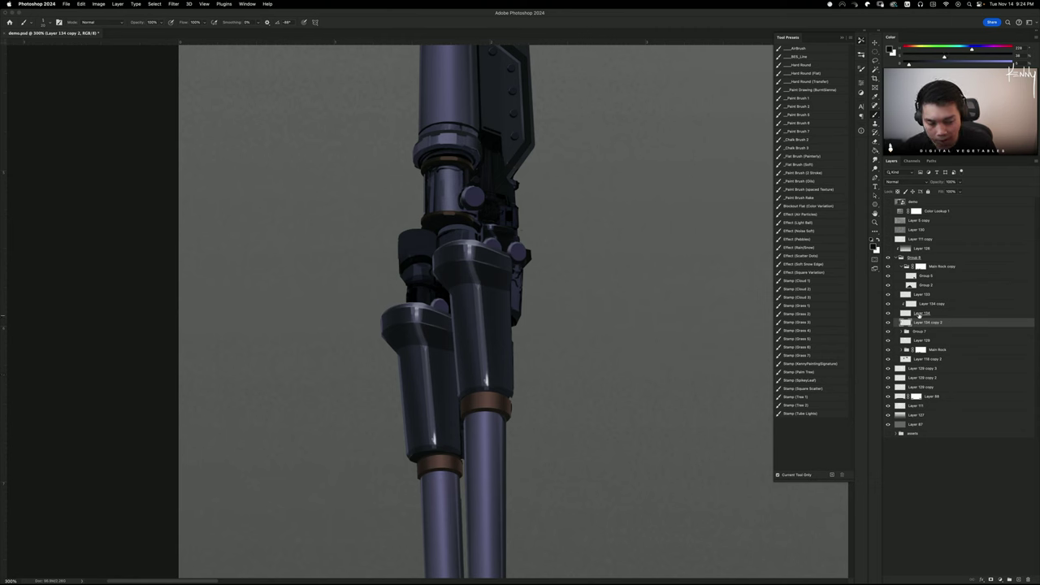
Merge the new collar and its clipped copy down into Layer 134 copy 2, and check the merged layer by toggling its visibility
left_click(917, 314)
key("ctrl+e")
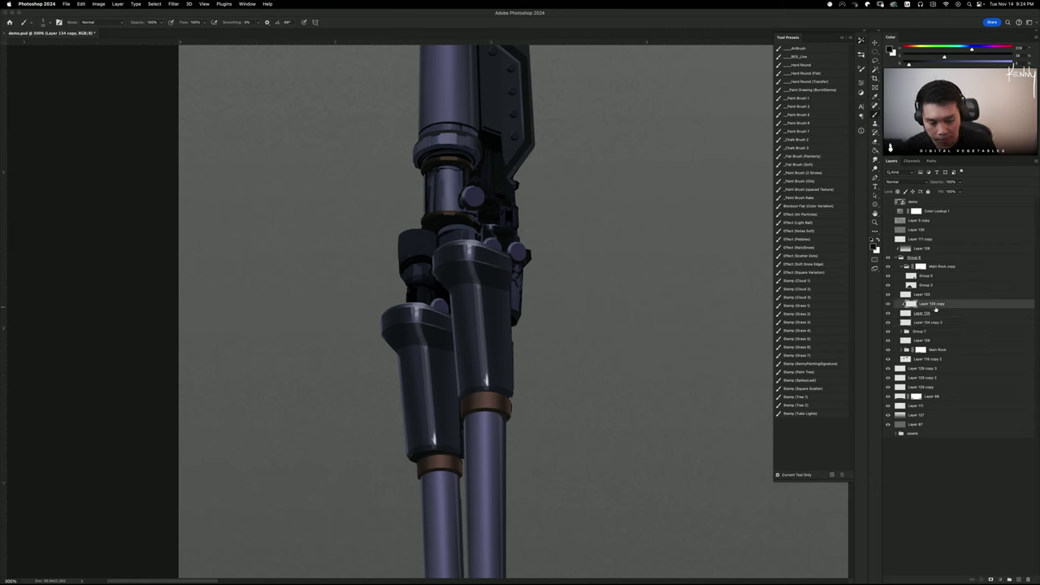
key("ctrl+e")
left_click(888, 304)
left_click(888, 304)
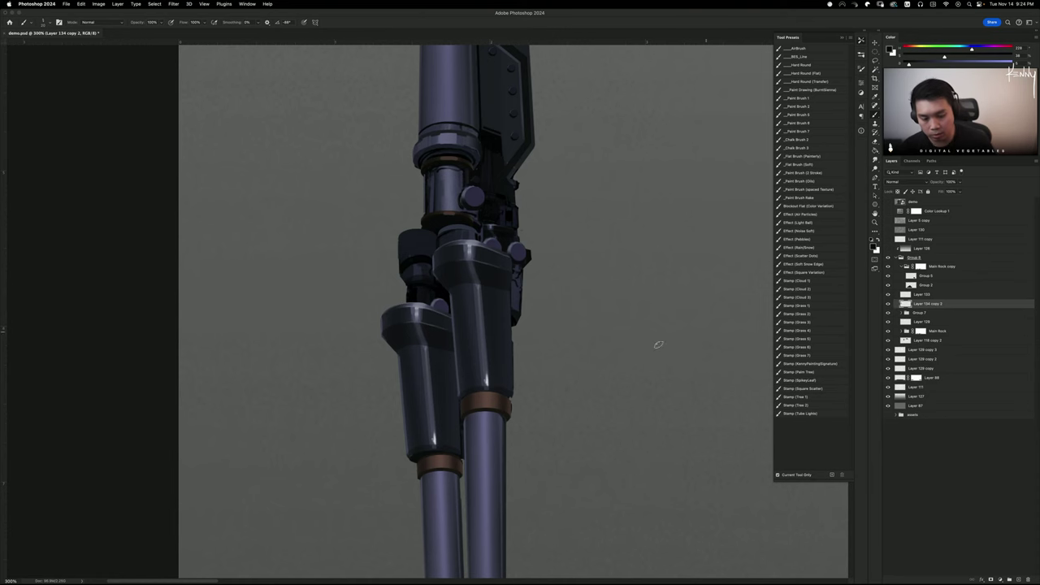
Lasso the uneven sliver along the outer edge of the longer sleeve and its collar, remove it, and deselect
key("l")
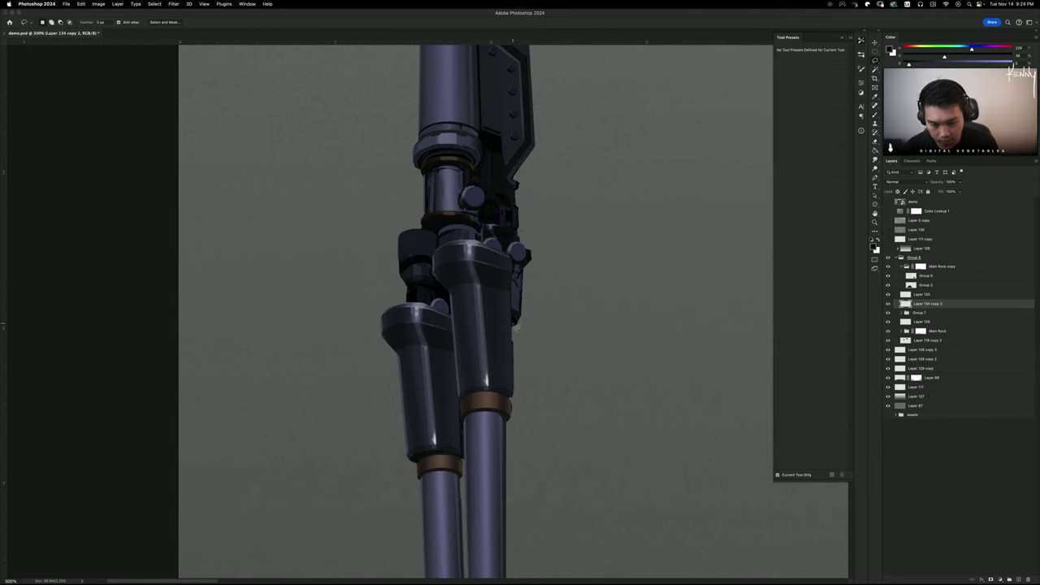
left_click_drag(514, 373, 514, 396)
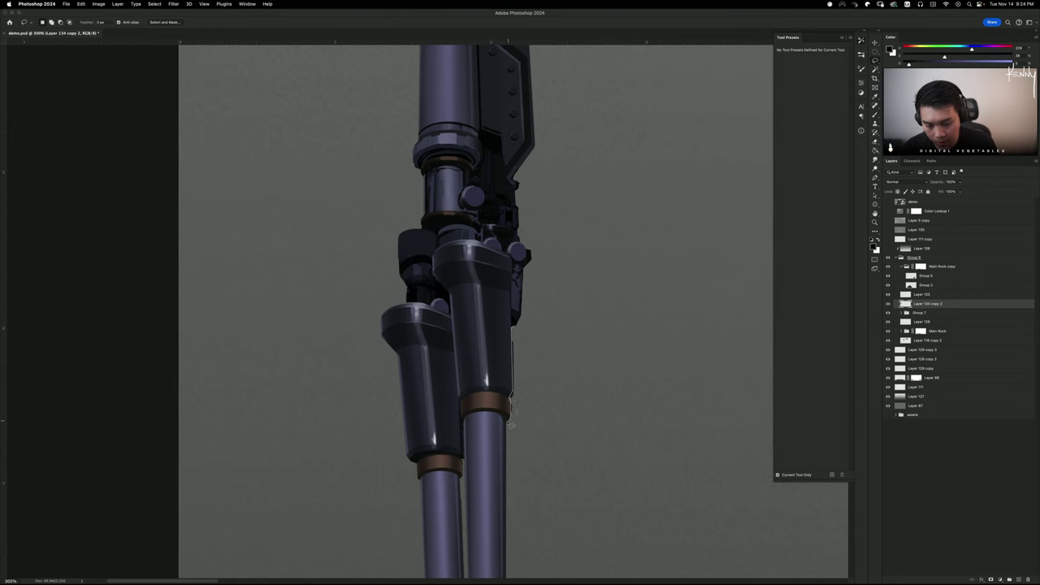
left_click_drag(510, 424, 557, 324)
key("ctrl+d")
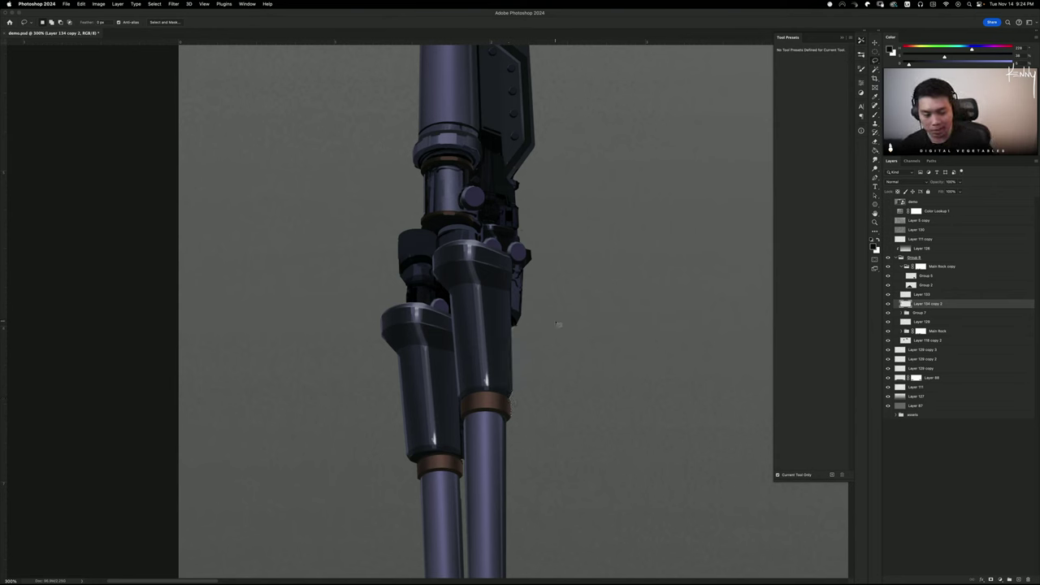
On a new layer above Group 7, paint a dark strip beside the longer sleeve with a Hard Round brush and a sampled bluish dark
left_click(926, 315)
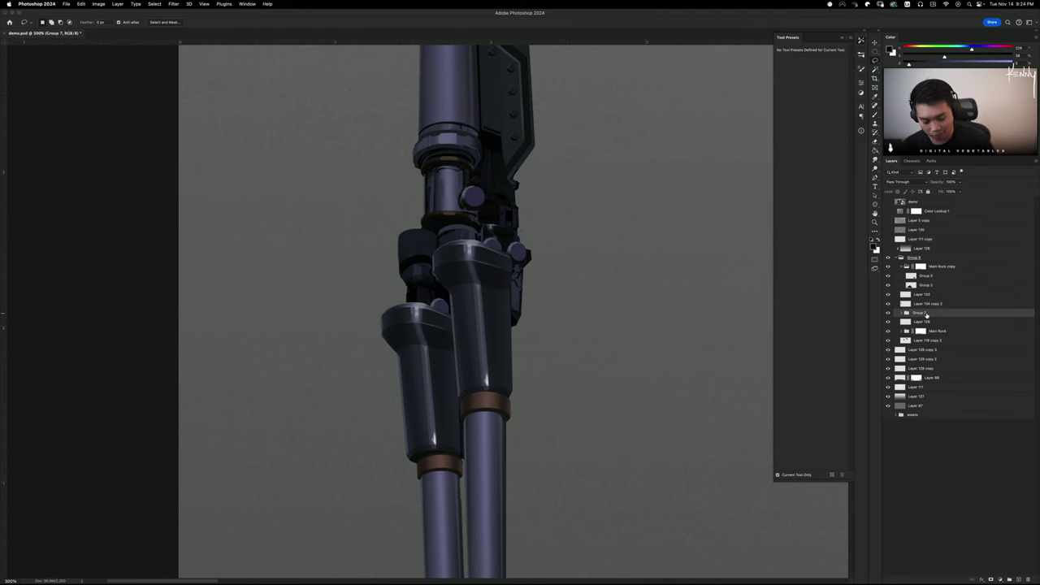
key("shift+super+n")
key("Return")
key("b")
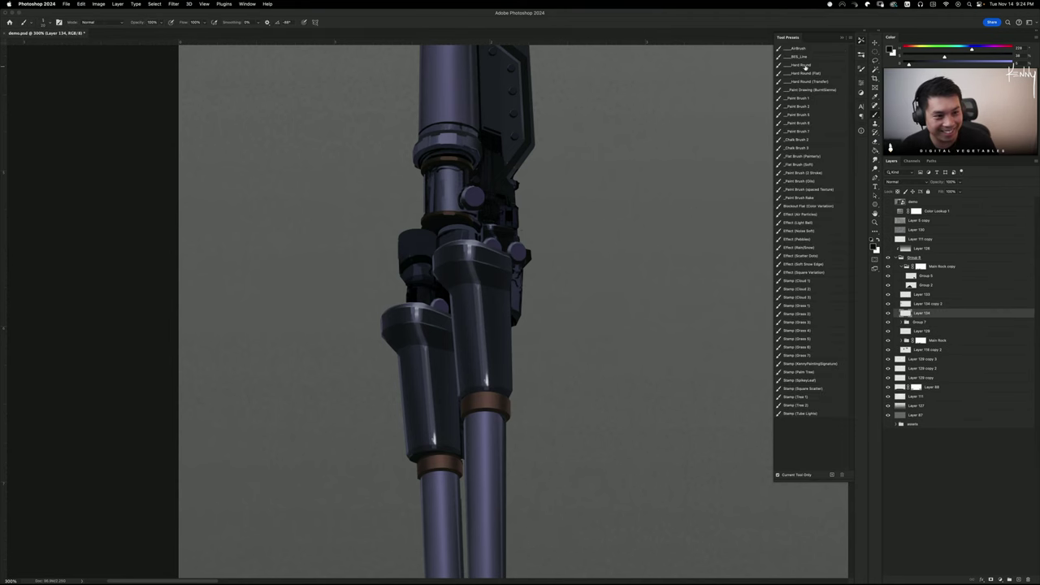
left_click(804, 65)
left_click(516, 319, "alt")
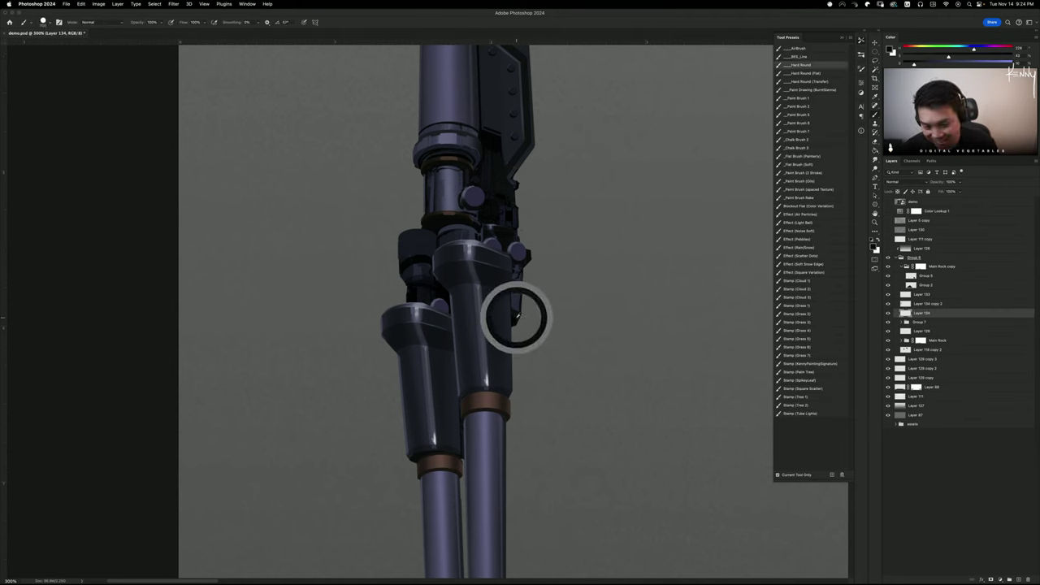
key("[")
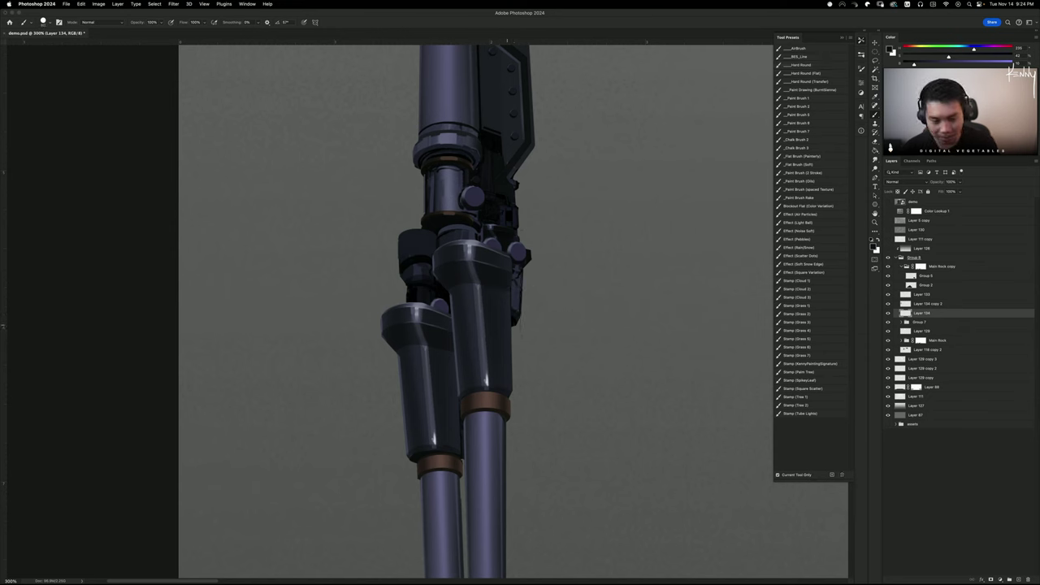
left_click_drag(508, 324, 509, 377)
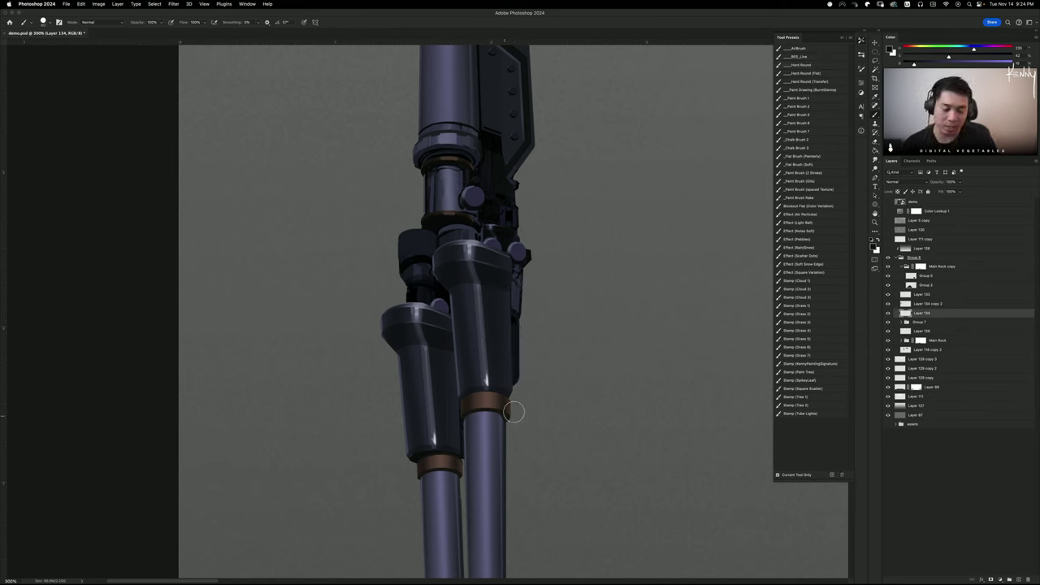
Refine the dark strip with the Eraser and Brush, and merge the sleeve layer above into its layer
key("e")
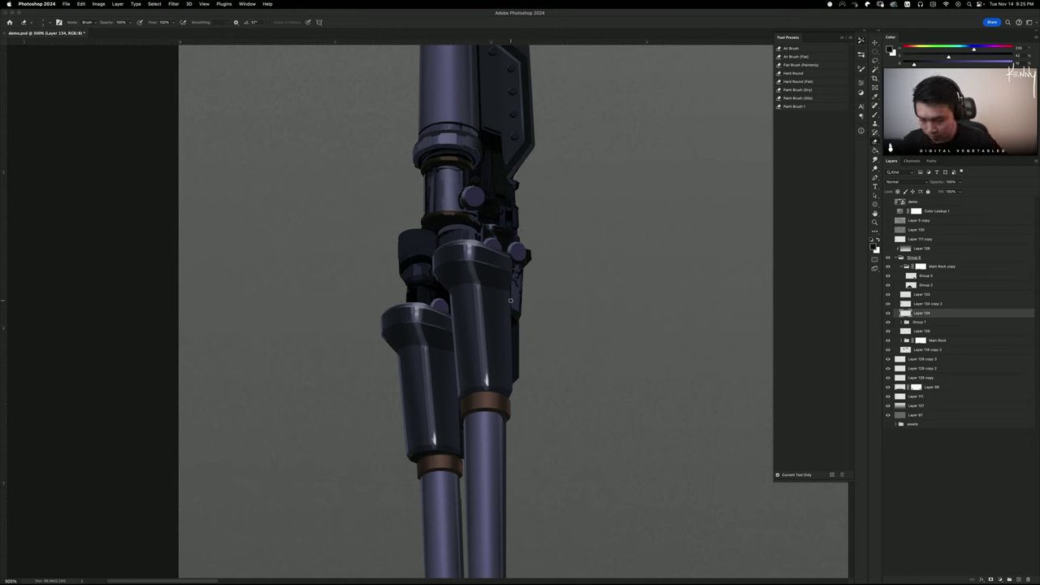
key("b")
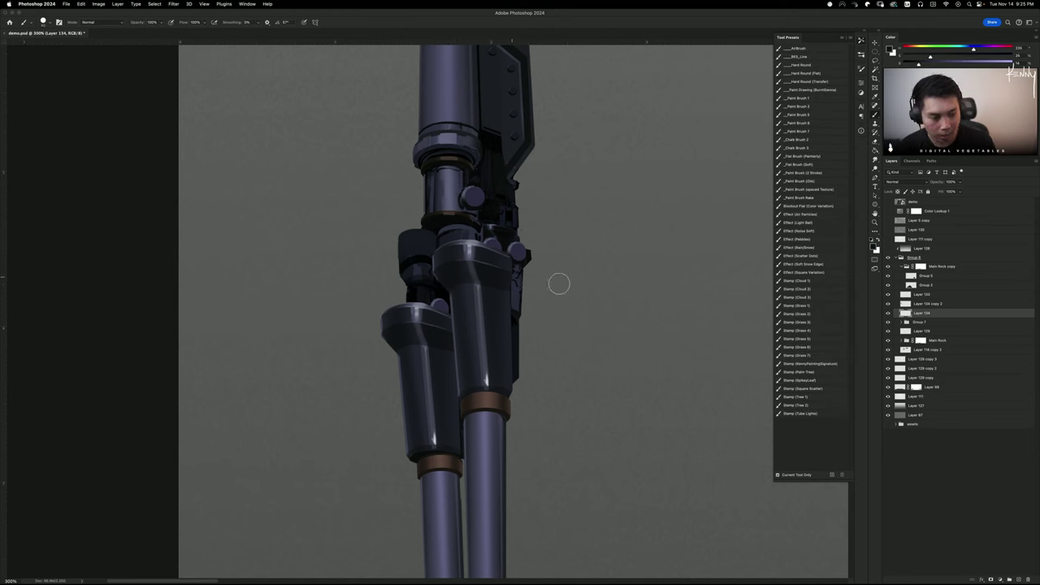
left_click(938, 305)
key("super+e")
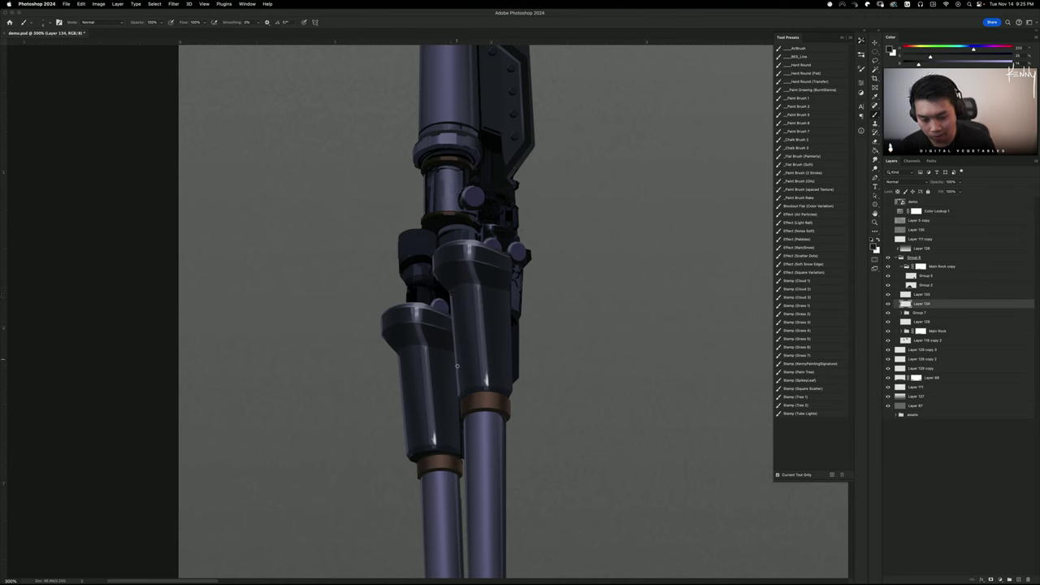
Paint along the longer sleeve's inner edge and soften the highlight on its cap using Paint Brush 1 with sampled sleeve colors
left_click_drag(460, 389, 453, 299)
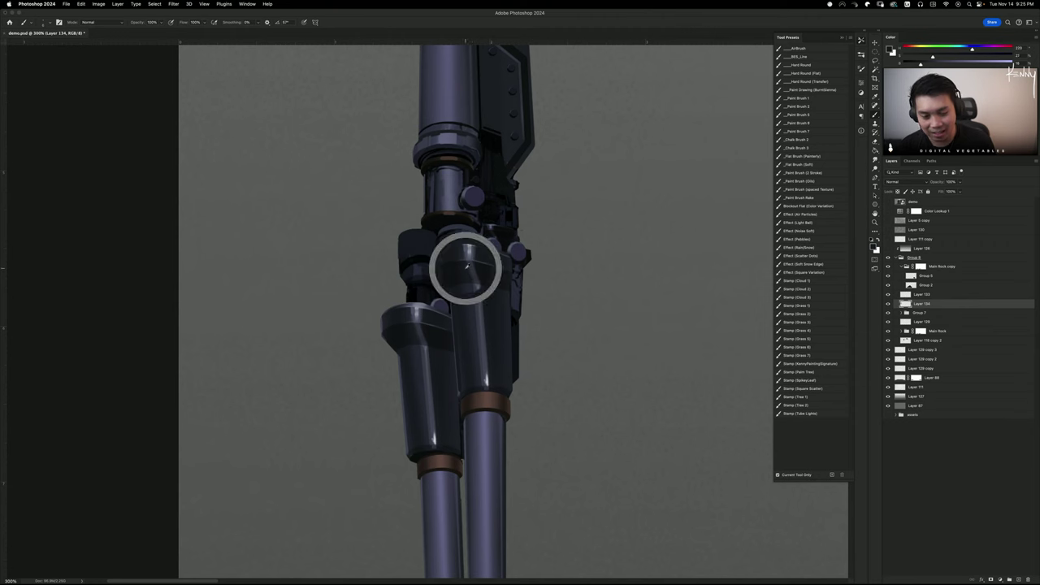
left_click(813, 100)
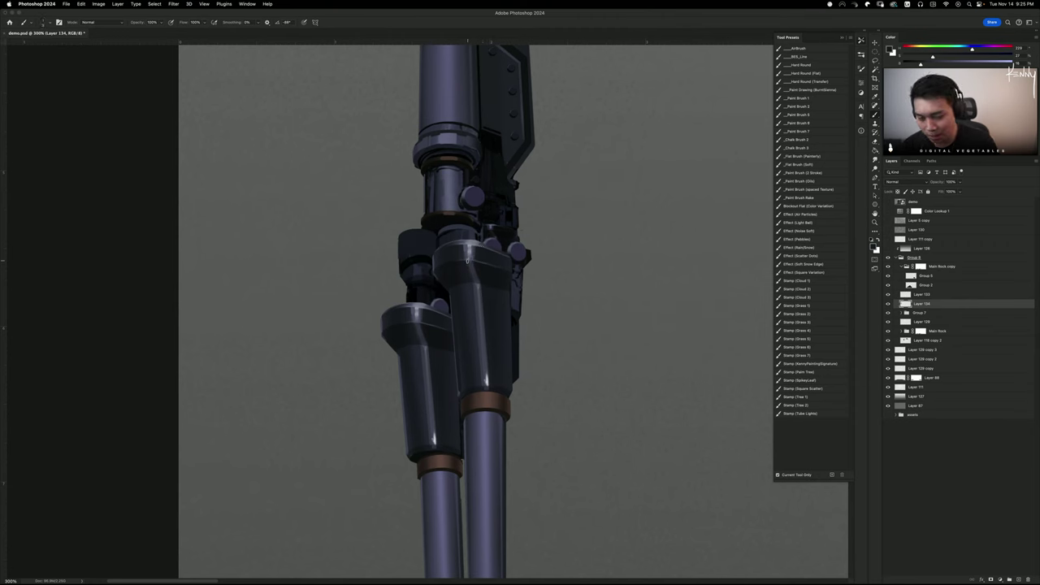
left_click(466, 270, "alt")
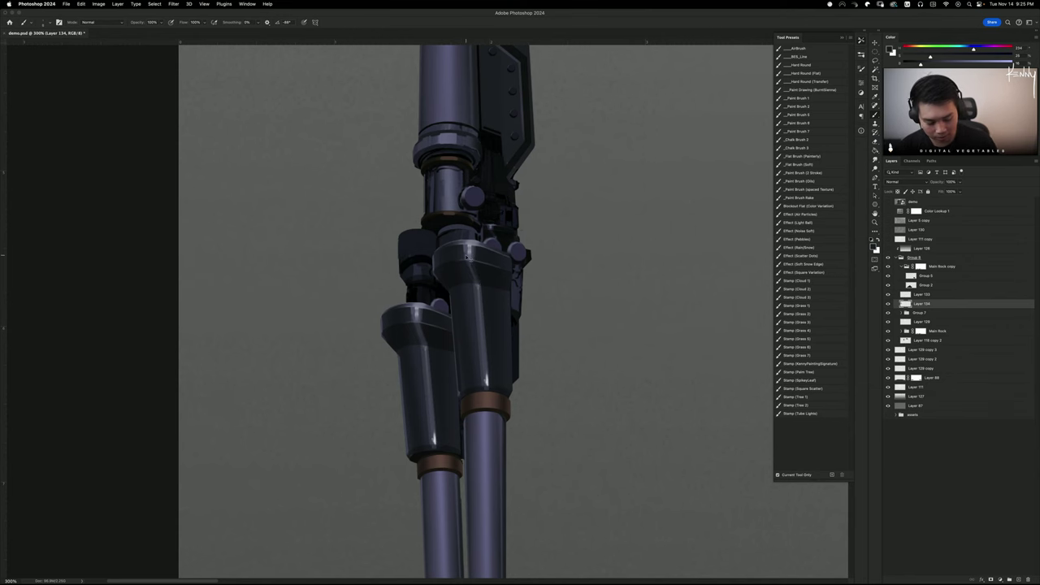
Review the mechanical structure against the full painting and at closer range
key("super+minus")
key("super+minus")
key("super+minus")
key("super+minus")
left_click_drag(533, 250, 275, 292)
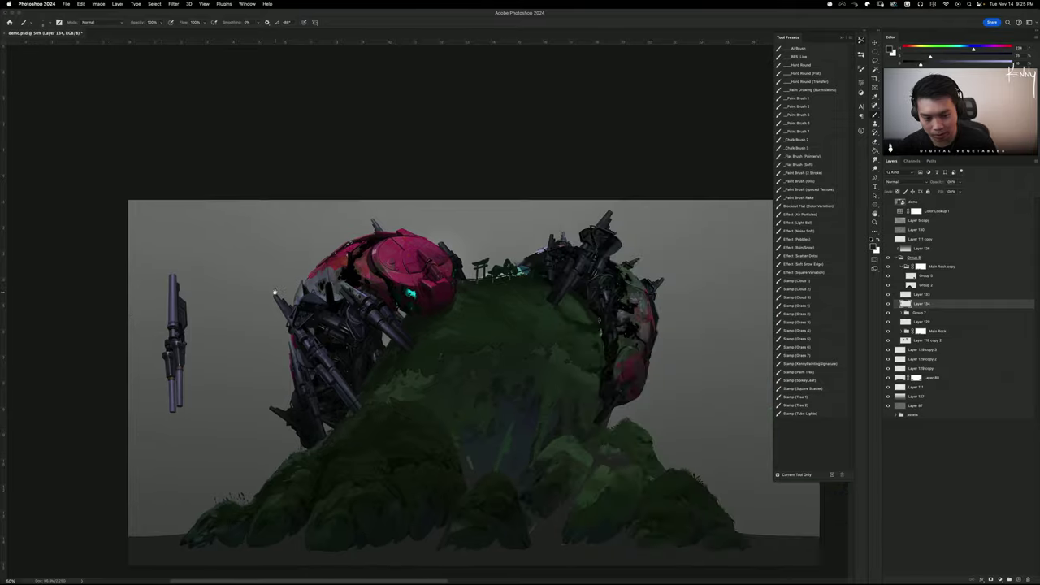
scroll(381, 328, "up", 5)
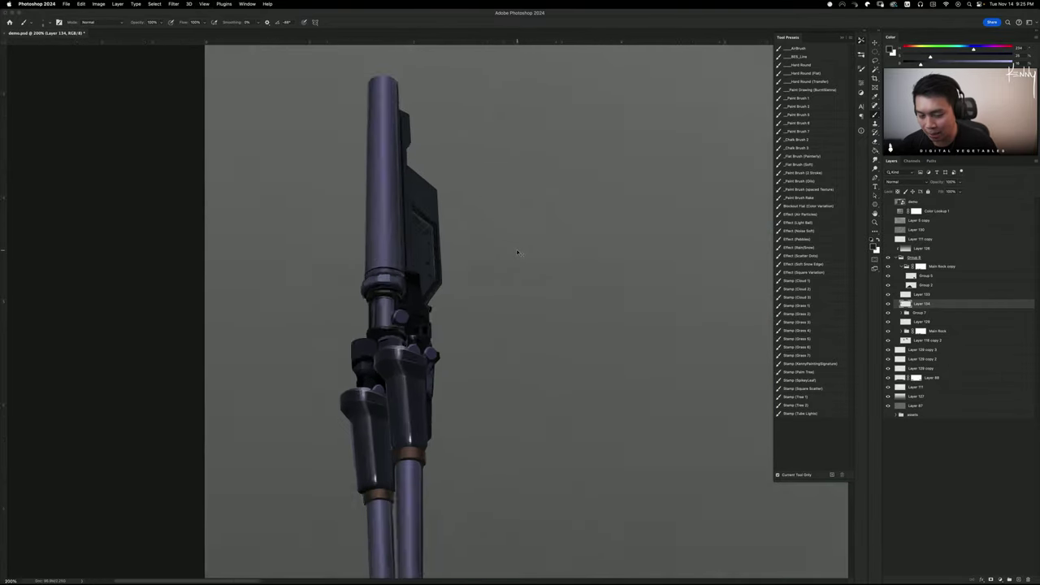
Paint a lighter edge along the outer side and lower end of the dark strip beside the longer sleeve using a sampled purplish sleeve color
scroll(518, 253, "up", 2)
left_click_drag(546, 282, 604, 320)
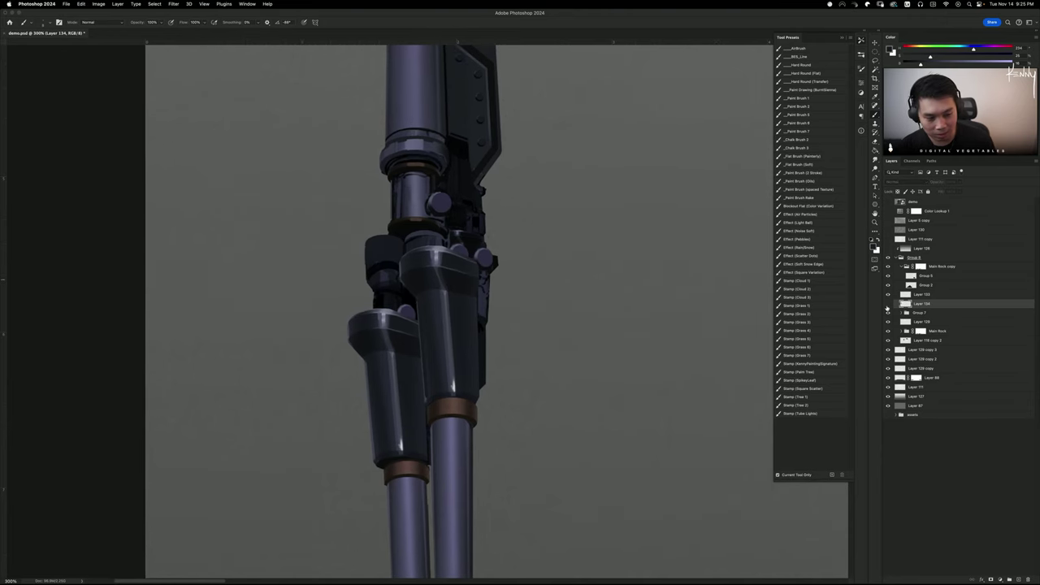
left_click(888, 305)
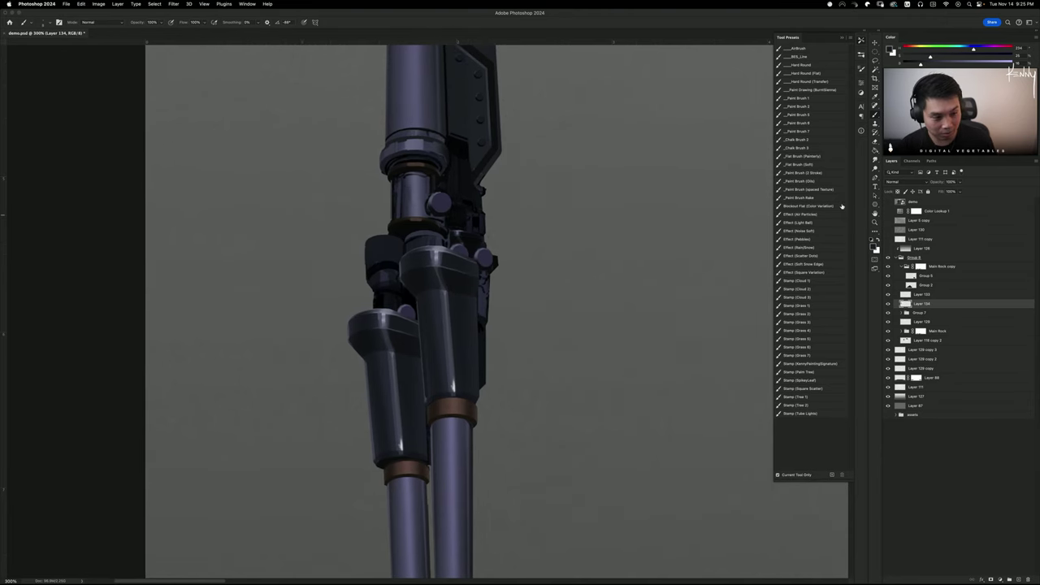
left_click(451, 258, "alt")
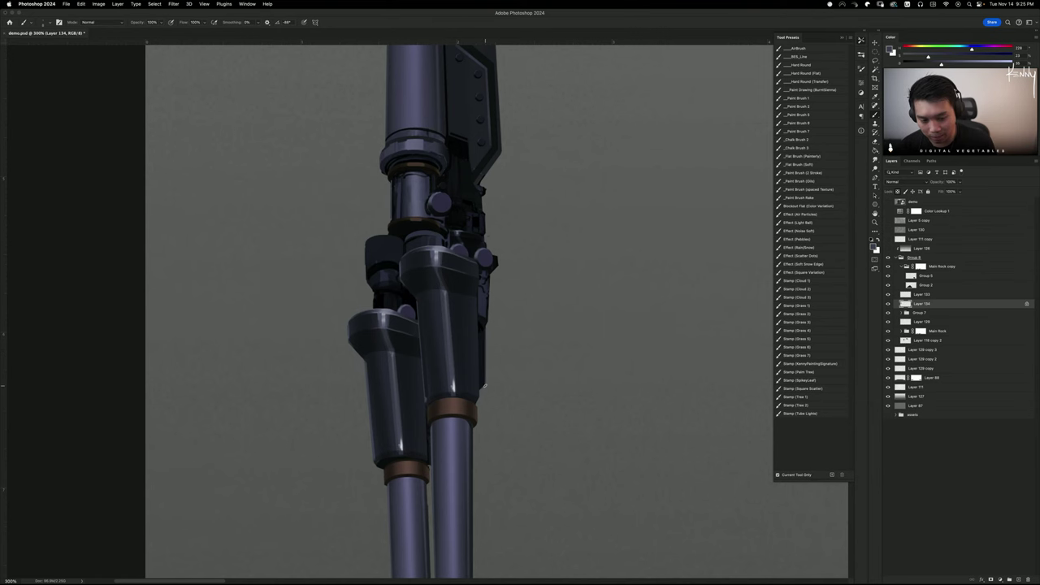
left_click_drag(482, 332, 483, 397)
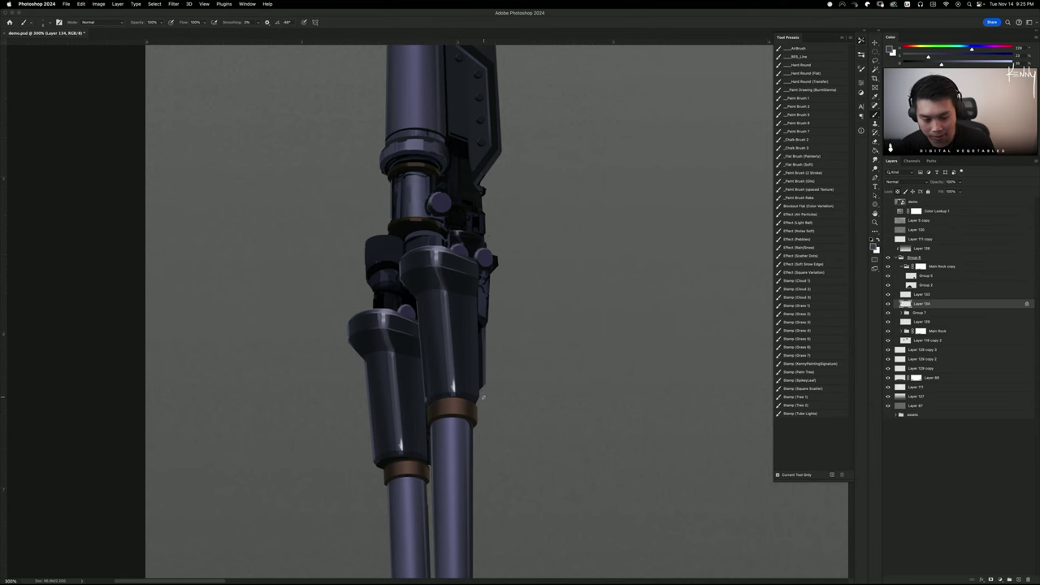
key("super+minus")
key("super+minus")
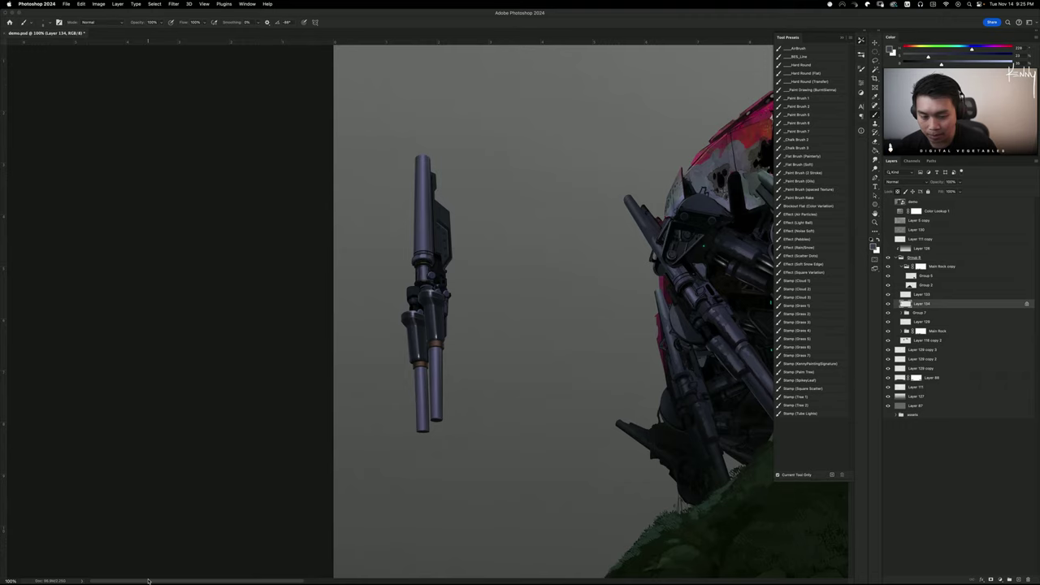
key("super+plus")
key("super+equal")
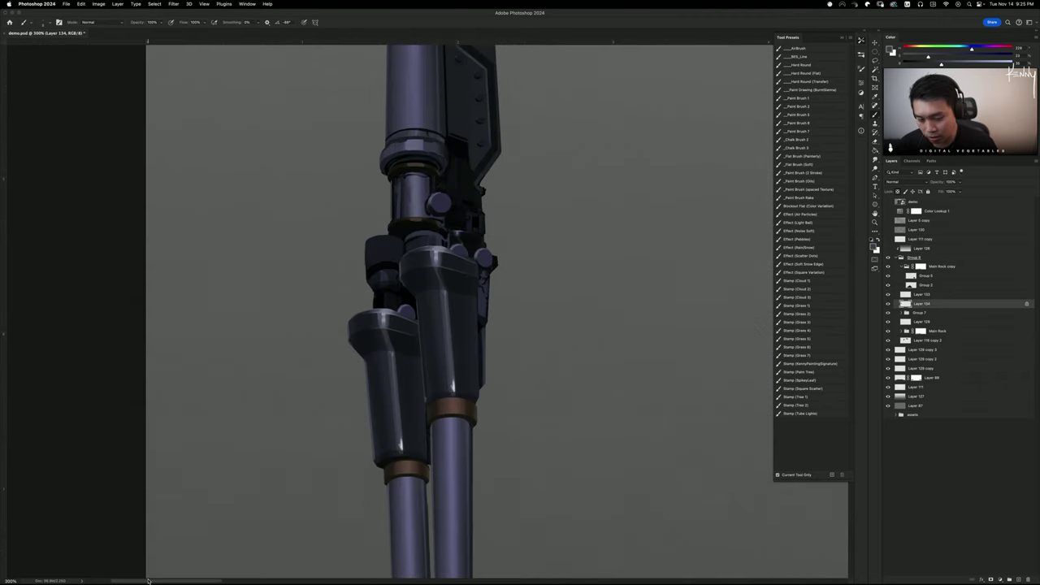
Select a thin elliptical crescent along the upper rim of the dark connector above the shorter sleeve and paint it with sampled brown
key("m")
left_click_drag(375, 235, 402, 245)
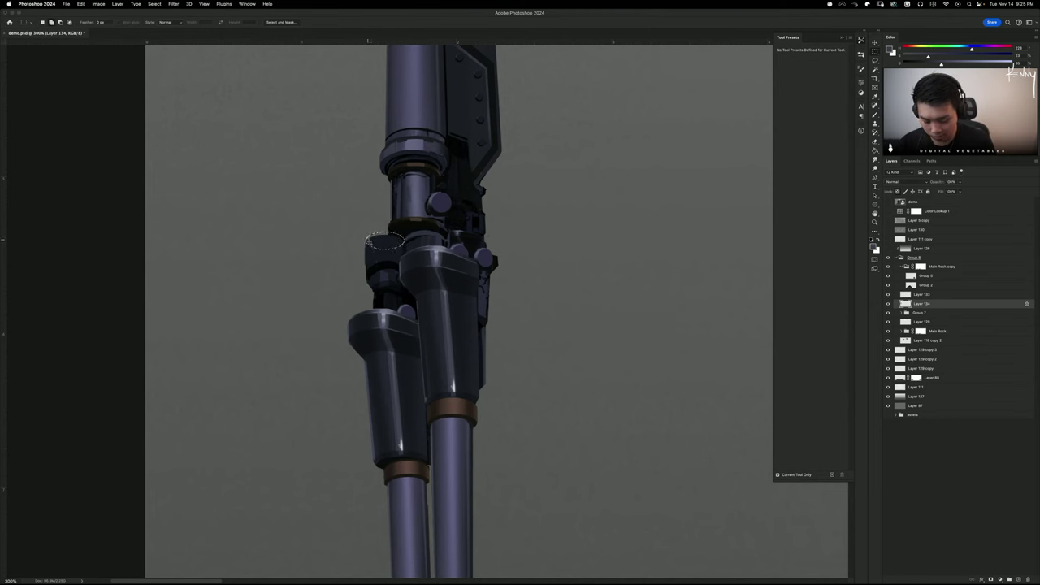
left_click_drag(387, 247, 403, 254)
key("b")
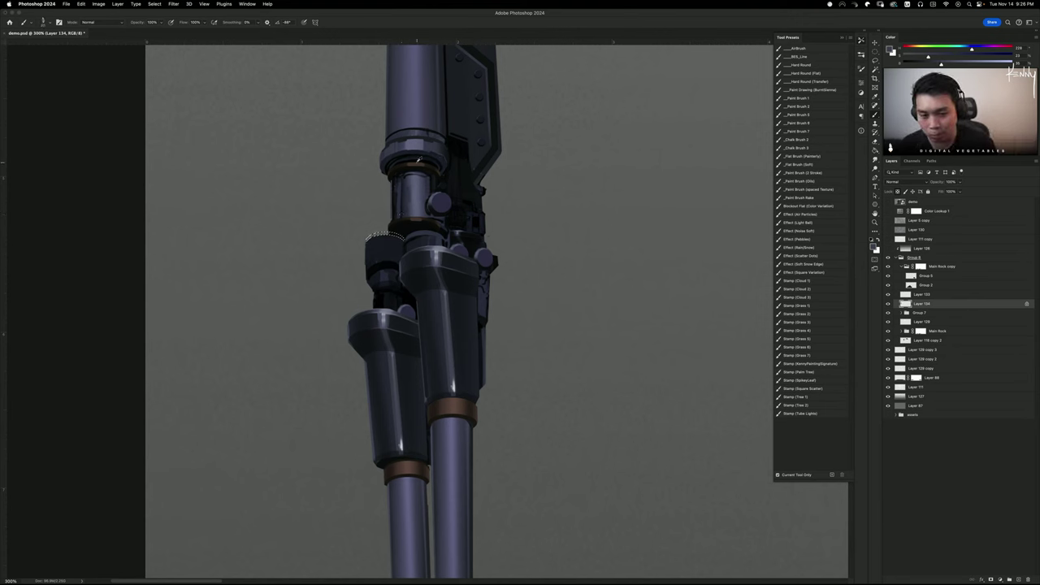
left_click(417, 161, "alt")
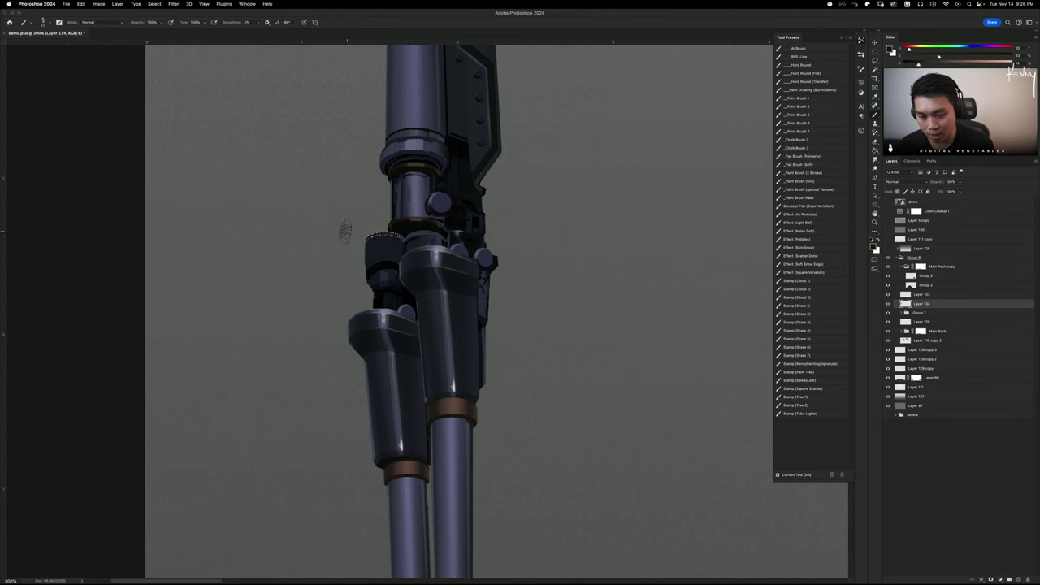
left_click(416, 220)
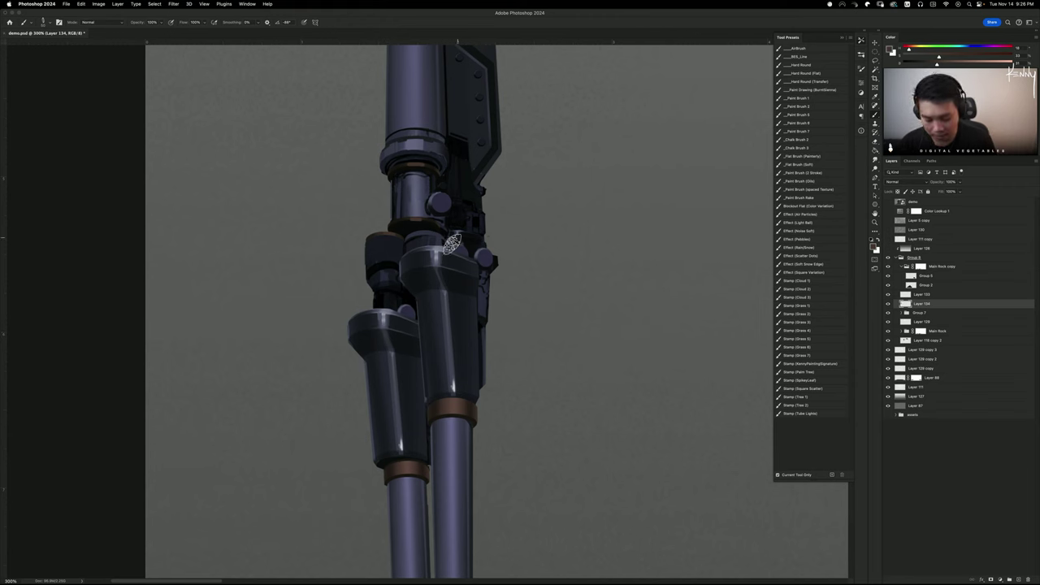
Make a thin crescent selection with the Elliptical Marquee between the narrow cylinder's lower brown ring and the longer sleeve's joint
key("m")
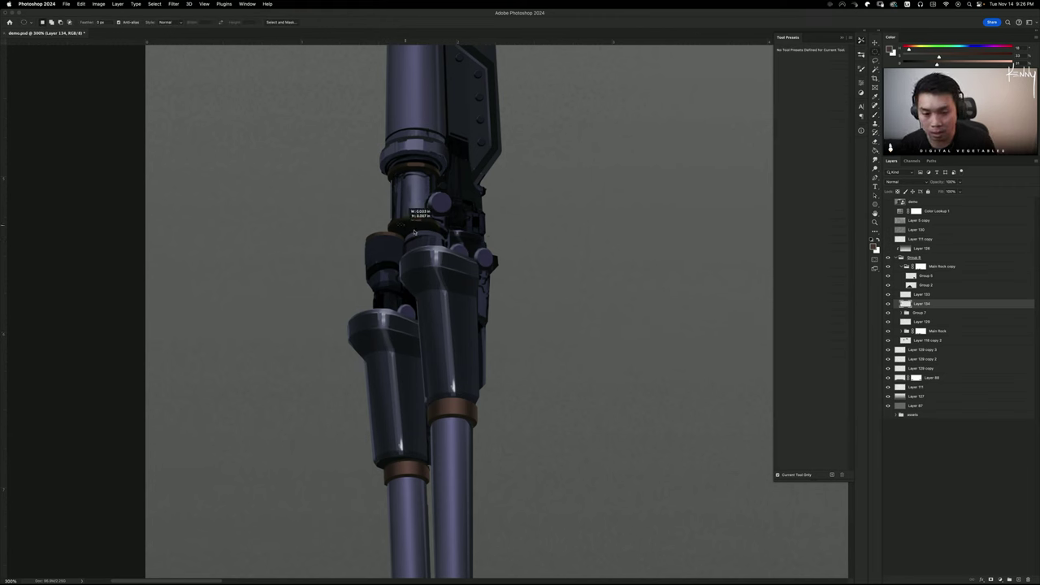
left_click_drag(414, 233, 435, 235)
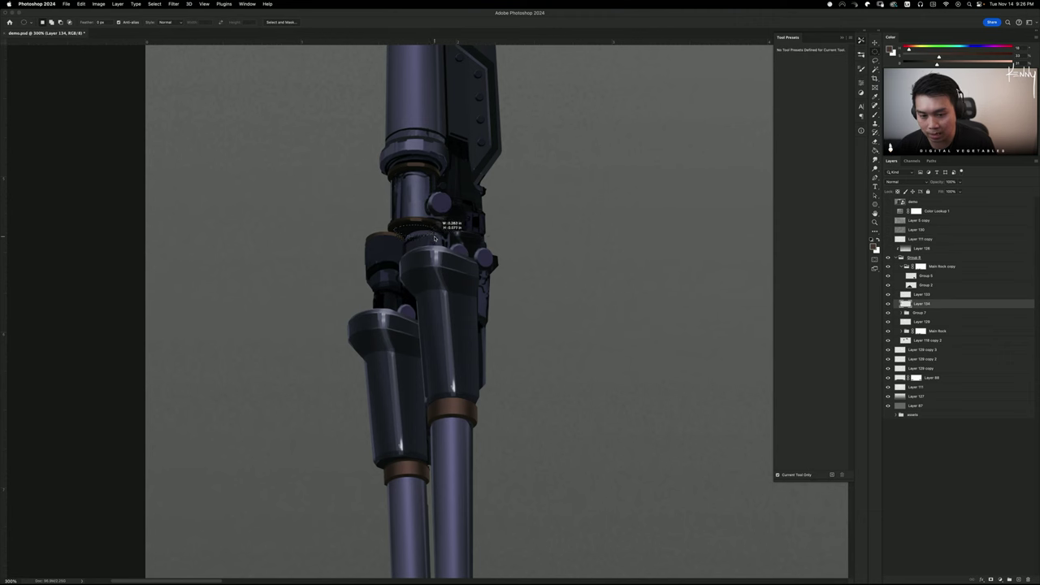
left_click_drag(434, 235, 434, 240)
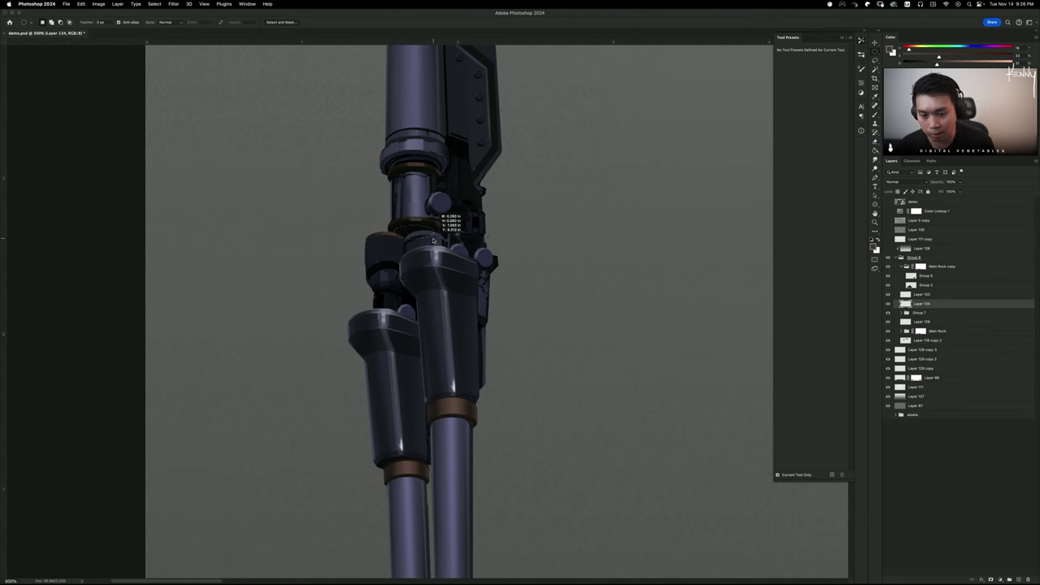
left_click_drag(434, 240, 437, 240)
left_click_drag(437, 239, 434, 239)
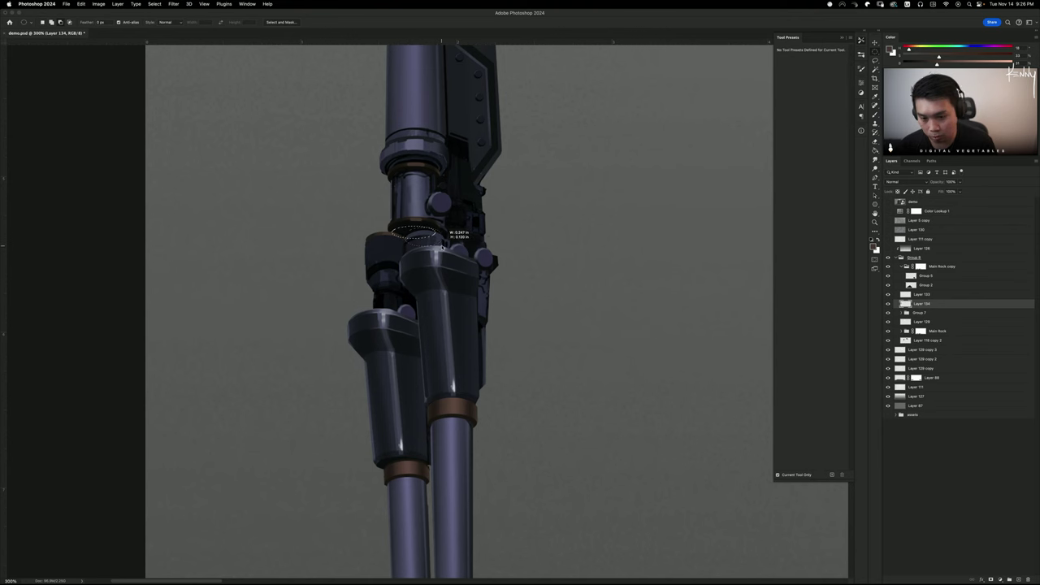
left_click_drag(410, 233, 444, 251)
left_click_drag(445, 250, 445, 251)
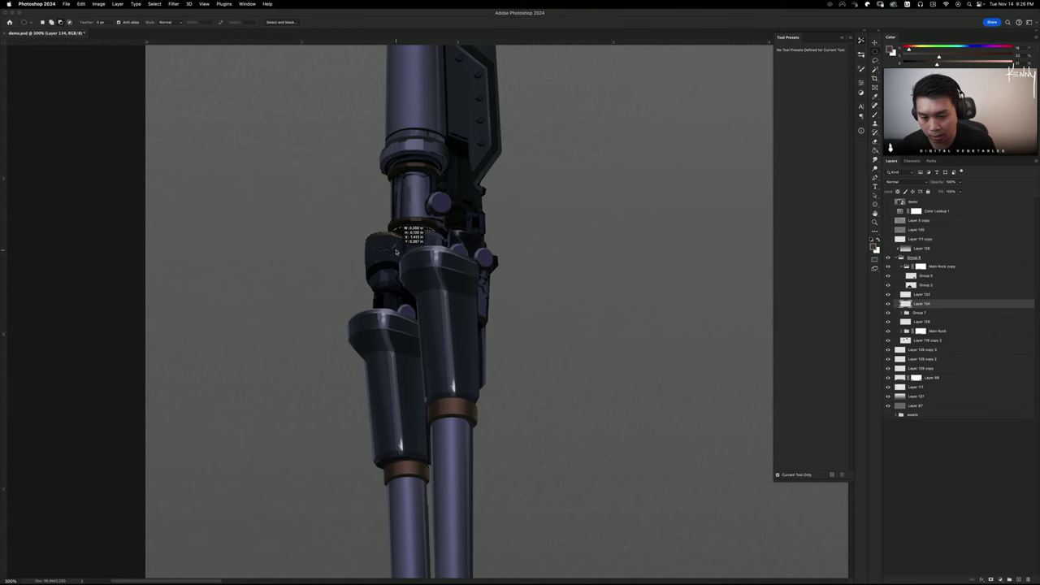
left_click_drag(400, 253, 404, 252)
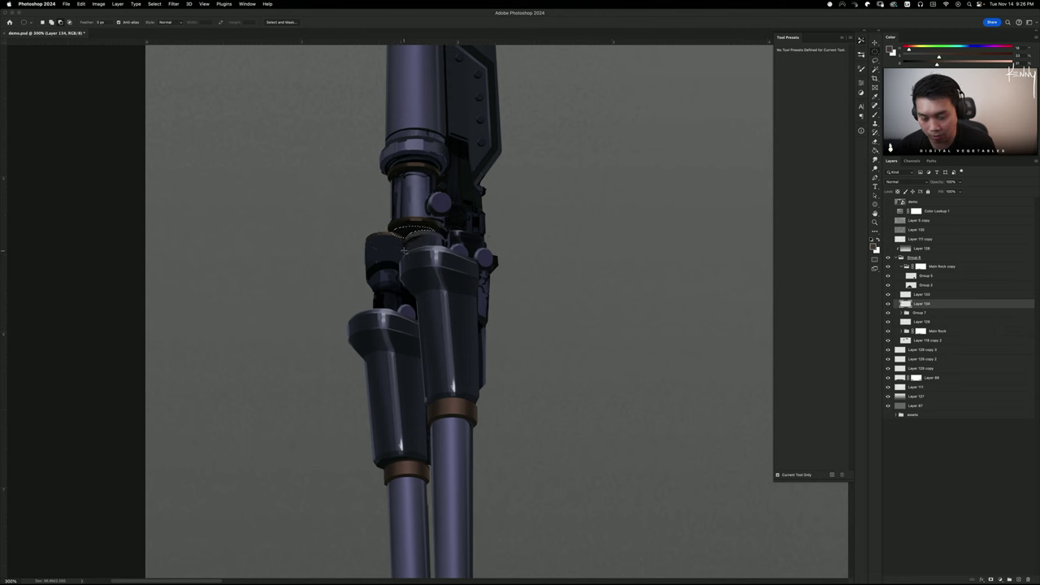
Reduce the crescent selection to a short segment with the Lasso and paint it with brown tones sampled from the nearby ring
key("b")
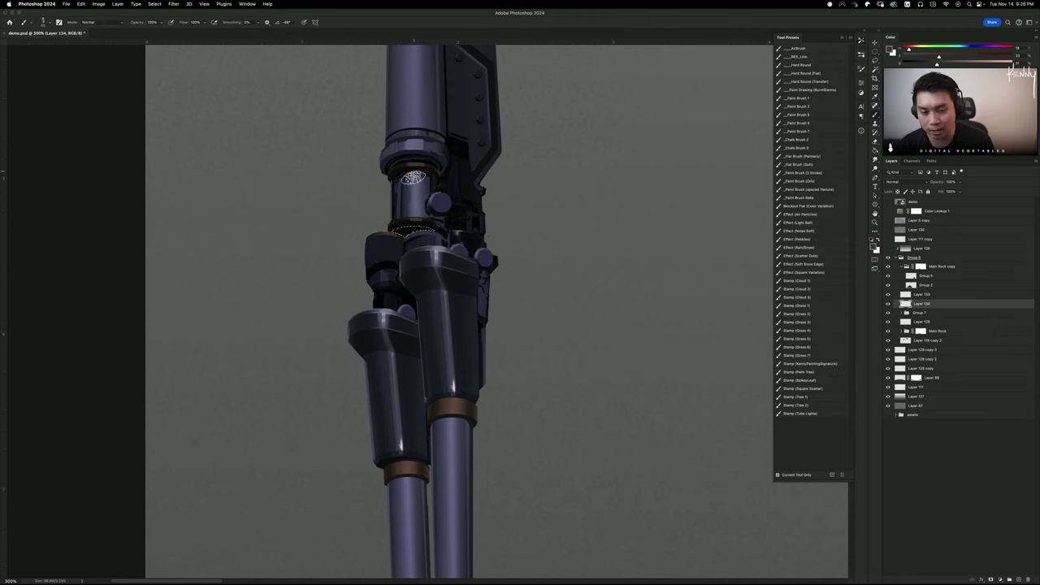
key("l")
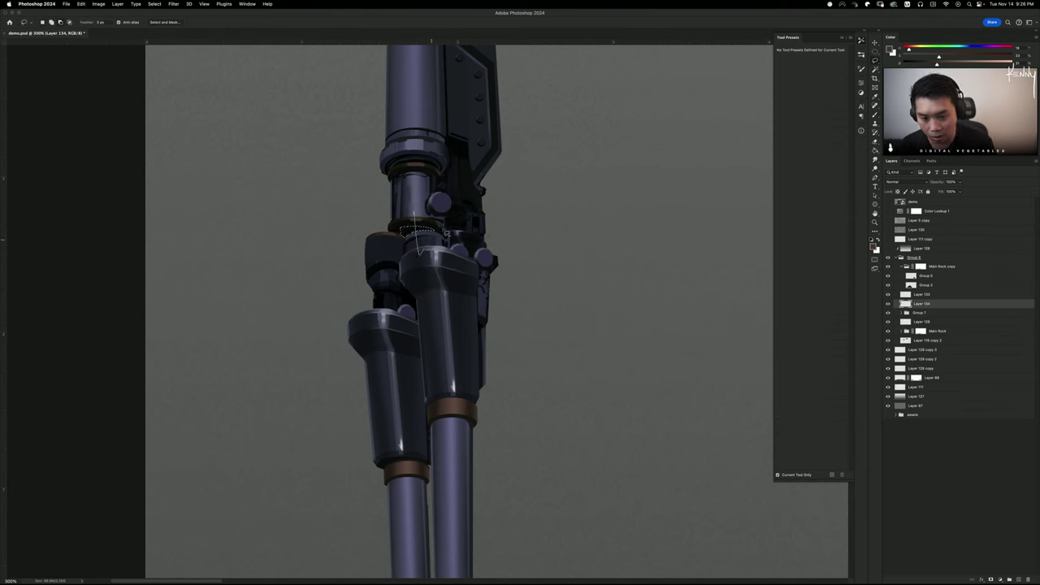
left_click_drag(445, 236, 426, 189)
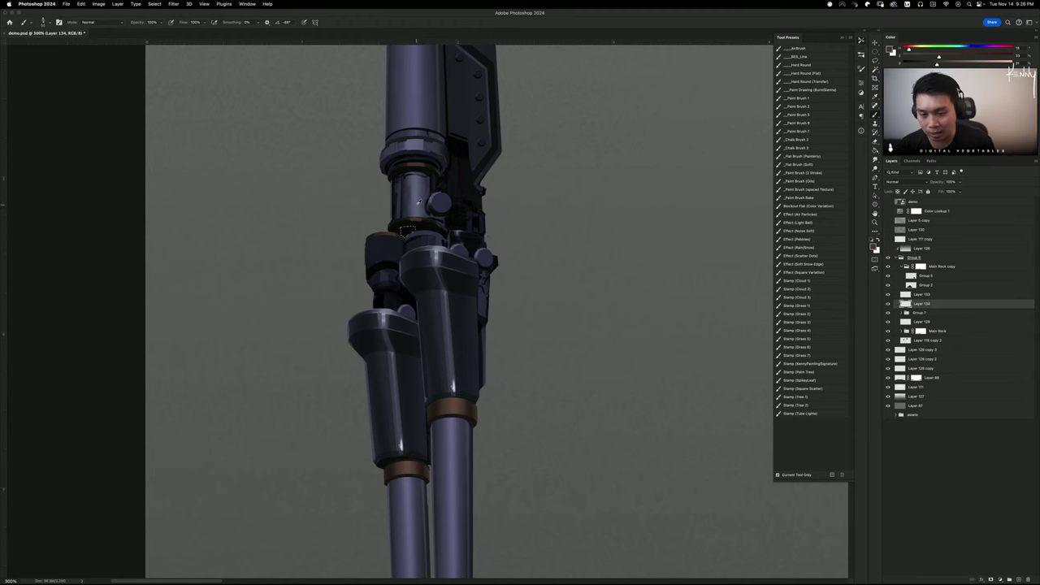
key("b")
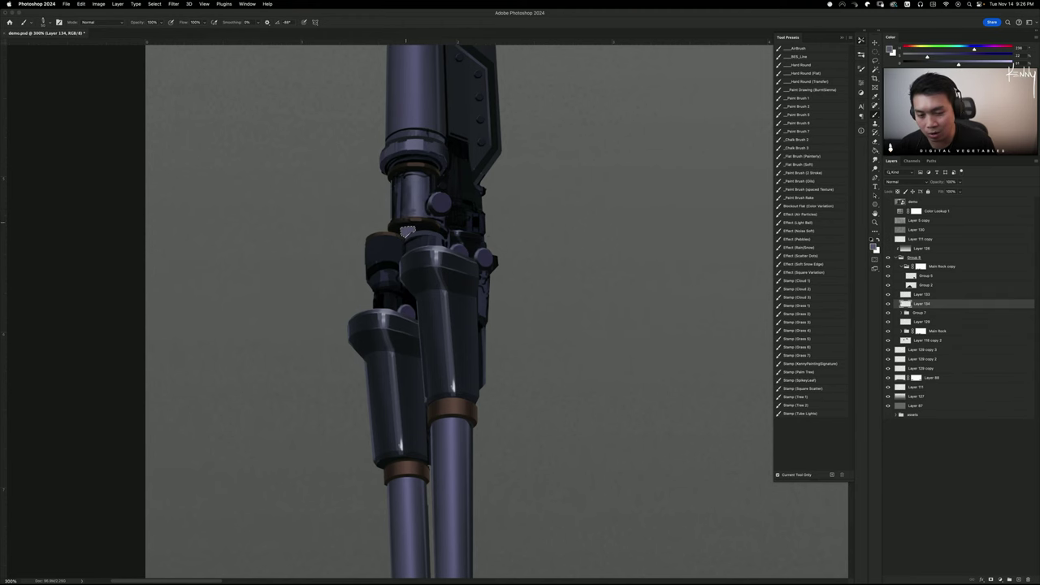
key("super+z")
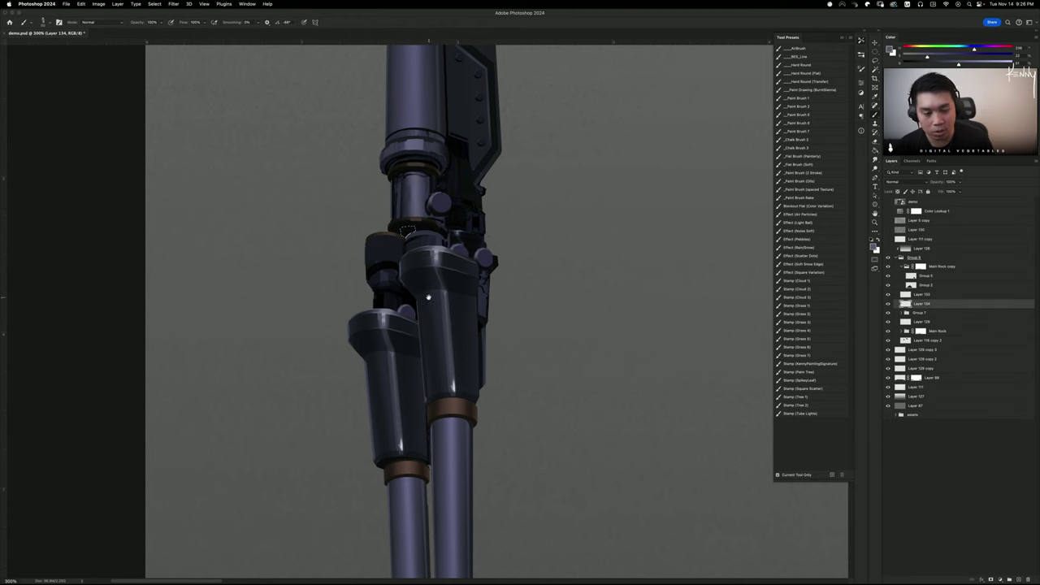
left_click_drag(427, 297, 398, 385)
left_click(402, 311, "alt")
left_click_drag(401, 311, 408, 314)
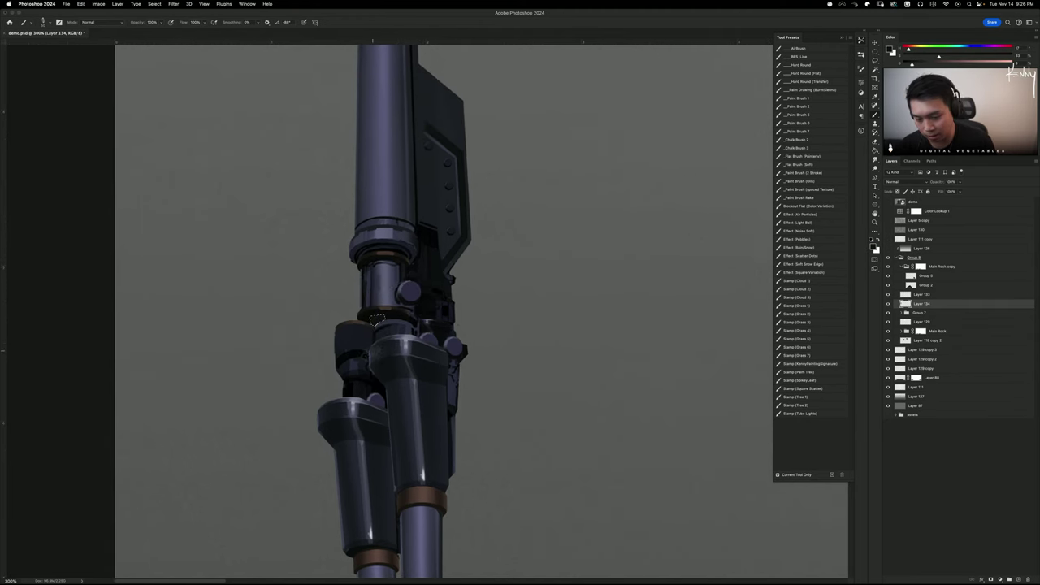
left_click(387, 302, "alt")
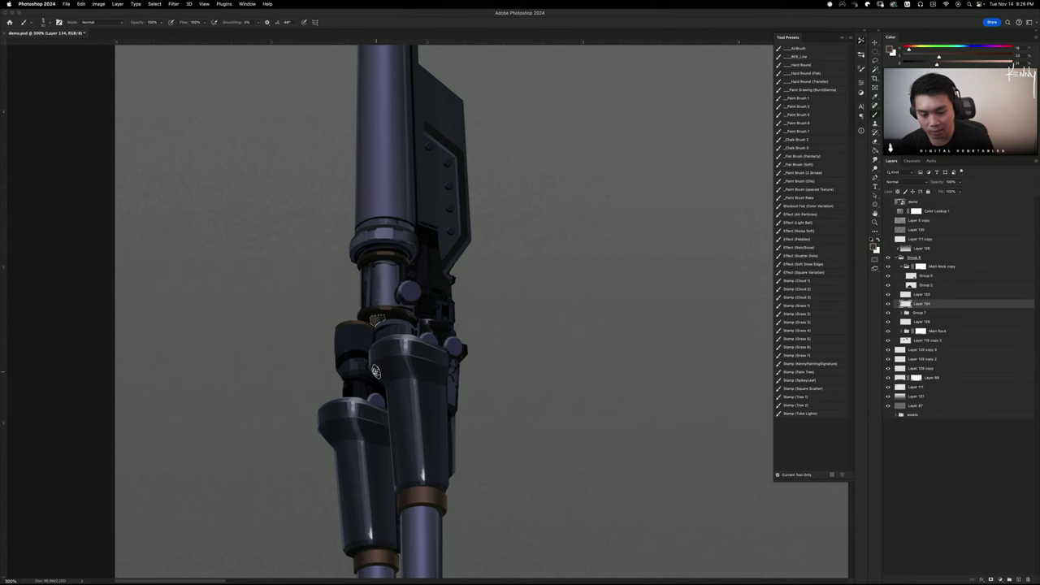
Try to brighten the selected segment with the Dodge tool set to Highlights, and undo the strokes
key("super+minus")
key("super+minus")
key("super+minus")
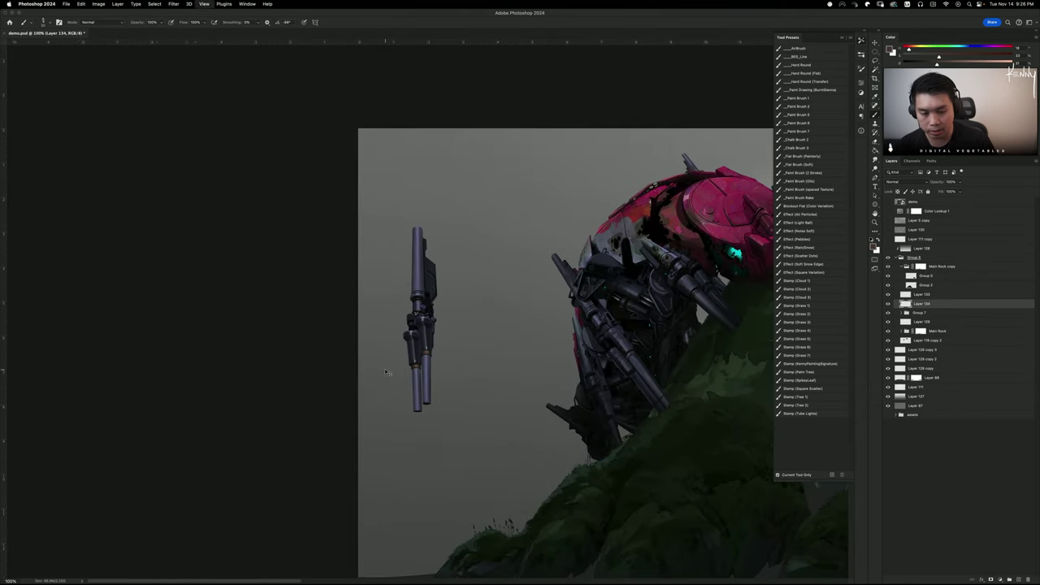
key("super+plus")
key("super+plus")
key("super+plus")
key("super+plus")
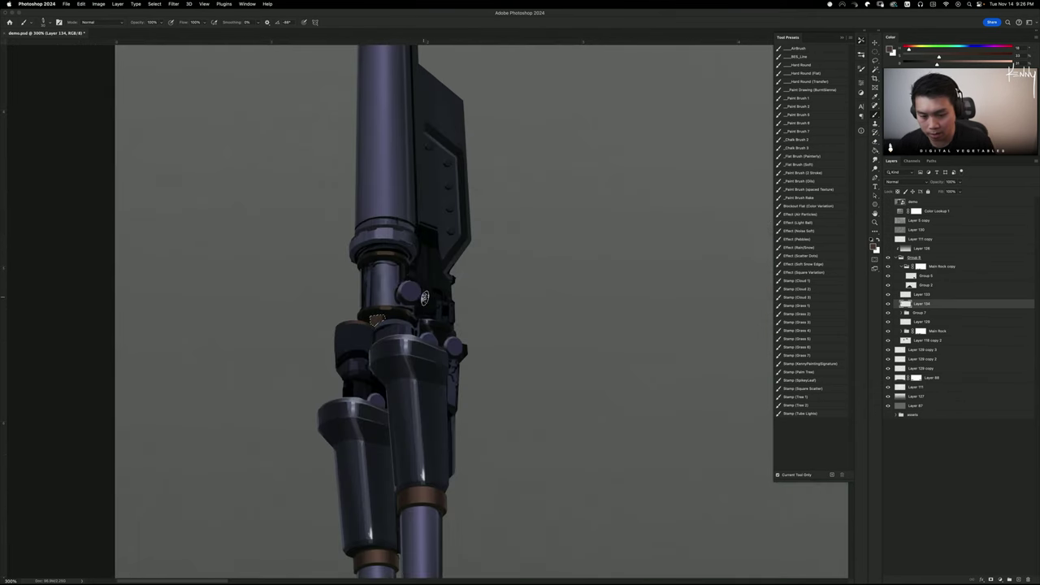
key("o")
left_click(377, 328)
key("super+z")
key("super+z")
key("super+z")
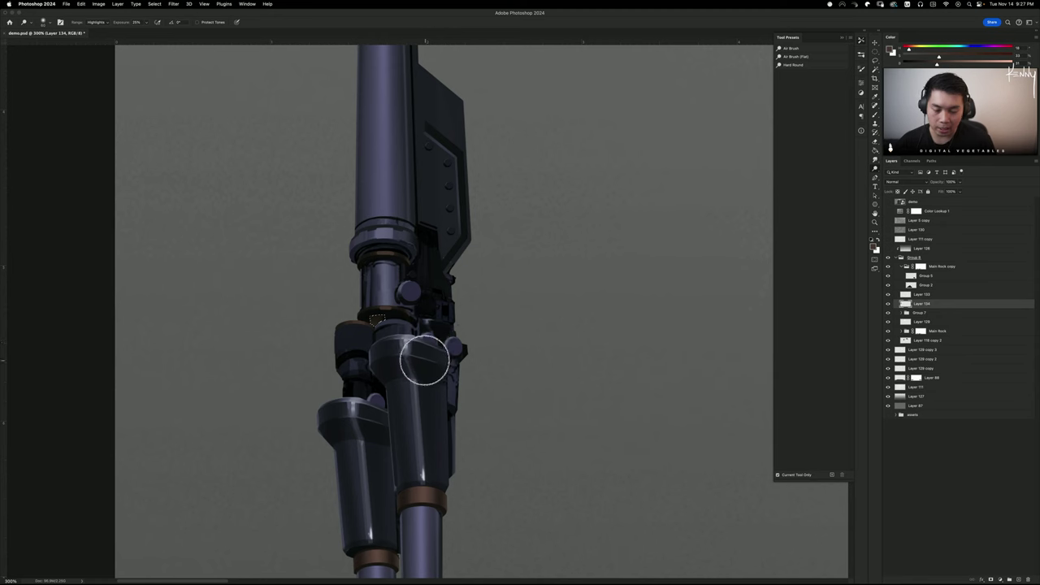
Set the Brush color to a fully saturated, full-brightness orange
key("b")
left_click(431, 256, "alt")
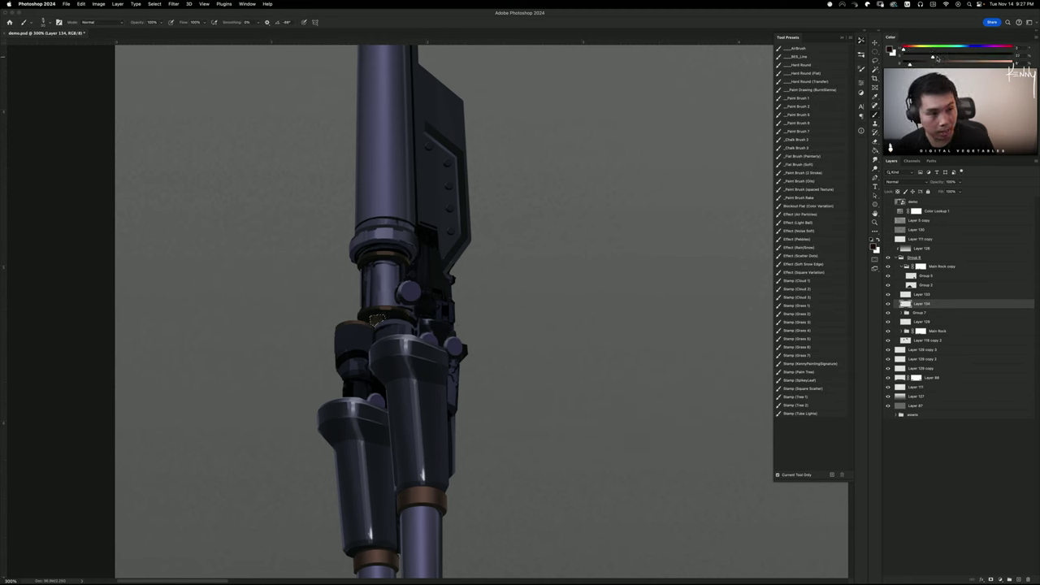
left_click_drag(935, 62, 1013, 63)
left_click_drag(905, 49, 911, 50)
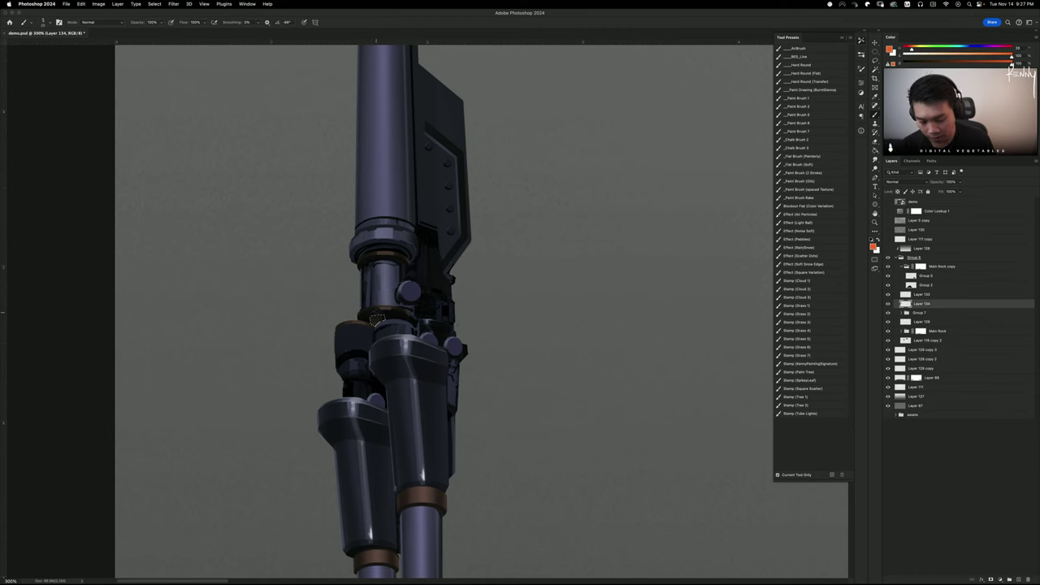
Shift the Brush color's hue to cyan, paint a small glowing light inside the selected segment, and deselect
left_click_drag(362, 290, 122, 300)
left_click_drag(777, 303, 341, 323)
left_click_drag(601, 316, 203, 332)
left_click_drag(602, 306, 777, 304)
left_click_drag(217, 349, 715, 320)
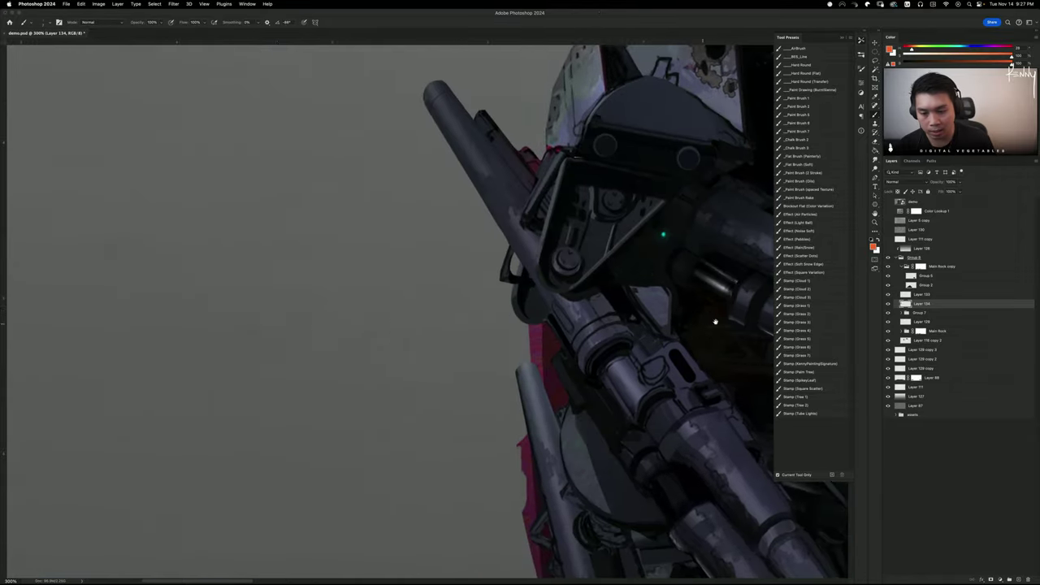
mouse_move(89, 357)
left_mouse_down()
mouse_move(363, 352)
mouse_move(246, 368)
left_mouse_up()
left_click_drag(912, 50, 956, 50)
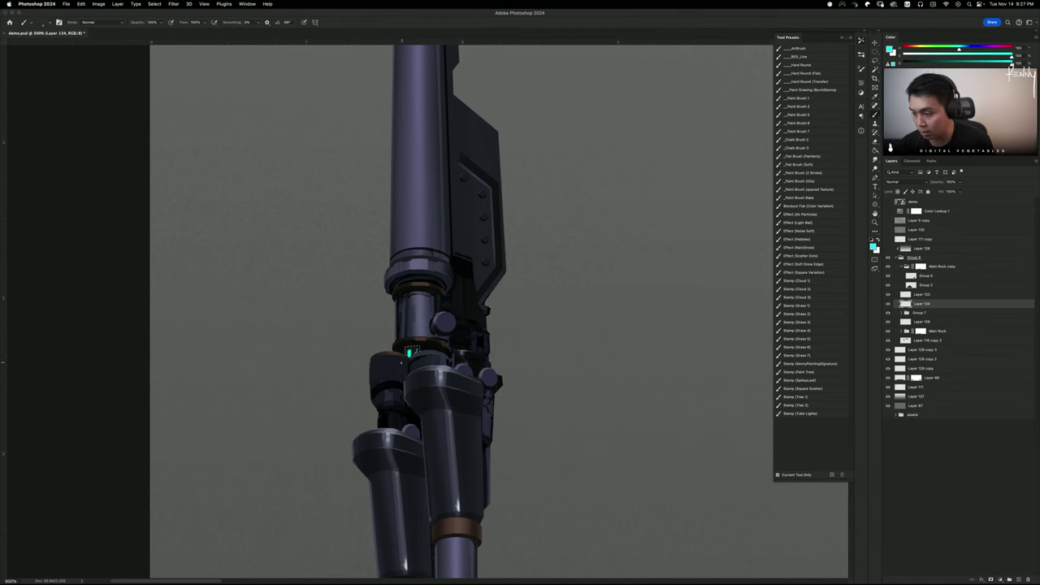
key("super+minus")
key("super+minus")
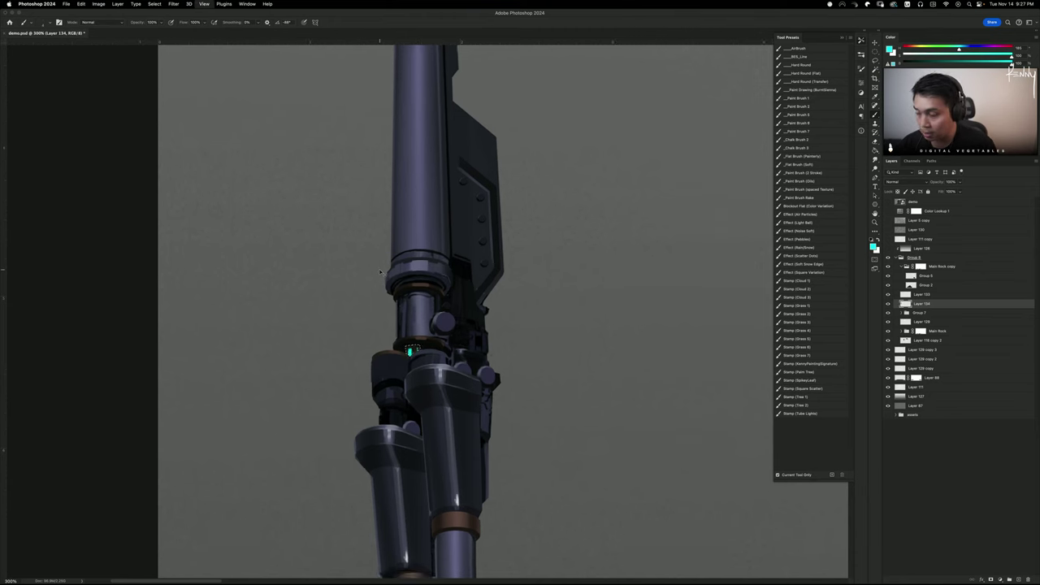
key("super+d")
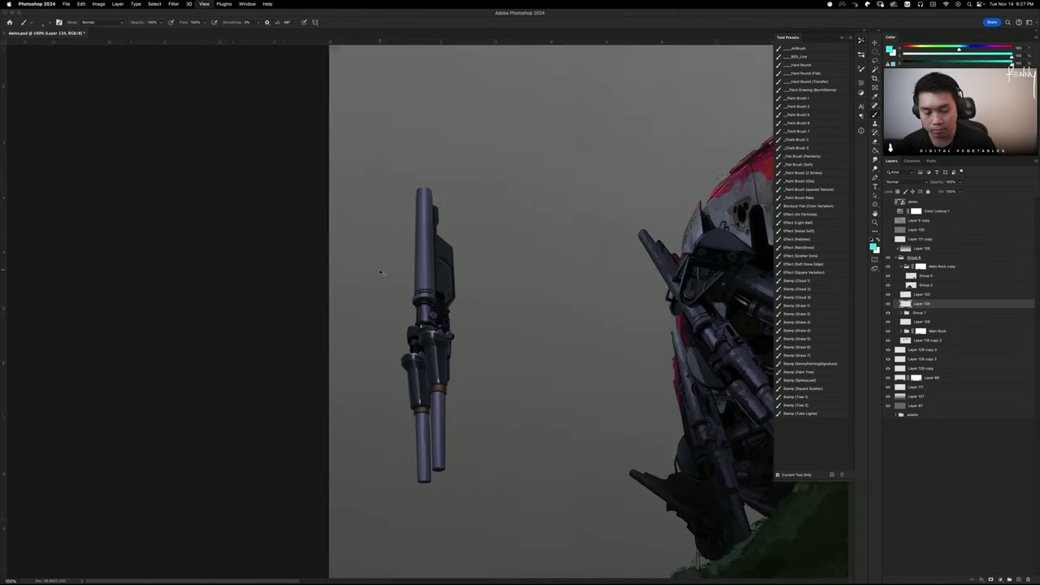
Select a thin curved band around the large cylinder's base just above its collar with the Elliptical Marquee and paint it near-black
key("super+plus")
key("super+plus")
mouse_move(356, 236)
left_mouse_down()
mouse_move(395, 339)
mouse_move(490, 376)
left_mouse_up()
key("m")
key("l")
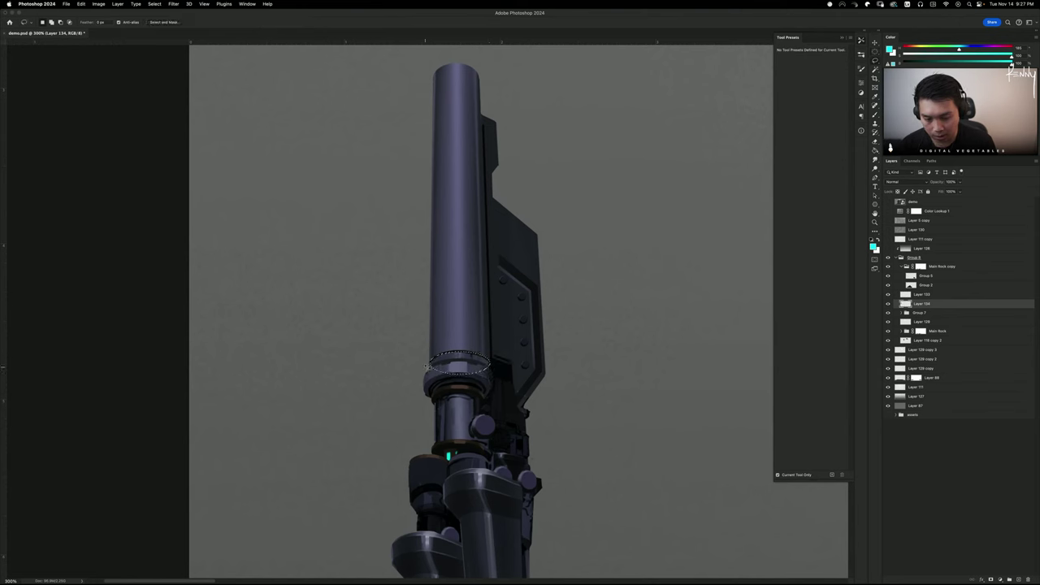
key("m")
left_click_drag(489, 376, 490, 386)
key("b")
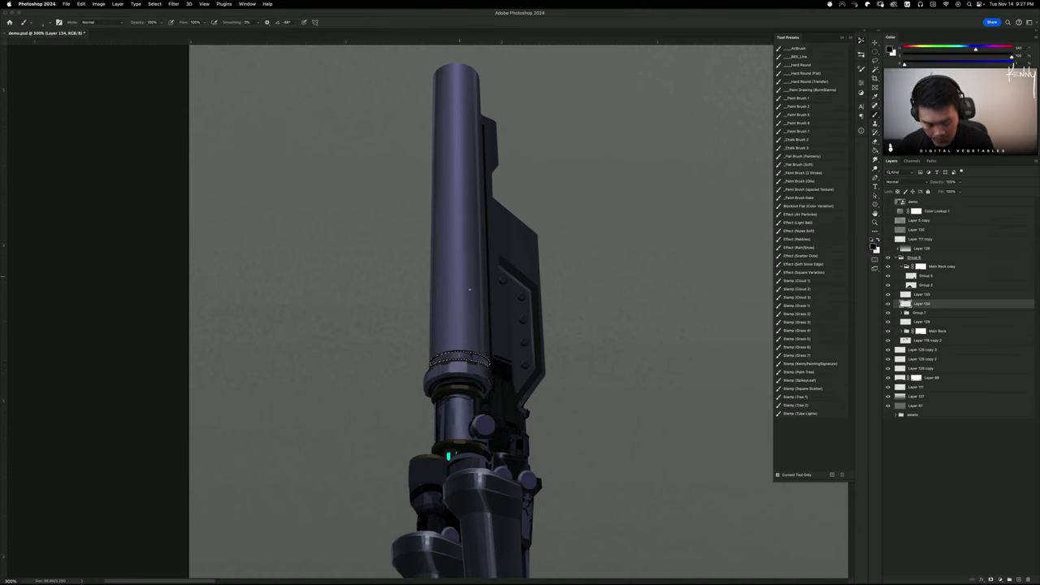
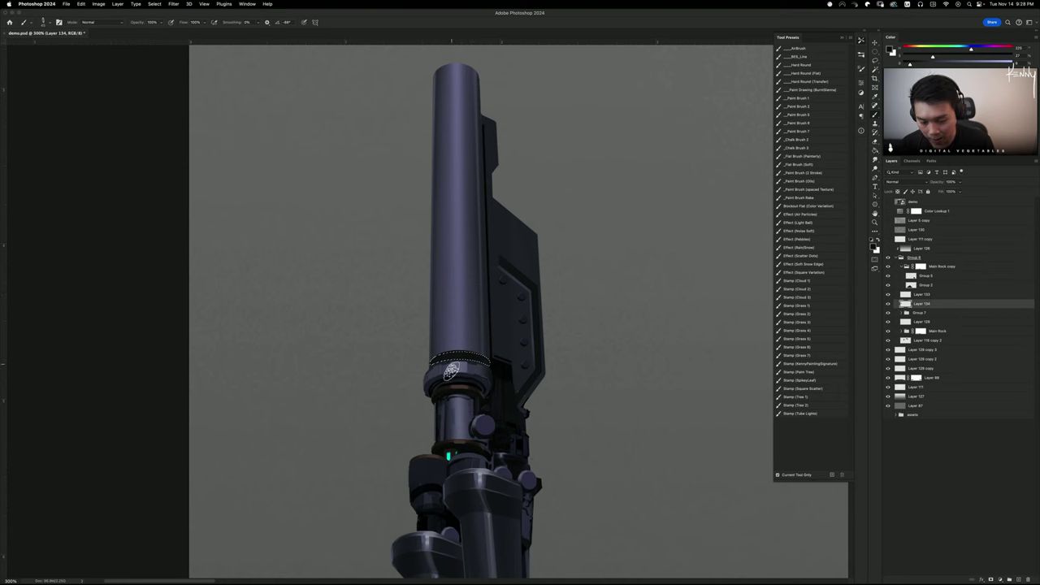
Clear the selection, outline an ellipse around the large cylinder's base with the Elliptical Marquee, and create a new layer
key("super+d")
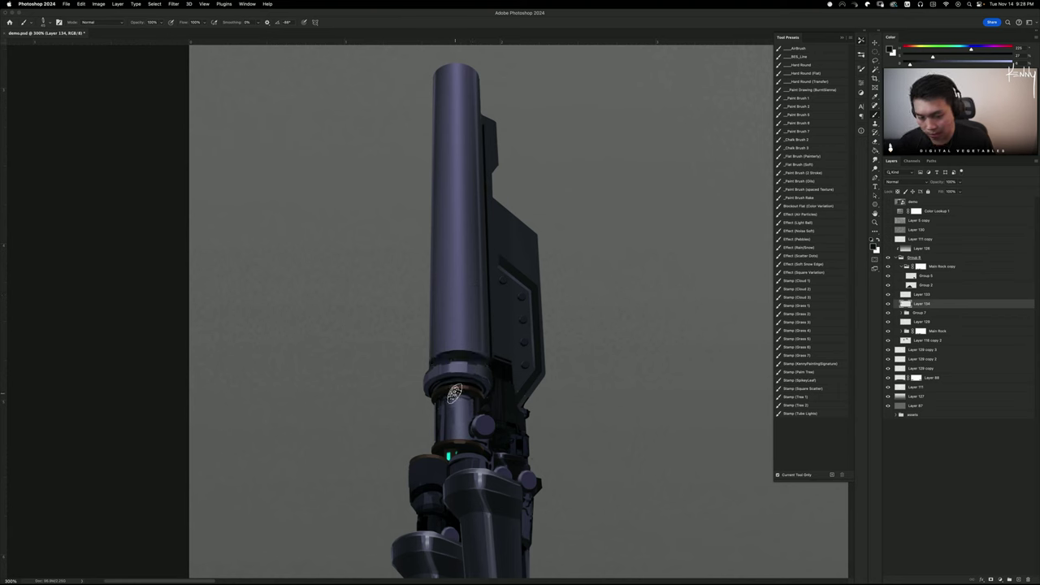
key("m")
left_click_drag(432, 342, 488, 370)
key("super+shift+n")
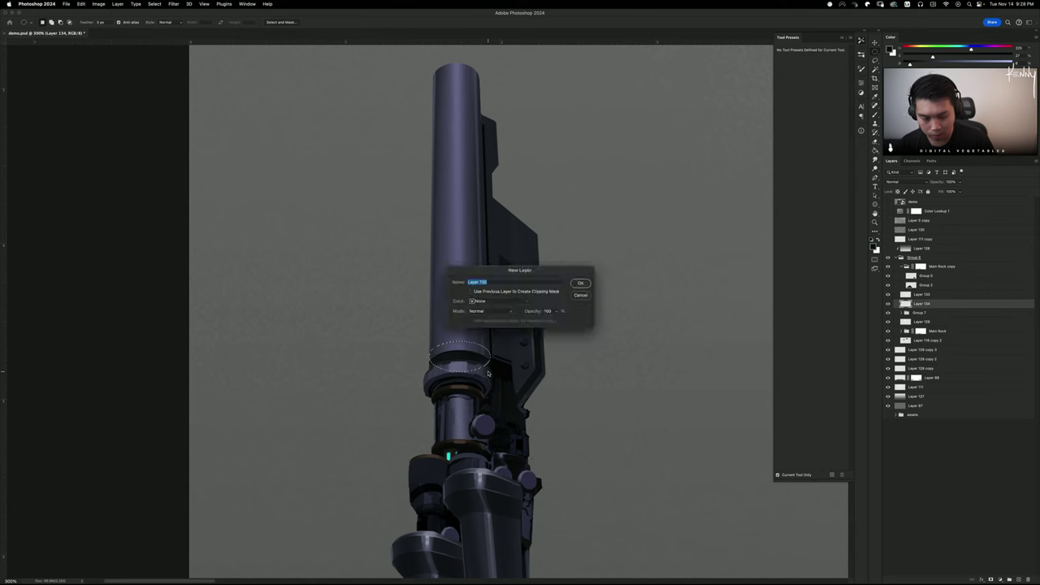
key("Return")
key("super+d")
key("l")
left_click_drag(460, 356, 452, 374)
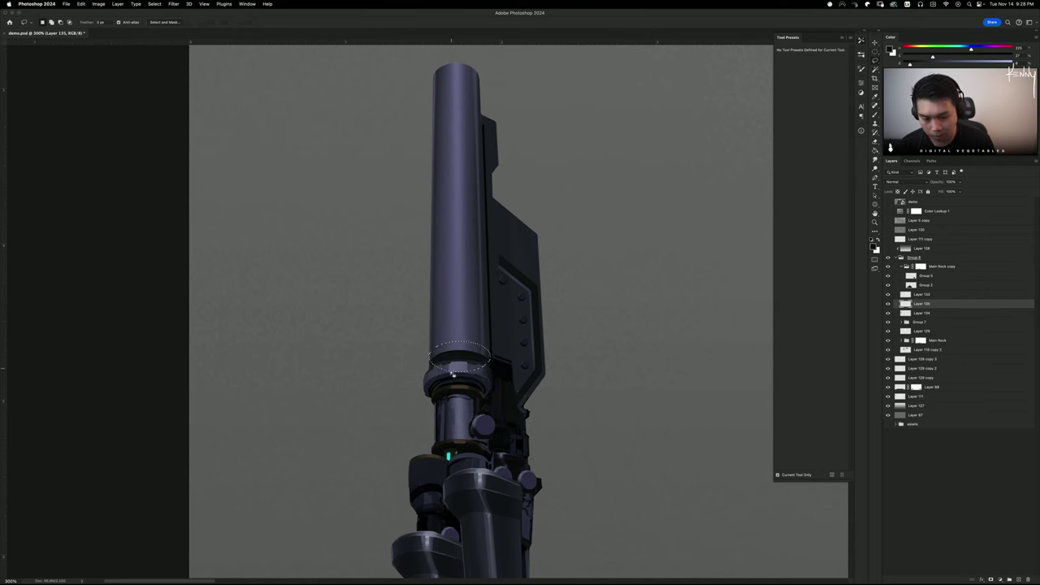
Try a 5 px centered stroke along the elliptical selection, and undo it
key("alt+s")
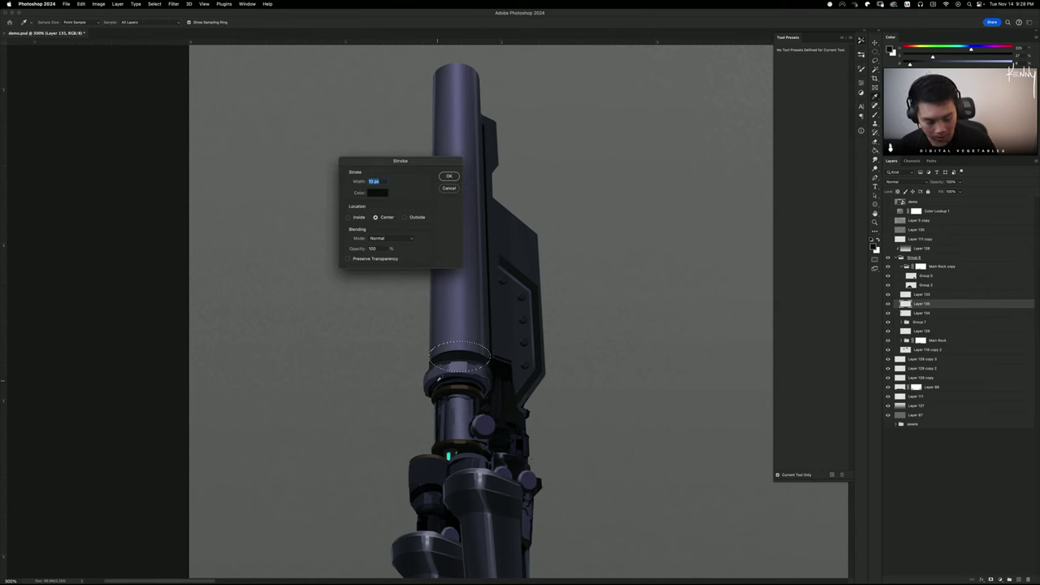
type("5")
key("Return")
key("super+d")
key("super+z")
key("super+z")
Stroke the elliptical selection with a 2 px centered near-black line as a seam around the cylinder's base, and deselect
key("alt+s")
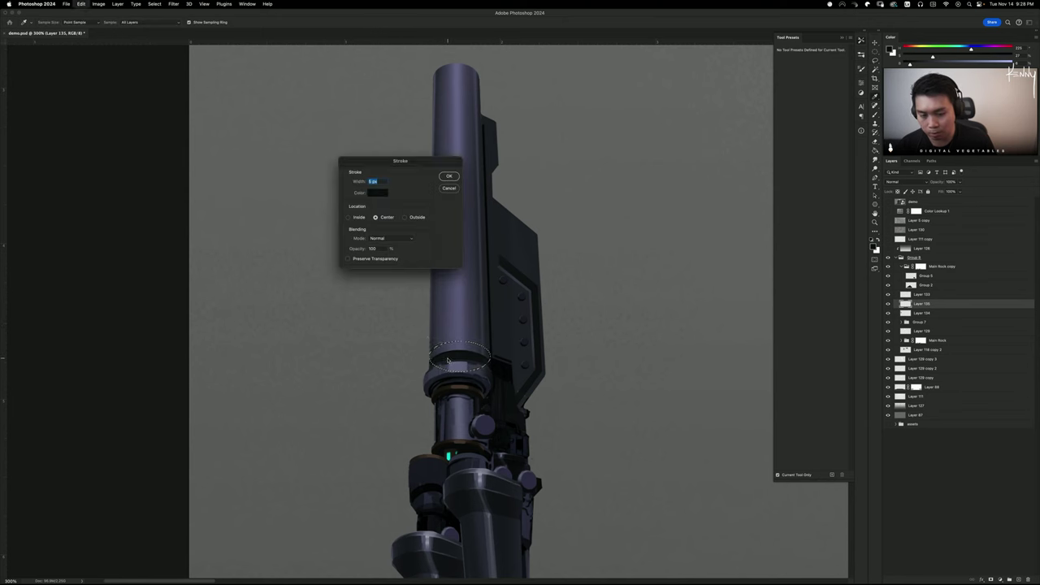
type("2")
key("Return")
key("super+d")
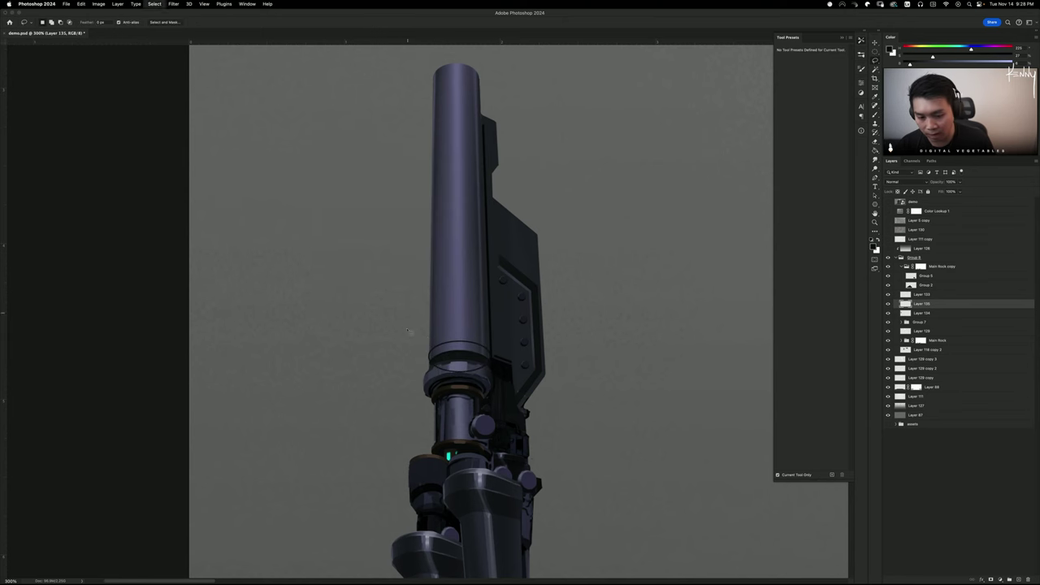
Trim the seam line beyond the cylinder's edge beside the side plate using the Lasso, and merge its layer down
key("e")
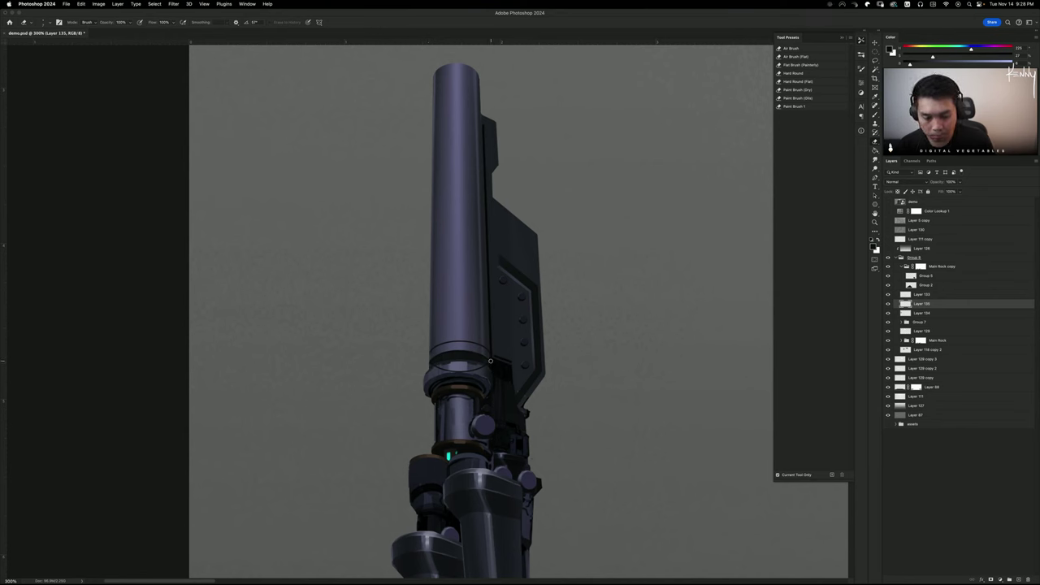
key("l")
mouse_move(494, 359)
left_mouse_down()
mouse_move(421, 361)
mouse_move(532, 376)
left_mouse_up()
key("super+d")
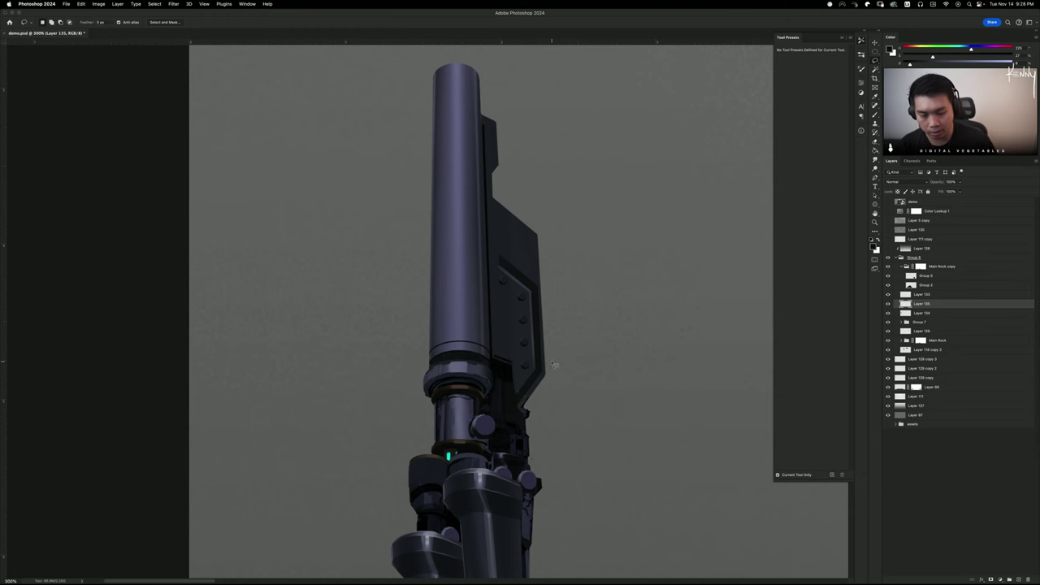
key("super+minus")
key("super+minus")
key("super+minus")
key("super+plus")
key("super+plus")
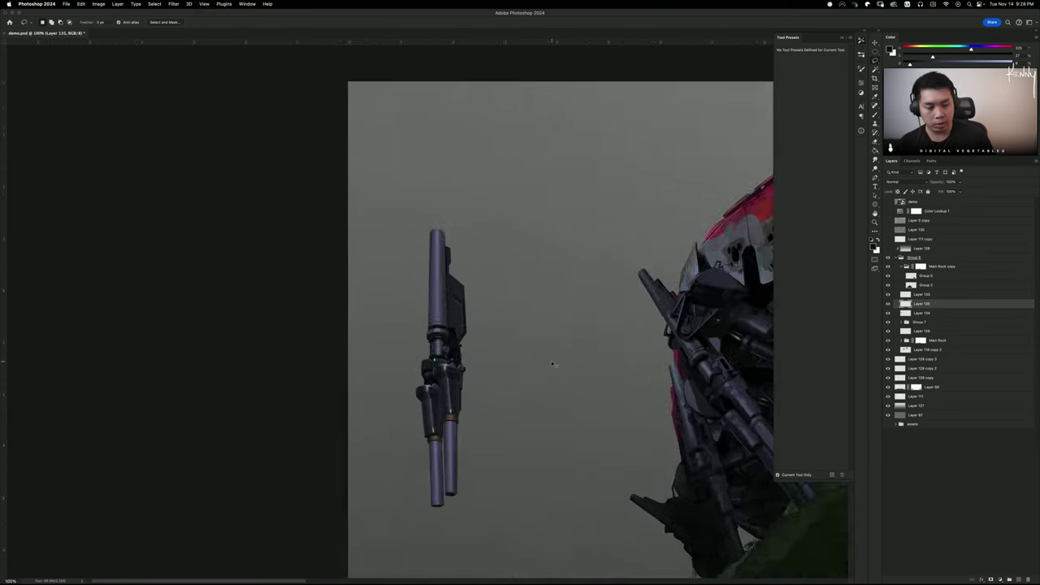
key("super+e")
Select a thin elliptical band across the small cylinder below the cyan light and paint it near-black
scroll(520, 269, "down", 5)
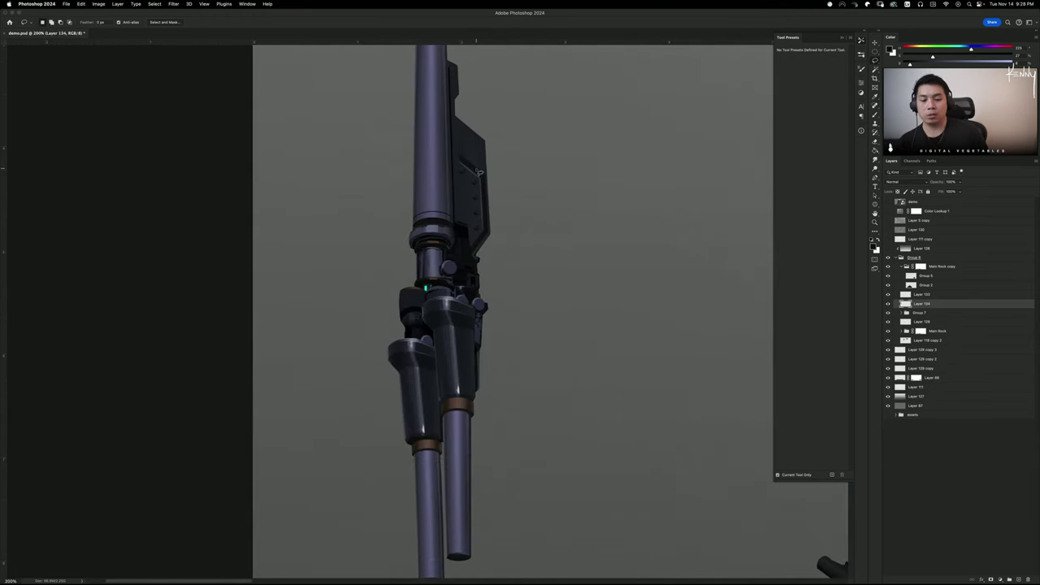
key("super+equal")
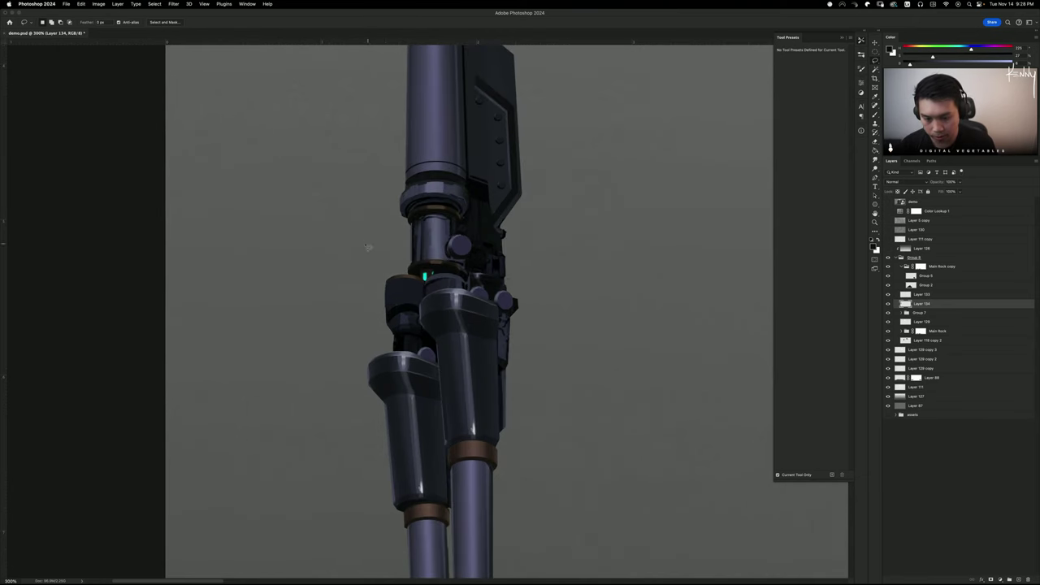
key("m")
left_click_drag(392, 308, 420, 316)
key("b")
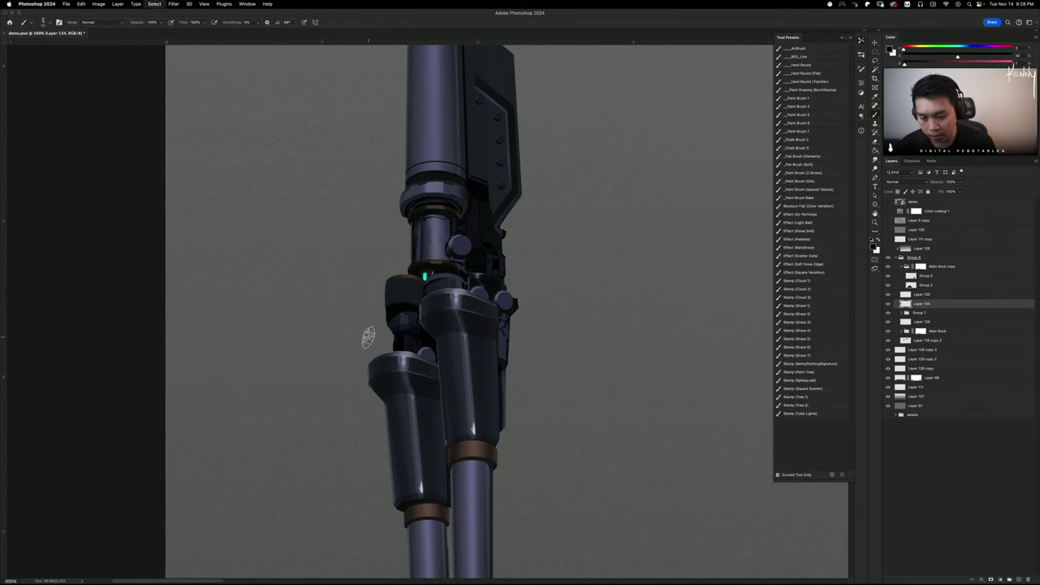
key("m")
left_click_drag(411, 313, 419, 324)
key("b")
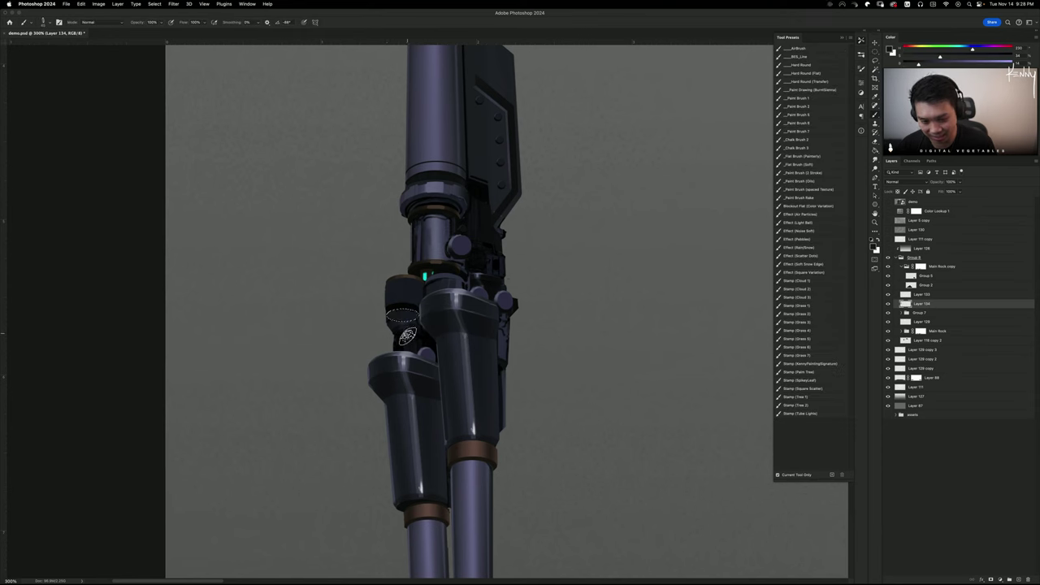
Lasso the area just outside the small cylinder's outer edge to clean up its silhouette, and deselect
key("m")
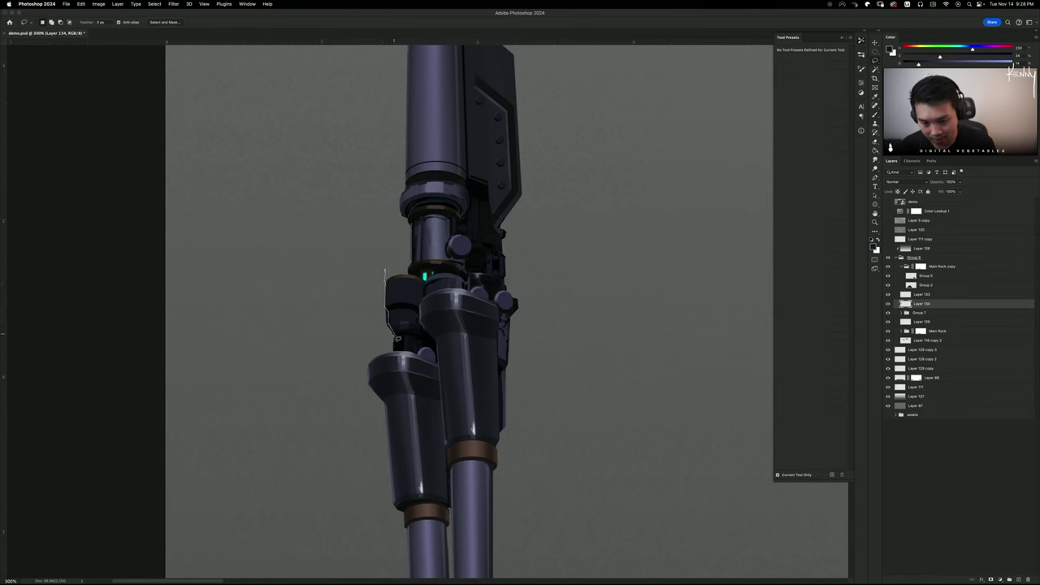
left_click_drag(394, 351, 356, 302)
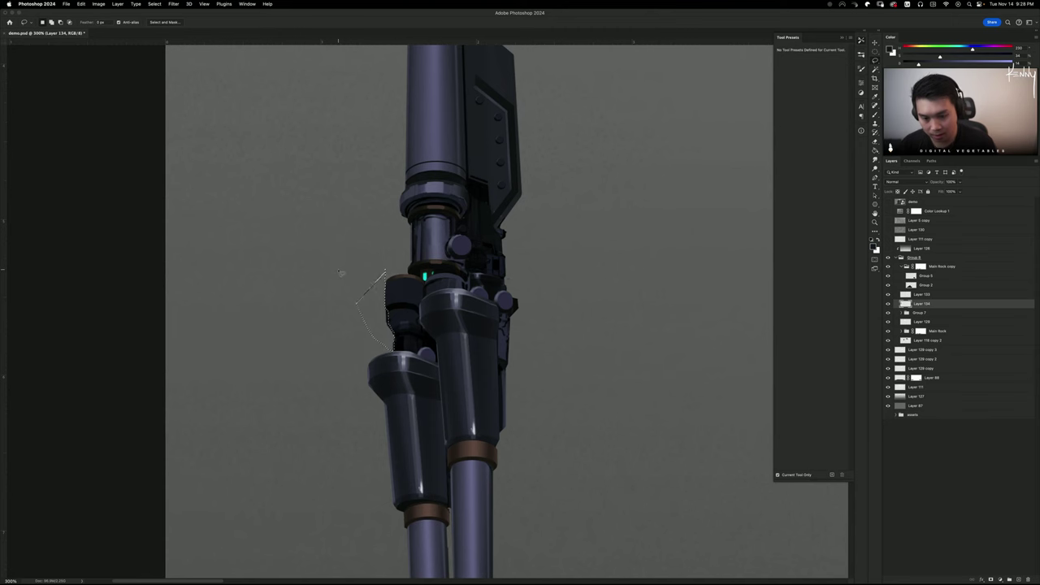
key("super+d")
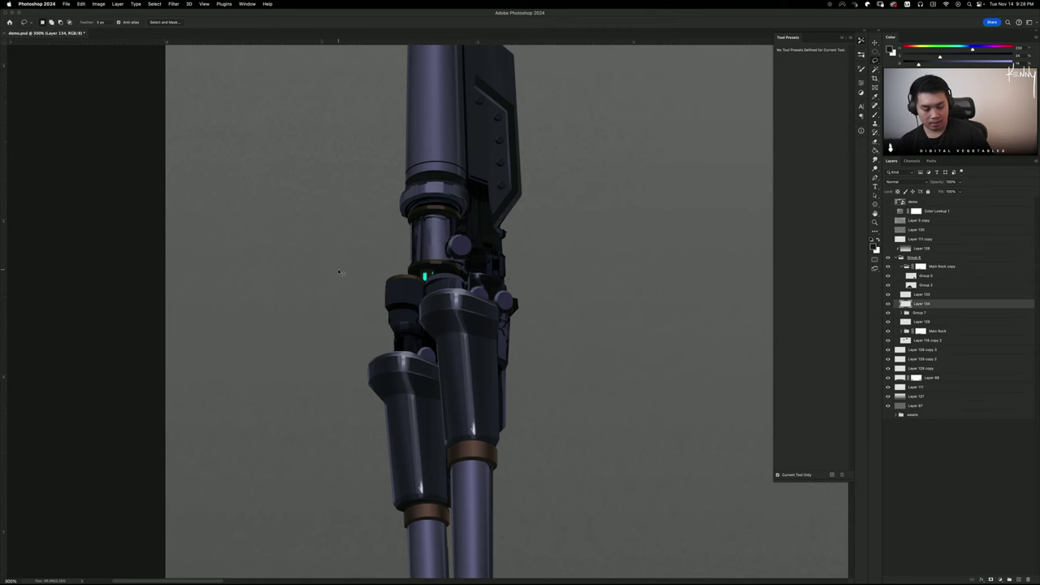
Brighten the small cylinder and its rim using a smaller Dodge brush set to Highlights
key("super+minus")
key("super+minus")
key("super+equal")
key("super+equal")
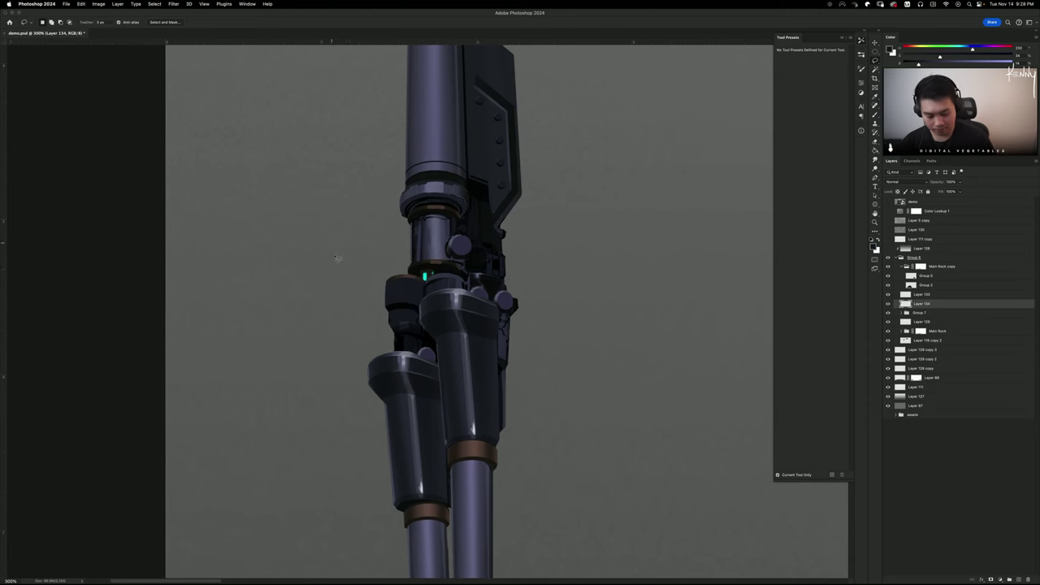
key("o")
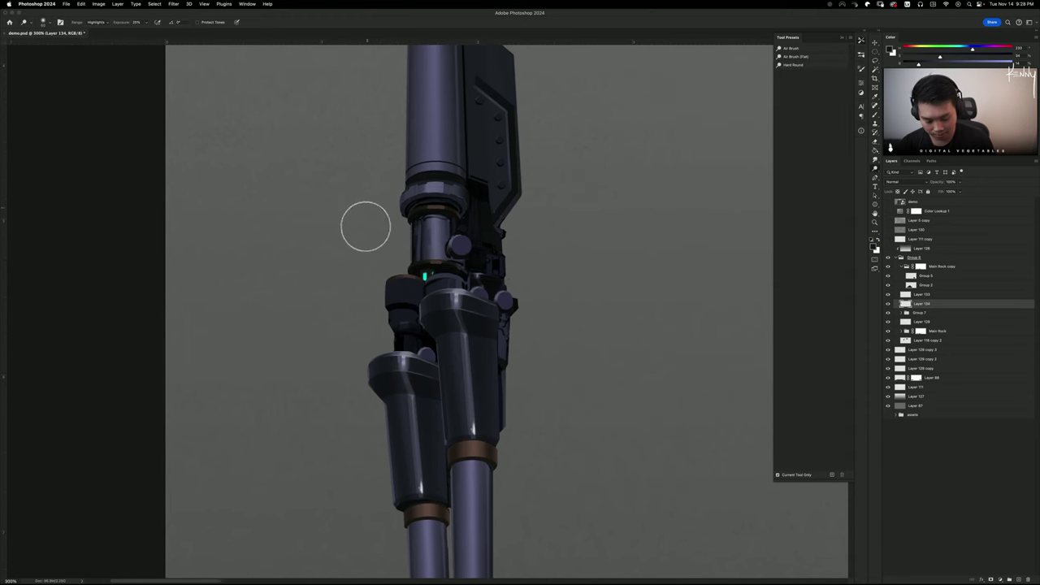
key("bracketleft")
key("bracketleft")
key("bracketleft")
mouse_move(407, 285)
left_mouse_down()
mouse_move(411, 381)
mouse_move(409, 328)
mouse_move(407, 352)
mouse_move(382, 324)
left_mouse_up()
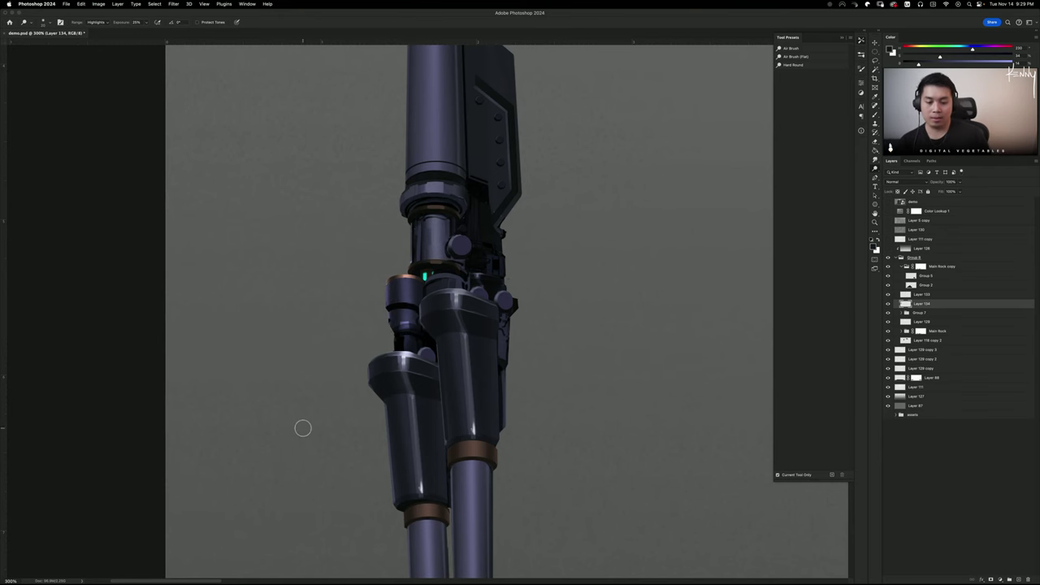
Reduce the saturation of the painted layer with a Hue/Saturation adjustment
key("super+minus")
key("super+minus")
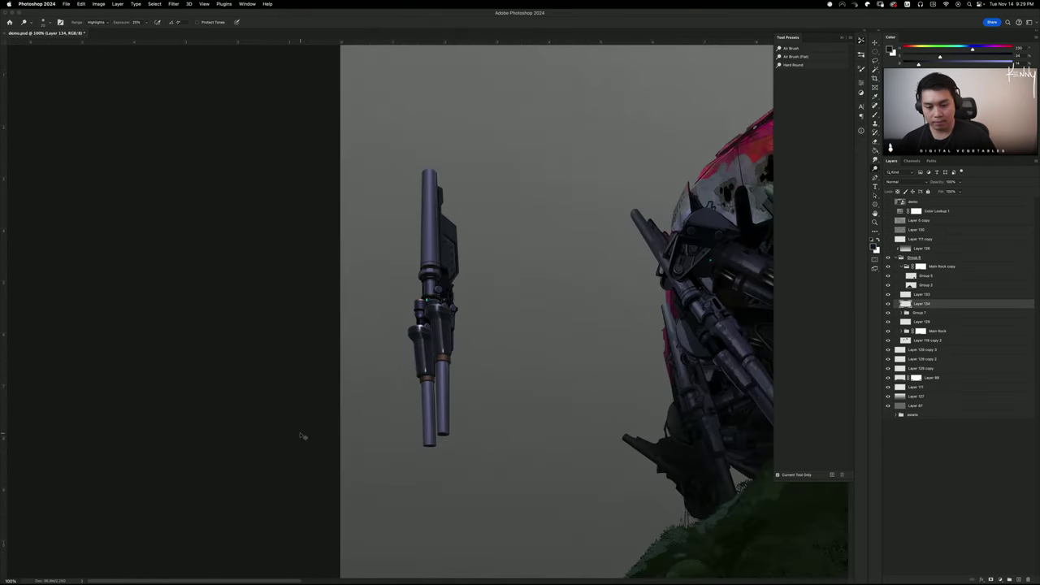
key("super+plus")
key("ctrl+u")
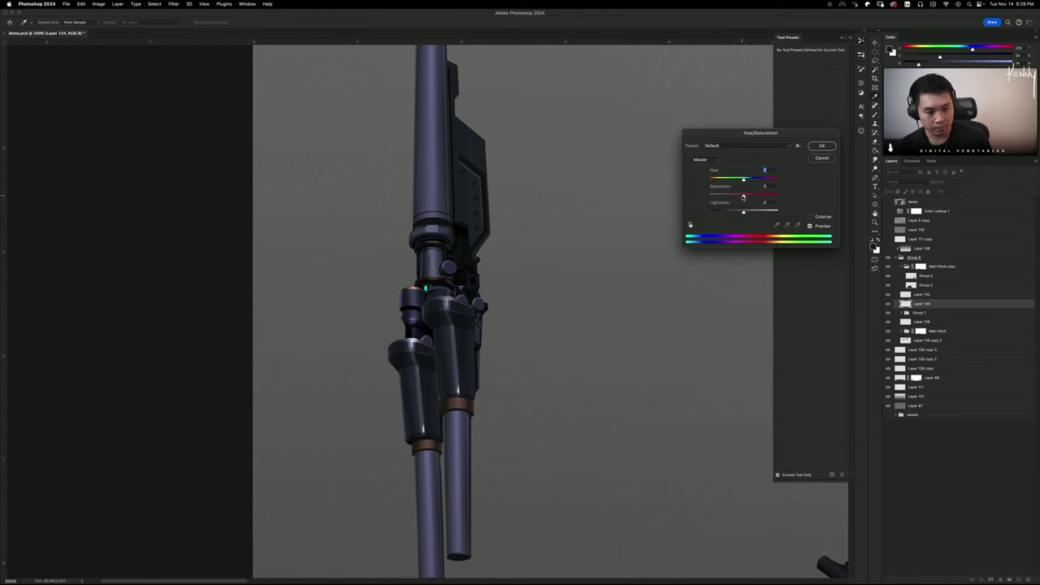
left_click_drag(743, 197, 729, 198)
left_click(822, 147)
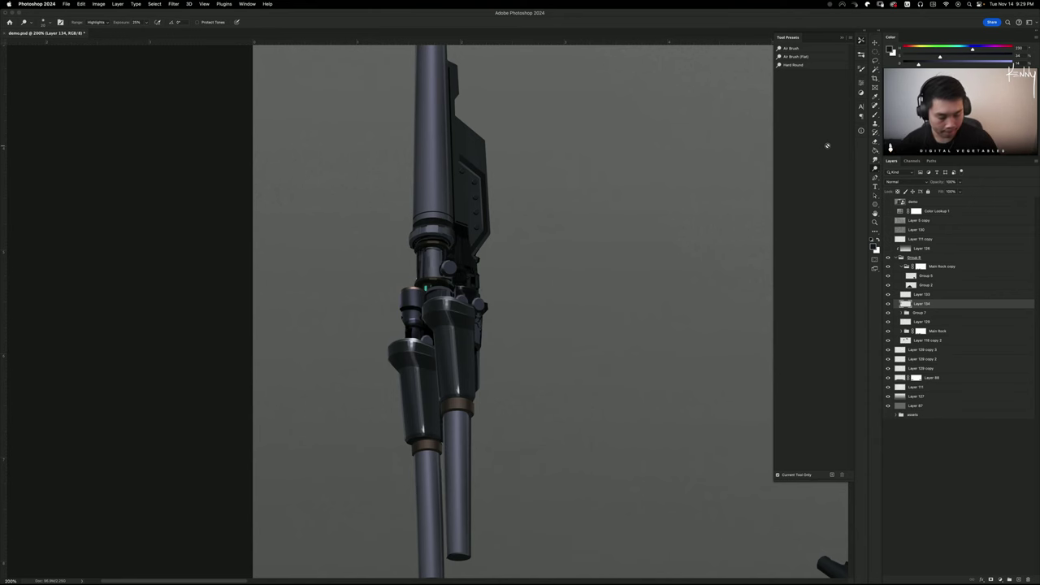
Select the tapered band at the small cylinder's lower end by combining Elliptical Marquee and Lasso selections
key("super+equal")
key("super+equal")
key("r")
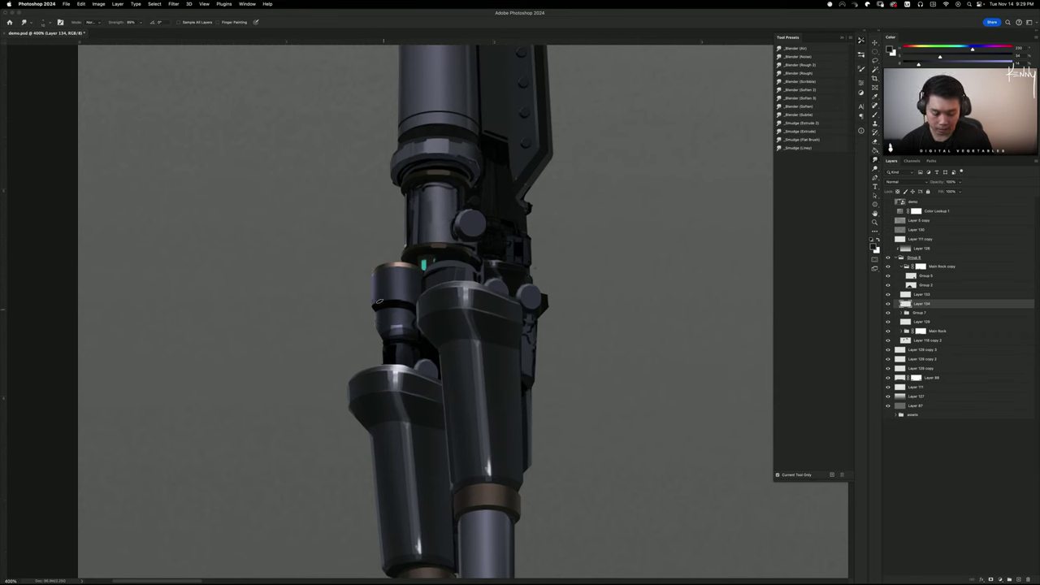
key("m")
left_click_drag(380, 325, 417, 338)
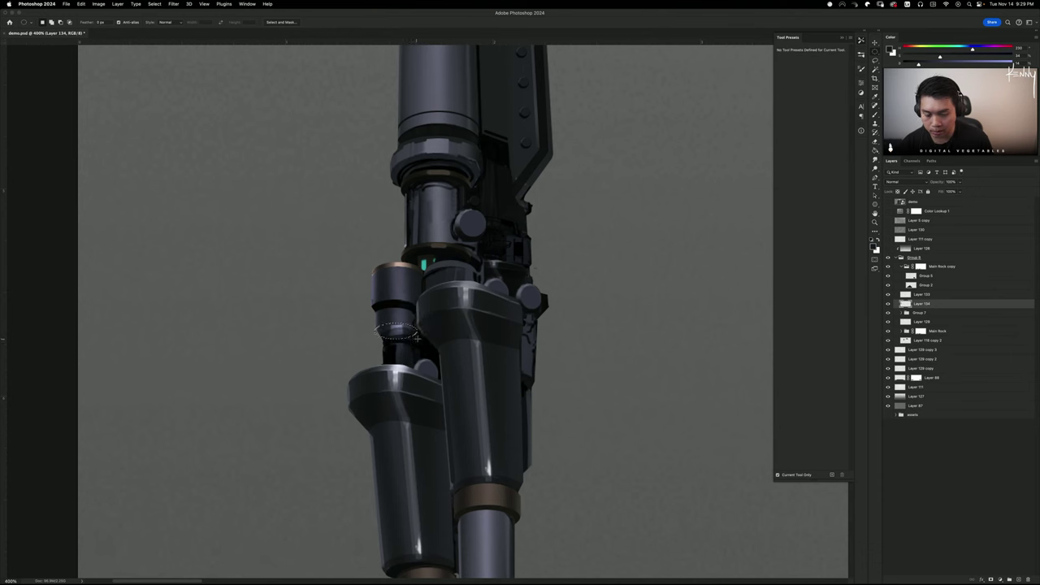
key("l")
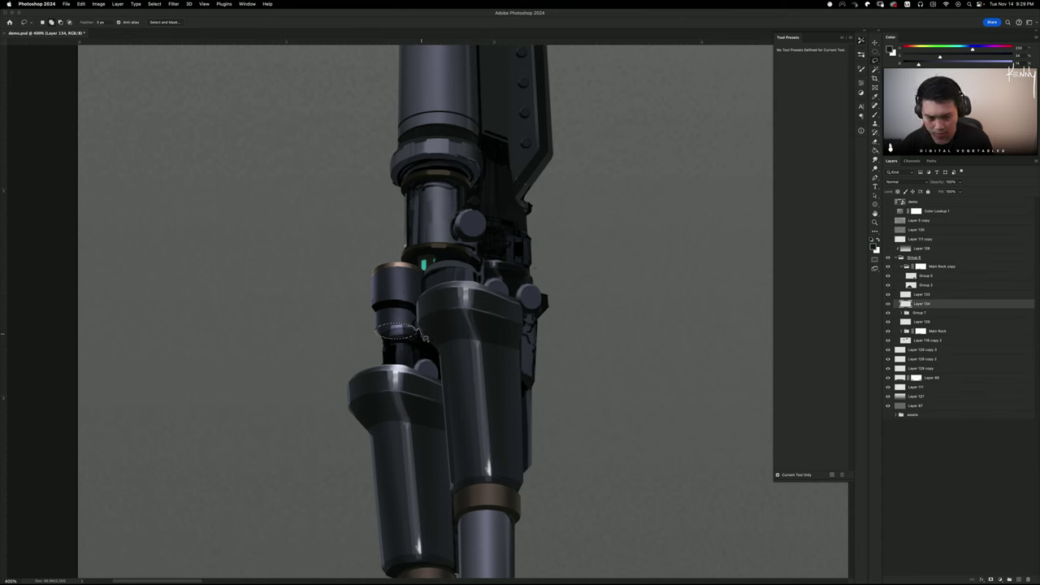
mouse_move(424, 338)
left_mouse_down()
mouse_move(420, 349)
mouse_move(348, 342)
mouse_move(381, 338)
mouse_move(392, 348)
left_mouse_up()
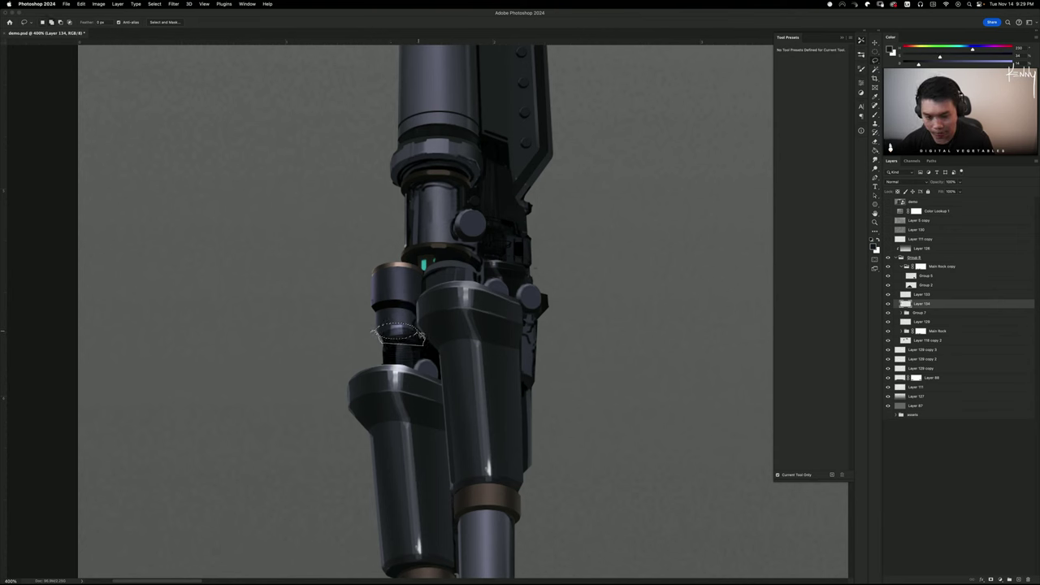
key("m")
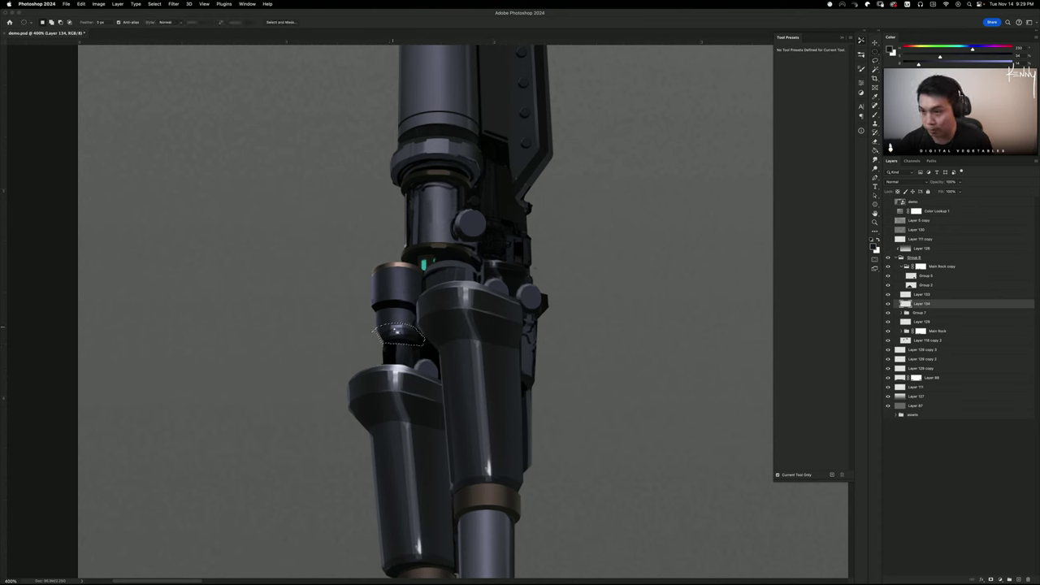
left_click_drag(397, 332, 420, 350)
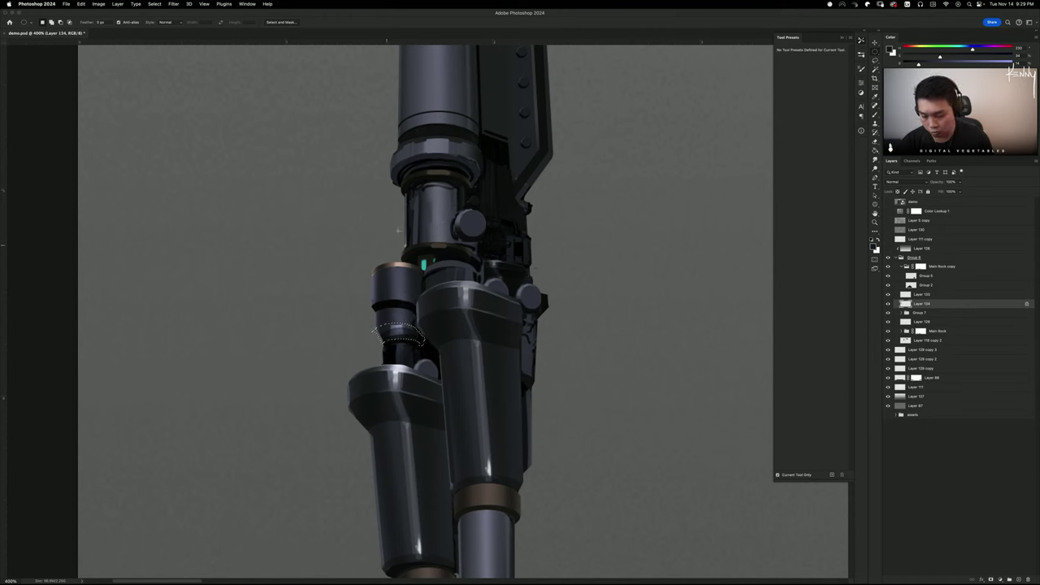
Sample a near-black color from the dark joint parts, switch to the AirBrush preset, and undo the first stroke
key("b")
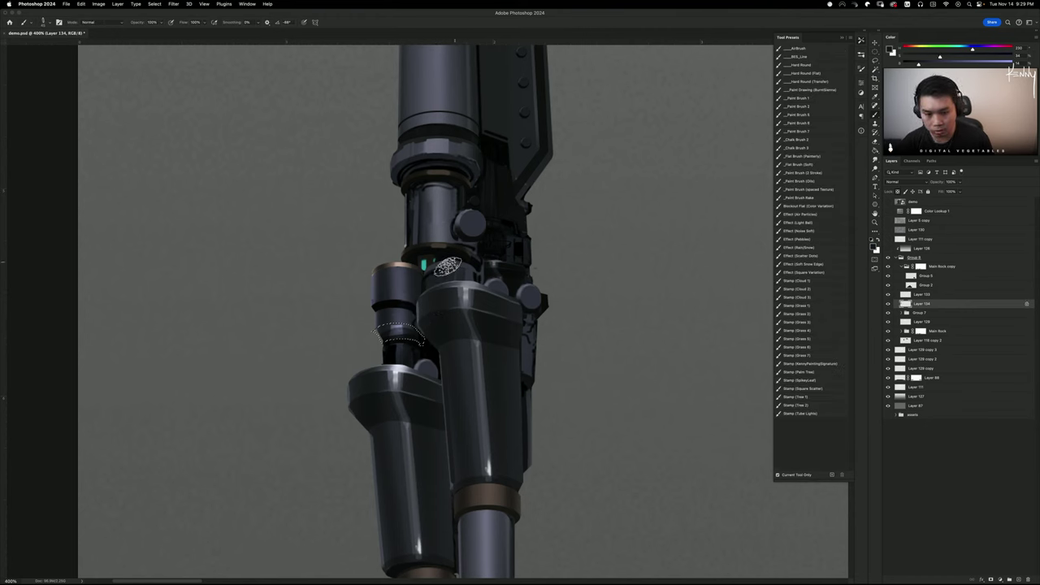
left_click(443, 276, "alt")
left_click(513, 207, "alt")
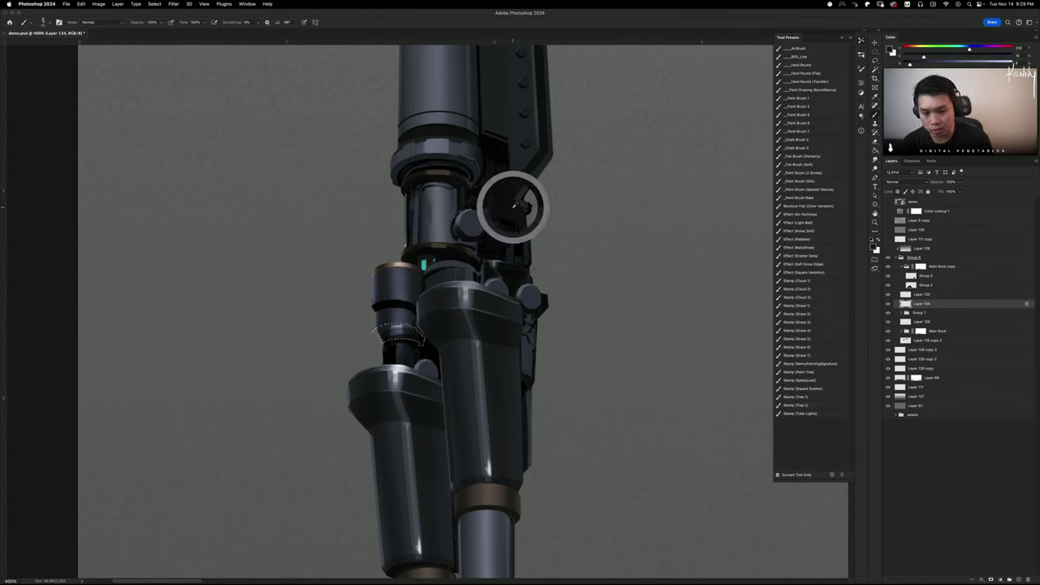
left_click(803, 48)
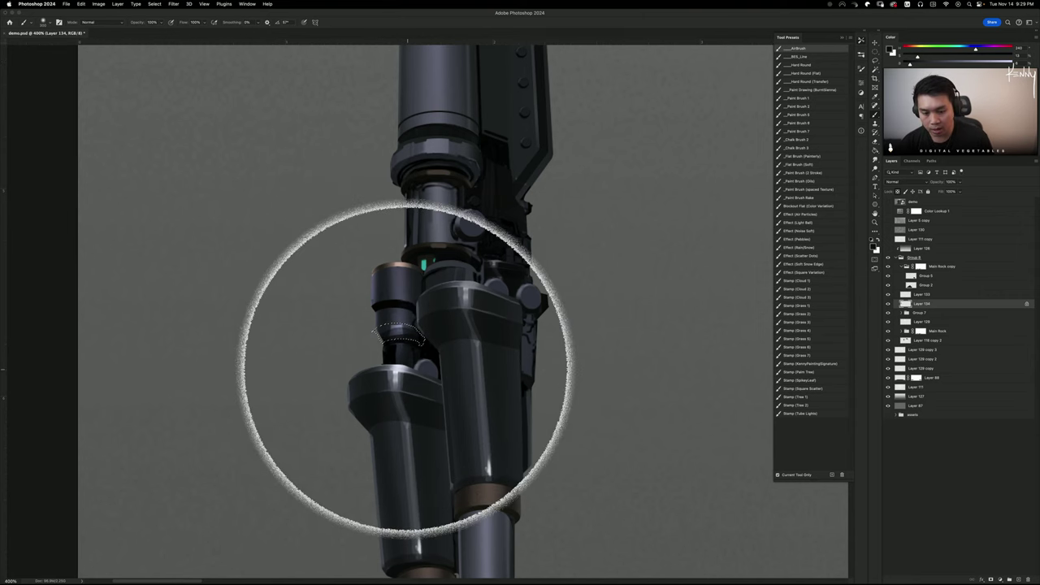
key("super+z")
Shade the selected band with a much smaller airbrush, touch up its highlights with the Dodge tool, and deselect
key("[")
key("[")
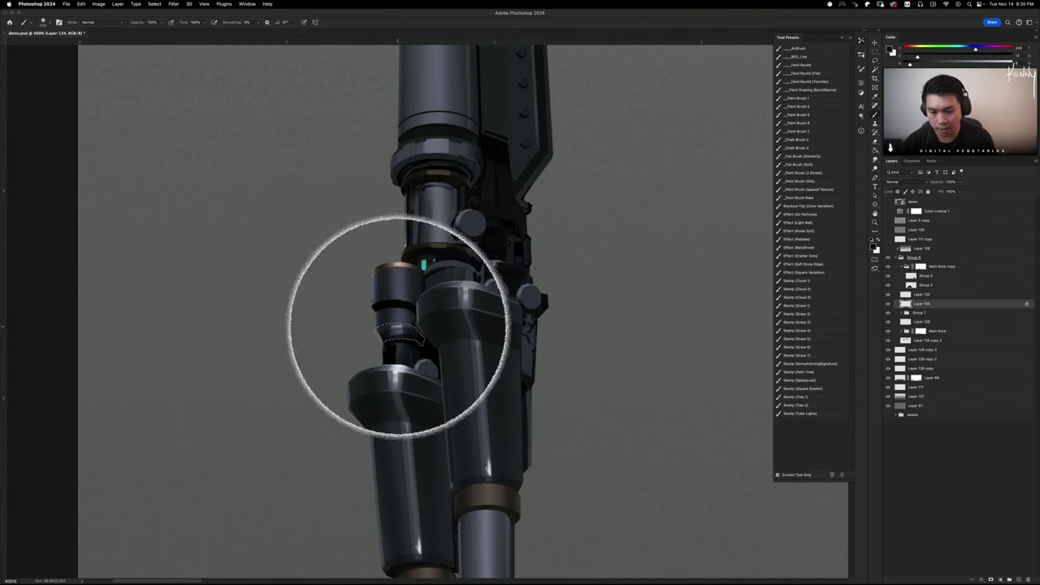
key("bracketleft")
key("bracketleft")
key("bracketleft")
key("bracketleft")
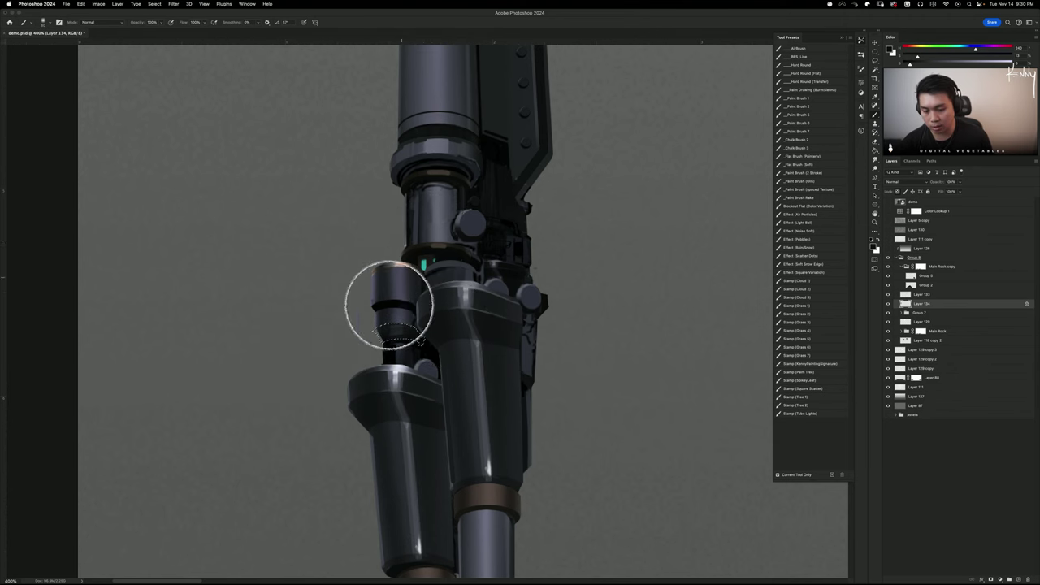
key("o")
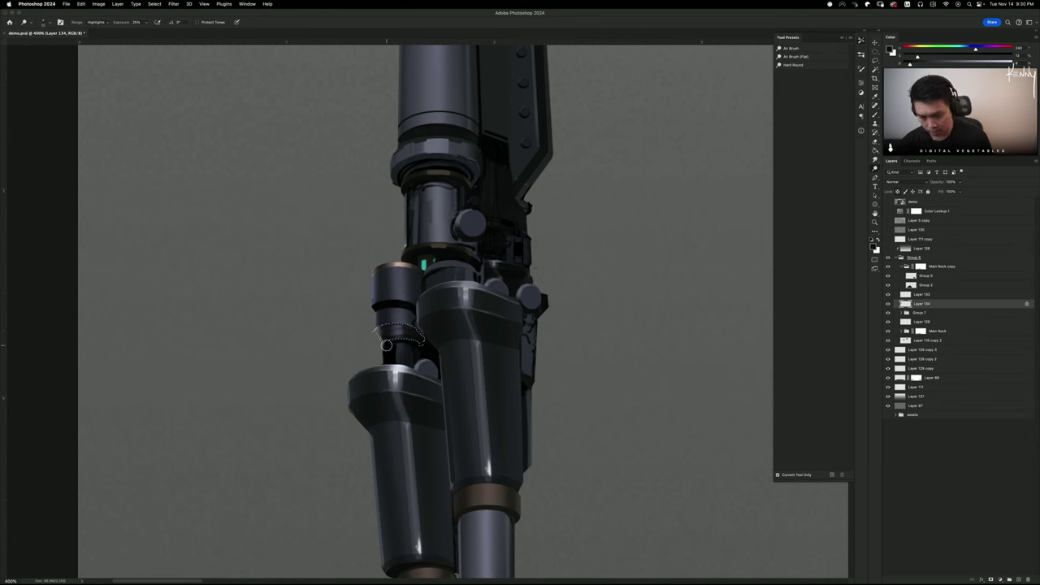
key("super+d")
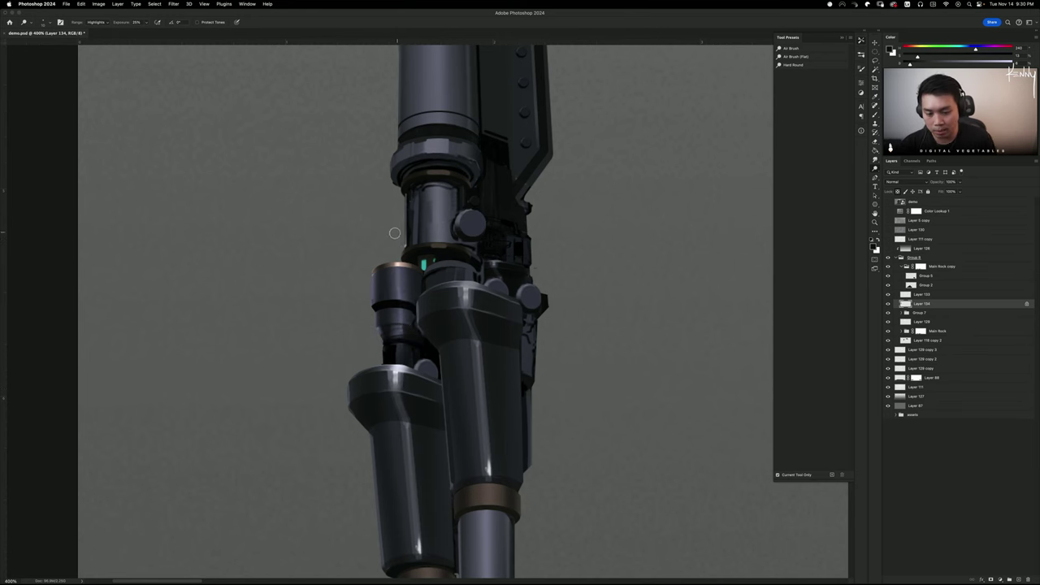
Brighten the highlights on the small side cylinder using the Dodge tool with a larger brush
key("bracketright")
key("bracketright")
key("bracketright")
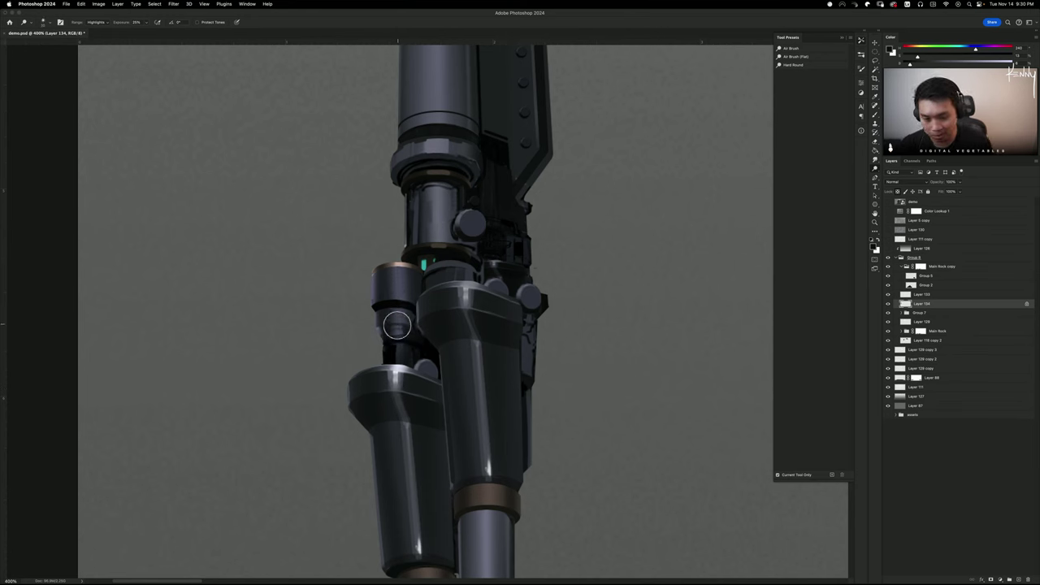
left_click_drag(396, 324, 397, 262)
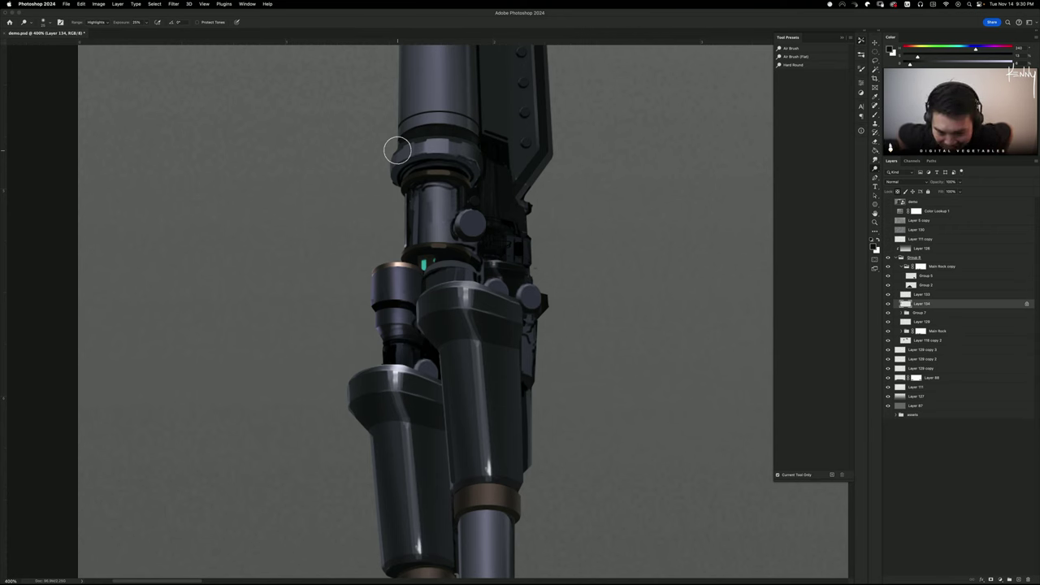
key("super+minus")
key("super+minus")
key("super+minus")
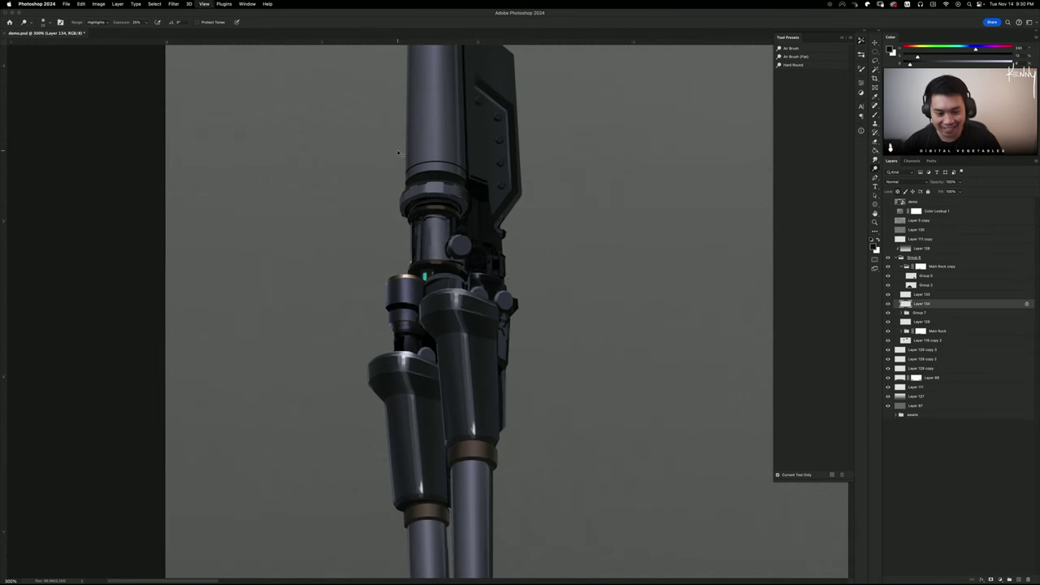
Switch to the Paint Brush 1 preset and sample a near-black color from the dark joint beside the short cylinder
key("super+plus")
key("super+plus")
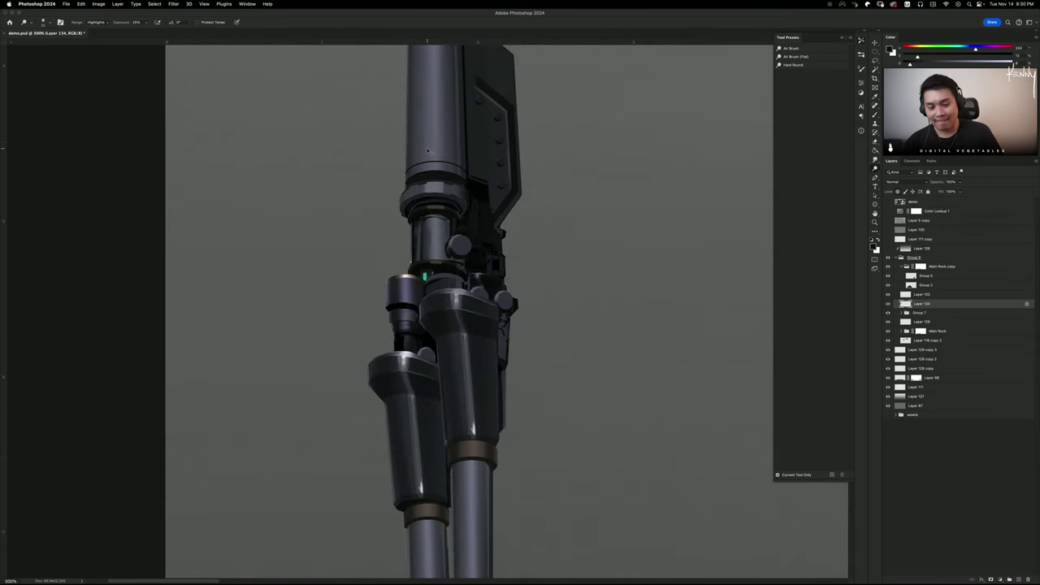
scroll(429, 151, "down", 5, "alt")
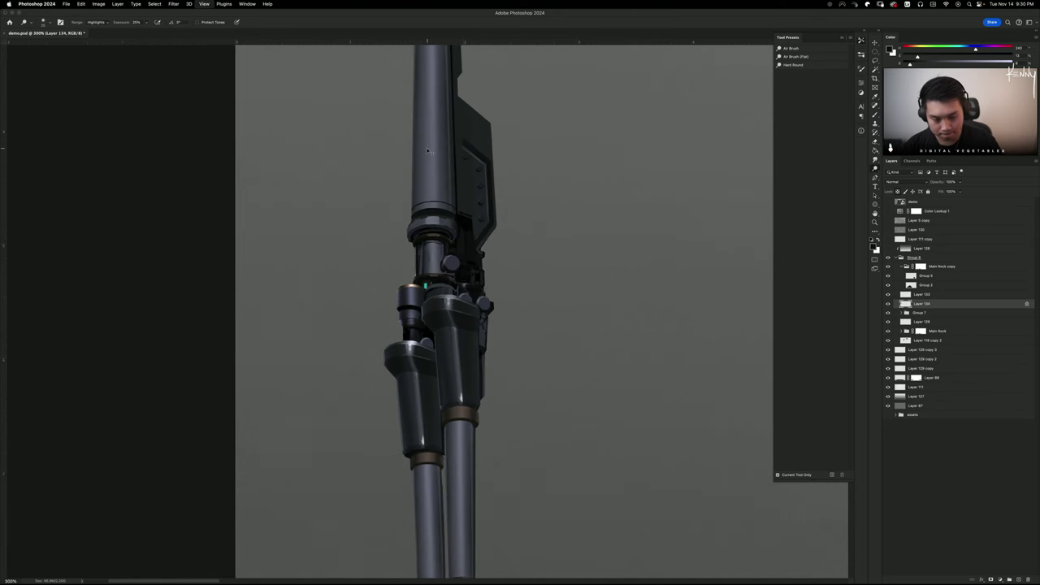
scroll(427, 148, "up", 5, "alt")
mouse_move(514, 369)
left_mouse_down()
mouse_move(550, 397)
mouse_move(584, 454)
left_mouse_up()
key("b")
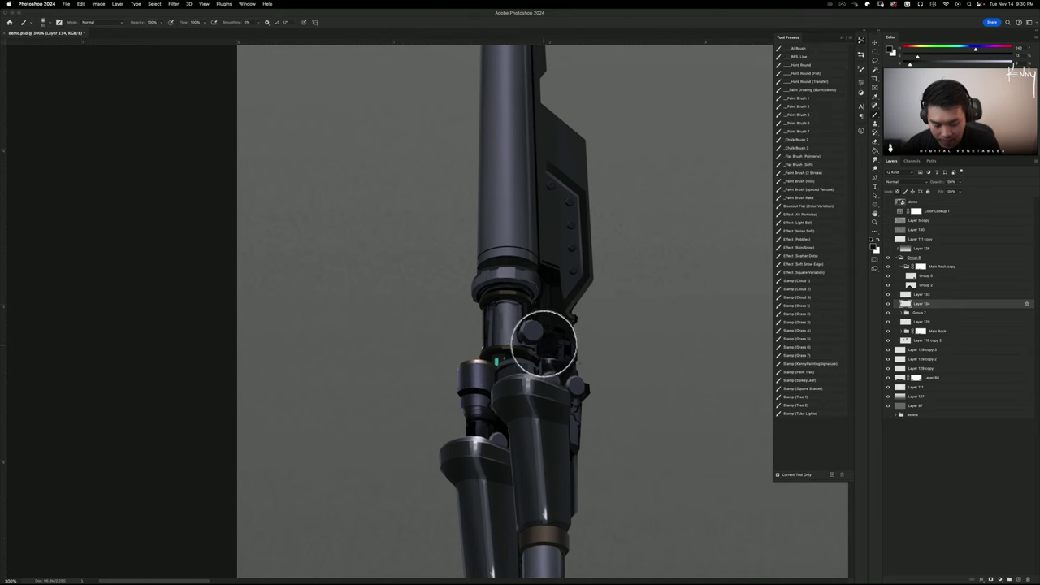
left_click(812, 98)
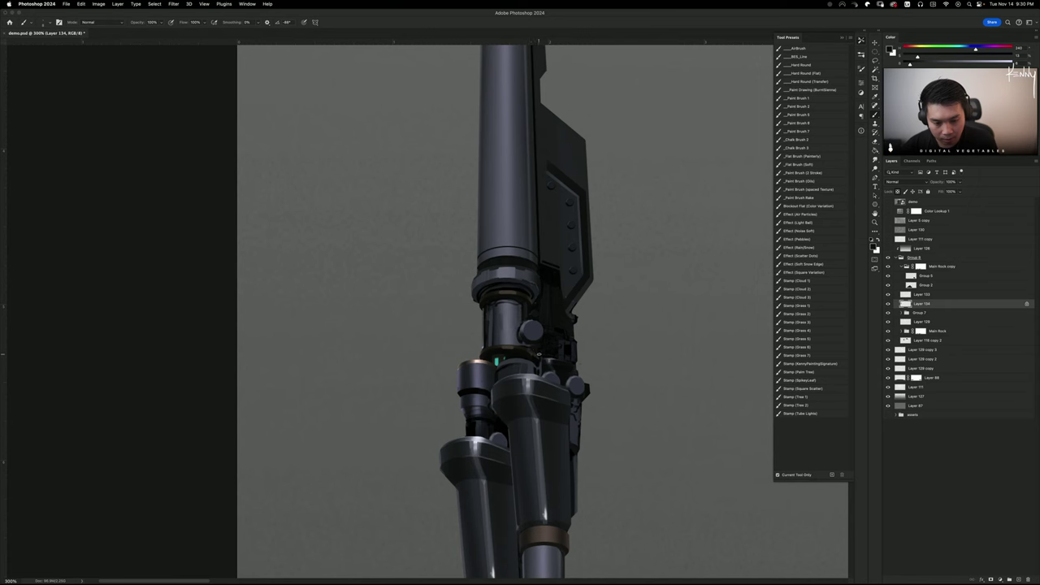
left_click(543, 342, "alt")
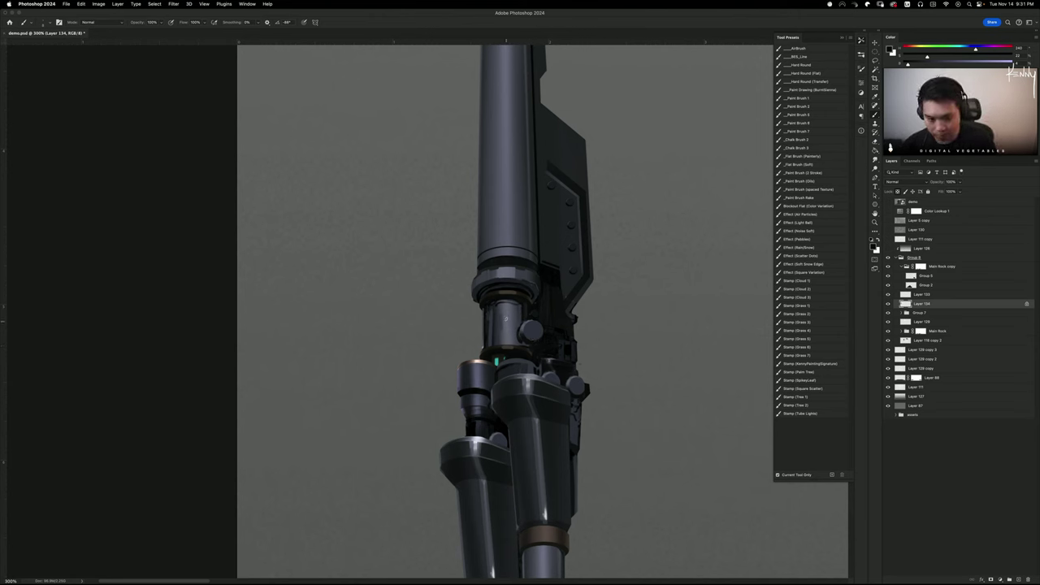
Sample blue-grey tones from the collar and short cylinder, paint along the short cylinder's left edge, and undo the last stroke
key("super+equal")
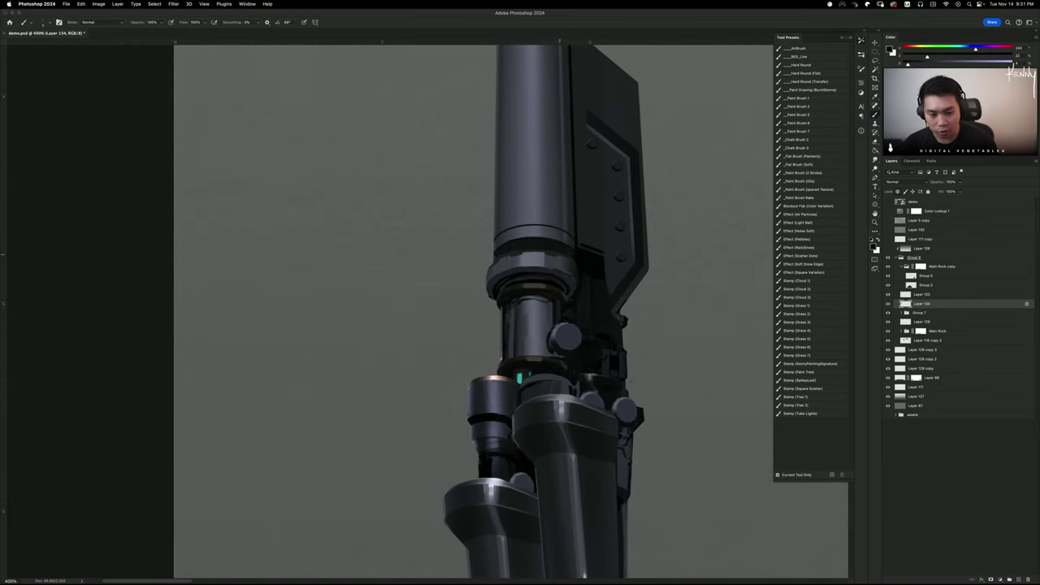
left_click(527, 256, "alt")
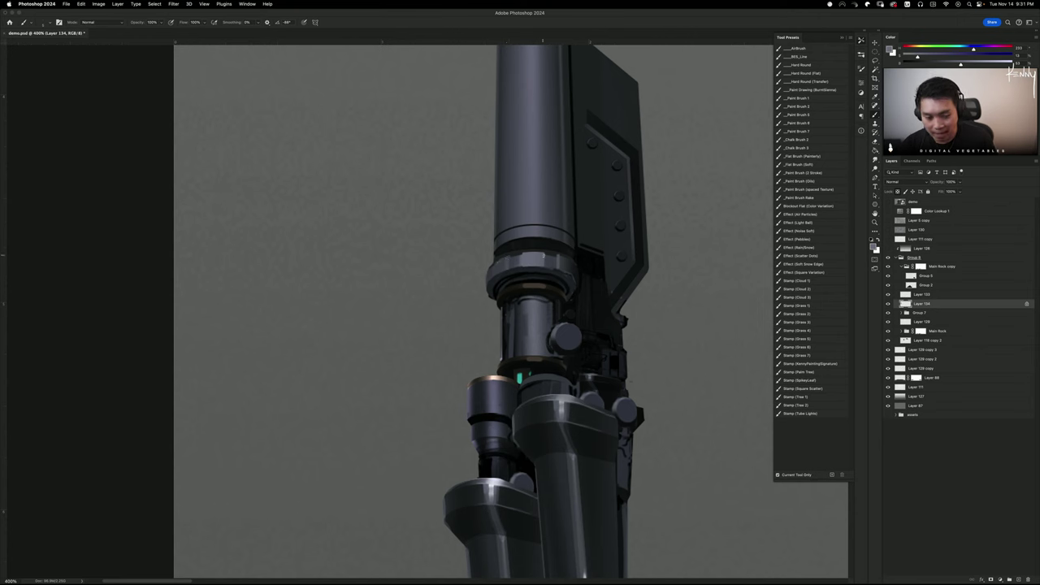
left_click(532, 216, "alt")
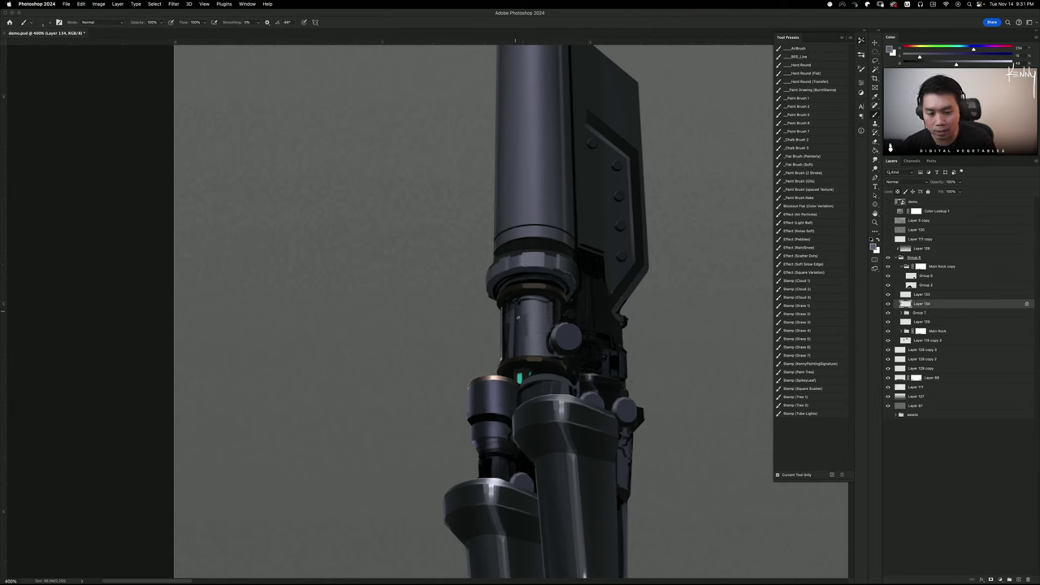
left_click(524, 302, "alt")
left_click_drag(504, 303, 501, 356)
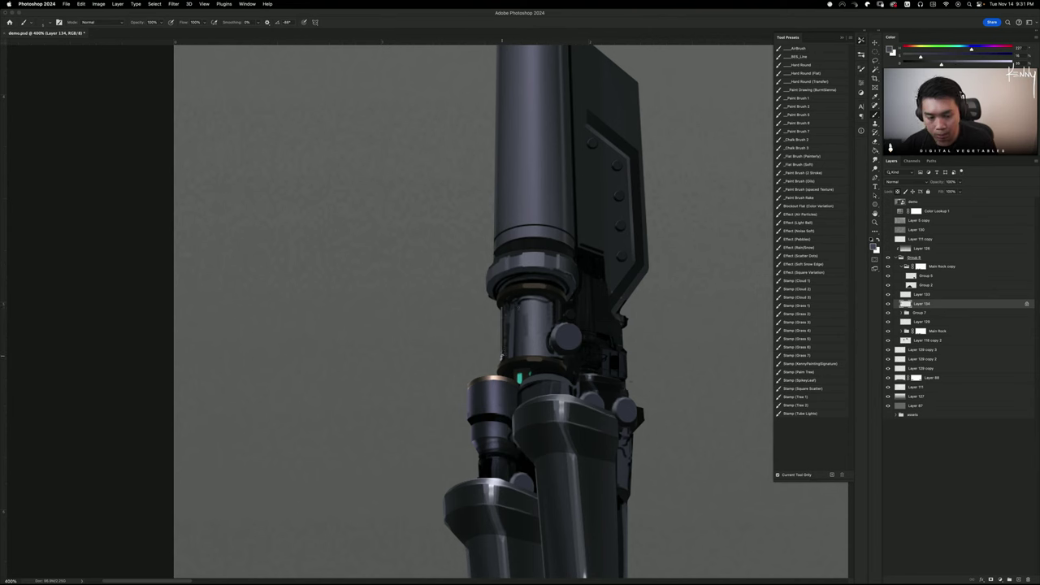
left_click_drag(503, 307, 501, 358)
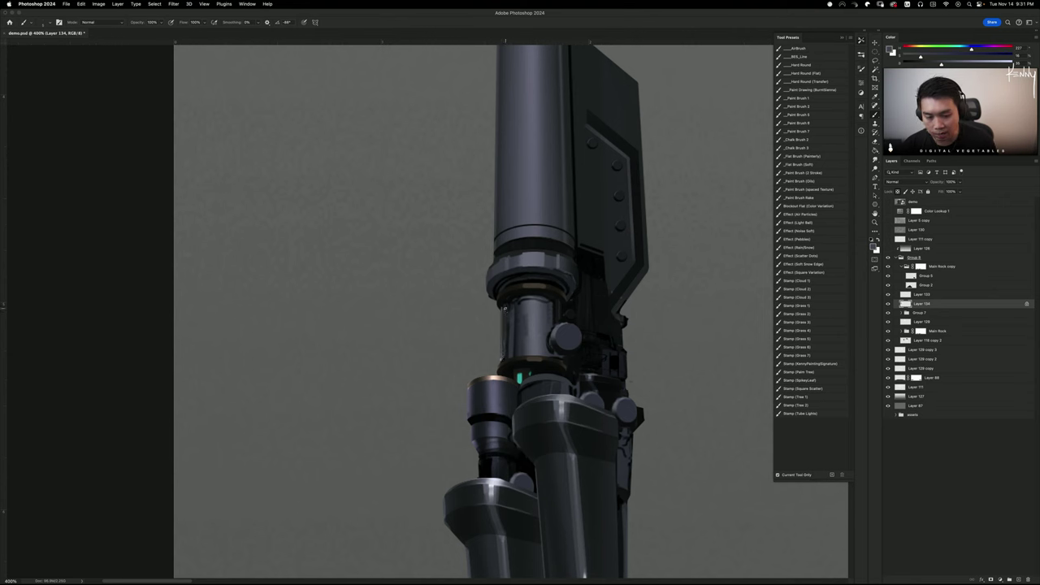
left_click_drag(505, 309, 512, 357)
key("super+z")
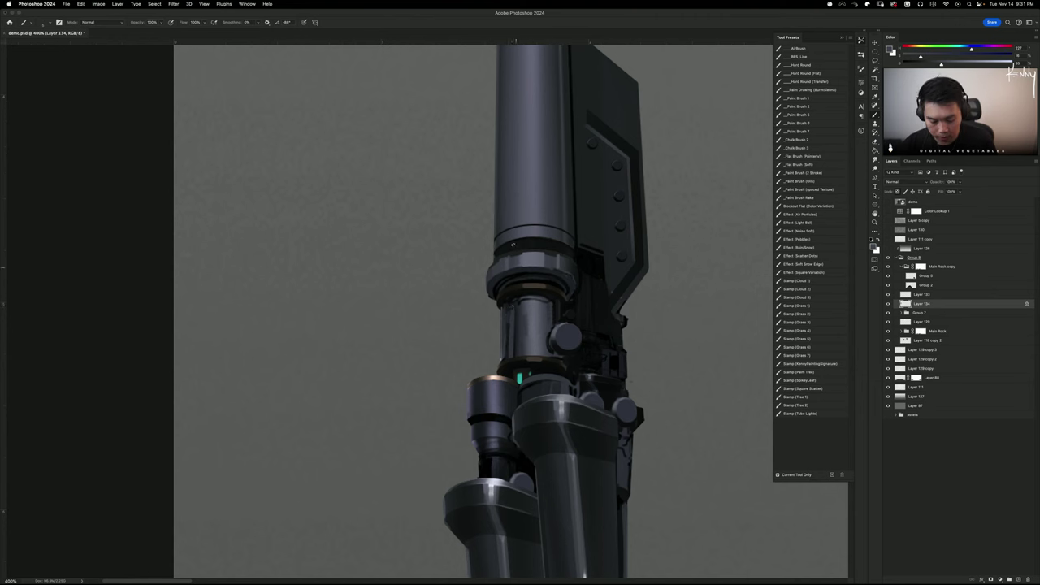
Lasso a narrow vertical strip on the short cylinder's left side, darken it with a sampled near-black, and deselect
left_click(511, 300, "alt")
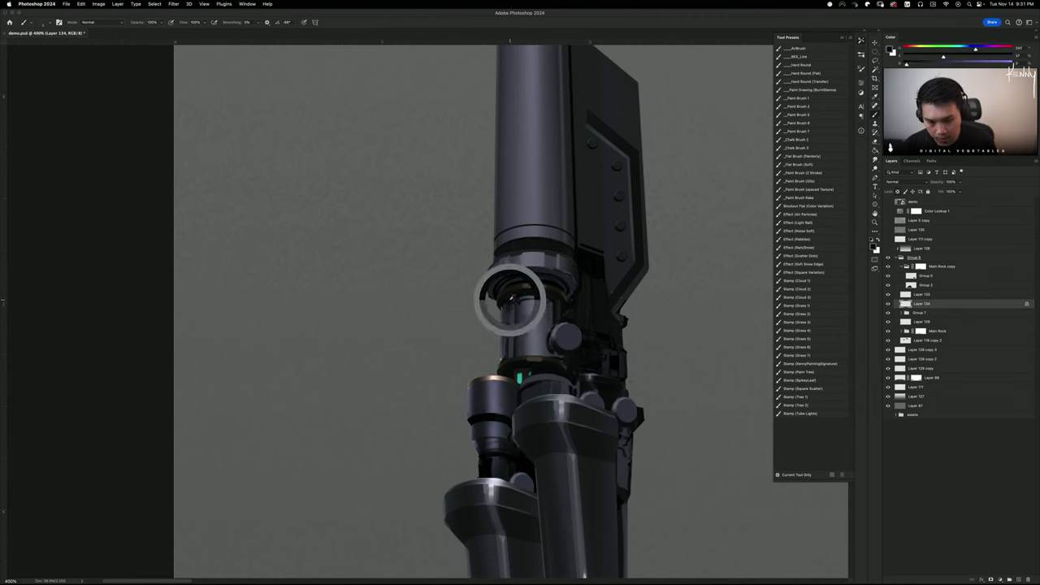
left_click(560, 305, "alt")
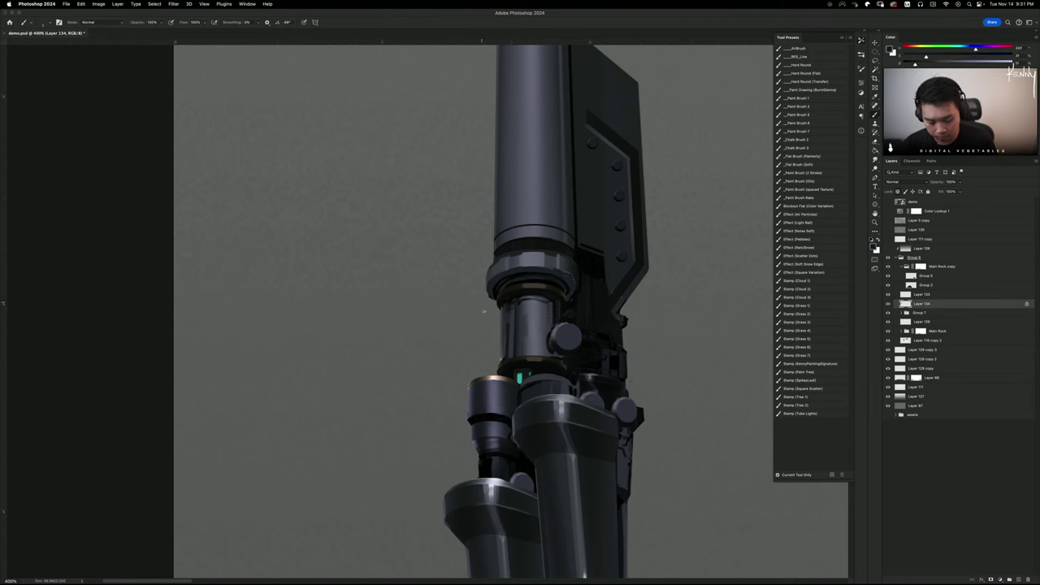
key("l")
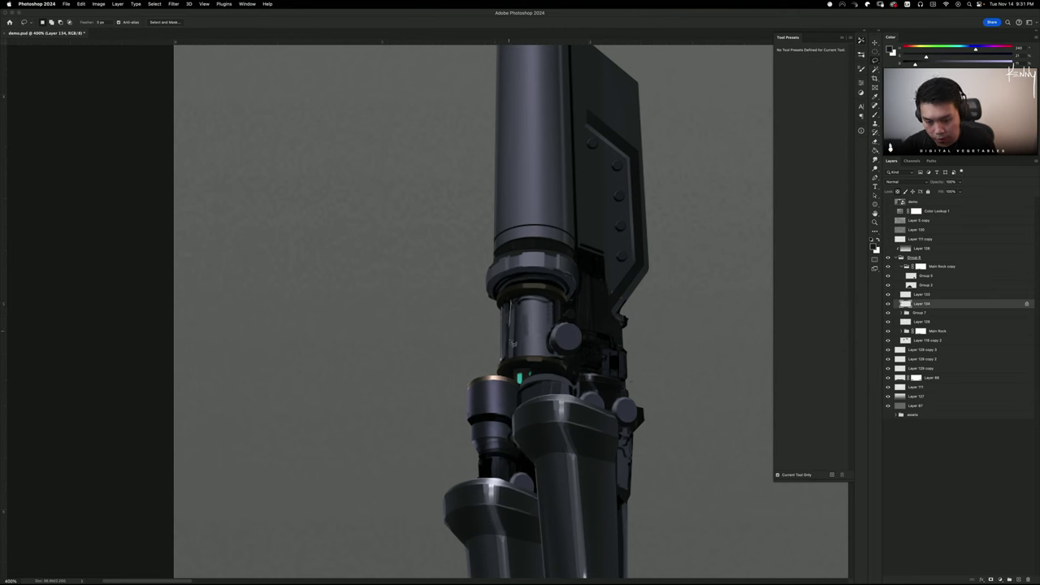
mouse_move(513, 311)
left_mouse_down()
mouse_move(515, 364)
mouse_move(504, 368)
mouse_move(502, 309)
mouse_move(520, 302)
left_mouse_up()
key("b")
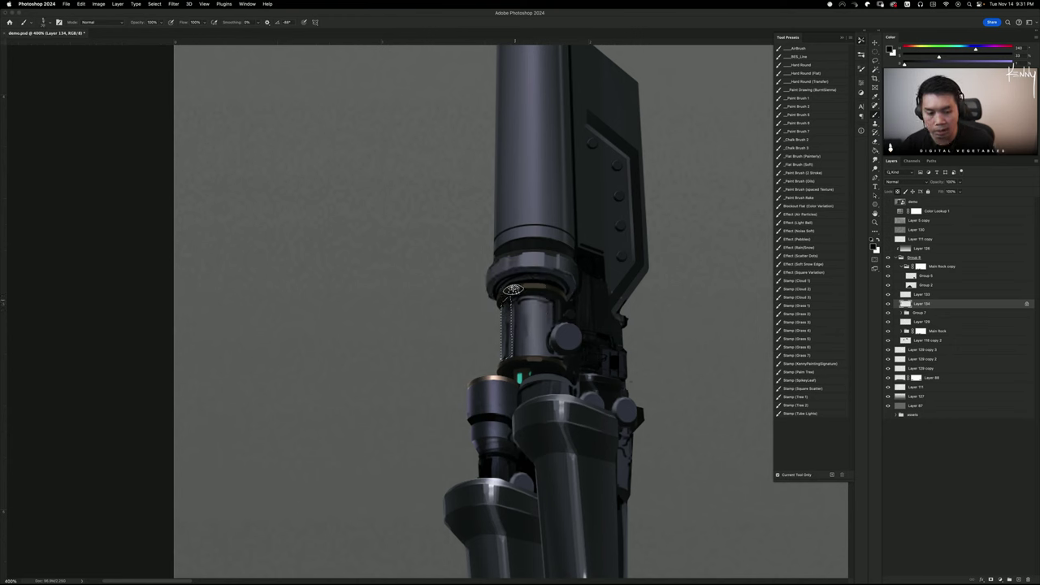
key("super+d")
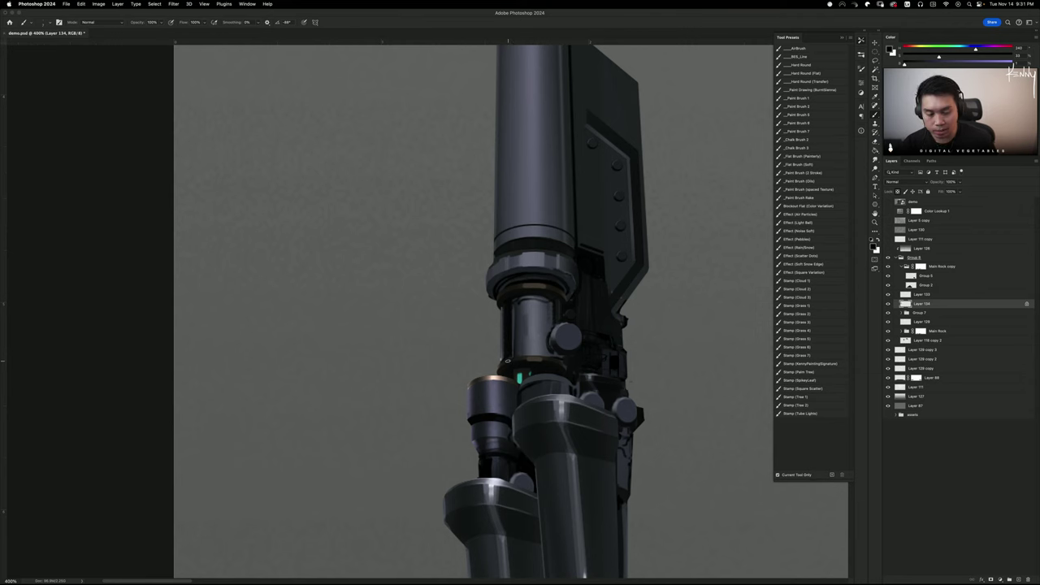
Examine the whole structure beside the main artwork, and check its joints, sleeves and rods up close
key("super+minus")
key("super+minus")
key("super+minus")
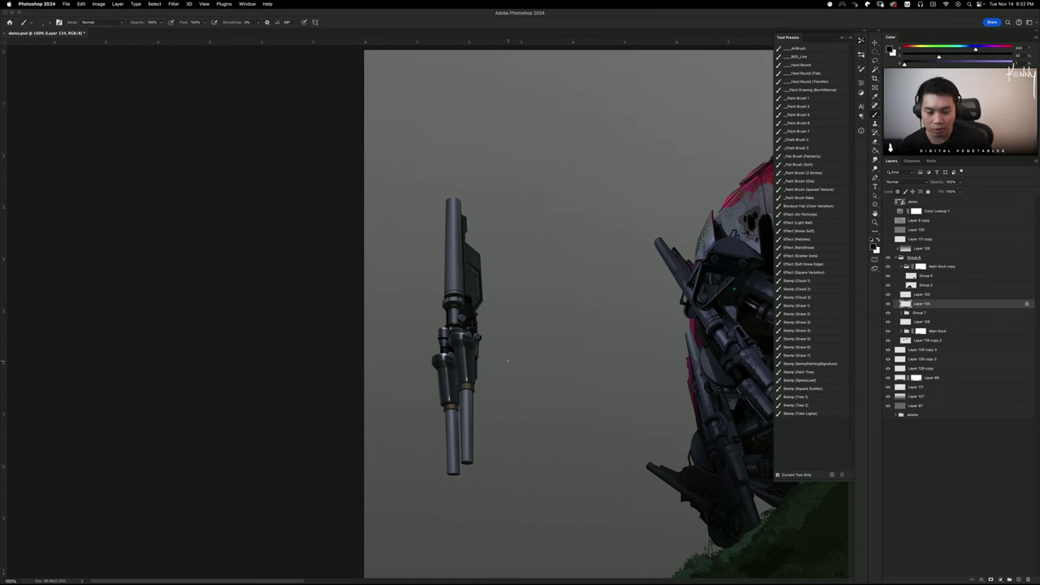
key("super+equal")
key("super+equal")
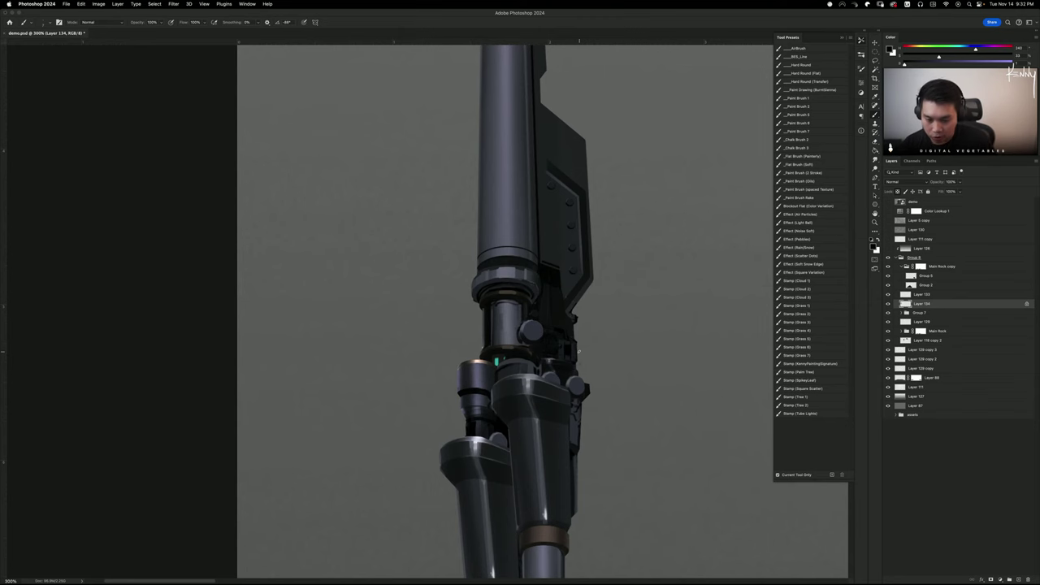
scroll(579, 352, "down", 3)
scroll(579, 351, "right", 2)
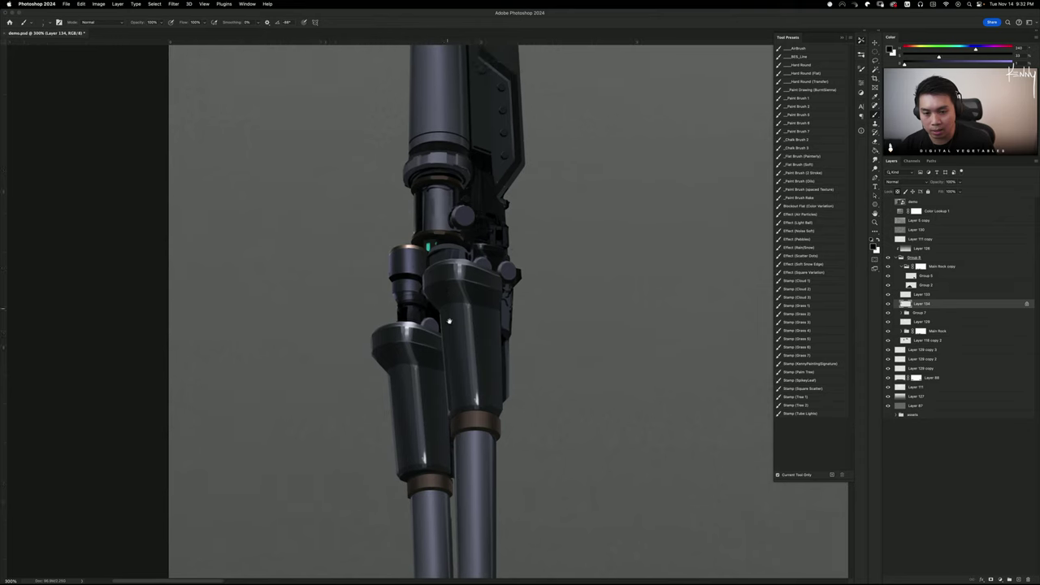
left_click_drag(460, 325, 470, 371)
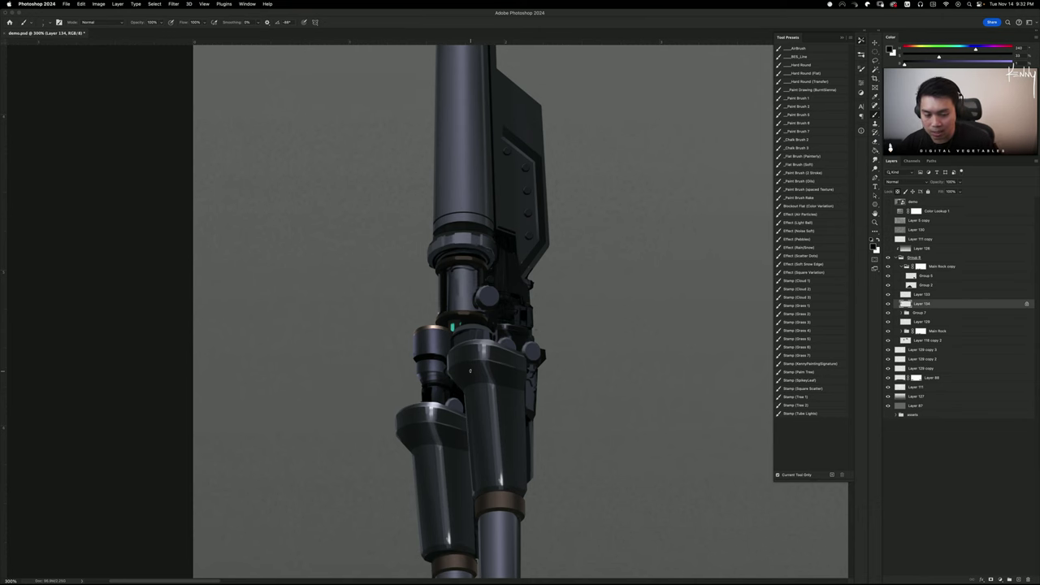
left_click_drag(490, 383, 516, 303)
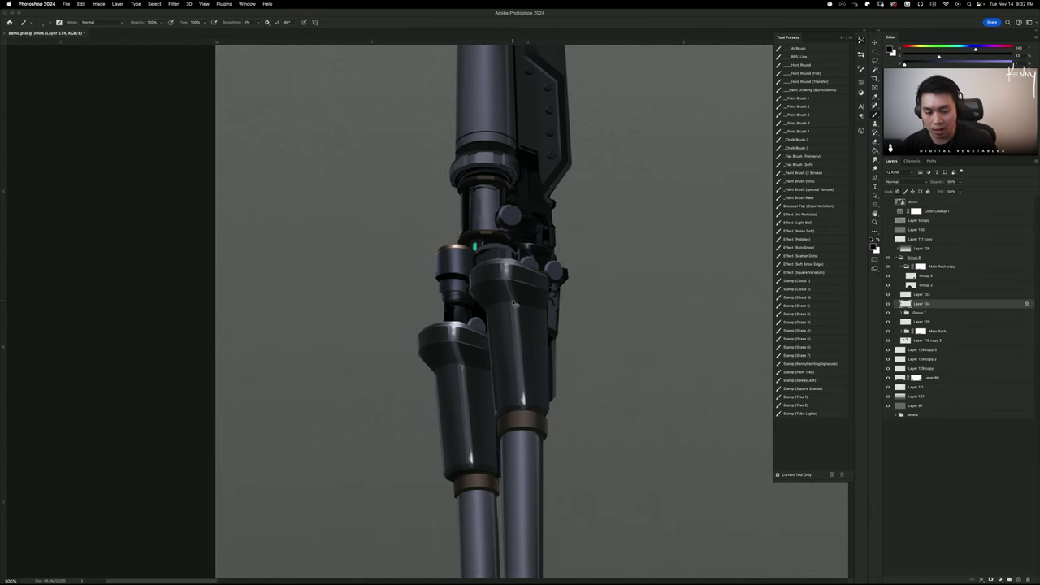
Sample a near-black from the gap beside the small cylinder and darken the area between the cylinder and the sleeve
key("super+plus")
key("super+plus")
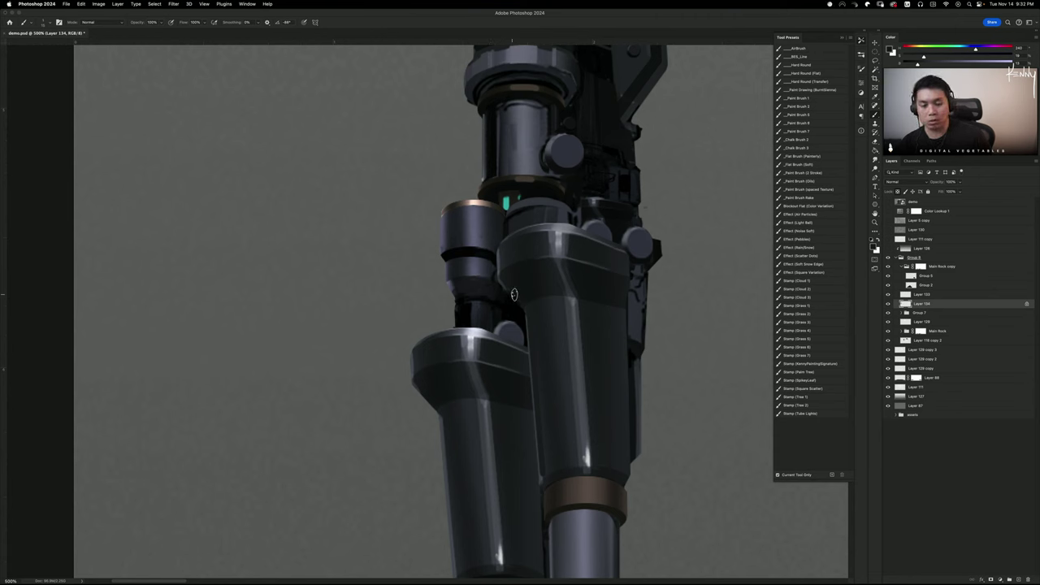
left_click(502, 295, "alt")
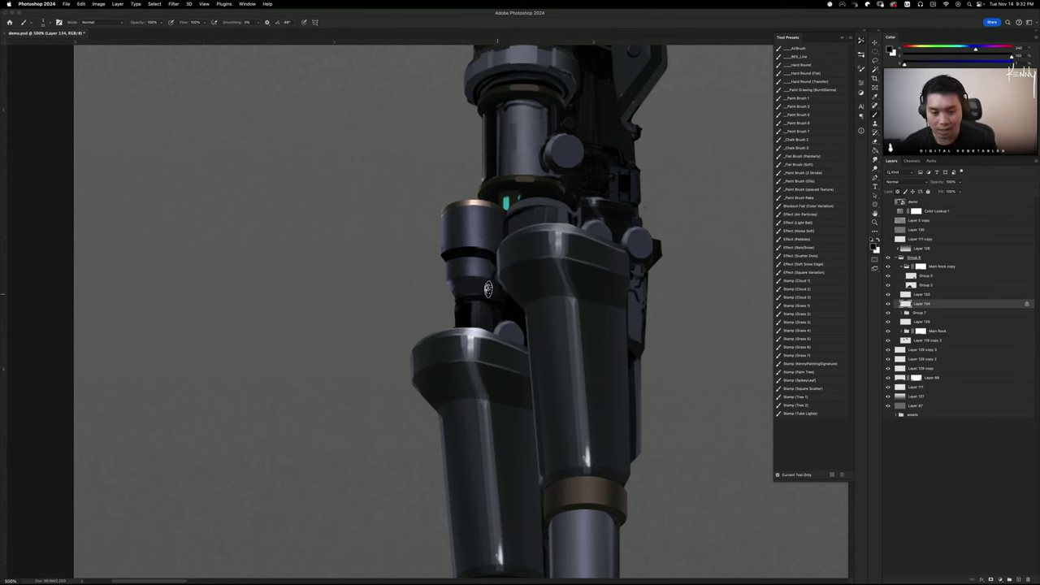
key("super+minus")
key("super+minus")
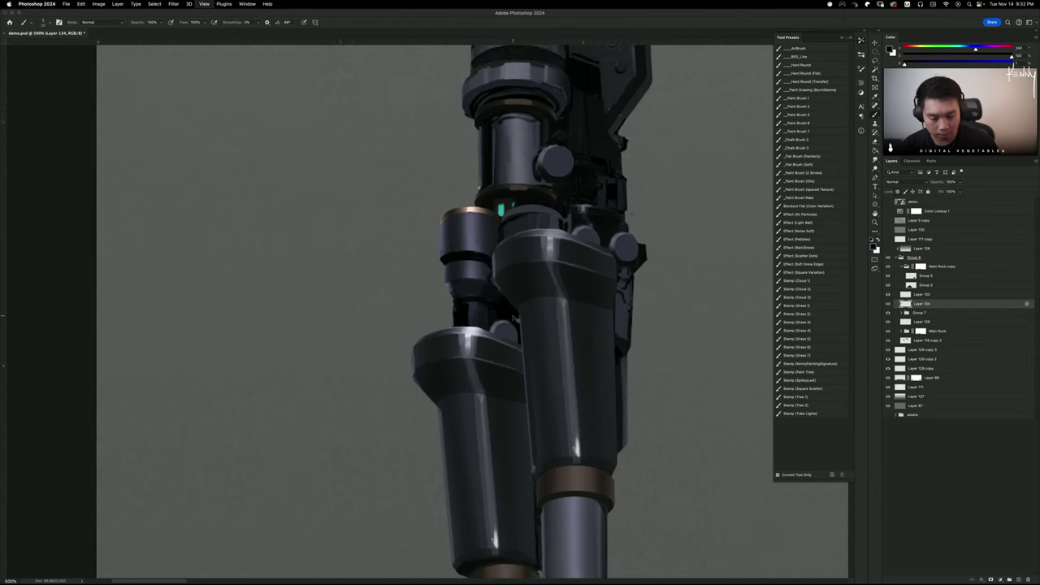
key("super+minus")
key("super+minus")
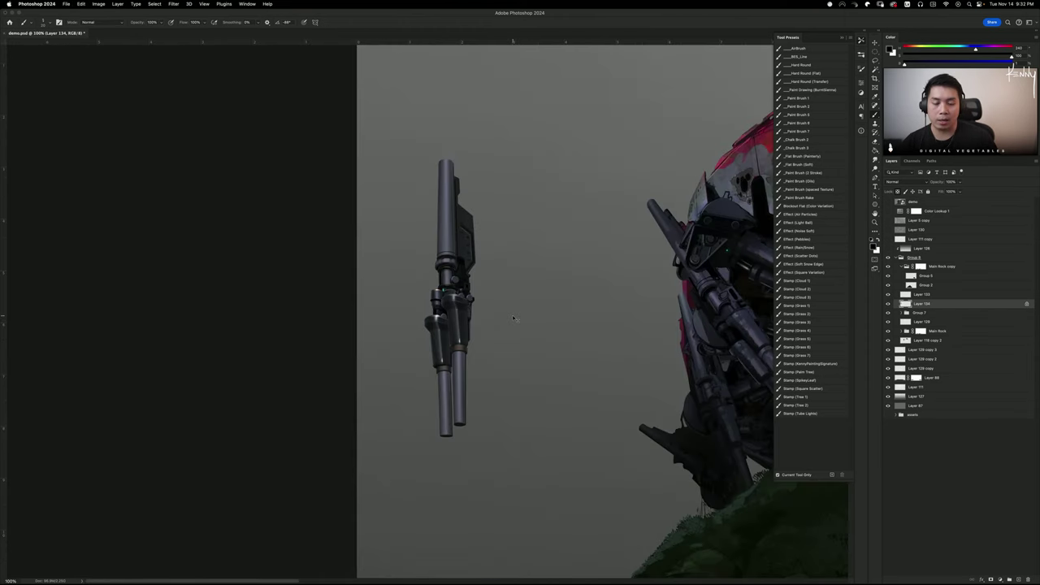
key("super+plus")
key("super+plus")
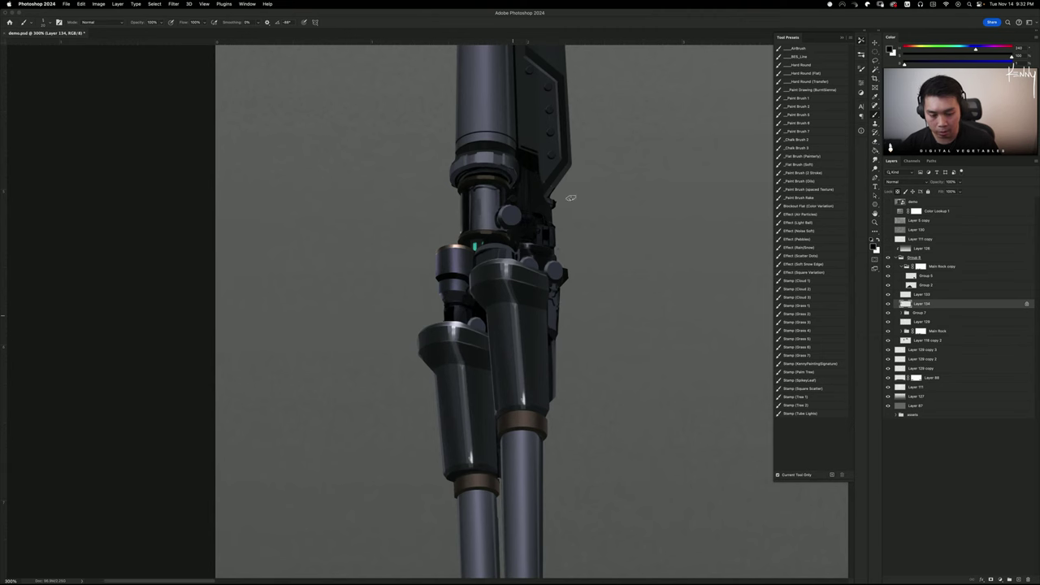
Unlock the layer's transparent pixels and erase the stray corner at the lower end of the left rod
mouse_move(514, 319)
left_mouse_down()
mouse_move(490, 237)
mouse_move(493, 196)
left_mouse_up()
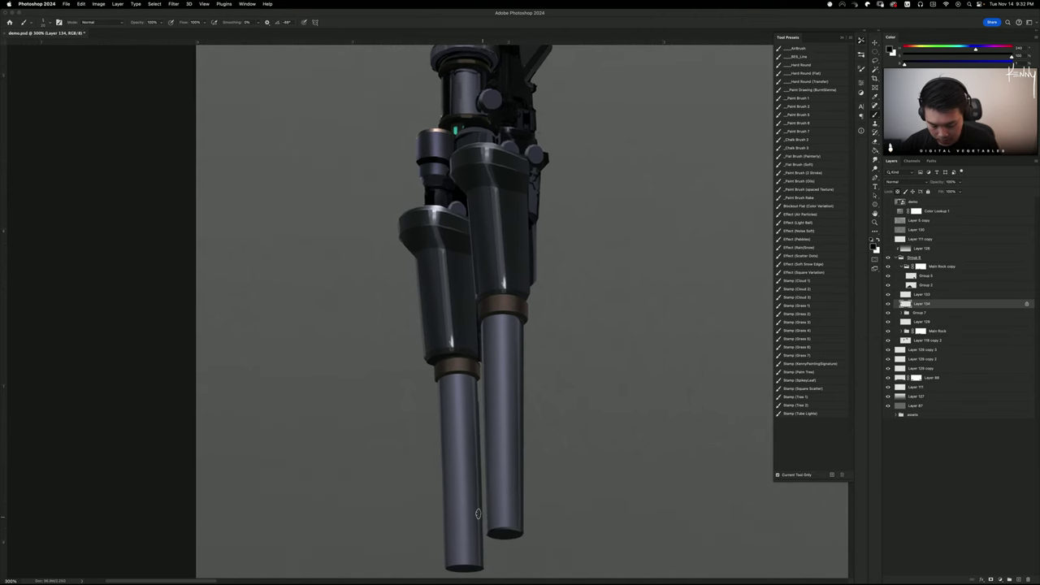
key("e")
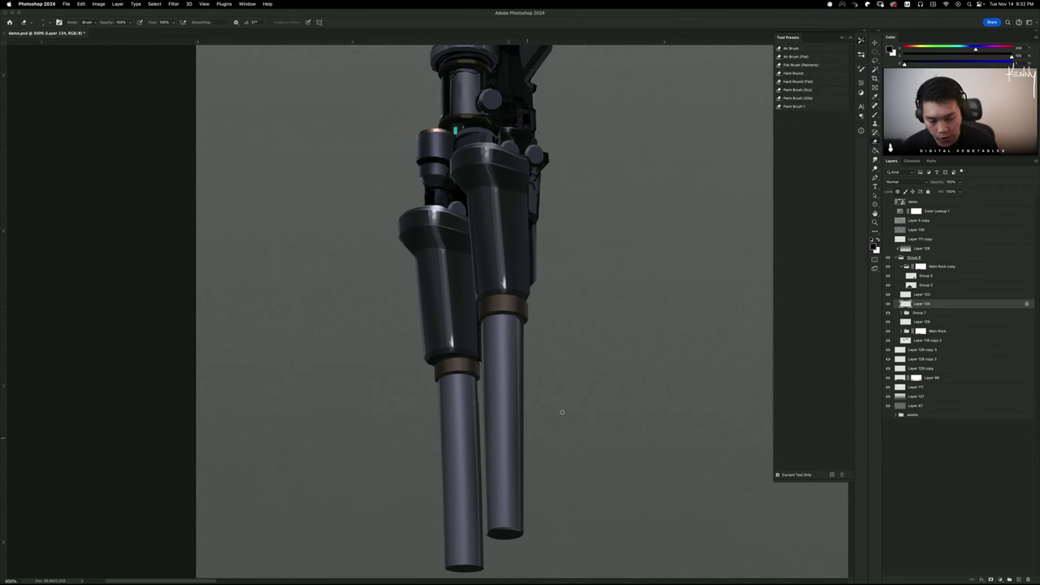
left_click(897, 192)
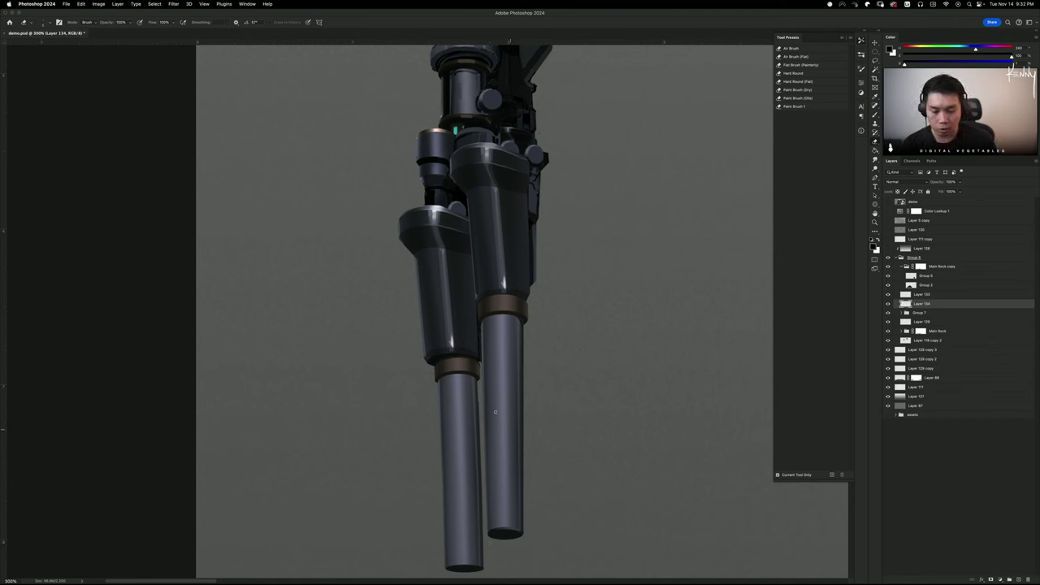
left_click(483, 569, "shift")
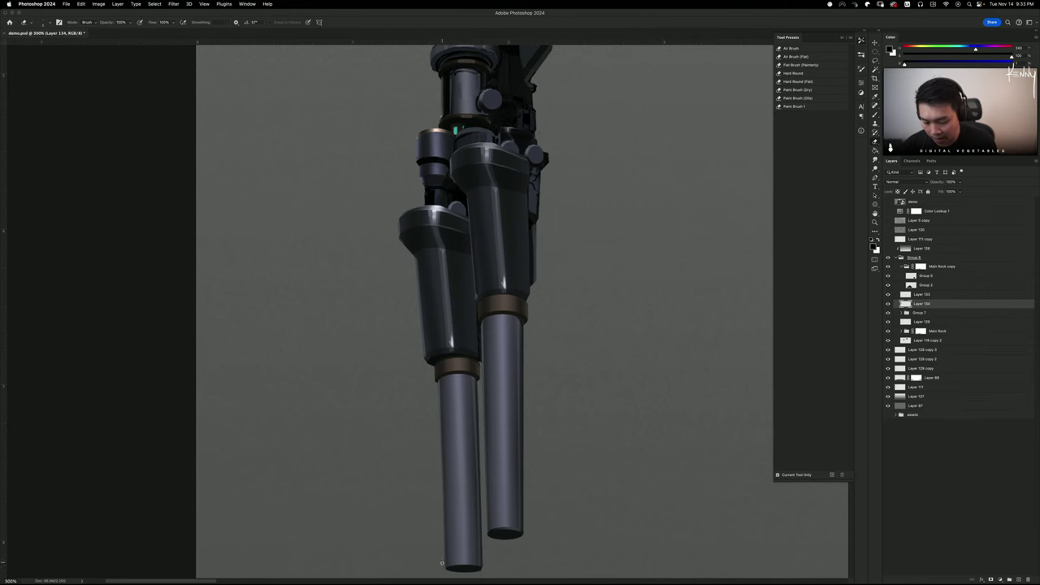
Lasso the left sleeve and rod, burn their inner side where the right sleeve overlaps with an enlarged brush, and deselect
left_click_drag(409, 393, 422, 502)
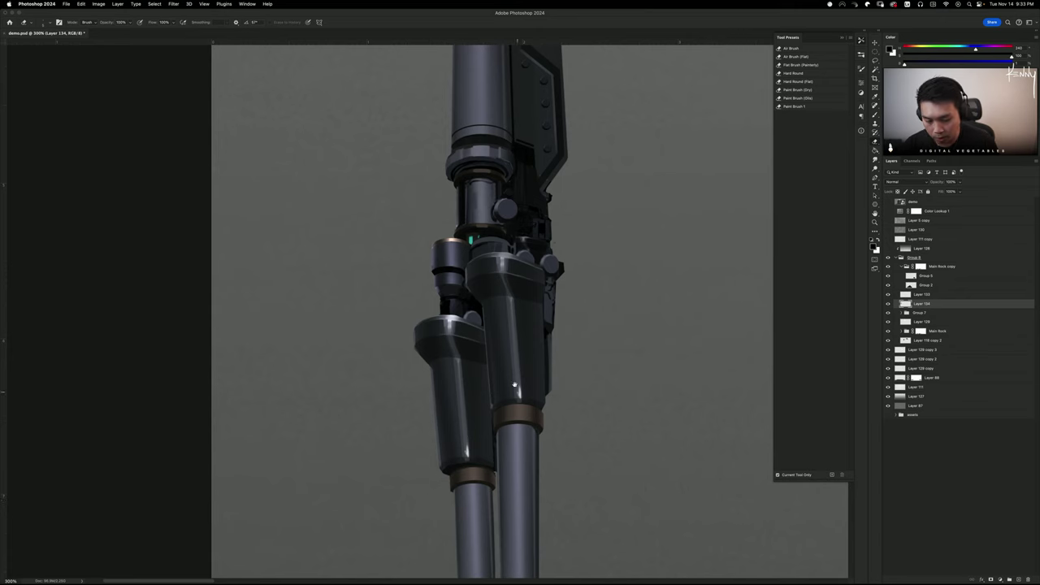
left_click_drag(516, 390, 525, 333)
scroll(525, 333, "down", 1)
key("l")
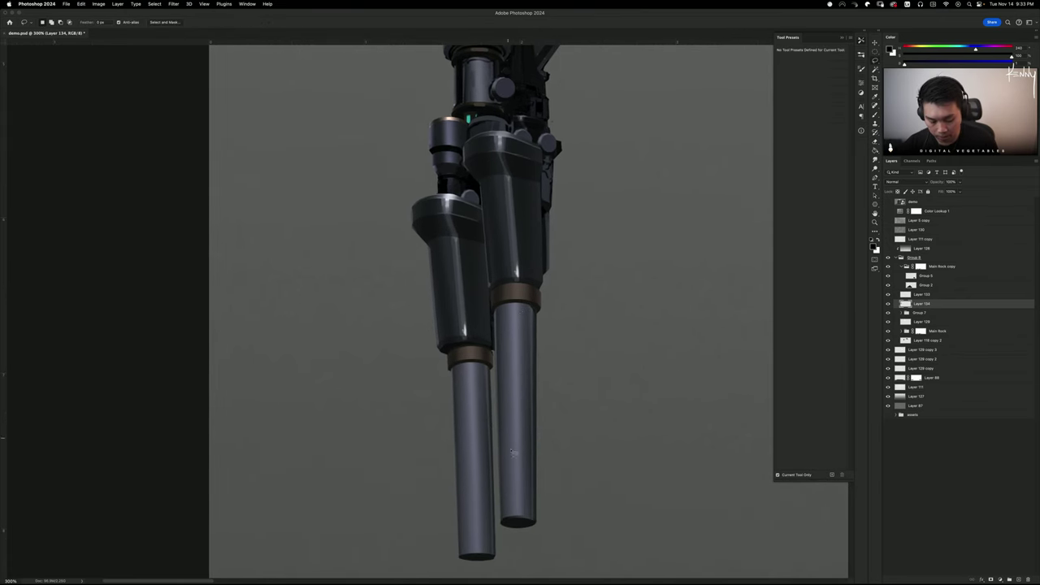
mouse_move(498, 527)
left_mouse_down()
mouse_move(481, 183)
mouse_move(452, 166)
mouse_move(369, 186)
mouse_move(328, 364)
mouse_move(367, 507)
mouse_move(424, 565)
mouse_move(477, 572)
mouse_move(525, 559)
left_mouse_up()
key("super+minus")
key("o")
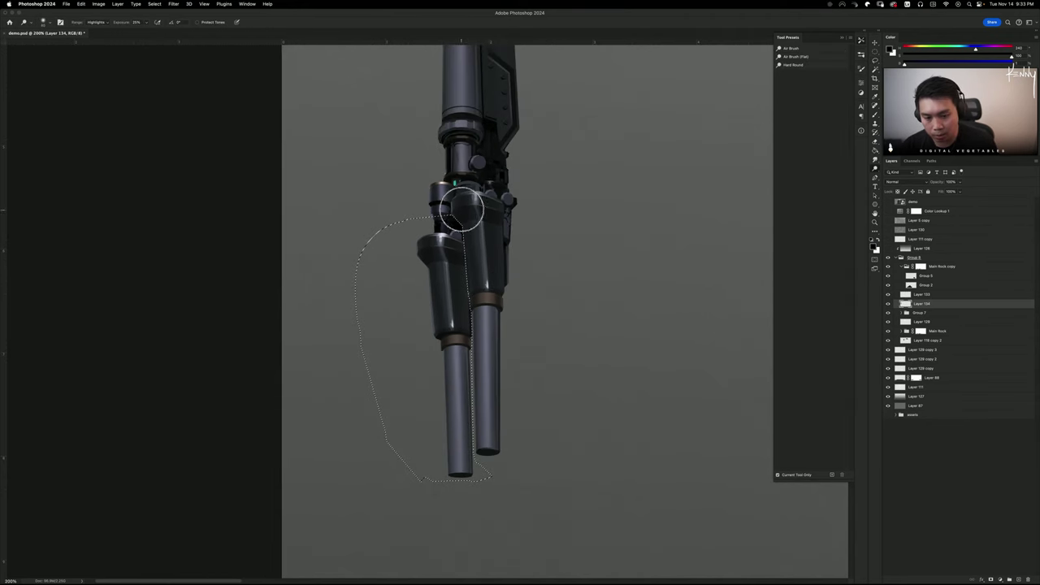
left_click_drag(462, 211, 479, 354)
mouse_move(465, 243)
left_mouse_down()
mouse_move(483, 458)
mouse_move(465, 263)
left_mouse_up()
key("super+z")
key("bracketright")
key("bracketright")
key("bracketright")
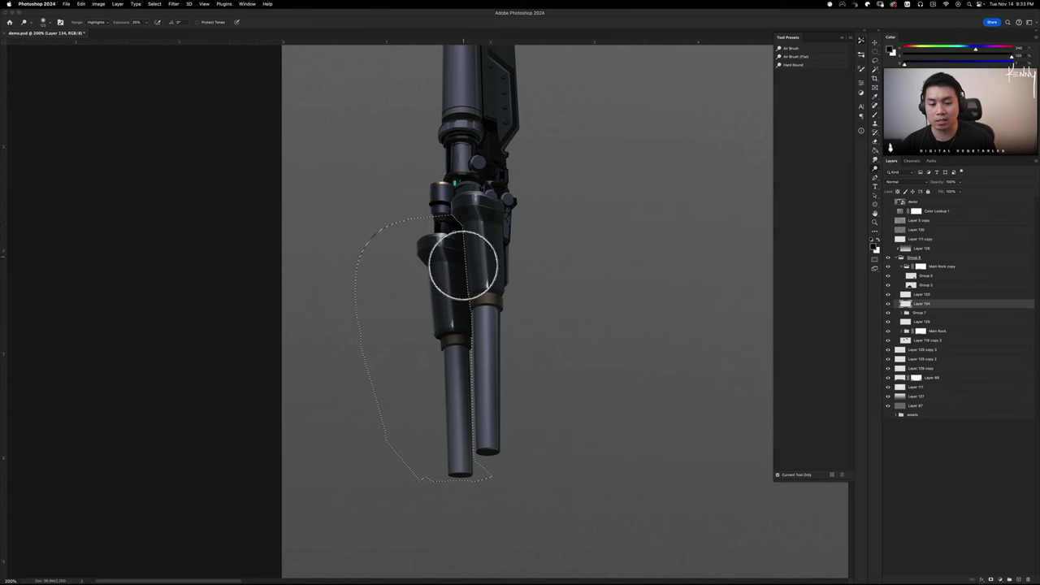
key("super+d")
scroll(456, 314, "down", 3)
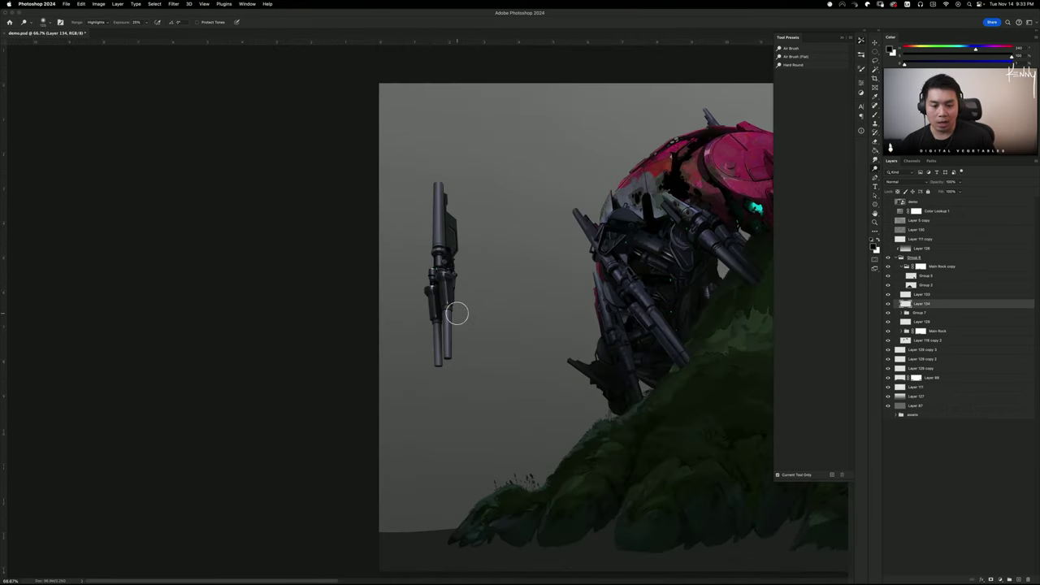
scroll(457, 314, "up", 5)
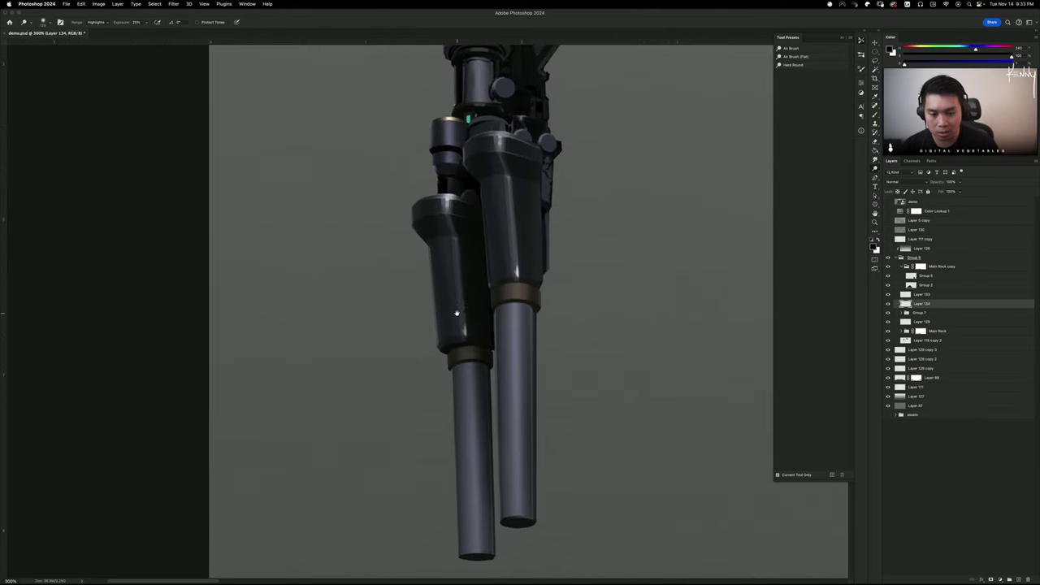
Sample the teal of the existing light and paint a small matching light above the left sleeve with a reduced Hard Round (Flat) brush
key("b")
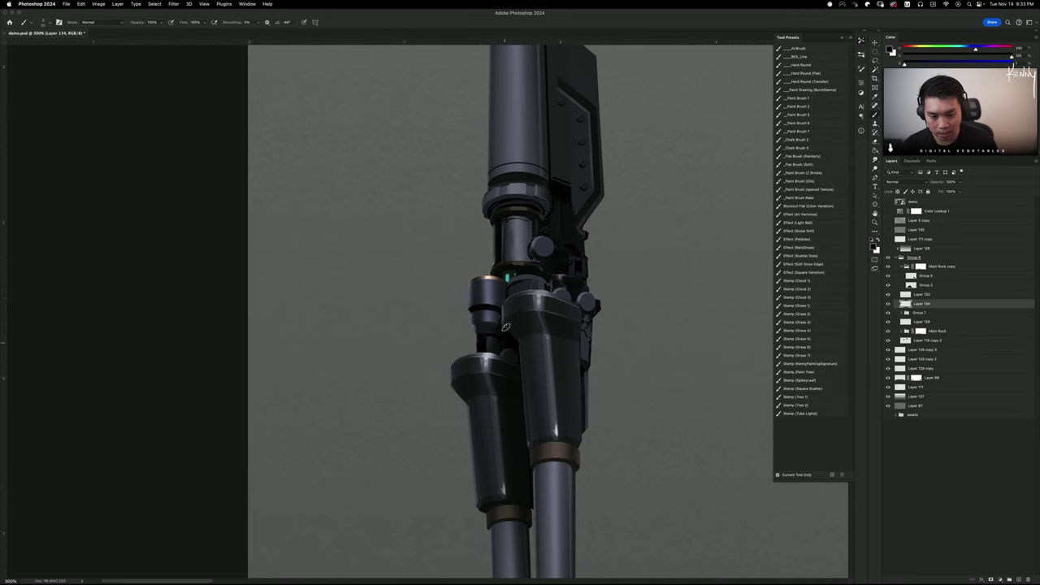
left_click(507, 278, "alt")
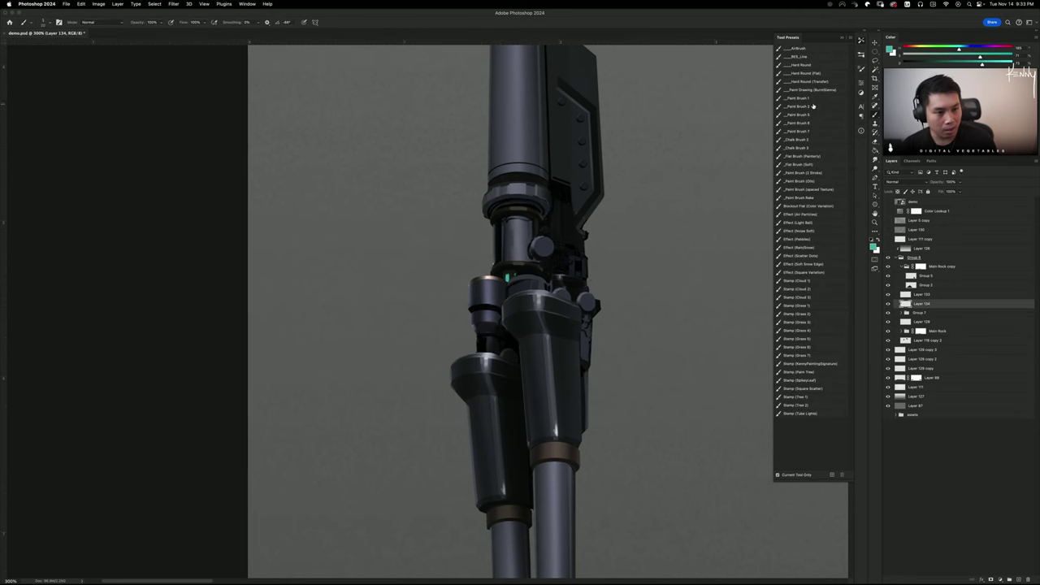
left_click(820, 66)
left_click(819, 74)
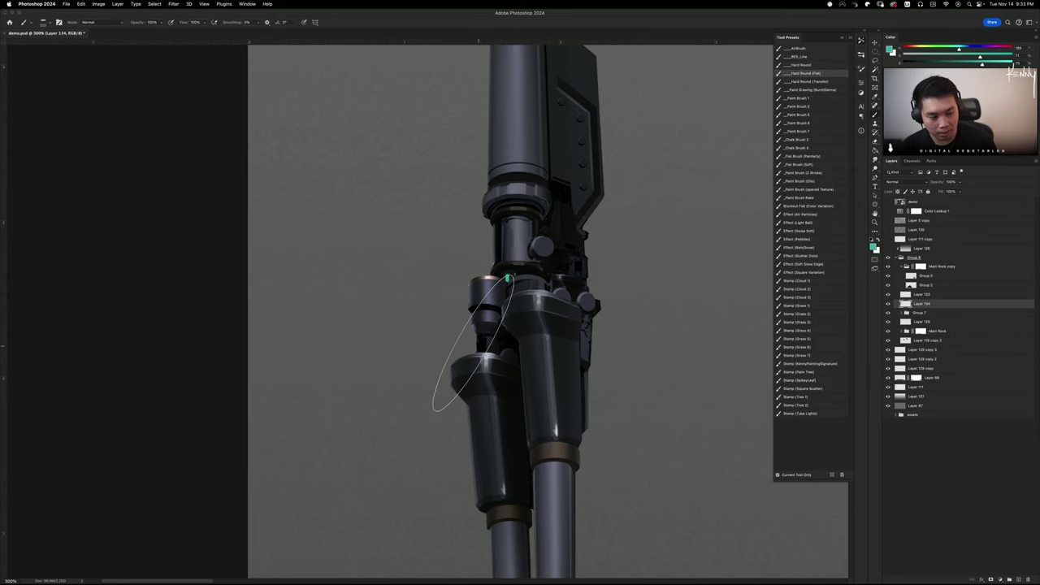
key("bracketleft")
key("bracketleft")
key("bracketleft")
key("bracketleft")
key("bracketleft")
key("bracketleft")
key("bracketleft")
key("bracketleft")
key("bracketleft")
key("bracketleft")
key("bracketleft")
key("bracketleft")
key("bracketleft")
key("bracketleft")
key("bracketleft")
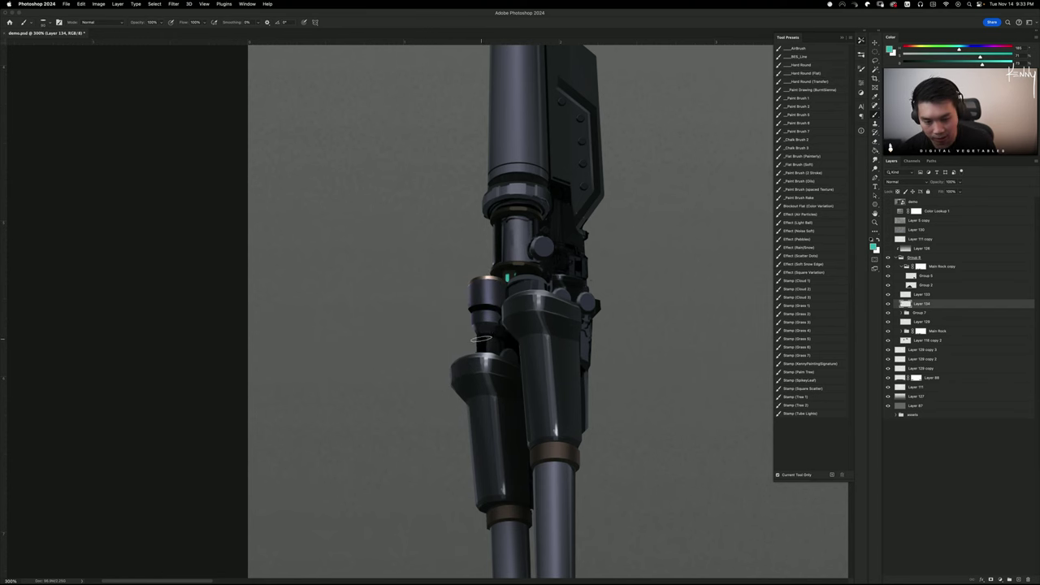
left_click_drag(480, 340, 479, 346)
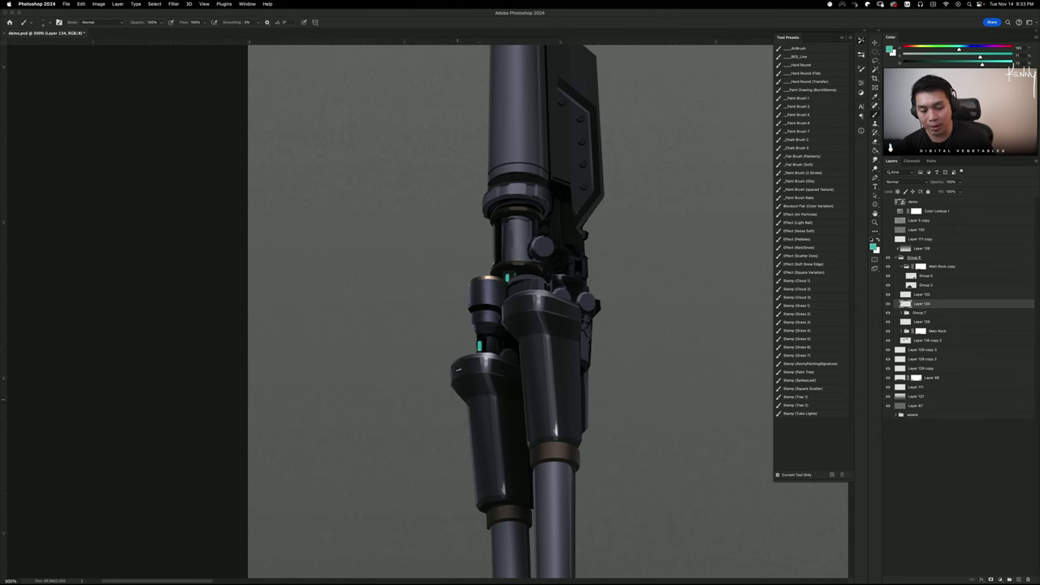
key("super+z")
left_click_drag(479, 342, 479, 349)
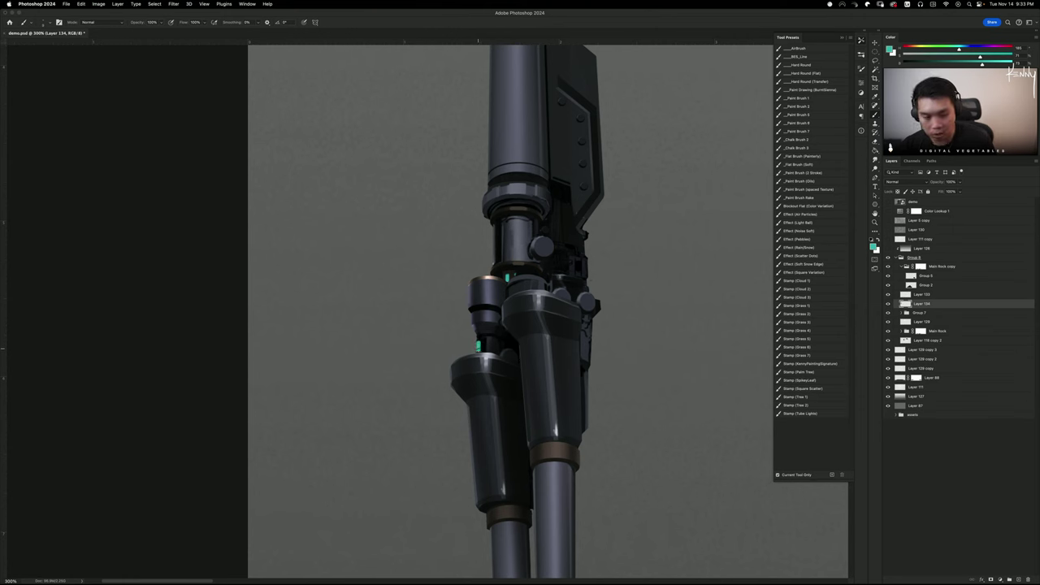
key("super+minus")
key("super+minus")
key("super+minus")
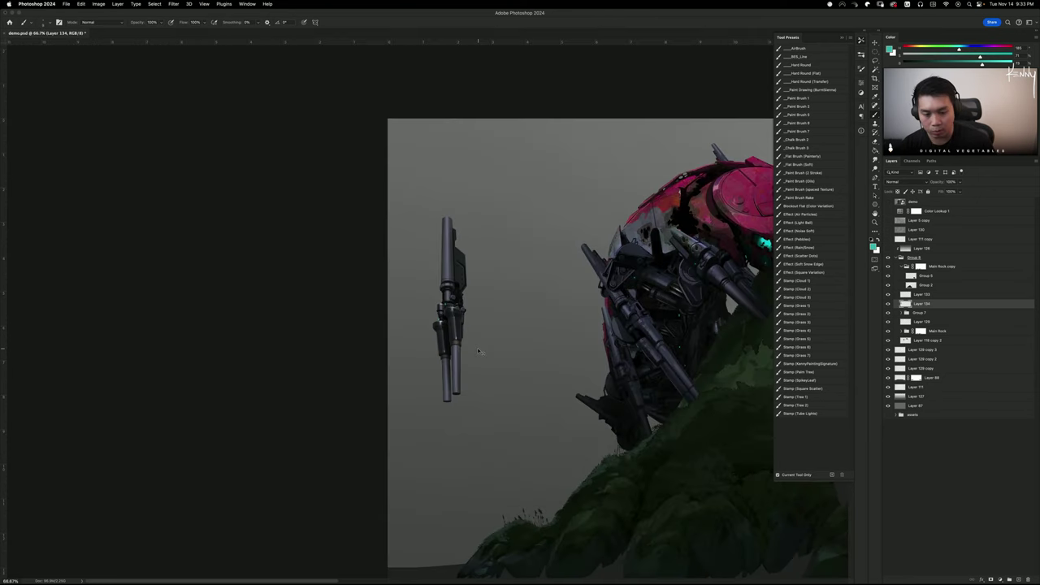
Paint tiny teal lights in the groove between the large barrel and its collar, undoing unwanted strokes
key("super+plus")
key("super+plus")
key("super+plus")
left_click_drag(564, 202, 559, 348)
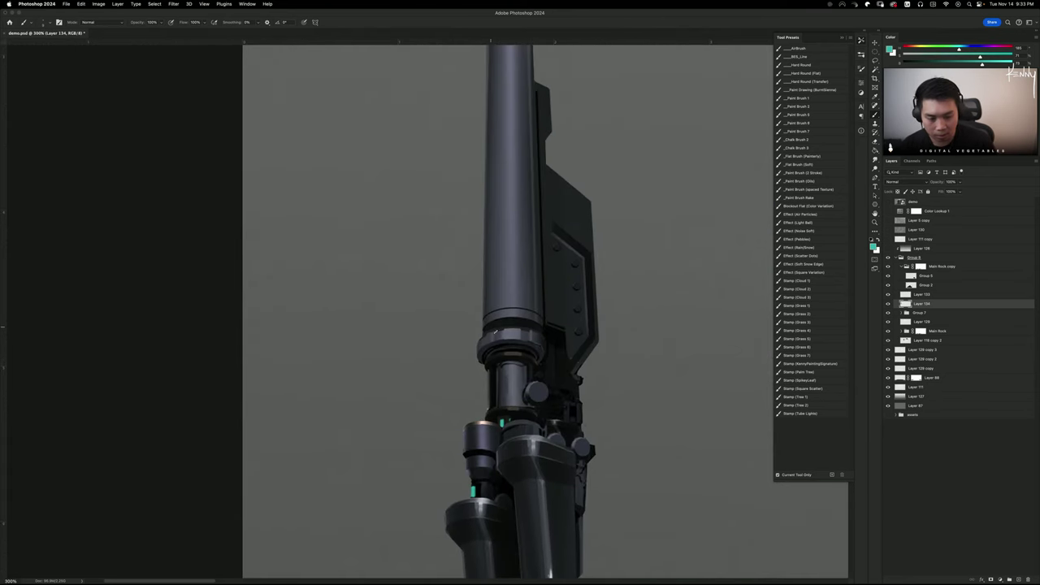
key("super+z")
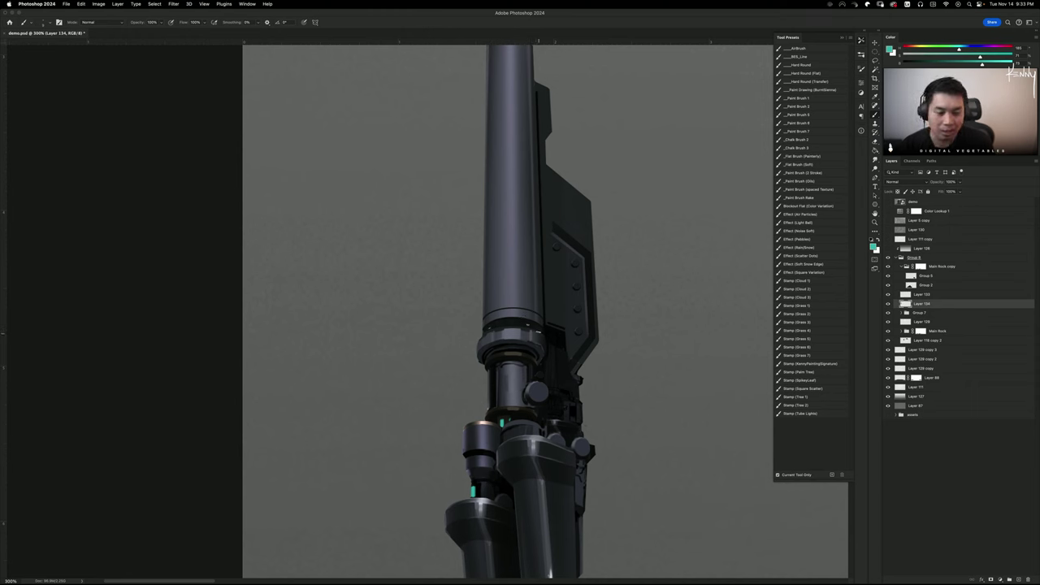
key("super+z")
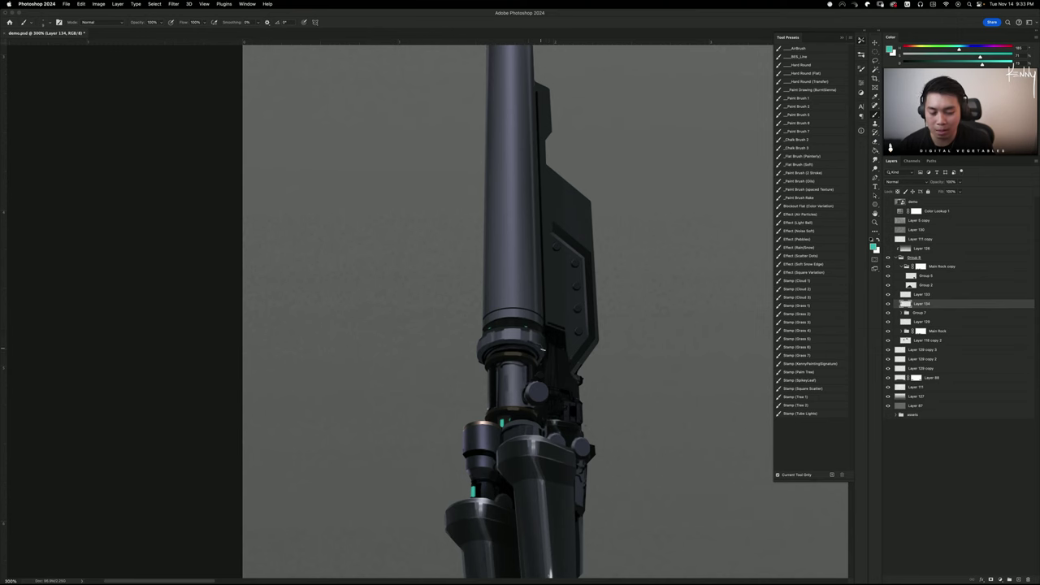
scroll(391, 476, "down", 5)
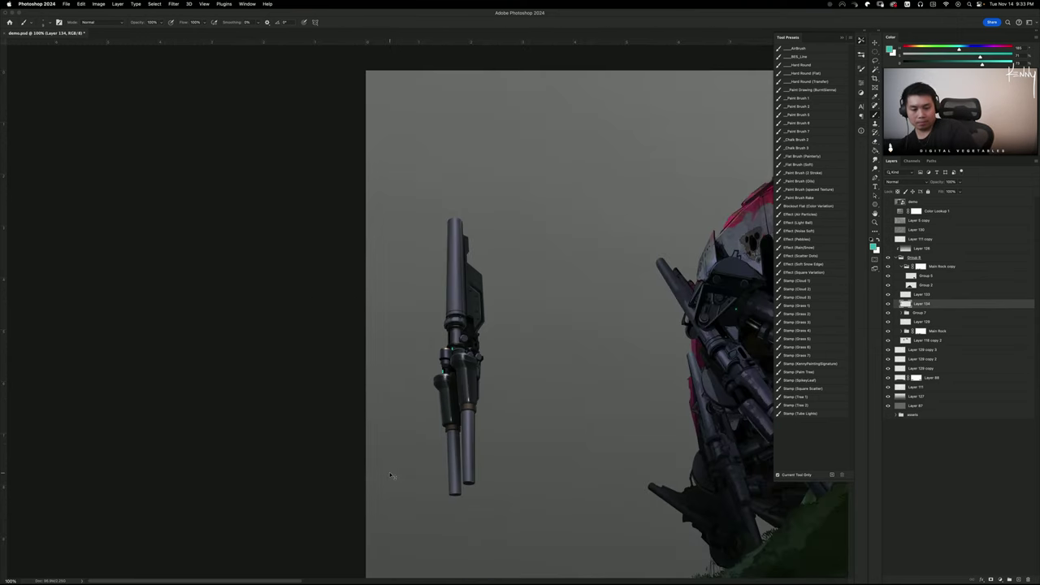
scroll(392, 476, "up", 5)
Paint a small upright teal light on the dark joint mechanism below the side panel
left_click_drag(574, 346, 602, 360)
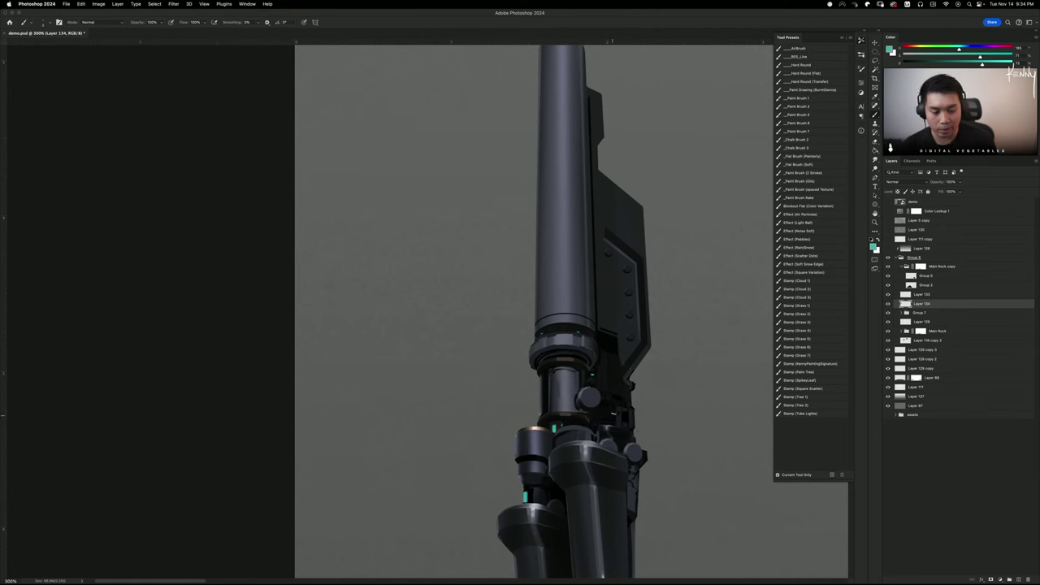
left_click_drag(625, 414, 625, 424)
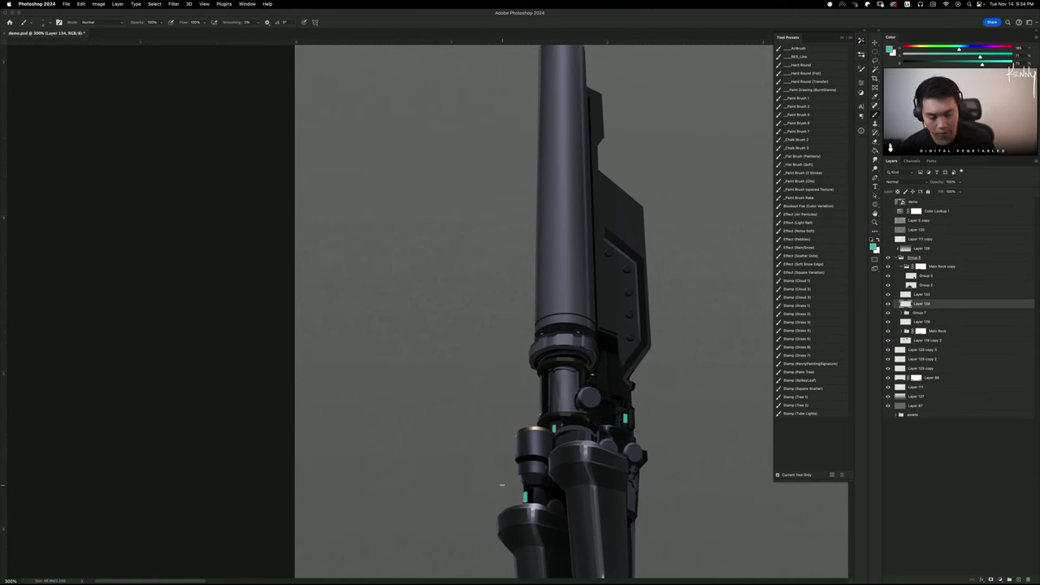
key("super+minus")
key("super+minus")
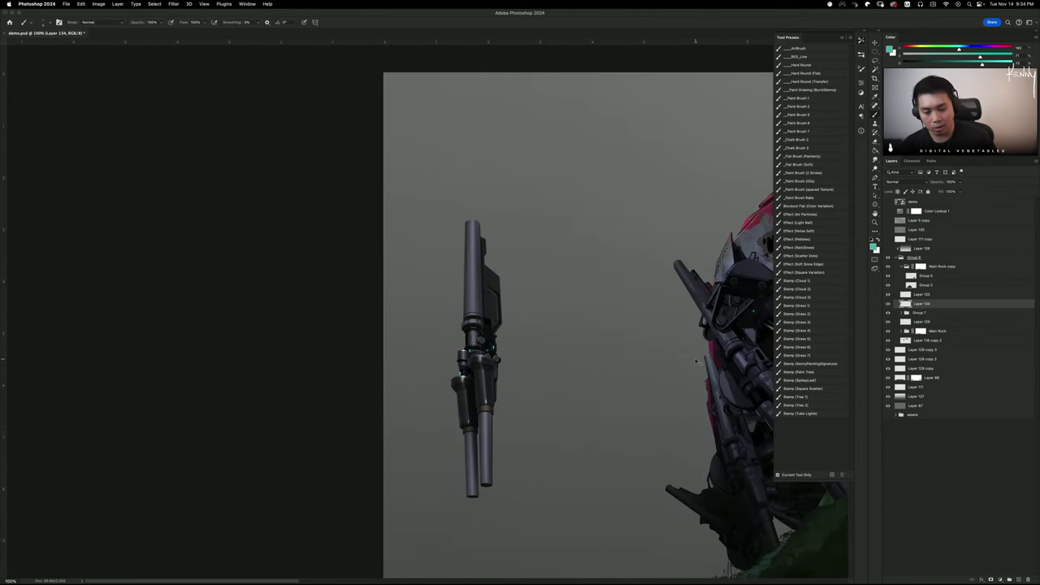
Sample a near-black from the recess beneath the side panel and paint fine strut details inside it
key("super+plus")
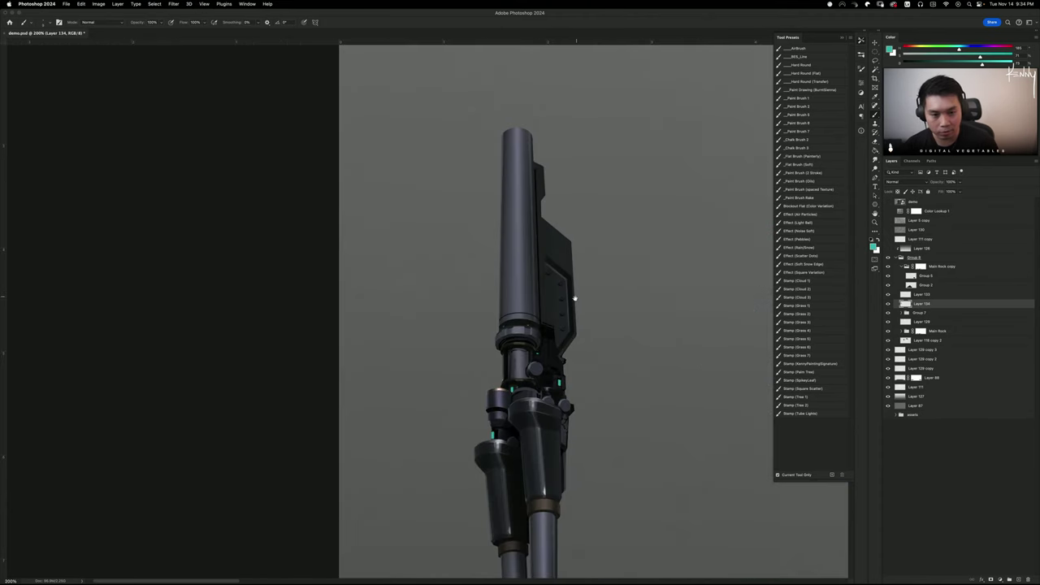
scroll(573, 299, "up", 3)
left_click(515, 422, "alt")
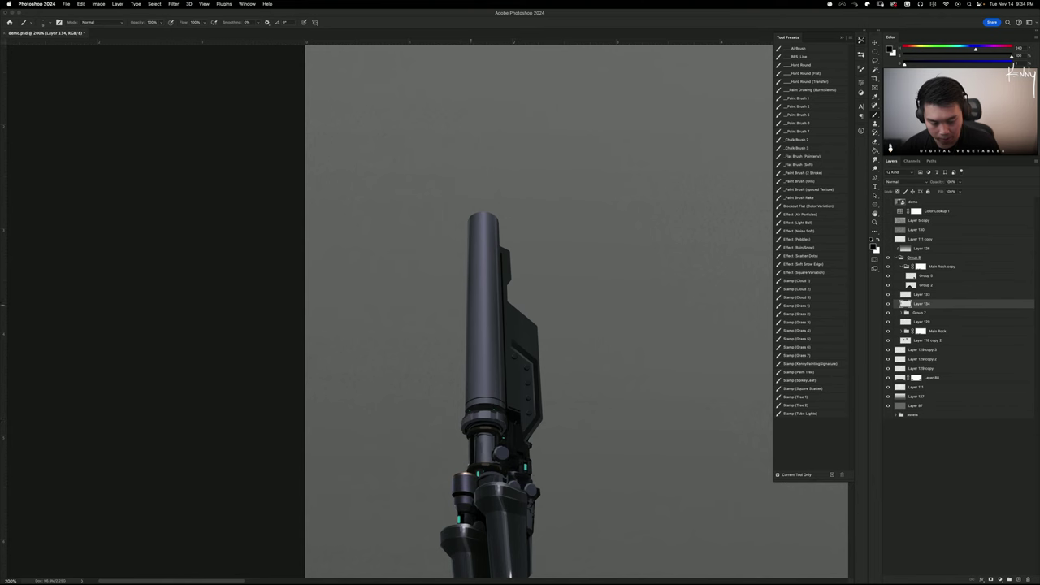
key("super+plus")
key("super+plus")
scroll(458, 355, "down", 3)
scroll(459, 355, "right", 4)
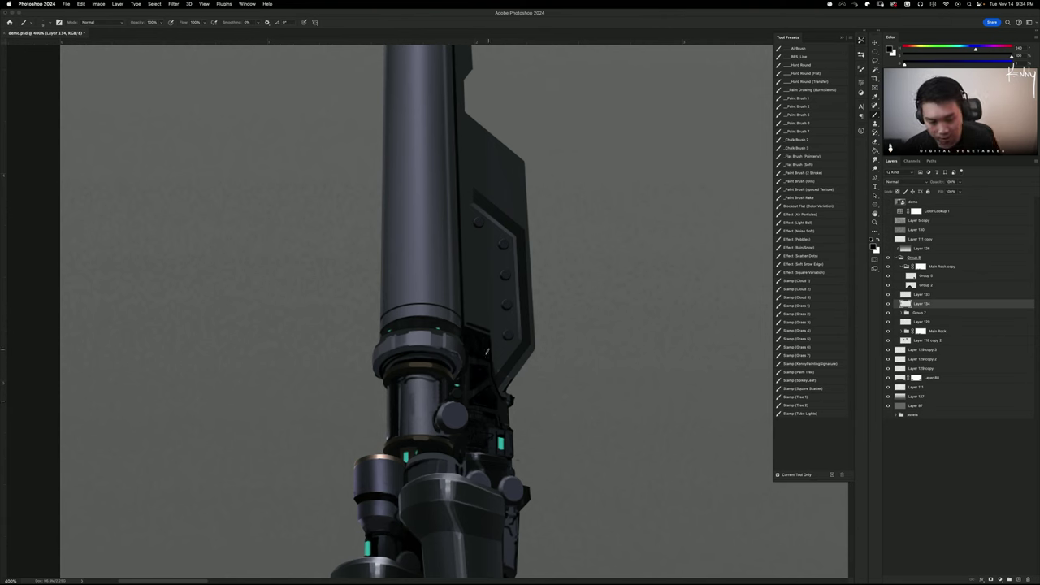
left_click(489, 361, "alt")
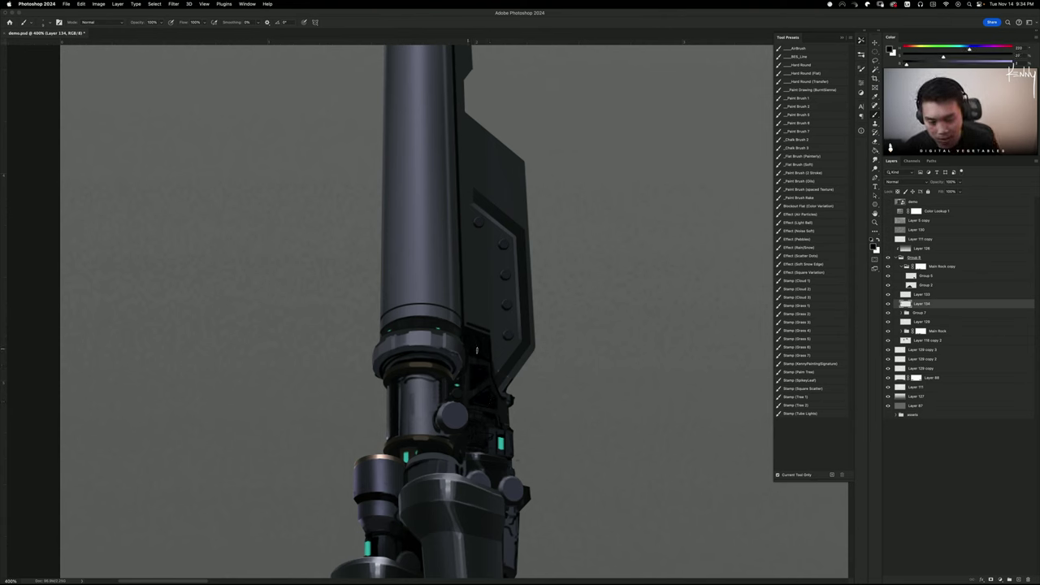
left_click_drag(478, 359, 490, 378)
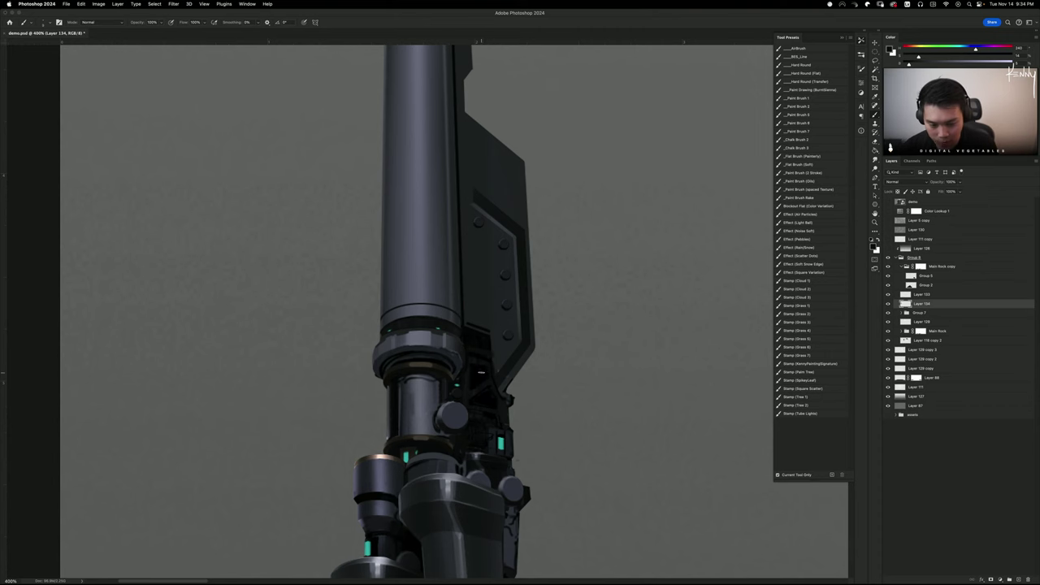
Sample a dark tone near the side panel's lower tip and refine the vertical edge of the recess beneath the panel
scroll(528, 374, "up", 3)
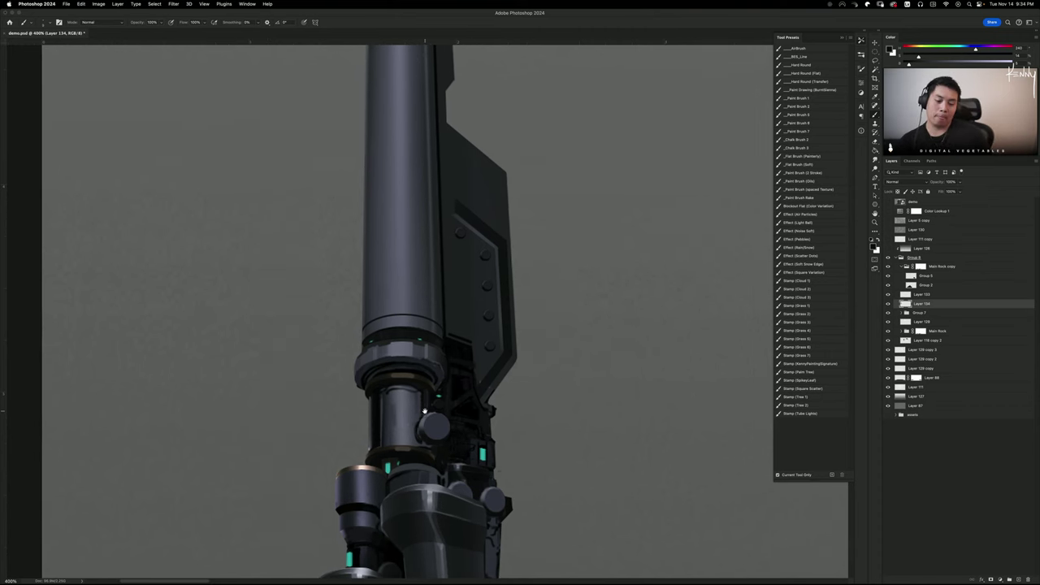
left_click(507, 417, "alt")
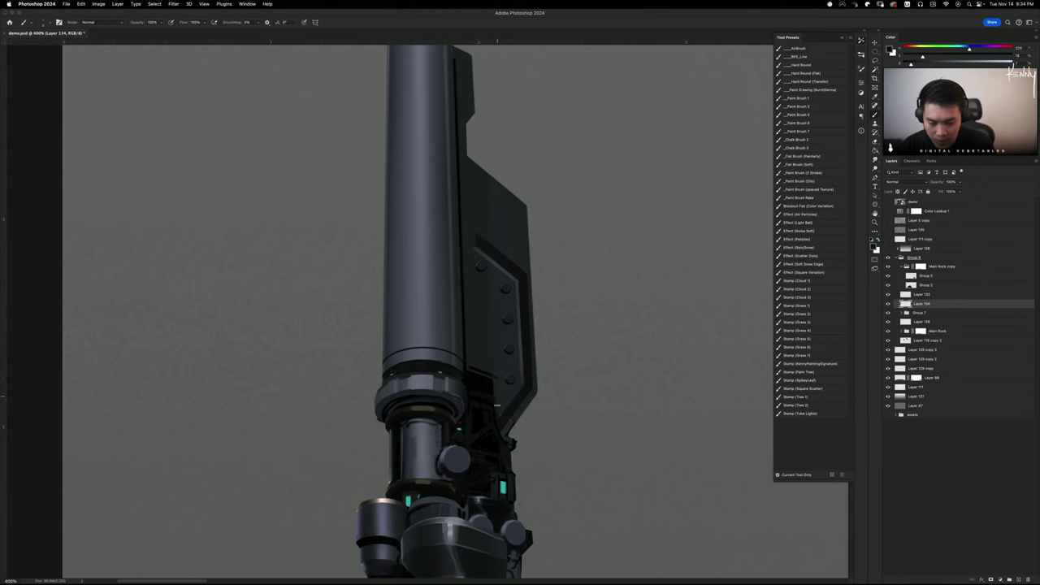
left_click_drag(496, 379, 496, 425)
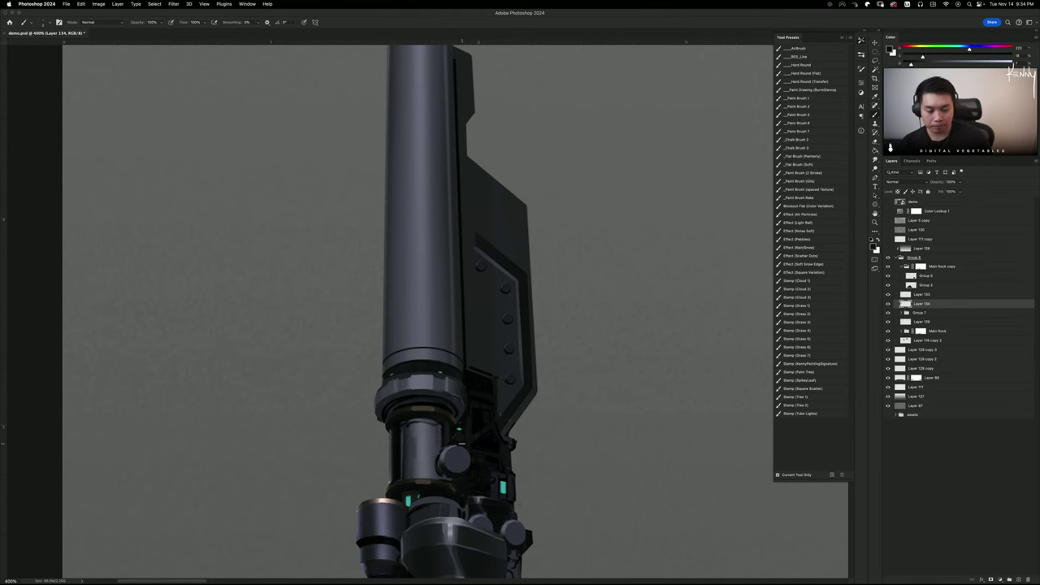
key("ctrl+minus")
key("ctrl+minus")
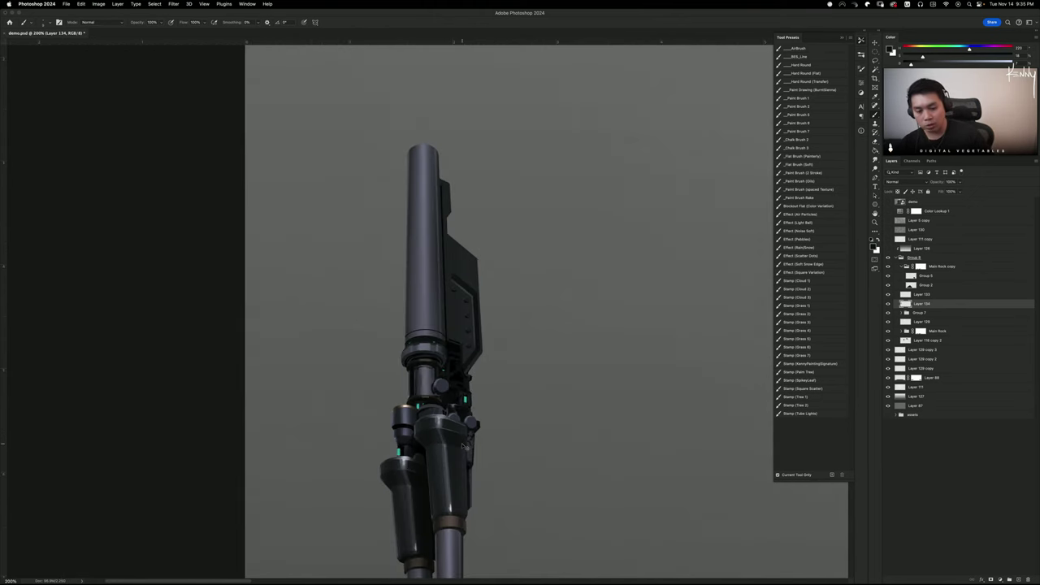
key("ctrl+plus")
key("ctrl+plus")
left_click_drag(500, 361, 559, 296)
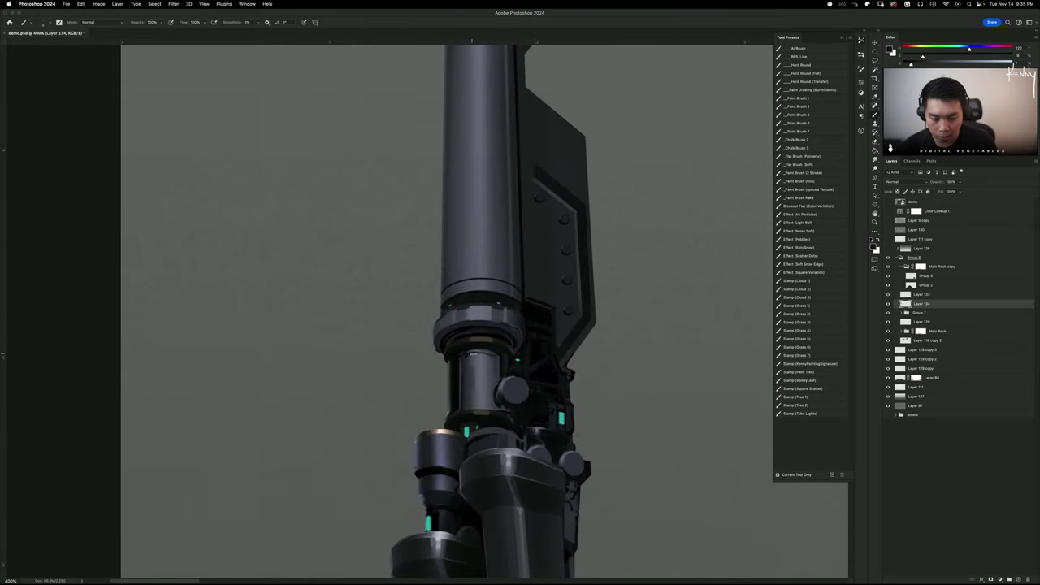
Add a layer mask to the current layer and mask out a narrow vertical slit beside the short cylinder below the collar
left_click(993, 581)
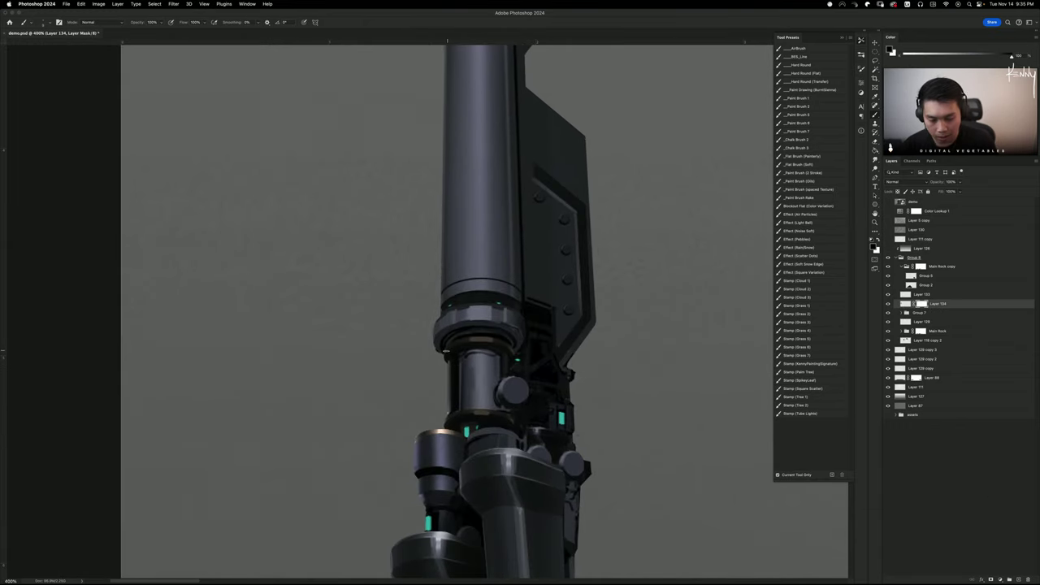
mouse_move(454, 372)
left_mouse_down()
mouse_move(454, 409)
mouse_move(454, 371)
left_mouse_up()
key("super+z")
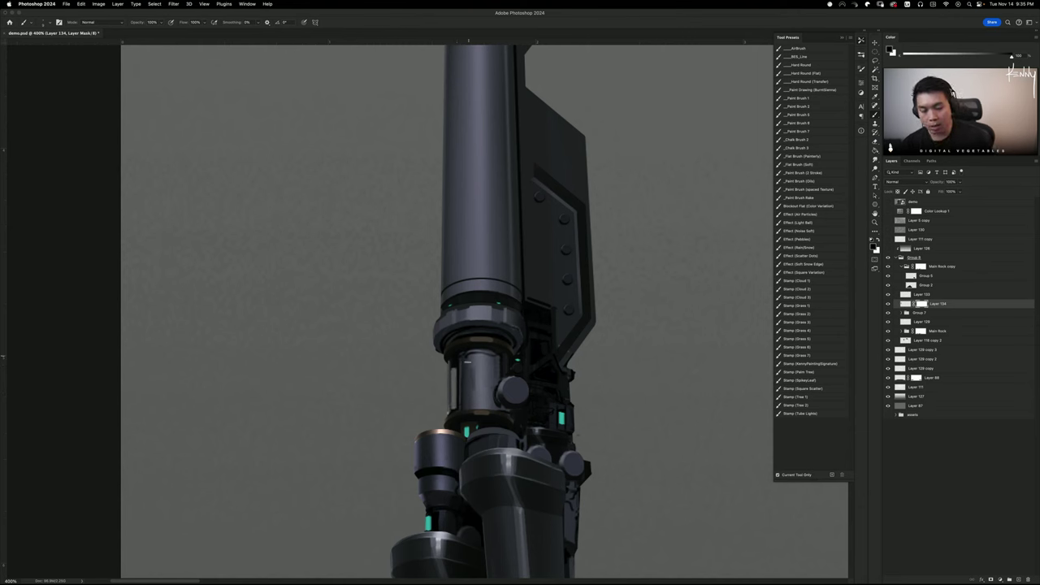
key("ctrl+z")
left_click_drag(454, 367, 452, 410)
key("ctrl+z")
left_click_drag(454, 367, 452, 413)
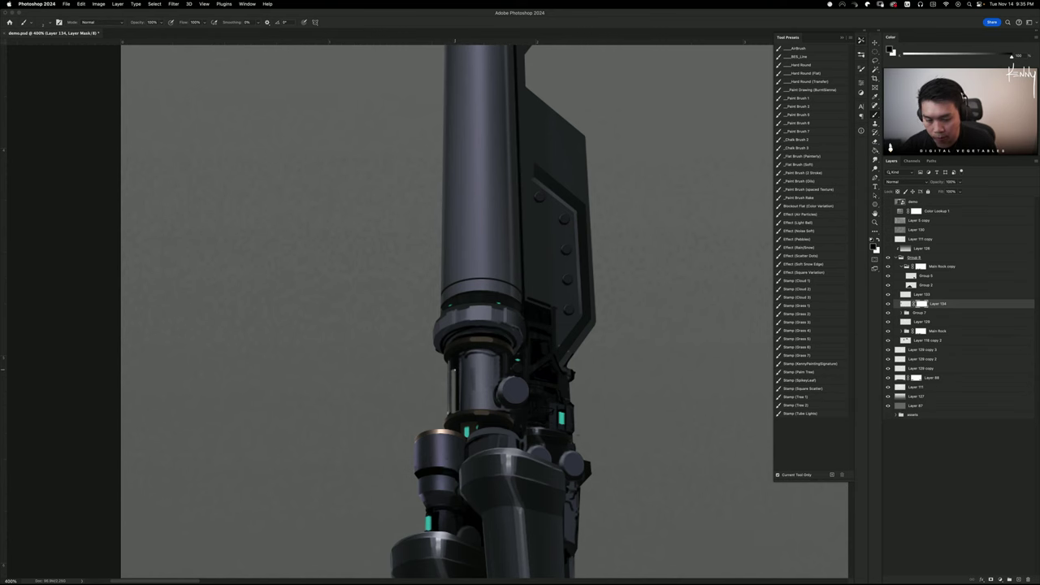
scroll(378, 422, "down", 4)
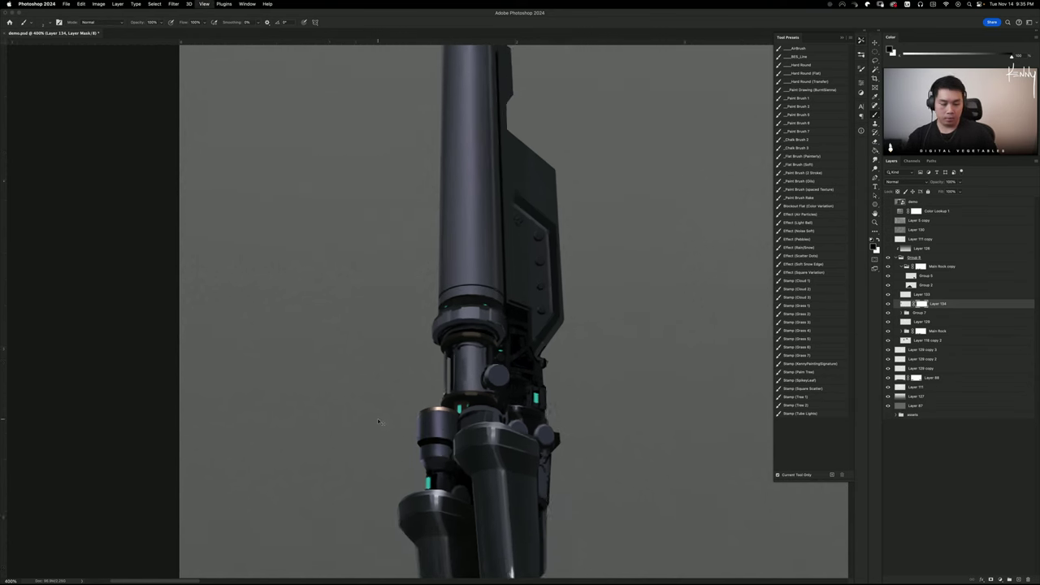
scroll(378, 421, "up", 2)
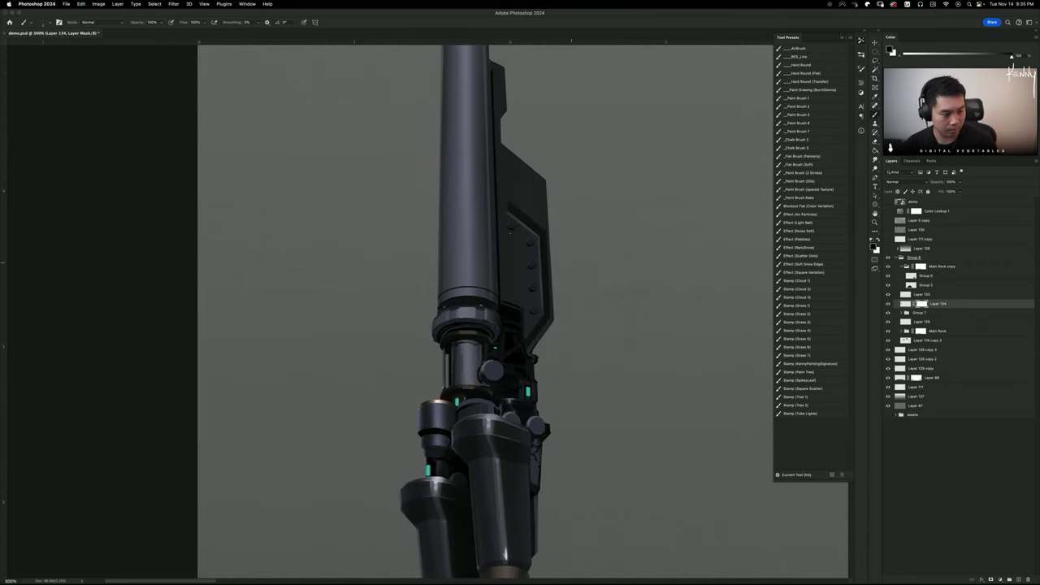
Apply Layer 134's mask permanently to the layer
right_click(921, 303)
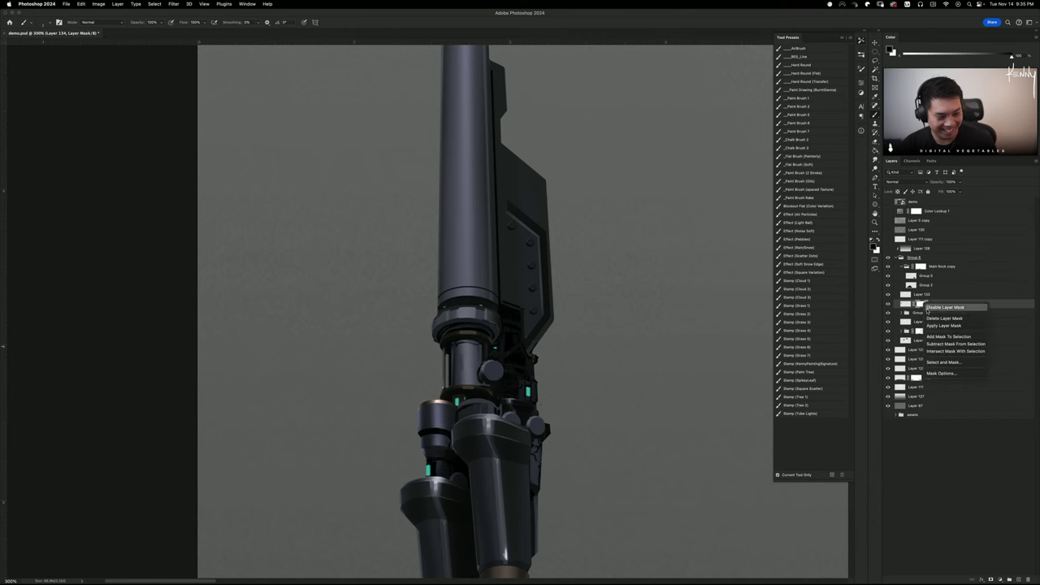
left_click(930, 323)
key("super+equal")
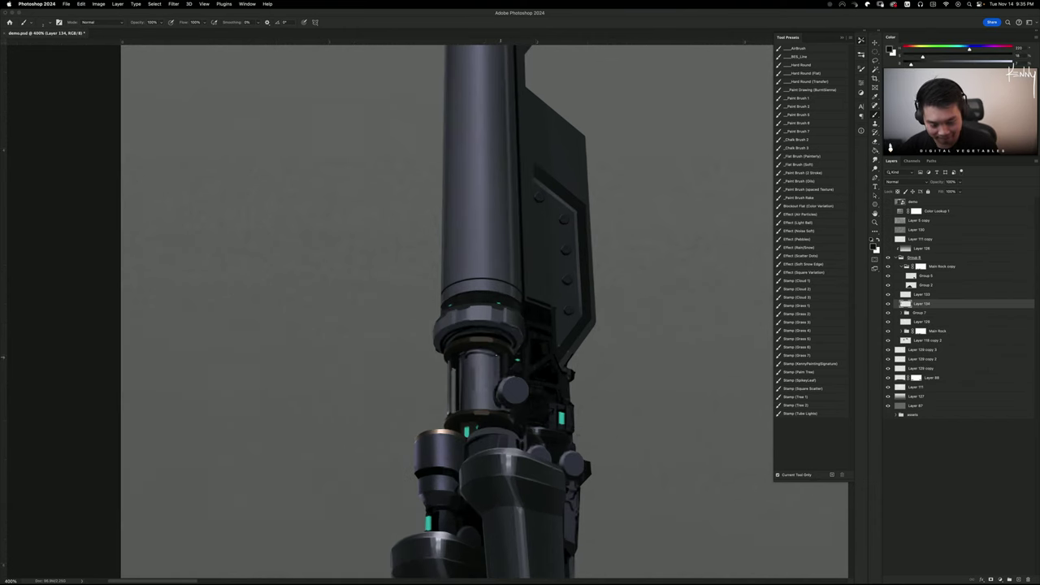
Lasso a narrow vertical strip on the short cylinder below the collar and darken it with an enlarged brush
key("l")
mouse_move(483, 348)
left_mouse_down()
mouse_move(492, 416)
mouse_move(500, 353)
mouse_move(485, 350)
left_mouse_up()
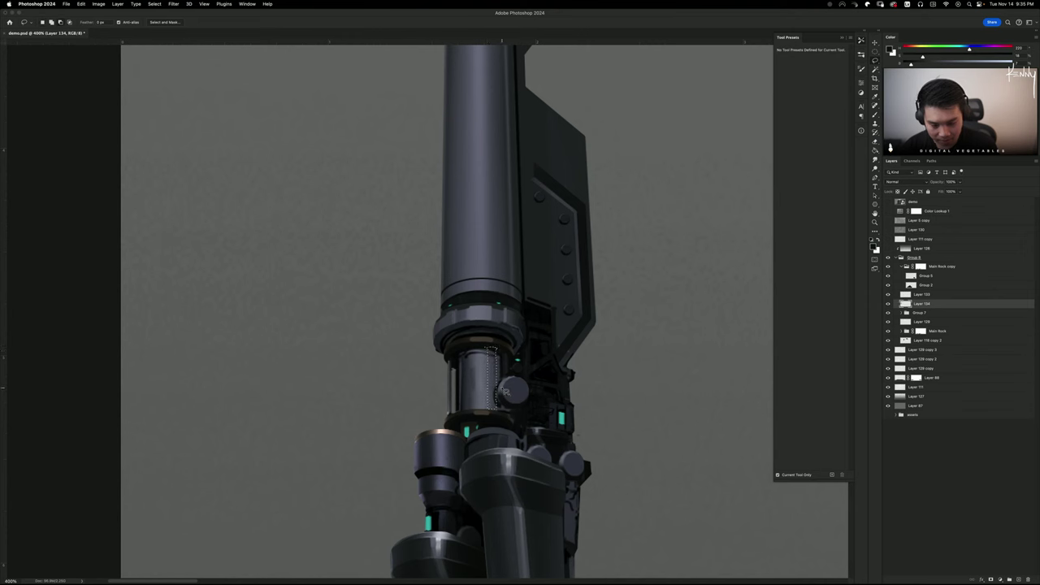
key("b")
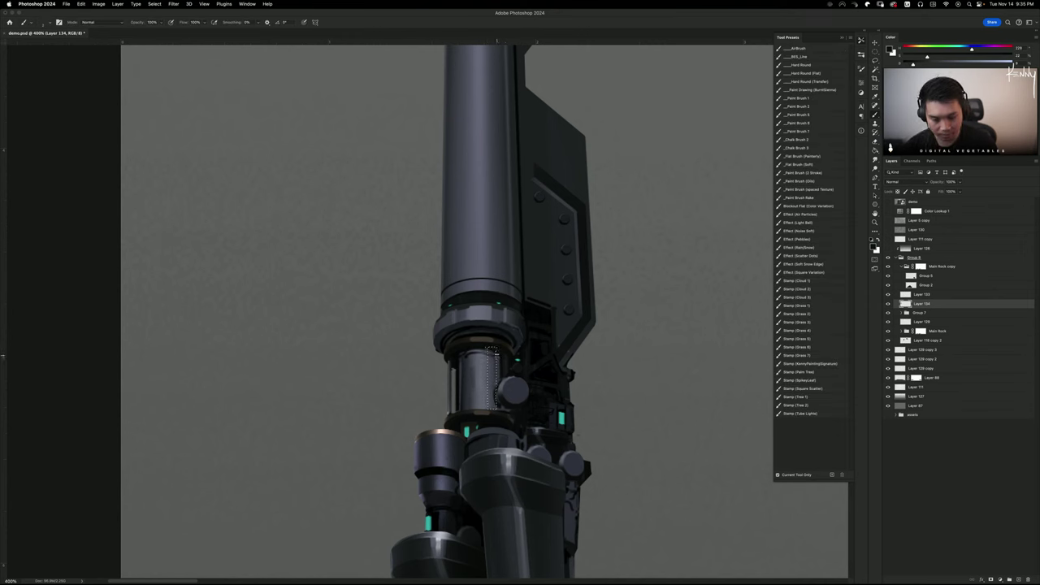
key("]")
key("]")
key("]")
key("]")
key("]")
key("]")
key("]")
key("]")
key("]")
left_click_drag(491, 338, 486, 435)
left_click_drag(495, 354, 491, 426)
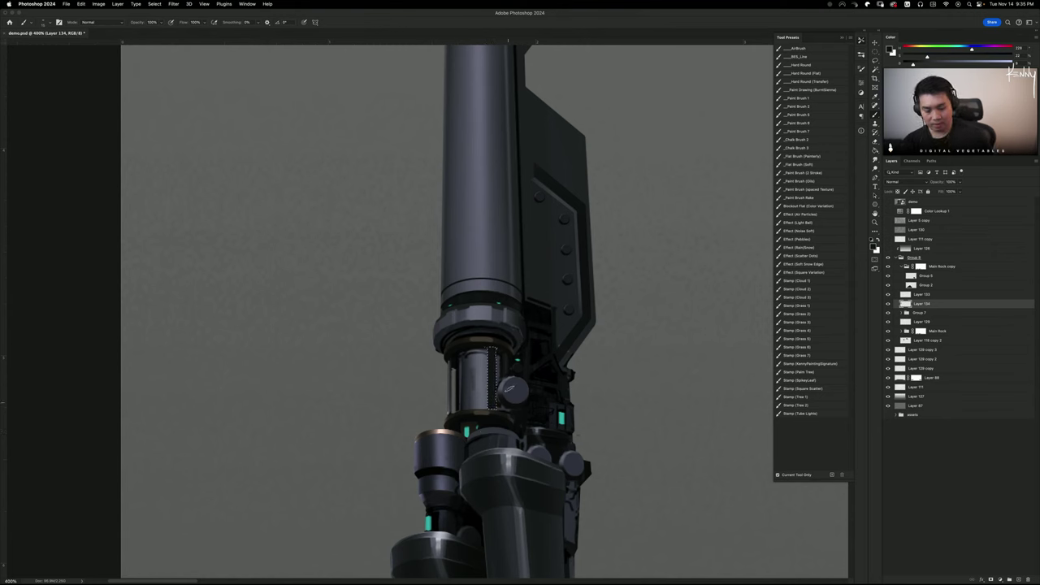
key("o")
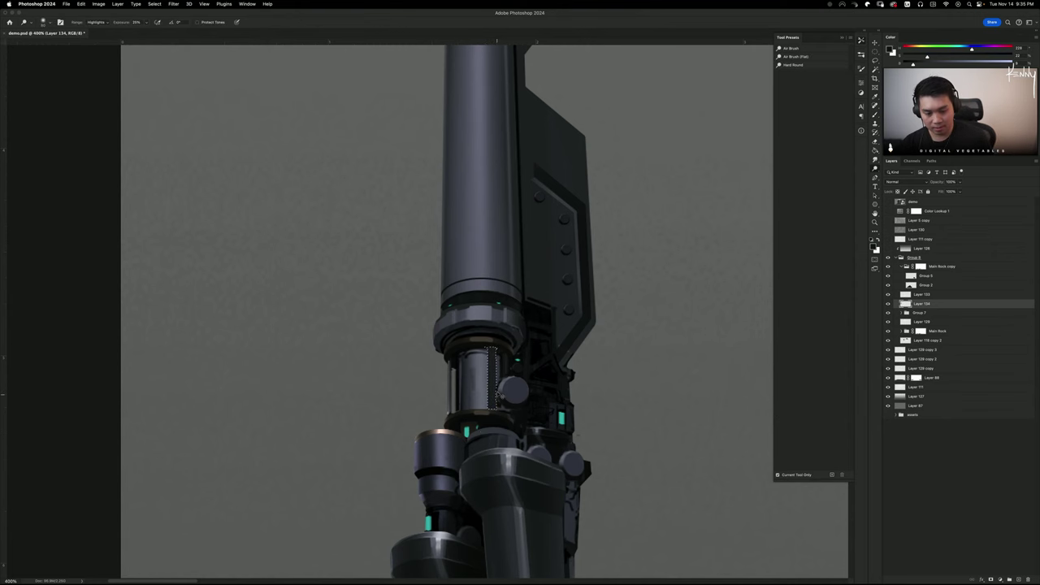
key("b")
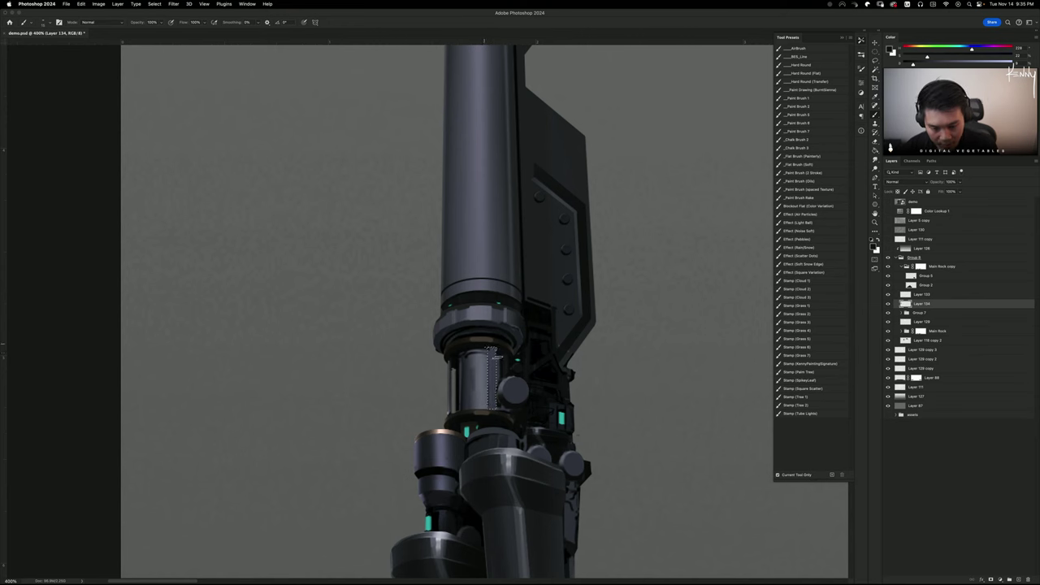
Invert the selection, sample the short cylinder's tone and shade the area bordering the strip, finishing with nothing selected
key("super+d")
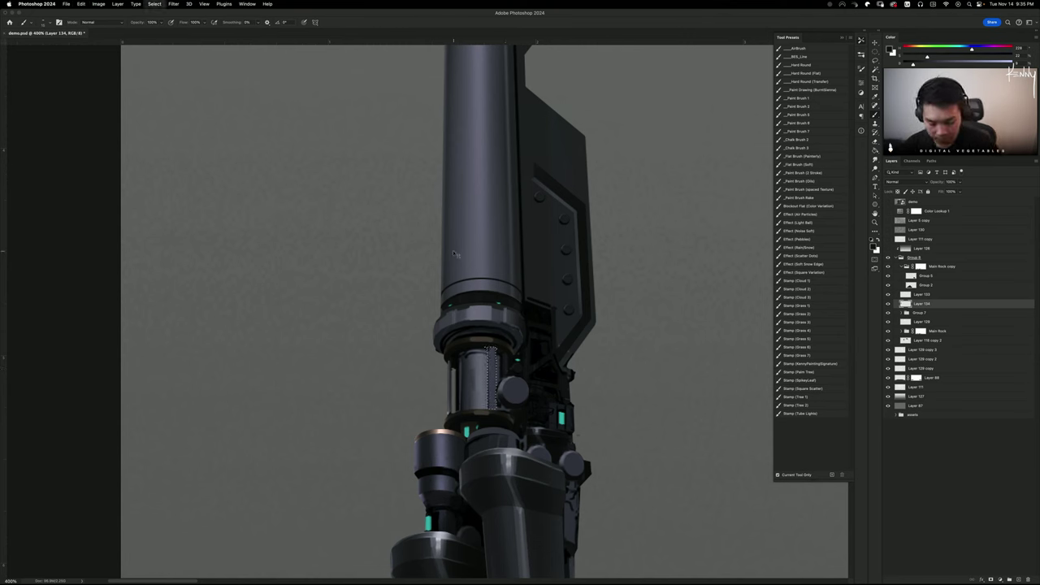
left_click(541, 348, "alt")
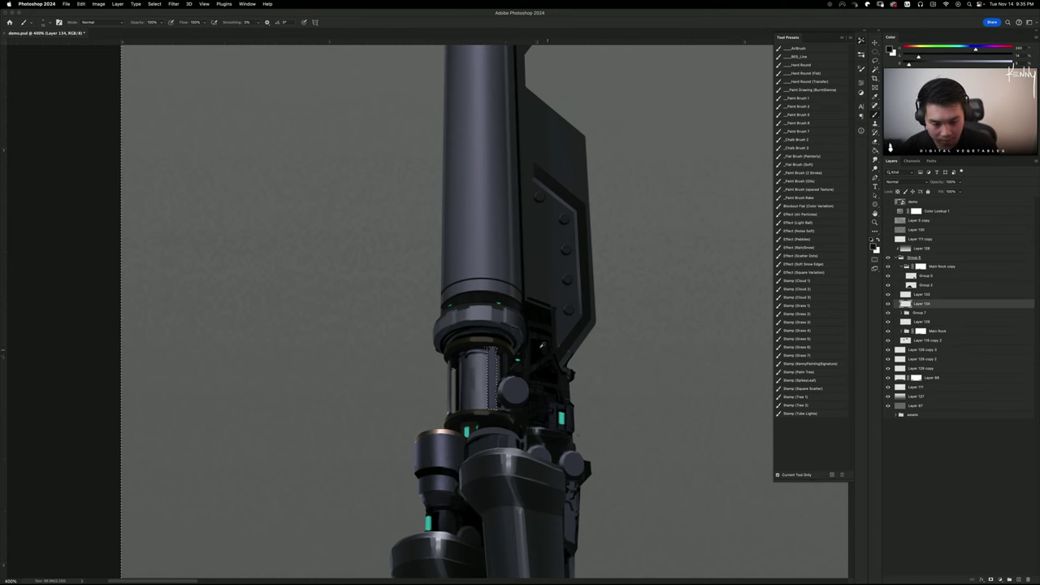
left_click(464, 365, "alt")
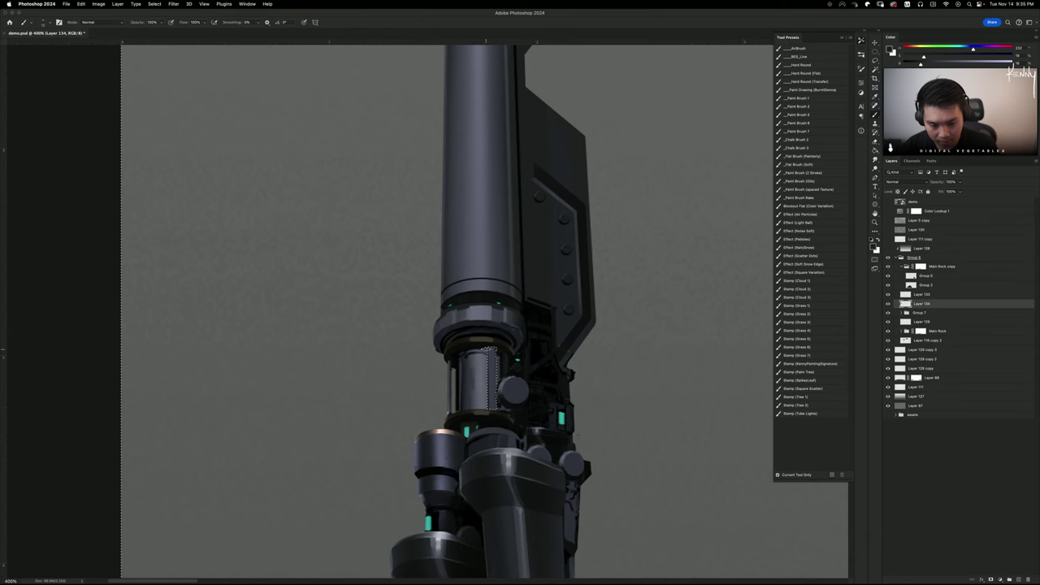
left_click_drag(487, 352, 485, 413)
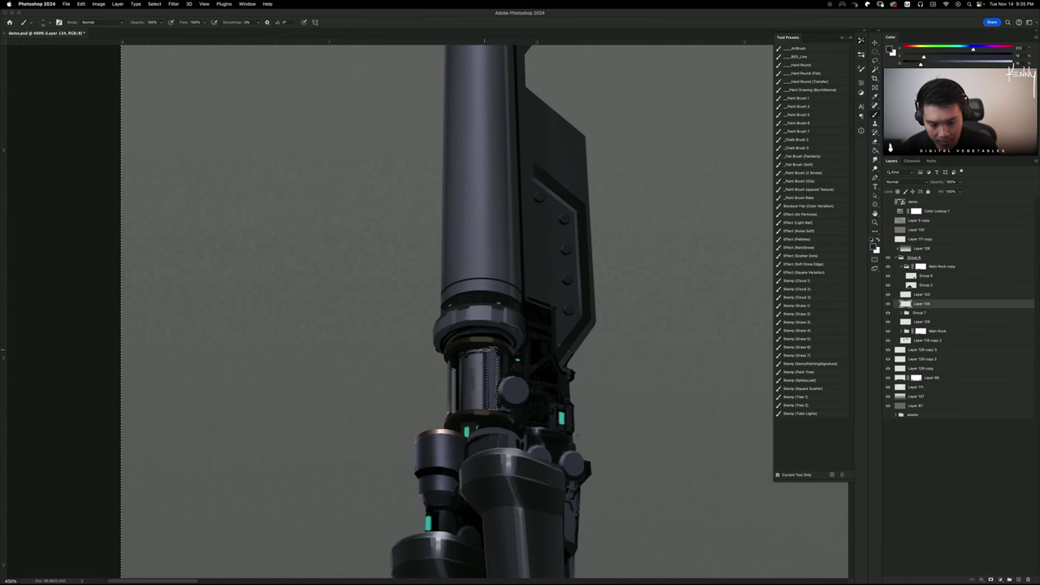
key("super+z")
key("super+d")
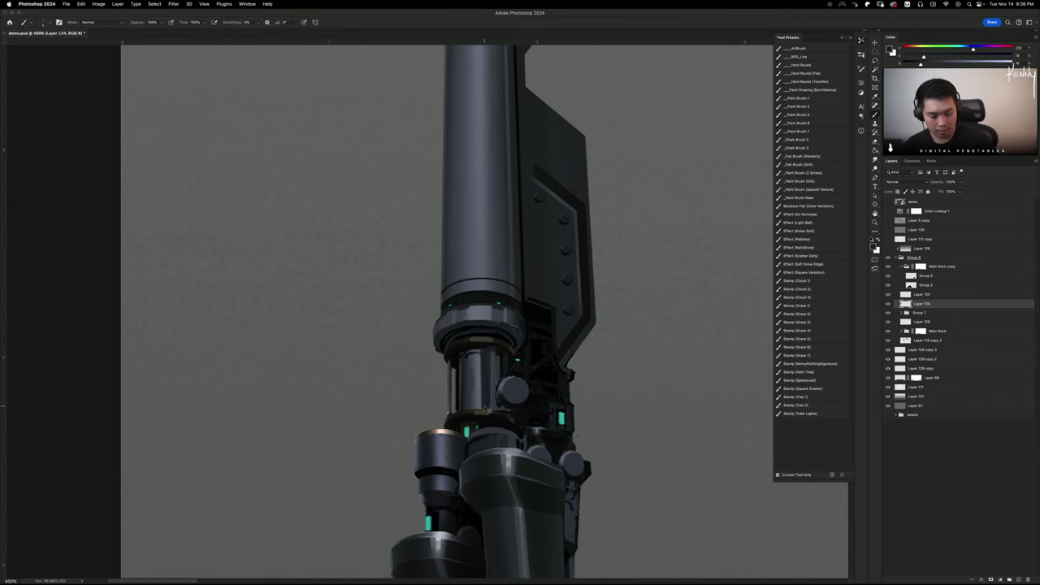
Examine the whole structure at 100%, and the long barrel and side panel at 400%
key("super+minus")
key("super+minus")
key("super+minus")
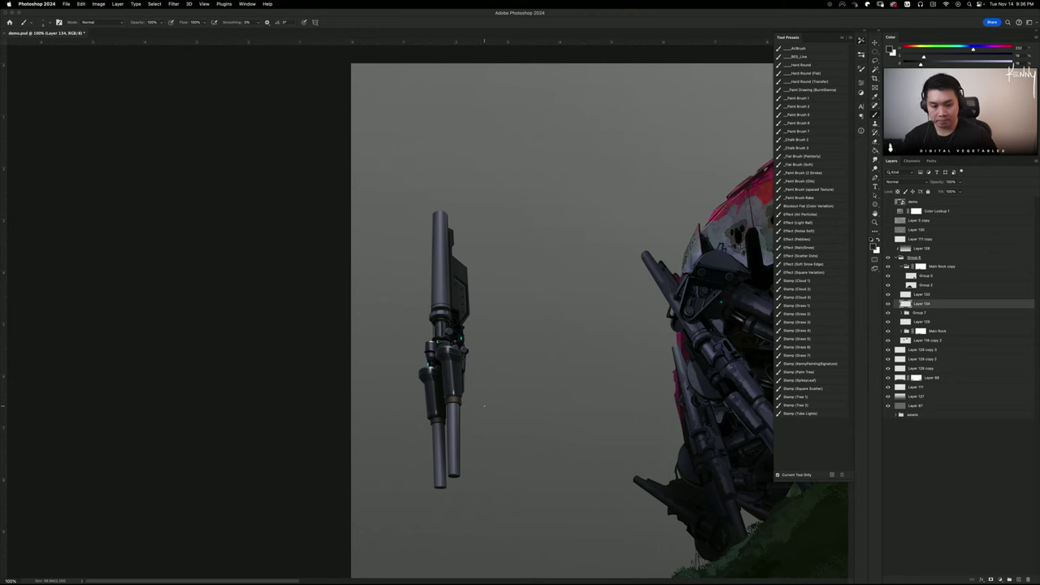
key("super+plus")
key("super+plus")
key("super+plus")
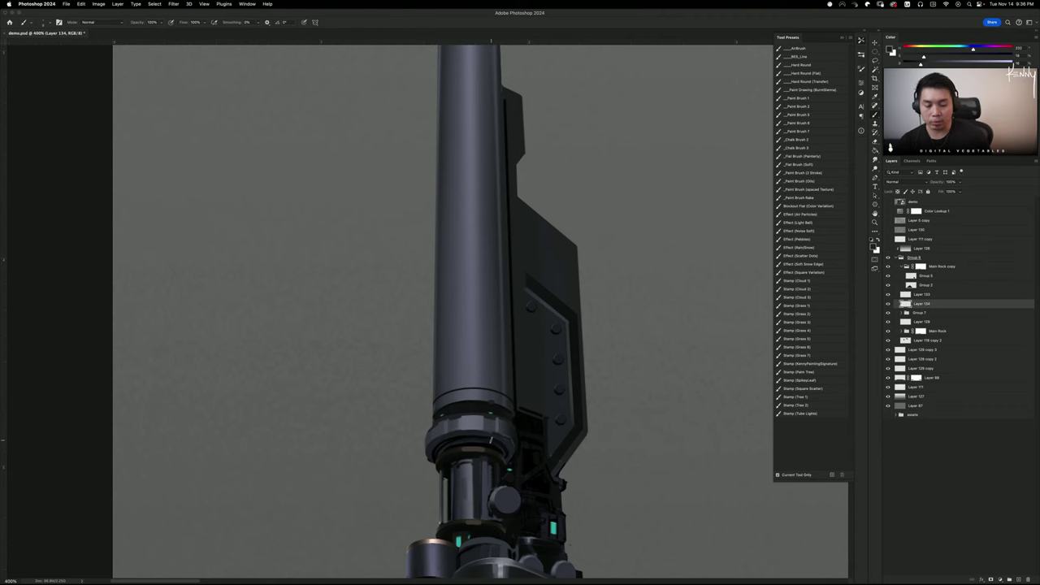
left_click_drag(422, 344, 421, 349)
scroll(421, 347, "up", 1)
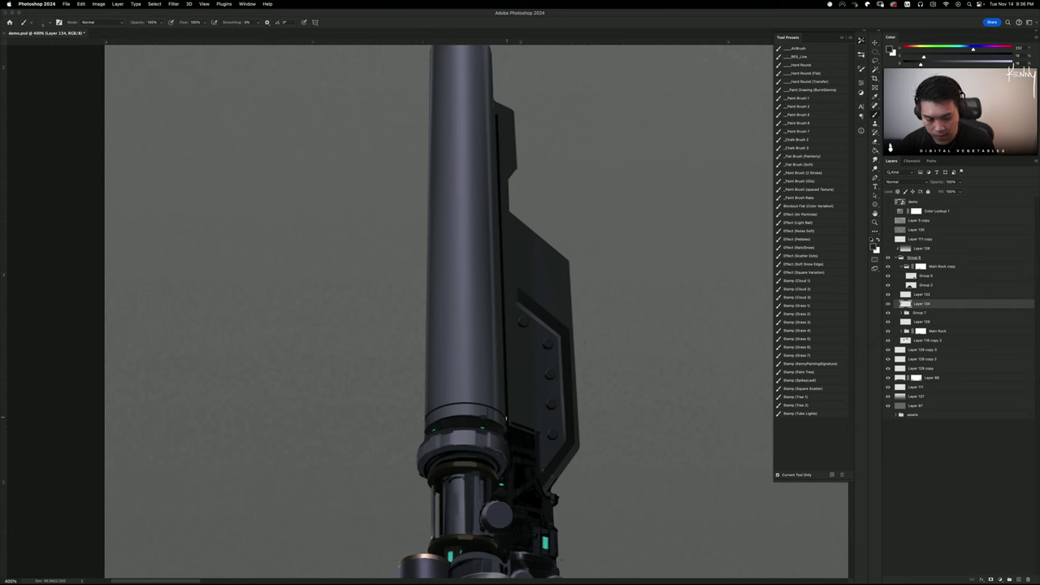
Sample near-black beside the collar and lasso a small area at the collar's upper outer edge
left_click(505, 426, "alt")
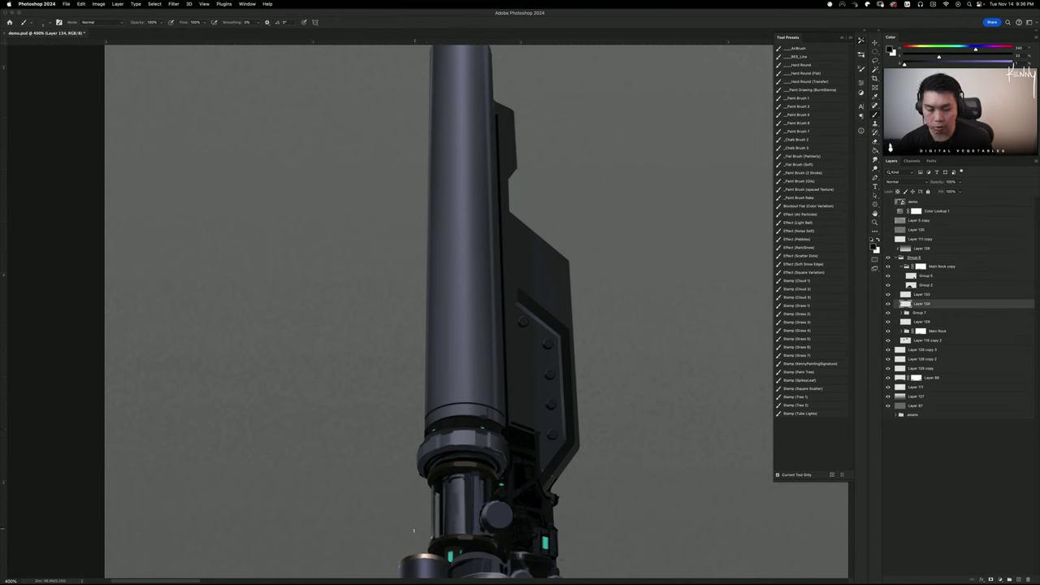
key("l")
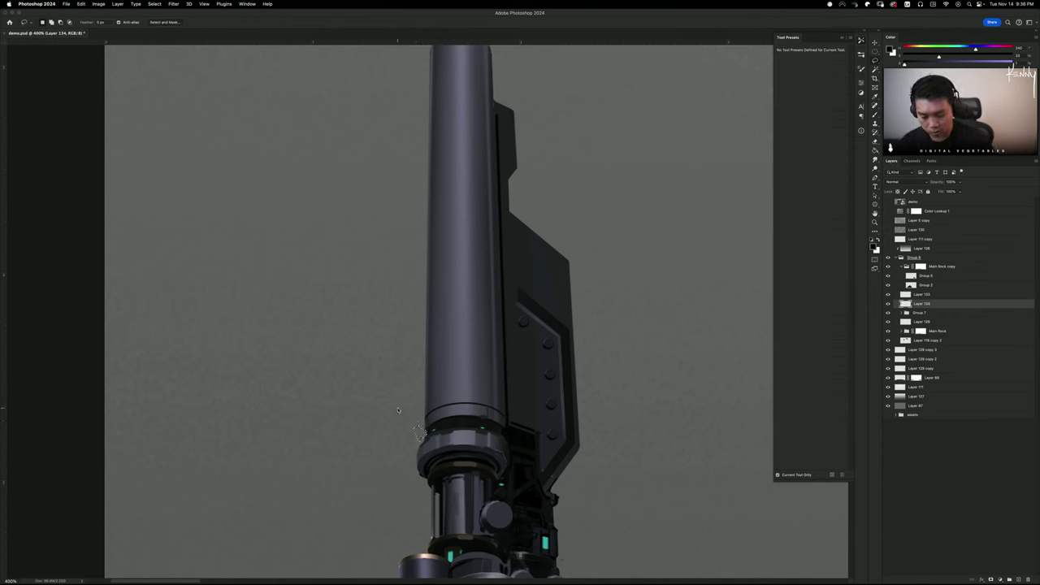
scroll(488, 402, "right", 2)
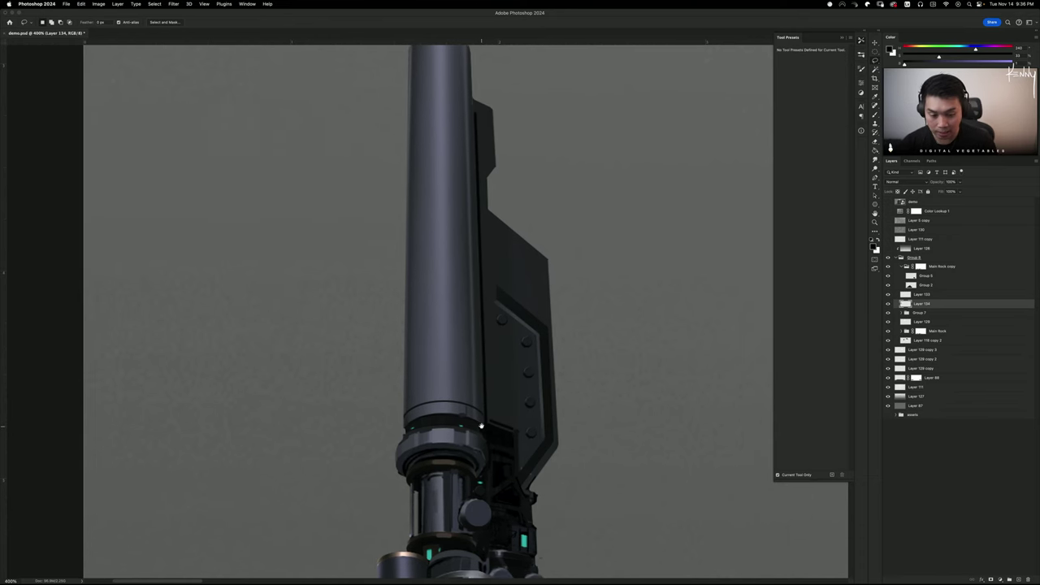
Paint a thin lighter highlight along the side panel's outer edge and cover the black gap beside the small upper panel with a sampled dark tone
key("b")
scroll(488, 317, "up", 5)
scroll(488, 317, "right", 2)
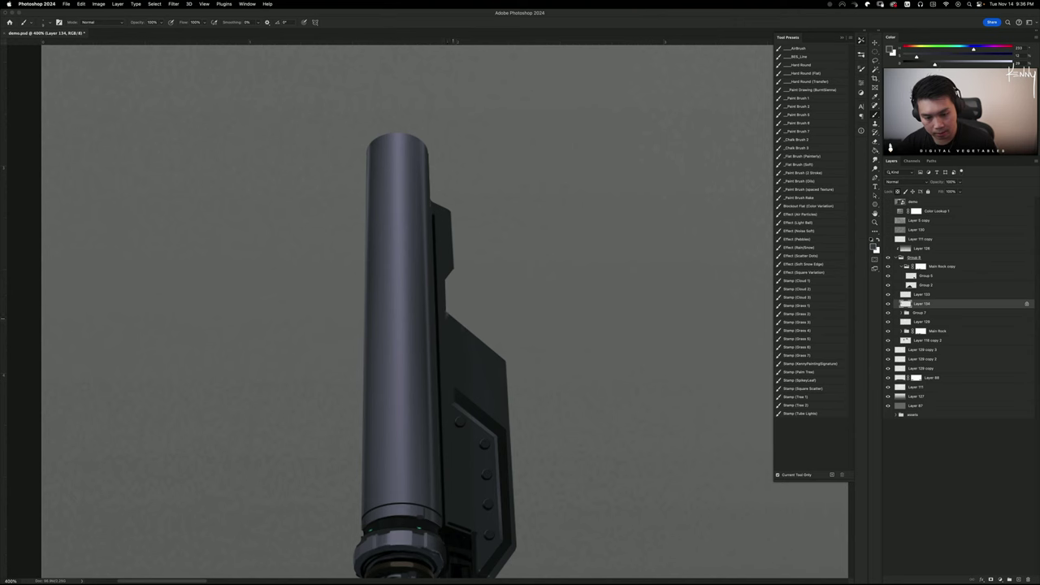
left_click(504, 362, "shift")
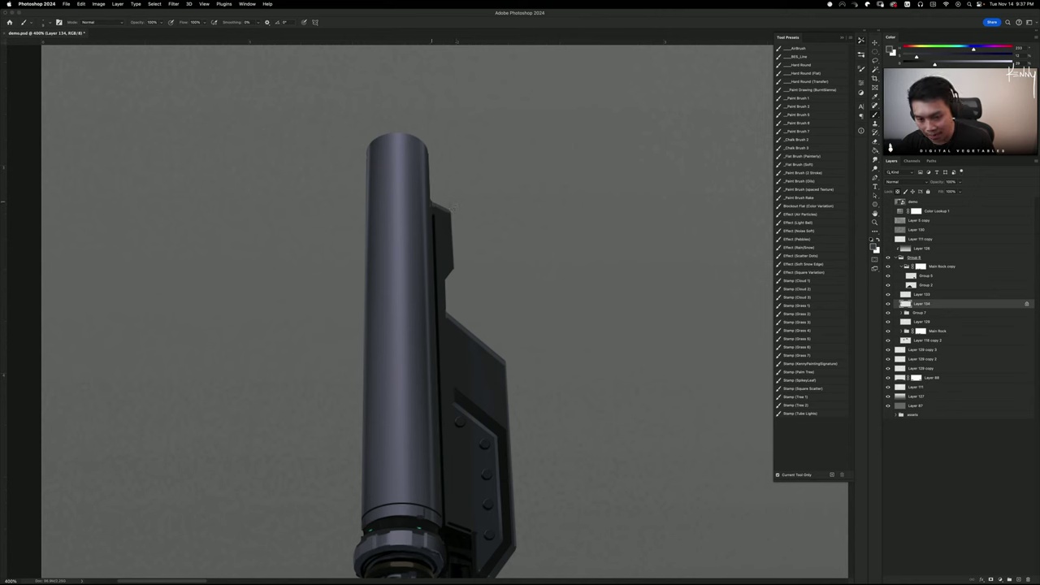
left_click(438, 212, "alt")
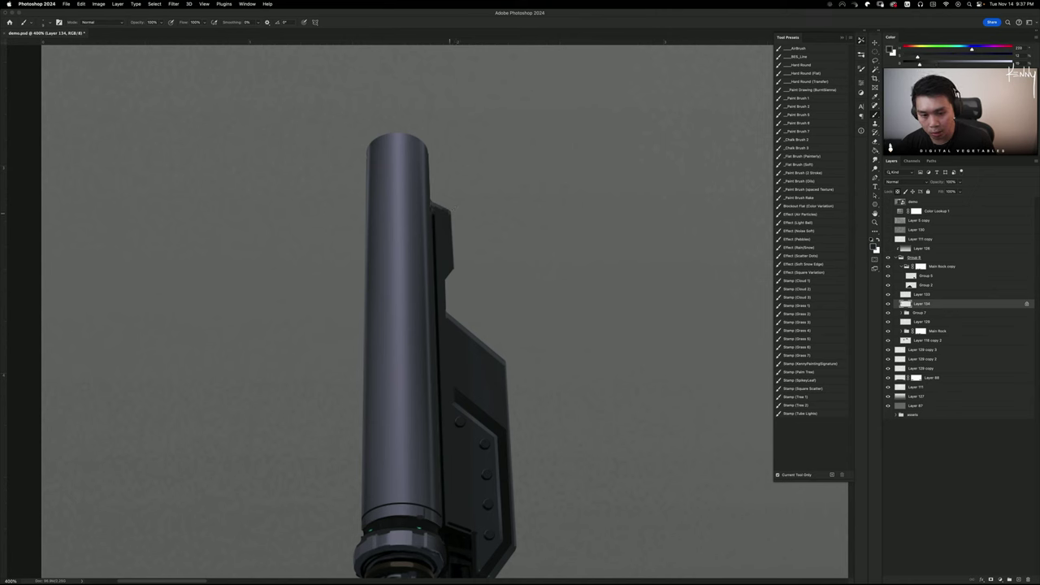
left_click(441, 252, "alt")
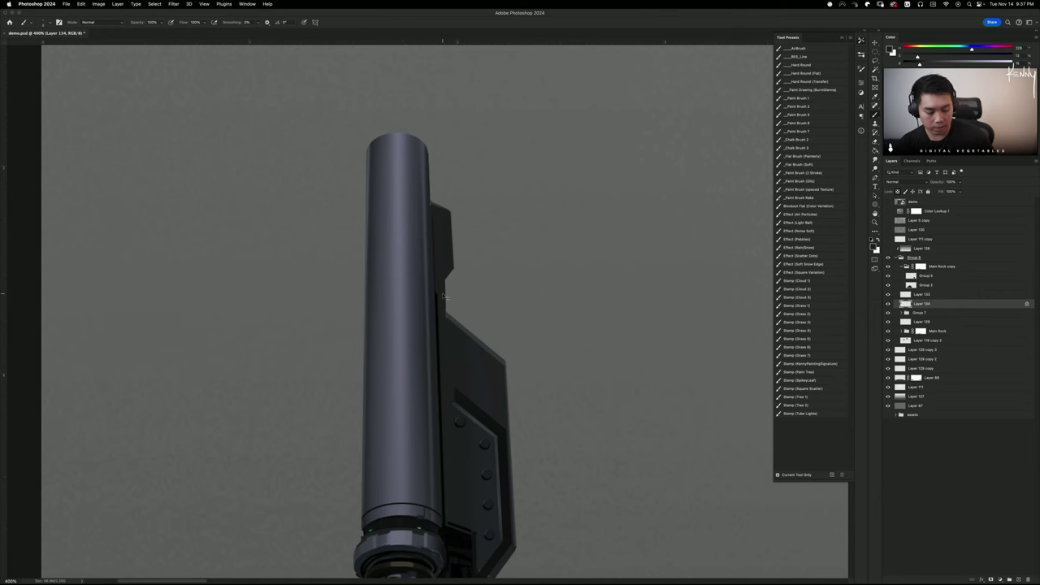
Sample a light grey from the front sleeve's flared top and paint a thin vertical highlight down the sleeve body
key("super+minus")
key("super+minus")
key("super+minus")
scroll(436, 292, "down", 3)
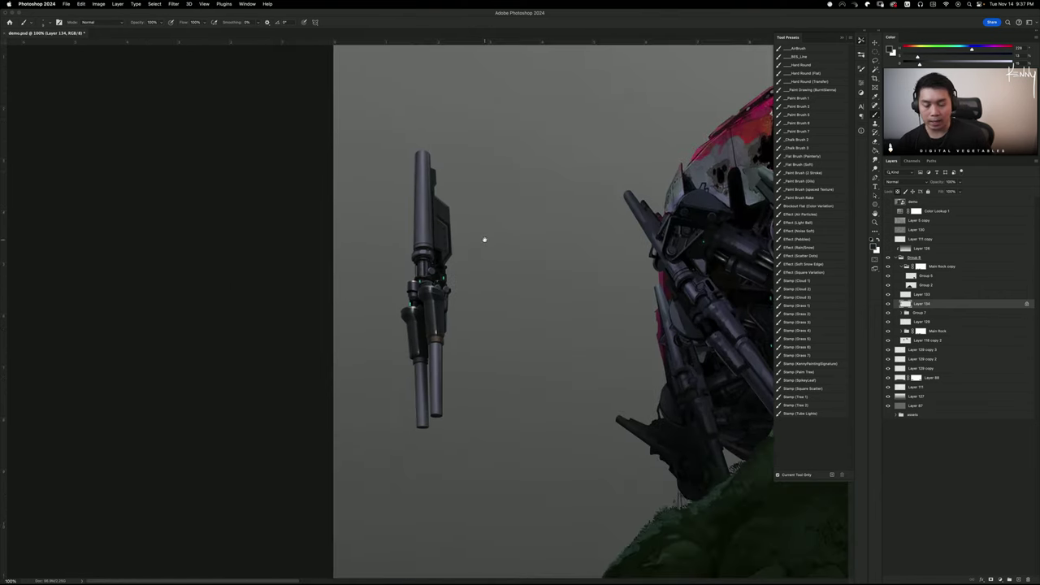
scroll(488, 248, "up", 3)
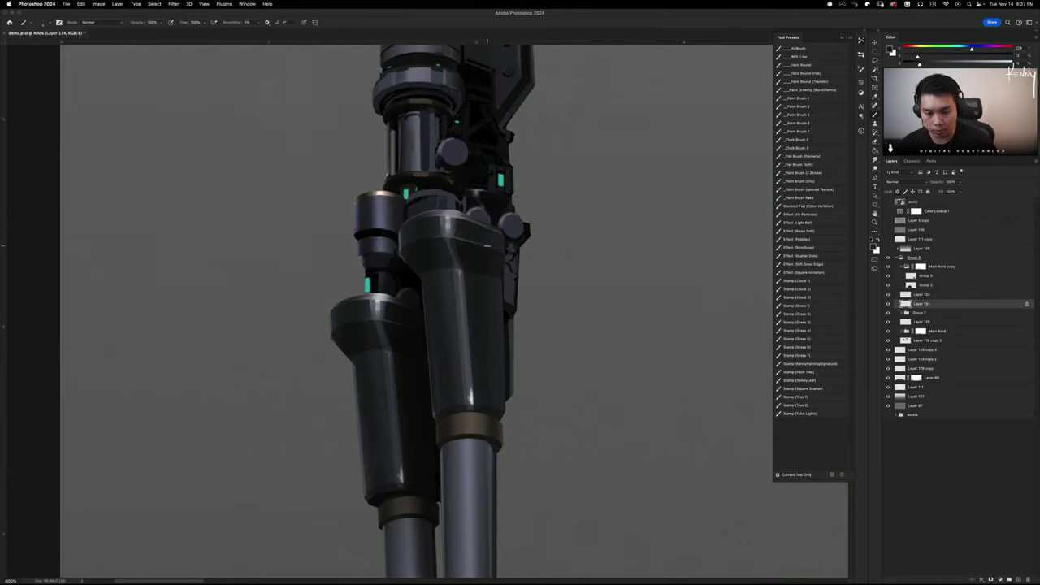
left_click(441, 226, "alt")
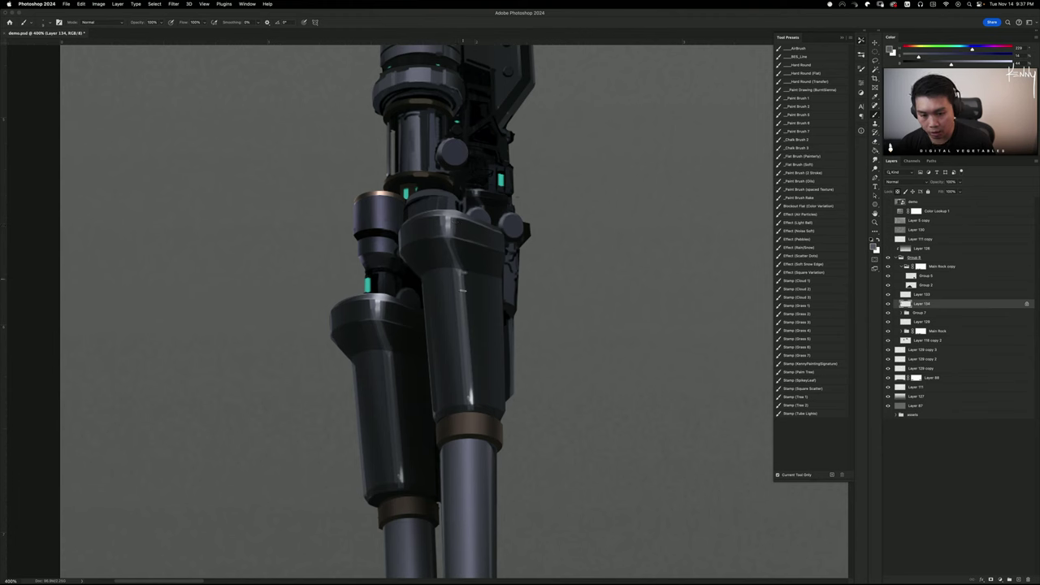
left_click_drag(464, 275, 472, 388)
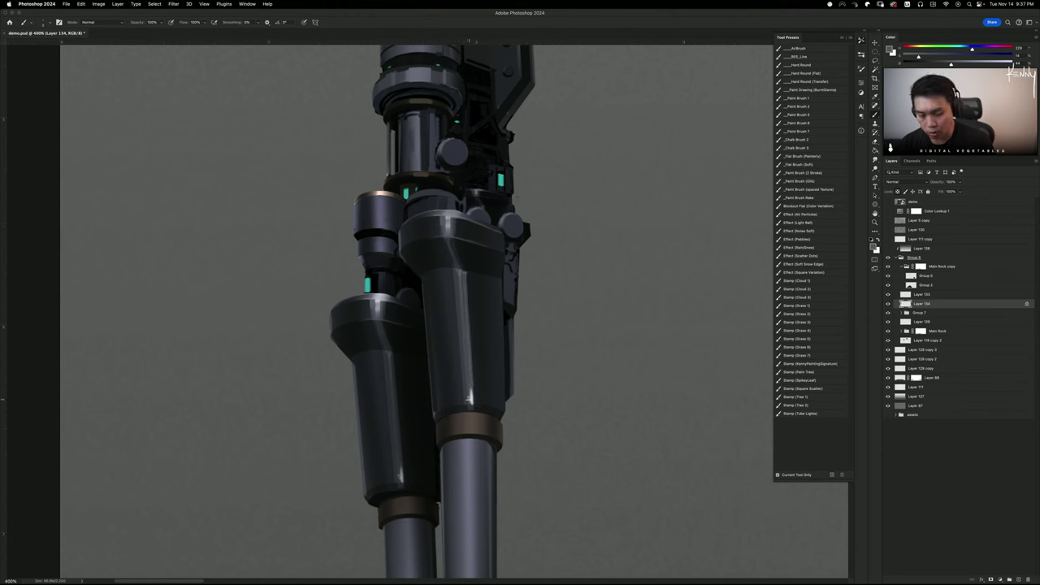
Sample a dark grey from the rear sleeve and paint a thin vertical highlight along its body
scroll(418, 396, "down", 3)
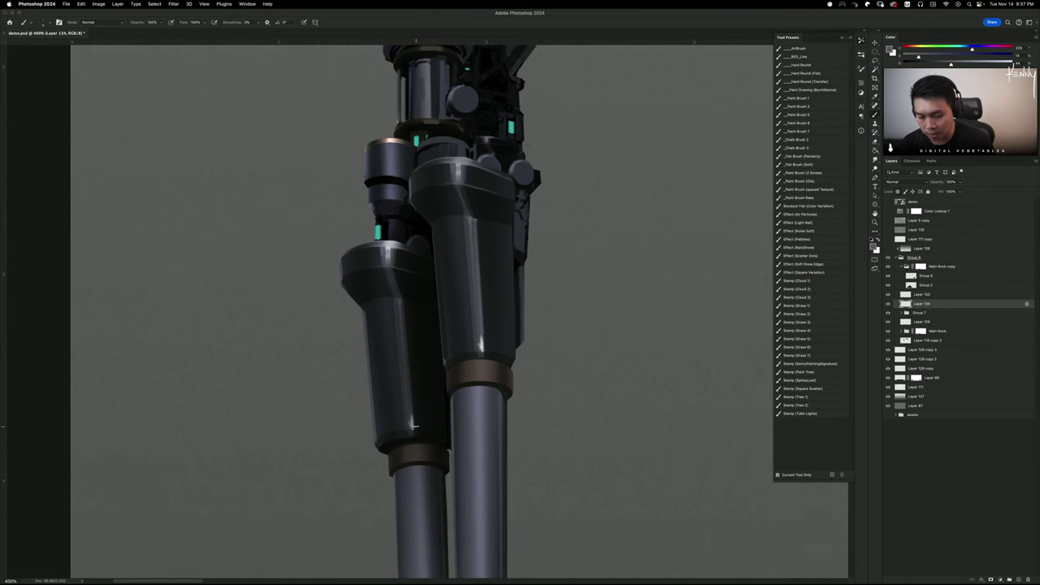
left_click(411, 370, "alt")
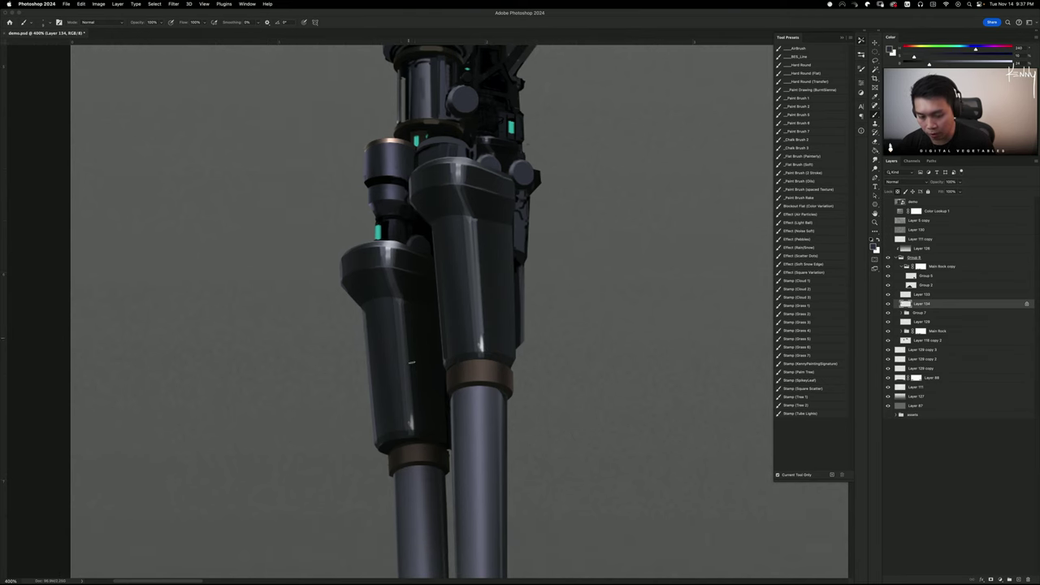
left_click_drag(413, 426, 410, 351)
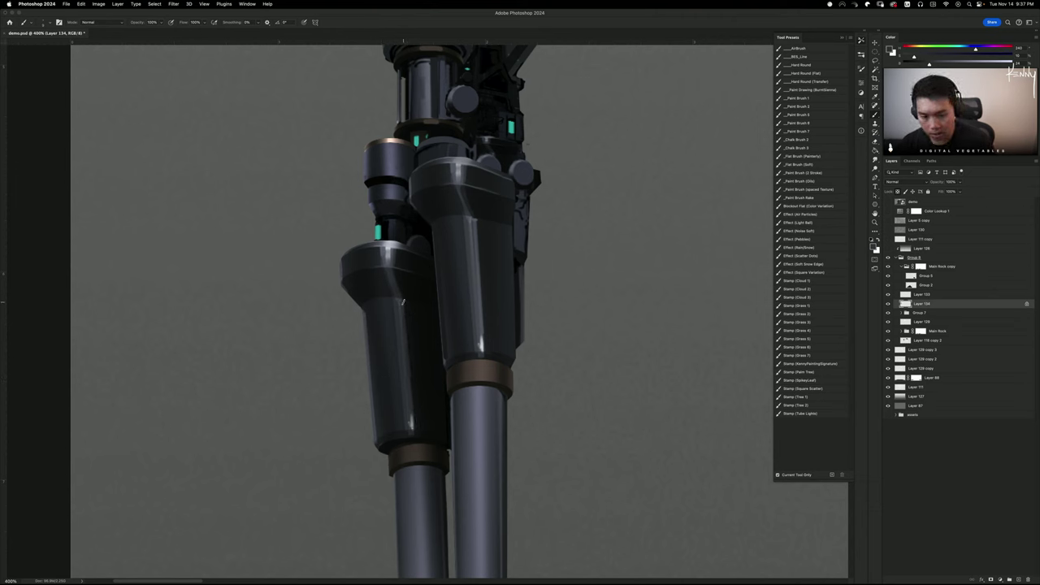
left_click_drag(414, 423, 405, 306)
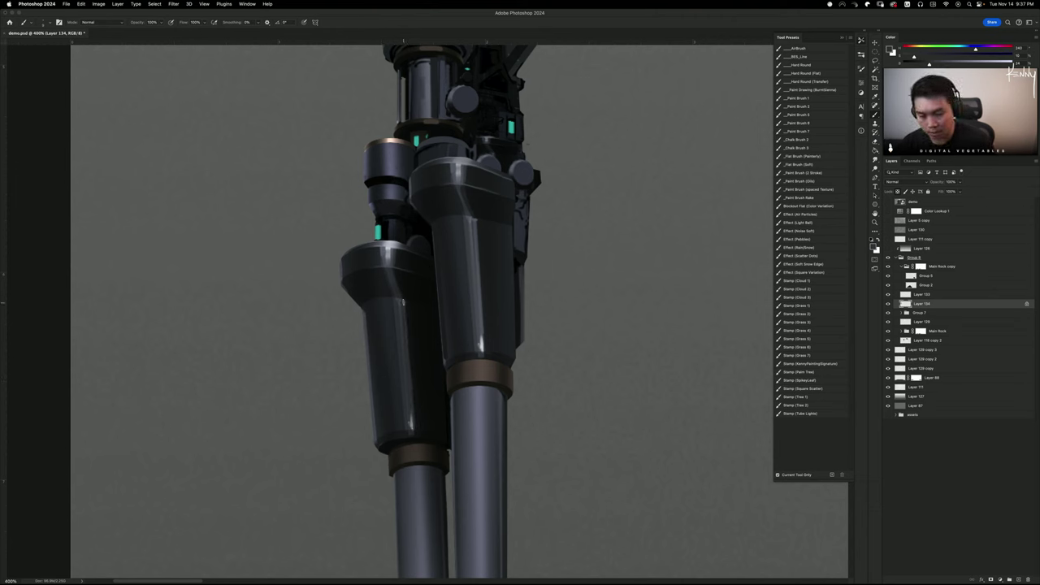
Sample tones from both sleeves' flared tops and refine the shading below their rims
left_click(394, 270, "alt")
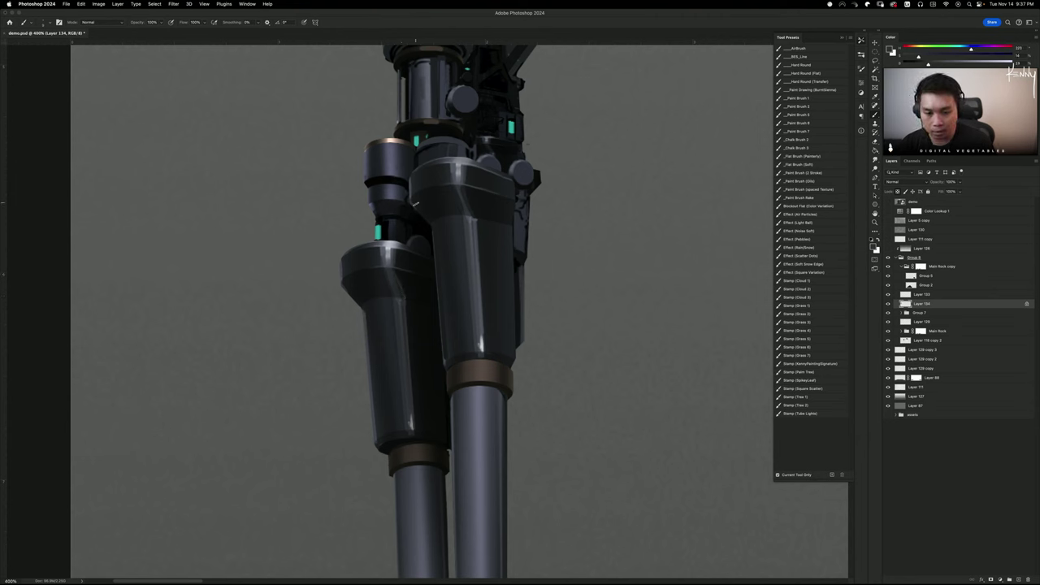
left_click(416, 203, "alt")
left_click(460, 192, "alt")
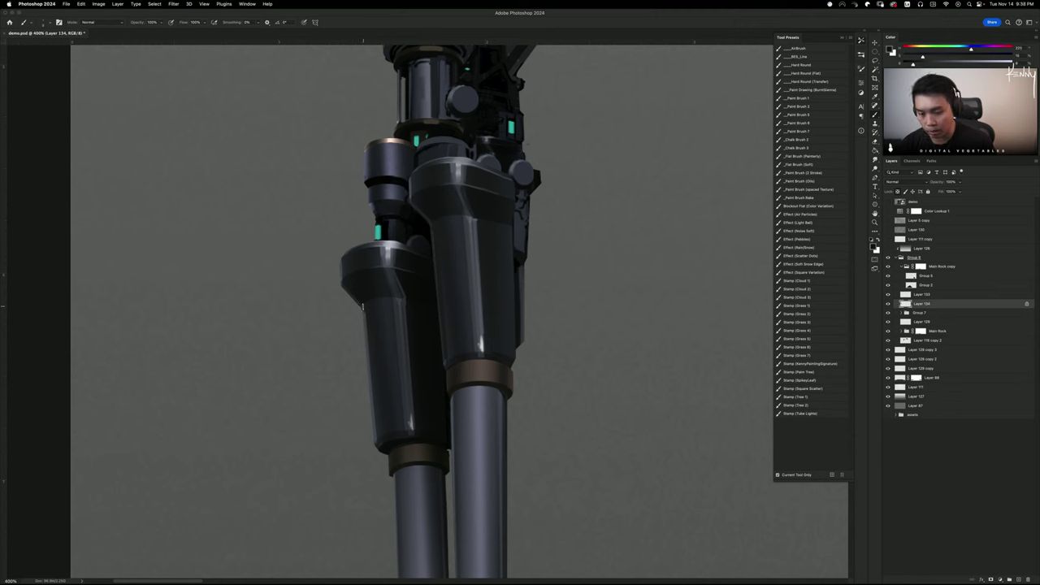
Sample the rear sleeve's edge tone and paint a straight line down its outer edge to the lower rim
left_click(362, 302, "alt")
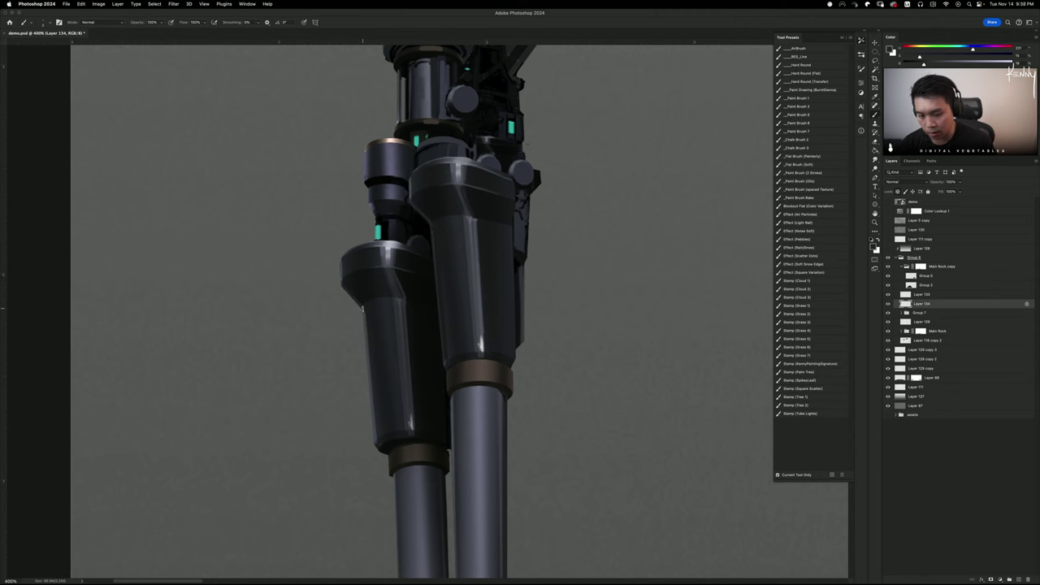
left_click_drag(373, 431, 365, 314)
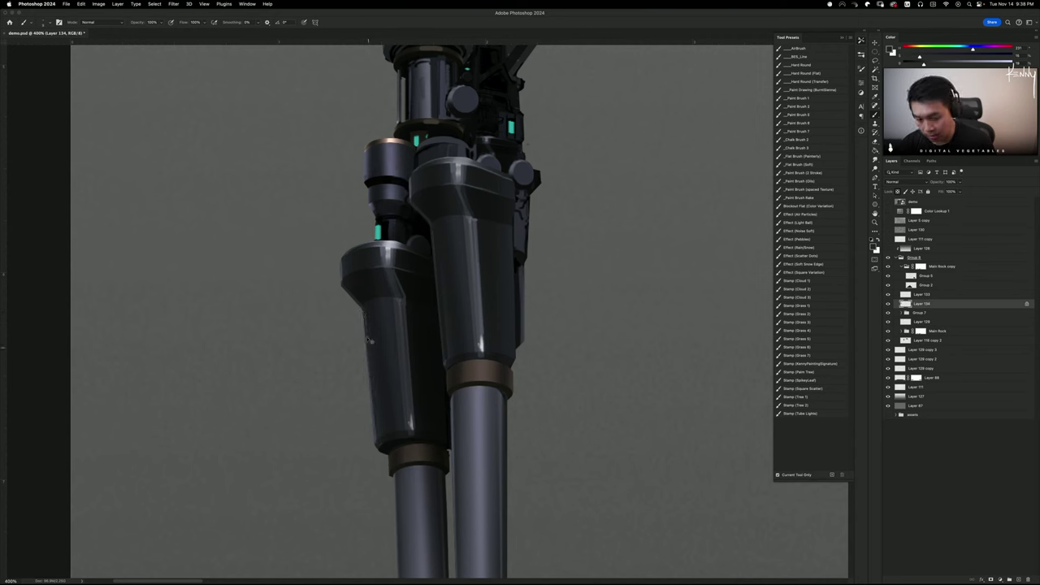
key("super+z")
left_click(375, 438, "shift")
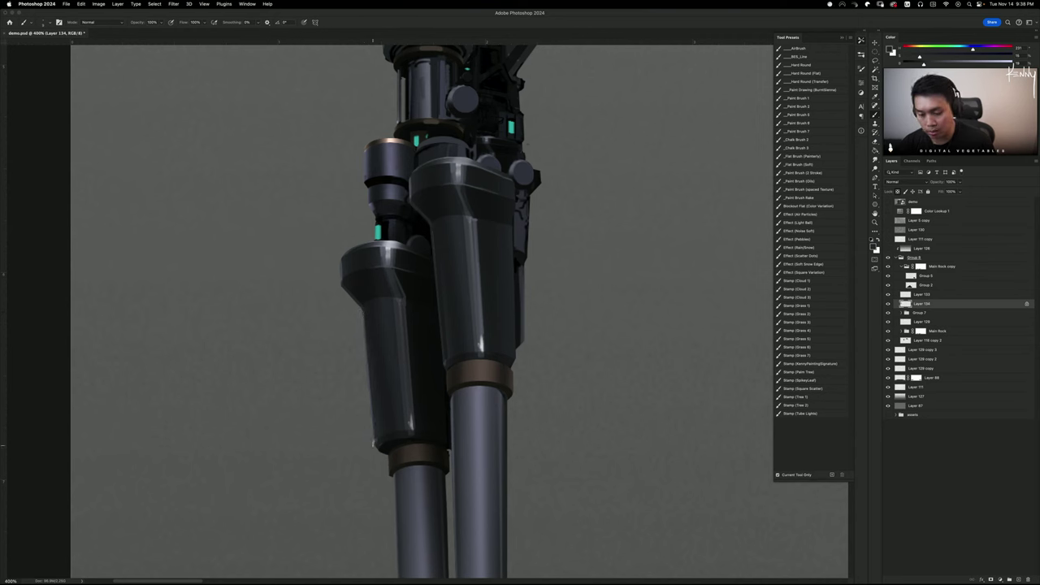
Redo the line down the rear sleeve's outer edge and paint a sampled grey accent along its flared top's rim
key("ctrl+z")
left_click(364, 309, "shift")
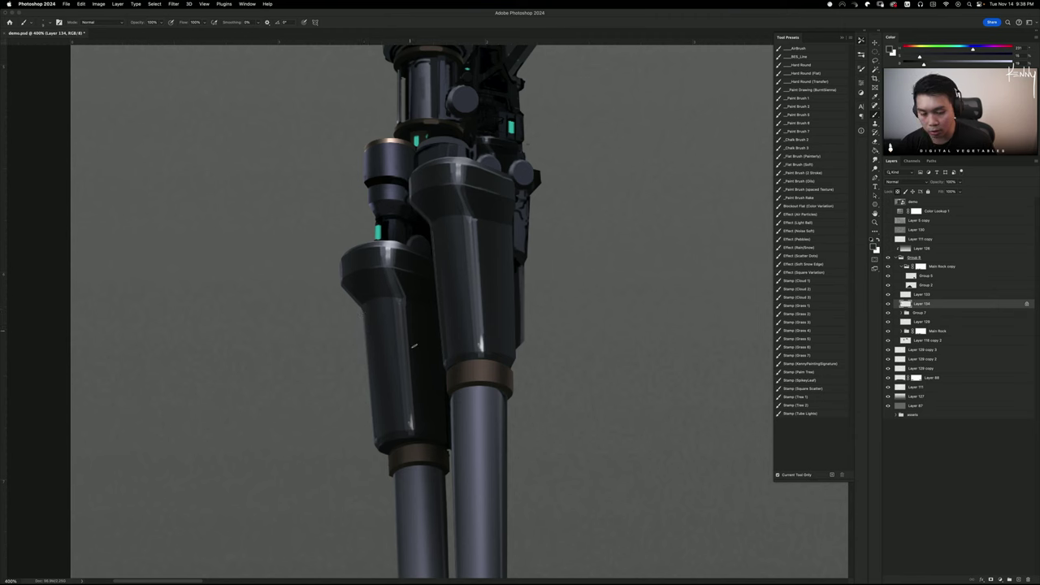
left_click(412, 424, "alt")
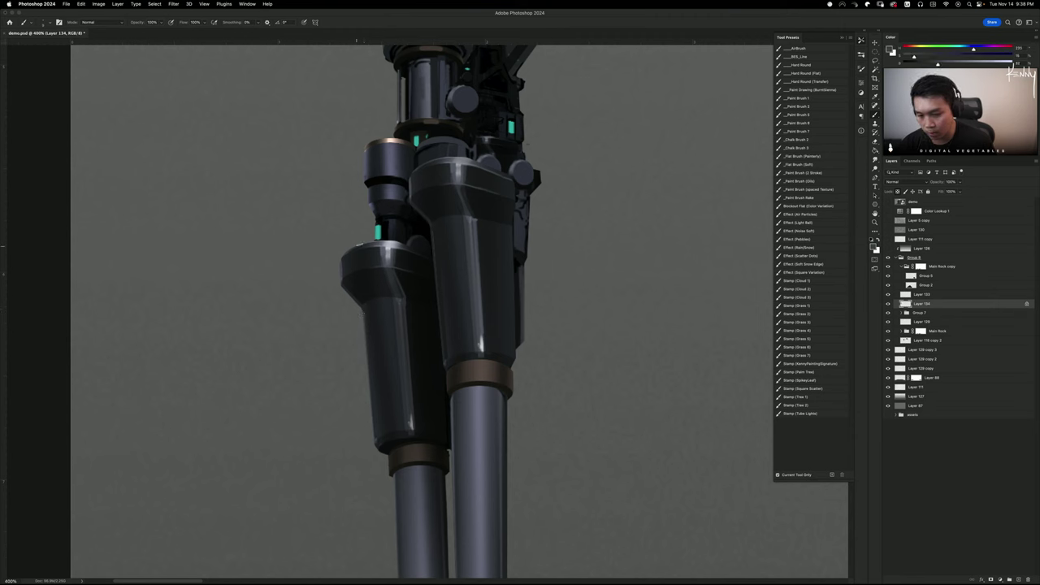
left_click(384, 245, "alt")
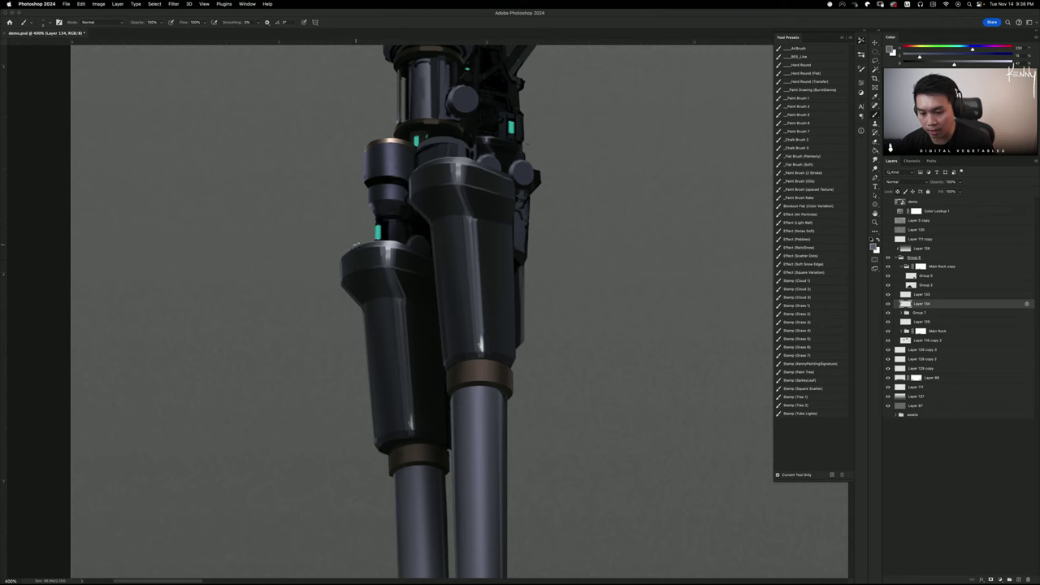
left_click_drag(344, 254, 362, 244)
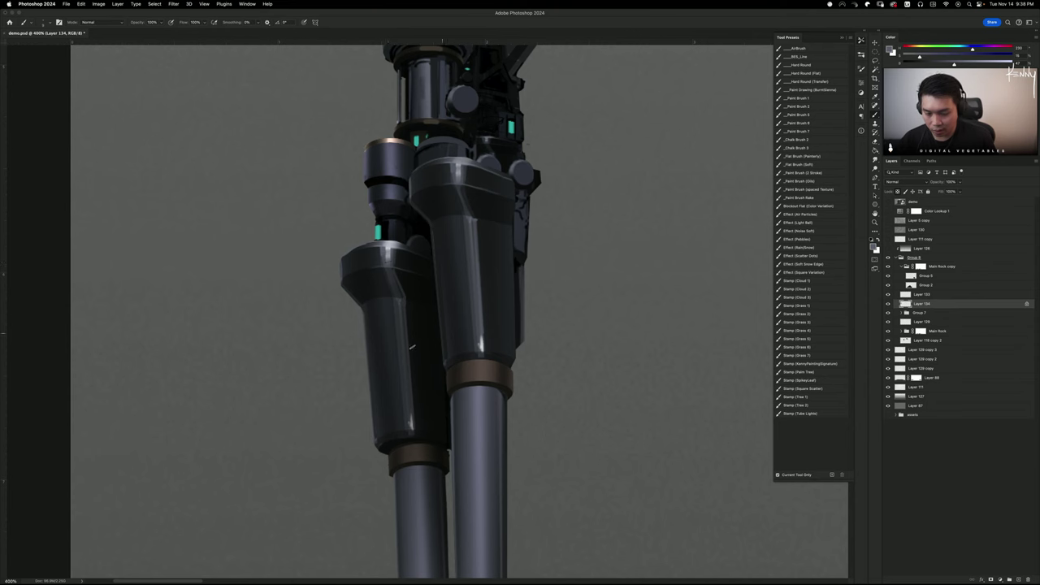
Smudge the rear sleeve's vertical highlight to soften it, and try the same on the front sleeve's lower highlight before undoing it
key("r")
left_click_drag(412, 421, 407, 348)
key("super+z")
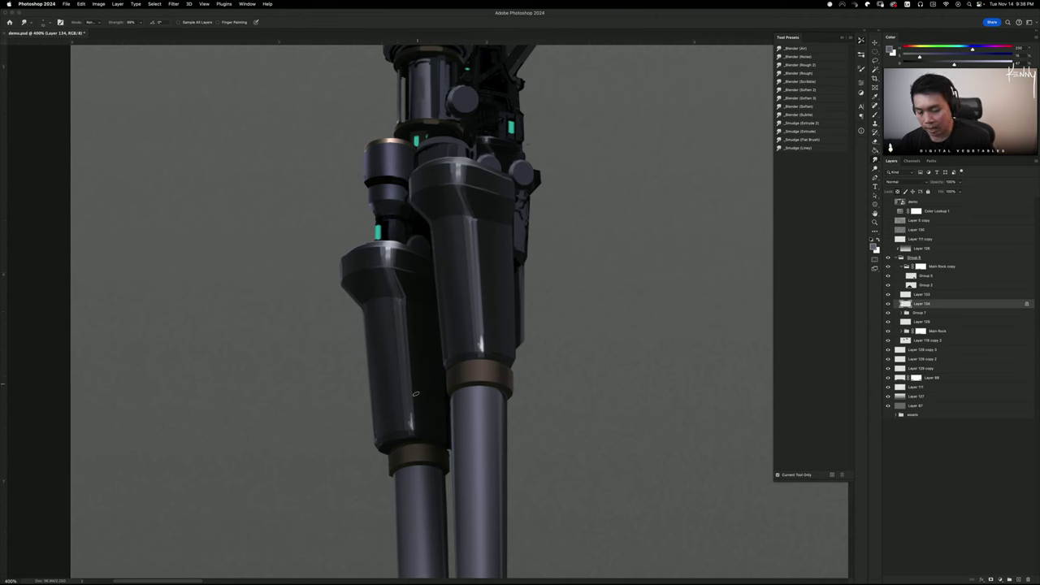
left_click_drag(398, 302, 411, 416)
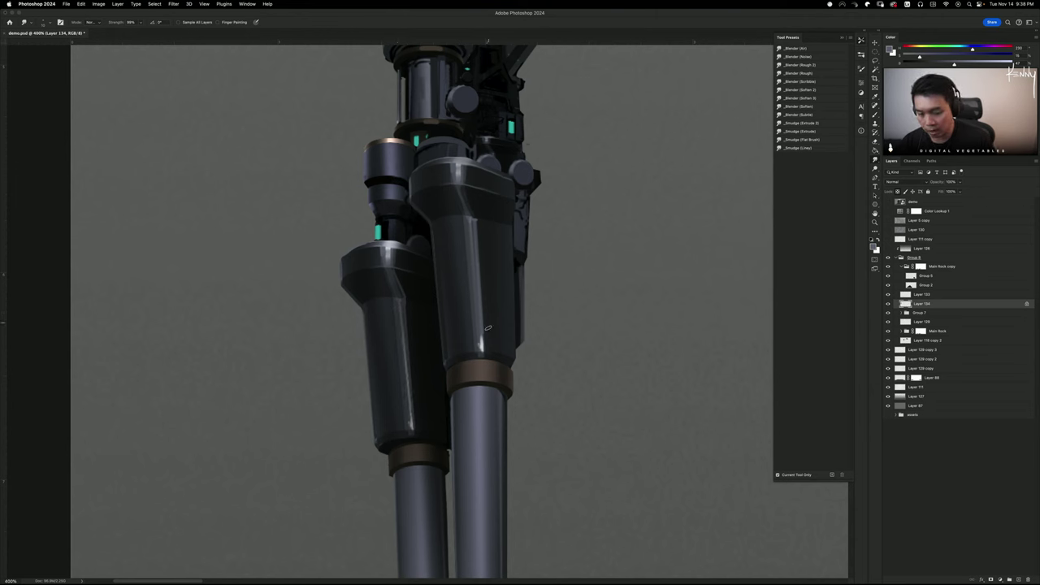
left_click_drag(481, 349, 484, 330)
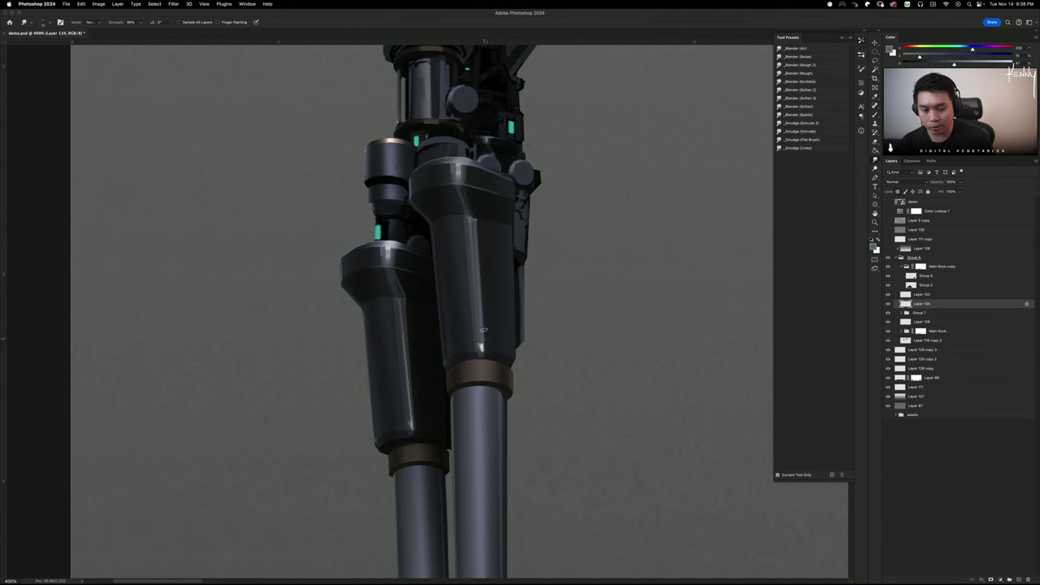
key("super+z")
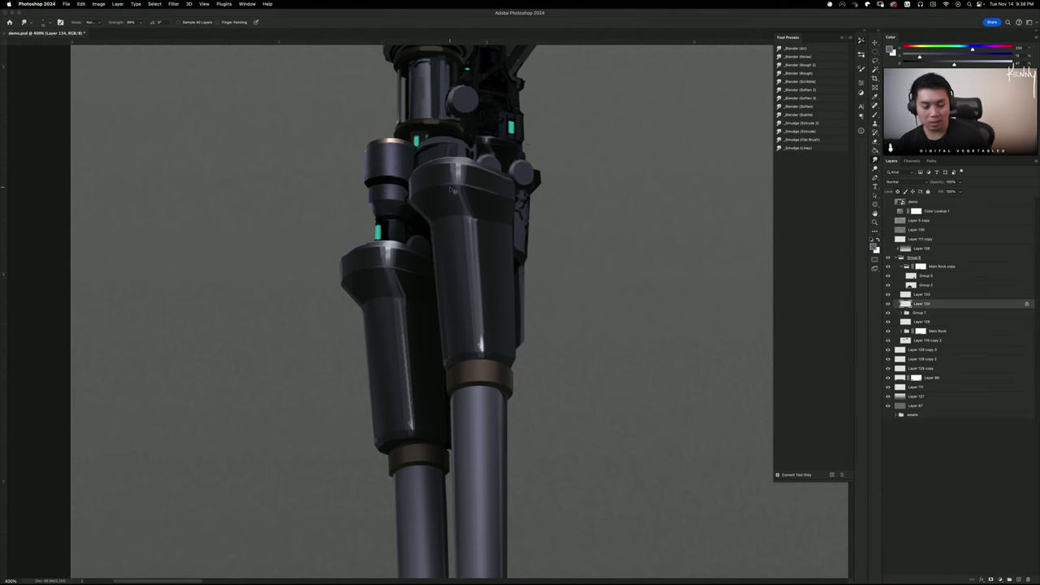
Marquee-select a curved band on the short cylinder above the front sleeve, subtract its lower part, and sample dark tones to shade it
key("super+minus")
key("super+minus")
key("super+minus")
key("super+plus")
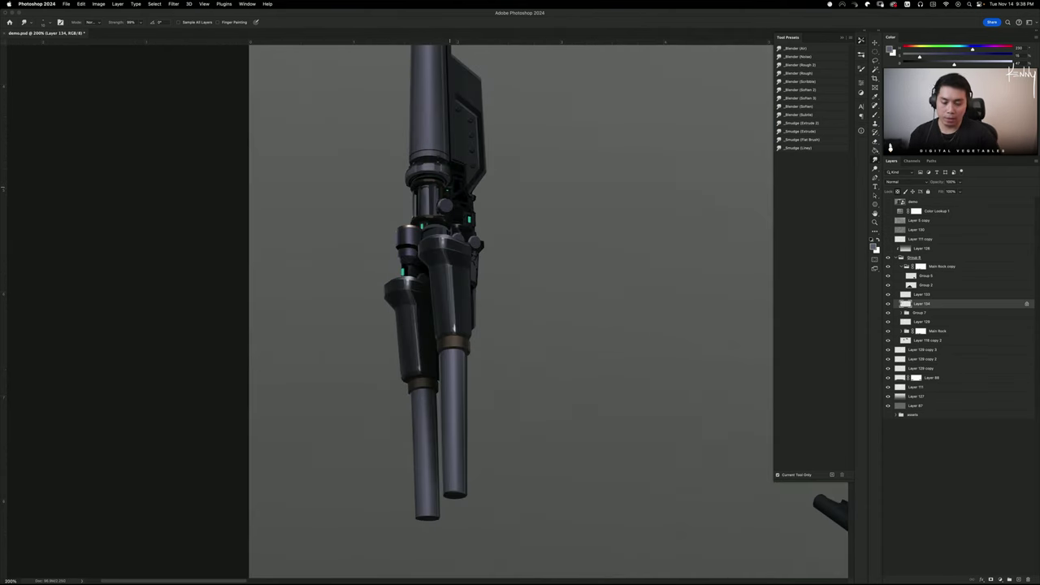
key("super+plus")
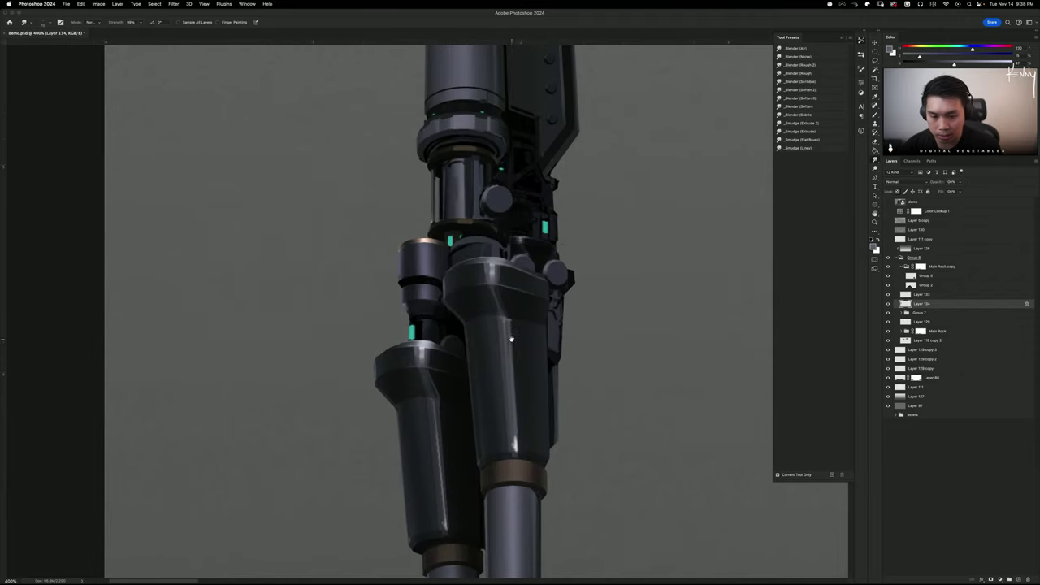
key("b")
left_click(451, 325, "alt")
key("m")
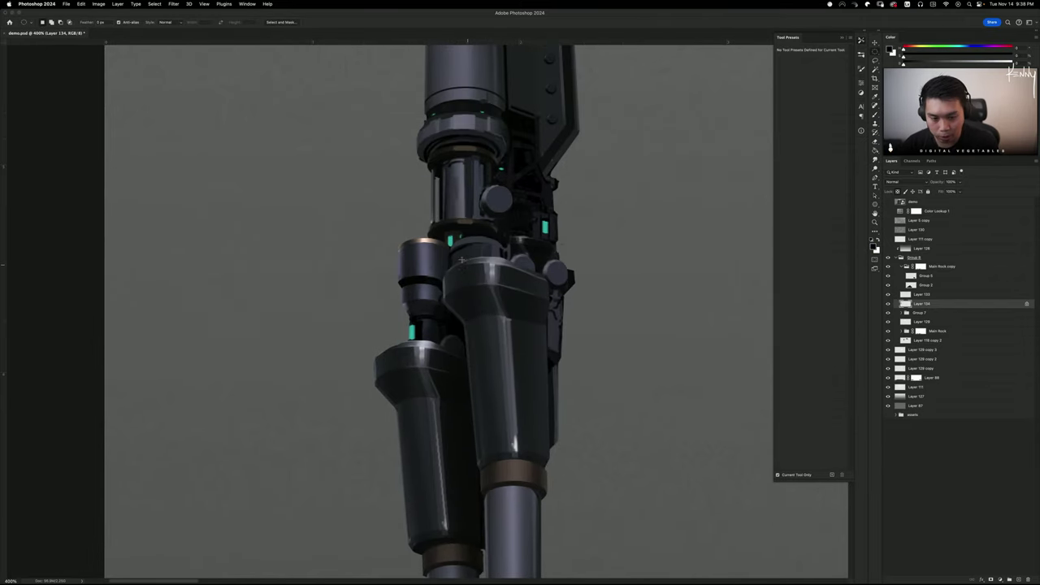
left_click_drag(455, 244, 505, 281)
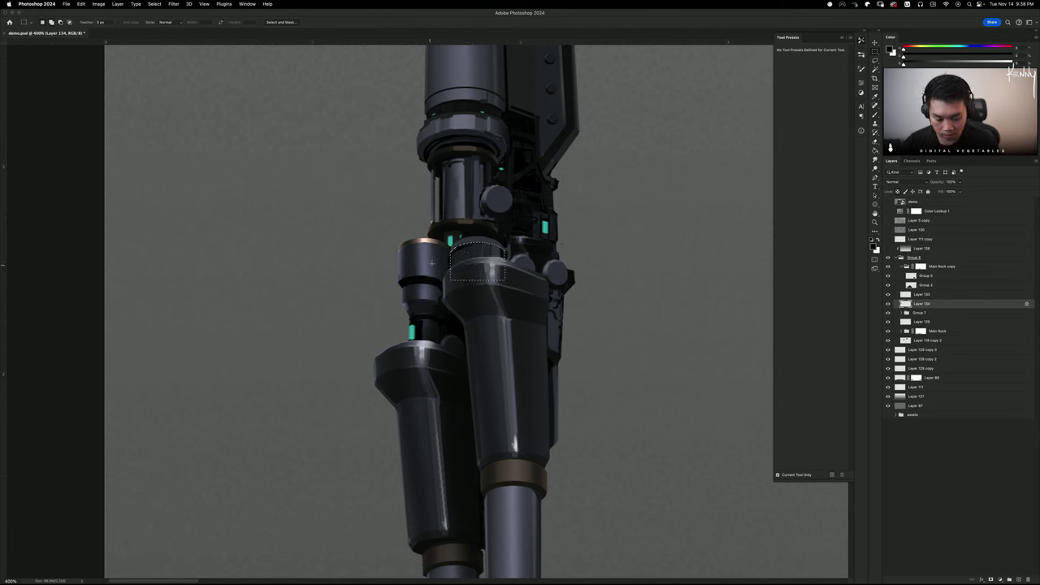
key("shift+m")
key("alt")
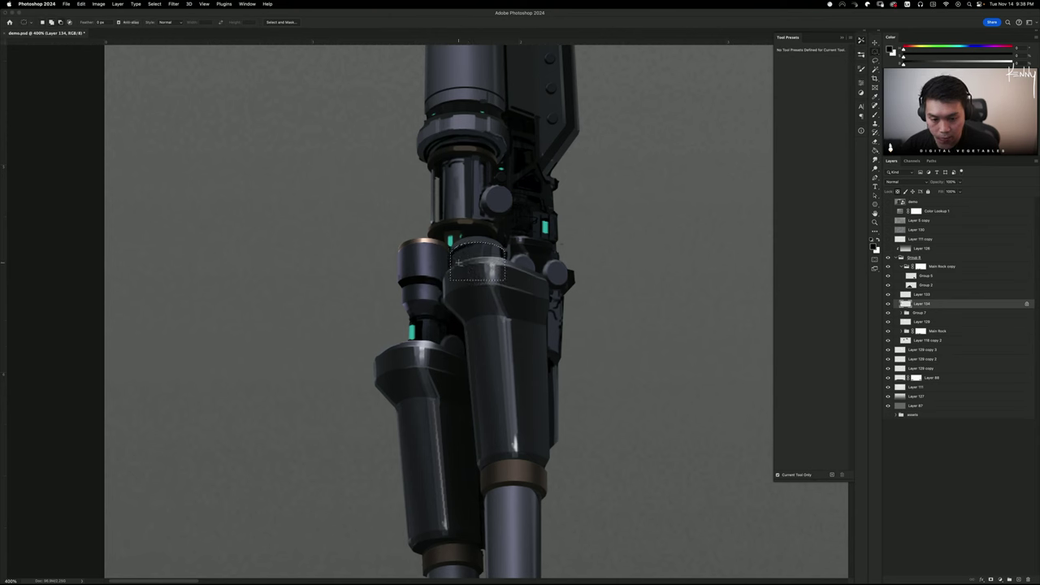
left_click_drag(448, 260, 530, 291)
key("b")
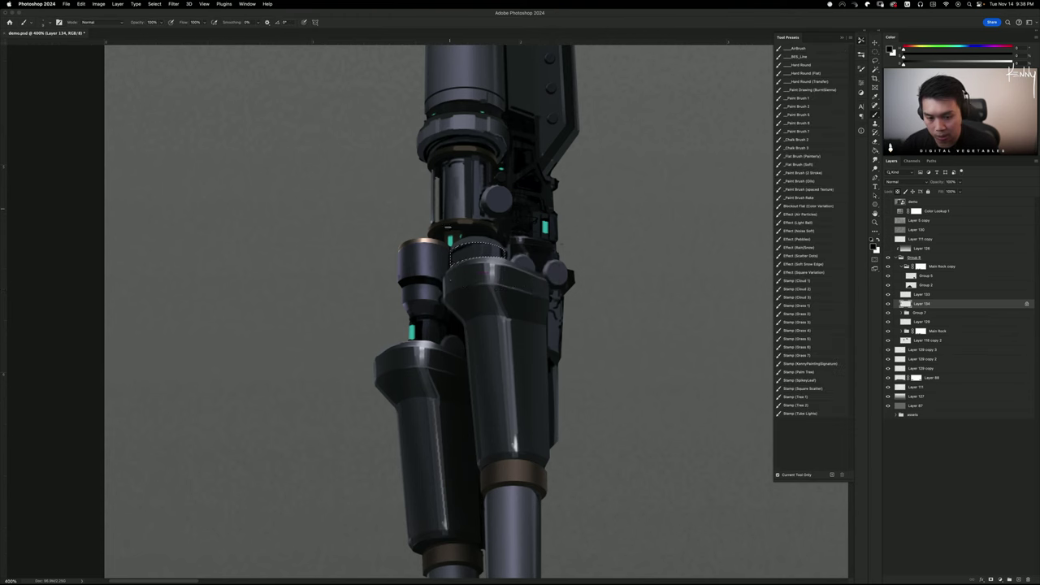
left_click(450, 259, "alt")
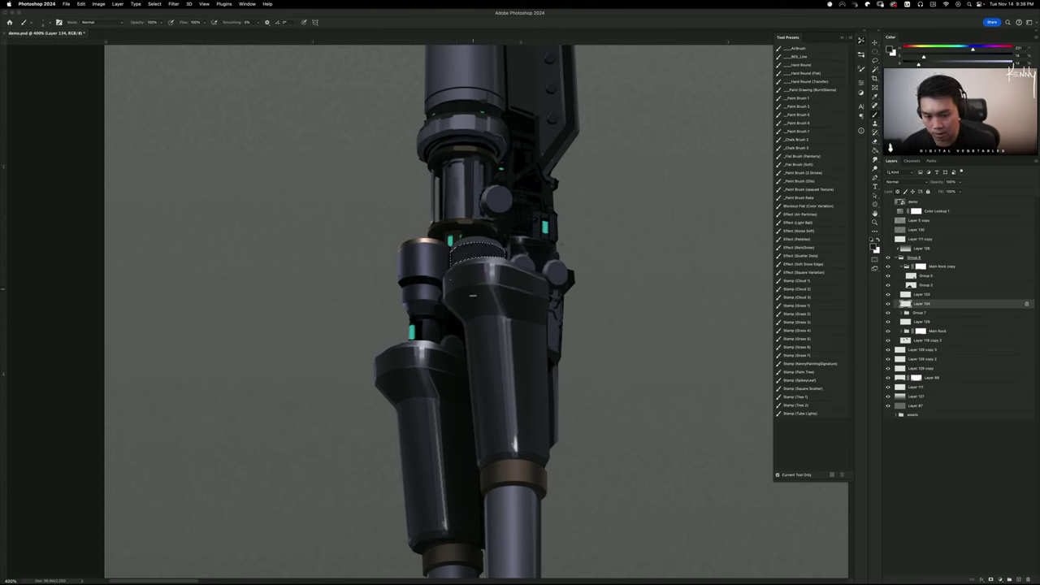
Refine the selection on the short cylinder above the front sleeve and dodge its highlights, with the range set to Highlights
key("o")
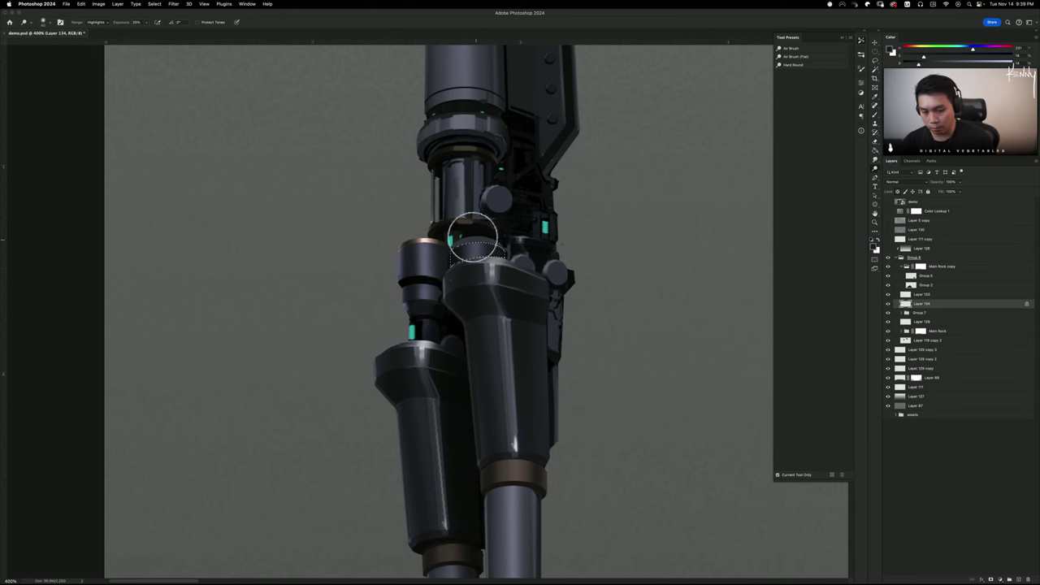
key("m")
left_click_drag(494, 265, 512, 277)
key("o")
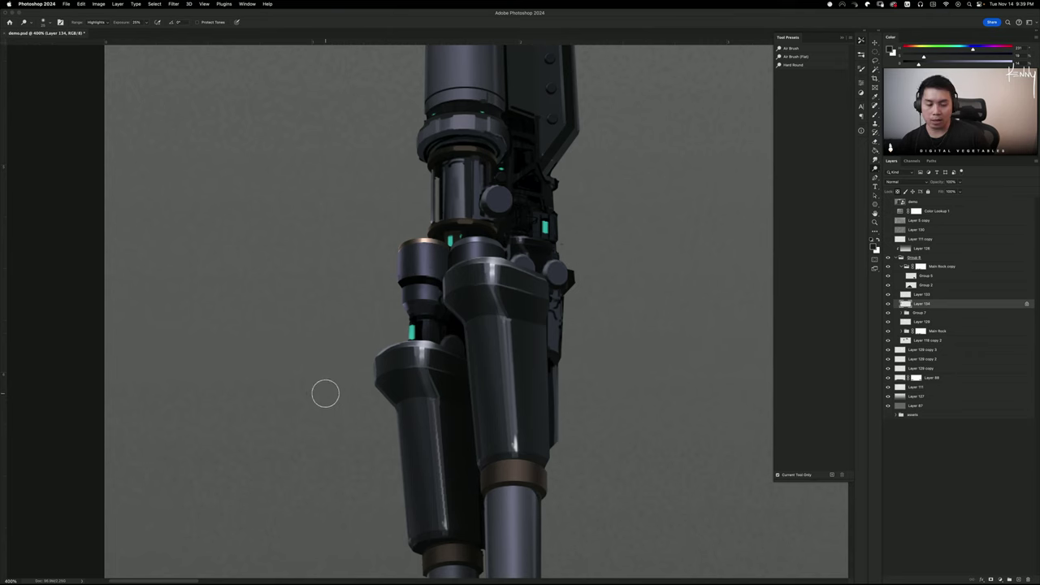
Sample dark and mid greys from the structure and paint small details beside the teal light under the side panel
key("super+minus")
key("super+minus")
key("super+minus")
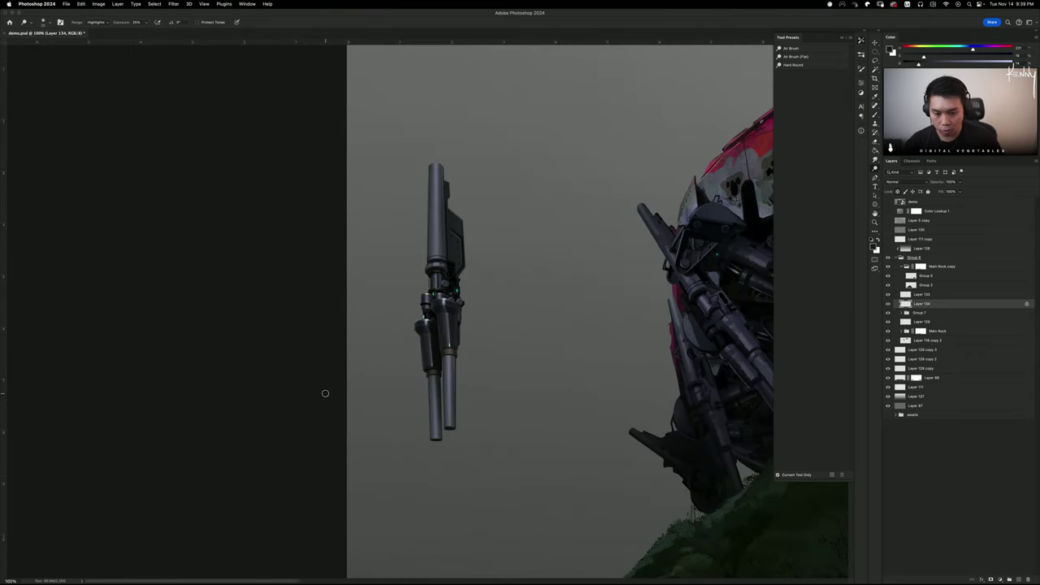
key("super+plus")
key("super+plus")
left_click_drag(559, 293, 590, 410)
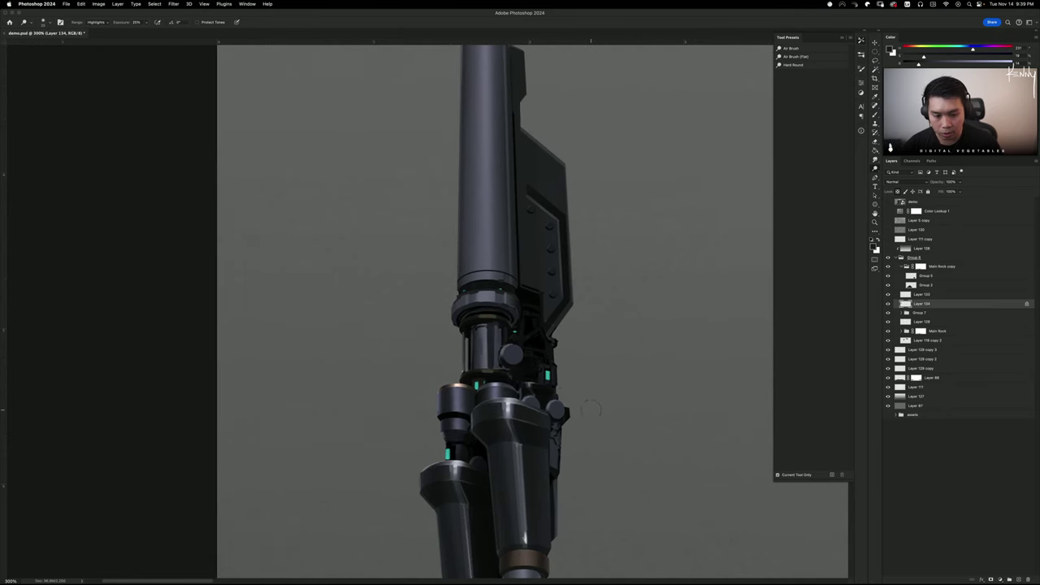
key("super+equal")
key("b")
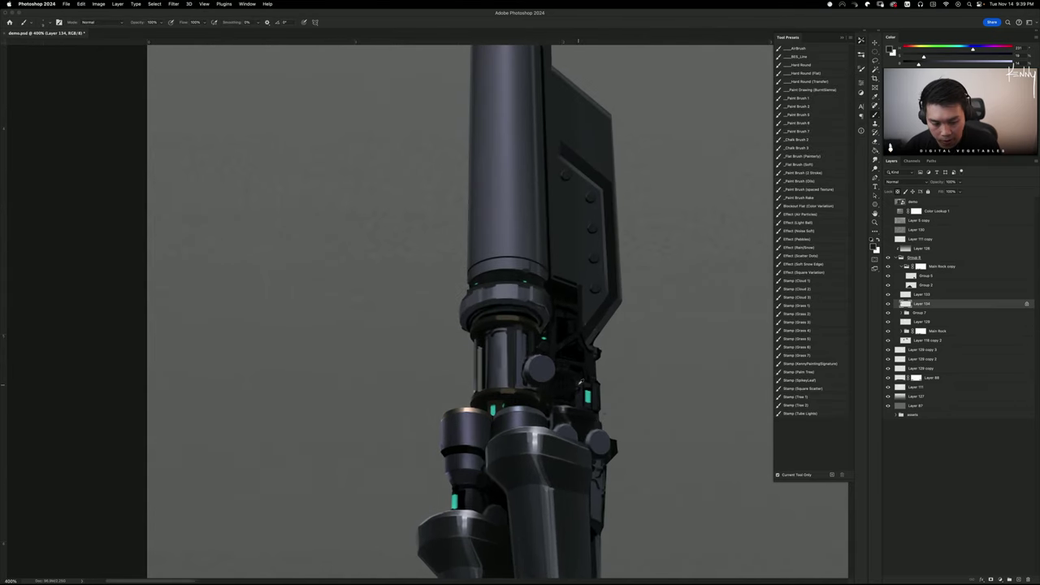
left_click(579, 384, "alt")
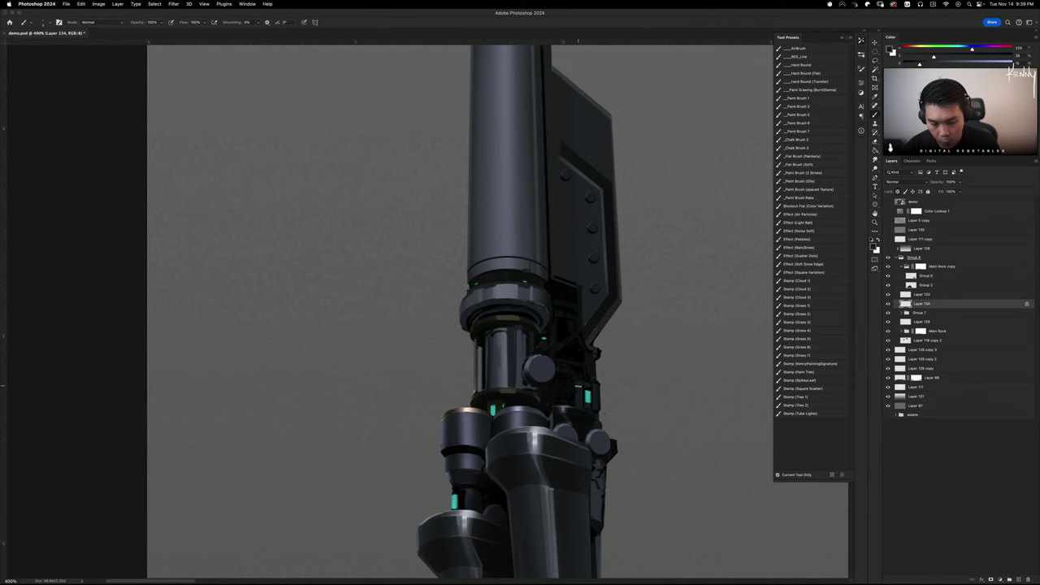
left_click(523, 284, "alt")
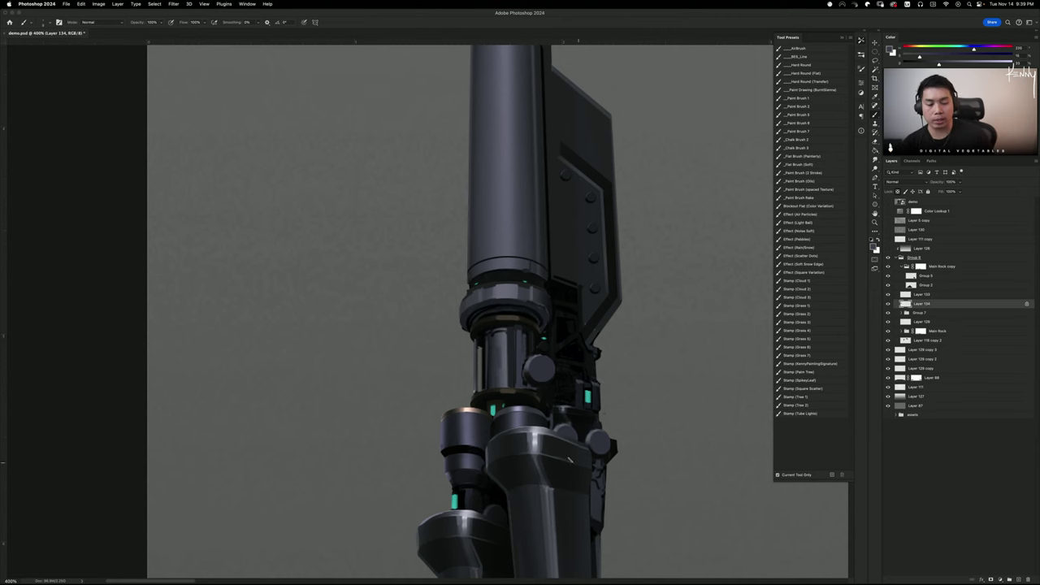
left_click(578, 396, "alt")
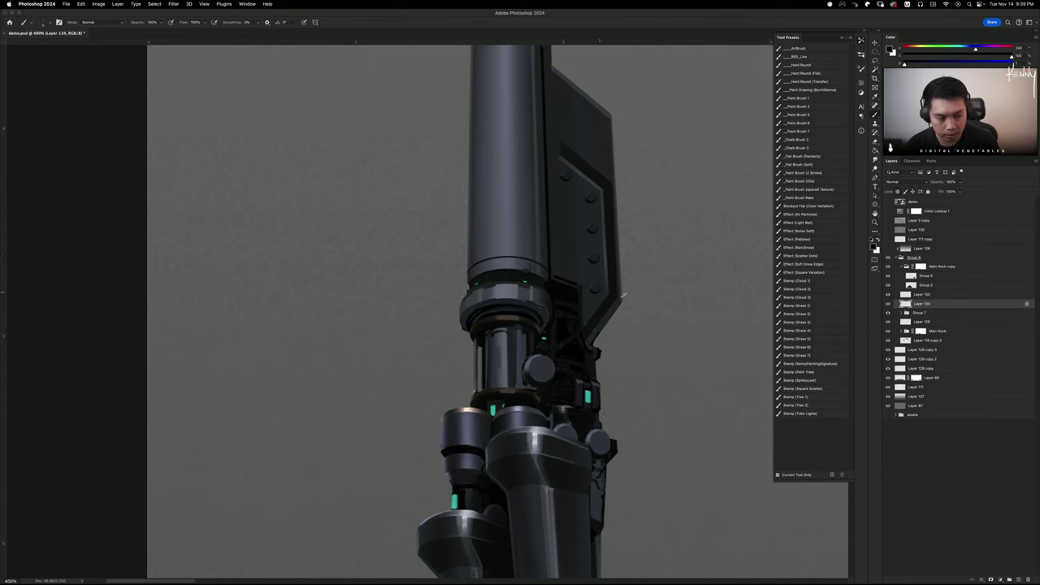
Lasso and delete the stray paint beside the side panel's lower tip and a small gap inside the bracket below it
key("l")
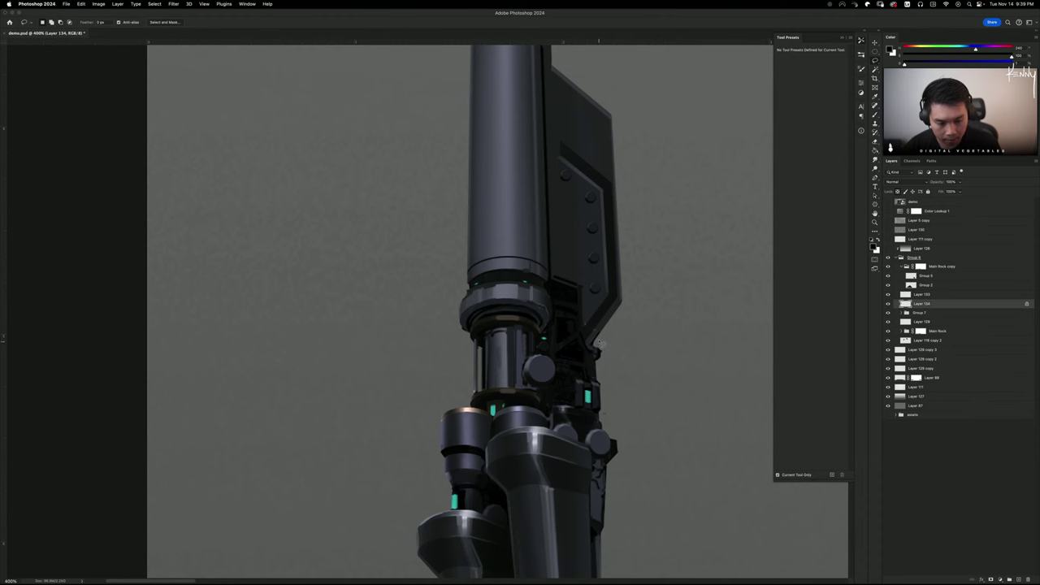
mouse_move(598, 339)
left_mouse_down()
mouse_move(598, 358)
mouse_move(598, 342)
left_mouse_up()
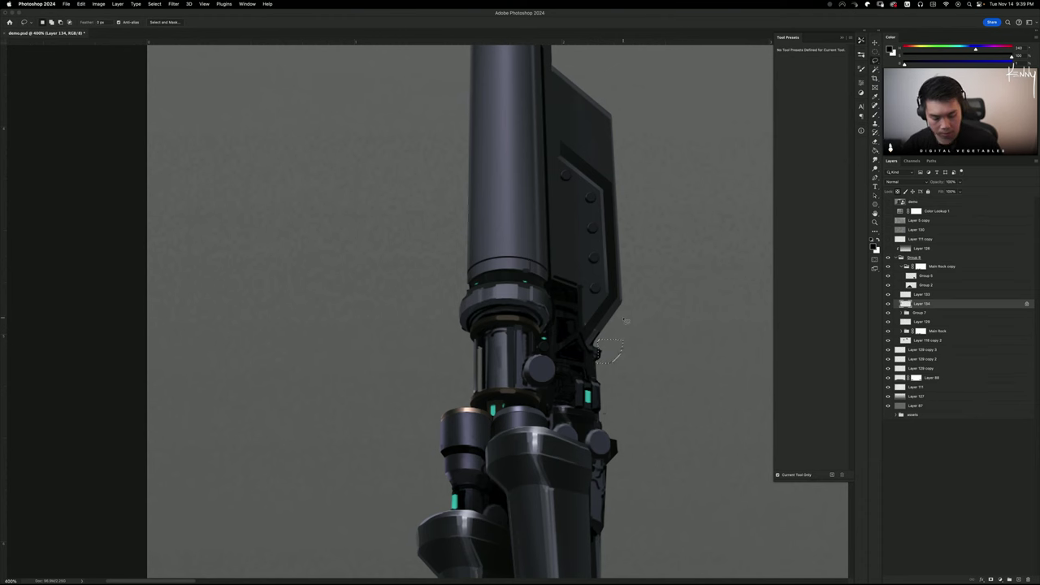
key("BackSpace")
key("super+d")
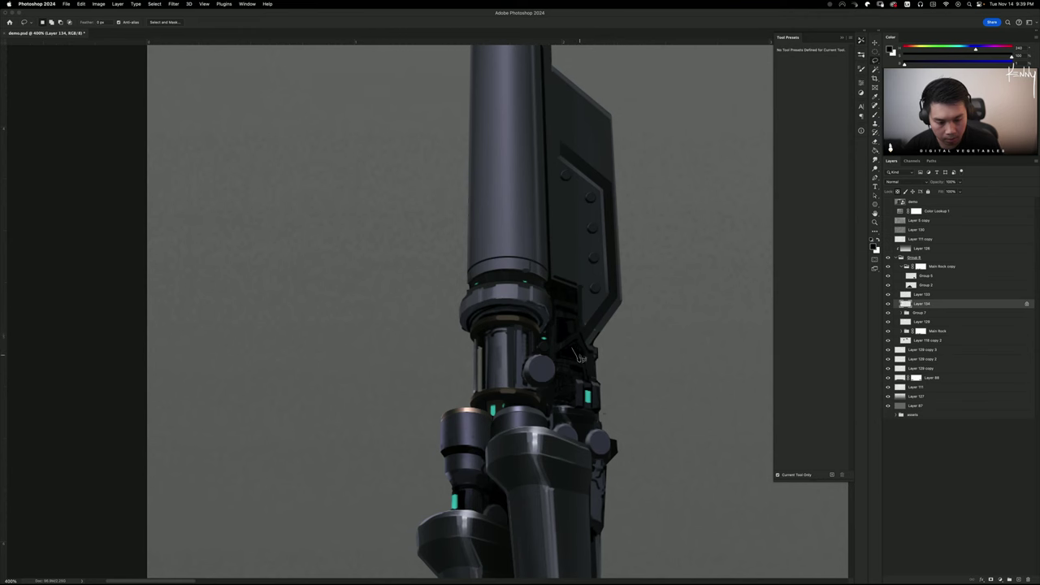
left_click_drag(580, 358, 573, 345)
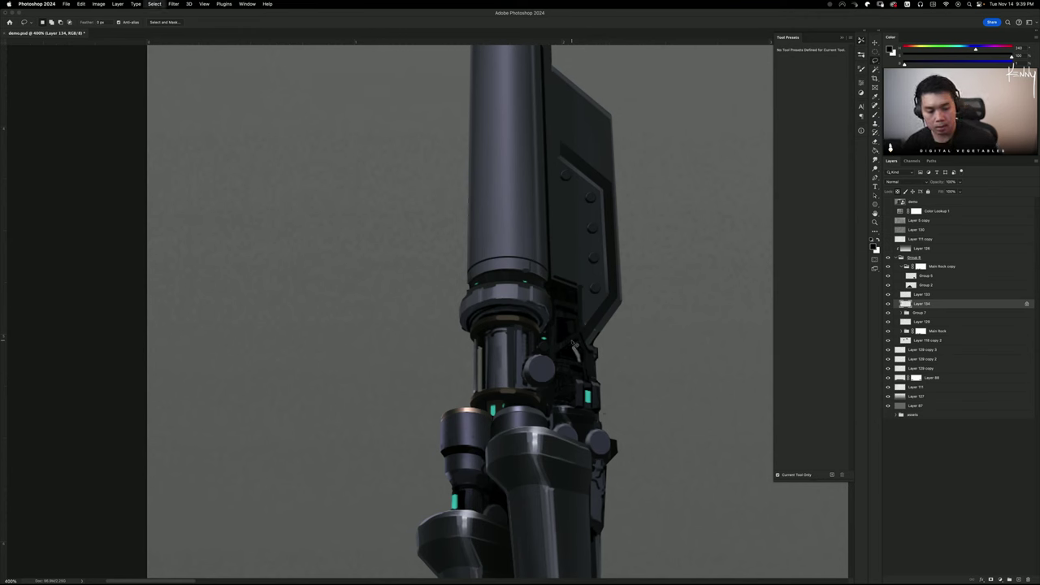
key("b")
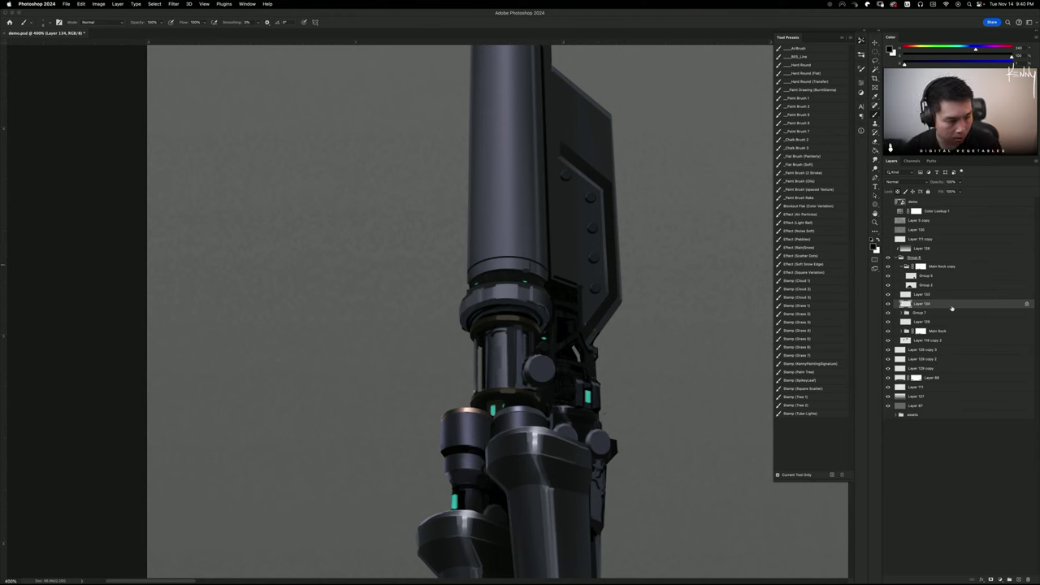
Add a new layer below Layer 134, paint a sampled dark grey into the bracket gap, and merge the two layers
left_click(952, 309)
key("super+shift+alt+n")
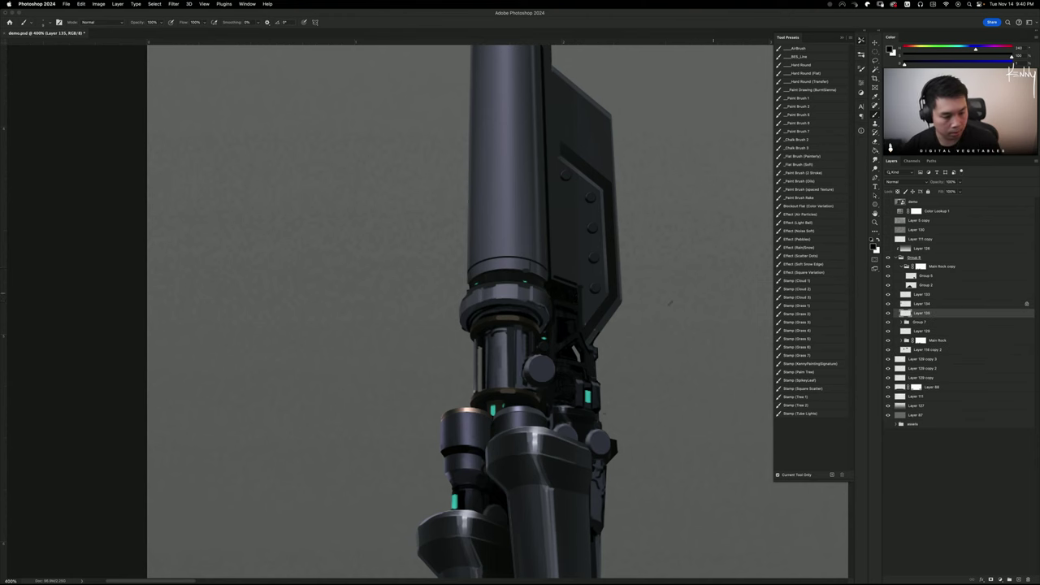
left_click(577, 328, "alt")
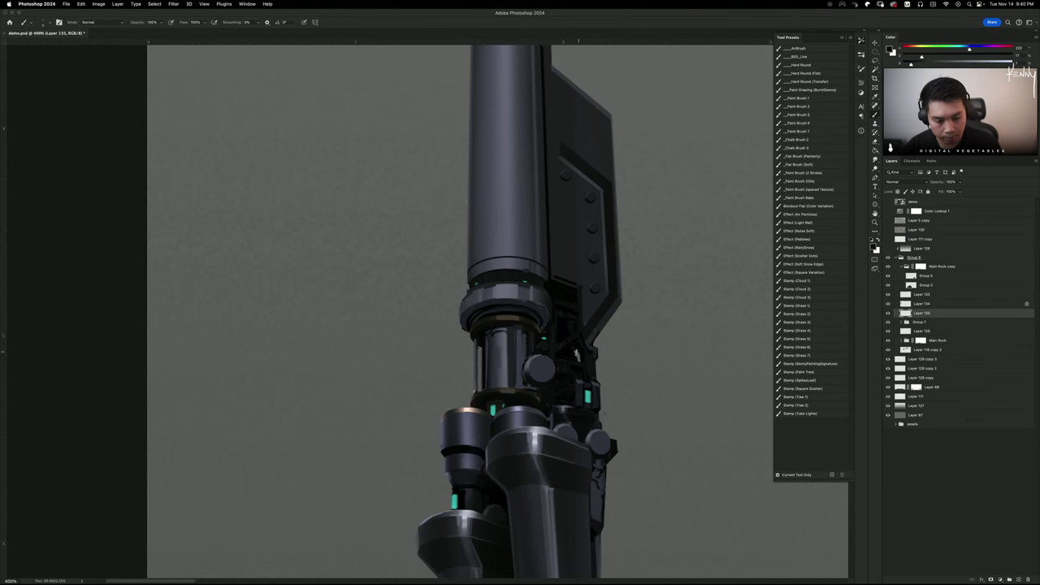
left_click(577, 354)
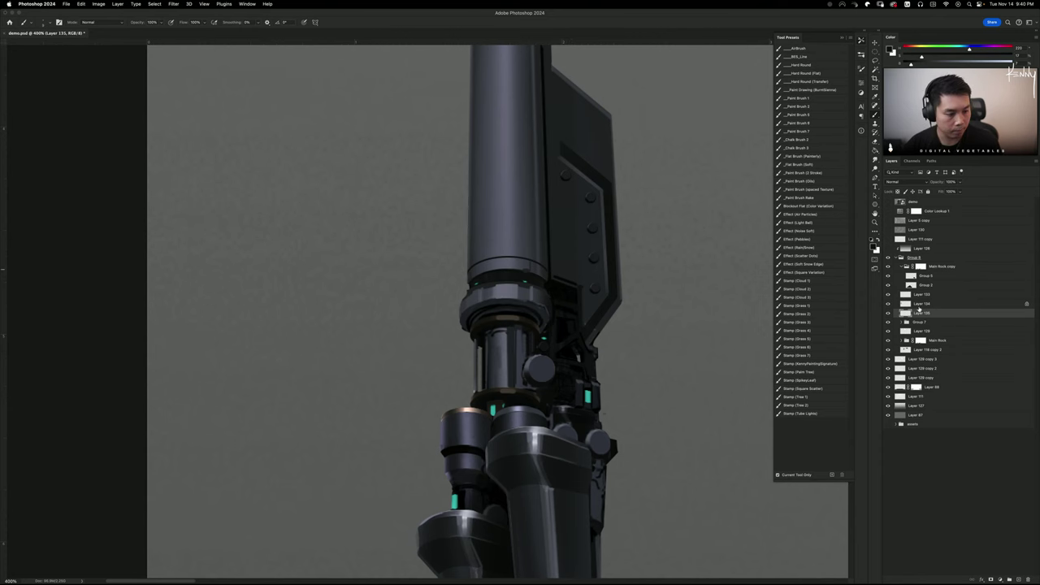
key("super+e")
On Layer 133, sample a dark grey from the main cylinder's lower rim and paint a thin vertical groove above it
key("super+1")
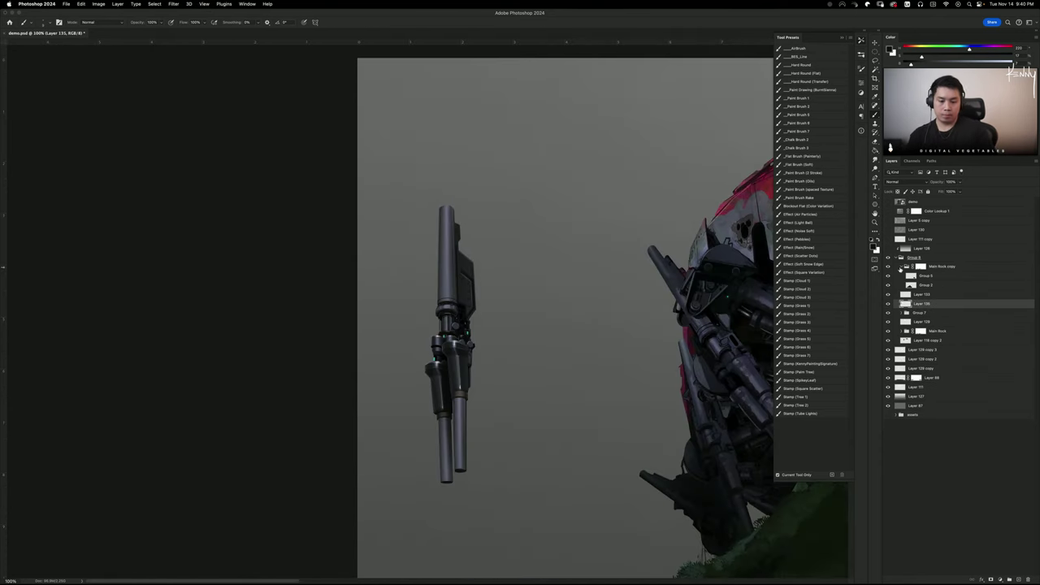
key("super+equal")
key("super+equal")
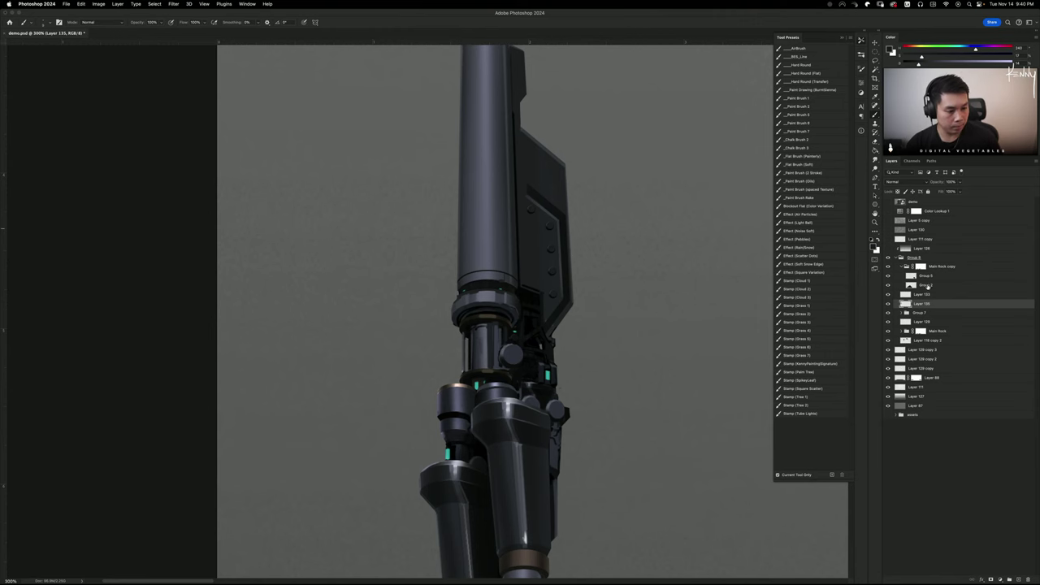
left_click(889, 304)
left_click(889, 304)
left_click(922, 294)
left_click_drag(545, 331, 567, 460)
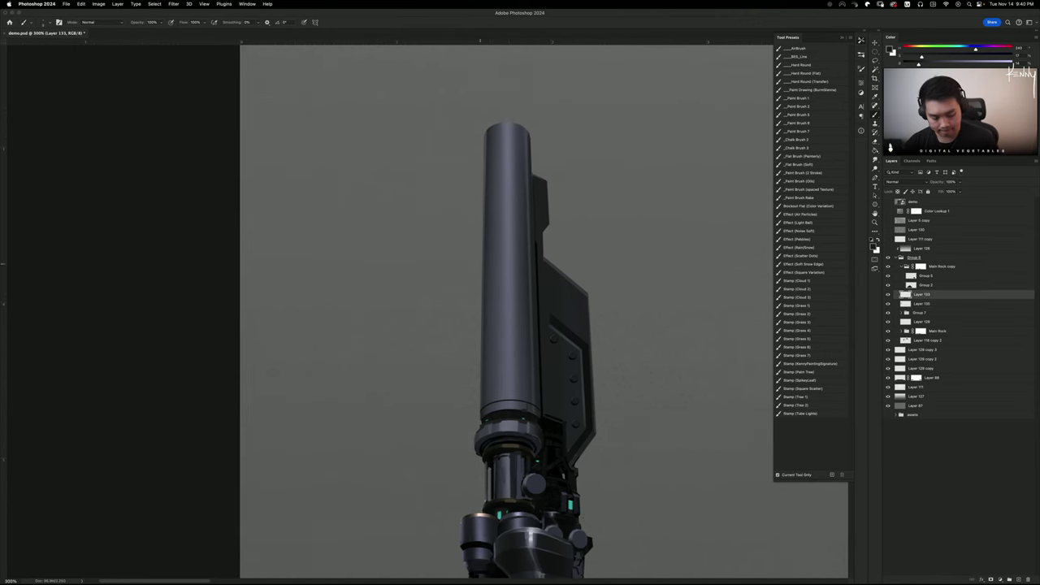
left_click(525, 410, "alt")
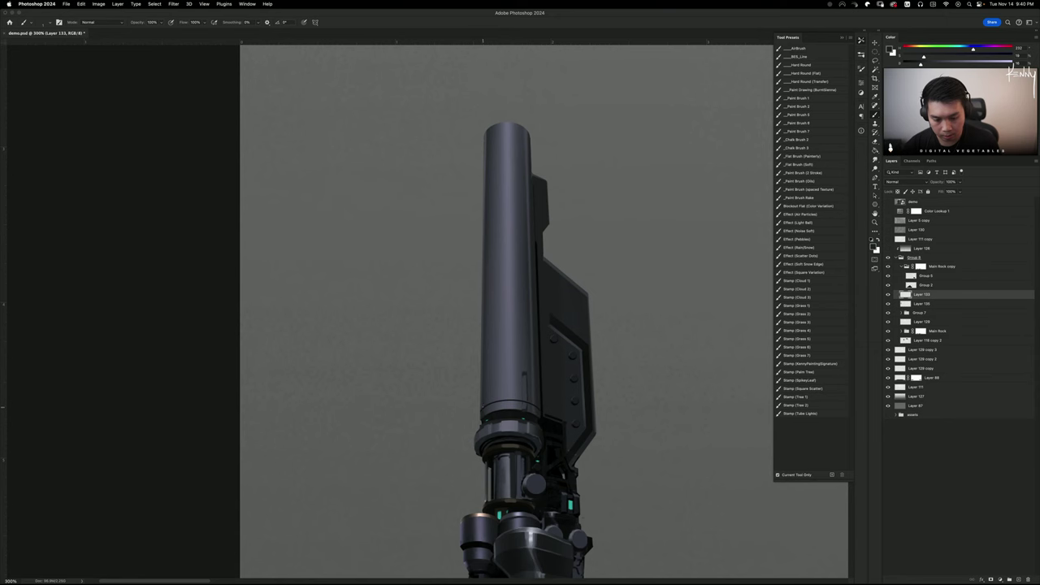
Sample dark and mid greys beside the main cylinder's vertical groove and touch up the groove's edges
left_click(534, 376, "alt")
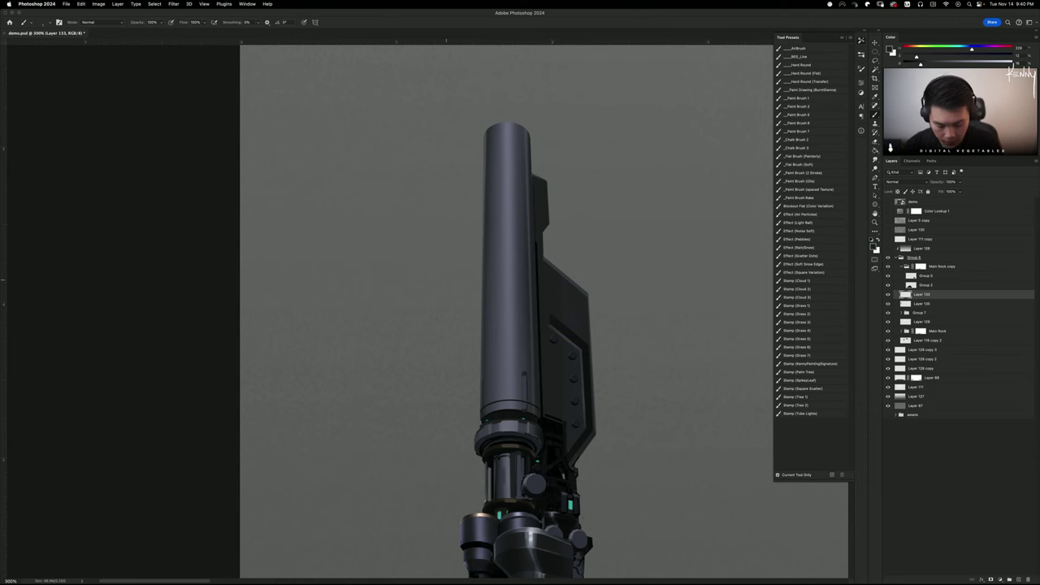
left_click(520, 375, "alt")
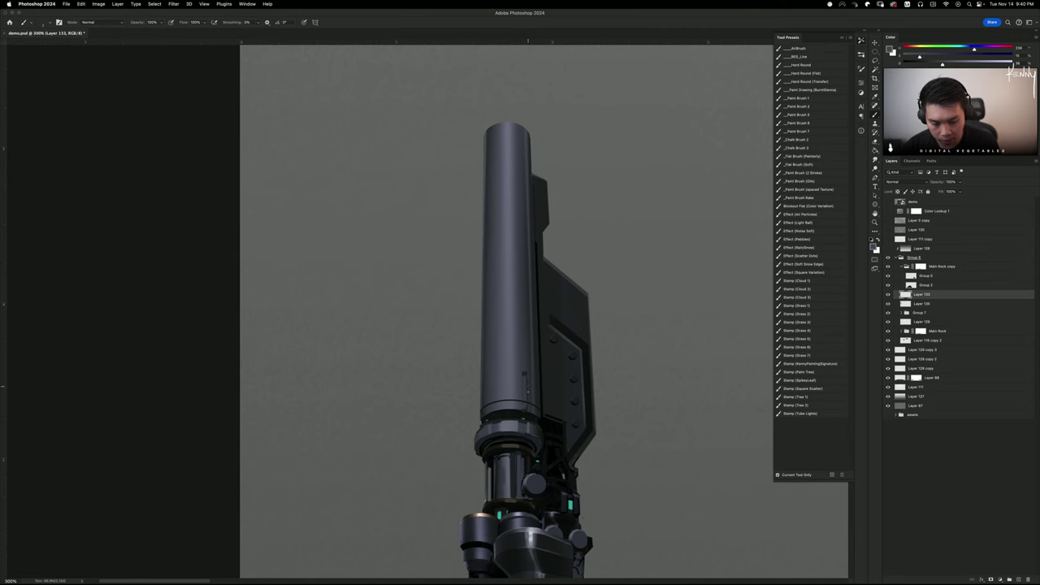
scroll(452, 465, "up", 3)
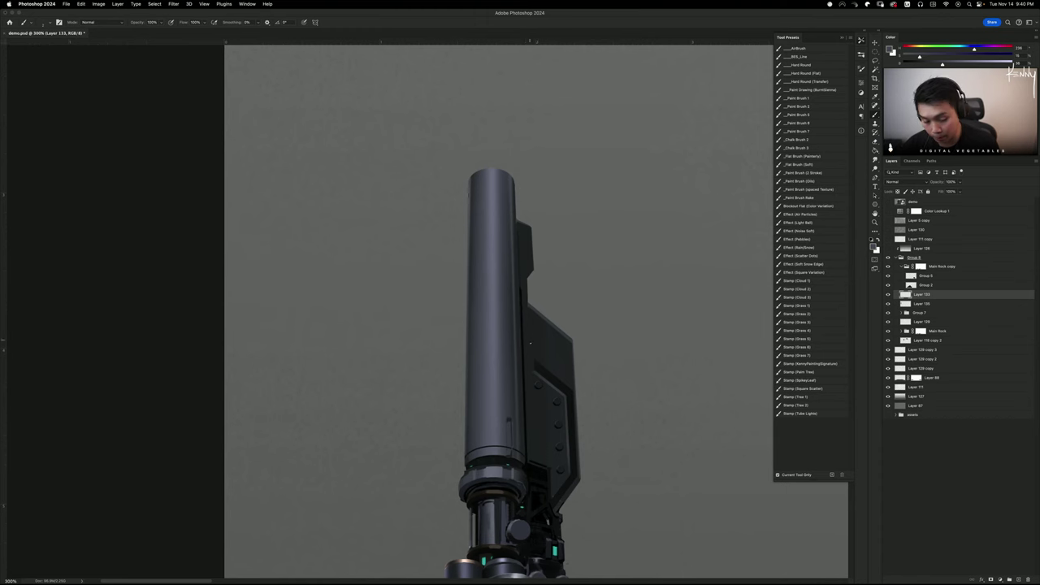
scroll(530, 343, "down", 8)
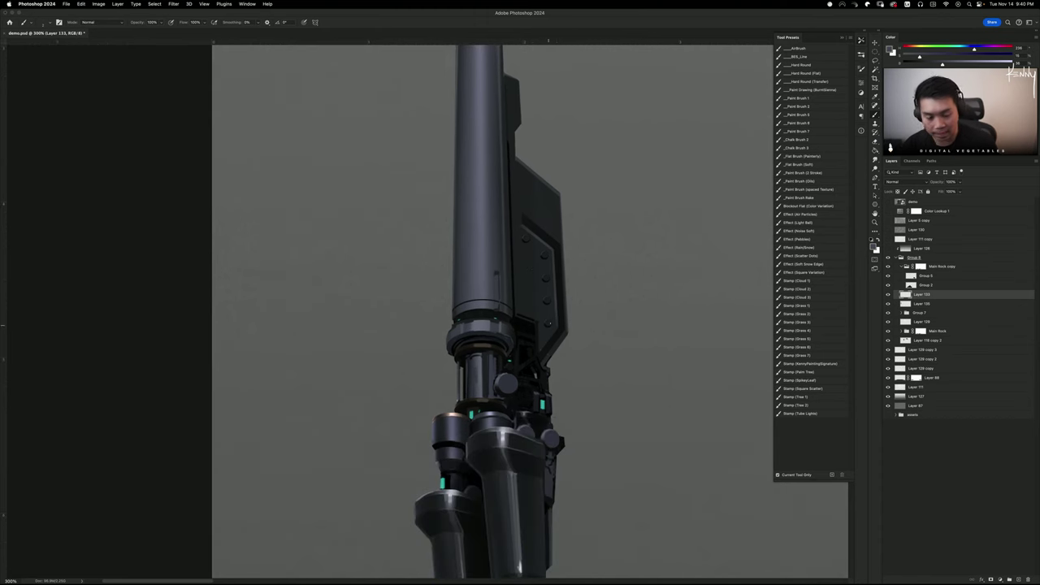
Sample dark greys from the cylinder's seam and the side panel, and paint the recessed outline on the panel's inner face
scroll(552, 341, "up", 4)
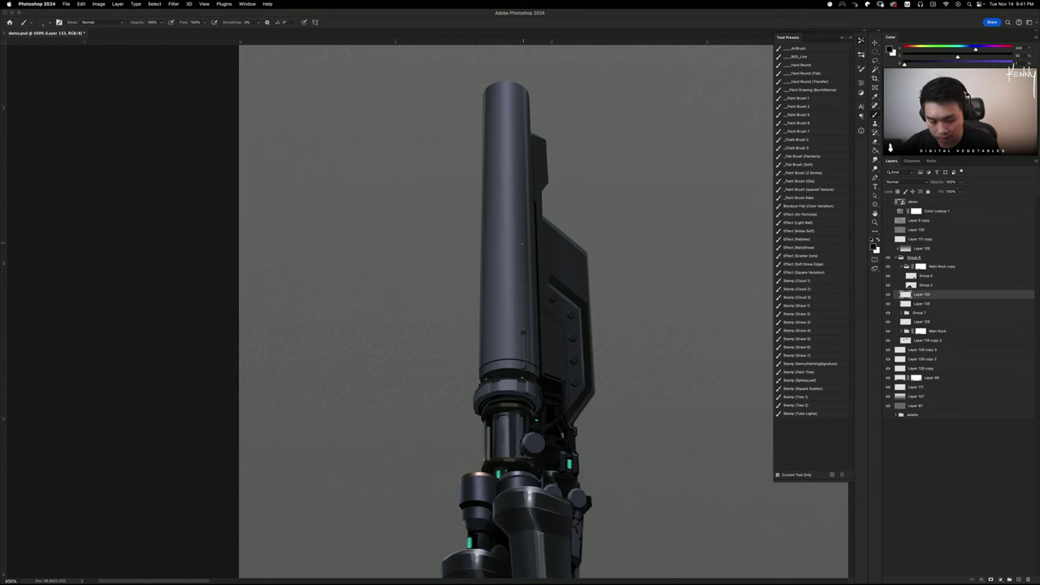
left_click(541, 300, "alt")
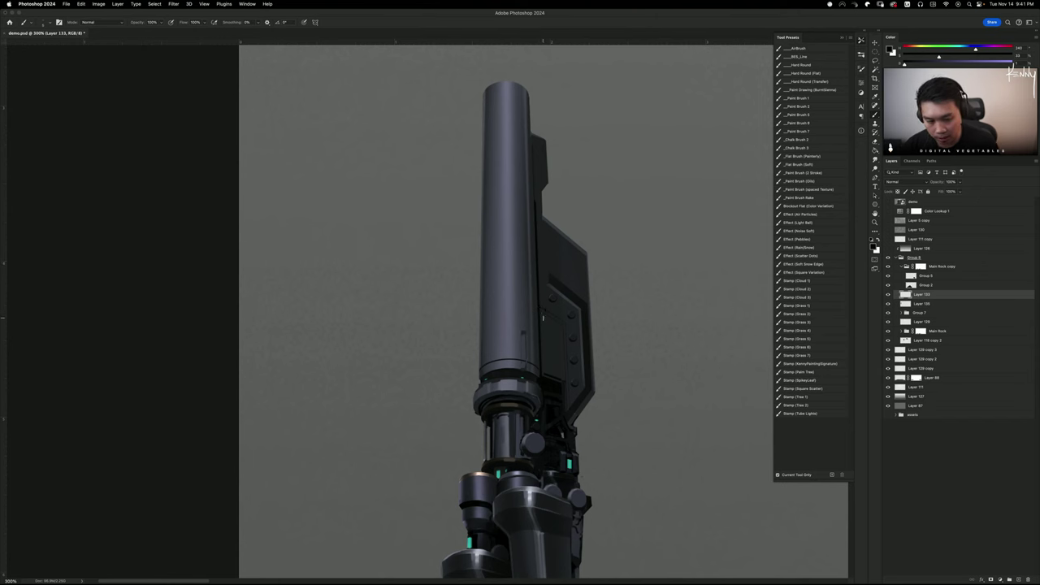
left_click(576, 298, "alt")
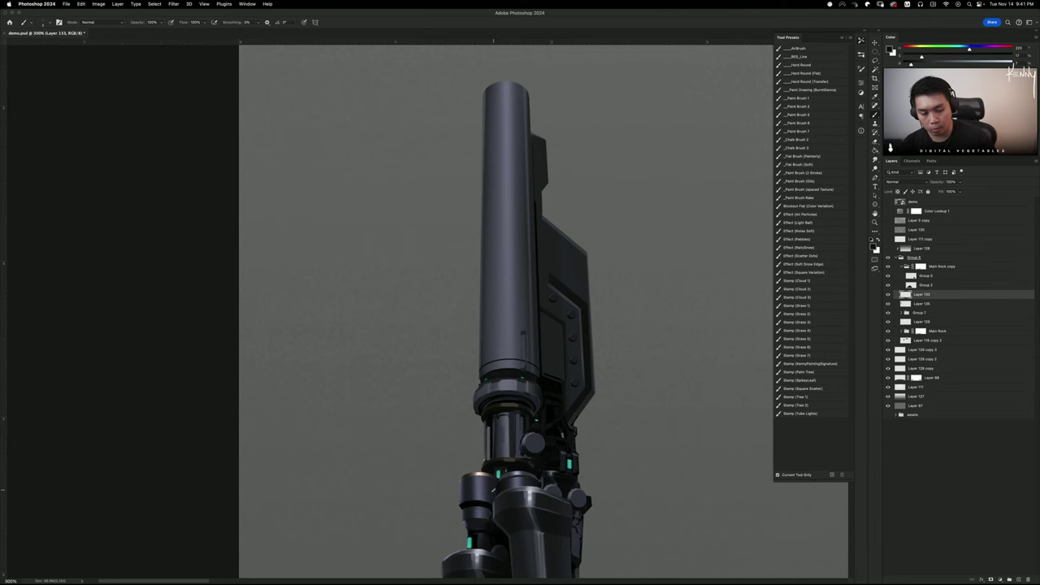
key("super+minus")
key("super+minus")
key("super+plus")
key("super+plus")
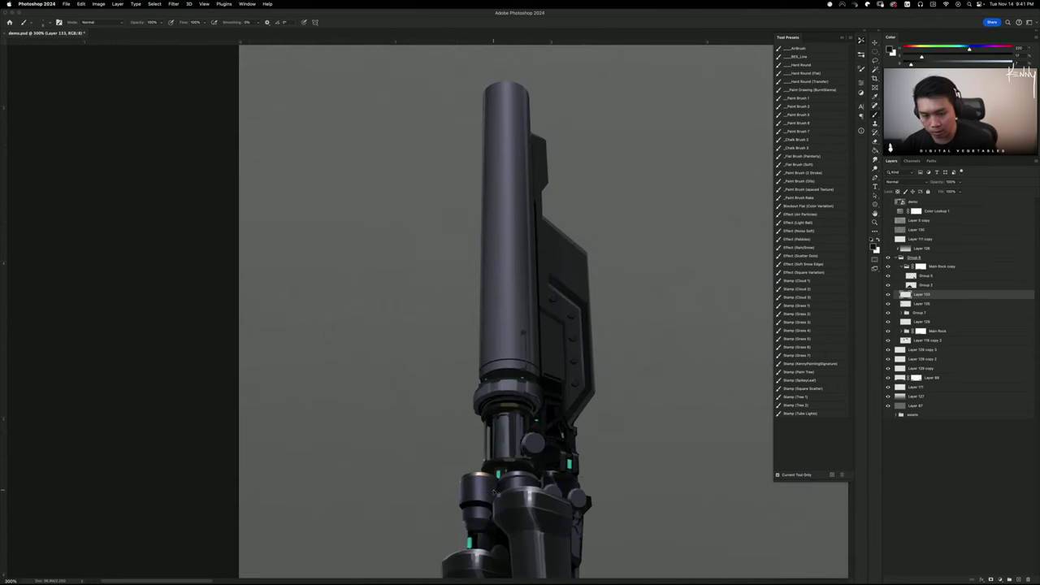
Lasso the main cylinder, airbrush soft shading inside the selection with its sampled mid grey using the AirBrush preset and a smaller brush, and deselect
left_click_drag(536, 309, 543, 347)
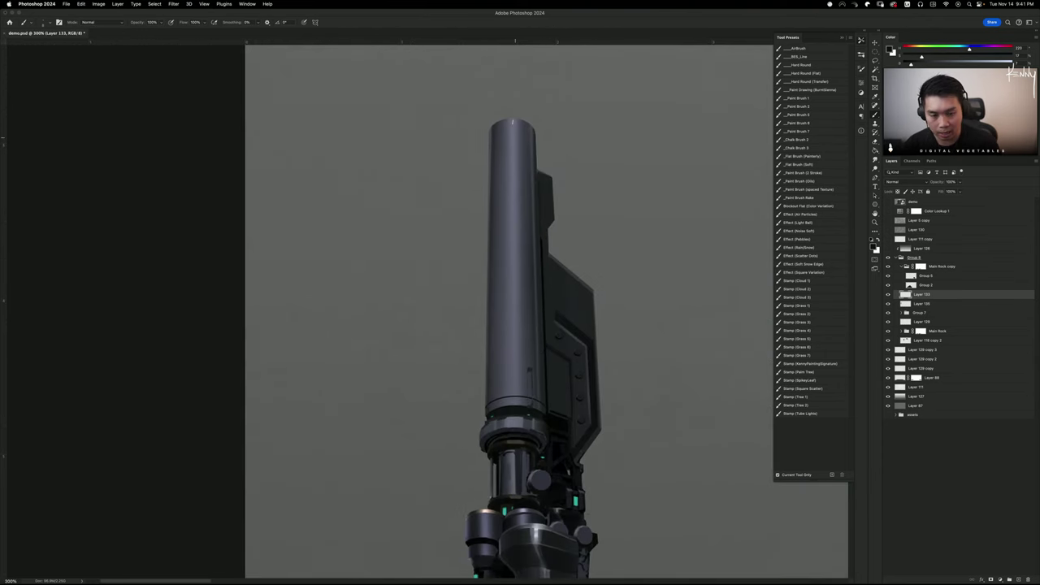
key("l")
mouse_move(536, 120)
left_mouse_down()
mouse_move(553, 447)
mouse_move(545, 460)
mouse_move(466, 469)
mouse_move(455, 163)
mouse_move(540, 79)
left_mouse_up()
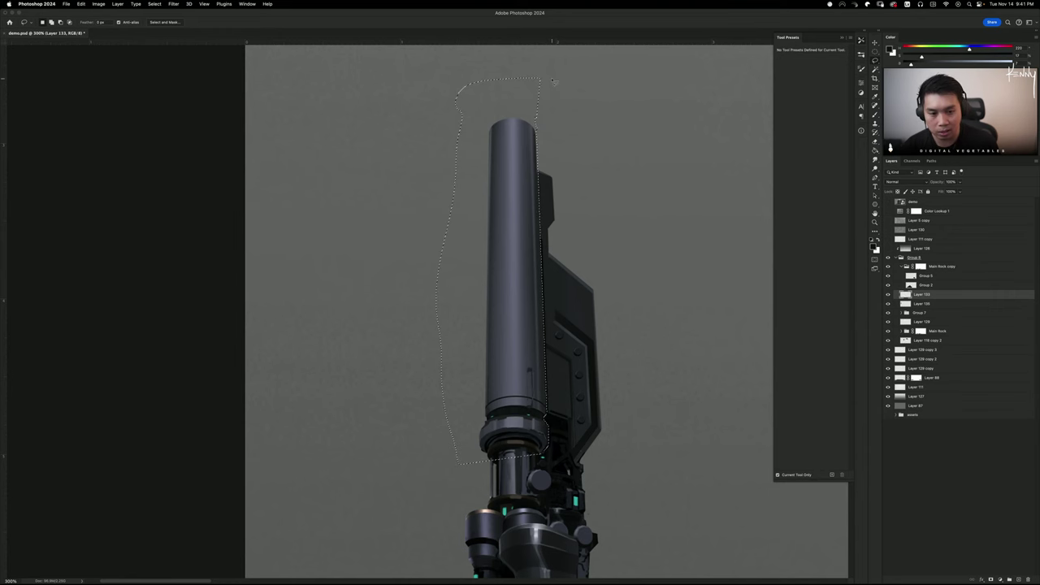
key("b")
left_click(813, 51)
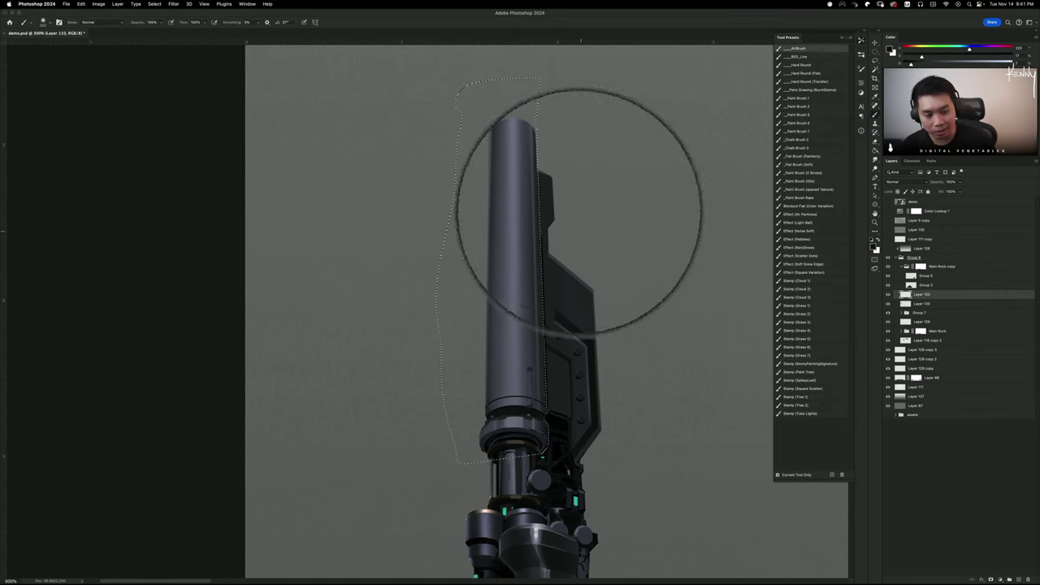
left_click(515, 244, "alt")
left_click_drag(515, 244, 506, 251)
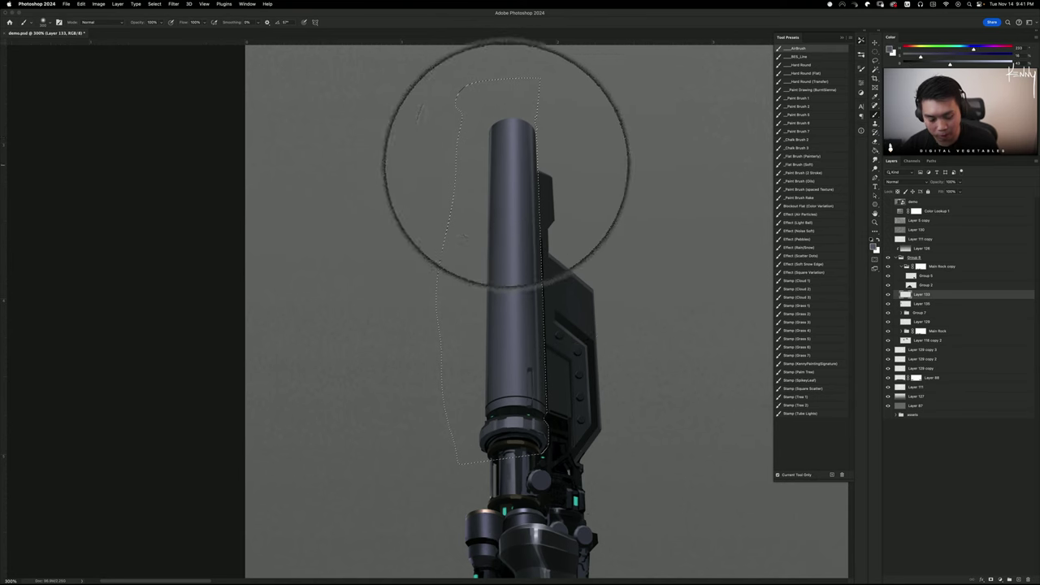
key("bracketleft")
key("bracketleft")
key("bracketleft")
key("bracketleft")
key("bracketleft")
key("bracketleft")
key("bracketleft")
key("bracketleft")
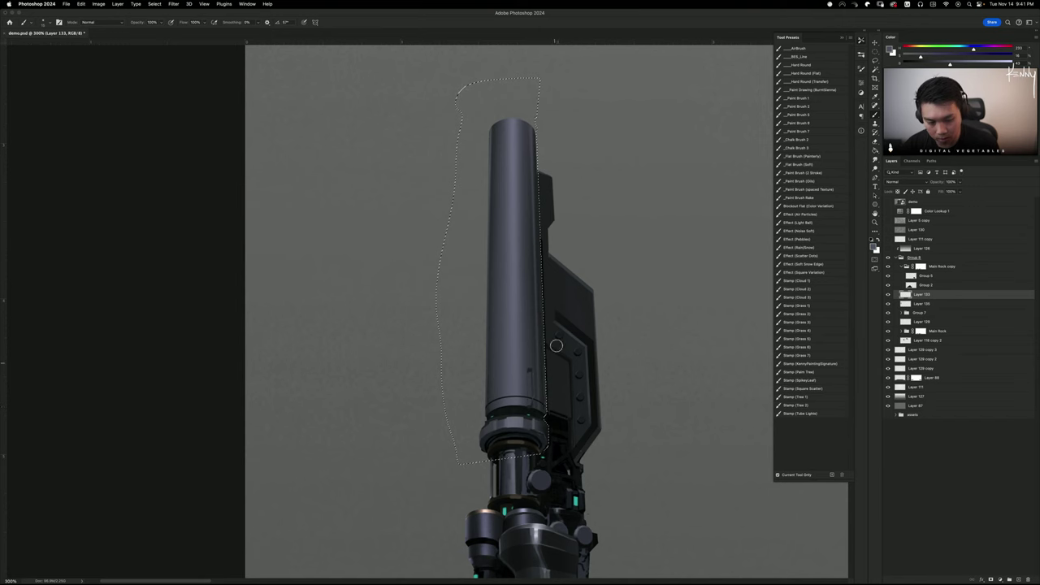
key("super+d")
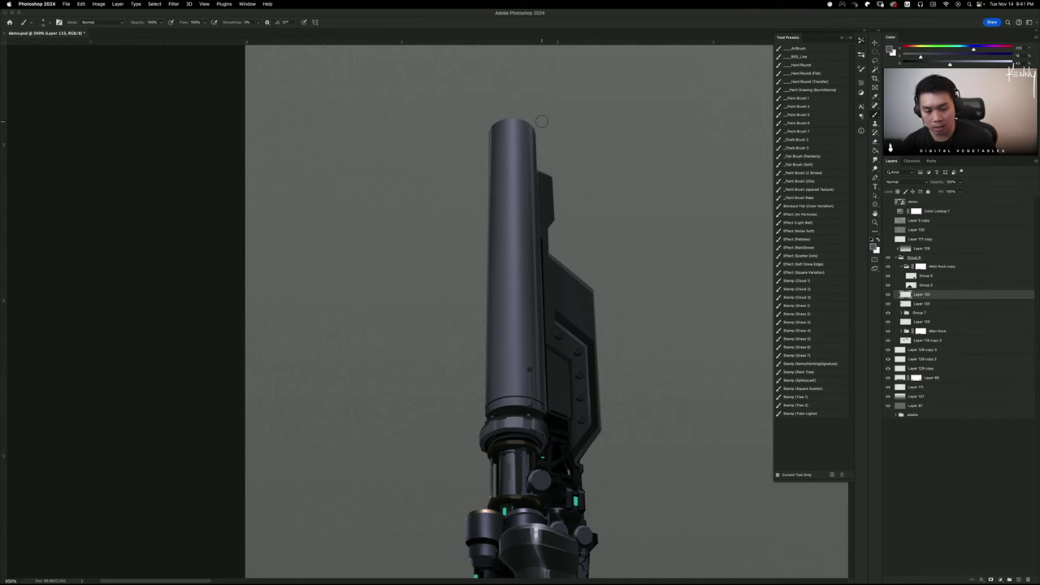
key("super+minus")
key("super+minus")
key("super+minus")
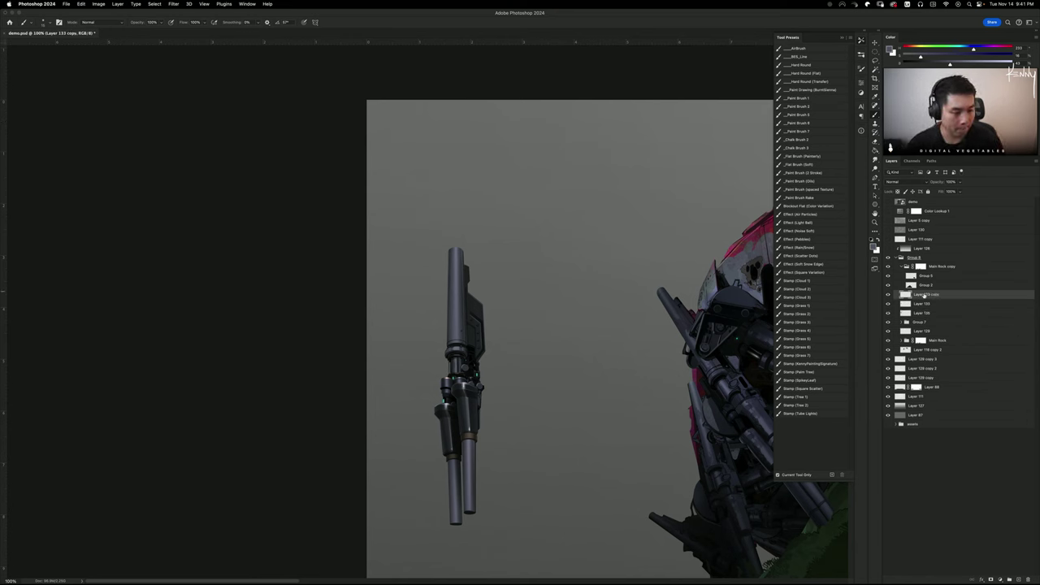
left_click_drag(924, 298, 915, 307)
key("super+plus")
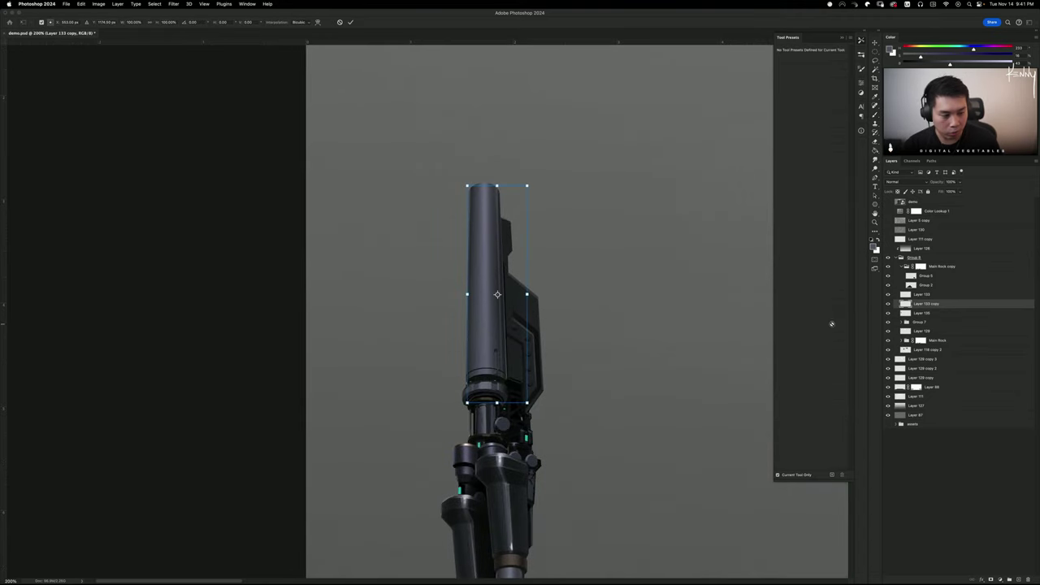
key("Delete")
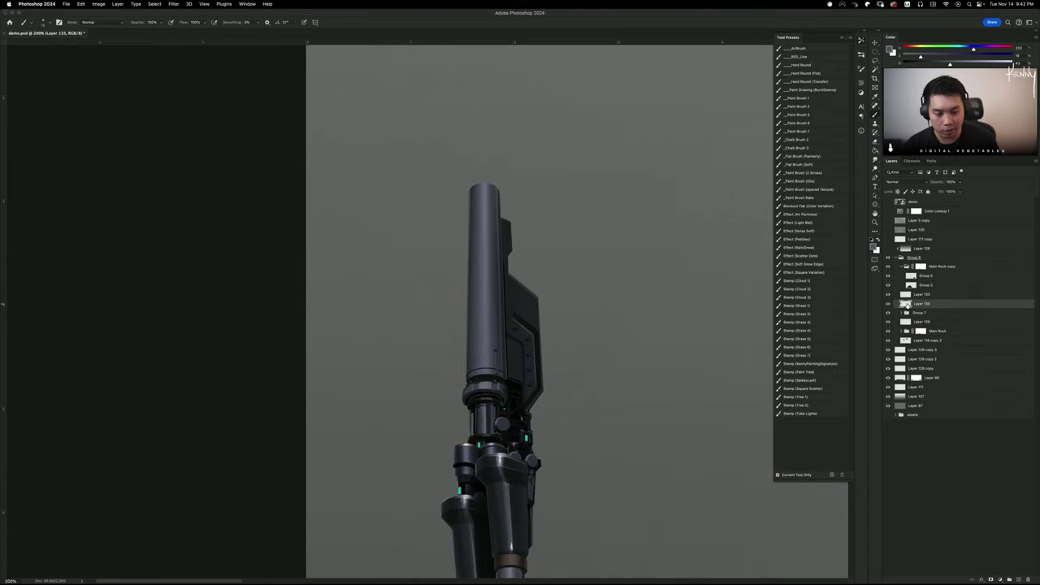
Check the upper barrel layer's visibility and merge that layer into the gun layer below
left_click(888, 295)
left_click(889, 295)
left_click(911, 296)
key("Delete")
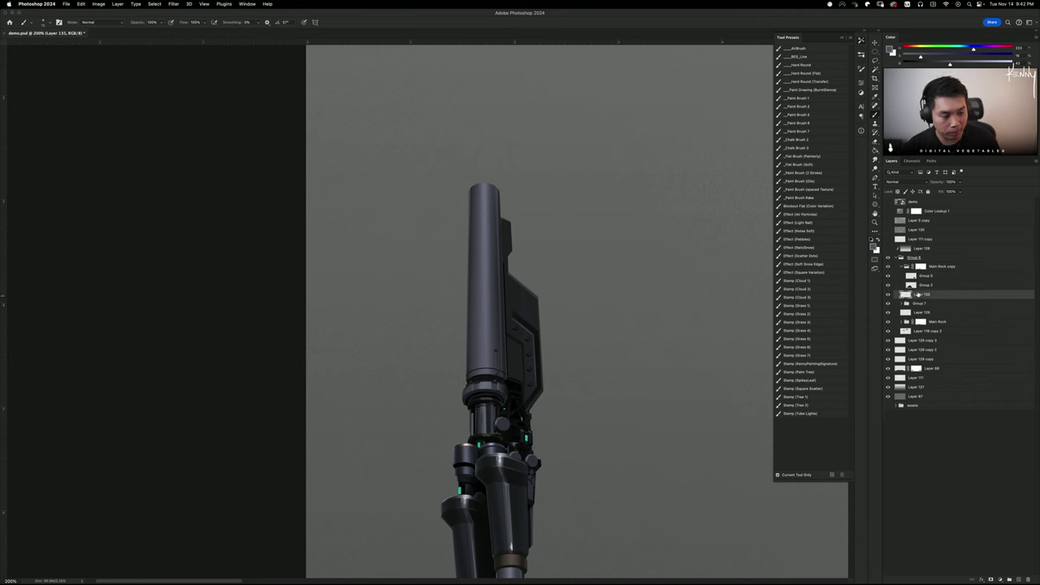
Duplicate the gun layer, scale the copy to about 27%, and place it as detail beside the gun's side plate
left_click_drag(917, 295, 919, 299)
key("super+t")
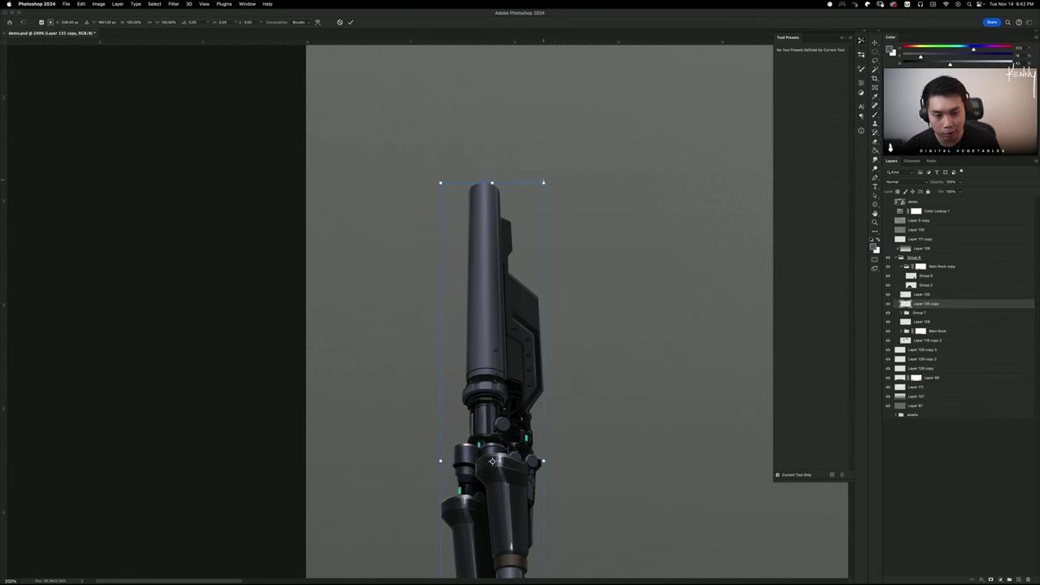
left_click_drag(544, 183, 475, 373)
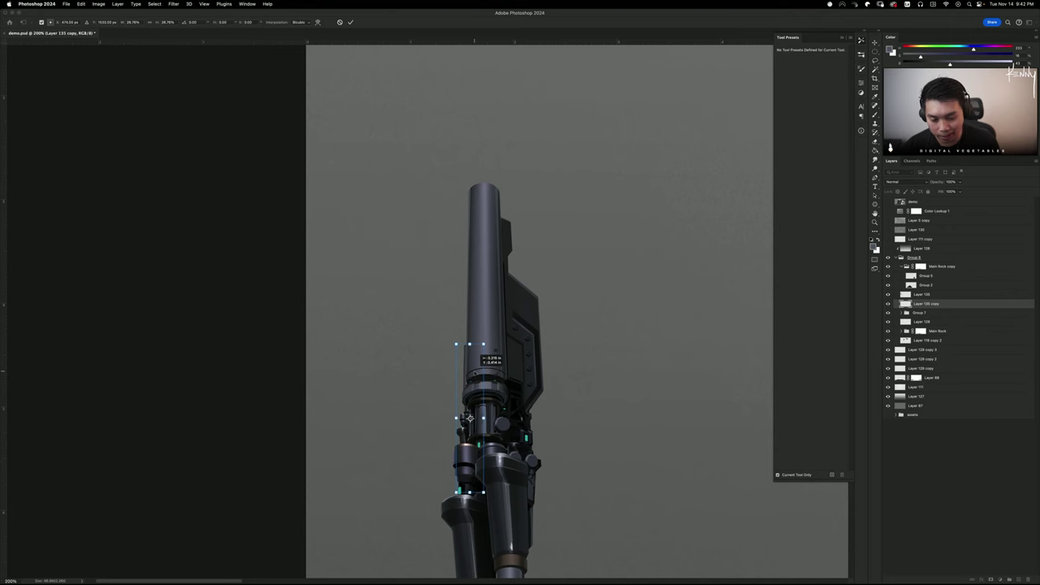
left_click_drag(470, 418, 531, 416)
key("b")
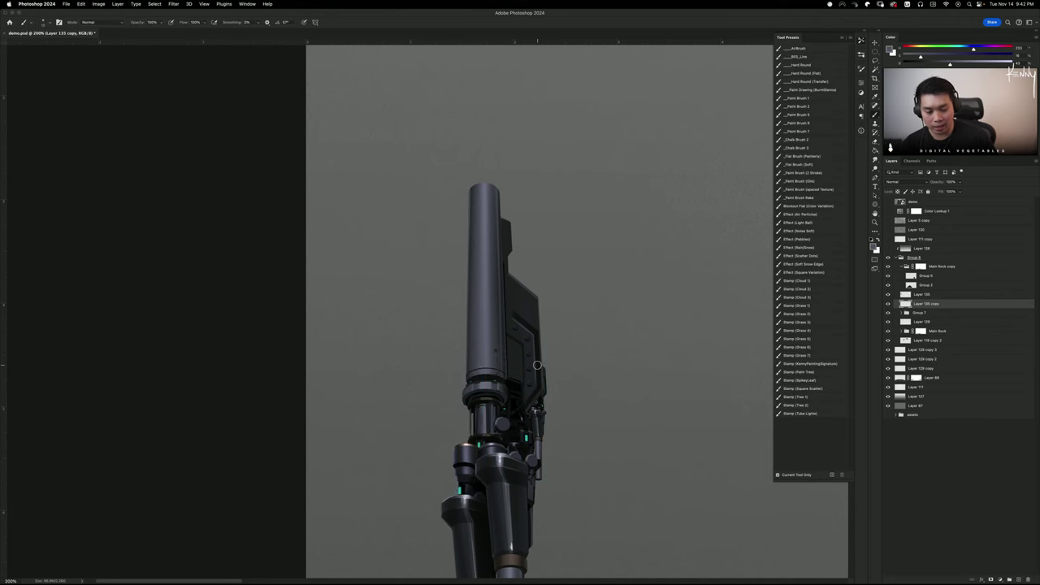
Duplicate the small gun copy and place it behind the lower barrels as extra mechanical detail
left_click_drag(568, 340, 504, 206)
left_click_drag(531, 367, 525, 334)
key("super+t")
left_click_drag(473, 281, 445, 438)
key("Return")
key("super+minus")
key("super+minus")
key("super+plus")
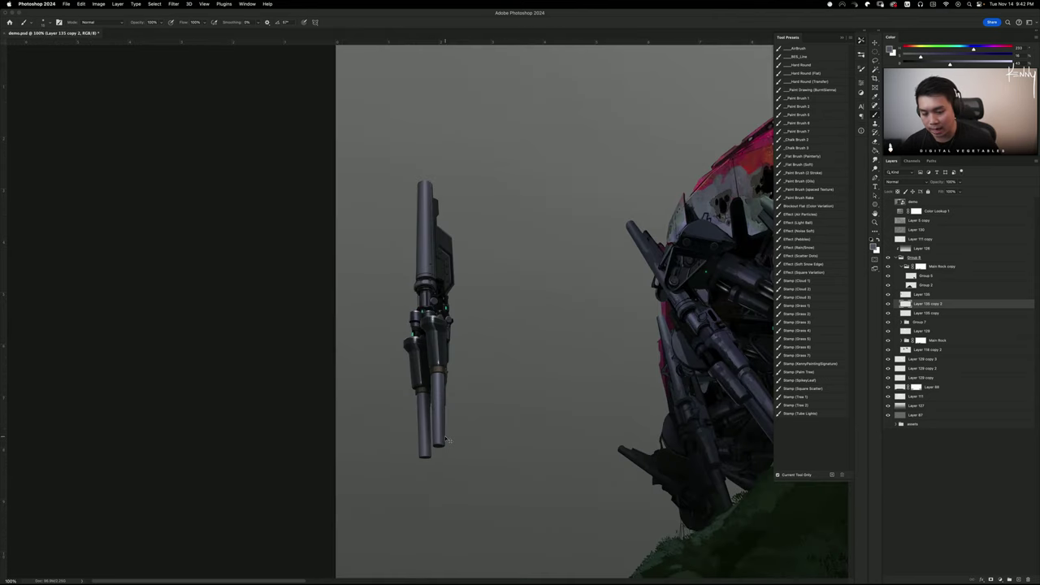
left_click_drag(468, 395, 468, 398)
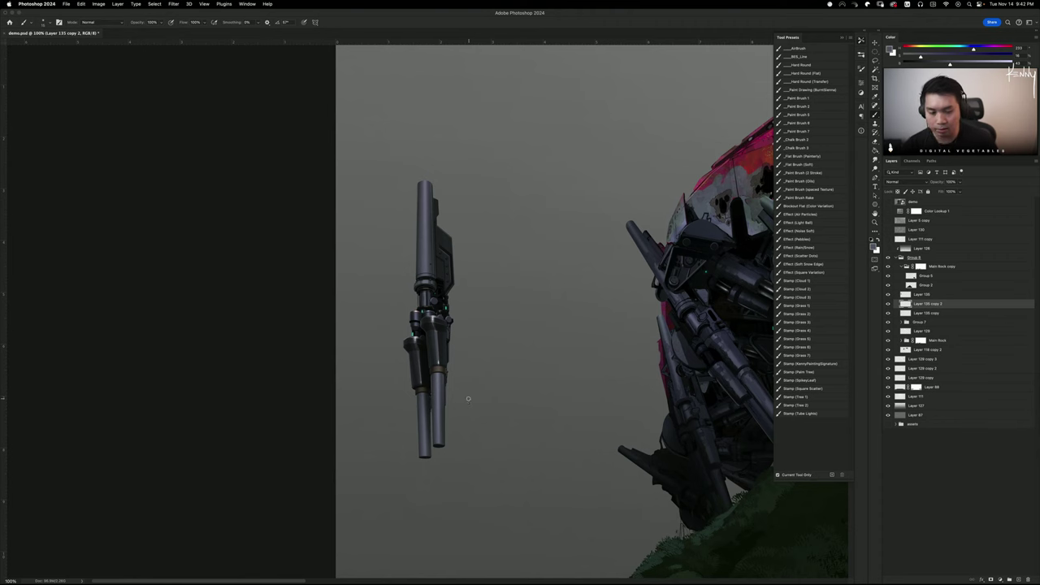
Merge the two small detail copies and the main gun into a single layer
key("super+plus")
key("super+e")
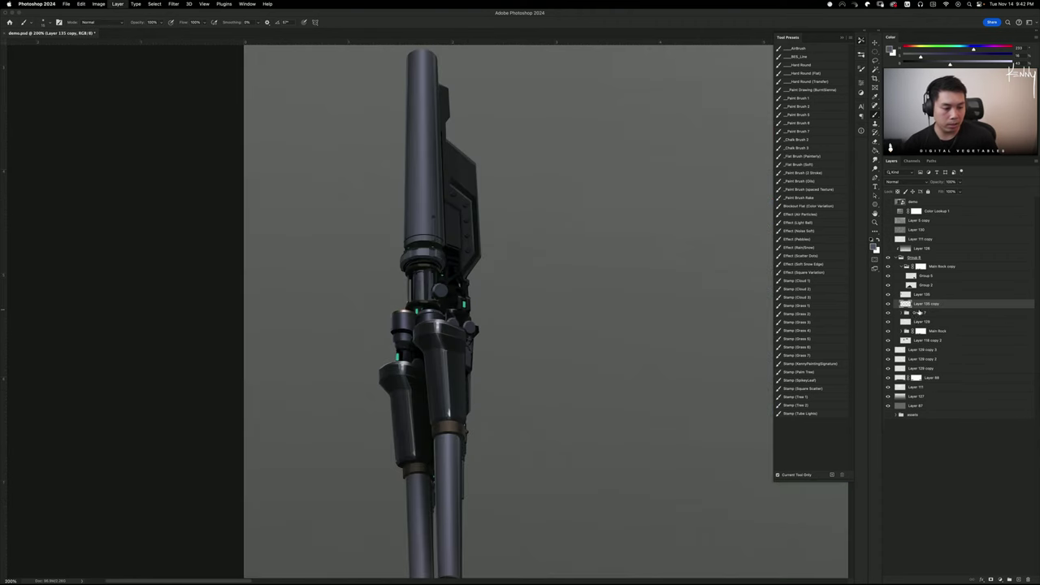
left_click(925, 296)
key("super+e")
key("super+minus")
key("super+minus")
key("super+minus")
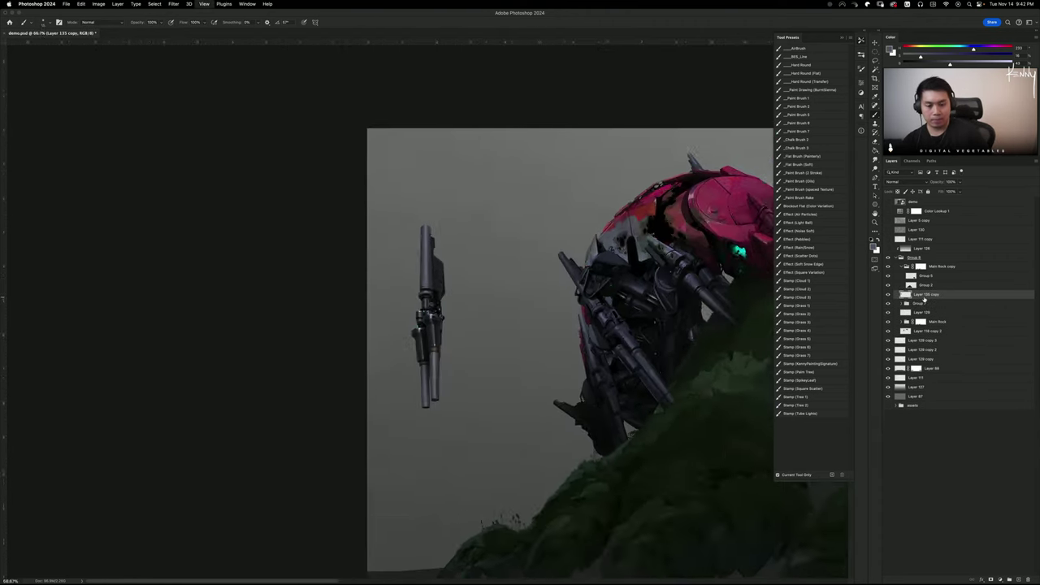
Compare the standalone gun with the mech's weapons, toggling the gun layer off and on
key("super+equal")
key("super+equal")
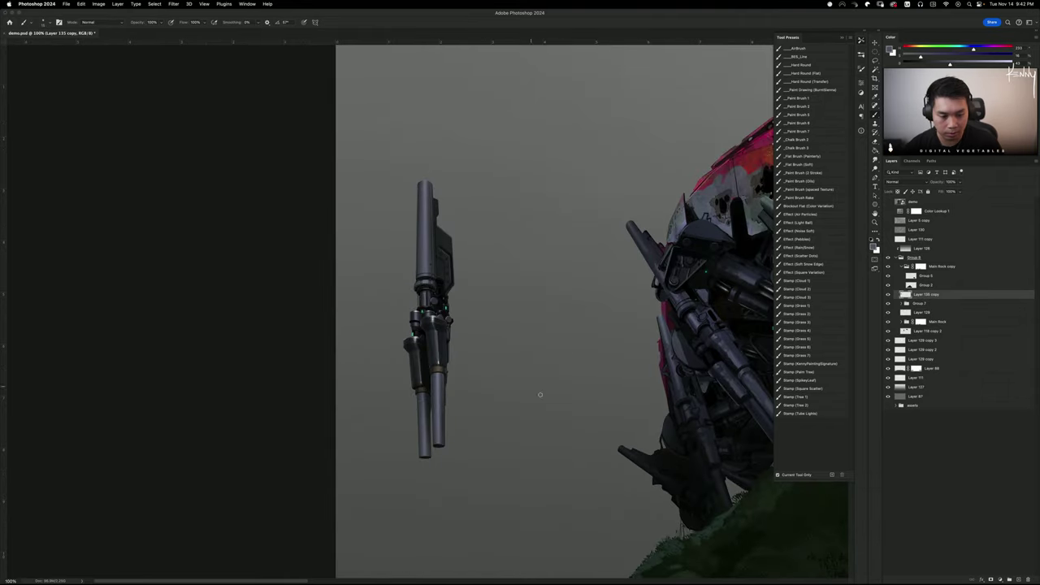
scroll(540, 395, "right", 3)
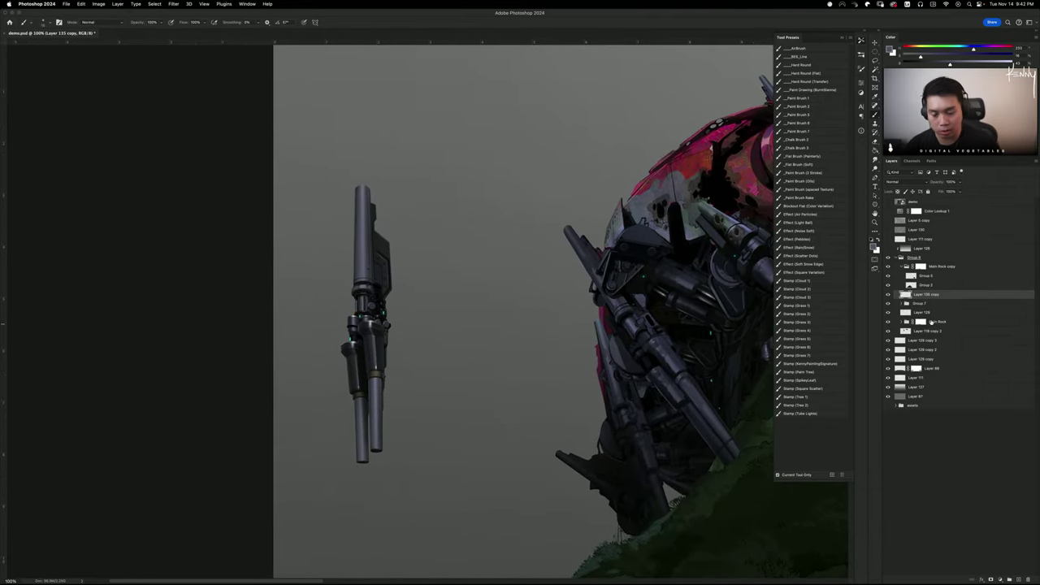
key("super+equal")
scroll(552, 245, "down", 5)
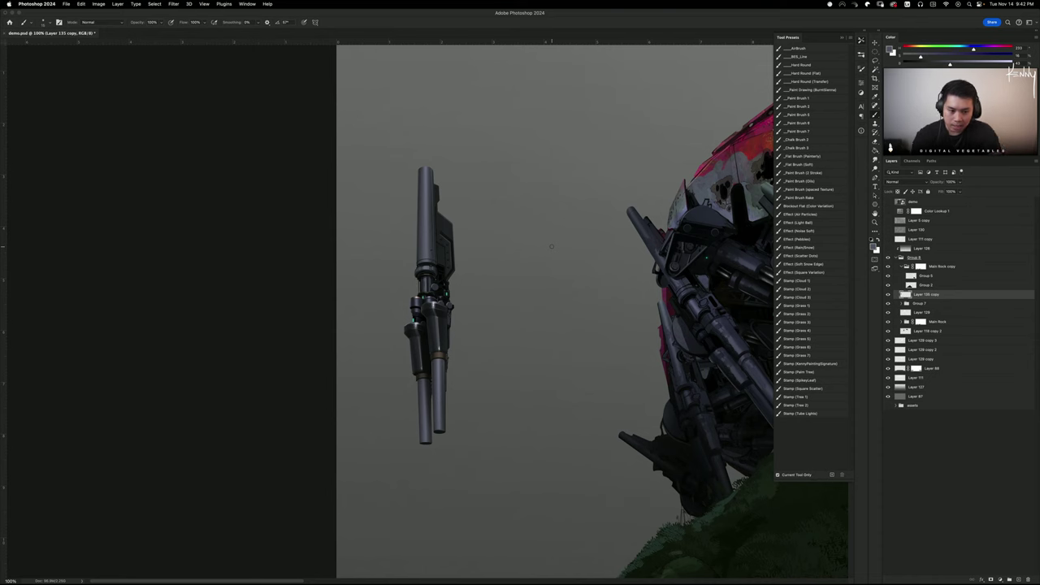
key("super+minus")
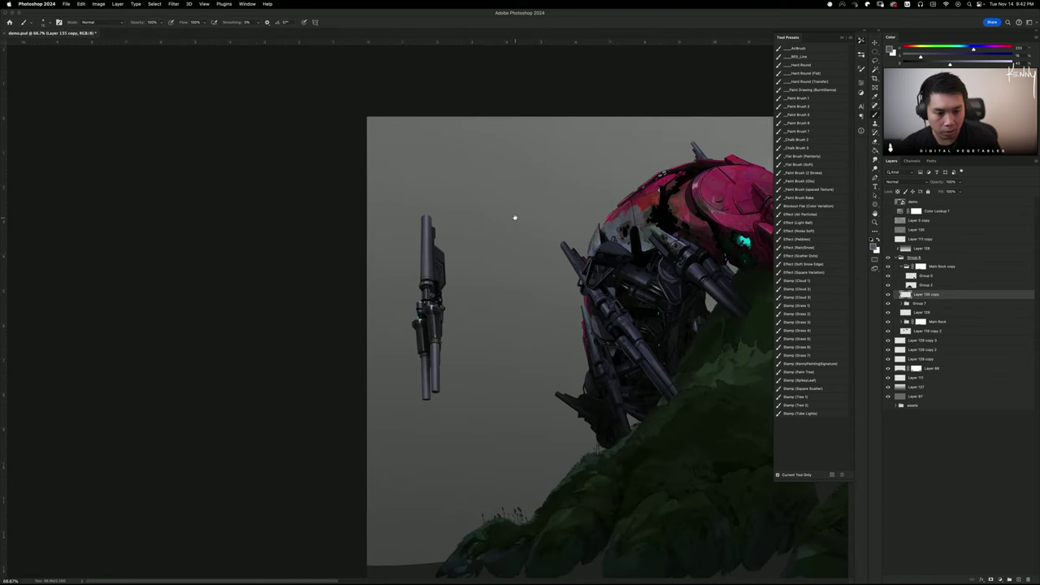
left_click_drag(513, 219, 307, 222)
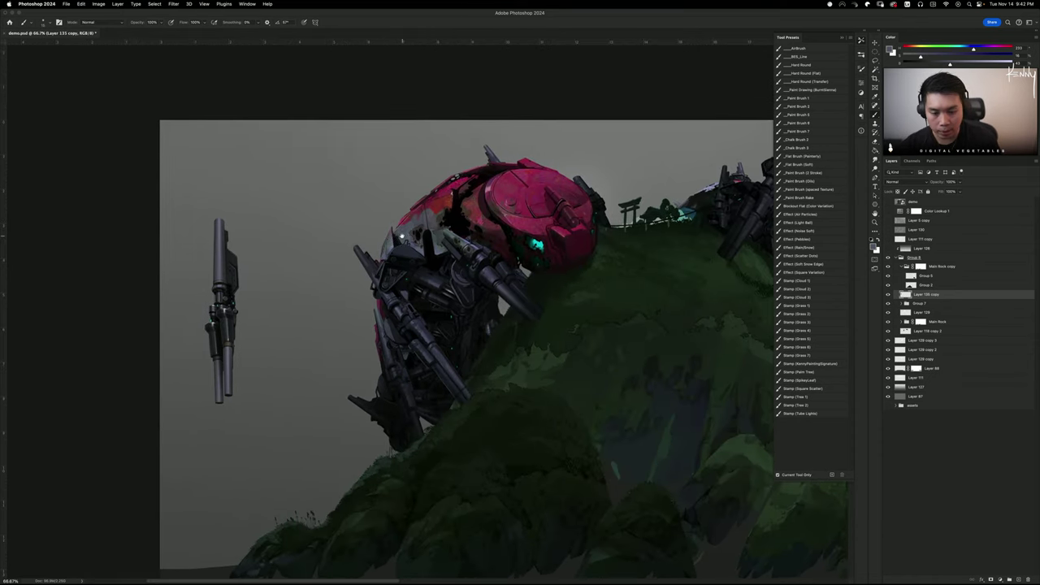
left_click(888, 294)
left_click(888, 294)
key("super+t")
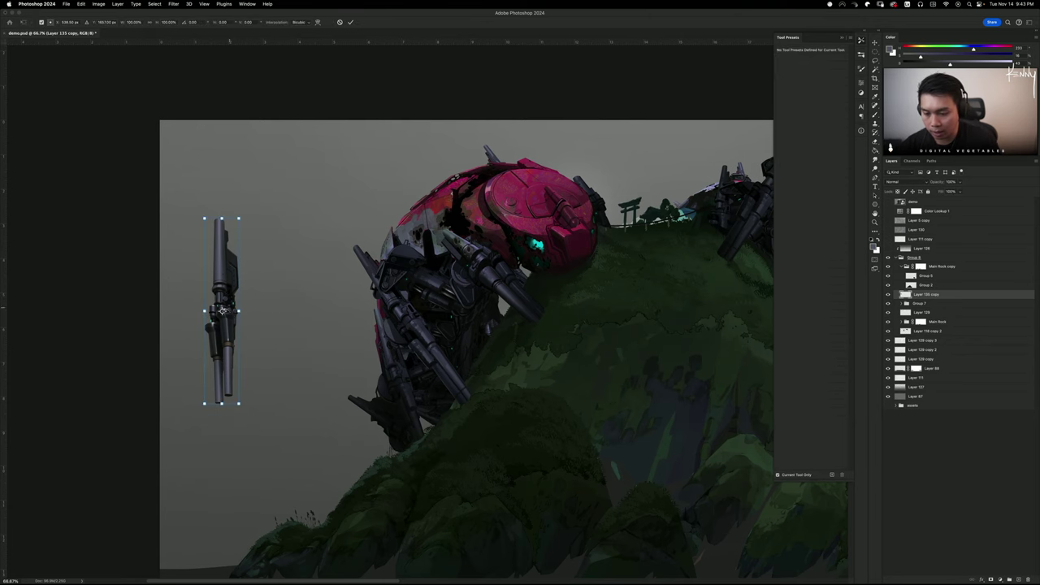
key("Return")
Darken the top edge of the inner cylinder below the barrel collar, using a smaller brush and a sampled dark tone
key("super+plus")
key("super+plus")
key("super+plus")
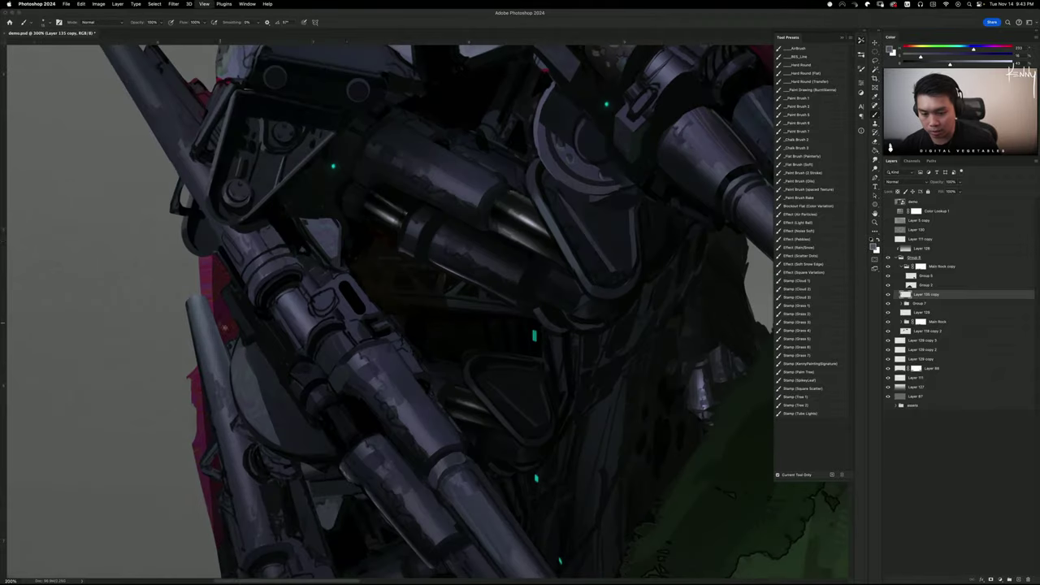
left_click_drag(432, 274, 841, 276)
left_click_drag(85, 262, 698, 274)
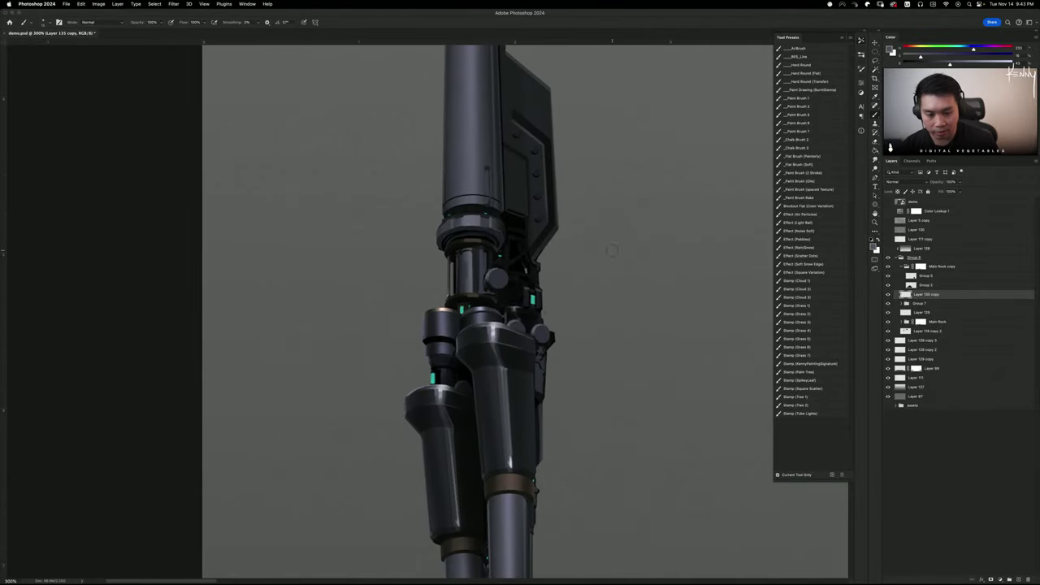
key("super+plus")
key("super+plus")
key("super+plus")
left_click(480, 200, "alt")
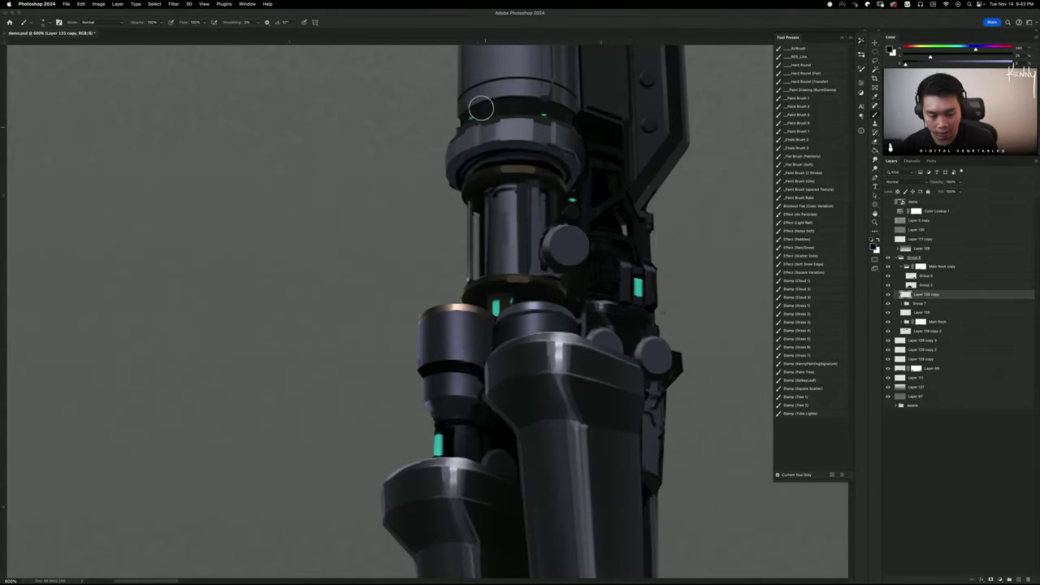
key("bracketleft")
key("bracketleft")
key("bracketleft")
key("bracketleft")
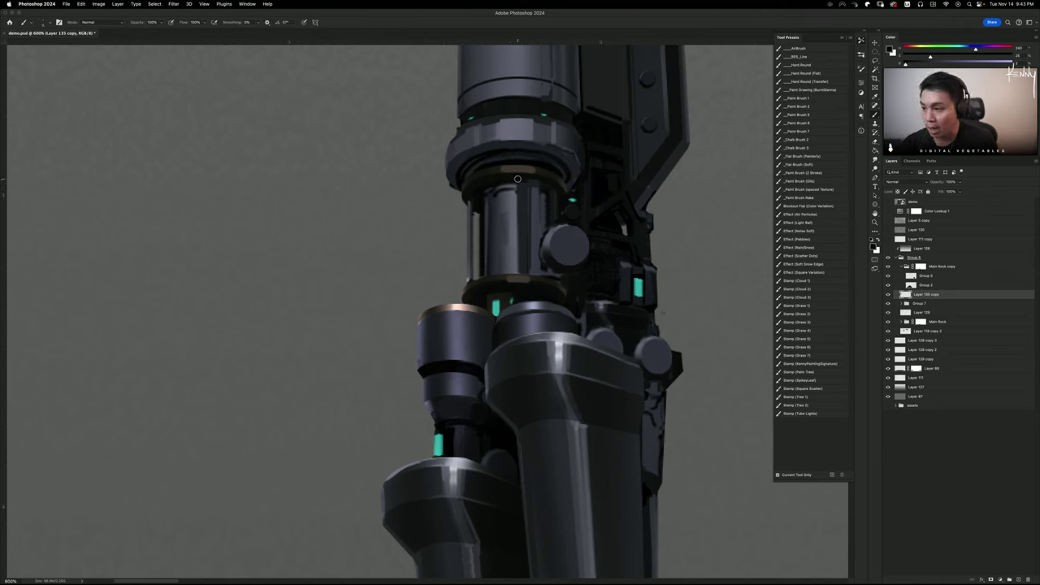
left_click_drag(495, 190, 518, 188)
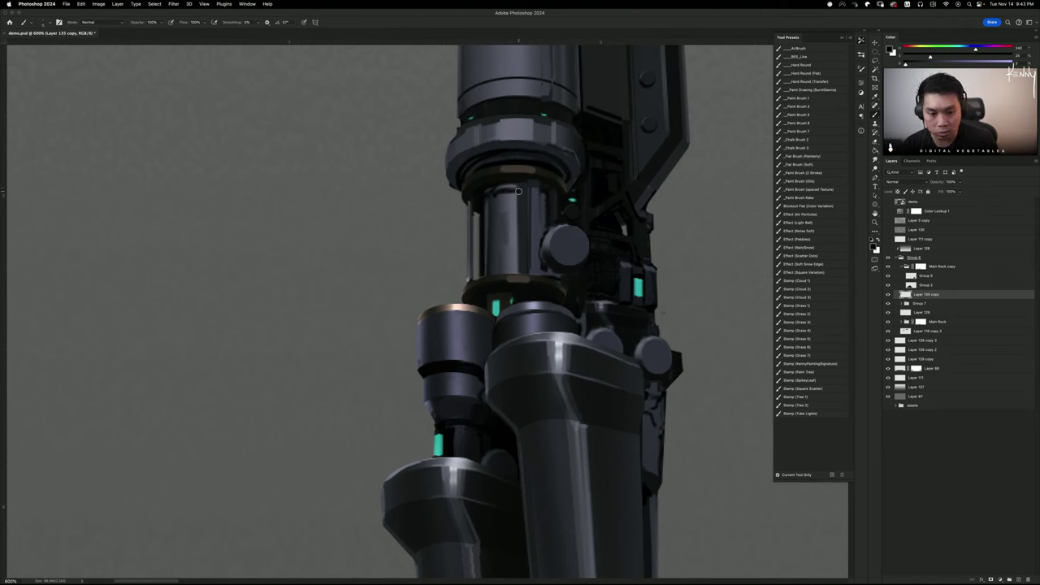
Refine the inner cylinder's highlight and the shadow beside the round knob with tones sampled from the gun
left_click(454, 163, "alt")
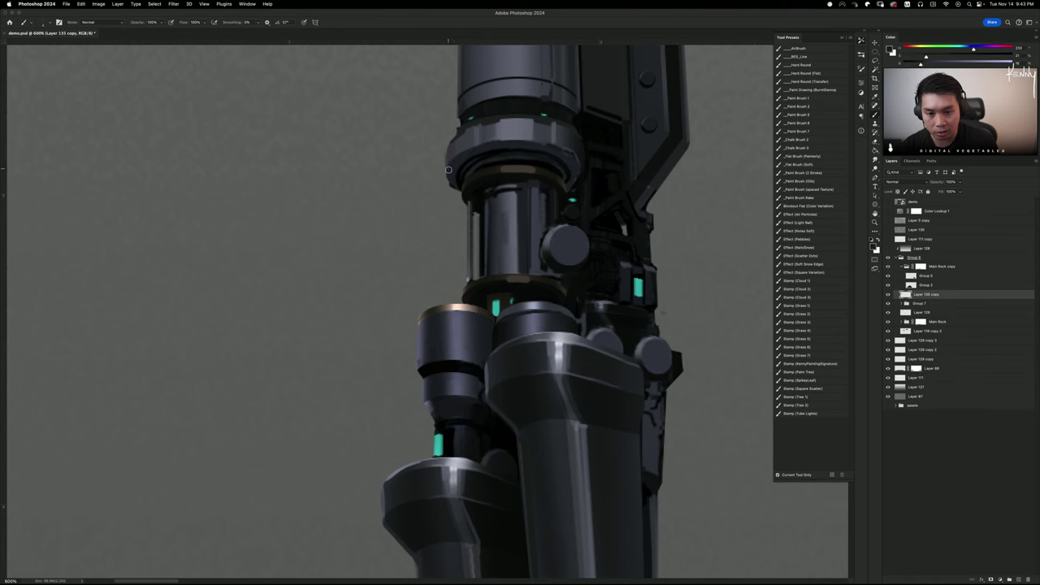
left_click(516, 196, "alt")
left_click(515, 195, "alt")
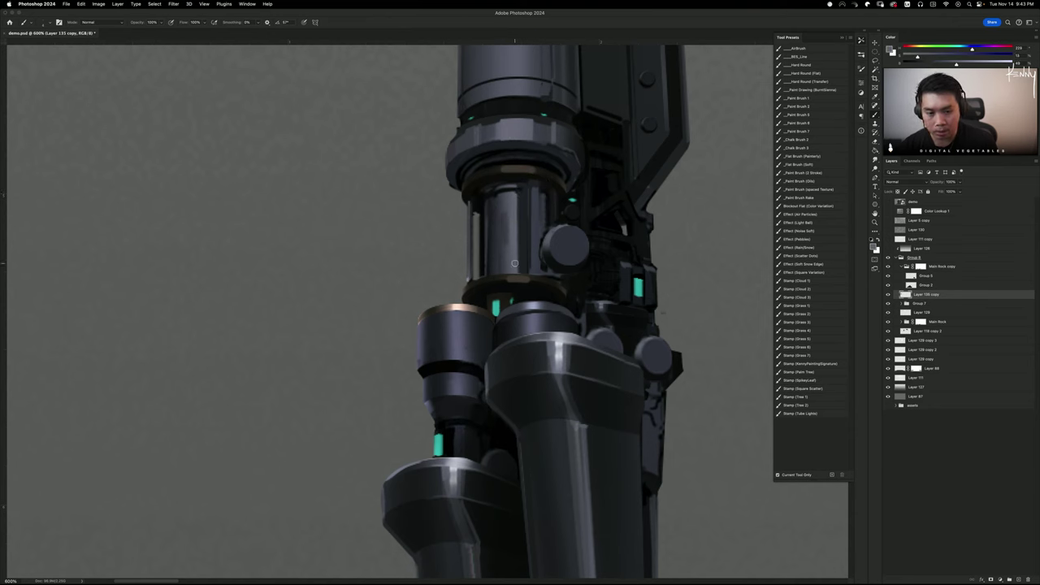
left_click(560, 220, "alt")
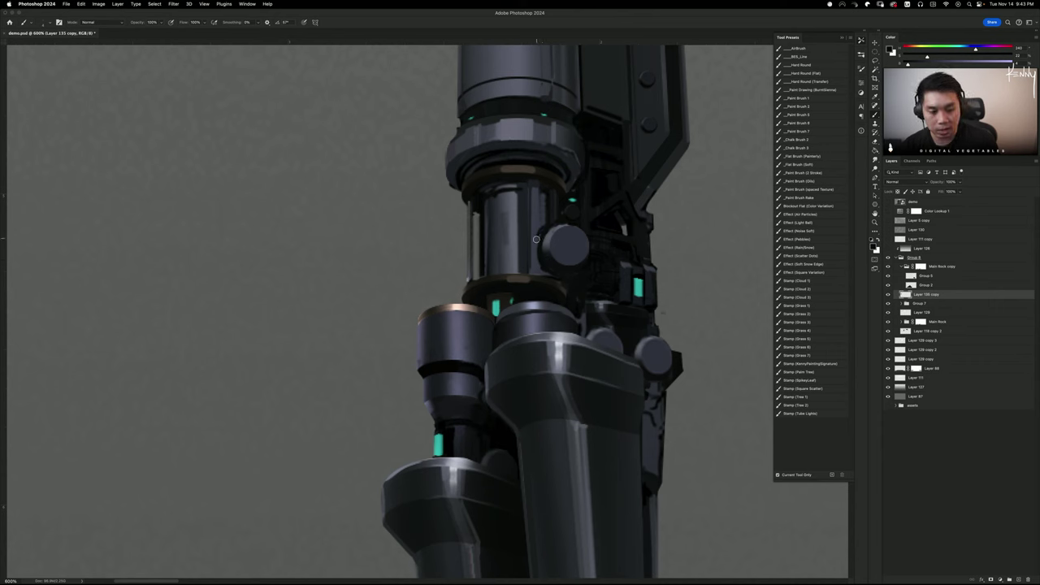
left_click_drag(534, 259, 544, 274)
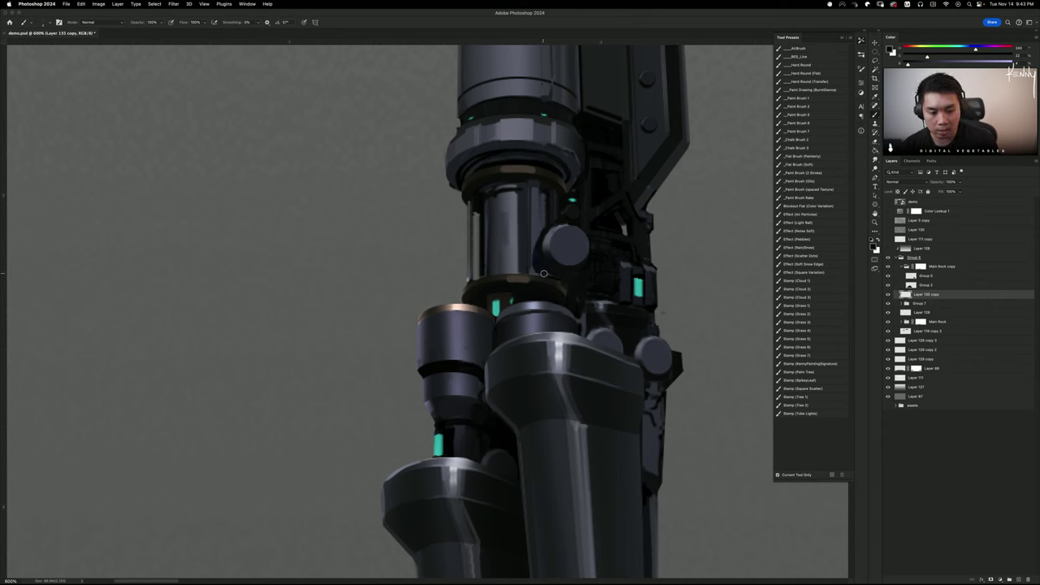
Paint sampled near-black shadows into the gap between the barrel collar and the side plate
left_click_drag(506, 324, 302, 337)
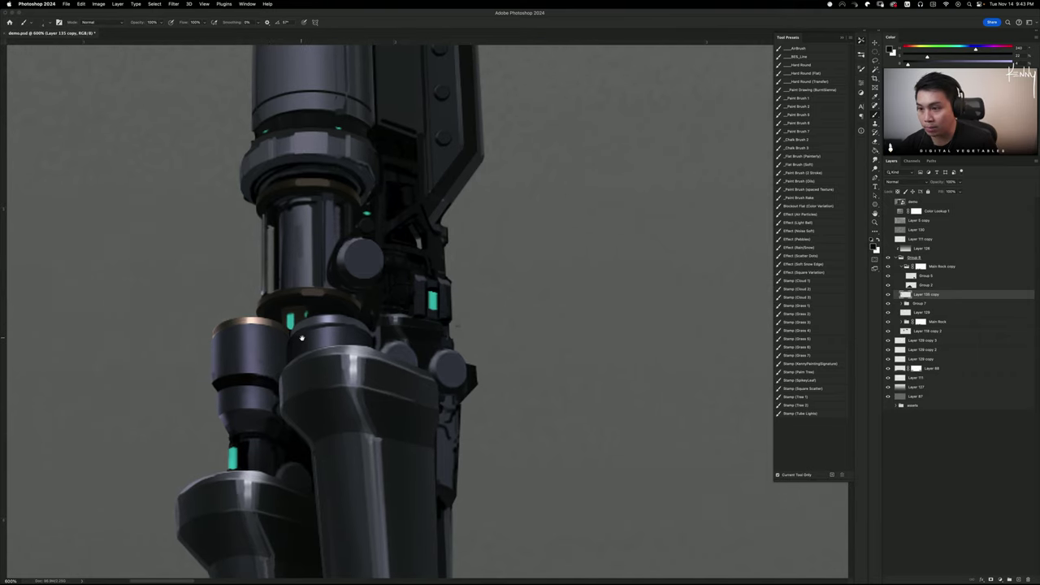
left_click_drag(385, 170, 441, 225)
left_click(440, 230, "alt")
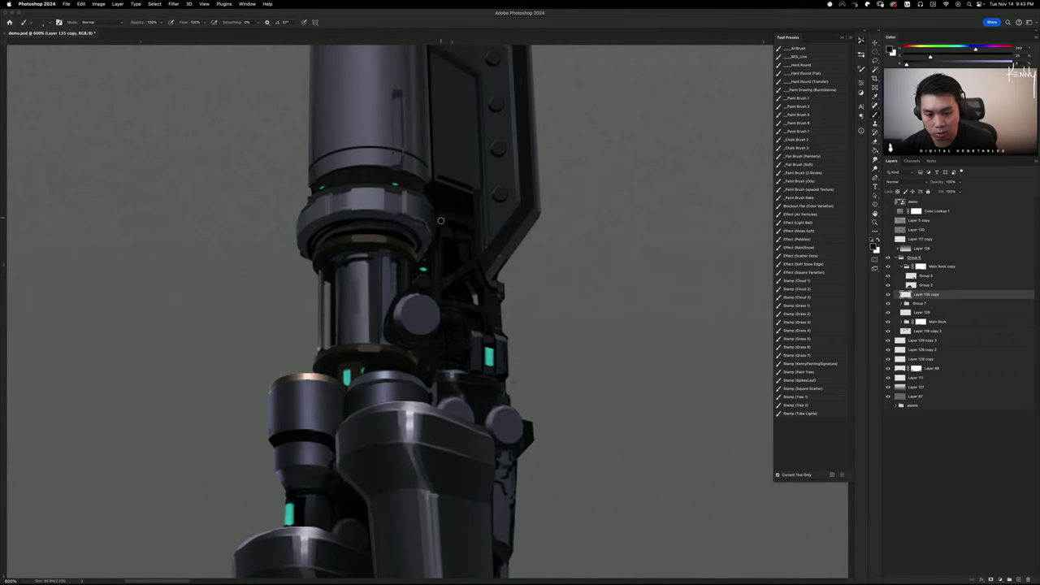
left_click(455, 225, "alt")
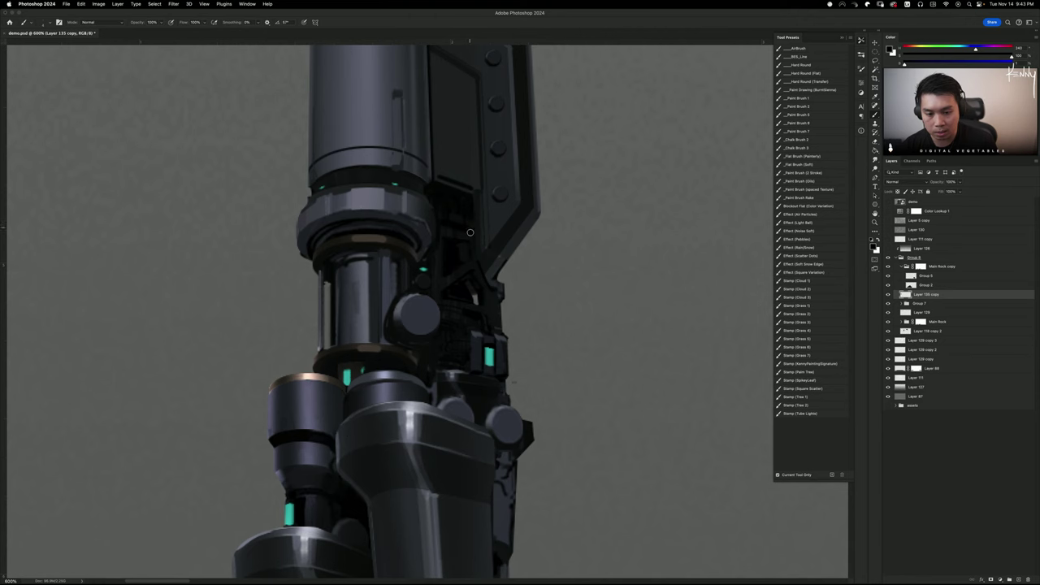
Try placing the gun over the mech's front arm cannons, rotated diagonally to follow their angle
key("super+minus")
key("super+minus")
key("super+minus")
key("super+minus")
key("super+minus")
key("super+minus")
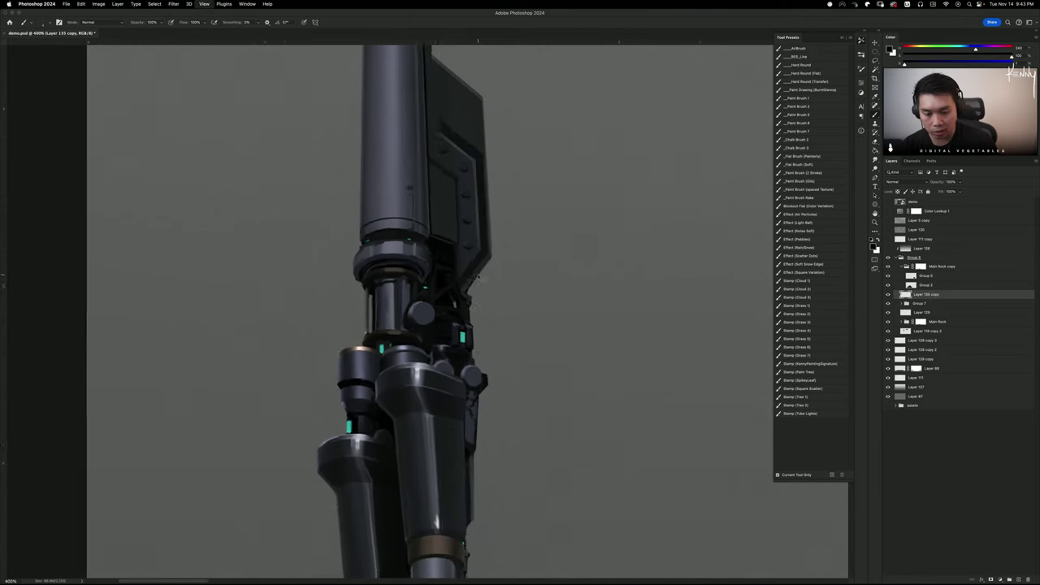
left_click_drag(698, 304, 518, 262)
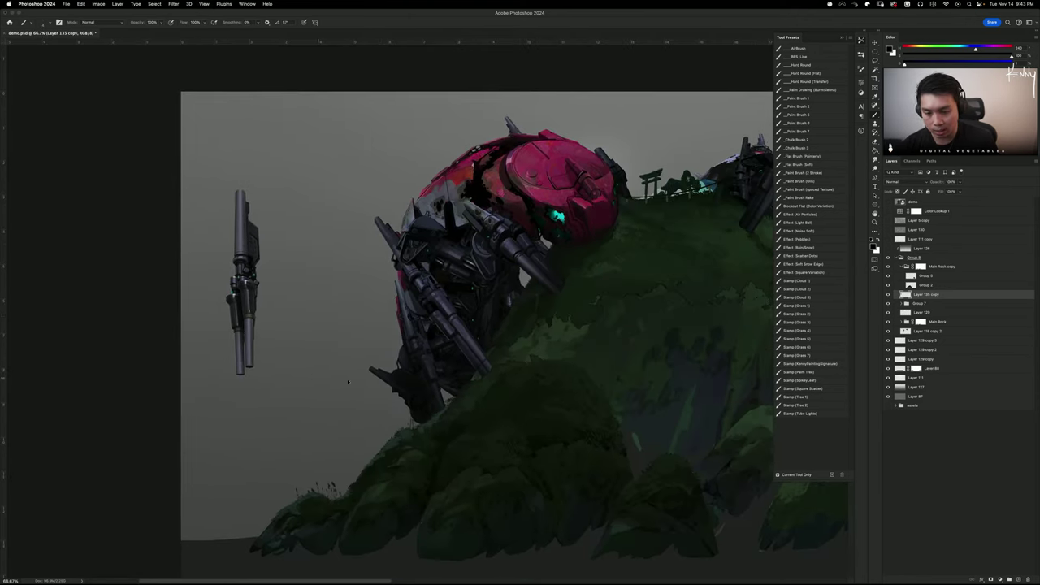
left_click_drag(348, 382, 507, 380)
key("super+t")
left_click_drag(453, 341, 489, 320)
key("Return")
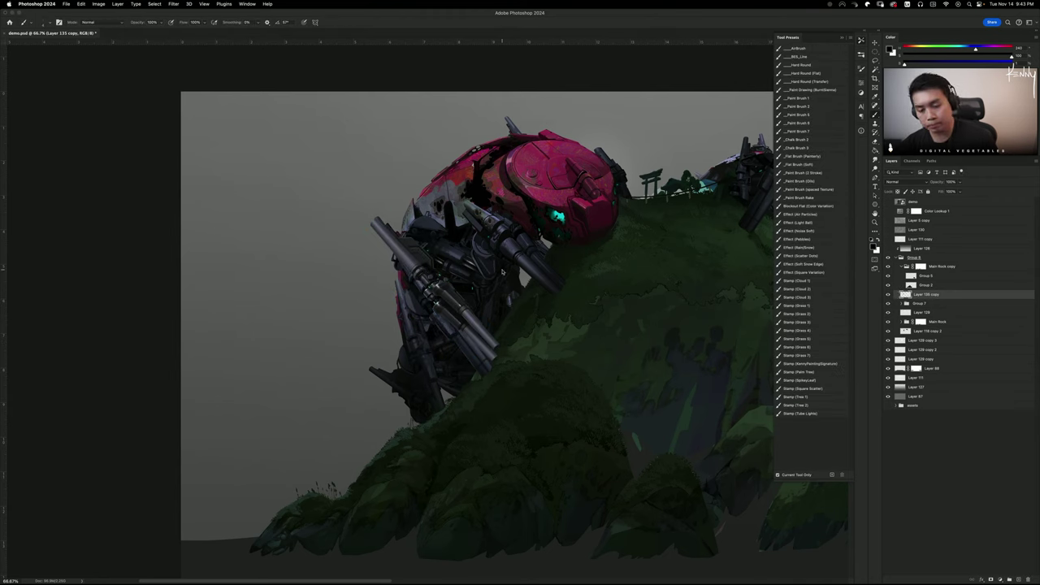
Undo the gun's trial rotation and placement on the mech
key("ctrl+z")
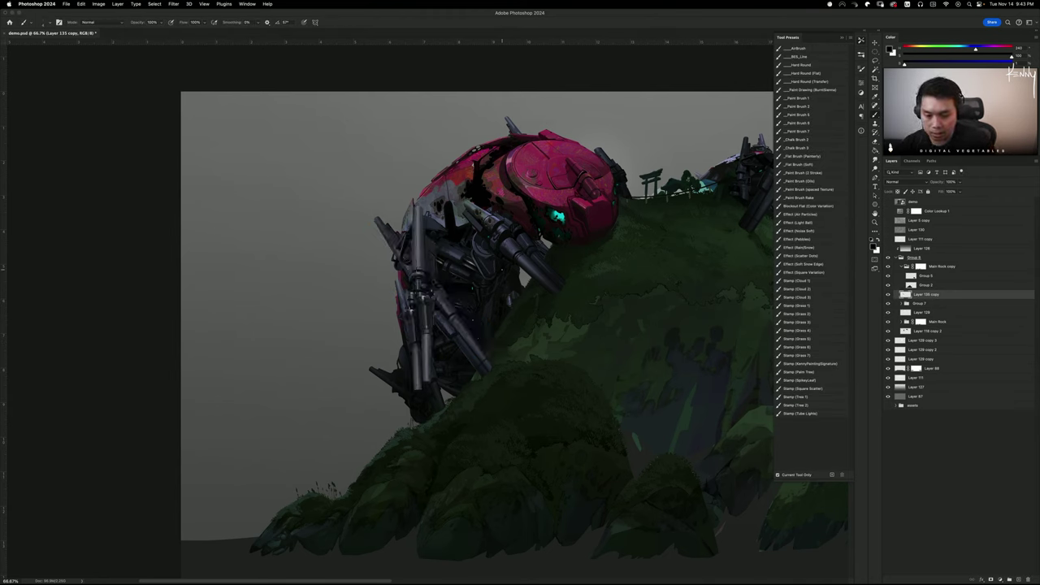
key("ctrl+shift+z")
key("ctrl+z")
key("ctrl+z")
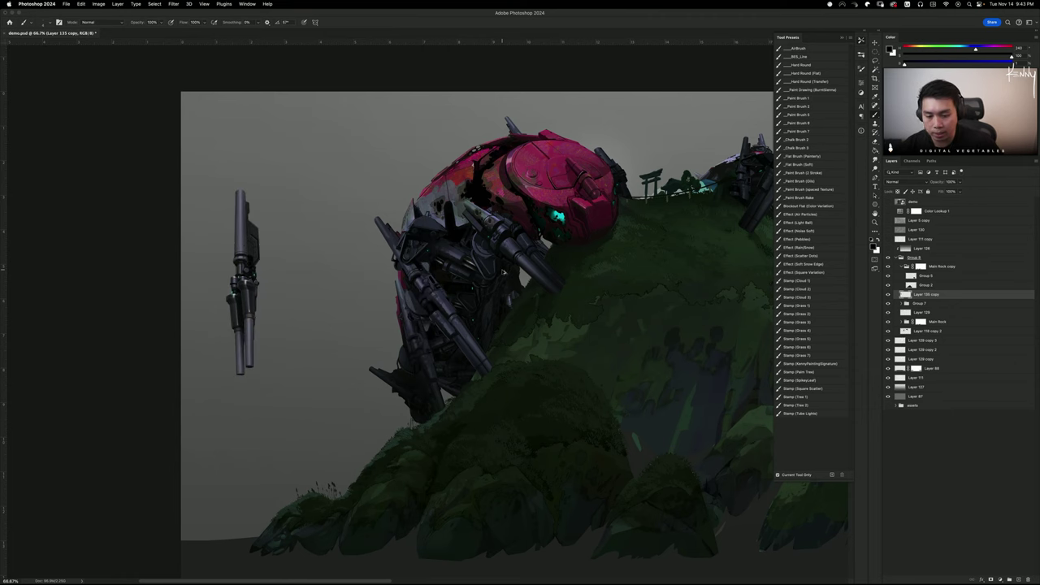
Examine the gun's barrels, riveted side plate and barrel collar up close
key("super+plus")
key("super+plus")
left_click_drag(29, 372, 652, 295)
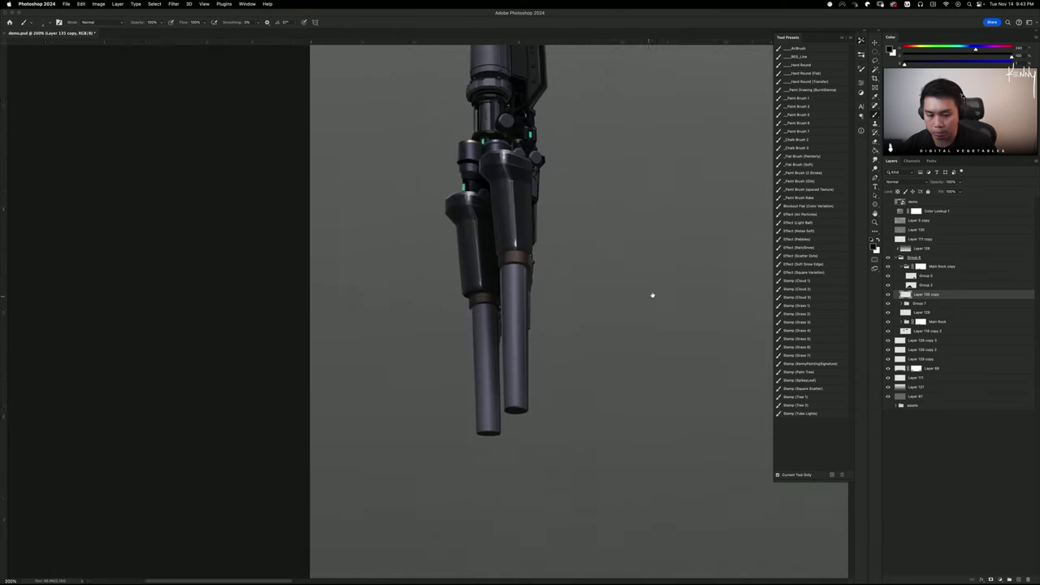
scroll(652, 295, "up", 5)
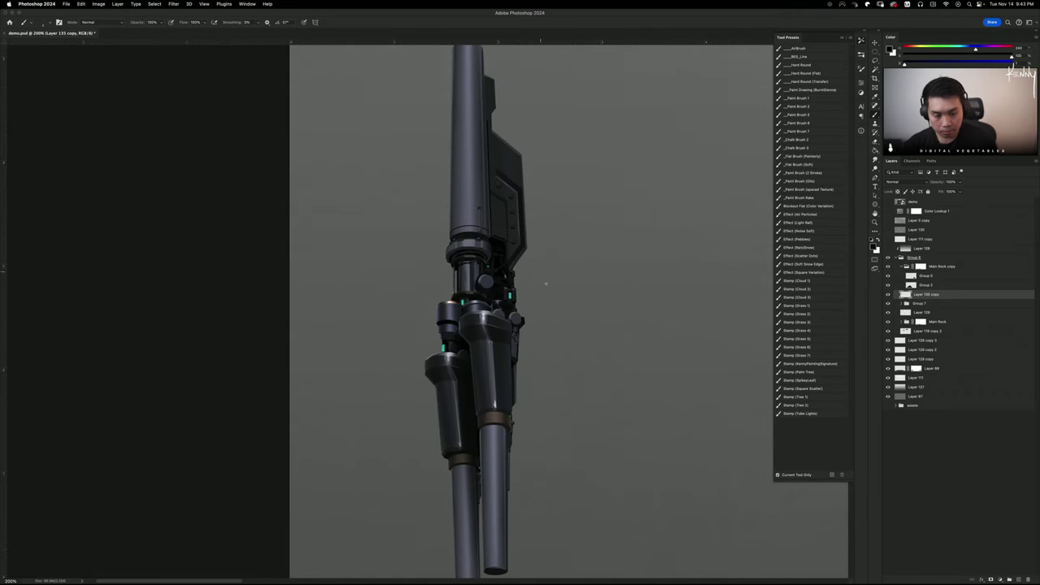
scroll(545, 284, "up", 4)
scroll(512, 350, "up", 3)
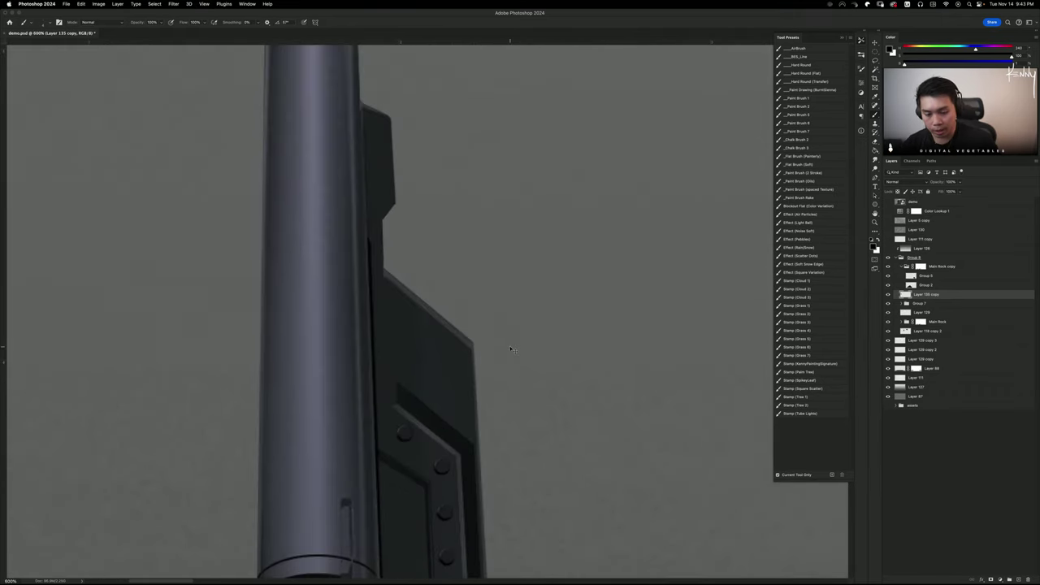
scroll(537, 351, "down", 5)
scroll(537, 351, "left", 2)
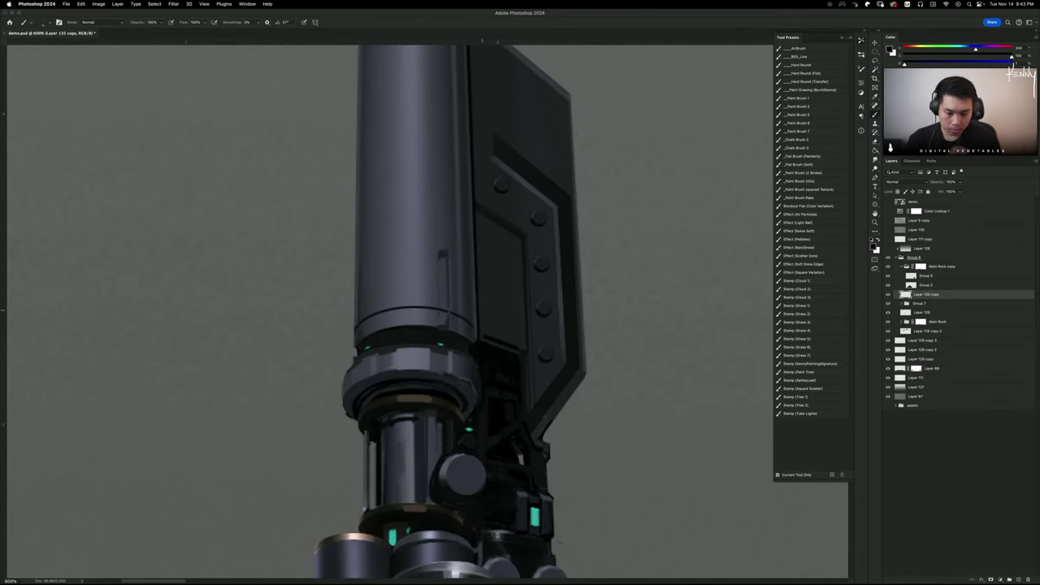
left_click(445, 335, "alt")
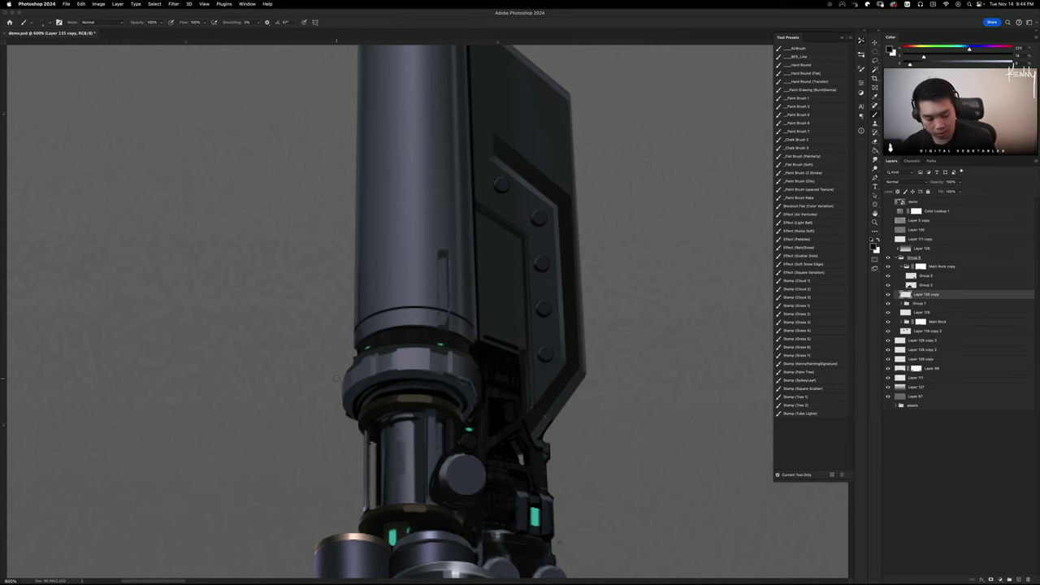
Review the whole painting and inspect the mossy rock's surface up close
key("super+0")
key("super+minus")
key("super+minus")
key("super+minus")
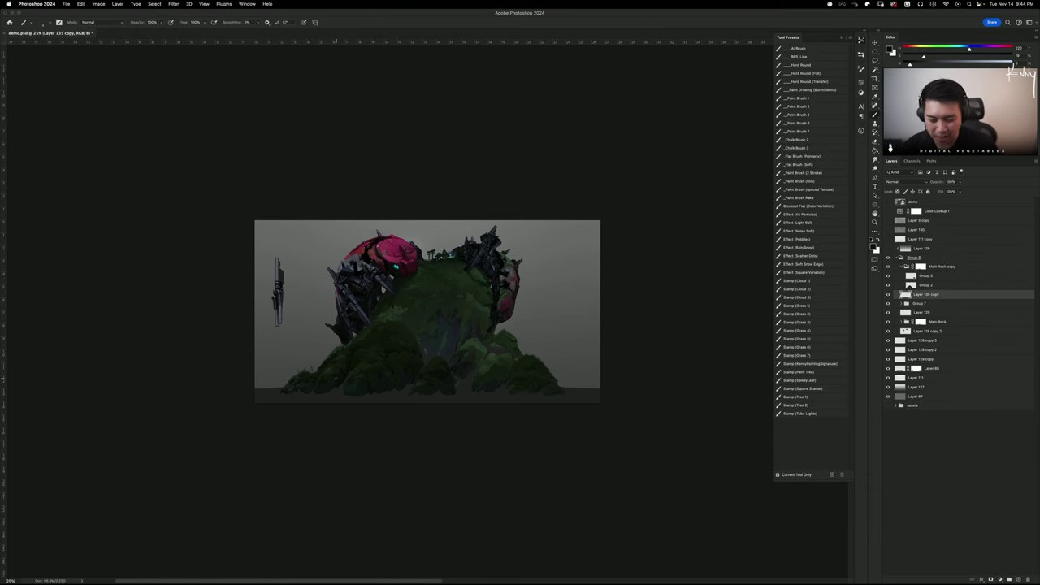
key("super+0")
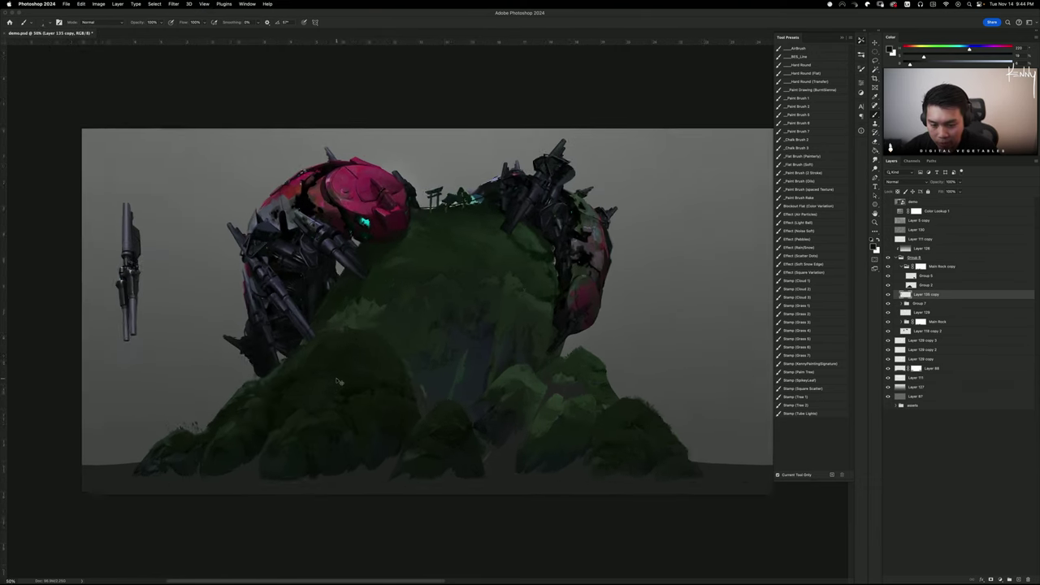
key("super+plus")
key("super+plus")
key("super+plus")
key("super+plus")
key("super+plus")
key("super+plus")
key("super+plus")
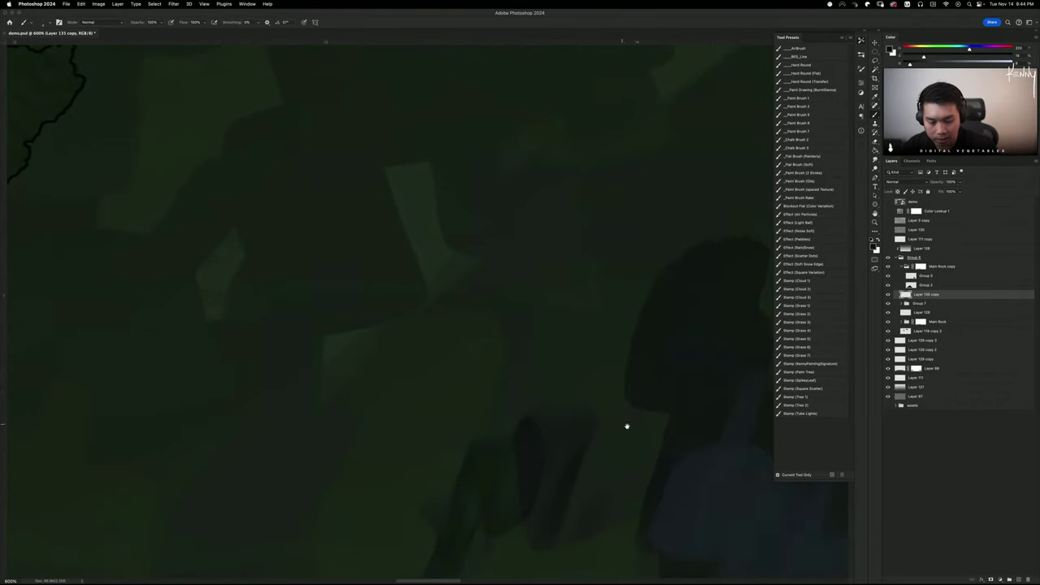
left_click_drag(627, 427, 543, 209)
left_click_drag(618, 447, 563, 233)
mouse_move(606, 405)
left_mouse_down()
mouse_move(615, 235)
mouse_move(611, 365)
mouse_move(590, 230)
mouse_move(468, 303)
mouse_move(552, 430)
mouse_move(572, 349)
mouse_move(558, 411)
mouse_move(556, 392)
left_mouse_up()
key("super+0")
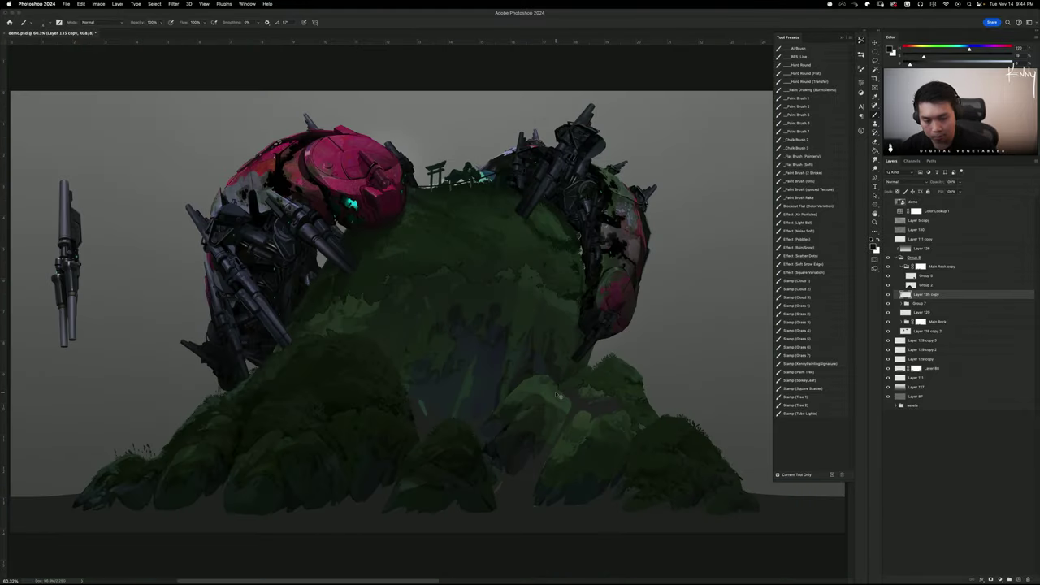
Move the standalone gun slightly closer to the mech
key("super+=")
left_click_drag(416, 288, 580, 305)
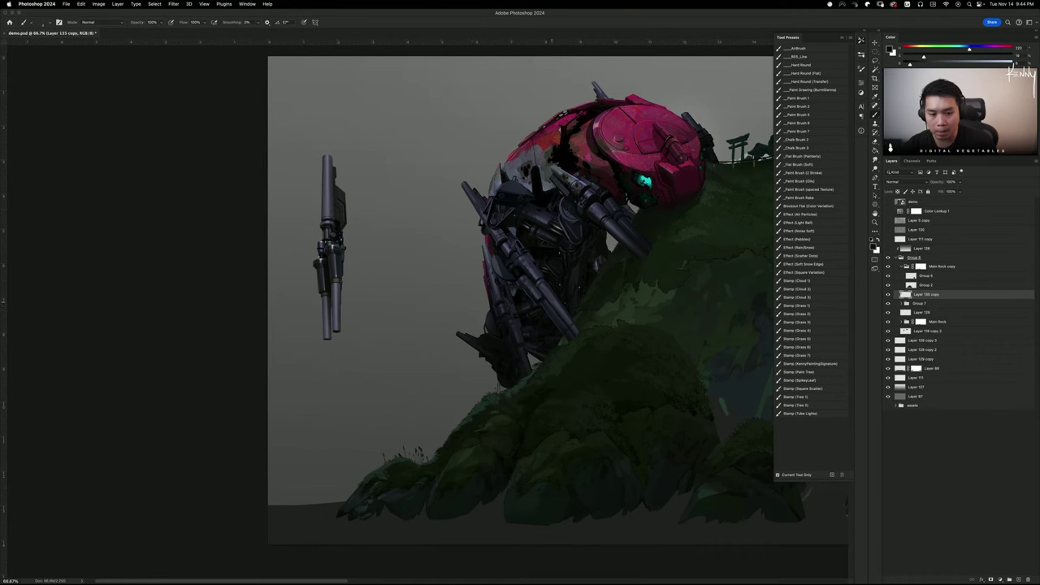
mouse_move(524, 339)
left_mouse_down()
mouse_move(395, 393)
mouse_move(410, 395)
left_mouse_up()
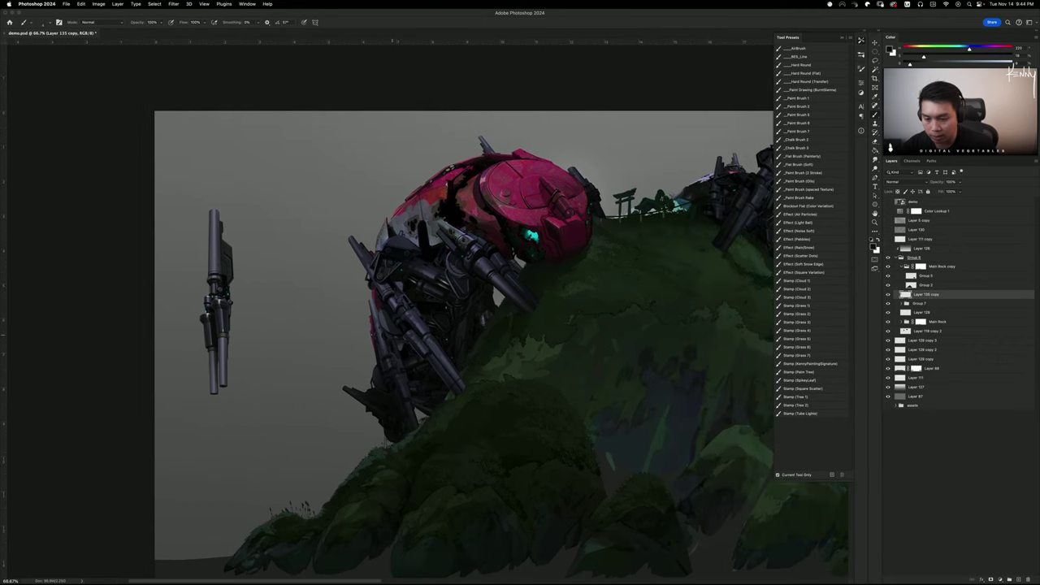
left_click_drag(217, 302, 270, 297)
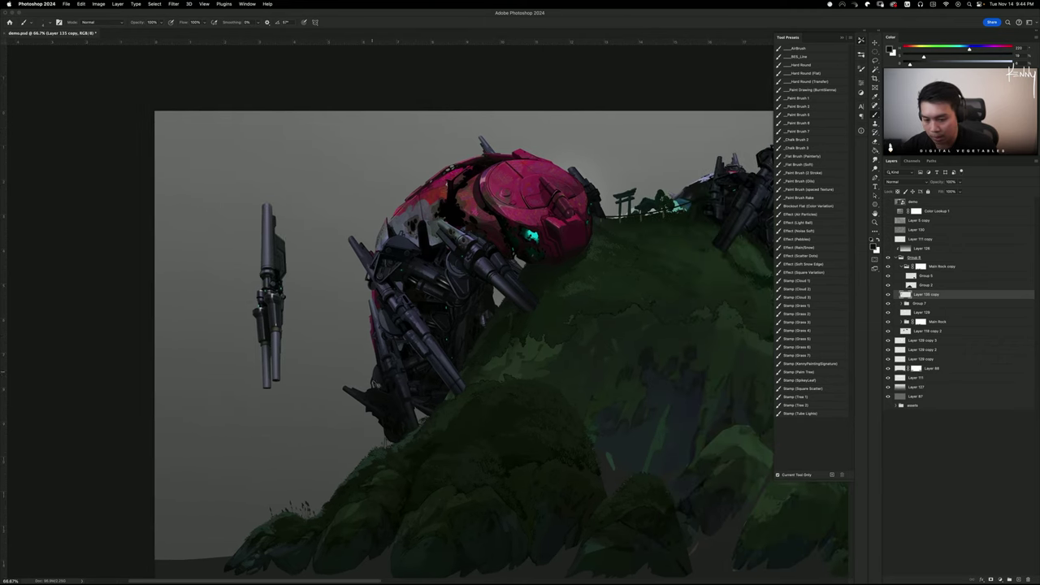
Inspect the gun and compare the painting with and without its layer by toggling the layer's visibility
key("super+=")
key("super+=")
left_click_drag(186, 285, 658, 306)
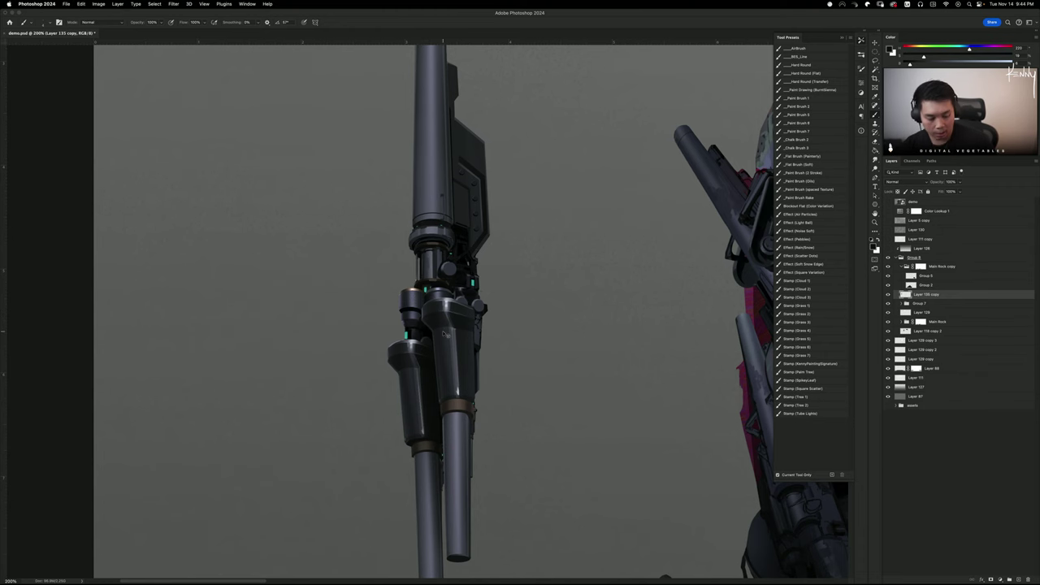
scroll(445, 333, "down", 1)
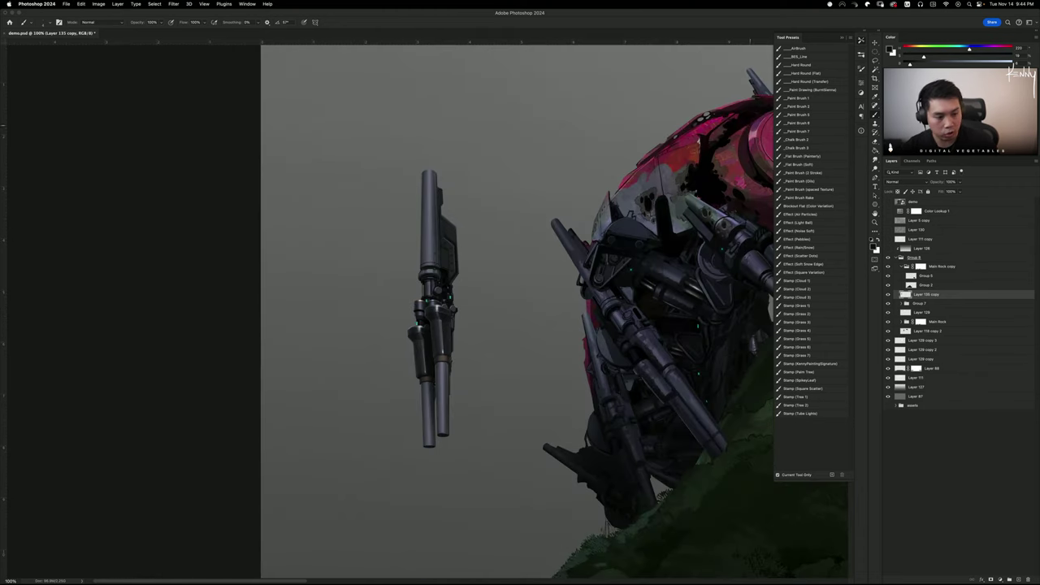
left_click(889, 294)
left_click(889, 295)
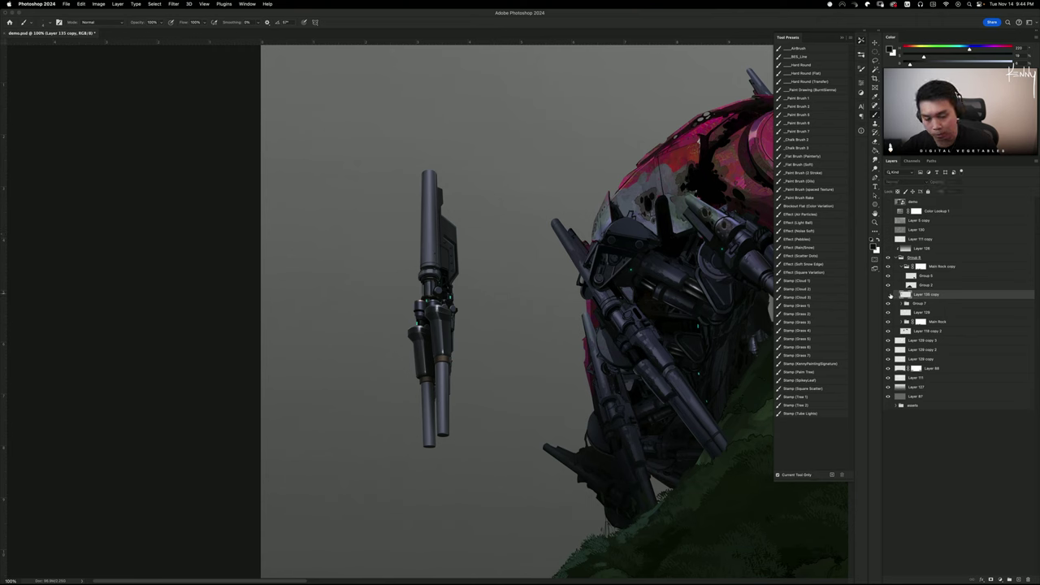
left_click(889, 294)
left_click(888, 295)
left_click(889, 295)
left_click(889, 295)
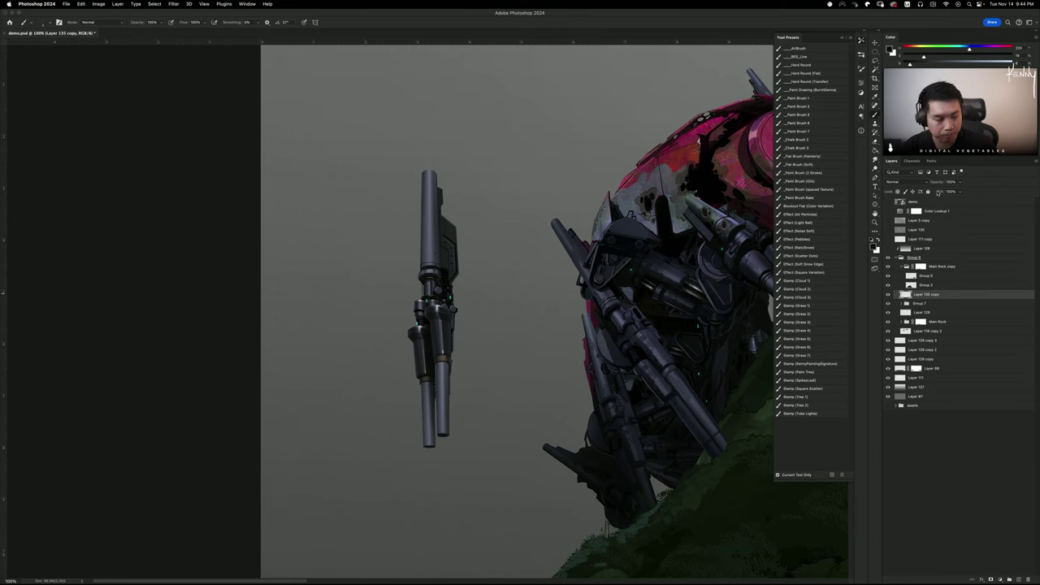
left_click(889, 296)
left_click(889, 296)
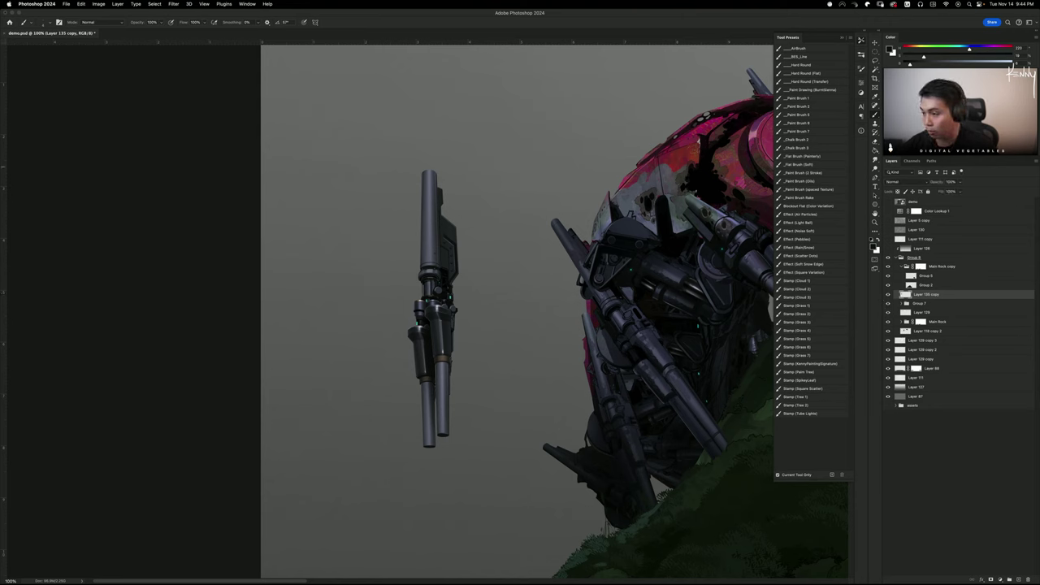
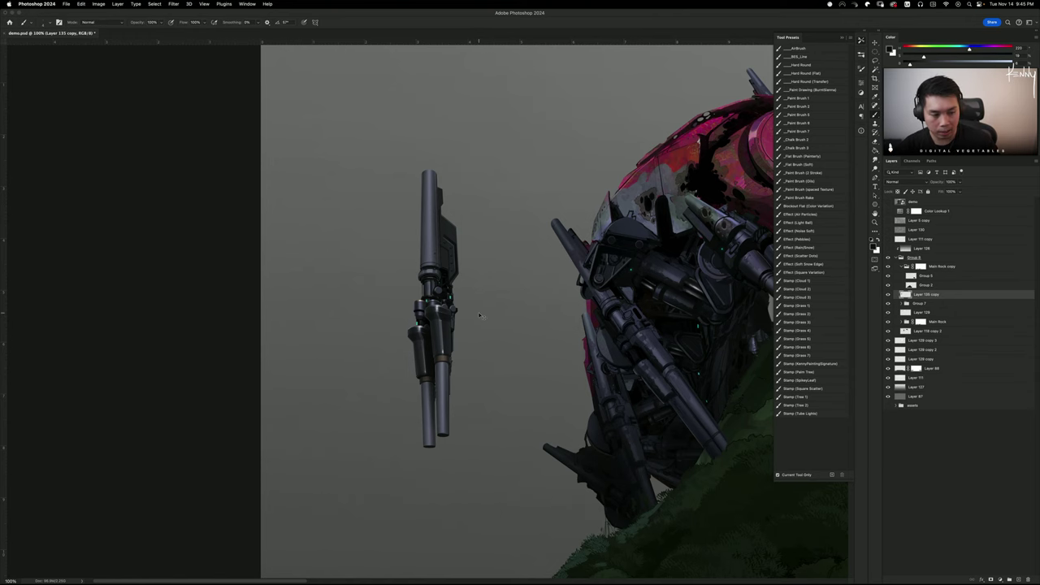
Refine the highlights and shading on the front barrel's tapered housing with tones sampled from it
key("super+=")
key("super+=")
key("super+=")
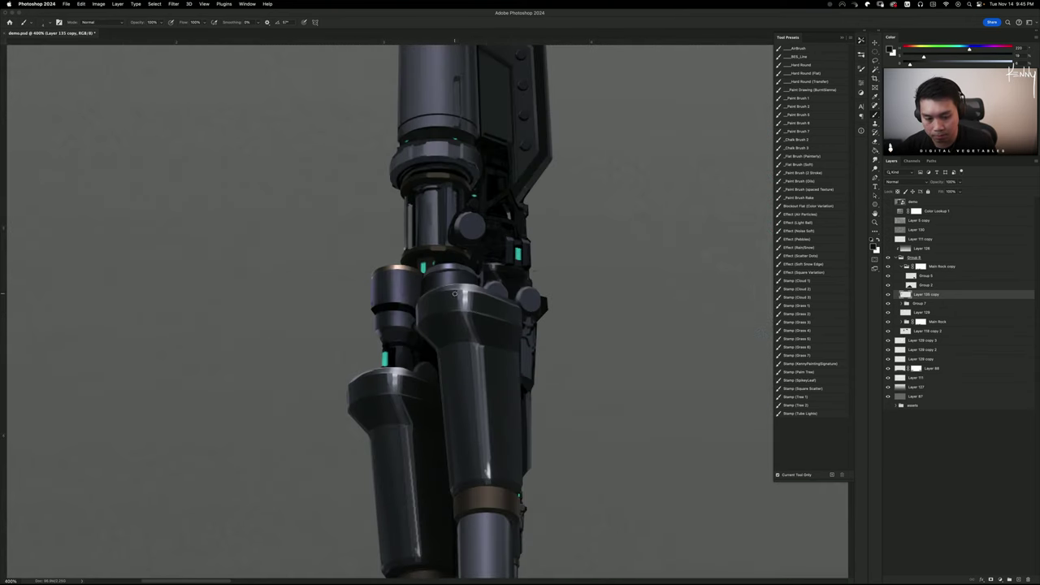
left_click(458, 293, "alt")
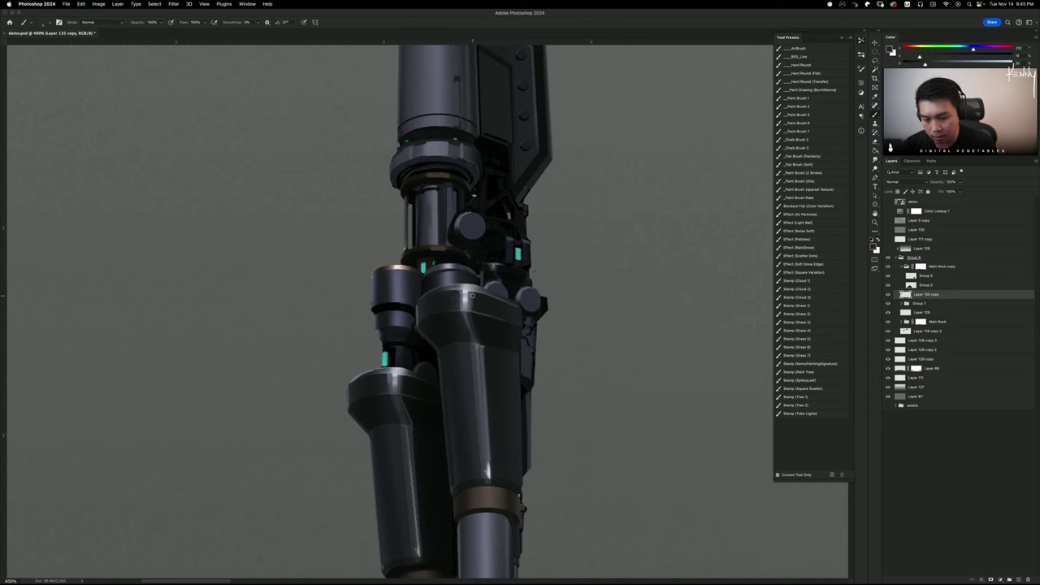
left_click(478, 318, "alt")
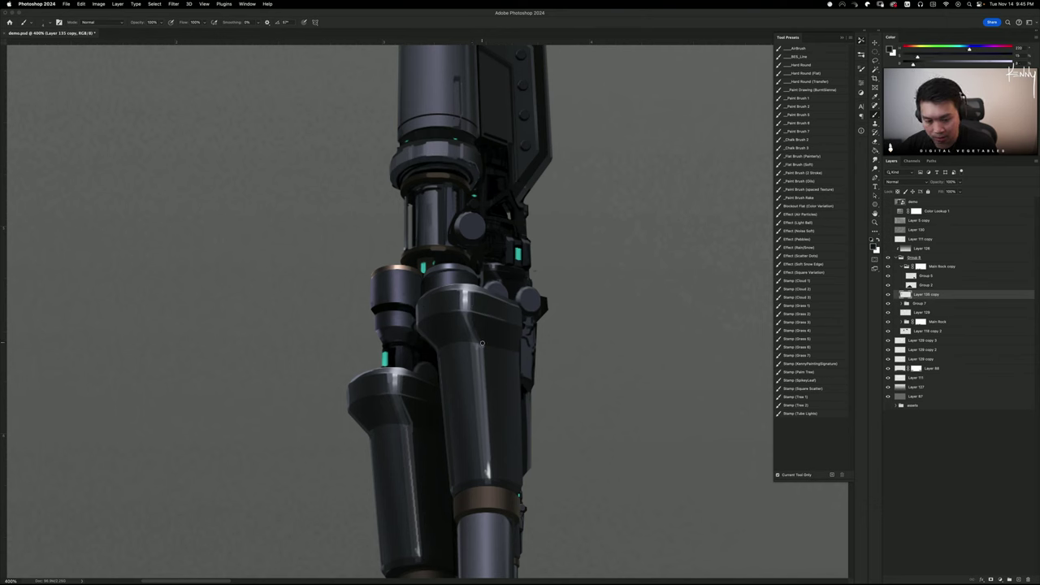
left_click(462, 324, "alt")
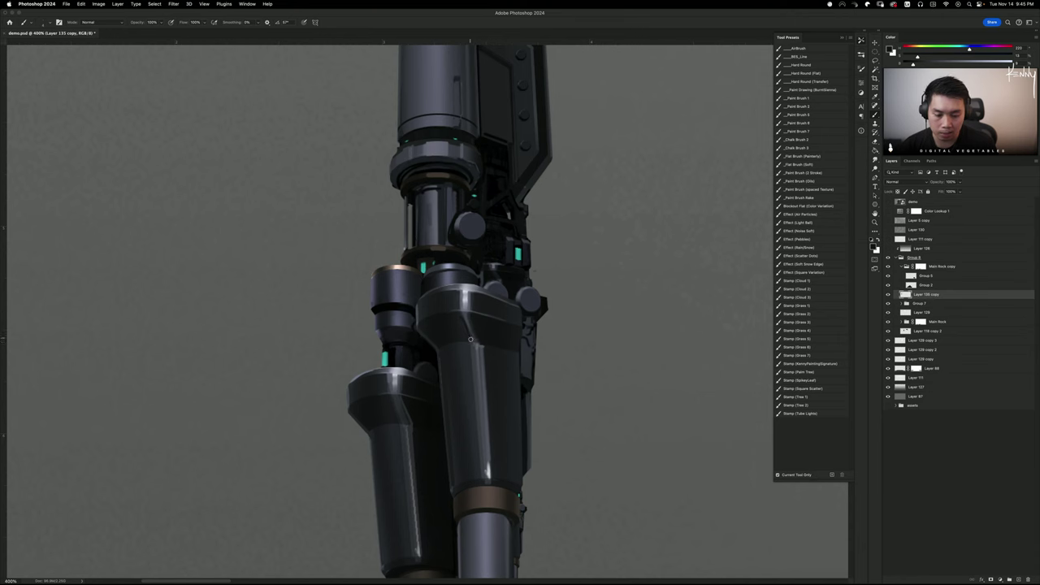
left_click(463, 330, "alt")
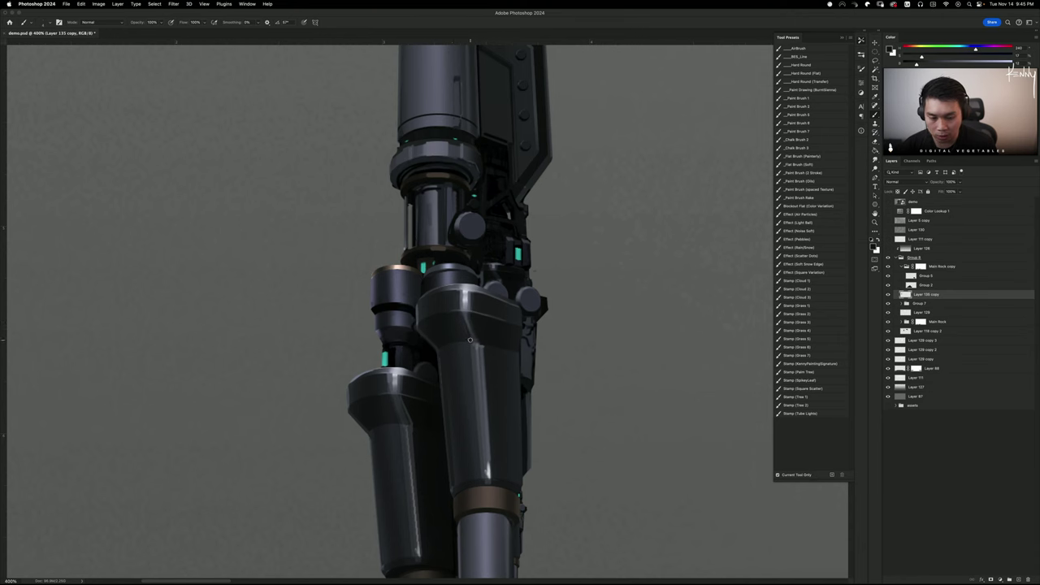
left_click(486, 349, "alt")
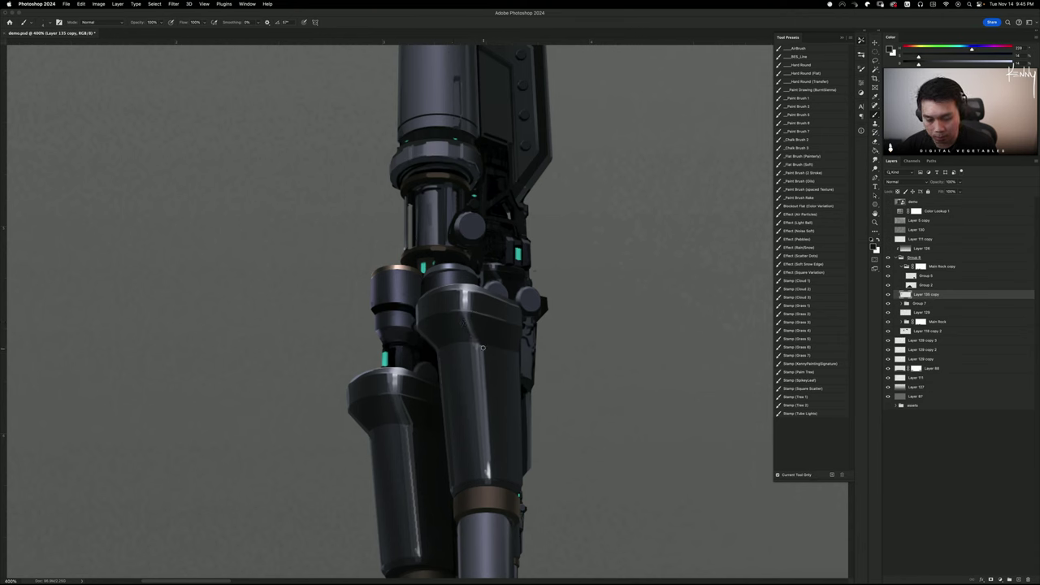
left_click_drag(491, 466, 483, 356)
left_click_drag(486, 407, 481, 350)
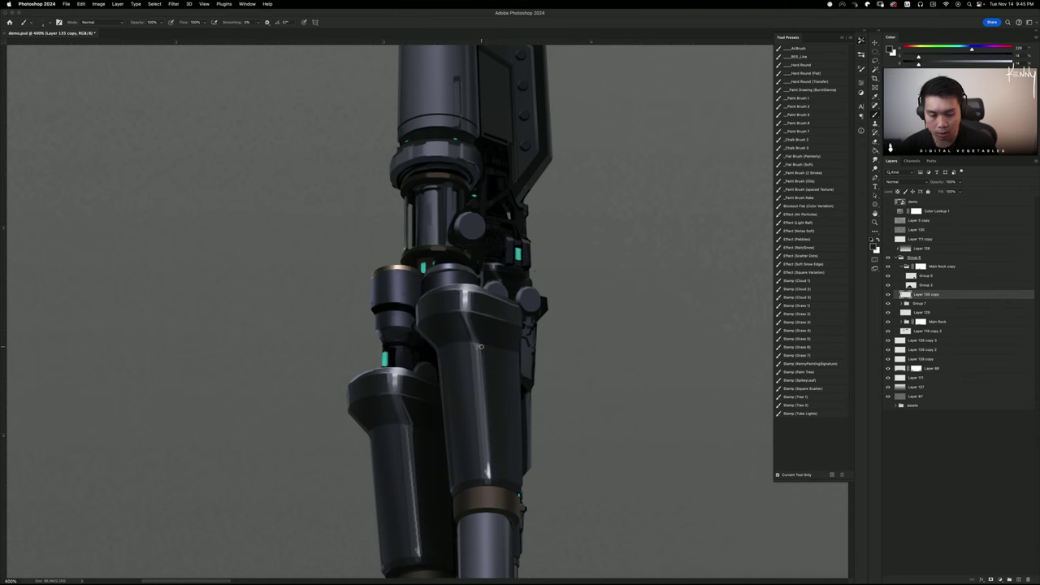
Switch to the Hard Round (Flat) brush, show its tip shape settings and reduce its size to about 100 px
scroll(445, 430, "up", 5)
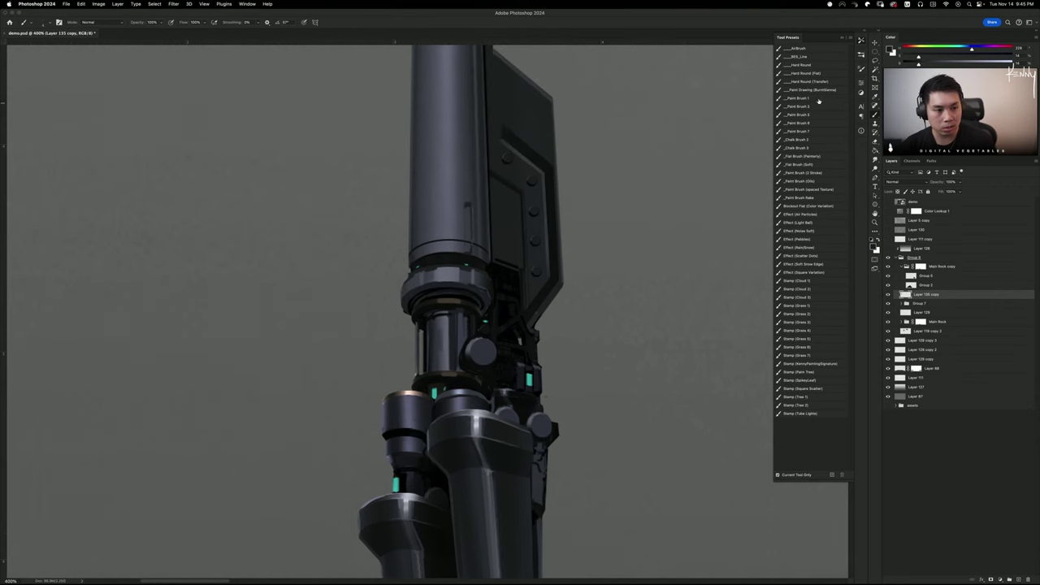
left_click(821, 75)
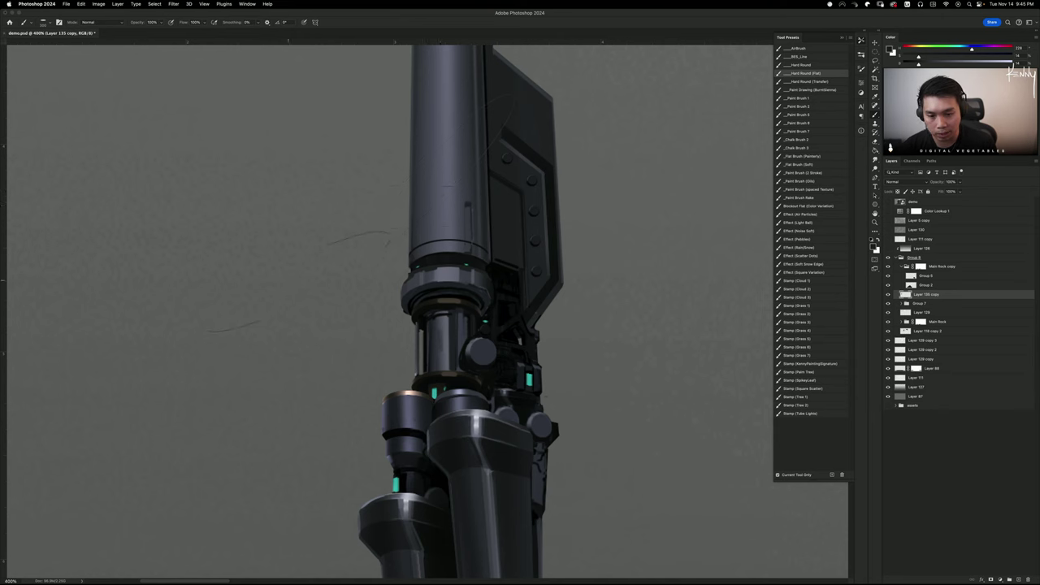
key("]")
key("]")
key("]")
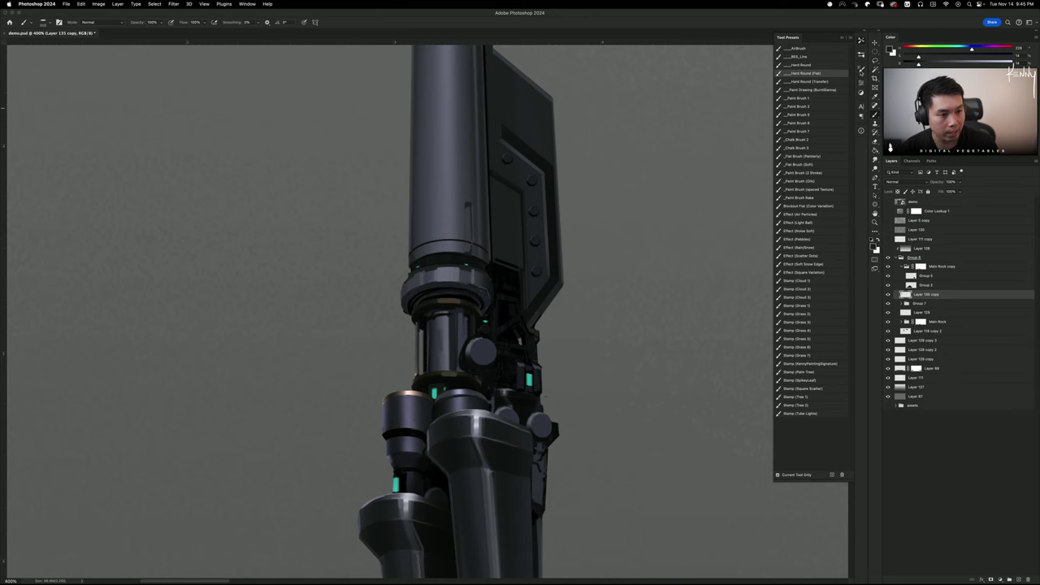
left_click(861, 70)
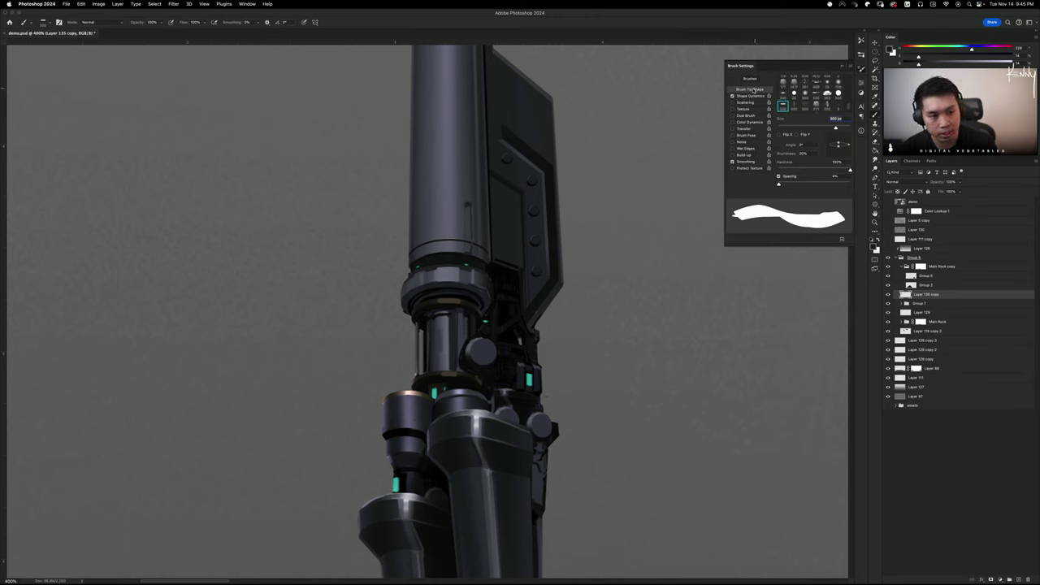
key("bracketleft")
key("bracketleft")
key("bracketleft")
key("bracketleft")
key("bracketleft")
key("bracketleft")
key("bracketleft")
key("bracketleft")
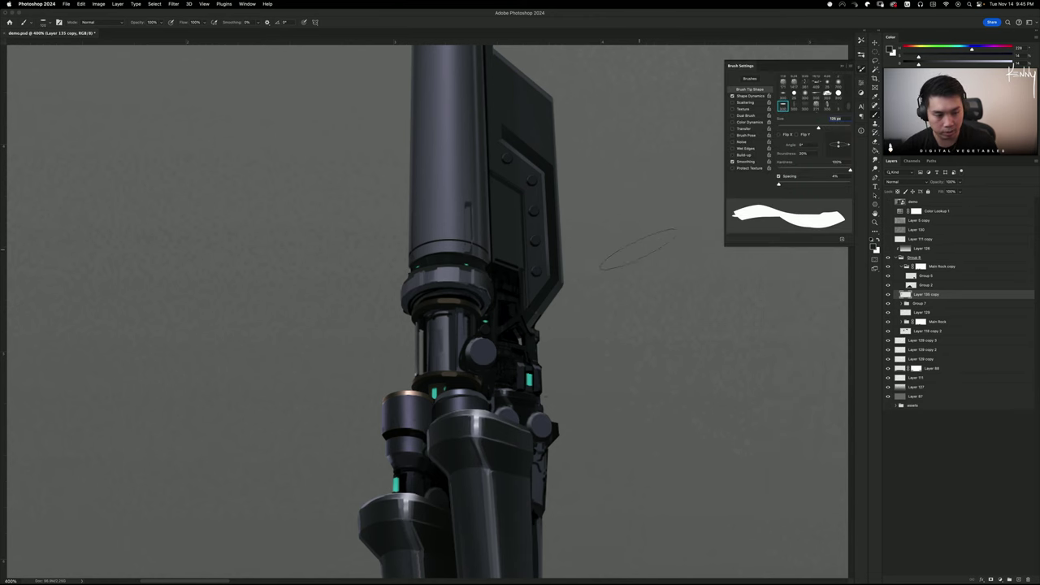
Paint two bright green test strokes beside the gun on a new layer with the flat brush
key("super+shift+n")
key("Return")
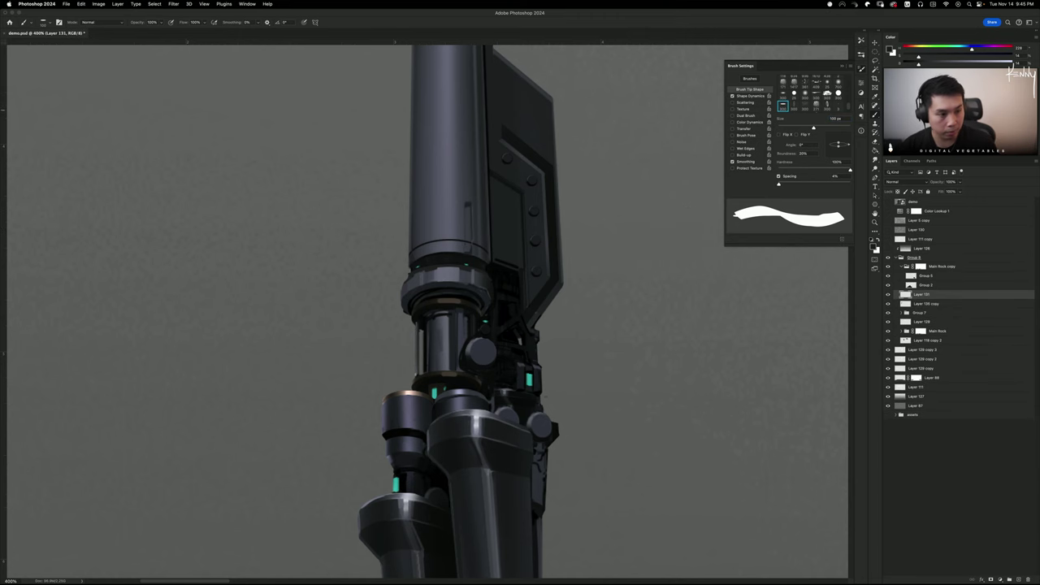
left_click(938, 48)
left_click(999, 55)
left_click(1011, 63)
left_click_drag(648, 199, 656, 264)
left_click_drag(670, 358, 681, 372)
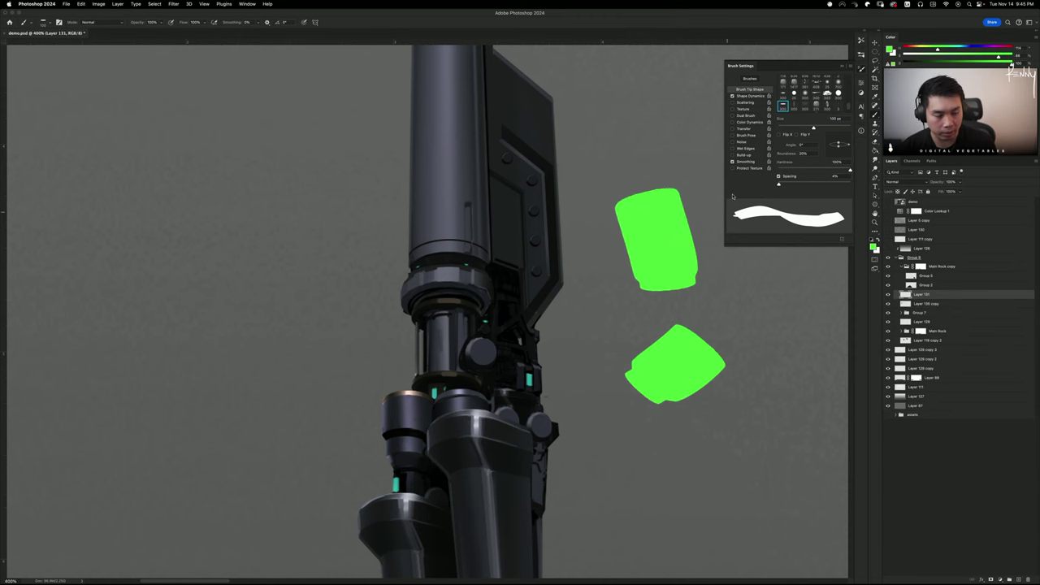
Show the brush's Shape Dynamics, try more green test strokes in different directions, and delete the test layer
key("super+z")
left_click(753, 96)
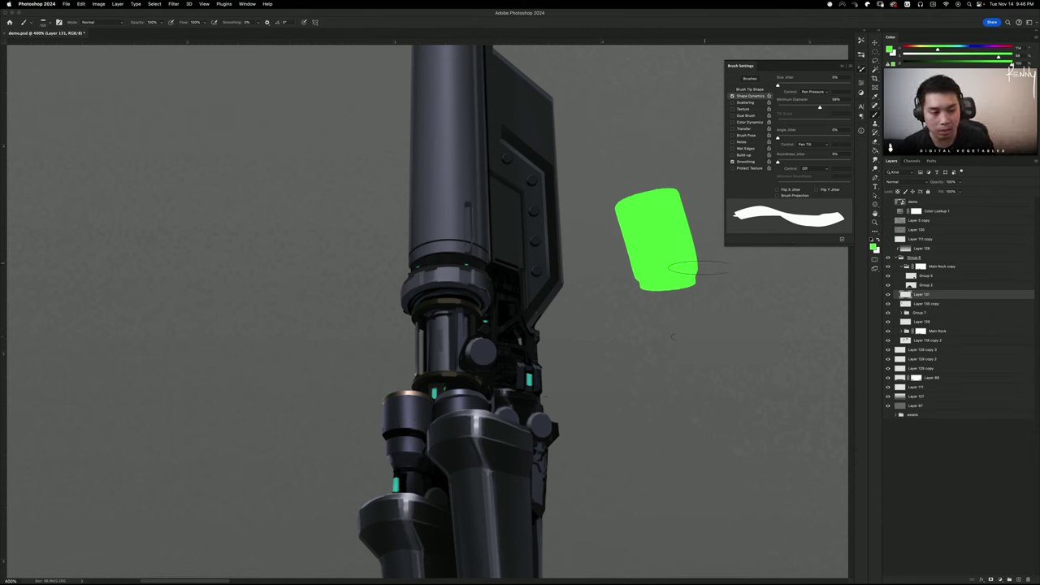
left_click_drag(642, 313, 642, 398)
mouse_move(787, 399)
left_mouse_down()
mouse_move(666, 431)
mouse_move(642, 496)
left_mouse_up()
left_click_drag(605, 529, 776, 500)
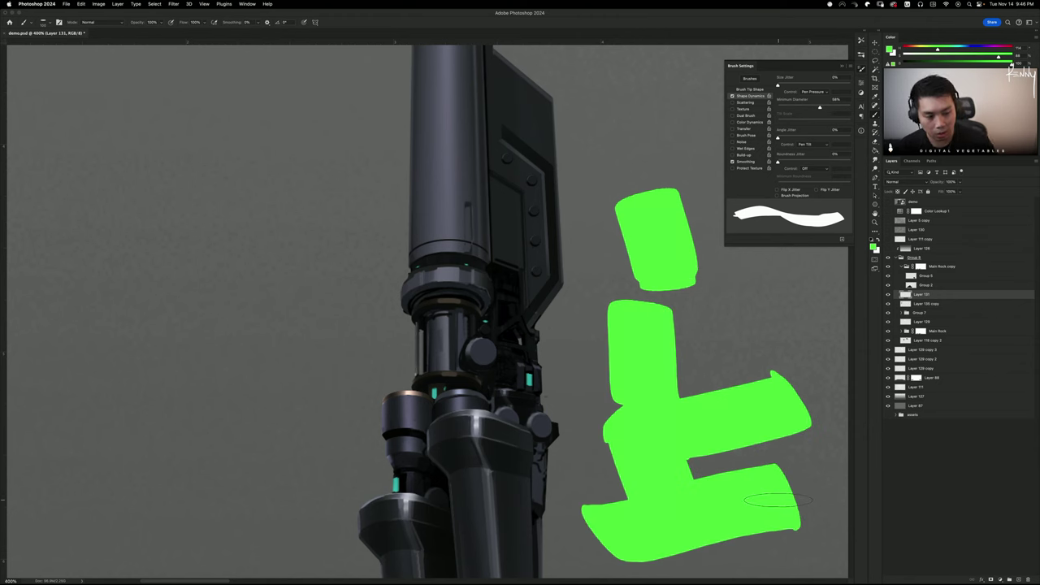
key("Delete")
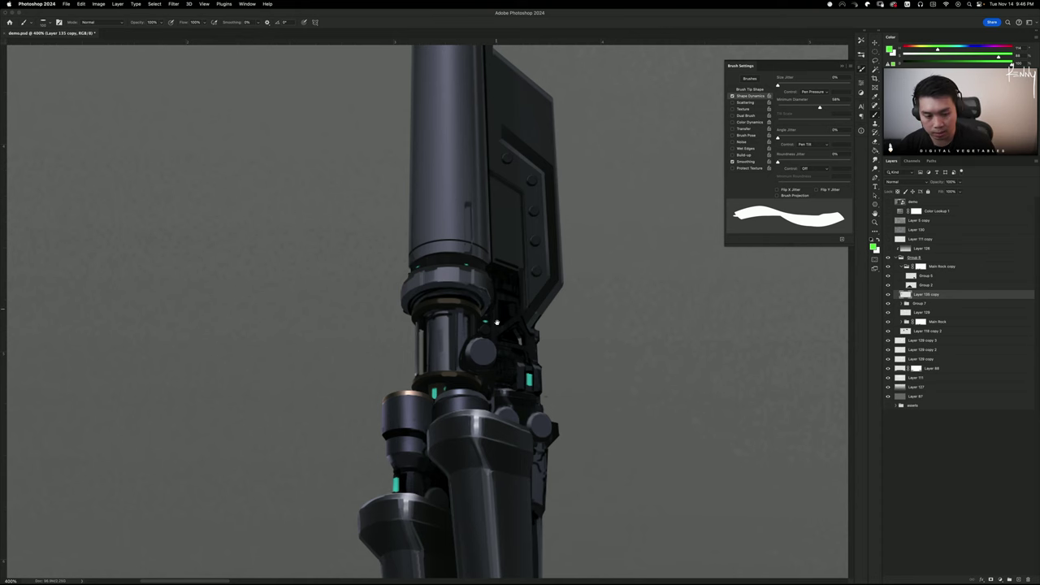
Compare the gun with the selected paint layer hidden and shown at a wider view
left_click_drag(500, 325, 453, 332)
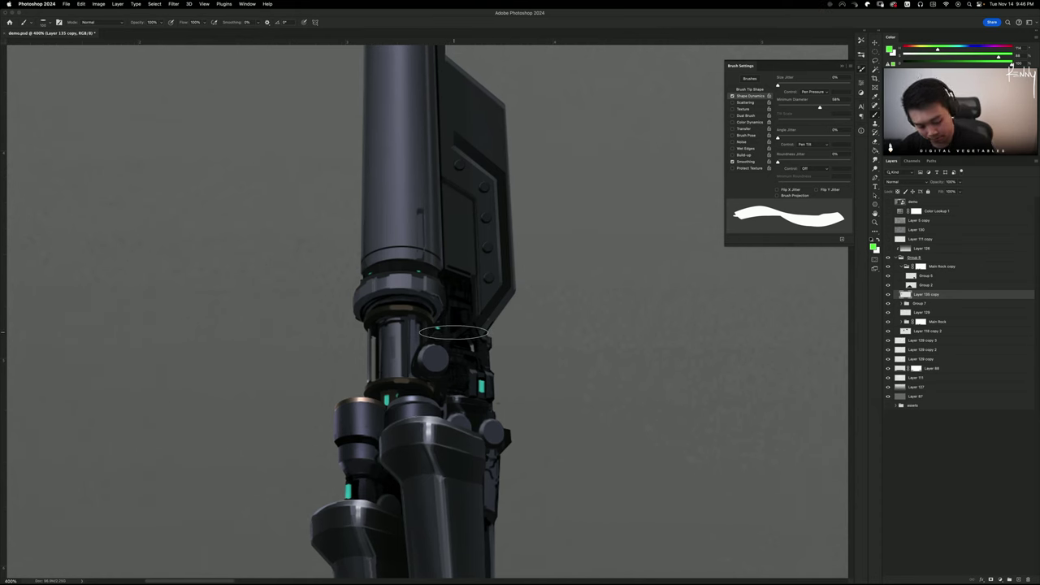
scroll(453, 332, "down", 3)
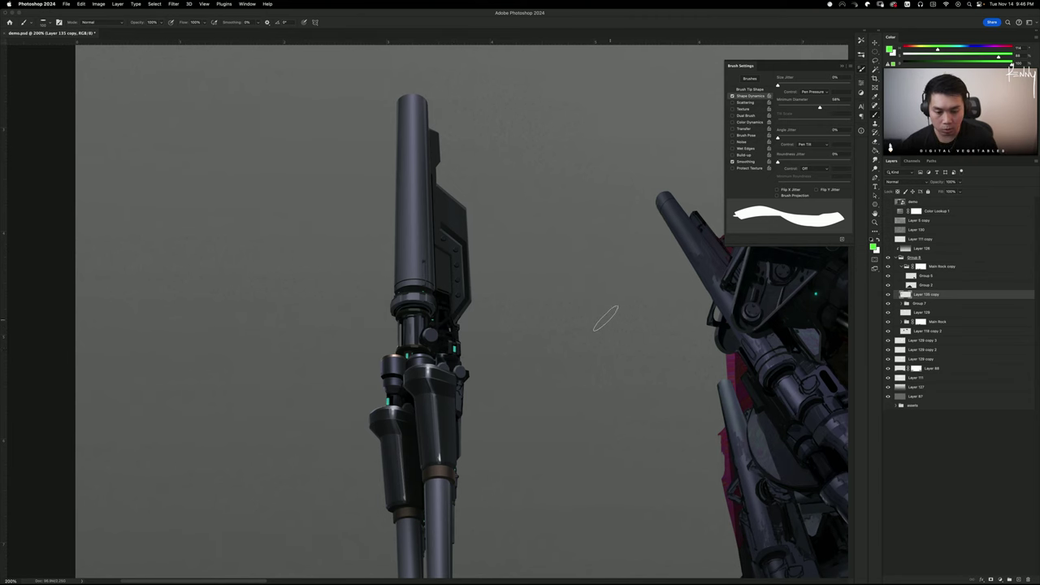
left_click_drag(535, 342, 578, 313)
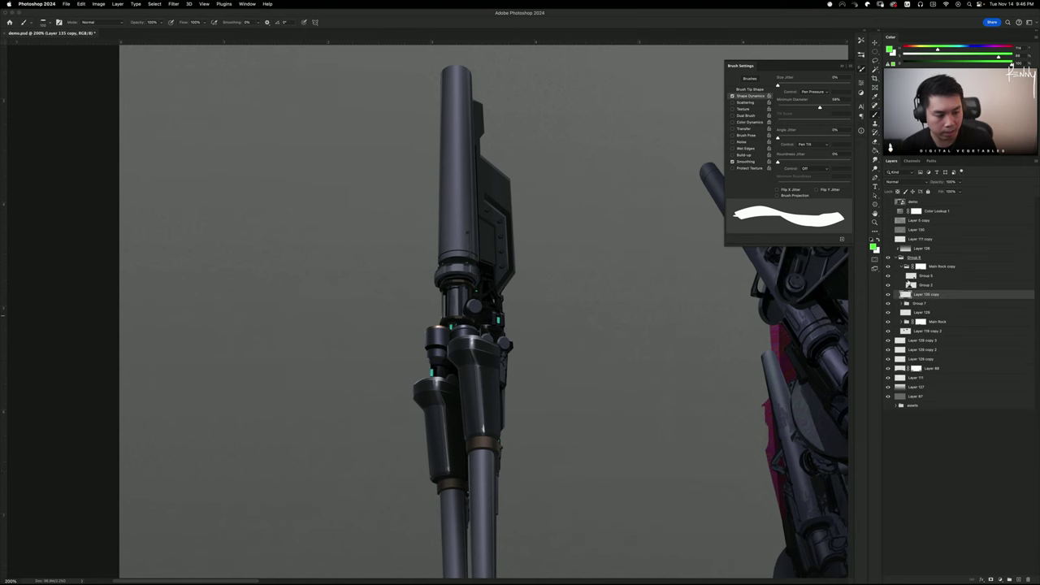
left_click(888, 294)
left_click(888, 294)
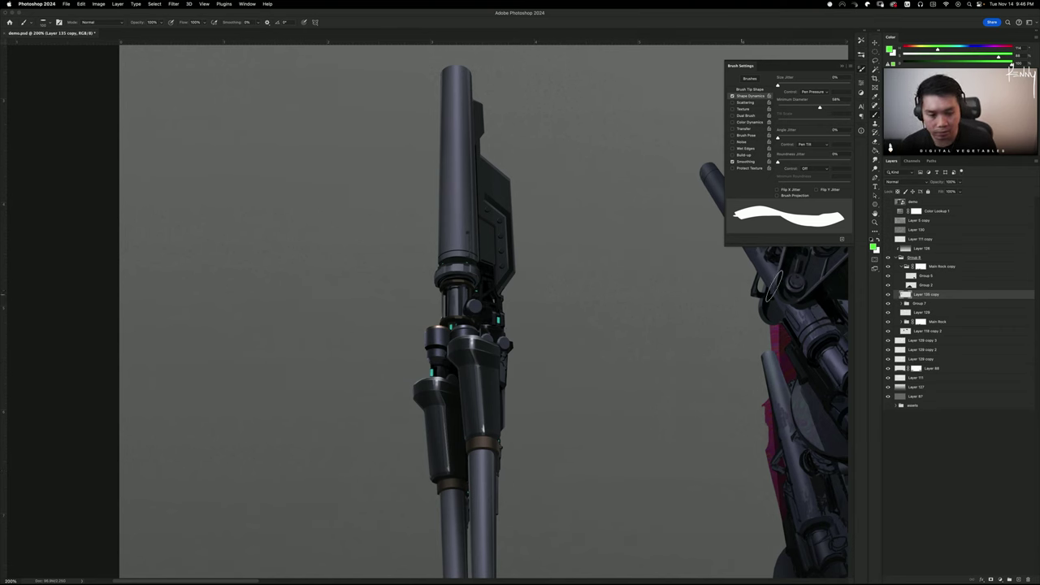
left_click(889, 294)
left_click(888, 294)
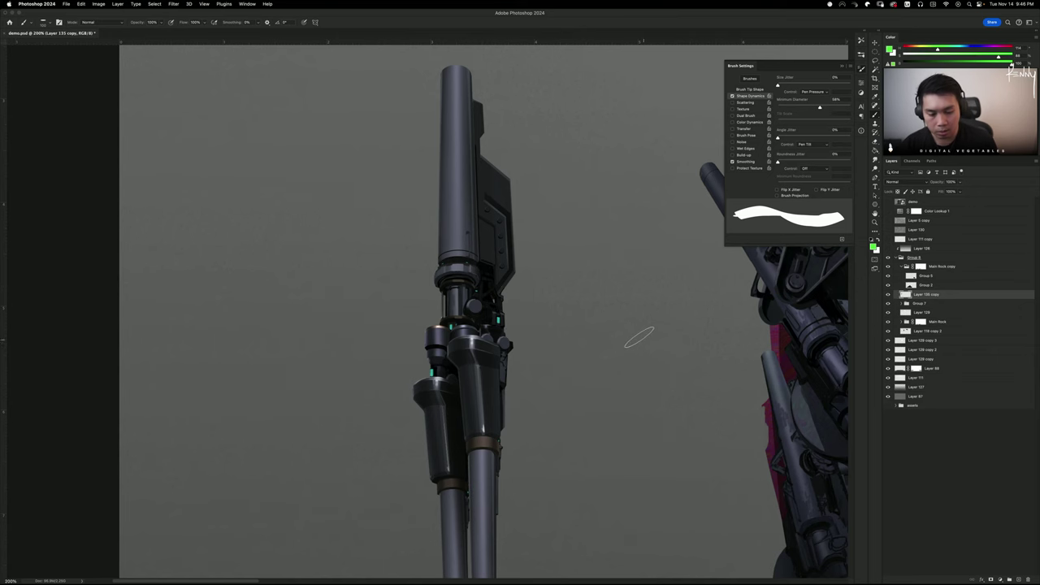
left_click_drag(603, 349, 596, 287)
Switch to the Hard Round brush and add a new layer above the painted gun layer
key("super+equal")
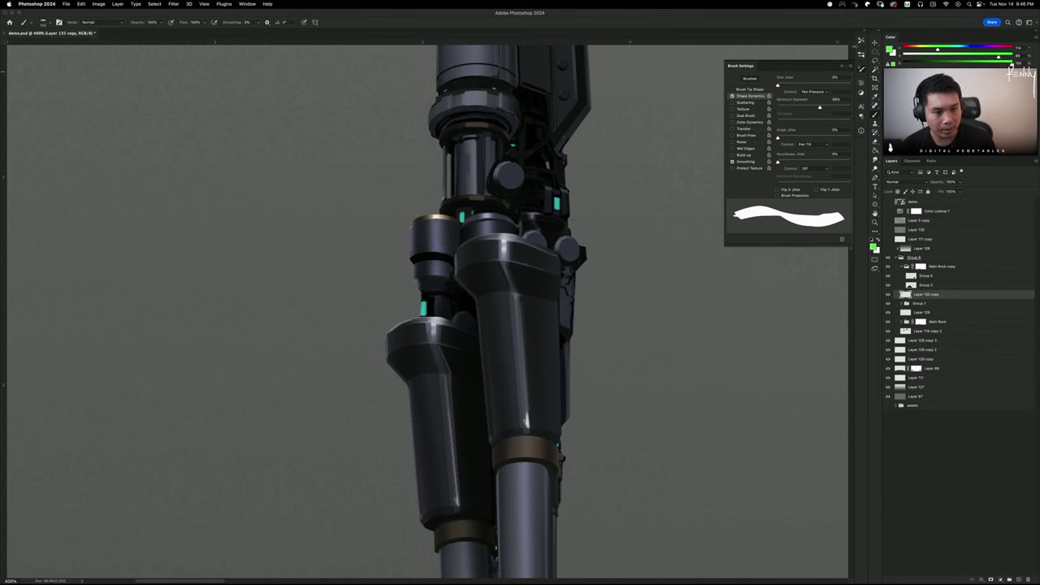
left_click(861, 45)
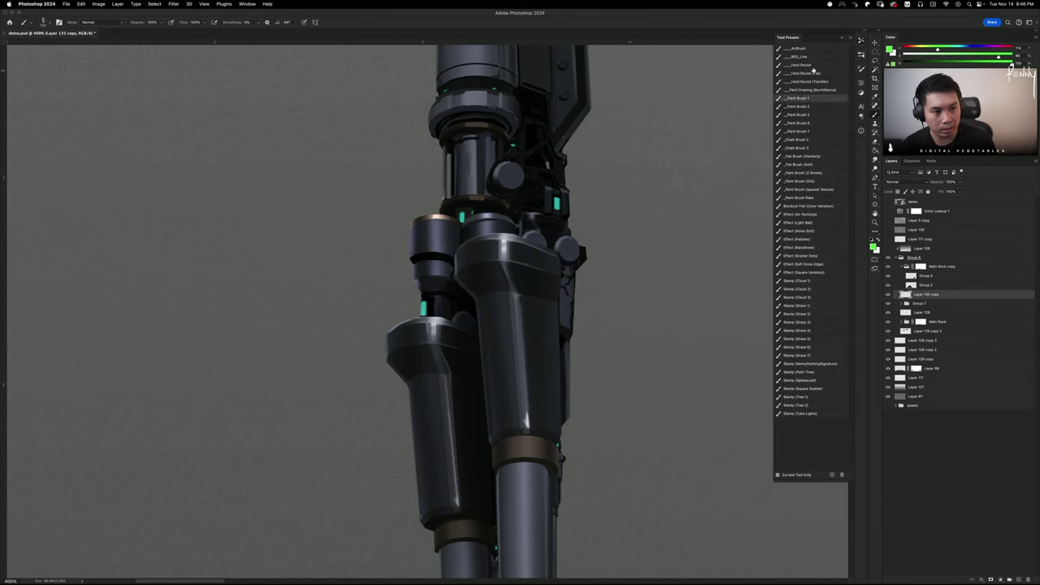
left_click(811, 67)
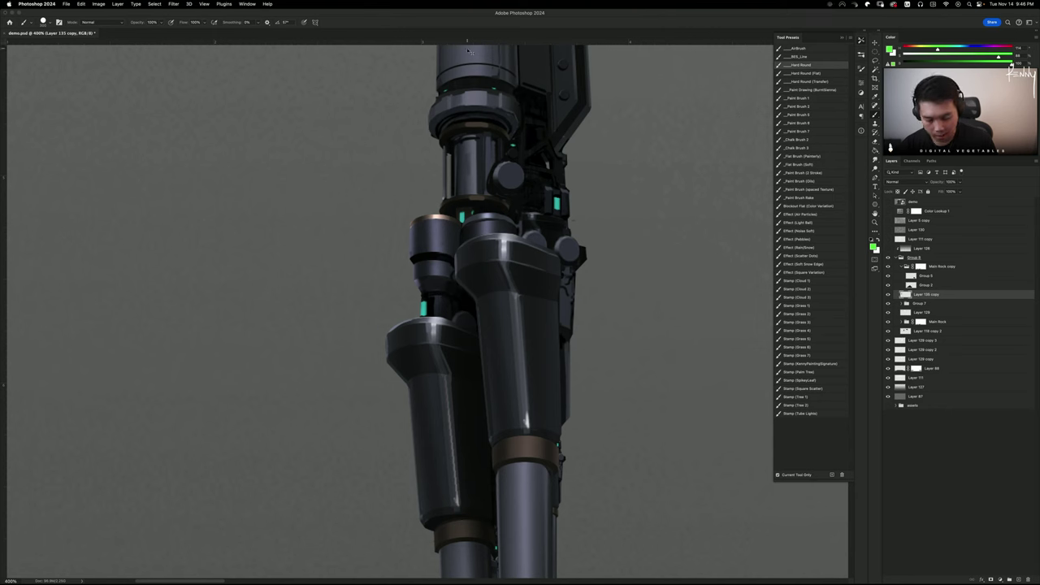
key("super+shift+n")
key("Return")
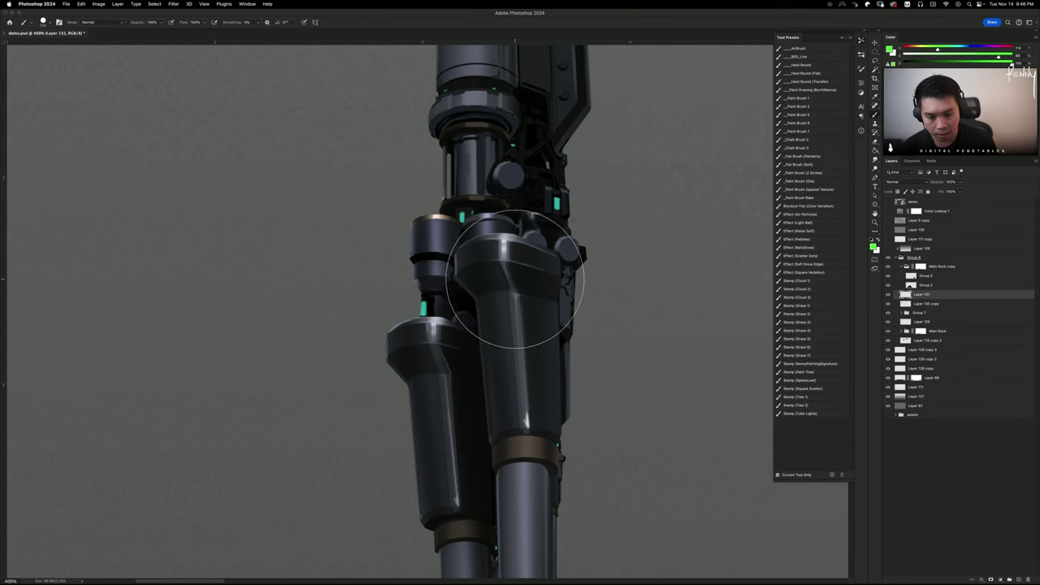
Dot small screw holes along the front housing's upper rim with a very small brush in a near-black tone sampled from the gun
key("[")
key("[")
key("[")
key("[")
key("[")
key("[")
key("[")
key("[")
left_click(495, 208, "alt")
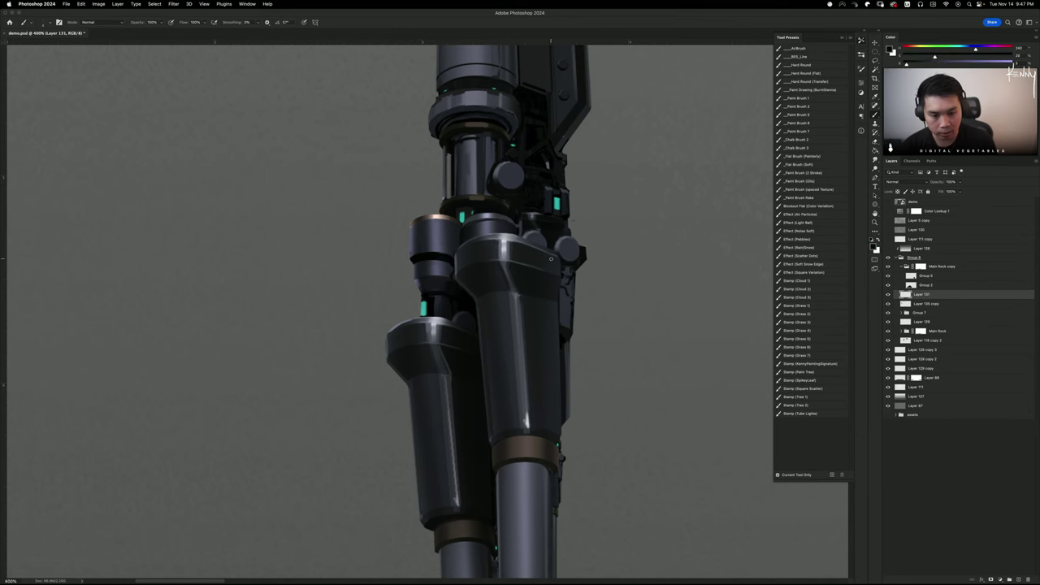
key("super+plus")
key("super+plus")
left_click_drag(519, 288, 425, 327)
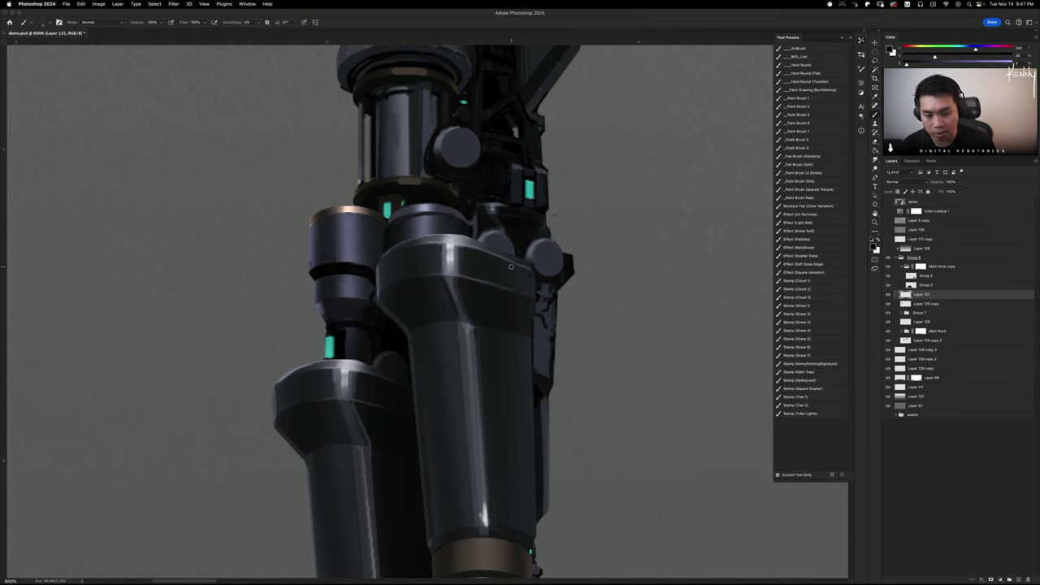
left_click(450, 248)
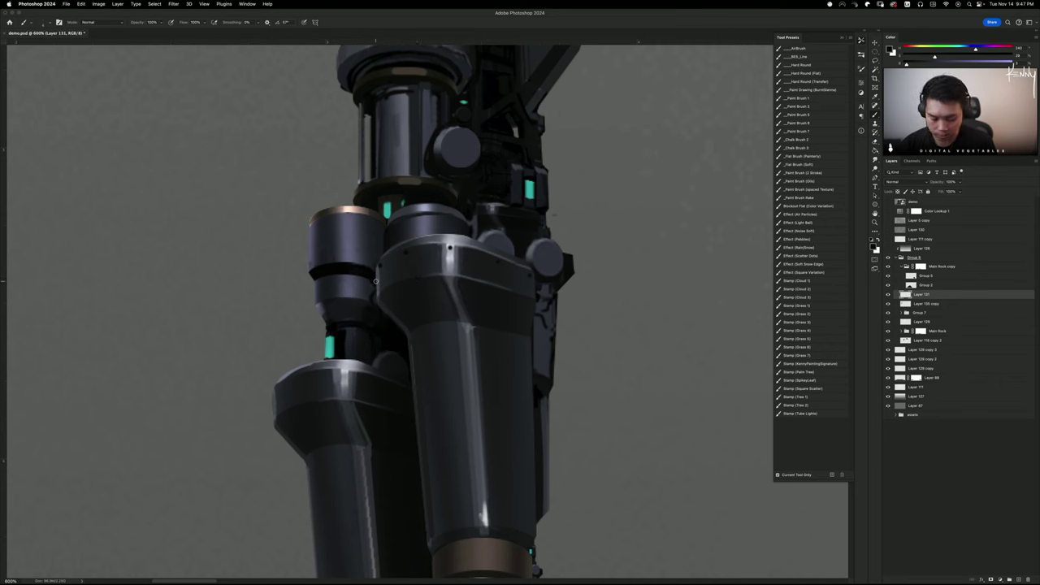
Detail the front housing's outer rim edge using a small lasso selection, and dot dark screw holes around its lower end
key("l")
mouse_move(378, 265)
left_mouse_down()
mouse_move(370, 318)
mouse_move(370, 242)
left_mouse_up()
key("b")
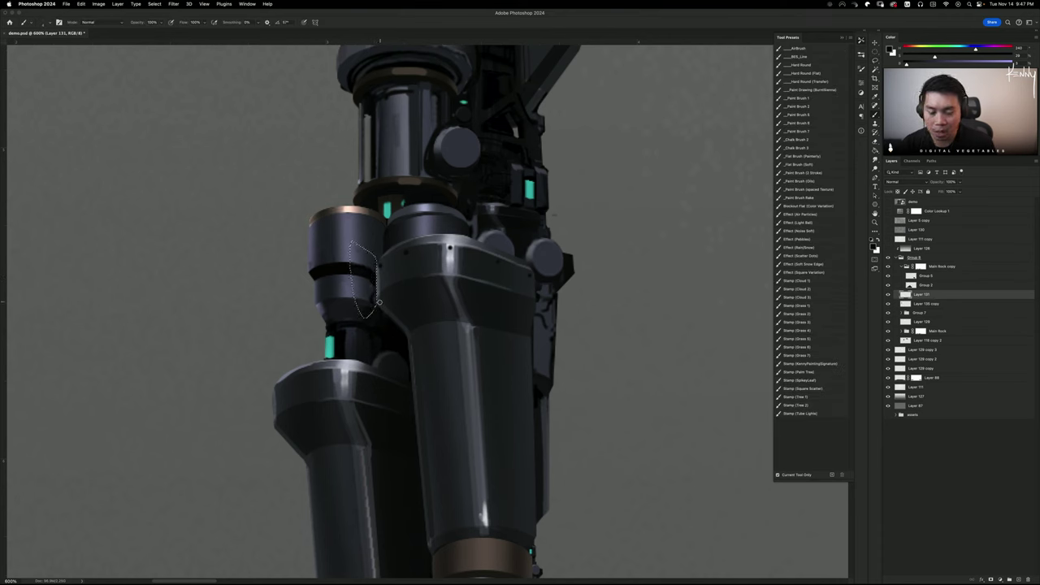
key("super+h")
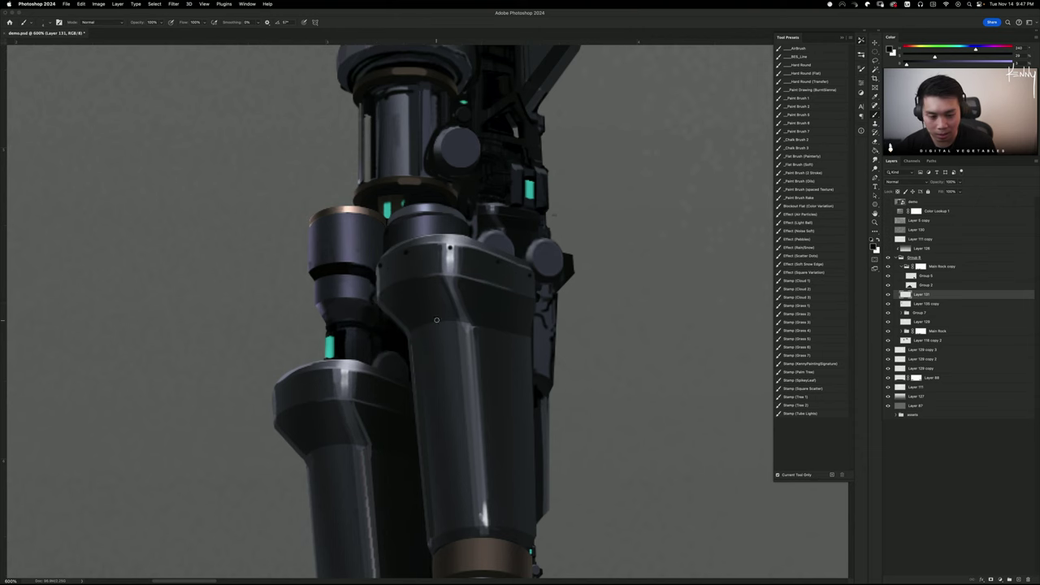
scroll(514, 369, "down", 5)
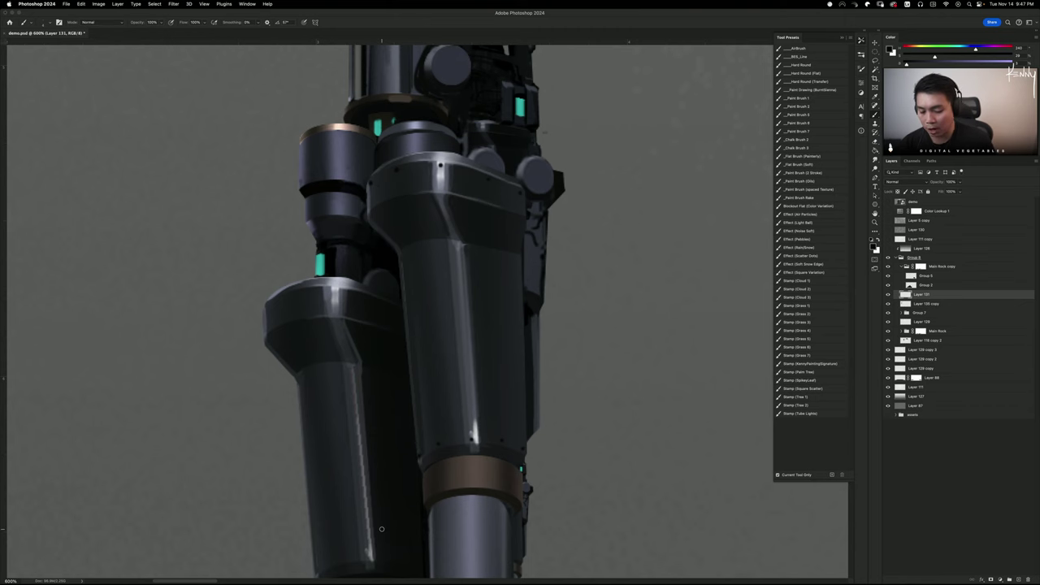
Paint matching small dark screw holes on the rear housing's rim and on the cylinder above it
left_click_drag(541, 351, 597, 311)
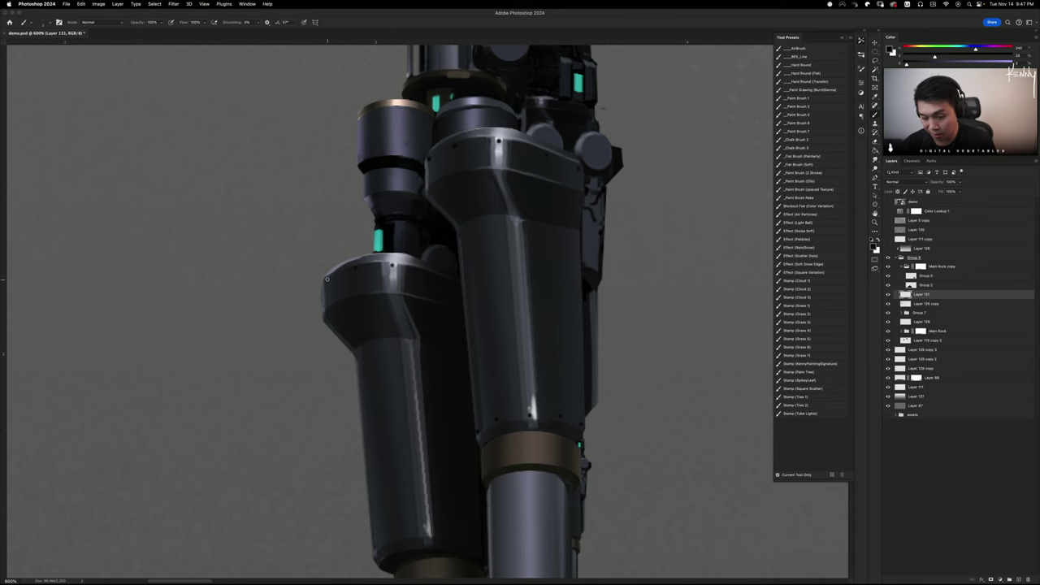
scroll(384, 363, "down", 5)
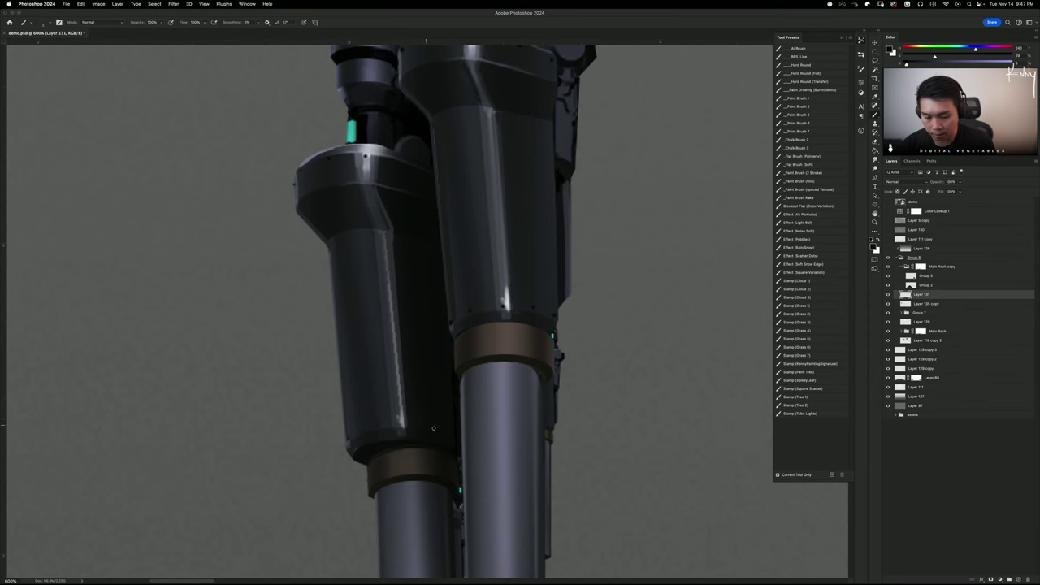
scroll(399, 452, "down", 3)
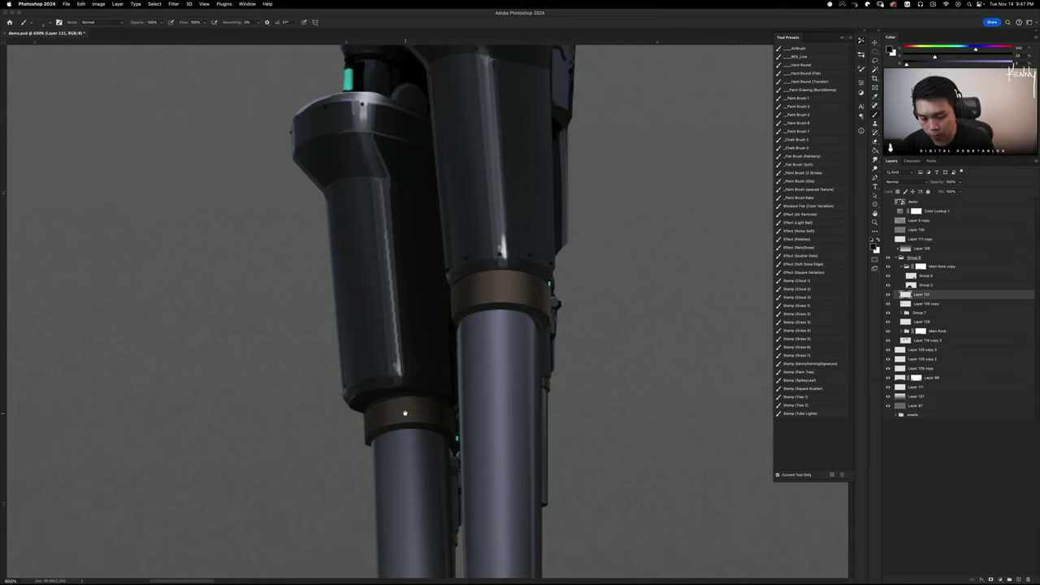
scroll(388, 457, "up", 2)
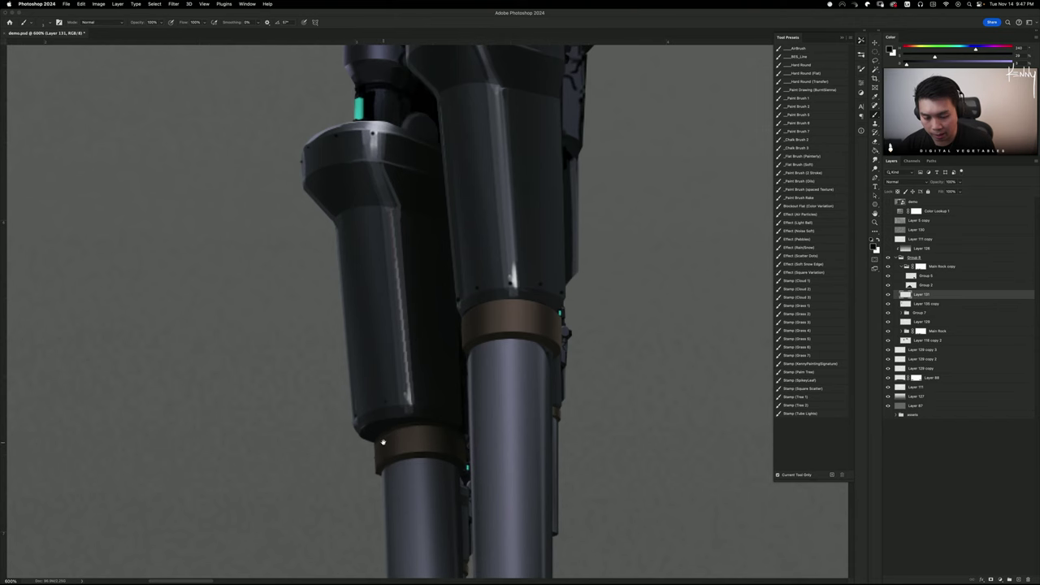
scroll(380, 426, "up", 3)
scroll(394, 379, "up", 15)
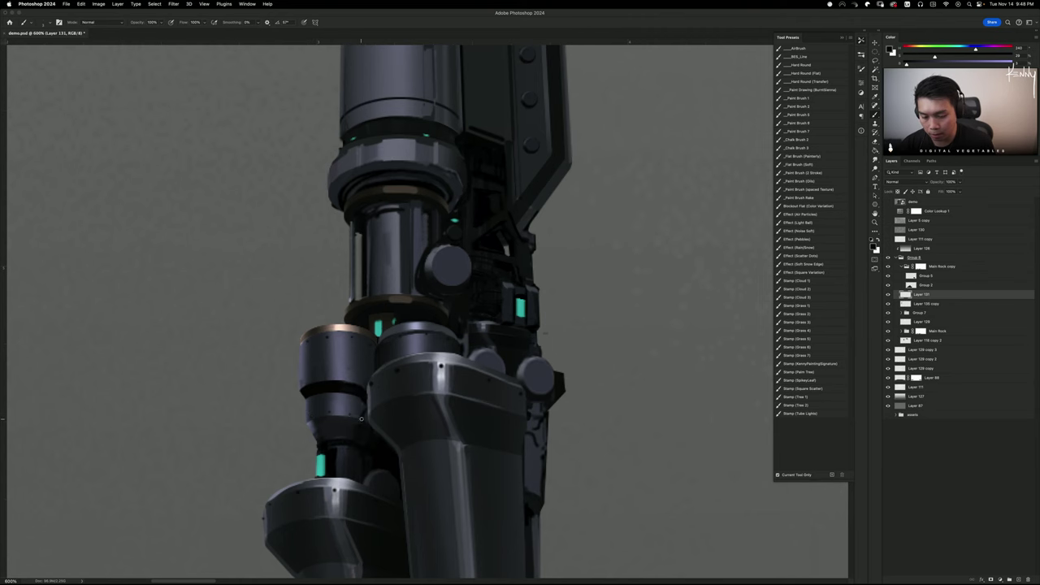
Paint small dark screws at the corners of the side plate's inset panel and along its outer plate
scroll(362, 430, "up", 10)
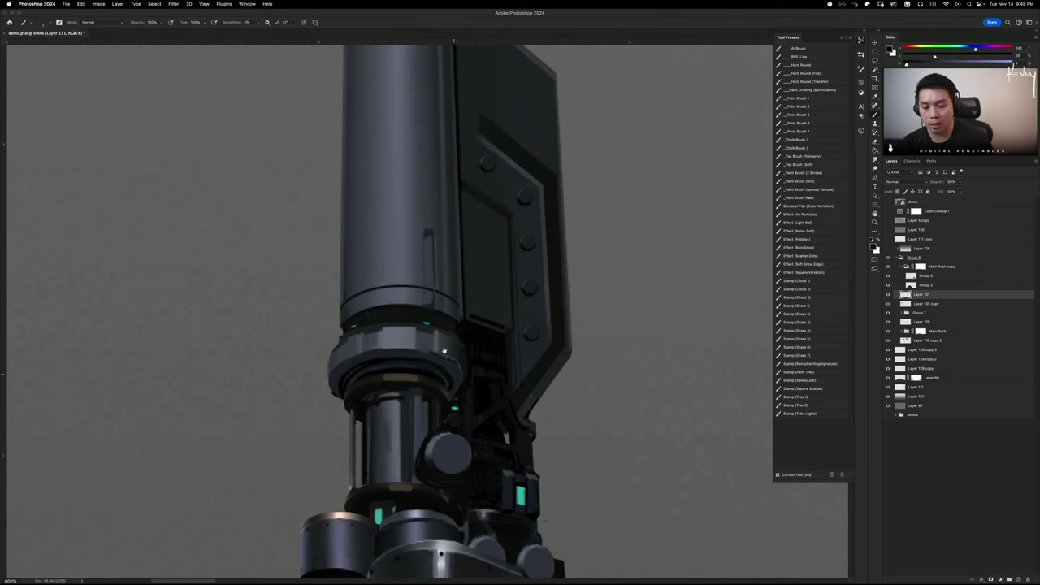
scroll(407, 368, "up", 1)
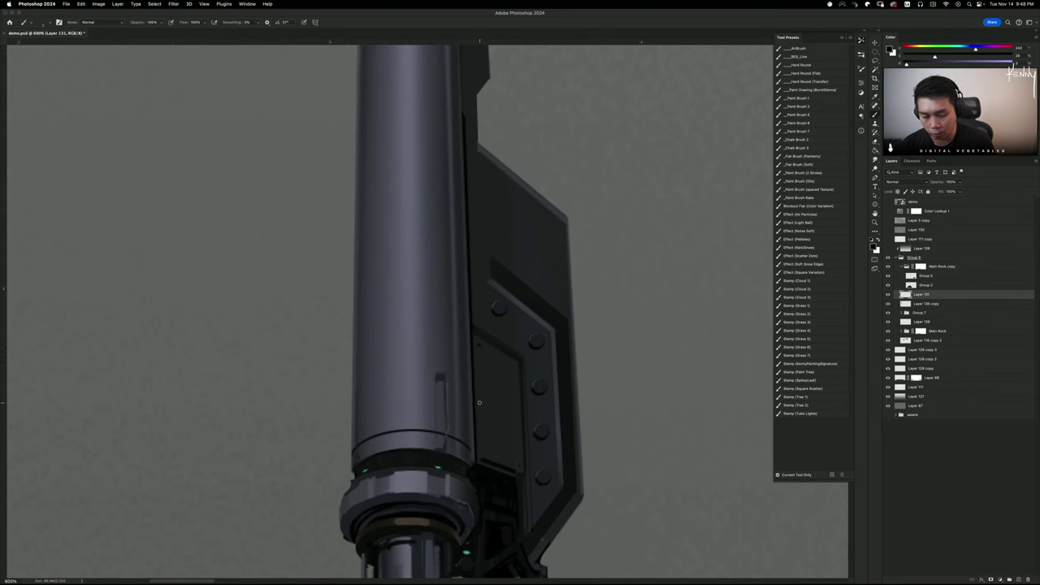
scroll(519, 348, "up", 5)
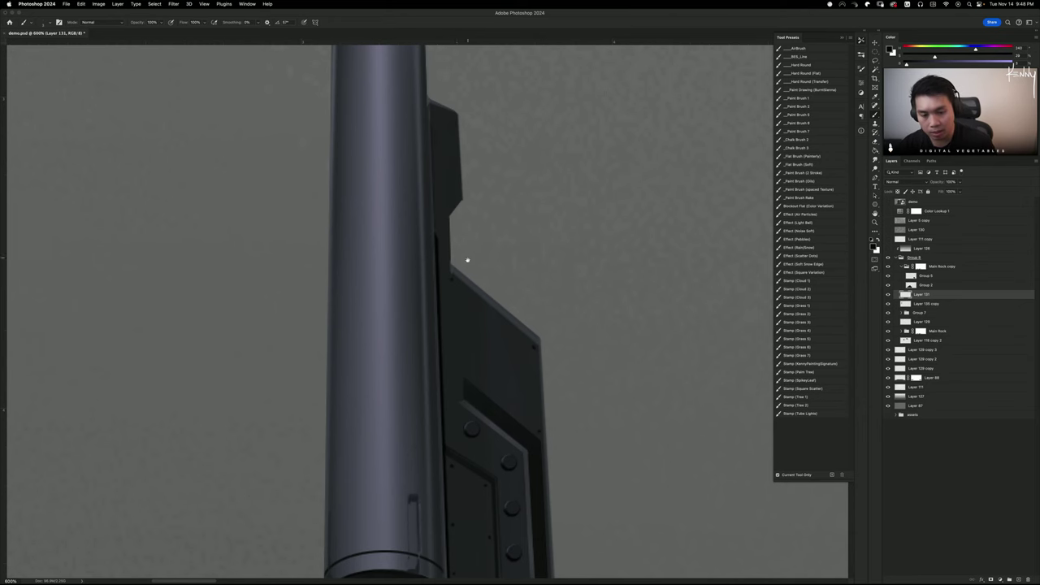
scroll(467, 268, "up", 5)
Try dark strokes across the width of the large upper barrel and undo them
scroll(467, 276, "down", 5)
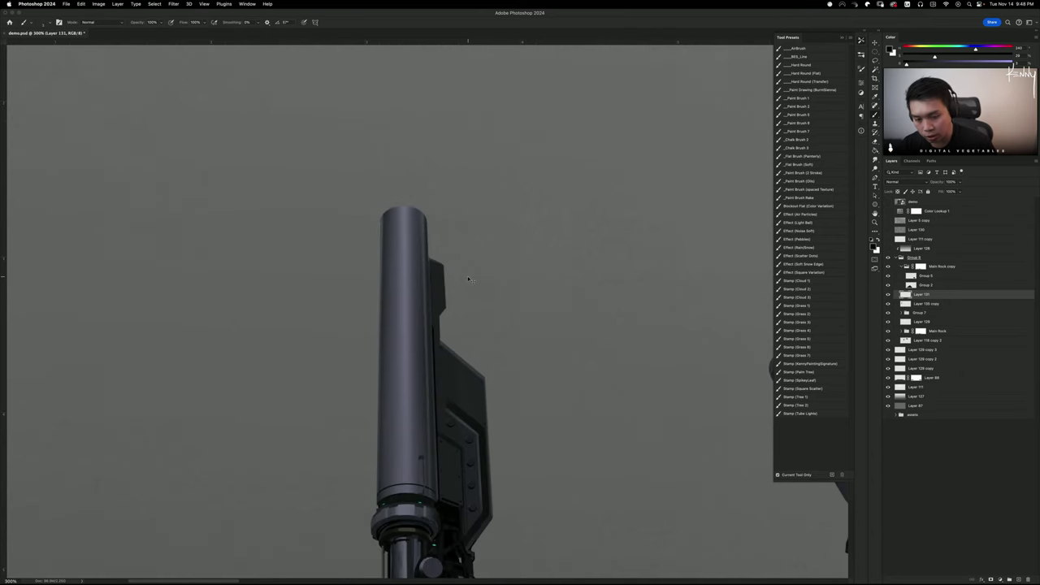
scroll(468, 275, "down", 10)
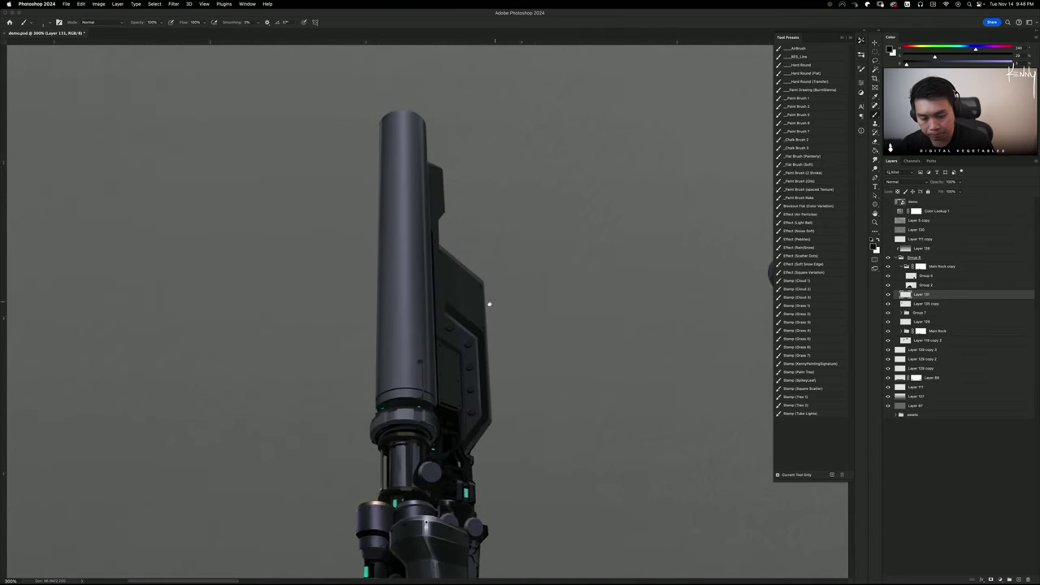
scroll(485, 216, "down", 3)
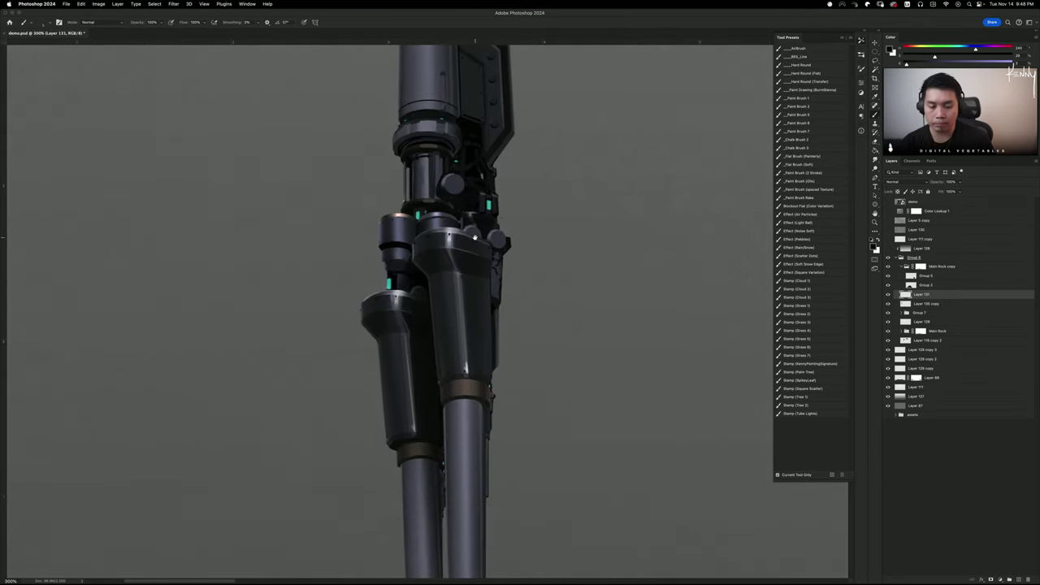
scroll(521, 405, "up", 10)
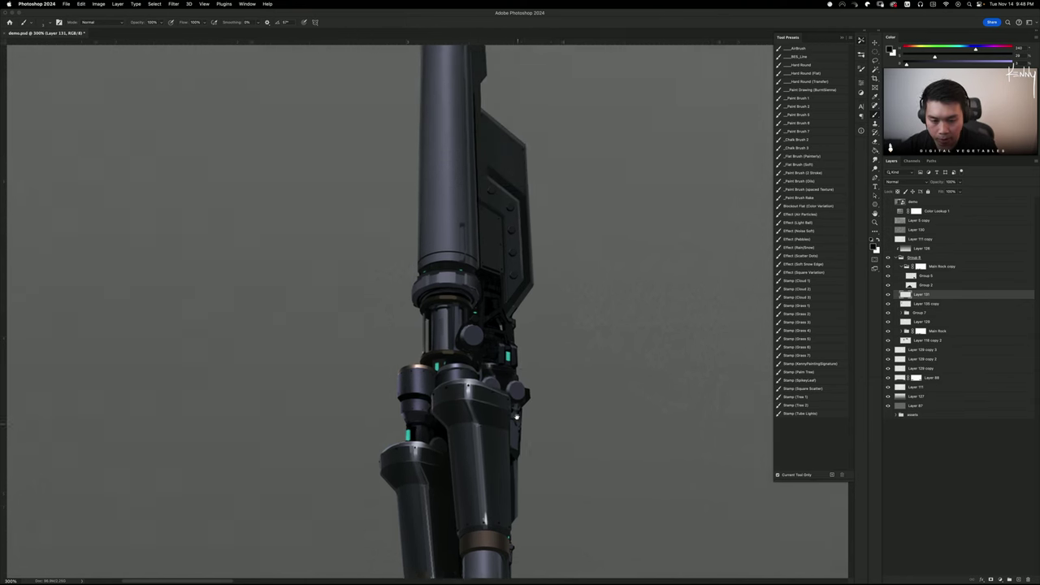
mouse_move(435, 295)
left_mouse_down()
mouse_move(483, 281)
mouse_move(492, 295)
left_mouse_up()
key("super+z")
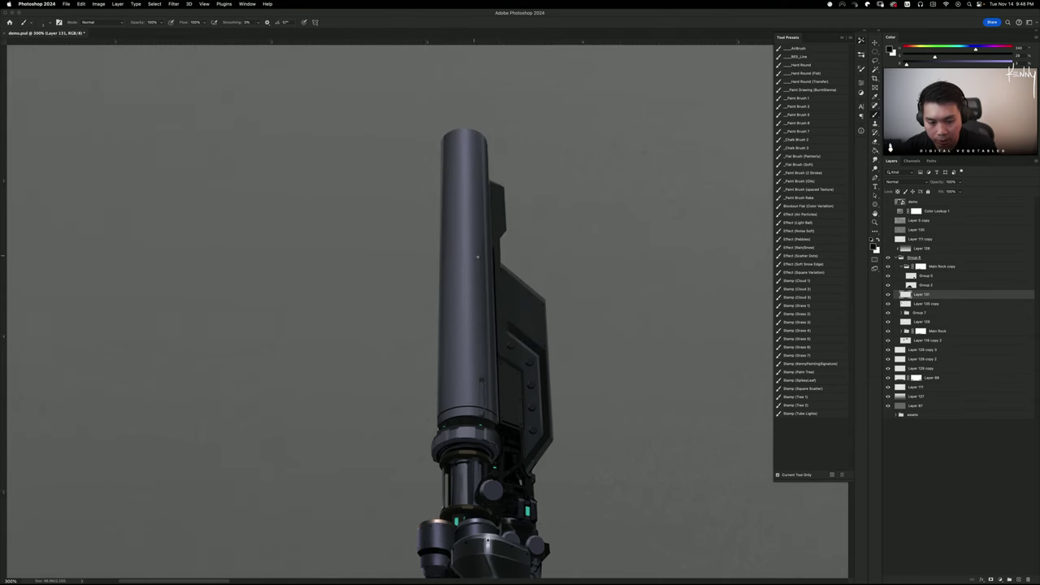
mouse_move(442, 262)
left_mouse_down()
mouse_move(464, 240)
mouse_move(484, 263)
left_mouse_up()
key("super+z")
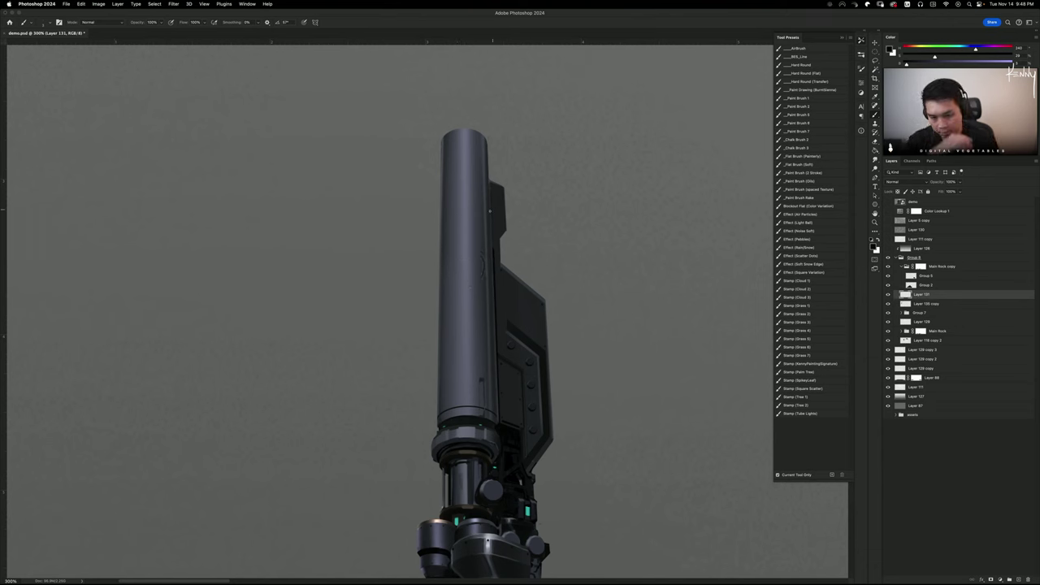
Try a vertical centreline and a curved cross-contour line on the upper barrel, and undo both
left_click_drag(466, 122, 466, 439)
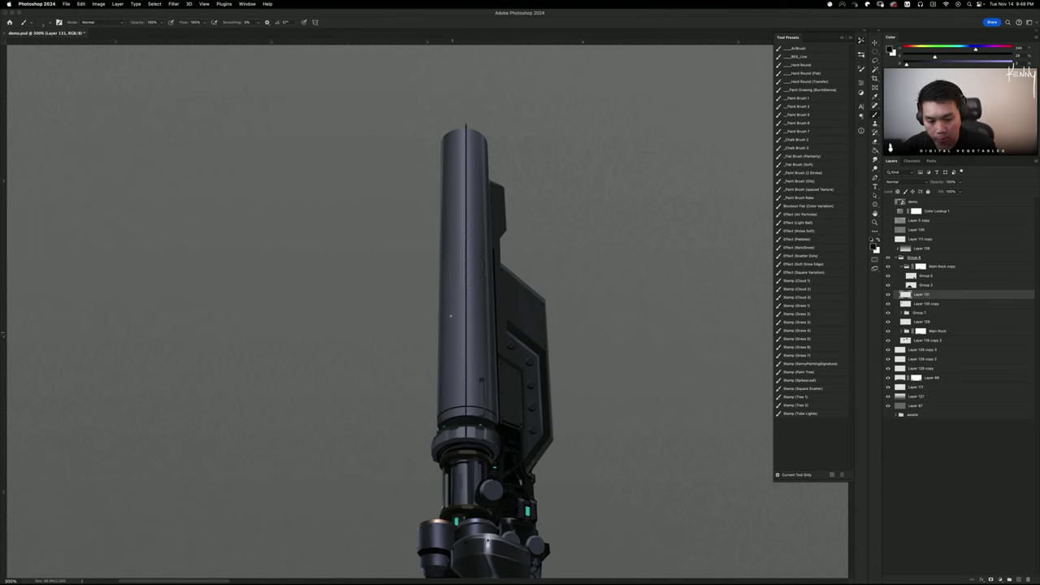
mouse_move(437, 306)
left_mouse_down()
mouse_move(456, 284)
mouse_move(491, 287)
left_mouse_up()
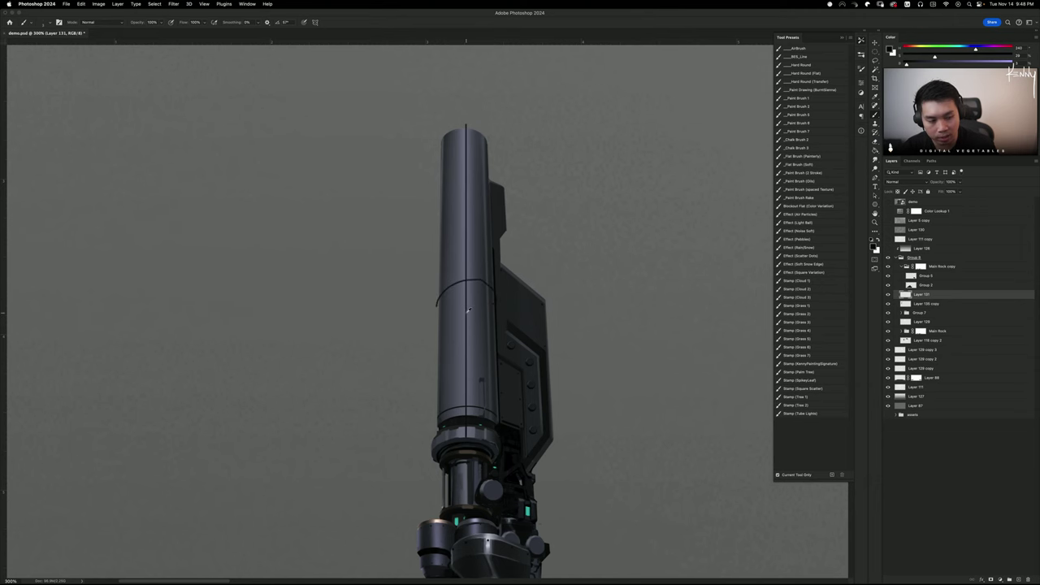
key("super+z")
key("super+z")
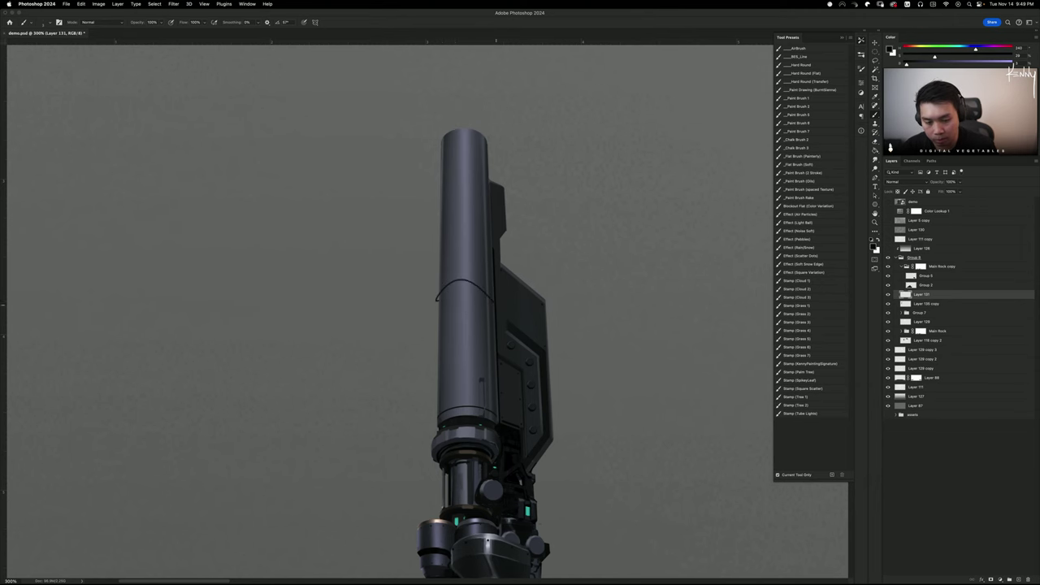
Try a long dark line down the upper barrel's length and an outline around its top end, and undo both
left_click_drag(452, 349, 426, 365)
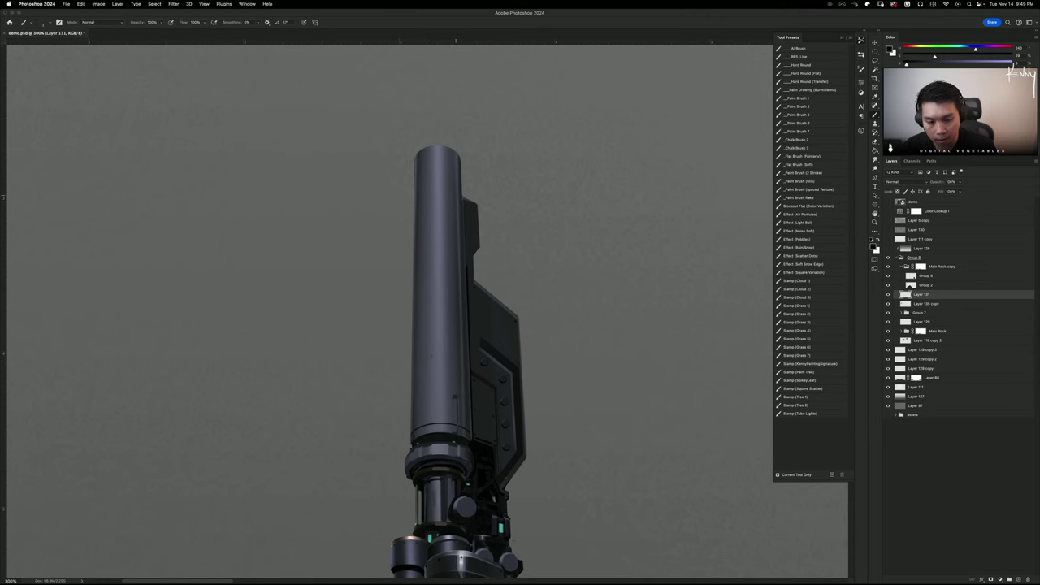
left_click_drag(451, 144, 455, 431)
mouse_move(459, 146)
left_mouse_down()
mouse_move(471, 439)
mouse_move(447, 142)
left_mouse_up()
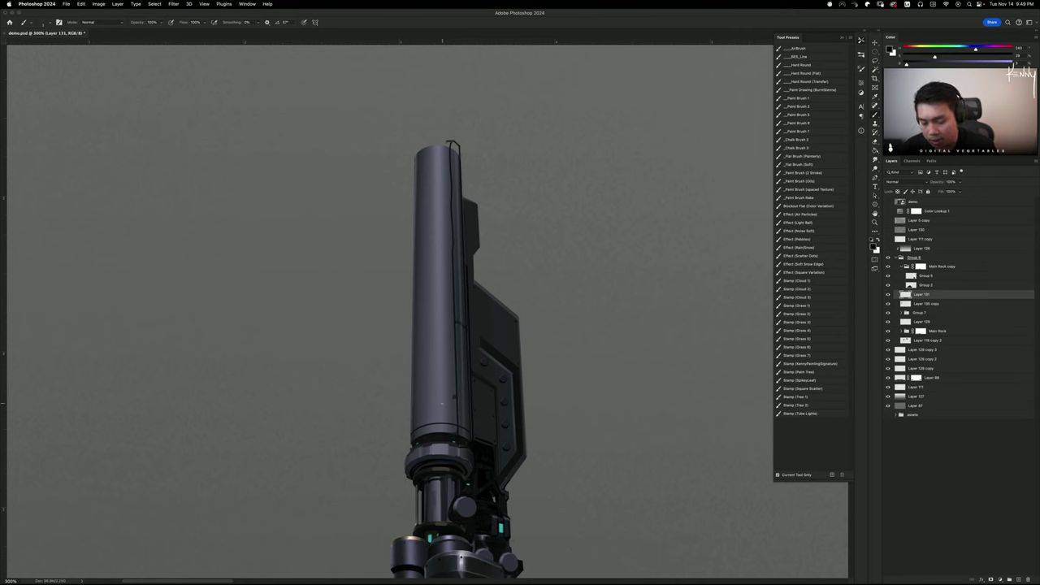
key("super+z")
key("super+z")
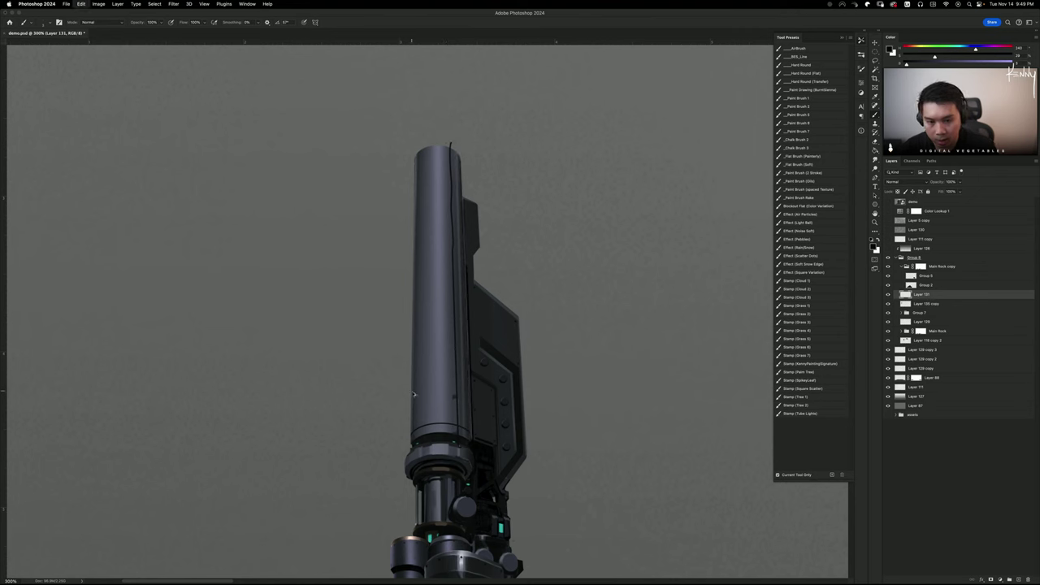
key("super+z")
key("super+z")
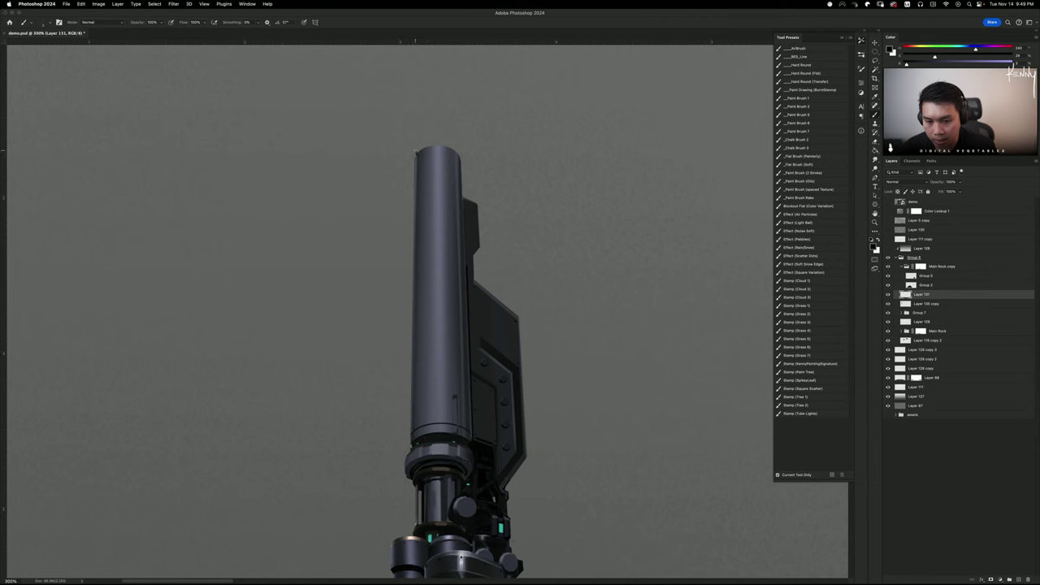
Try dark strokes along both side edges of the upper barrel and a short one across its lower part, undoing each
left_click_drag(416, 152, 403, 373)
key("super+z")
left_click_drag(462, 189, 456, 394)
key("super+z")
left_click_drag(452, 351, 466, 347)
key("super+z")
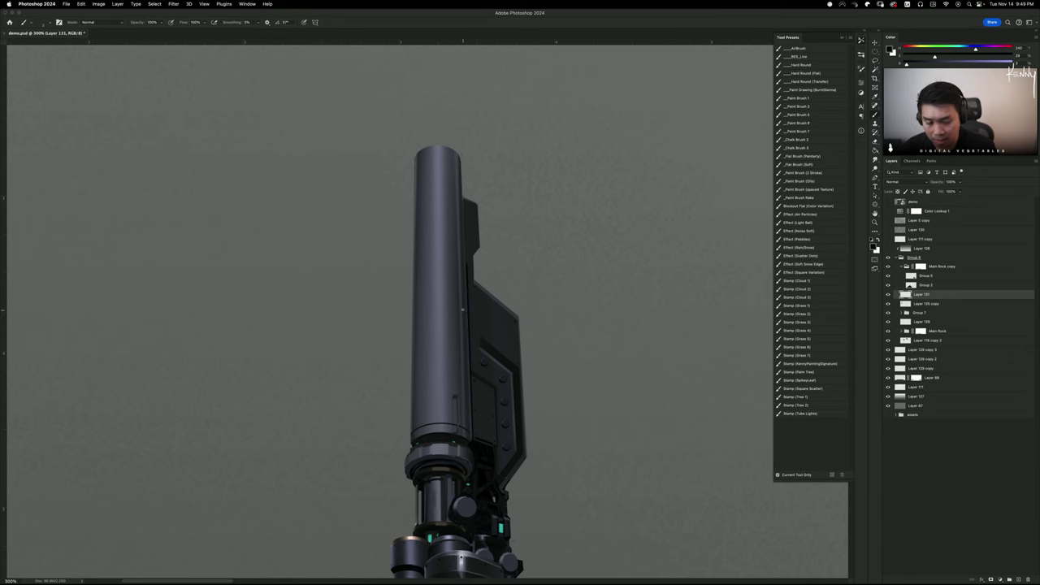
Merge the screw and panel-line detail in Layer 131 down into the gun layer below it
left_click_drag(443, 317, 425, 291)
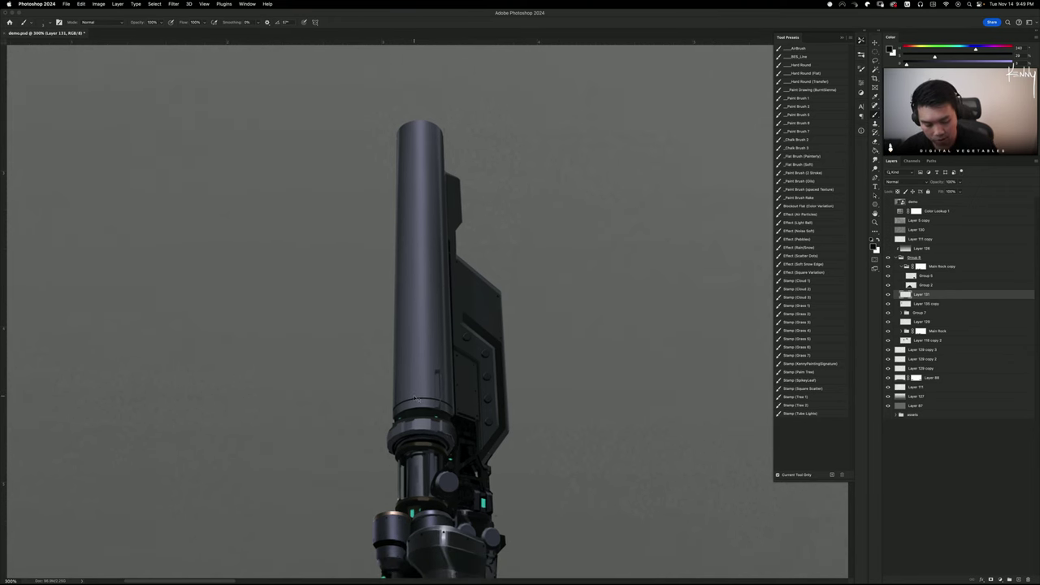
key("super+1")
key("super+plus")
key("super+minus")
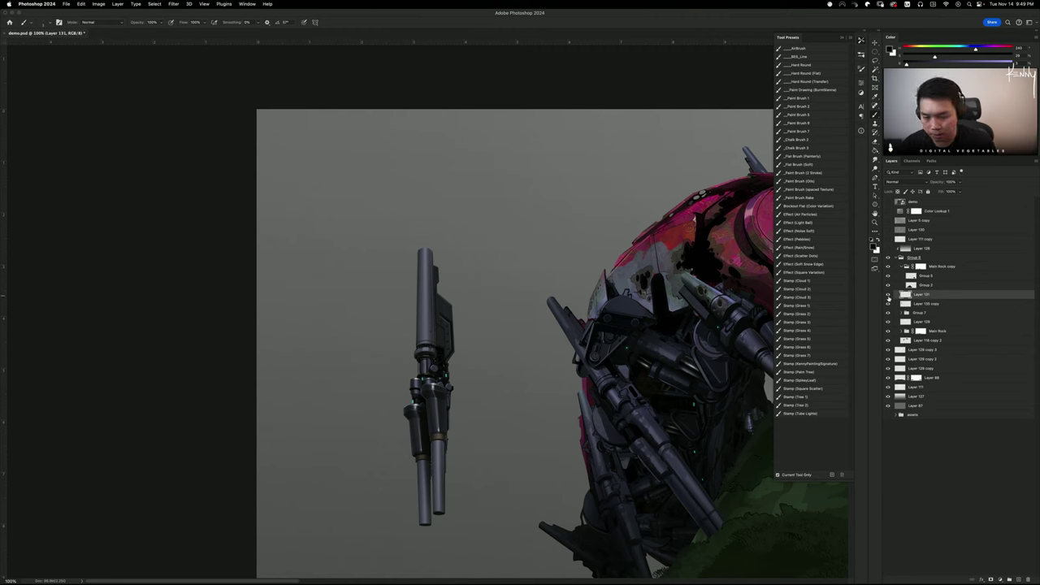
left_click(888, 304)
left_click(888, 304)
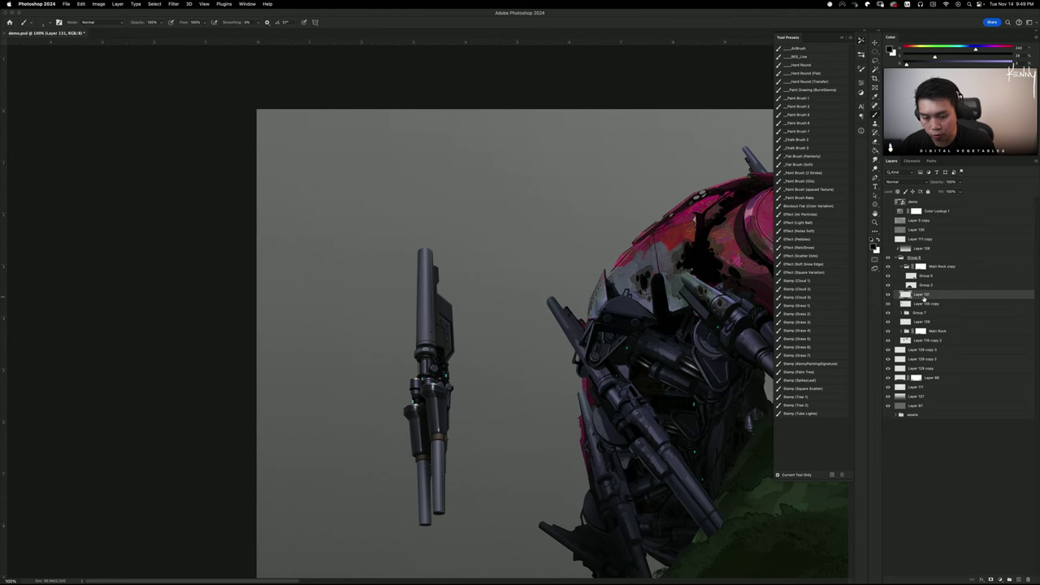
key("ctrl+e")
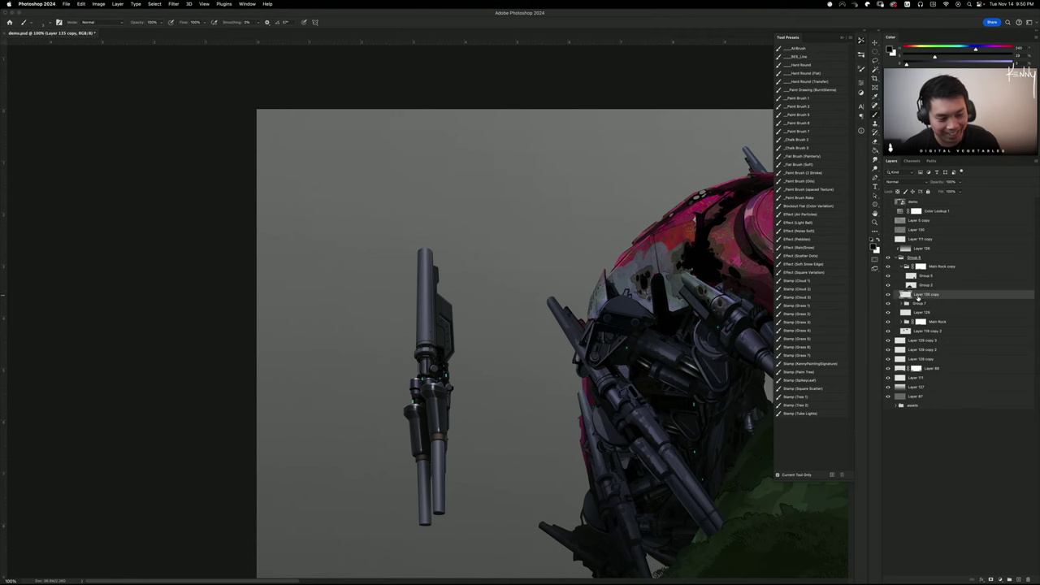
left_click_drag(490, 342, 467, 255)
key("ctrl+t")
key("super+z")
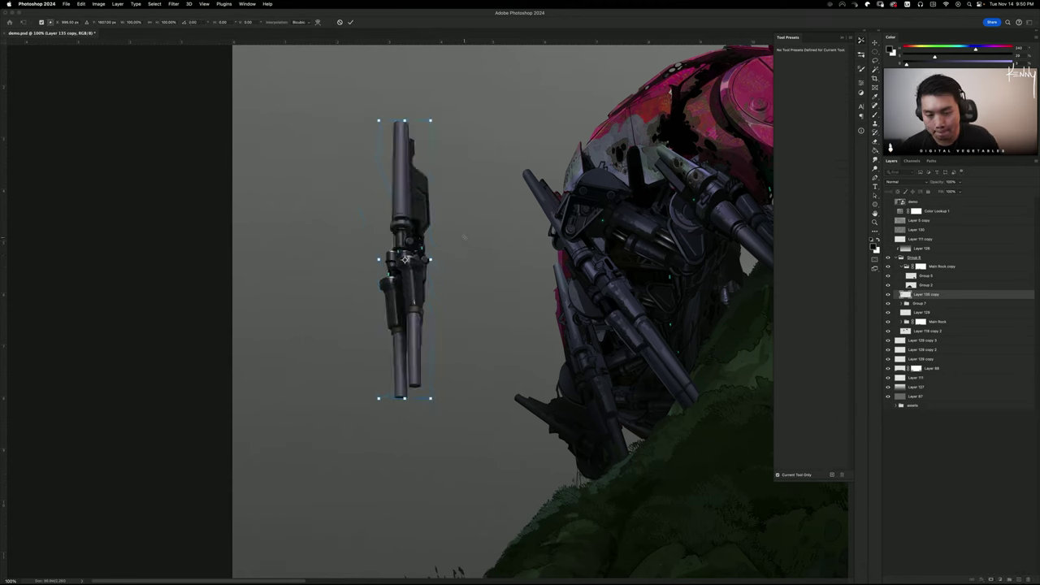
key("Escape")
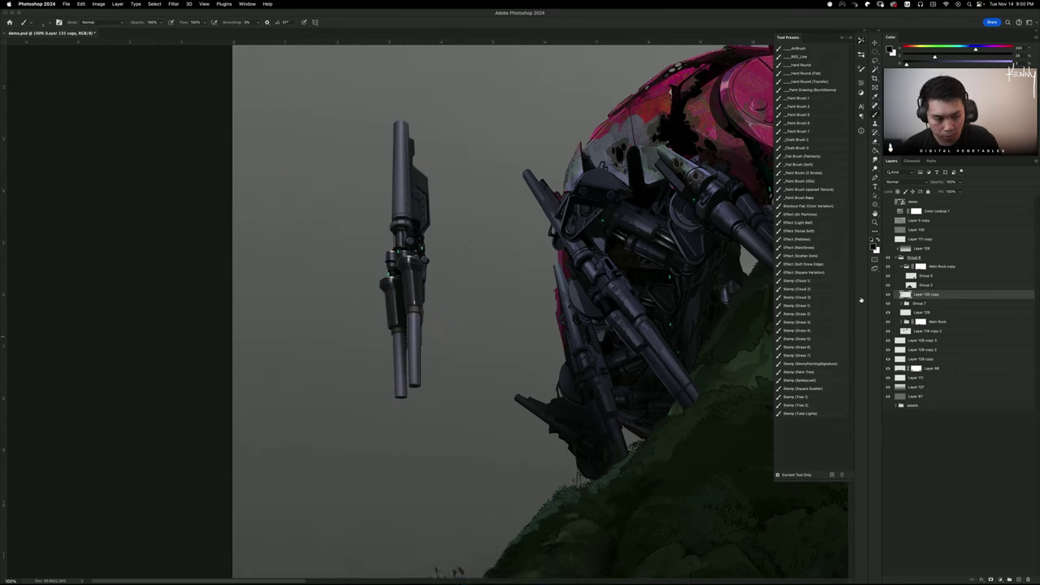
Duplicate the gun layer, locate the layers holding the mech's artwork, and place the copy directly above Group 7
left_click_drag(921, 296, 923, 282)
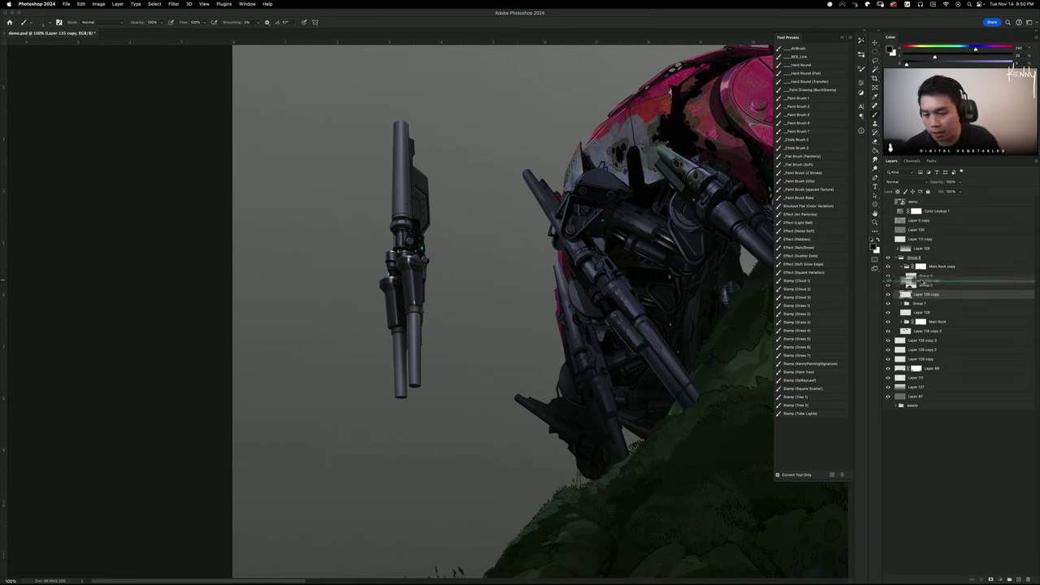
left_click_drag(923, 282, 919, 265)
left_click(888, 277)
left_click(888, 277)
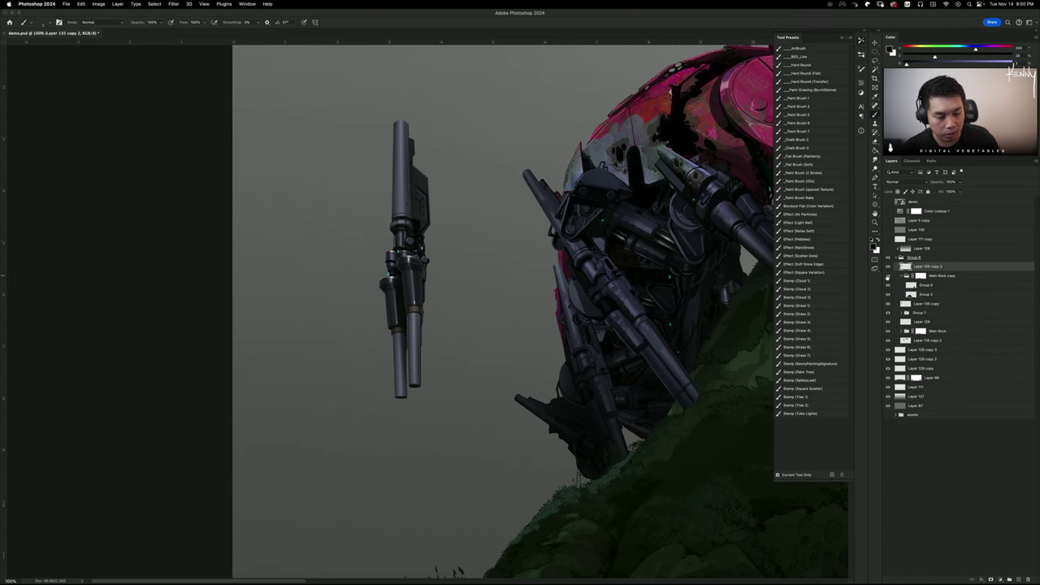
left_click(889, 331)
left_click(889, 332)
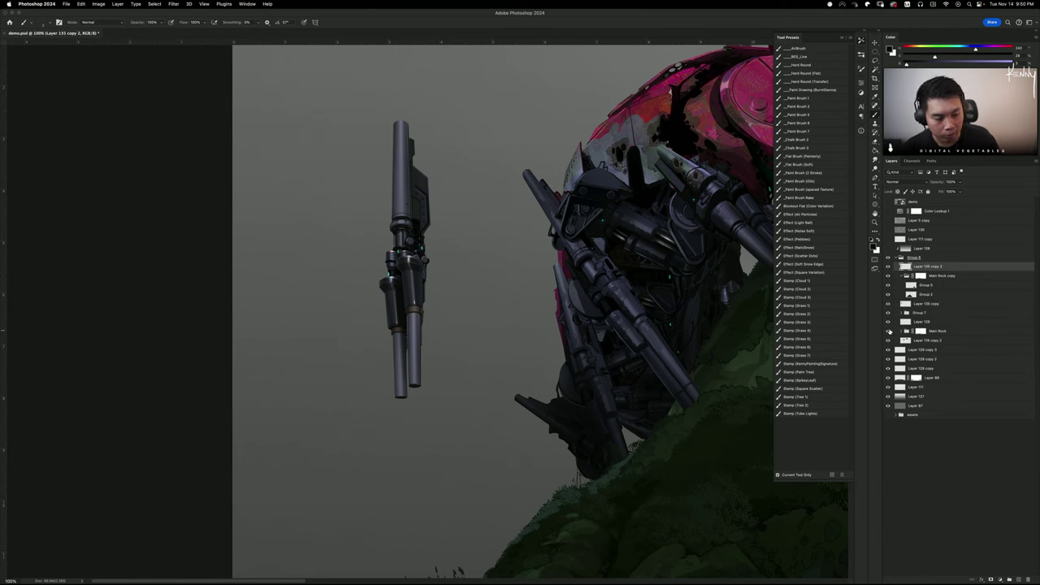
left_click(888, 314)
left_click(888, 313)
left_click_drag(930, 269, 927, 309)
left_click(907, 313)
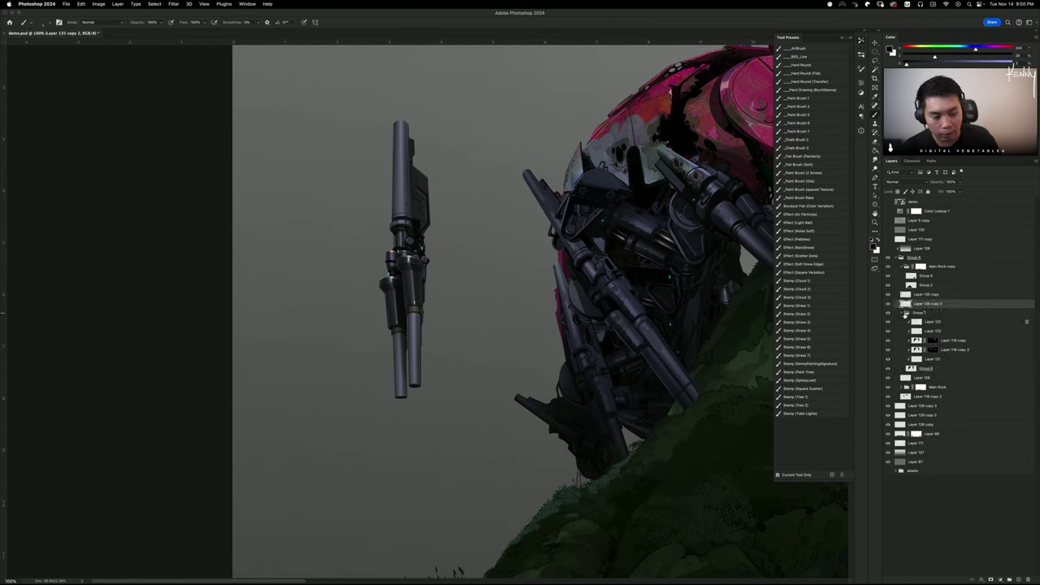
Hide the five detail layers clipped to the mech's artwork in Group 7 and release their clipping masks
left_click(888, 341)
left_click(889, 341)
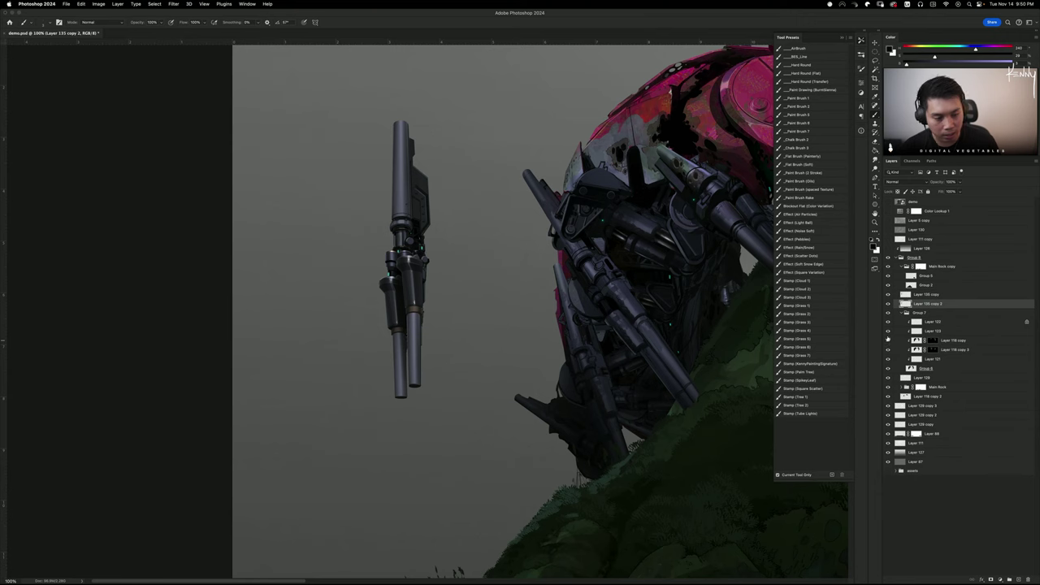
left_click_drag(888, 324, 888, 359)
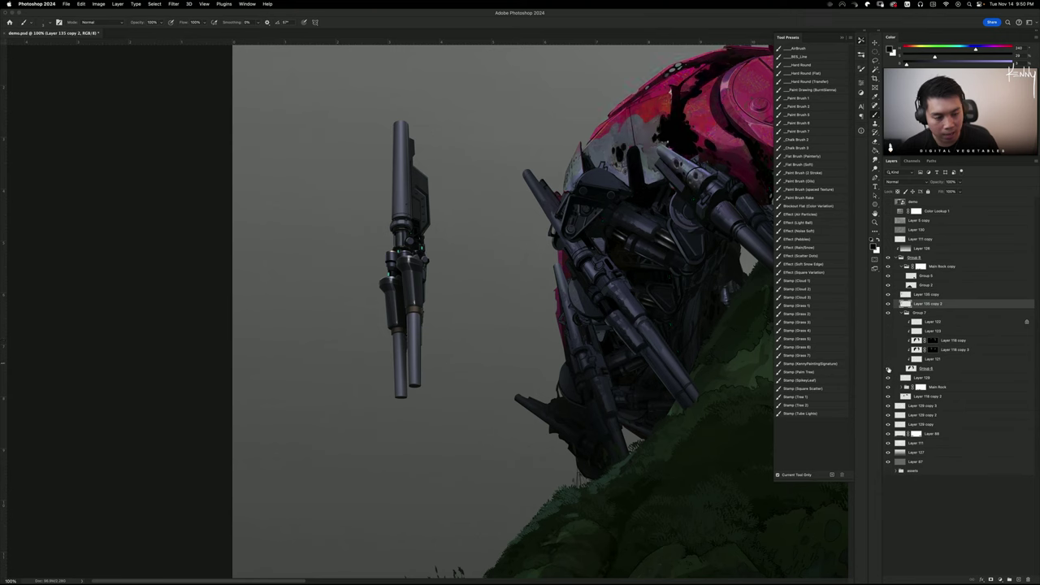
left_click(888, 368)
left_click(889, 368)
left_click(889, 360)
left_click(889, 360)
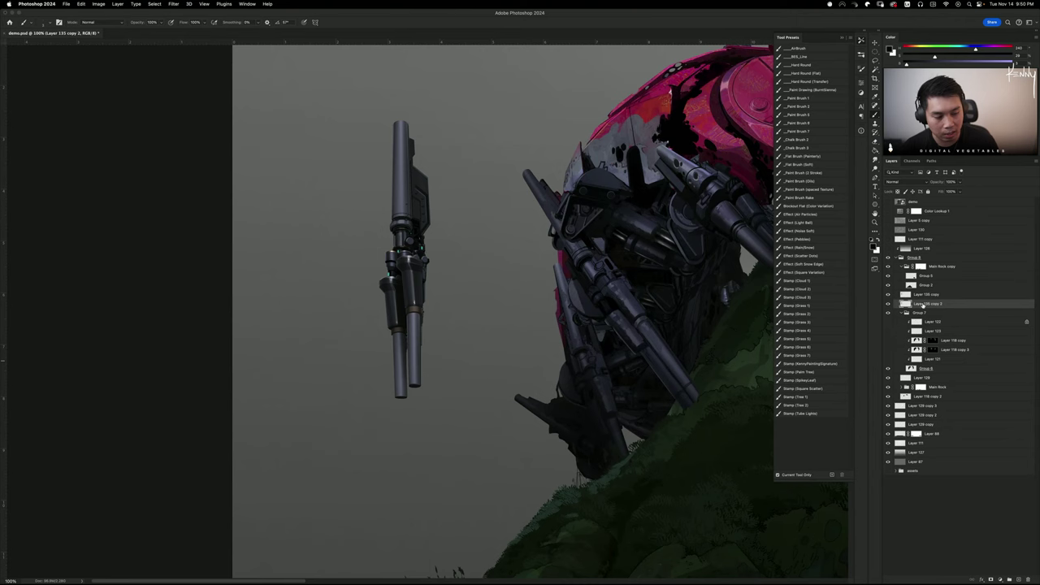
left_click(924, 358)
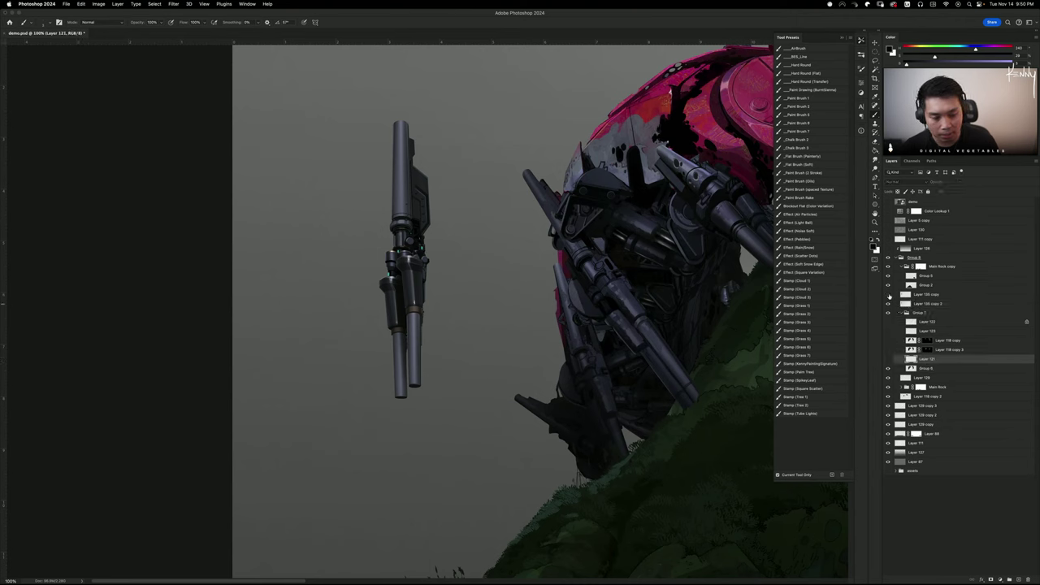
Move the gun copy just above the mech's artwork in Group 7, and position and rotate it over the mech's existing left gun
left_click_drag(921, 304, 924, 362)
left_click_drag(463, 300, 650, 350)
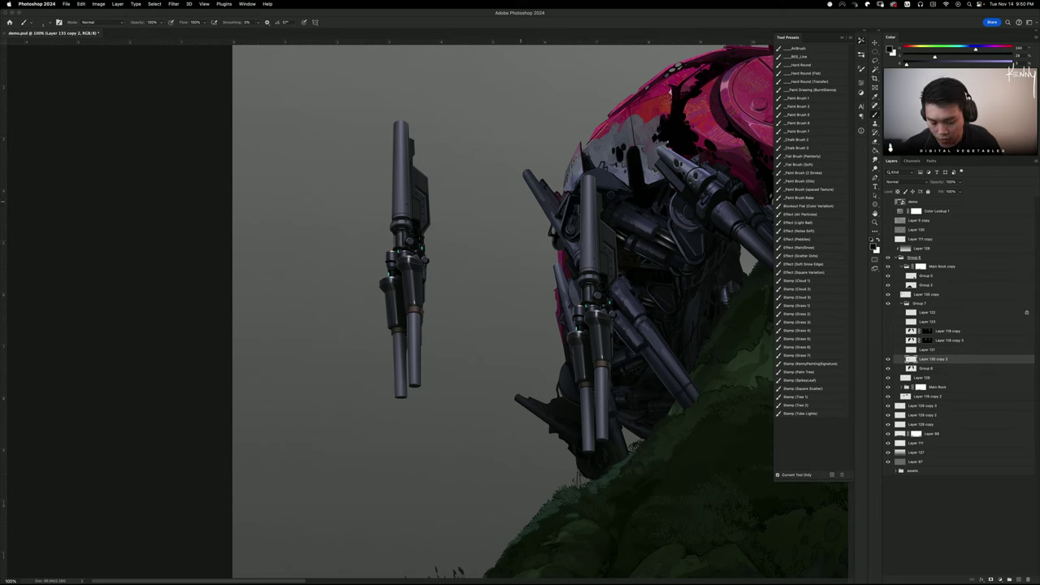
key("super+t")
left_click_drag(703, 335, 505, 280)
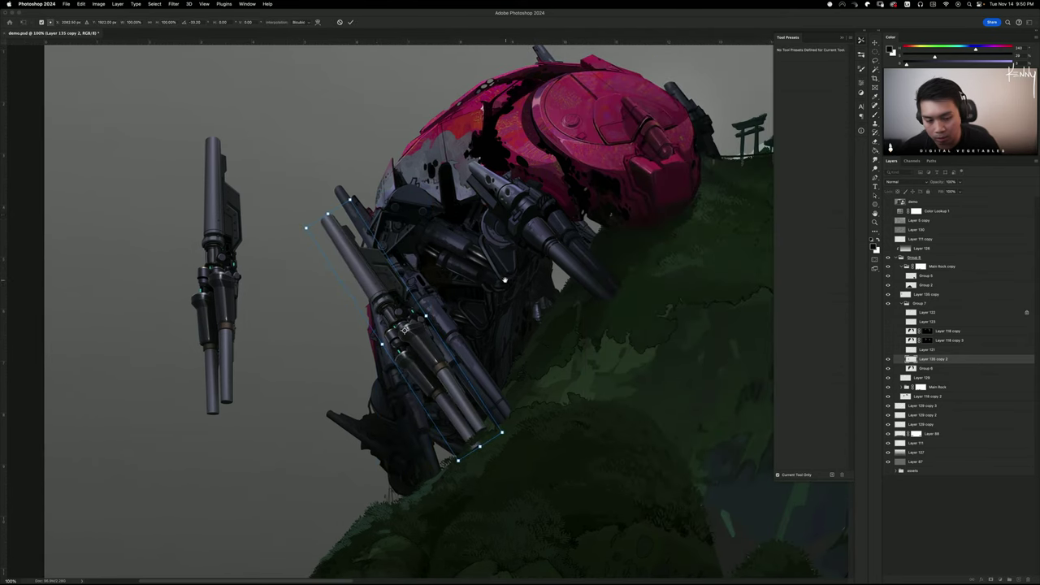
left_click_drag(380, 264, 390, 235)
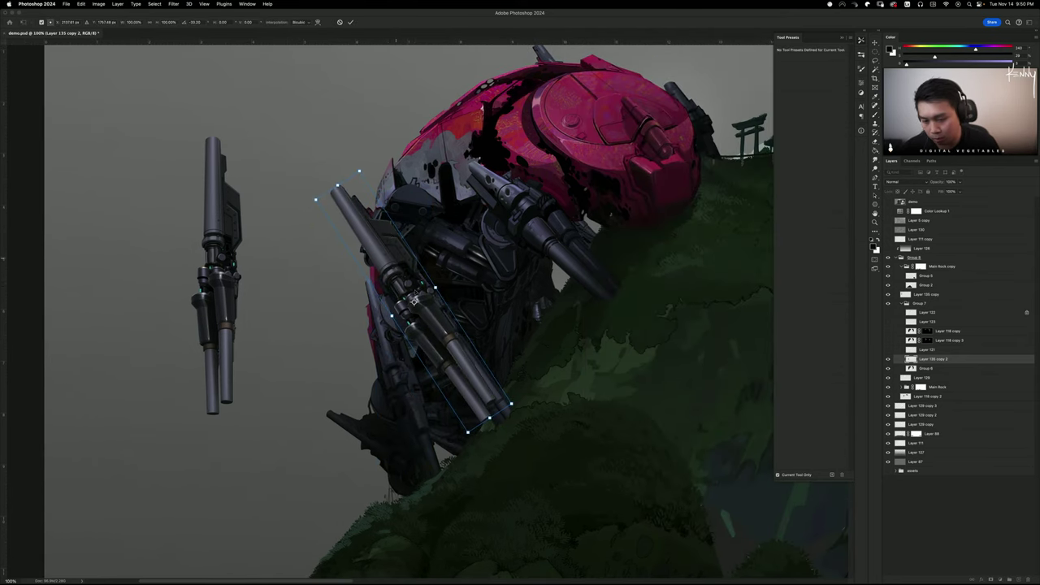
left_click_drag(511, 405, 549, 391)
key("Return")
key("b")
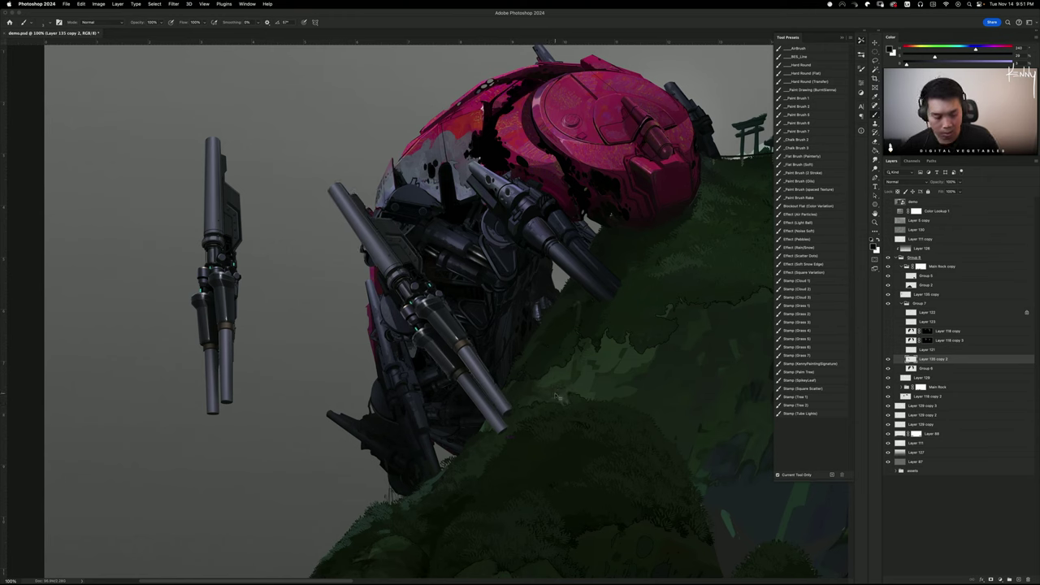
Shift the placed gun copy's color balance to +4 toward blue, and remove that copy from Group 7
key("super+b")
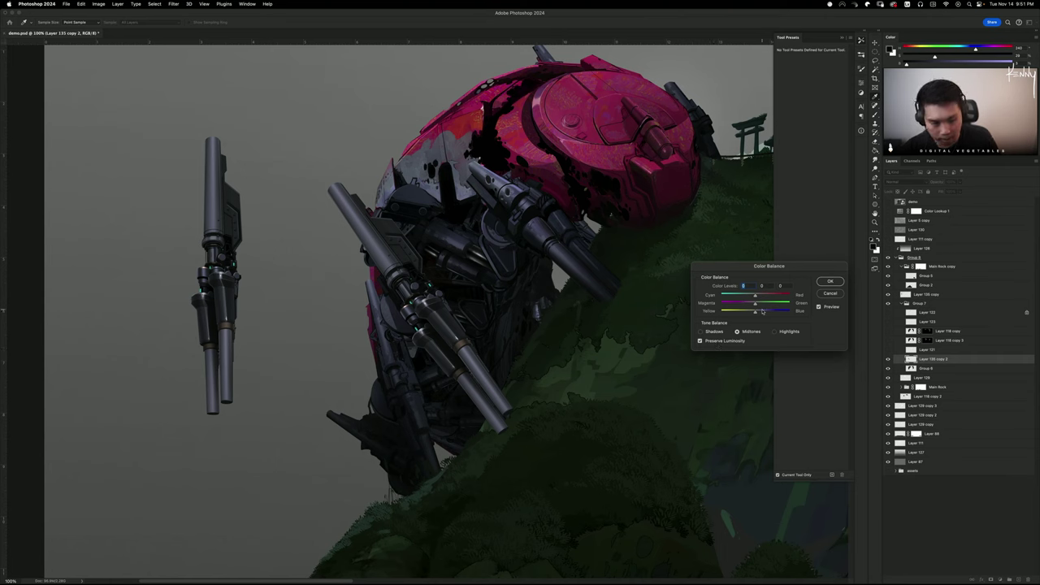
left_click_drag(761, 311, 756, 298)
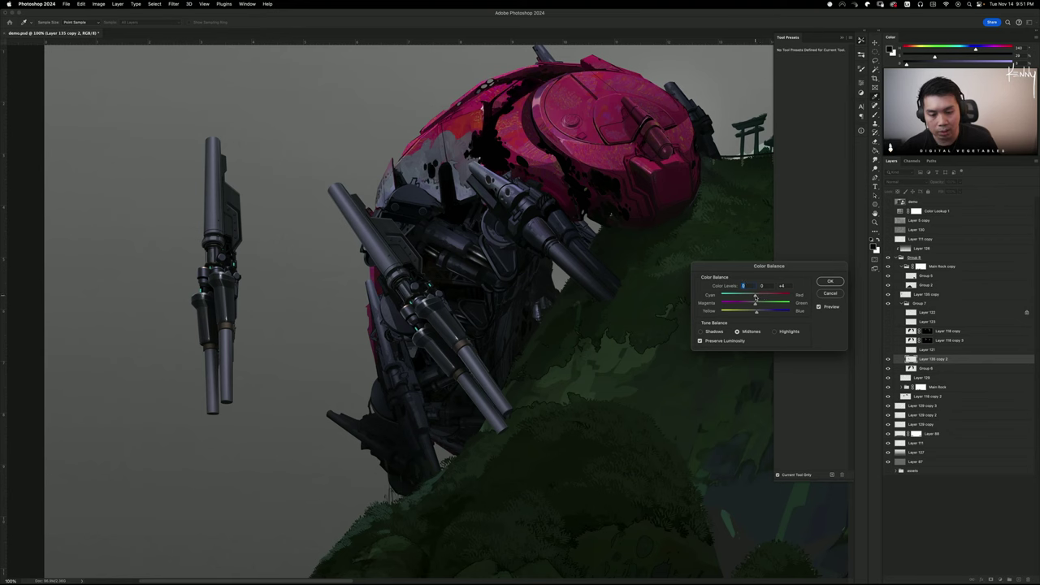
left_click(829, 282)
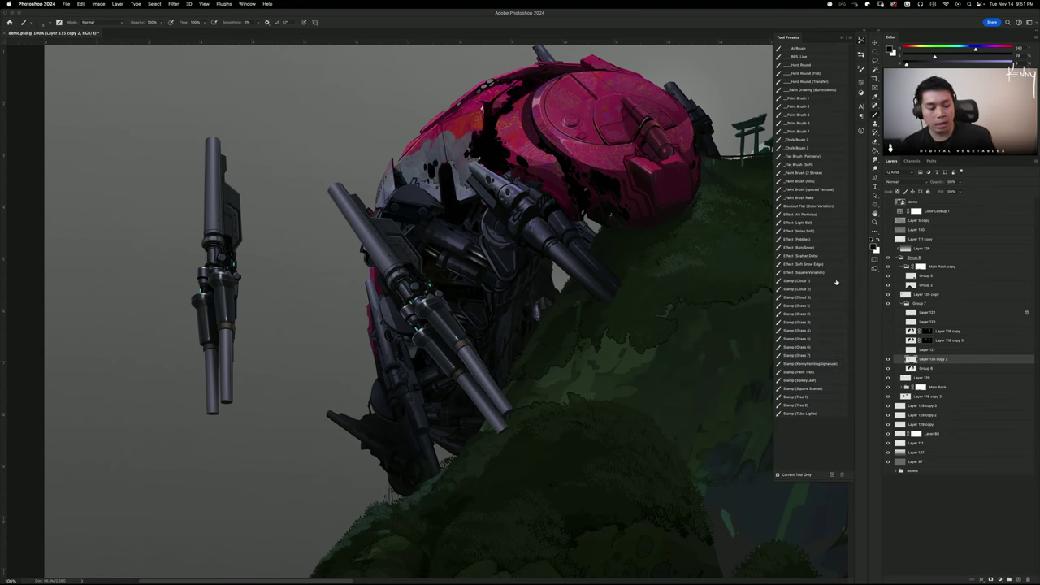
key("ctrl+e")
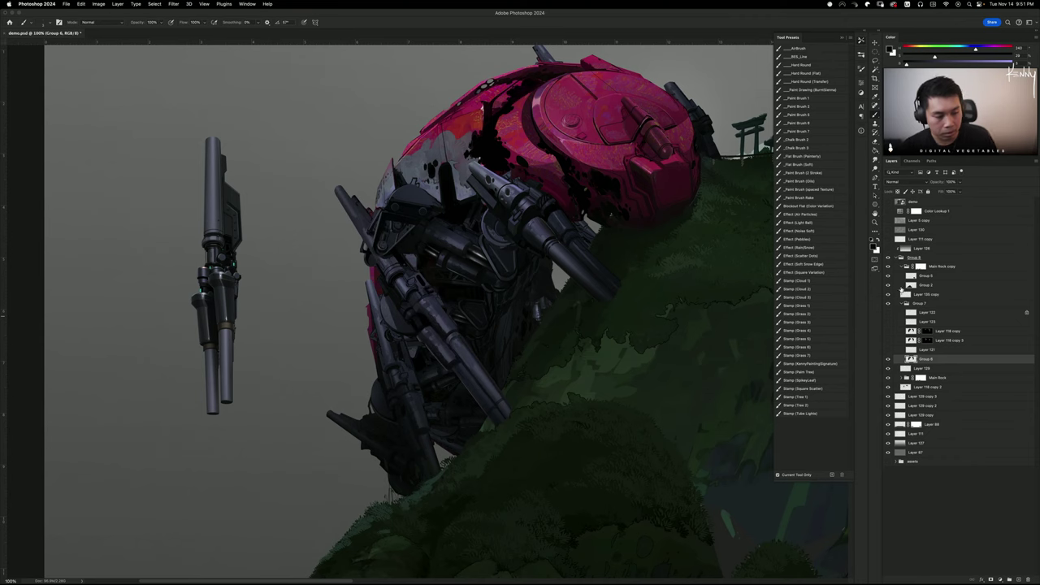
Duplicate the standalone gun layer, merge the copy back down into it, and compare the gun hidden and shown
left_click(901, 294)
left_click_drag(300, 350, 456, 343)
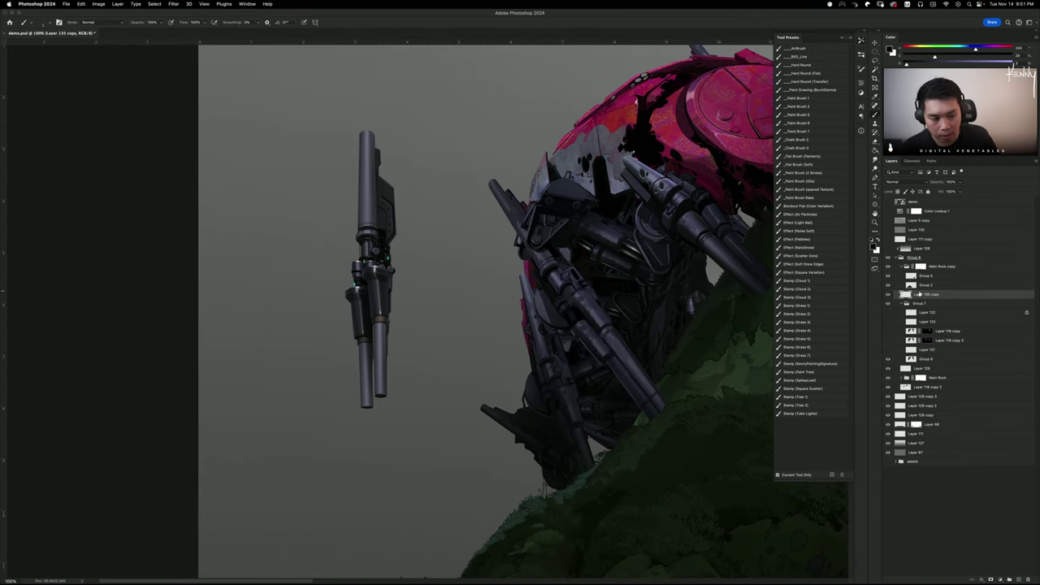
key("ctrl+j")
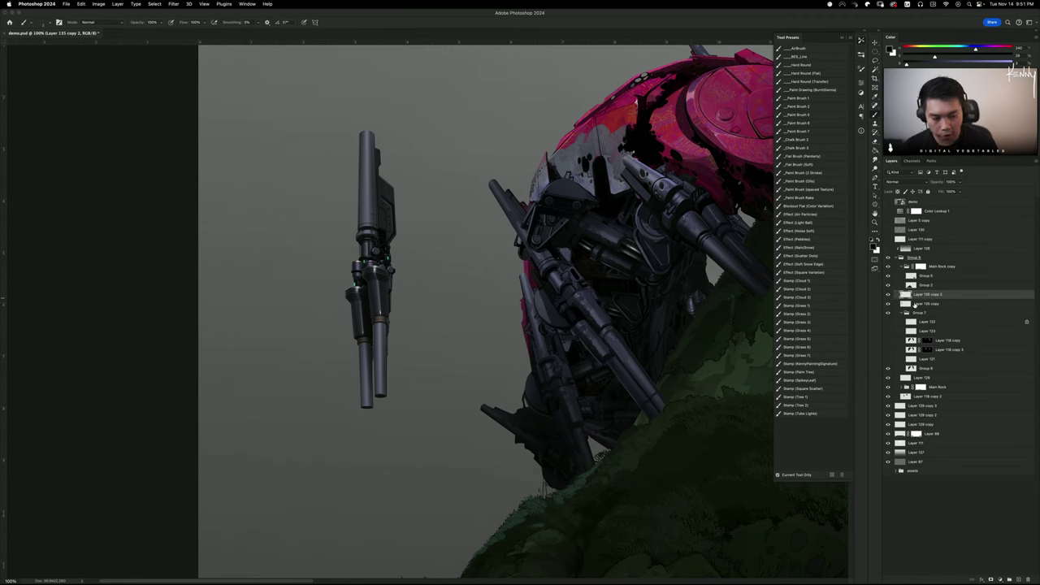
key("super+e")
left_click(888, 295)
left_click(888, 294)
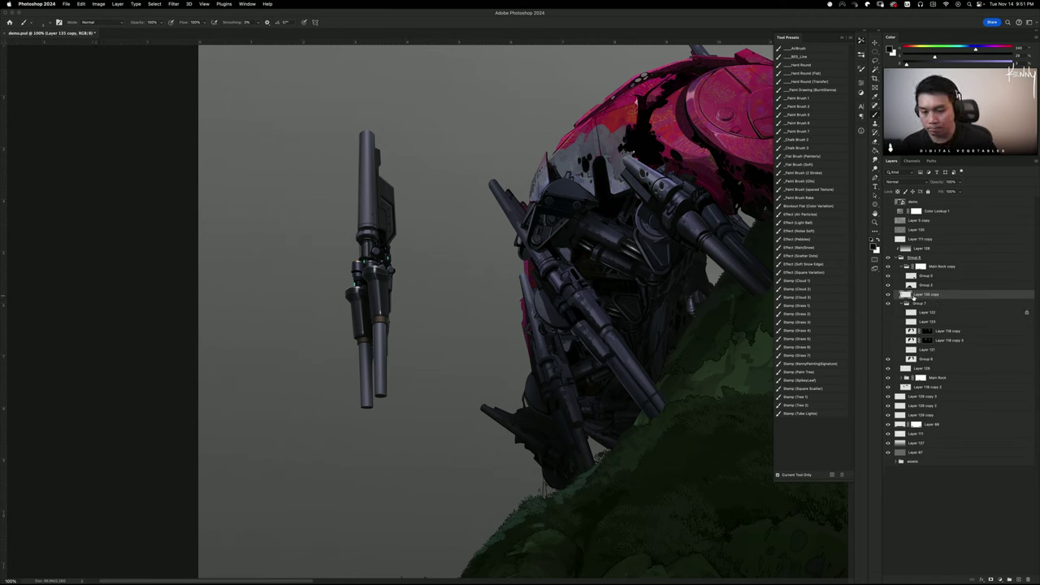
Duplicate the standalone gun layer and darken the copy with a Hue/Saturation lightness of -31
key("super+j")
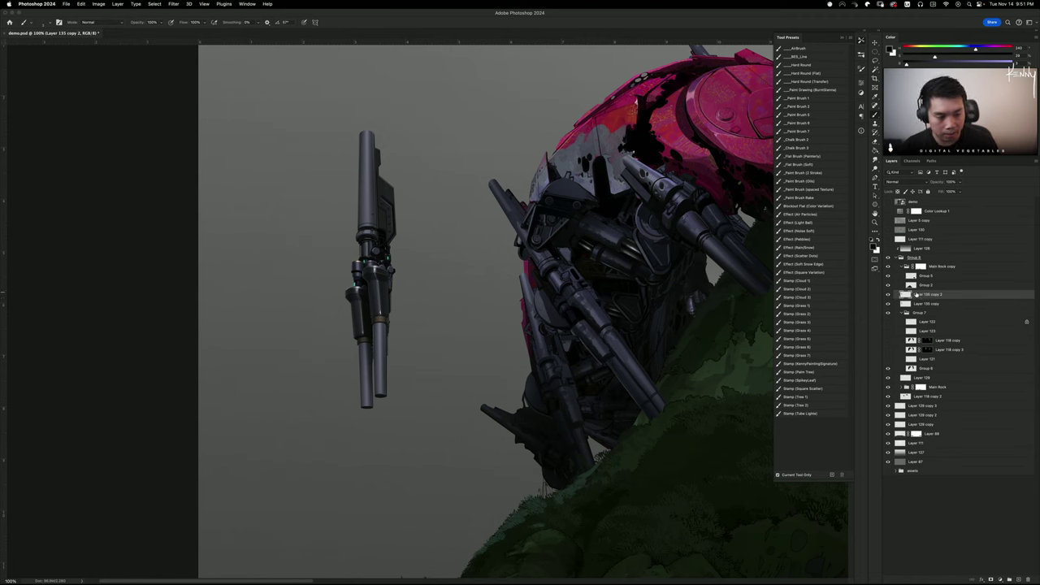
key("super+u")
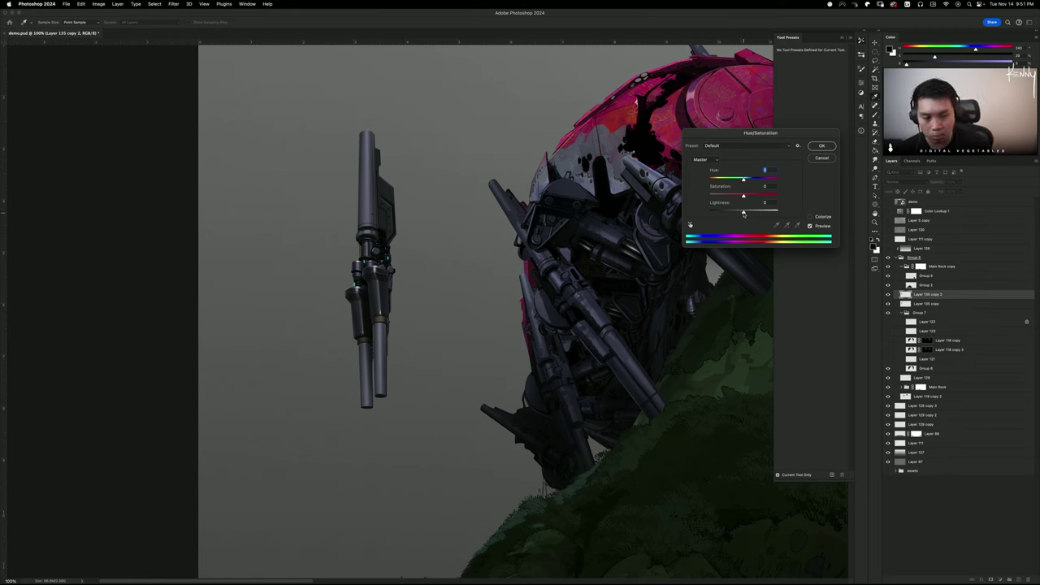
left_click_drag(742, 214, 732, 213)
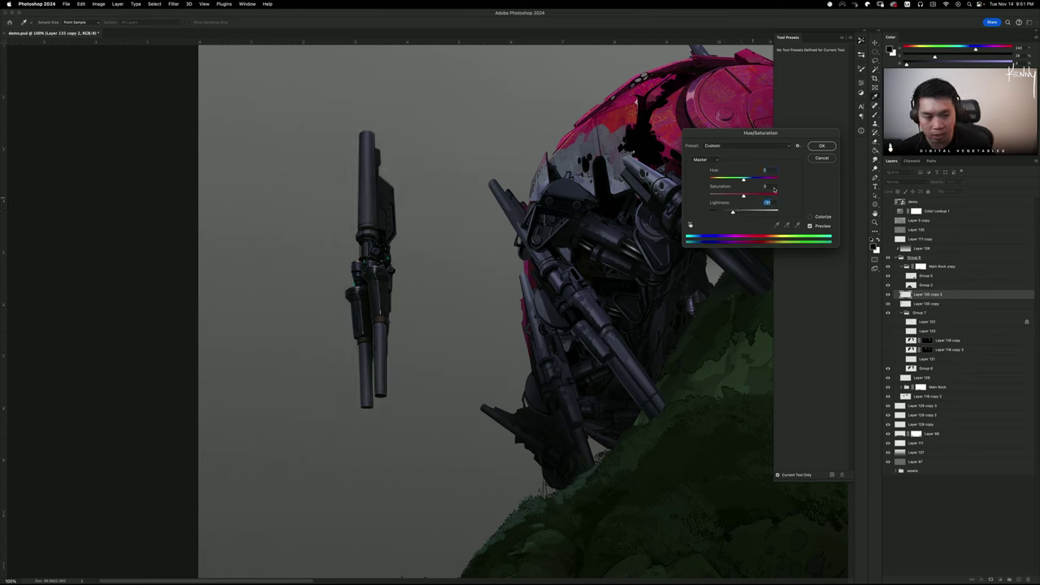
left_click(830, 145)
Shift the darkened gun copy's color balance toward red and yellow to give it a rusty brown tint
key("super+b")
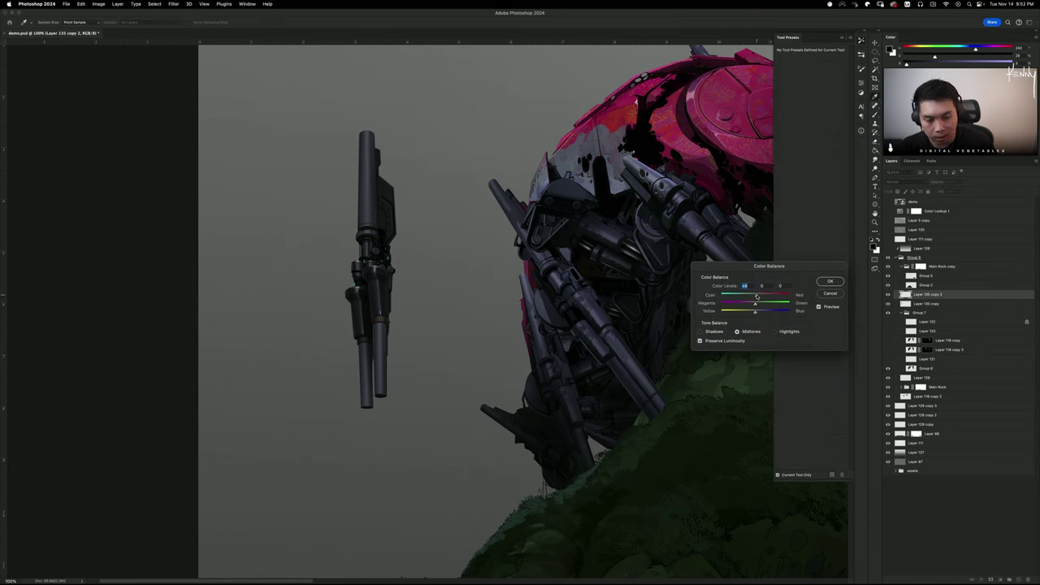
mouse_move(757, 297)
left_mouse_down()
mouse_move(765, 297)
mouse_move(748, 313)
left_mouse_up()
left_click(755, 313)
left_click(830, 282)
key("b")
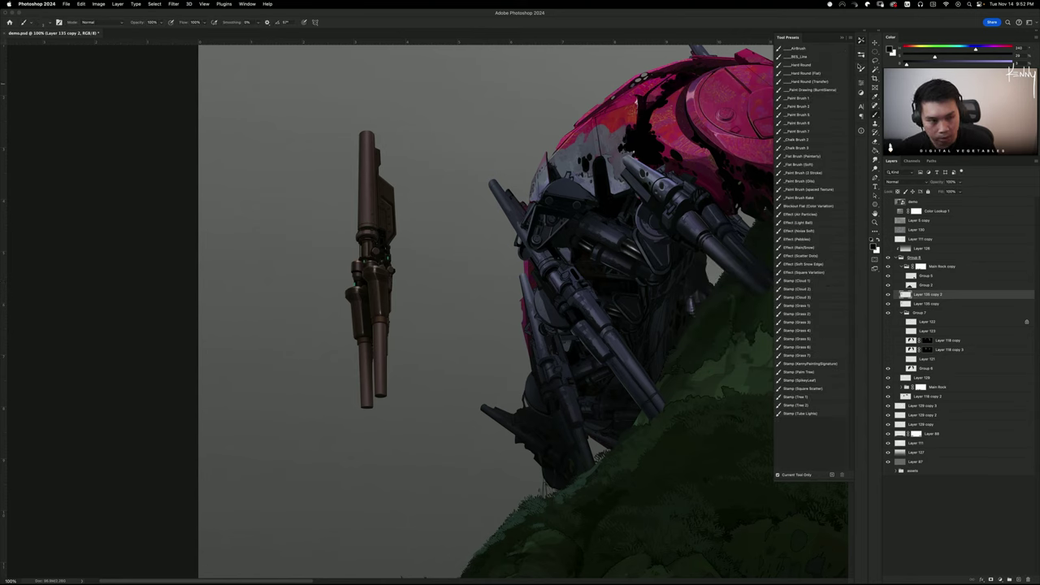
Choose an irregular, ragged-edged brush from the Nature set in KennyBrushes2023
left_click(861, 68)
left_click(862, 56)
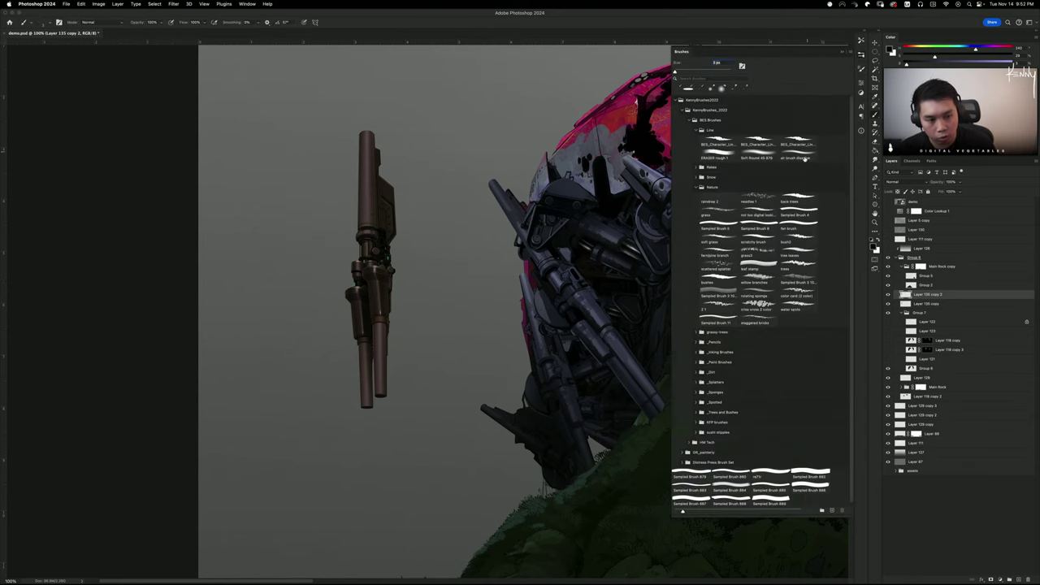
left_click(799, 199)
left_click(861, 56)
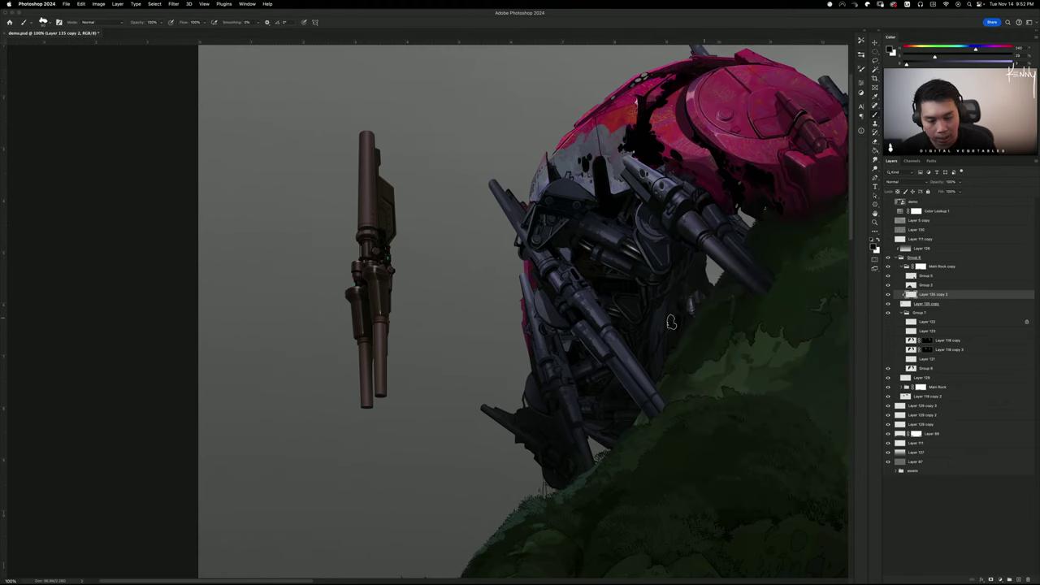
Undo the accidental color inversion of the rusty gun copy and give that layer a black, hide-all mask
scroll(672, 322, "left", 3)
key("super+i")
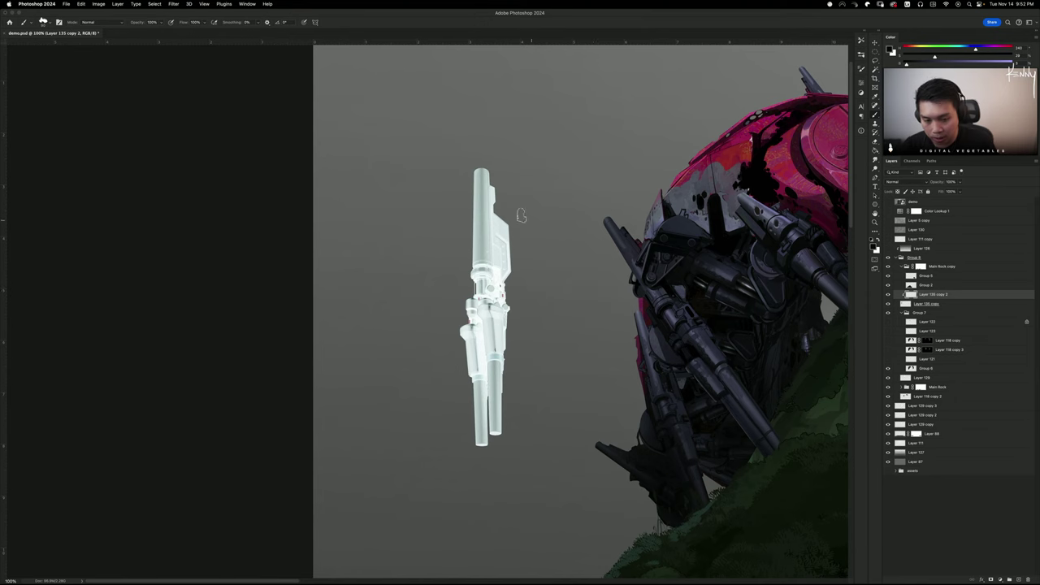
key("super+z")
left_click(991, 580, "alt")
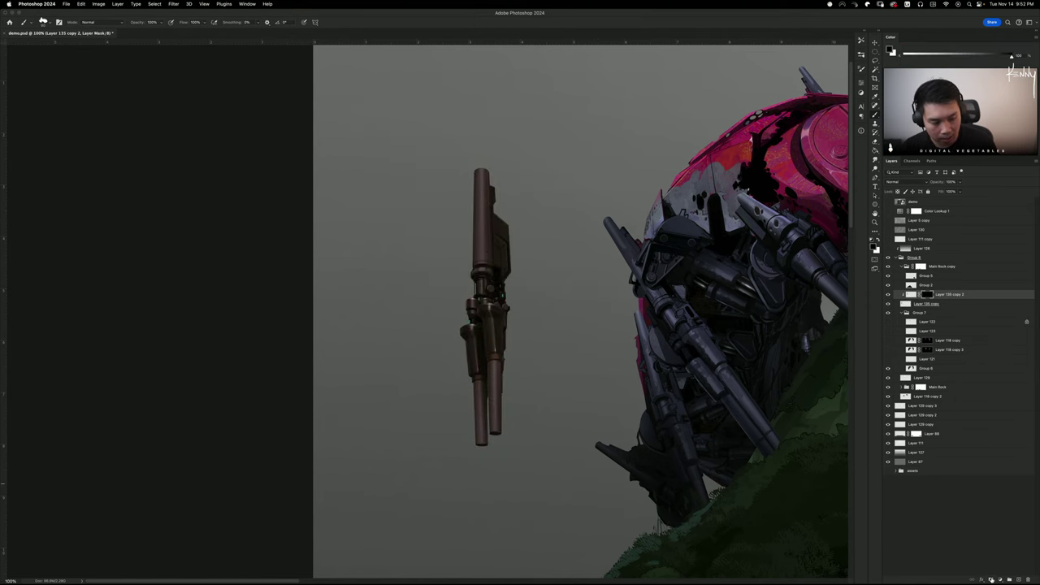
Paint white in the mask to reveal ragged rust around the base, collar and tip of the gun's large upper barrel
key("super+plus")
left_click_drag(529, 233, 515, 298)
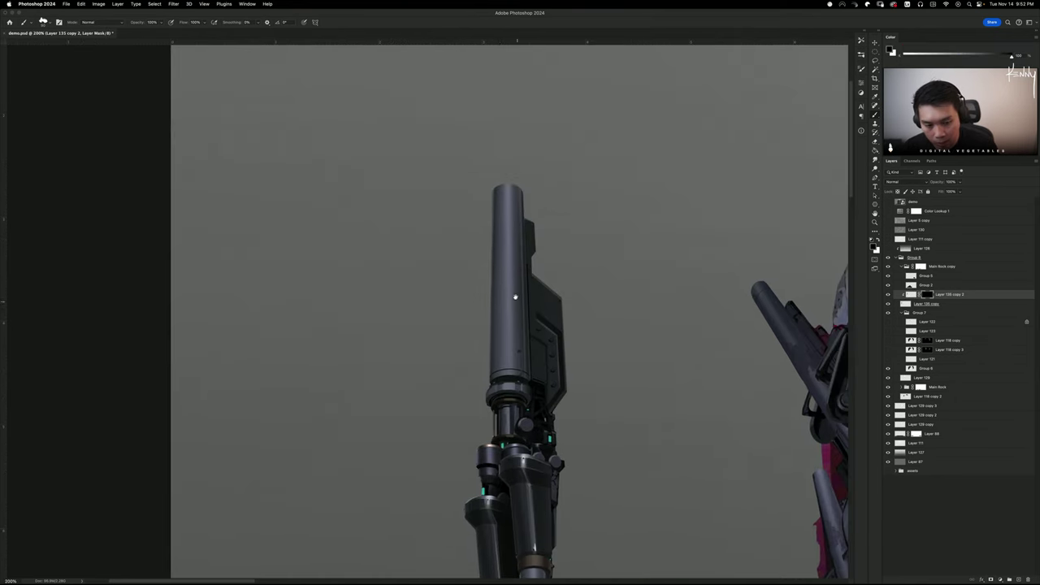
key("x")
mouse_move(515, 353)
left_mouse_down()
mouse_move(515, 322)
mouse_move(482, 368)
mouse_move(511, 376)
mouse_move(501, 363)
mouse_move(487, 391)
mouse_move(520, 379)
mouse_move(535, 388)
mouse_move(557, 365)
mouse_move(561, 284)
mouse_move(551, 284)
mouse_move(555, 321)
mouse_move(536, 340)
mouse_move(527, 317)
mouse_move(531, 277)
mouse_move(547, 341)
mouse_move(535, 365)
mouse_move(549, 305)
mouse_move(536, 308)
mouse_move(565, 363)
left_mouse_up()
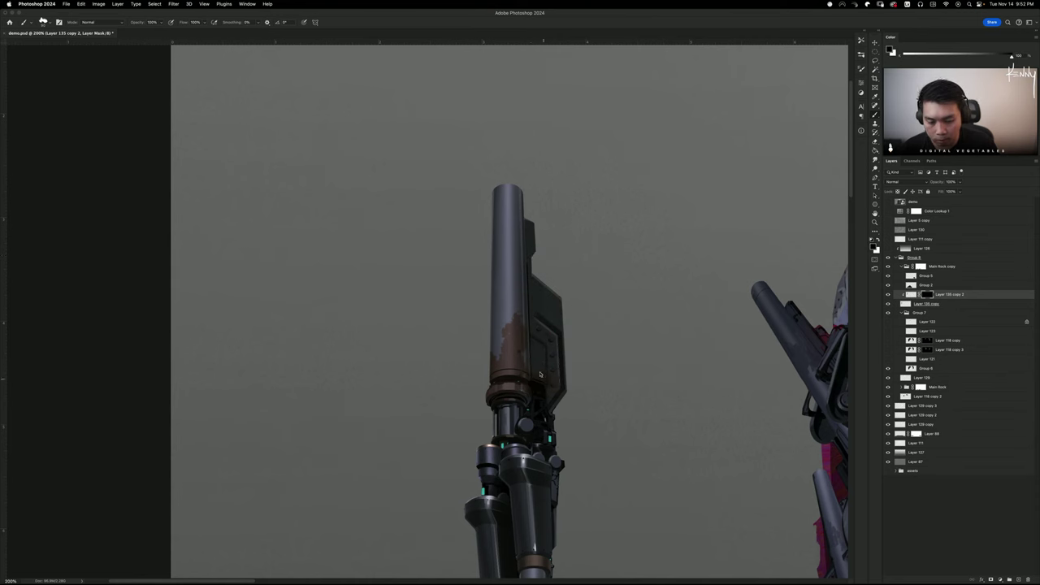
key("x")
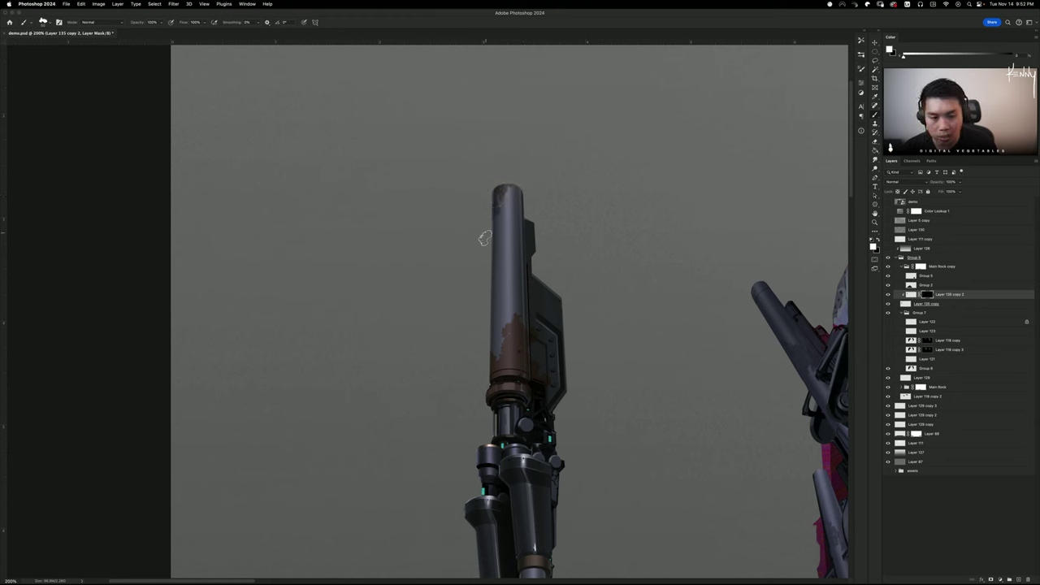
mouse_move(522, 193)
left_mouse_down()
mouse_move(512, 186)
mouse_move(501, 198)
left_mouse_up()
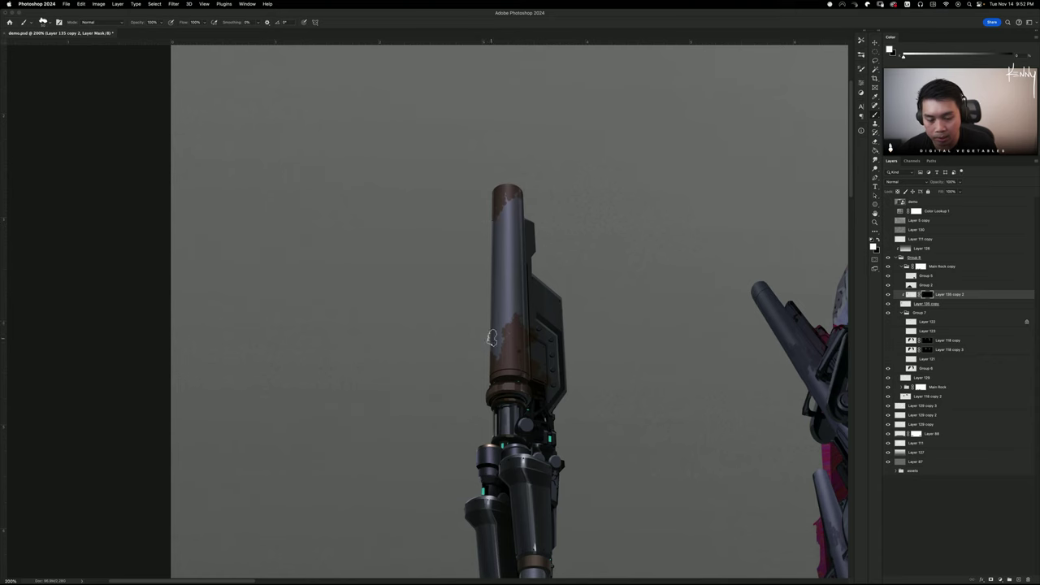
Stamp a ragged rust blotch above the rusted base of the large barrel, undoing the first attempt
left_click_drag(491, 338, 489, 226)
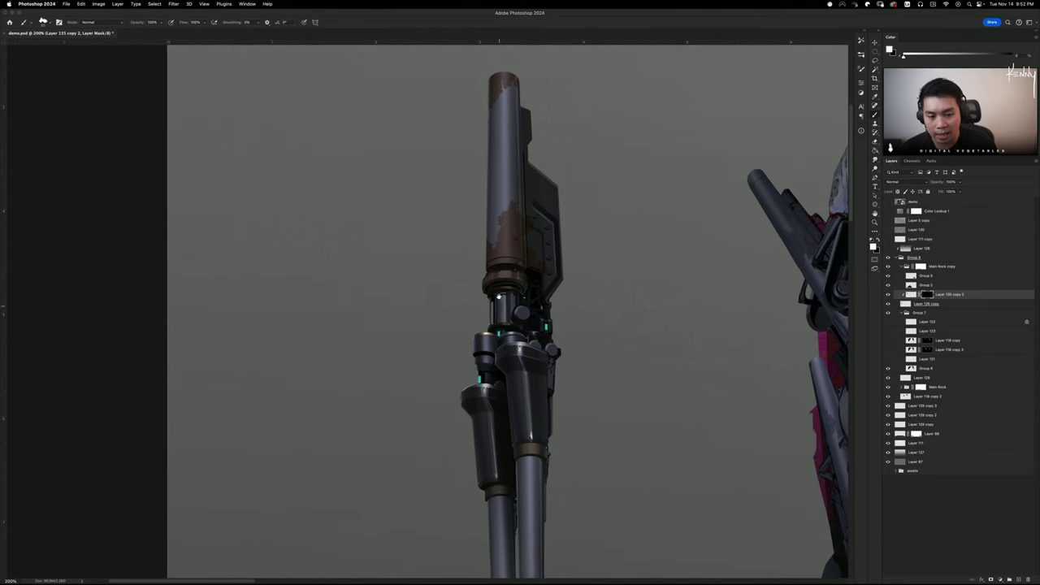
left_click(500, 201)
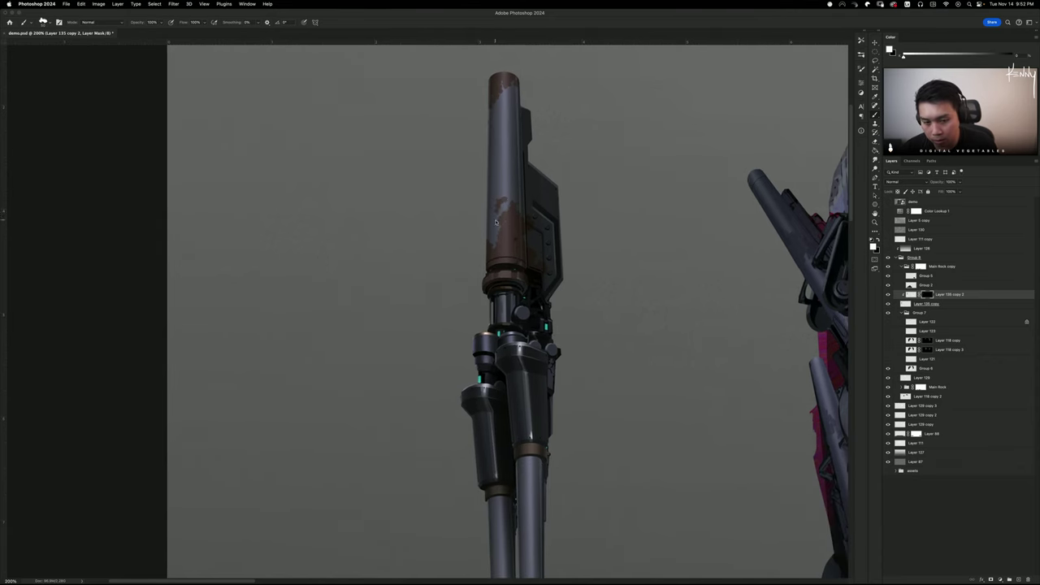
key("super+z")
left_click(497, 198)
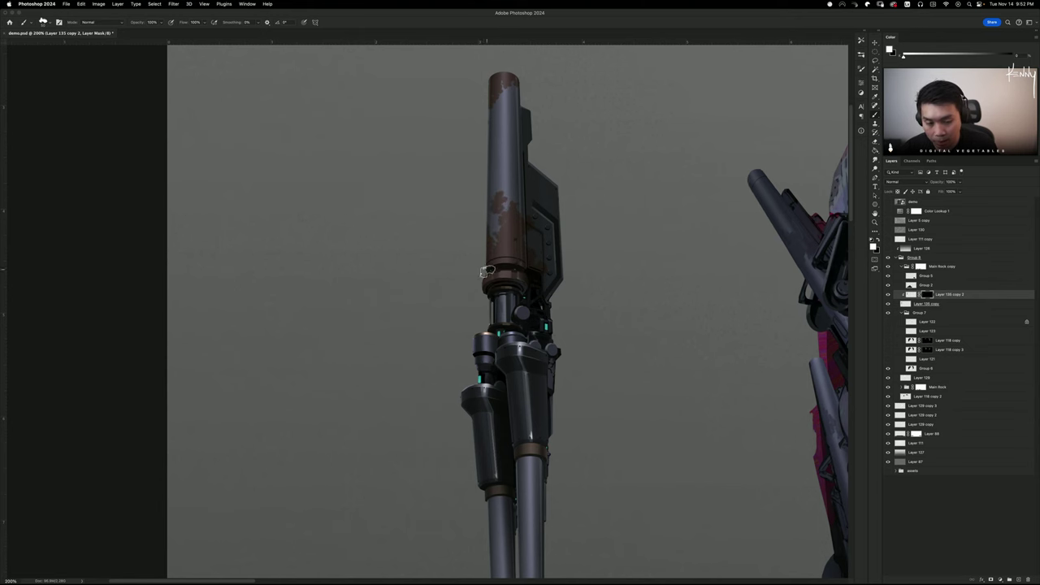
Reveal rust through the mask on the central joint, the two housings and most of both lower barrels, leaving bare-metal patches
left_click_drag(487, 273, 475, 239)
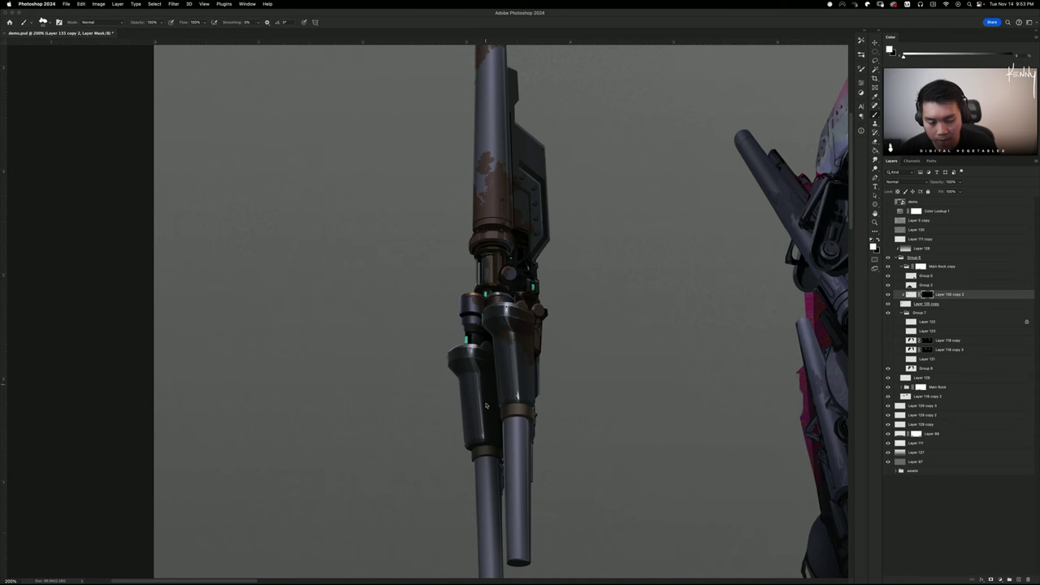
left_click_drag(494, 412, 498, 362)
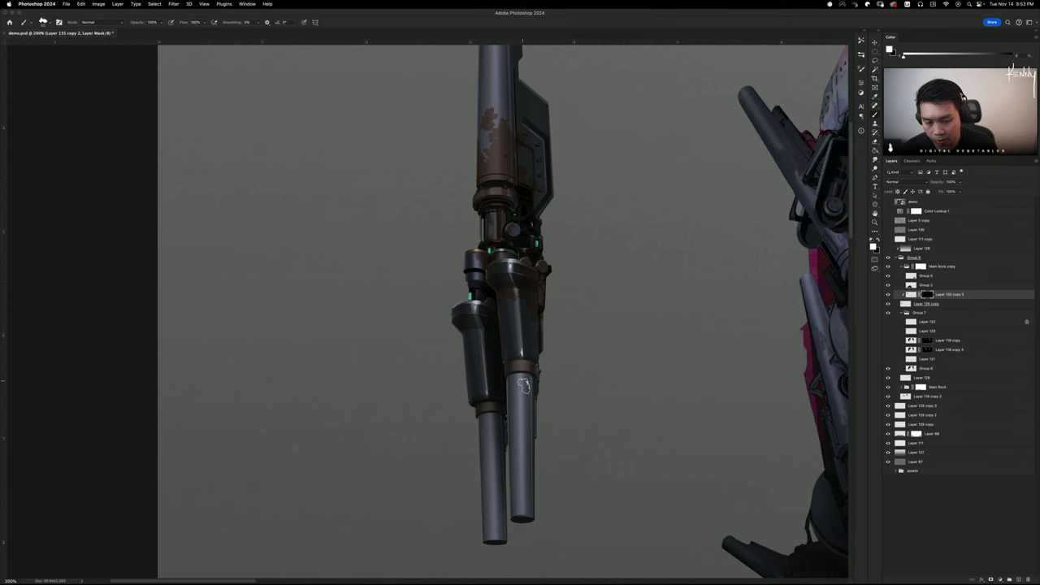
mouse_move(532, 338)
left_mouse_down()
mouse_move(522, 378)
mouse_move(516, 367)
mouse_move(535, 418)
mouse_move(530, 519)
mouse_move(535, 495)
mouse_move(519, 525)
mouse_move(517, 440)
mouse_move(527, 403)
mouse_move(513, 424)
mouse_move(510, 395)
mouse_move(520, 418)
left_mouse_up()
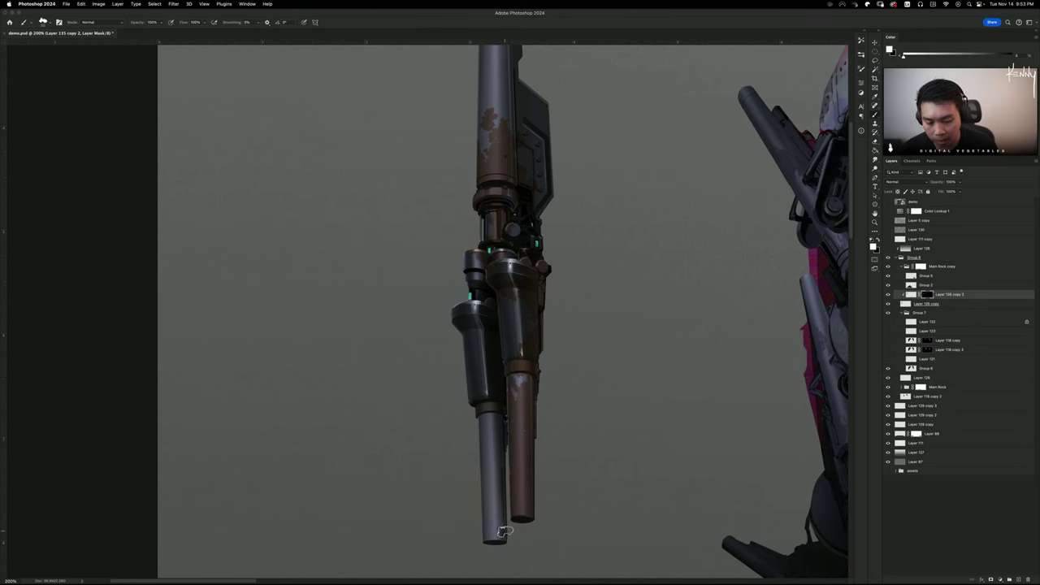
mouse_move(503, 533)
left_mouse_down()
mouse_move(499, 482)
mouse_move(496, 510)
mouse_move(478, 442)
mouse_move(489, 527)
mouse_move(480, 497)
mouse_move(500, 539)
mouse_move(475, 449)
mouse_move(479, 433)
mouse_move(497, 455)
mouse_move(503, 426)
left_mouse_up()
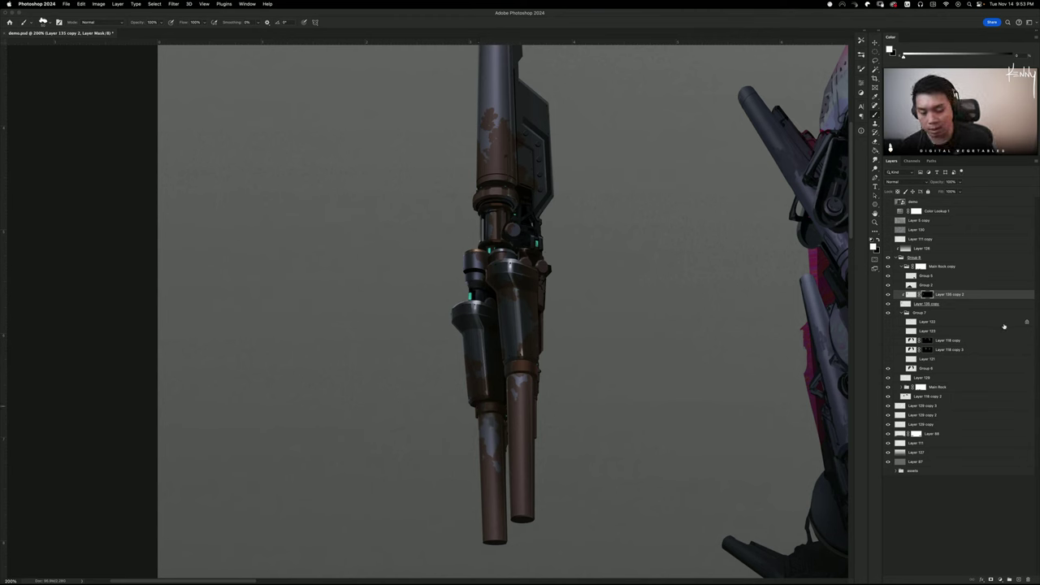
Darken the rusty gun copy itself with Levels by lowering the white output level to 172
key("super+minus")
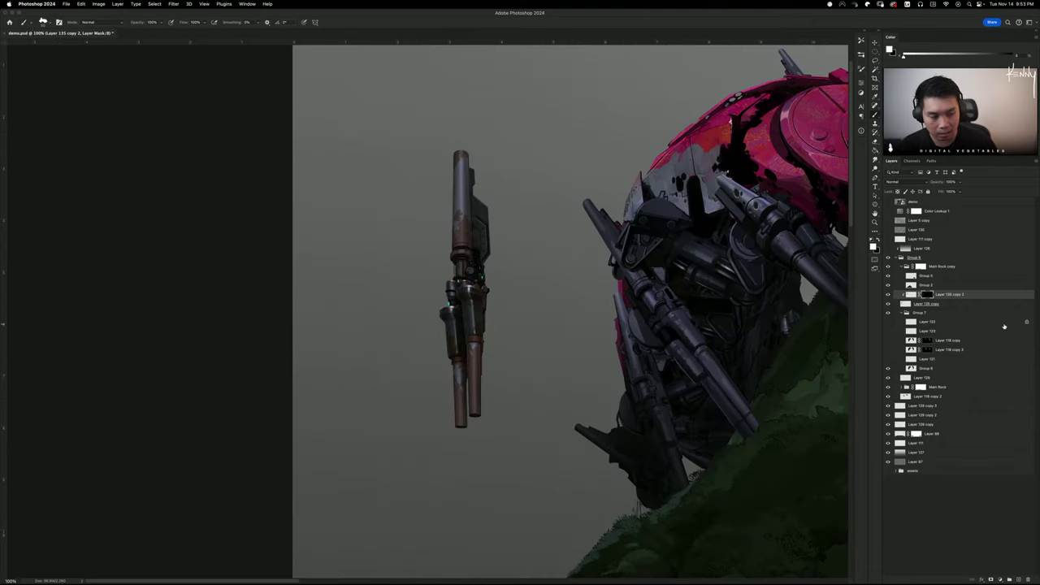
key("super+2")
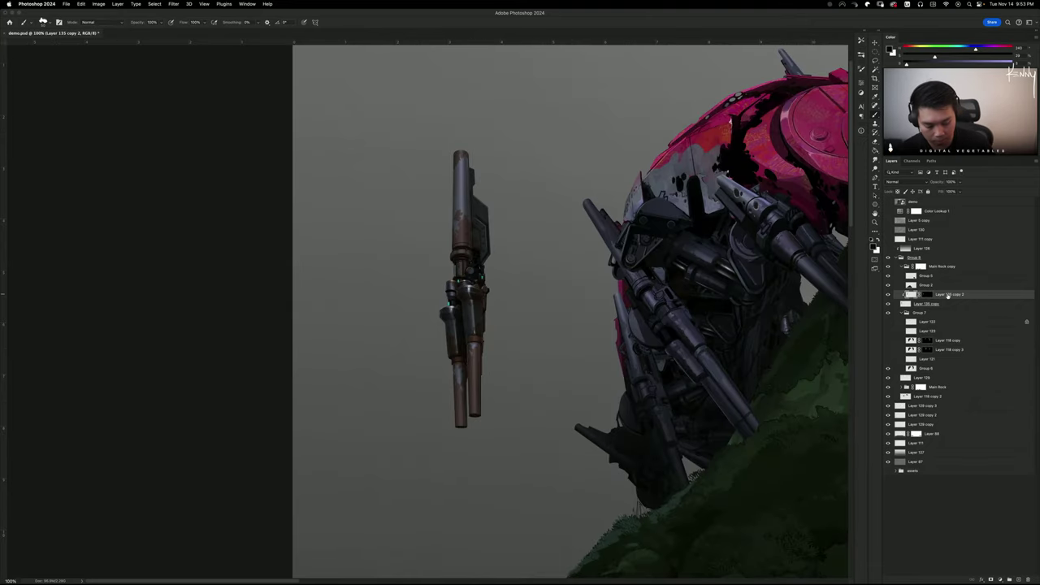
key("super+l")
left_click_drag(908, 367, 888, 368)
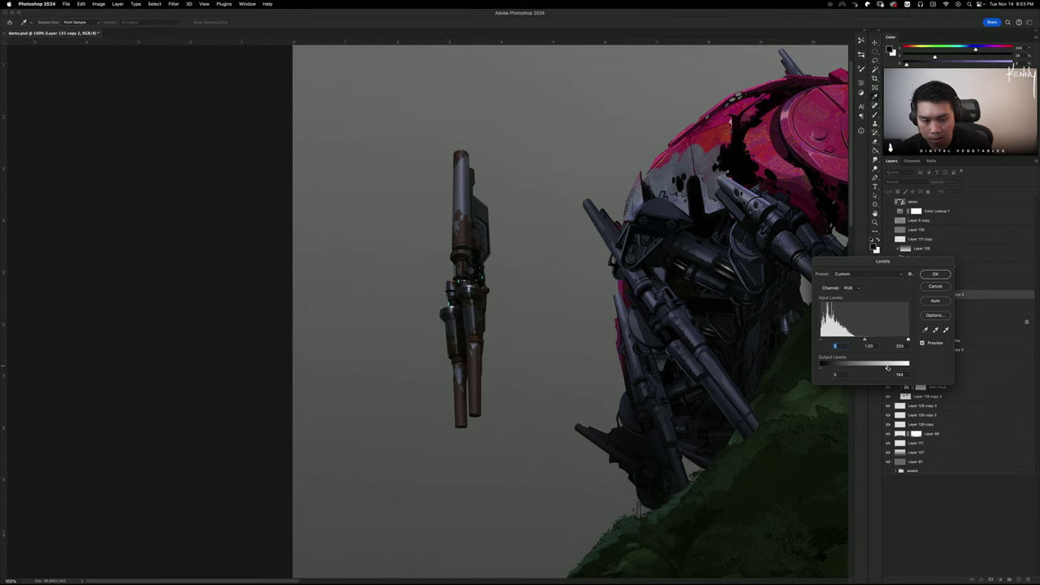
left_click(822, 370)
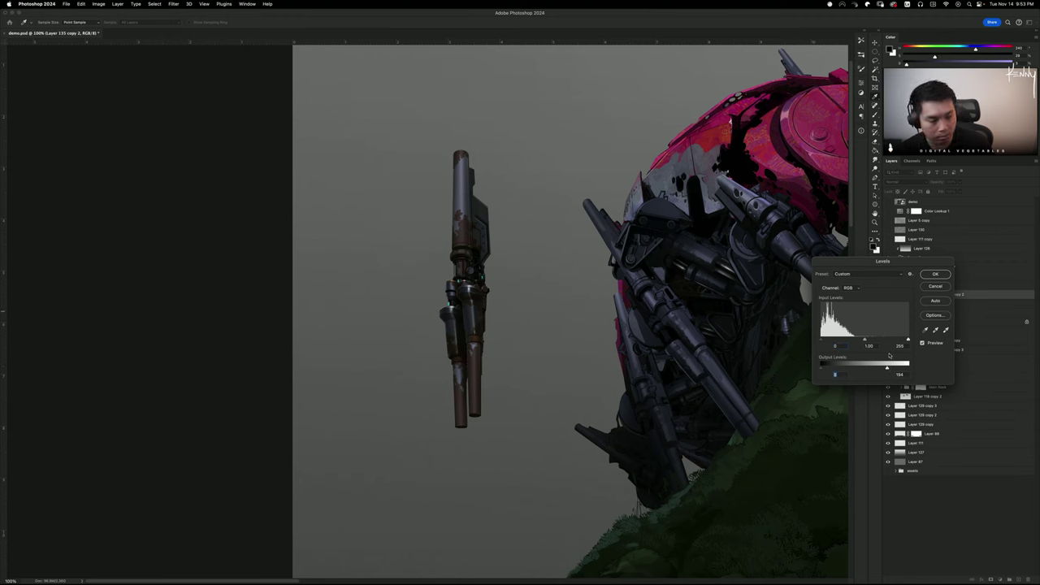
left_click_drag(888, 368, 880, 368)
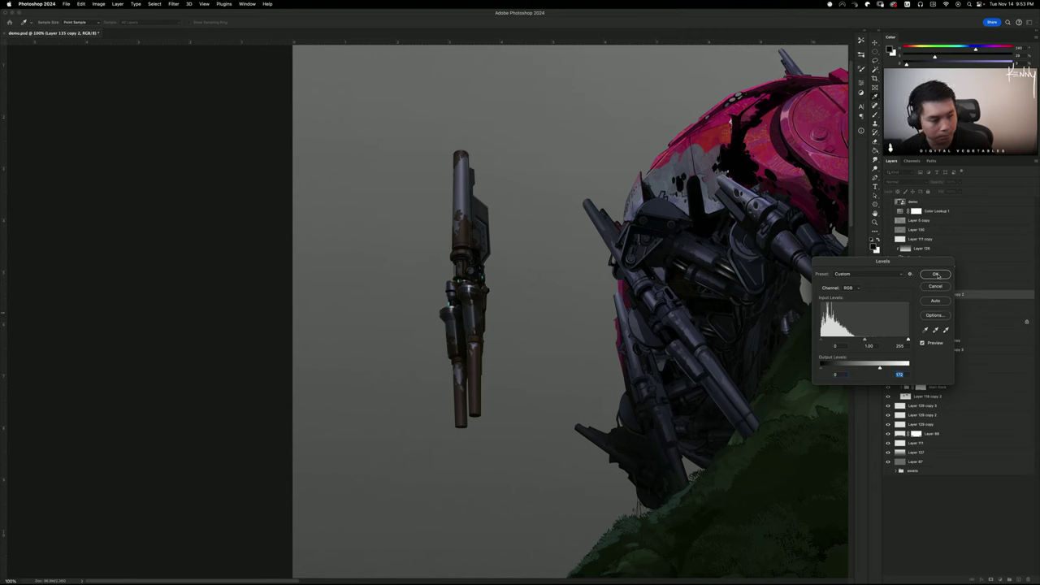
left_click(937, 275)
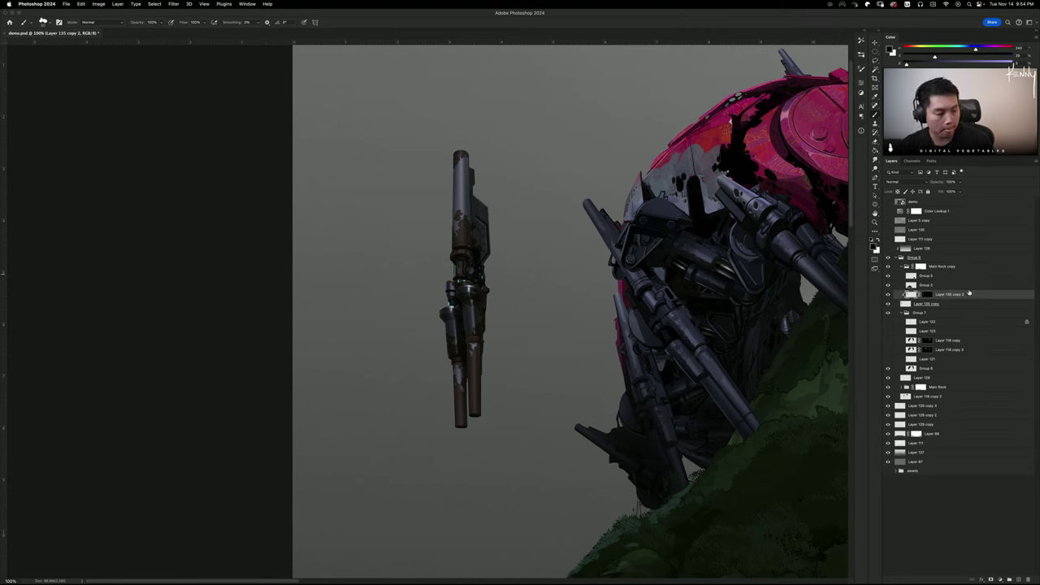
Compare the gun with the rust layer hidden and shown
left_click(889, 301)
left_click(888, 301)
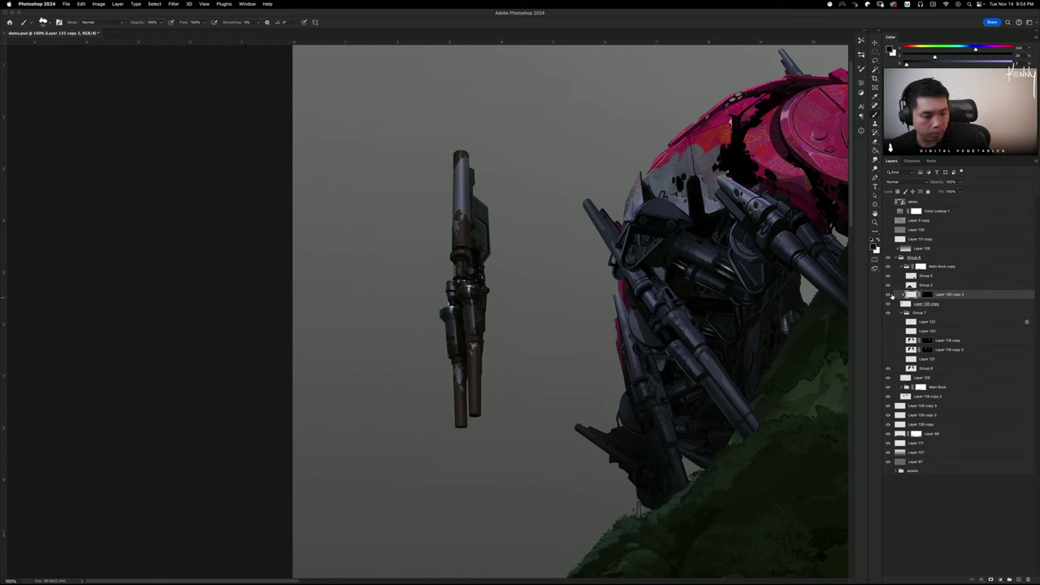
left_click(891, 298)
left_click(889, 295)
Target the rust layer's mask and use Paint Brush 2 with black to break the large barrel's rust into fine speckles
right_click(917, 288)
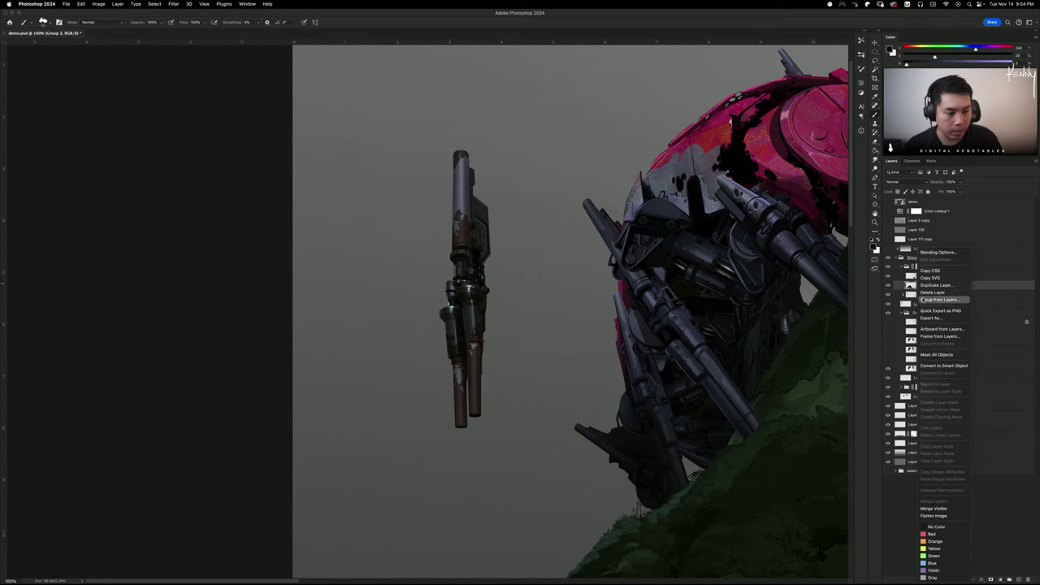
left_click(913, 291)
left_click(926, 295)
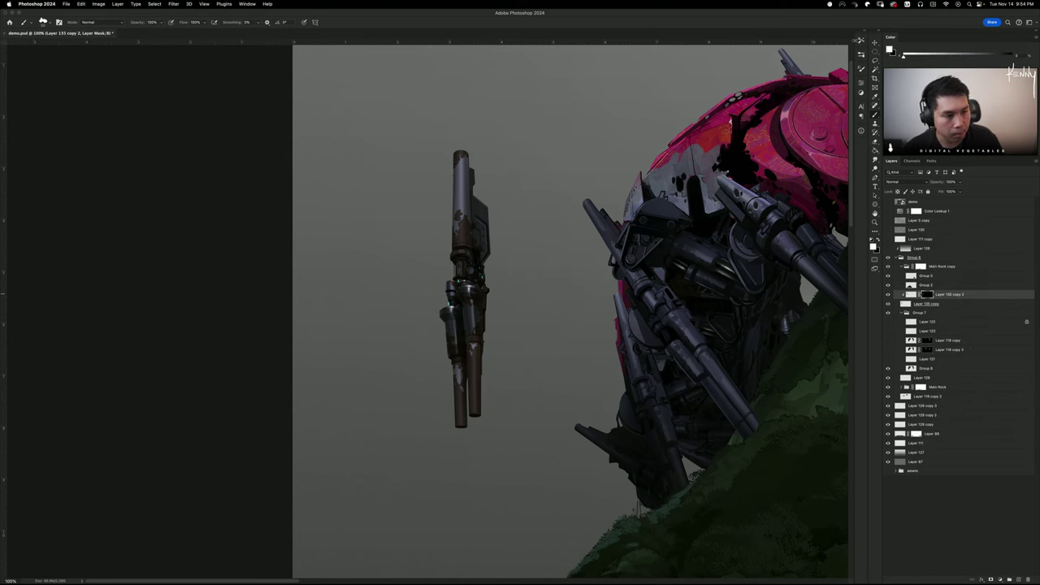
left_click(862, 41)
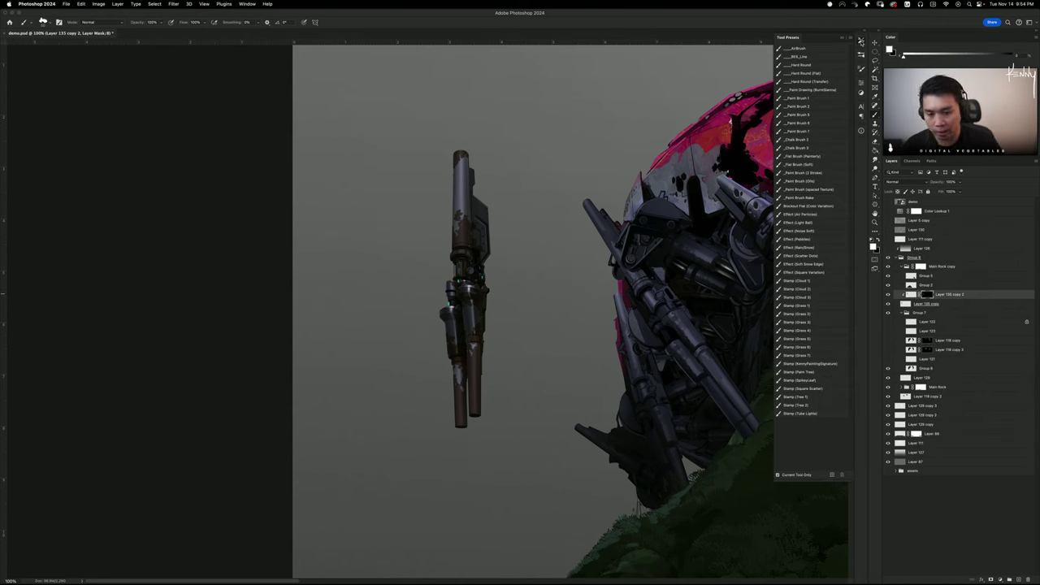
left_click(813, 107)
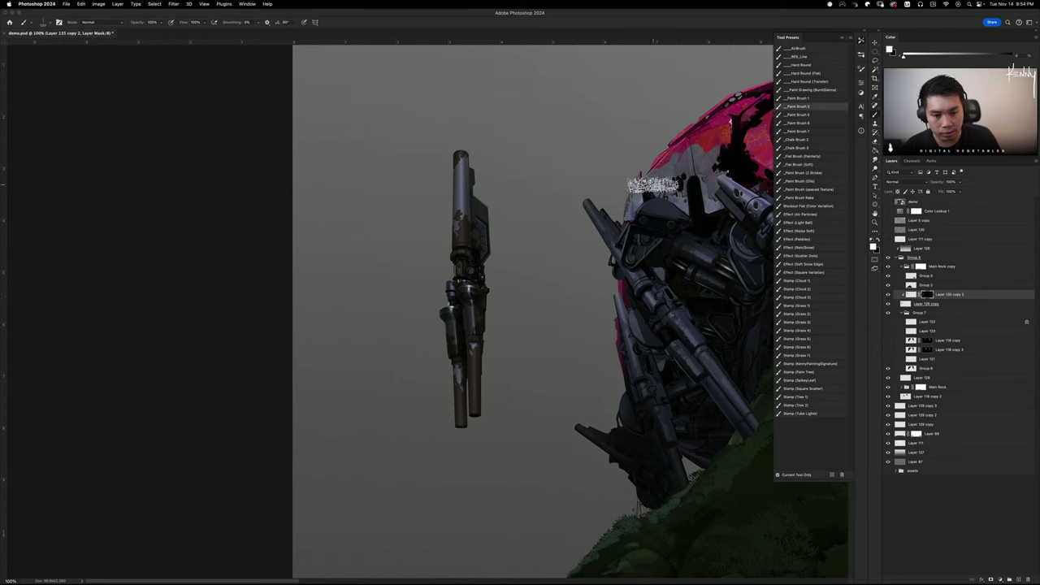
key("x")
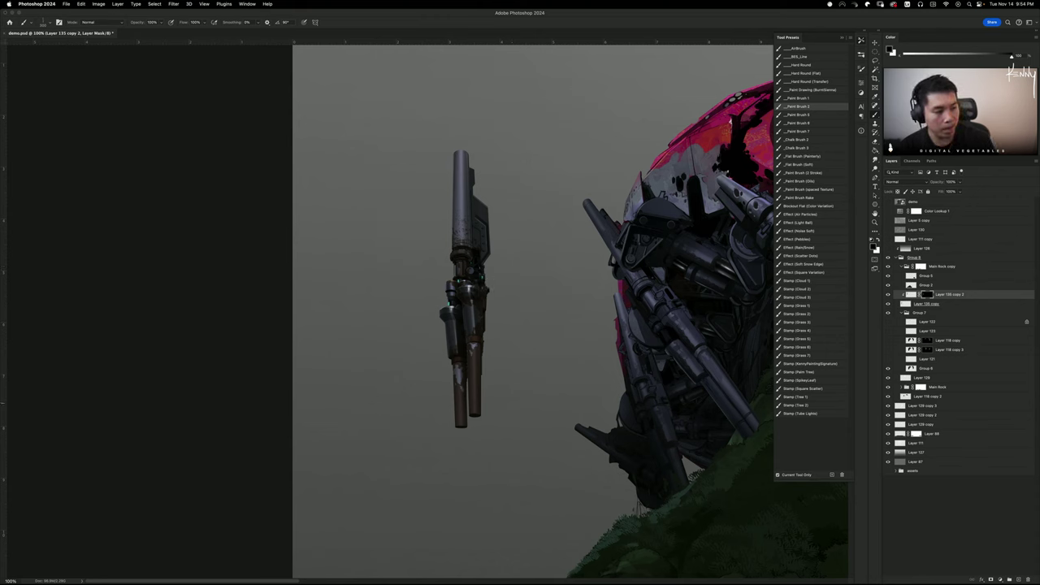
Review the weathered gun beside the mech and against the whole painting
key("super+Tab")
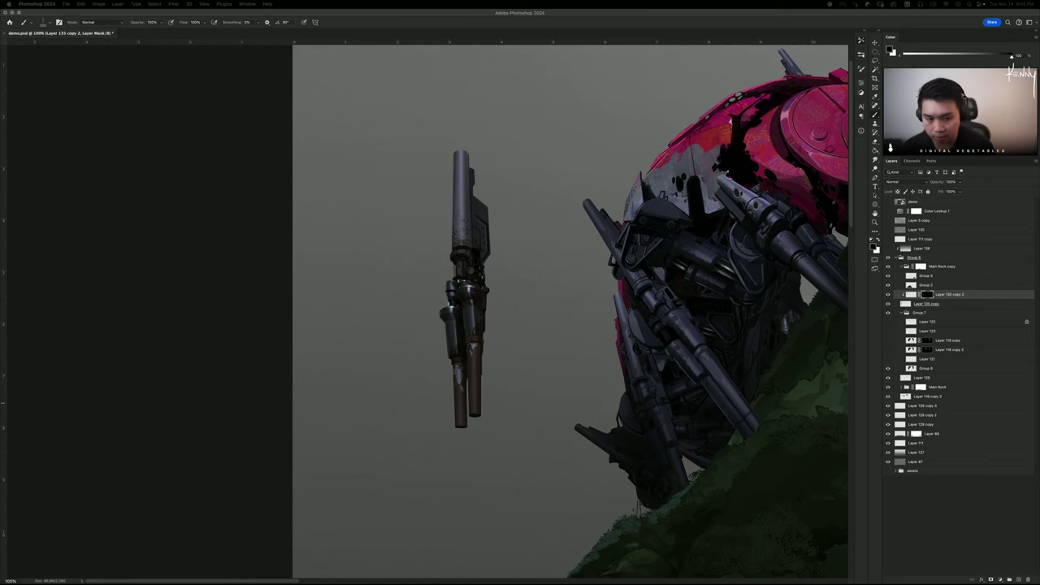
left_click(439, 350)
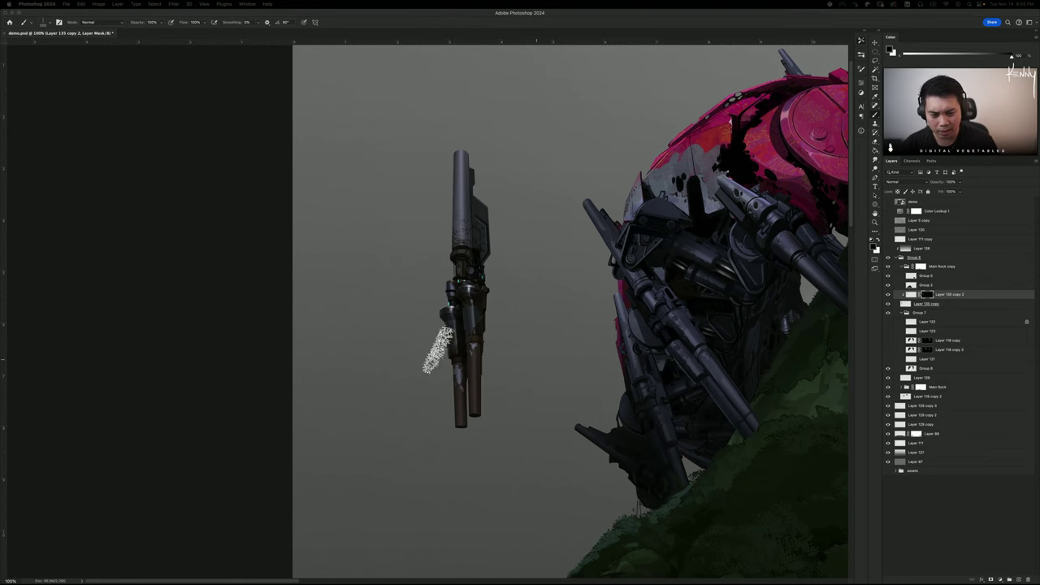
left_click_drag(595, 360, 411, 362)
scroll(594, 399, "right", 4)
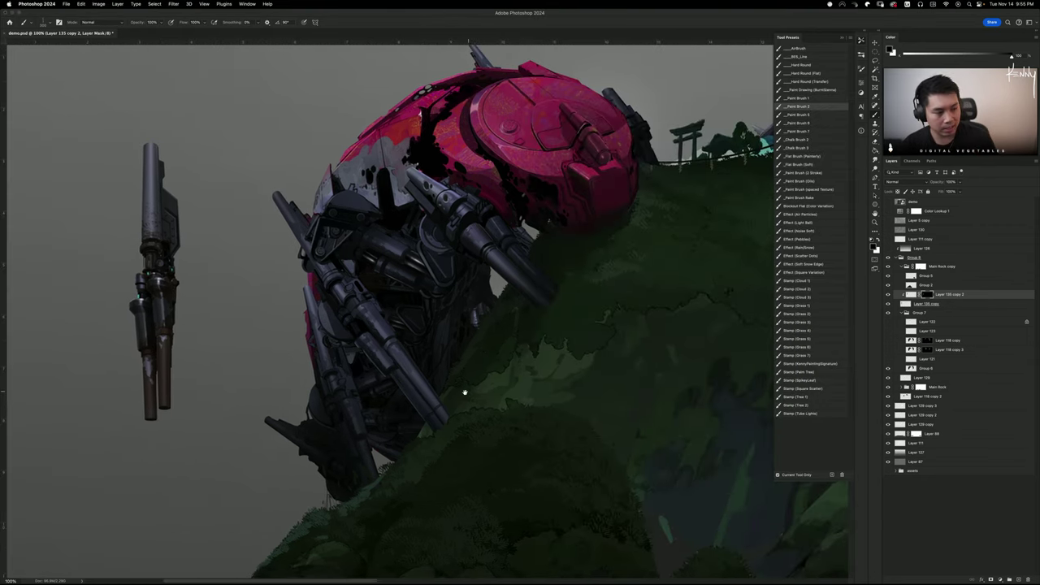
key("super+minus")
key("super+minus")
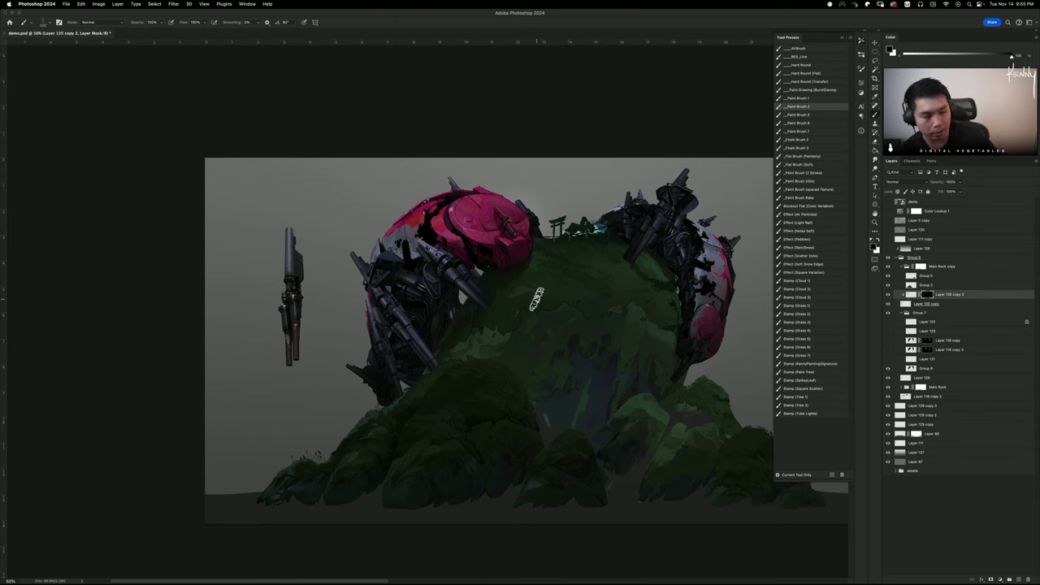
key("super+Tab")
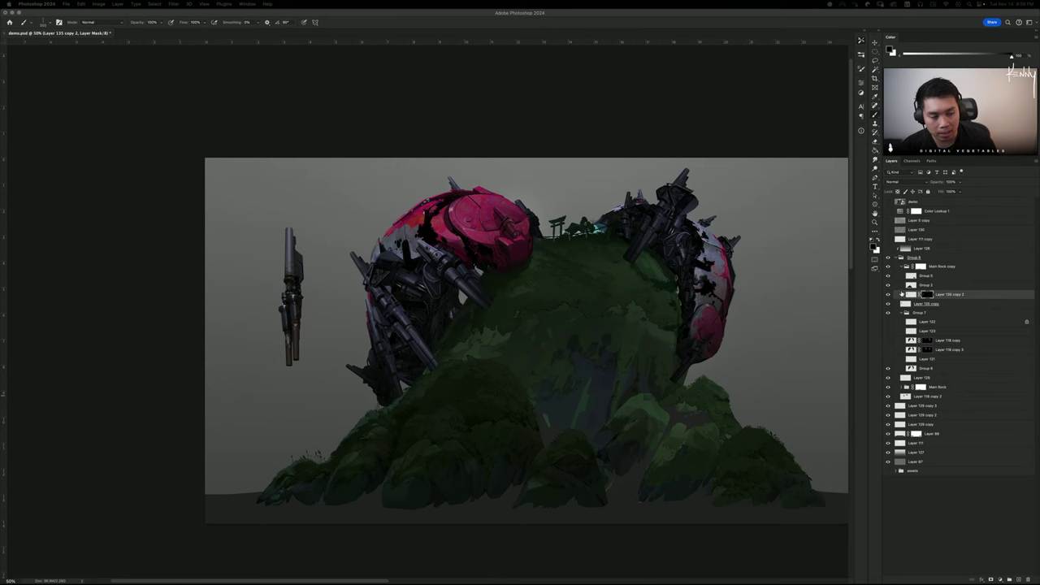
Paint out more of the rust on the gun's housings and lower barrels in the mask, and compare the rust layer hidden and shown
left_click(890, 295)
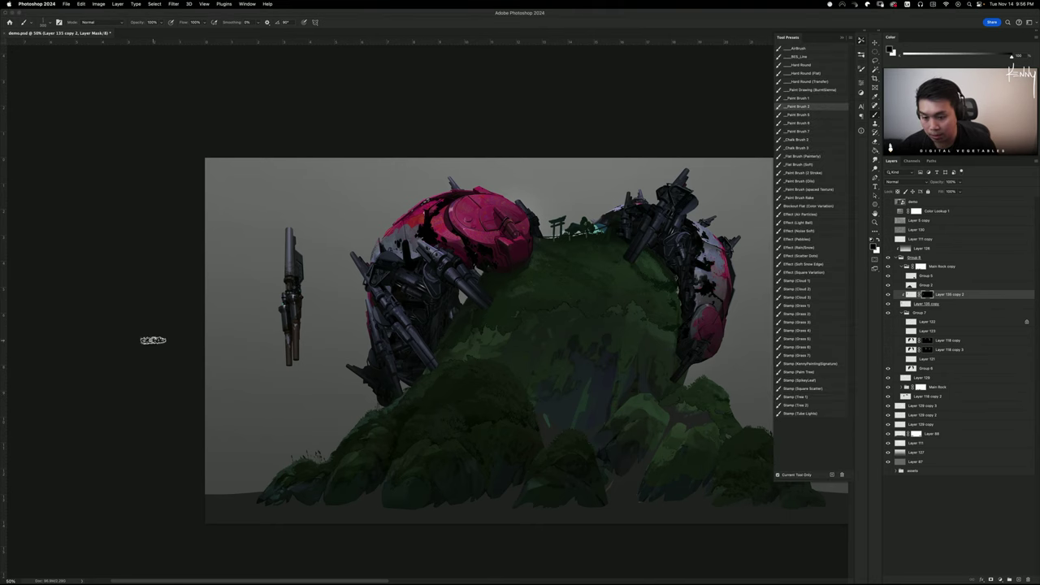
left_click_drag(418, 353, 505, 344)
left_click_drag(425, 309, 604, 300)
left_click_drag(476, 273, 680, 342)
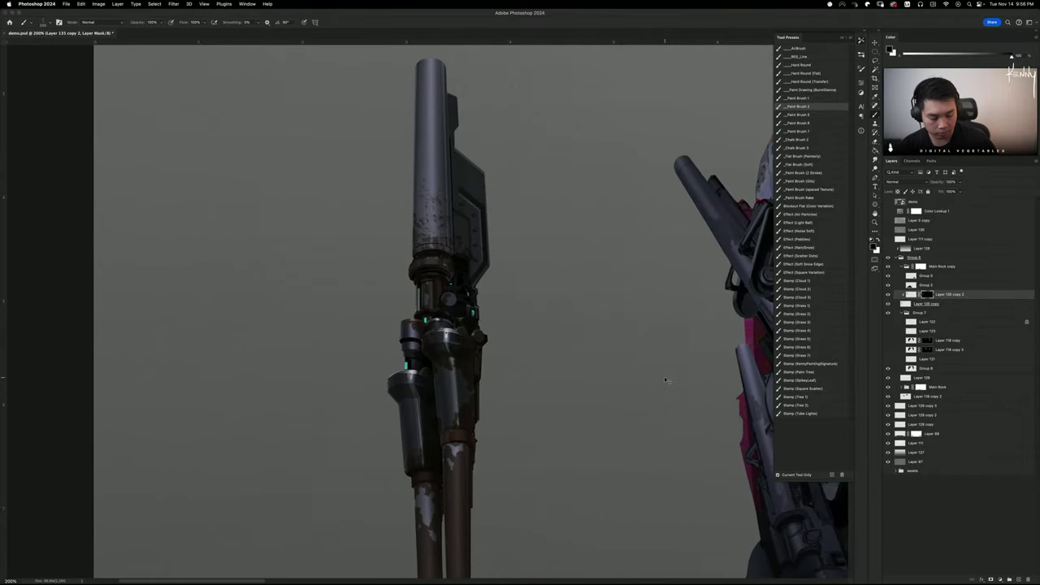
key("ctrl+minus")
left_click(889, 295)
left_click(889, 296)
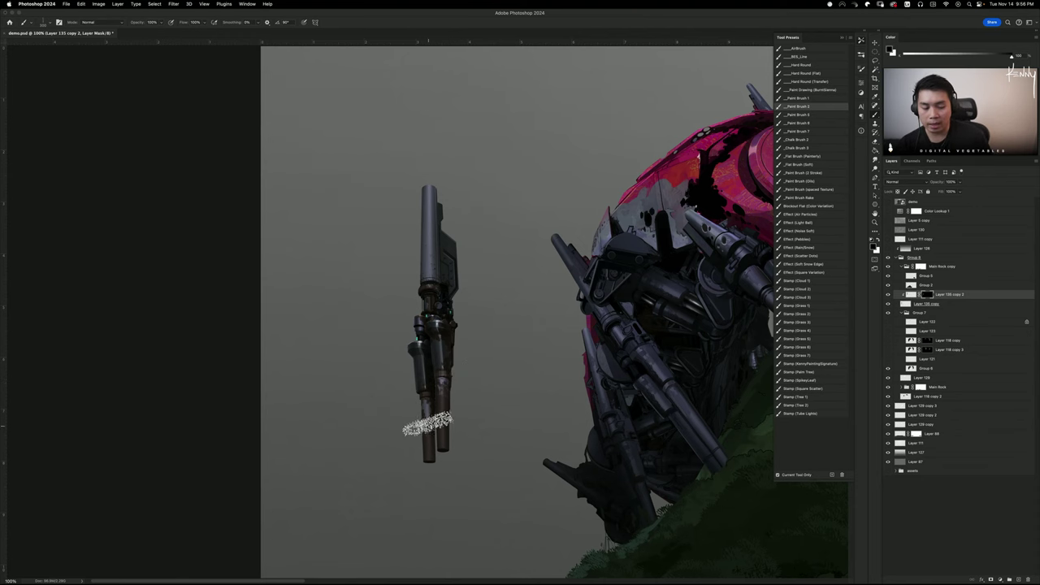
key("x")
left_click_drag(420, 410, 409, 413)
key("super+z")
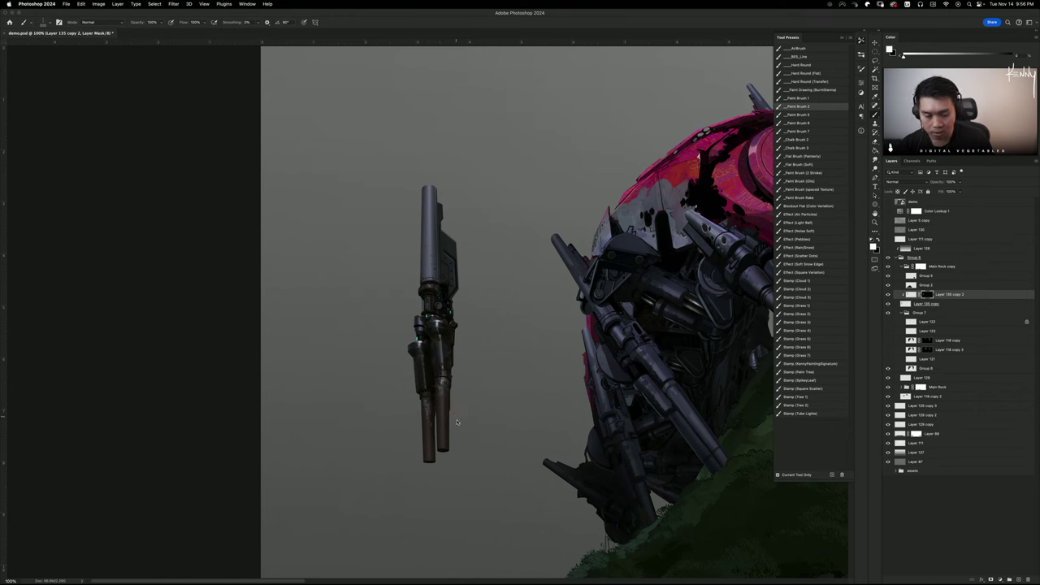
Load the rust mask as a selection and outline it with a 2 px black centred stroke on a new clipped layer beneath the rust
left_click(927, 295, "super")
left_click(926, 305)
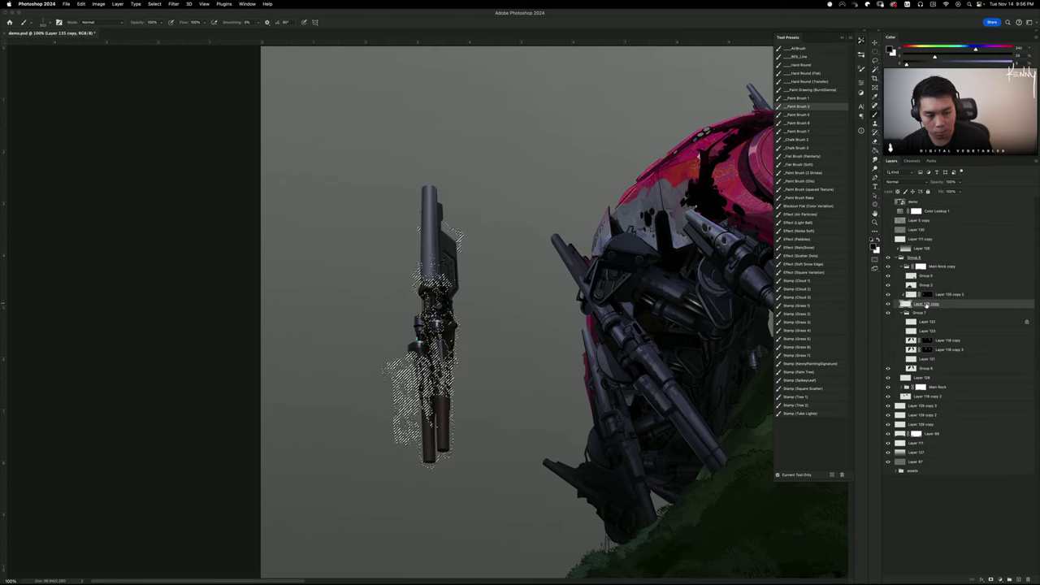
key("super+shift+n")
key("Return")
key("alt+s")
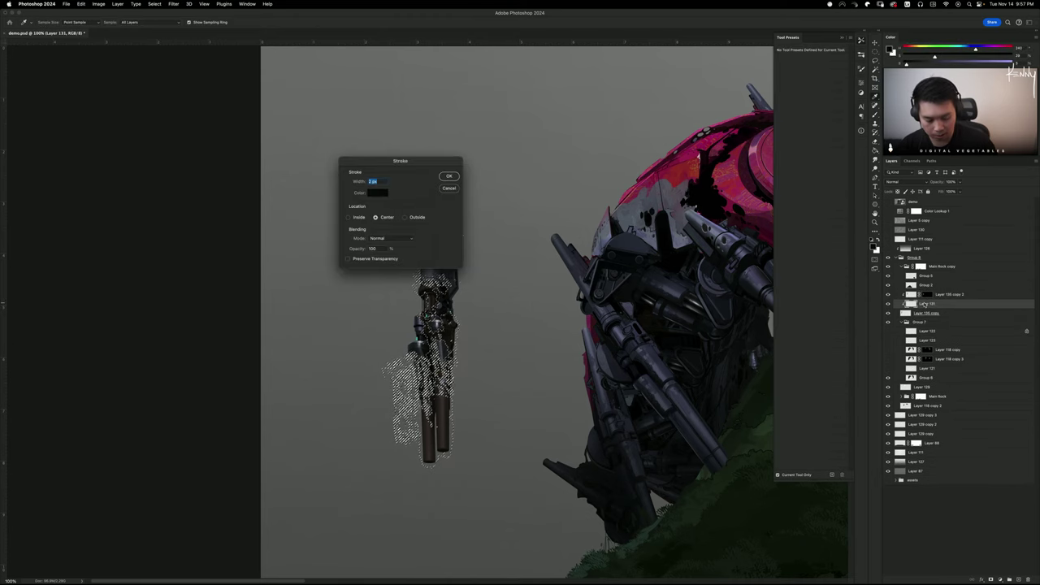
key("Return")
key("super+d")
Examine the outlined rust on the gun beside the mech, comparing it with the rust layer hidden and shown
left_click_drag(544, 330, 555, 311)
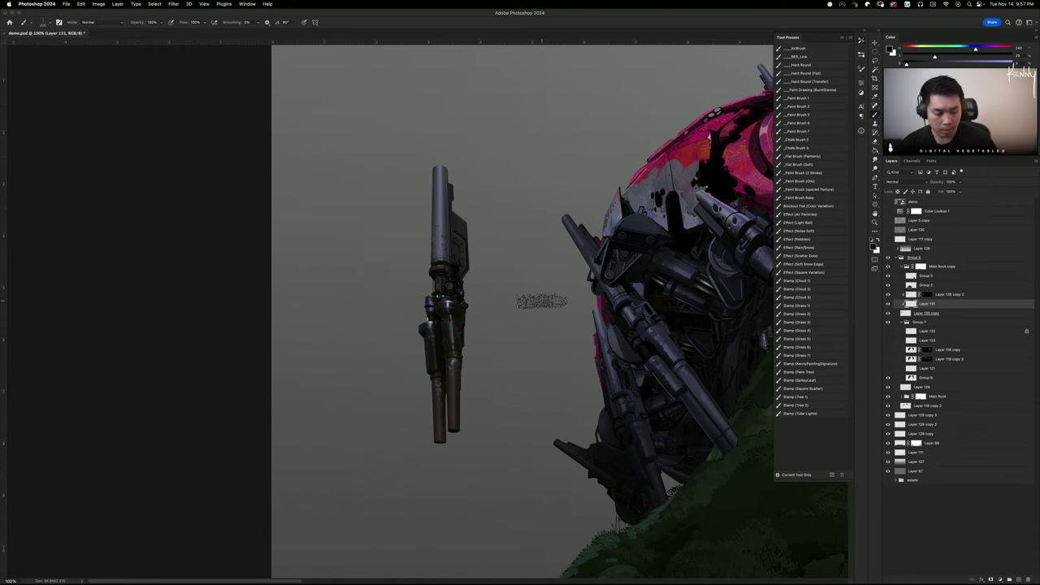
scroll(526, 341, "right", 5)
scroll(525, 341, "down", 2)
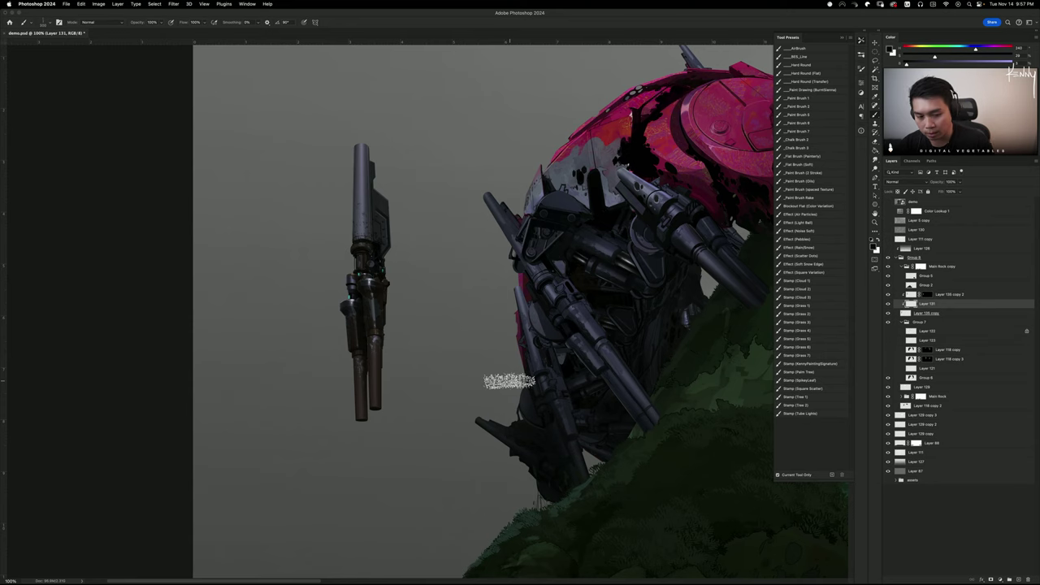
scroll(509, 381, "down", 2)
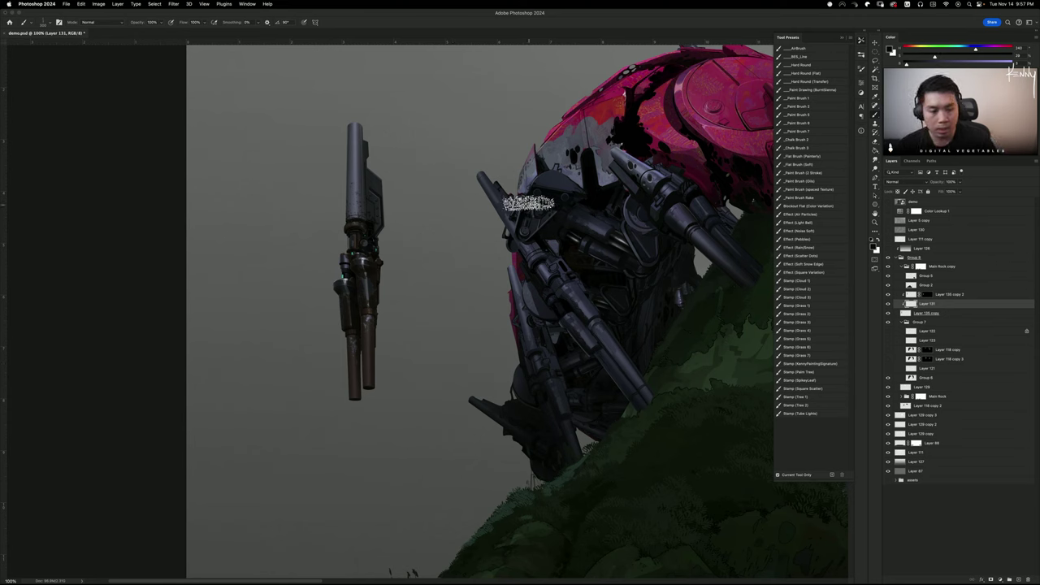
left_click(888, 297)
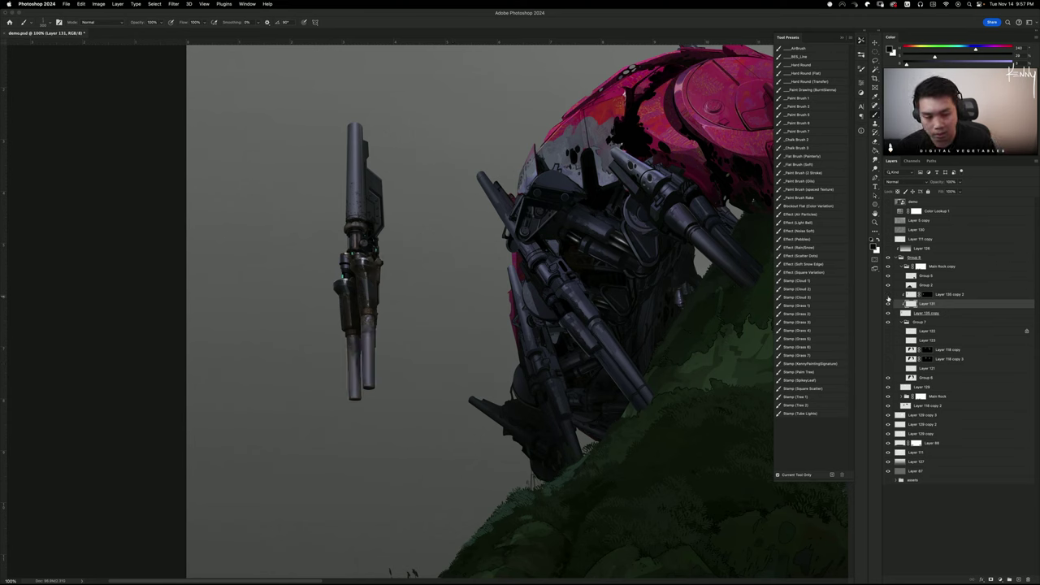
left_click(888, 297)
left_click(889, 298)
left_click(889, 298)
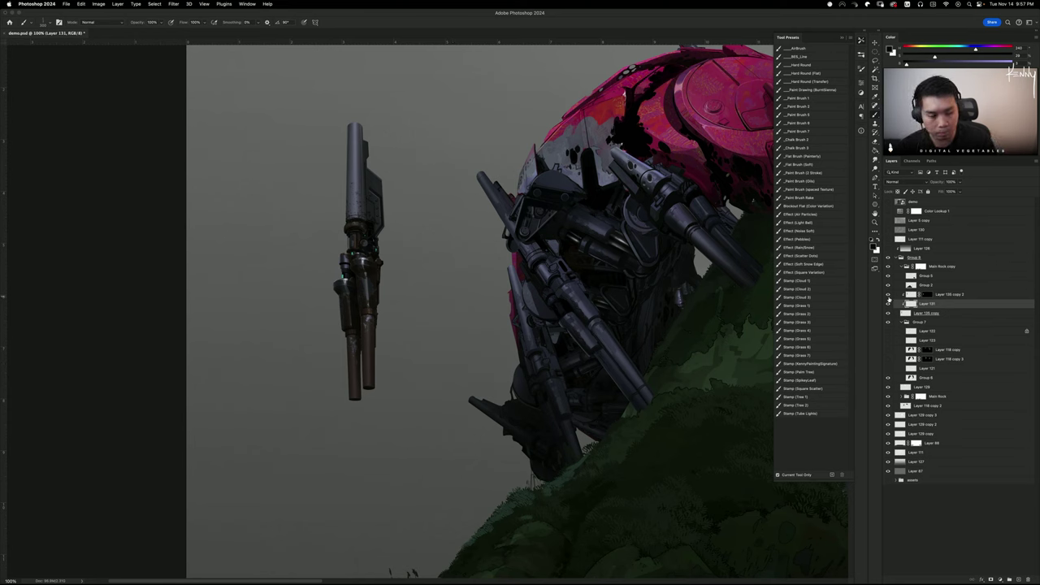
Duplicate the gun's base layer and place the clipped copy directly above the rust layer
left_click(945, 298)
left_click_drag(918, 316, 927, 295)
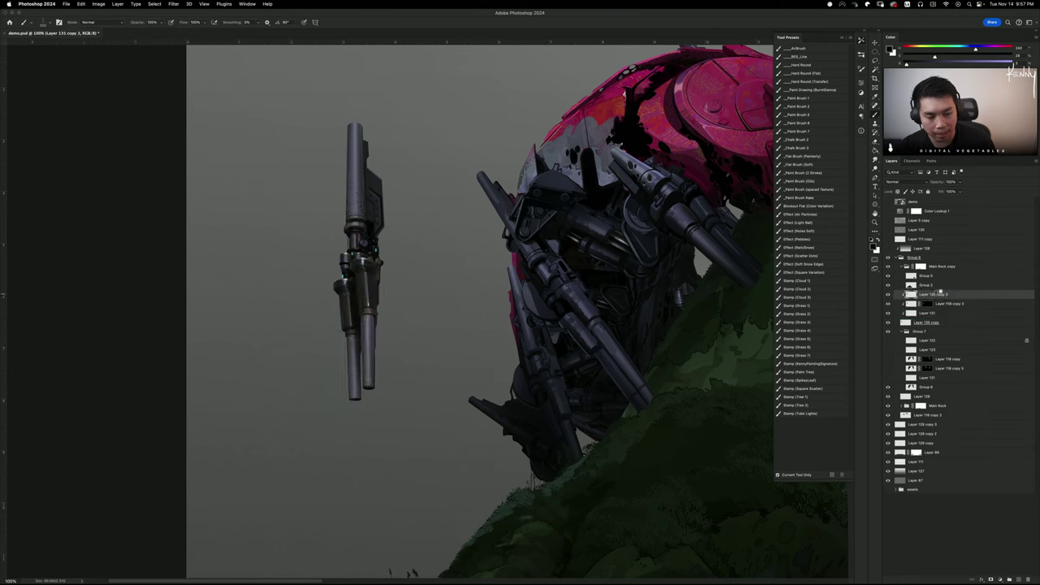
left_click_drag(584, 312, 274, 418)
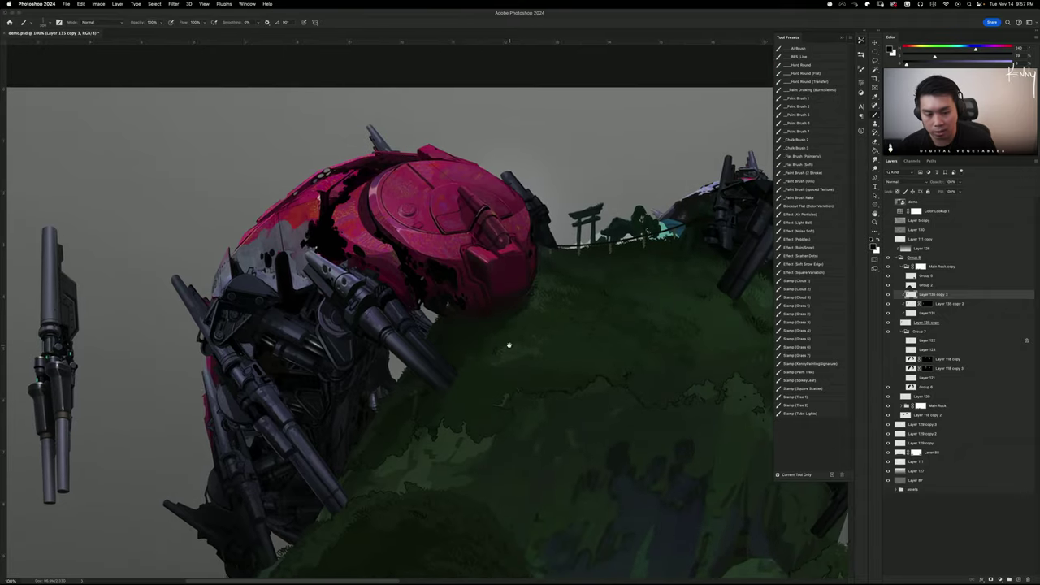
left_click_drag(509, 346, 513, 287)
scroll(514, 286, "down", 6)
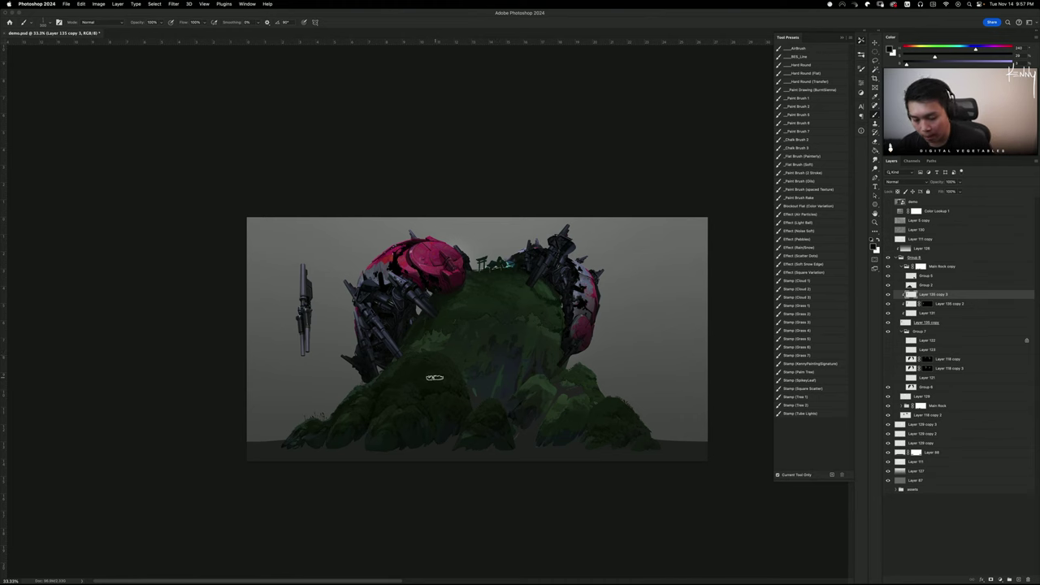
scroll(435, 376, "up", 3)
scroll(435, 377, "left", 5)
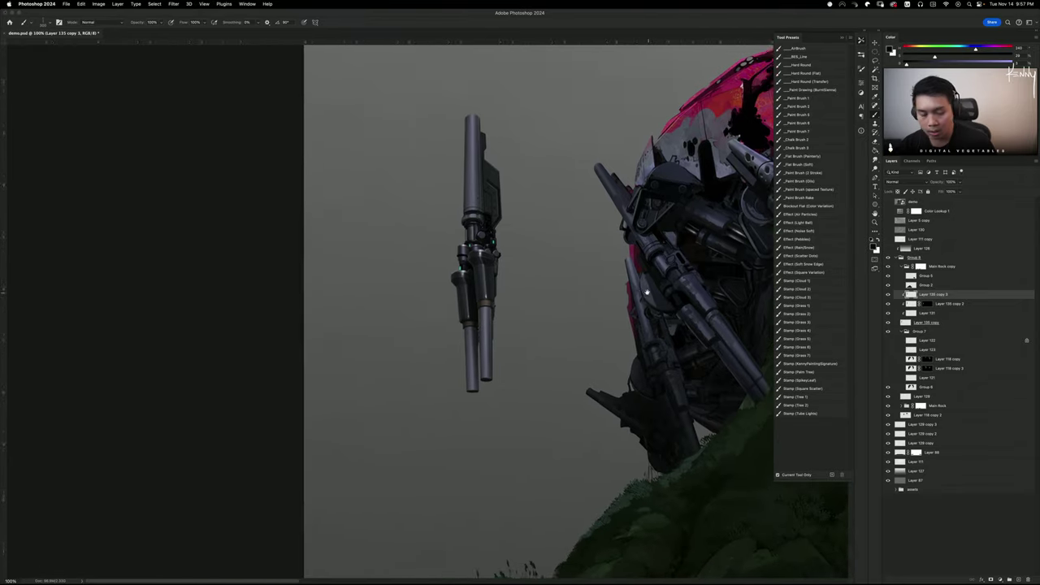
Recolour the duplicated gun layer green by shifting its midtones in Color Balance, and darken it to deep green with Hue/Saturation
key("super+b")
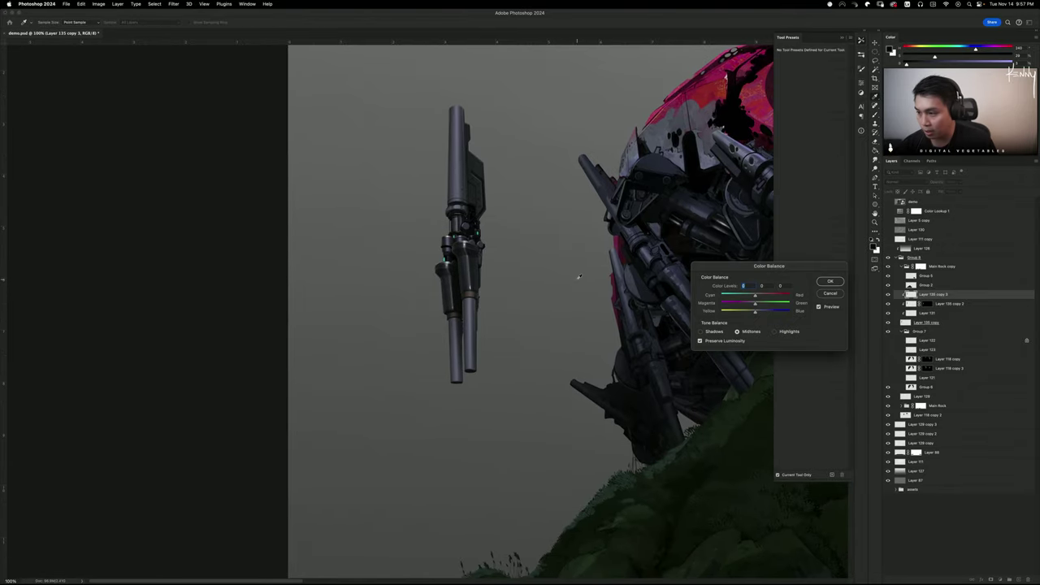
left_click_drag(755, 304, 780, 303)
key("Return")
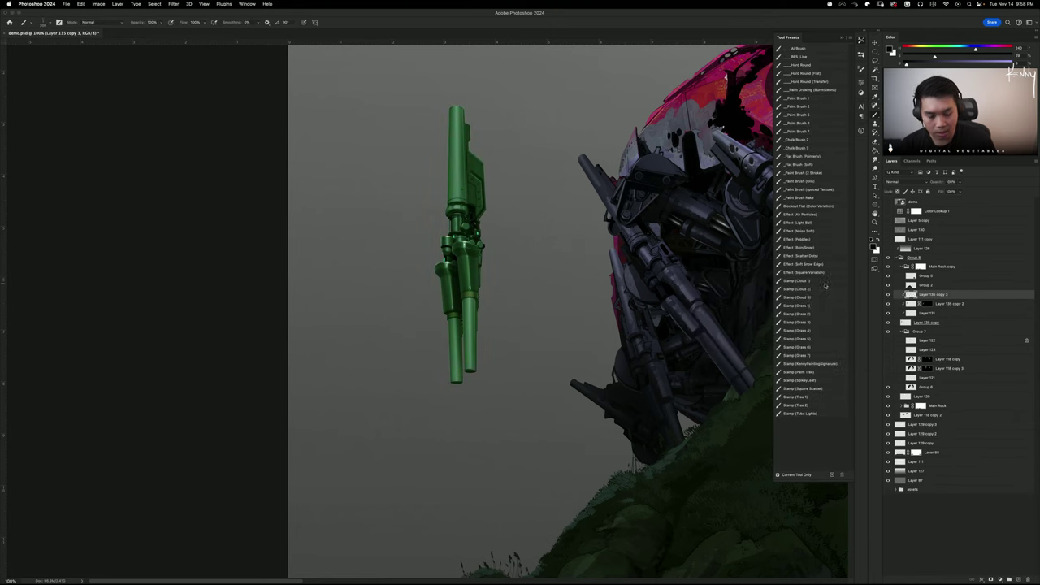
key("super+u")
mouse_move(741, 214)
left_mouse_down()
mouse_move(721, 213)
mouse_move(757, 196)
mouse_move(739, 180)
mouse_move(746, 197)
mouse_move(726, 213)
left_mouse_up()
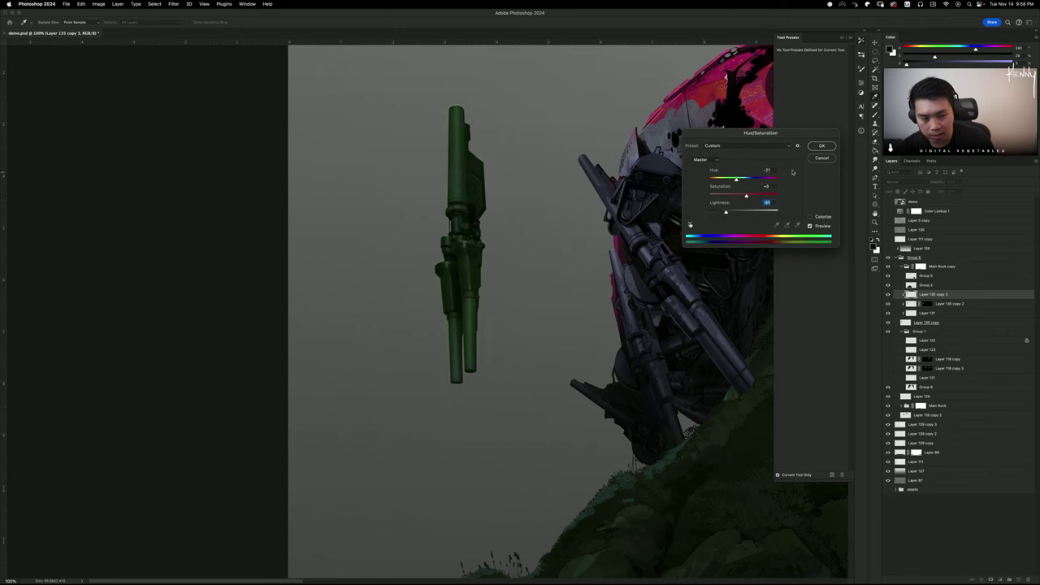
left_click(822, 145)
Compare the gun with the green layer hidden and shown, and add a hide-all mask to that layer
left_click(888, 294)
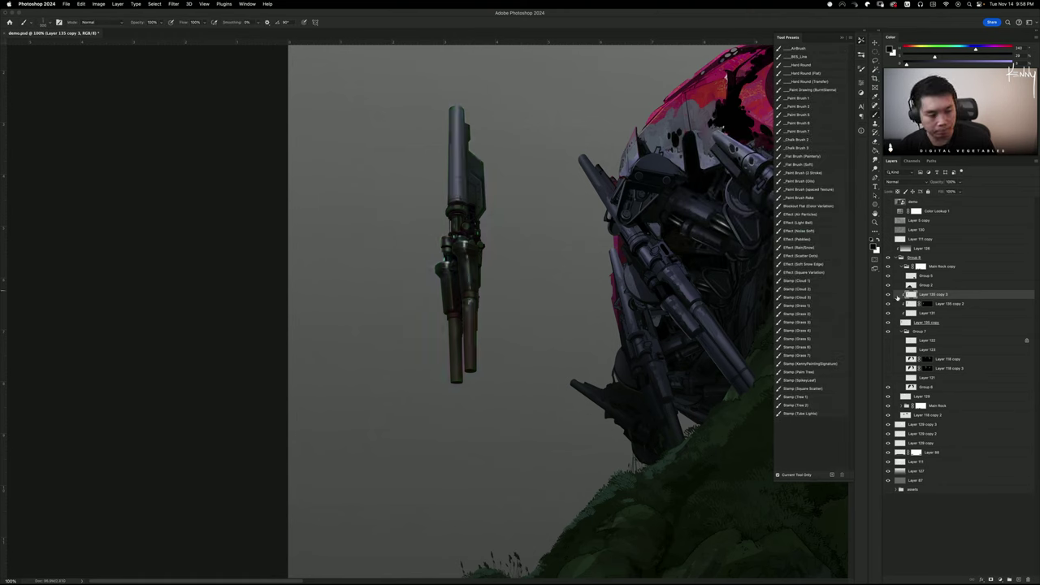
left_click(889, 295)
left_click(991, 579, "alt")
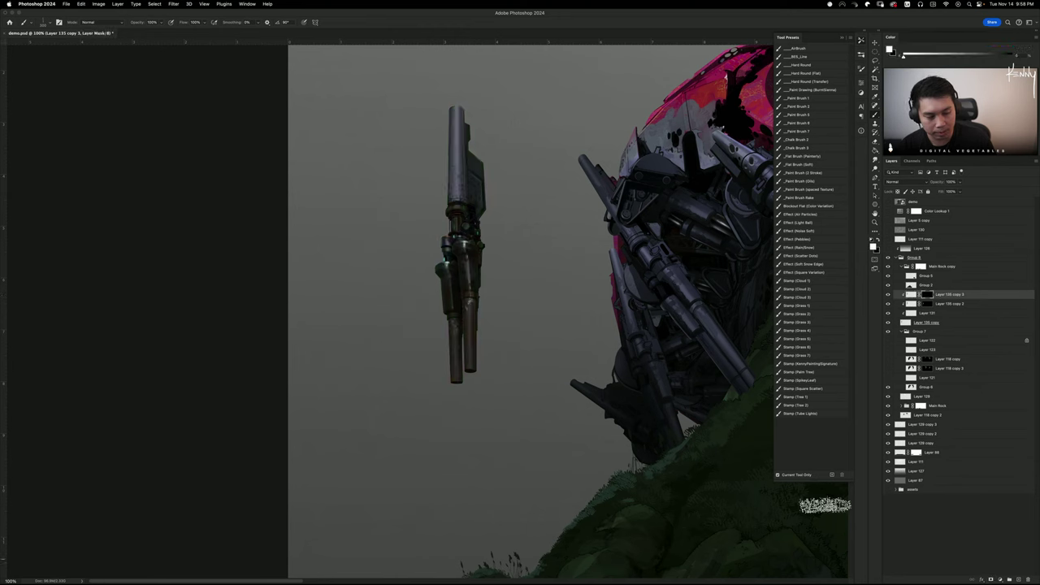
left_click_drag(453, 158, 464, 192)
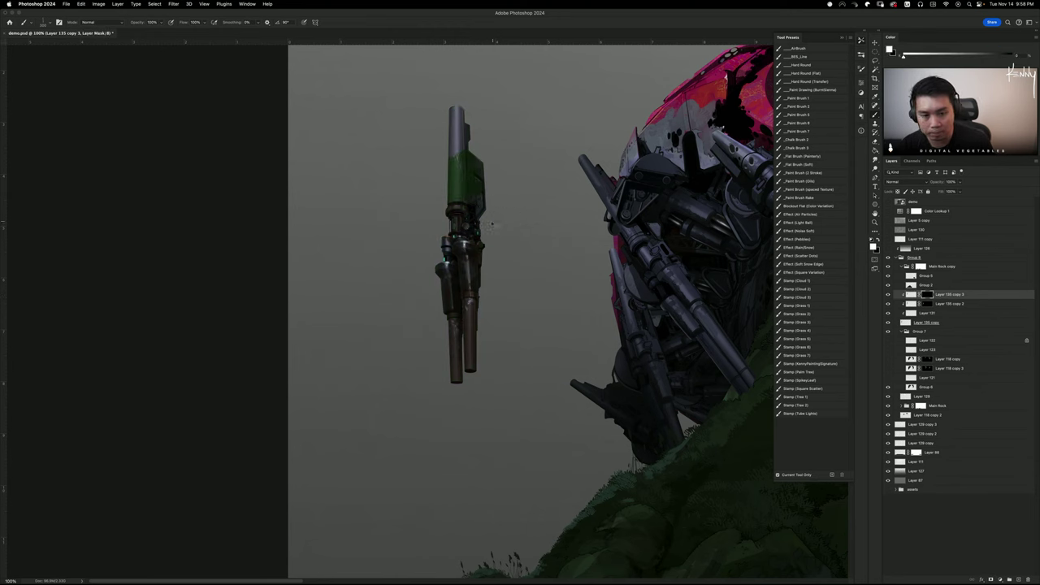
key("super+z")
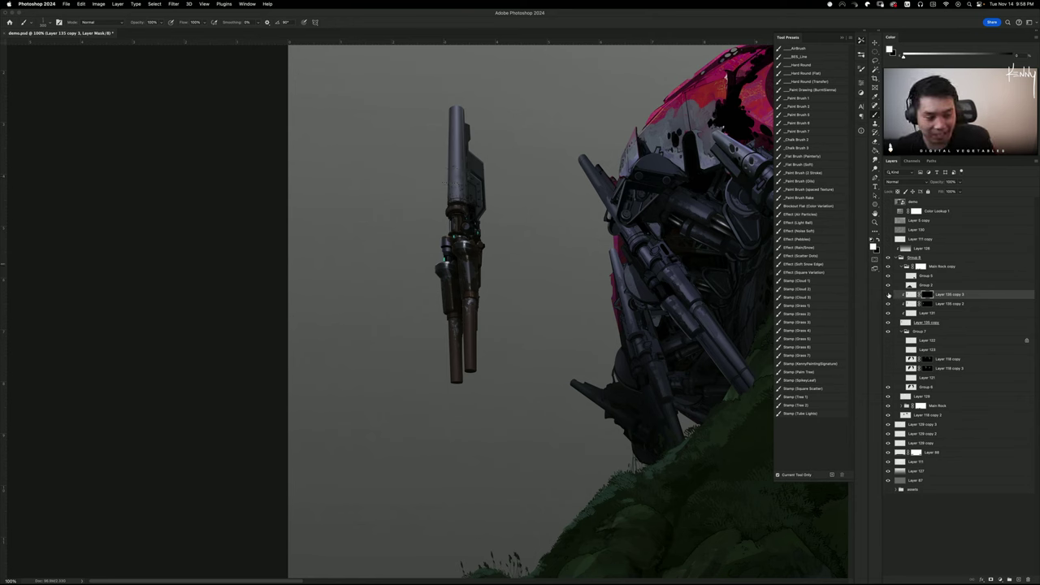
left_click_drag(454, 183, 461, 166)
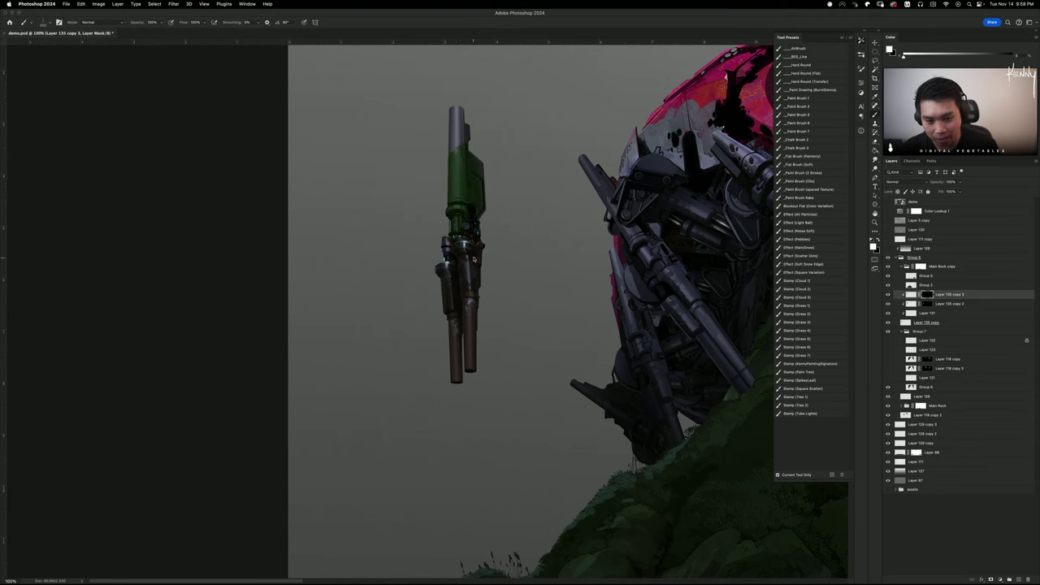
key("super+z")
Paint white in the green layer's mask to reveal worn green paint along the large barrel and the upper housings
left_click(460, 209)
mouse_move(441, 209)
left_mouse_down()
mouse_move(441, 104)
mouse_move(462, 127)
mouse_move(454, 97)
left_mouse_up()
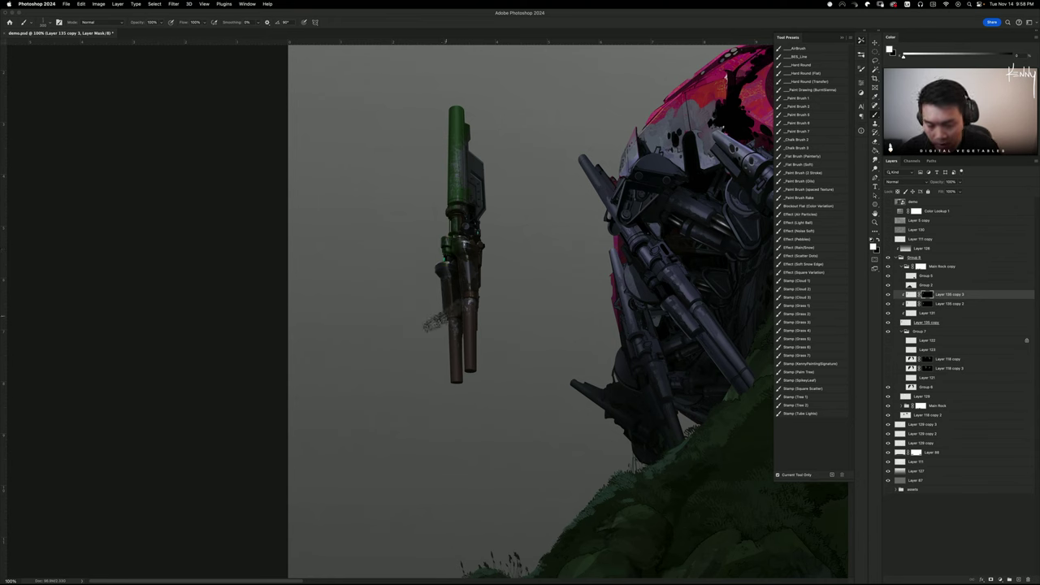
Adjust the green layer's colours with Levels, setting the midtones to 1.24 and the output white to 238
left_click(916, 295)
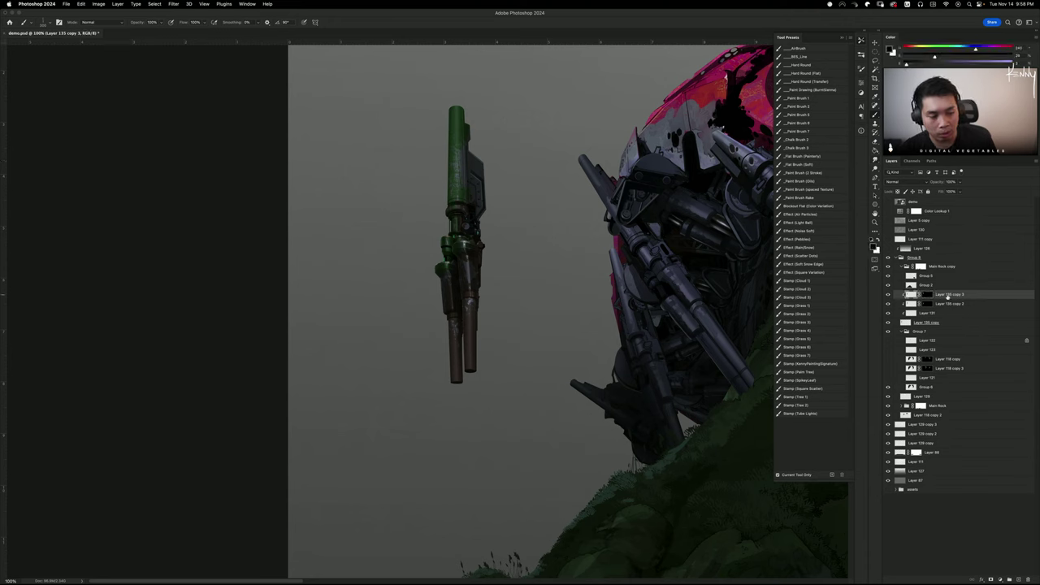
key("super+l")
left_click_drag(908, 368, 861, 334)
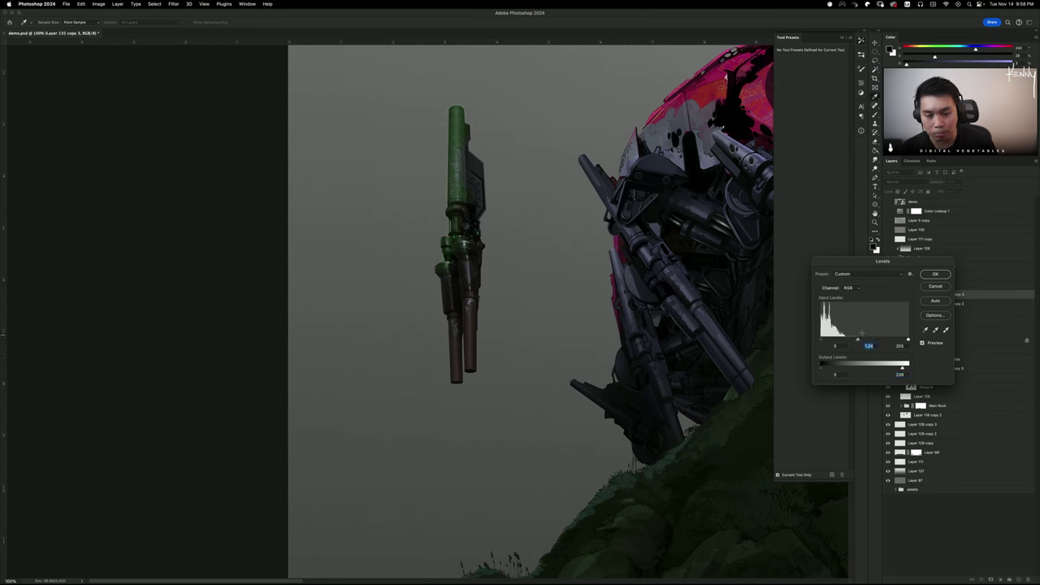
left_click(937, 274)
Lower the green layer's saturation to -42 and compare the gun with that layer hidden and shown
key("super+u")
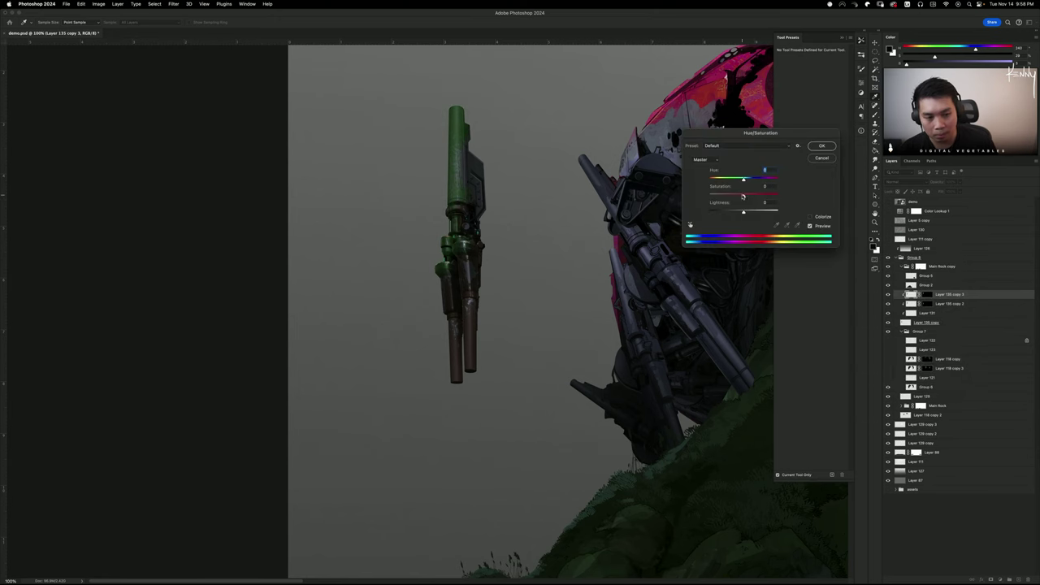
left_click_drag(743, 197, 730, 197)
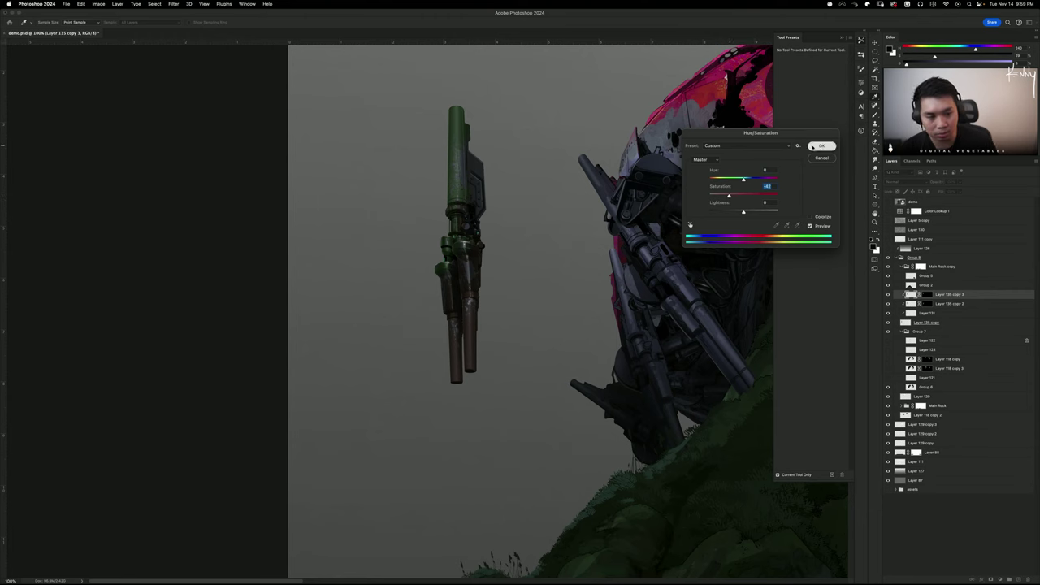
left_click(821, 145)
key("b")
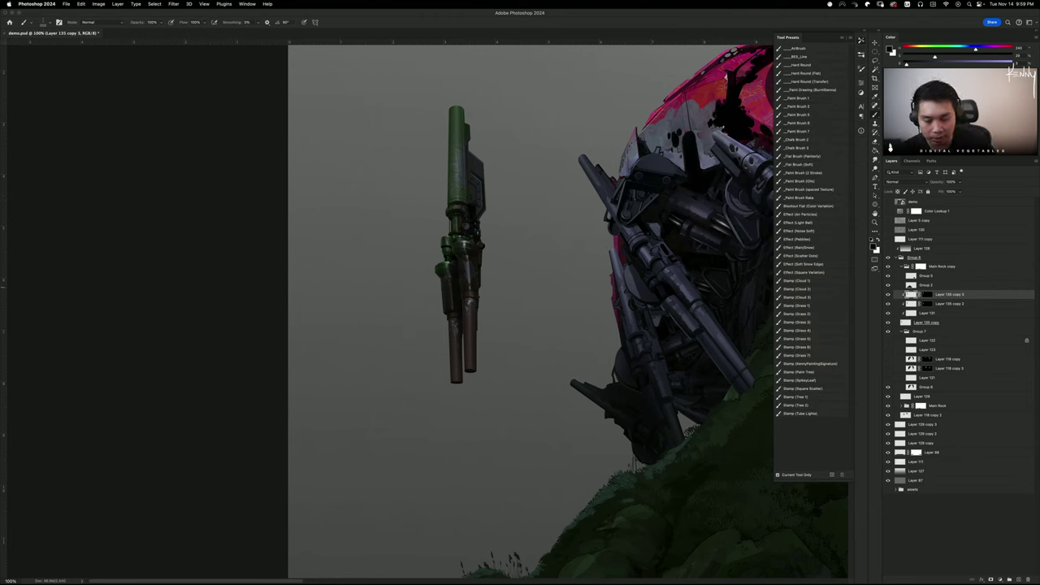
left_click(889, 294)
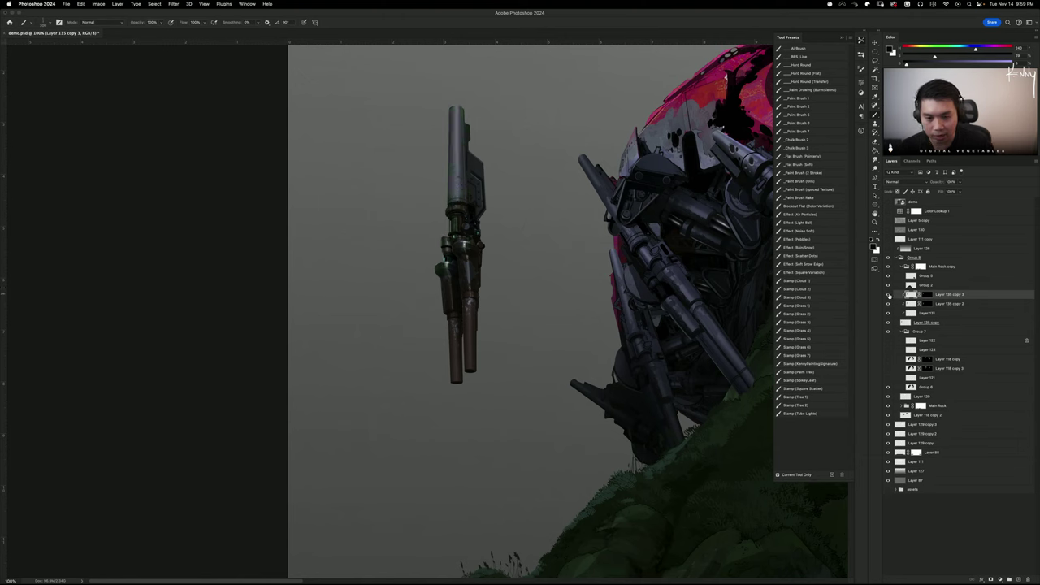
left_click(888, 294)
Load the green layer's mask as a selection and stroke it 1 px in centred black on a new clipped layer beneath the green
left_click(929, 296, "ctrl")
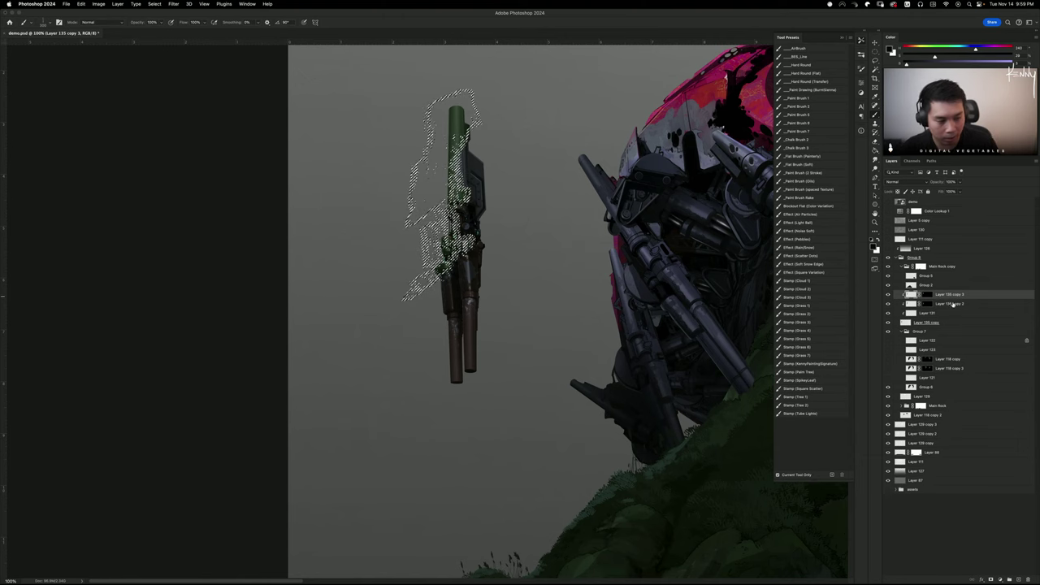
left_click(948, 304)
key("super+shift+n")
key("Return")
key("alt+s")
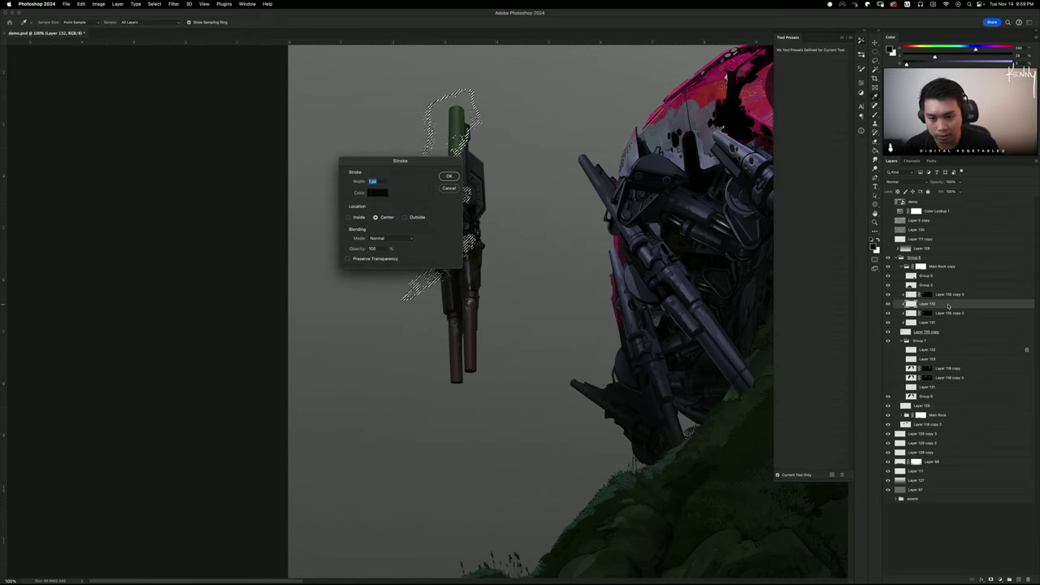
key("Return")
key("ctrl+d")
key("b")
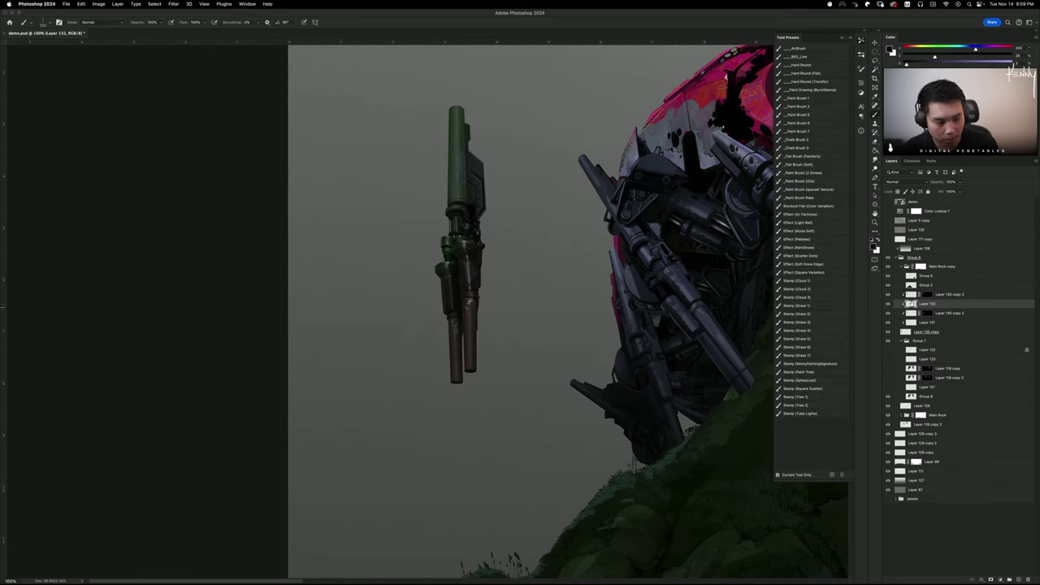
Reselect the green paint's mask shape, apply the black stroke again on the outline layer, and deselect
left_click(912, 304, "ctrl")
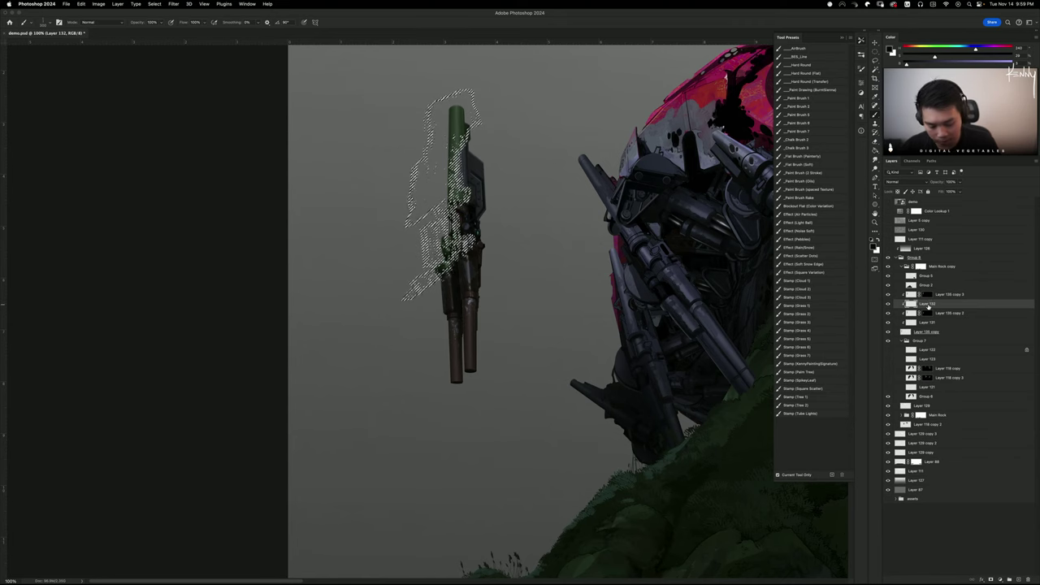
key("alt+e")
key("s")
key("Return")
key("super+d")
key("b")
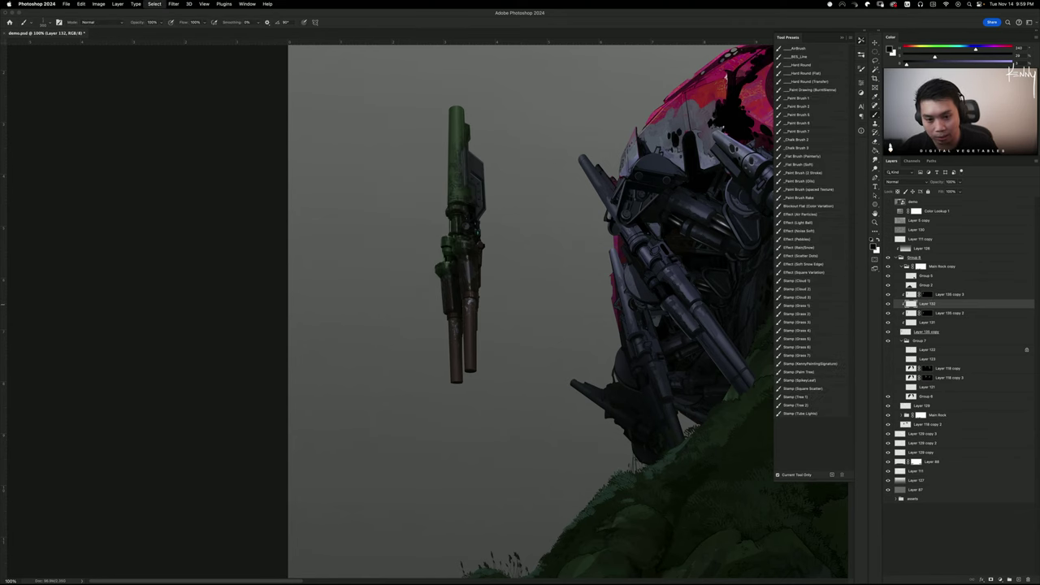
Inspect the outlined paint chips along the gun's body up close and make the upper green paint layer active
key("super+equal")
key("super+equal")
key("super+equal")
key("super+equal")
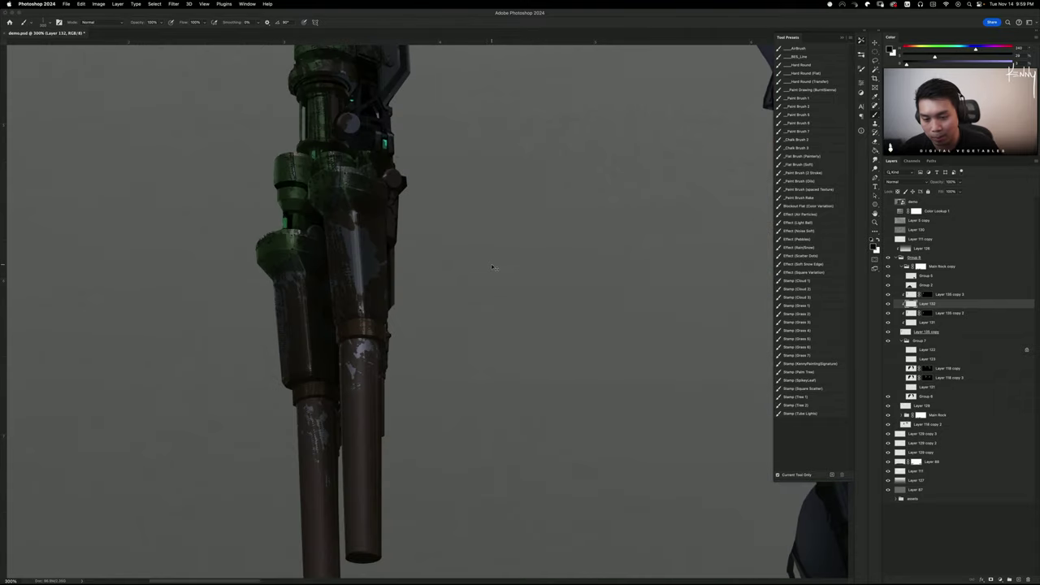
left_click_drag(431, 91, 481, 267)
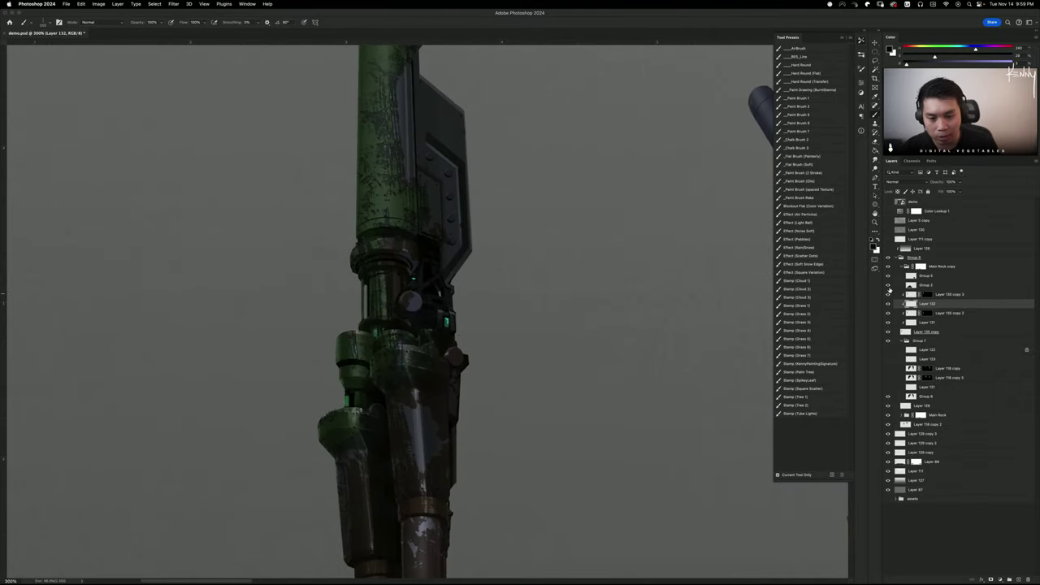
left_click(936, 295)
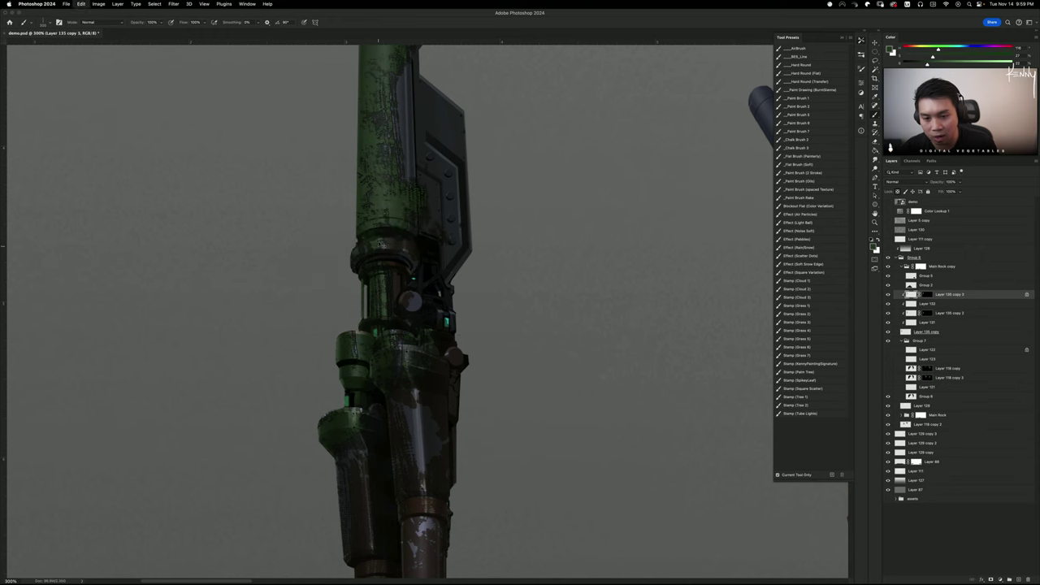
left_click_drag(390, 130, 399, 298)
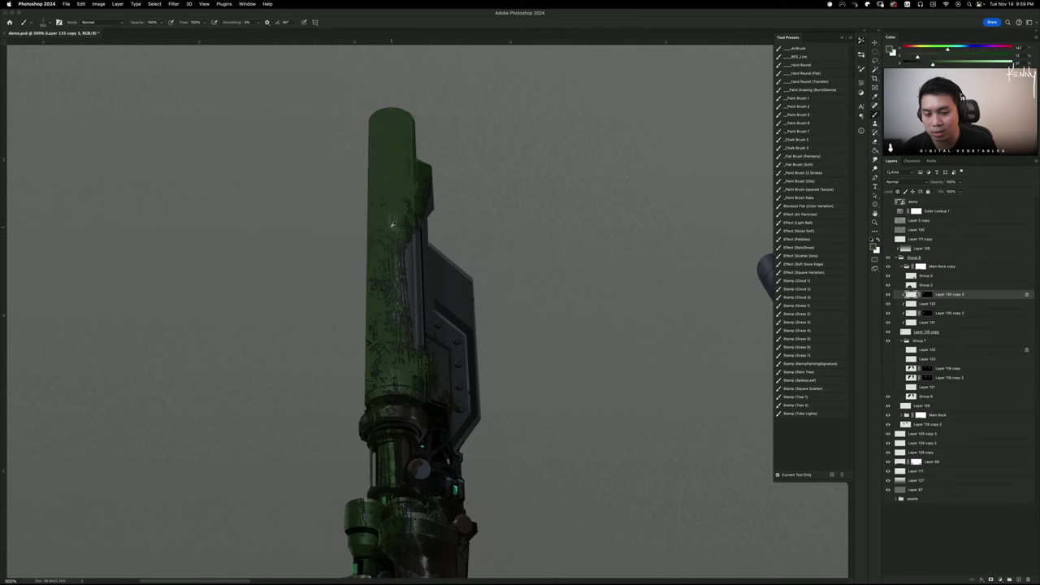
Sample the upper barrel's green and undo the most recent brush strokes on the green paint layer
left_click(391, 218, "alt")
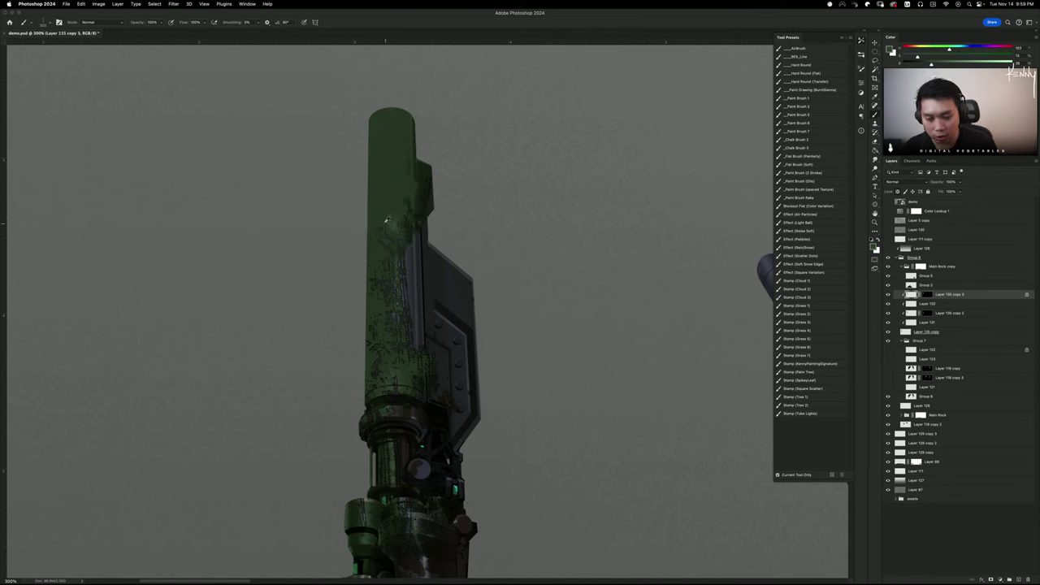
key("super+z")
key("super+z")
key("super+z")
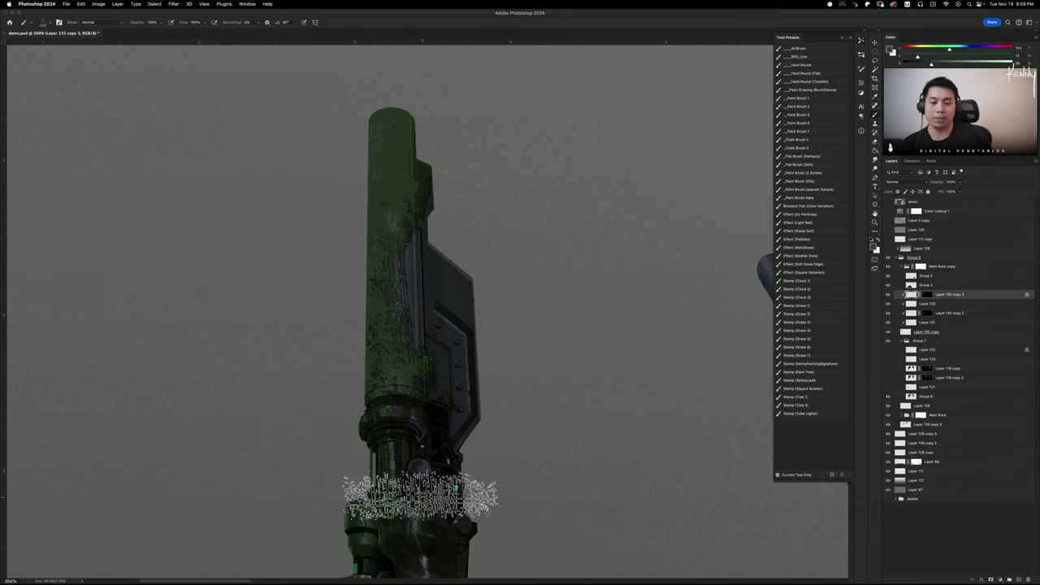
Examine the weathered gun's chipped paint up close and compare the gun with the mech in the whole scene
scroll(394, 269, "down", 5)
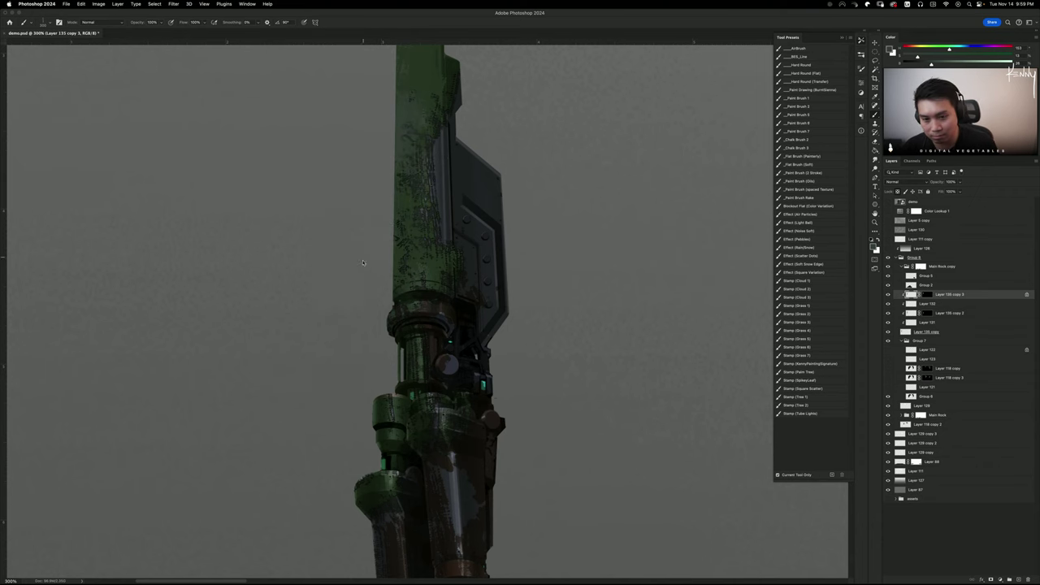
scroll(334, 295, "down", 3)
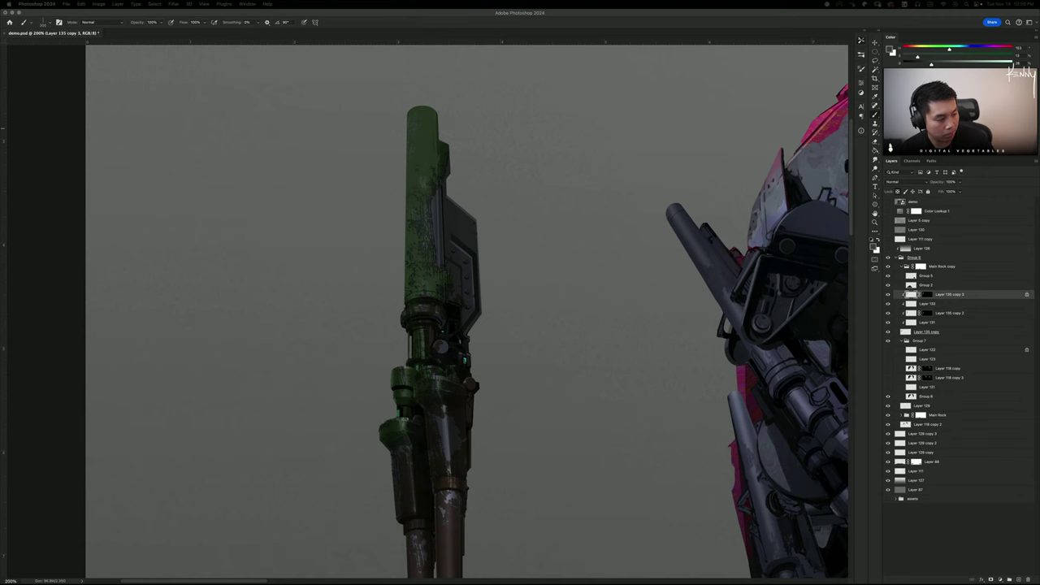
left_click(569, 471)
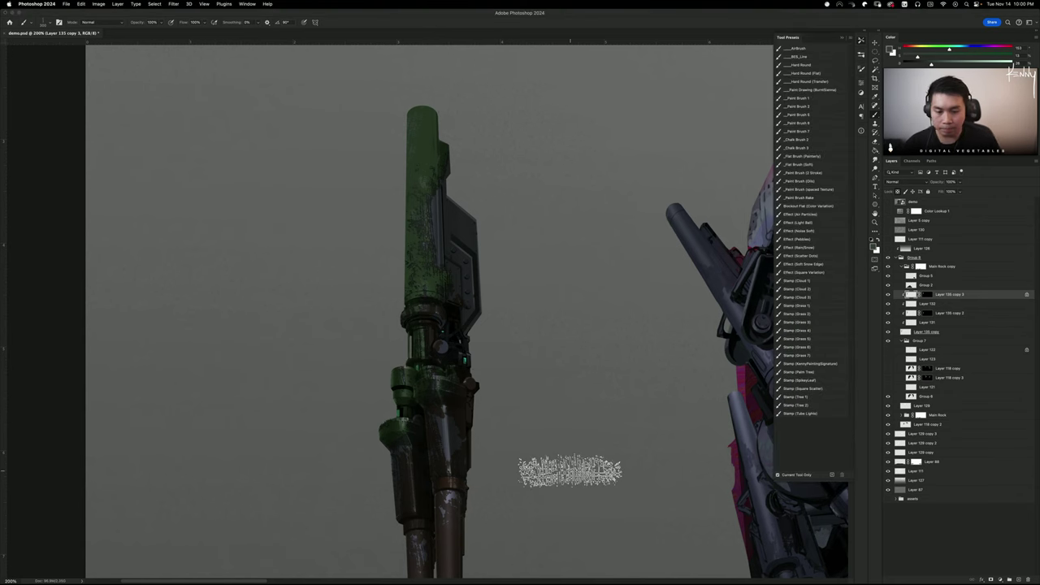
key("super+minus")
key("super+minus")
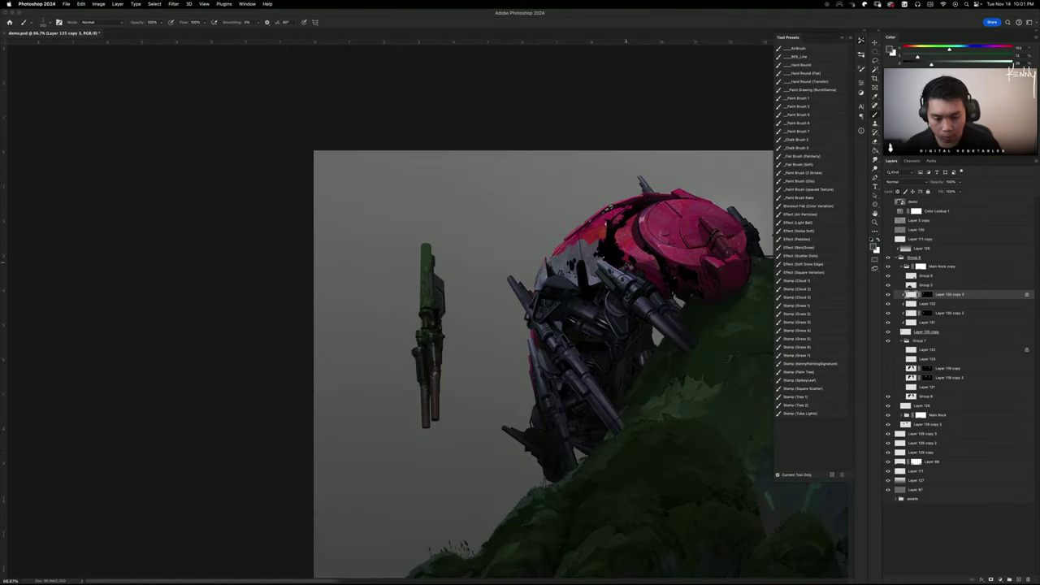
key("super+plus")
key("super+plus")
key("super+plus")
key("super+plus")
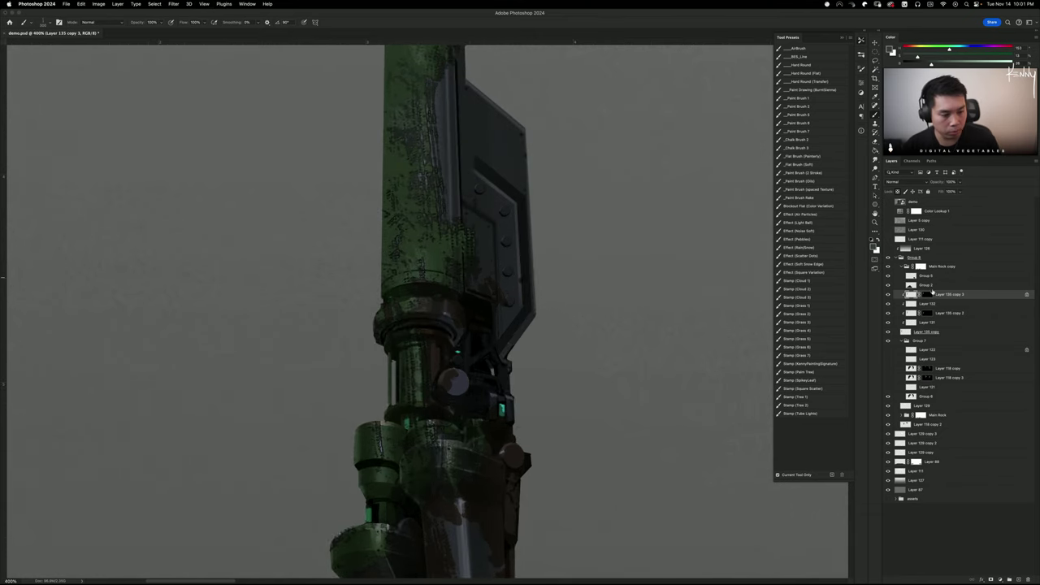
key("ctrl+minus")
key("ctrl+minus")
key("ctrl+minus")
key("ctrl+minus")
key("ctrl+minus")
key("ctrl+minus")
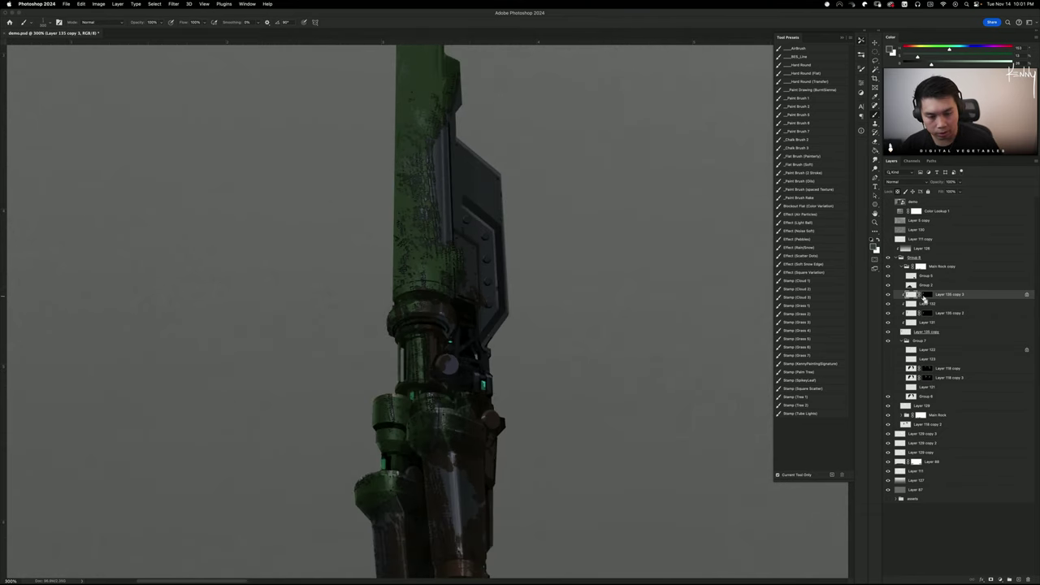
left_click_drag(511, 323, 672, 351)
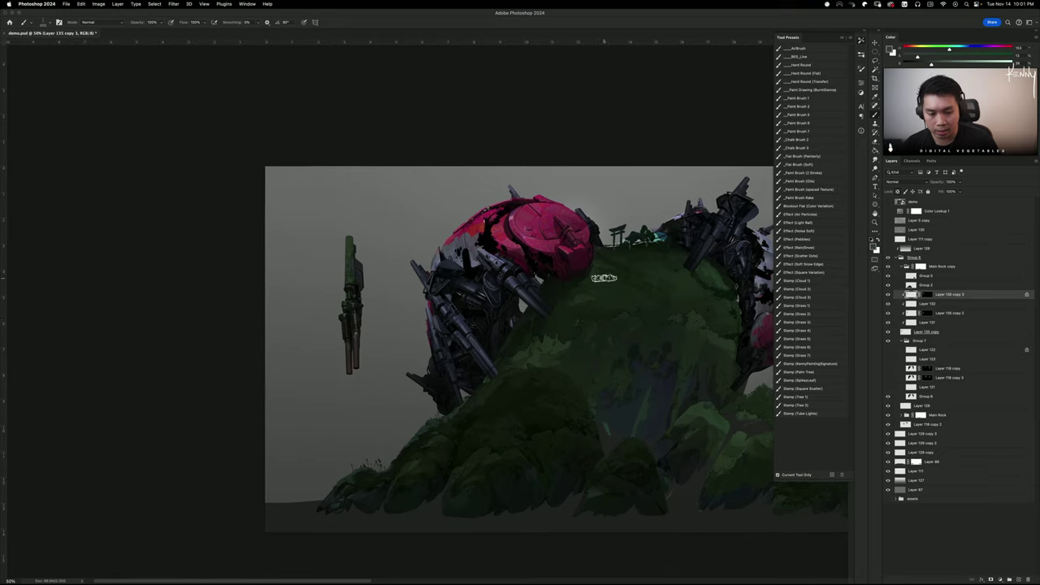
key("super+plus")
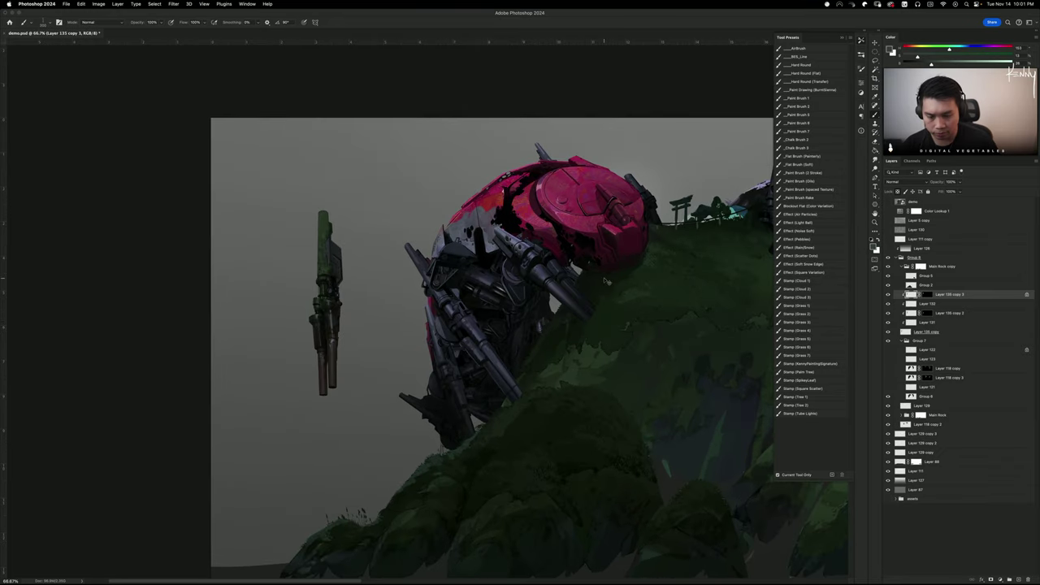
Duplicate the unpainted base gun layer beneath the original and place the clean copy beside the green gun
left_click(927, 331)
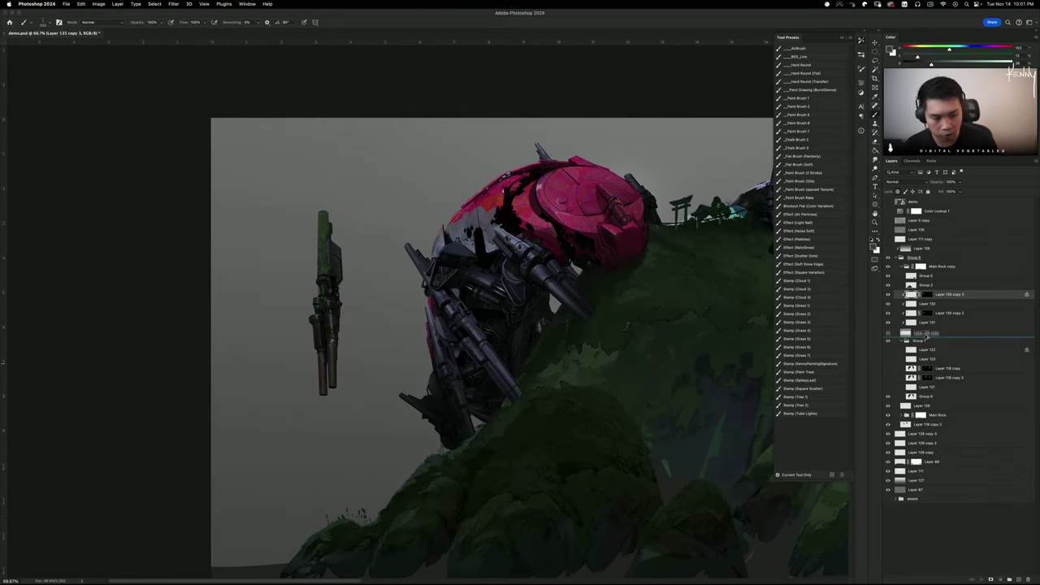
key("ctrl+j")
left_click_drag(506, 346, 433, 351)
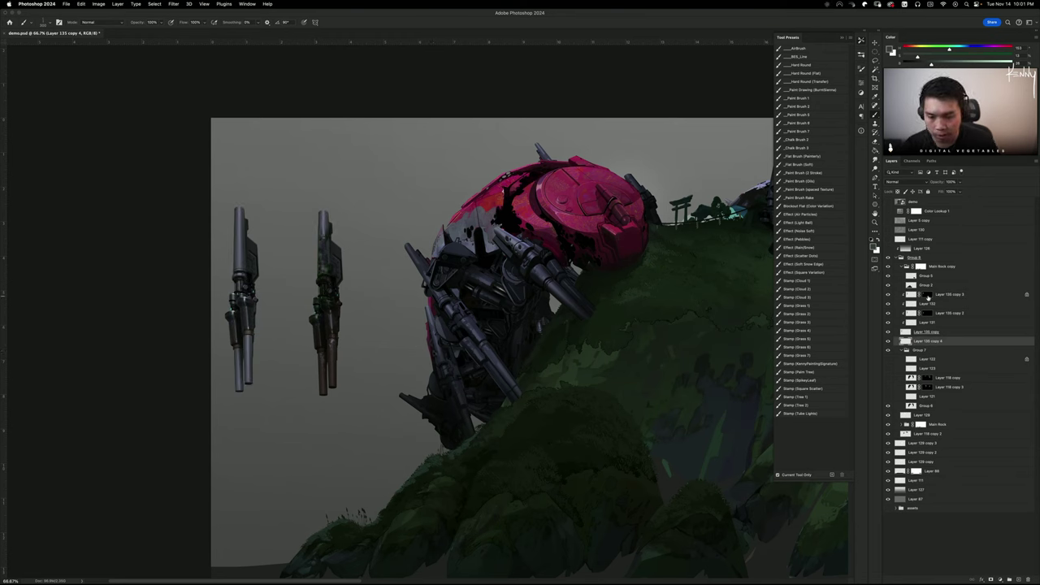
Add an unclipped layer above the green paint layer, choose a grass stamp brush, and sample the upper barrel's green
left_click(952, 298)
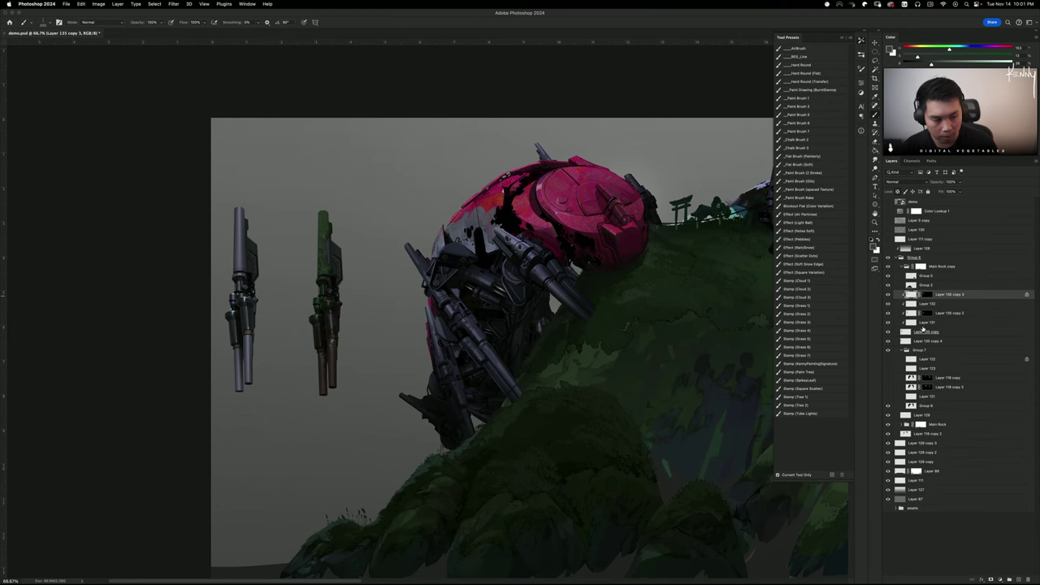
key("ctrl+shift+n")
key("Return")
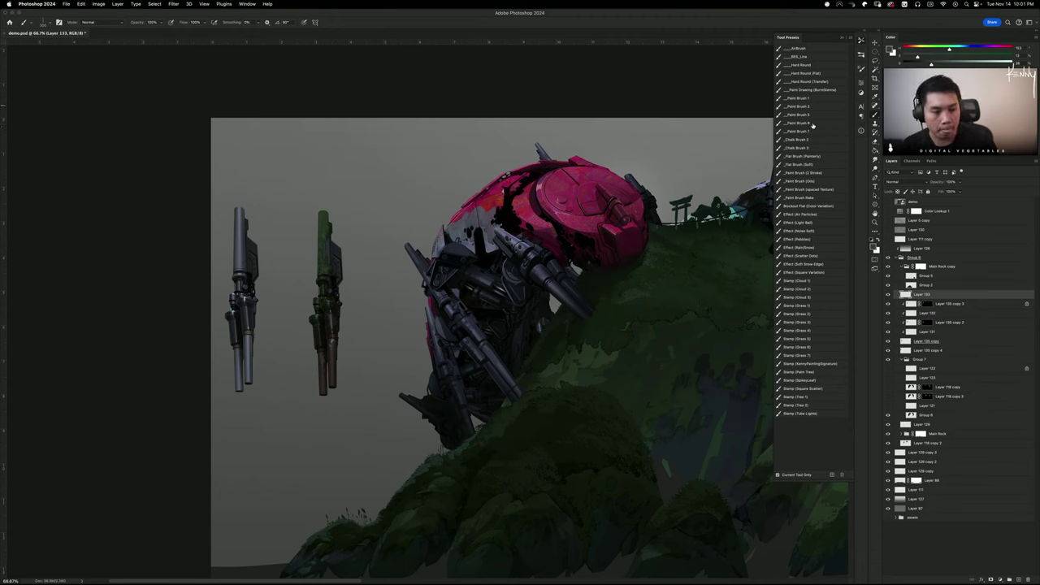
left_click(807, 329)
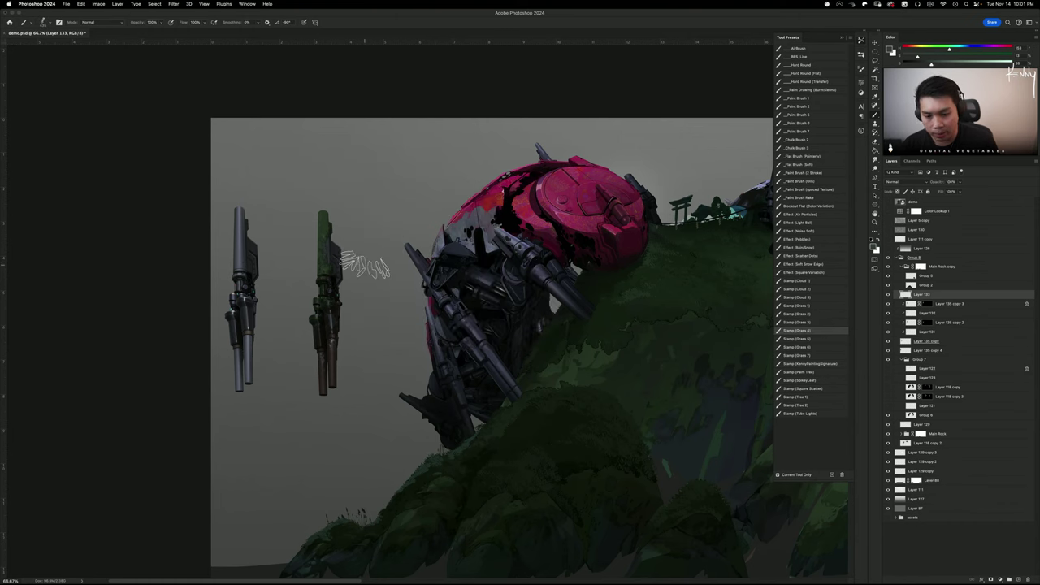
key("super+1")
key("super+plus")
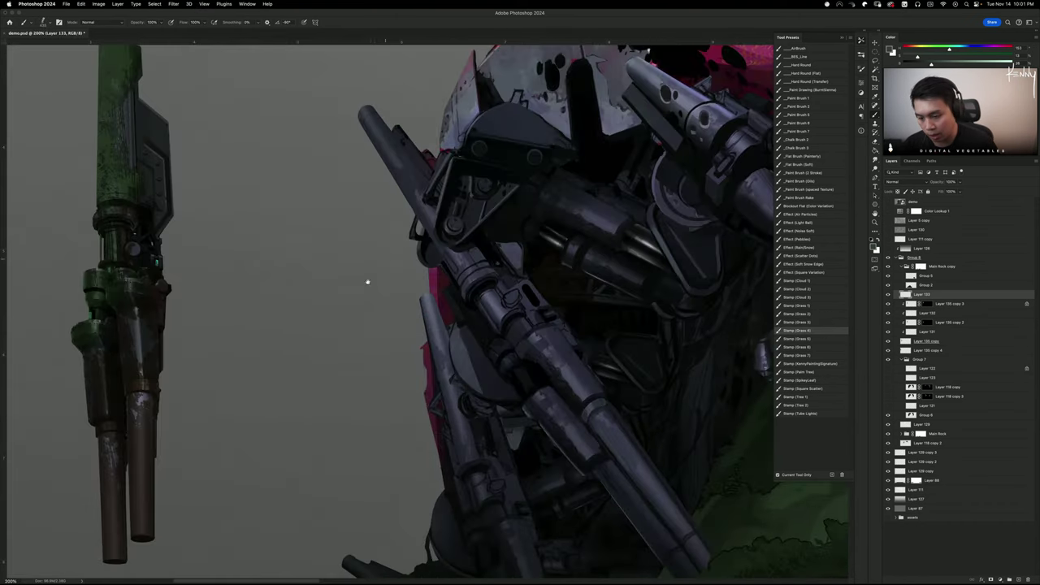
left_click_drag(257, 323, 609, 366)
left_click_drag(579, 219, 585, 385)
left_click(471, 260, "alt")
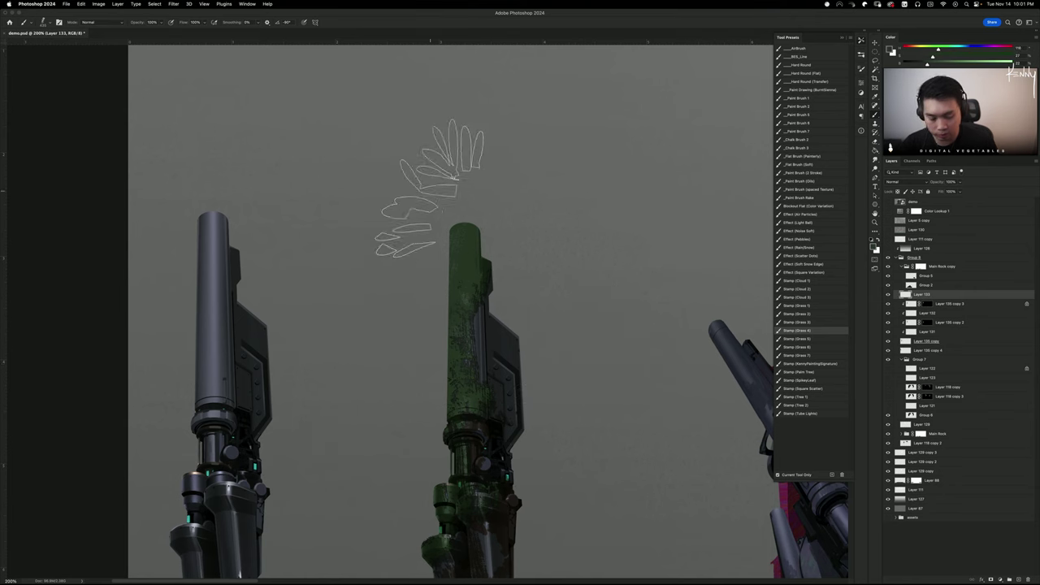
Stamp small moss-like tufts along the top and edges of the upper barrel with a reduced brush, resampling green and undoing a stray stroke
key("bracketleft")
key("bracketleft")
key("bracketleft")
key("bracketleft")
key("bracketleft")
key("bracketleft")
key("bracketleft")
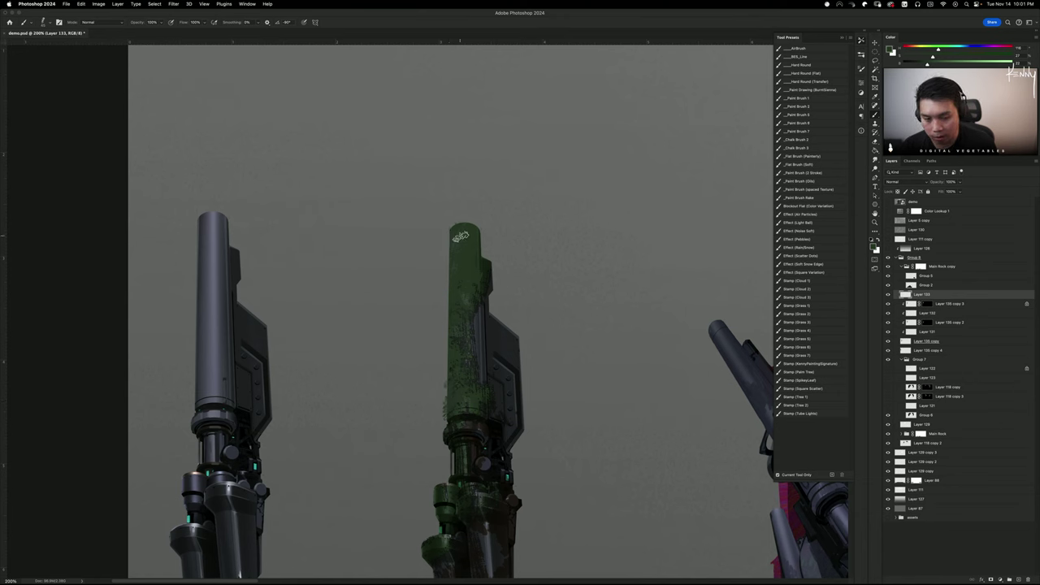
left_click(466, 220)
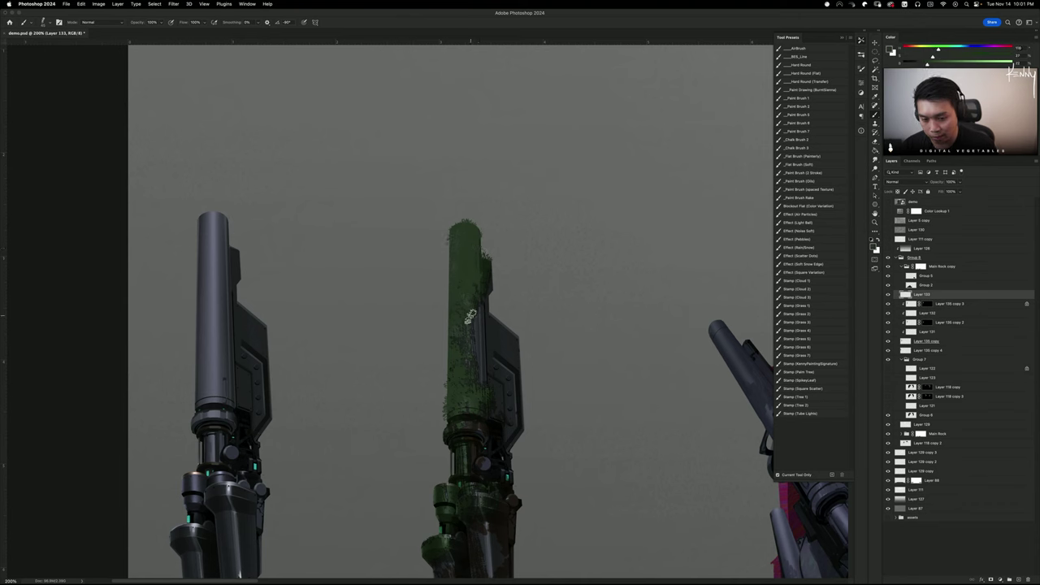
left_click(488, 278, "alt")
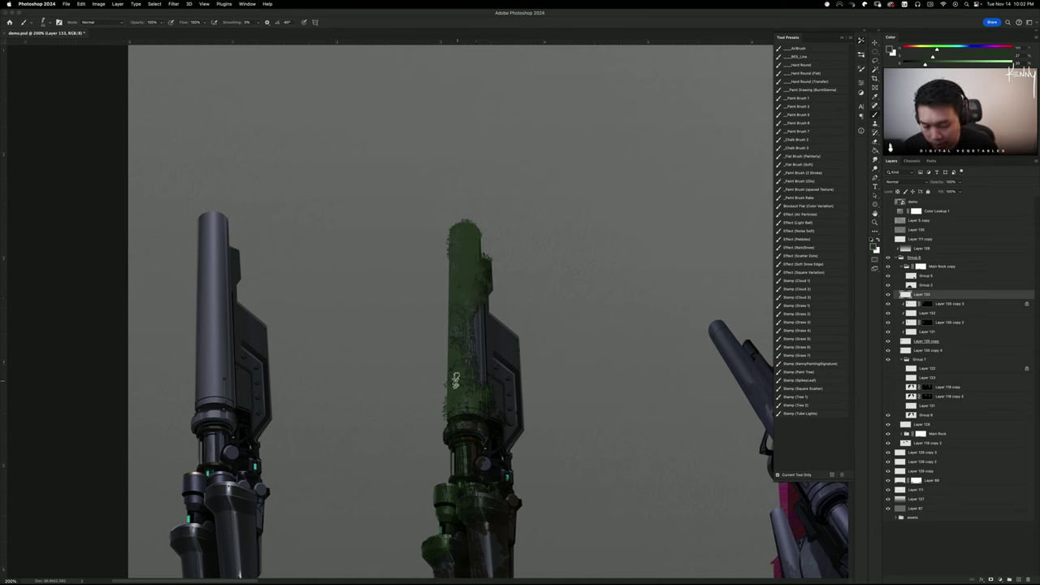
key("super+z")
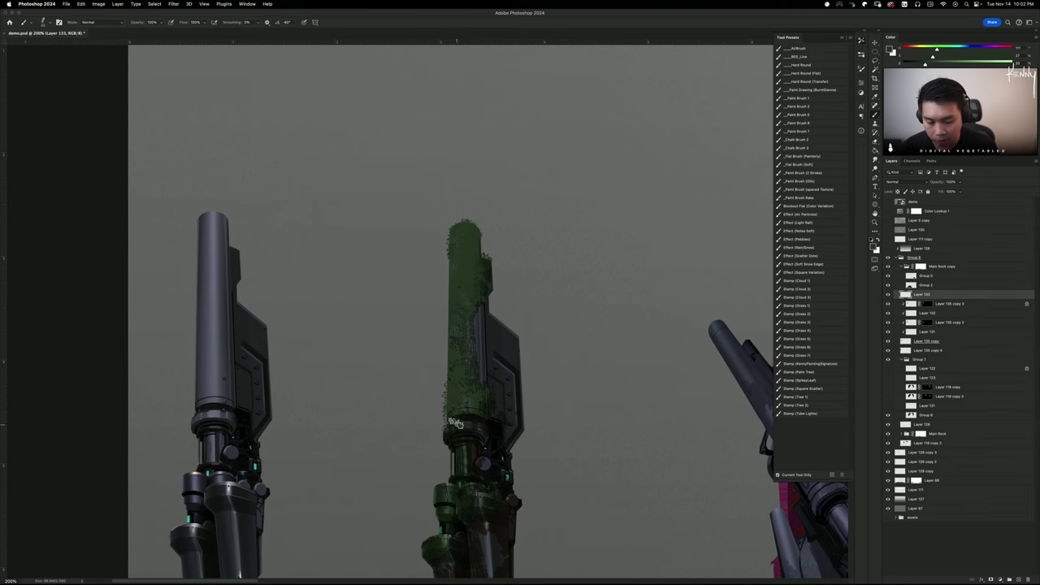
Stamp dark green moss tufts over the middle joint and the shoulder of the smaller barrel housing using sampled greens
left_click_drag(479, 405, 475, 277)
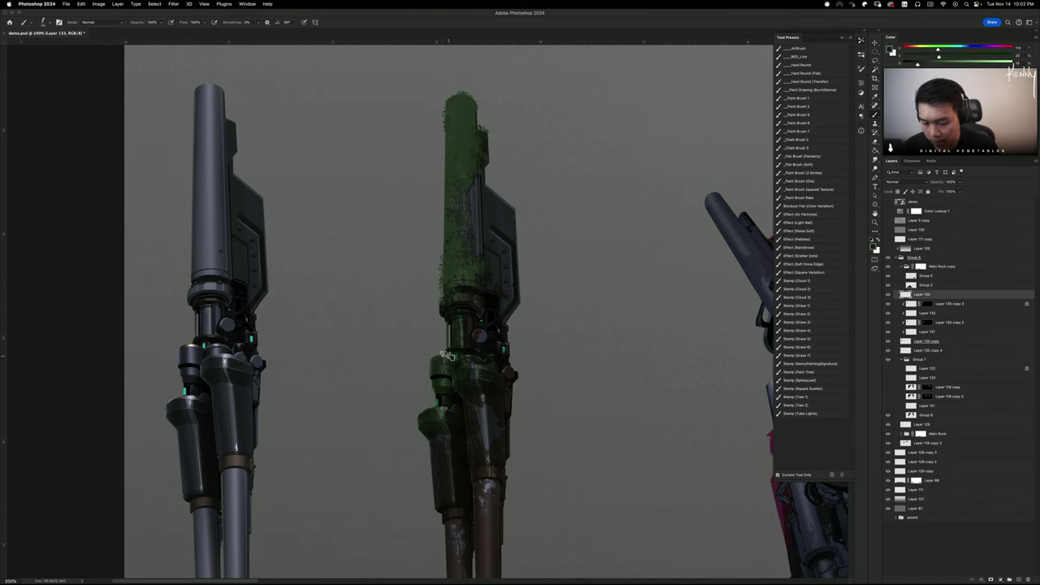
key("super+z")
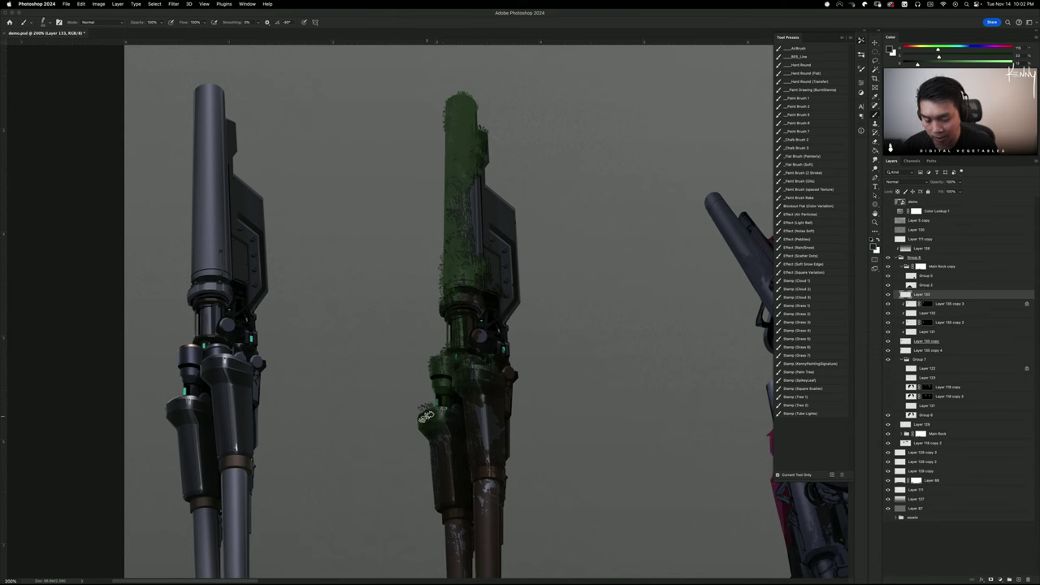
left_click(429, 416, "alt")
left_click_drag(423, 413, 428, 411)
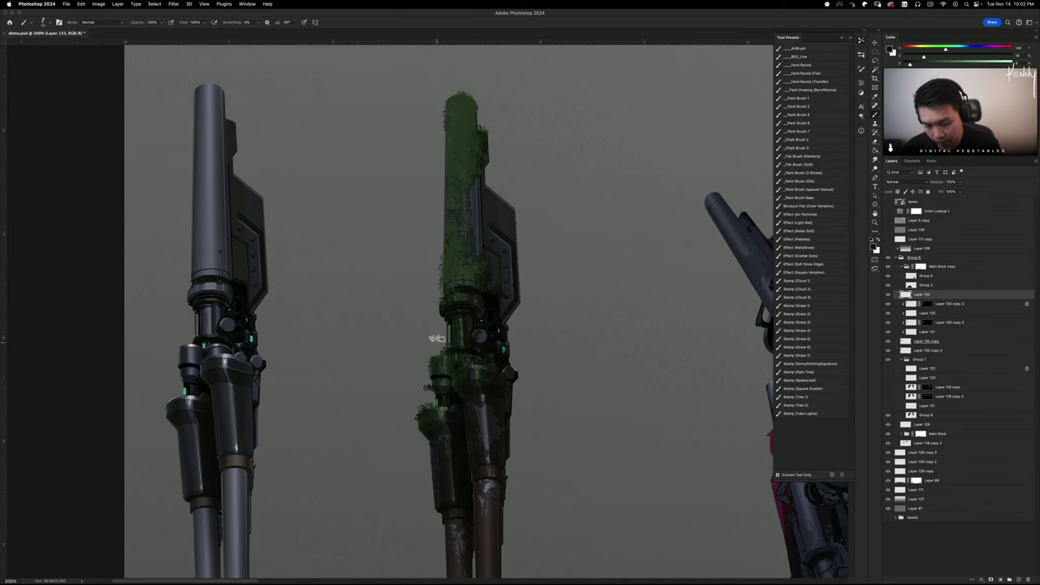
left_click(434, 380, "alt")
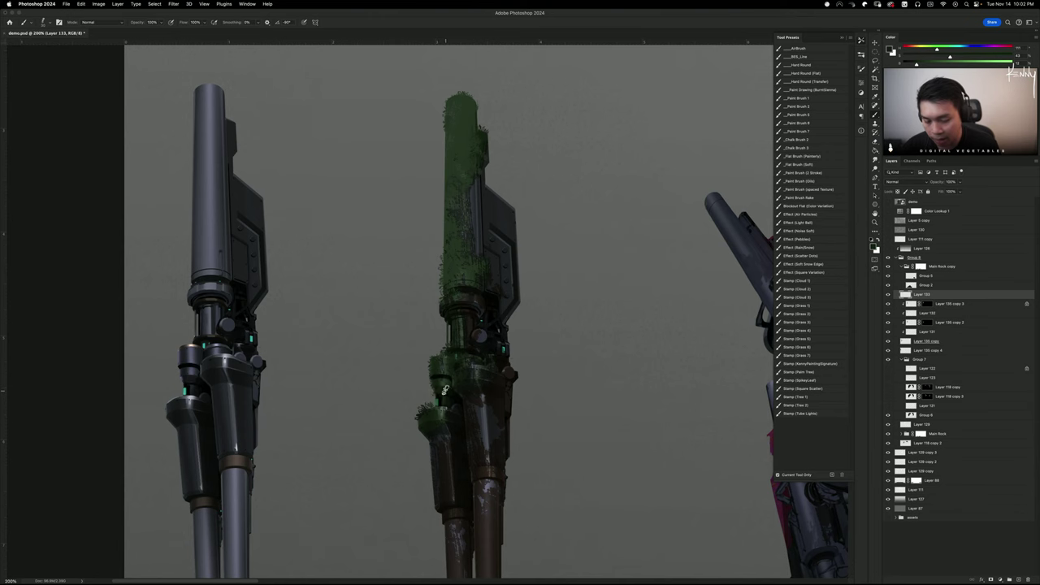
scroll(467, 325, "down", 5)
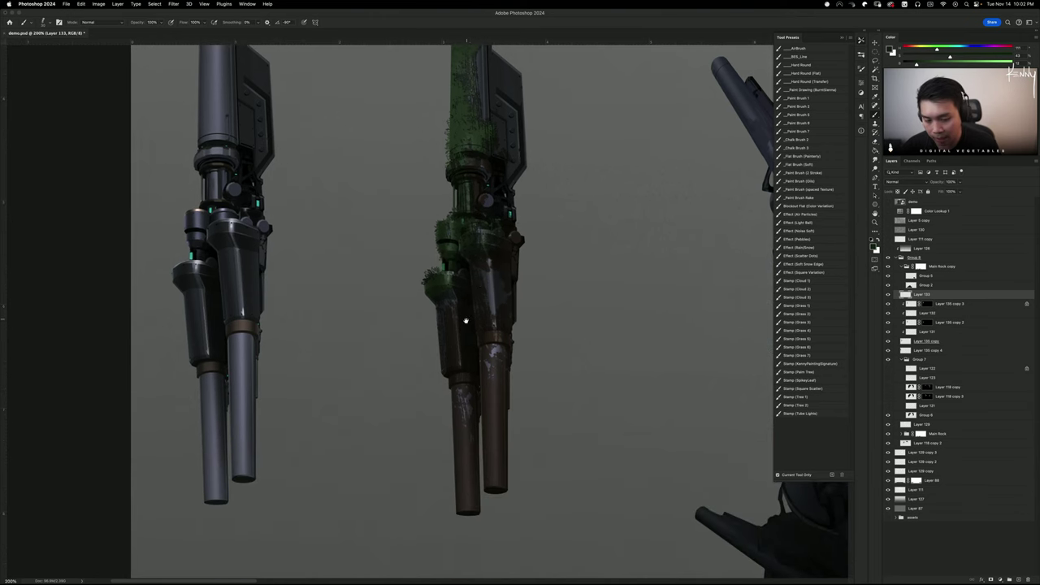
scroll(465, 321, "up", 4)
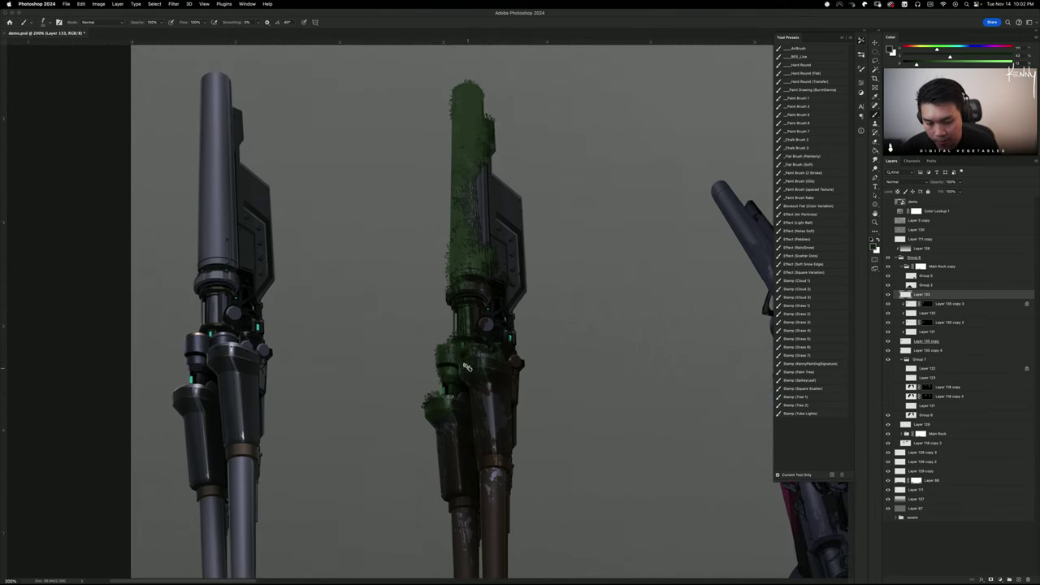
Add more moss tufts in lighter and darker sampled greens around the middle joint and along the upper barrel's edge
left_click(449, 367, "alt")
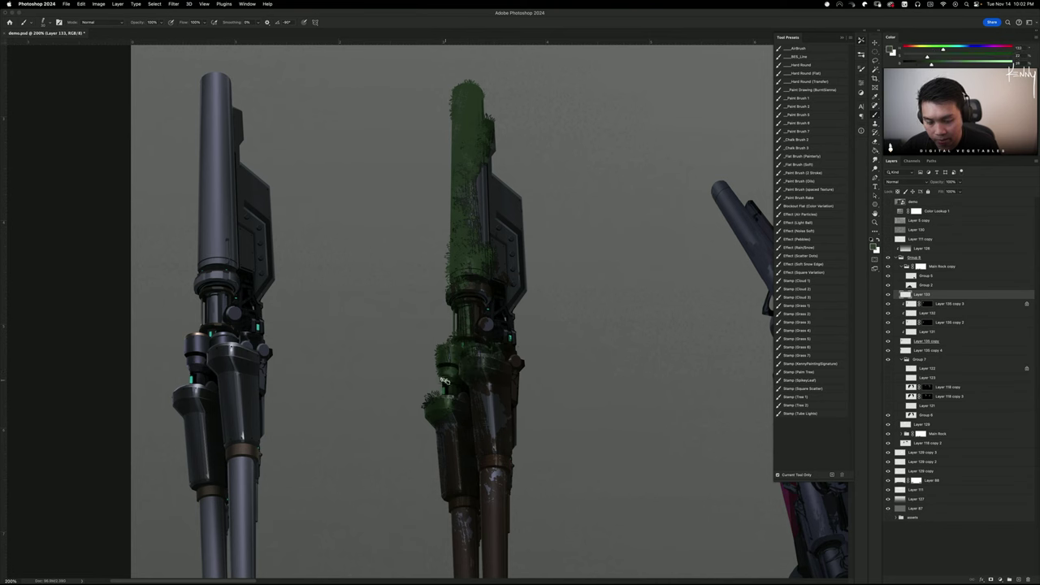
left_click(446, 378, "alt")
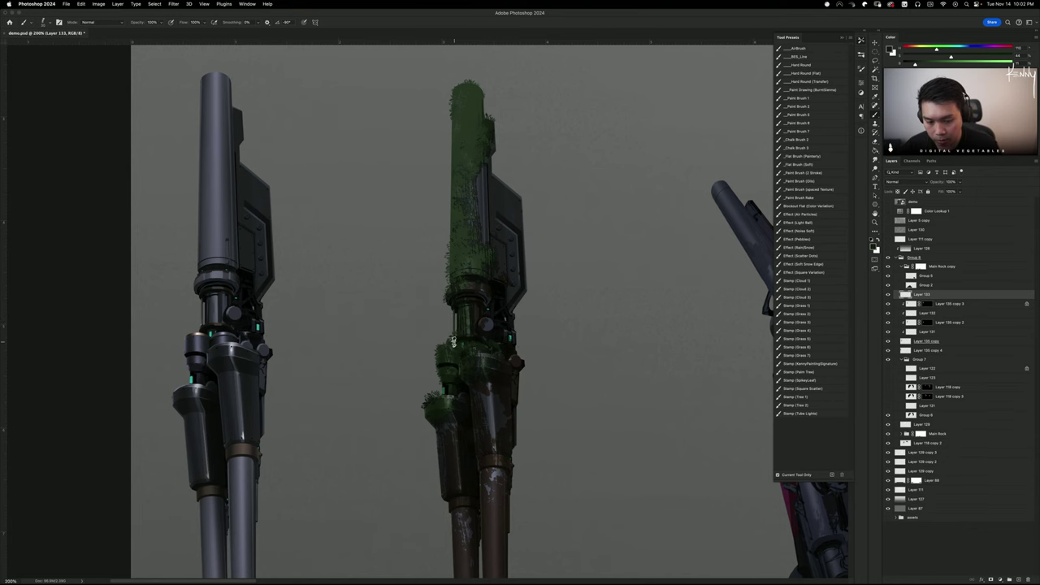
scroll(425, 330, "up", 4)
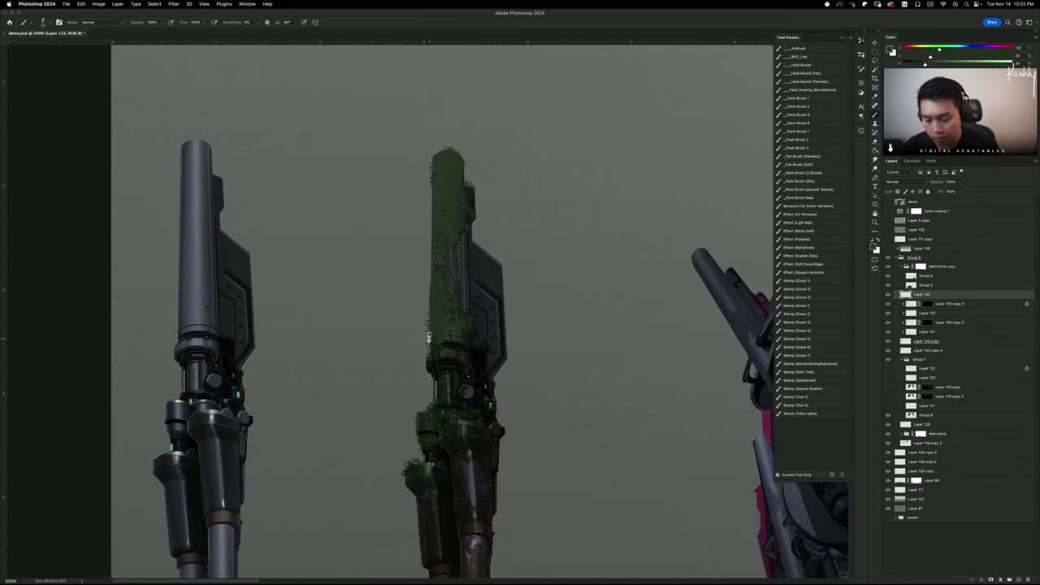
scroll(432, 326, "up", 5)
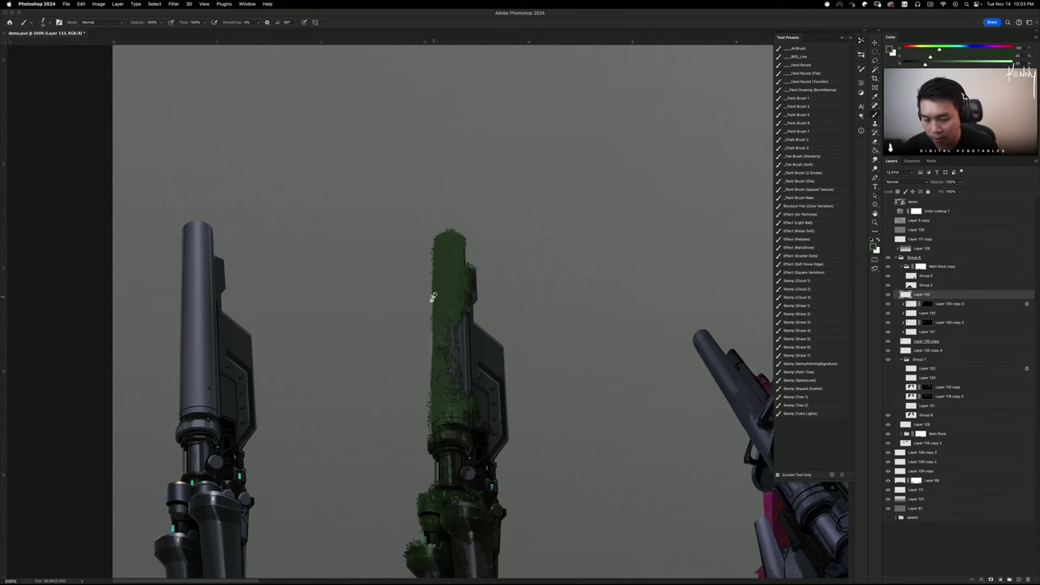
Try out the Stamp (Grass 1) brush and other grass stamps at the upper barrel's edge, undoing the test mark
left_click_drag(441, 310, 421, 247)
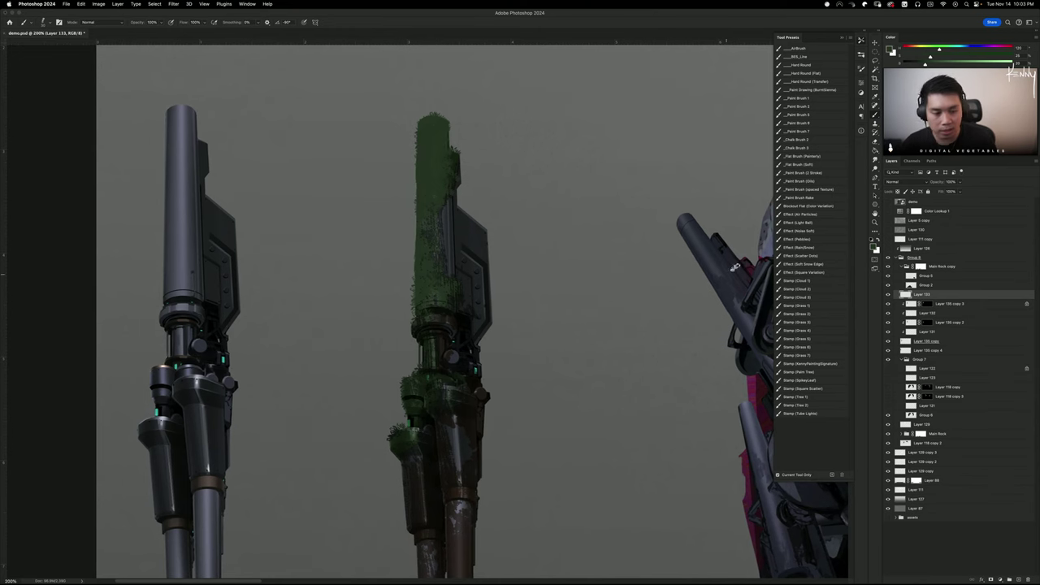
left_click(805, 305)
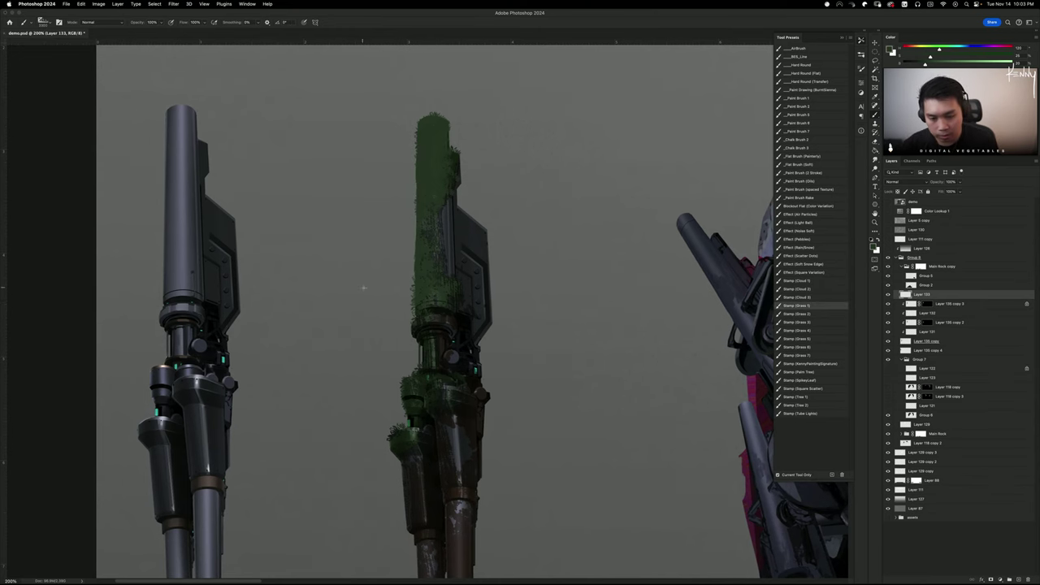
left_click(417, 289)
key("super+z")
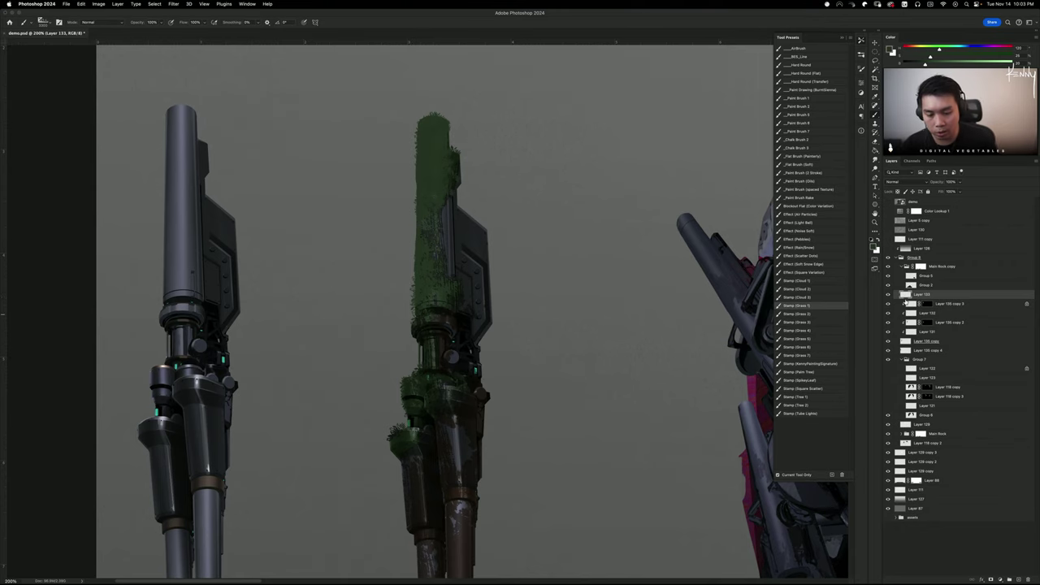
key("super+minus")
key("super+minus")
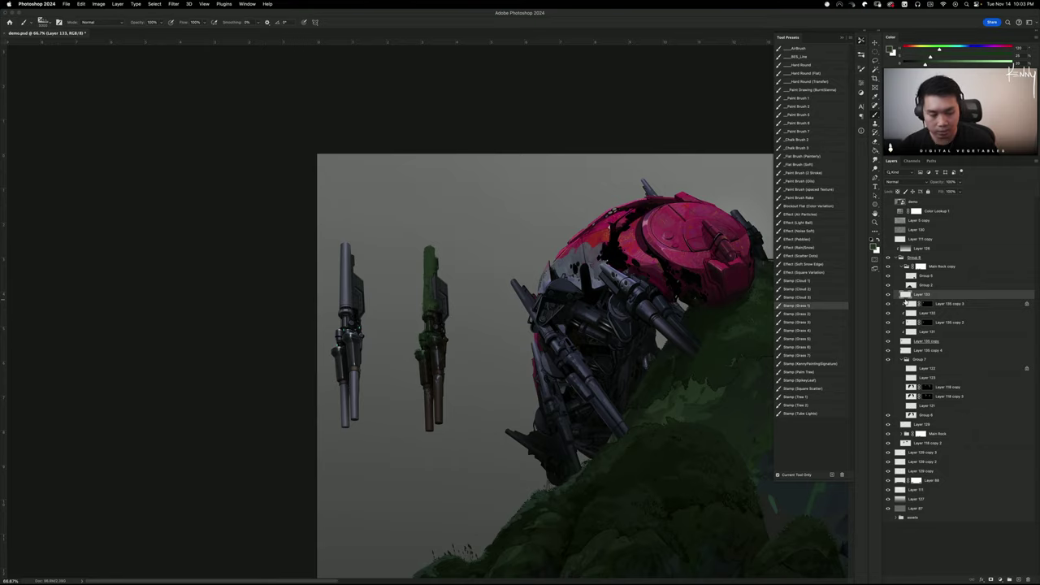
key("super+plus")
key("super+plus")
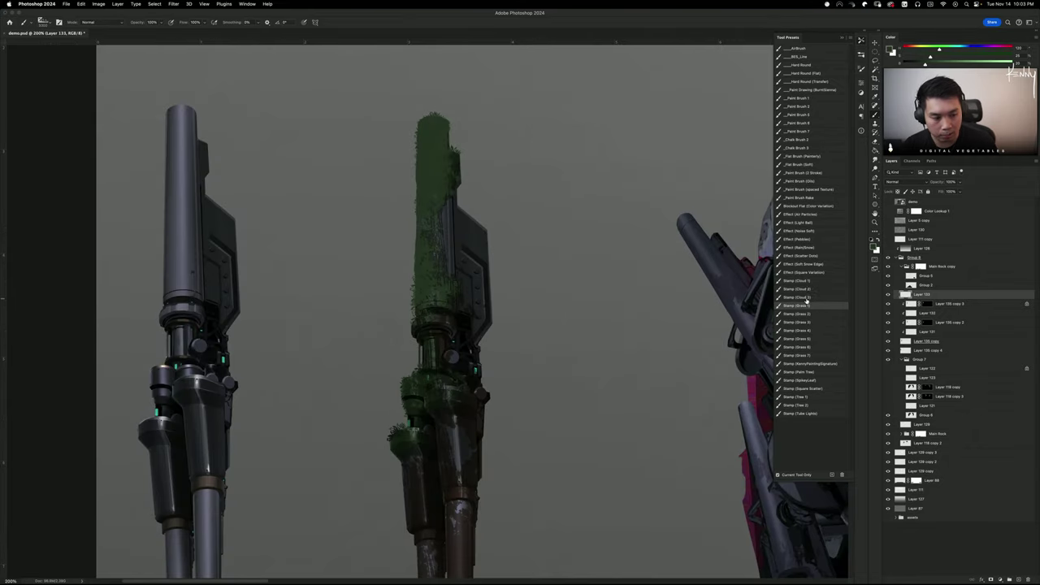
left_click(806, 299)
left_click(804, 323)
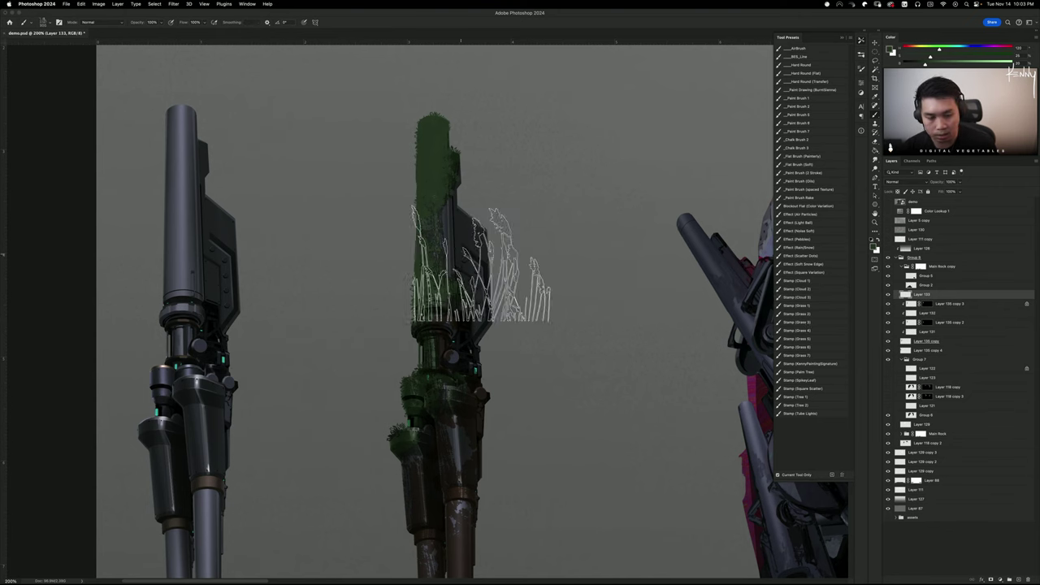
left_click(812, 307)
left_click(810, 324)
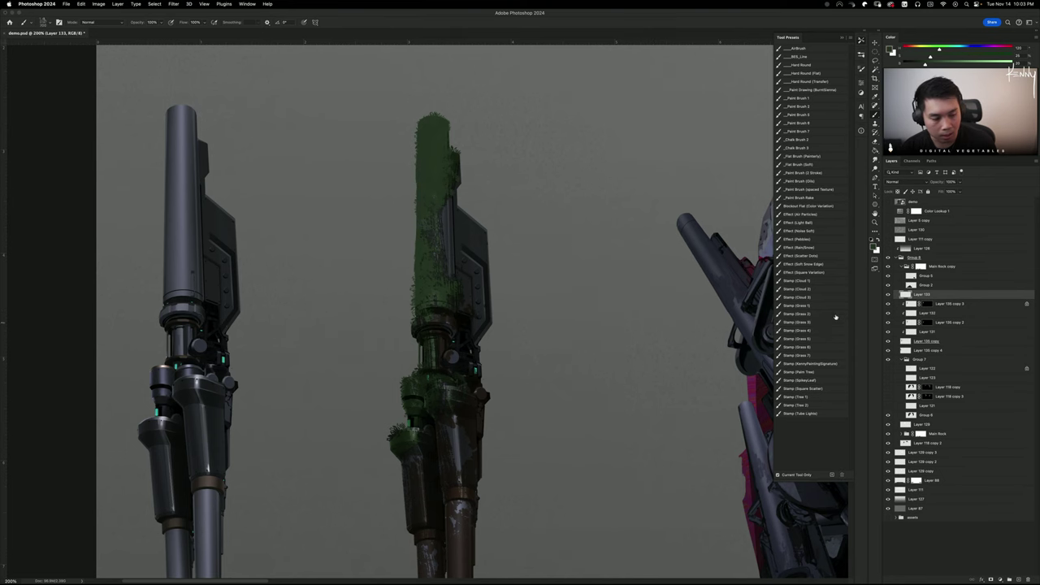
left_click(810, 335)
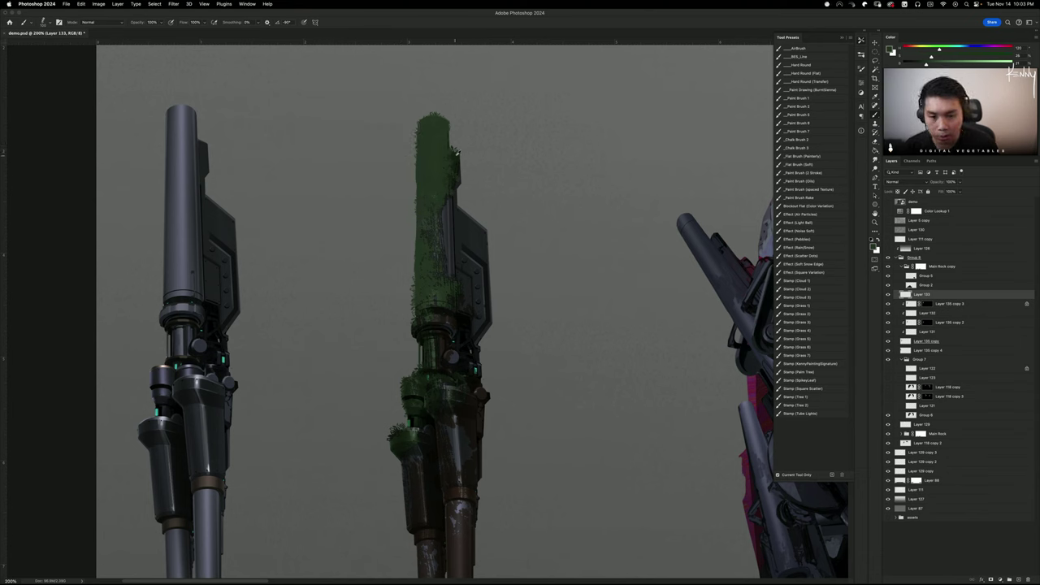
Stamp dark green tufts on the upper barrel's tip, and sample a mid green for tufts at its base and the middle joint
left_click(456, 155, "alt")
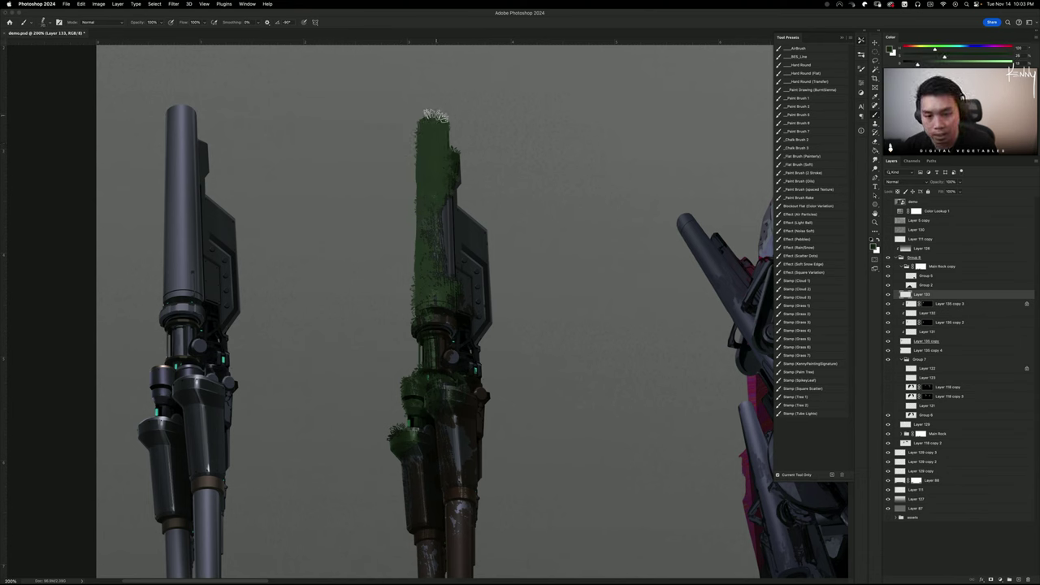
left_click(439, 118)
key("super+z")
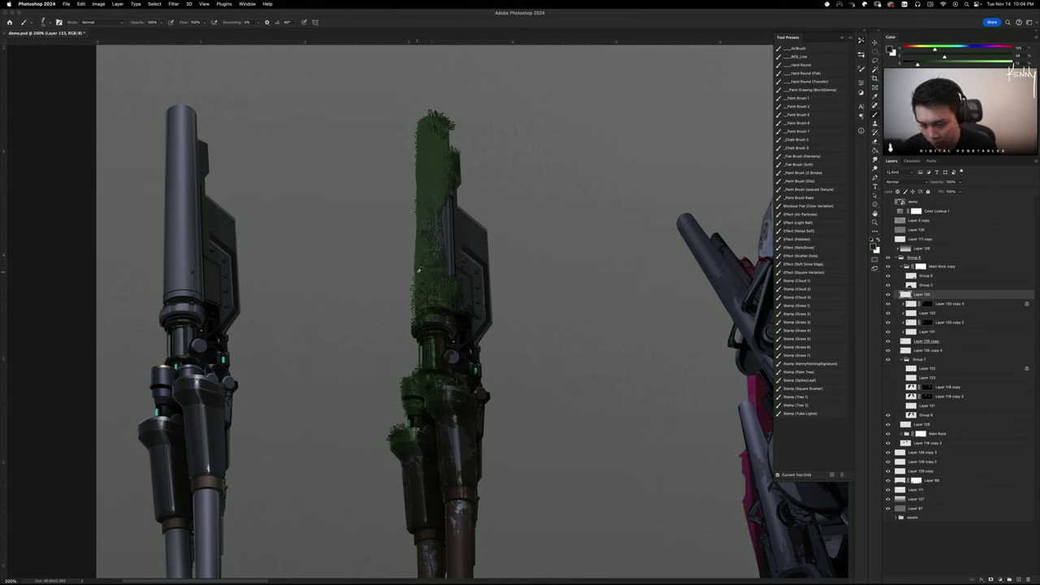
left_click(419, 270, "alt")
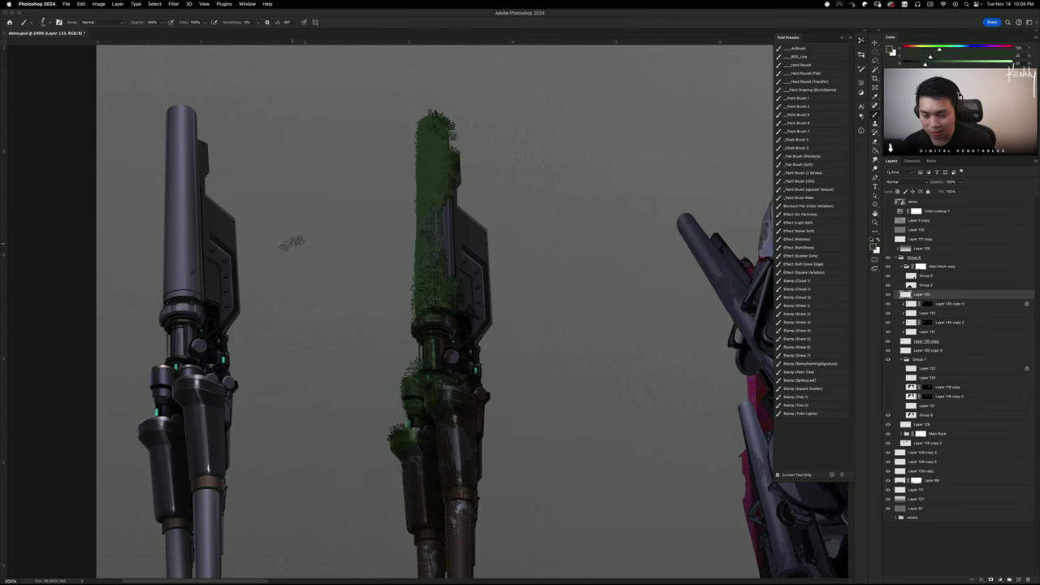
Add a new layer above the moss, choose Paint Brush 1, sample a lighter color and shrink the brush to a fine tip
key("super+equal")
key("super+equal")
key("super+equal")
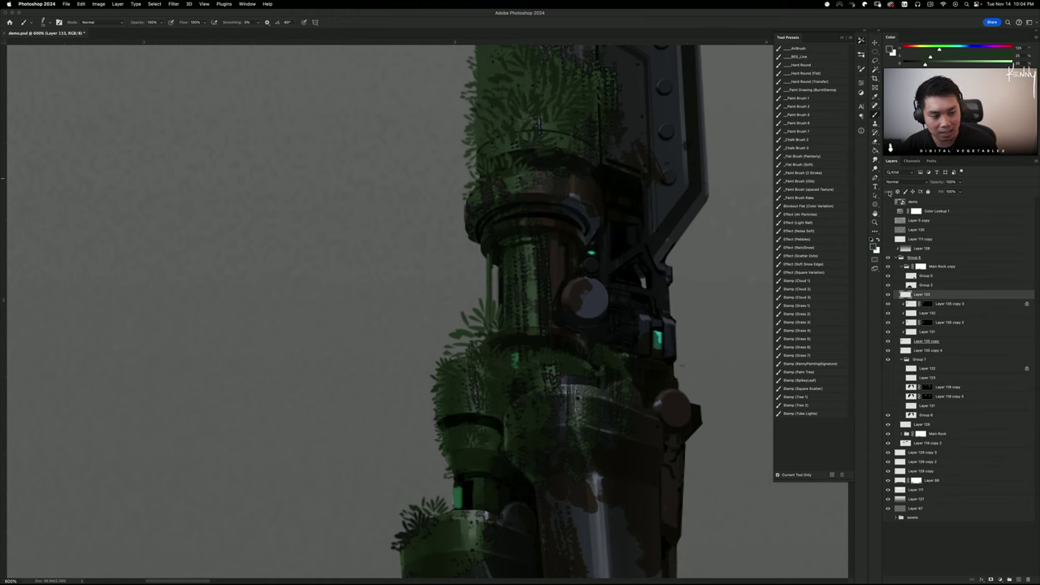
key("super+shift+alt+n")
left_click(811, 100)
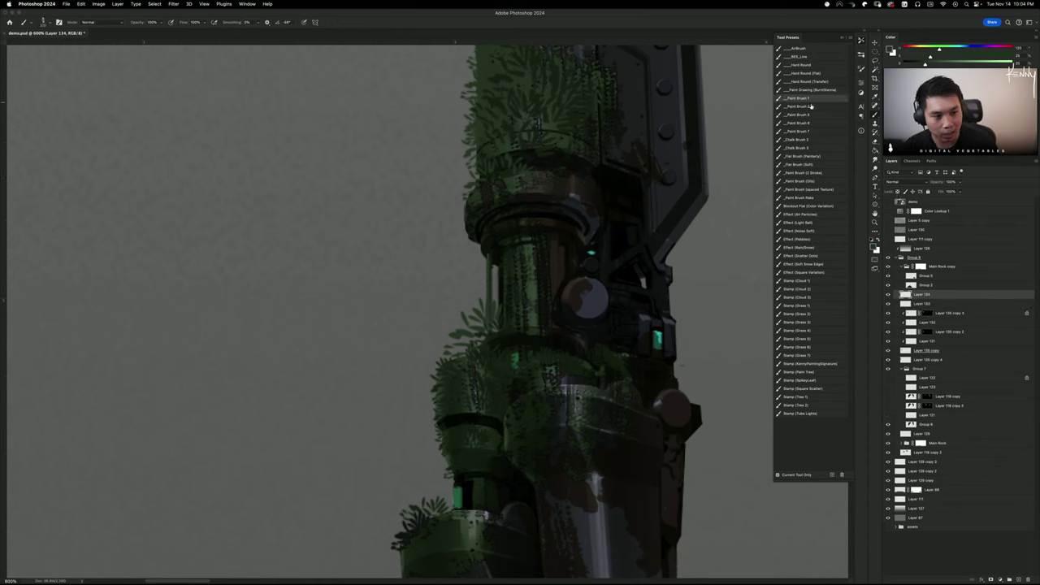
left_click_drag(481, 302, 529, 317, "alt")
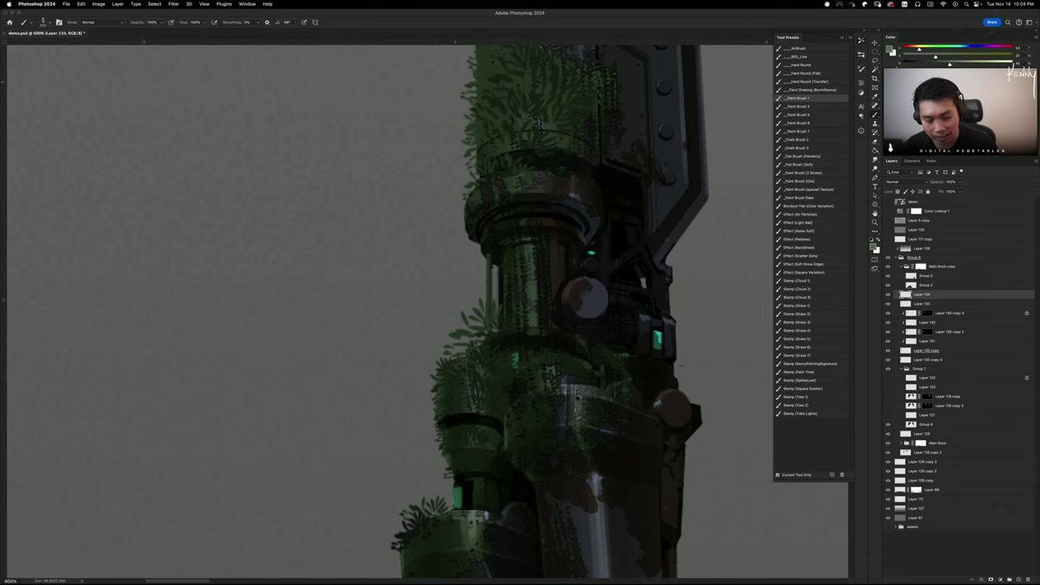
key("bracketleft")
key("bracketleft")
key("bracketleft")
key("bracketleft")
key("bracketleft")
key("bracketleft")
key("bracketleft")
key("bracketleft")
key("bracketleft")
key("bracketleft")
key("bracketleft")
key("bracketleft")
key("bracketleft")
key("bracketleft")
key("bracketleft")
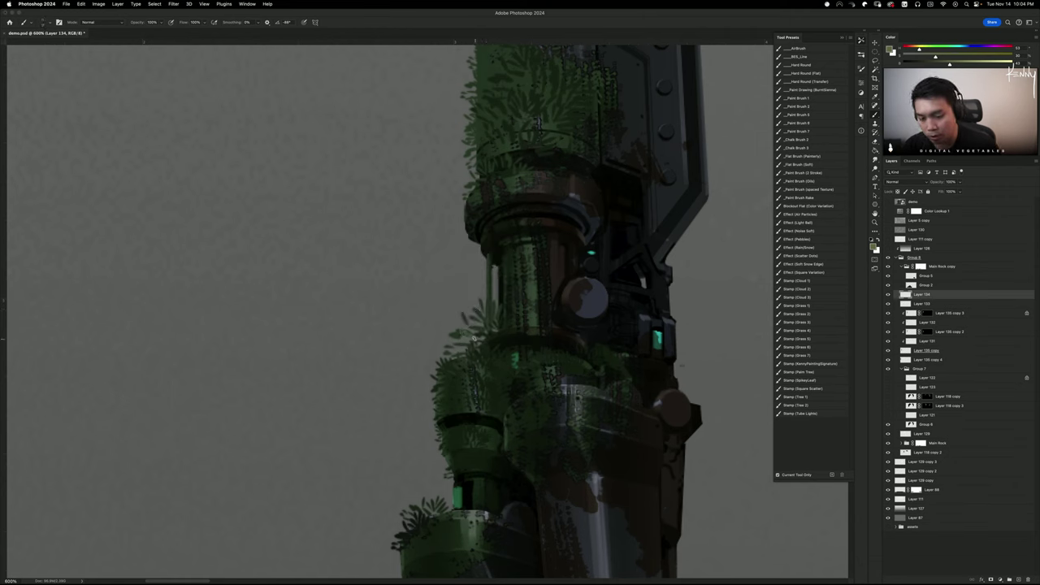
Try fine light strokes on the moss leaves beside the middle joint and undo them
key("super+z")
left_click_drag(471, 337, 461, 332)
key("super+z")
key("super+z")
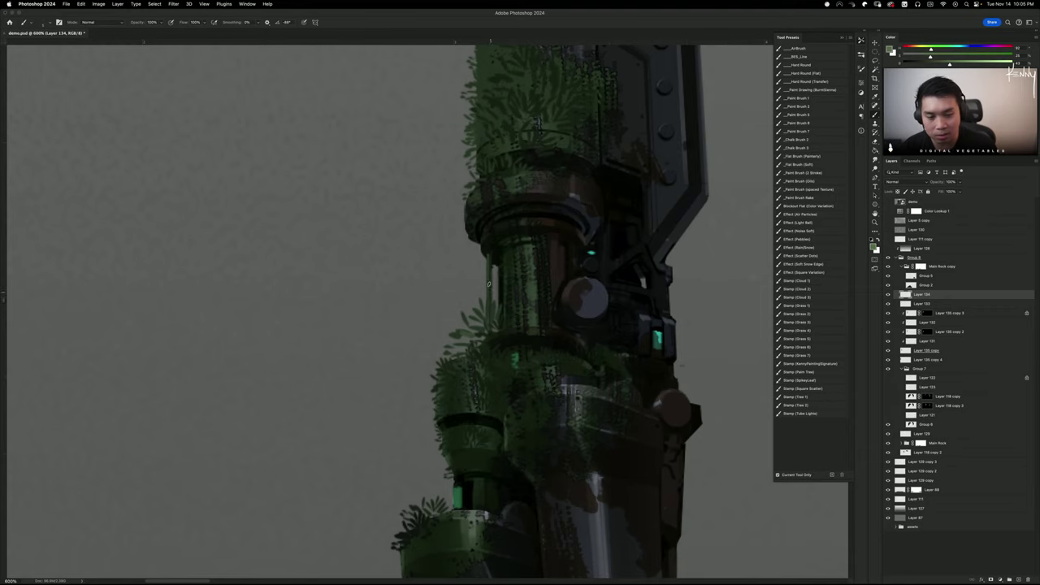
Paint fine lighter green leaf strokes over the moss at the upper barrel's tip and along its edges
scroll(476, 260, "up", 5)
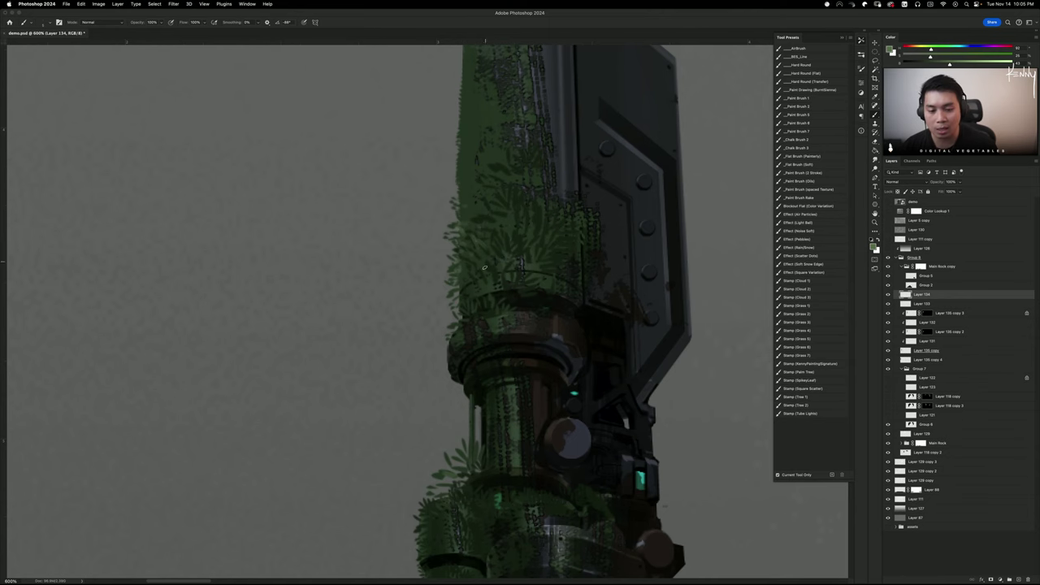
scroll(494, 226, "up", 15)
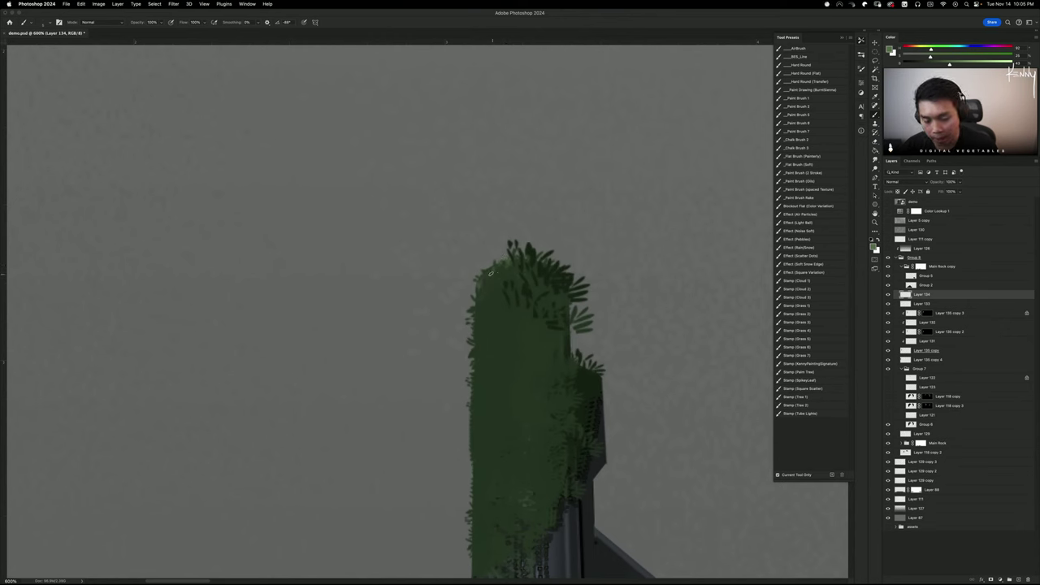
left_click_drag(531, 268, 526, 247)
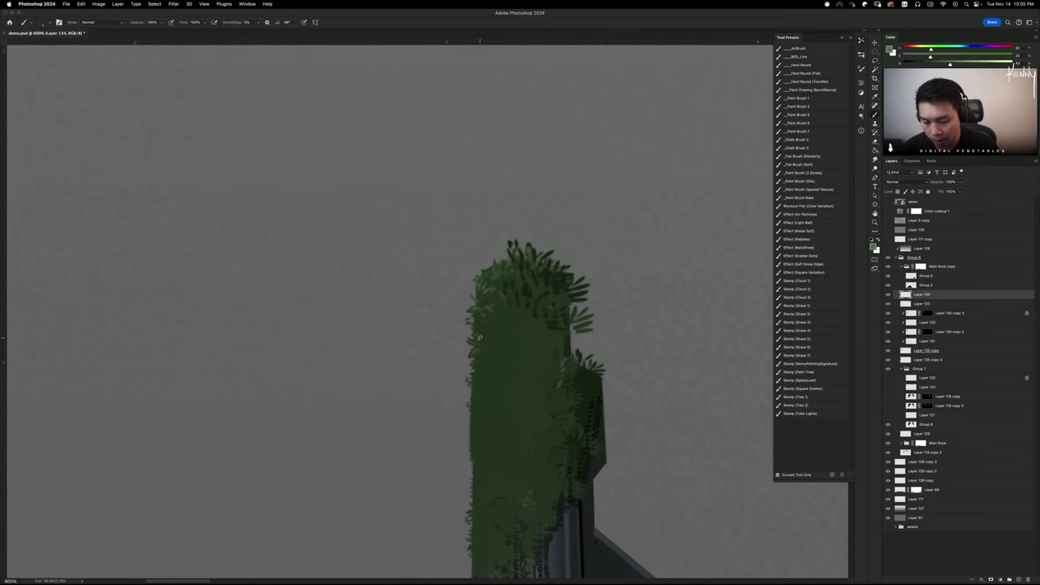
scroll(492, 296, "down", 3)
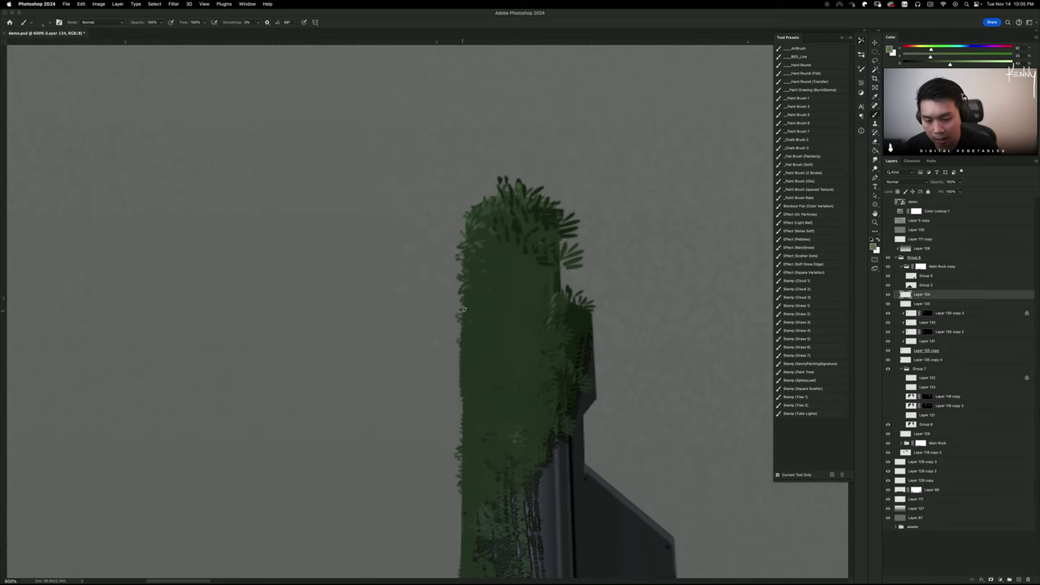
scroll(472, 367, "down", 3)
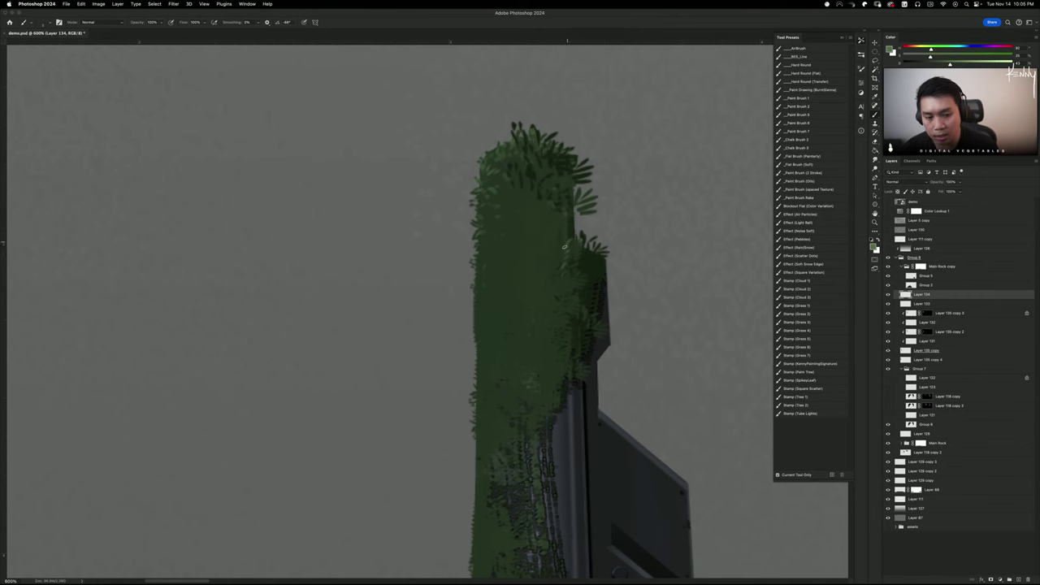
key("ctrl+minus")
key("ctrl+minus")
key("ctrl+minus")
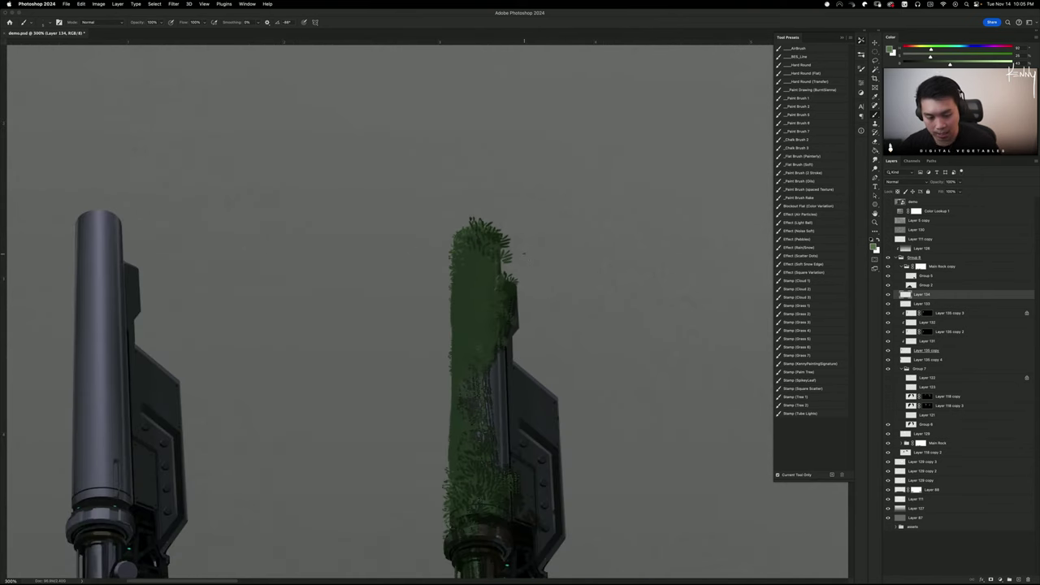
key("ctrl+minus")
key("ctrl+minus")
key("ctrl+minus")
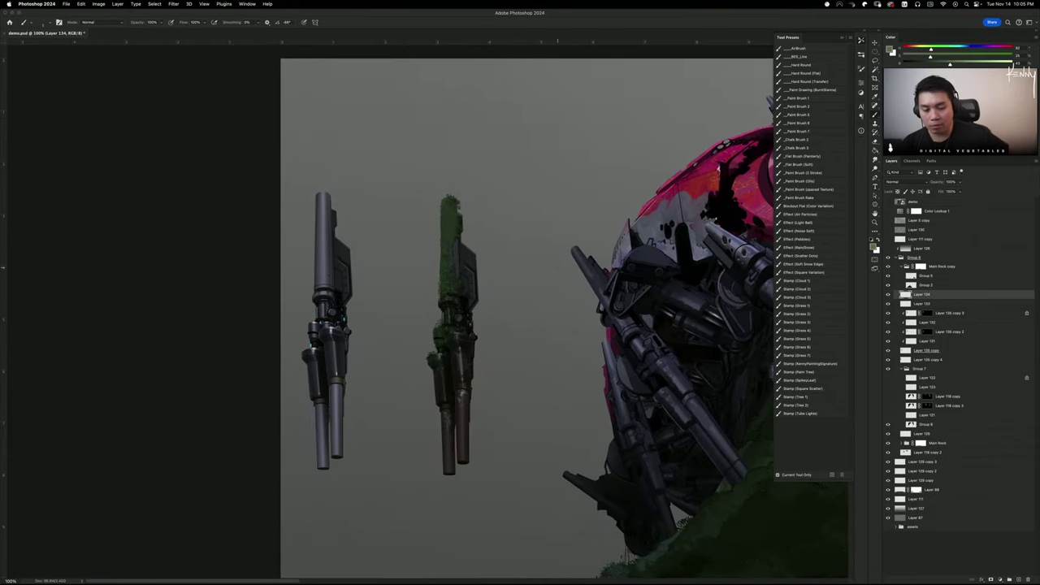
Check the two masked weathering layers by toggling their visibility, and lock the transparent pixels of the lower one
key("ctrl+plus")
key("ctrl+plus")
left_click_drag(629, 439, 648, 255)
left_click(889, 313)
left_click(888, 314)
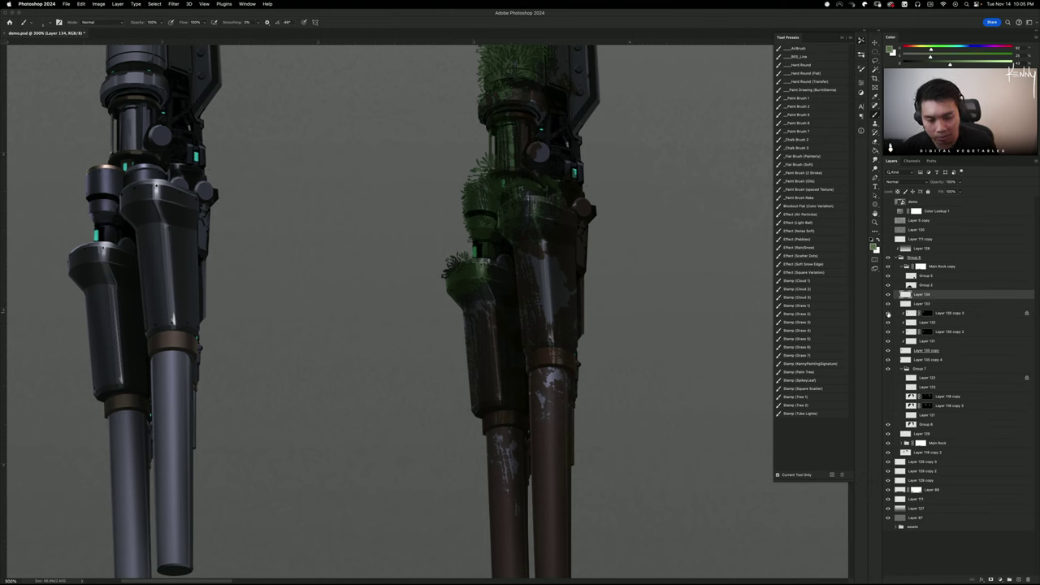
left_click(890, 332)
left_click(890, 332)
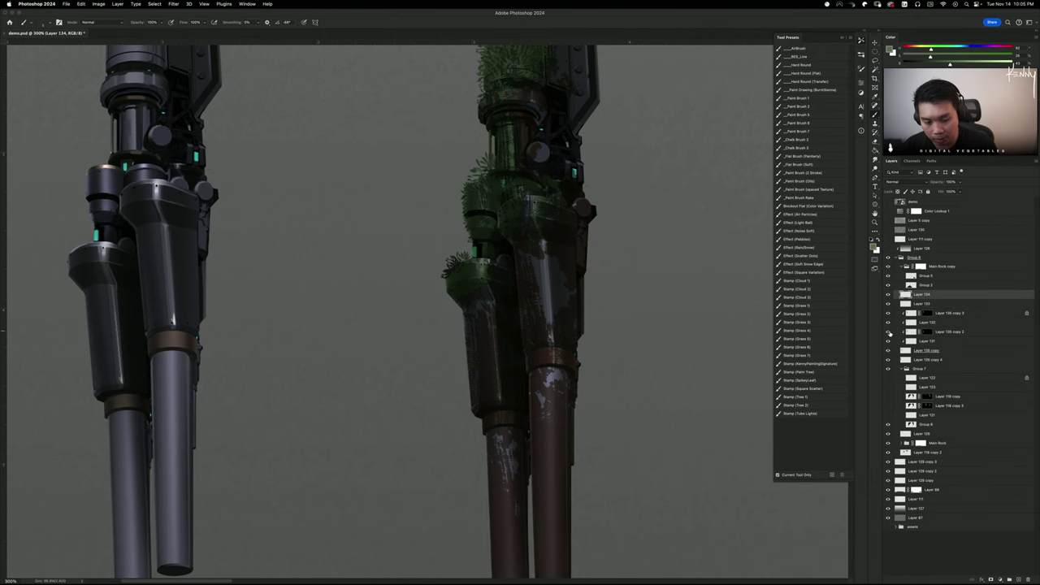
left_click(936, 333)
left_click(898, 192)
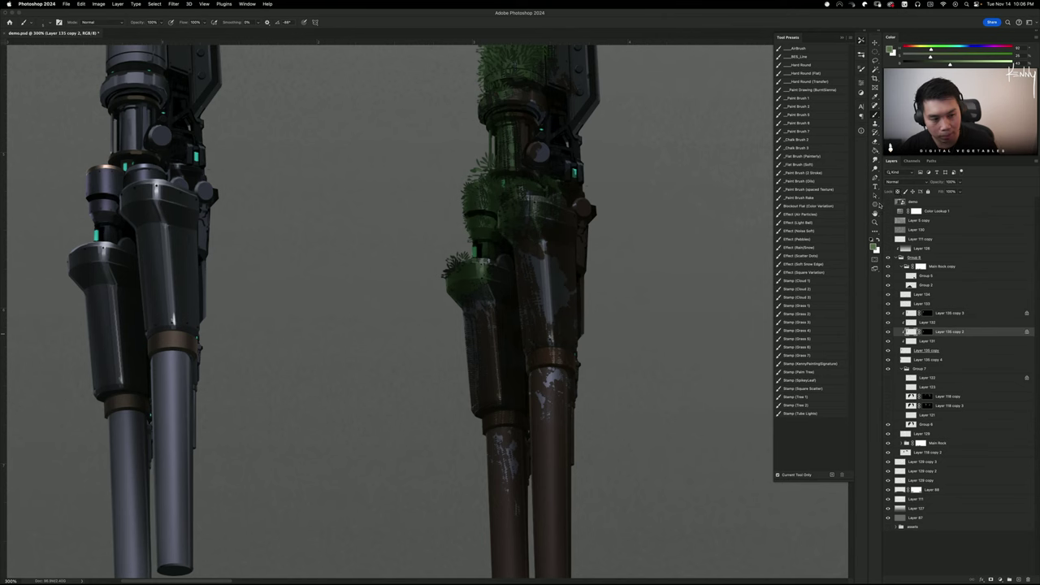
Enlarge the textured brush and sample the dark brown of the rusty lower barrel, undoing a test stroke and reducing the size slightly
key("]")
key("]")
key("]")
key("]")
key("]")
key("]")
key("]")
key("]")
key("]")
key("]")
key("]")
key("]")
key("]")
key("]")
key("]")
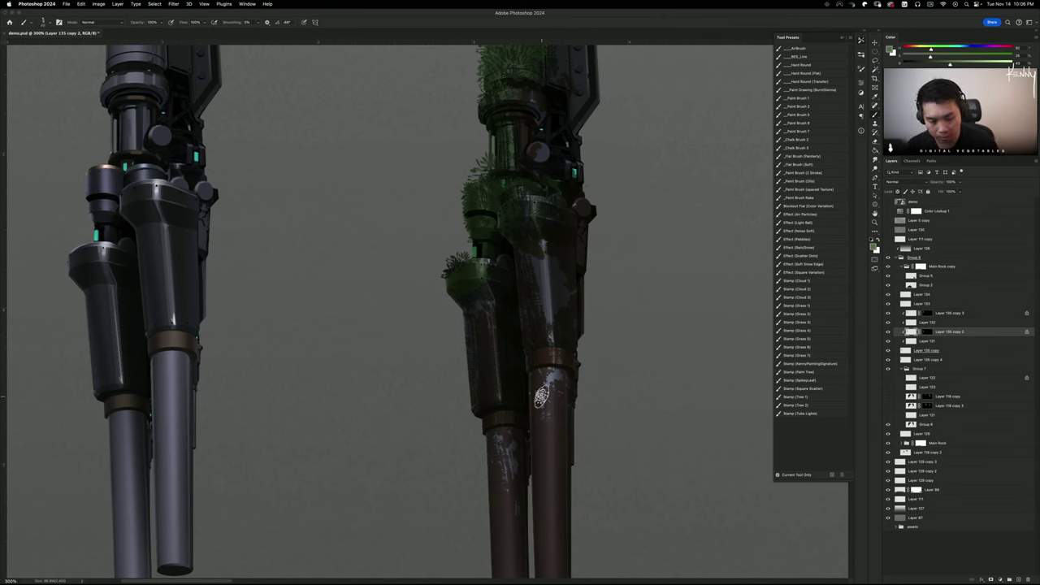
key("bracketright")
key("bracketright")
key("bracketright")
key("bracketright")
key("bracketright")
key("bracketright")
key("bracketright")
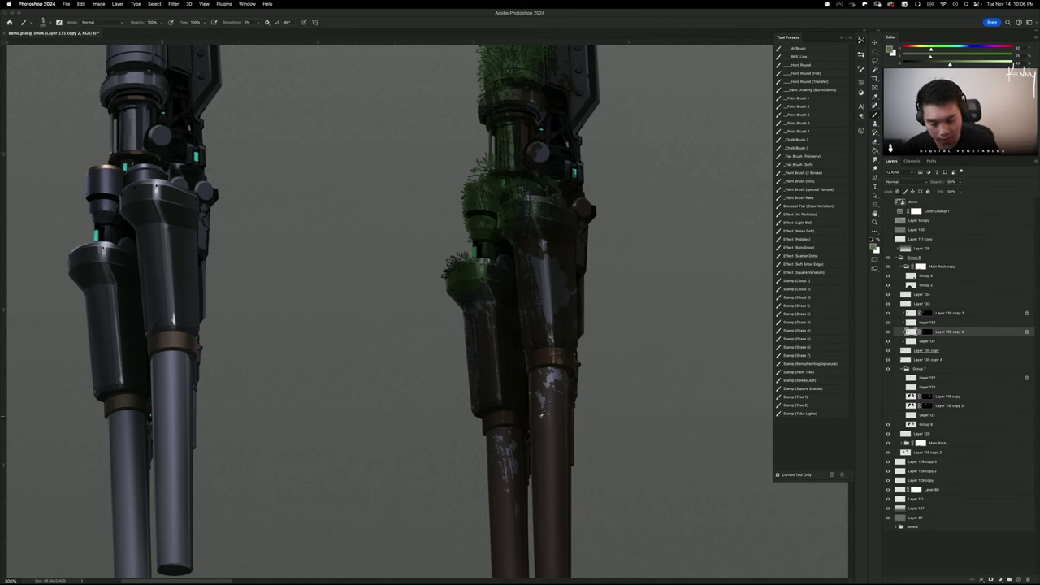
left_click(558, 436, "alt")
left_click(539, 432, "alt")
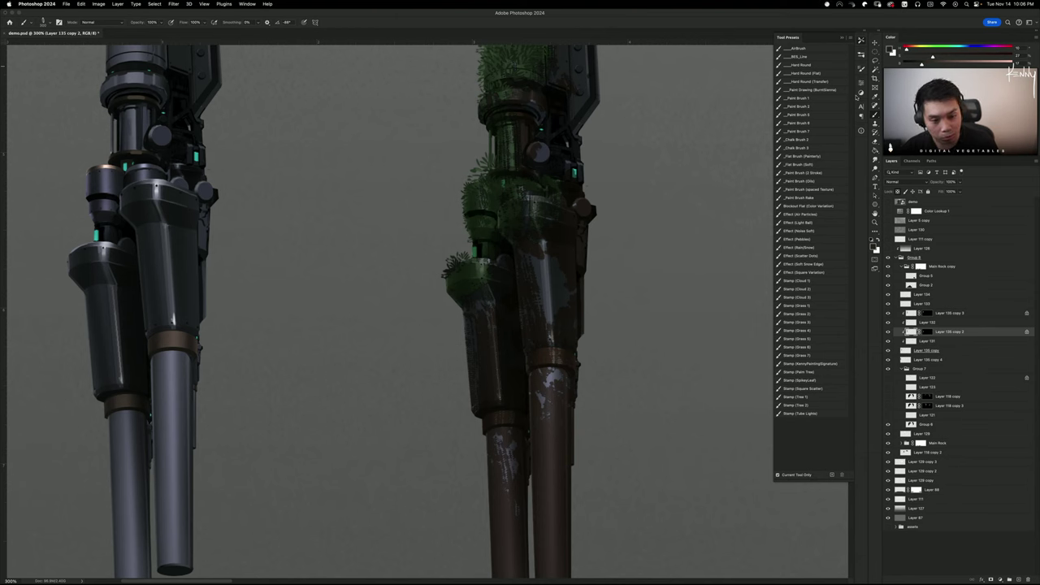
key("super+z")
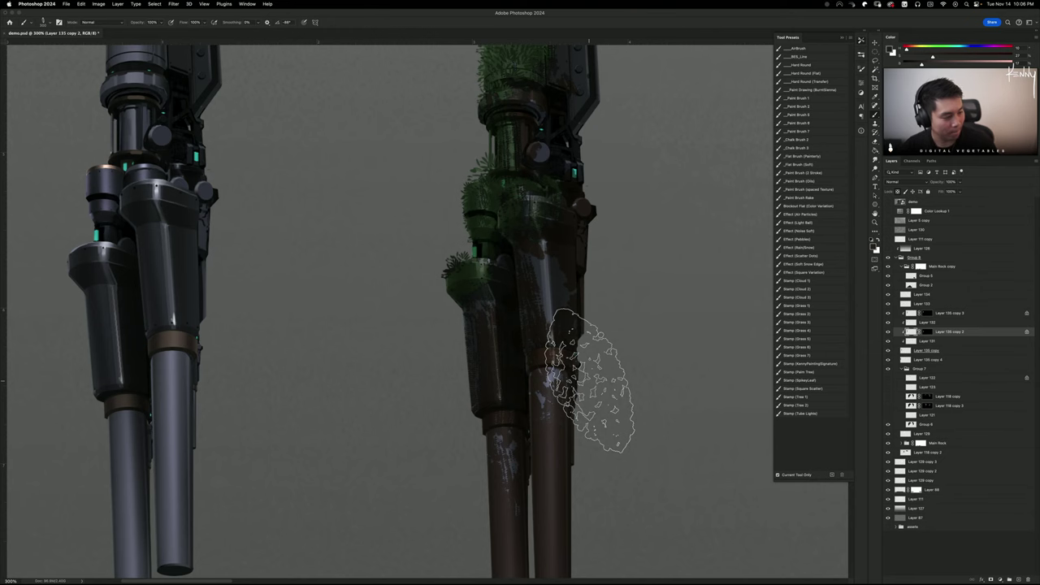
key("bracketleft")
key("bracketleft")
key("bracketleft")
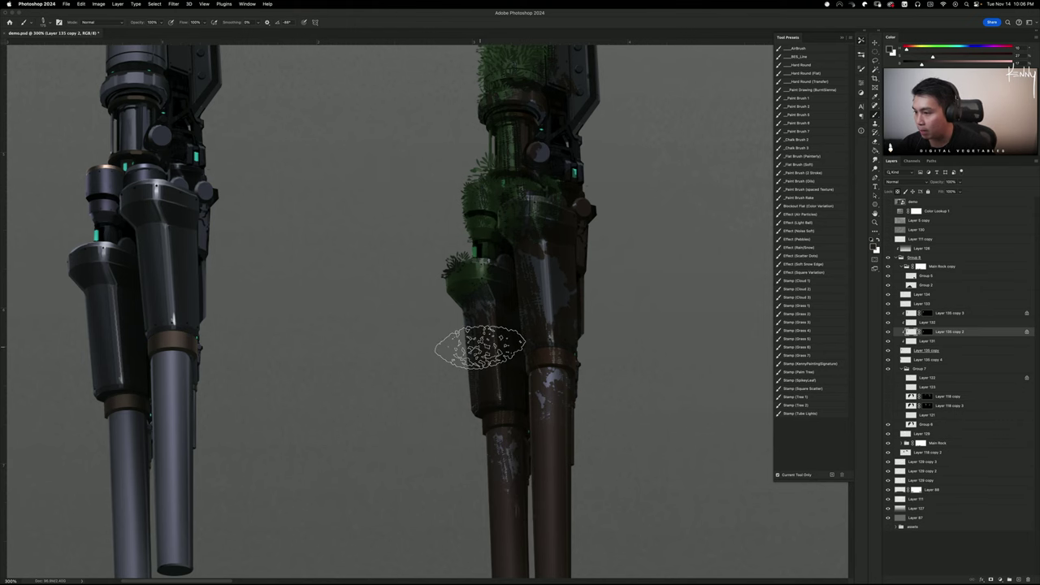
Brush the sampled dark brown over the weathered gun's smaller housing and lower barrels to vary the rust
left_click_drag(500, 327, 485, 293)
scroll(496, 321, "down", 3)
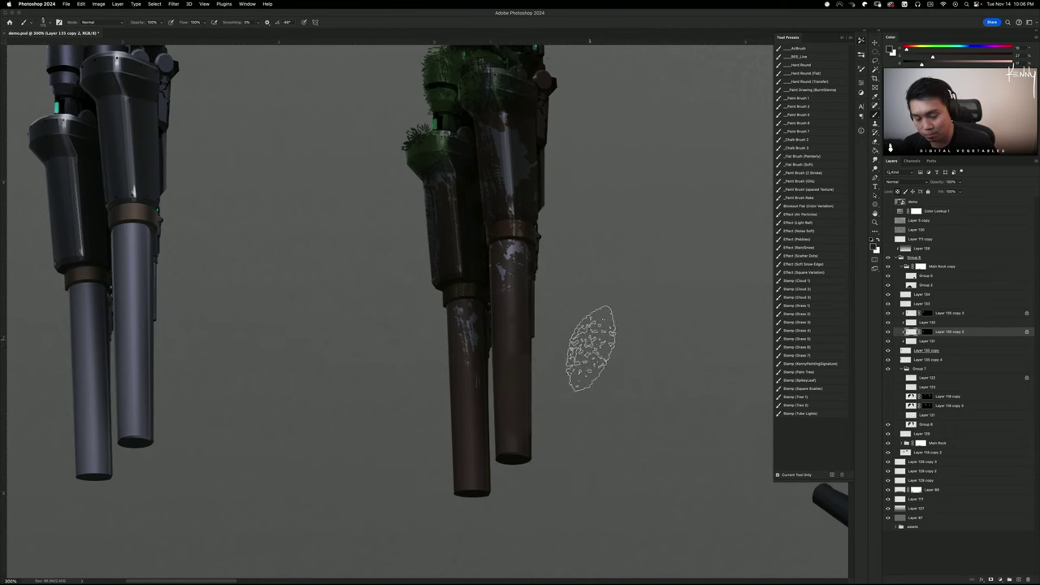
scroll(594, 438, "up", 3)
left_click_drag(595, 438, 591, 439)
left_click_drag(555, 290, 575, 221)
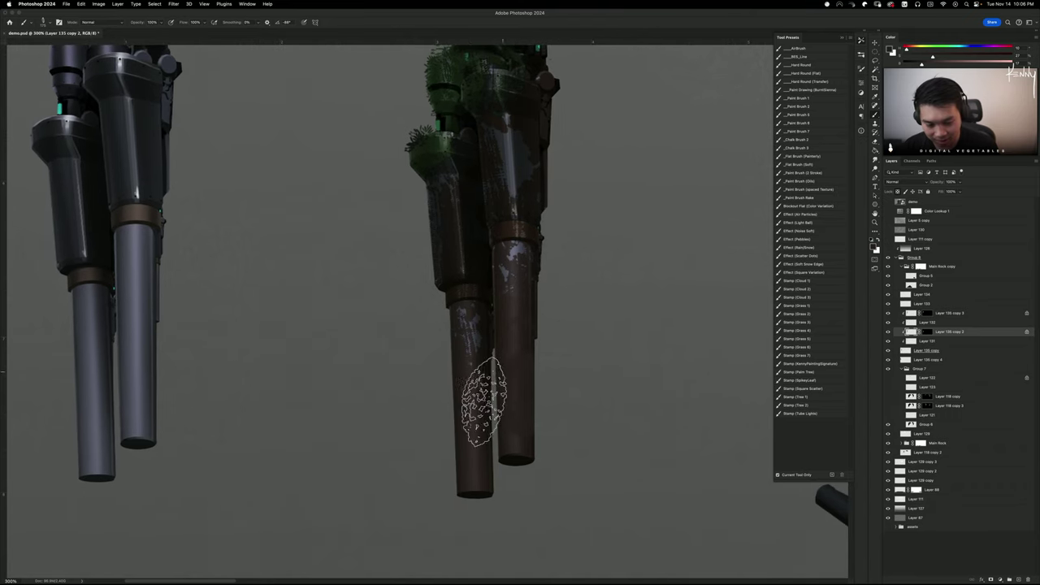
mouse_move(476, 481)
left_mouse_down()
mouse_move(477, 460)
mouse_move(474, 472)
left_mouse_up()
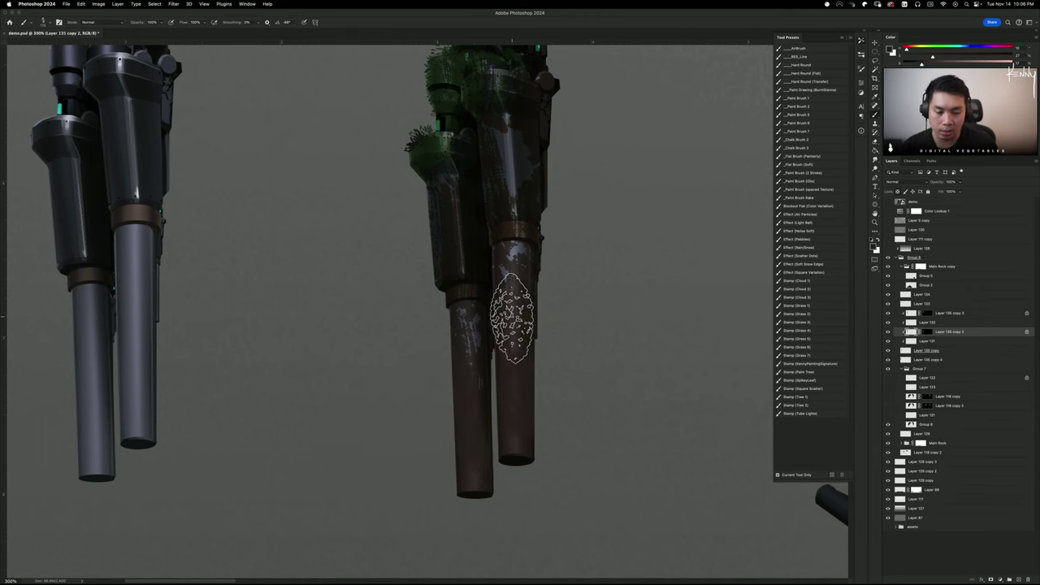
scroll(569, 329, "up", 3)
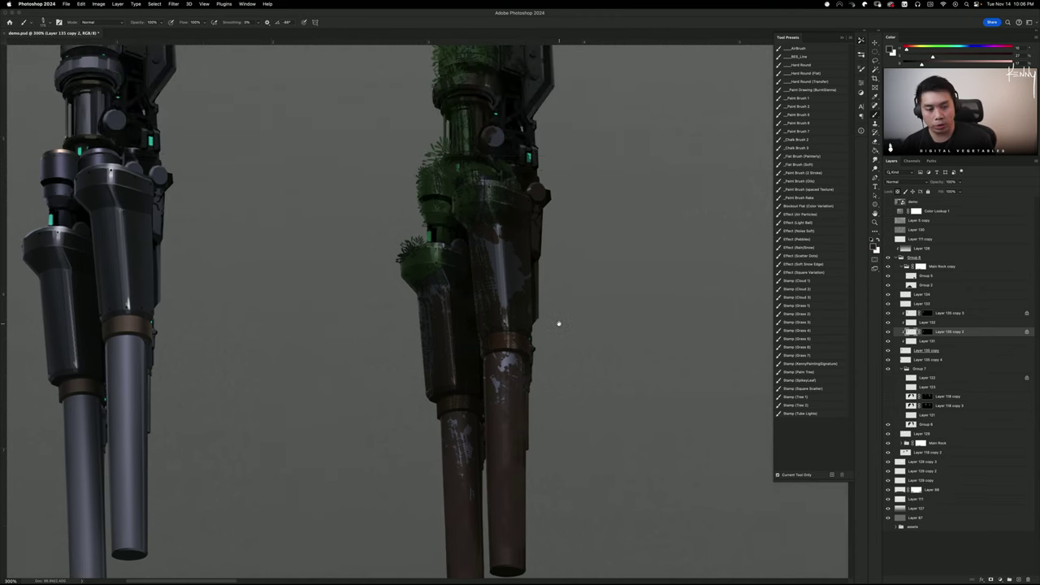
Raise the saturation of the dark brown brush color and brush reddish rust over the smaller housing and lower barrels, undoing a trial stroke
left_click(971, 56)
left_click_drag(487, 432, 505, 447)
key("super+z")
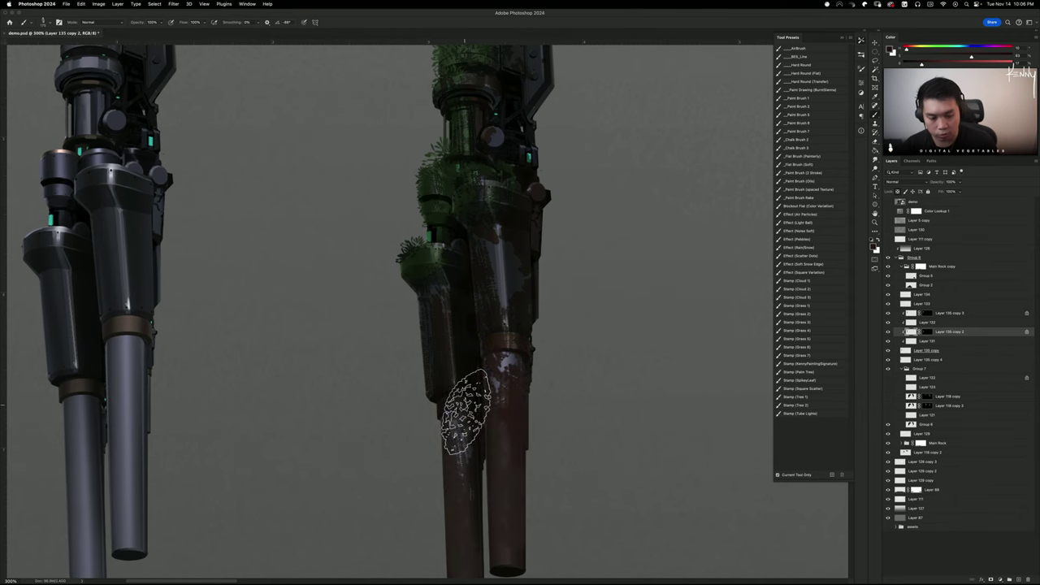
left_click_drag(481, 404, 480, 401)
scroll(479, 401, "down", 6)
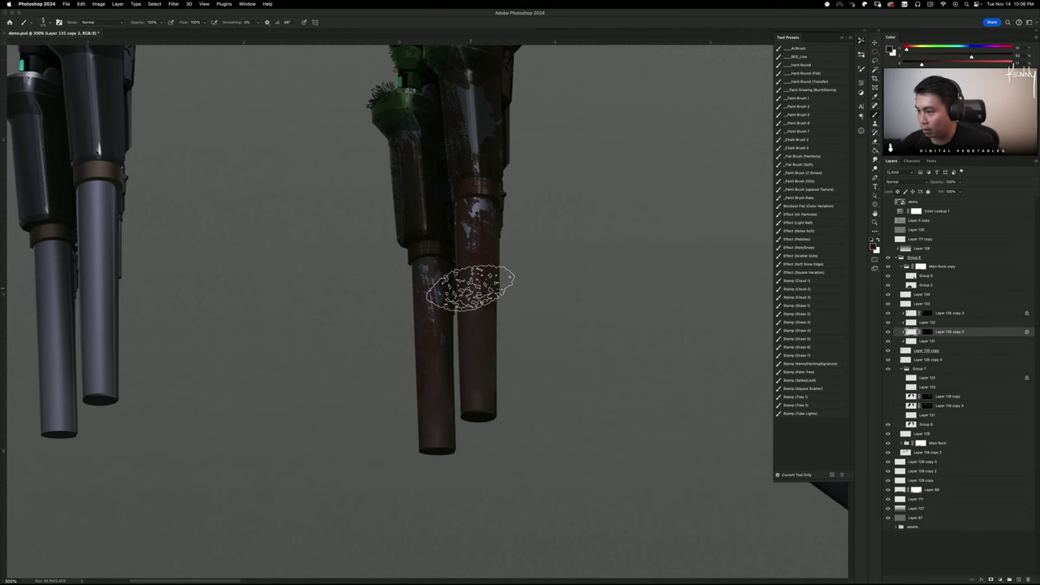
left_click_drag(591, 265, 601, 347)
scroll(601, 347, "up", 5)
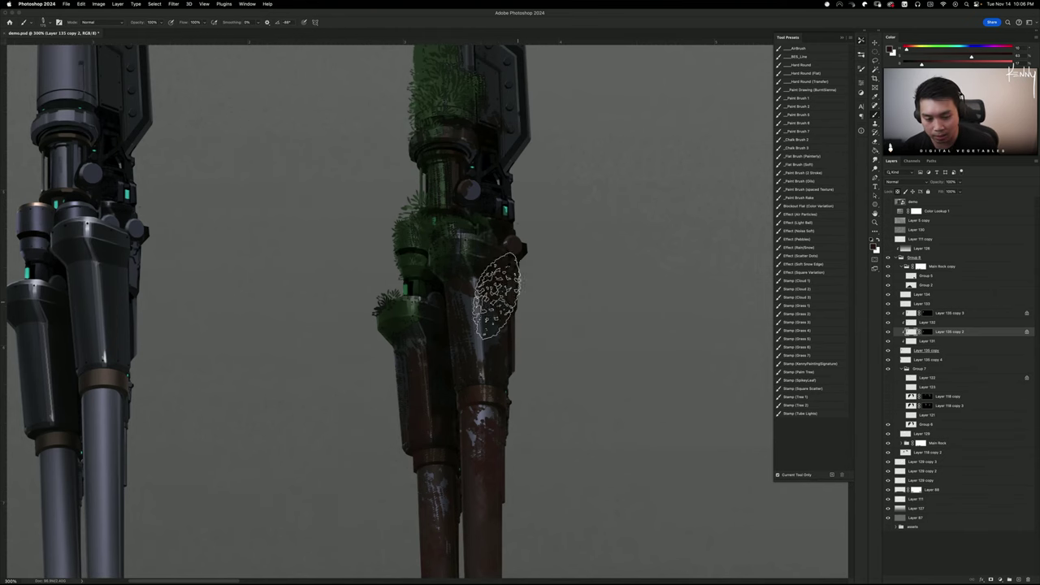
Carry the reddish rust up to the larger housing and upper collar of the weathered gun, undoing the unwanted strokes
key("super+z")
scroll(565, 371, "up", 5)
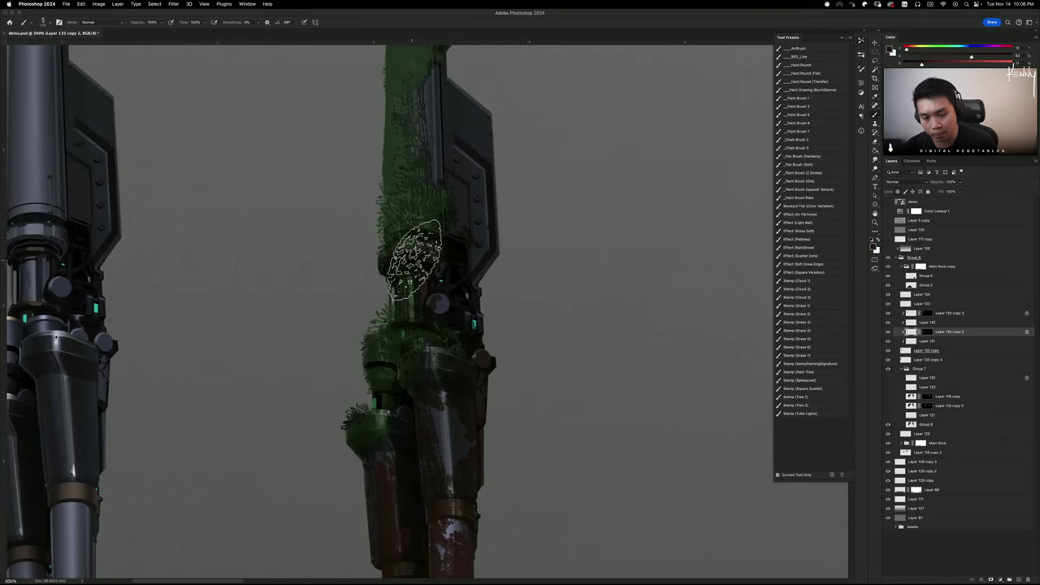
key("super+z")
key("super+z")
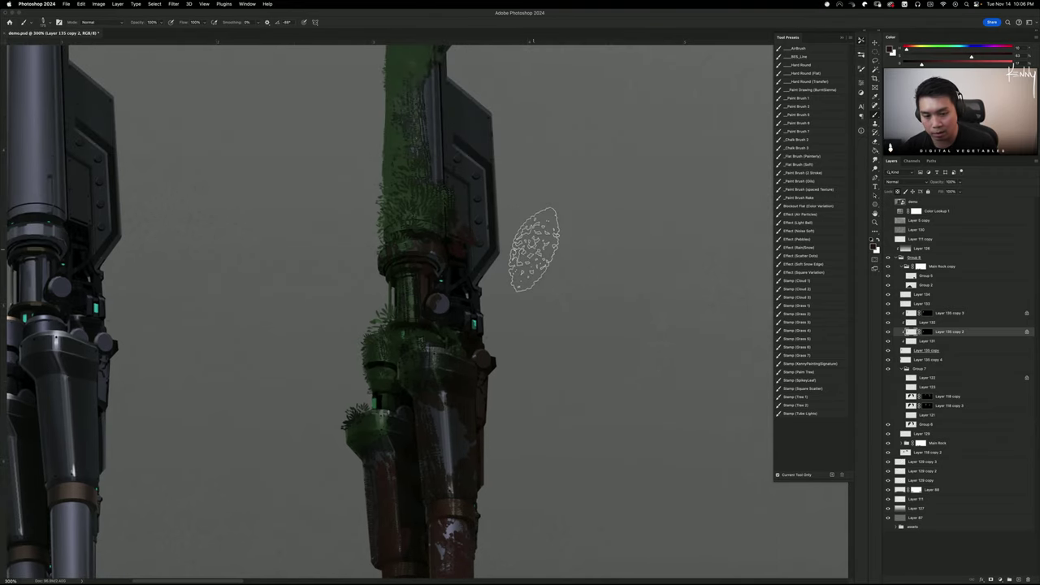
scroll(515, 325, "up", 5)
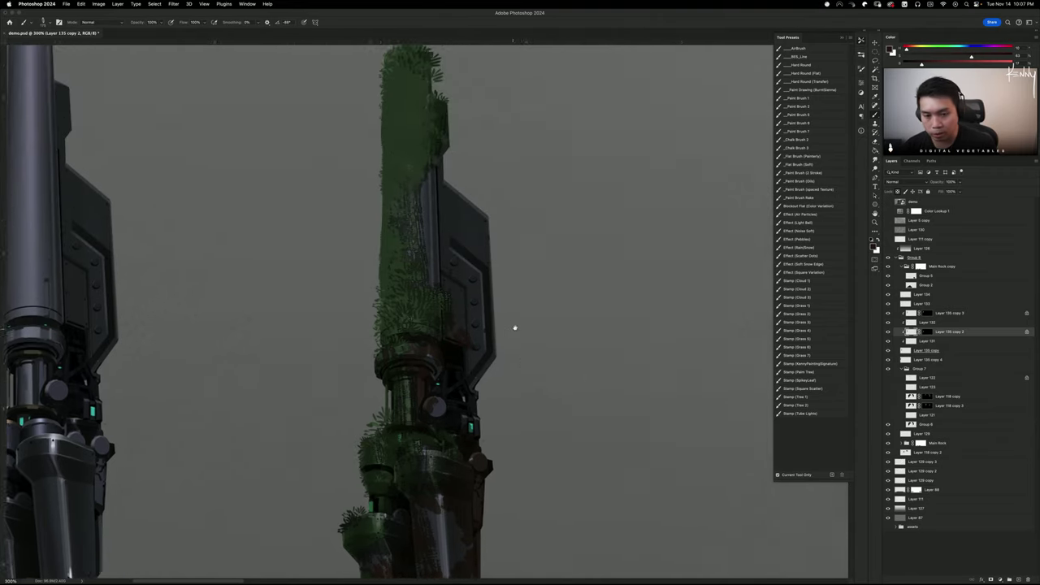
scroll(488, 292, "down", 2)
scroll(511, 246, "up", 2)
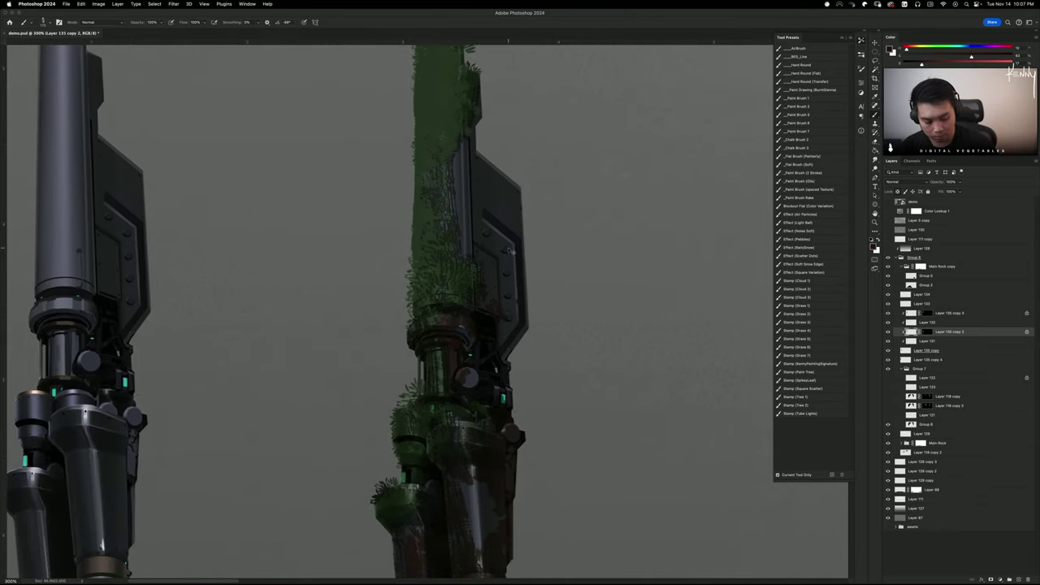
scroll(508, 248, "down", 5)
scroll(509, 251, "up", 3)
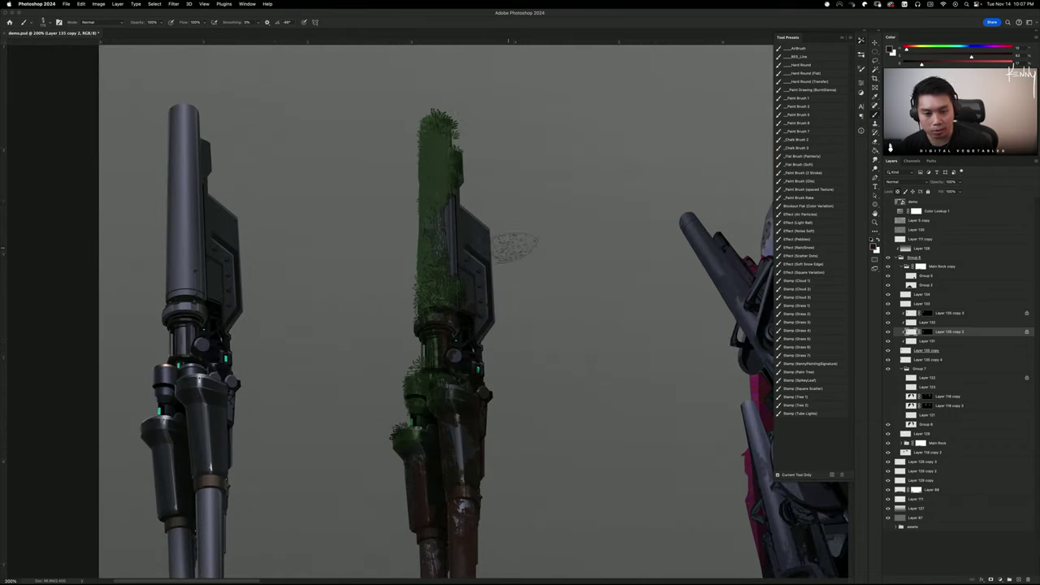
Check and select the upper masked moss layer, sample a dark moss green and brush tonal variation over the flat green, undoing a stroke
left_click(889, 314)
left_click(889, 314)
left_click(888, 314)
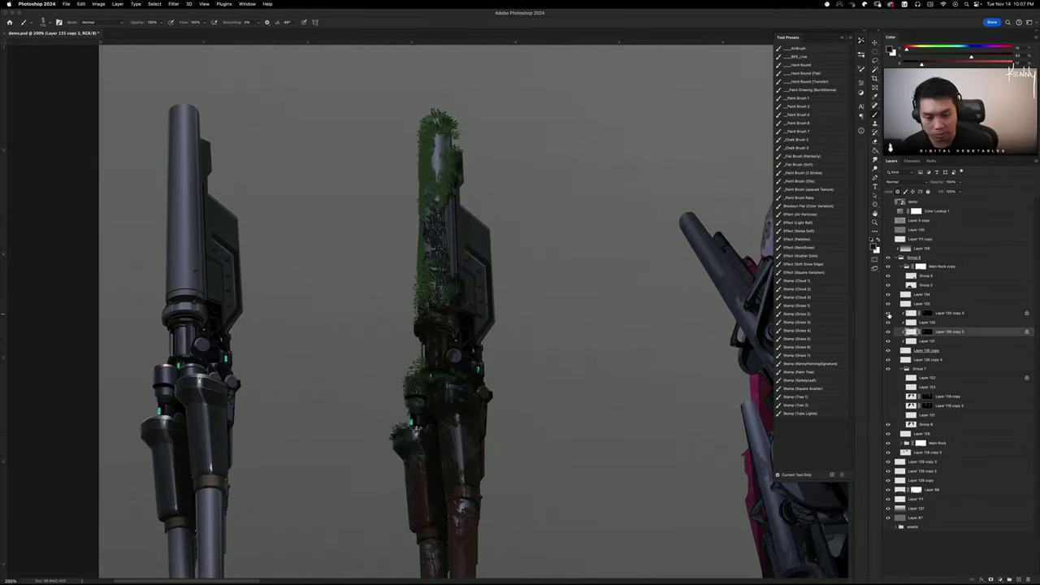
left_click(888, 314)
left_click(944, 312)
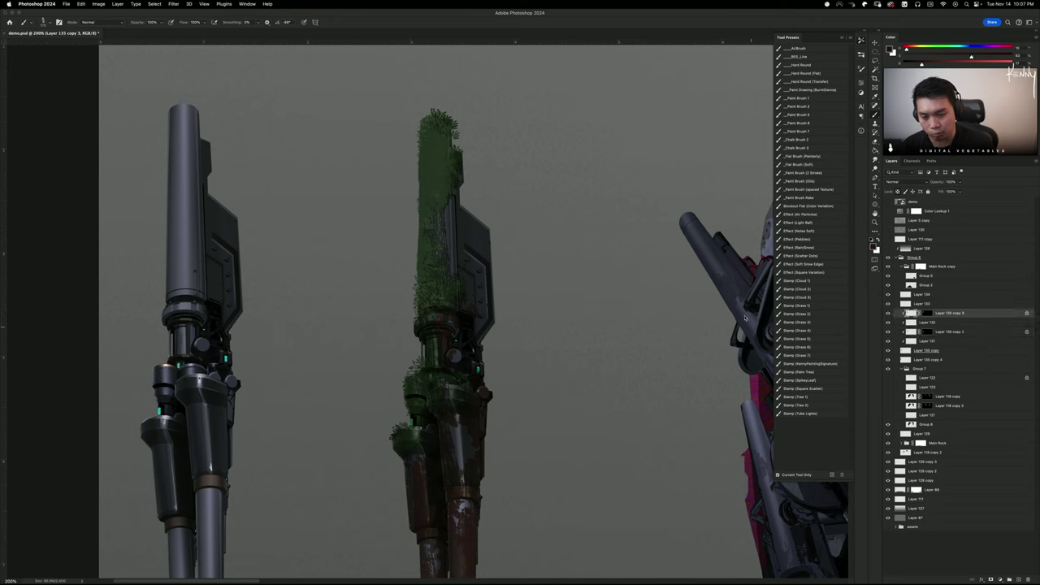
left_click(450, 296, "alt")
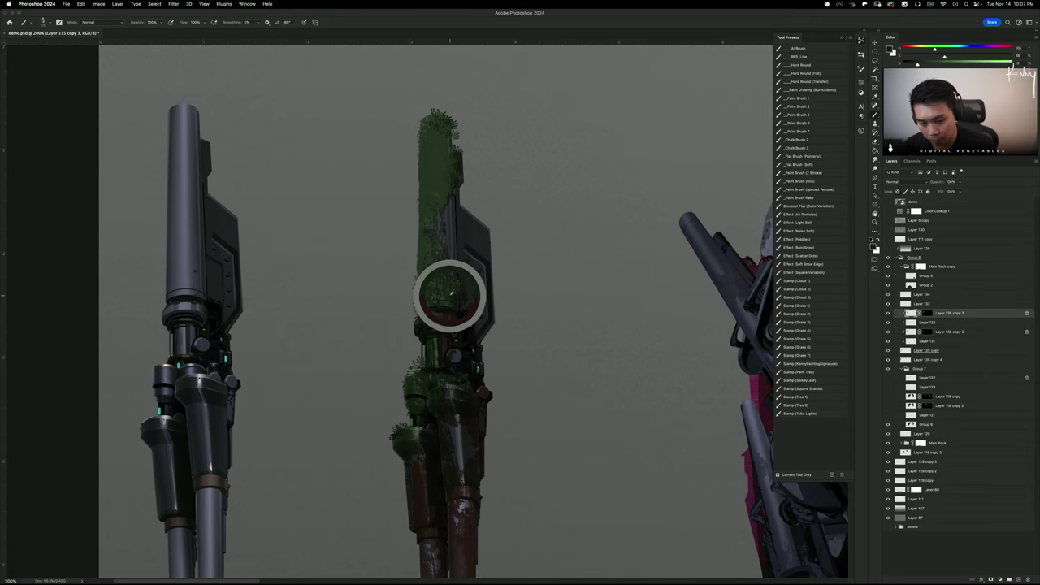
key("super+z")
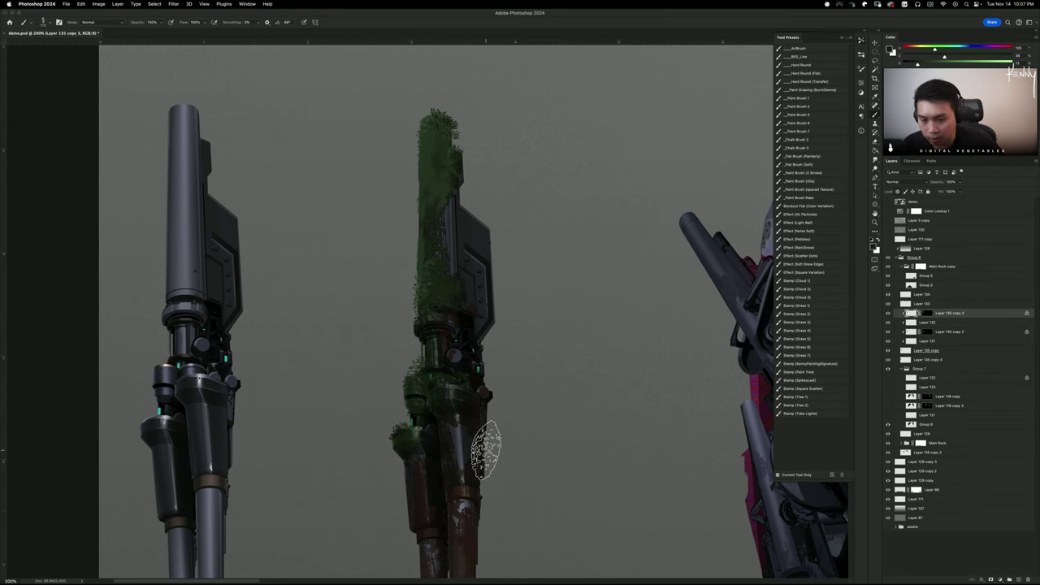
Examine the mossy gun beside the clean copy at several zoom levels and toggle the leaf layer's visibility
key("super+minus")
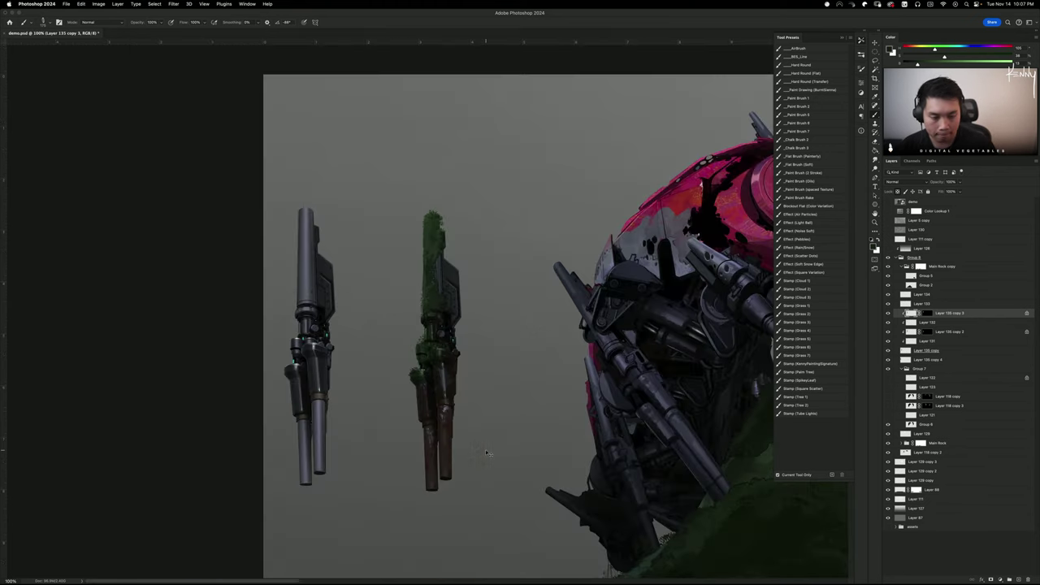
key("super+plus")
key("super+plus")
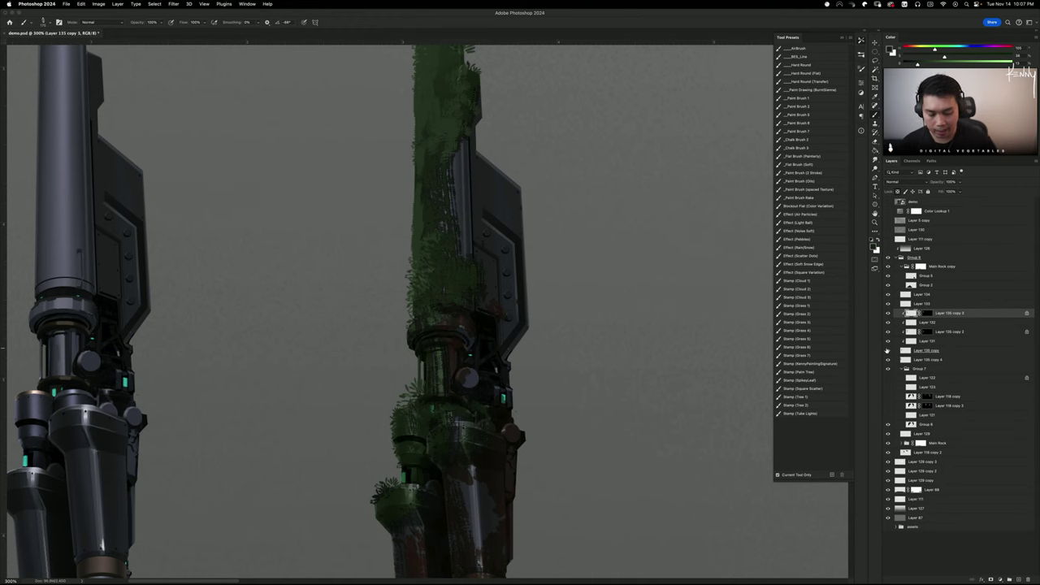
key("super+minus")
key("super+minus")
key("super+minus")
key("super+plus")
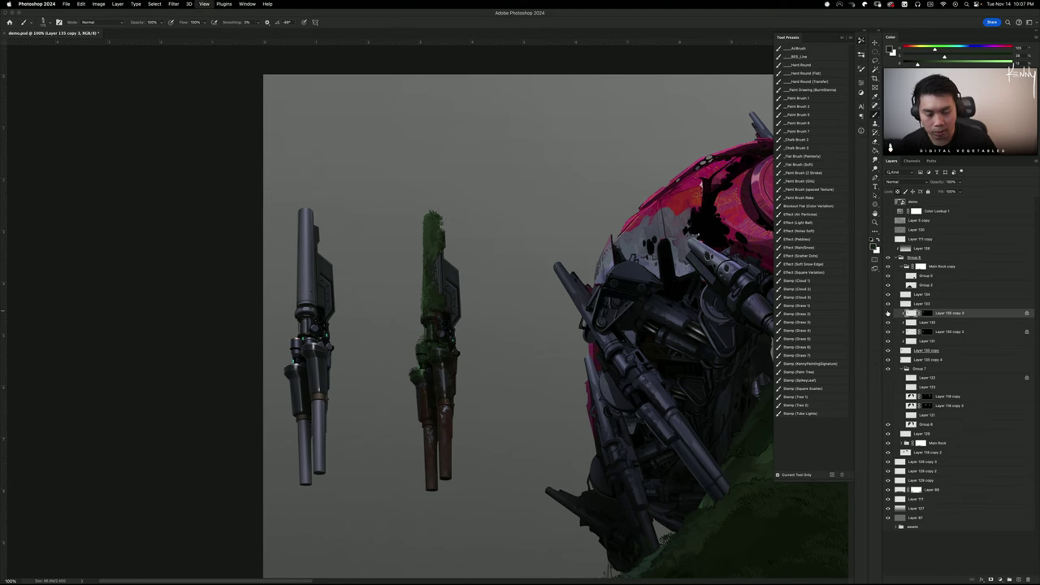
key("ctrl+plus")
key("ctrl+plus")
key("ctrl+minus")
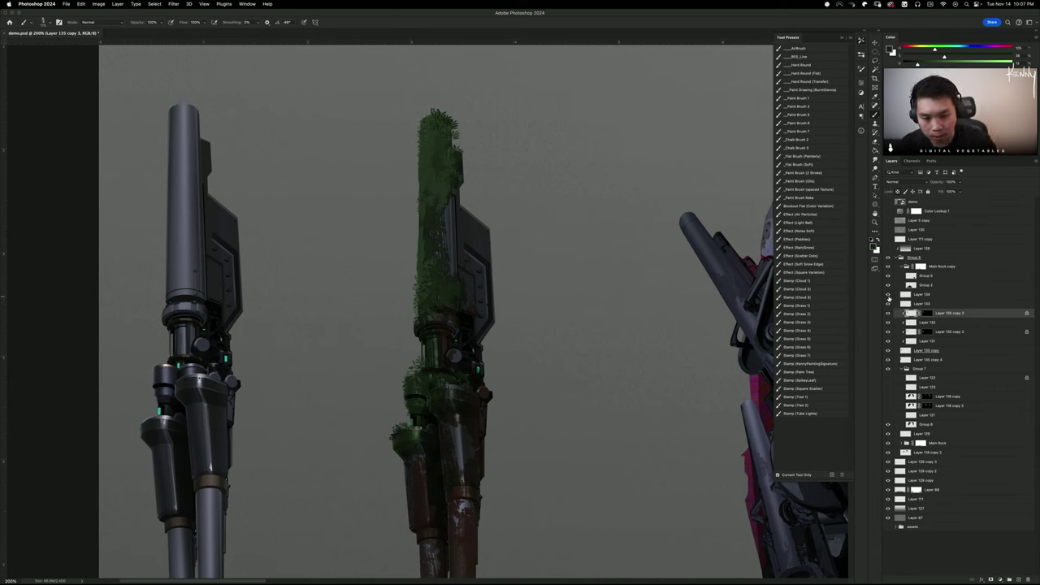
left_click(888, 304)
left_click(889, 304)
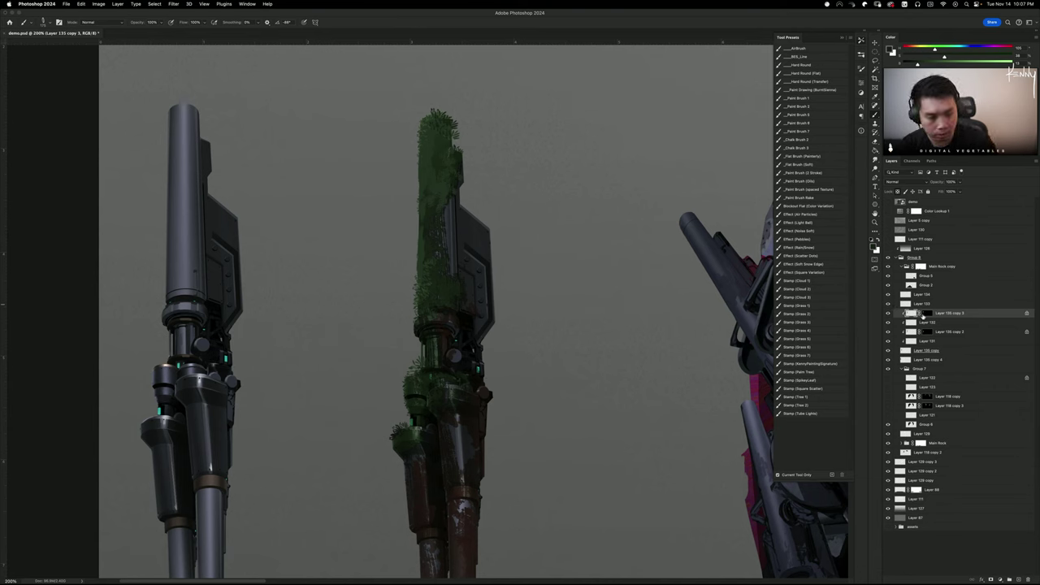
Release the masked moss layer from its clipping mask and merge it with the two leaf layers above it into a single layer
left_click(888, 314)
left_click(888, 313)
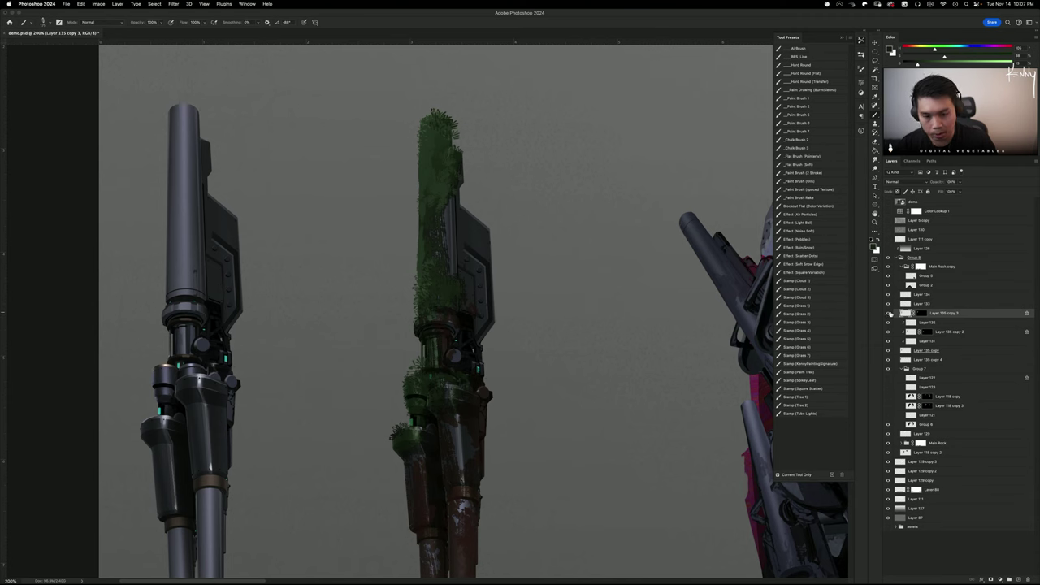
left_click(919, 297, "shift")
key("super+e")
left_click(888, 295)
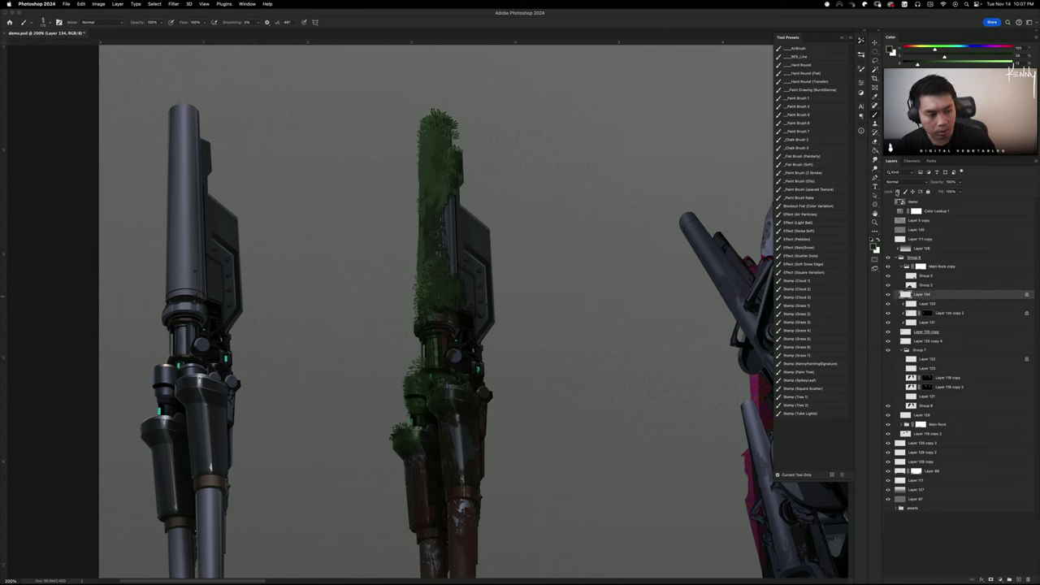
Sample the mid green of the upper barrel's moss for brushing the merged layer, and undo the last two strokes
left_click(439, 189, "alt")
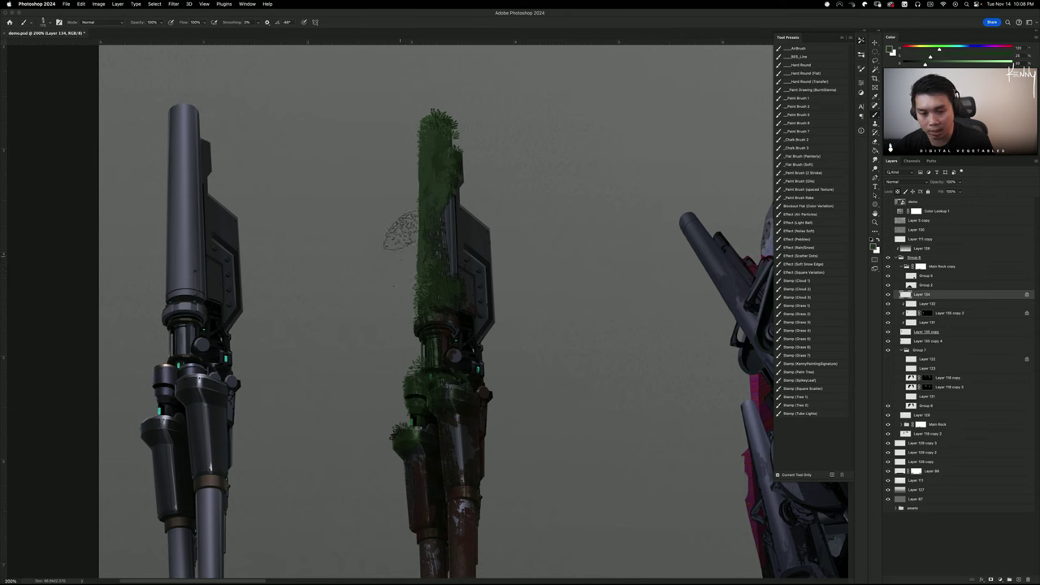
key("super+z")
key("super+z")
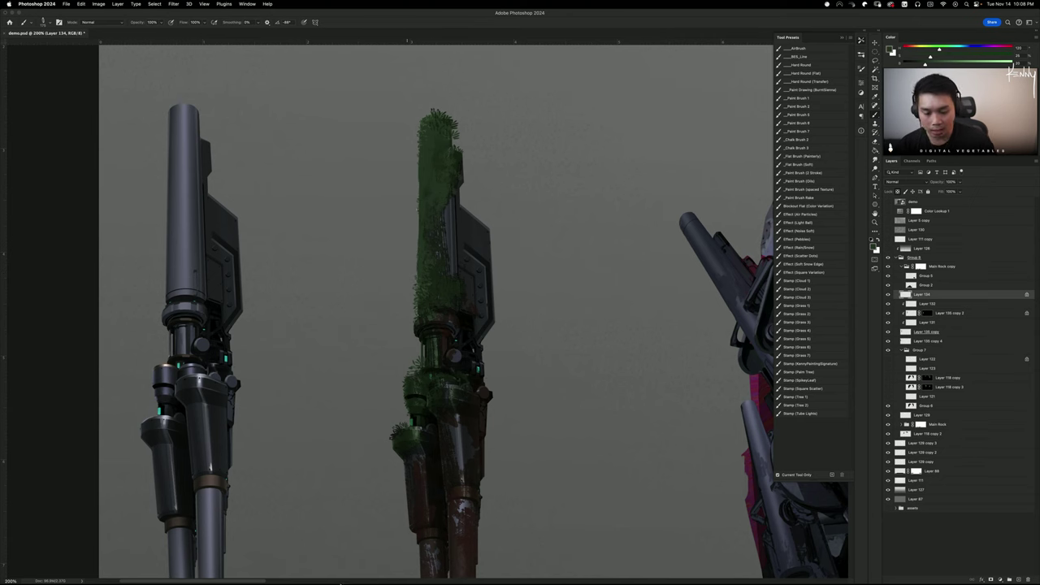
Switch to Chrome, view the speeder illustration in its window over the canvas, and return to Photoshop
left_click(377, 574)
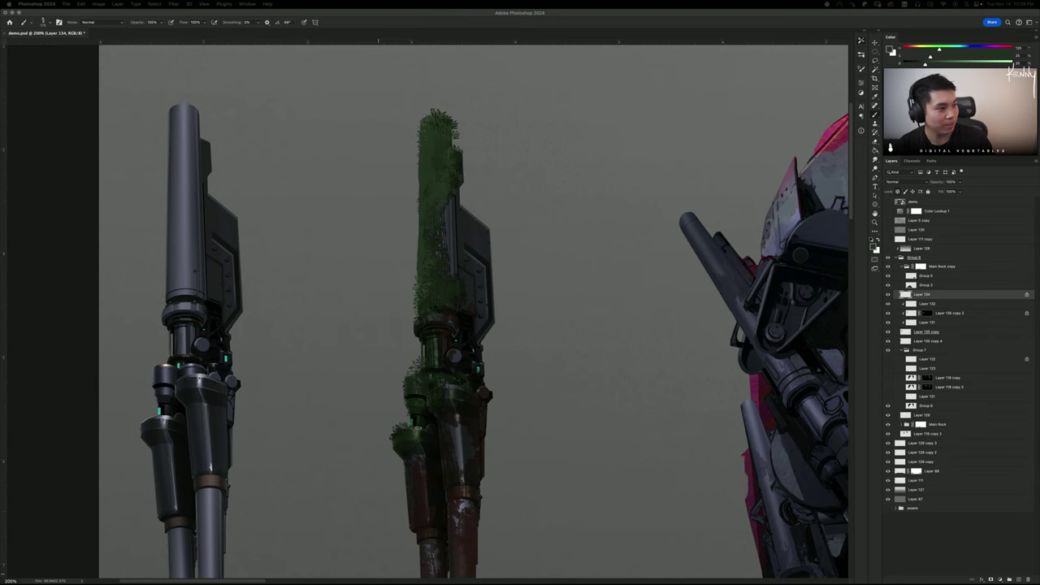
left_click_drag(0, 74, 580, 43)
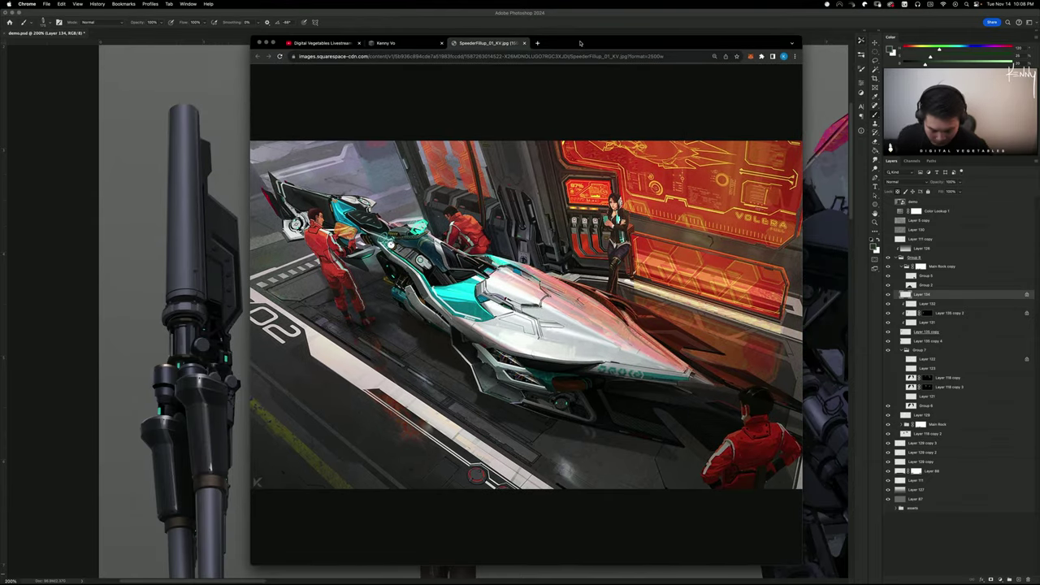
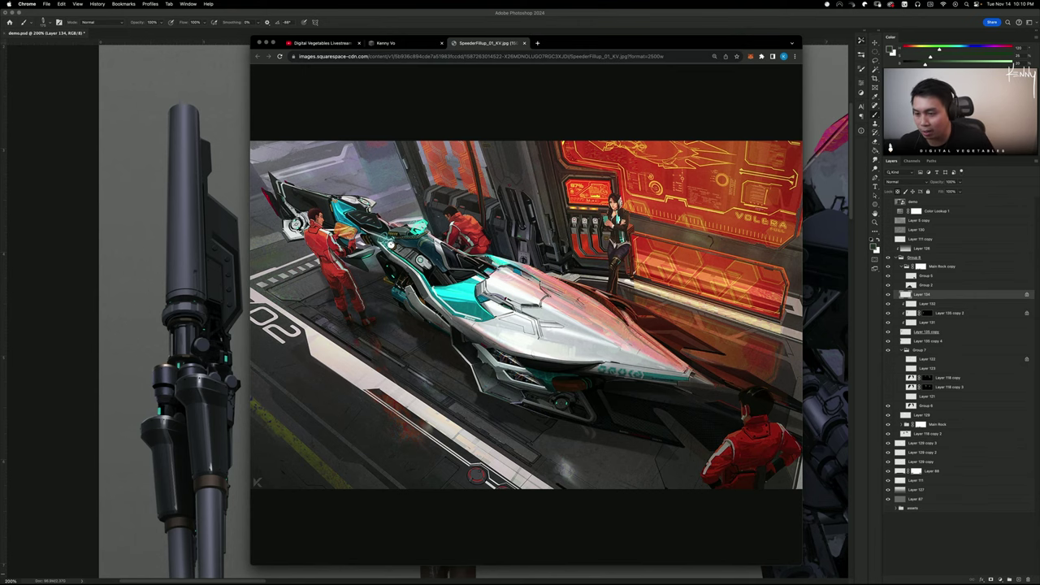
left_click(32, 205)
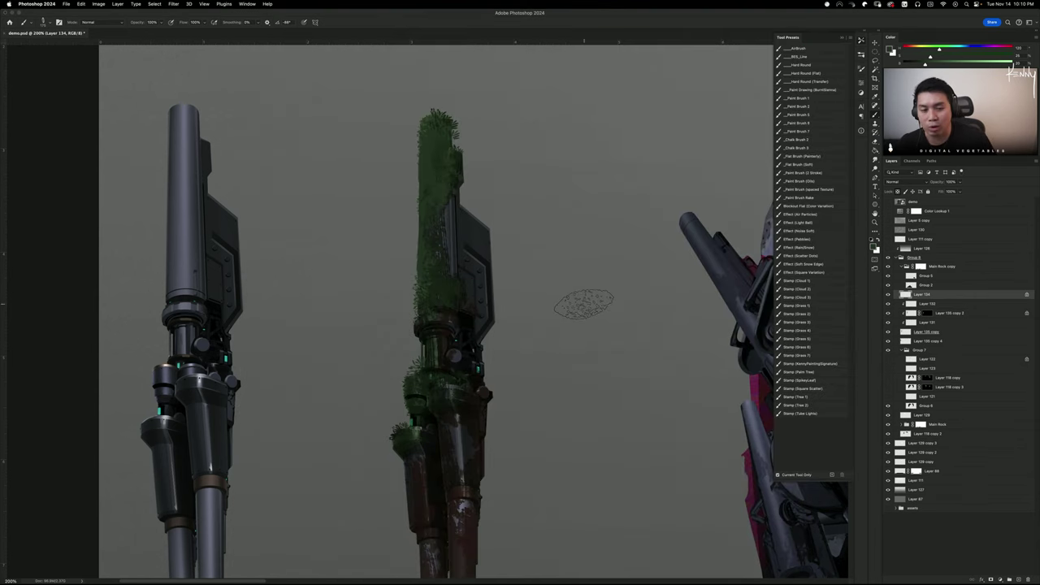
Compare the weathered gun with and without the merged moss layer
left_click(888, 294)
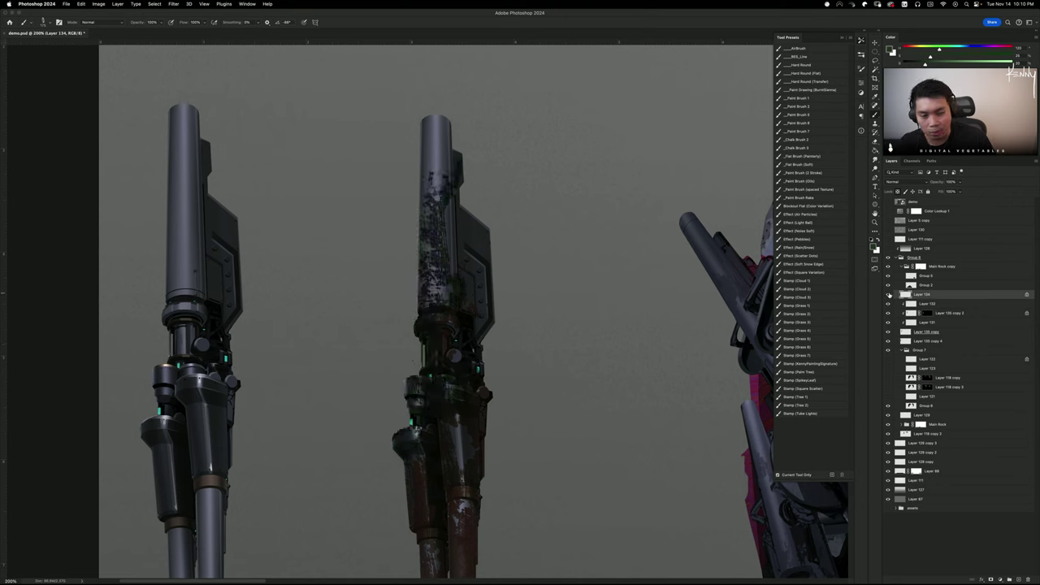
left_click(888, 295)
left_click(889, 294)
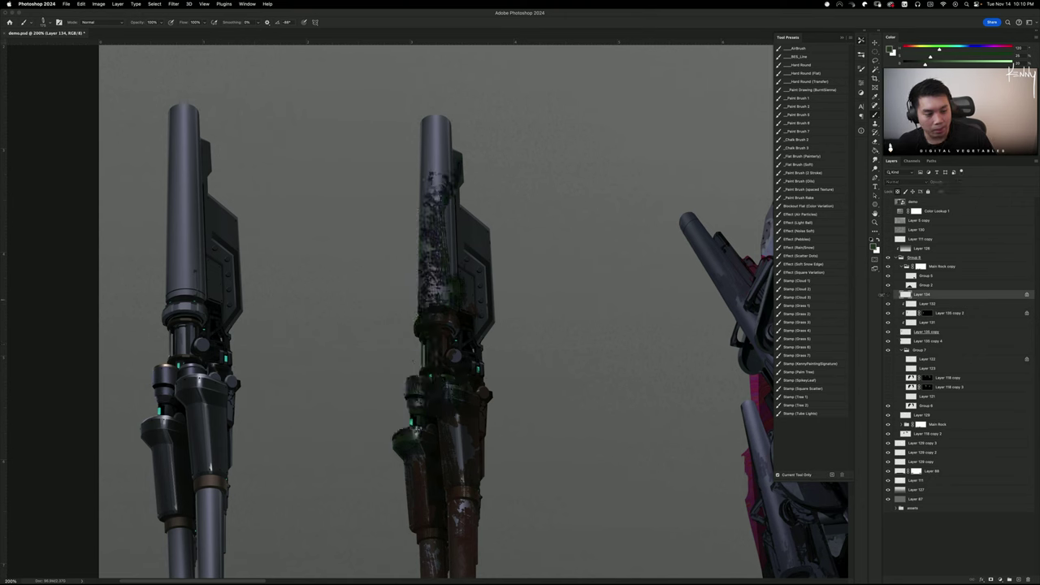
left_click(887, 296)
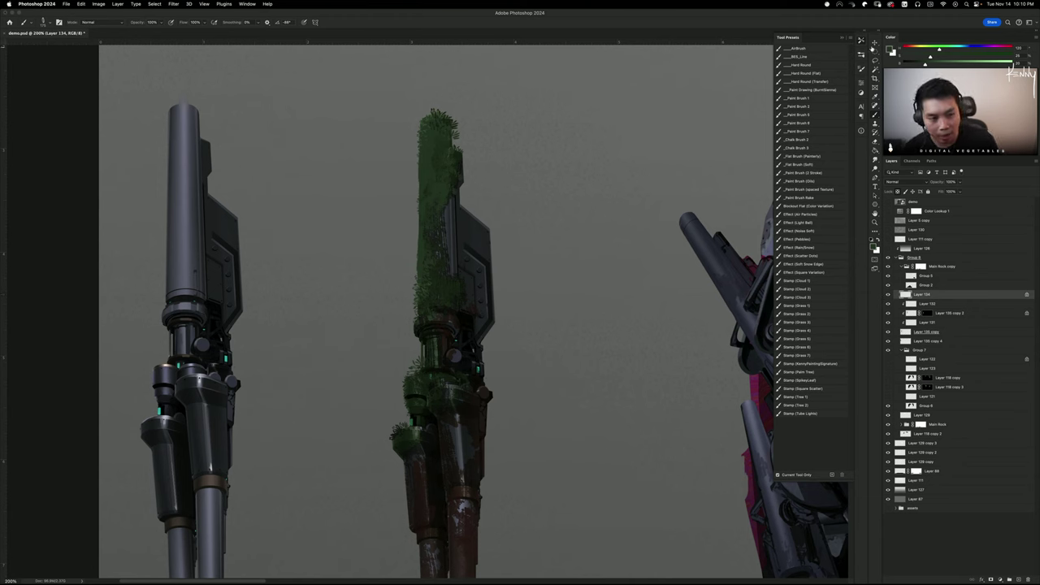
Try the Paint Drawing and Paint Brush Rake presets, settle on the Stamp (Grass 4) brush preset and reduce its size
left_click(837, 90)
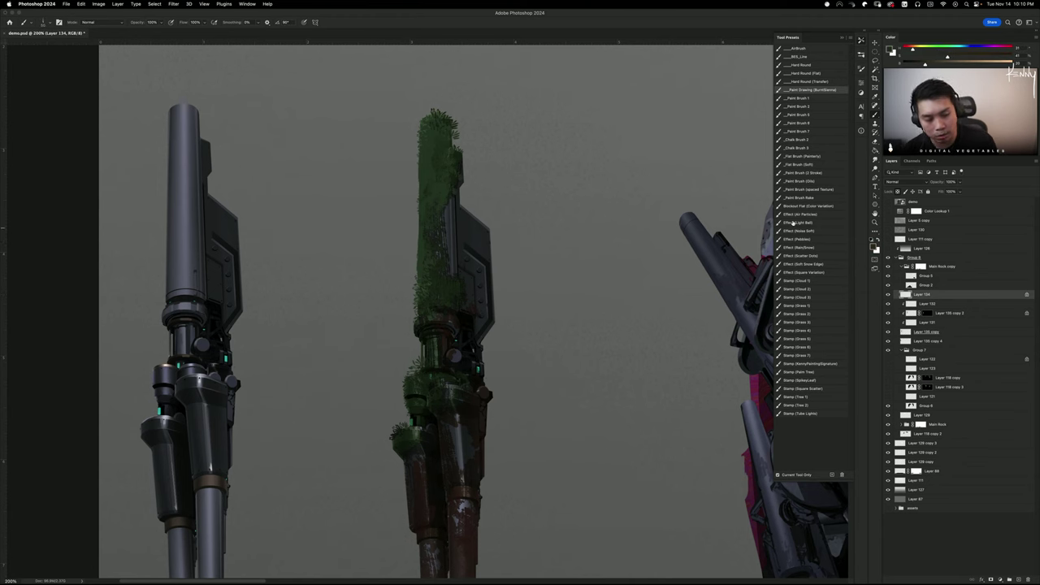
left_click(823, 197)
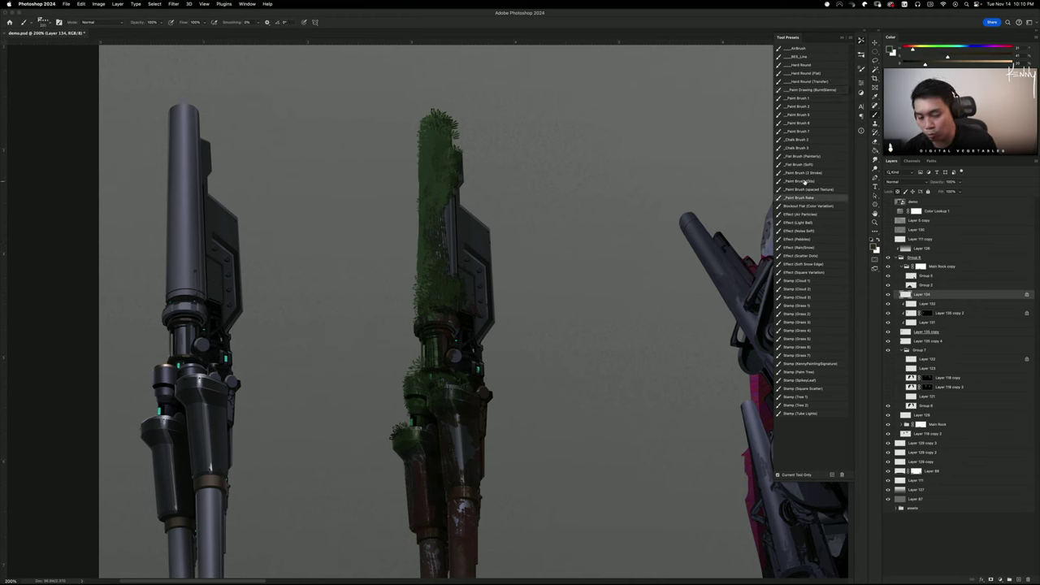
left_click(807, 330)
key("bracketleft")
key("bracketleft")
key("bracketleft")
key("bracketleft")
key("bracketleft")
key("bracketleft")
key("bracketleft")
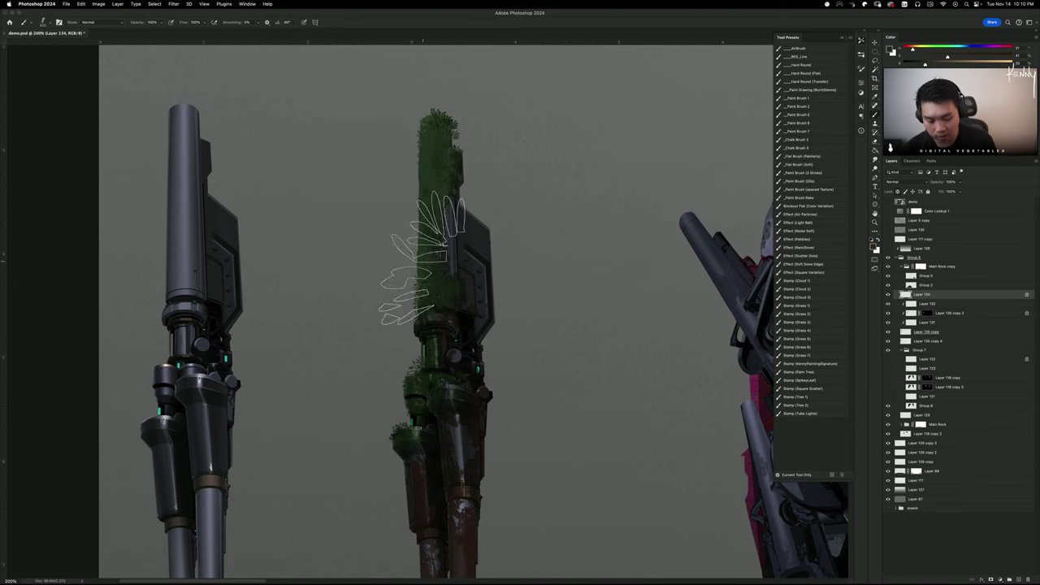
Sample greens from the upper barrel's moss and stamp more leaves down the moss toward the side plate
left_click(425, 255, "alt")
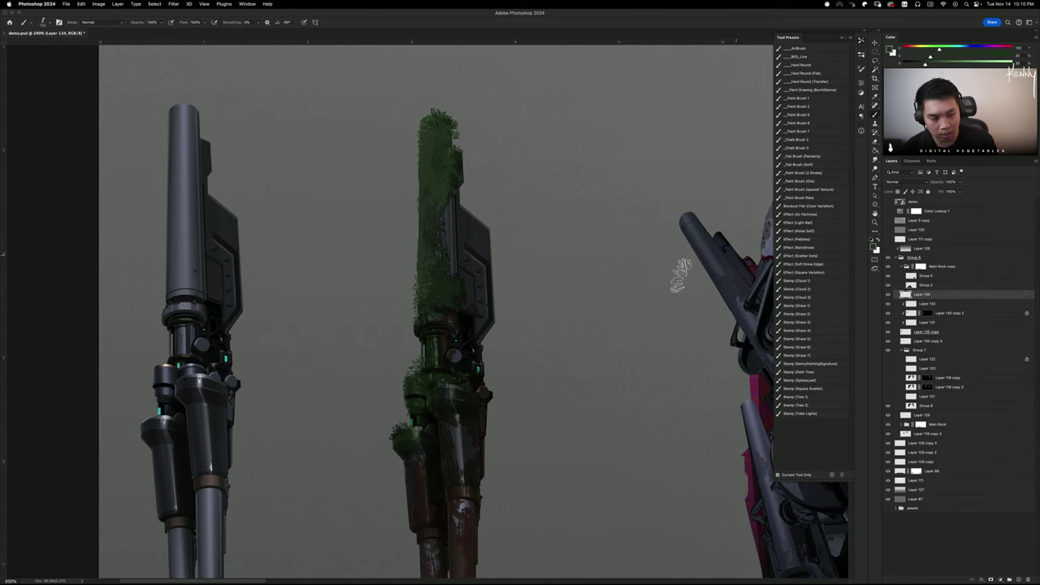
left_click(424, 261, "alt")
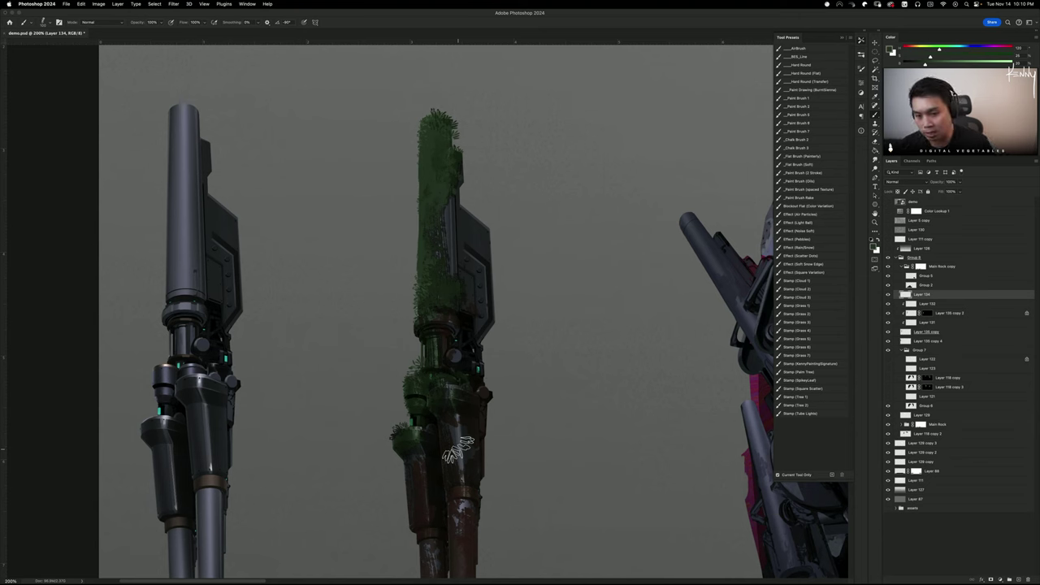
left_click_drag(446, 207, 436, 296)
left_click(446, 249, "alt")
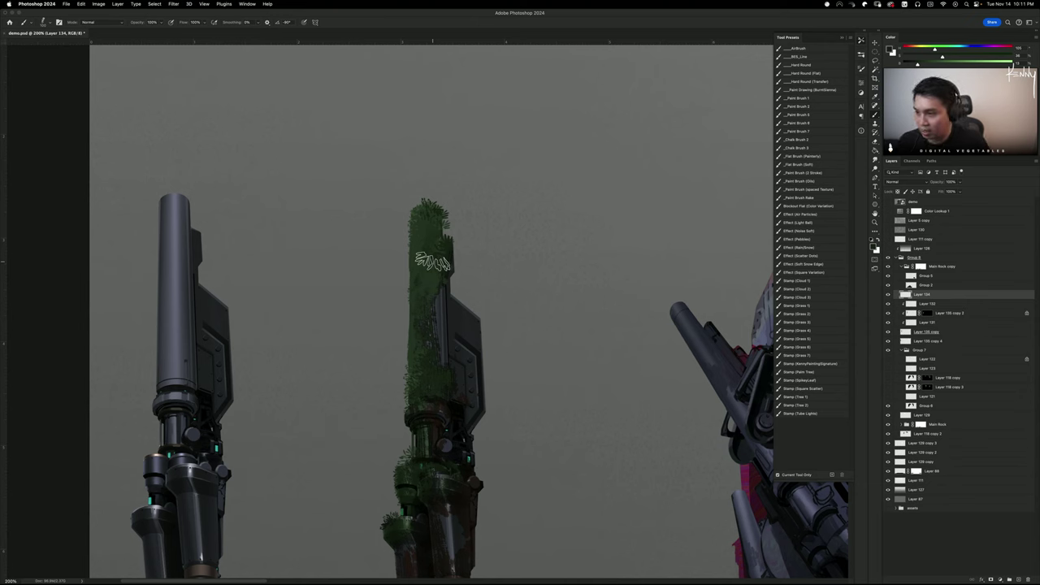
Resample lighter and darker greens and stamp small leaf clusters along the outer left edge of the upper barrel's moss
left_click(406, 239)
key("super+z")
left_click(420, 236, "alt")
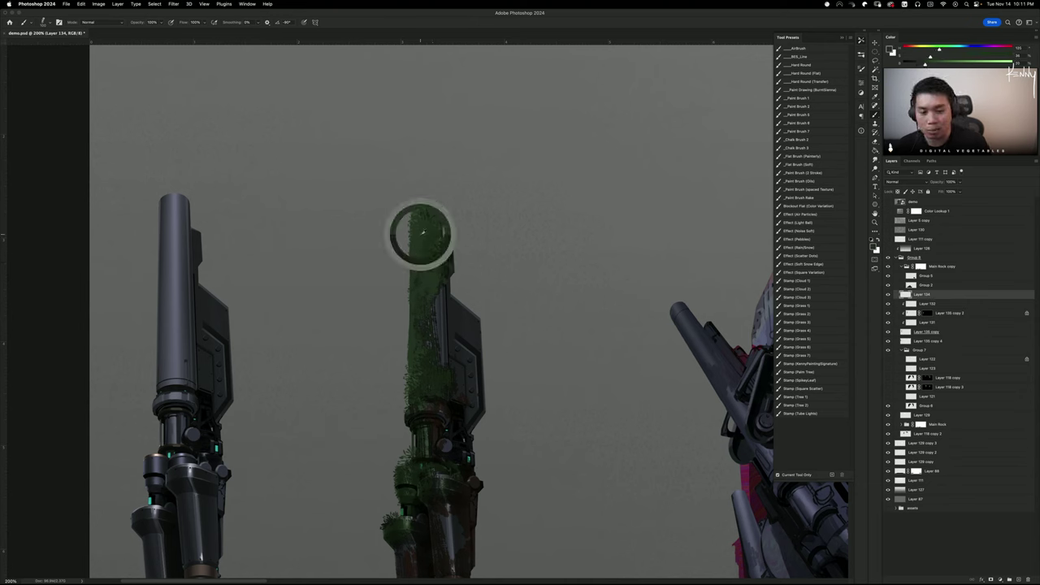
left_click(410, 230)
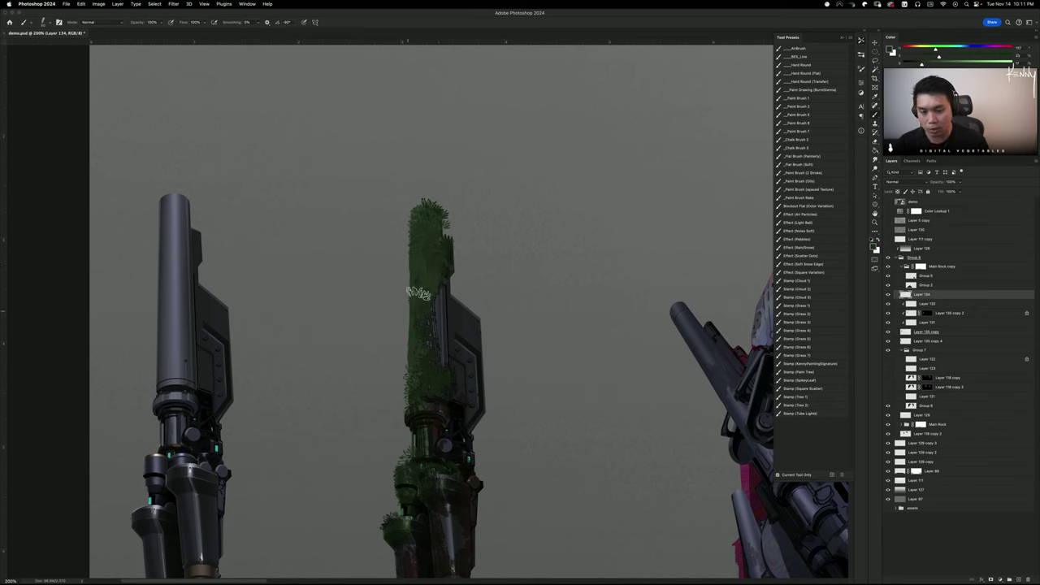
left_click(442, 266, "alt")
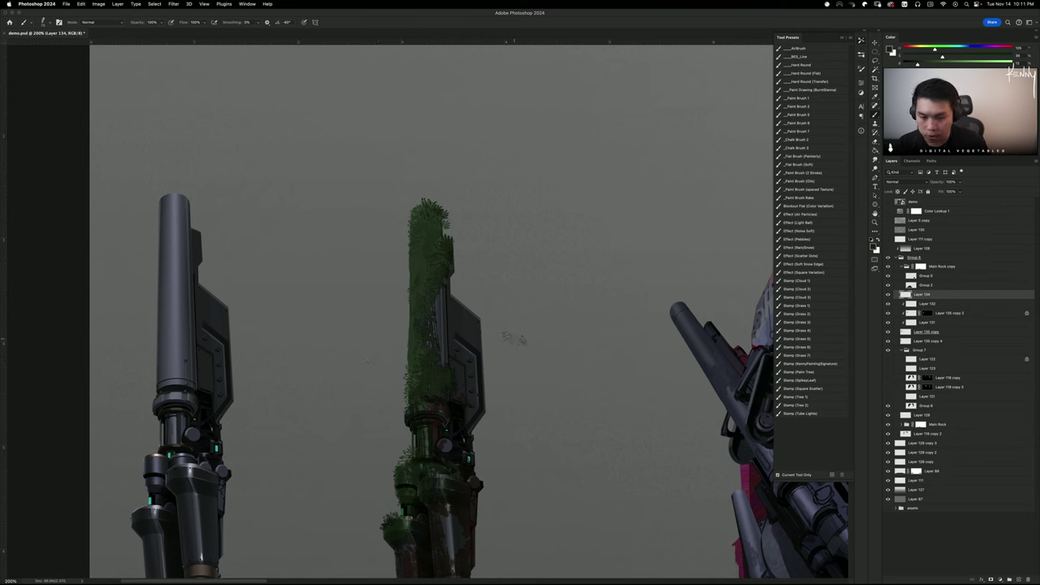
left_click(417, 260, "alt")
left_click(406, 263)
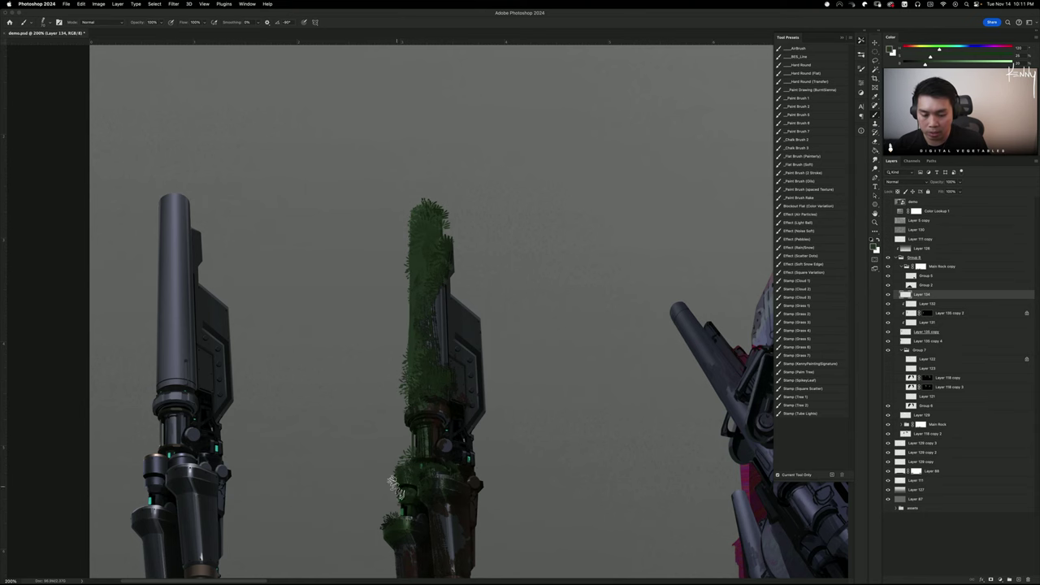
Add a new clipped layer directly above Layer 132 and choose an irregular splotch-shaped brush preset
key("super+minus")
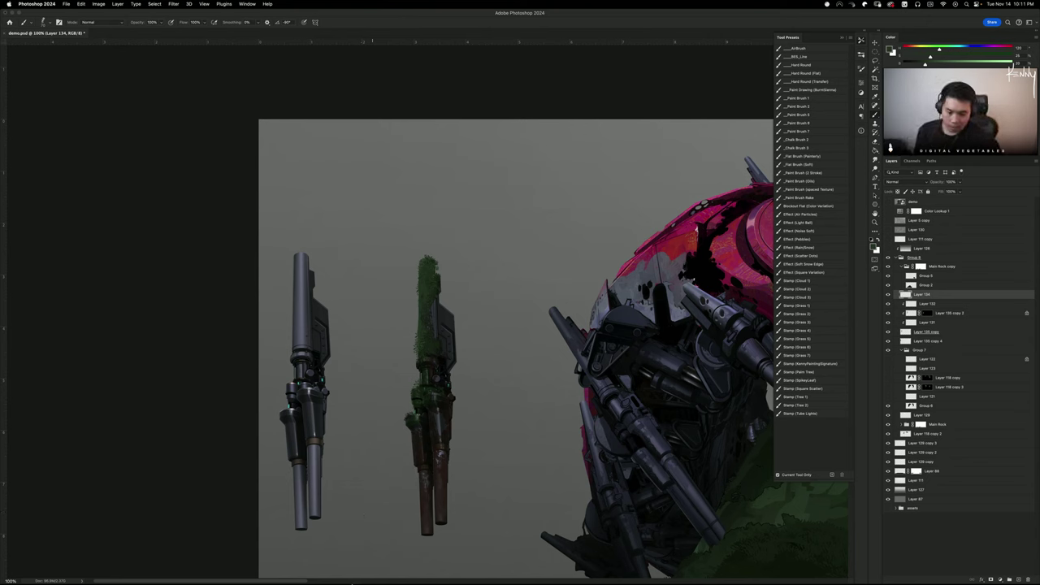
mouse_move(604, 573)
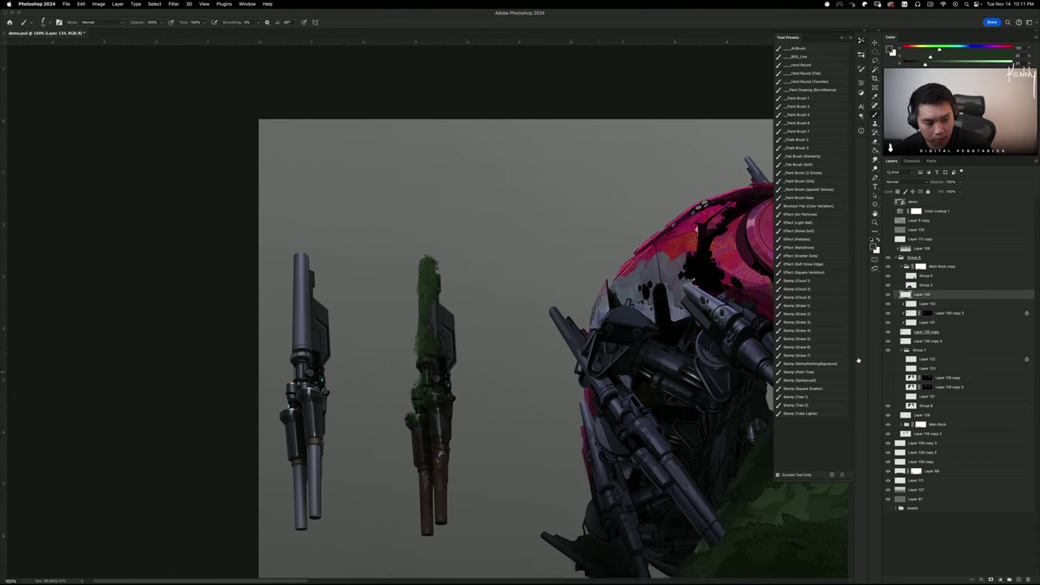
left_click(919, 304)
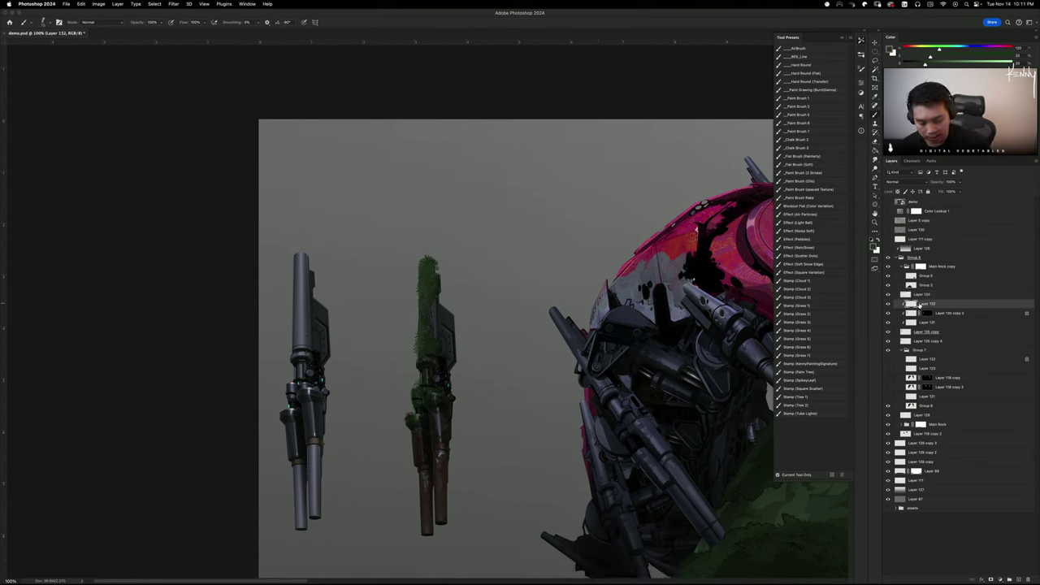
key("super+shift+n")
key("Return")
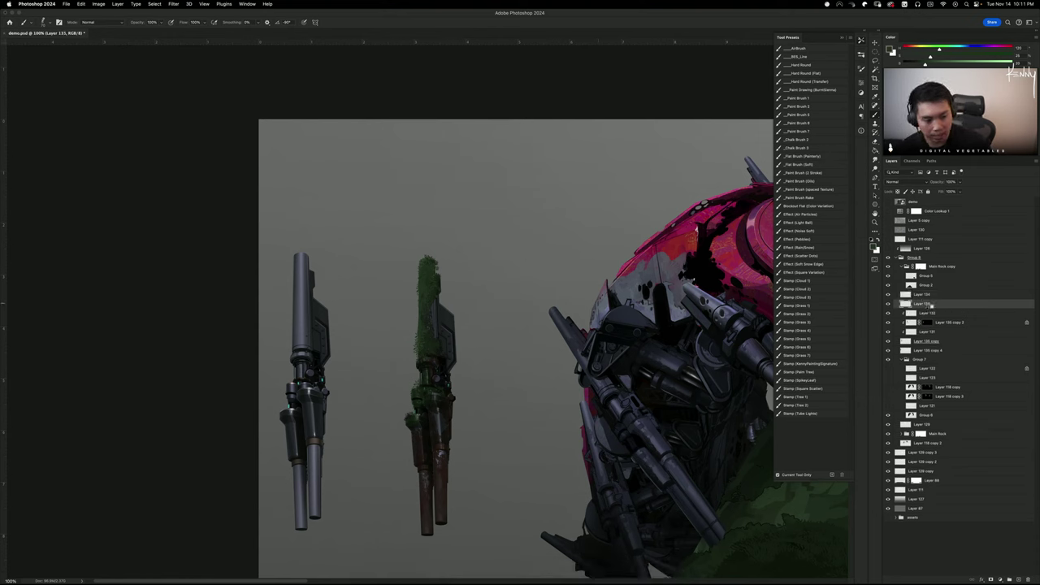
key("super+equal")
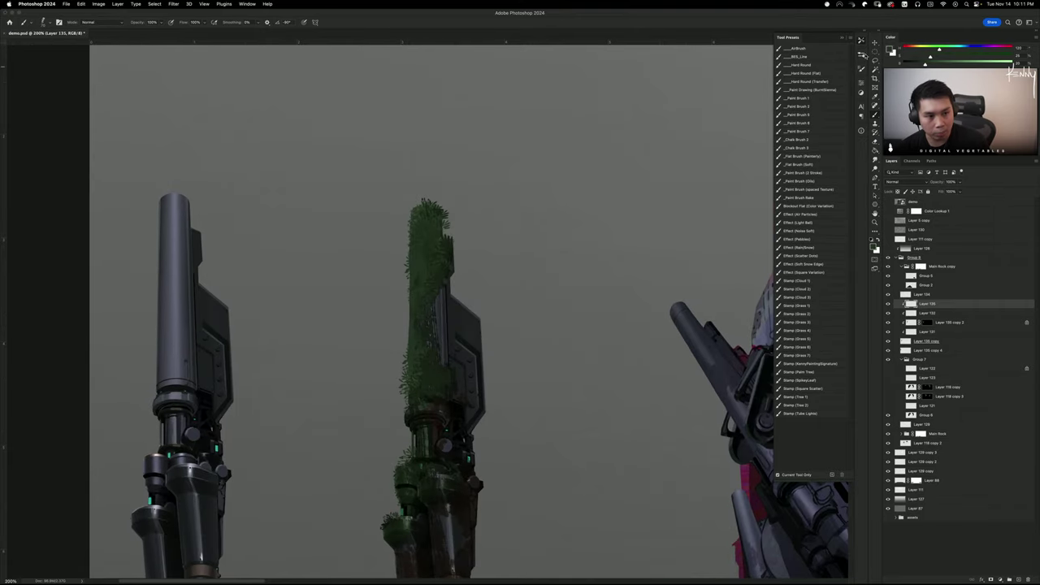
left_click(864, 56)
left_click(793, 203)
left_click(863, 55)
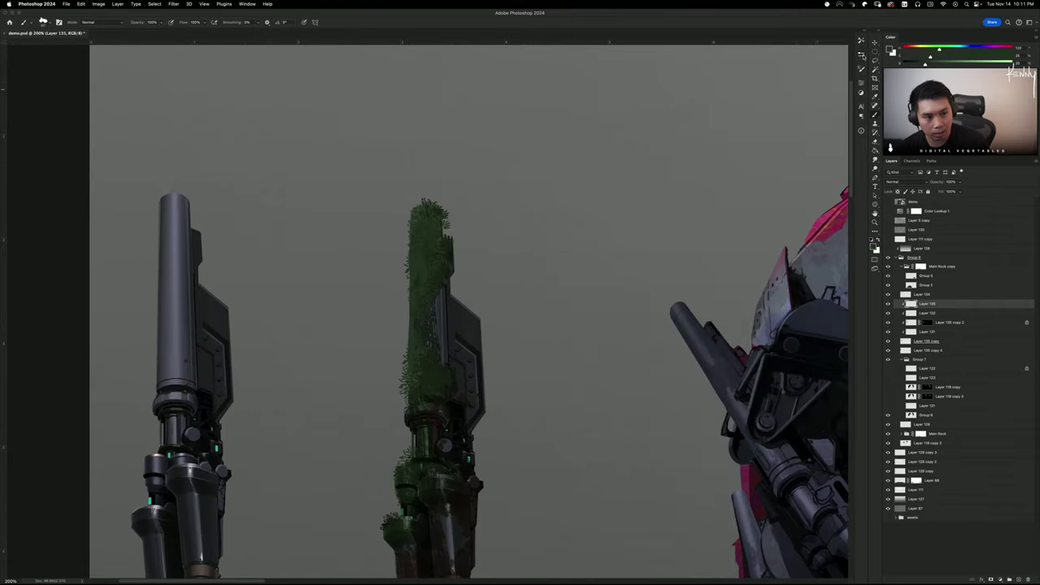
Reset the colours to default black and paint a splotchy black patch on the right lower barrel of the weathered gun
key("super+equal")
scroll(423, 309, "down", 10)
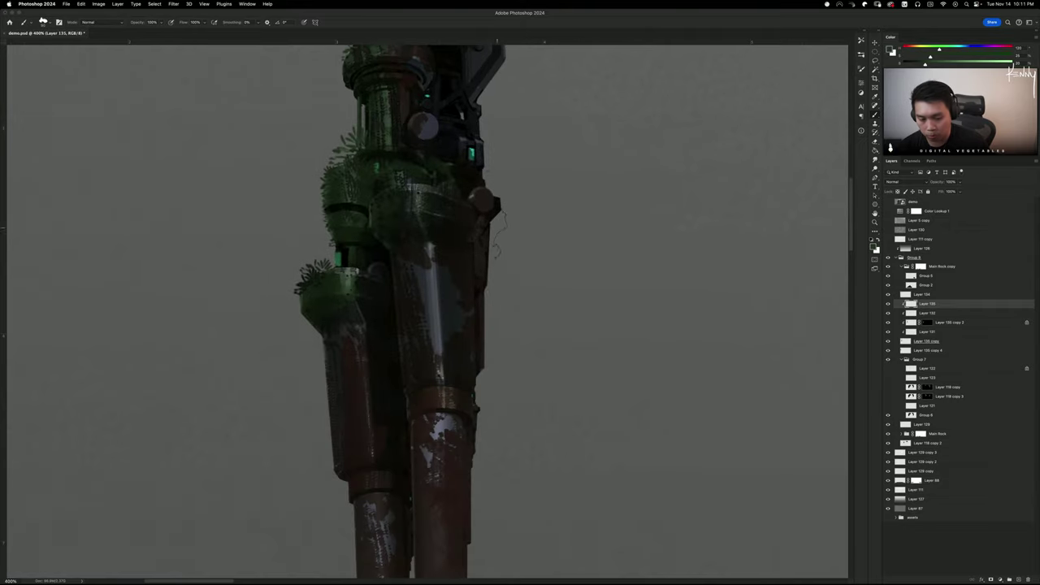
scroll(444, 425, "down", 5)
mouse_move(435, 358)
left_mouse_down()
mouse_move(457, 392)
mouse_move(465, 372)
mouse_move(455, 382)
left_mouse_up()
key("d")
key("super+z")
key("super+z")
key("super+z")
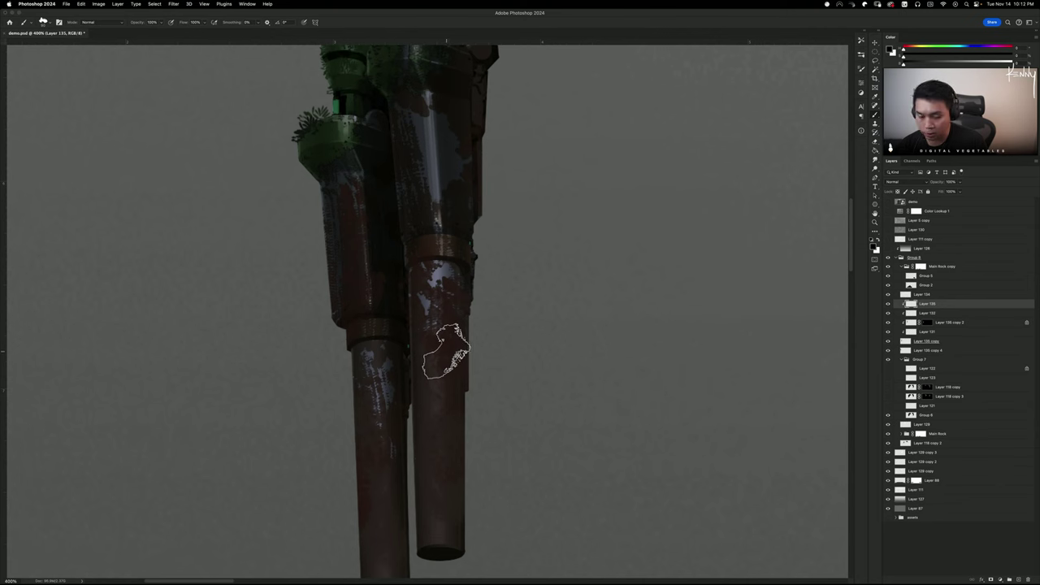
mouse_move(447, 346)
left_mouse_down()
mouse_move(448, 367)
mouse_move(431, 370)
mouse_move(428, 387)
left_mouse_up()
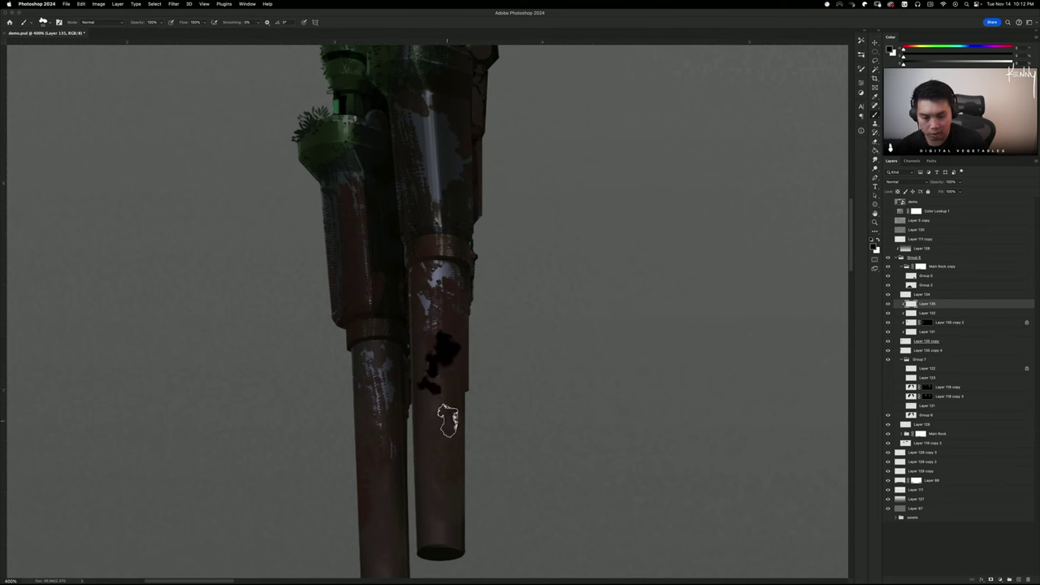
left_click(418, 338)
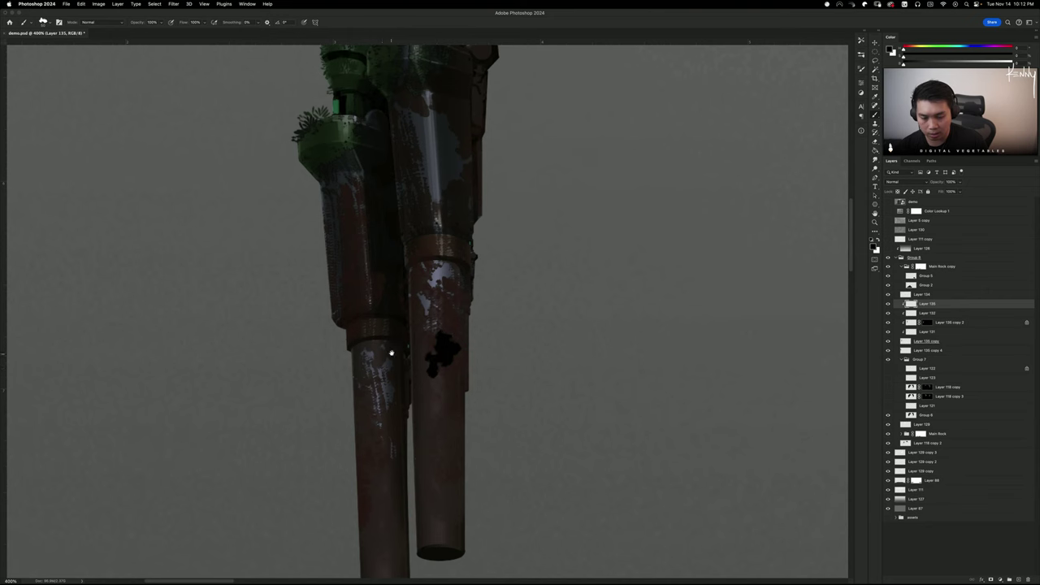
Paint small black patches down the left lower barrel and erase the spill from its collar
scroll(390, 349, "down", 3)
scroll(391, 348, "left", 2)
left_click_drag(422, 379, 414, 411)
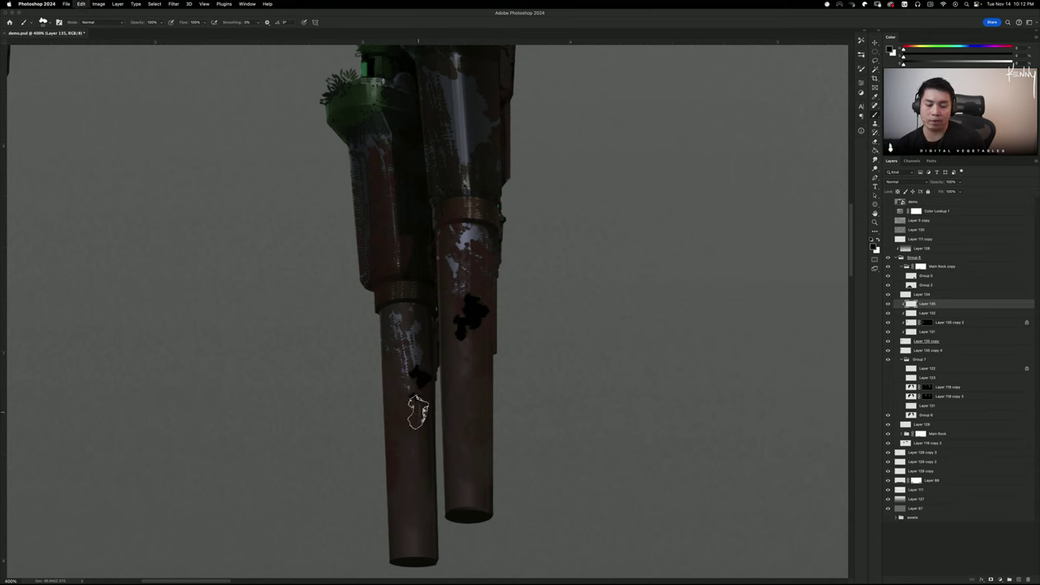
left_click(390, 423)
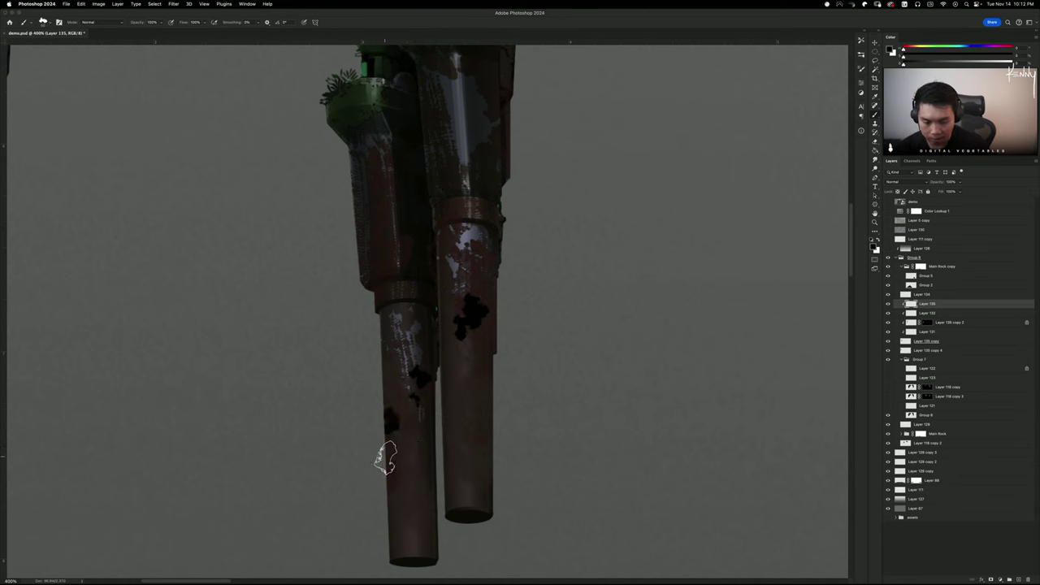
left_click(410, 349)
key("super+z")
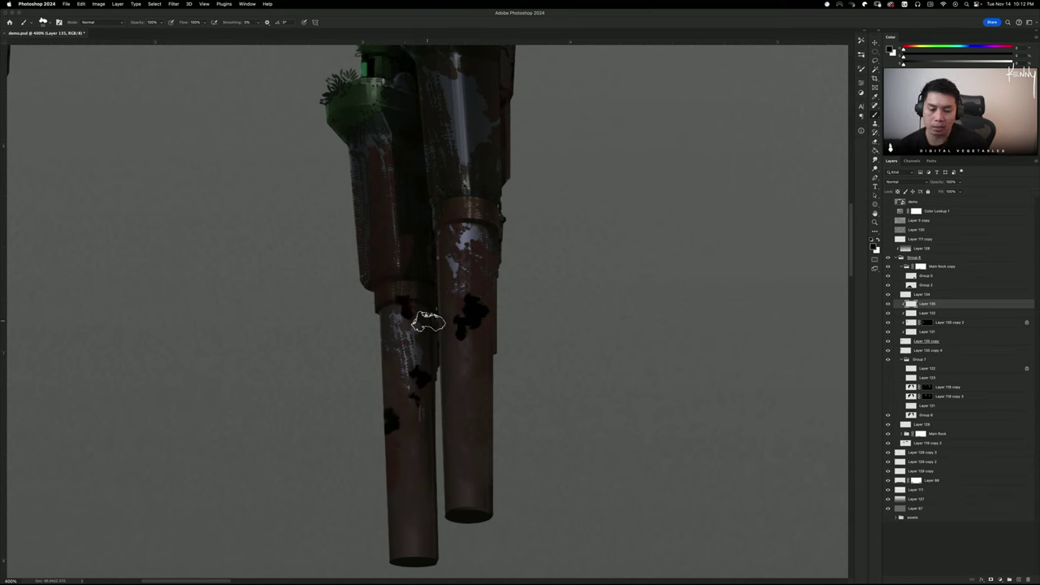
key("e")
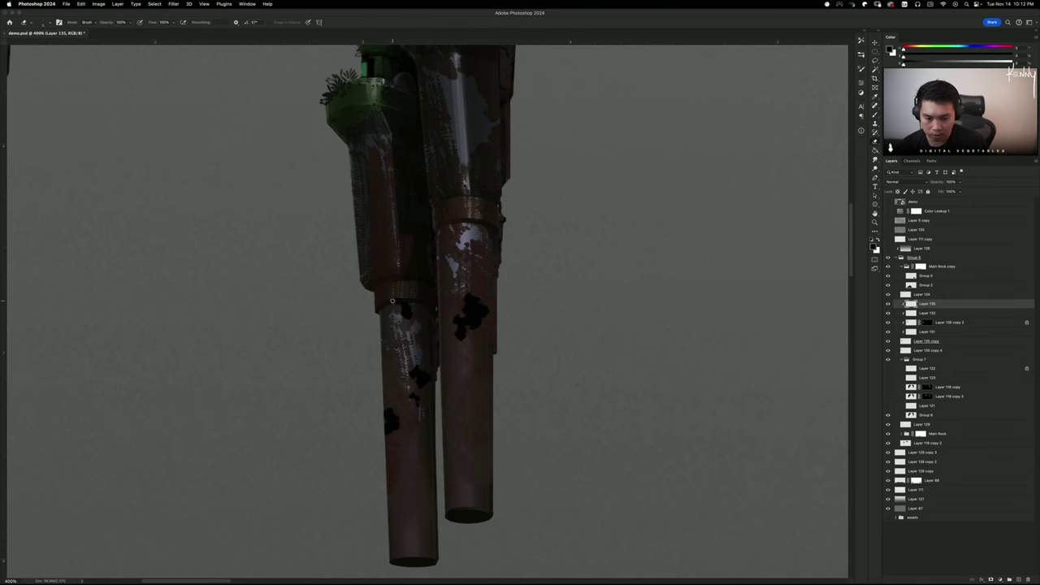
Paint black damage patches on the wide casing above the right lower barrel
scroll(434, 296, "up", 5)
key("b")
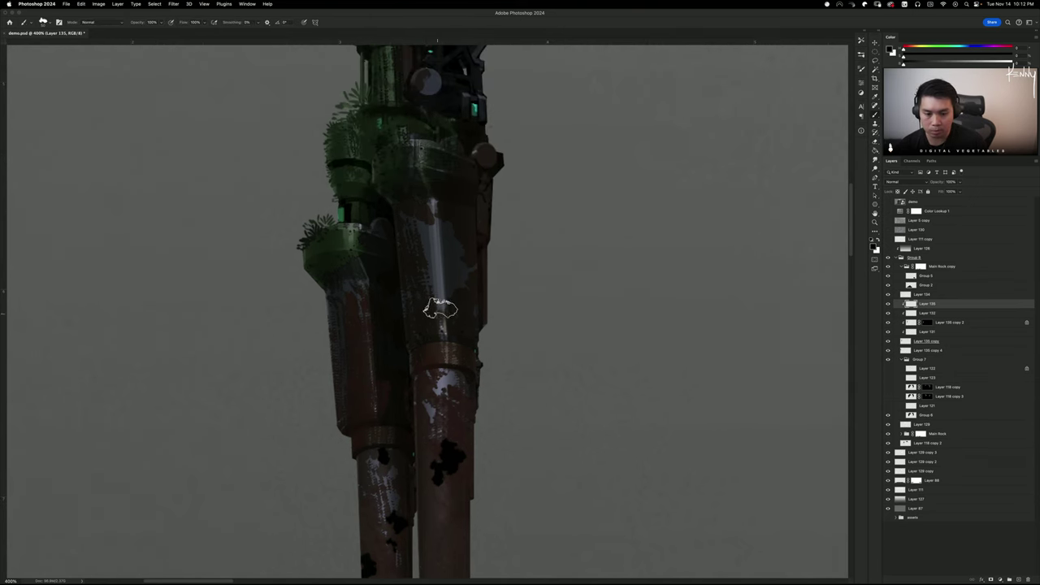
left_click(455, 286)
key("super+z")
key("super+z")
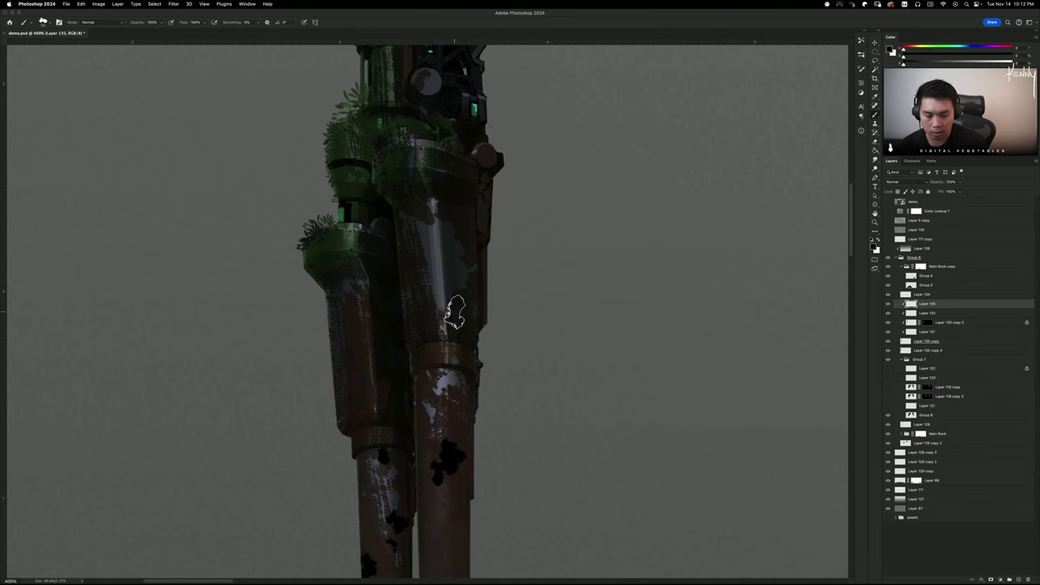
left_click(446, 314)
left_click(452, 278)
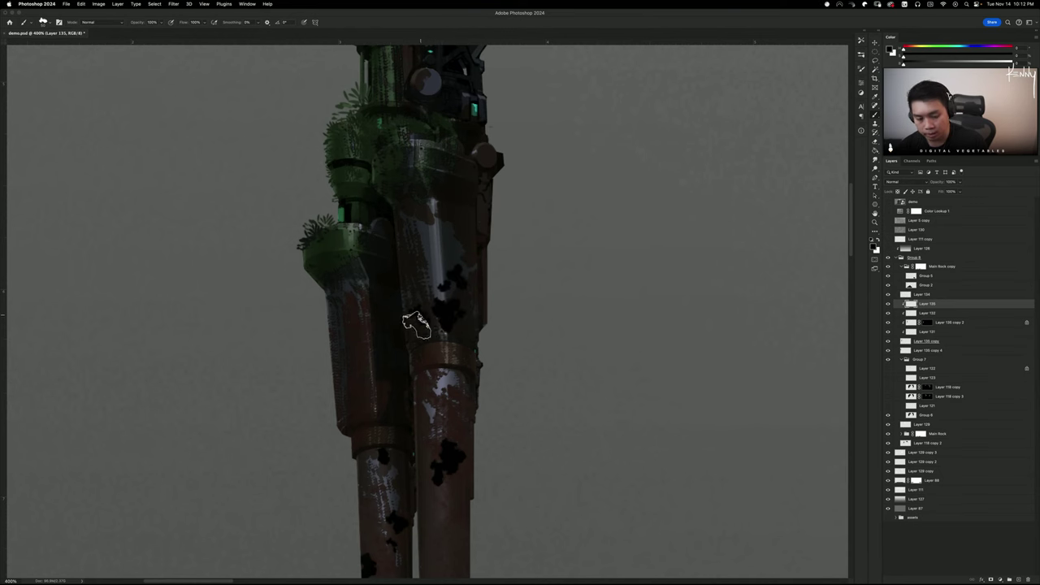
Paint a cluster of black patches across the upper face of the weathered gun's side plate
scroll(402, 358, "up", 5)
scroll(395, 370, "up", 8)
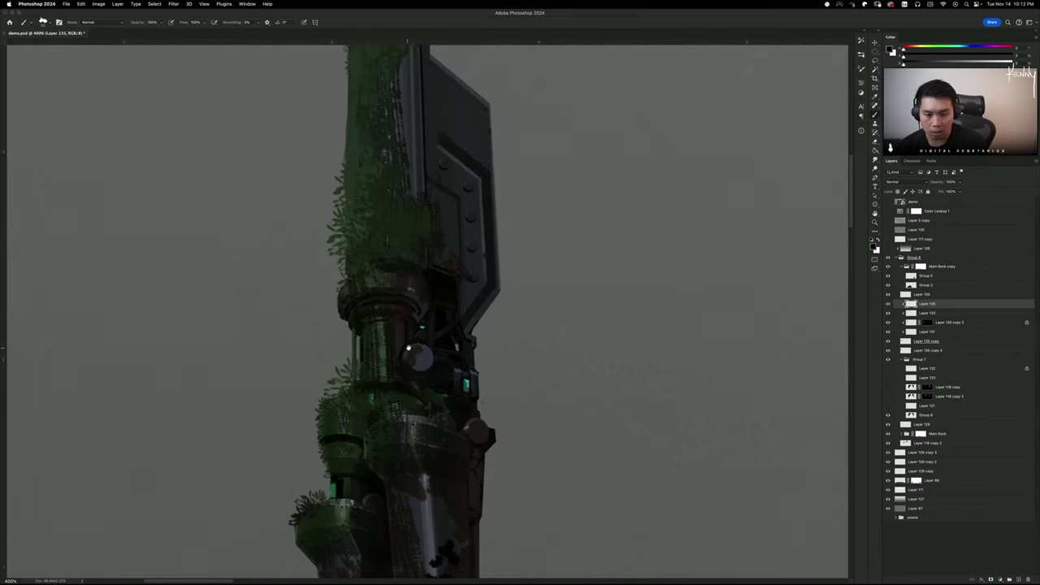
left_click(433, 280)
key("super+z")
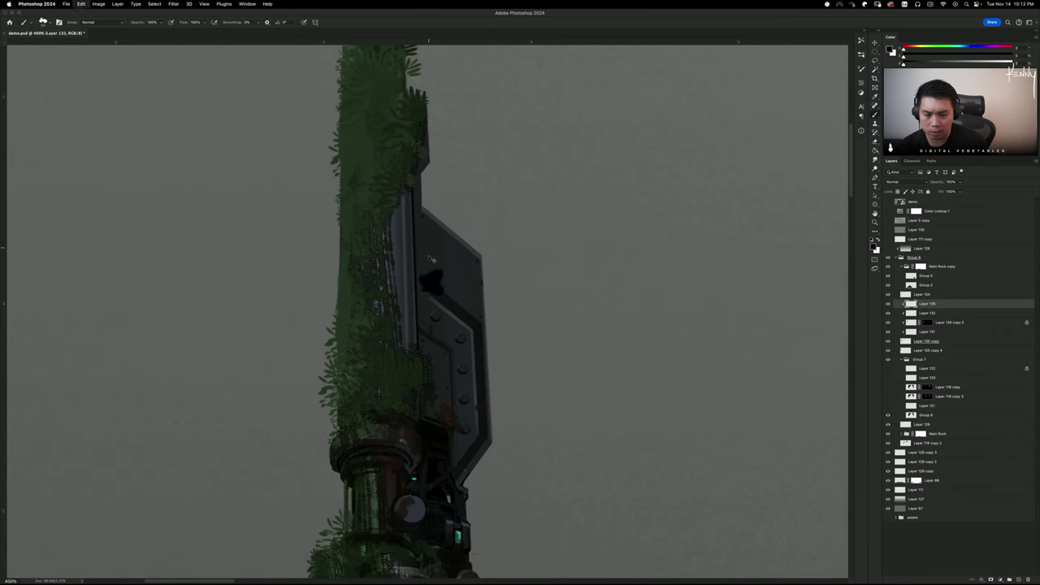
mouse_move(436, 281)
left_mouse_down()
mouse_move(456, 304)
mouse_move(478, 322)
mouse_move(464, 307)
mouse_move(477, 314)
left_mouse_up()
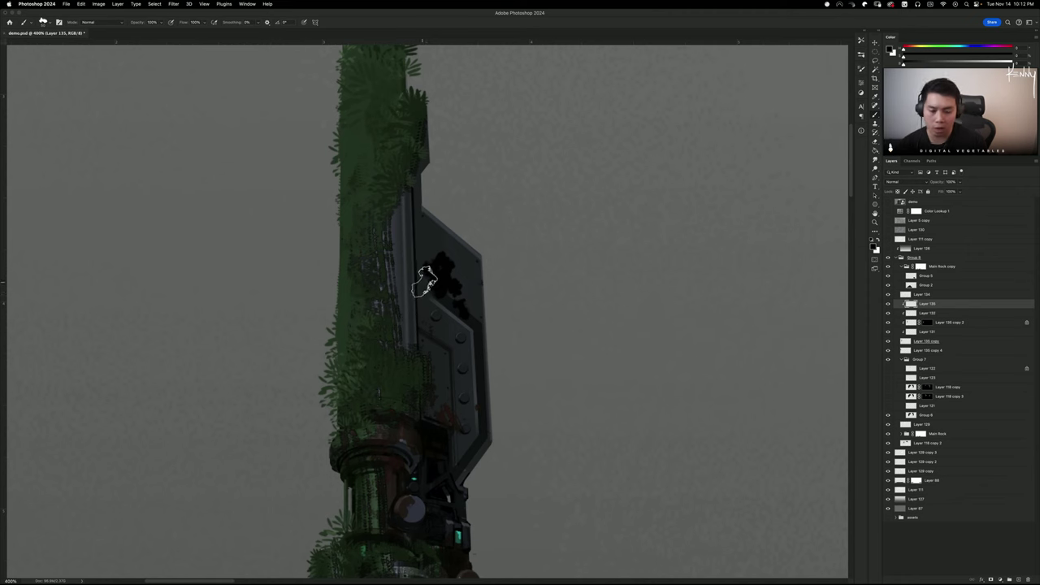
Lasso the side plate's upper face, add black patches along its inner edge and the adjoining rail, and deselect
key("l")
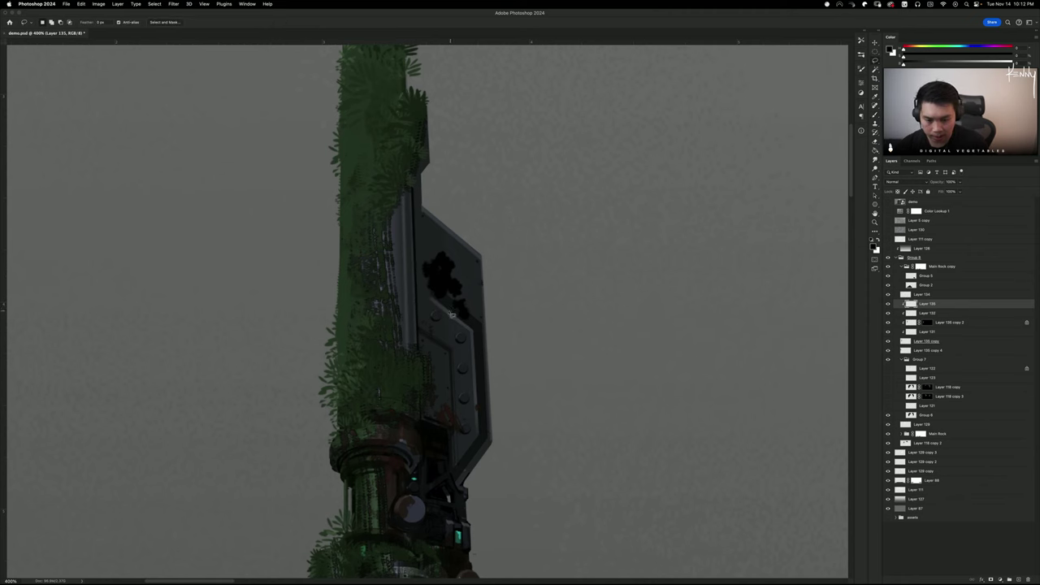
mouse_move(449, 311)
left_mouse_down()
mouse_move(418, 294)
mouse_move(421, 205)
mouse_move(476, 287)
left_mouse_up()
key("b")
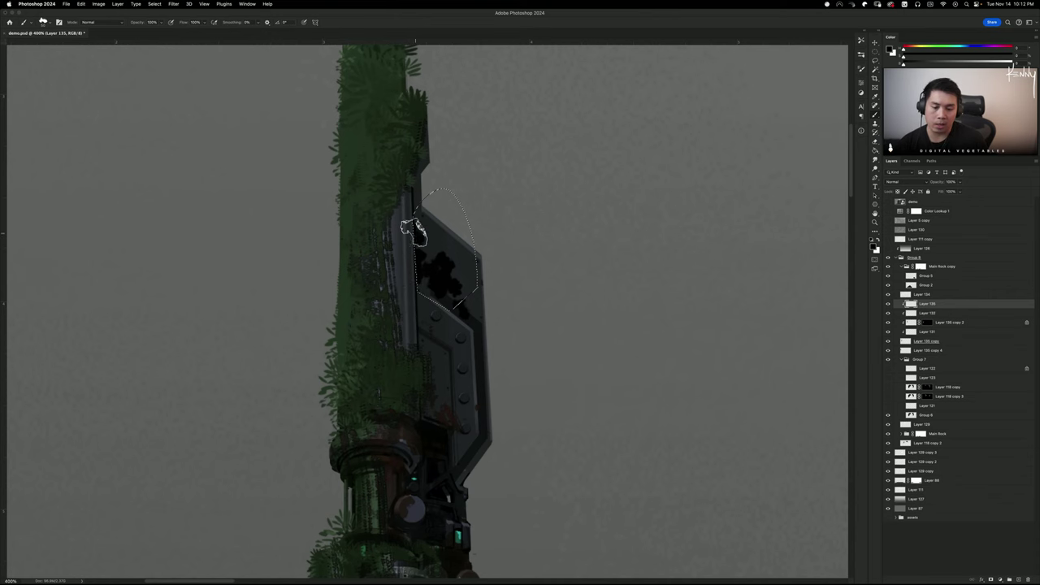
key("super+d")
scroll(428, 336, "up", 3)
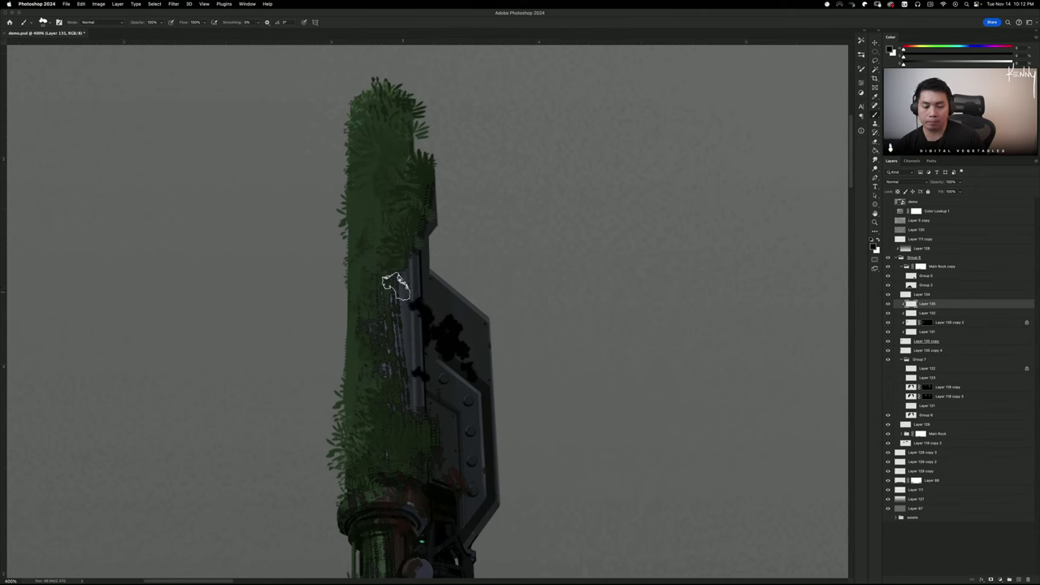
key("e")
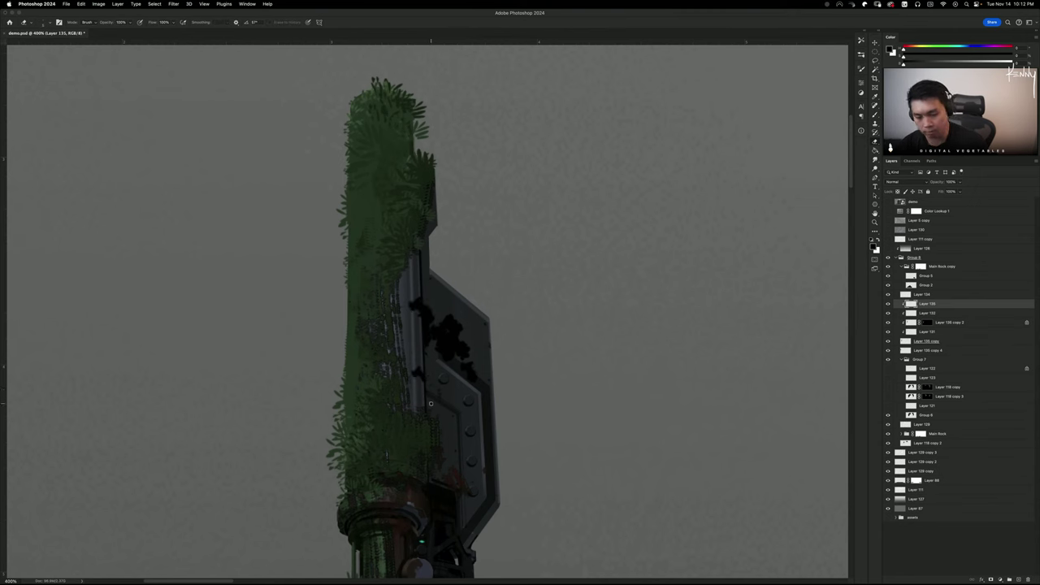
Load the outline of the painted black patches as a selection and make Layer 132 the active layer
key("super+minus")
key("super+minus")
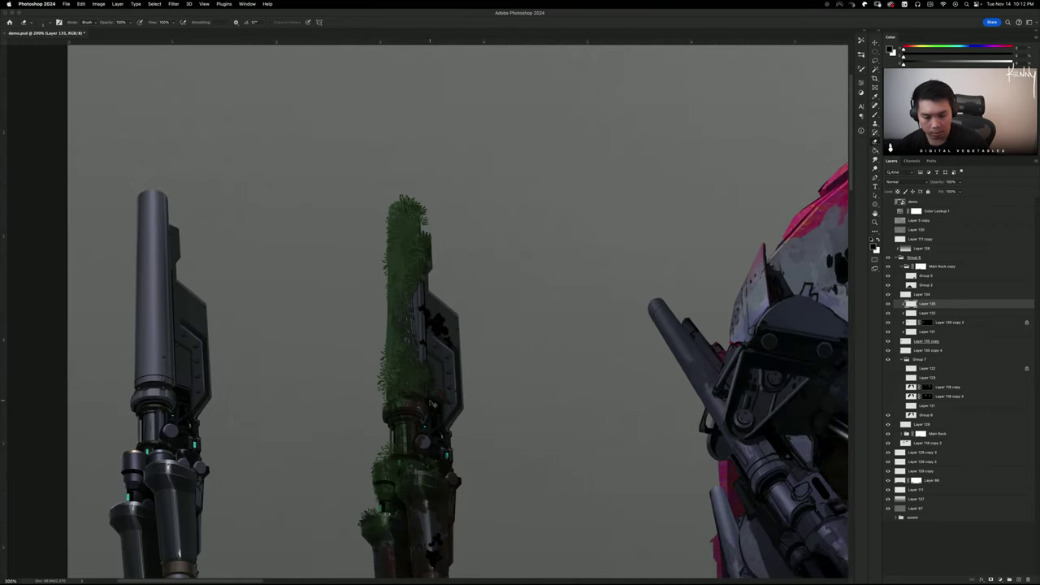
key("super+plus")
left_click_drag(427, 399, 472, 255)
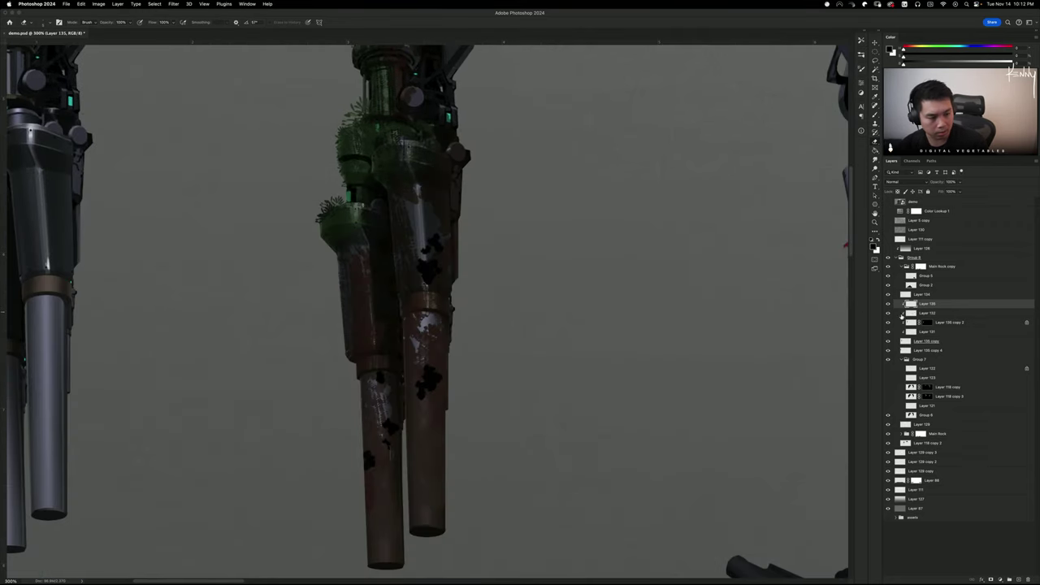
left_click(911, 305, "super")
left_click(930, 315)
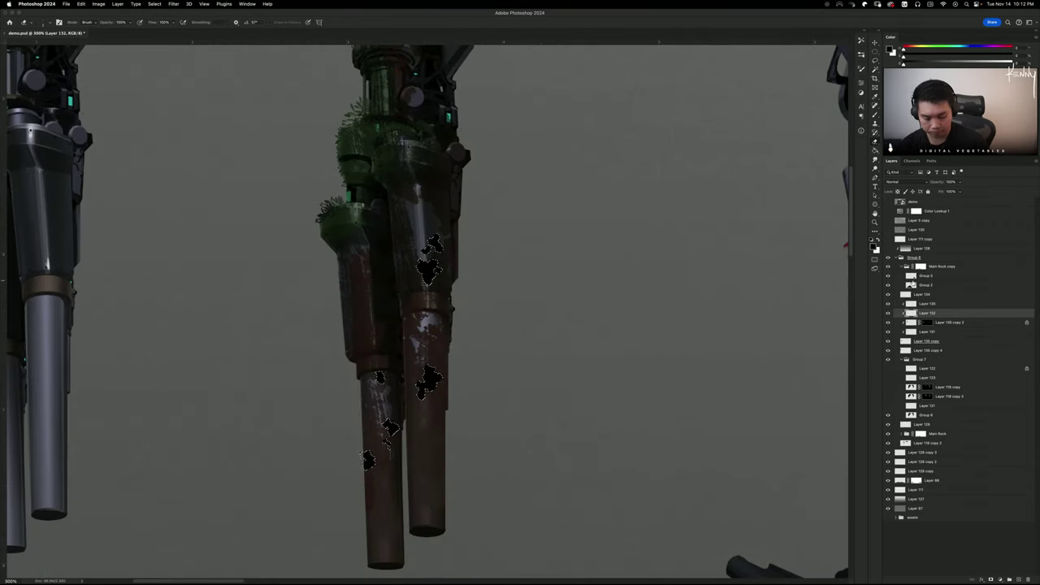
Add a new layer, stroke the patch outlines with a centered 4 px black line, and deselect
key("super+shift+n")
key("Return")
key("alt+s")
type("4")
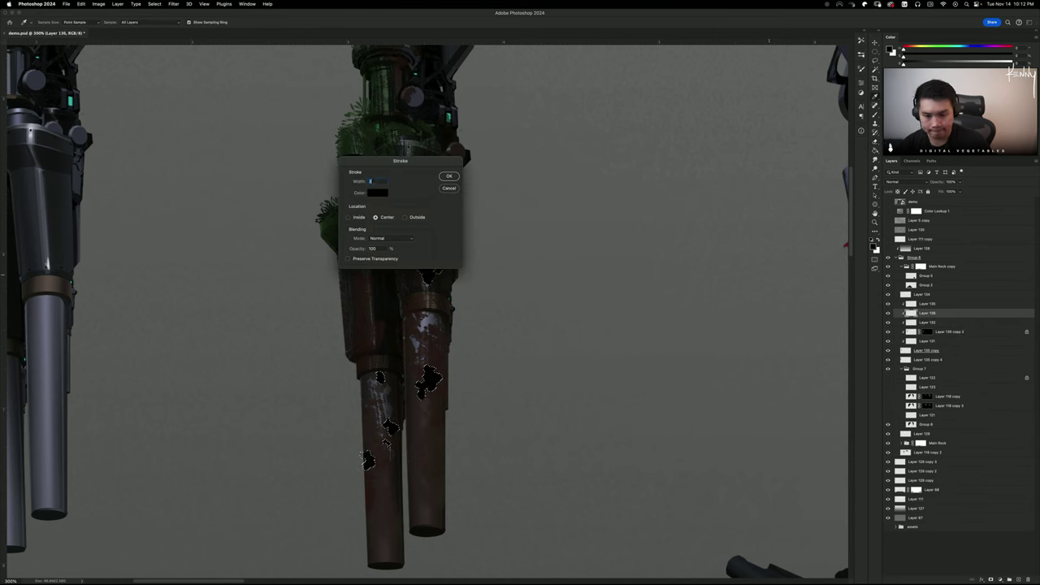
key("Return")
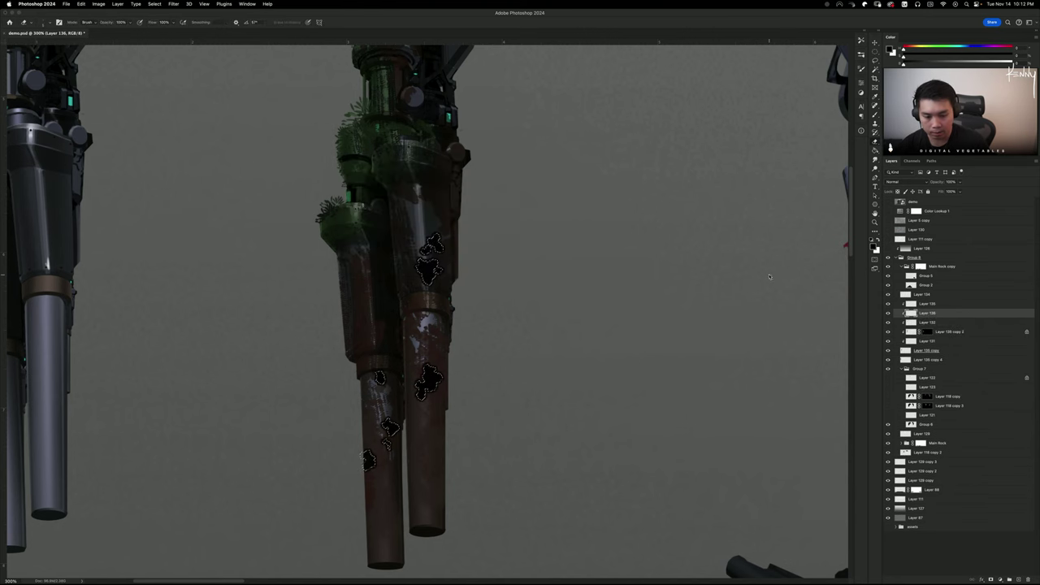
key("ctrl+d")
Raise the patch outlines' lightness to +12 with Hue/Saturation and shift their midtones to +48 red with Color Balance
key("ctrl+u")
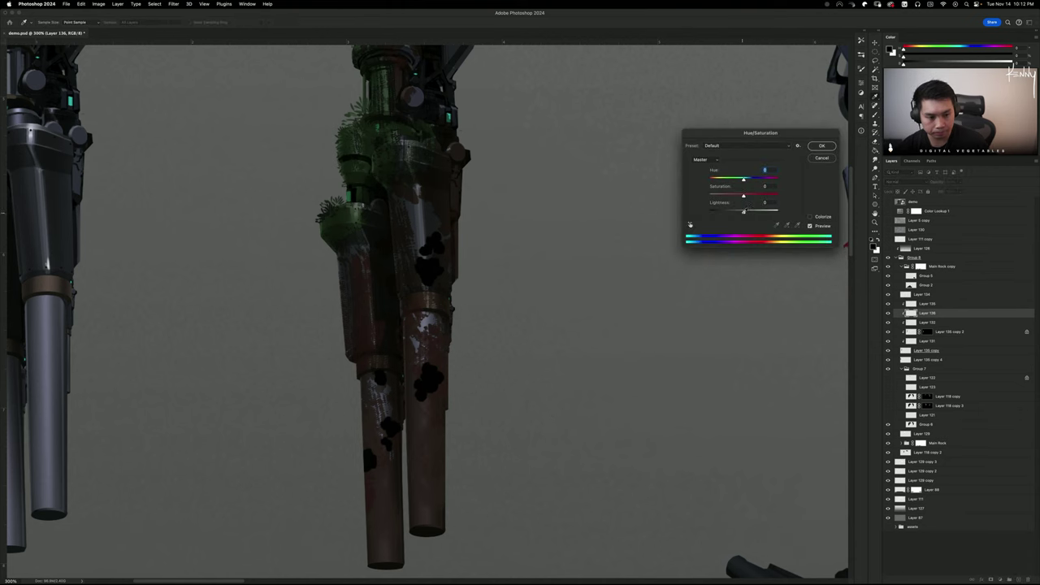
left_click_drag(744, 211, 751, 213)
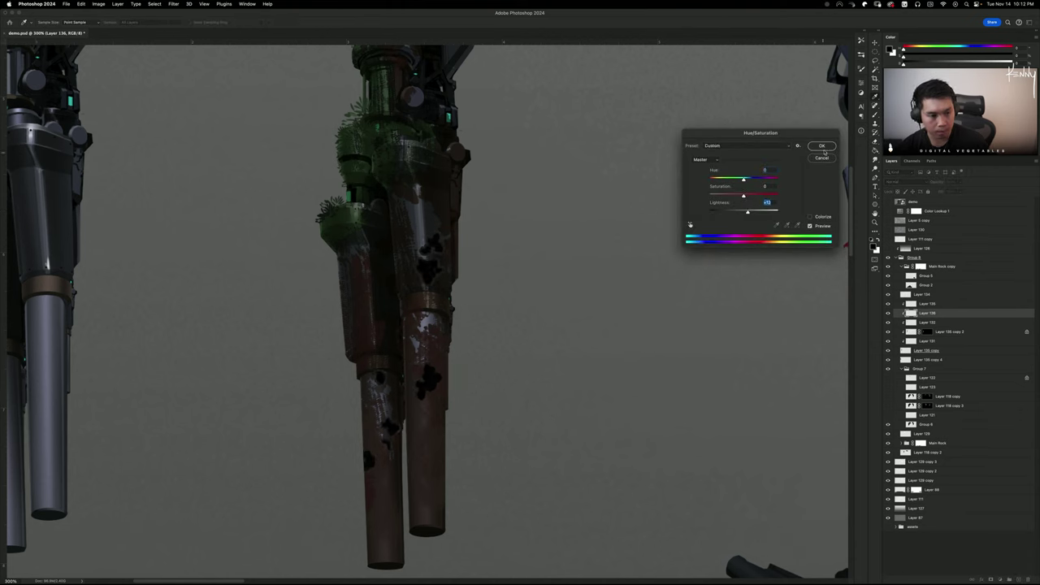
left_click(822, 147)
key("ctrl+b")
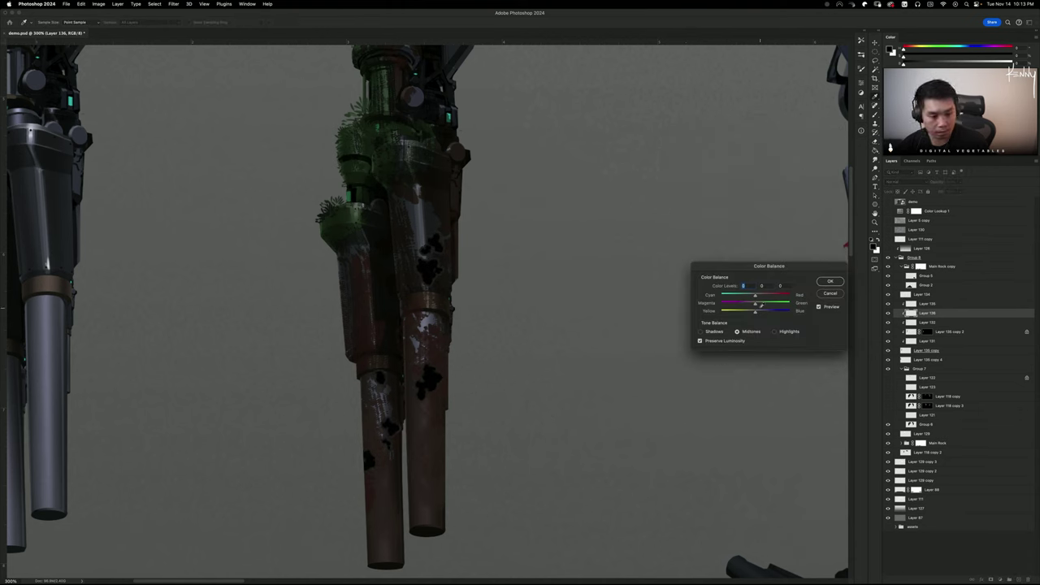
left_click_drag(762, 290, 771, 292)
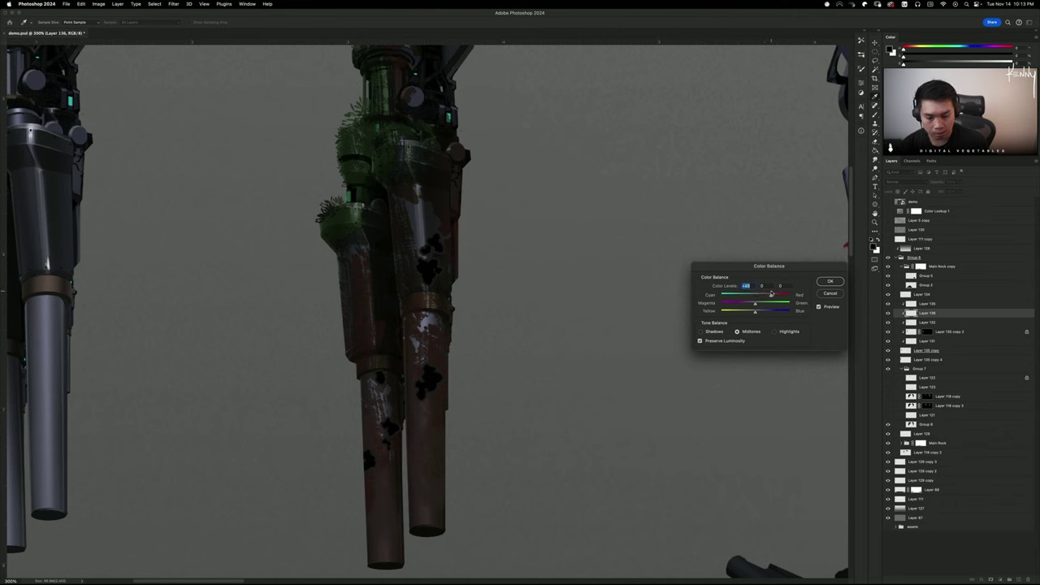
left_click(831, 282)
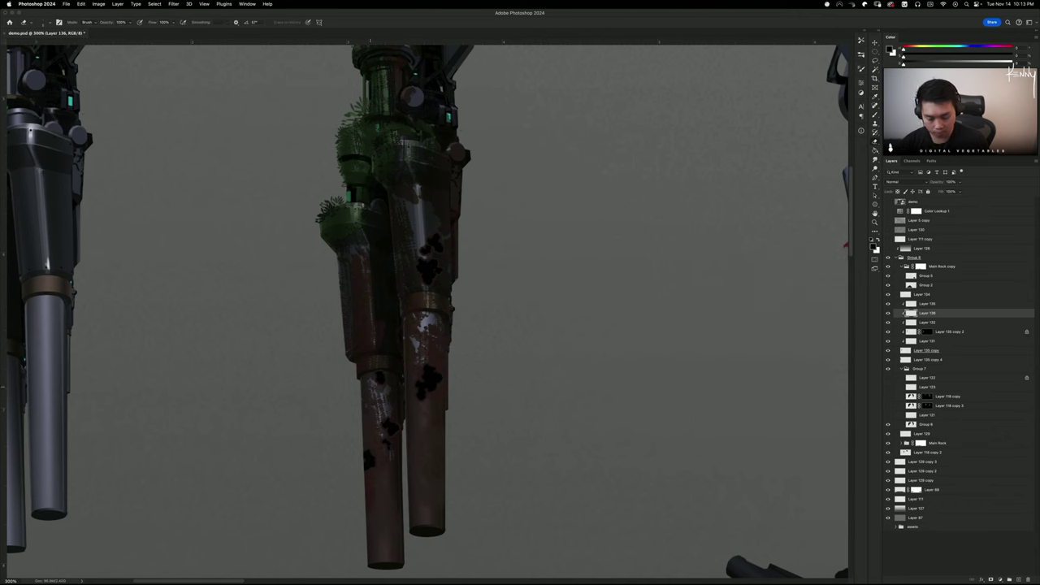
Lasso the patches on the wide casing above the right lower barrel, reduce their outline saturation to -38, and deselect
key("o")
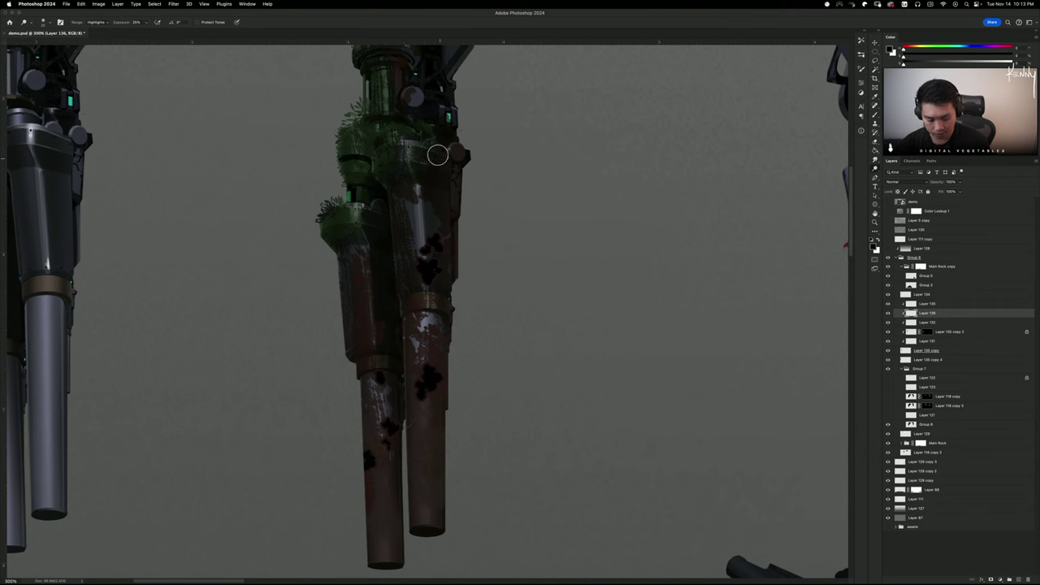
key("l")
left_click_drag(466, 218, 484, 271)
key("super+u")
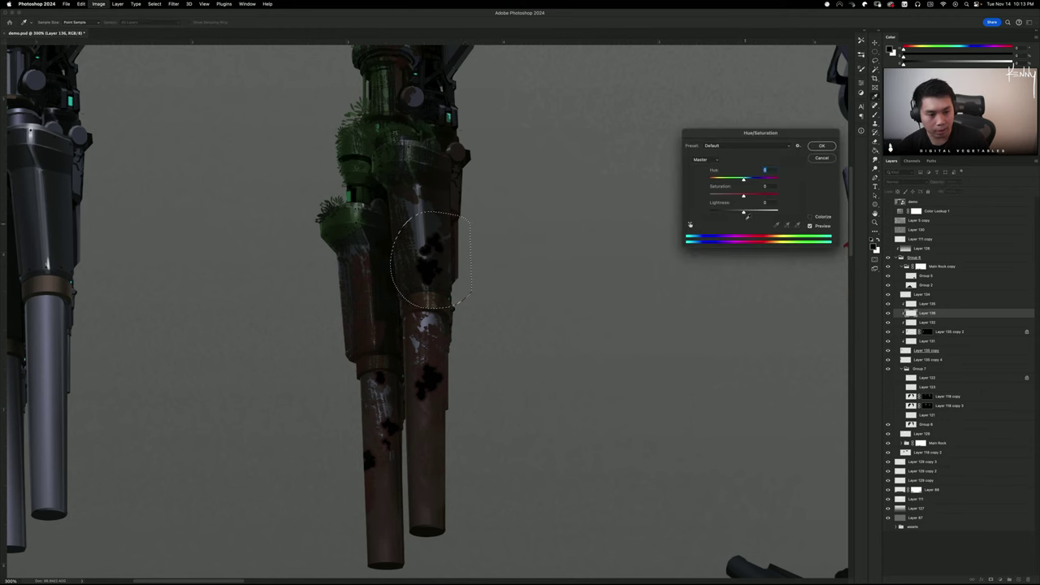
left_click_drag(743, 195, 733, 195)
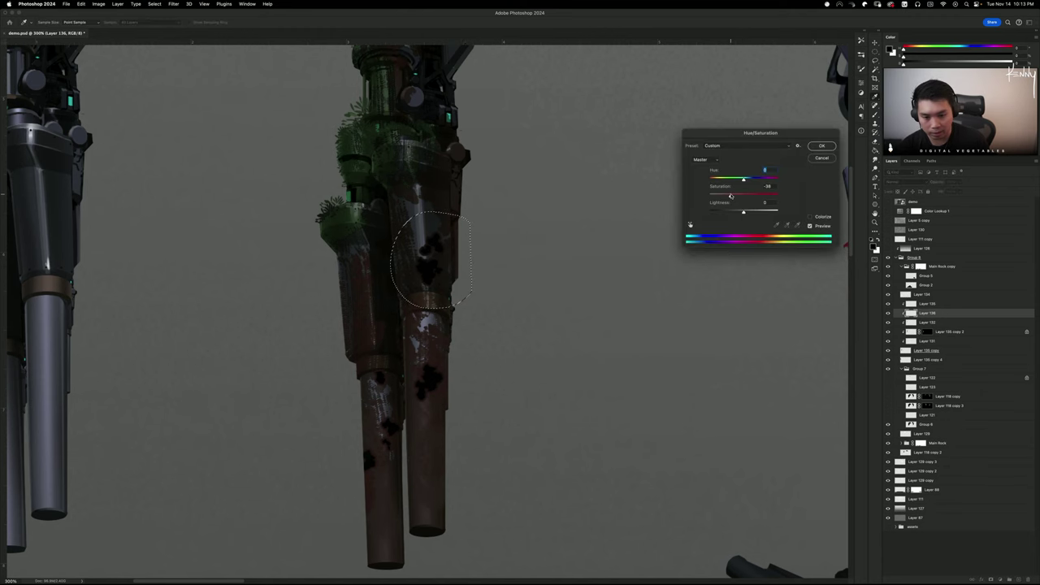
left_click(822, 146)
key("ctrl+d")
Lasso the side plate's patches, lower their outline saturation to -84, and deselect
scroll(530, 330, "up", 5)
scroll(490, 266, "up", 3)
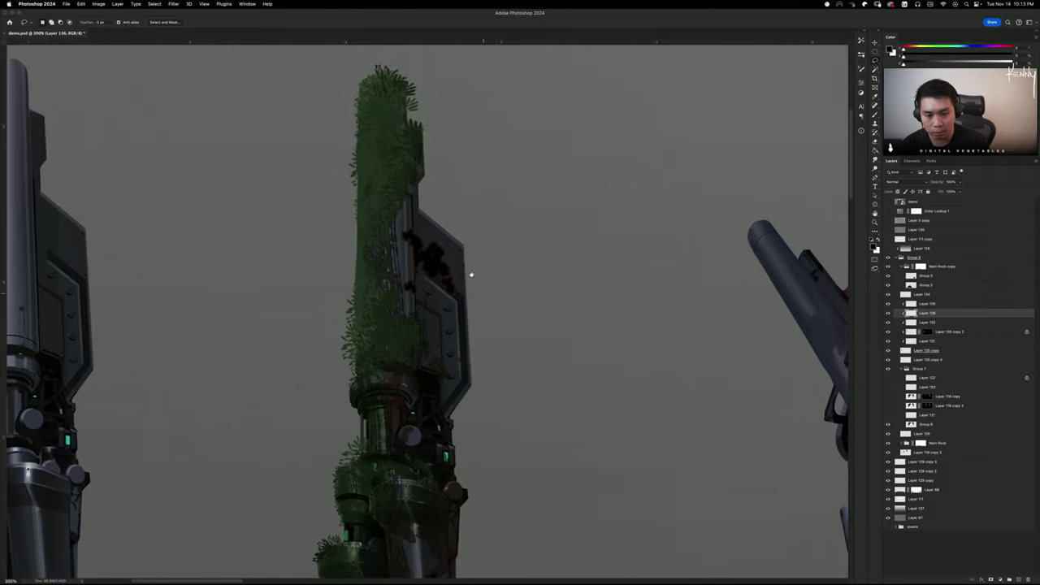
mouse_move(419, 172)
left_mouse_down()
mouse_move(476, 221)
mouse_move(439, 175)
left_mouse_up()
key("ctrl+u")
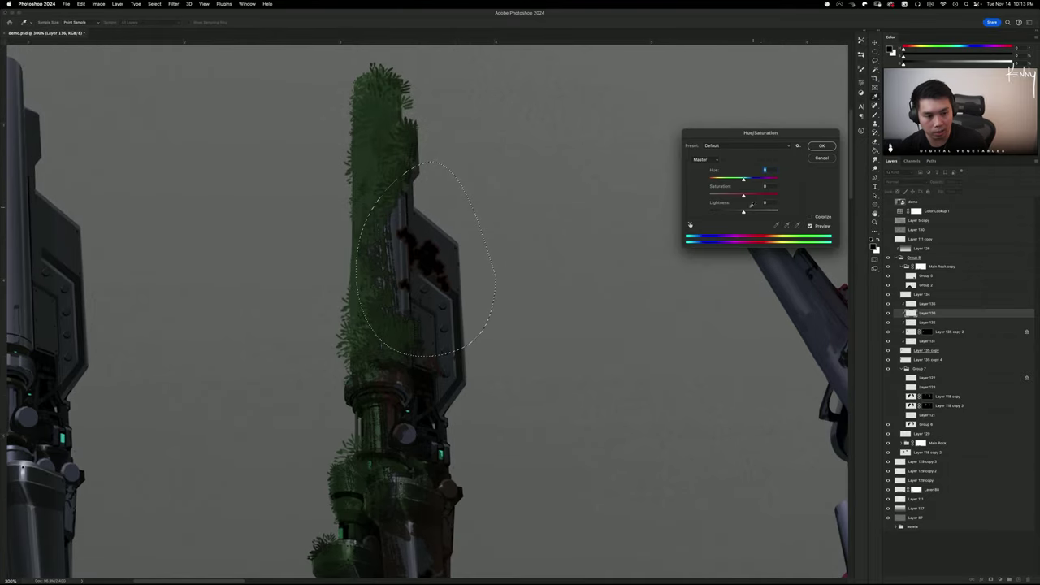
left_click_drag(743, 196, 714, 196)
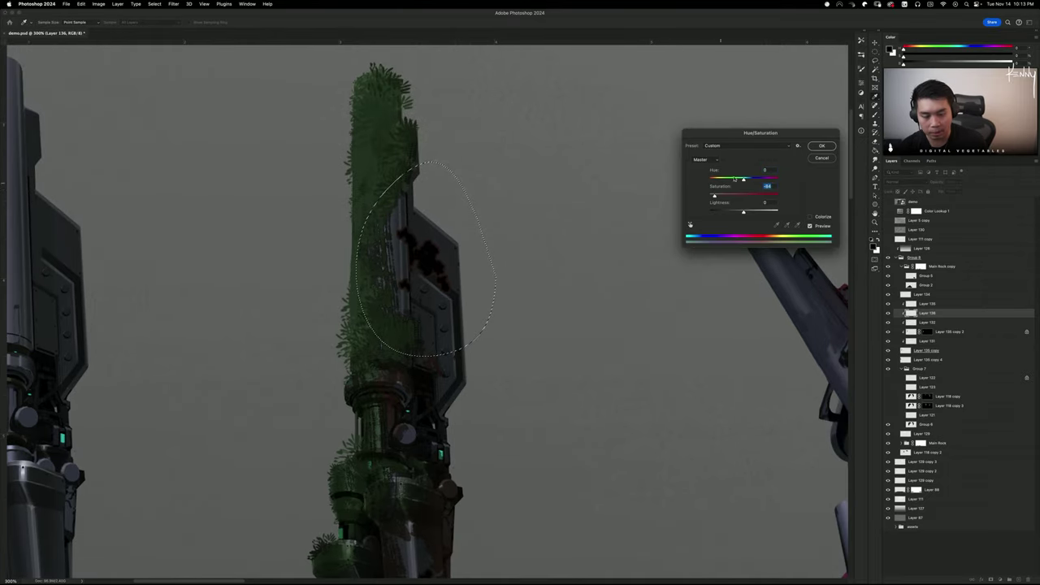
left_click(822, 146)
key("ctrl+d")
key("b")
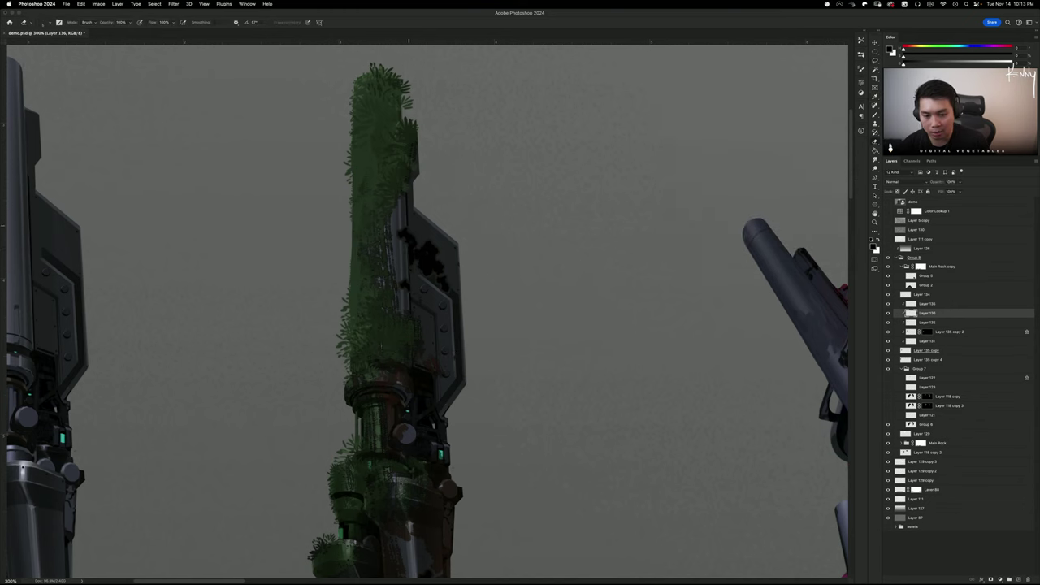
Toggle the visibility of the gun base layers to tell the clean and weathered guns apart, and make Layer 135 copy active
scroll(439, 237, "down", 5)
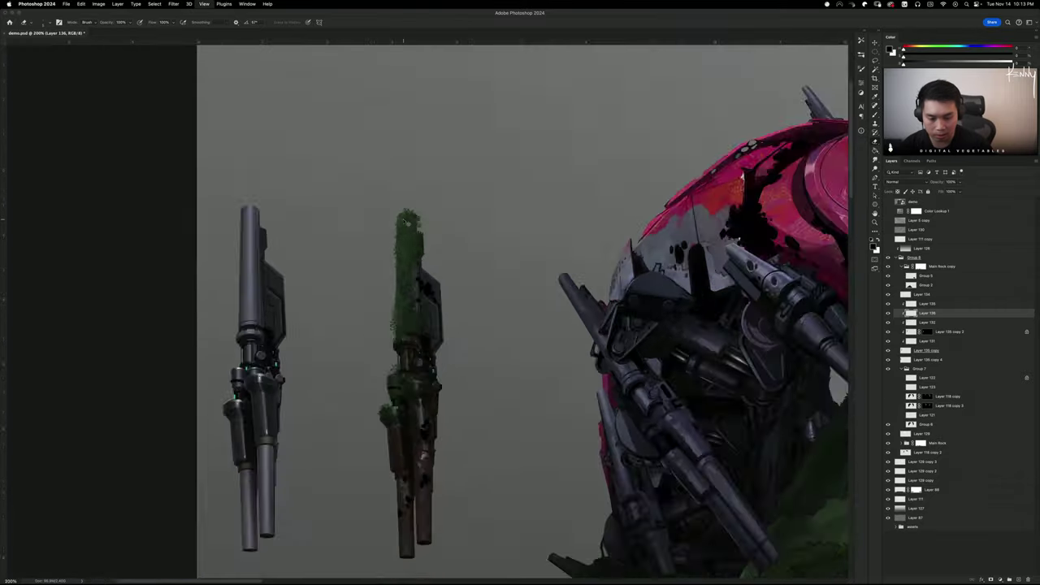
scroll(404, 221, "up", 3)
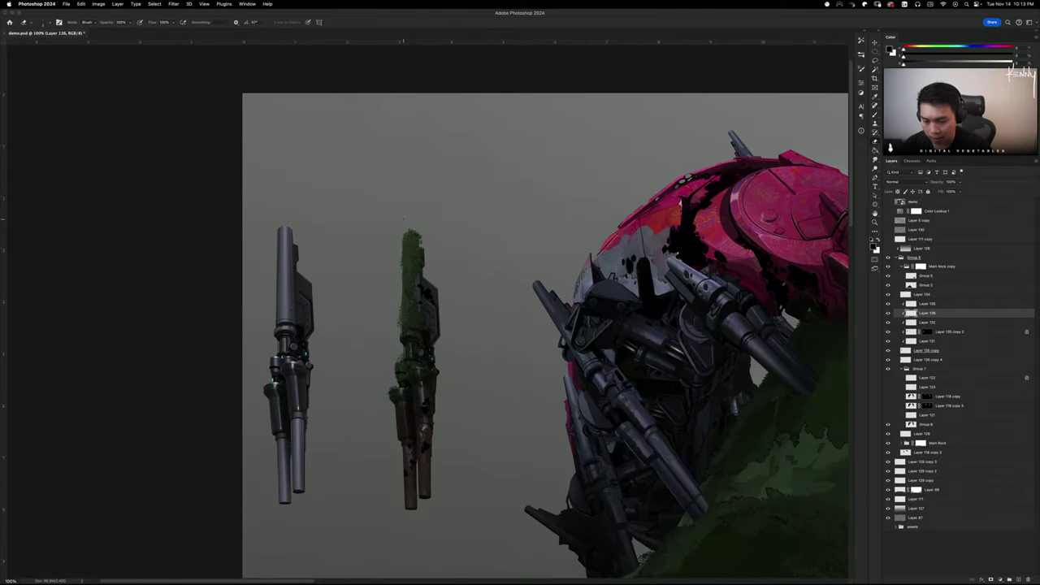
scroll(404, 219, "down", 2)
scroll(404, 219, "up", 2)
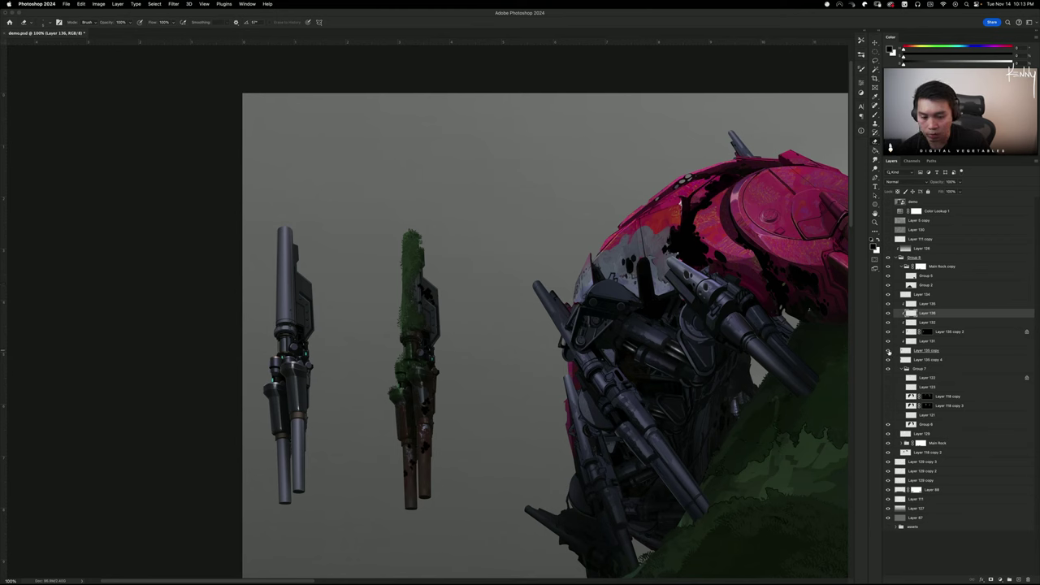
left_click(888, 360)
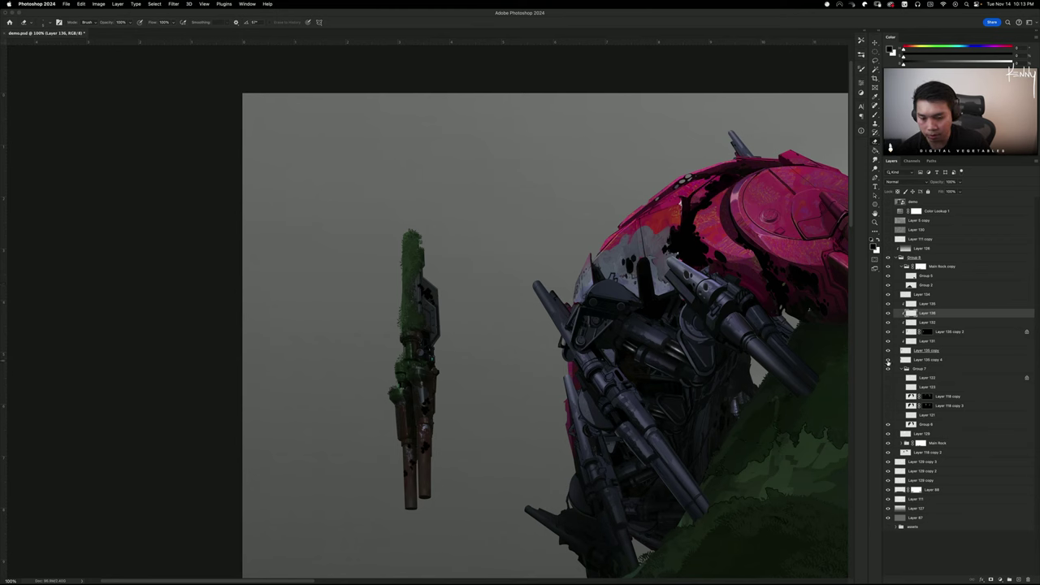
left_click(889, 360)
double_click(888, 360)
left_click(927, 360)
left_click_drag(321, 373, 365, 326)
key("super+z")
left_click(889, 350)
left_click(889, 351)
left_click(920, 350)
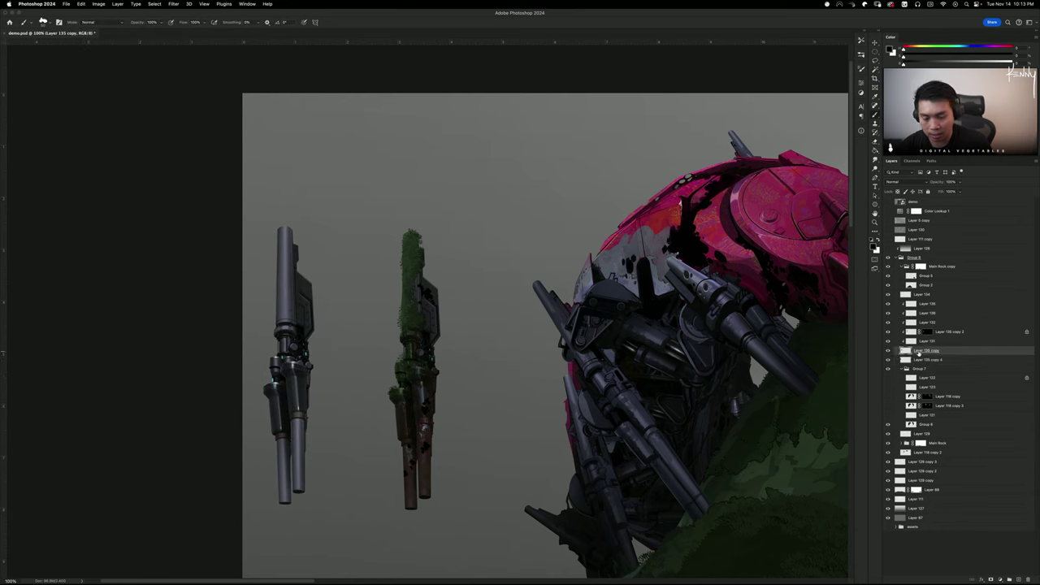
left_click(888, 361)
left_click(888, 361)
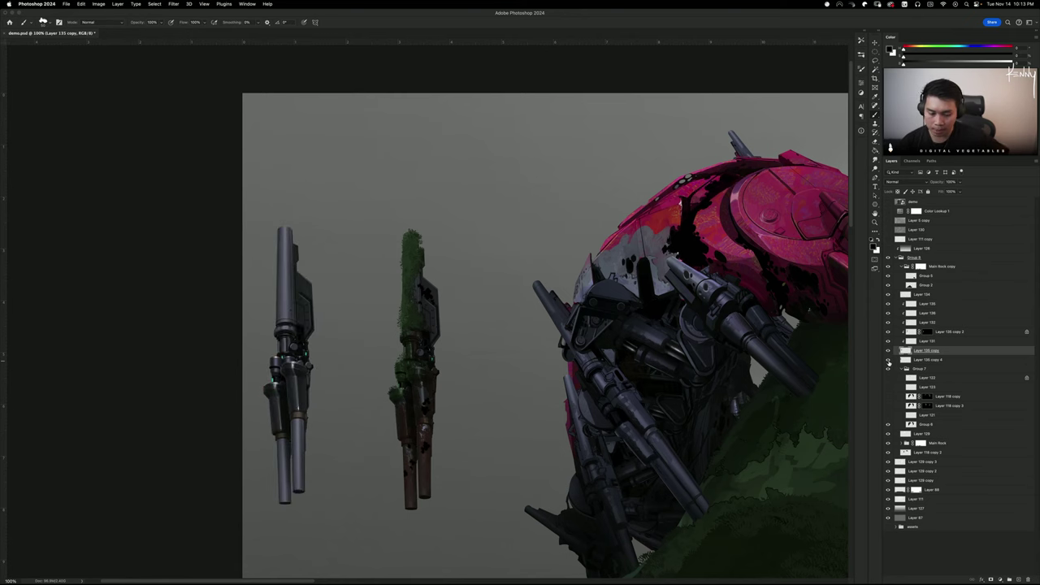
Examine the weathered gun's moss, rust and damage patches up close and against the clean gun and the mech
key("super+equal")
key("super+equal")
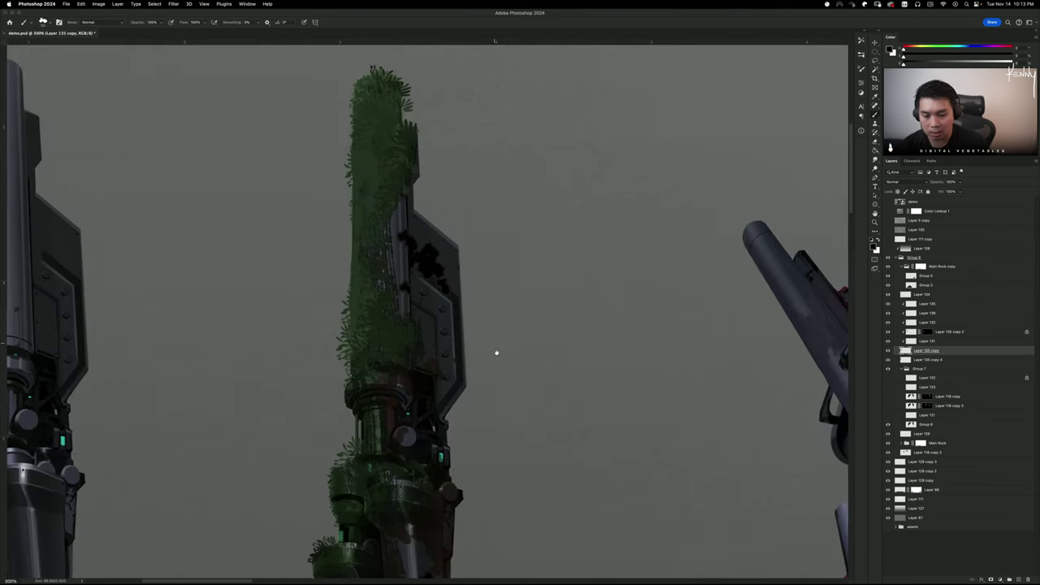
scroll(495, 353, "up", 2)
scroll(502, 325, "down", 6)
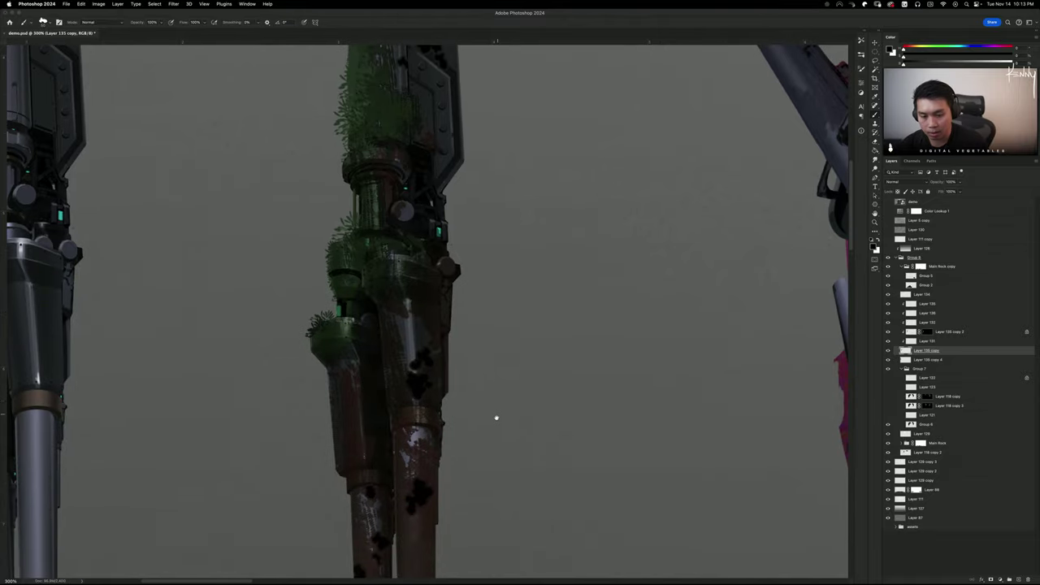
scroll(496, 418, "up", 3)
scroll(486, 436, "down", 5)
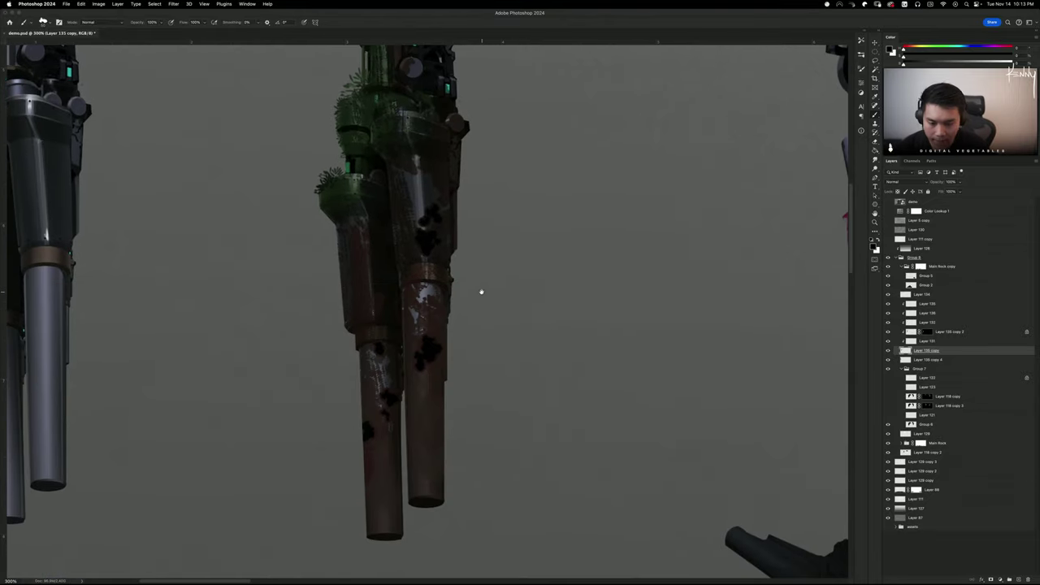
key("super+minus")
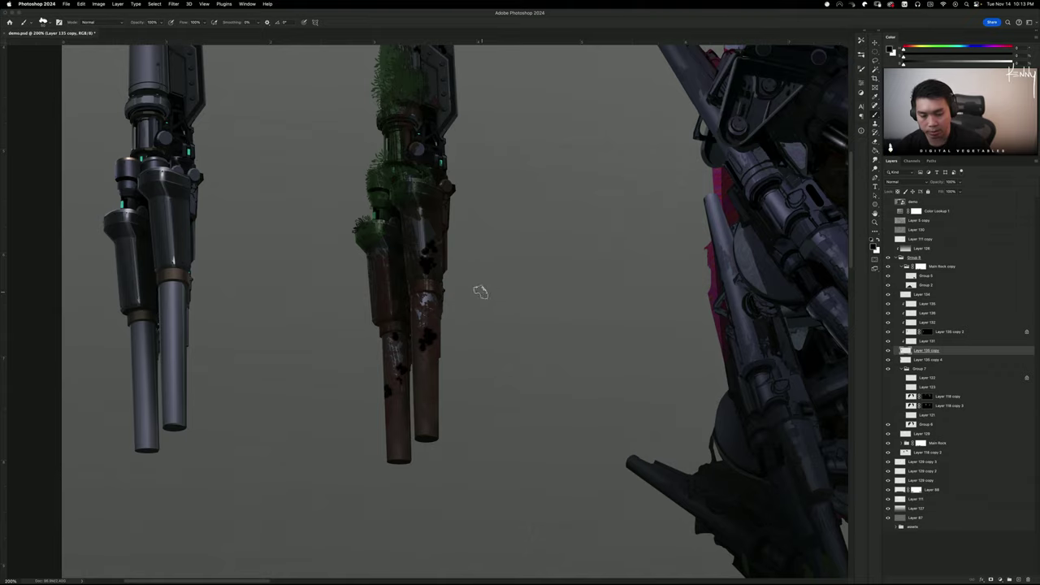
left_click_drag(472, 257, 464, 406)
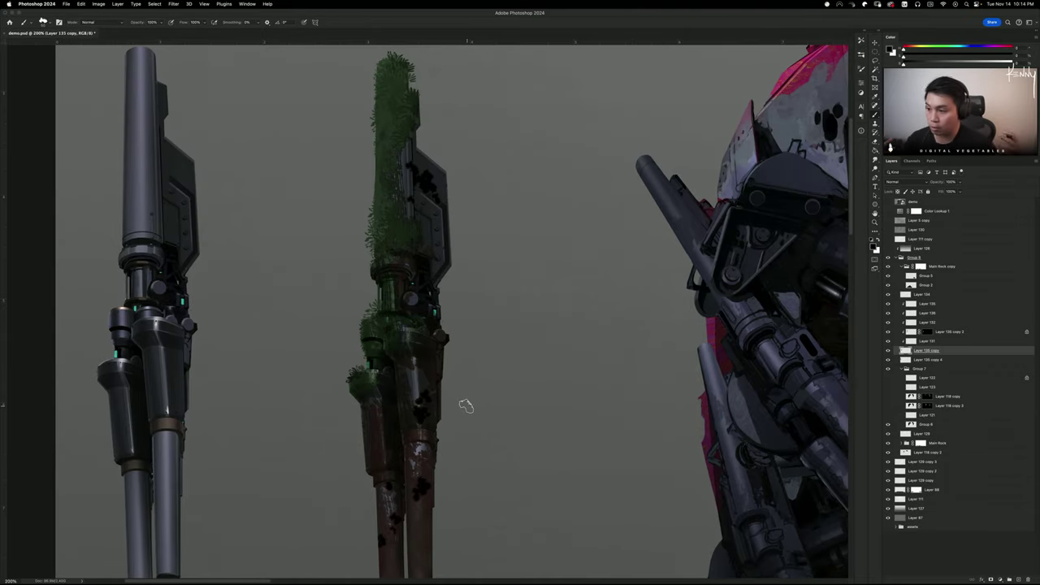
key("super+minus")
key("super+minus")
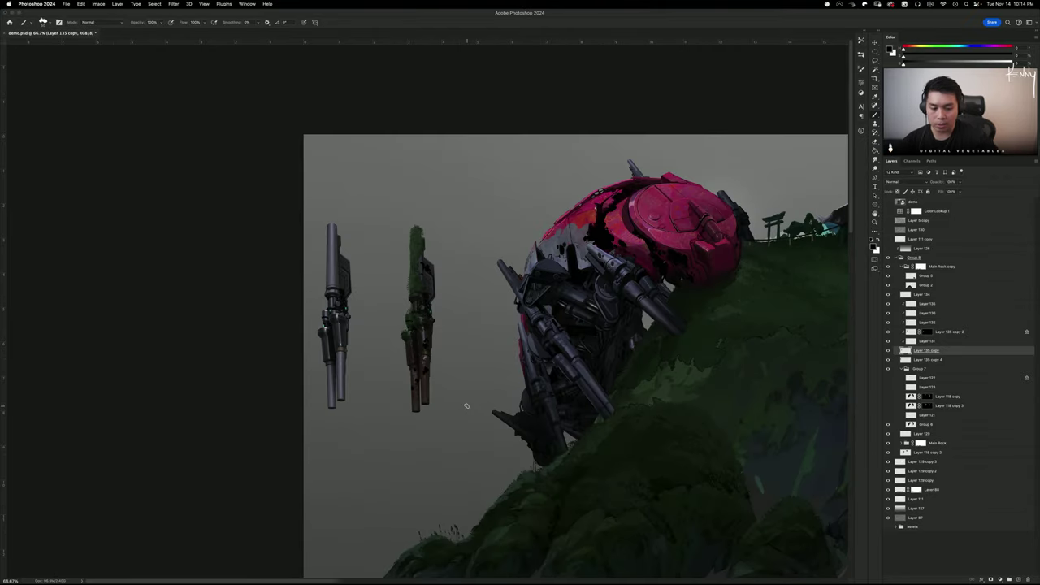
key("super+plus")
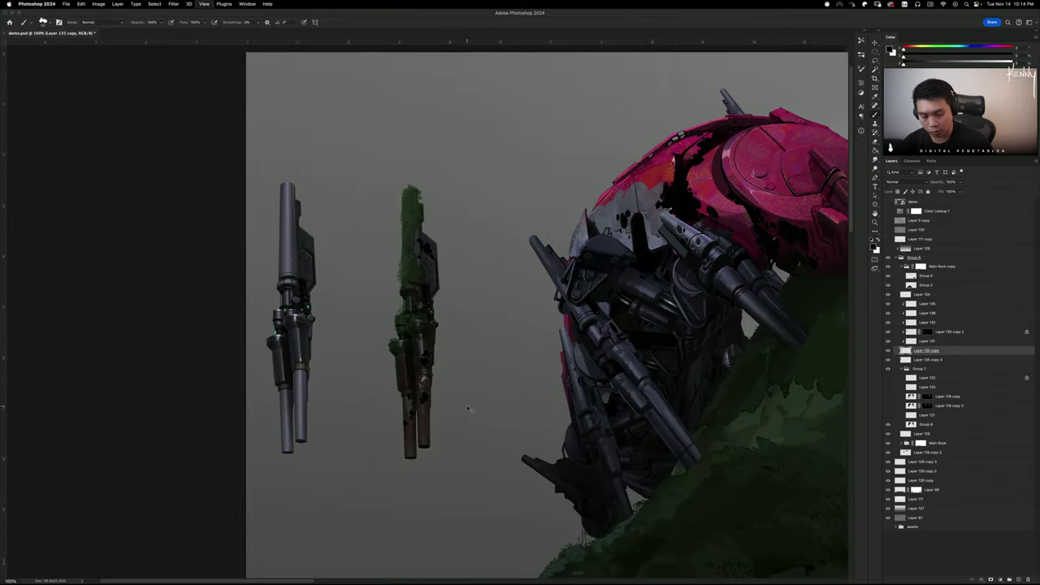
key("super+minus")
left_click_drag(399, 360, 325, 365)
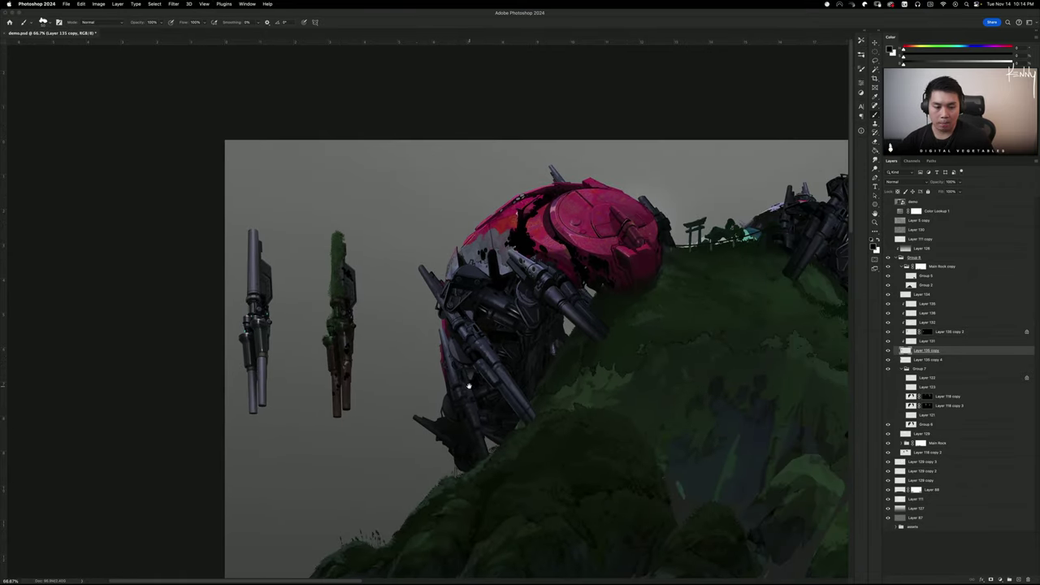
left_click_drag(446, 389, 442, 387)
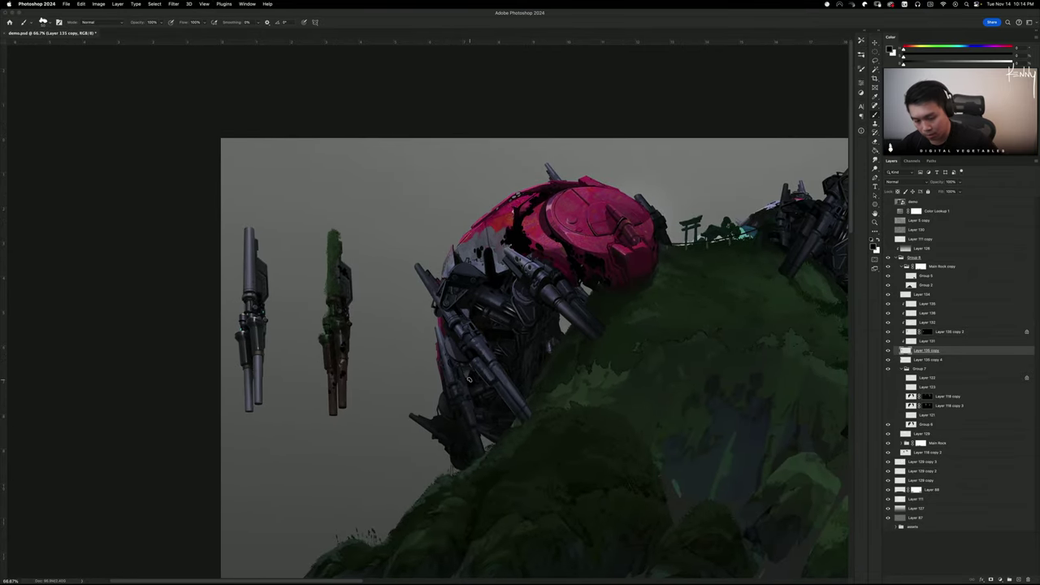
Group the weathered gun's layers and place the group diagonally over the mech's front gun cluster
left_click(910, 304, "shift")
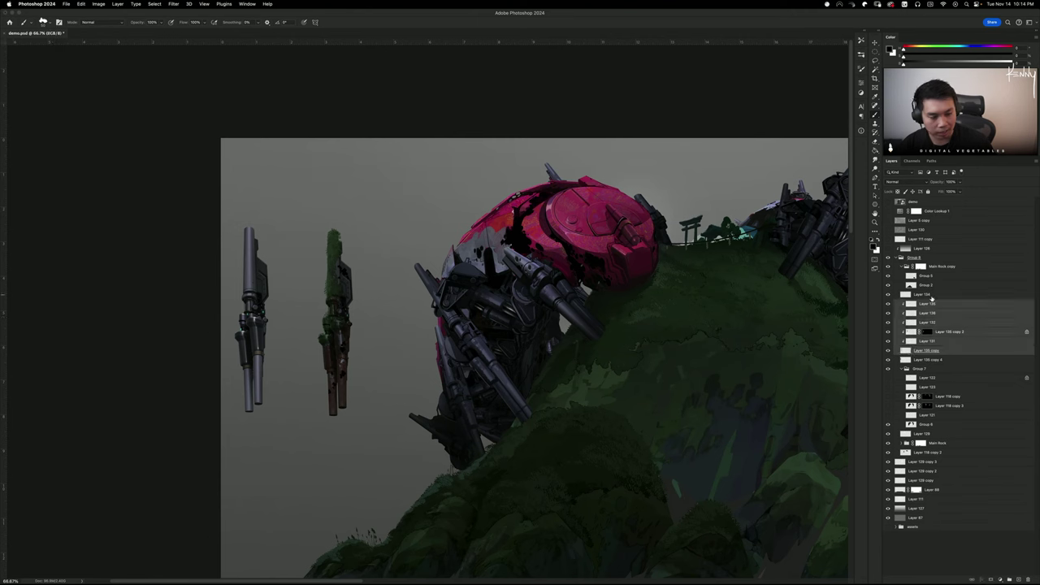
key("super+g")
left_click_drag(389, 356, 557, 389)
key("super+t")
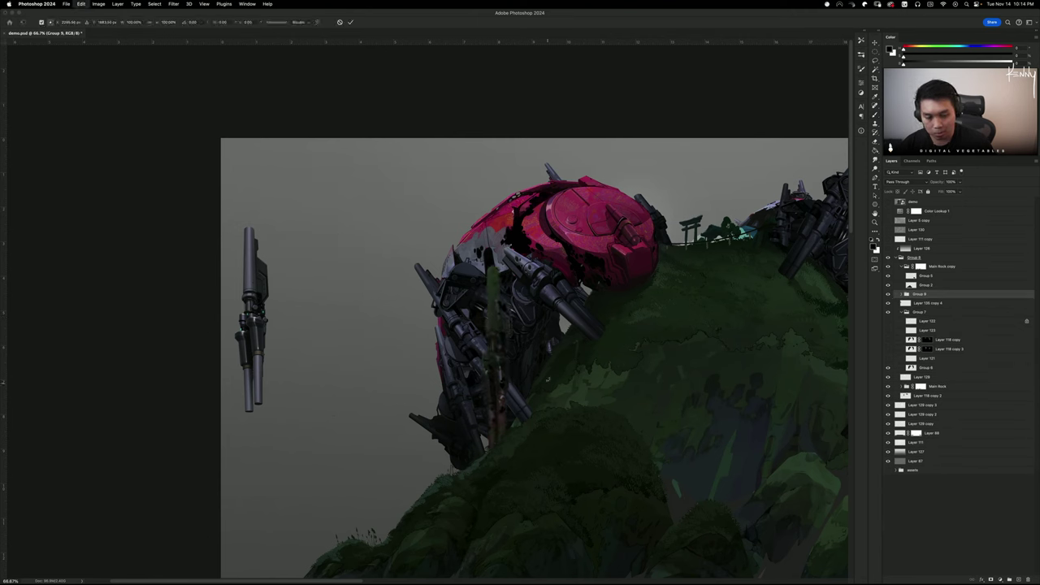
left_click_drag(465, 465, 568, 432)
left_click_drag(586, 385, 617, 406)
key("Return")
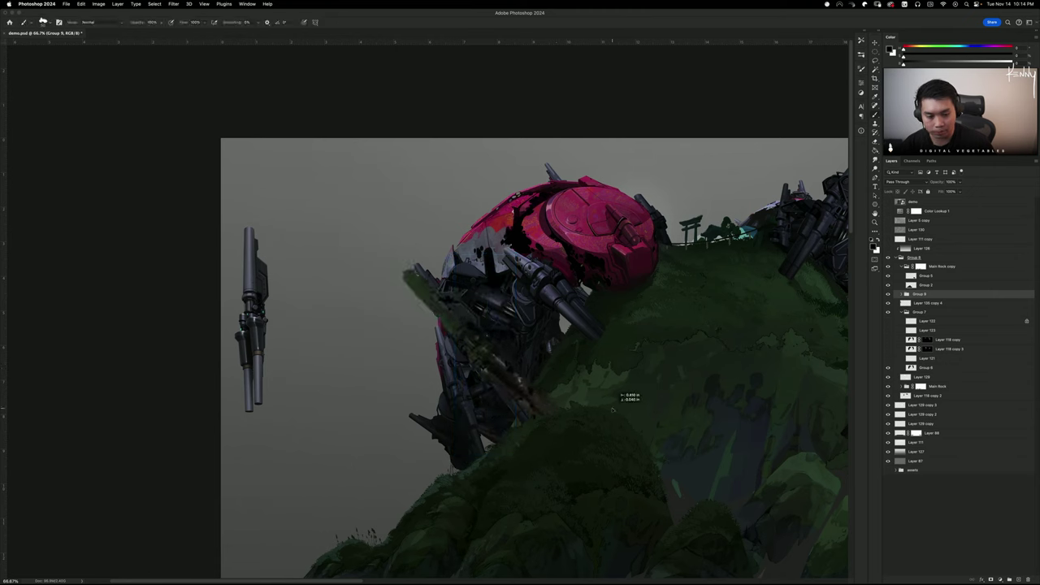
Duplicate the weathered gun group onto the mech's lower front gun and scale the copy to about 79%
left_click_drag(588, 267, 569, 373, "alt+super")
key("super+t")
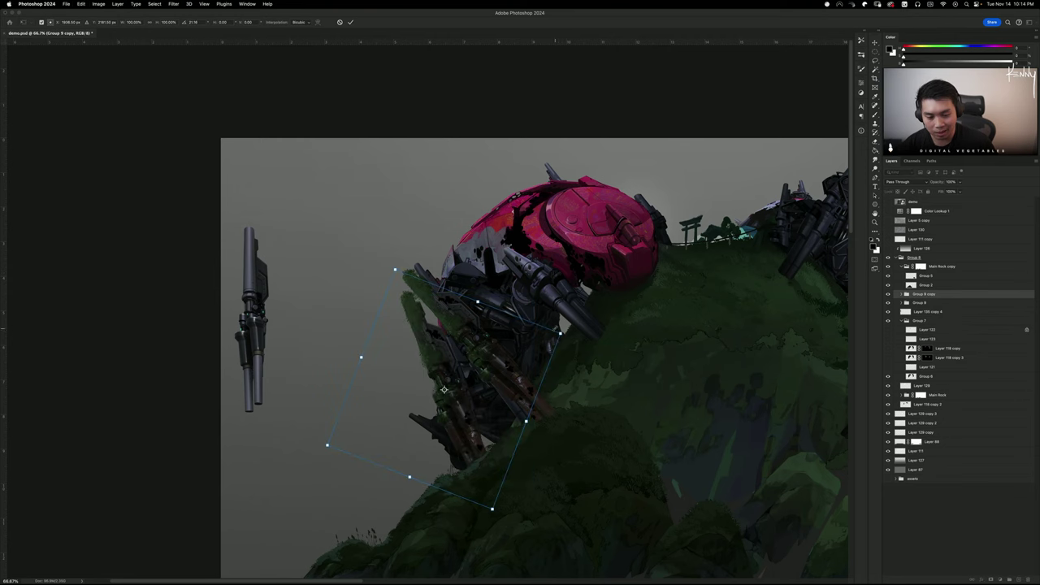
left_click_drag(560, 333, 536, 344)
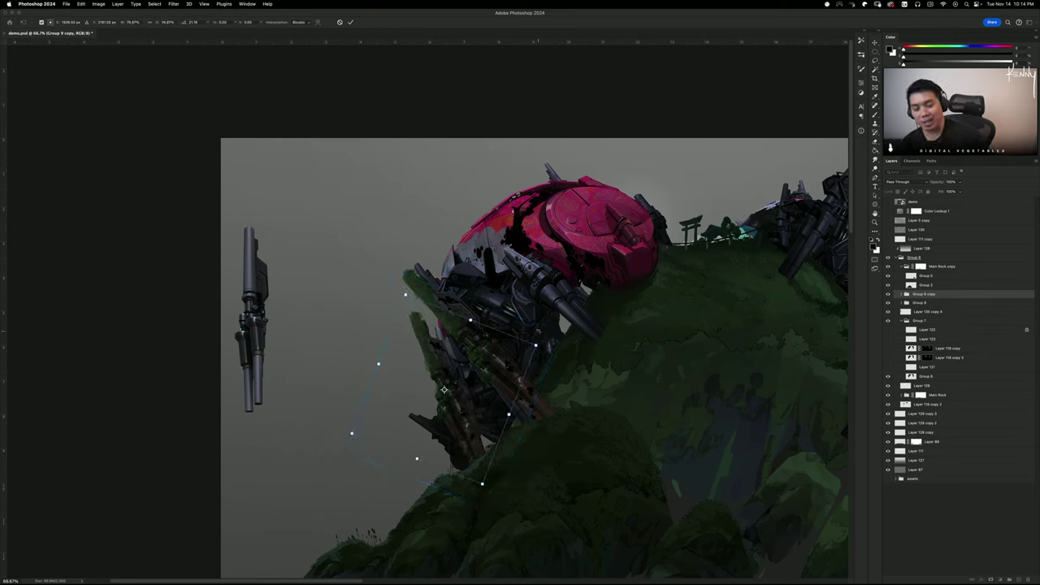
key("Return")
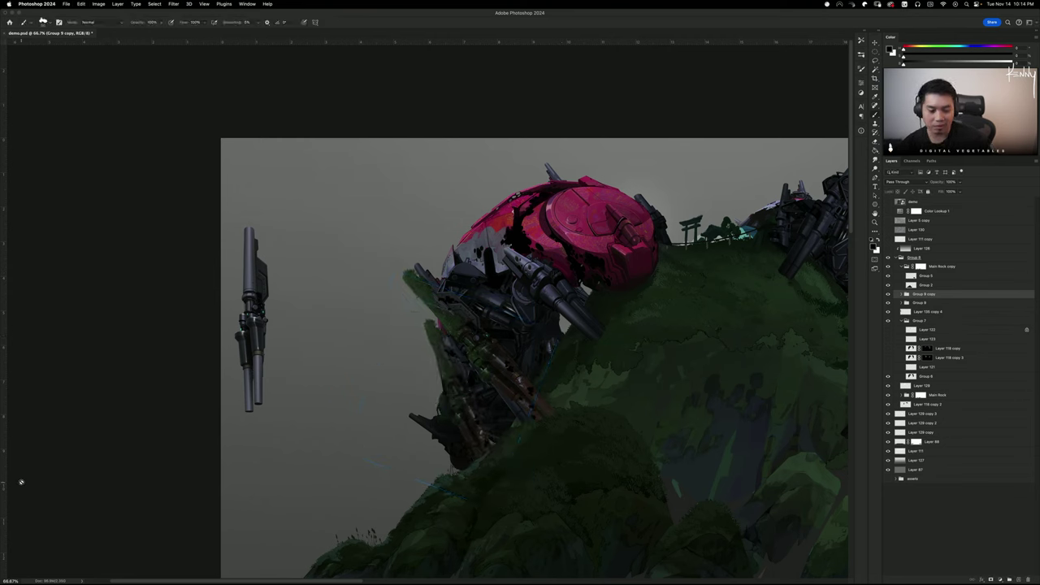
Undo the duplication and placement of the weathered gun group, back to its upright position beside the clean gun
left_click(367, 500, "super")
key("super+z")
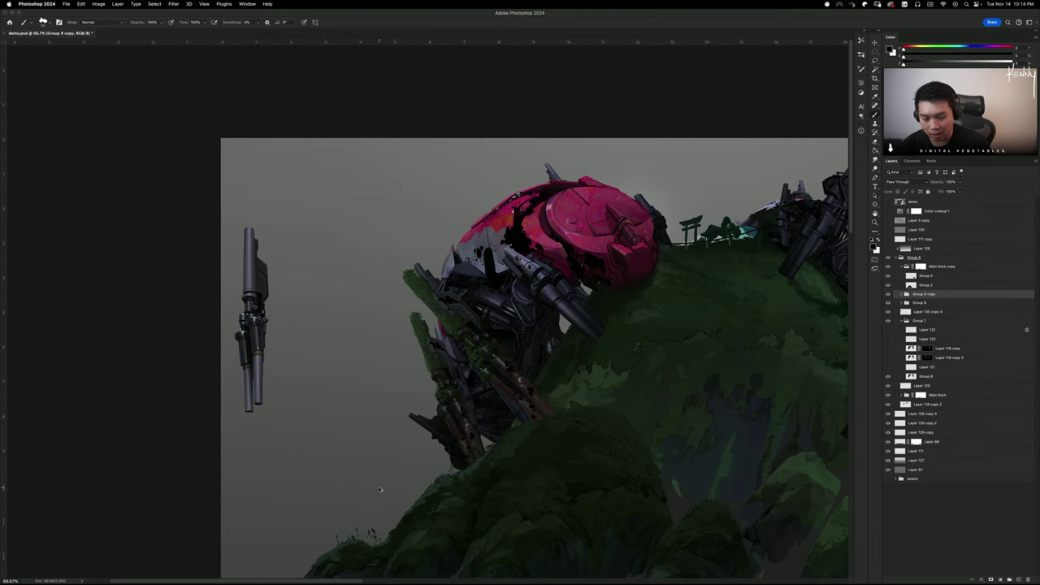
key("super+z")
key("super+z")
key("super+z")
key("super+z")
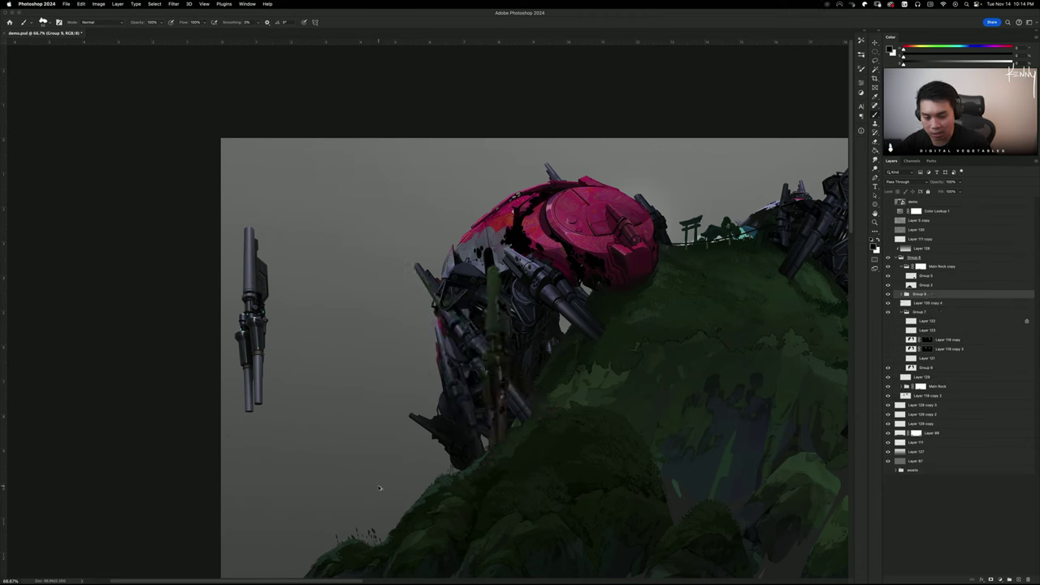
key("super+z")
left_click_drag(670, 428, 557, 440)
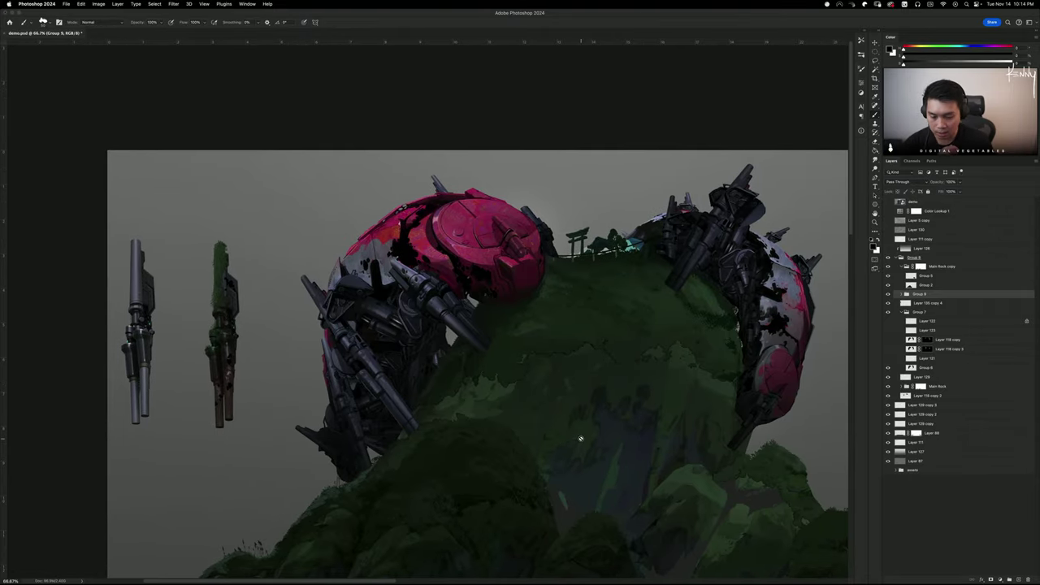
Toggle the visibility of Group 9 and Layer 135 copy 4 to check which gun each one holds
left_click(888, 302)
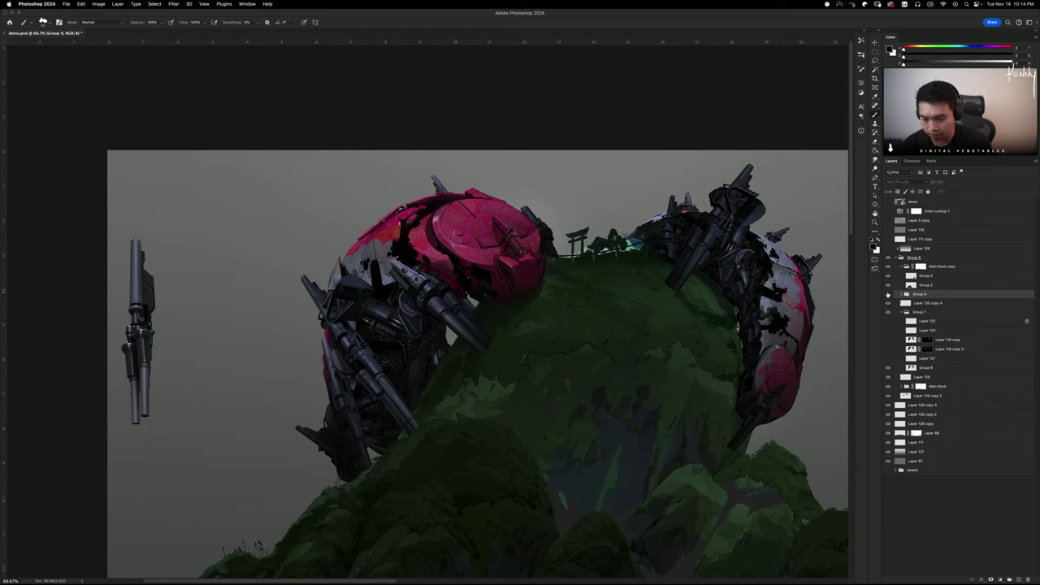
left_click(888, 303)
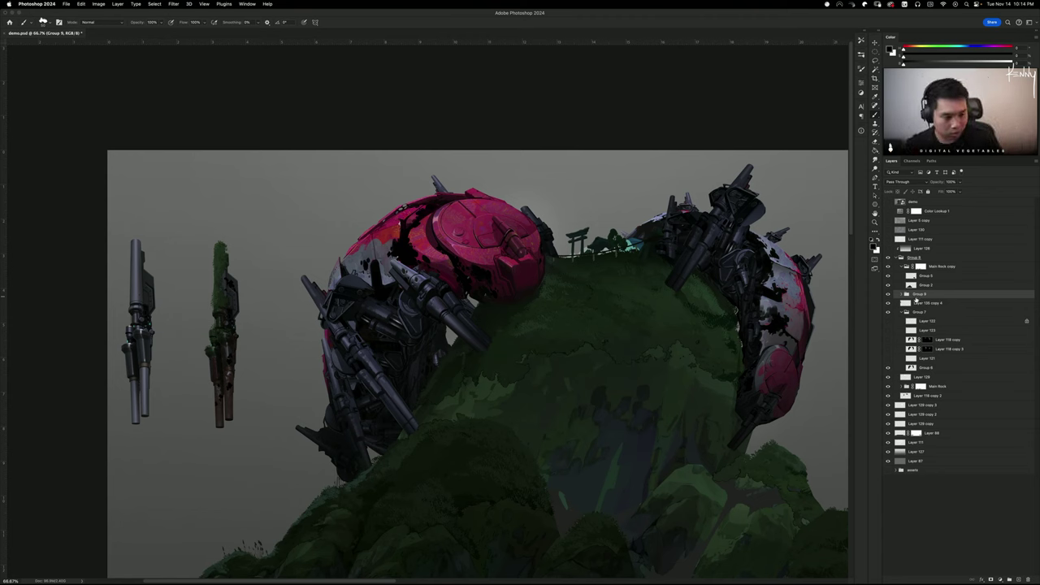
left_click(889, 295)
left_click(890, 295)
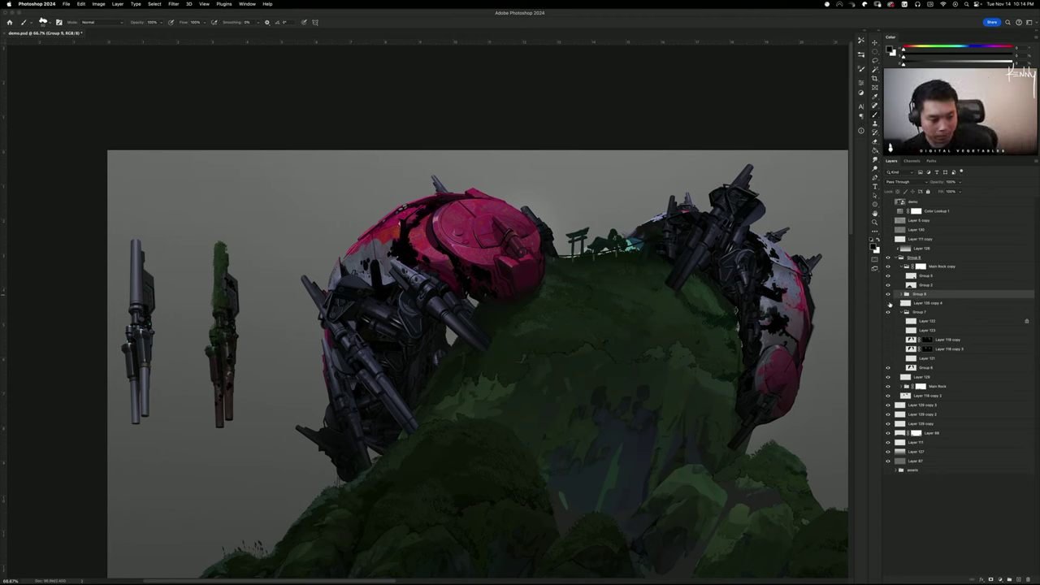
left_click(889, 303)
left_click(889, 303)
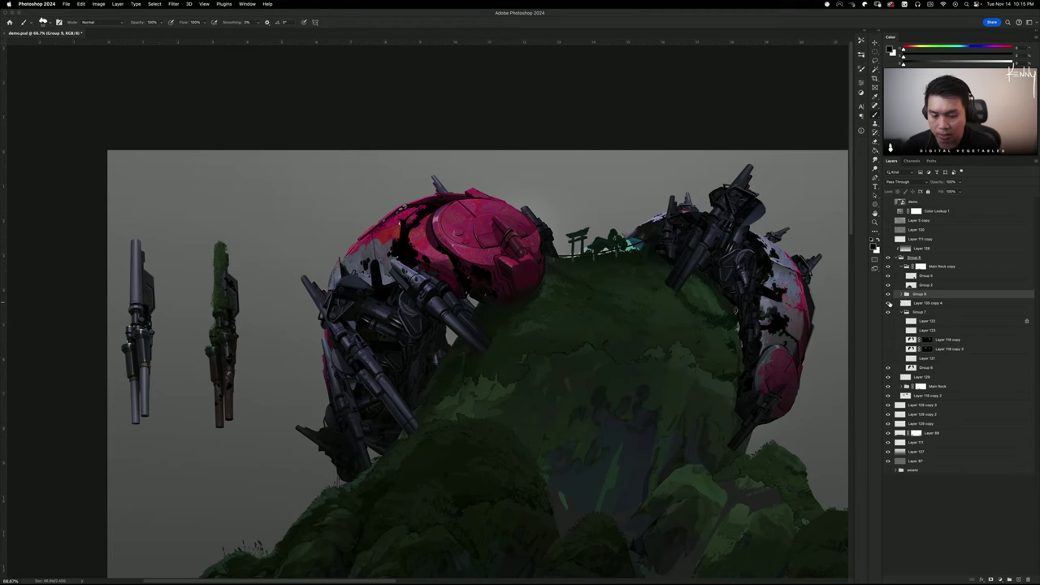
Examine the mech's front and lower gun clusters up close, from the mounts to the barrel ends
key("super+plus")
key("super+plus")
key("super+plus")
key("super+plus")
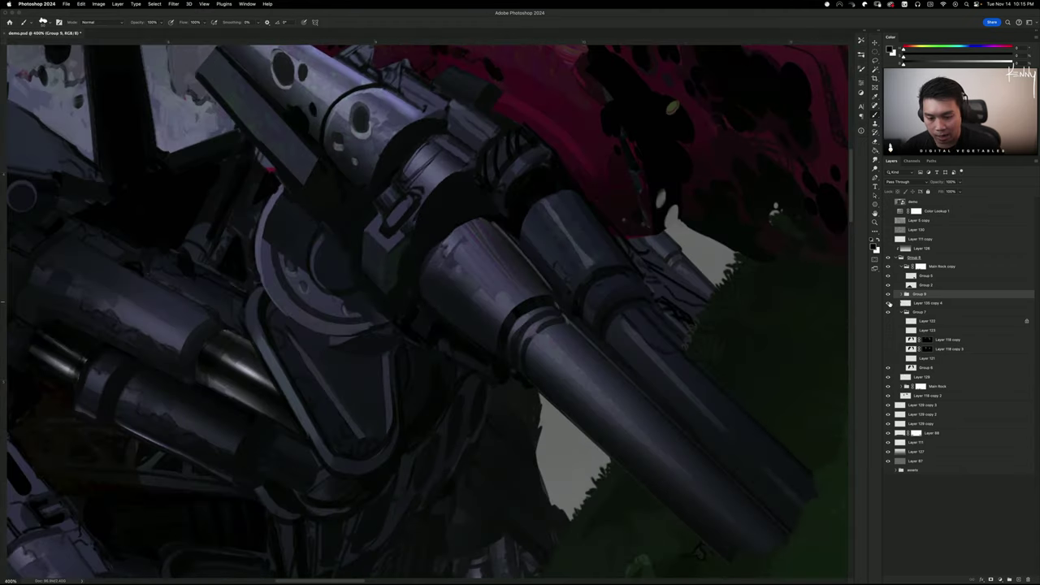
left_click_drag(491, 303, 652, 175)
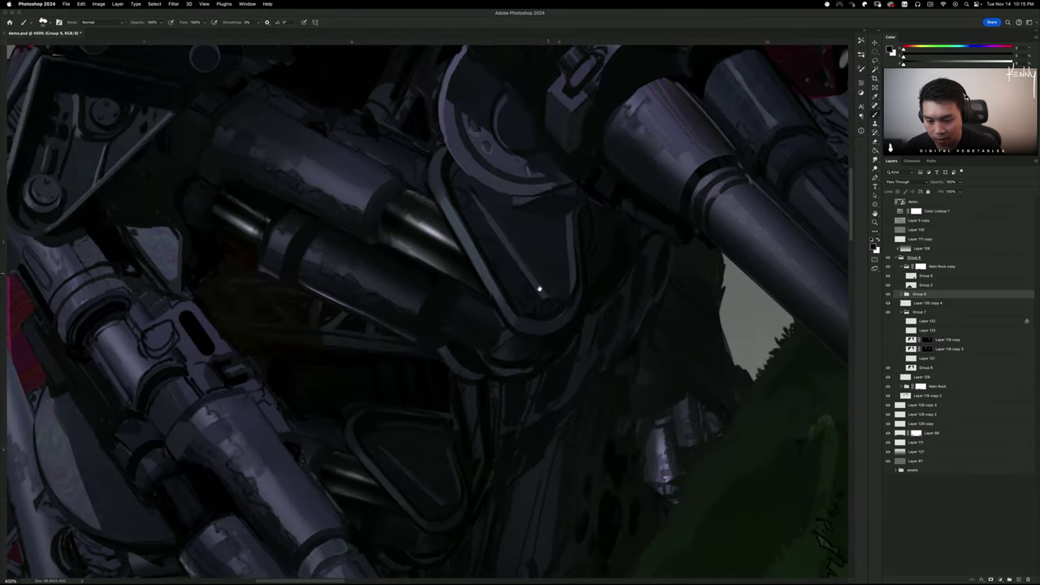
left_click_drag(555, 455, 544, 198)
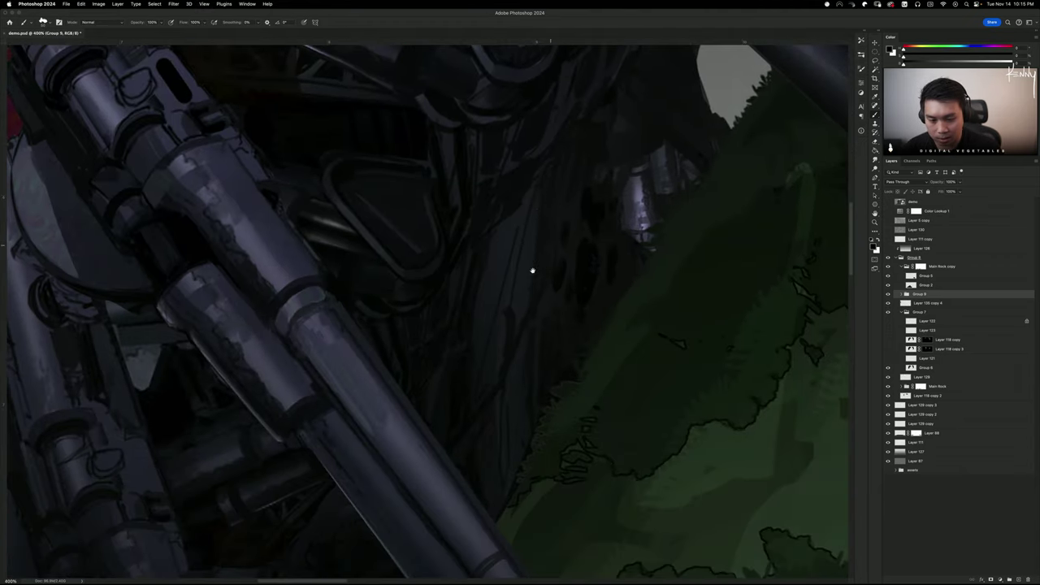
left_click_drag(610, 184, 519, 325)
scroll(518, 325, "down", 3)
scroll(480, 235, "left", 5)
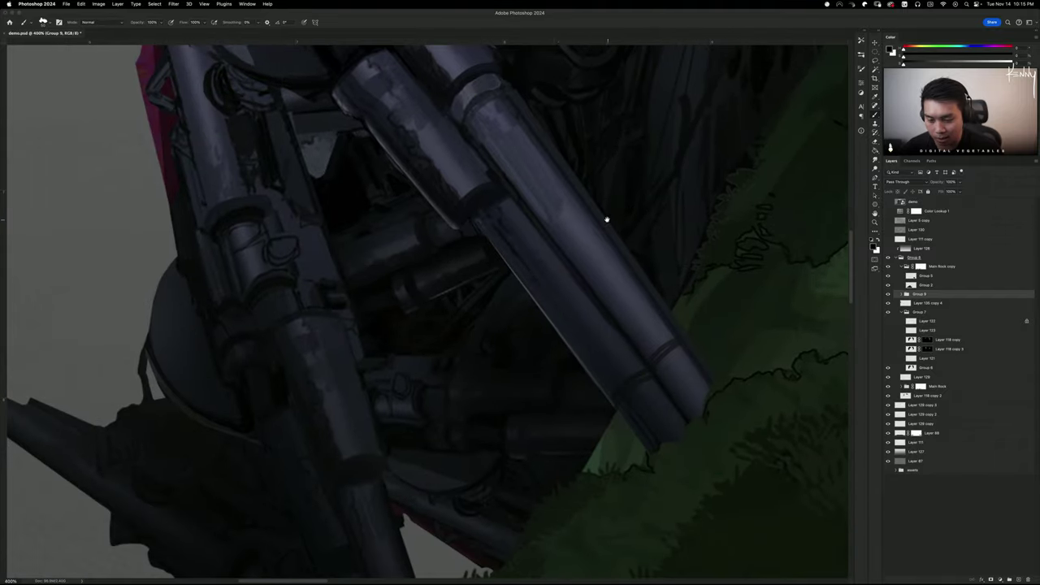
scroll(536, 235, "up", 5)
scroll(545, 268, "down", 4)
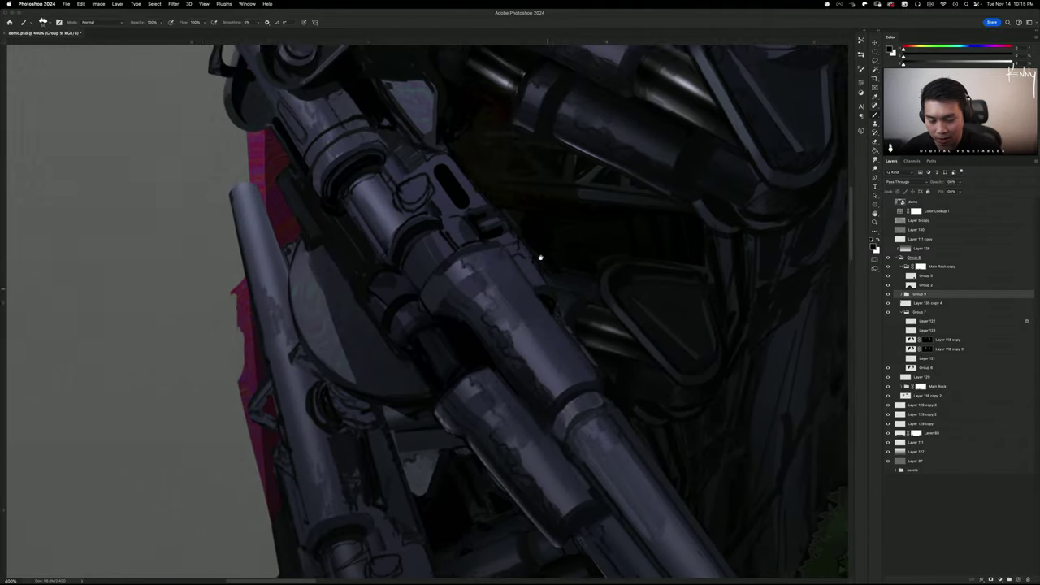
scroll(557, 304, "down", 5)
scroll(542, 297, "down", 3)
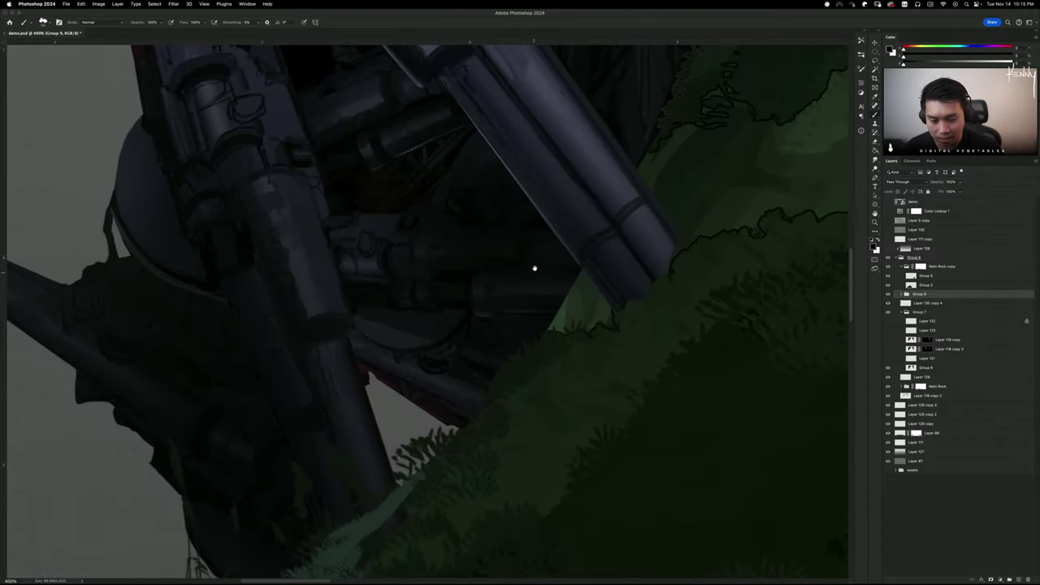
scroll(534, 269, "up", 4)
left_click_drag(540, 344, 593, 420)
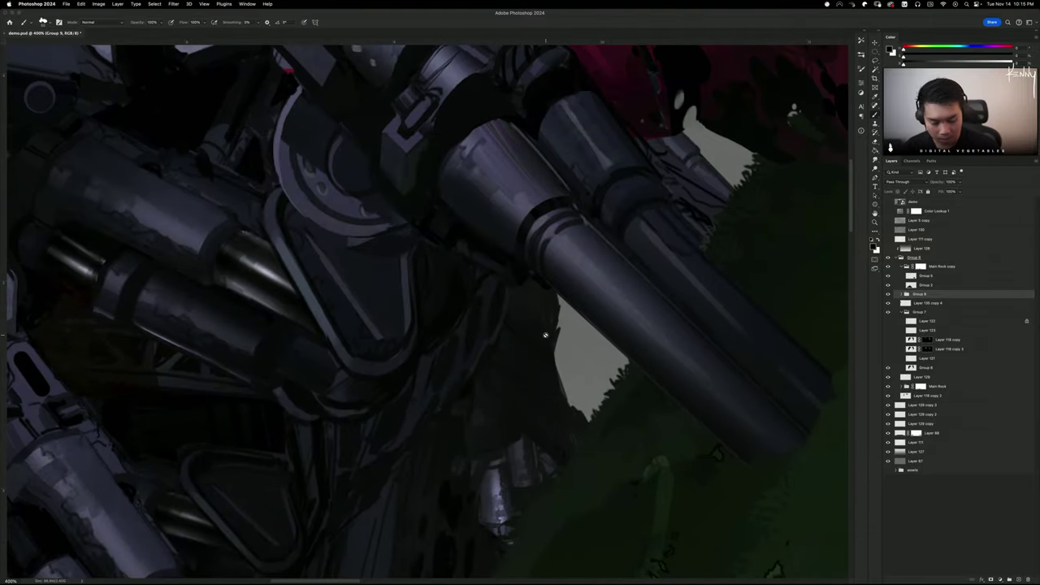
Compare the clean and weathered gun assets with each other and with the guns on the mech
key("super+0")
scroll(690, 293, "left", 10)
scroll(718, 293, "up", 6)
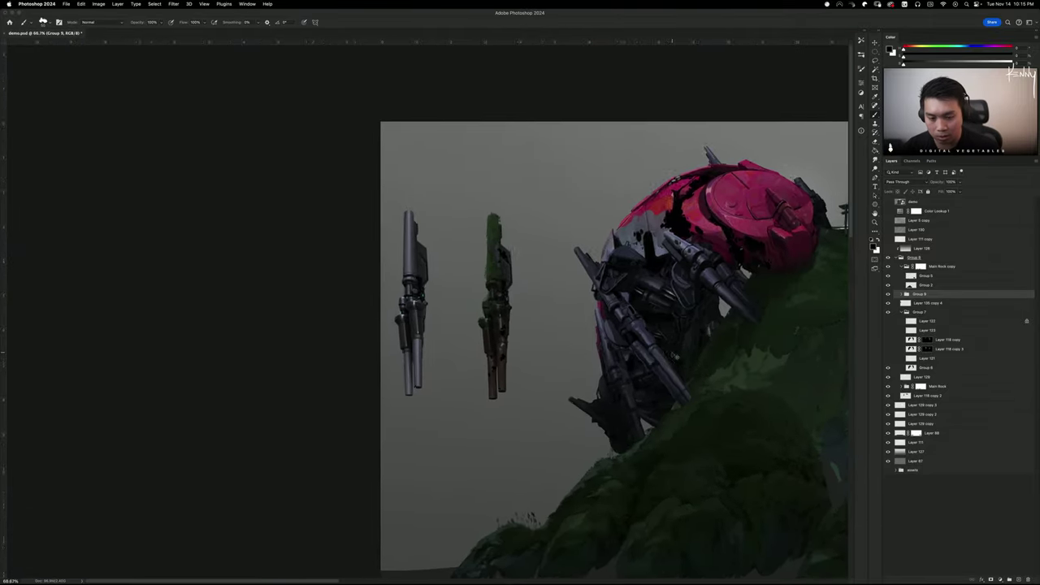
scroll(490, 325, "up", 3)
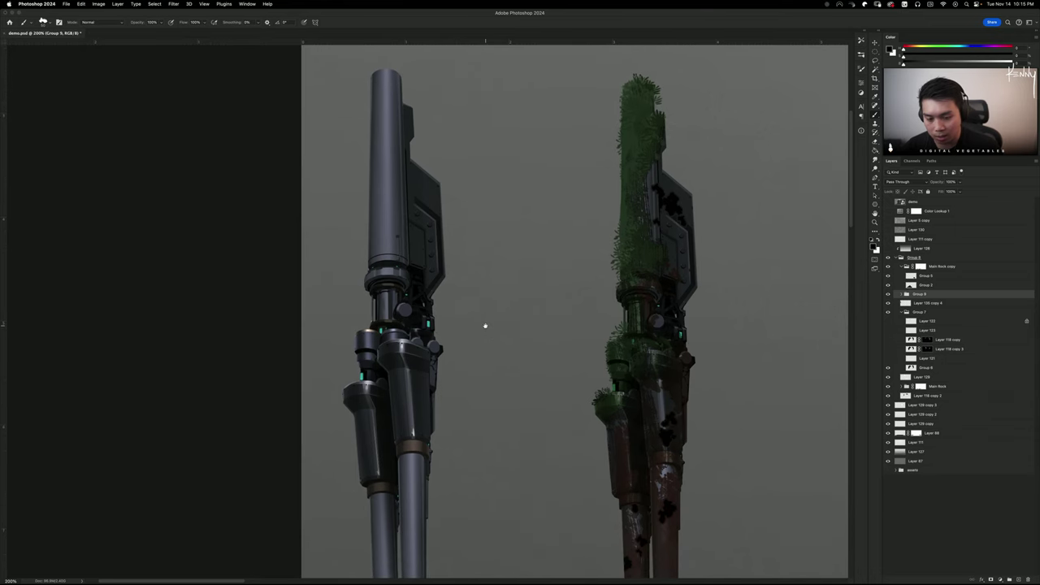
scroll(487, 328, "down", 3)
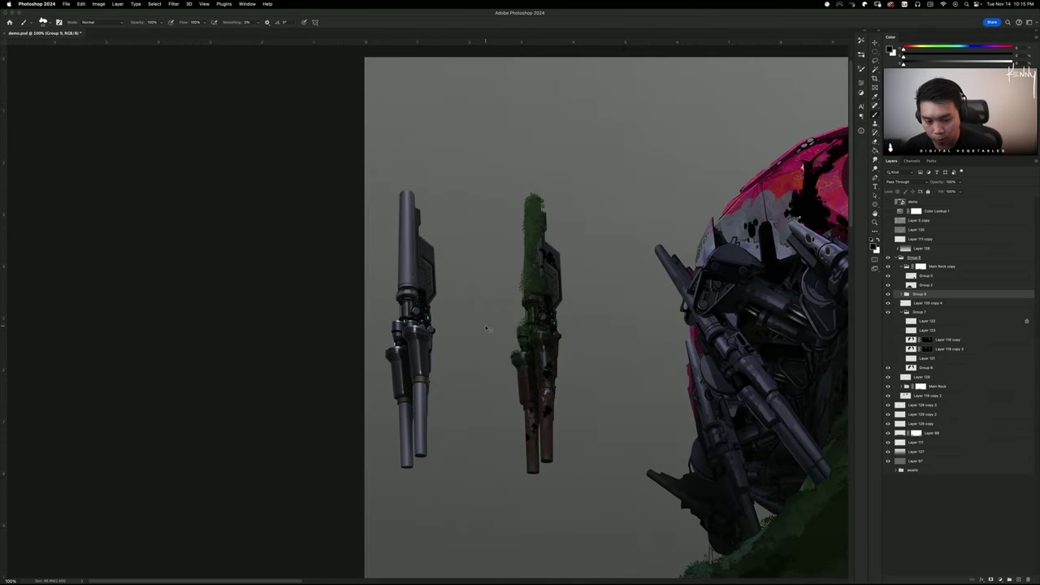
left_click_drag(573, 359, 528, 355)
scroll(595, 300, "right", 5)
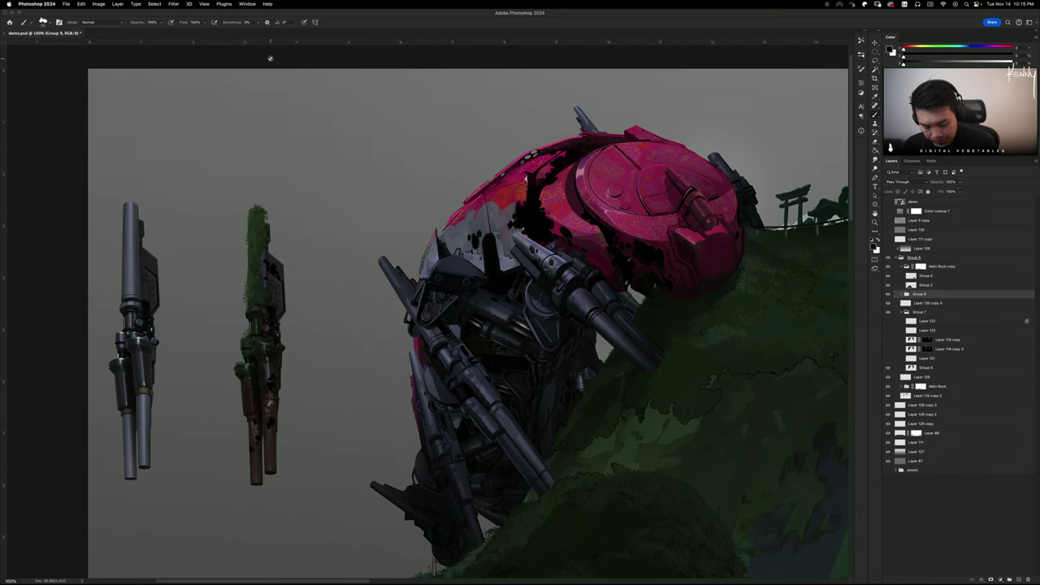
left_click_drag(597, 408, 572, 371)
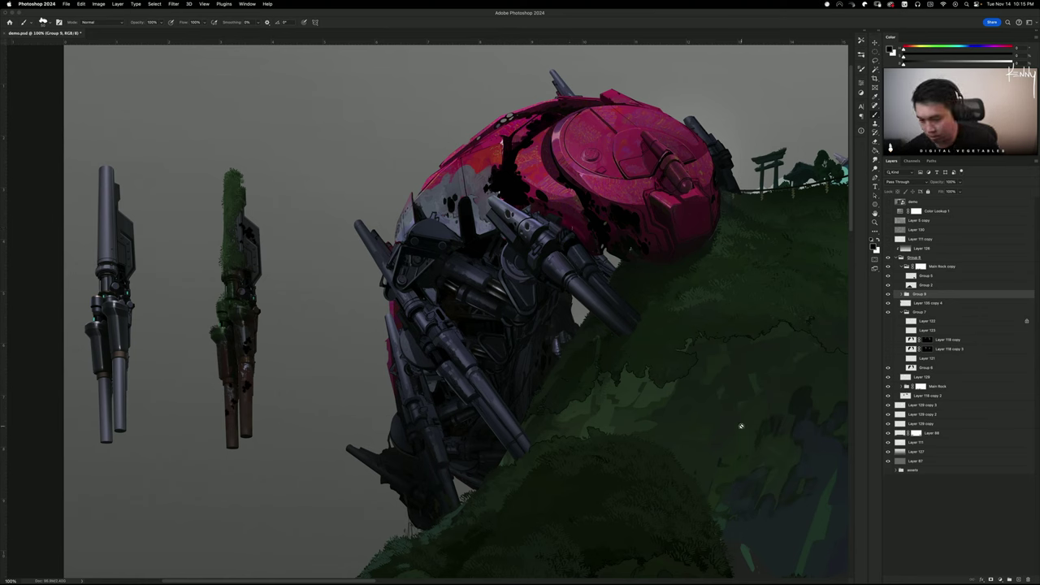
mouse_move(366, 577)
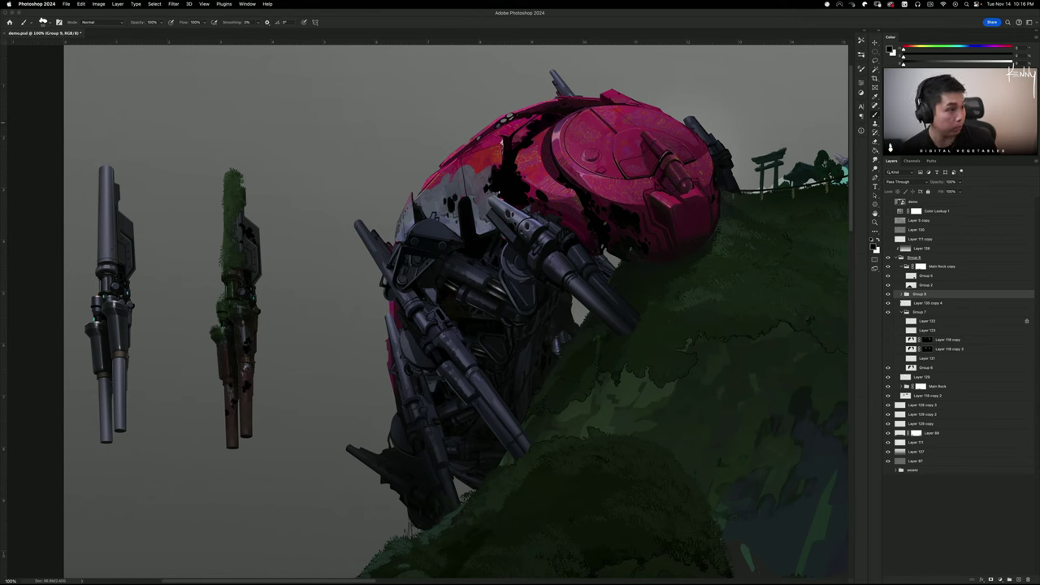
key("super+Tab")
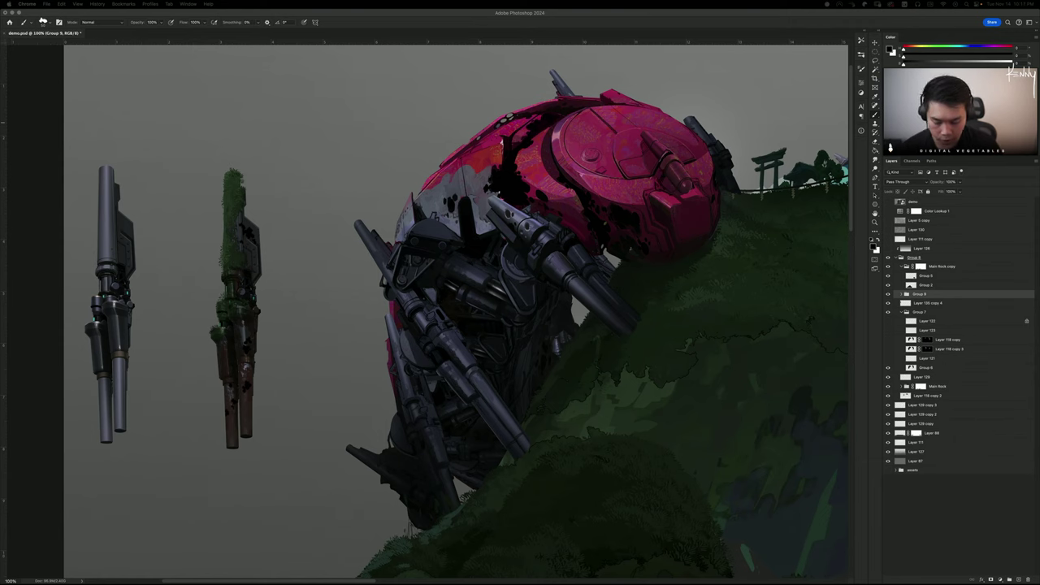
left_click(647, 240)
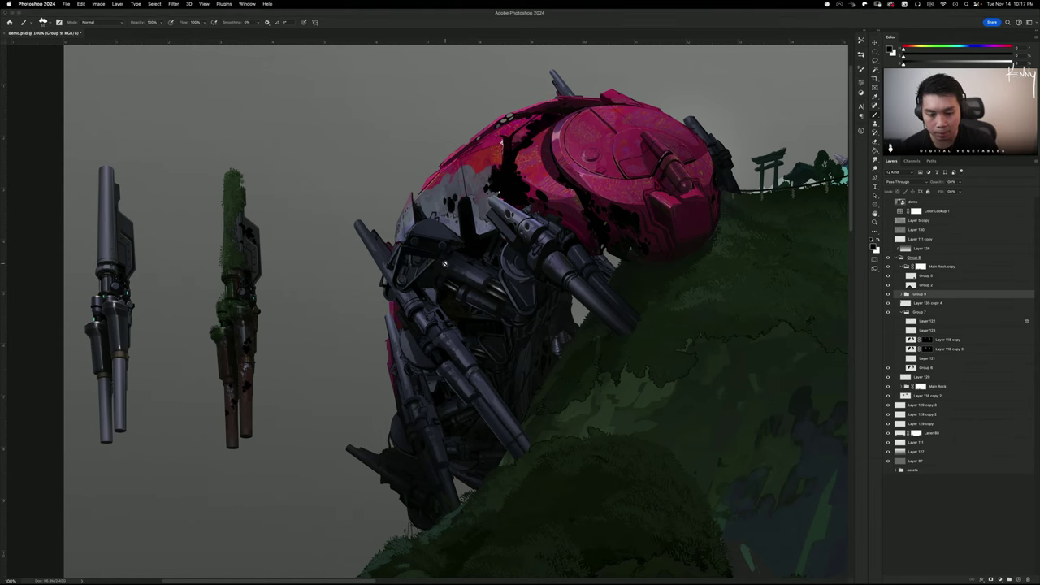
Make Layer 135 copy 4 the active layer, with the whole painting in view
key("super+minus")
key("super+minus")
left_click_drag(523, 290, 446, 255)
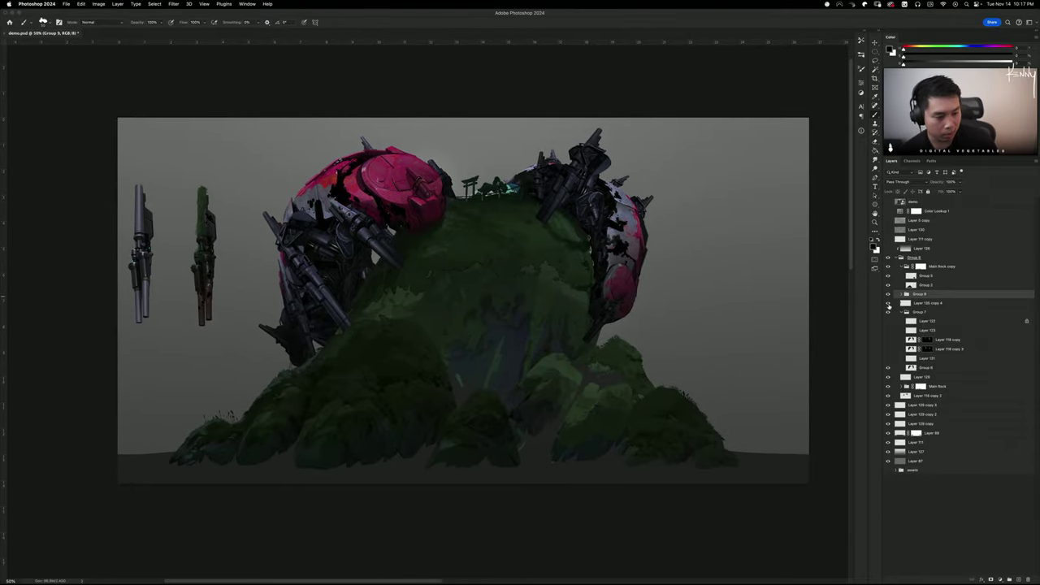
left_click(902, 304)
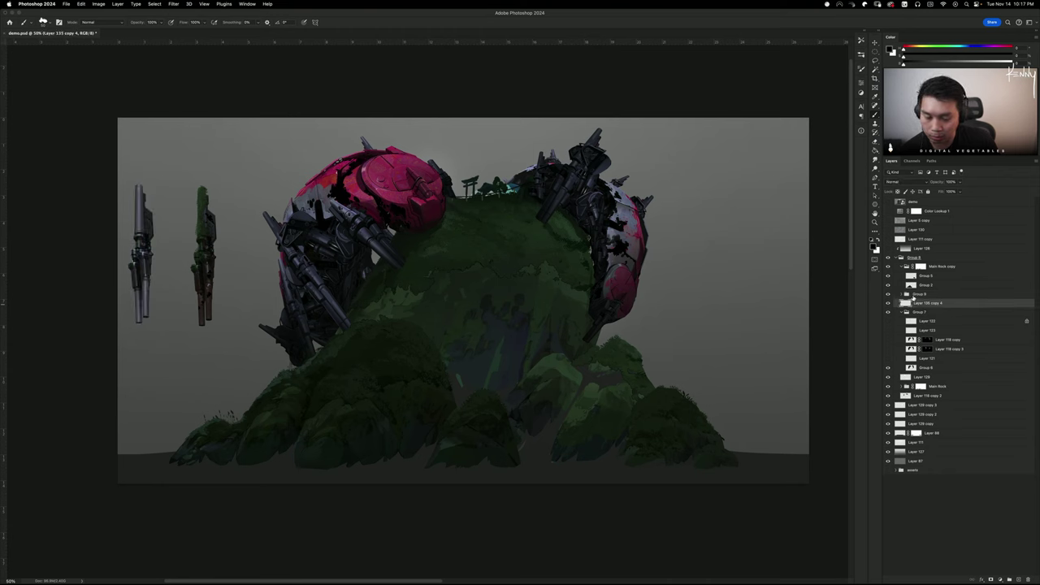